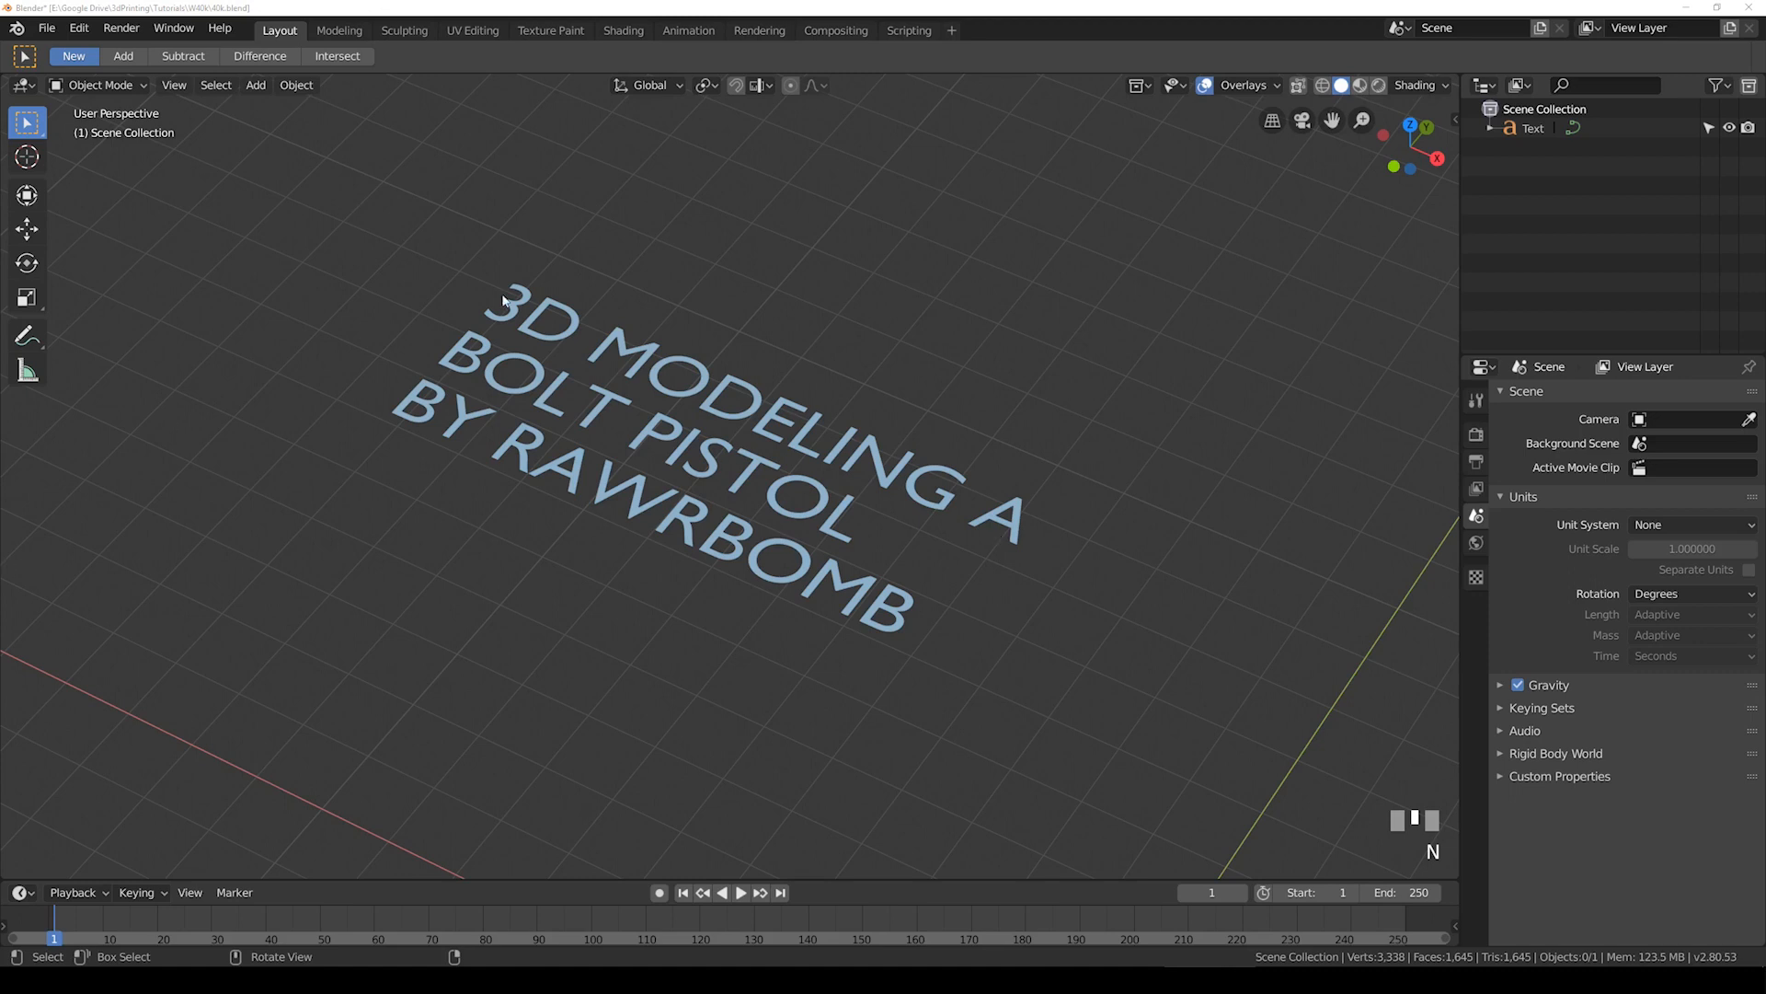
Step: Open the preferences and look through the interface settings and the add-ons list, including LoopTools and Bool Tool
{"action": "left_click", "coordinate": [685, 354]}
{"action": "middle_click_drag", "start_coordinate": [526, 379], "coordinate": [518, 399], "text": "shift"}
{"action": "left_click", "coordinate": [44, 28]}
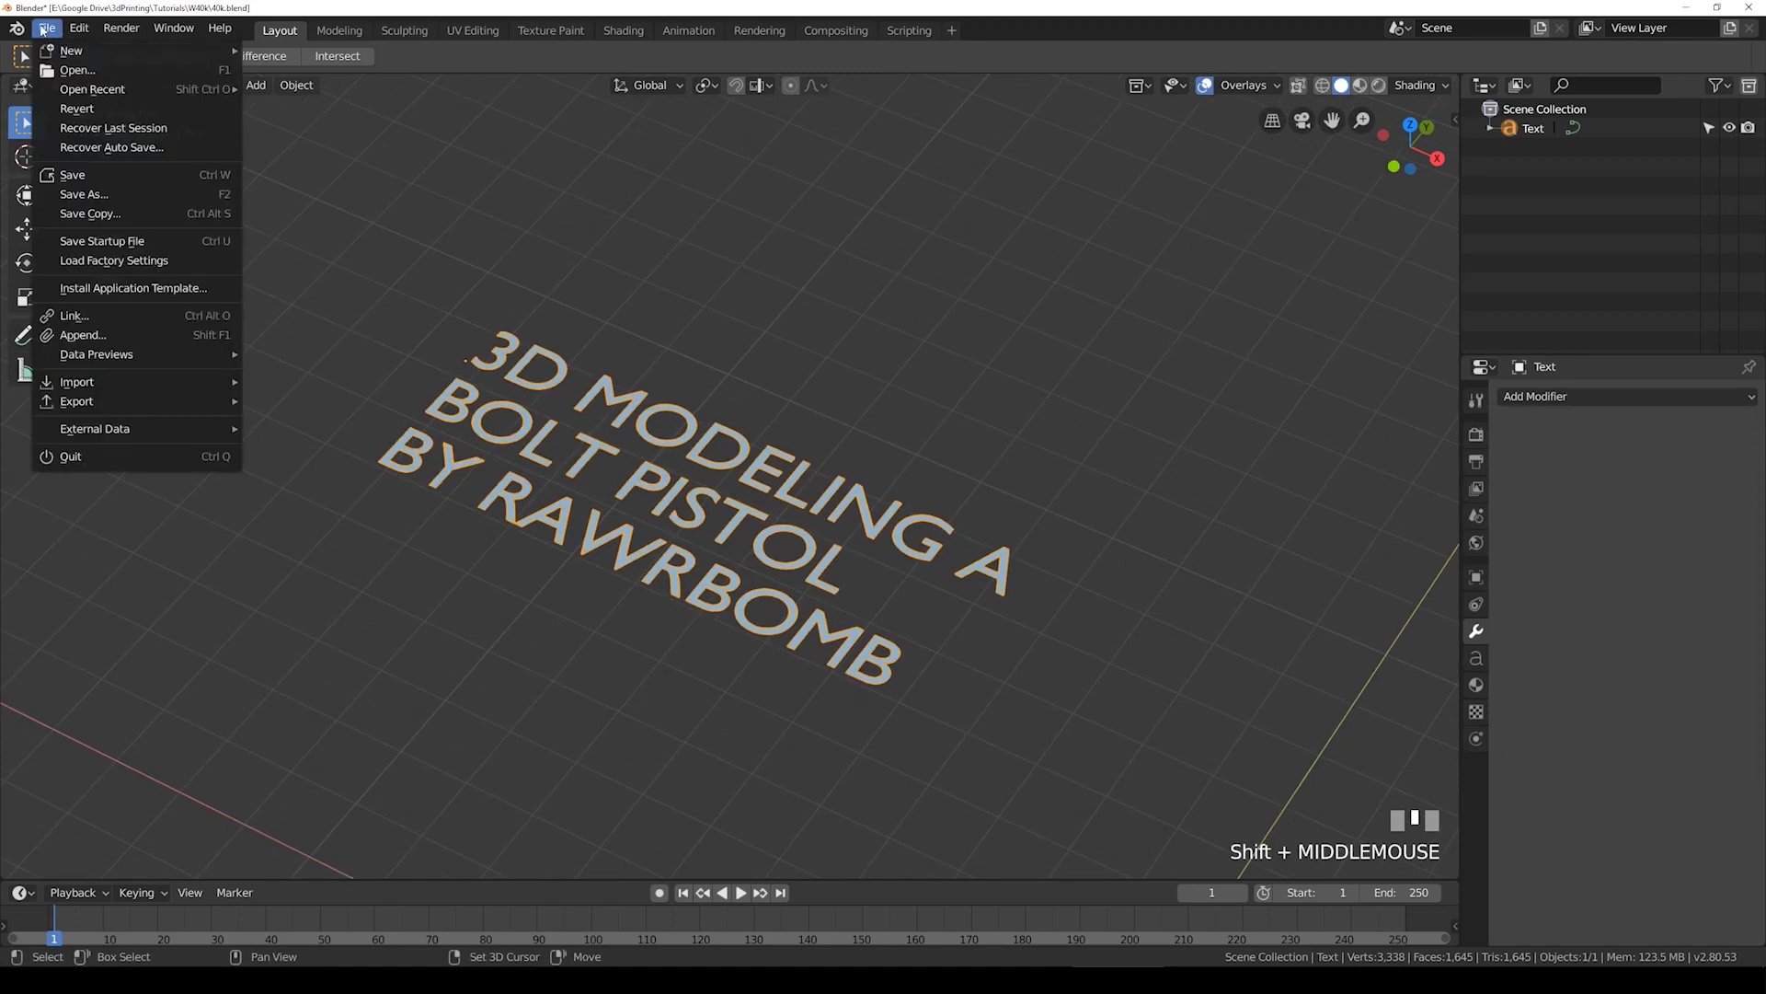
{"action": "mouse_move", "coordinate": [74, 31]}
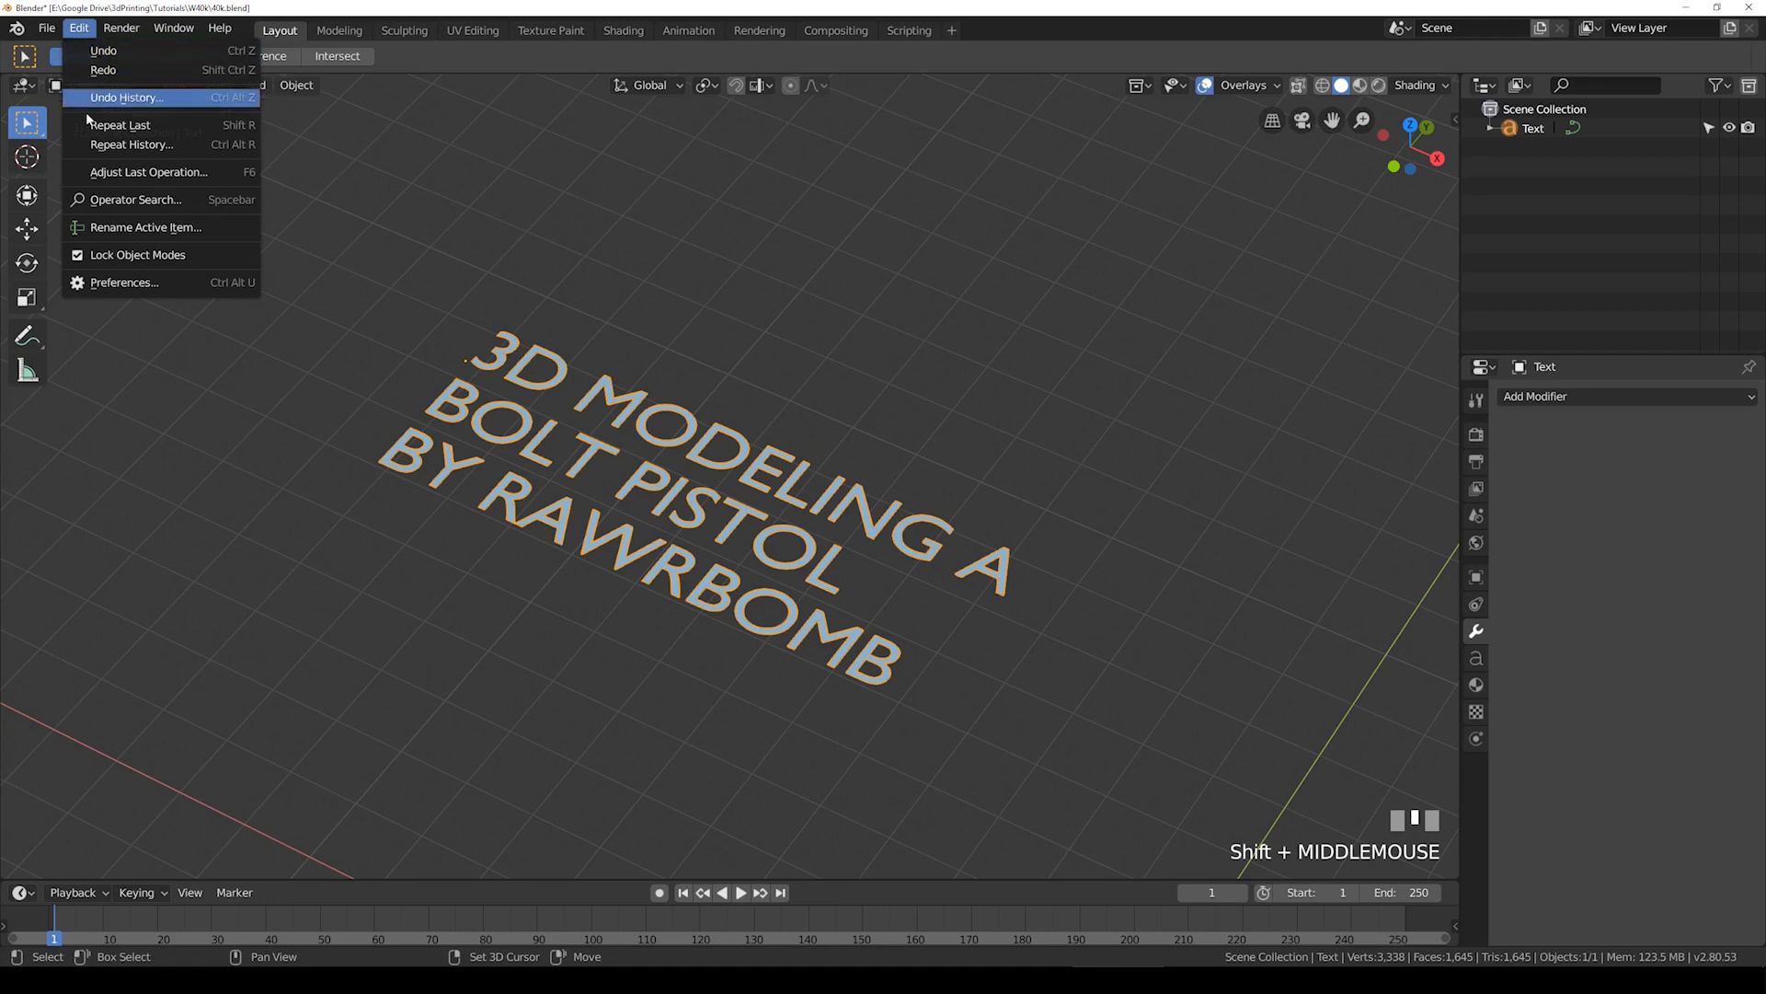
{"action": "left_click", "coordinate": [125, 283]}
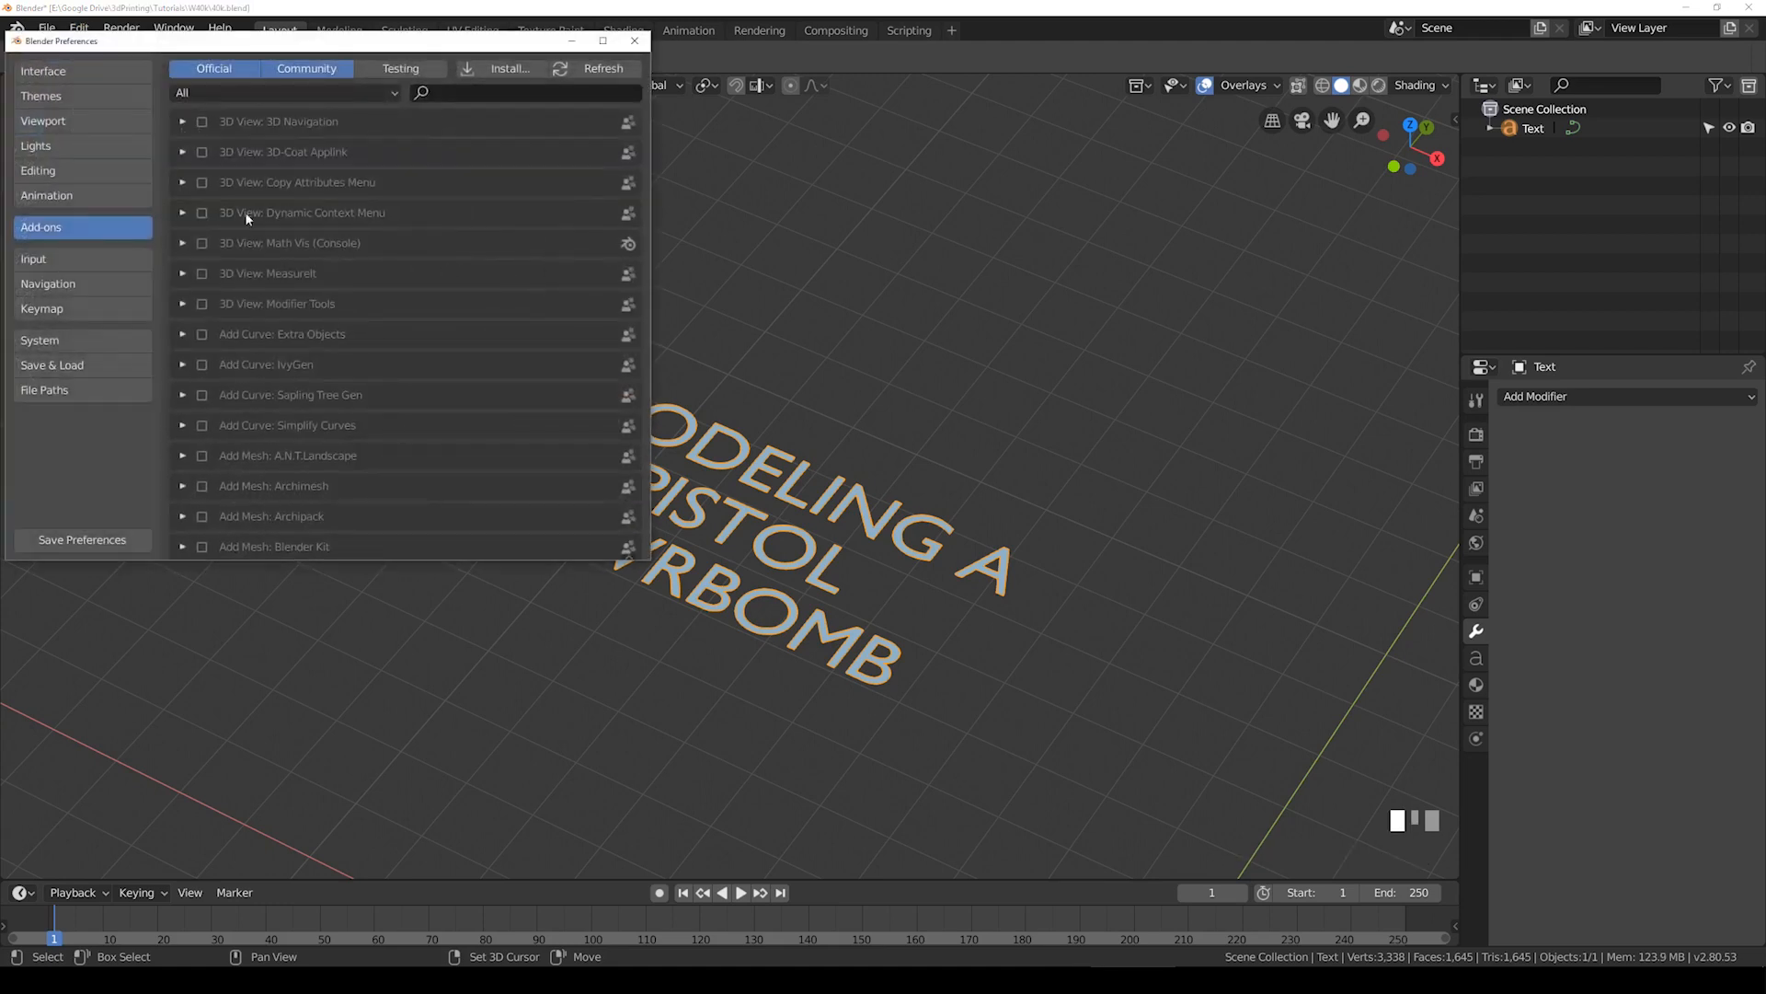
{"action": "left_click", "coordinate": [92, 71]}
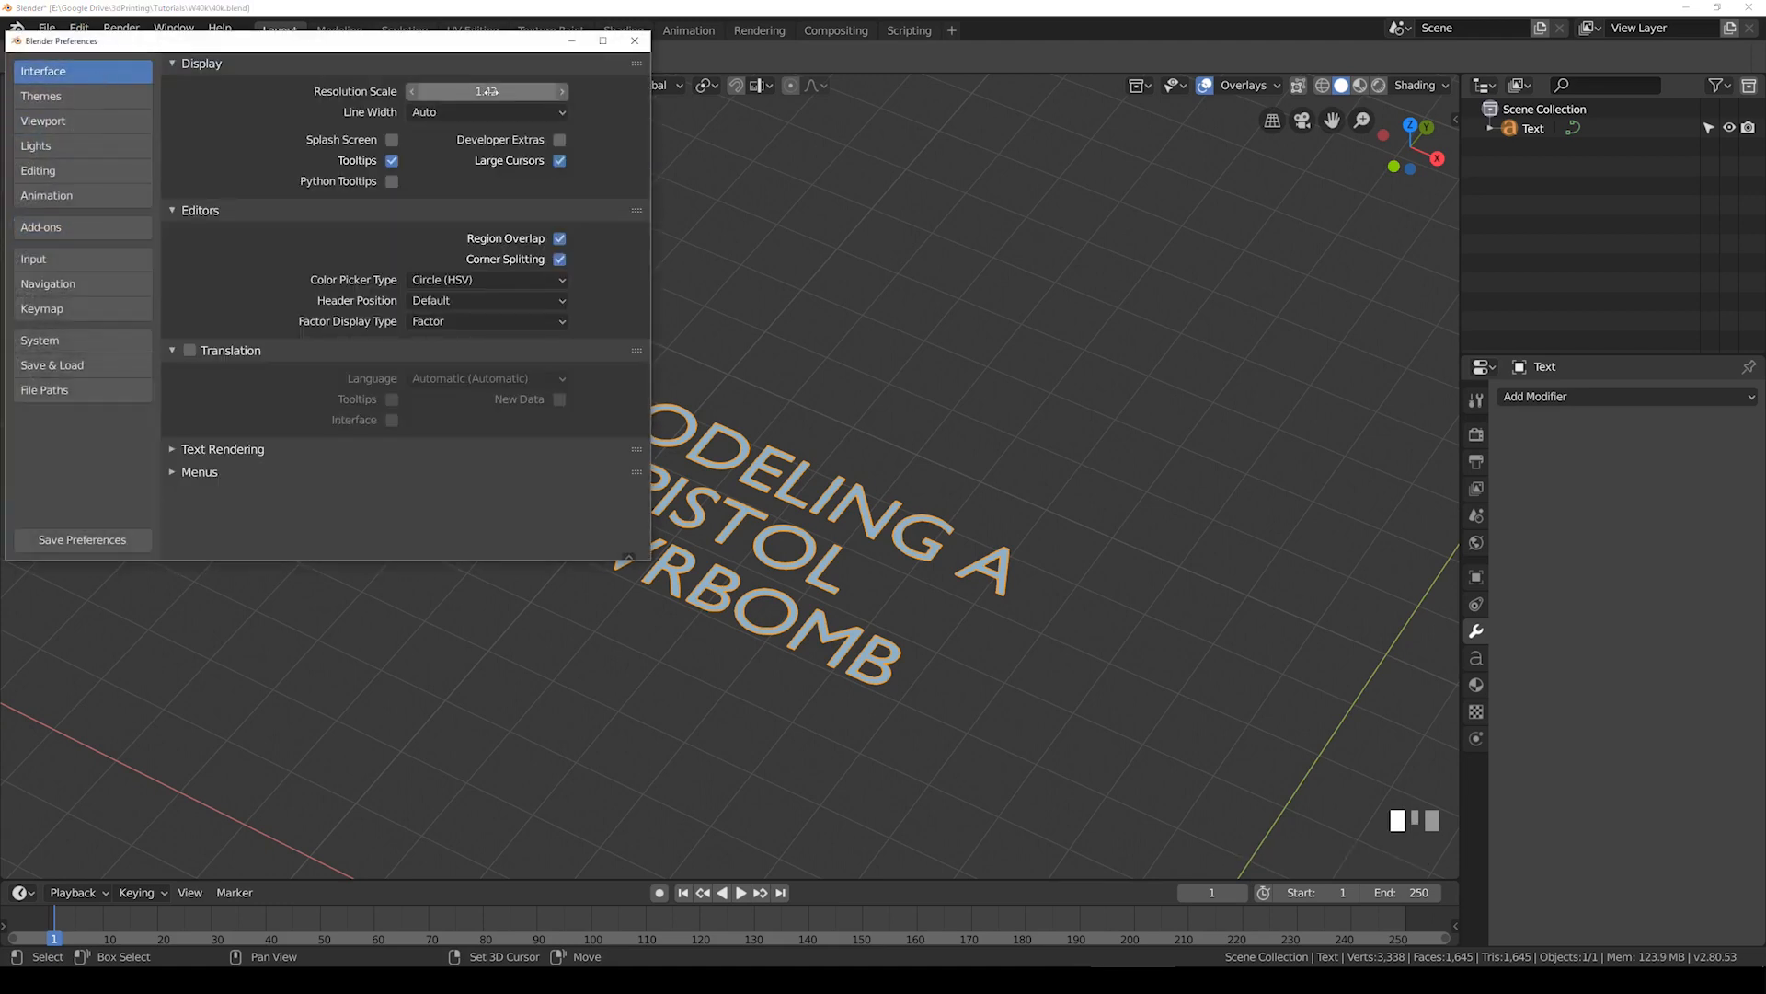
{"action": "left_click", "coordinate": [97, 240]}
{"action": "scroll", "coordinate": [372, 245], "scroll_direction": "down", "scroll_amount": 15}
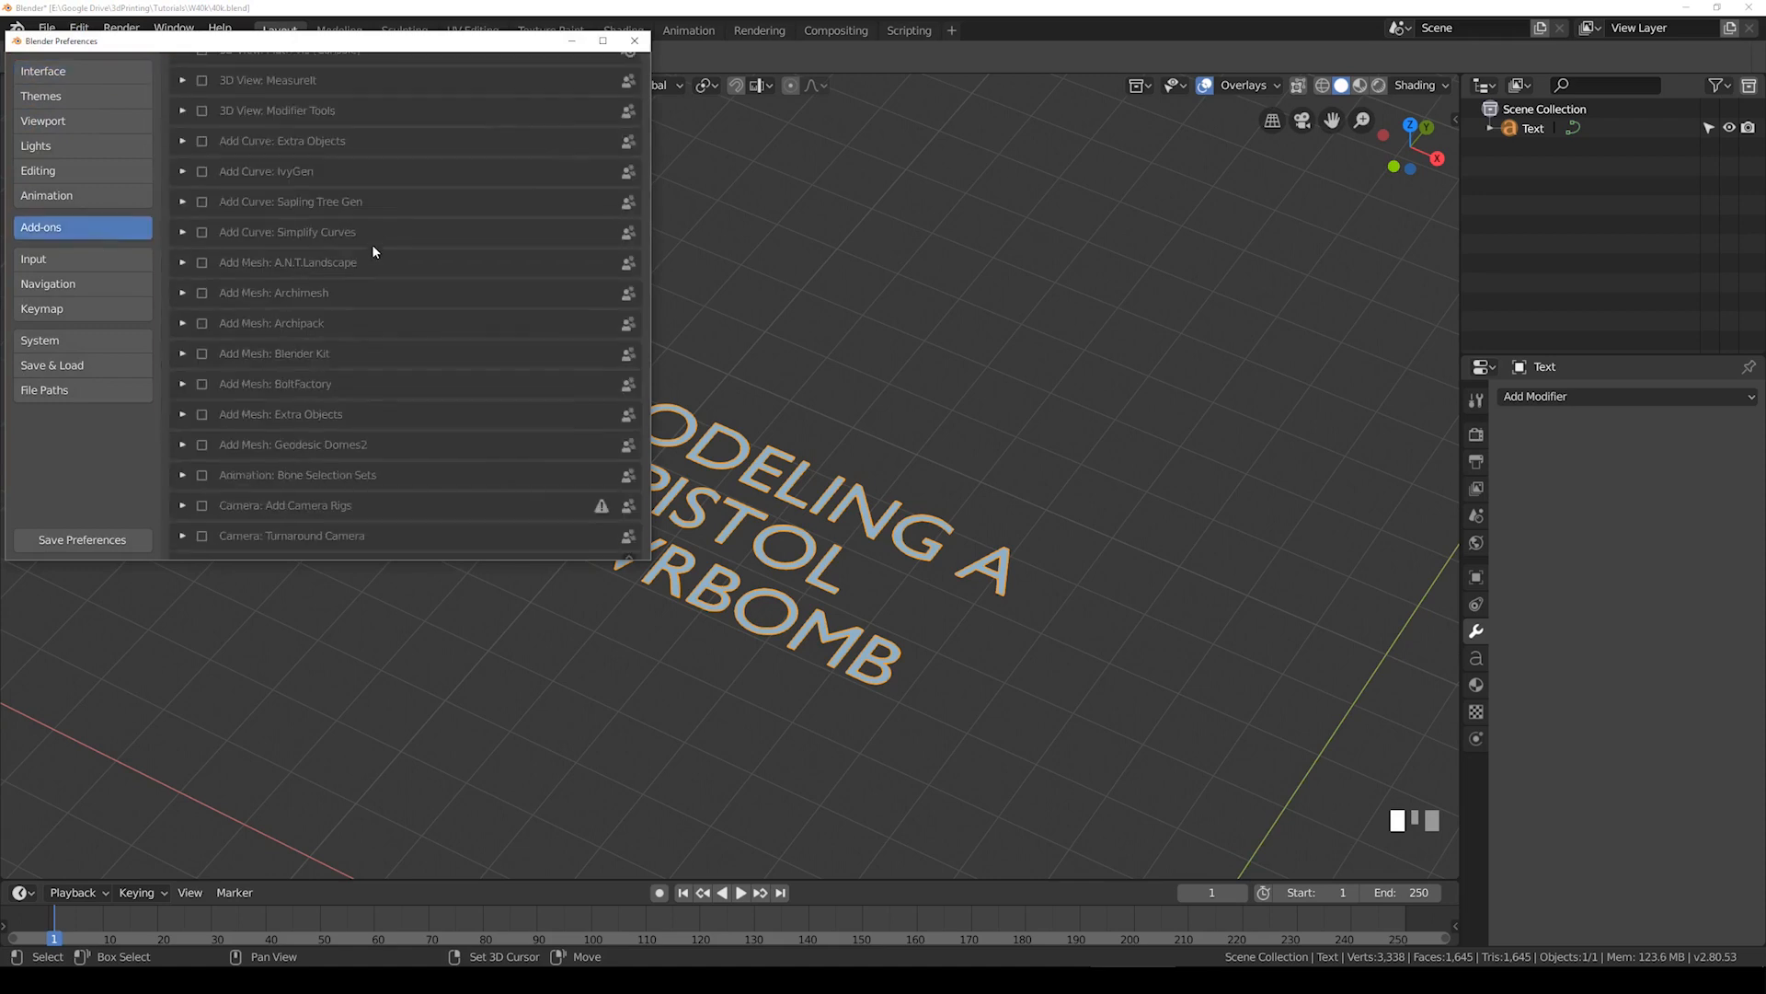
{"action": "scroll", "coordinate": [373, 253], "scroll_direction": "down", "scroll_amount": 3}
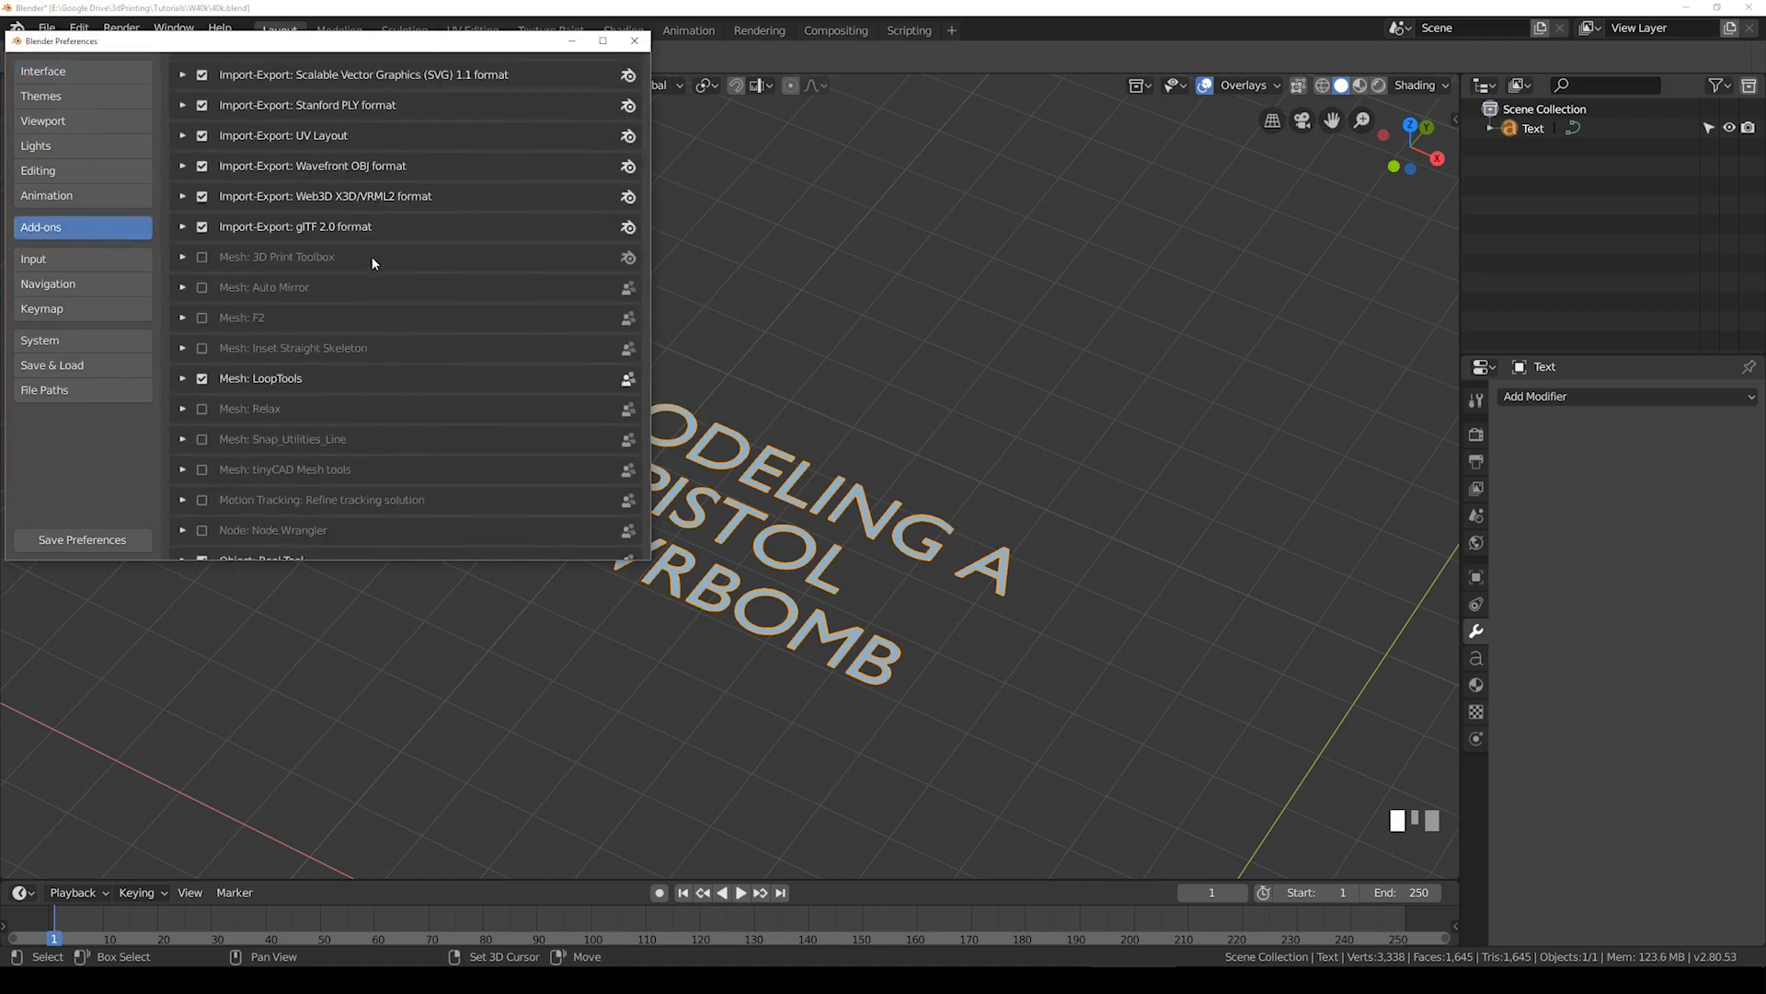
{"action": "scroll", "coordinate": [274, 359], "scroll_direction": "down", "scroll_amount": 7}
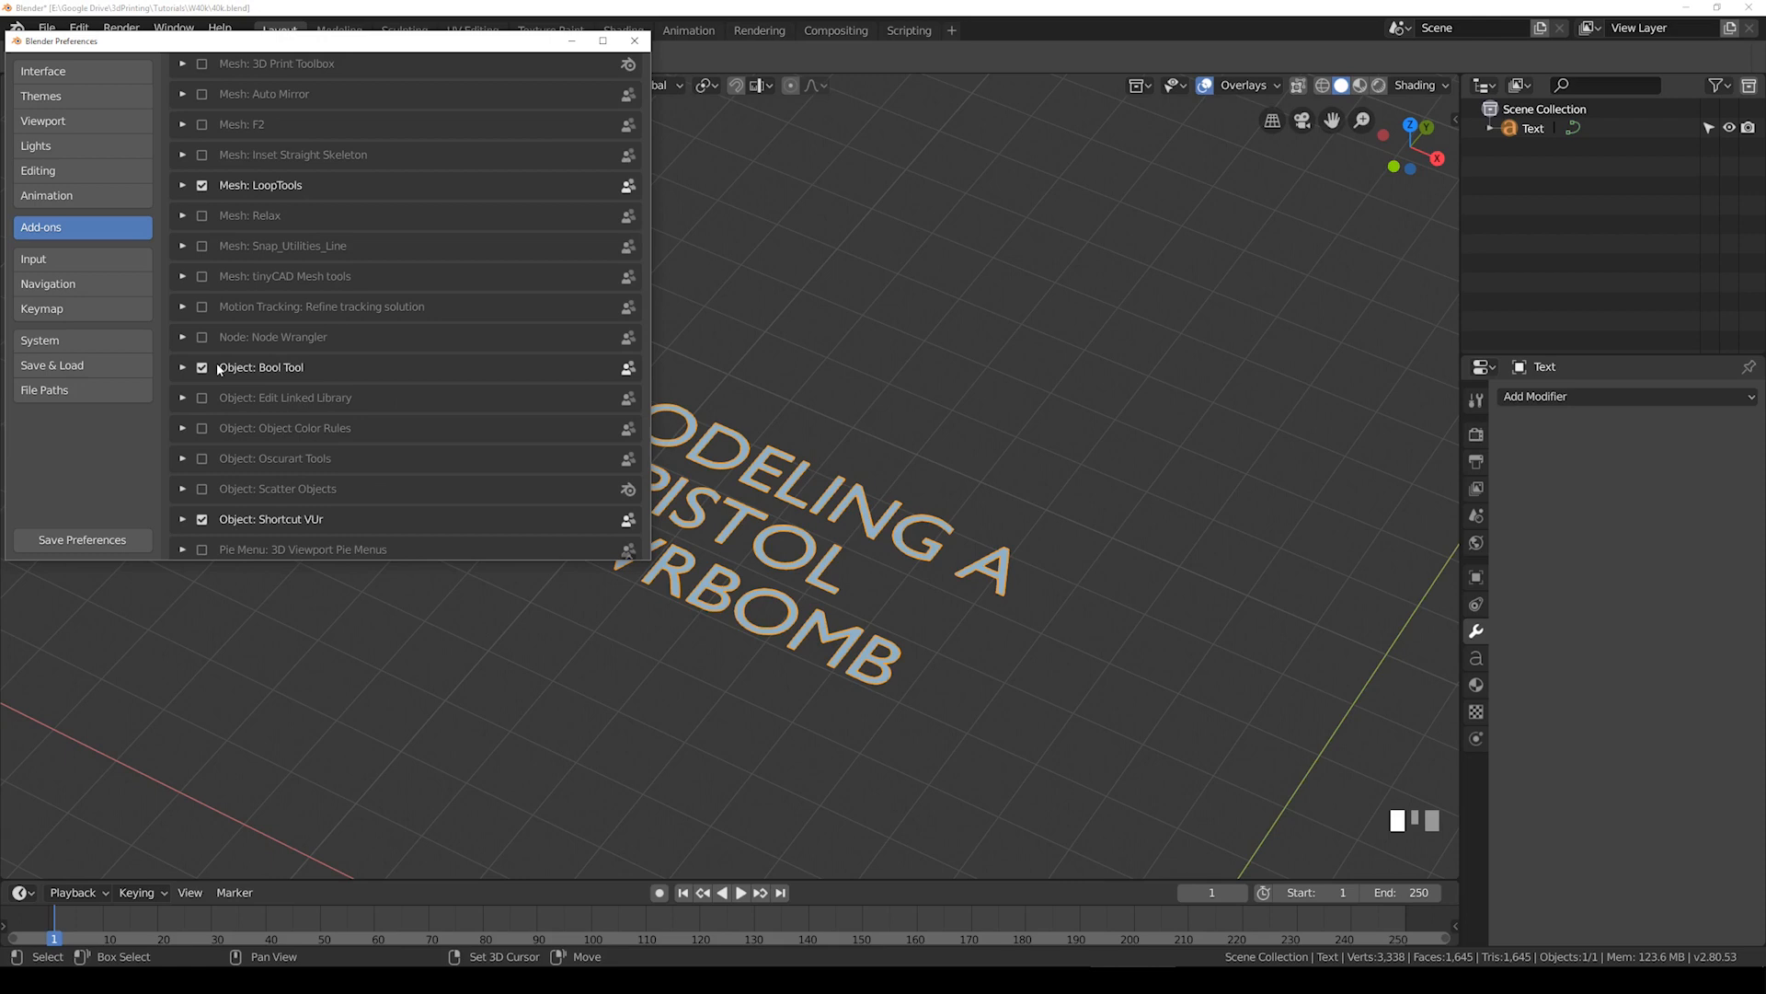
Step: Choose the Blender 27X keymap preset, save the preferences and close their window
{"action": "left_click", "coordinate": [92, 258]}
{"action": "left_click", "coordinate": [72, 316]}
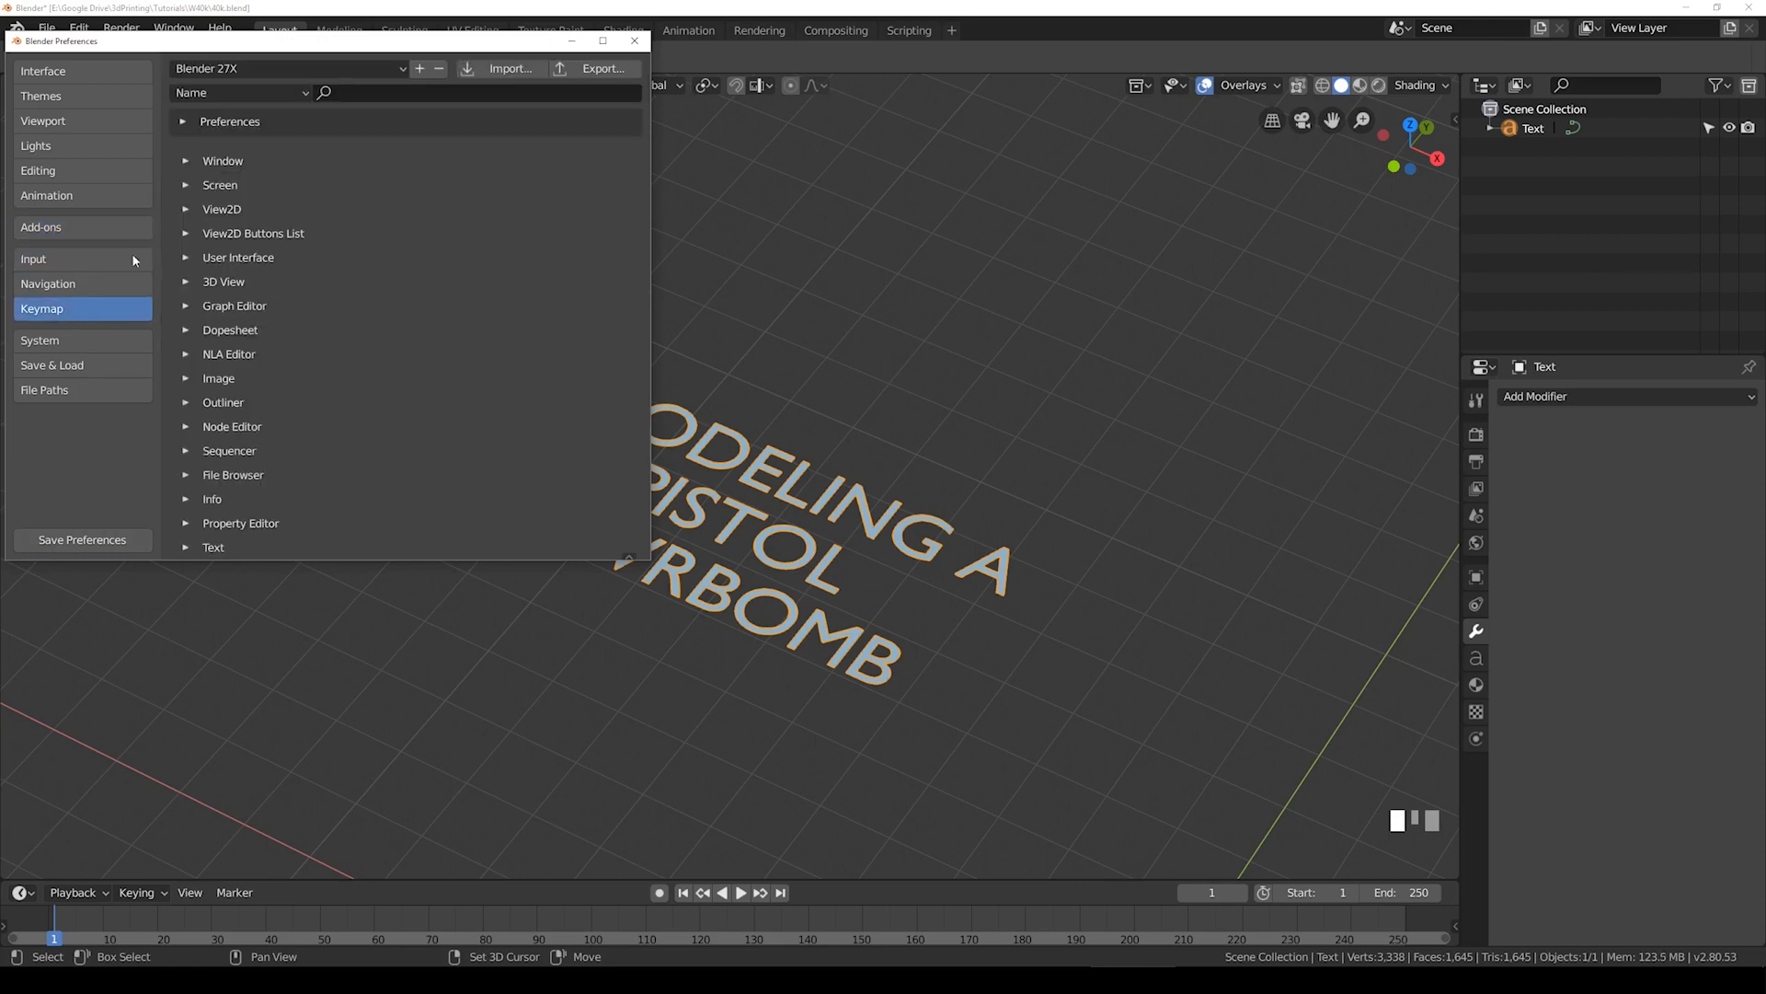
{"action": "left_click", "coordinate": [328, 68]}
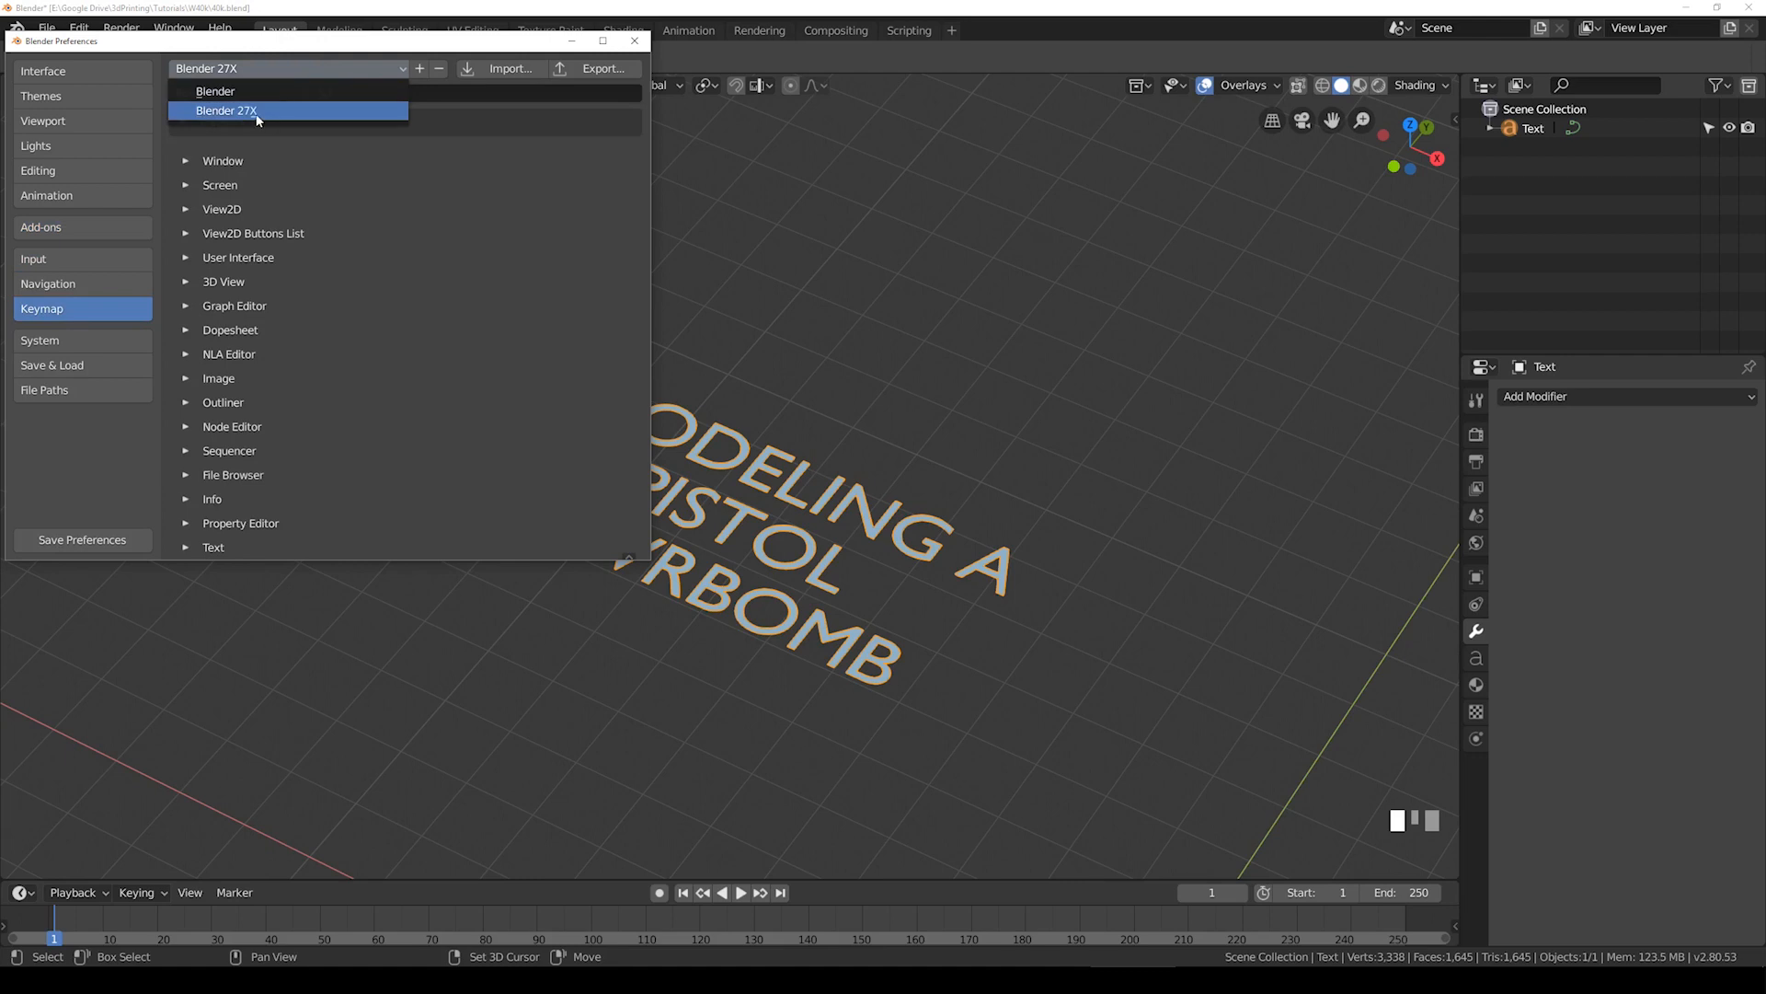
{"action": "left_click", "coordinate": [258, 112]}
{"action": "left_click", "coordinate": [290, 70]}
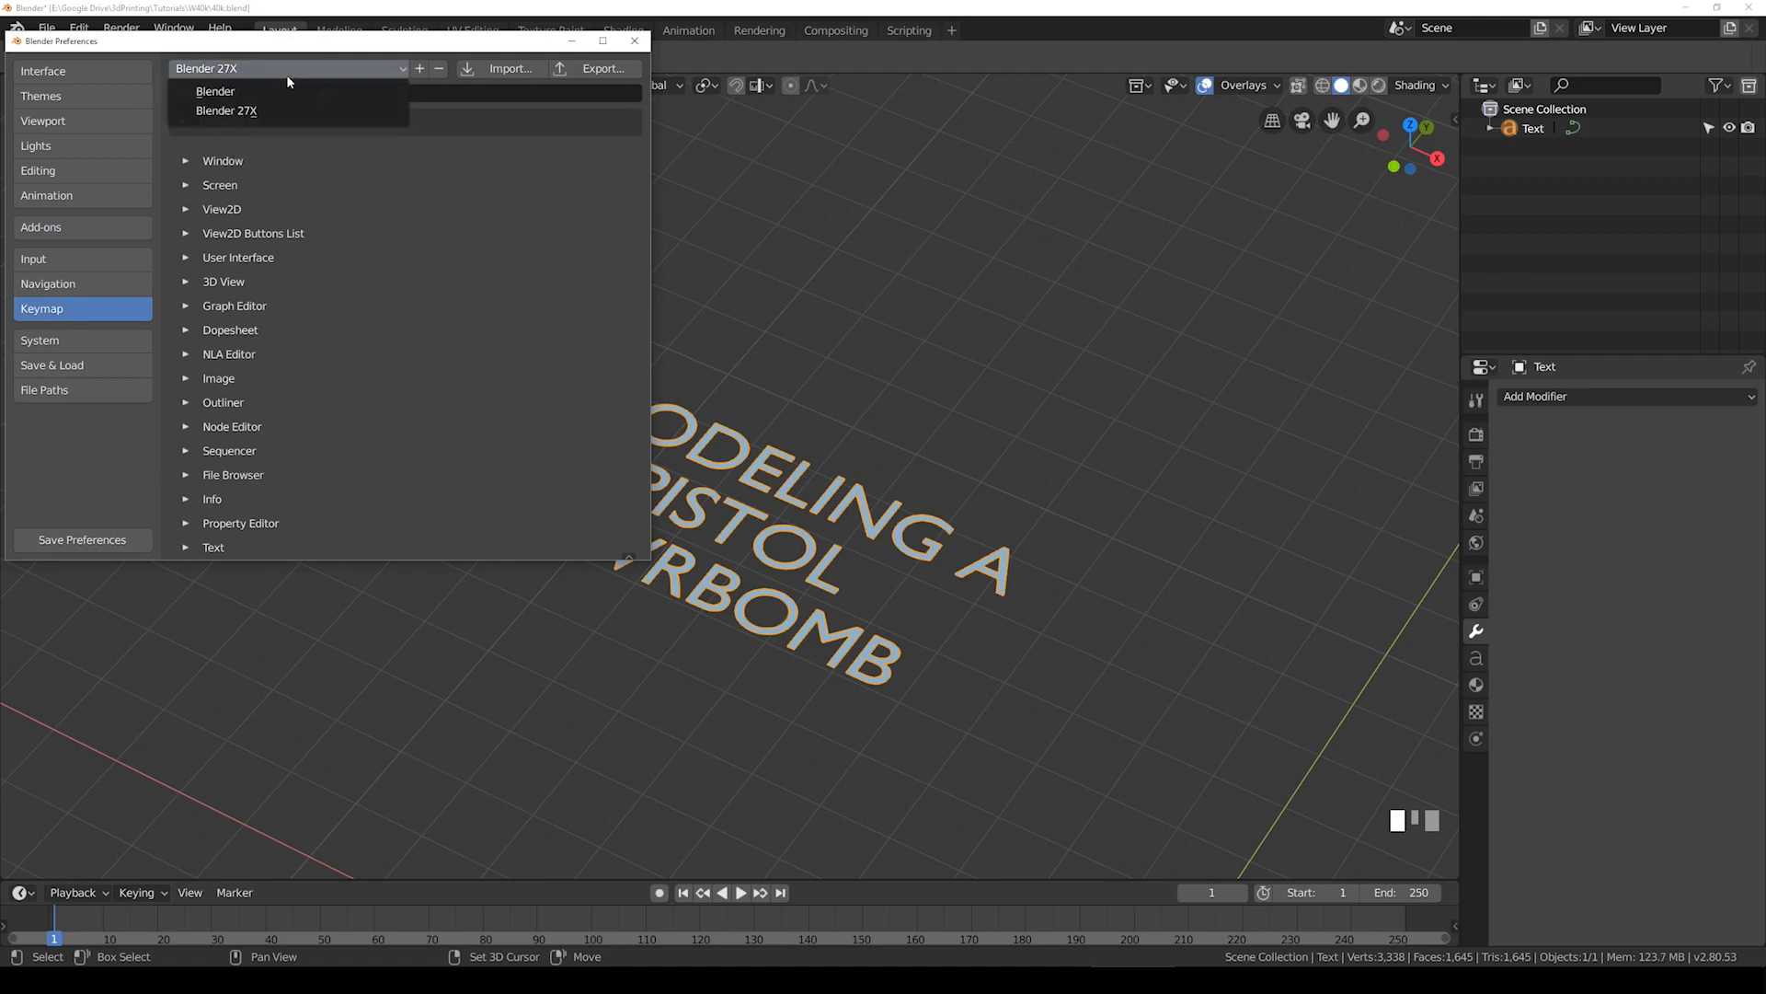
{"action": "left_click", "coordinate": [241, 111]}
{"action": "left_click", "coordinate": [117, 537]}
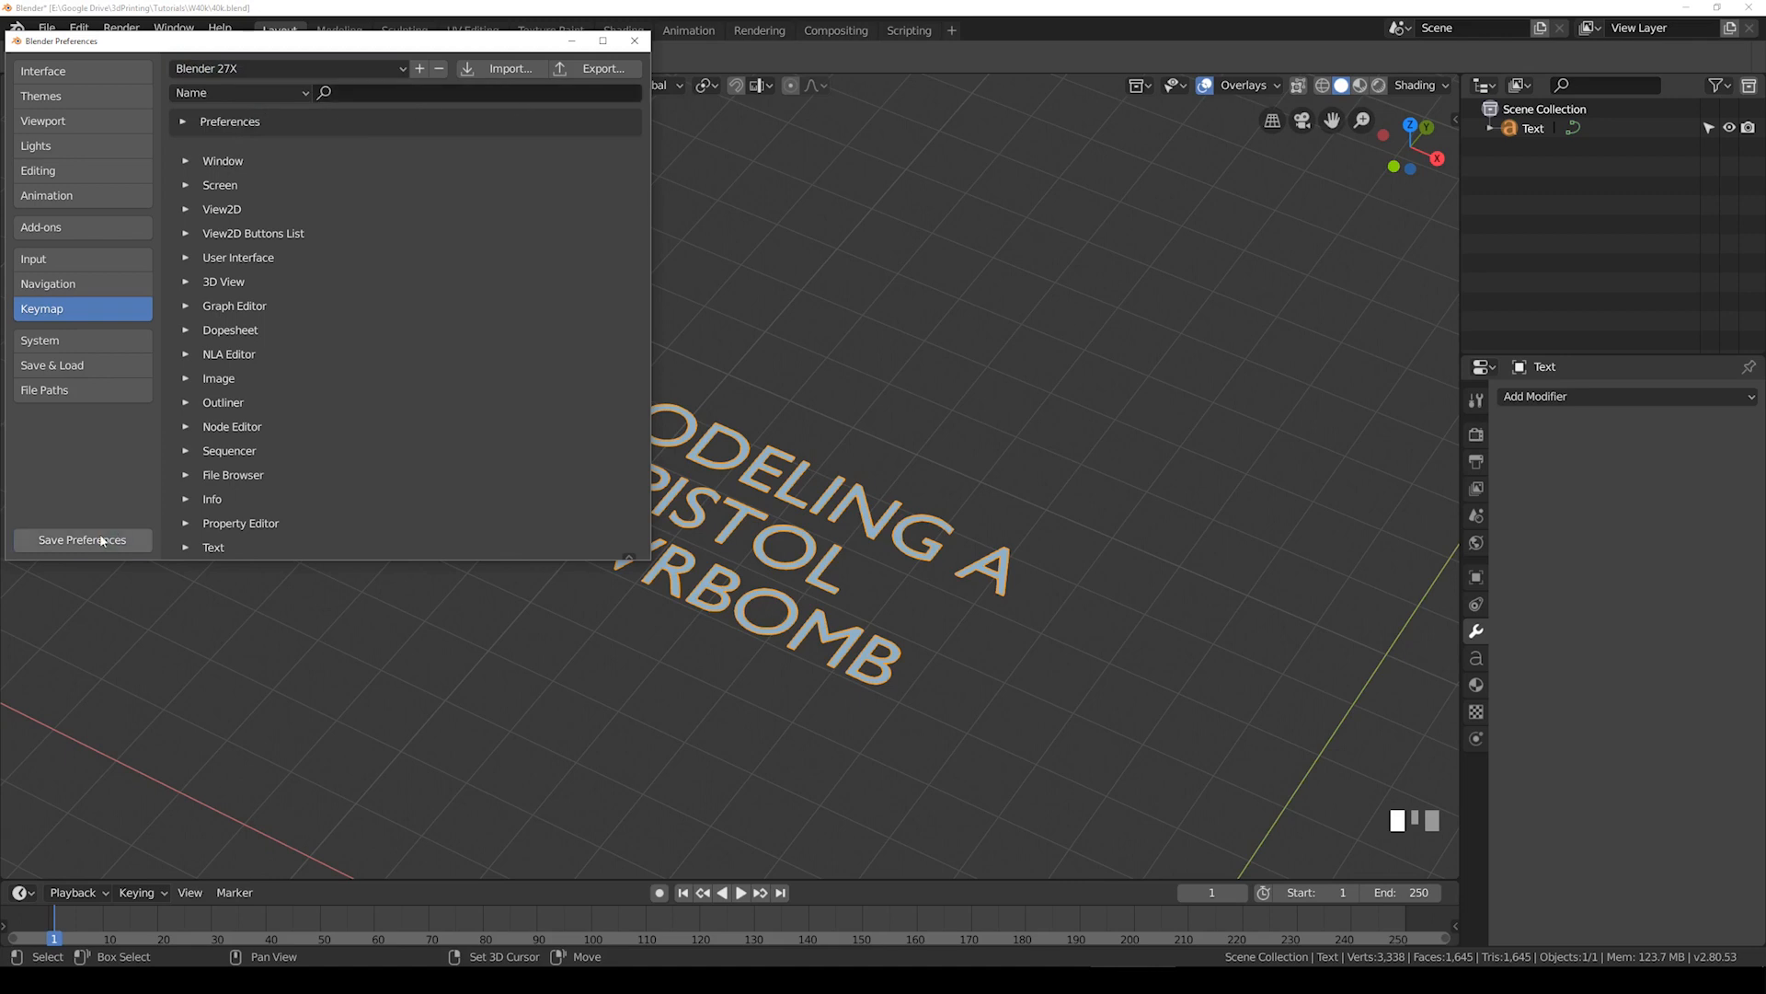
{"action": "left_click", "coordinate": [635, 40]}
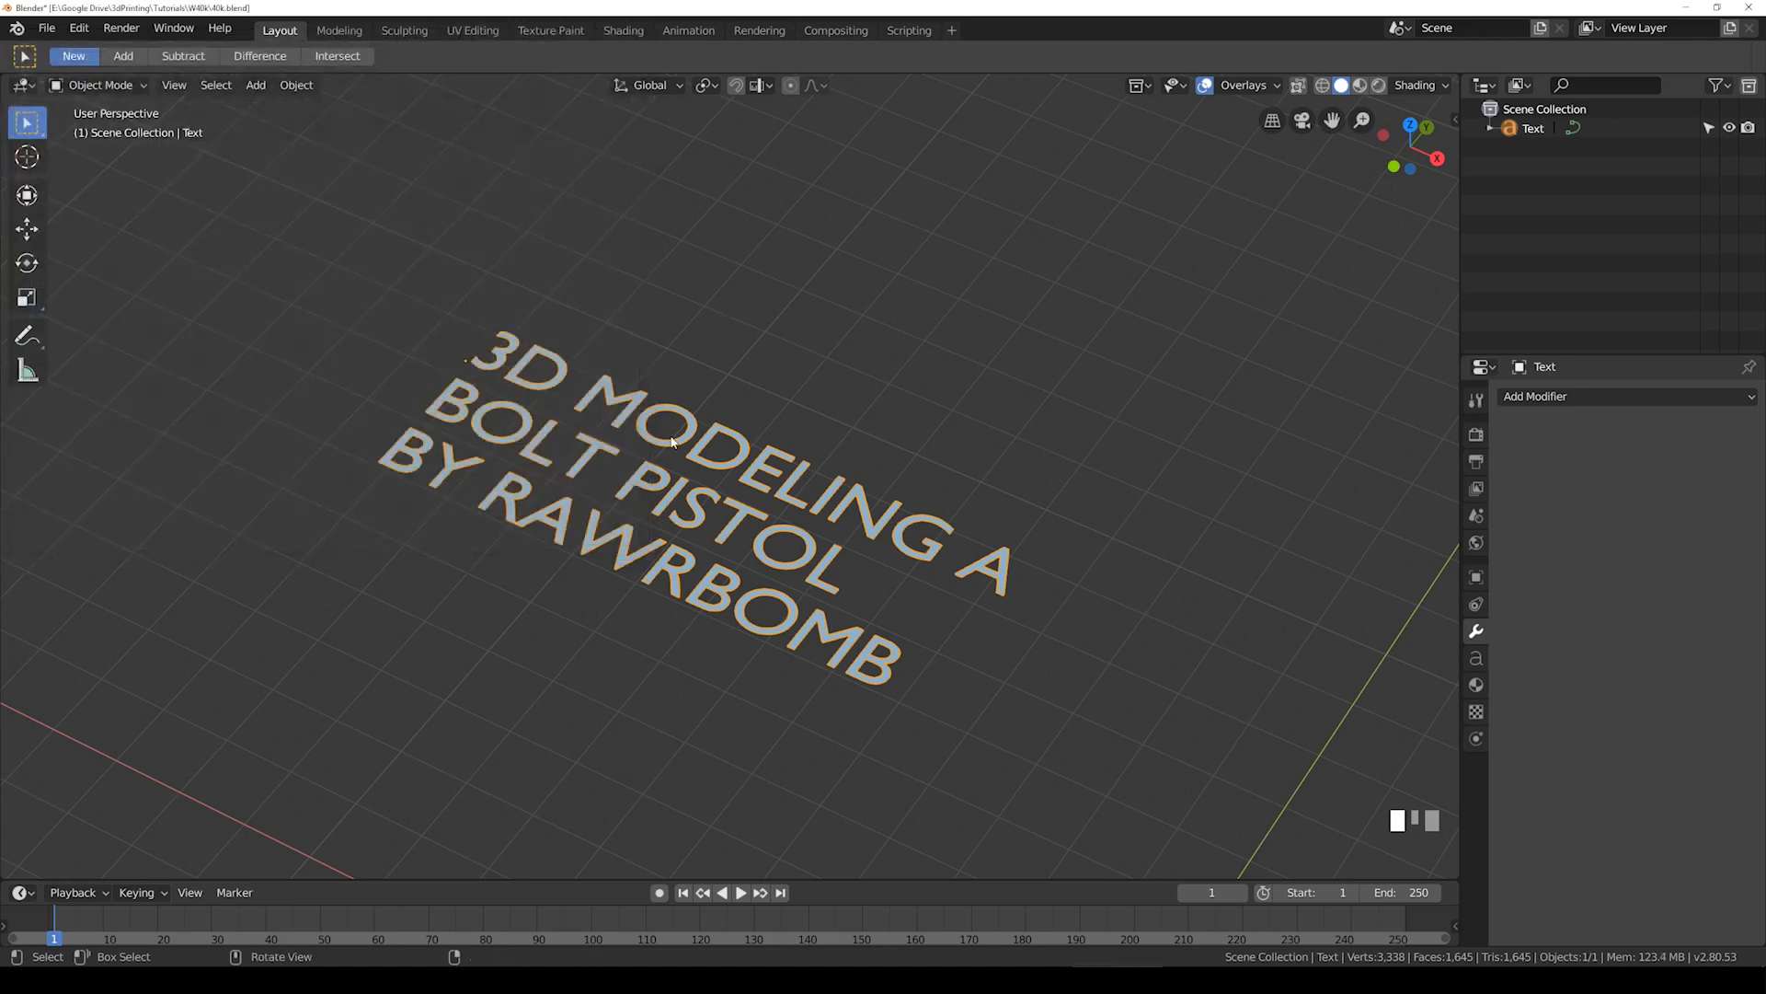
Step: Delete the title text object from the scene
{"action": "scroll", "coordinate": [683, 451], "scroll_direction": "down", "scroll_amount": 3}
{"action": "middle_click_drag", "start_coordinate": [848, 559], "coordinate": [731, 437], "text": "shift"}
{"action": "scroll", "coordinate": [709, 516], "scroll_direction": "up", "scroll_amount": 2}
{"action": "scroll", "coordinate": [693, 529], "scroll_direction": "down", "scroll_amount": 3}
{"action": "key", "text": "g"}
{"action": "key", "text": "z"}
{"action": "left_click", "coordinate": [709, 703]}
{"action": "middle_click_drag", "start_coordinate": [709, 708], "coordinate": [729, 523]}
{"action": "scroll", "coordinate": [630, 462], "scroll_direction": "up", "scroll_amount": 2}
{"action": "left_click", "coordinate": [629, 471]}
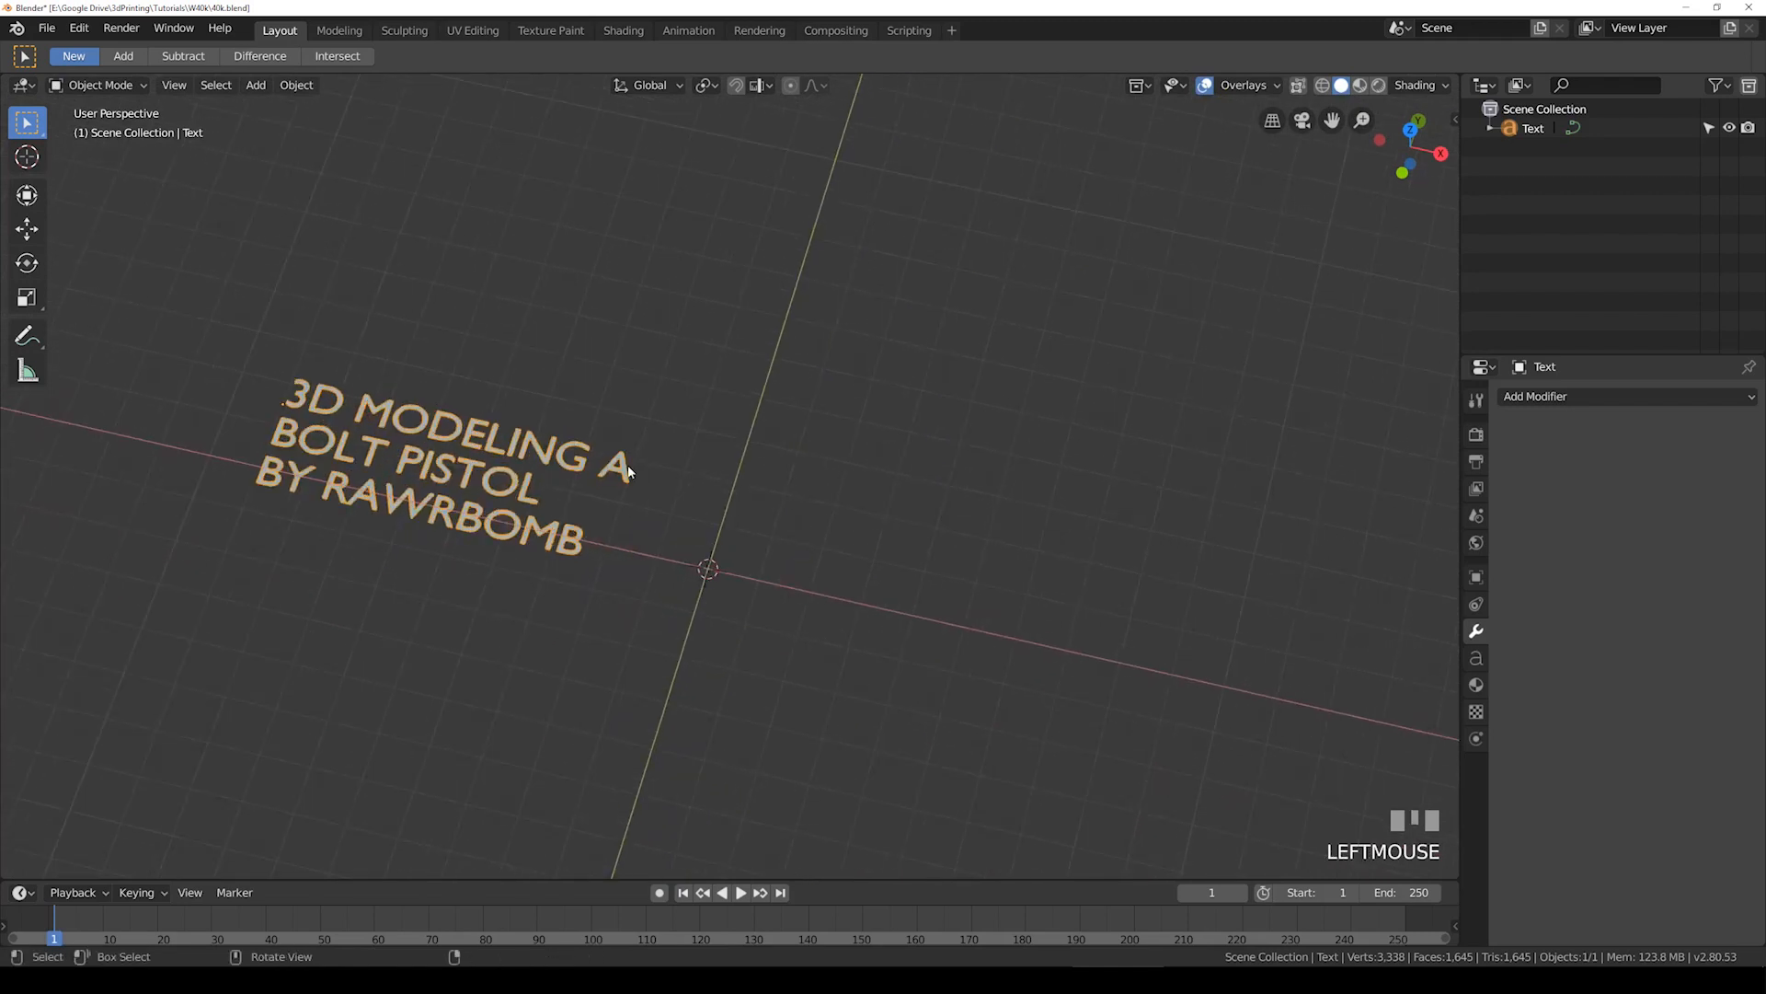
{"action": "key", "text": "Delete"}
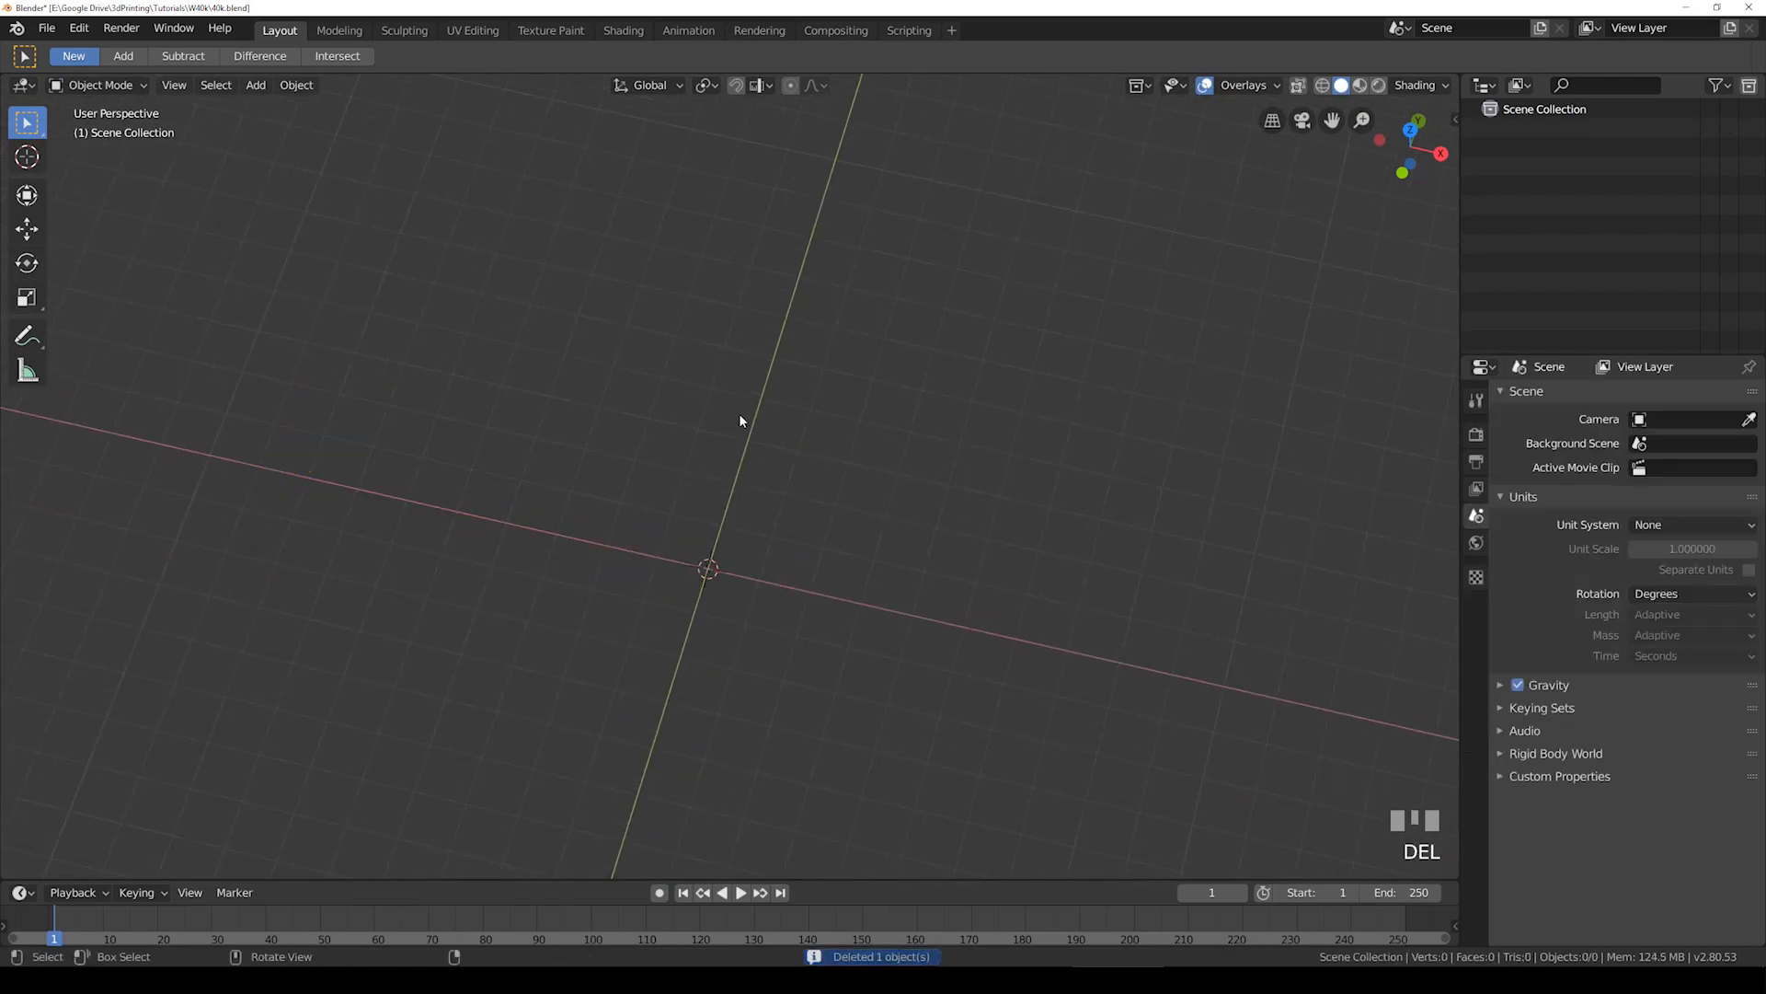
Step: Add BoltPistol.jpg from the W40k folder as a background image
{"action": "key", "text": "n"}
{"action": "key", "text": "n"}
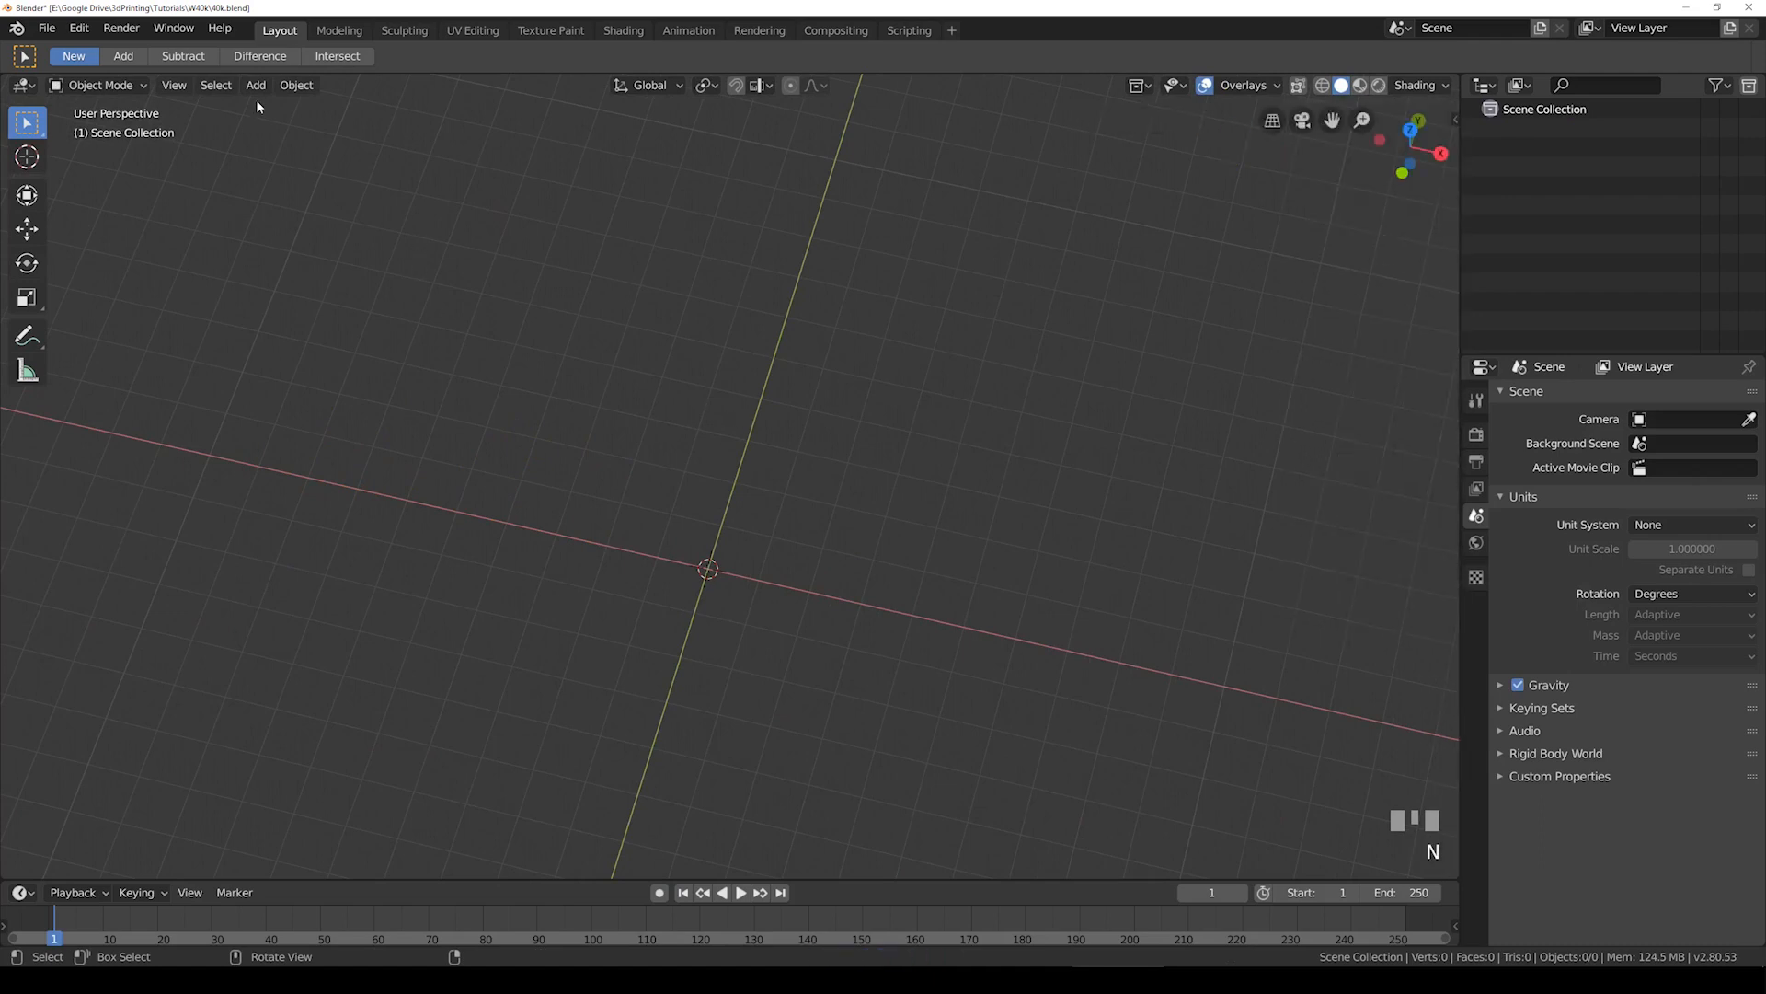
{"action": "left_click", "coordinate": [257, 87]}
{"action": "mouse_move", "coordinate": [263, 111]}
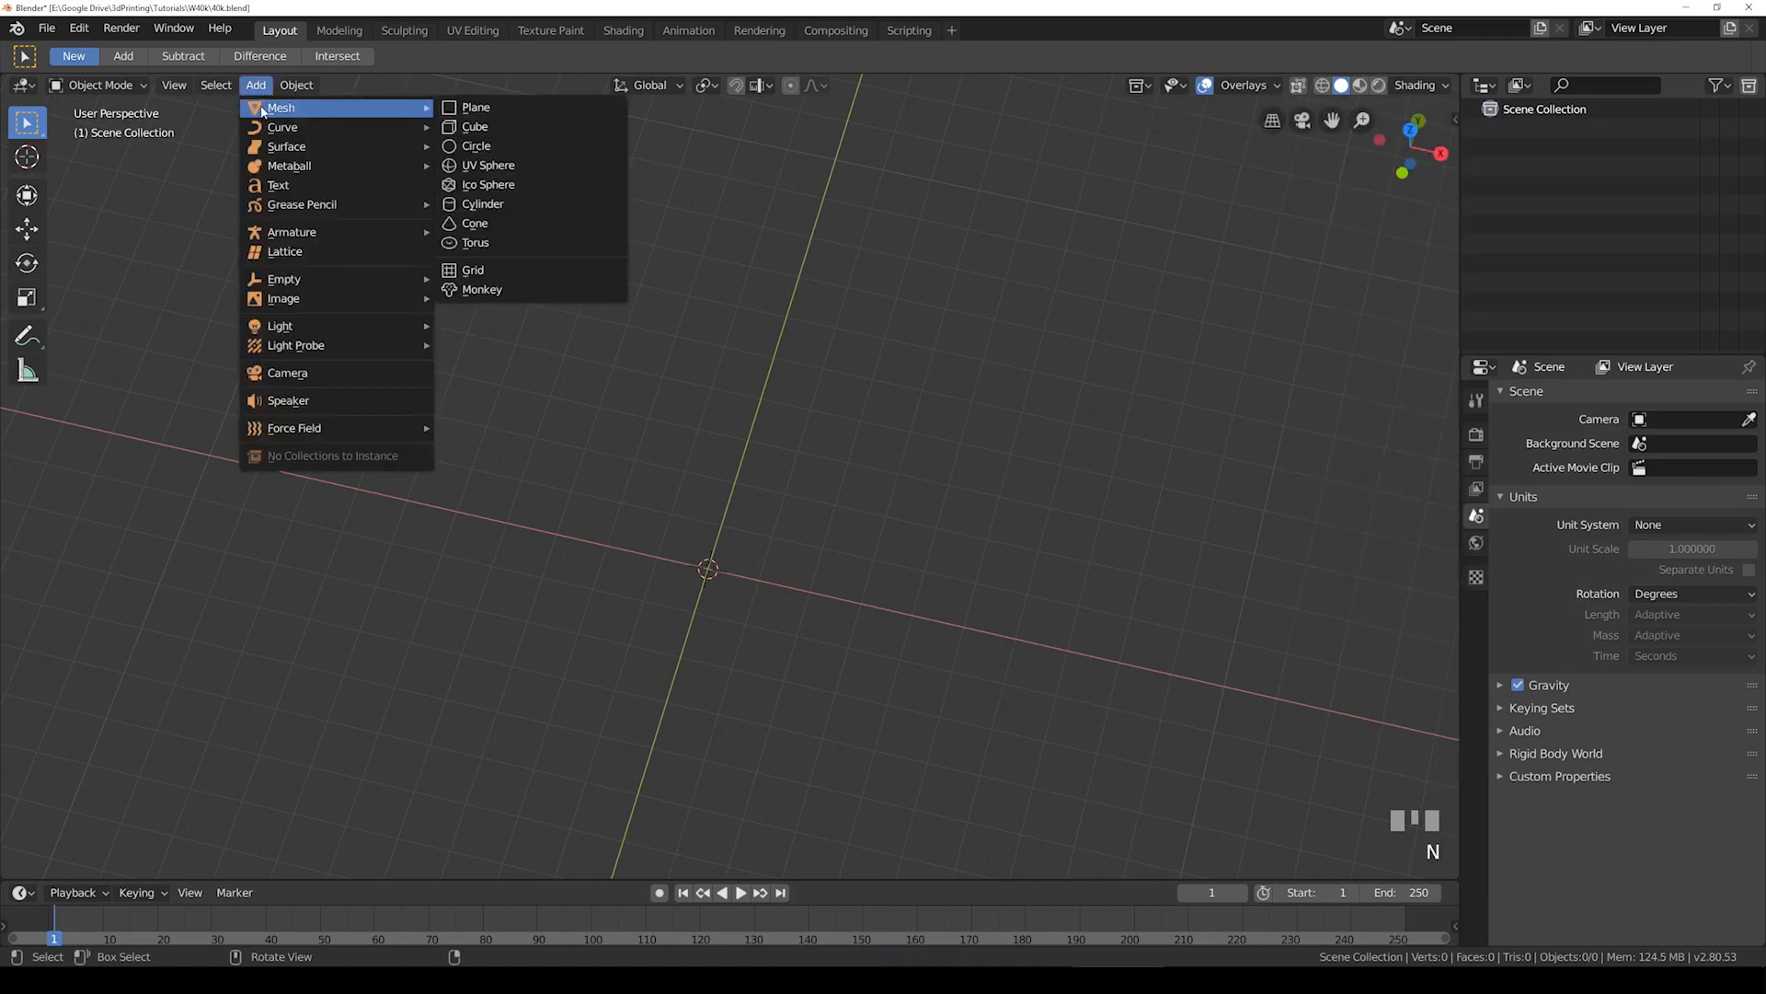
{"action": "mouse_move", "coordinate": [302, 301]}
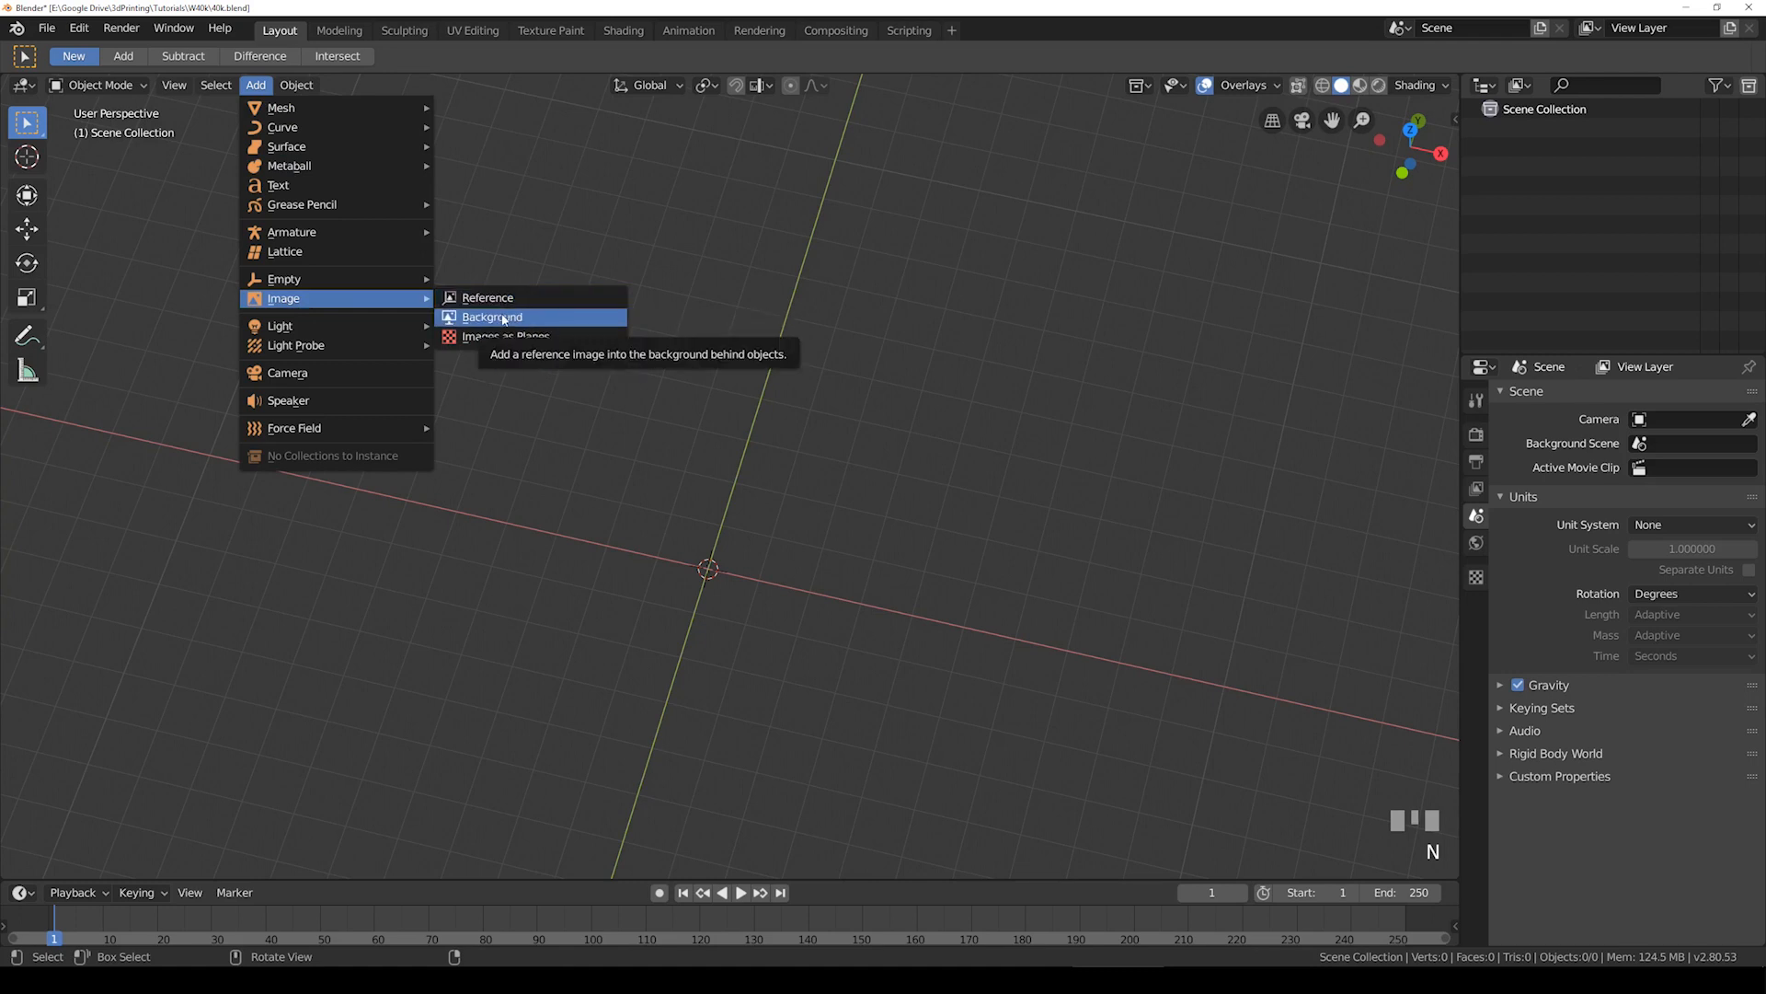
{"action": "left_click", "coordinate": [503, 317]}
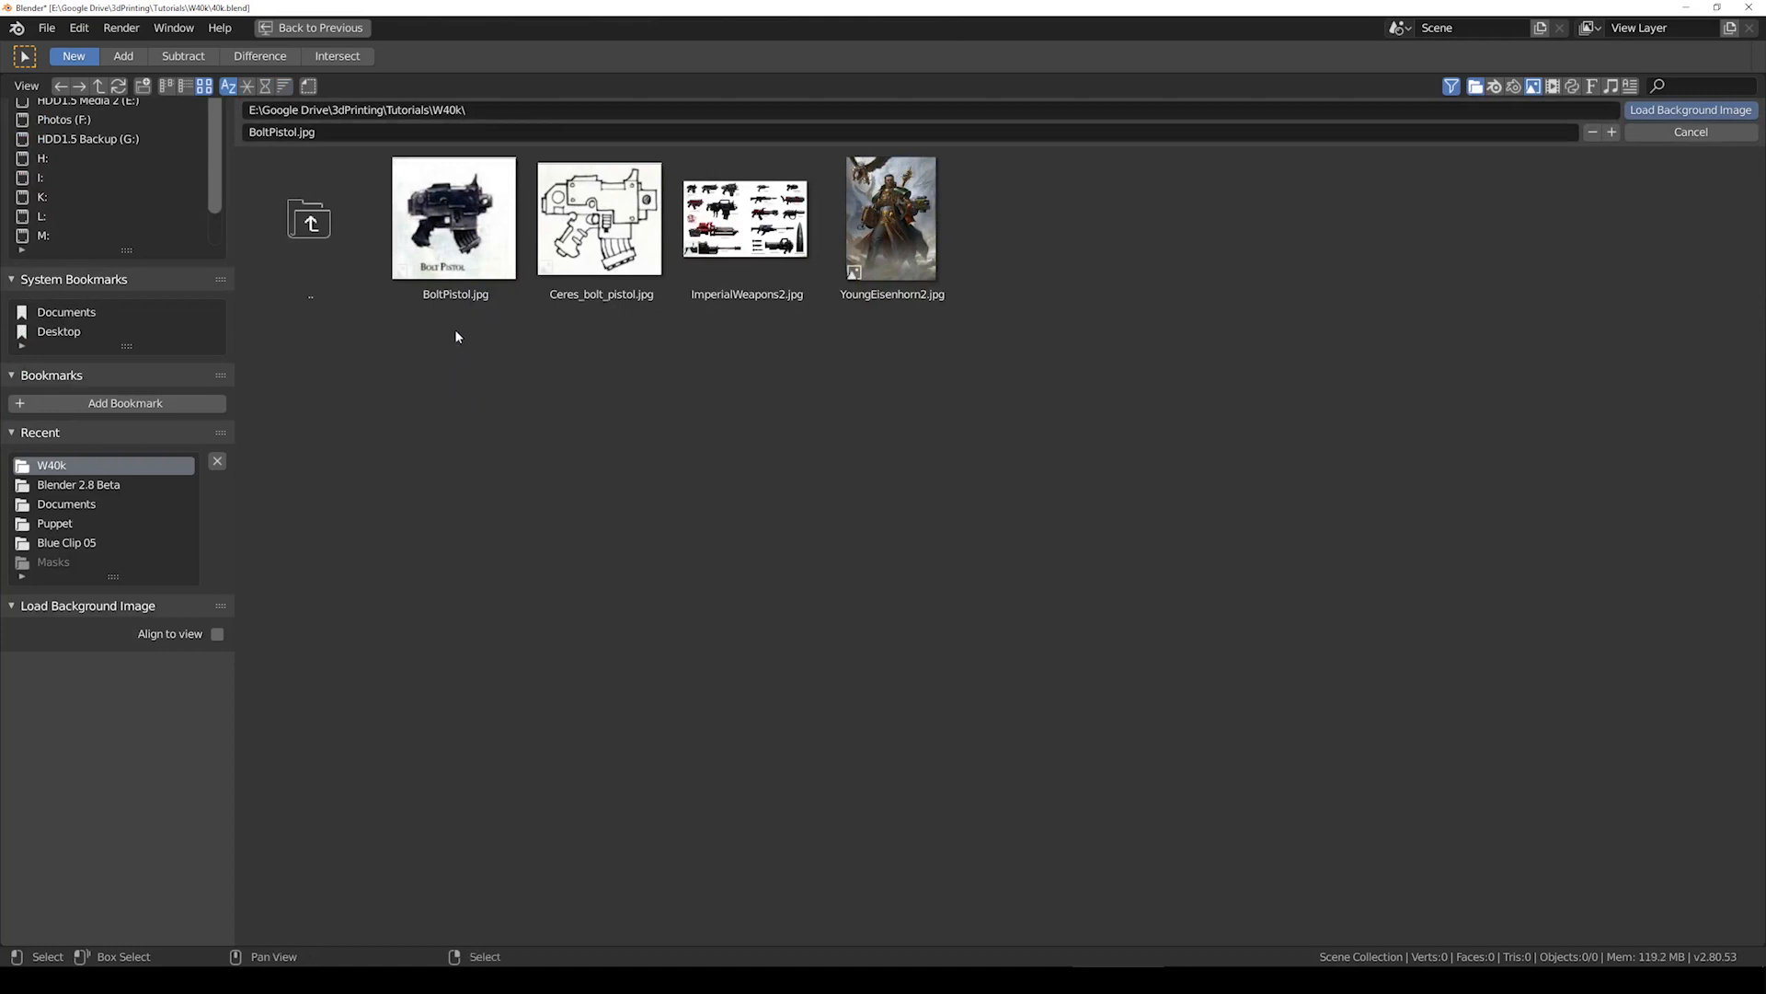
{"action": "double_click", "coordinate": [466, 243]}
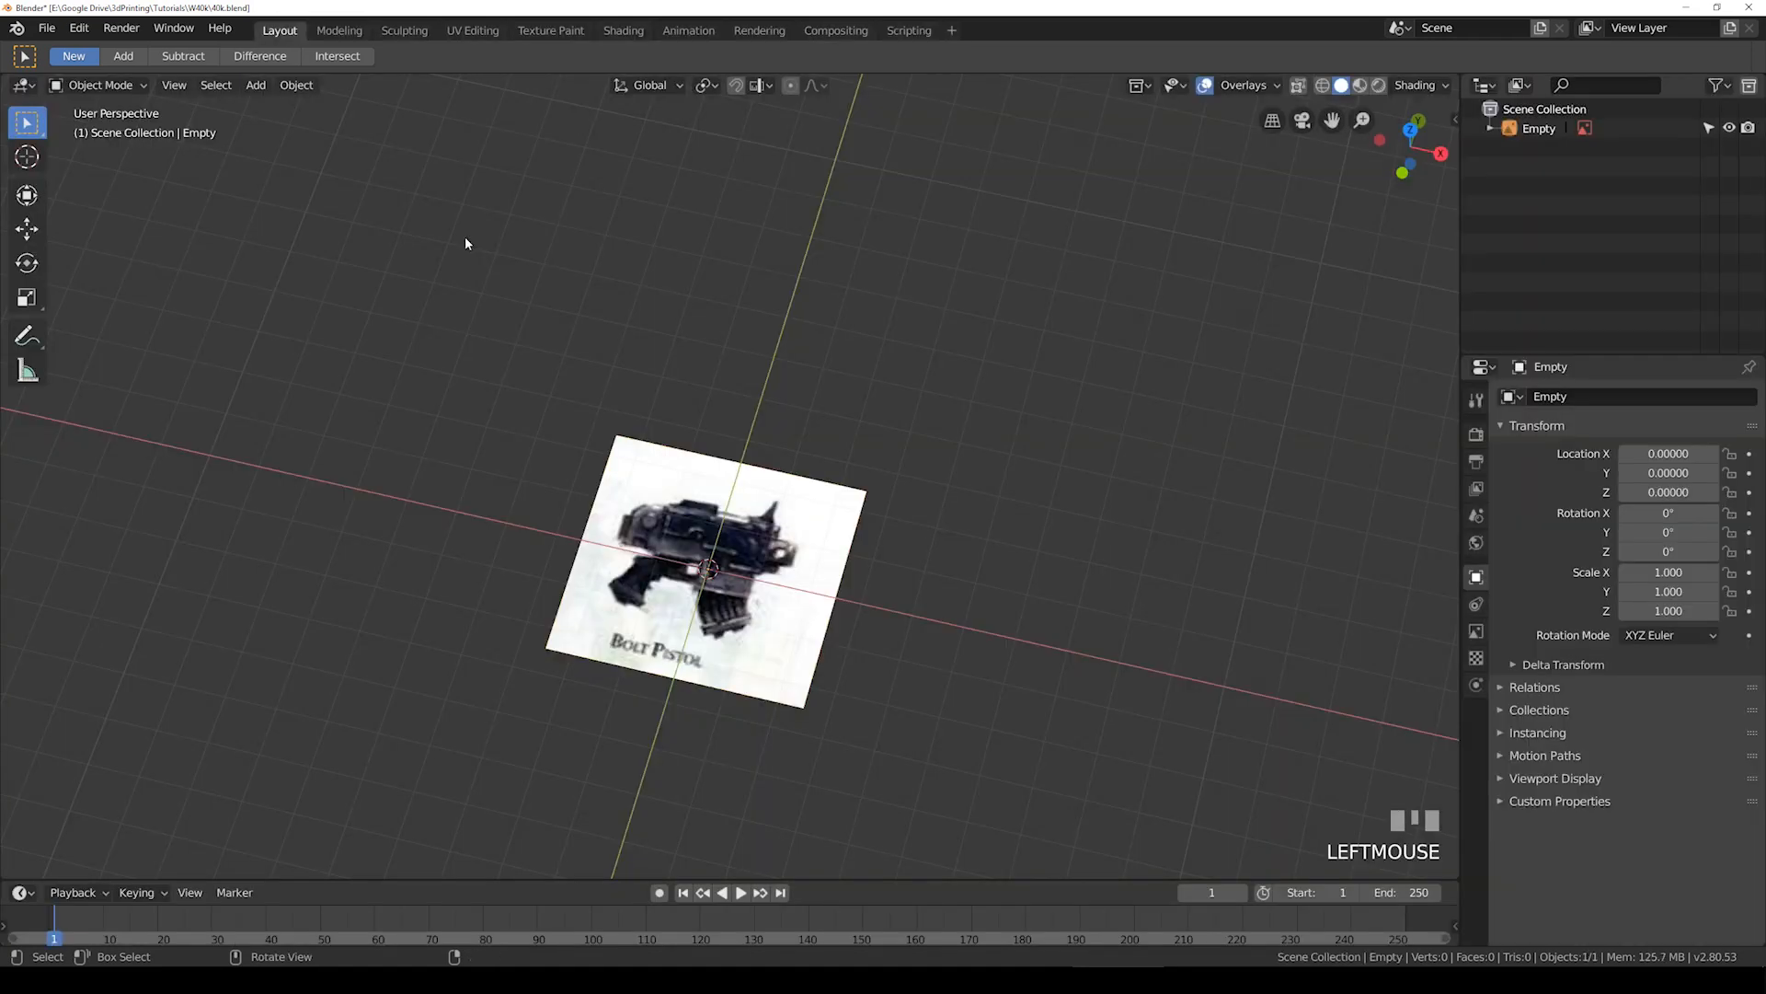
Step: View the bolt pistol image from the top in orthographic and perspective projection, and from an angle
{"action": "middle_click_drag", "start_coordinate": [466, 243], "coordinate": [474, 313]}
{"action": "middle_click_drag", "start_coordinate": [704, 505], "coordinate": [697, 576]}
{"action": "key", "text": "KP_7"}
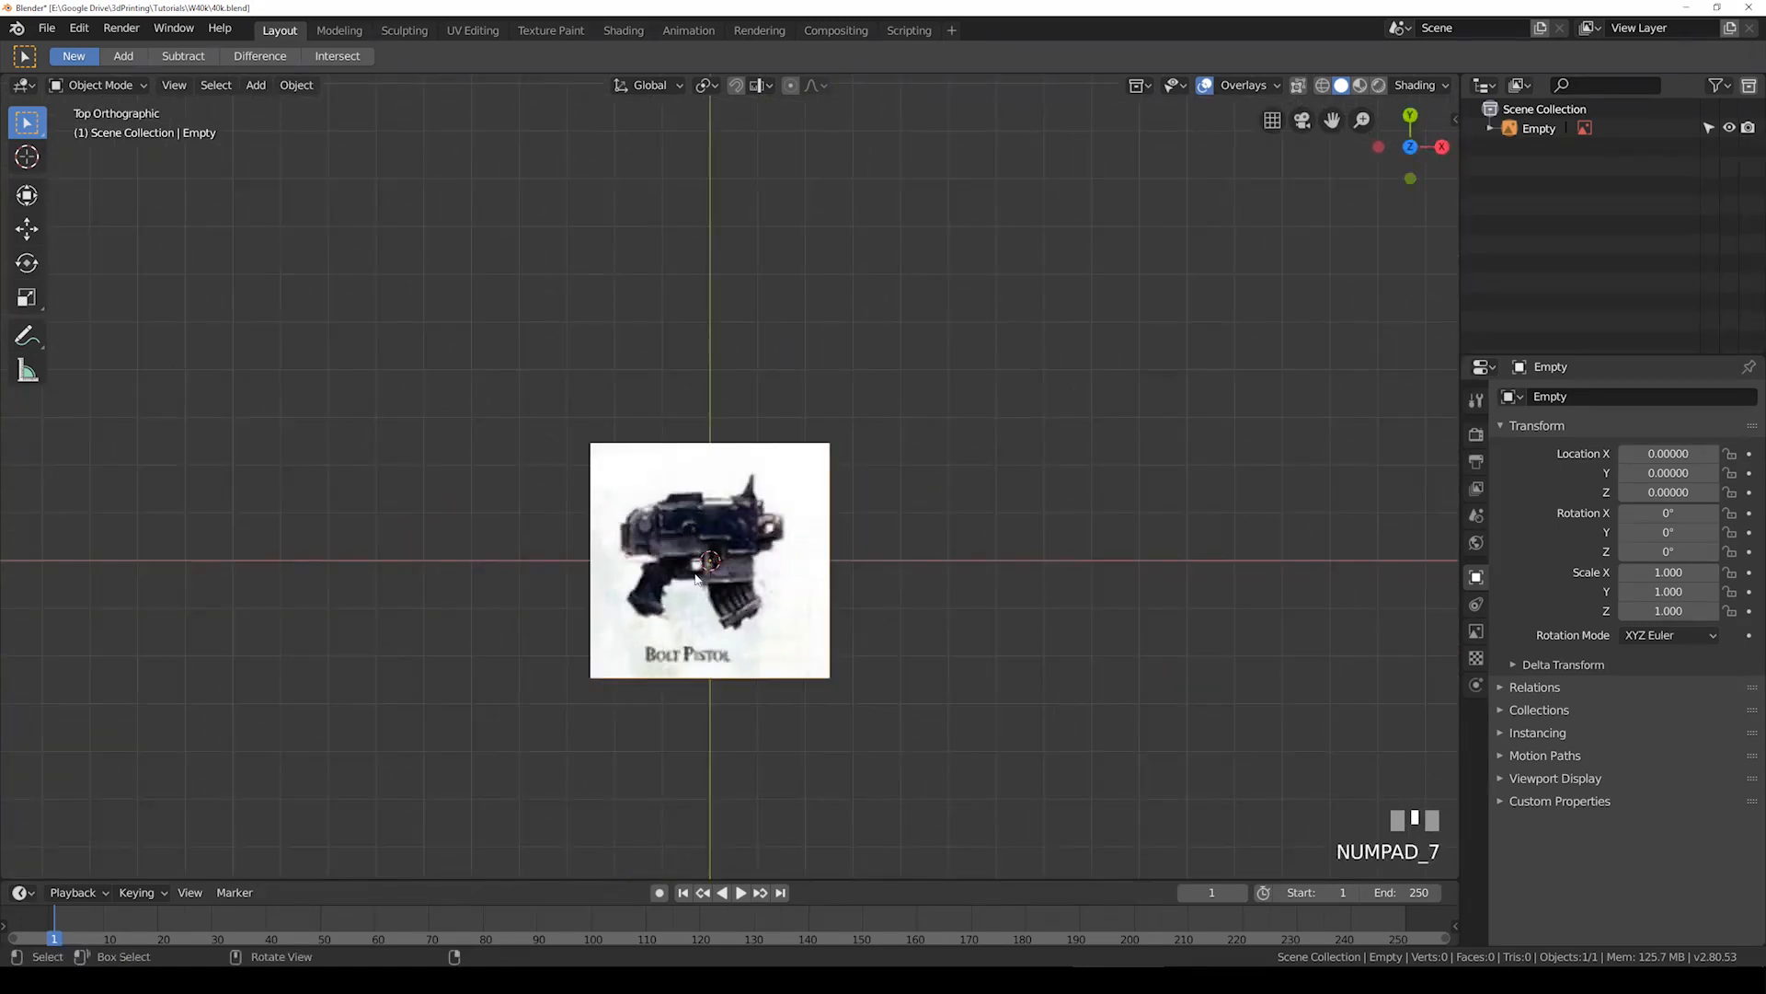
{"action": "middle_click_drag", "start_coordinate": [765, 589], "coordinate": [780, 532], "text": "shift"}
{"action": "key", "text": "KP_5"}
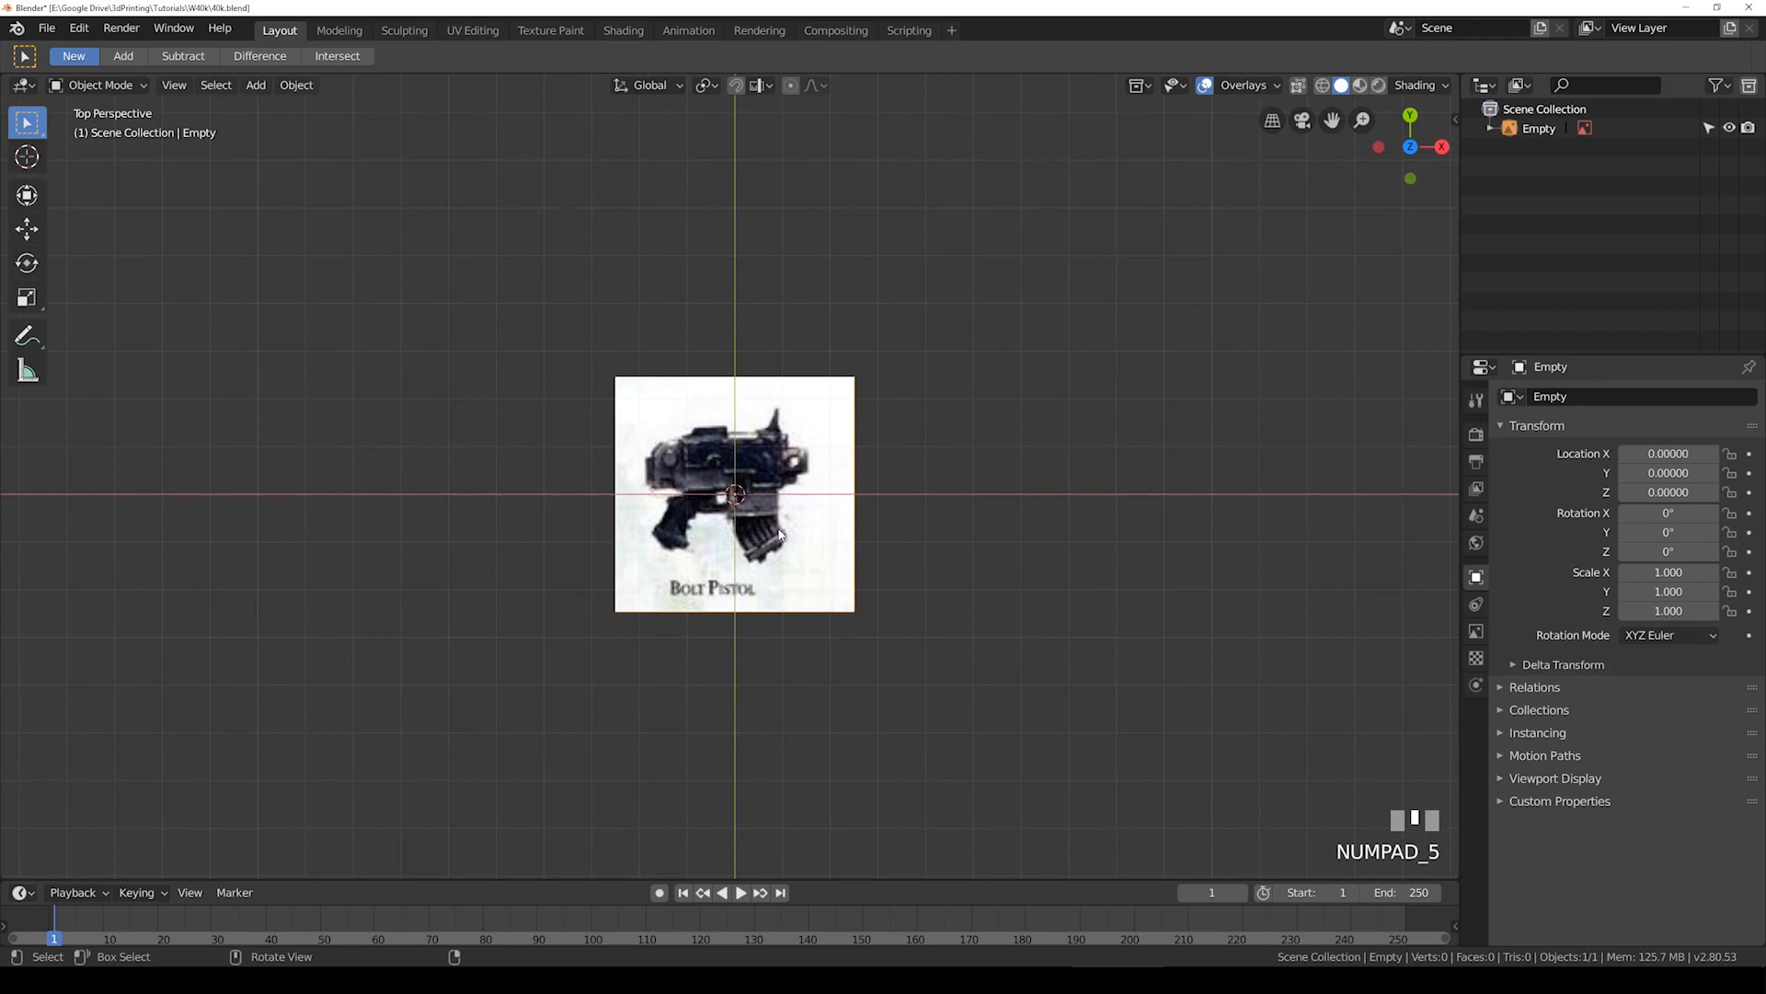
{"action": "middle_click_drag", "start_coordinate": [779, 534], "coordinate": [817, 413]}
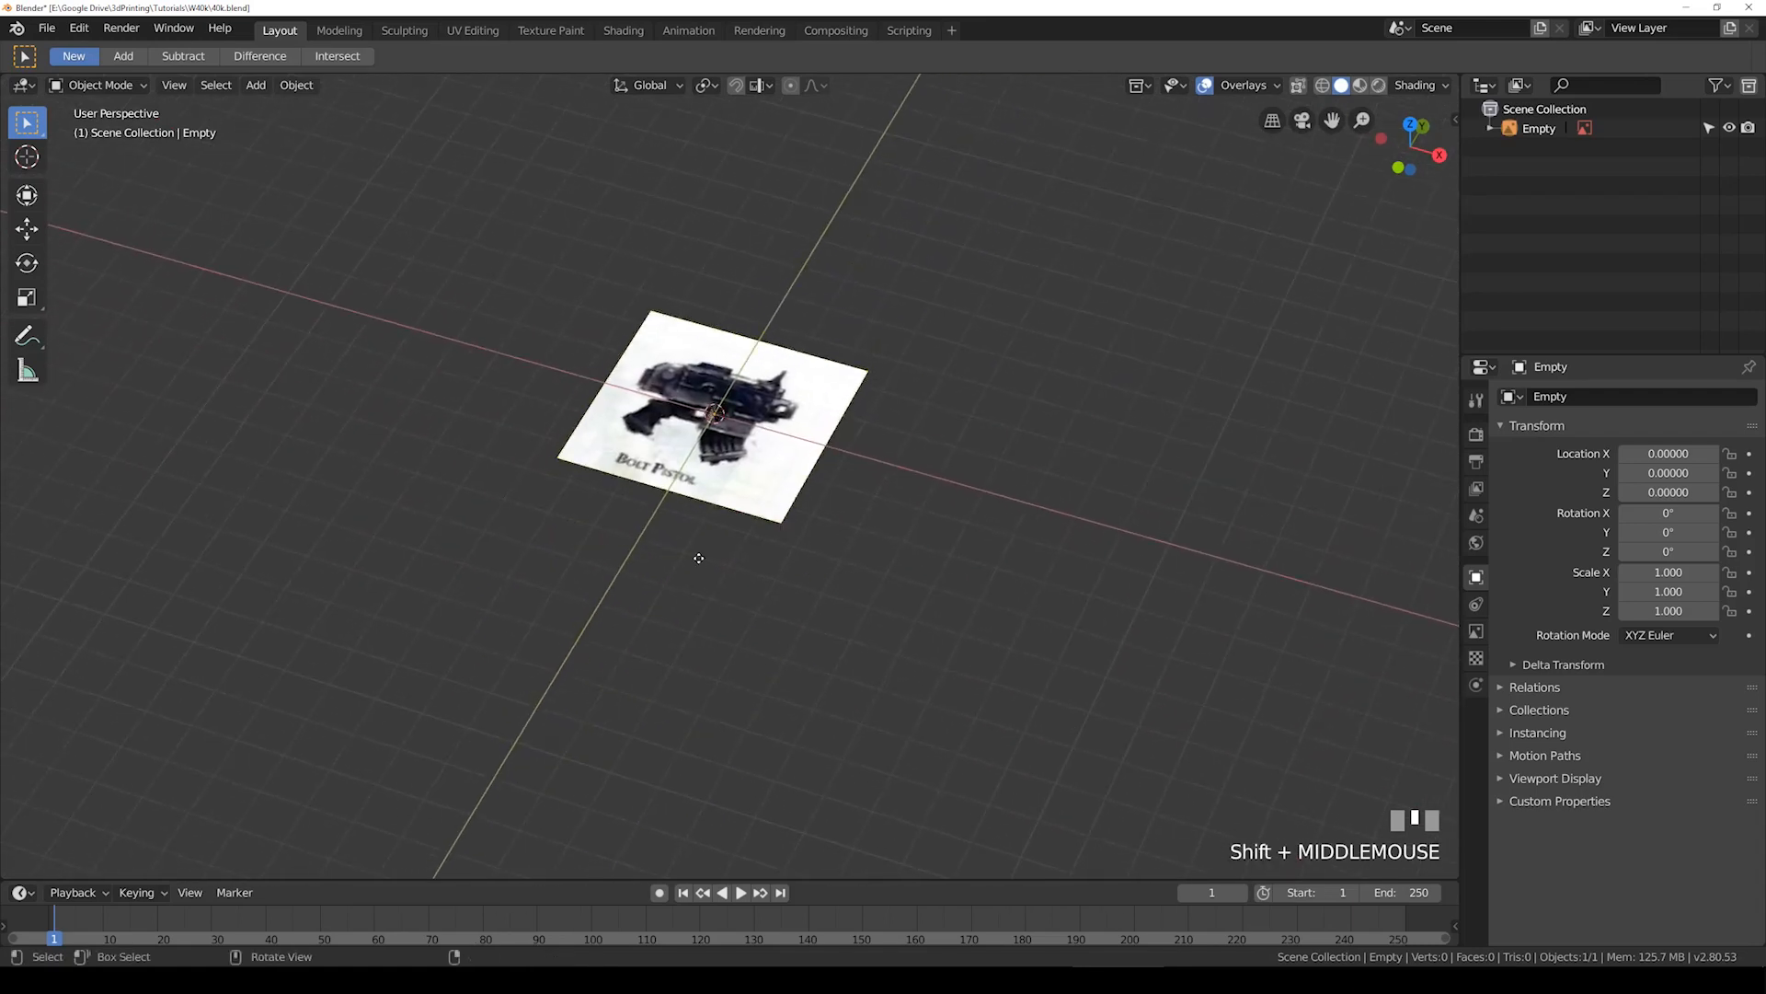
Step: Examine the background image by cycling through the front, side and top views in both projections
{"action": "key", "text": "KP_1"}
{"action": "key", "text": "KP_7"}
{"action": "key", "text": "KP_9"}
{"action": "key", "text": "KP_3"}
{"action": "key", "text": "KP_5"}
{"action": "key", "text": "KP_1"}
{"action": "key", "text": "KP_7"}
{"action": "key", "text": "KP_5"}
{"action": "key", "text": "KP_1"}
{"action": "key", "text": "KP_8"}
{"action": "key", "text": "KP_7"}
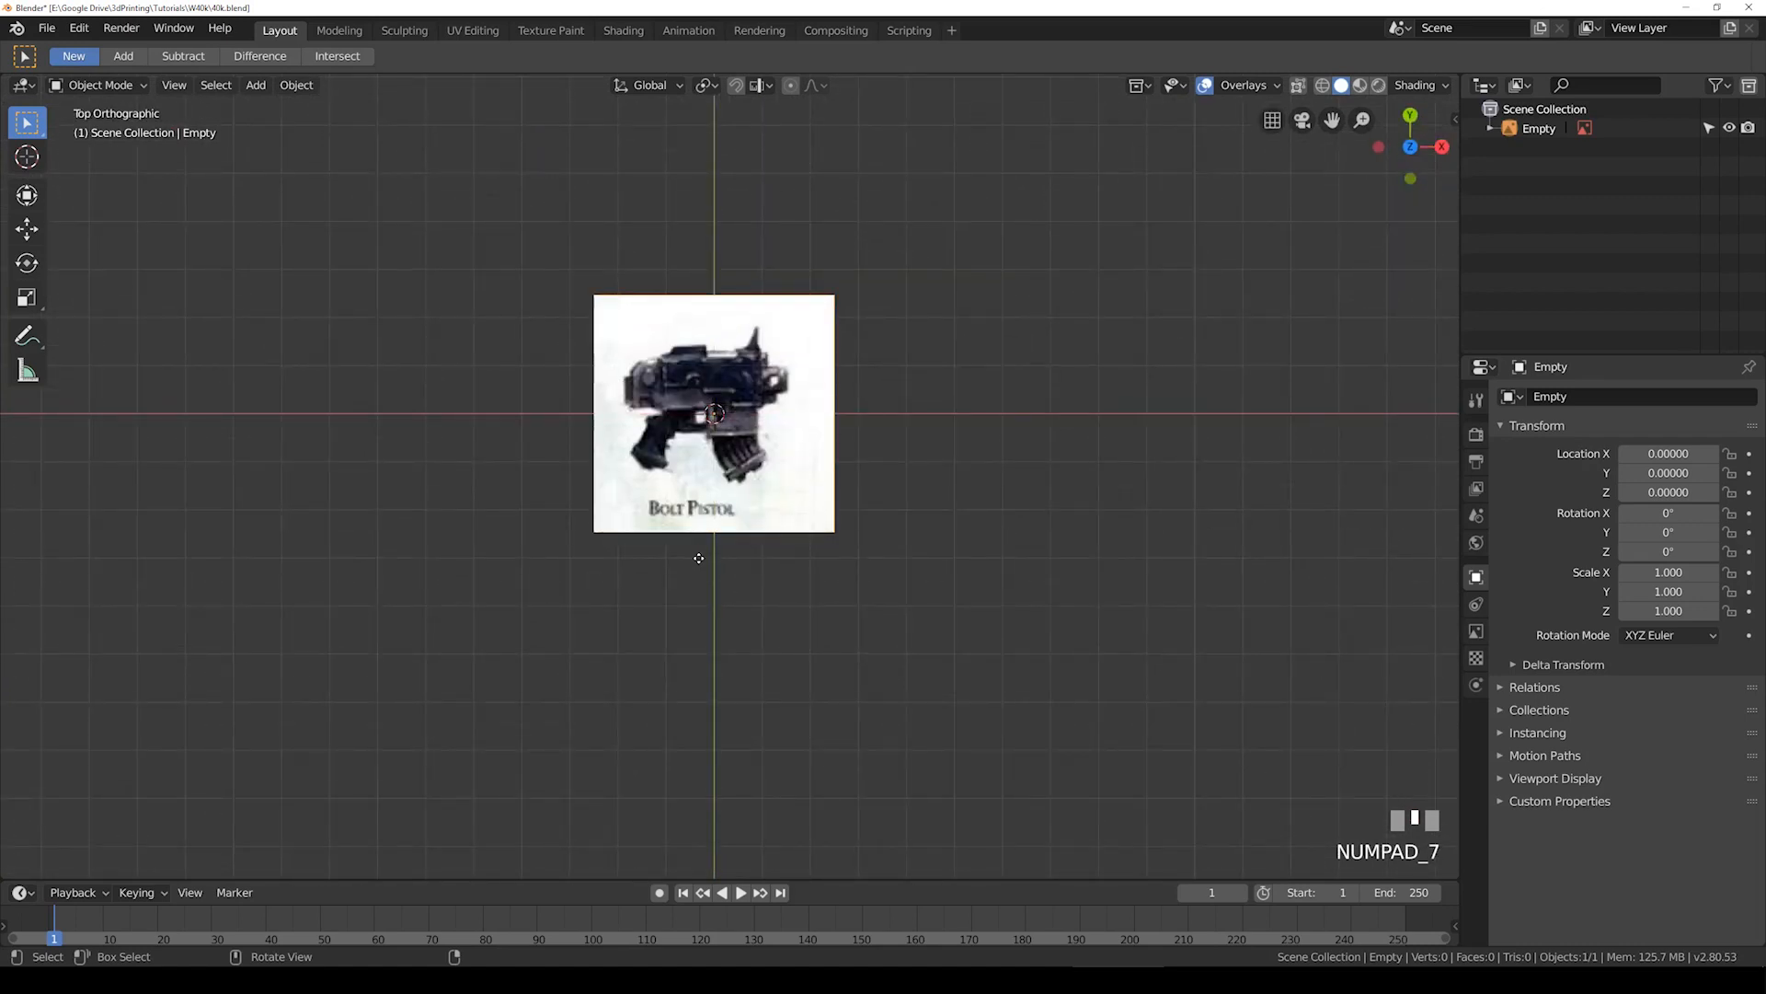
Step: Settle on the top orthographic view and centre the bolt pistol image in the viewport
{"action": "key", "text": "KP_1"}
{"action": "key", "text": "KP_5"}
{"action": "key", "text": "KP_7"}
{"action": "key", "text": "KP_3"}
{"action": "key", "text": "KP_7"}
{"action": "key", "text": "KP_1"}
{"action": "key", "text": "KP_7"}
{"action": "left_click", "coordinate": [813, 406]}
{"action": "middle_click_drag", "start_coordinate": [827, 322], "coordinate": [799, 402], "text": "shift"}
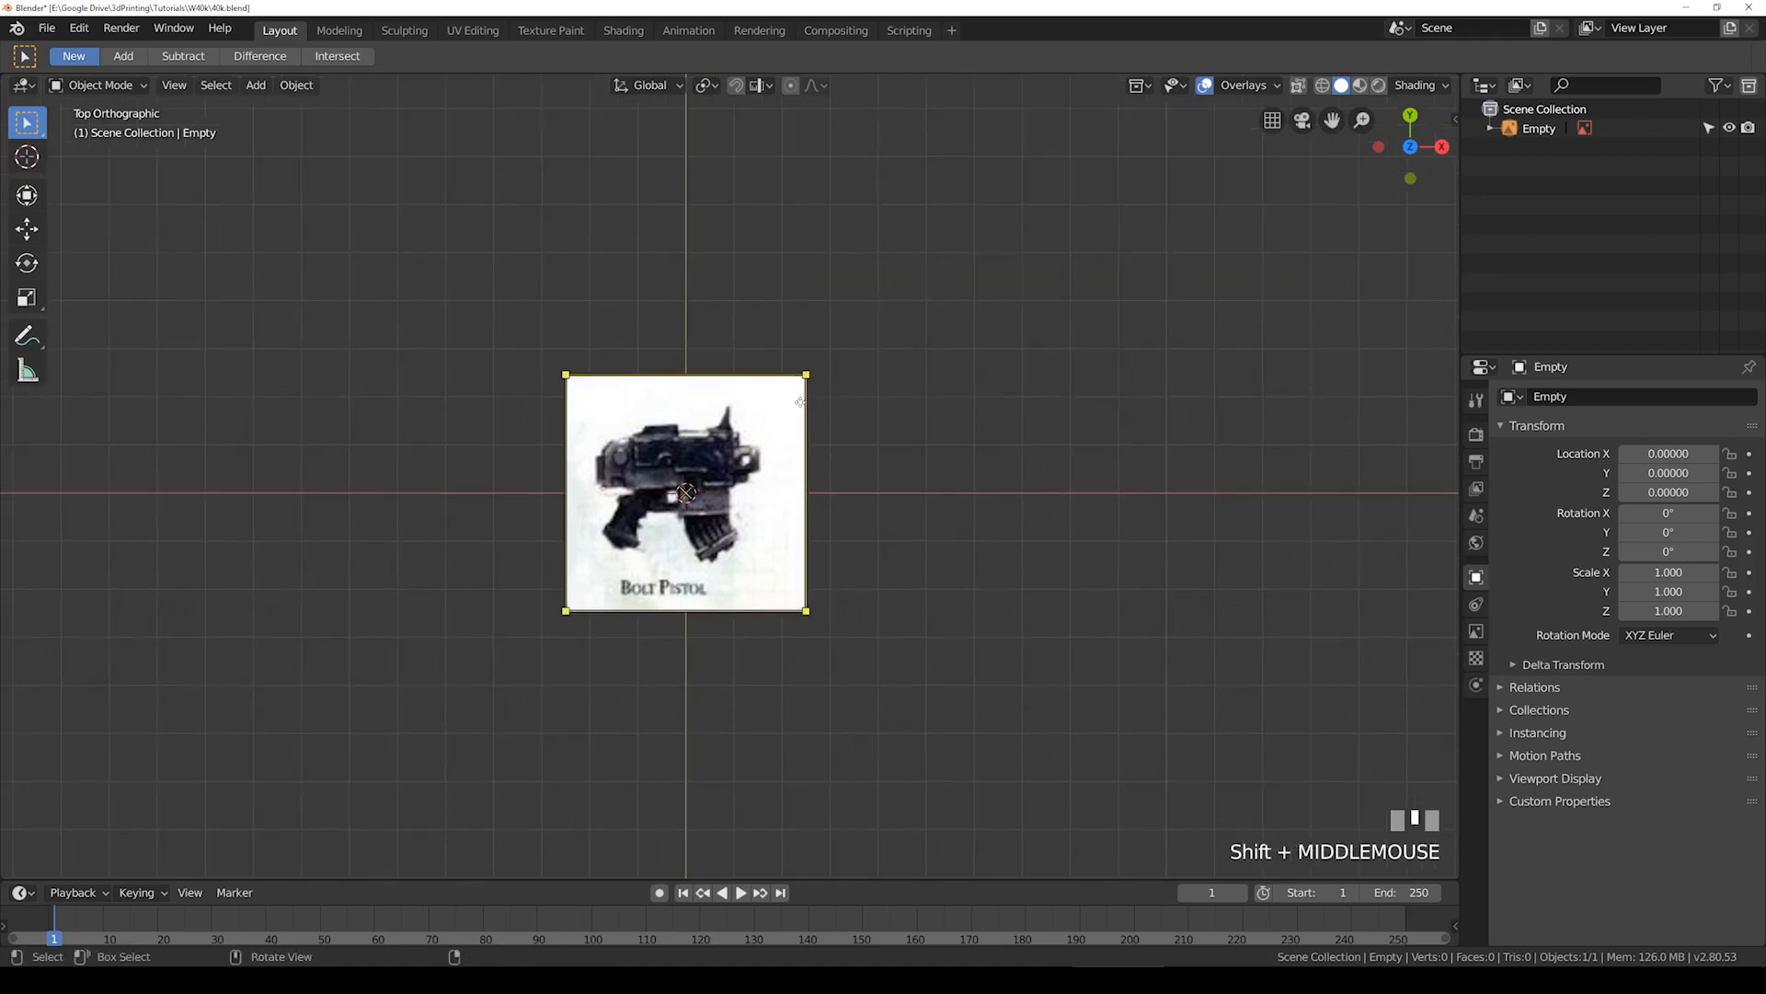
{"action": "left_click", "coordinate": [347, 215]}
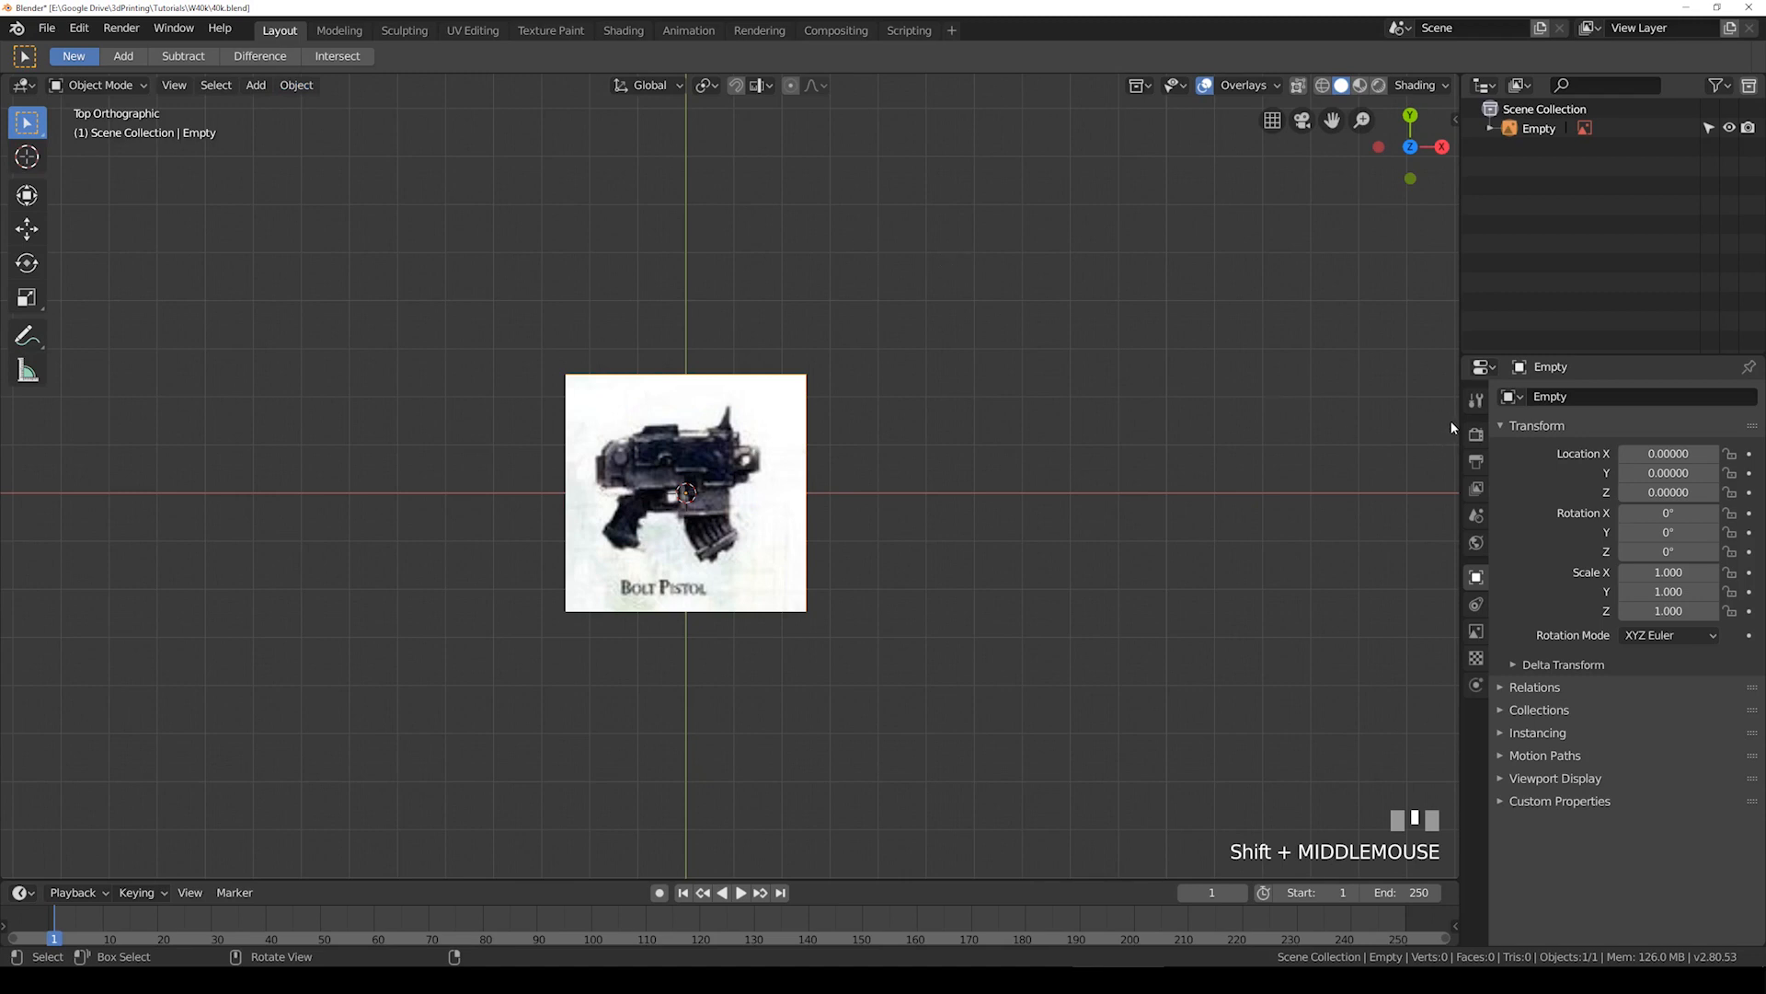
Step: Try Metric as the scene's unit system and set it back to None
{"action": "left_click", "coordinate": [1475, 489]}
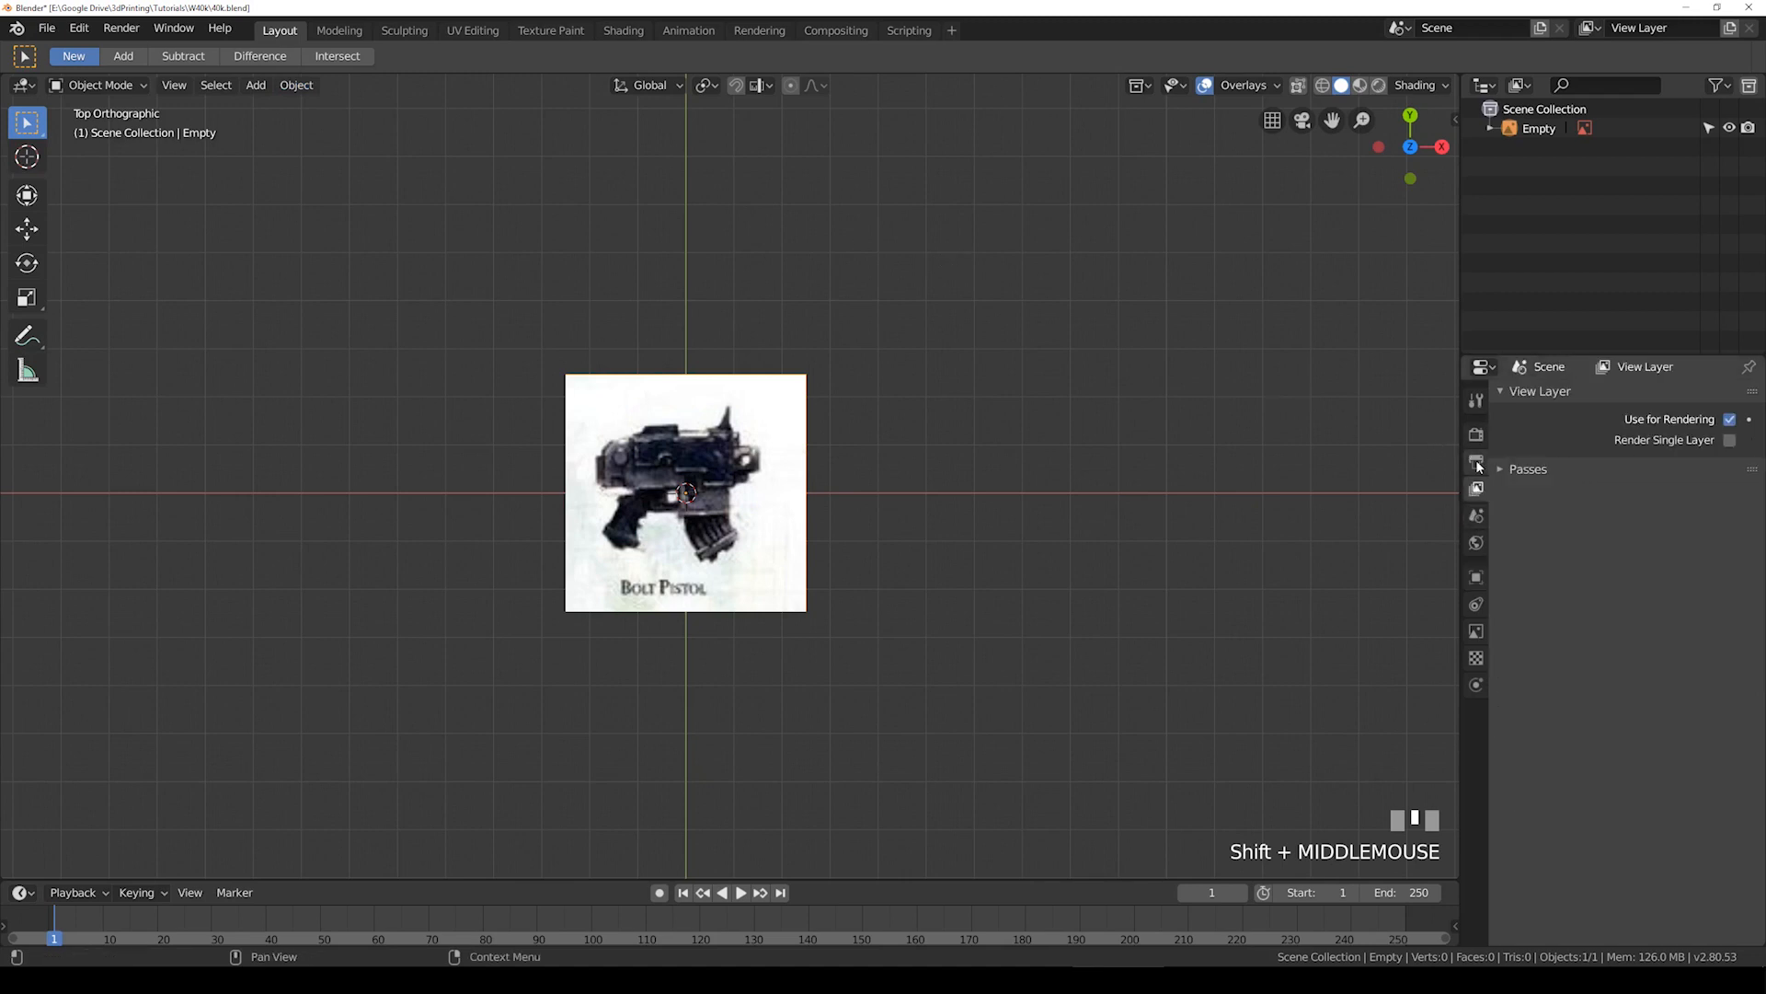
{"action": "left_click", "coordinate": [1476, 461]}
{"action": "left_click", "coordinate": [1479, 436]}
{"action": "left_click", "coordinate": [1477, 517]}
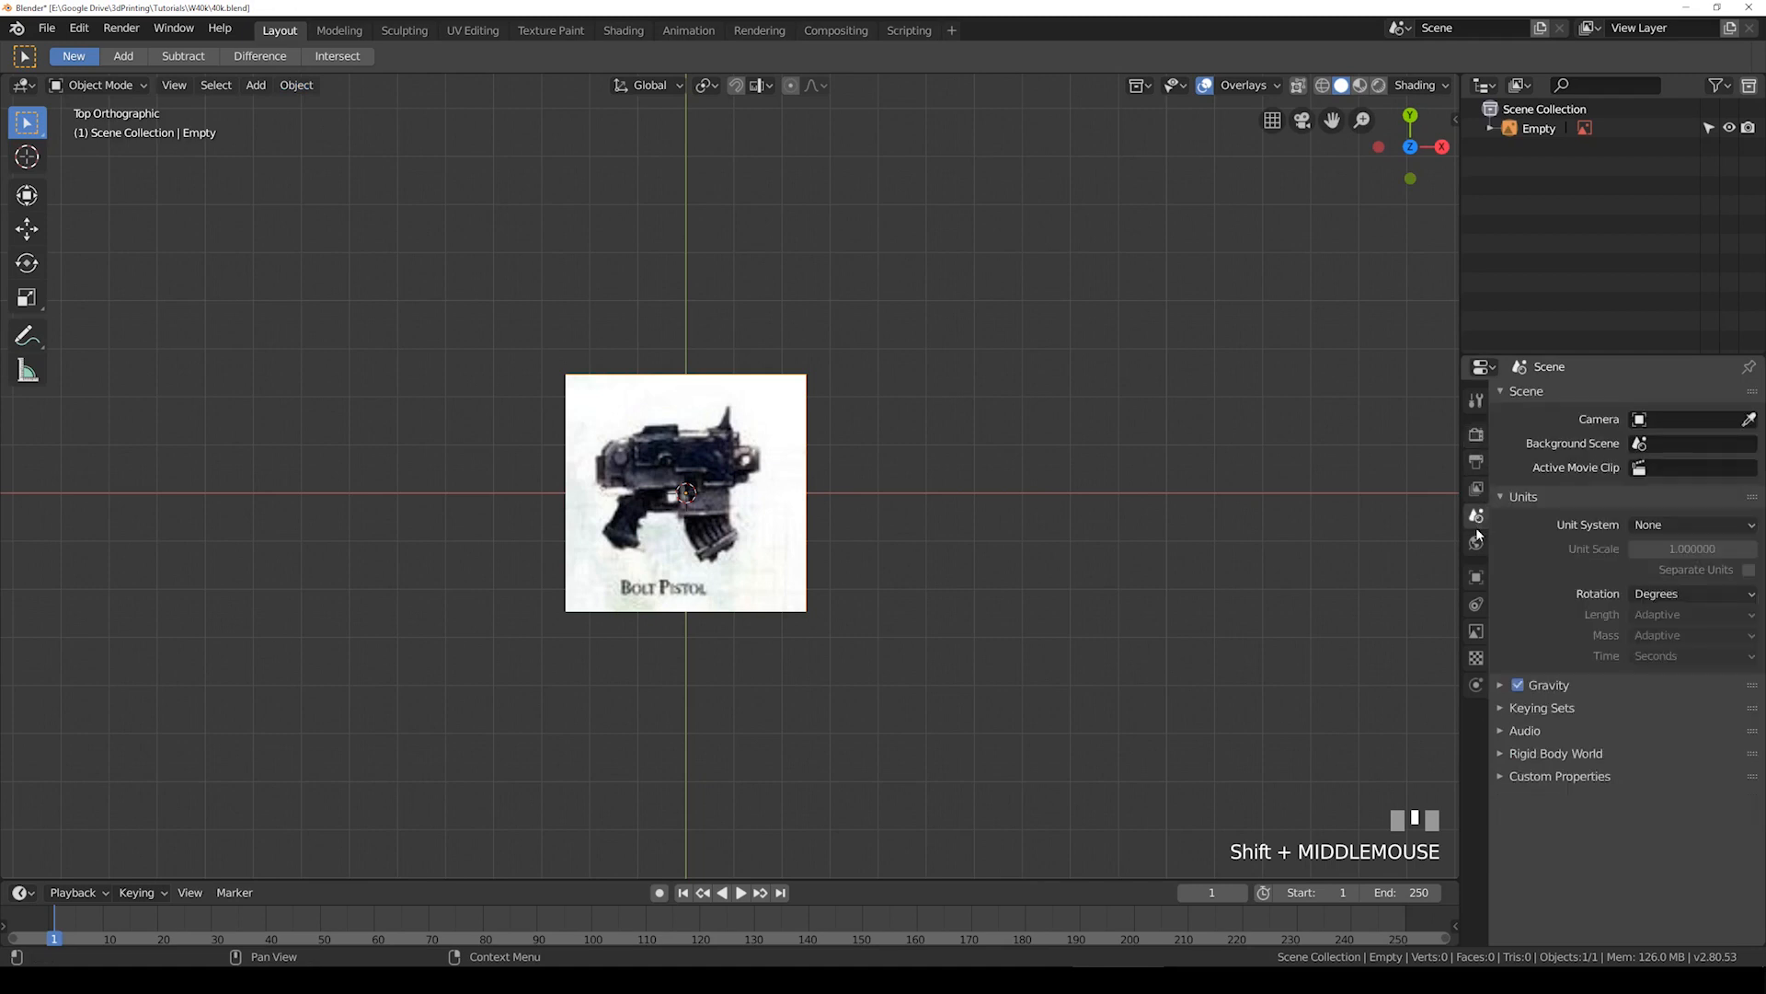
{"action": "left_click", "coordinate": [1505, 495]}
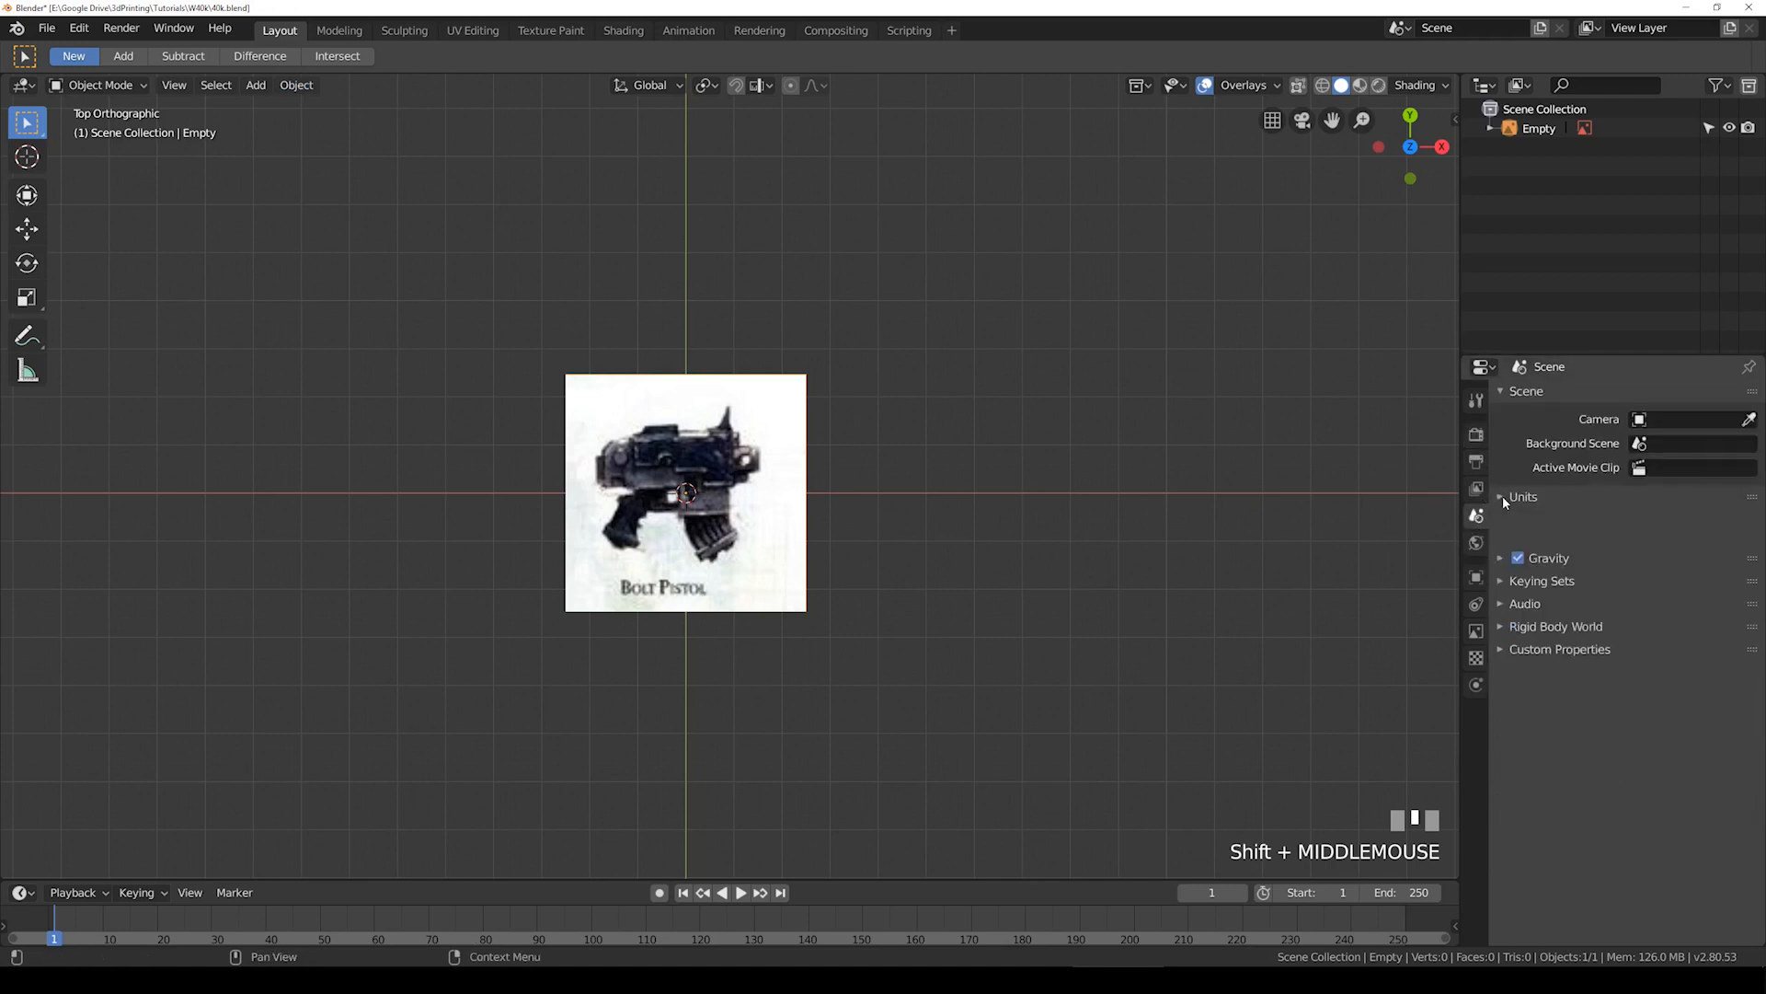
{"action": "left_click", "coordinate": [1494, 496]}
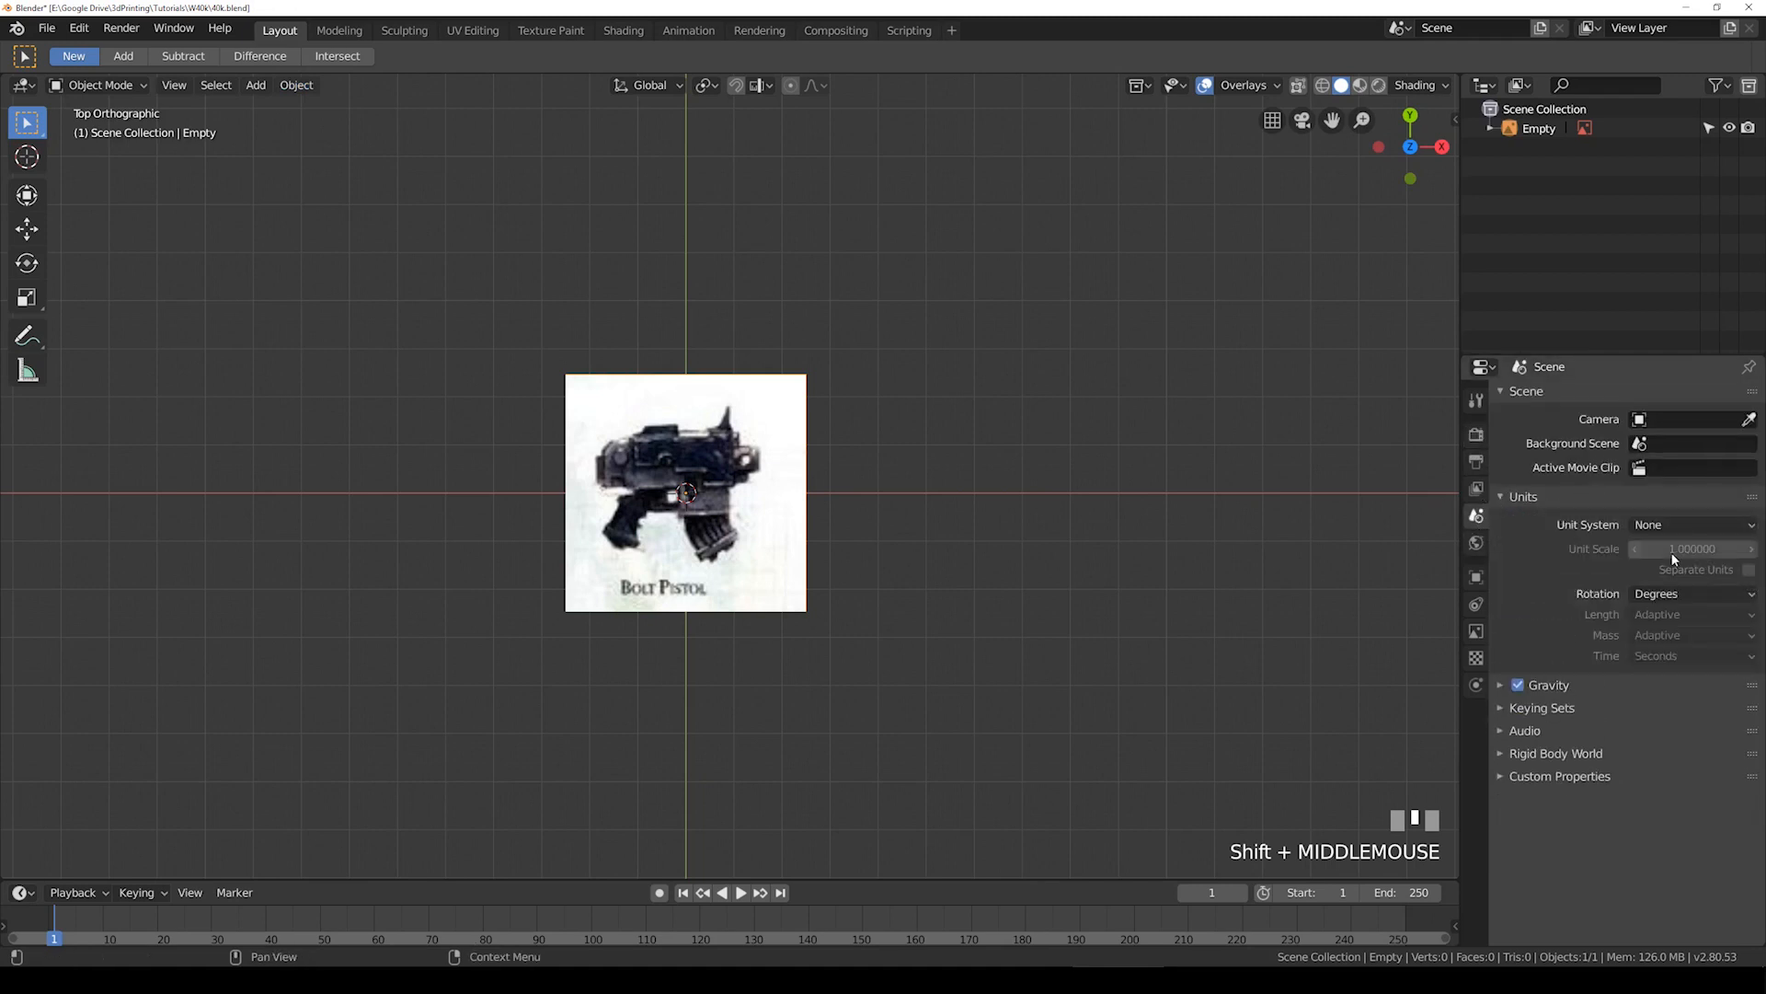
{"action": "left_click", "coordinate": [1671, 525]}
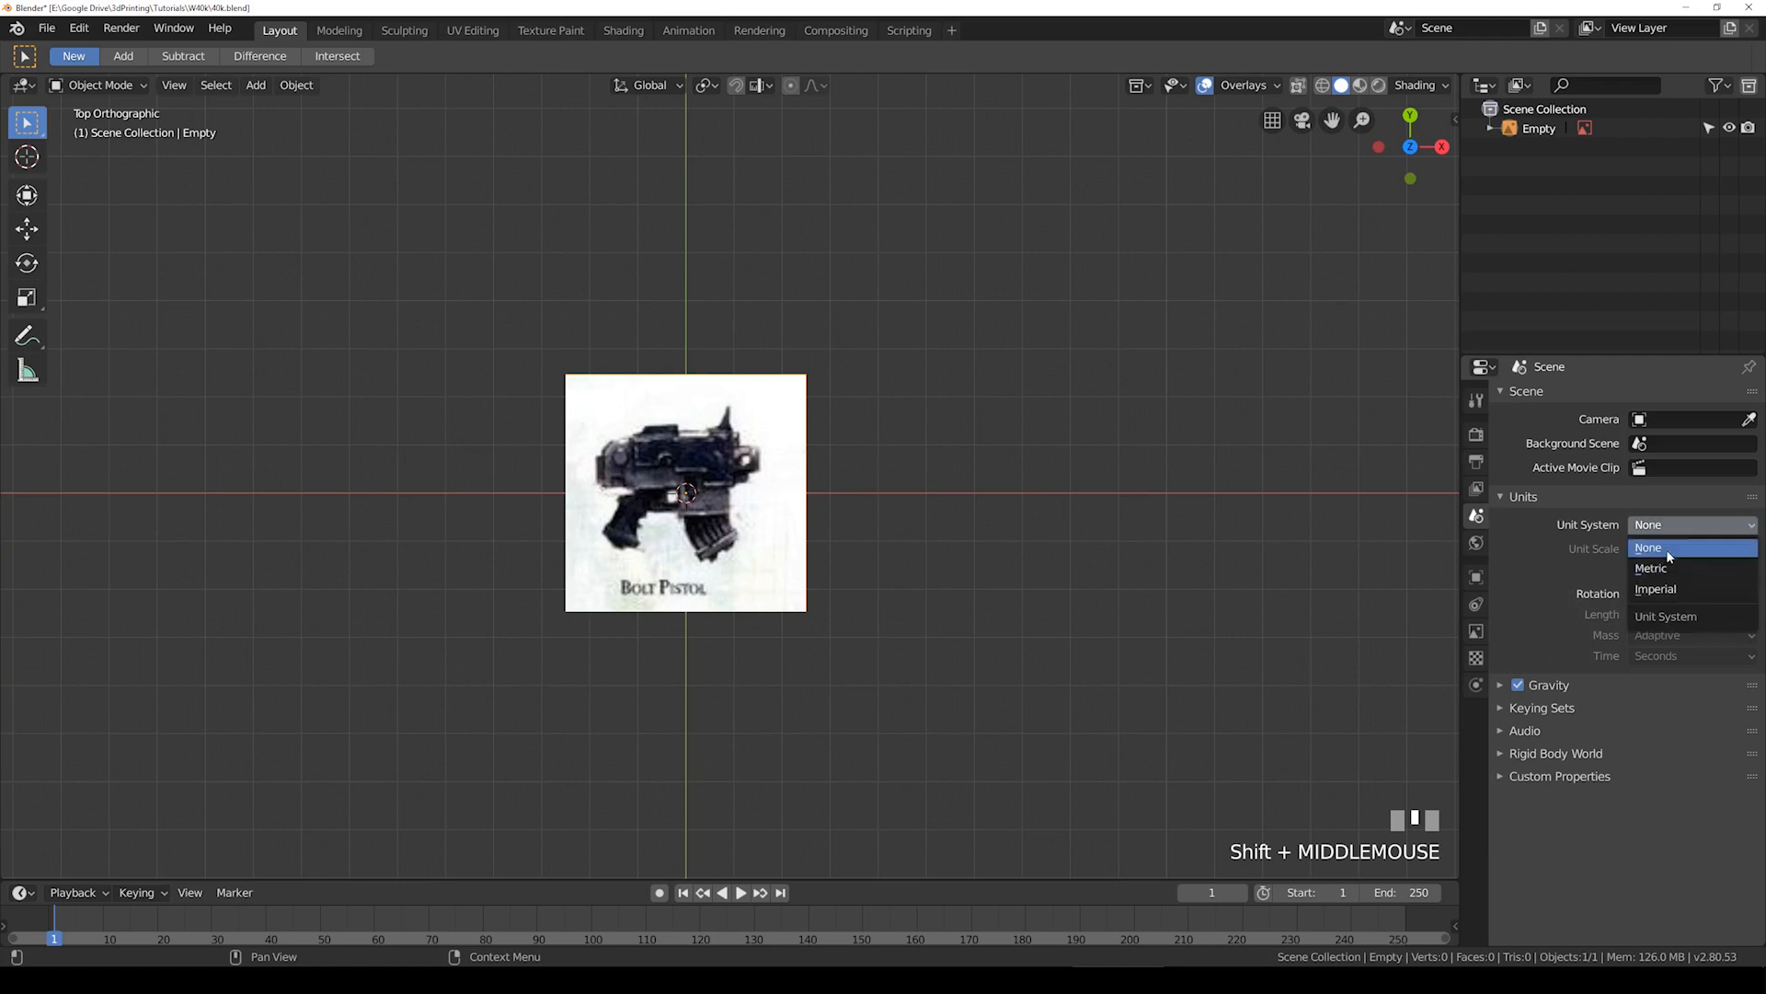
{"action": "left_click", "coordinate": [1669, 550]}
{"action": "left_click", "coordinate": [1693, 525]}
{"action": "left_click", "coordinate": [1669, 569]}
{"action": "left_click", "coordinate": [1680, 523]}
{"action": "left_click", "coordinate": [1670, 549]}
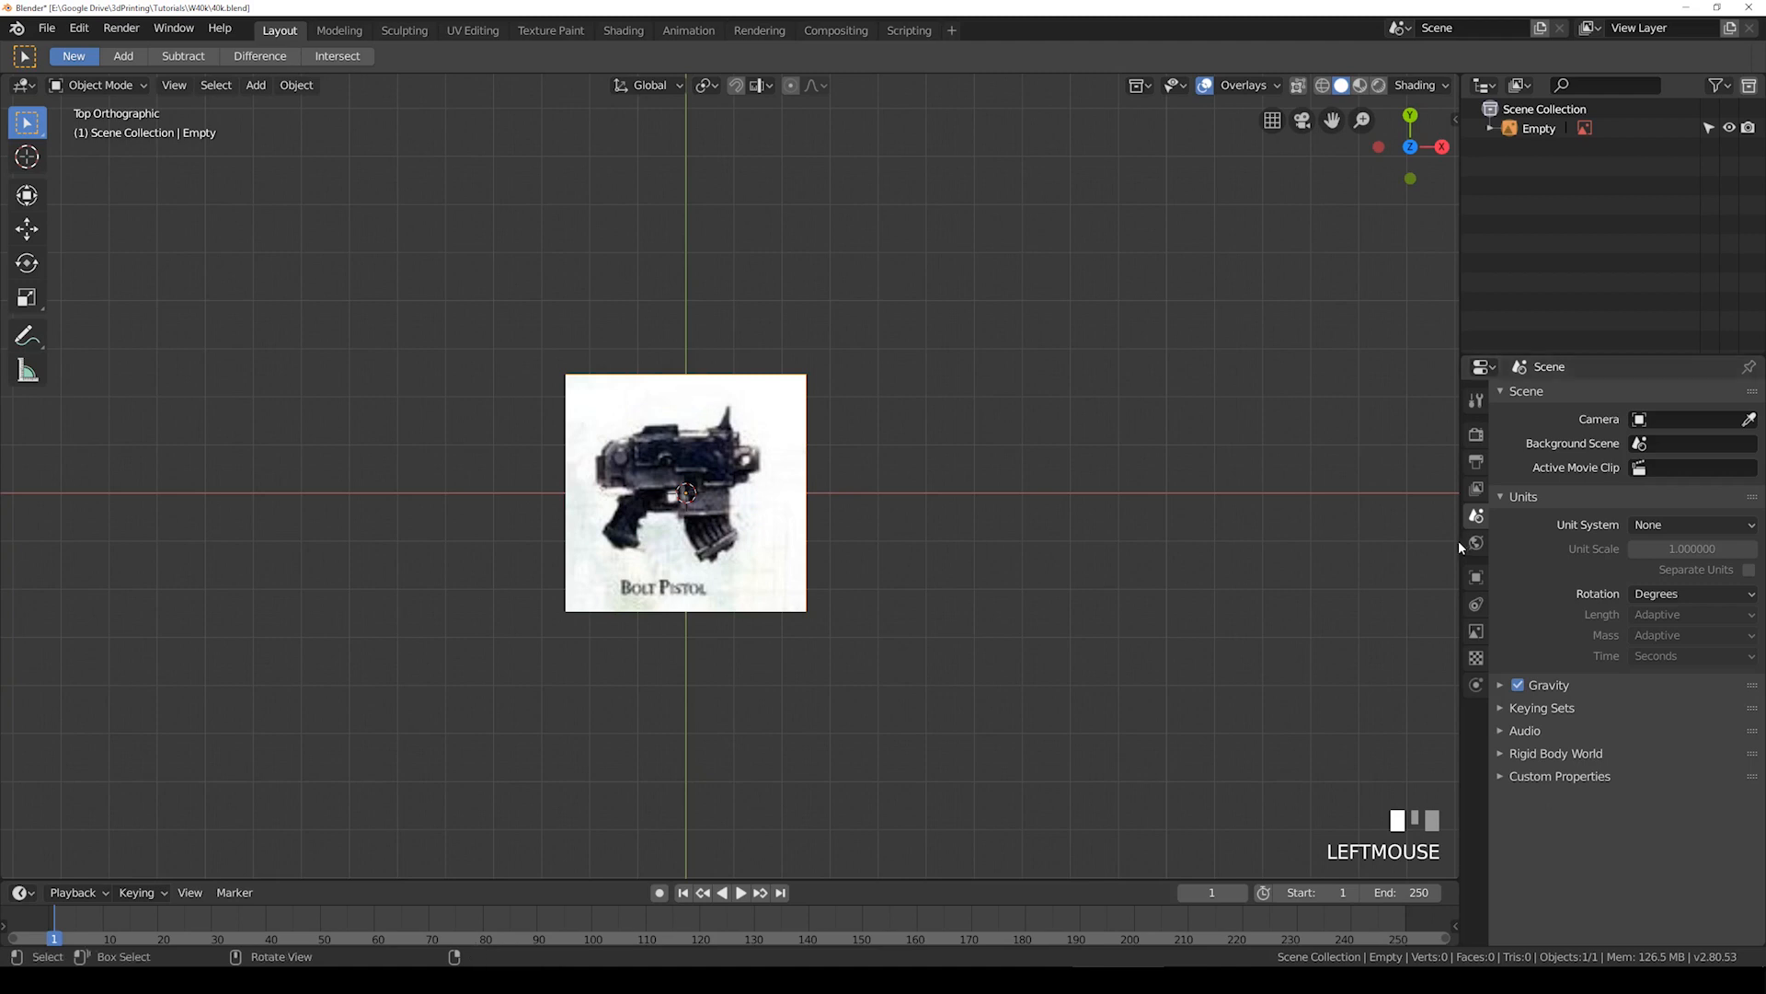
Step: Add a cube of size 2 at the world origin, over the bolt pistol image
{"action": "left_click_drag", "start_coordinate": [778, 374], "coordinate": [778, 374]}
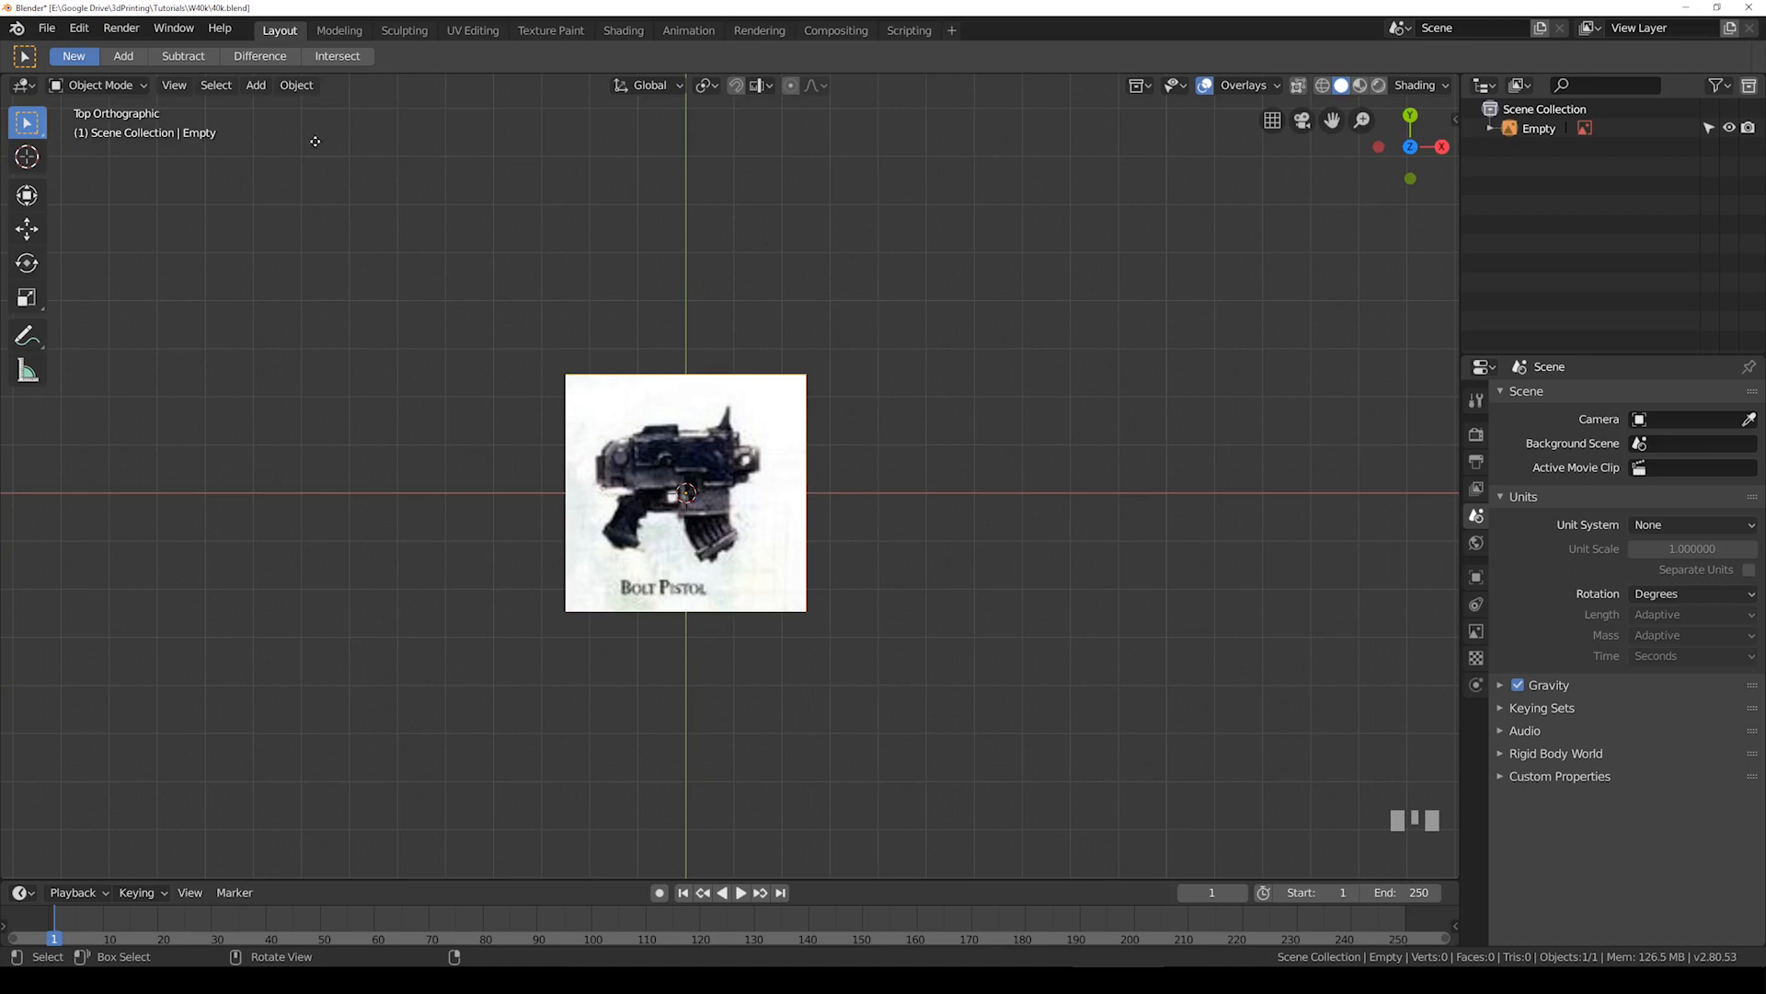
{"action": "left_click", "coordinate": [1025, 631]}
{"action": "left_click", "coordinate": [256, 85]}
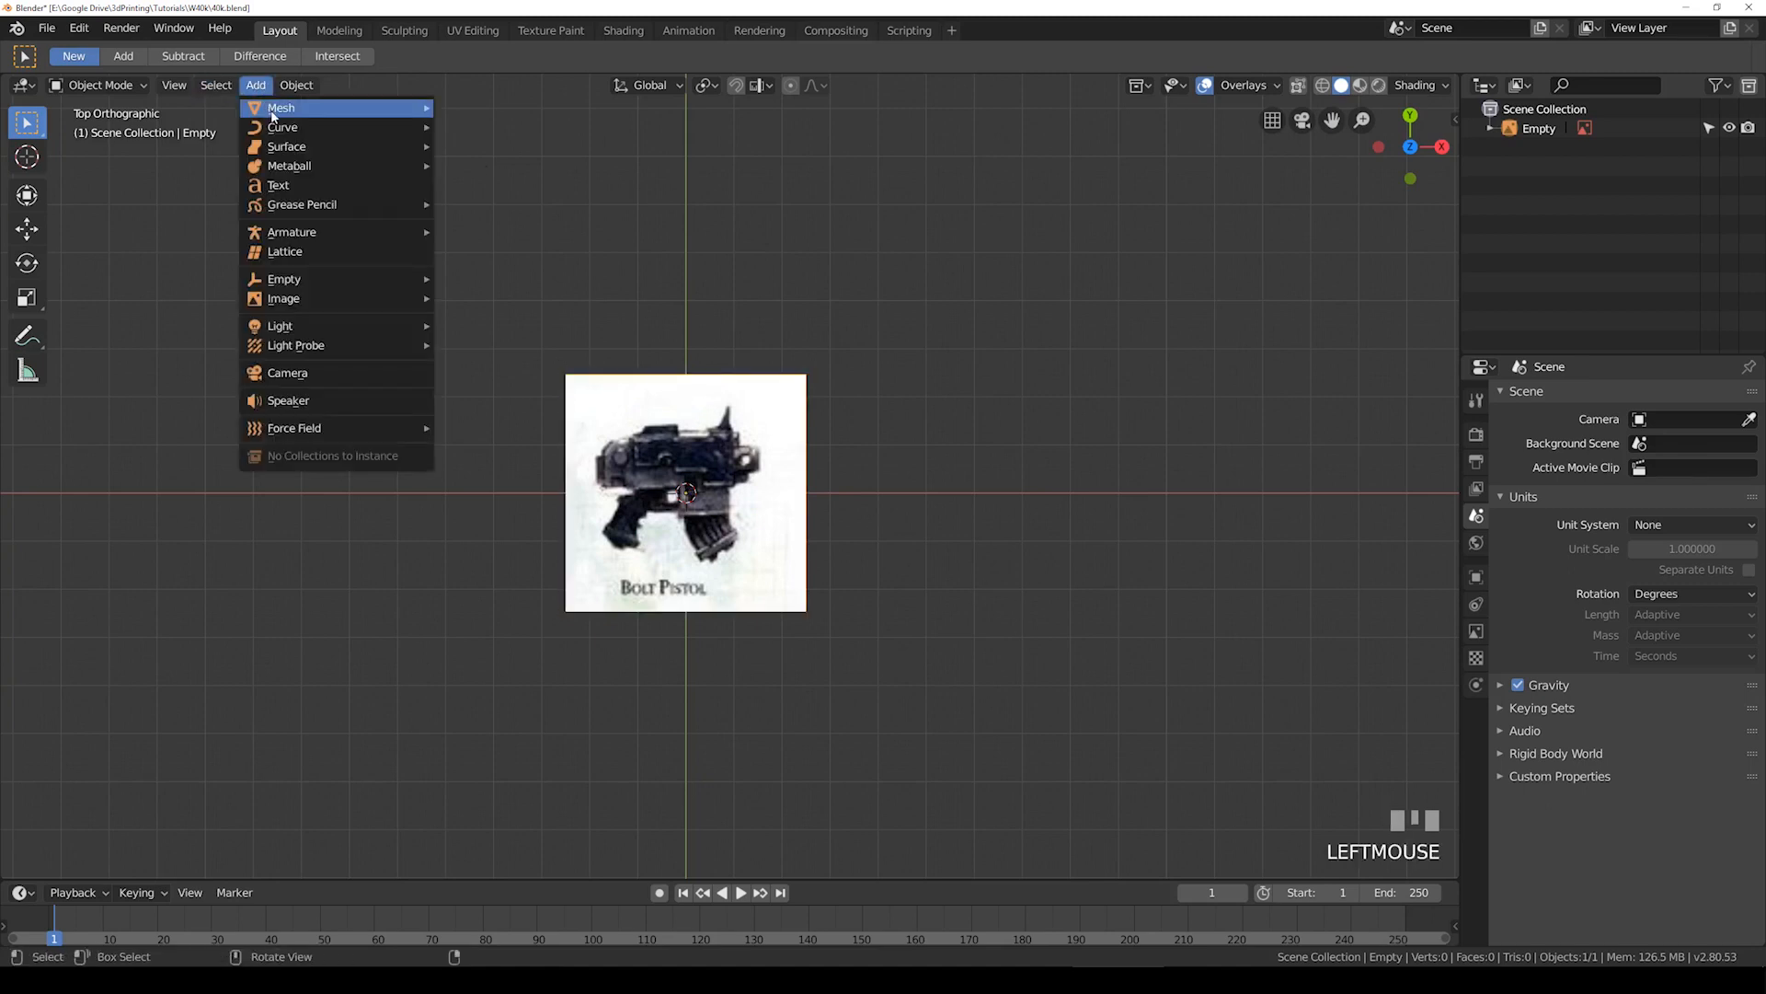
{"action": "mouse_move", "coordinate": [273, 114]}
{"action": "left_click", "coordinate": [559, 129]}
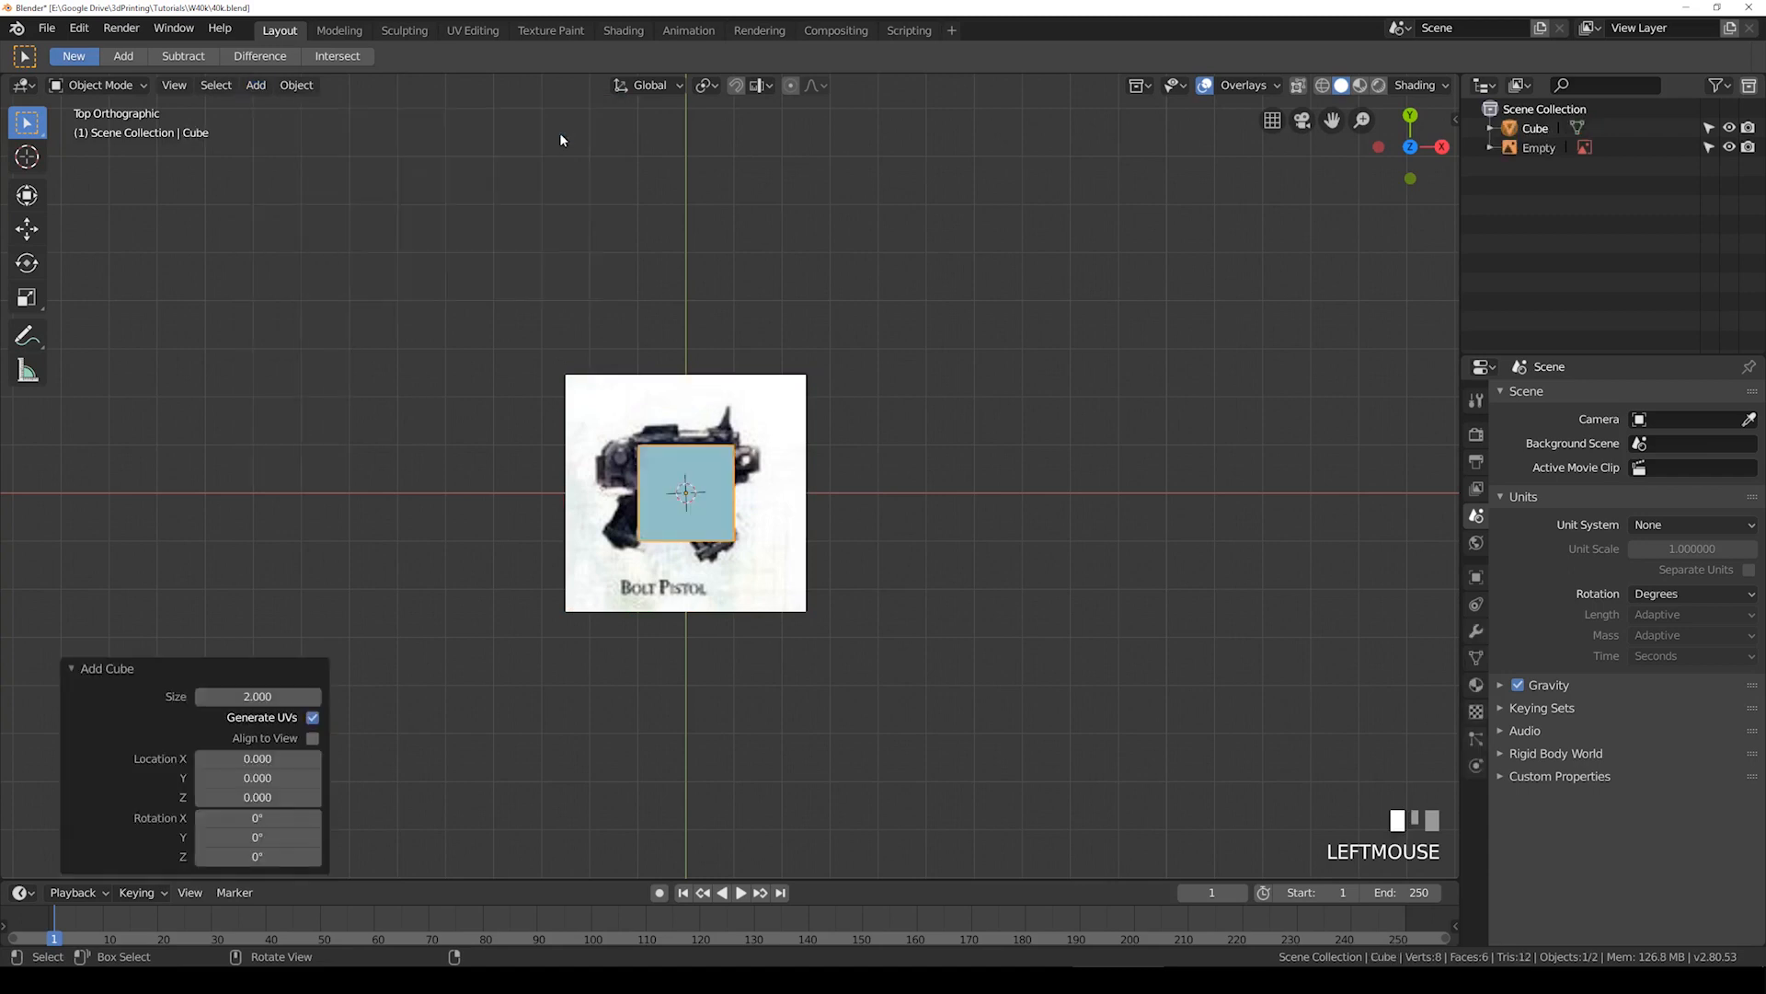
{"action": "scroll", "coordinate": [726, 545], "scroll_direction": "up", "scroll_amount": 1}
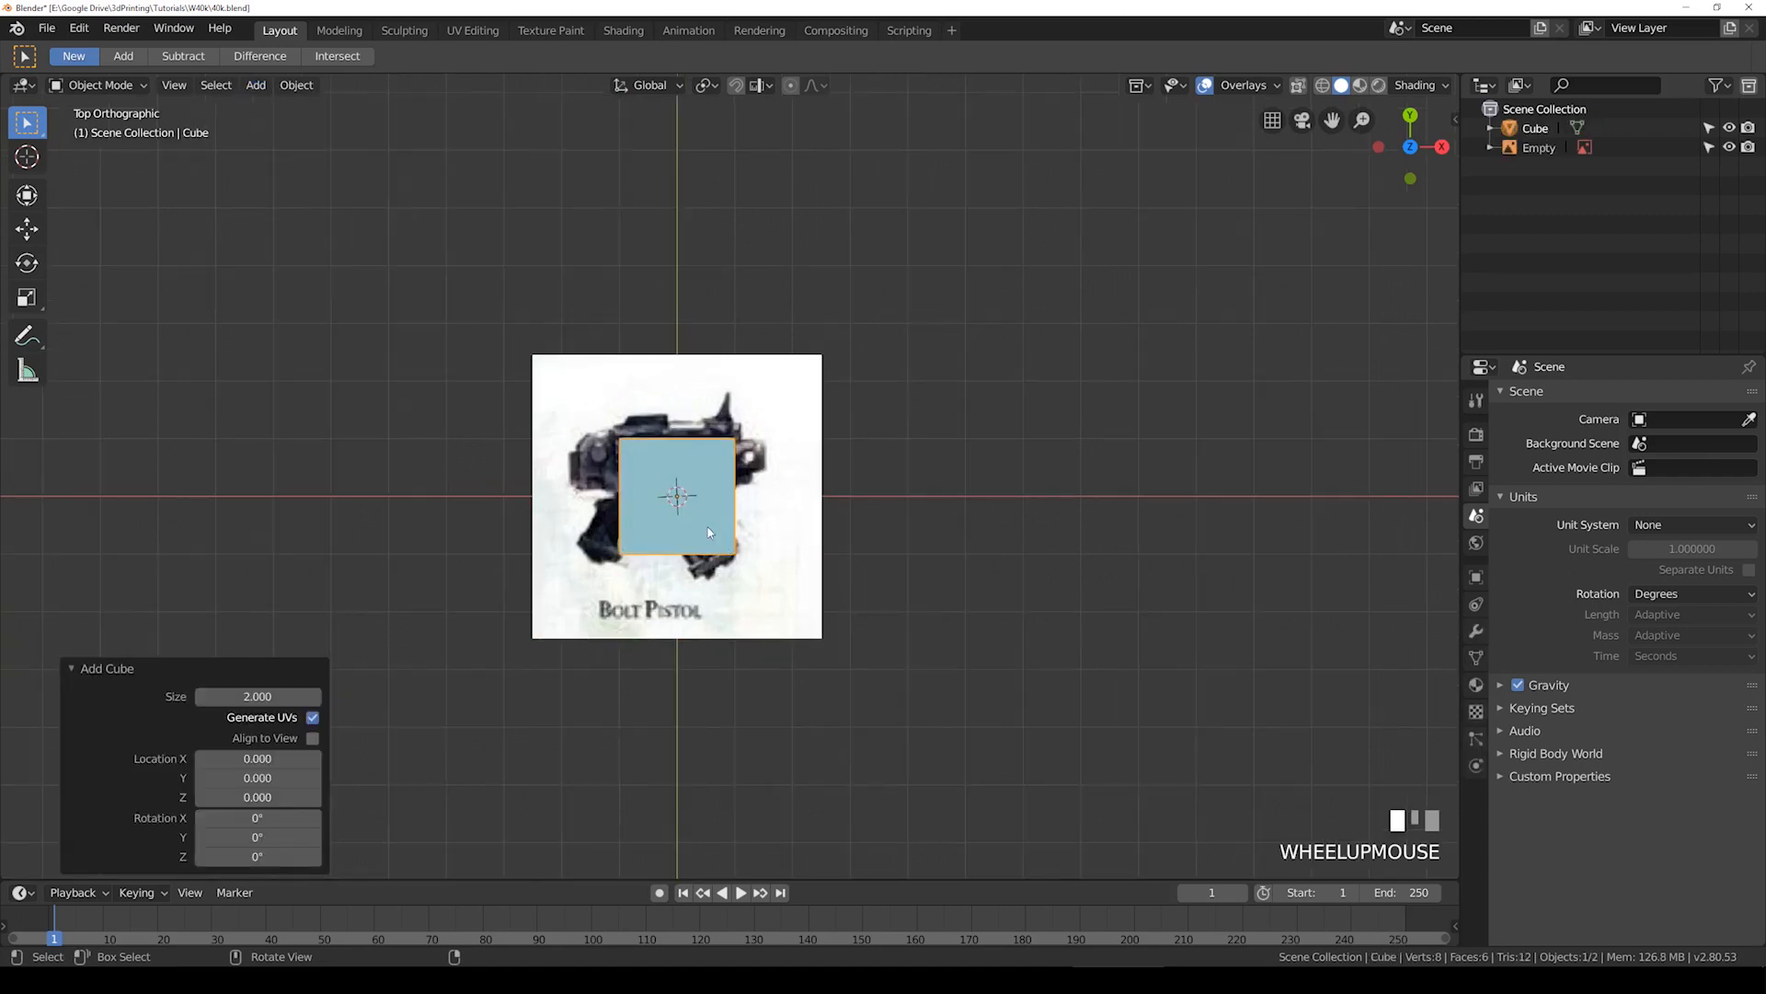
Step: Show the scene in wireframe and scale the cube uniformly, positioning it to span the bolt pistol's full width
{"action": "key", "text": "z"}
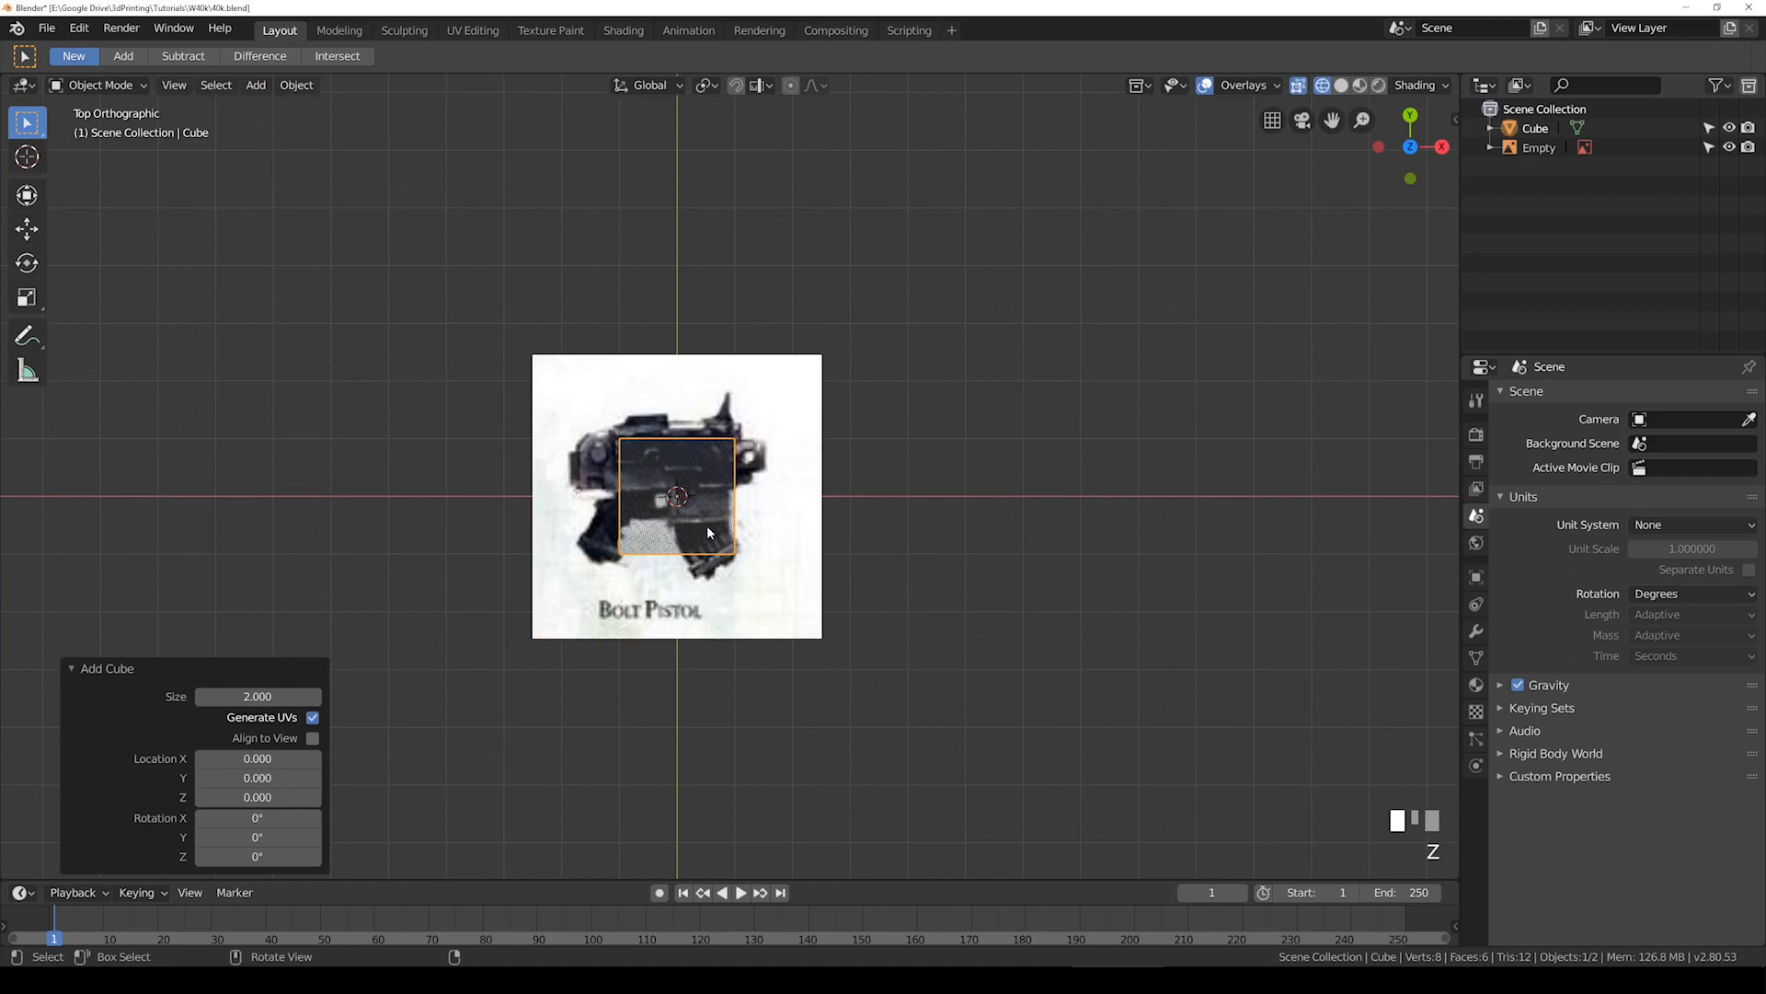
{"action": "scroll", "coordinate": [706, 526], "scroll_direction": "up", "scroll_amount": 1}
{"action": "middle_click_drag", "start_coordinate": [719, 516], "coordinate": [729, 518], "text": "shift"}
{"action": "scroll", "coordinate": [734, 510], "scroll_direction": "up", "scroll_amount": 1}
{"action": "key", "text": "s"}
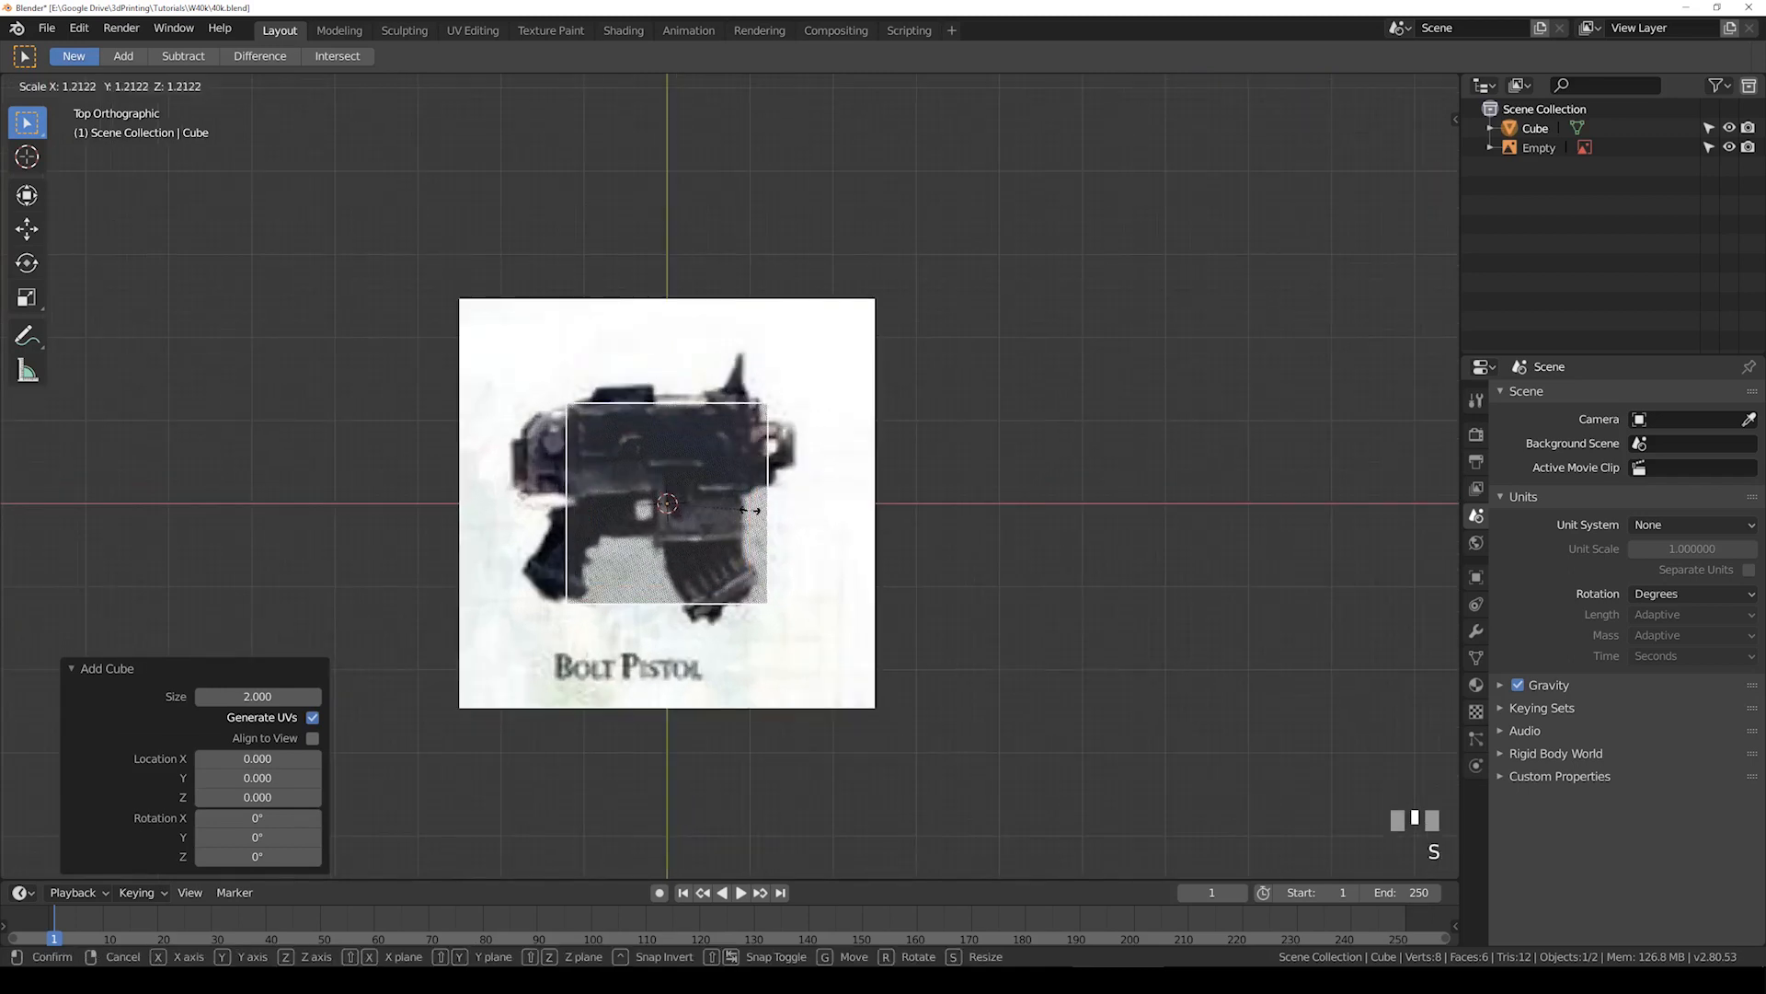
{"action": "left_click", "coordinate": [797, 518]}
{"action": "key", "text": "g"}
{"action": "left_click", "coordinate": [780, 516]}
{"action": "key", "text": "s"}
{"action": "left_click", "coordinate": [778, 512]}
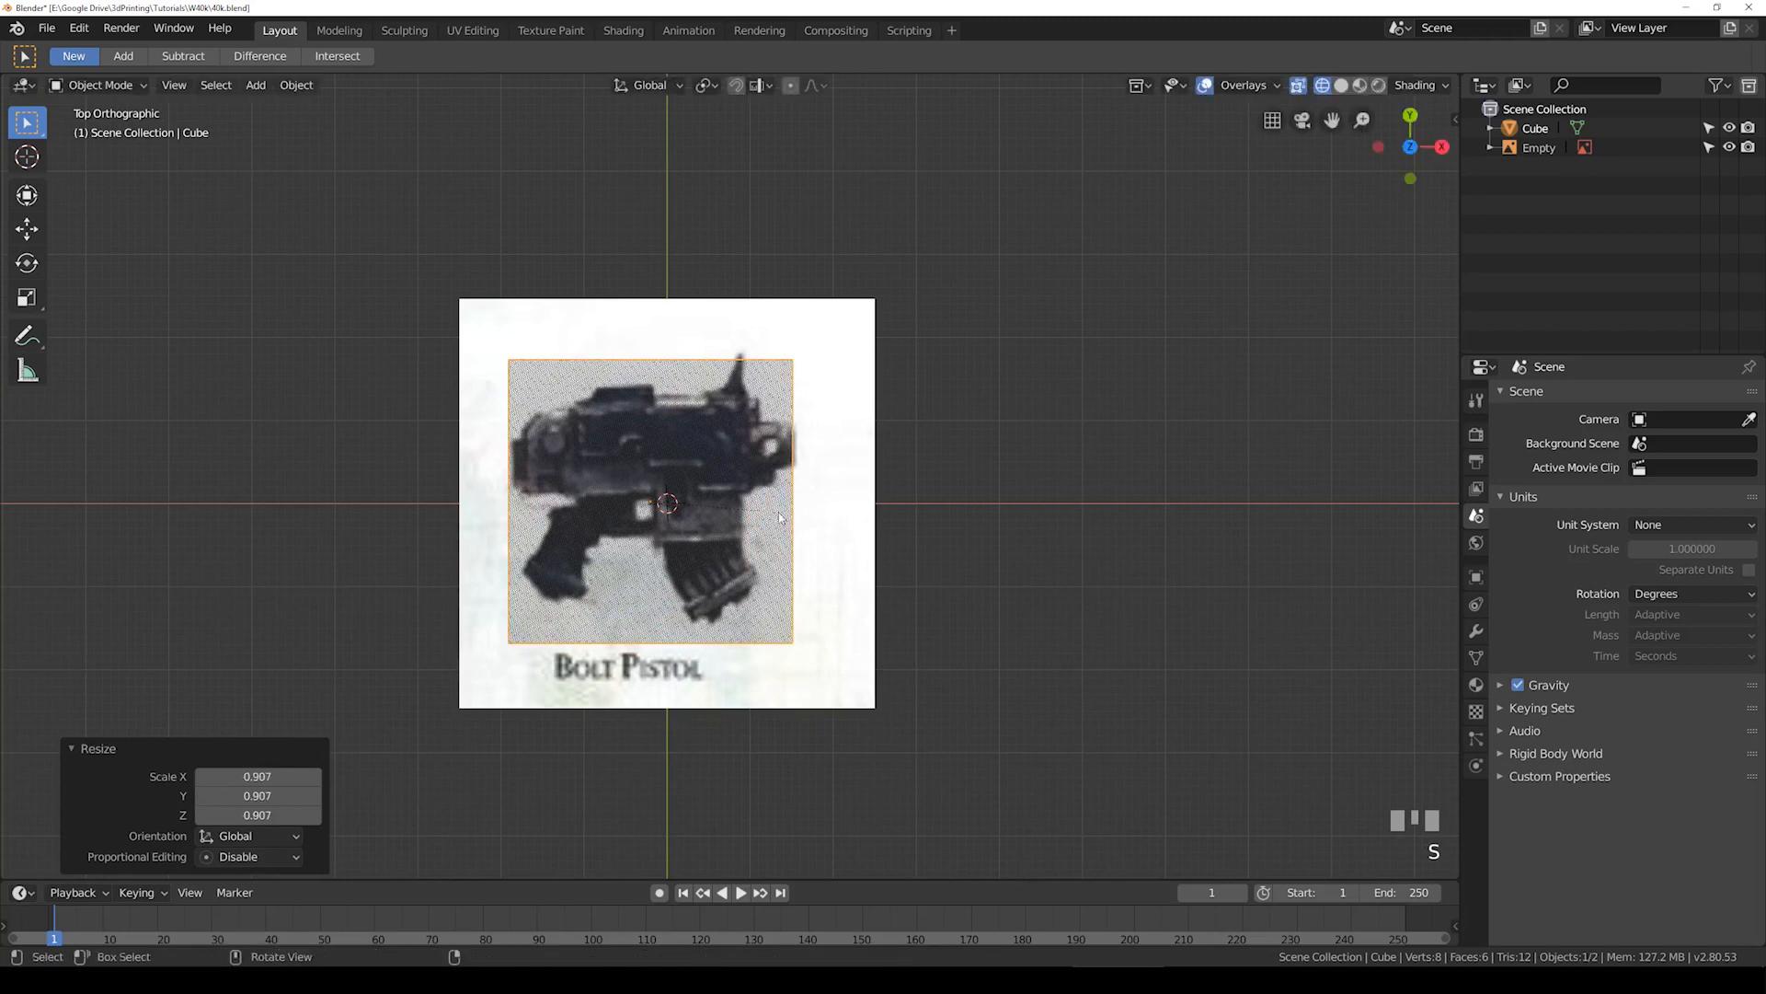
Step: Scale the cube by about 0.76 along Y and shift it to fit the pistol's height
{"action": "key", "text": "s"}
{"action": "key", "text": "y"}
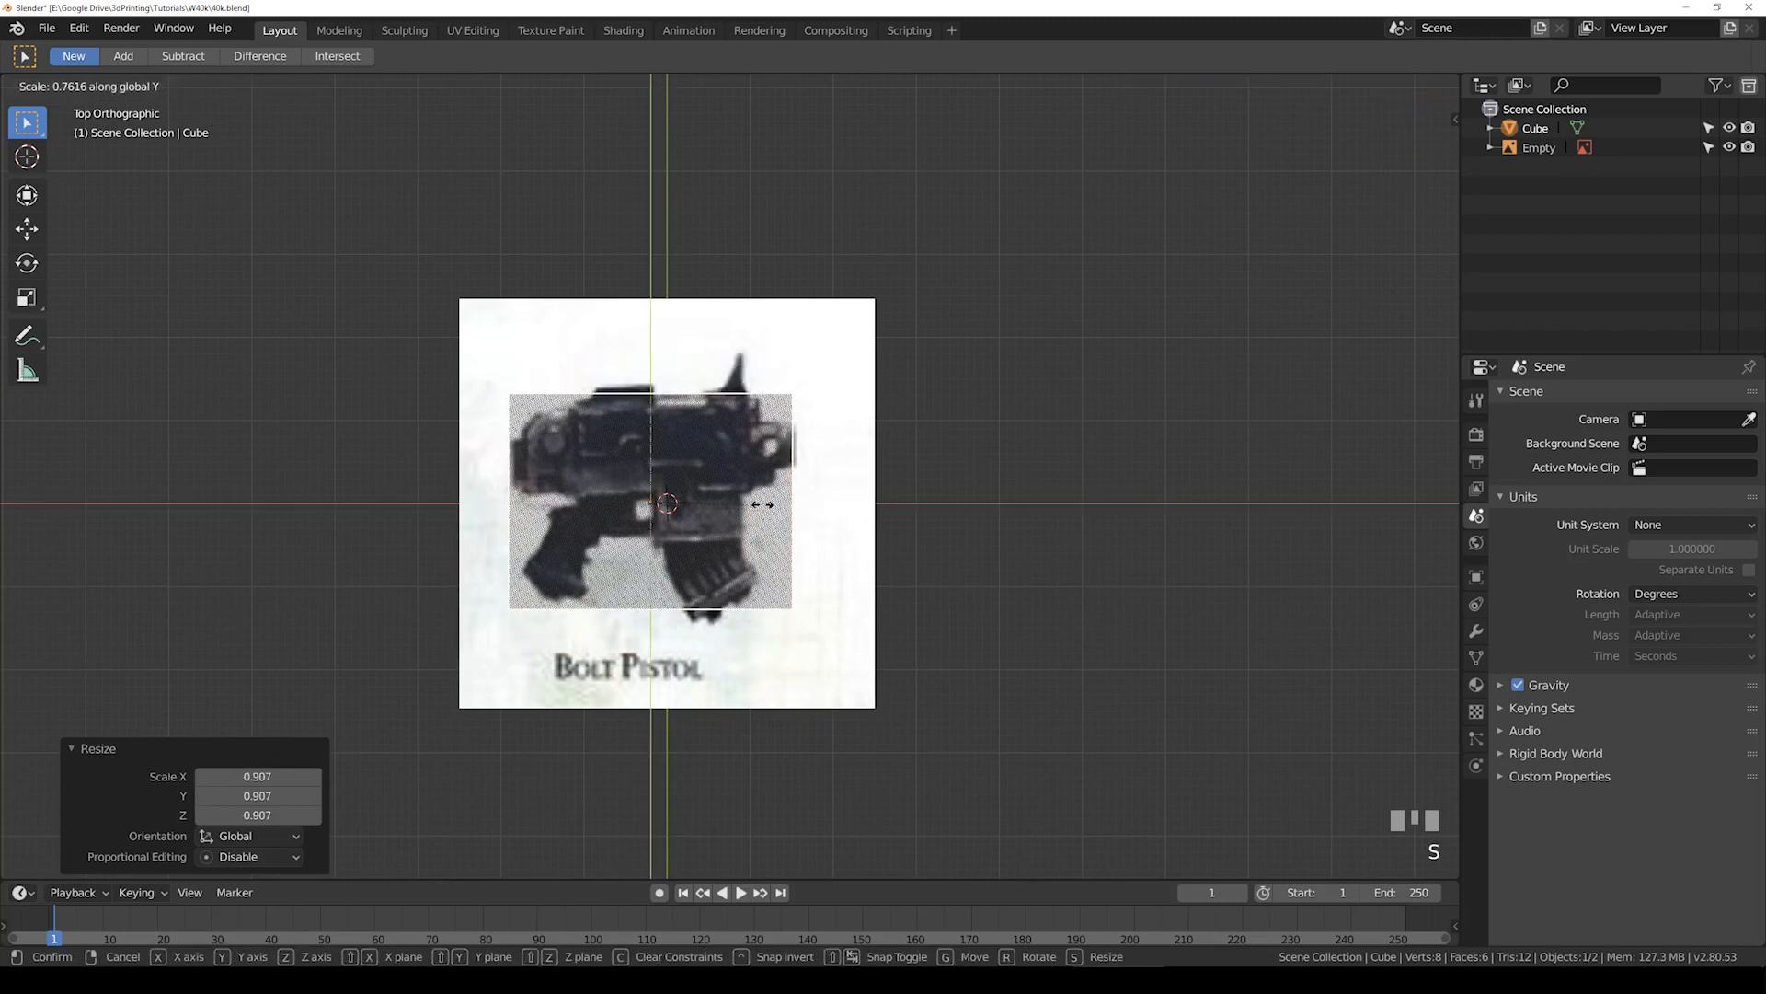
{"action": "key", "text": "g"}
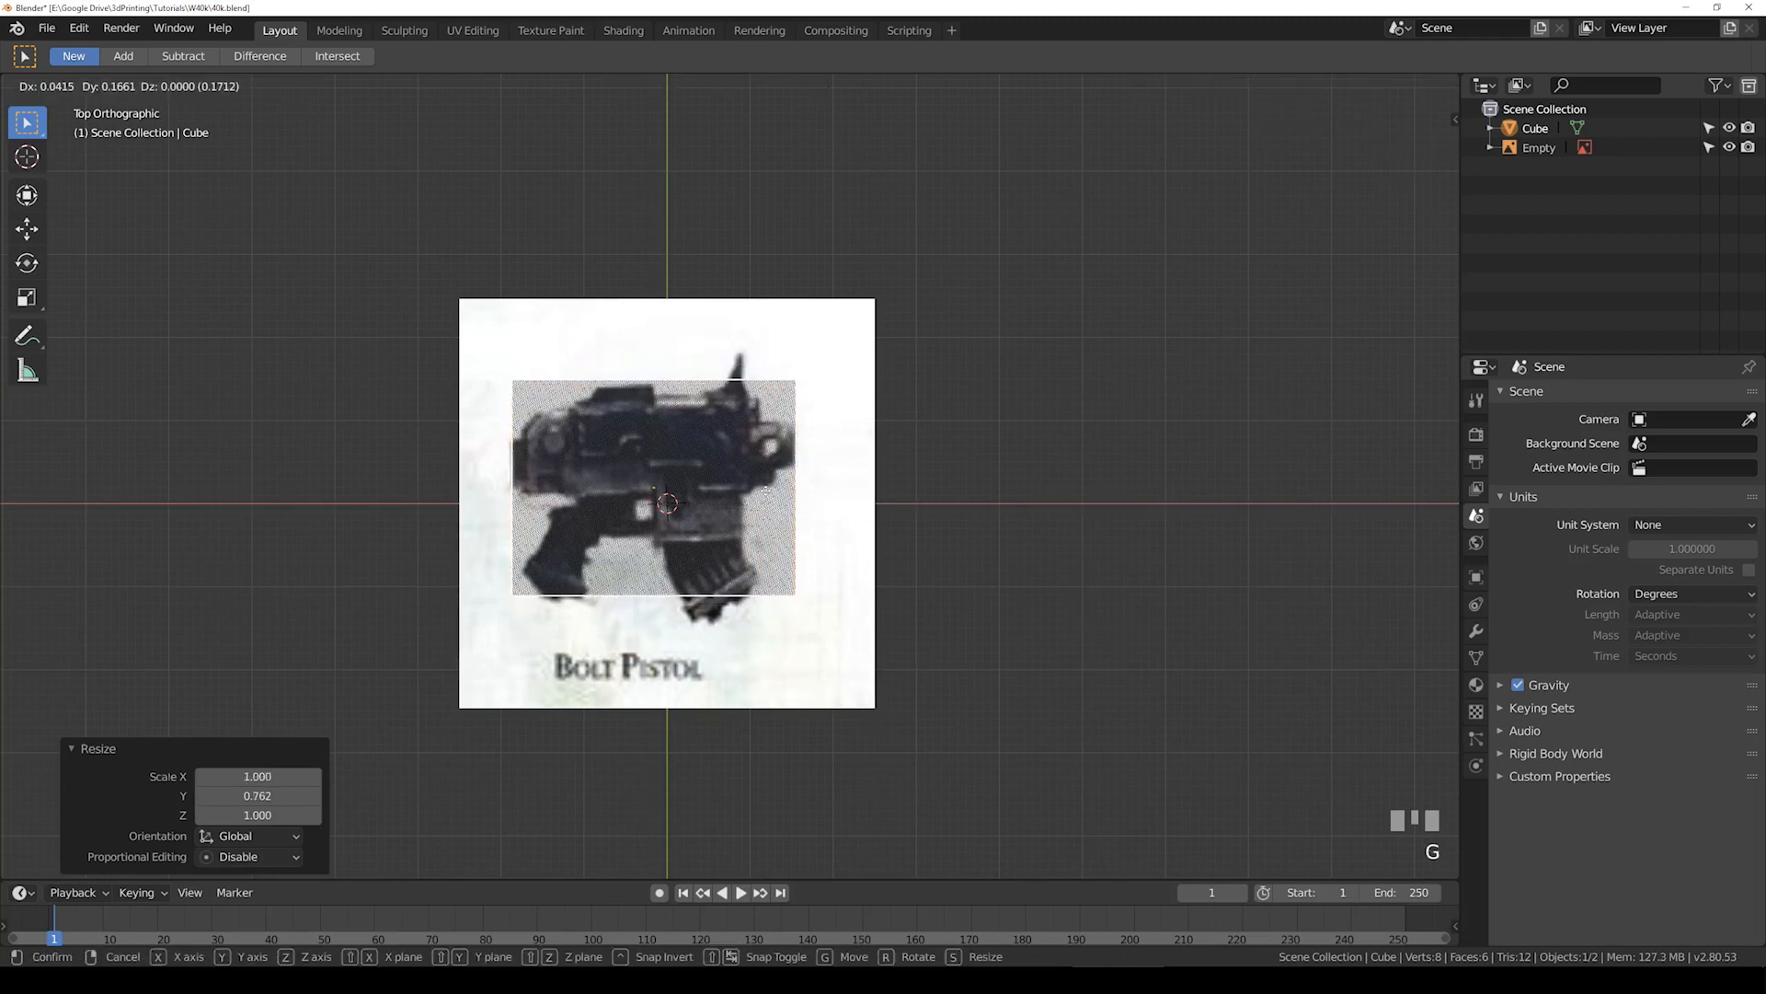
{"action": "left_click", "coordinate": [768, 497]}
{"action": "key", "text": "y"}
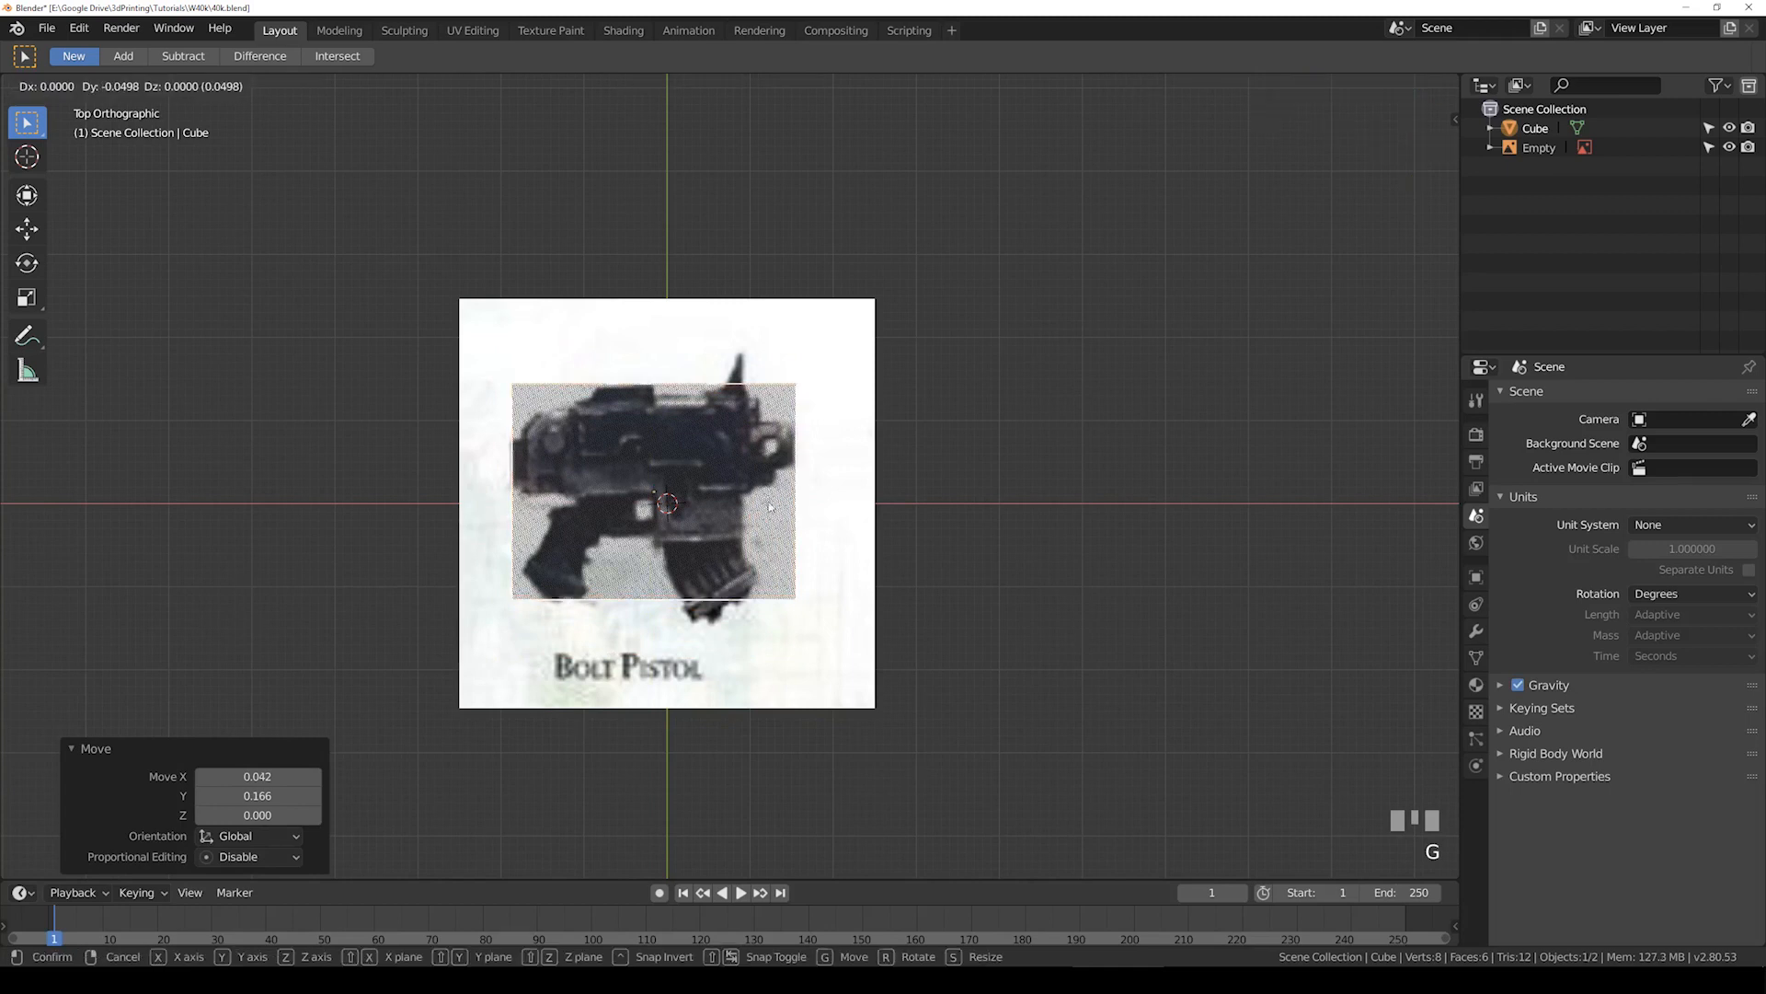
{"action": "left_click", "coordinate": [777, 508]}
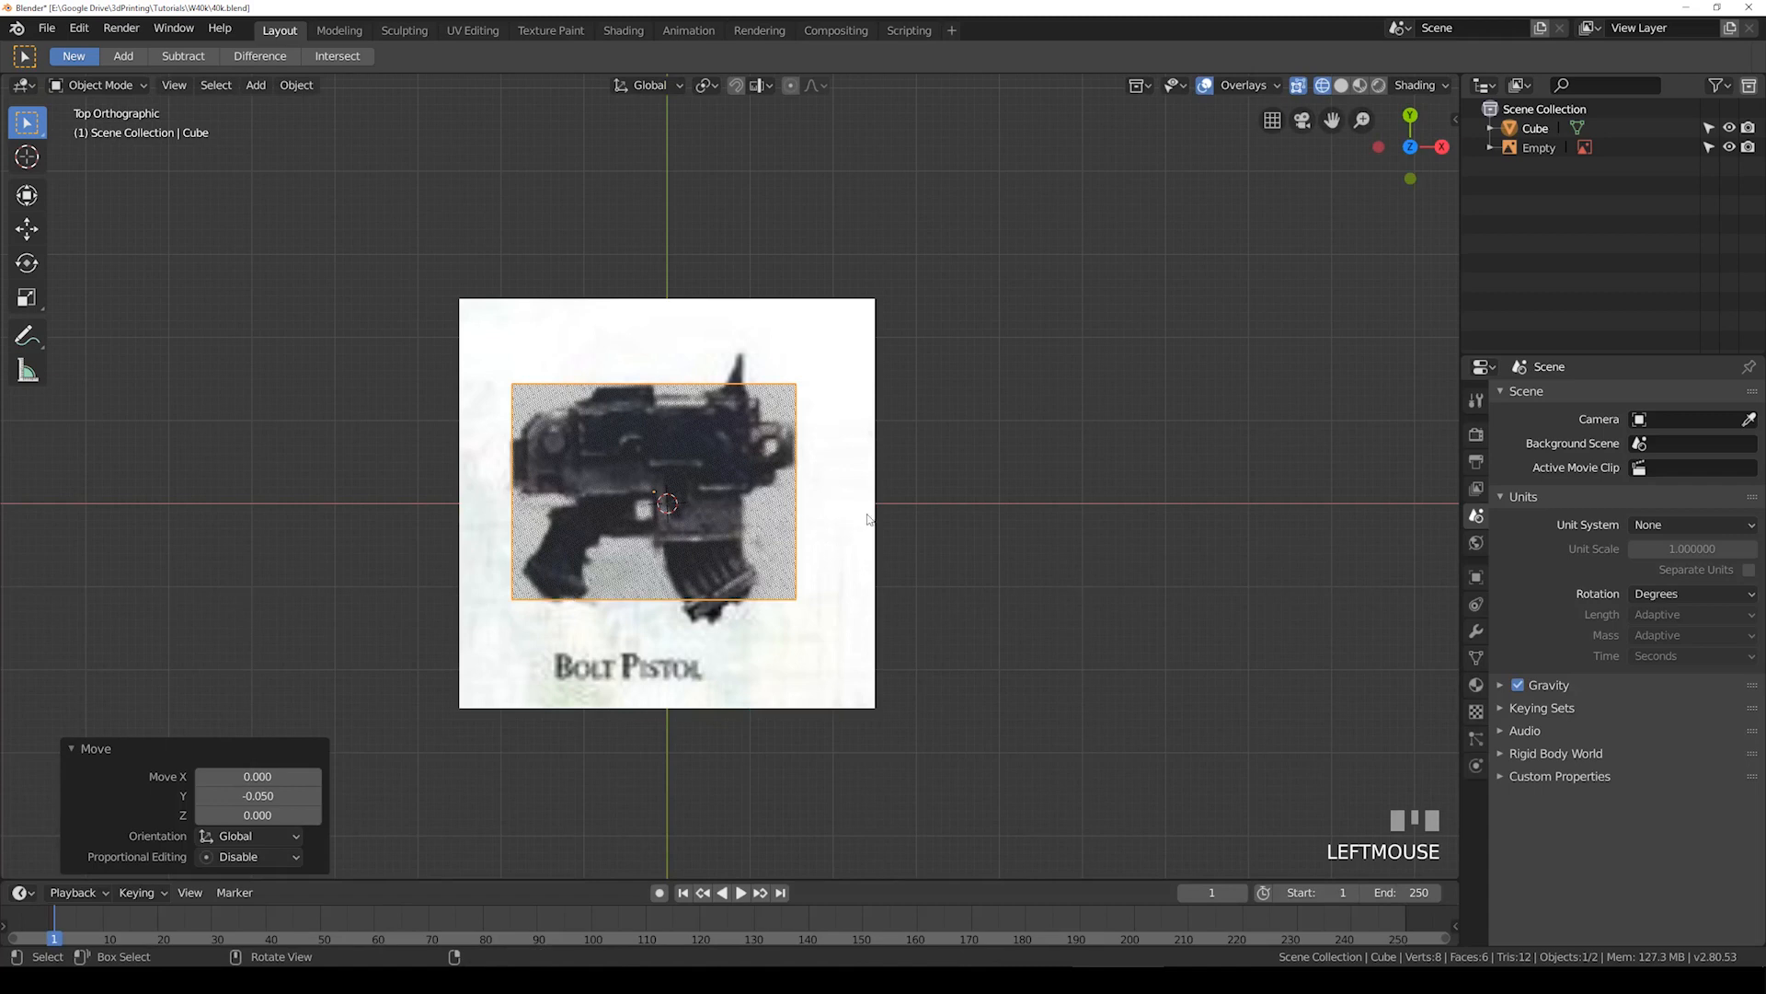
Step: Narrow the cube by about 0.33 along X and rotate it 30° about Z
{"action": "key", "text": "s"}
{"action": "key", "text": "x"}
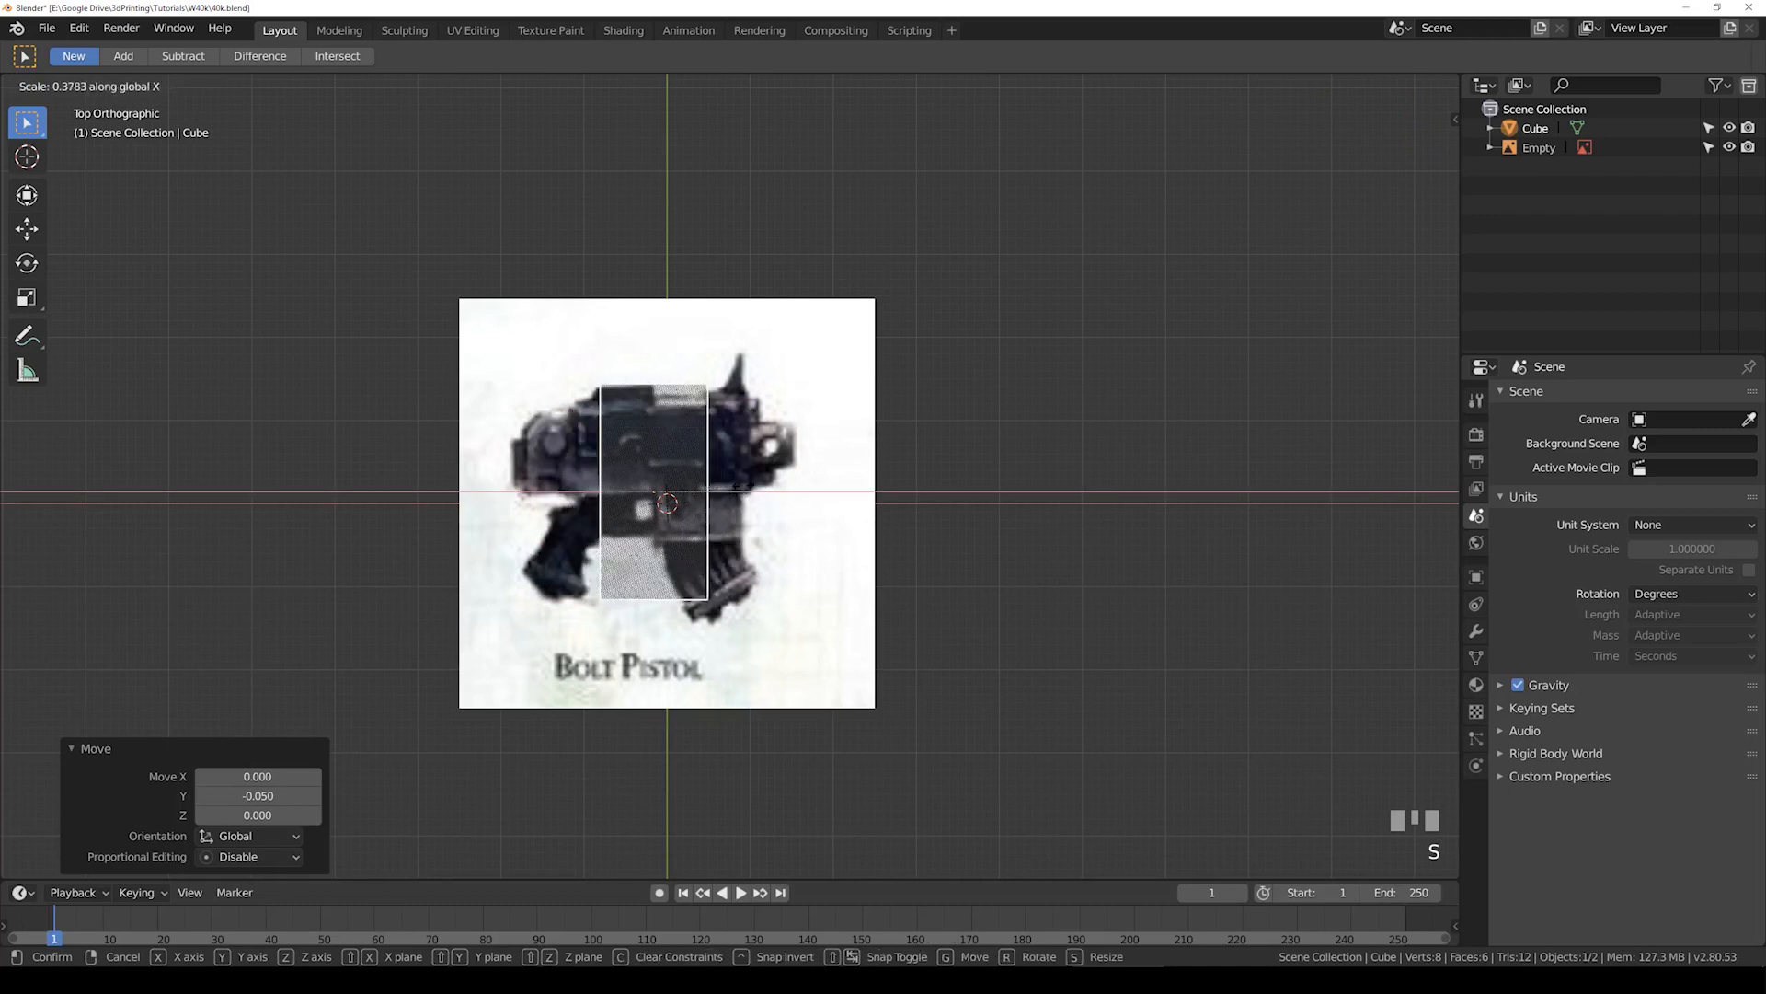
{"action": "left_click", "coordinate": [733, 488]}
{"action": "middle_click_drag", "start_coordinate": [733, 488], "coordinate": [807, 477], "text": "shift"}
{"action": "key", "text": "r"}
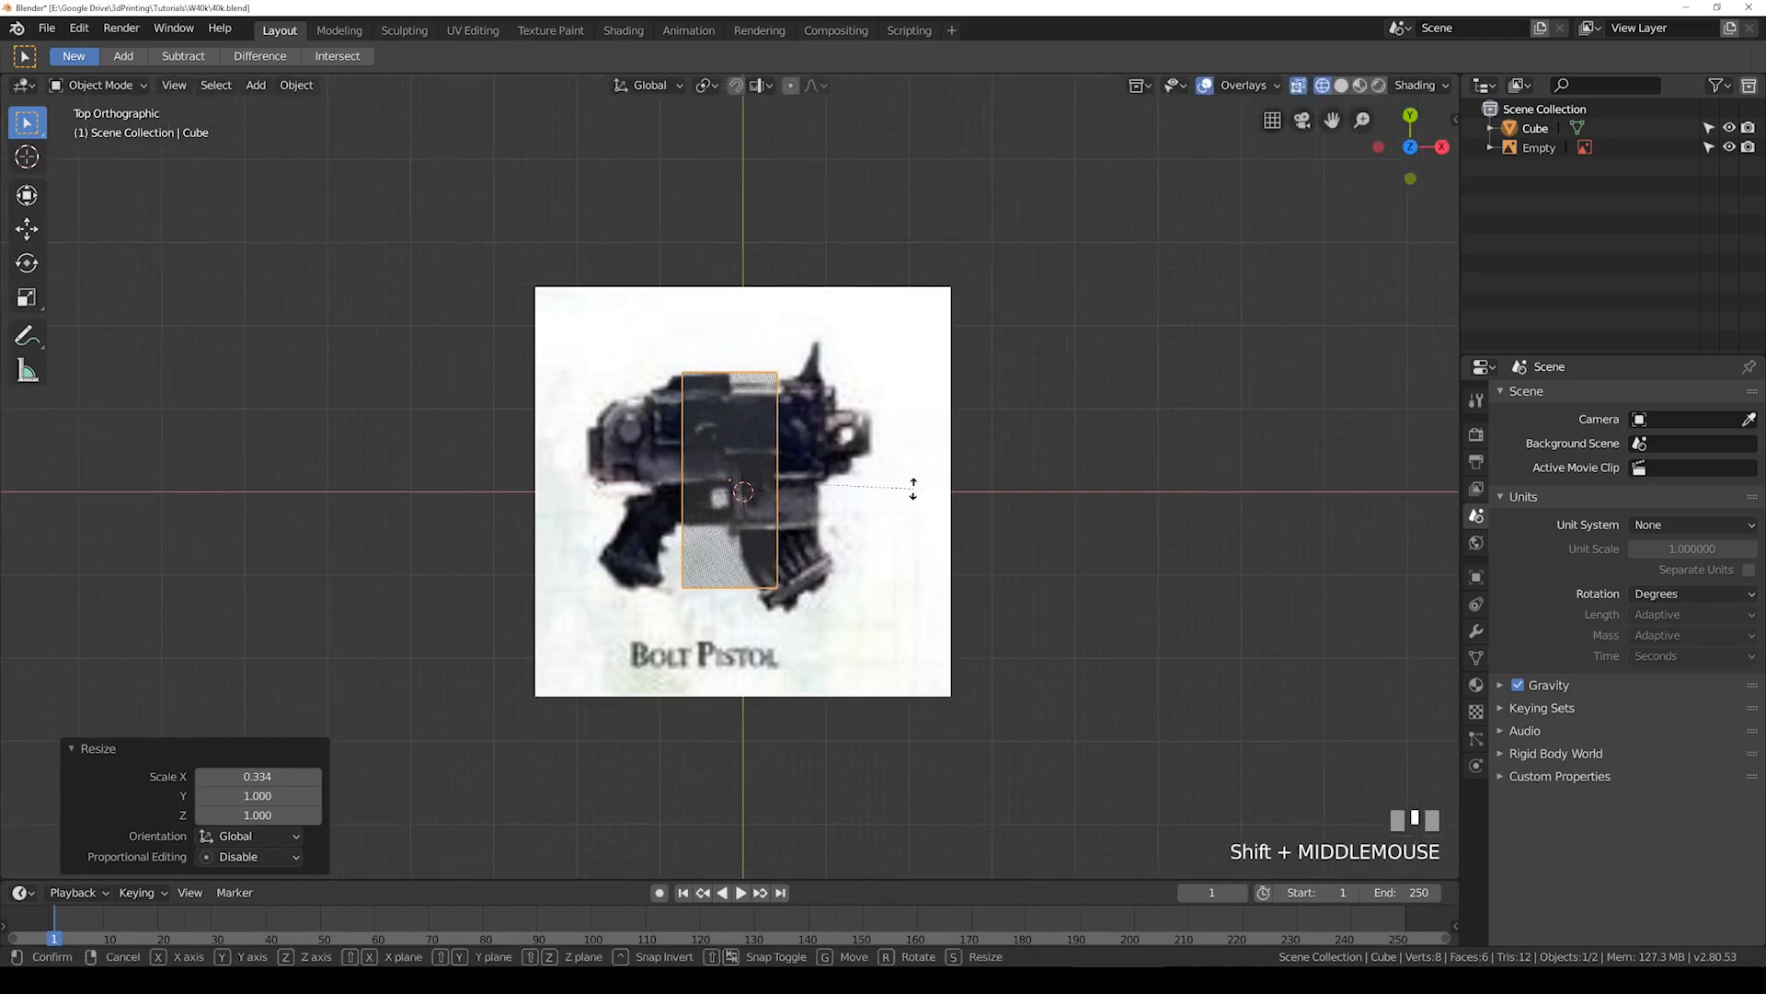
{"action": "left_click", "coordinate": [861, 559], "text": "ctrl"}
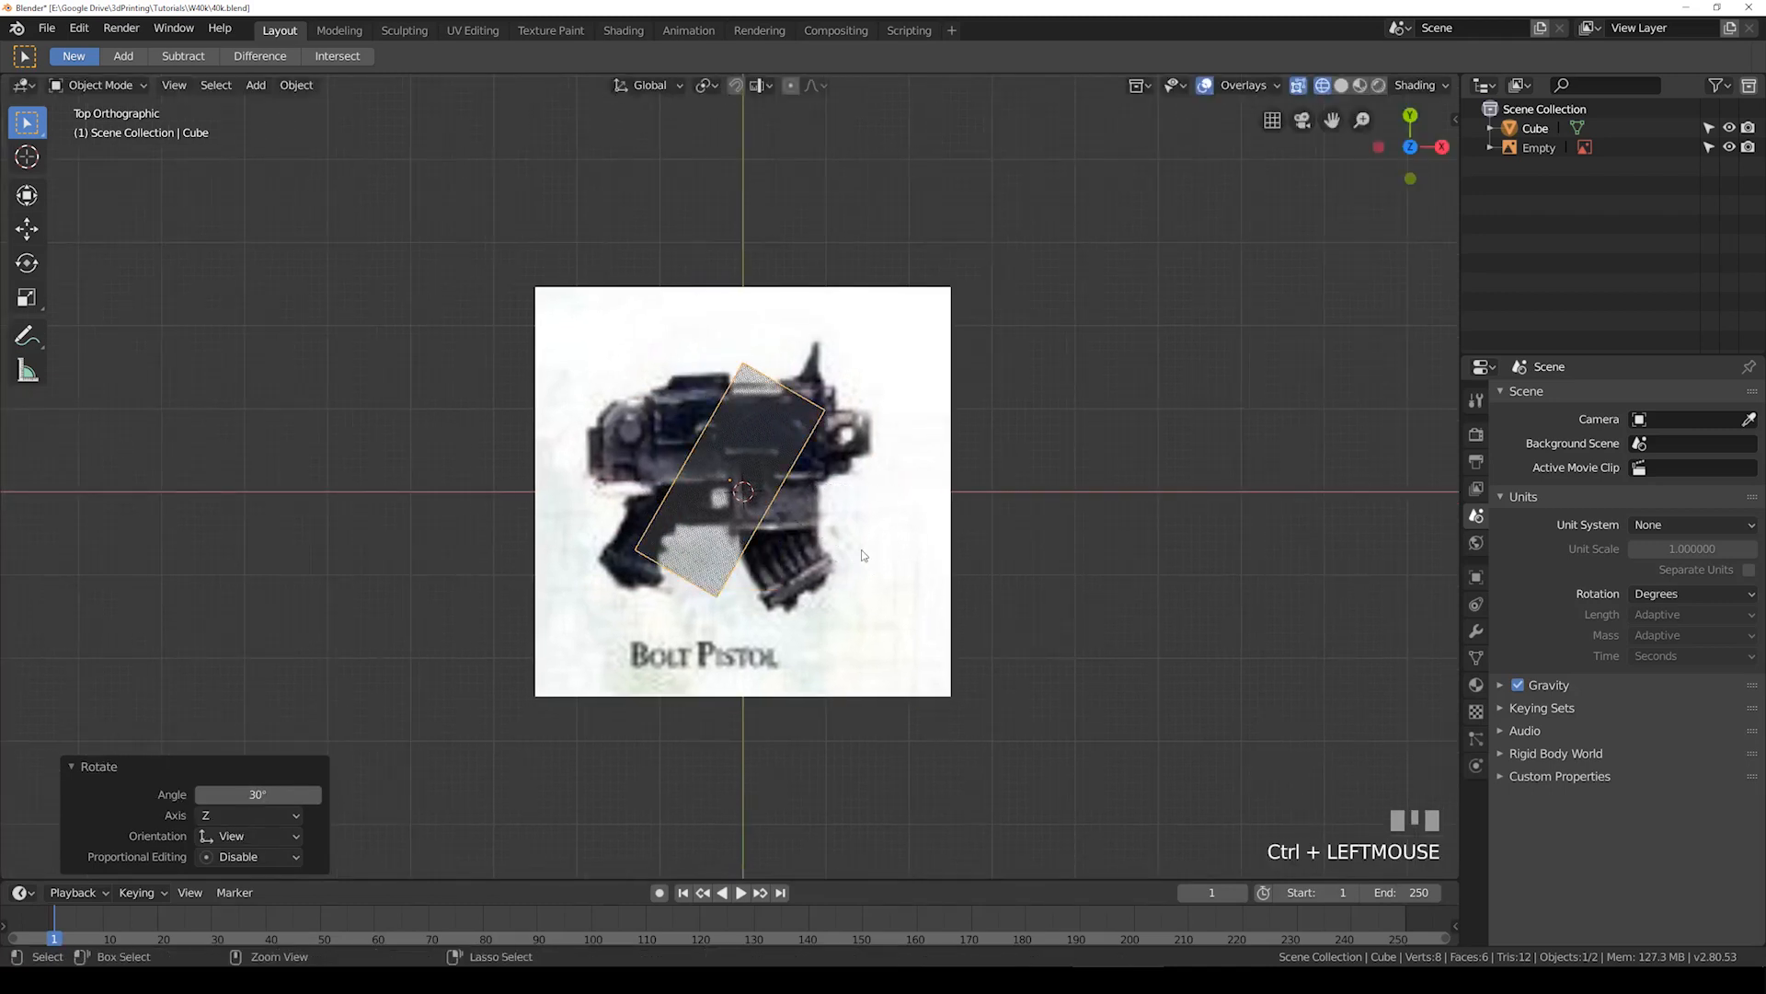
Step: Move the cube onto the pistol's grip, scale it by about 0.56, and adjust its rotation and position to follow the grip
{"action": "key", "text": "g"}
{"action": "left_click", "coordinate": [767, 589]}
{"action": "key", "text": "s"}
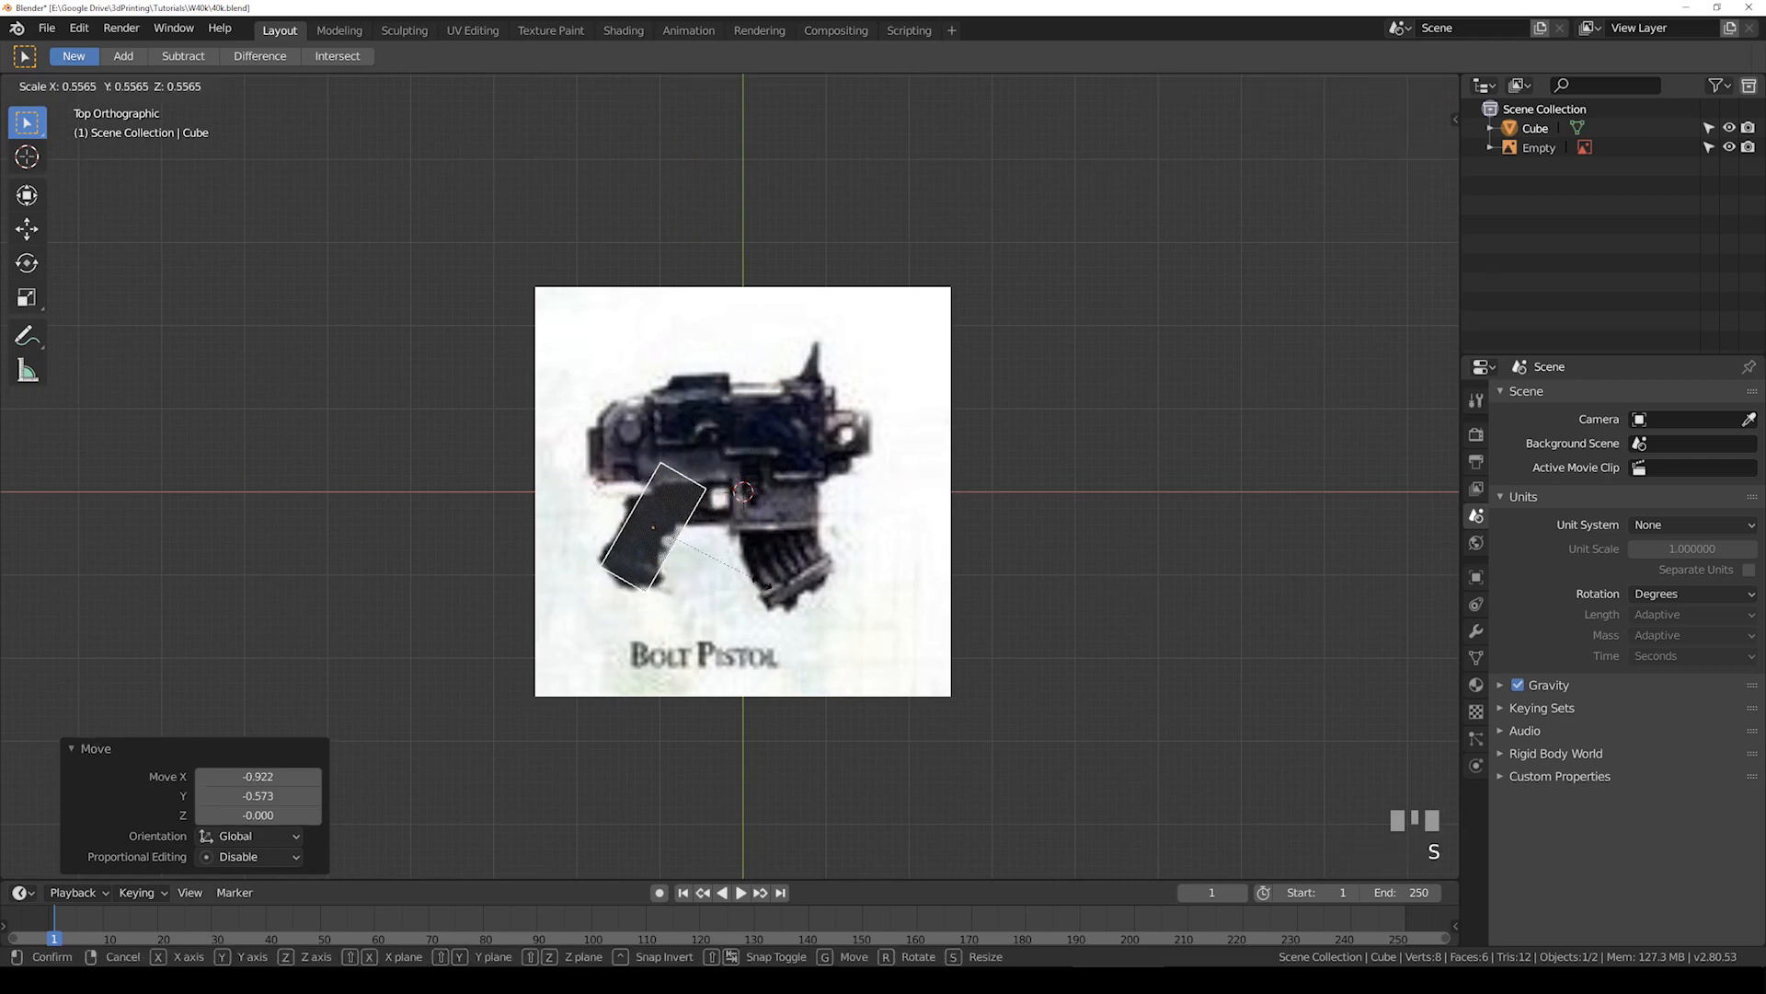
{"action": "left_click", "coordinate": [770, 583]}
{"action": "scroll", "coordinate": [771, 581], "scroll_direction": "up", "scroll_amount": 2}
{"action": "key", "text": "r"}
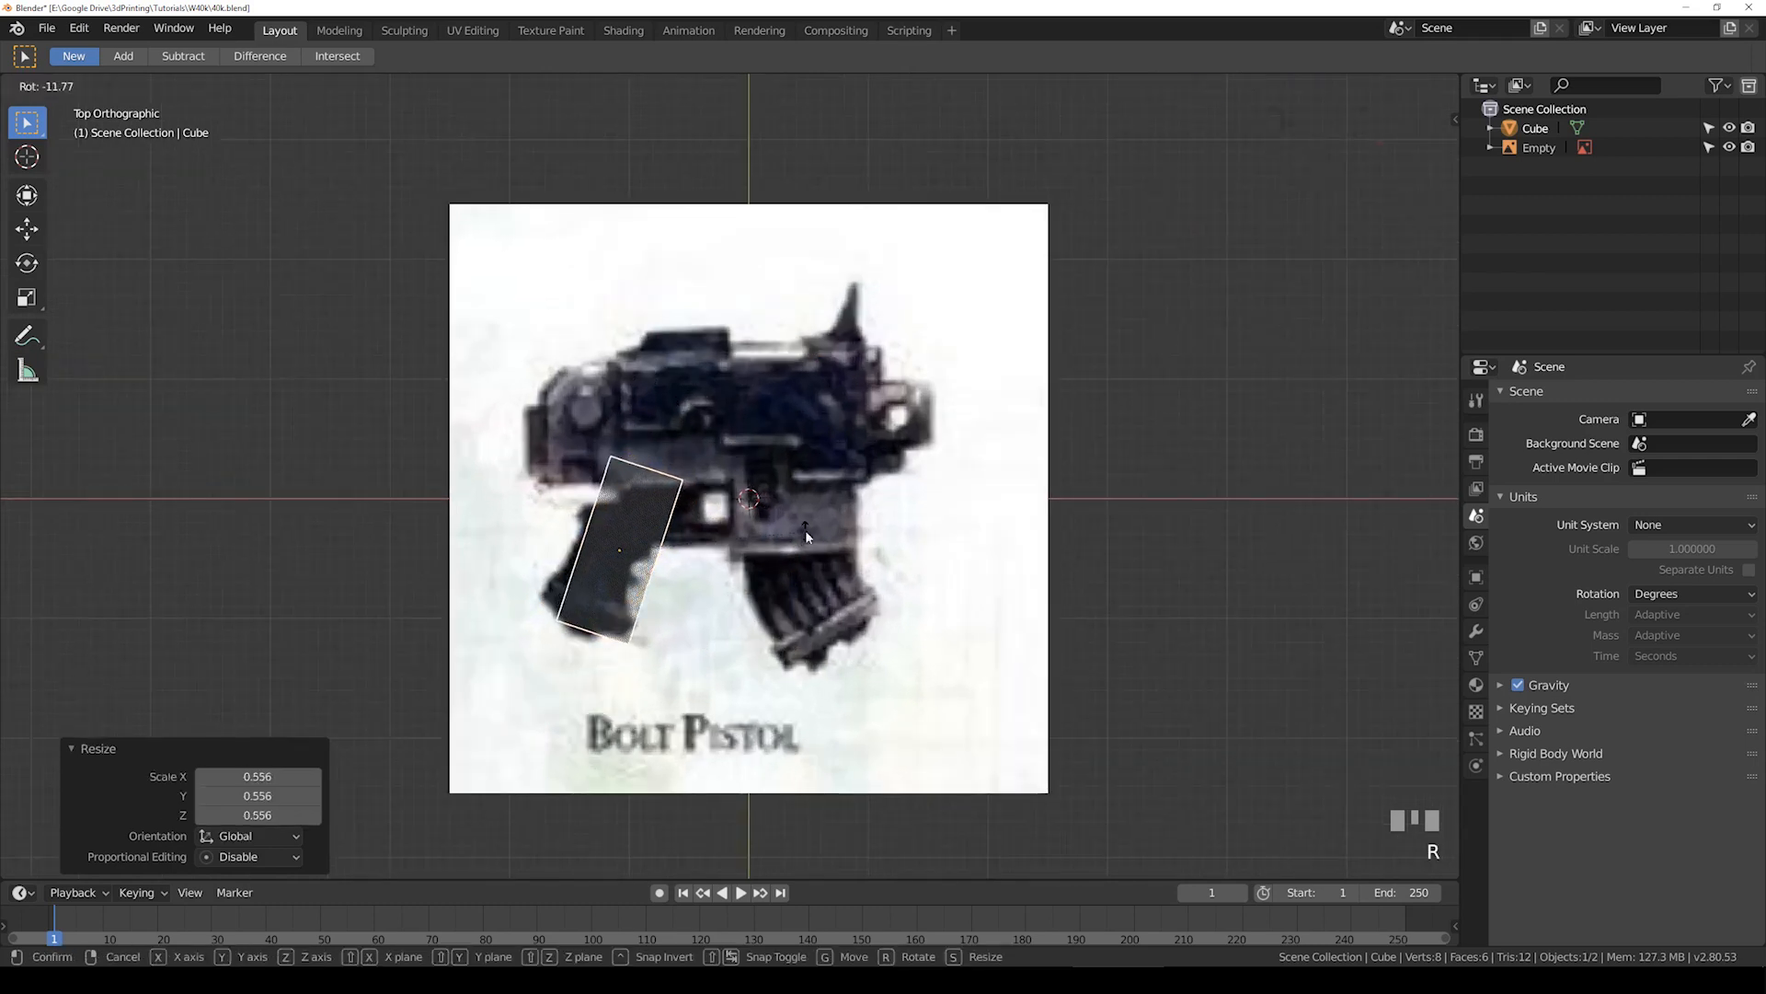
{"action": "left_click", "coordinate": [805, 530]}
{"action": "key", "text": "g"}
{"action": "left_click", "coordinate": [794, 549]}
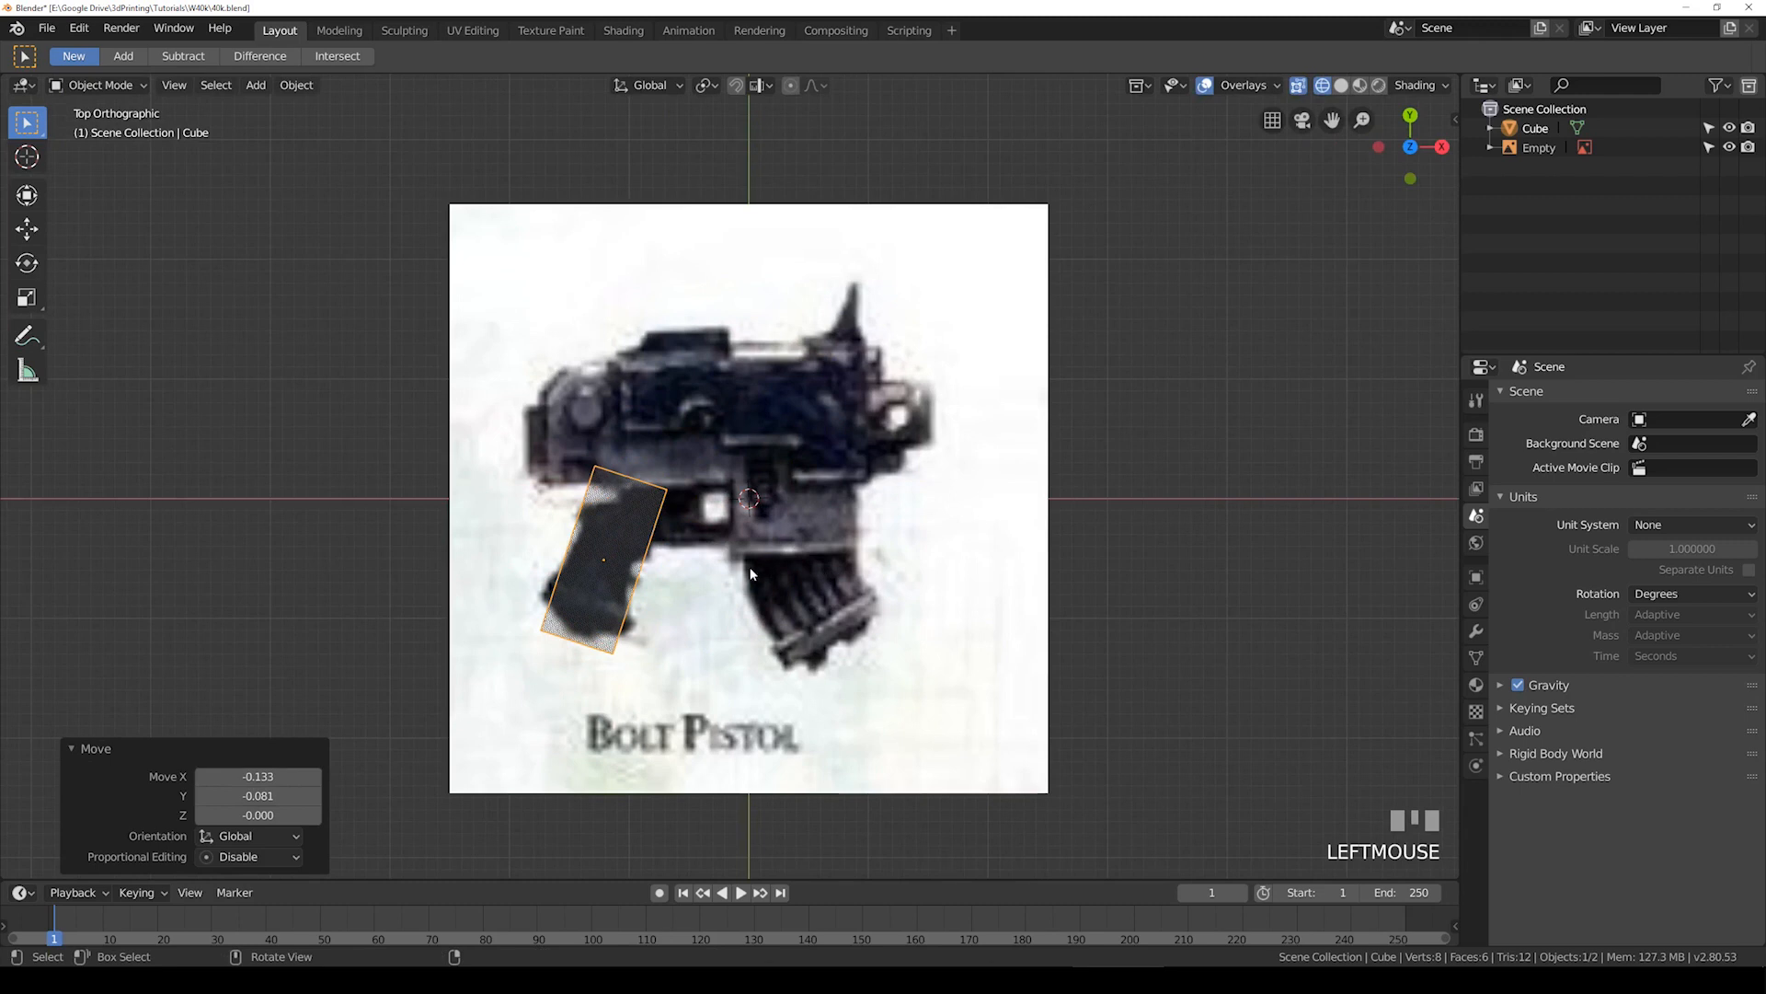
Step: Shrink the cube slightly to fit the grip and rotate it by about 7.8°
{"action": "key", "text": "s"}
{"action": "left_click", "coordinate": [720, 620]}
{"action": "key", "text": "r"}
{"action": "left_click", "coordinate": [757, 598]}
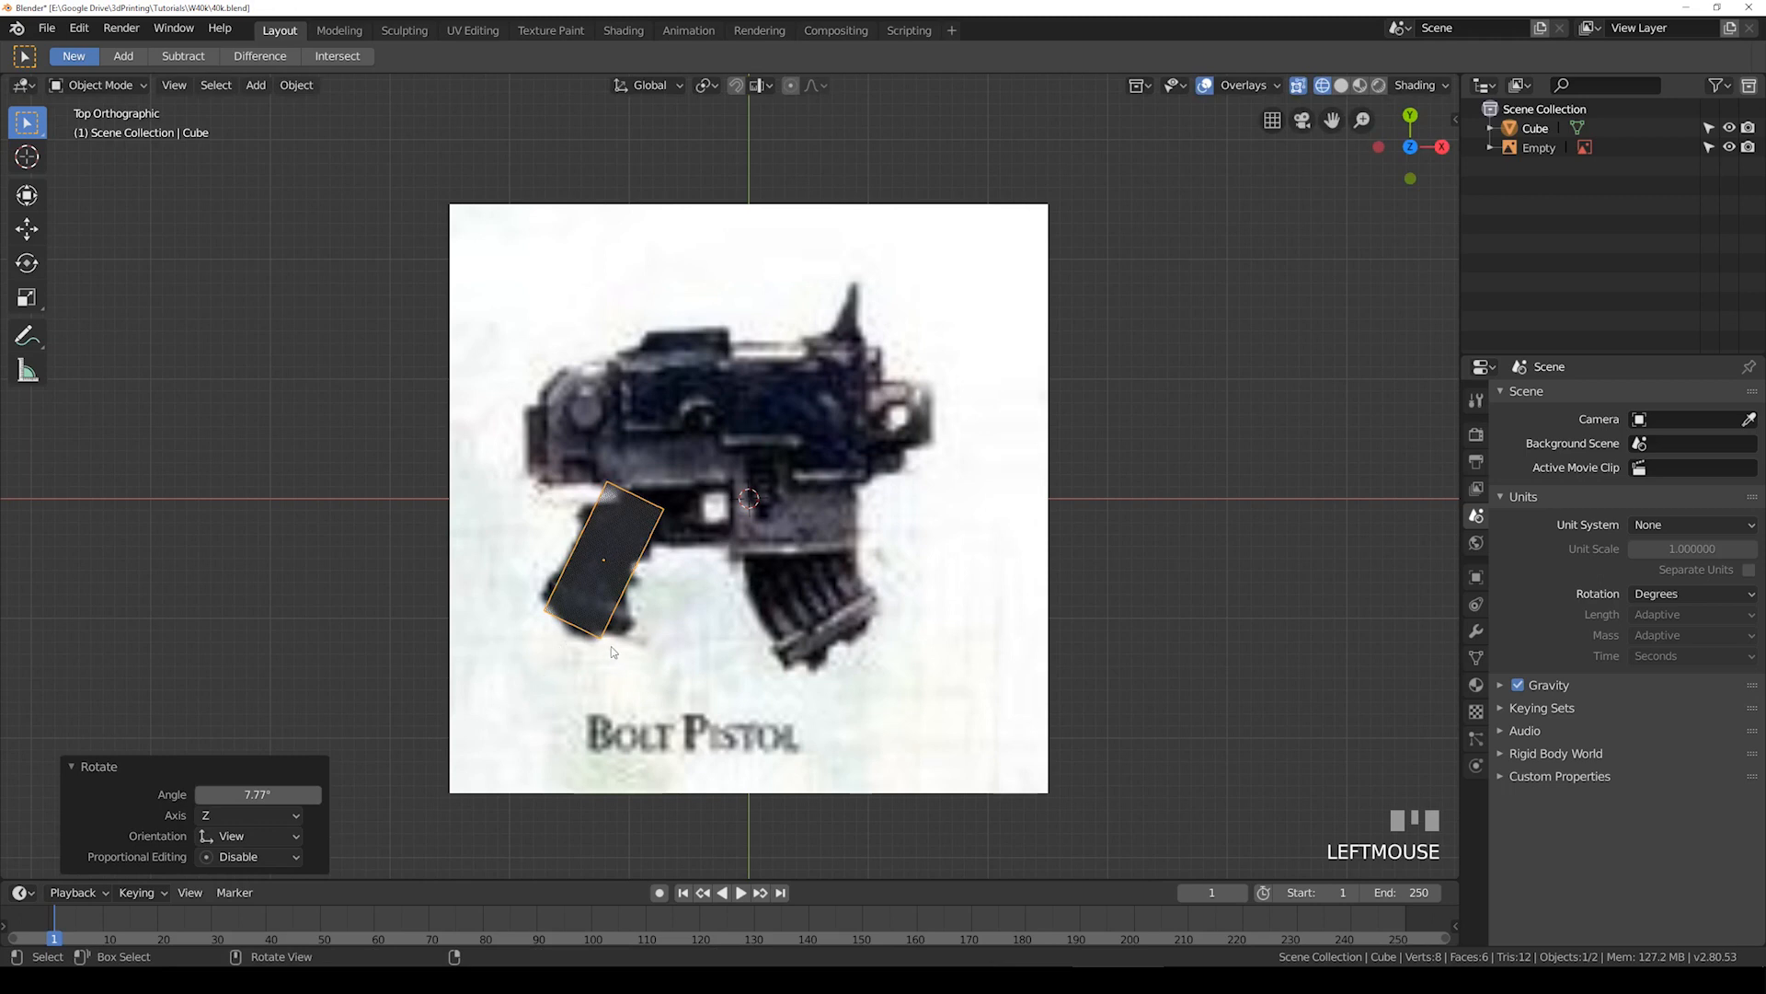
Step: Display the cube's transform values and apply its scale, trying a further rotation without keeping it
{"action": "key", "text": "n"}
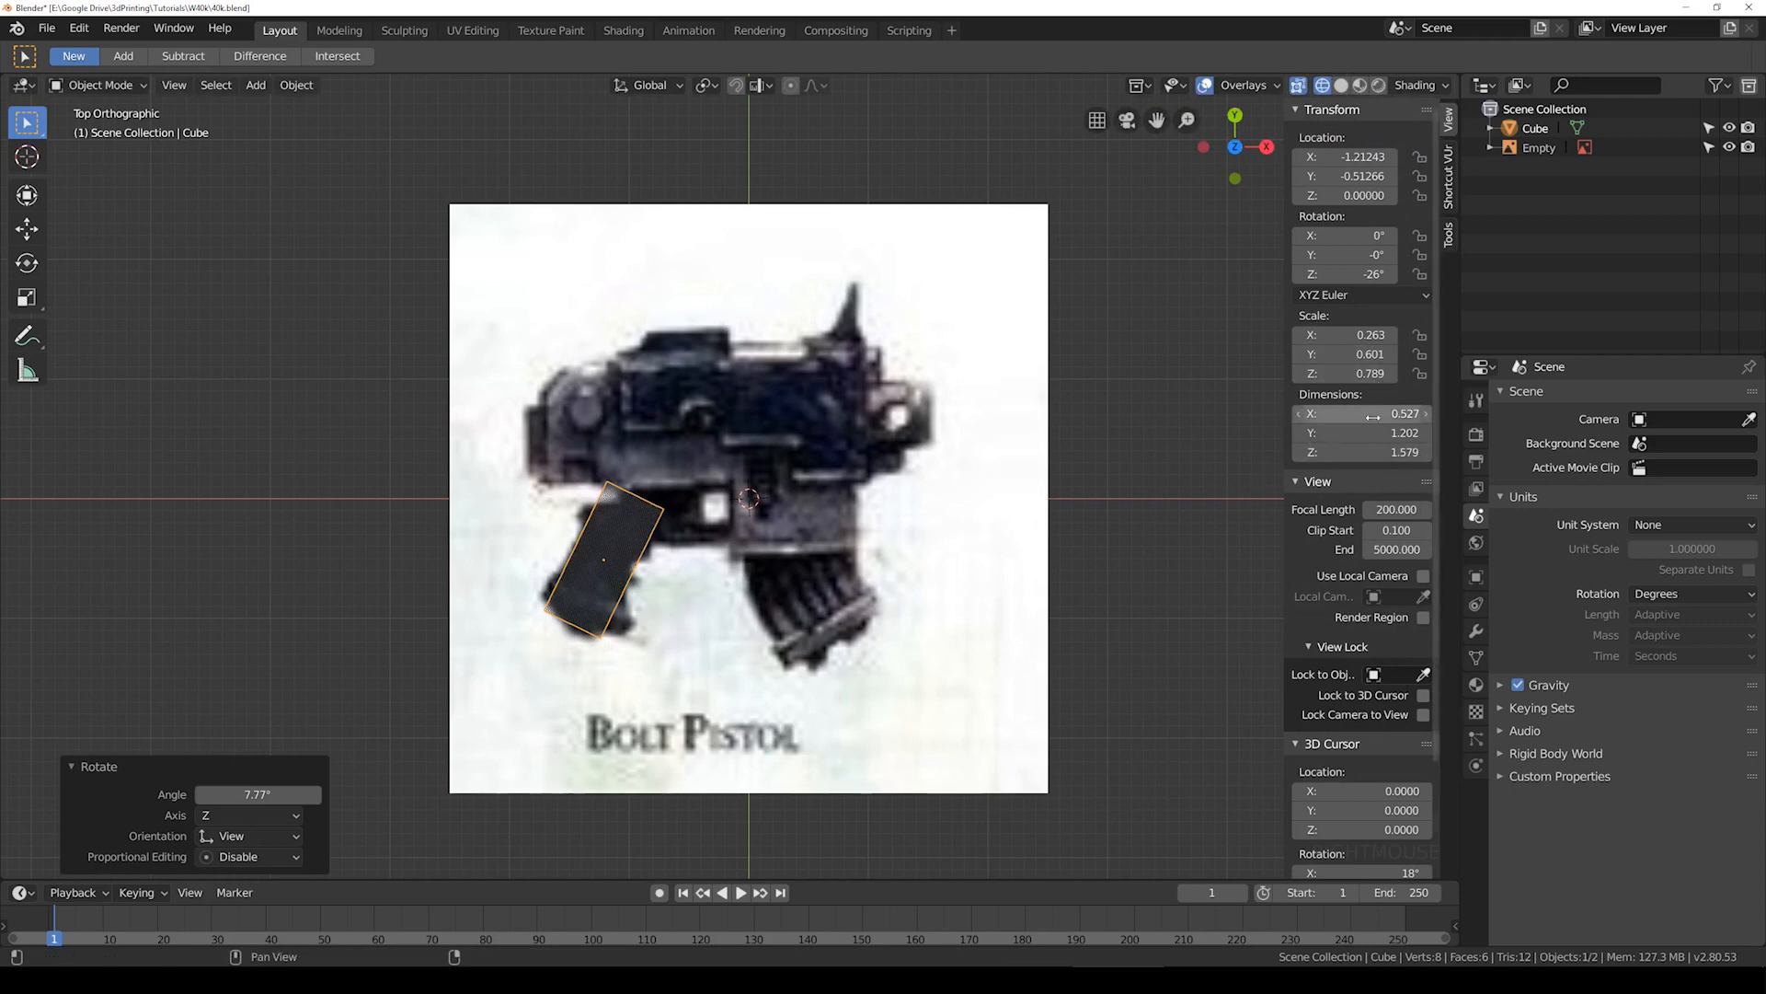
{"action": "key", "text": "ctrl+a"}
{"action": "left_click", "coordinate": [770, 609]}
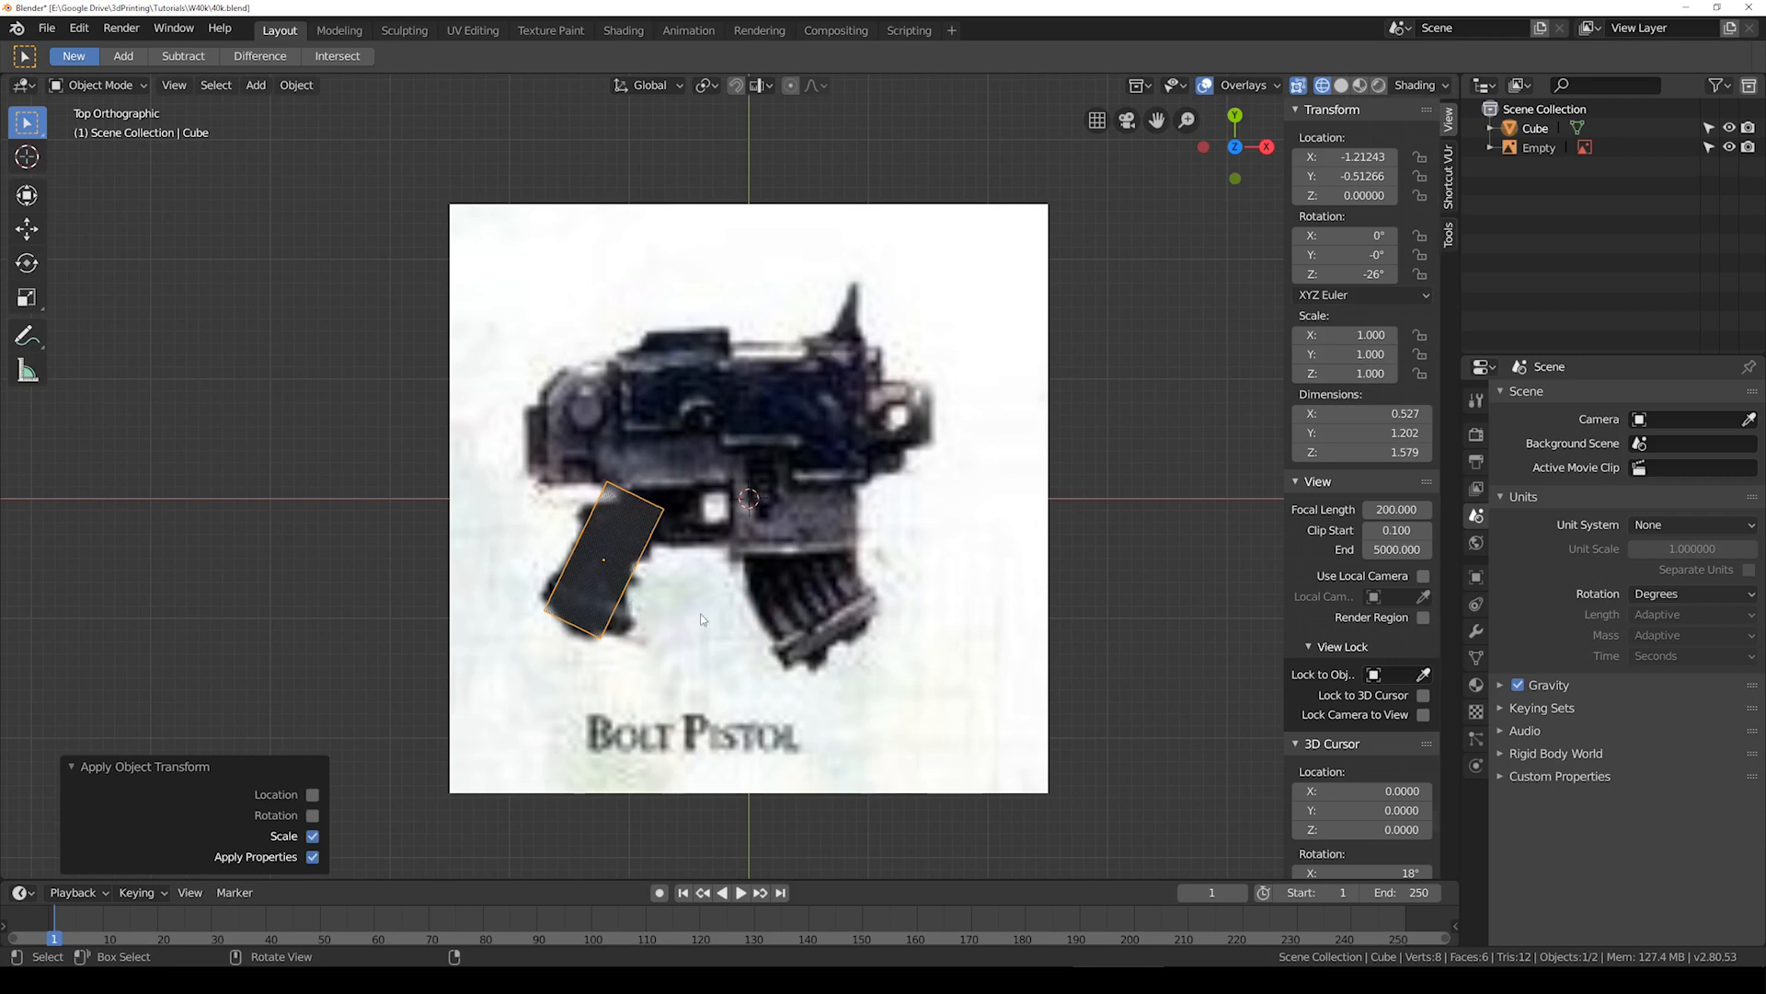
{"action": "key", "text": "r"}
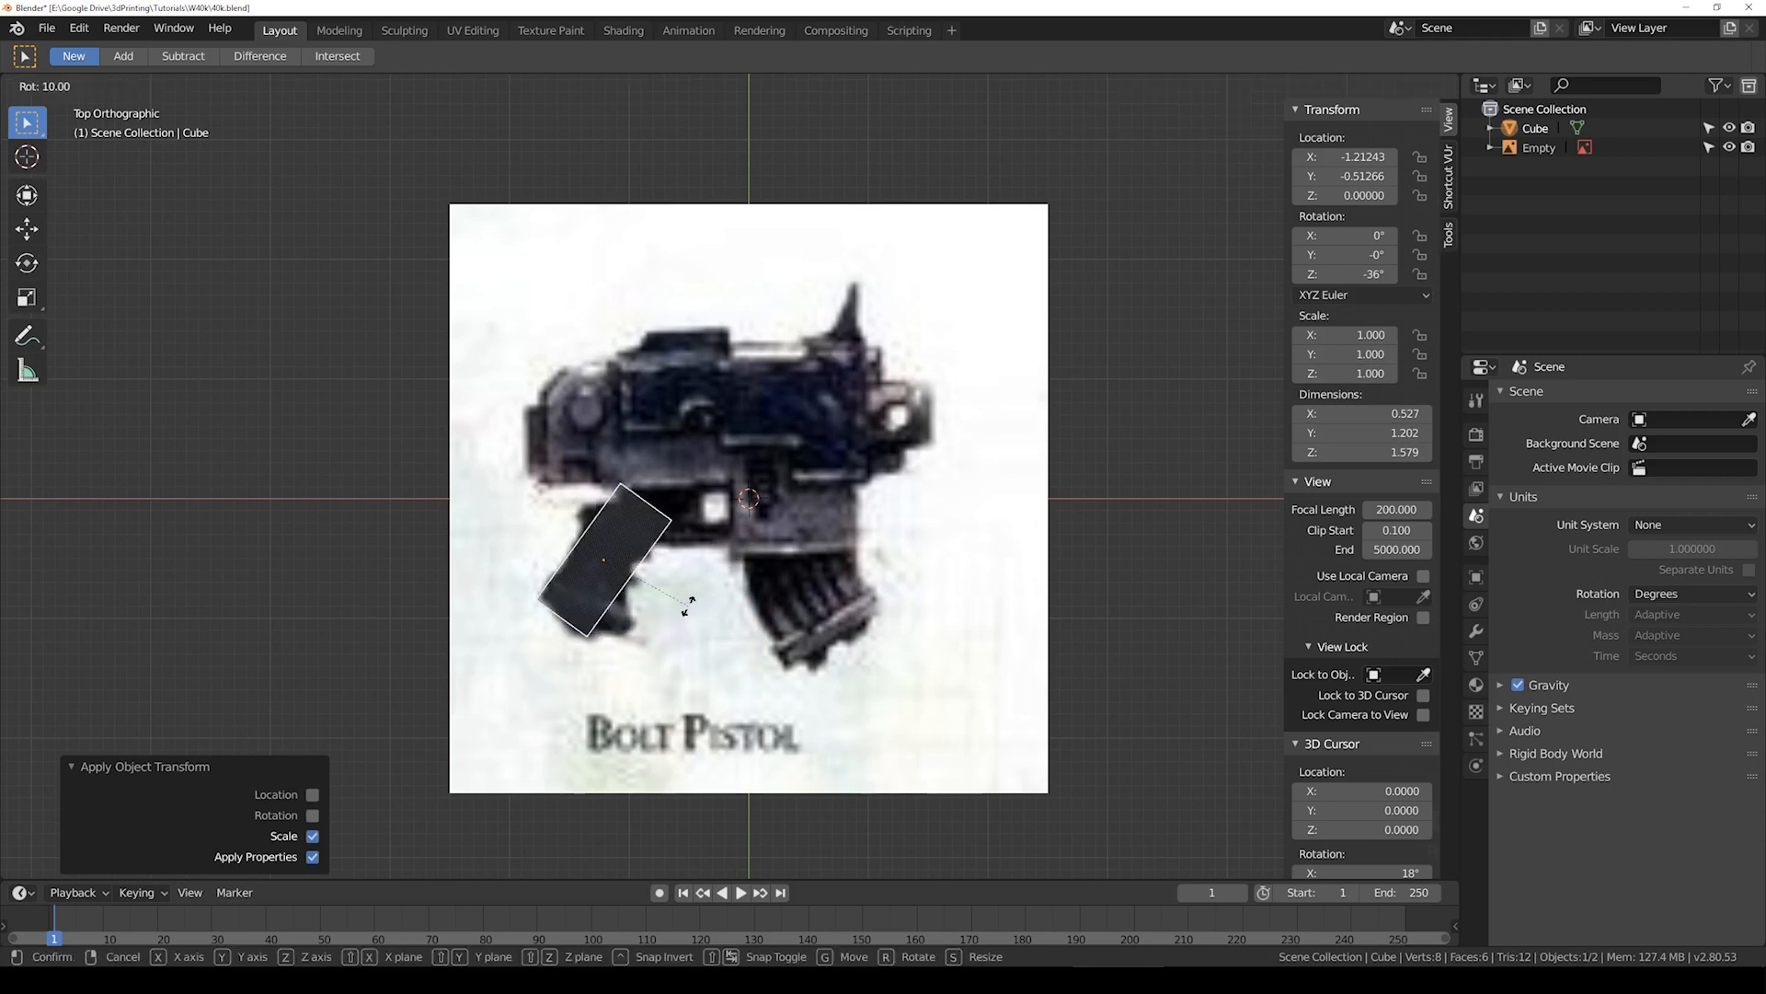
{"action": "right_click", "coordinate": [690, 605]}
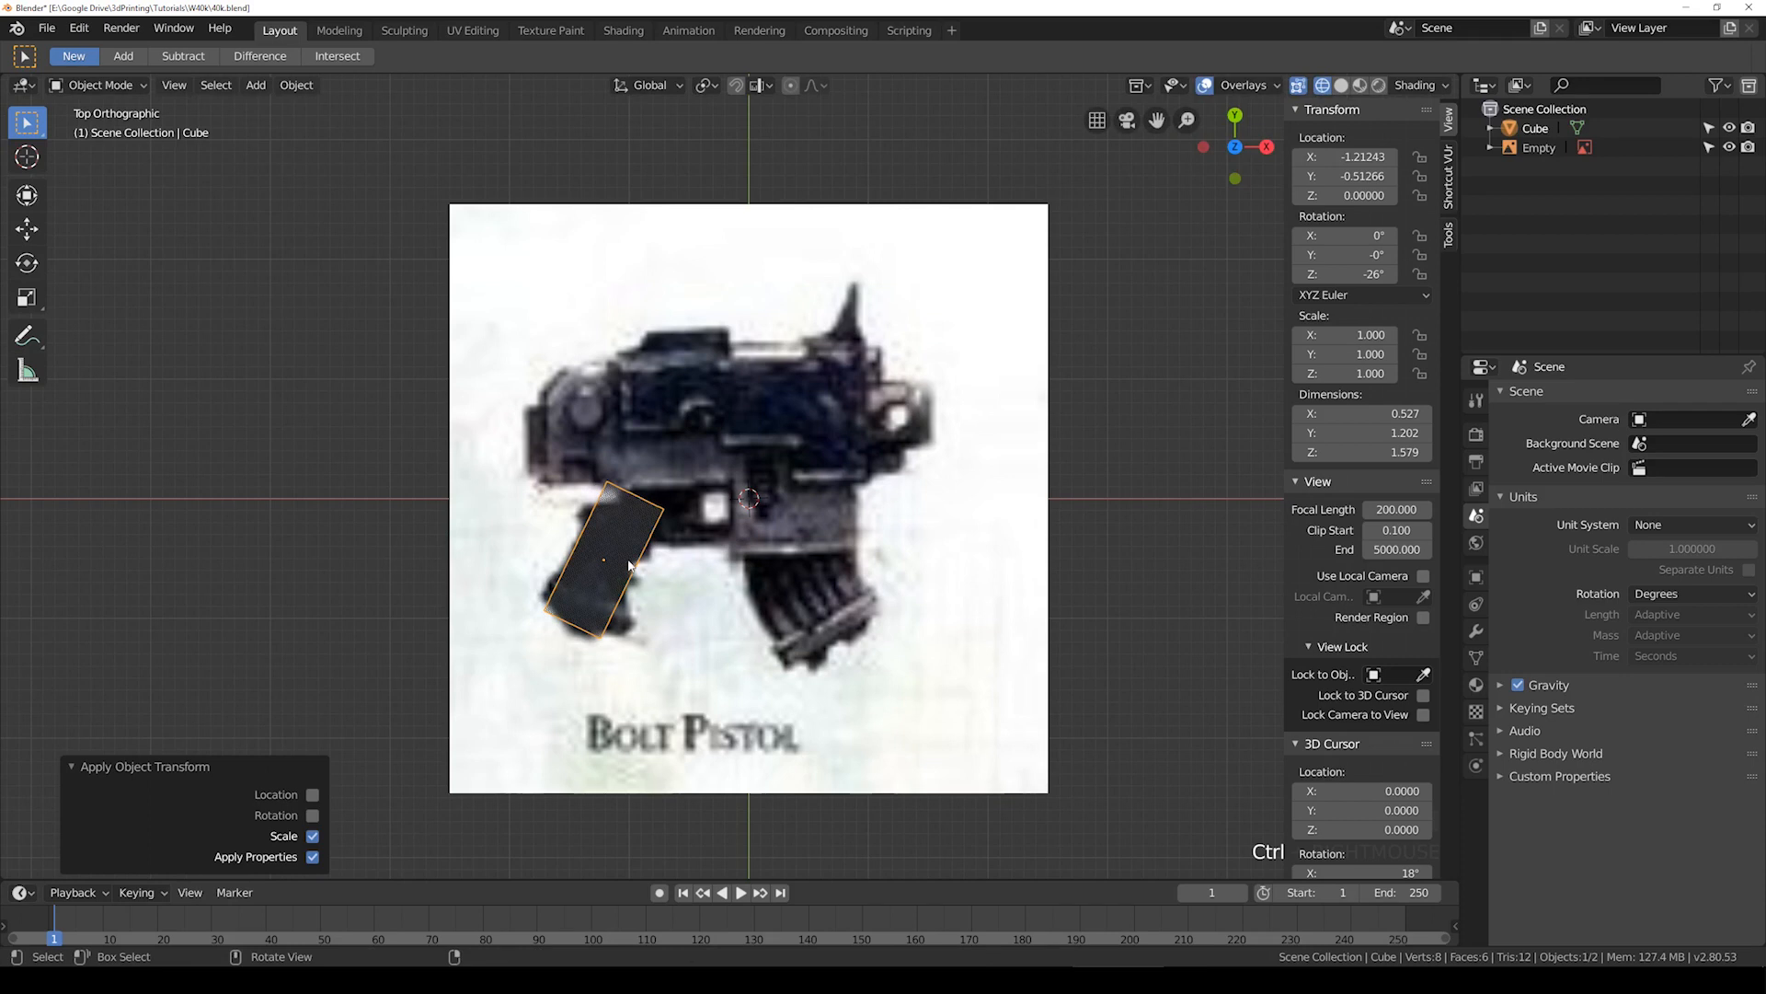
Step: Reselect the cube instead of the background image and scale it up uniformly by about 4.5
{"action": "left_click", "coordinate": [577, 567]}
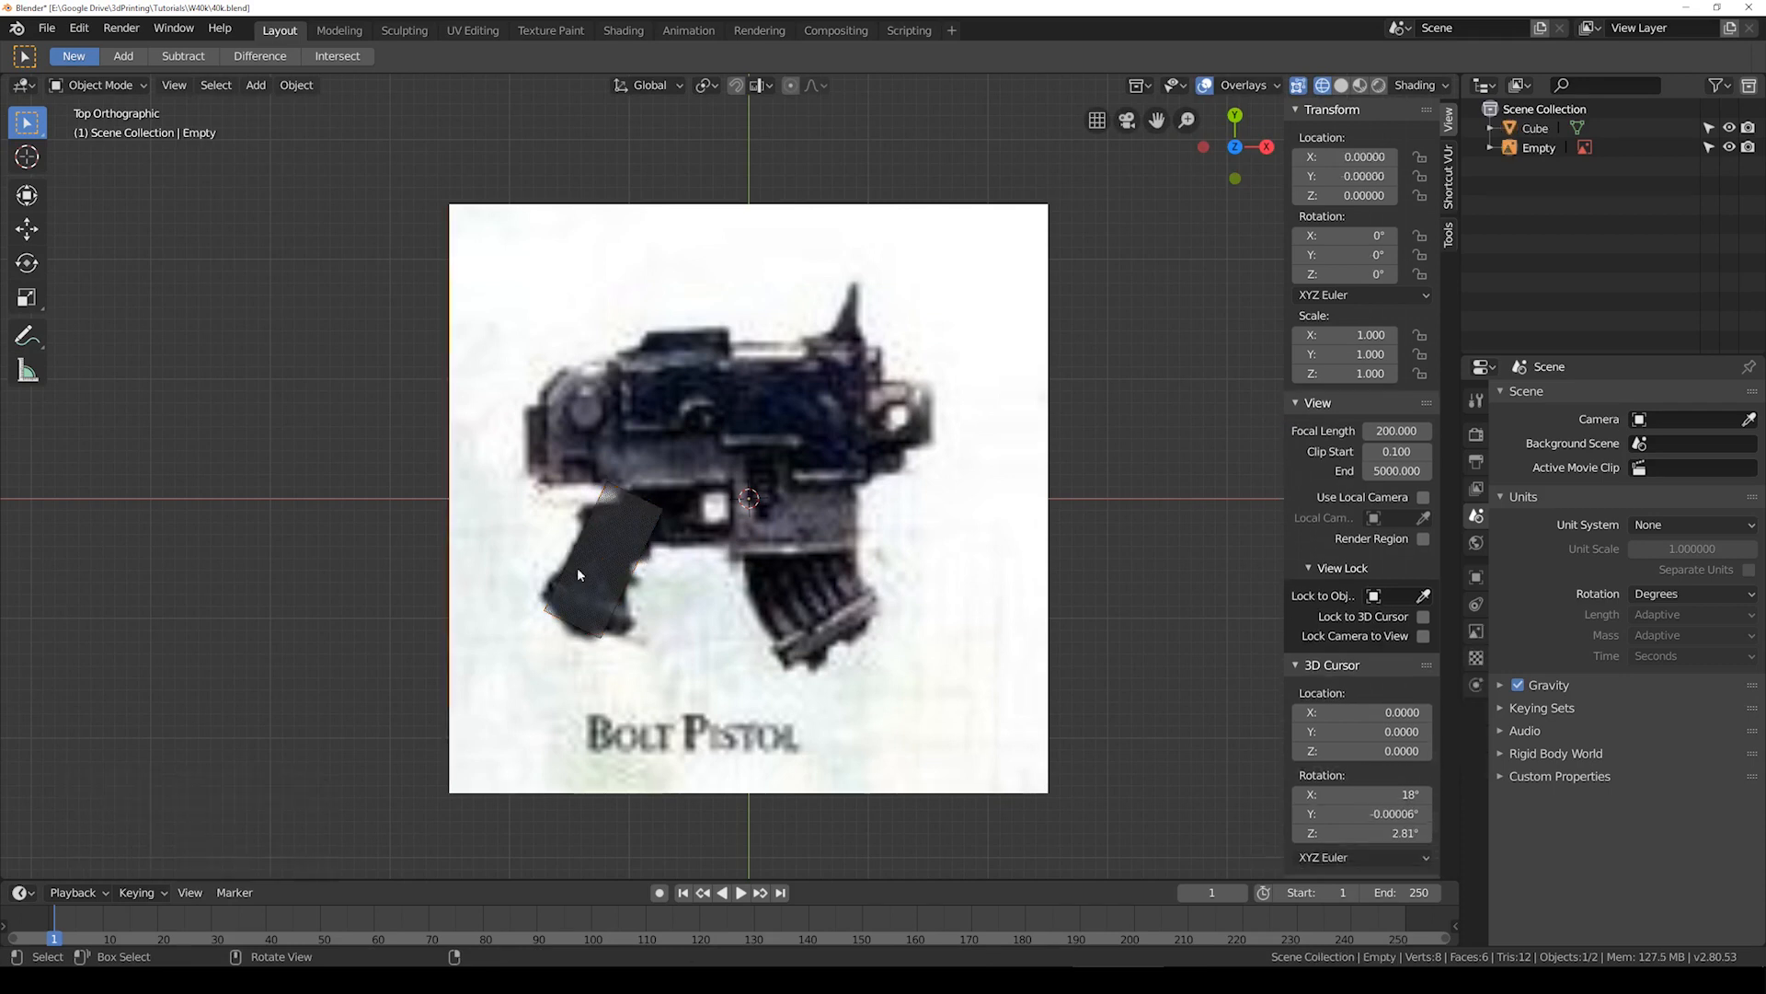
{"action": "left_click", "coordinate": [638, 572]}
{"action": "scroll", "coordinate": [638, 573], "scroll_direction": "down", "scroll_amount": 2}
{"action": "key", "text": "s"}
{"action": "left_click", "coordinate": [936, 565]}
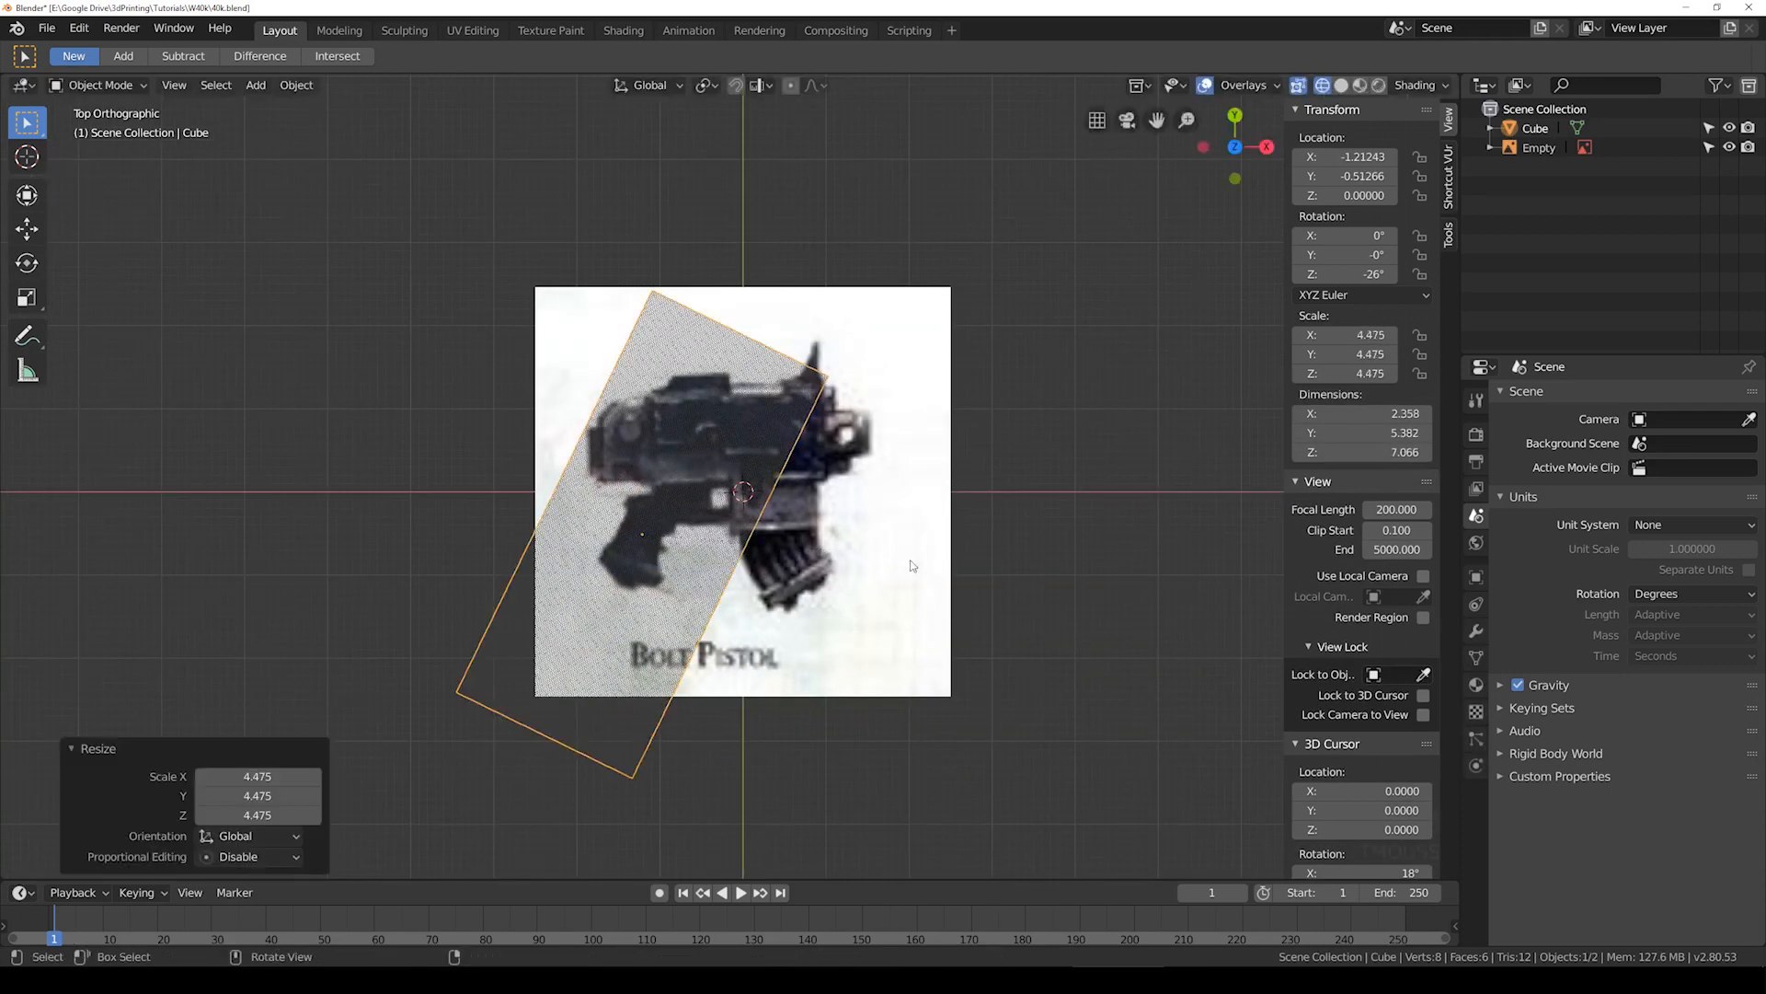
Step: Keep enlarging the cube uniformly until its dimensions are about 40.2 × 91.8 × 120.6
{"action": "scroll", "coordinate": [937, 565], "scroll_direction": "down", "scroll_amount": 10}
{"action": "key", "text": "s"}
{"action": "left_click", "coordinate": [929, 610]}
{"action": "middle_click_drag", "start_coordinate": [911, 561], "coordinate": [694, 648], "text": "shift"}
{"action": "key", "text": "s"}
{"action": "left_click", "coordinate": [753, 609]}
{"action": "scroll", "coordinate": [752, 609], "scroll_direction": "down", "scroll_amount": 4}
{"action": "middle_click_drag", "start_coordinate": [616, 600], "coordinate": [649, 562], "text": "shift"}
{"action": "key", "text": "s"}
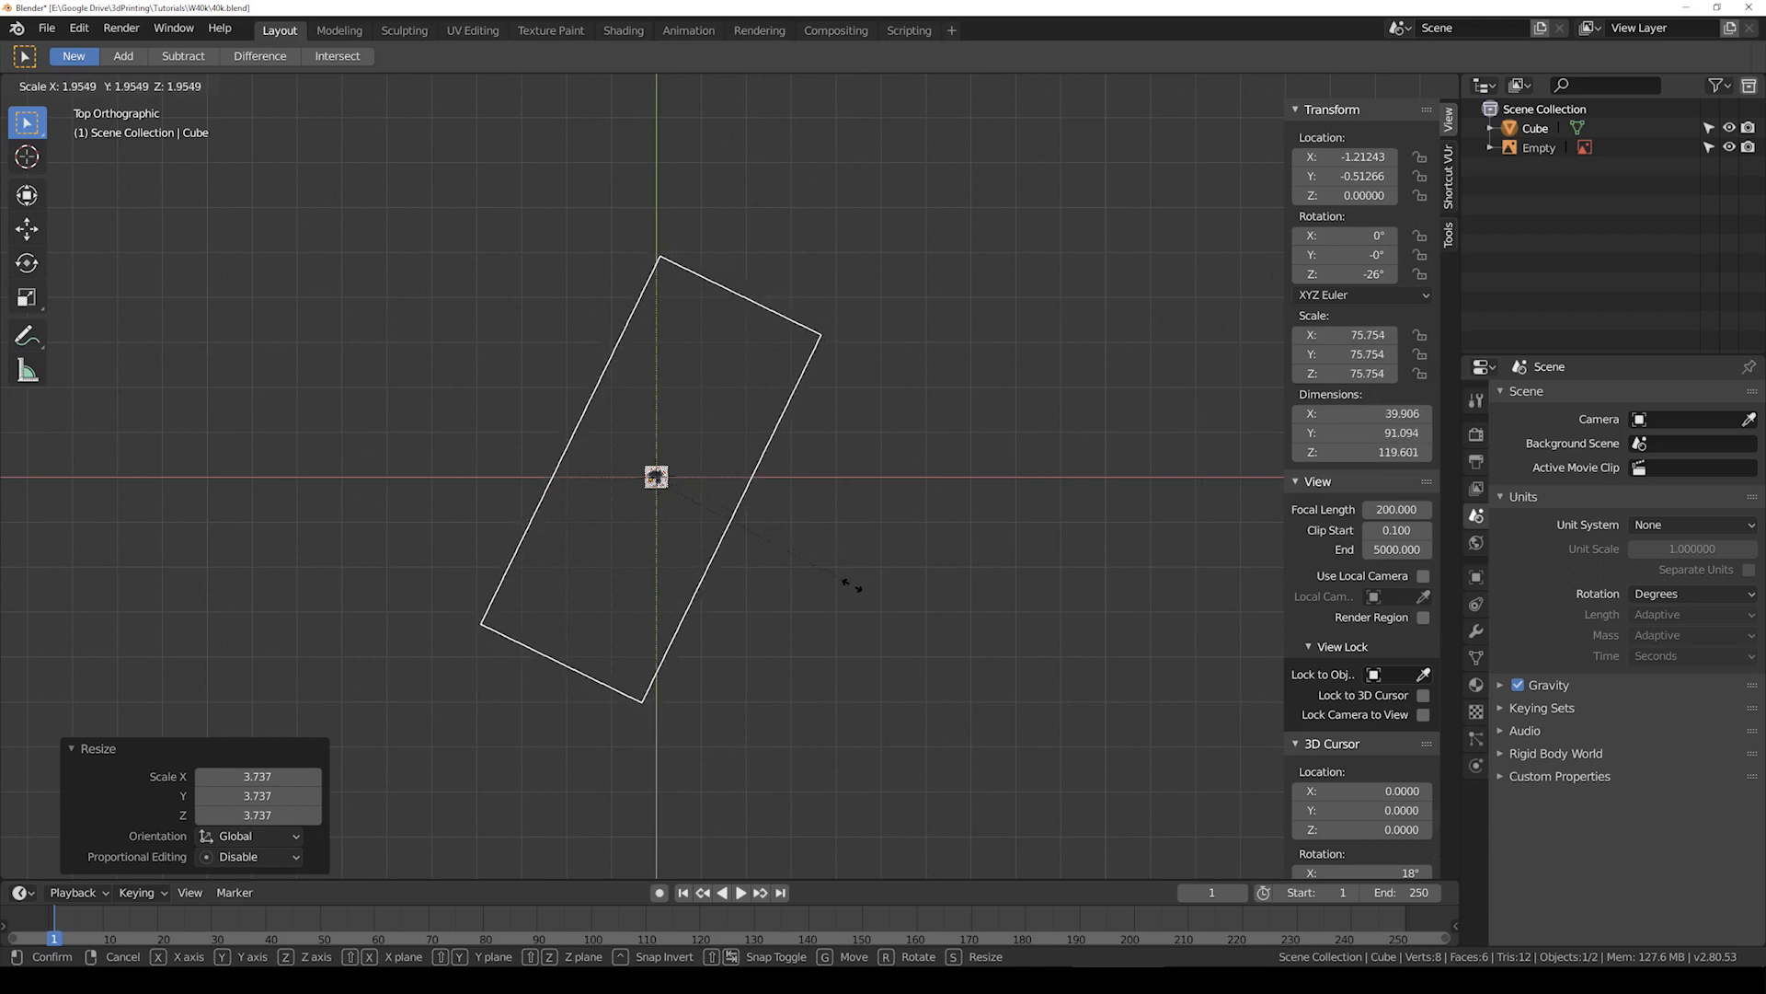
{"action": "left_click", "coordinate": [855, 586]}
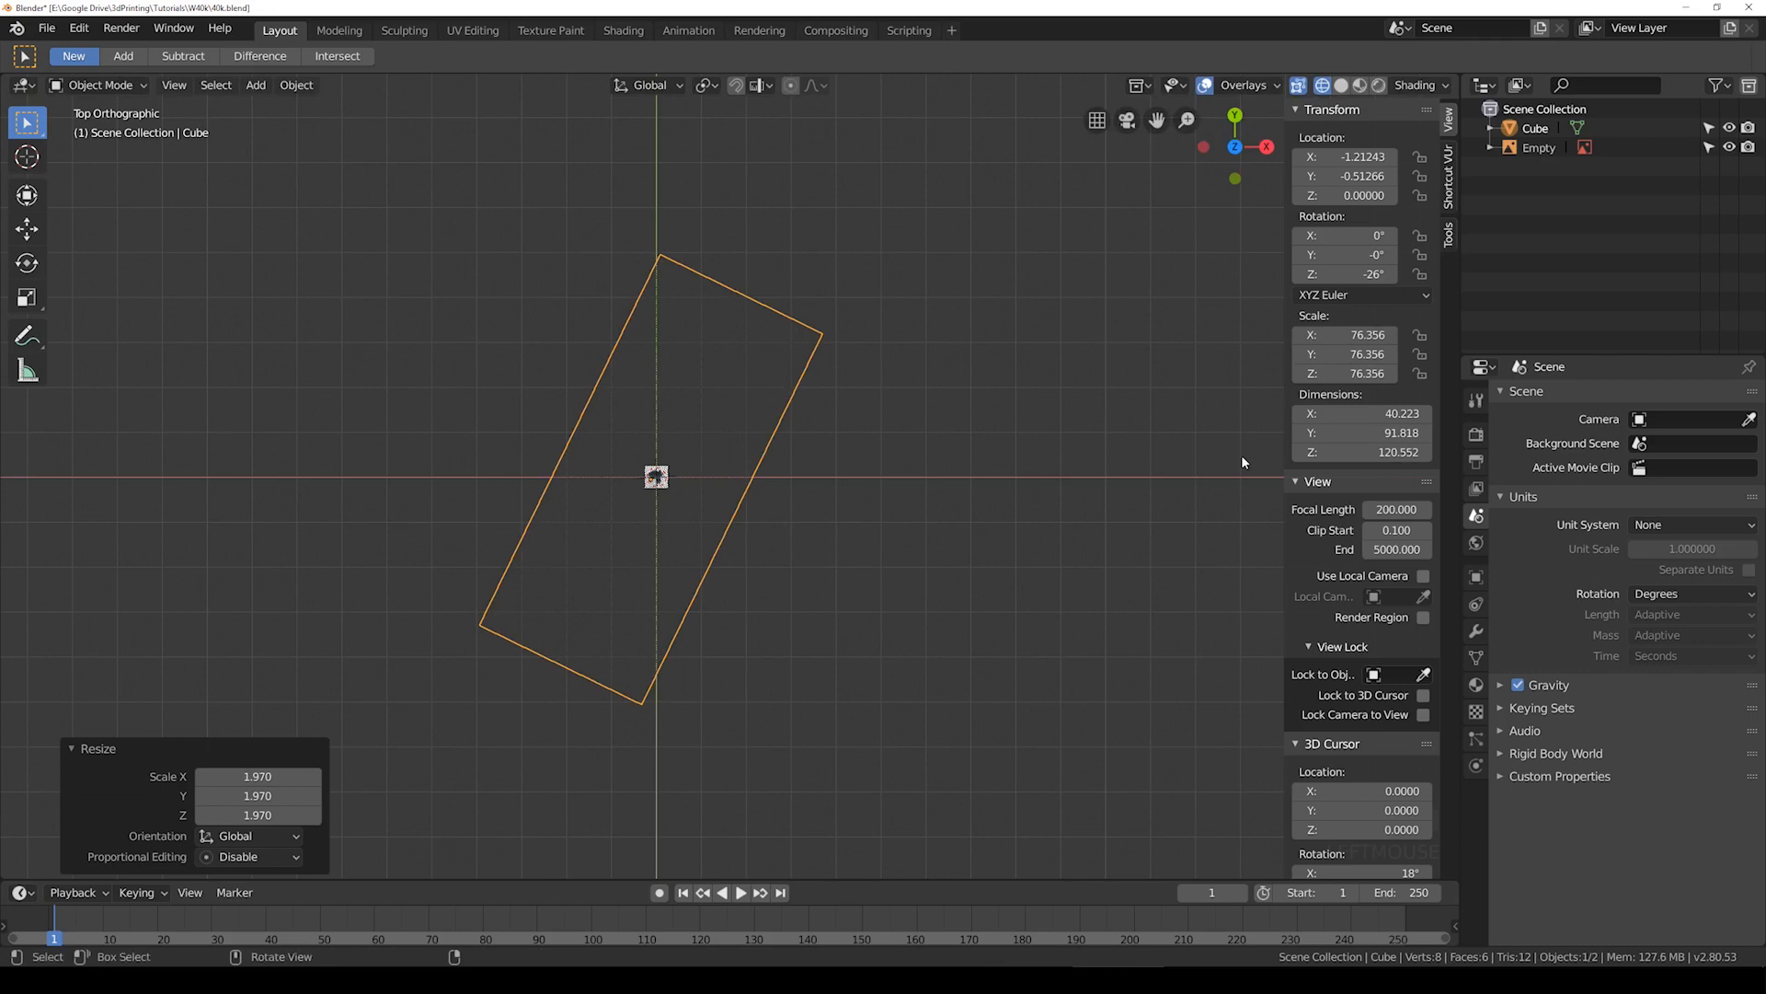
Step: Rotate the cube by -25° to stand it nearly upright and apply its scale
{"action": "key", "text": "r"}
{"action": "right_click", "coordinate": [928, 622]}
{"action": "key", "text": "r"}
{"action": "left_click", "coordinate": [885, 564]}
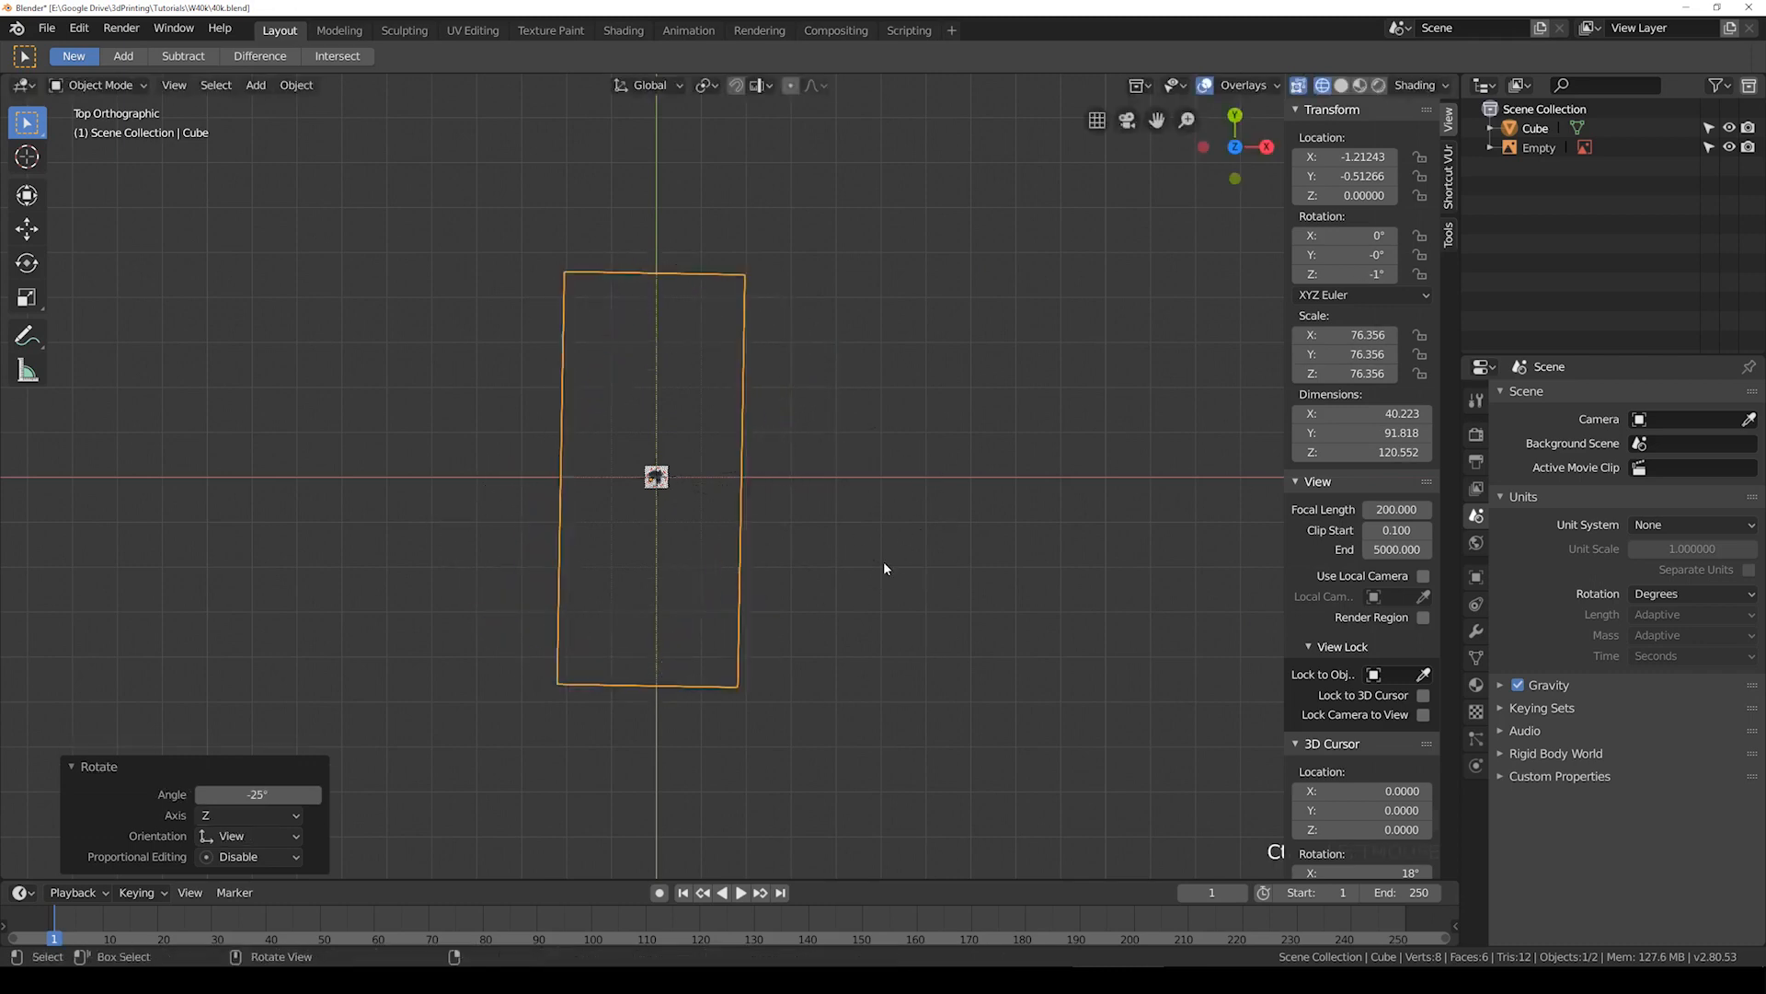
{"action": "key", "text": "ctrl+a"}
{"action": "left_click", "coordinate": [885, 560]}
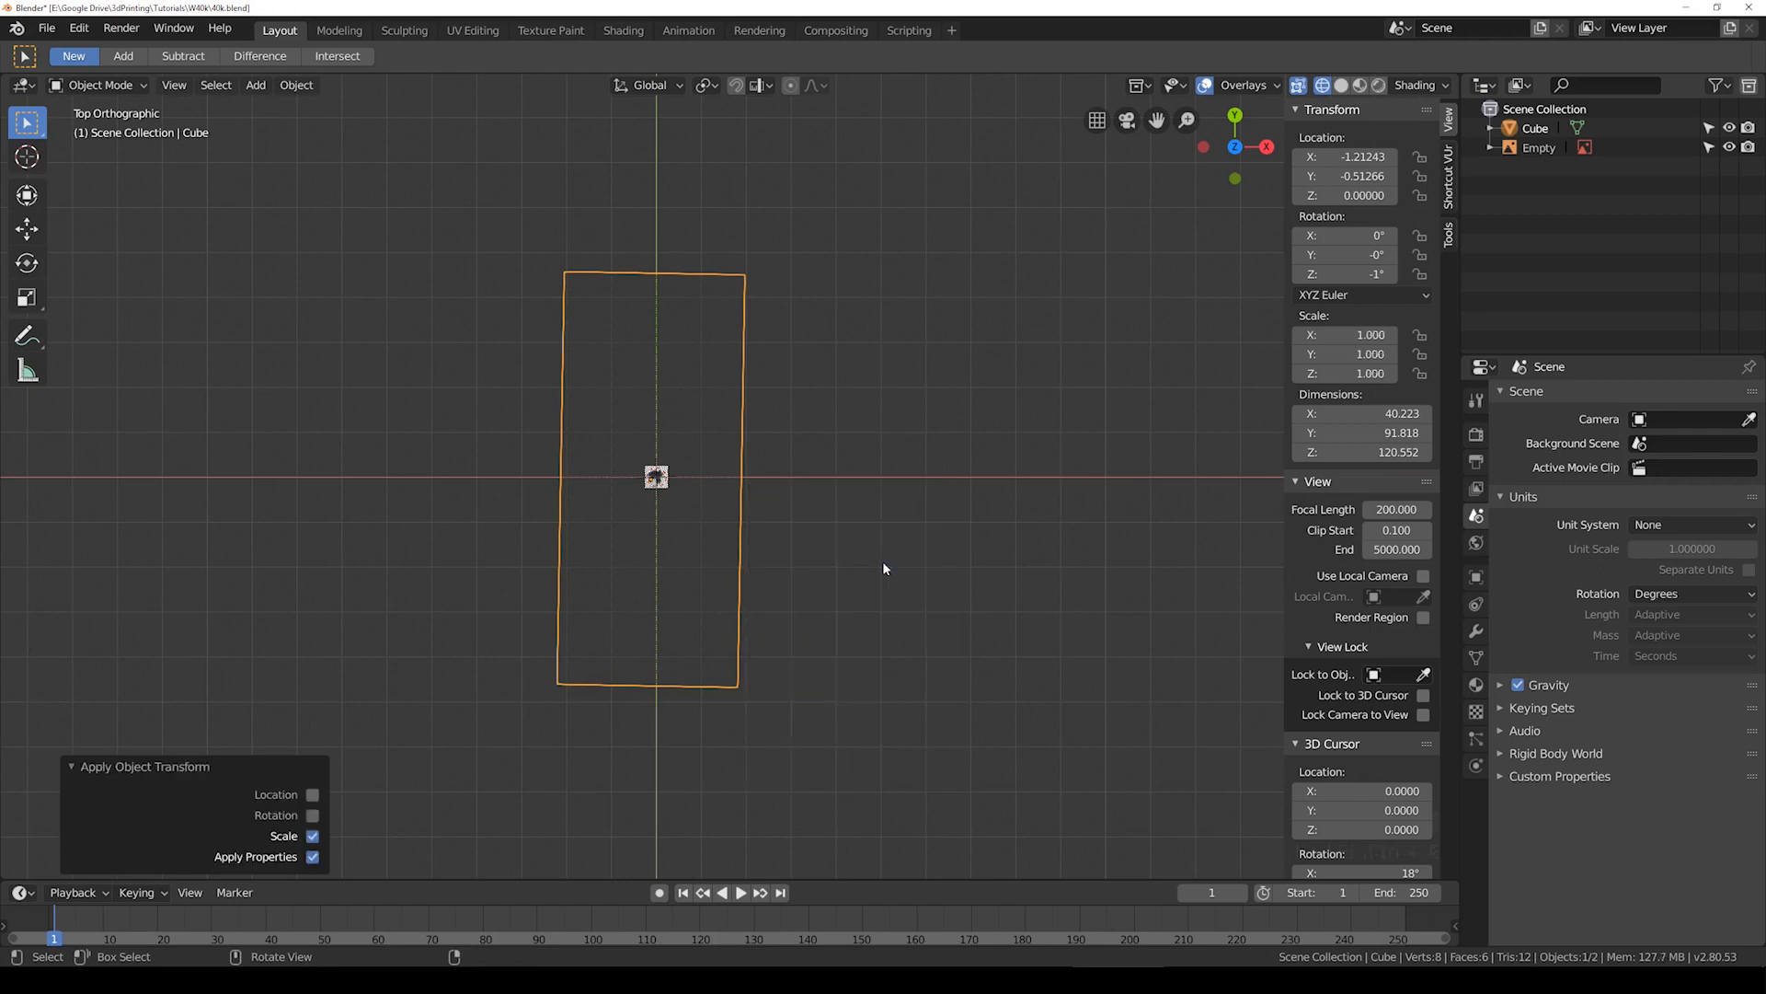
Step: Rotate the cube by 35° to tilt it like the grip and apply its scale again
{"action": "key", "text": "r"}
{"action": "left_click", "coordinate": [774, 698]}
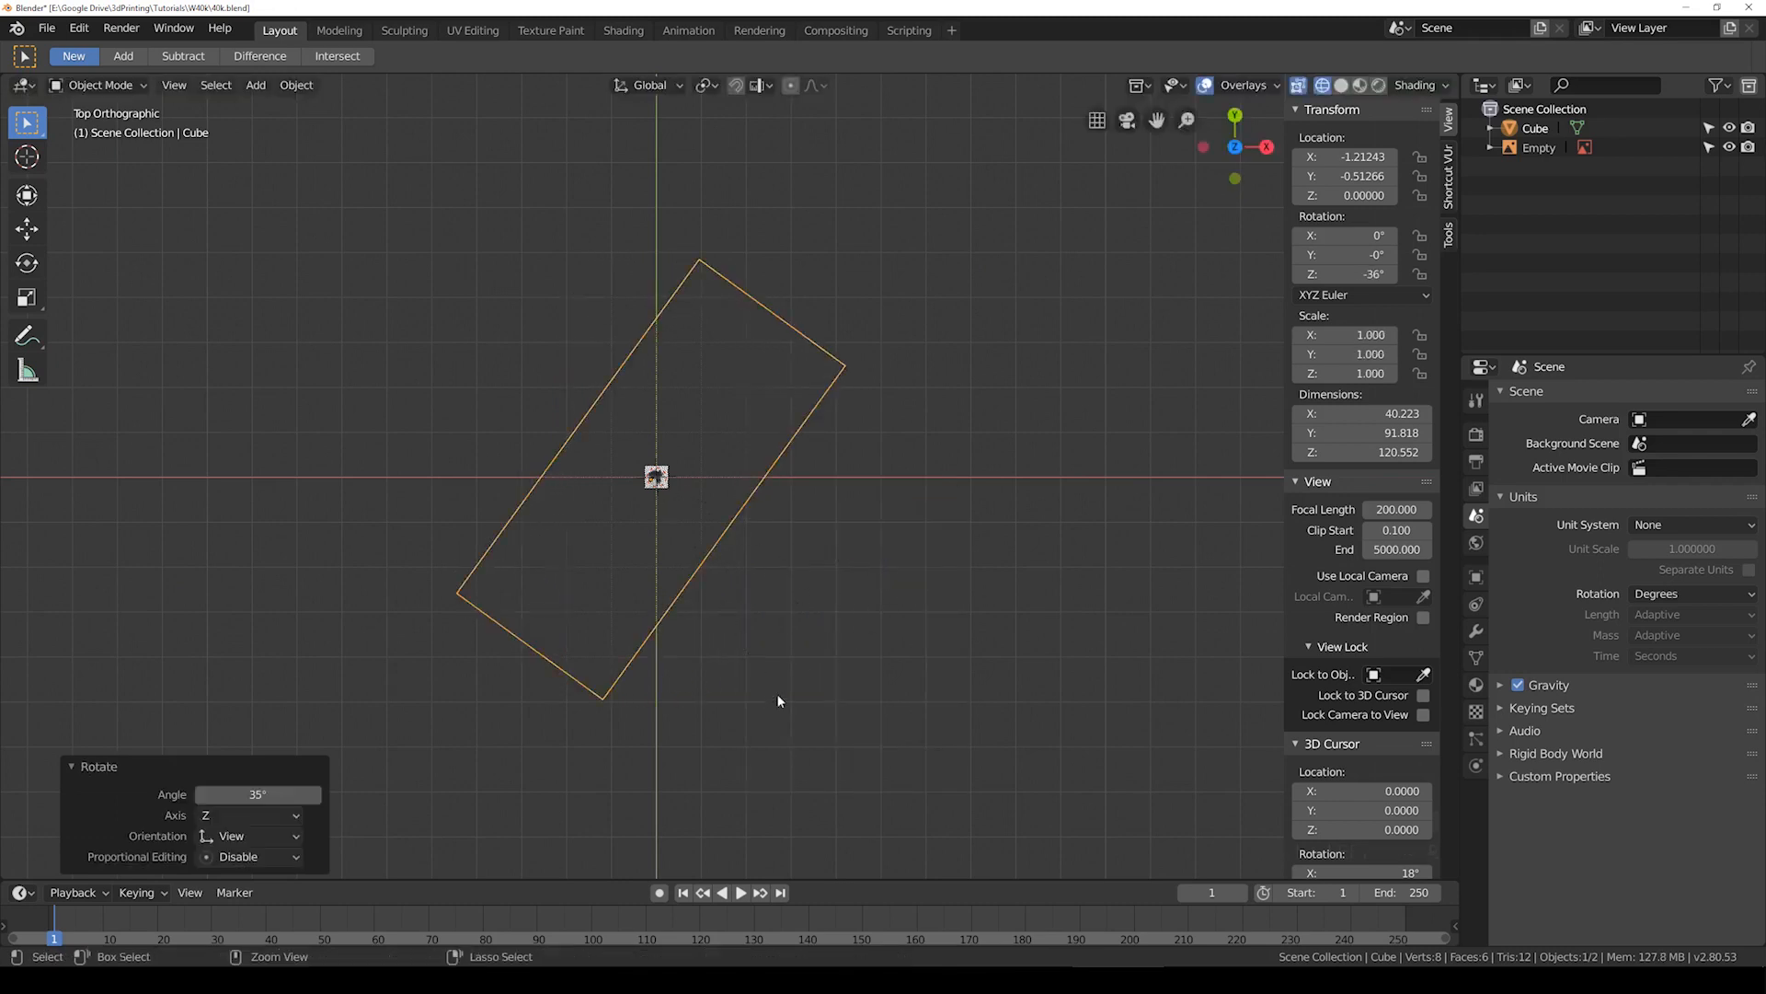
{"action": "key", "text": "ctrl+a"}
{"action": "left_click", "coordinate": [836, 648]}
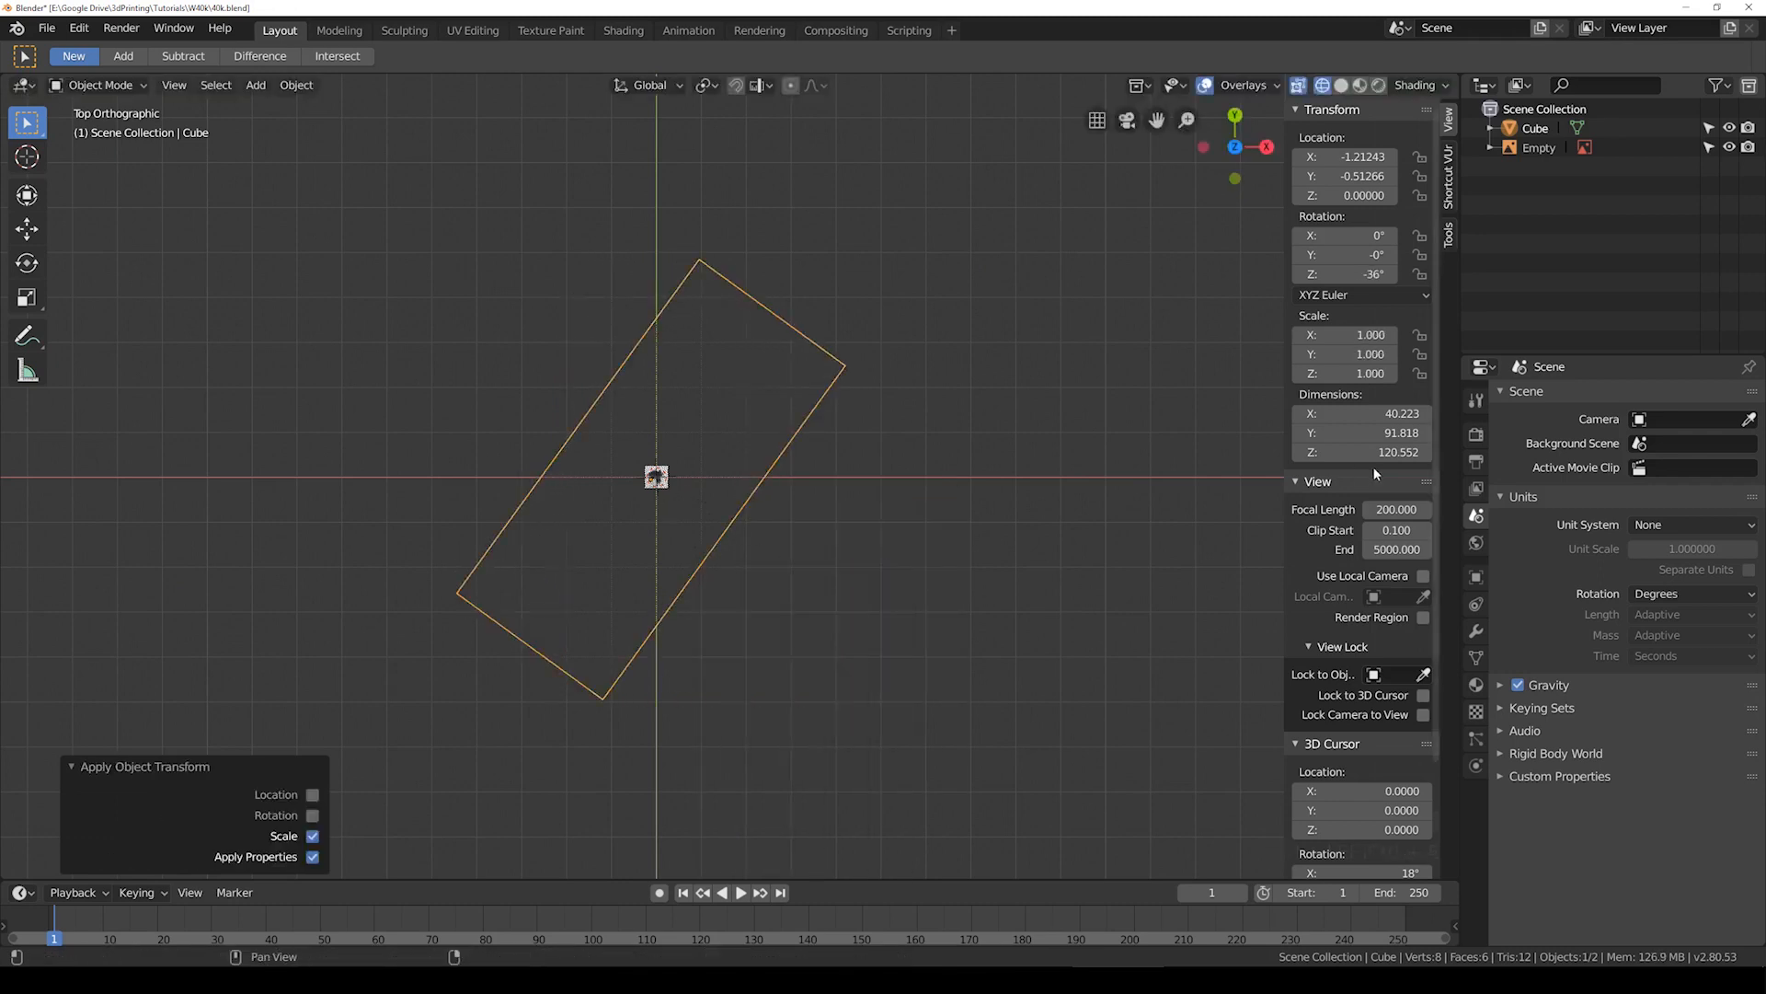
Step: Experiment with the cube's scale values and dimensions, resetting scales to 1 before resizing it to about 50.3 × 123 × 100.3
{"action": "left_click_drag", "start_coordinate": [1387, 452], "coordinate": [1362, 451]}
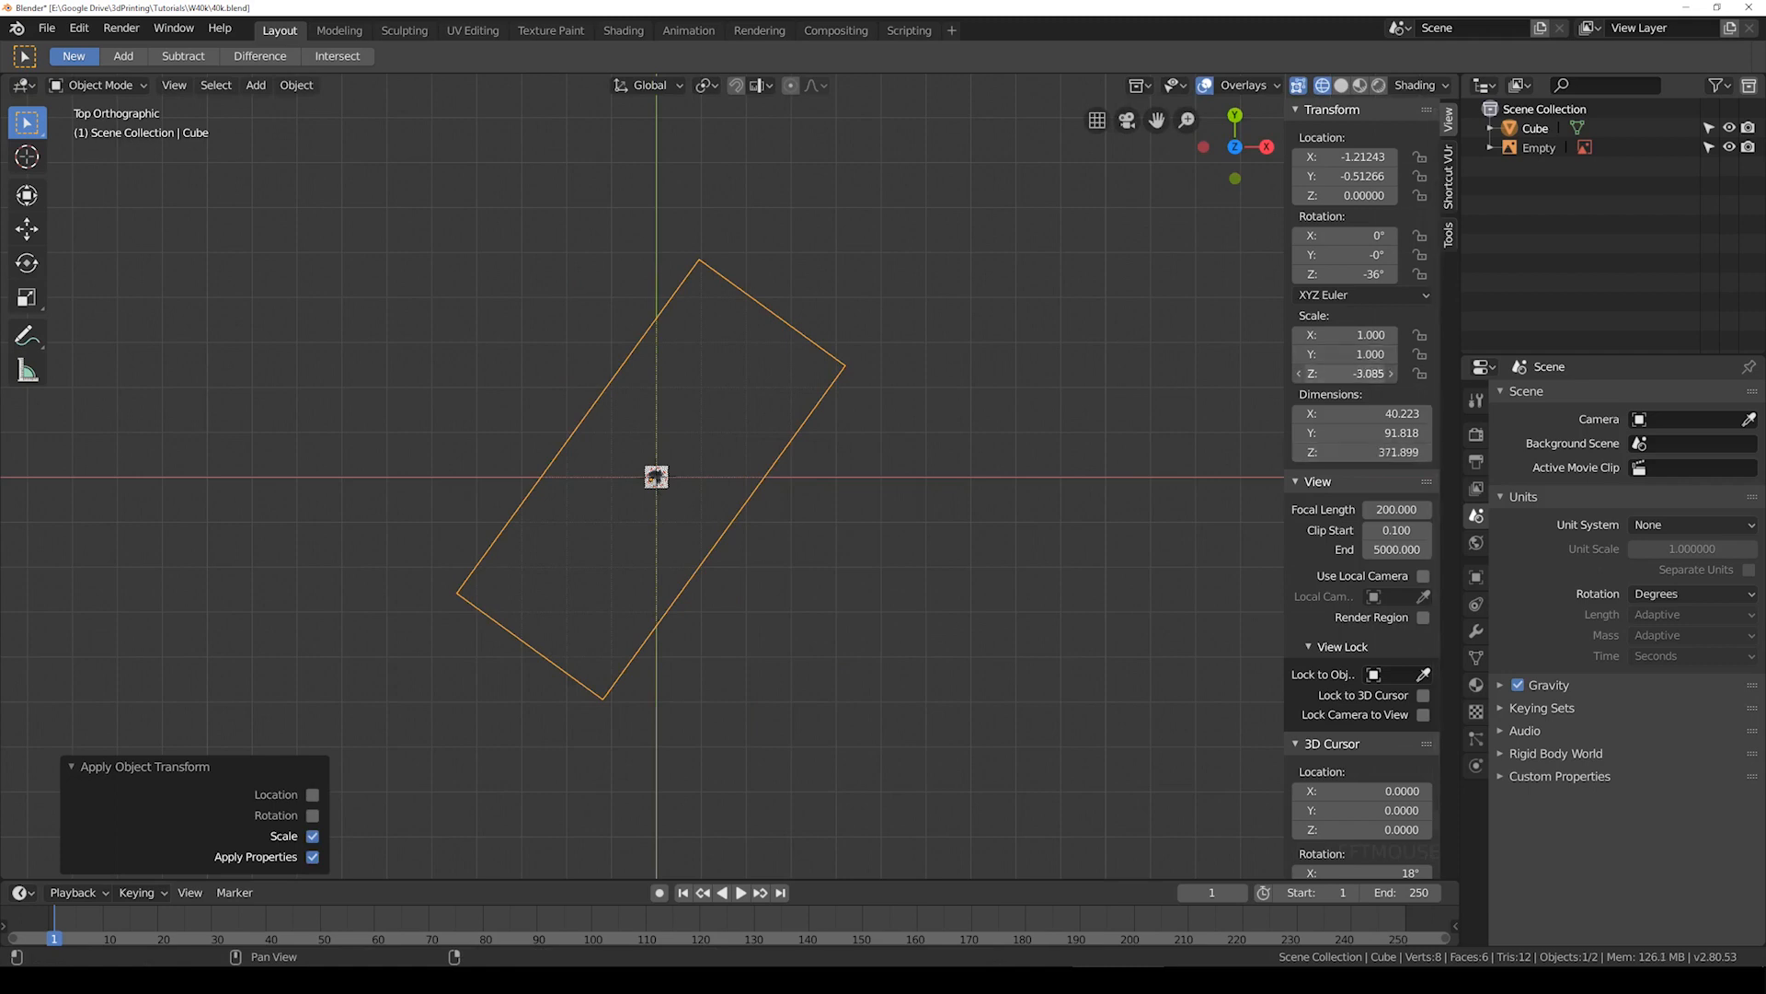
{"action": "mouse_move", "coordinate": [1369, 354]}
{"action": "left_mouse_down"}
{"action": "mouse_move", "coordinate": [1395, 354]}
{"action": "mouse_move", "coordinate": [1362, 354]}
{"action": "left_mouse_up"}
{"action": "type", "text": "1"}
{"action": "key", "text": "Return"}
{"action": "left_click", "coordinate": [1357, 354]}
{"action": "type", "text": "1"}
{"action": "key", "text": "Return"}
{"action": "mouse_move", "coordinate": [1352, 335]}
{"action": "left_mouse_down"}
{"action": "mouse_move", "coordinate": [1375, 335]}
{"action": "mouse_move", "coordinate": [1330, 373]}
{"action": "mouse_move", "coordinate": [1398, 354]}
{"action": "mouse_move", "coordinate": [1380, 354]}
{"action": "left_mouse_up"}
{"action": "left_click_drag", "start_coordinate": [1382, 452], "coordinate": [1386, 452]}
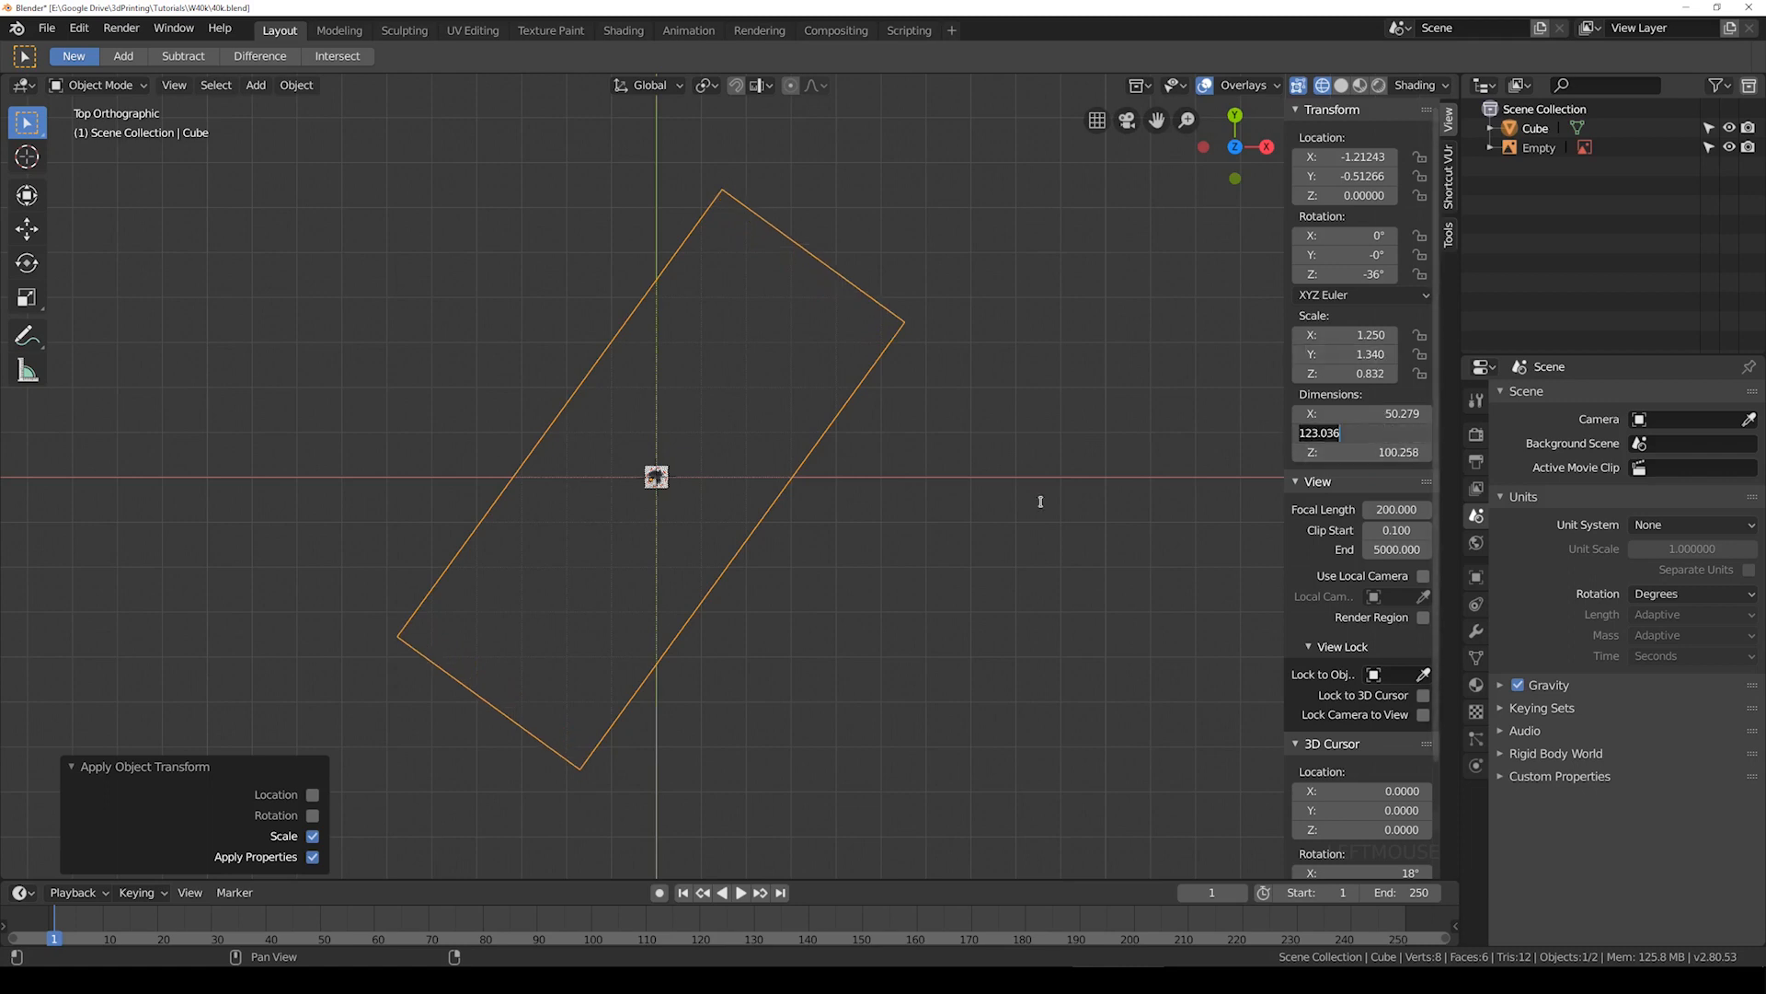
Step: Select the bolt pistol image and enlarge it by its corners toward the size of the cube
{"action": "scroll", "coordinate": [690, 543], "scroll_direction": "up", "scroll_amount": 7}
{"action": "left_click", "coordinate": [485, 466]}
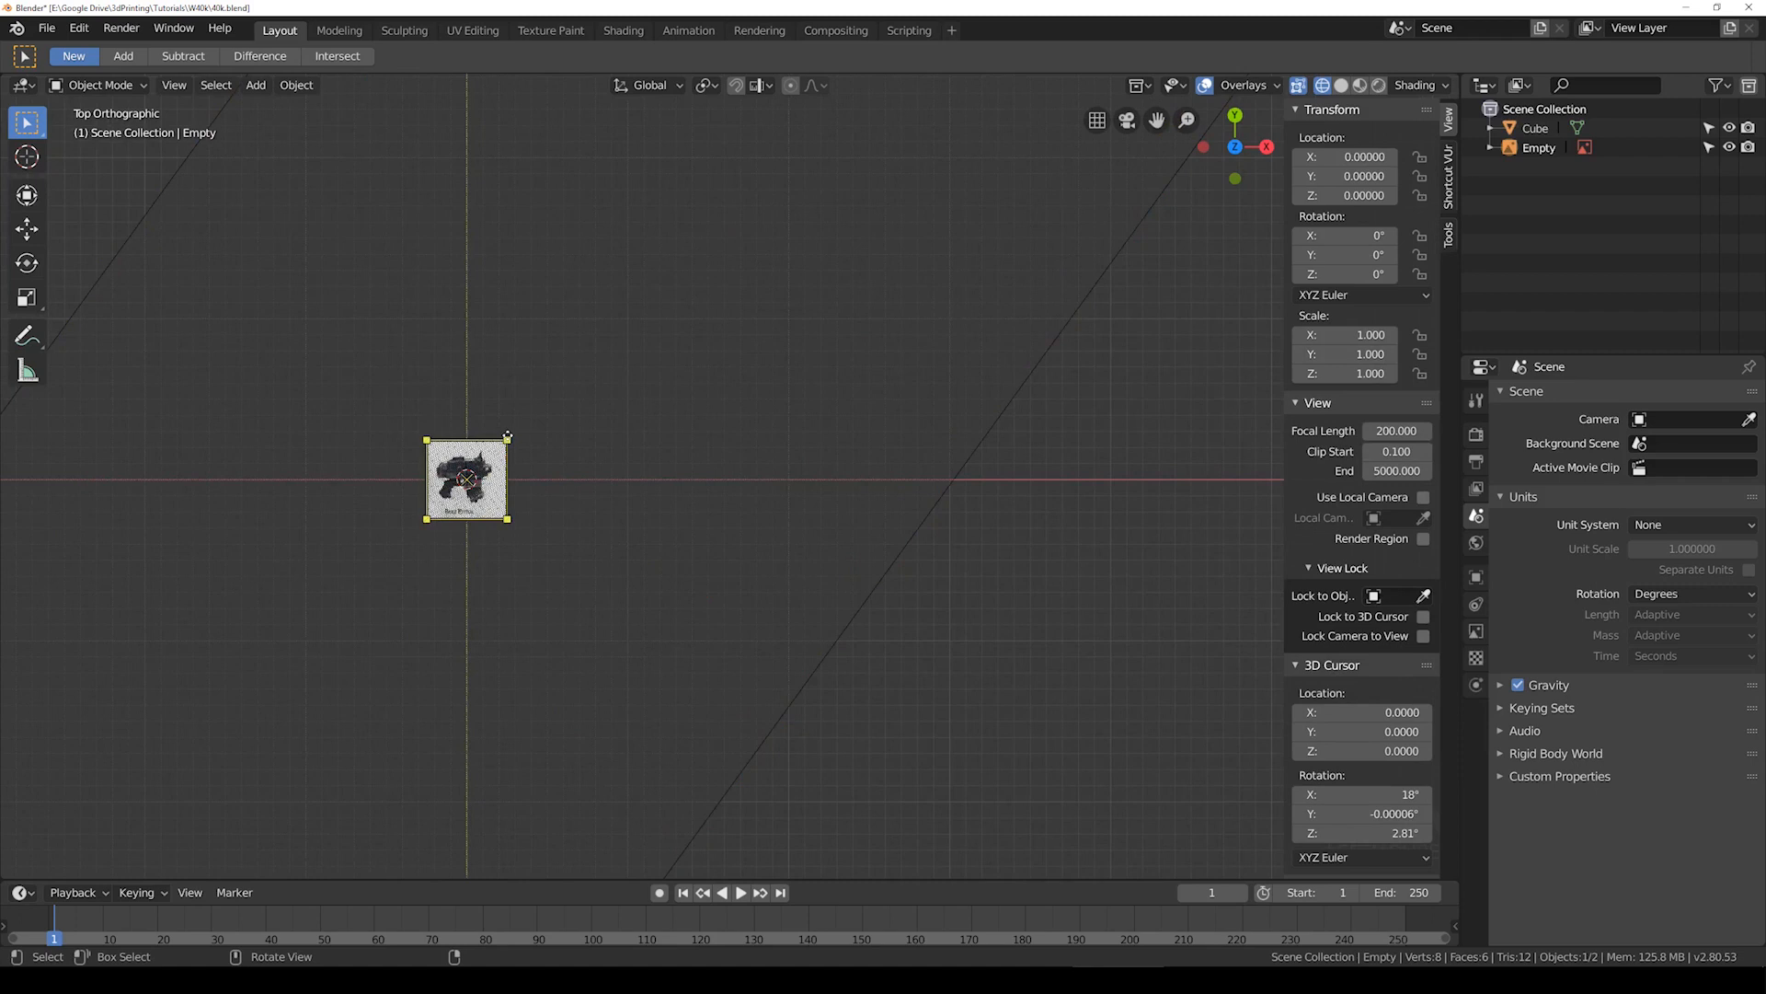
{"action": "scroll", "coordinate": [564, 474], "scroll_direction": "down", "scroll_amount": 7}
{"action": "left_click_drag", "start_coordinate": [687, 468], "coordinate": [928, 237]}
{"action": "left_click_drag", "start_coordinate": [652, 490], "coordinate": [433, 710]}
{"action": "left_click_drag", "start_coordinate": [937, 518], "coordinate": [1266, 550]}
{"action": "scroll", "coordinate": [1230, 548], "scroll_direction": "down", "scroll_amount": 6}
{"action": "left_click_drag", "start_coordinate": [917, 533], "coordinate": [1064, 501]}
Step: Fine-tune the image's size and placement by its corners until the pistol's grip lines up with the cube
{"action": "left_click_drag", "start_coordinate": [633, 441], "coordinate": [549, 451]}
{"action": "left_click_drag", "start_coordinate": [558, 733], "coordinate": [597, 690]}
{"action": "left_click_drag", "start_coordinate": [1051, 696], "coordinate": [1018, 664]}
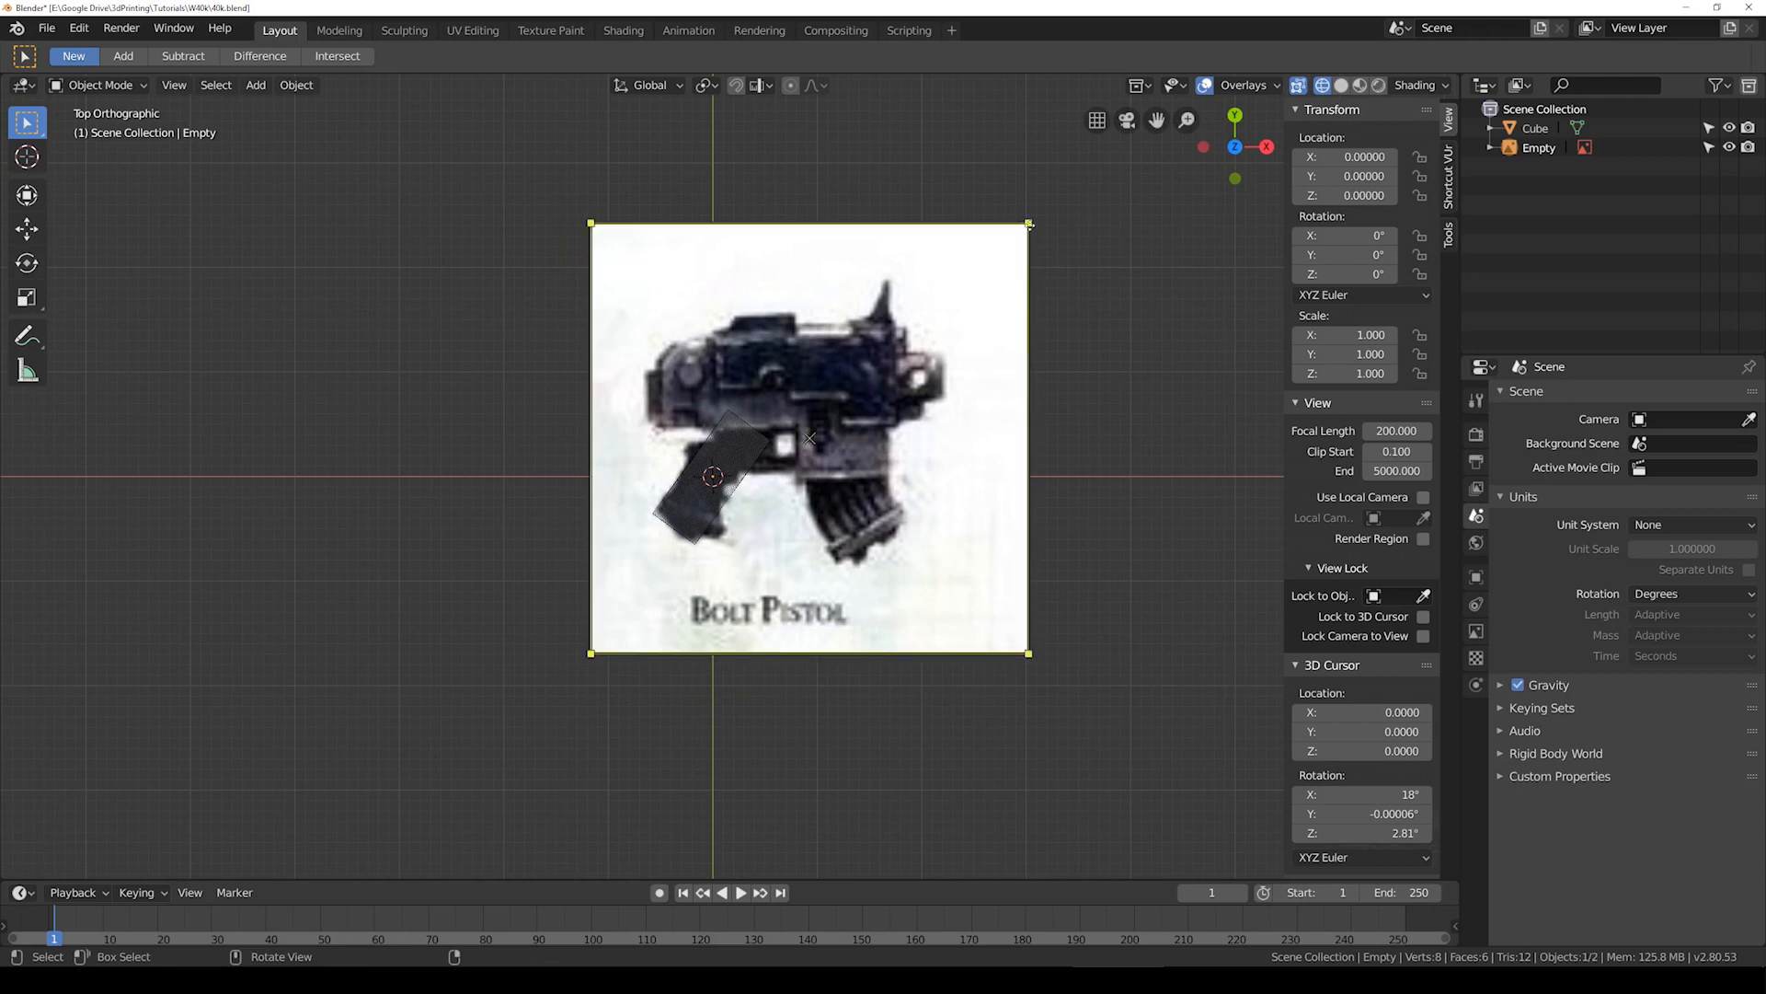
{"action": "left_click_drag", "start_coordinate": [1029, 557], "coordinate": [1055, 567]}
{"action": "left_click_drag", "start_coordinate": [1062, 654], "coordinate": [1068, 661]}
{"action": "left_click_drag", "start_coordinate": [927, 547], "coordinate": [876, 575]}
{"action": "left_click_drag", "start_coordinate": [589, 660], "coordinate": [581, 667]}
{"action": "middle_click_drag", "start_coordinate": [928, 417], "coordinate": [782, 483], "text": "shift"}
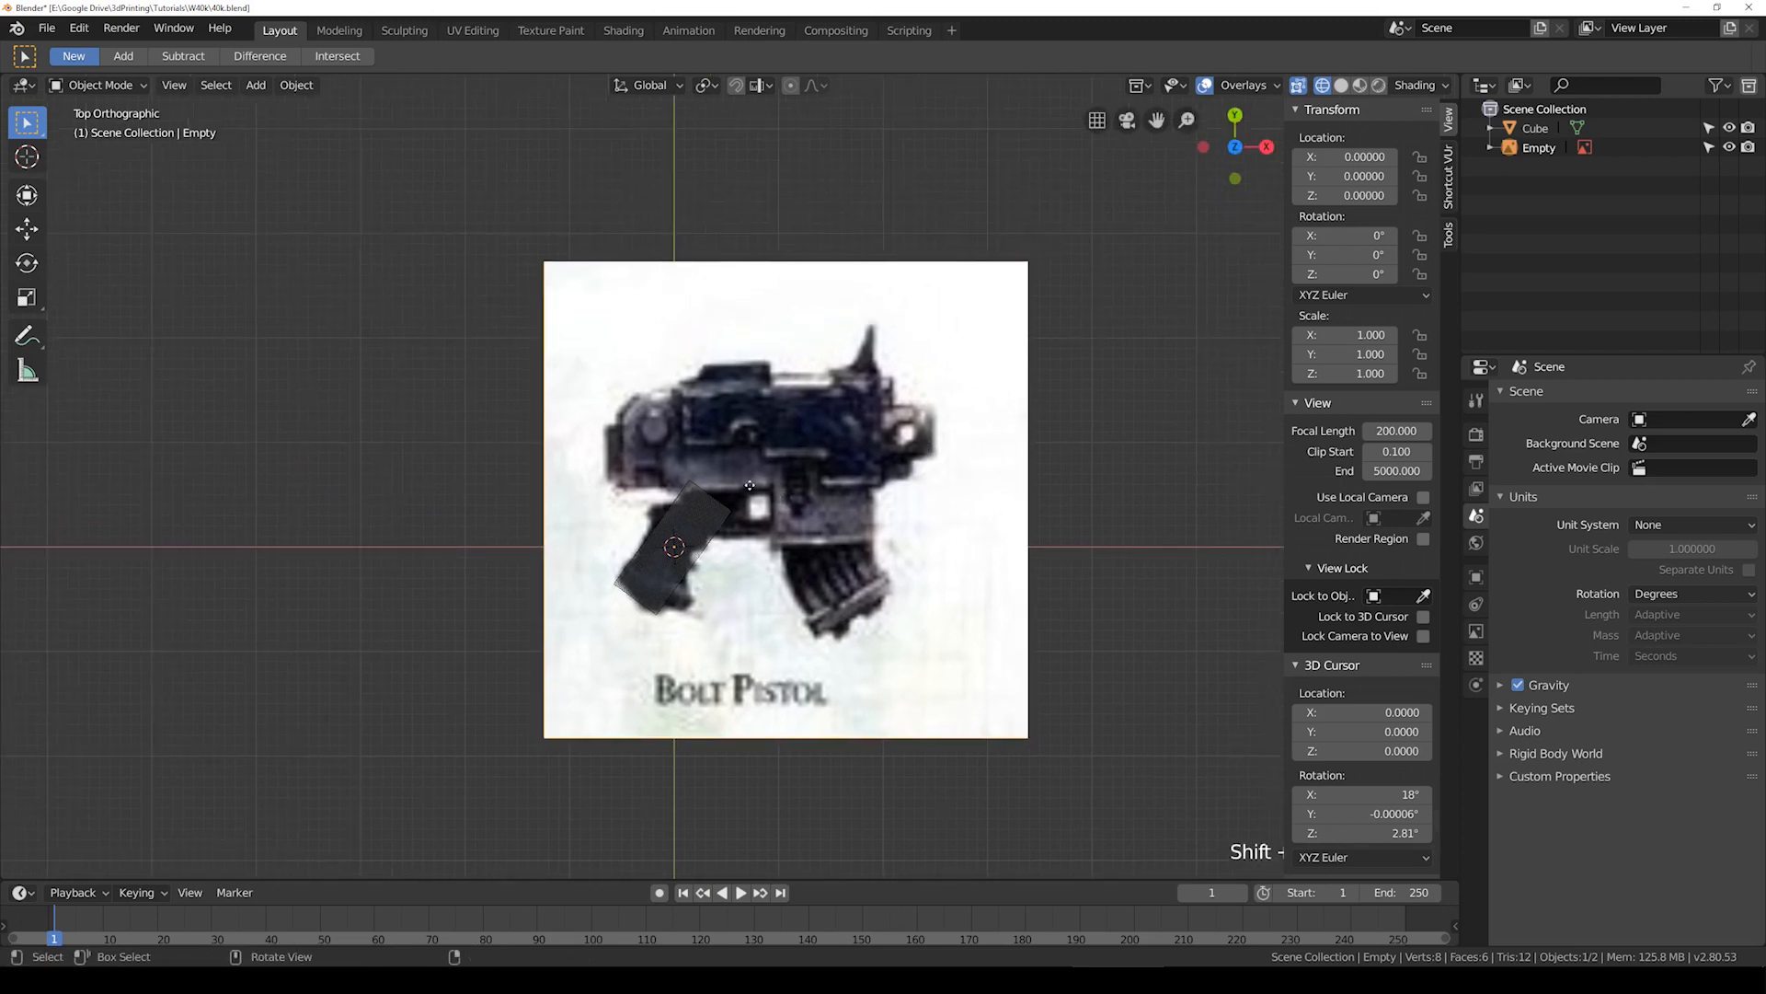
Step: Make the background image unselectable in the viewport and select the cube in an angled perspective view
{"action": "left_click", "coordinate": [1709, 147]}
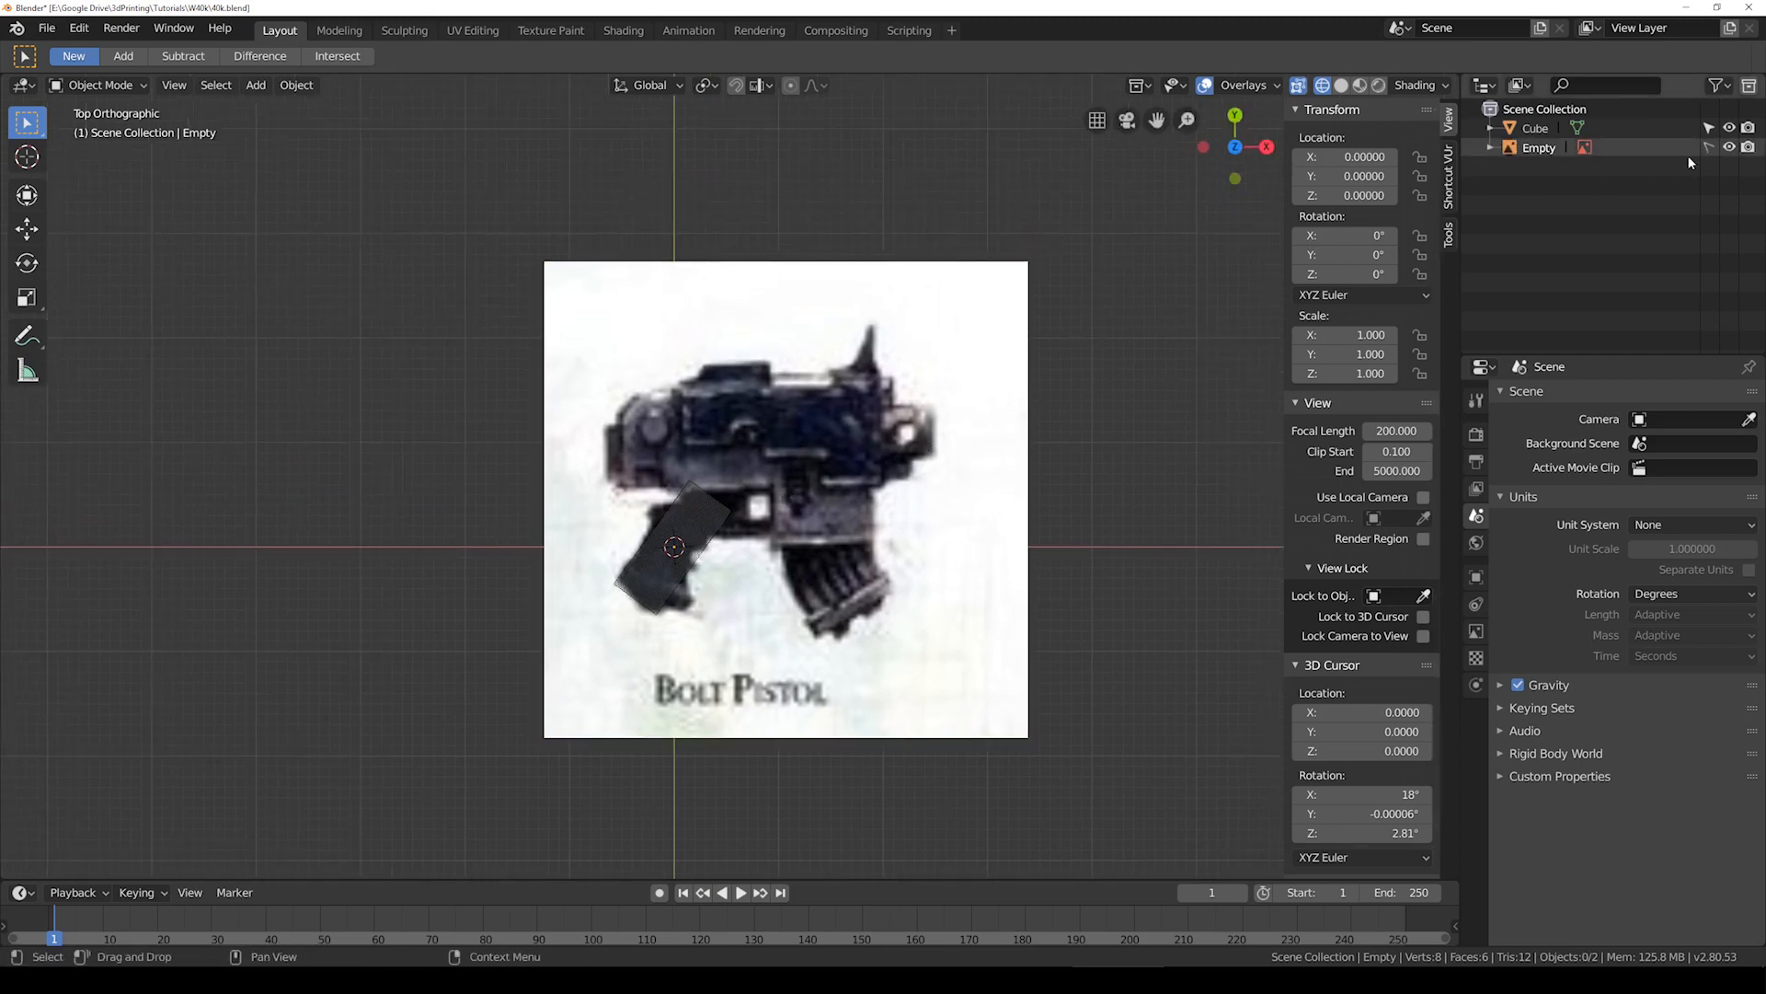
{"action": "left_click", "coordinate": [1529, 147]}
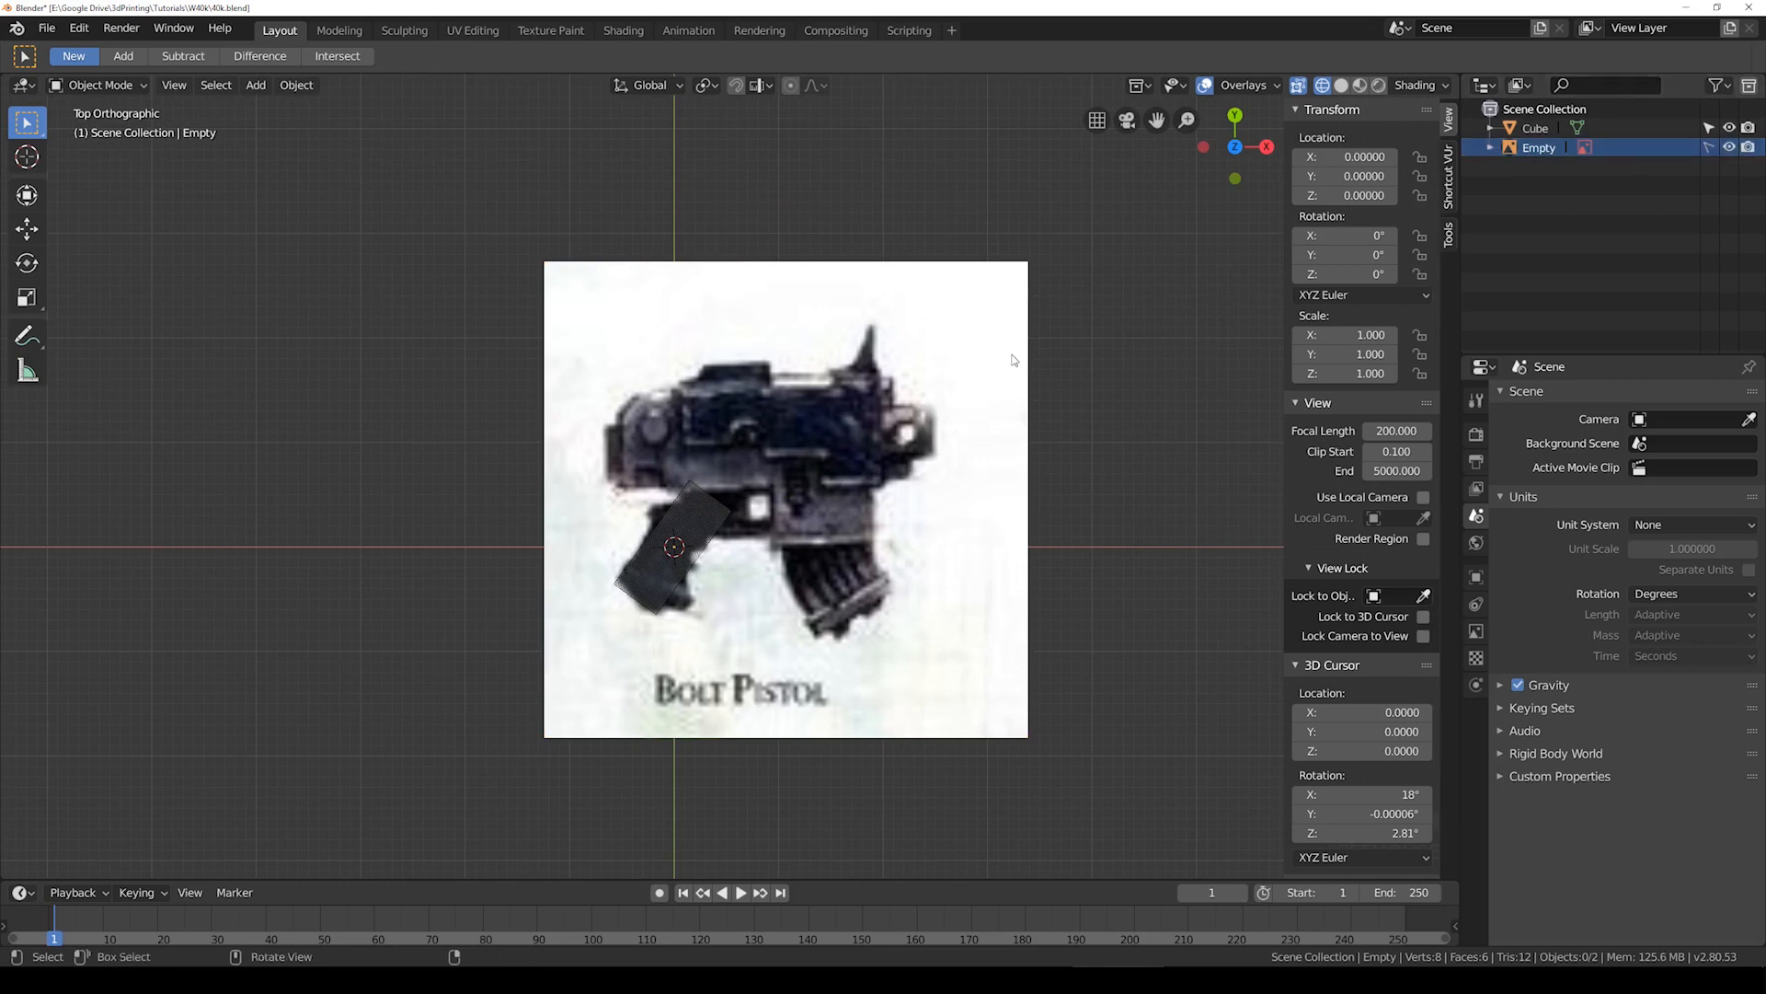
{"action": "middle_click_drag", "start_coordinate": [1032, 289], "coordinate": [736, 466]}
{"action": "left_click", "coordinate": [734, 467]}
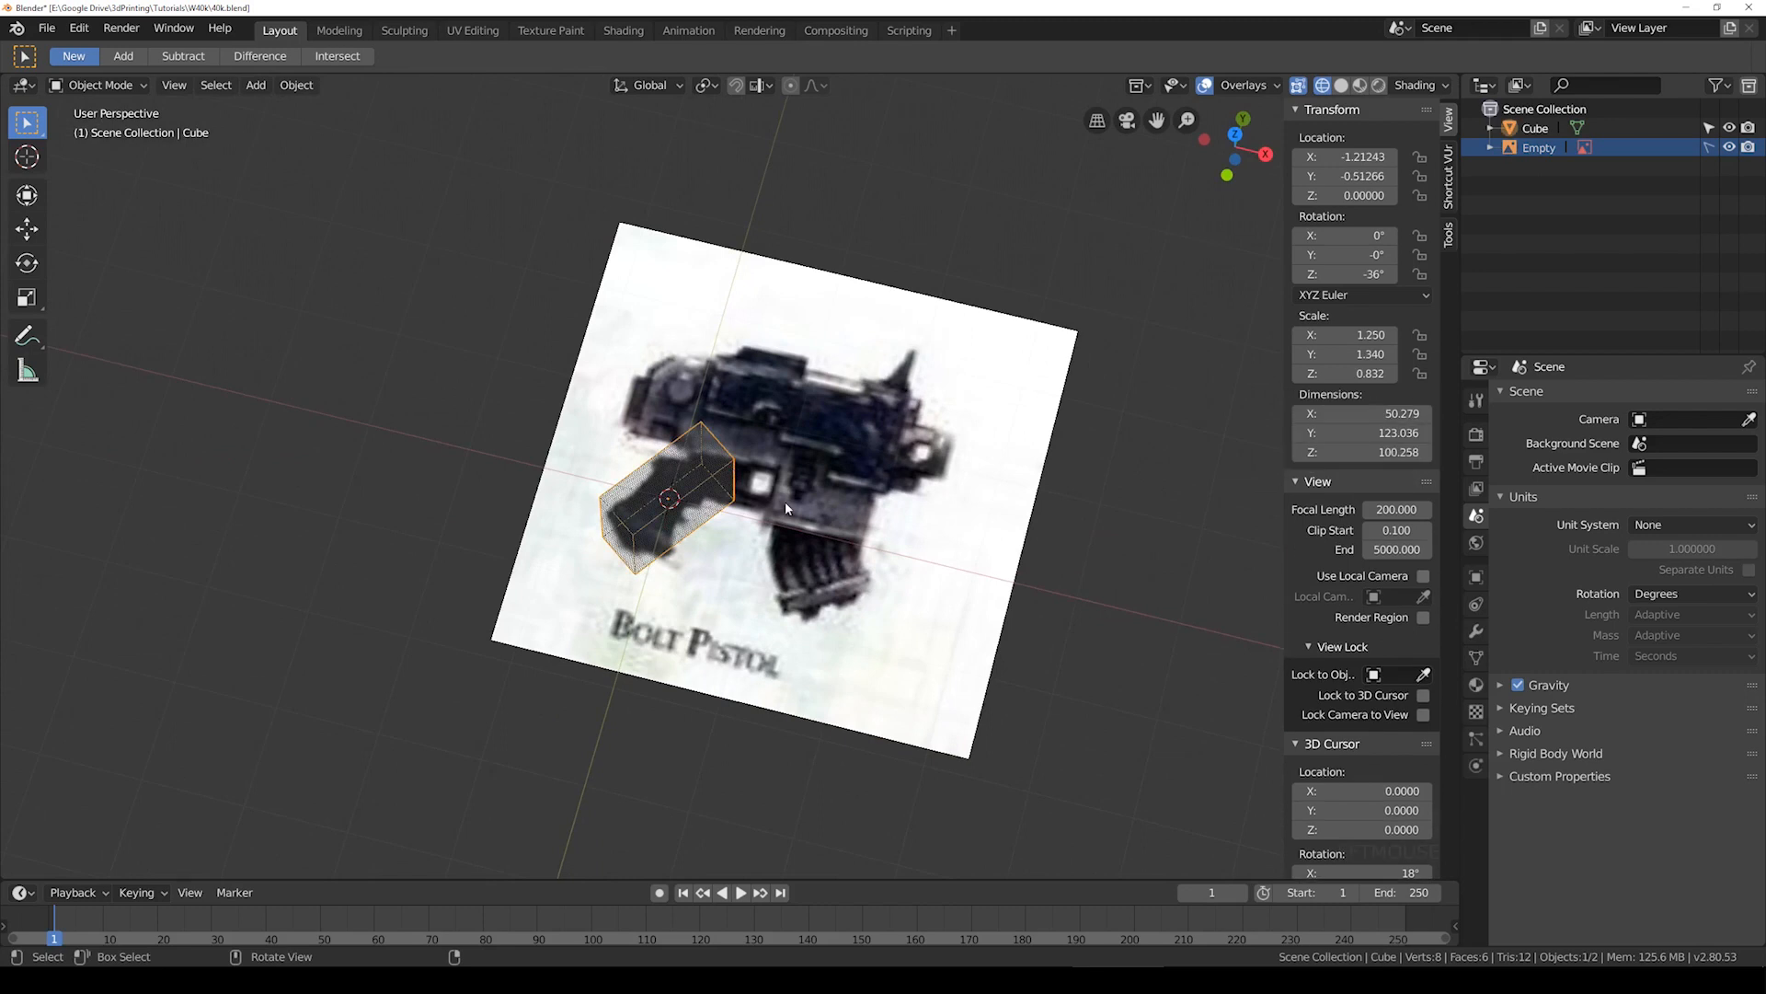
Step: Try moving the background image down along the Z axis, away from the cube
{"action": "left_click", "coordinate": [1038, 349]}
{"action": "key", "text": "g"}
{"action": "right_click", "coordinate": [957, 460]}
{"action": "middle_click_drag", "start_coordinate": [952, 462], "coordinate": [908, 669]}
{"action": "key", "text": "g"}
{"action": "key", "text": "z"}
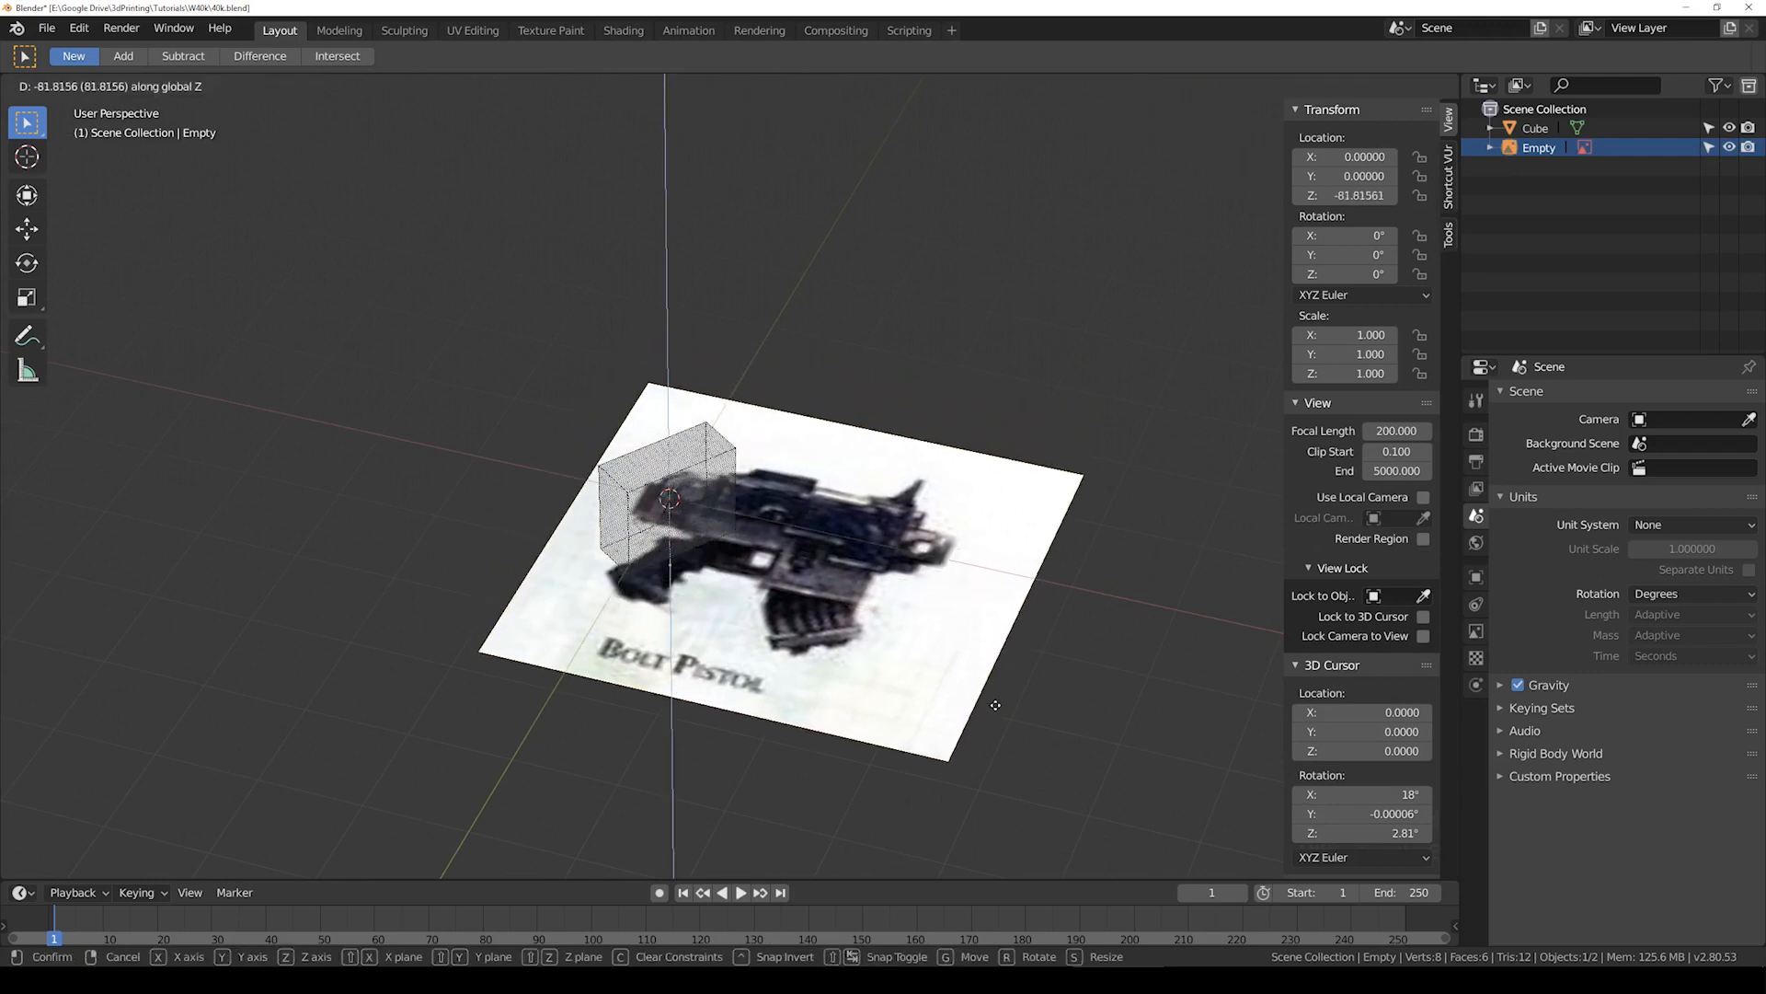
{"action": "left_click", "coordinate": [1042, 432]}
Step: Clear the background image's location back to the origin and make it unselectable in the viewport
{"action": "left_click", "coordinate": [1083, 519]}
{"action": "key", "text": "alt+g"}
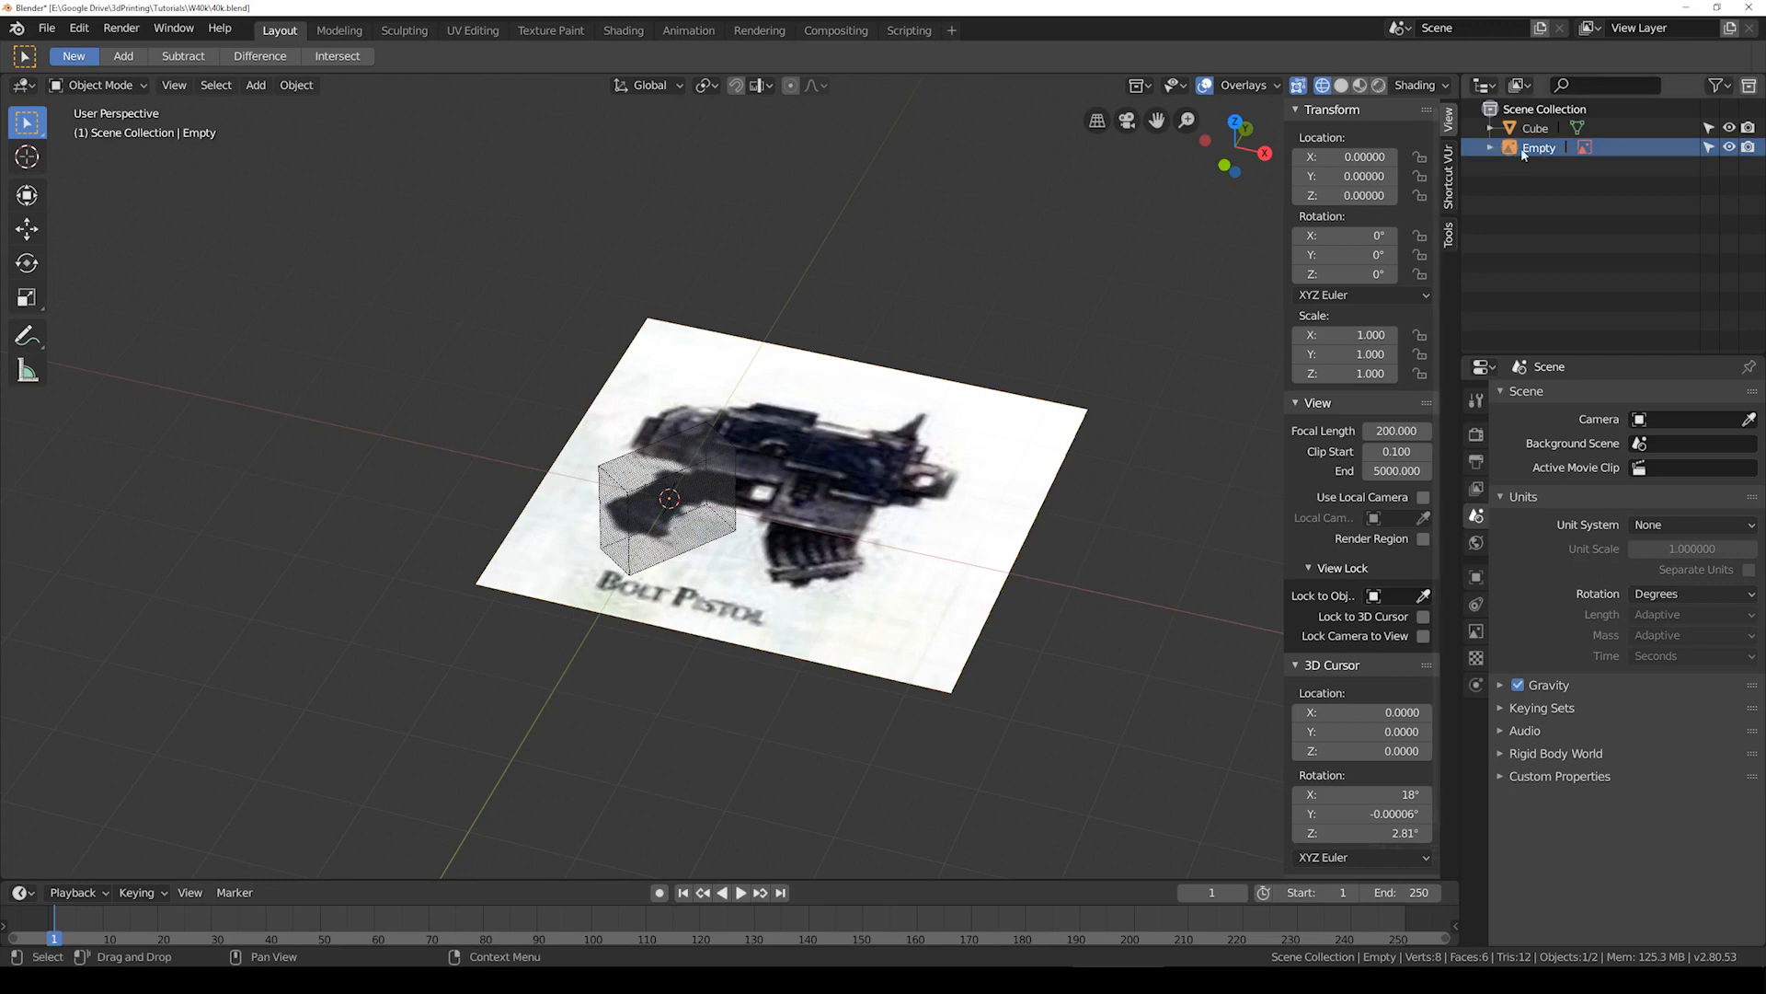
{"action": "left_click", "coordinate": [1709, 147]}
{"action": "scroll", "coordinate": [656, 464], "scroll_direction": "up", "scroll_amount": 6}
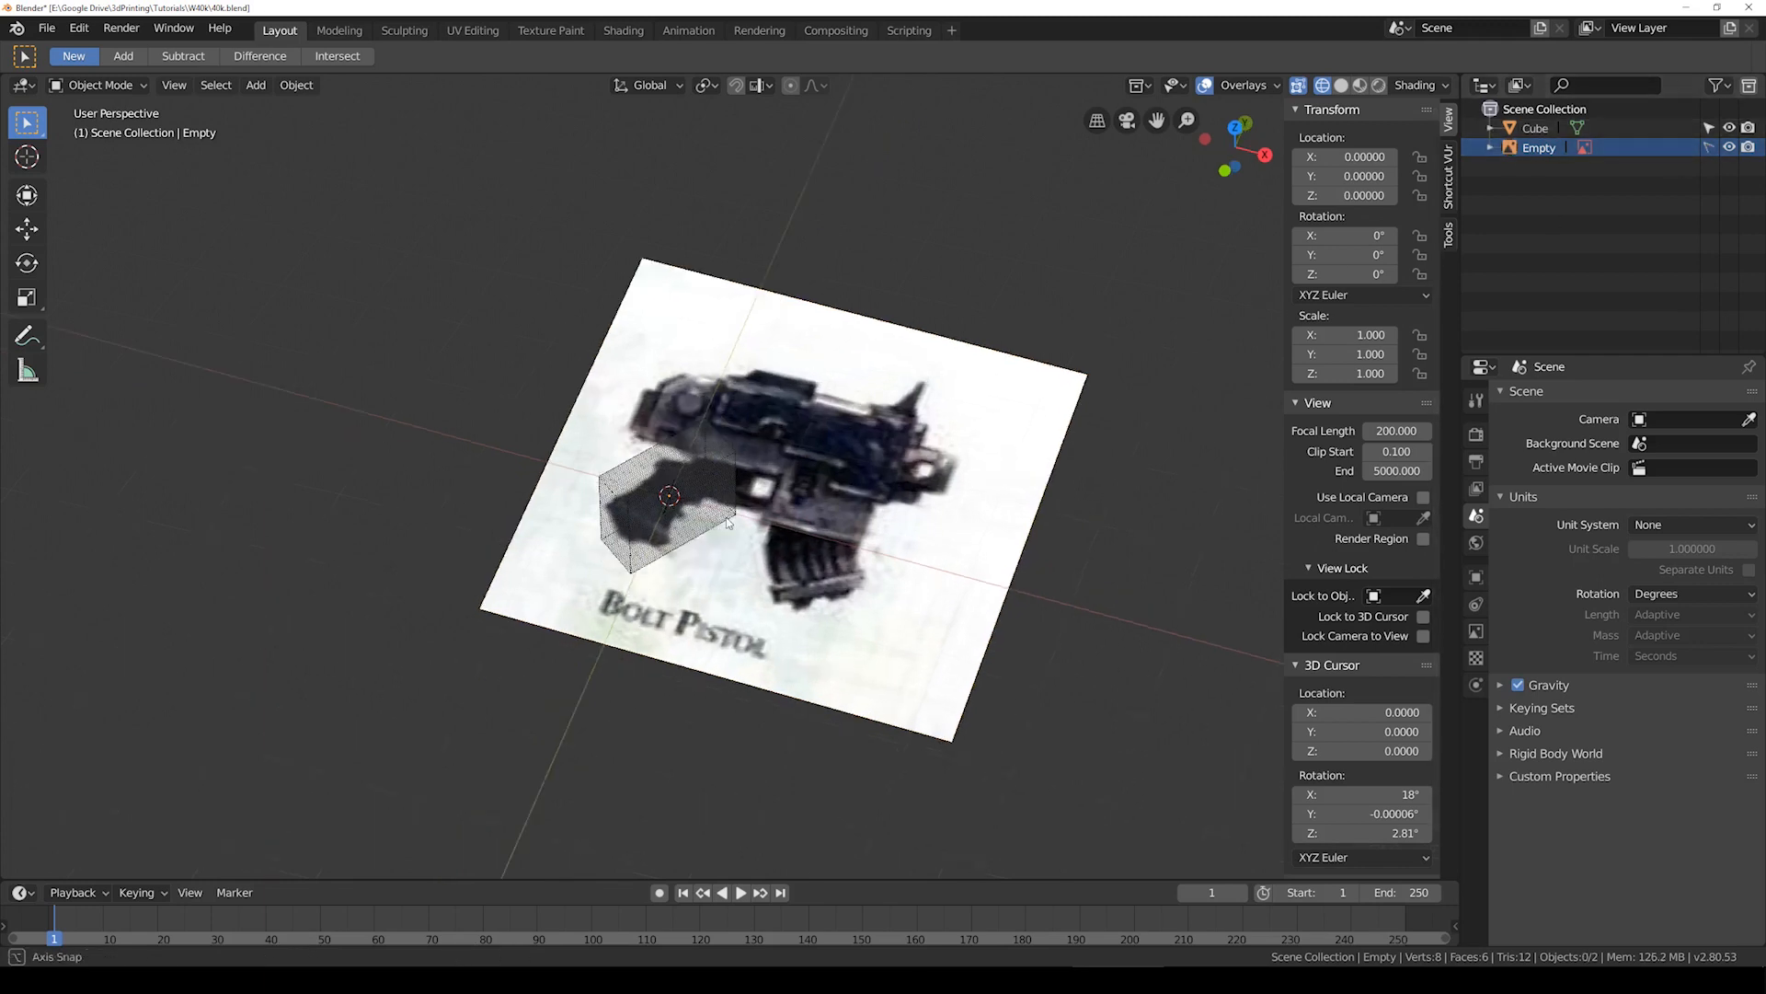
Step: Delete the cube covering the grip and frame the whole bolt pistol image in top view
{"action": "left_click", "coordinate": [731, 445]}
{"action": "key", "text": "shift+z"}
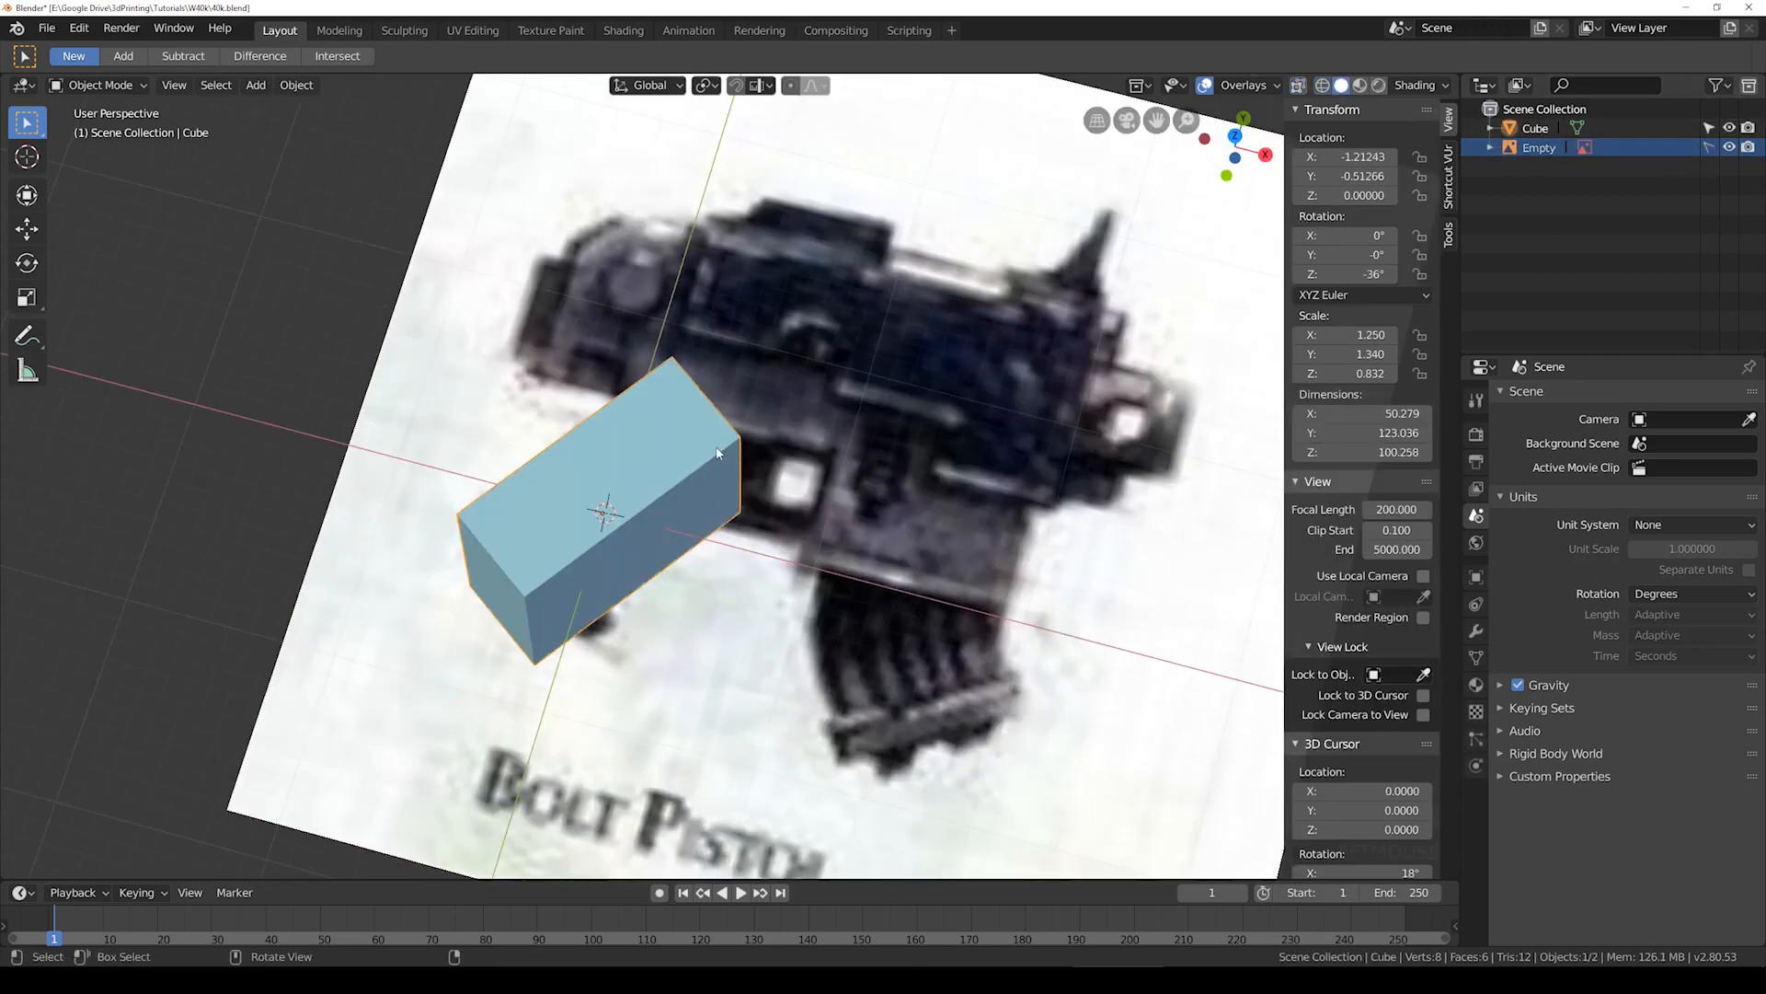
{"action": "key", "text": "Delete"}
{"action": "key", "text": "KP_7"}
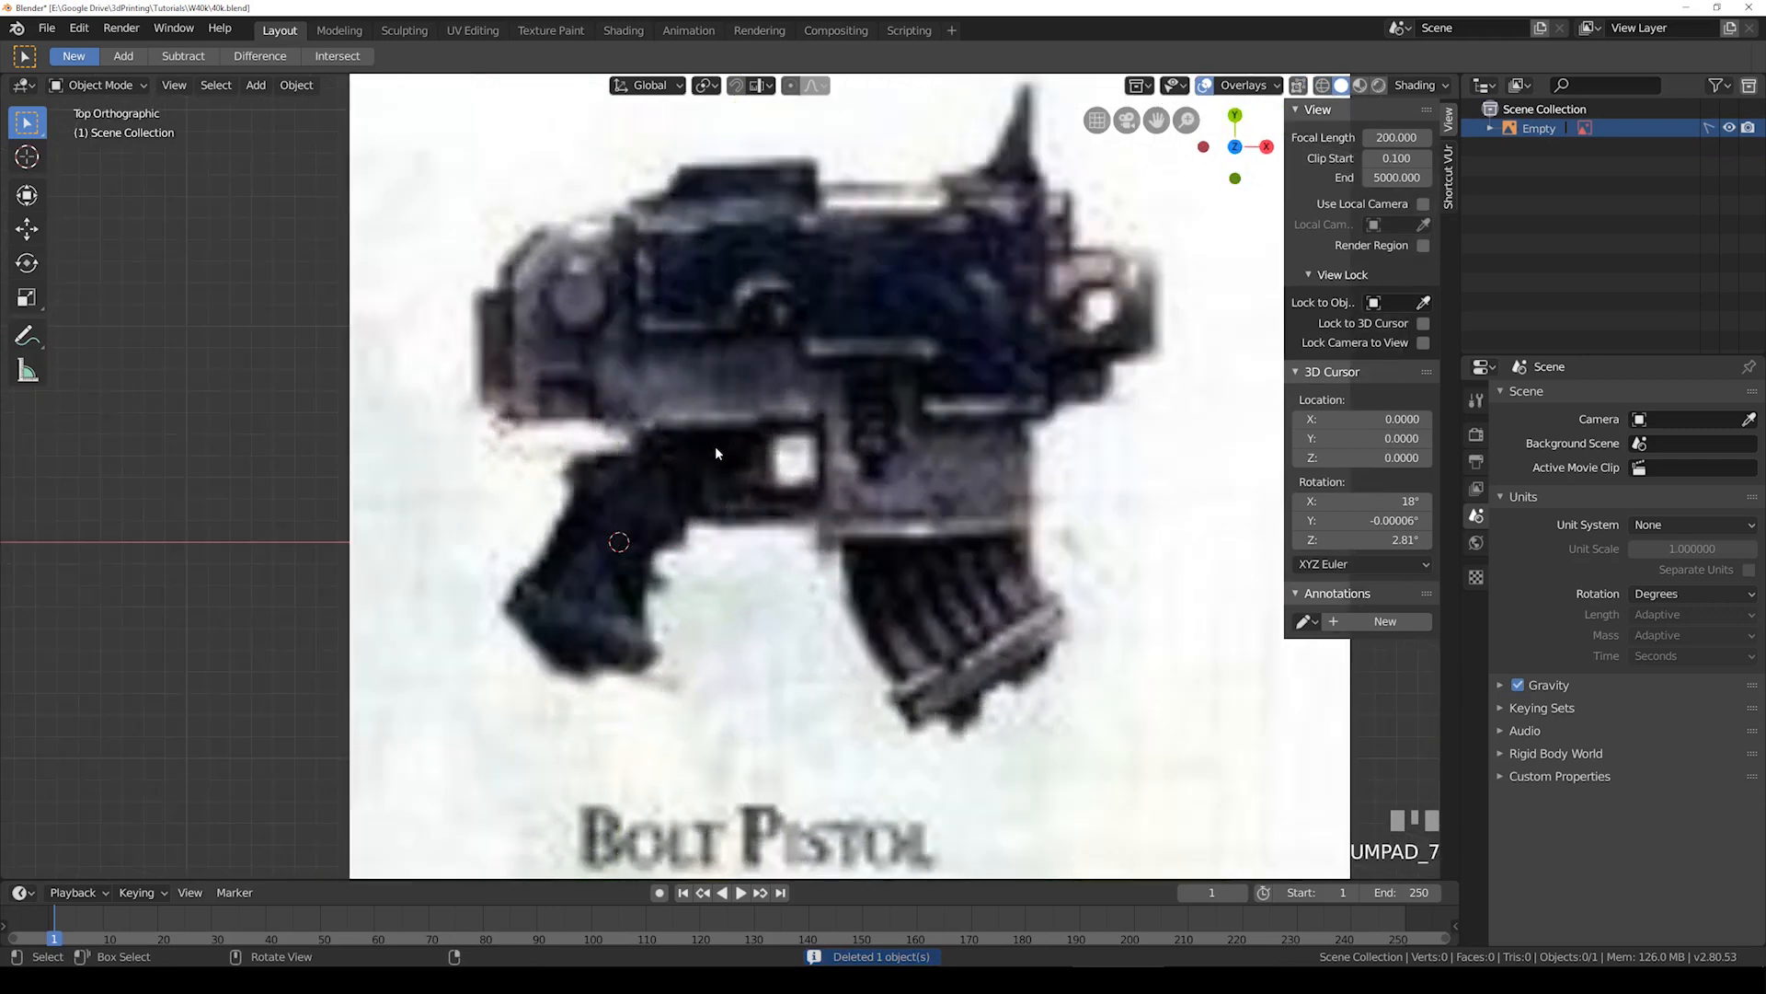
{"action": "scroll", "coordinate": [716, 445], "scroll_direction": "down", "scroll_amount": 4}
{"action": "scroll", "coordinate": [732, 413], "scroll_direction": "up", "scroll_amount": 1}
{"action": "scroll", "coordinate": [734, 416], "scroll_direction": "up", "scroll_amount": 1}
{"action": "middle_click_drag", "start_coordinate": [847, 373], "coordinate": [795, 432], "text": "shift"}
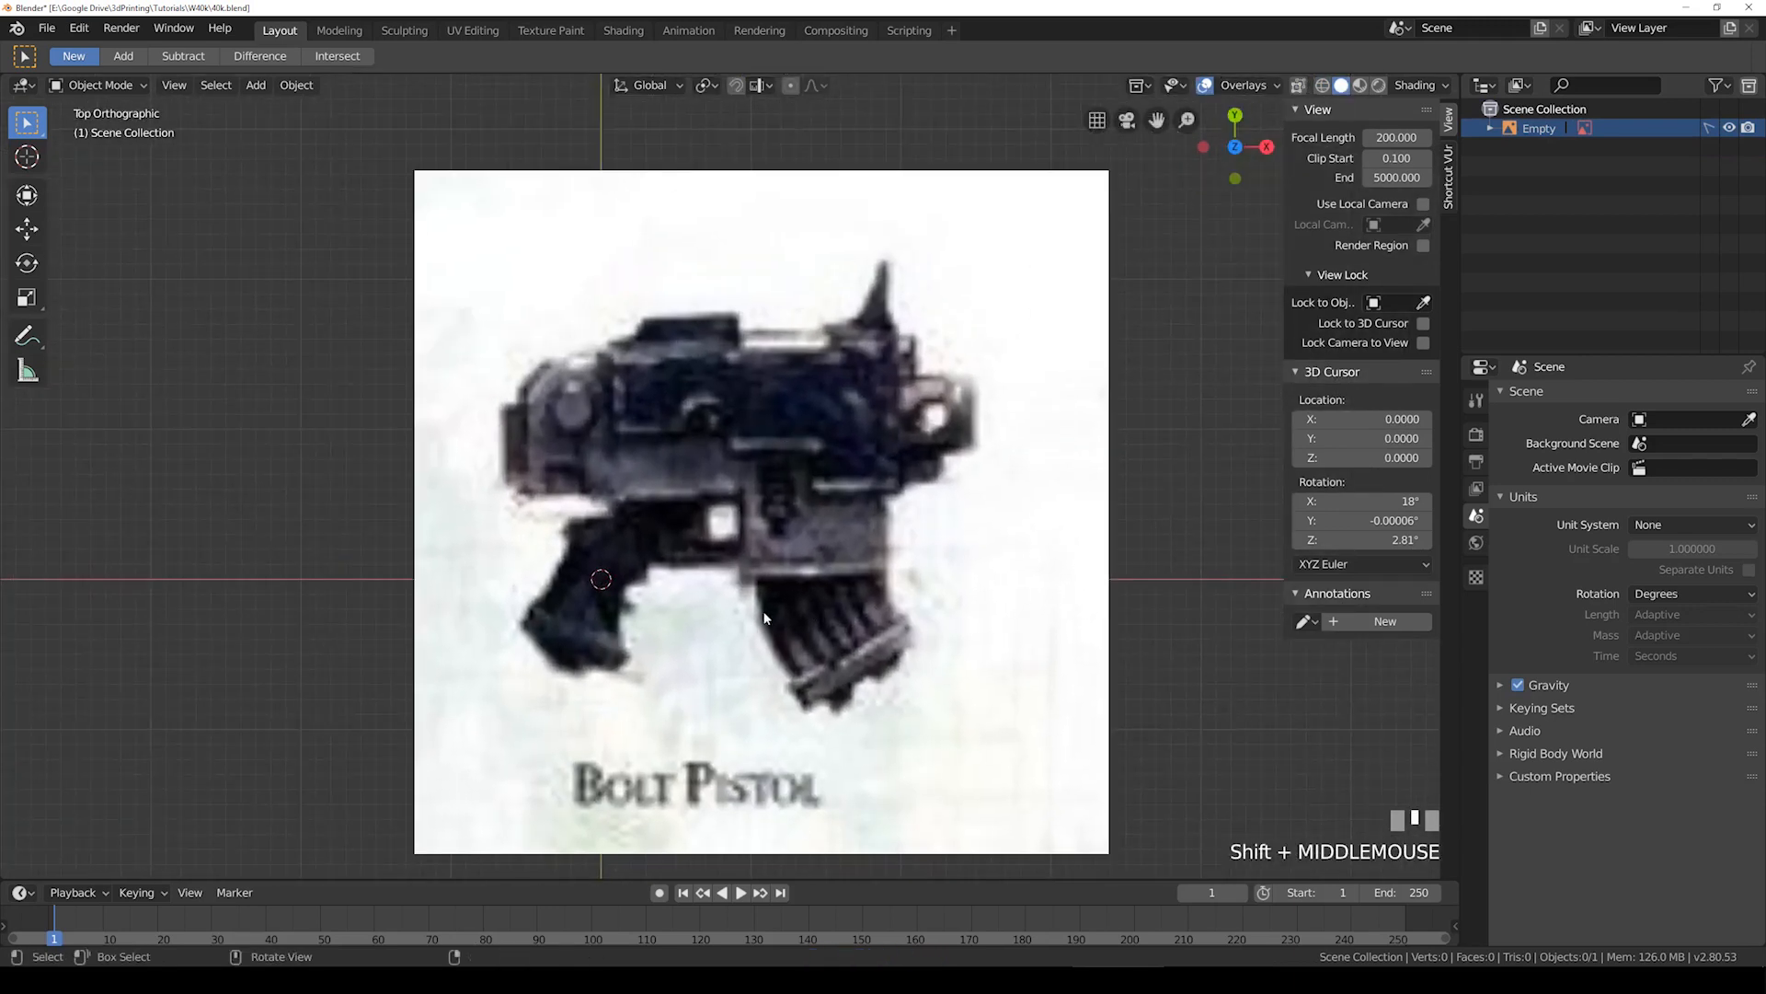
Step: Add a new mesh cube and scale it up to about 94.3 per side over the grip
{"action": "left_click", "coordinate": [256, 85]}
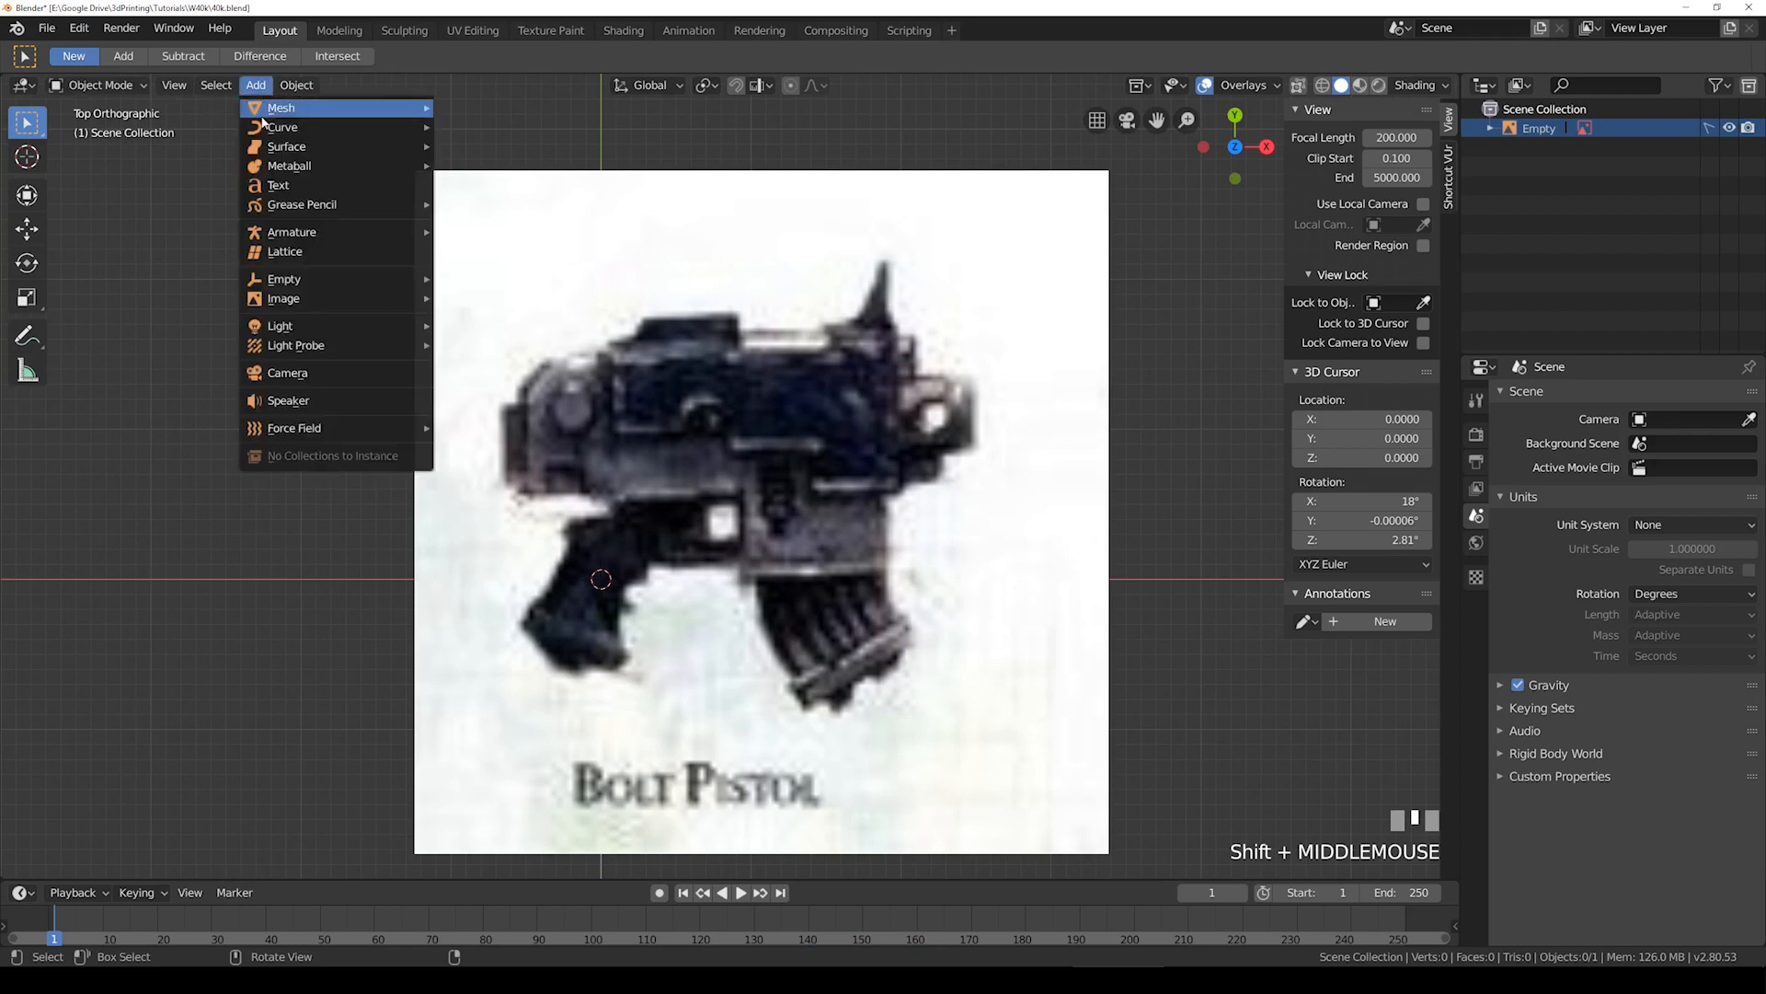
{"action": "mouse_move", "coordinate": [277, 112]}
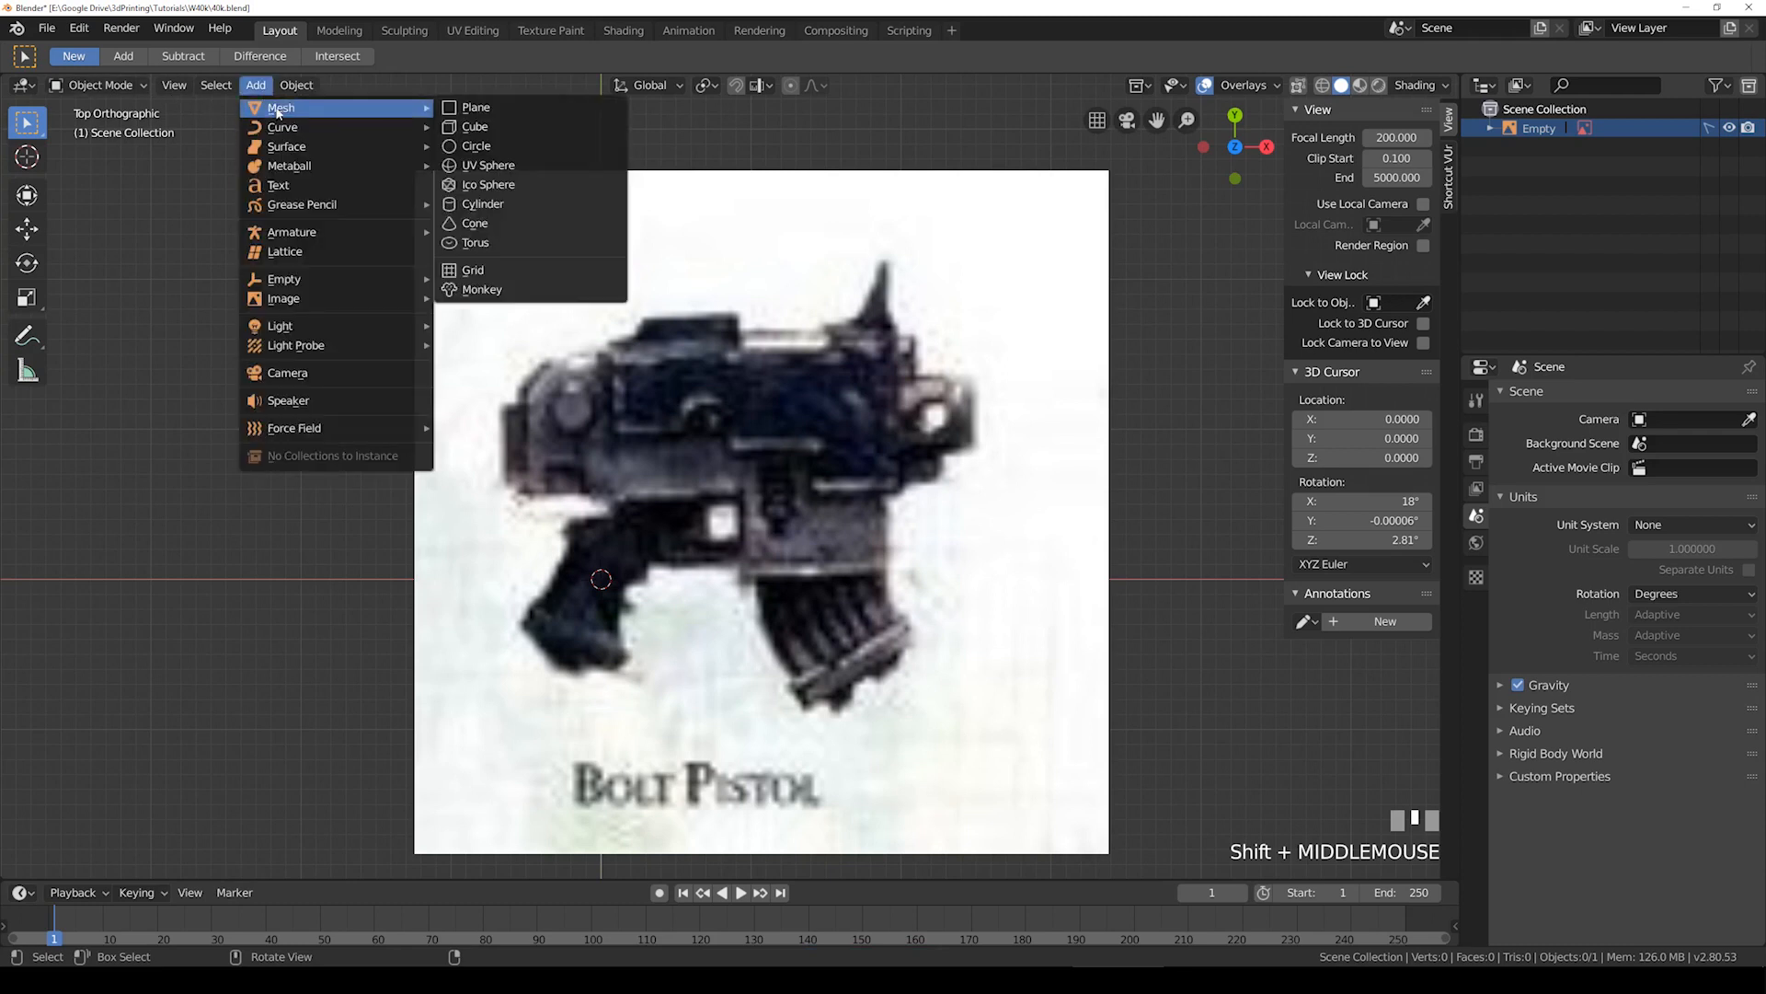
{"action": "left_click", "coordinate": [477, 127]}
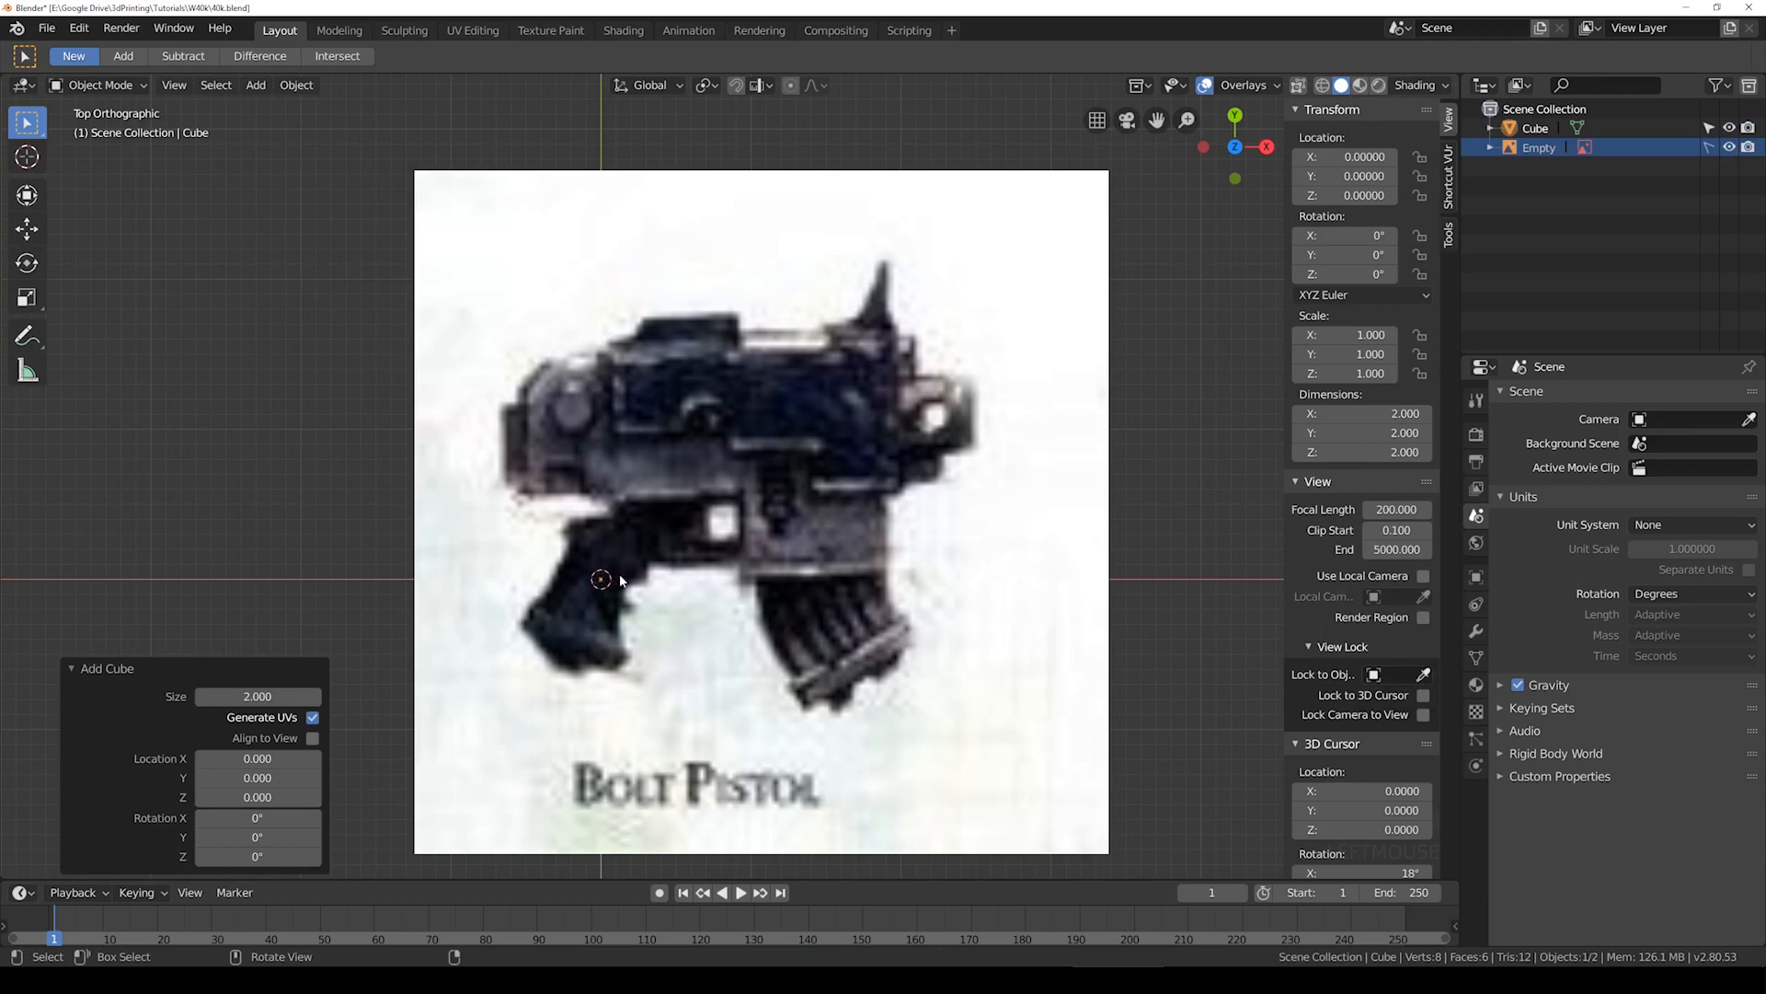
{"action": "key", "text": "s"}
{"action": "left_click", "coordinate": [957, 651]}
{"action": "key", "text": "s"}
{"action": "left_click", "coordinate": [728, 633]}
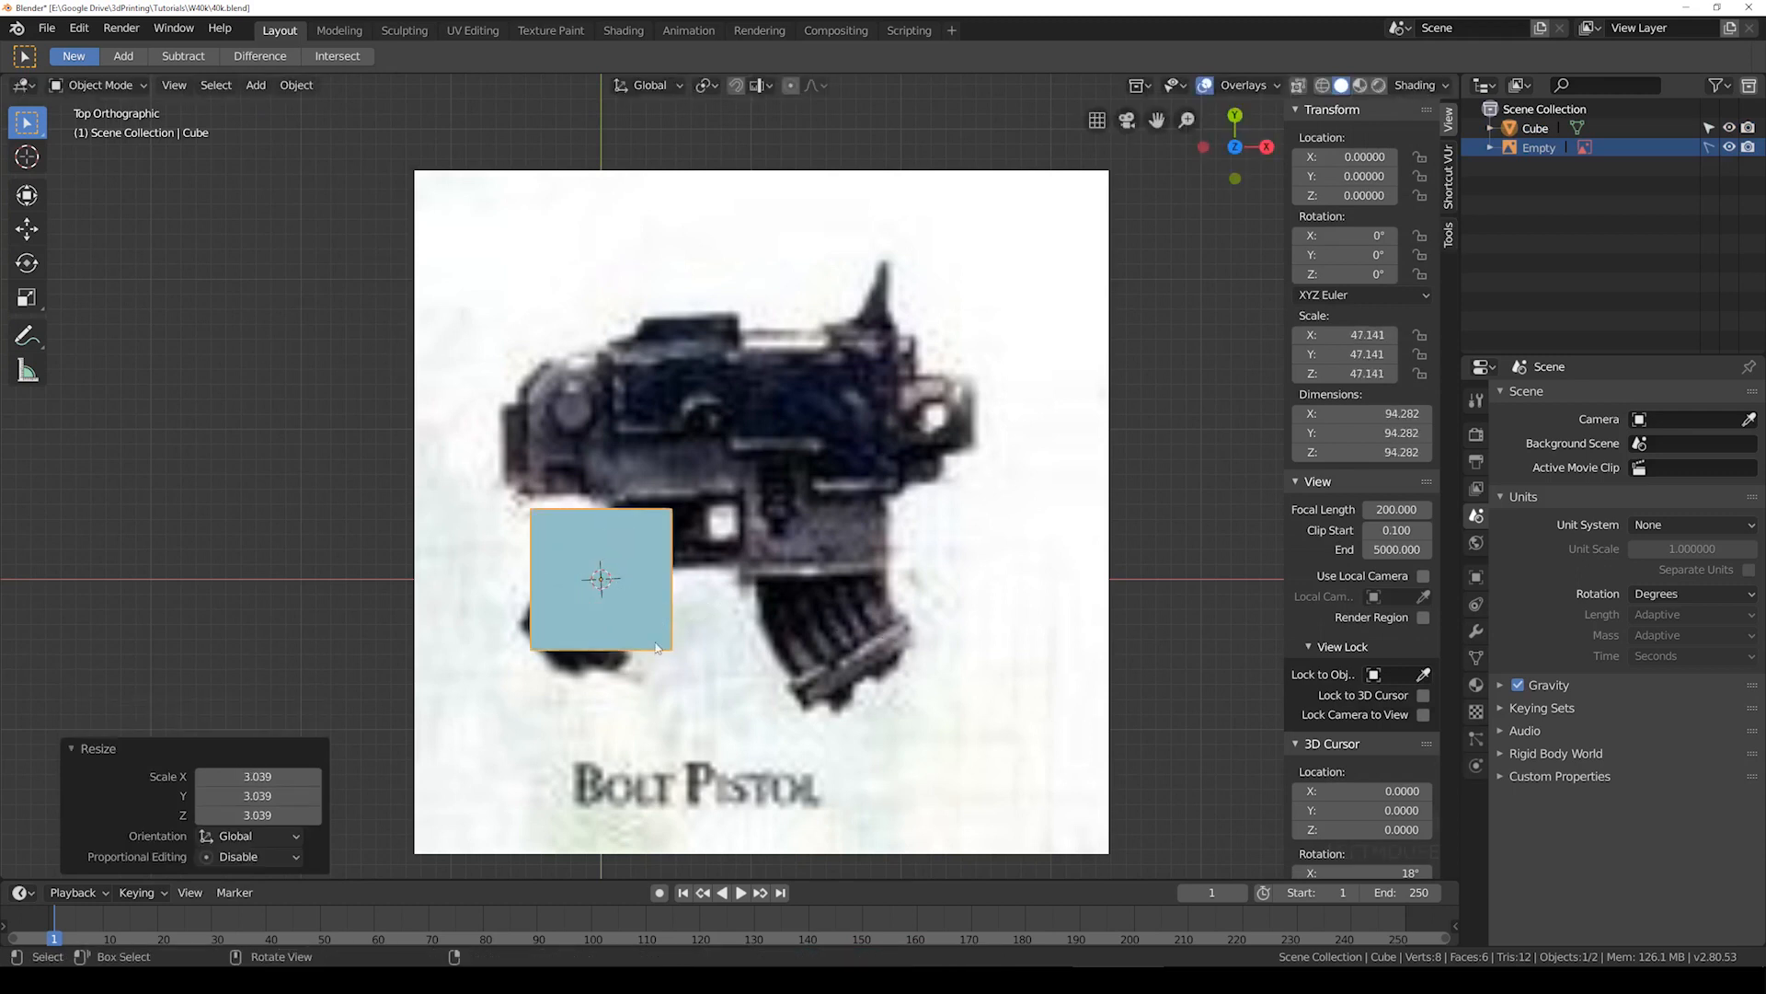
Step: Place the cube over the pistol's upper body in wireframe shading and scale it down to about 65.9 per side
{"action": "key", "text": "g"}
{"action": "left_click", "coordinate": [741, 420]}
{"action": "key", "text": "shift+z"}
{"action": "scroll", "coordinate": [743, 465], "scroll_direction": "up", "scroll_amount": 2}
{"action": "key", "text": "g"}
{"action": "left_click", "coordinate": [777, 454]}
{"action": "key", "text": "s"}
{"action": "left_click", "coordinate": [779, 450]}
{"action": "middle_click_drag", "start_coordinate": [812, 421], "coordinate": [832, 507], "text": "shift"}
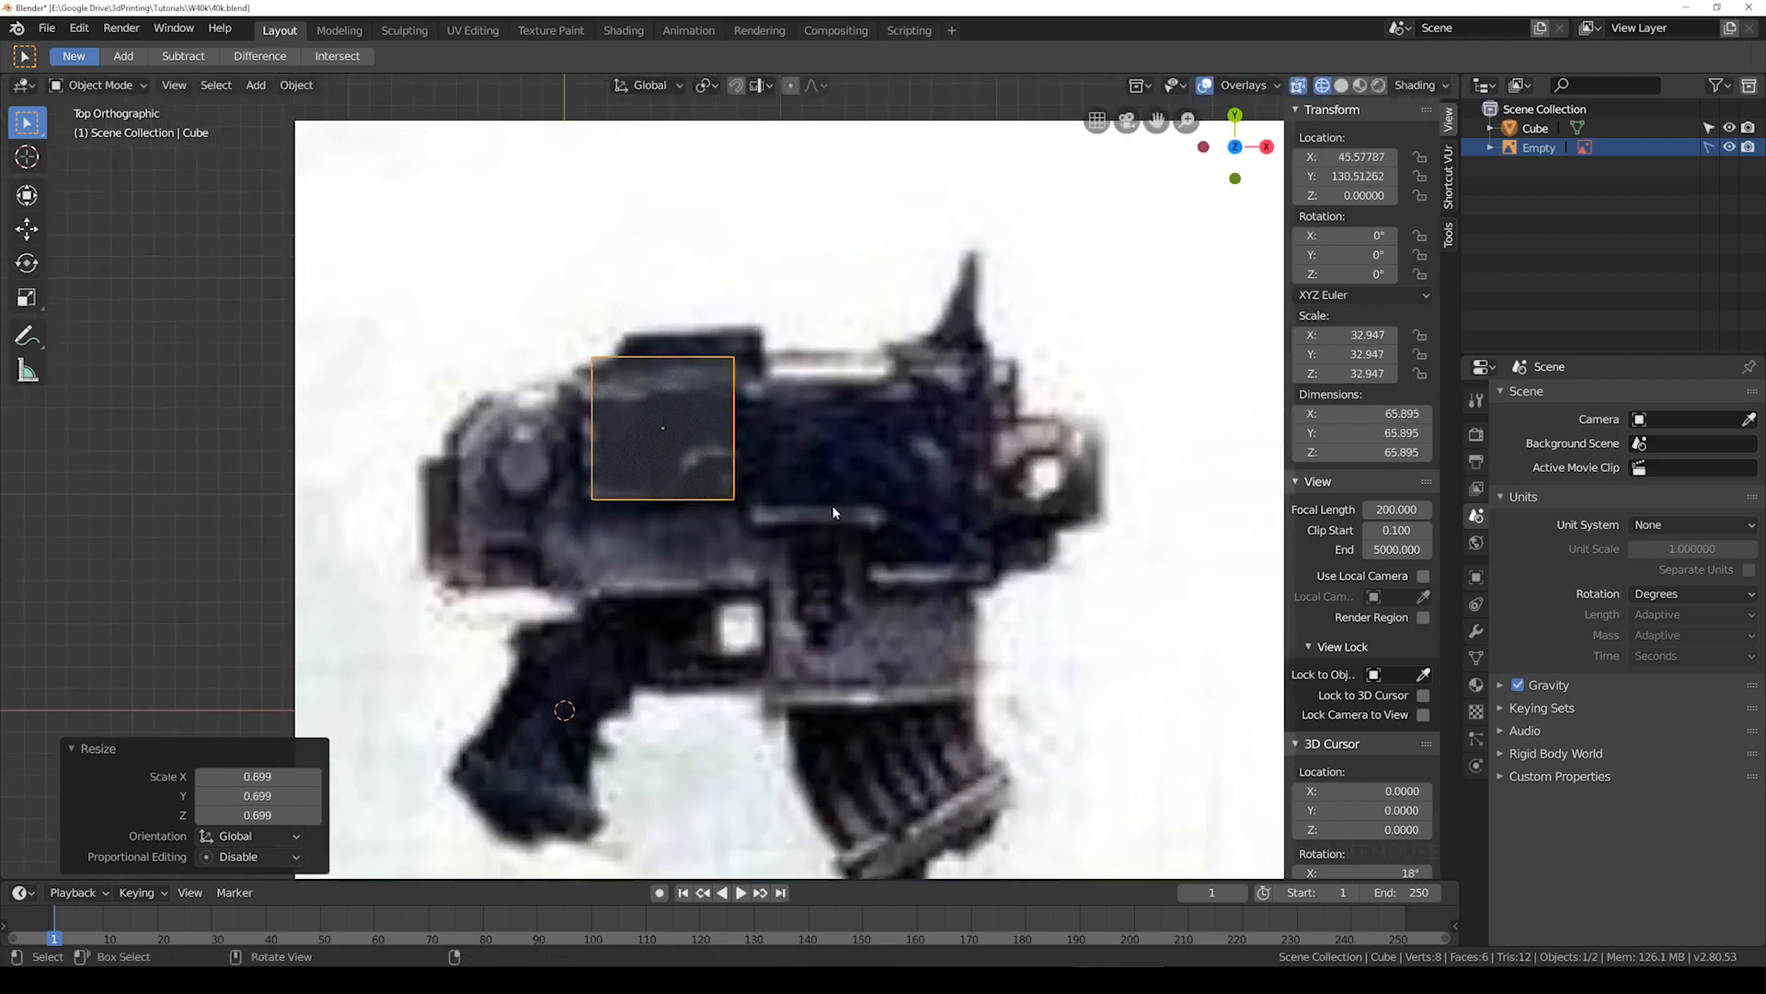
{"action": "key", "text": "g"}
{"action": "left_click", "coordinate": [816, 506]}
{"action": "scroll", "coordinate": [758, 329], "scroll_direction": "up", "scroll_amount": 2}
Step: In Edit Mode, box-select the cube's face along the pistol's upper edge and try shifting it along Y
{"action": "key", "text": "Tab"}
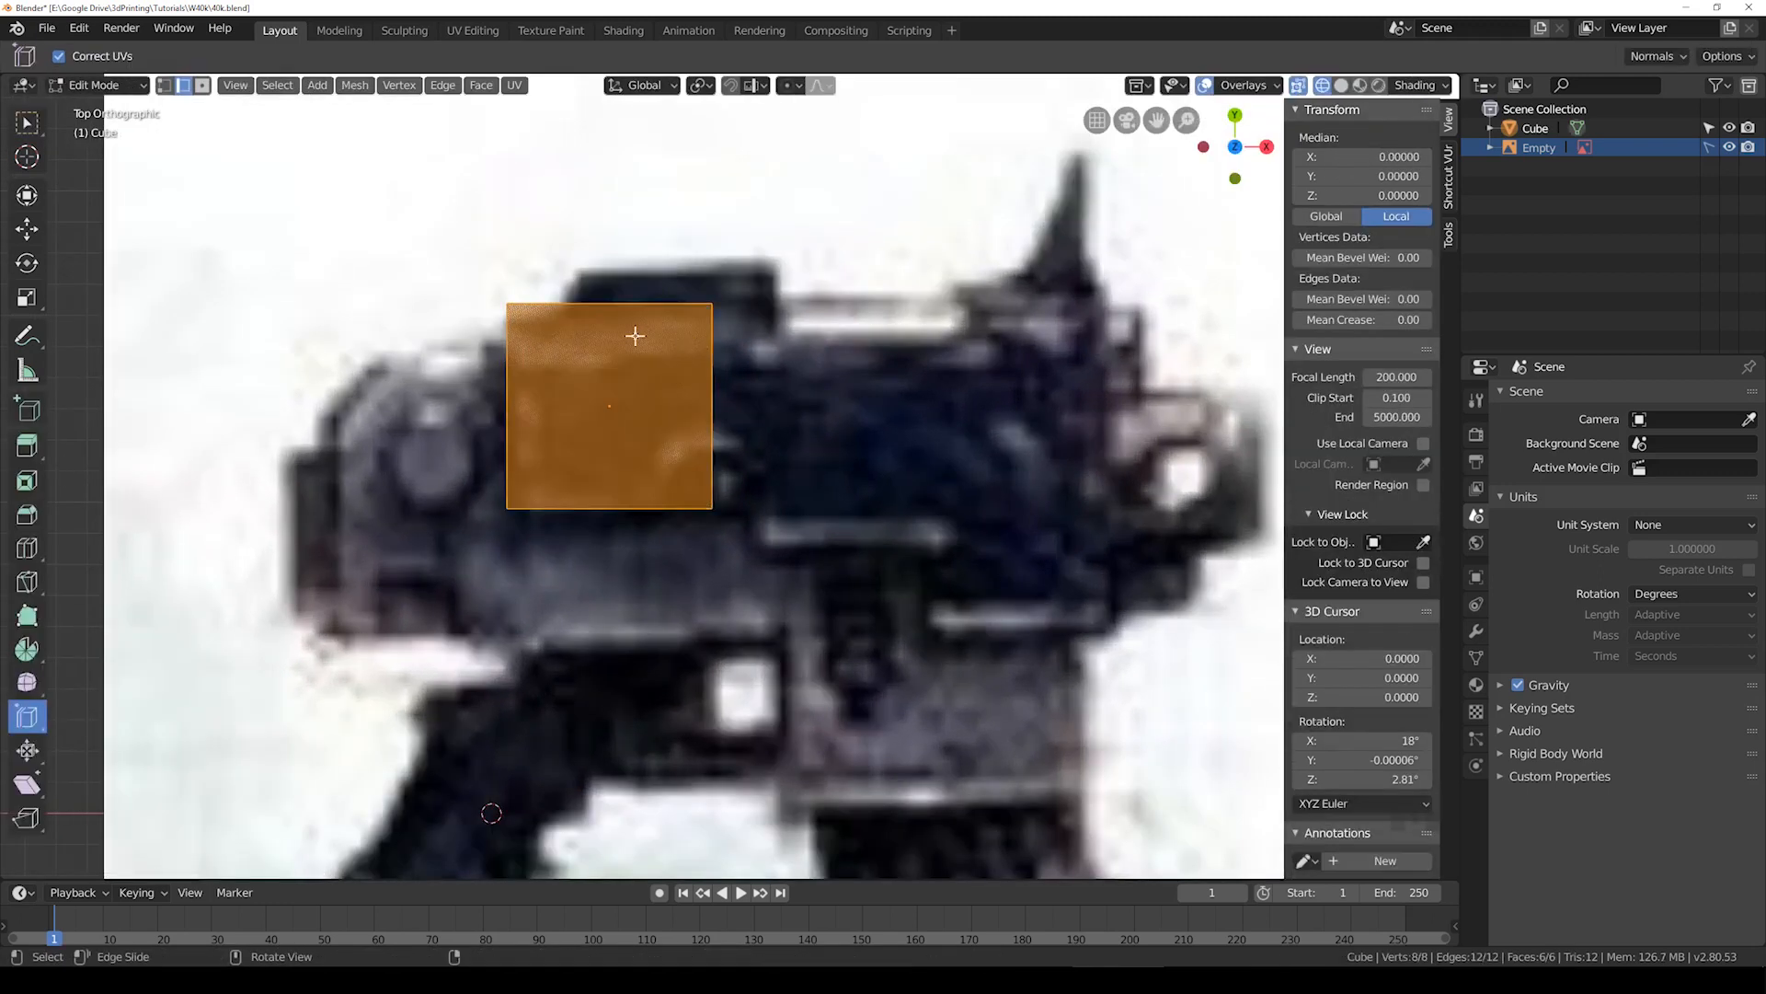
{"action": "key", "text": "alt+a"}
{"action": "key", "text": "b"}
{"action": "left_click_drag", "start_coordinate": [471, 253], "coordinate": [773, 329]}
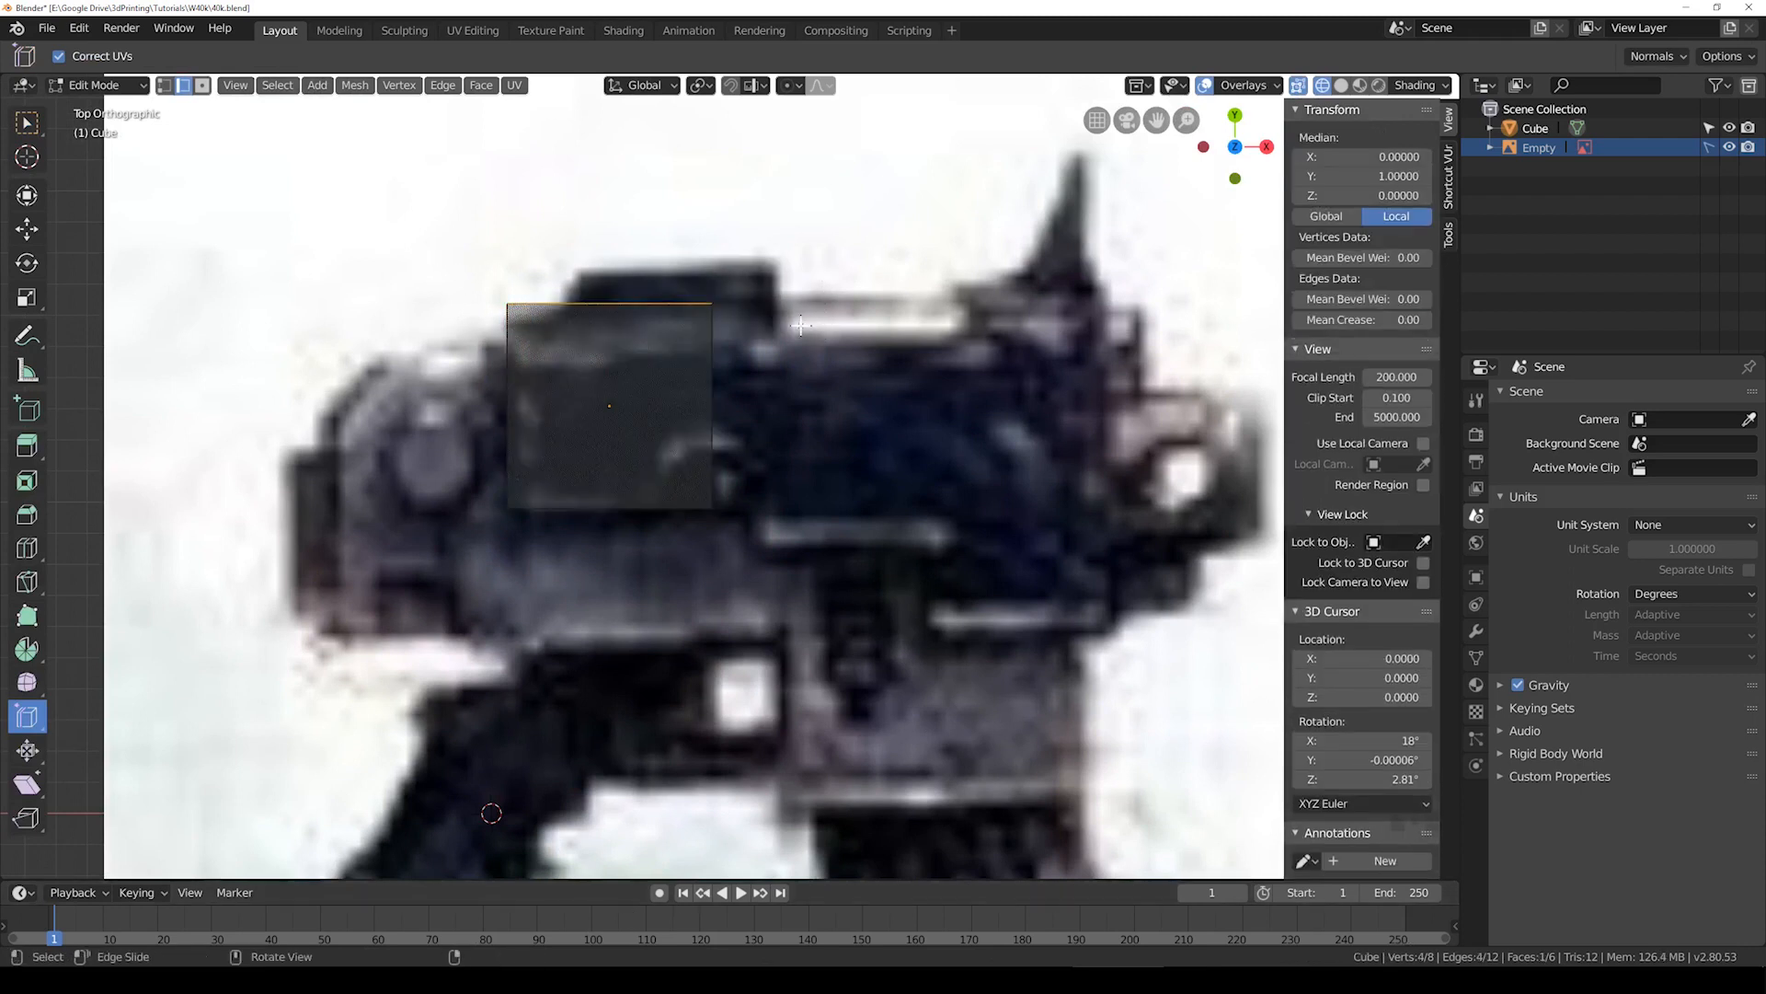
{"action": "key", "text": "g"}
{"action": "right_click", "coordinate": [782, 328]}
{"action": "key", "text": "g"}
{"action": "key", "text": "y"}
{"action": "left_click", "coordinate": [775, 357]}
{"action": "key", "text": "Tab"}
{"action": "scroll", "coordinate": [891, 429], "scroll_direction": "down", "scroll_amount": 4}
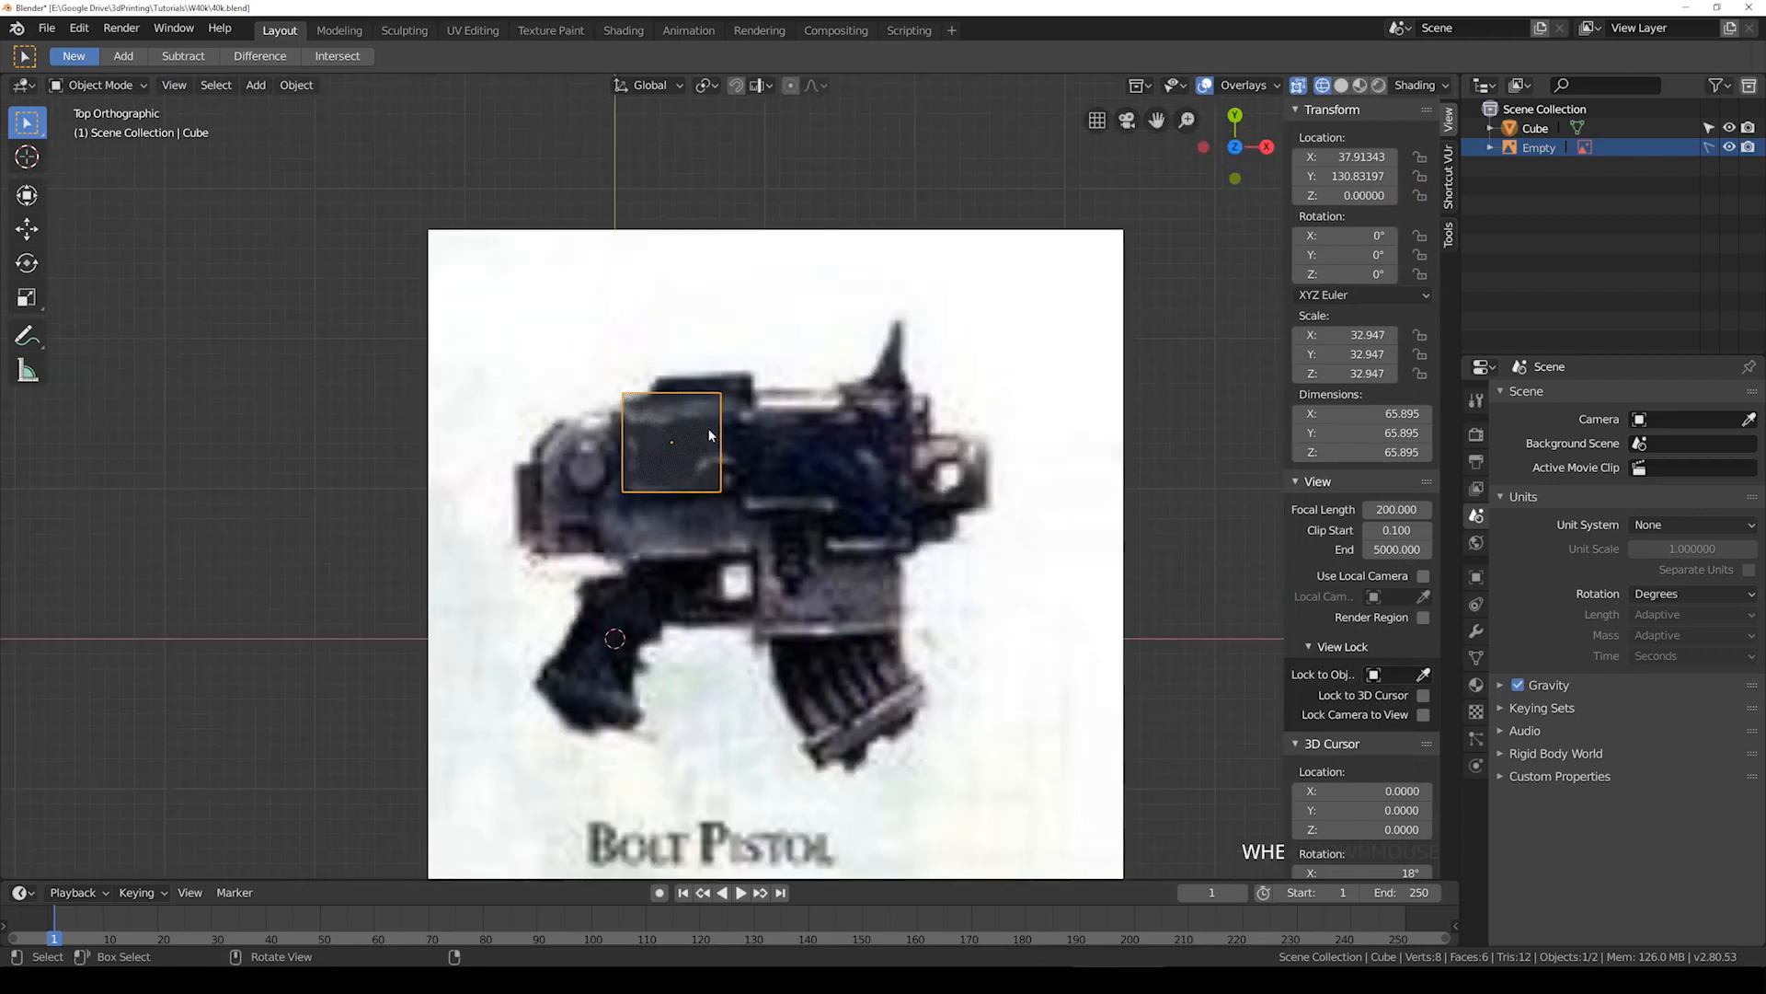
Step: Examine the cube against the pistol image in perspective and top view, and hide the viewport sidebar
{"action": "scroll", "coordinate": [709, 436], "scroll_direction": "up", "scroll_amount": 2}
{"action": "key", "text": "Tab"}
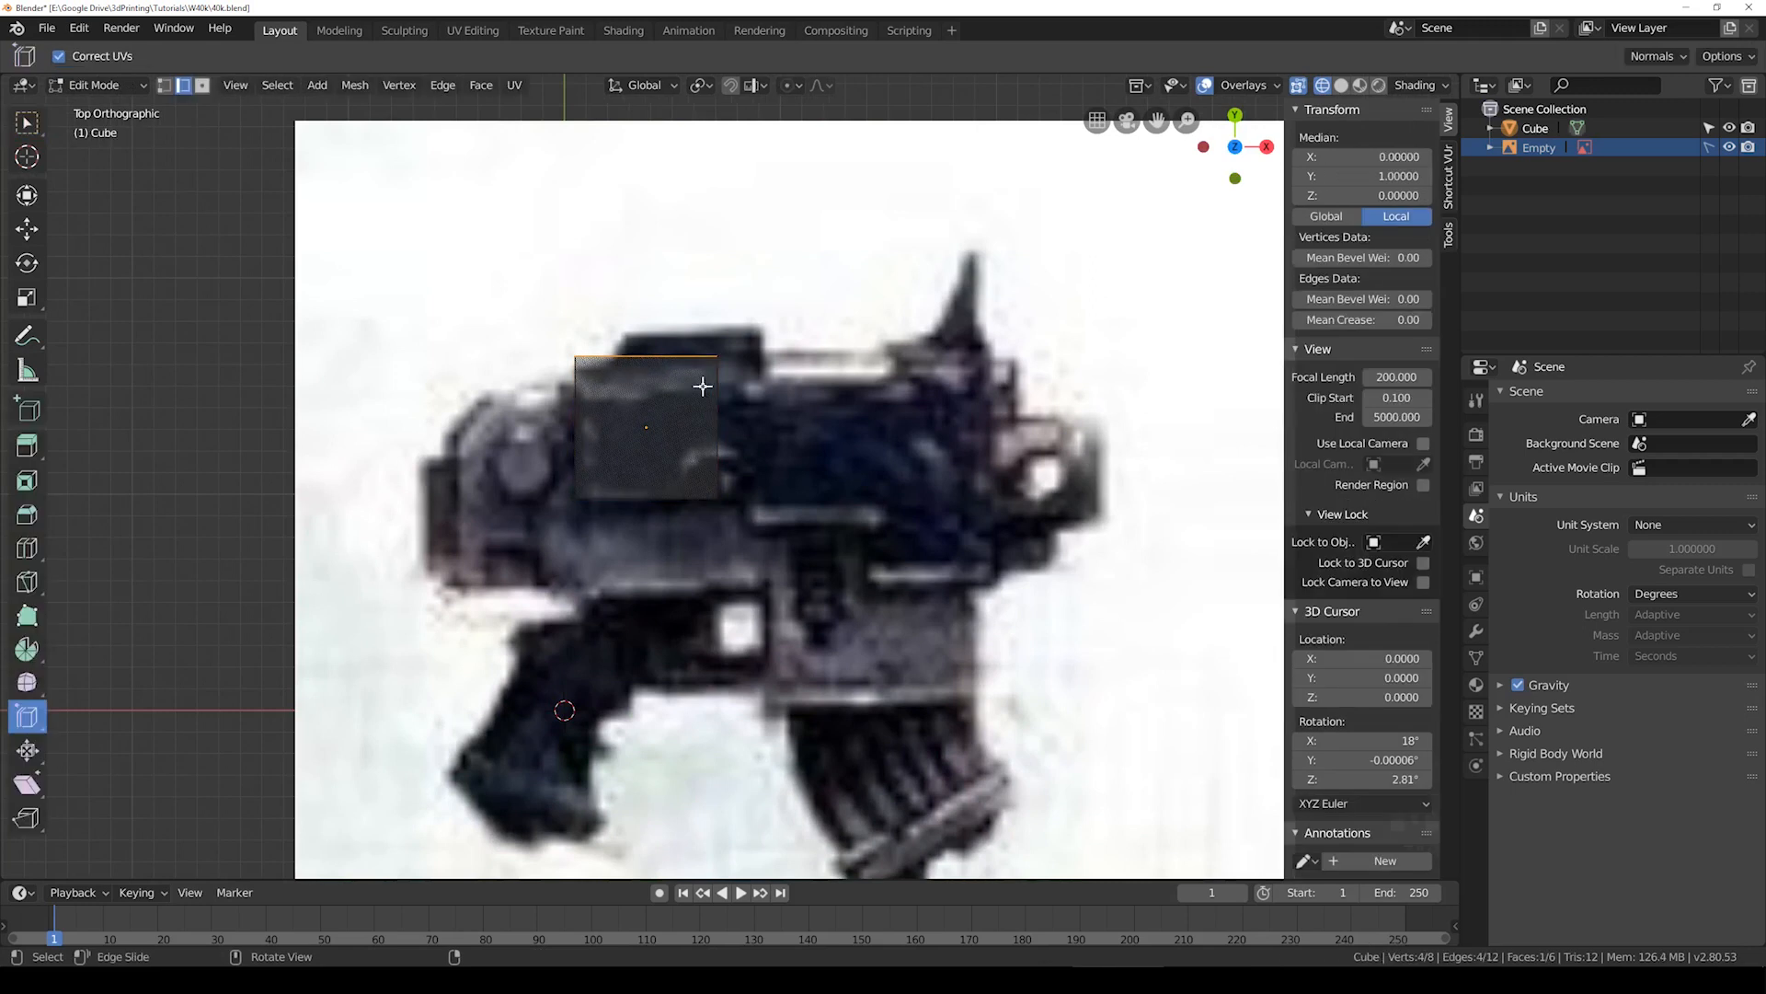
{"action": "middle_click_drag", "start_coordinate": [703, 391], "coordinate": [826, 462]}
{"action": "key", "text": "Tab"}
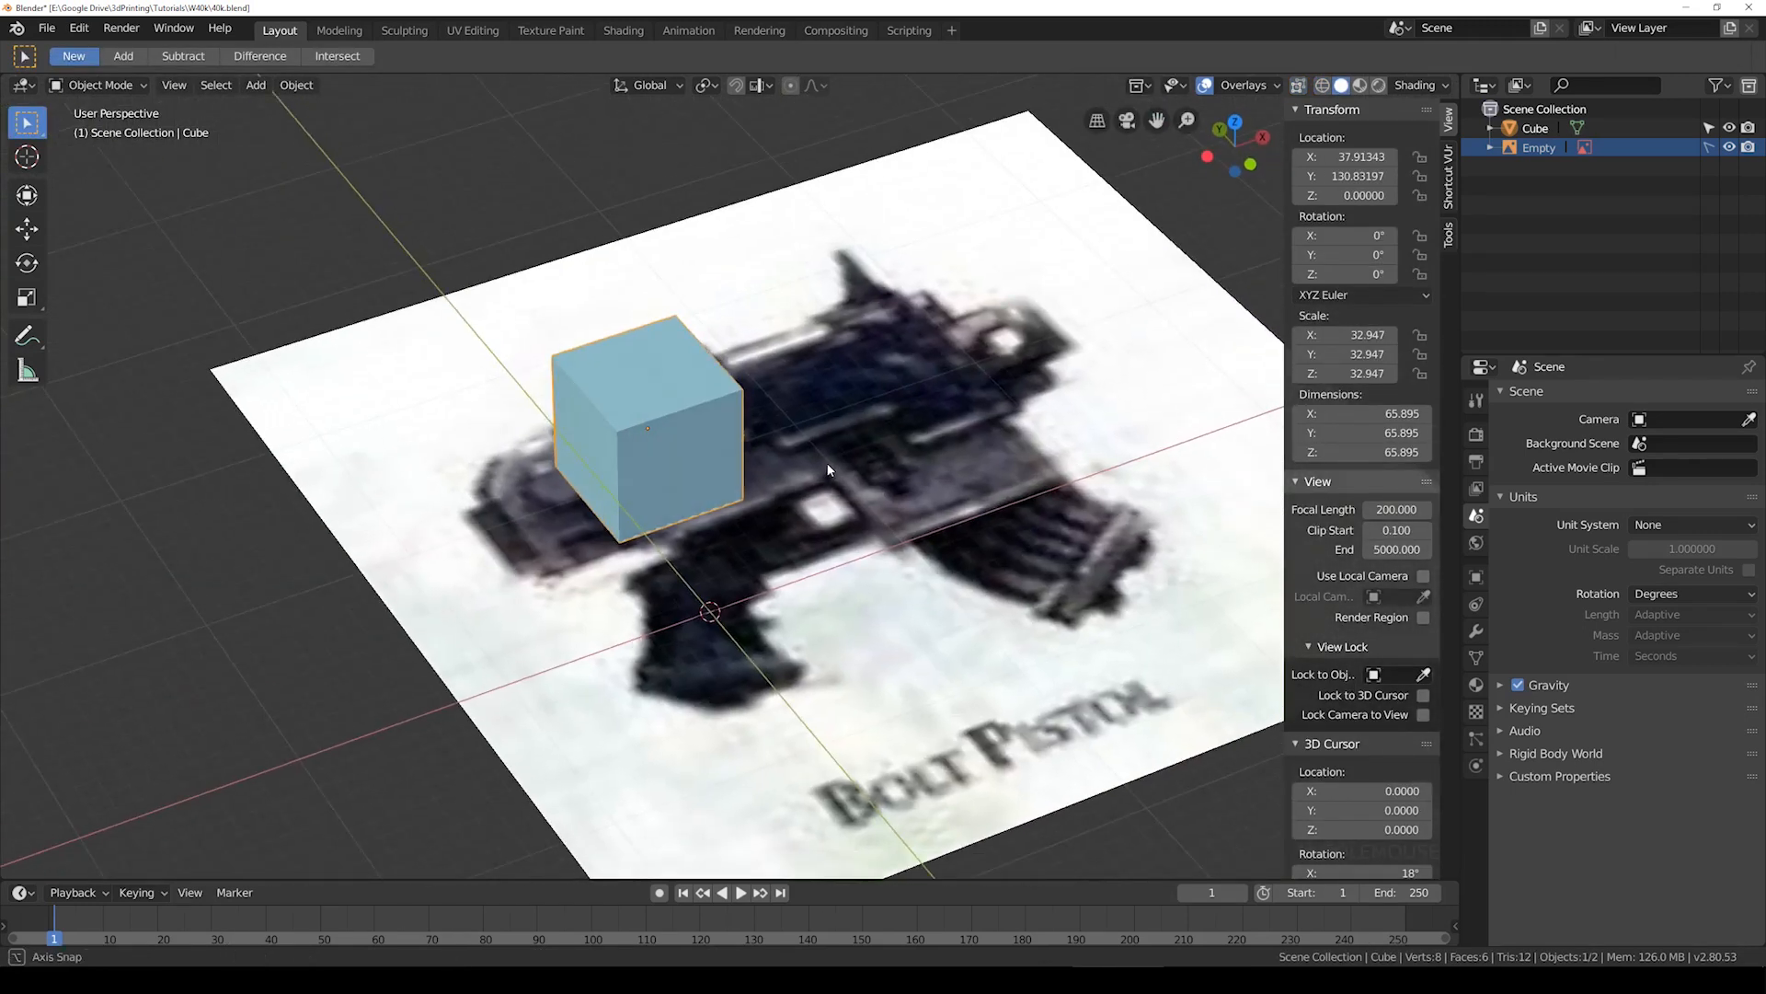
{"action": "key", "text": "KP_7"}
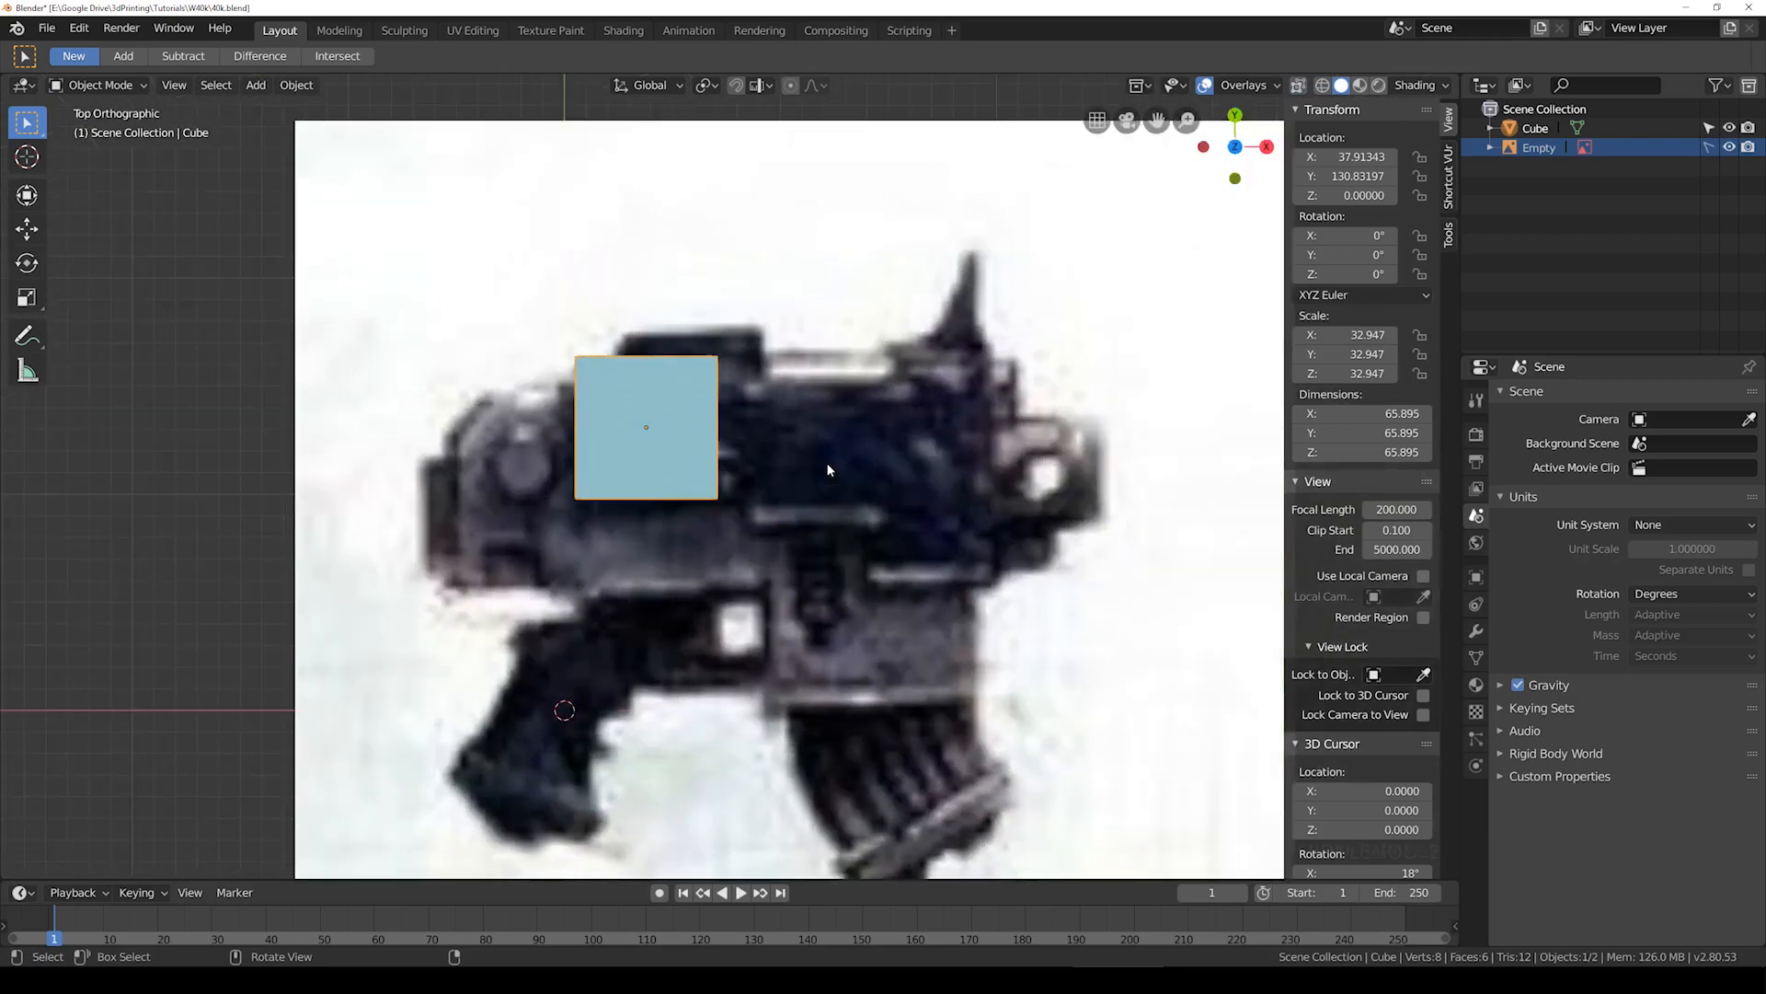
{"action": "middle_click_drag", "start_coordinate": [826, 462], "coordinate": [777, 481], "text": "shift"}
{"action": "key", "text": "n"}
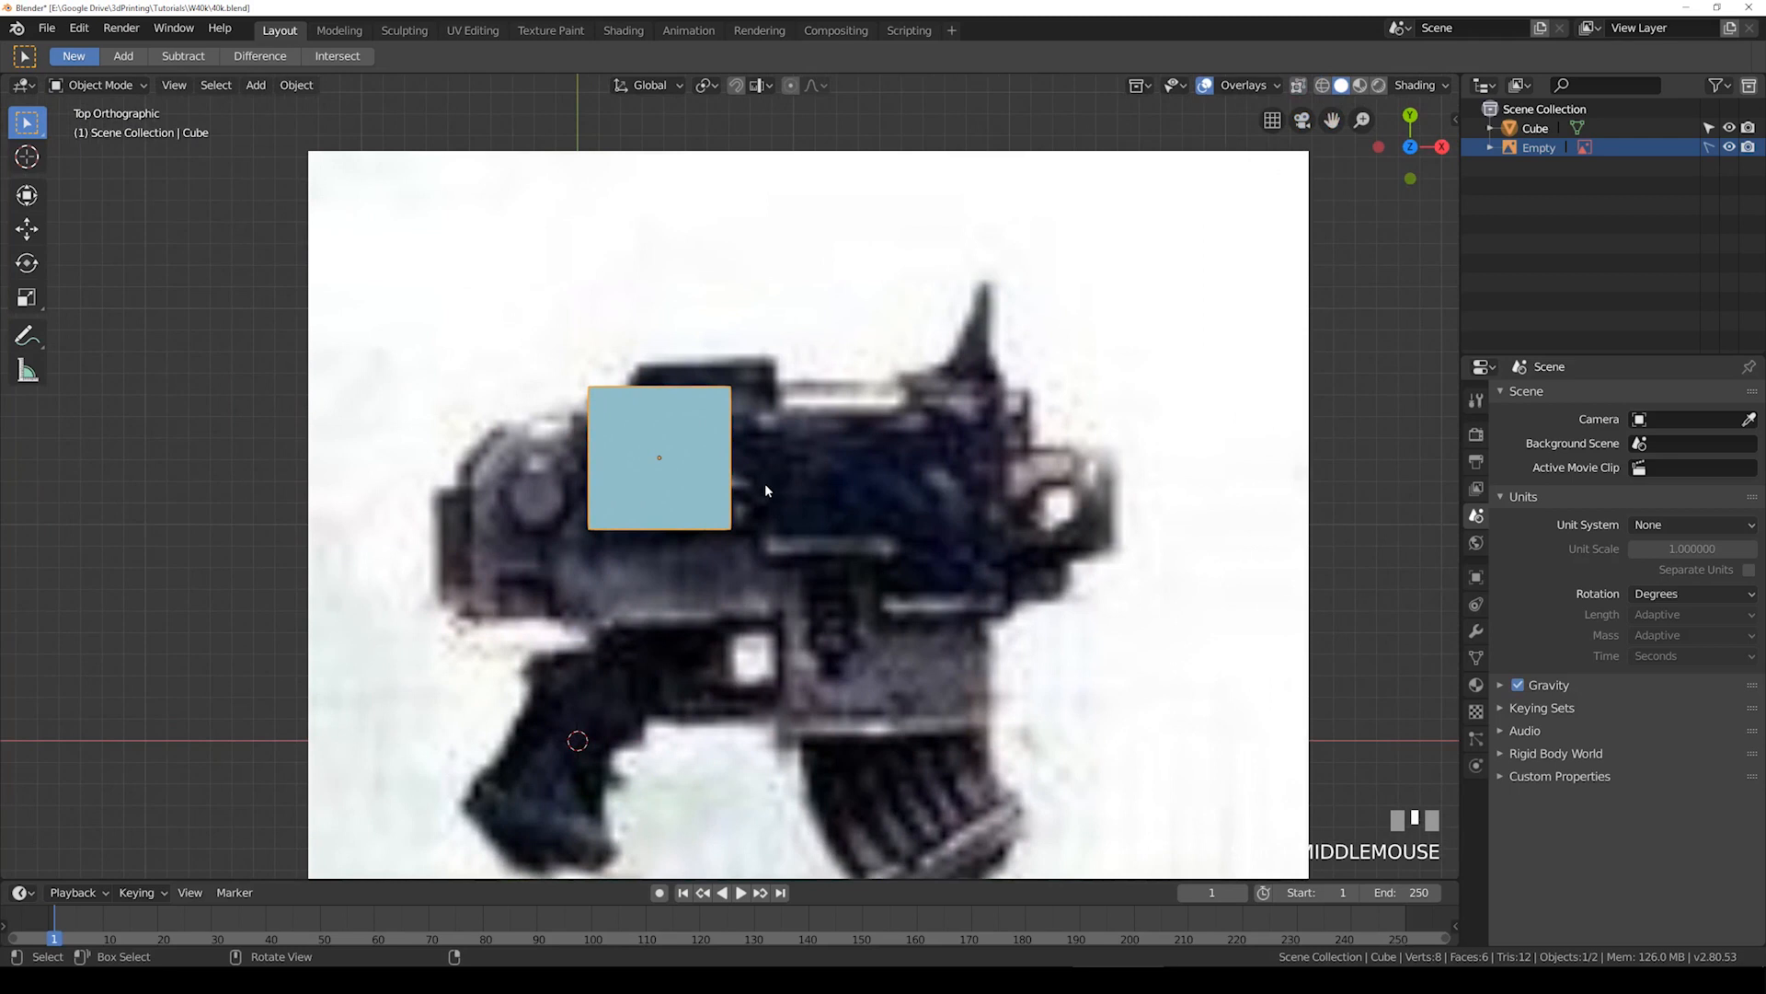
Step: Box-select the cube's face at the pistol's upper edge in Edit Mode and move it about -12.9 along Y
{"action": "key", "text": "Tab"}
{"action": "key", "text": "z"}
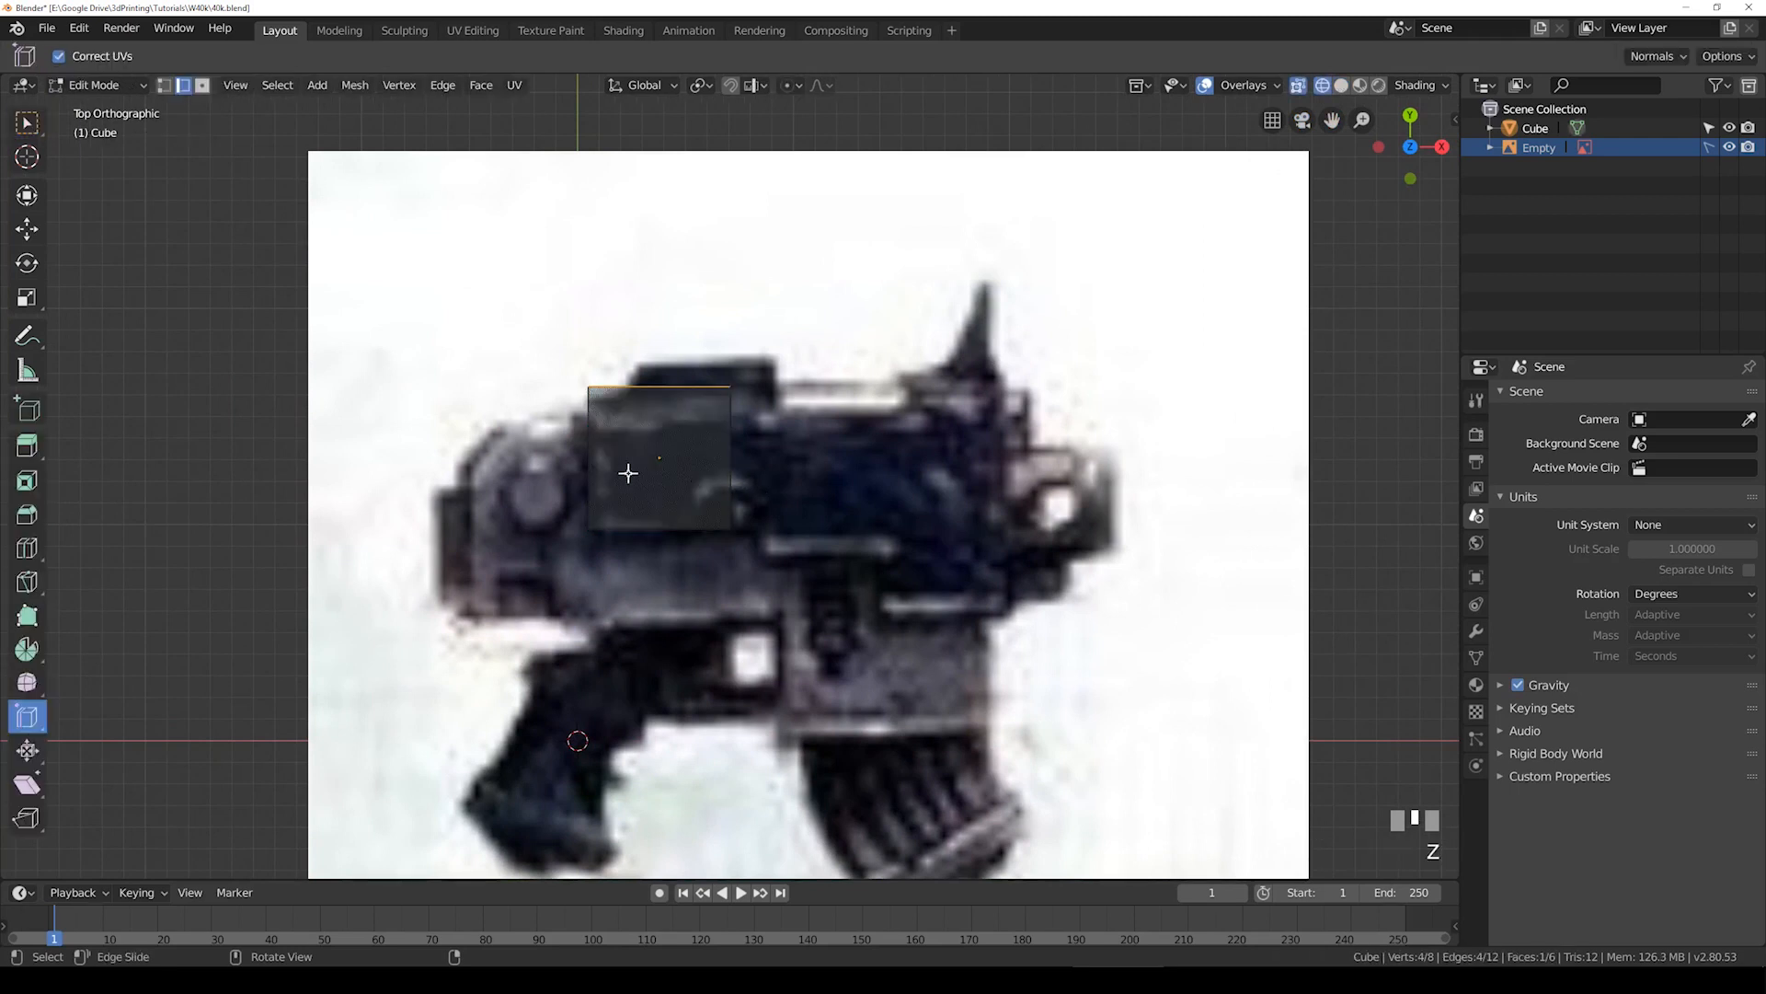
{"action": "scroll", "coordinate": [729, 351], "scroll_direction": "up", "scroll_amount": 4}
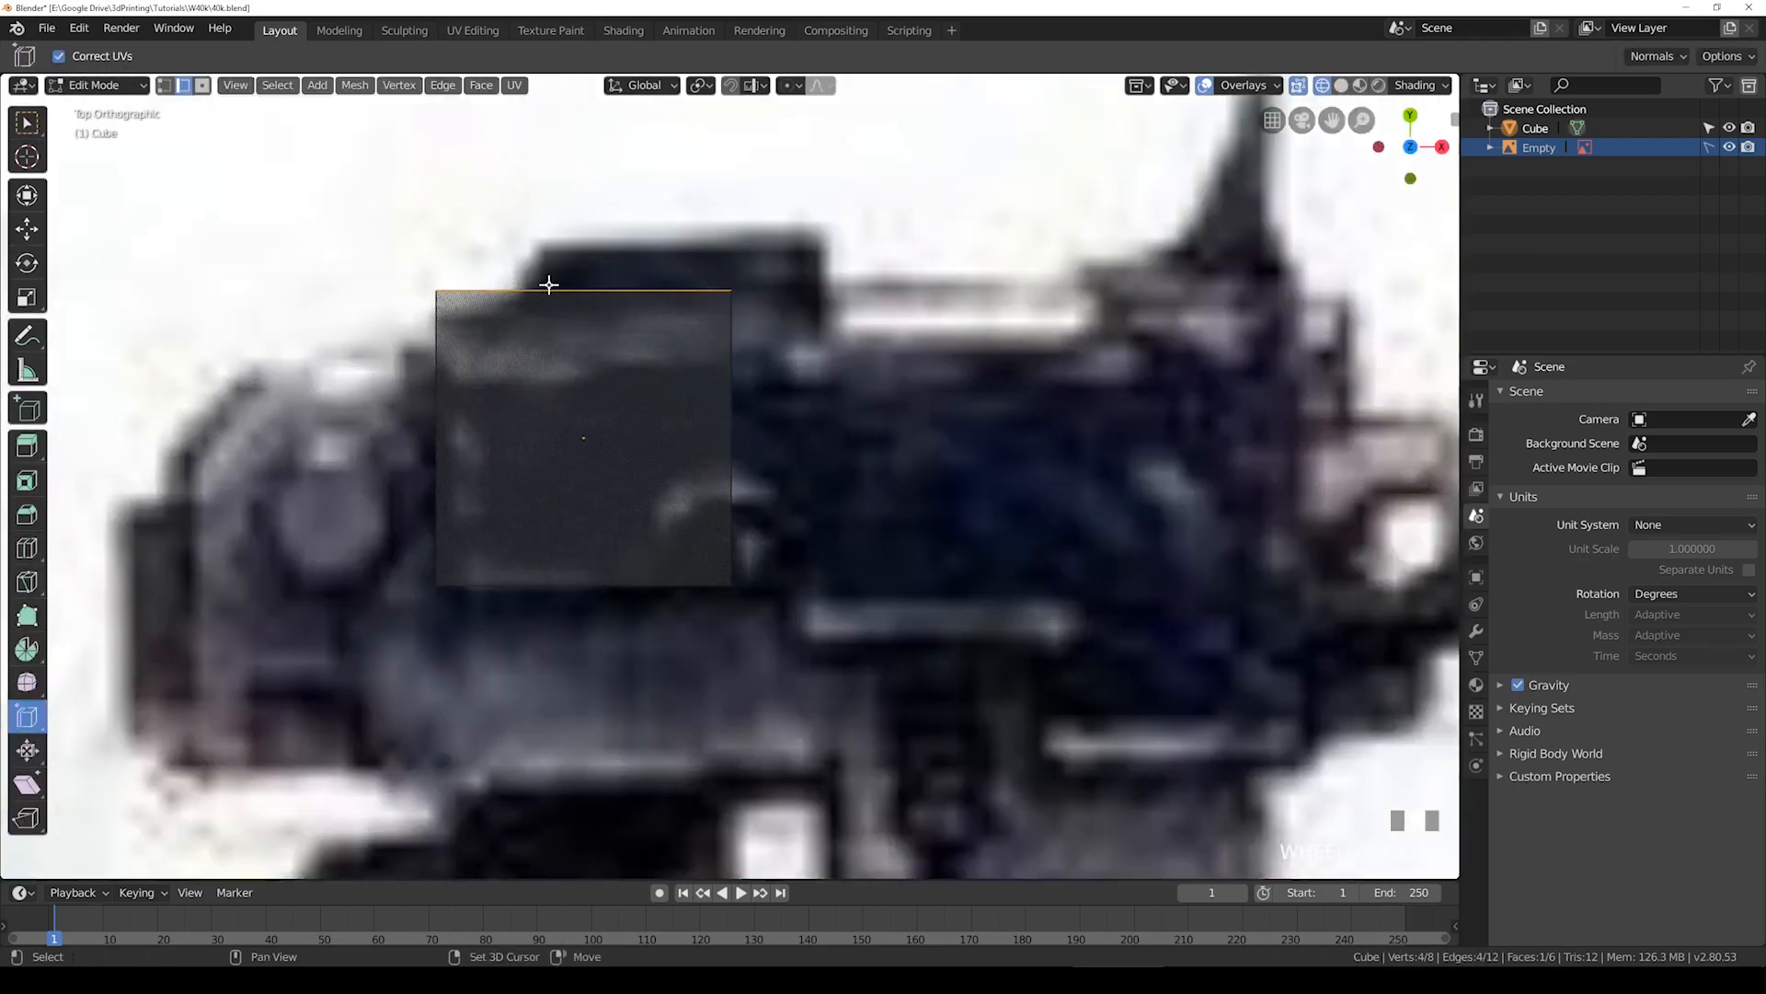
{"action": "middle_click_drag", "start_coordinate": [549, 285], "coordinate": [603, 293], "text": "shift"}
{"action": "key", "text": "b"}
{"action": "left_click_drag", "start_coordinate": [382, 248], "coordinate": [747, 312]}
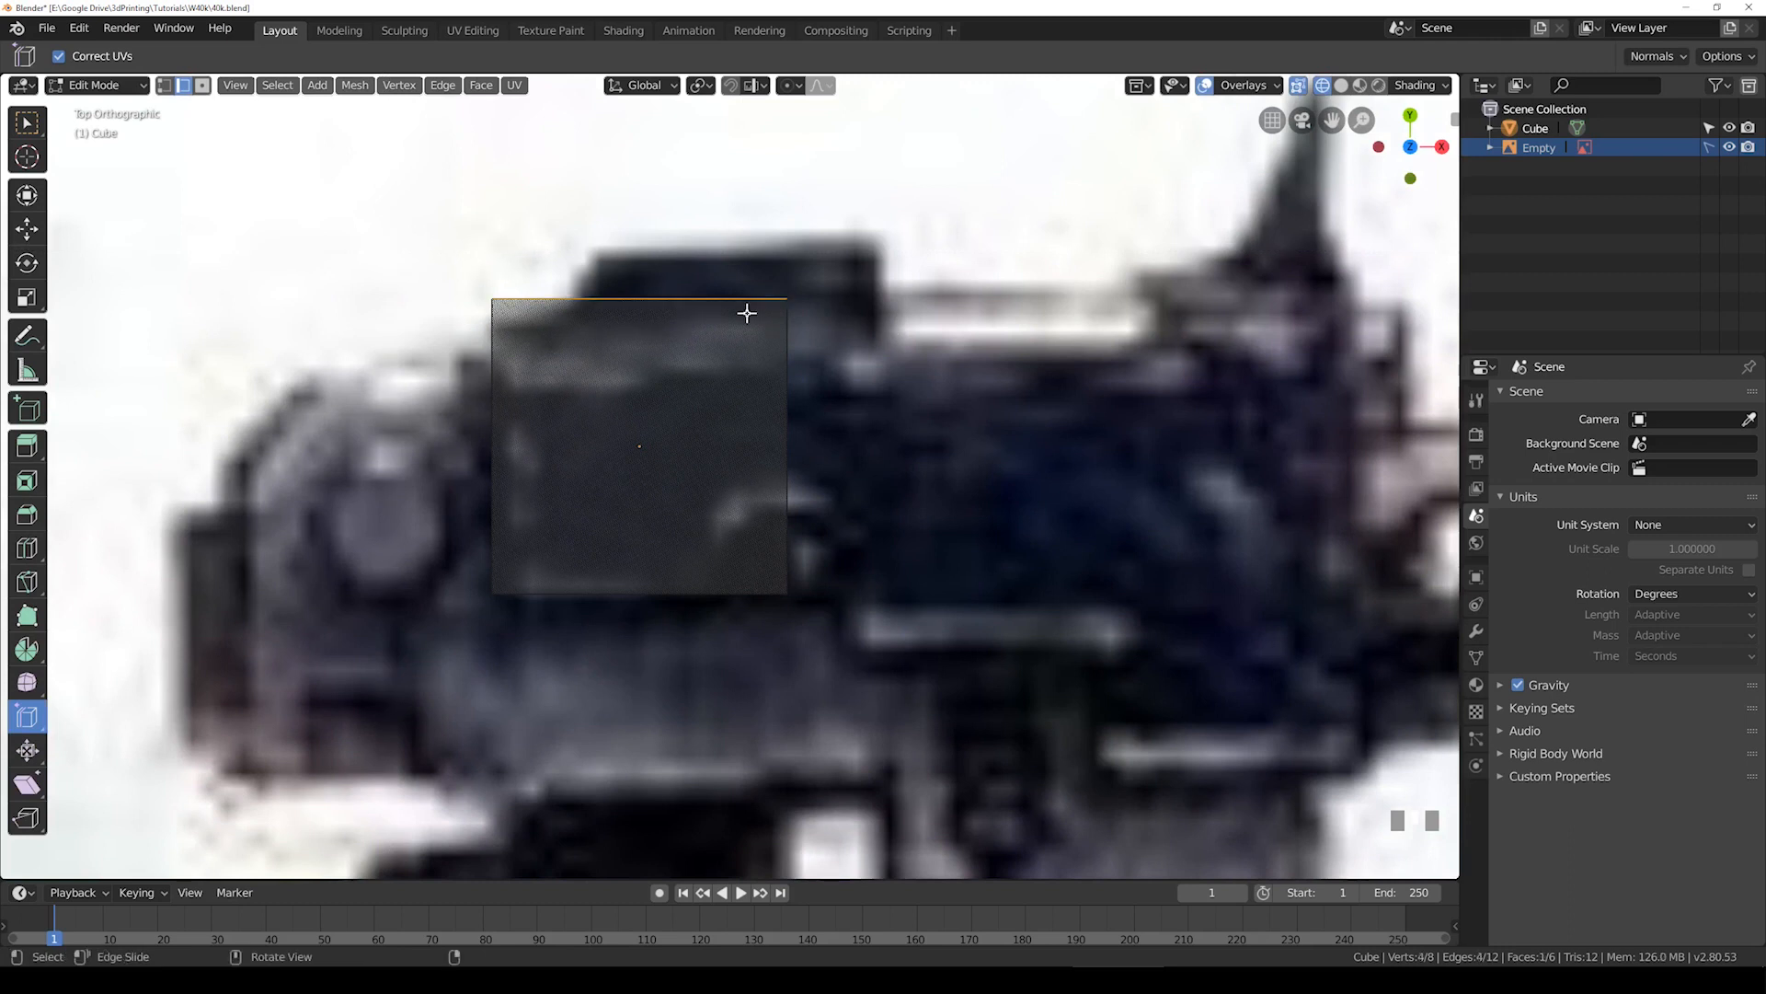
{"action": "middle_click_drag", "start_coordinate": [747, 313], "coordinate": [663, 306]}
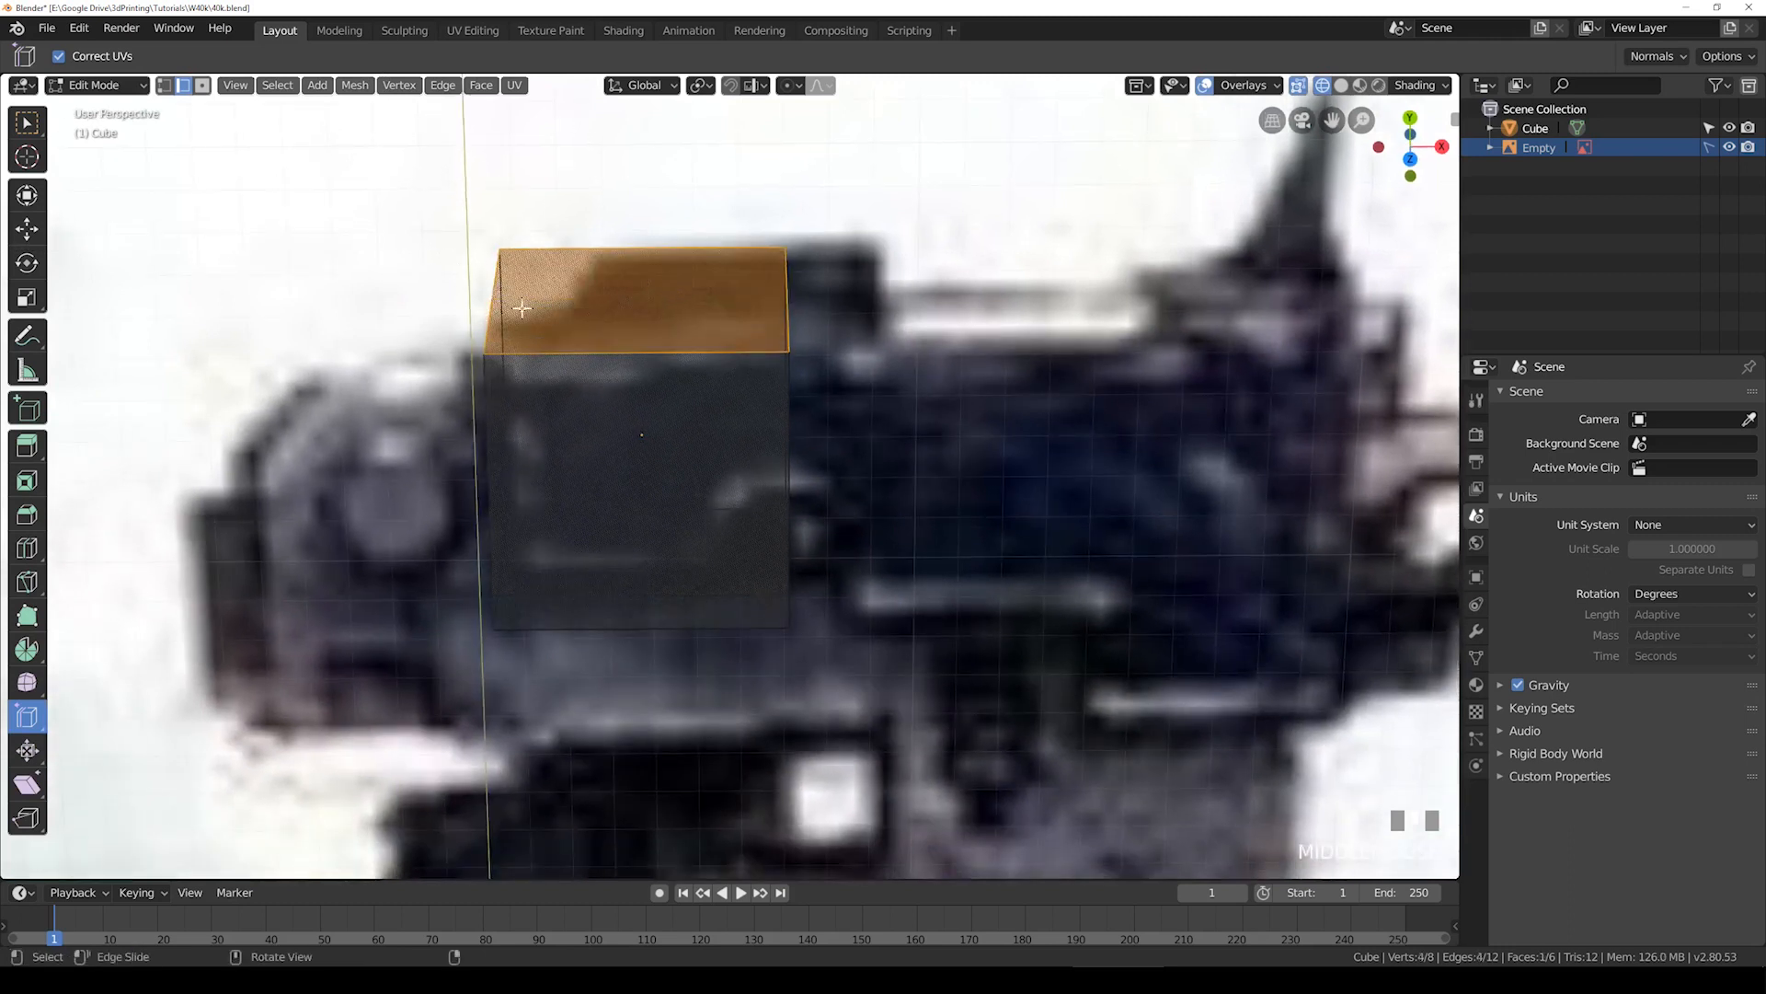
{"action": "key", "text": "KP_1"}
{"action": "key", "text": "KP_7"}
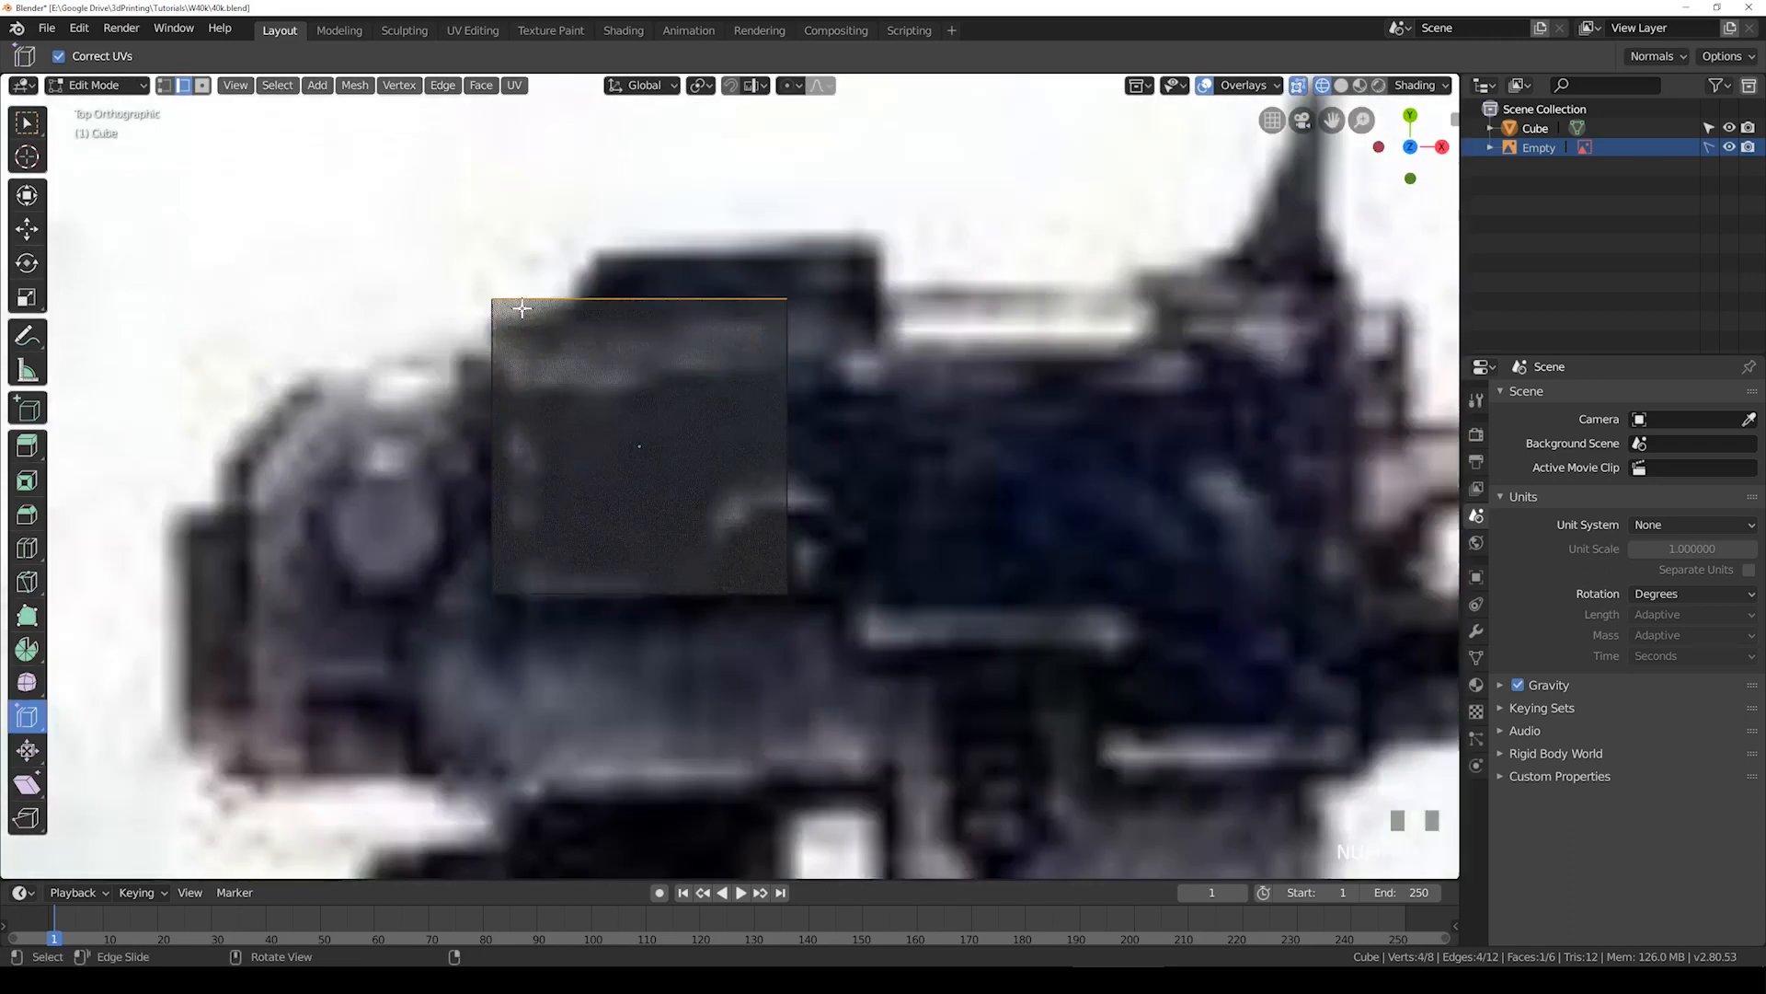
{"action": "key", "text": "g"}
{"action": "key", "text": "y"}
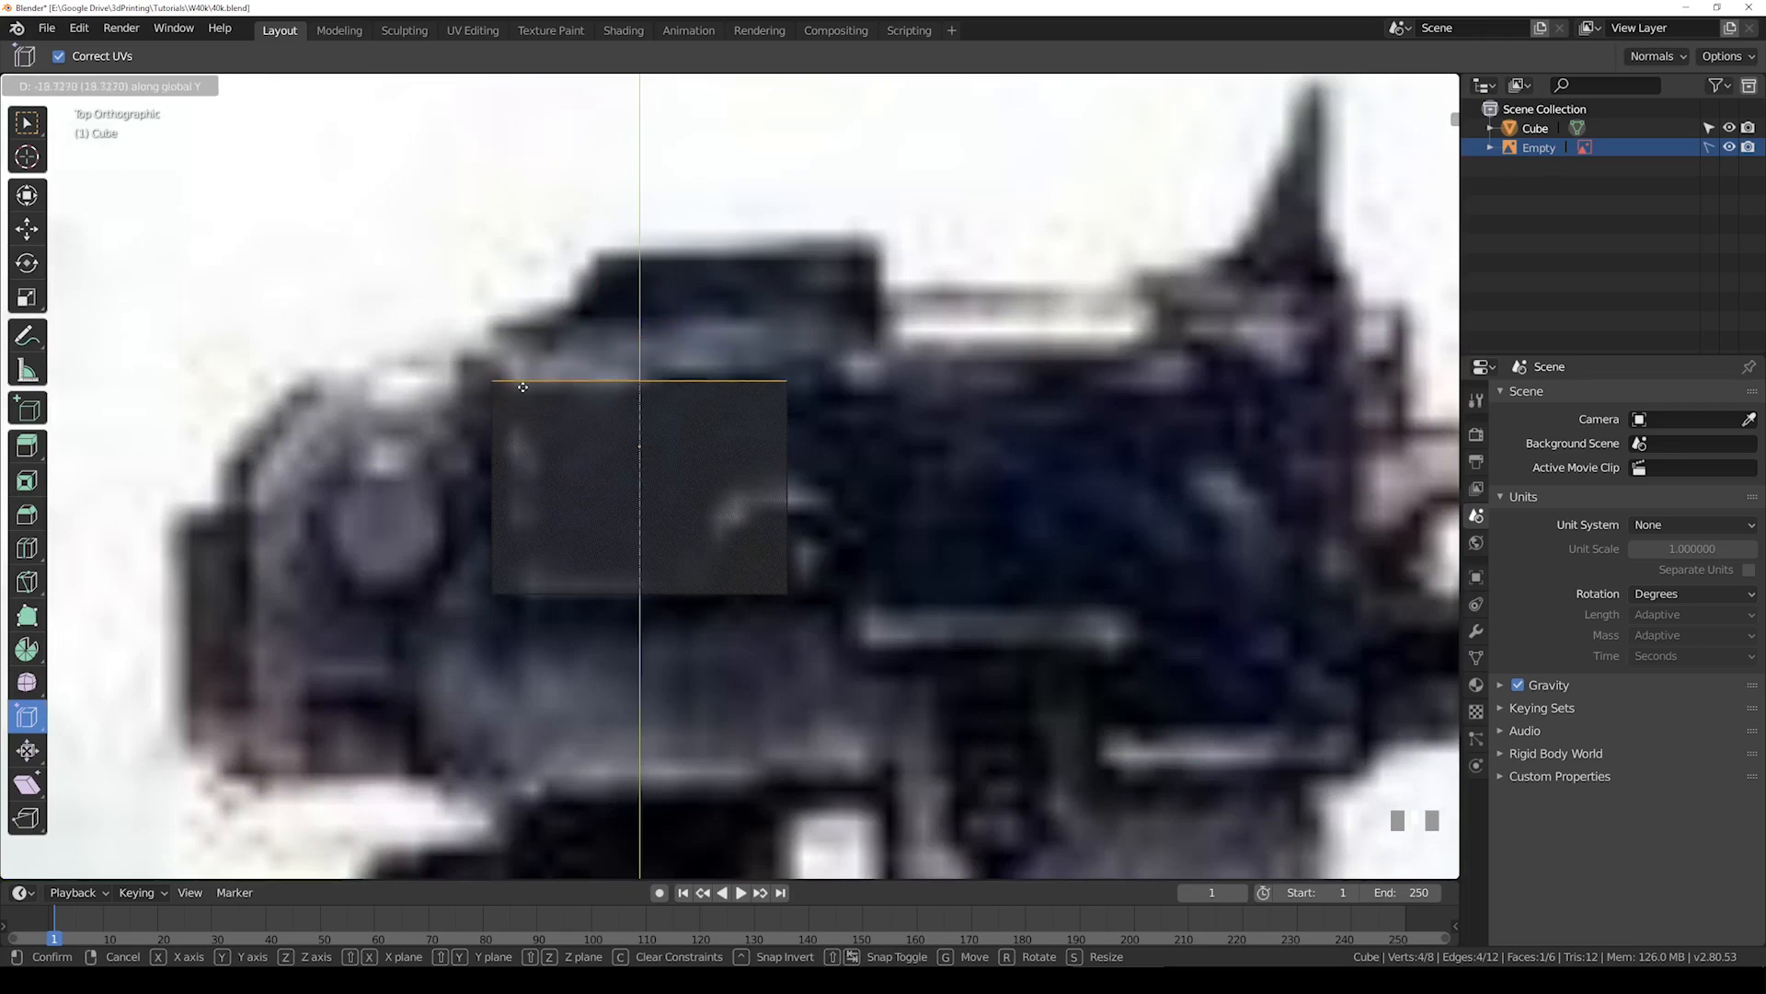
{"action": "left_click", "coordinate": [519, 364]}
{"action": "scroll", "coordinate": [601, 364], "scroll_direction": "down", "scroll_amount": 5}
{"action": "scroll", "coordinate": [601, 364], "scroll_direction": "up", "scroll_amount": 3}
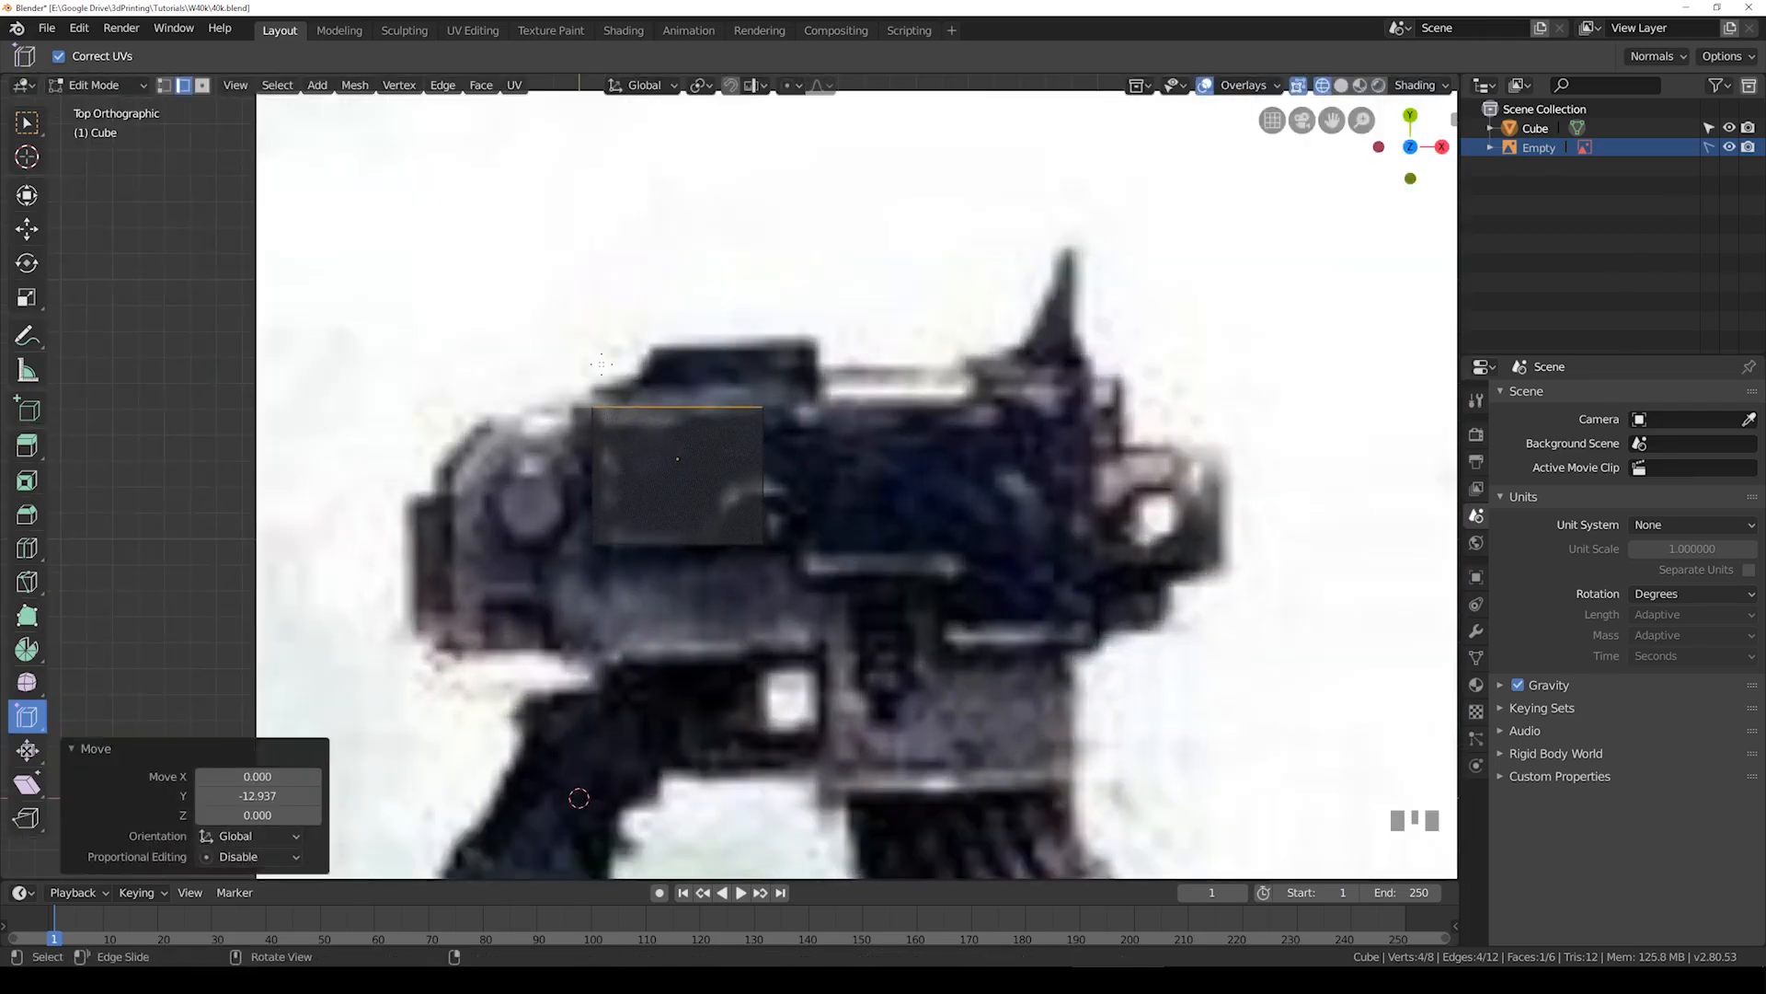
Step: Delete the cube in Object Mode and add a mesh plane in its place
{"action": "key", "text": "Tab"}
{"action": "key", "text": "Delete"}
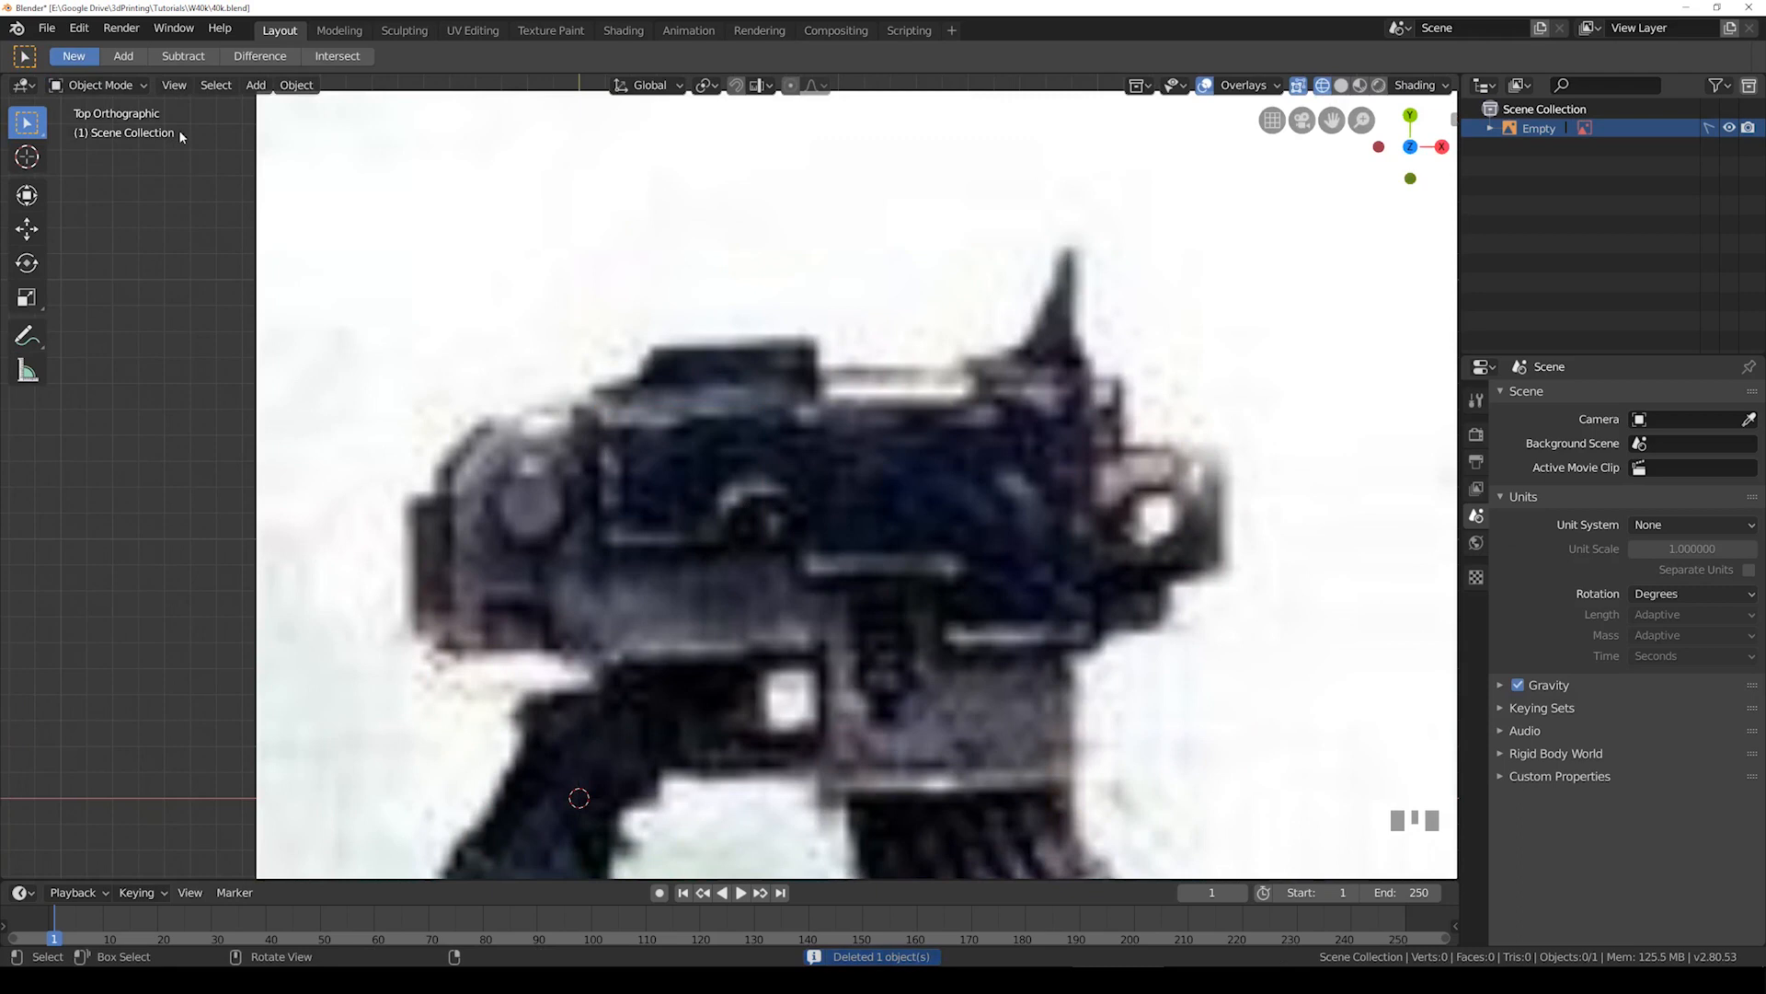
{"action": "left_click", "coordinate": [256, 84]}
{"action": "mouse_move", "coordinate": [281, 108]}
{"action": "left_click", "coordinate": [469, 108]}
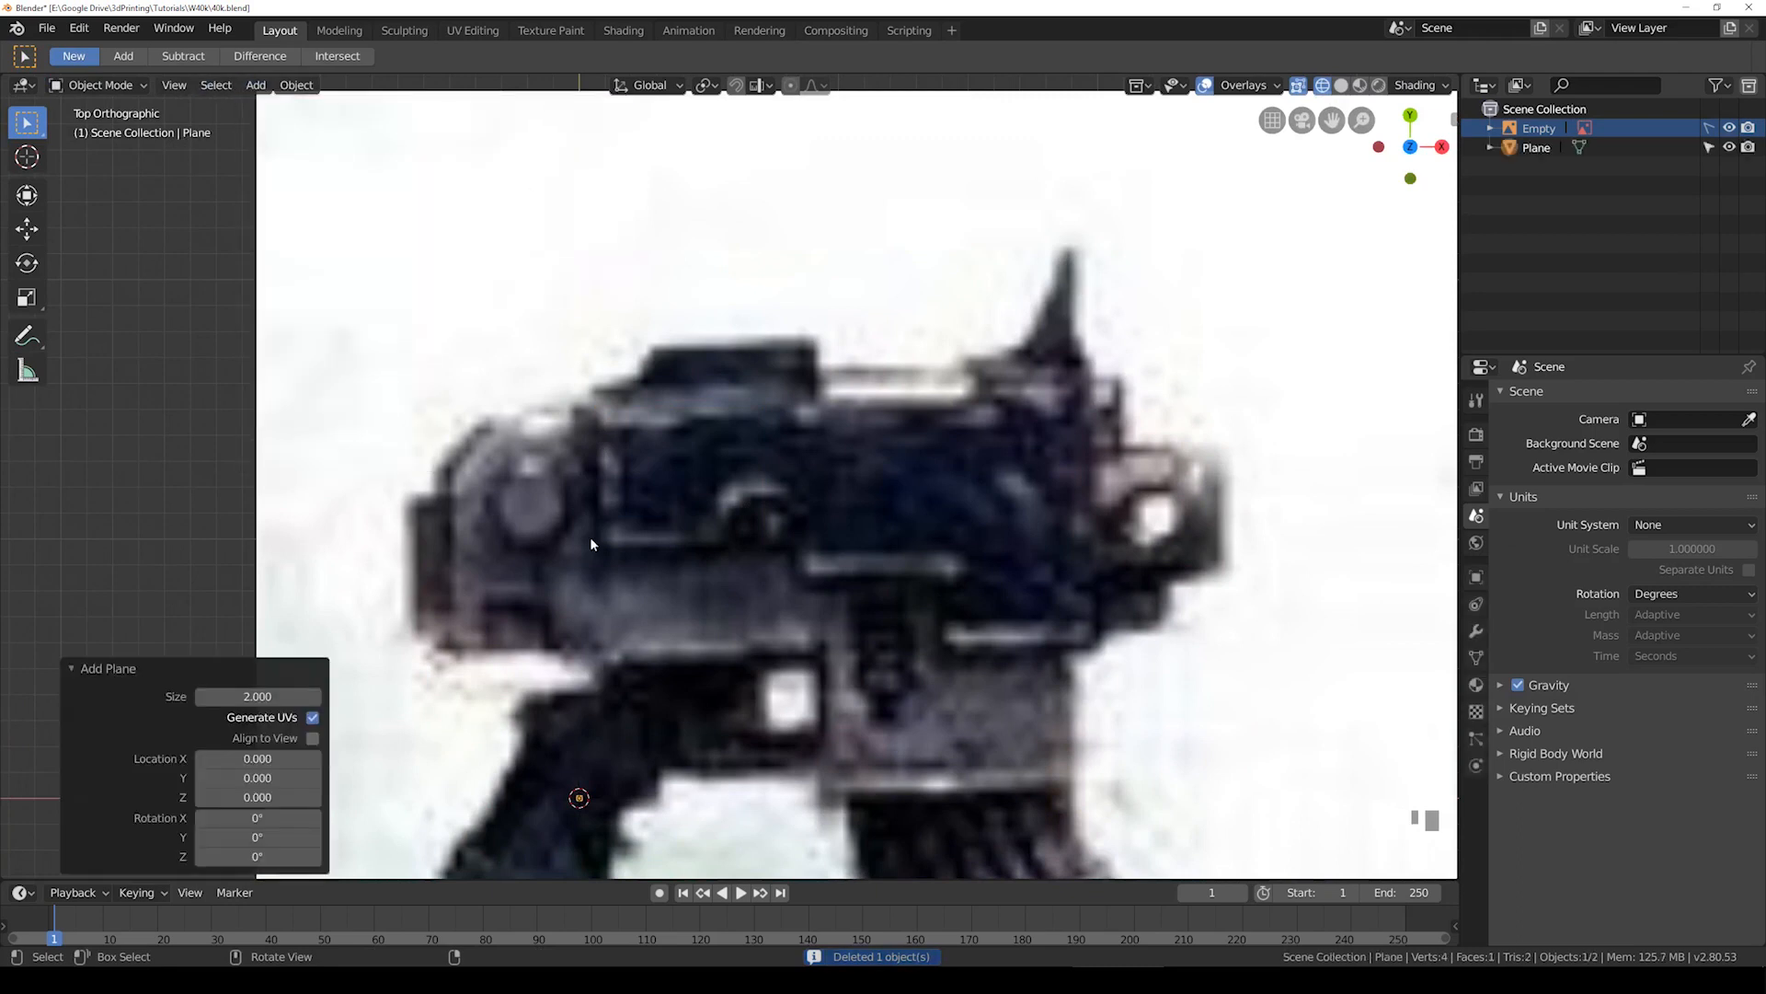
Step: Scale the plane by about 32.6 and position it over the pistol's upper body behind the rear block
{"action": "key", "text": "g"}
{"action": "left_click", "coordinate": [649, 466]}
{"action": "key", "text": "s"}
{"action": "left_click", "coordinate": [1009, 541]}
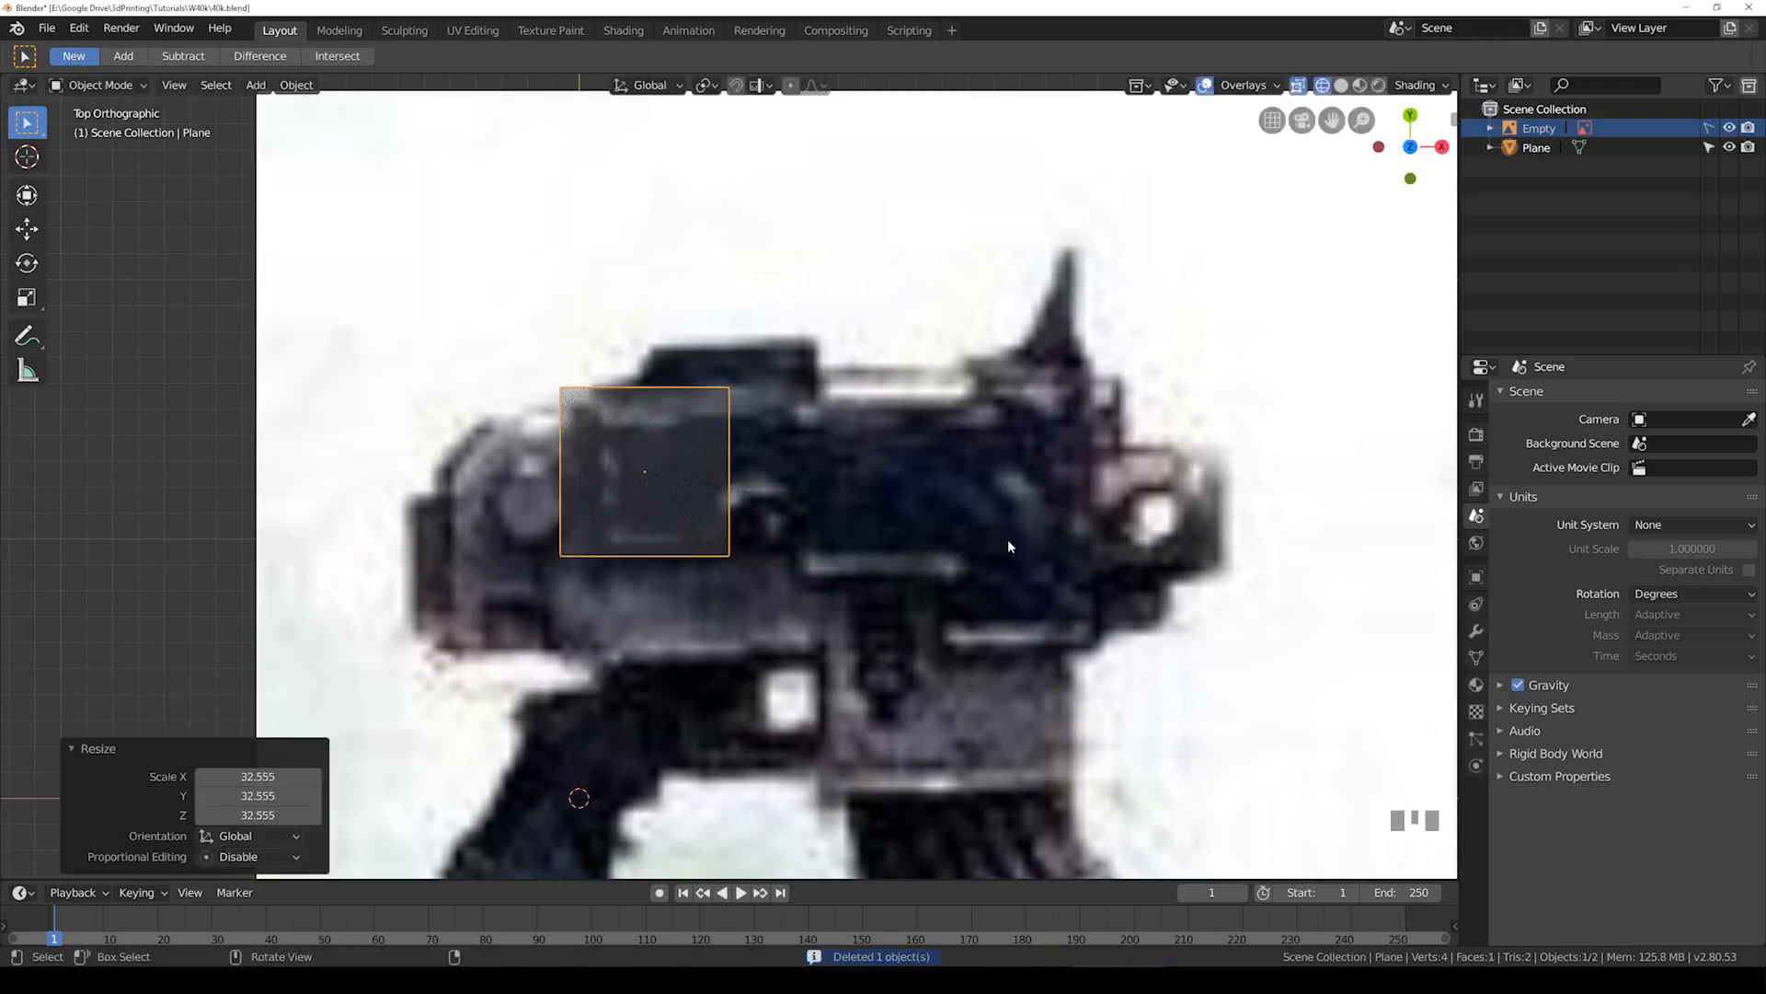
{"action": "key", "text": "g"}
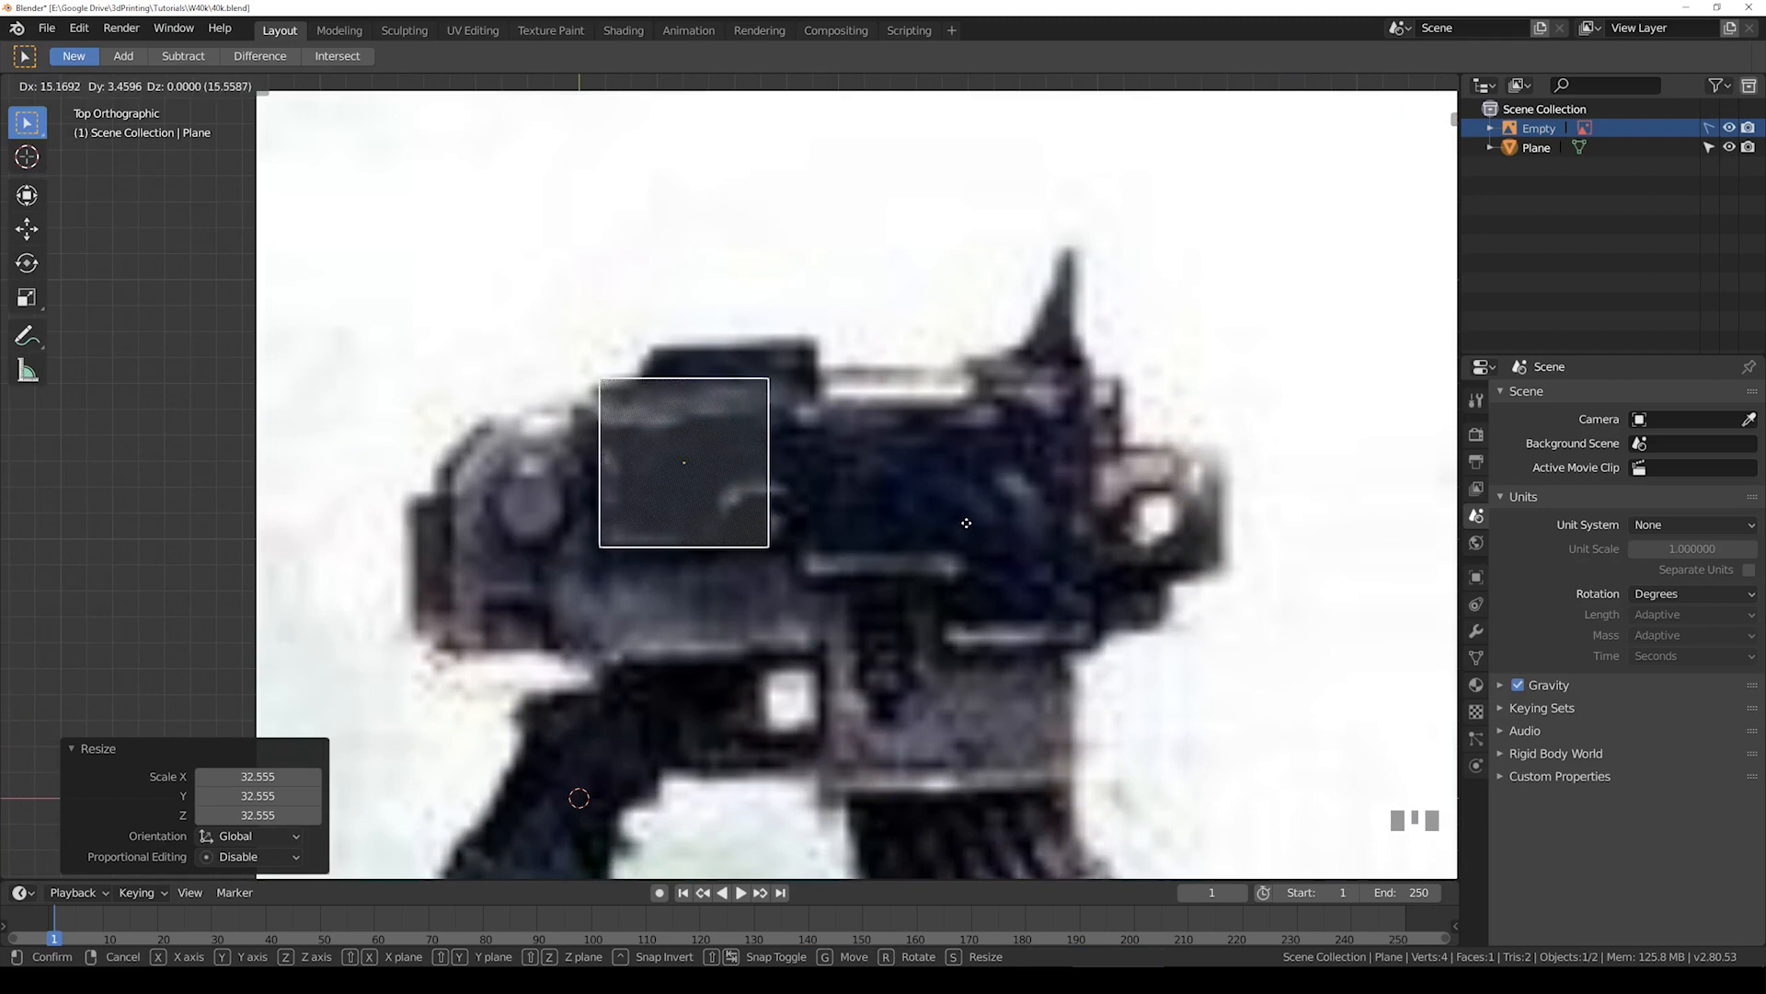
{"action": "left_click", "coordinate": [966, 522]}
{"action": "scroll", "coordinate": [874, 489], "scroll_direction": "up", "scroll_amount": 1}
{"action": "scroll", "coordinate": [875, 494], "scroll_direction": "up", "scroll_amount": 1}
Step: In Edit Mode, move the plane's right edge inward along X and its upper edge slightly down along Y
{"action": "key", "text": "Tab"}
{"action": "left_click", "coordinate": [786, 370]}
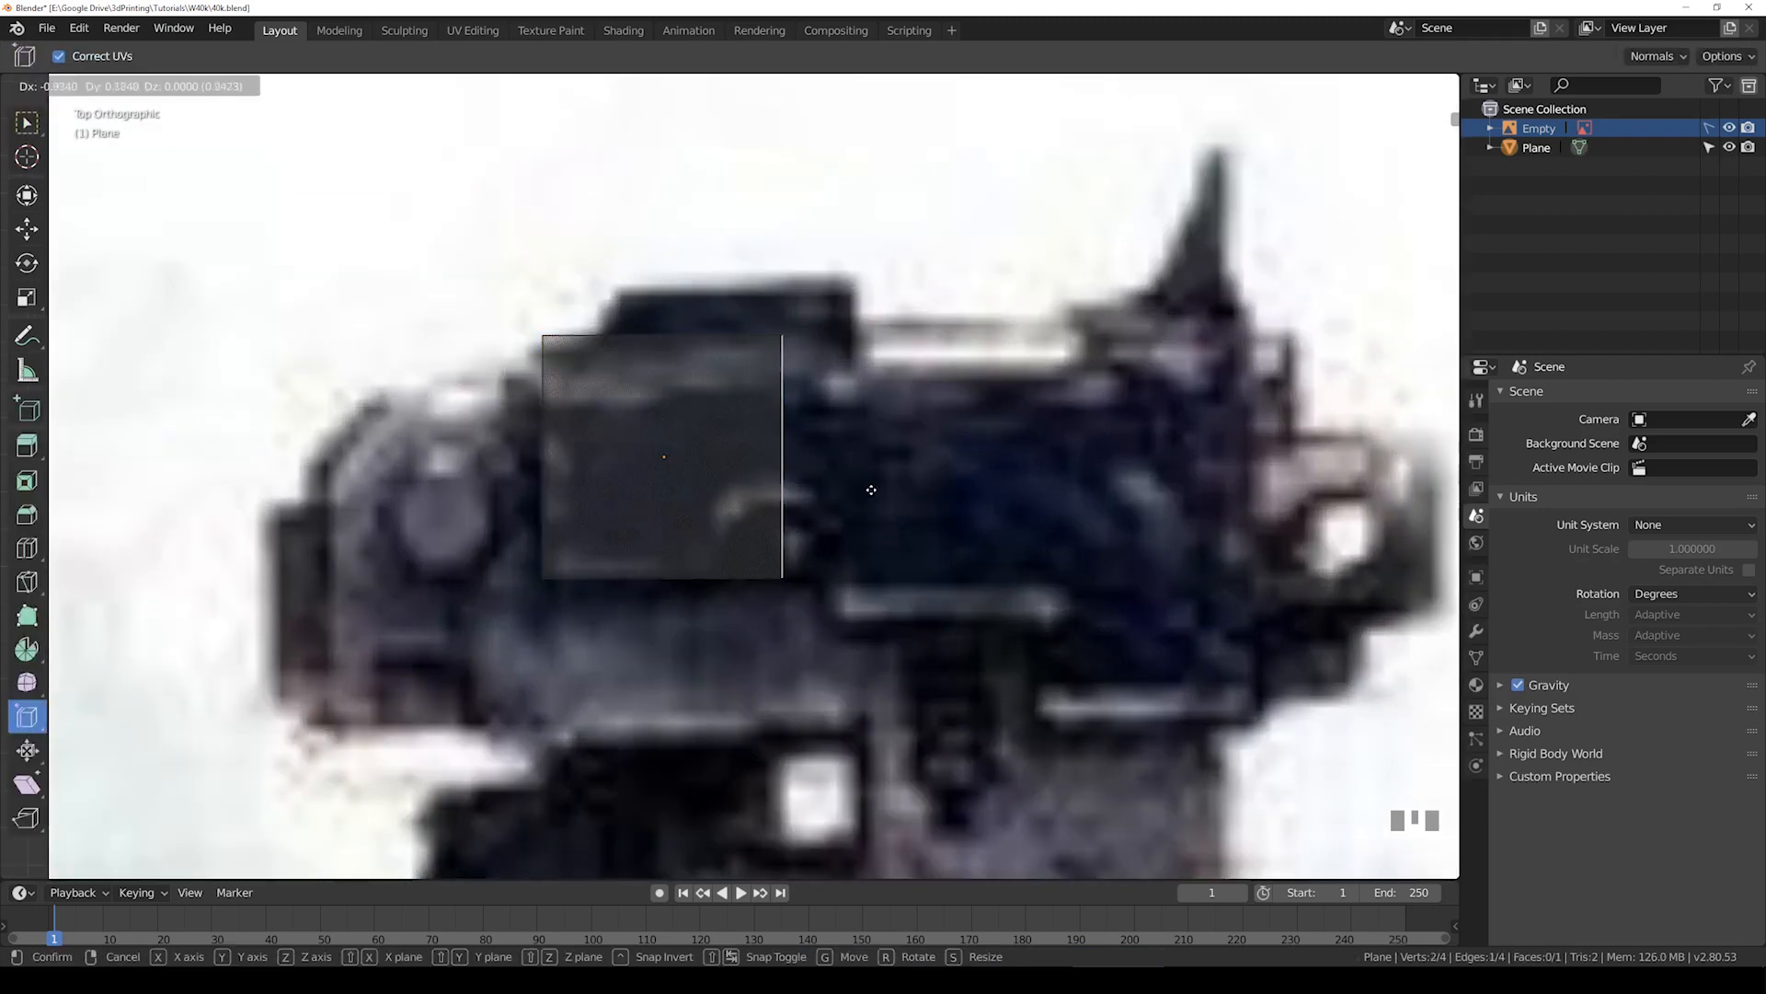
{"action": "key", "text": "g"}
{"action": "key", "text": "x"}
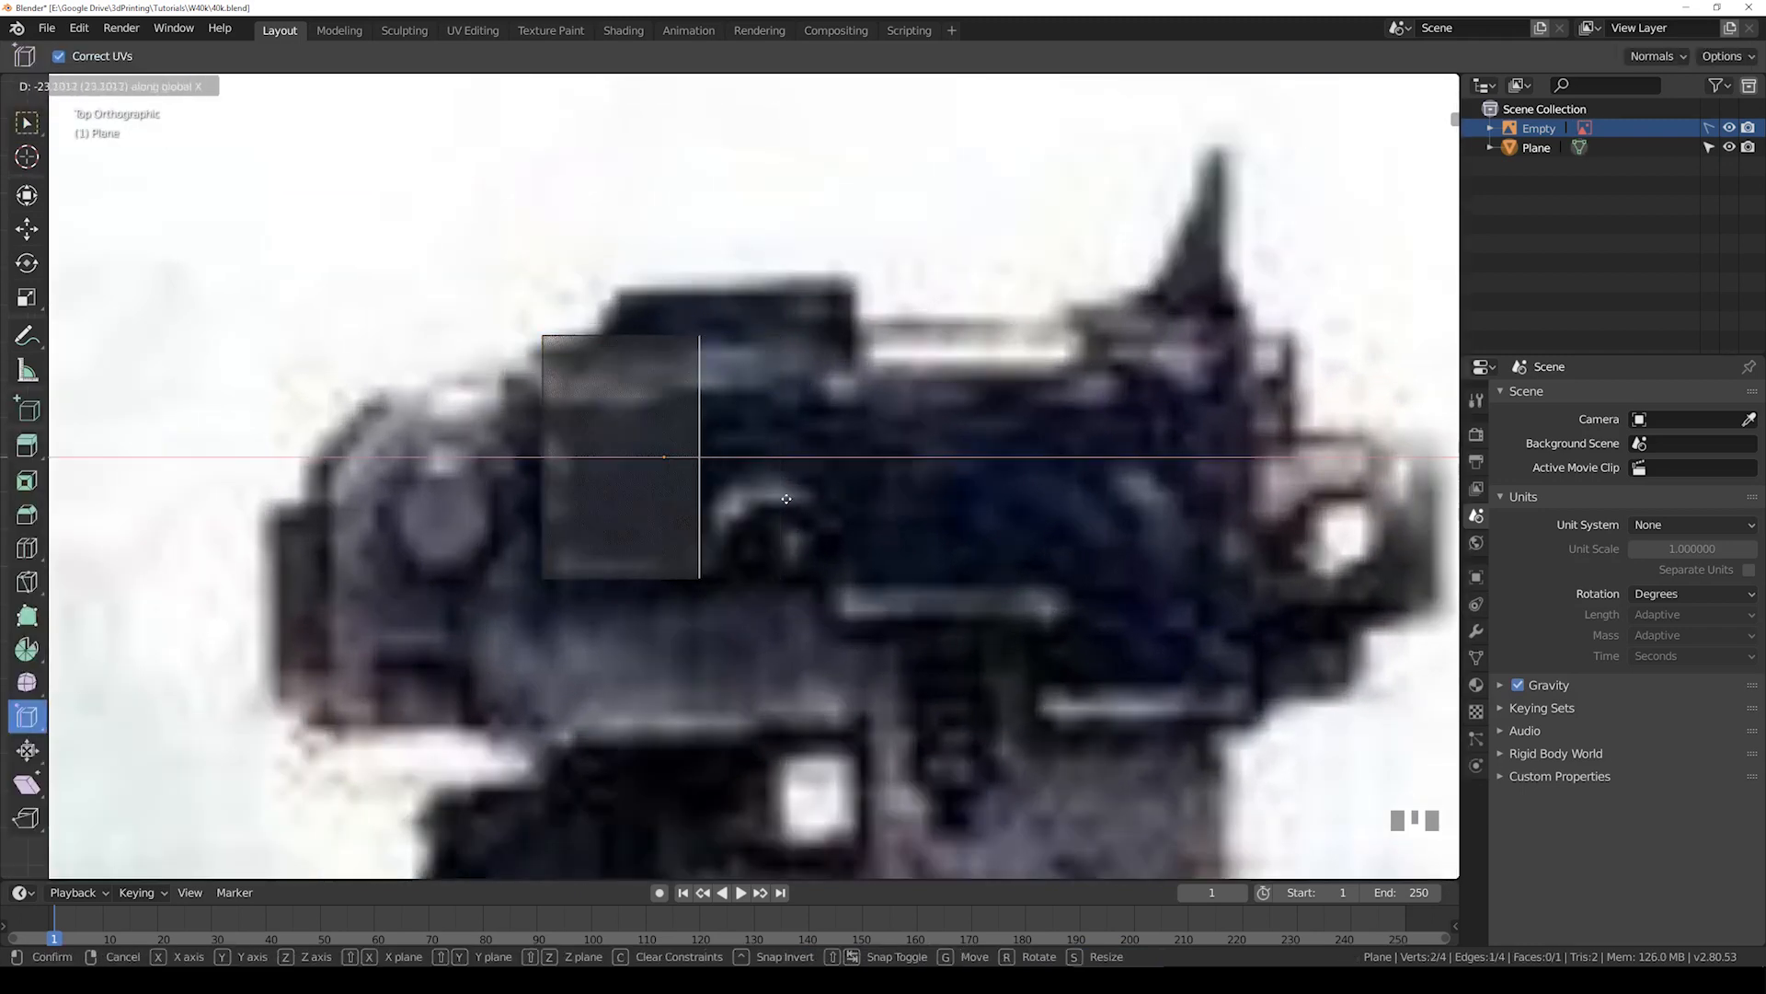
{"action": "left_click", "coordinate": [796, 497]}
{"action": "left_click", "coordinate": [626, 335]}
{"action": "key", "text": "g"}
{"action": "key", "text": "y"}
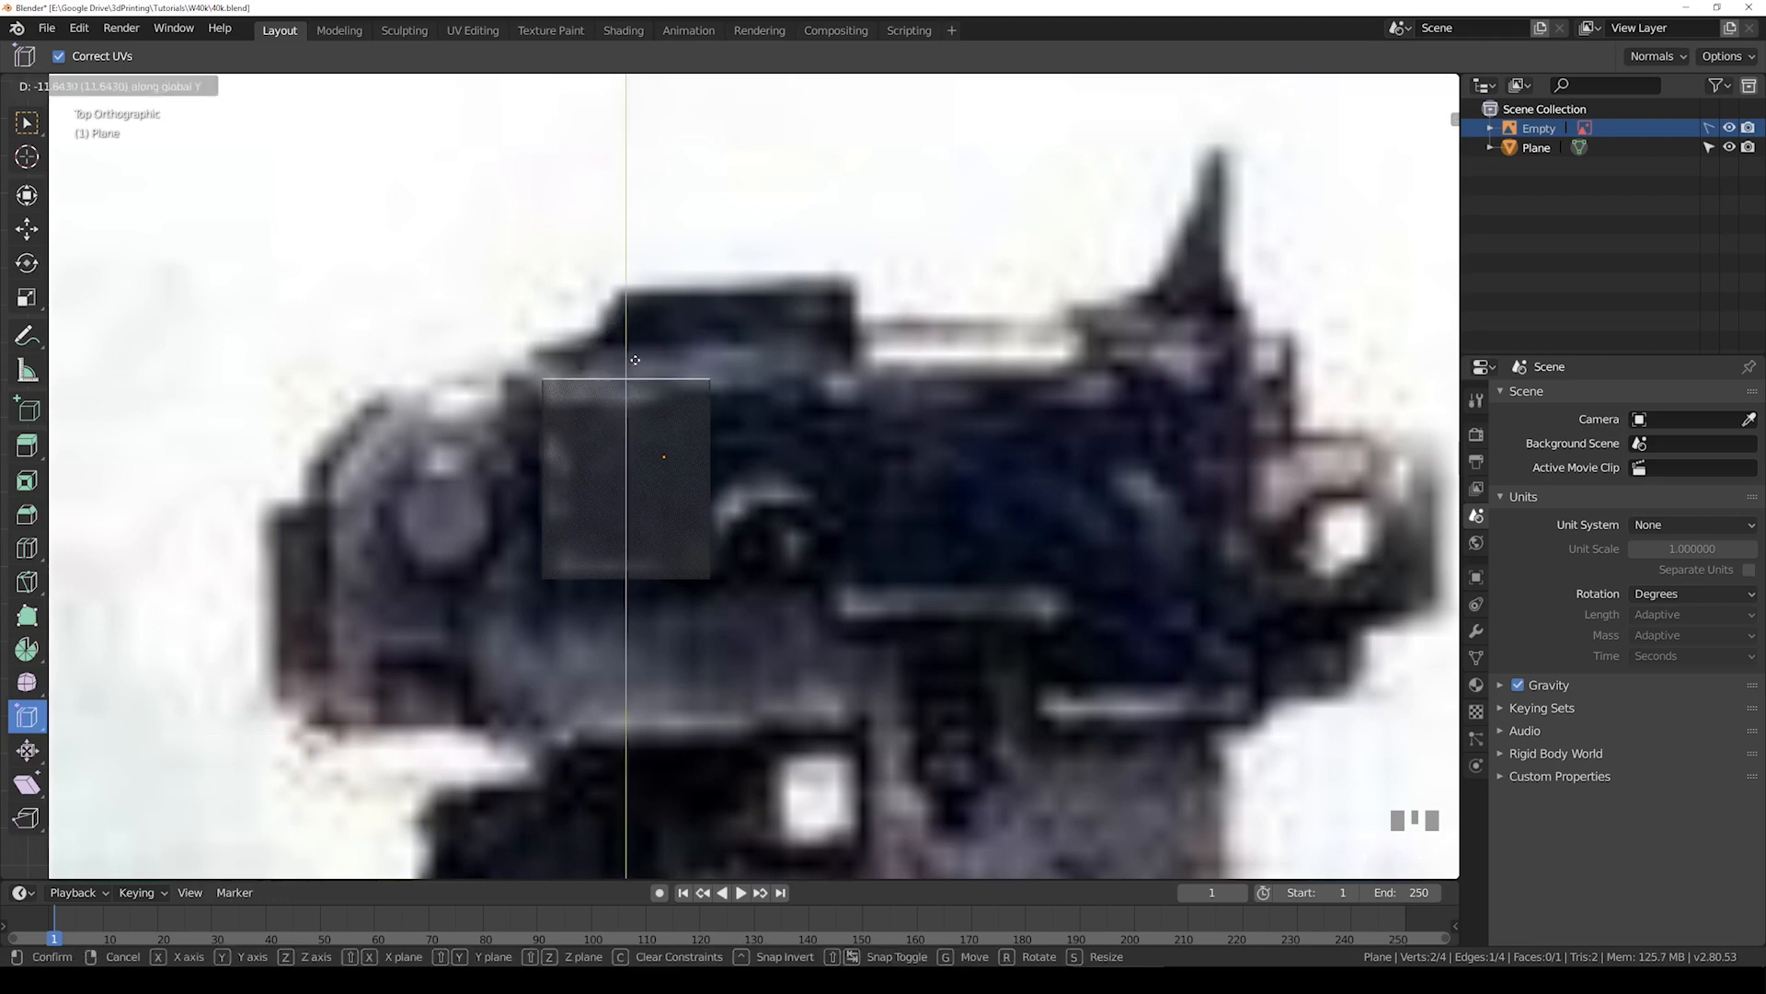
{"action": "left_click", "coordinate": [656, 329]}
Step: Select the plane's right edge and try moving it along the X and Y axes, cancelling each move
{"action": "left_click", "coordinate": [709, 446]}
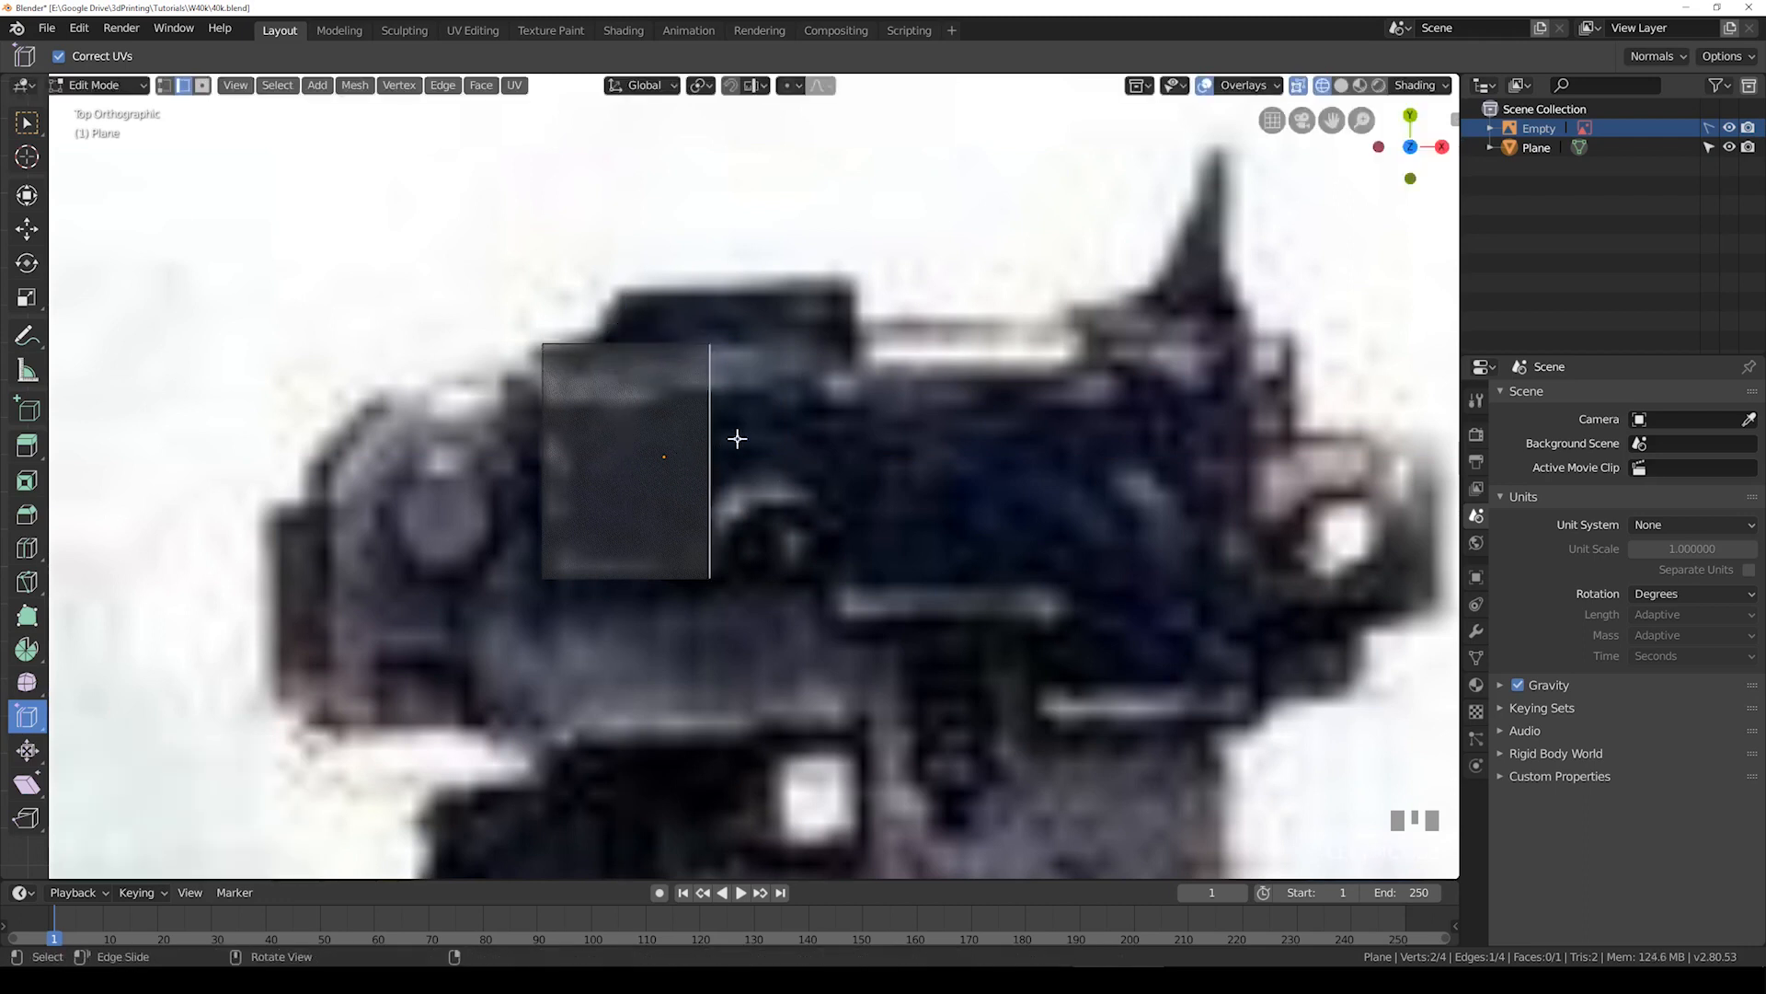
{"action": "key", "text": "g"}
{"action": "key", "text": "x"}
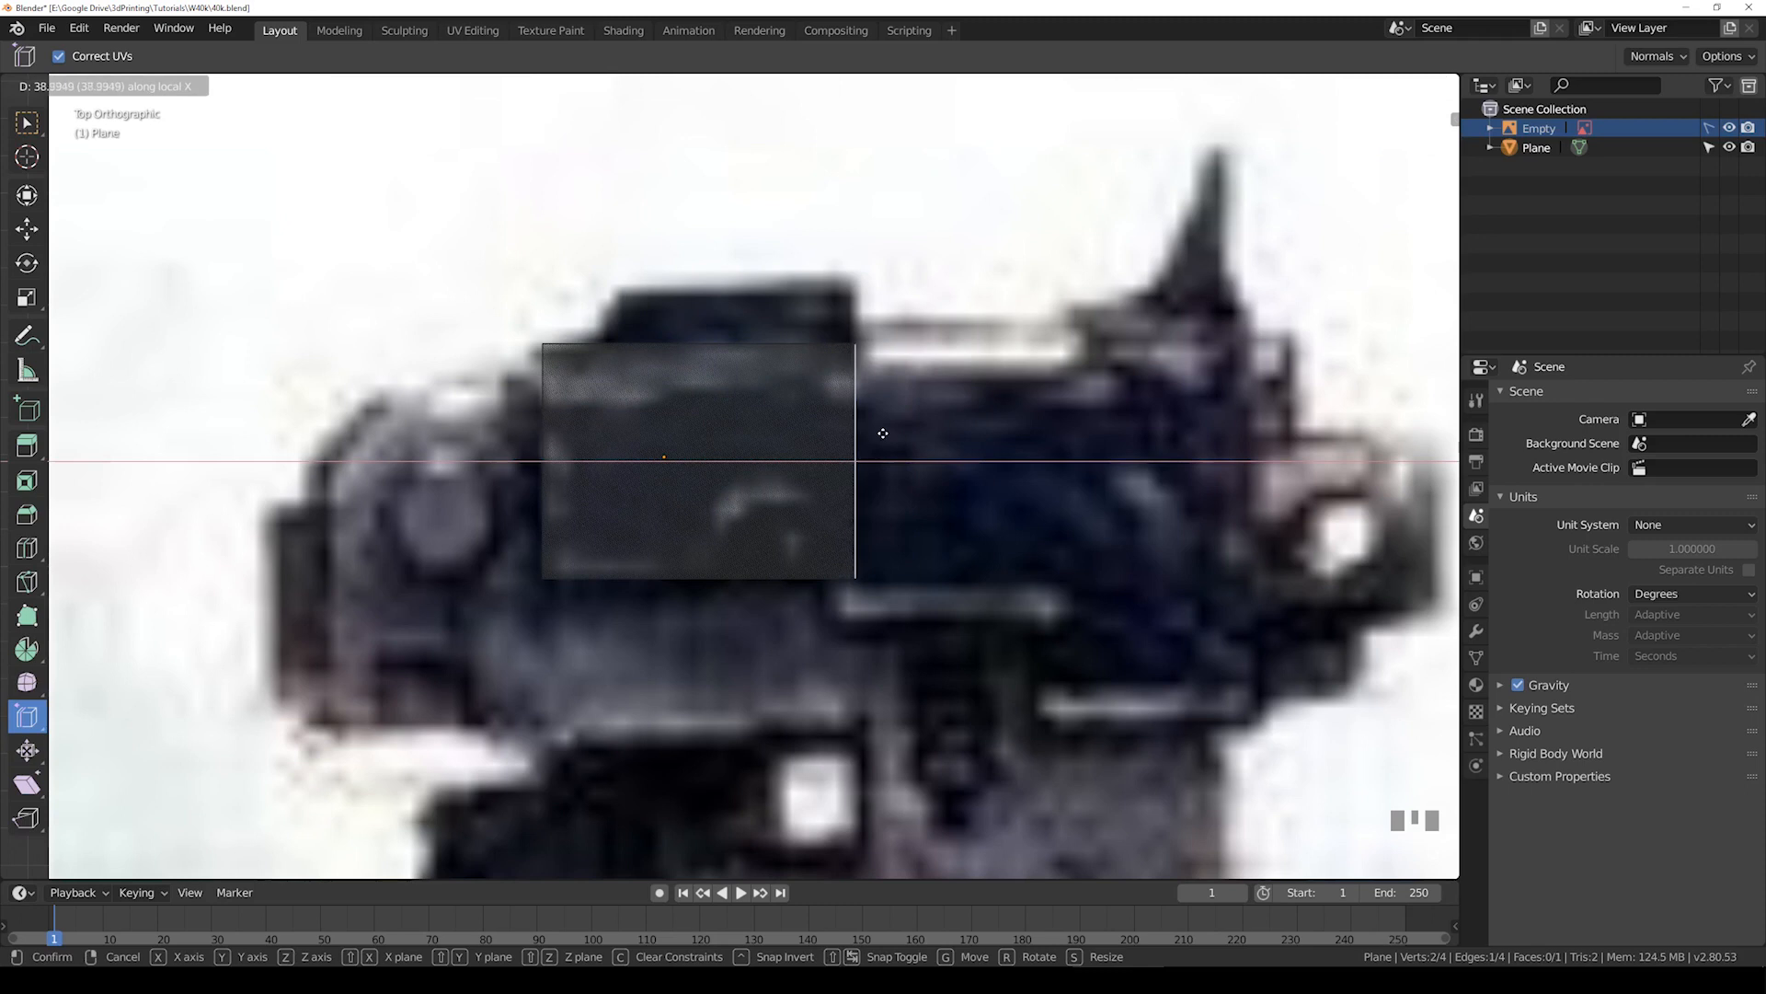
{"action": "key", "text": "y"}
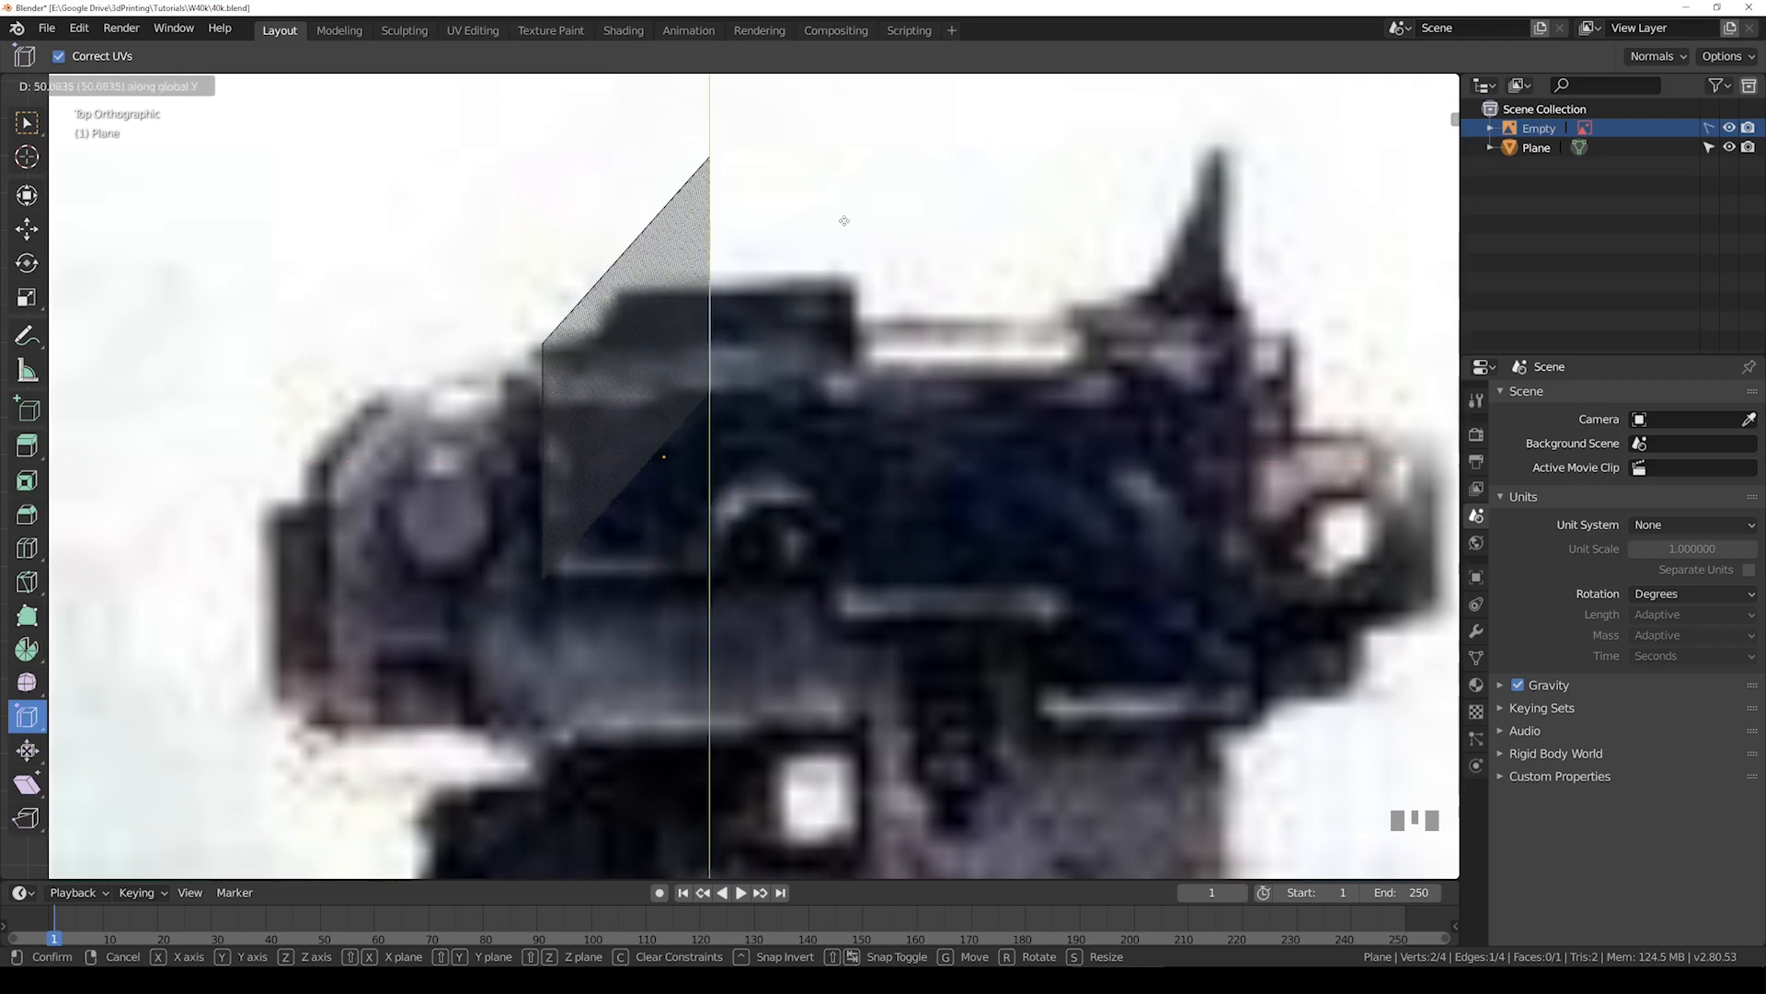
{"action": "right_click", "coordinate": [807, 480]}
{"action": "key", "text": "g"}
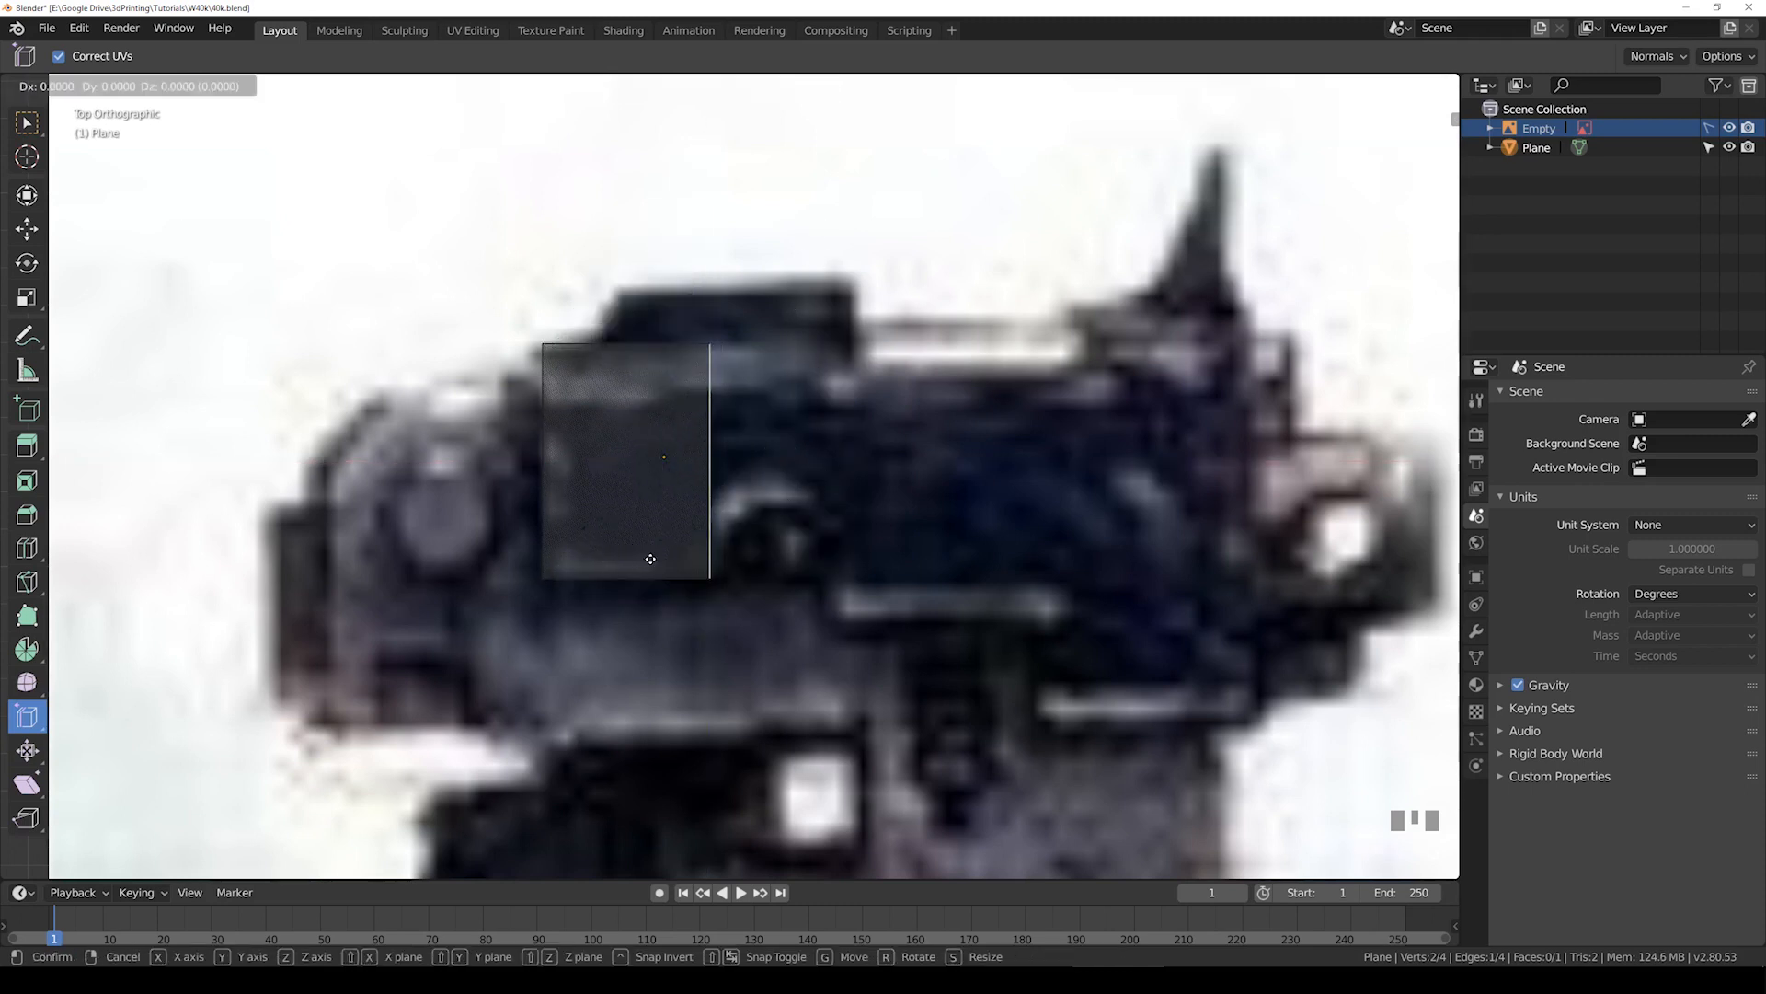
{"action": "key", "text": "x"}
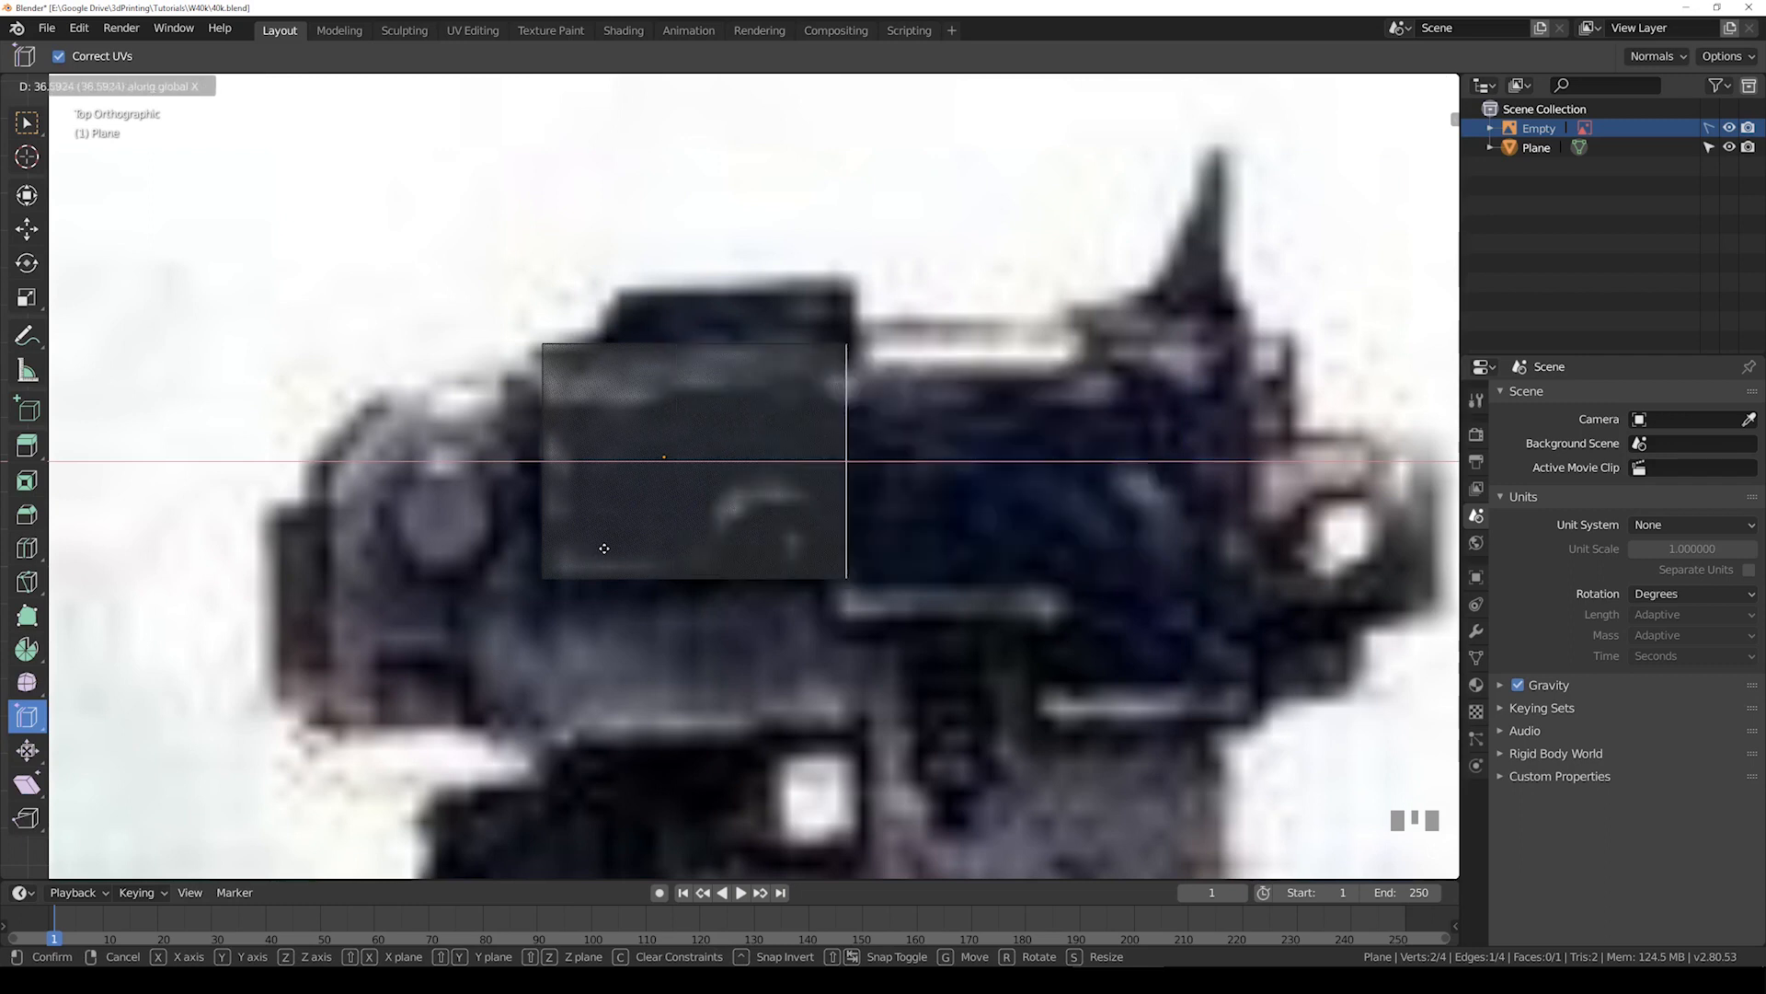
{"action": "right_click", "coordinate": [722, 556]}
{"action": "key", "text": "g"}
{"action": "key", "text": "y"}
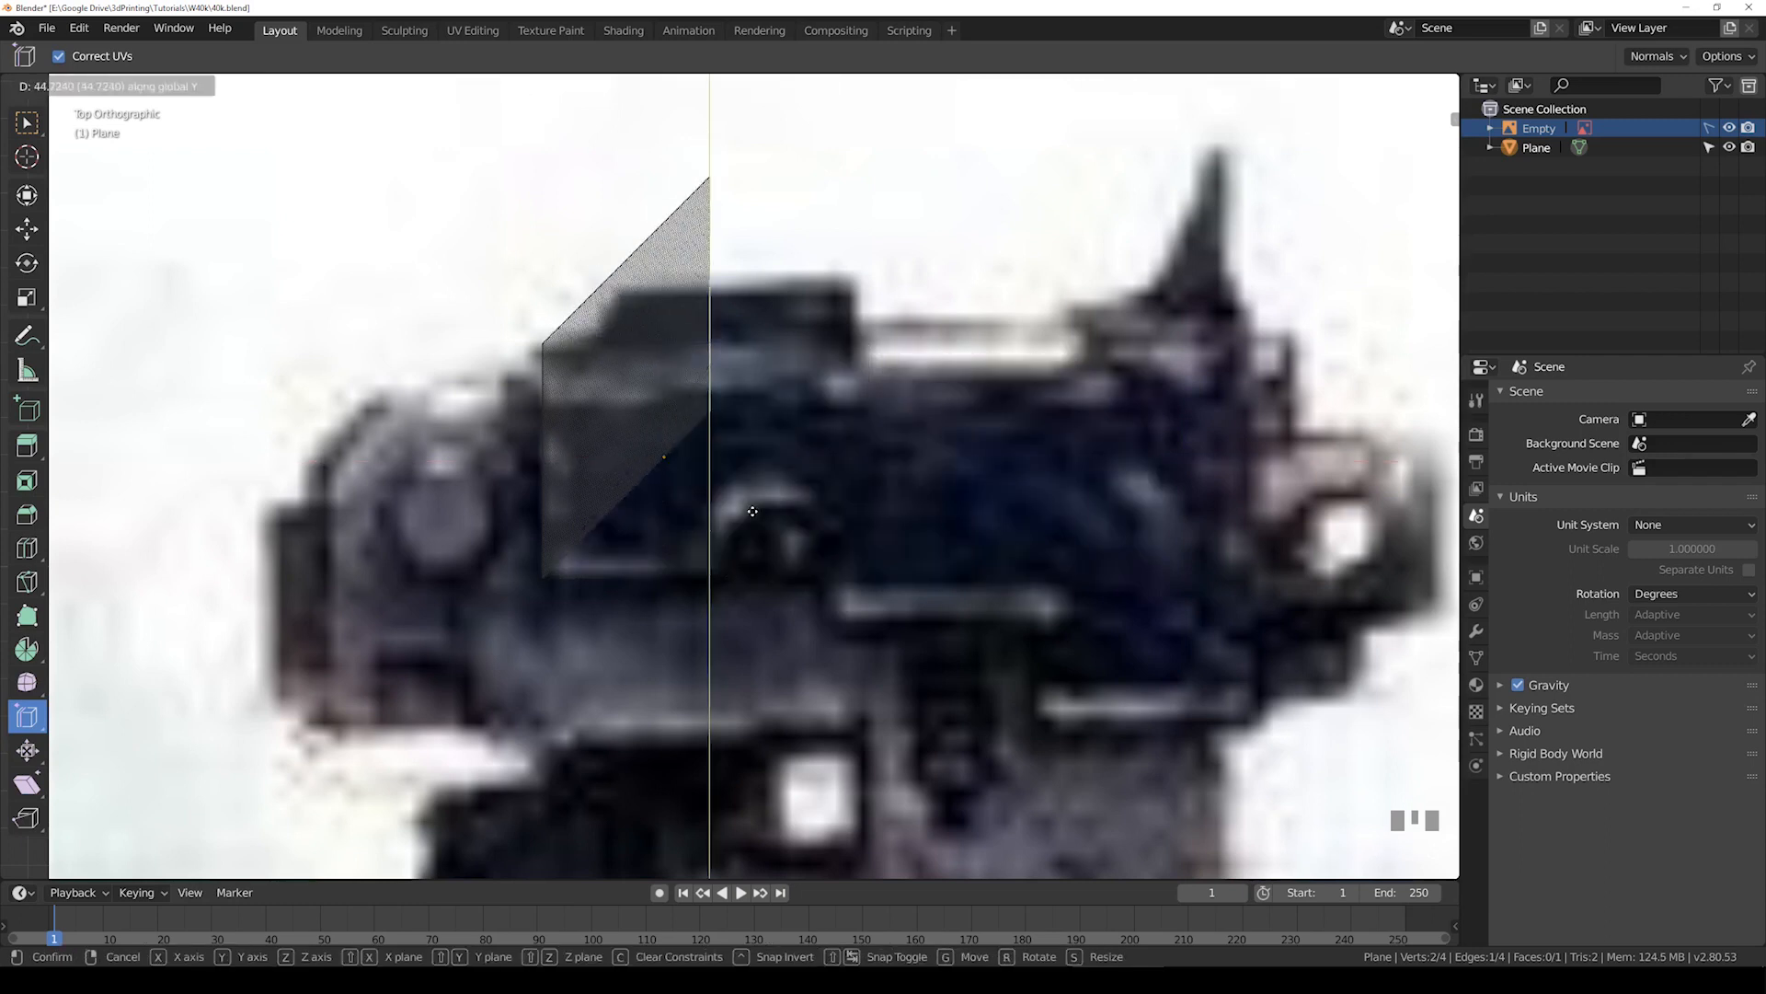
{"action": "right_click", "coordinate": [839, 529]}
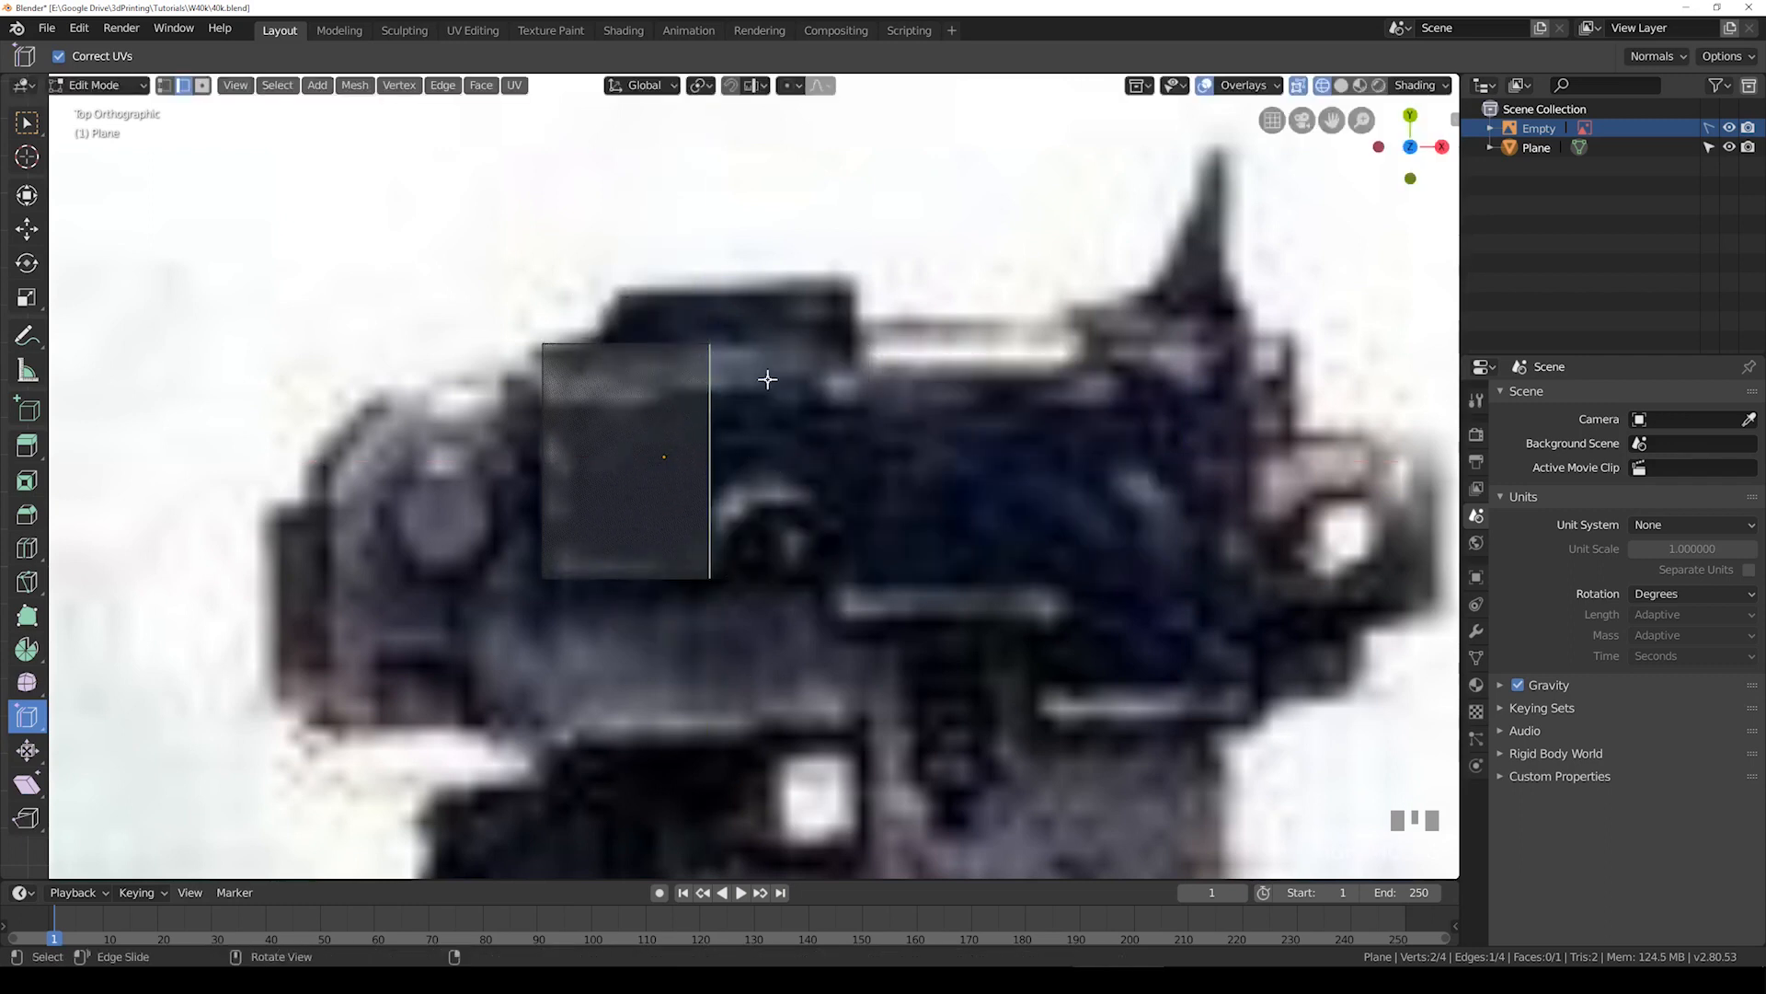
Step: Extrude the plane's right edge about 32.2 along X, to just before the end of the pistol's raised upper sight
{"action": "scroll", "coordinate": [767, 379], "scroll_direction": "up", "scroll_amount": 1}
{"action": "middle_click_drag", "start_coordinate": [747, 486], "coordinate": [613, 495], "text": "shift"}
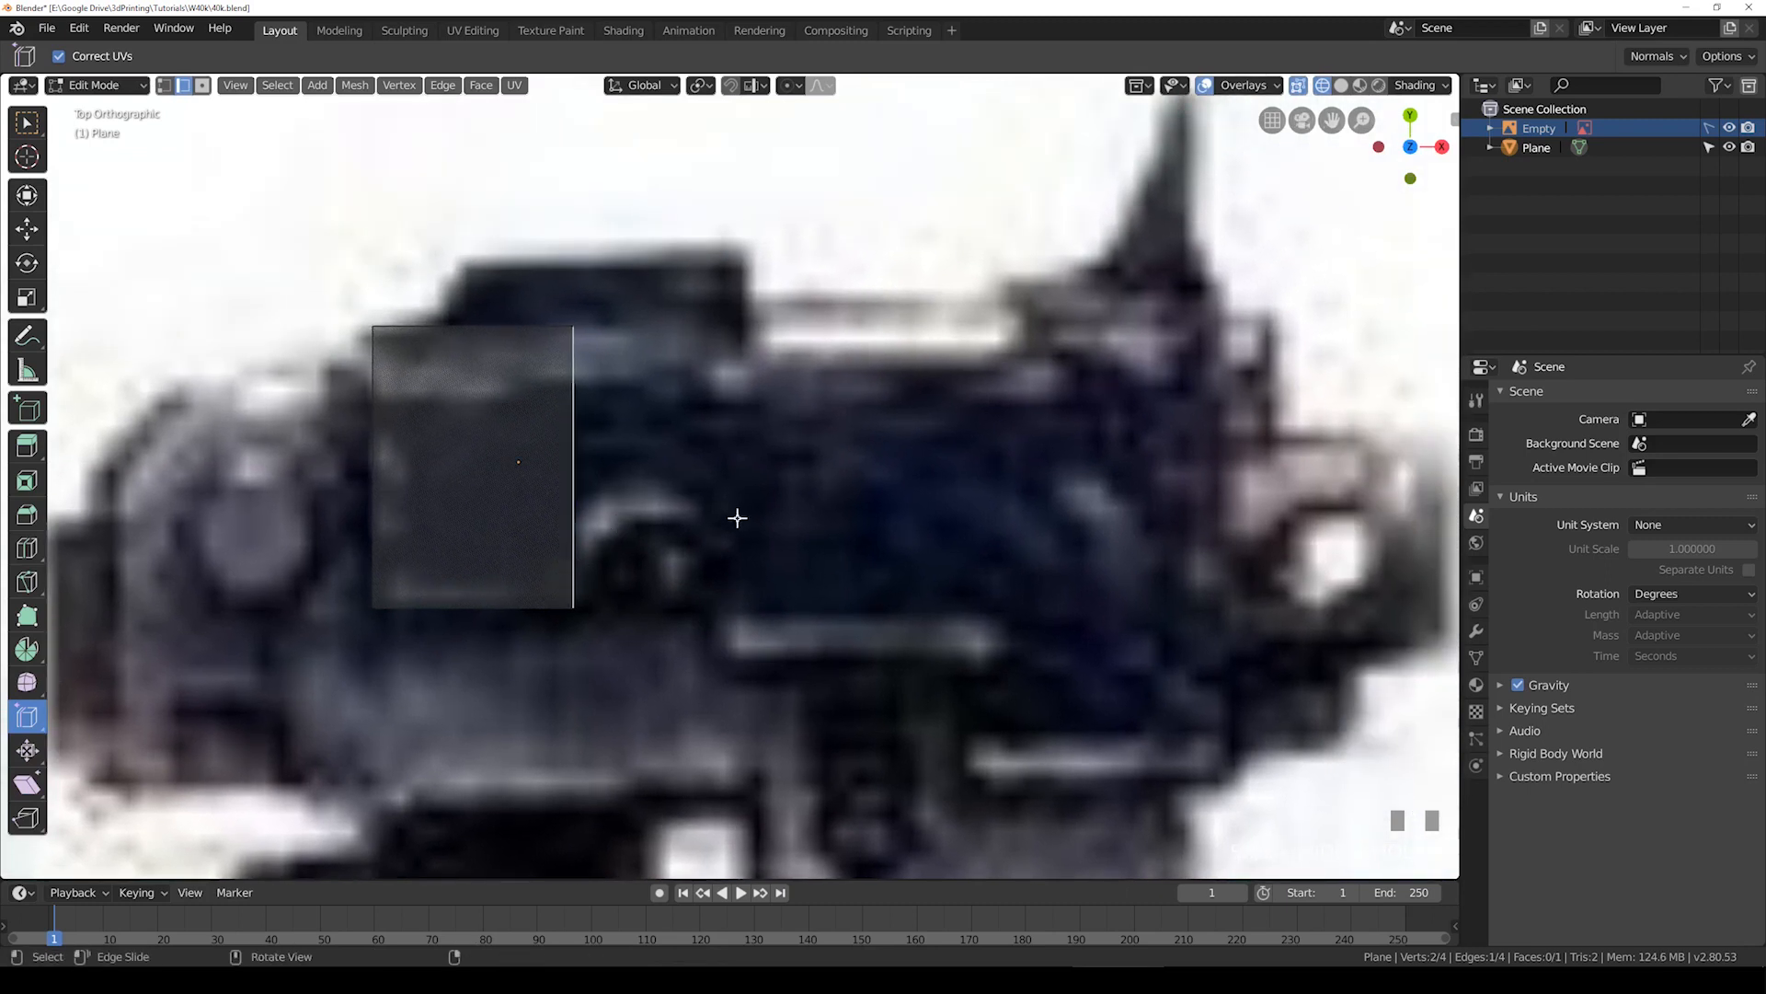
{"action": "key", "text": "e"}
{"action": "key", "text": "x"}
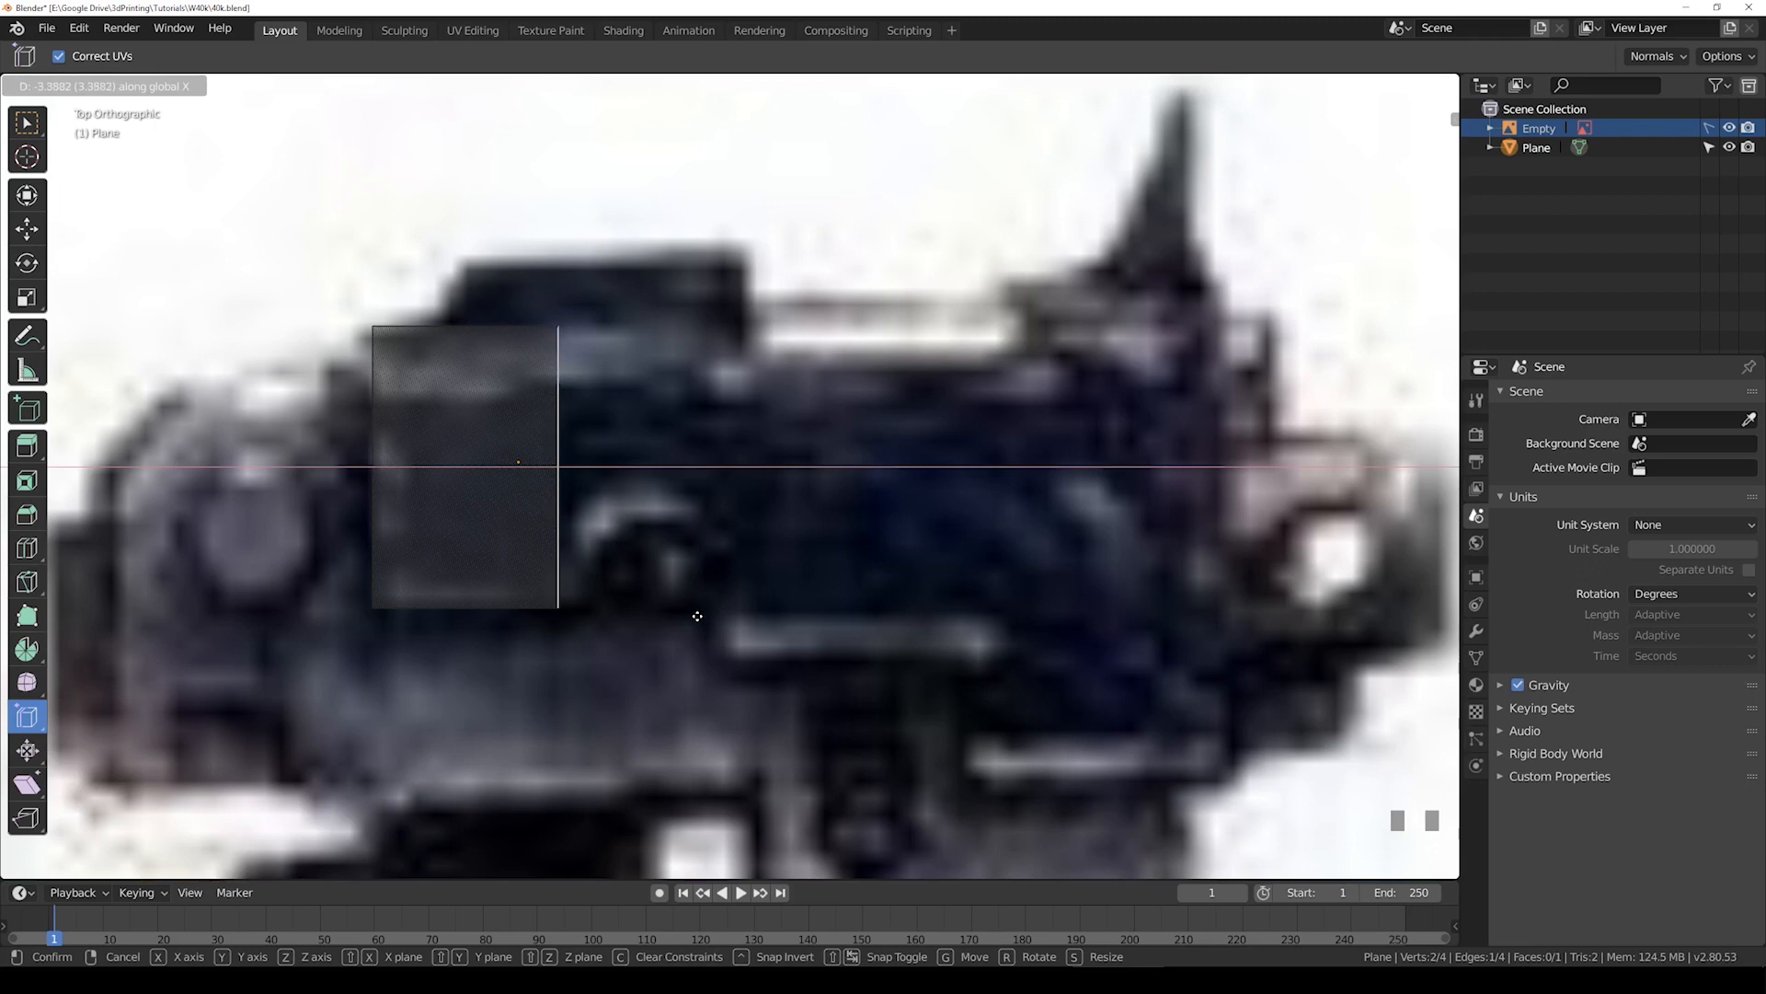
{"action": "left_click", "coordinate": [702, 612]}
{"action": "key", "text": "g"}
{"action": "key", "text": "e"}
{"action": "key", "text": "x"}
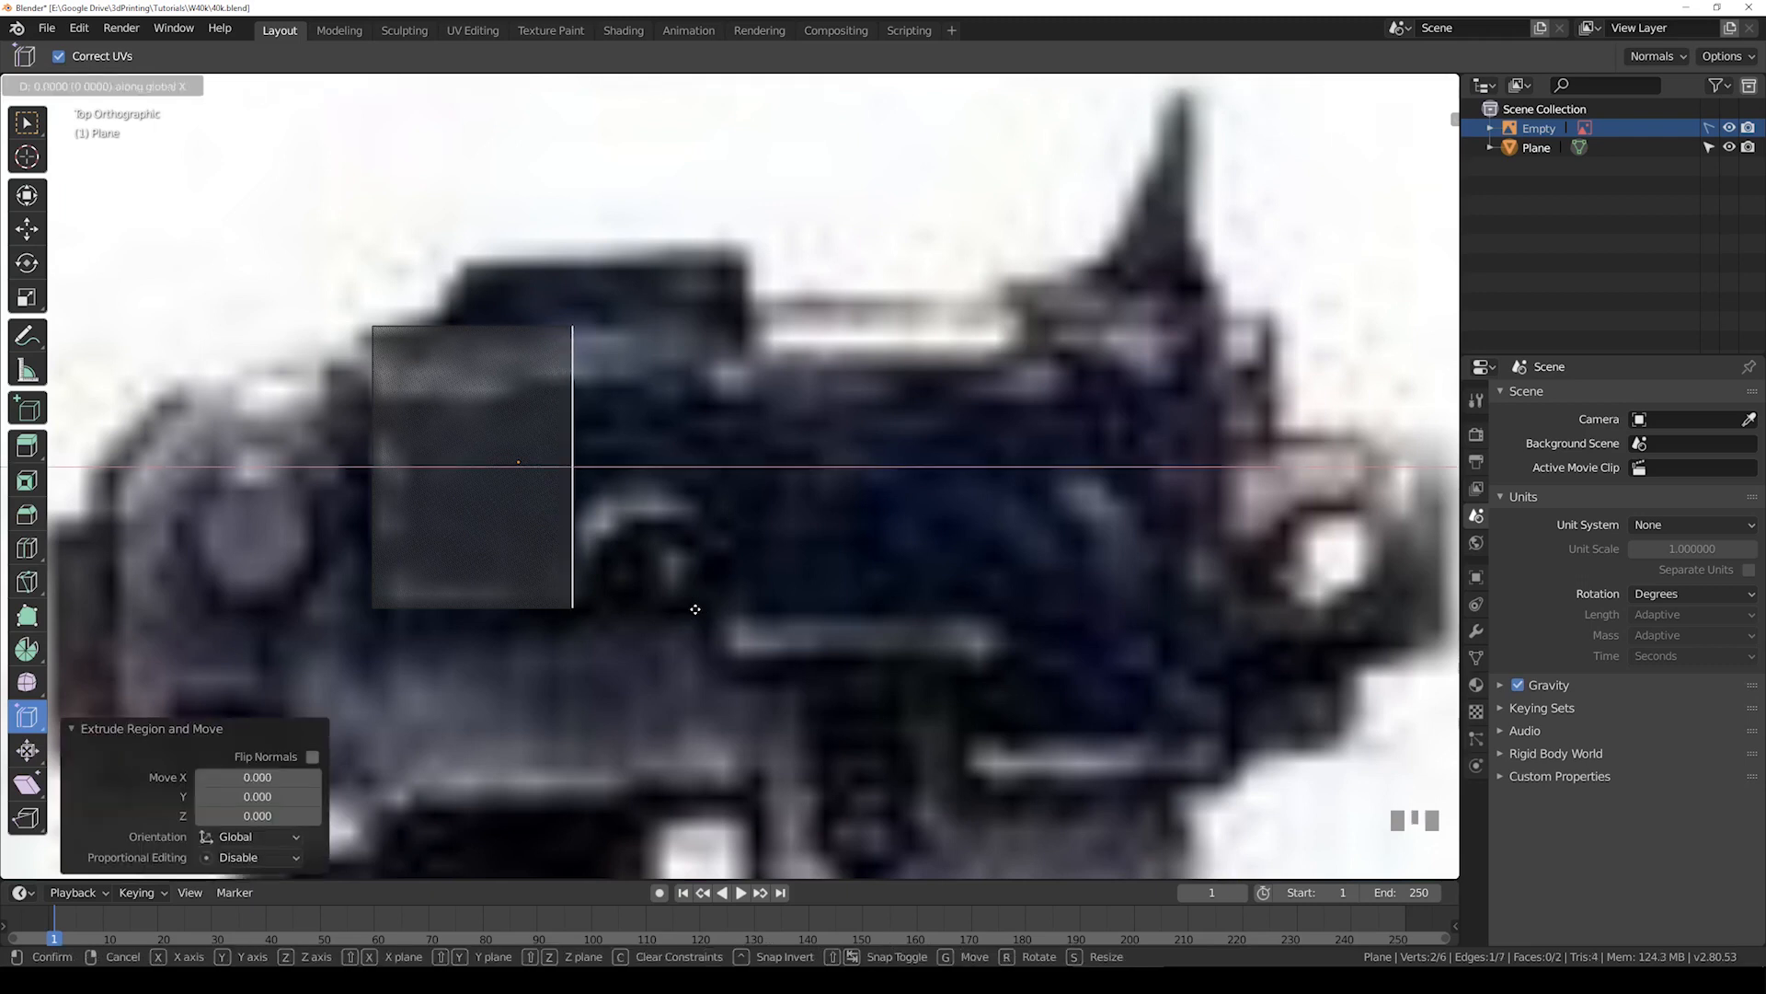
{"action": "left_click", "coordinate": [839, 611]}
Step: Extrude the right edge about 69.6 along X, past the bright strip on the pistol's upper edge
{"action": "middle_click_drag", "start_coordinate": [836, 612], "coordinate": [479, 604], "text": "shift"}
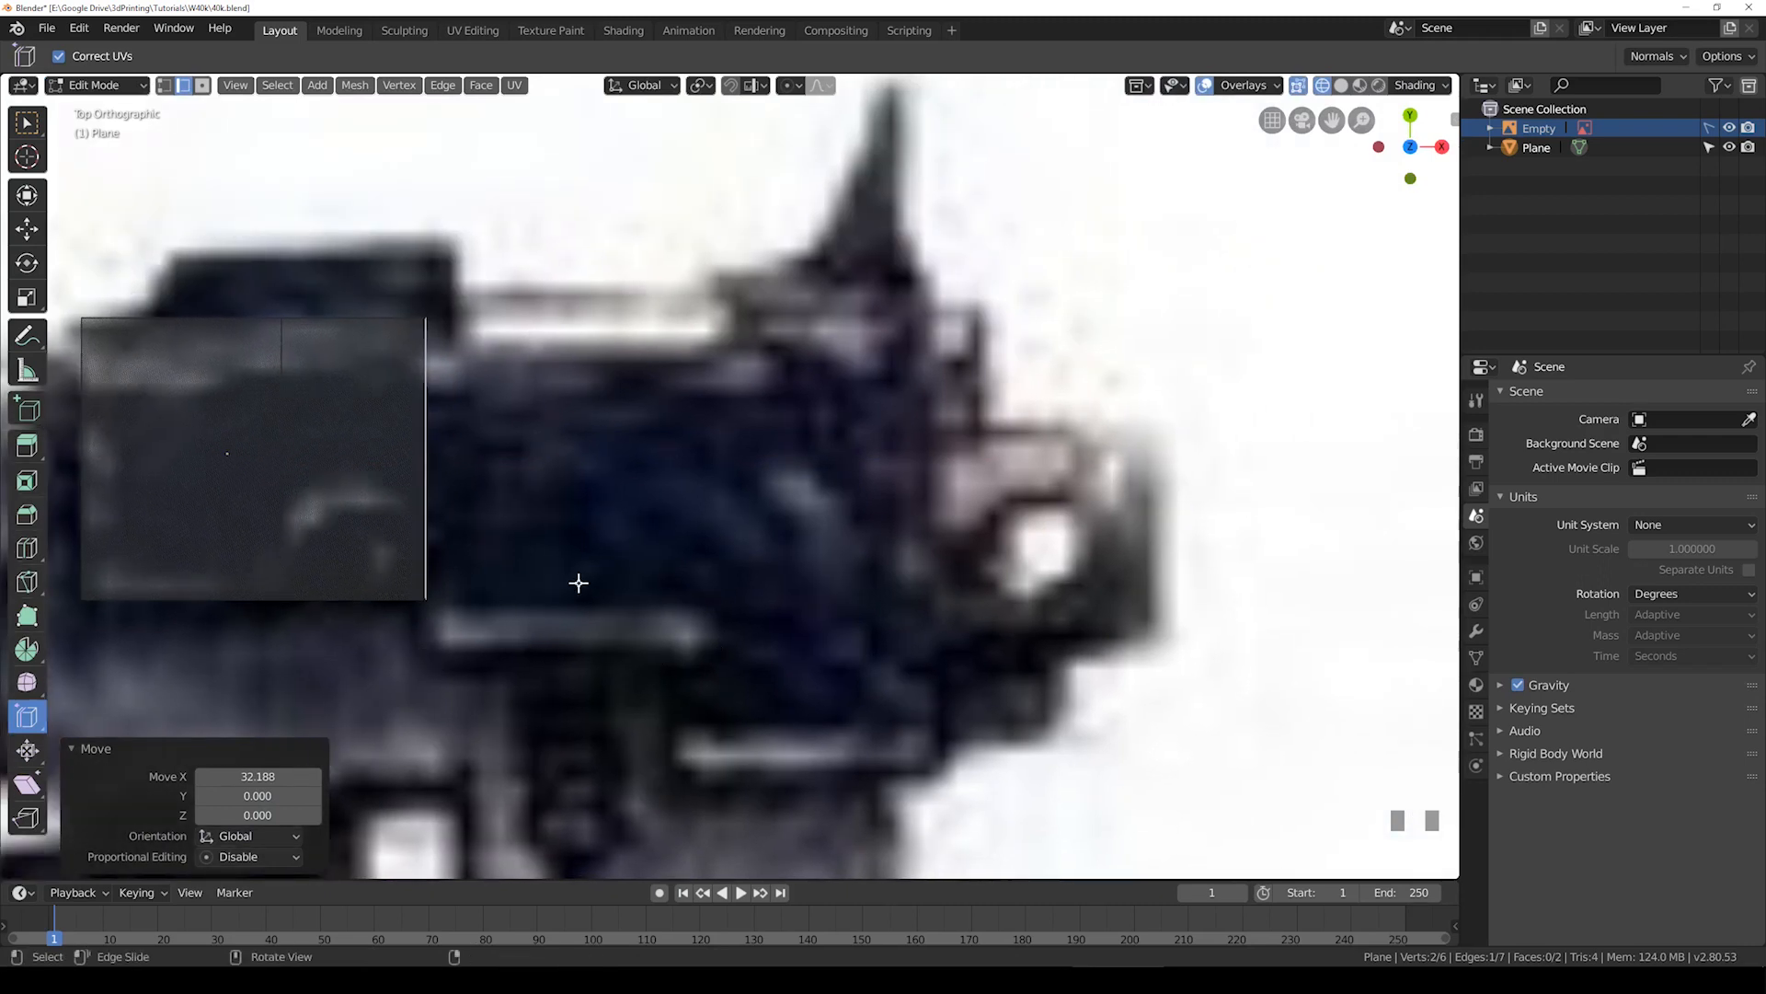
{"action": "key", "text": "e"}
{"action": "key", "text": "x"}
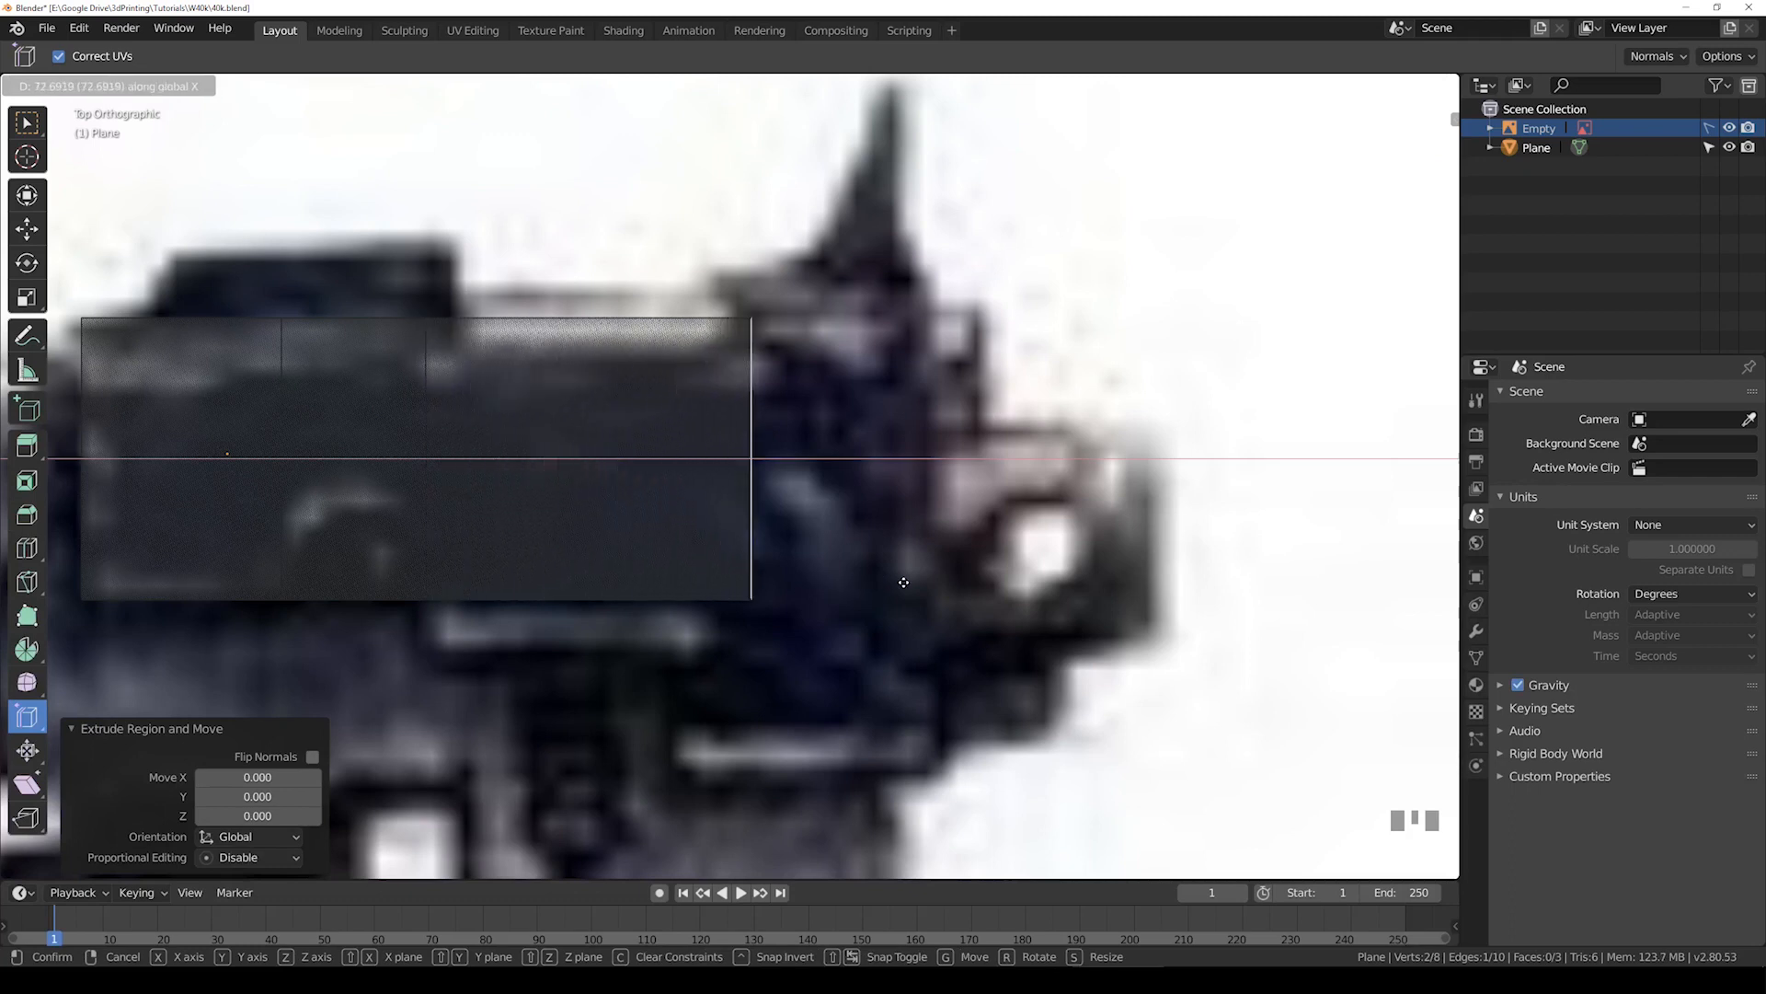
{"action": "left_click", "coordinate": [891, 582]}
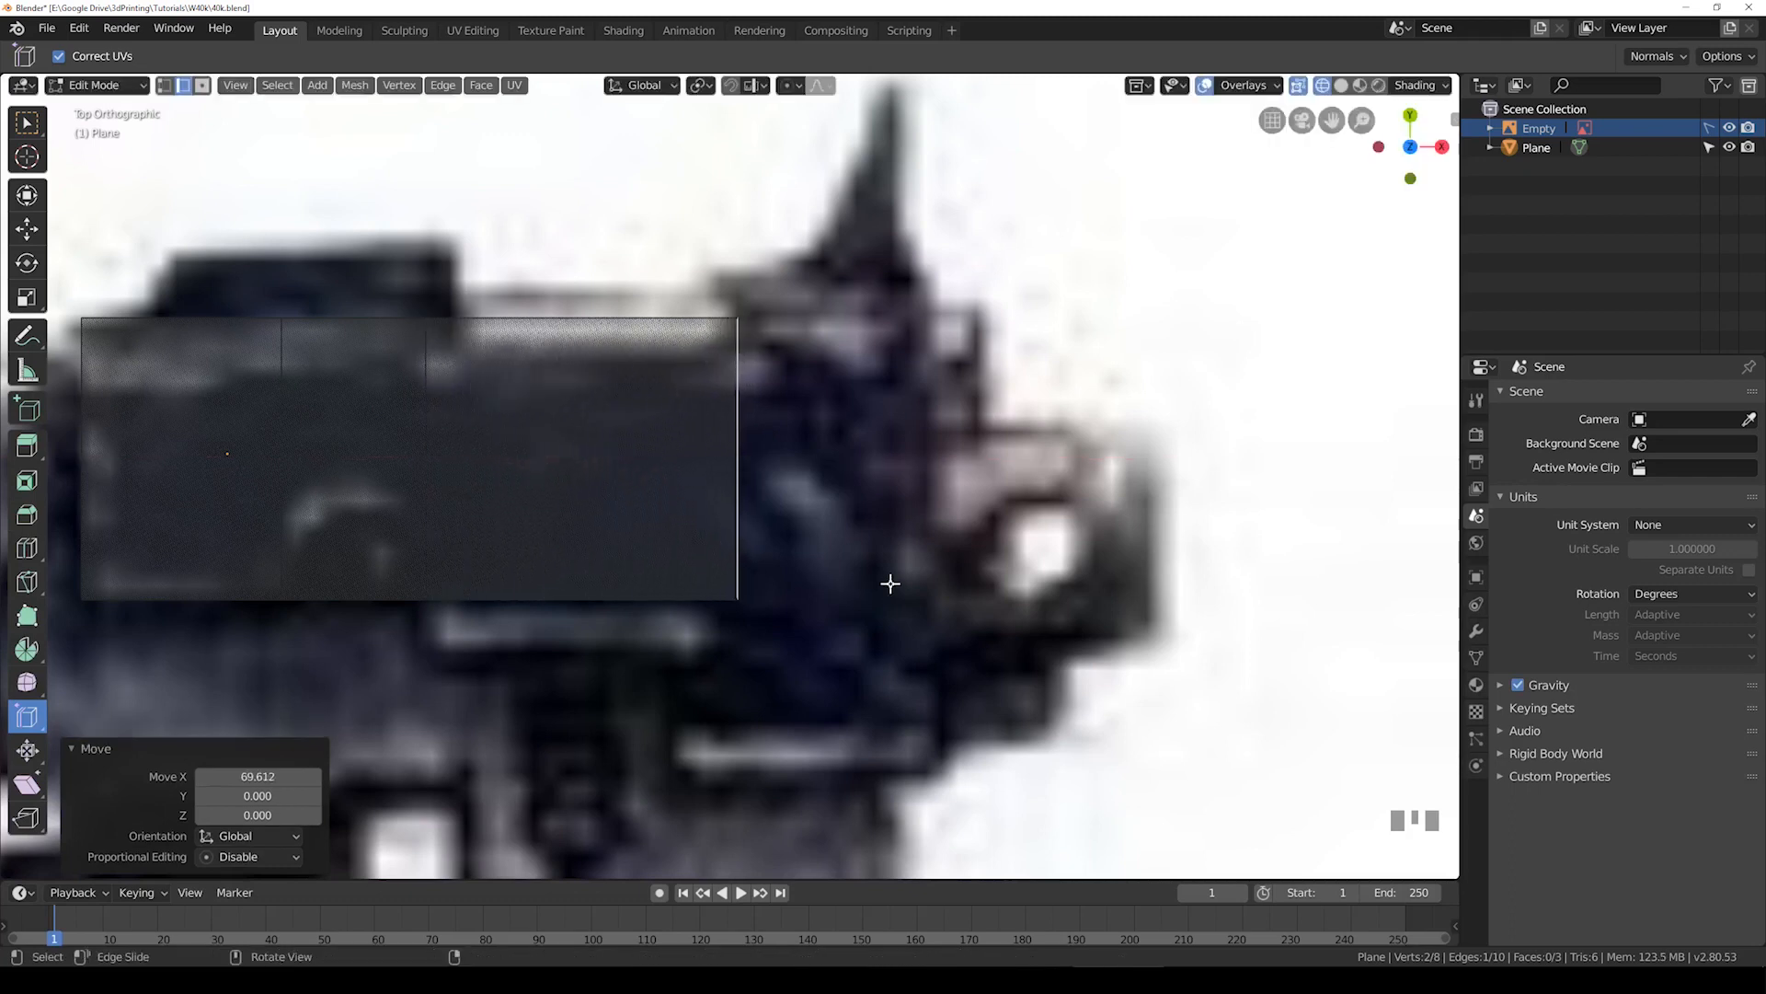
Step: Extrude the right edge about 45.9 along X to the front end of the pistol's body, below the front sight
{"action": "middle_click_drag", "start_coordinate": [832, 571], "coordinate": [797, 469], "text": "shift"}
{"action": "key", "text": "g"}
{"action": "key", "text": "x"}
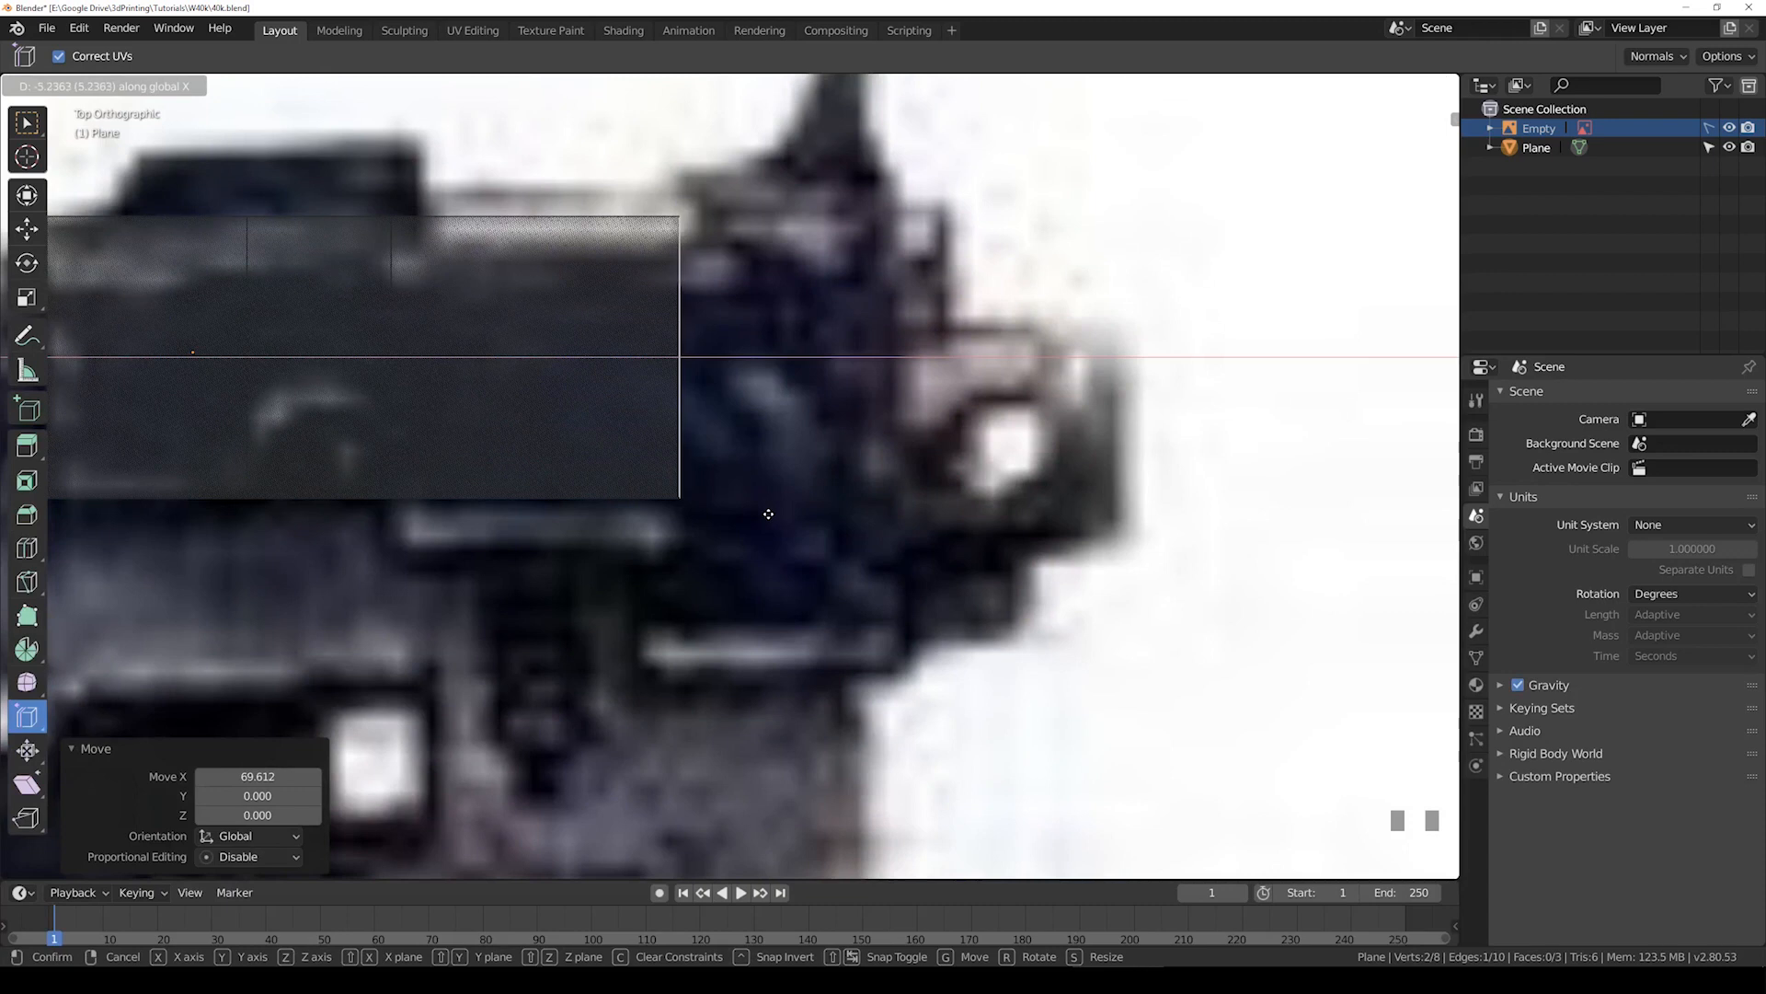
{"action": "key", "text": "Escape"}
{"action": "key", "text": "e"}
{"action": "key", "text": "x"}
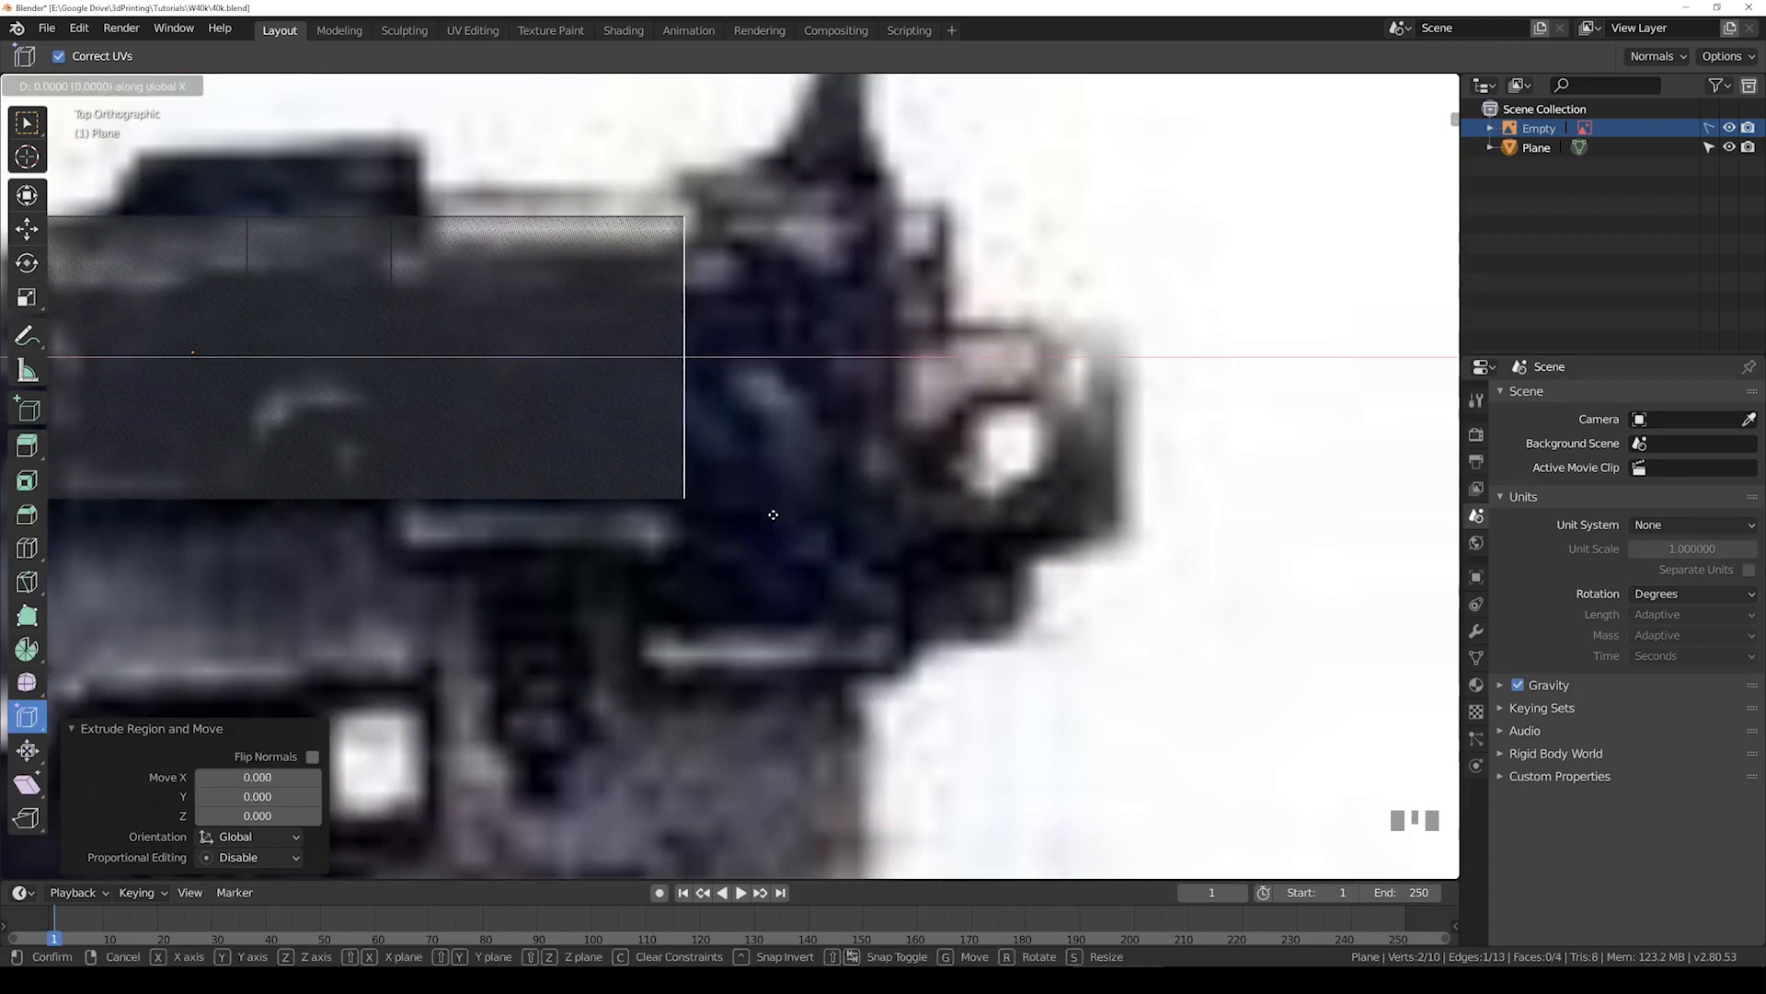
{"action": "left_click", "coordinate": [979, 514]}
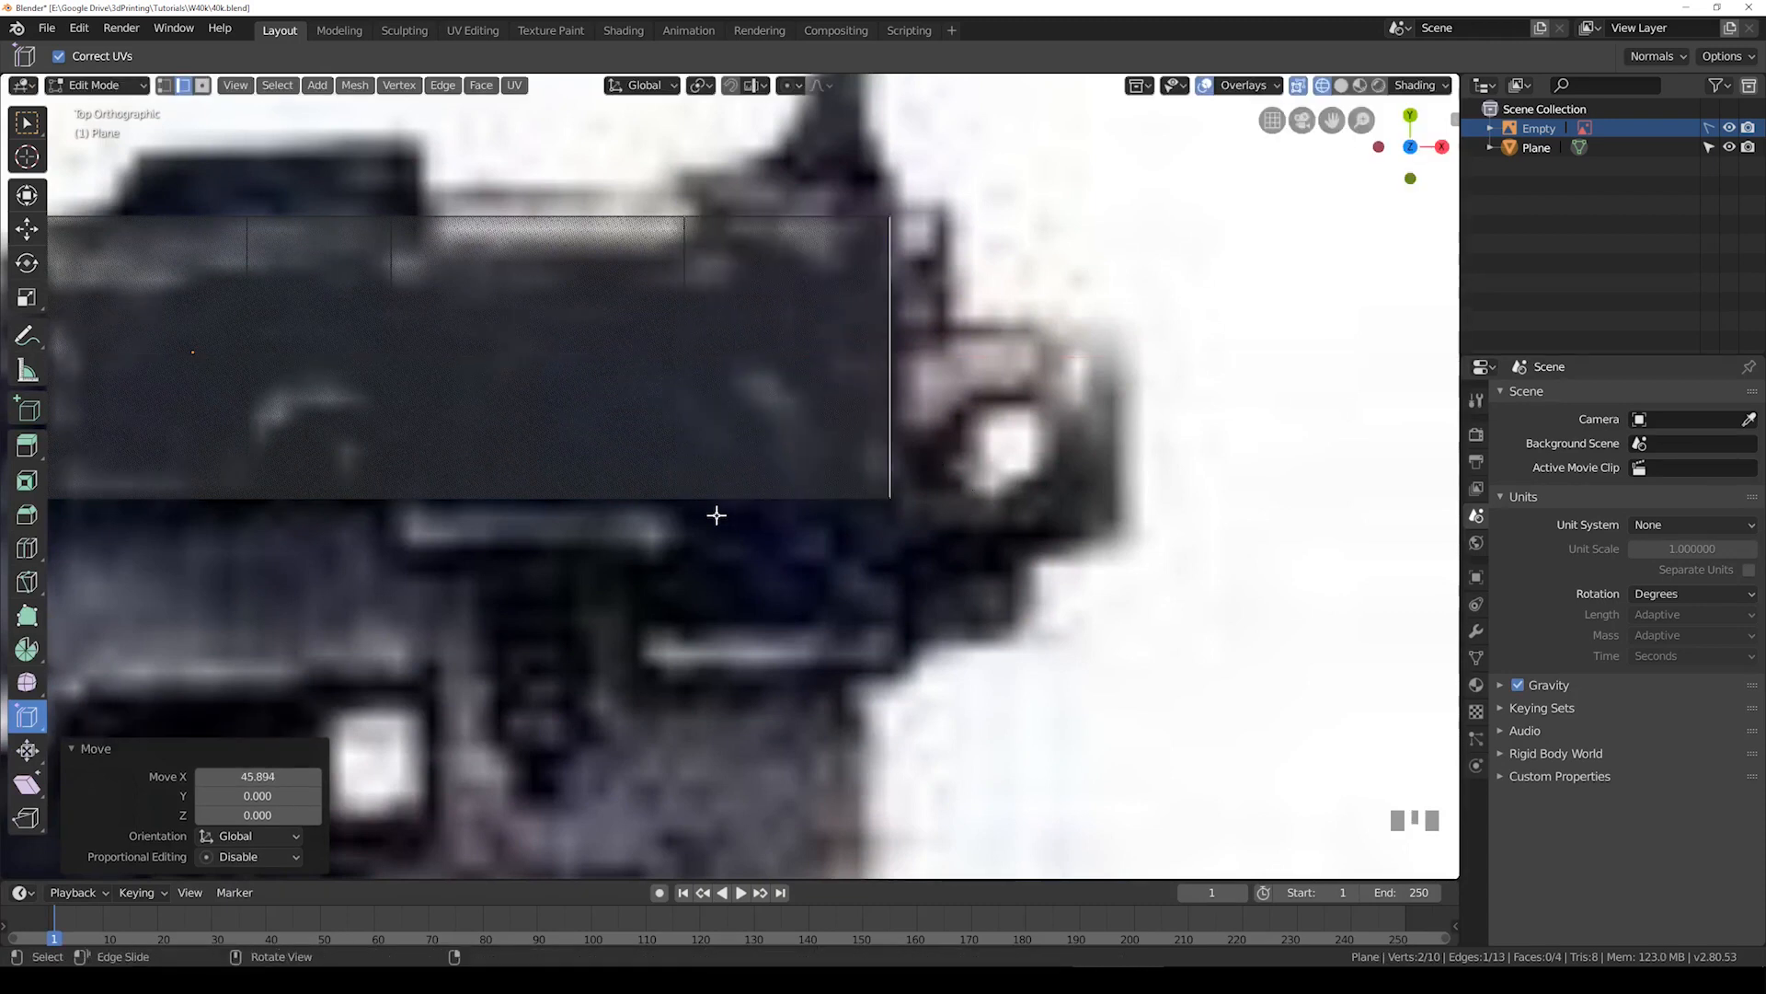
Step: Add one vertical loop cut to the long middle section, slid toward its right end with a factor of -0.651
{"action": "left_click", "coordinate": [767, 505]}
{"action": "middle_click_drag", "start_coordinate": [767, 505], "coordinate": [782, 466], "text": "shift"}
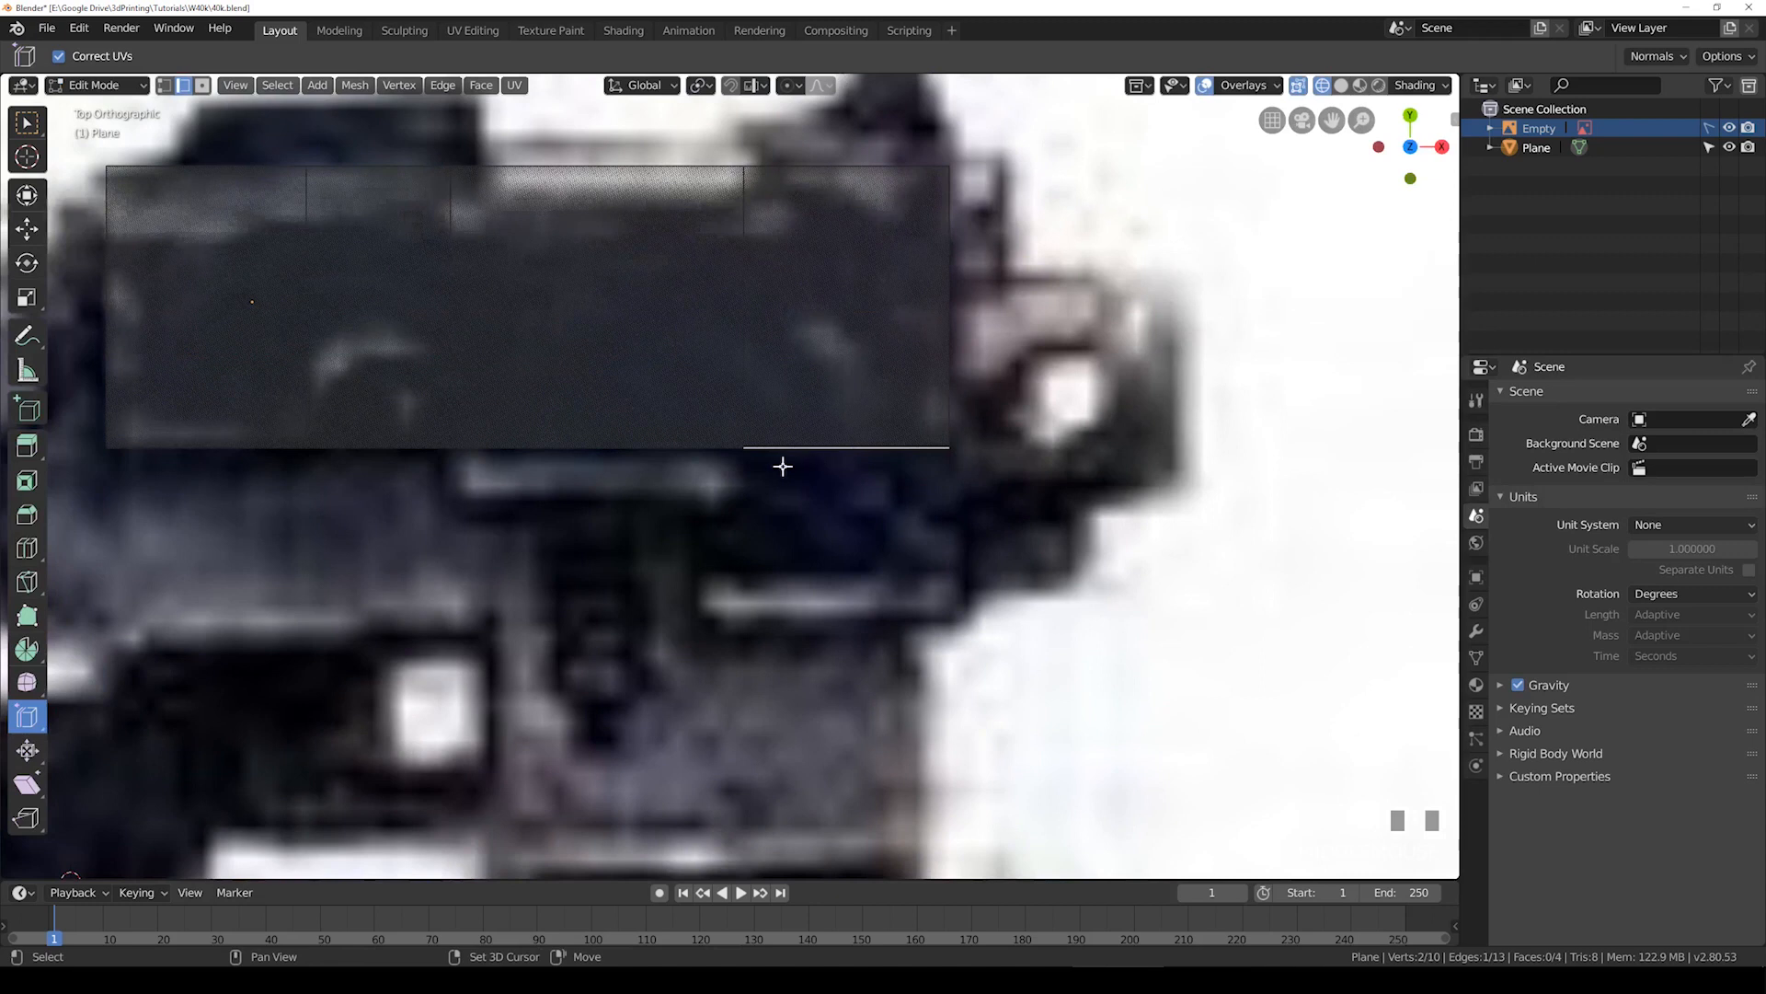
{"action": "left_click", "coordinate": [658, 450], "text": "shift"}
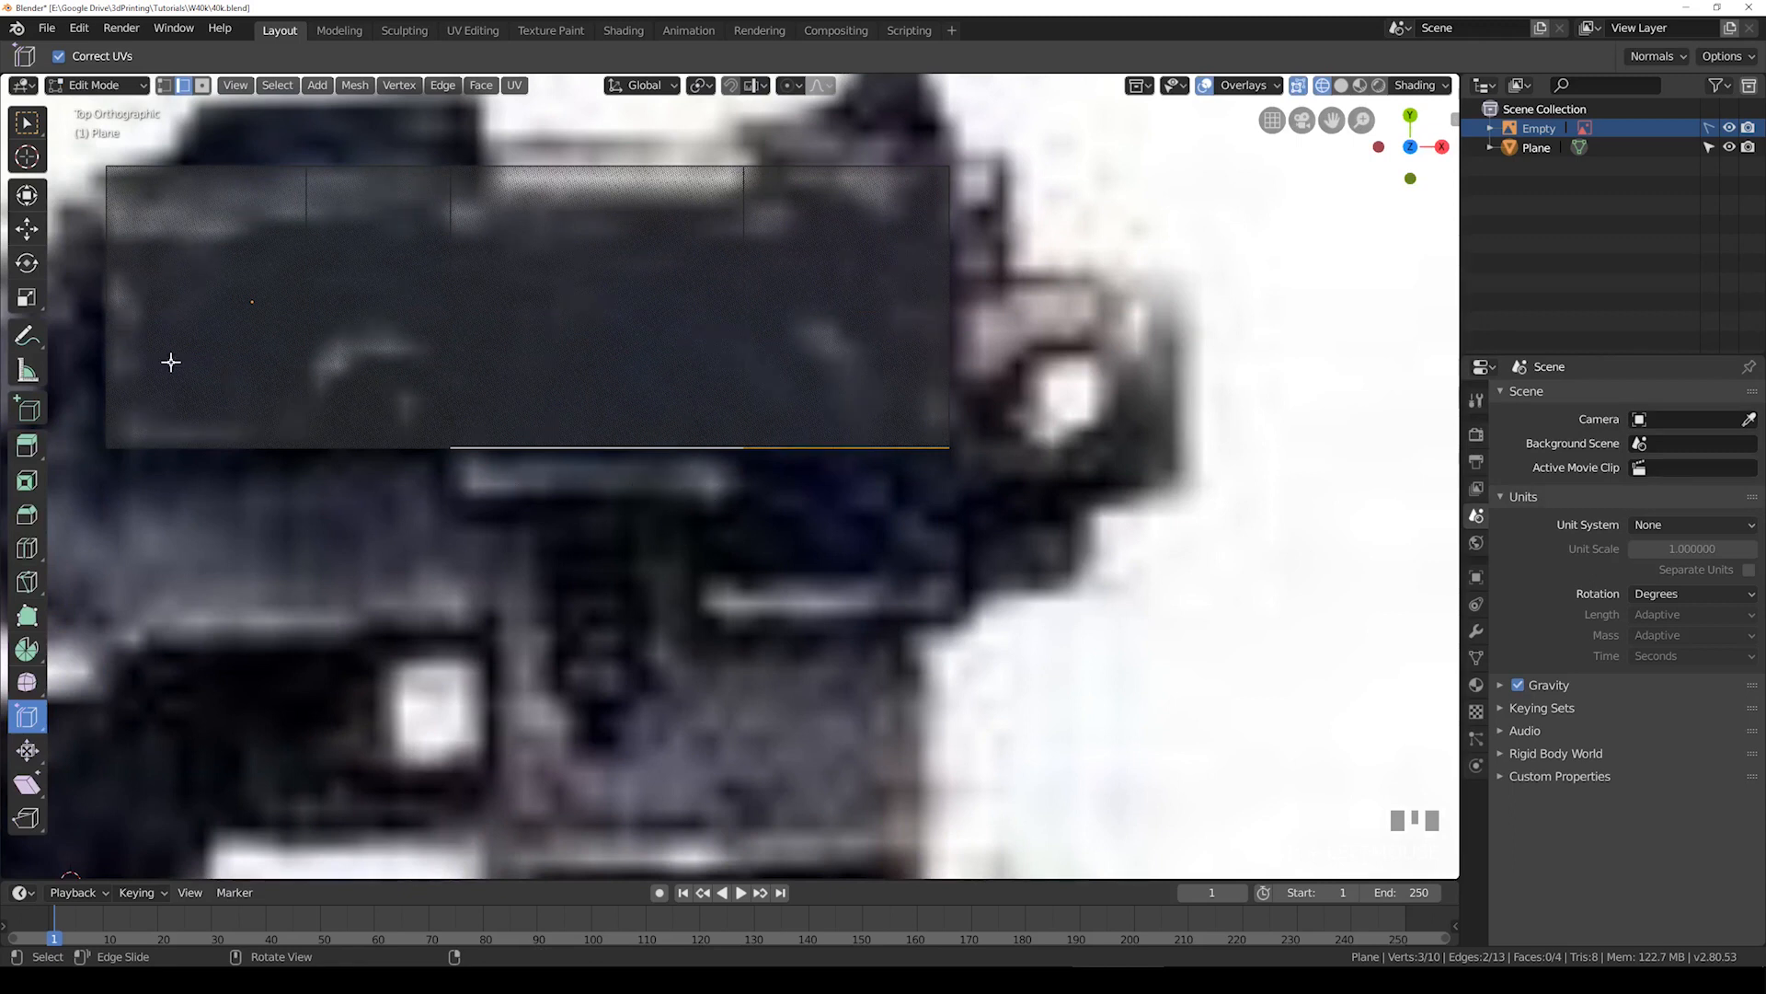
{"action": "left_click", "coordinate": [29, 550]}
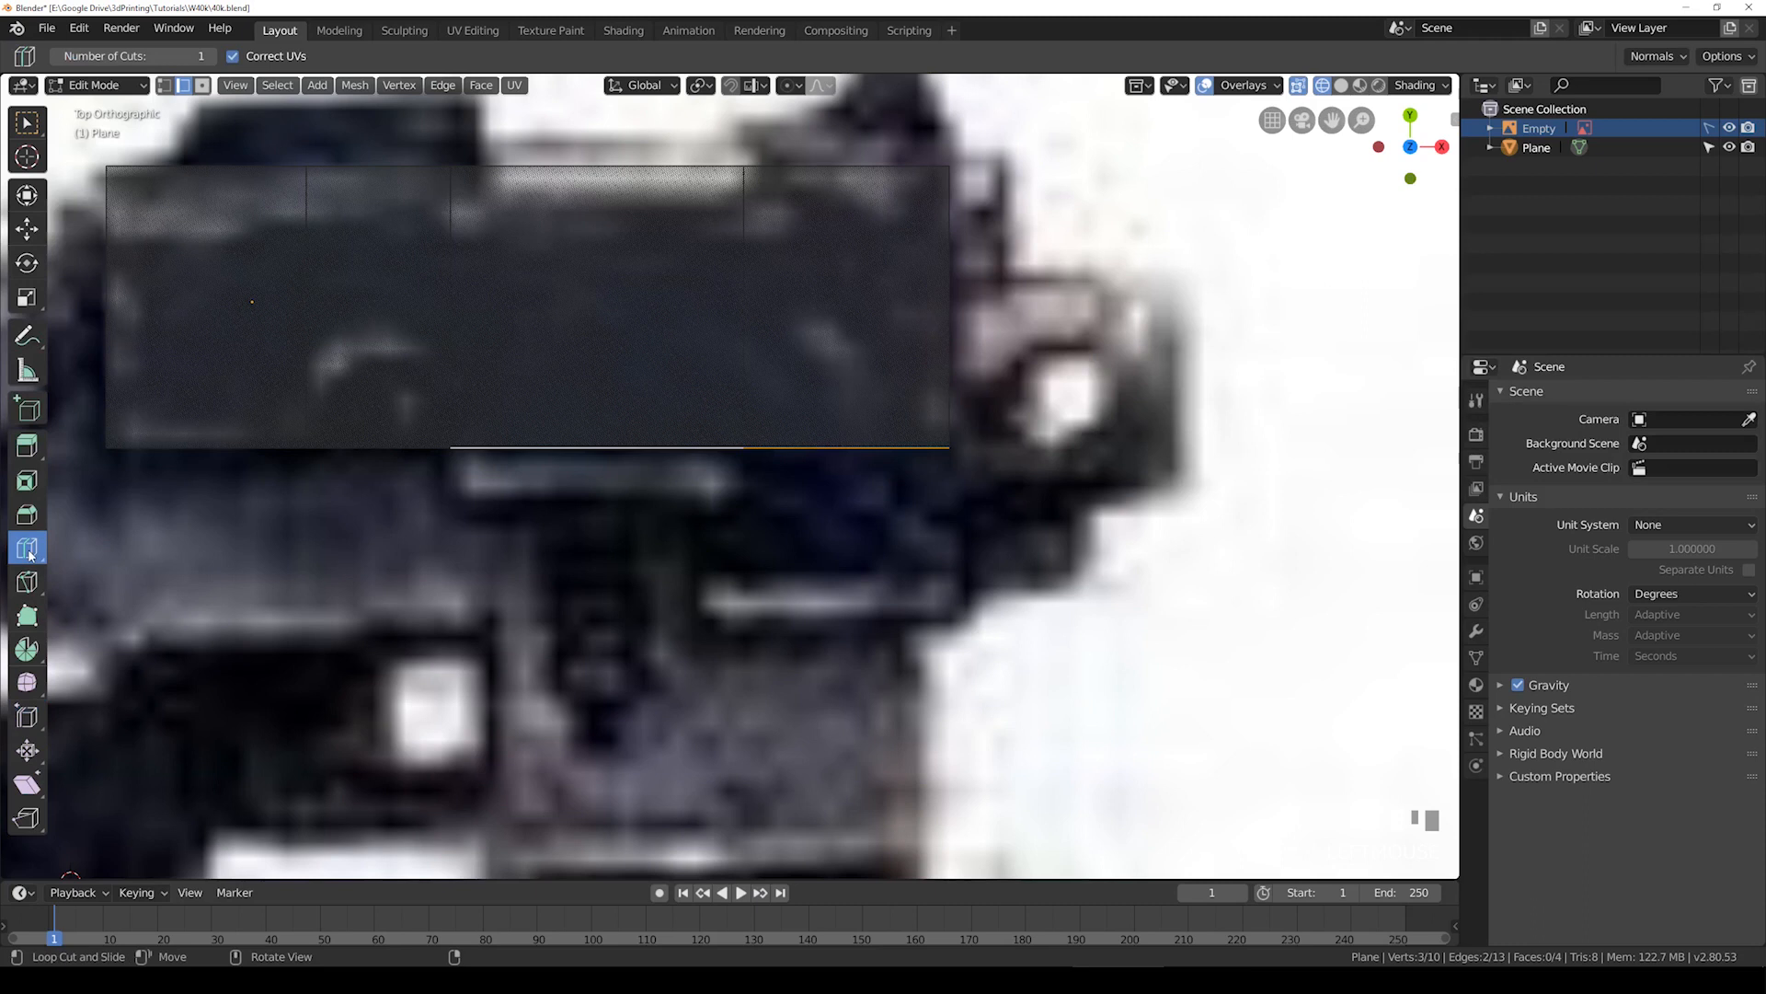
{"action": "left_click_drag", "start_coordinate": [593, 168], "coordinate": [688, 172]}
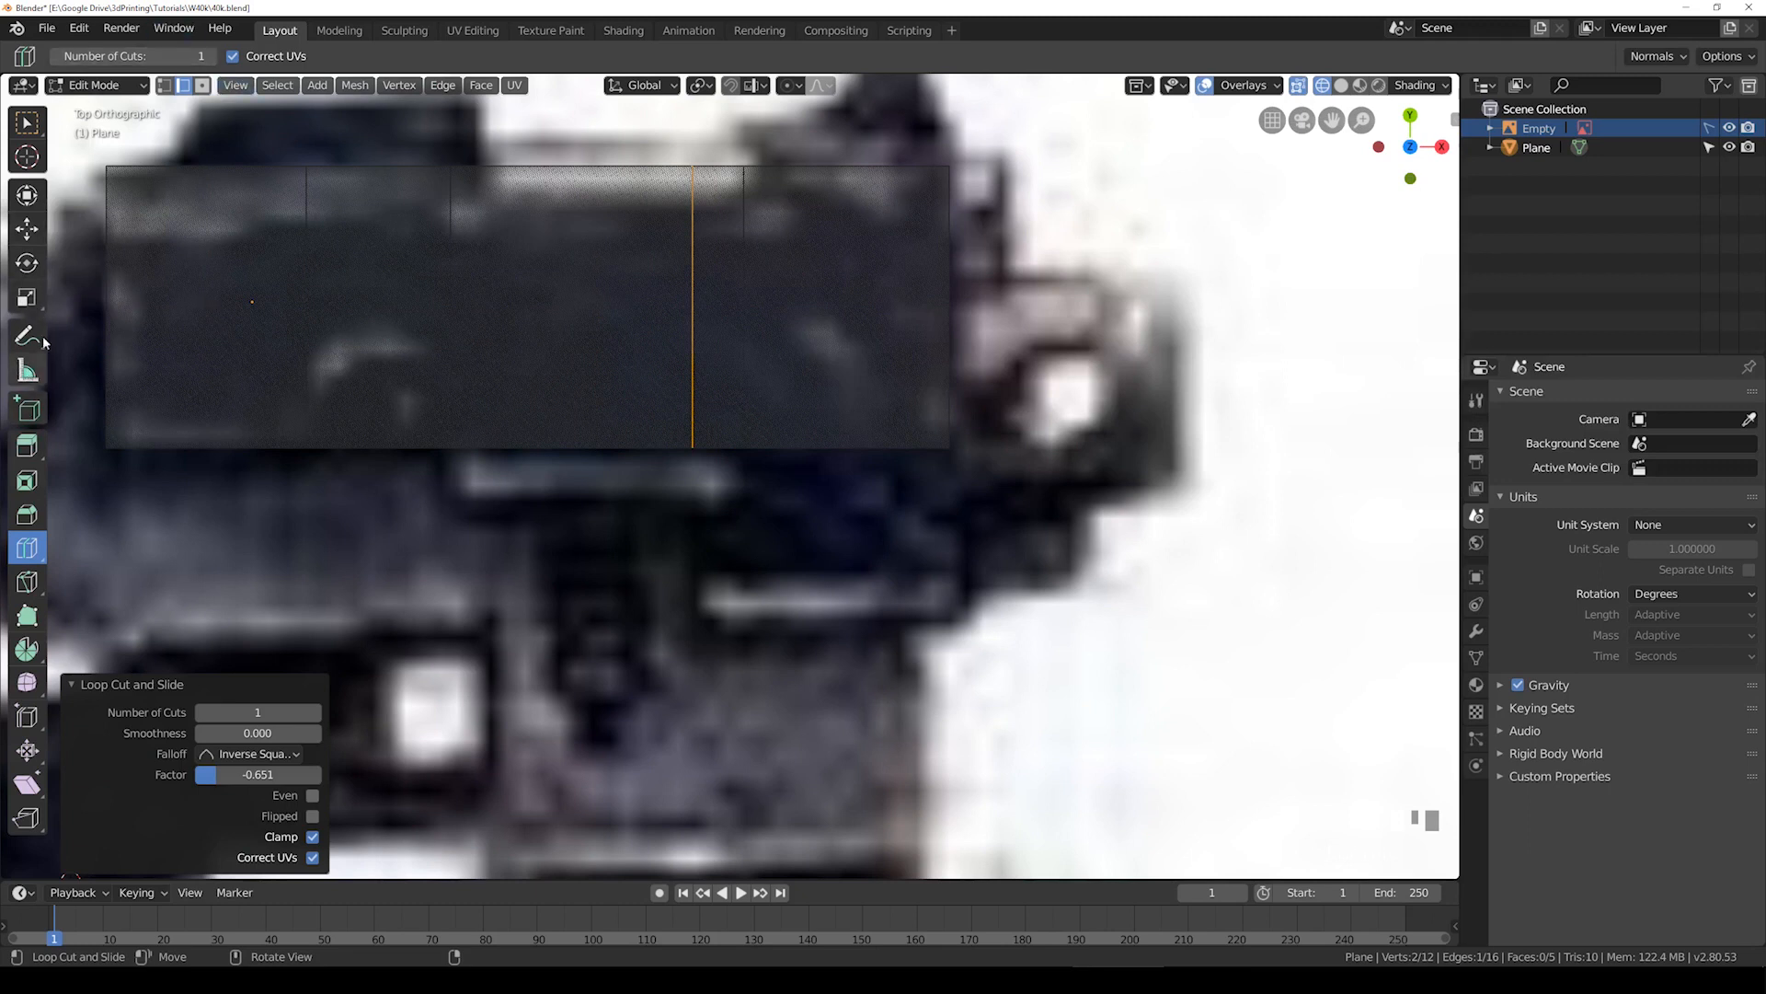
Step: Try extruding the two lower edges right of the loop cut by -40 along Y, and undo the extrusion
{"action": "left_click", "coordinate": [31, 121]}
{"action": "left_click", "coordinate": [729, 444]}
{"action": "left_click", "coordinate": [852, 454], "text": "shift"}
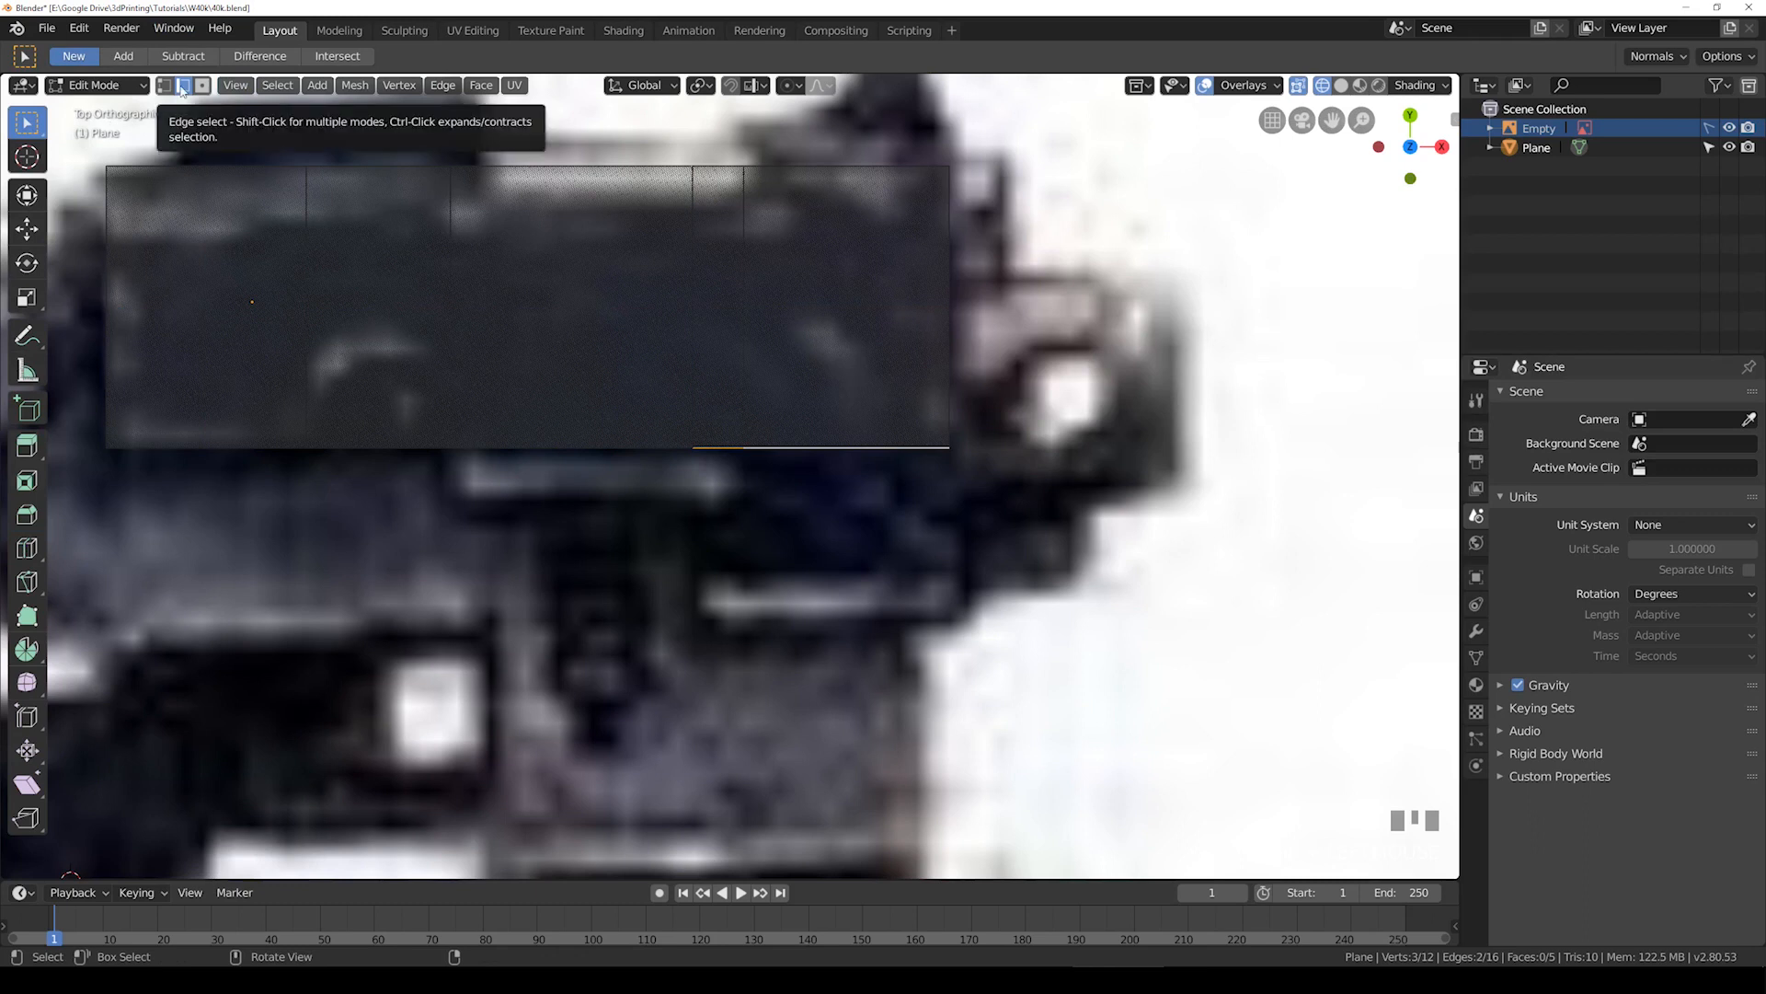
{"action": "key", "text": "e"}
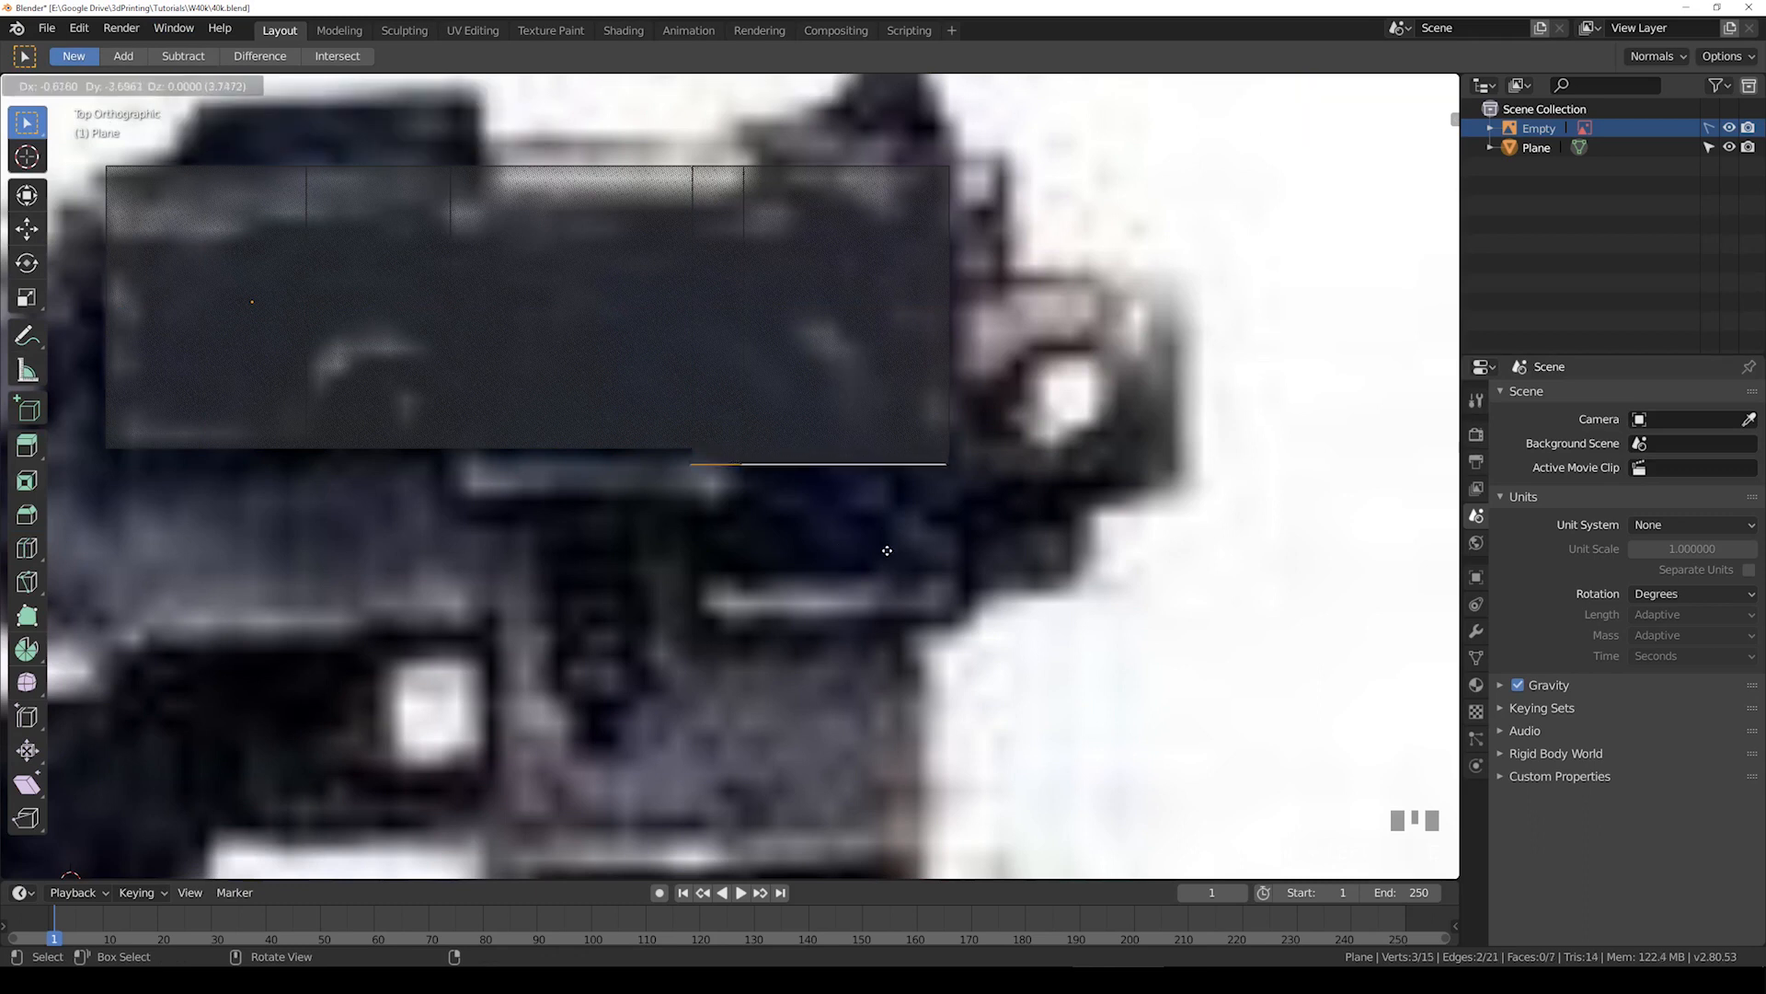
{"action": "key", "text": "Return"}
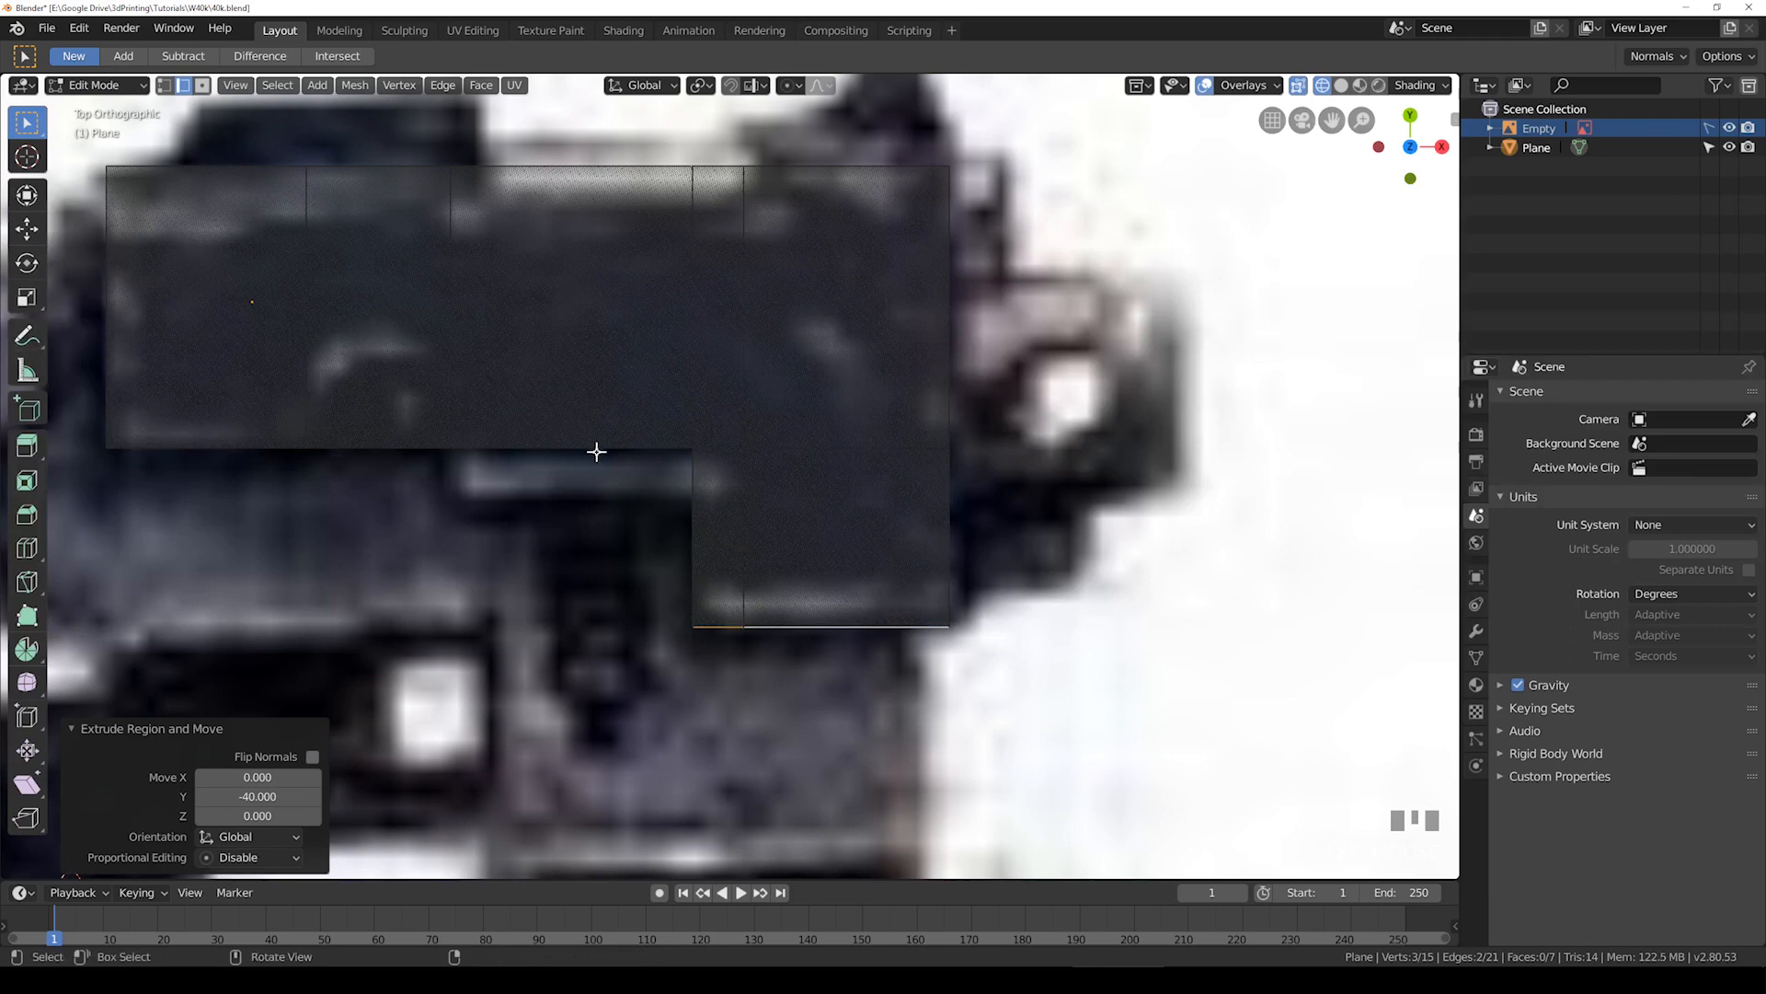
{"action": "scroll", "coordinate": [727, 479], "scroll_direction": "up", "scroll_amount": 1}
{"action": "key", "text": "ctrl+z"}
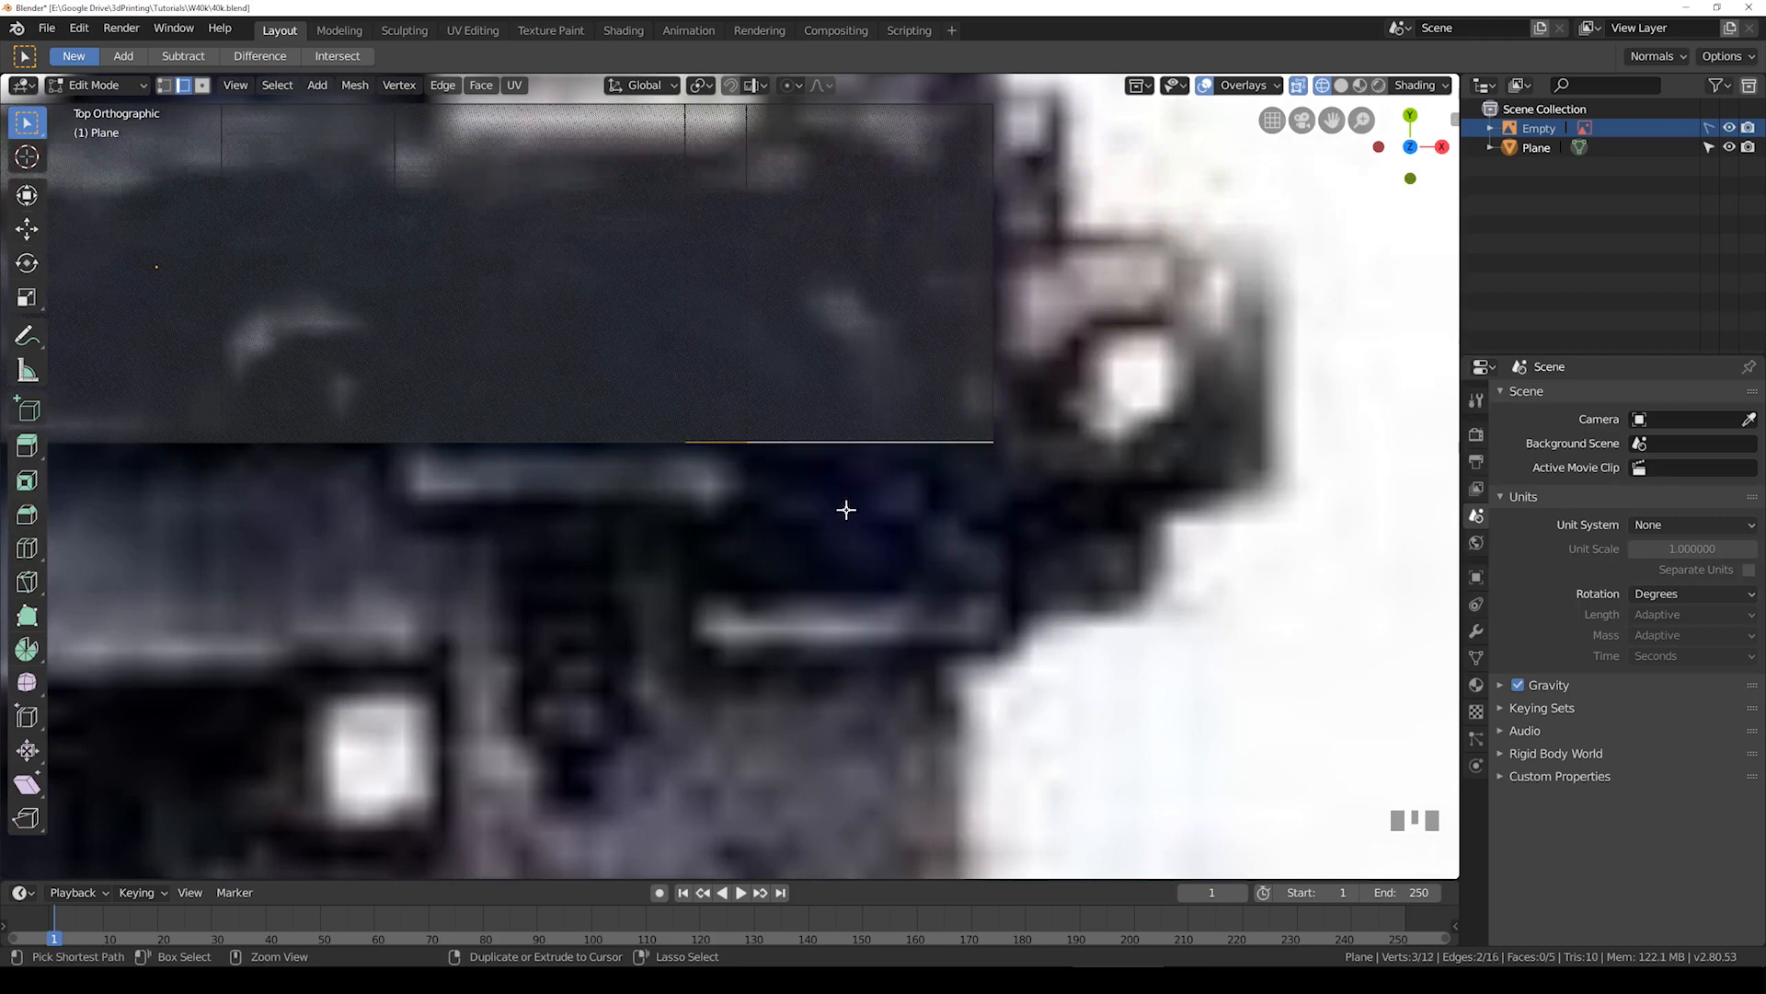
Step: Select the three lower edges from the long middle section to the front end and extrude them -10 along Y
{"action": "left_click", "coordinate": [524, 441], "text": "shift"}
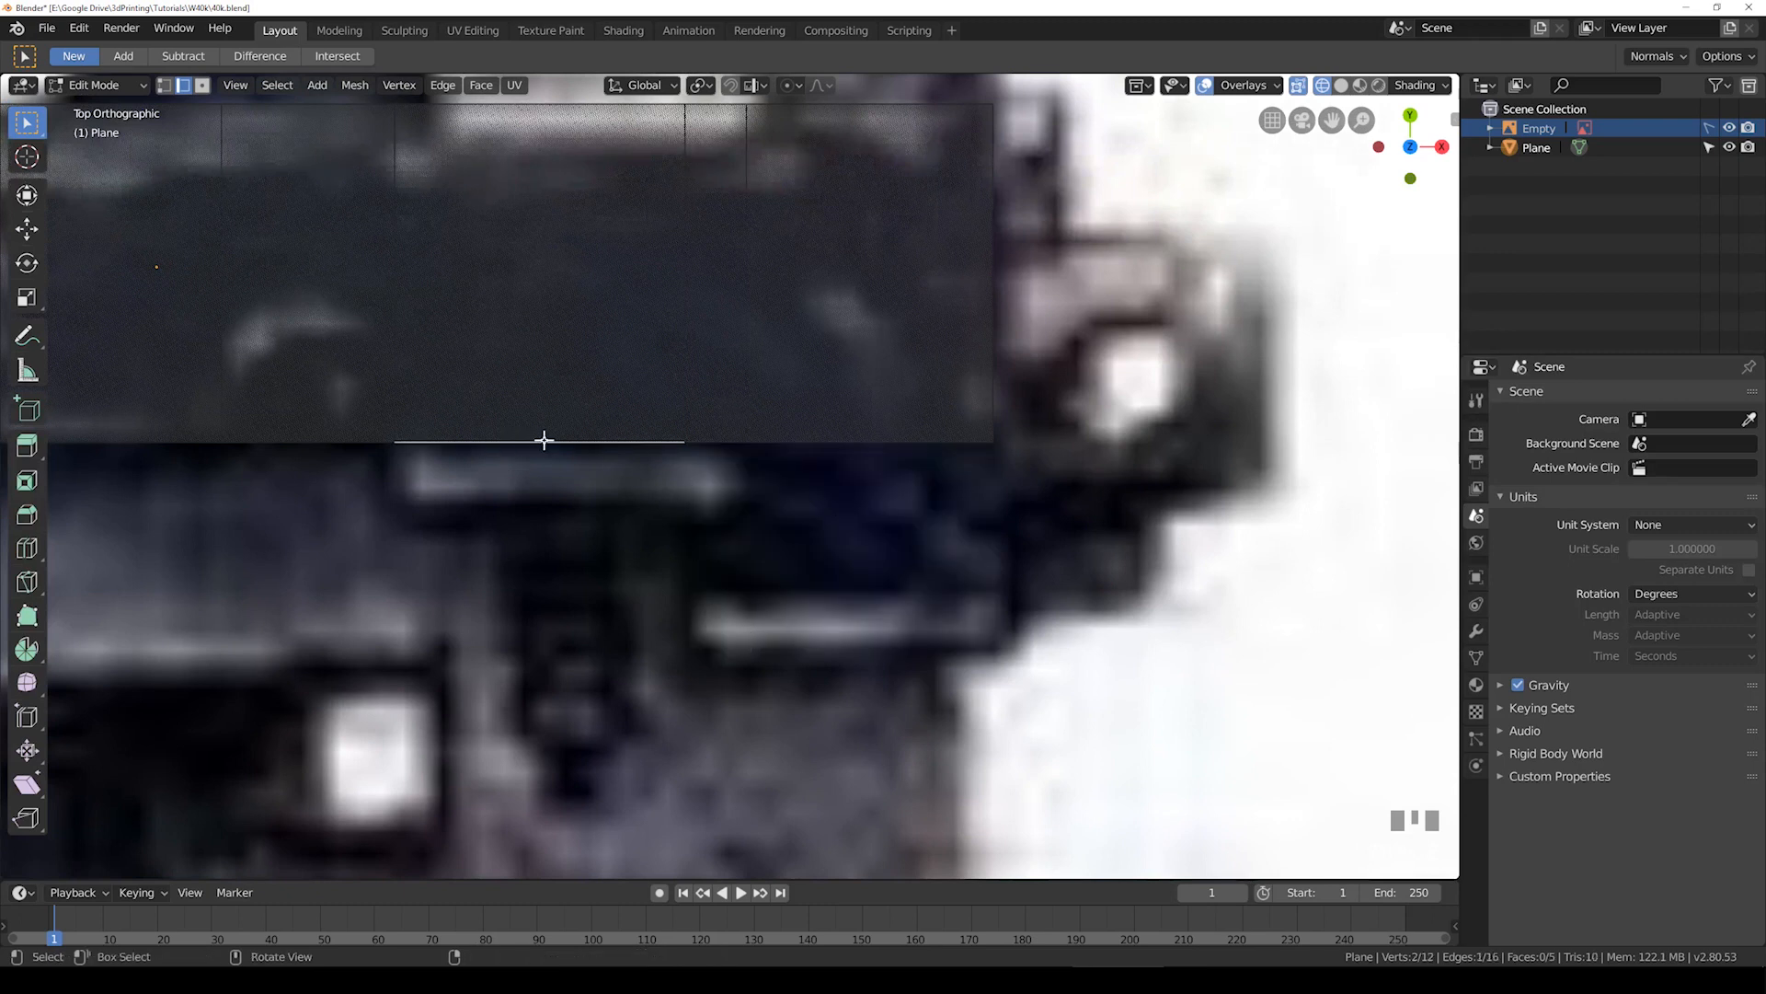
{"action": "left_click", "coordinate": [831, 443], "text": "shift"}
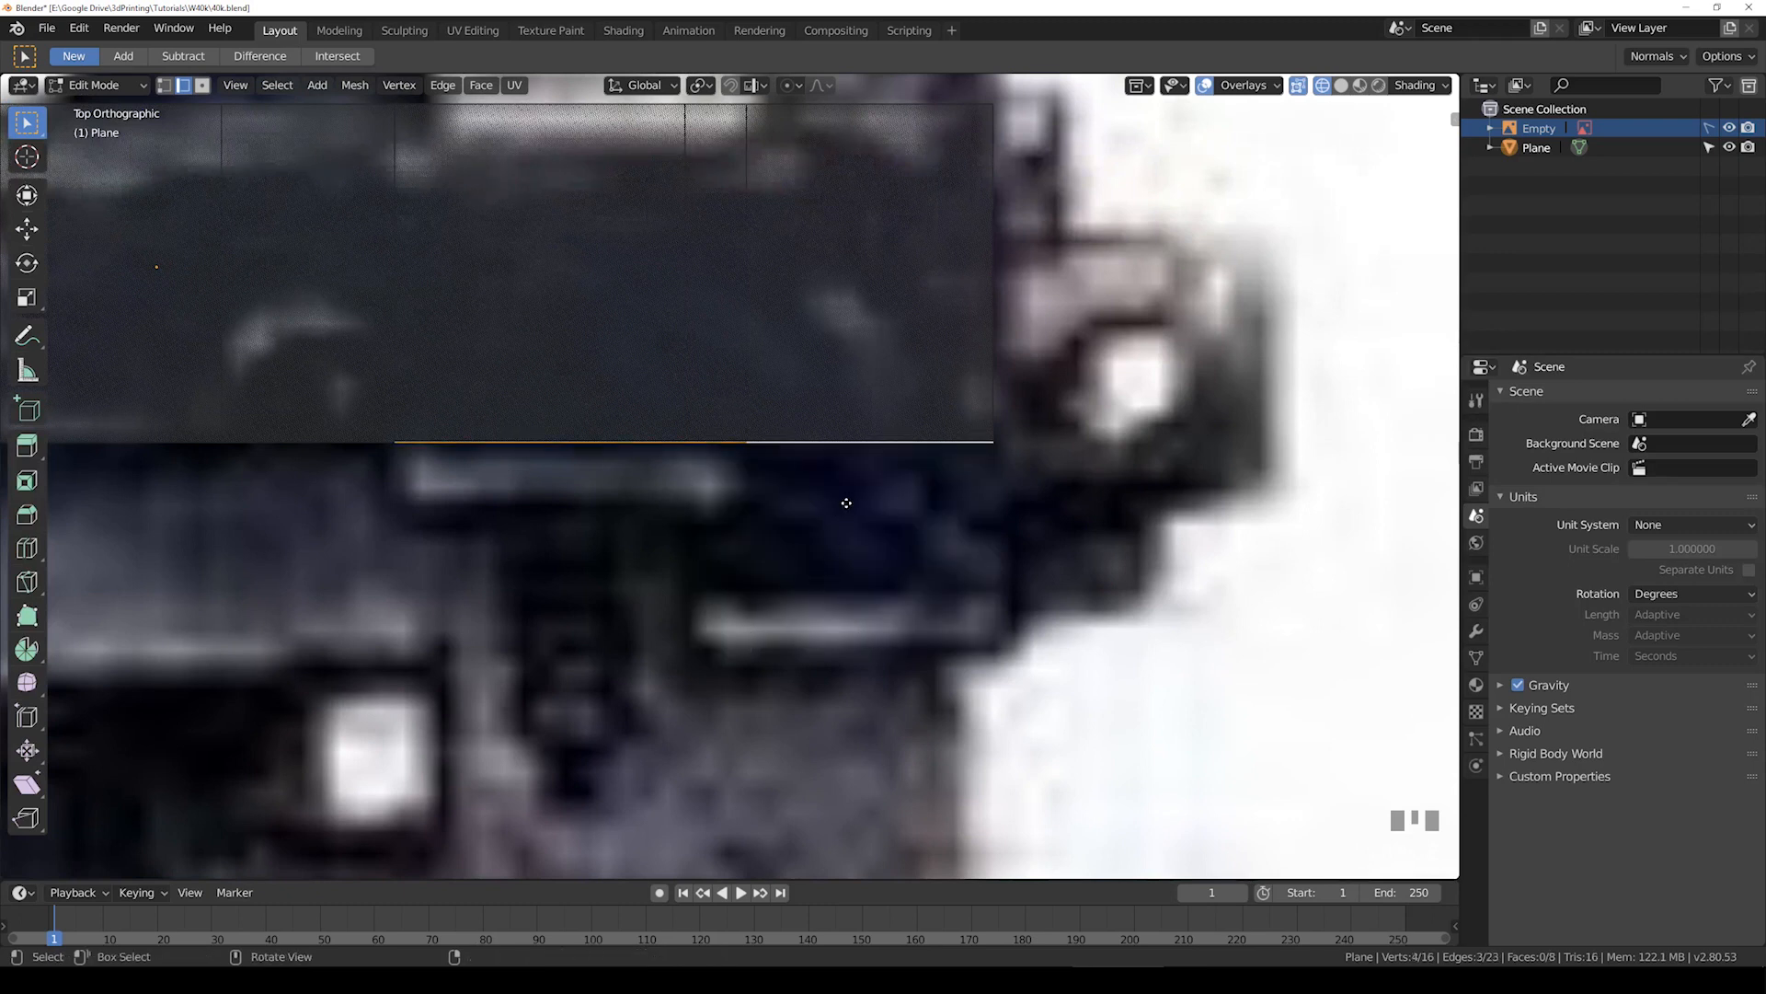
{"action": "key", "text": "e"}
{"action": "left_click", "coordinate": [847, 560]}
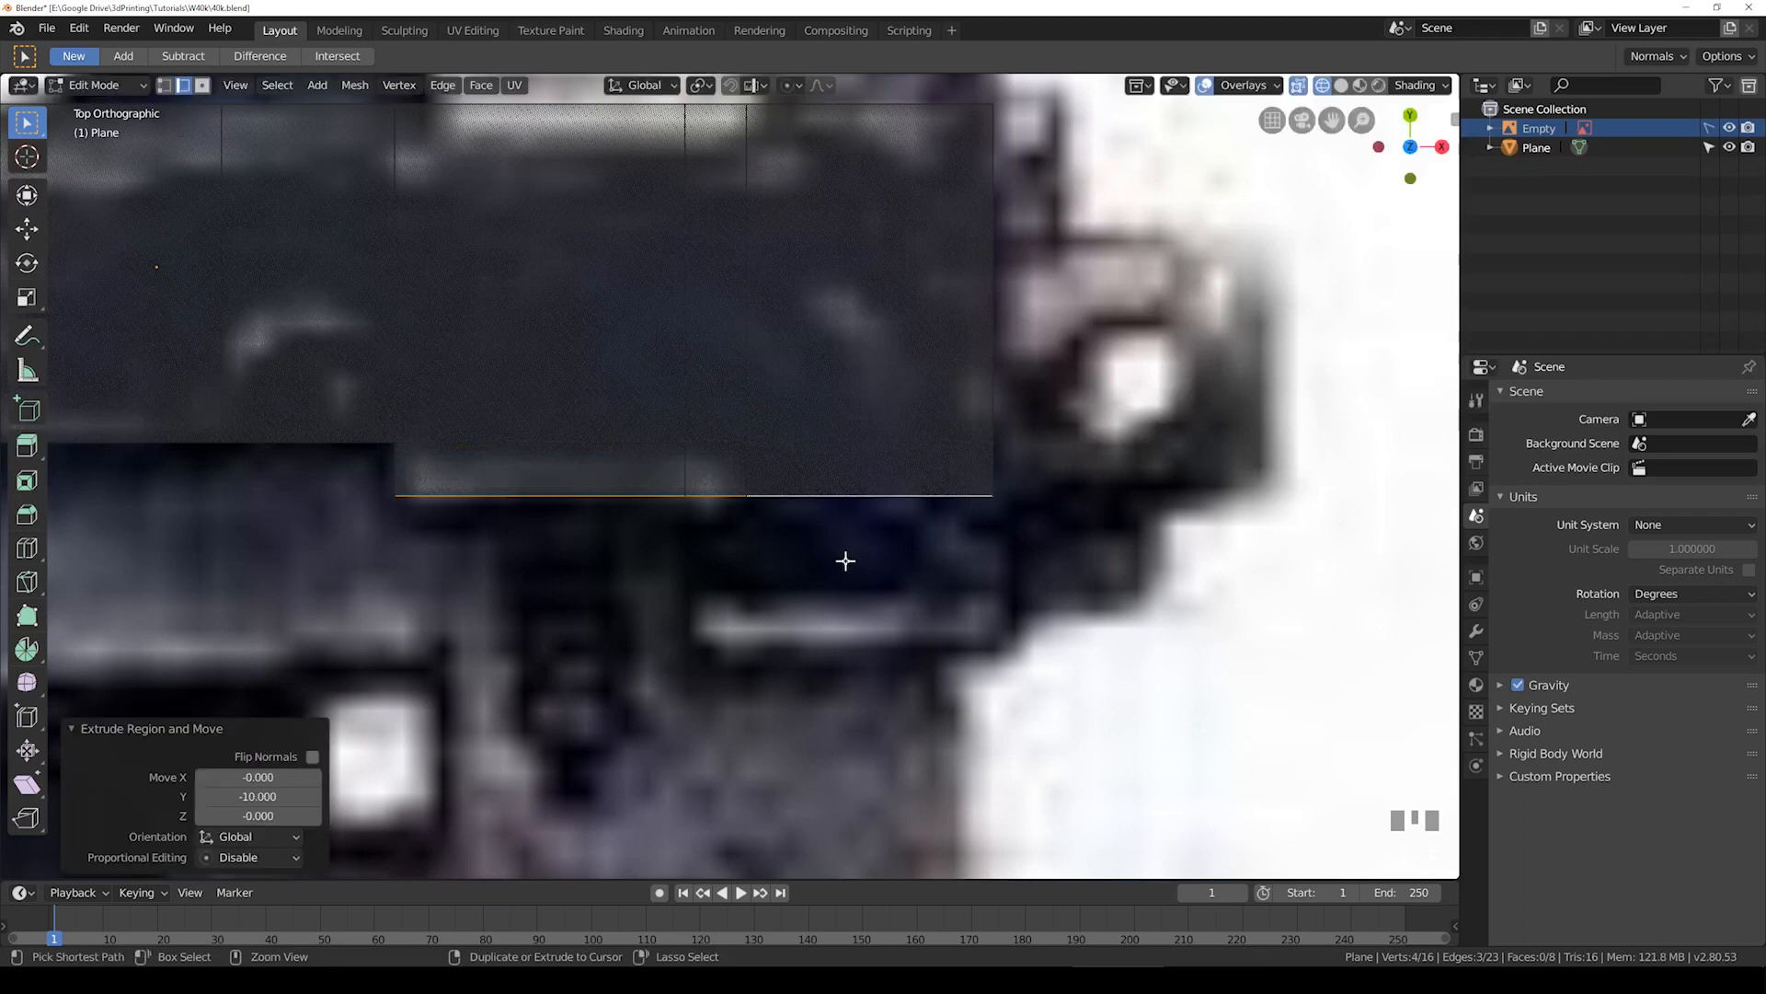
Step: Extrude the two lower edges right of the loop cut -20 along Y, plus a second short extrusion past the lower bright ridge
{"action": "left_click", "coordinate": [702, 490]}
{"action": "left_click", "coordinate": [883, 497], "text": "shift"}
{"action": "key", "text": "e"}
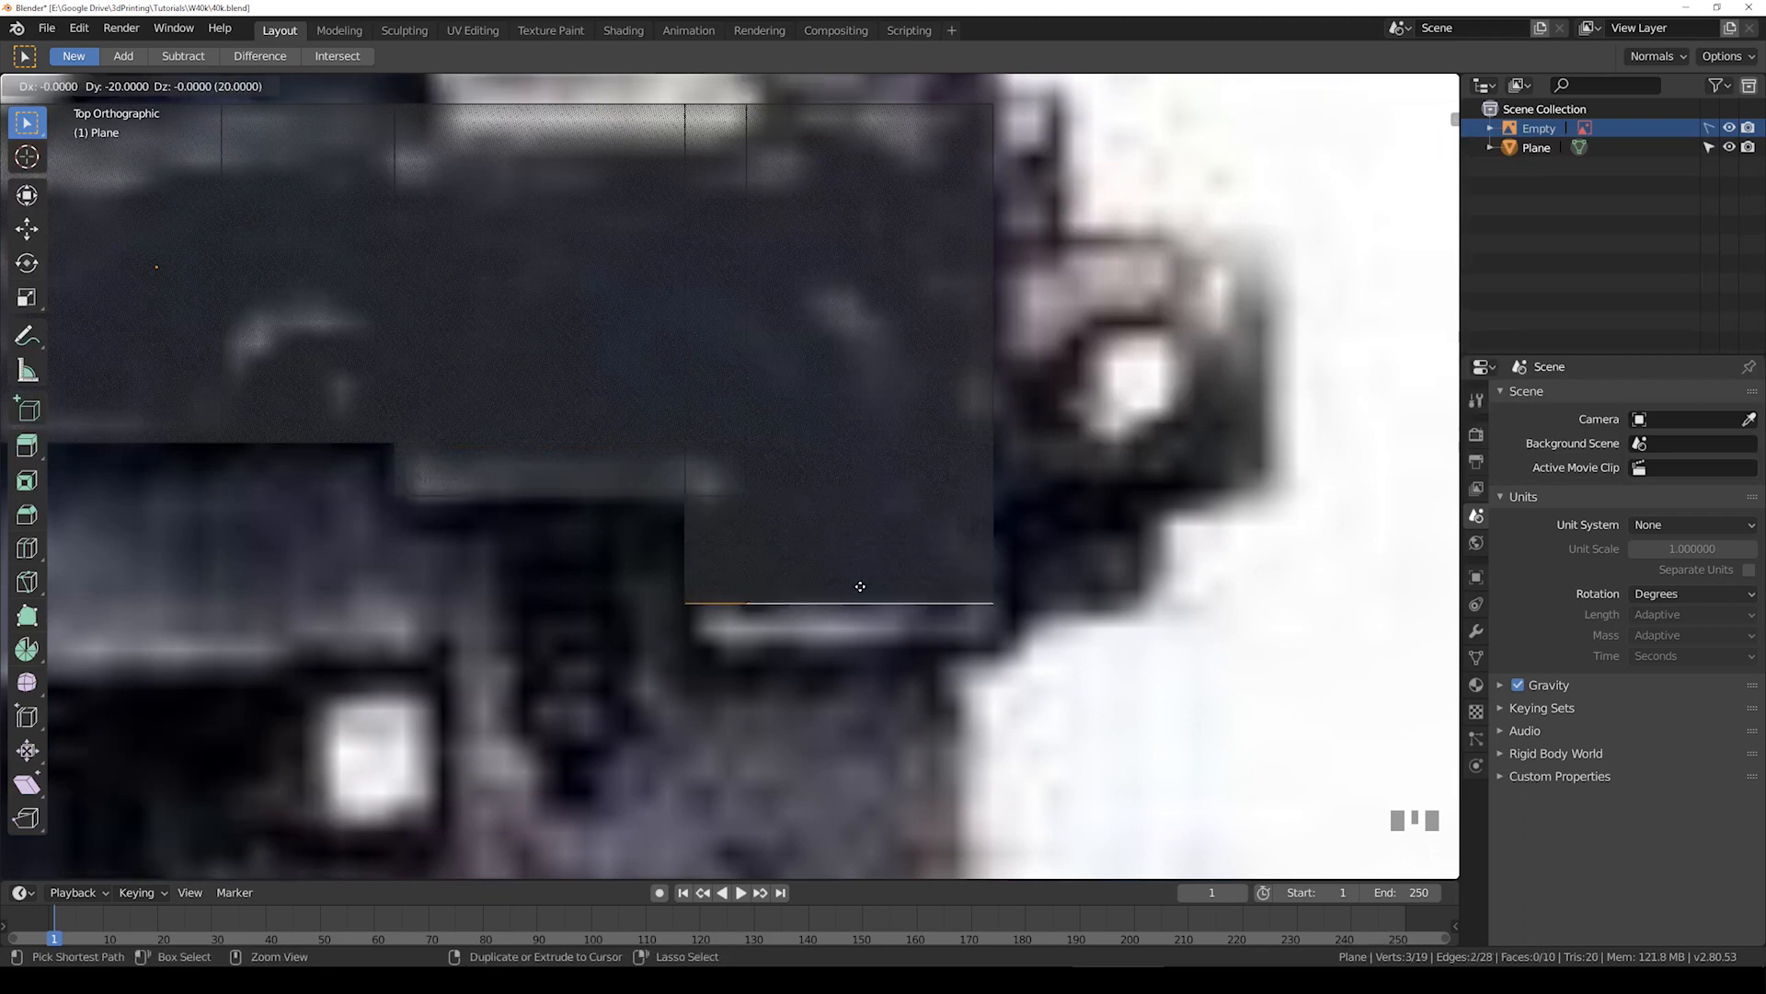
{"action": "left_click", "coordinate": [859, 583]}
{"action": "key", "text": "e"}
{"action": "right_click", "coordinate": [909, 572]}
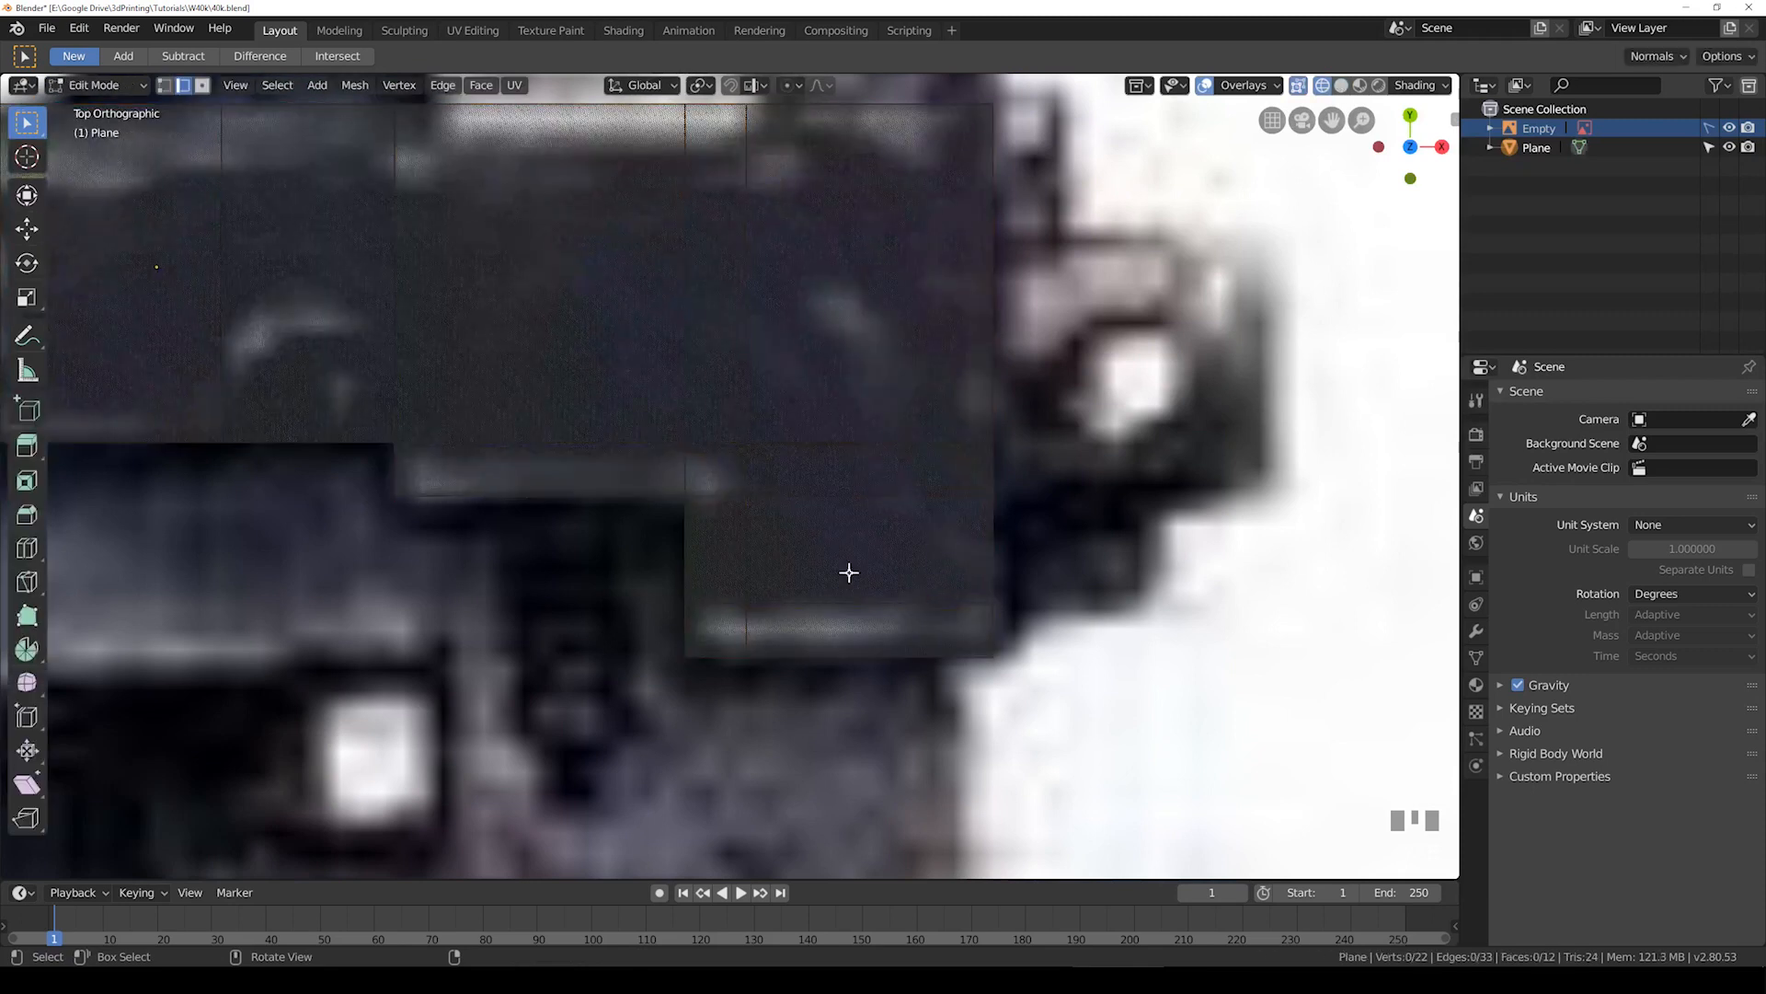
Step: Leave Edit Mode and check the traced plane's stepped outline against the whole pistol image in top view
{"action": "key", "text": "a"}
{"action": "middle_click_drag", "start_coordinate": [772, 520], "coordinate": [881, 498]}
{"action": "key", "text": "Tab"}
{"action": "key", "text": "KP_7"}
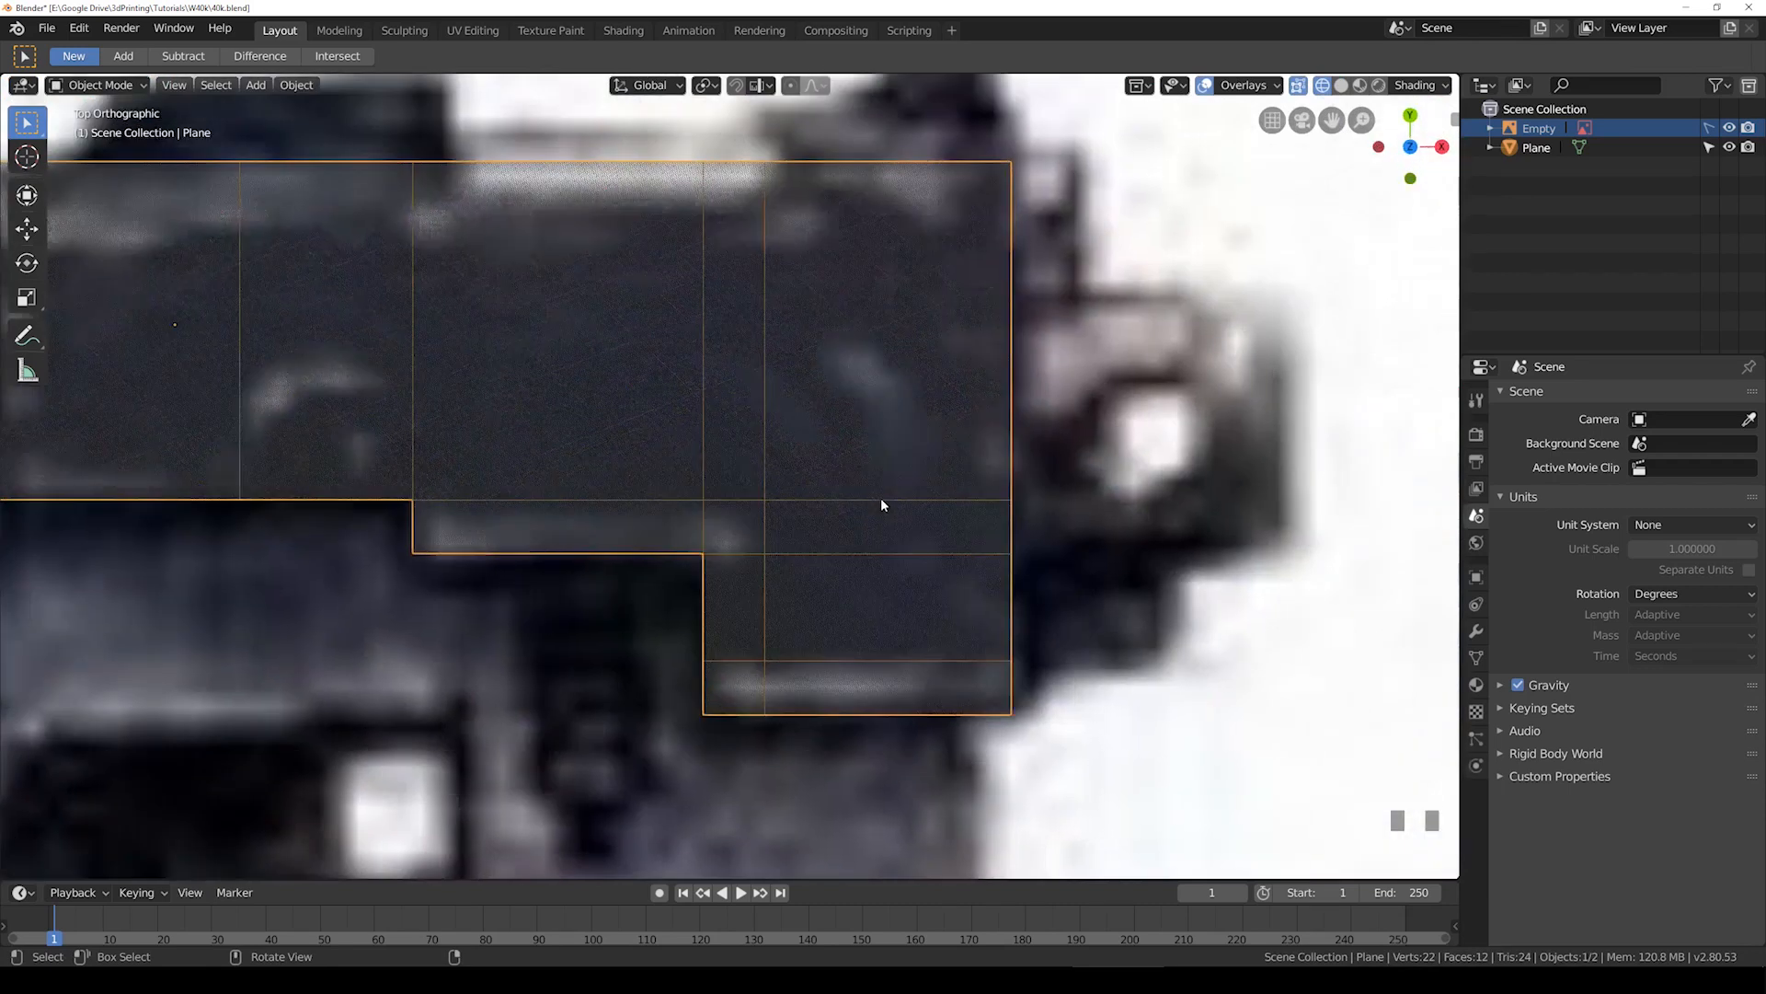
{"action": "scroll", "coordinate": [881, 498], "scroll_direction": "down", "scroll_amount": 4}
{"action": "key", "text": "Tab"}
{"action": "key", "text": "Tab"}
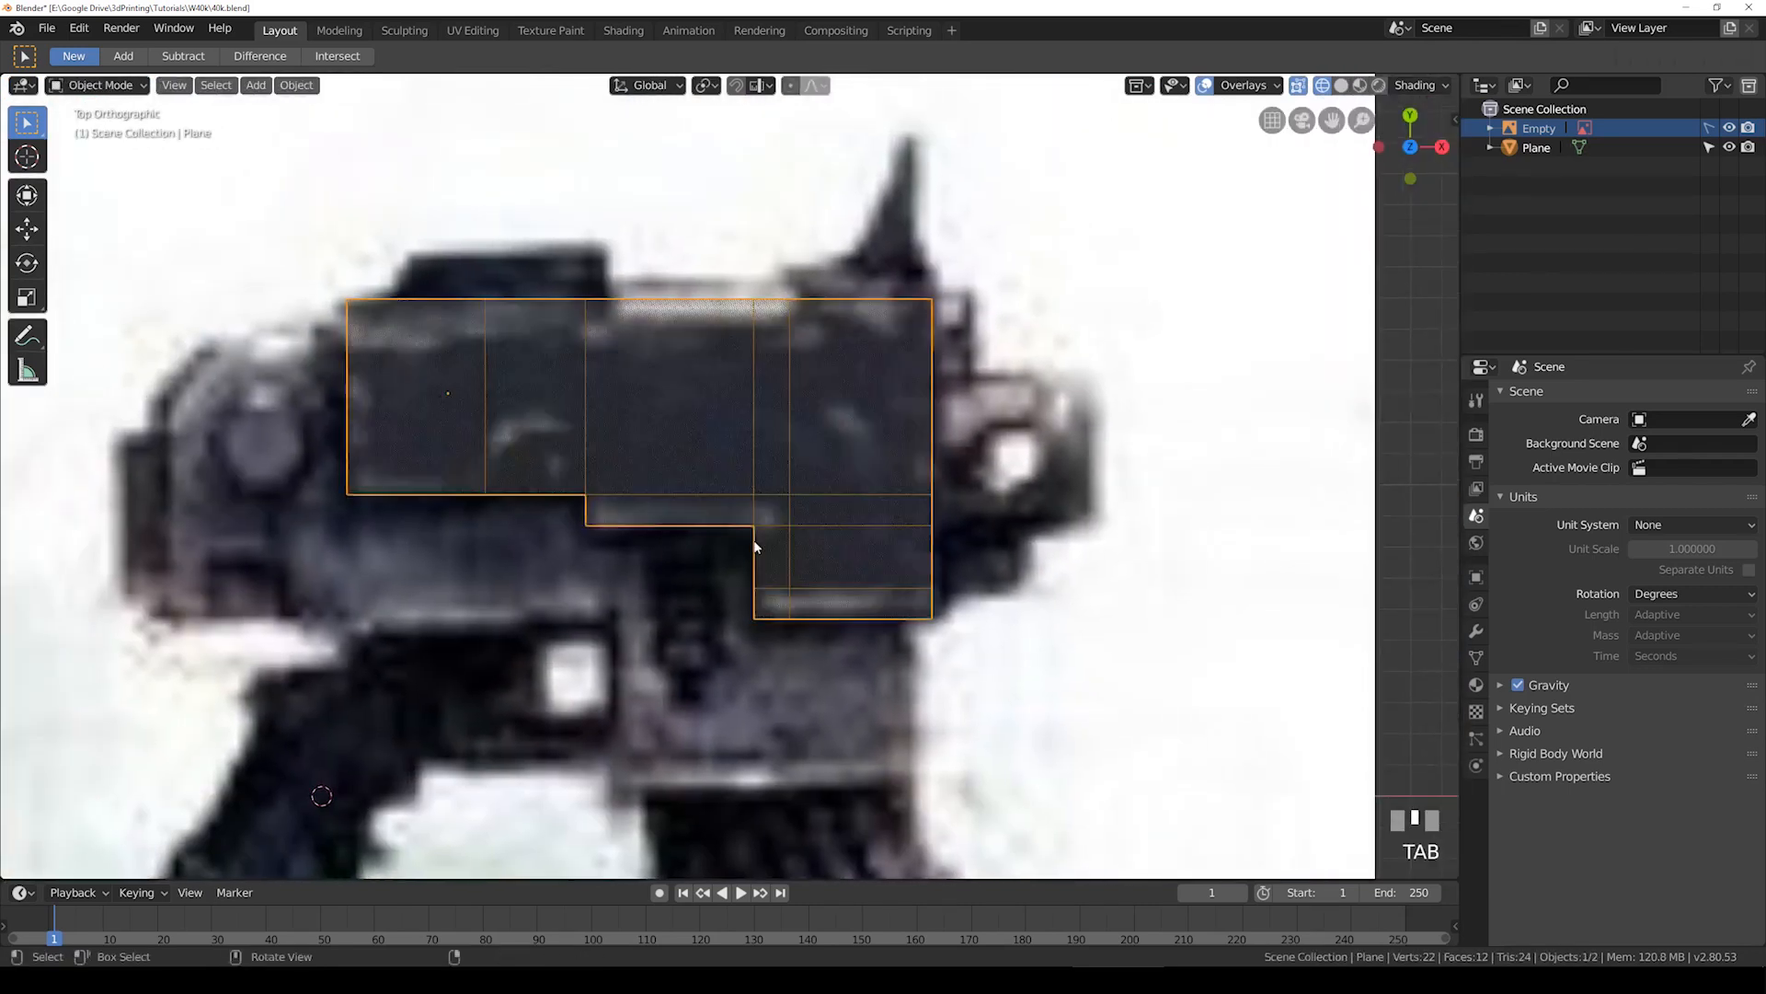
{"action": "key", "text": "Tab"}
{"action": "key", "text": "Tab"}
{"action": "middle_click_drag", "start_coordinate": [632, 495], "coordinate": [713, 420], "text": "shift"}
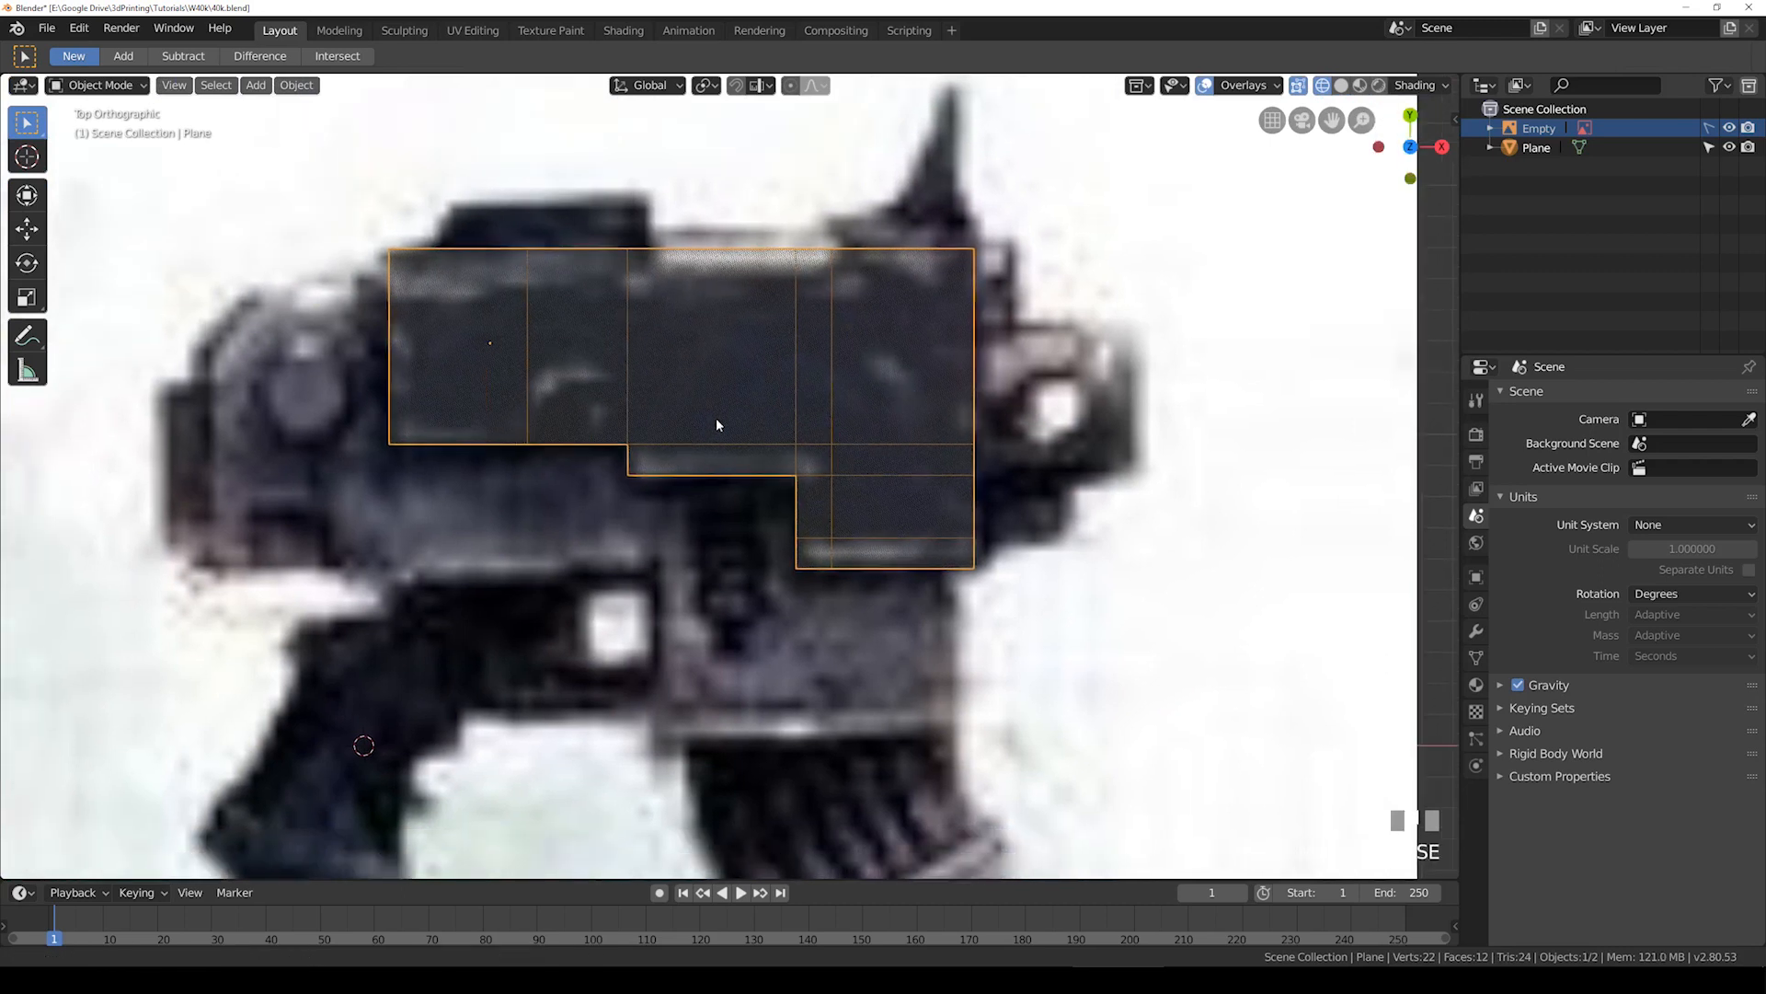
Step: Add a second mesh plane, enlarge it and move it over the pistol's rear block
{"action": "left_click", "coordinate": [270, 86]}
{"action": "mouse_move", "coordinate": [294, 108]}
{"action": "left_click", "coordinate": [487, 108]}
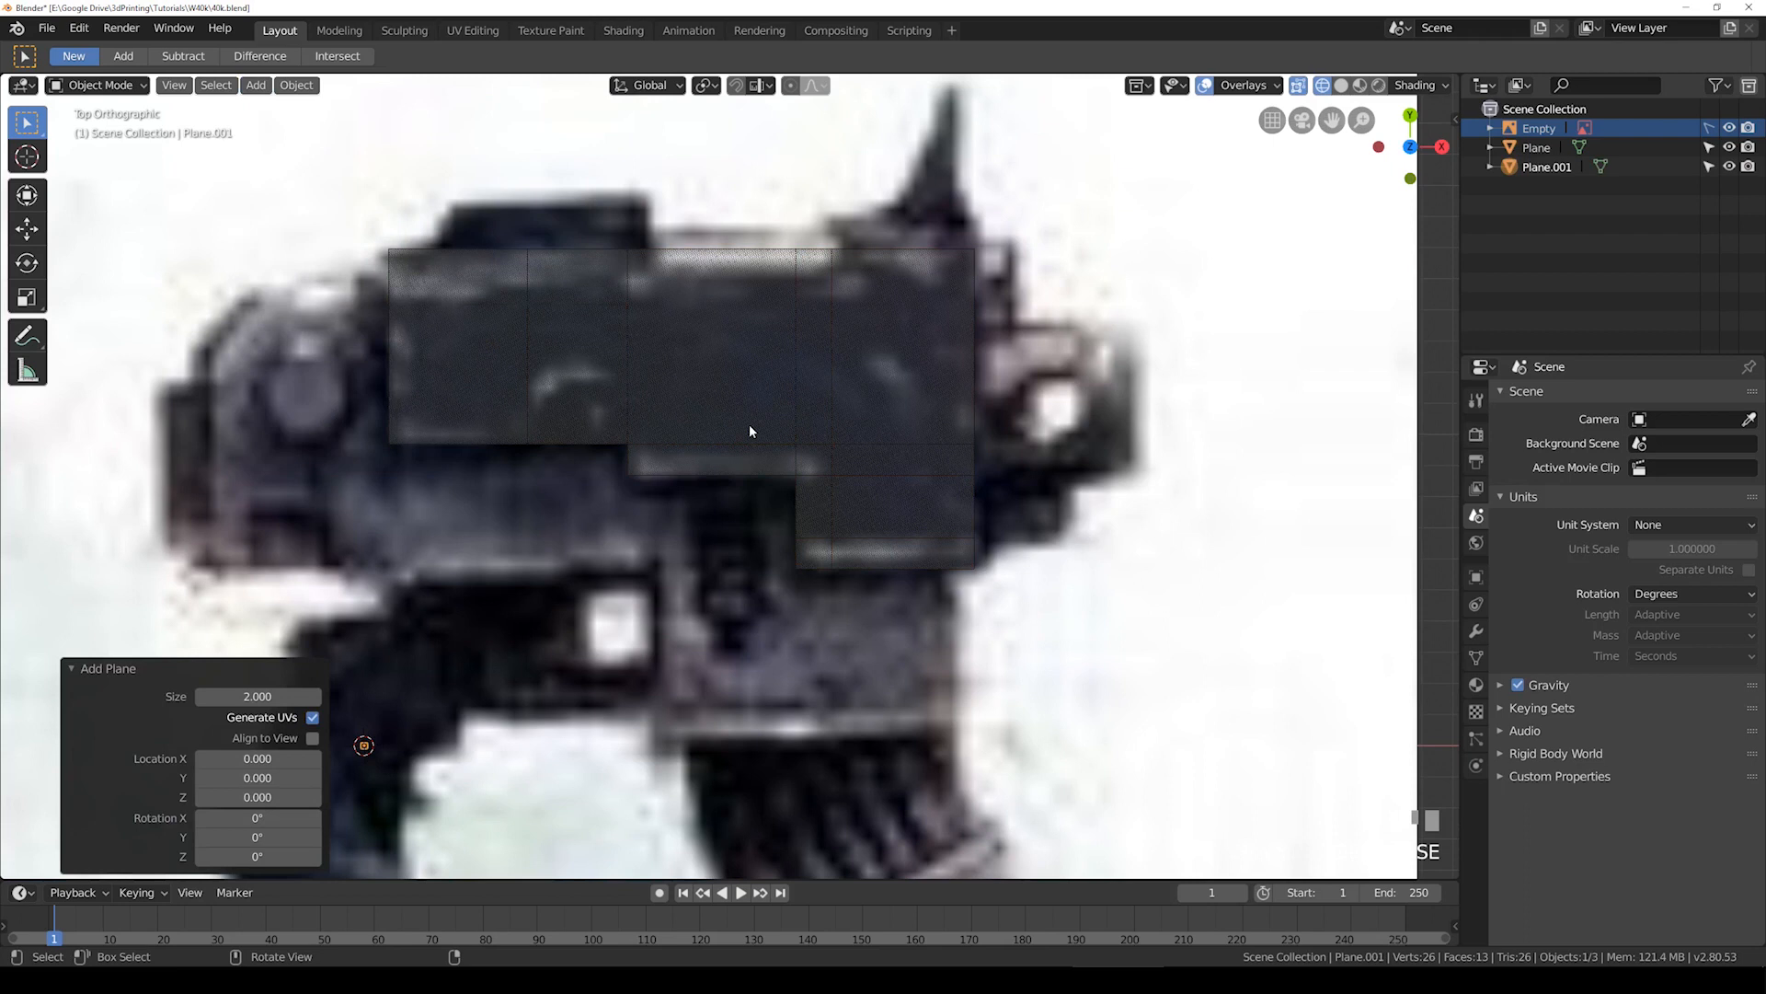
{"action": "key", "text": "s"}
{"action": "left_click", "coordinate": [989, 644]}
{"action": "middle_click_drag", "start_coordinate": [651, 653], "coordinate": [834, 655], "text": "shift"}
{"action": "key", "text": "g"}
{"action": "left_click", "coordinate": [482, 361]}
Step: Scale the second plane by about 4.98 and again by about 2.4, shift it over the body's rear lower area, and enter Edit Mode
{"action": "key", "text": "s"}
{"action": "left_click", "coordinate": [486, 482]}
{"action": "key", "text": "s"}
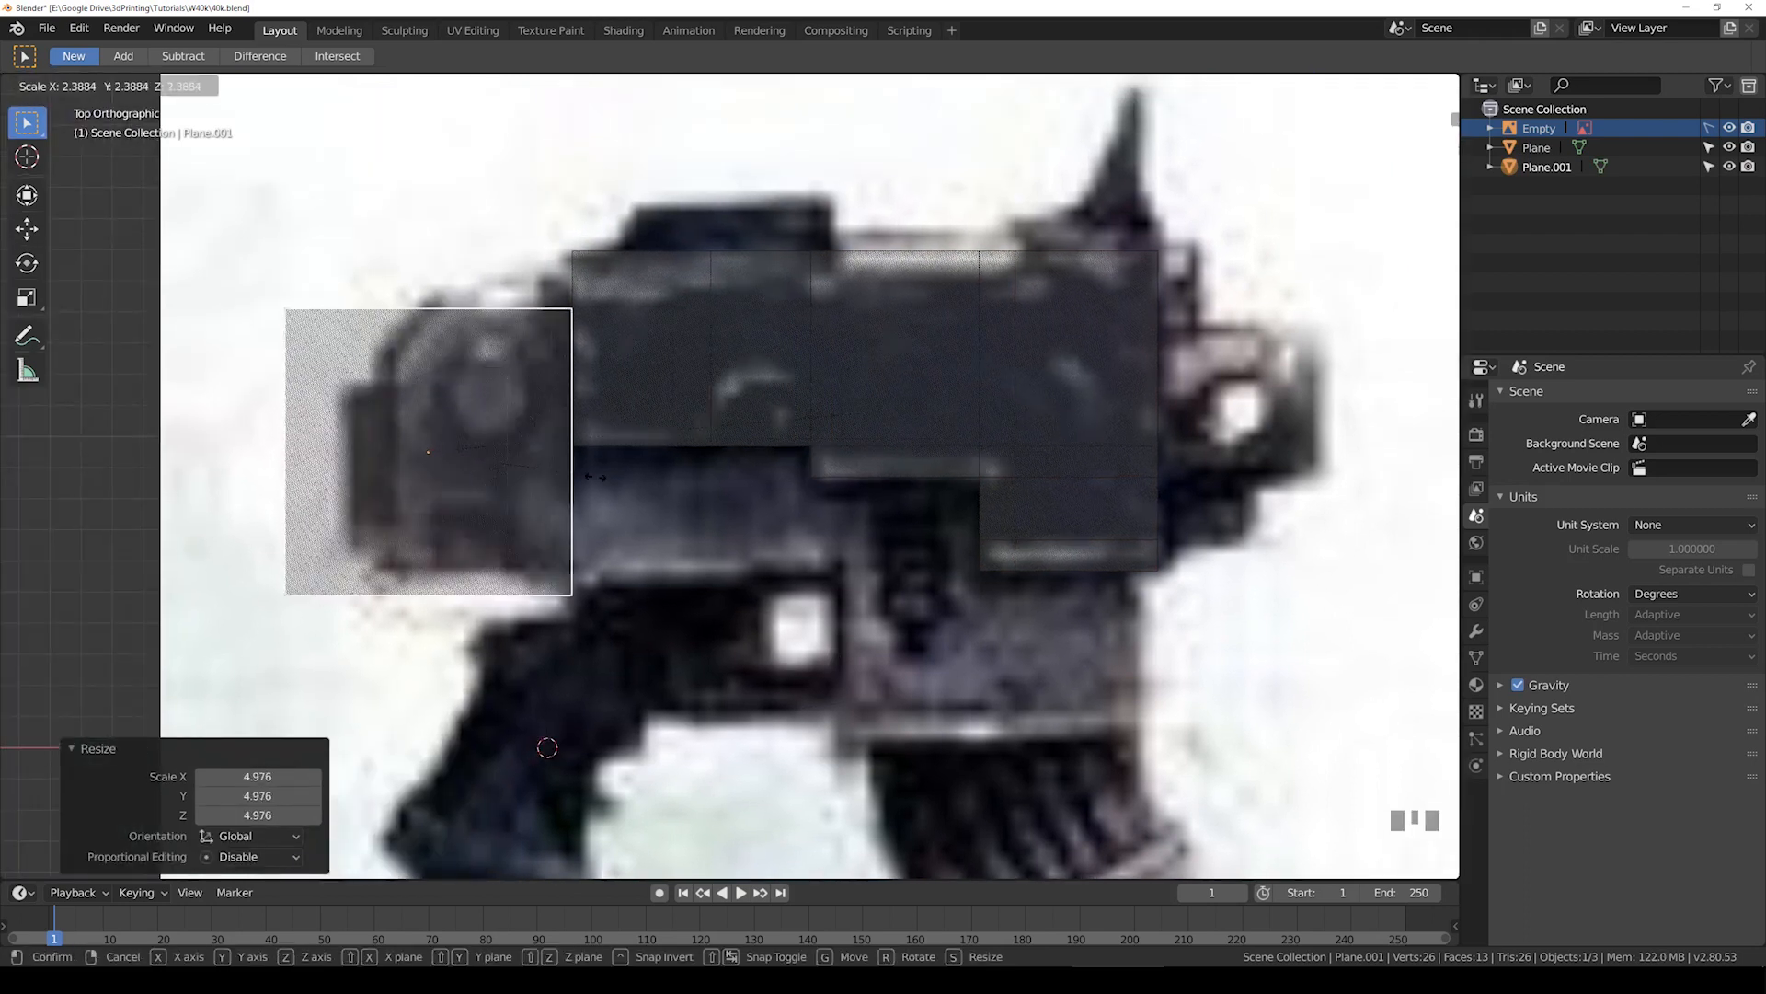
{"action": "left_click", "coordinate": [613, 471]}
{"action": "key", "text": "g"}
{"action": "left_click", "coordinate": [766, 460]}
{"action": "scroll", "coordinate": [705, 375], "scroll_direction": "up", "scroll_amount": 2}
{"action": "key", "text": "Tab"}
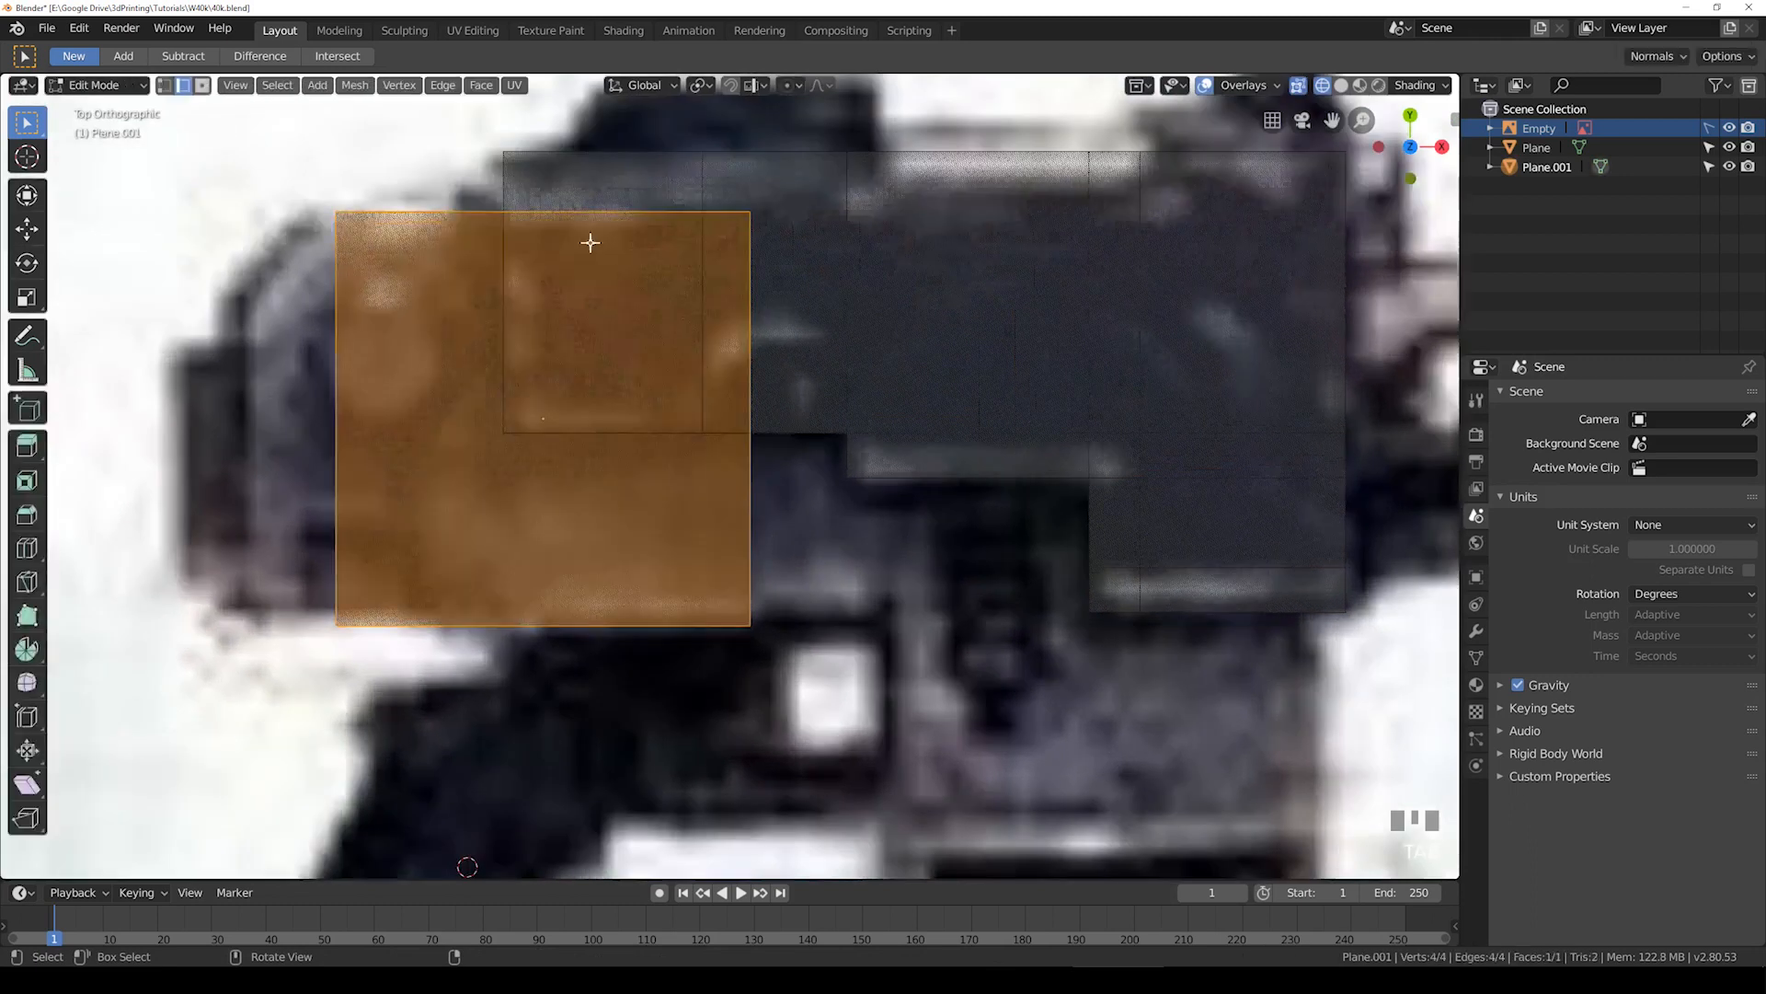
Step: Lower the second plane's upper edge along Y to the body's lower edge and move its right edge about 21.25 along X
{"action": "left_click", "coordinate": [593, 211]}
{"action": "key", "text": "g"}
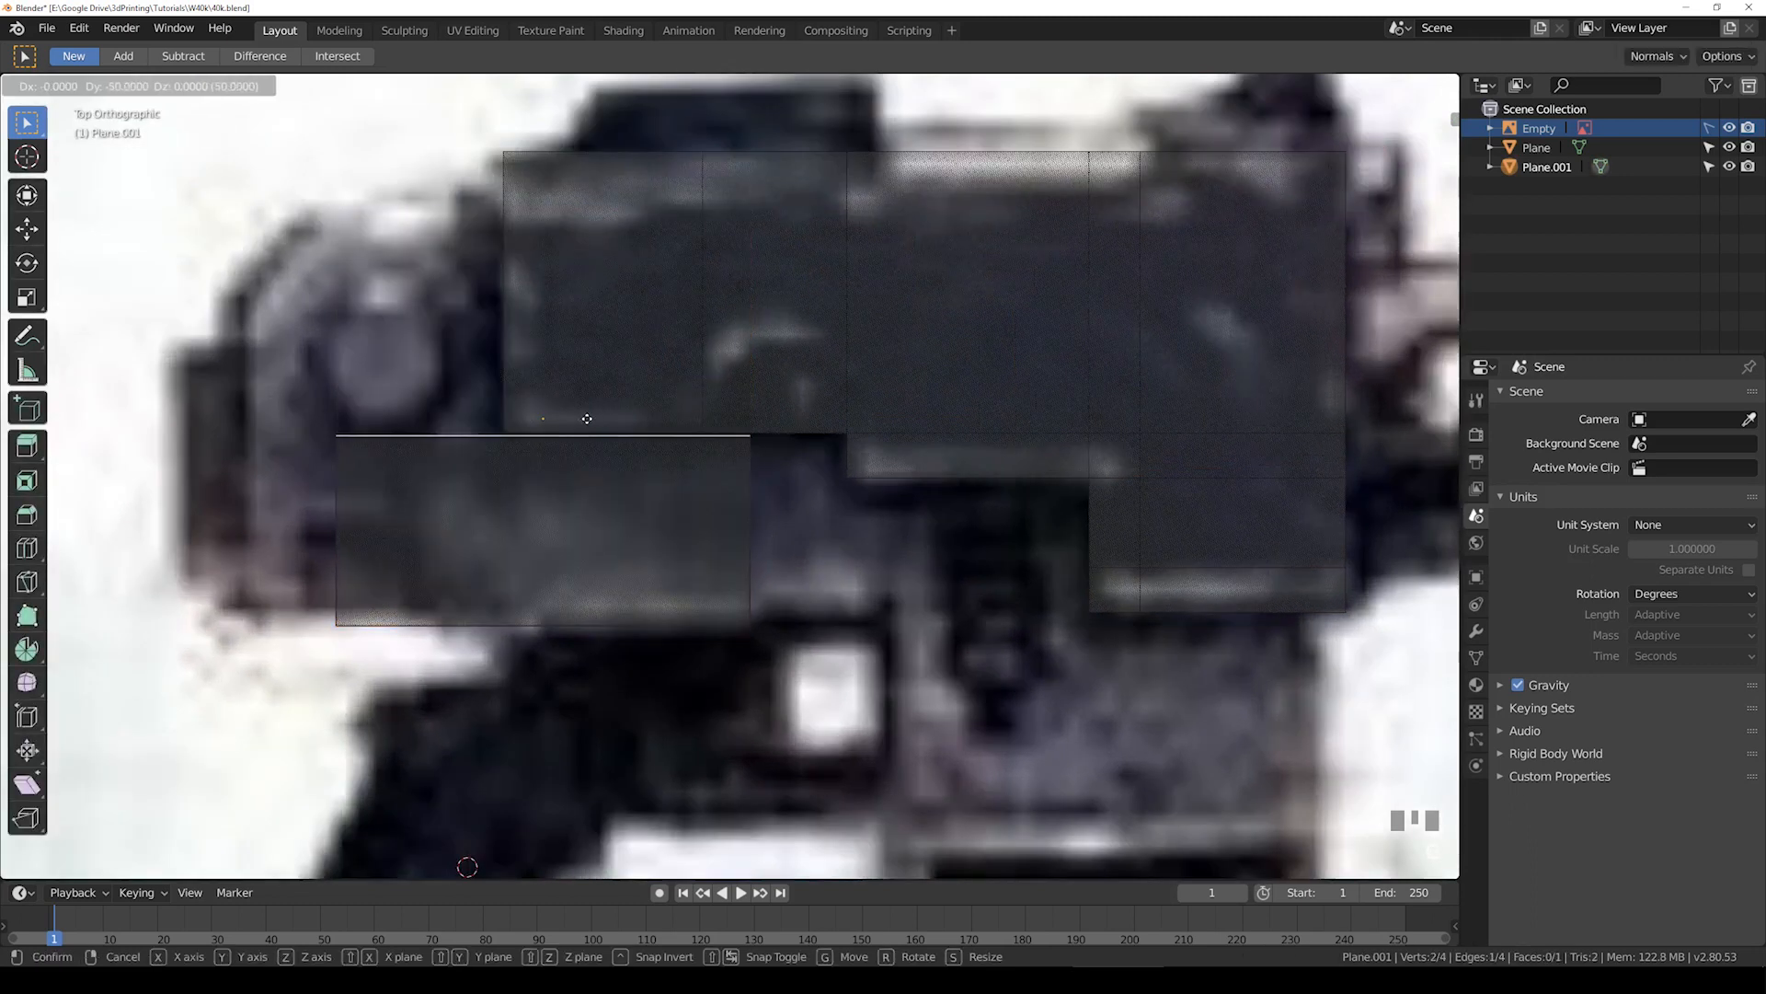
{"action": "left_click", "coordinate": [587, 419]}
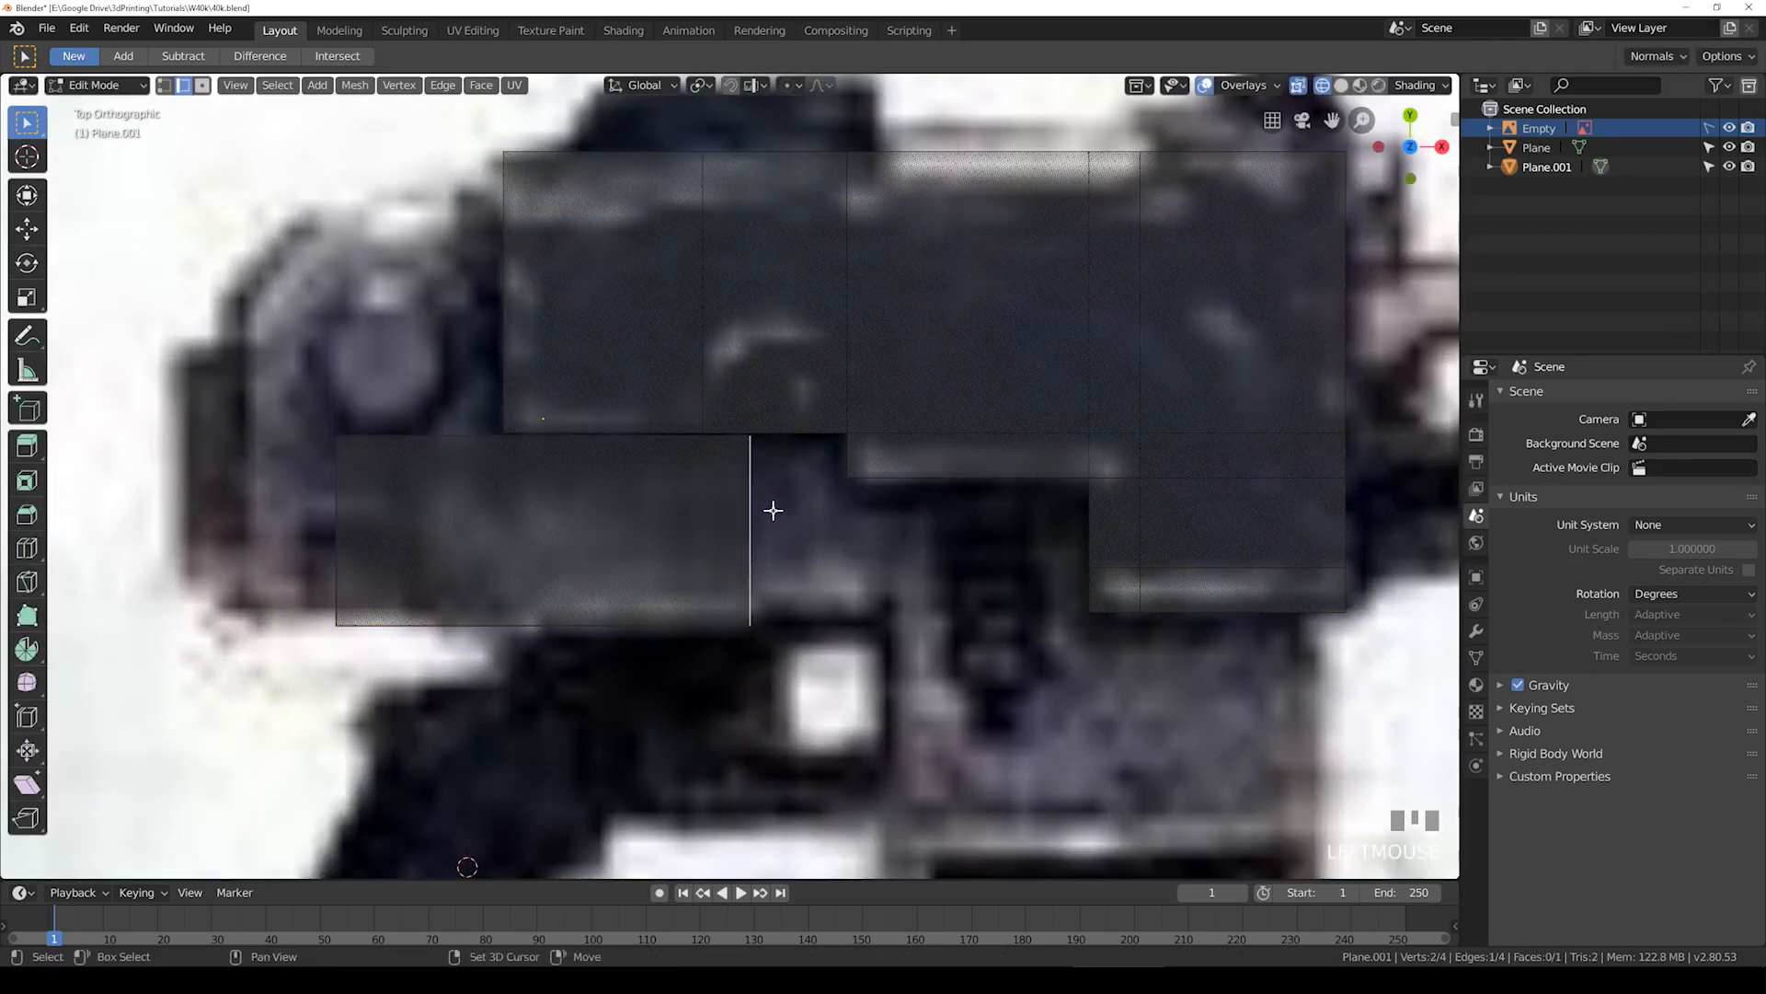
{"action": "middle_click_drag", "start_coordinate": [547, 426], "coordinate": [543, 398], "text": "shift"}
{"action": "key", "text": "g"}
{"action": "key", "text": "y"}
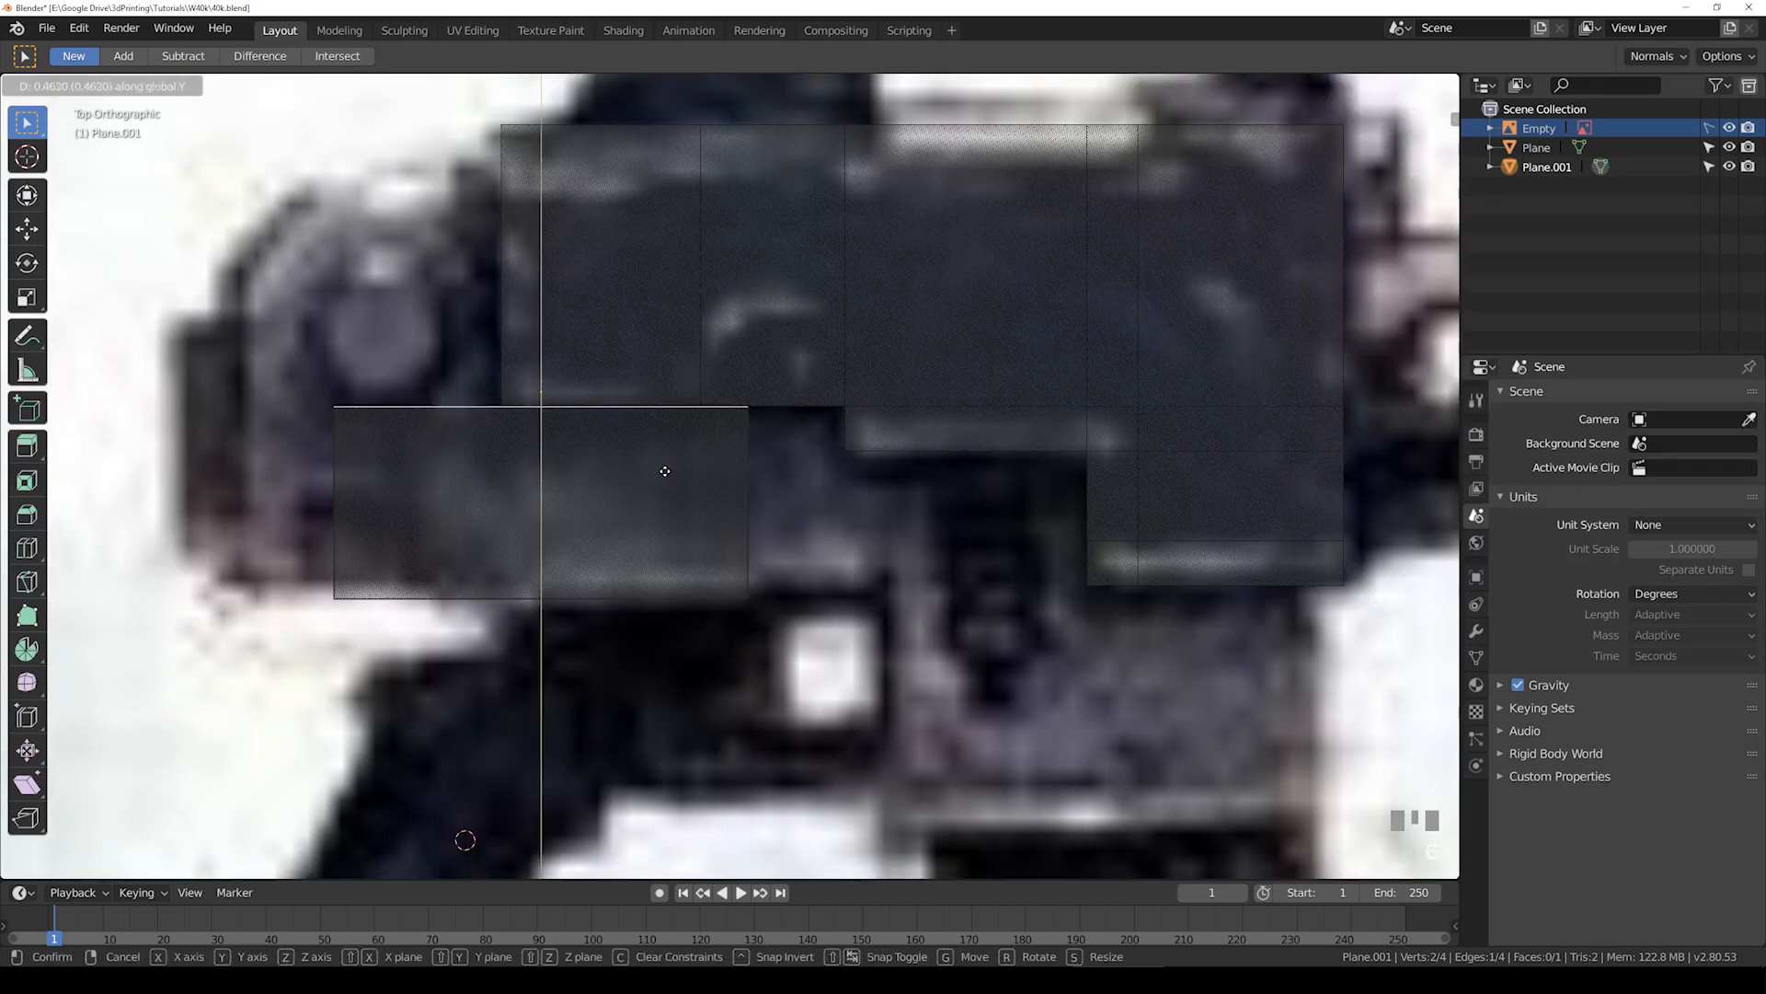
{"action": "left_click", "coordinate": [704, 467]}
{"action": "left_click", "coordinate": [736, 477]}
{"action": "key", "text": "g"}
{"action": "key", "text": "x"}
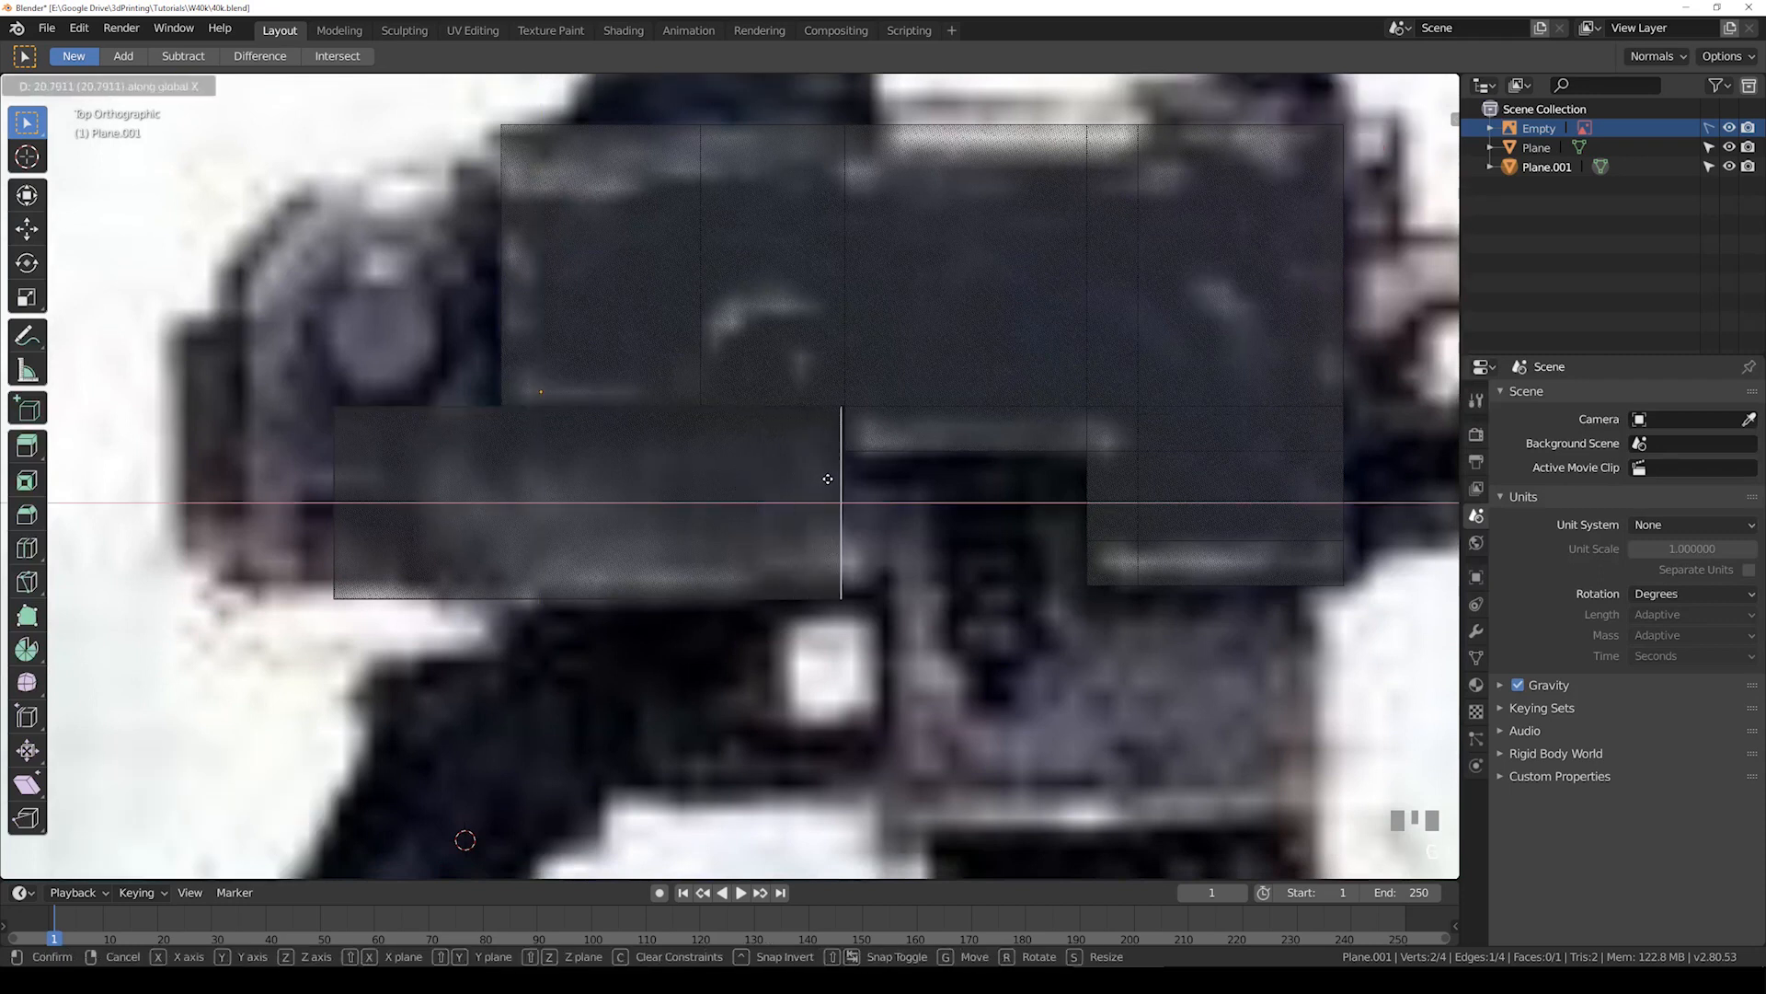
{"action": "left_click", "coordinate": [830, 479]}
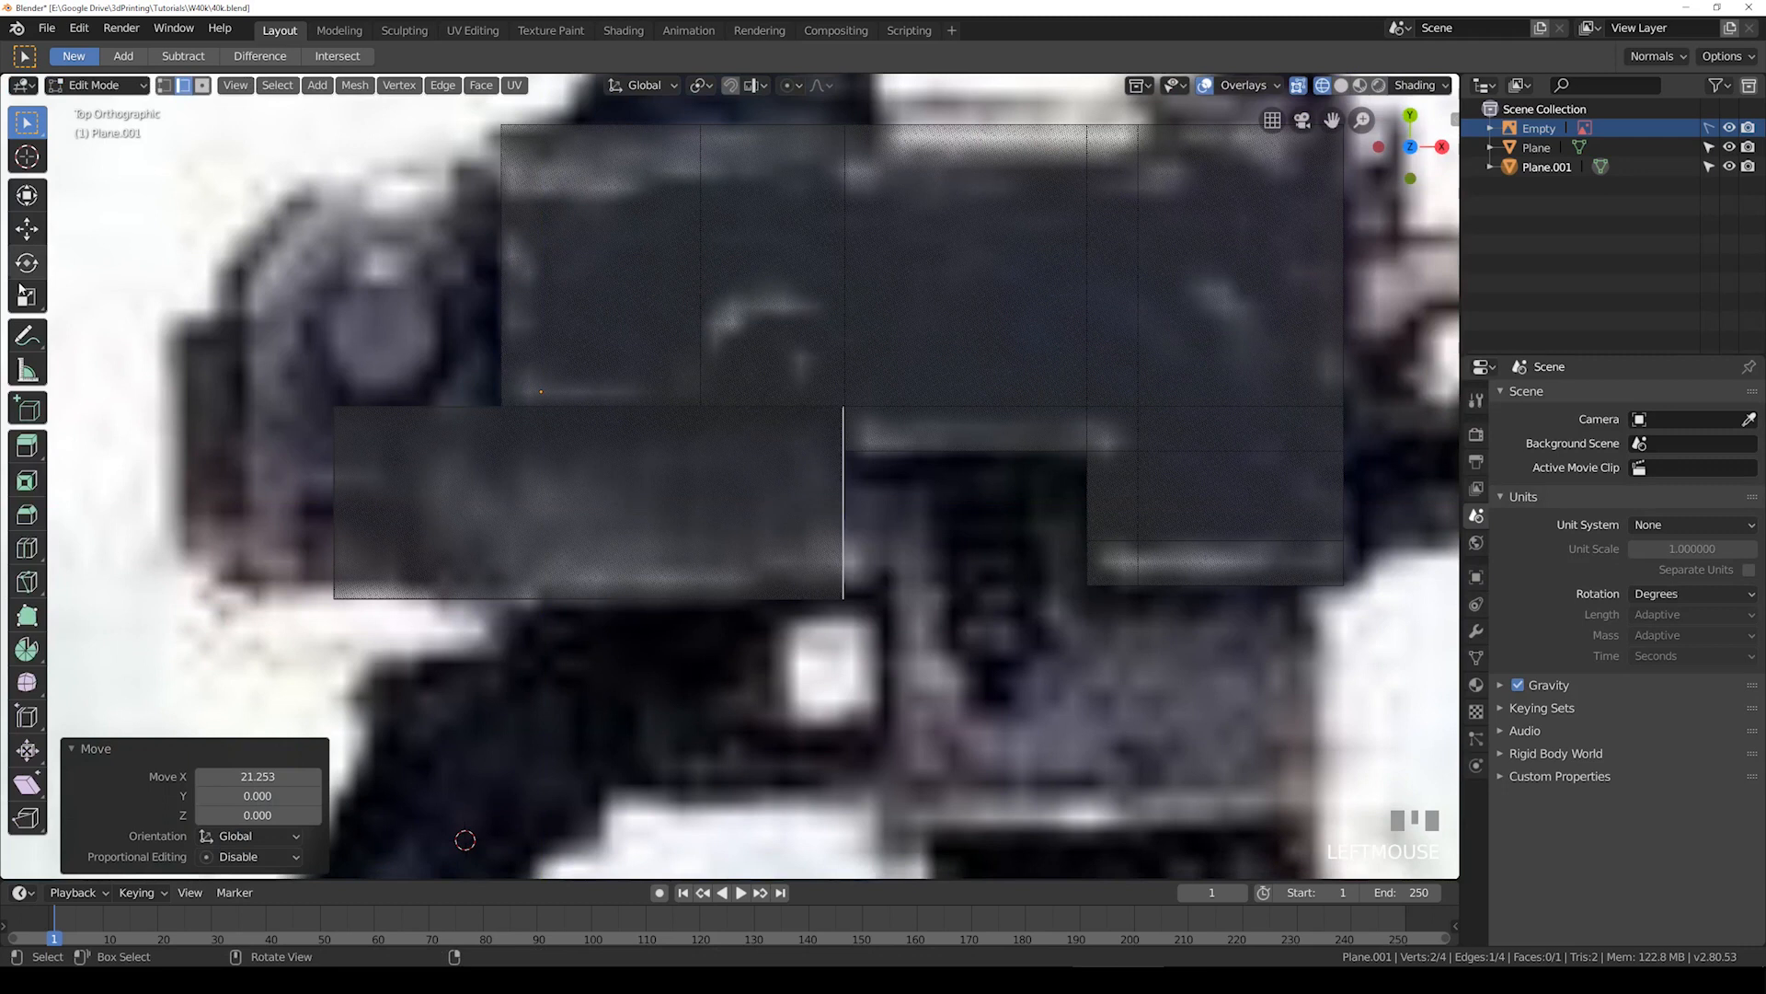
Step: Add a horizontal loop cut with factor -0.554 near the second plane's upper edge and leave Edit Mode
{"action": "left_click", "coordinate": [31, 549]}
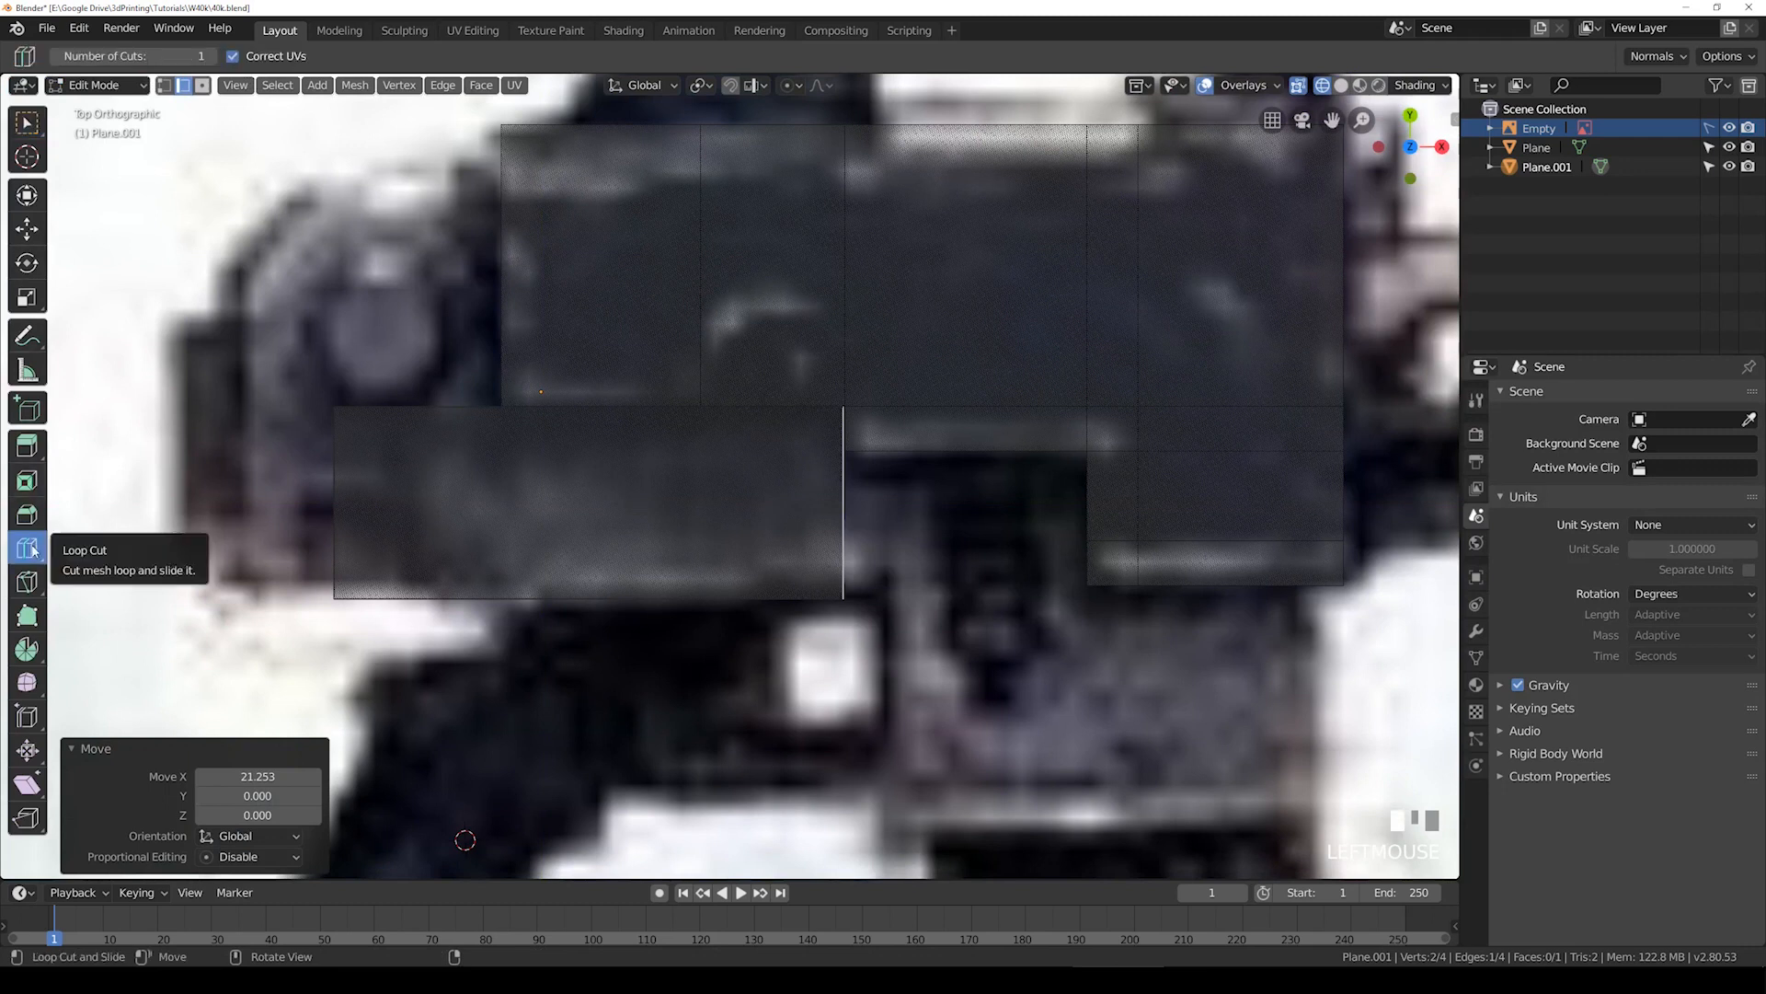
{"action": "left_click_drag", "start_coordinate": [869, 488], "coordinate": [865, 444]}
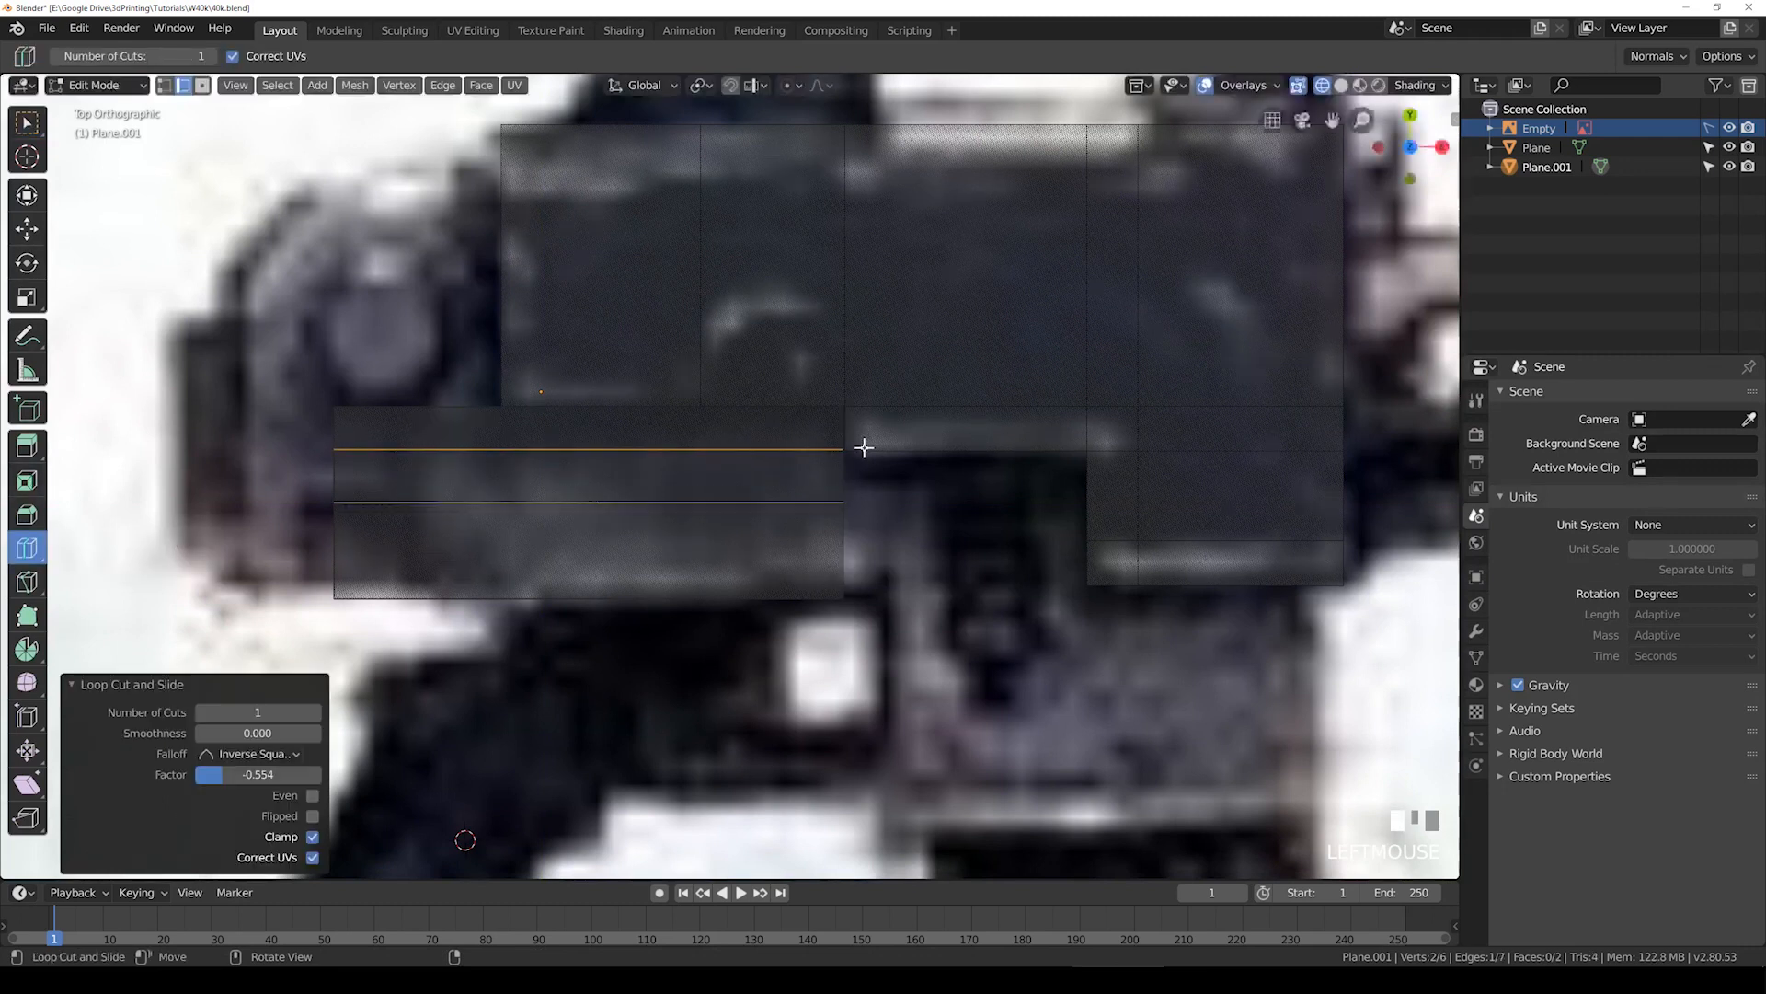
{"action": "scroll", "coordinate": [865, 445], "scroll_direction": "down", "scroll_amount": 5}
{"action": "key", "text": "Tab"}
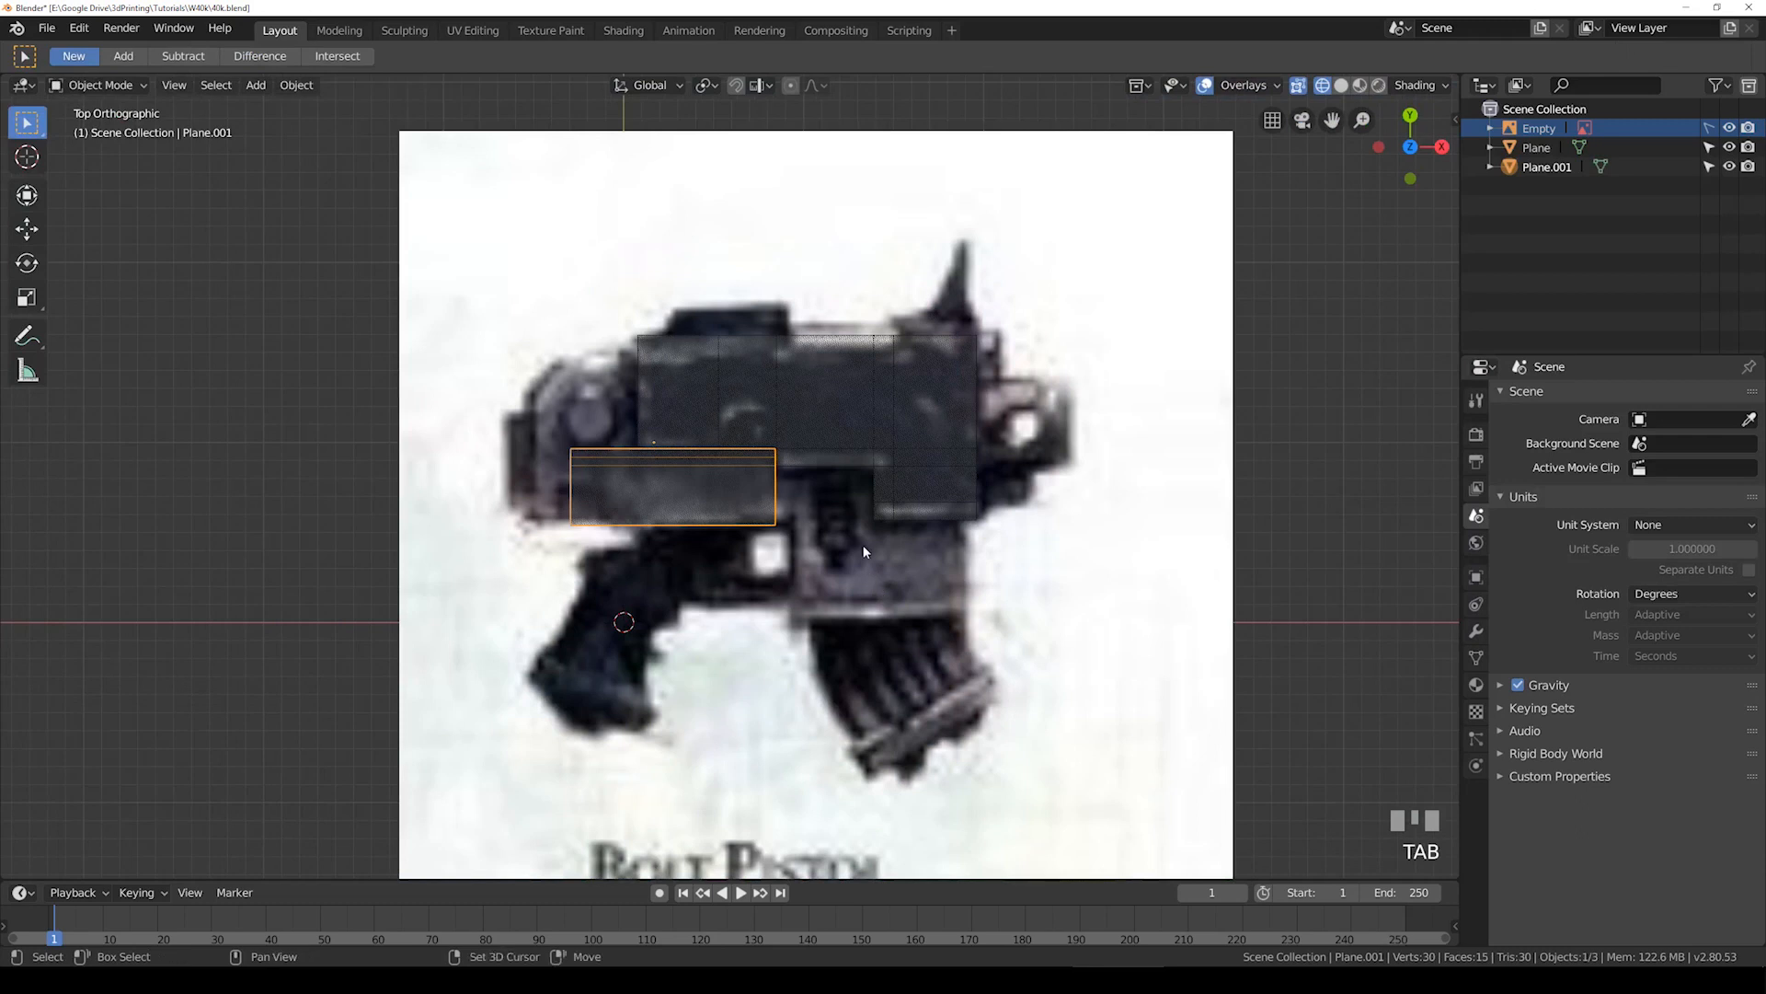
Step: Delete the second plane and select the traced body plane to check its outline against the pistol image
{"action": "middle_click_drag", "start_coordinate": [865, 551], "coordinate": [824, 552], "text": "shift"}
{"action": "key", "text": "Delete"}
{"action": "scroll", "coordinate": [825, 552], "scroll_direction": "up", "scroll_amount": 3}
{"action": "left_click", "coordinate": [855, 469]}
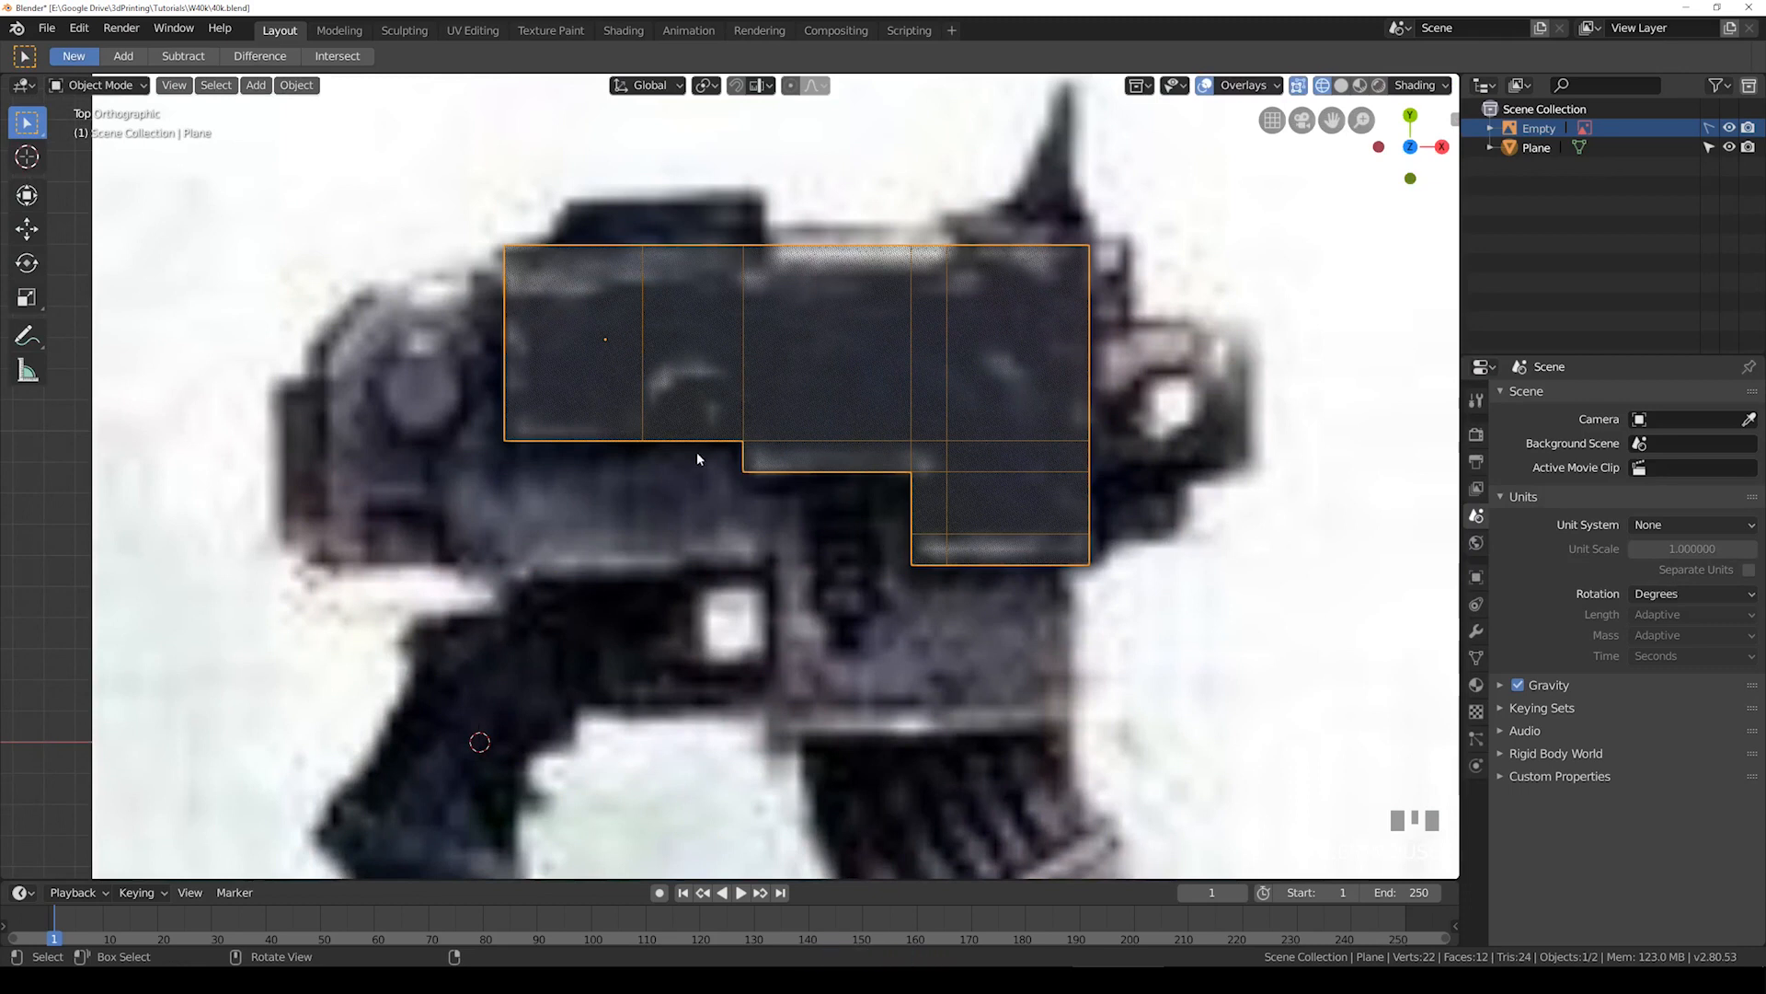
{"action": "key", "text": "Tab"}
{"action": "middle_click_drag", "start_coordinate": [837, 348], "coordinate": [810, 420], "text": "shift"}
{"action": "key", "text": "Tab"}
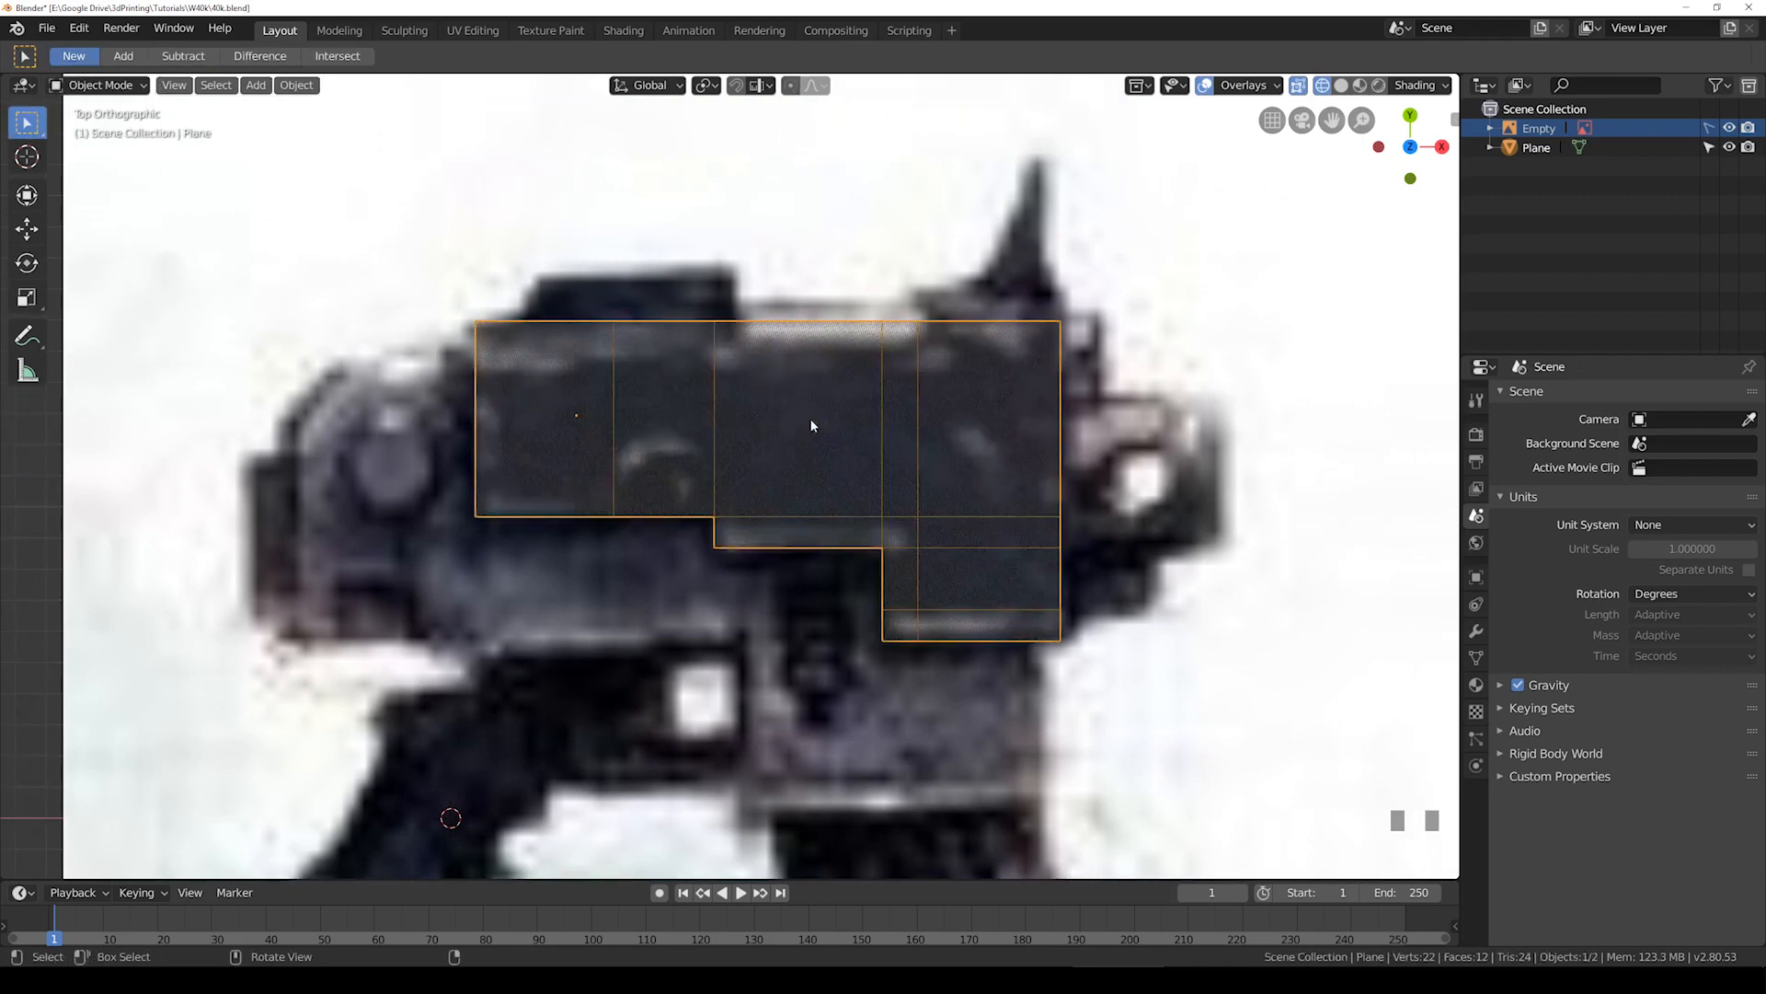
{"action": "middle_click_drag", "start_coordinate": [785, 442], "coordinate": [801, 395], "text": "shift"}
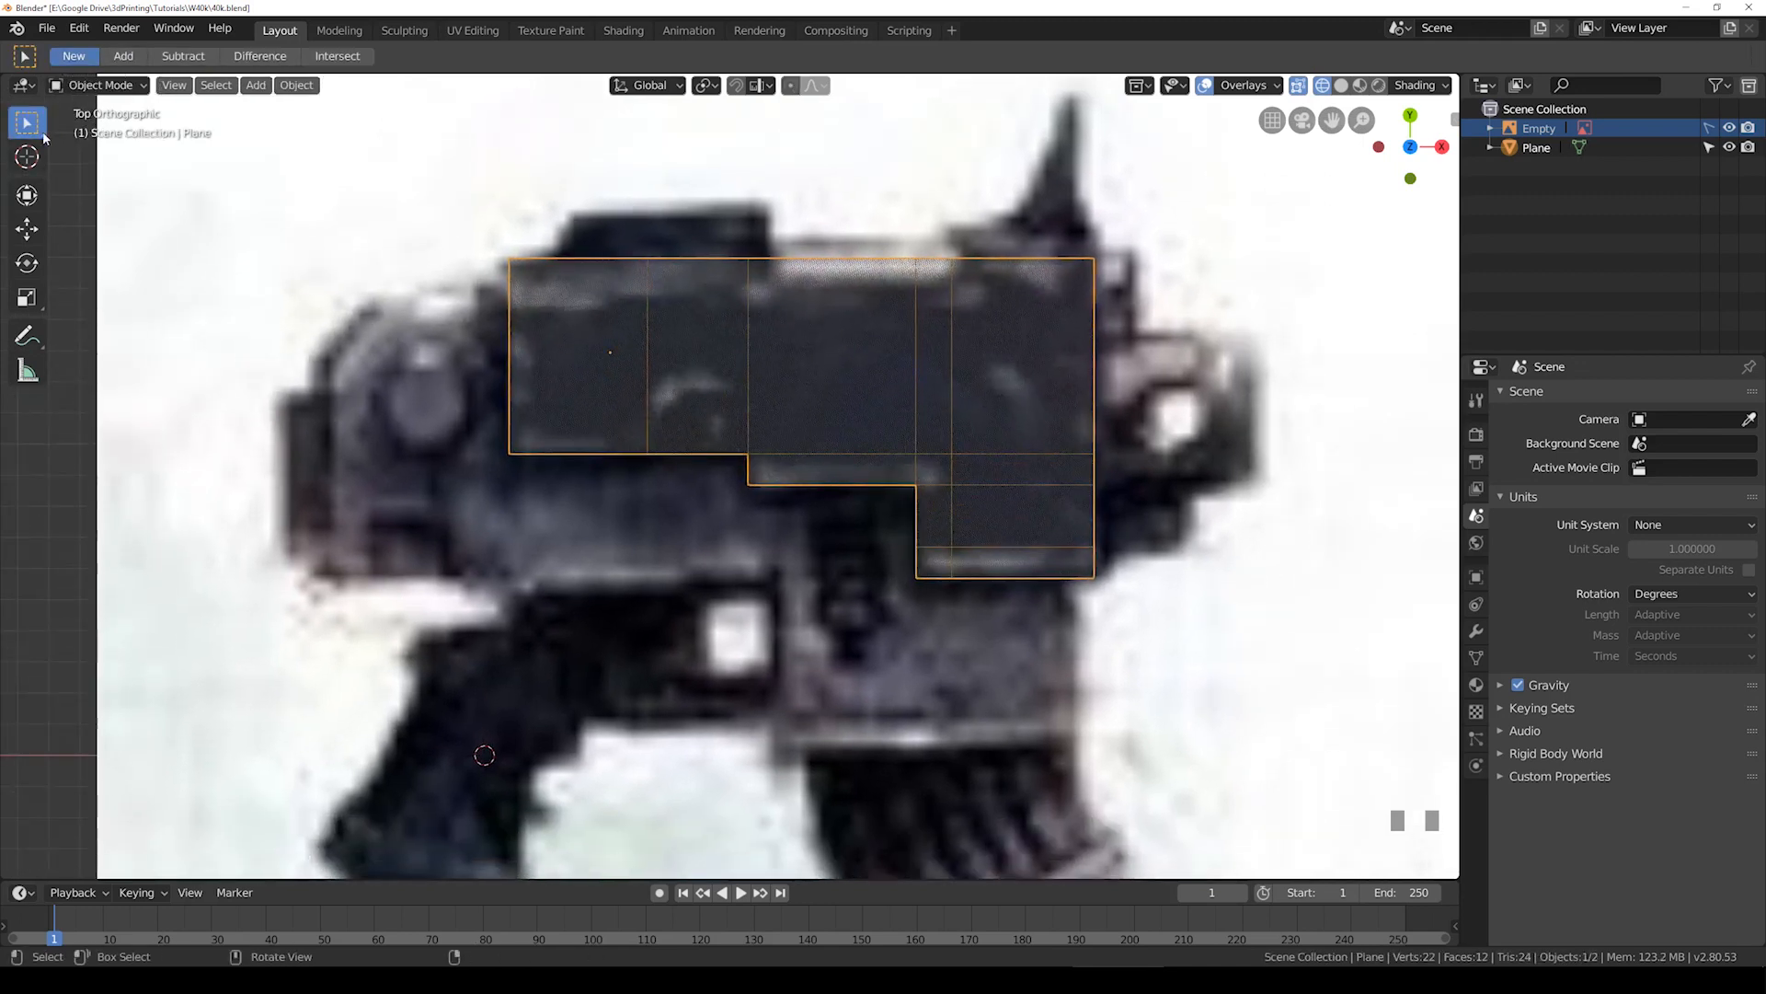
Step: Add a mesh plane, move it below the body's rear lower edge and scale it by about 5.92
{"action": "left_click", "coordinate": [255, 84]}
{"action": "mouse_move", "coordinate": [276, 105]}
{"action": "left_click", "coordinate": [478, 108]}
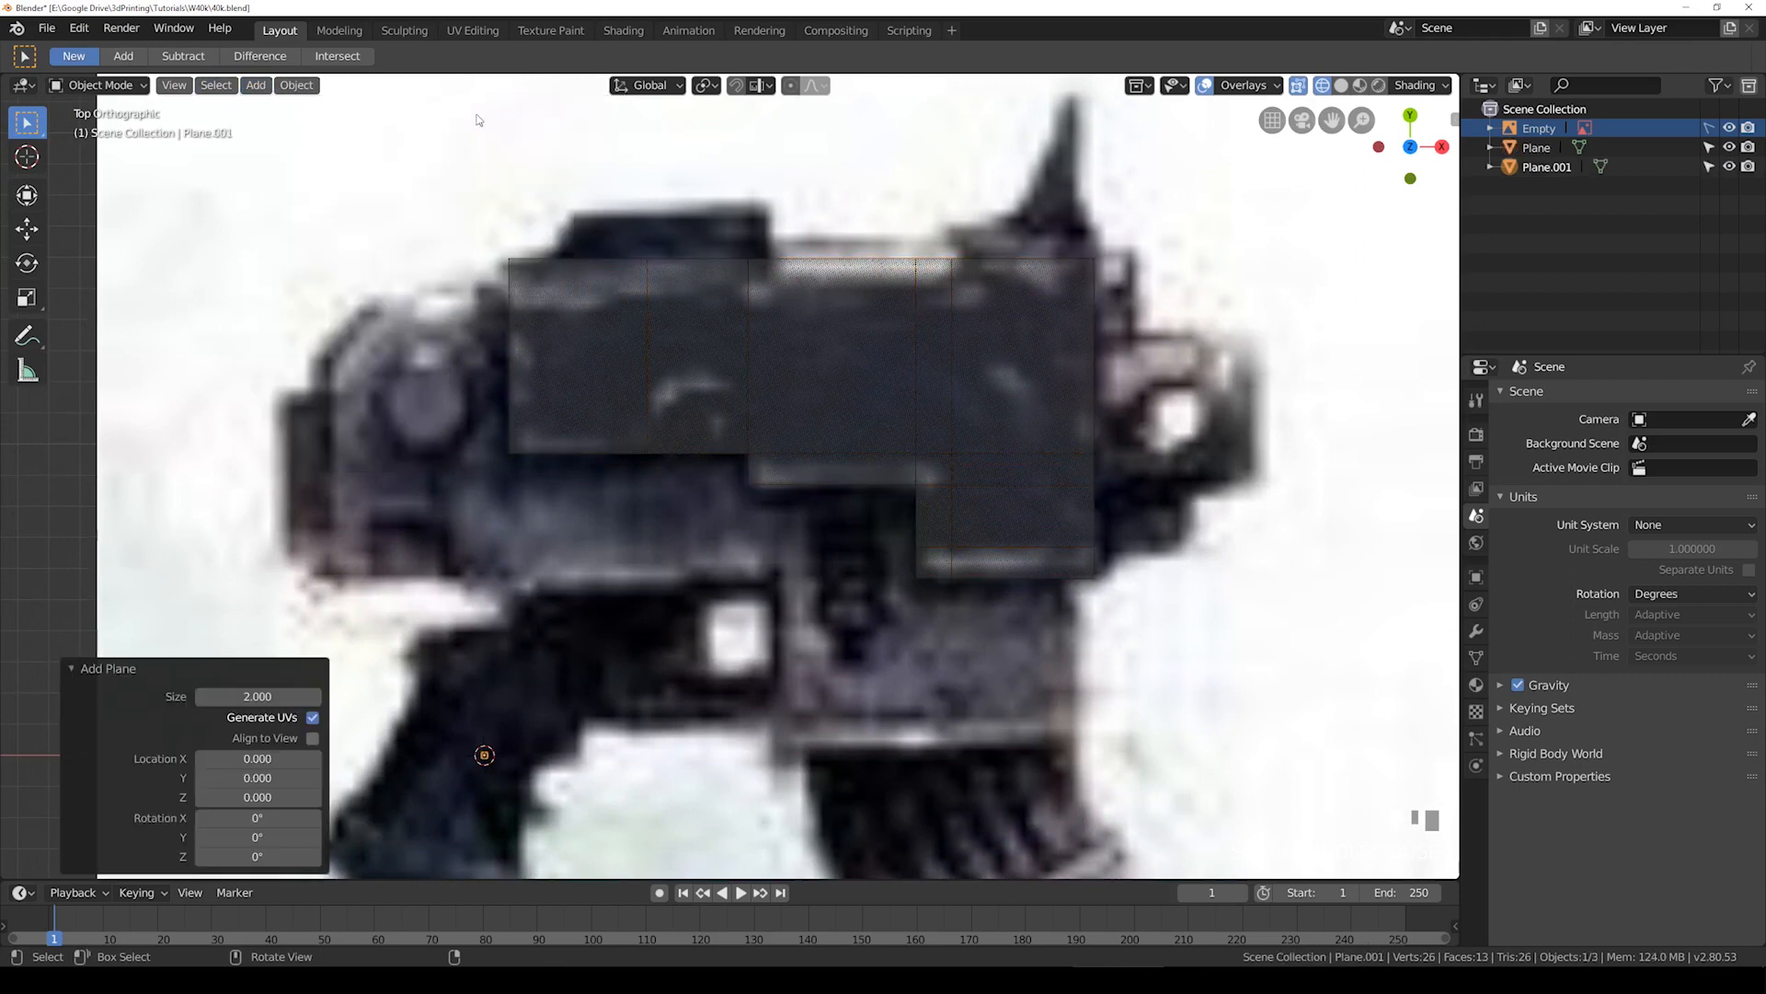
{"action": "key", "text": "g"}
{"action": "left_click", "coordinate": [593, 504]}
{"action": "key", "text": "s"}
{"action": "left_click", "coordinate": [648, 558]}
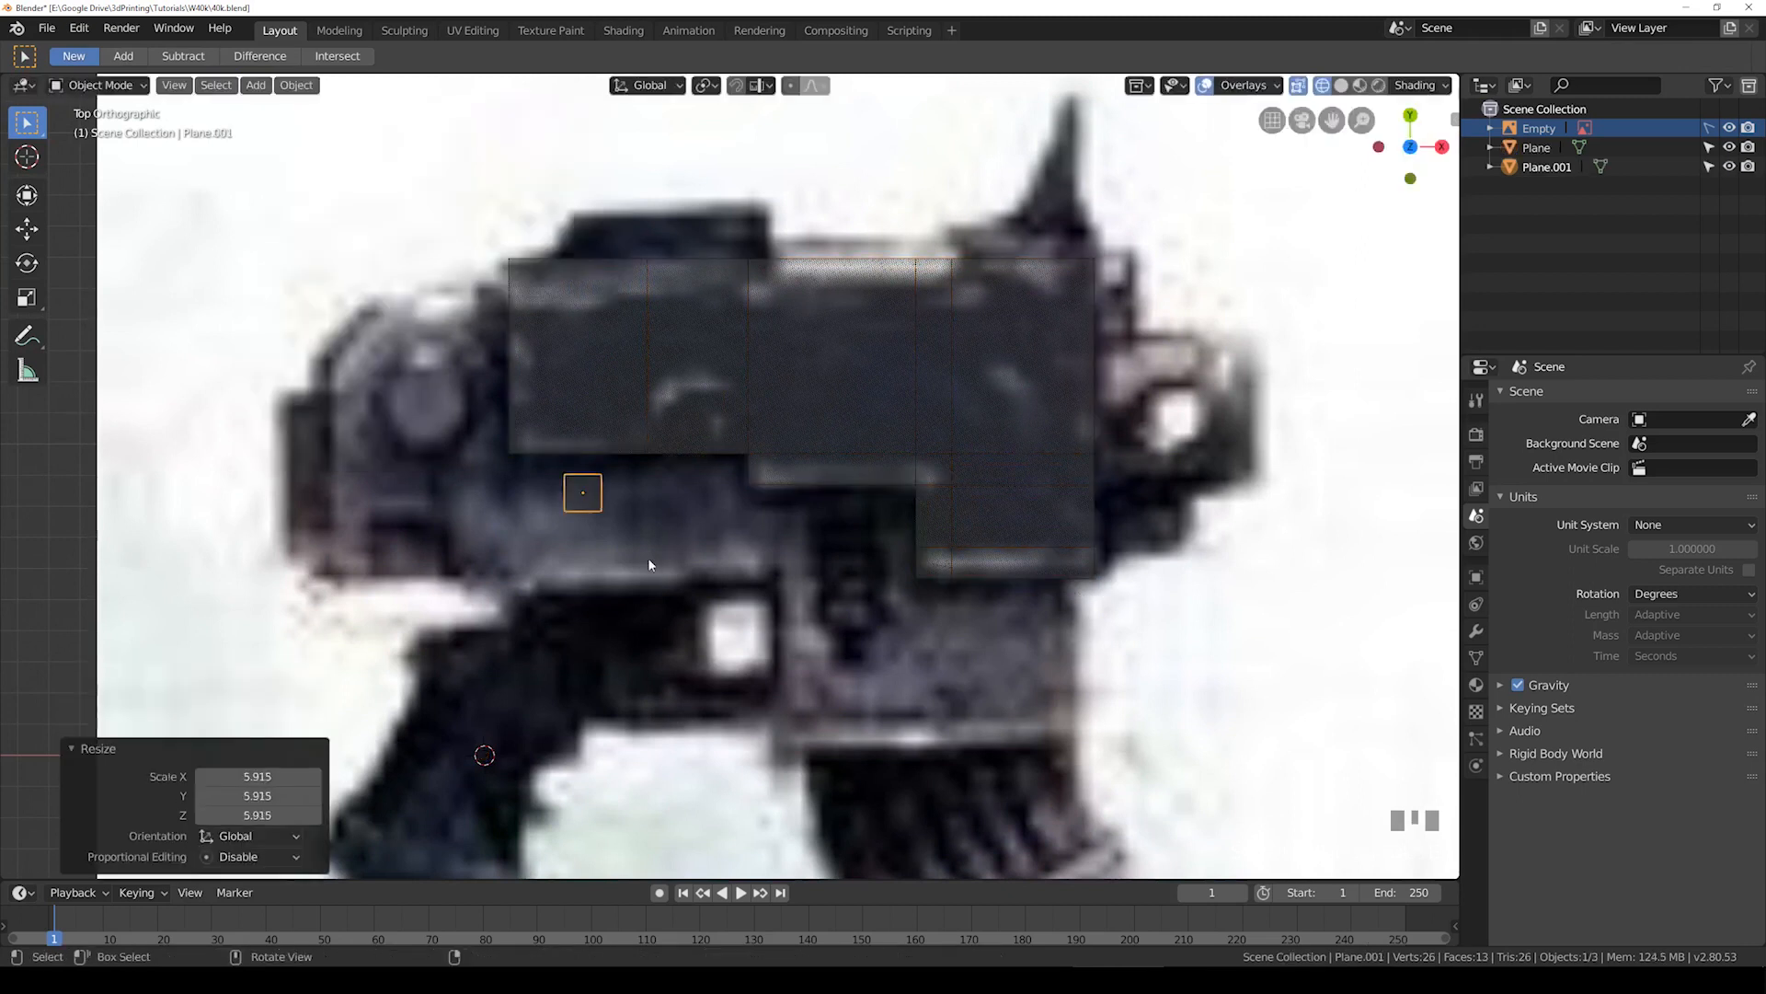
Step: Scale the new plane by about 4.91, shift it over the rear lower body area and enter Edit Mode
{"action": "key", "text": "s"}
{"action": "left_click", "coordinate": [745, 608]}
{"action": "key", "text": "g"}
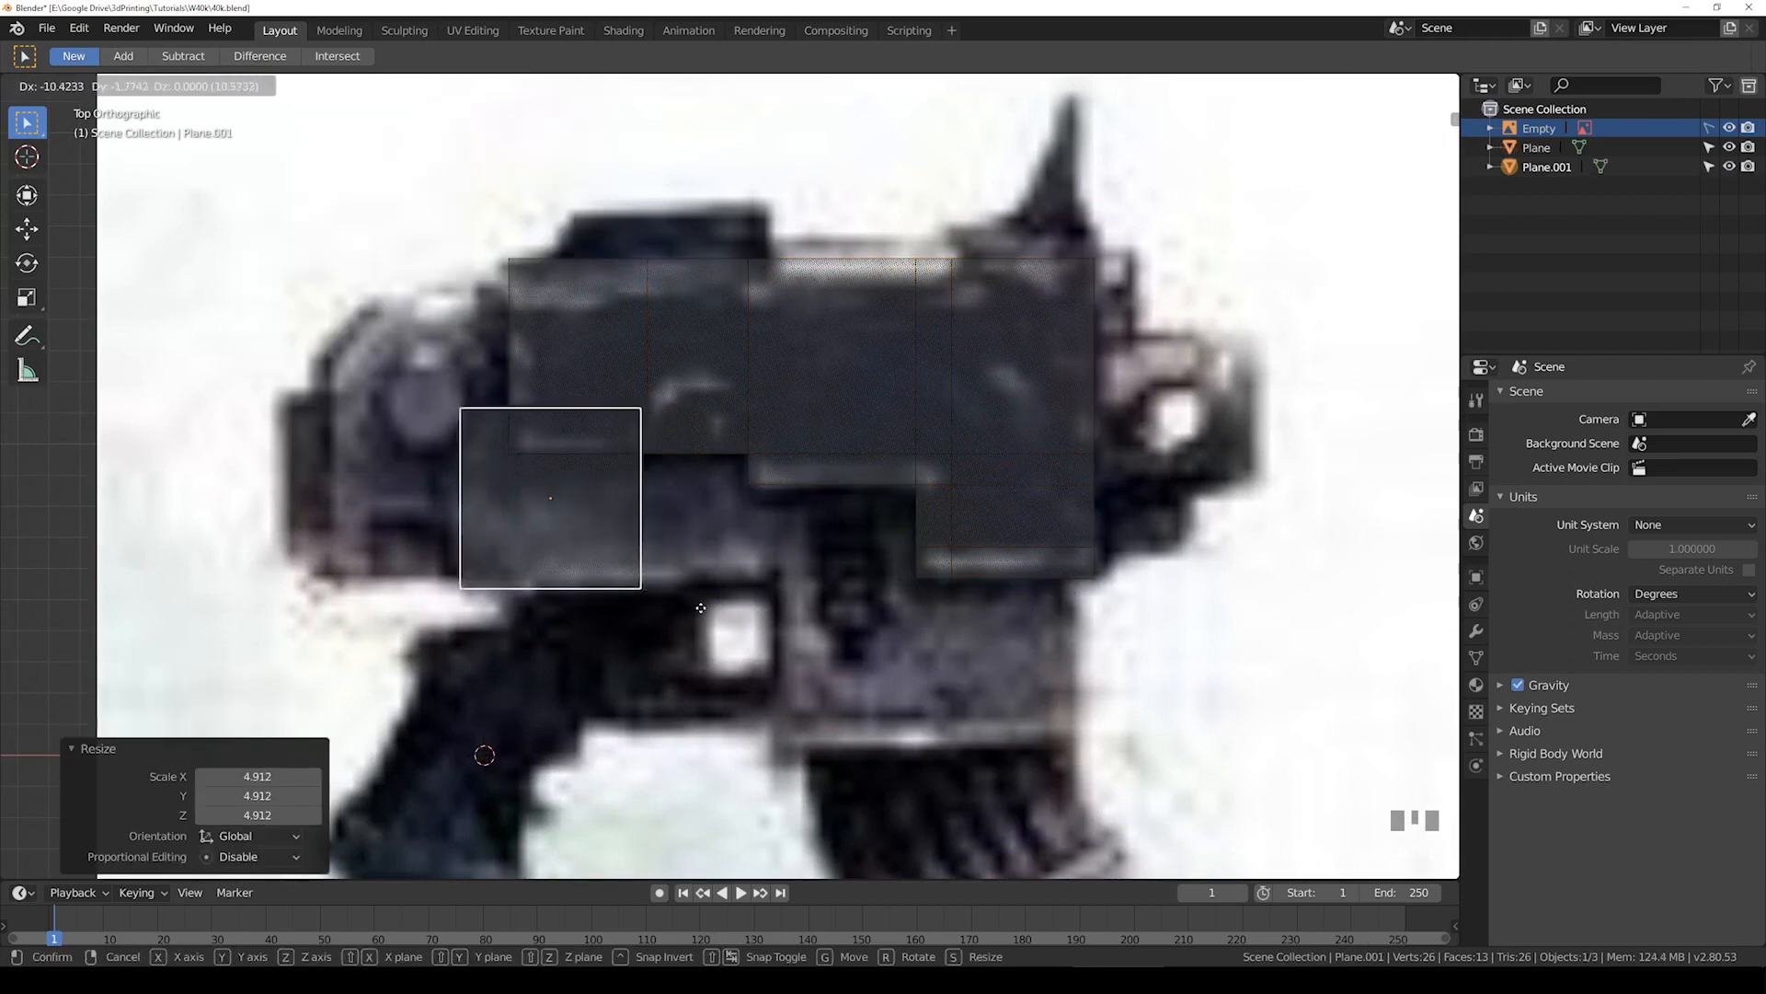
{"action": "left_click", "coordinate": [760, 599]}
{"action": "key", "text": "Tab"}
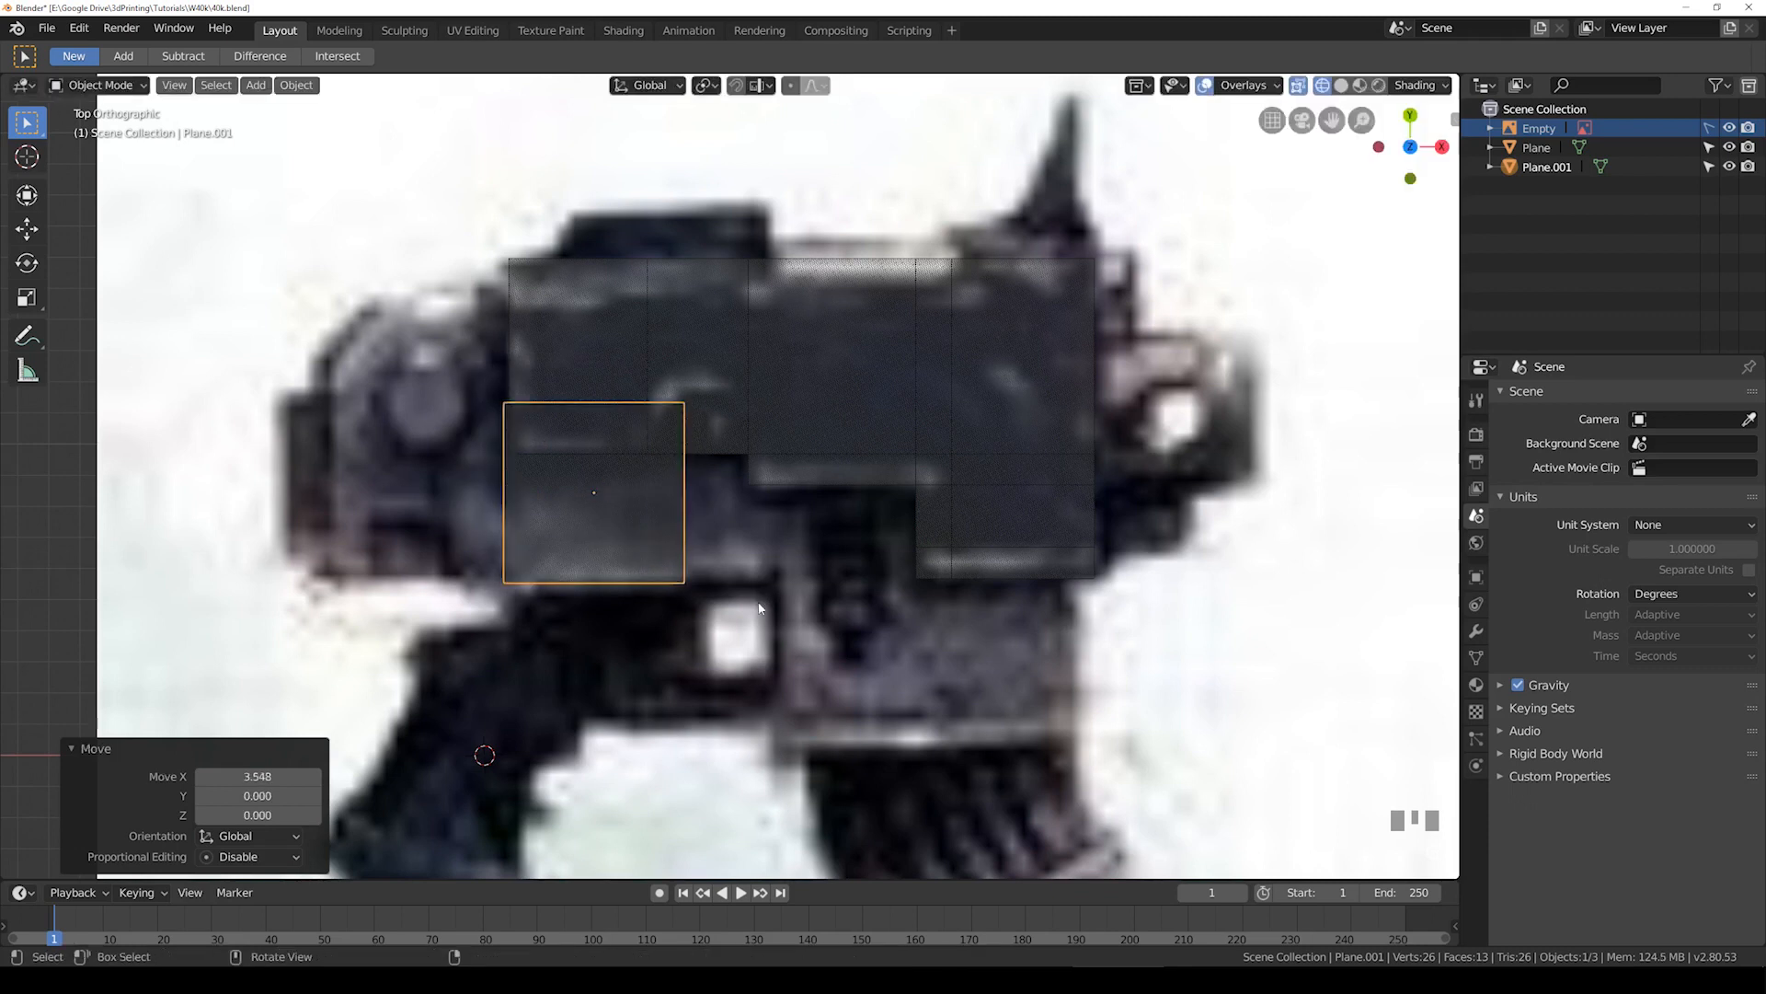
{"action": "left_click", "coordinate": [576, 414]}
{"action": "key", "text": "ctrl+z"}
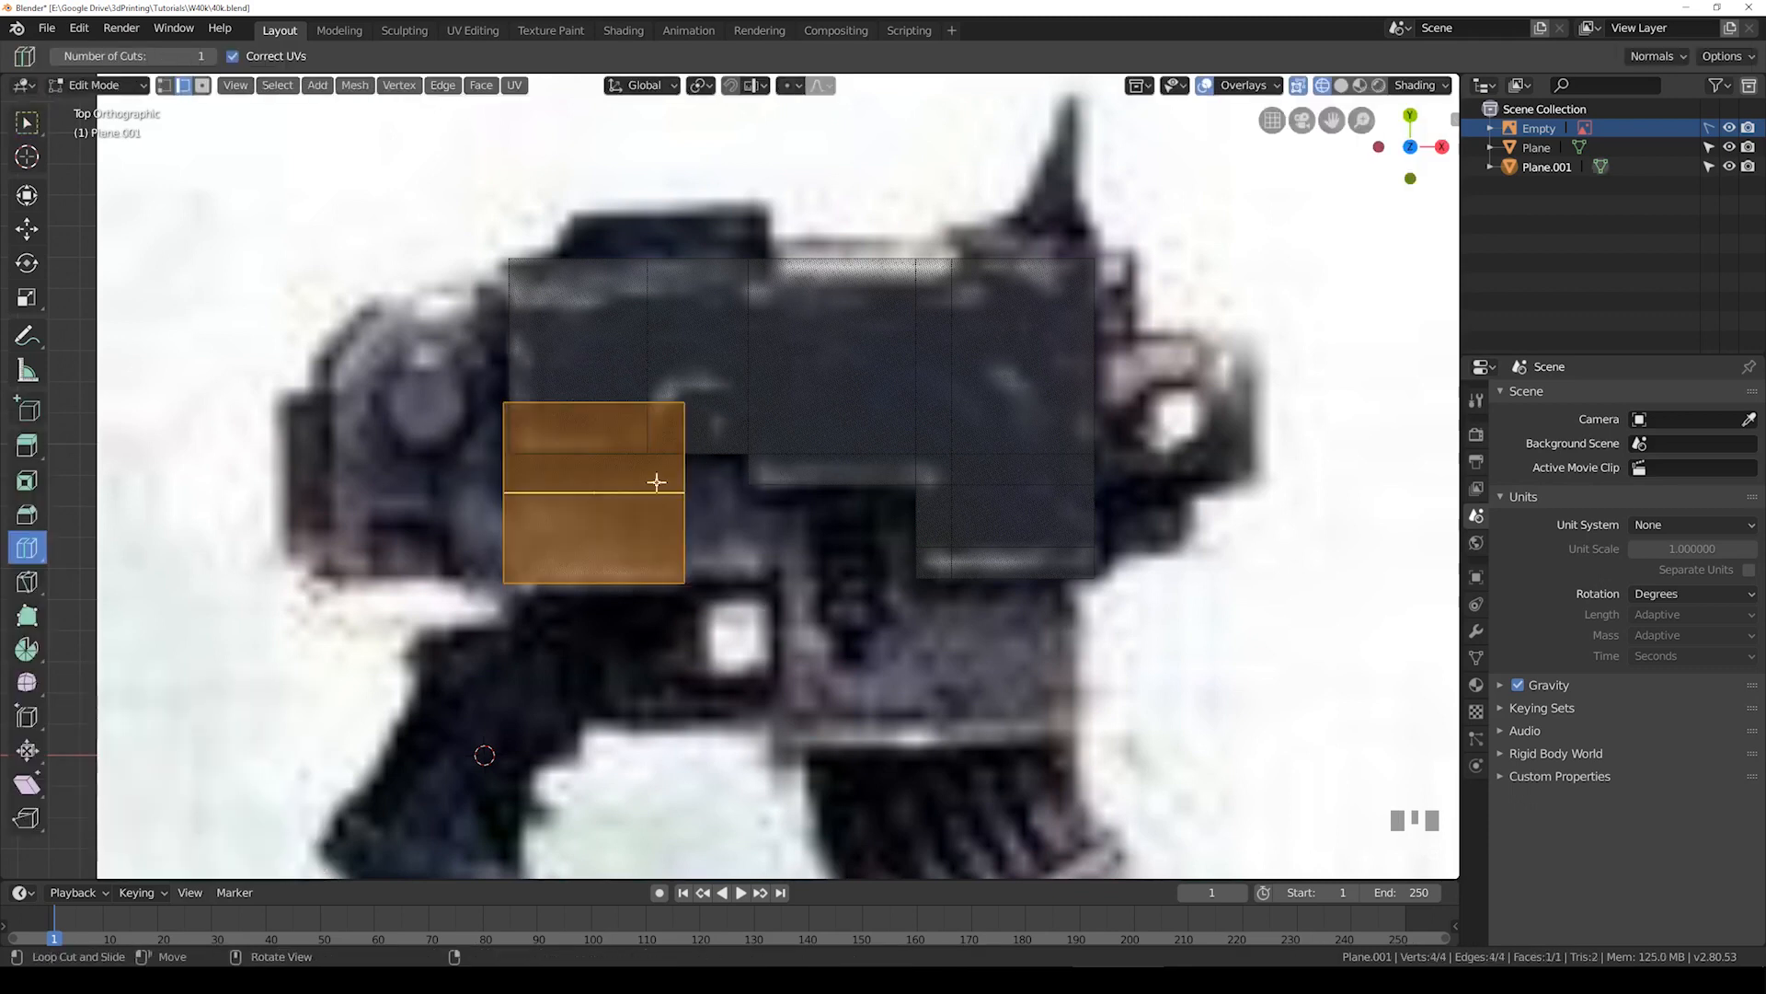
{"action": "left_click", "coordinate": [37, 117]}
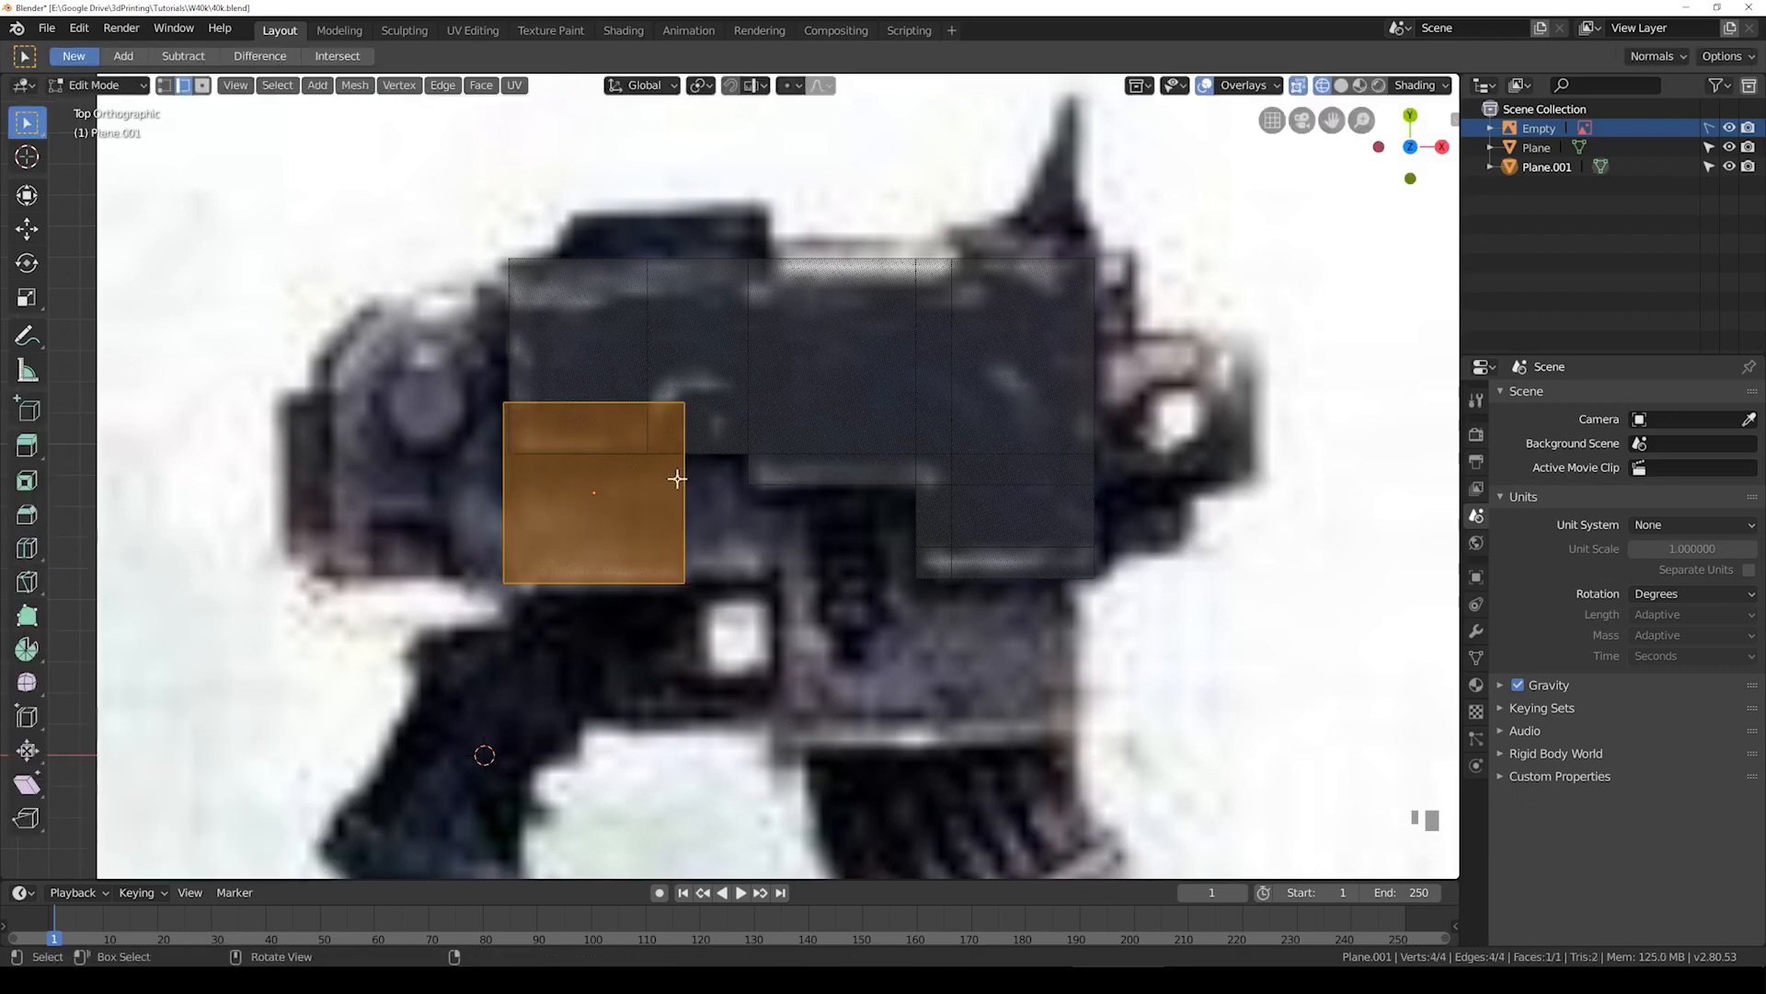
Step: Lower the new plane's upper edge slightly along Y and move its right edge about 30.16 along X to the magazine housing
{"action": "left_click", "coordinate": [620, 409]}
{"action": "key", "text": "g"}
{"action": "key", "text": "y"}
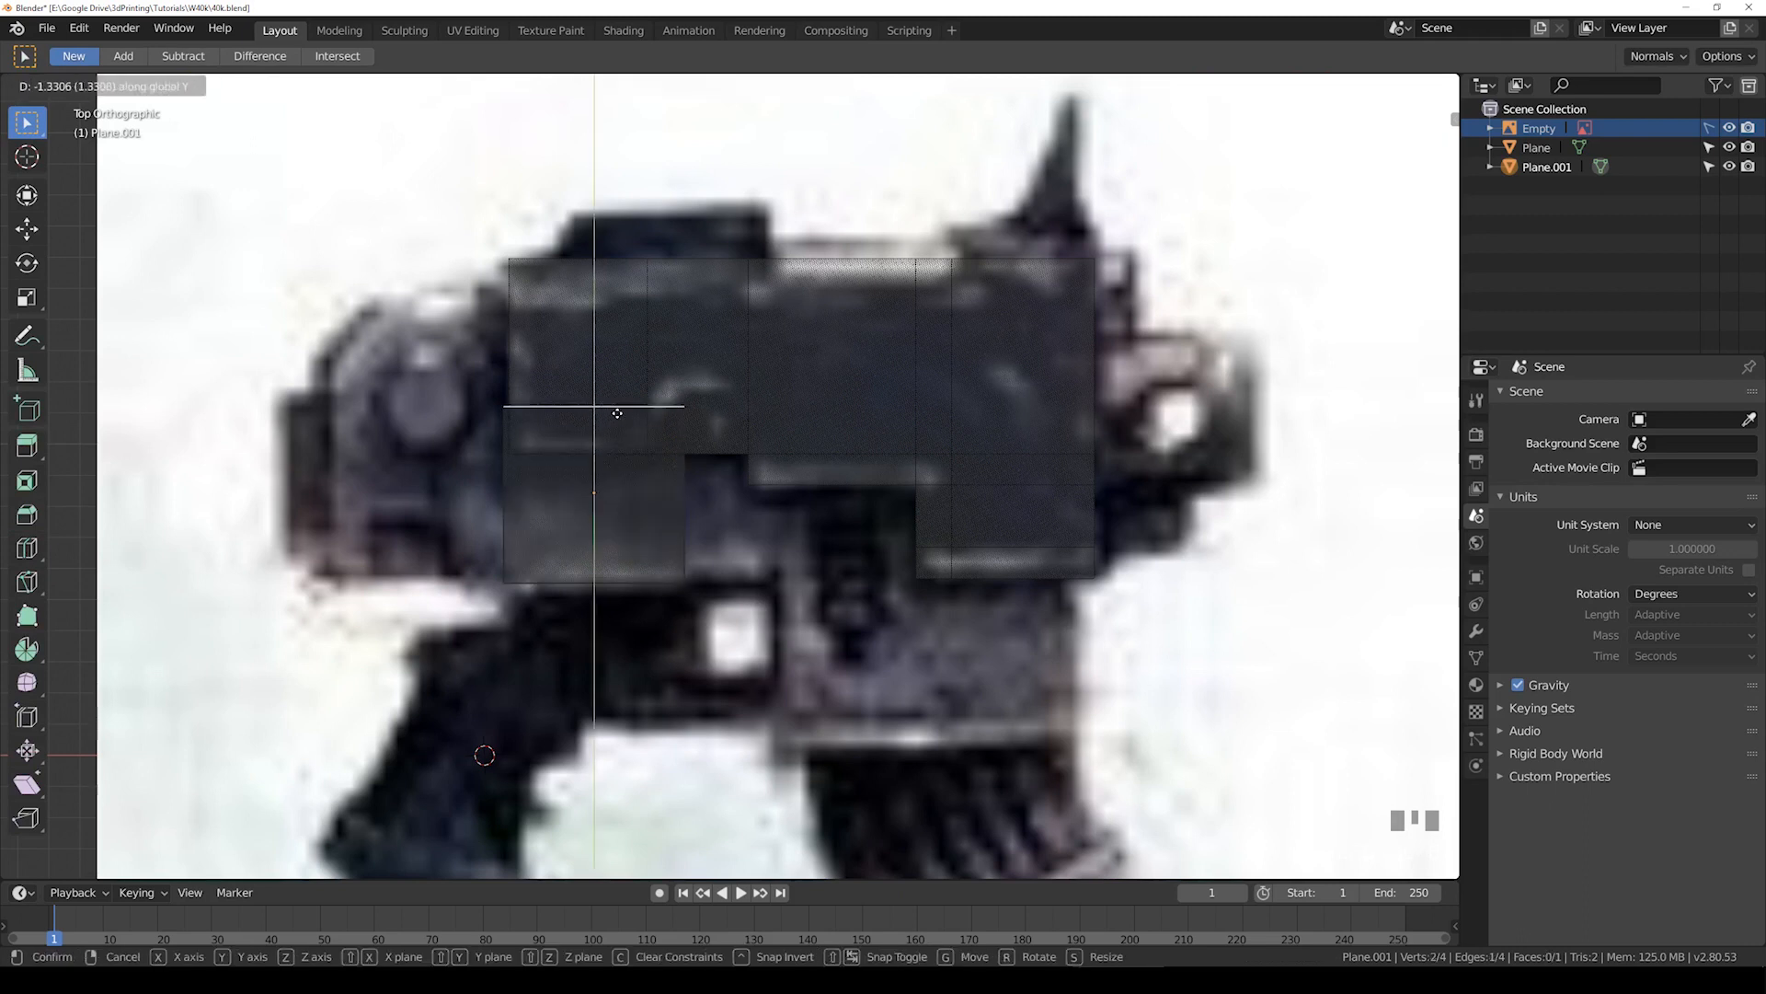
{"action": "left_click", "coordinate": [691, 509]}
{"action": "left_click", "coordinate": [691, 509]}
{"action": "key", "text": "g"}
{"action": "key", "text": "x"}
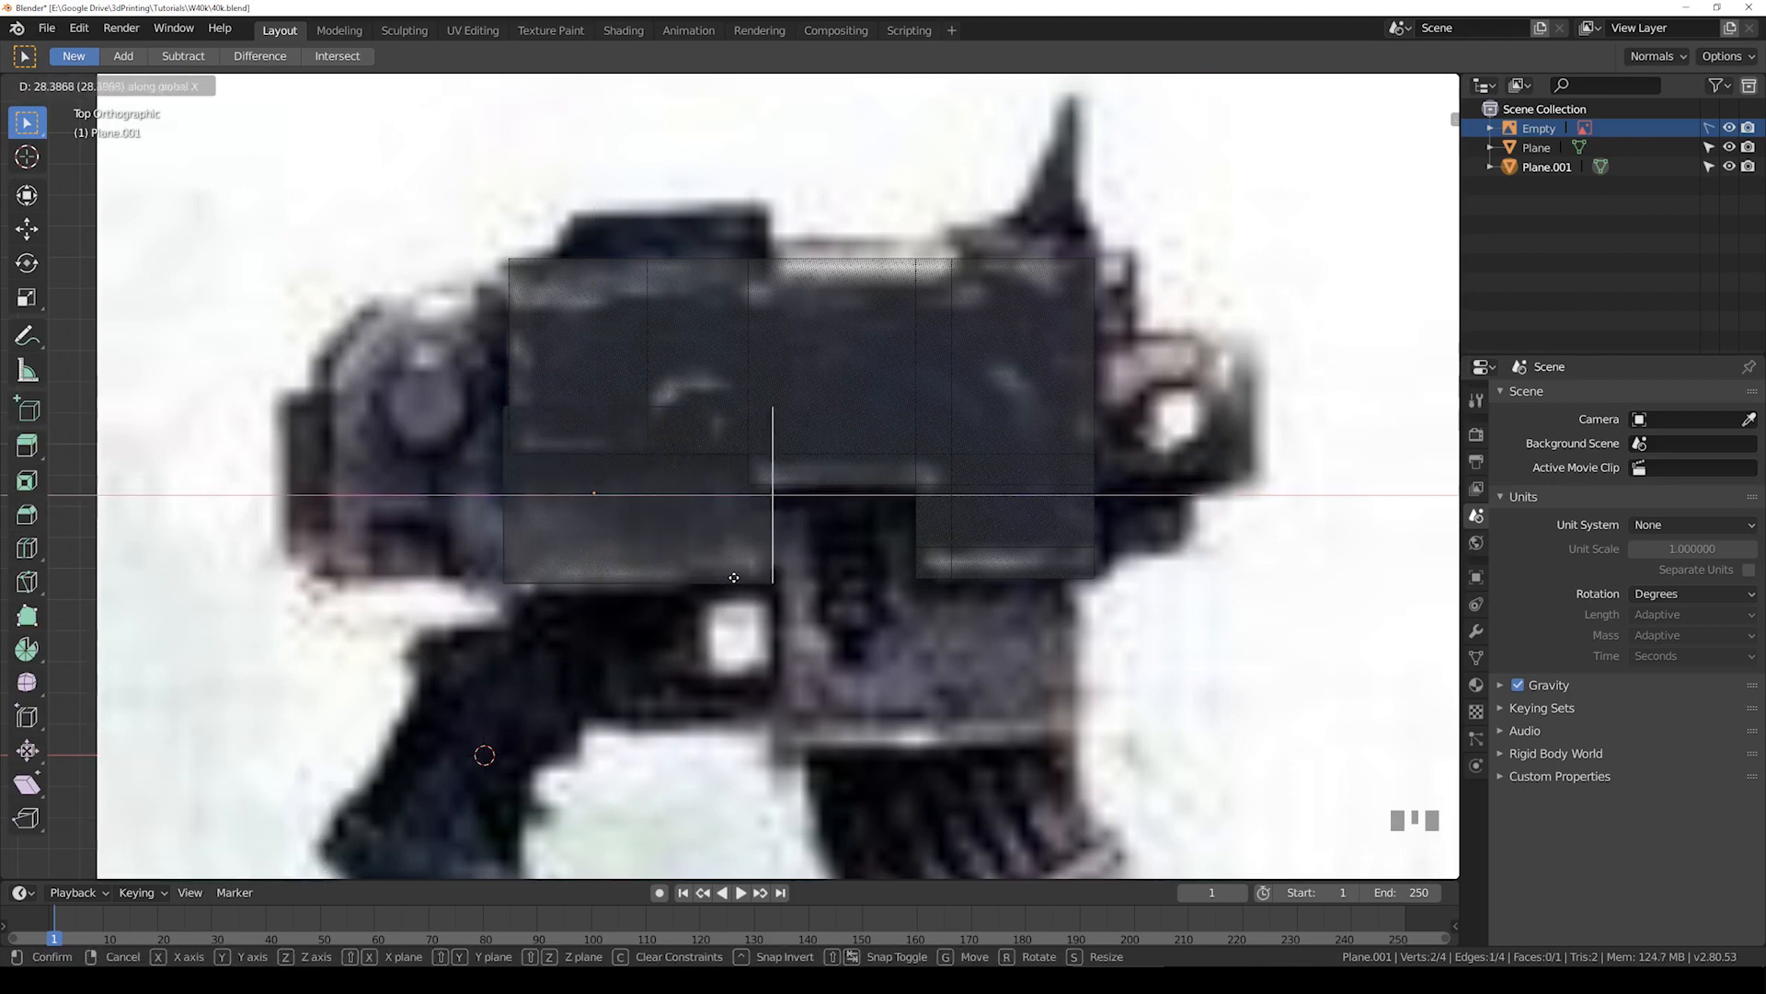
{"action": "left_click", "coordinate": [739, 577]}
Step: Extrude the plane's right edge along X to the front side of the magazine housing
{"action": "key", "text": "e"}
{"action": "key", "text": "x"}
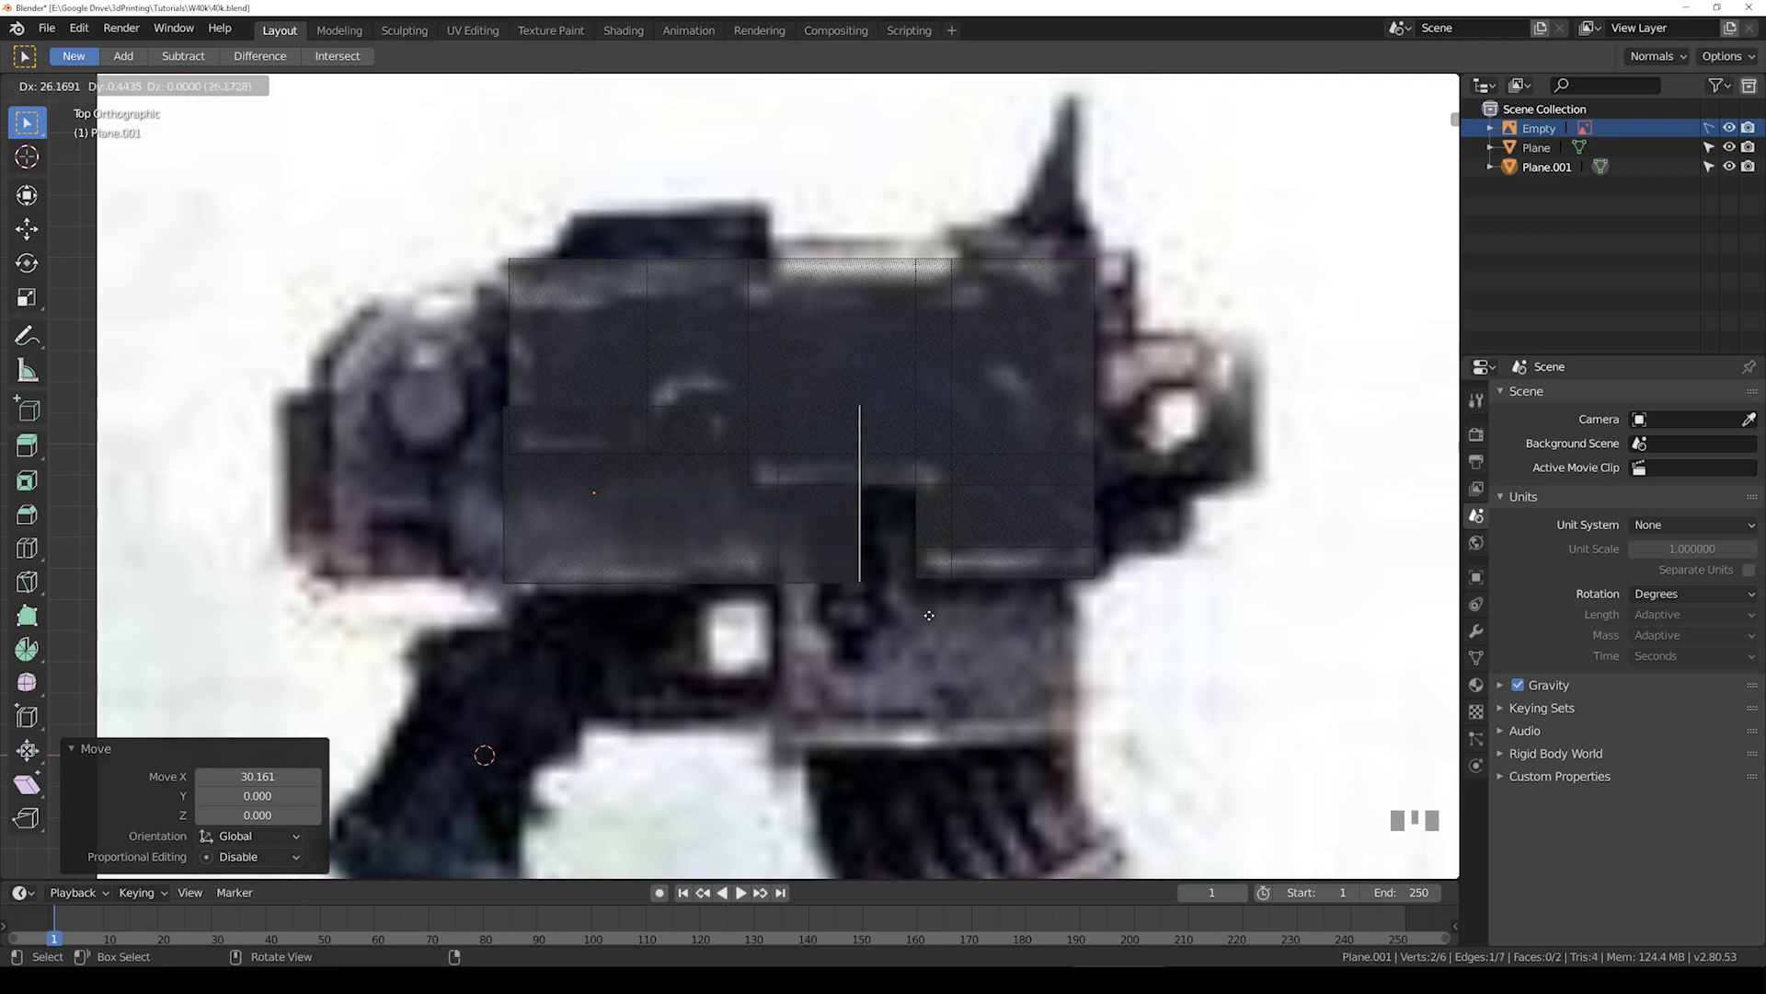
{"action": "key", "text": "Escape"}
{"action": "key", "text": "g"}
{"action": "key", "text": "x"}
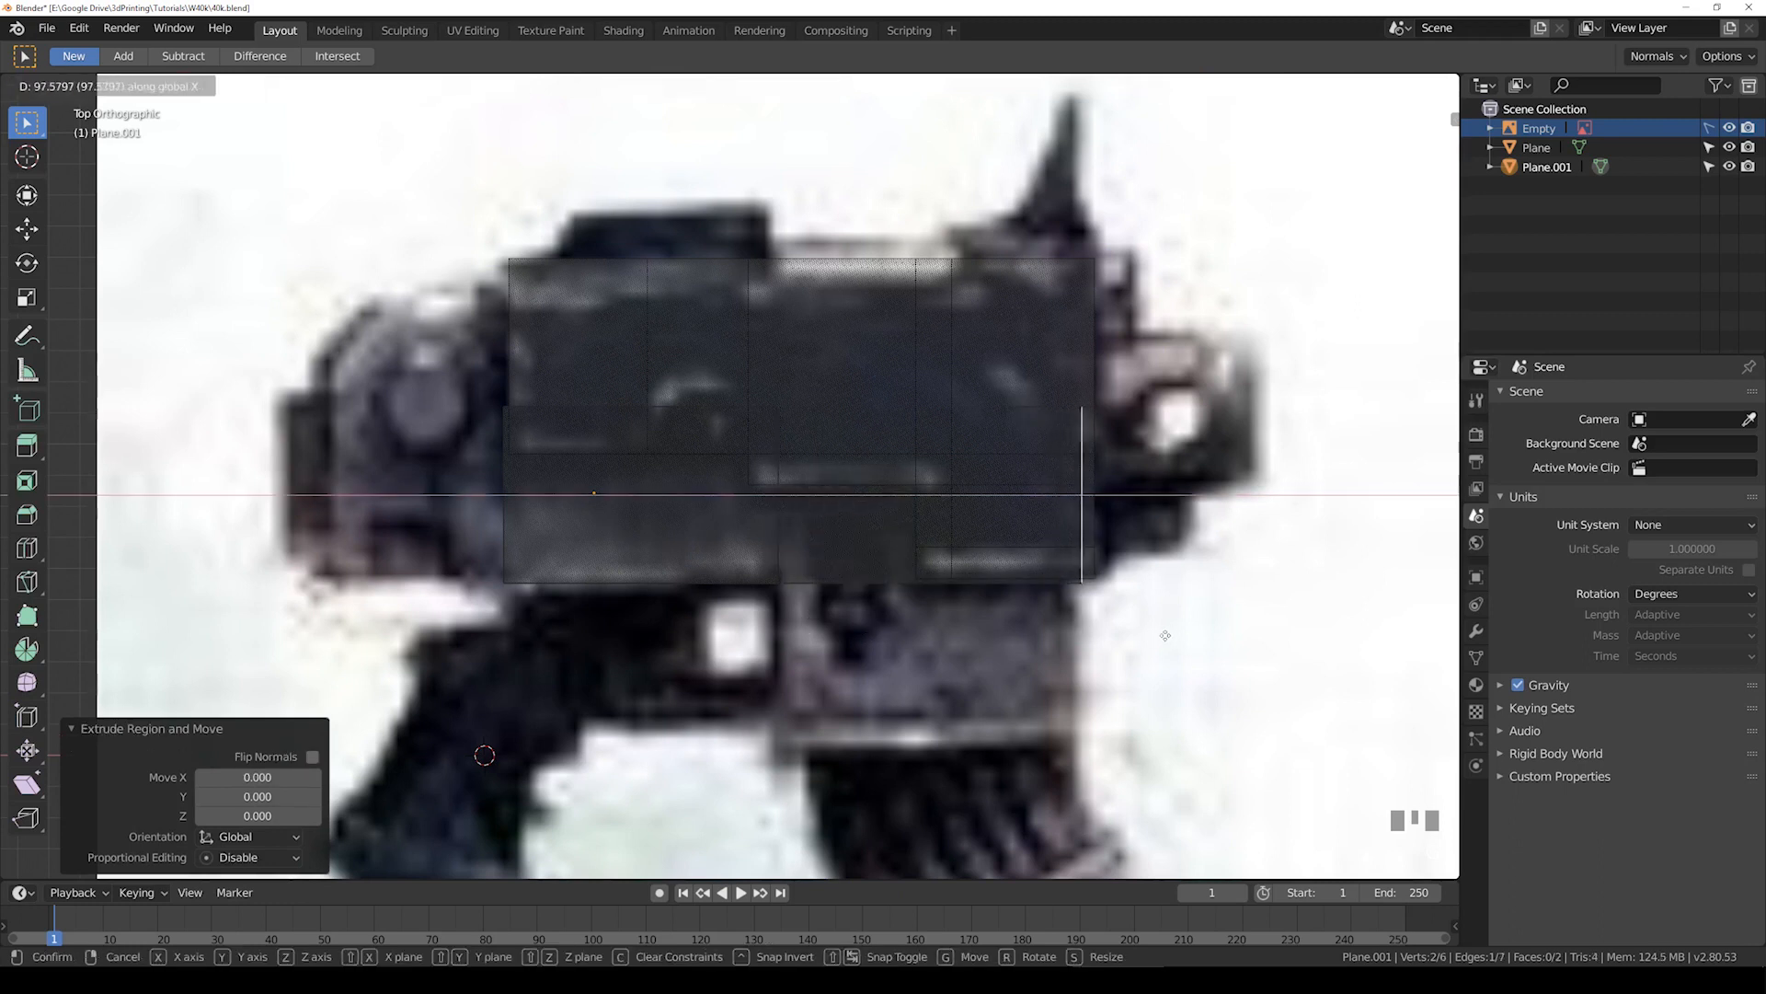
{"action": "left_click", "coordinate": [1189, 630]}
Step: Extrude the lower edge above the magazine housing -50 along Y to cover the housing
{"action": "left_click", "coordinate": [838, 591]}
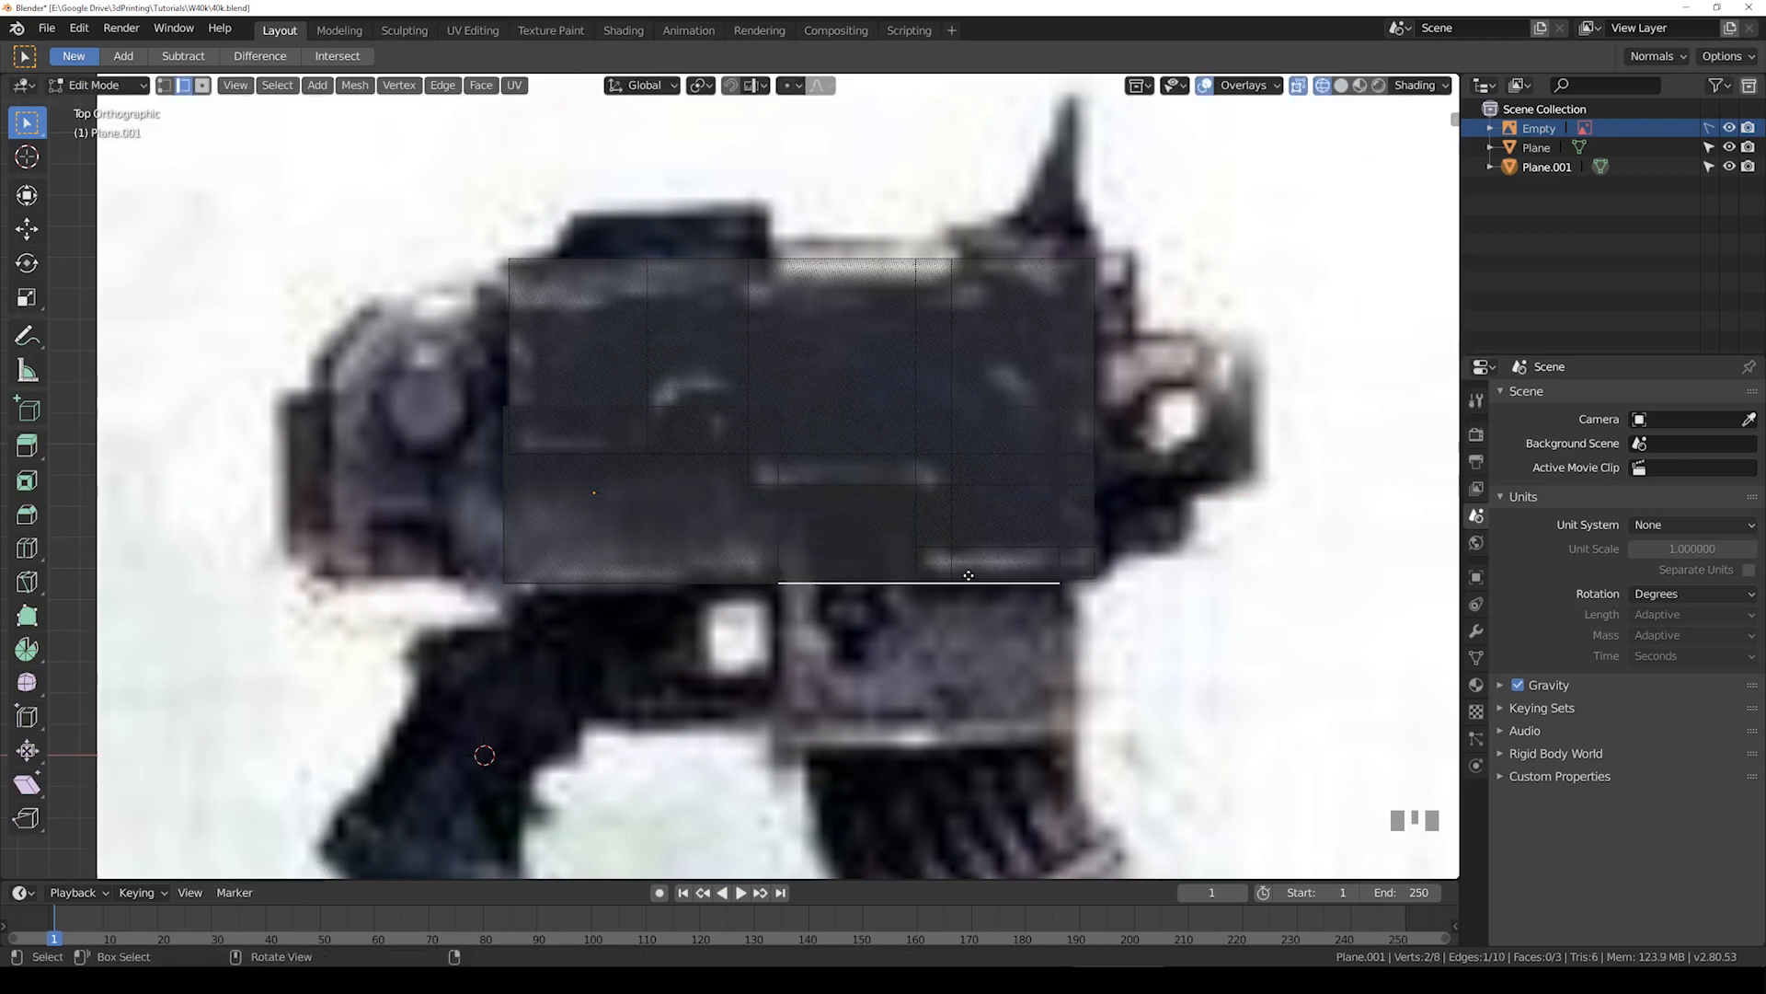
{"action": "key", "text": "e"}
{"action": "key", "text": "Escape"}
{"action": "key", "text": "g"}
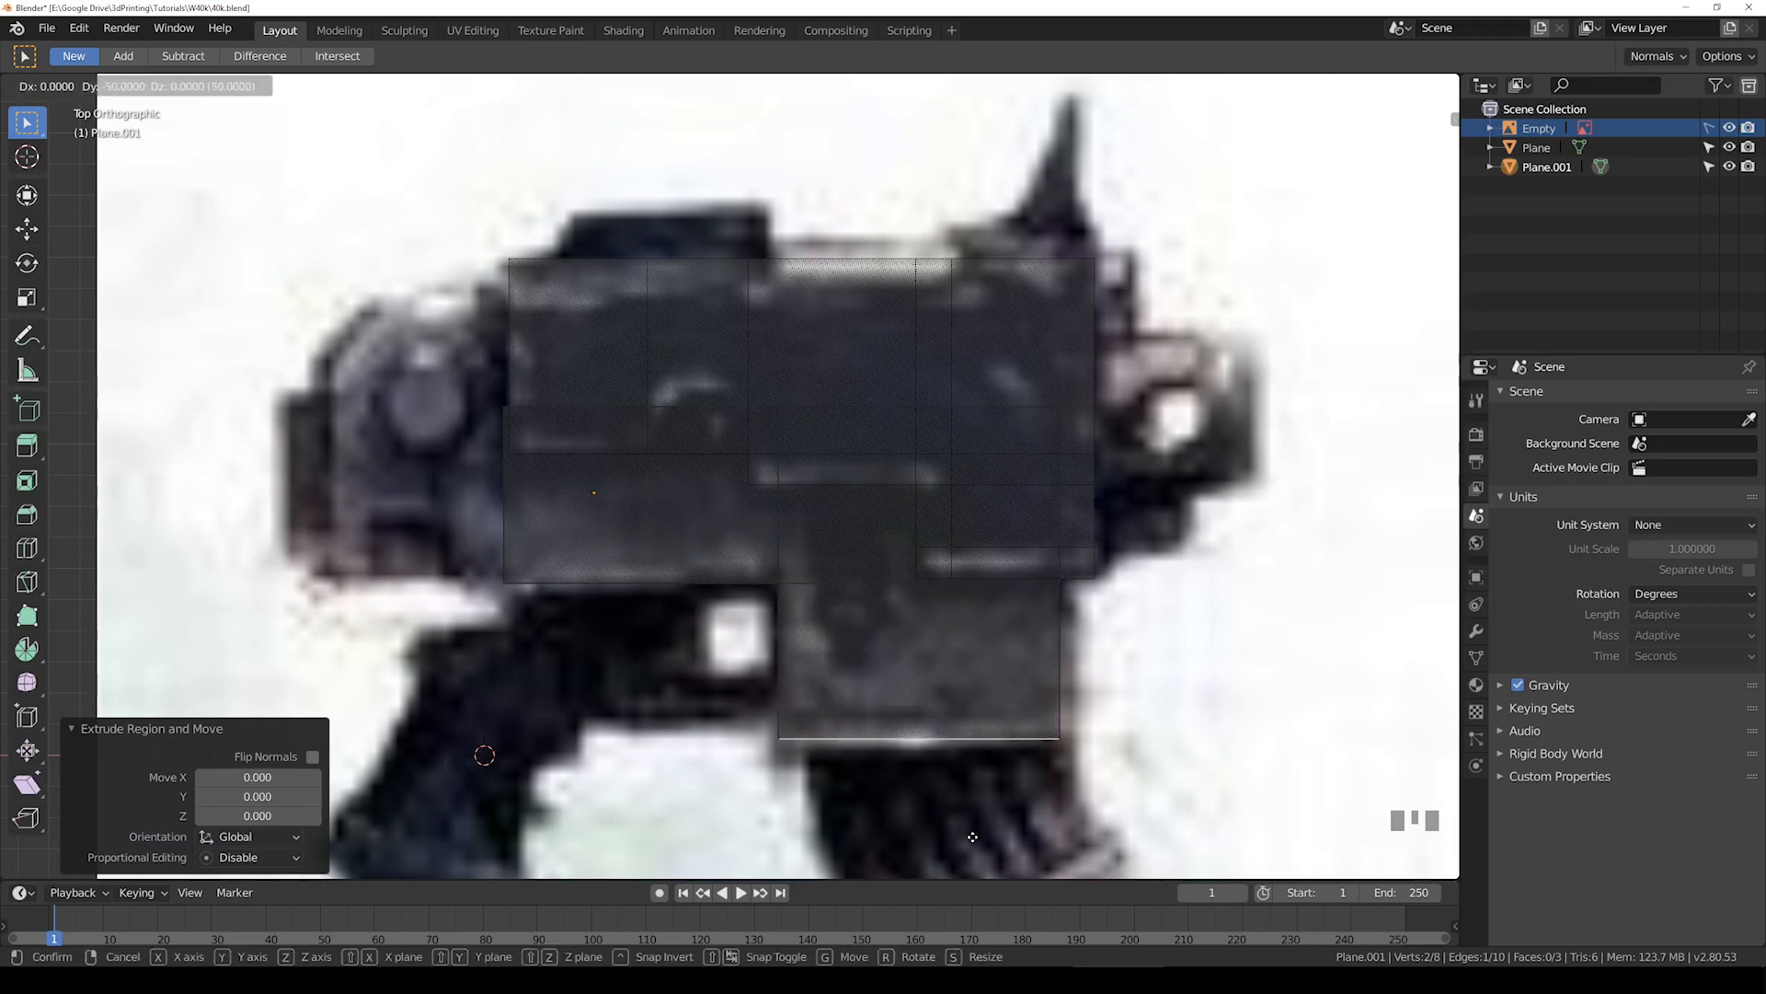
{"action": "left_click", "coordinate": [972, 836]}
{"action": "scroll", "coordinate": [868, 643], "scroll_direction": "down", "scroll_amount": 3}
{"action": "scroll", "coordinate": [694, 513], "scroll_direction": "up", "scroll_amount": 3}
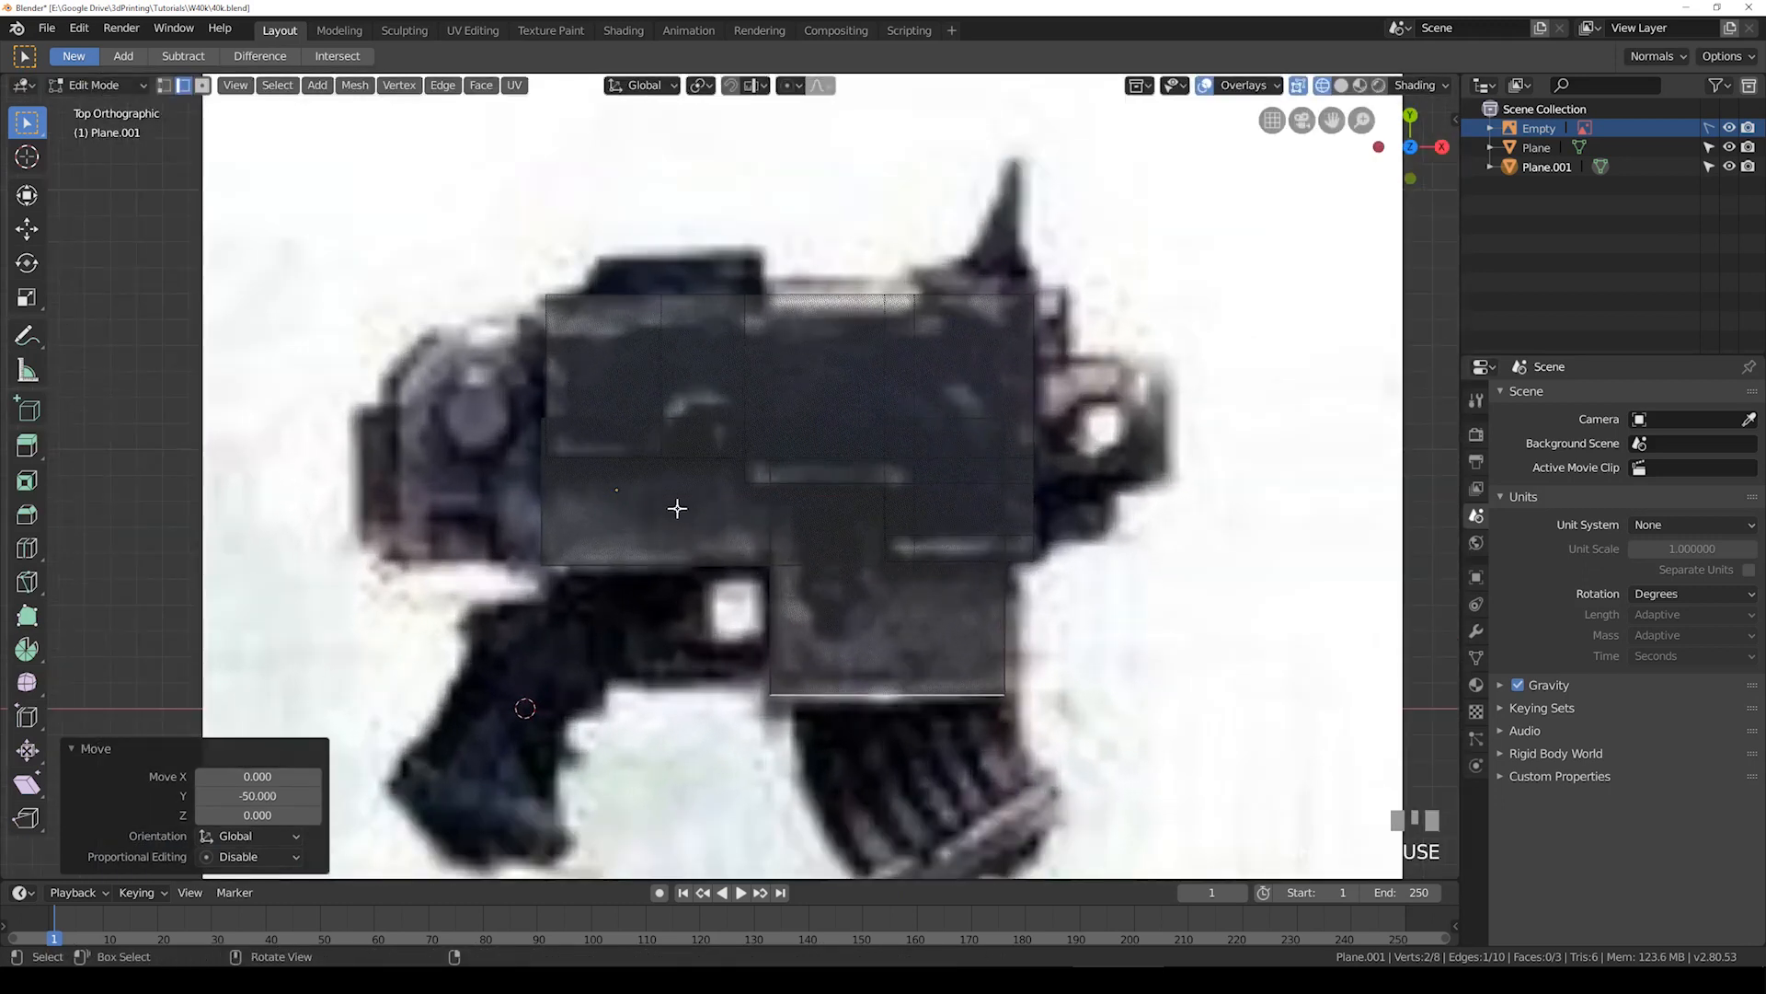
Step: Move the plane's two upper edges up along Y to just below the body's upper edge
{"action": "scroll", "coordinate": [767, 541], "scroll_direction": "down", "scroll_amount": 1}
{"action": "scroll", "coordinate": [746, 542], "scroll_direction": "up", "scroll_amount": 2}
{"action": "left_click", "coordinate": [923, 450]}
{"action": "left_click", "coordinate": [1159, 443], "text": "shift"}
{"action": "key", "text": "g"}
{"action": "key", "text": "y"}
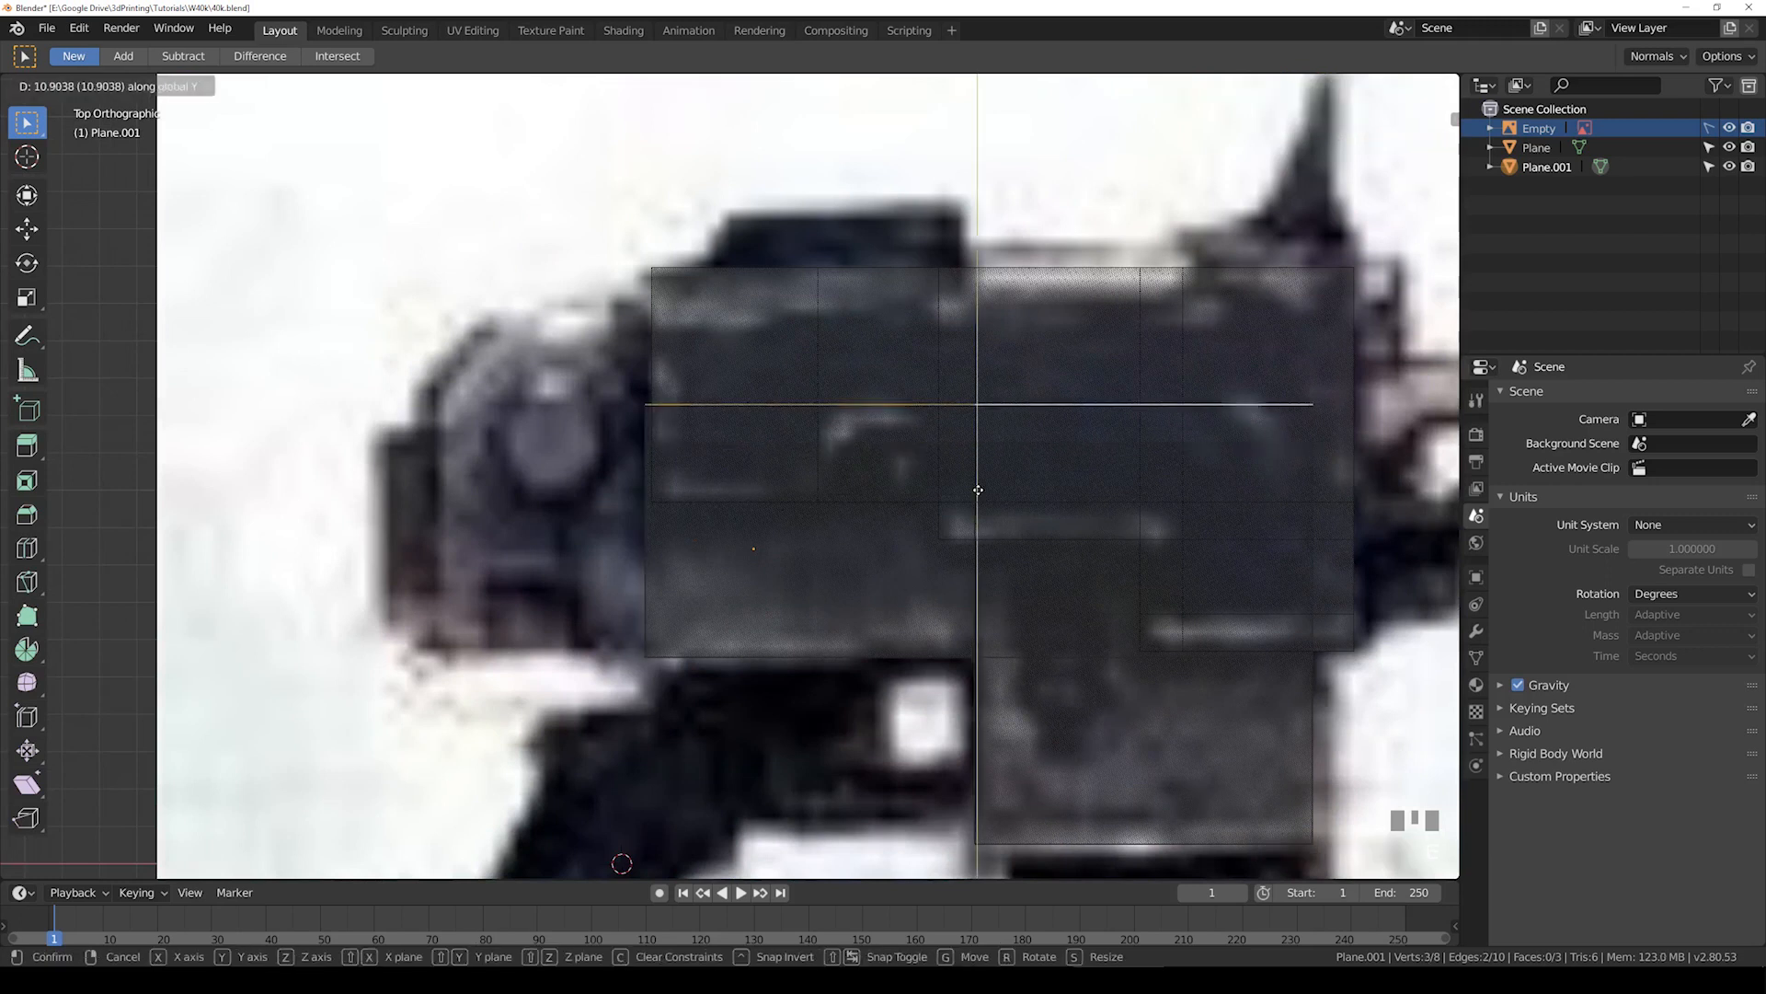
{"action": "left_click", "coordinate": [986, 405]}
Step: Extrude the plane's left edge -60 along X over the rear block and move the new edge back 20 along X
{"action": "left_click", "coordinate": [625, 563]}
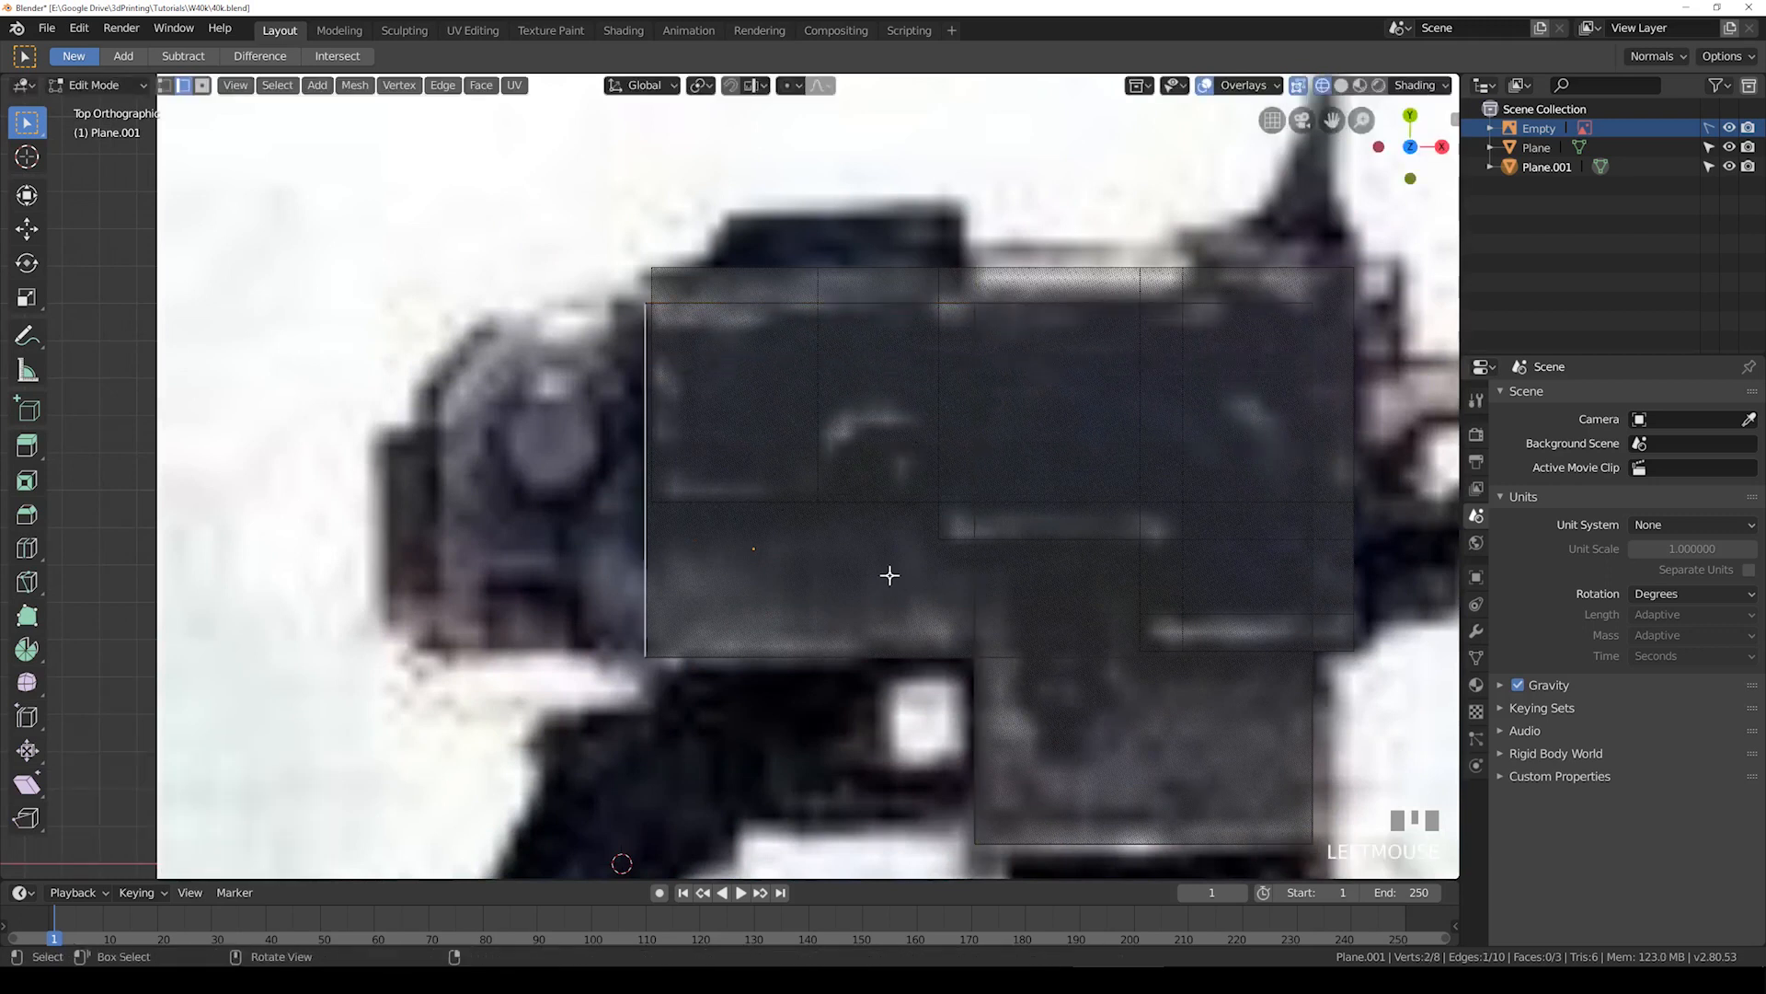
{"action": "key", "text": "e"}
{"action": "left_click", "coordinate": [662, 577]}
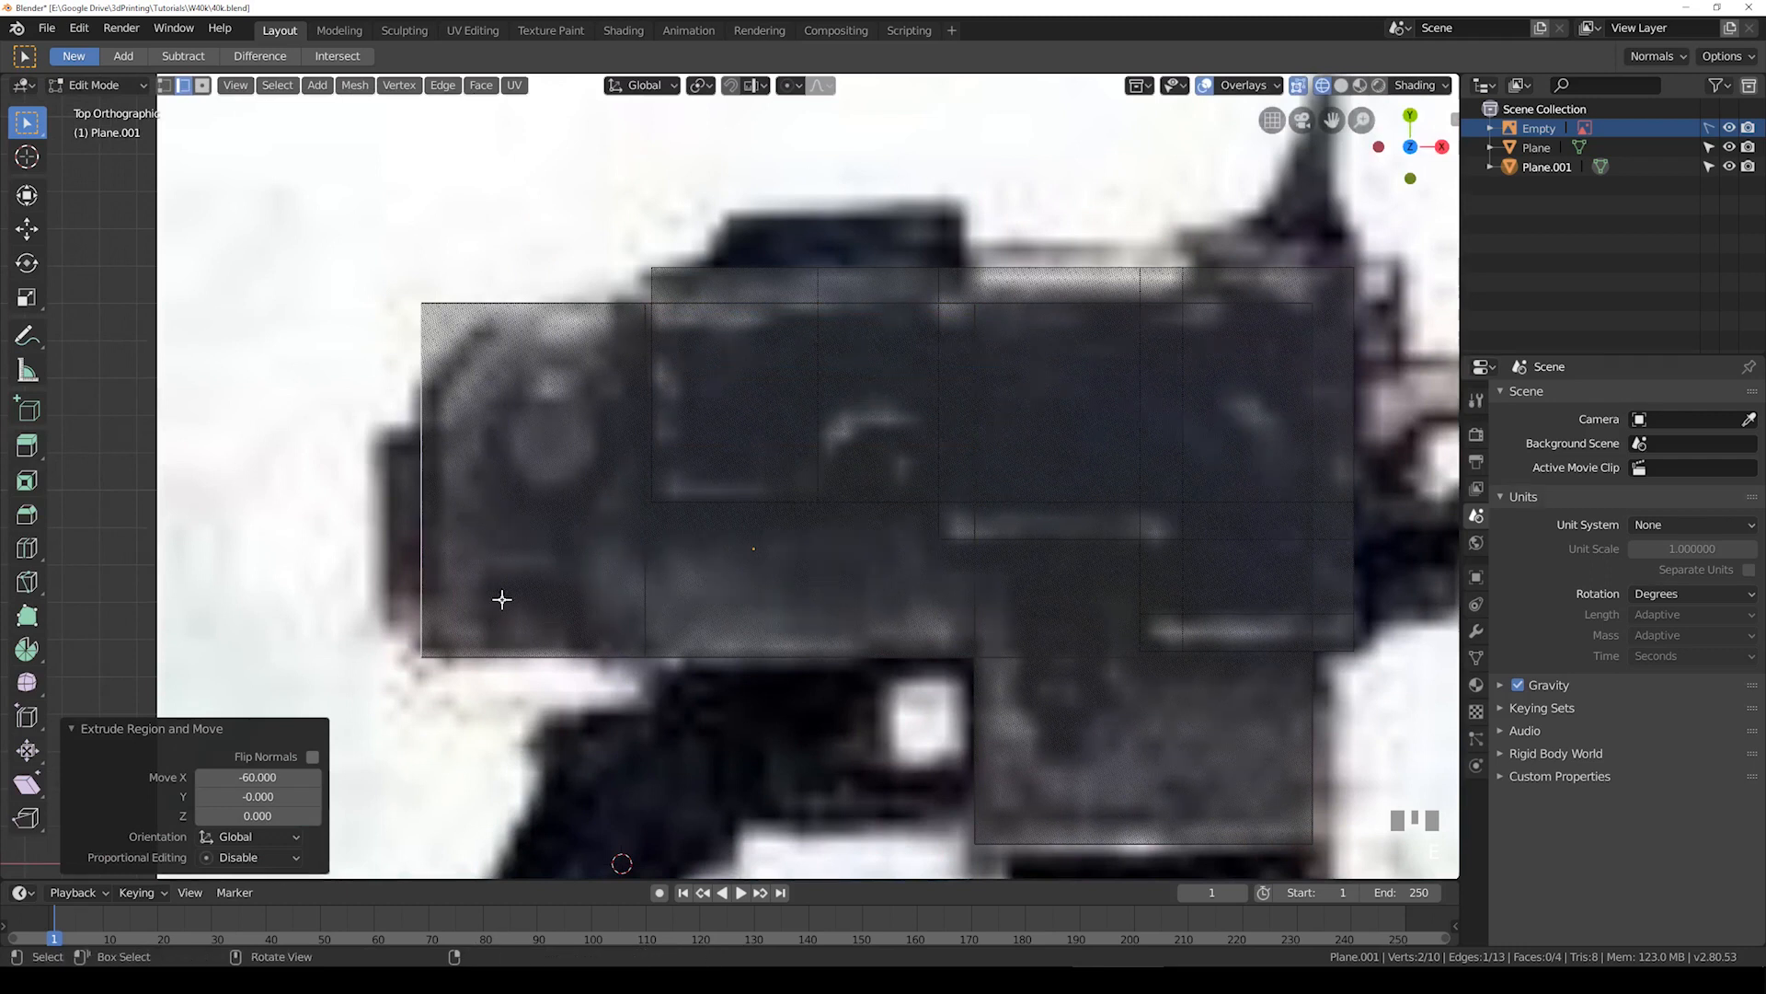
{"action": "key", "text": "g"}
{"action": "key", "text": "x"}
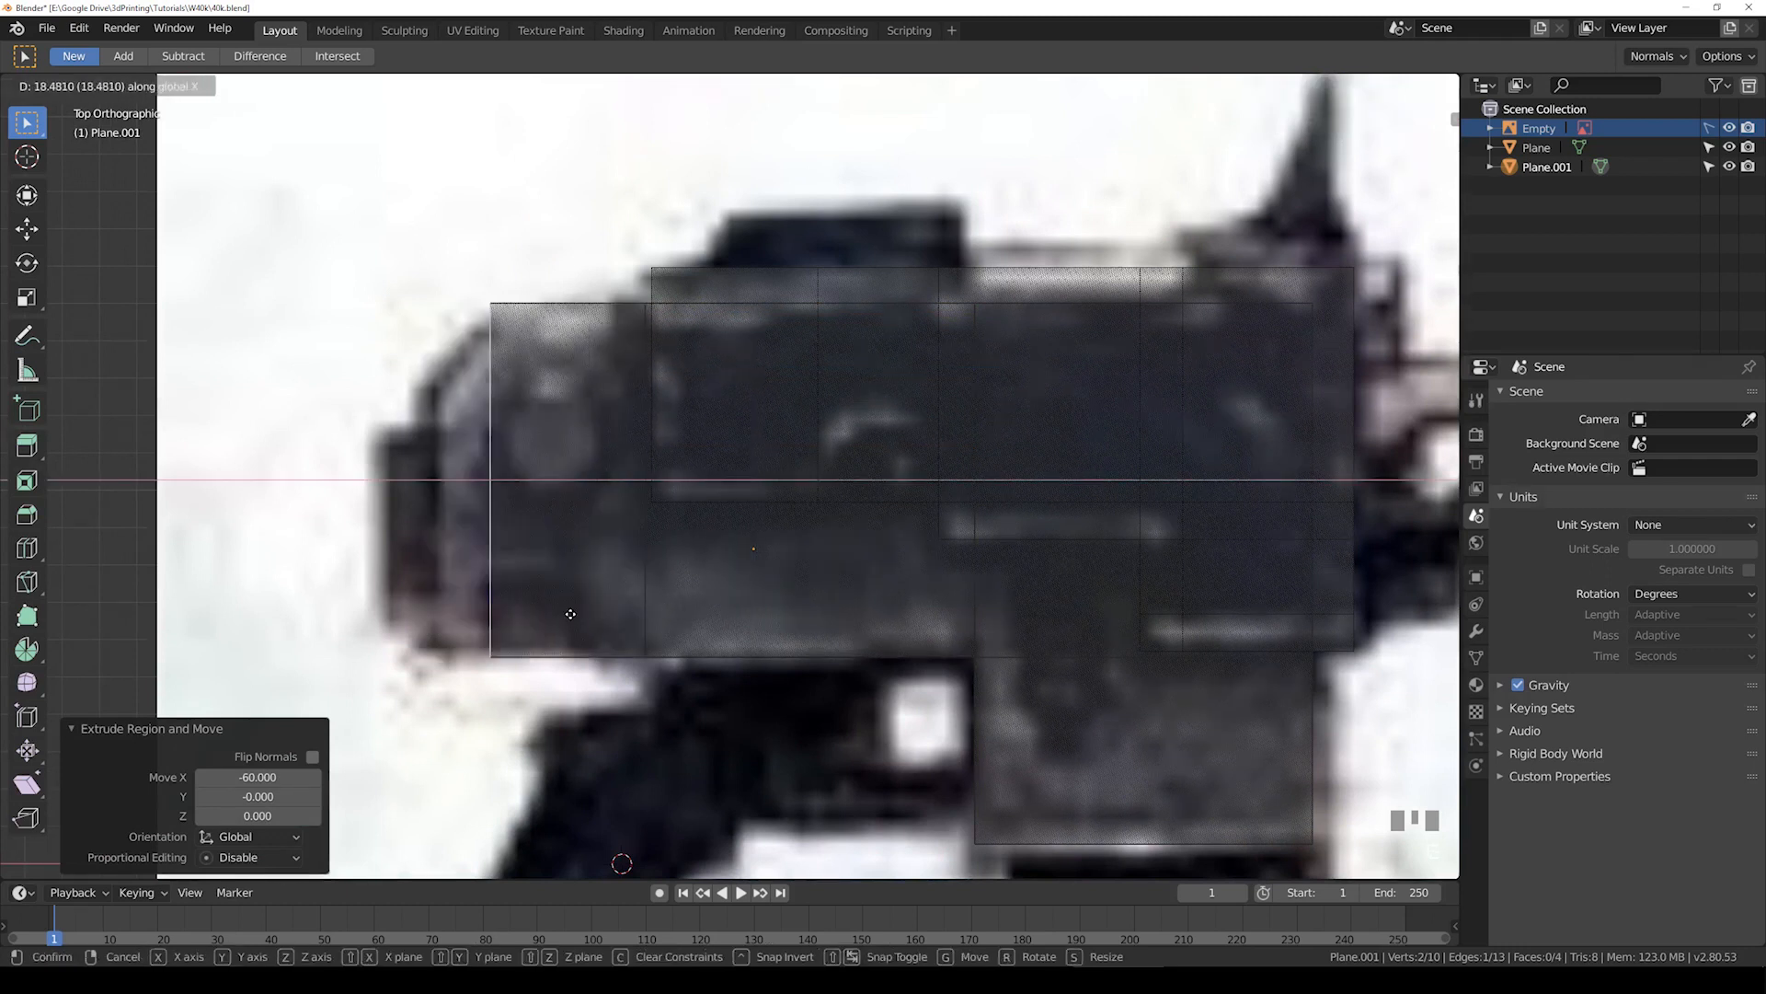
{"action": "left_click", "coordinate": [570, 613], "text": "ctrl"}
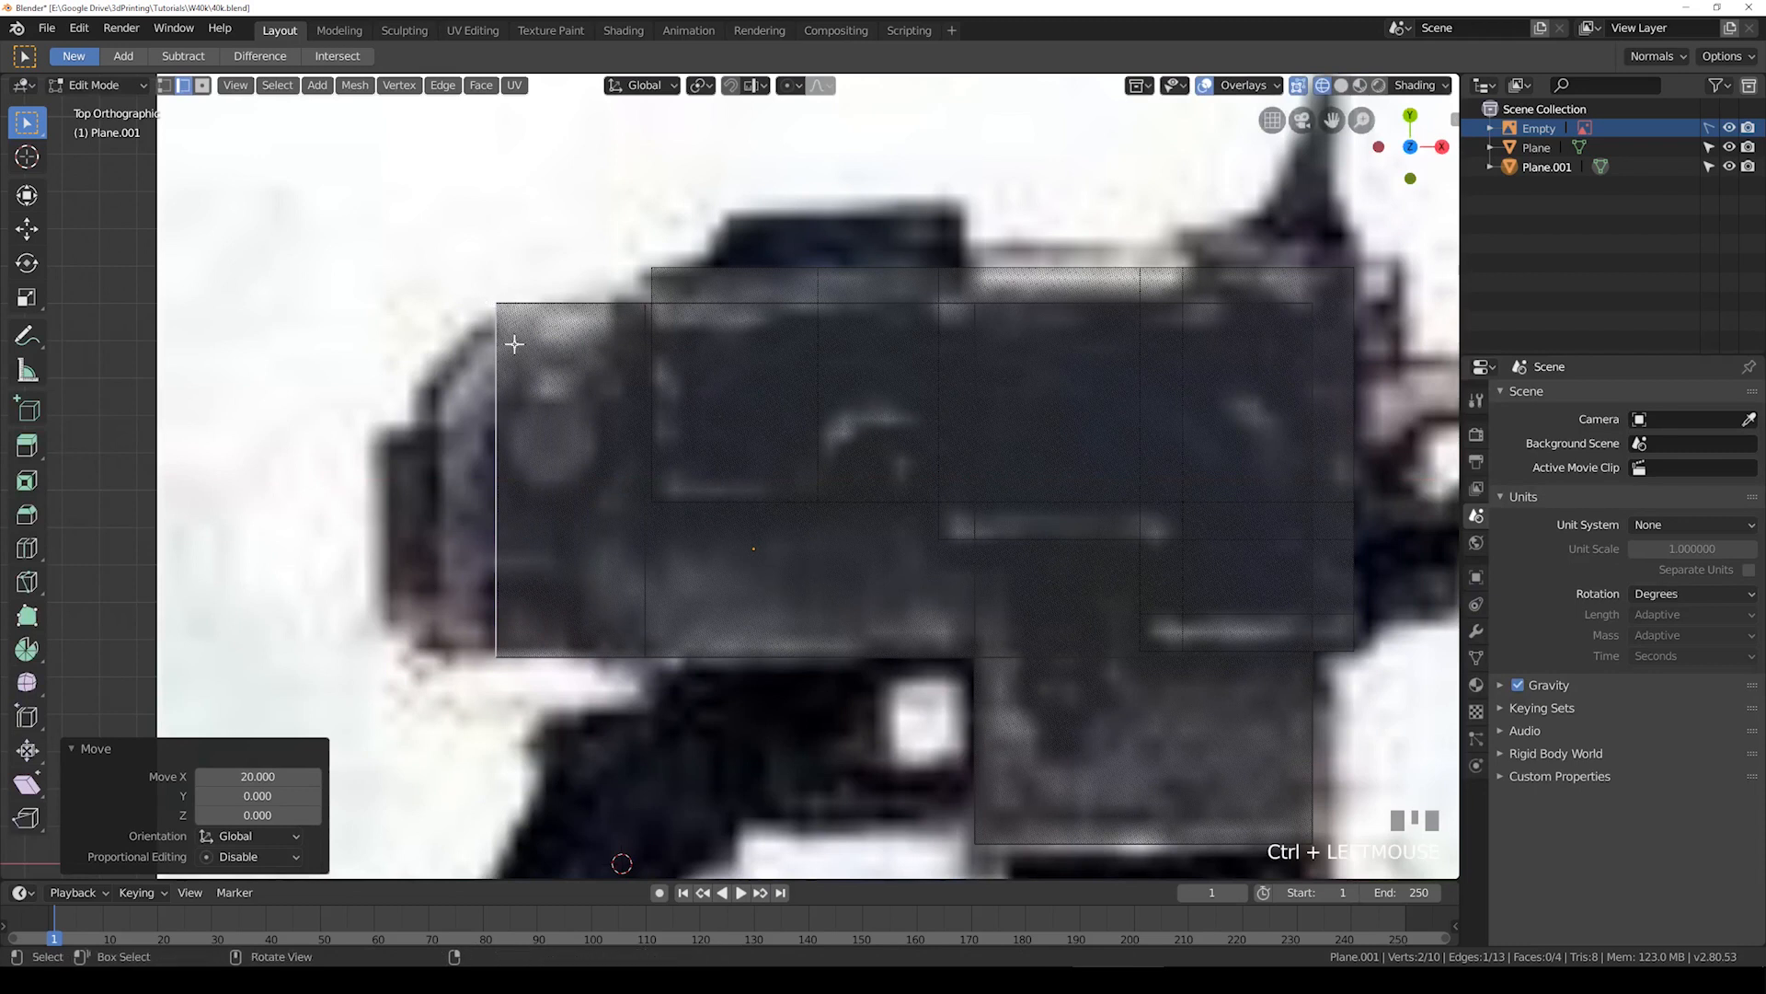
Step: Extrude the rear edge another -20 along X to the end of the rear block
{"action": "key", "text": "e"}
{"action": "key", "text": "x"}
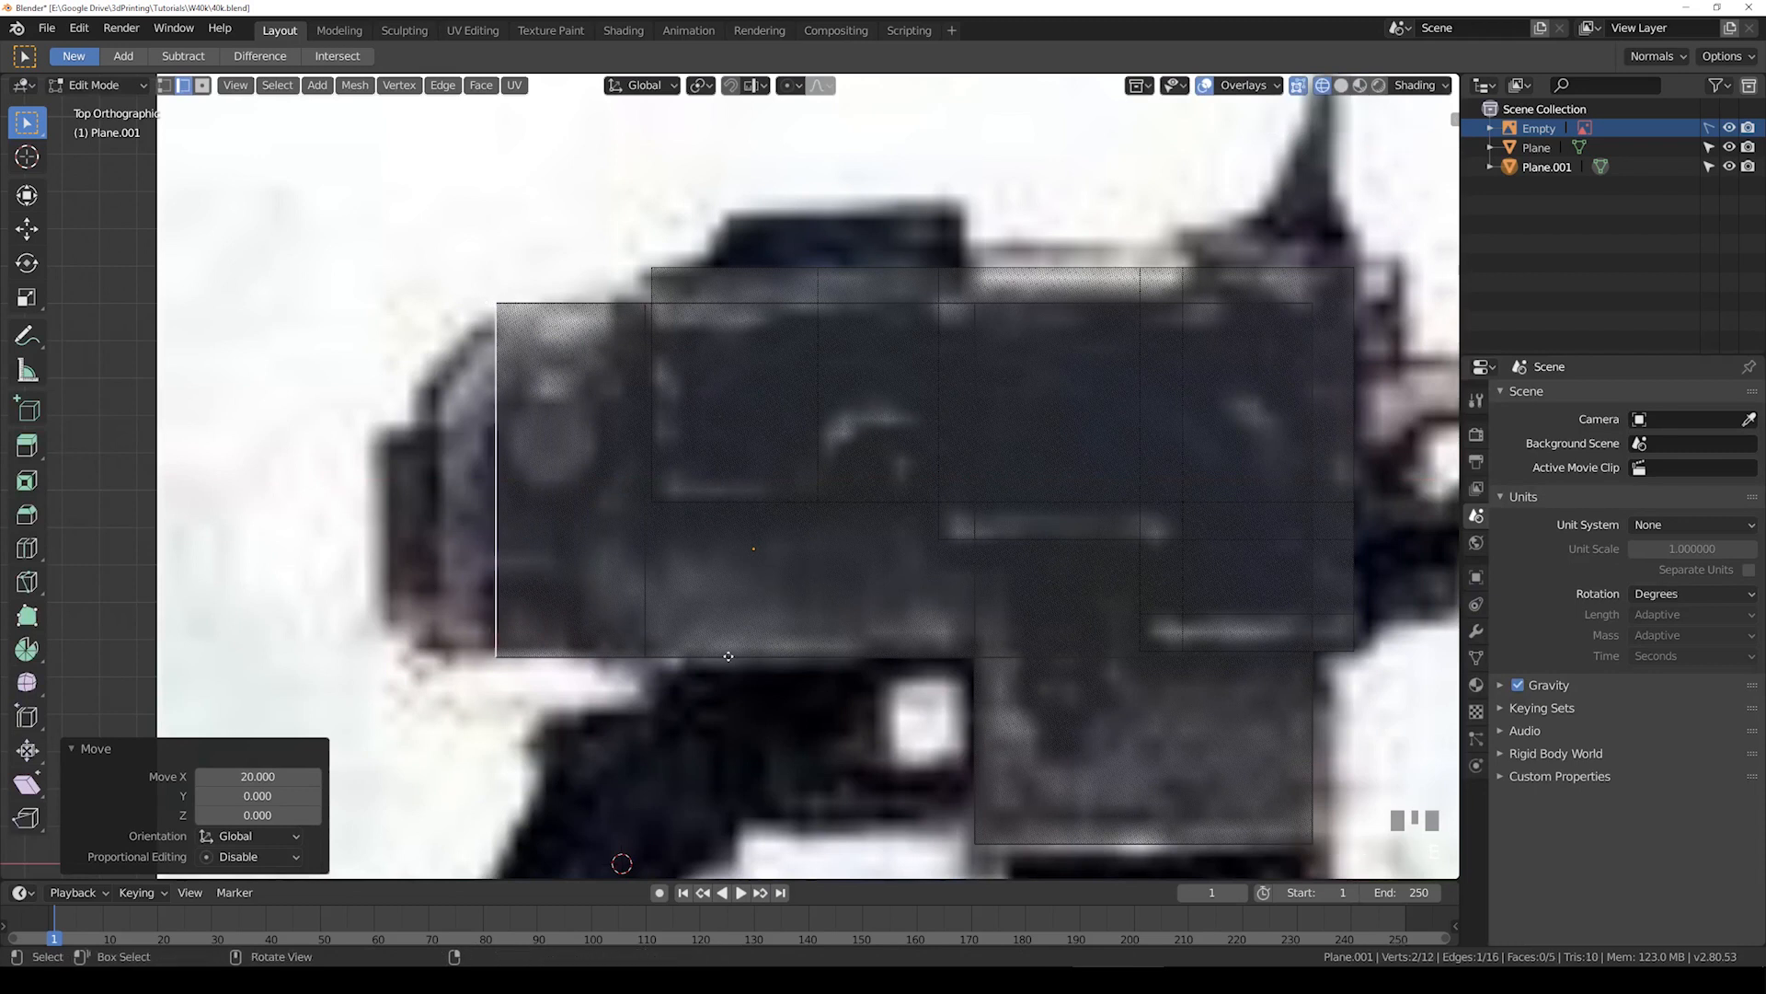
{"action": "left_click", "coordinate": [607, 646], "text": "ctrl"}
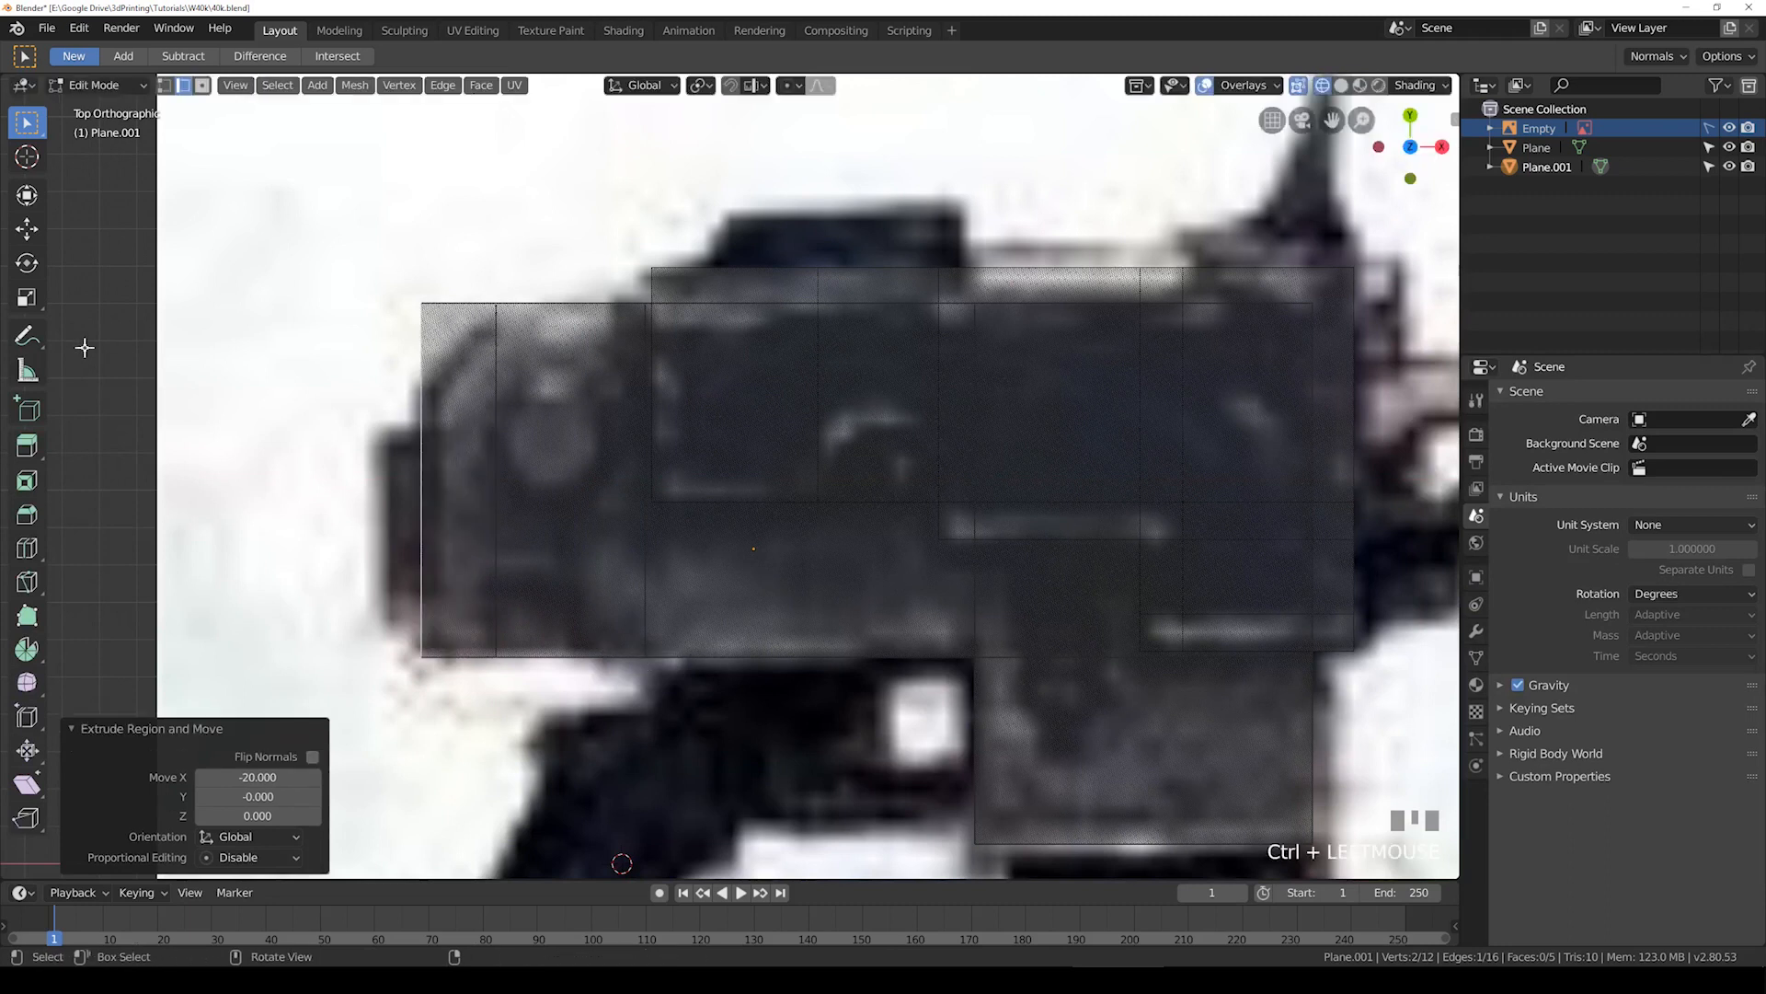
Step: Switch to vertex selection and lower the rear block's upper-left corner vertex along Y to follow the slanted outline in the image
{"action": "left_click", "coordinate": [165, 85]}
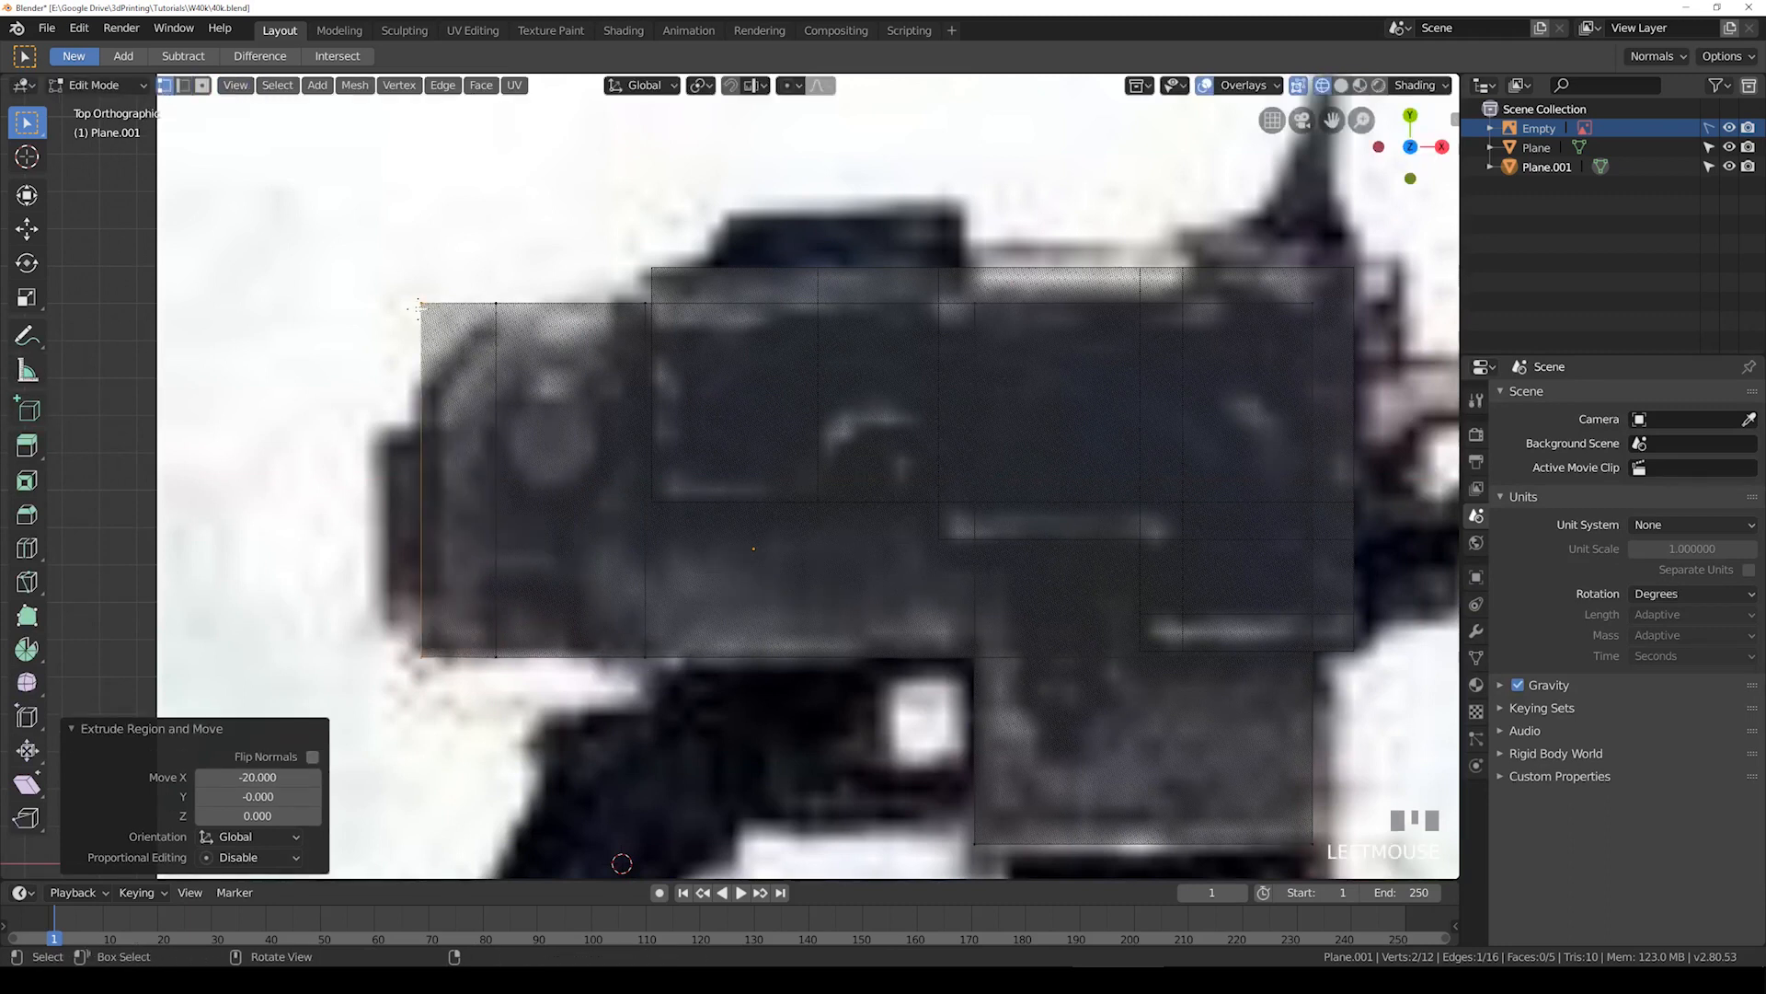
{"action": "left_click", "coordinate": [420, 305]}
{"action": "scroll", "coordinate": [430, 307], "scroll_direction": "up", "scroll_amount": 2}
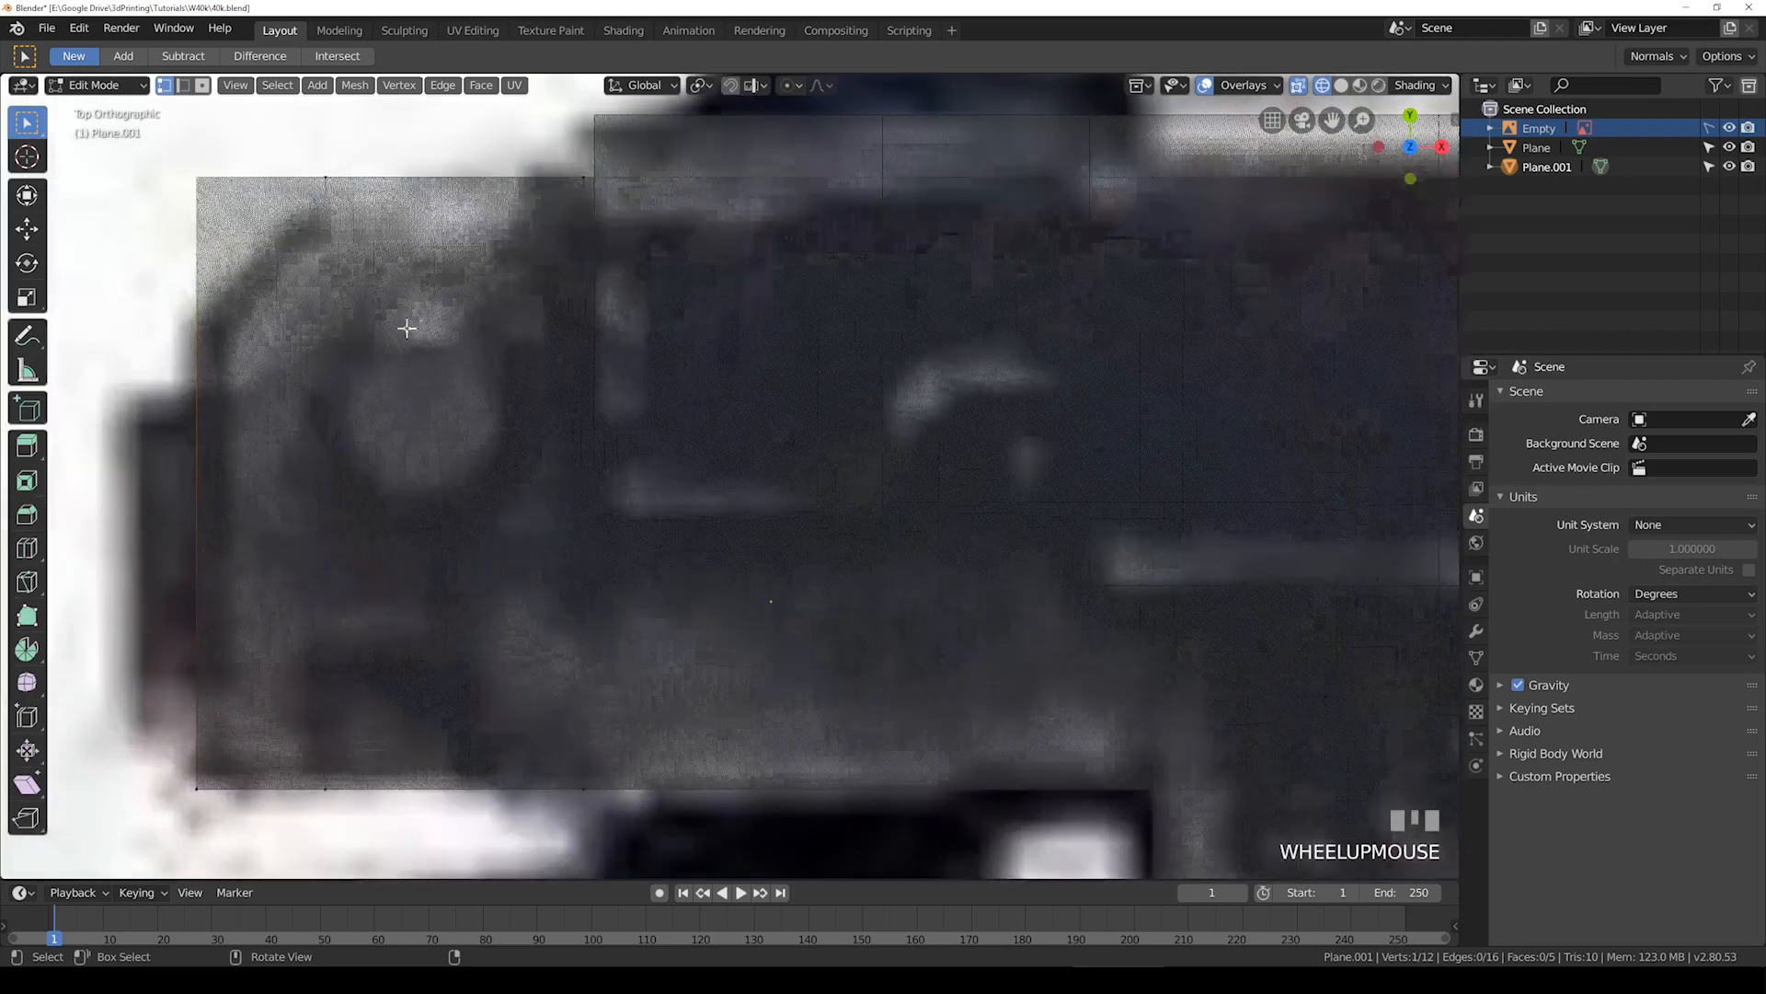
{"action": "scroll", "coordinate": [406, 327], "scroll_direction": "down", "scroll_amount": 1}
{"action": "middle_click_drag", "start_coordinate": [401, 314], "coordinate": [532, 362], "text": "shift"}
{"action": "key", "text": "g"}
{"action": "key", "text": "y"}
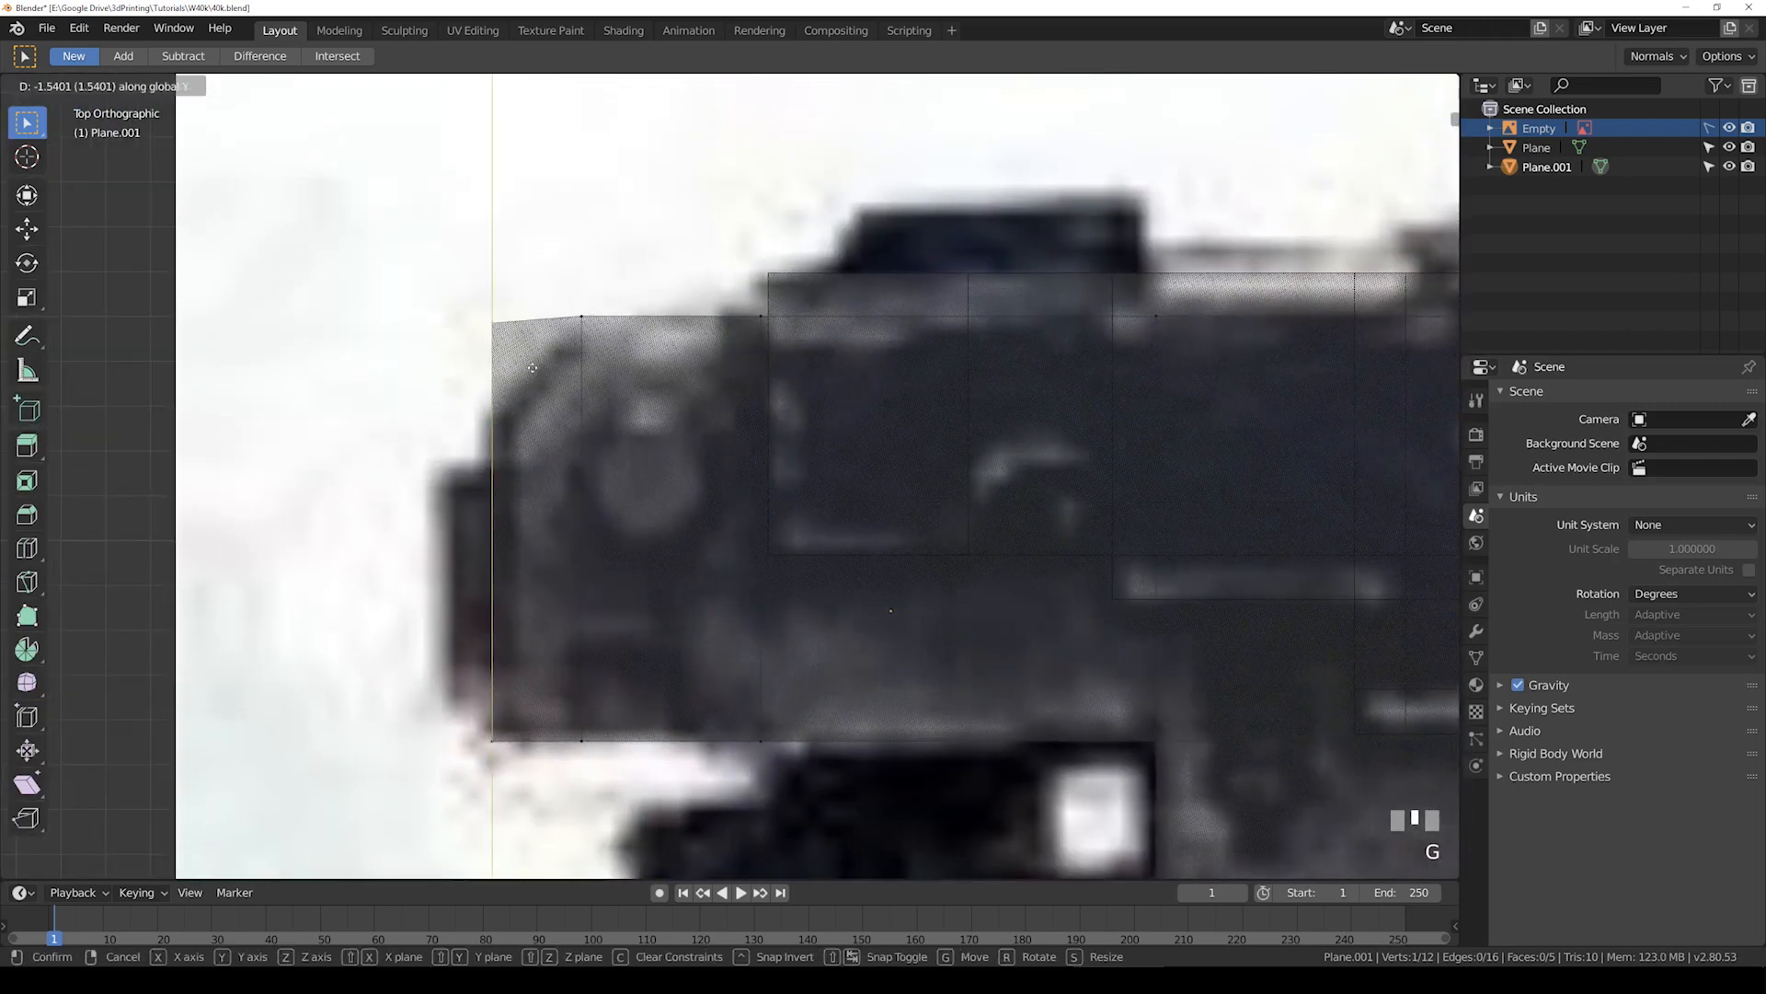
{"action": "left_click", "coordinate": [543, 453]}
{"action": "left_click", "coordinate": [492, 424]}
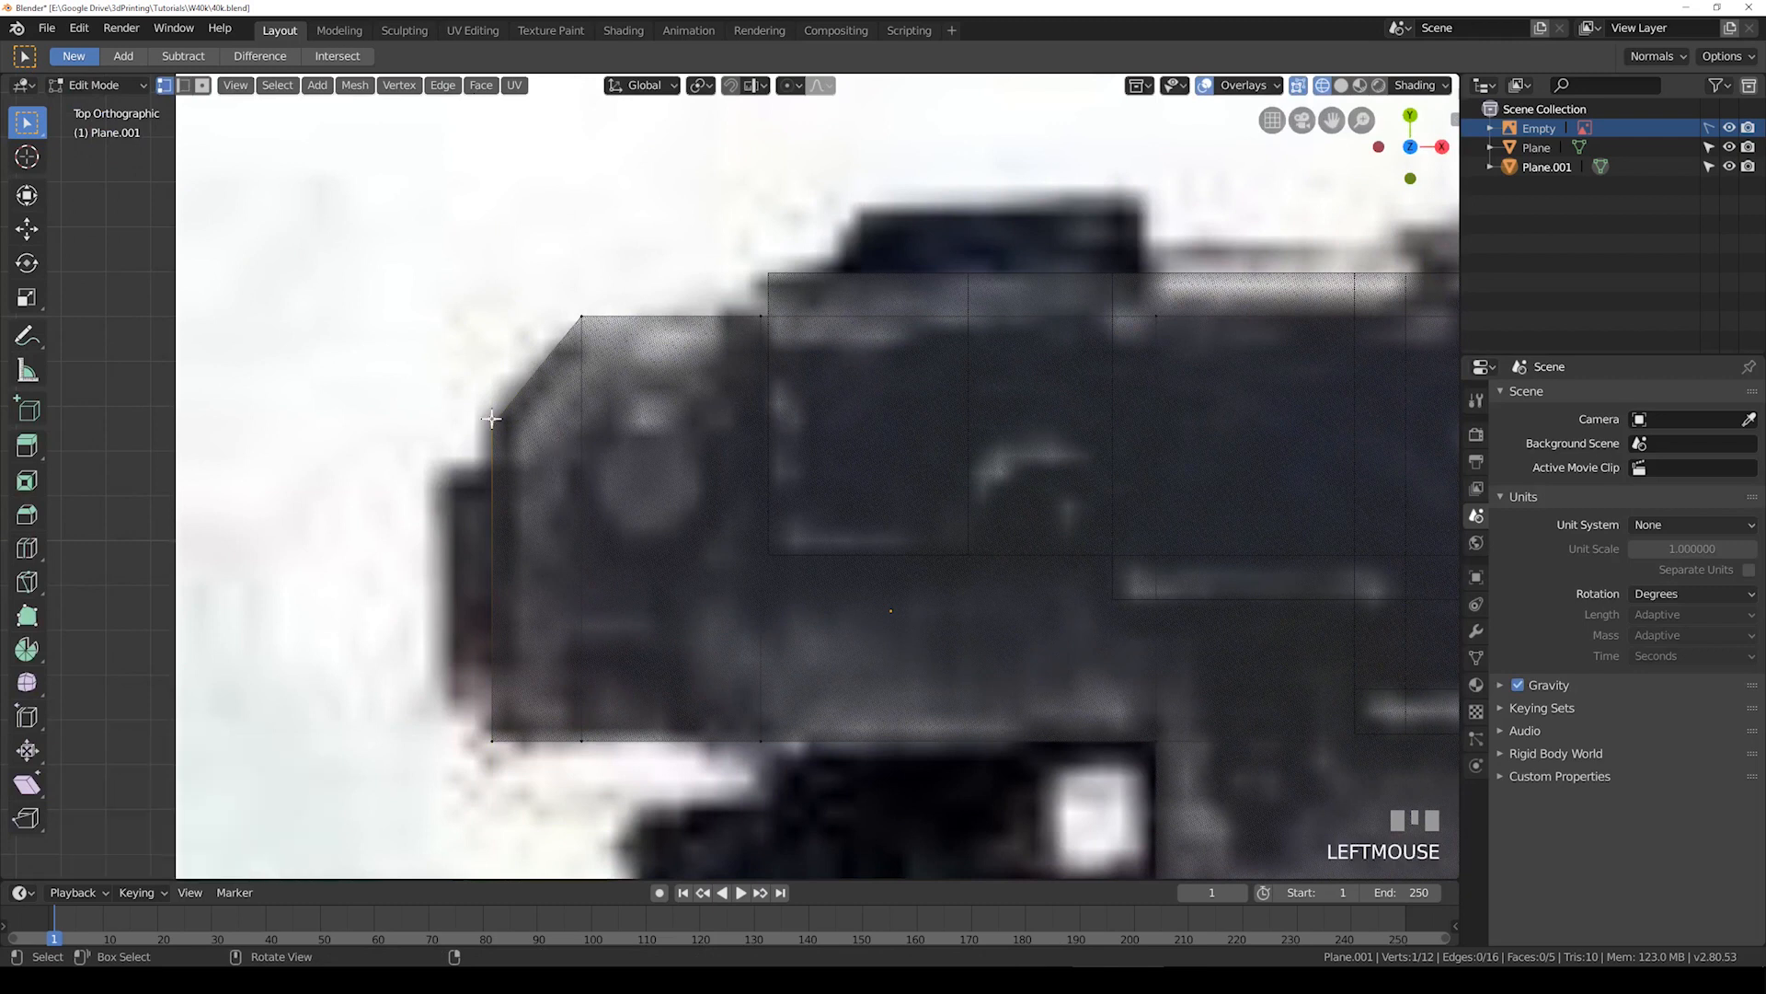
Step: Move the rear block's left edge slightly outward along X to match the image, and leave edit mode
{"action": "left_click", "coordinate": [492, 741], "text": "shift"}
{"action": "key", "text": "g"}
{"action": "key", "text": "x"}
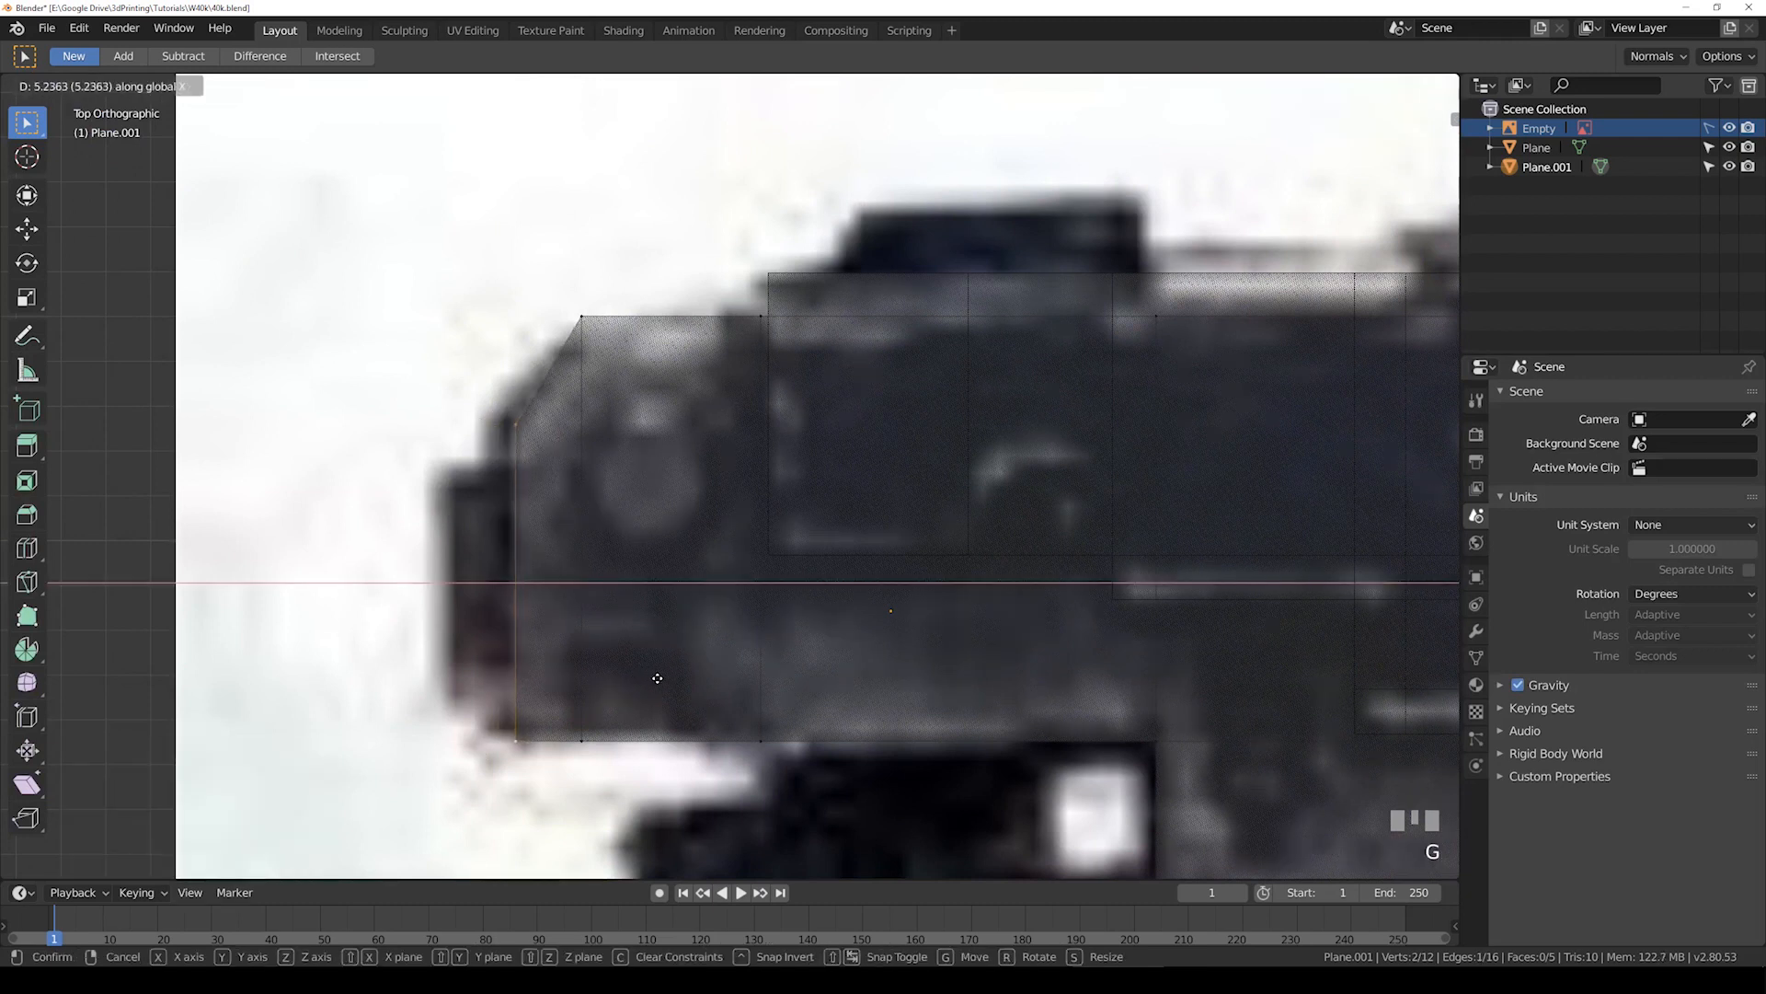
{"action": "left_click", "coordinate": [634, 667]}
{"action": "left_click", "coordinate": [603, 434]}
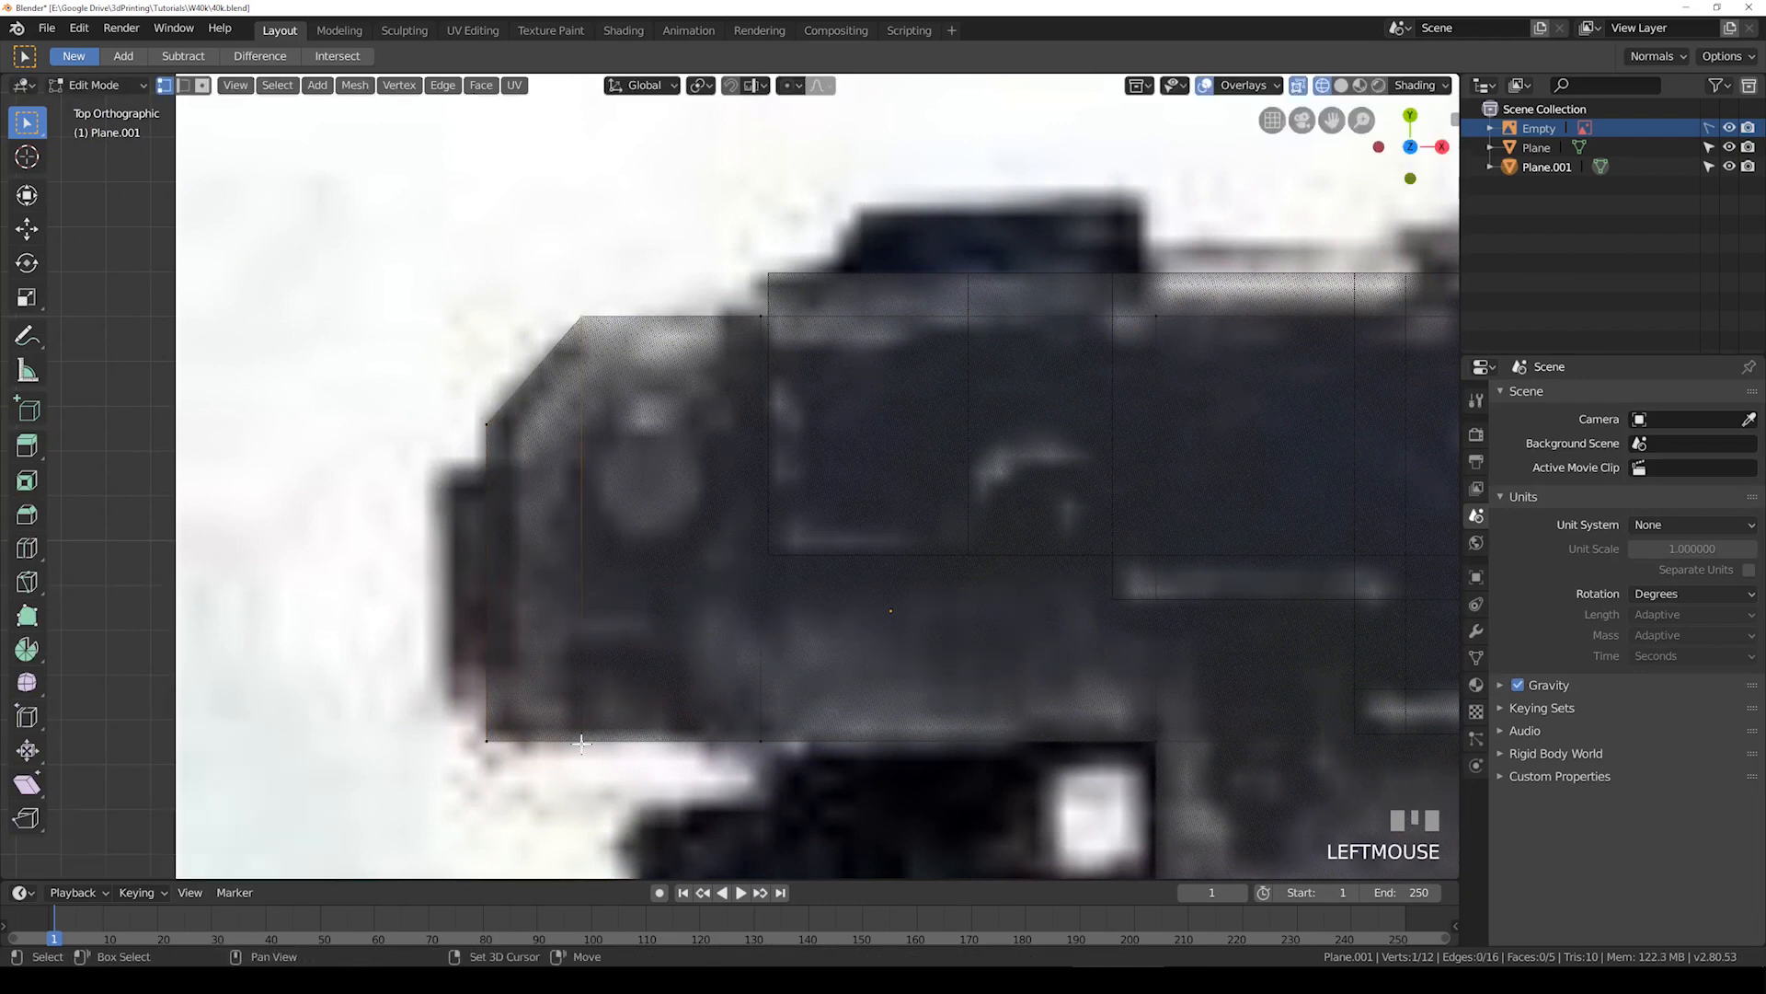
{"action": "key", "text": "Tab"}
Step: Examine how the traced body and rear block planes line up with the gun in the background image
{"action": "scroll", "coordinate": [725, 524], "scroll_direction": "down", "scroll_amount": 3}
{"action": "middle_click_drag", "start_coordinate": [929, 550], "coordinate": [719, 440], "text": "shift"}
{"action": "key", "text": "z"}
{"action": "key", "text": "z"}
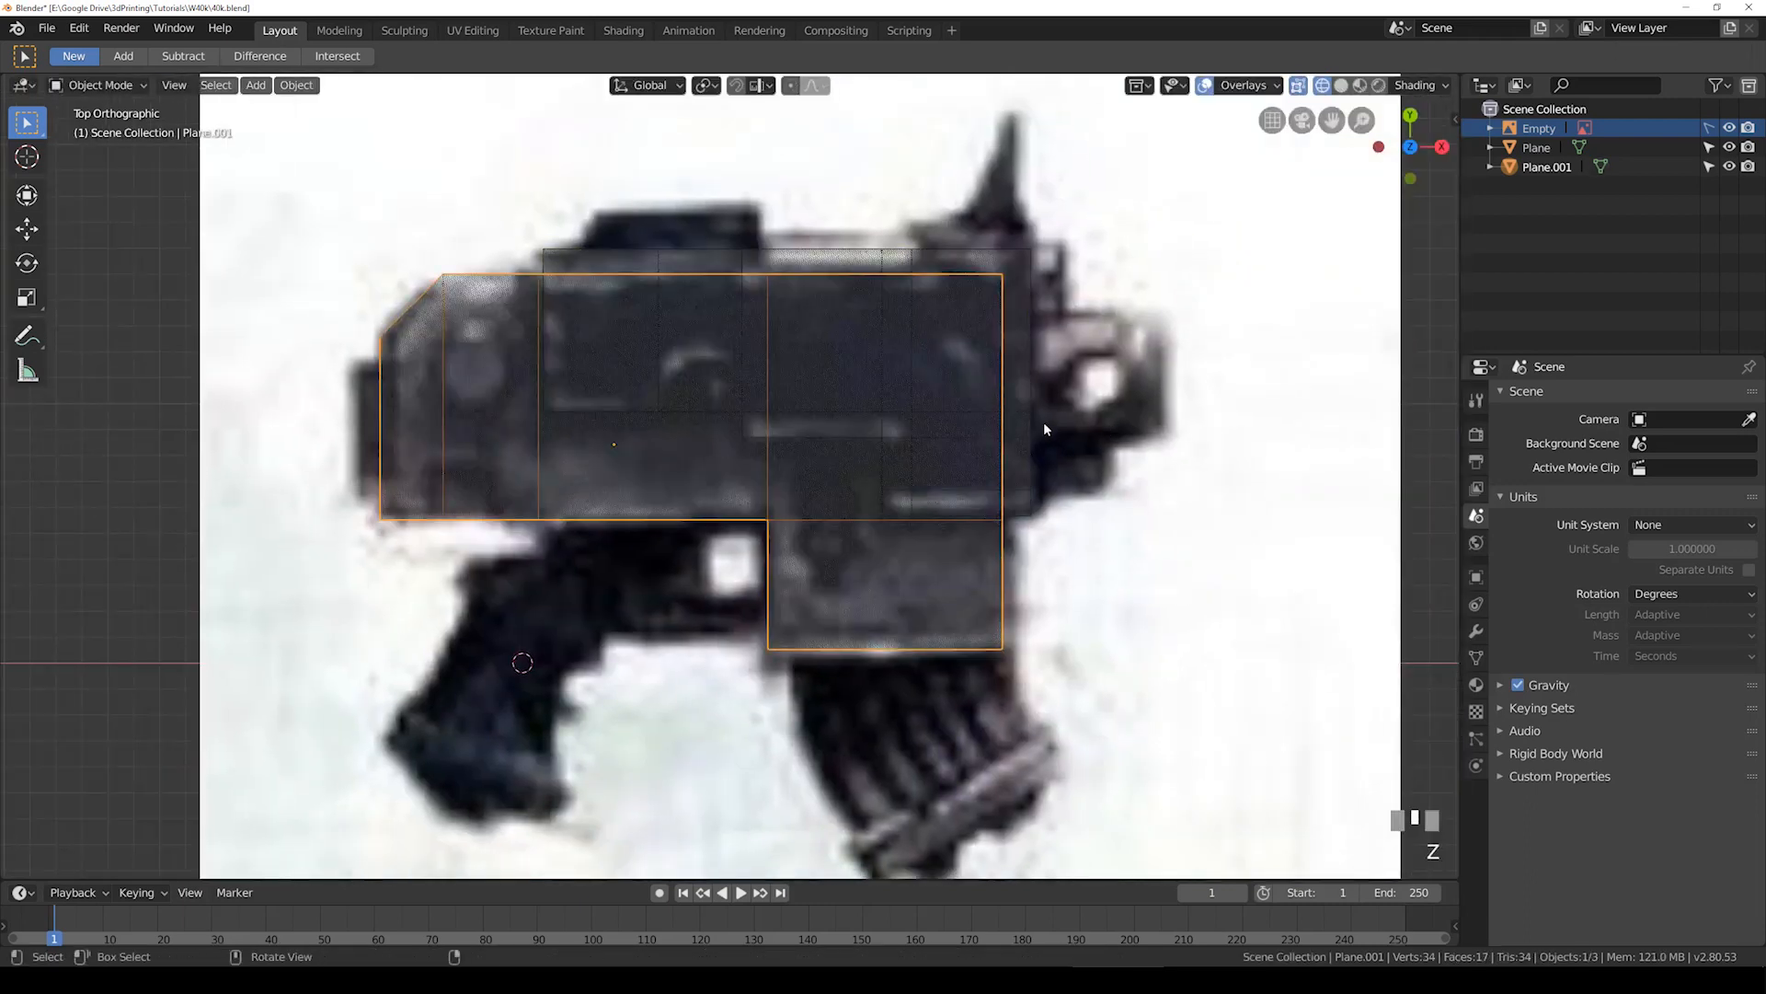
{"action": "left_click", "coordinate": [1021, 414]}
{"action": "left_click", "coordinate": [994, 531]}
{"action": "middle_click_drag", "start_coordinate": [921, 435], "coordinate": [903, 366], "text": "shift"}
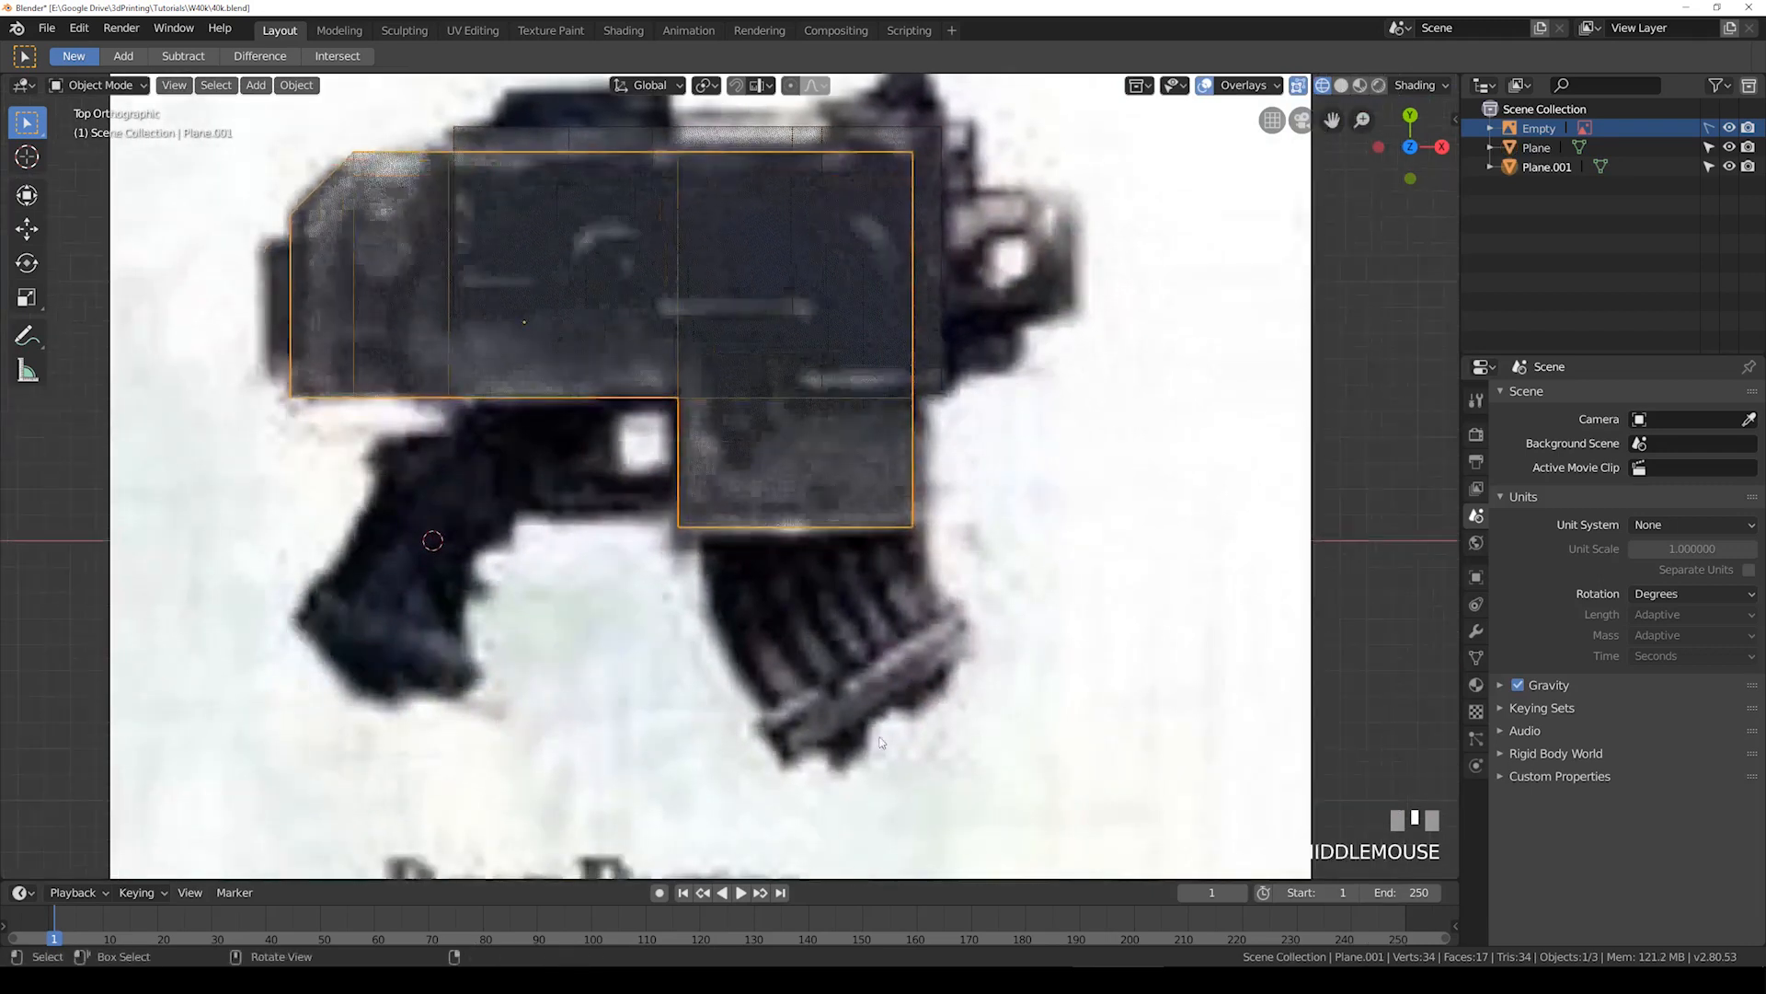
{"action": "left_click", "coordinate": [921, 376]}
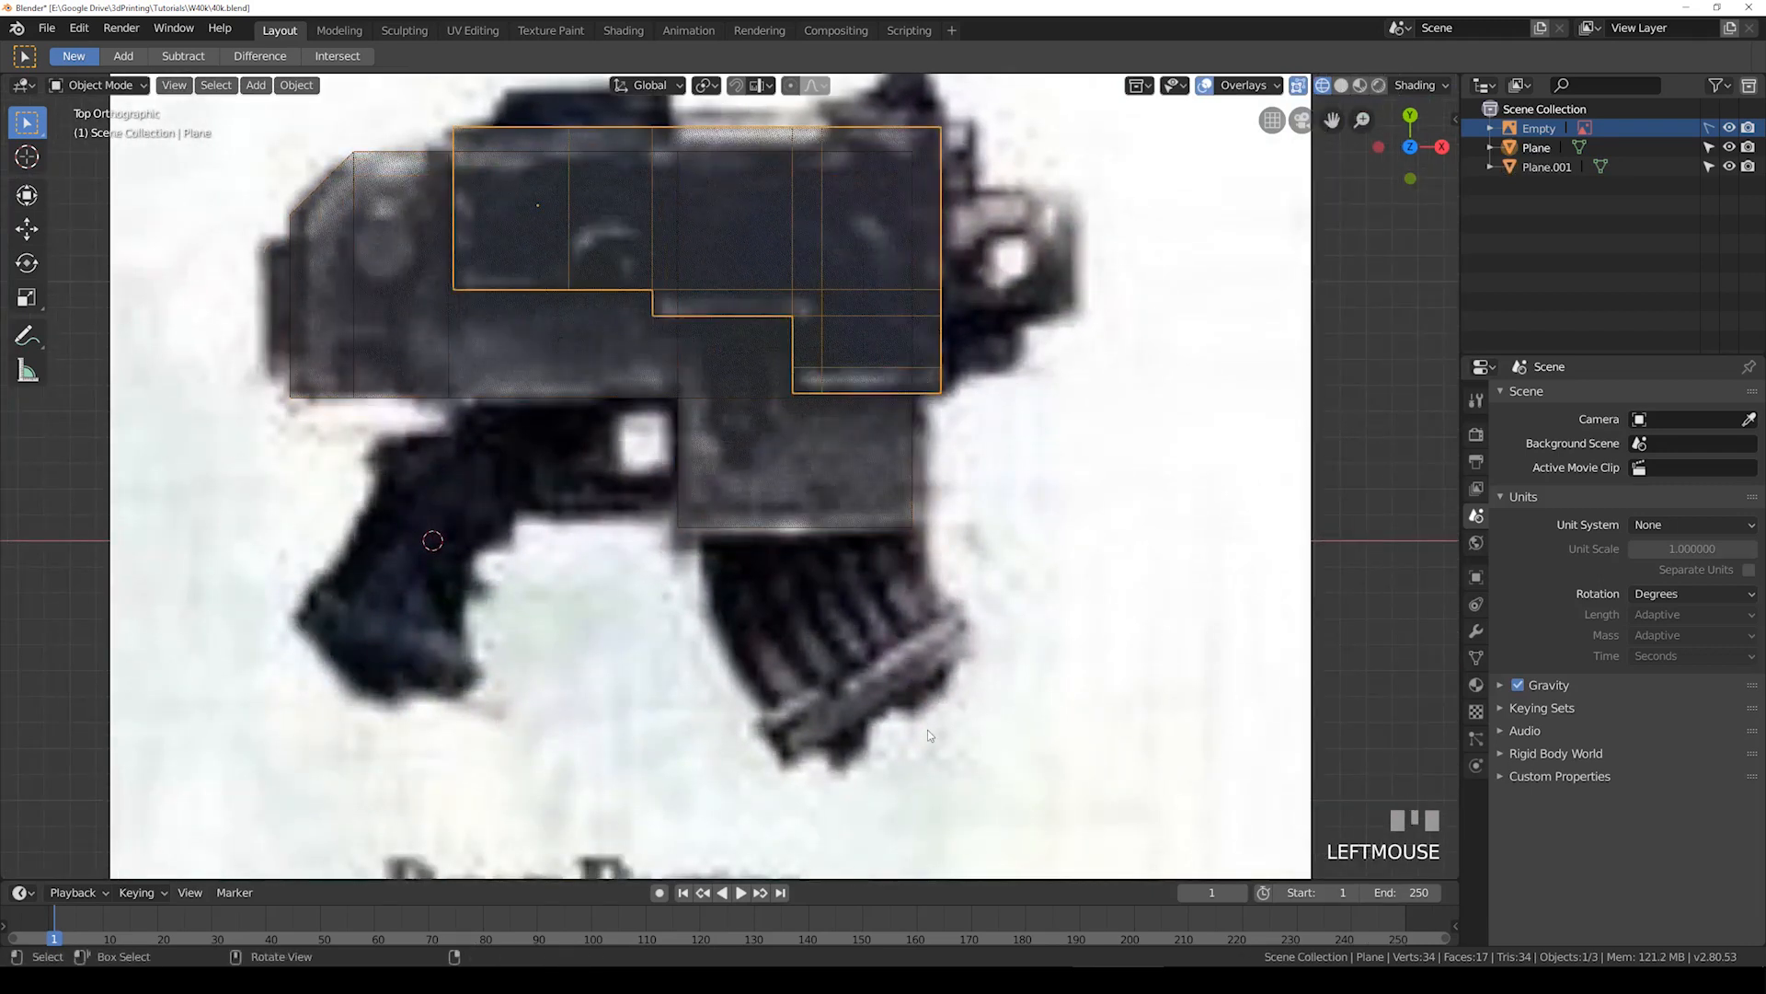
Step: Add a new plane and move it about 152 along X and -4 along Y onto the magazine
{"action": "left_click", "coordinate": [256, 84]}
{"action": "mouse_move", "coordinate": [281, 108]}
{"action": "left_click", "coordinate": [497, 111]}
{"action": "scroll", "coordinate": [528, 476], "scroll_direction": "down", "scroll_amount": 3}
{"action": "scroll", "coordinate": [528, 476], "scroll_direction": "up", "scroll_amount": 1}
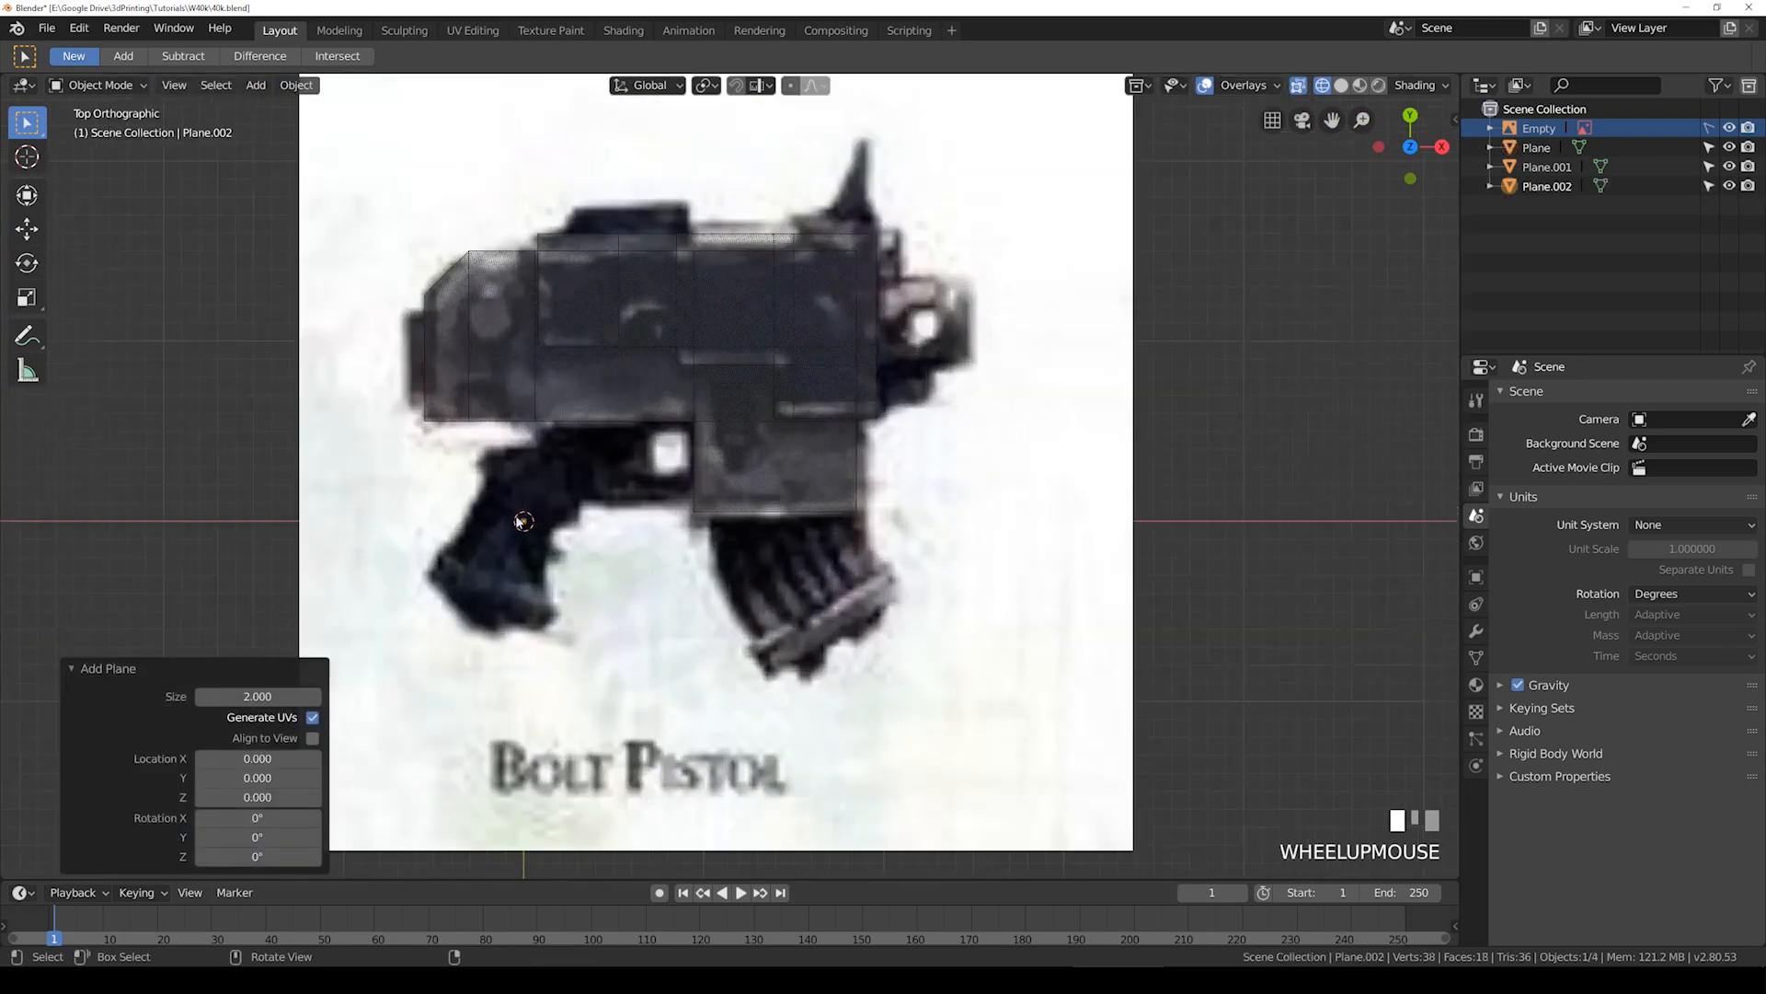
{"action": "key", "text": "g"}
{"action": "left_click", "coordinate": [835, 640]}
Step: Try to scale the new plane up over the magazine to about 42 units square
{"action": "scroll", "coordinate": [835, 641], "scroll_direction": "up", "scroll_amount": 2}
{"action": "key", "text": "s"}
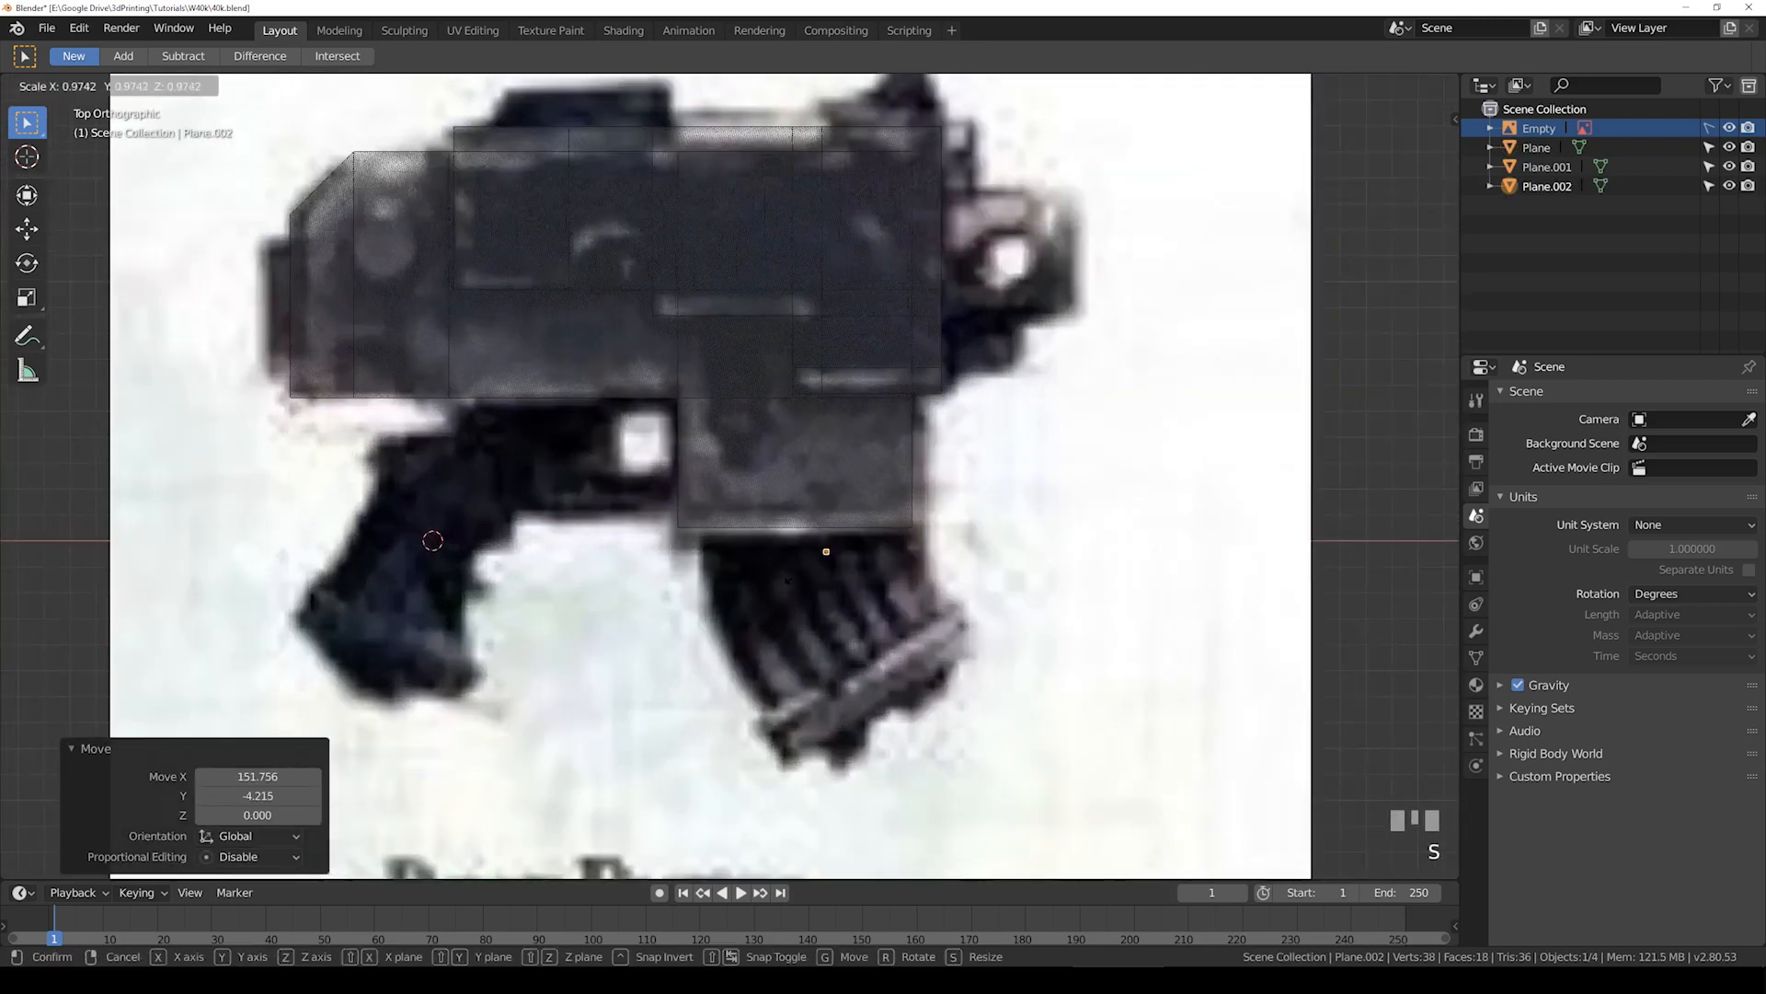
{"action": "left_click", "coordinate": [1088, 629]}
{"action": "key", "text": "s"}
{"action": "left_click", "coordinate": [968, 599]}
Step: Show the transform values and reset the magazine plane's X, Y and Z scale to 1
{"action": "key", "text": "n"}
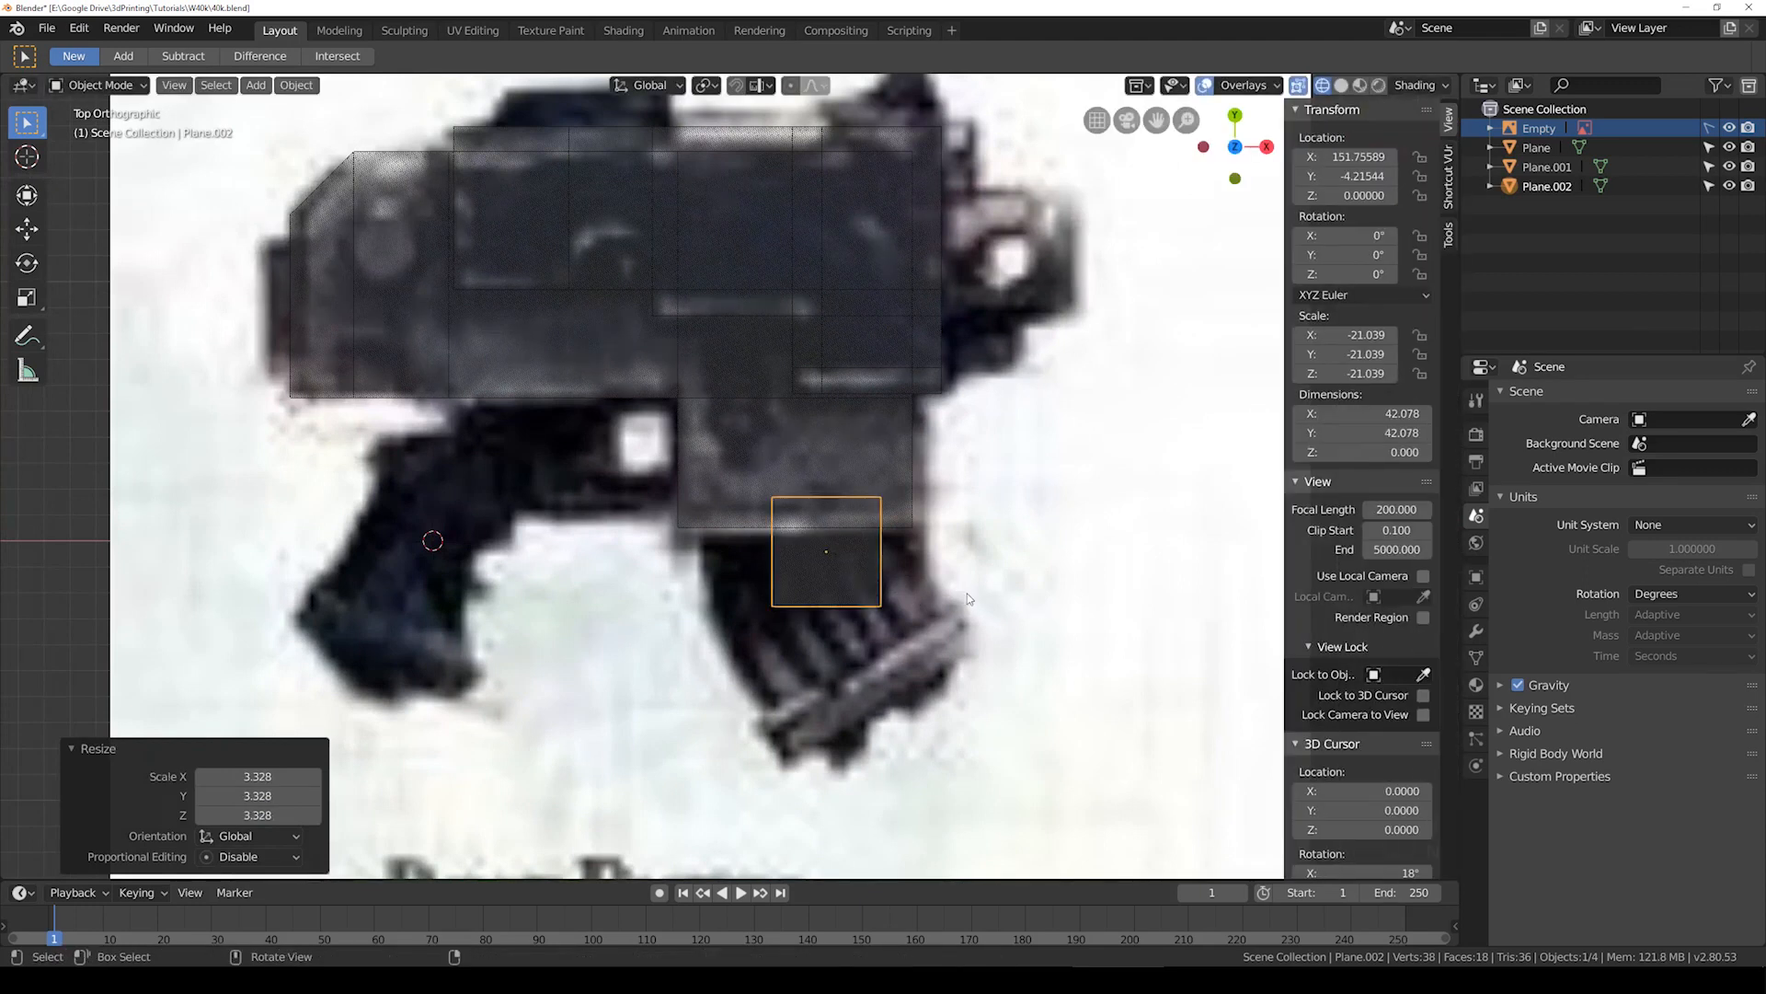
{"action": "left_click", "coordinate": [1370, 335]}
{"action": "type", "text": "1"}
{"action": "key", "text": "Tab"}
{"action": "type", "text": "1"}
{"action": "key", "text": "Tab"}
{"action": "type", "text": "1"}
{"action": "key", "text": "Return"}
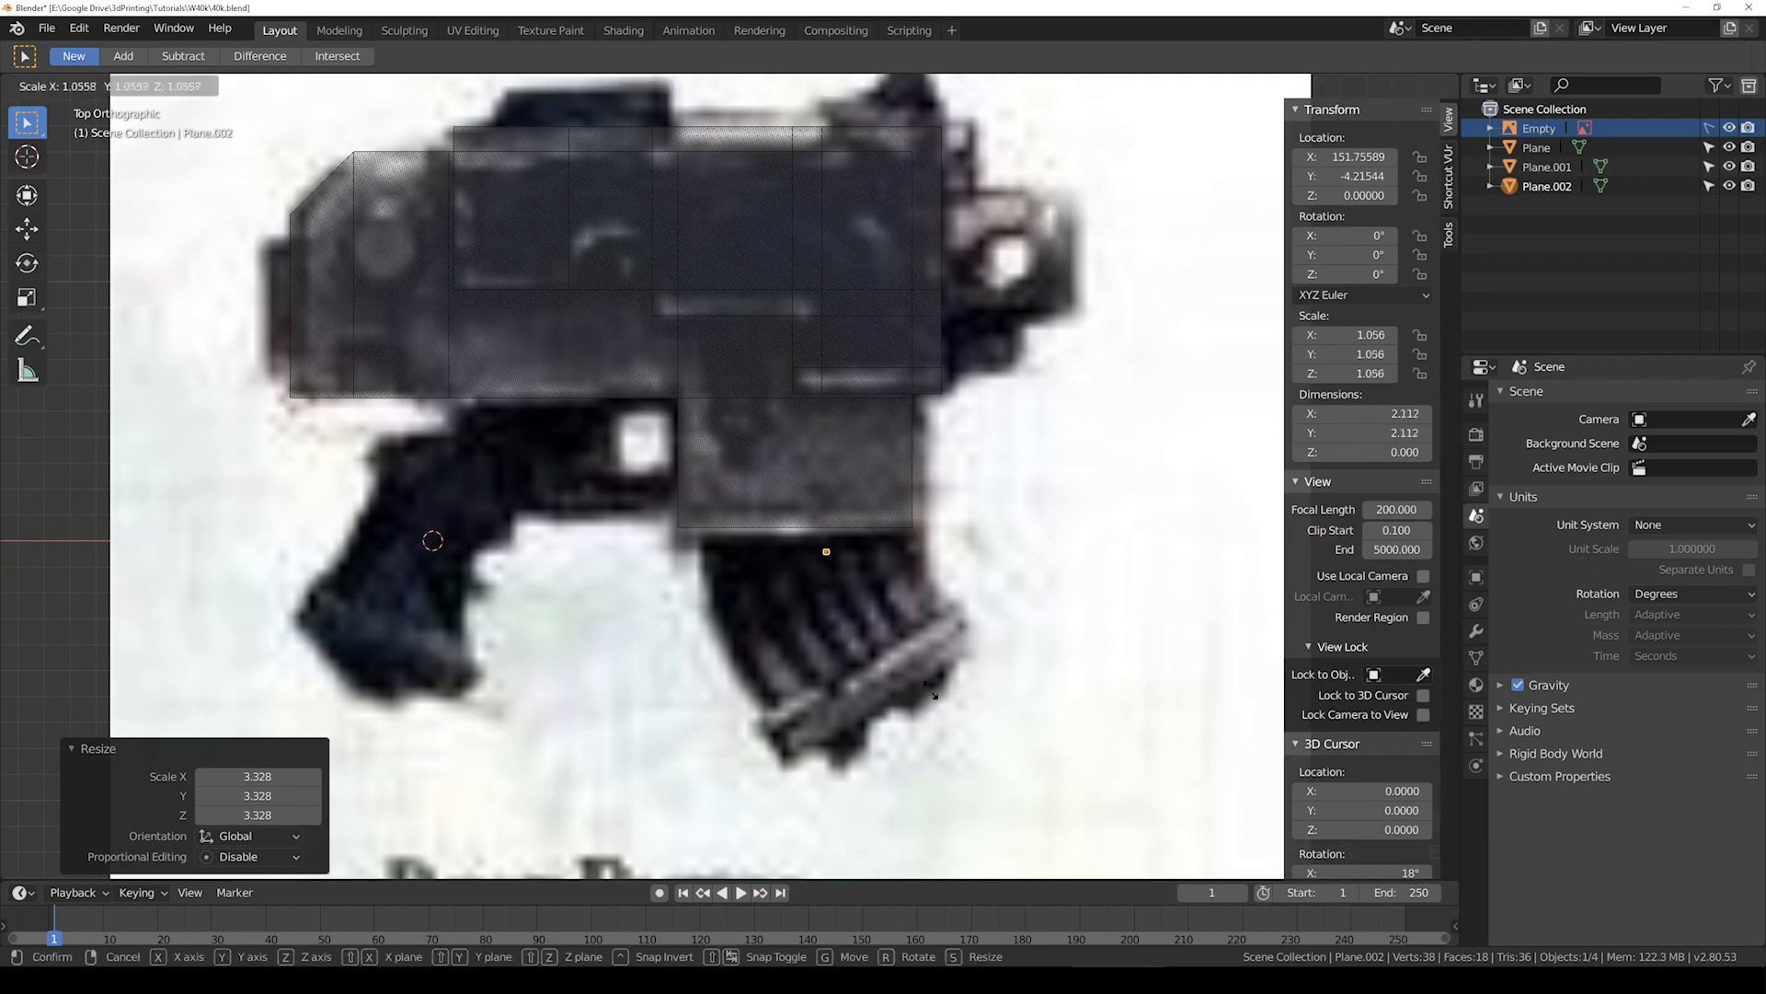
Step: Scale the magazine plane up to about 74 units square and move it over the magazine housing
{"action": "key", "text": "s"}
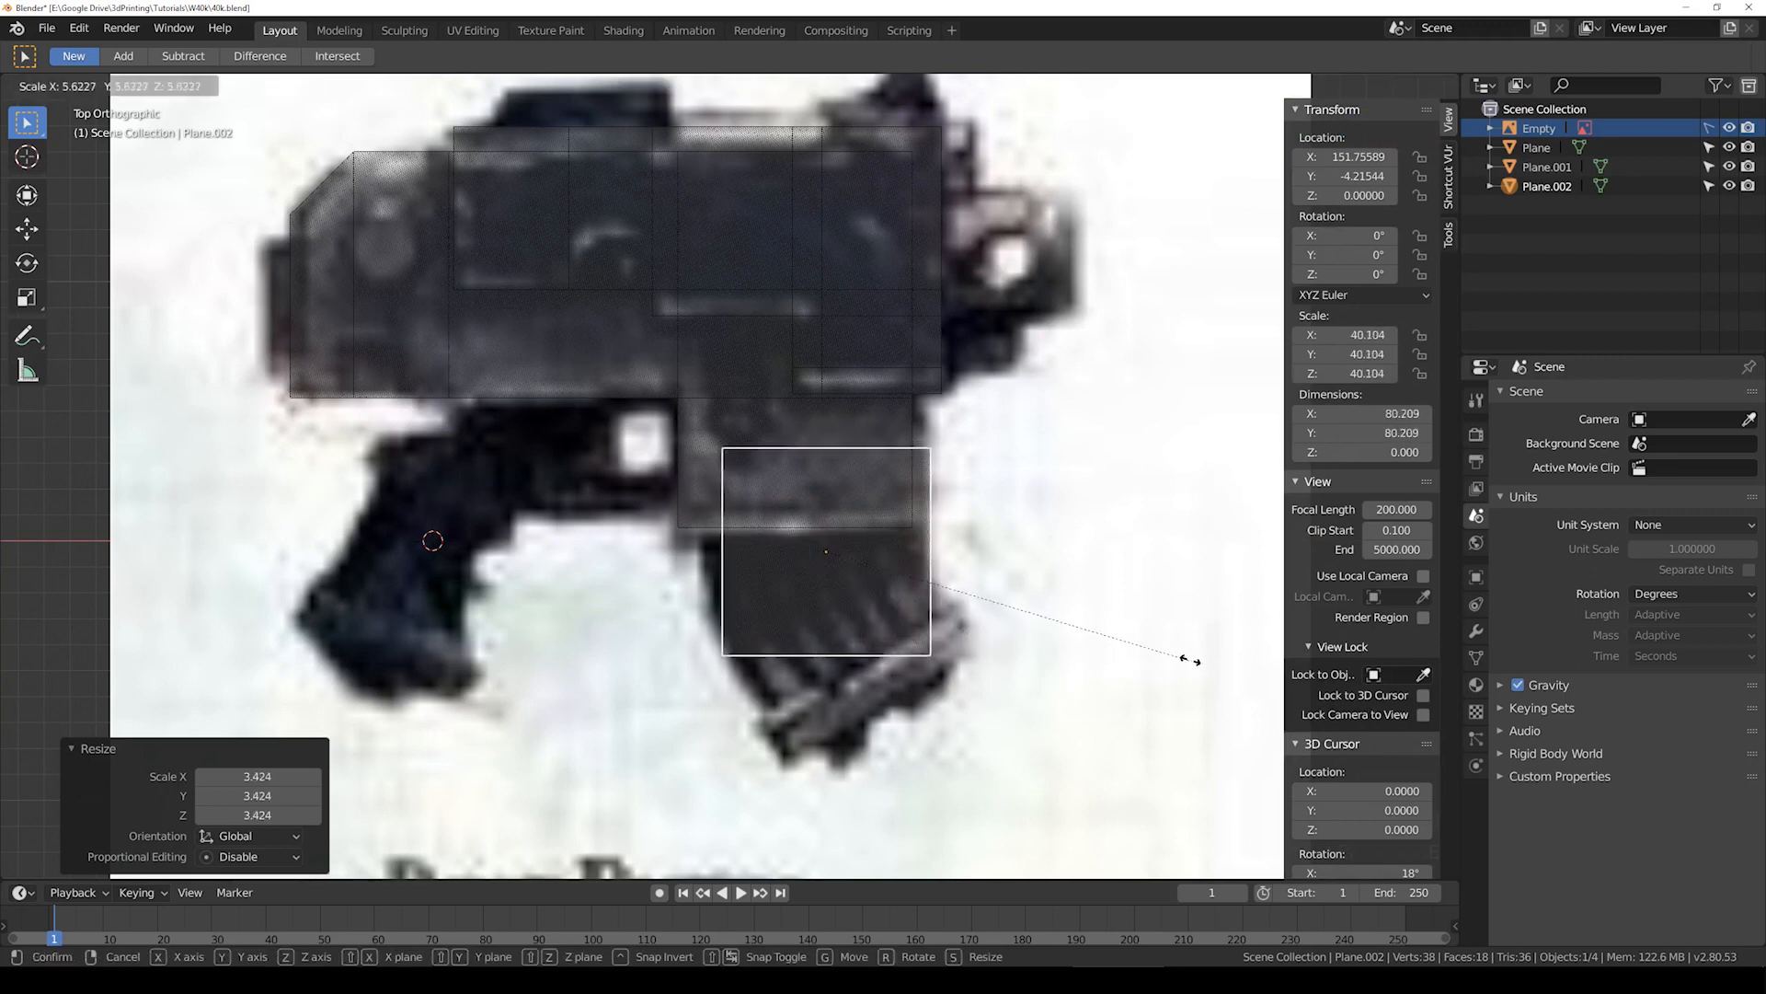
{"action": "left_click", "coordinate": [1167, 655]}
{"action": "scroll", "coordinate": [865, 589], "scroll_direction": "up", "scroll_amount": 2}
{"action": "key", "text": "g"}
{"action": "left_click", "coordinate": [859, 461]}
Step: Flatten the plane along Y and fit it over the top of the magazine at about 81 by 28
{"action": "key", "text": "s"}
{"action": "key", "text": "y"}
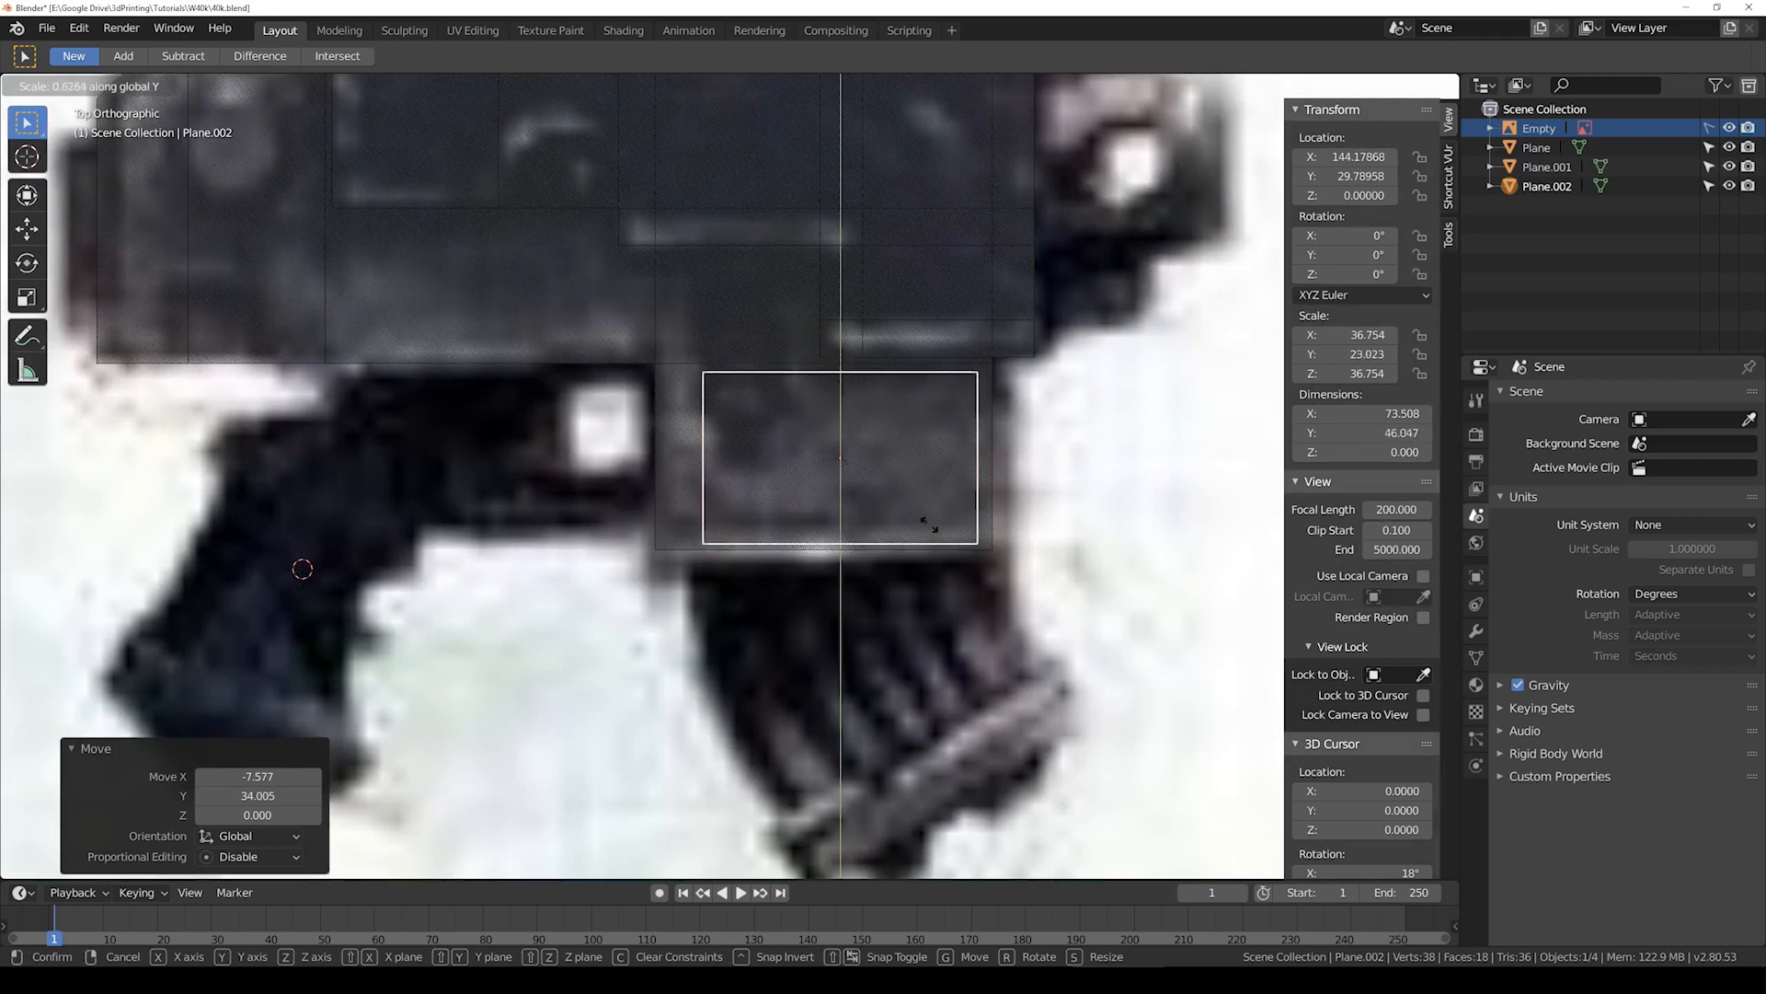
{"action": "left_click", "coordinate": [899, 485]}
{"action": "key", "text": "g"}
{"action": "left_click", "coordinate": [905, 589]}
{"action": "key", "text": "s"}
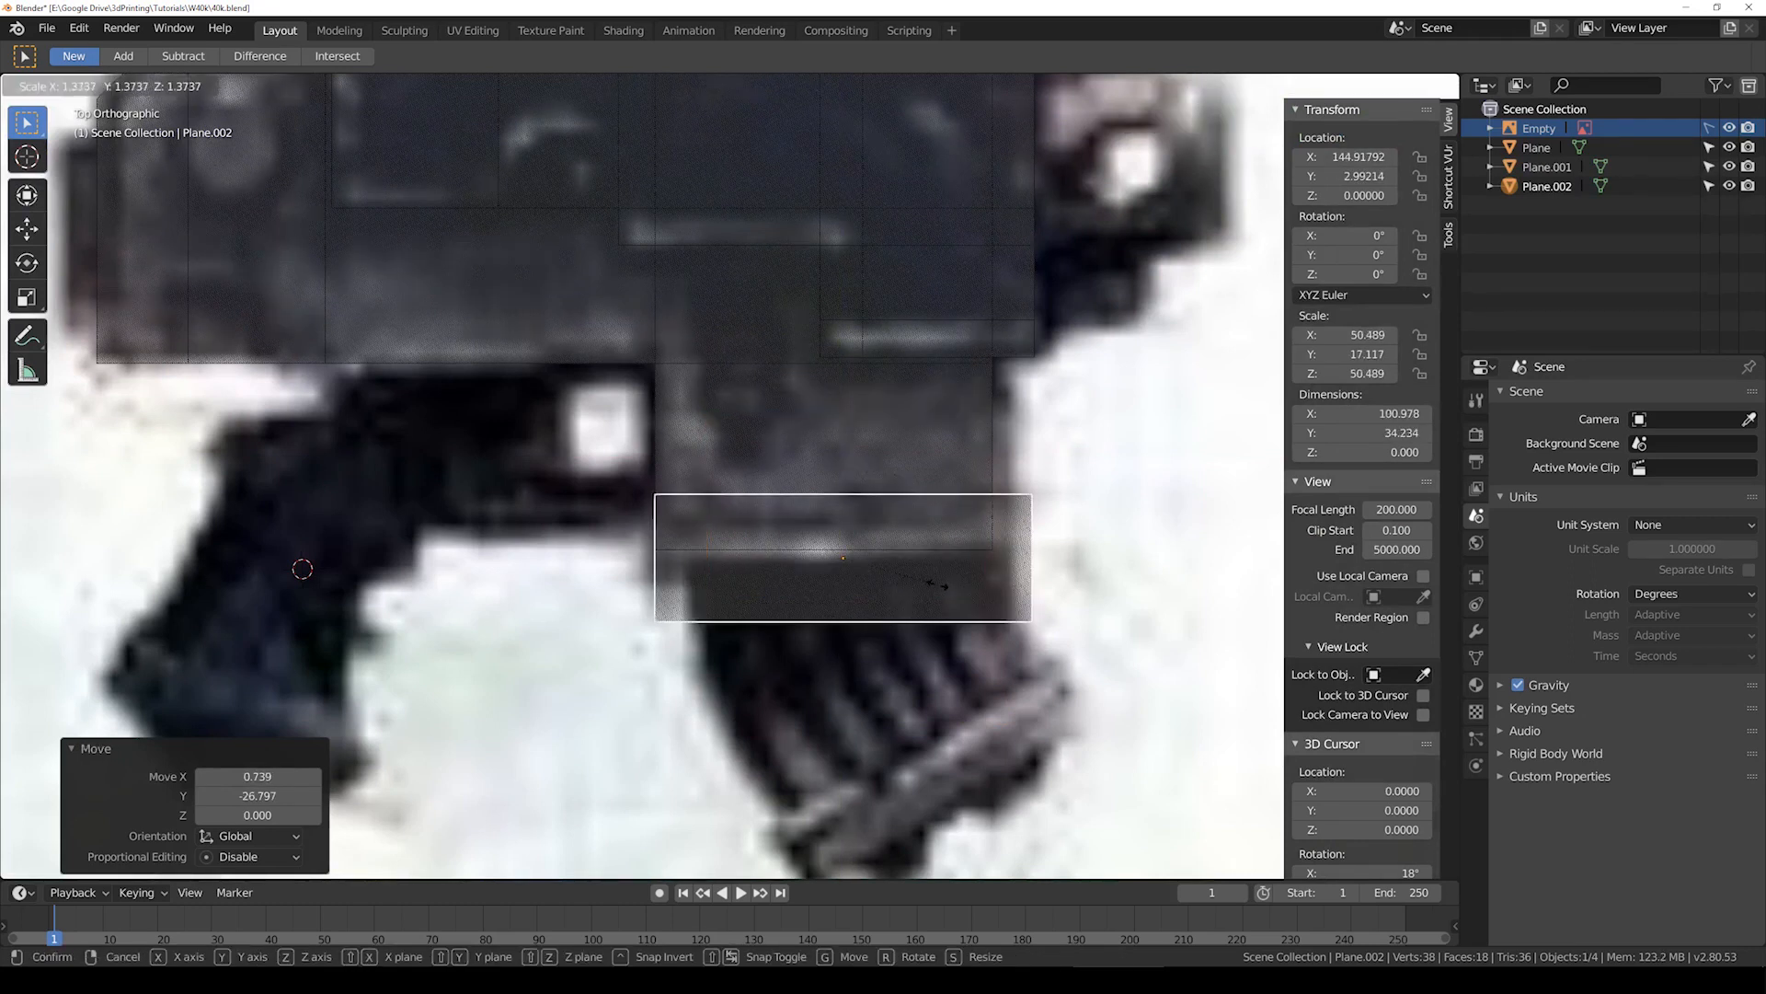
{"action": "left_click", "coordinate": [911, 581]}
Step: Extrude the magazine plane's lower edge down the magazine and rotate the new edge to follow the curve
{"action": "middle_click_drag", "start_coordinate": [898, 561], "coordinate": [760, 499], "text": "shift"}
{"action": "key", "text": "Tab"}
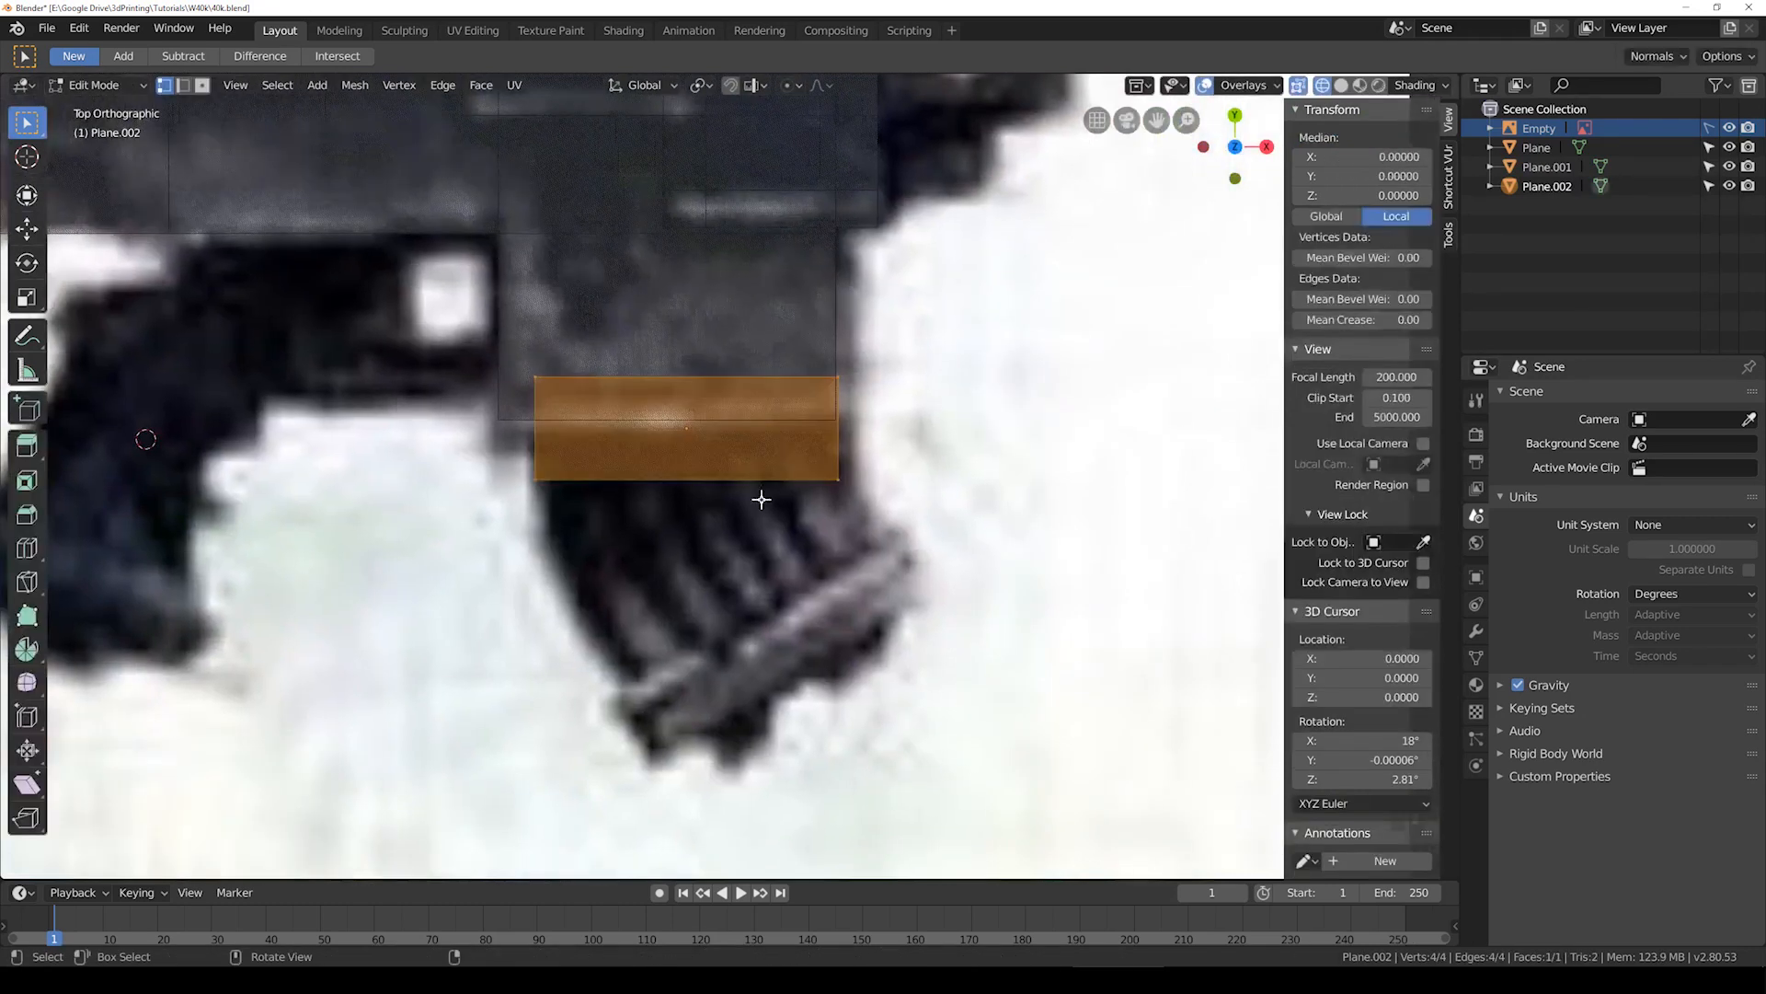
{"action": "left_click", "coordinate": [848, 483]}
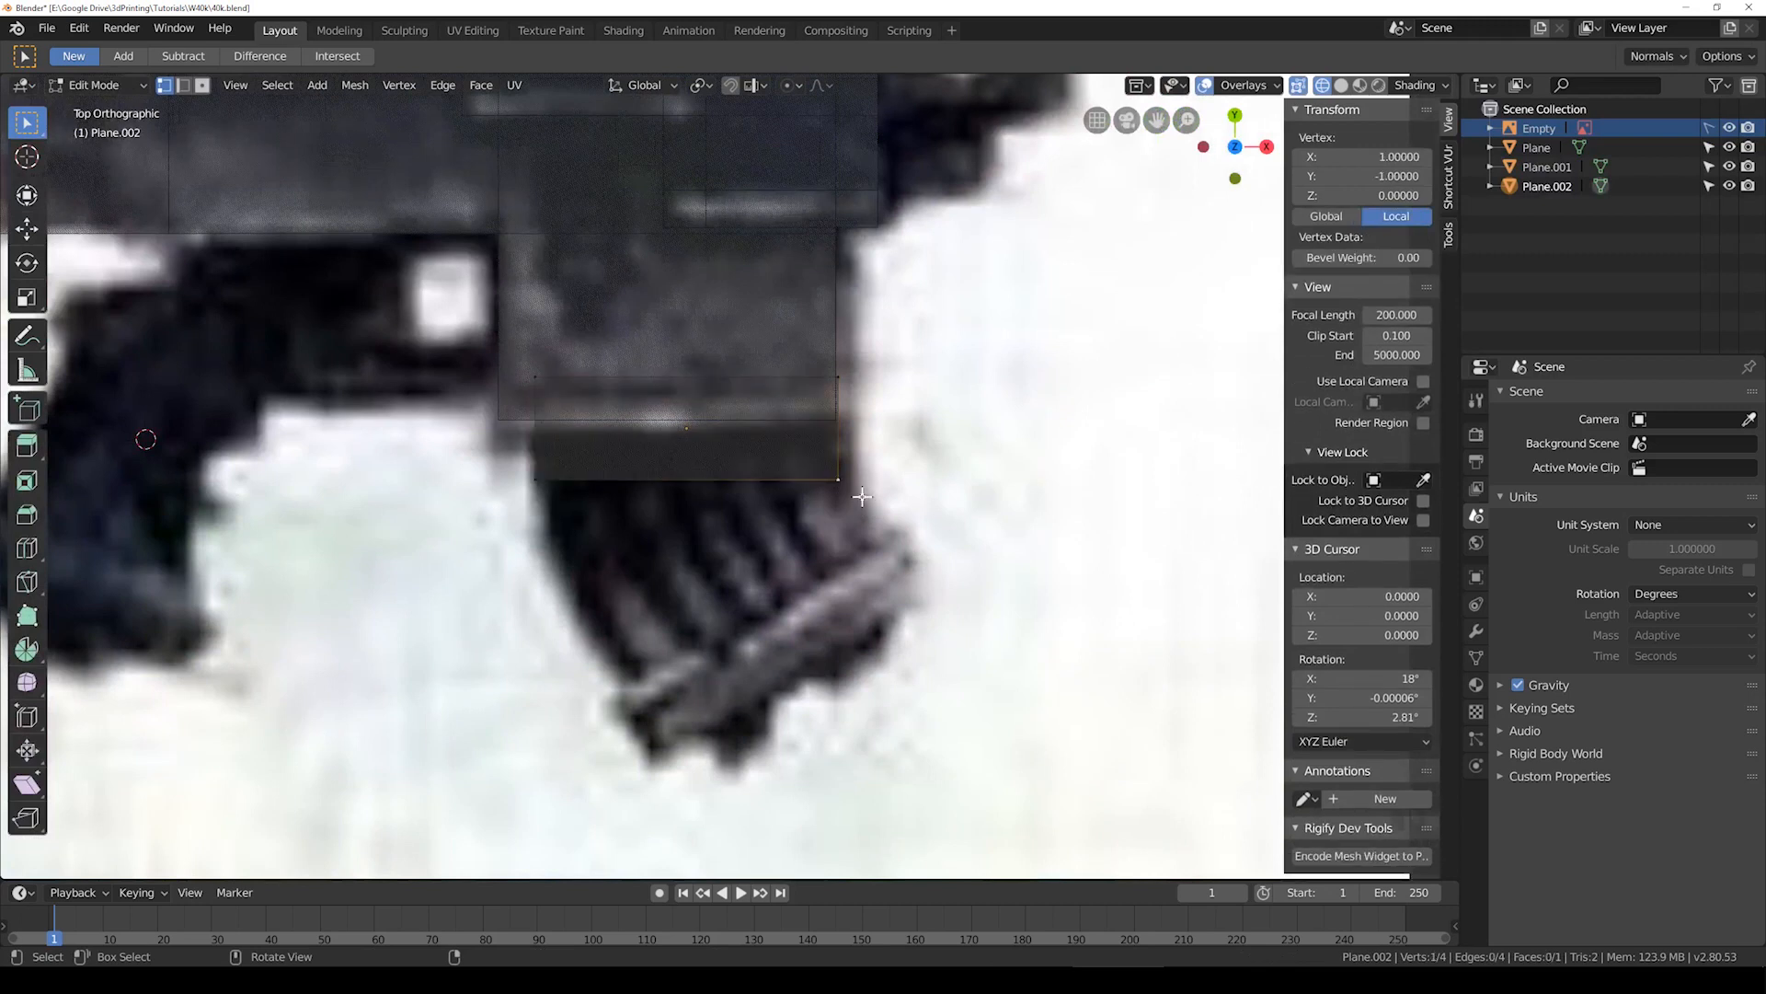
{"action": "left_click", "coordinate": [535, 479], "text": "shift"}
{"action": "key", "text": "e"}
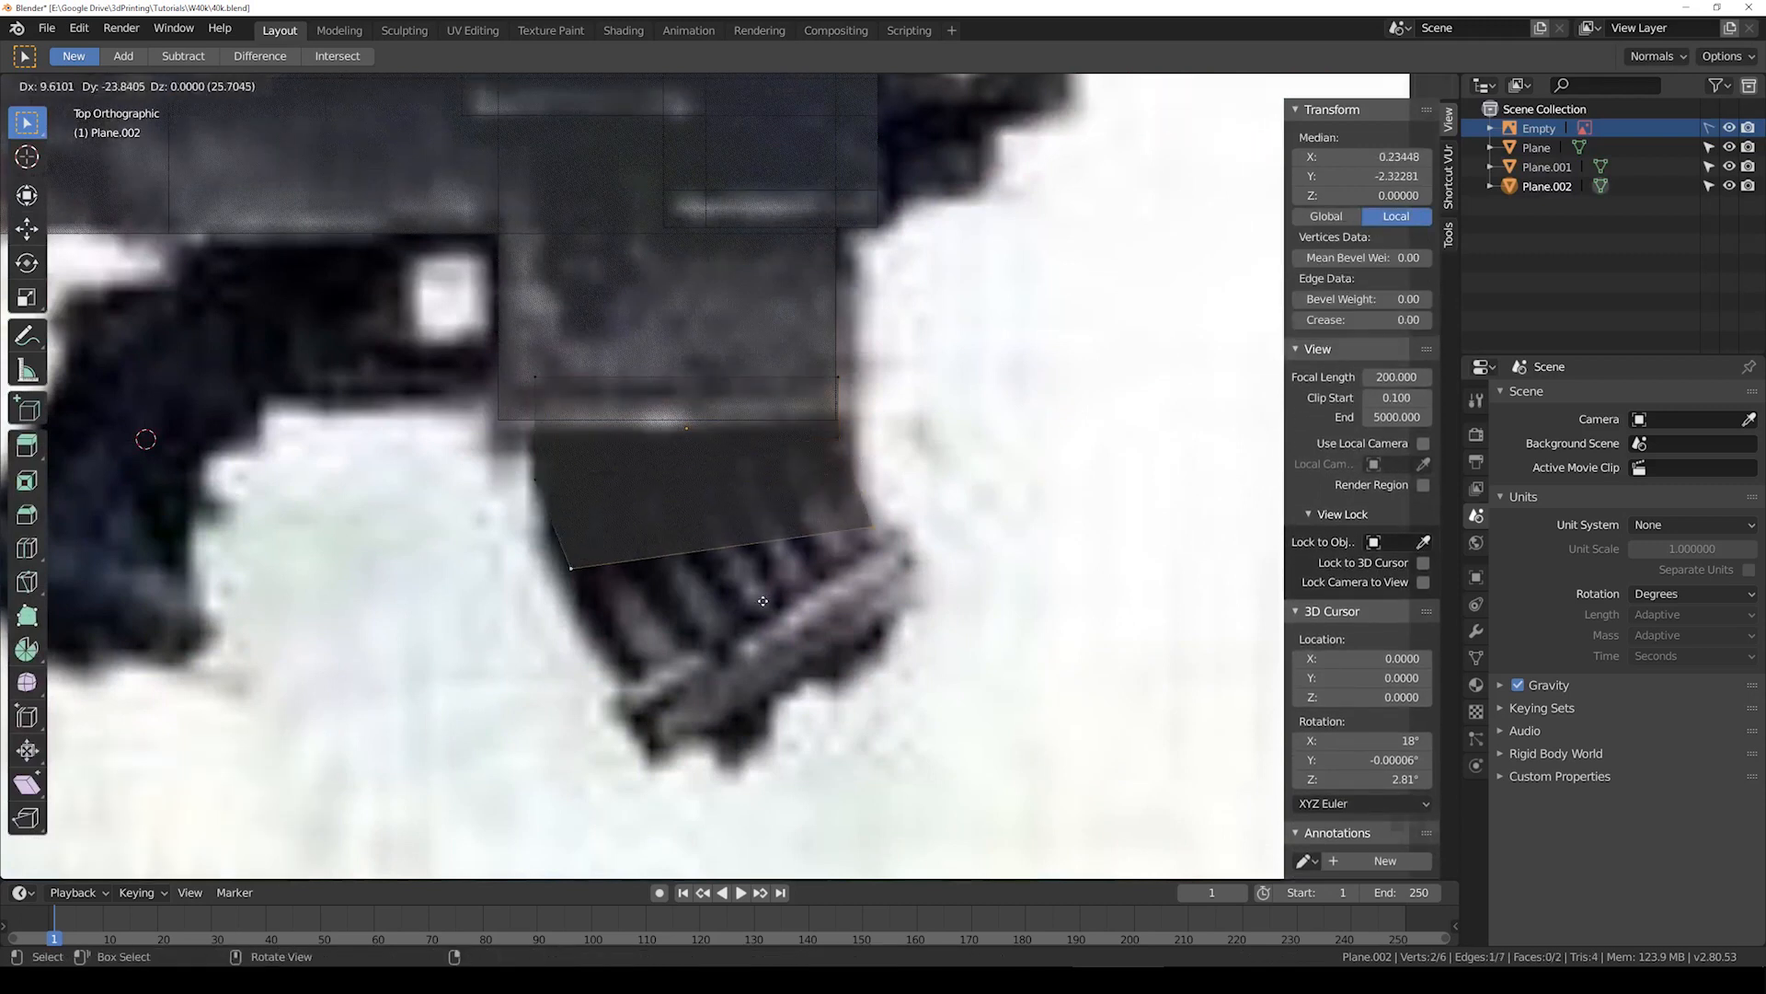
{"action": "left_click", "coordinate": [764, 599]}
{"action": "key", "text": "r"}
{"action": "left_click", "coordinate": [800, 556]}
Step: Extrude the edge again down to the magazine's base plate and rotate it parallel to the plate
{"action": "key", "text": "e"}
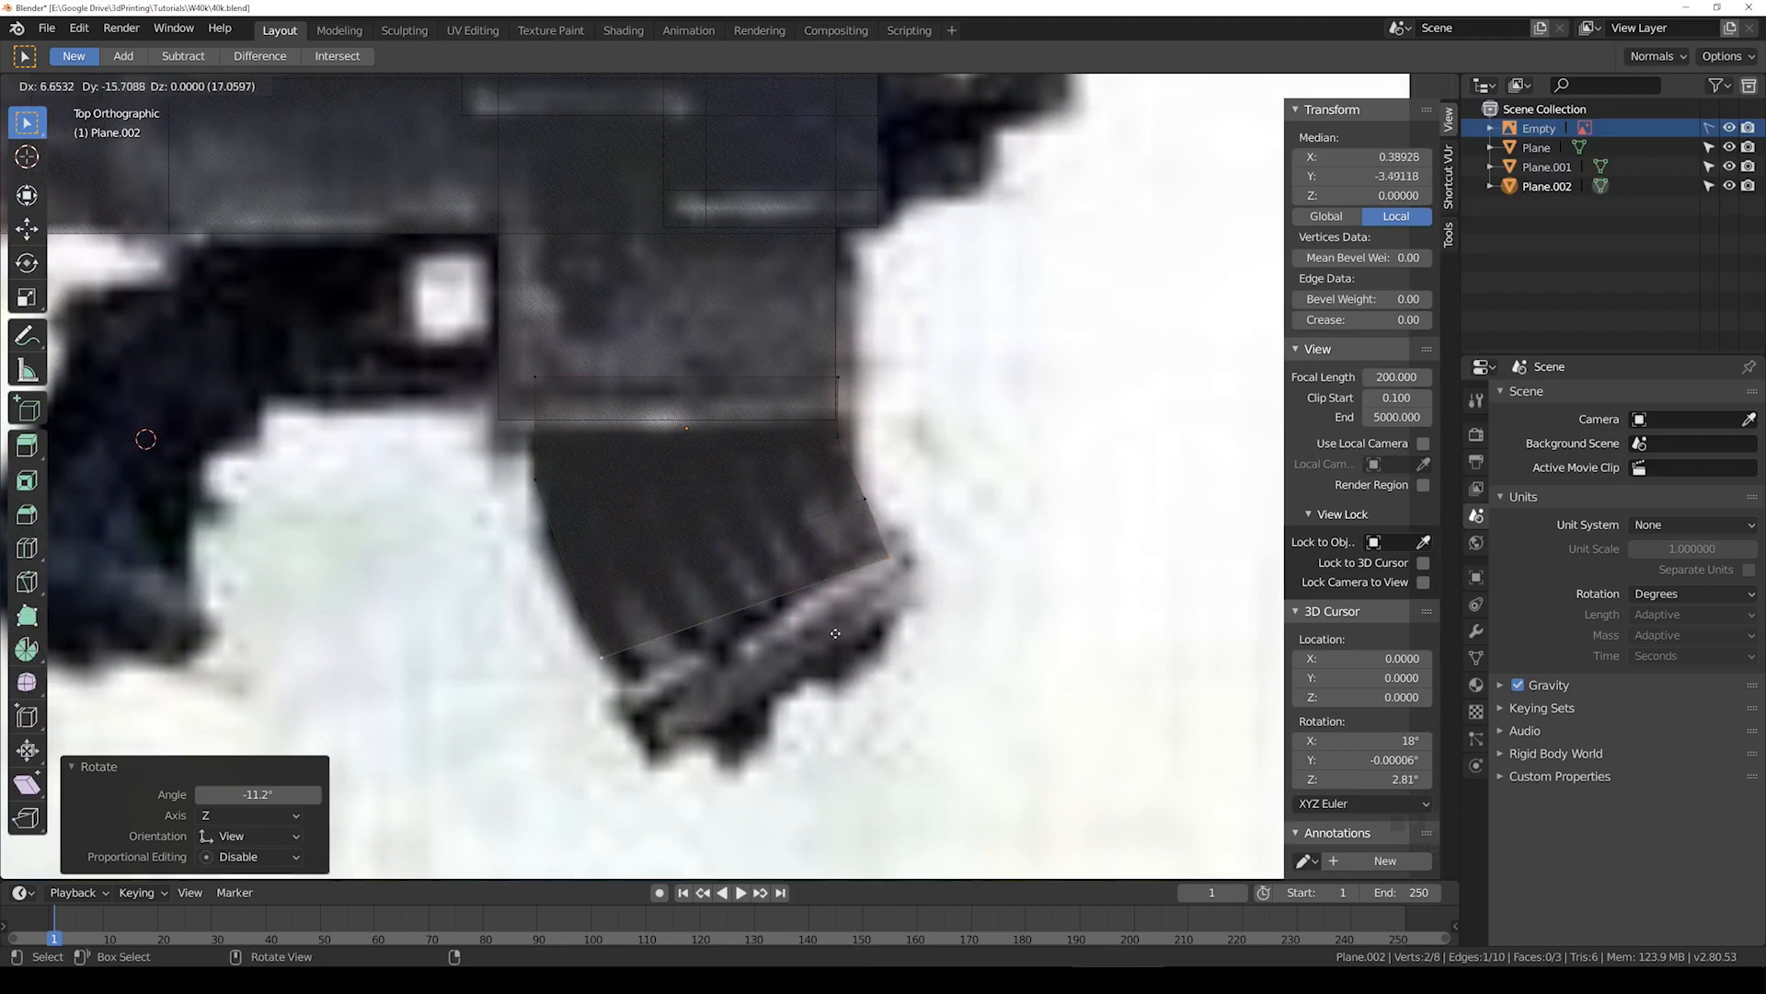
{"action": "left_click", "coordinate": [841, 641]}
{"action": "key", "text": "r"}
{"action": "left_click", "coordinate": [874, 603]}
Step: Extrude the edge about 10 along X and -15 along Y to cover the magazine's base plate
{"action": "key", "text": "e"}
{"action": "left_click", "coordinate": [915, 657]}
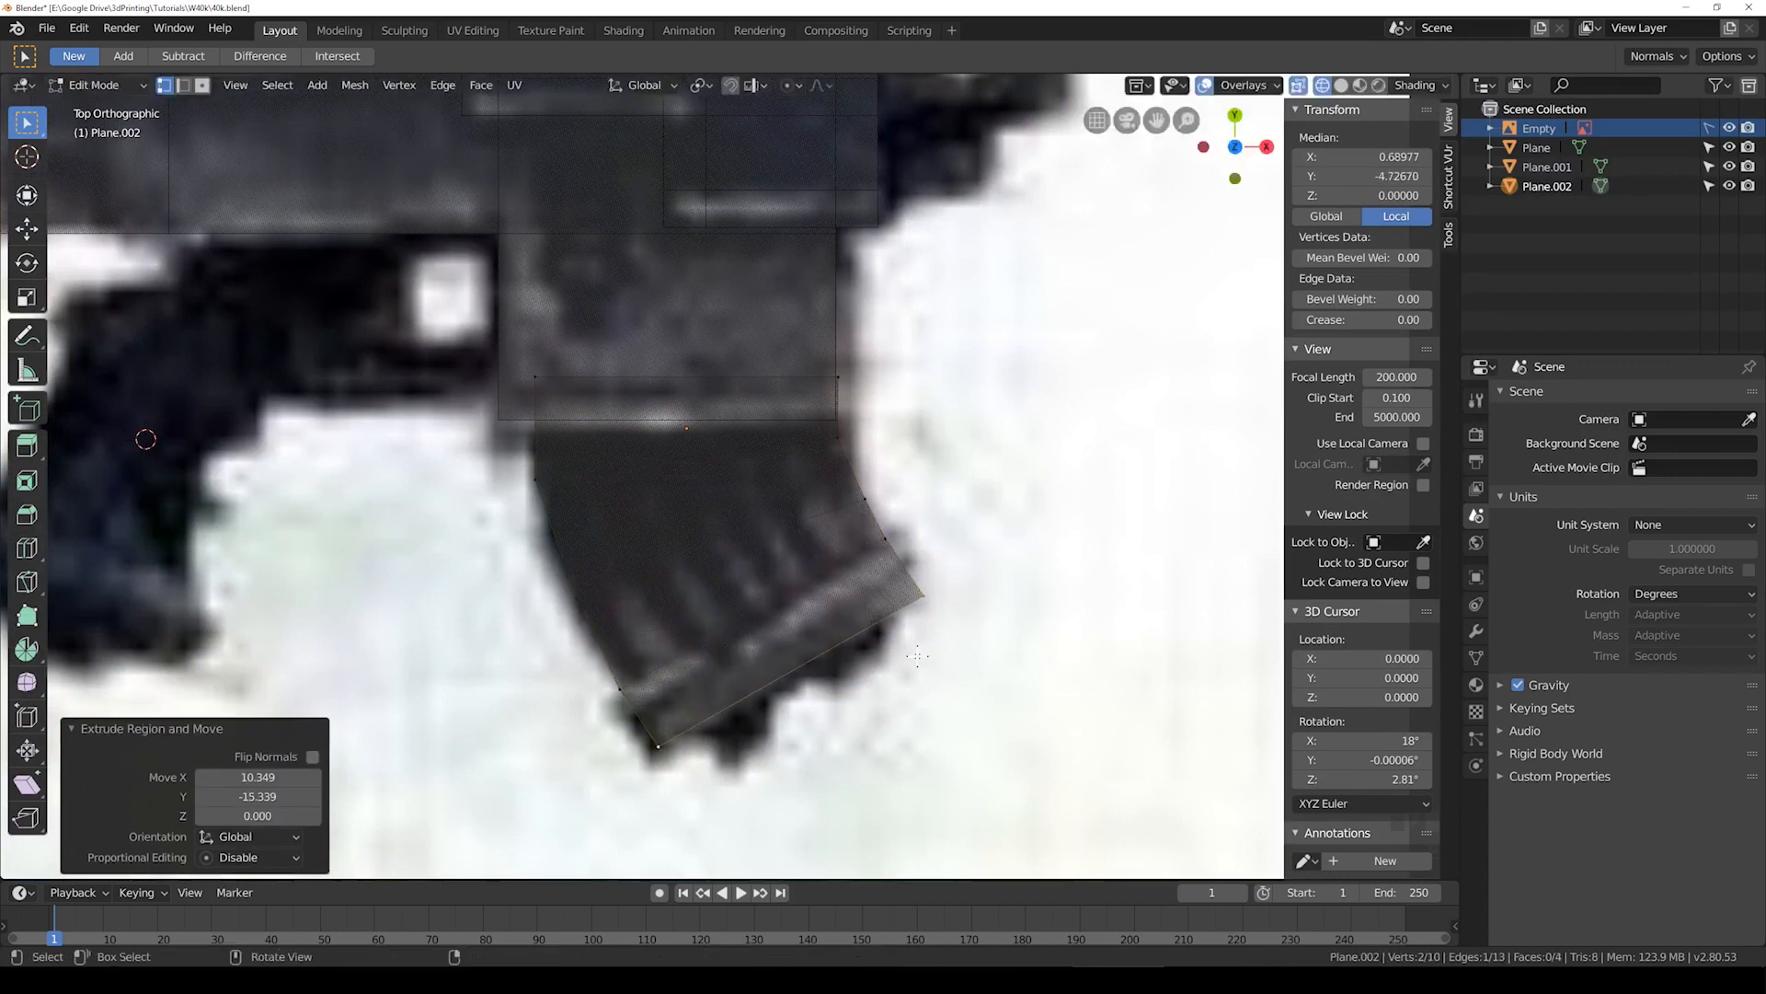
{"action": "key", "text": "Tab"}
{"action": "key", "text": "Tab"}
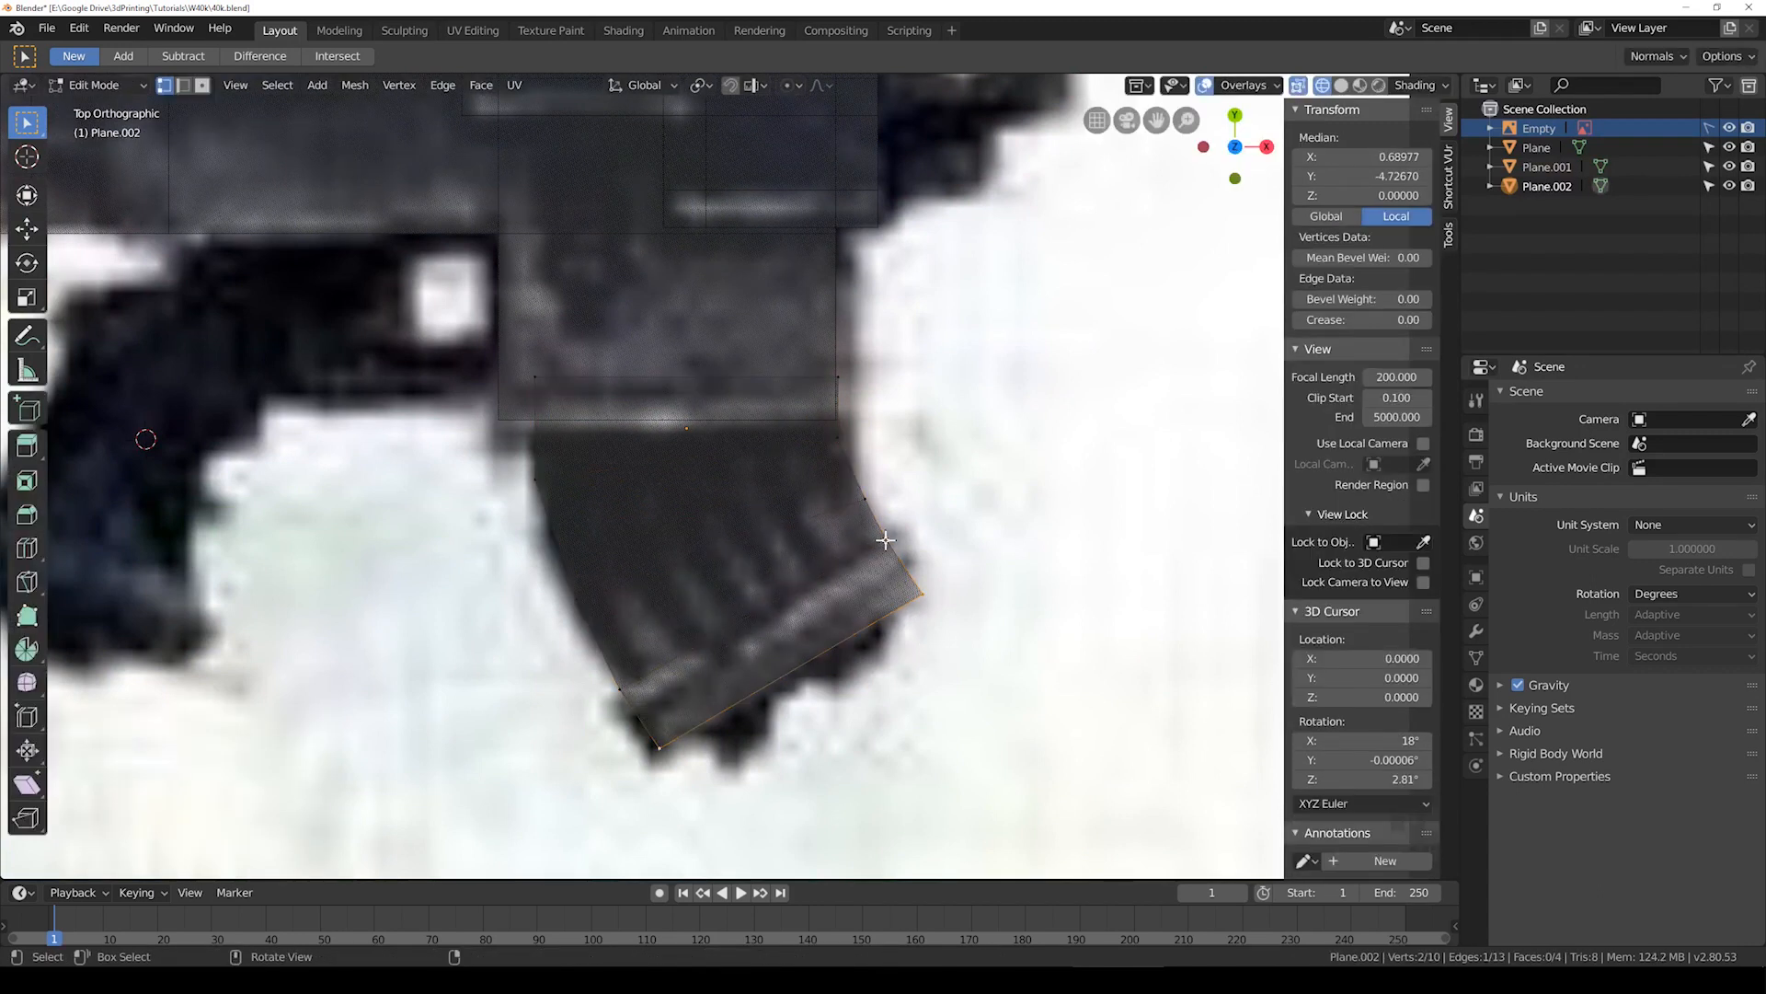
Step: Extrude both short end edges of the base plate slightly outward, then check the magazine silhouette in solid display
{"action": "left_click", "coordinate": [886, 541]}
{"action": "left_click", "coordinate": [920, 556], "text": "shift"}
{"action": "key", "text": "e"}
{"action": "left_click", "coordinate": [938, 545]}
{"action": "left_click", "coordinate": [617, 696]}
{"action": "left_click", "coordinate": [657, 747], "text": "shift"}
{"action": "key", "text": "e"}
{"action": "left_click", "coordinate": [636, 758]}
{"action": "key", "text": "Tab"}
{"action": "scroll", "coordinate": [685, 644], "scroll_direction": "down", "scroll_amount": 2}
{"action": "key", "text": "shift+z"}
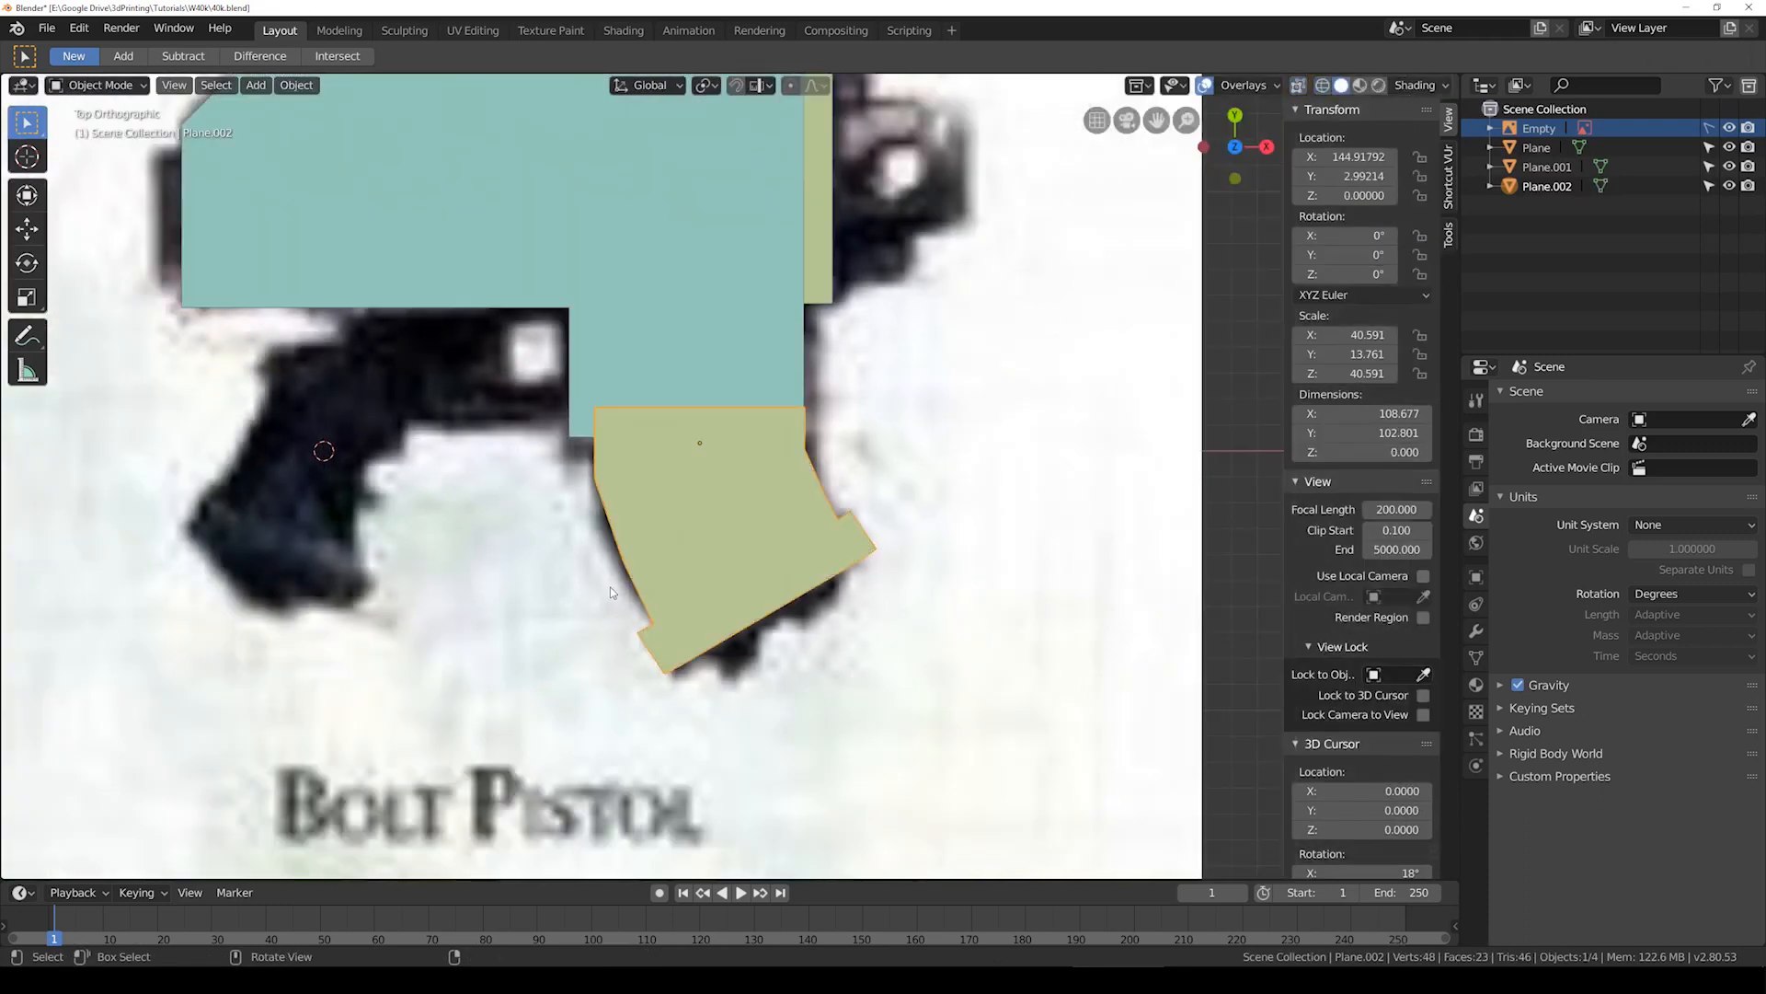
{"action": "middle_click_drag", "start_coordinate": [607, 445], "coordinate": [698, 550], "text": "shift"}
{"action": "key", "text": "shift+z"}
Step: Add another plane on the grip and scale it up to about 42 units square
{"action": "middle_click_drag", "start_coordinate": [396, 296], "coordinate": [445, 302], "text": "shift"}
{"action": "left_click", "coordinate": [256, 85]}
{"action": "mouse_move", "coordinate": [304, 107]}
{"action": "left_click", "coordinate": [495, 107]}
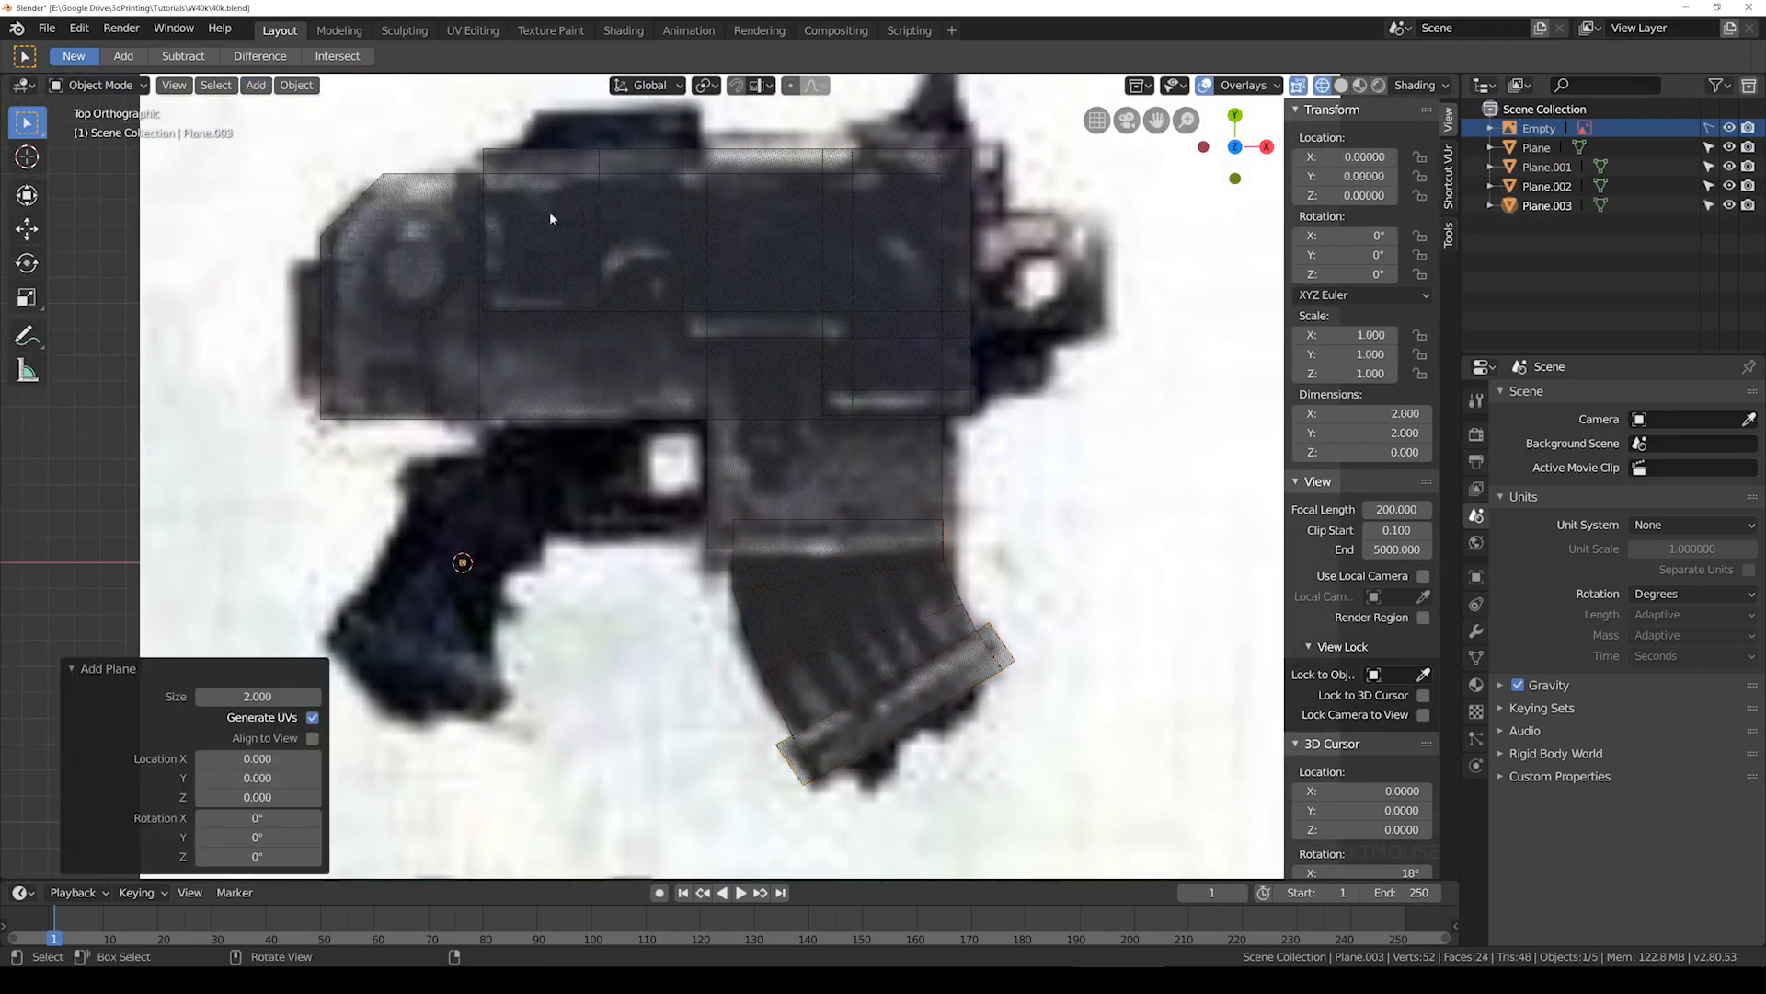
{"action": "scroll", "coordinate": [597, 570], "scroll_direction": "down", "scroll_amount": 2}
{"action": "scroll", "coordinate": [548, 609], "scroll_direction": "up", "scroll_amount": 3}
{"action": "key", "text": "s"}
{"action": "left_click", "coordinate": [801, 641]}
{"action": "key", "text": "s"}
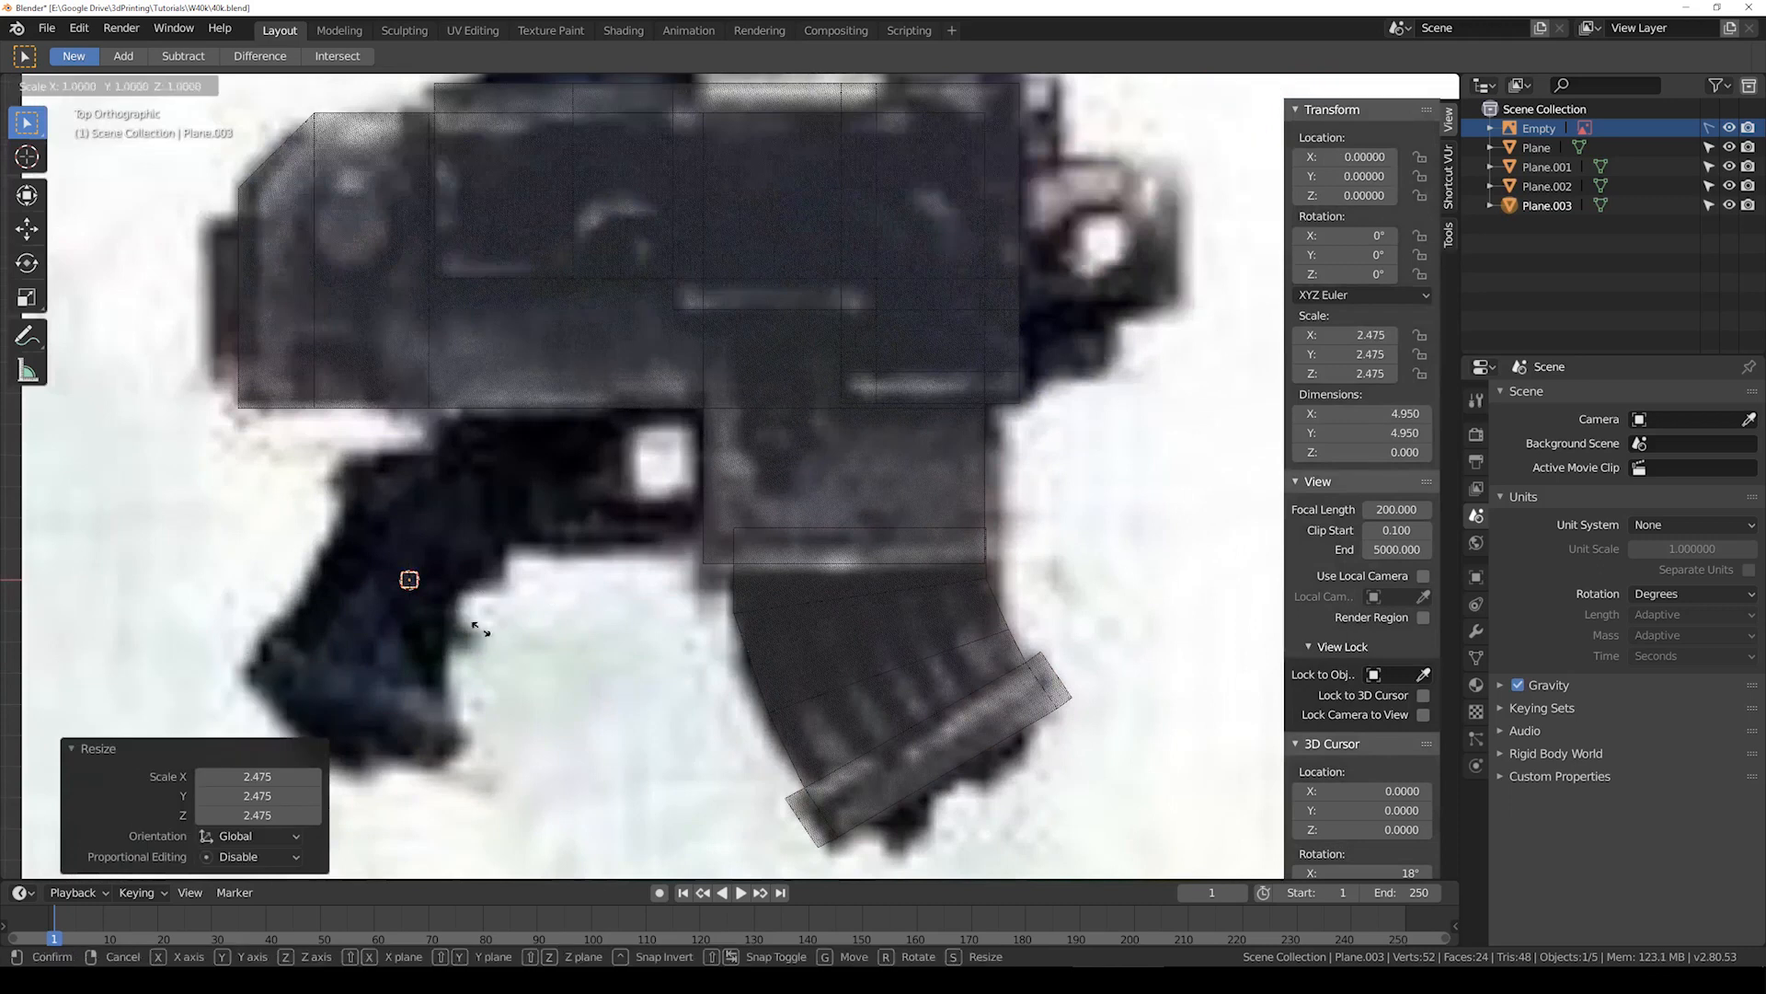
{"action": "left_click", "coordinate": [840, 703]}
{"action": "middle_click_drag", "start_coordinate": [492, 629], "coordinate": [721, 605], "text": "shift"}
{"action": "key", "text": "s"}
{"action": "left_click", "coordinate": [768, 635]}
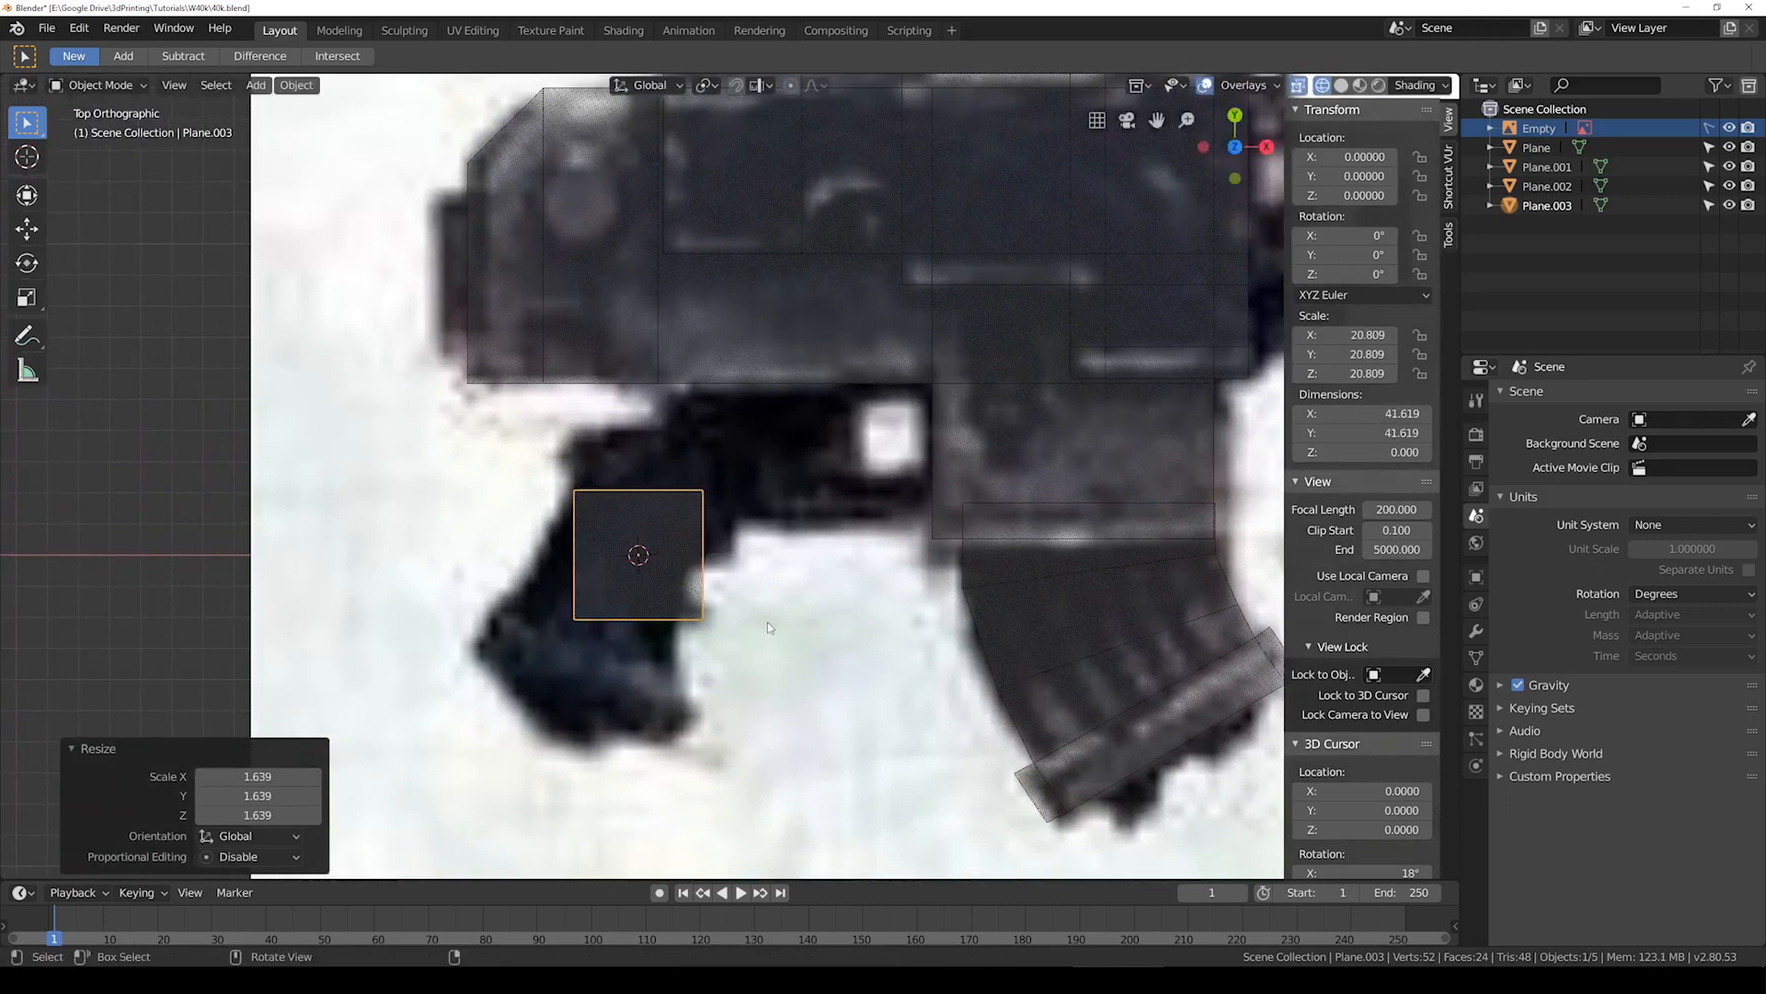
{"action": "scroll", "coordinate": [885, 494], "scroll_direction": "up", "scroll_amount": 1}
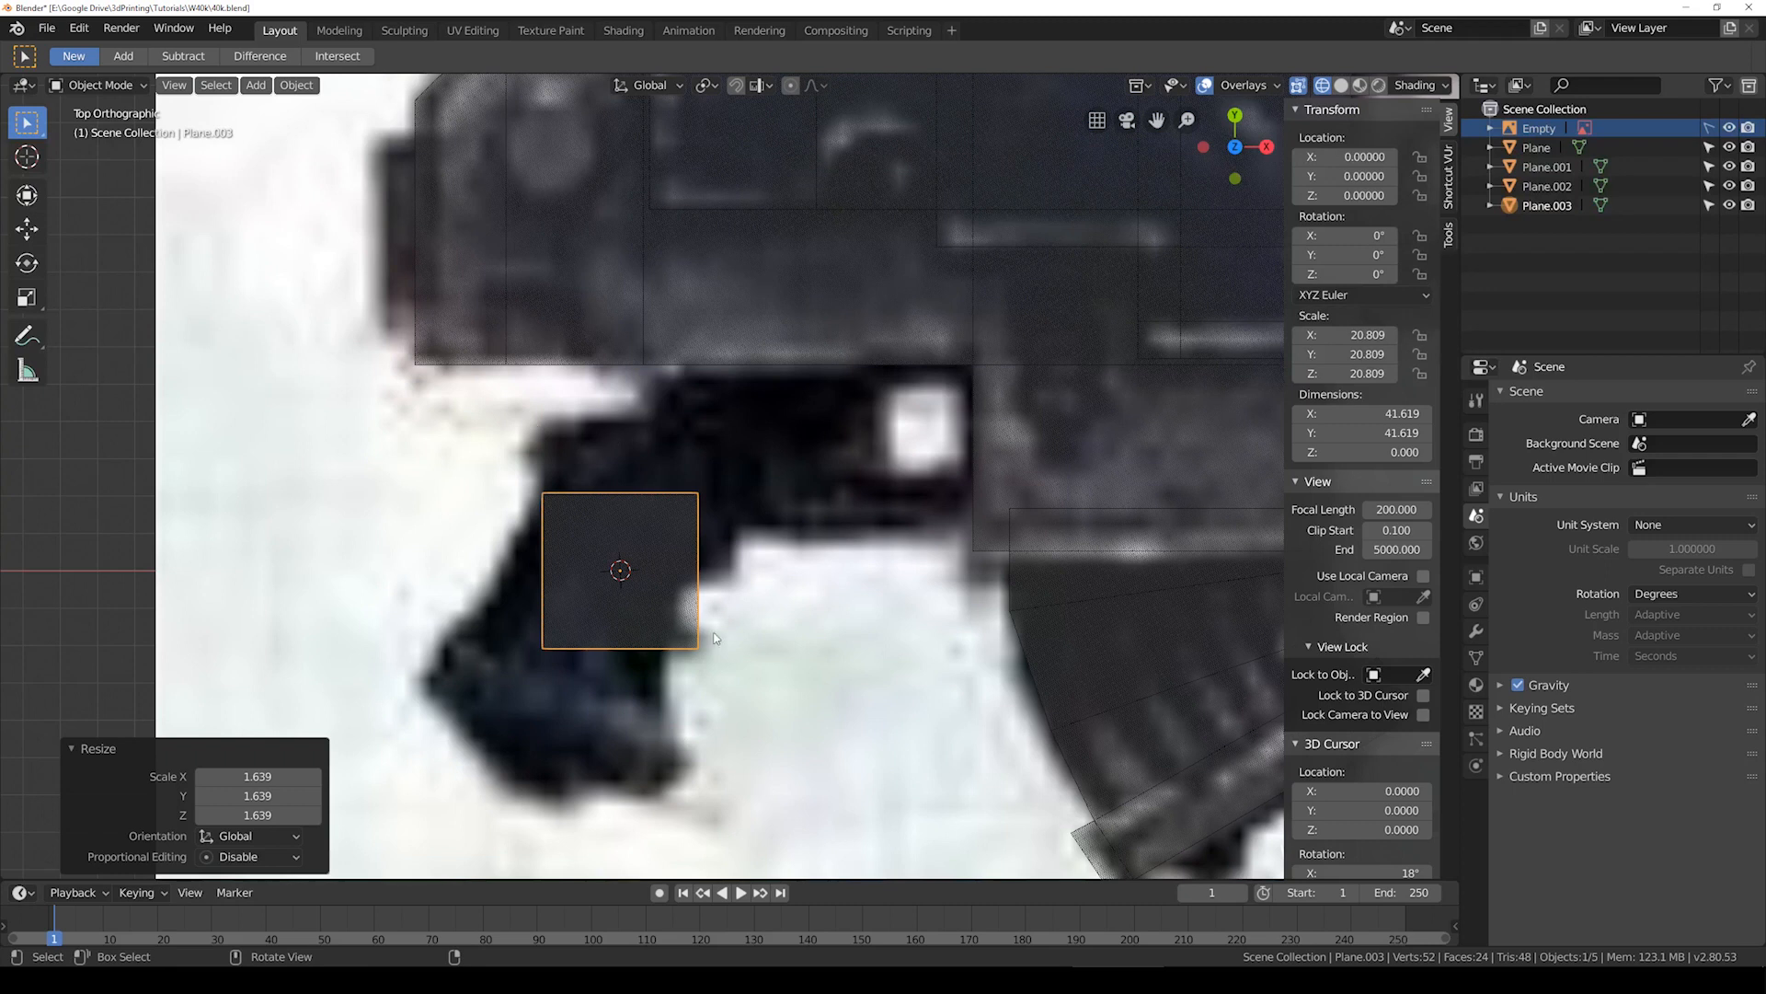
Step: Move the grip plane up to the grip's upper part and scale it along Y to about 19.5
{"action": "left_click", "coordinate": [678, 569]}
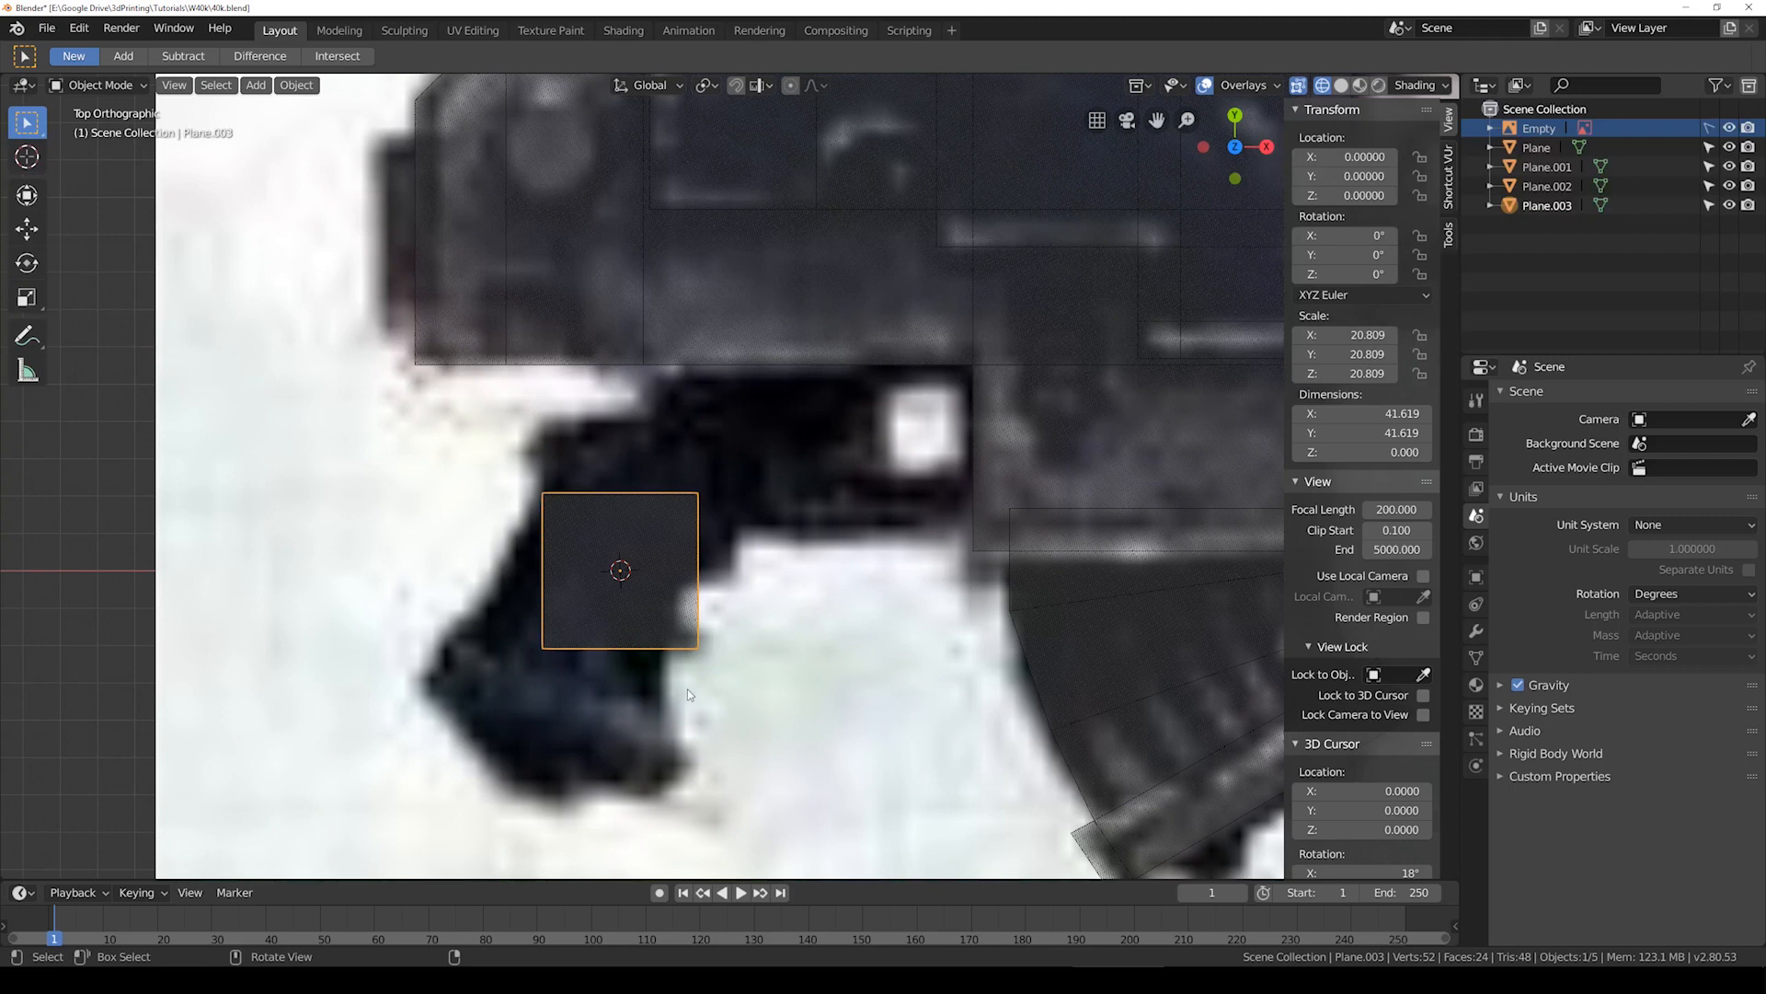
{"action": "key", "text": "g"}
{"action": "left_click", "coordinate": [681, 579]}
{"action": "key", "text": "s"}
{"action": "key", "text": "x"}
{"action": "key", "text": "y"}
{"action": "left_click", "coordinate": [701, 551]}
Step: Stretch the grip plane along X and set its X dimension to 70
{"action": "key", "text": "s"}
{"action": "key", "text": "x"}
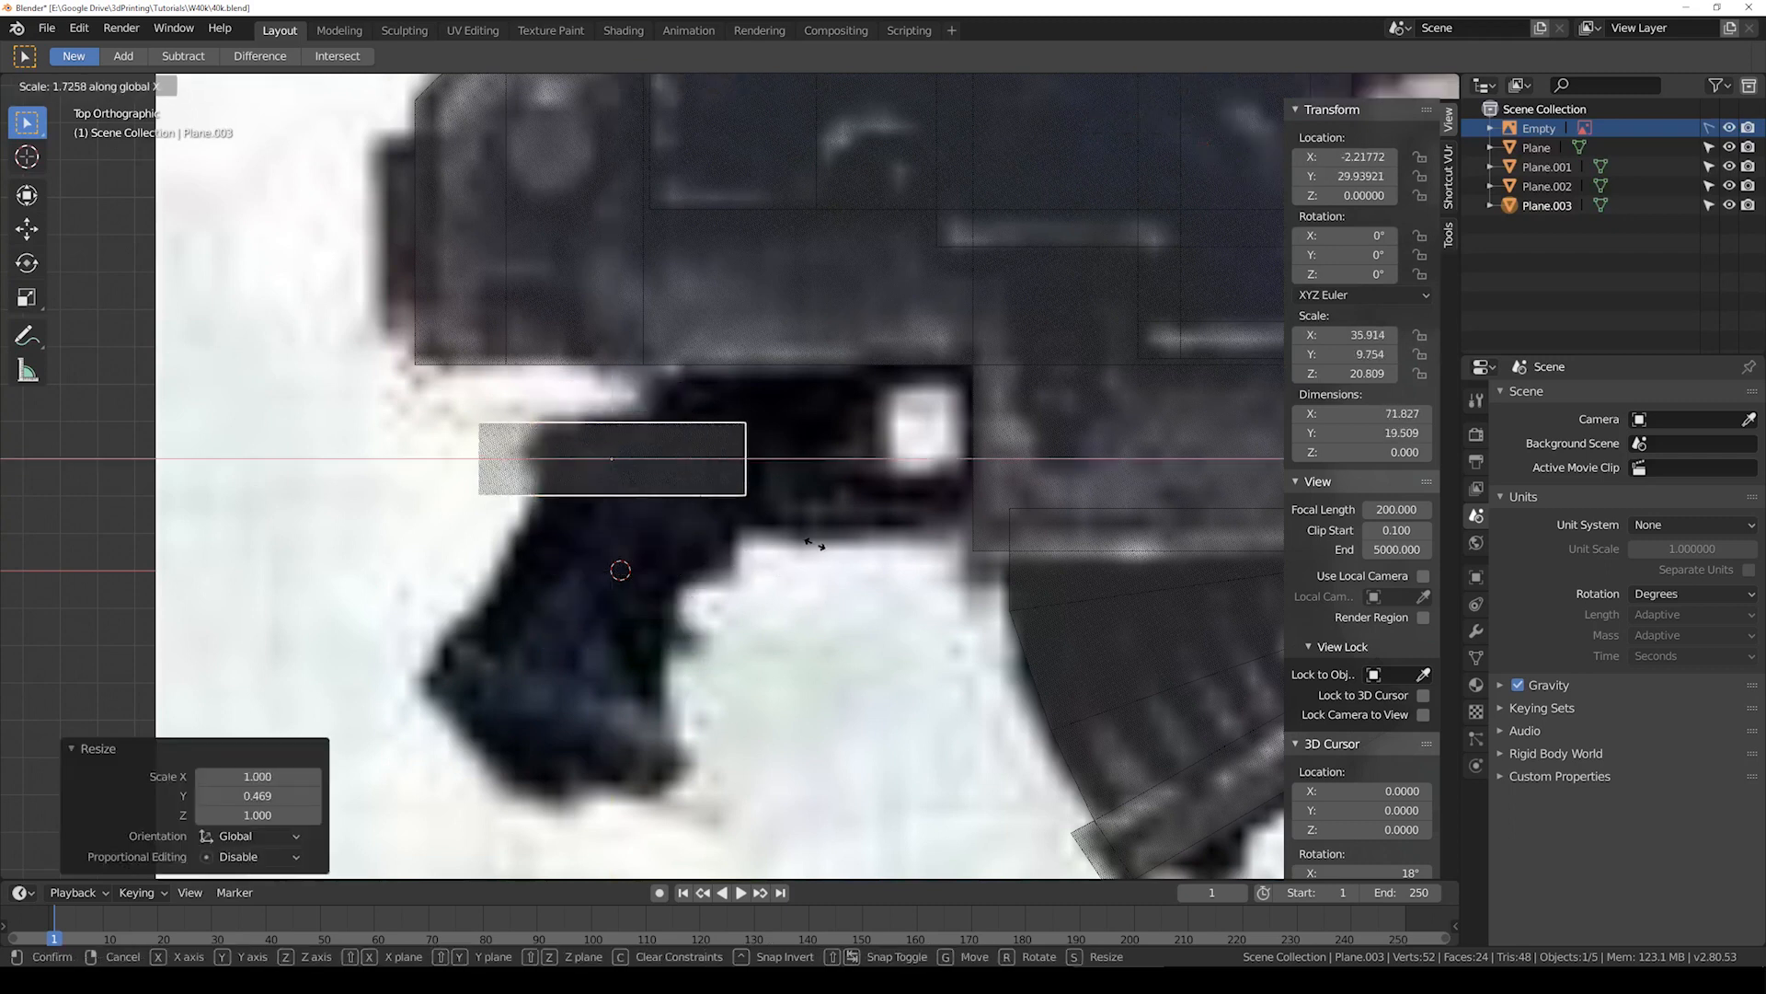
{"action": "left_click", "coordinate": [820, 543]}
{"action": "left_click", "coordinate": [1374, 413]}
{"action": "key", "text": "Return"}
Step: Move the plane about 19 along X and 7 along Y to sit over the top of the grip
{"action": "key", "text": "g"}
{"action": "key", "text": "x"}
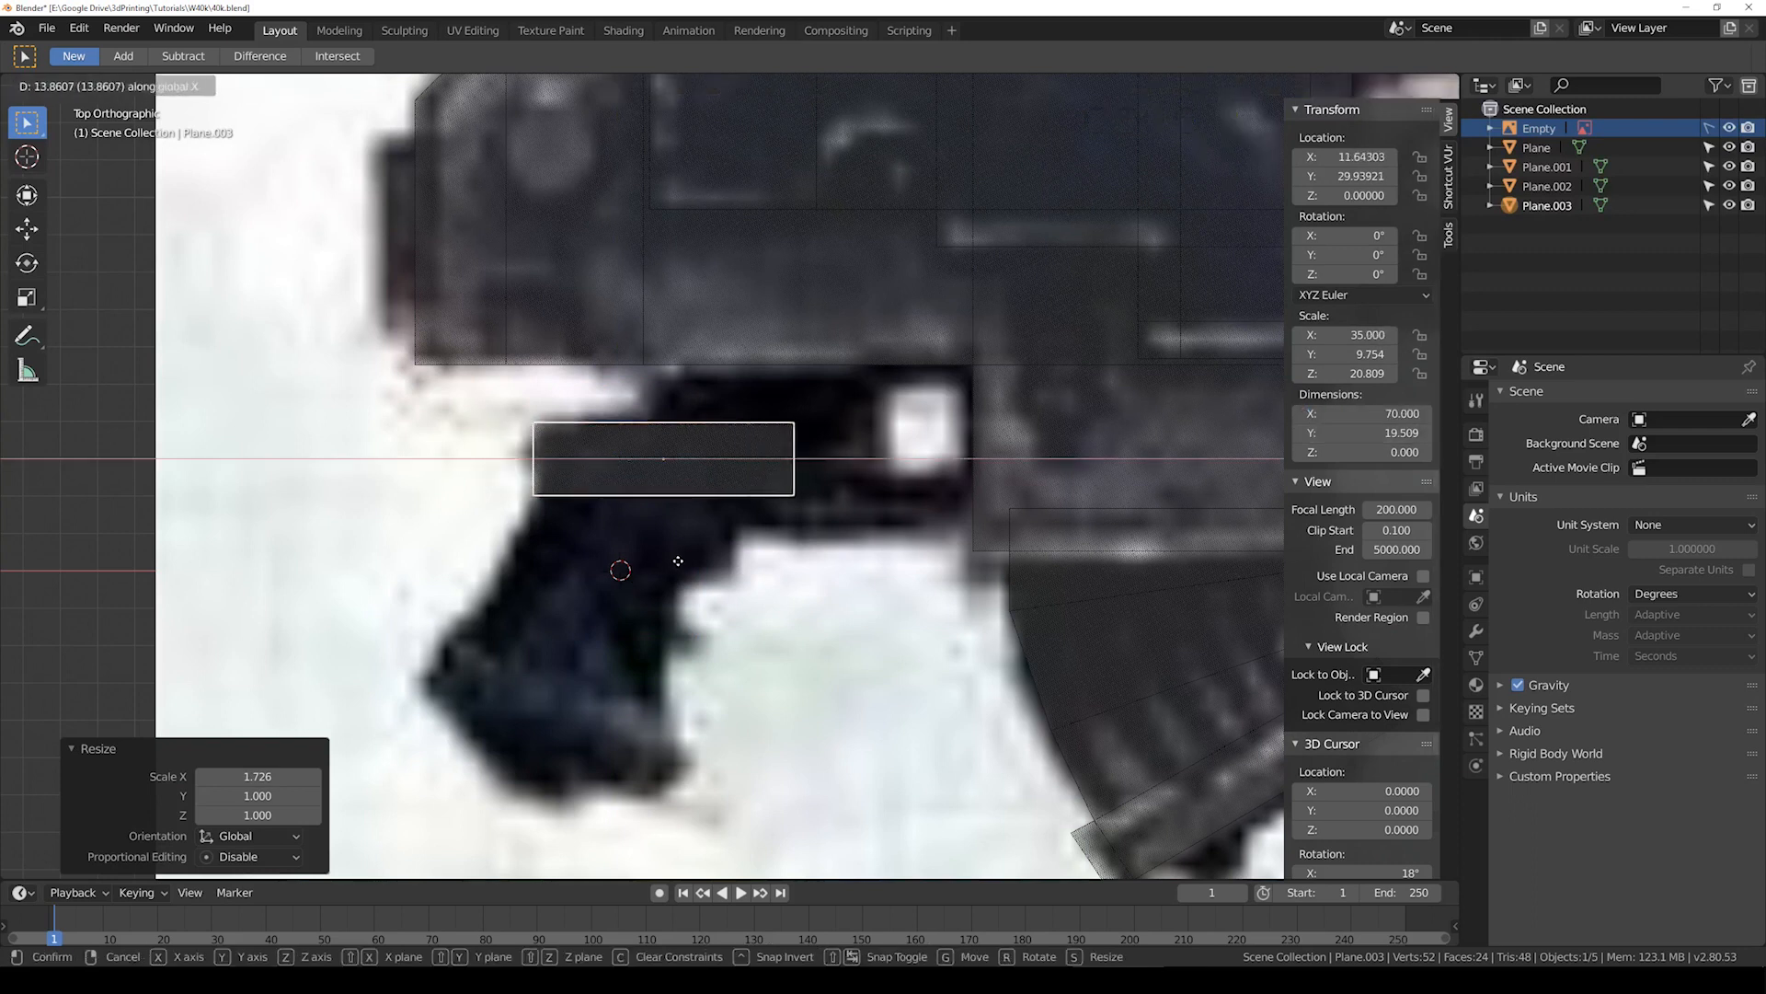
{"action": "left_click", "coordinate": [738, 596]}
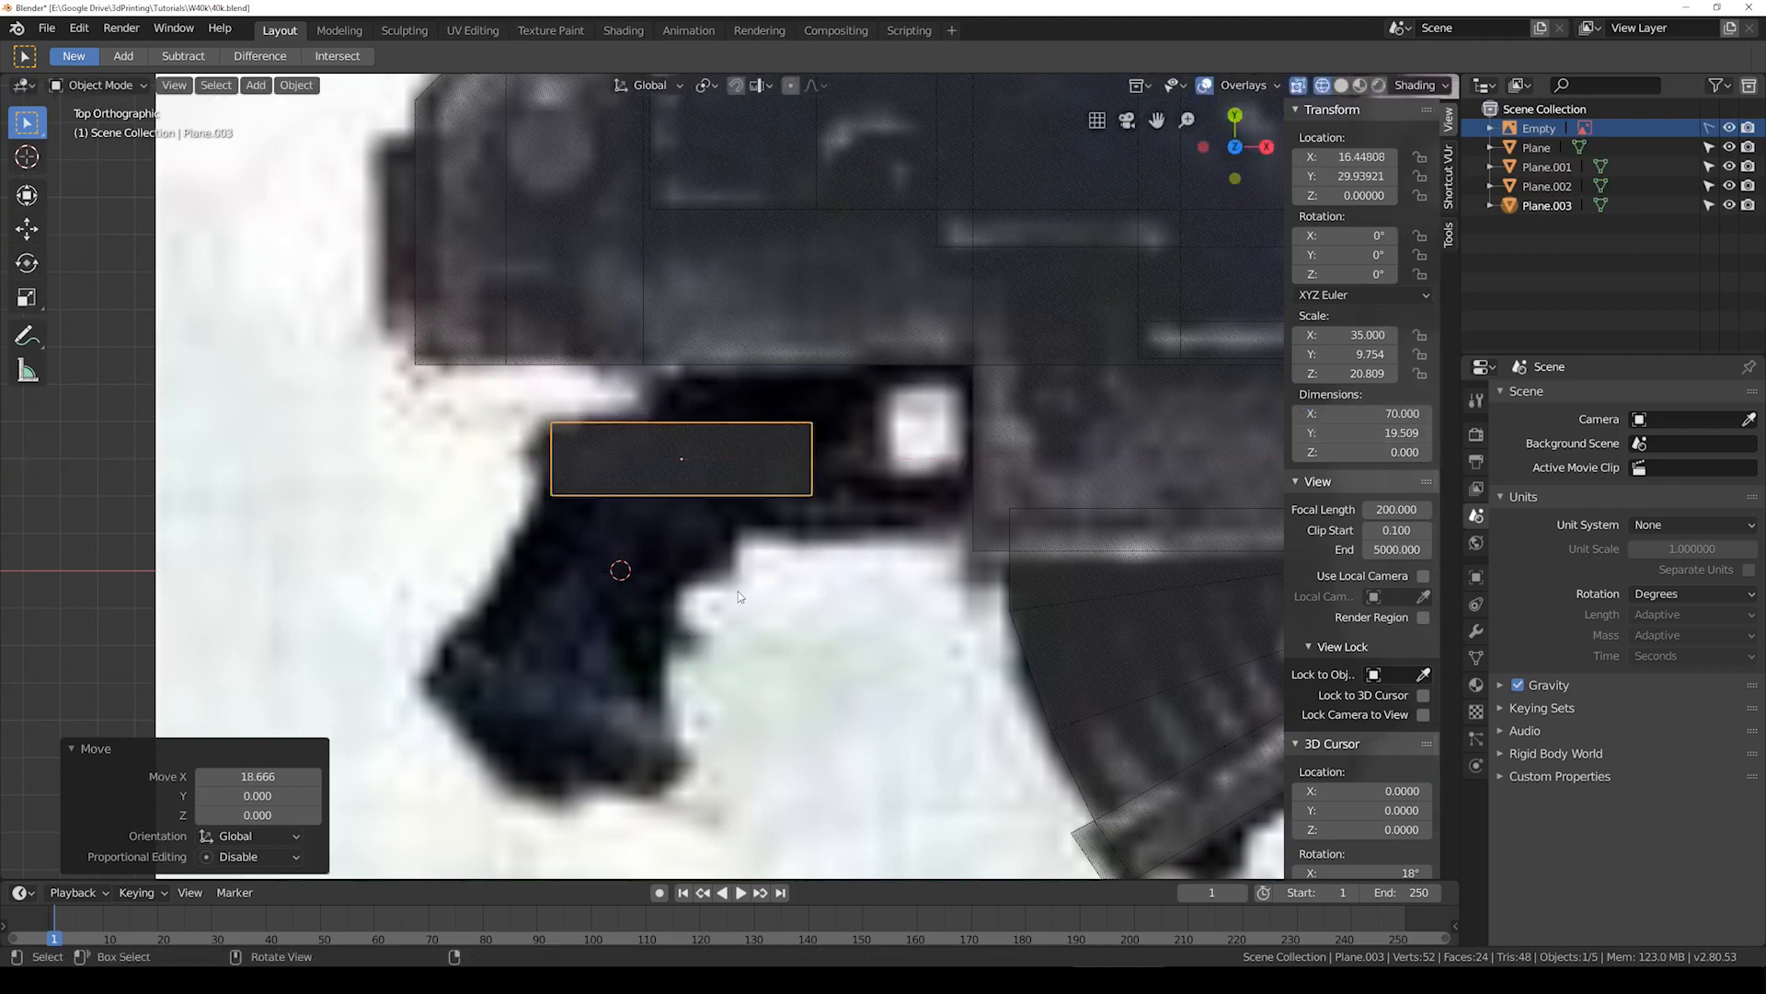
{"action": "key", "text": "g"}
{"action": "key", "text": "y"}
{"action": "left_click", "coordinate": [819, 423]}
{"action": "scroll", "coordinate": [778, 546], "scroll_direction": "up", "scroll_amount": 1}
{"action": "scroll", "coordinate": [778, 545], "scroll_direction": "down", "scroll_amount": 1}
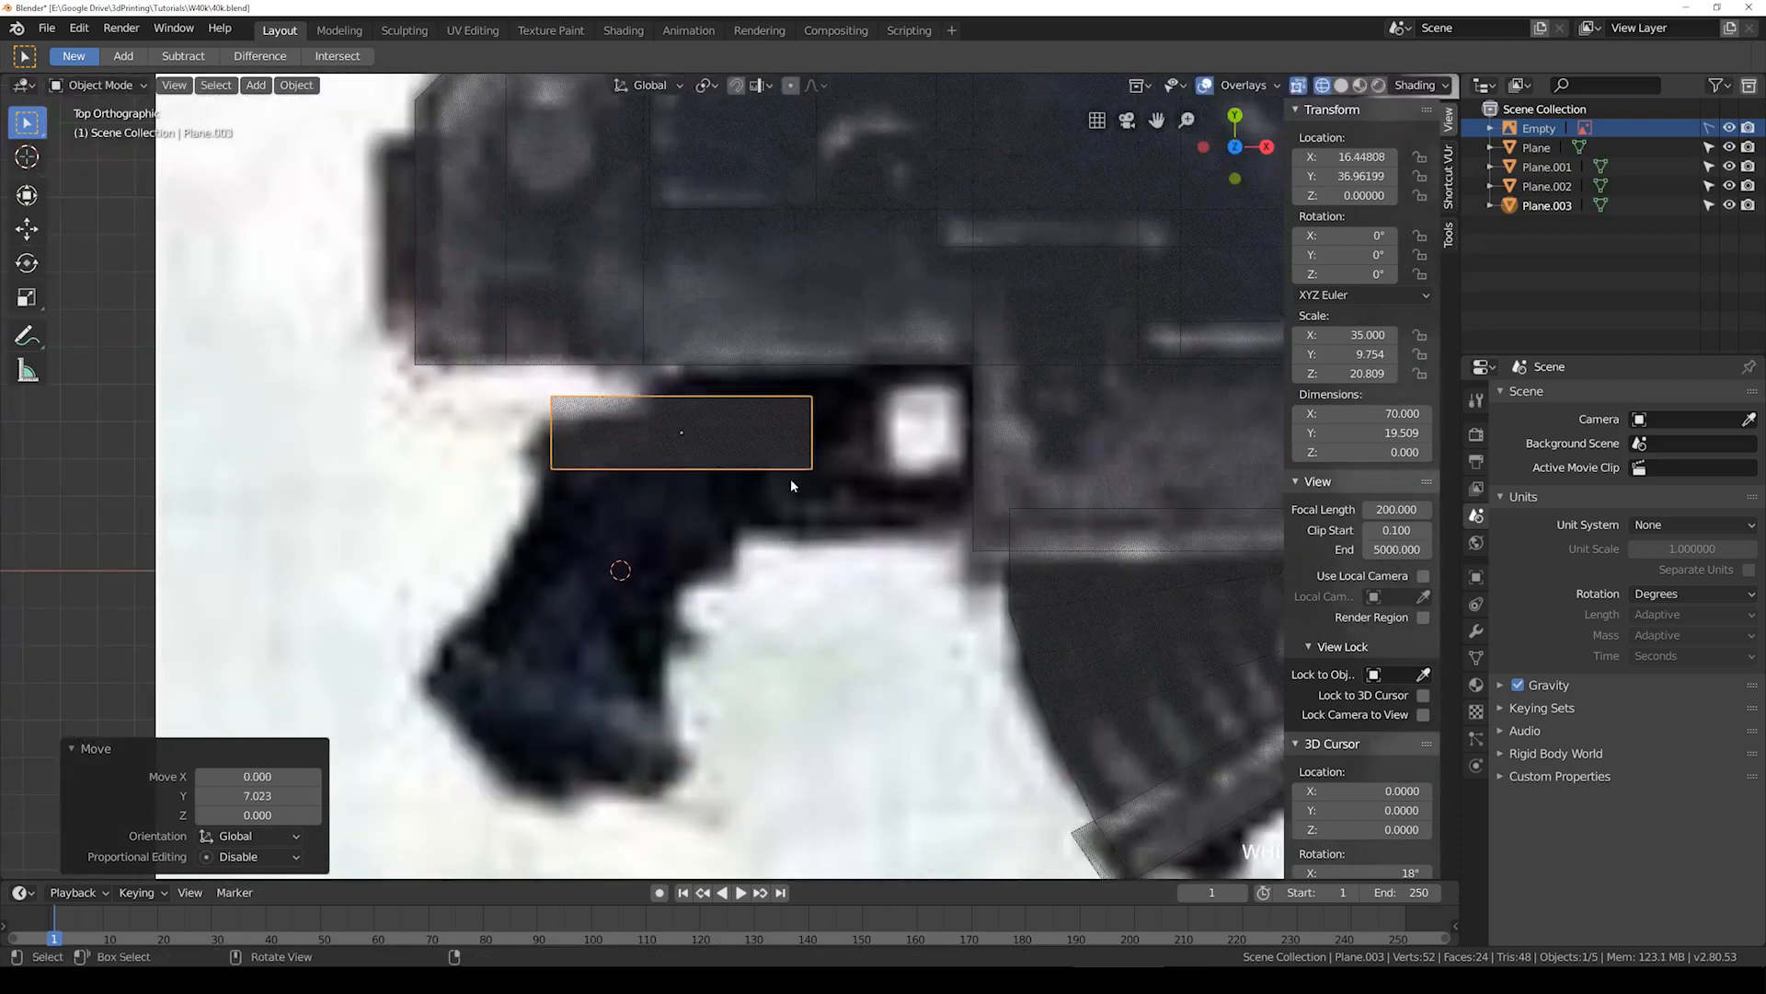
Step: Duplicate the plane down onto the middle of the grip and enter edit mode on the copy
{"action": "key", "text": "shift+d"}
{"action": "left_click", "coordinate": [752, 585]}
{"action": "key", "text": "Tab"}
{"action": "left_click", "coordinate": [746, 554]}
{"action": "left_click", "coordinate": [745, 633], "text": "shift"}
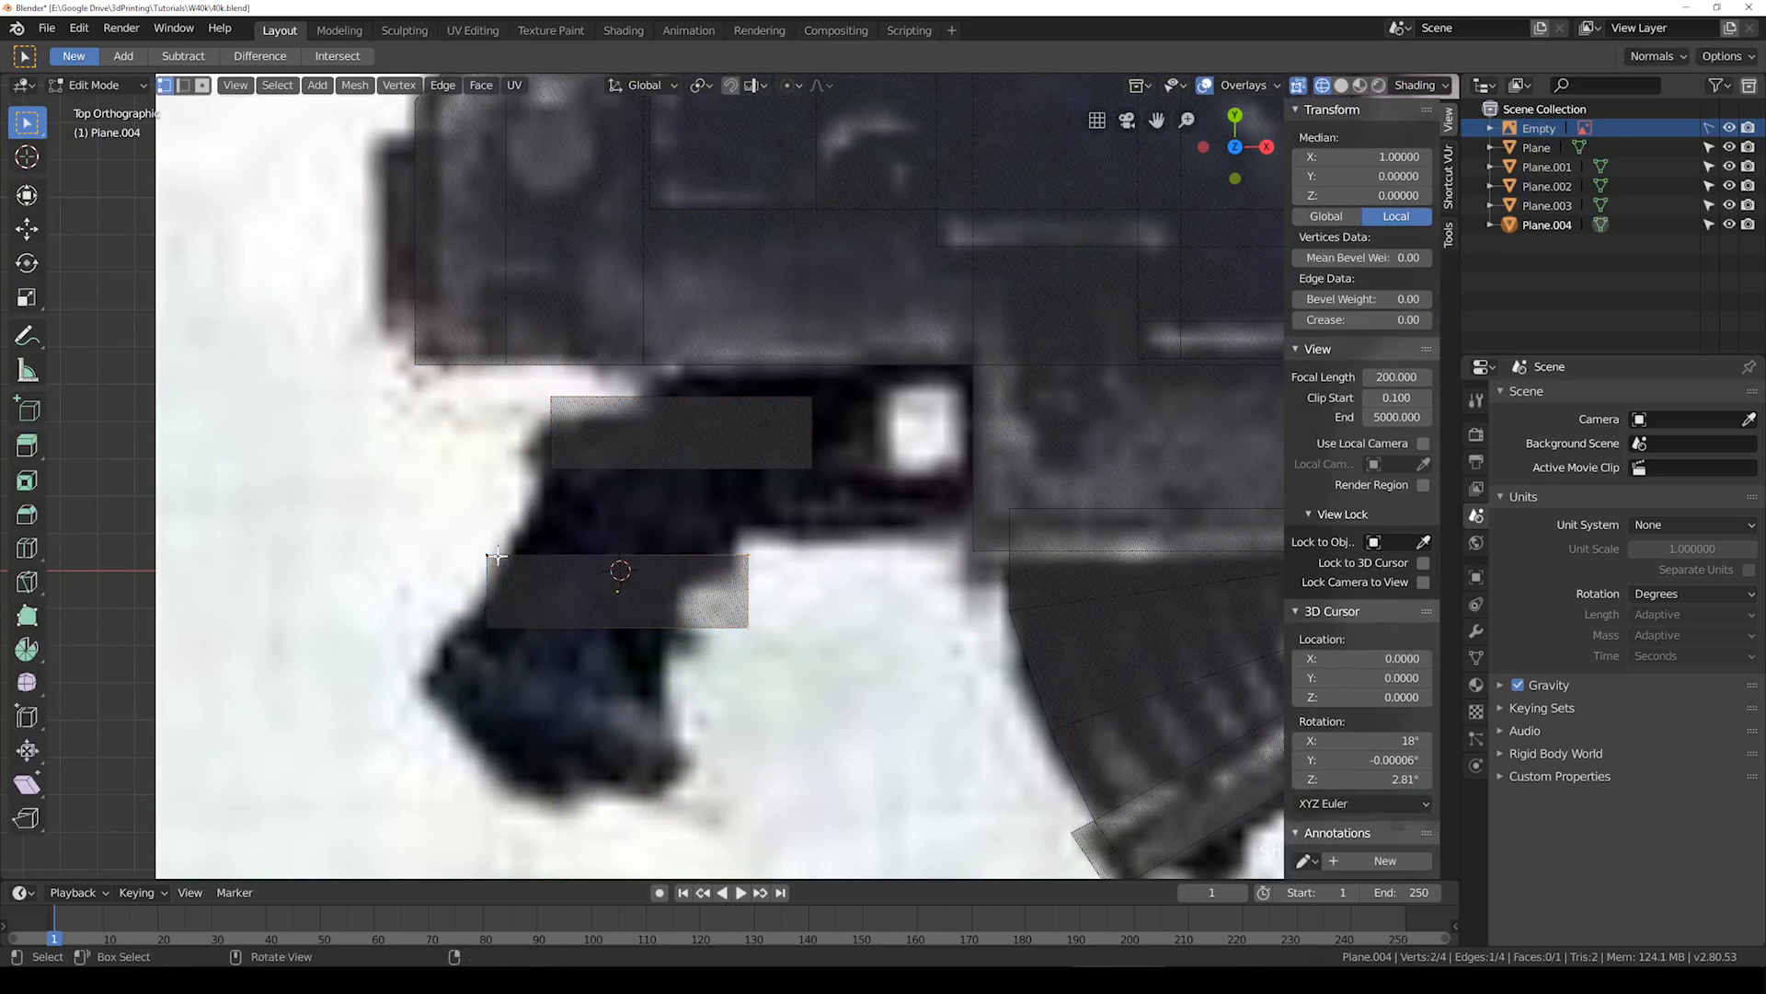
Step: Move the copy's two upper vertices to the grip's rear and front edges in the image
{"action": "left_click", "coordinate": [498, 556]}
{"action": "key", "text": "g"}
{"action": "left_click", "coordinate": [562, 486]}
{"action": "left_click", "coordinate": [753, 564]}
{"action": "key", "text": "g"}
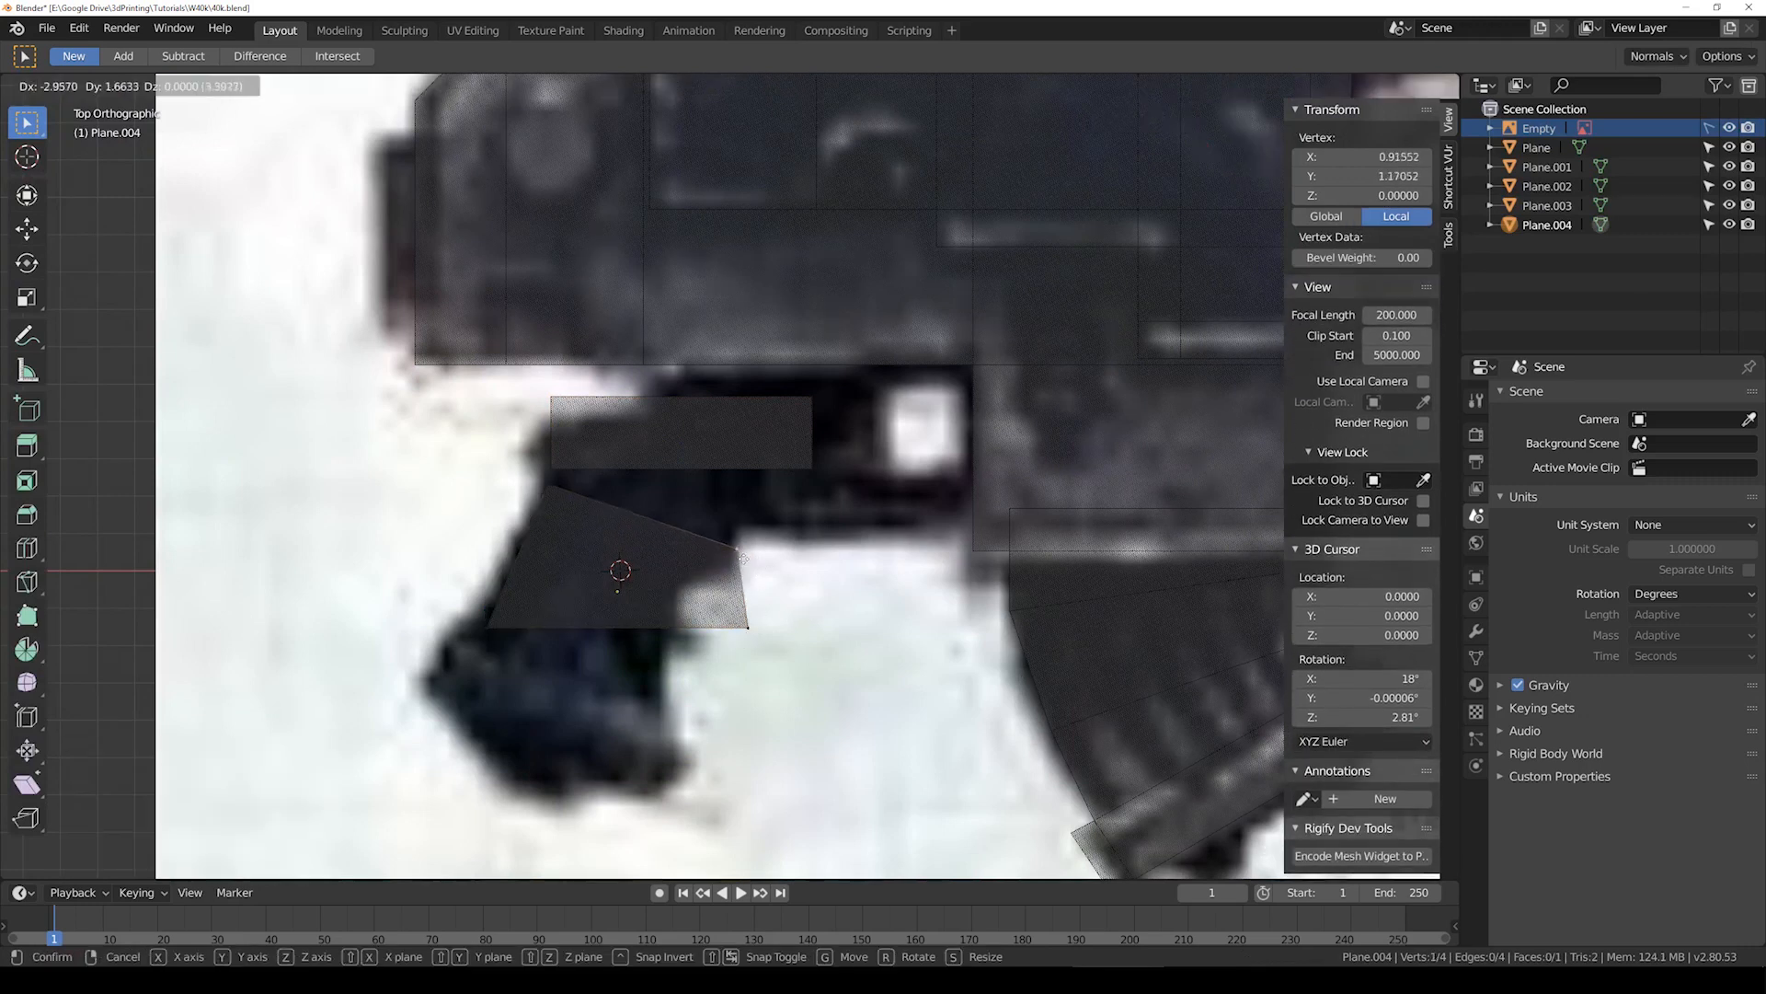
{"action": "left_click", "coordinate": [738, 541]}
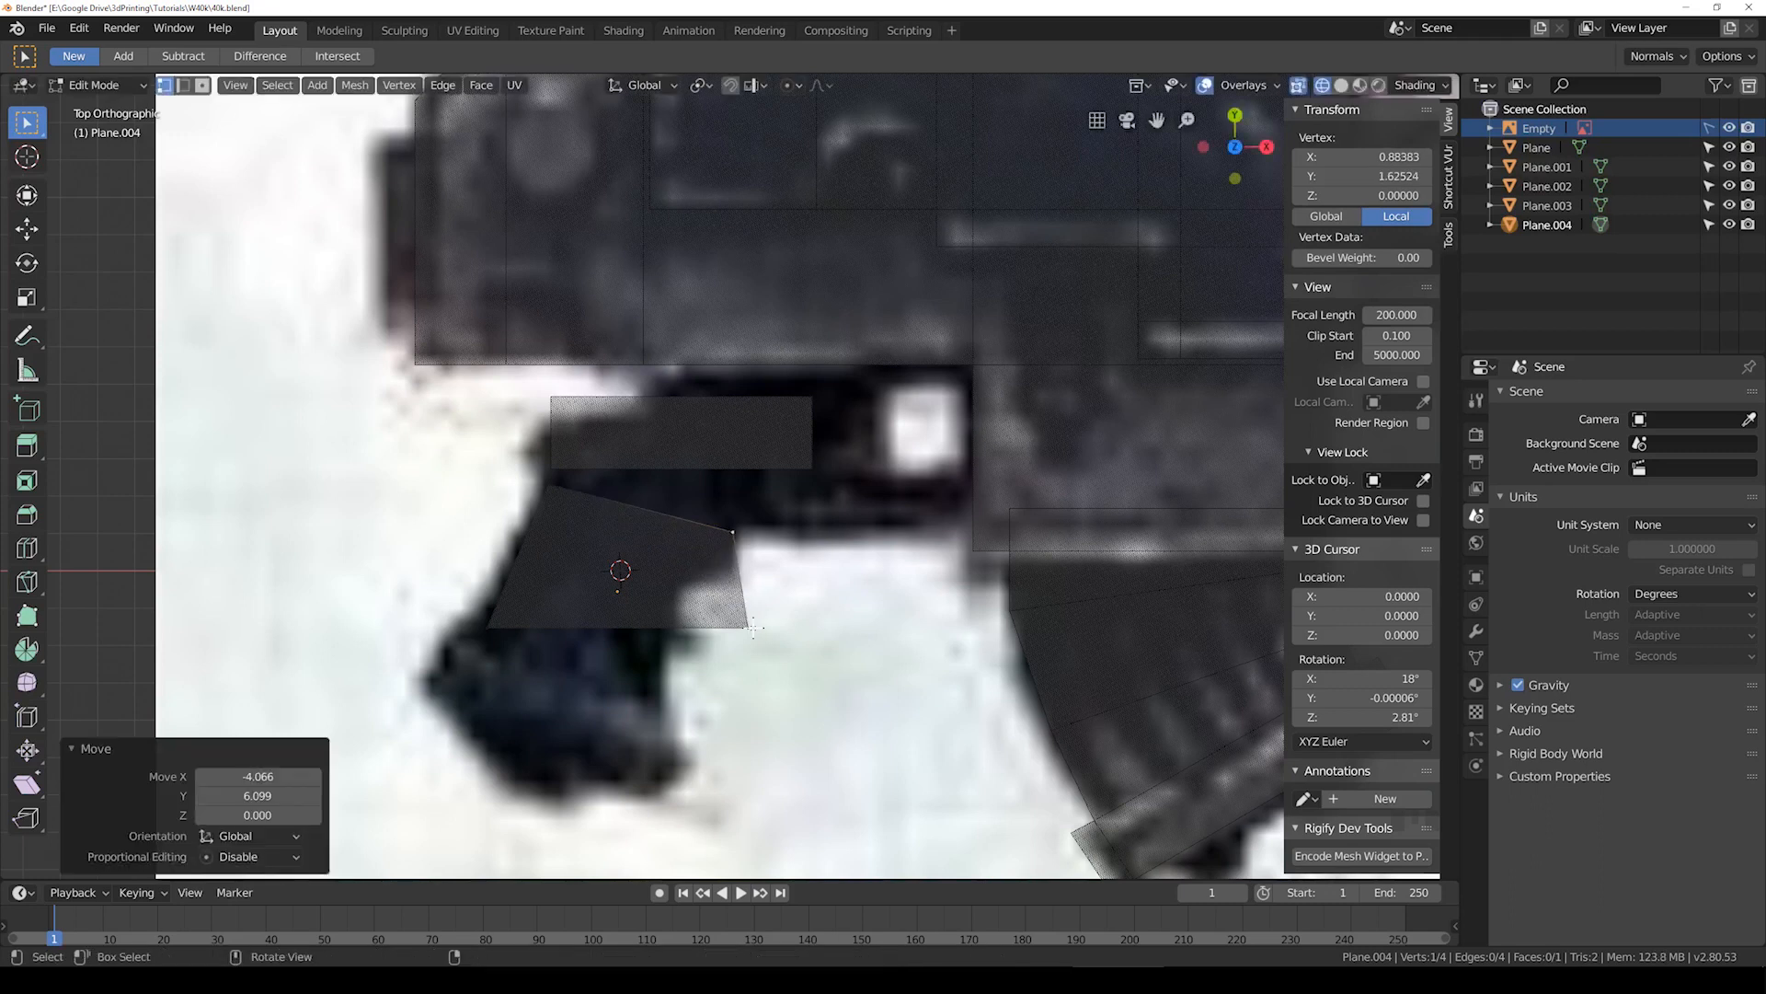
Step: Move the copy's two lower vertices up and inward onto the grip's front and rear outline
{"action": "left_click", "coordinate": [753, 628]}
{"action": "key", "text": "g"}
{"action": "left_click", "coordinate": [702, 603]}
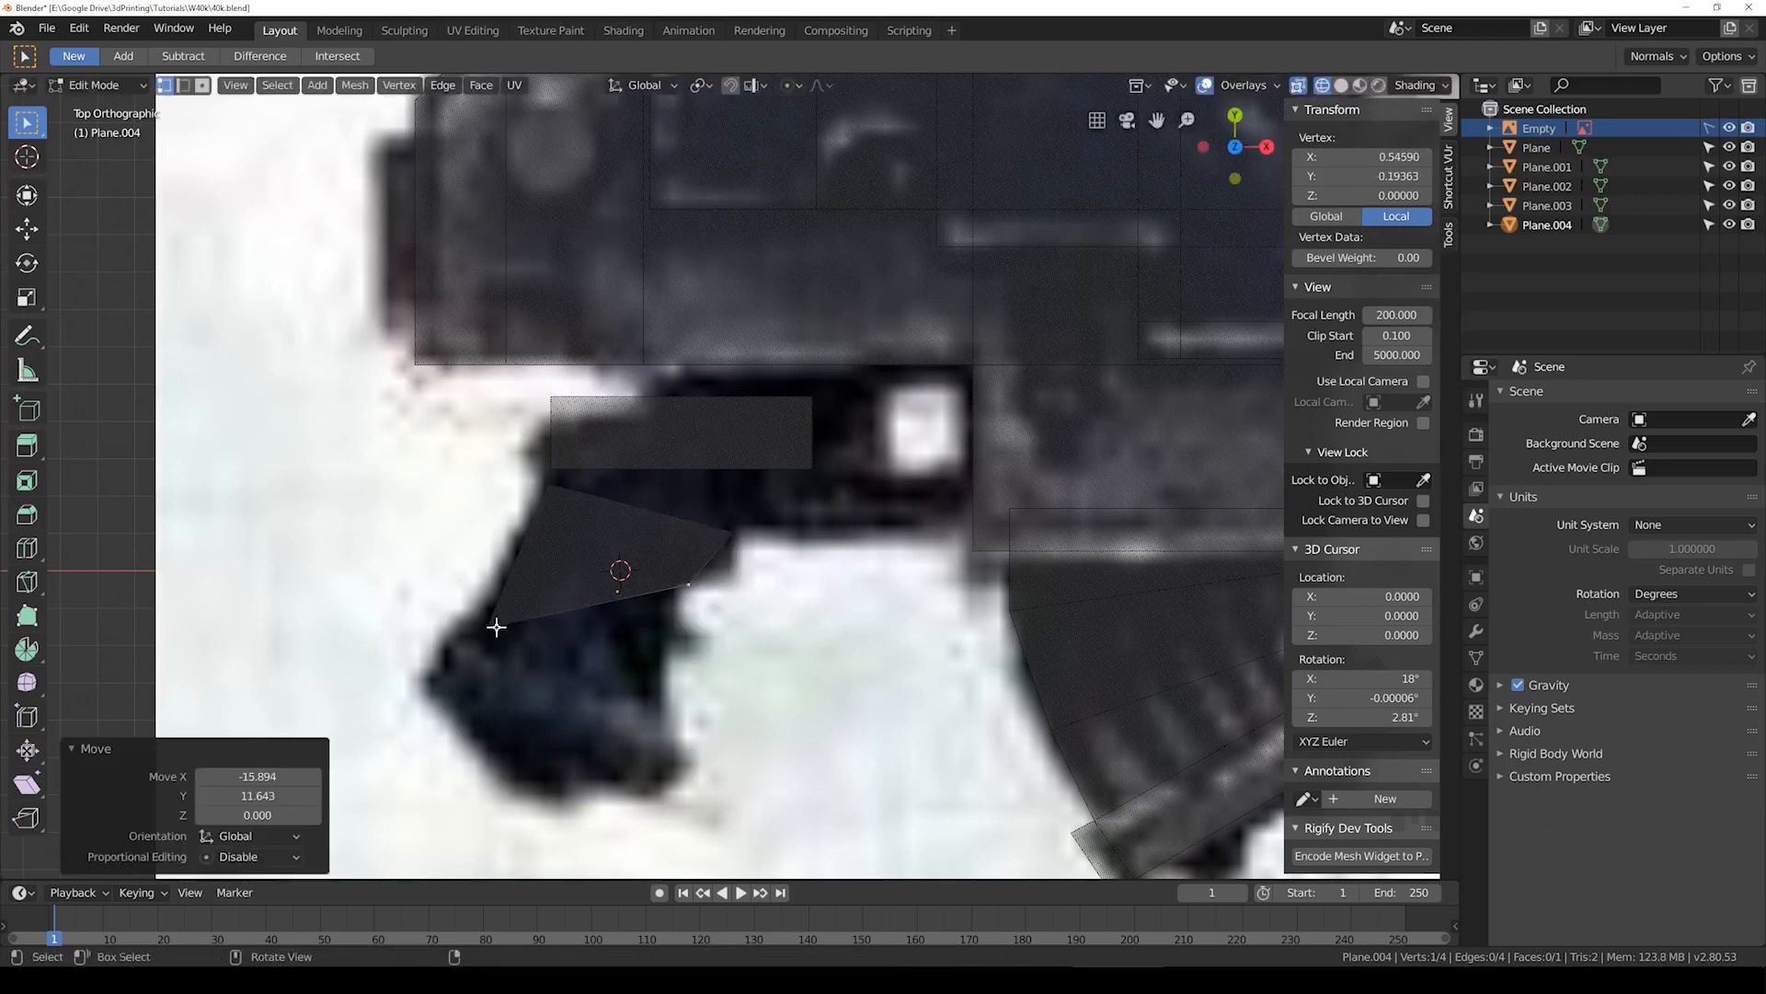
{"action": "left_click", "coordinate": [497, 626]}
{"action": "key", "text": "g"}
{"action": "left_click", "coordinate": [523, 537]}
{"action": "left_click", "coordinate": [710, 604], "text": "shift"}
{"action": "left_click", "coordinate": [697, 593]}
{"action": "key", "text": "g"}
{"action": "left_click", "coordinate": [675, 588]}
Step: Extrude the lower edge down the grip and move its front vertex out to the grip's front outline
{"action": "left_click", "coordinate": [528, 537], "text": "shift"}
{"action": "key", "text": "e"}
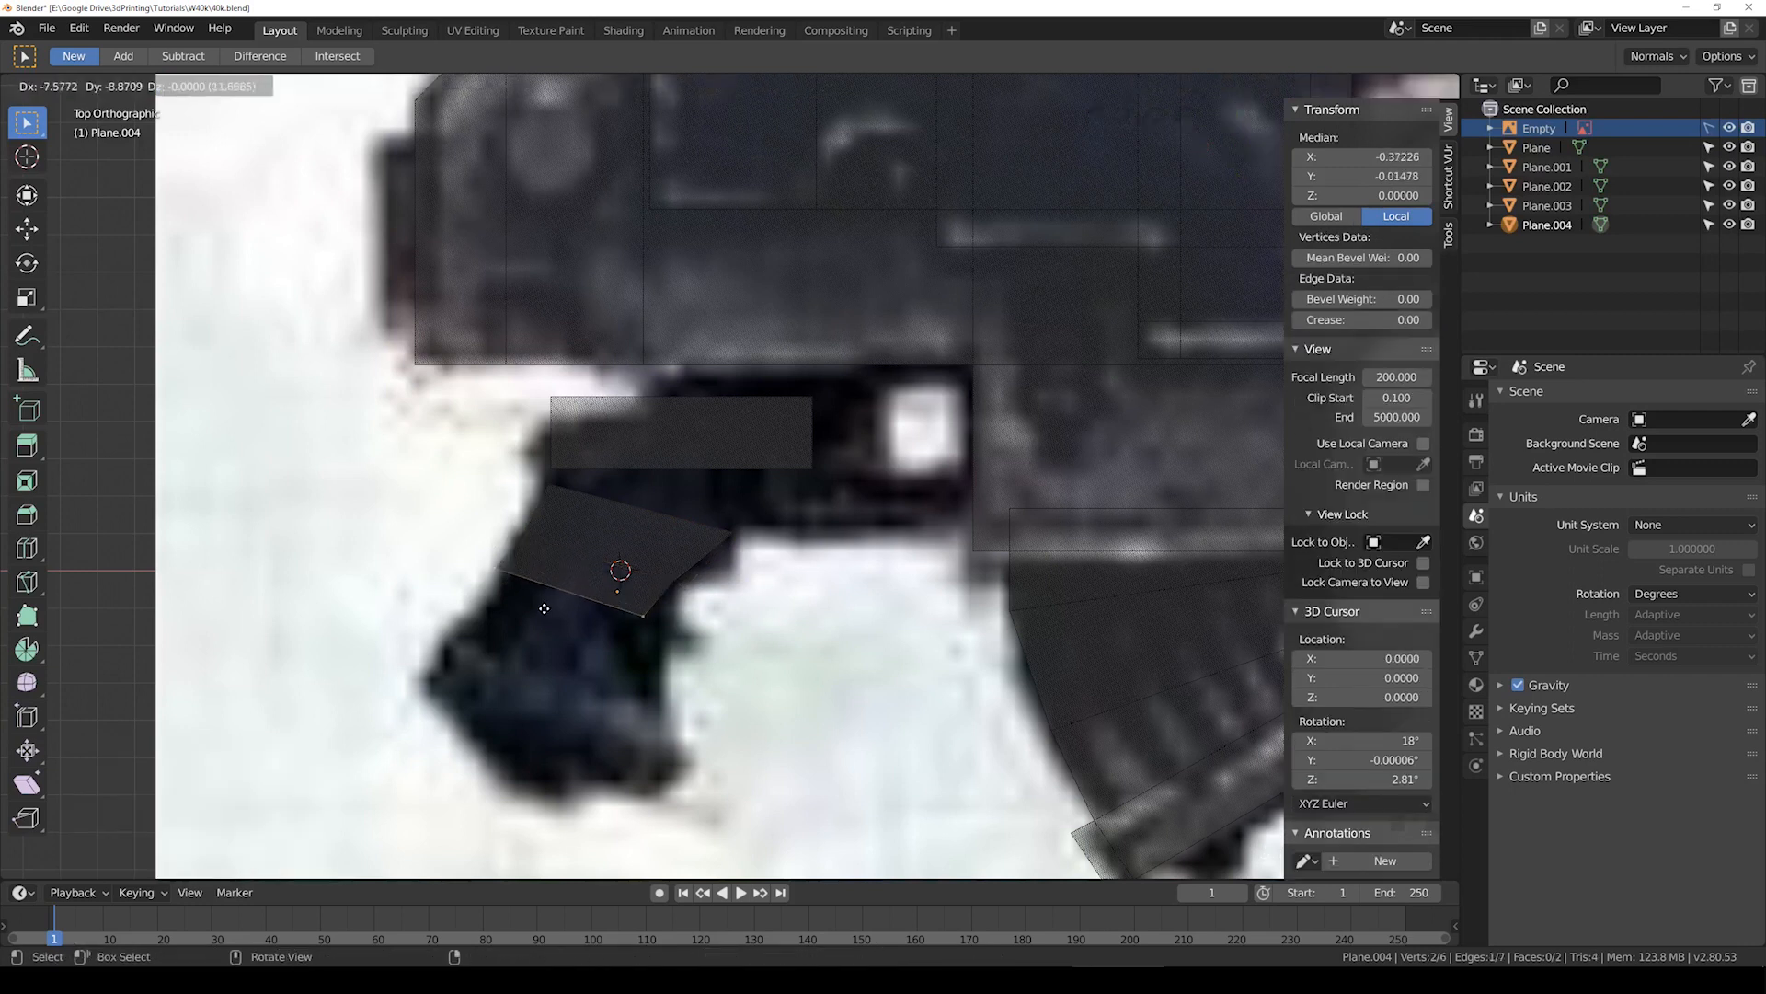
{"action": "left_click", "coordinate": [541, 641]}
{"action": "left_click", "coordinate": [643, 649]}
{"action": "key", "text": "g"}
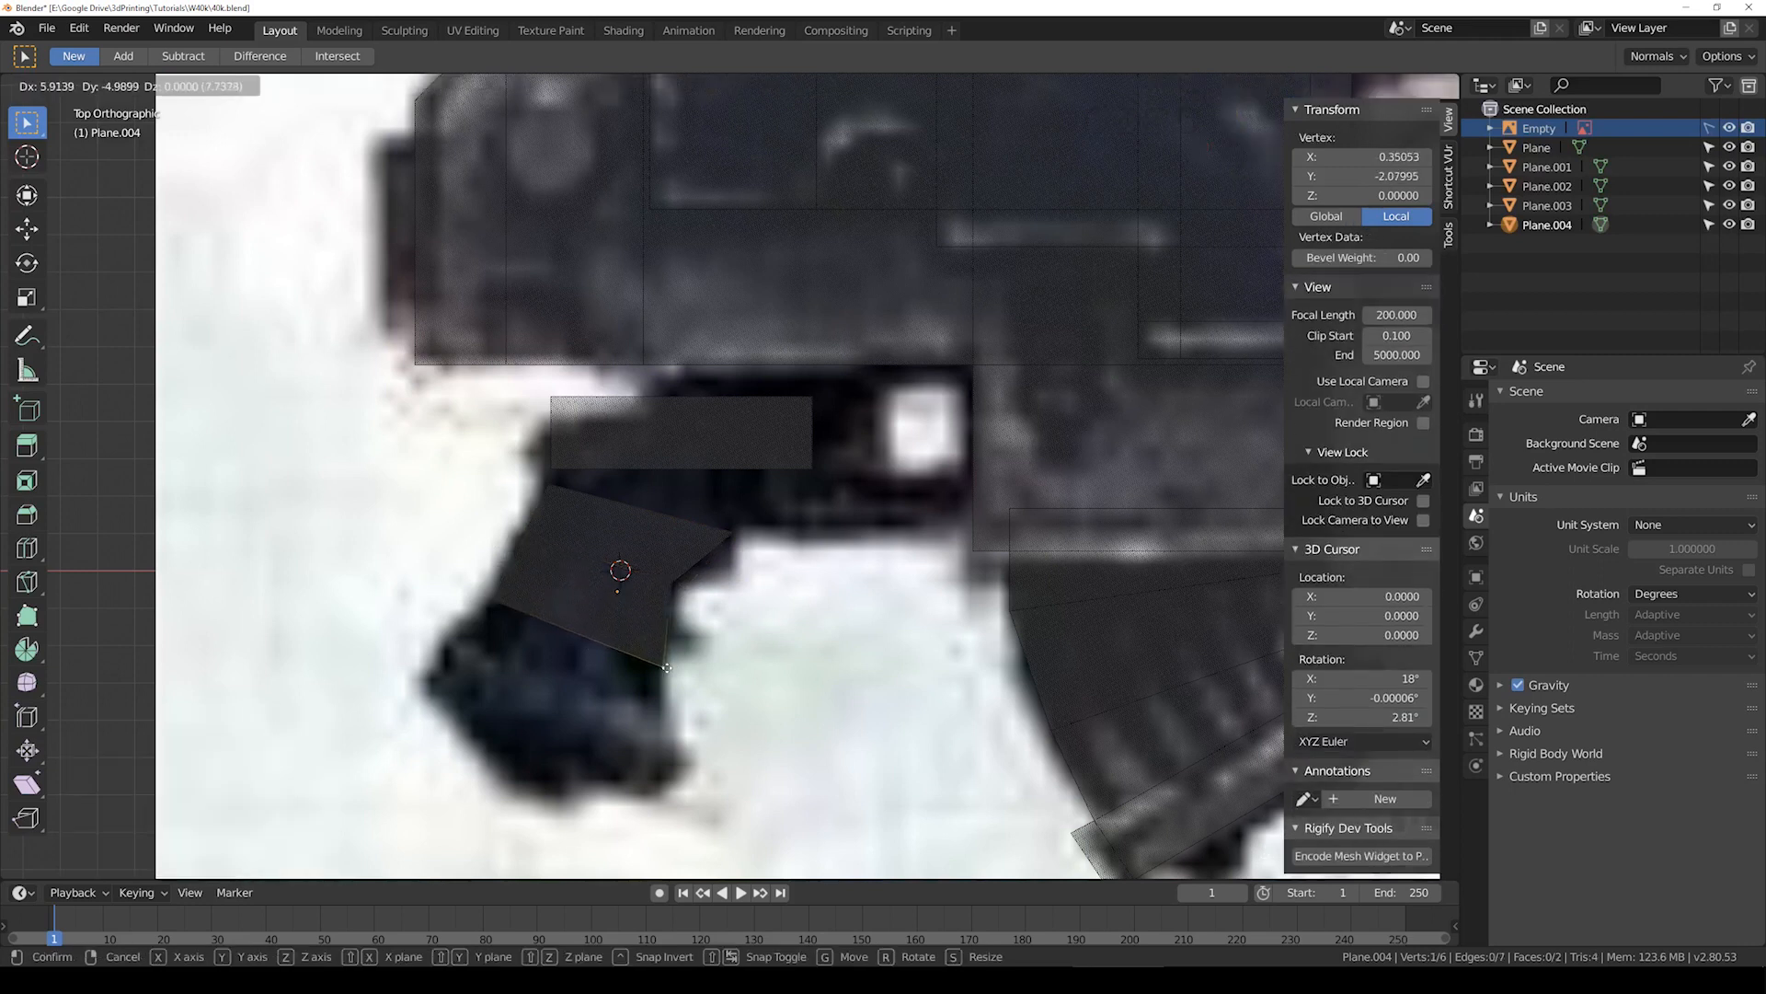
{"action": "left_click", "coordinate": [665, 667]}
Step: Extrude the grip's lower edge about -4 along X and -13 along Y toward the grip's base
{"action": "left_click", "coordinate": [492, 603], "text": "shift"}
{"action": "key", "text": "e"}
{"action": "left_click", "coordinate": [618, 706]}
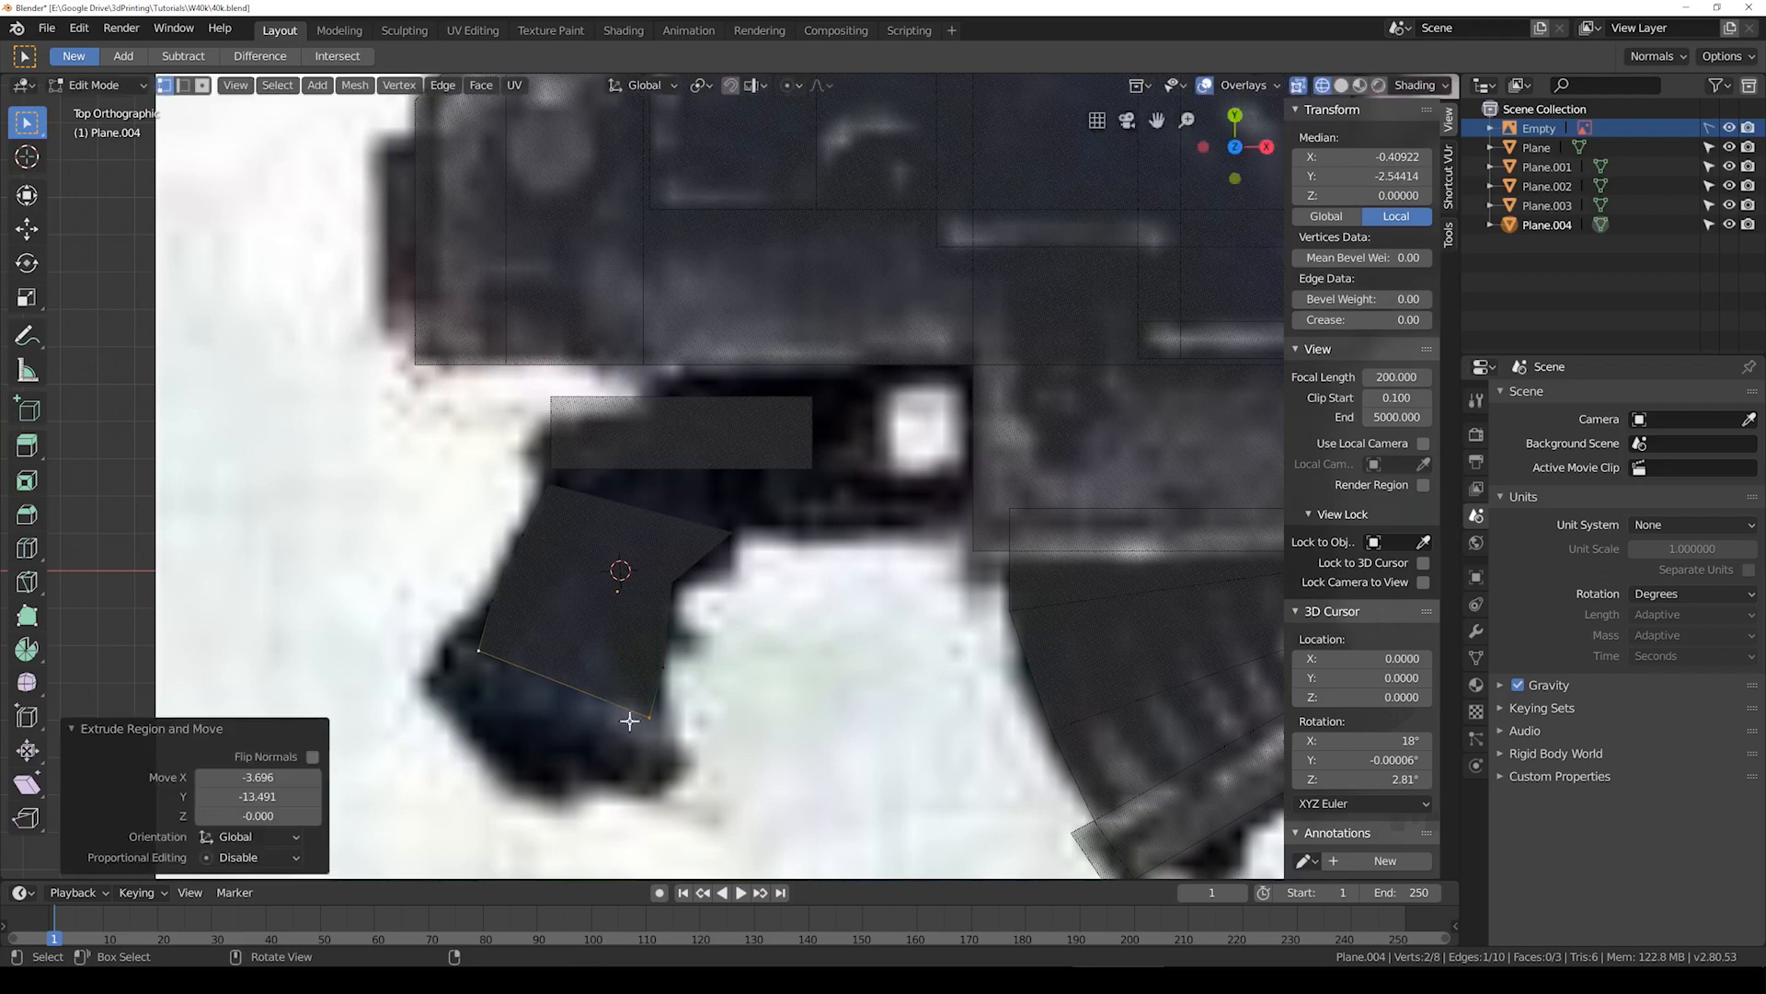
Step: Move the grip's lower vertices out onto the grip's front and rear outline in the image, and finish editing the mesh
{"action": "left_click", "coordinate": [619, 706]}
{"action": "key", "text": "g"}
{"action": "left_click", "coordinate": [631, 721]}
{"action": "left_click", "coordinate": [483, 648]}
{"action": "key", "text": "g"}
{"action": "left_click", "coordinate": [468, 638]}
{"action": "left_click", "coordinate": [658, 735]}
{"action": "key", "text": "g"}
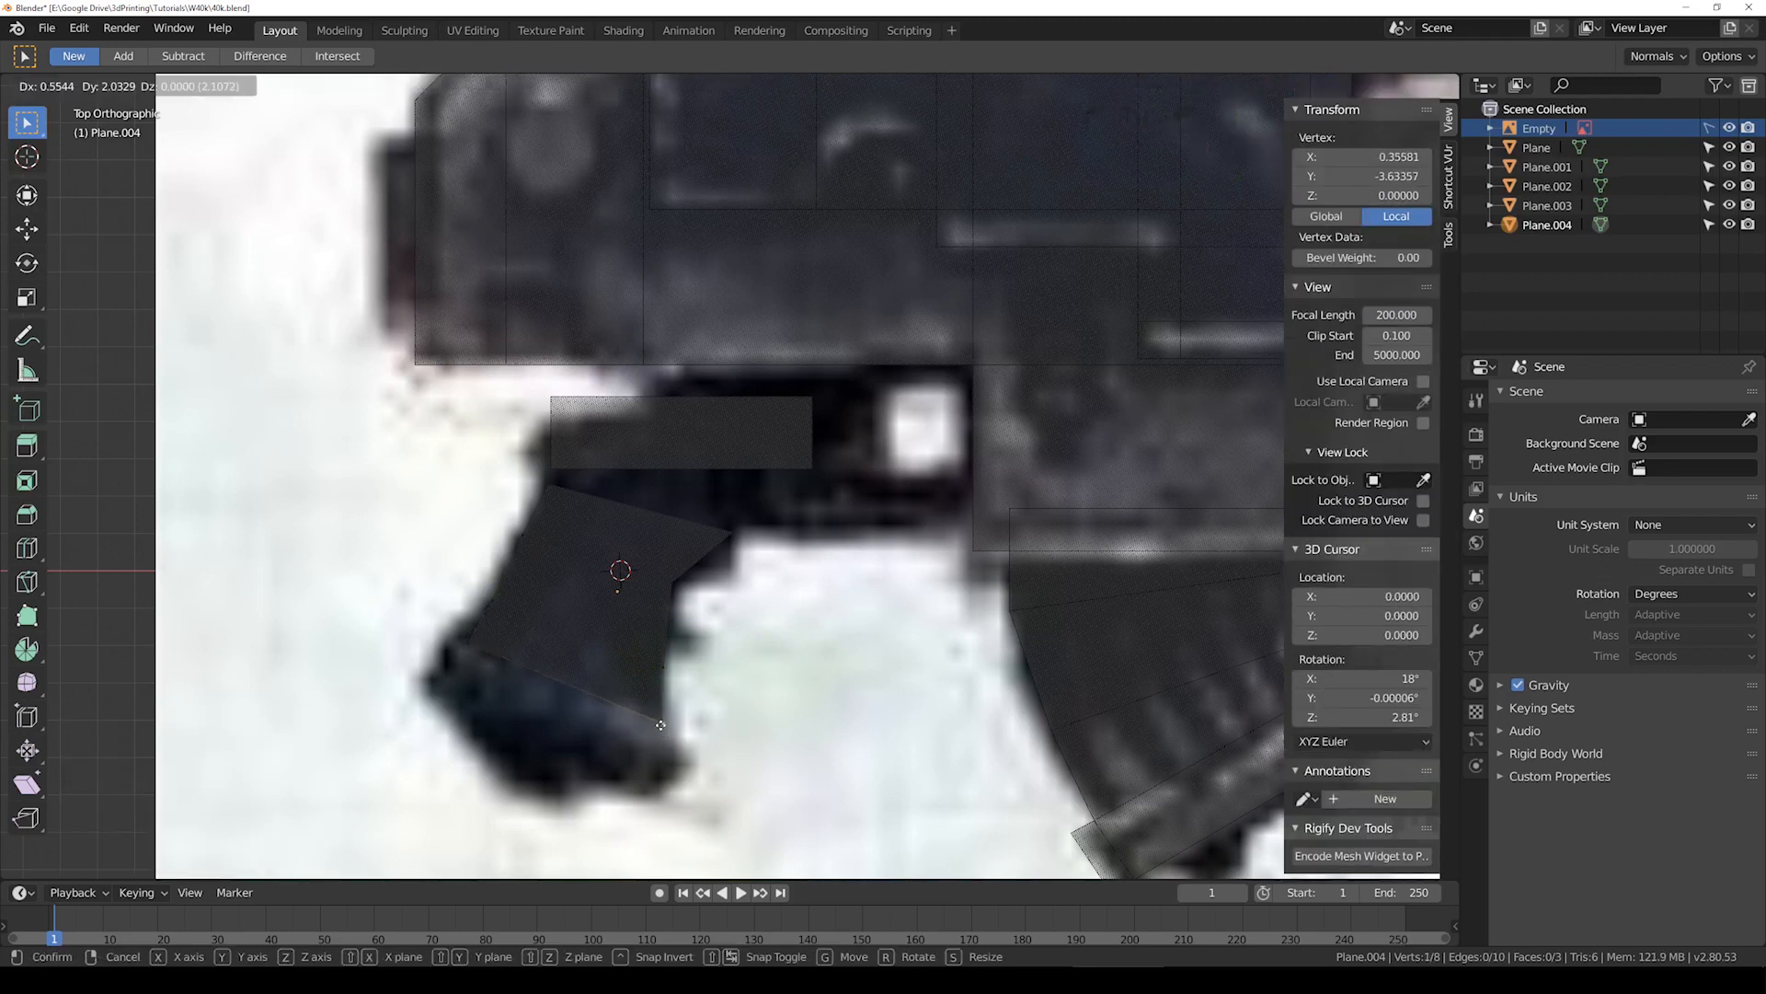
{"action": "left_click", "coordinate": [662, 726]}
{"action": "key", "text": "Tab"}
Step: Extrude the grip's upper edge about 3 along X and 15.5 along Y
{"action": "middle_click_drag", "start_coordinate": [764, 535], "coordinate": [689, 580], "text": "shift"}
{"action": "scroll", "coordinate": [689, 581], "scroll_direction": "up", "scroll_amount": 1}
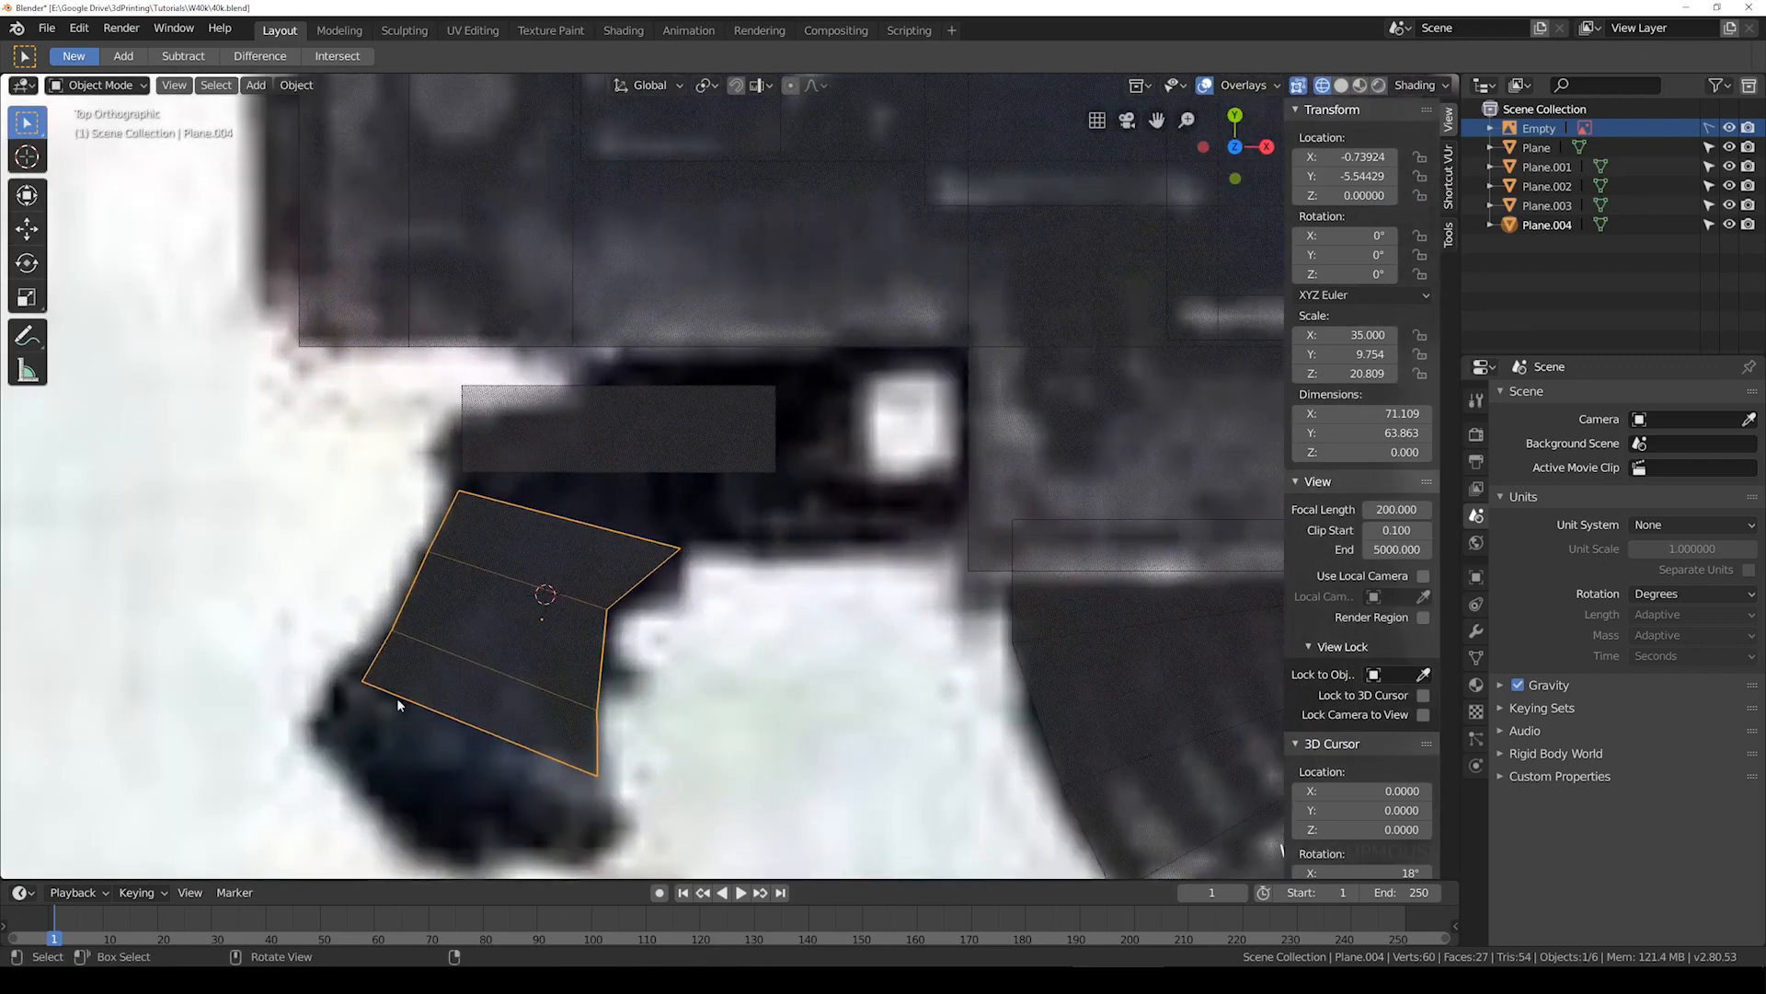
{"action": "key", "text": "Tab"}
{"action": "scroll", "coordinate": [700, 540], "scroll_direction": "up", "scroll_amount": 1}
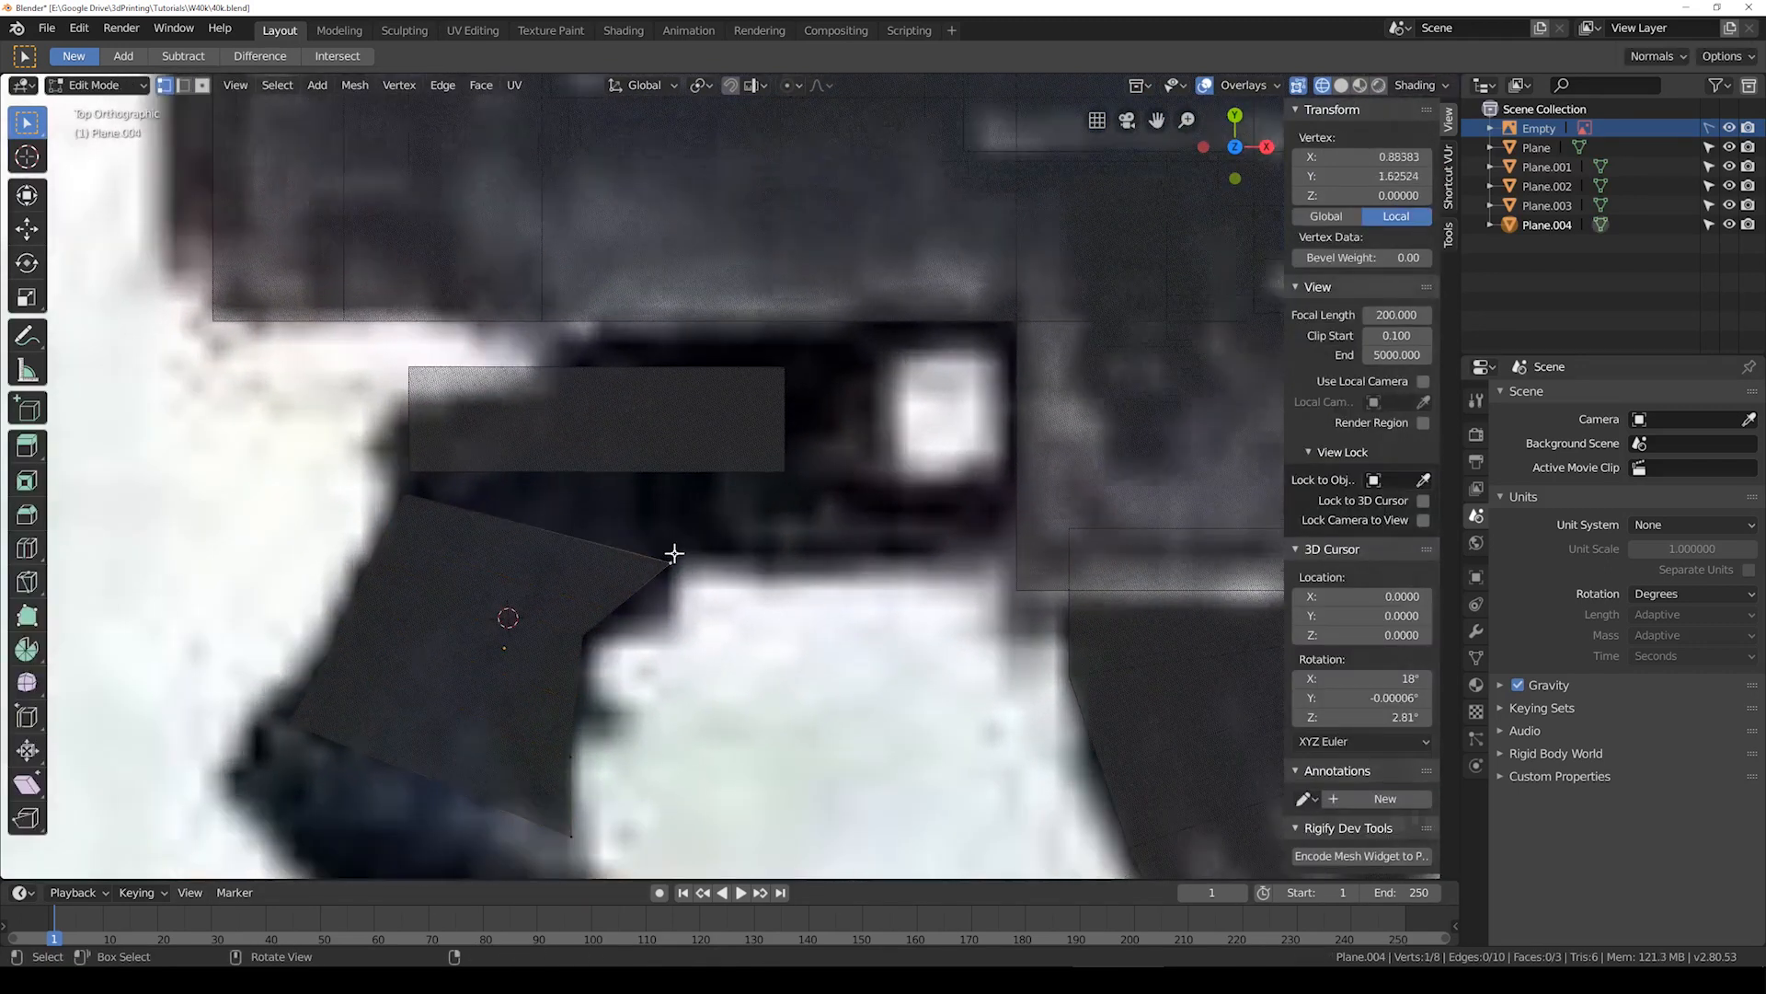
{"action": "left_click", "coordinate": [406, 494], "text": "shift"}
{"action": "middle_click_drag", "start_coordinate": [665, 610], "coordinate": [662, 676], "text": "shift"}
{"action": "key", "text": "e"}
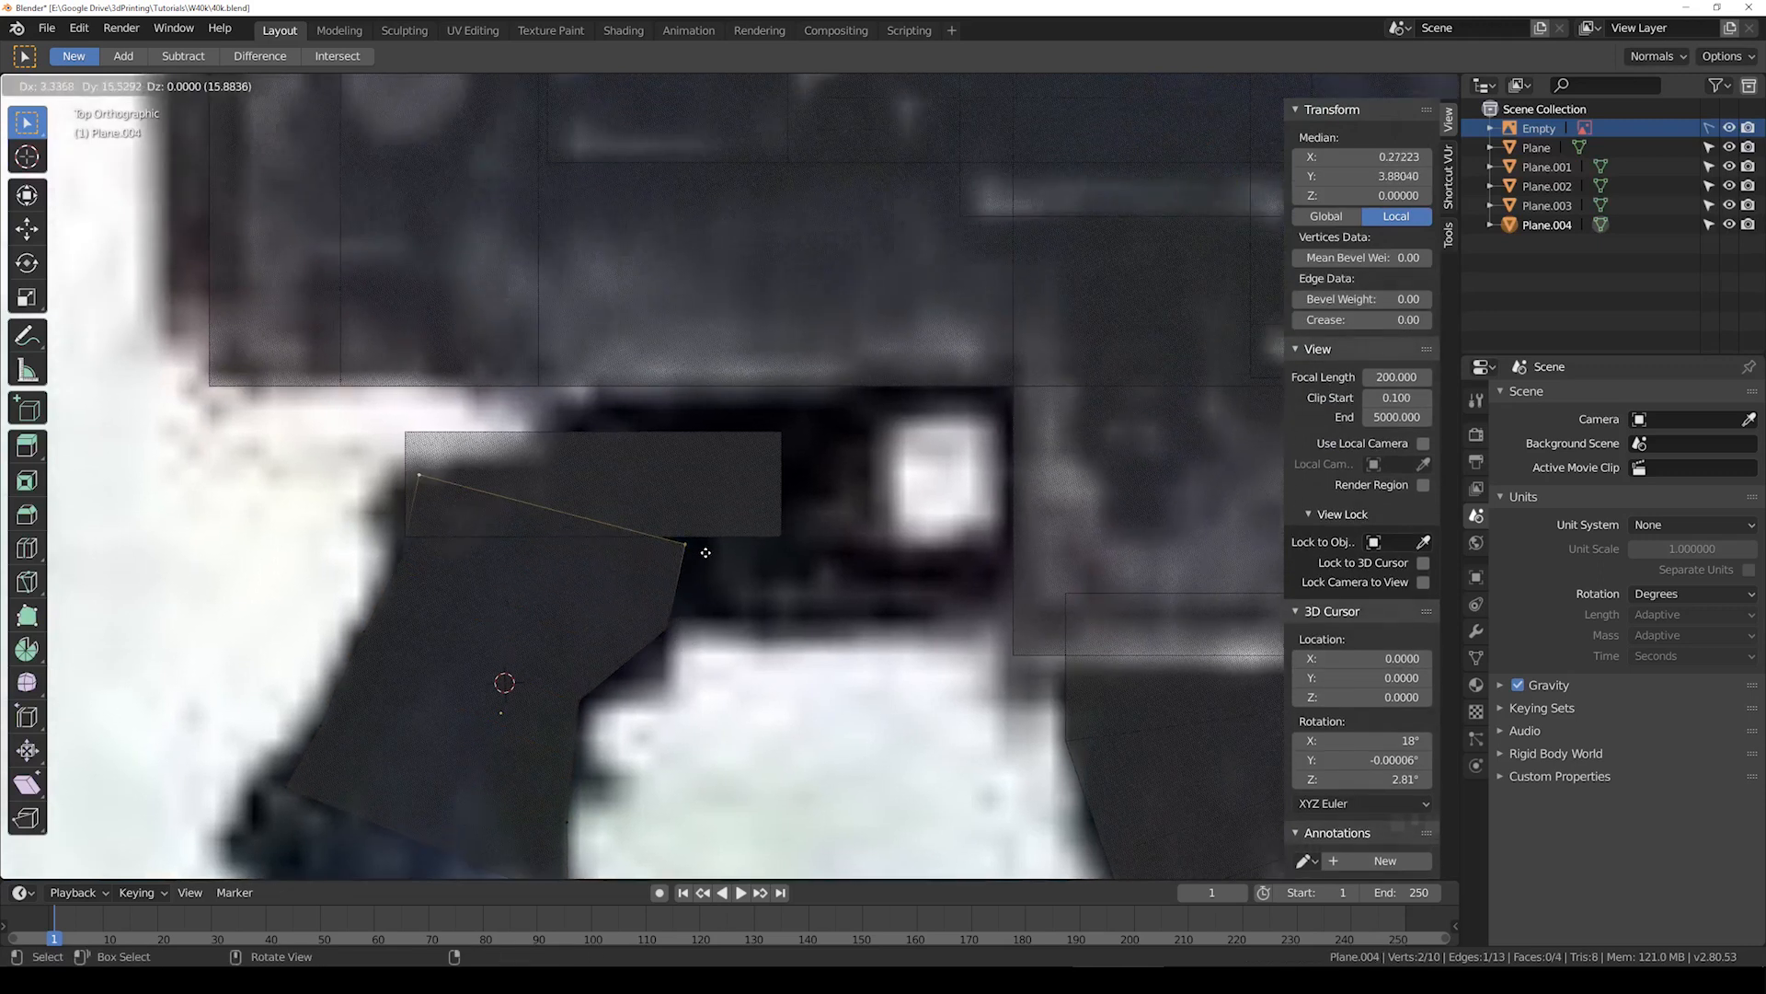
{"action": "left_click", "coordinate": [706, 553]}
Step: Move the new upper edge's rear vertex about -1.2 X, -0.5 Y and its front vertex about -2 X, 13 Y
{"action": "left_click_drag", "start_coordinate": [428, 474], "coordinate": [420, 478]}
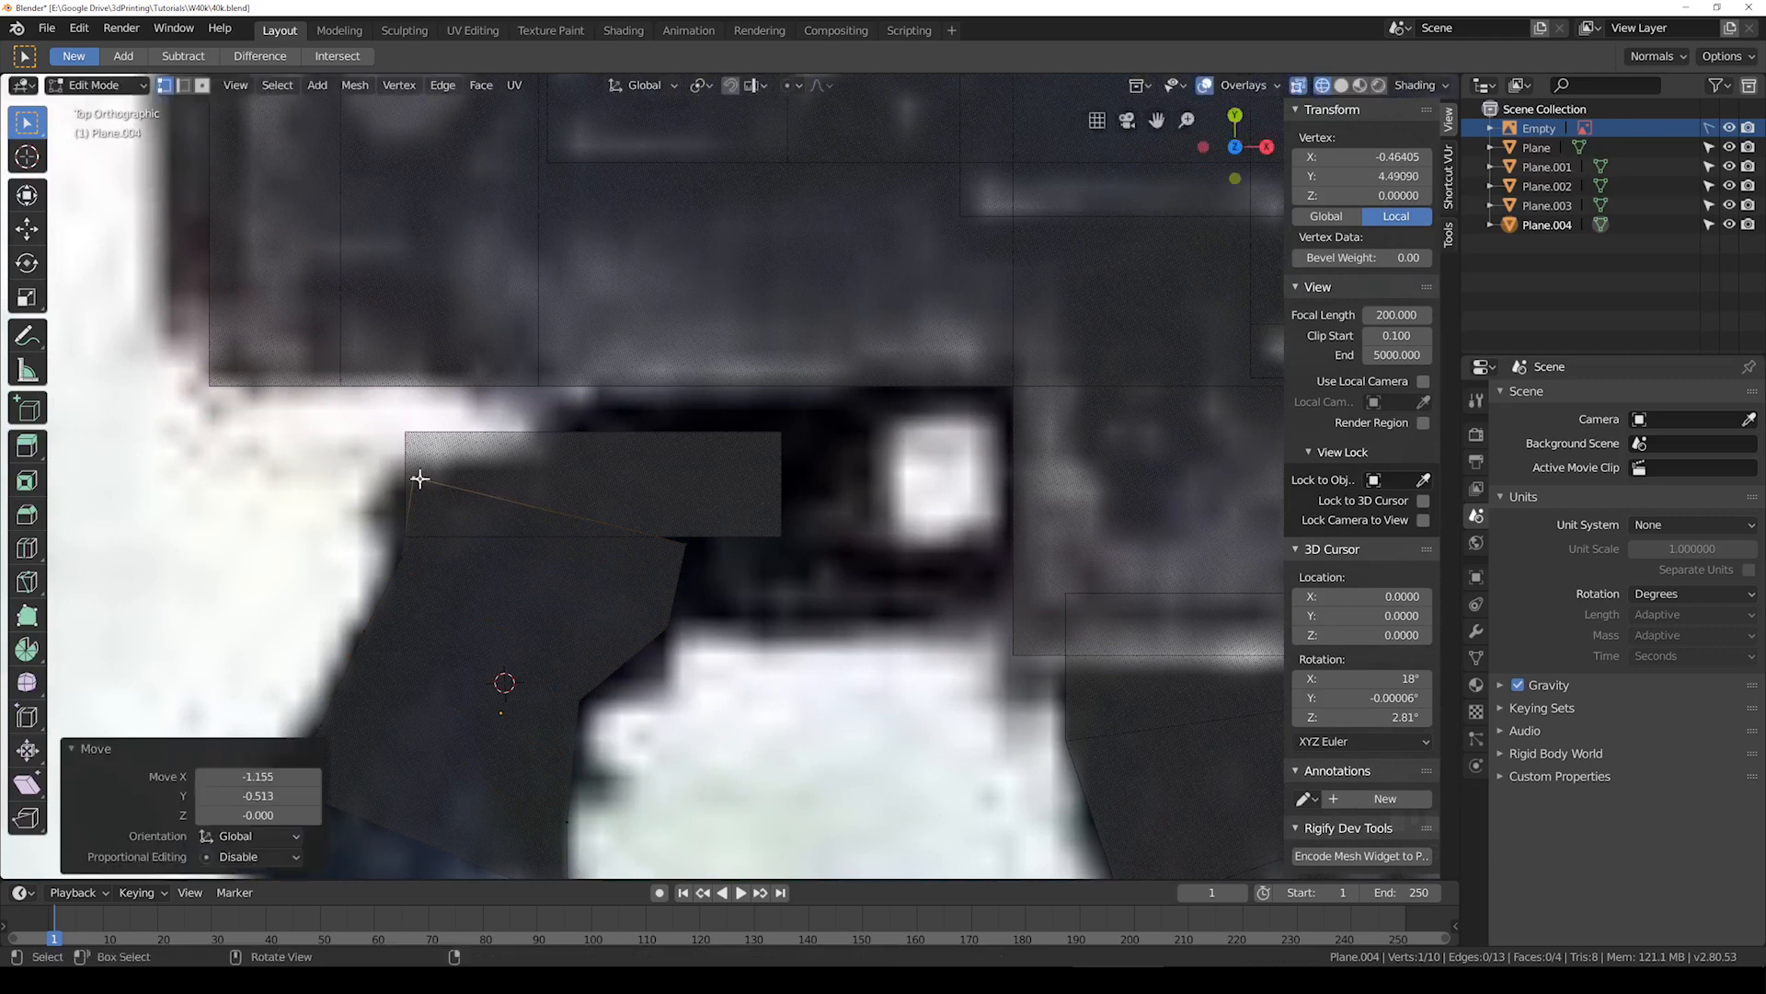
{"action": "left_click", "coordinate": [706, 559]}
{"action": "key", "text": "g"}
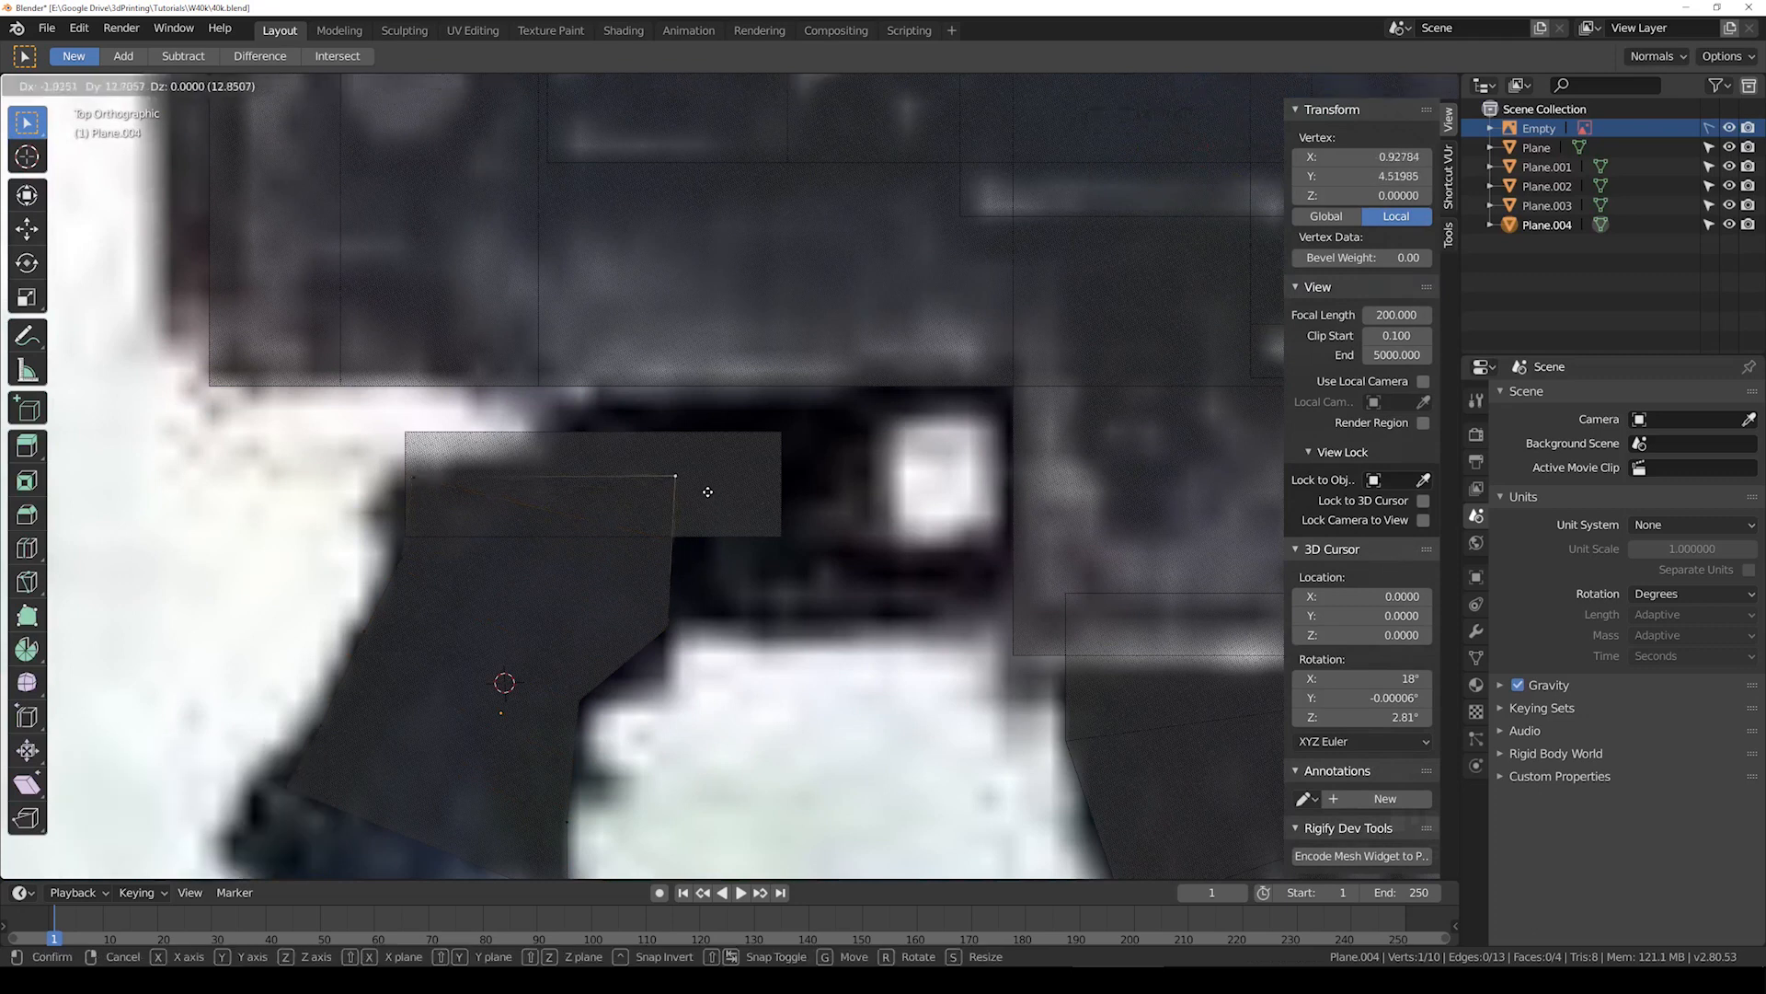
{"action": "left_click", "coordinate": [707, 491]}
{"action": "scroll", "coordinate": [706, 493], "scroll_direction": "down", "scroll_amount": 1}
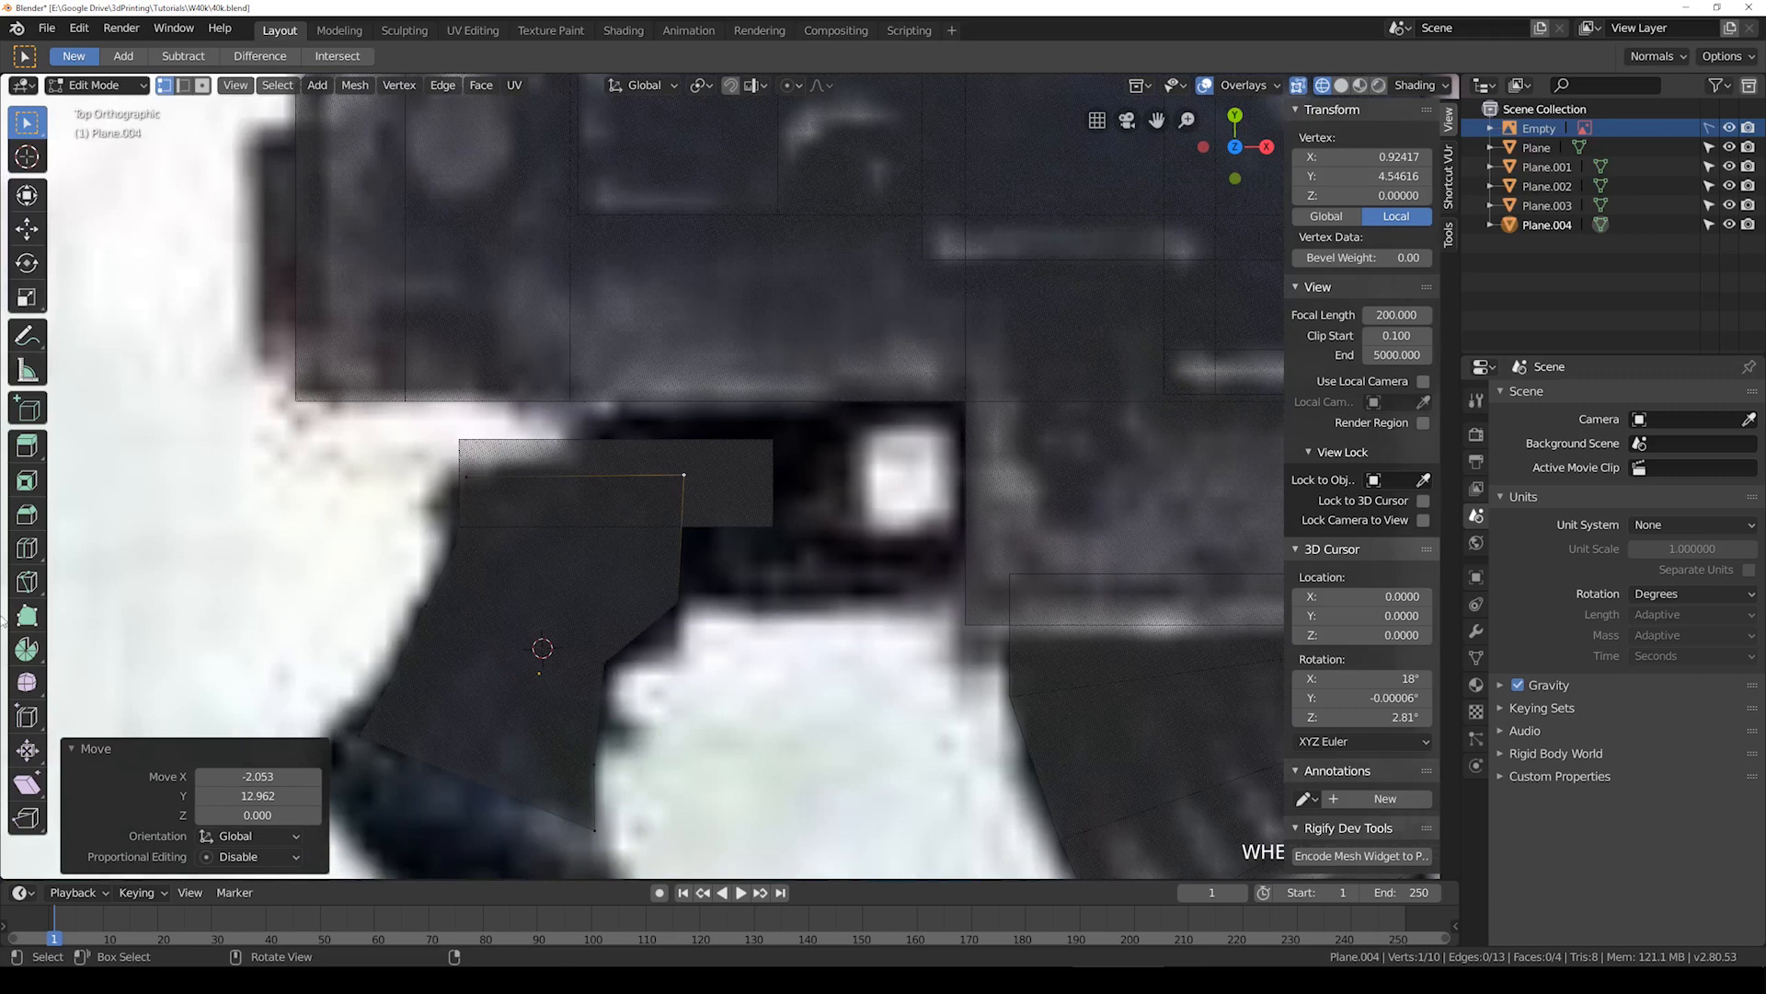
Step: Add one centred loop cut running lengthwise down the grip mesh
{"action": "left_click", "coordinate": [26, 548]}
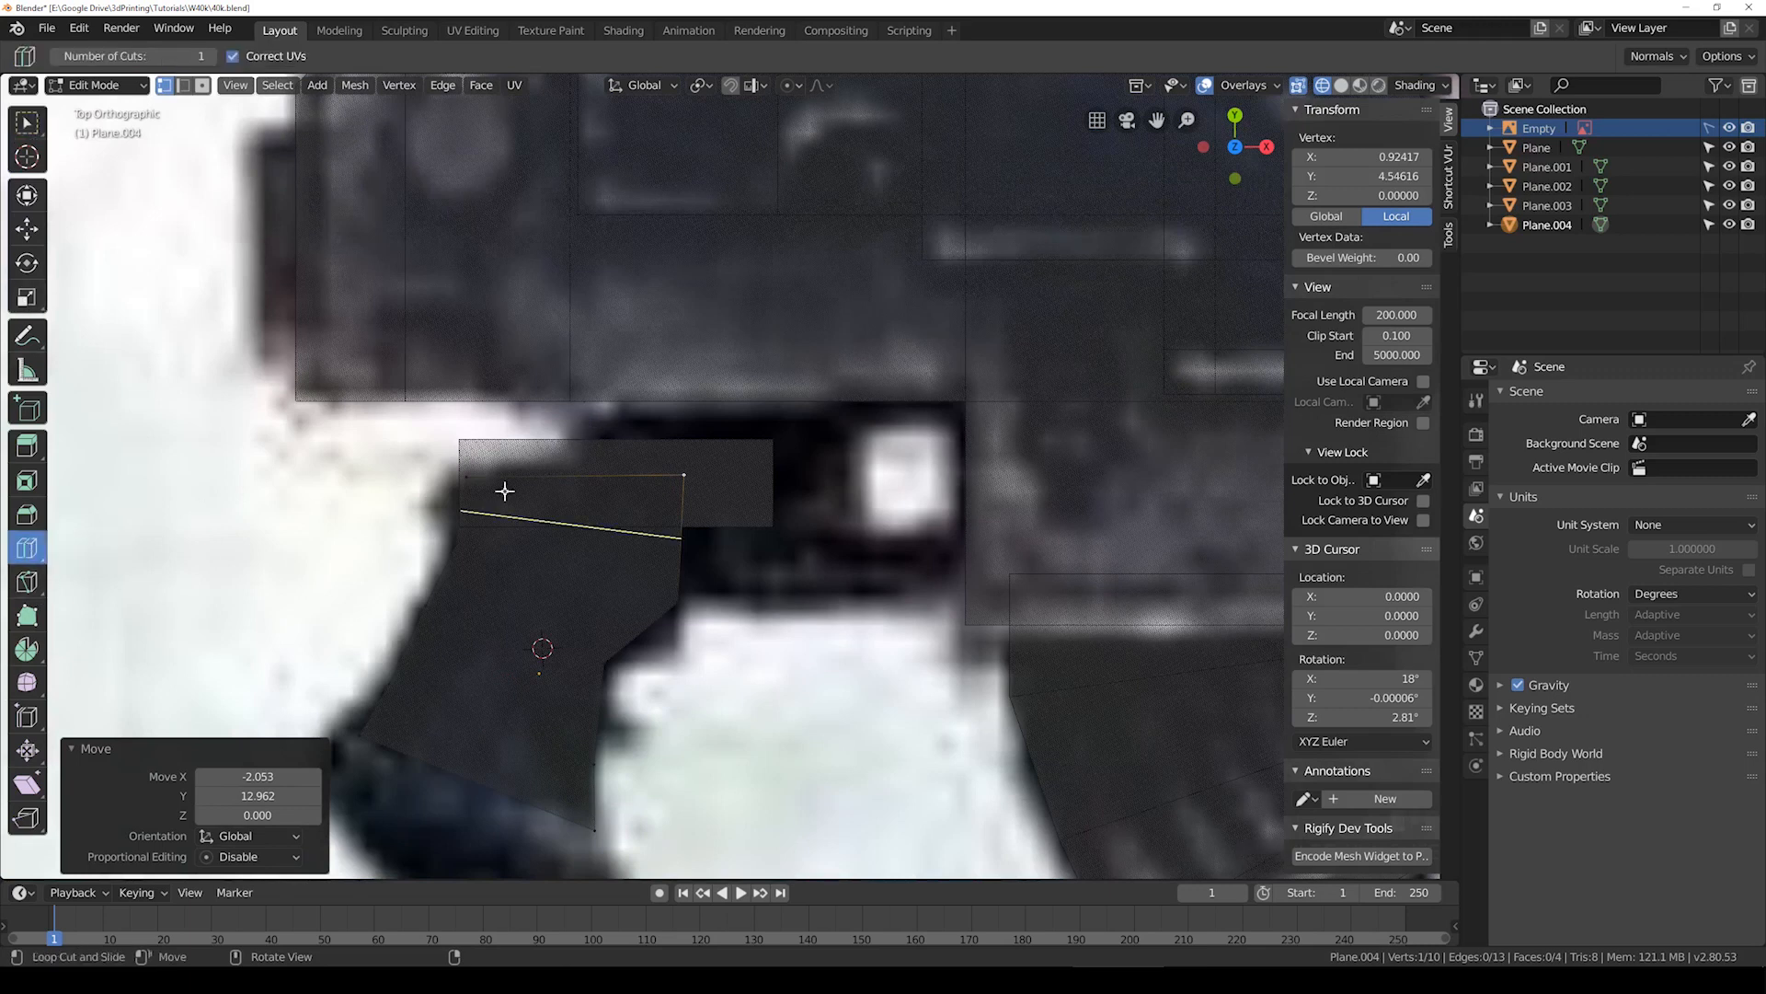
{"action": "left_click", "coordinate": [575, 474]}
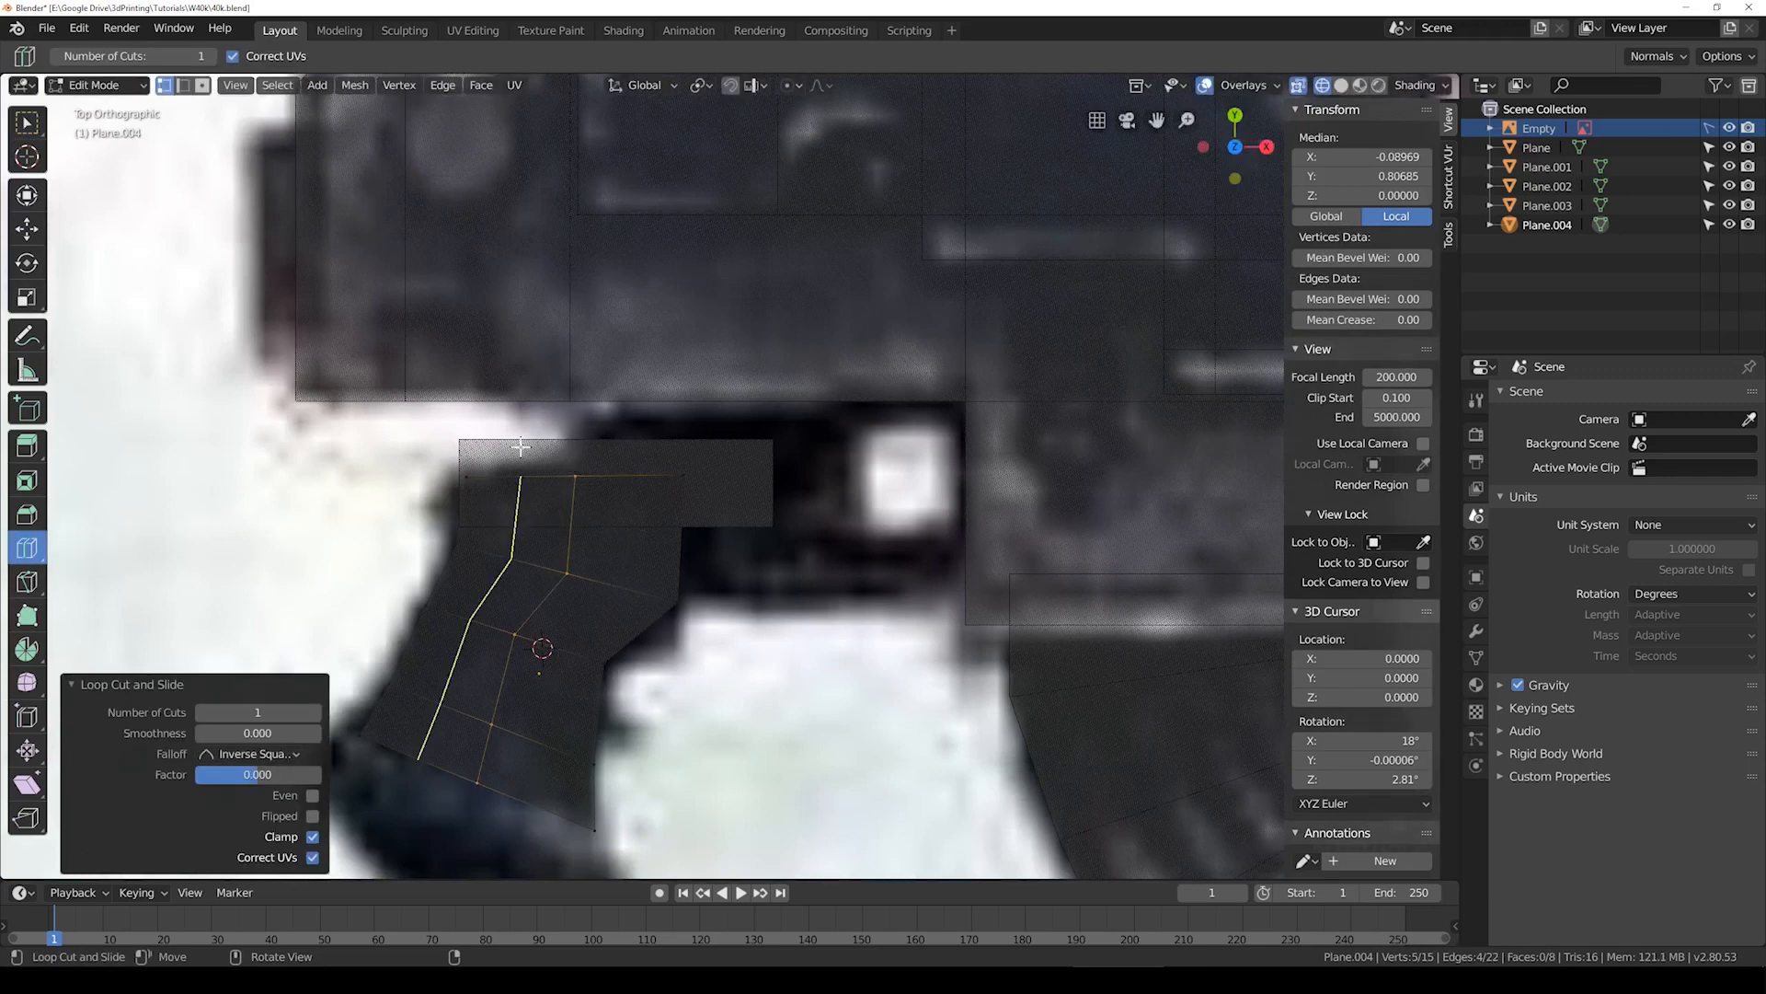
{"action": "left_click", "coordinate": [28, 123]}
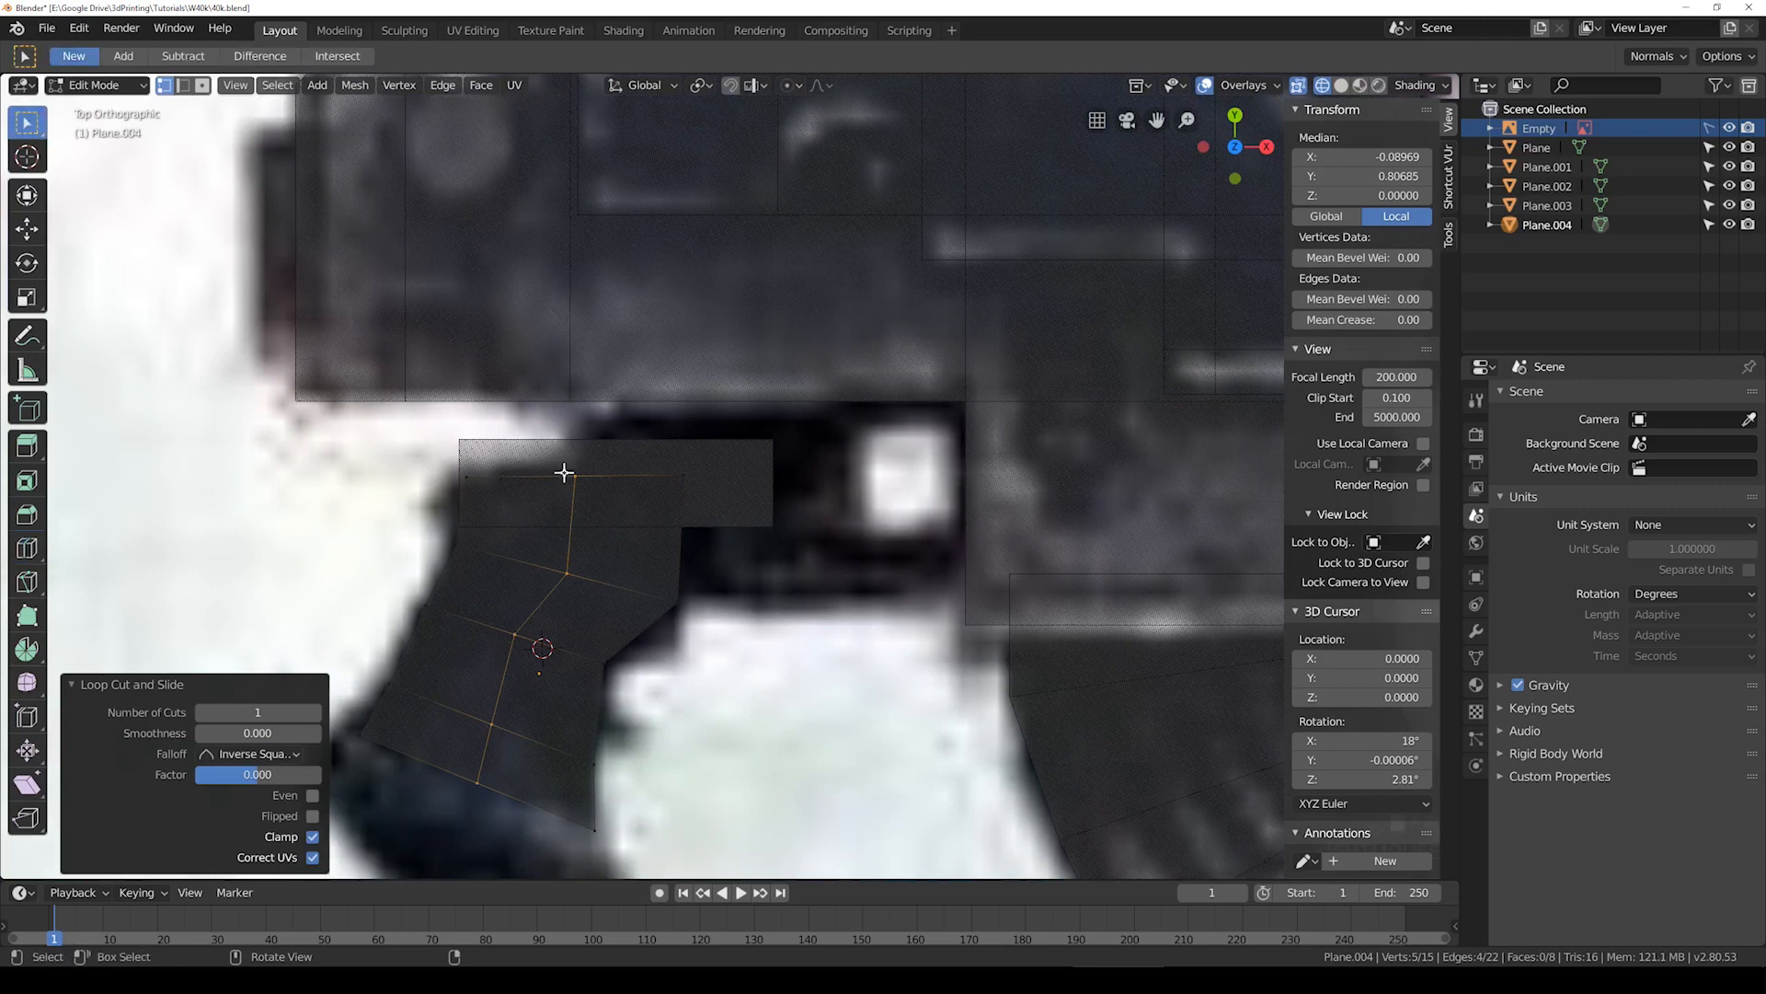
Step: Extrude the front half of the grip's top edge 20 along Y and lower it about 3.7 to the body's underside
{"action": "left_click_drag", "start_coordinate": [564, 473], "coordinate": [694, 481]}
{"action": "key", "text": "g"}
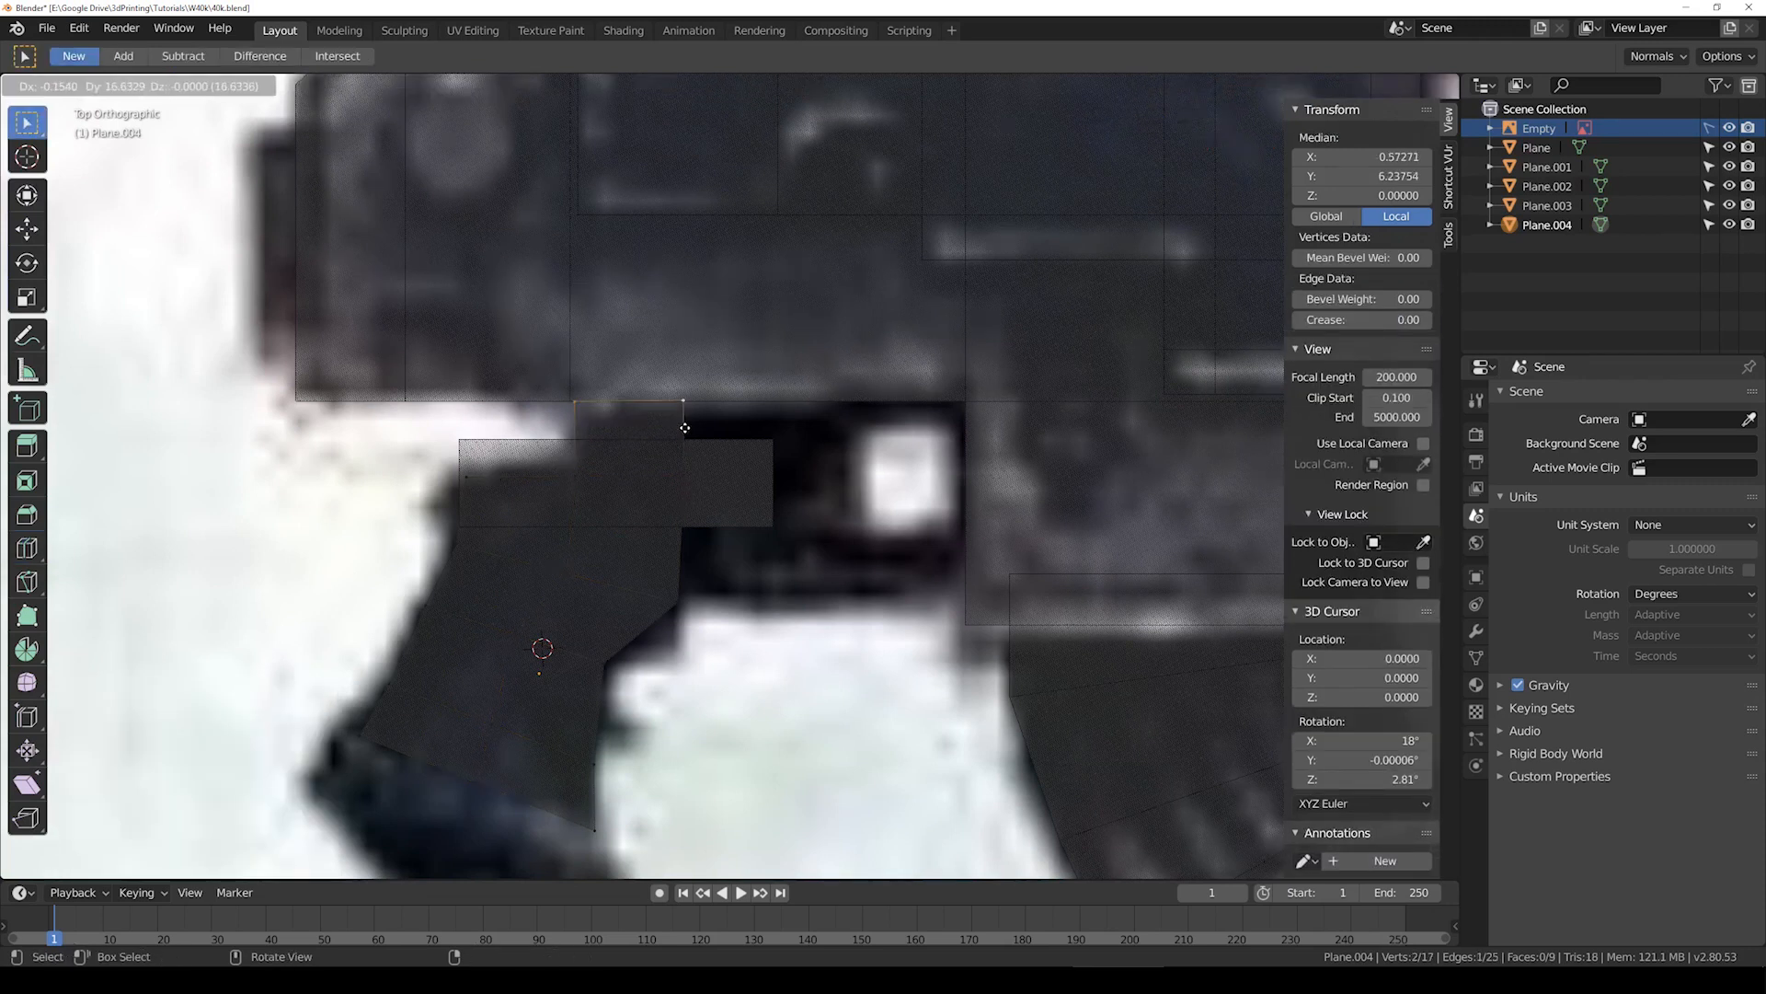
{"action": "left_click", "coordinate": [683, 430], "text": "ctrl"}
{"action": "key", "text": "g"}
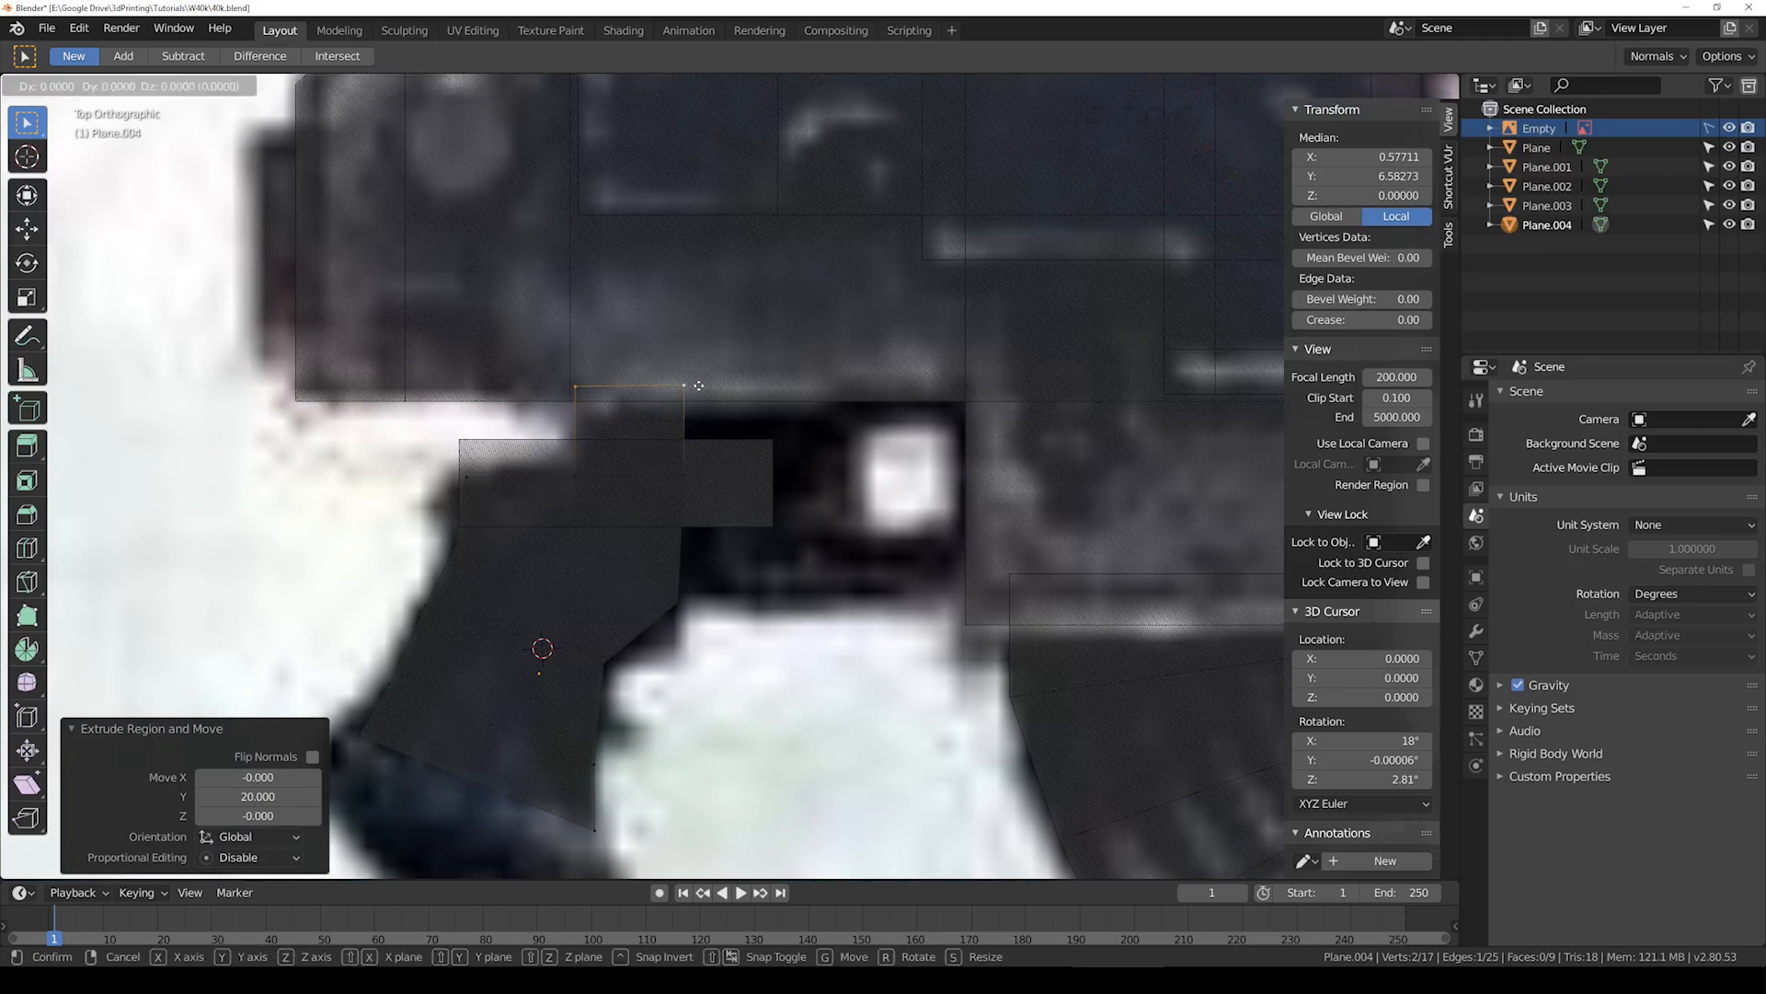
{"action": "left_click", "coordinate": [699, 418]}
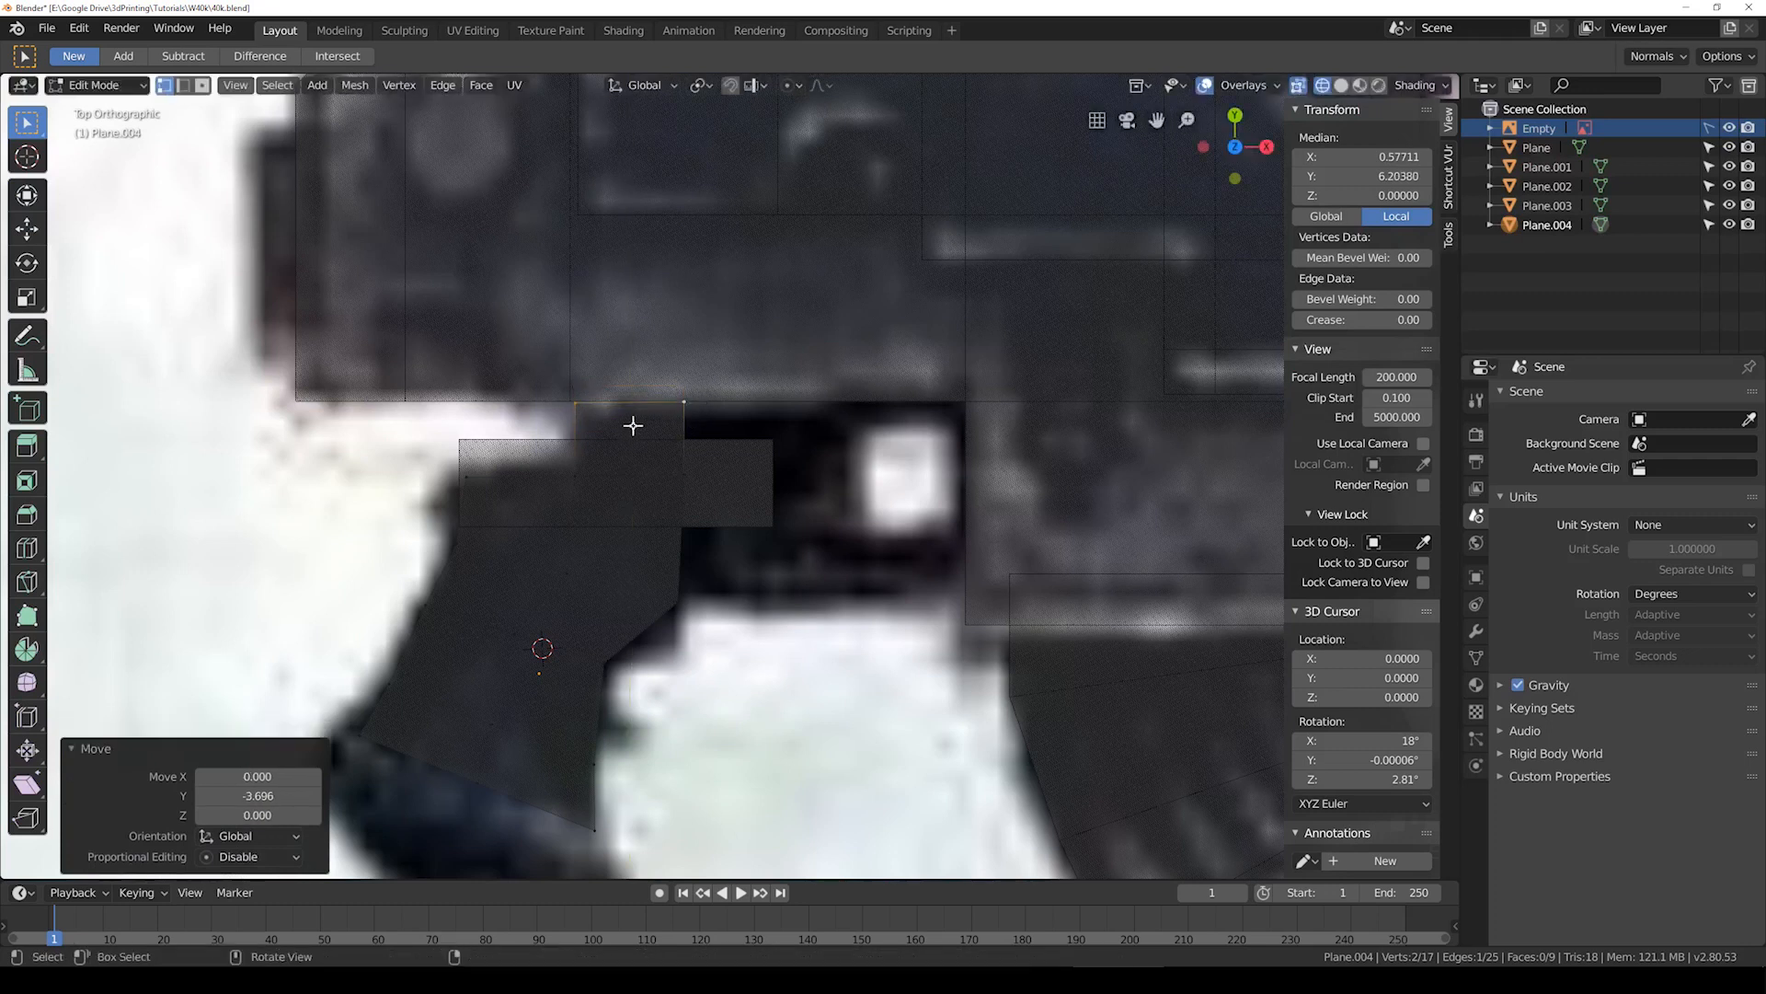
Step: Adjust the grip's lower front corner and extrude its three upper front vertices along X to the magazine housing
{"action": "left_click", "coordinate": [684, 476]}
{"action": "left_click", "coordinate": [680, 602], "text": "shift"}
{"action": "left_click", "coordinate": [683, 400], "text": "shift"}
{"action": "middle_click_drag", "start_coordinate": [660, 610], "coordinate": [534, 586], "text": "shift"}
{"action": "left_click", "coordinate": [556, 587]}
{"action": "key", "text": "g"}
{"action": "left_click", "coordinate": [583, 577]}
{"action": "left_click", "coordinate": [556, 389], "text": "shift"}
{"action": "left_click", "coordinate": [553, 451], "text": "shift"}
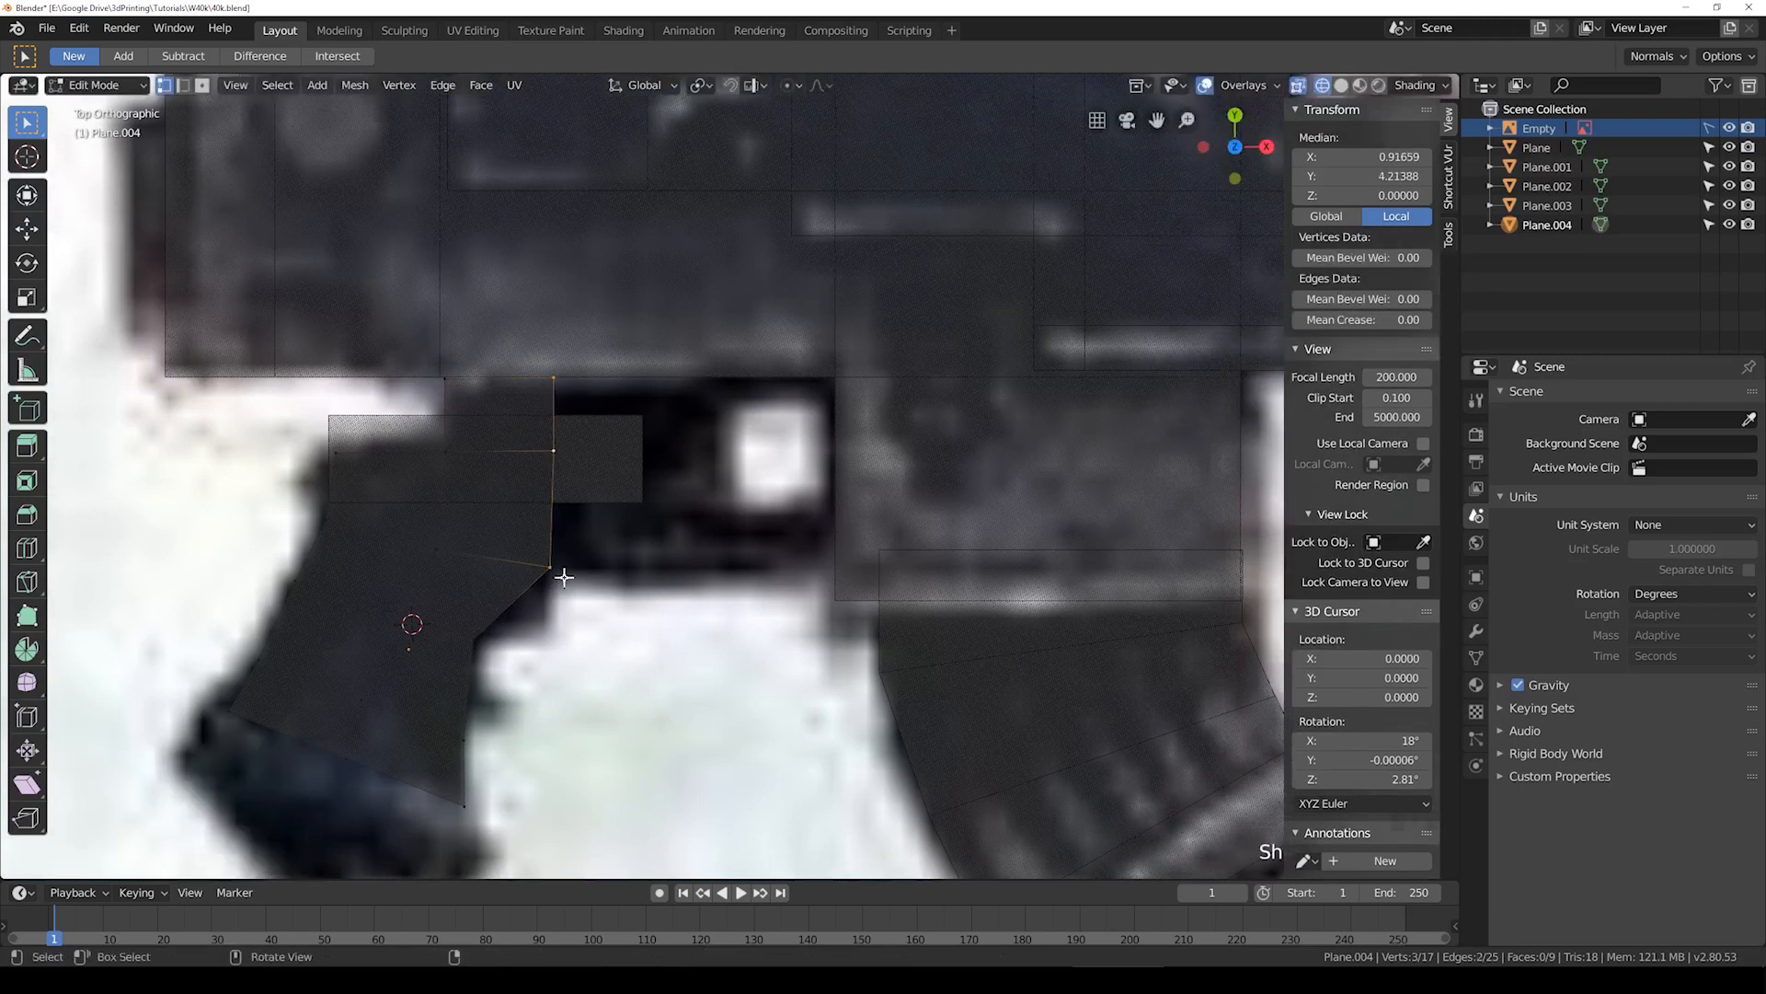
{"action": "key", "text": "e"}
{"action": "key", "text": "x"}
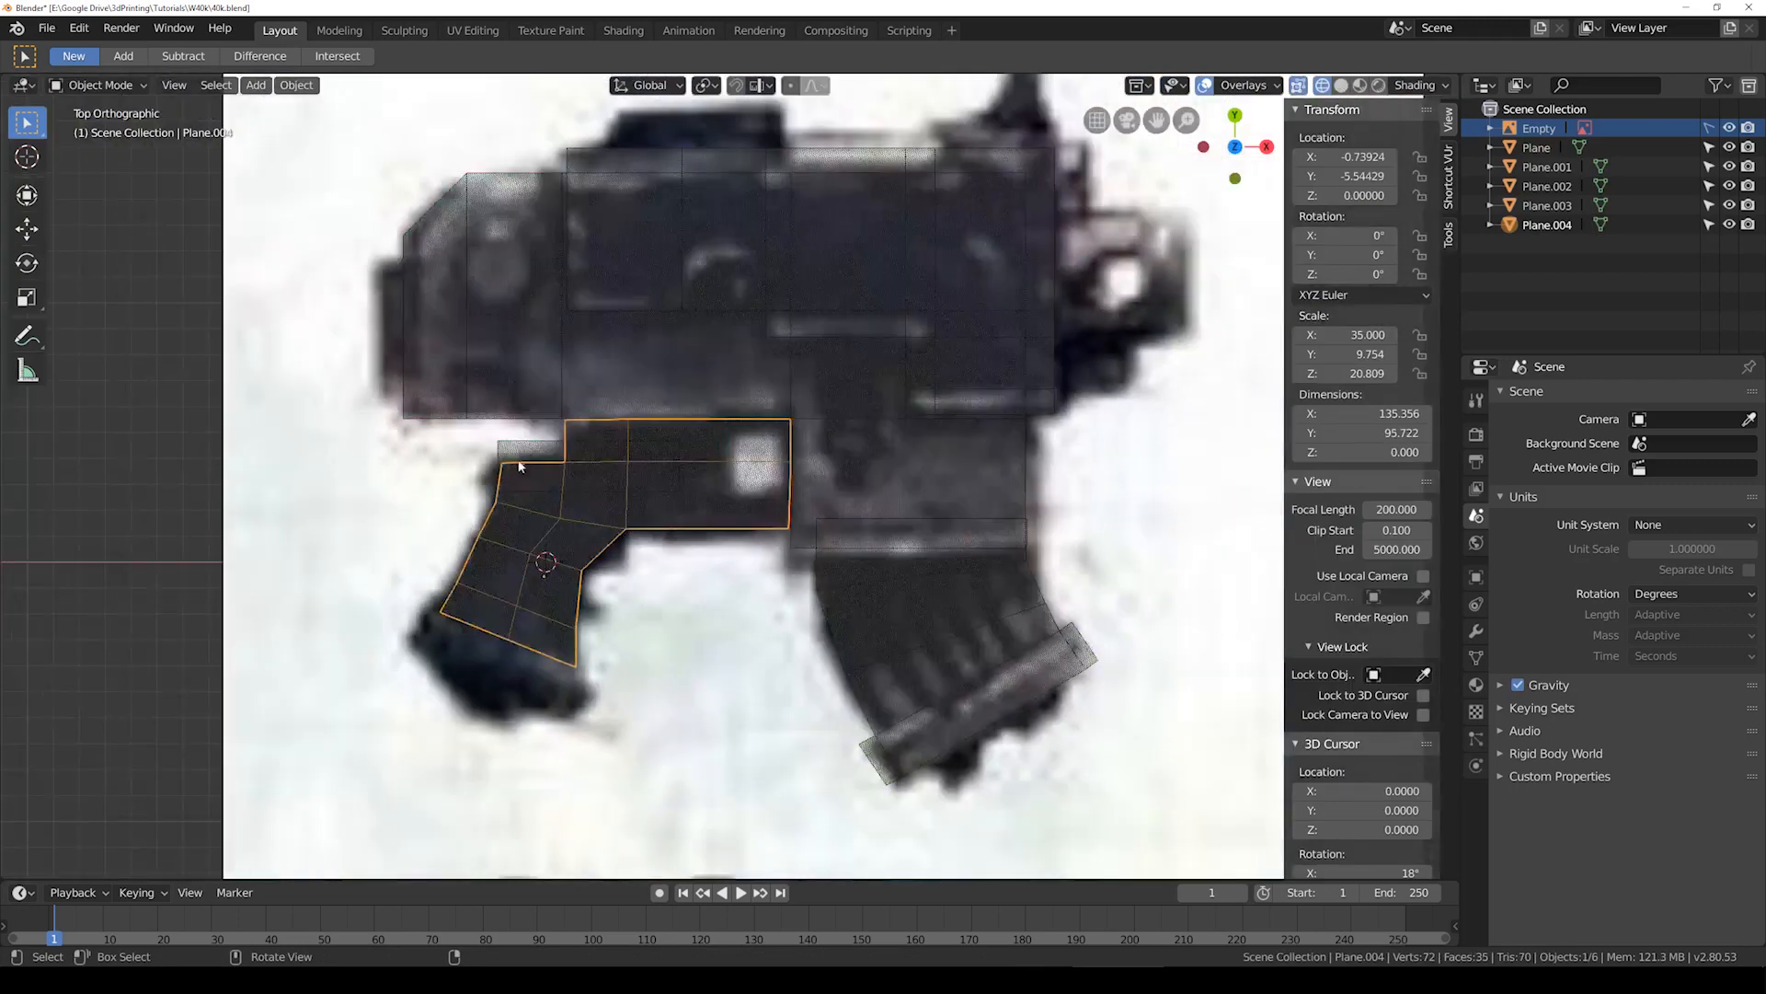
Step: Examine the traced planes up close and in solid shading from an angle, and return to the see-through top view
{"action": "left_click", "coordinate": [528, 448]}
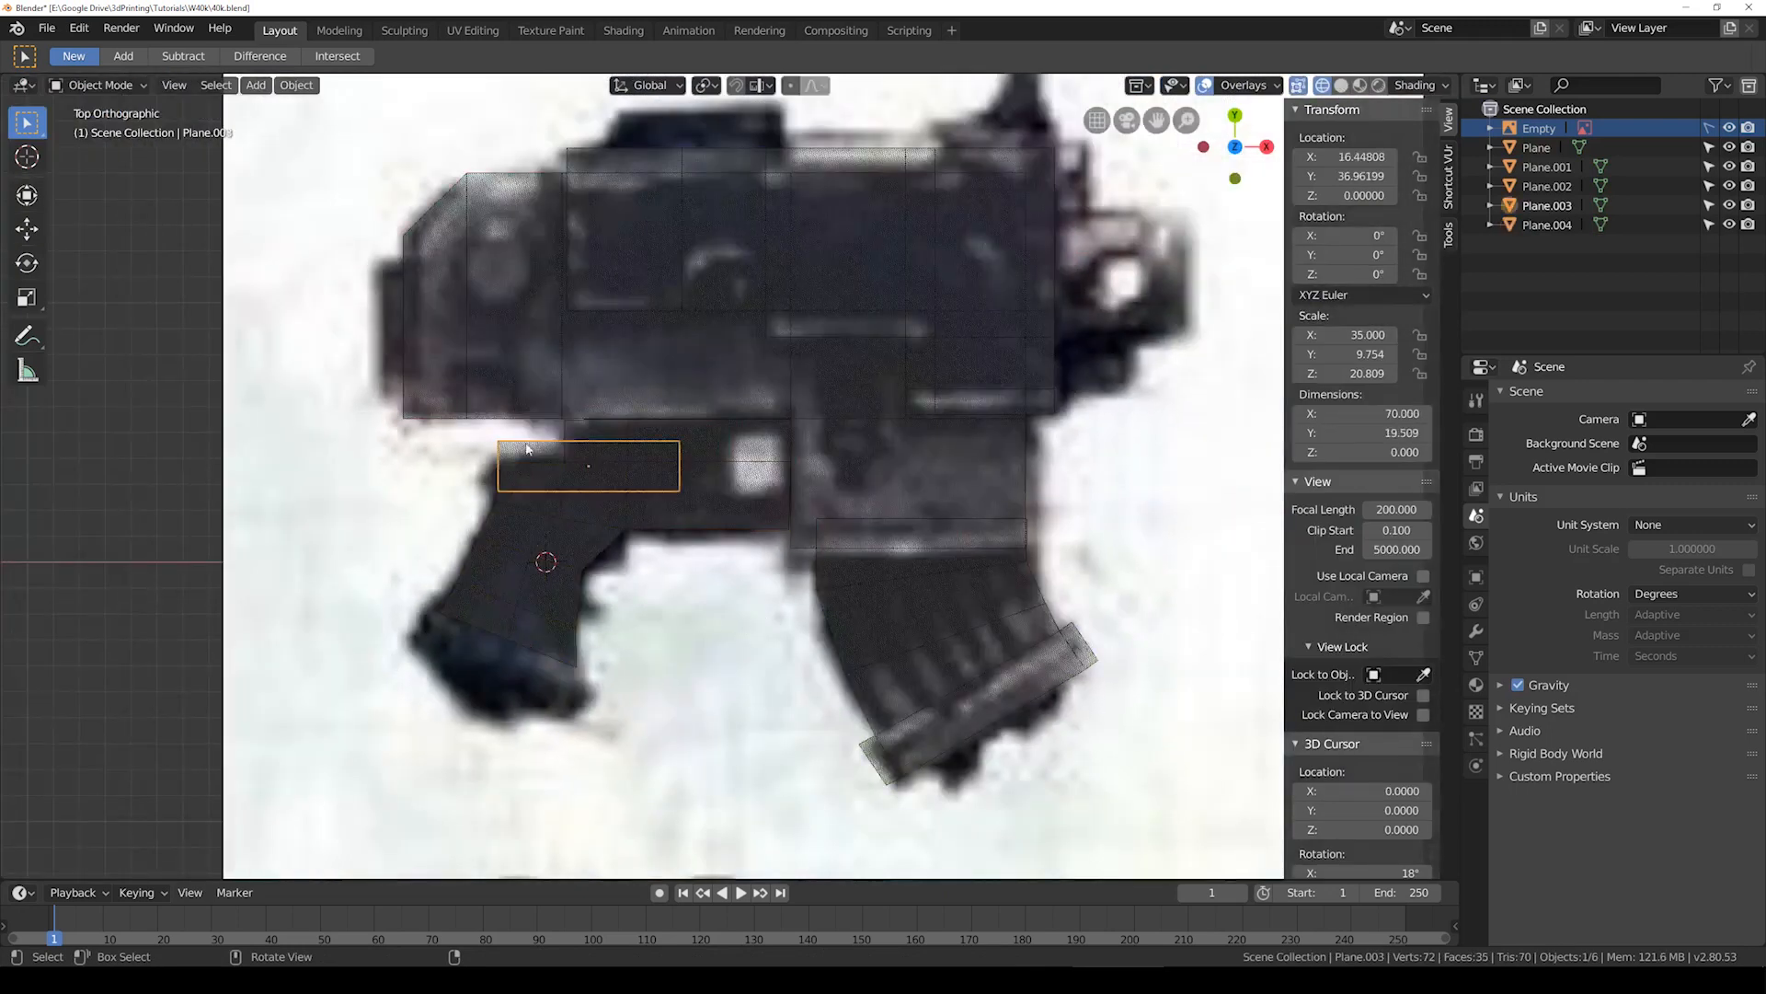
{"action": "scroll", "coordinate": [560, 527], "scroll_direction": "up", "scroll_amount": 3}
{"action": "left_click", "coordinate": [745, 458]}
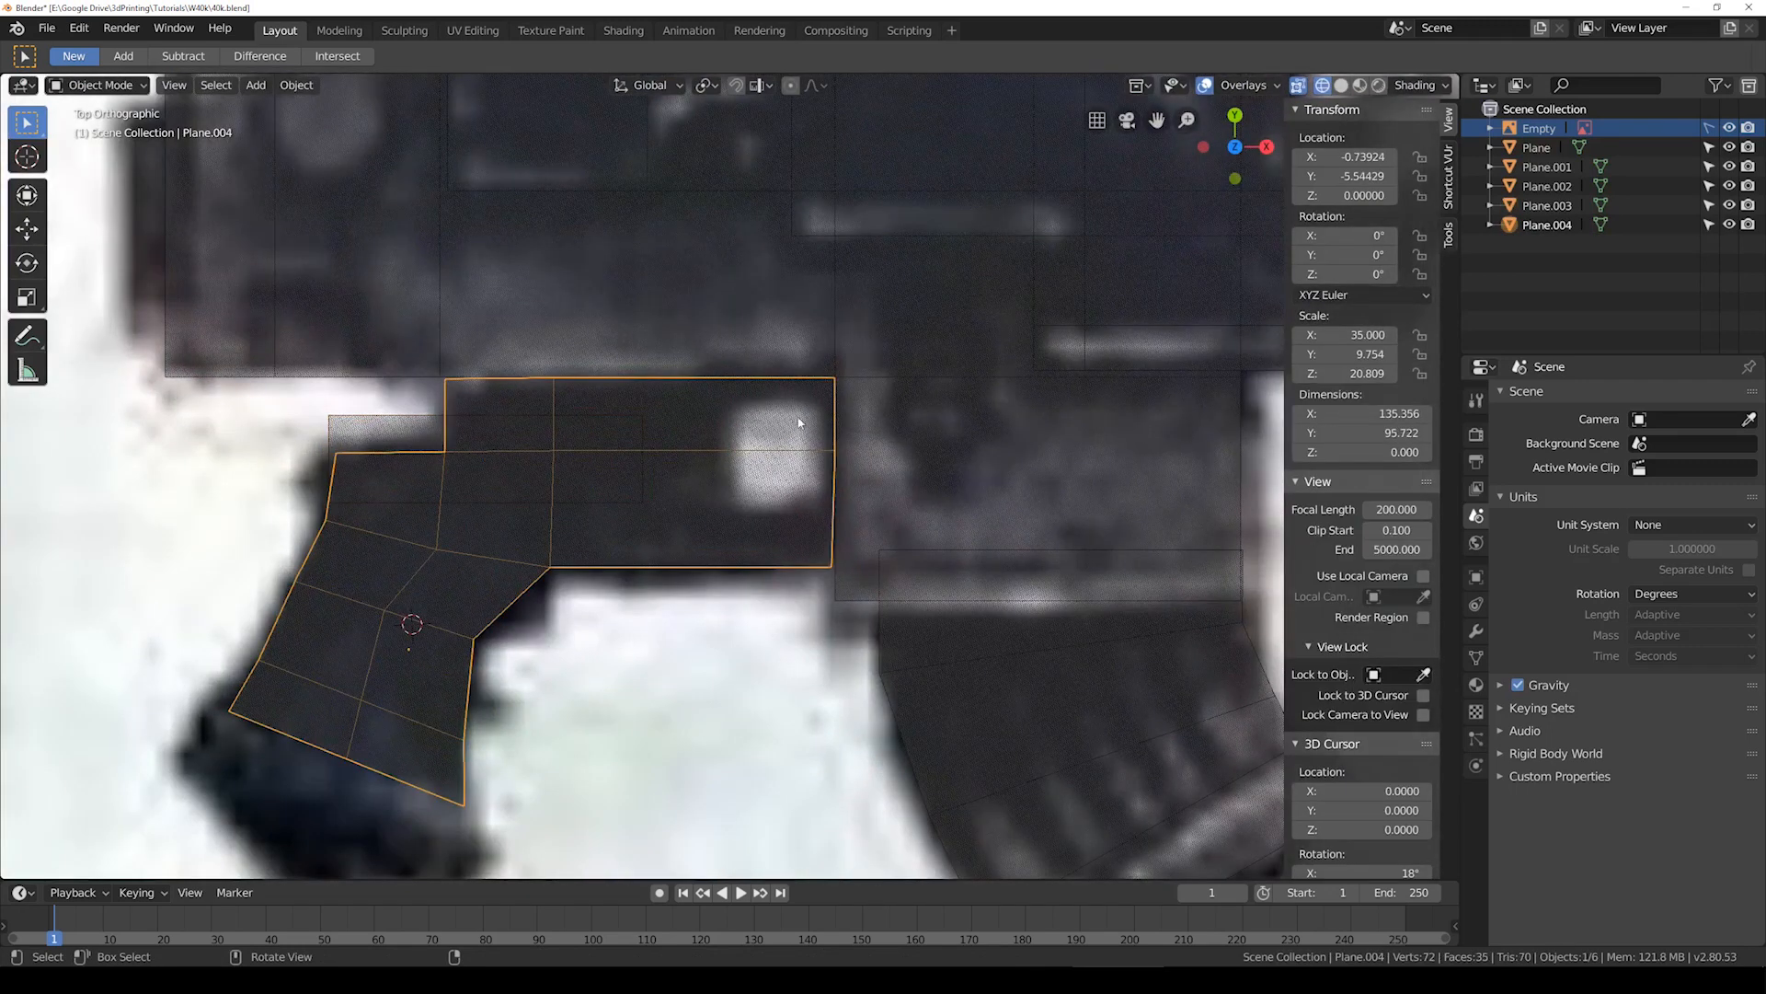
{"action": "scroll", "coordinate": [777, 517], "scroll_direction": "down", "scroll_amount": 4}
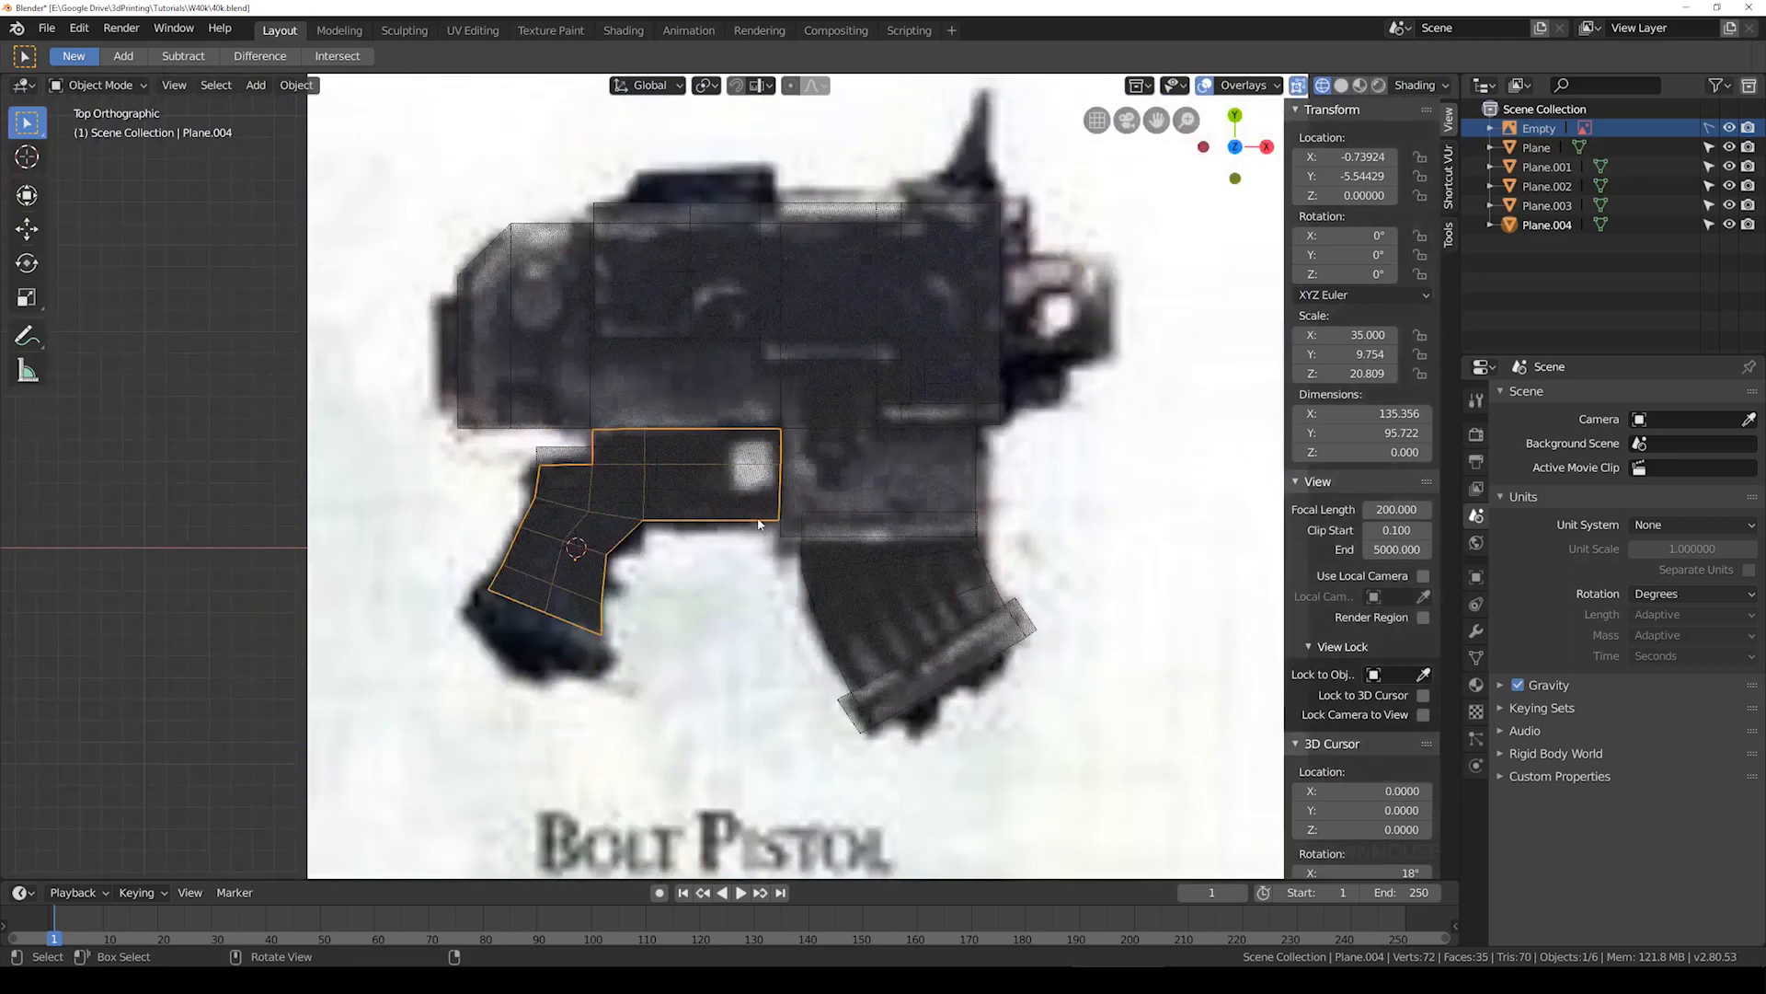
{"action": "key", "text": "shift+z"}
{"action": "mouse_move", "coordinate": [757, 552]}
{"action": "middle_mouse_down"}
{"action": "mouse_move", "coordinate": [665, 516]}
{"action": "mouse_move", "coordinate": [670, 548]}
{"action": "mouse_move", "coordinate": [764, 516]}
{"action": "mouse_move", "coordinate": [584, 554]}
{"action": "middle_mouse_up"}
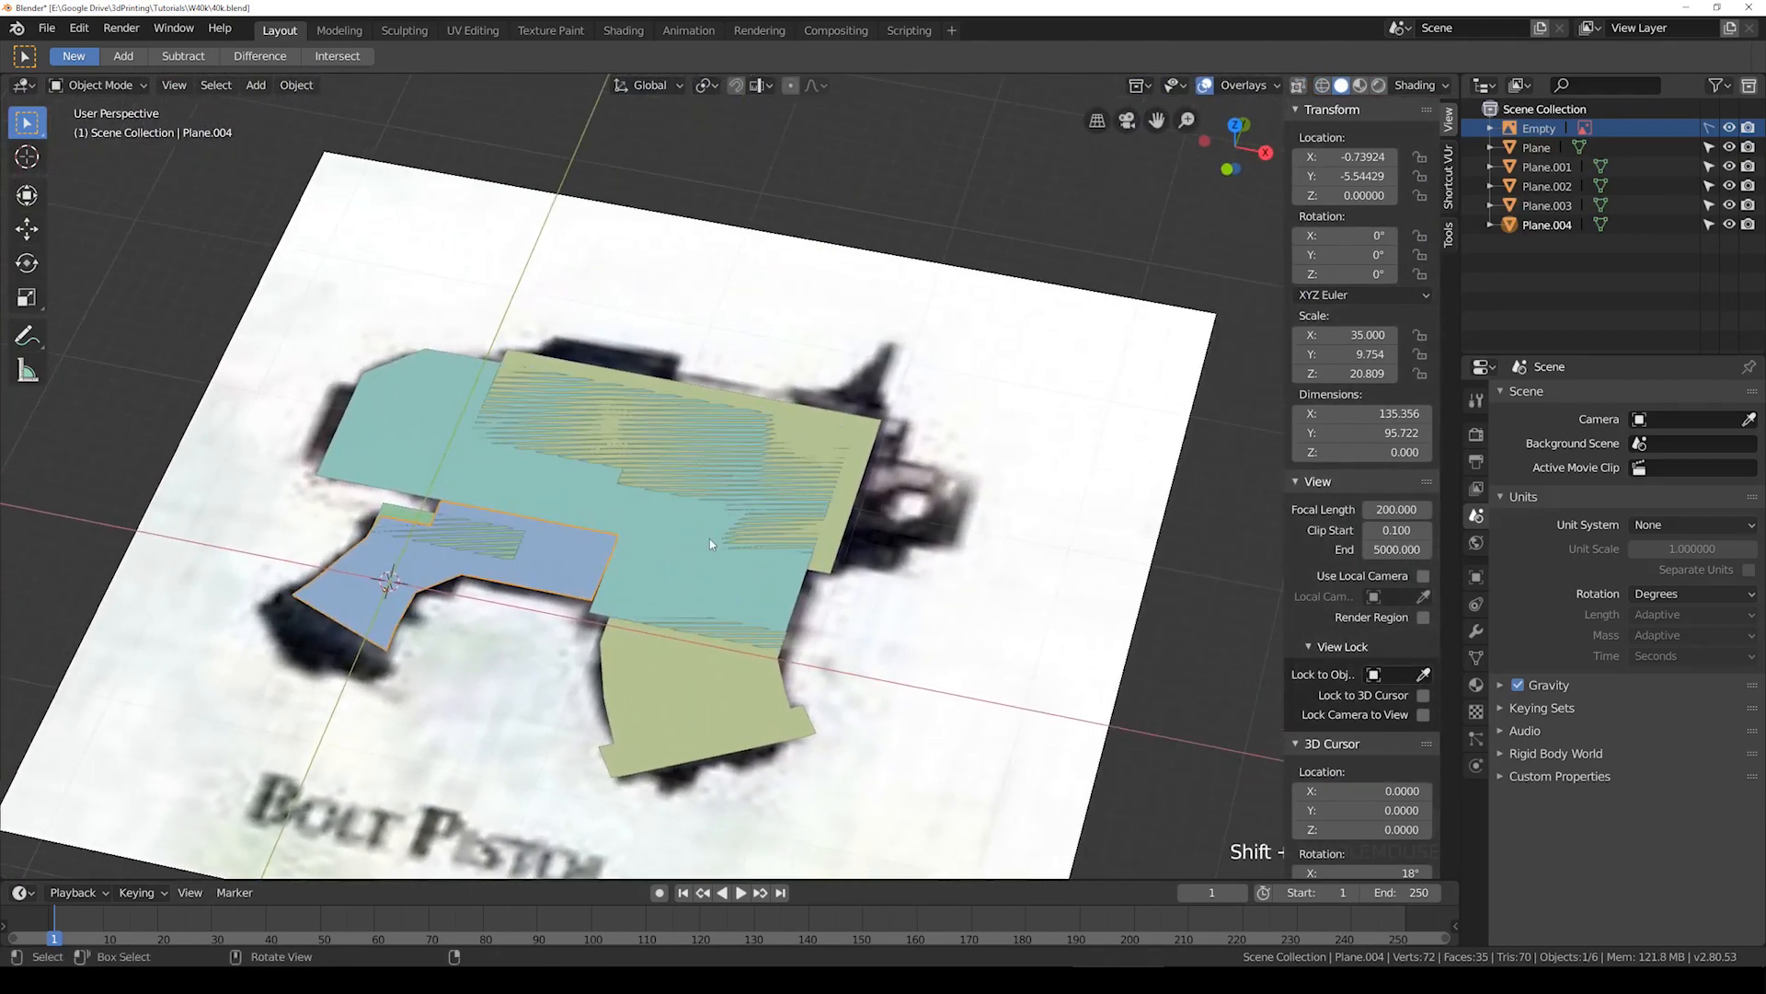
{"action": "key", "text": "KP_7"}
{"action": "key", "text": "shift+z"}
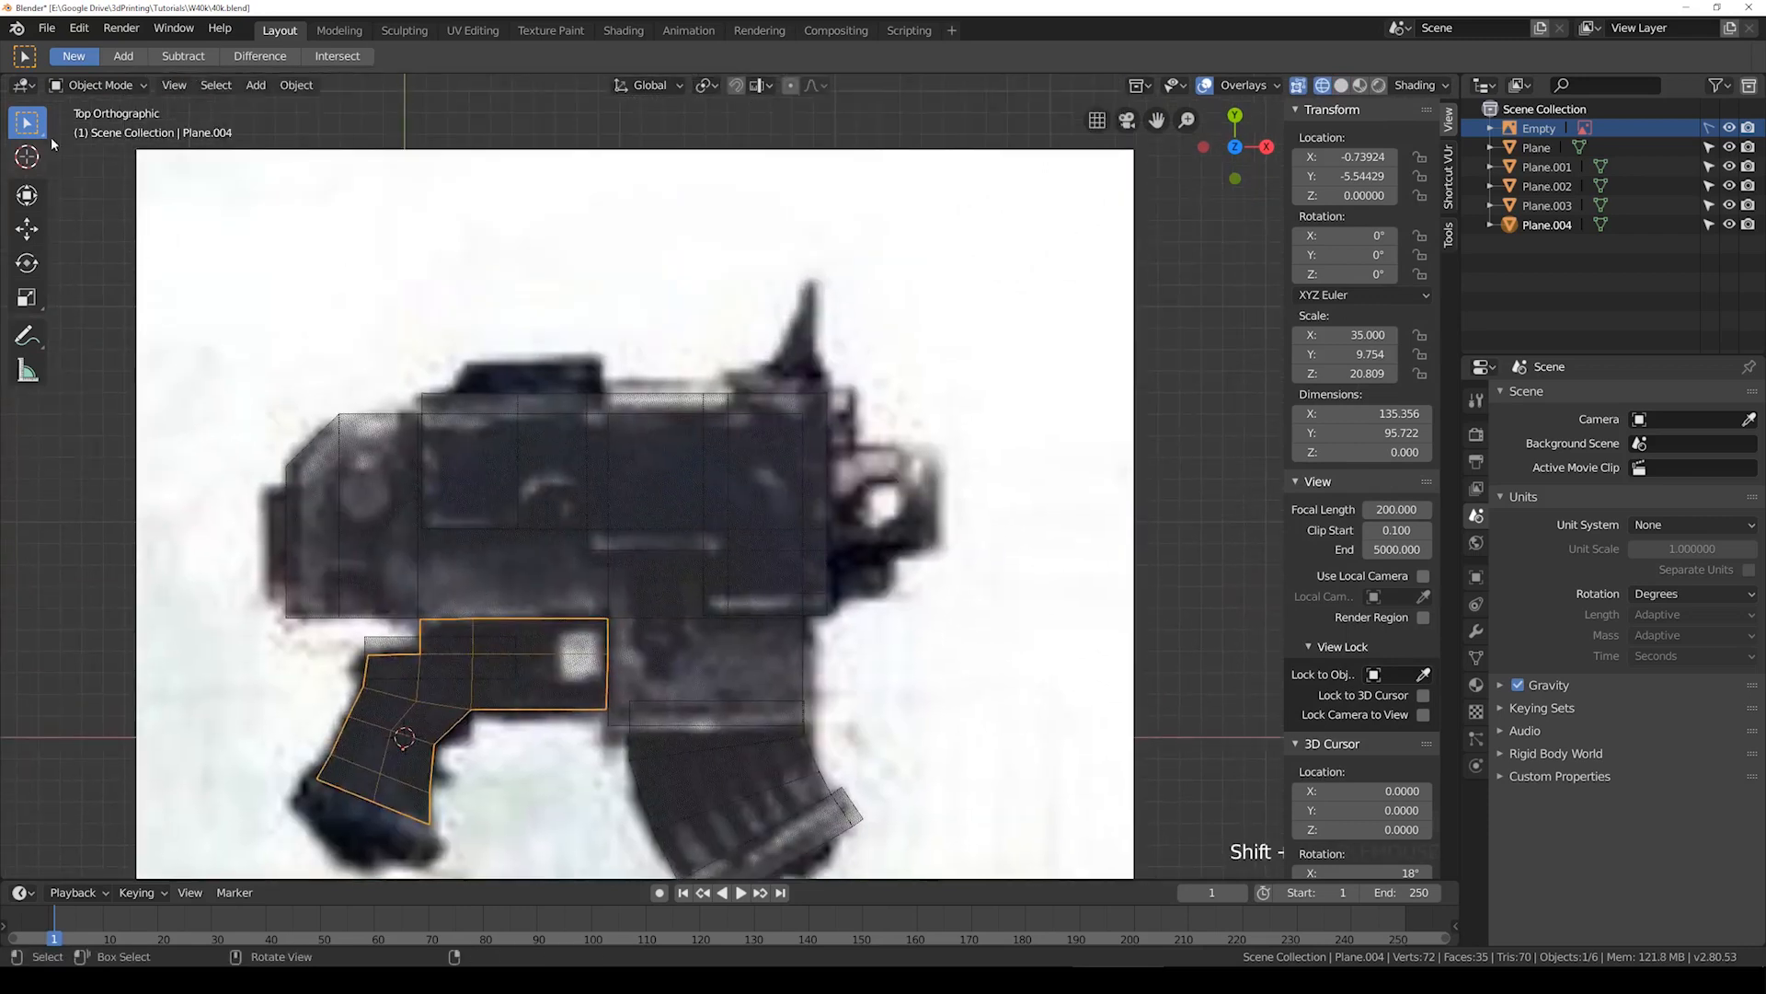
Step: Add a 16-vertex cylinder and move it to the muzzle in the image
{"action": "left_click", "coordinate": [250, 87]}
{"action": "mouse_move", "coordinate": [264, 105]}
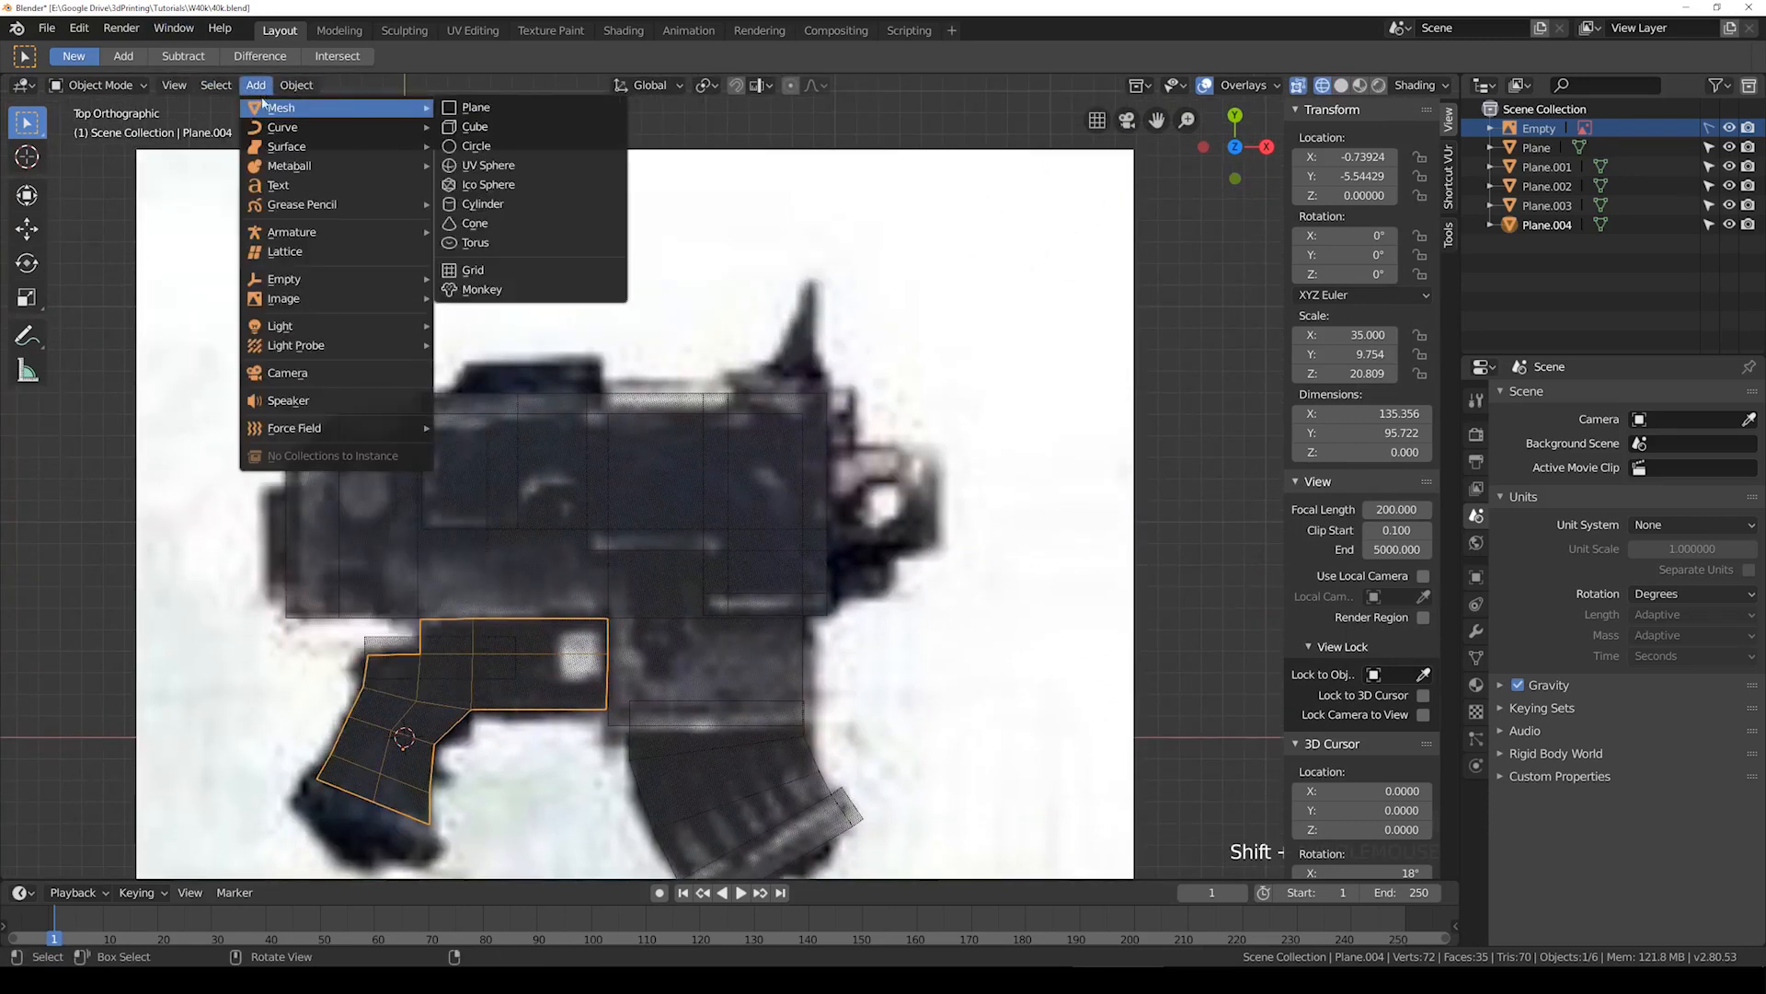
{"action": "left_click", "coordinate": [514, 208]}
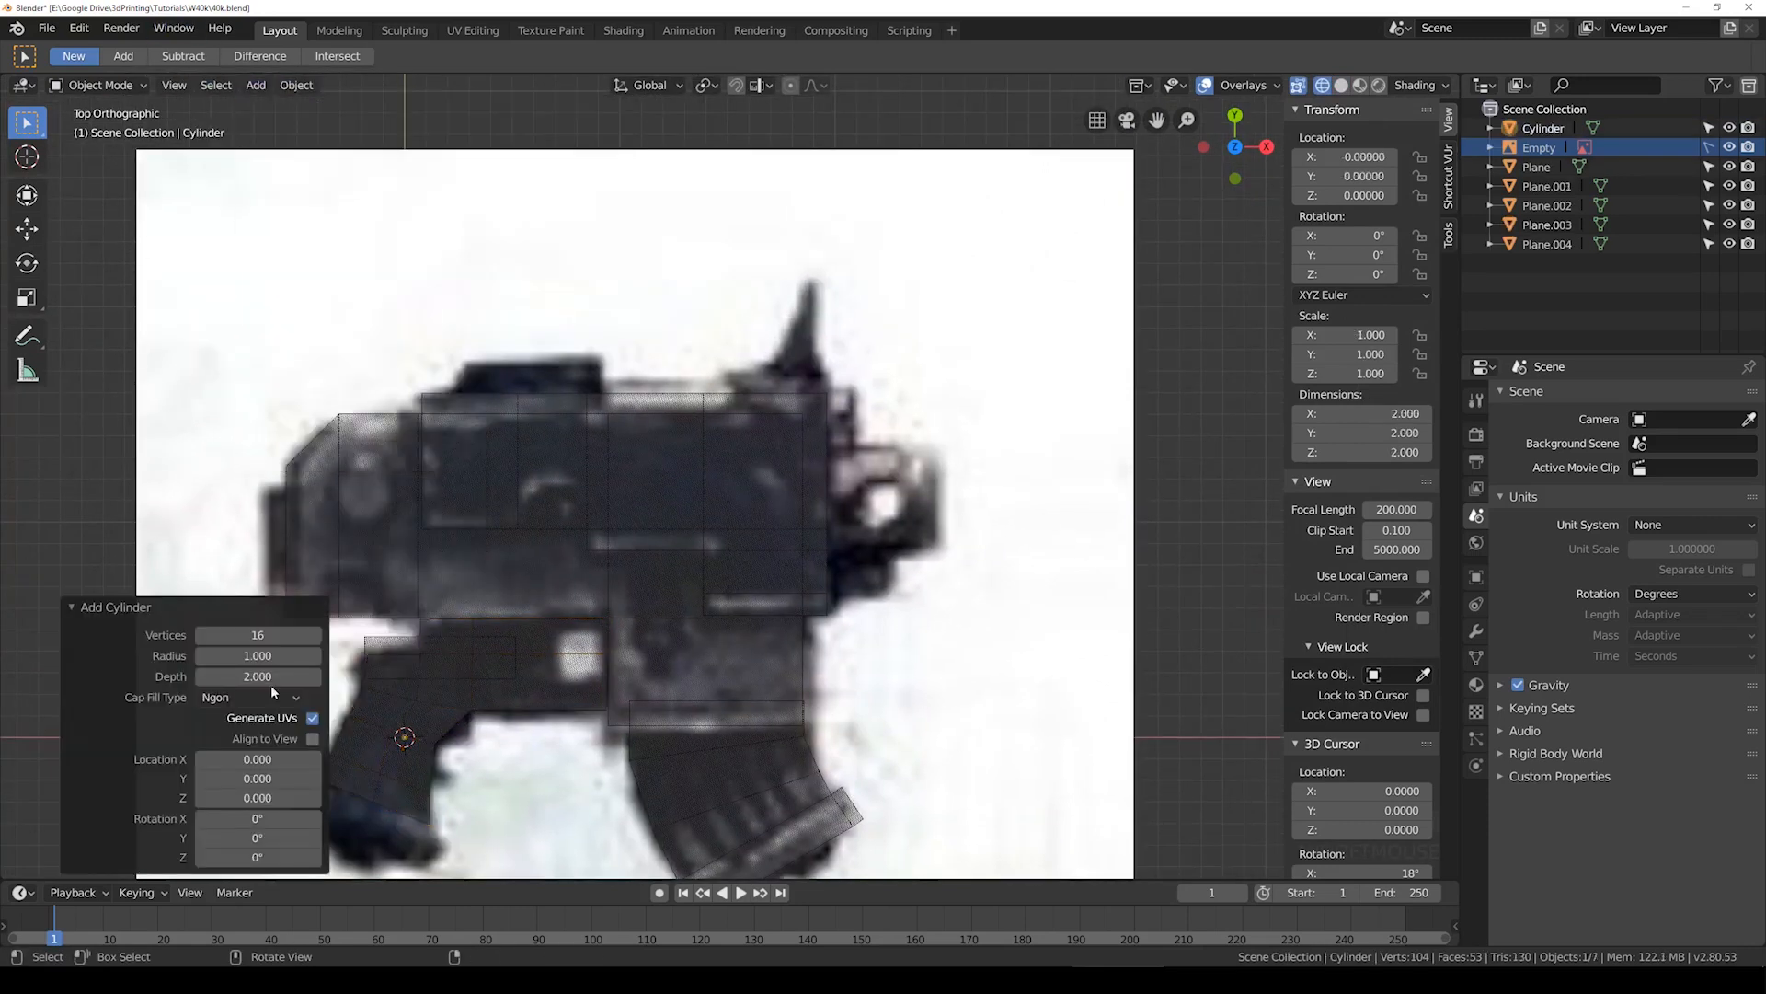
{"action": "middle_click_drag", "start_coordinate": [403, 736], "coordinate": [416, 716], "text": "shift"}
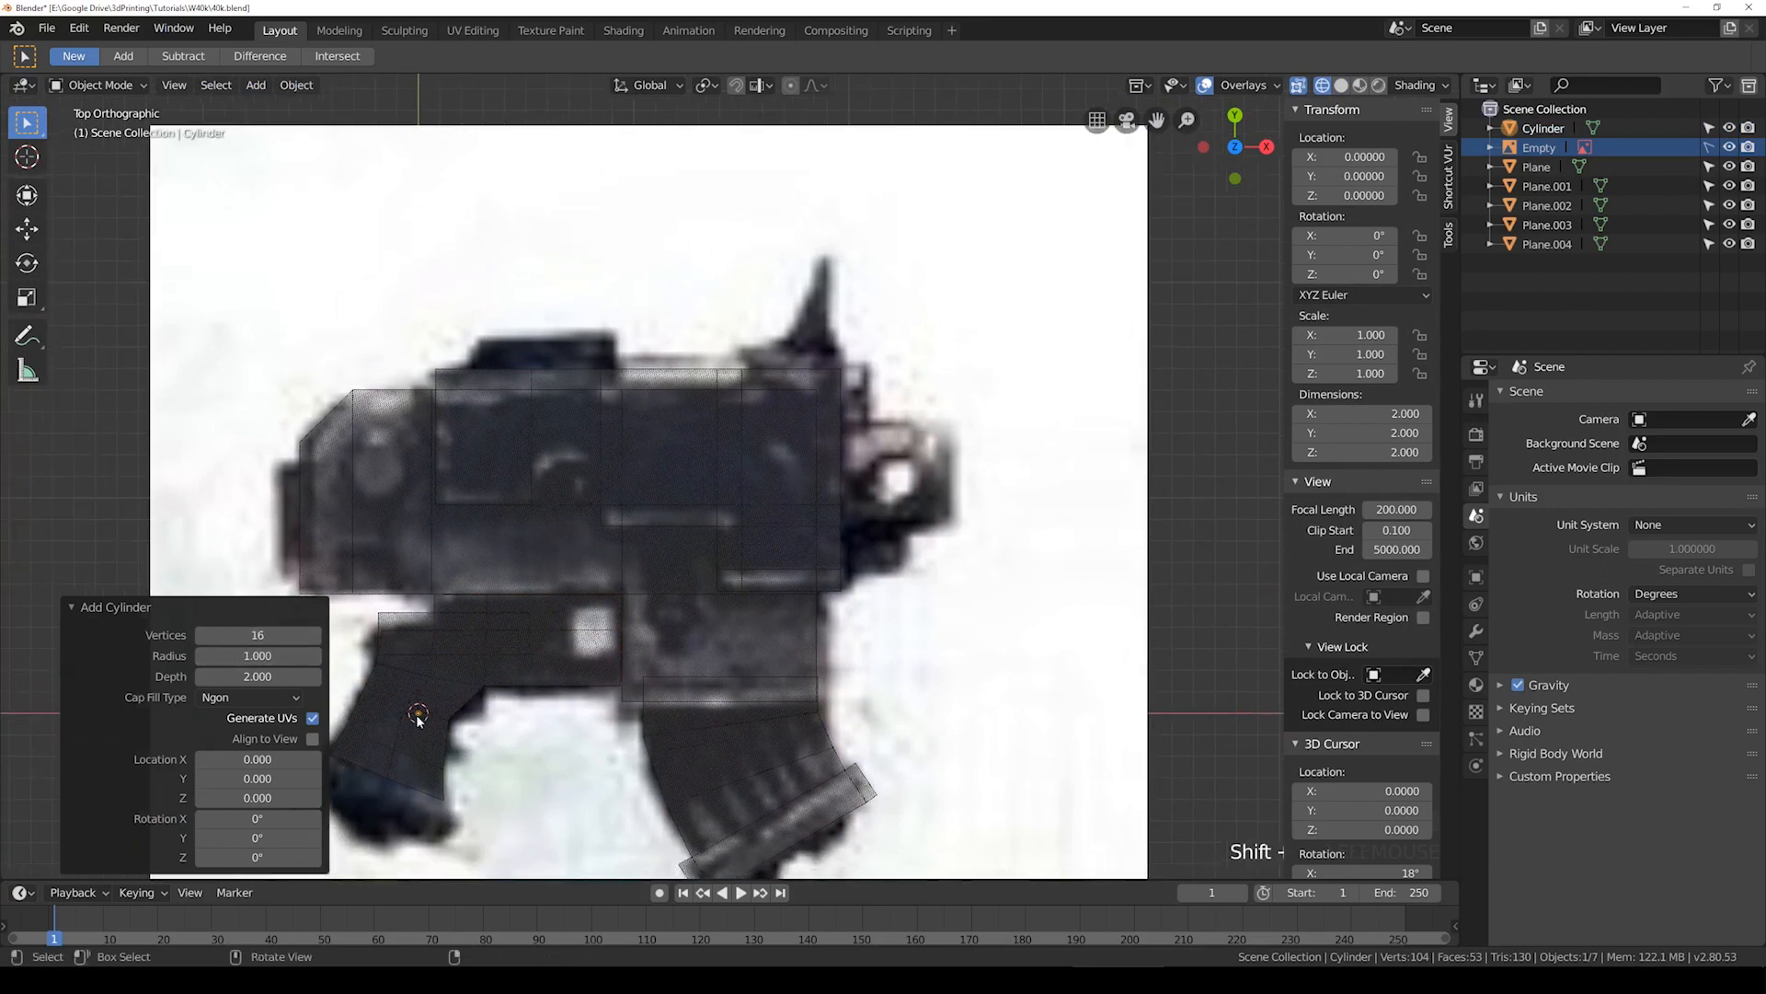
{"action": "key", "text": "g"}
{"action": "left_click", "coordinate": [855, 478]}
Step: Scale the cylinder up to about 53.6 across and rotate it 90° about the Y axis
{"action": "key", "text": "s"}
{"action": "left_click", "coordinate": [900, 540]}
{"action": "key", "text": "s"}
{"action": "left_click", "coordinate": [994, 607]}
{"action": "key", "text": "r"}
{"action": "key", "text": "x"}
{"action": "key", "text": "y"}
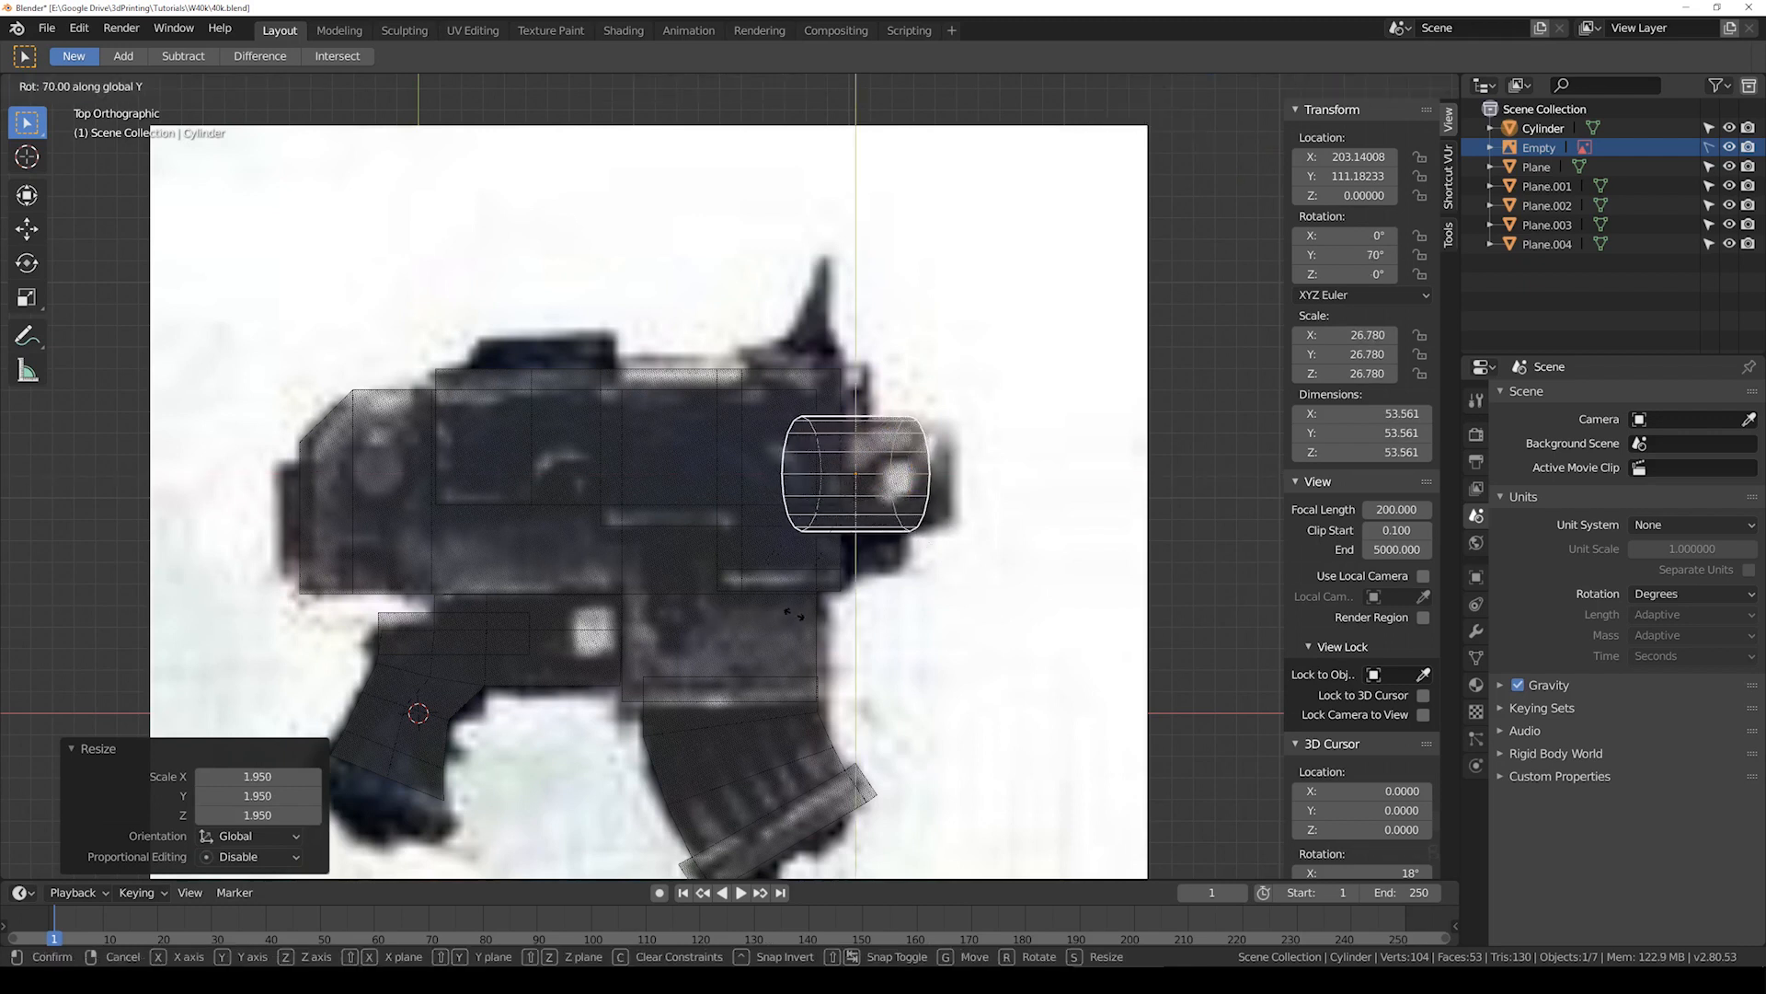
{"action": "left_click", "coordinate": [717, 612]}
Step: Move the cylinder about 18 along X over the barrel in the image and scale it by 1.003
{"action": "scroll", "coordinate": [828, 576], "scroll_direction": "up", "scroll_amount": 2}
{"action": "key", "text": "g"}
{"action": "key", "text": "x"}
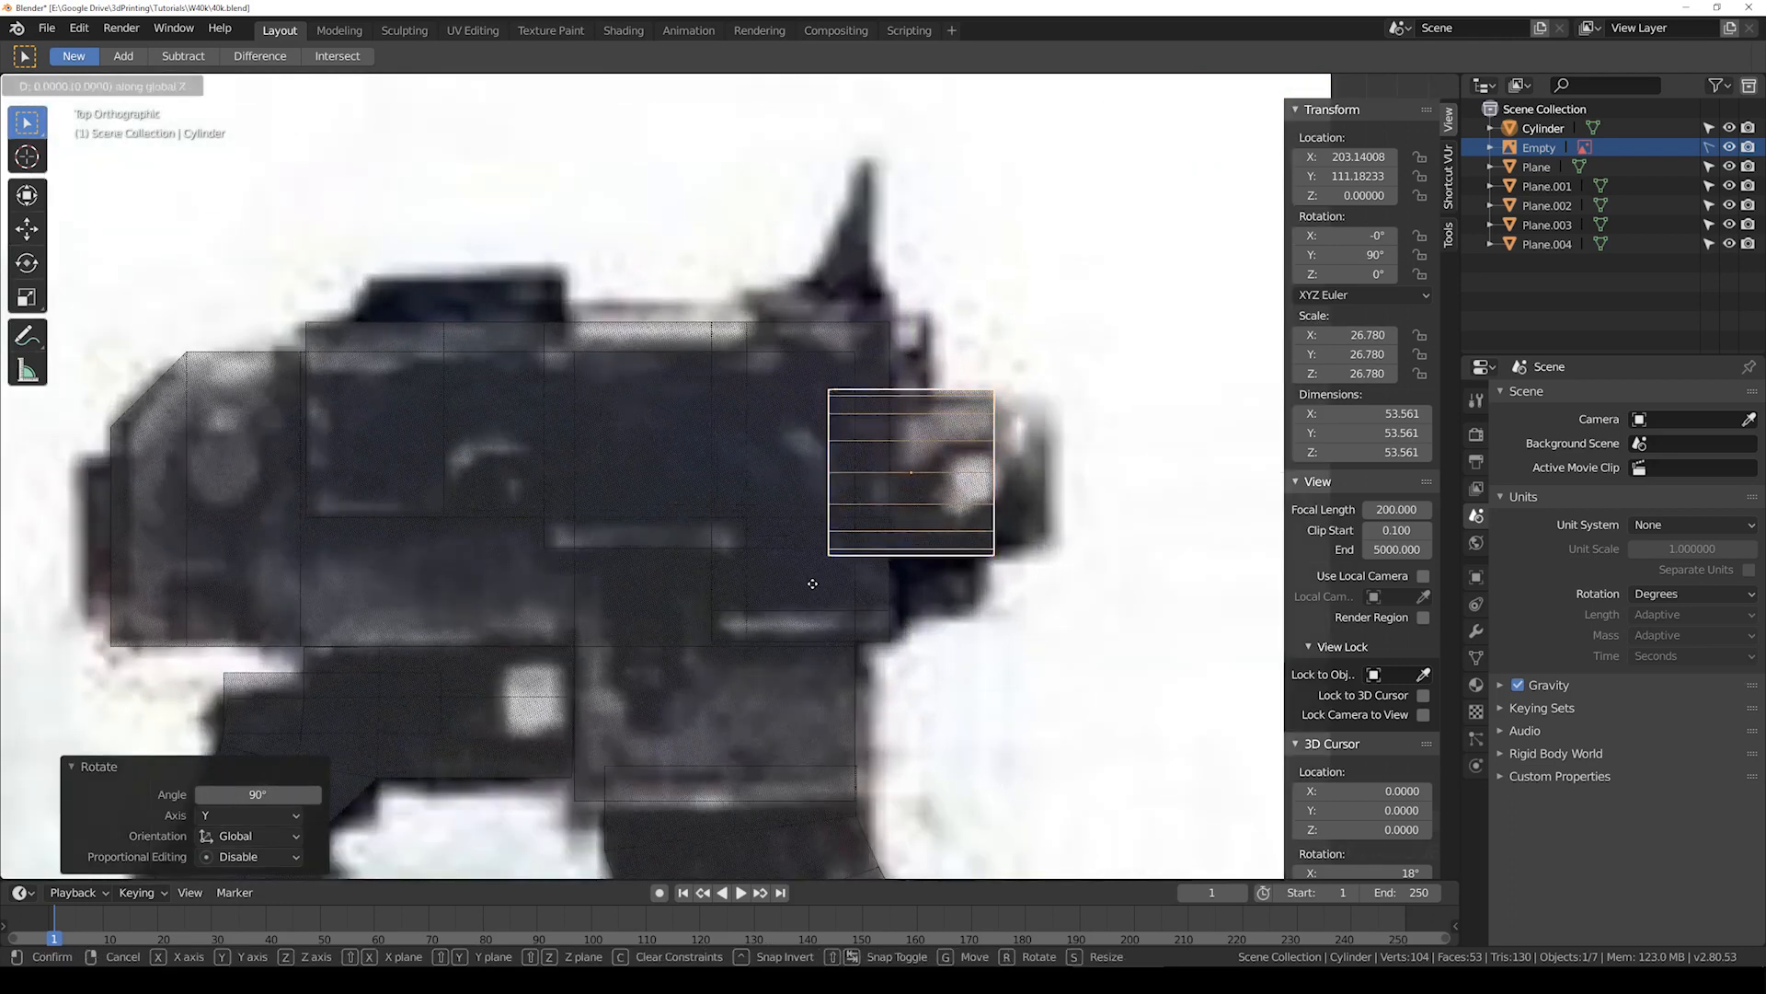
{"action": "left_click", "coordinate": [868, 578]}
{"action": "key", "text": "s"}
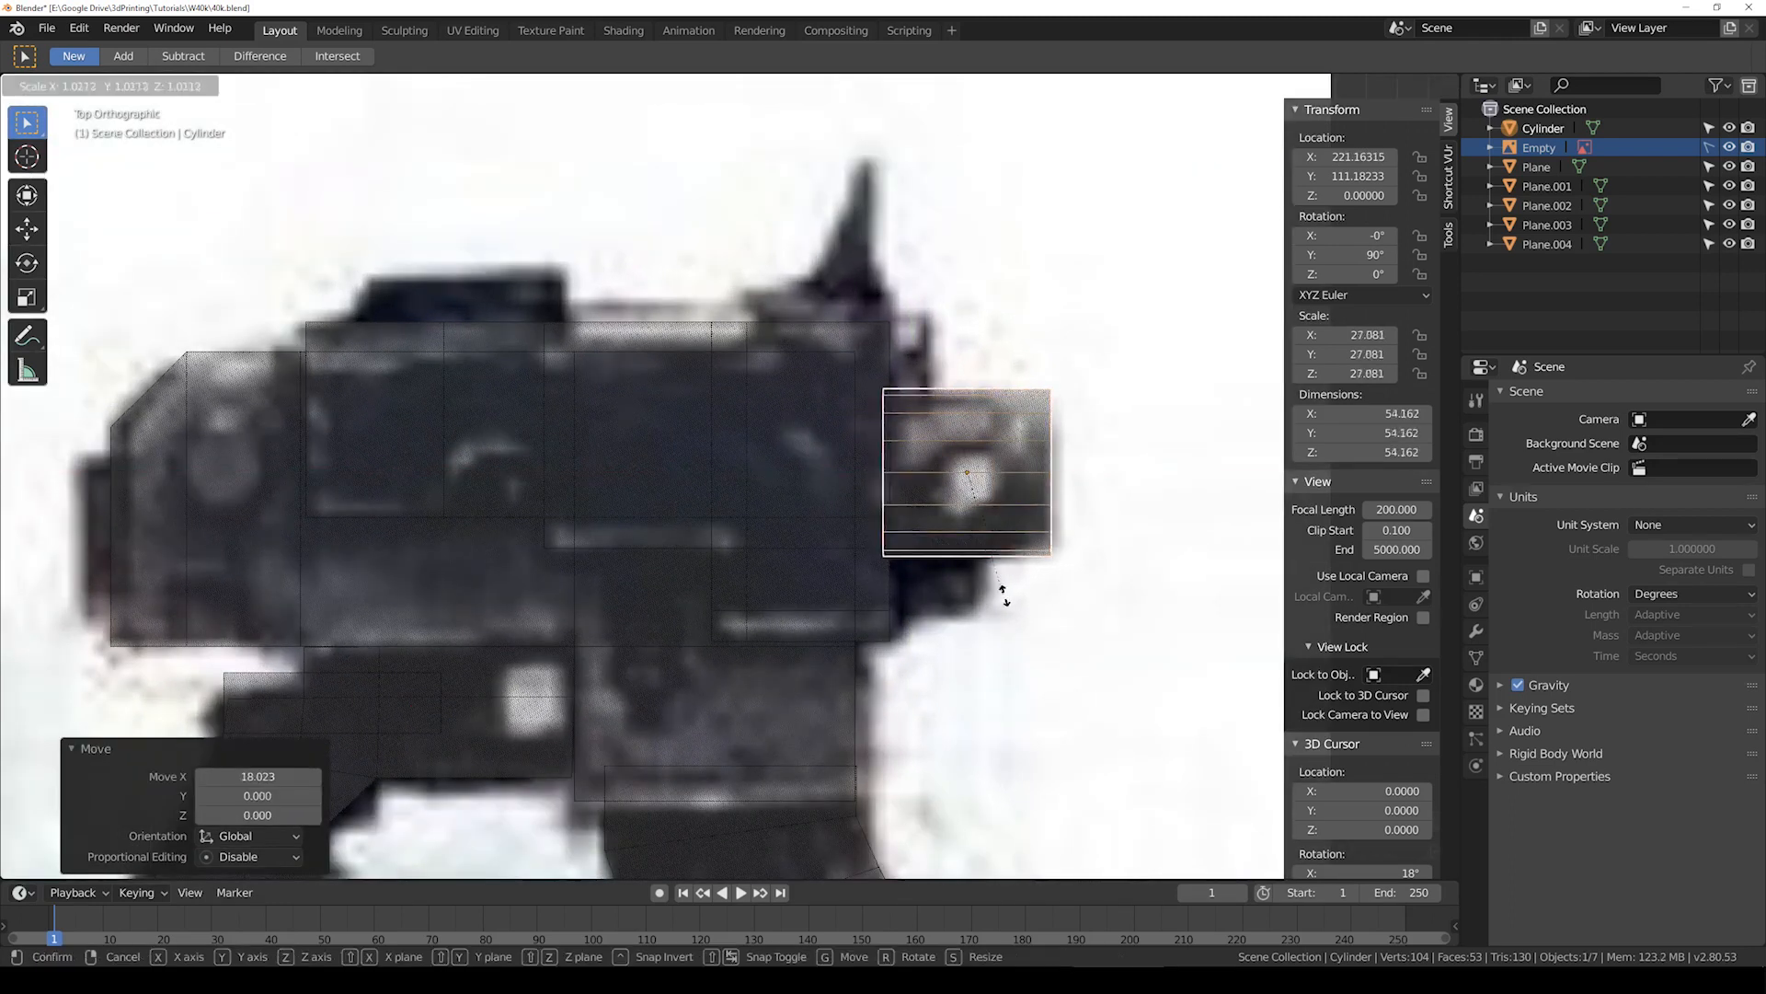
{"action": "left_click", "coordinate": [998, 594]}
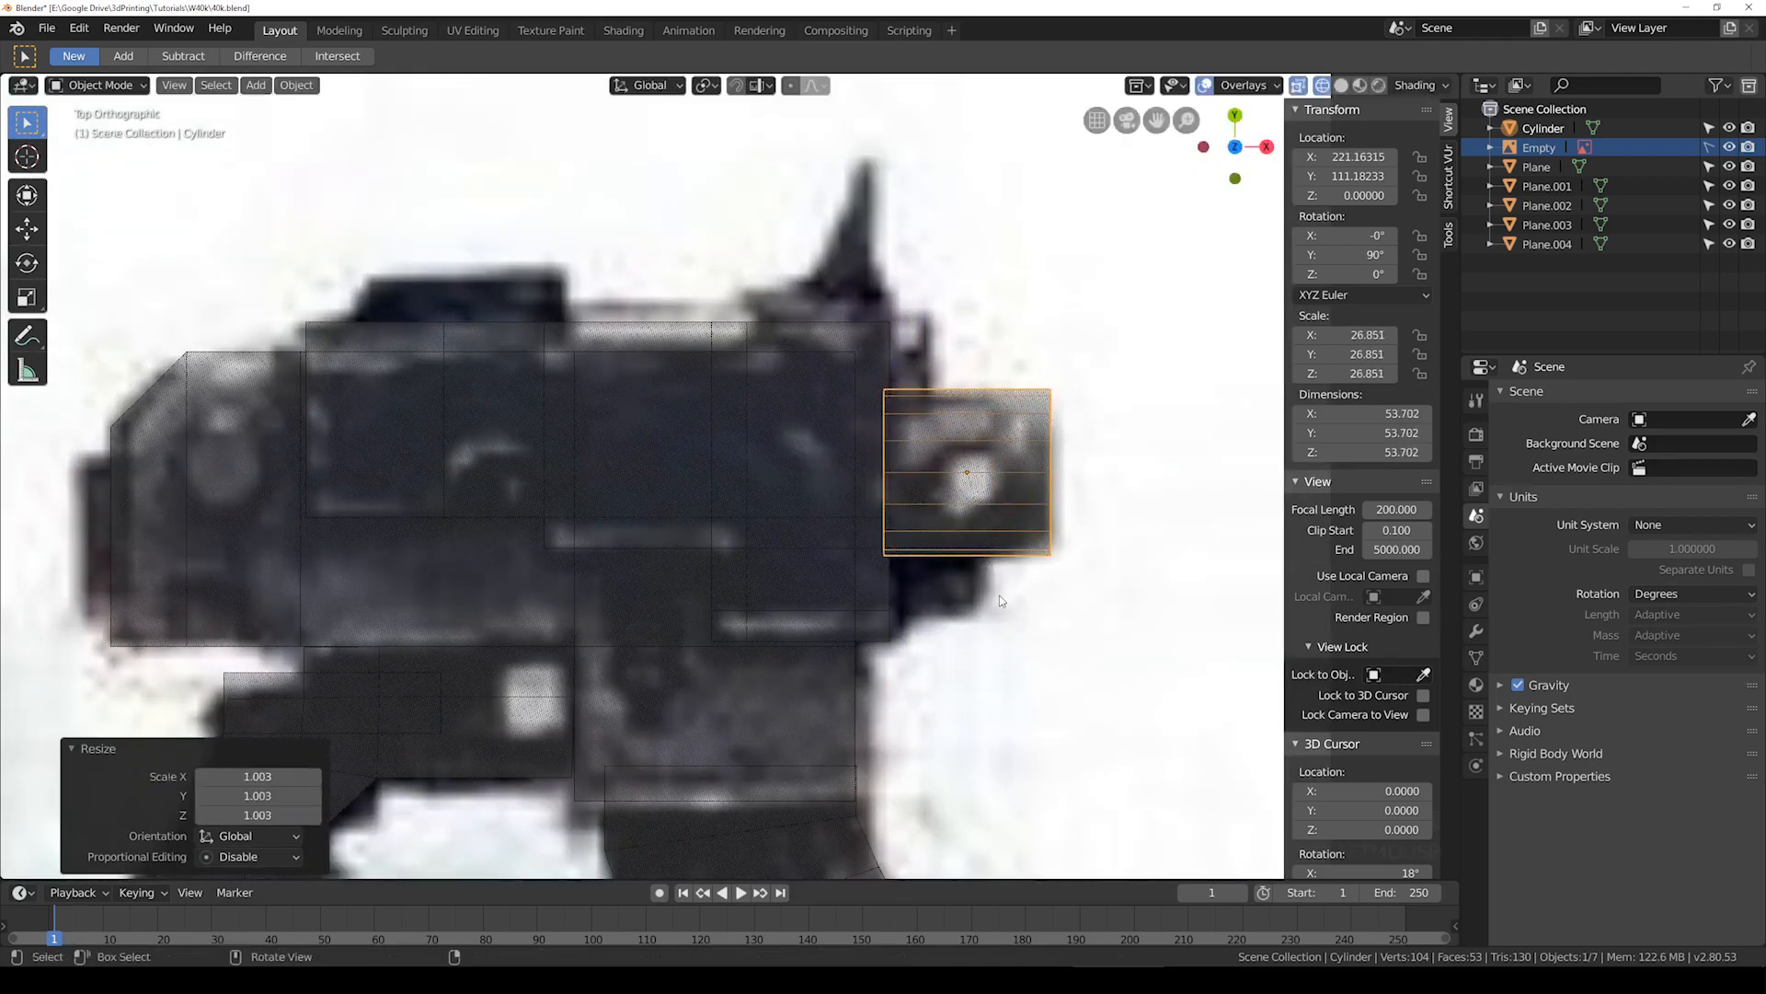
{"action": "scroll", "coordinate": [927, 593], "scroll_direction": "down", "scroll_amount": 3}
{"action": "middle_click_drag", "start_coordinate": [926, 592], "coordinate": [899, 633], "text": "shift"}
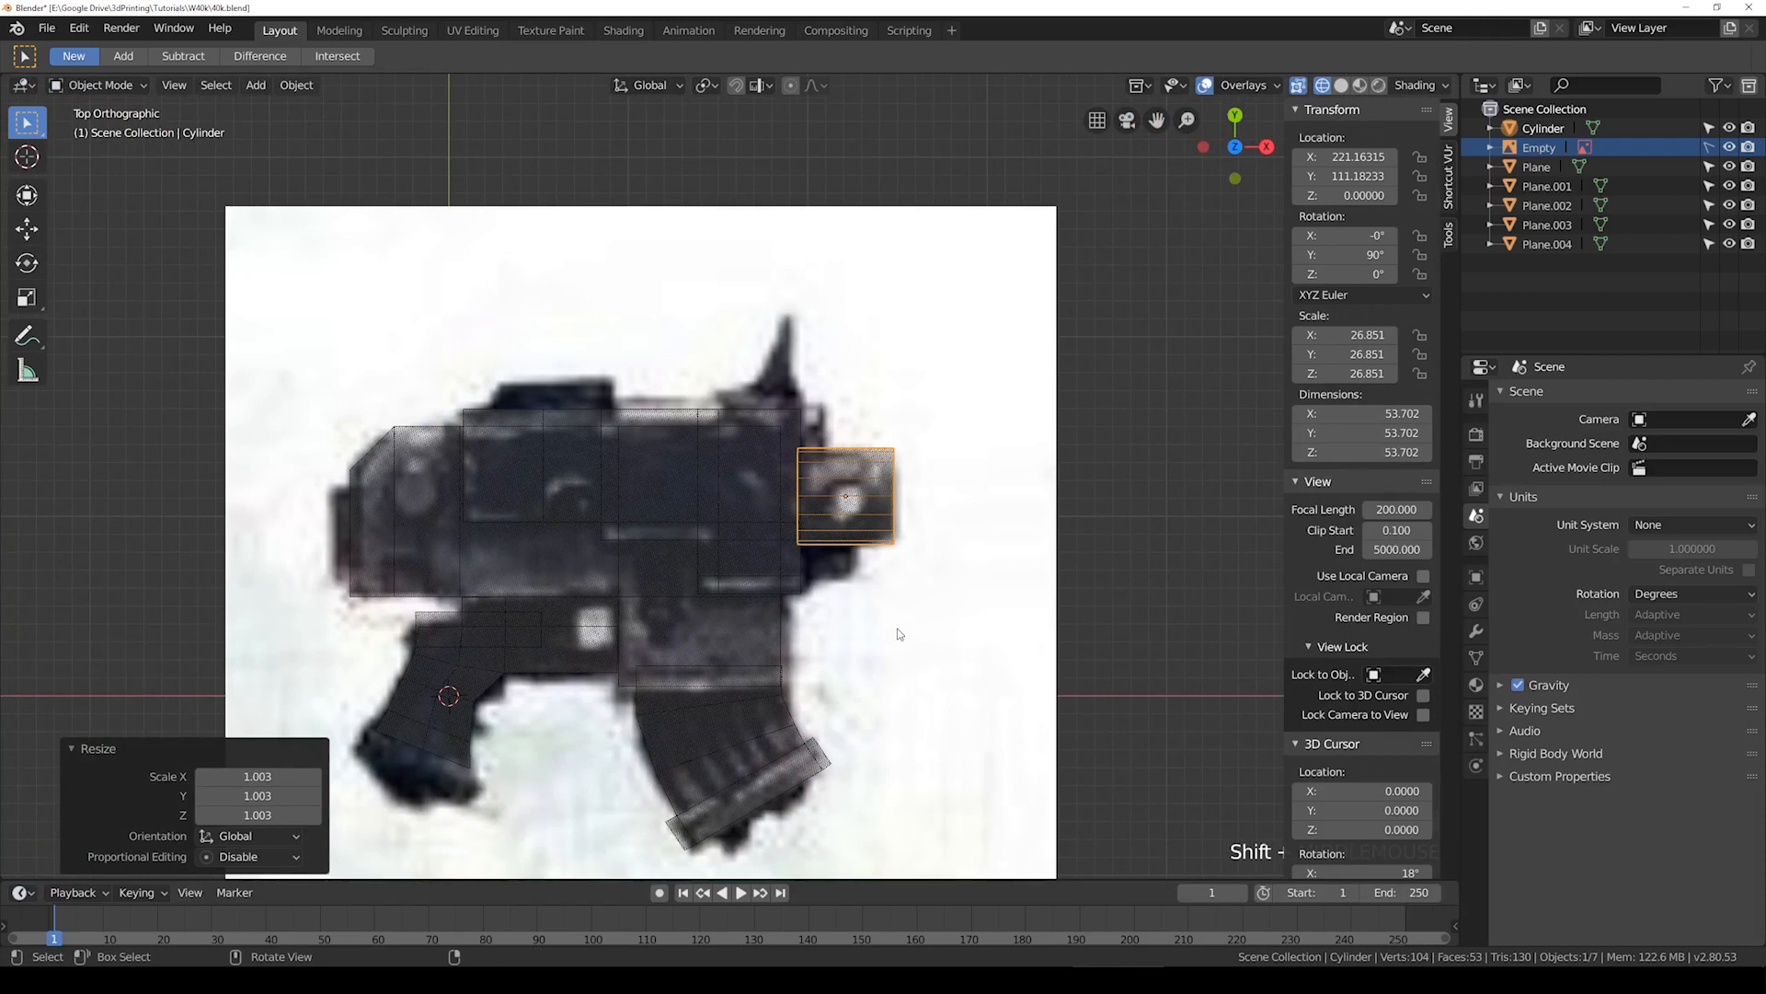
Step: Resize the barrel cylinder uniformly to about 52.5 across to match the muzzle in the image
{"action": "key", "text": "s"}
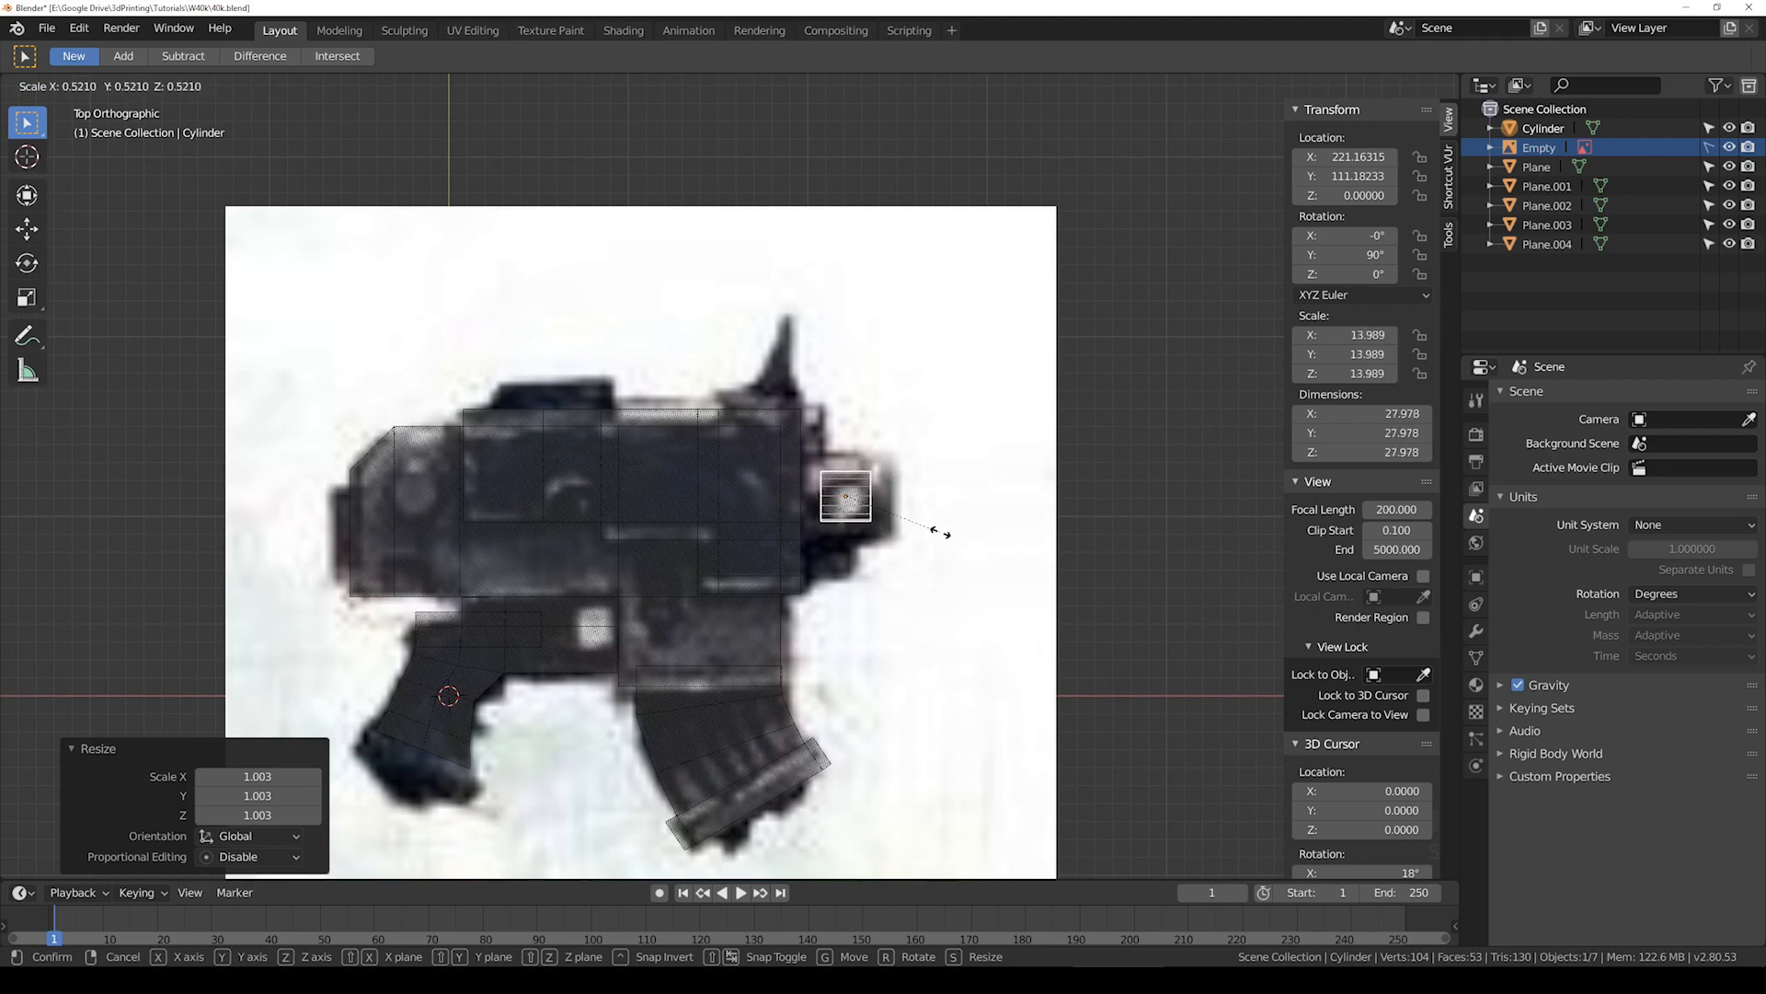
{"action": "left_click", "coordinate": [1023, 552]}
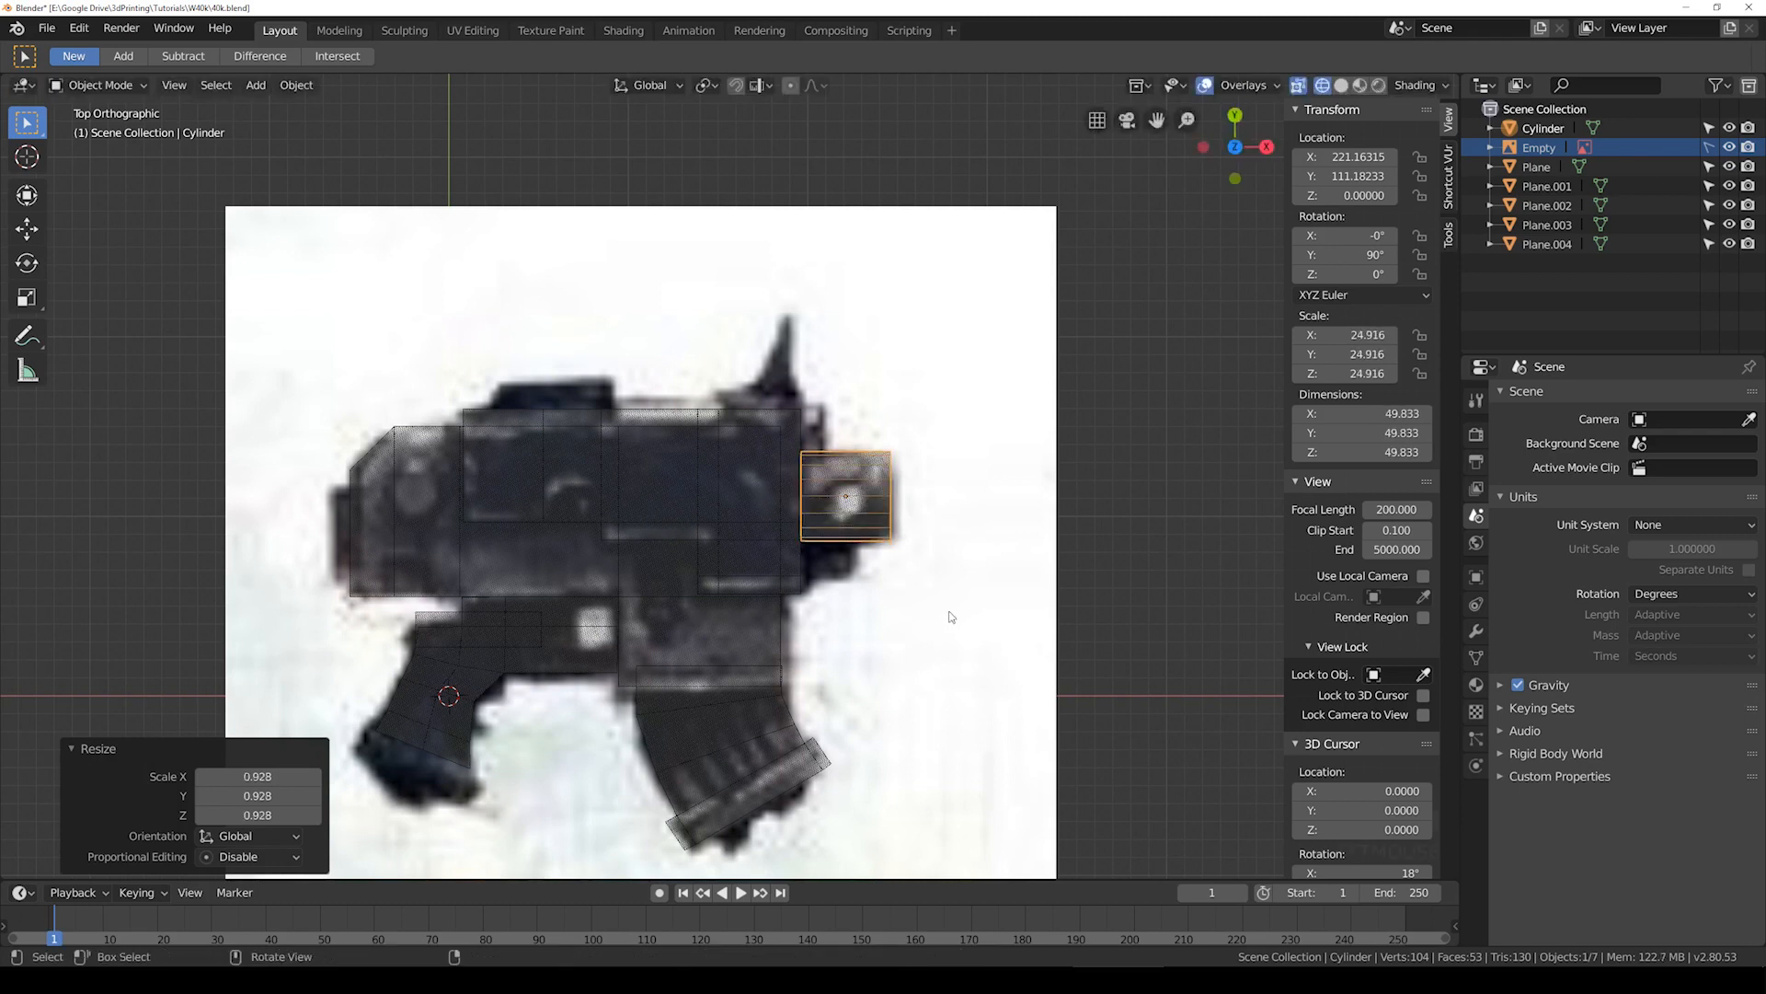
{"action": "scroll", "coordinate": [952, 617], "scroll_direction": "up", "scroll_amount": 1}
{"action": "key", "text": "s"}
{"action": "left_click", "coordinate": [989, 578]}
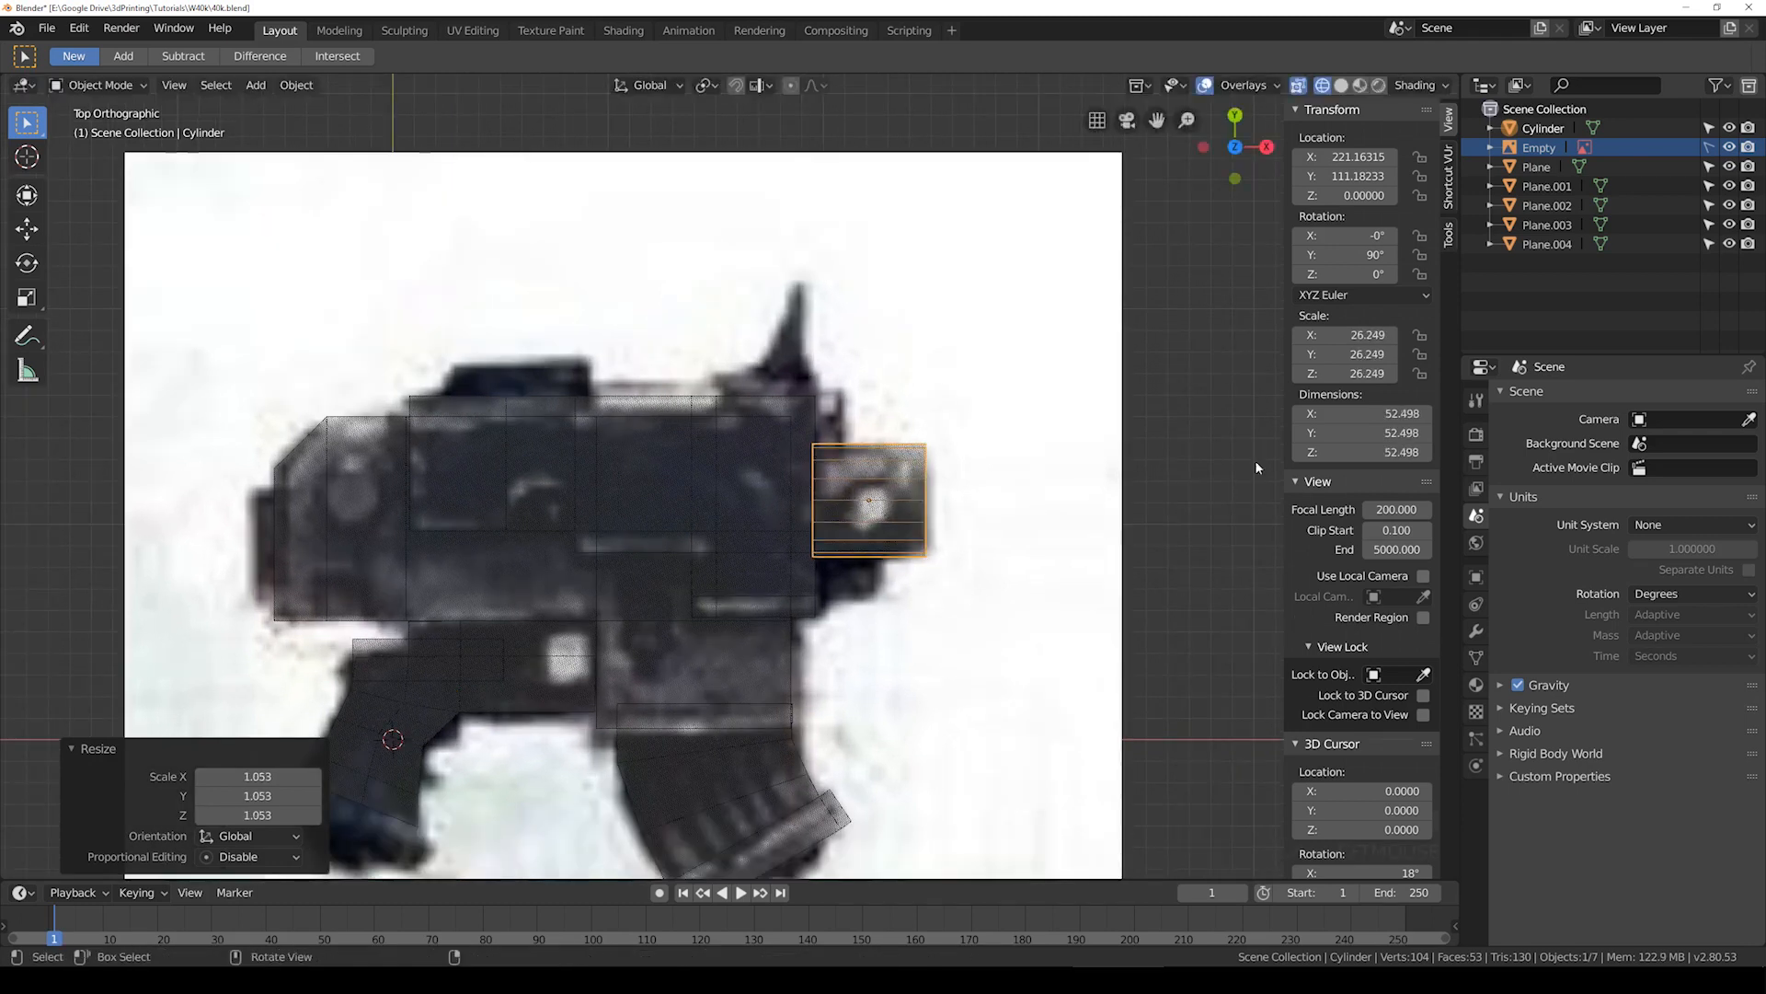
Step: Stretch the barrel cylinder along X to about 80 long and move it about -11.5 along X into the body
{"action": "key", "text": "s"}
{"action": "key", "text": "x"}
{"action": "left_click", "coordinate": [1022, 536]}
{"action": "key", "text": "g"}
{"action": "key", "text": "x"}
{"action": "left_click", "coordinate": [999, 562]}
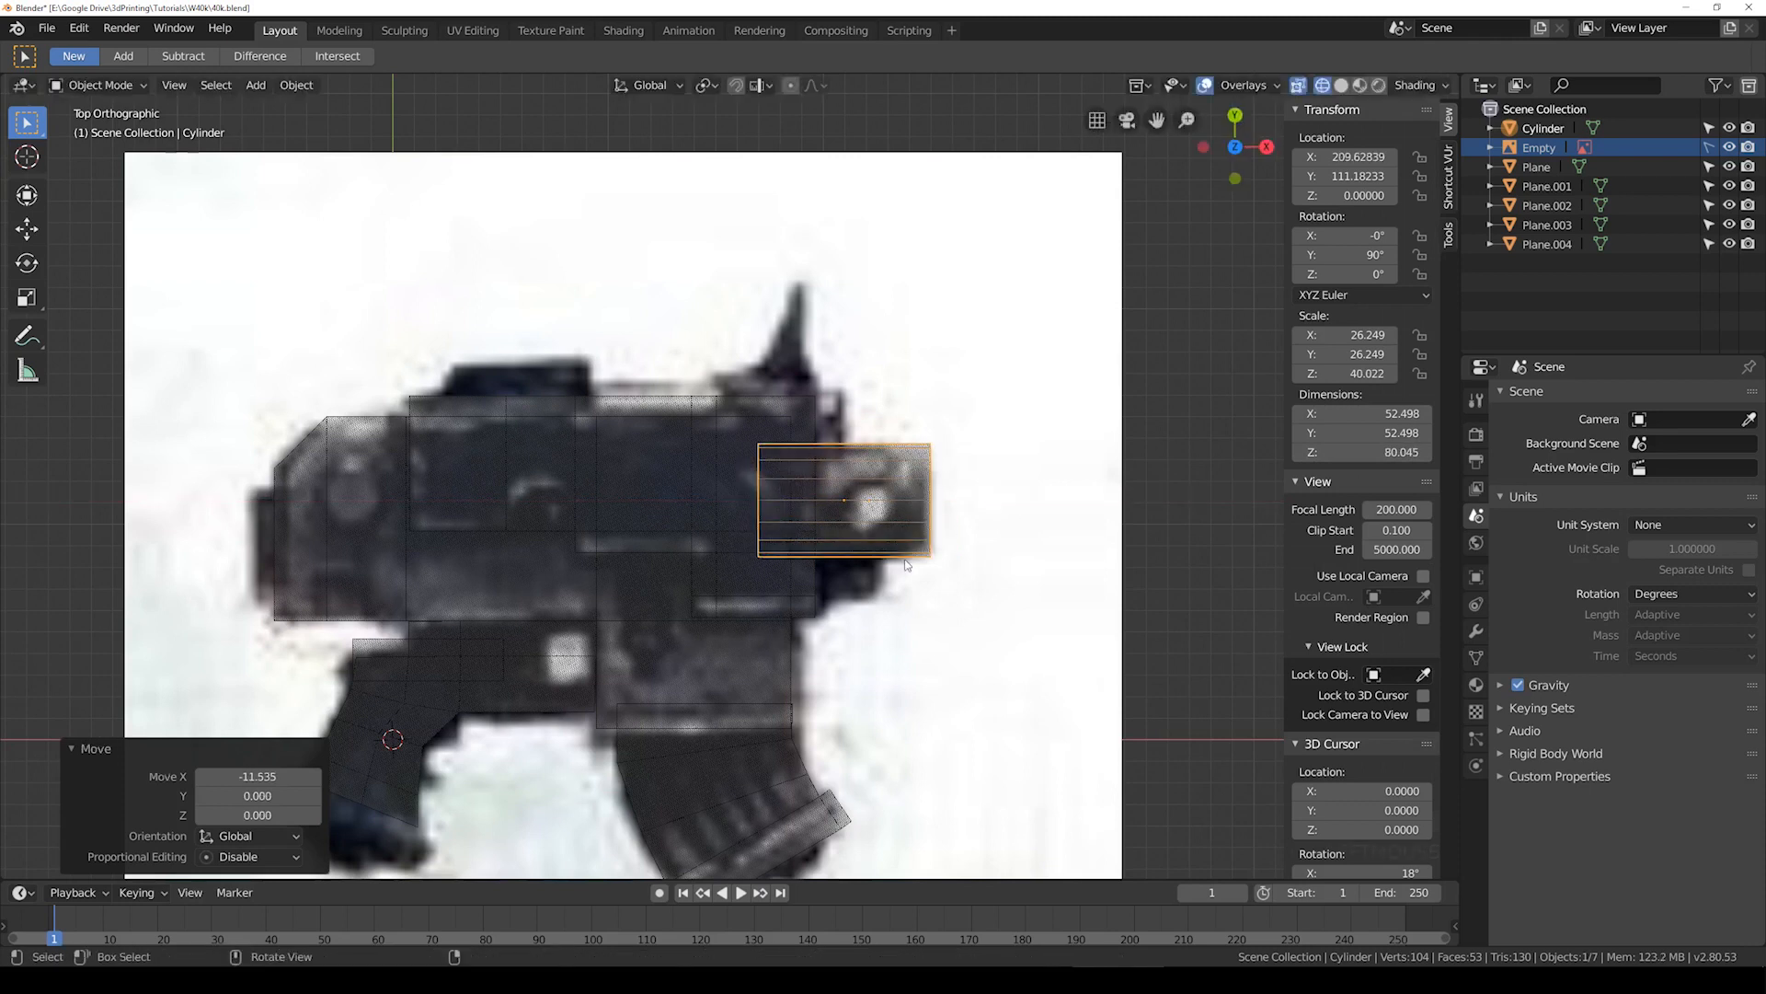
{"action": "scroll", "coordinate": [900, 614], "scroll_direction": "up", "scroll_amount": 2}
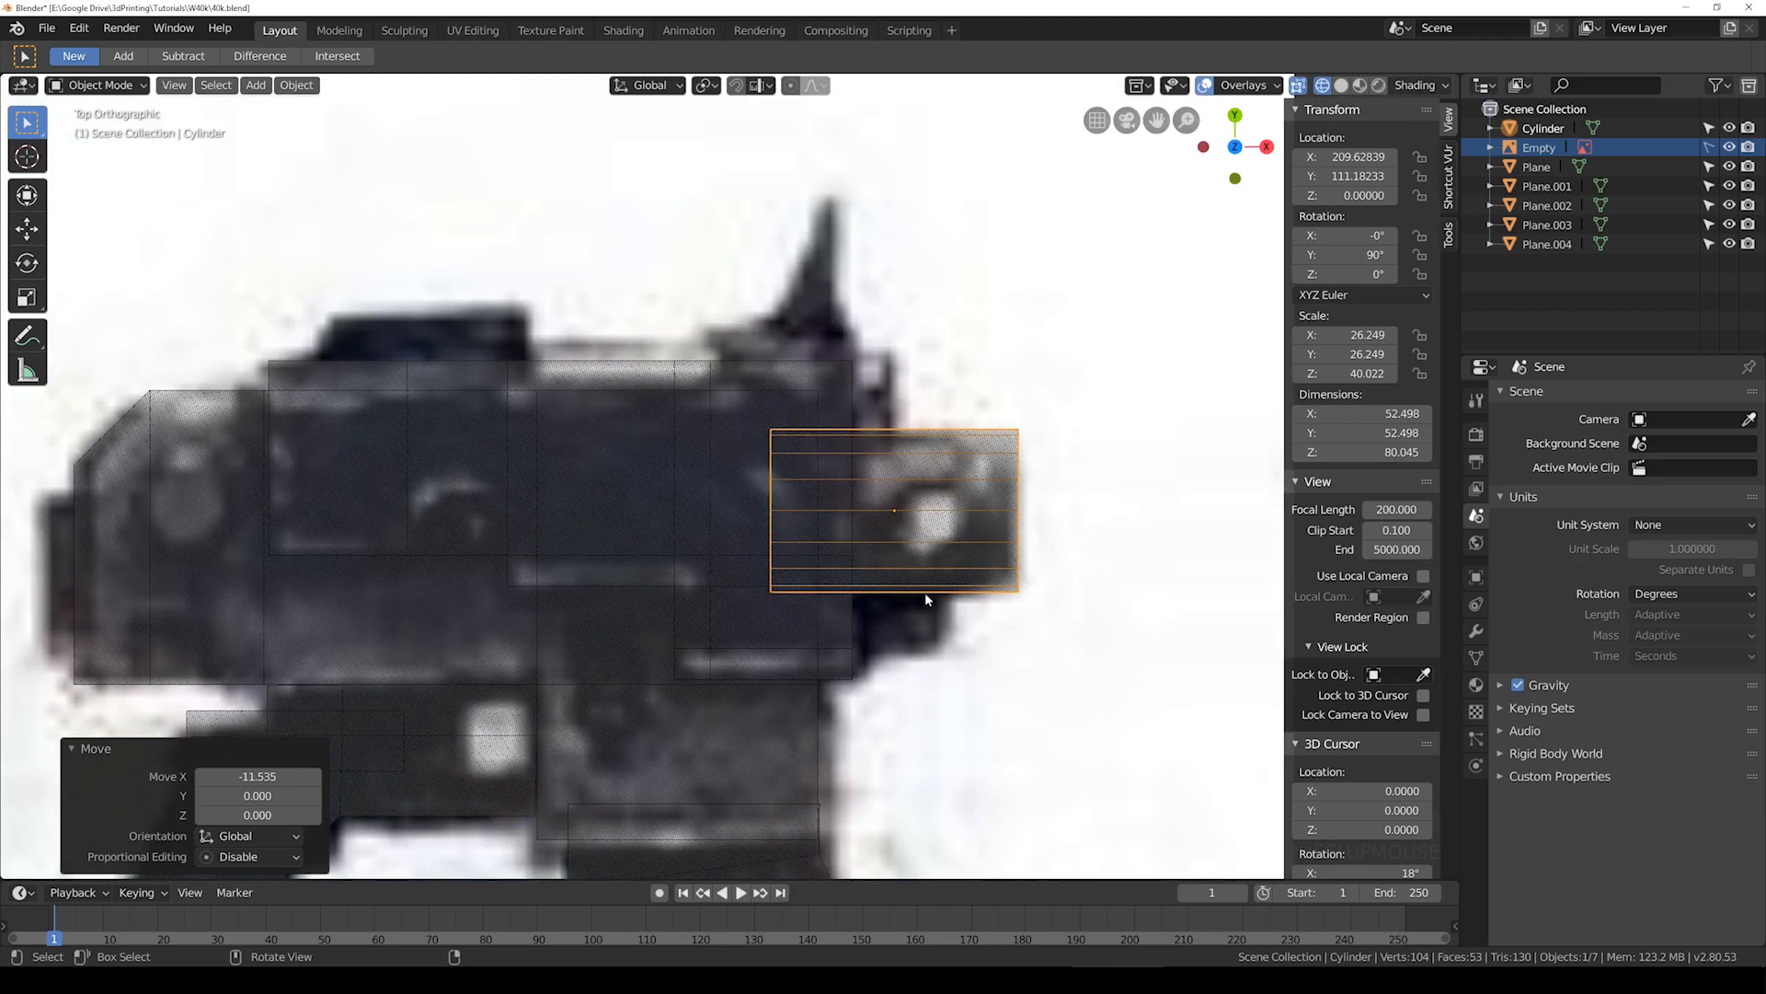
{"action": "scroll", "coordinate": [920, 591], "scroll_direction": "down", "scroll_amount": 2}
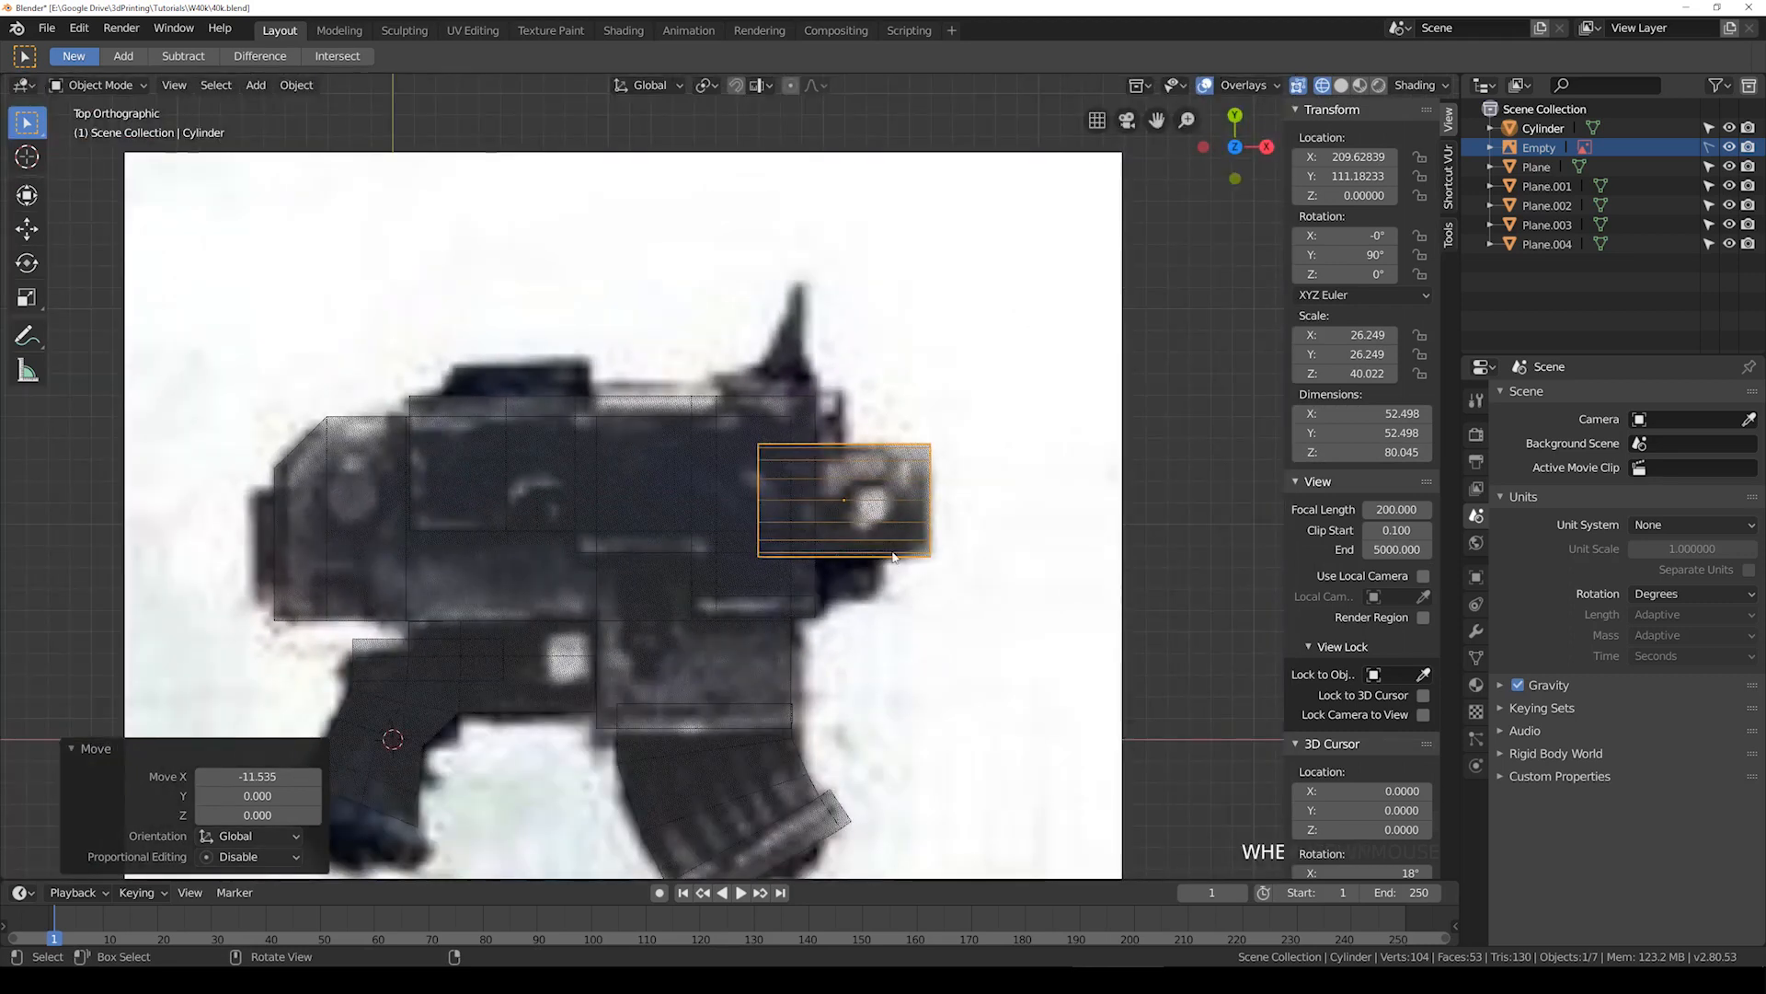
{"action": "scroll", "coordinate": [927, 531], "scroll_direction": "up", "scroll_amount": 1}
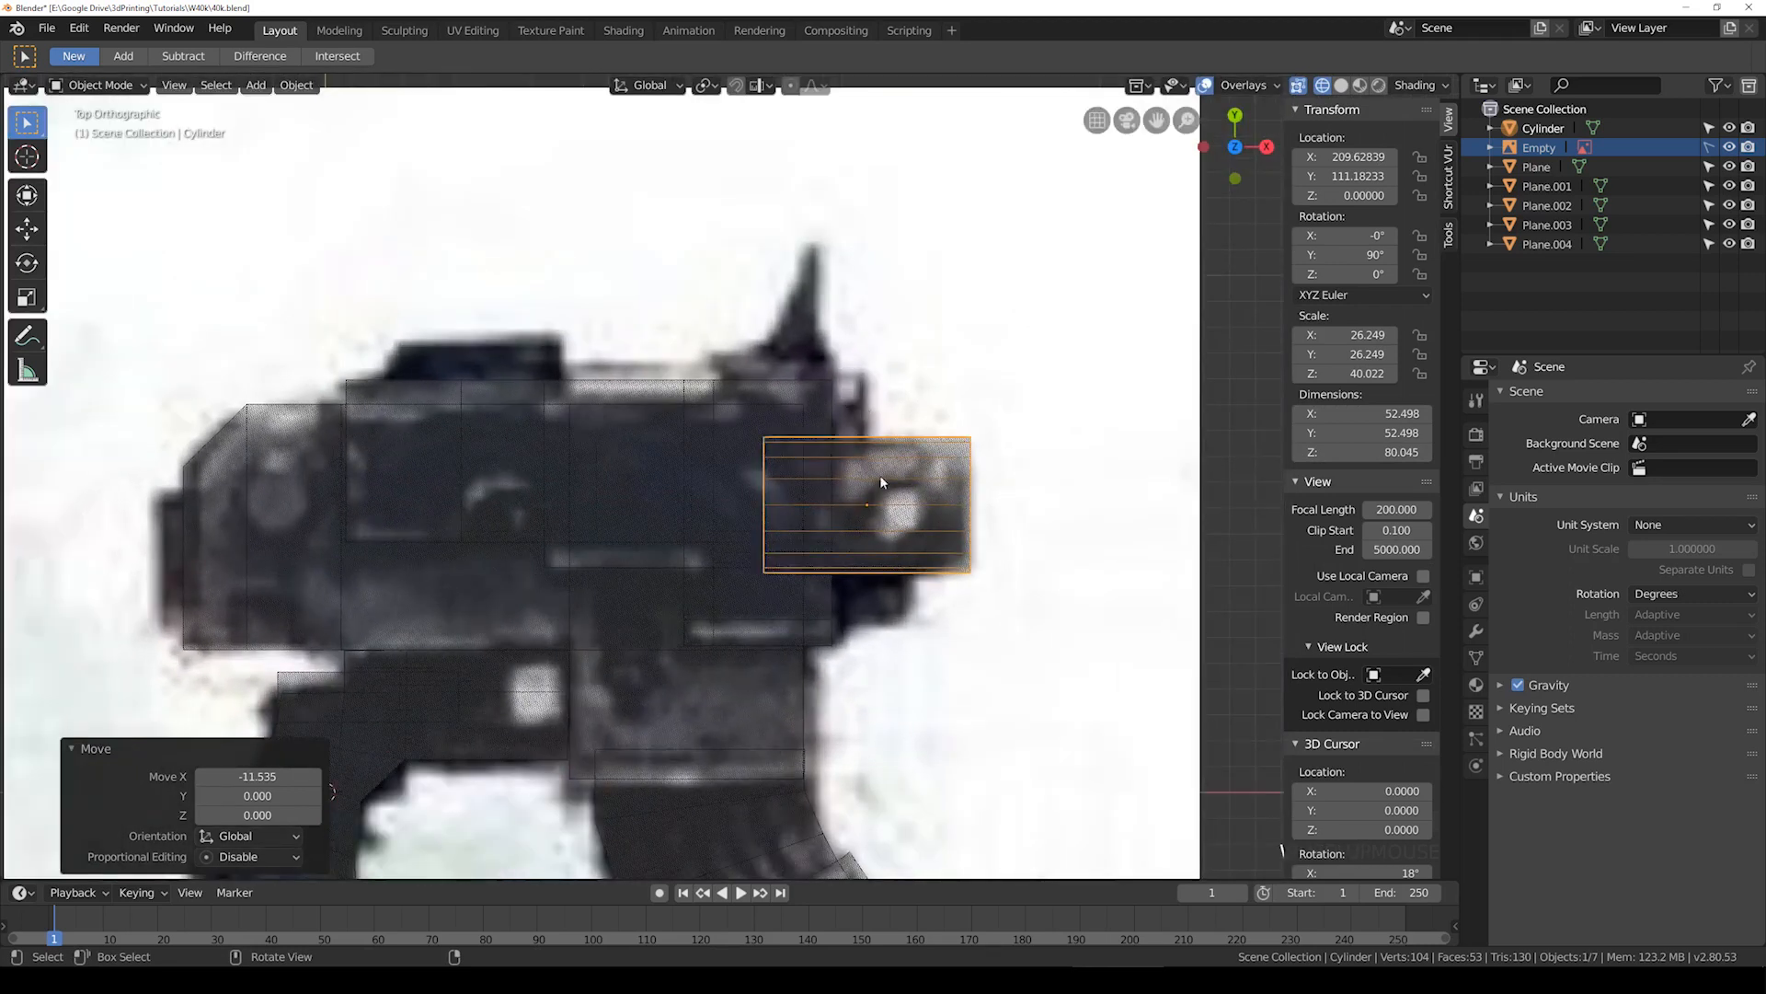
Step: Duplicate the barrel cylinder, scale the copy down to about 20 across and 30 long, and place it just above the barrel
{"action": "left_click", "coordinate": [828, 421]}
{"action": "left_click", "coordinate": [913, 525]}
{"action": "key", "text": "shift+d"}
{"action": "left_click", "coordinate": [955, 474]}
{"action": "key", "text": "s"}
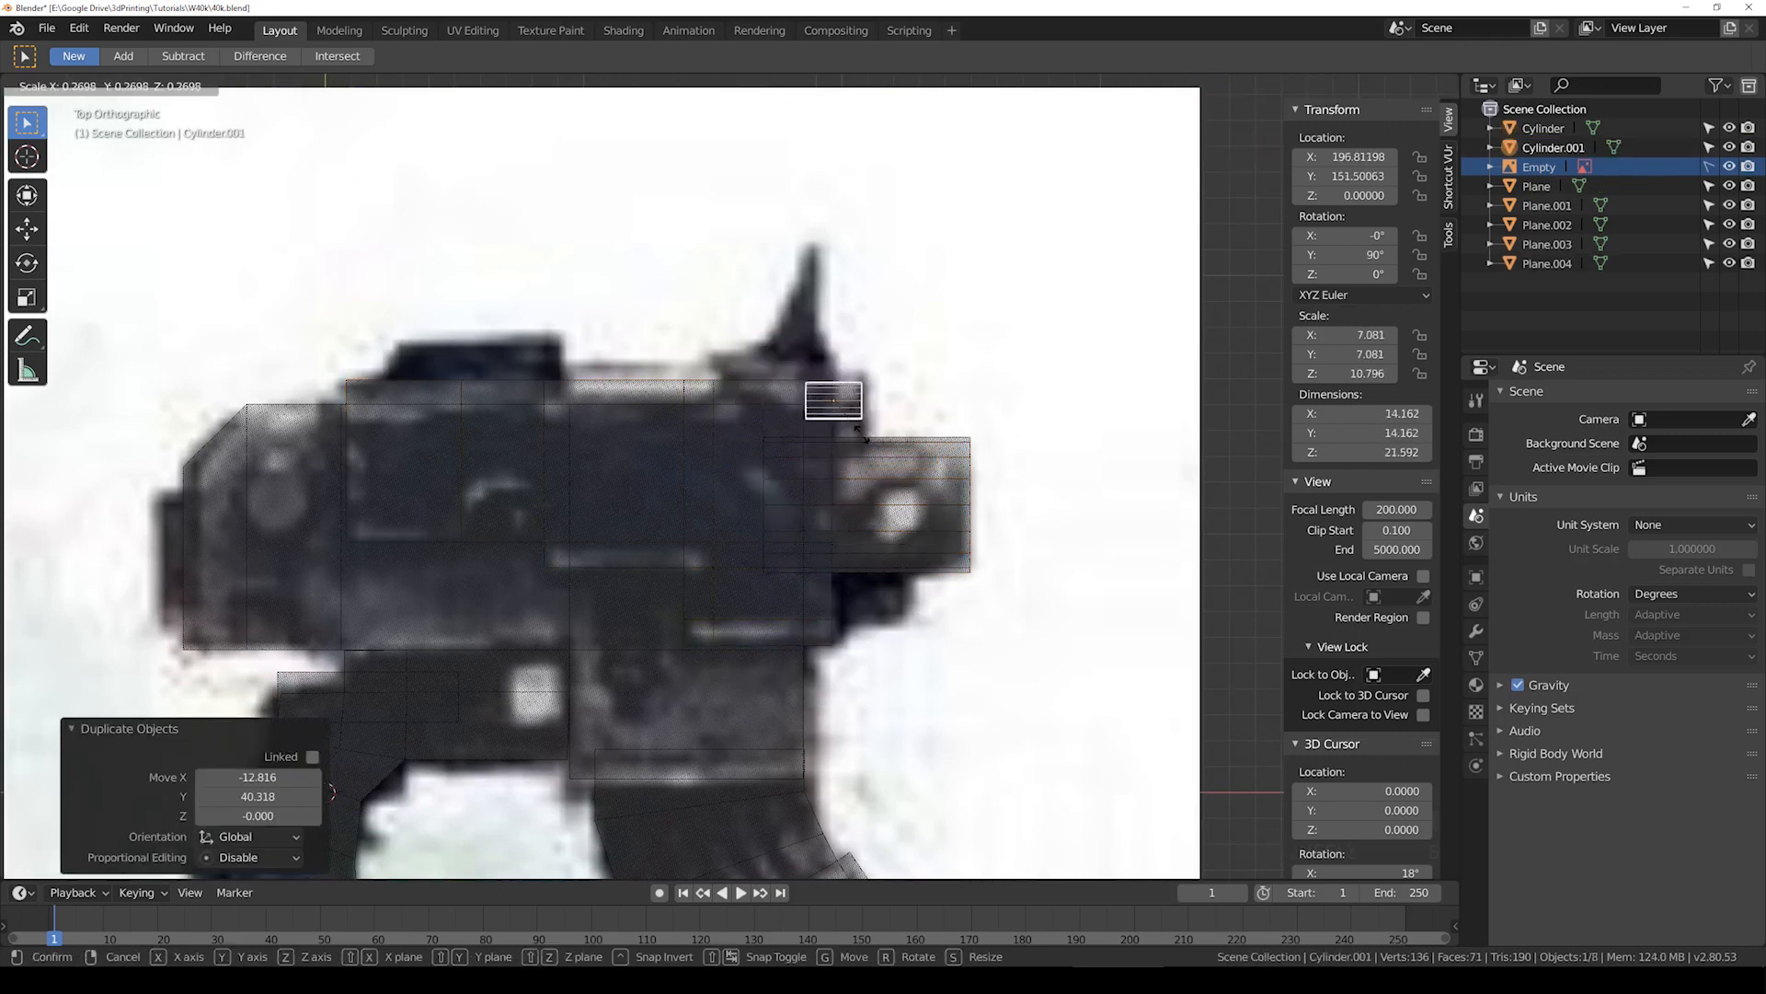
{"action": "left_click", "coordinate": [894, 439]}
{"action": "key", "text": "g"}
{"action": "left_click", "coordinate": [891, 441]}
{"action": "key", "text": "s"}
{"action": "left_click", "coordinate": [907, 447]}
{"action": "key", "text": "g"}
{"action": "left_click", "coordinate": [858, 443]}
Step: Duplicate the small cylinder to just below the barrel, scale it to about 19.6 across, and align it with the image
{"action": "key", "text": "shift+d"}
{"action": "left_click", "coordinate": [898, 642]}
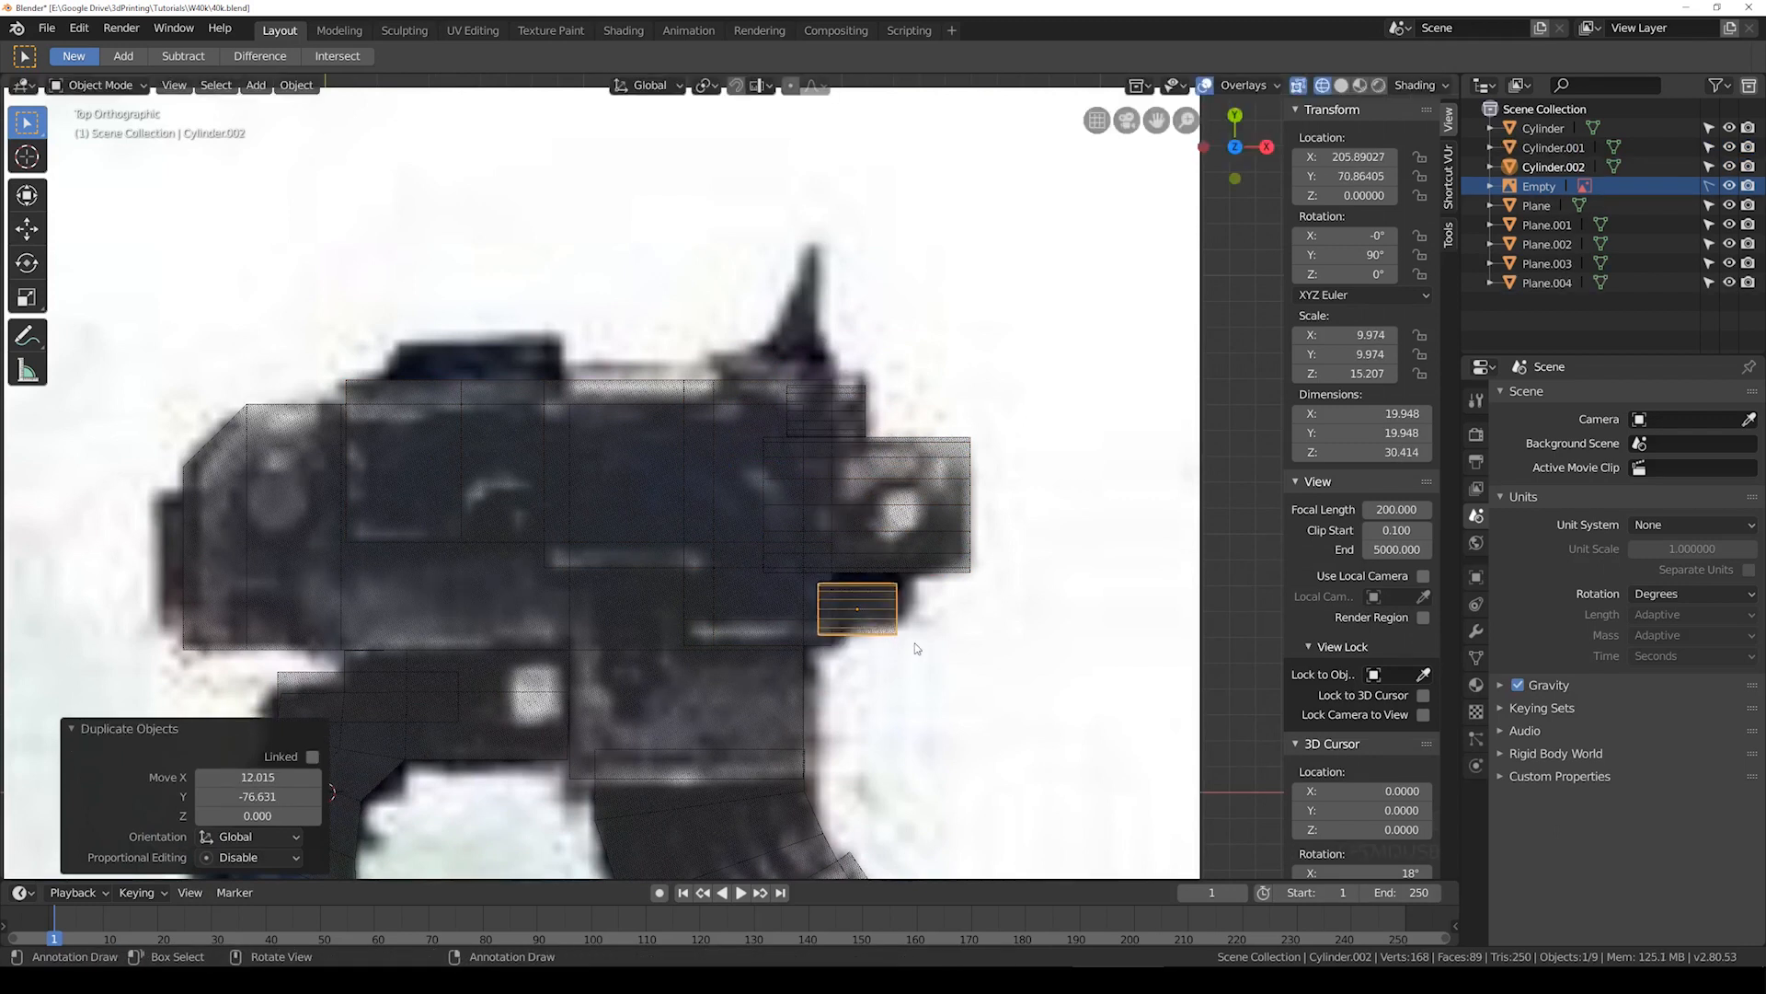
{"action": "key", "text": "s"}
{"action": "left_click", "coordinate": [965, 653]}
{"action": "key", "text": "g"}
{"action": "left_click", "coordinate": [966, 647]}
Step: Fine-tune the scale and position of the small cylinder above the barrel to match the image
{"action": "key", "text": "shift+z"}
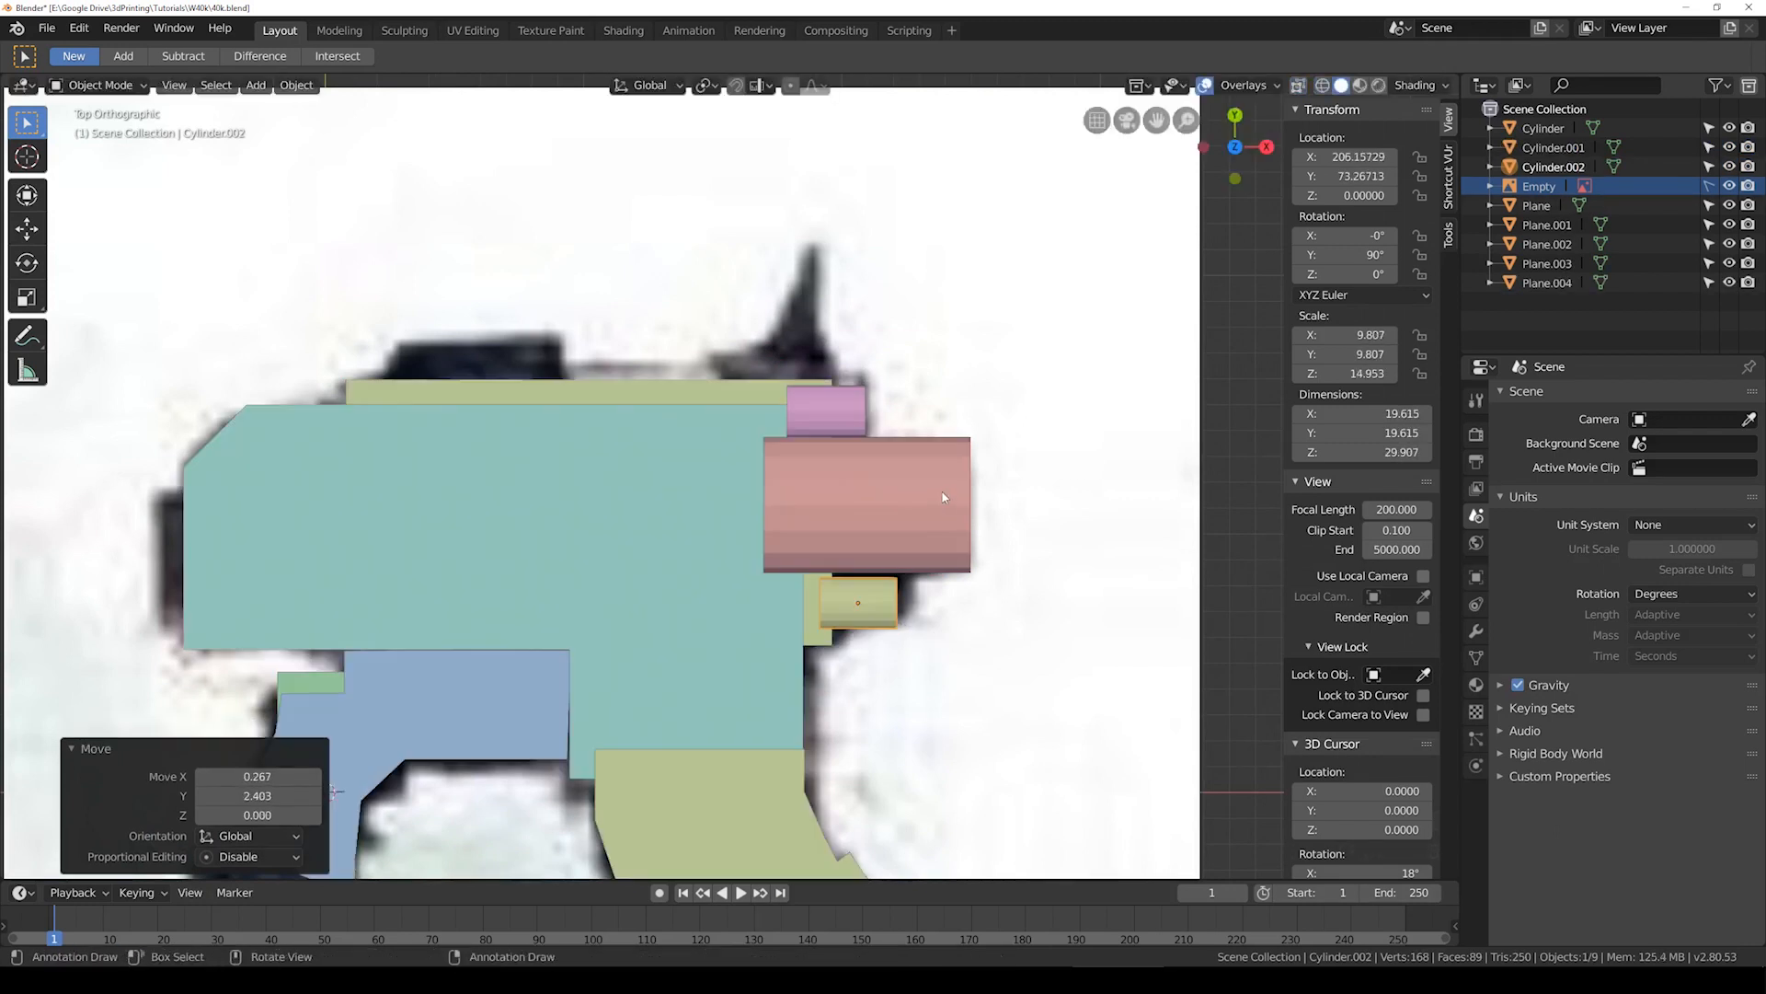
{"action": "key", "text": "shift+z"}
{"action": "left_click", "coordinate": [847, 420]}
{"action": "key", "text": "s"}
{"action": "left_click", "coordinate": [971, 477]}
{"action": "key", "text": "g"}
{"action": "left_click", "coordinate": [972, 477]}
{"action": "key", "text": "shift+z"}
{"action": "key", "text": "shift+z"}
{"action": "key", "text": "shift+z"}
Step: Raise all of the main body plane's geometry about 31.3 along Z in Edit Mode
{"action": "mouse_move", "coordinate": [929, 736]}
{"action": "middle_mouse_down"}
{"action": "mouse_move", "coordinate": [821, 582]}
{"action": "mouse_move", "coordinate": [729, 574]}
{"action": "mouse_move", "coordinate": [777, 493]}
{"action": "mouse_move", "coordinate": [756, 611]}
{"action": "mouse_move", "coordinate": [867, 581]}
{"action": "mouse_move", "coordinate": [828, 501]}
{"action": "mouse_move", "coordinate": [838, 593]}
{"action": "mouse_move", "coordinate": [727, 566]}
{"action": "mouse_move", "coordinate": [660, 589]}
{"action": "middle_mouse_up"}
{"action": "left_click", "coordinate": [639, 538]}
{"action": "key", "text": "Tab"}
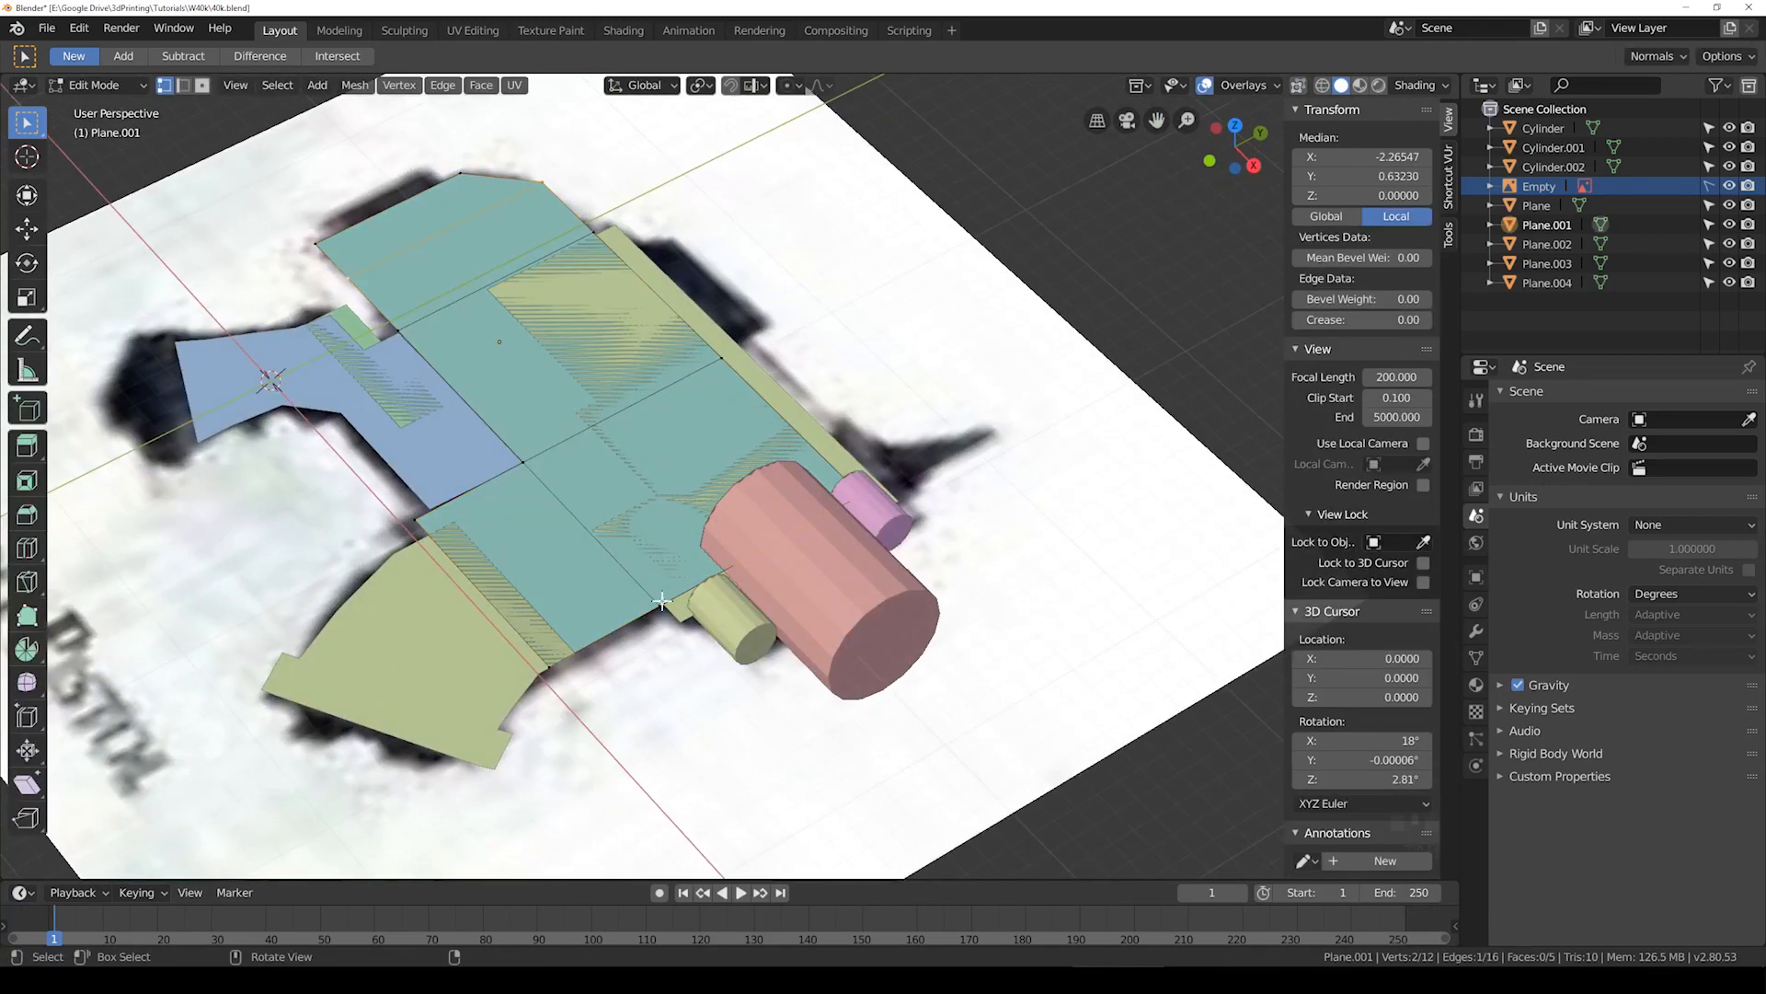
{"action": "key", "text": "a"}
{"action": "middle_click_drag", "start_coordinate": [681, 635], "coordinate": [743, 635]}
{"action": "key", "text": "g"}
{"action": "key", "text": "z"}
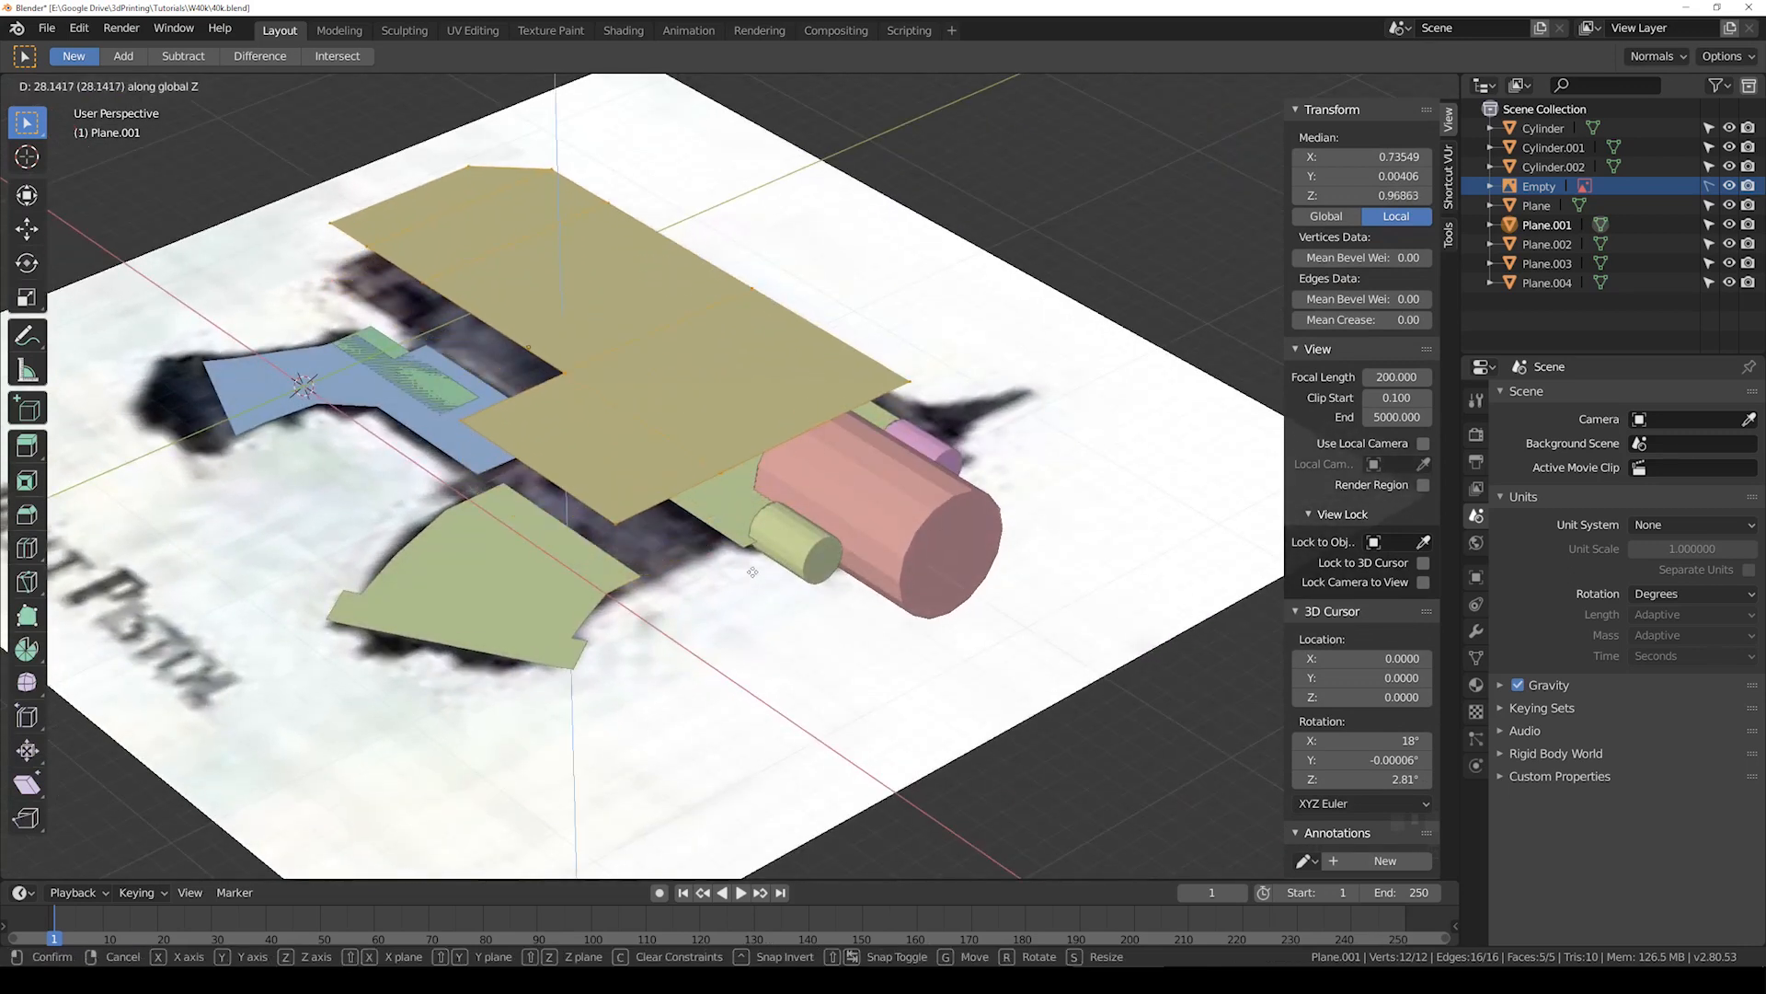
{"action": "left_click", "coordinate": [753, 565]}
{"action": "middle_click_drag", "start_coordinate": [753, 565], "coordinate": [777, 488]}
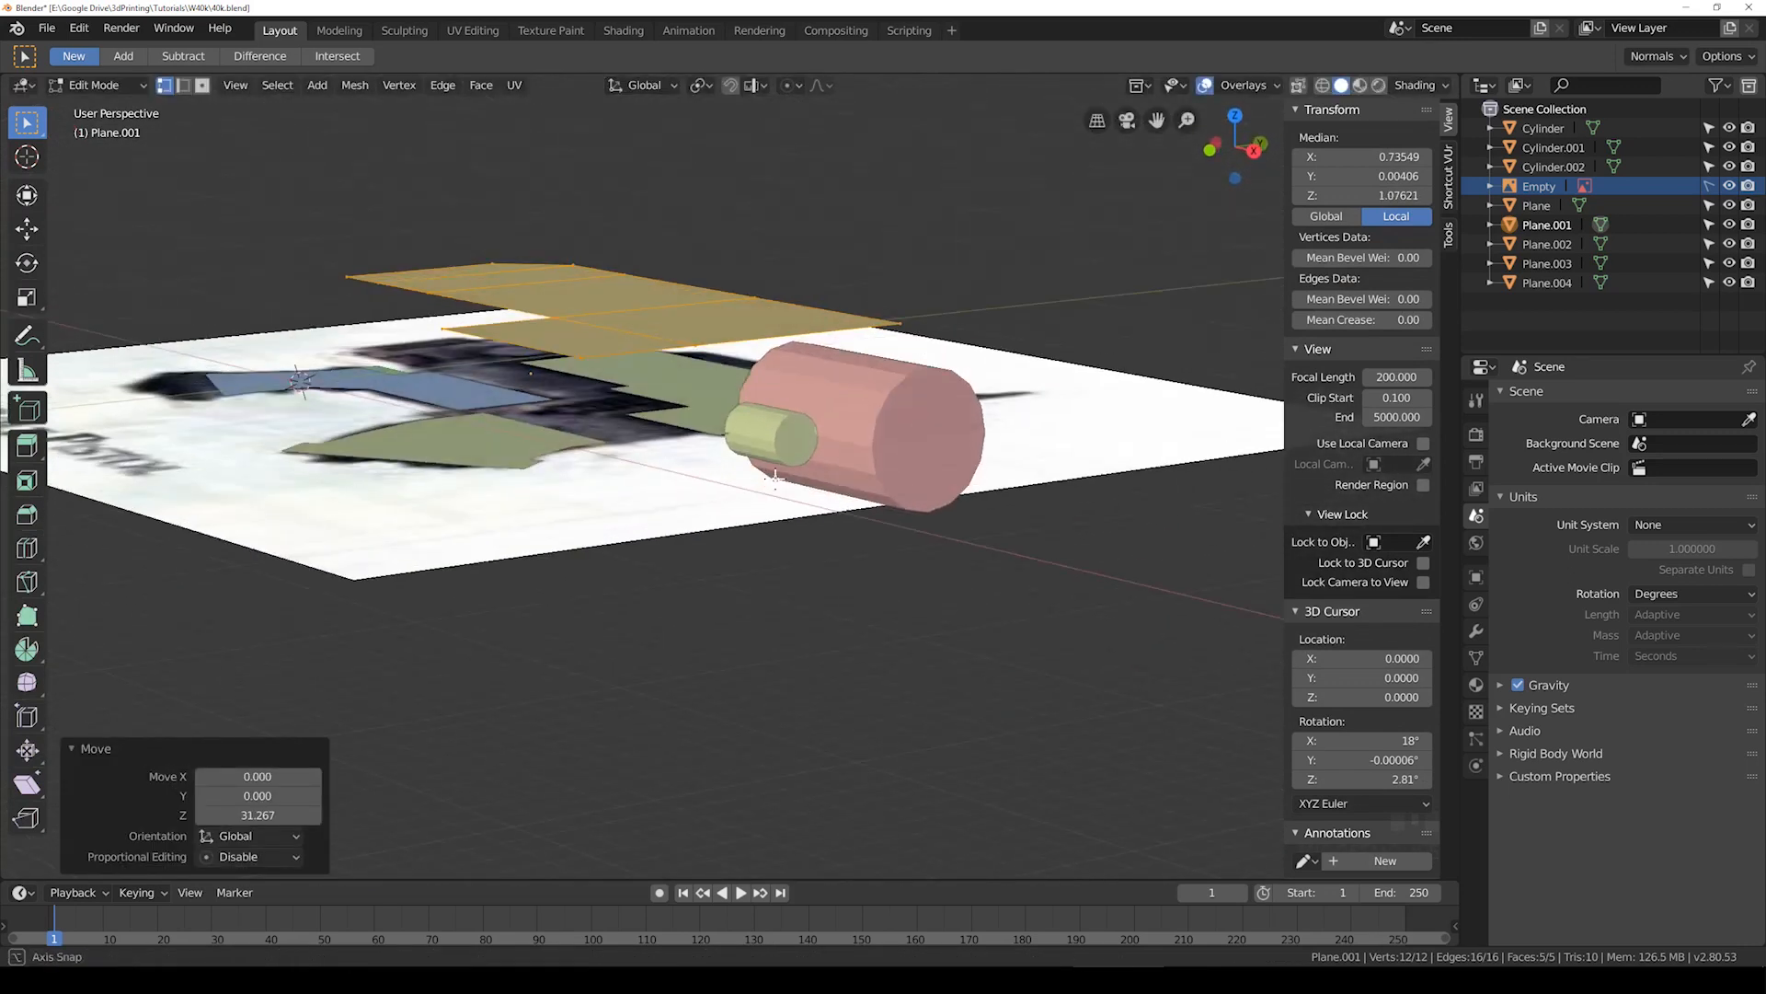
Step: Add a Mirror modifier to the main body plane and mirror it across the Z axis only
{"action": "left_click", "coordinate": [1476, 631]}
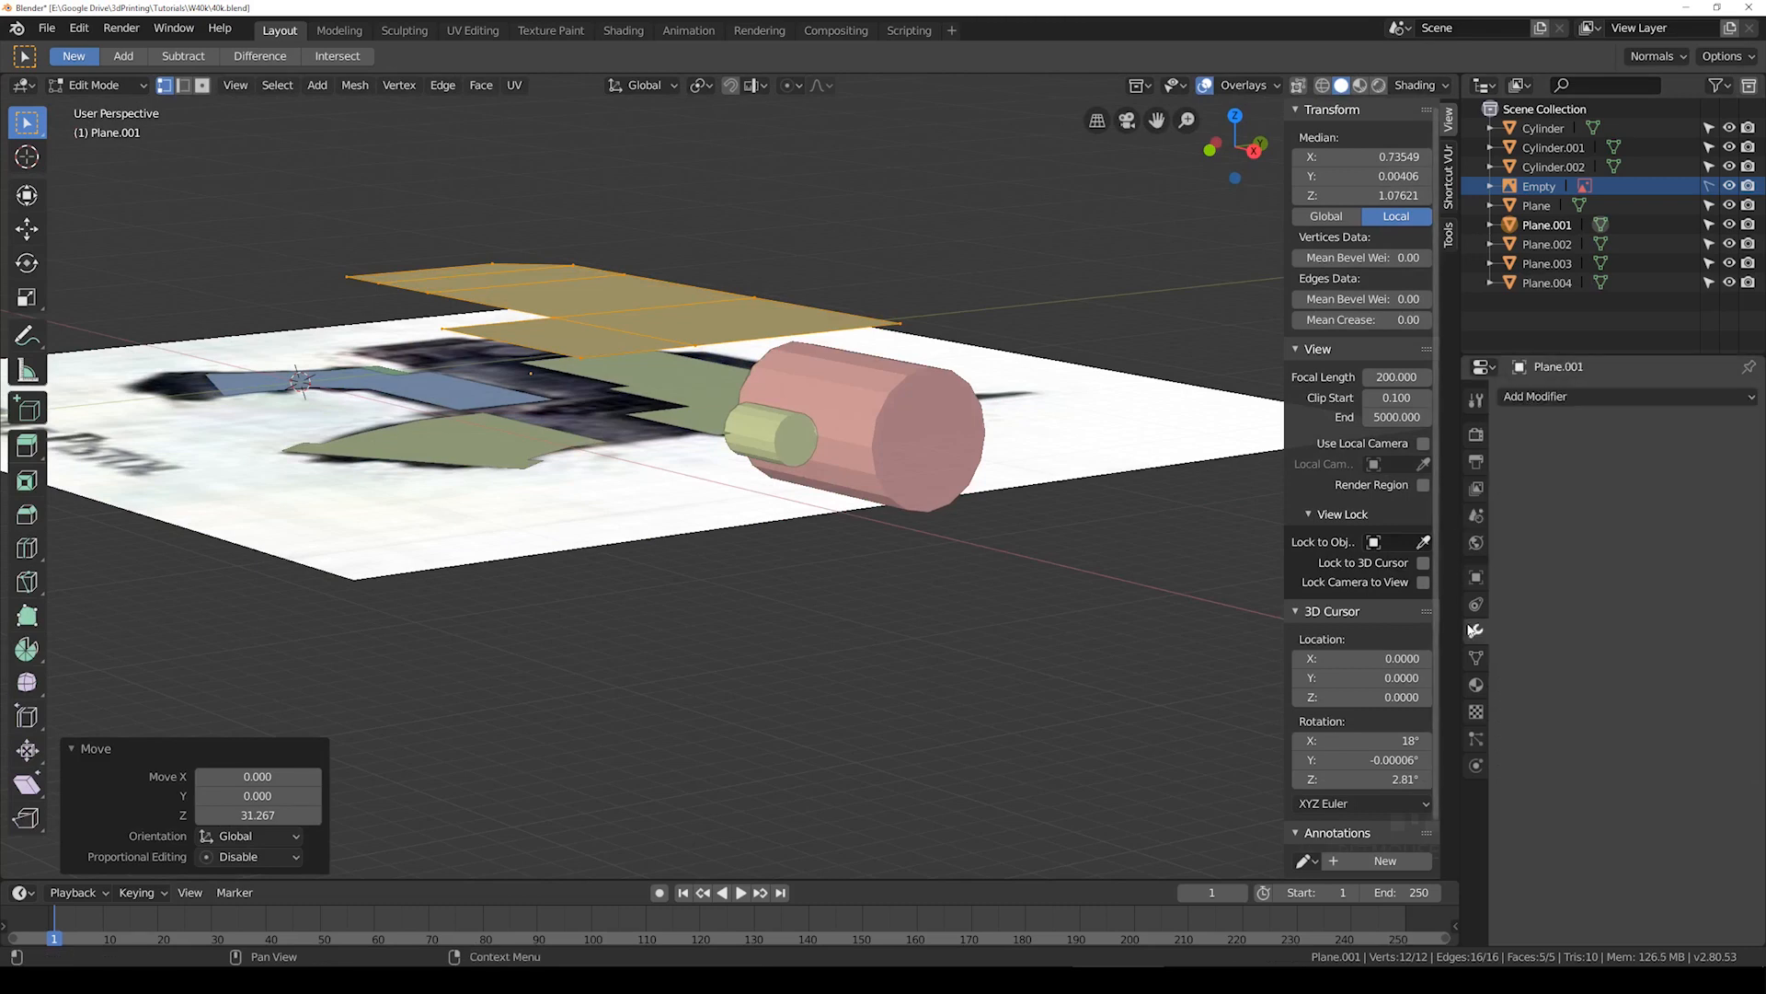
{"action": "left_click", "coordinate": [1555, 396]}
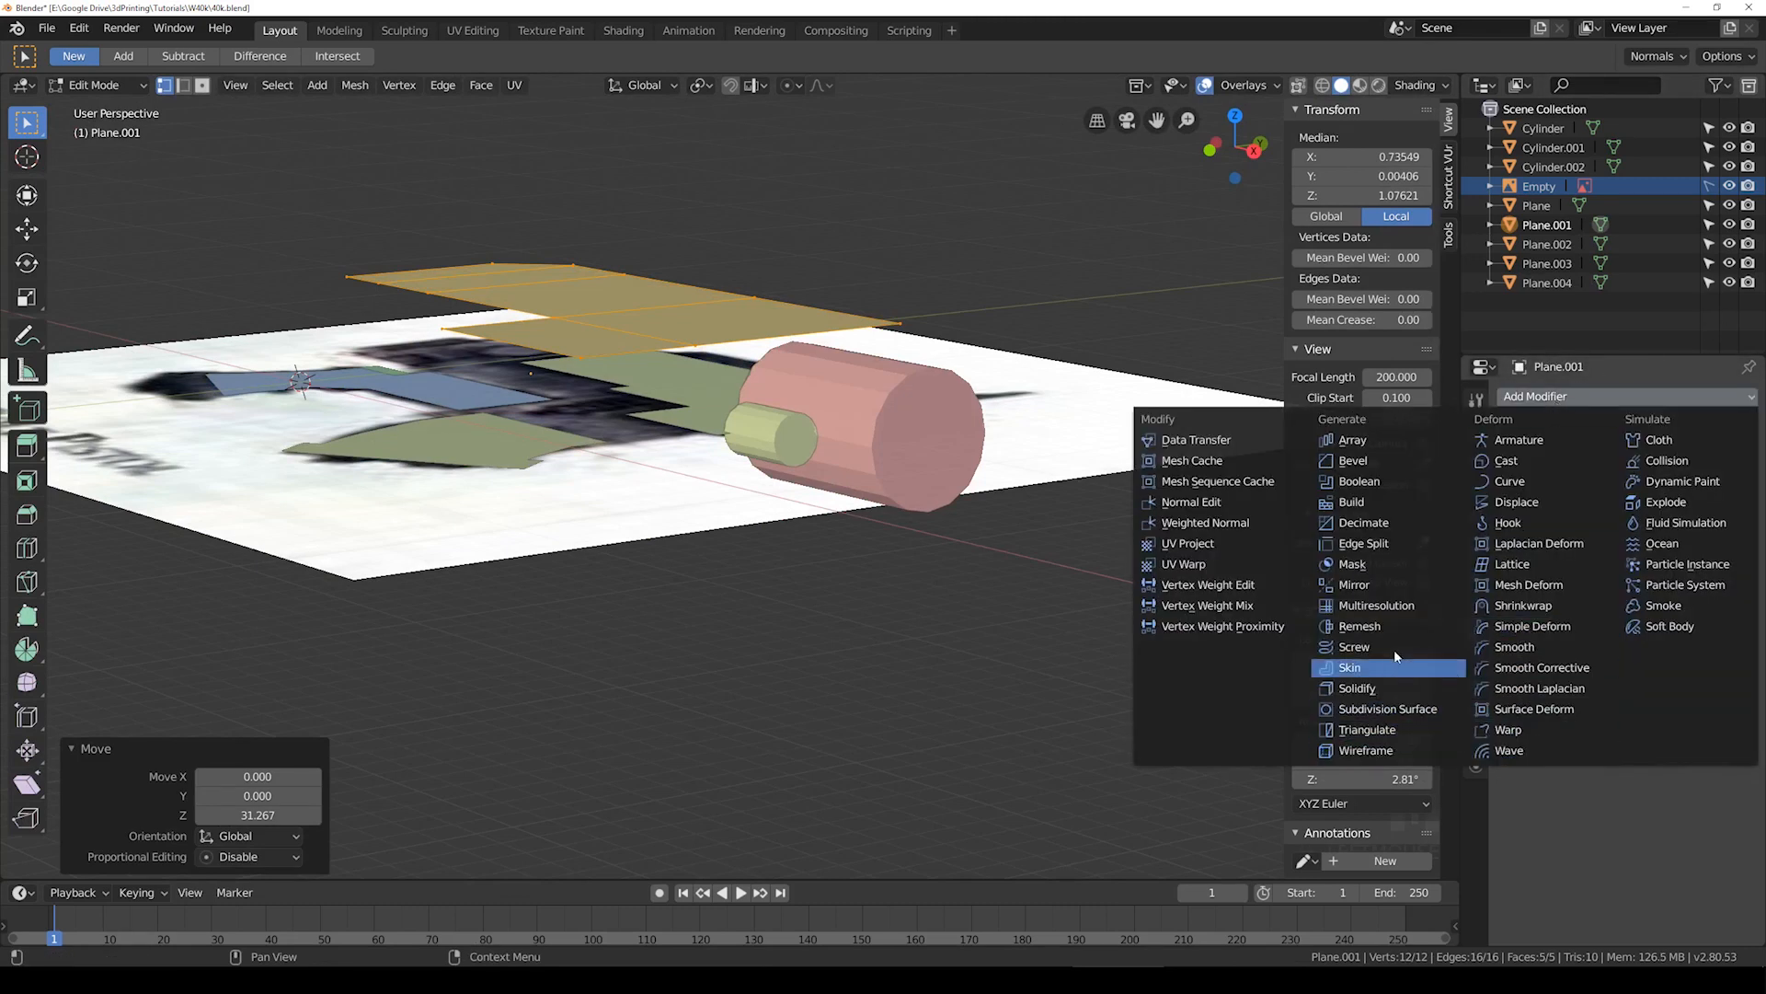
{"action": "left_click", "coordinate": [1389, 585]}
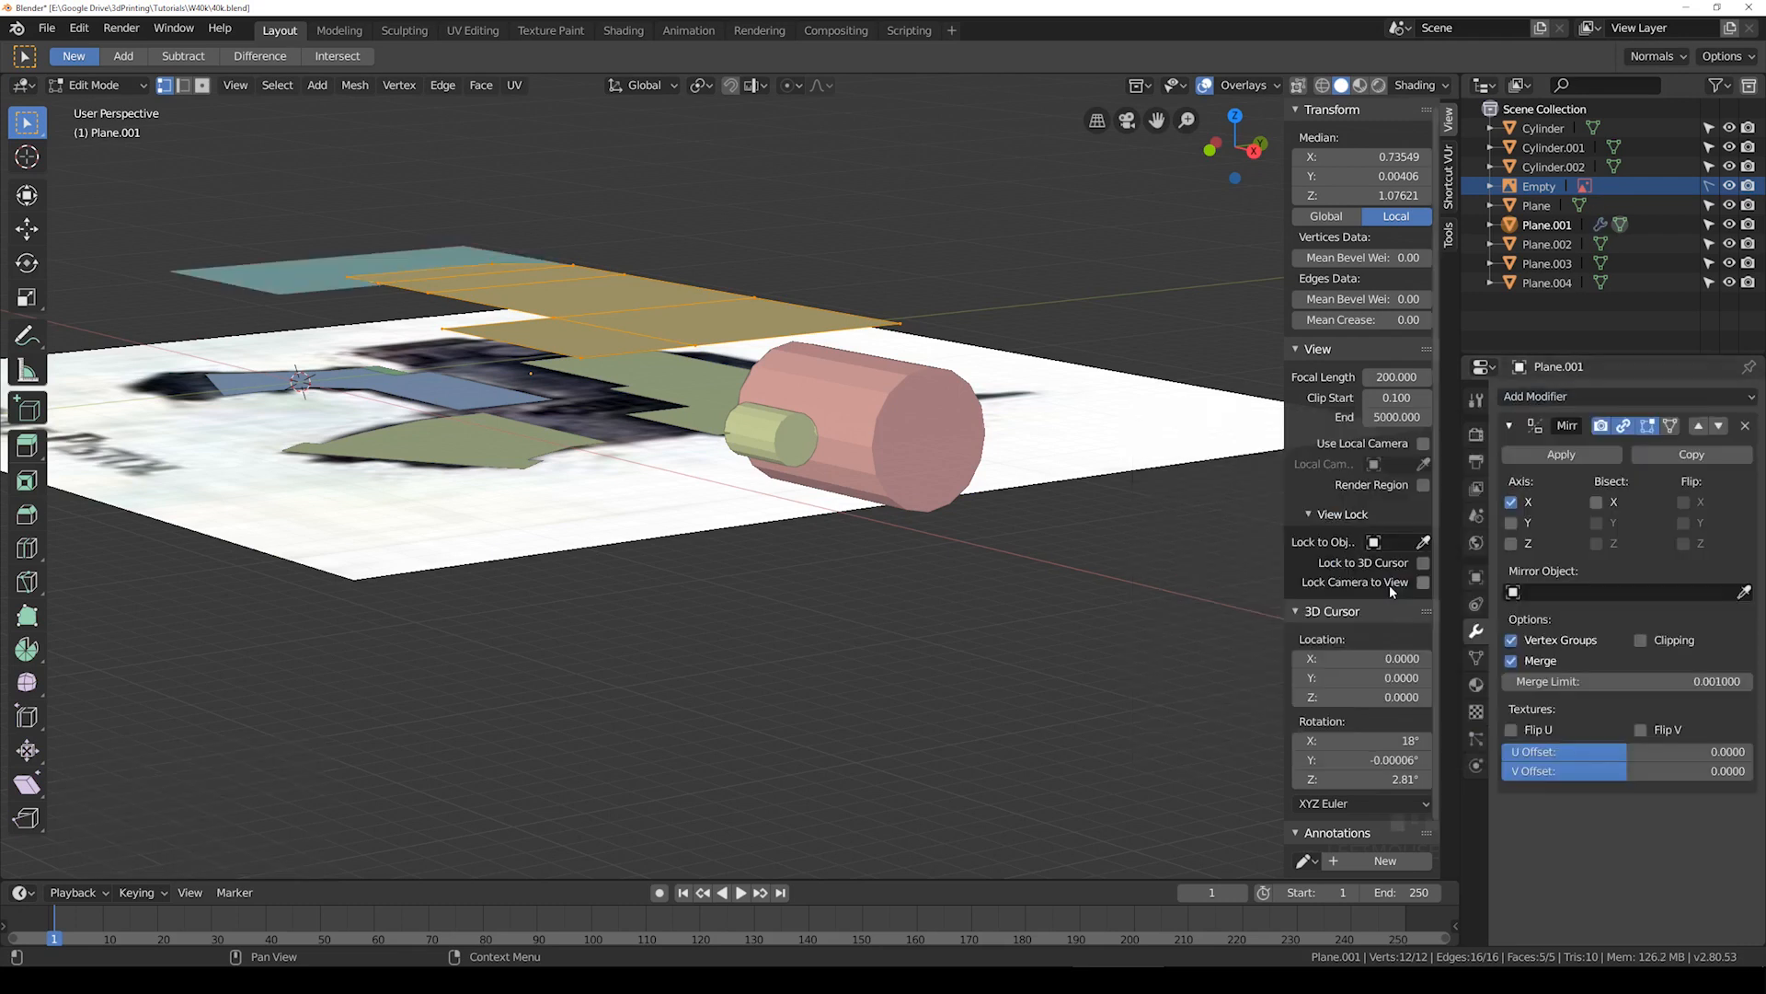
{"action": "left_click", "coordinate": [1511, 523]}
{"action": "left_click", "coordinate": [1510, 502]}
{"action": "left_click", "coordinate": [1511, 543]}
{"action": "left_click", "coordinate": [1511, 522]}
{"action": "mouse_move", "coordinate": [919, 509]}
{"action": "middle_mouse_down"}
{"action": "mouse_move", "coordinate": [919, 469]}
{"action": "mouse_move", "coordinate": [920, 497]}
{"action": "middle_mouse_up"}
{"action": "middle_click_drag", "start_coordinate": [851, 345], "coordinate": [882, 405], "text": "shift"}
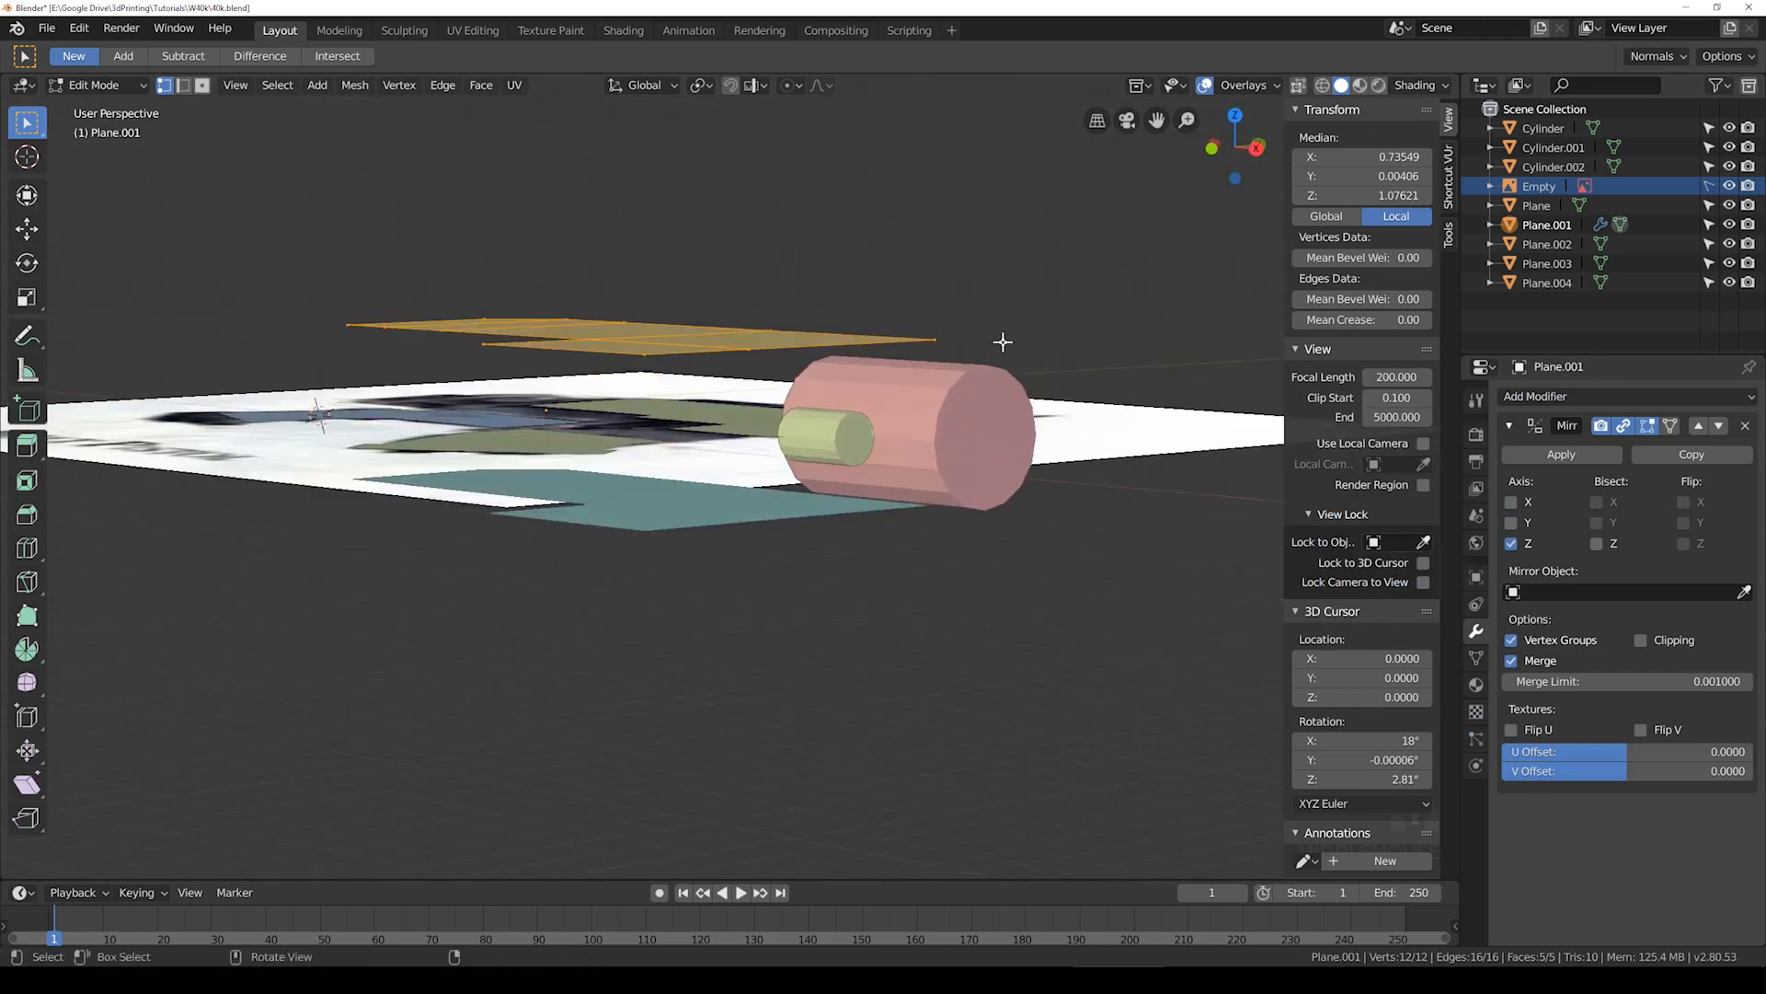
Step: Enable clipping on the Mirror modifier and extrude the raised body faces down about 46.8 so both halves meet at the mirror plane
{"action": "left_click", "coordinate": [1641, 640]}
{"action": "key", "text": "e"}
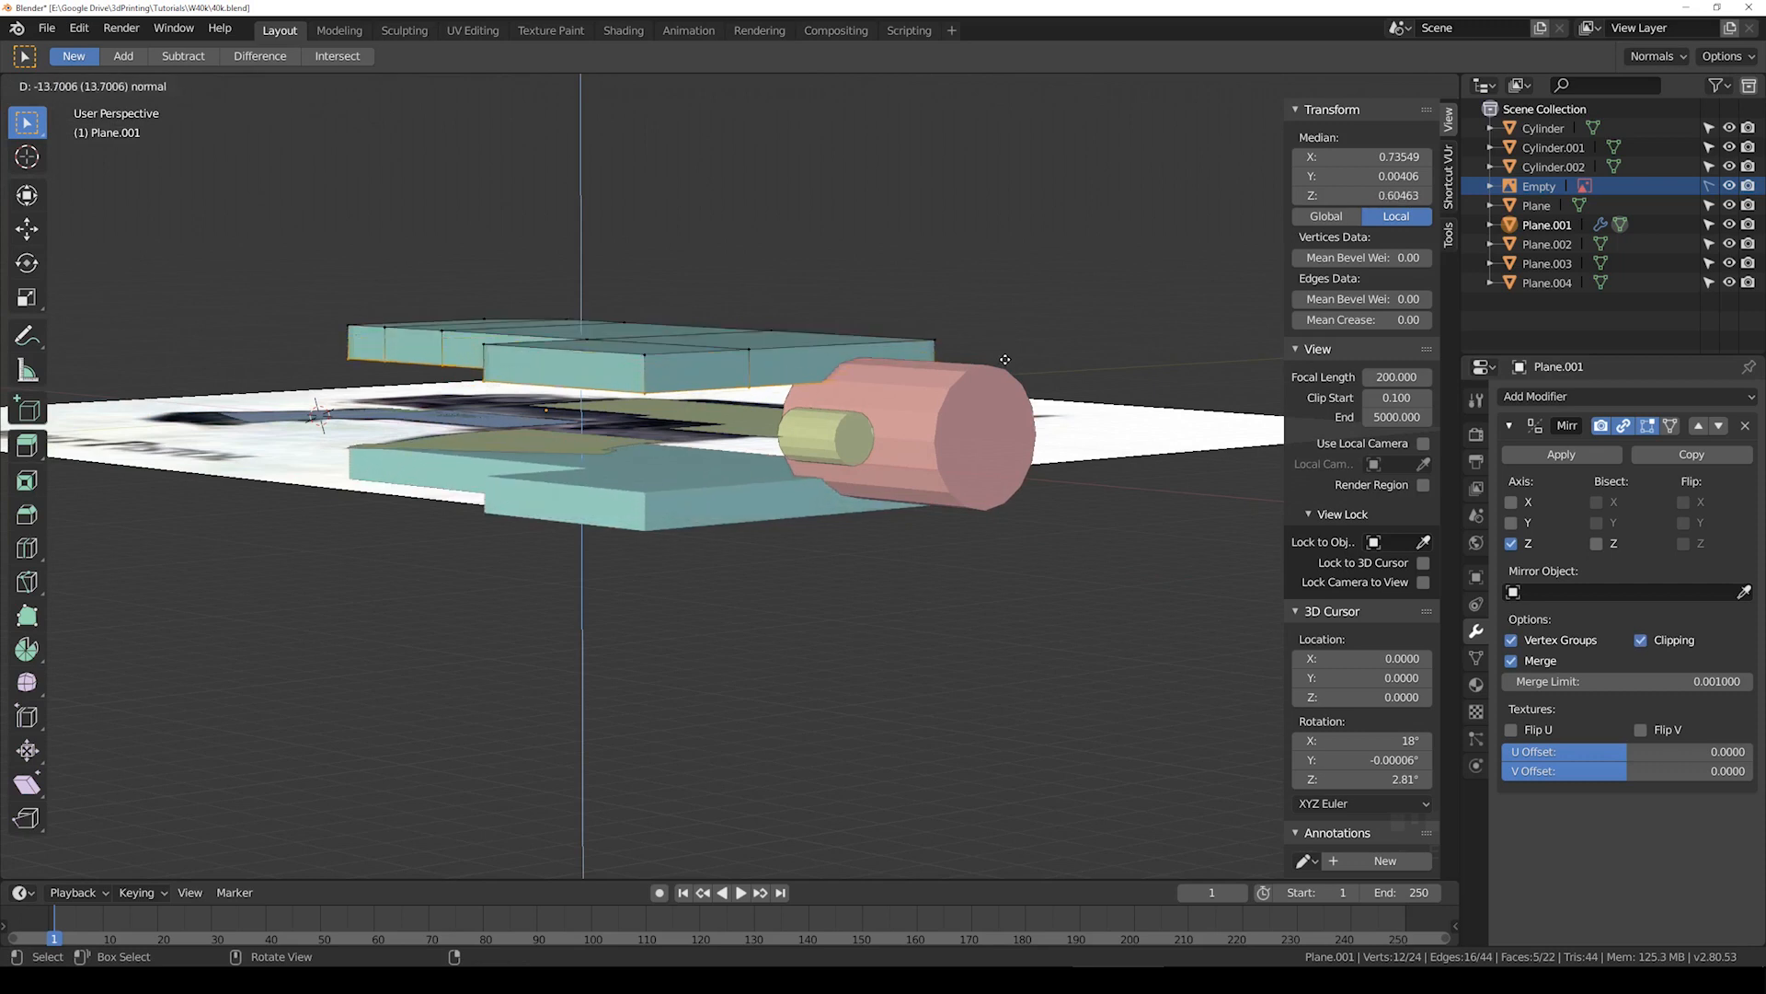
{"action": "left_click", "coordinate": [992, 443]}
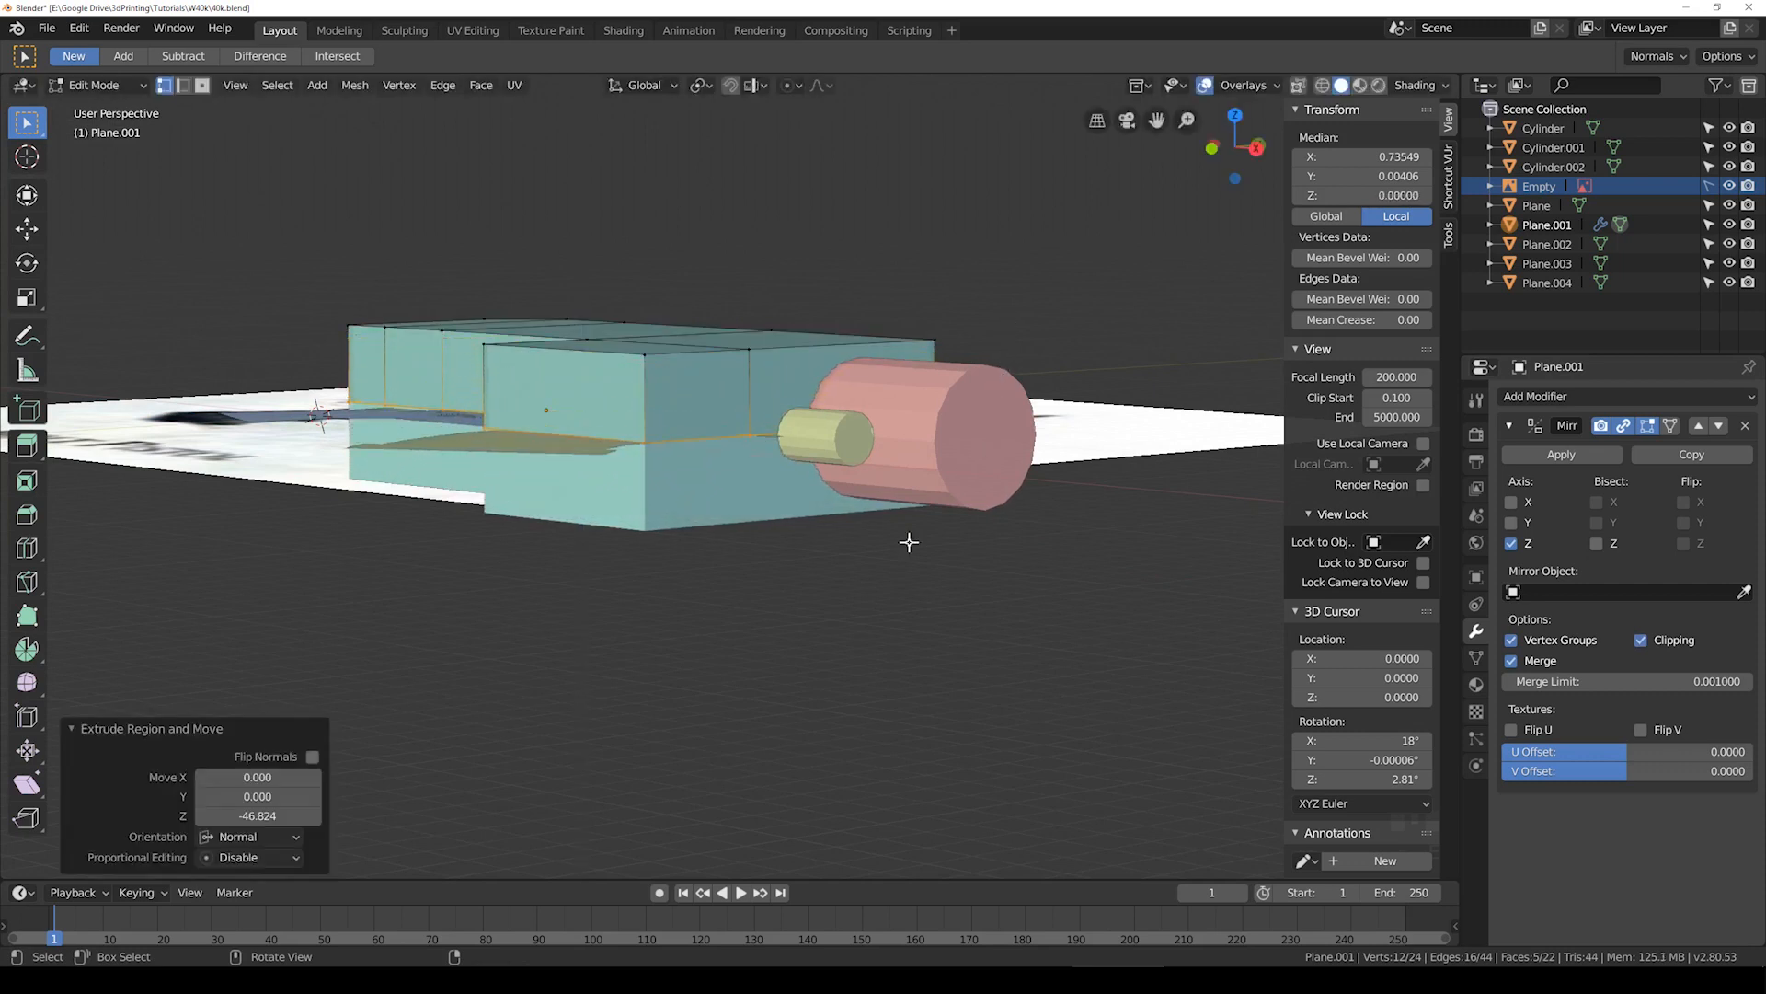
{"action": "key", "text": "x"}
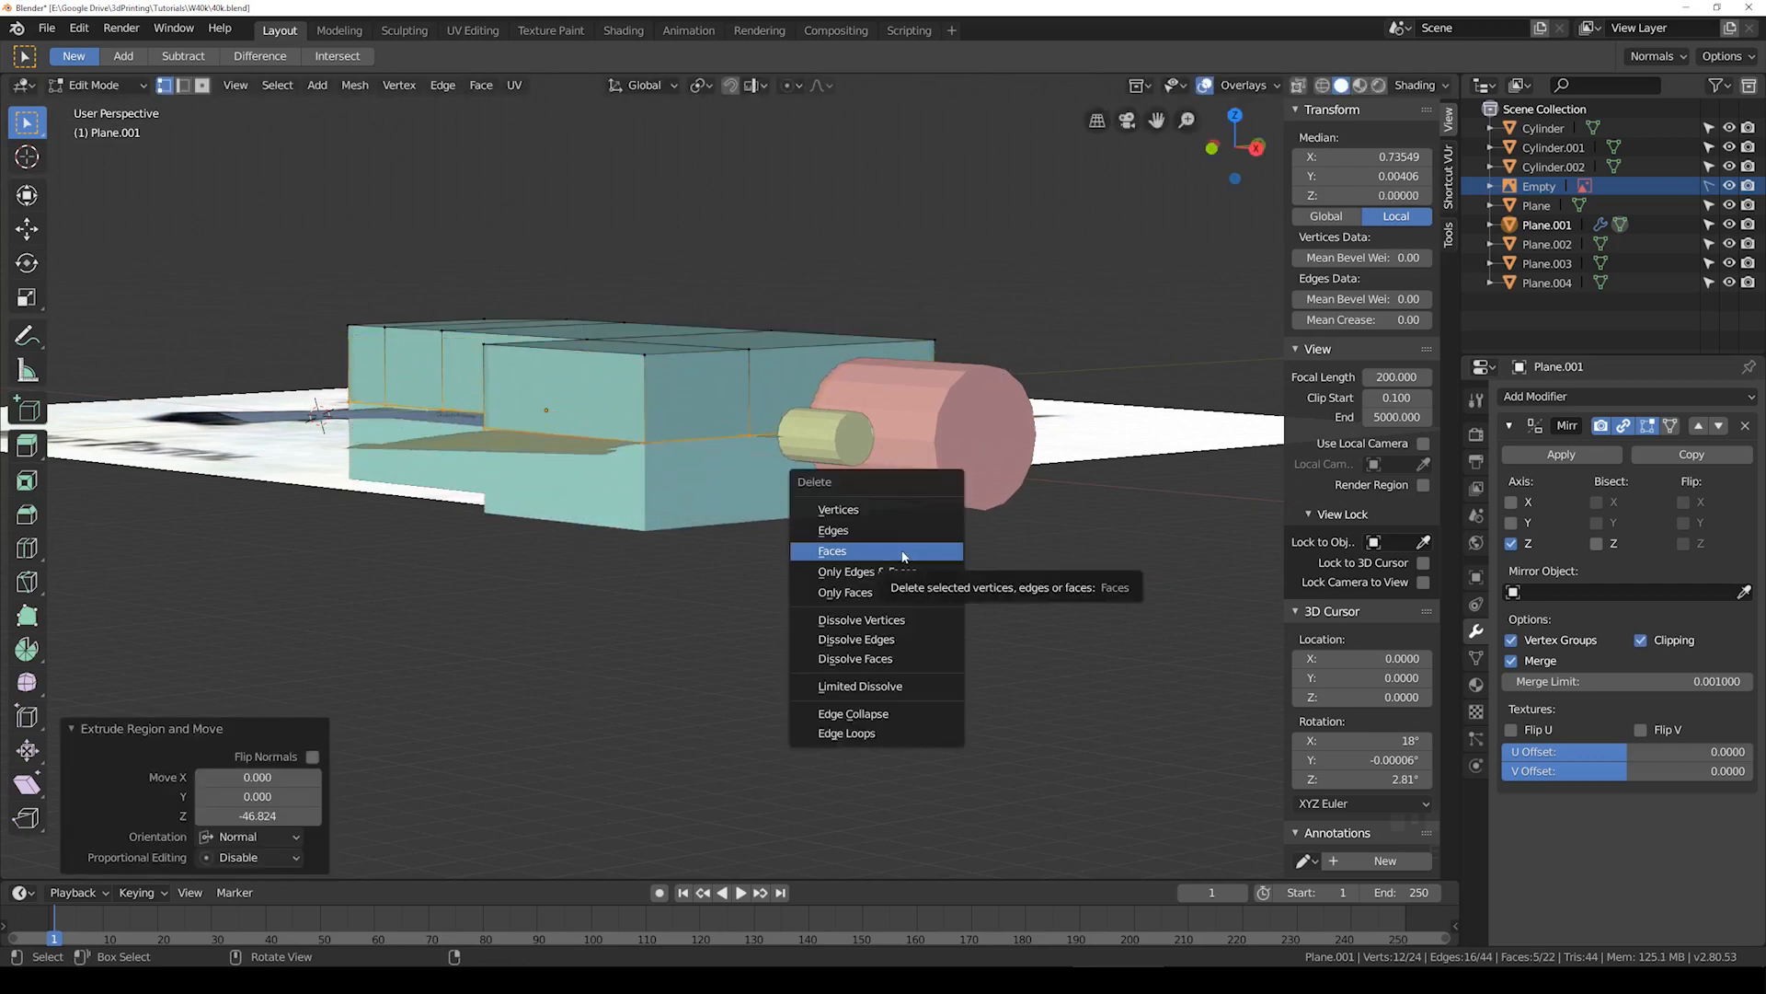
{"action": "left_click", "coordinate": [902, 552]}
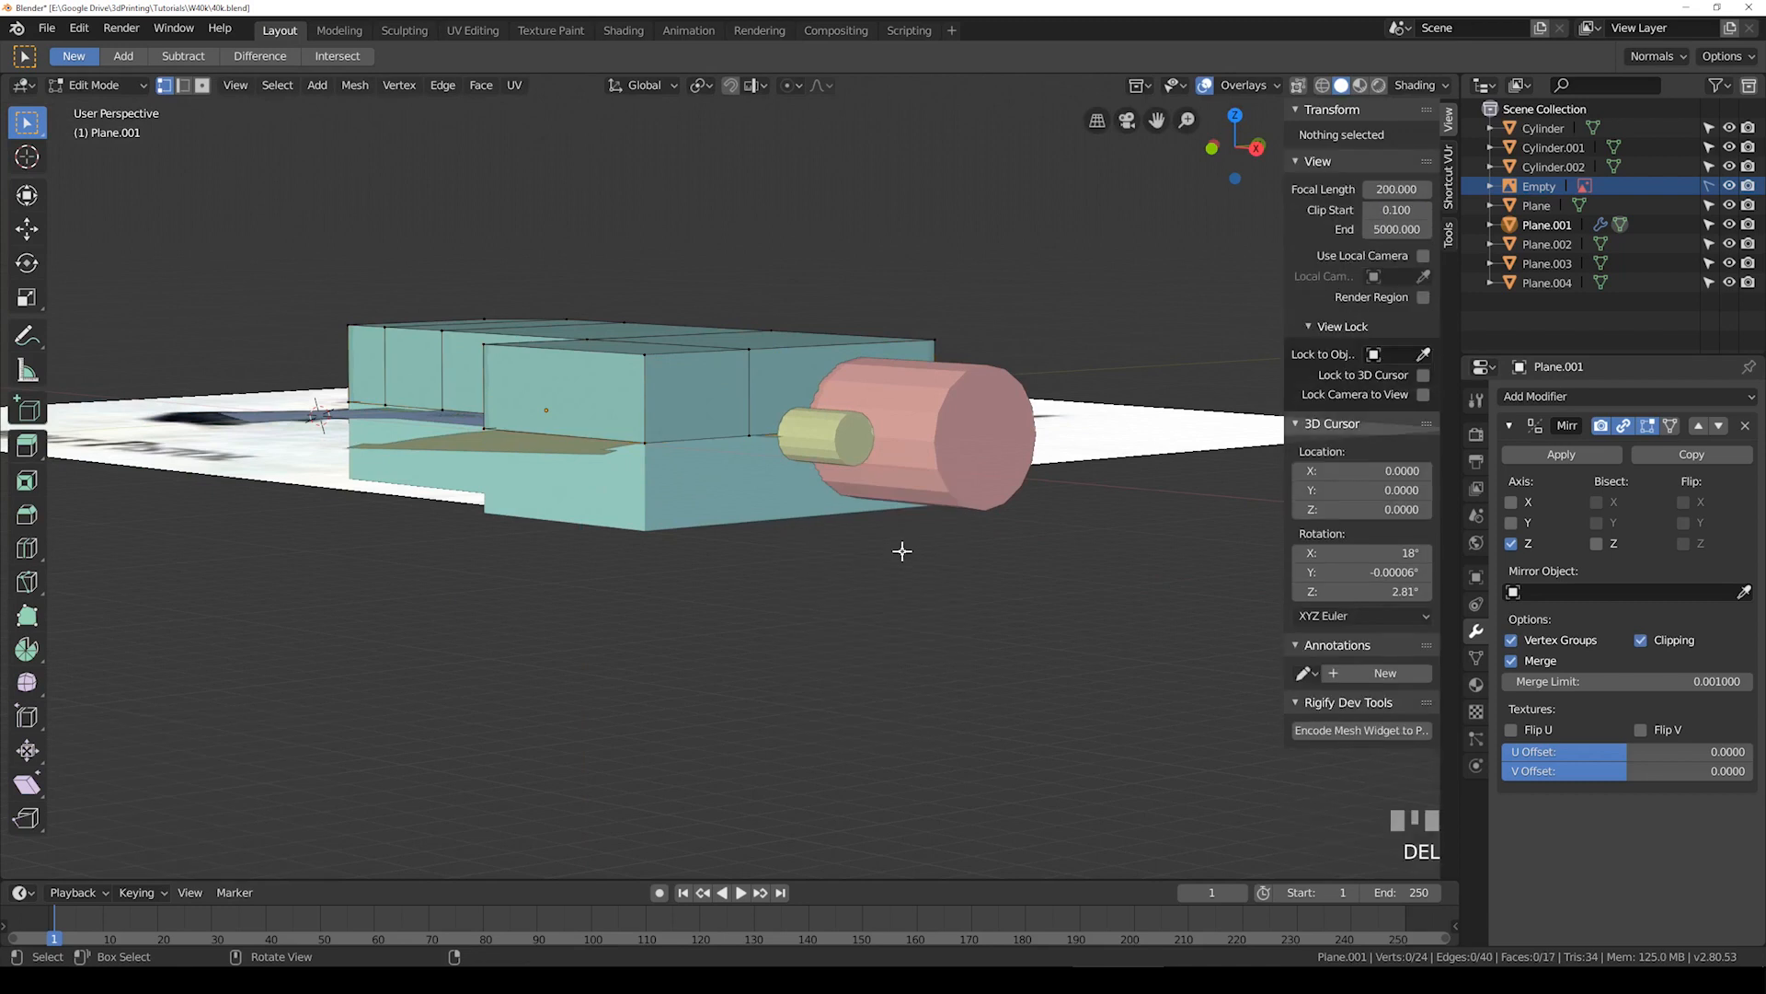
{"action": "key", "text": "ctrl+z"}
Step: Delete the extruded body's inner faces lying on the mirror plane
{"action": "key", "text": "z"}
{"action": "middle_click_drag", "start_coordinate": [792, 511], "coordinate": [768, 542]}
{"action": "key", "text": "shift+z"}
{"action": "key", "text": "shift+z"}
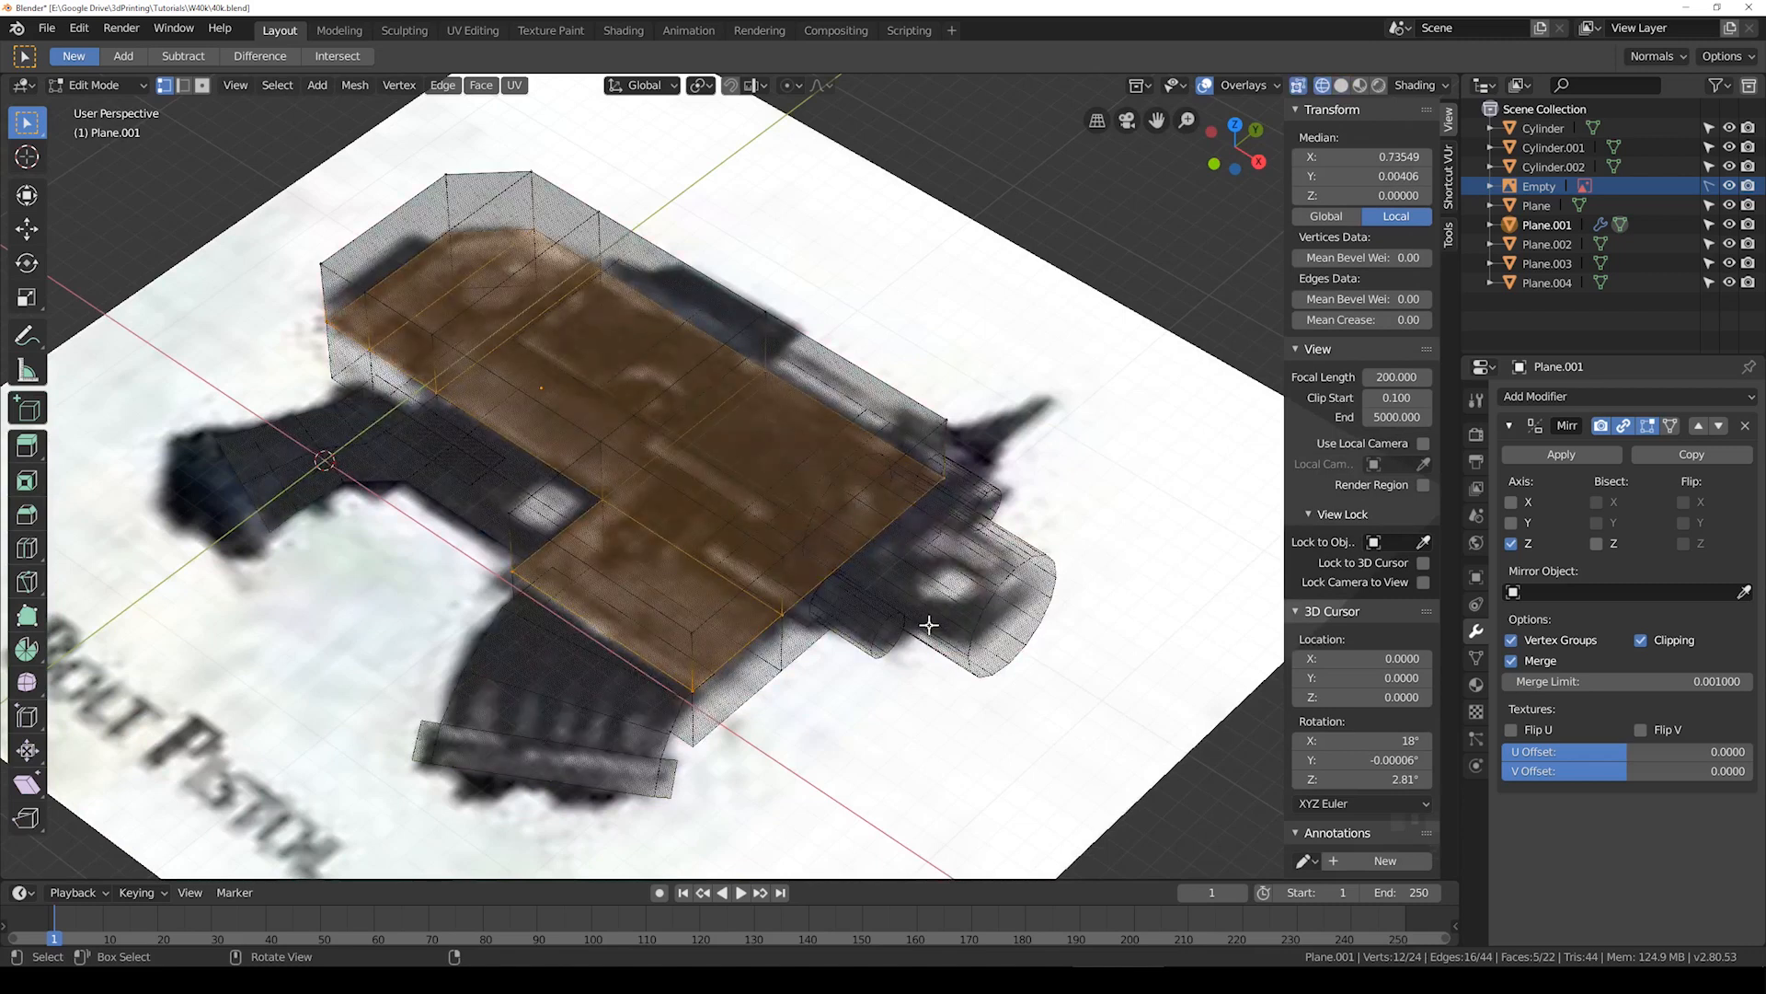
{"action": "key", "text": "Delete"}
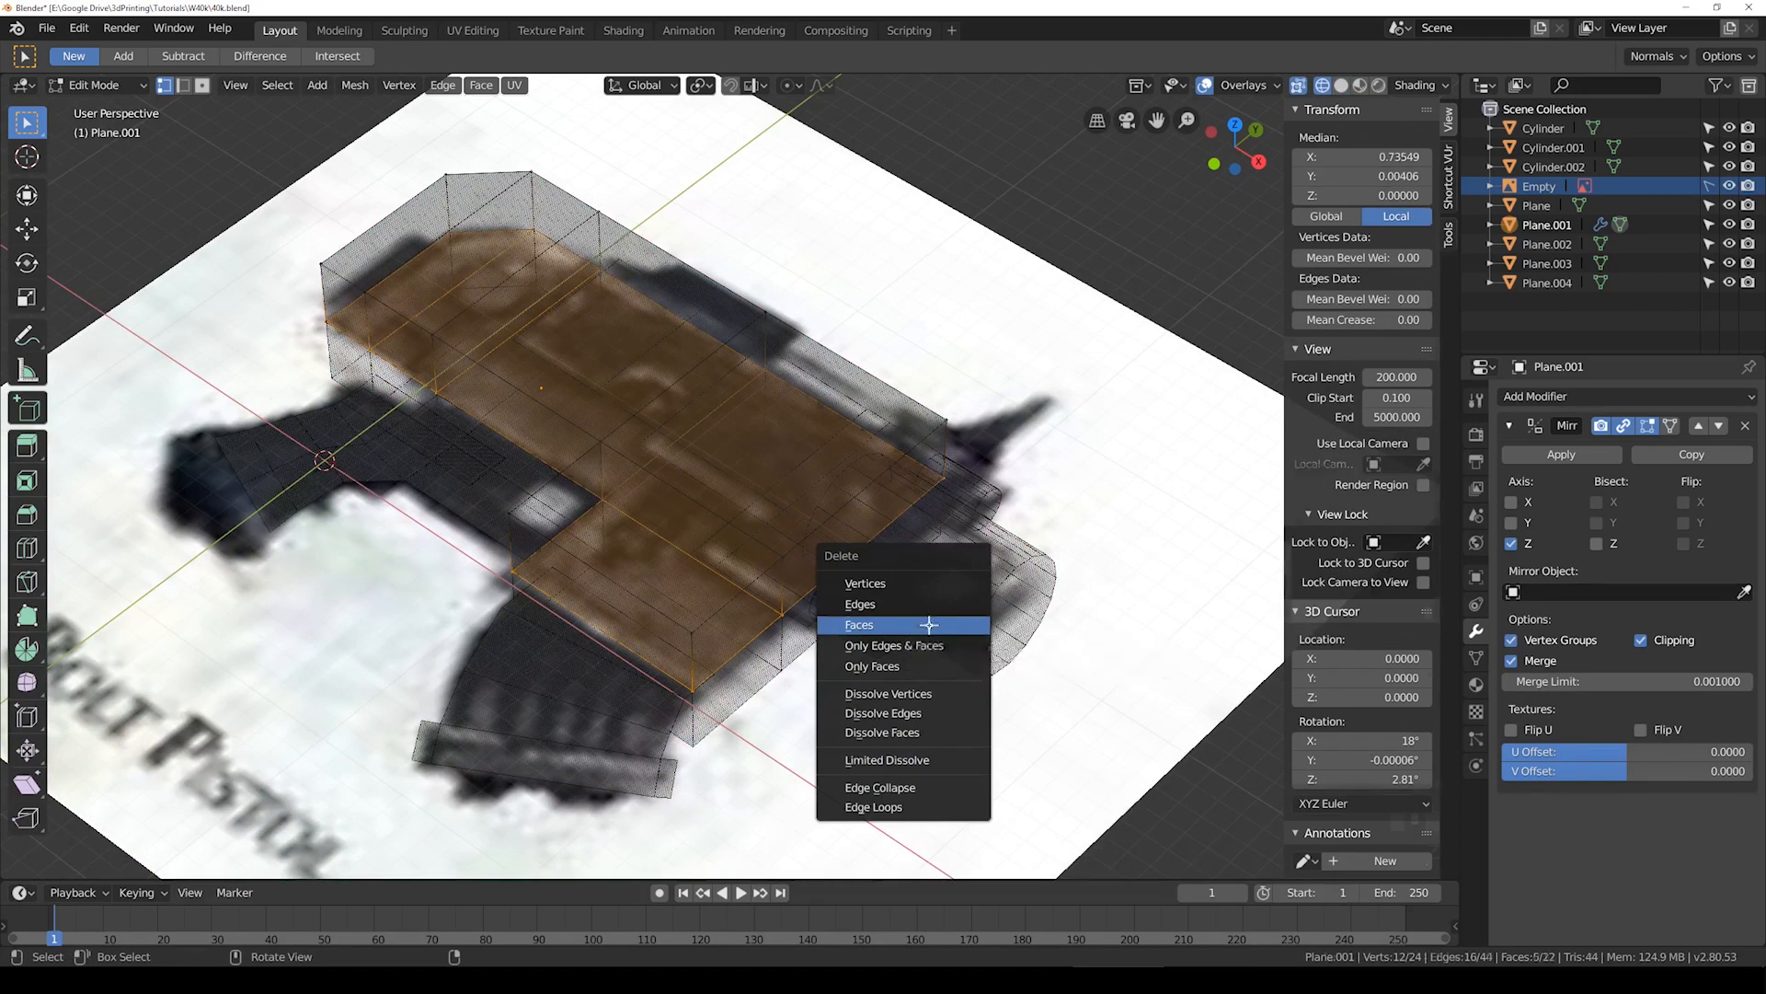
{"action": "left_click", "coordinate": [929, 621]}
{"action": "key", "text": "shift+z"}
Step: Scale the main body by 1.103 along Z in Object Mode to make it thicker
{"action": "key", "text": "Tab"}
{"action": "mouse_move", "coordinate": [892, 621]}
{"action": "middle_mouse_down"}
{"action": "mouse_move", "coordinate": [864, 610]}
{"action": "mouse_move", "coordinate": [835, 505]}
{"action": "mouse_move", "coordinate": [825, 569]}
{"action": "middle_mouse_up"}
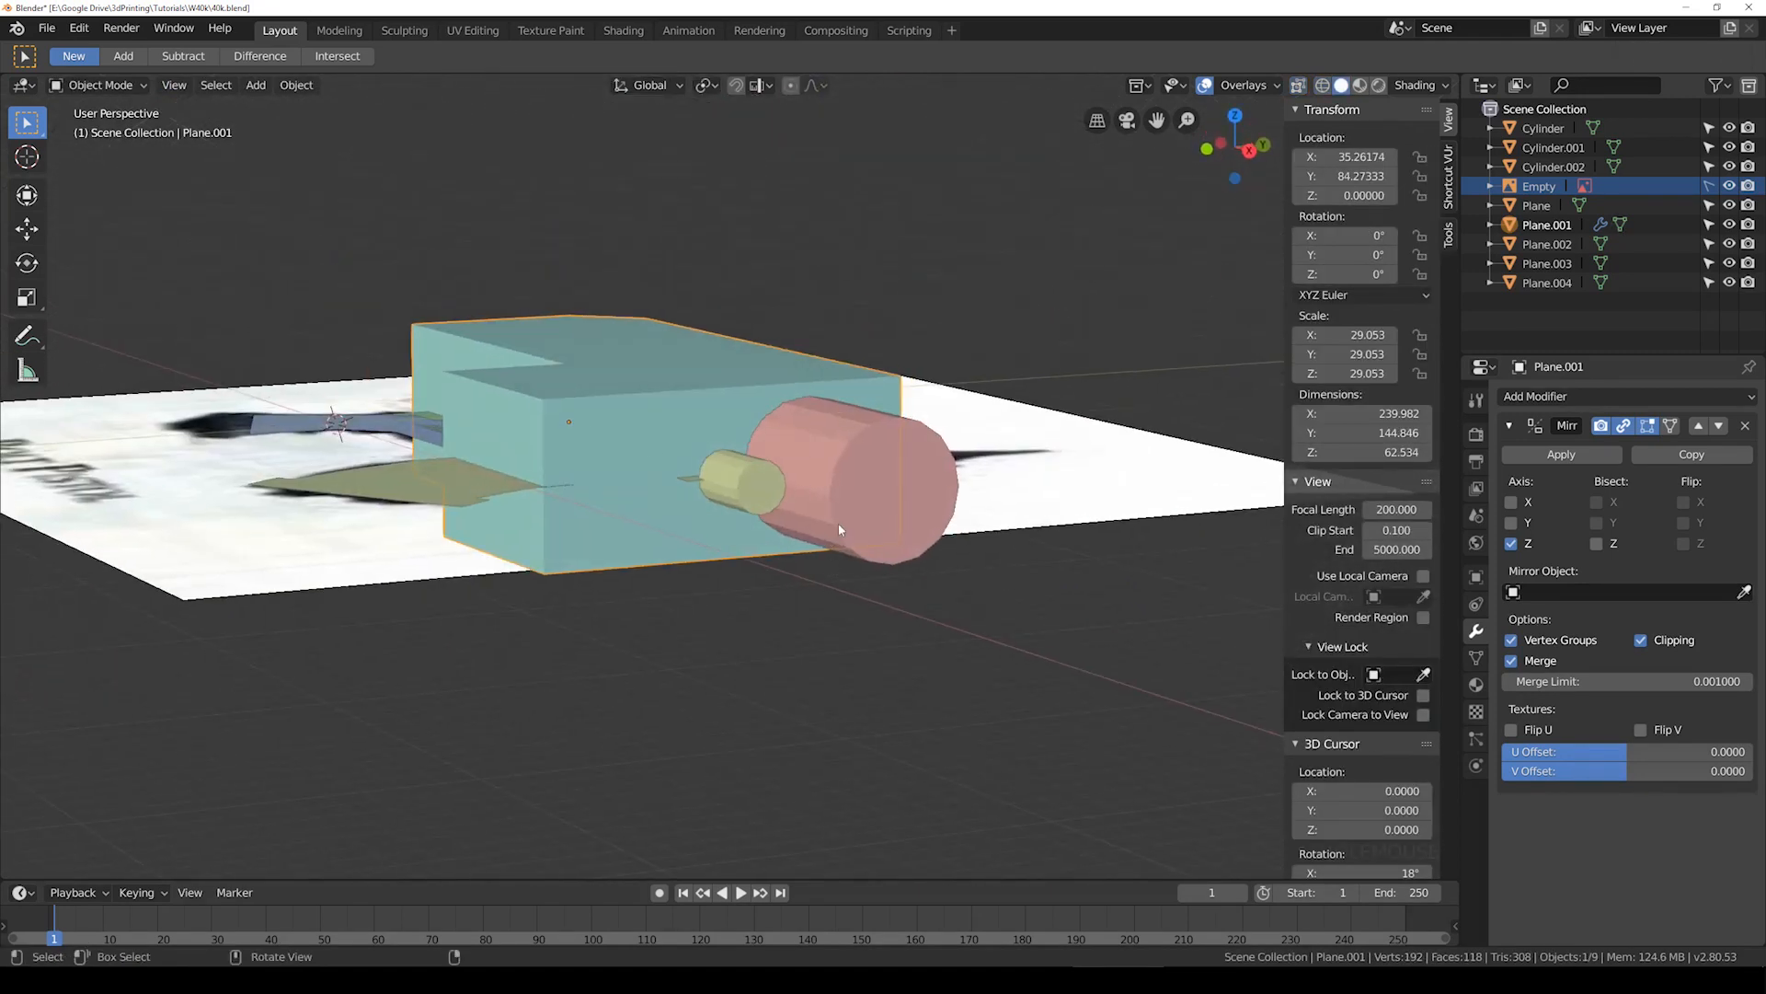
{"action": "key", "text": "s"}
{"action": "key", "text": "z"}
{"action": "left_click", "coordinate": [874, 514]}
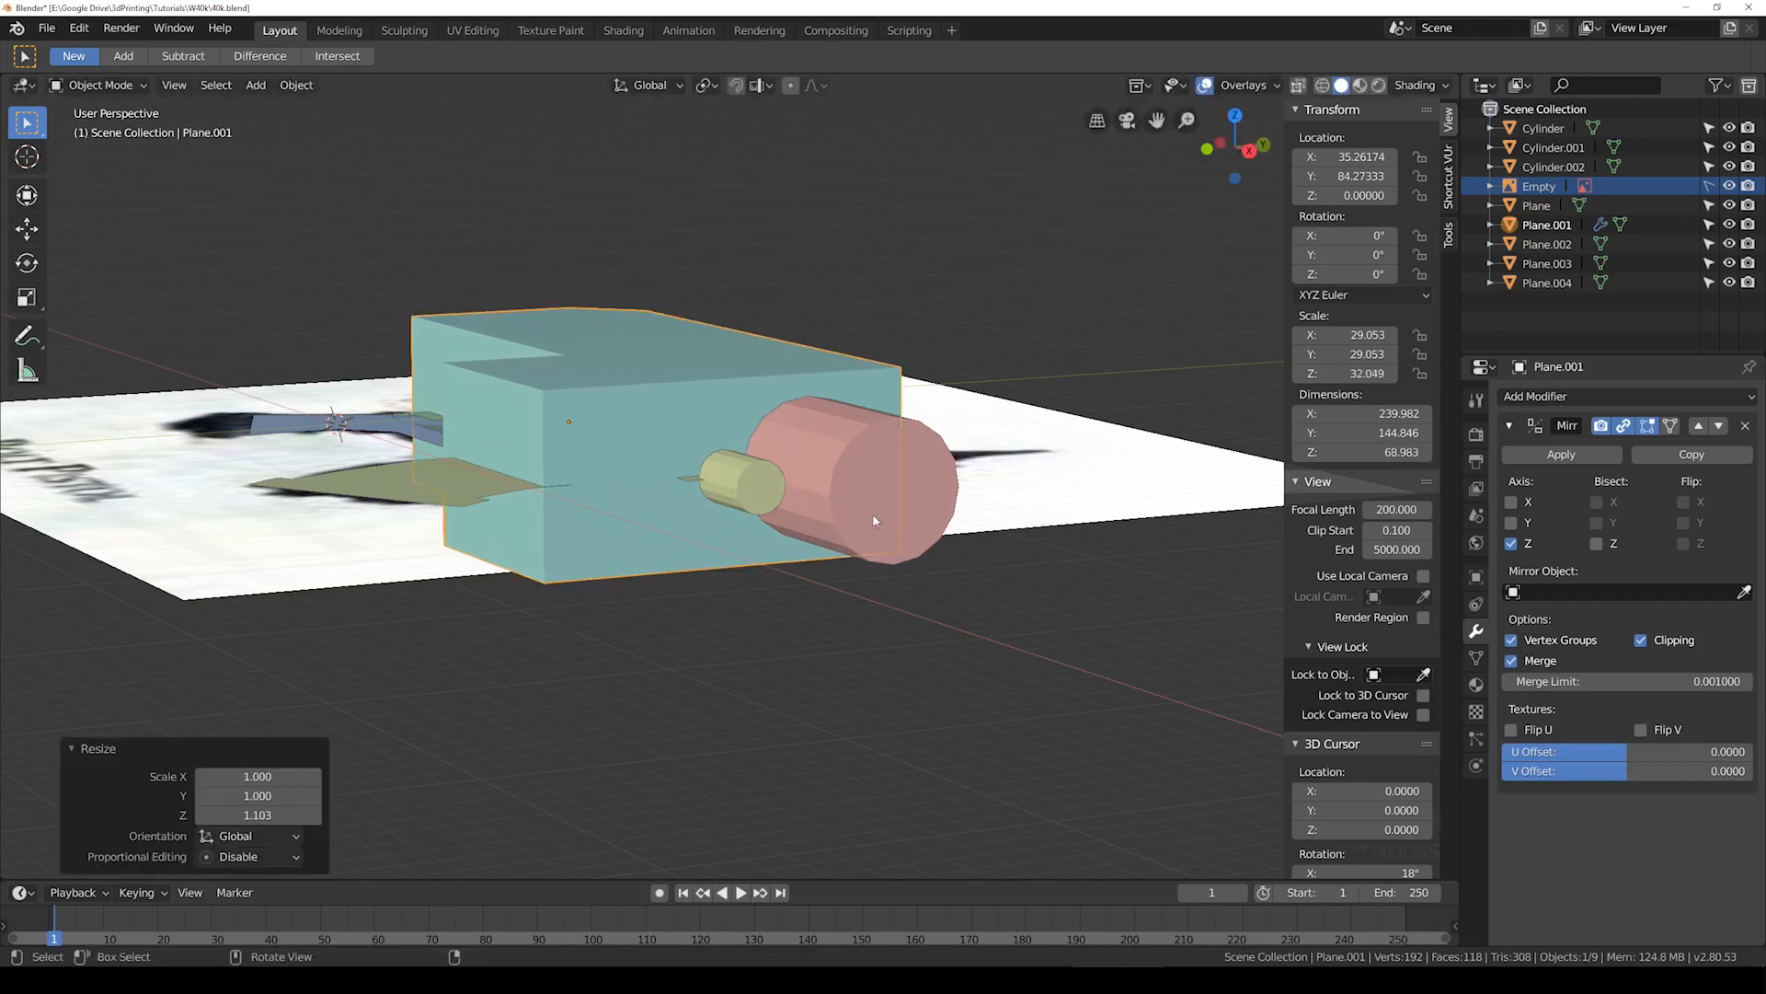
Step: Select the five upper faces of the main body and lower them slightly along Z, giving an overall thickness of about 67.4
{"action": "key", "text": "Tab"}
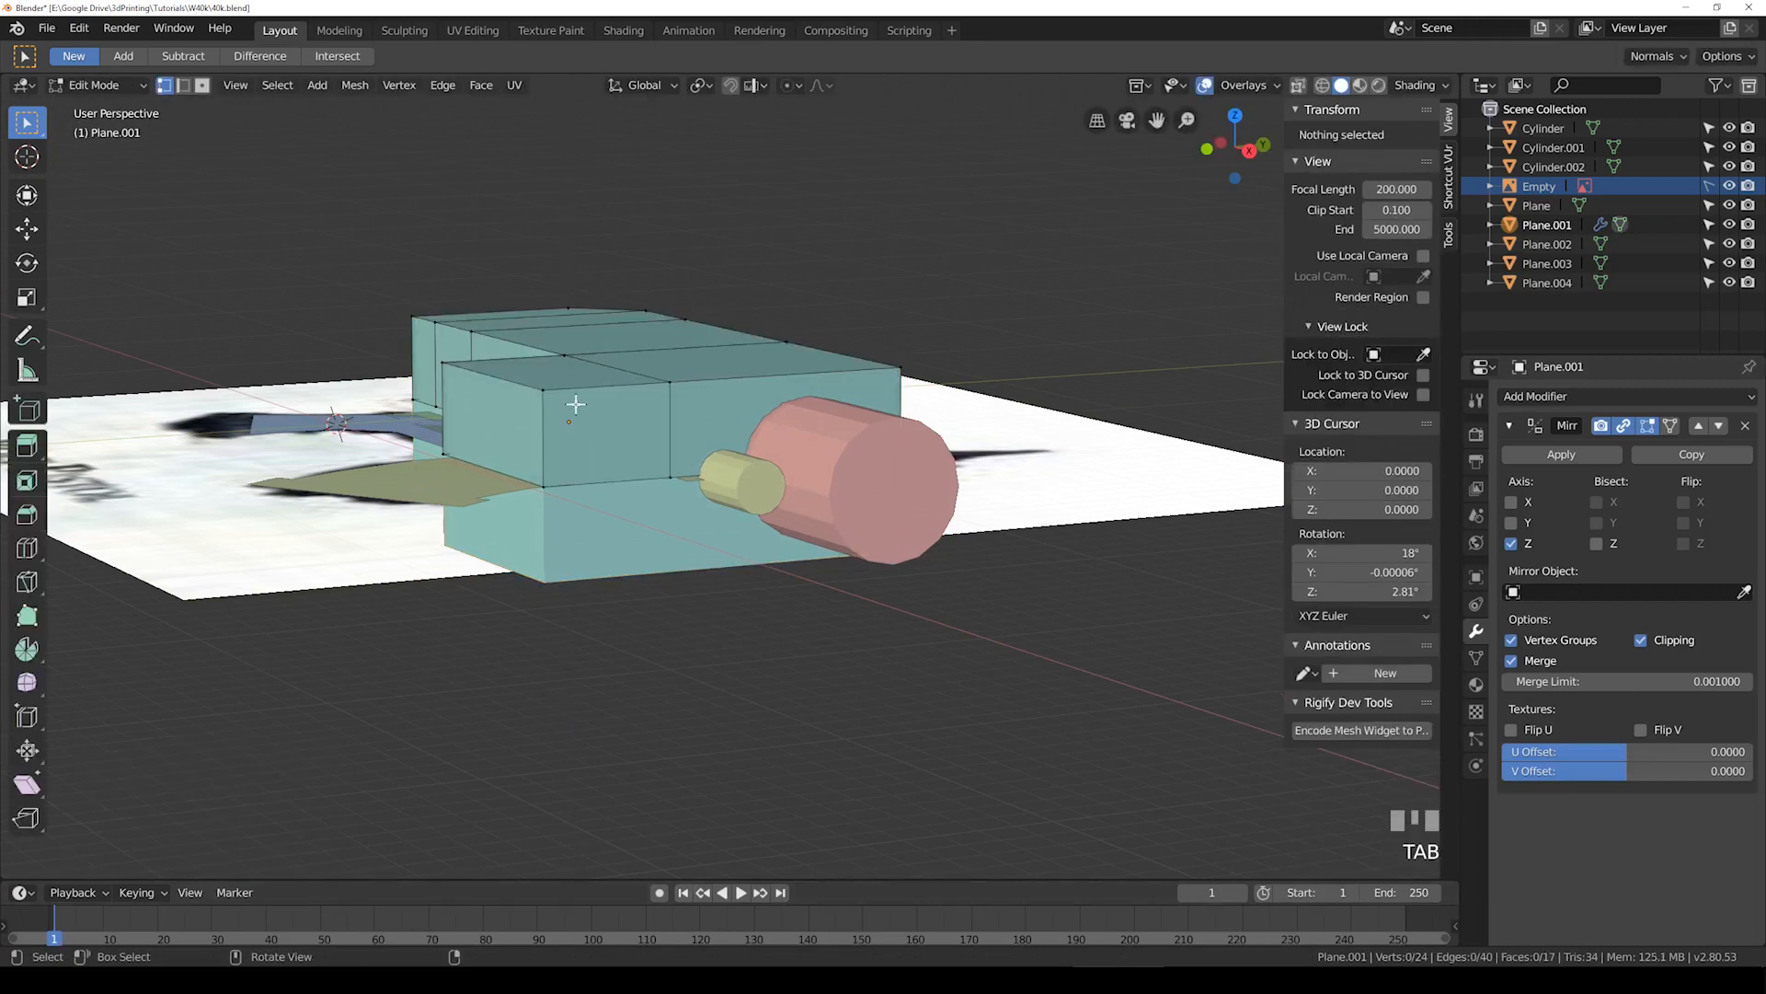
{"action": "left_click", "coordinate": [191, 86]}
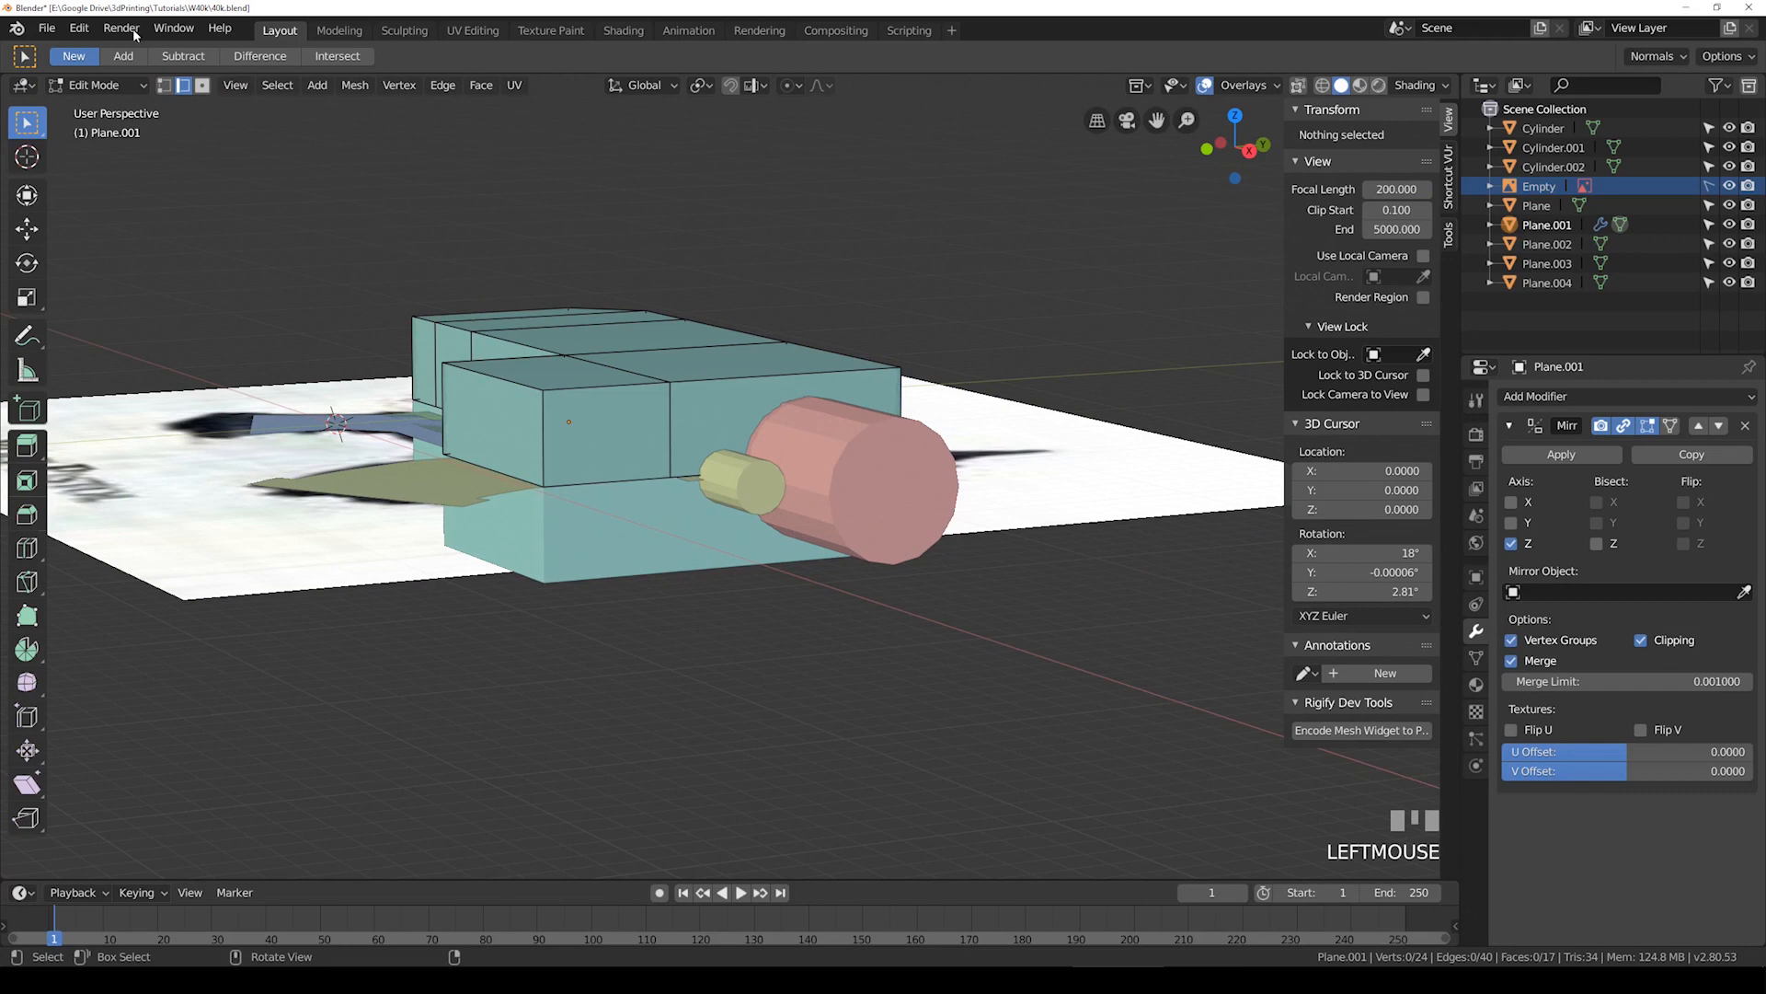
{"action": "left_click", "coordinate": [202, 86]}
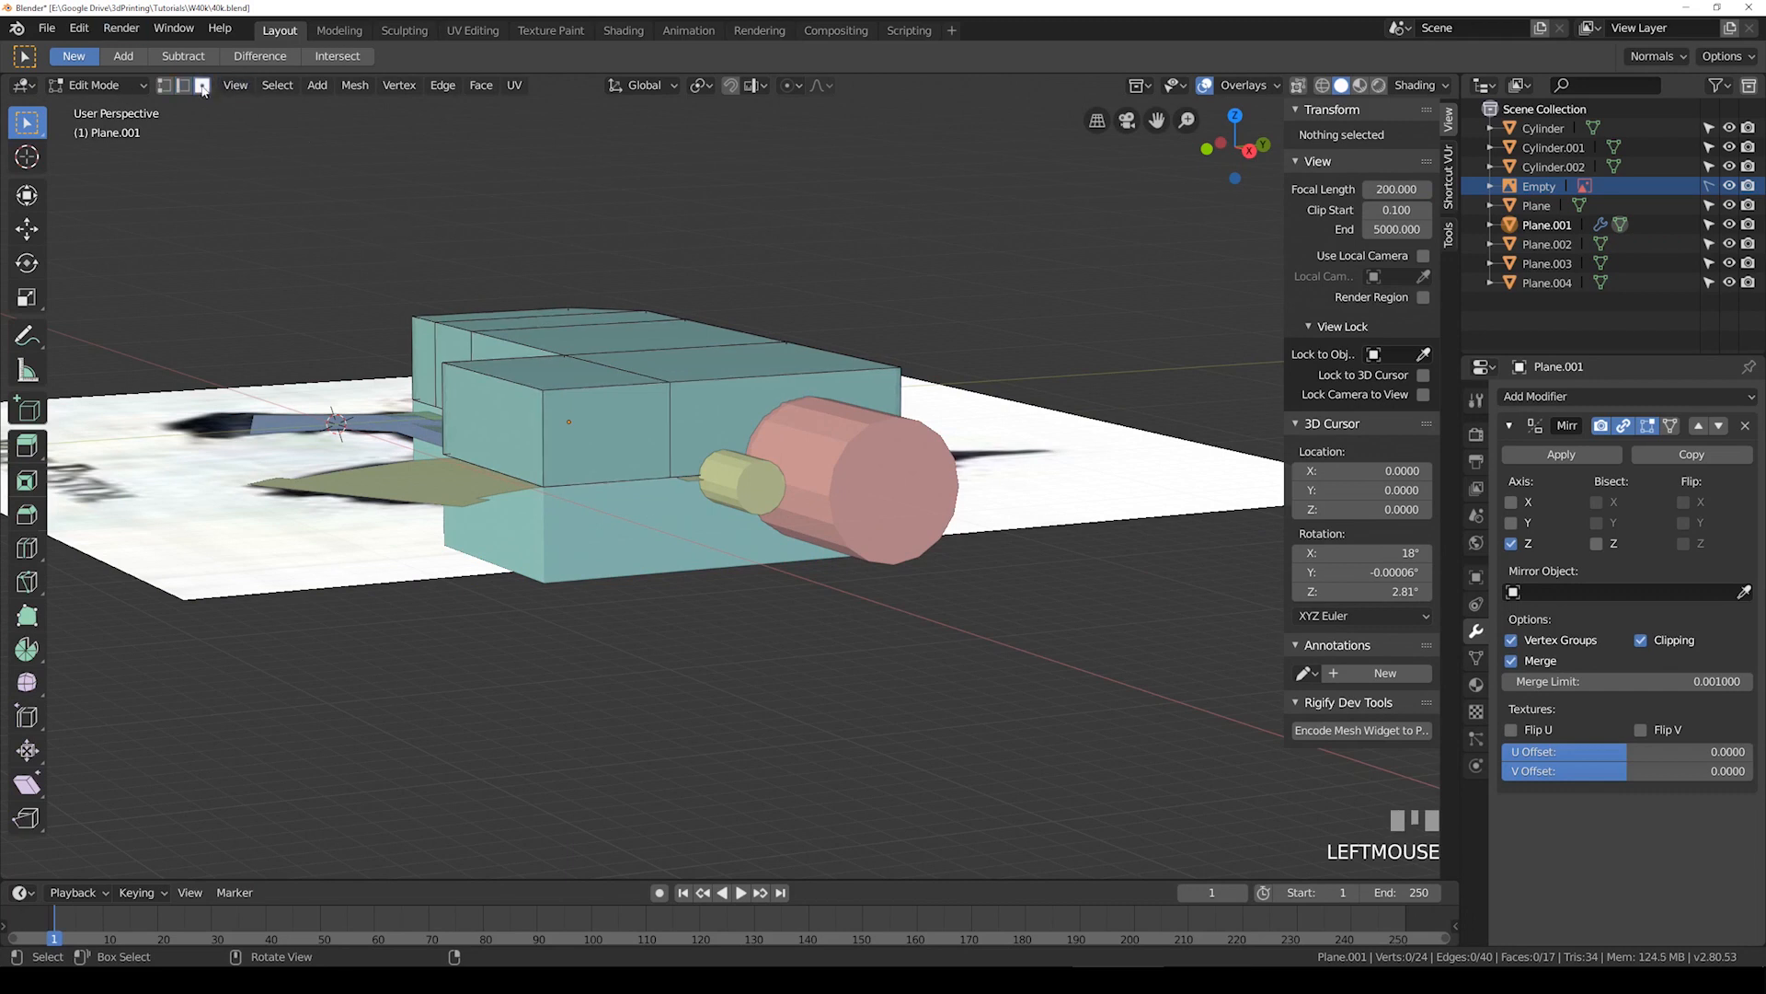
{"action": "left_click", "coordinate": [554, 385]}
{"action": "left_click", "coordinate": [723, 360], "text": "shift"}
{"action": "left_click", "coordinate": [572, 337], "text": "shift"}
{"action": "left_click", "coordinate": [541, 321], "text": "shift"}
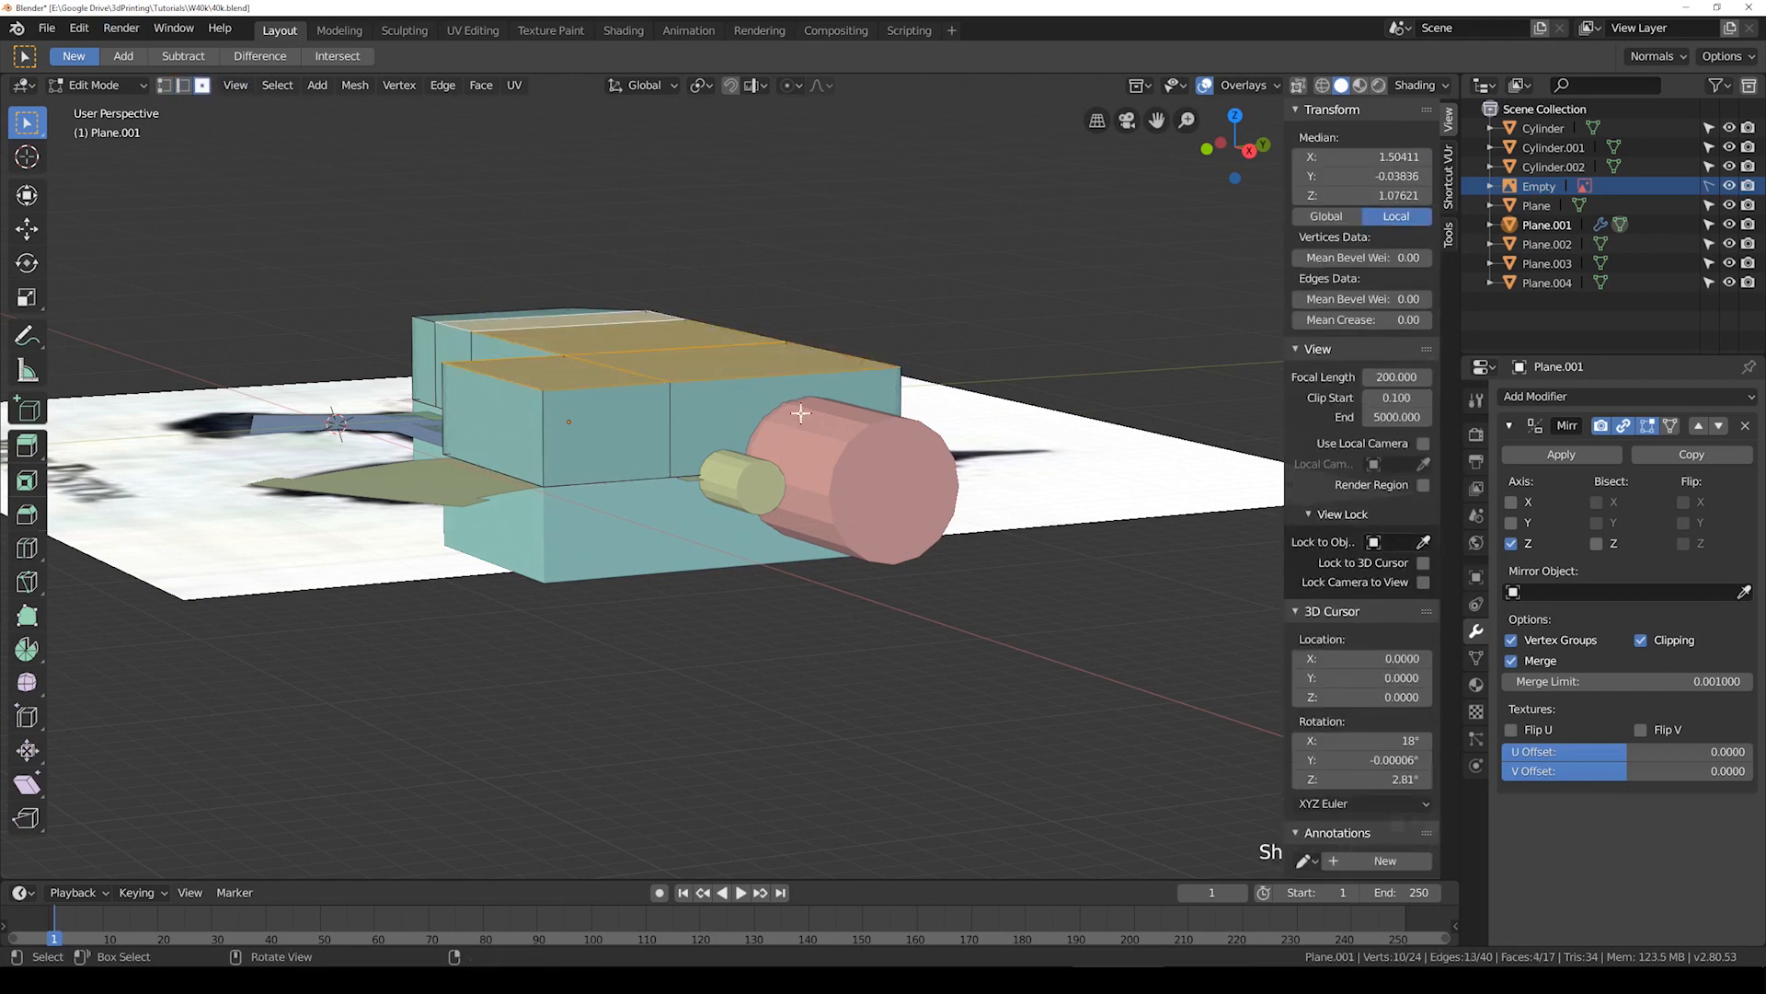
{"action": "left_click", "coordinate": [457, 318], "text": "shift"}
{"action": "key", "text": "e"}
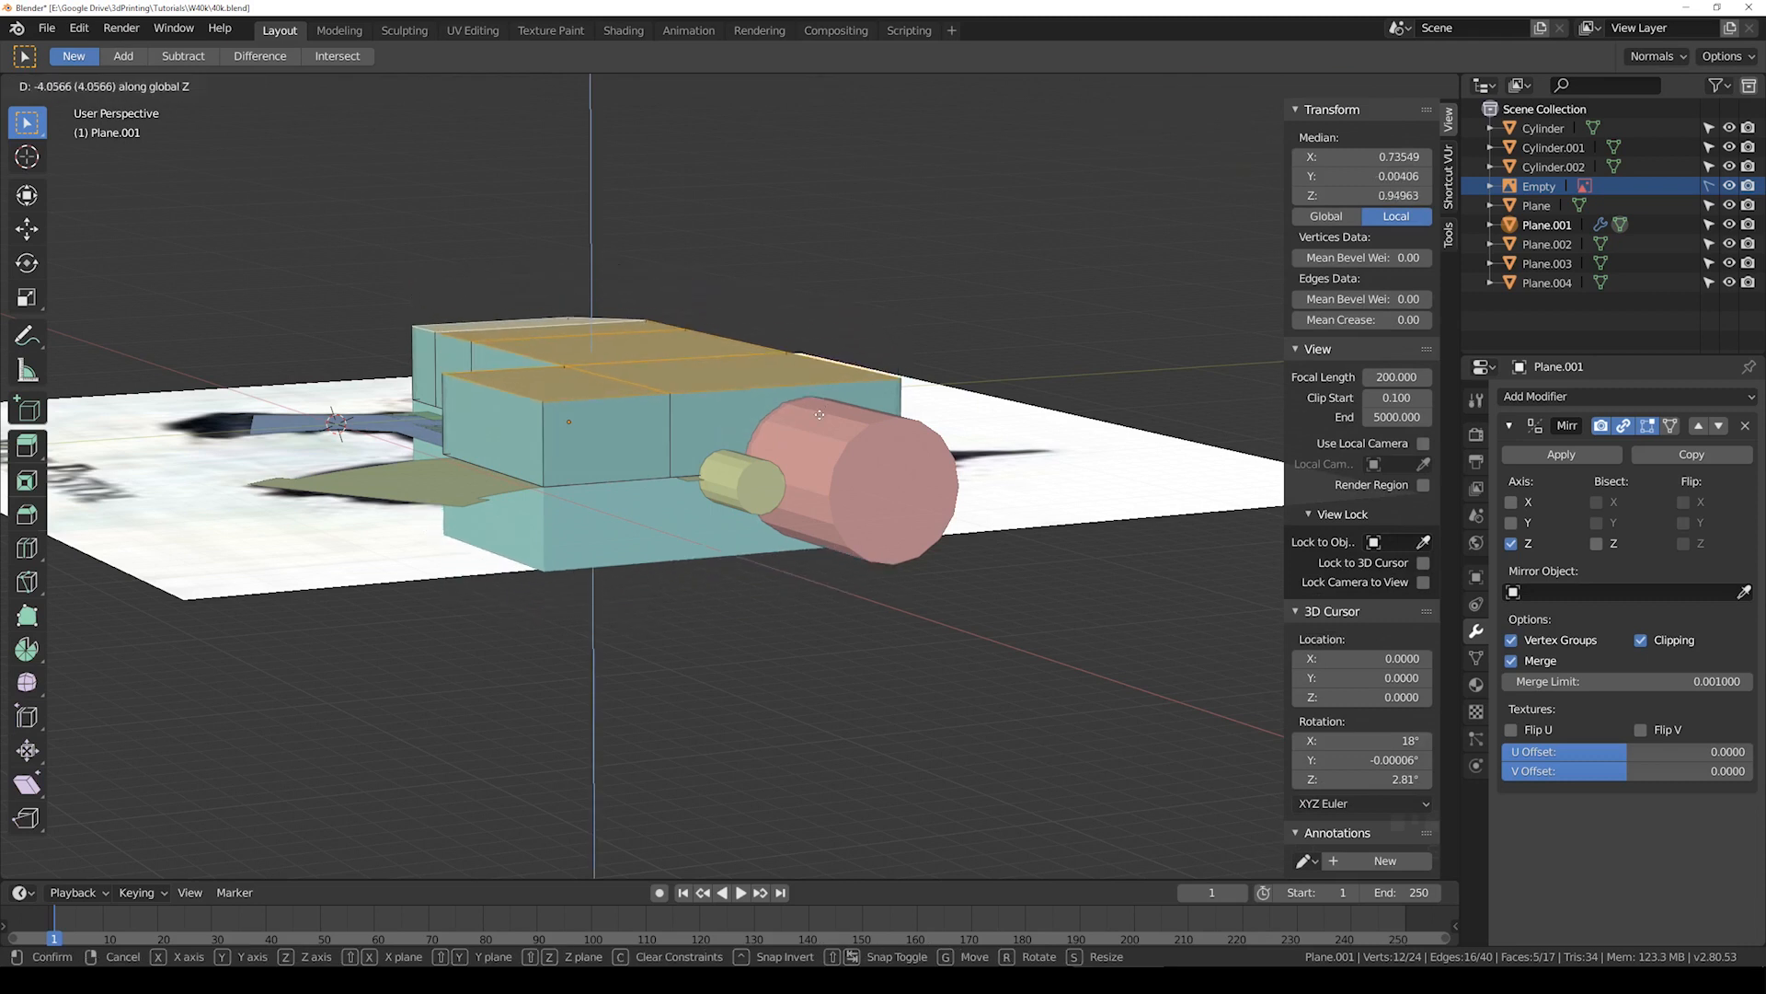
{"action": "left_click", "coordinate": [821, 402]}
{"action": "key", "text": "Tab"}
Step: Examine the body, grip and magazine shapes against the reference image in see-through and solid display
{"action": "mouse_move", "coordinate": [657, 344]}
{"action": "middle_mouse_down"}
{"action": "mouse_move", "coordinate": [693, 629]}
{"action": "mouse_move", "coordinate": [664, 545]}
{"action": "middle_mouse_up"}
{"action": "key", "text": "alt+z"}
{"action": "key", "text": "alt+z"}
{"action": "left_click", "coordinate": [440, 449]}
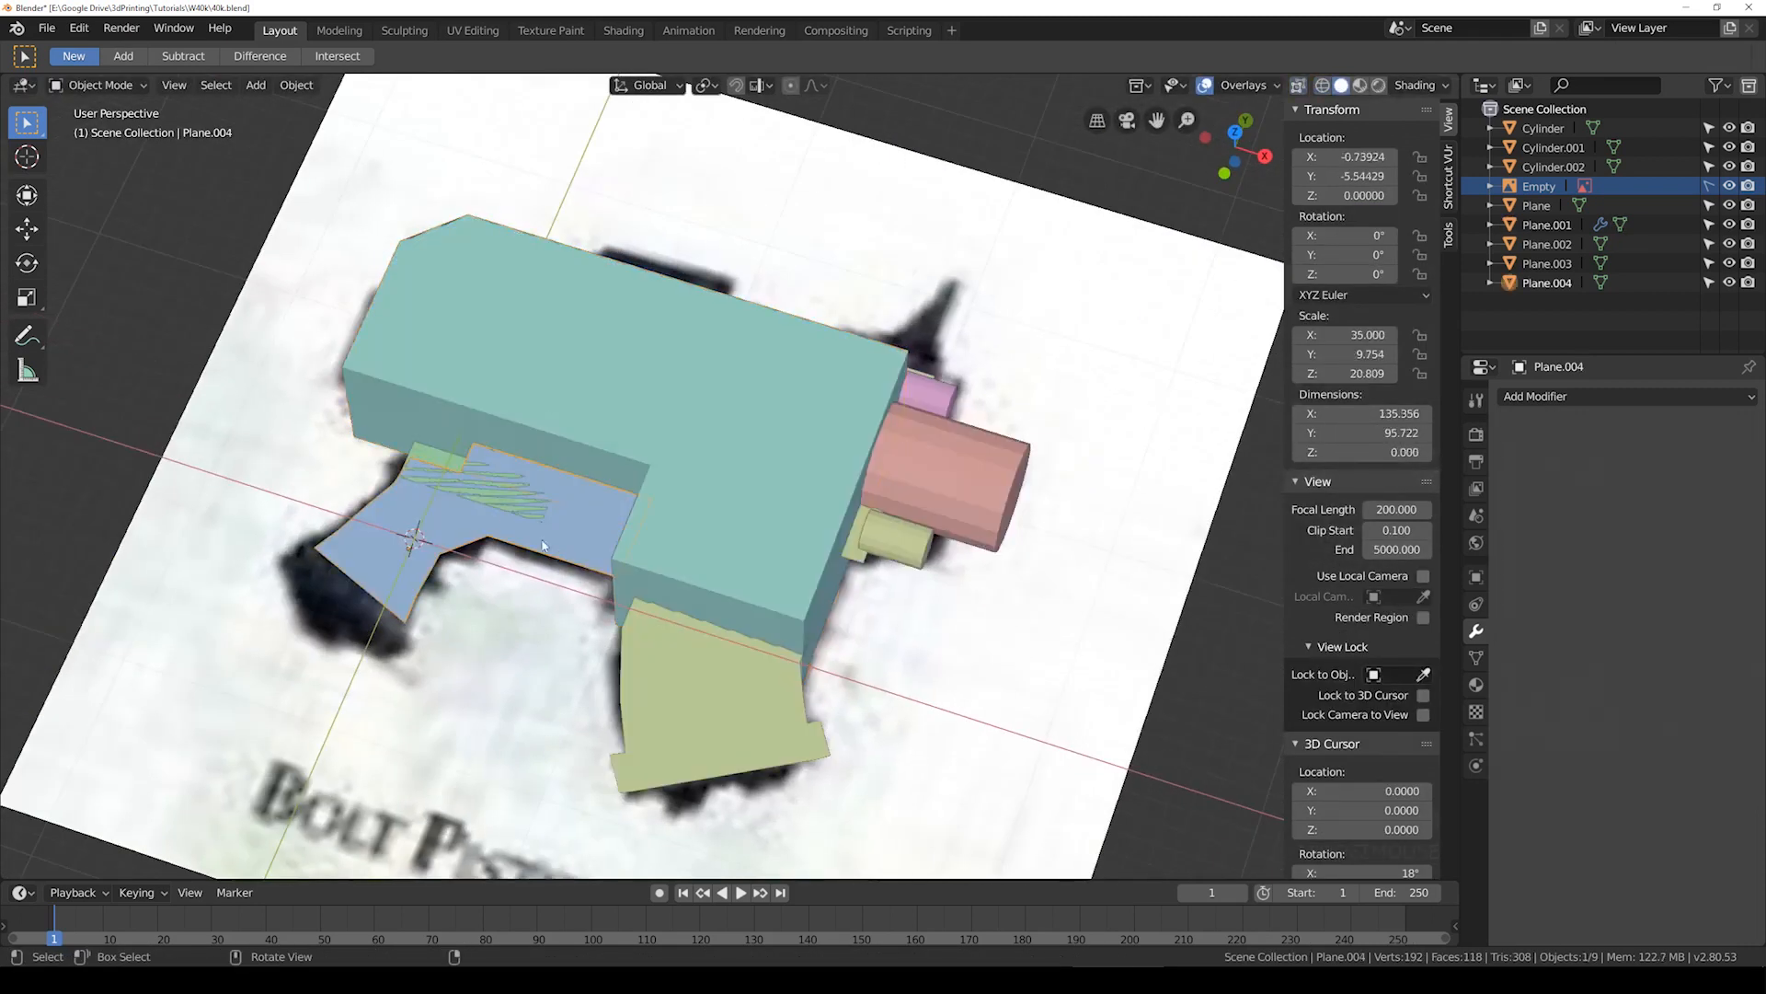
{"action": "left_click", "coordinate": [811, 705]}
{"action": "middle_click_drag", "start_coordinate": [812, 705], "coordinate": [923, 650]}
{"action": "key", "text": "alt+z"}
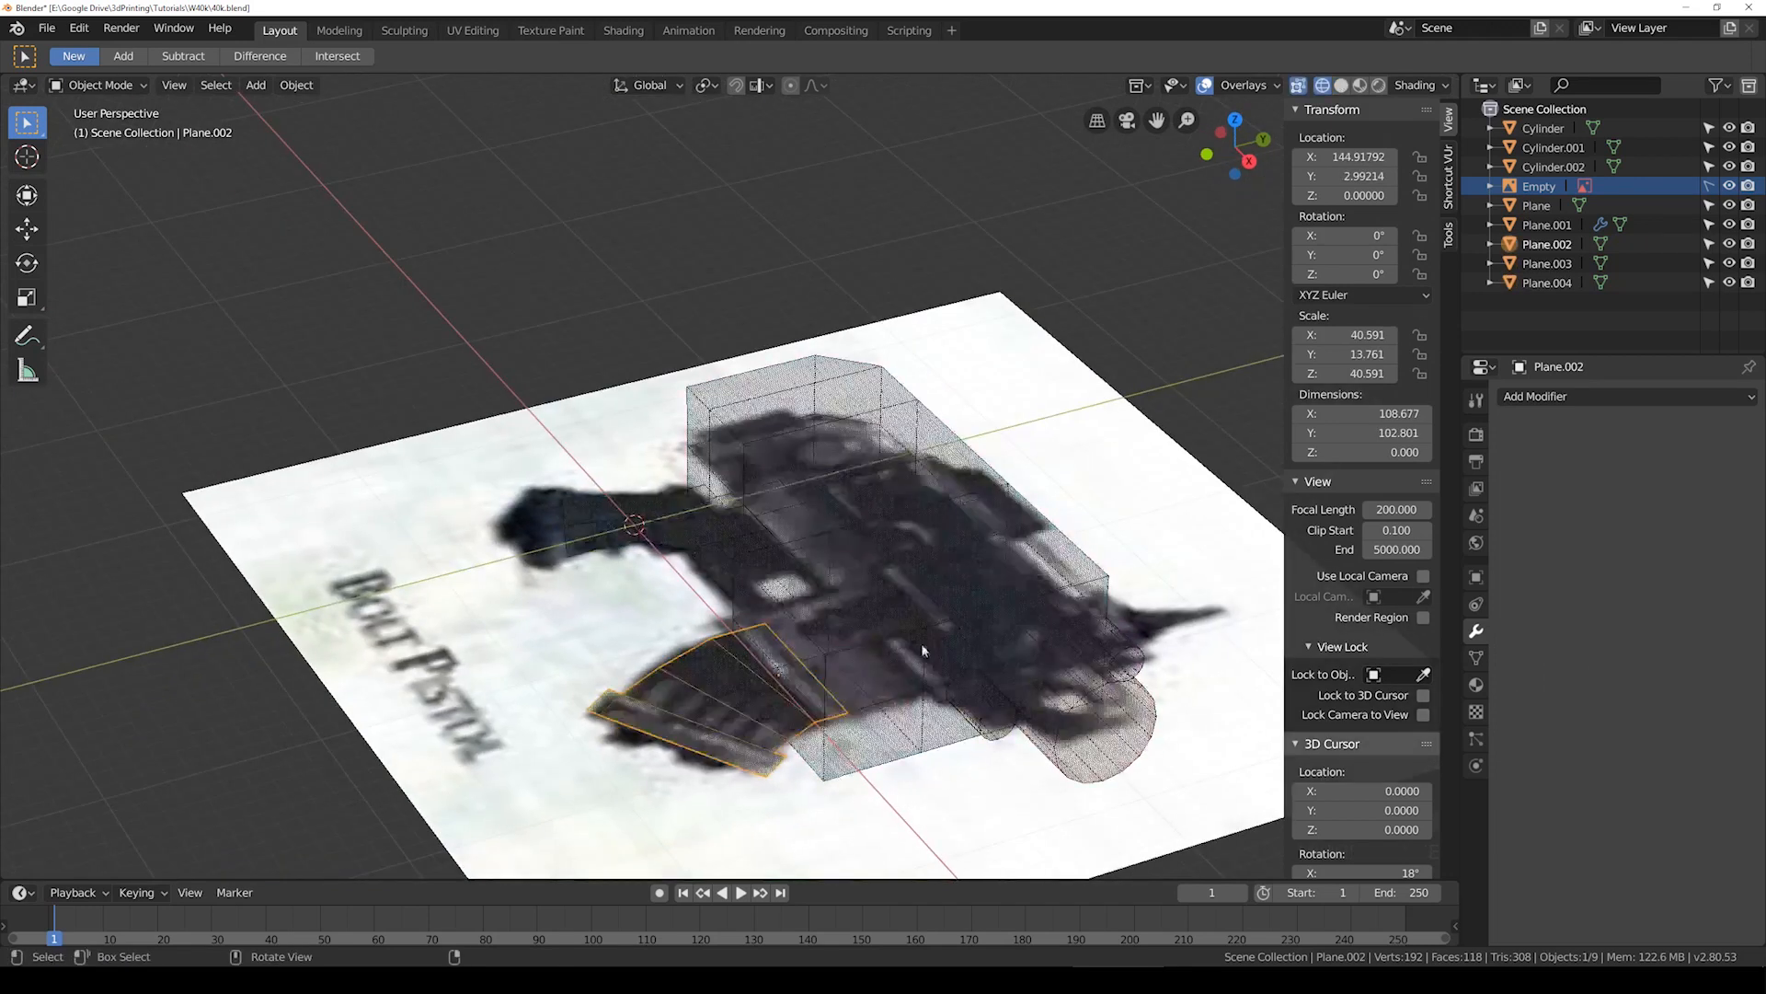
{"action": "left_click", "coordinate": [716, 483]}
{"action": "mouse_move", "coordinate": [715, 483]}
{"action": "middle_mouse_down"}
{"action": "mouse_move", "coordinate": [670, 511]}
{"action": "mouse_move", "coordinate": [791, 539]}
{"action": "middle_mouse_up"}
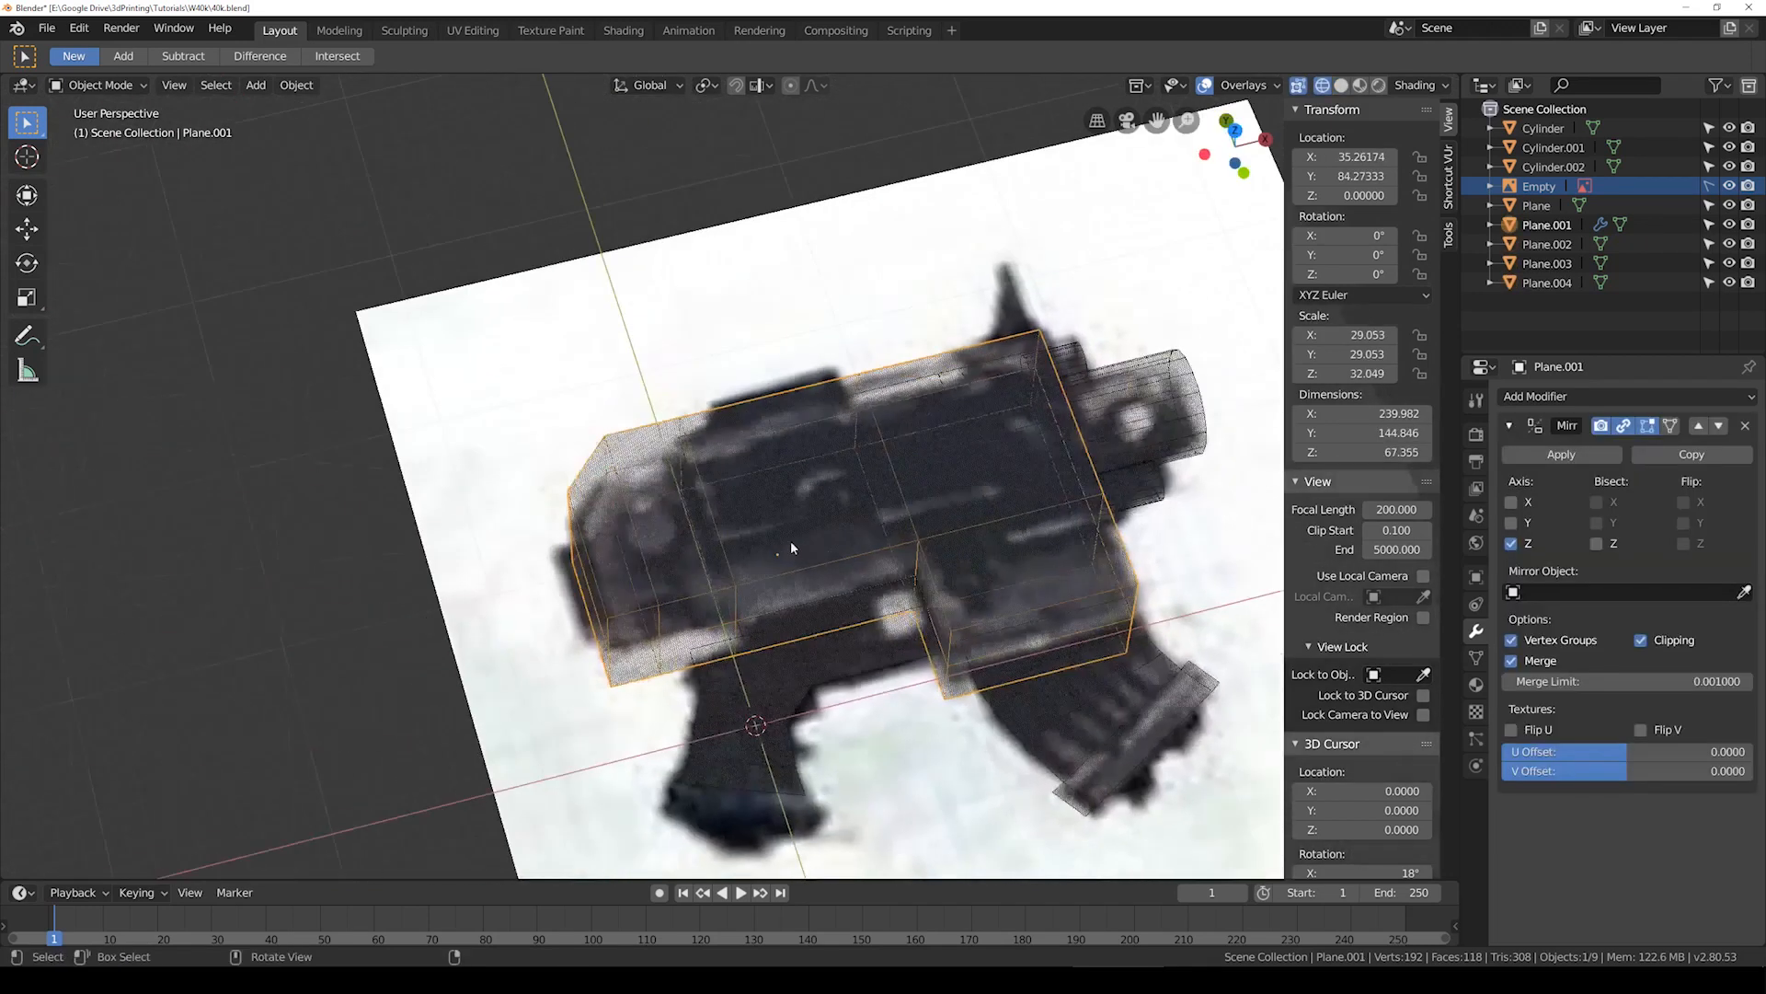
{"action": "key", "text": "alt+z"}
{"action": "left_click", "coordinate": [716, 658]}
{"action": "key", "text": "alt+z"}
{"action": "middle_click_drag", "start_coordinate": [715, 659], "coordinate": [699, 442]}
{"action": "left_click", "coordinate": [624, 700]}
{"action": "key", "text": "alt+z"}
{"action": "key", "text": "g"}
{"action": "right_click", "coordinate": [716, 633]}
{"action": "key", "text": "alt+z"}
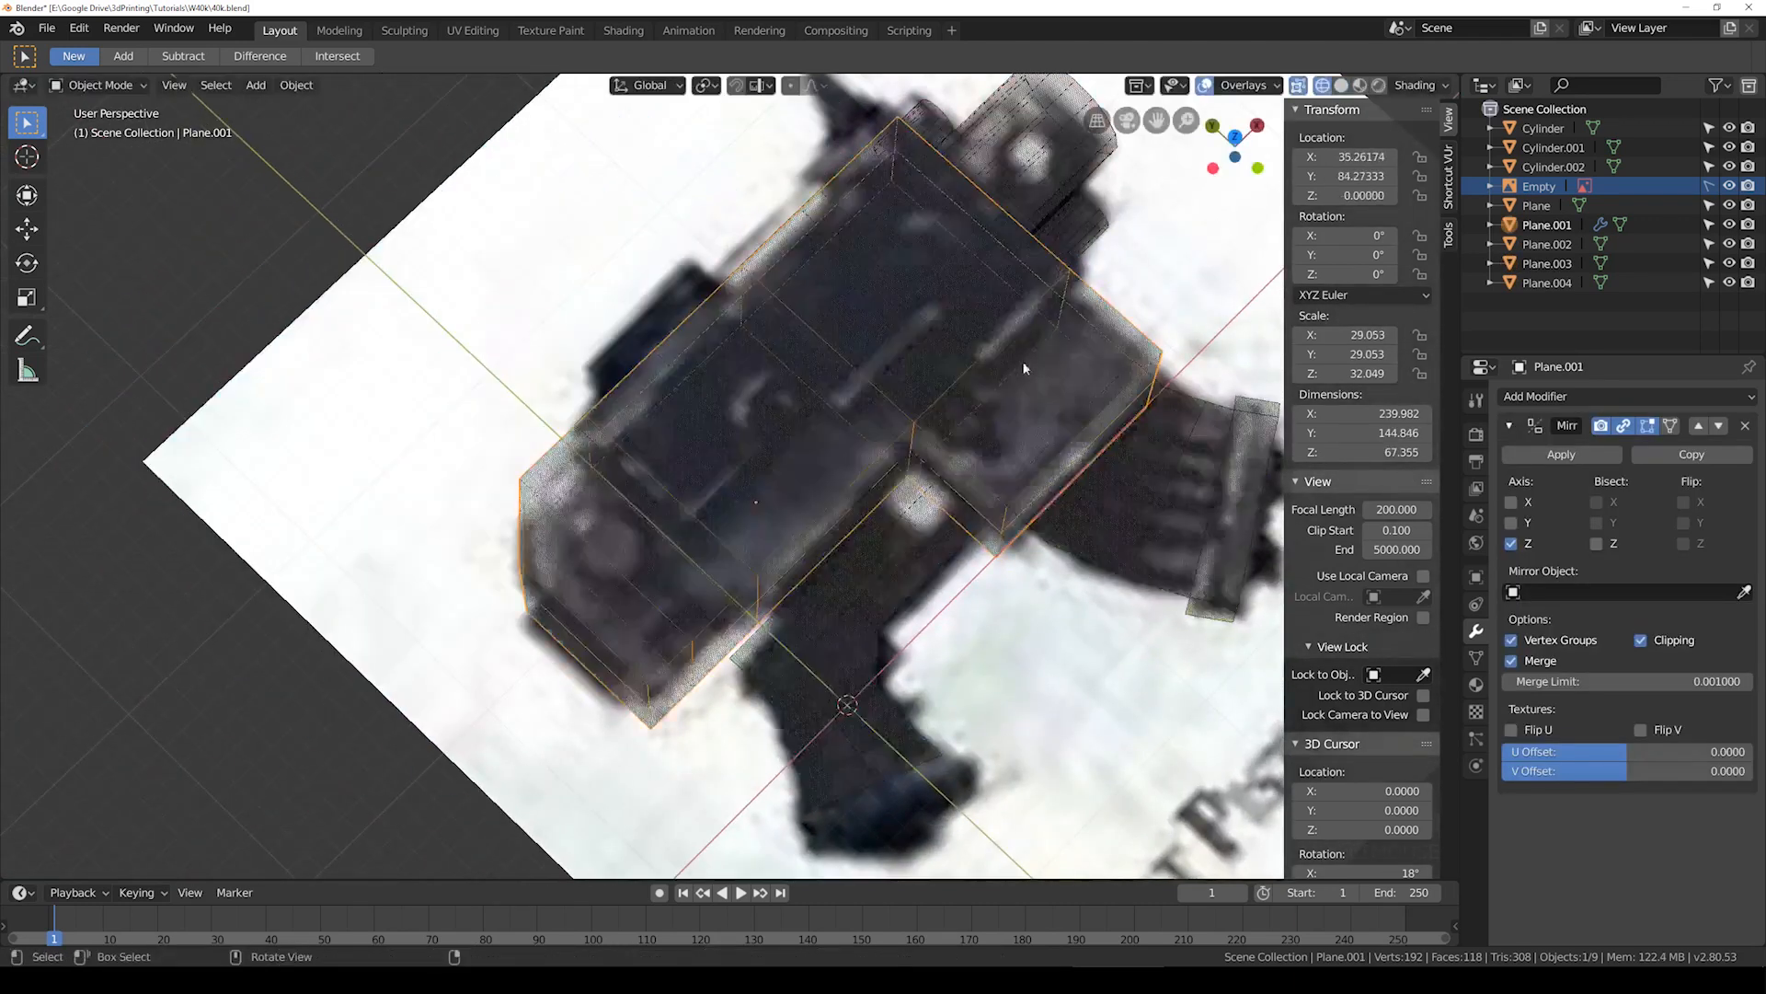
Step: Try to raise the stepped side panel's geometry about 38.2 along Z to the main body's upper face
{"action": "left_click", "coordinate": [1046, 262]}
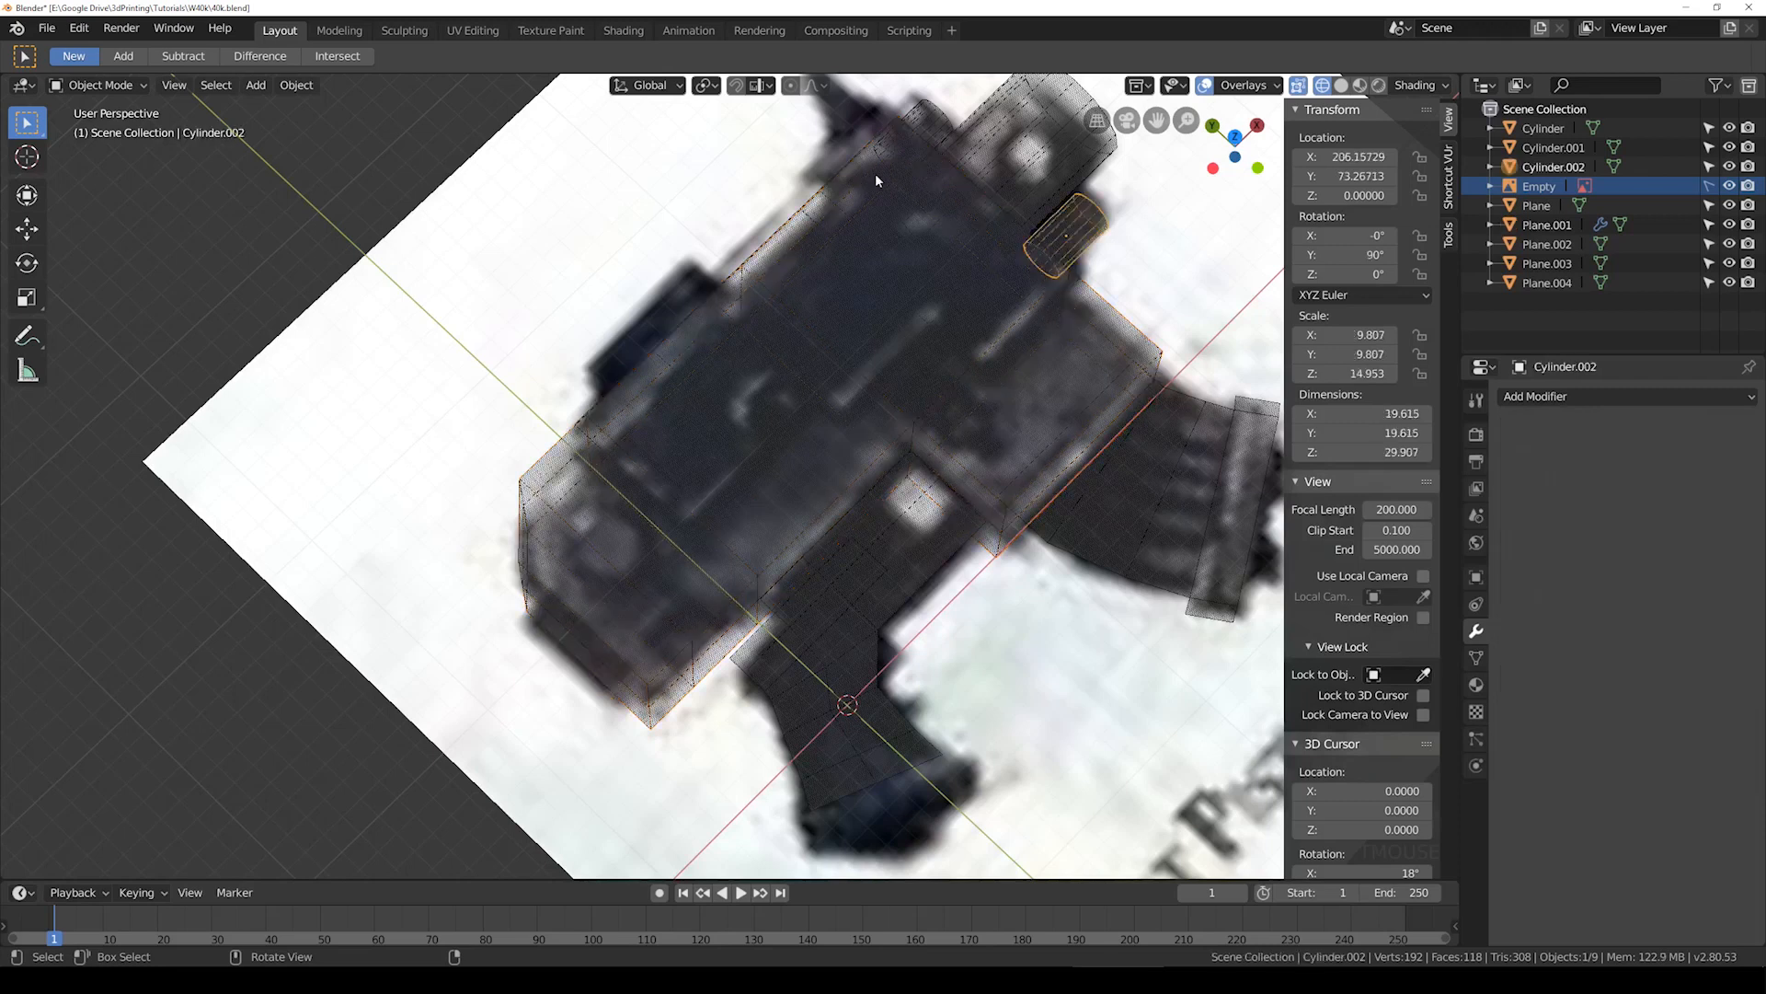
{"action": "left_click", "coordinate": [817, 209]}
{"action": "left_click", "coordinate": [815, 220]}
{"action": "left_click", "coordinate": [817, 212]}
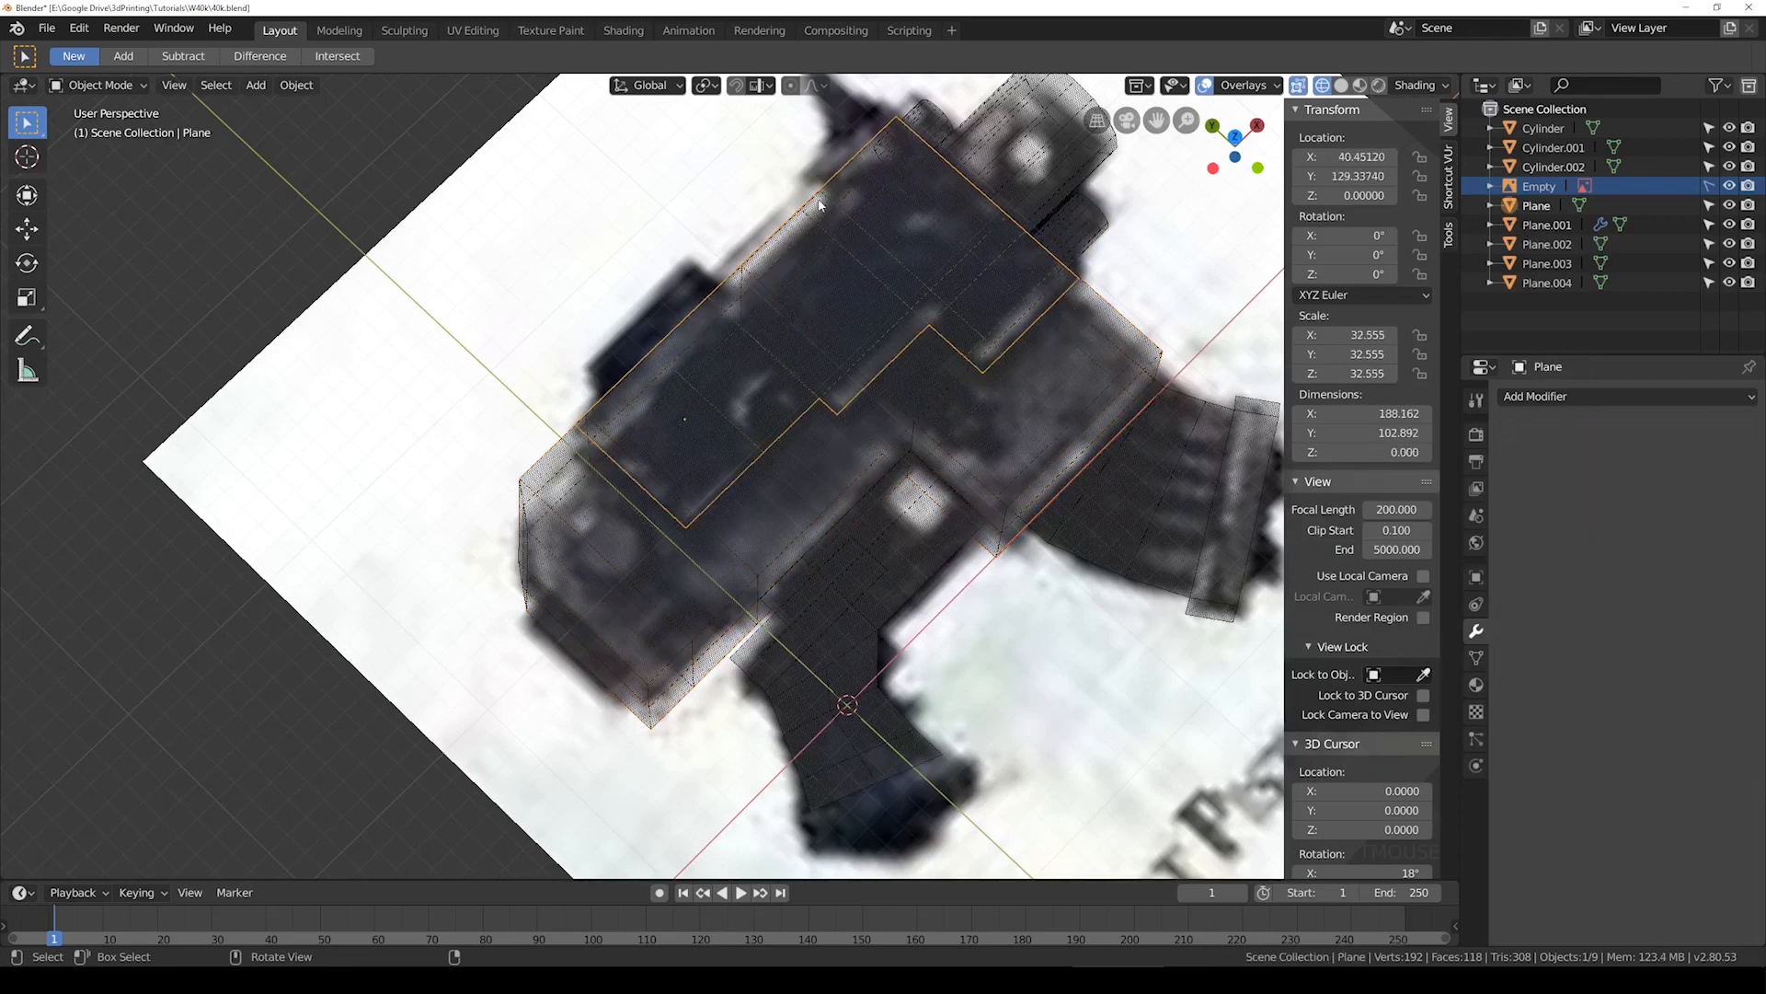
{"action": "key", "text": "alt+z"}
{"action": "middle_click_drag", "start_coordinate": [1080, 494], "coordinate": [992, 478]}
{"action": "key", "text": "Tab"}
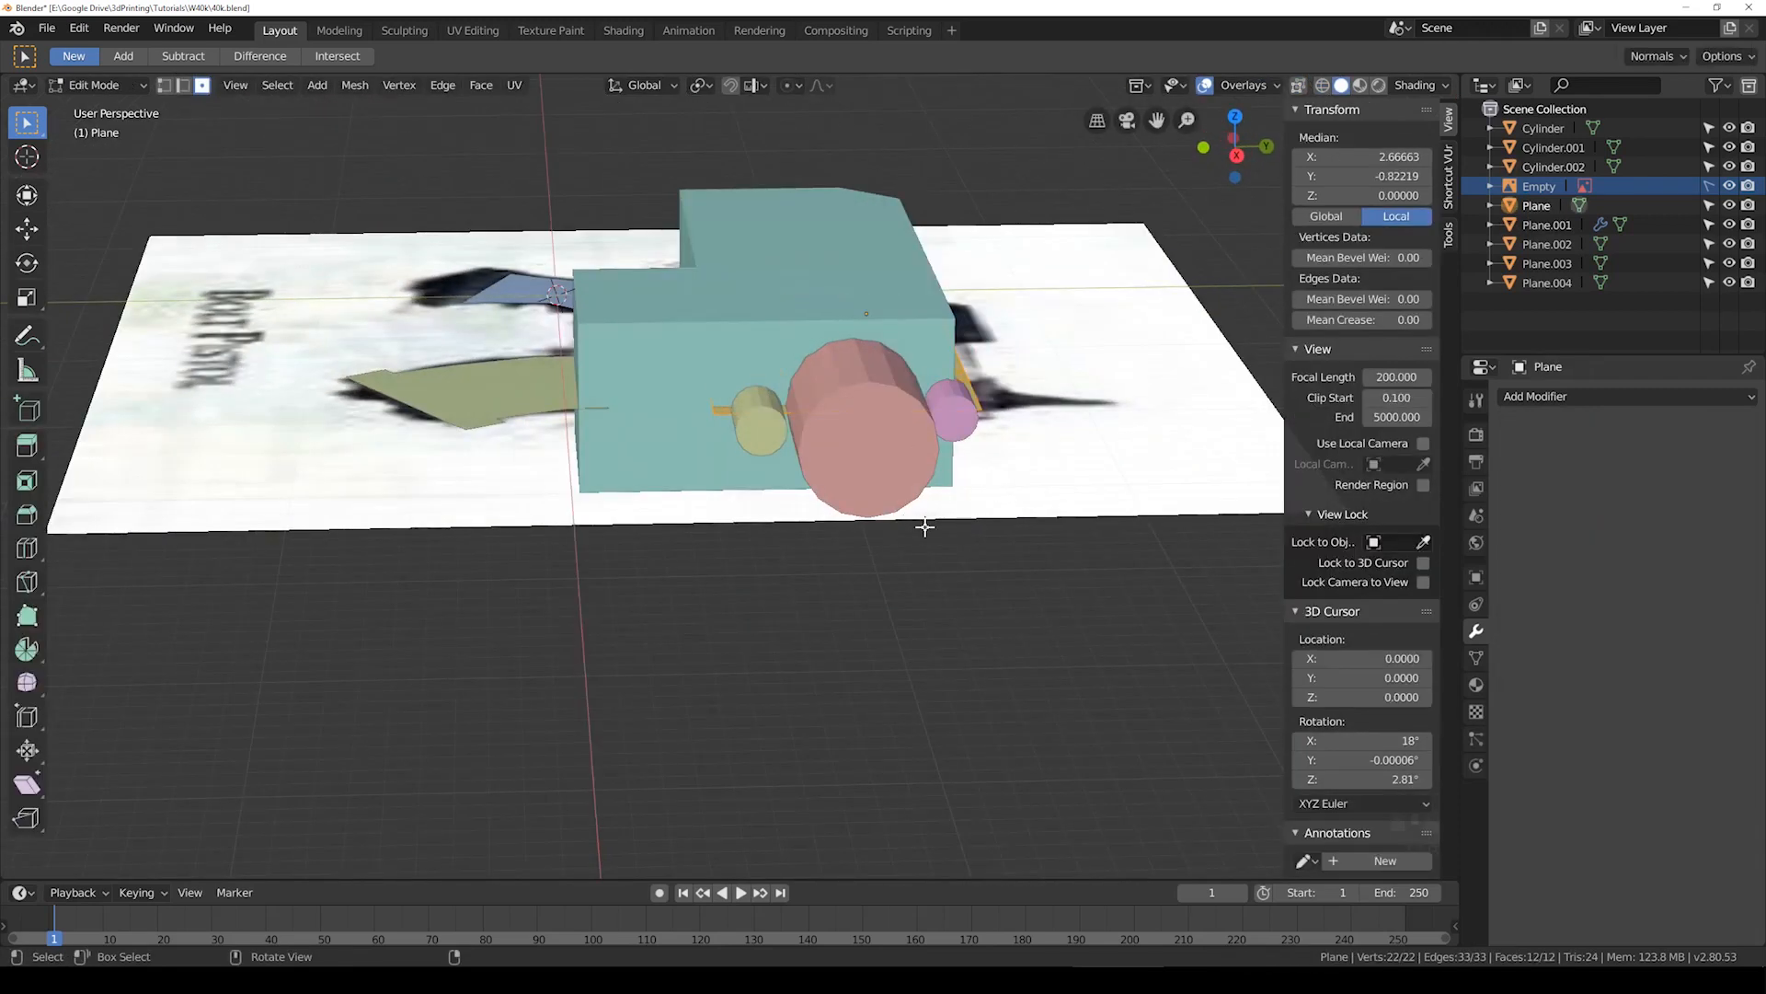
{"action": "middle_click_drag", "start_coordinate": [926, 527], "coordinate": [852, 614], "text": "shift"}
{"action": "key", "text": "g"}
{"action": "key", "text": "z"}
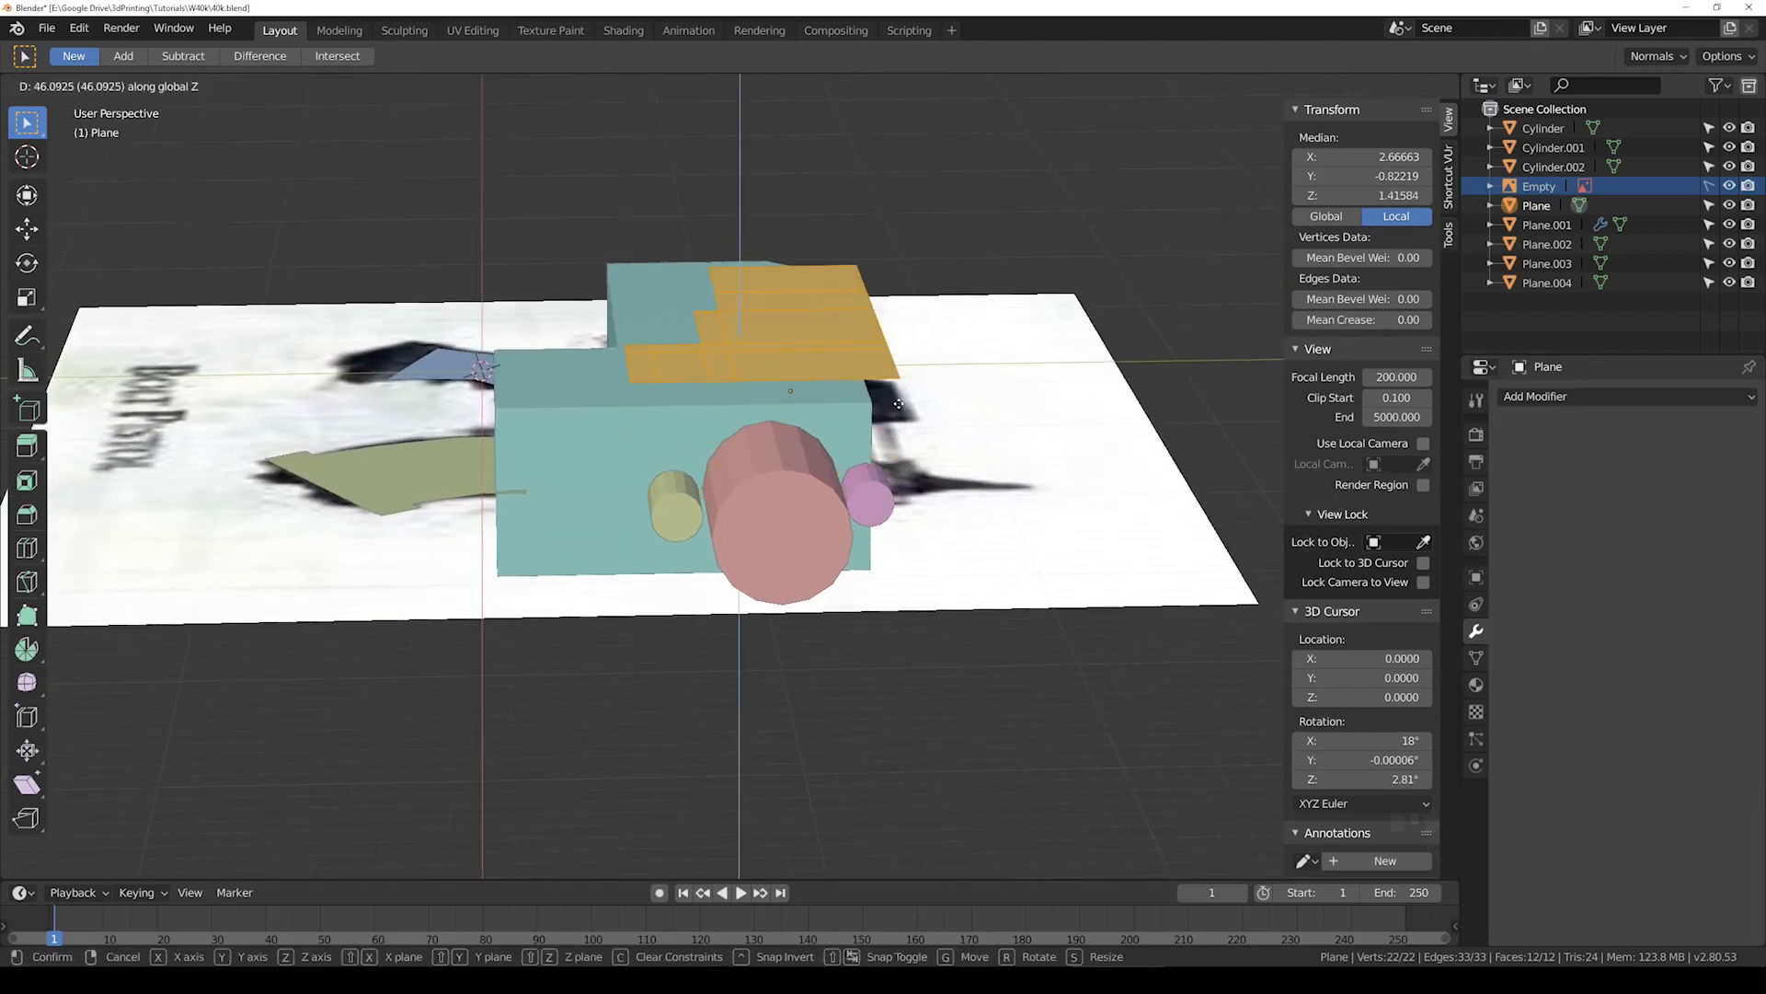
{"action": "left_click", "coordinate": [895, 416]}
Step: Try to lift the stepped side panel about 1.8 further along Z and extrude it down into the body, and undo the panel edits
{"action": "mouse_move", "coordinate": [894, 416]}
{"action": "middle_mouse_down"}
{"action": "mouse_move", "coordinate": [852, 410]}
{"action": "mouse_move", "coordinate": [867, 425]}
{"action": "middle_mouse_up"}
{"action": "key", "text": "g"}
{"action": "key", "text": "z"}
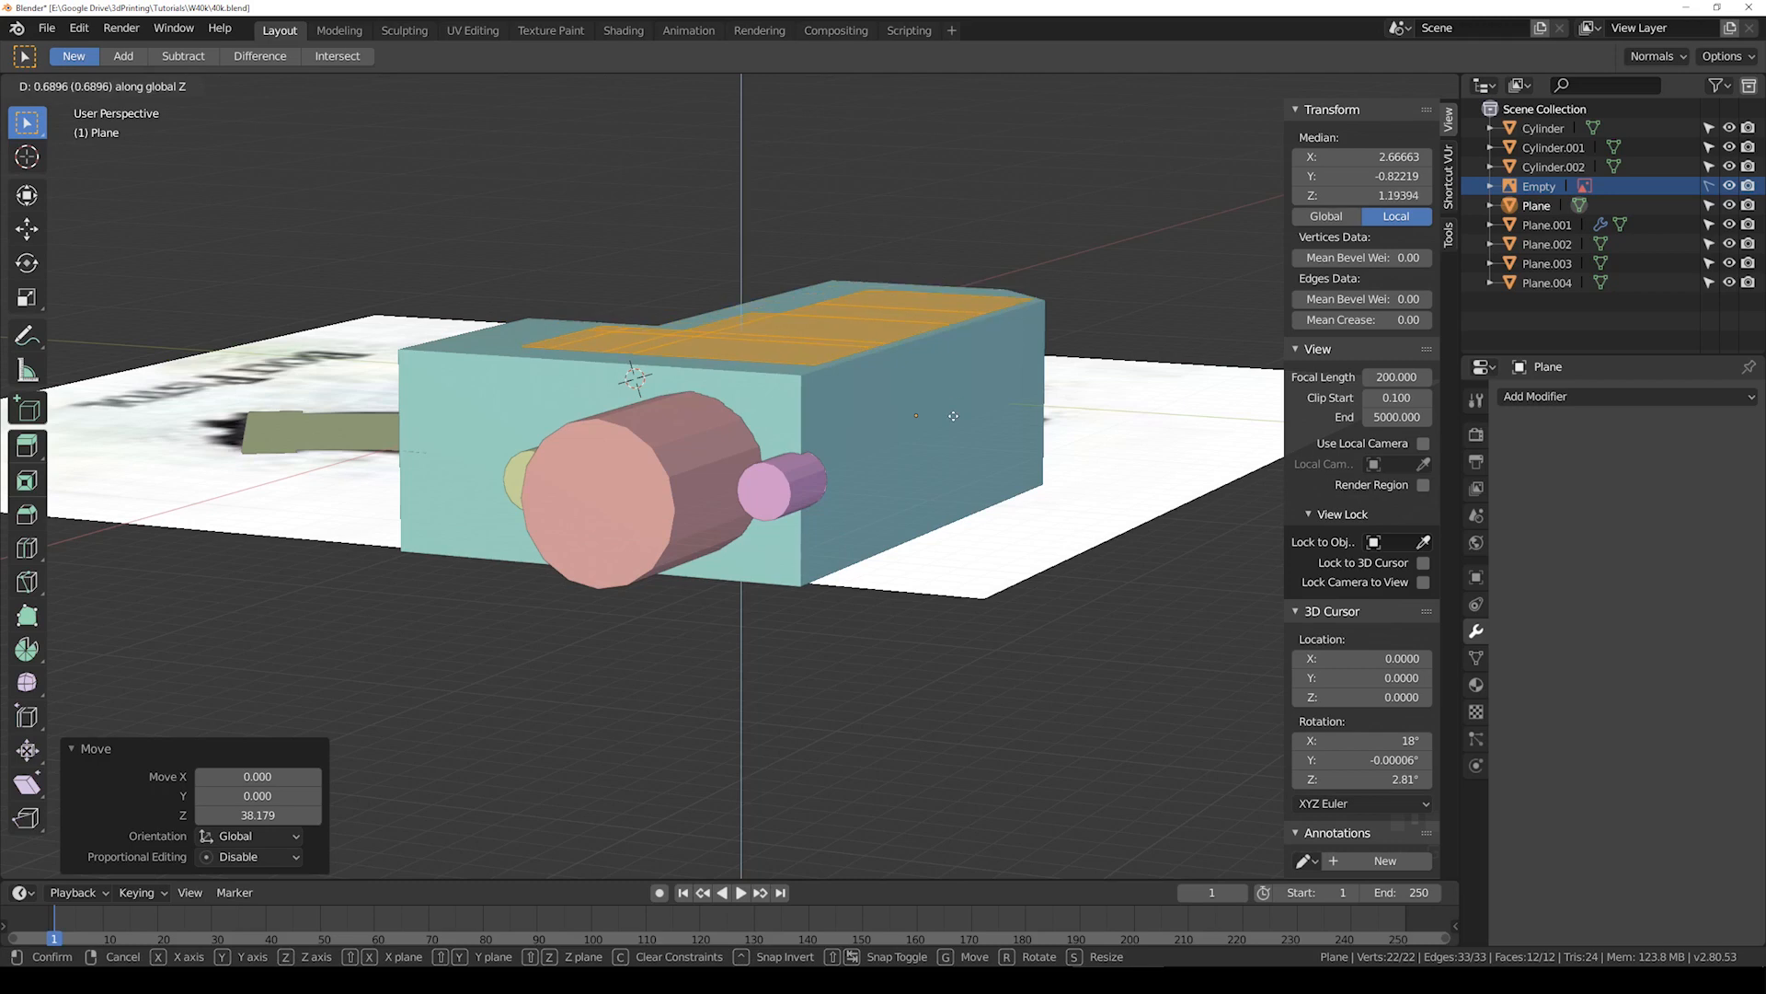
{"action": "left_click", "coordinate": [955, 413]}
{"action": "key", "text": "e"}
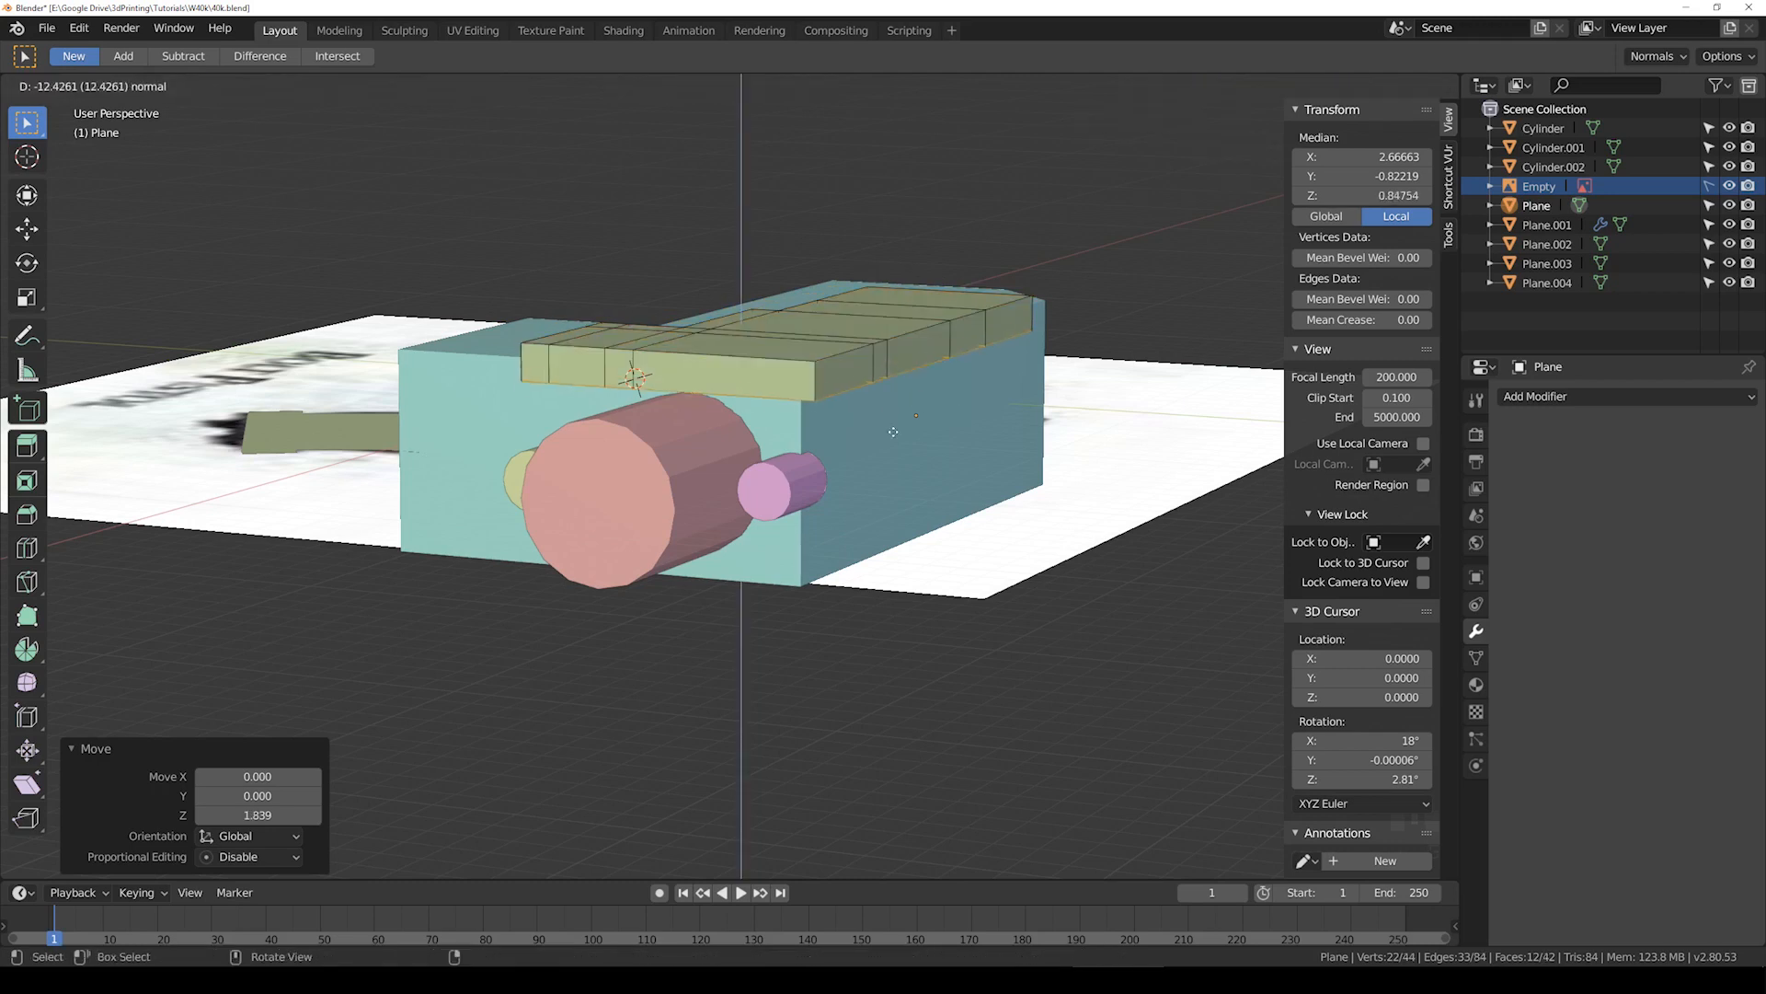
{"action": "left_click", "coordinate": [894, 461]}
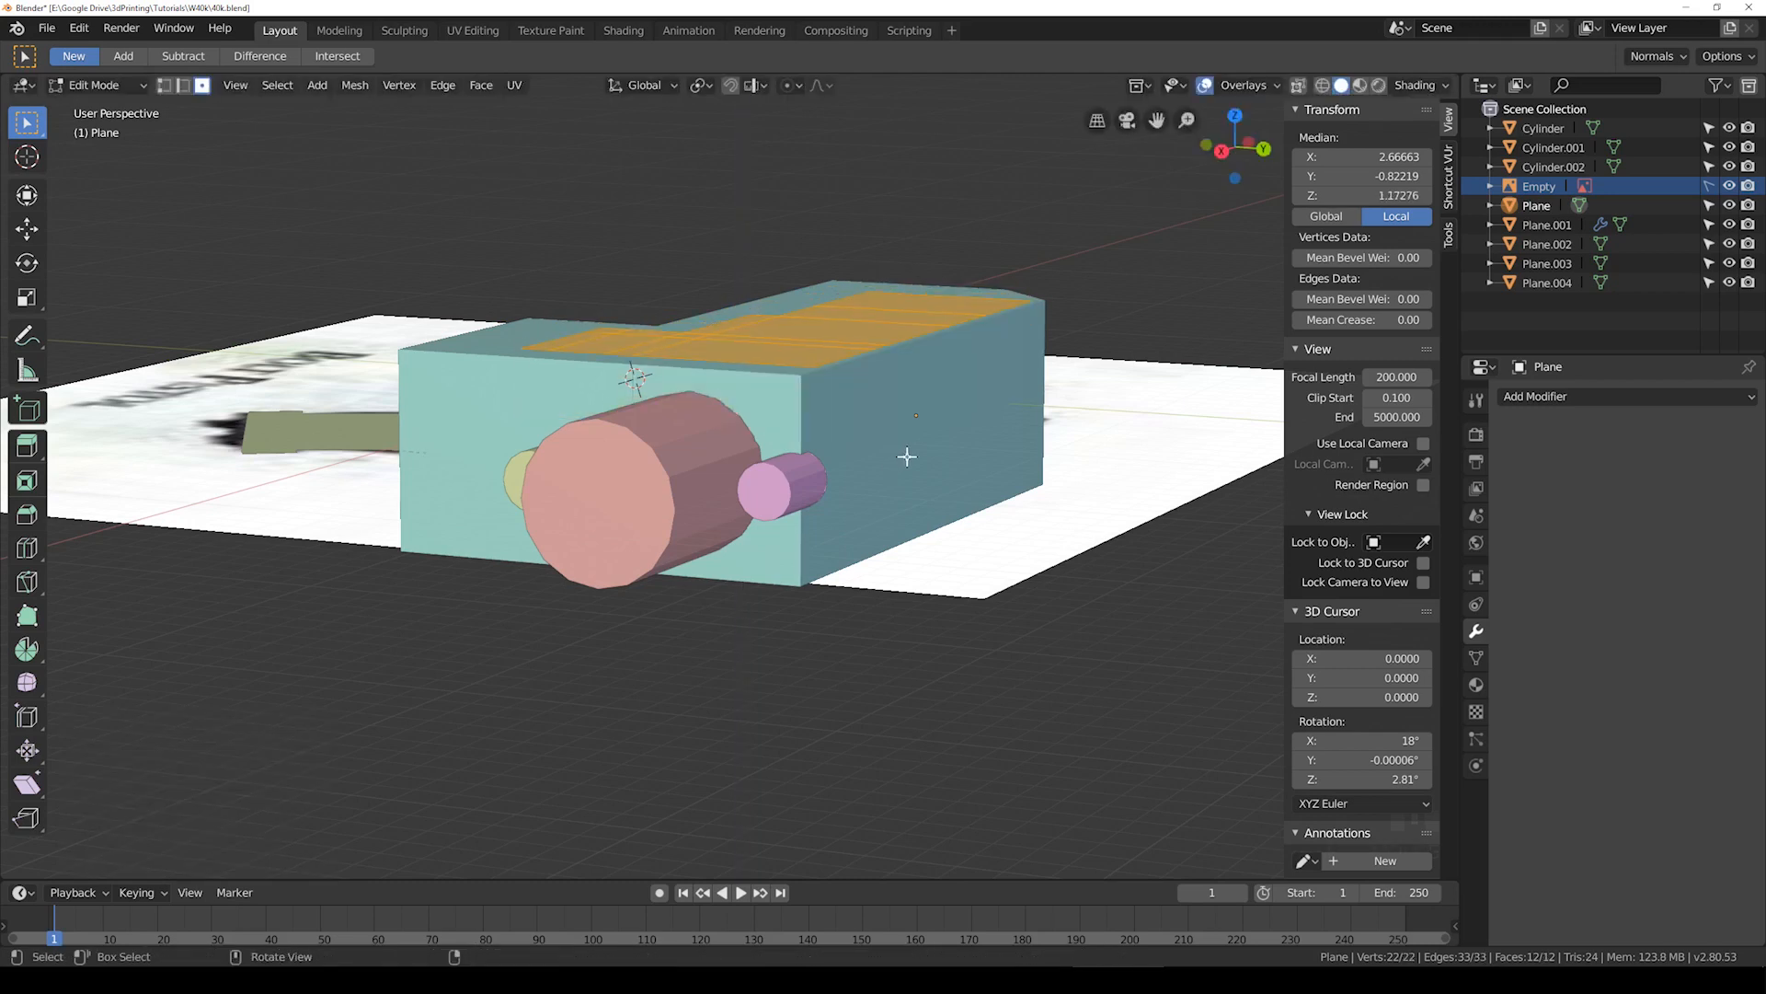
{"action": "key", "text": "Tab"}
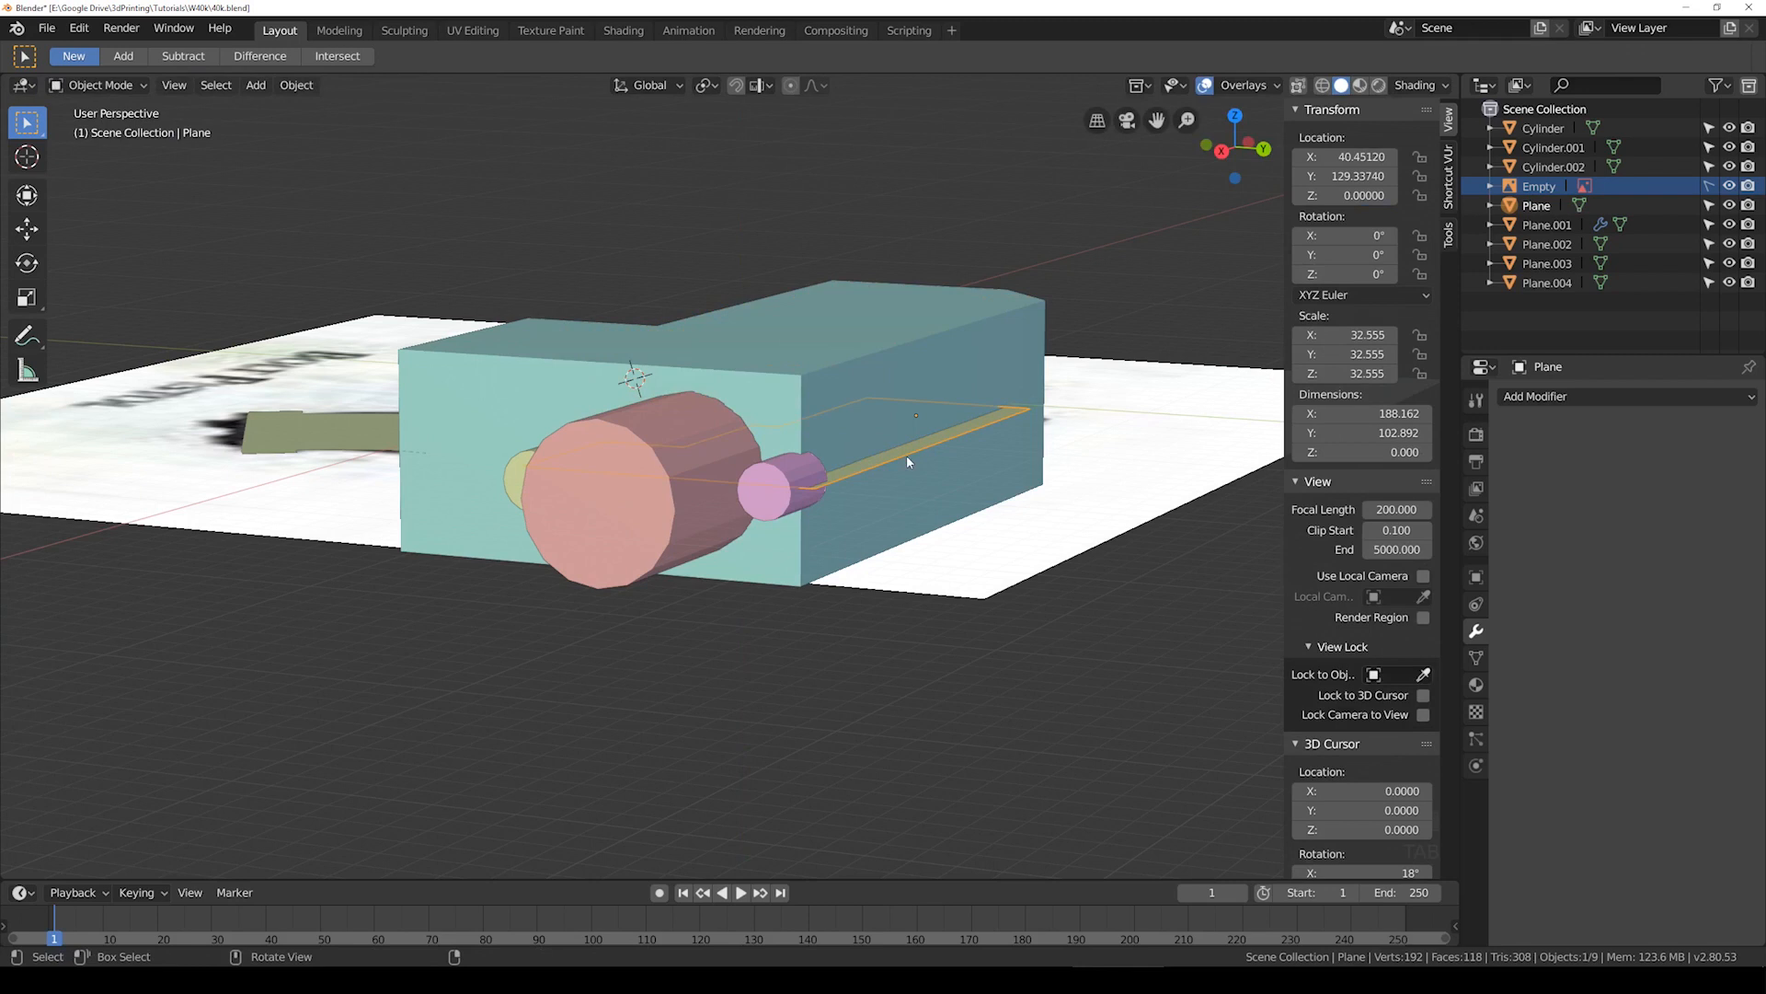
Step: Try to move the stepped side panel above the body and raise its geometry about 23.2 along Z, and undo both moves
{"action": "key", "text": "alt+z"}
{"action": "key", "text": "alt+z"}
{"action": "key", "text": "g"}
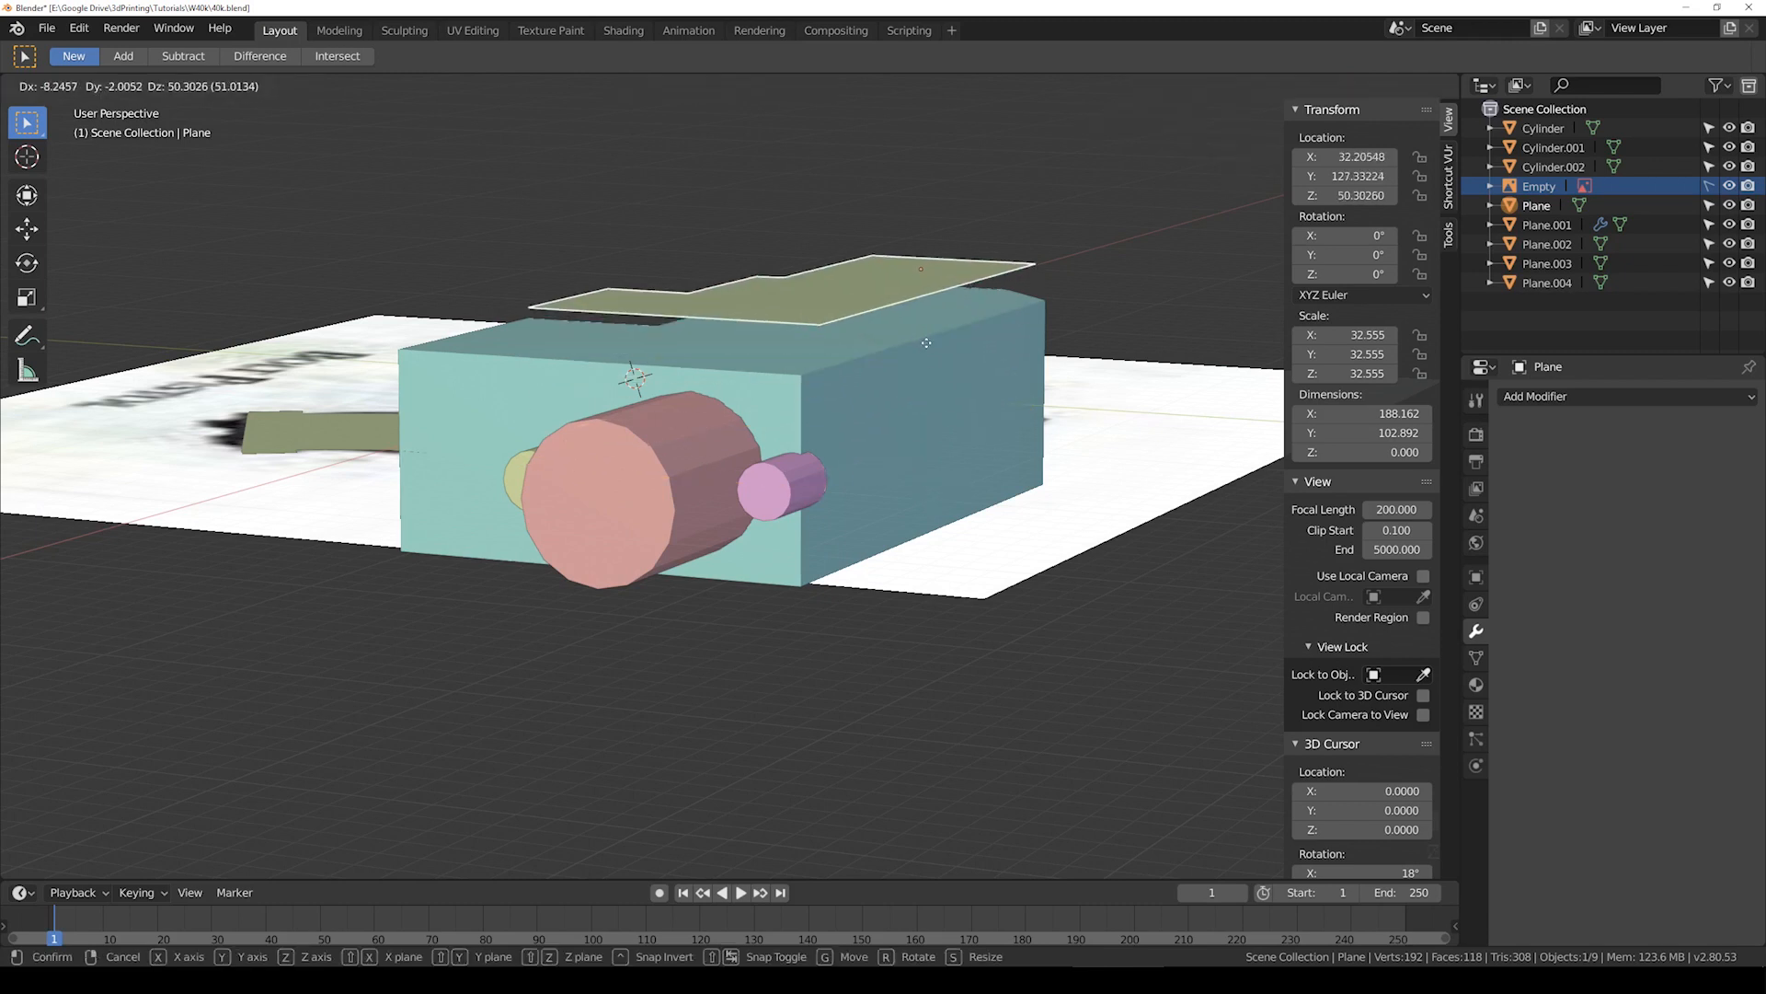
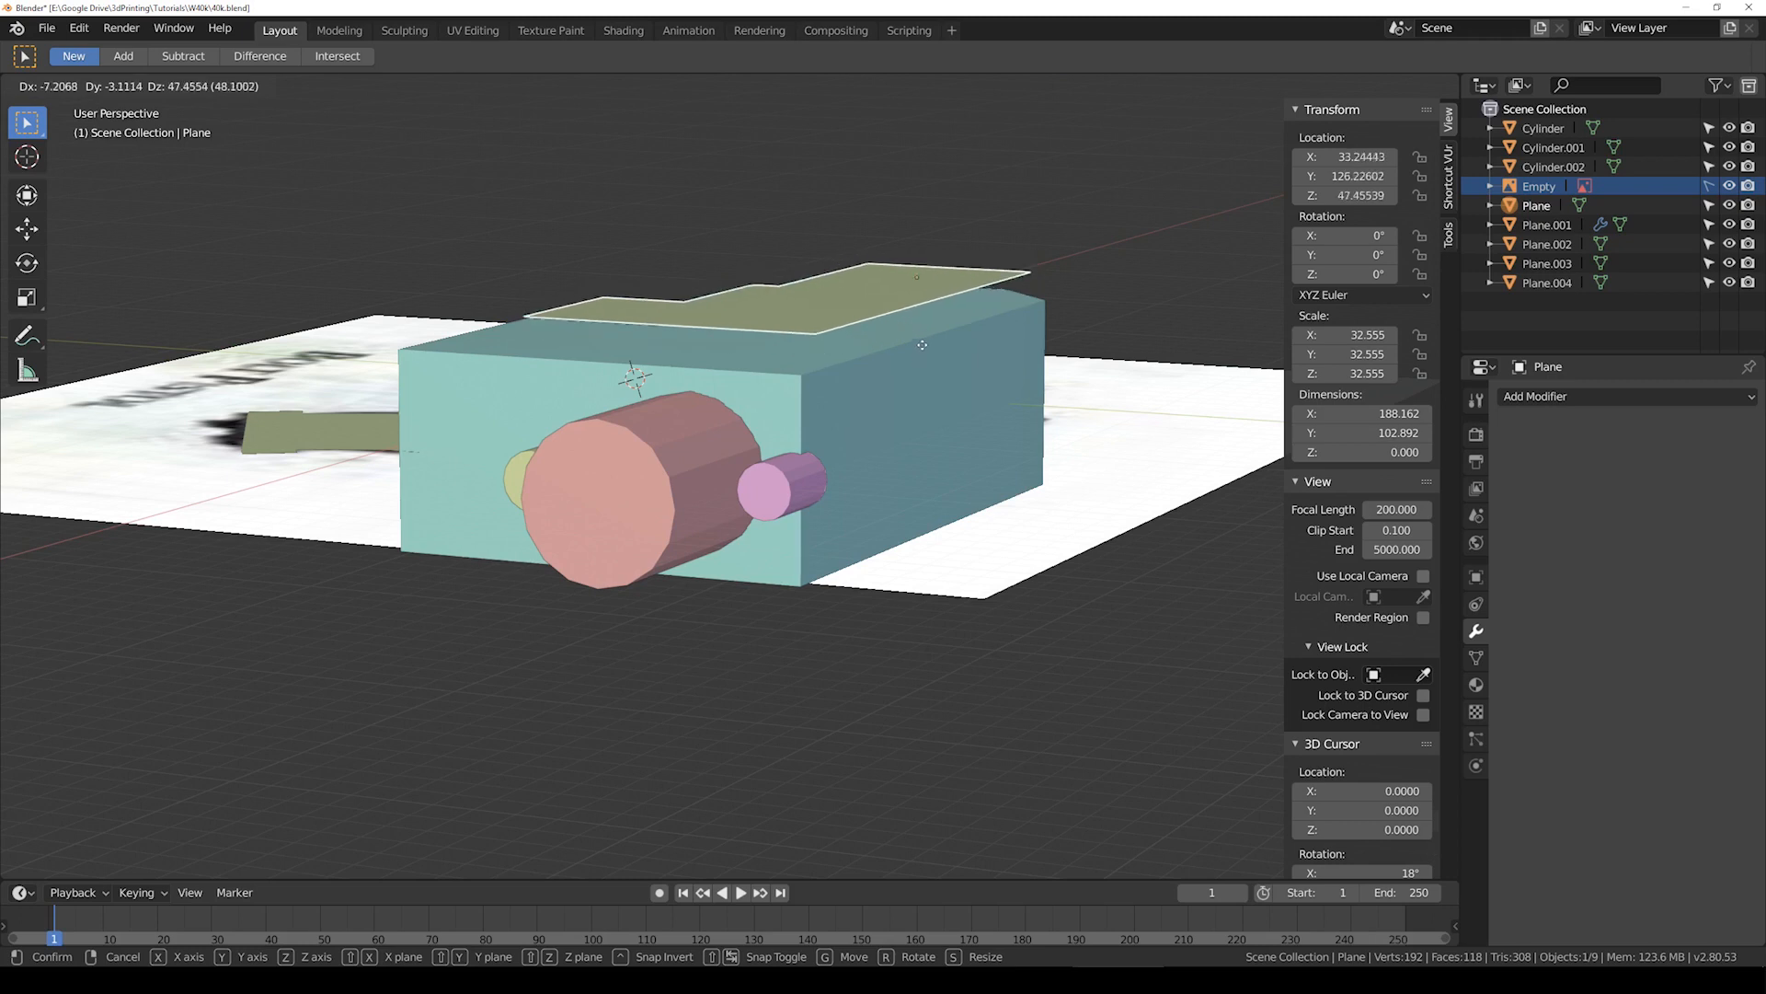
{"action": "left_click", "coordinate": [927, 315]}
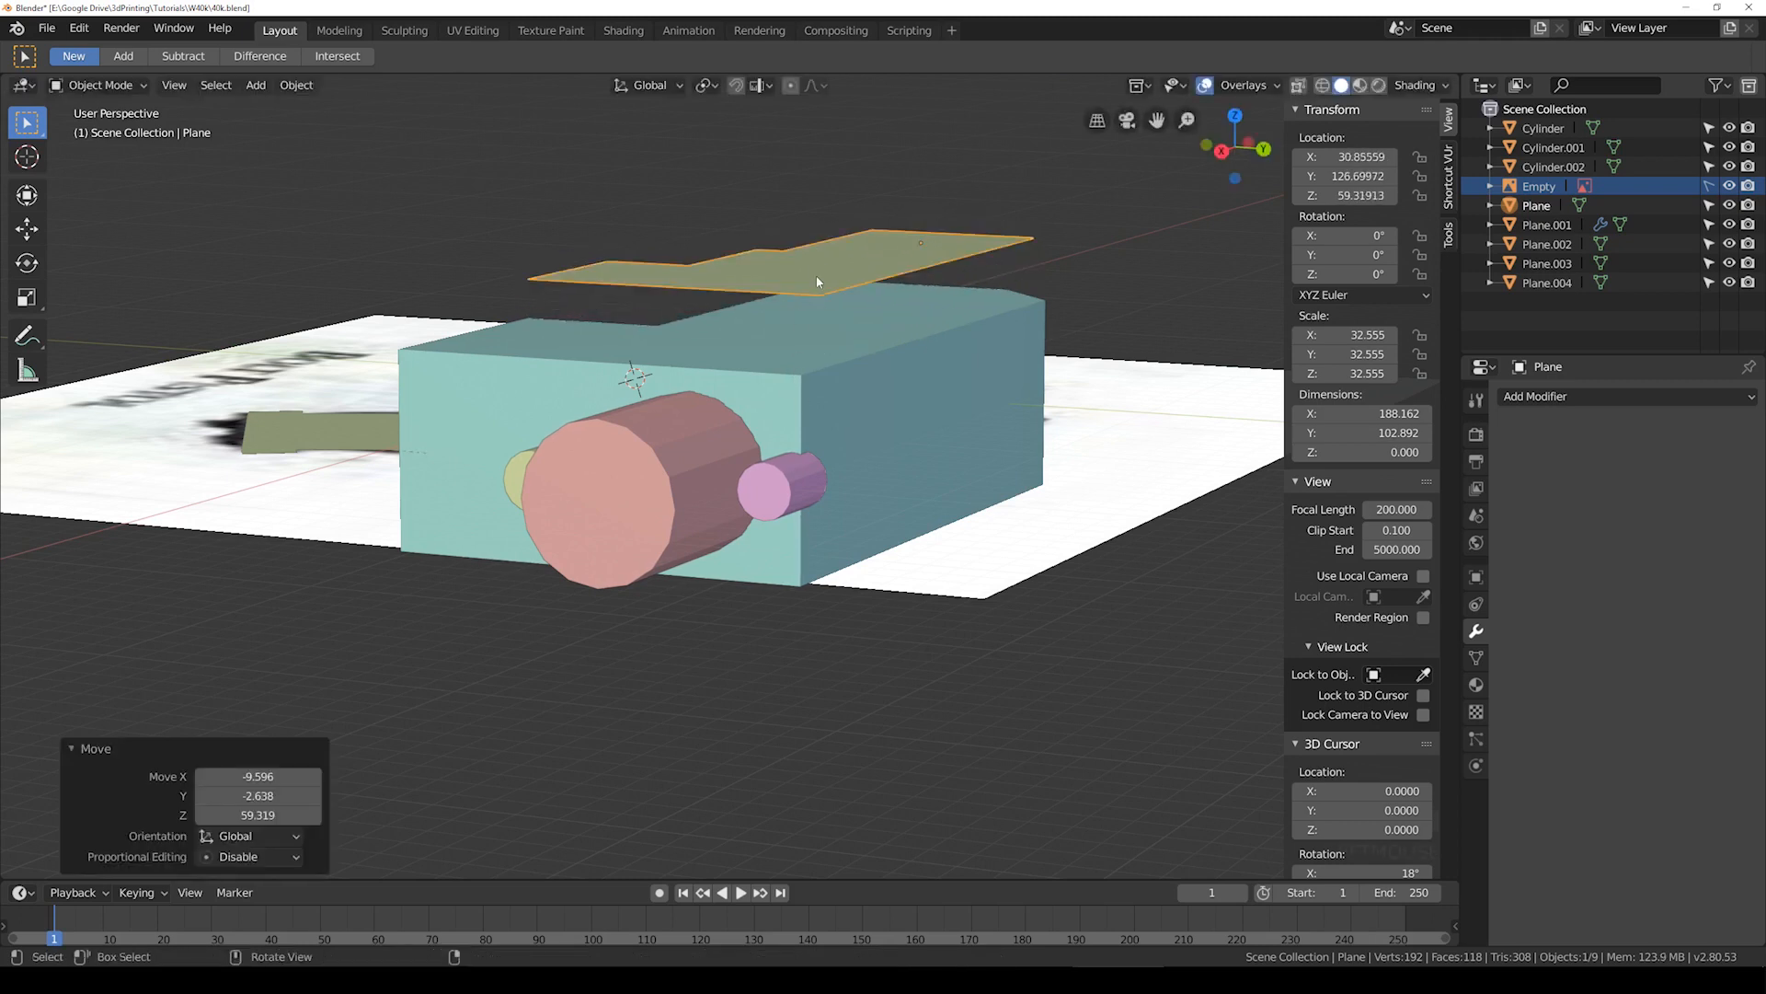
{"action": "key", "text": "Tab"}
{"action": "key", "text": "g"}
{"action": "key", "text": "z"}
{"action": "left_click", "coordinate": [875, 367]}
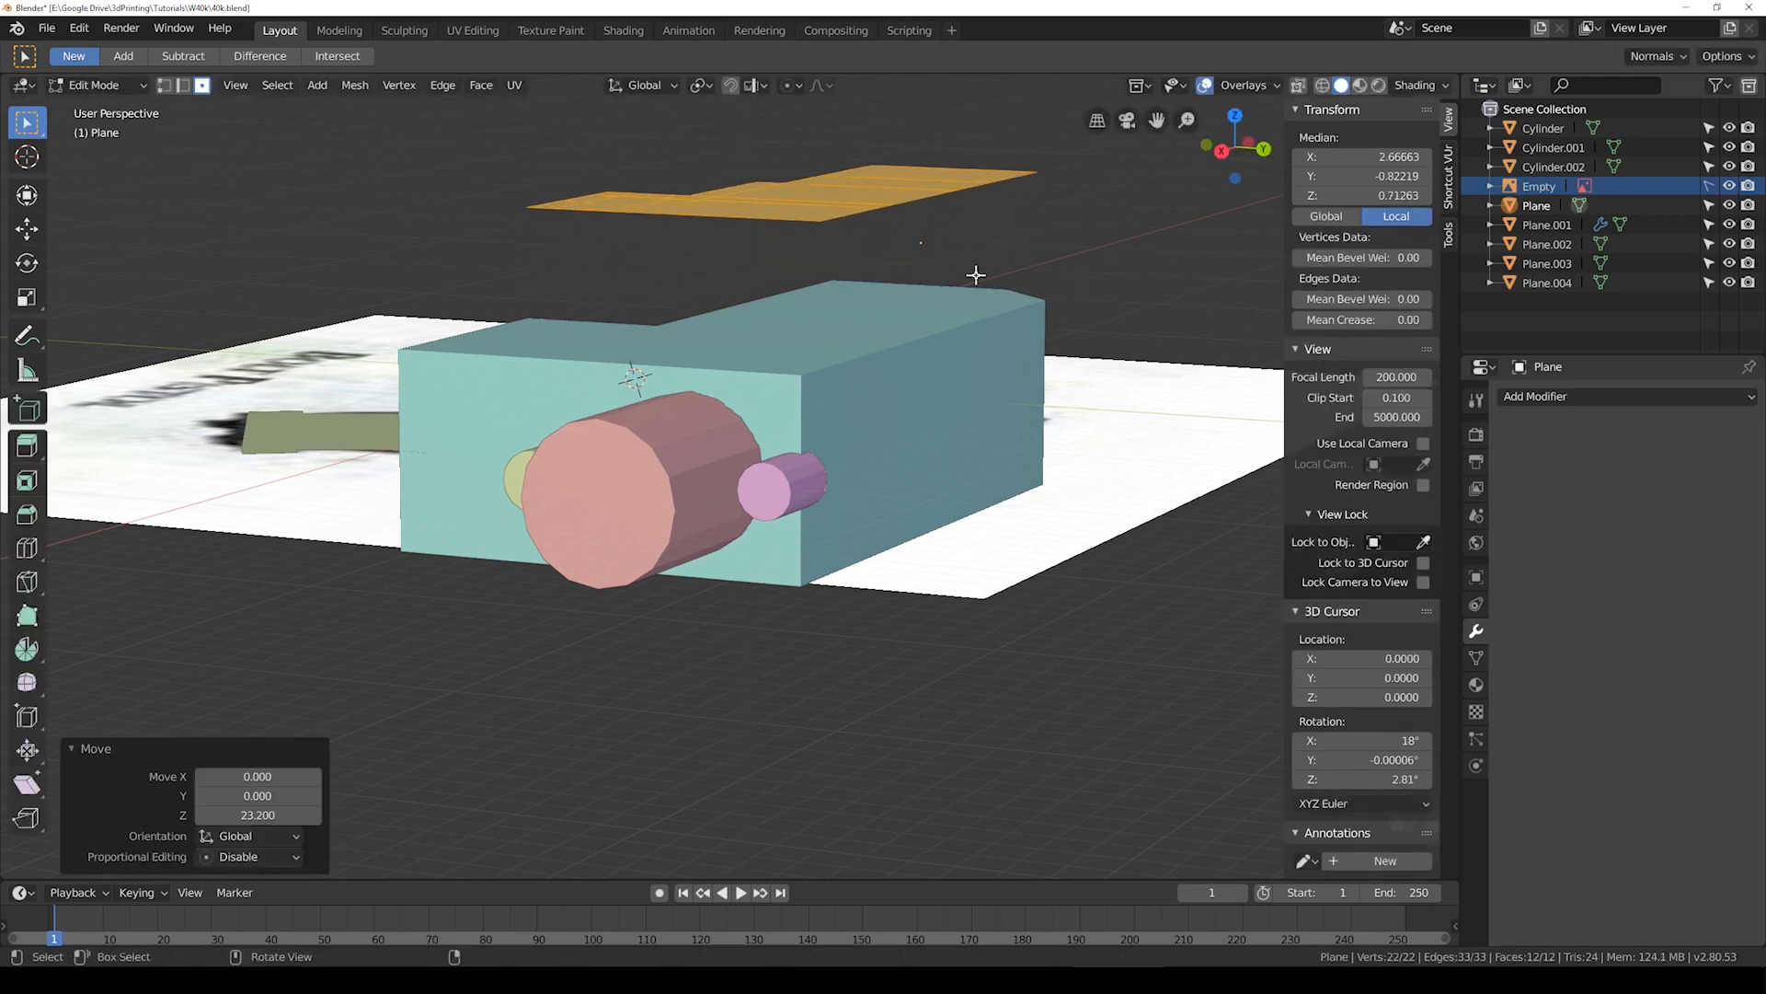
{"action": "key", "text": "Tab"}
{"action": "key", "text": "ctrl+z"}
{"action": "key", "text": "ctrl+z"}
{"action": "key", "text": "ctrl+z"}
{"action": "key", "text": "ctrl+z"}
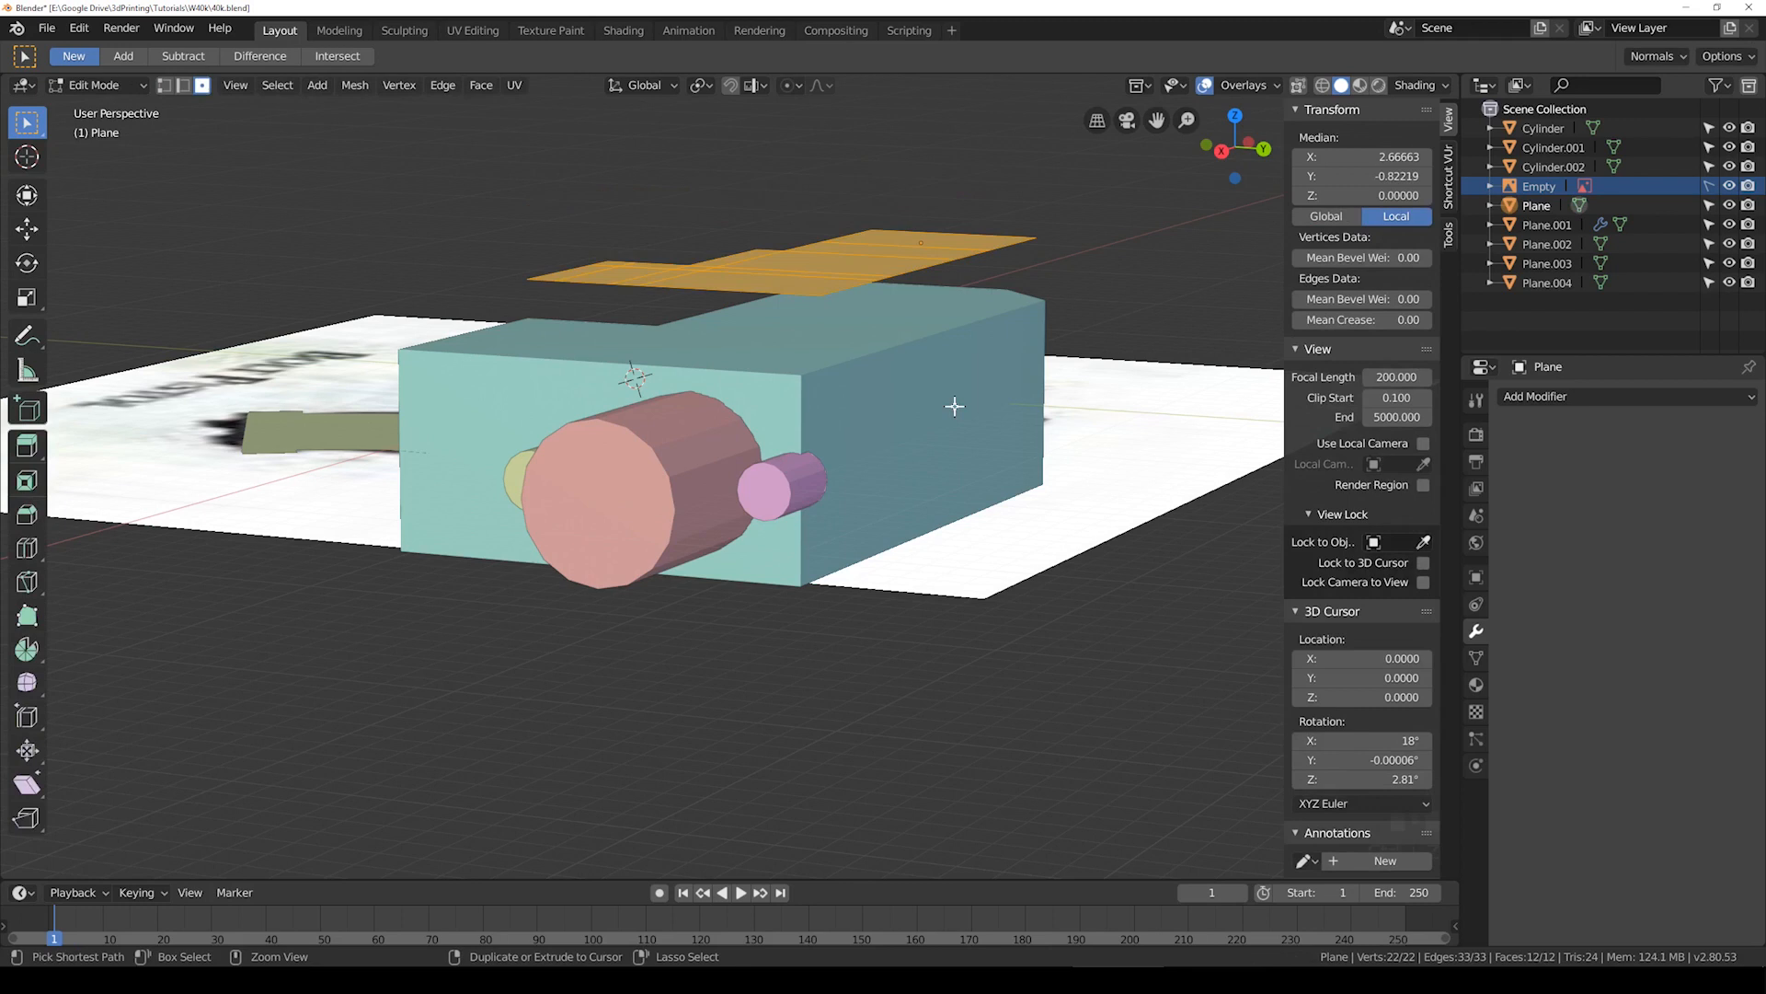
{"action": "key", "text": "alt+z"}
{"action": "key", "text": "alt+z"}
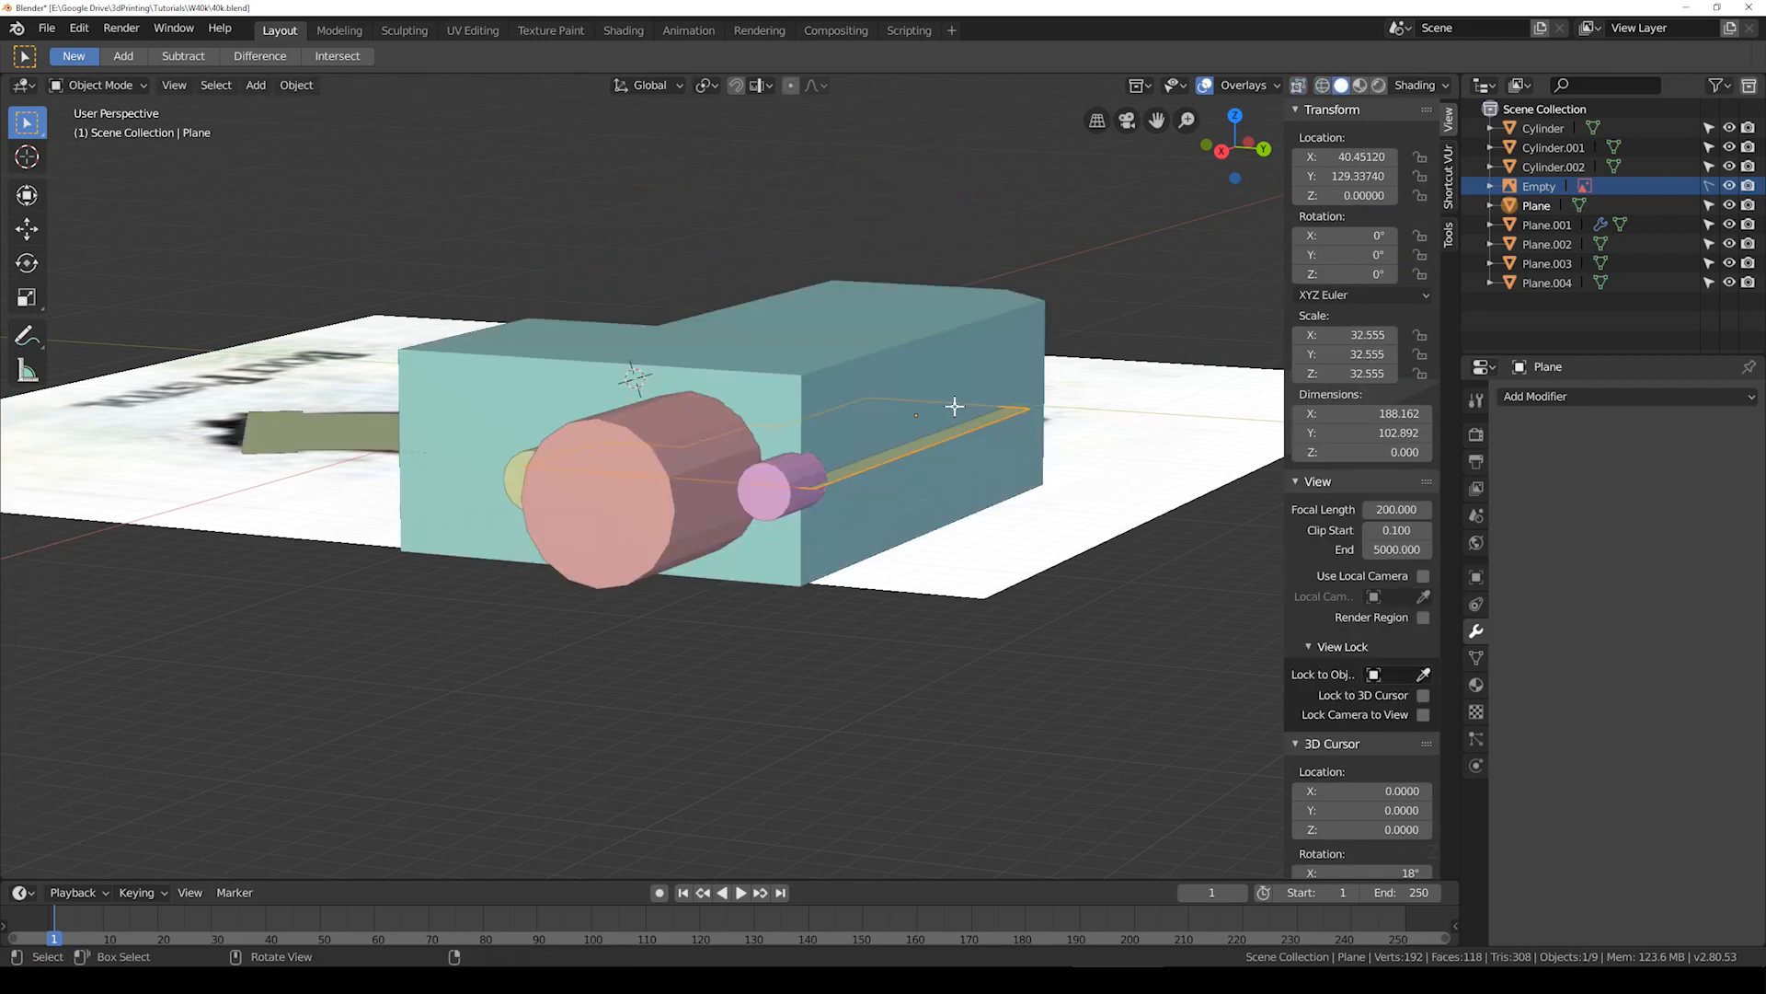
Step: Try to lift the whole stepped side panel object about 58.5 along Z and mirror it across Z, and undo both edits
{"action": "key", "text": "g"}
{"action": "key", "text": "z"}
{"action": "left_click", "coordinate": [994, 343]}
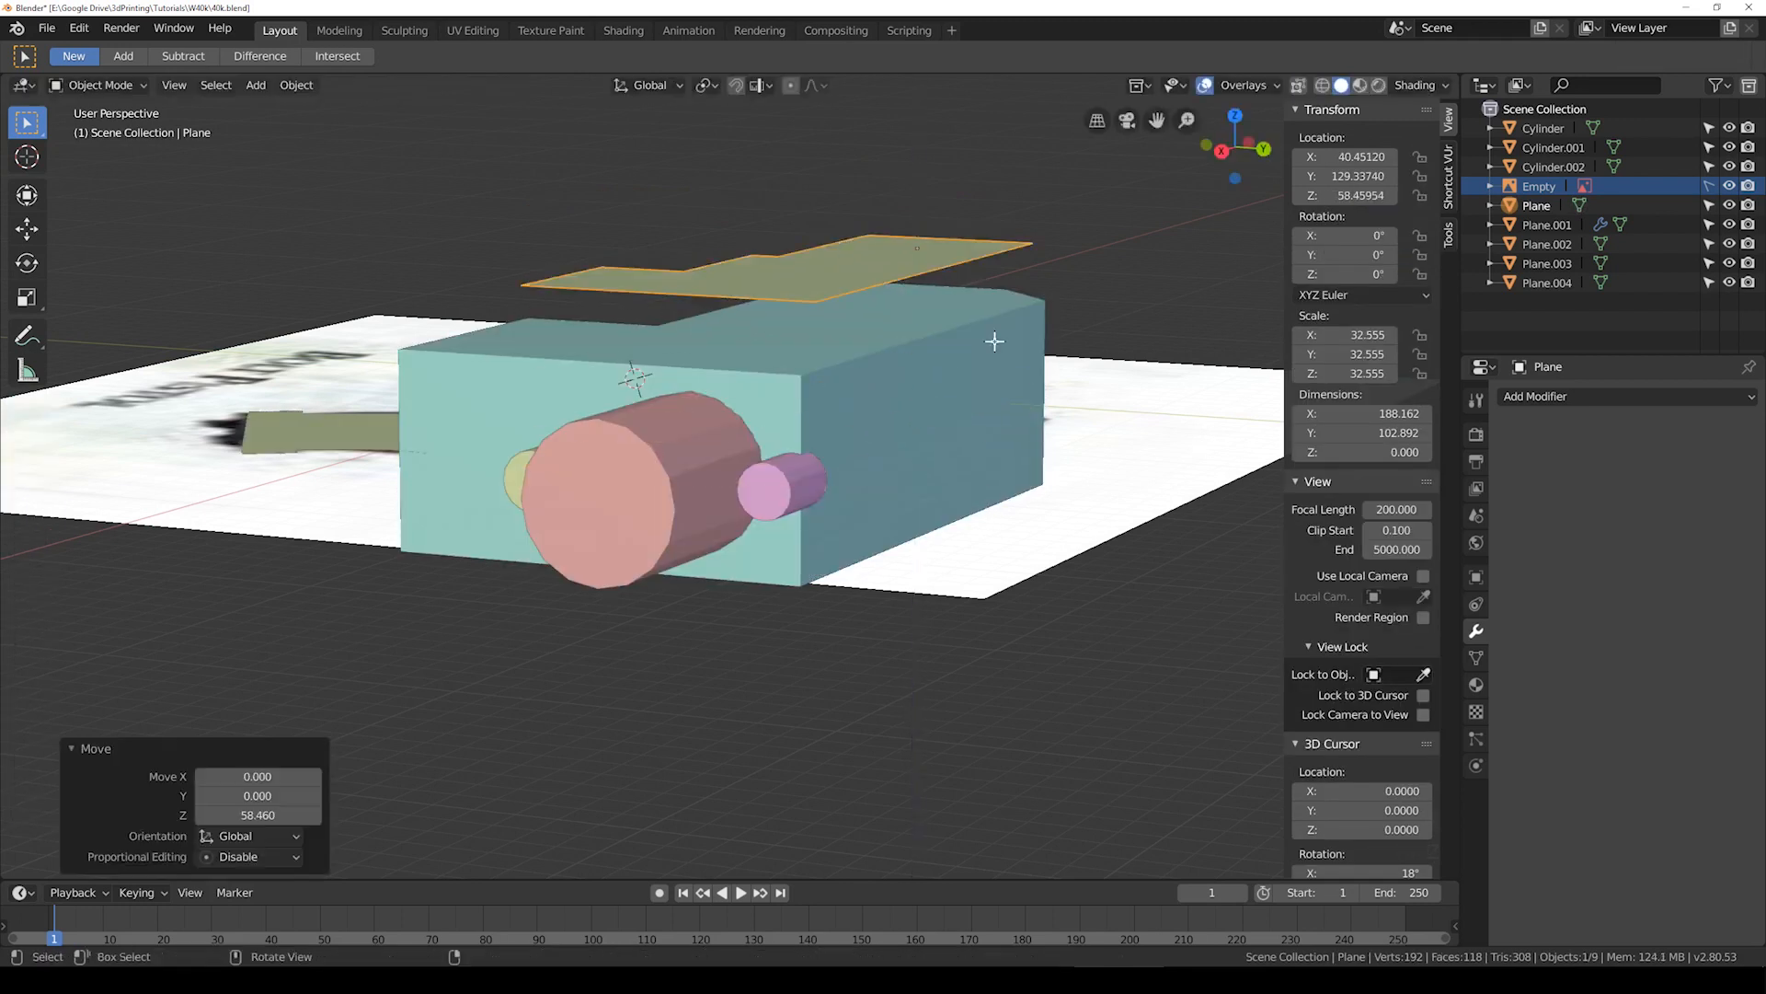
{"action": "left_click", "coordinate": [1532, 398]}
{"action": "left_click", "coordinate": [1354, 585]}
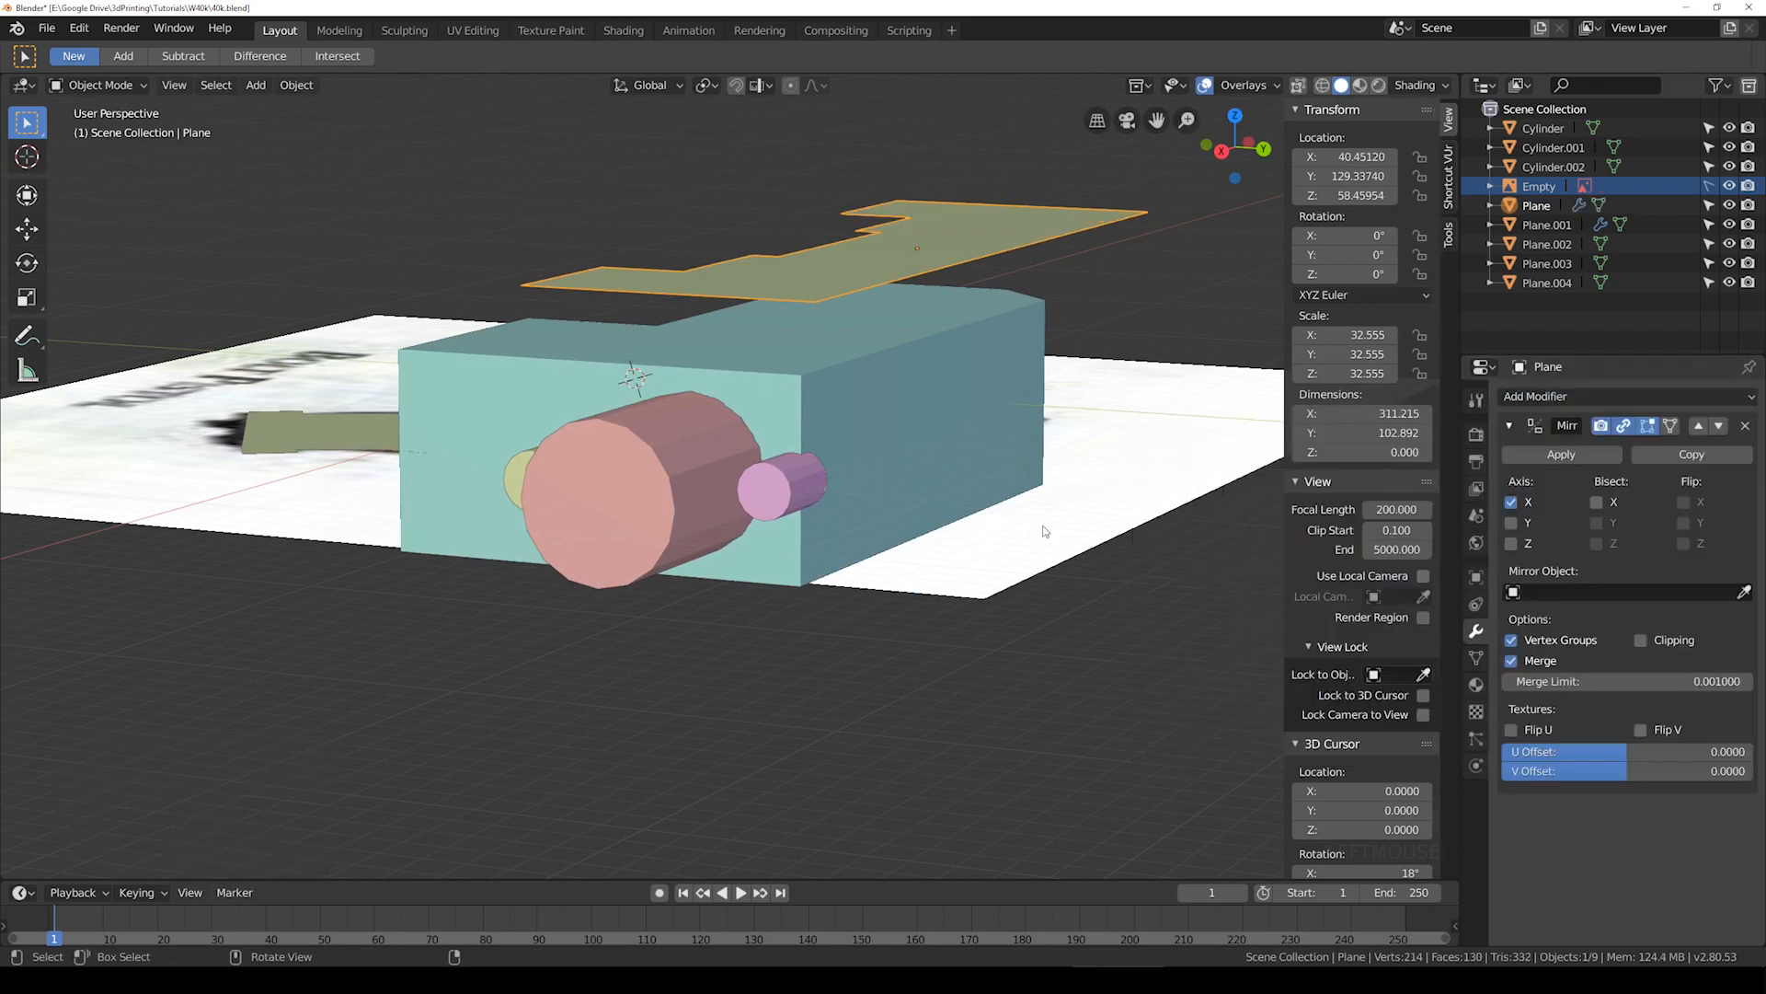
{"action": "left_click", "coordinate": [1511, 501]}
{"action": "left_click", "coordinate": [1510, 543]}
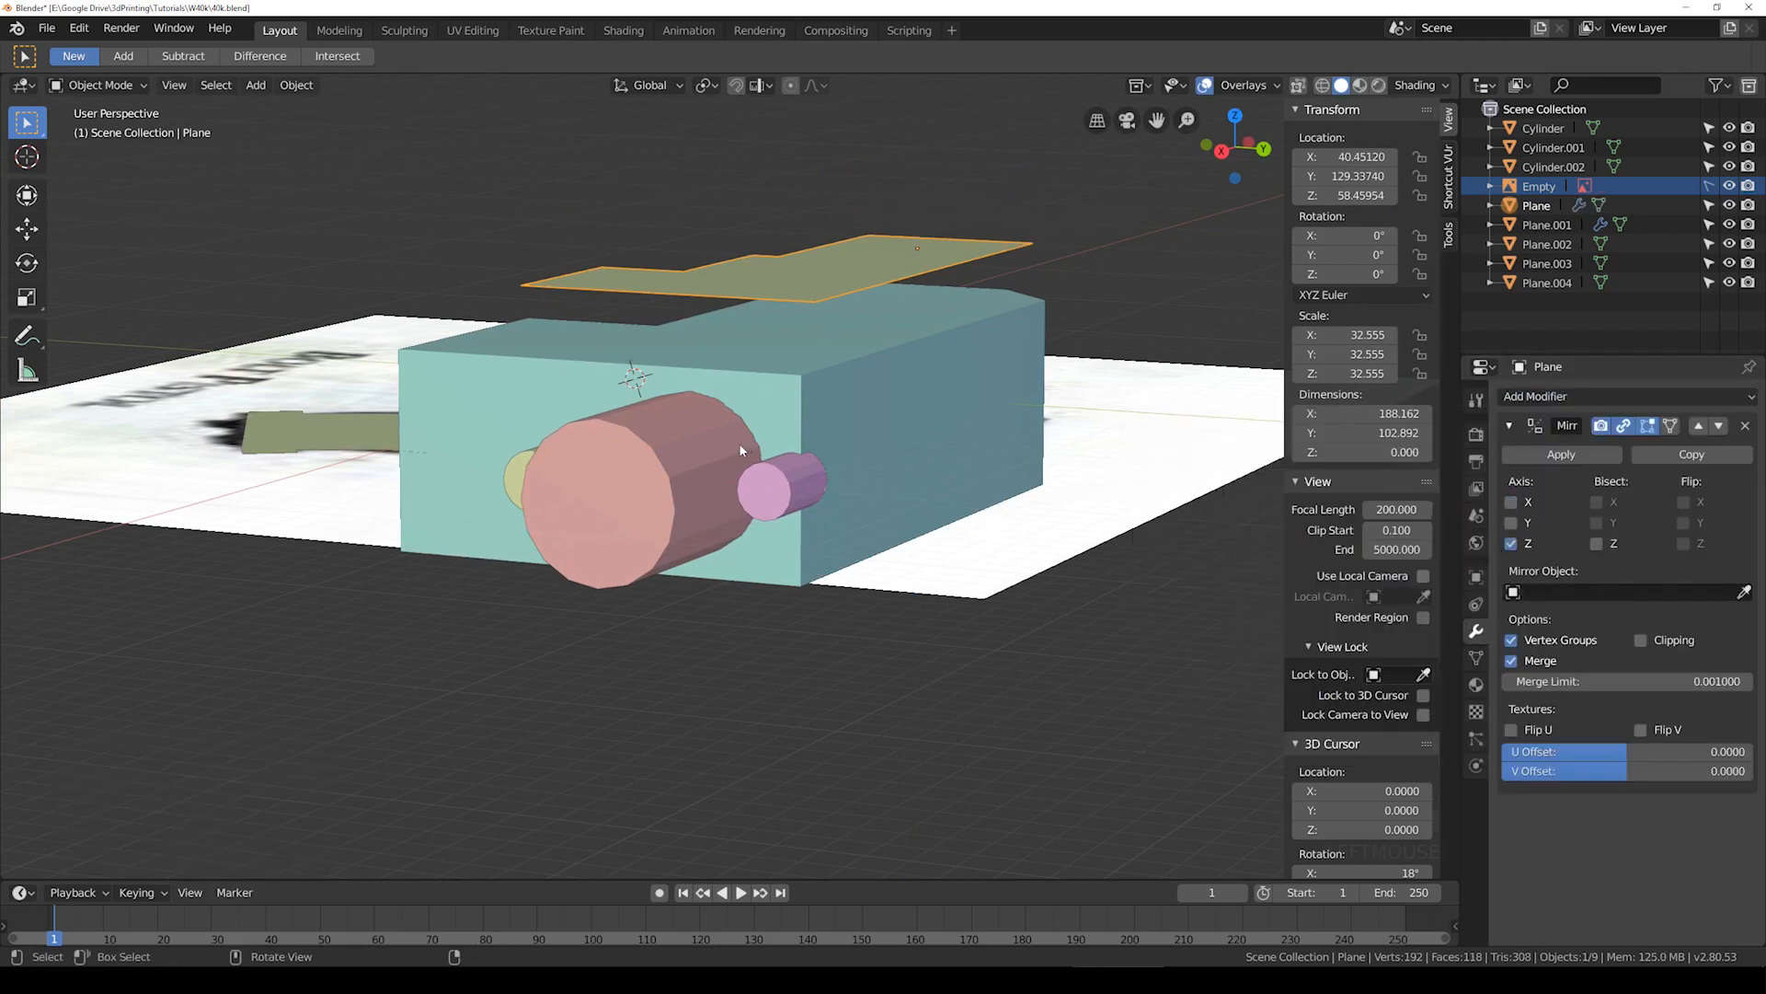
{"action": "left_click", "coordinate": [1746, 425]}
{"action": "key", "text": "ctrl+z"}
{"action": "key", "text": "ctrl+z"}
{"action": "key", "text": "ctrl+z"}
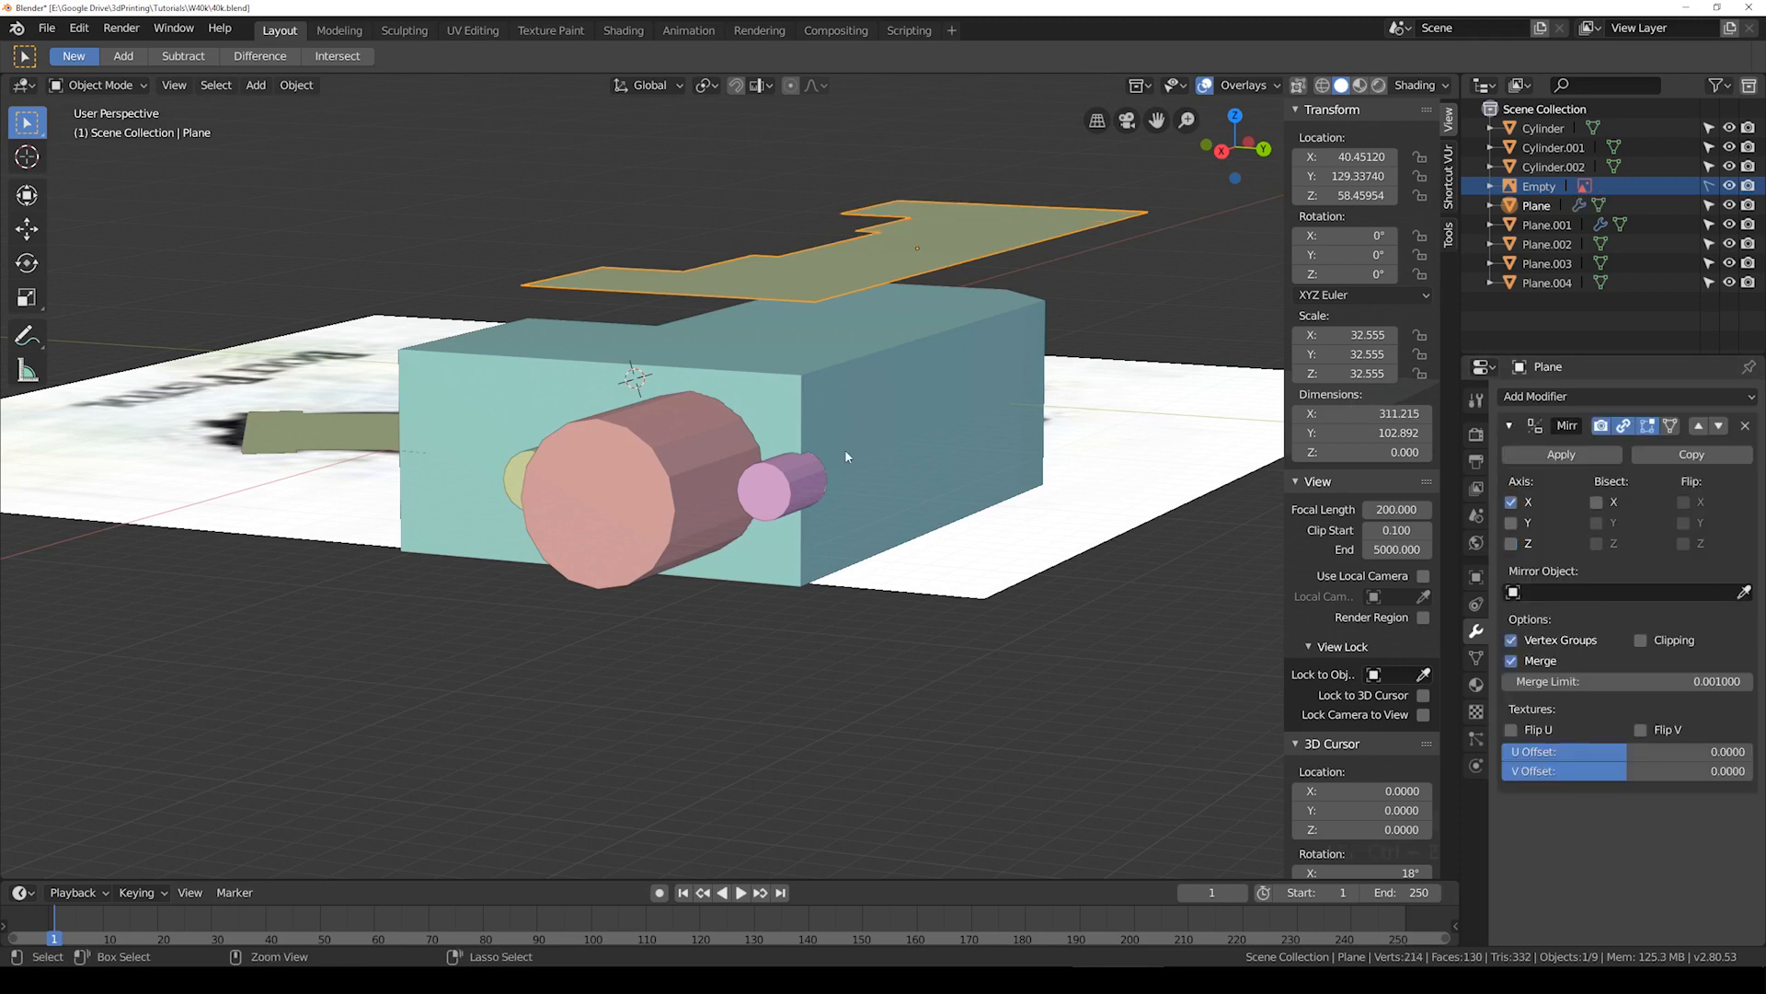
{"action": "key", "text": "ctrl+z"}
{"action": "key", "text": "ctrl+z"}
Step: Raise the stepped side panel's mesh geometry about 60.1 along Z and add a Mirror modifier on the Z axis only
{"action": "key", "text": "Tab"}
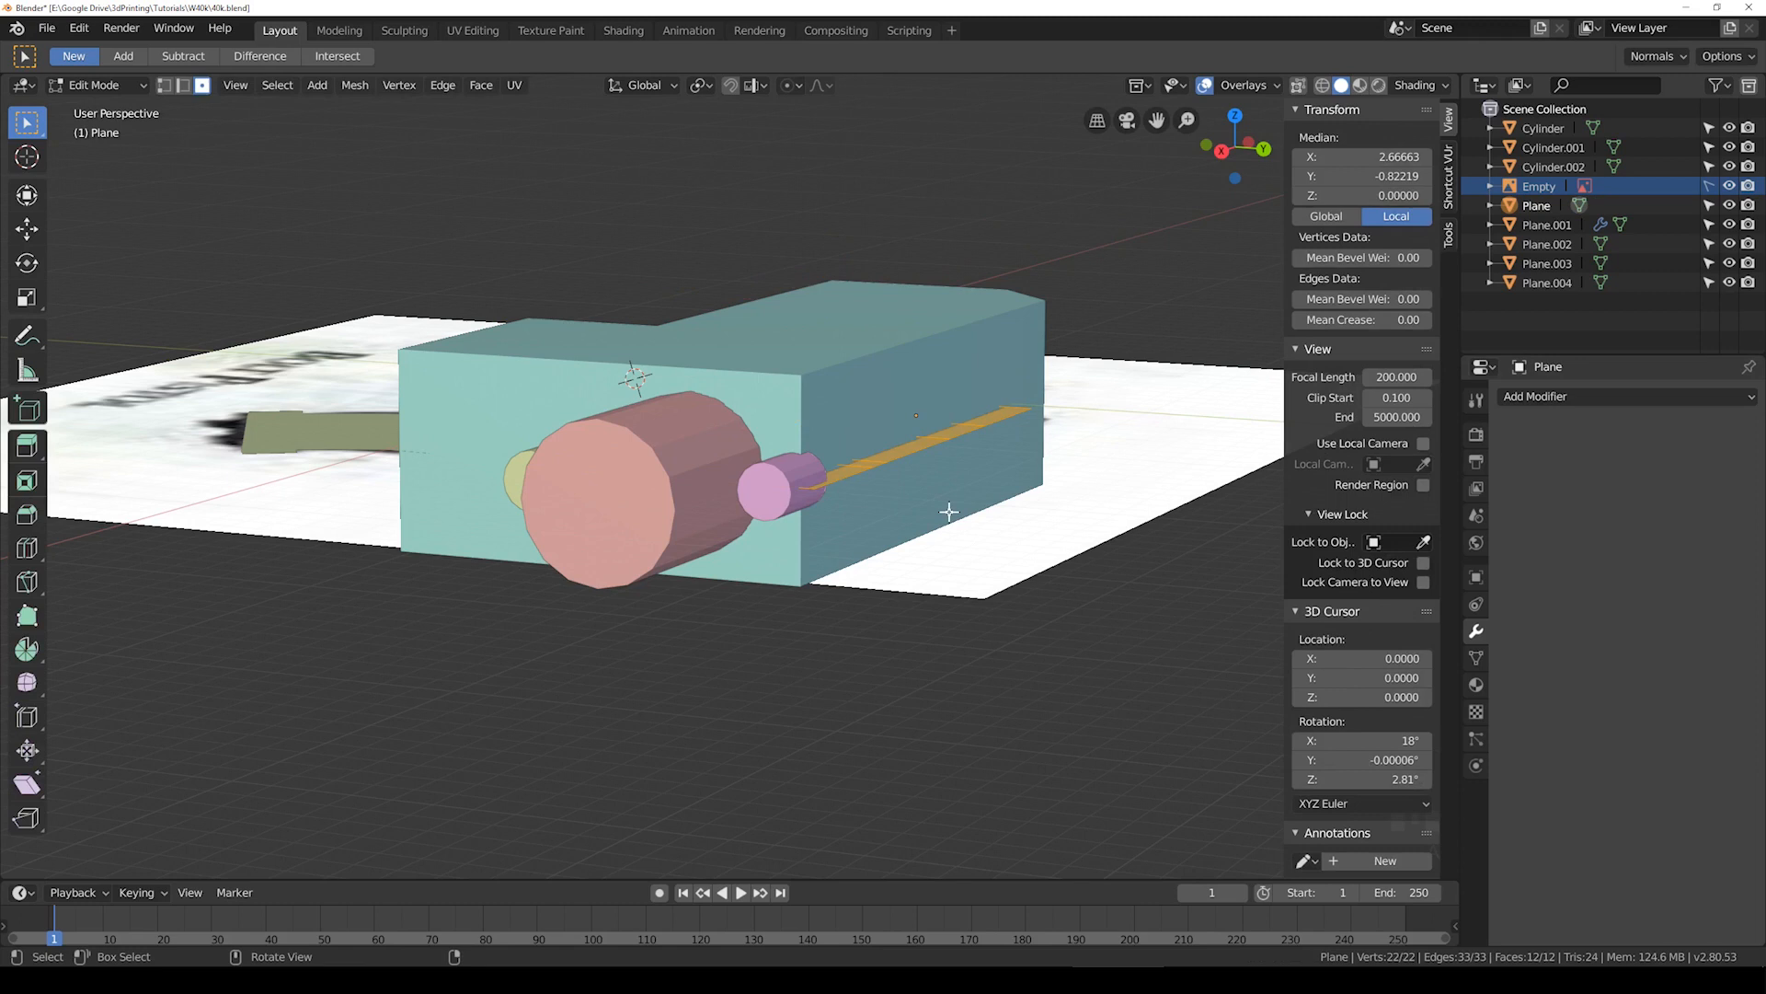
{"action": "key", "text": "g"}
{"action": "key", "text": "z"}
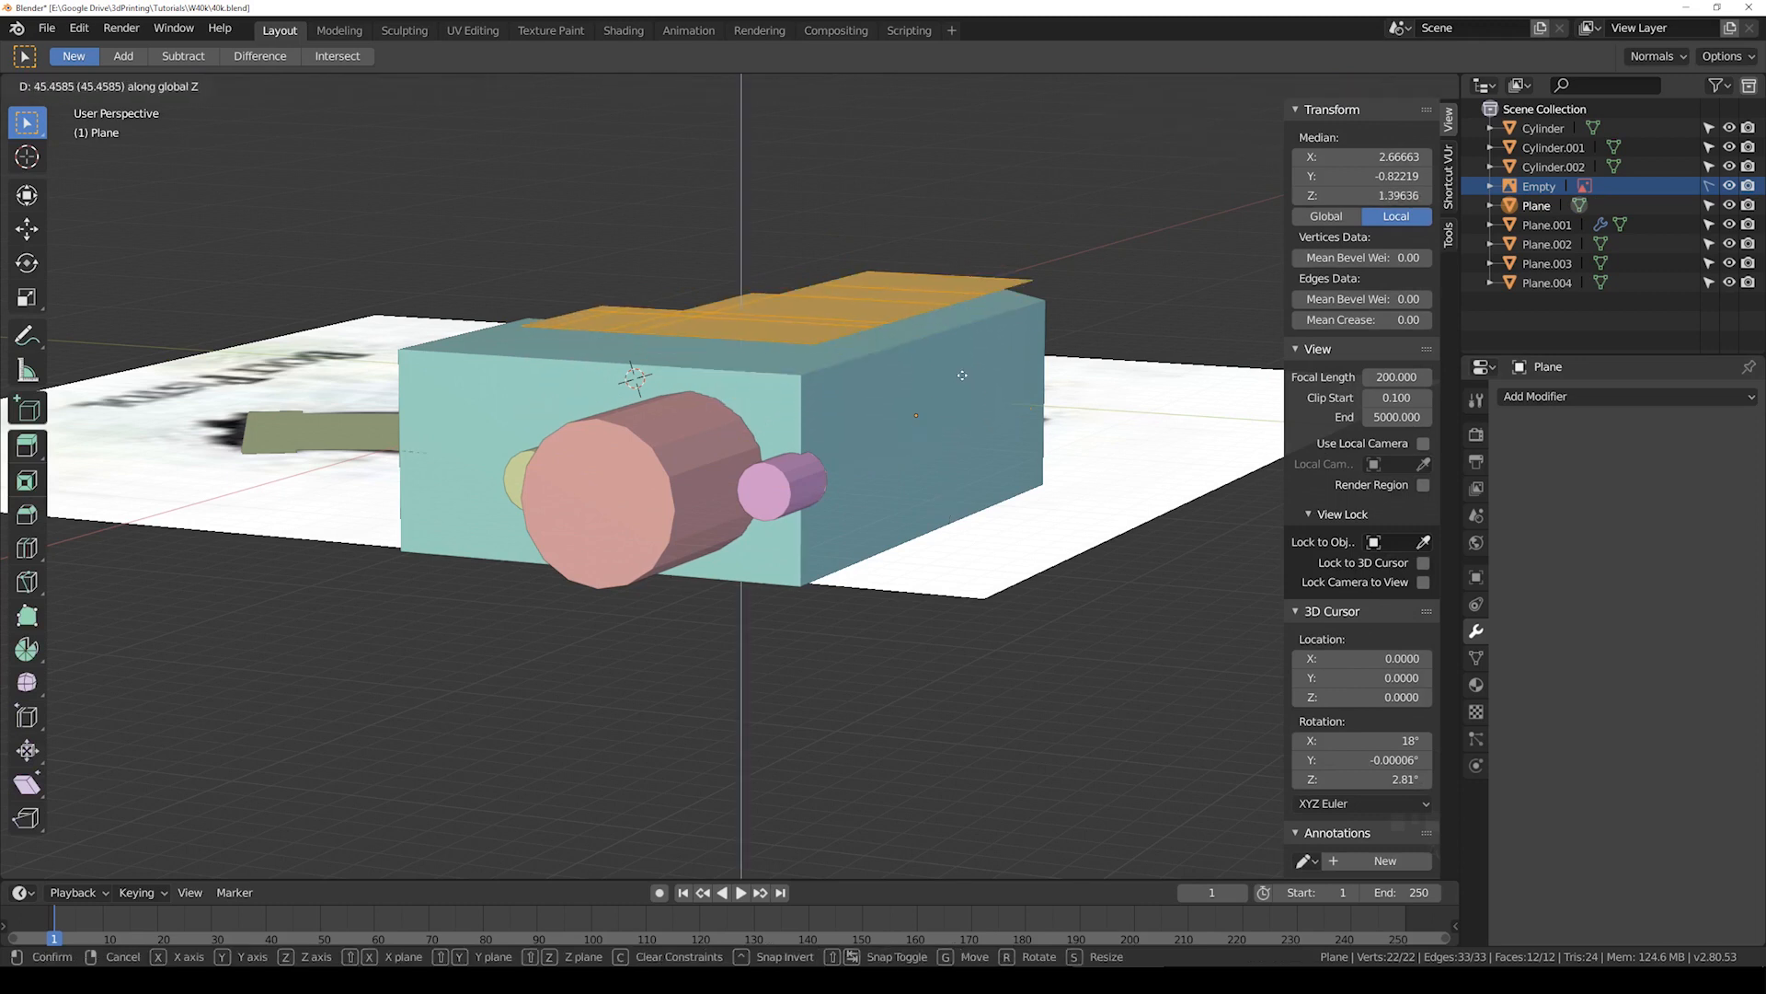
{"action": "left_click", "coordinate": [961, 345]}
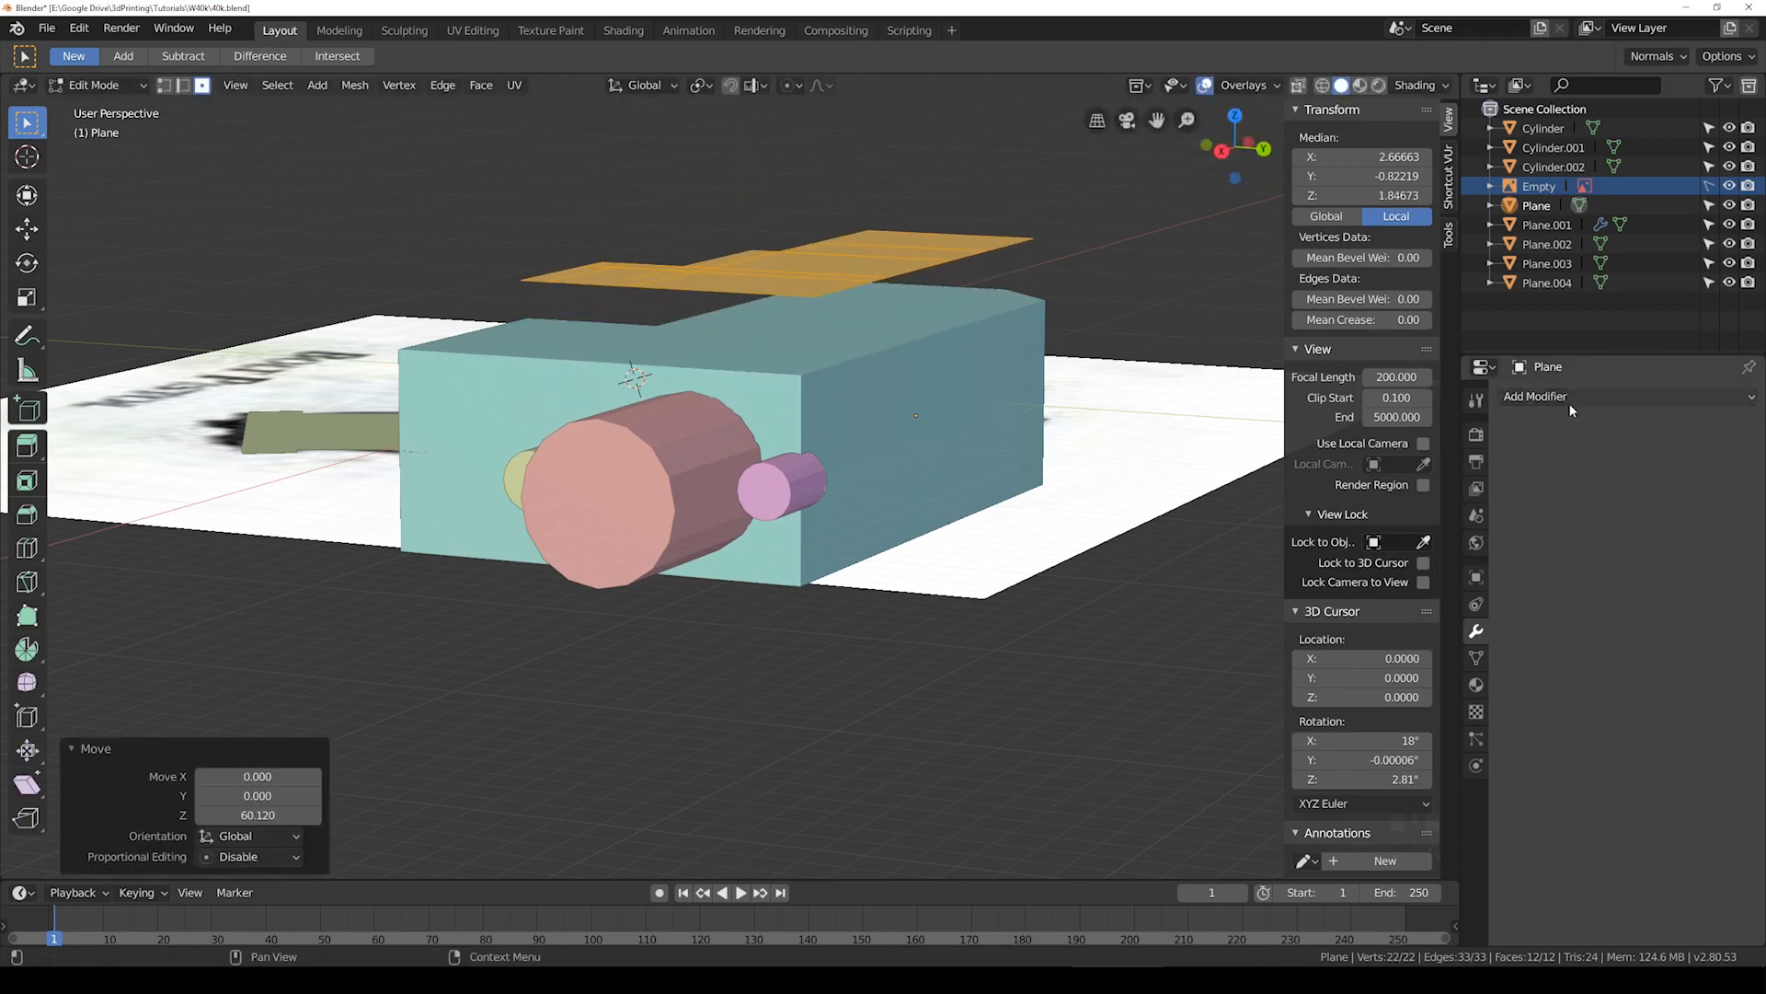
{"action": "left_click", "coordinate": [1571, 405]}
{"action": "left_click", "coordinate": [1350, 586]}
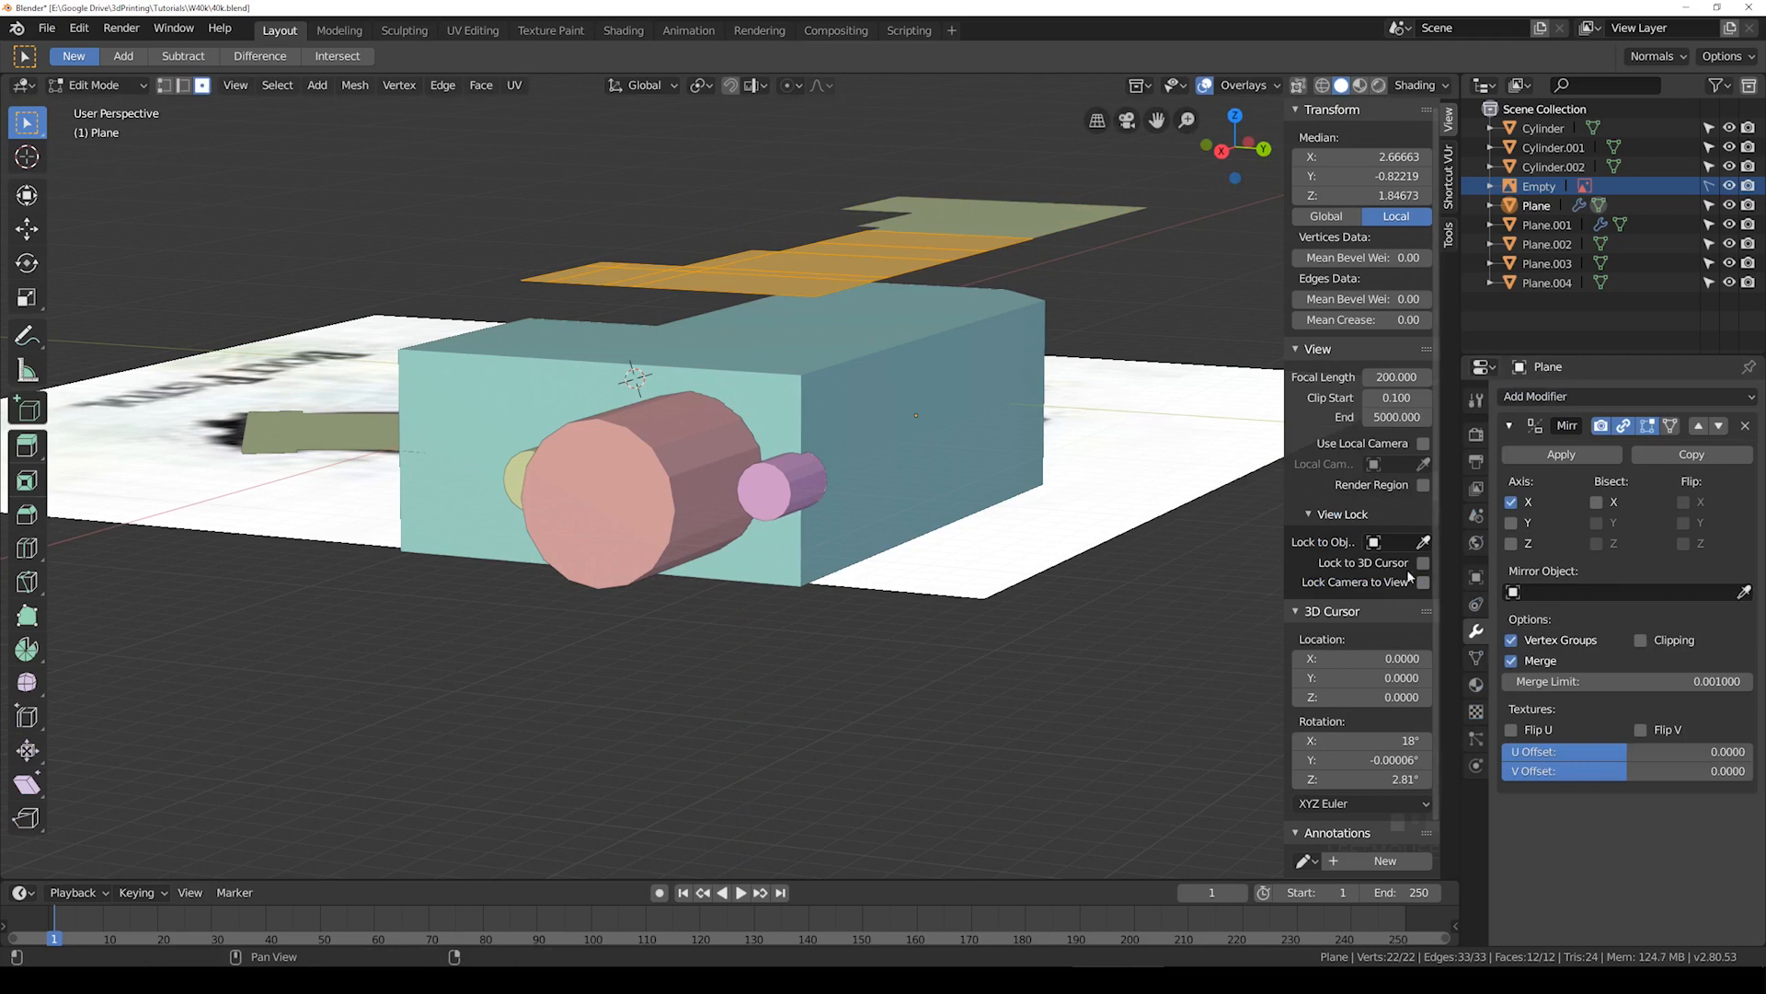
{"action": "left_click", "coordinate": [1511, 543]}
{"action": "left_click", "coordinate": [1511, 502]}
Step: Lower the stepped side panel's geometry about 21.9 along Z and extrude it down about 35.2 towards its mirrored copy
{"action": "middle_click_drag", "start_coordinate": [920, 598], "coordinate": [948, 515]}
{"action": "key", "text": "g"}
{"action": "key", "text": "z"}
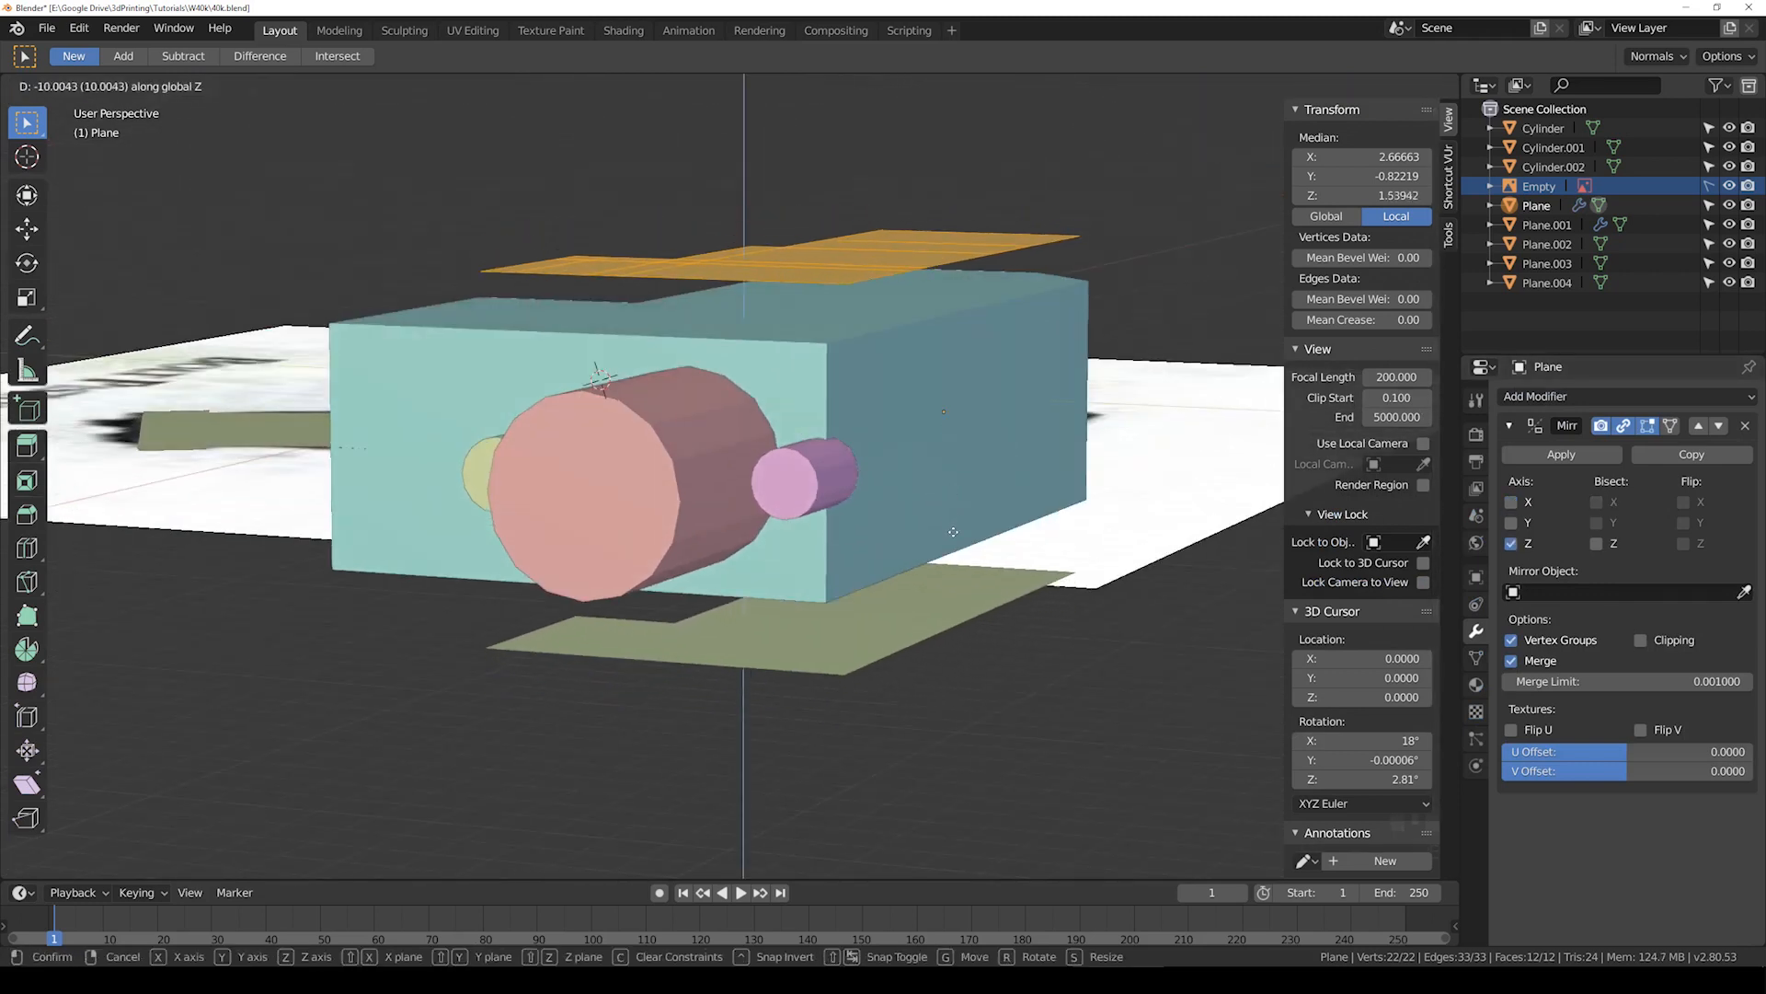
{"action": "left_click", "coordinate": [947, 570]}
{"action": "mouse_move", "coordinate": [881, 436]}
{"action": "middle_mouse_down"}
{"action": "mouse_move", "coordinate": [889, 467]}
{"action": "mouse_move", "coordinate": [911, 446]}
{"action": "mouse_move", "coordinate": [1006, 481]}
{"action": "middle_mouse_up"}
{"action": "key", "text": "shift+z"}
{"action": "mouse_move", "coordinate": [854, 407]}
{"action": "middle_mouse_down"}
{"action": "mouse_move", "coordinate": [859, 461]}
{"action": "mouse_move", "coordinate": [730, 335]}
{"action": "mouse_move", "coordinate": [693, 352]}
{"action": "mouse_move", "coordinate": [750, 338]}
{"action": "middle_mouse_up"}
{"action": "key", "text": "shift+z"}
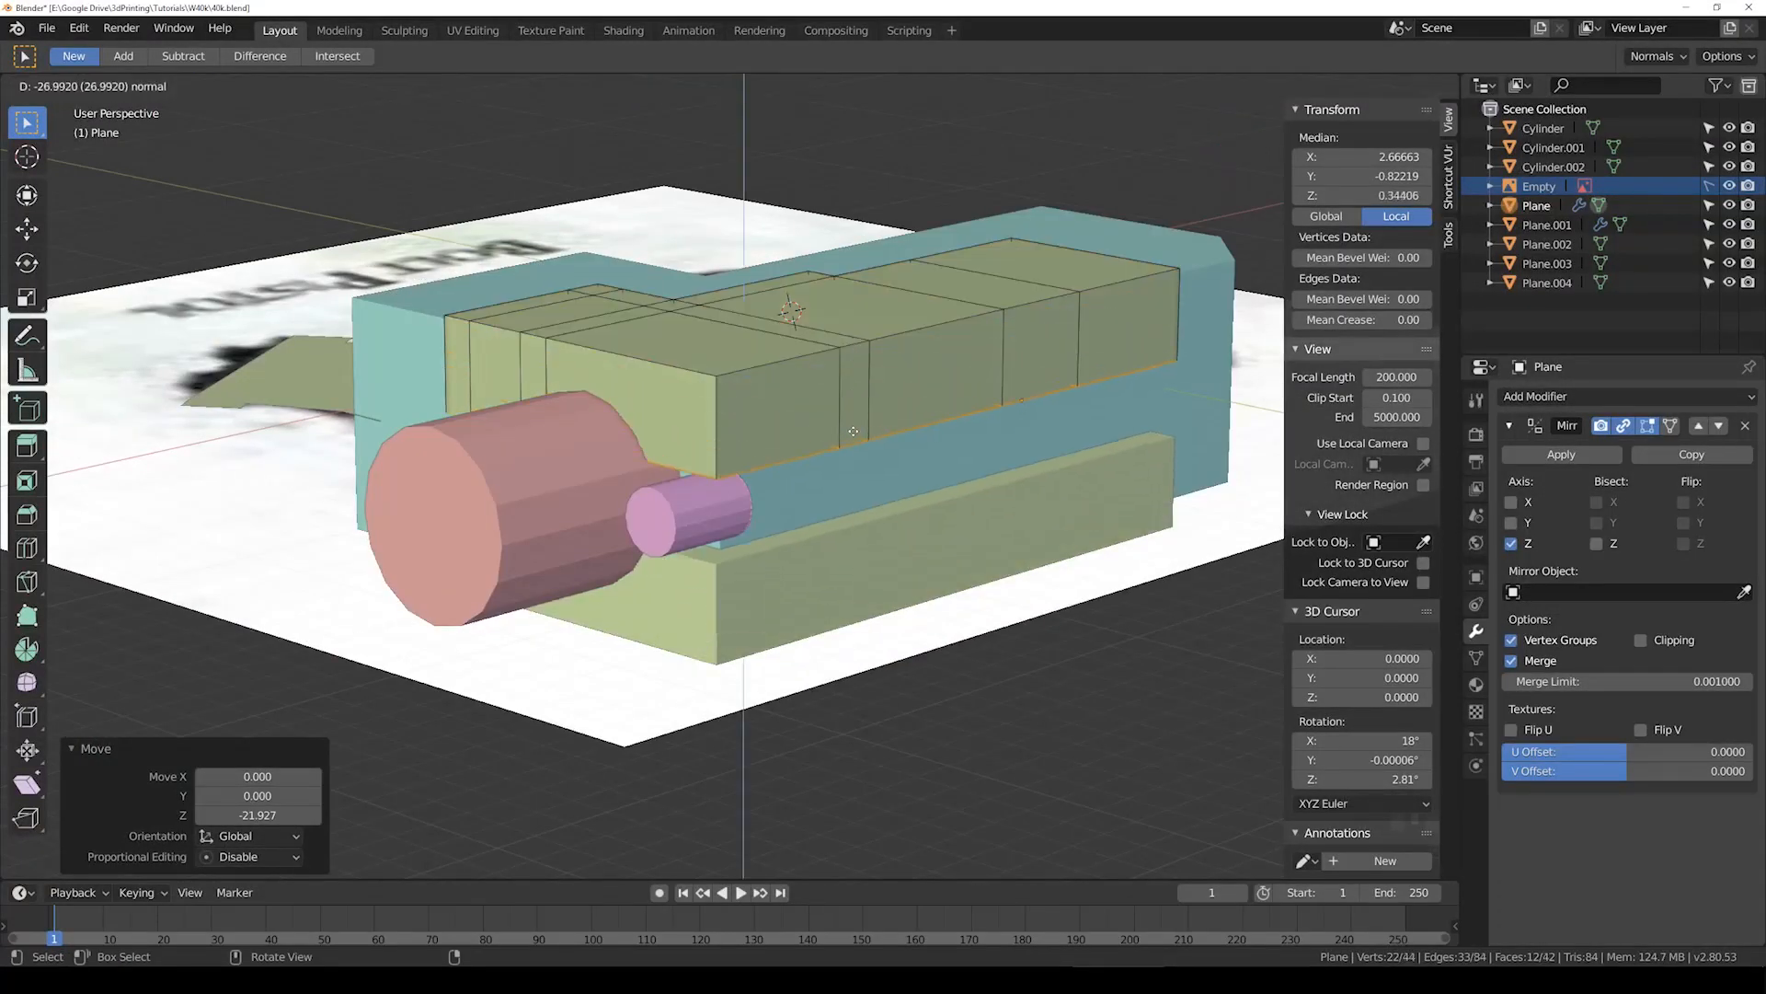
{"action": "left_click", "coordinate": [1171, 465]}
Step: Enable clipping on the panel's Mirror modifier, lower the extruded faces onto the mirror plane and delete those inner faces
{"action": "left_click", "coordinate": [1640, 640]}
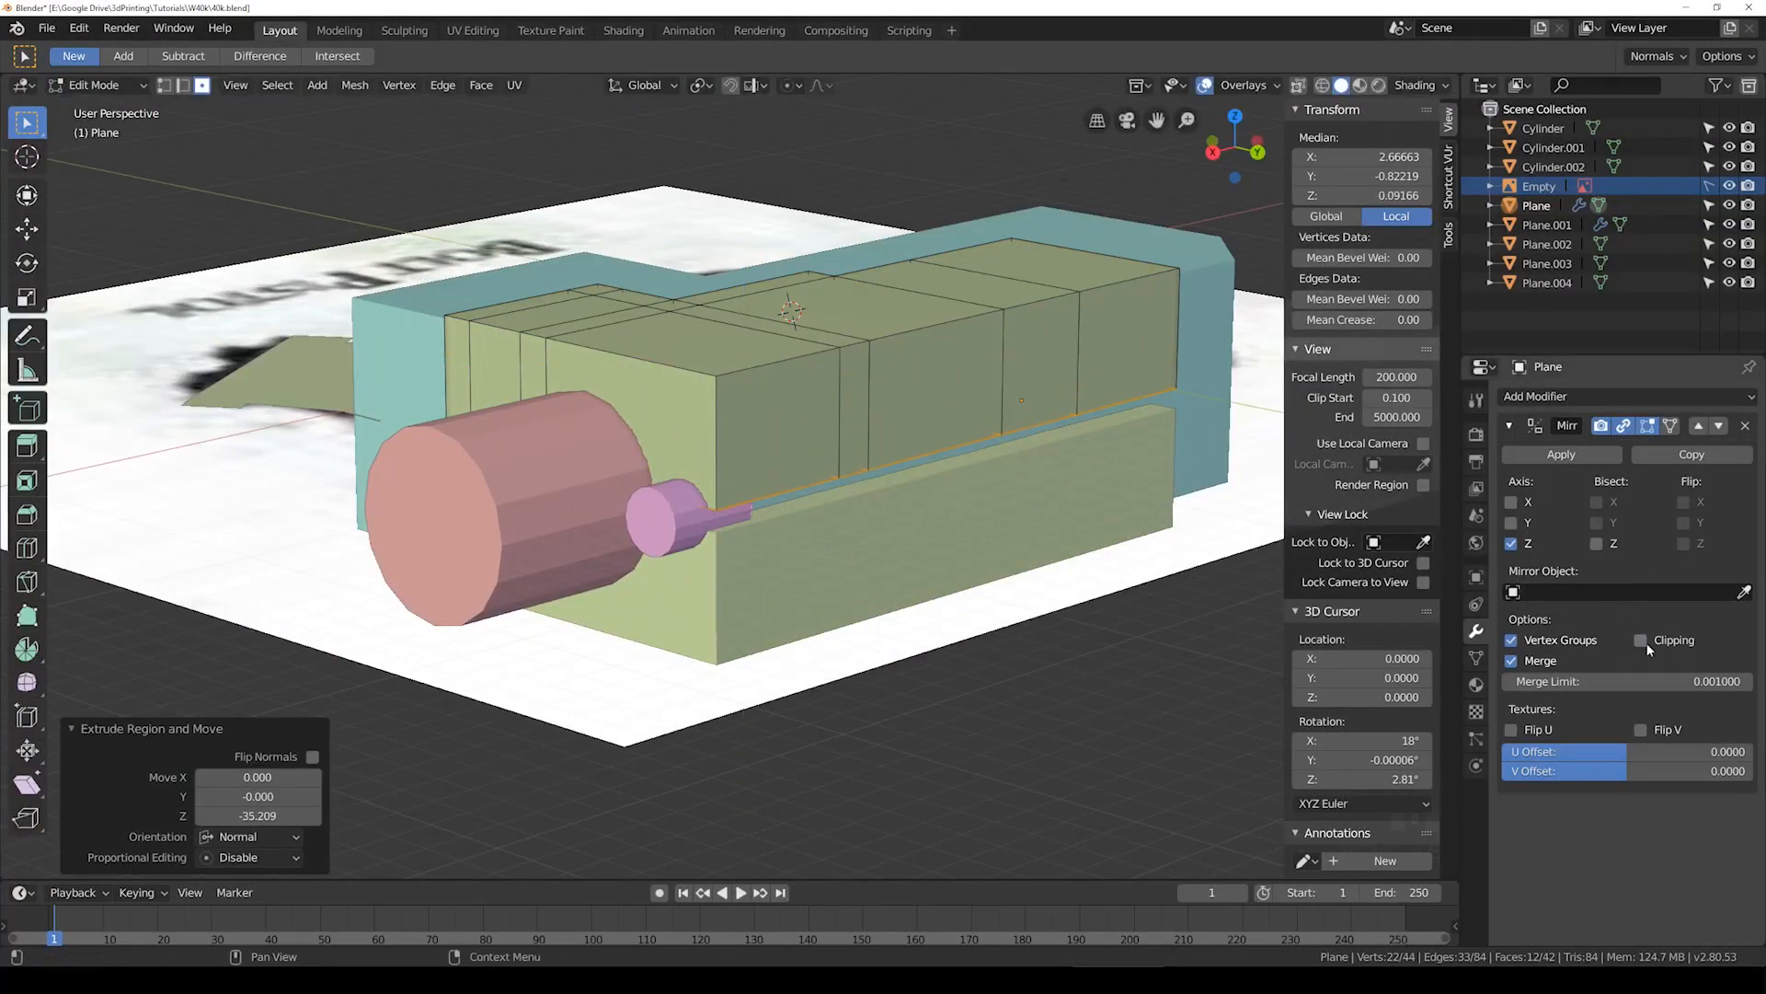
{"action": "key", "text": "g"}
{"action": "key", "text": "z"}
{"action": "left_click", "coordinate": [1039, 553]}
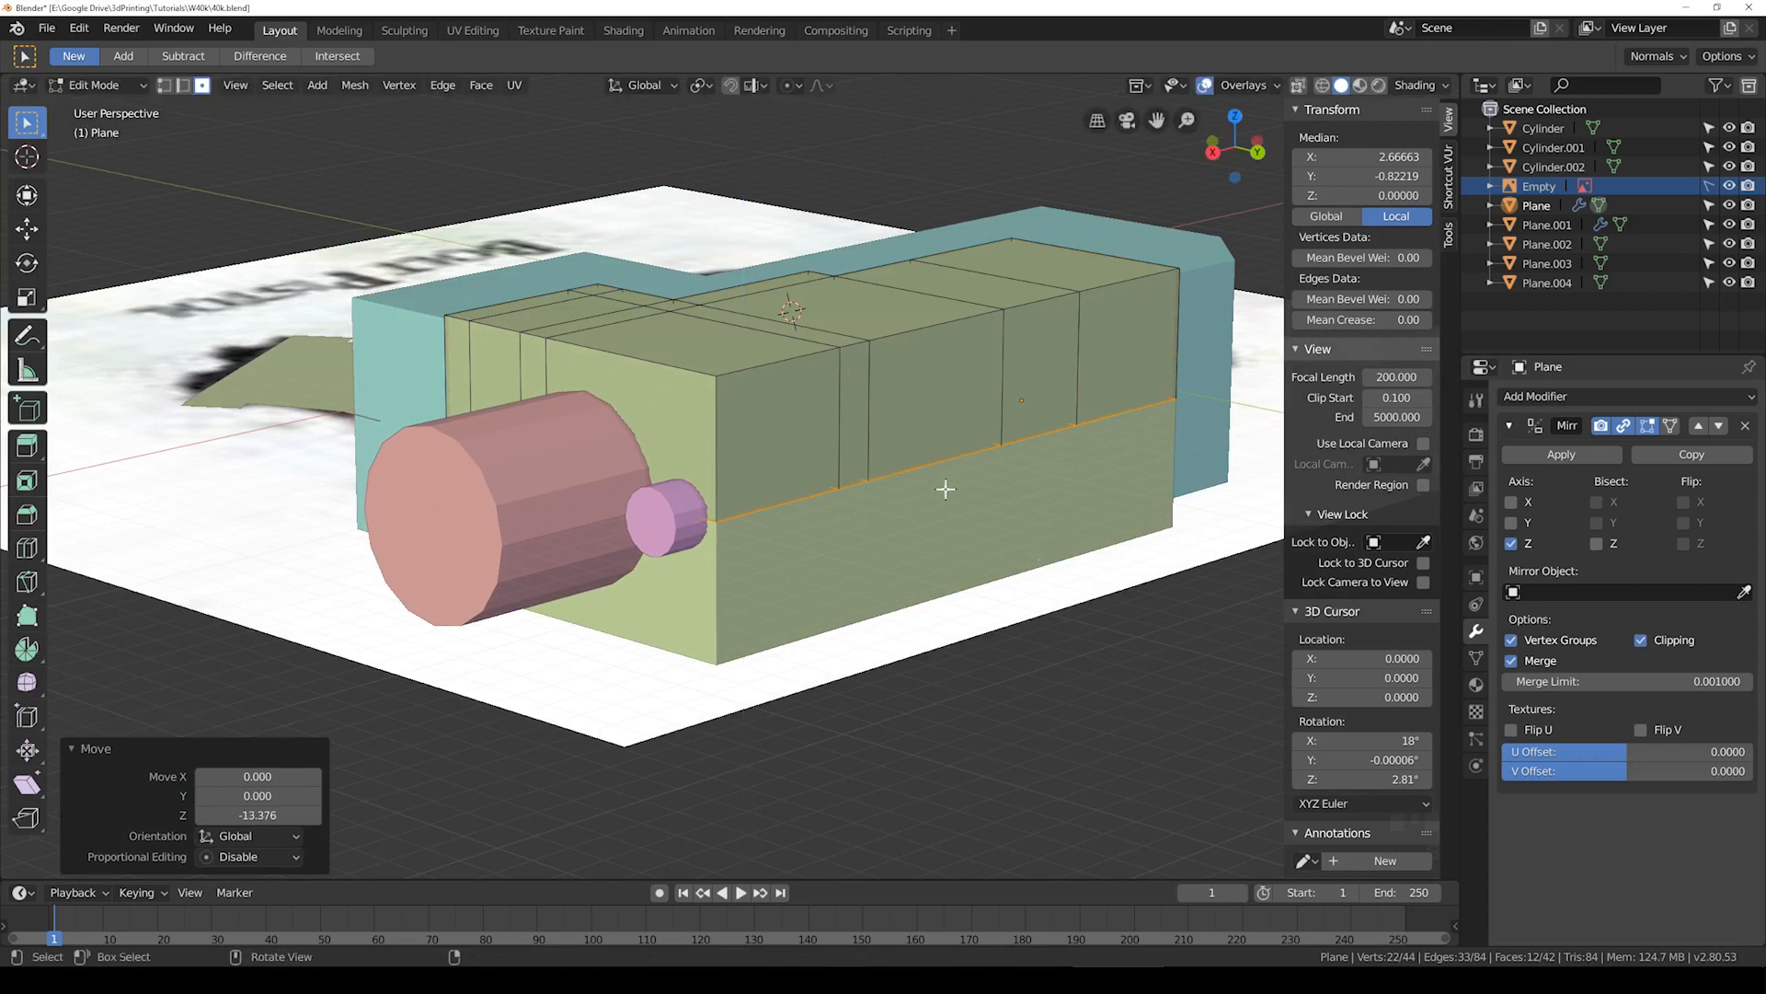
{"action": "key", "text": "Delete"}
{"action": "left_click", "coordinate": [957, 525]}
{"action": "key", "text": "Tab"}
Step: Shift all of the stepped side panel's geometry slightly up along Z, and scale the panel down slightly along Z
{"action": "middle_click_drag", "start_coordinate": [542, 431], "coordinate": [804, 463]}
{"action": "key", "text": "Tab"}
{"action": "key", "text": "a"}
{"action": "key", "text": "g"}
{"action": "key", "text": "z"}
{"action": "left_click", "coordinate": [996, 441]}
{"action": "key", "text": "Tab"}
{"action": "middle_click_drag", "start_coordinate": [996, 441], "coordinate": [1150, 419]}
{"action": "key", "text": "s"}
{"action": "key", "text": "z"}
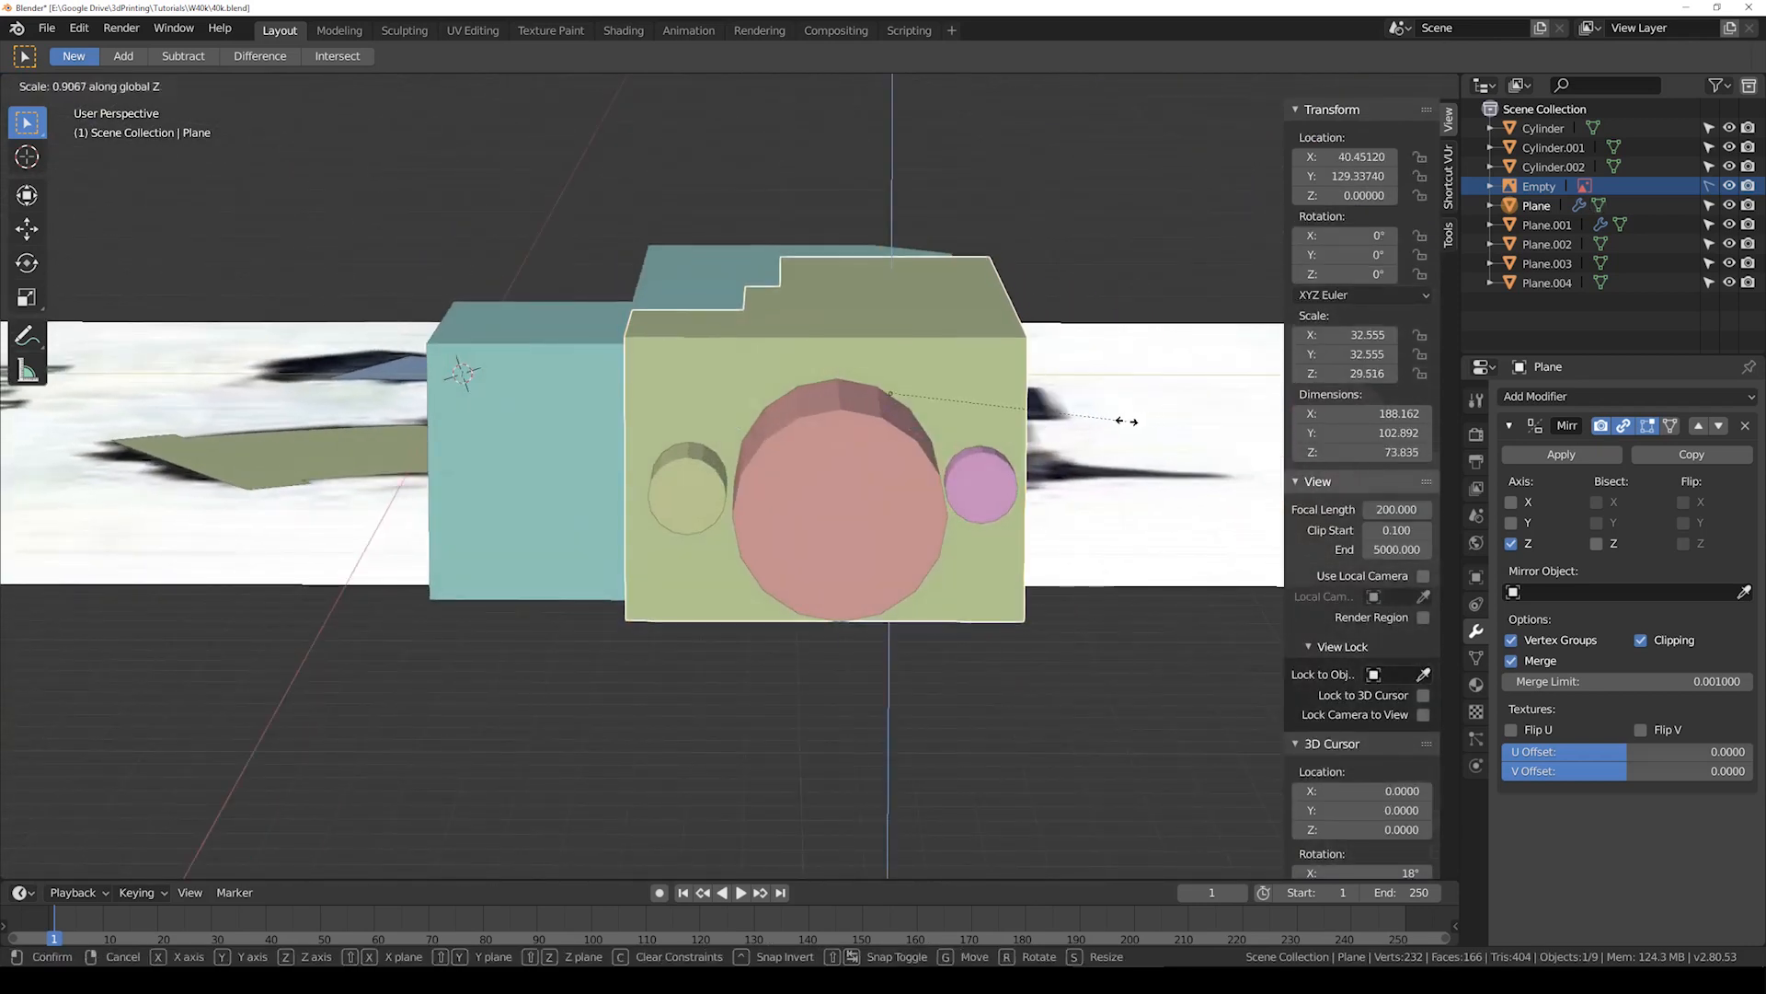
{"action": "left_click", "coordinate": [1077, 420]}
Step: Scale the main body along Z by about 0.652, and widen it slightly again to a thickness of about 48.8
{"action": "left_click", "coordinate": [641, 373]}
{"action": "key", "text": "s"}
{"action": "key", "text": "z"}
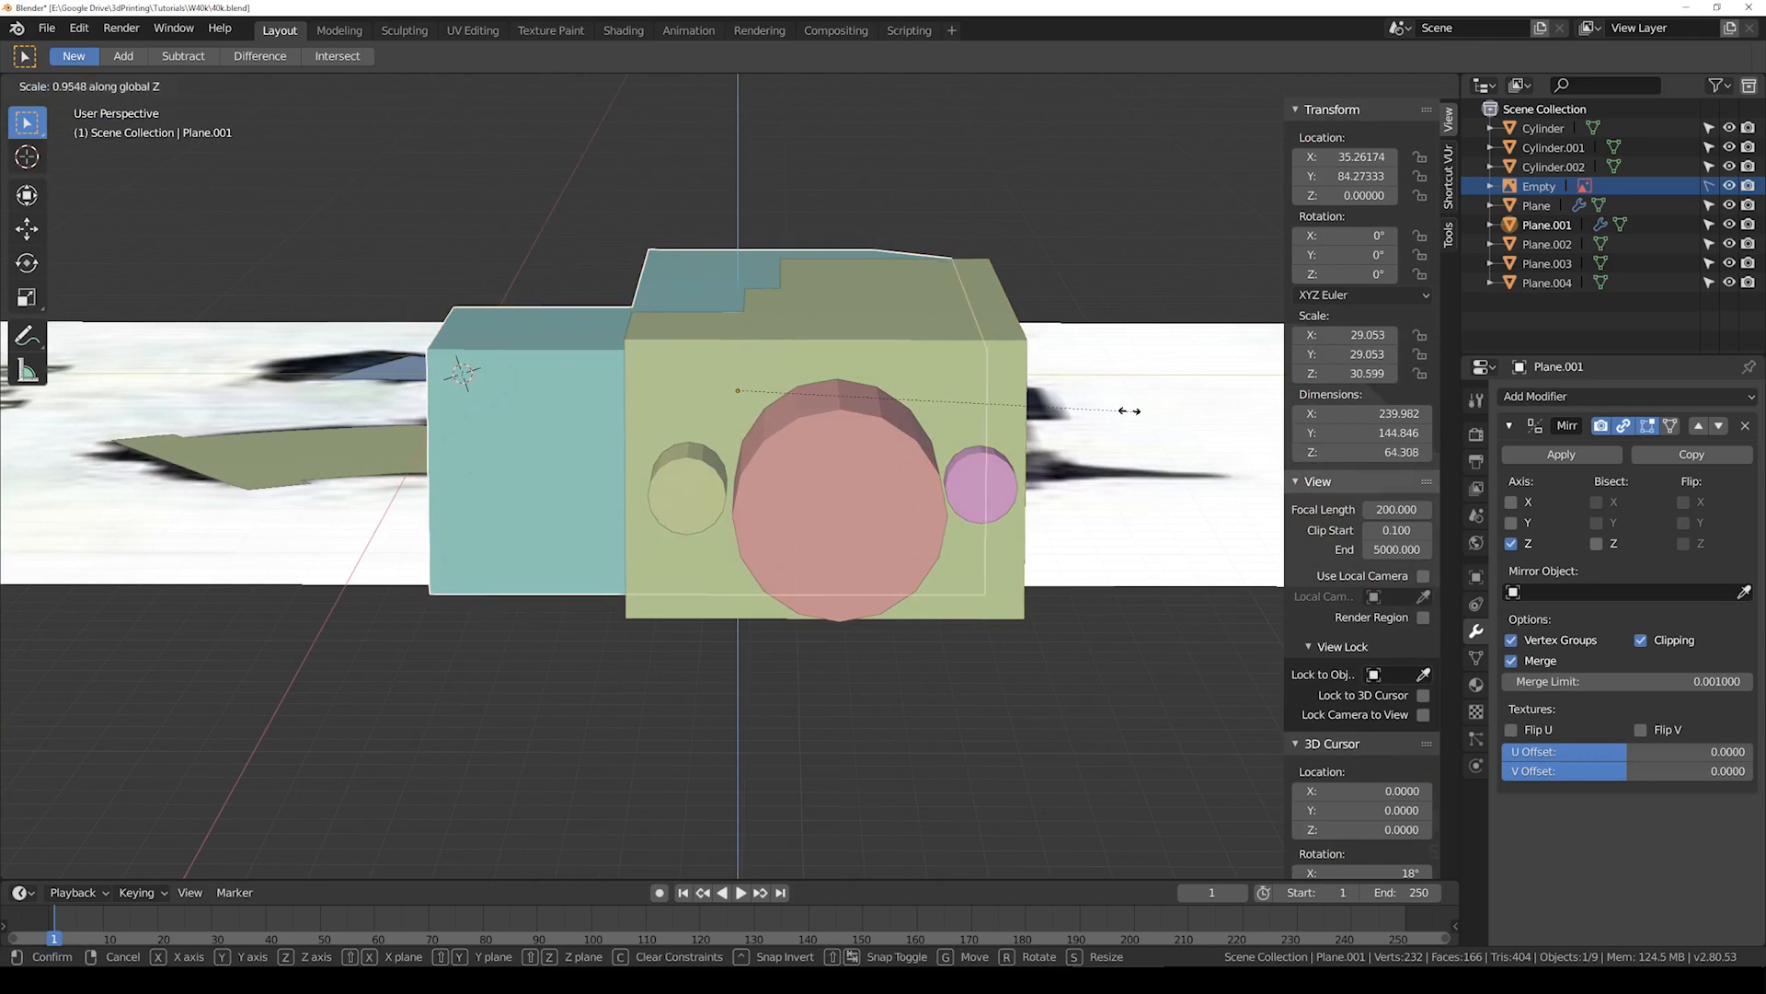
{"action": "left_click", "coordinate": [1006, 399]}
{"action": "middle_click_drag", "start_coordinate": [1007, 399], "coordinate": [828, 399]}
{"action": "key", "text": "s"}
{"action": "key", "text": "z"}
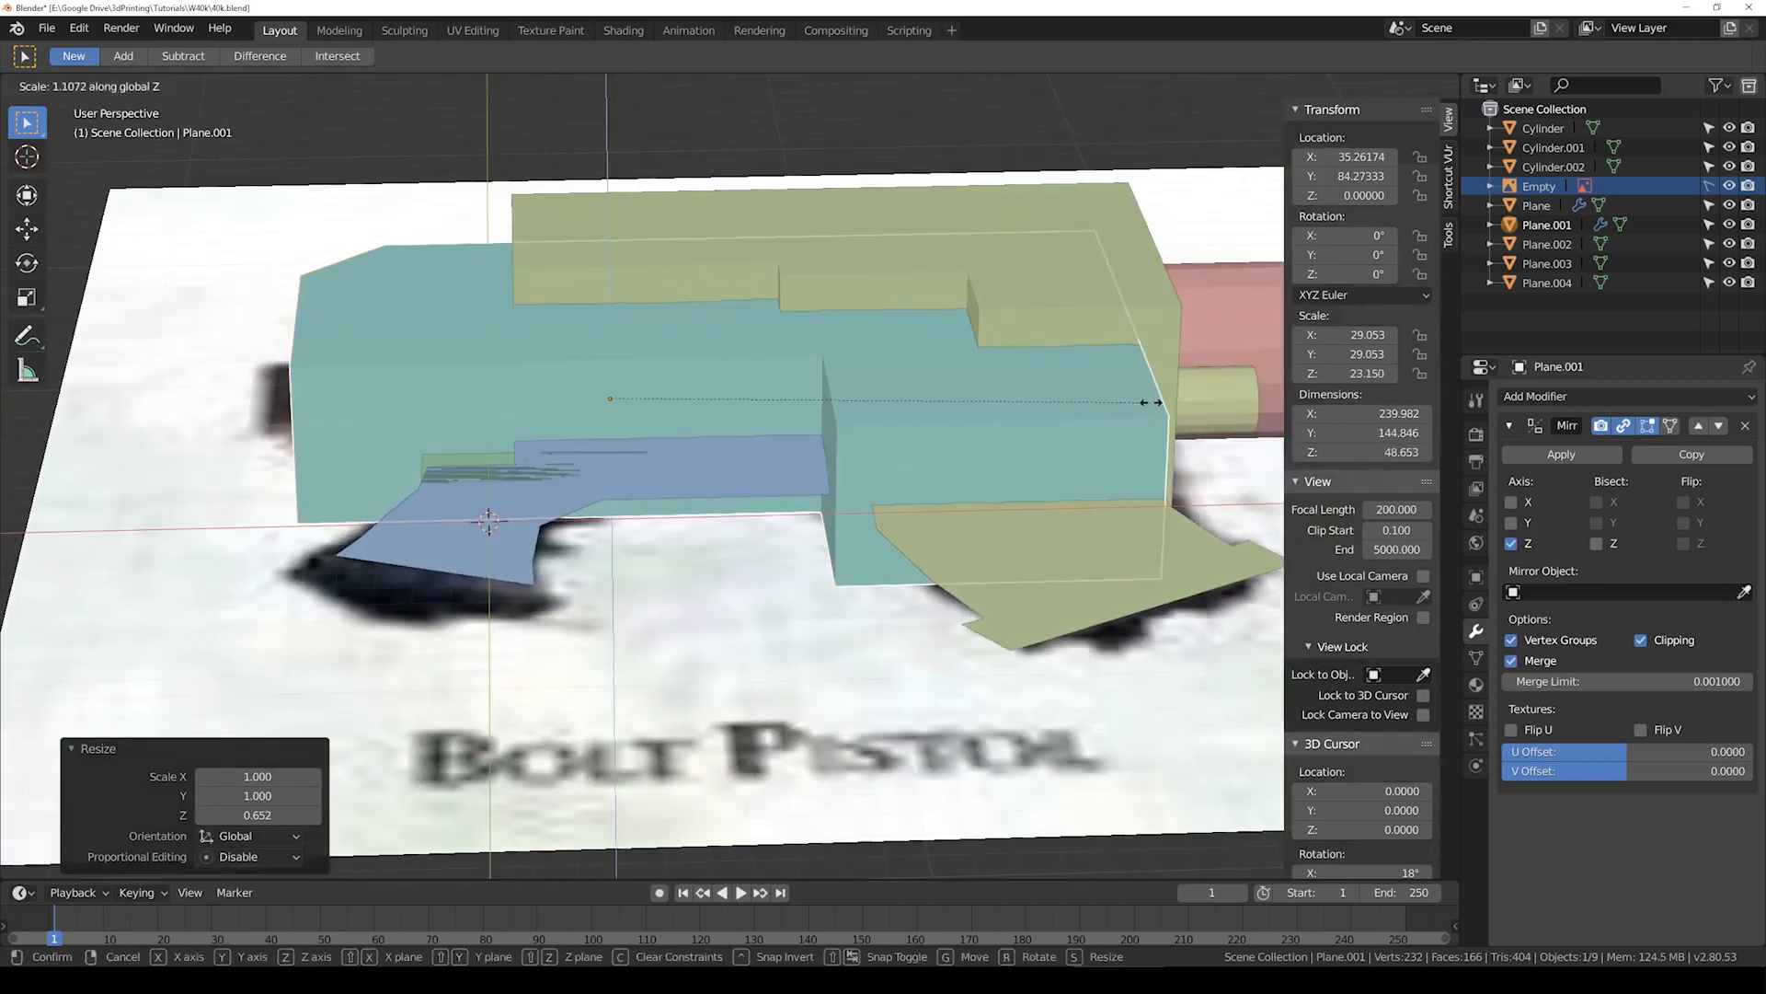
{"action": "left_click", "coordinate": [1086, 425]}
Step: Select the curved magazine and open its mesh for editing
{"action": "middle_click_drag", "start_coordinate": [1087, 425], "coordinate": [1015, 414]}
{"action": "scroll", "coordinate": [1016, 414], "scroll_direction": "down", "scroll_amount": 4}
{"action": "middle_click_drag", "start_coordinate": [713, 287], "coordinate": [778, 339]}
{"action": "scroll", "coordinate": [801, 460], "scroll_direction": "up", "scroll_amount": 2}
{"action": "left_click", "coordinate": [852, 688]}
{"action": "middle_click_drag", "start_coordinate": [966, 645], "coordinate": [837, 504], "text": "shift"}
{"action": "middle_click_drag", "start_coordinate": [837, 504], "coordinate": [848, 483]}
{"action": "key", "text": "Tab"}
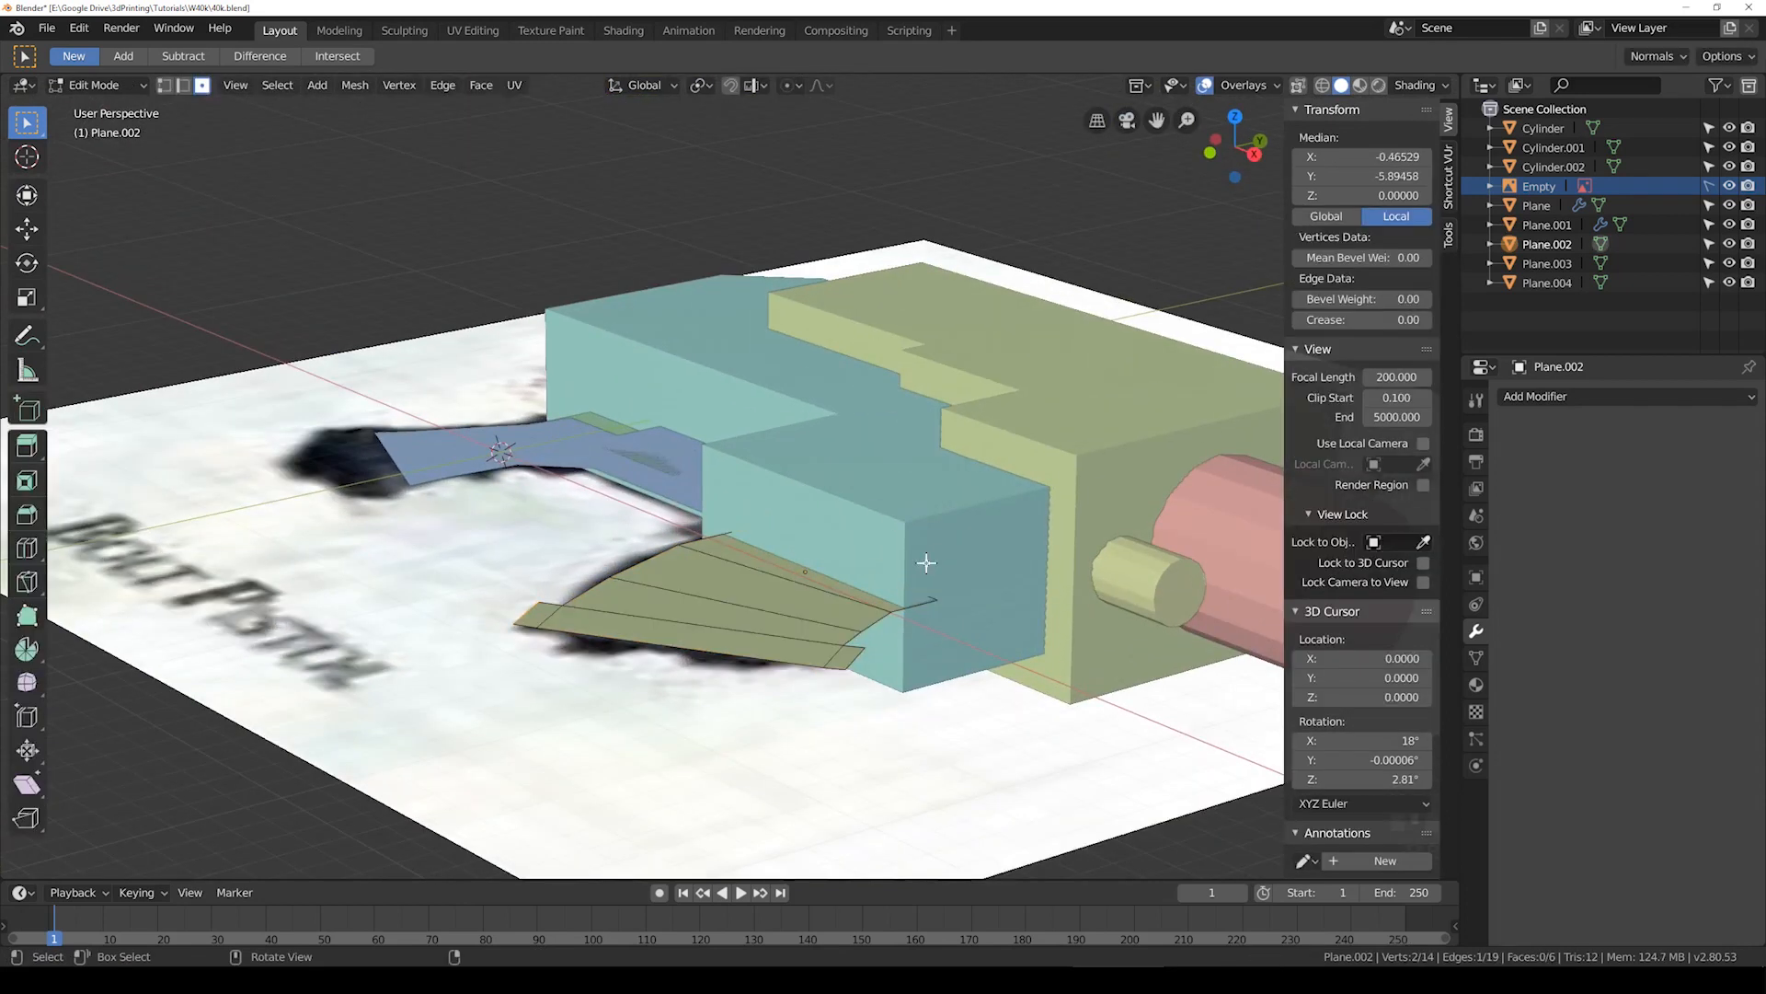
{"action": "key", "text": "e"}
{"action": "right_click", "coordinate": [948, 532]}
{"action": "key", "text": "ctrl+z"}
Step: Mirror the magazine across Z only, and raise its geometry about 15.9 along Z with a downward extrusion of about 12
{"action": "left_click", "coordinate": [1609, 402]}
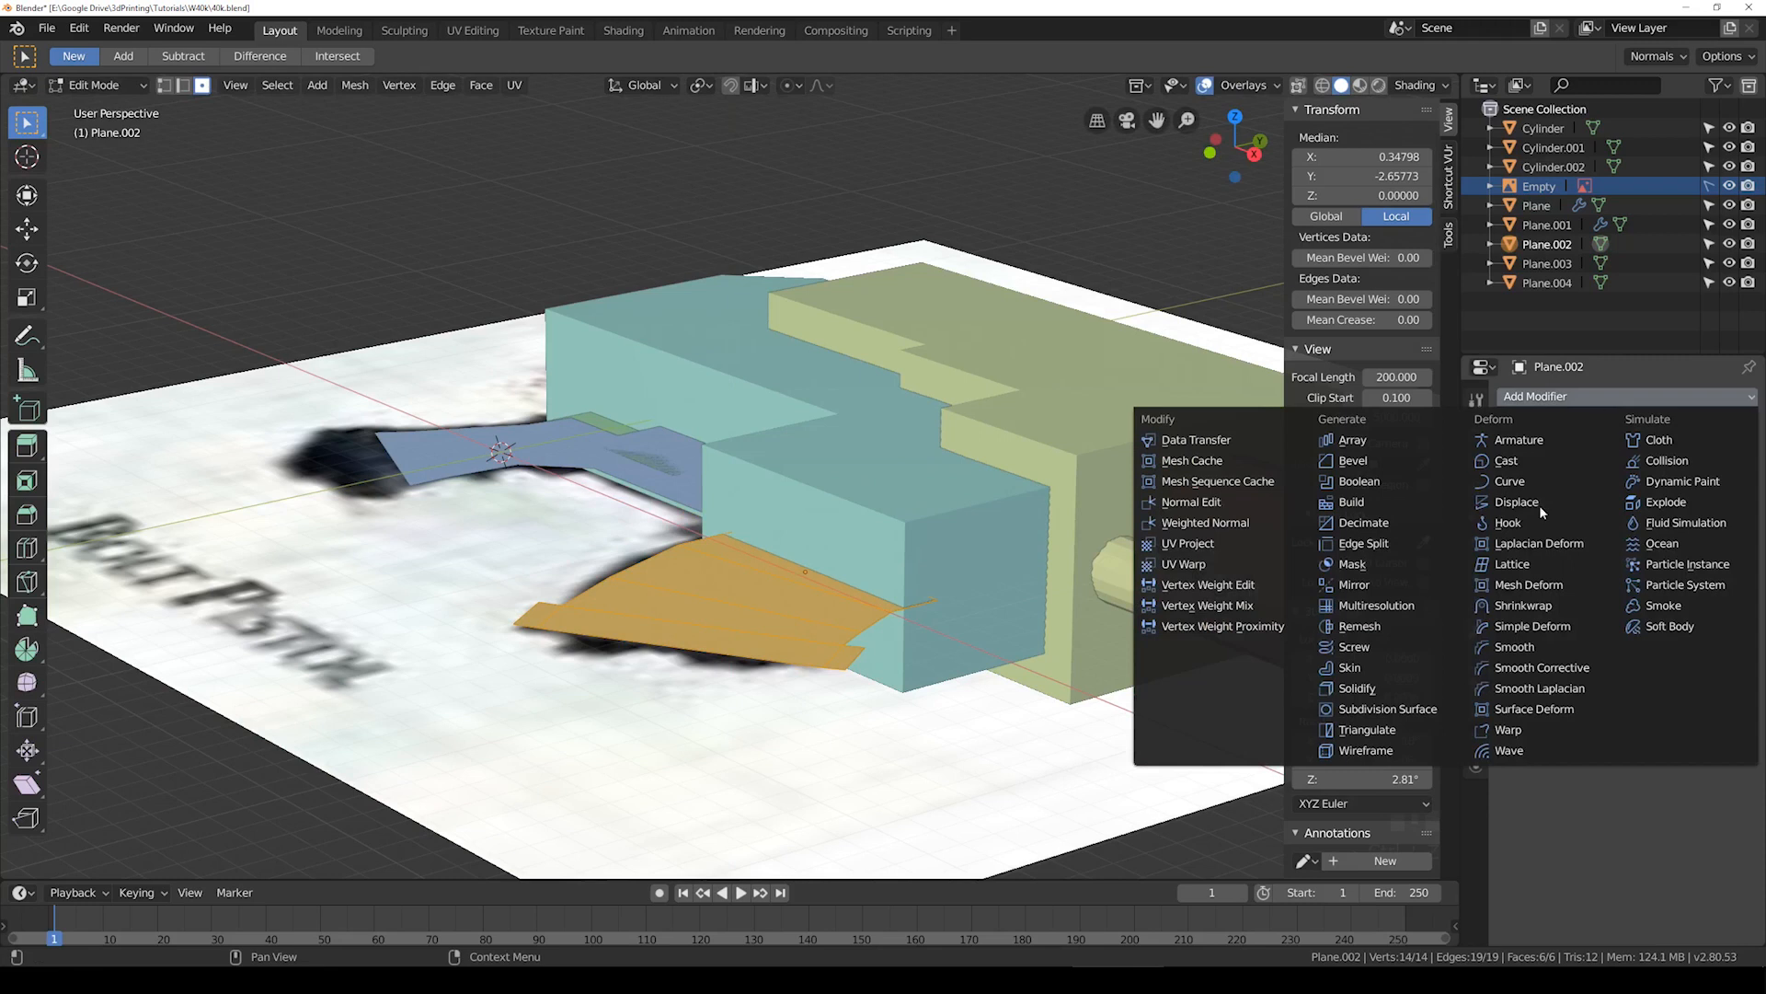
{"action": "left_click", "coordinate": [1382, 588]}
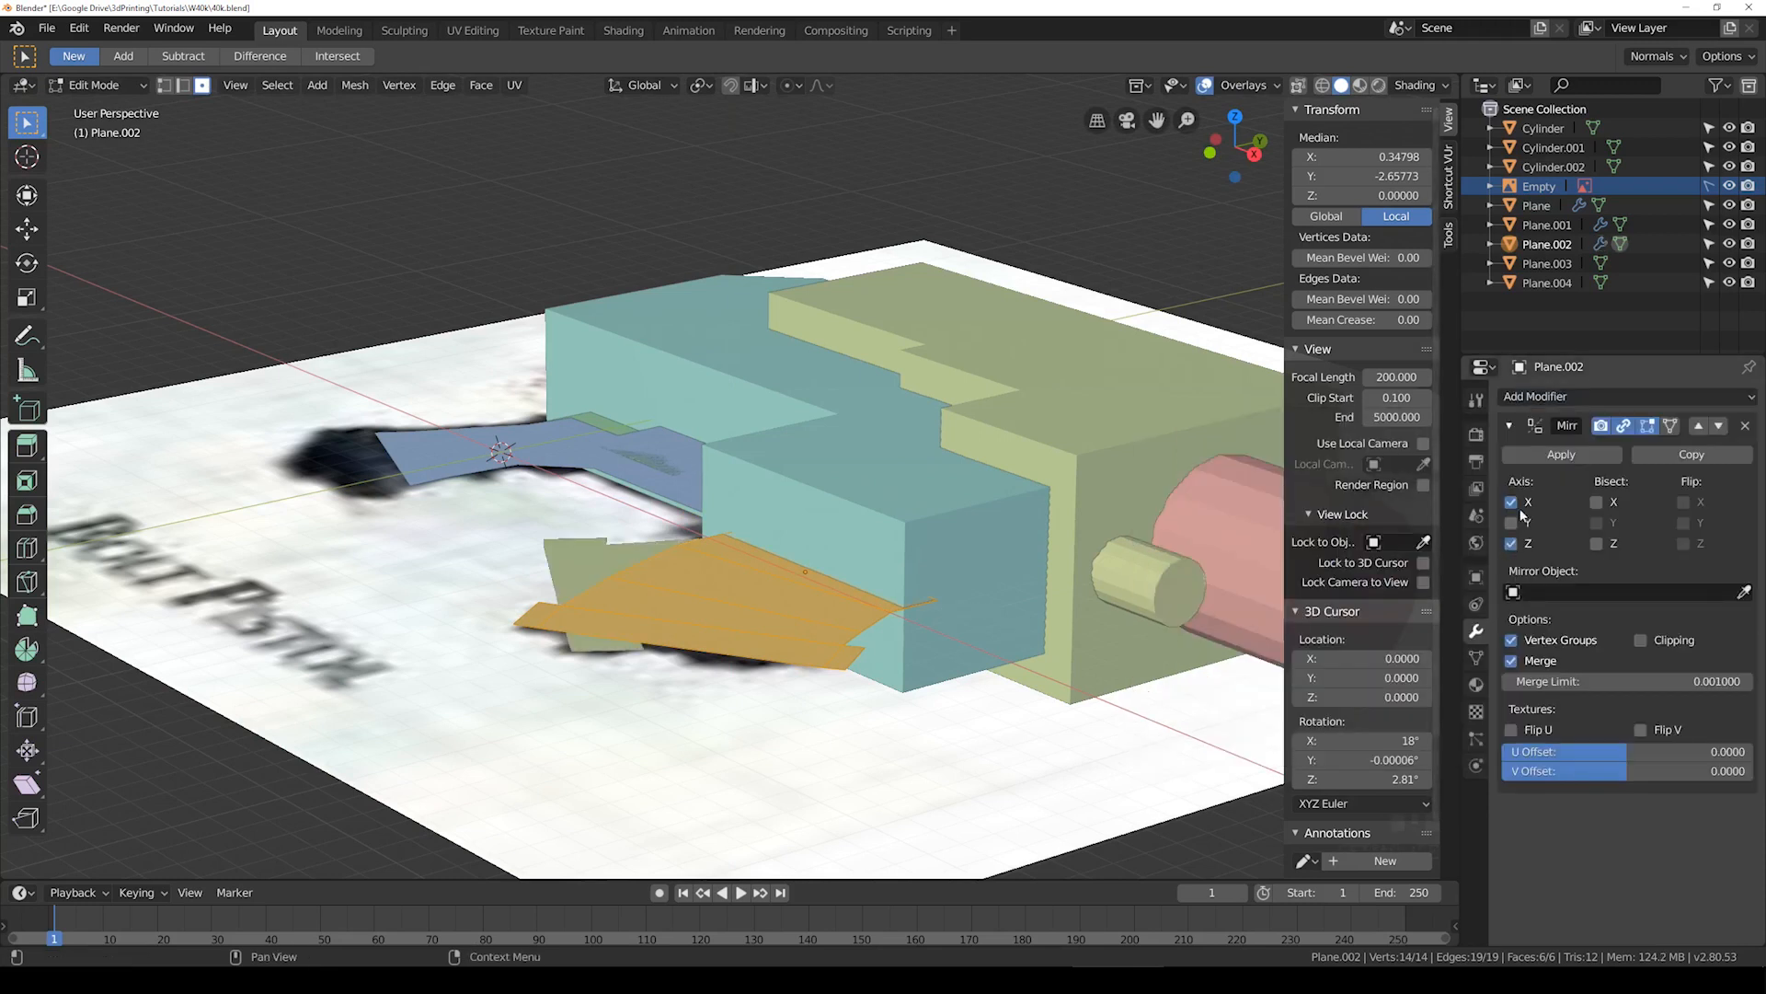
{"action": "key", "text": "g"}
{"action": "key", "text": "z"}
{"action": "left_click", "coordinate": [1036, 581]}
{"action": "key", "text": "e"}
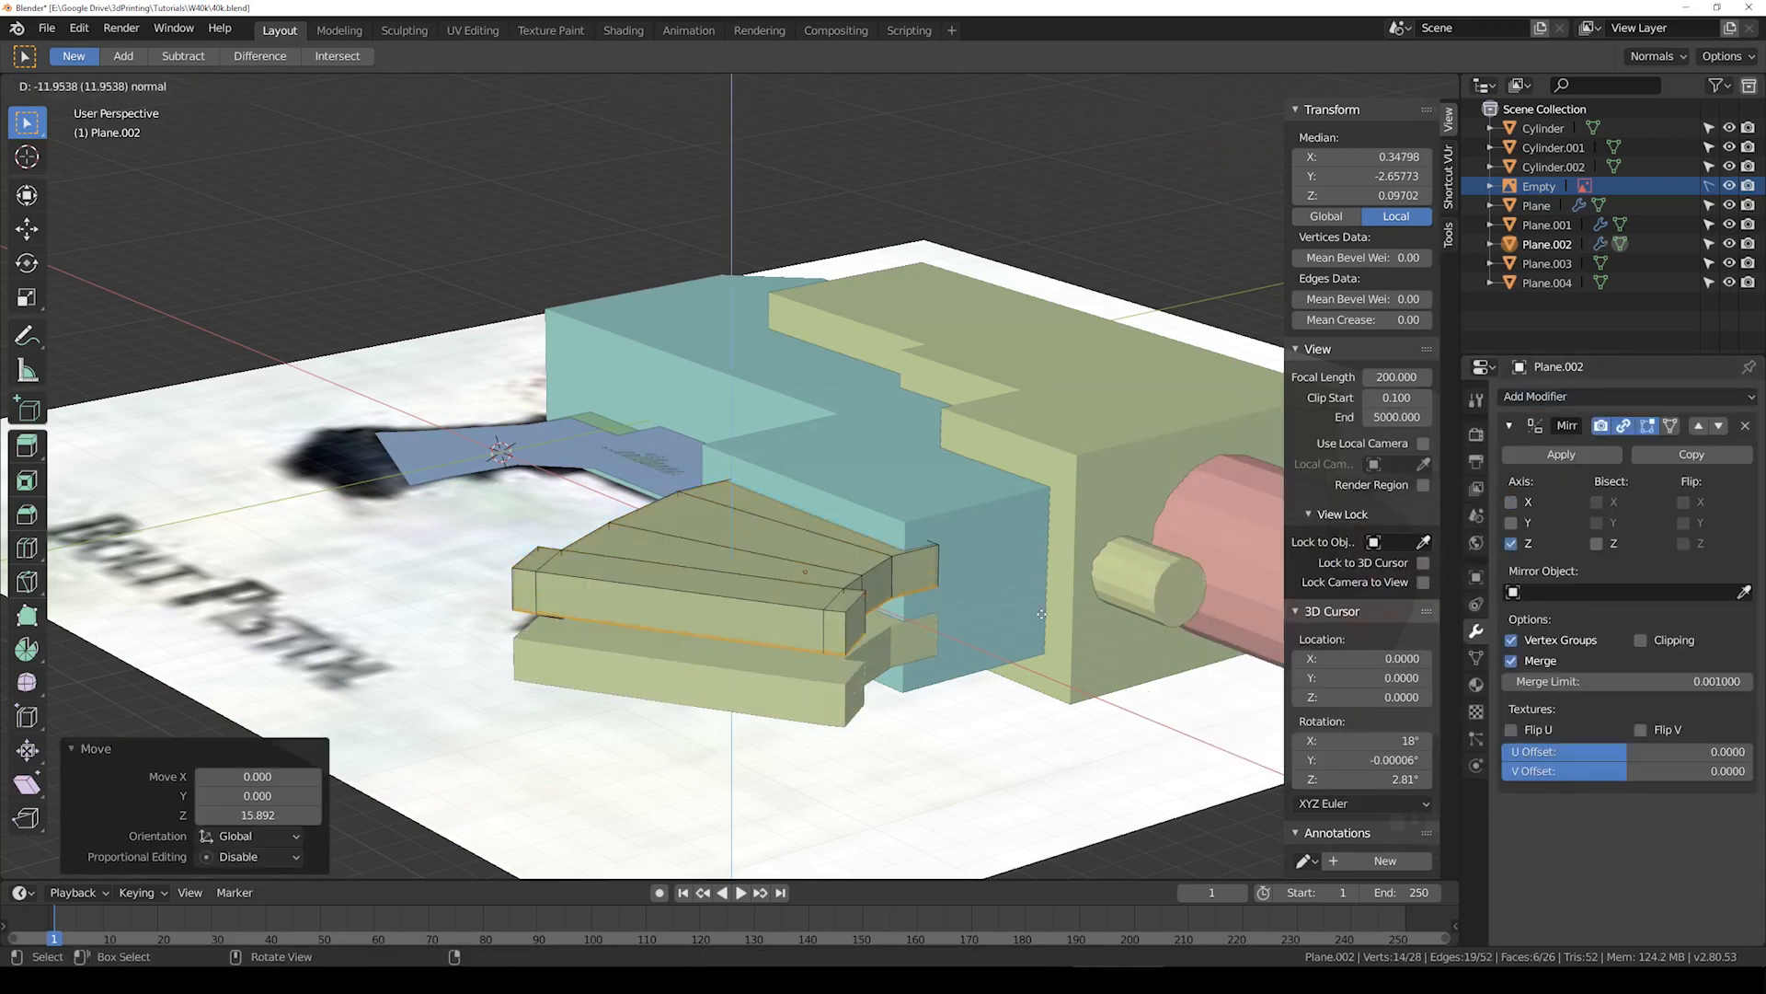
{"action": "left_click", "coordinate": [1040, 623]}
Step: Enable clipping on the magazine's Mirror modifier, lower the extruded faces onto the mirror plane and delete those inner faces
{"action": "left_click", "coordinate": [1638, 639]}
{"action": "key", "text": "g"}
{"action": "key", "text": "z"}
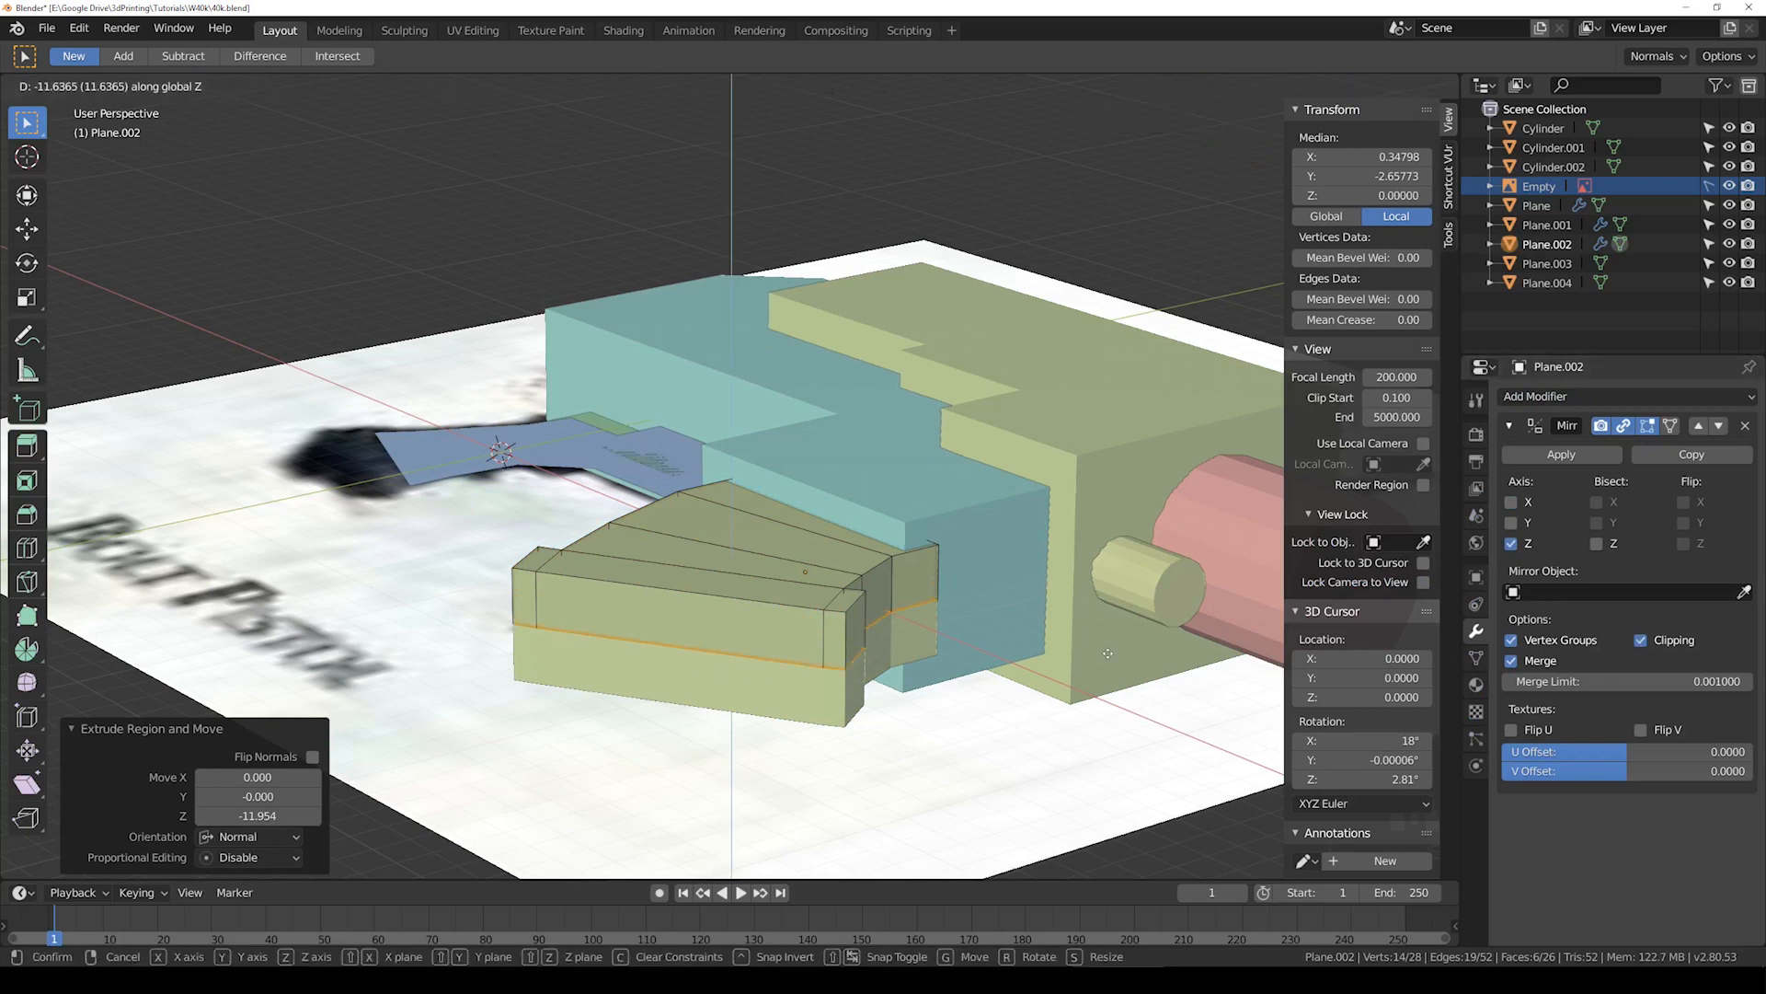
{"action": "left_click", "coordinate": [1010, 644]}
{"action": "key", "text": "x"}
{"action": "left_click", "coordinate": [1009, 644]}
{"action": "key", "text": "Tab"}
Step: Select all of the grip's geometry and raise it about 9.9 along Z
{"action": "scroll", "coordinate": [607, 444], "scroll_direction": "down", "scroll_amount": 3}
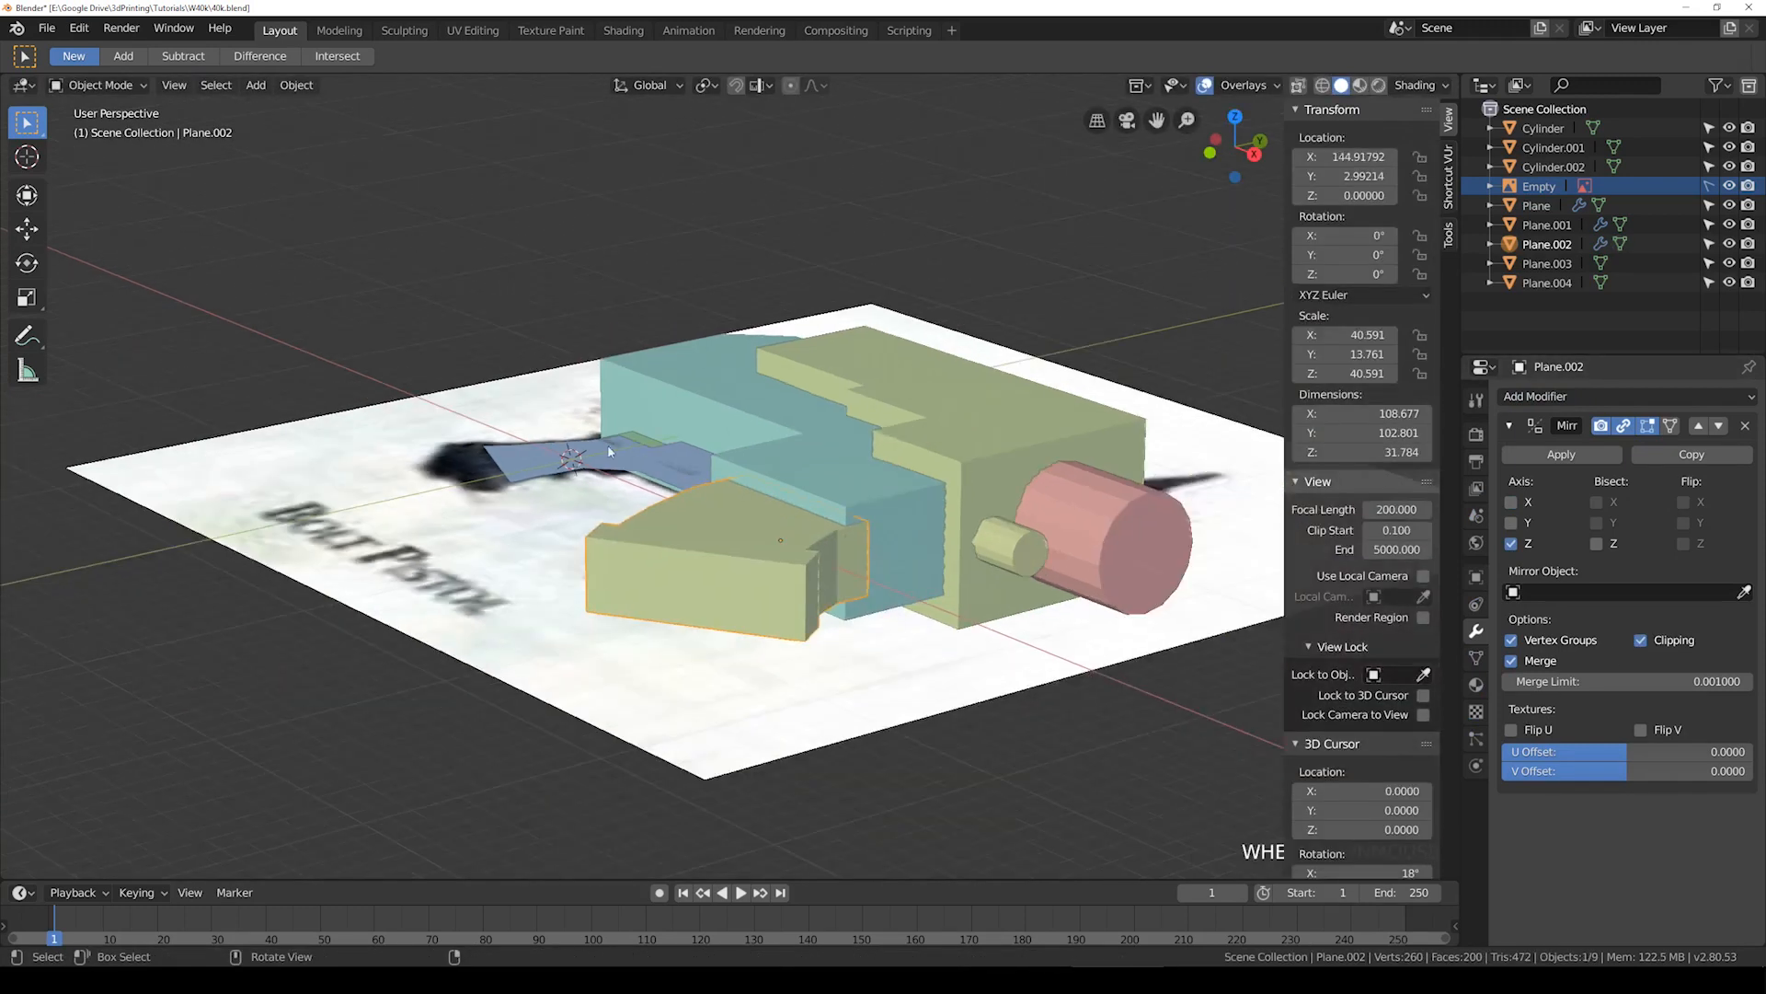
{"action": "middle_click_drag", "start_coordinate": [607, 445], "coordinate": [789, 483]}
{"action": "left_click", "coordinate": [516, 533]}
{"action": "middle_click_drag", "start_coordinate": [516, 534], "coordinate": [758, 513], "text": "shift"}
{"action": "scroll", "coordinate": [765, 517], "scroll_direction": "up", "scroll_amount": 2}
{"action": "middle_click_drag", "start_coordinate": [653, 542], "coordinate": [723, 526]}
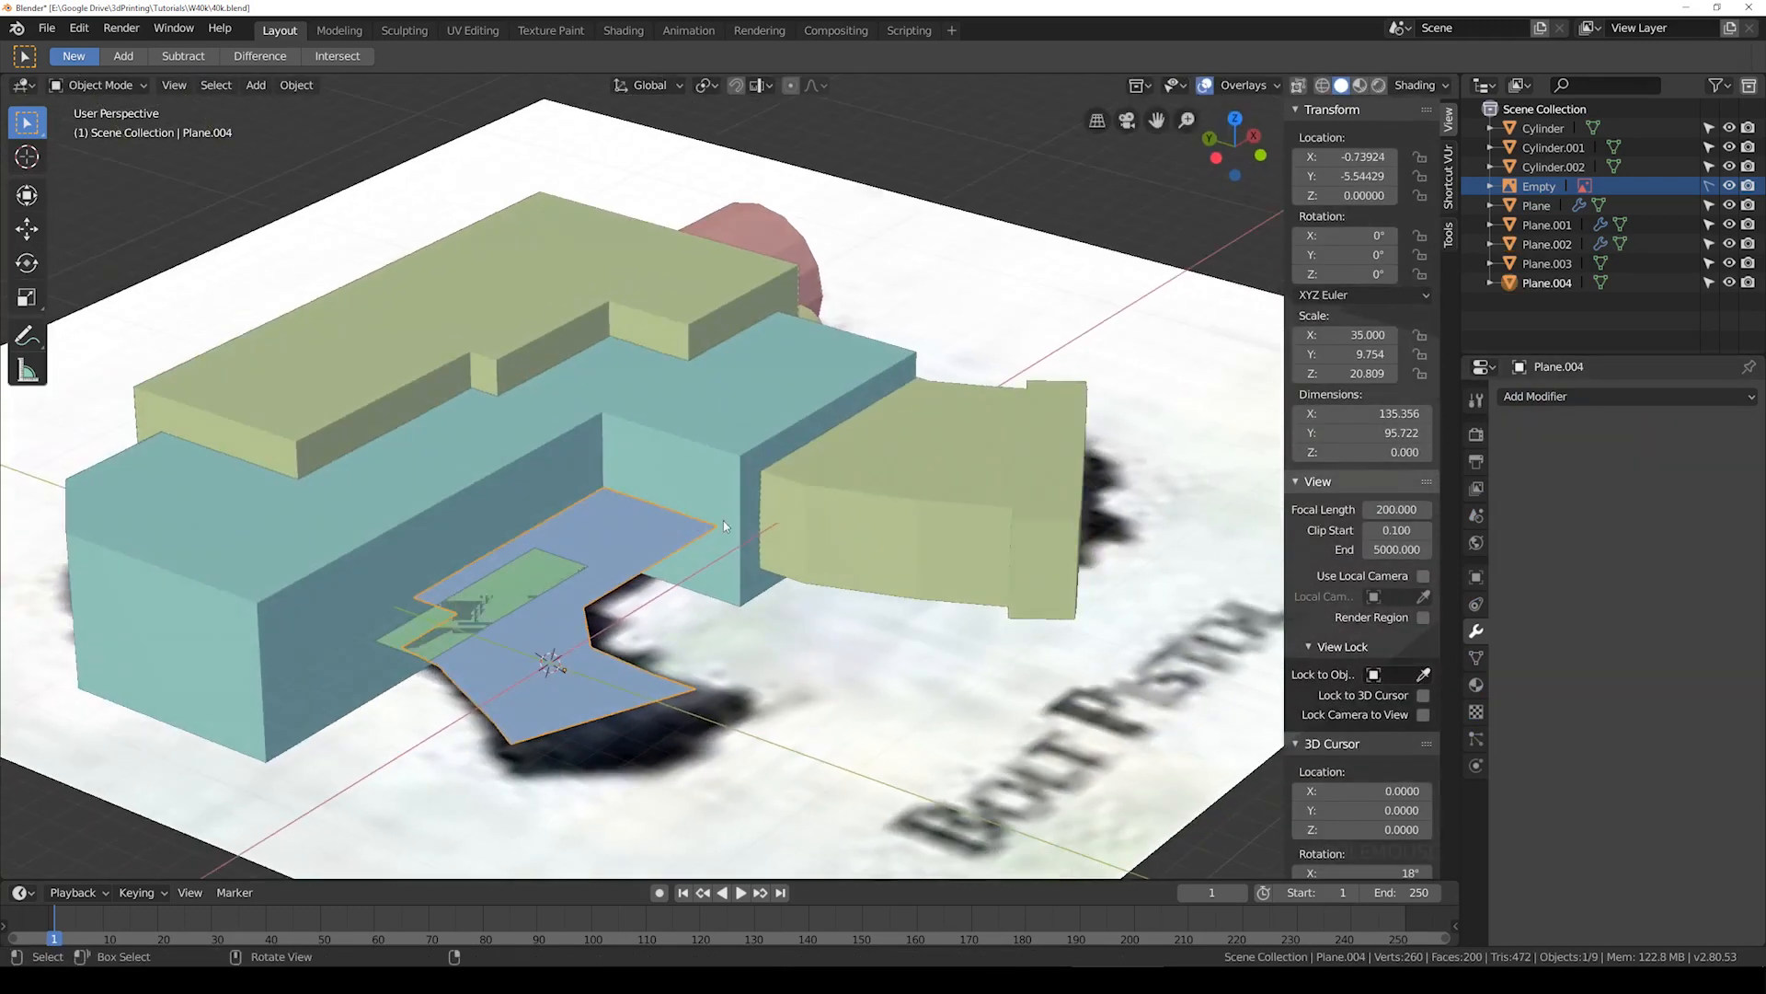
{"action": "key", "text": "Tab"}
{"action": "key", "text": "a"}
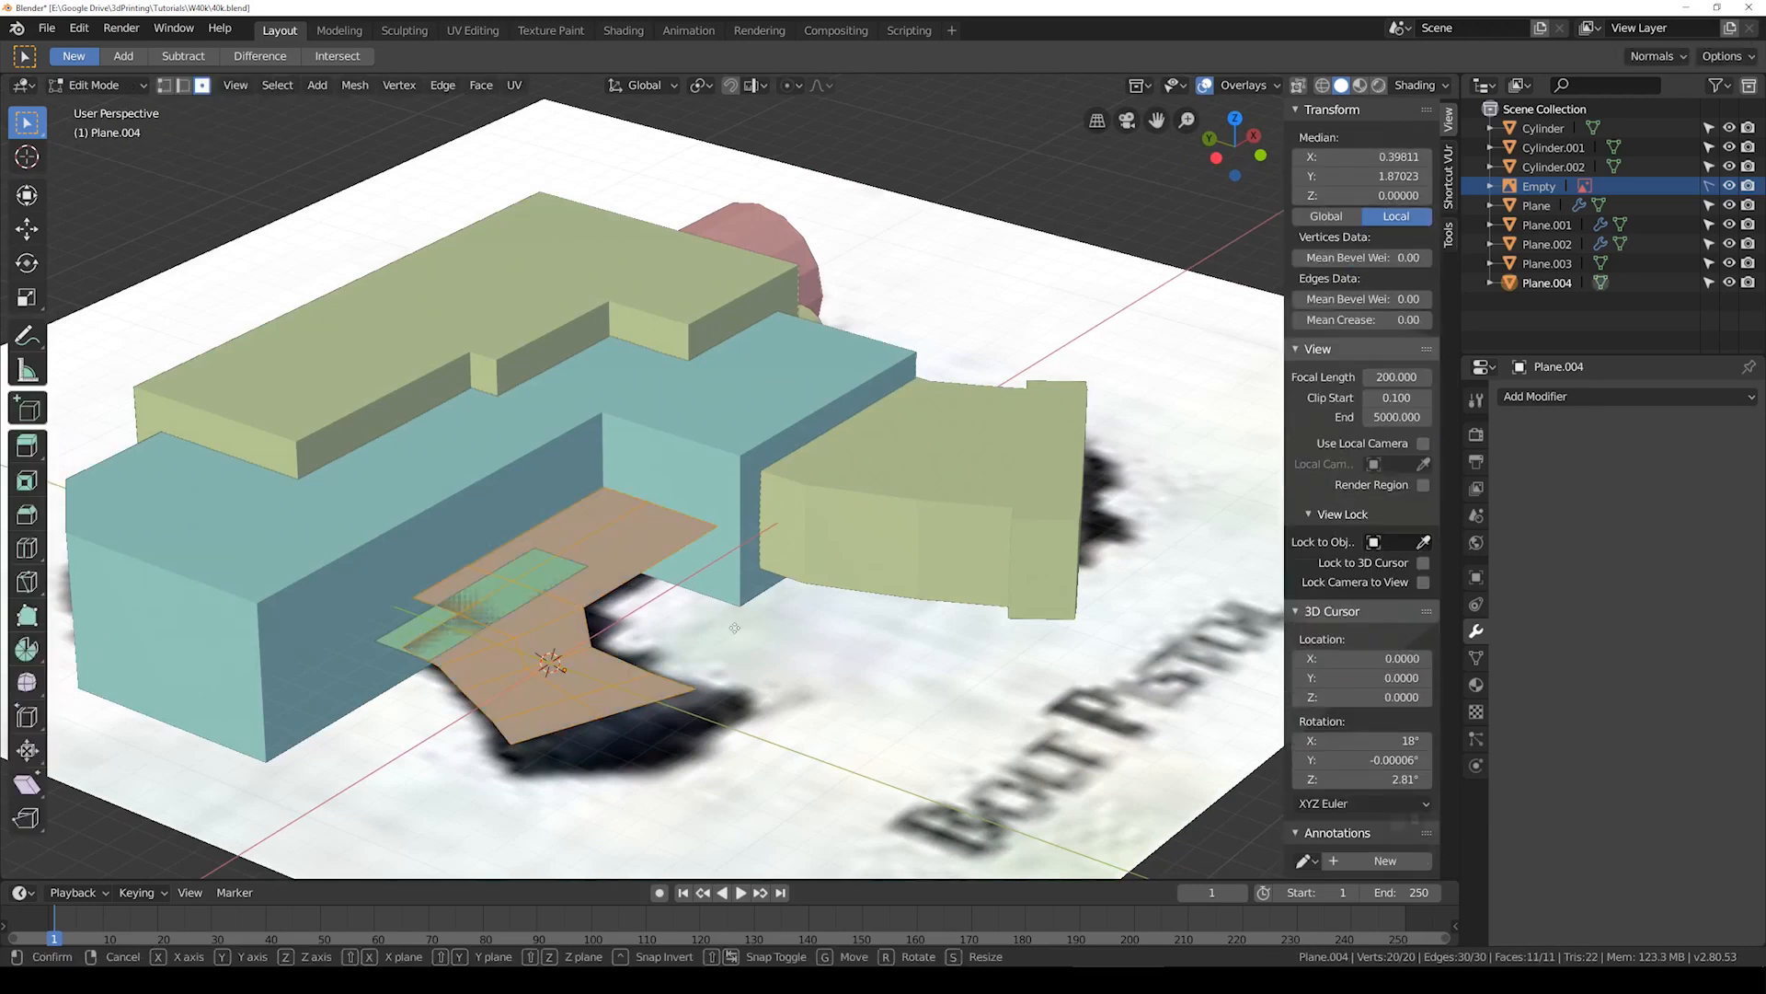
{"action": "key", "text": "e"}
{"action": "left_click", "coordinate": [754, 599]}
Step: Add a Mirror modifier to the grip on the Z axis only, with clipping enabled
{"action": "left_click", "coordinate": [1592, 407]}
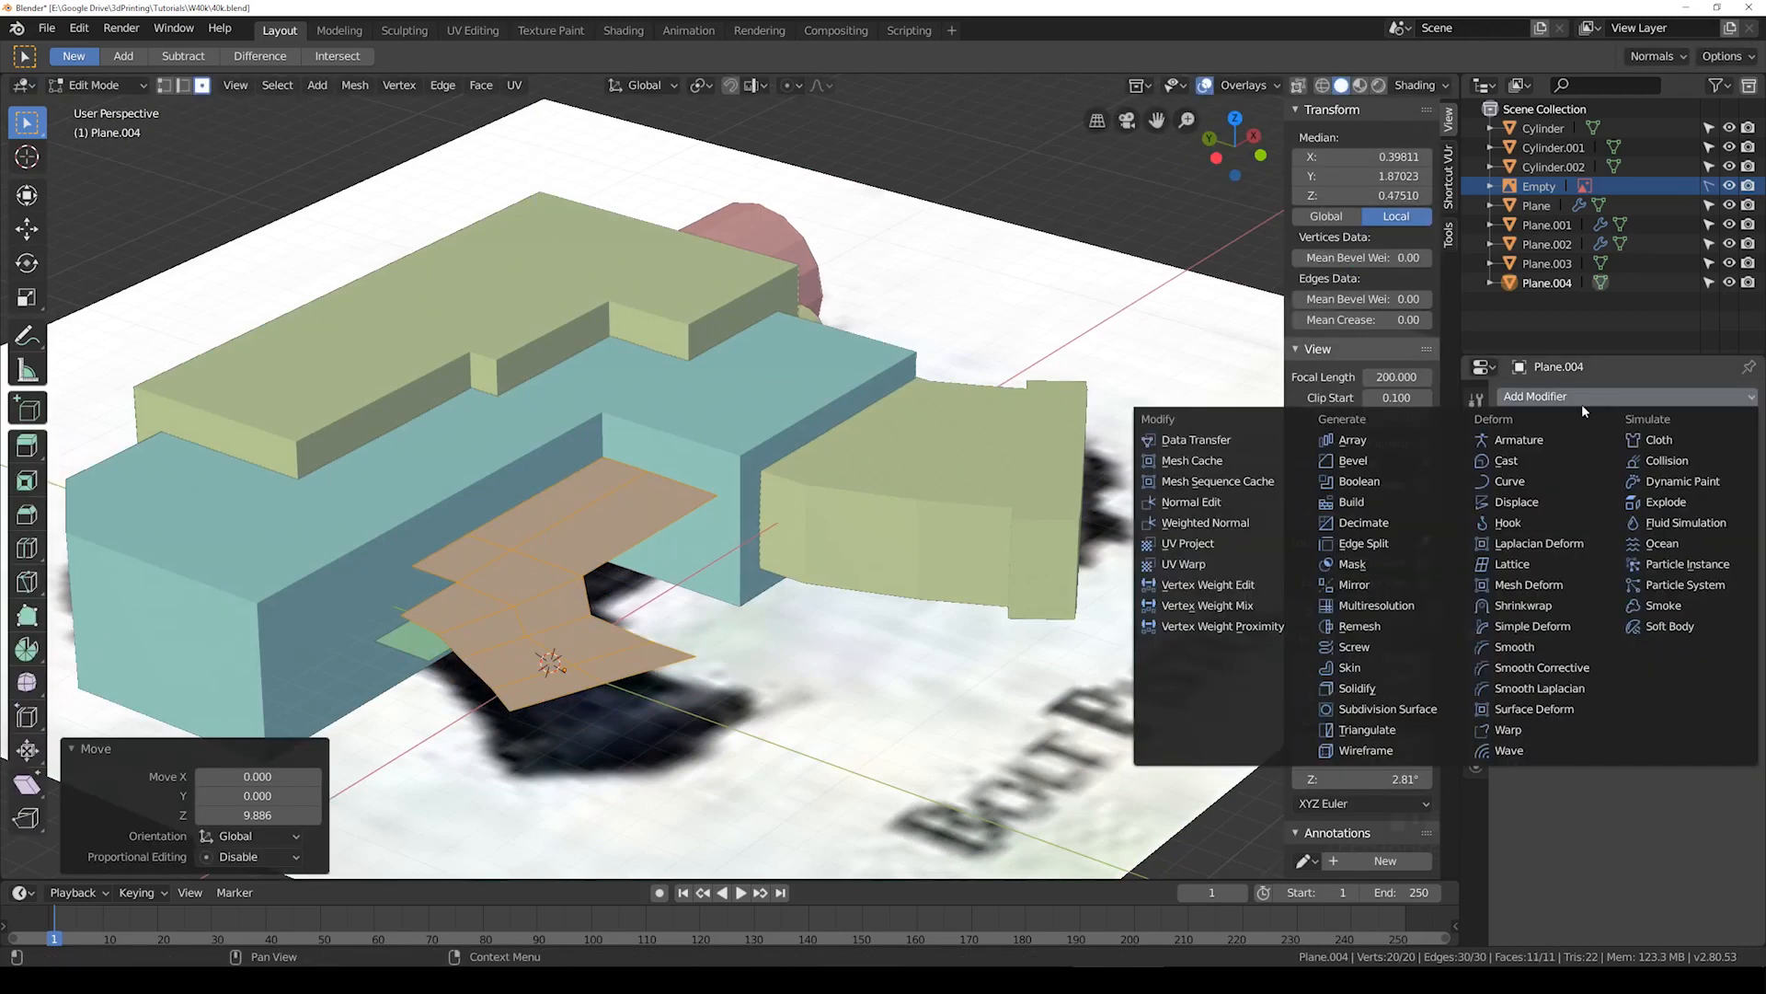
{"action": "left_click", "coordinate": [1353, 584]}
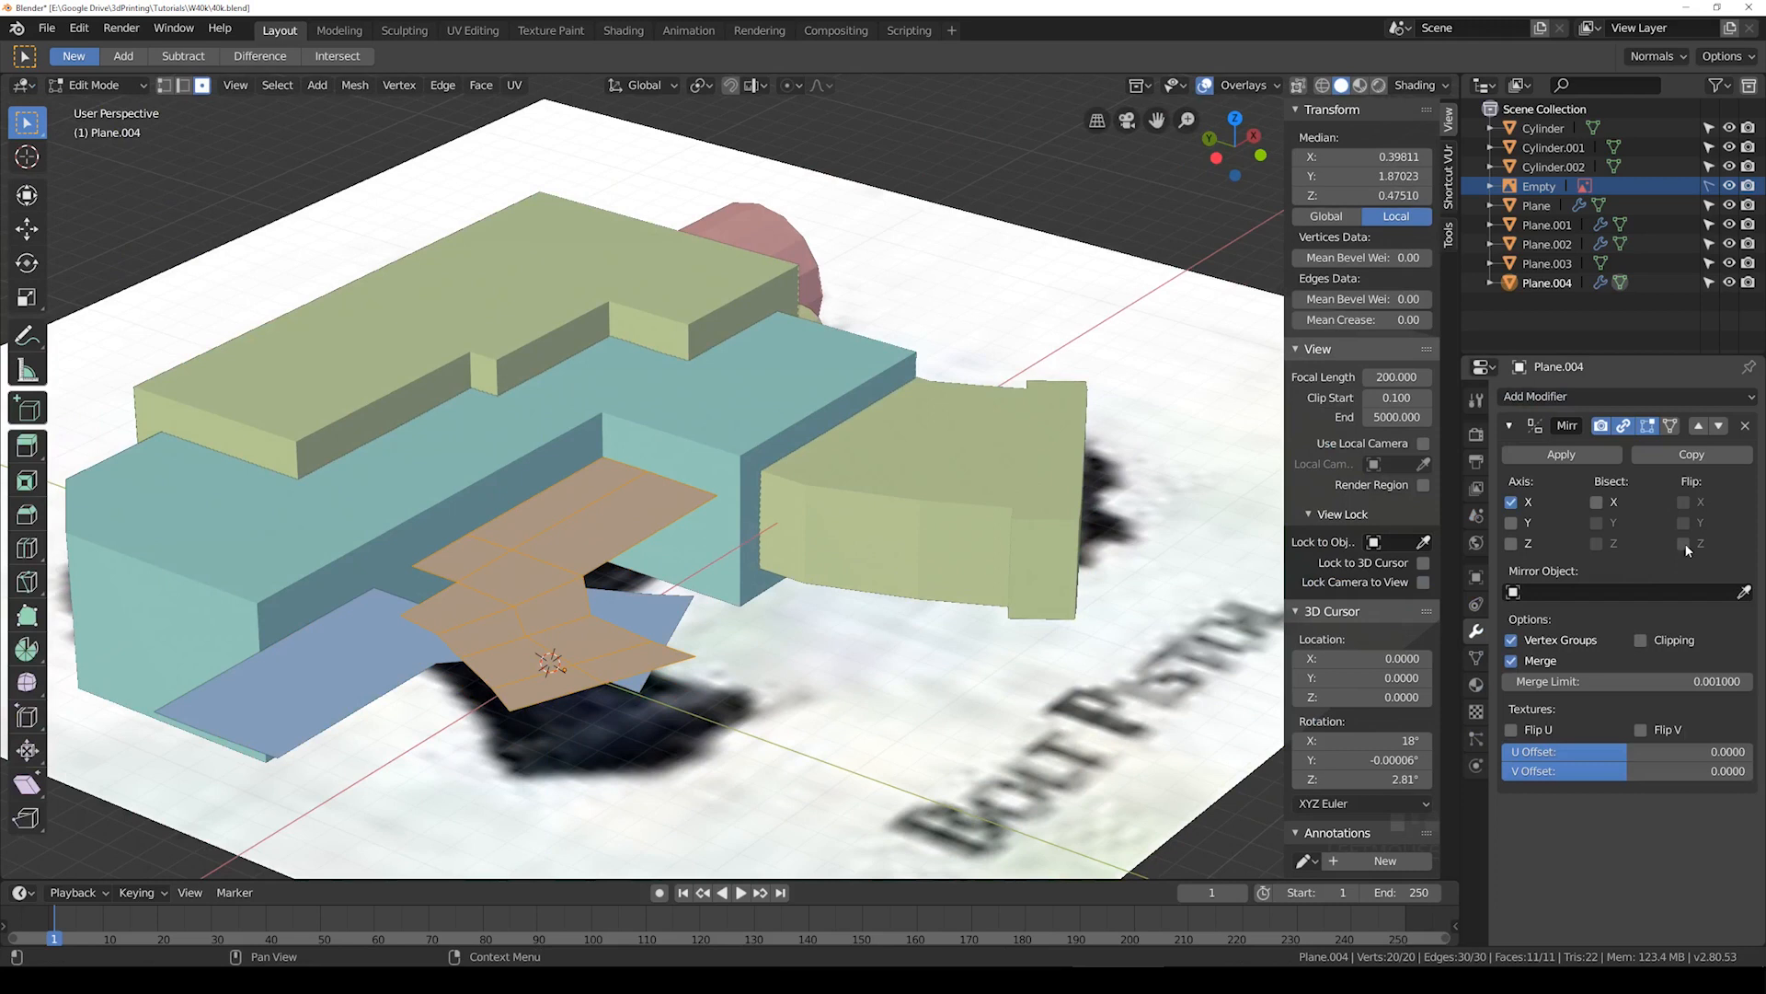
{"action": "left_click", "coordinate": [1512, 544]}
{"action": "left_click", "coordinate": [1511, 502]}
{"action": "left_click", "coordinate": [1643, 640]}
Step: Extrude the grip's faces down about 17 to the mirror plane and delete the inner faces
{"action": "middle_click_drag", "start_coordinate": [796, 602], "coordinate": [898, 495], "text": "shift"}
{"action": "key", "text": "e"}
{"action": "left_click", "coordinate": [909, 536]}
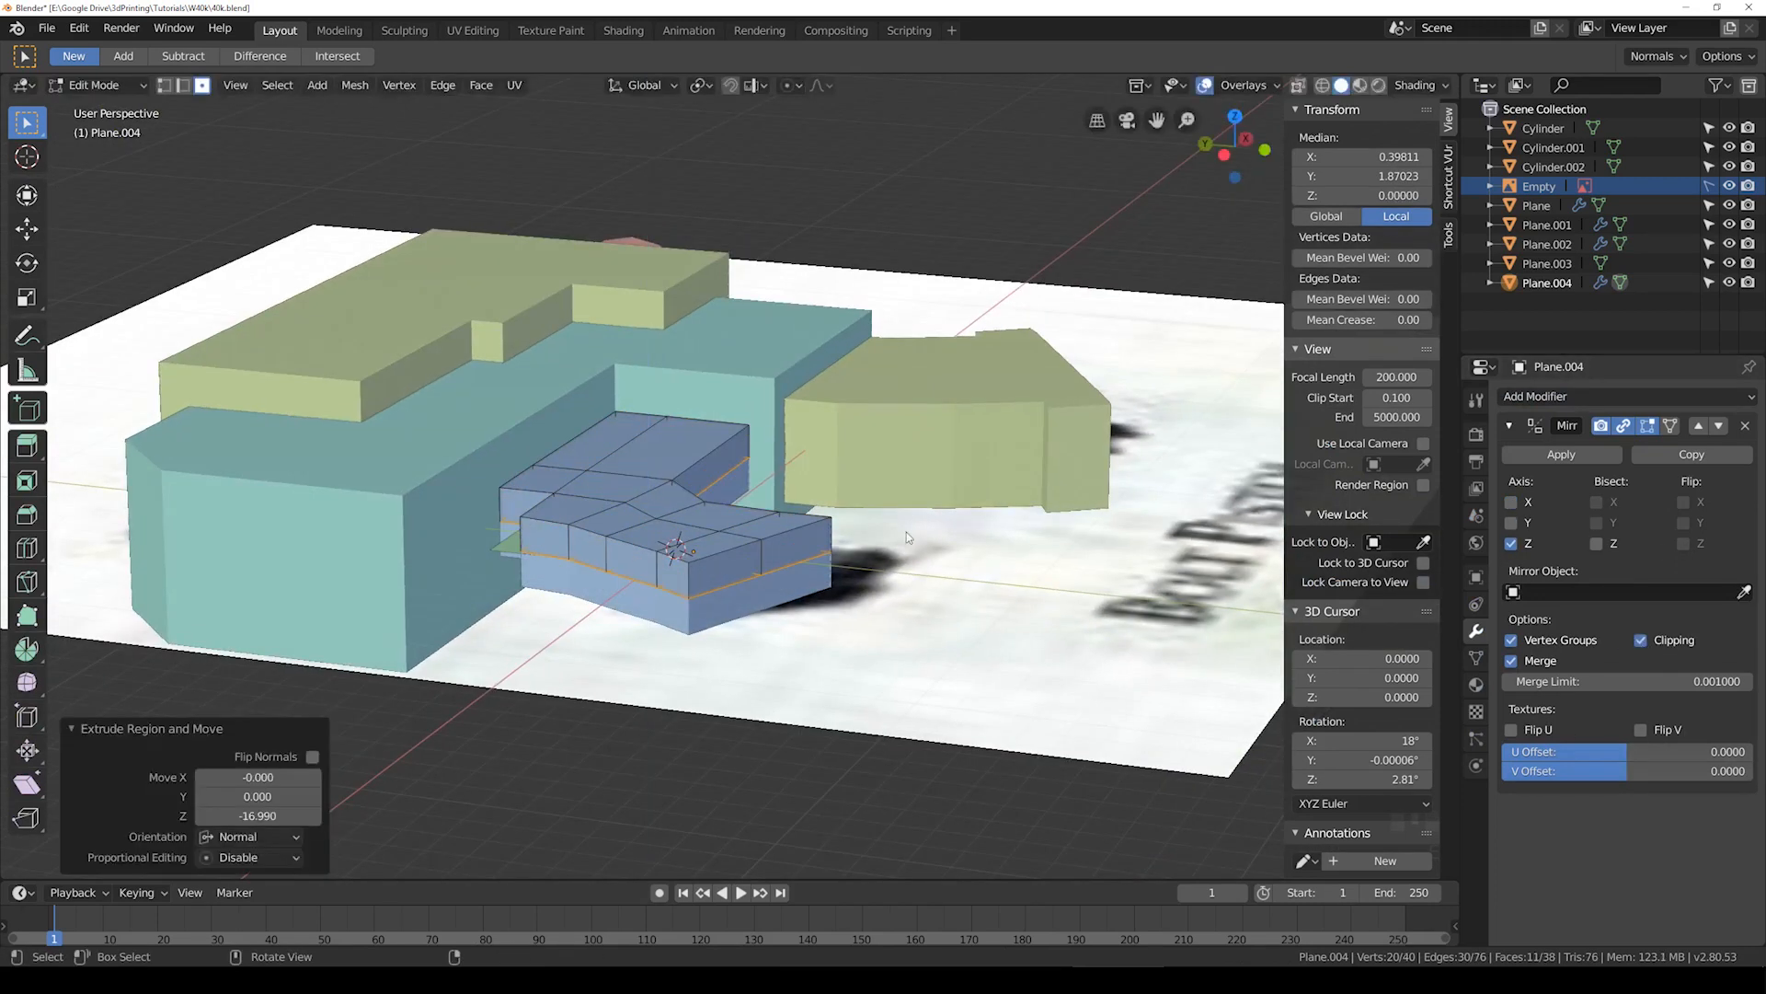
{"action": "key", "text": "x"}
{"action": "left_click", "coordinate": [841, 614]}
{"action": "key", "text": "Tab"}
Step: Examine the thickened body, side panel, grip, magazine and barrels from several angles against the reference image
{"action": "middle_click_drag", "start_coordinate": [938, 478], "coordinate": [824, 552]}
{"action": "scroll", "coordinate": [865, 542], "scroll_direction": "down", "scroll_amount": 6}
{"action": "middle_click_drag", "start_coordinate": [975, 525], "coordinate": [775, 534]}
{"action": "scroll", "coordinate": [936, 377], "scroll_direction": "up", "scroll_amount": 4}
{"action": "left_click", "coordinate": [1036, 580]}
{"action": "scroll", "coordinate": [1027, 442], "scroll_direction": "down", "scroll_amount": 3}
{"action": "scroll", "coordinate": [775, 534], "scroll_direction": "up", "scroll_amount": 3}
{"action": "scroll", "coordinate": [777, 552], "scroll_direction": "down", "scroll_amount": 5}
{"action": "scroll", "coordinate": [782, 579], "scroll_direction": "up", "scroll_amount": 2}
{"action": "scroll", "coordinate": [788, 614], "scroll_direction": "down", "scroll_amount": 8}
{"action": "scroll", "coordinate": [748, 561], "scroll_direction": "up", "scroll_amount": 7}
{"action": "middle_click_drag", "start_coordinate": [748, 560], "coordinate": [770, 571]}
{"action": "scroll", "coordinate": [872, 602], "scroll_direction": "up", "scroll_amount": 5}
{"action": "scroll", "coordinate": [872, 602], "scroll_direction": "down", "scroll_amount": 8}
{"action": "middle_click_drag", "start_coordinate": [872, 603], "coordinate": [687, 630]}
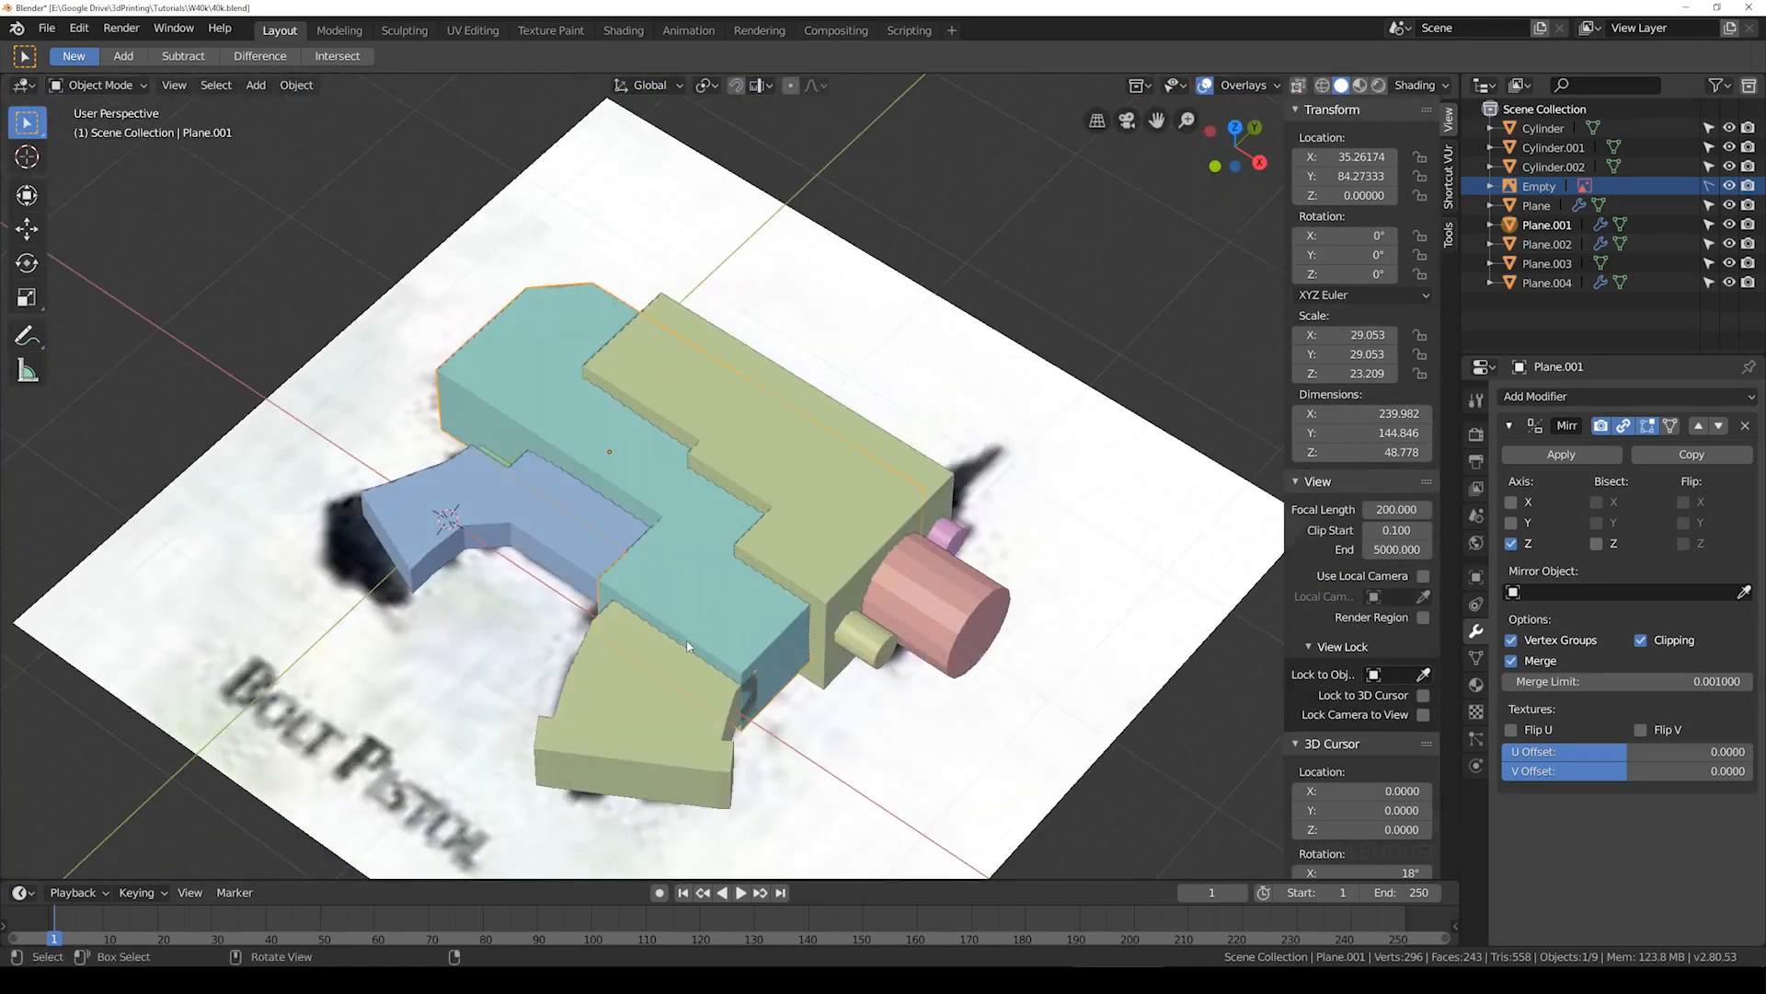
{"action": "scroll", "coordinate": [708, 589], "scroll_direction": "up", "scroll_amount": 5}
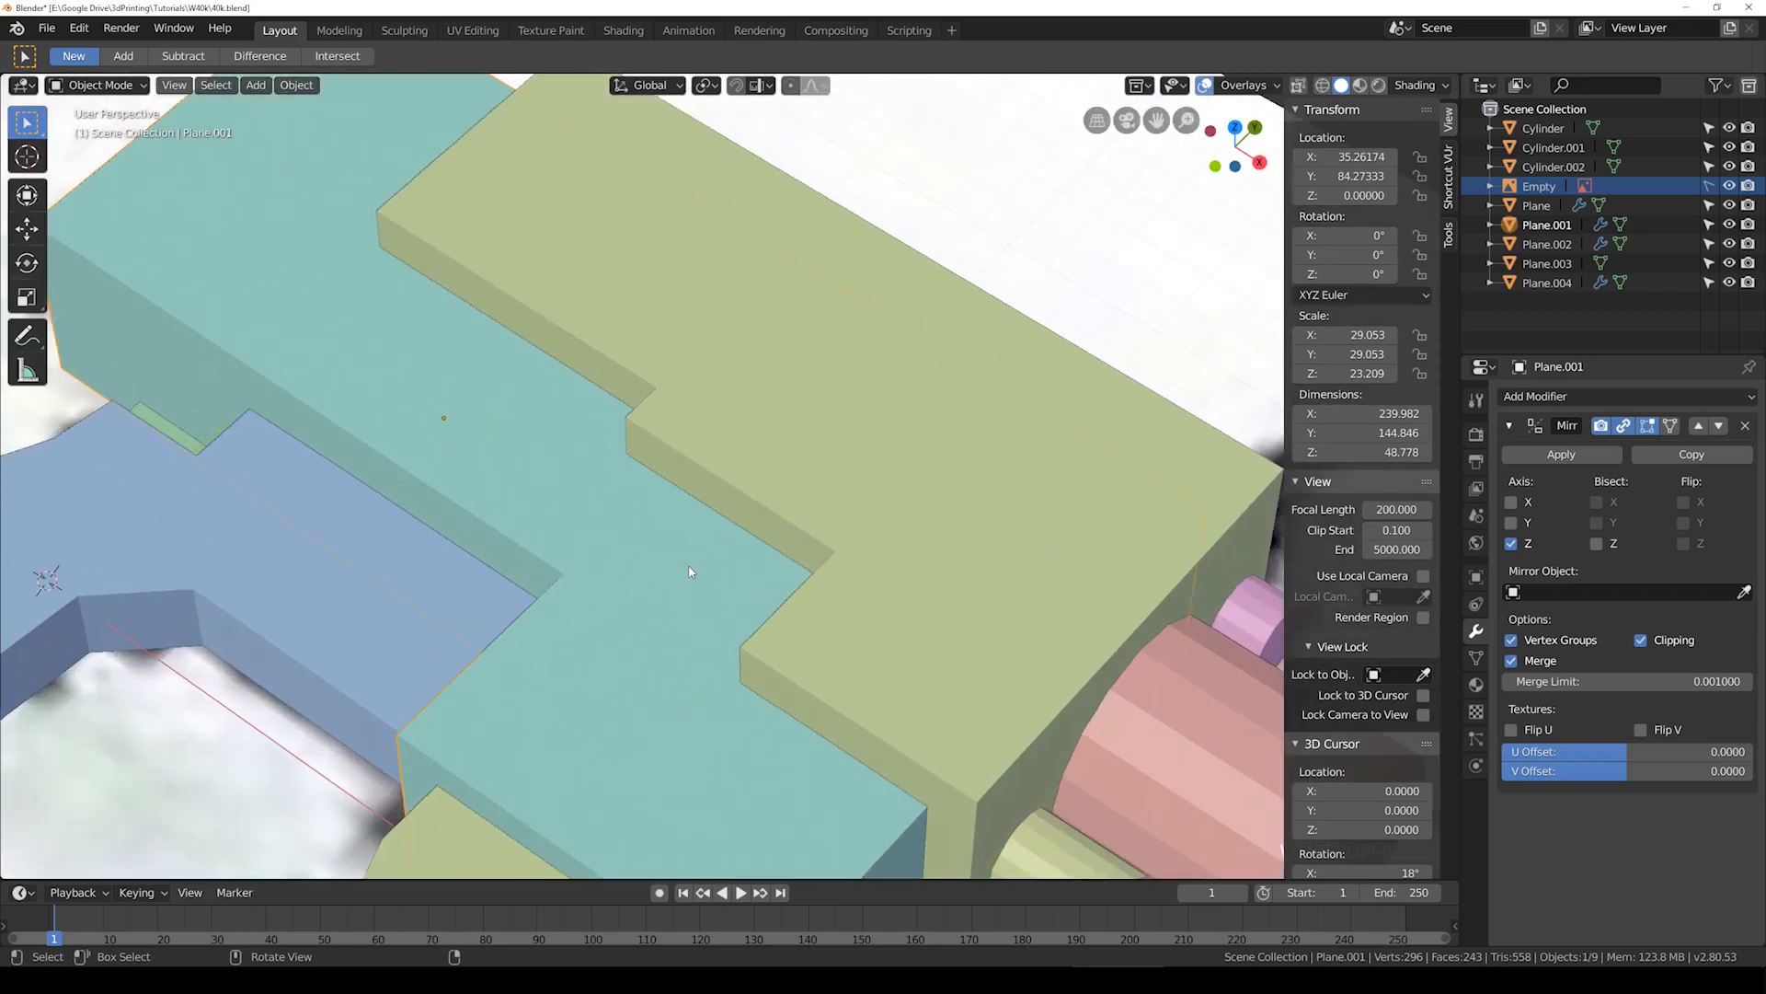
{"action": "scroll", "coordinate": [933, 593], "scroll_direction": "down", "scroll_amount": 8}
{"action": "left_click", "coordinate": [935, 598]}
{"action": "scroll", "coordinate": [934, 598], "scroll_direction": "up", "scroll_amount": 4}
{"action": "mouse_move", "coordinate": [935, 598]}
{"action": "middle_mouse_down"}
{"action": "mouse_move", "coordinate": [894, 506]}
{"action": "mouse_move", "coordinate": [911, 579]}
{"action": "middle_mouse_up"}
{"action": "middle_click_drag", "start_coordinate": [823, 526], "coordinate": [835, 410], "text": "shift"}
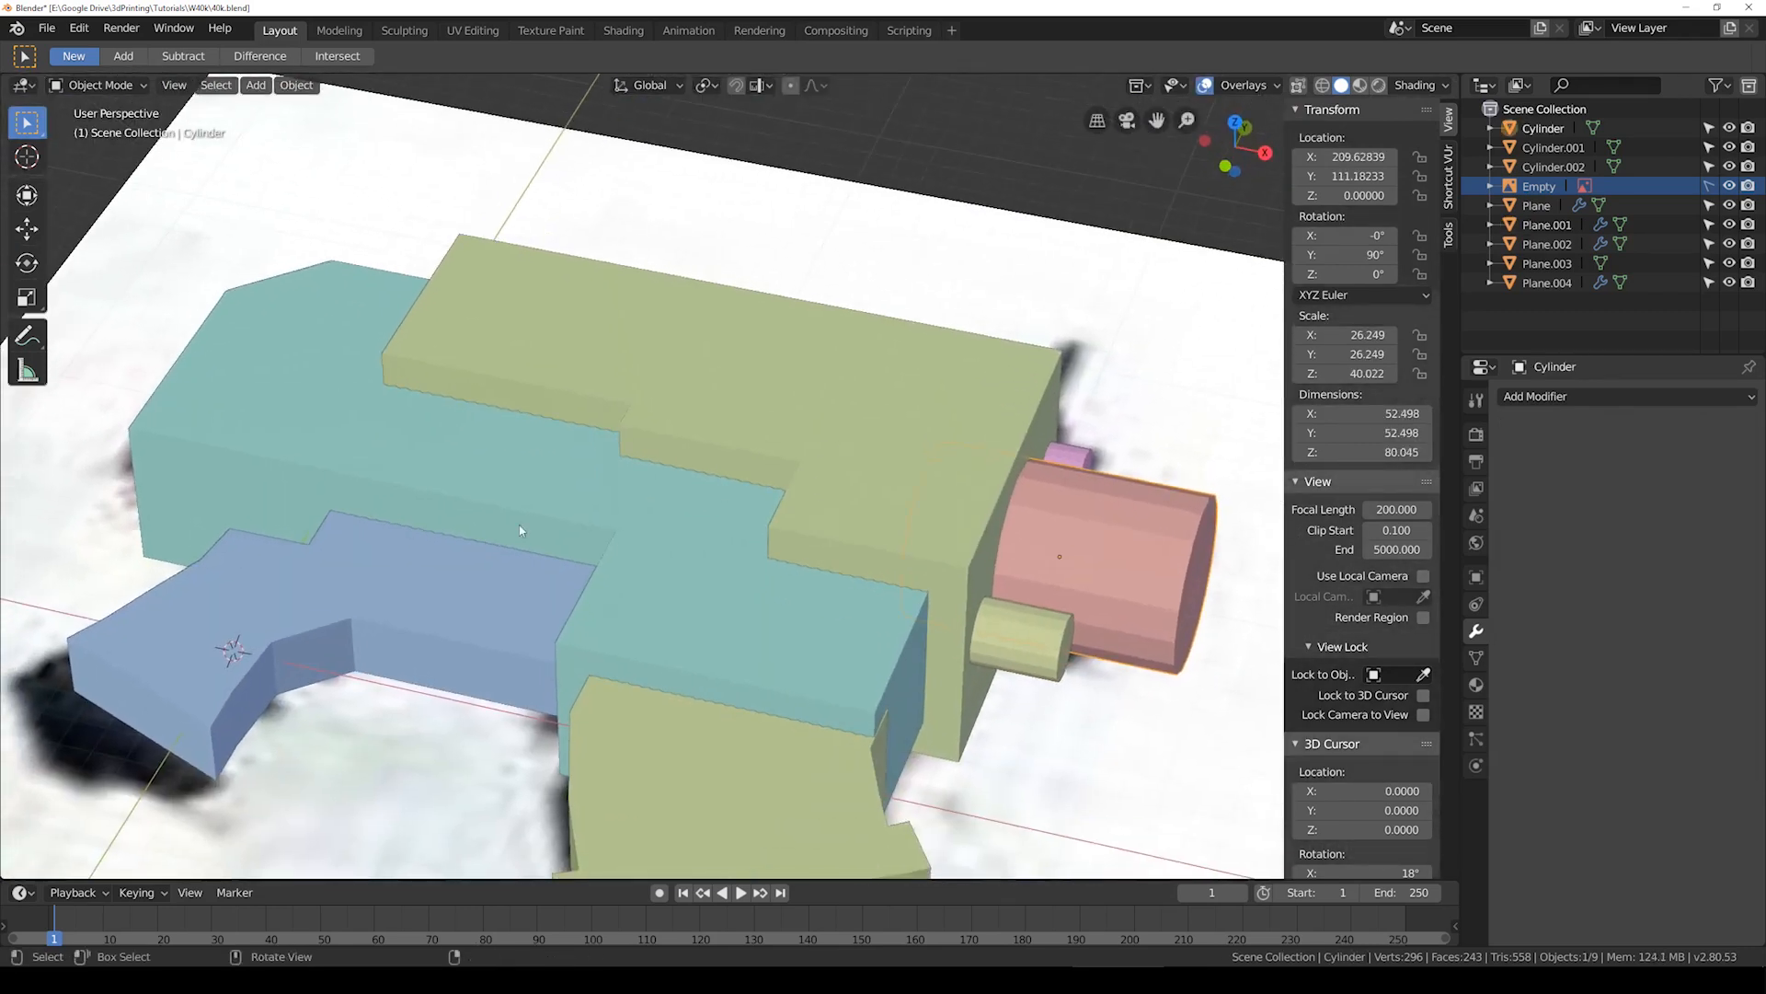
Step: Examine the upper side panel's outline against the reference image from directly above in wireframe shading
{"action": "middle_click_drag", "start_coordinate": [521, 528], "coordinate": [598, 562]}
{"action": "scroll", "coordinate": [598, 561], "scroll_direction": "down", "scroll_amount": 4}
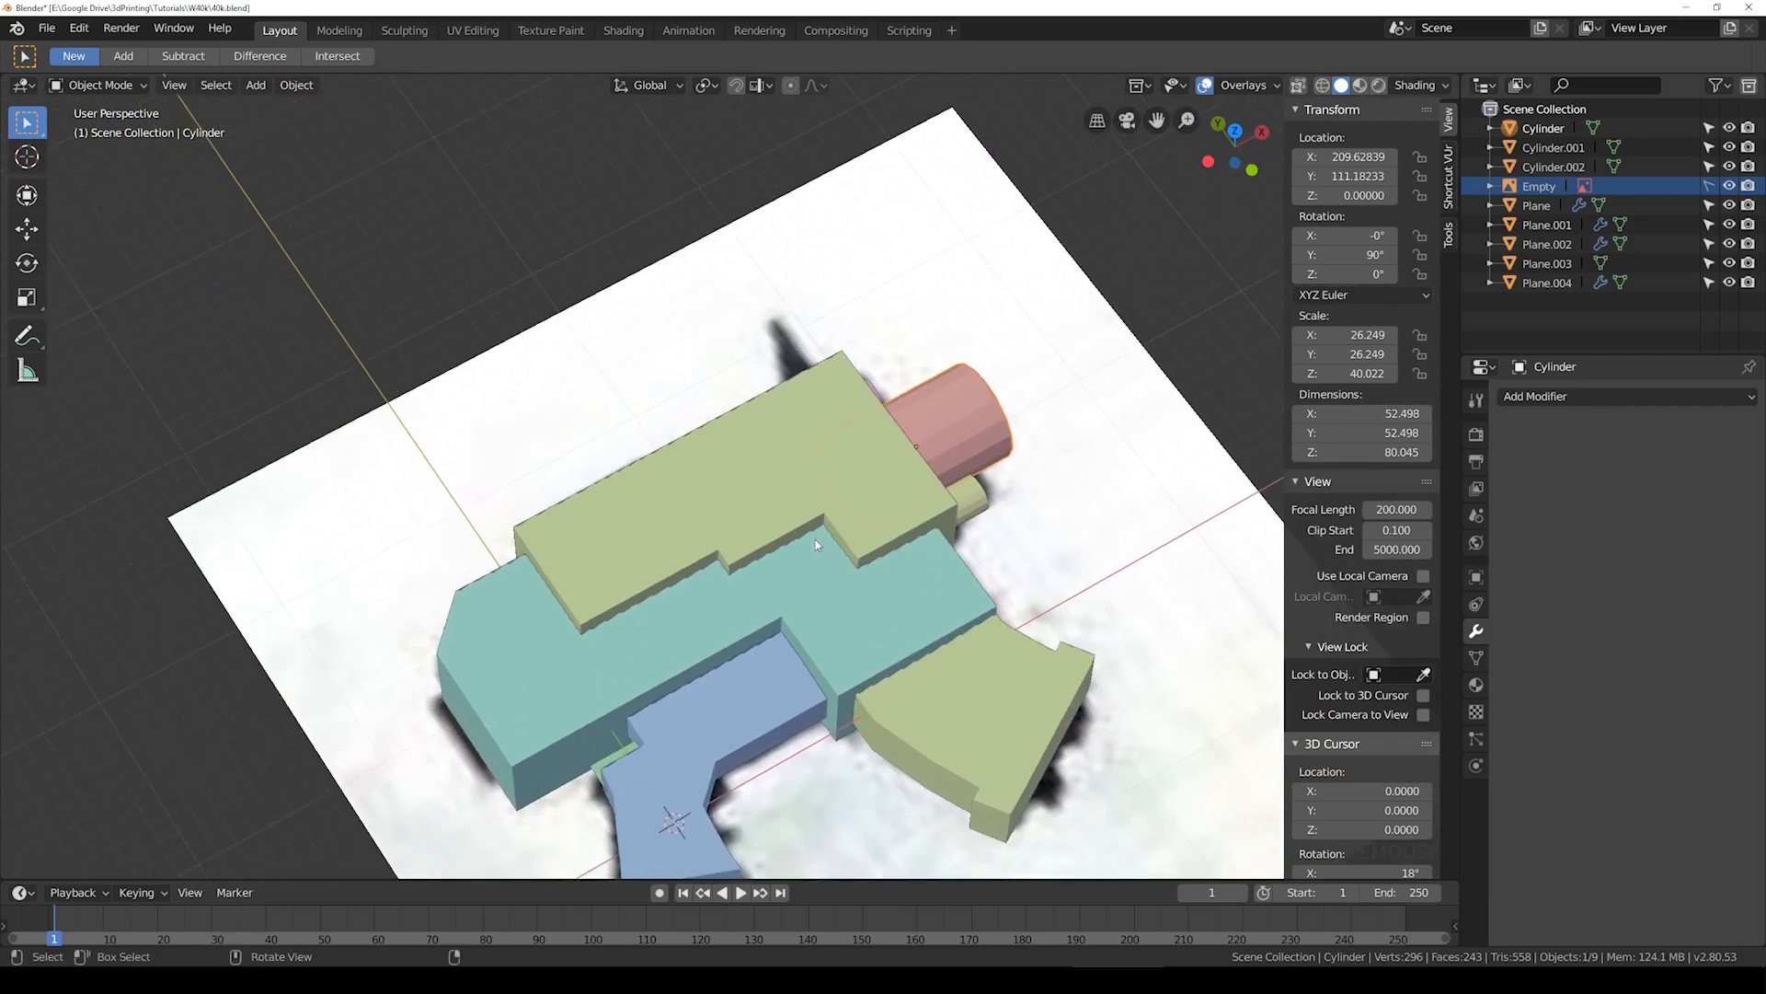
{"action": "key", "text": "KP_7"}
{"action": "key", "text": "shift+z"}
{"action": "key", "text": "shift+z"}
{"action": "scroll", "coordinate": [707, 373], "scroll_direction": "up", "scroll_amount": 2}
{"action": "key", "text": "shift+z"}
{"action": "left_click", "coordinate": [793, 383]}
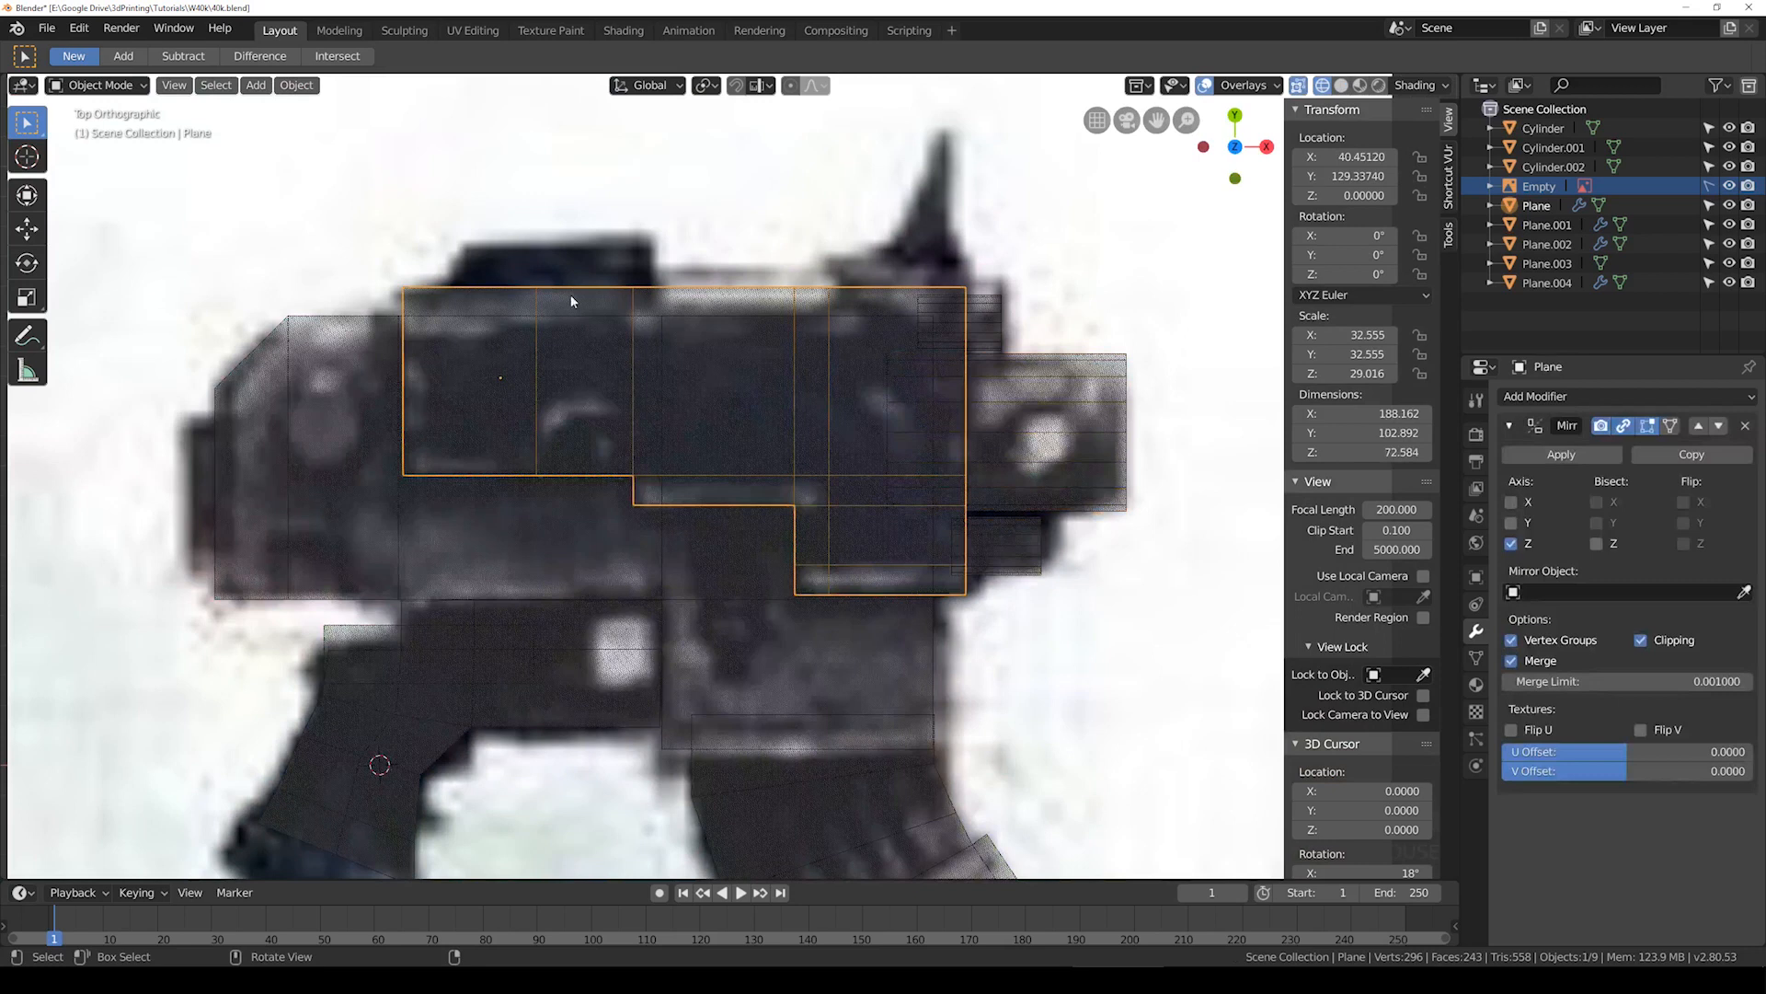
Step: Examine the grip's outline against the reference image up close, in both wireframe and solid shading
{"action": "middle_click_drag", "start_coordinate": [701, 351], "coordinate": [856, 257], "text": "shift"}
{"action": "mouse_move", "coordinate": [731, 552]}
{"action": "middle_mouse_down", "text": "shift"}
{"action": "mouse_move", "coordinate": [777, 418]}
{"action": "mouse_move", "coordinate": [682, 441]}
{"action": "middle_mouse_up", "text": "shift"}
{"action": "key", "text": "shift+z"}
{"action": "left_click", "coordinate": [709, 461]}
{"action": "key", "text": "shift+z"}
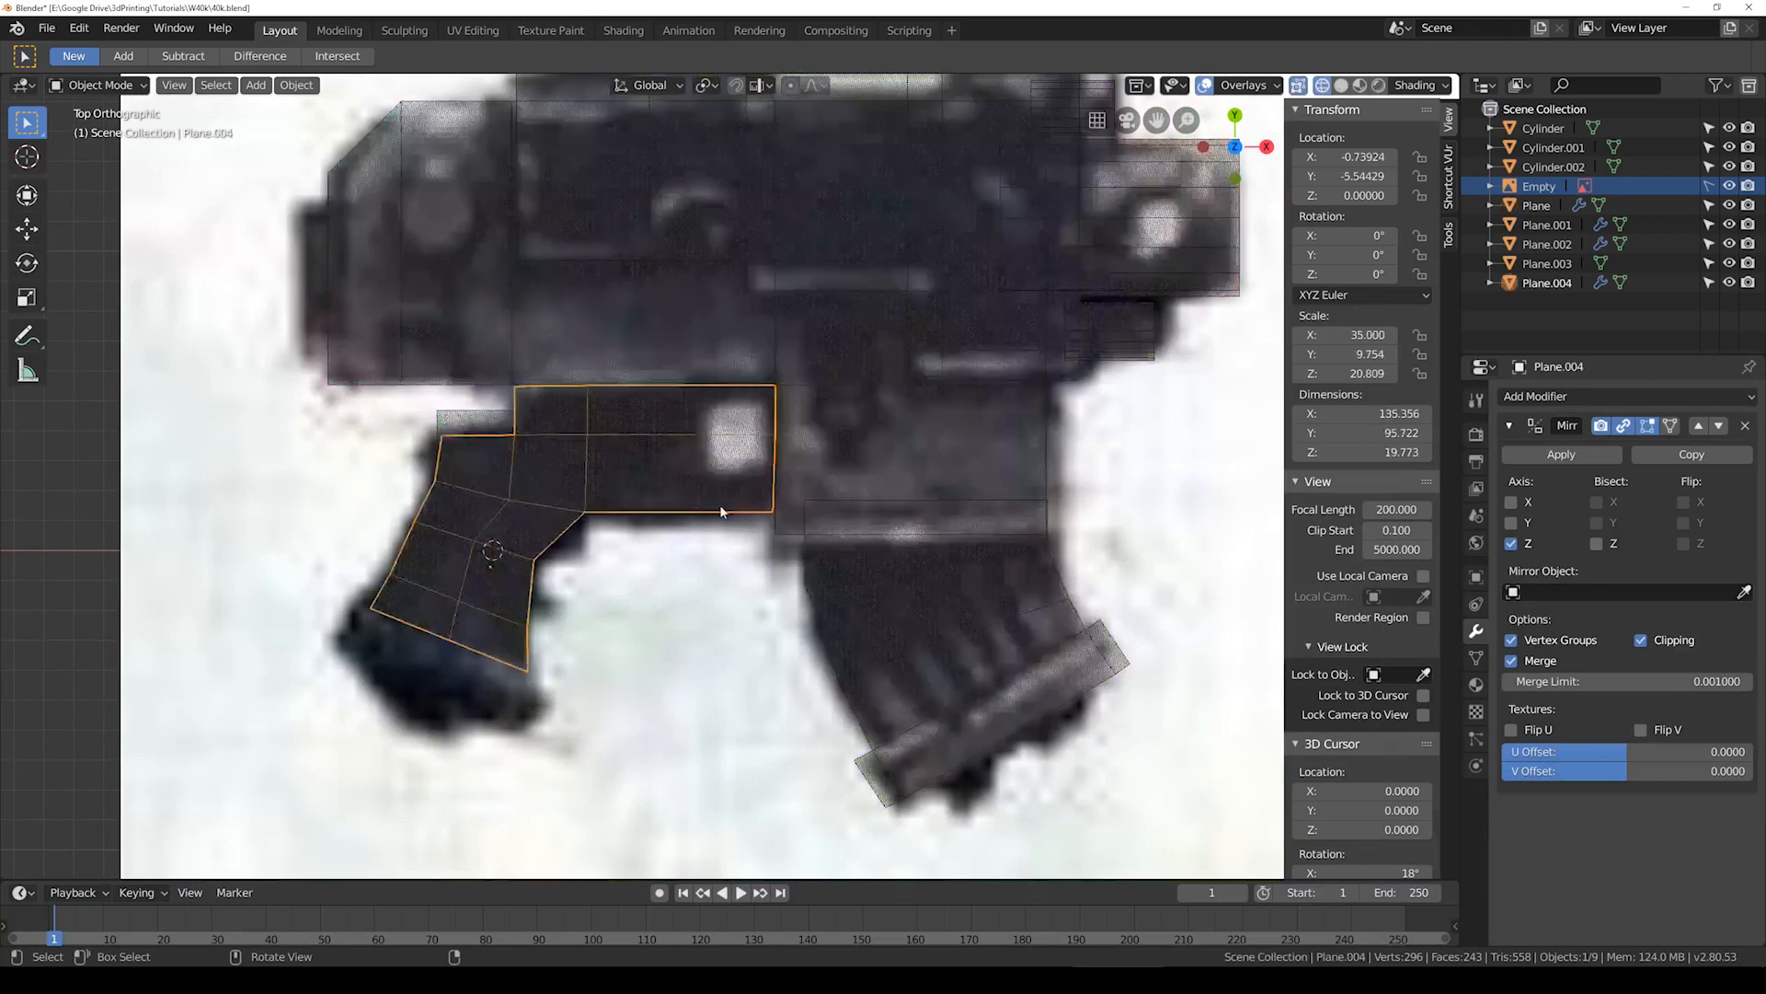
{"action": "scroll", "coordinate": [721, 512], "scroll_direction": "up", "scroll_amount": 4}
{"action": "scroll", "coordinate": [758, 496], "scroll_direction": "down", "scroll_amount": 2}
{"action": "scroll", "coordinate": [758, 496], "scroll_direction": "up", "scroll_amount": 1}
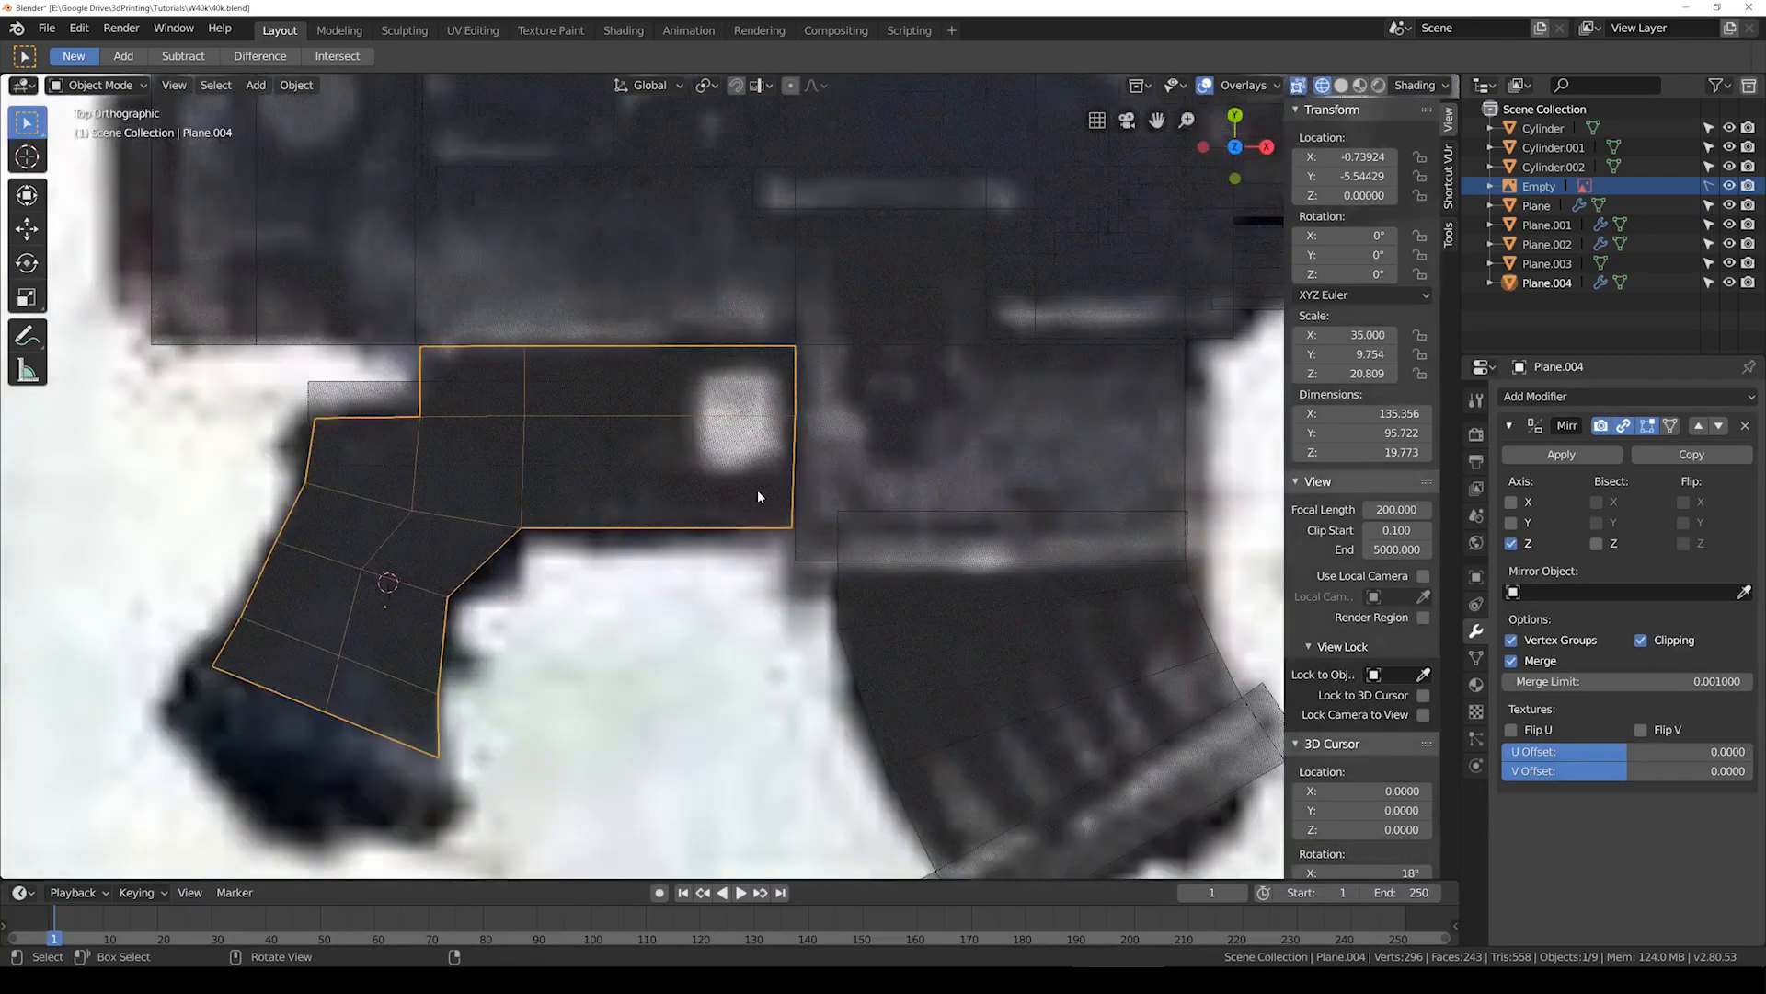
{"action": "key", "text": "Tab"}
{"action": "key", "text": "Tab"}
{"action": "key", "text": "shift+z"}
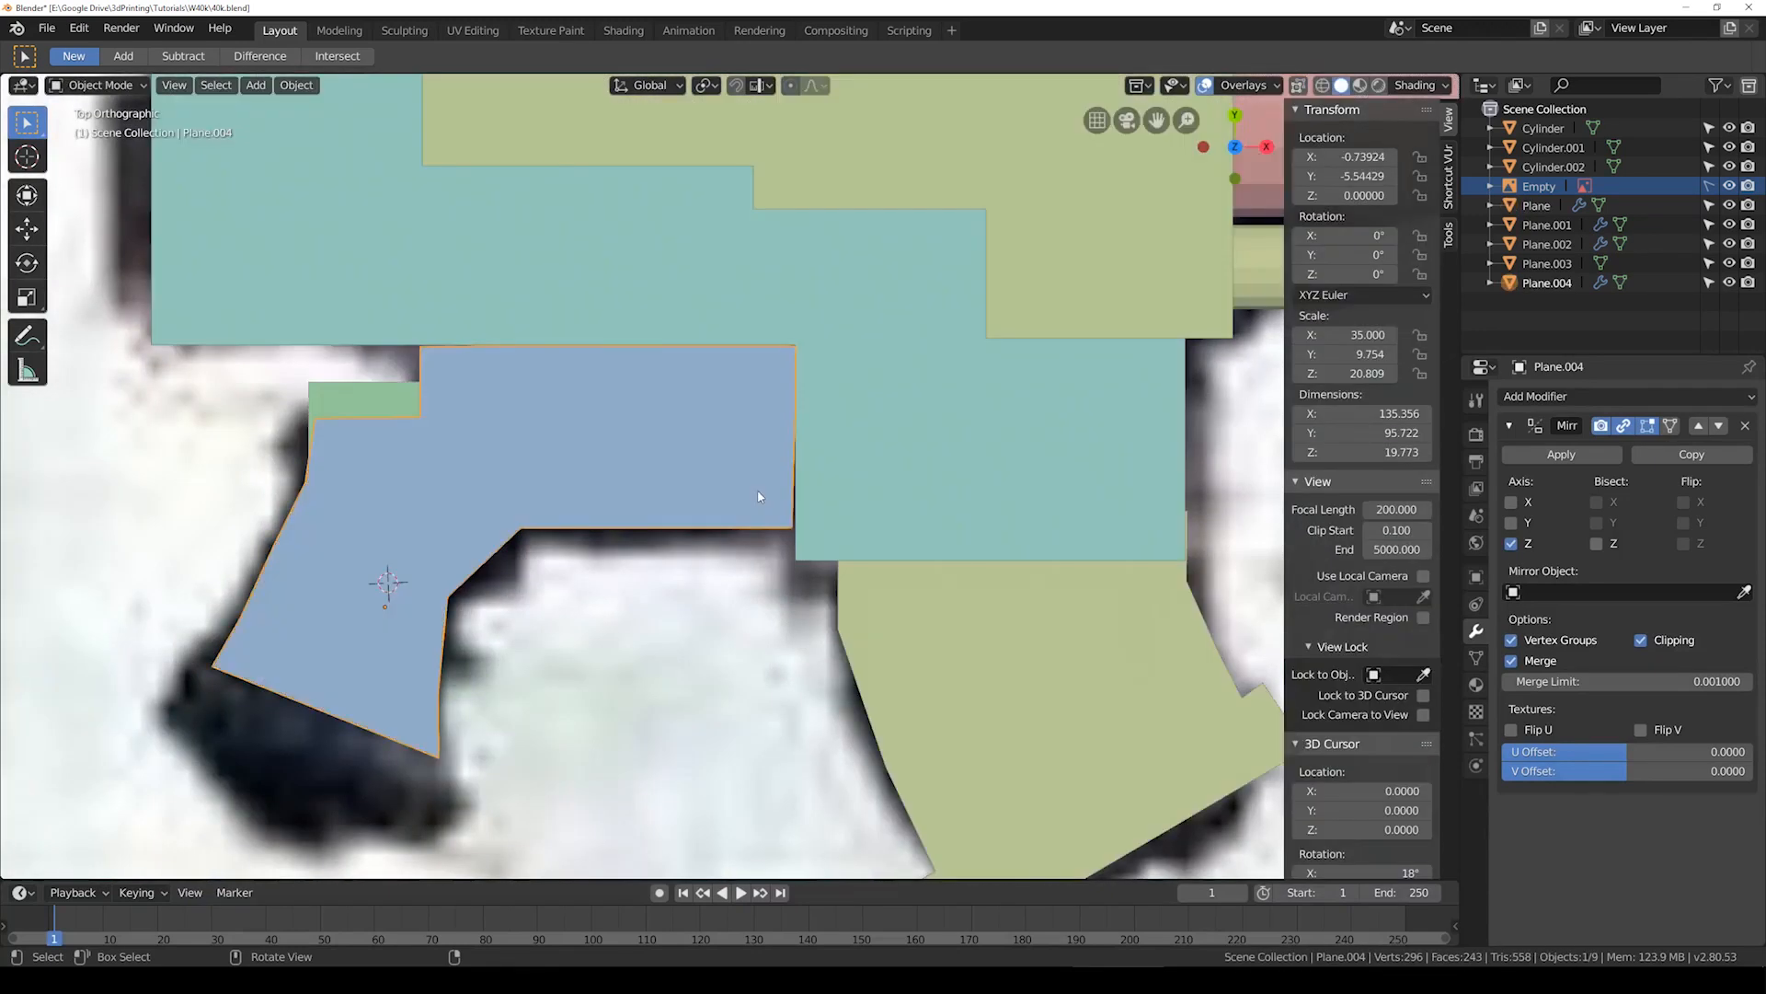
Step: Select all three barrel cylinders and compare their placement and size with the muzzle in the reference image
{"action": "scroll", "coordinate": [758, 496], "scroll_direction": "down", "scroll_amount": 5}
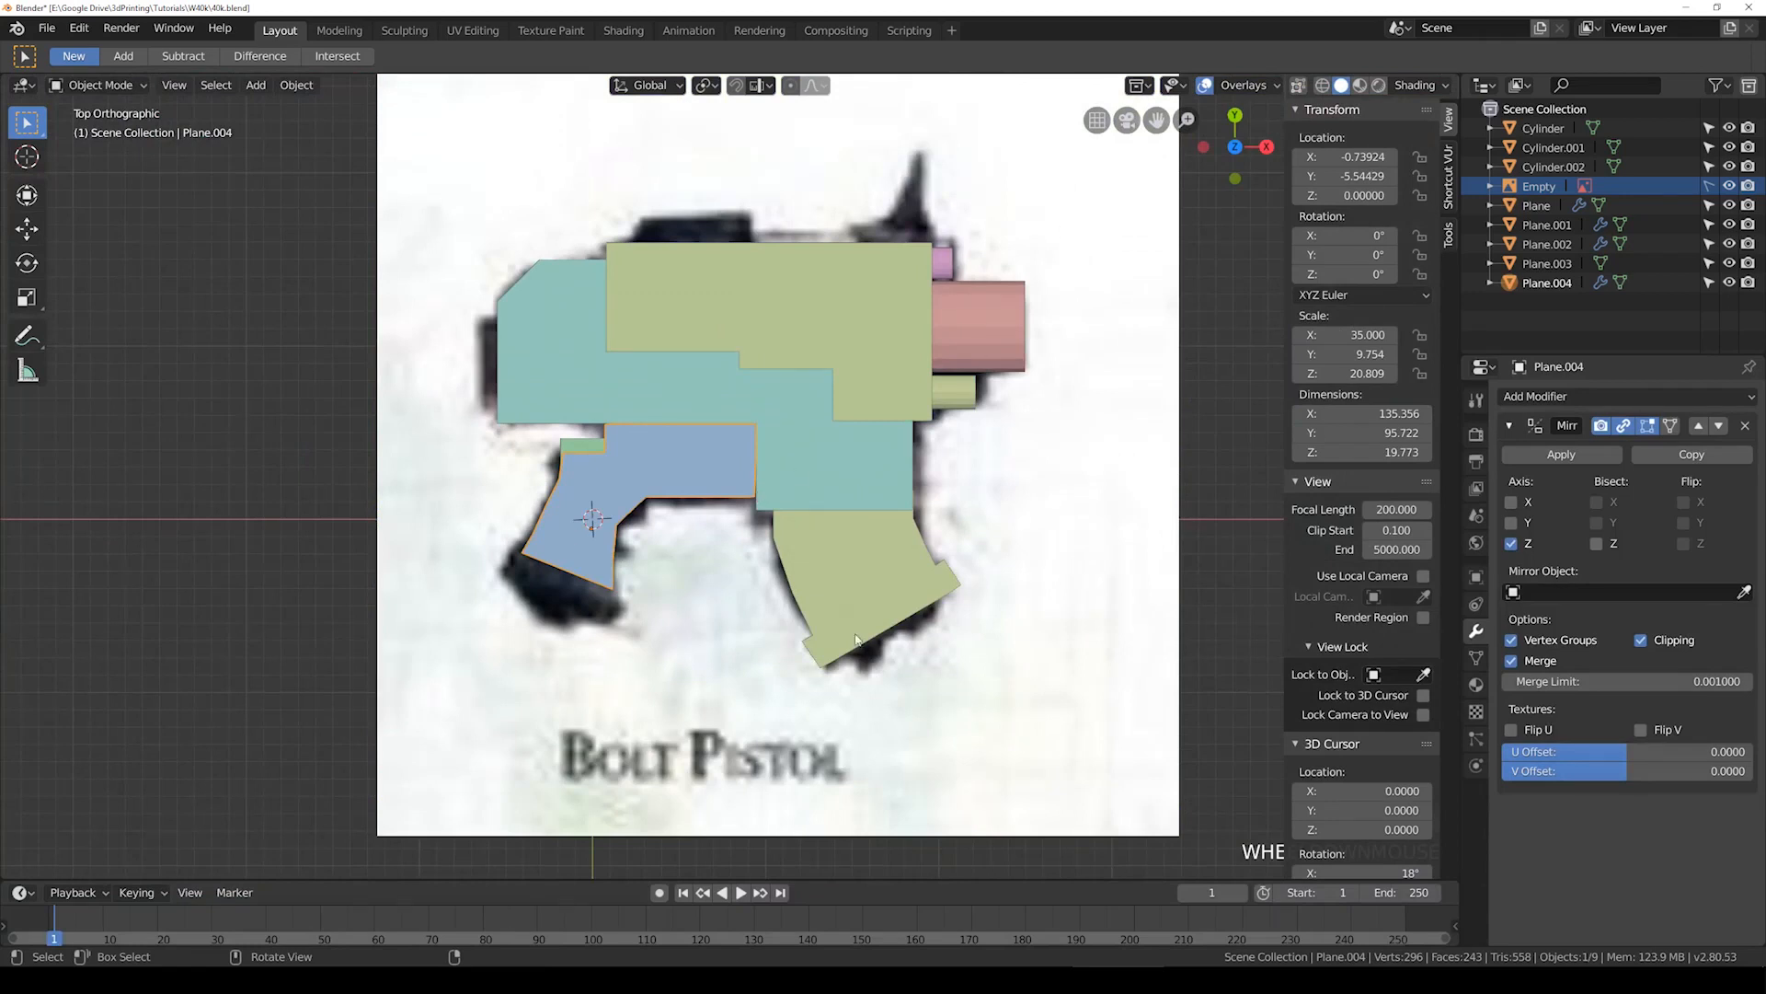
{"action": "middle_click_drag", "start_coordinate": [883, 450], "coordinate": [856, 526], "text": "shift"}
{"action": "key", "text": "shift+z"}
{"action": "left_click", "coordinate": [942, 402]}
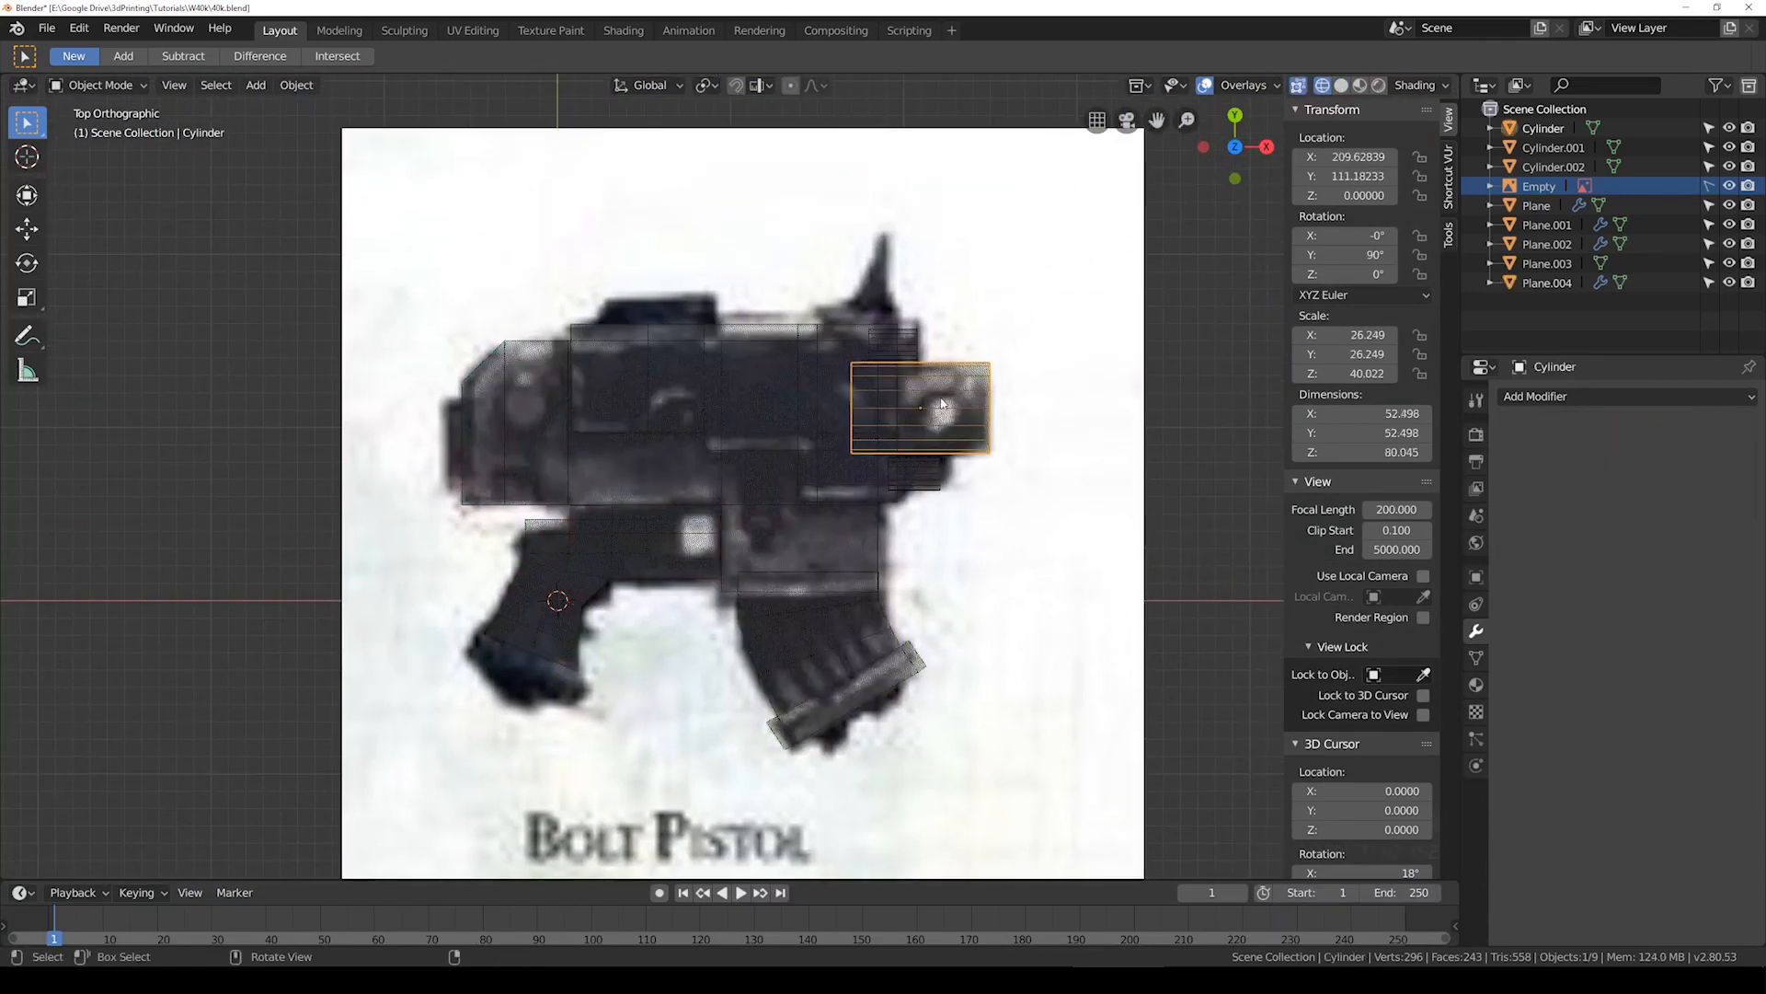
{"action": "left_click", "coordinate": [897, 346], "text": "shift"}
{"action": "left_click", "coordinate": [915, 471], "text": "shift"}
{"action": "left_click", "coordinate": [953, 424], "text": "shift"}
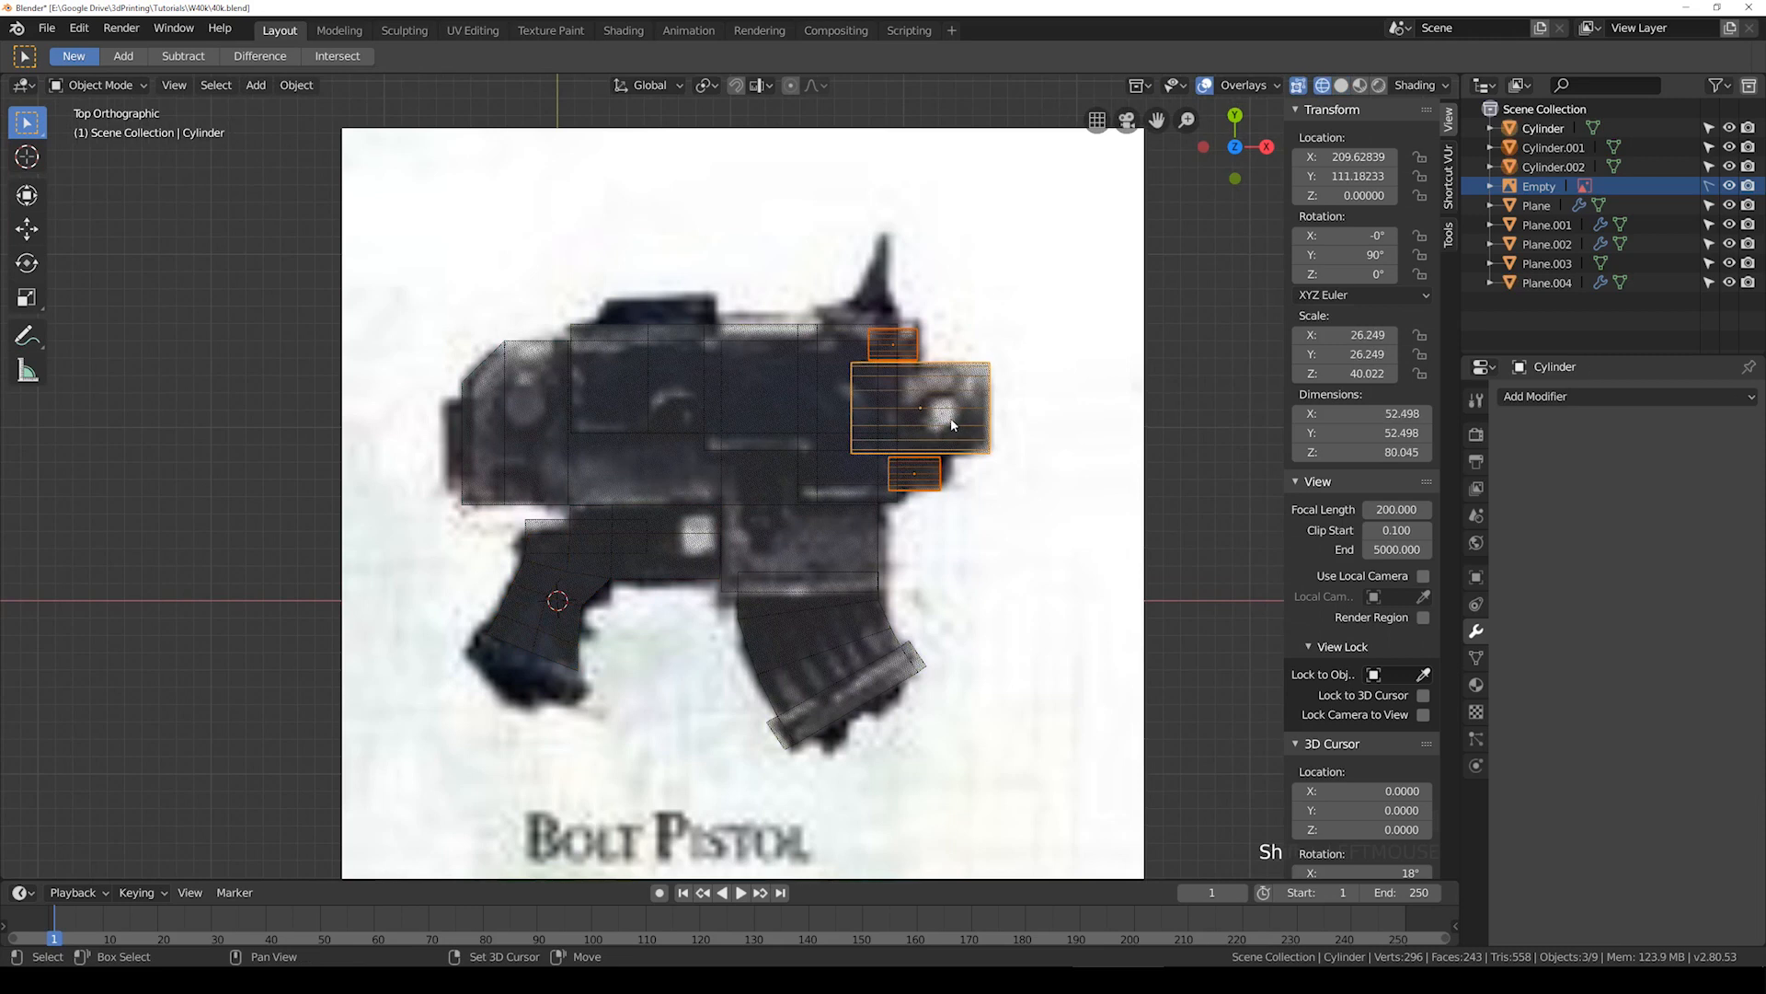
{"action": "key", "text": "shift+z"}
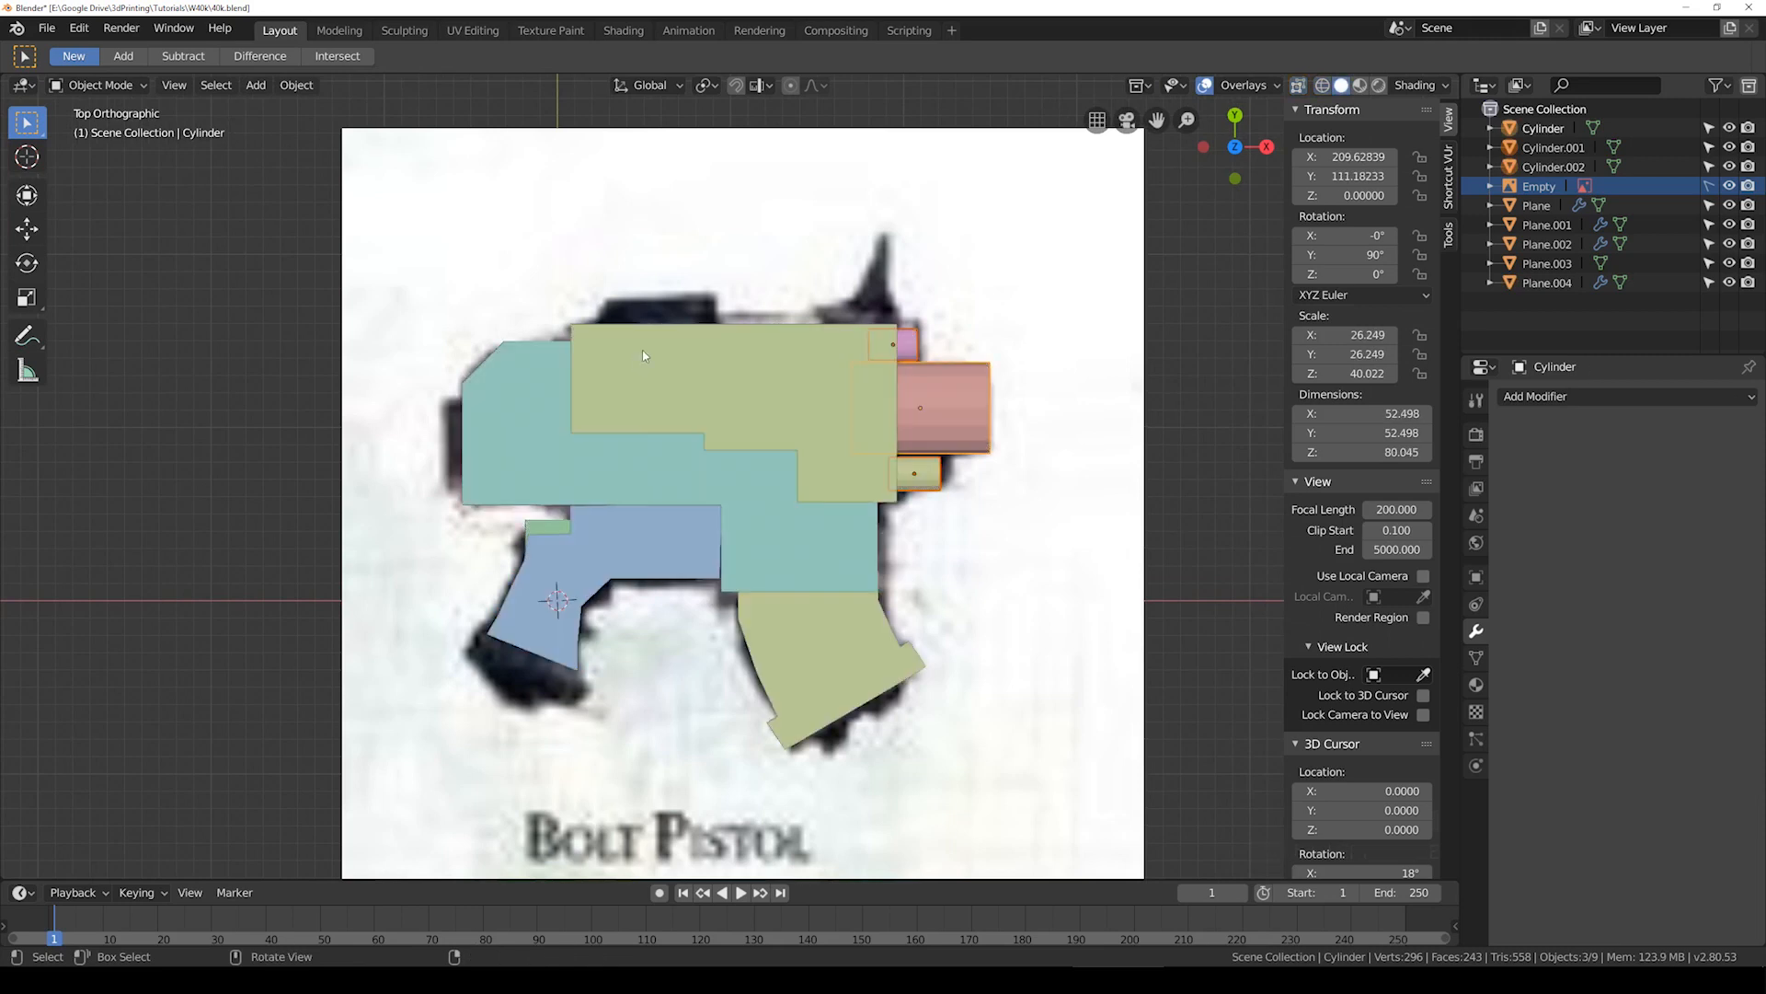
Step: Compare the outlines of the side panel, main body and magazine with the reference image in wireframe and solid shading
{"action": "left_click", "coordinate": [679, 335]}
{"action": "left_click", "coordinate": [546, 375], "text": "shift"}
{"action": "key", "text": "shift+z"}
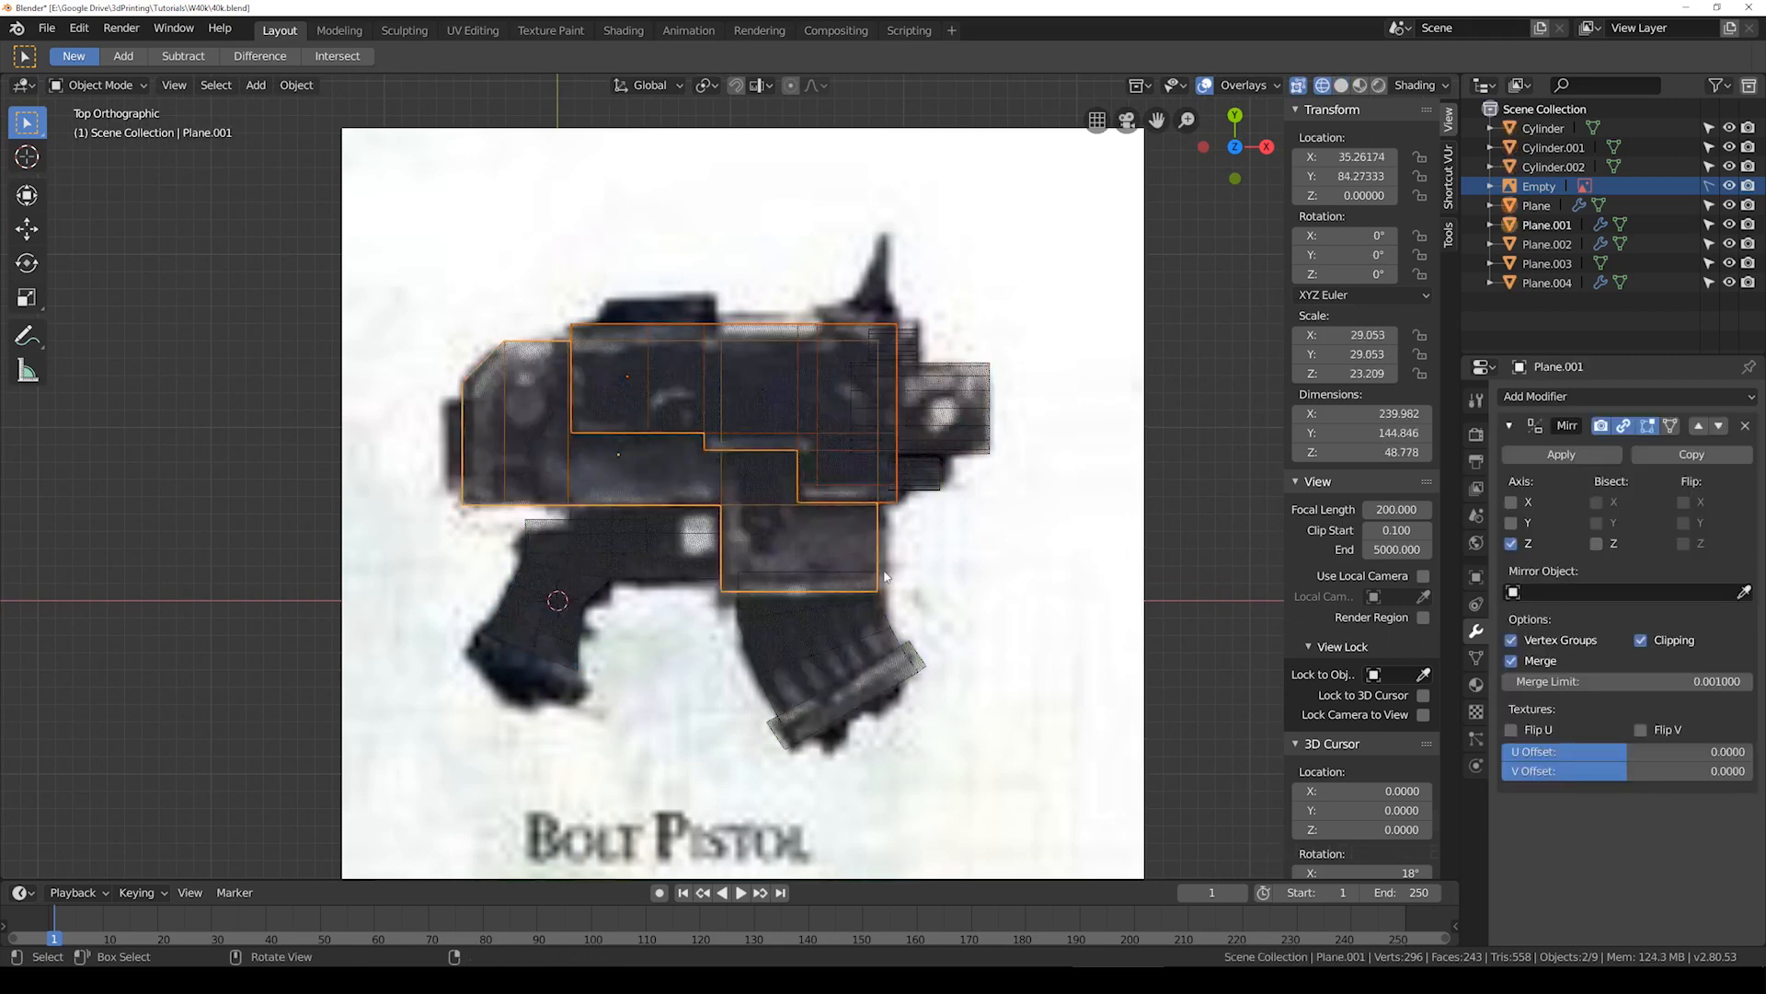
{"action": "key", "text": "shift+z"}
{"action": "left_click", "coordinate": [869, 664]}
{"action": "key", "text": "shift+z"}
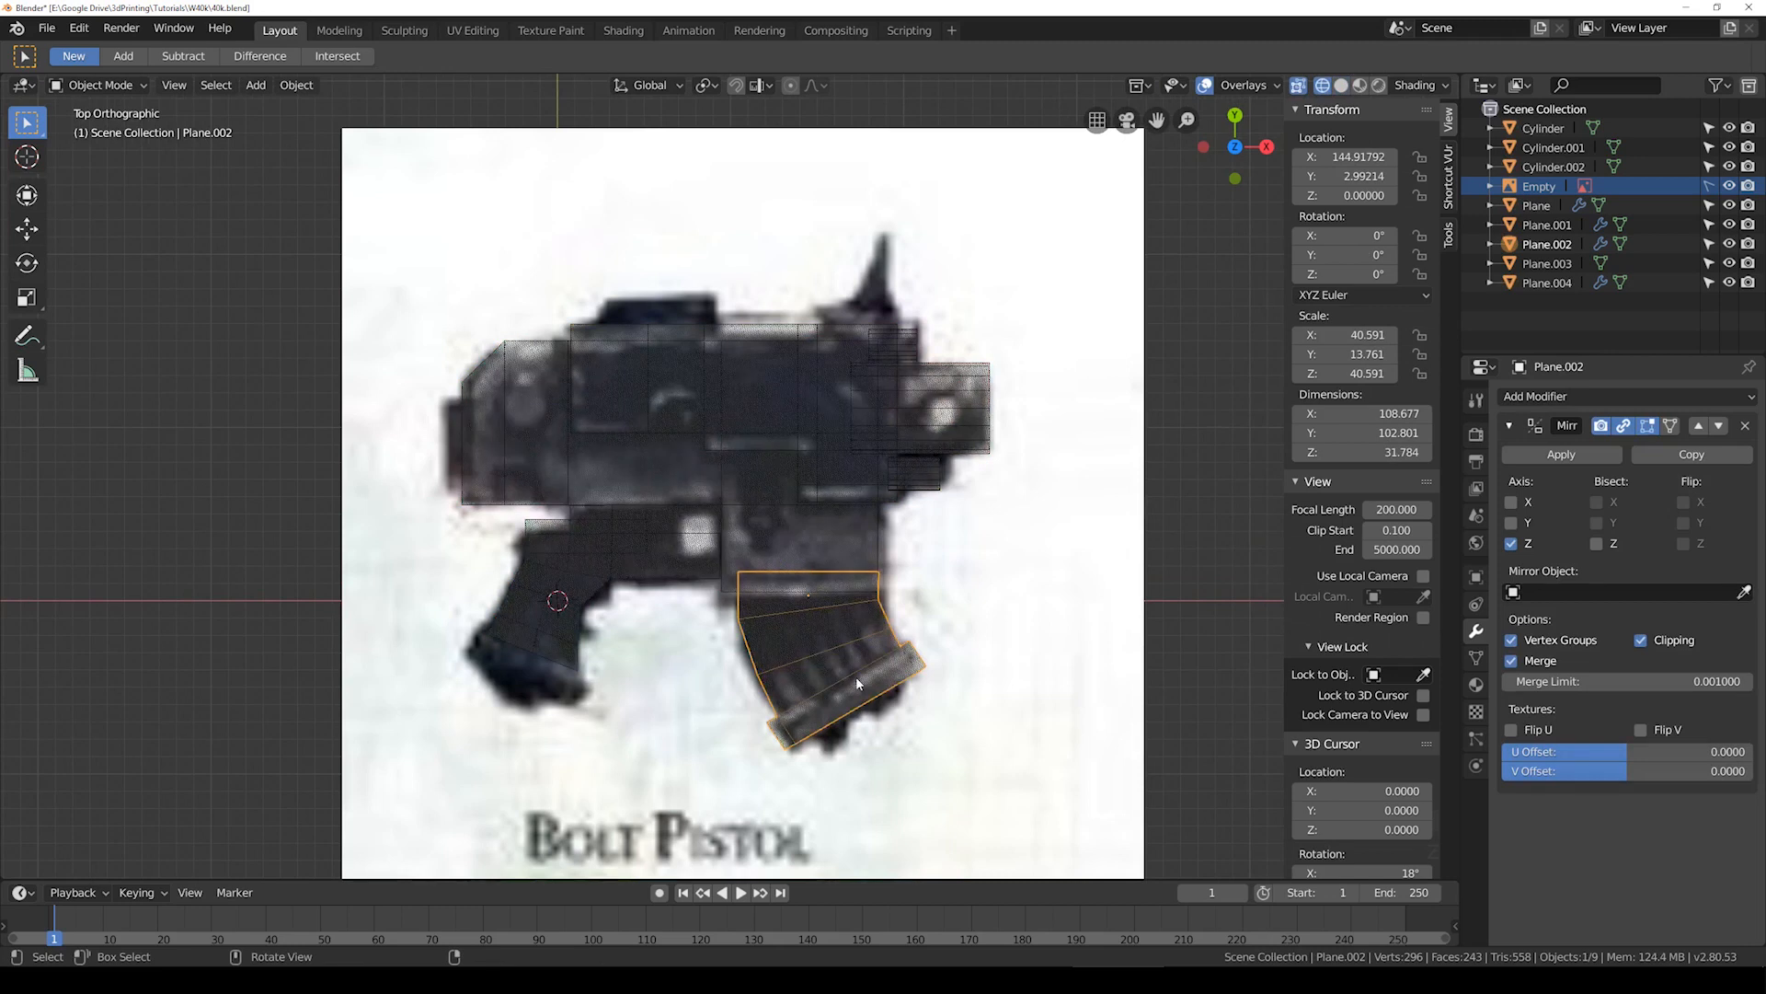
Step: Move the magazine about 6 units in the negative X direction to align it under the receiver
{"action": "key", "text": "g"}
{"action": "key", "text": "x"}
{"action": "left_click", "coordinate": [897, 685]}
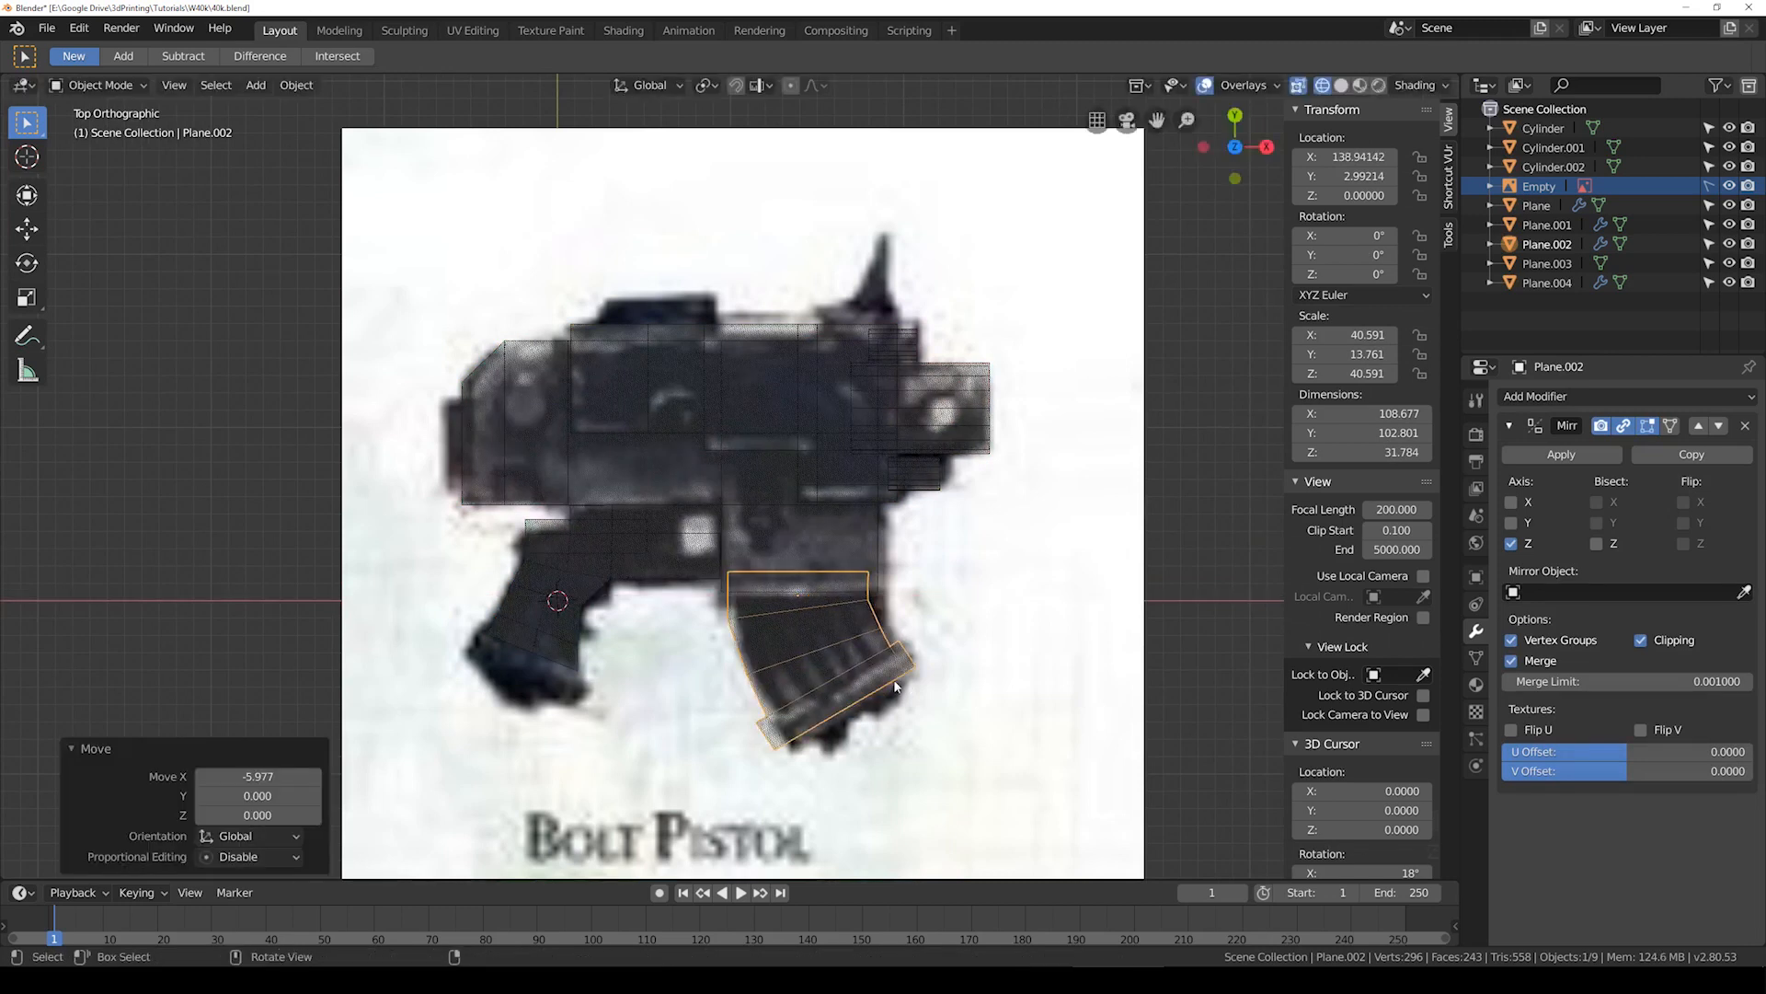
Step: Open the pistol grip's mesh for editing, with its upper section framed over the reference image
{"action": "left_click", "coordinate": [674, 583]}
{"action": "key", "text": "shift+z"}
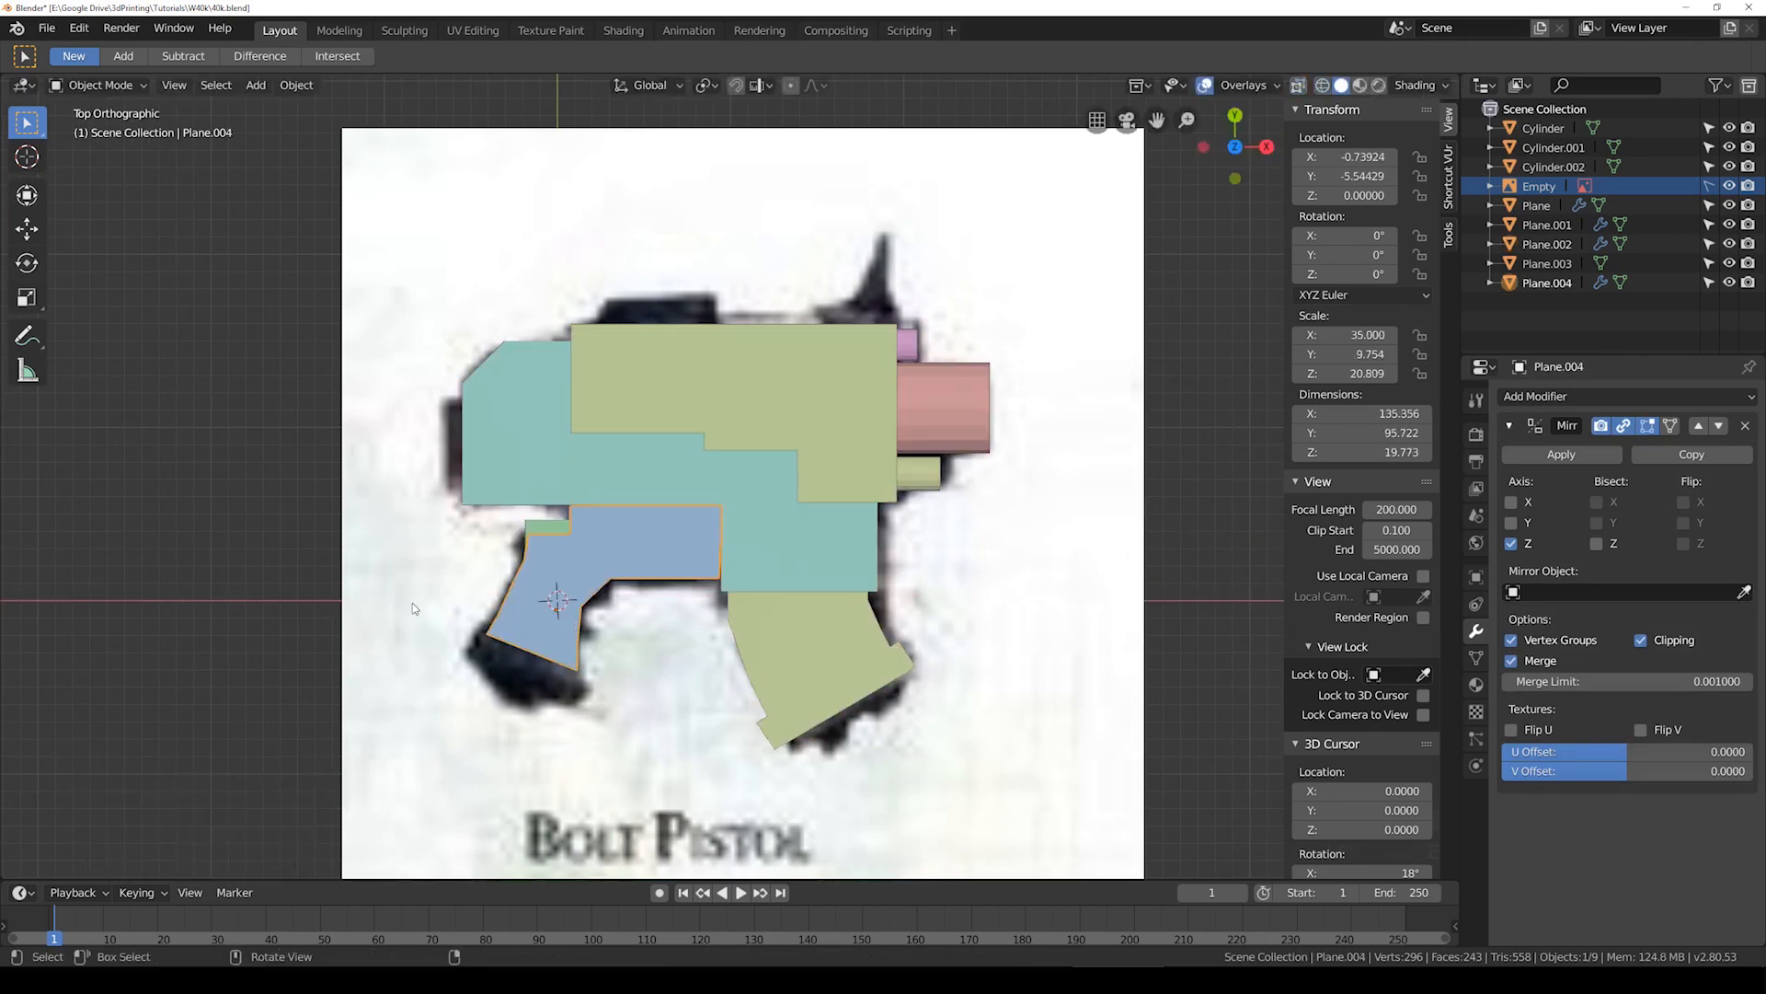
{"action": "key", "text": "shift+z"}
{"action": "scroll", "coordinate": [737, 498], "scroll_direction": "up", "scroll_amount": 5}
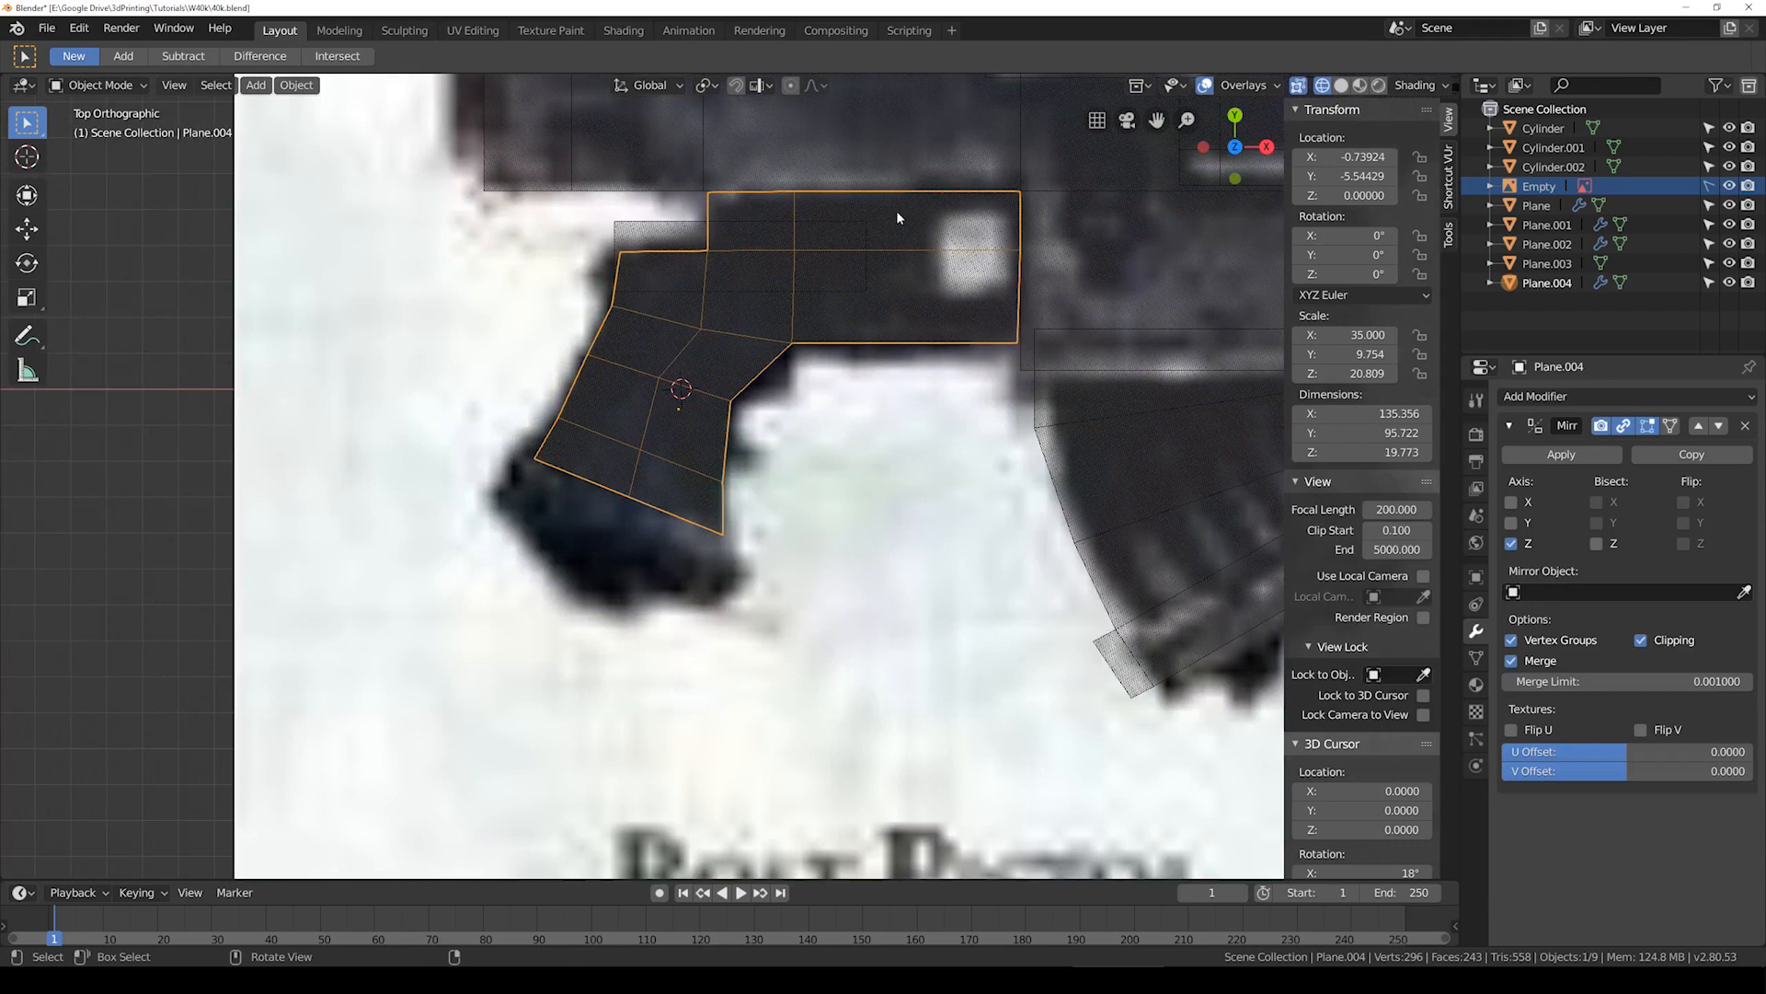
{"action": "middle_click_drag", "start_coordinate": [893, 229], "coordinate": [784, 480], "text": "shift"}
{"action": "scroll", "coordinate": [796, 440], "scroll_direction": "up", "scroll_amount": 2}
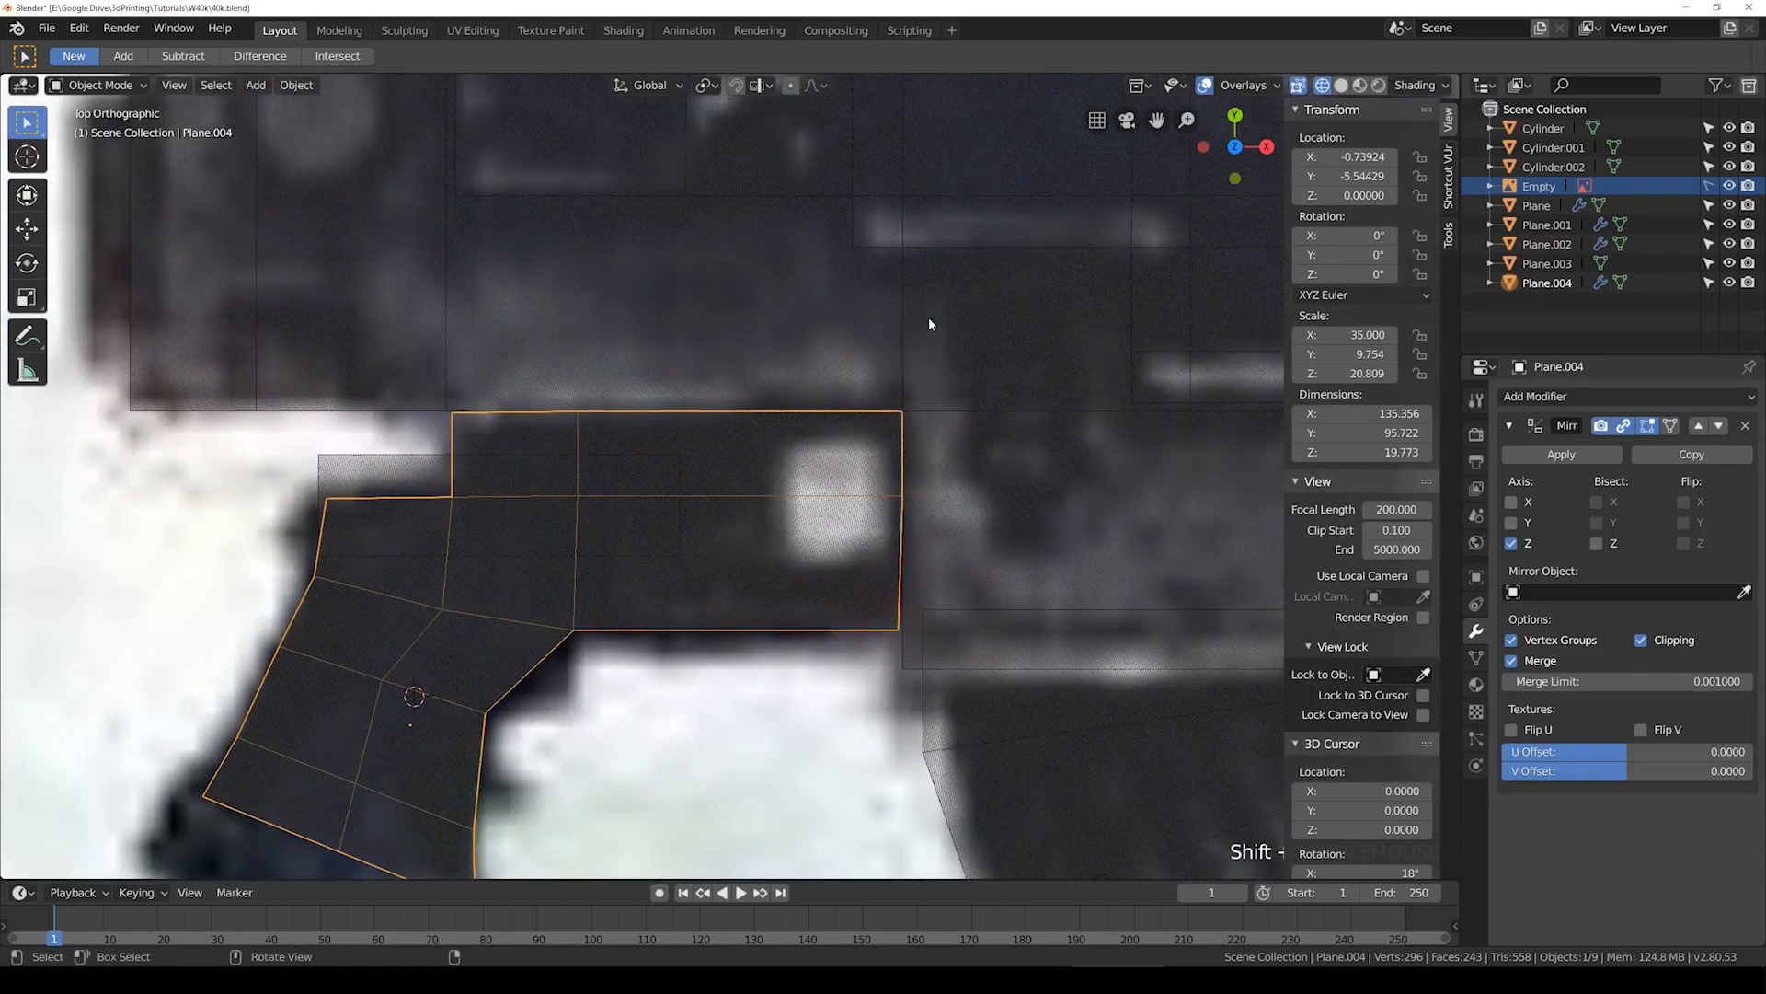
{"action": "scroll", "coordinate": [955, 283], "scroll_direction": "up", "scroll_amount": 4}
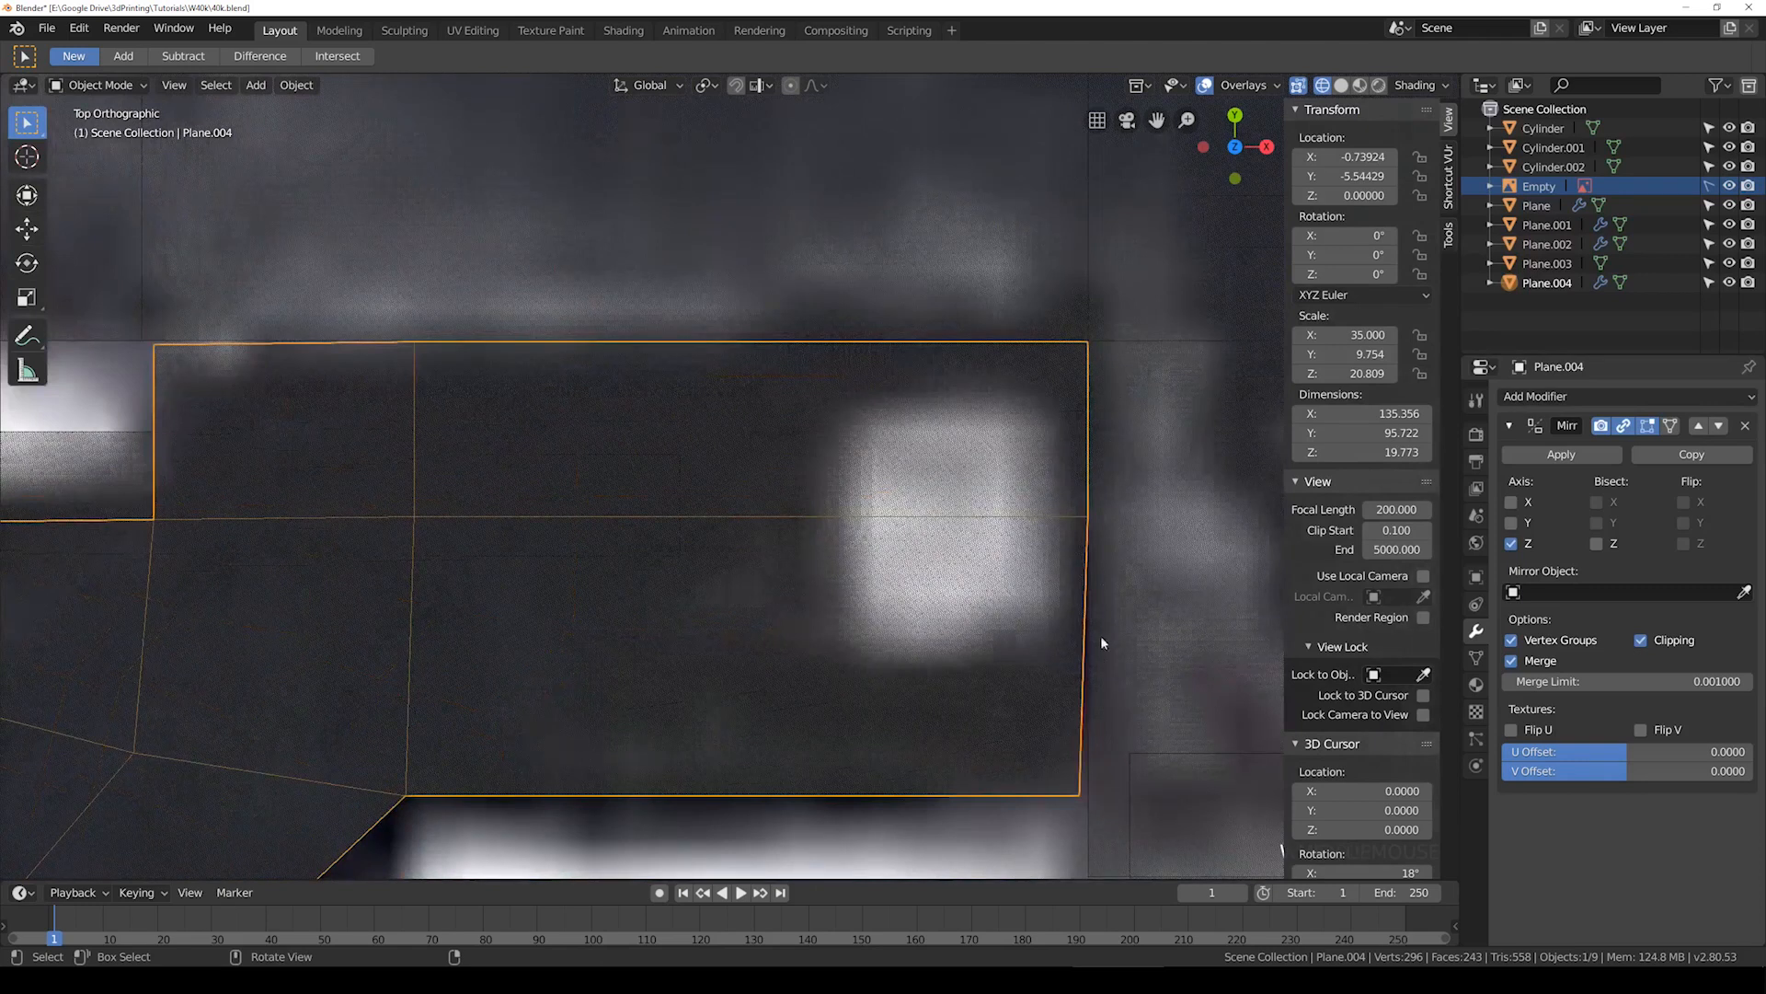
{"action": "key", "text": "Tab"}
{"action": "middle_click_drag", "start_coordinate": [1132, 635], "coordinate": [813, 476], "text": "shift"}
{"action": "key", "text": "a"}
{"action": "key", "text": "alt+a"}
{"action": "scroll", "coordinate": [473, 489], "scroll_direction": "down", "scroll_amount": 3}
{"action": "key", "text": "a"}
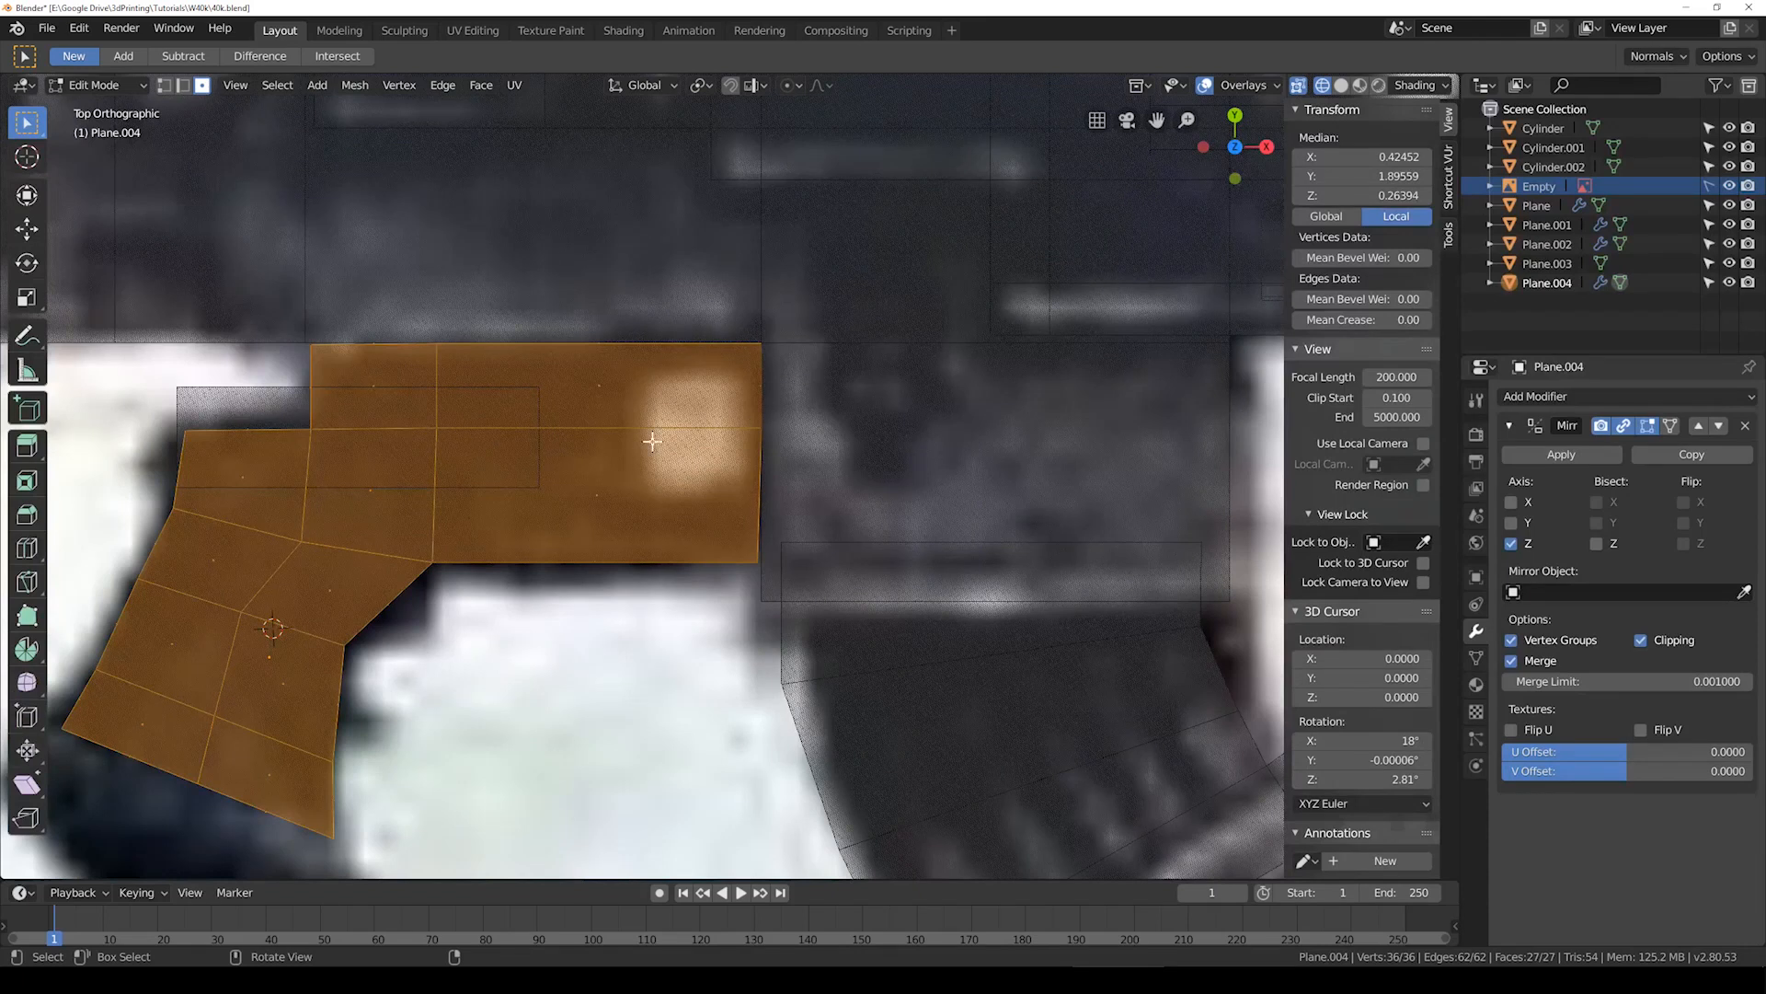
Step: Select the grip's end faces beside the magazine housing in edge mode and flatten them along X
{"action": "left_click", "coordinate": [183, 85]}
{"action": "key", "text": "alt+a"}
{"action": "key", "text": "b"}
{"action": "left_click_drag", "start_coordinate": [866, 565], "coordinate": [899, 714]}
{"action": "middle_click_drag", "start_coordinate": [899, 715], "coordinate": [877, 607]}
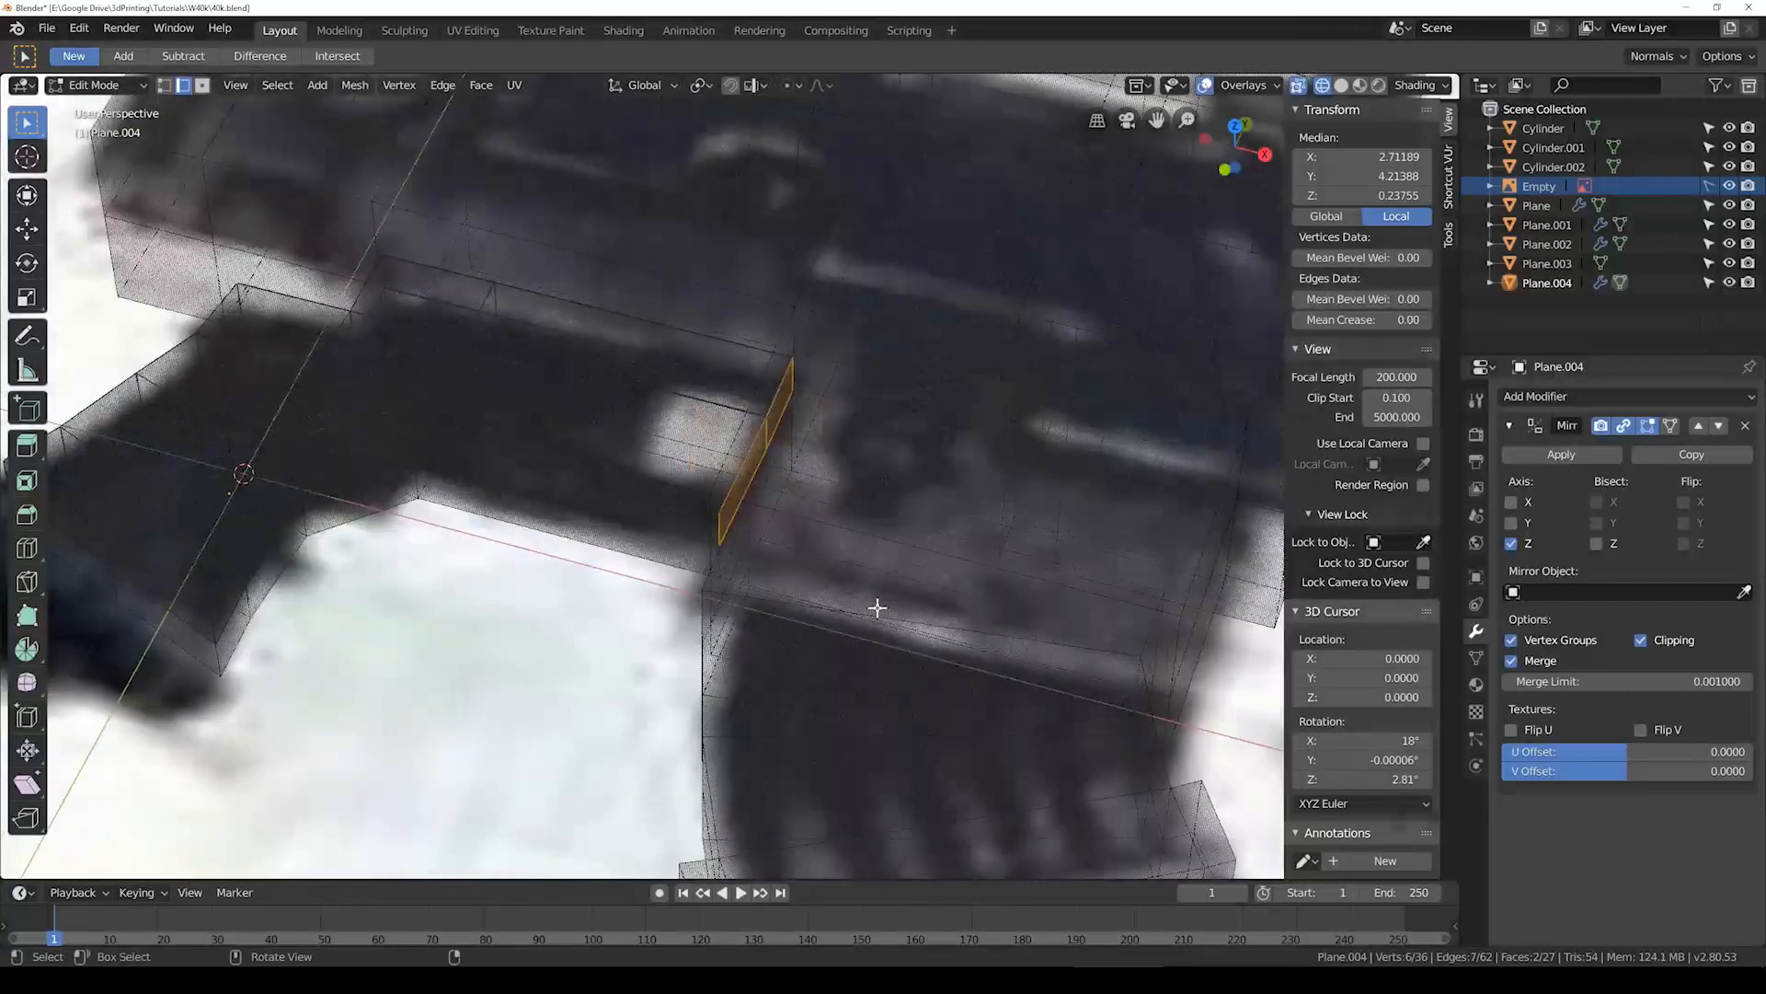
{"action": "key", "text": "KP_7"}
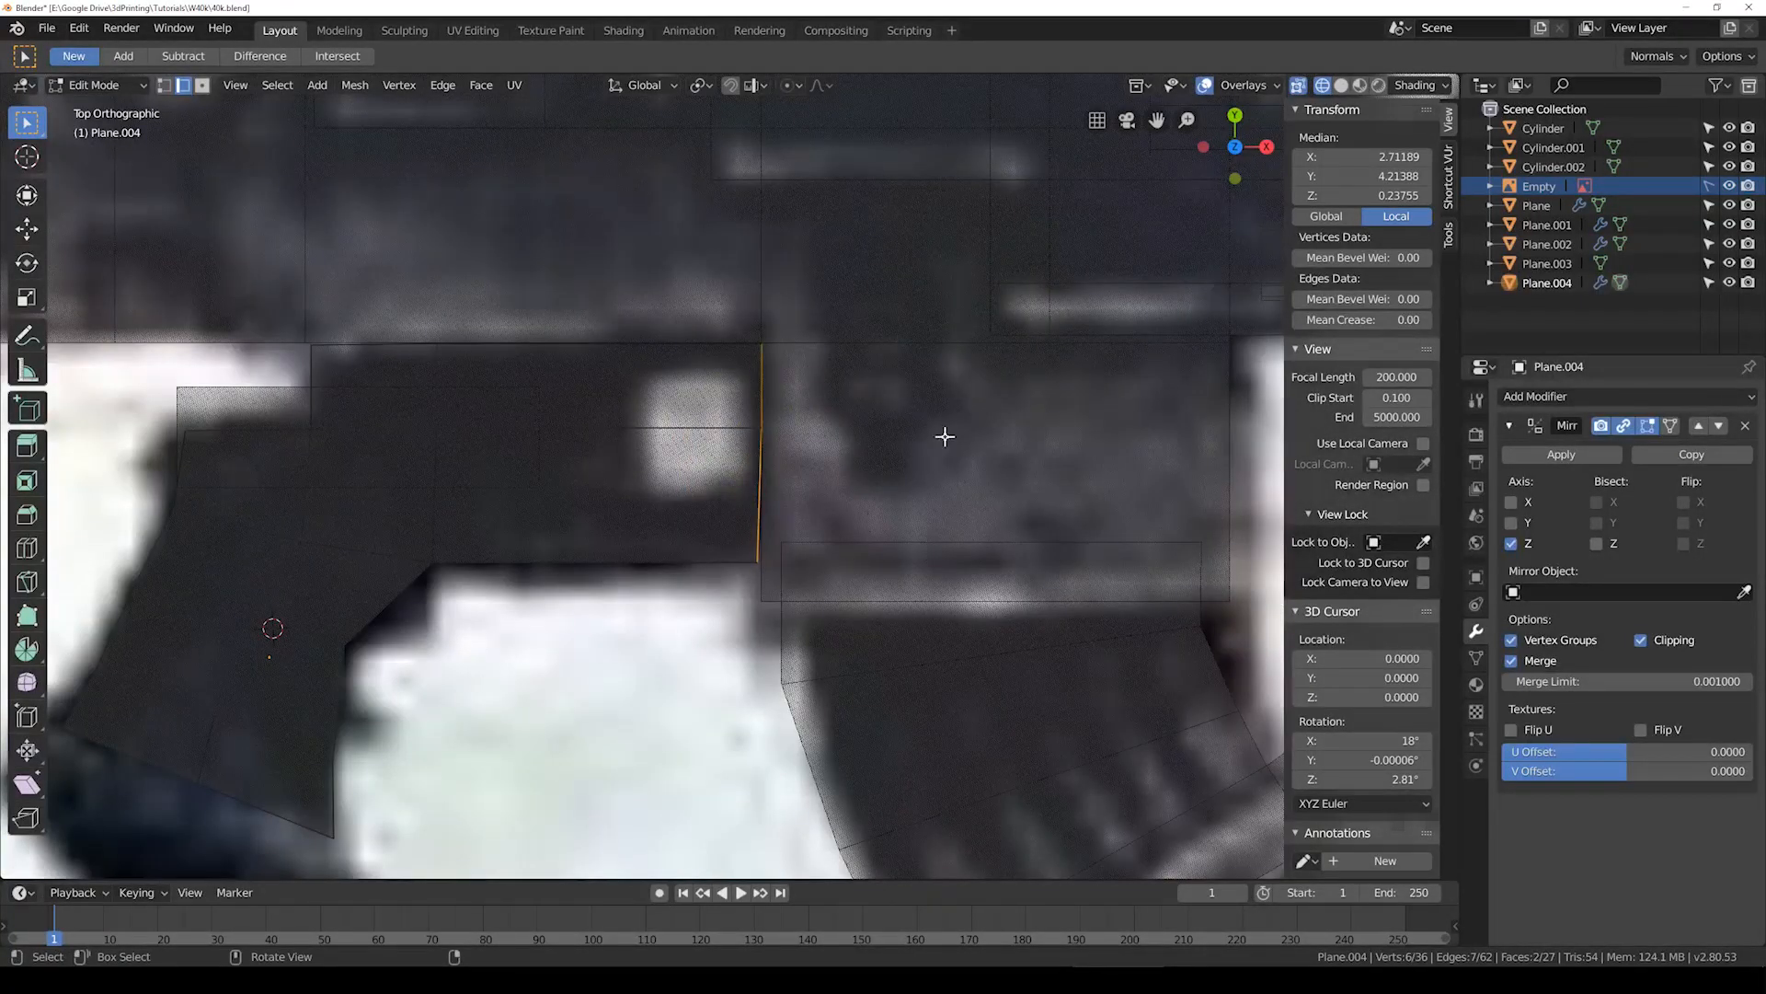
{"action": "key", "text": "s"}
{"action": "key", "text": "z"}
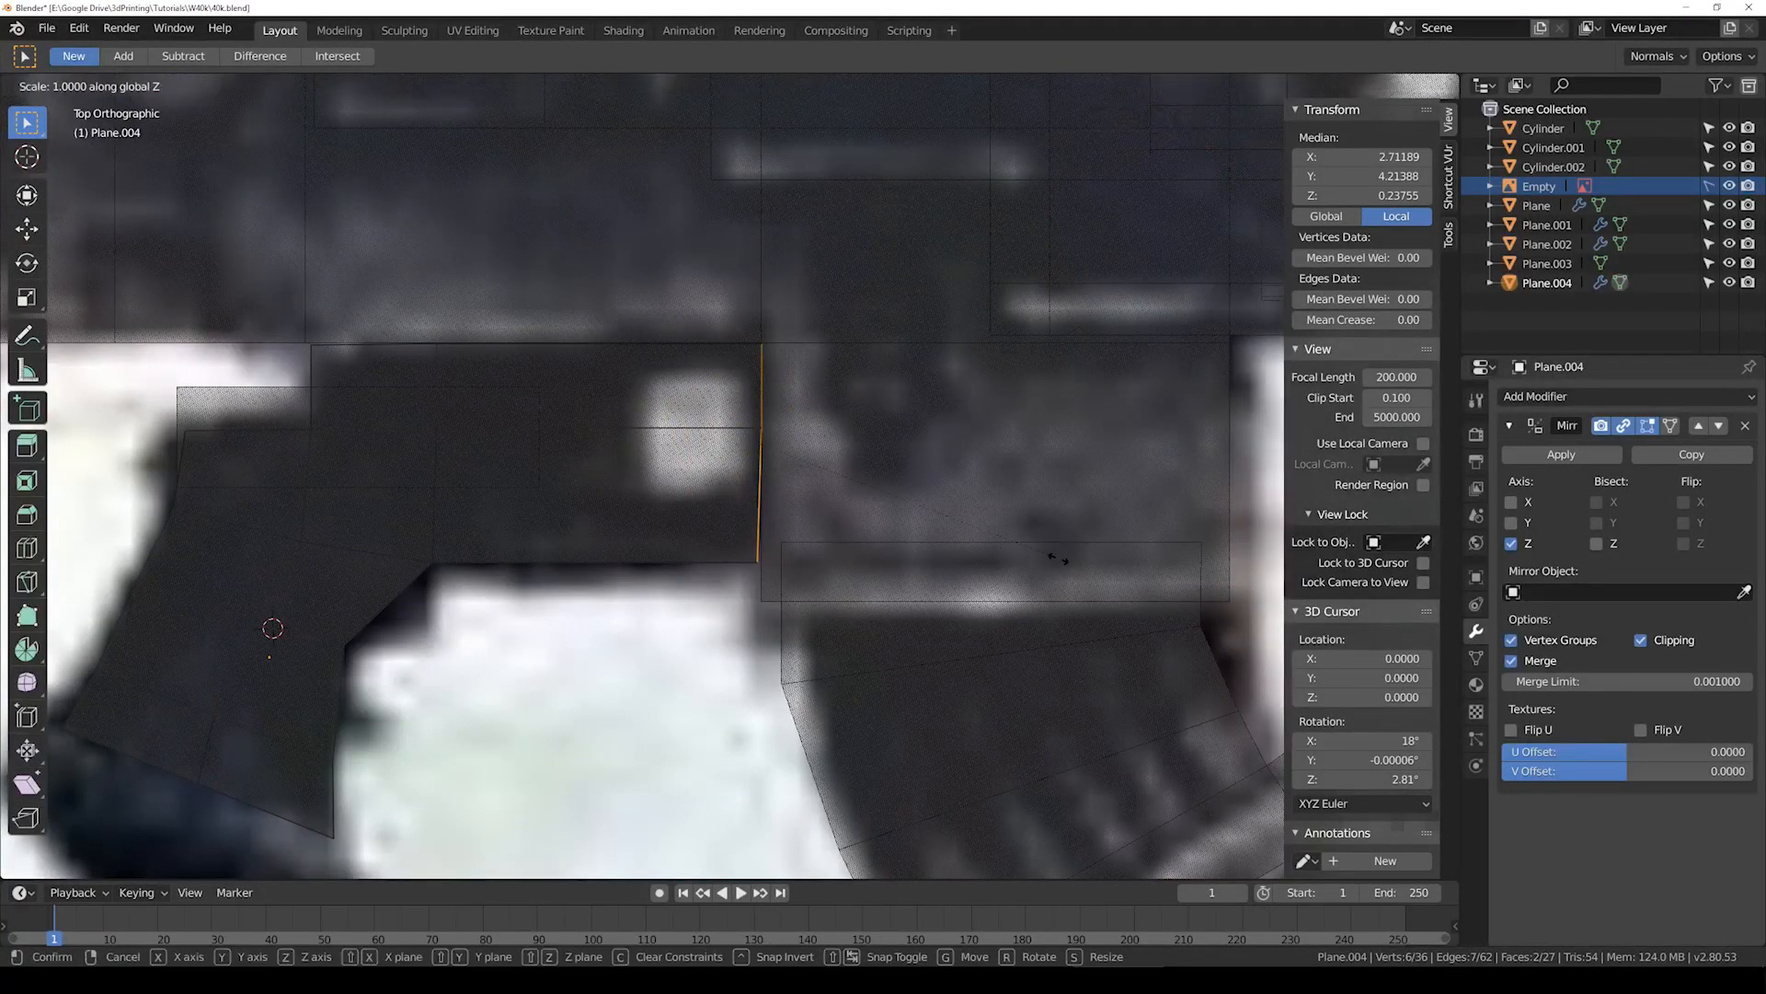
{"action": "key", "text": "x"}
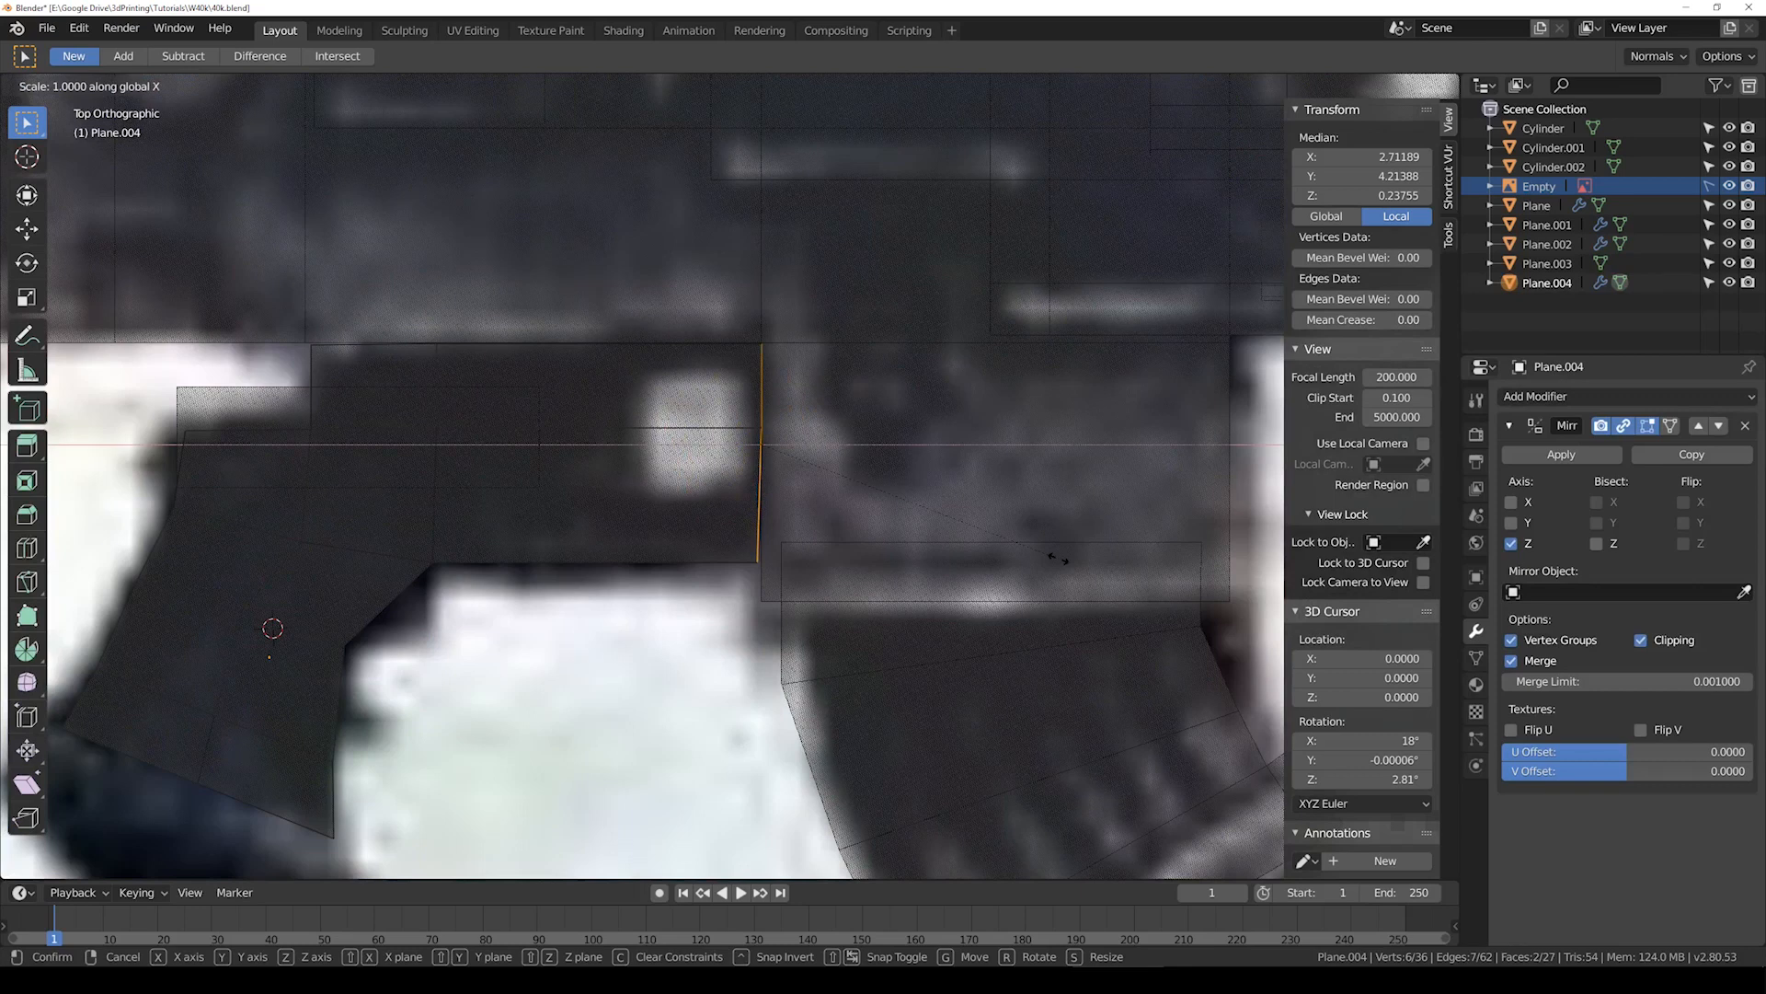
{"action": "left_click", "coordinate": [793, 495]}
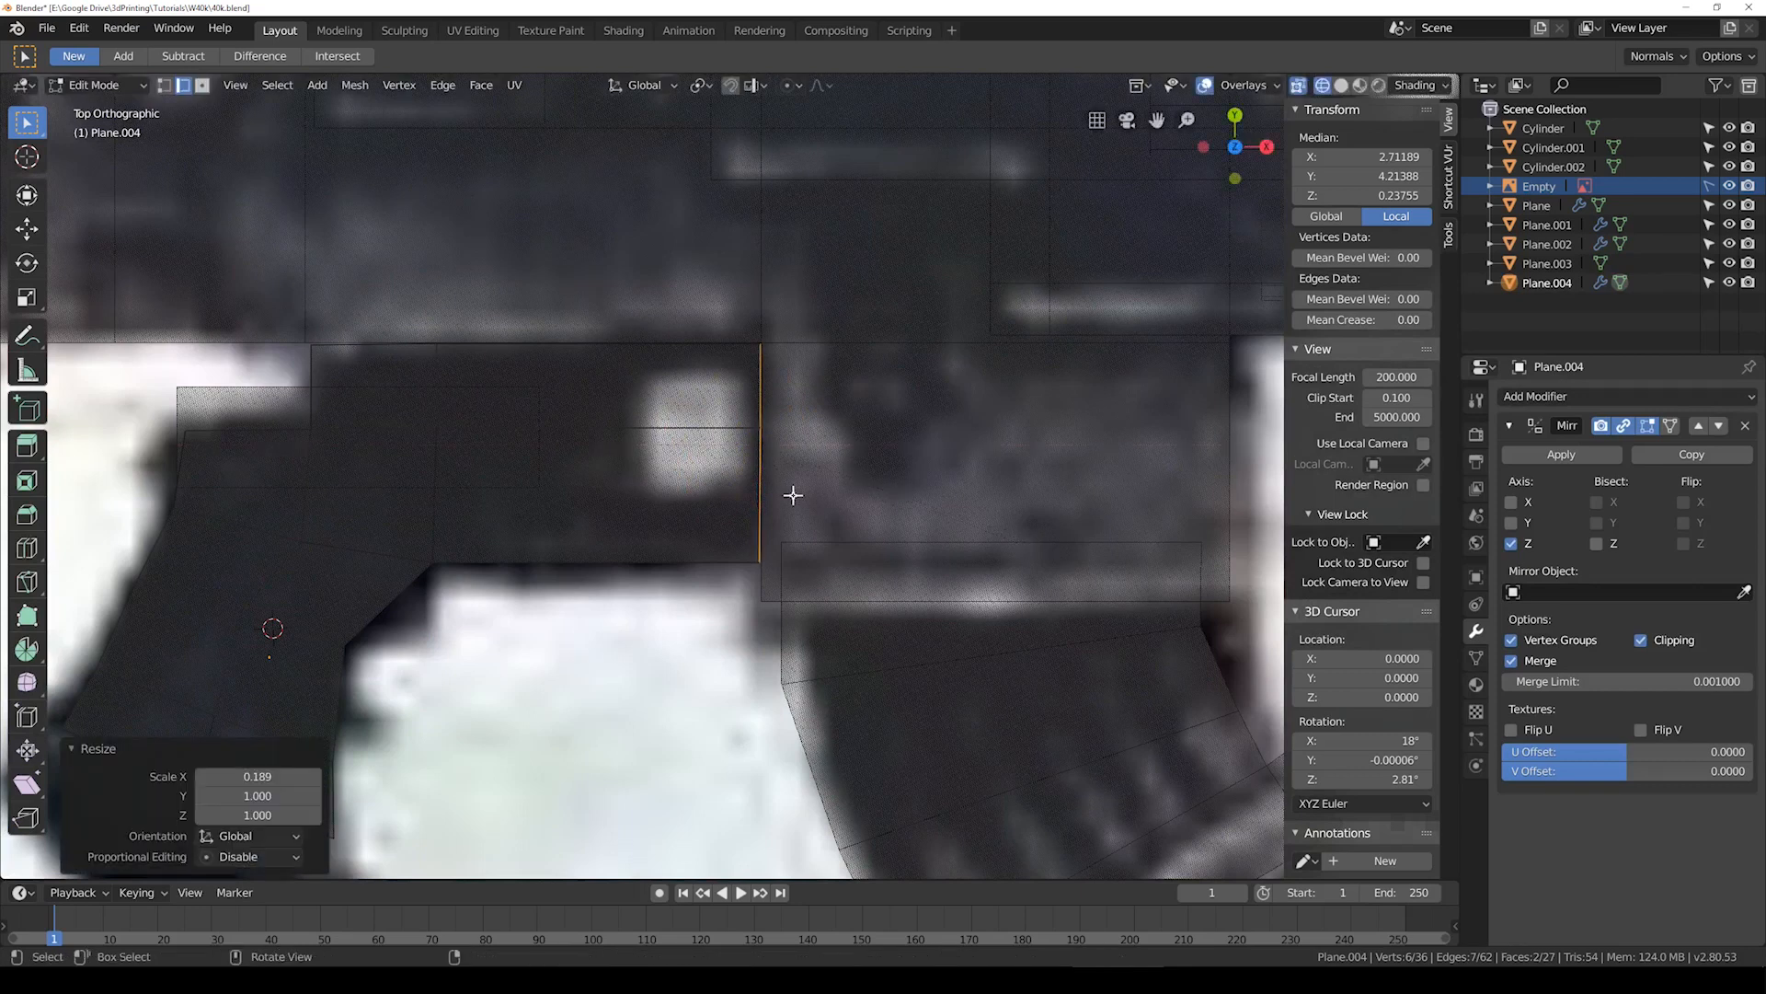
{"action": "left_click", "coordinate": [257, 776]}
Step: Select the grip's upper faces along the receiver and flatten them along Y, finishing the mesh edit
{"action": "left_click_drag", "start_coordinate": [221, 300], "coordinate": [828, 363]}
{"action": "key", "text": "s"}
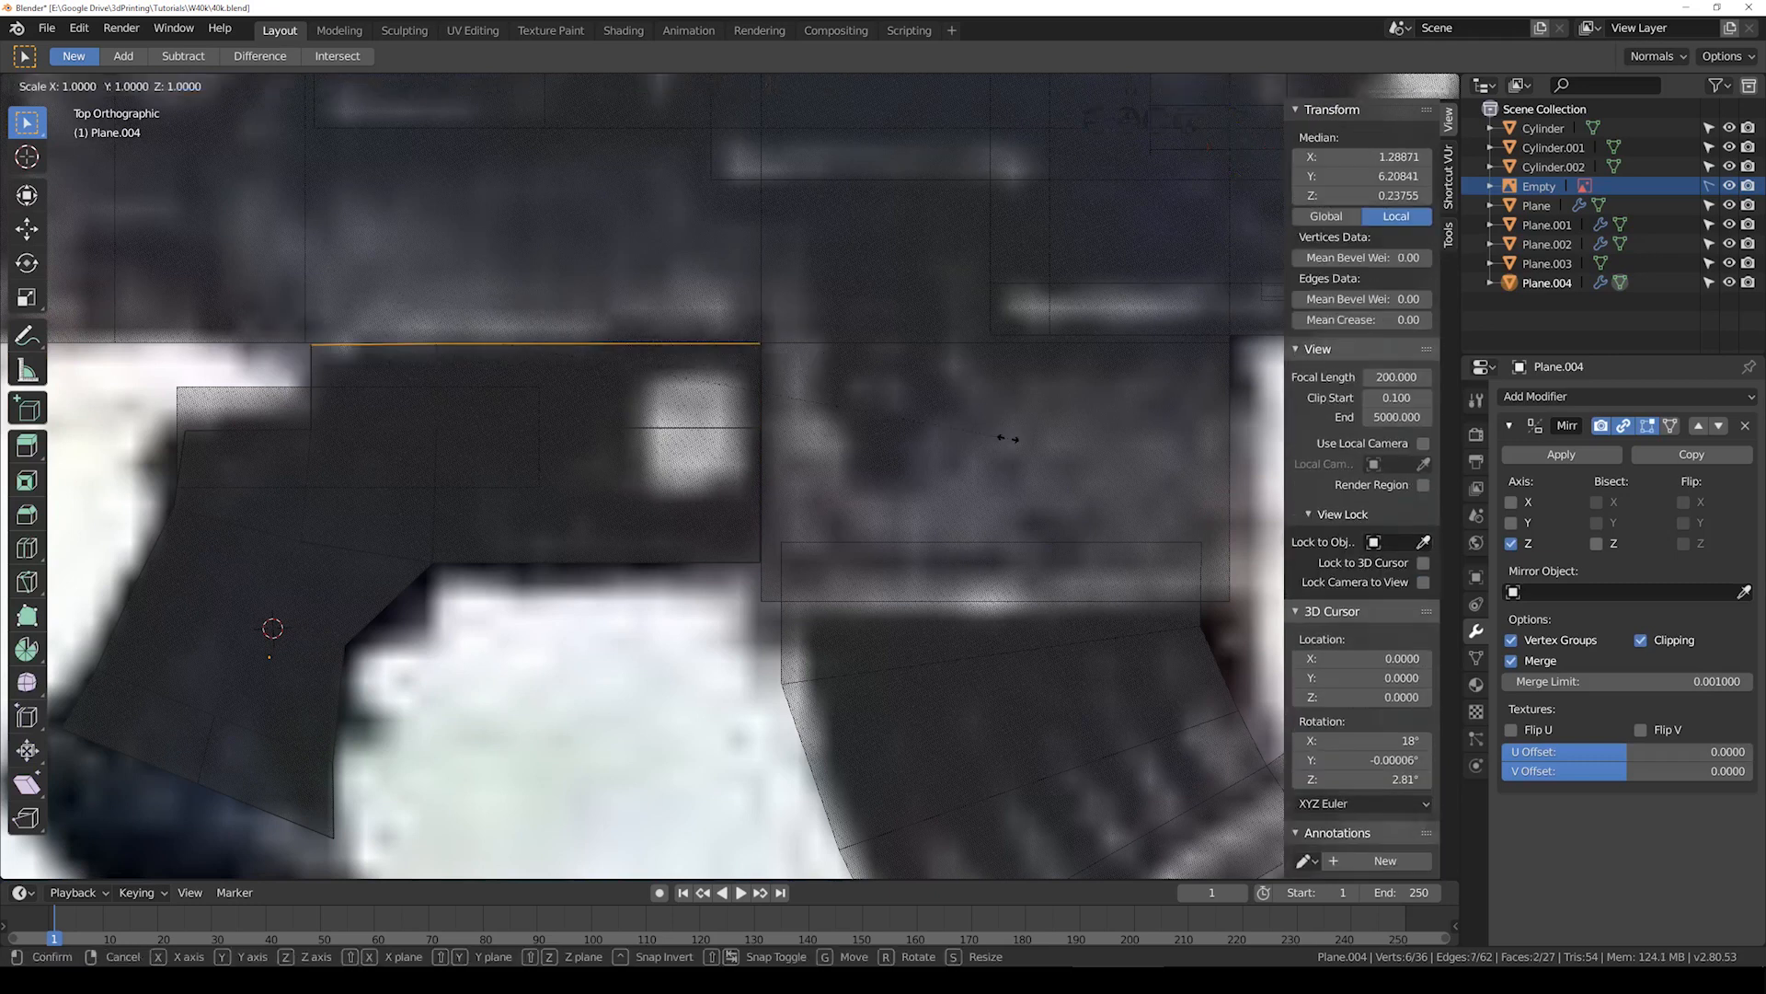
{"action": "left_click", "coordinate": [1009, 439]}
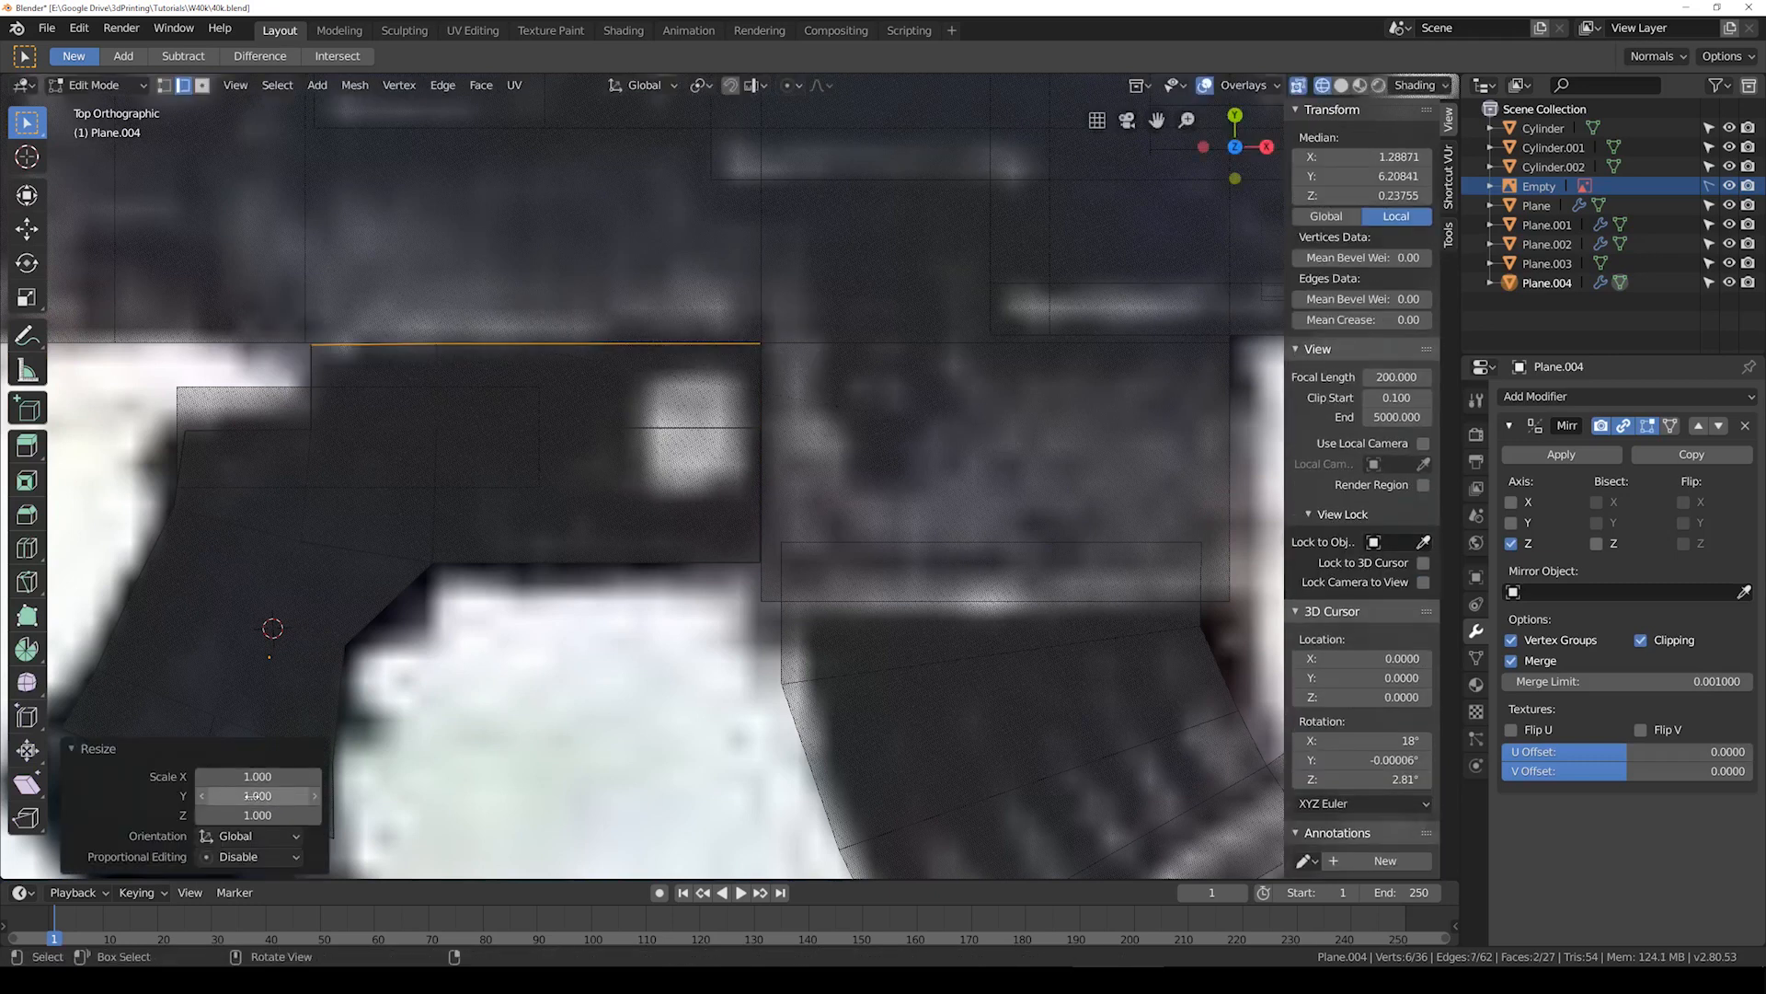
{"action": "left_click_drag", "start_coordinate": [259, 795], "coordinate": [294, 794]}
{"action": "key", "text": "s"}
{"action": "key", "text": "z"}
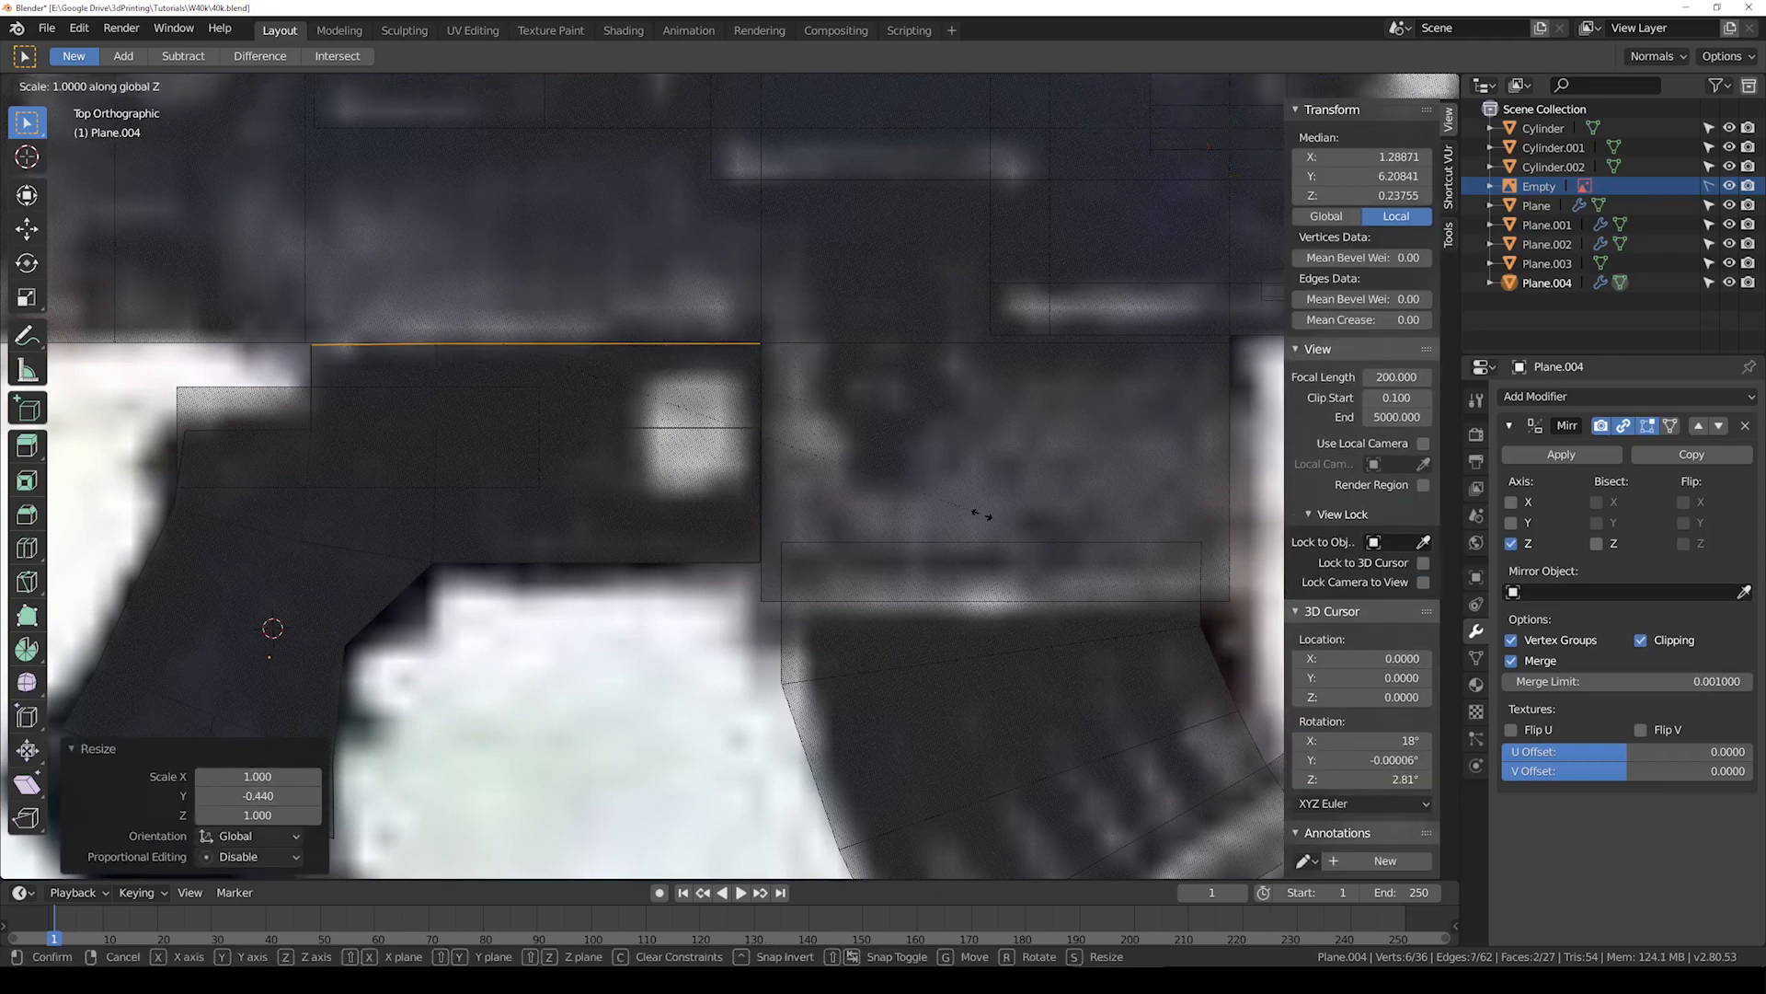
{"action": "key", "text": "y"}
{"action": "left_click", "coordinate": [406, 488]}
{"action": "middle_click_drag", "start_coordinate": [405, 488], "coordinate": [473, 471]}
{"action": "left_click", "coordinate": [271, 796]}
{"action": "key", "text": "Return"}
{"action": "key", "text": "Tab"}
Step: Examine the straightened grip against the reference image in solid and wireframe display
{"action": "scroll", "coordinate": [536, 461], "scroll_direction": "down", "scroll_amount": 3}
{"action": "middle_click_drag", "start_coordinate": [736, 493], "coordinate": [629, 497]}
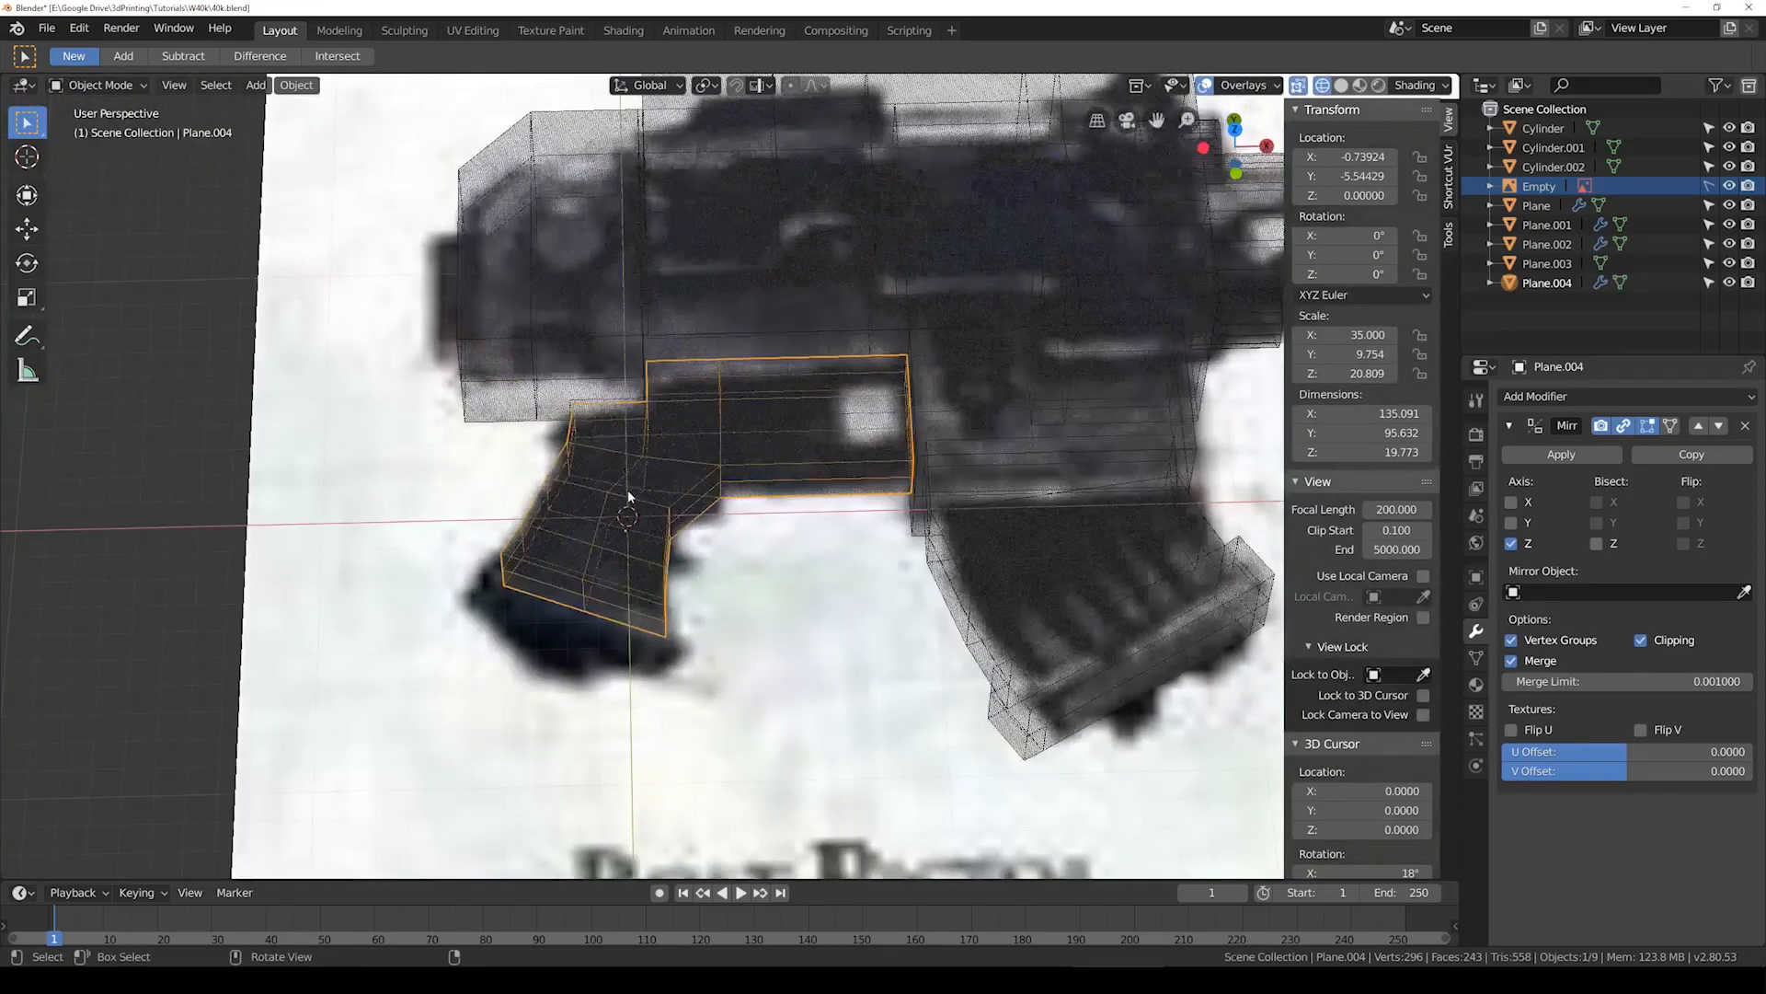
{"action": "key", "text": "shift+z"}
{"action": "key", "text": "KP_7"}
{"action": "key", "text": "shift+z"}
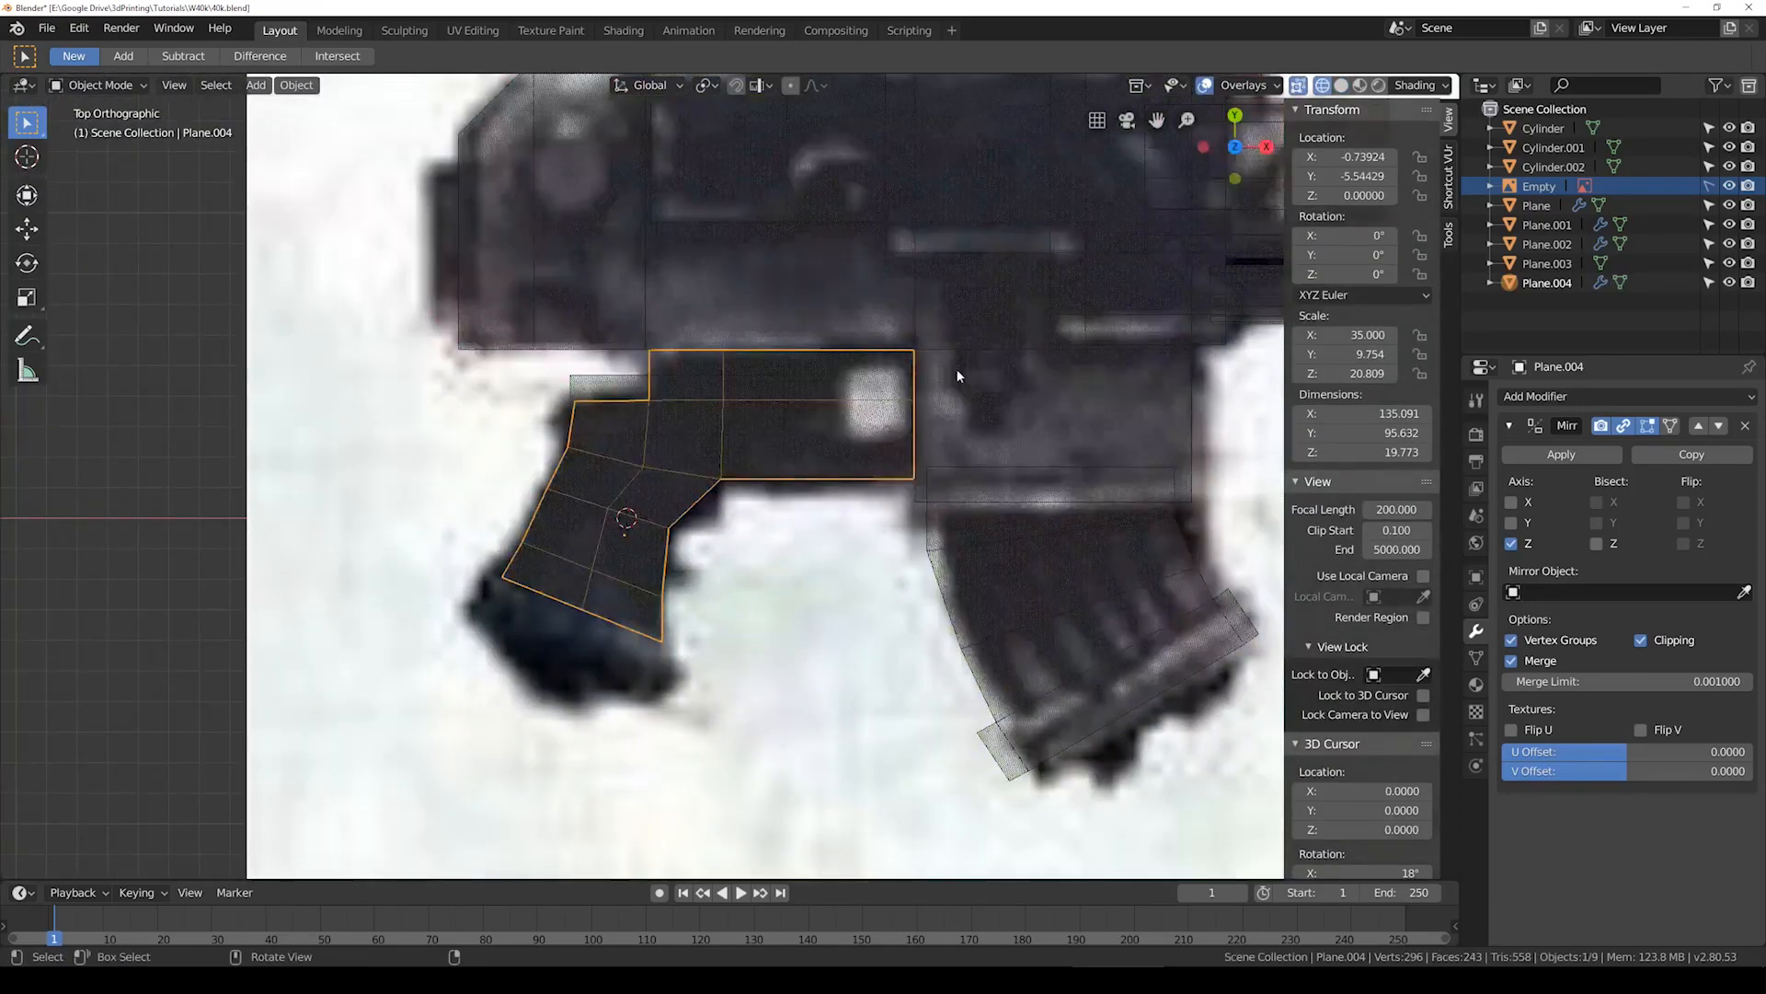
{"action": "key", "text": "shift+z"}
{"action": "scroll", "coordinate": [957, 377], "scroll_direction": "up", "scroll_amount": 3}
{"action": "key", "text": "shift+z"}
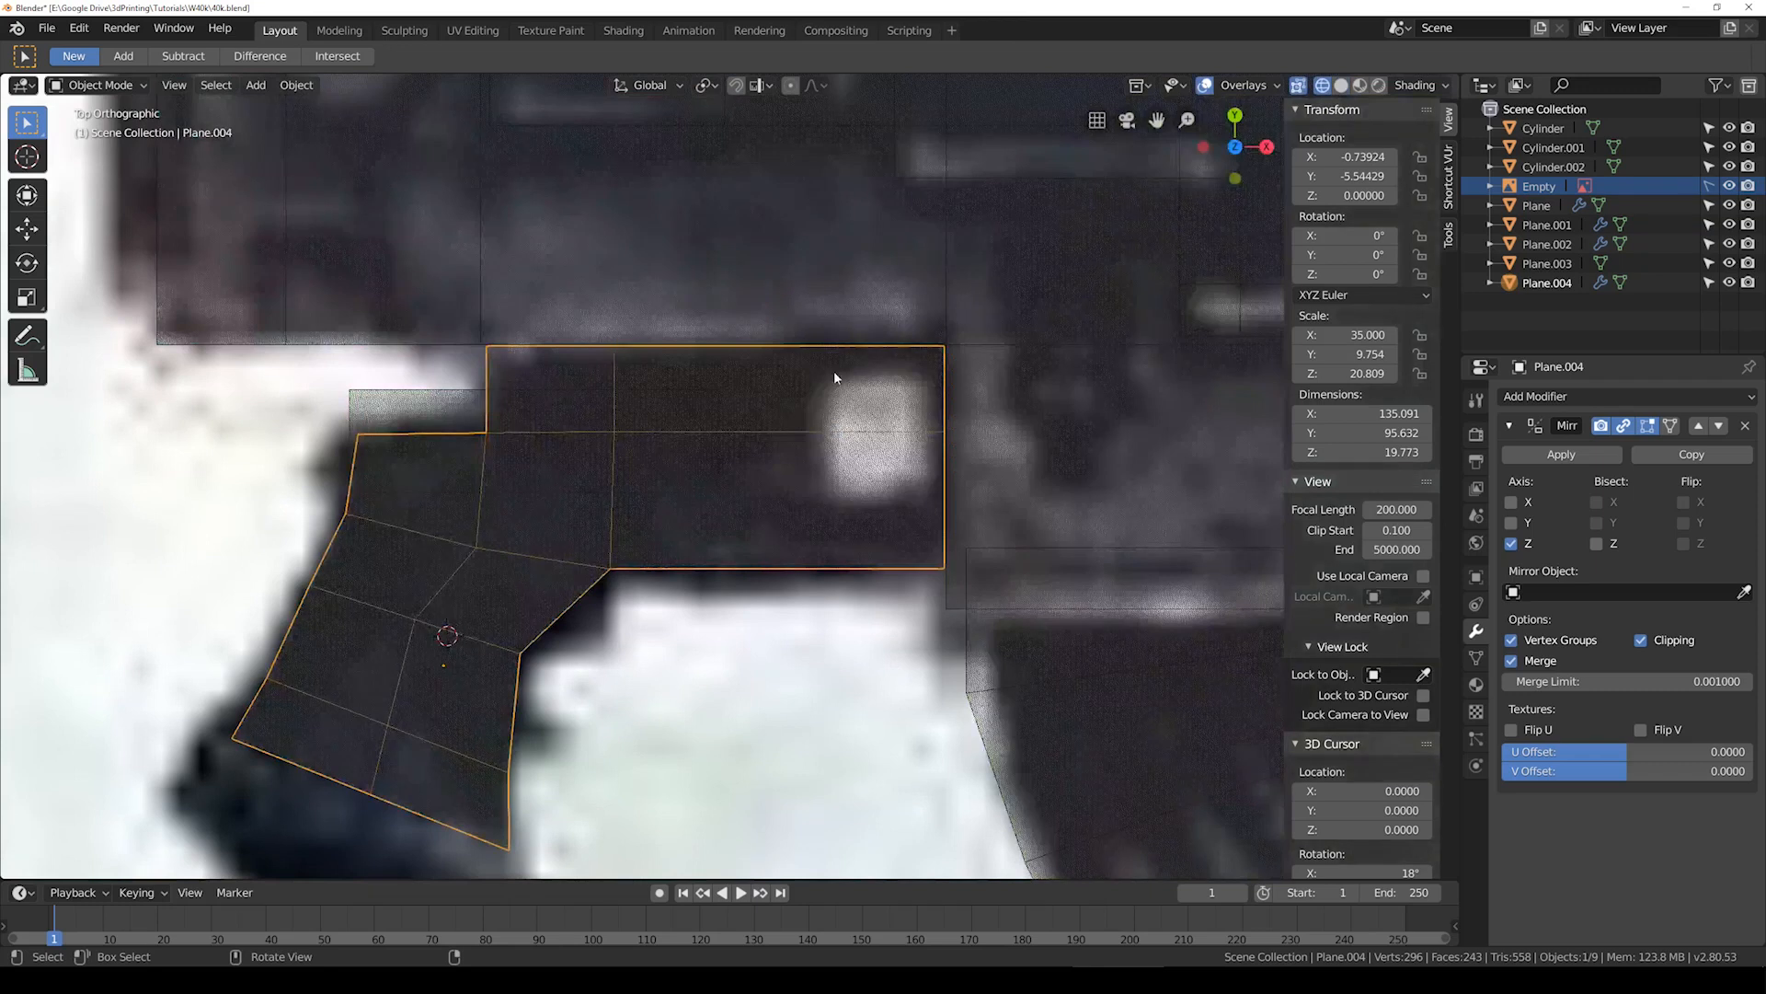
{"action": "middle_click_drag", "start_coordinate": [835, 377], "coordinate": [779, 406], "text": "shift"}
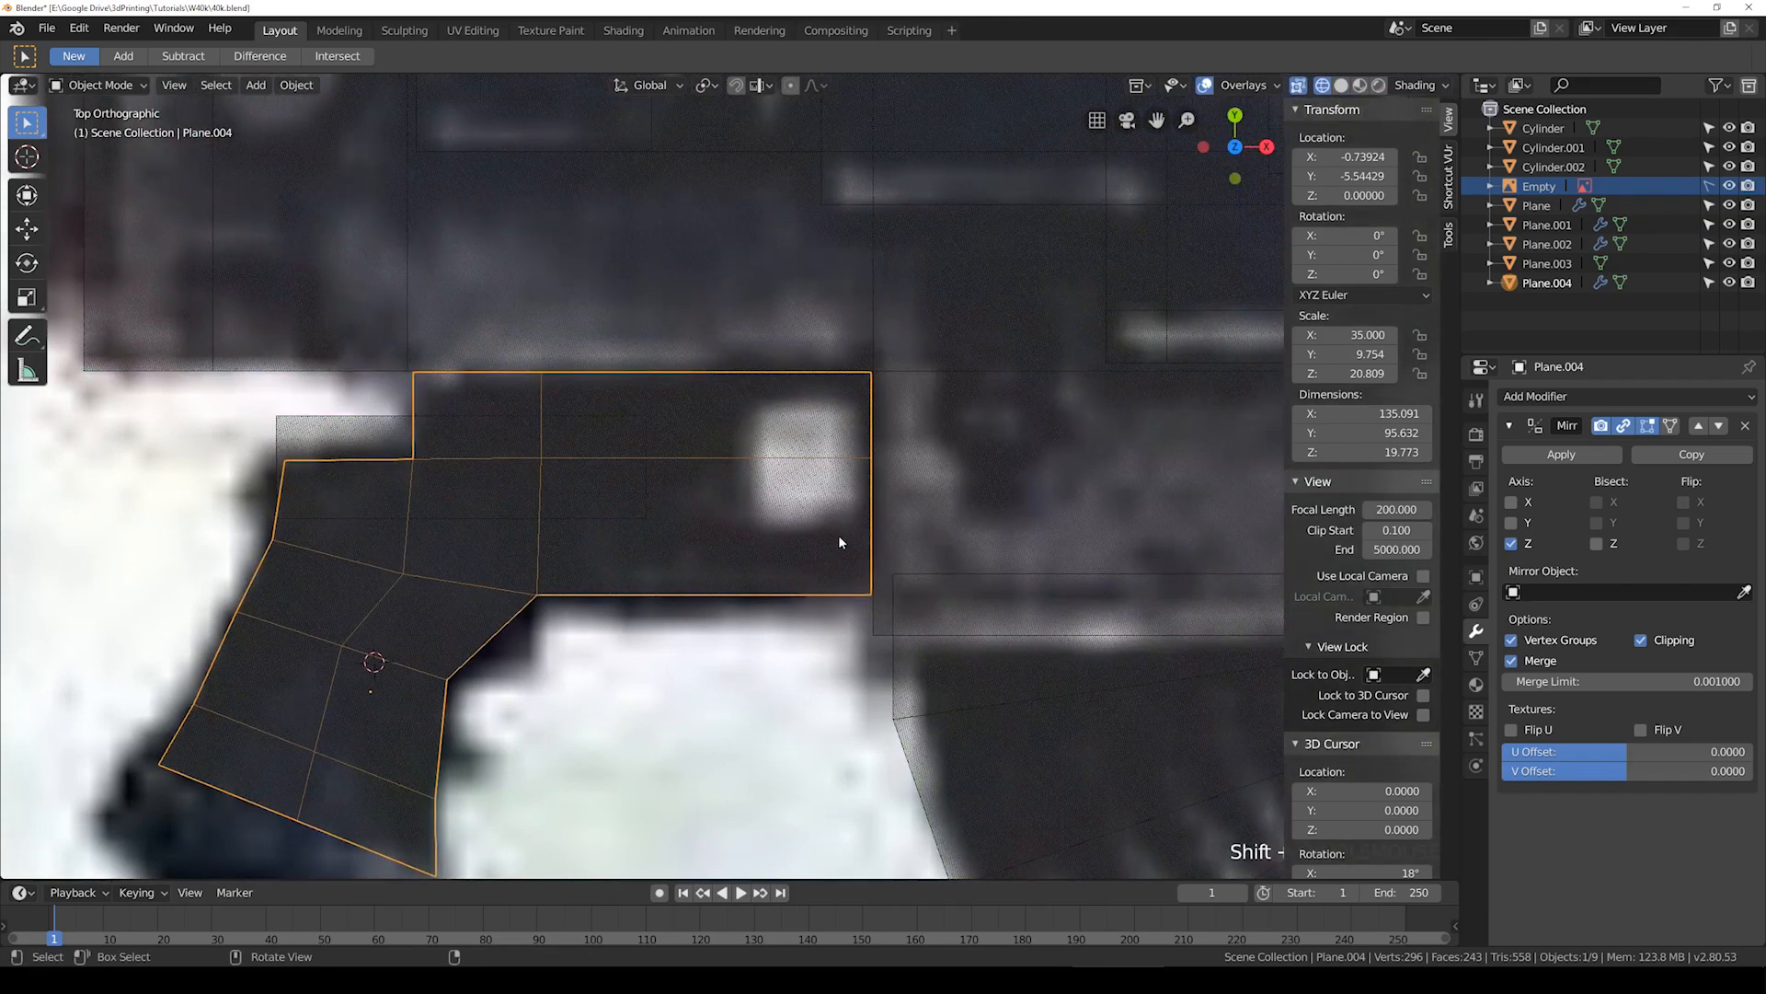
{"action": "key", "text": "Tab"}
{"action": "key", "text": "a"}
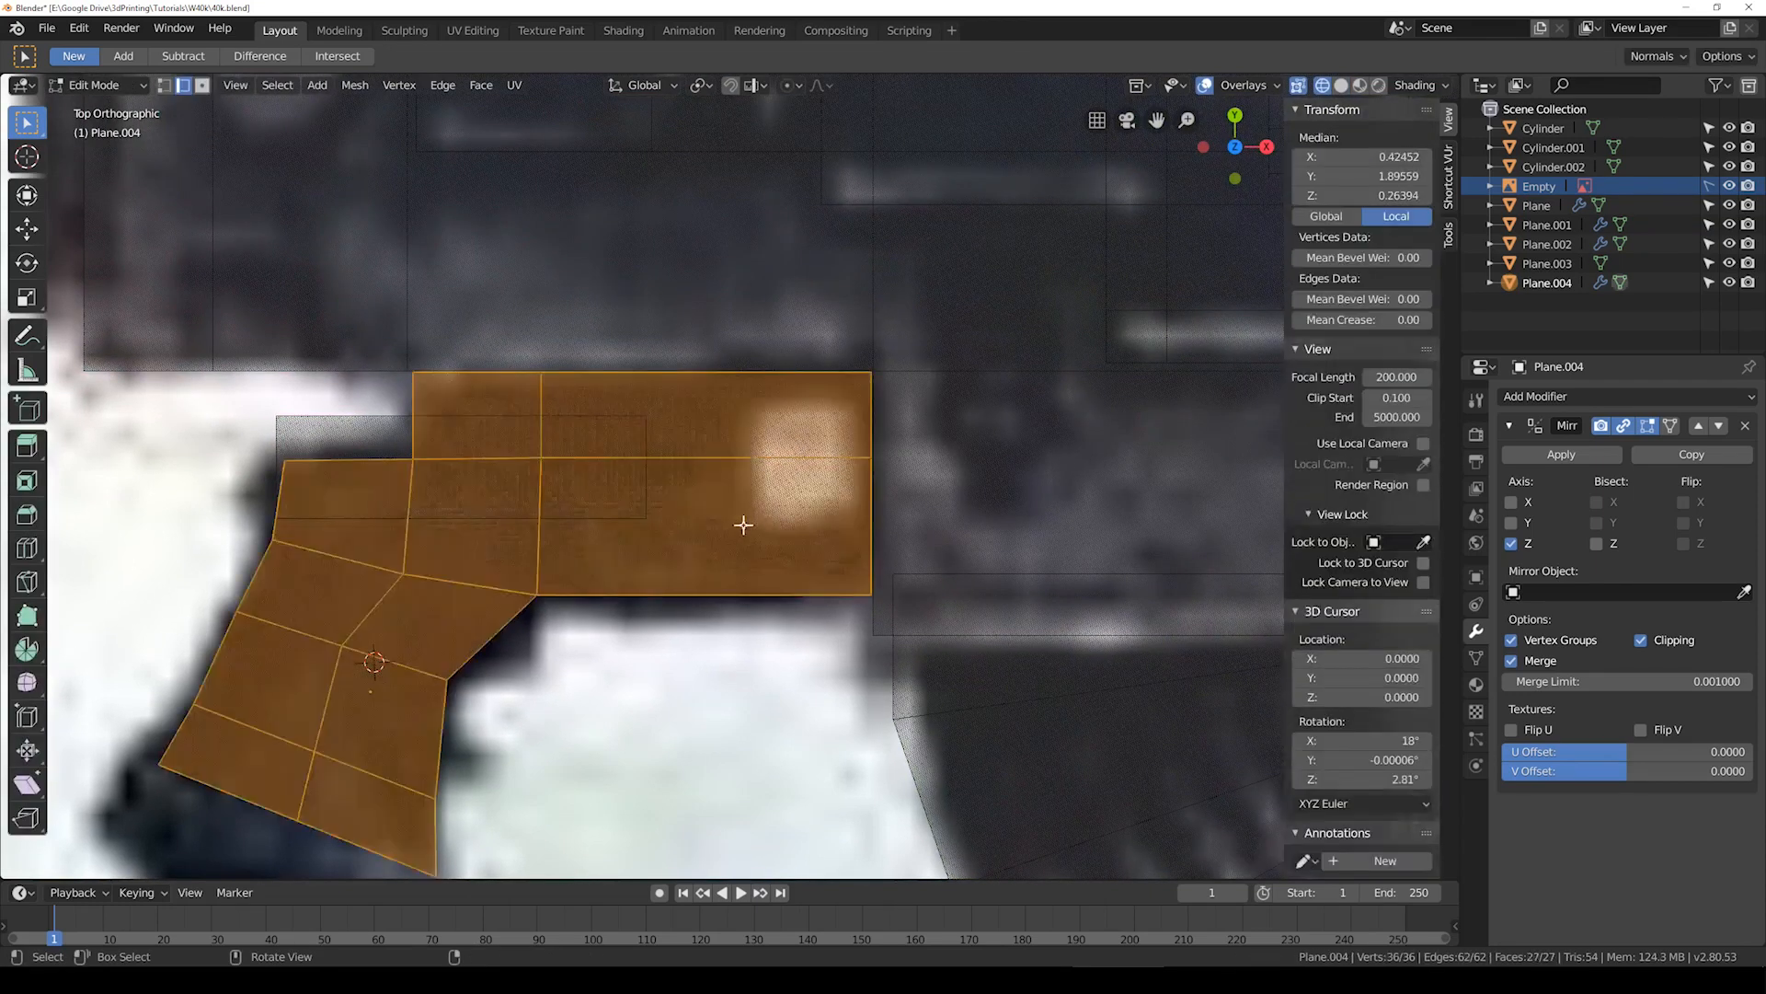
{"action": "key", "text": "shift+z"}
{"action": "key", "text": "alt+z"}
{"action": "key", "text": "Tab"}
{"action": "key", "text": "shift+z"}
{"action": "key", "text": "shift+z"}
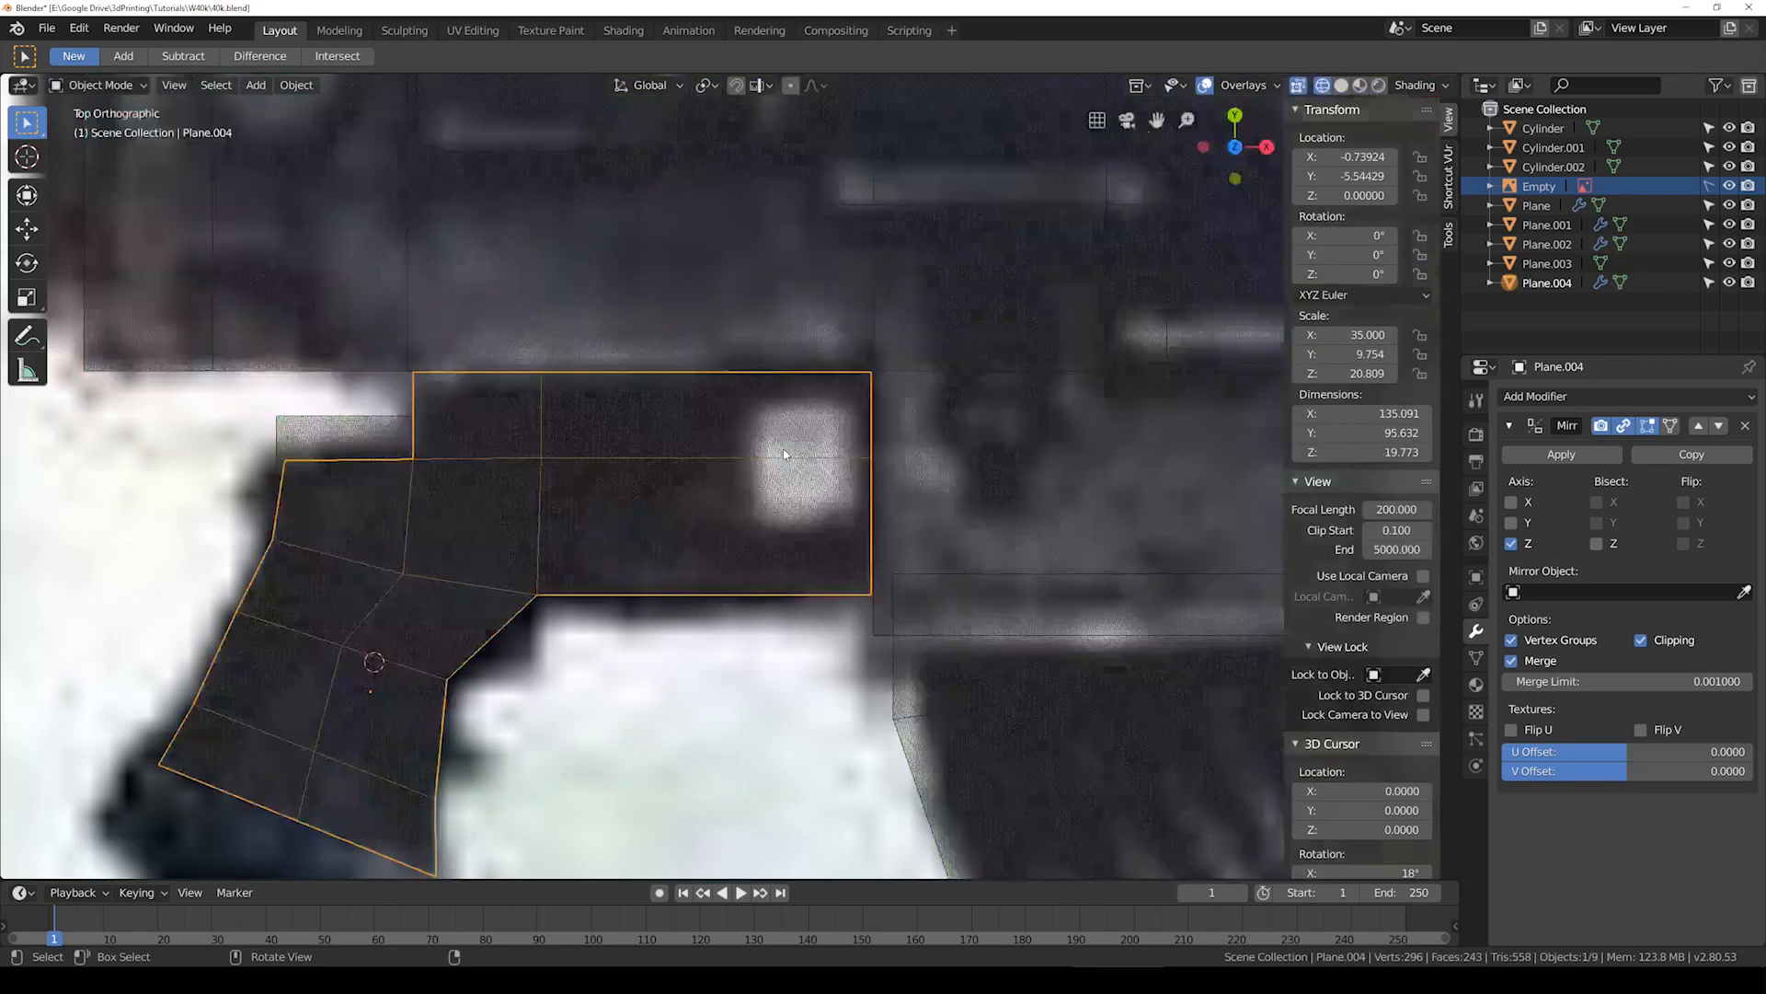
Step: Add a mesh cylinder with 16 vertices, radius 1 and depth 2 at the origin
{"action": "middle_click_drag", "start_coordinate": [834, 425], "coordinate": [733, 439], "text": "shift"}
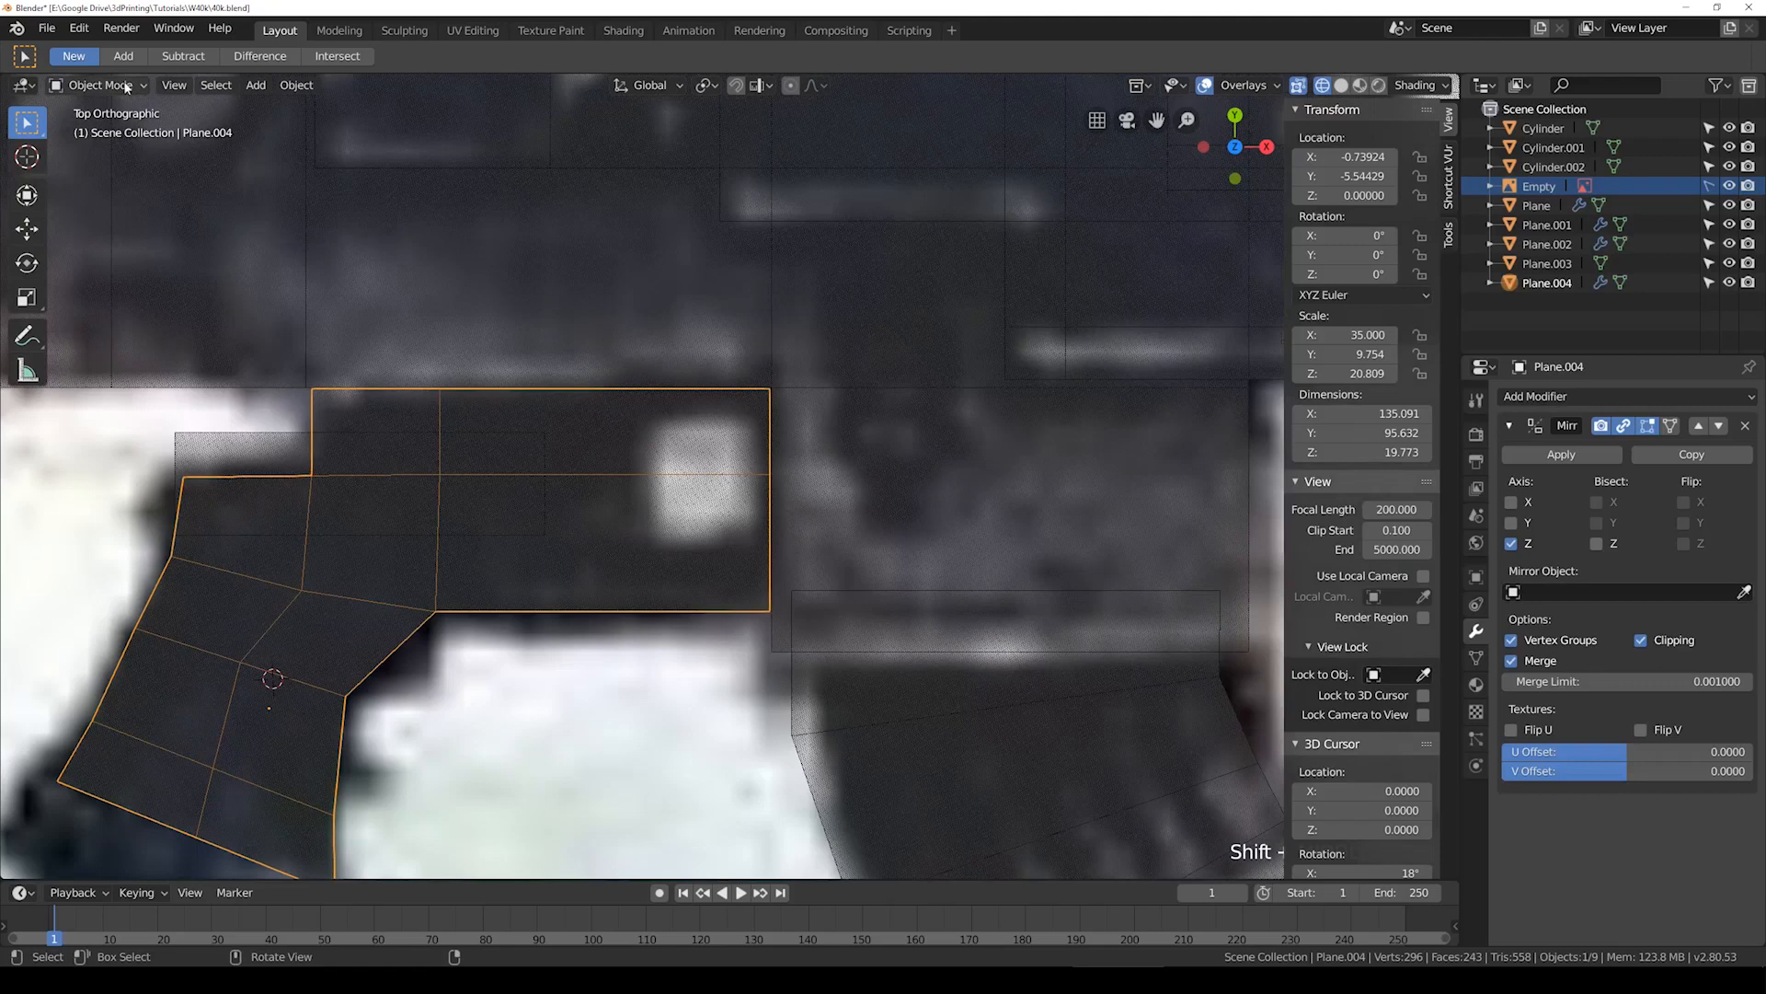
{"action": "left_click", "coordinate": [258, 85]}
{"action": "mouse_move", "coordinate": [276, 108]}
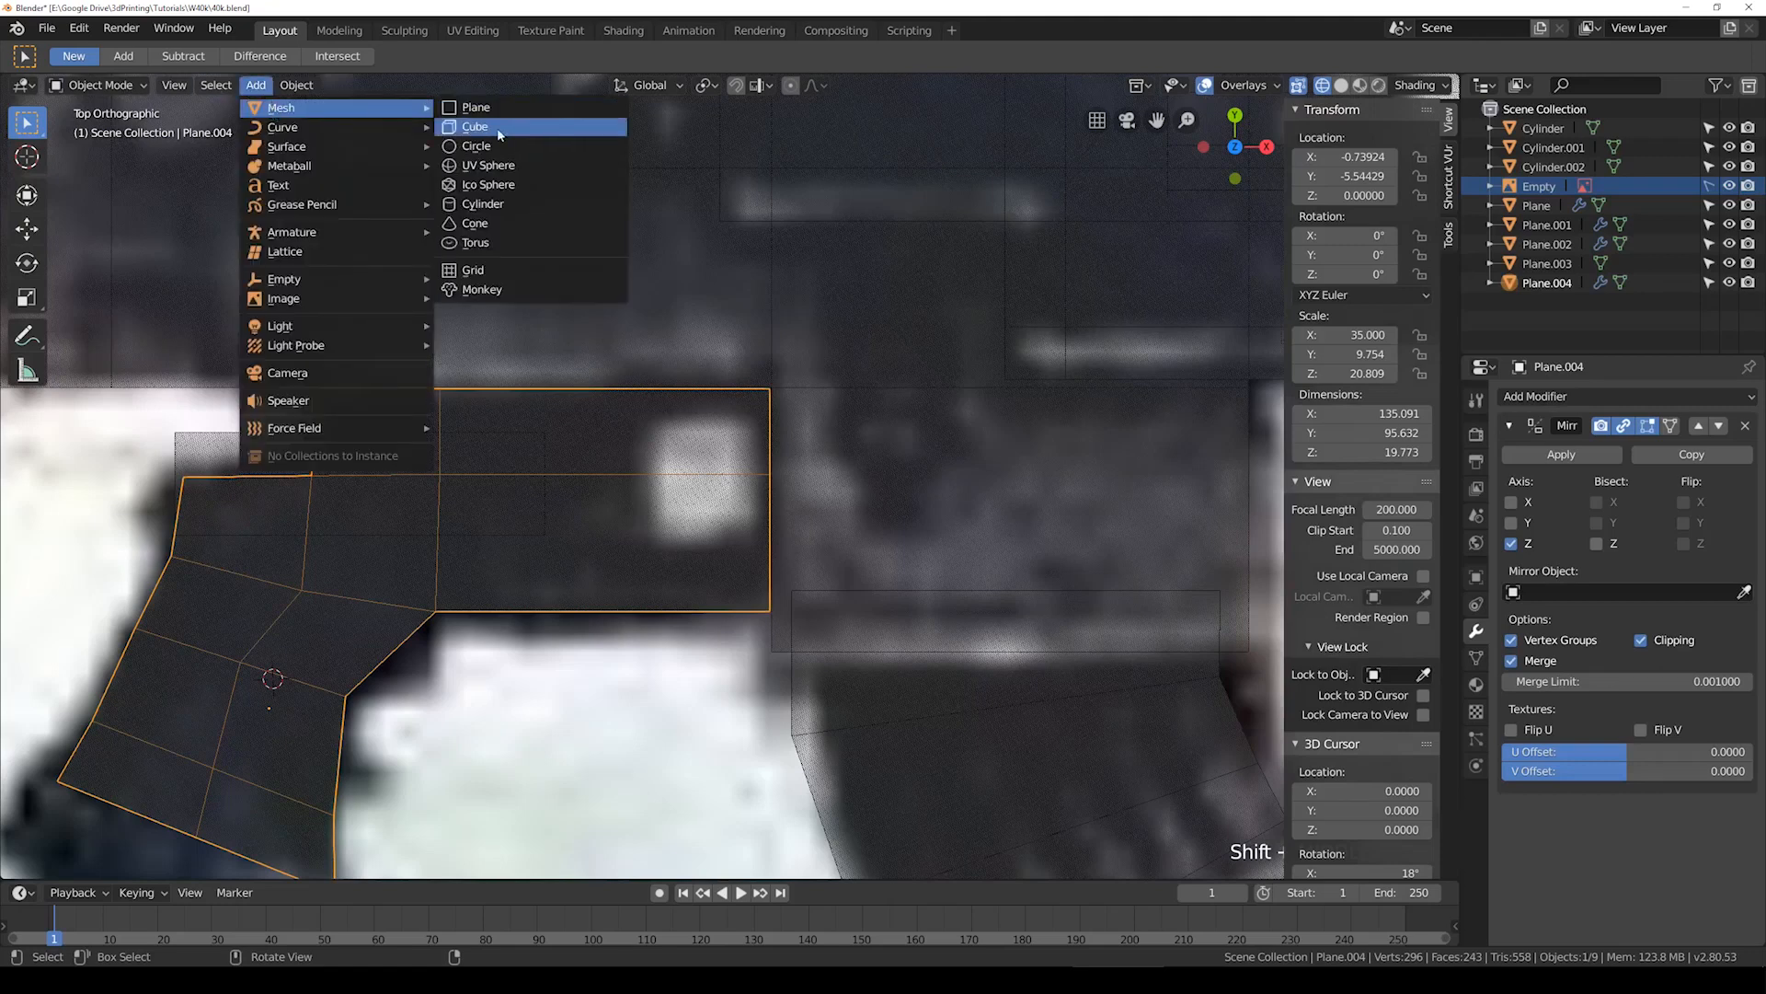
{"action": "left_click", "coordinate": [477, 204]}
{"action": "scroll", "coordinate": [366, 599], "scroll_direction": "down", "scroll_amount": 6}
{"action": "scroll", "coordinate": [511, 573], "scroll_direction": "up", "scroll_amount": 4}
{"action": "scroll", "coordinate": [510, 573], "scroll_direction": "up", "scroll_amount": 2}
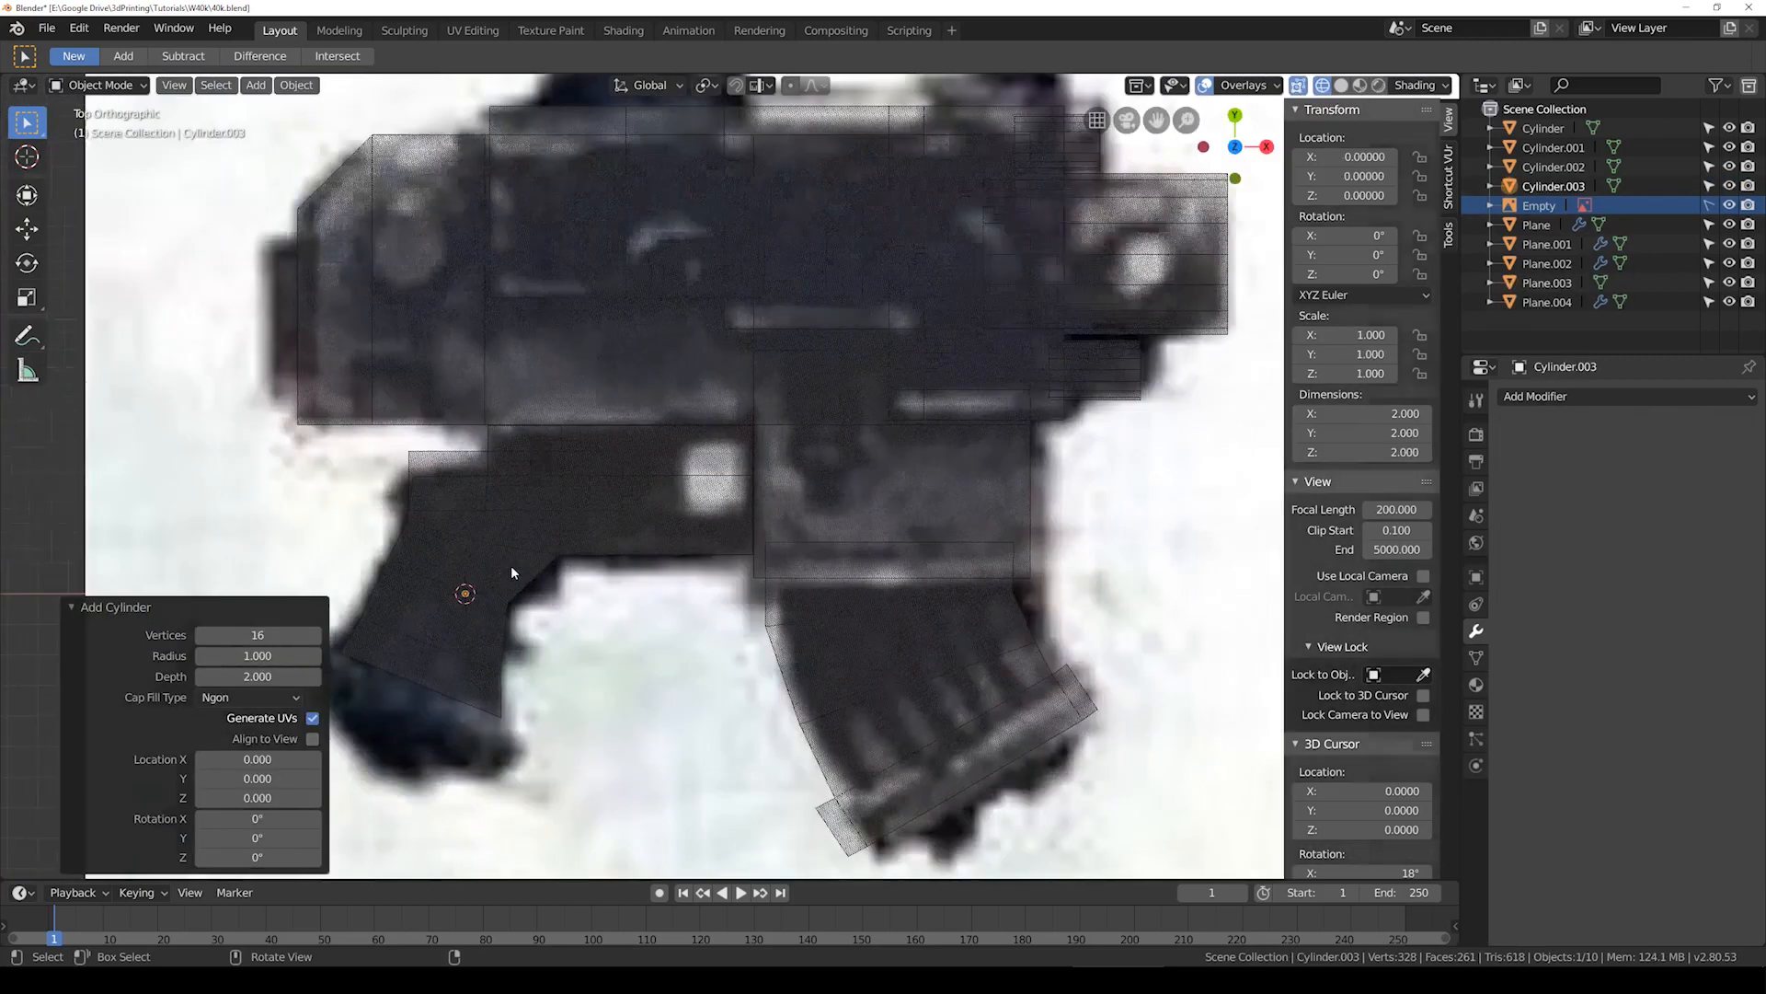
Step: Move the cylinder onto the grip's upper section and enlarge it uniformly
{"action": "key", "text": "g"}
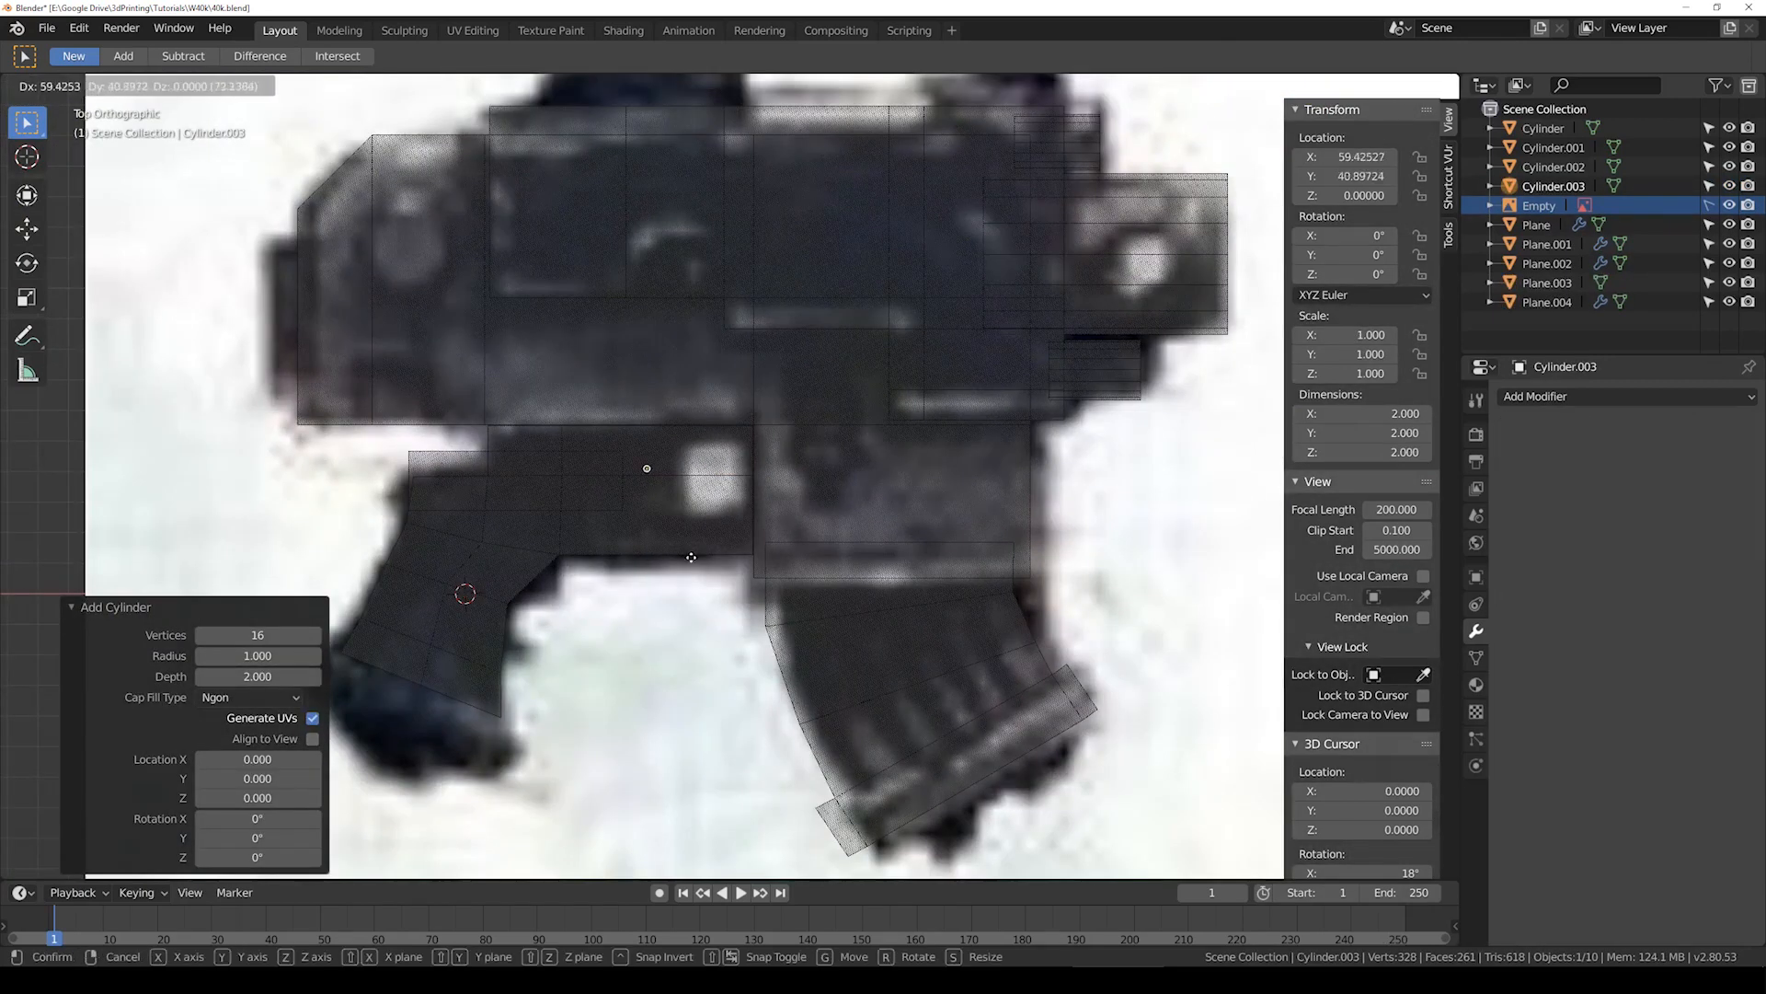
{"action": "left_click", "coordinate": [674, 565]}
{"action": "scroll", "coordinate": [667, 557], "scroll_direction": "up", "scroll_amount": 2}
{"action": "key", "text": "s"}
{"action": "left_click", "coordinate": [1049, 569]}
{"action": "key", "text": "s"}
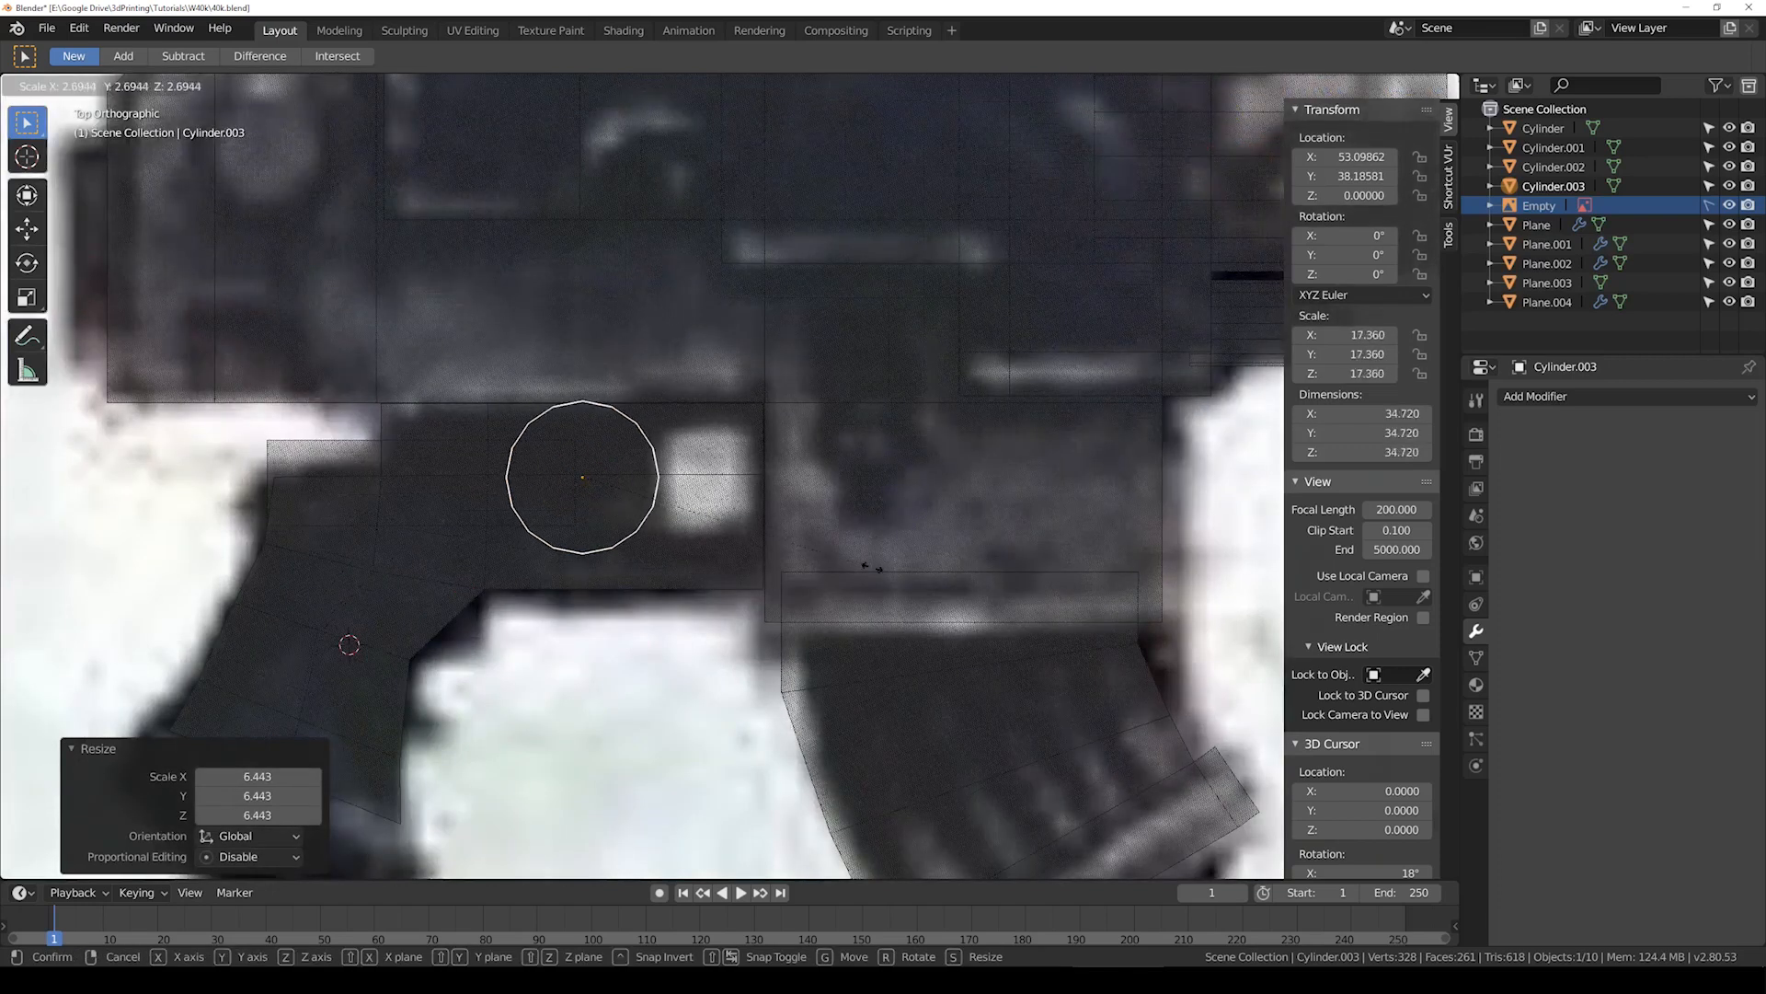
{"action": "left_click", "coordinate": [773, 515]}
Step: Scale the cylinder to about 30.8 units in diameter and position it near X 35.9, Y 36.1 on the grip
{"action": "scroll", "coordinate": [729, 475], "scroll_direction": "up", "scroll_amount": 2}
{"action": "key", "text": "g"}
{"action": "left_click", "coordinate": [572, 515]}
{"action": "key", "text": "s"}
{"action": "left_click", "coordinate": [547, 507]}
{"action": "key", "text": "g"}
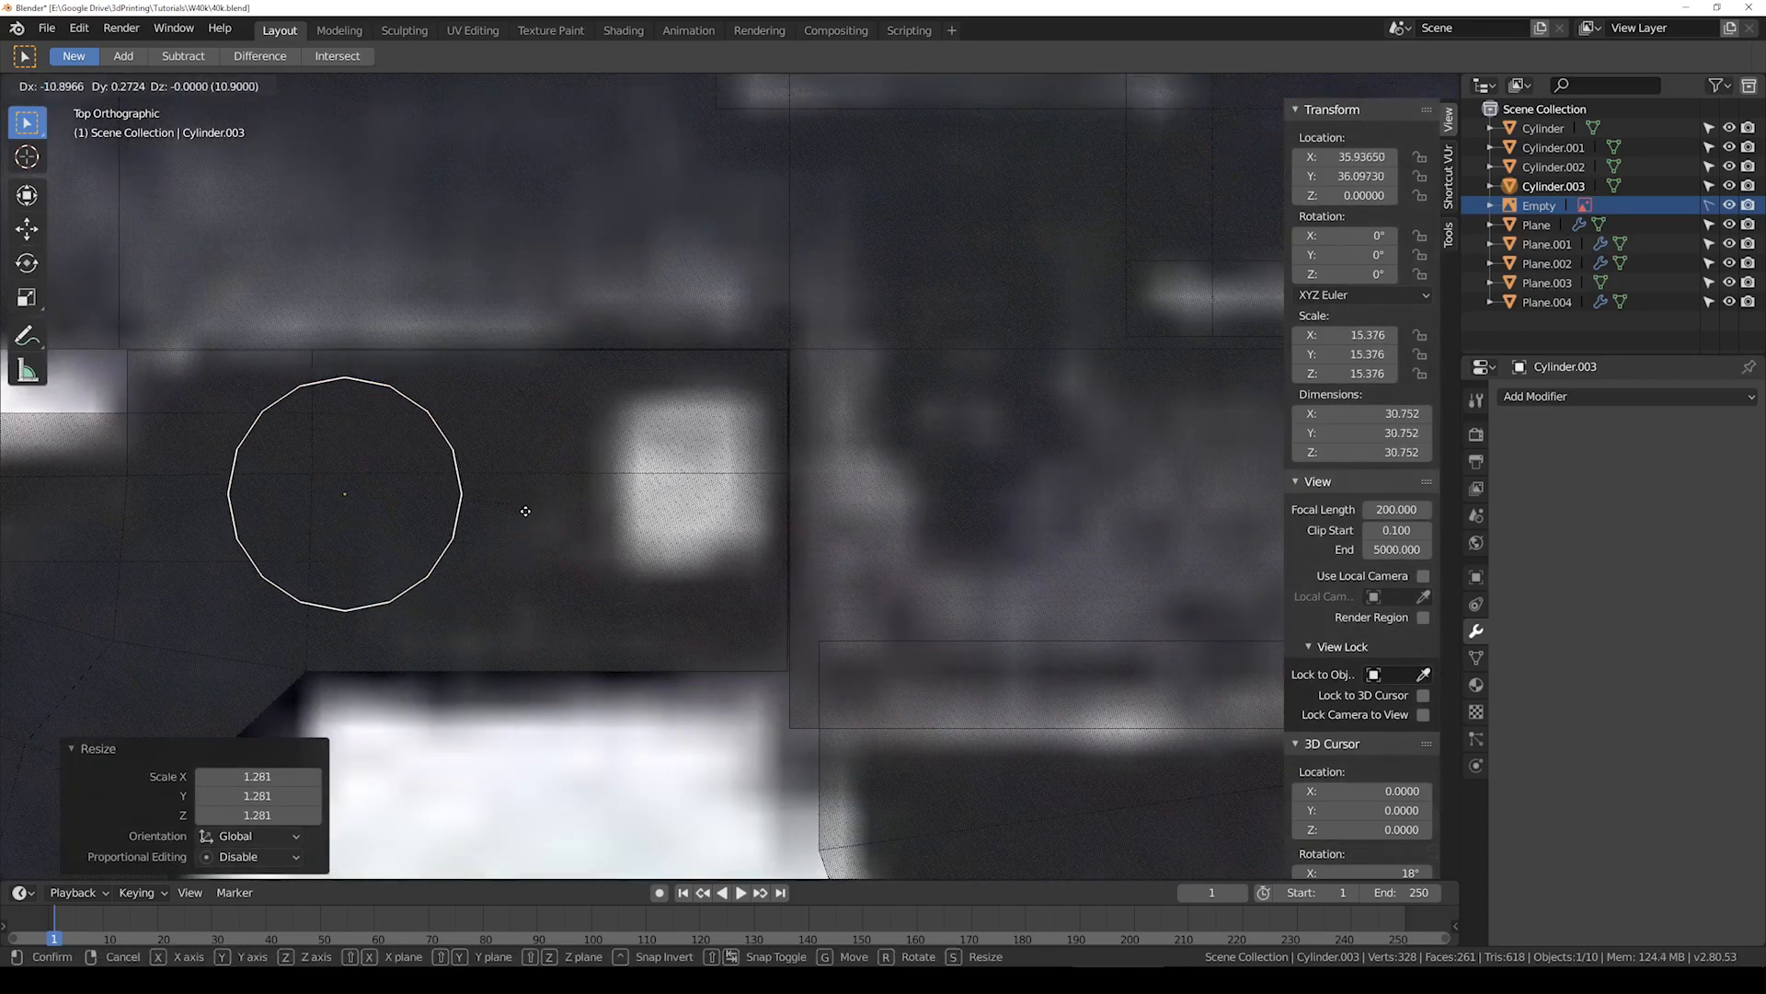
{"action": "left_click", "coordinate": [508, 509]}
Step: Edit the cylinder's mesh in vertex mode and select the half of its side facing the magazine housing
{"action": "key", "text": "Tab"}
{"action": "middle_click_drag", "start_coordinate": [487, 844], "coordinate": [652, 798], "text": "shift"}
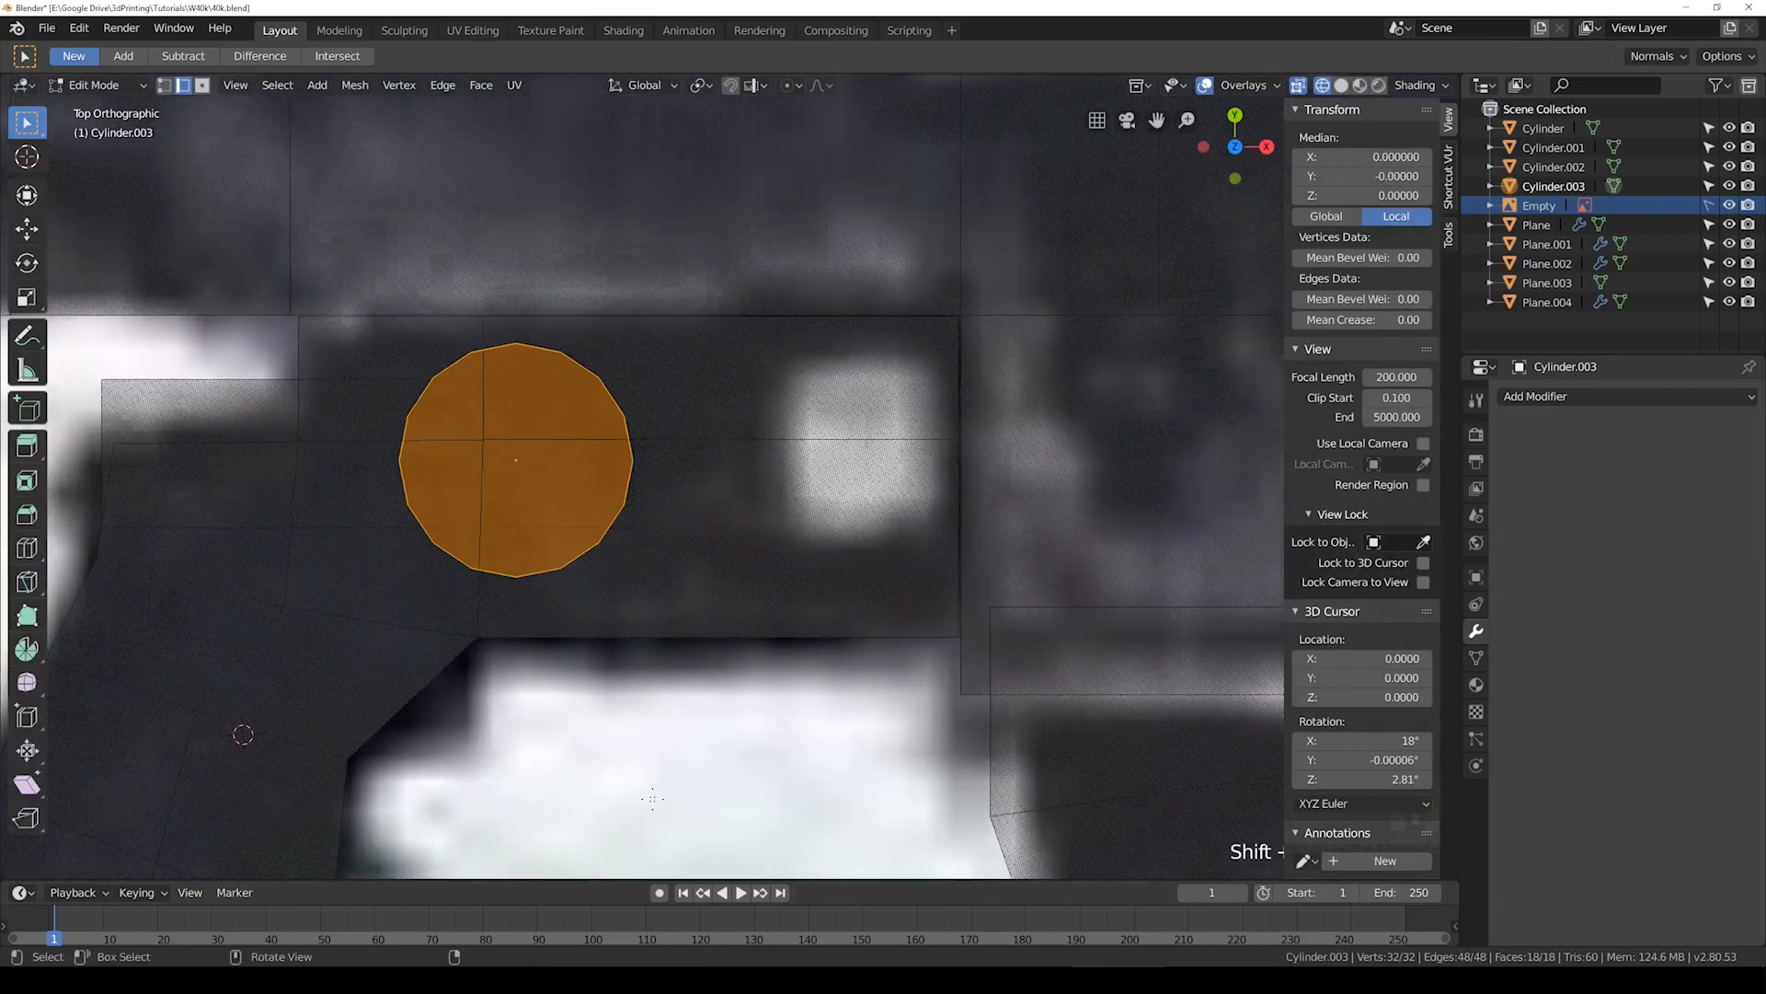
{"action": "key", "text": "a"}
{"action": "key", "text": "a"}
{"action": "key", "text": "a"}
{"action": "left_click_drag", "start_coordinate": [508, 302], "coordinate": [669, 638]}
{"action": "middle_click_drag", "start_coordinate": [753, 615], "coordinate": [500, 446]}
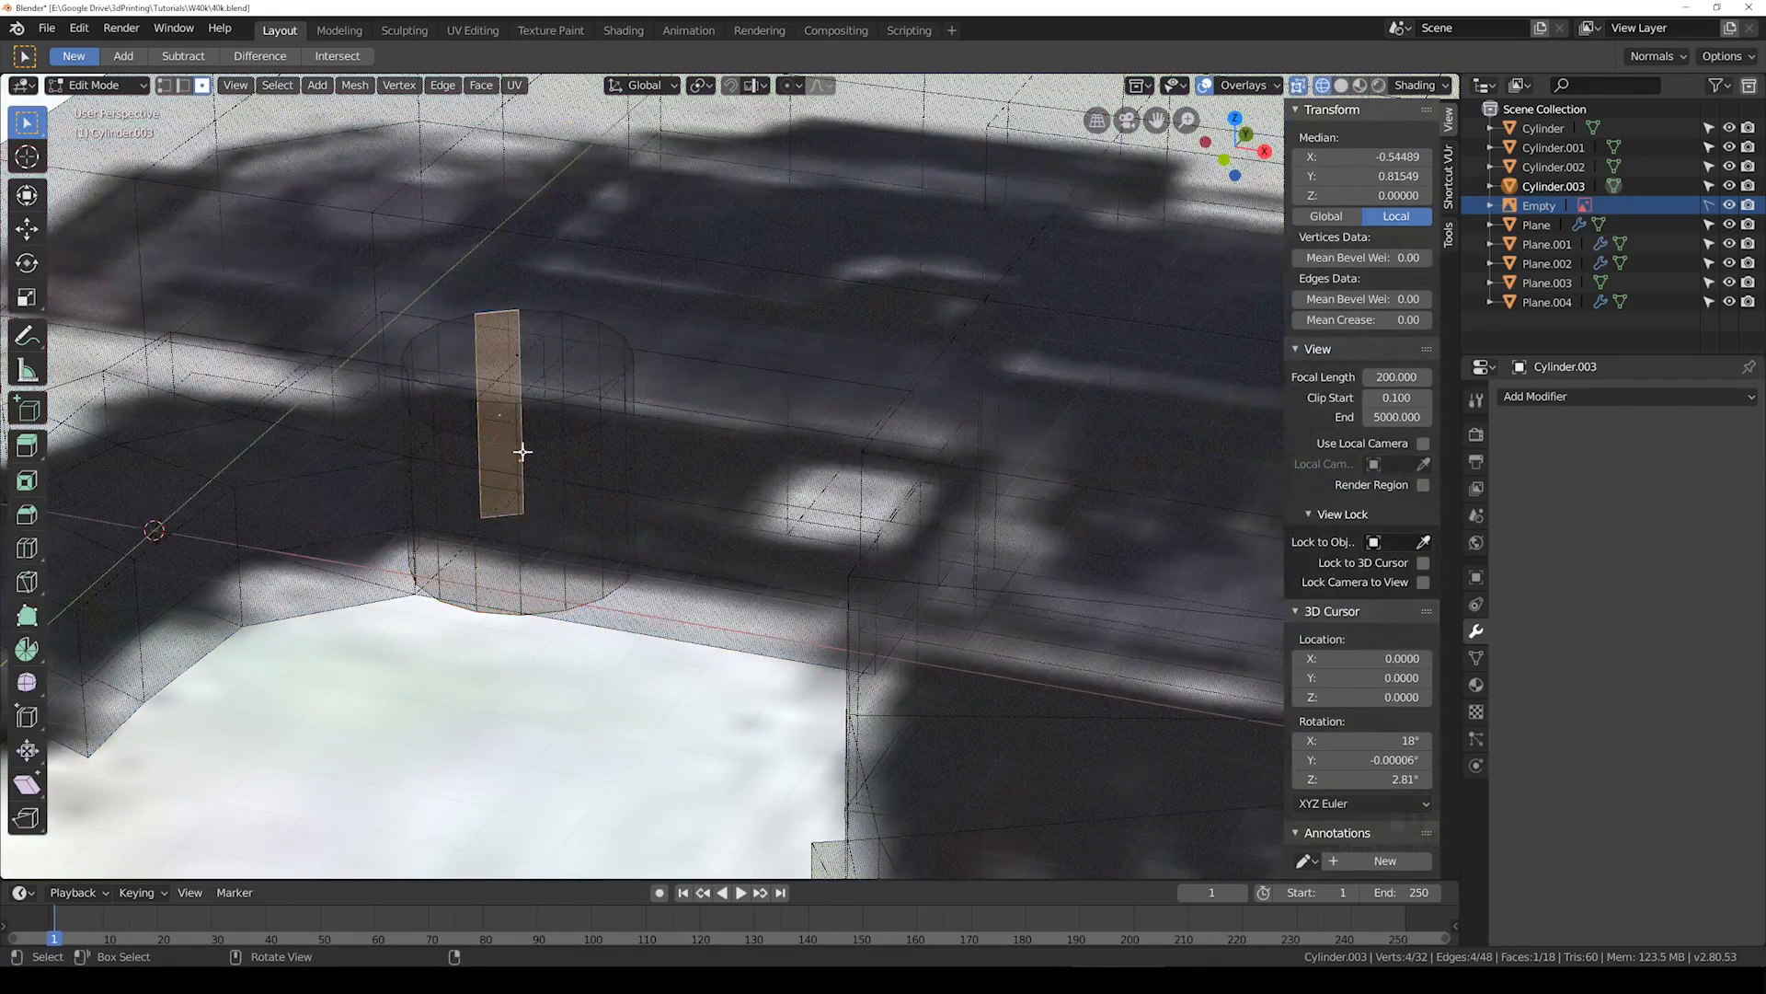
{"action": "key", "text": "KP_1"}
{"action": "key", "text": "a"}
{"action": "left_click_drag", "start_coordinate": [565, 362], "coordinate": [761, 457]}
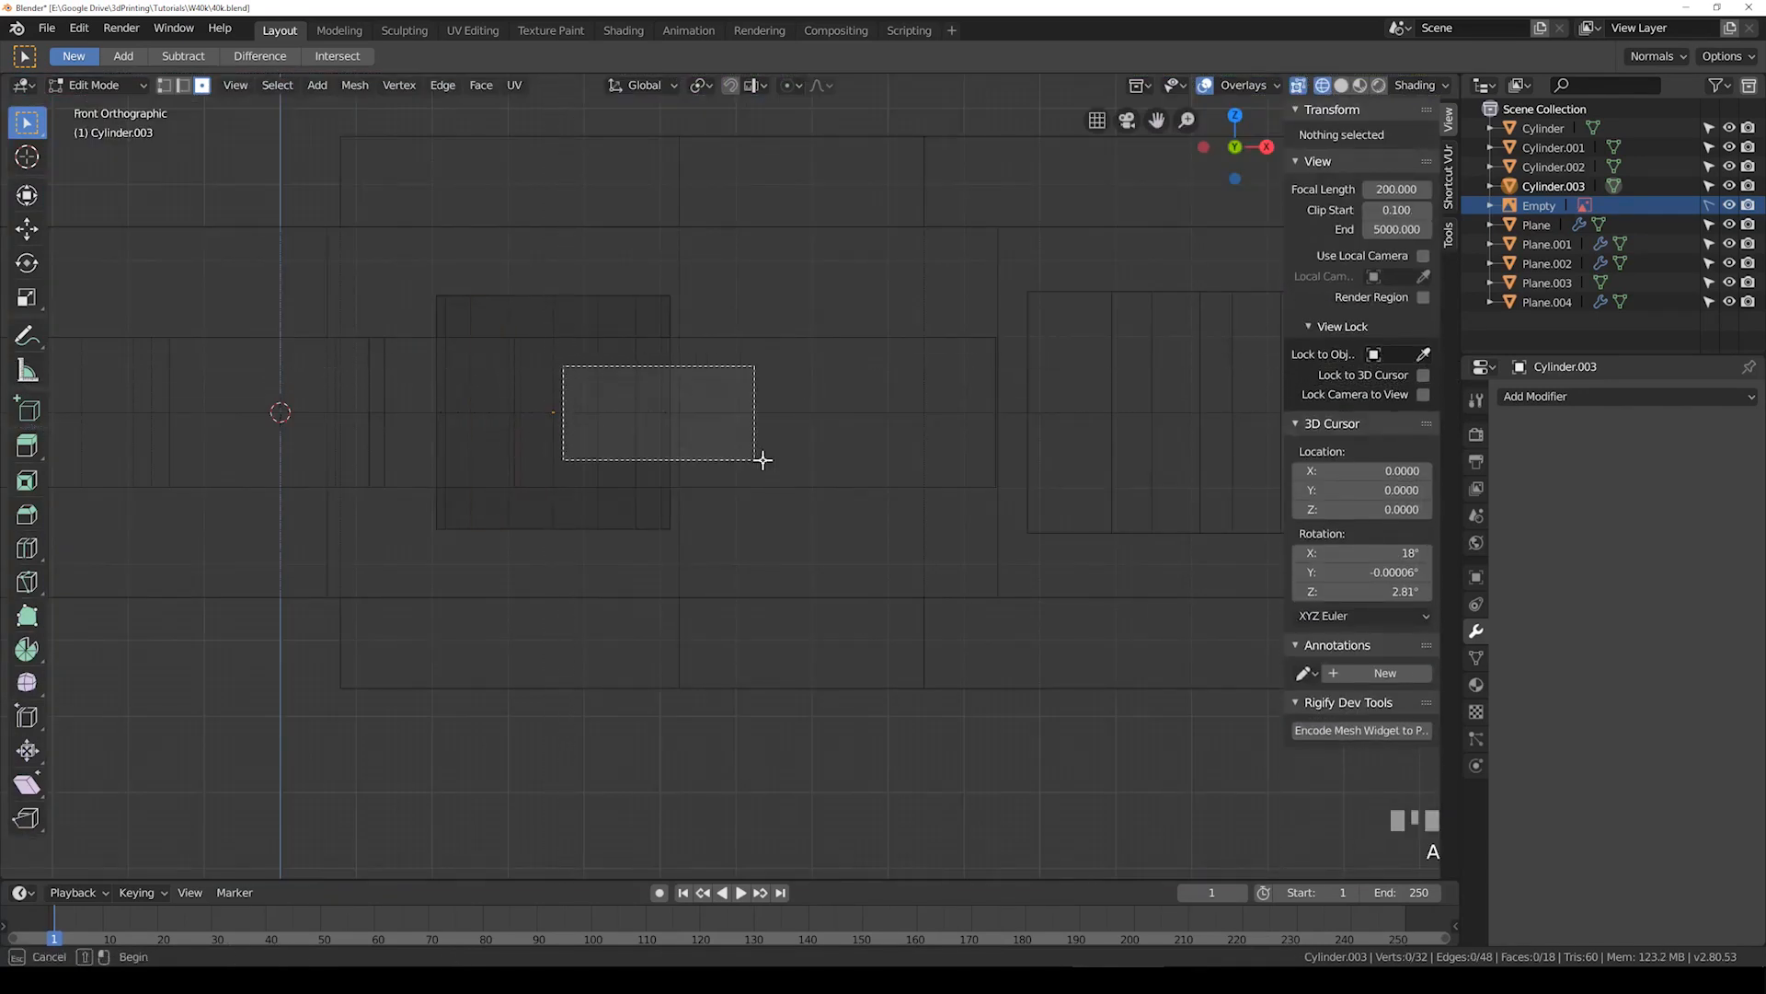
{"action": "key", "text": "shift+z"}
{"action": "mouse_move", "coordinate": [784, 288]}
{"action": "middle_mouse_down"}
{"action": "mouse_move", "coordinate": [737, 417]}
{"action": "mouse_move", "coordinate": [757, 429]}
{"action": "middle_mouse_up"}
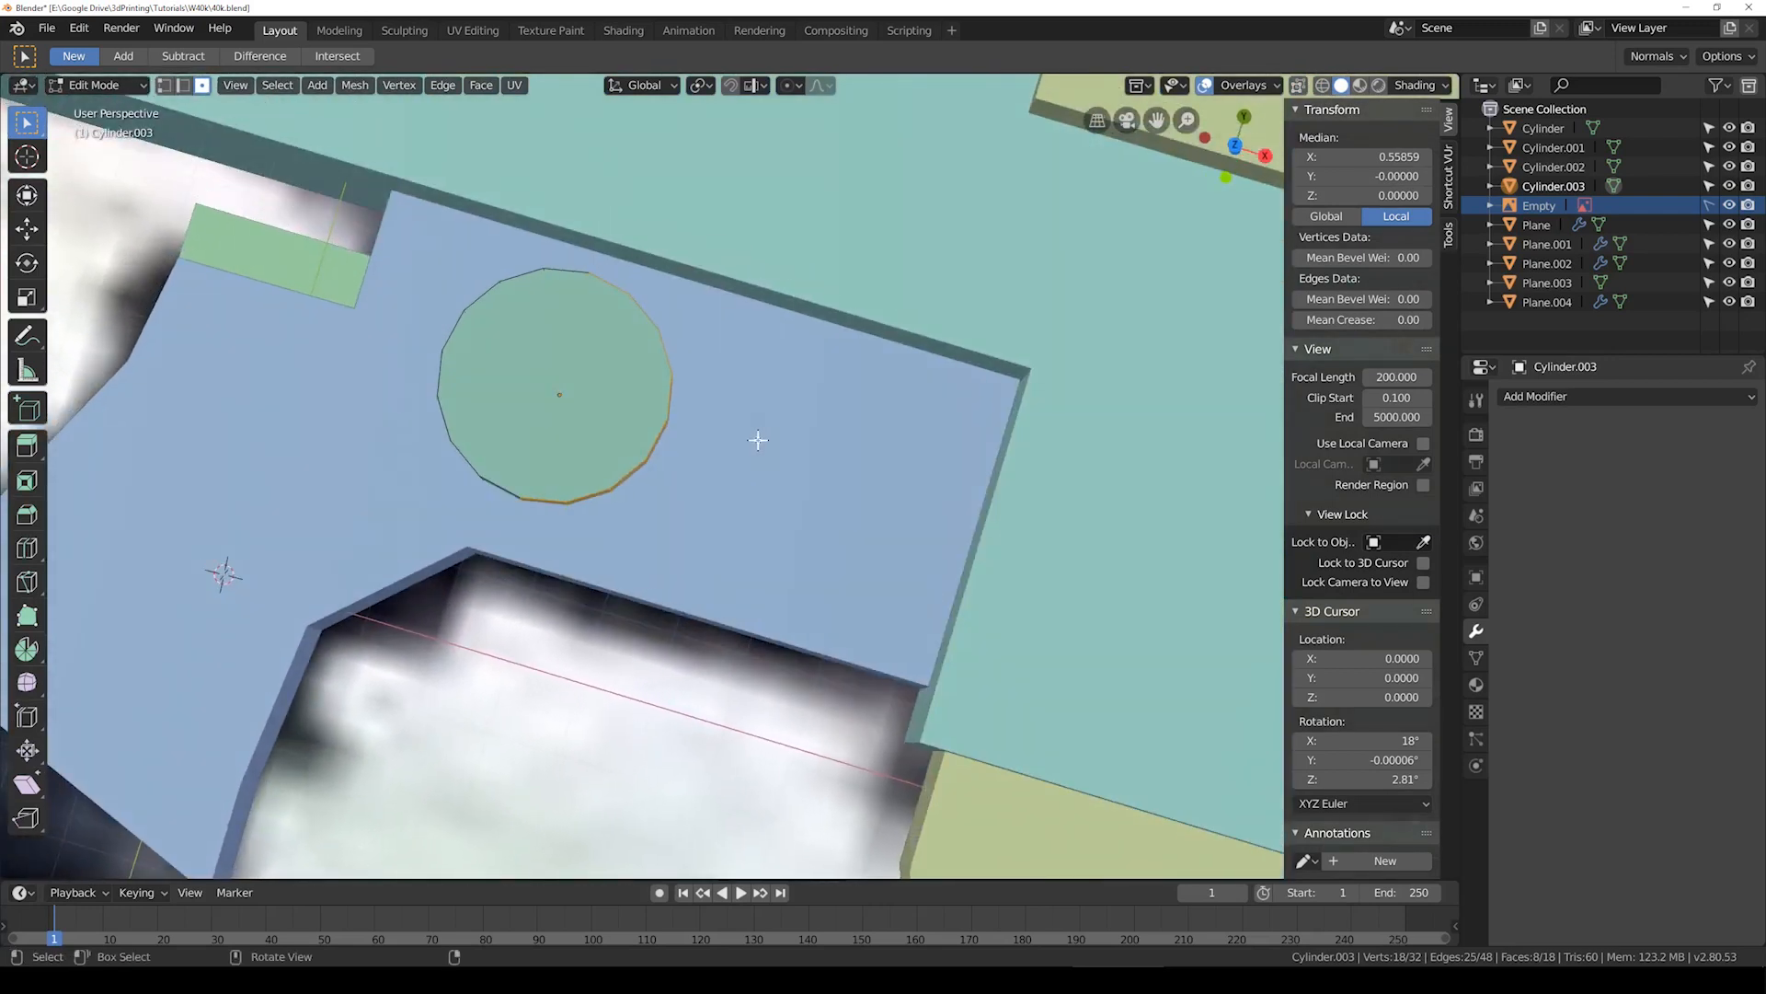
Step: Extrude the selected half of the cylinder about 35.5 units toward the magazine housing to form an elongated rounded slot shape
{"action": "key", "text": "KP_7"}
{"action": "key", "text": "e"}
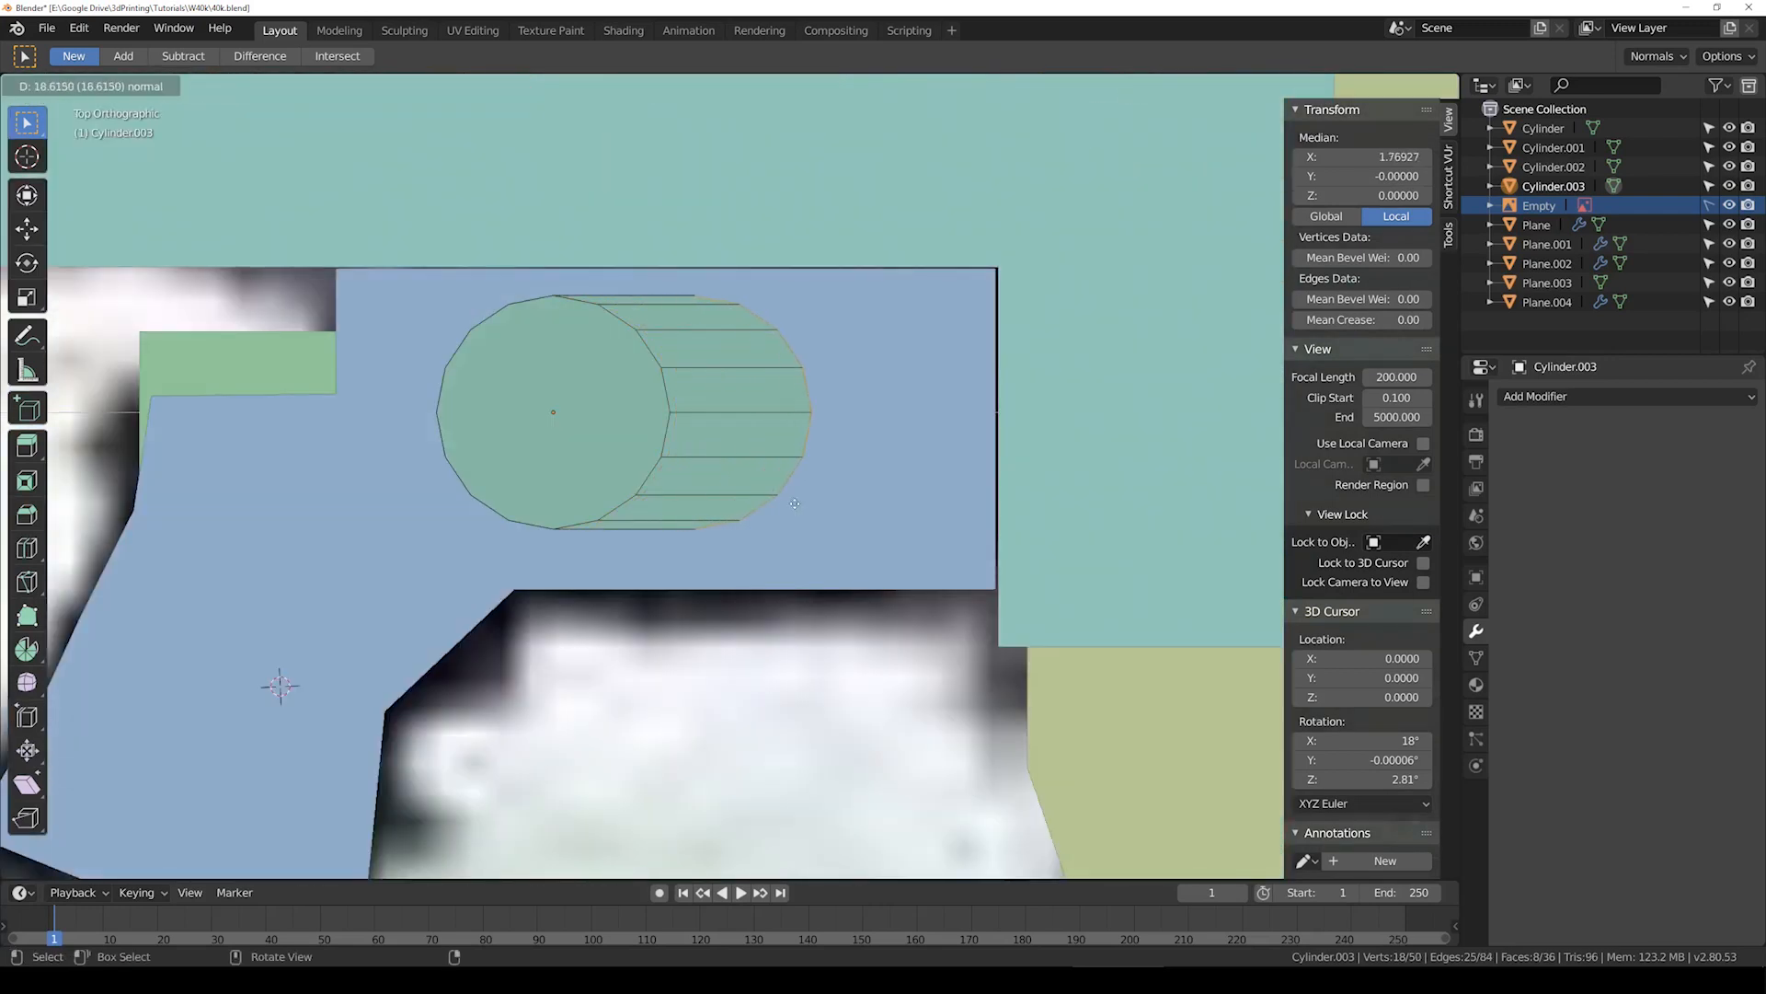
{"action": "left_click", "coordinate": [906, 565]}
{"action": "key", "text": "alt+z"}
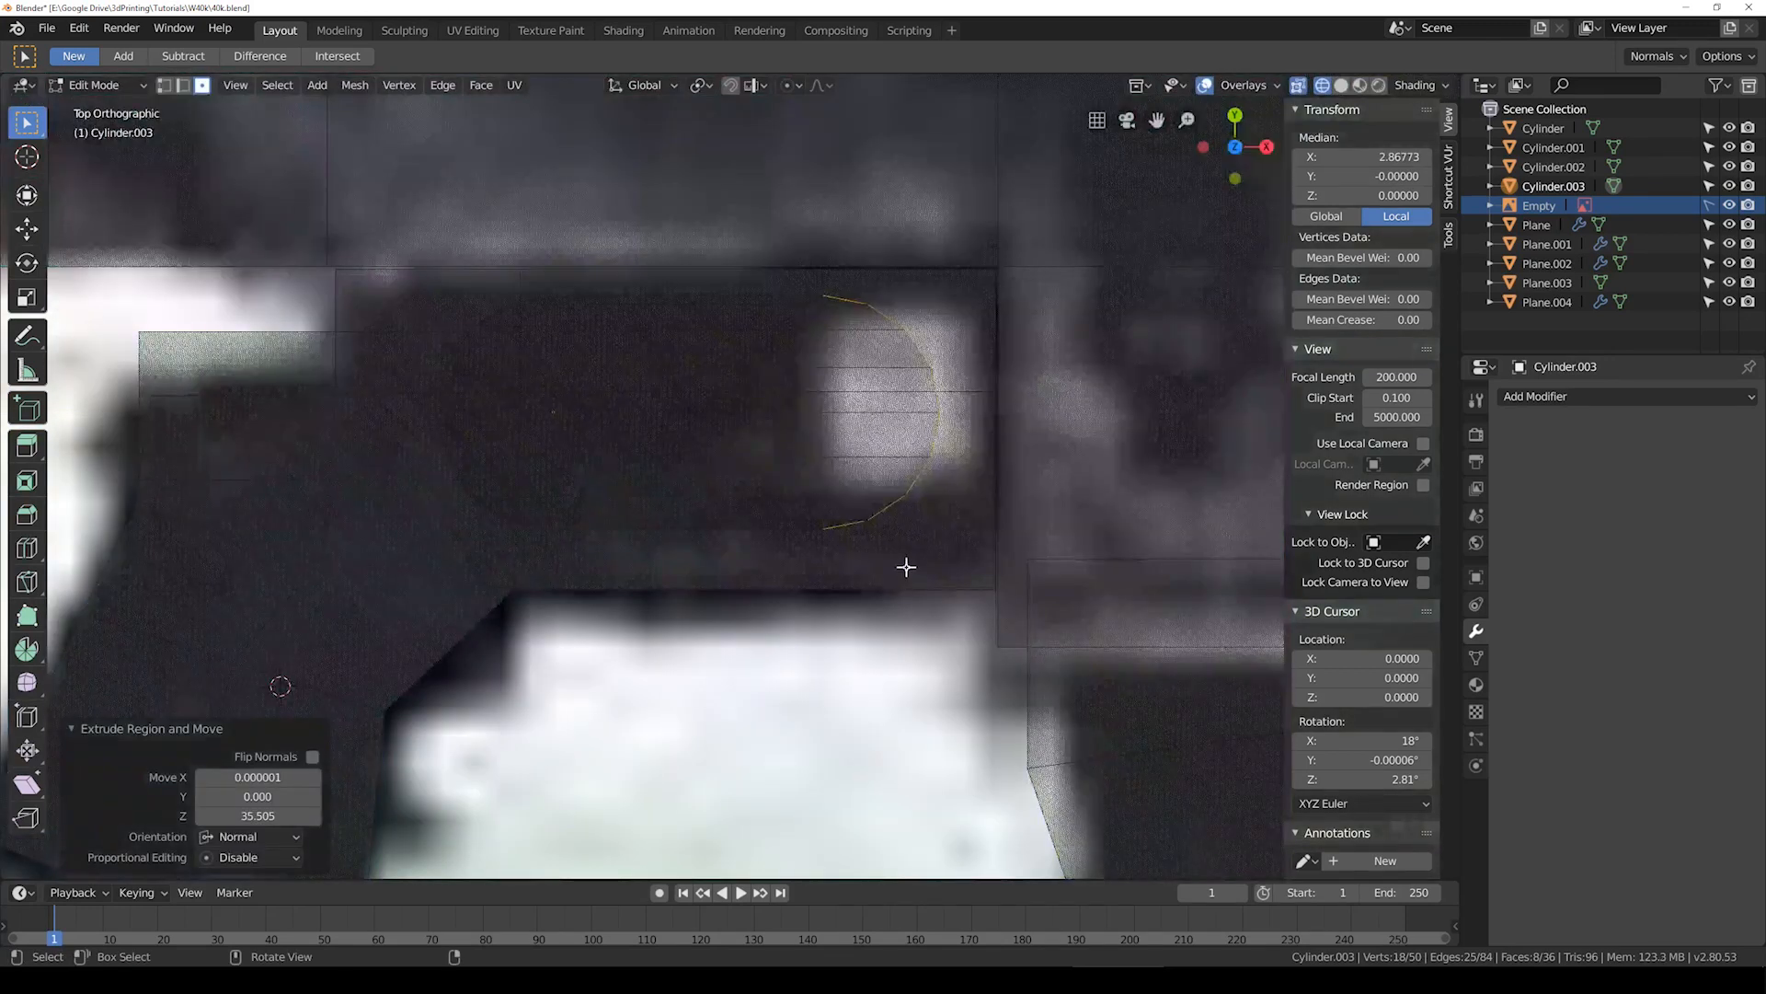
{"action": "key", "text": "shift+z"}
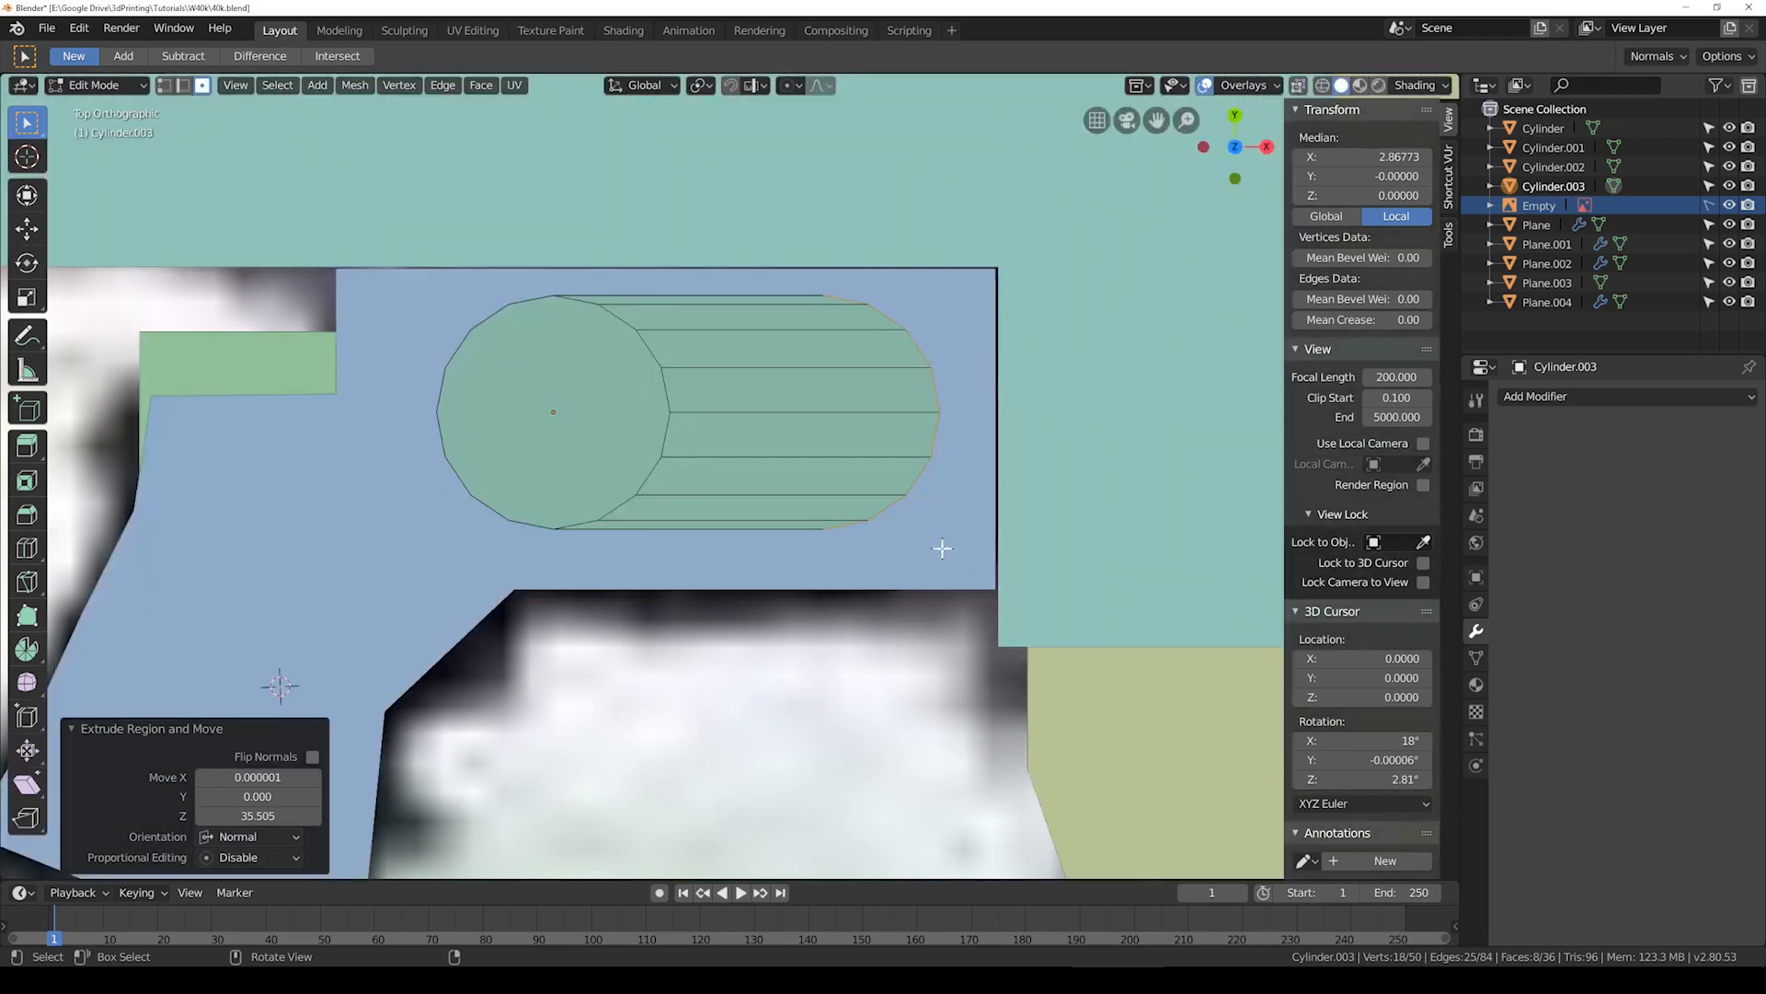
{"action": "key", "text": "Tab"}
{"action": "middle_click_drag", "start_coordinate": [940, 548], "coordinate": [838, 549]}
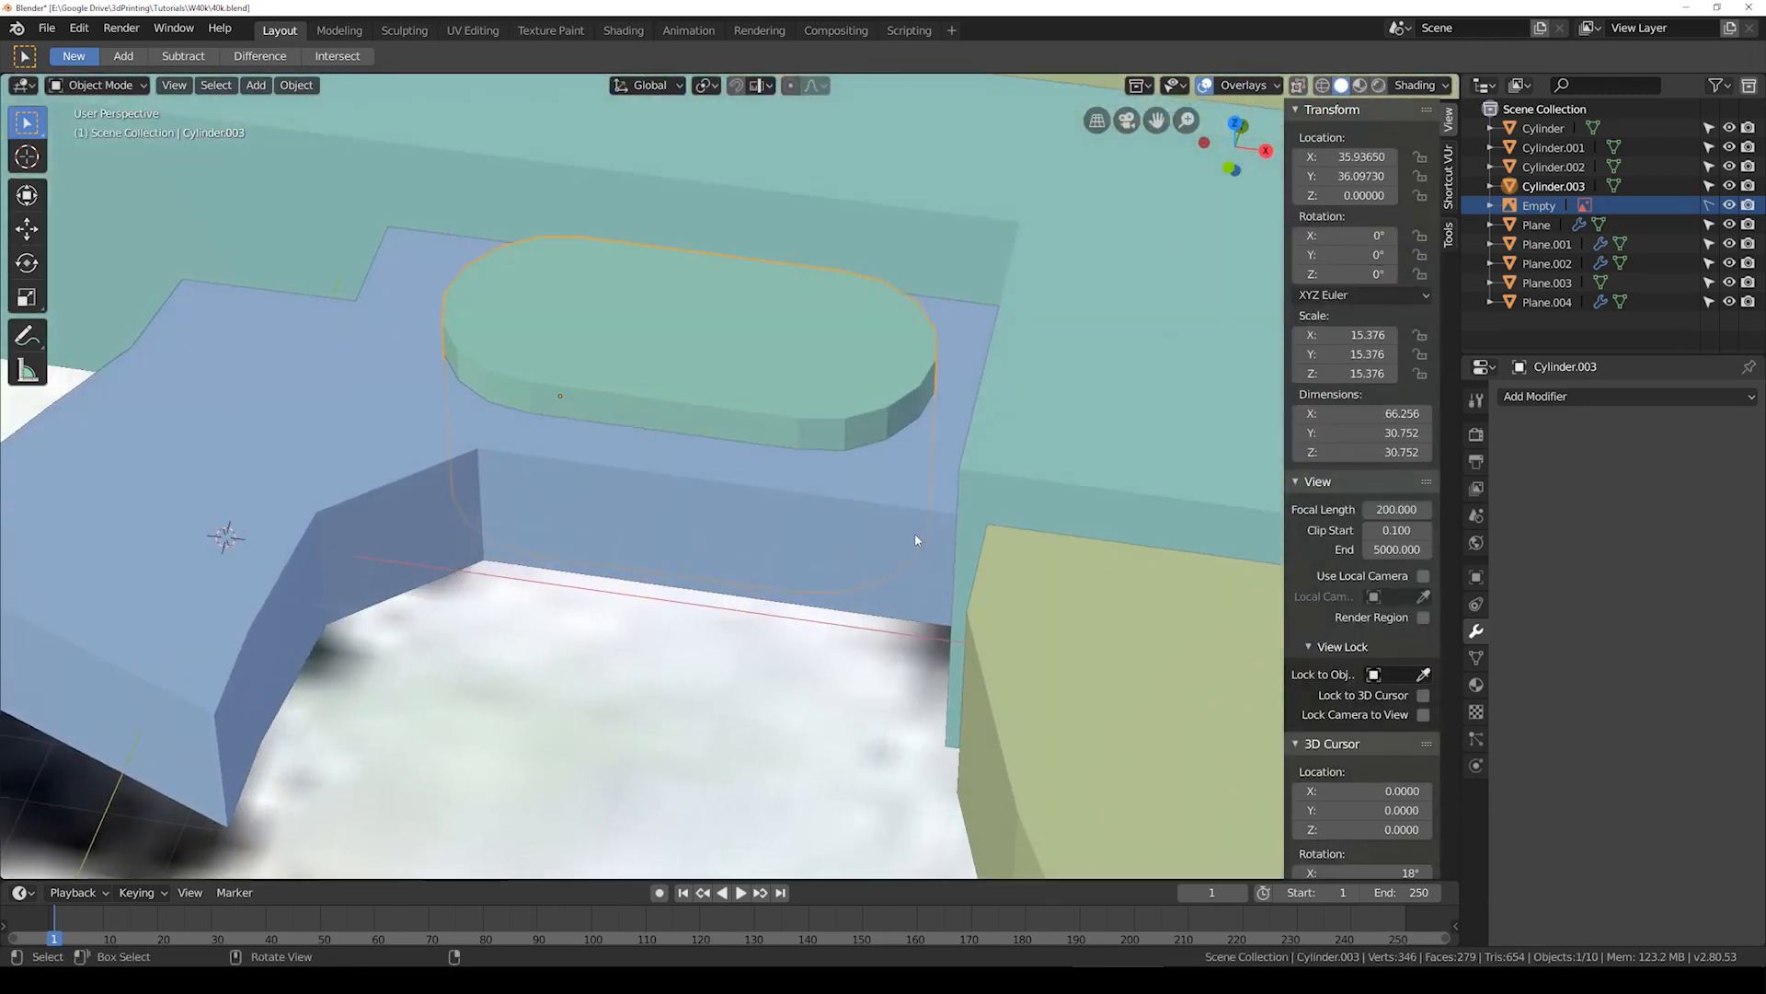
Step: Cut the rounded slot through the grip with a Boolean difference, using the elongated cylinder as the cutter
{"action": "left_click", "coordinate": [837, 515], "text": "shift"}
{"action": "key", "text": "shift+z"}
{"action": "key", "text": "shift+z"}
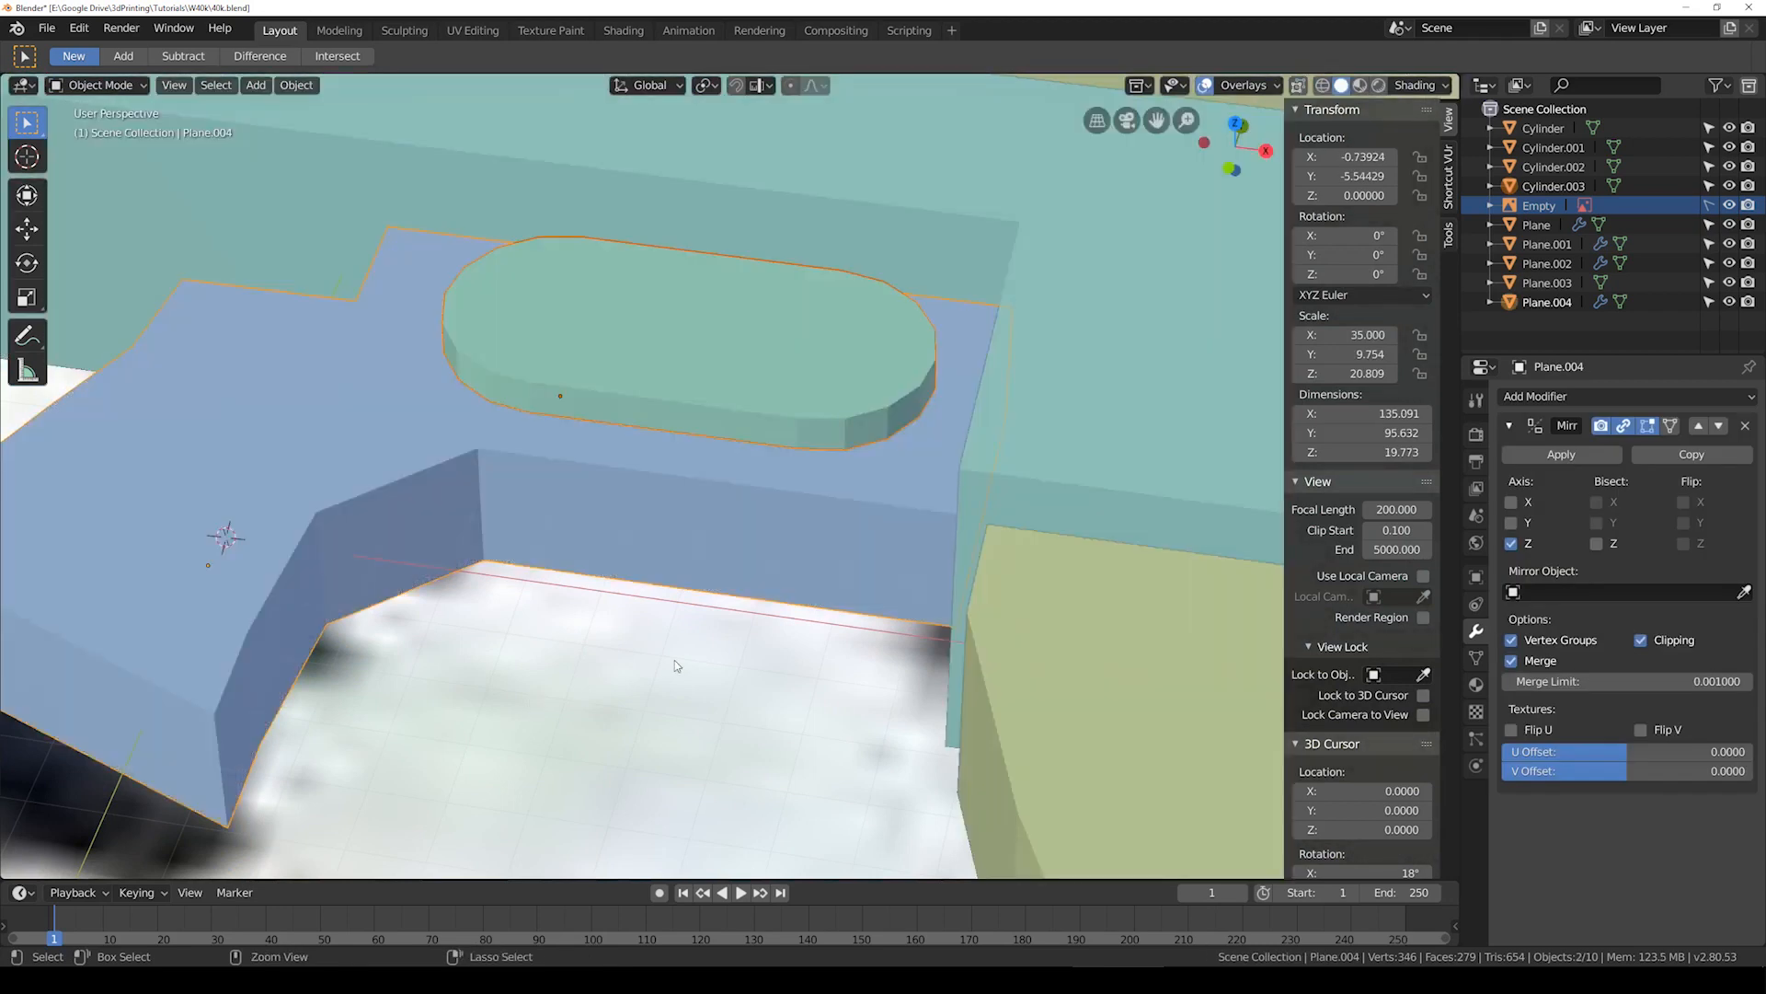
{"action": "key", "text": "ctrl+KP_Subtract"}
{"action": "middle_click_drag", "start_coordinate": [676, 666], "coordinate": [859, 438]}
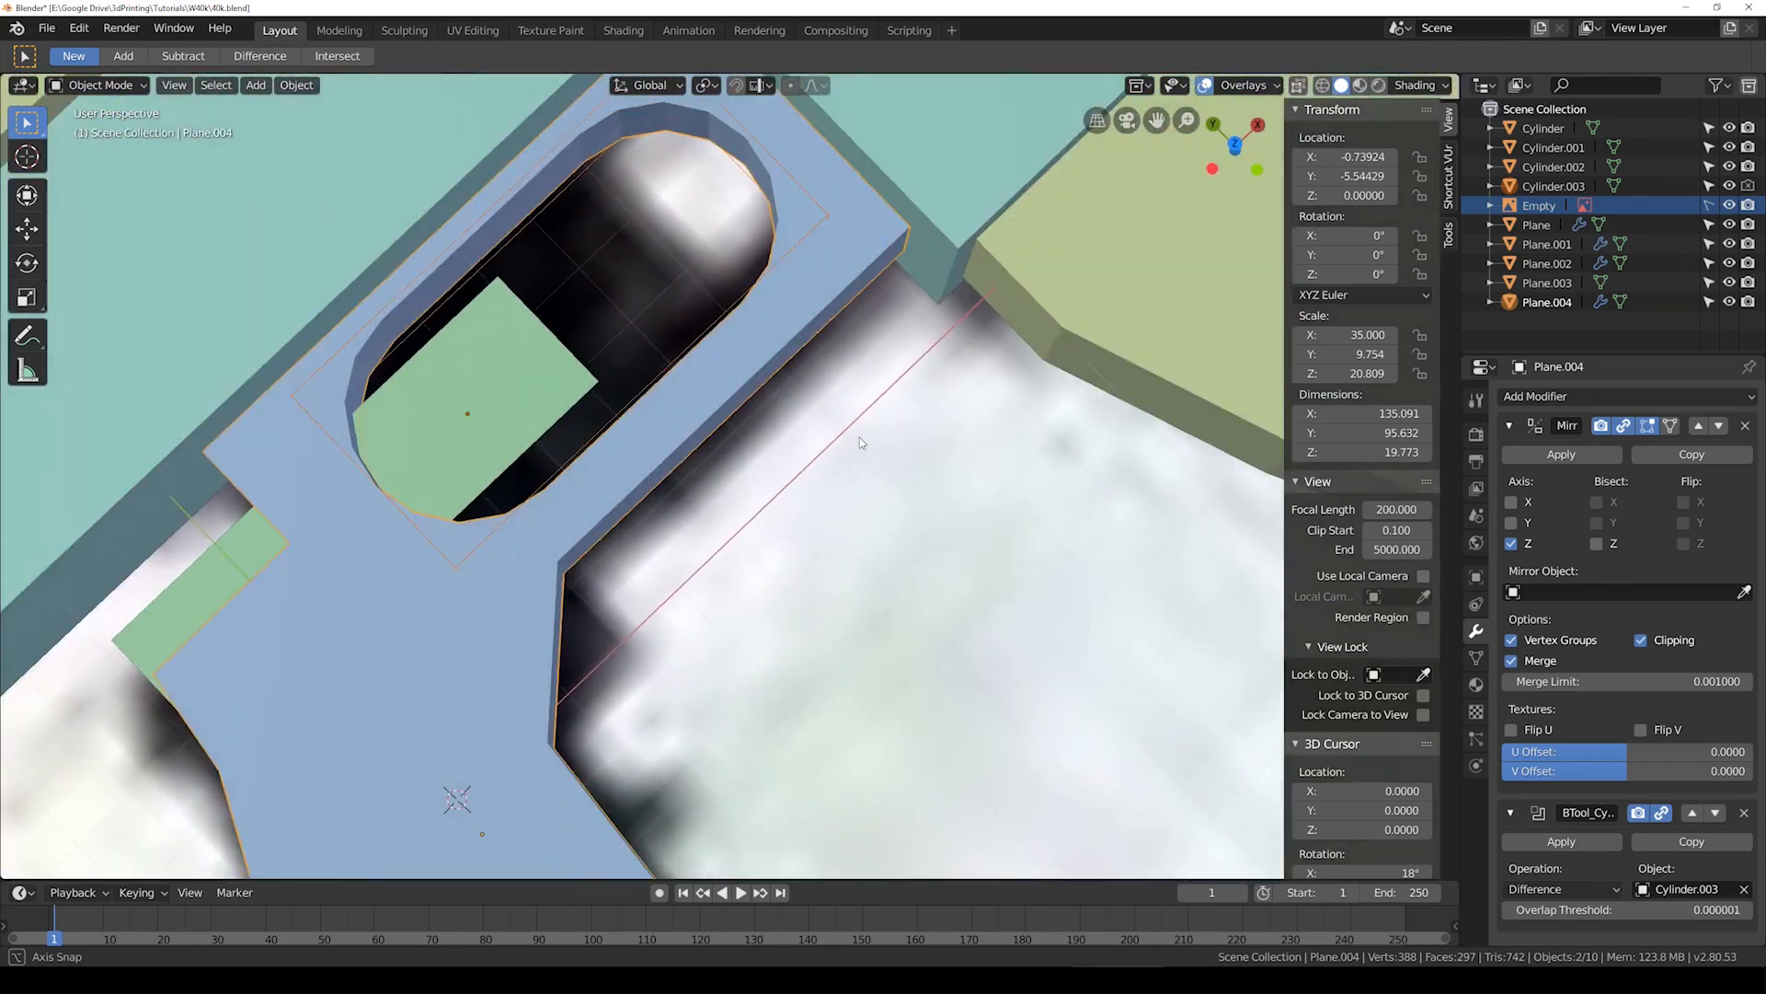
{"action": "key", "text": "shift+z"}
{"action": "key", "text": "shift+z"}
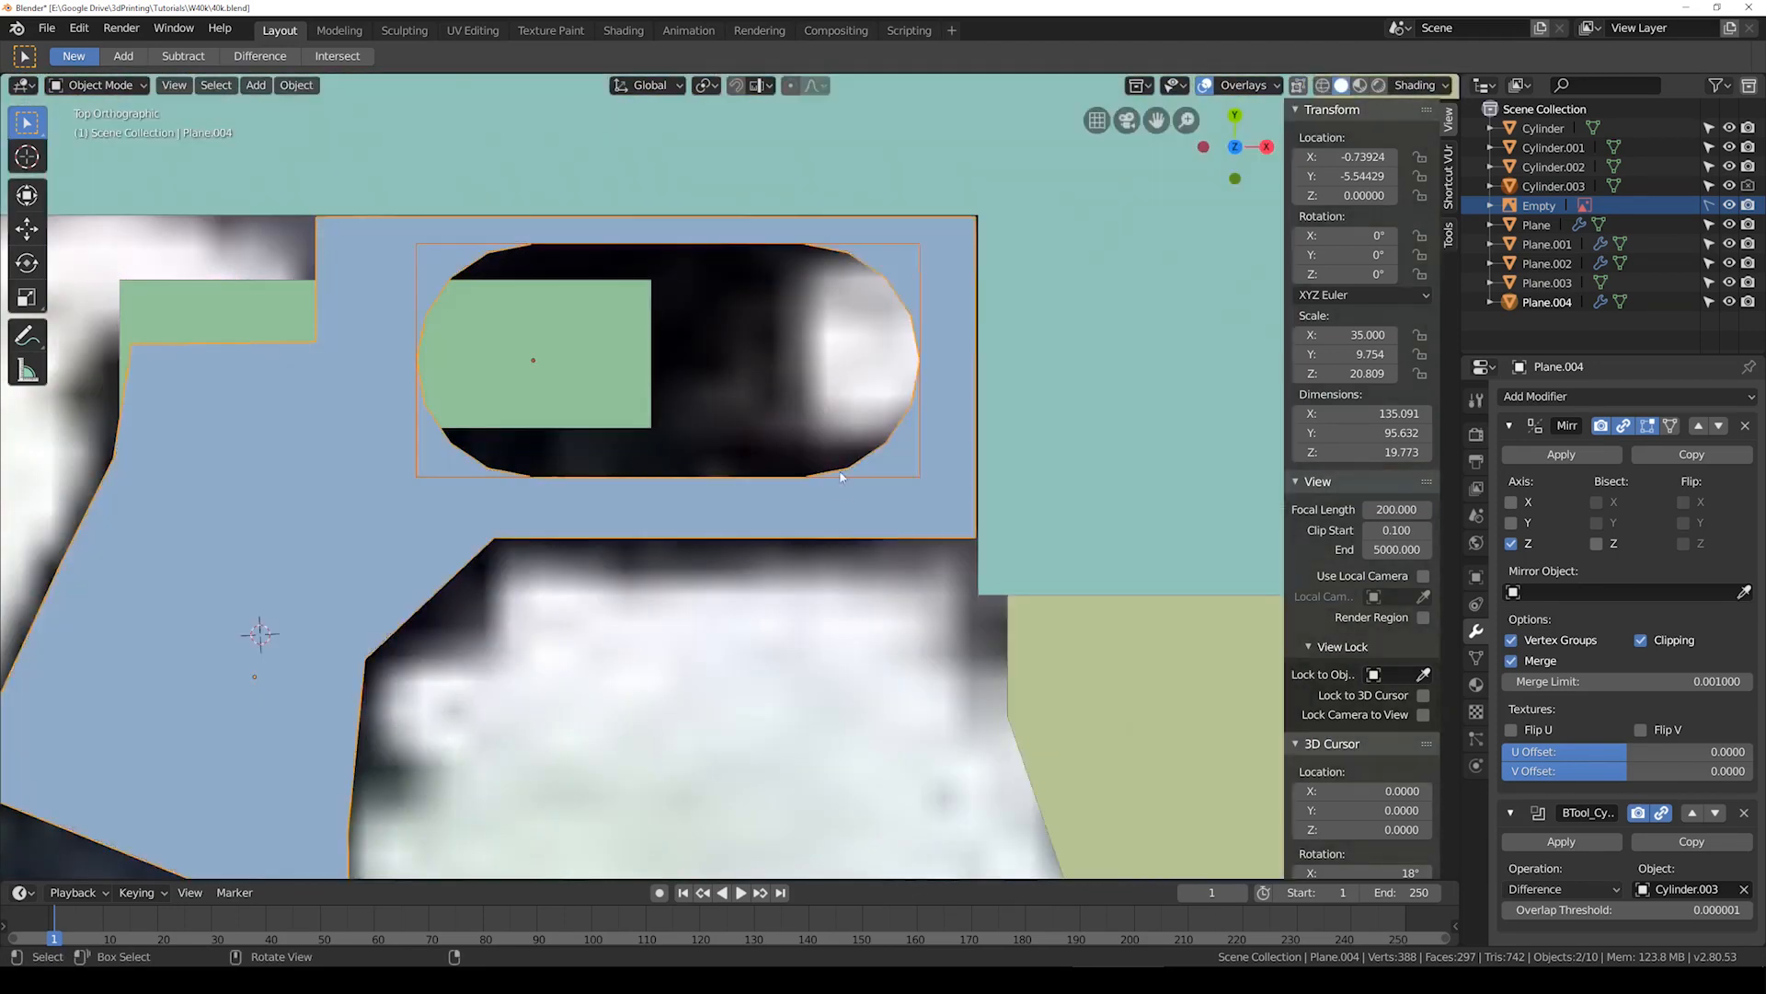
Step: Move the slot's cutter cylinder -1.725 units along Y to centre the opening in the grip's upper section
{"action": "left_click", "coordinate": [839, 477]}
{"action": "key", "text": "g"}
{"action": "key", "text": "y"}
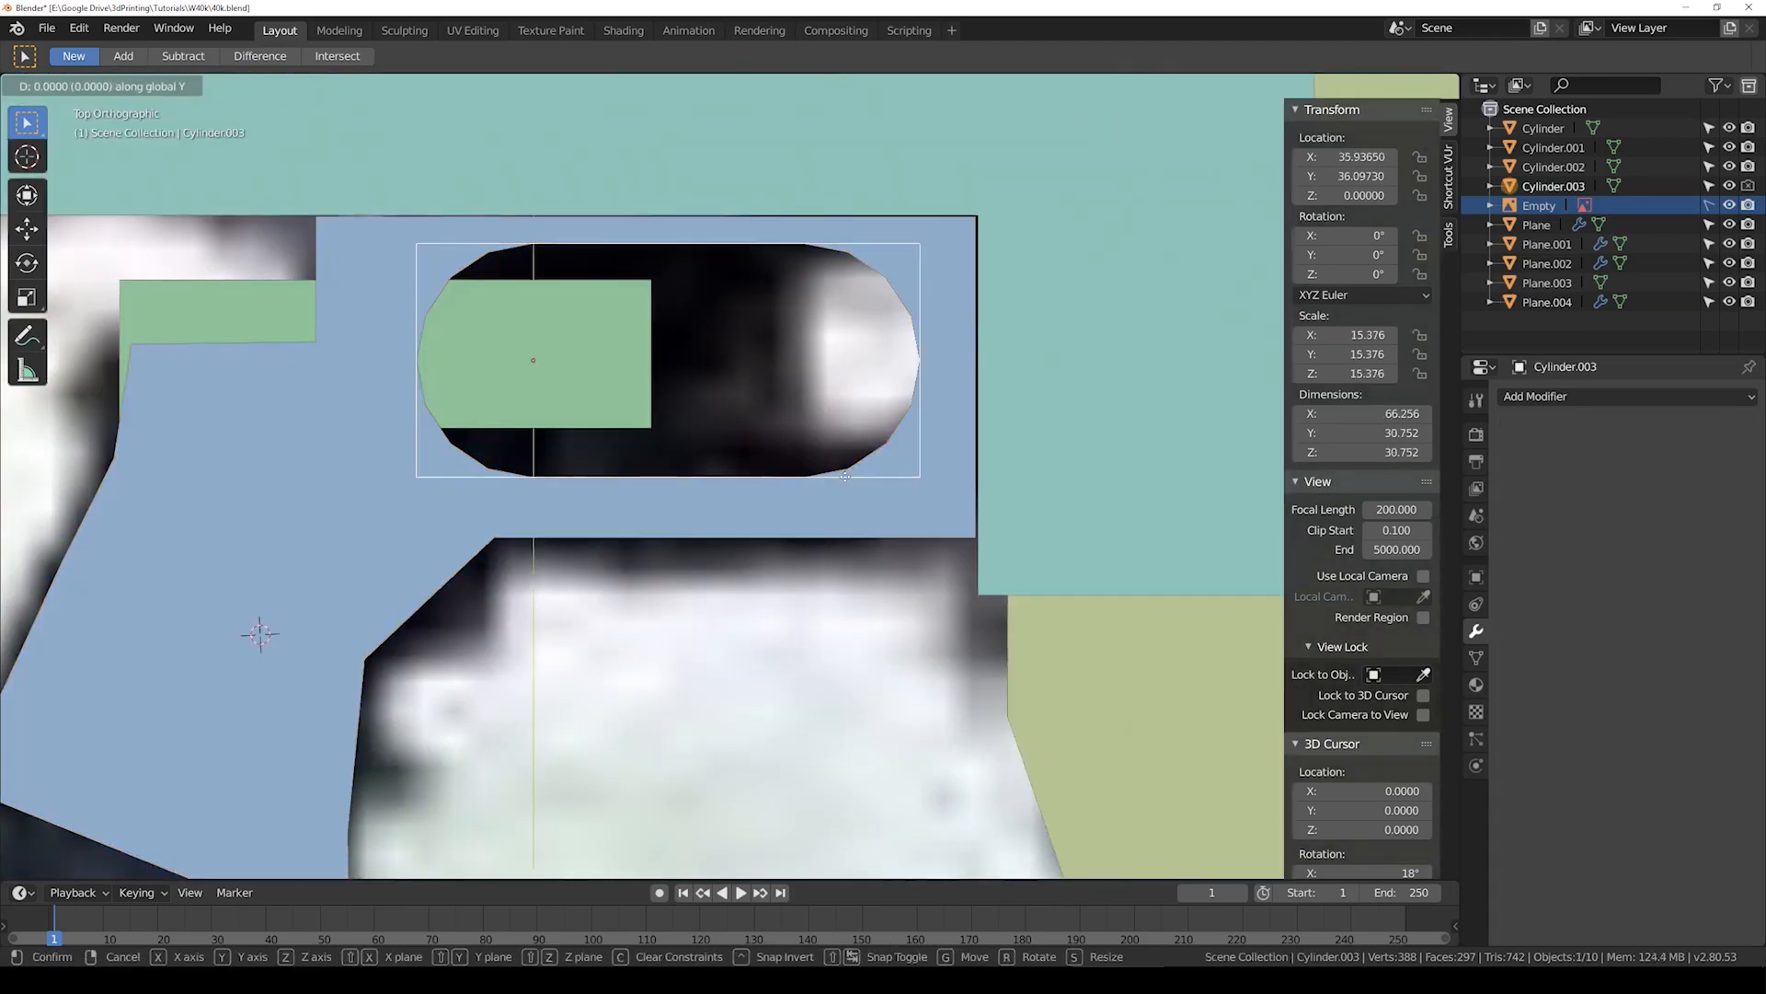
{"action": "left_click", "coordinate": [848, 482]}
Step: Duplicate the green plane onto the lower grip, rotate the copy 33.6°, and place two more copies down the handle
{"action": "scroll", "coordinate": [791, 449], "scroll_direction": "down", "scroll_amount": 3}
{"action": "middle_click_drag", "start_coordinate": [653, 449], "coordinate": [791, 449], "text": "shift"}
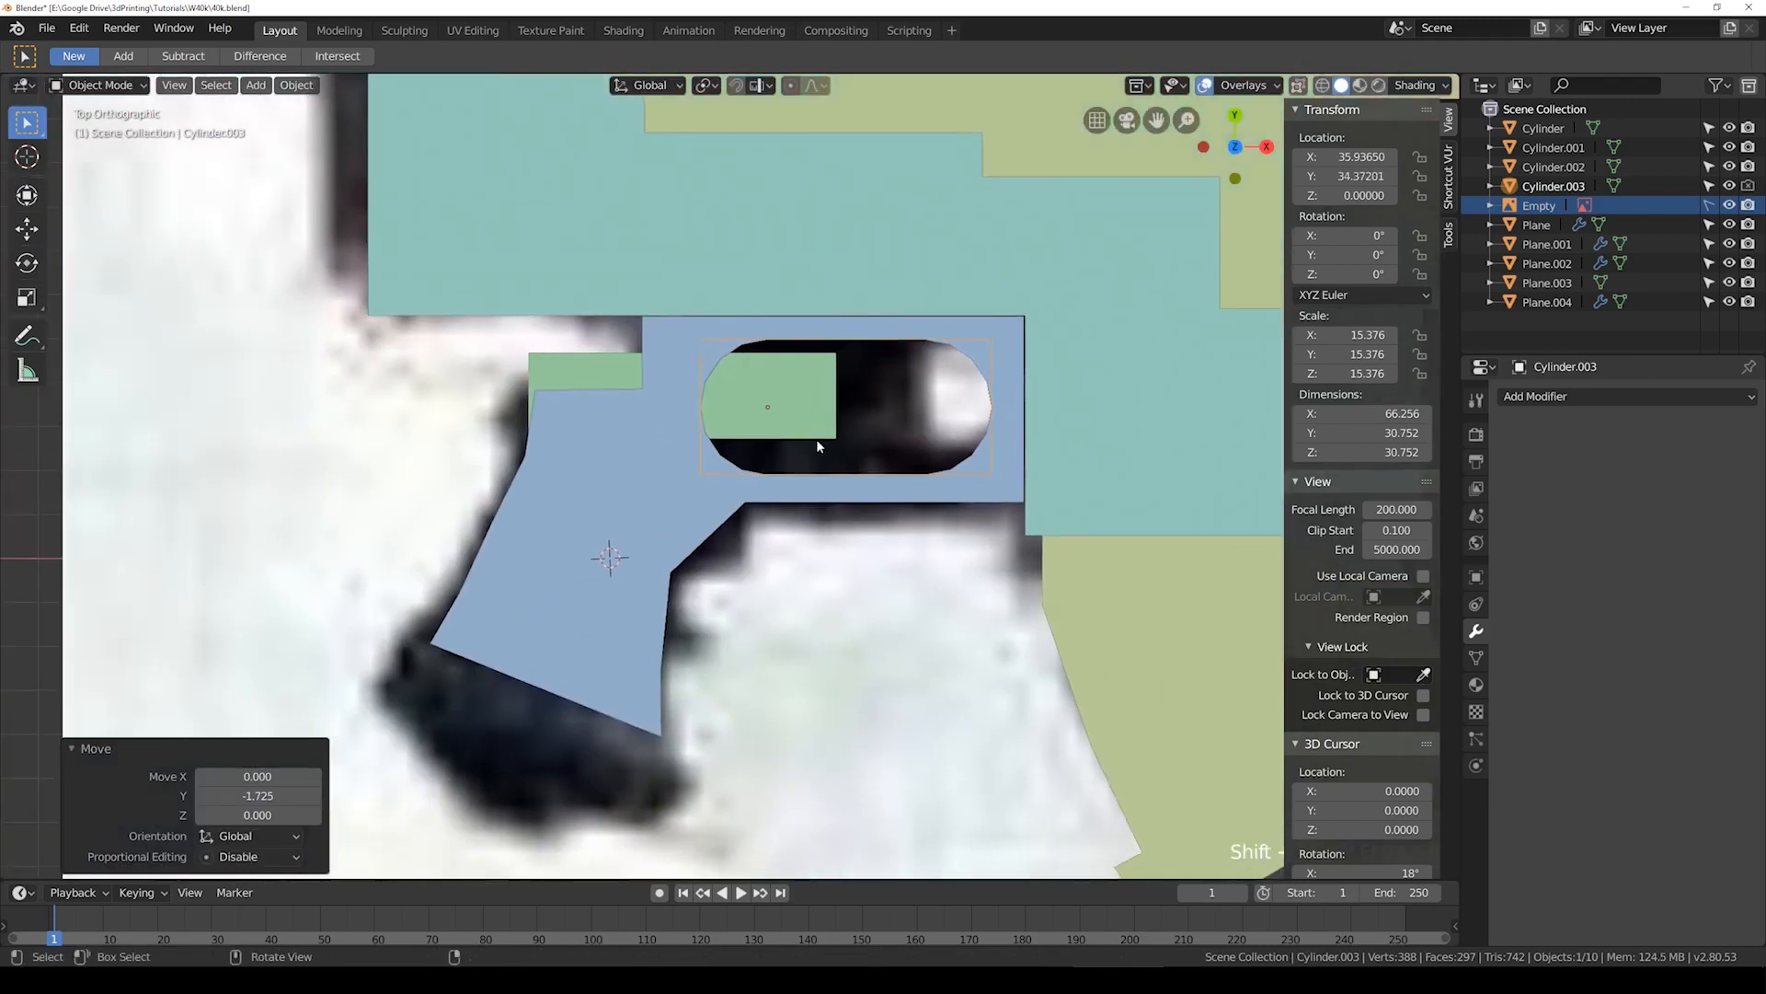
{"action": "left_click", "coordinate": [821, 408]}
{"action": "key", "text": "shift+d"}
{"action": "left_click", "coordinate": [770, 544]}
{"action": "key", "text": "r"}
{"action": "left_click", "coordinate": [747, 618]}
{"action": "key", "text": "shift+d"}
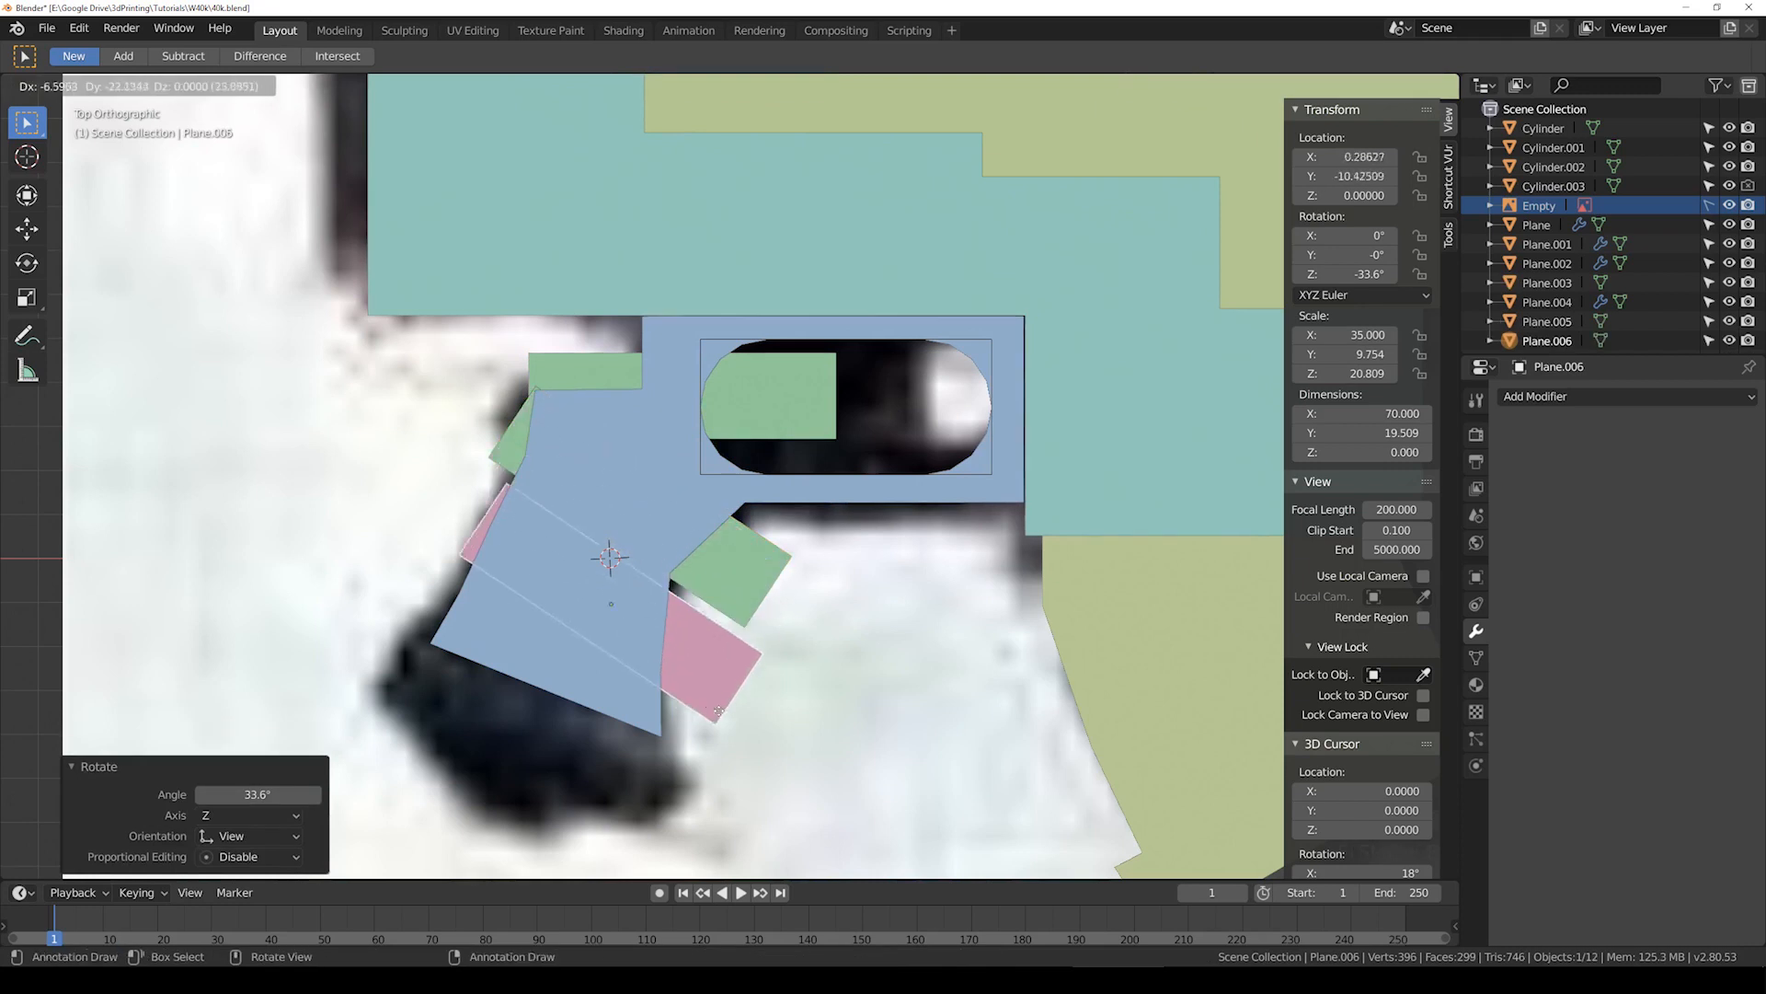
{"action": "left_click", "coordinate": [720, 710]}
{"action": "key", "text": "shift+d"}
{"action": "left_click", "coordinate": [779, 747]}
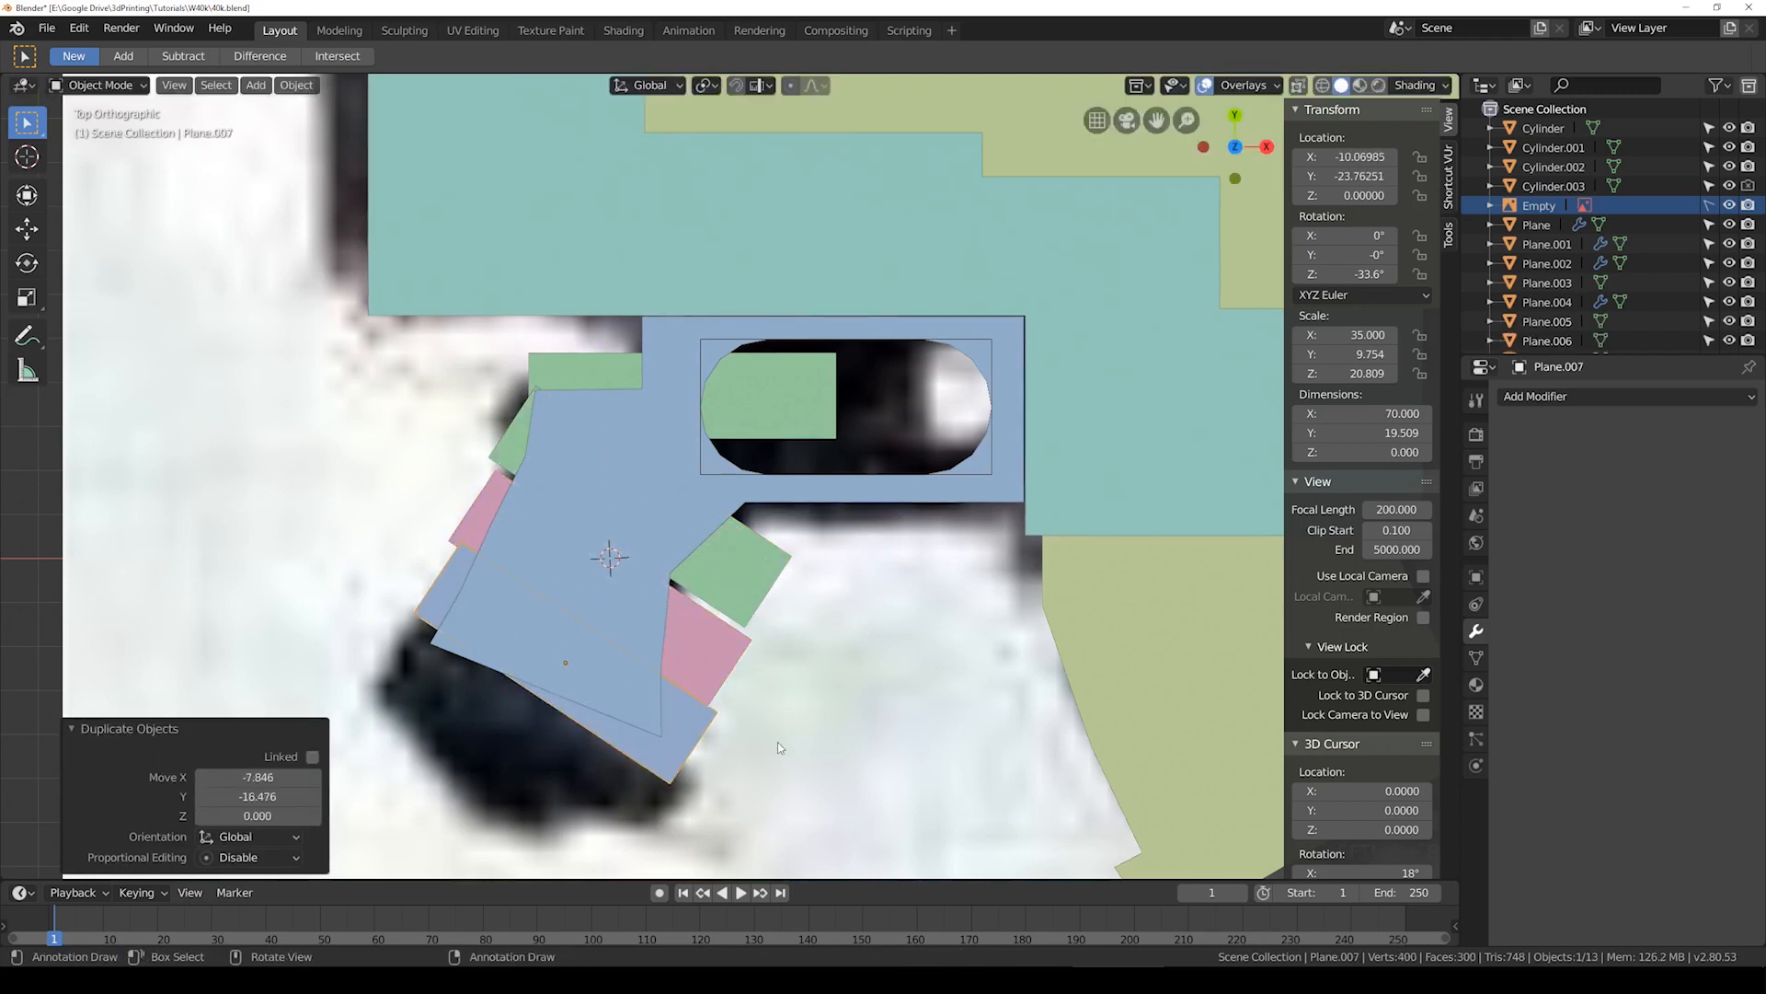
Step: Shift the two lower rotated planes up the handle and place a fourth copy below them
{"action": "left_click", "coordinate": [747, 665]}
{"action": "key", "text": "g"}
{"action": "left_click", "coordinate": [762, 632]}
{"action": "left_click", "coordinate": [711, 704]}
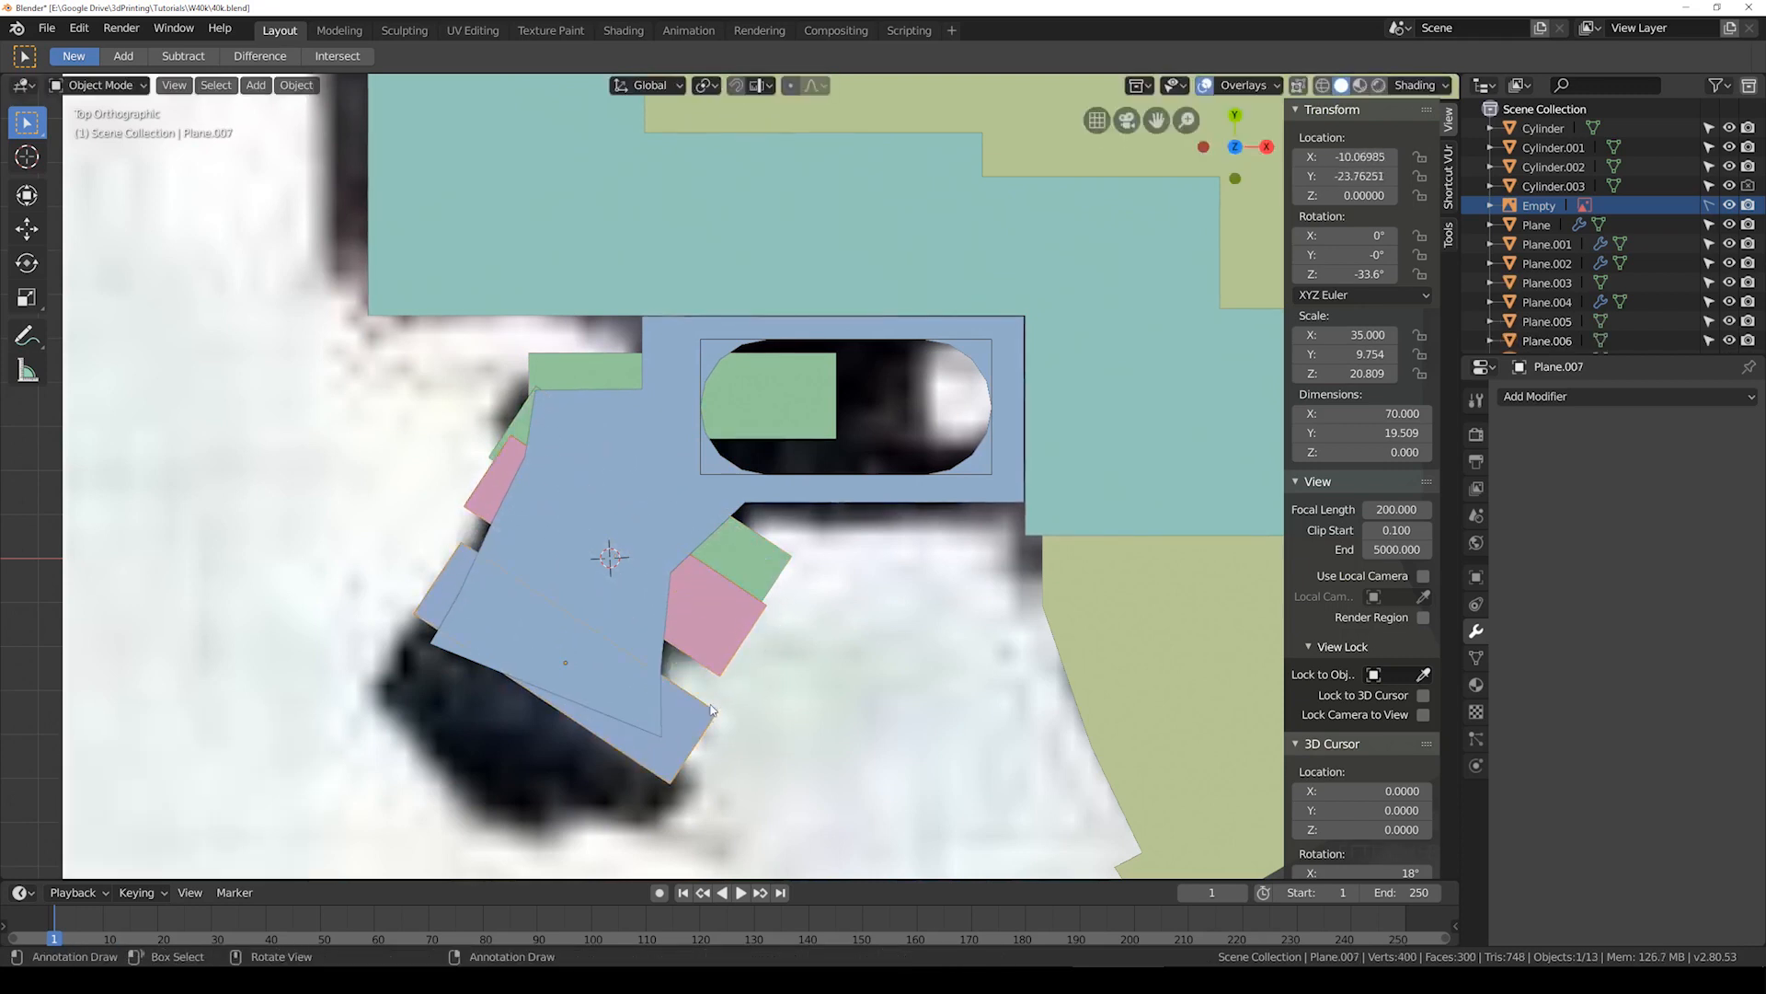
{"action": "key", "text": "g"}
{"action": "left_click", "coordinate": [740, 633]}
{"action": "key", "text": "shift+d"}
{"action": "left_click", "coordinate": [720, 701]}
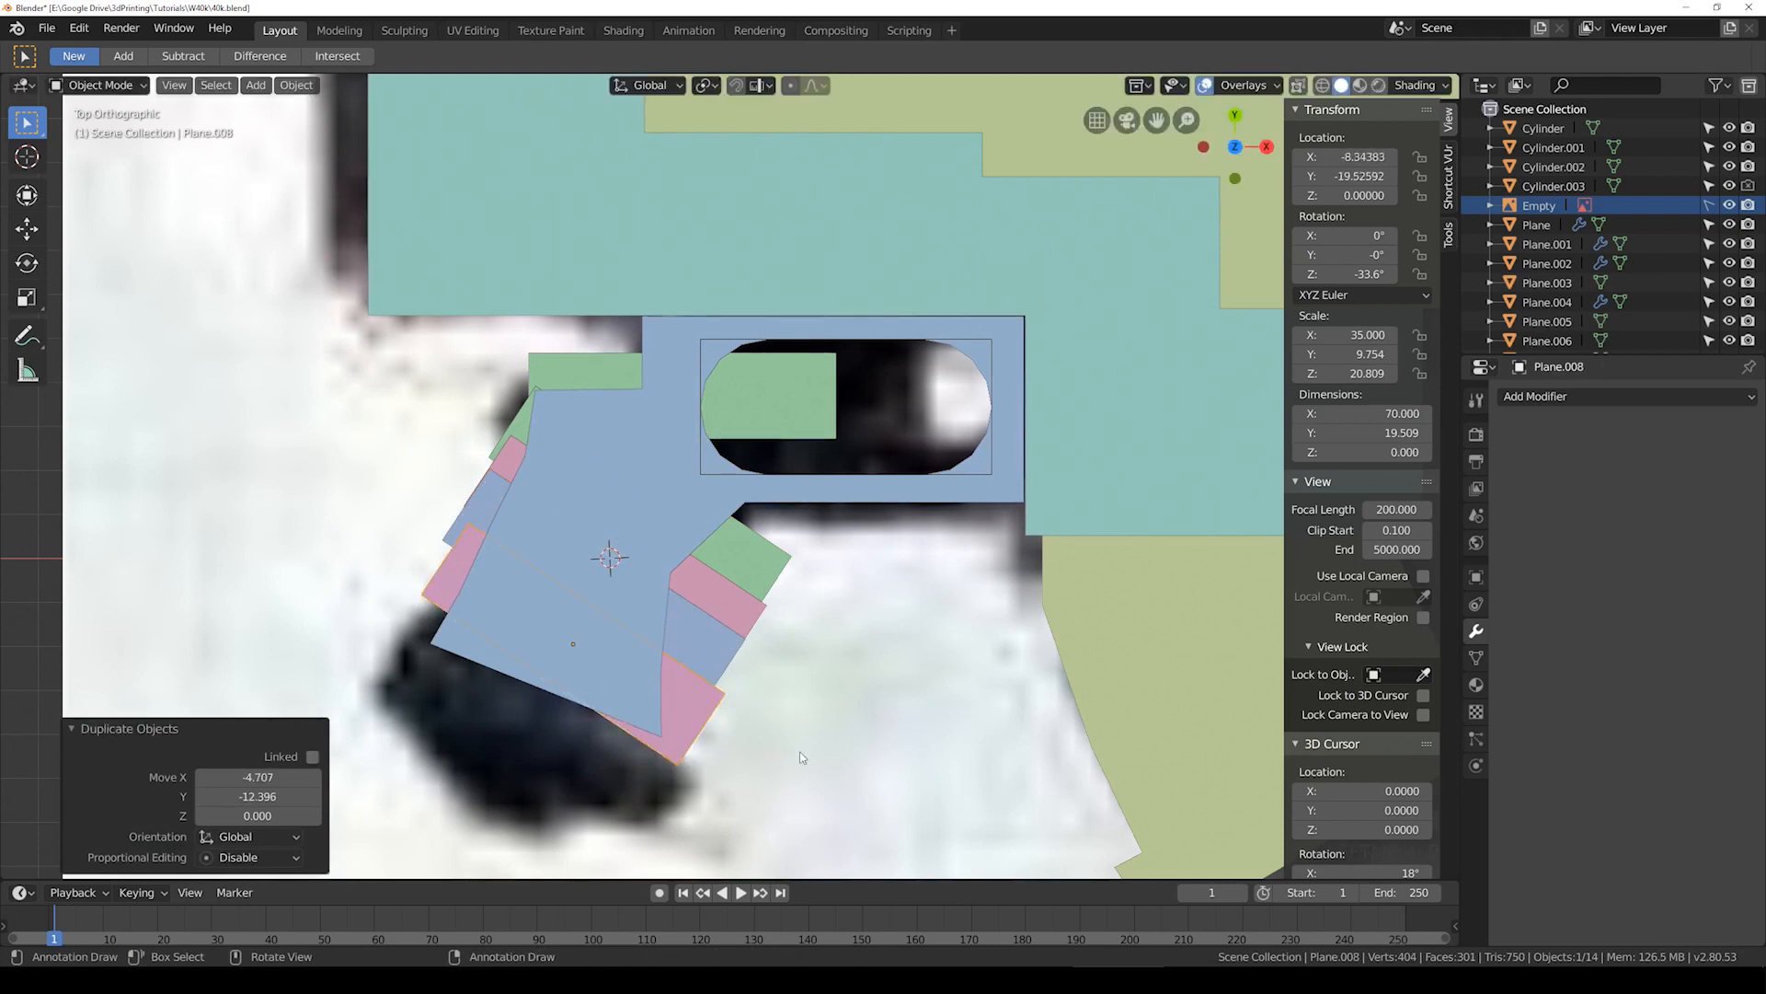
Step: Delete the four rotated plane copies from the handle
{"action": "left_click", "coordinate": [773, 555], "text": "shift"}
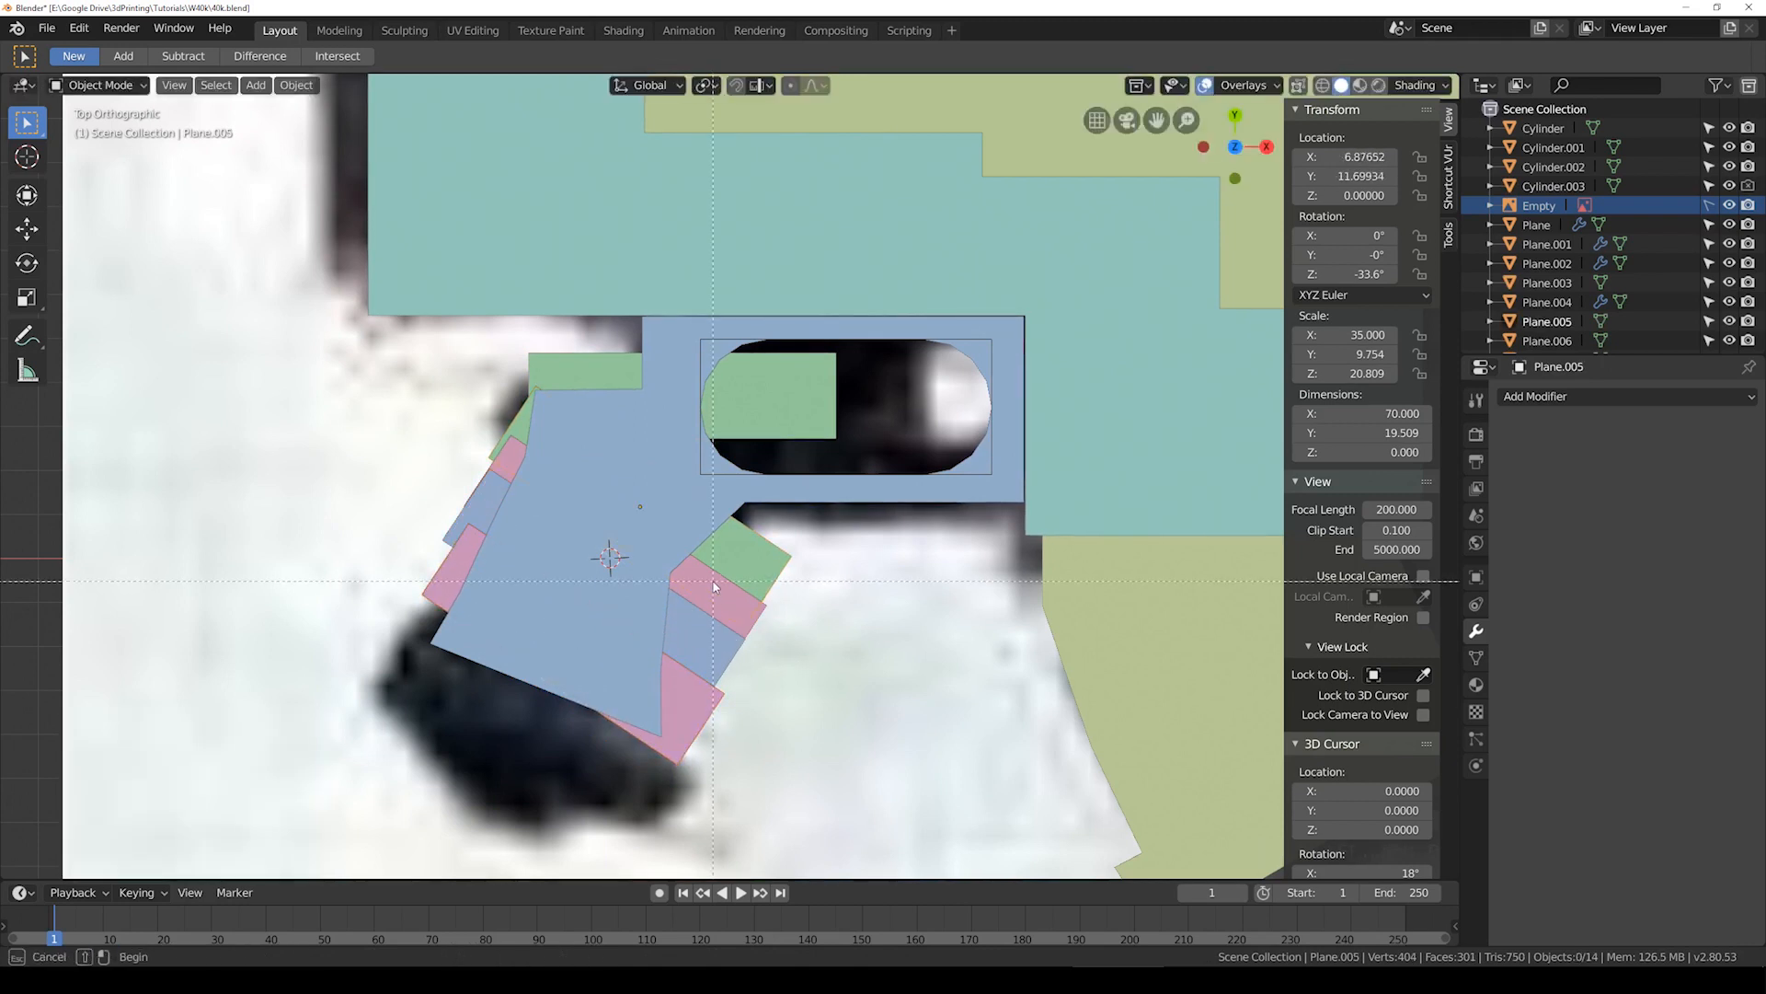
{"action": "key", "text": "Delete"}
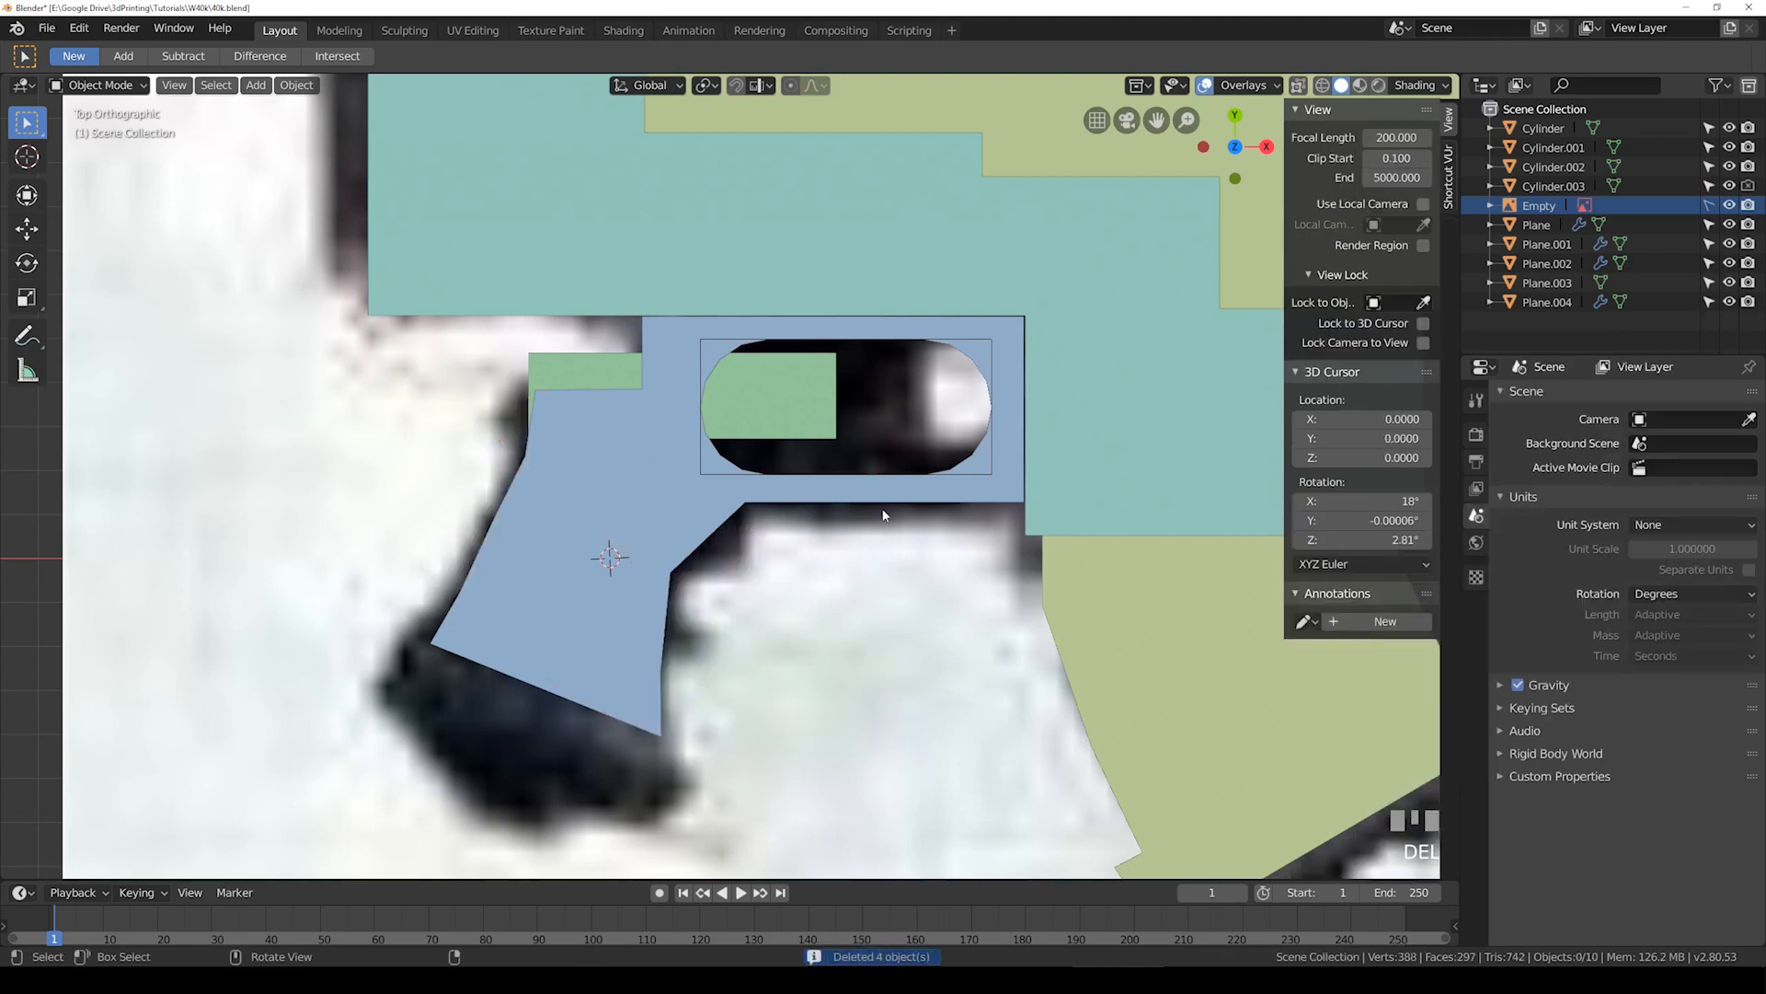
{"action": "middle_click_drag", "start_coordinate": [883, 515], "coordinate": [832, 580], "text": "shift"}
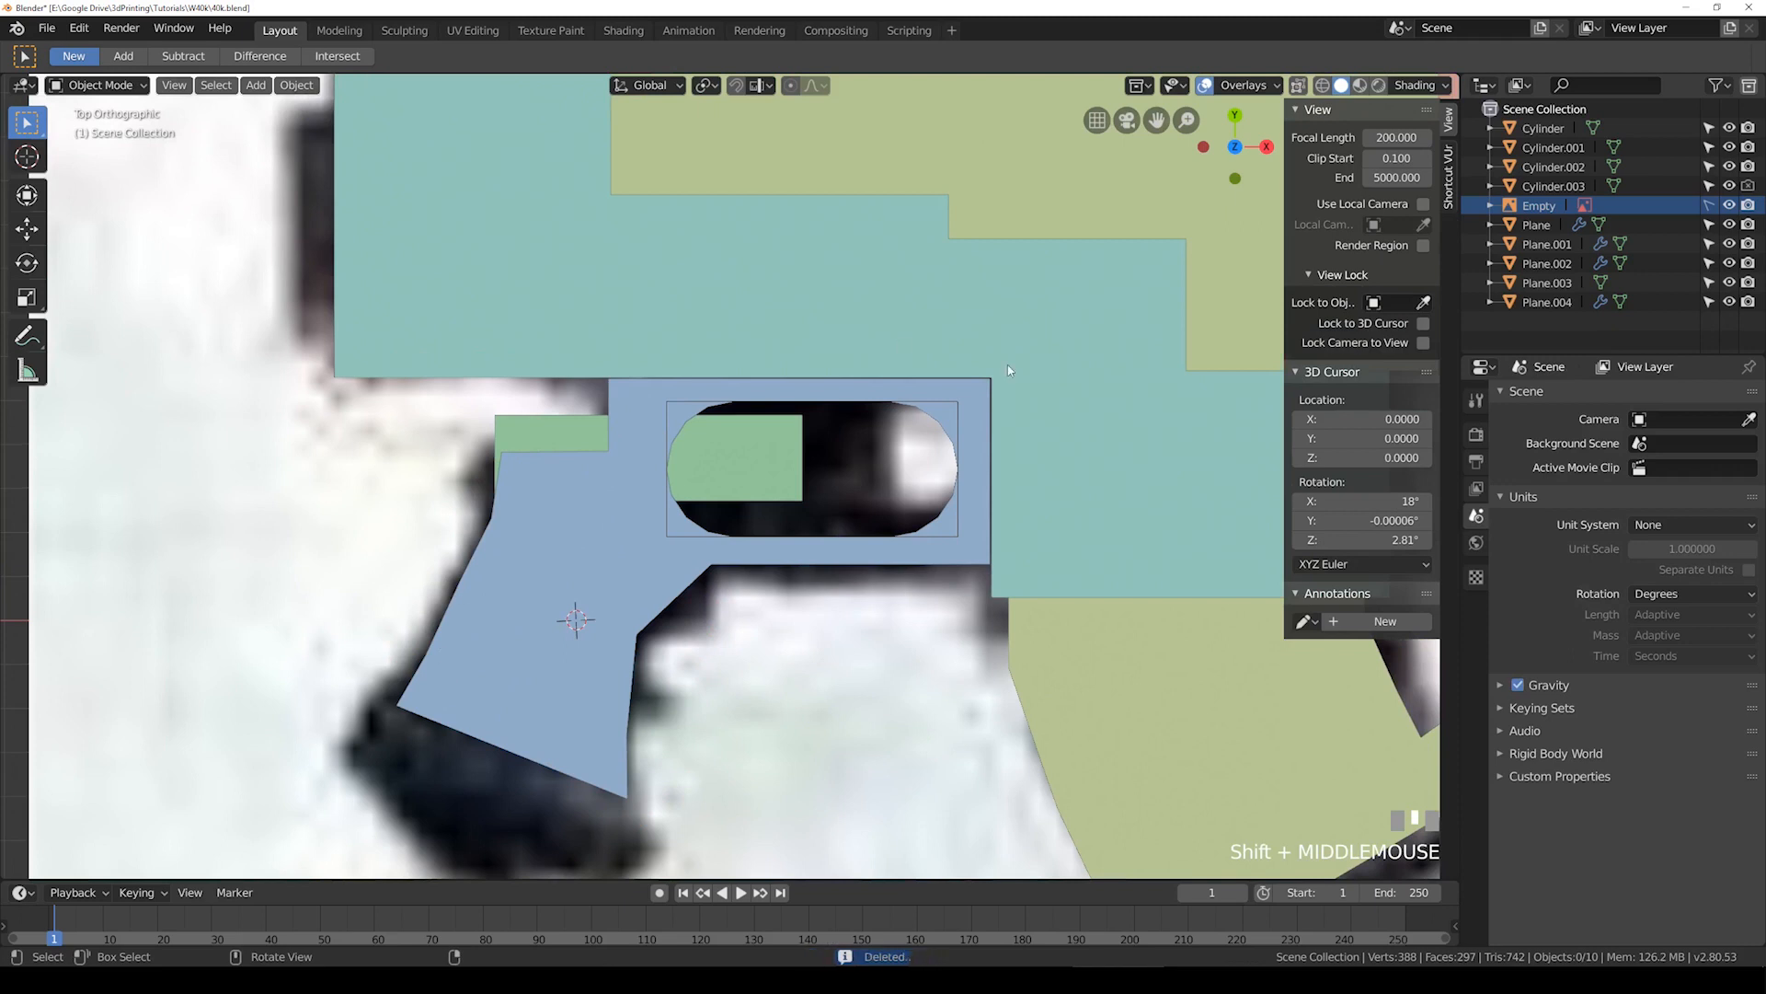
{"action": "scroll", "coordinate": [953, 515], "scroll_direction": "down", "scroll_amount": 4}
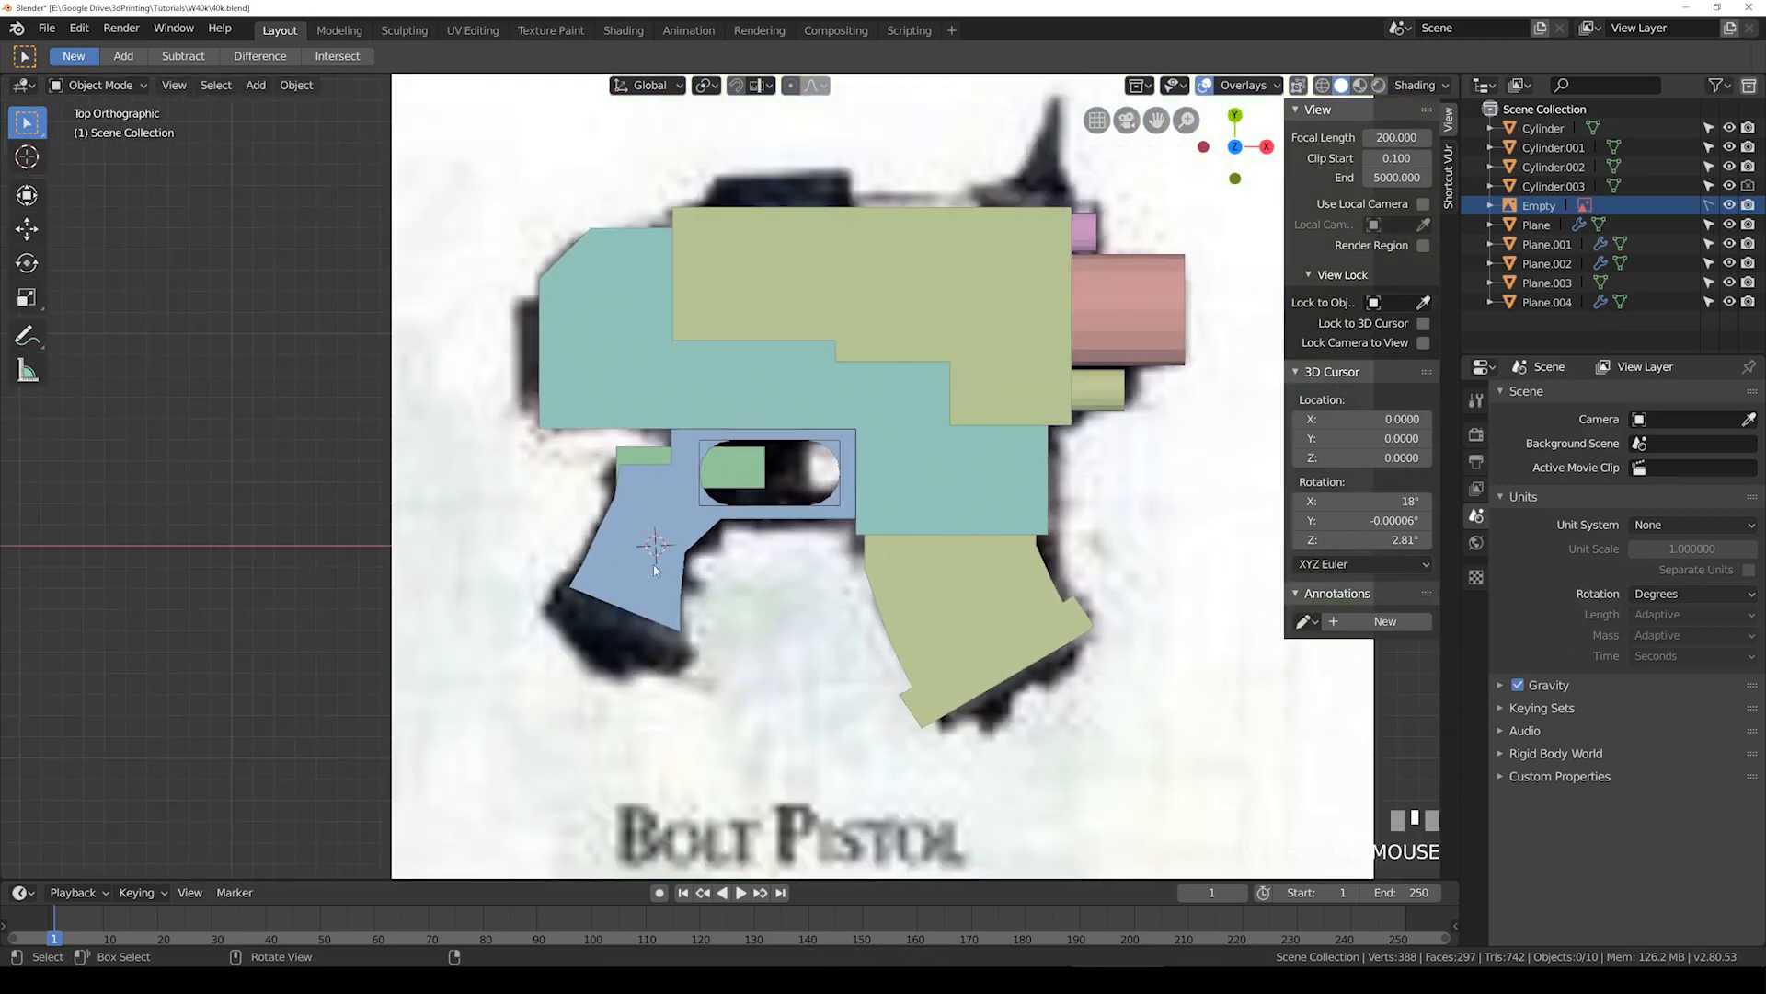
Step: Delete the green plane crossing the grip's upper section and slot
{"action": "scroll", "coordinate": [763, 534], "scroll_direction": "up", "scroll_amount": 3}
{"action": "left_click", "coordinate": [729, 526]}
{"action": "scroll", "coordinate": [727, 532], "scroll_direction": "up", "scroll_amount": 2}
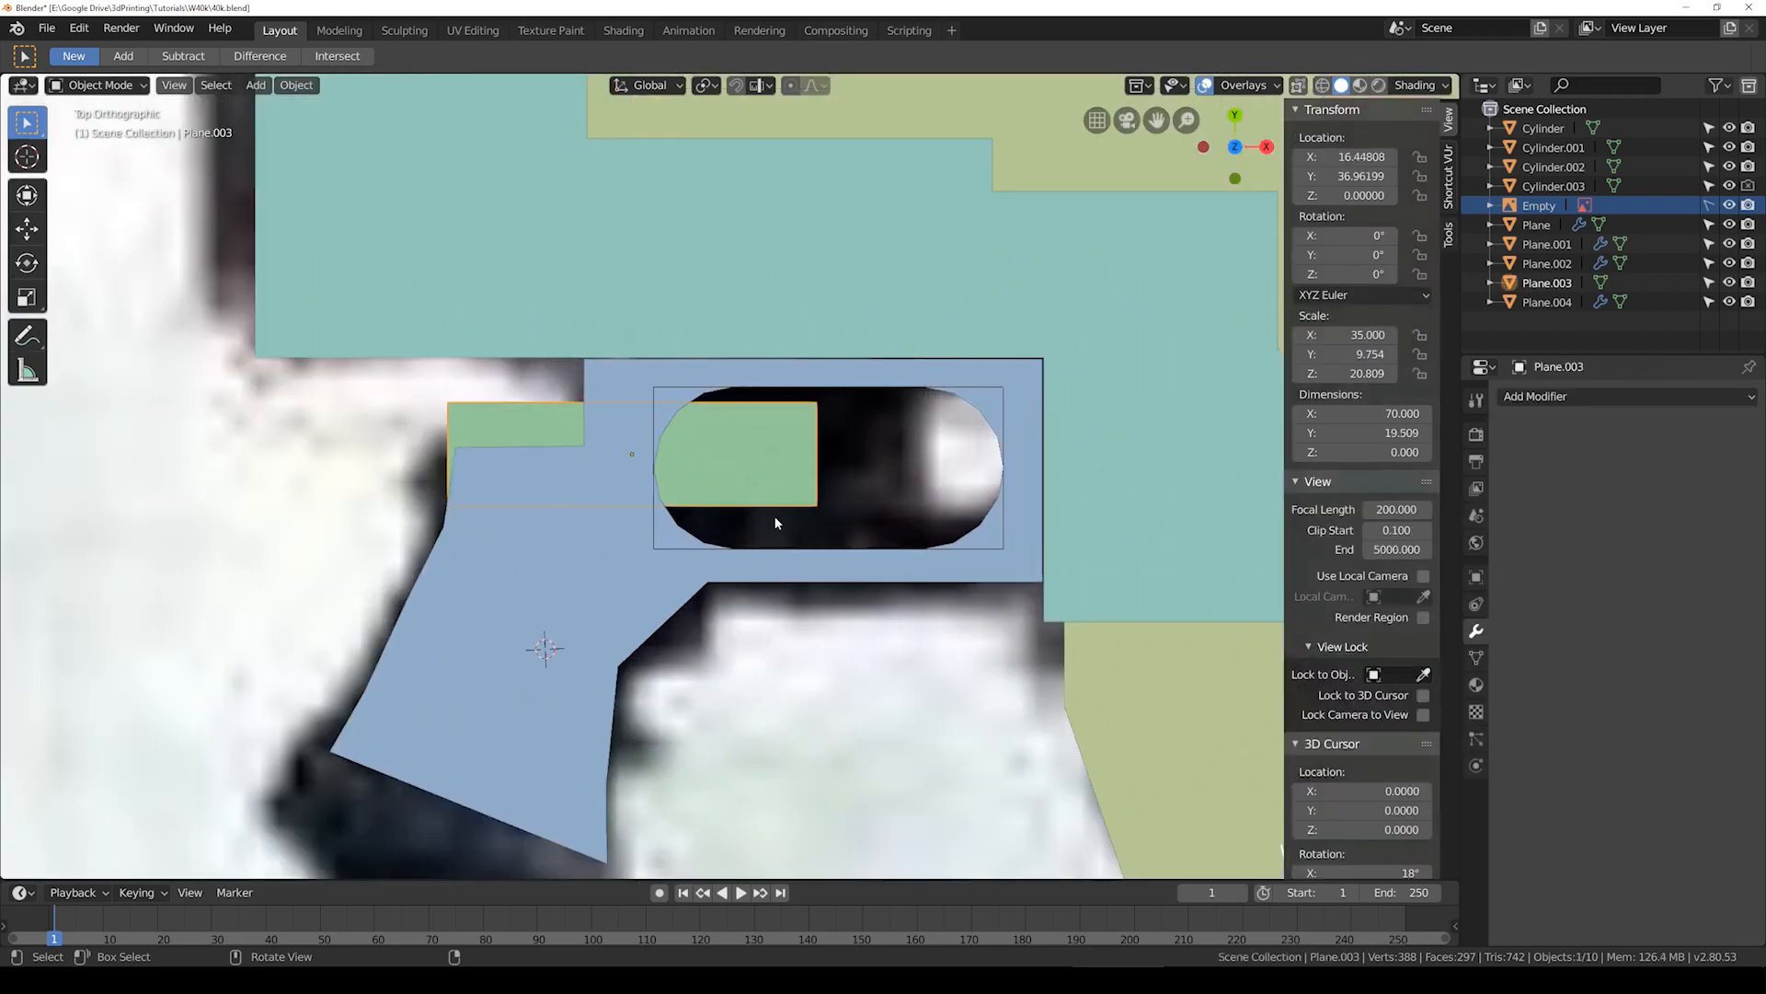
{"action": "key", "text": "Delete"}
Step: Add a cube mesh and move it up to the rounded slot, using the reference image as a guide
{"action": "left_click", "coordinate": [255, 84]}
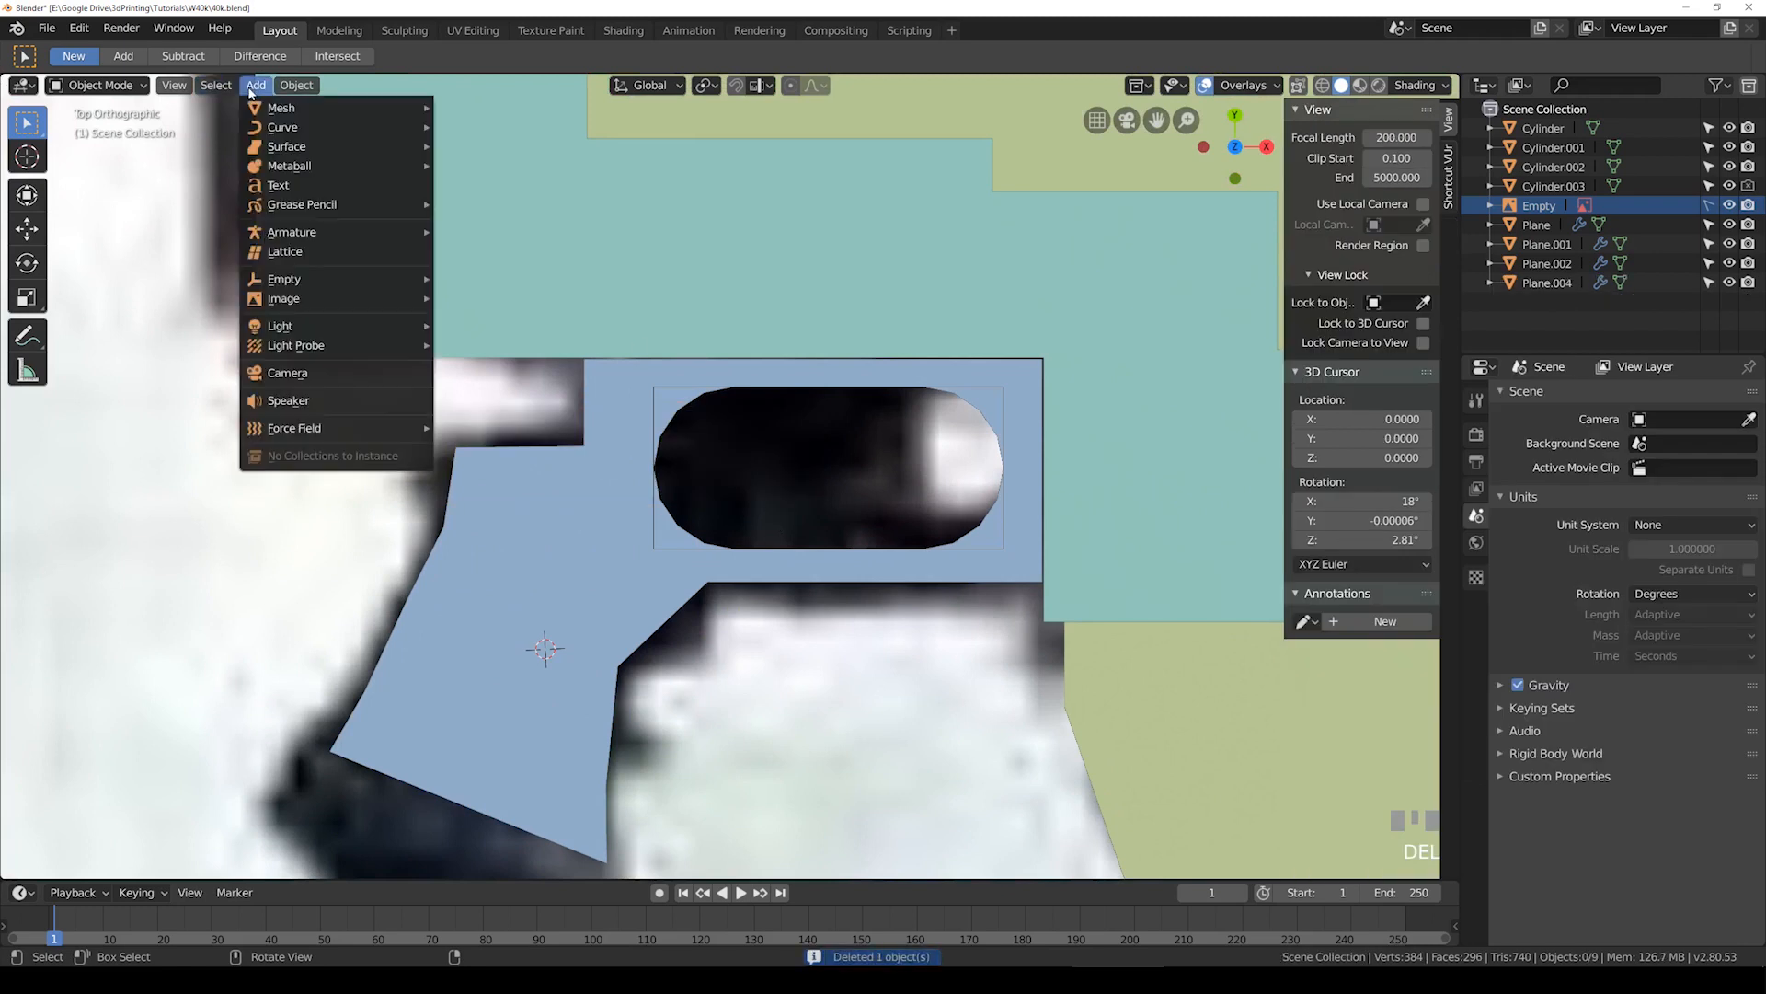
{"action": "mouse_move", "coordinate": [304, 108]}
{"action": "left_click", "coordinate": [496, 126]}
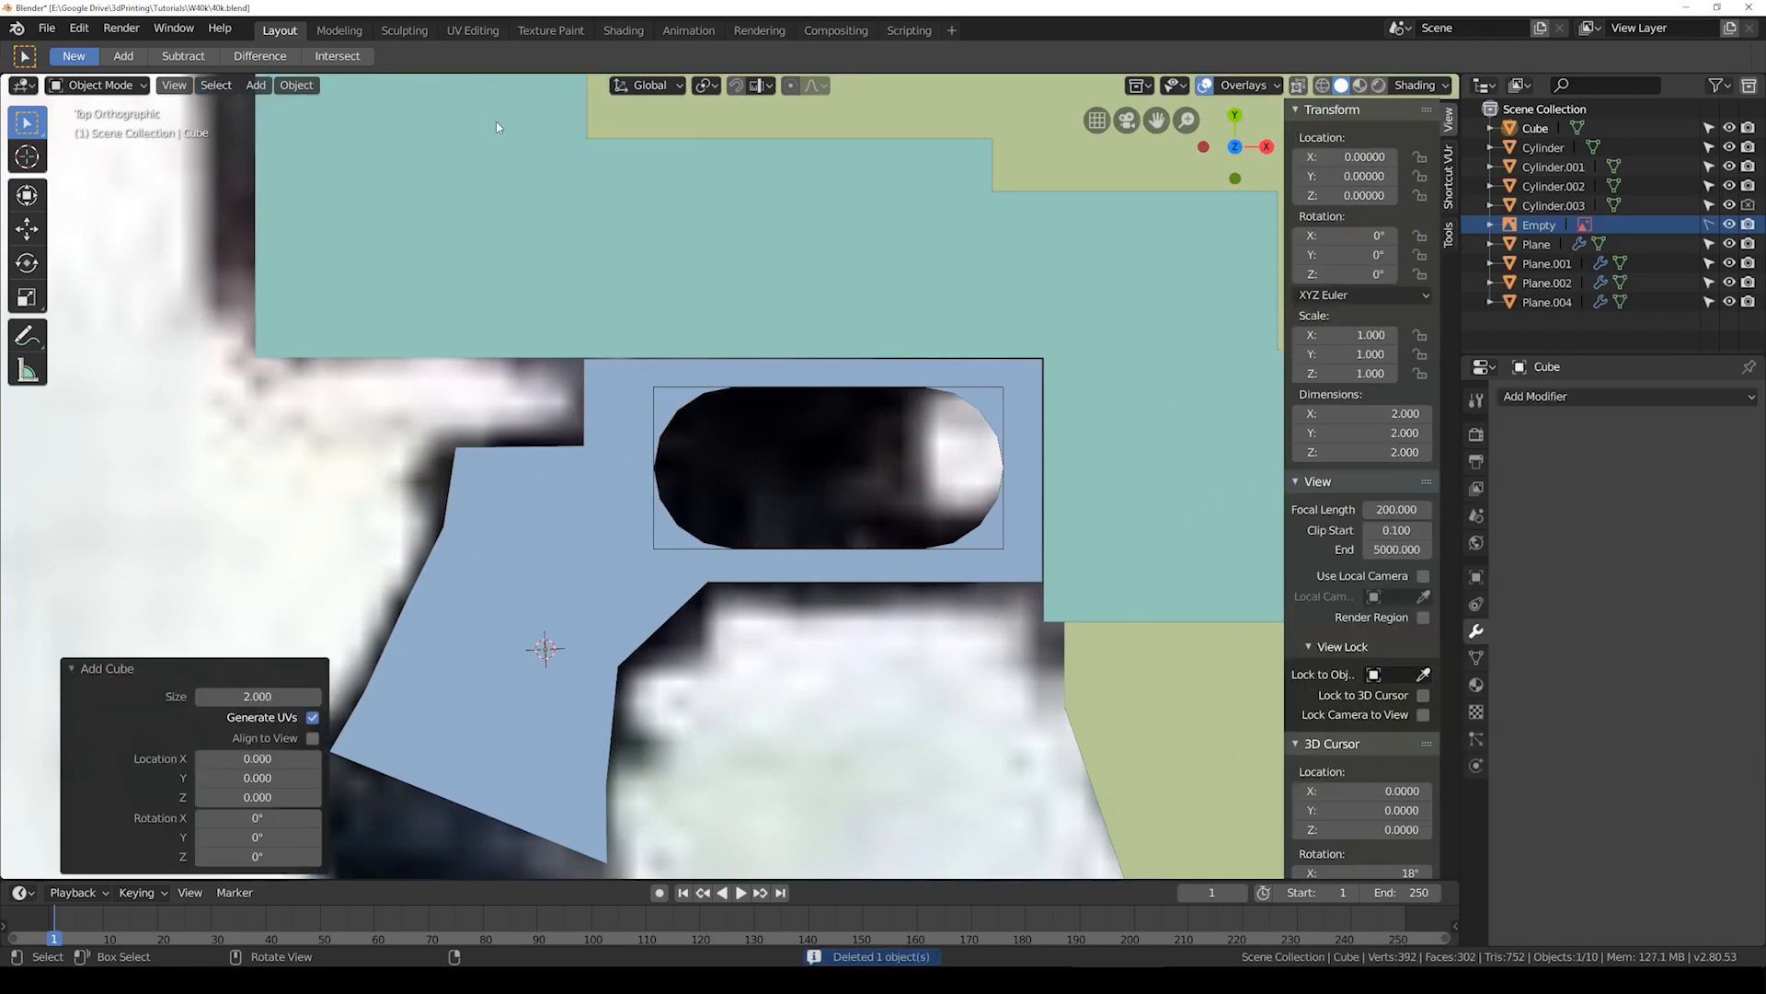
{"action": "scroll", "coordinate": [484, 583], "scroll_direction": "down", "scroll_amount": 5}
{"action": "scroll", "coordinate": [488, 578], "scroll_direction": "up", "scroll_amount": 4}
{"action": "key", "text": "shift+z"}
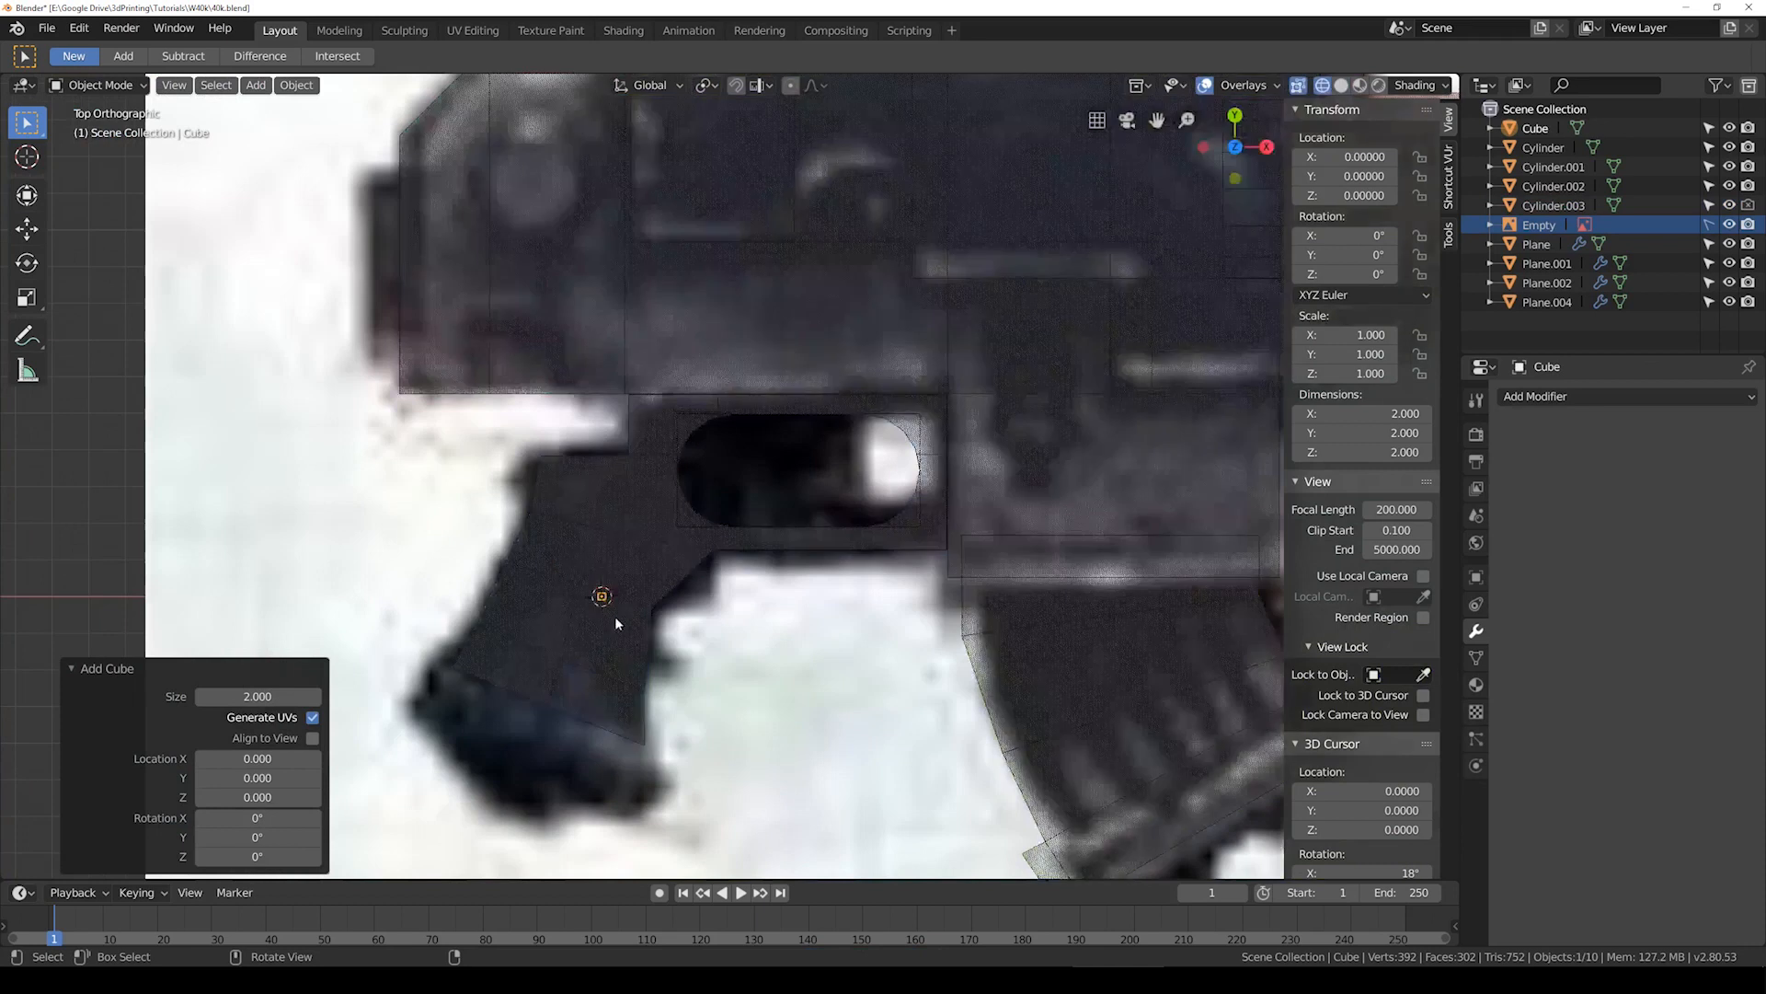
{"action": "scroll", "coordinate": [627, 599], "scroll_direction": "up", "scroll_amount": 2}
{"action": "key", "text": "g"}
{"action": "left_click", "coordinate": [761, 427]}
Step: Scale the cube uniformly to about 29.7 units and position it near X 33.4, Y 34.9 over the slot's rear half
{"action": "scroll", "coordinate": [704, 503], "scroll_direction": "up", "scroll_amount": 4}
{"action": "key", "text": "s"}
{"action": "left_click", "coordinate": [839, 513]}
{"action": "key", "text": "s"}
{"action": "left_click", "coordinate": [967, 553]}
{"action": "key", "text": "shift+z"}
{"action": "key", "text": "g"}
{"action": "left_click", "coordinate": [978, 564]}
{"action": "key", "text": "s"}
{"action": "left_click", "coordinate": [1036, 580]}
{"action": "key", "text": "g"}
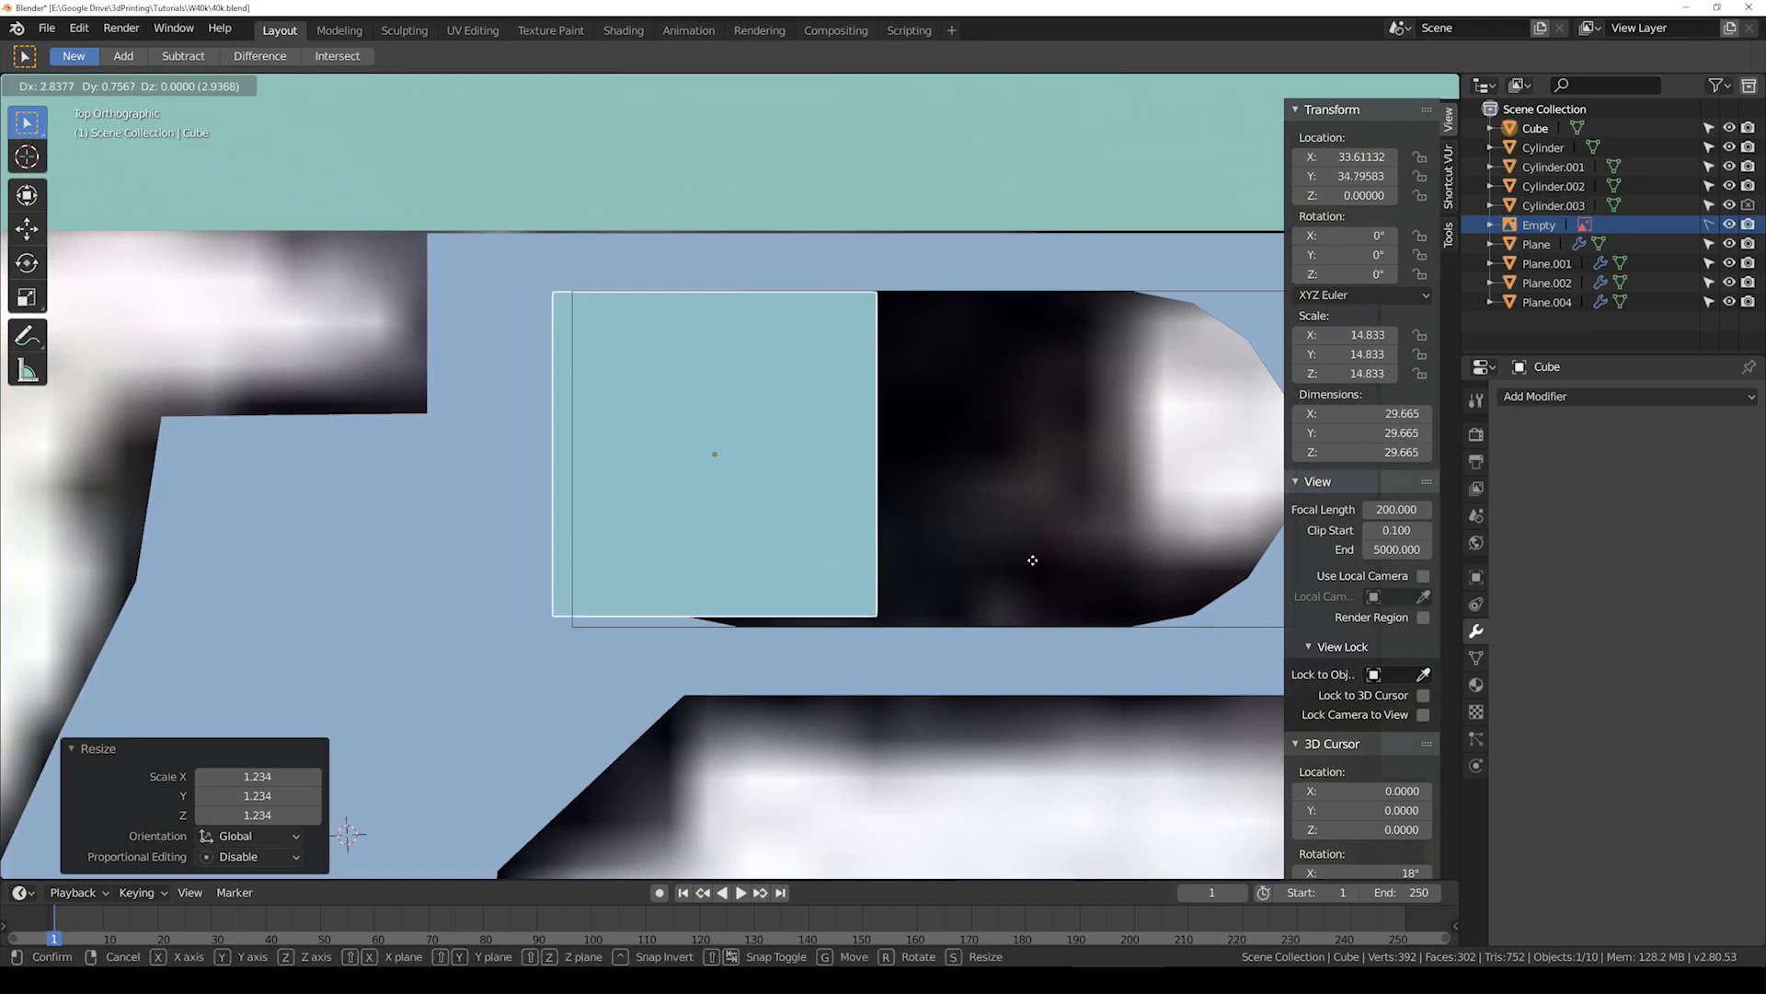
{"action": "left_click", "coordinate": [1029, 559]}
Step: Edit the cube's mesh and divide it with four evenly spaced loop cuts running parallel to the X axis
{"action": "key", "text": "Tab"}
{"action": "middle_click_drag", "start_coordinate": [957, 452], "coordinate": [864, 491], "text": "shift"}
{"action": "key", "text": "shift+z"}
{"action": "key", "text": "shift+z"}
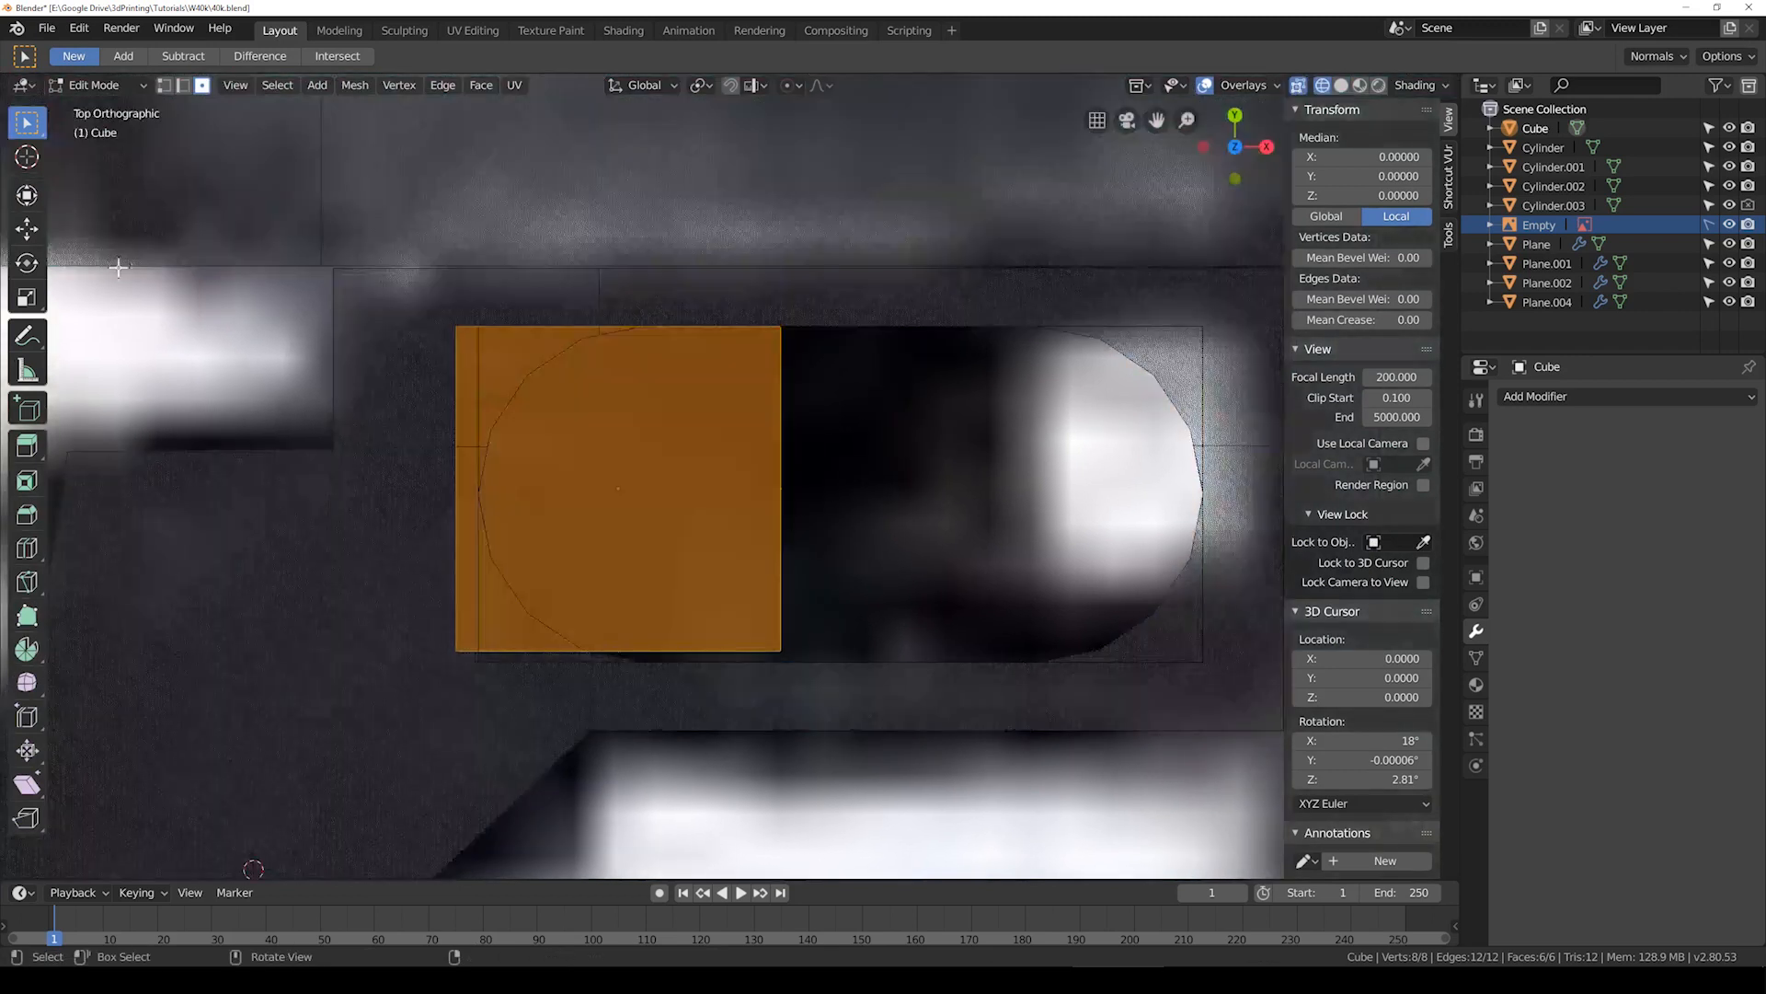
{"action": "left_click", "coordinate": [28, 548]}
{"action": "scroll", "coordinate": [800, 510], "scroll_direction": "up", "scroll_amount": 1}
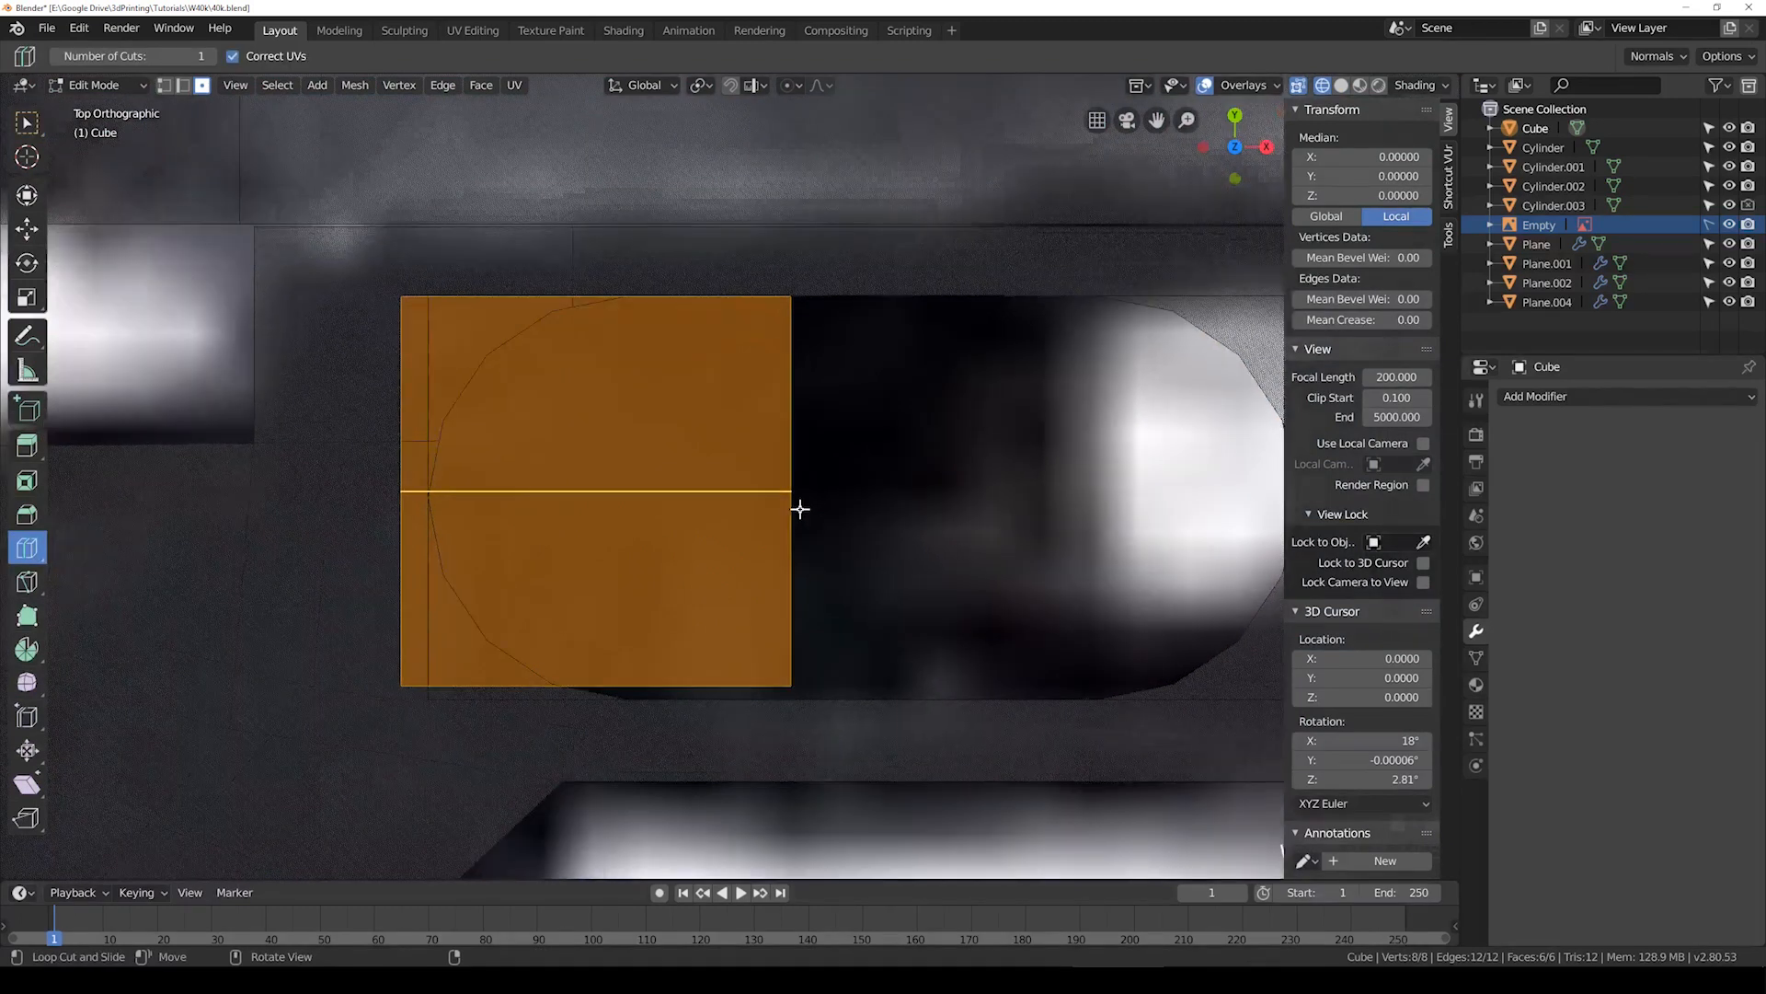
{"action": "left_click", "coordinate": [801, 510]}
{"action": "mouse_move", "coordinate": [320, 716]}
{"action": "left_mouse_down"}
{"action": "mouse_move", "coordinate": [354, 716]}
{"action": "mouse_move", "coordinate": [304, 716]}
{"action": "mouse_move", "coordinate": [320, 724]}
{"action": "left_mouse_up"}
{"action": "left_click", "coordinate": [317, 719]}
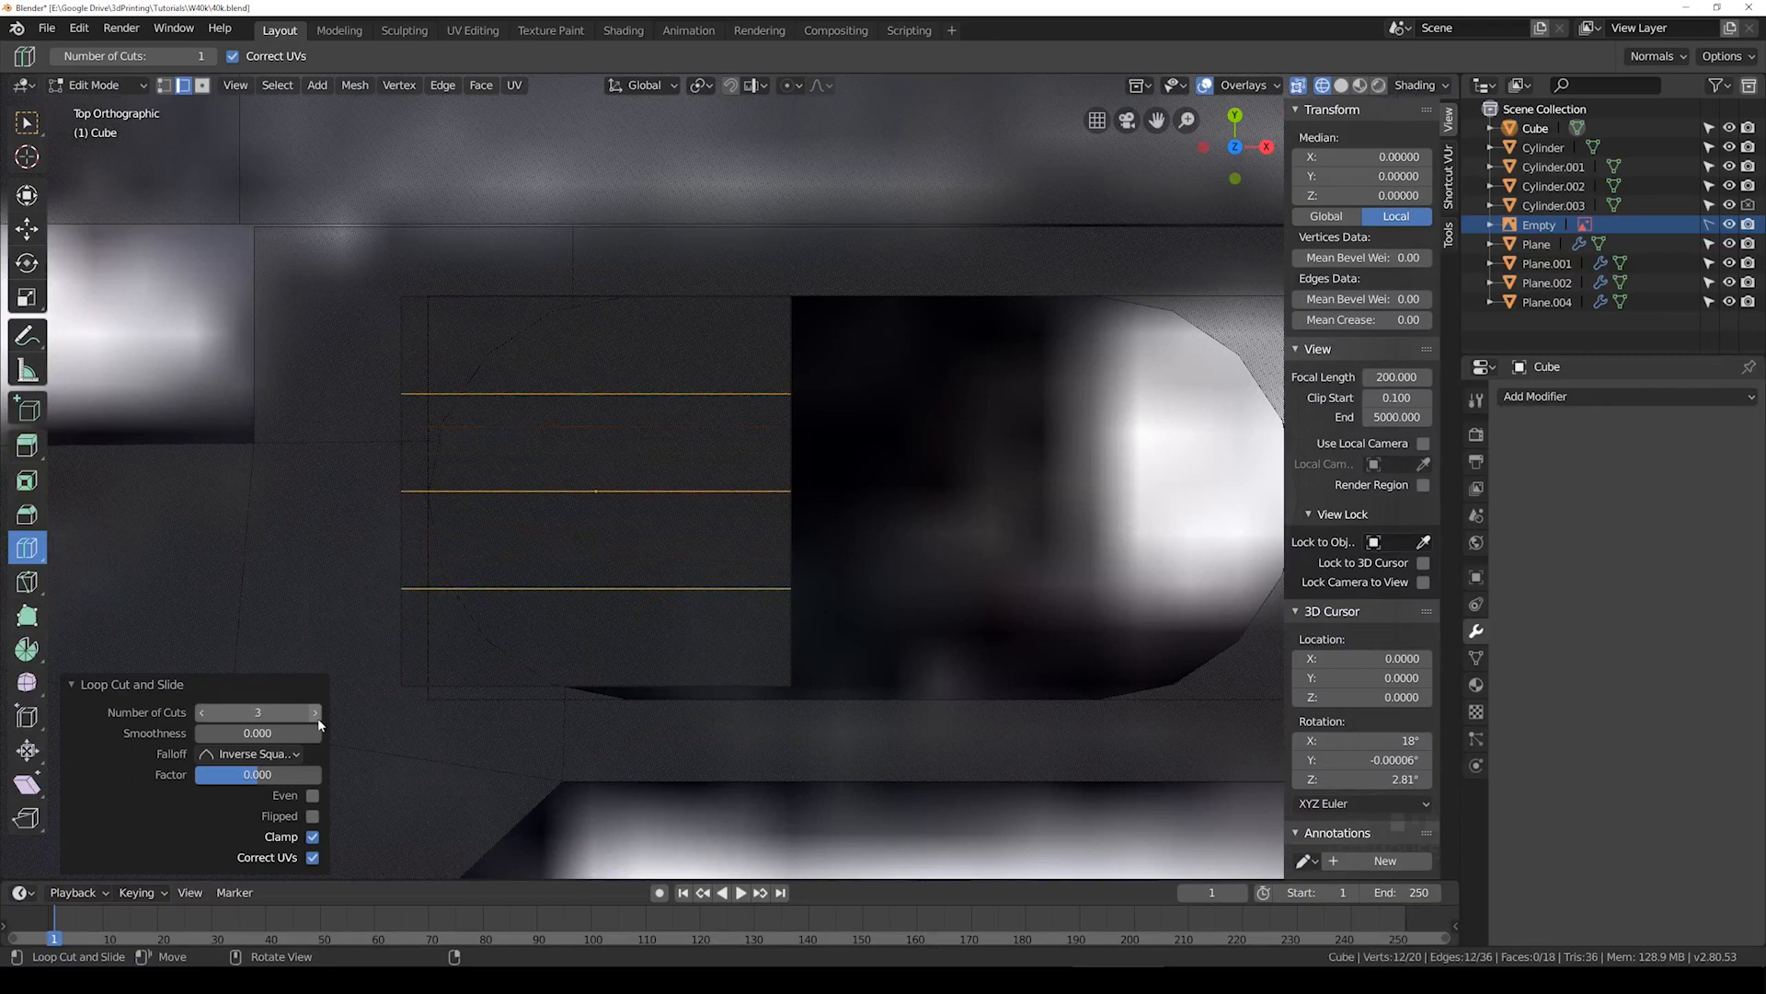
{"action": "left_click", "coordinate": [317, 714]}
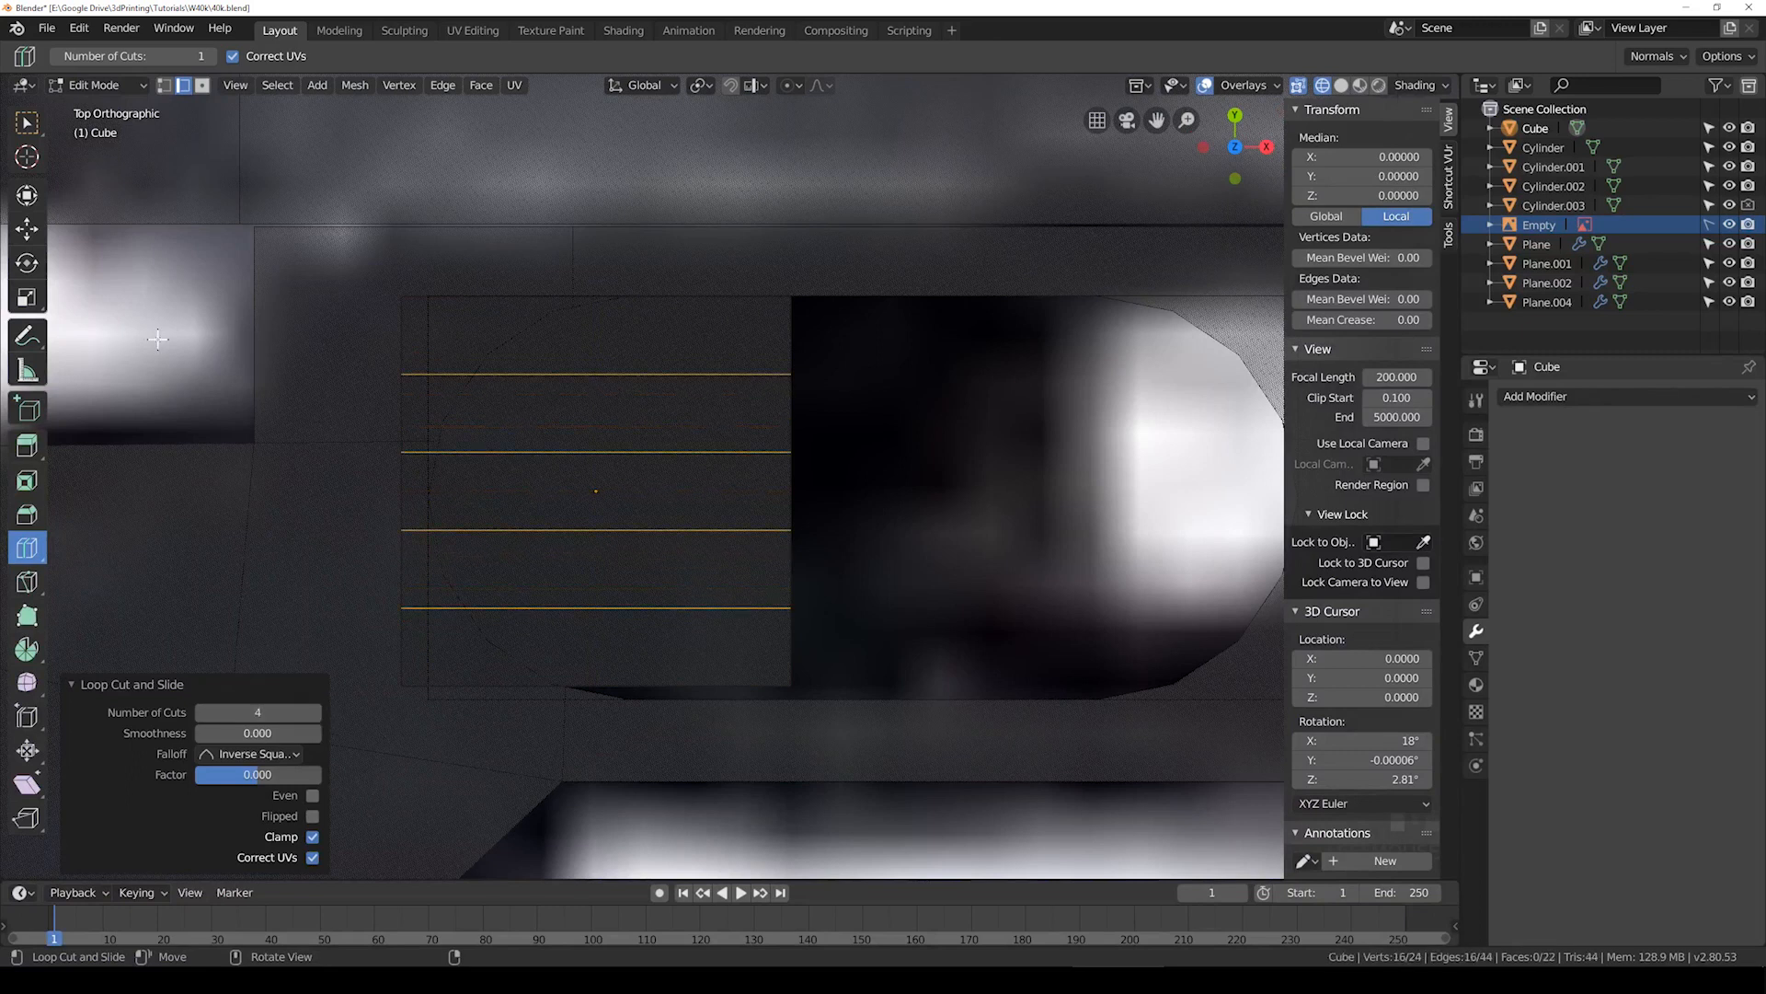
Step: Select the three middle faces on the cube's side facing the open slot and move them inward along X
{"action": "left_click", "coordinate": [203, 86]}
{"action": "middle_click_drag", "start_coordinate": [797, 440], "coordinate": [729, 322]}
{"action": "key", "text": "z"}
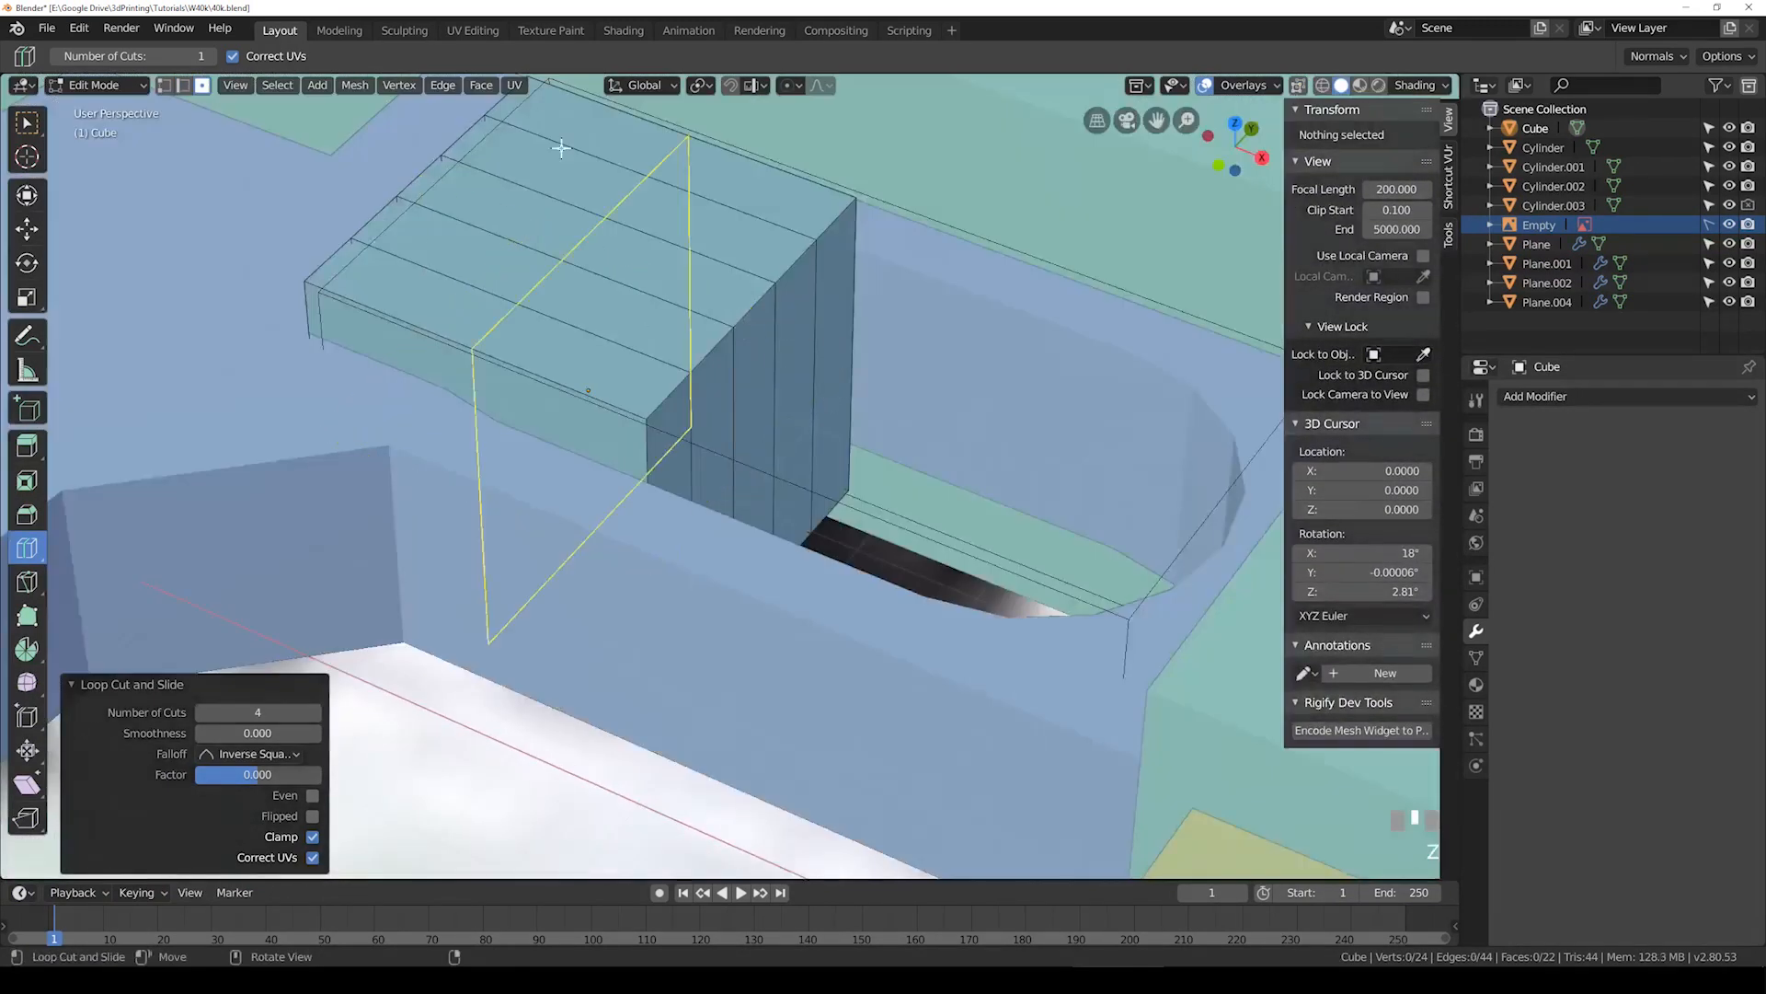
{"action": "left_click", "coordinate": [27, 123]}
{"action": "left_click", "coordinate": [787, 415]}
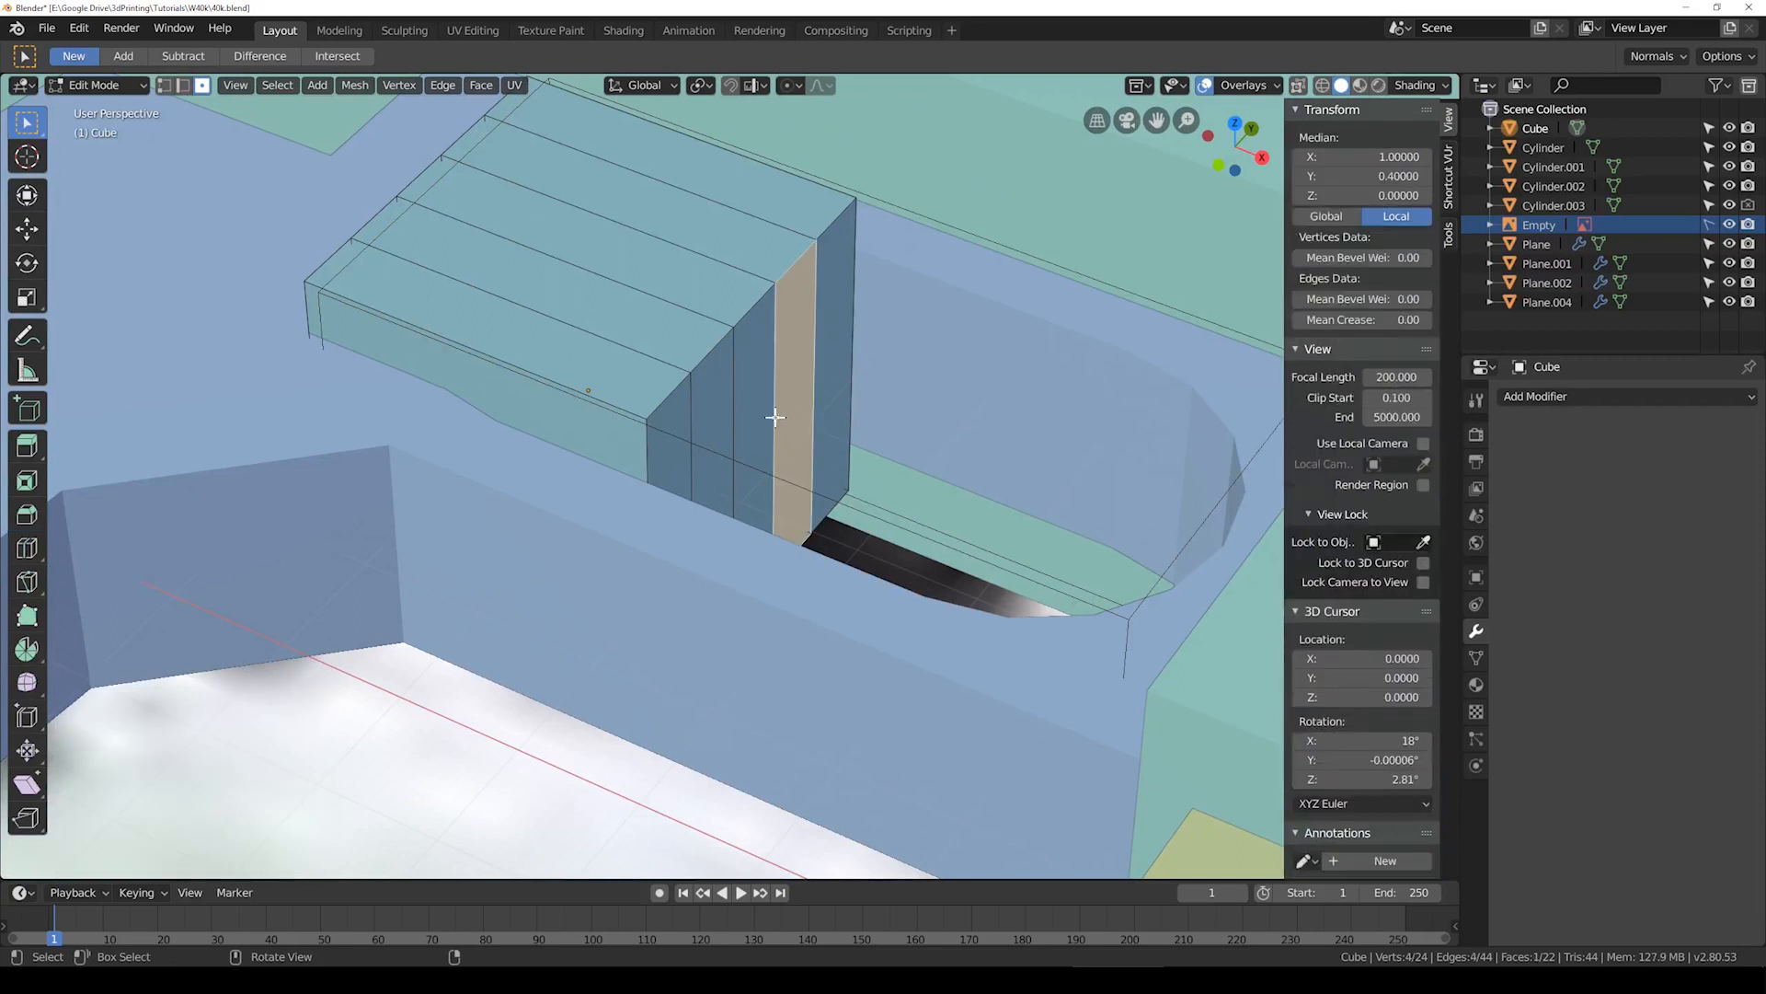
{"action": "left_click", "coordinate": [756, 419], "text": "shift"}
{"action": "left_click", "coordinate": [719, 436], "text": "shift"}
{"action": "middle_click_drag", "start_coordinate": [777, 396], "coordinate": [1015, 542]}
{"action": "key", "text": "g"}
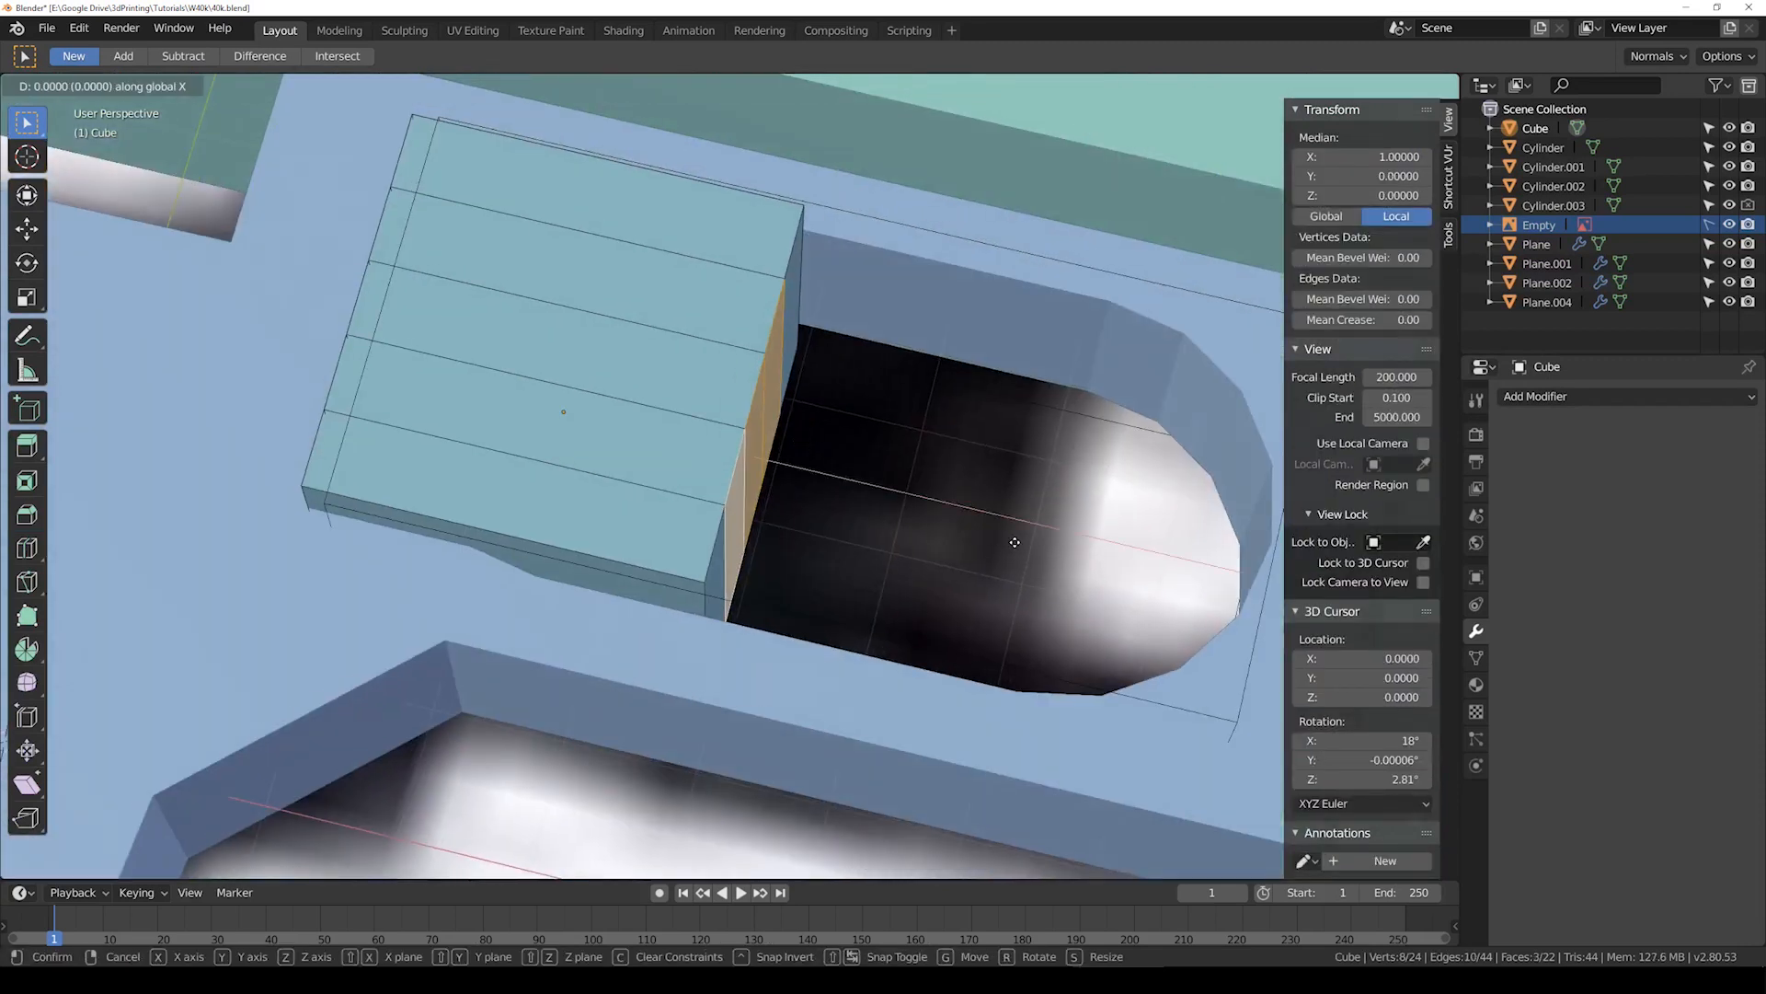
{"action": "left_click", "coordinate": [787, 473]}
Step: Move only the centre face of that side further inward along X to deepen the concave trigger front
{"action": "key", "text": "alt+a"}
{"action": "left_click", "coordinate": [697, 432]}
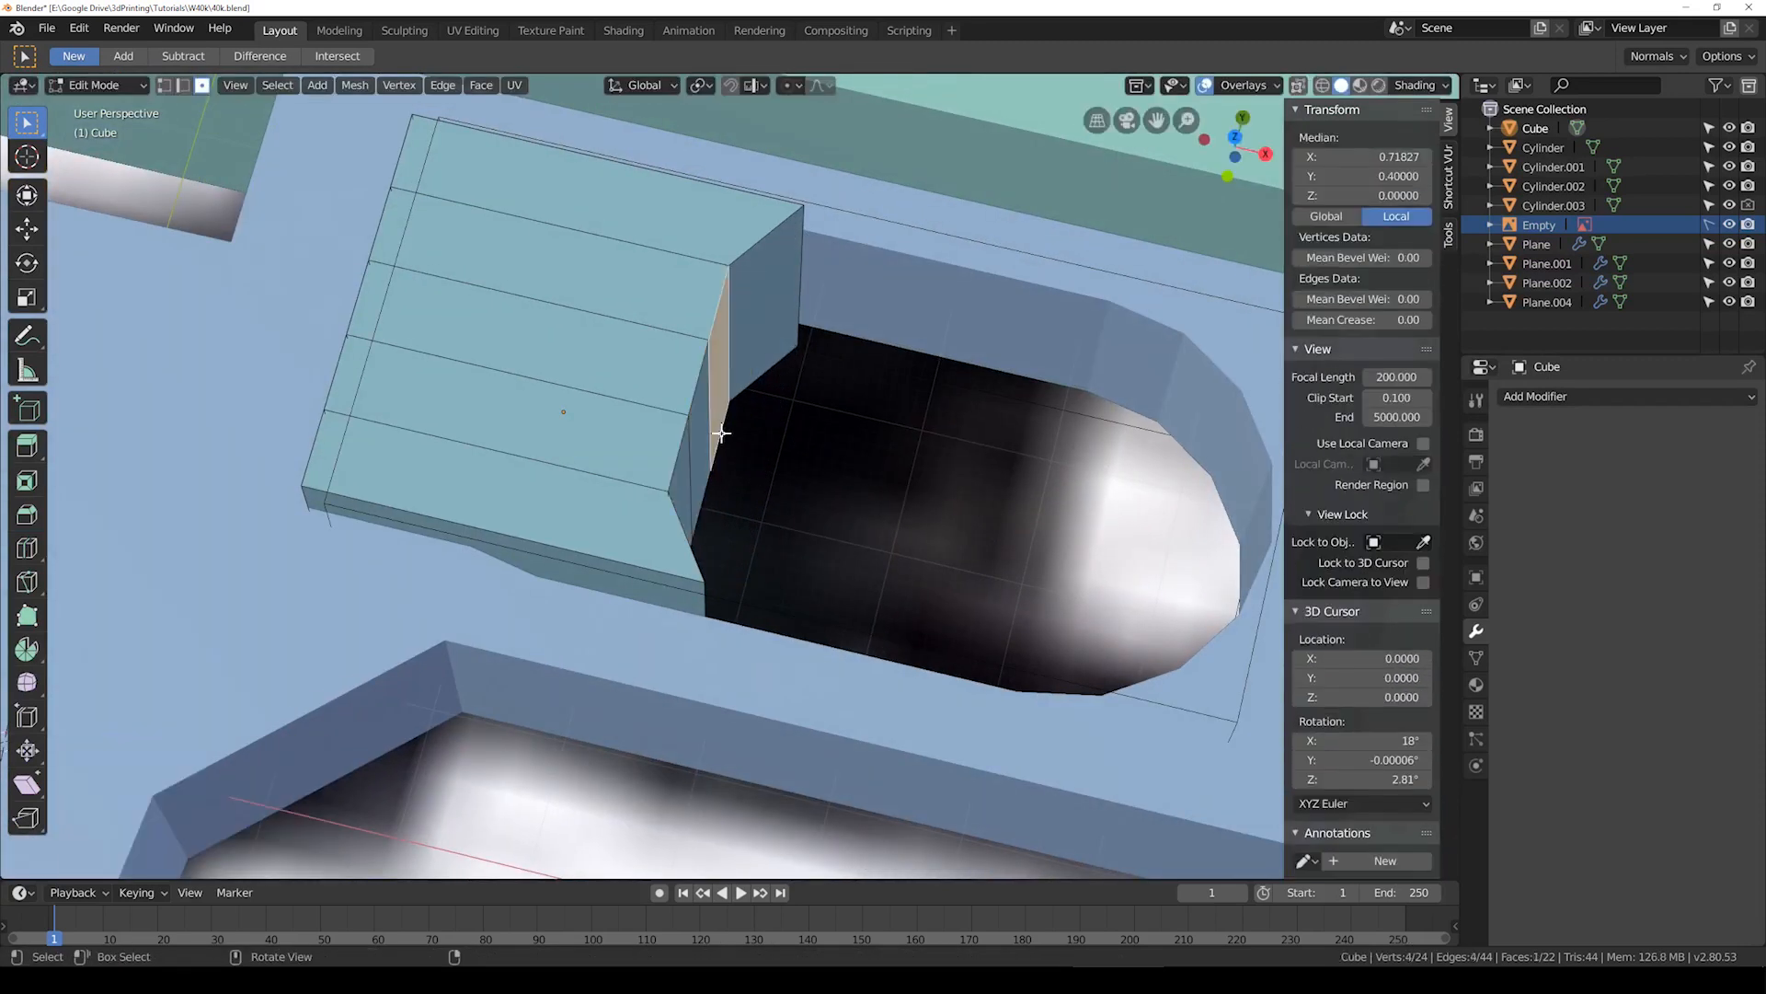
{"action": "key", "text": "g"}
{"action": "key", "text": "x"}
{"action": "left_click", "coordinate": [833, 487]}
{"action": "key", "text": "Tab"}
{"action": "scroll", "coordinate": [819, 483], "scroll_direction": "down", "scroll_amount": 3}
{"action": "middle_click_drag", "start_coordinate": [681, 425], "coordinate": [719, 450]}
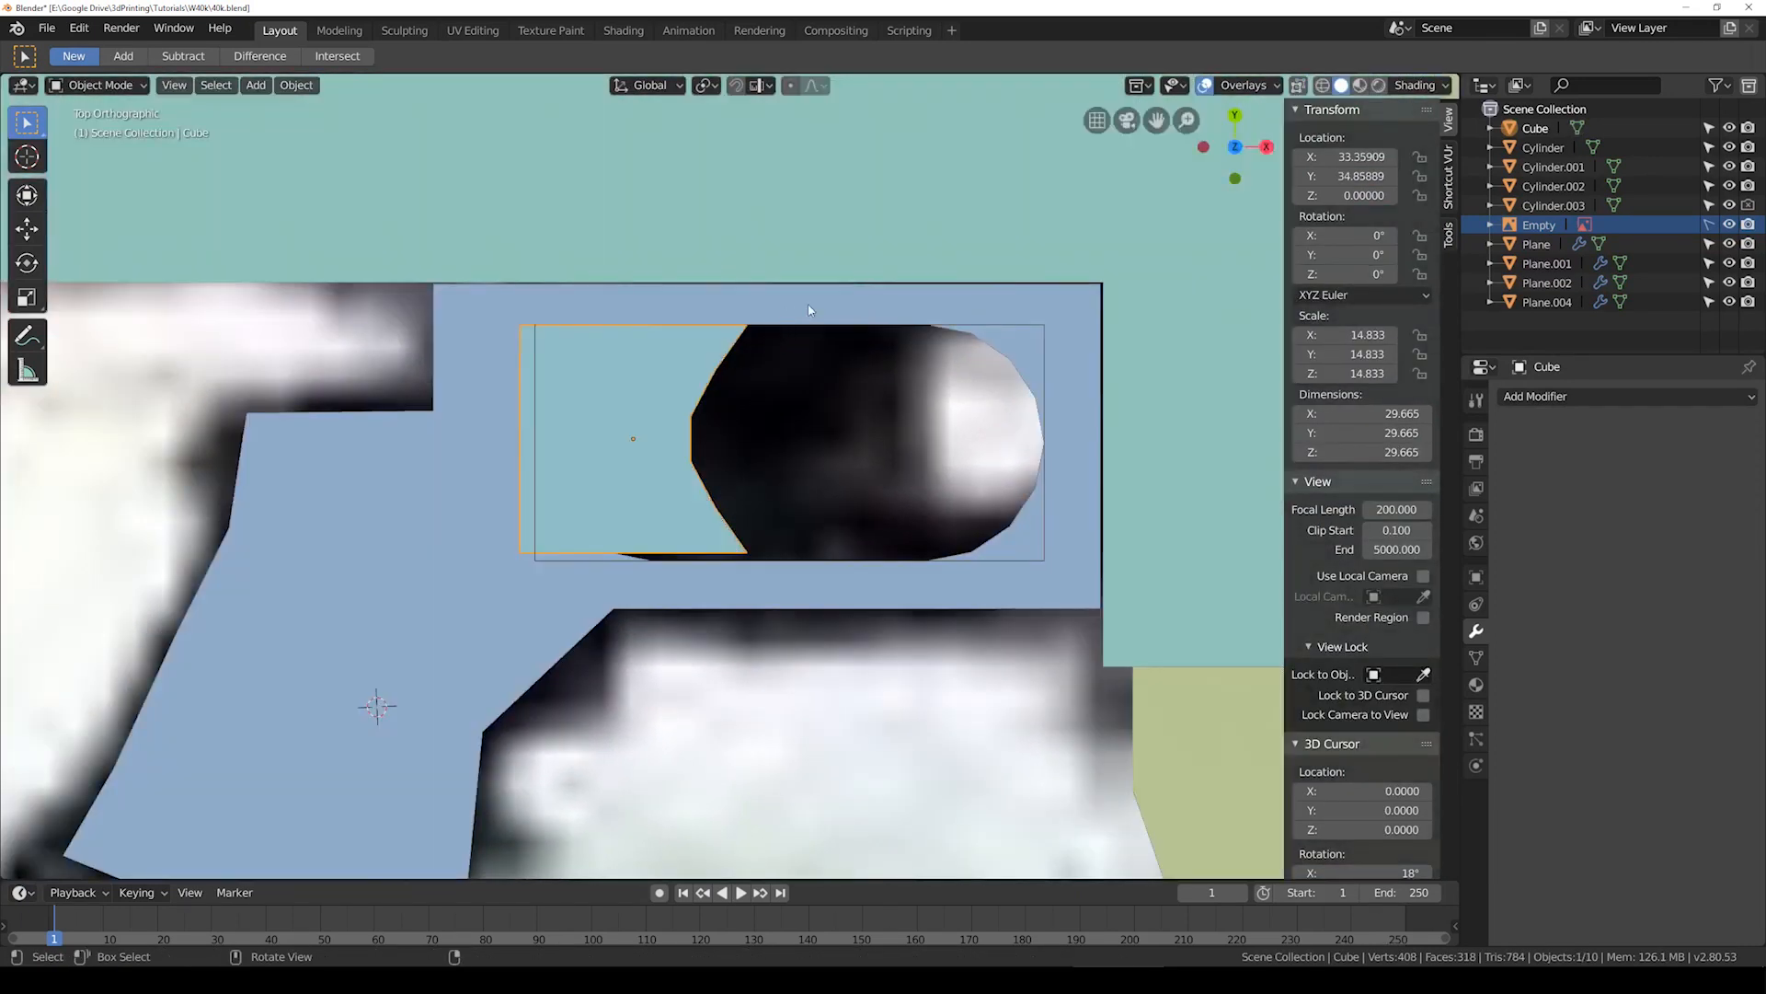
Step: Shift the centre face slightly along X to smooth the trigger's concave curve
{"action": "key", "text": "Tab"}
{"action": "scroll", "coordinate": [767, 513], "scroll_direction": "up", "scroll_amount": 2}
{"action": "key", "text": "g"}
{"action": "key", "text": "x"}
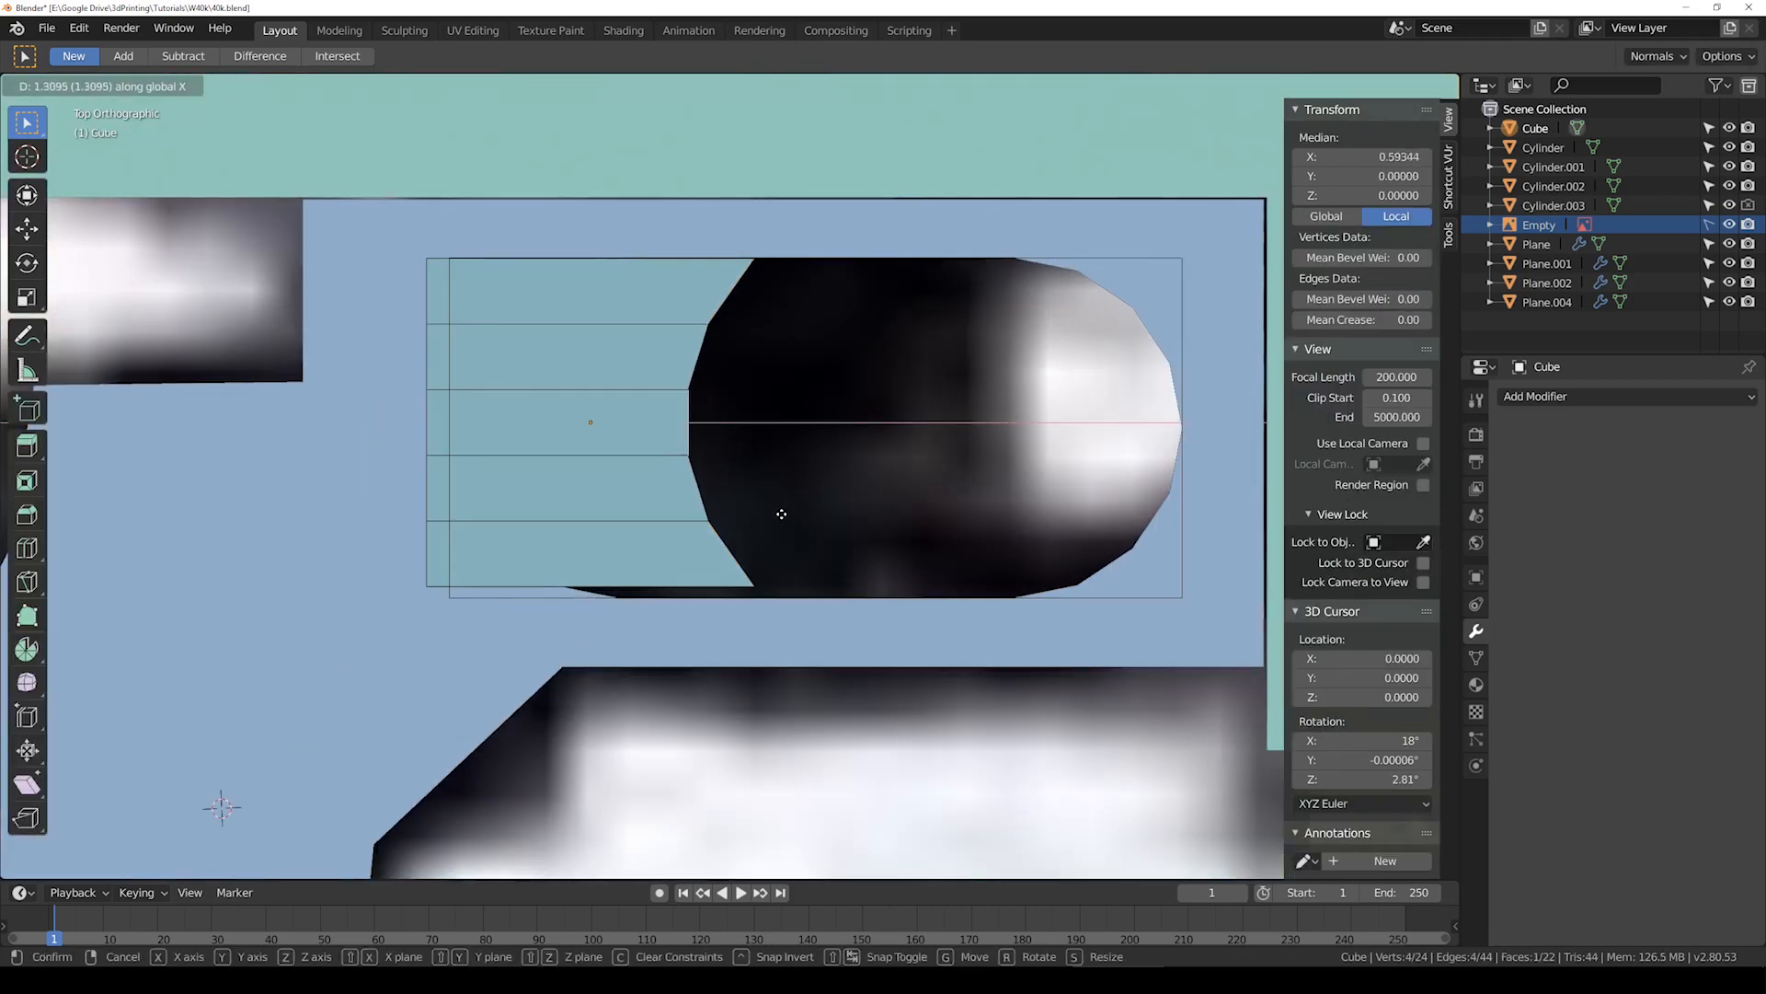
{"action": "left_click", "coordinate": [781, 515]}
{"action": "scroll", "coordinate": [781, 515], "scroll_direction": "down", "scroll_amount": 3}
{"action": "key", "text": "Tab"}
Step: Move the trigger block along Y to about 34.5 and scale it by 1.244 along Y to span the slot's height
{"action": "key", "text": "g"}
{"action": "key", "text": "y"}
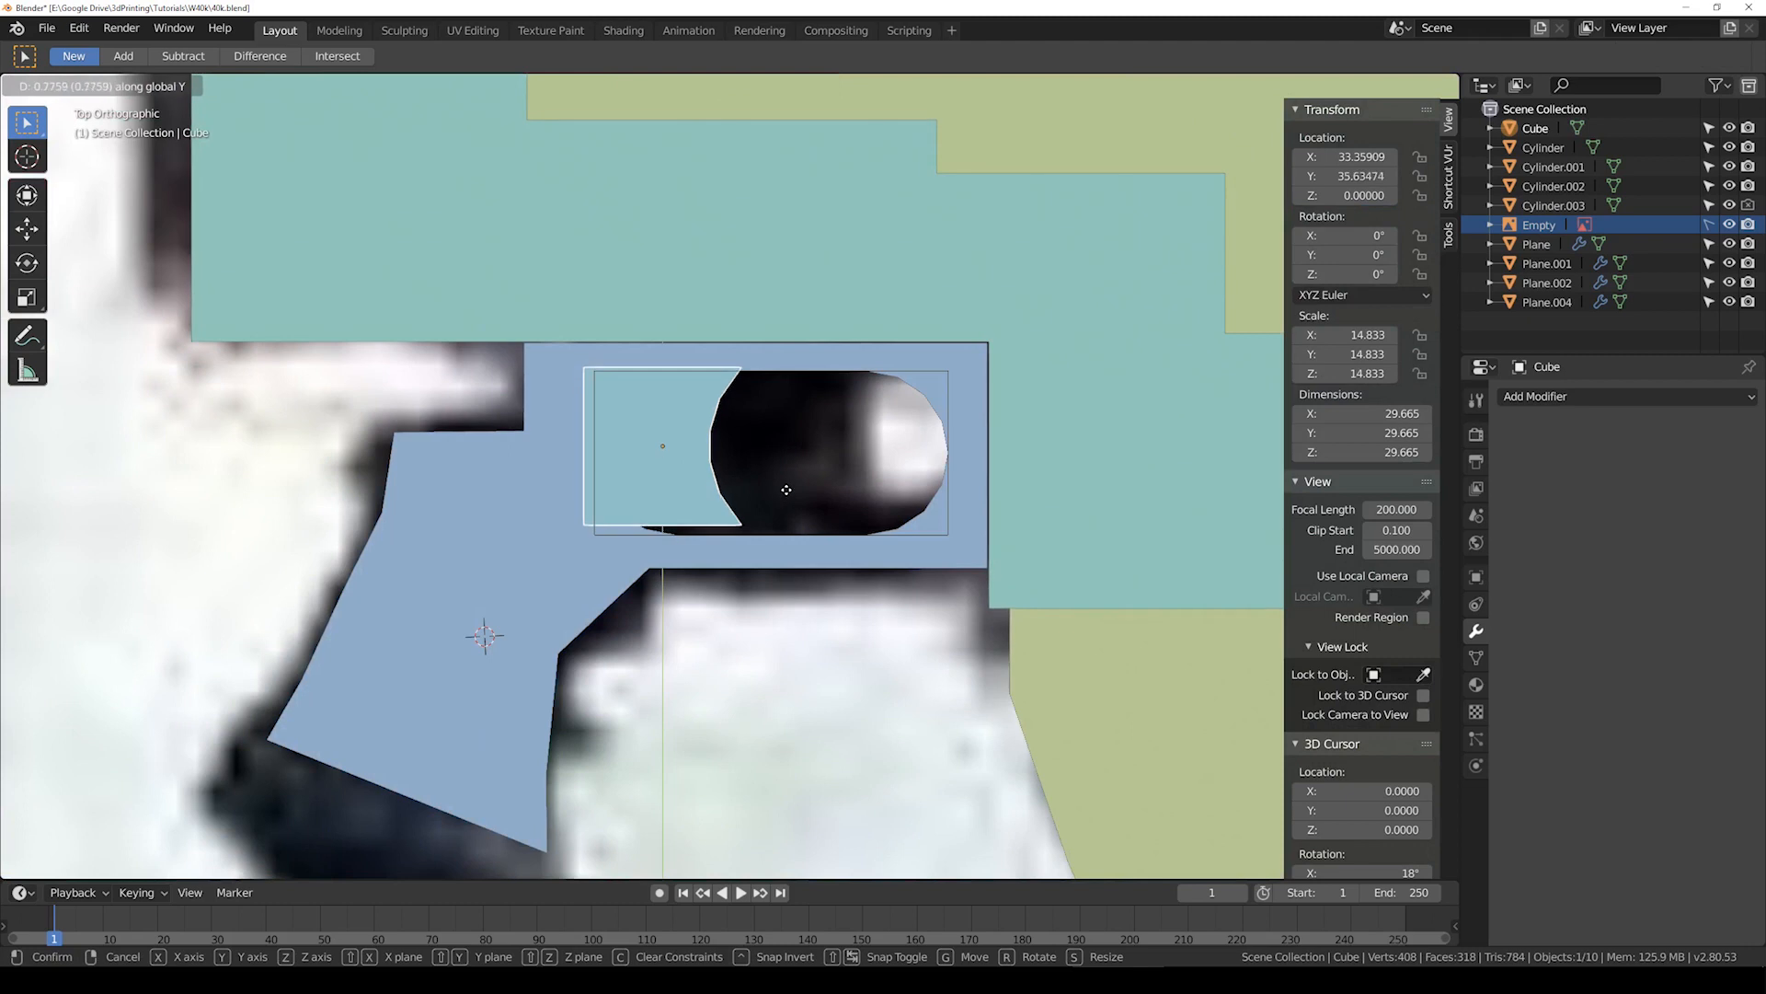
{"action": "left_click", "coordinate": [783, 496]}
{"action": "key", "text": "s"}
{"action": "key", "text": "x"}
{"action": "key", "text": "y"}
{"action": "left_click", "coordinate": [780, 467]}
Step: Thin the trigger block along Z by a factor of 0.304, to about 9 units thick
{"action": "middle_click_drag", "start_coordinate": [776, 473], "coordinate": [957, 436]}
{"action": "key", "text": "s"}
{"action": "key", "text": "z"}
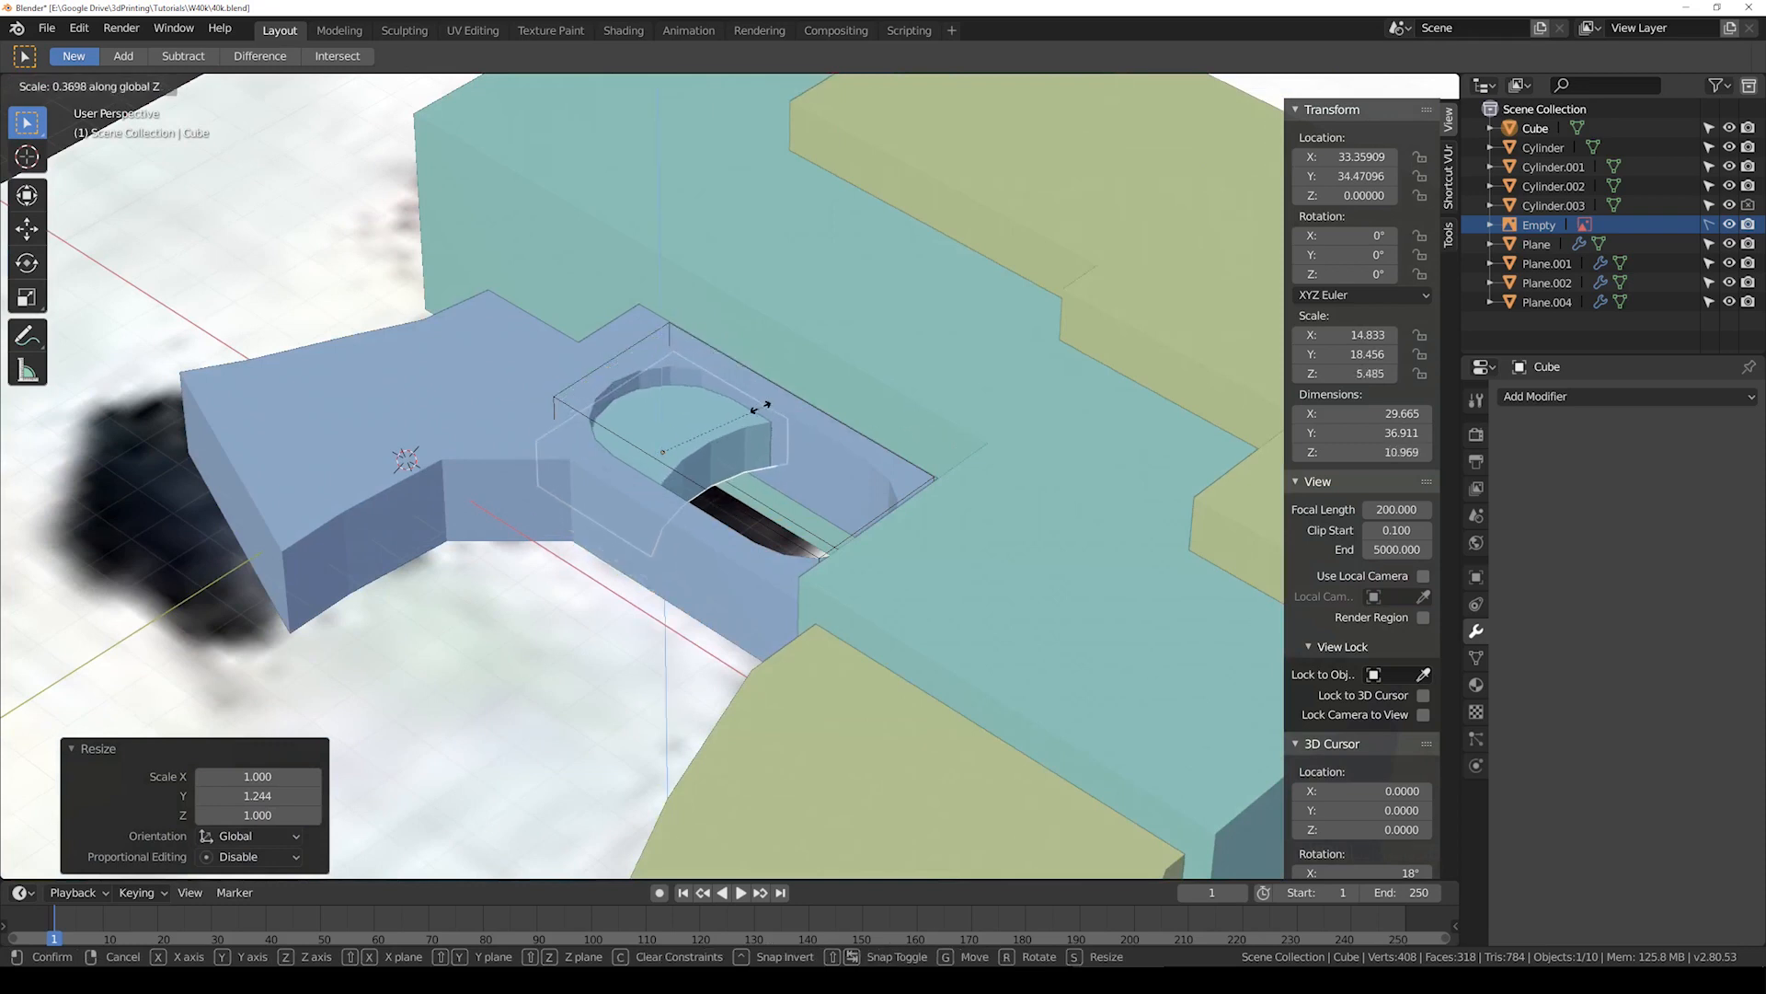
{"action": "left_click", "coordinate": [741, 407]}
Step: Move the trigger block 7.371 units along X, further into the slot
{"action": "middle_click_drag", "start_coordinate": [741, 407], "coordinate": [684, 448]}
{"action": "key", "text": "shift+z"}
{"action": "scroll", "coordinate": [725, 443], "scroll_direction": "down", "scroll_amount": 2}
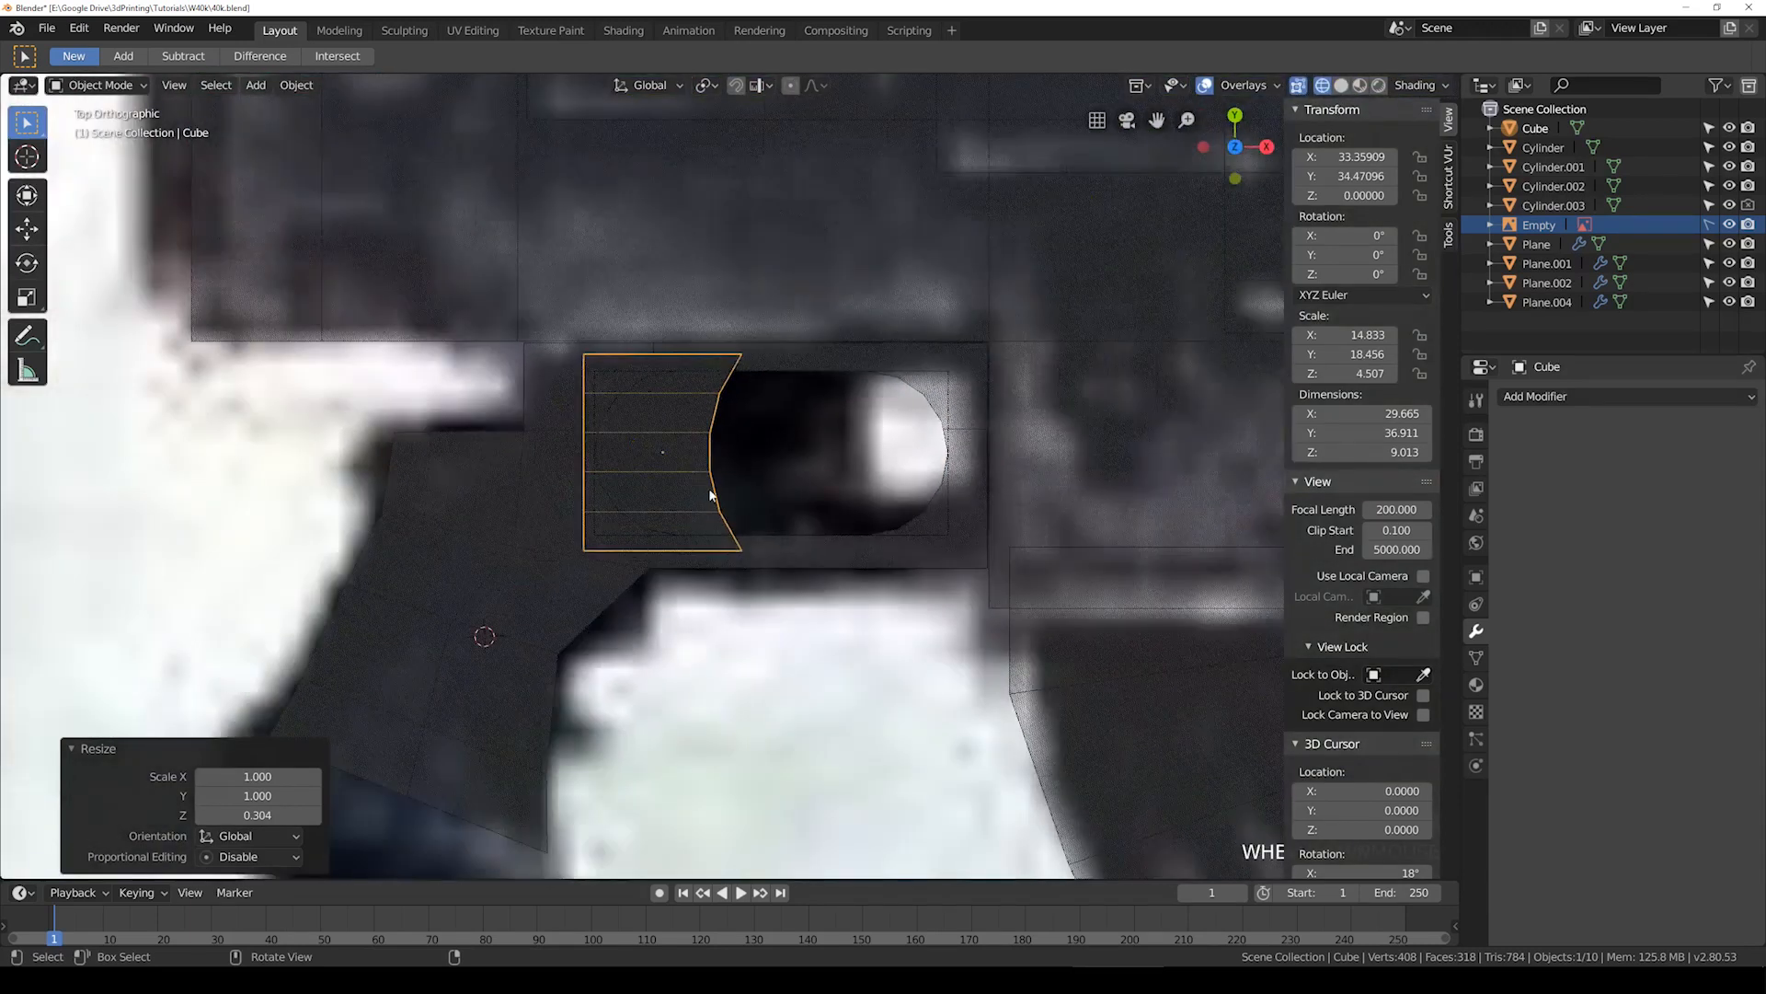
{"action": "key", "text": "g"}
{"action": "key", "text": "x"}
{"action": "left_click", "coordinate": [750, 493]}
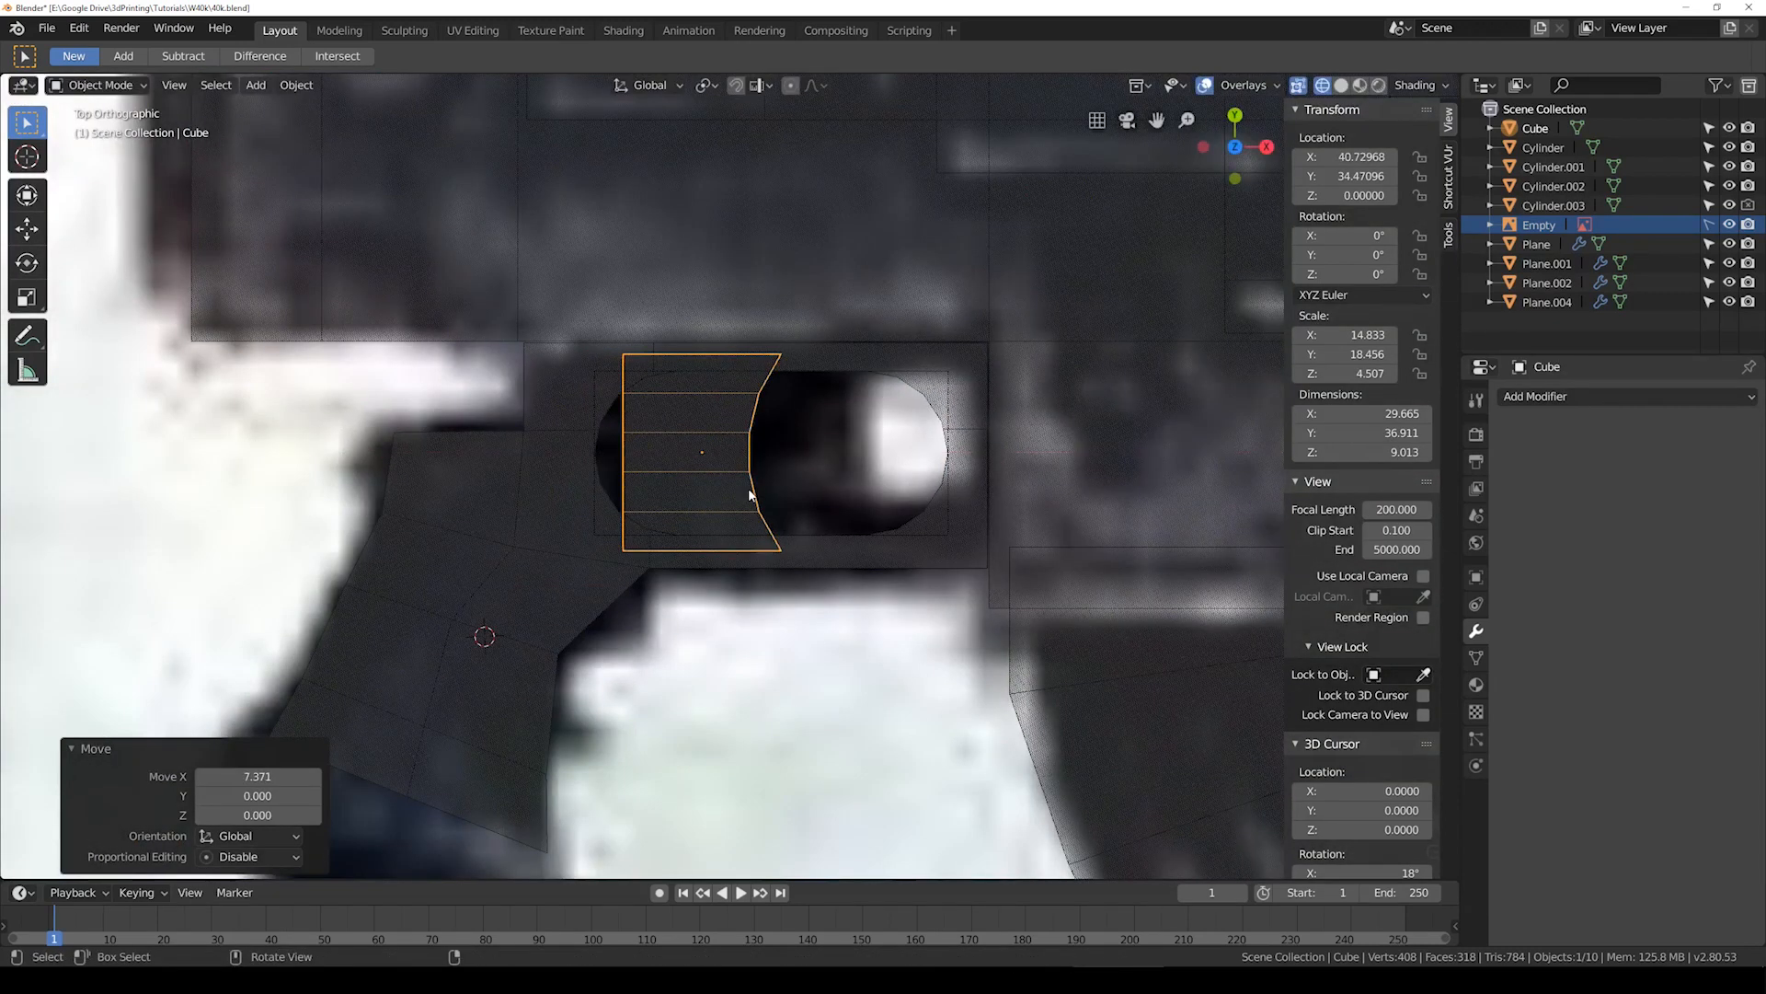
Step: Move the trigger block -1.293 units along X within the trigger guard slot
{"action": "left_click", "coordinate": [596, 466]}
{"action": "left_click", "coordinate": [697, 430]}
{"action": "key", "text": "shift+z"}
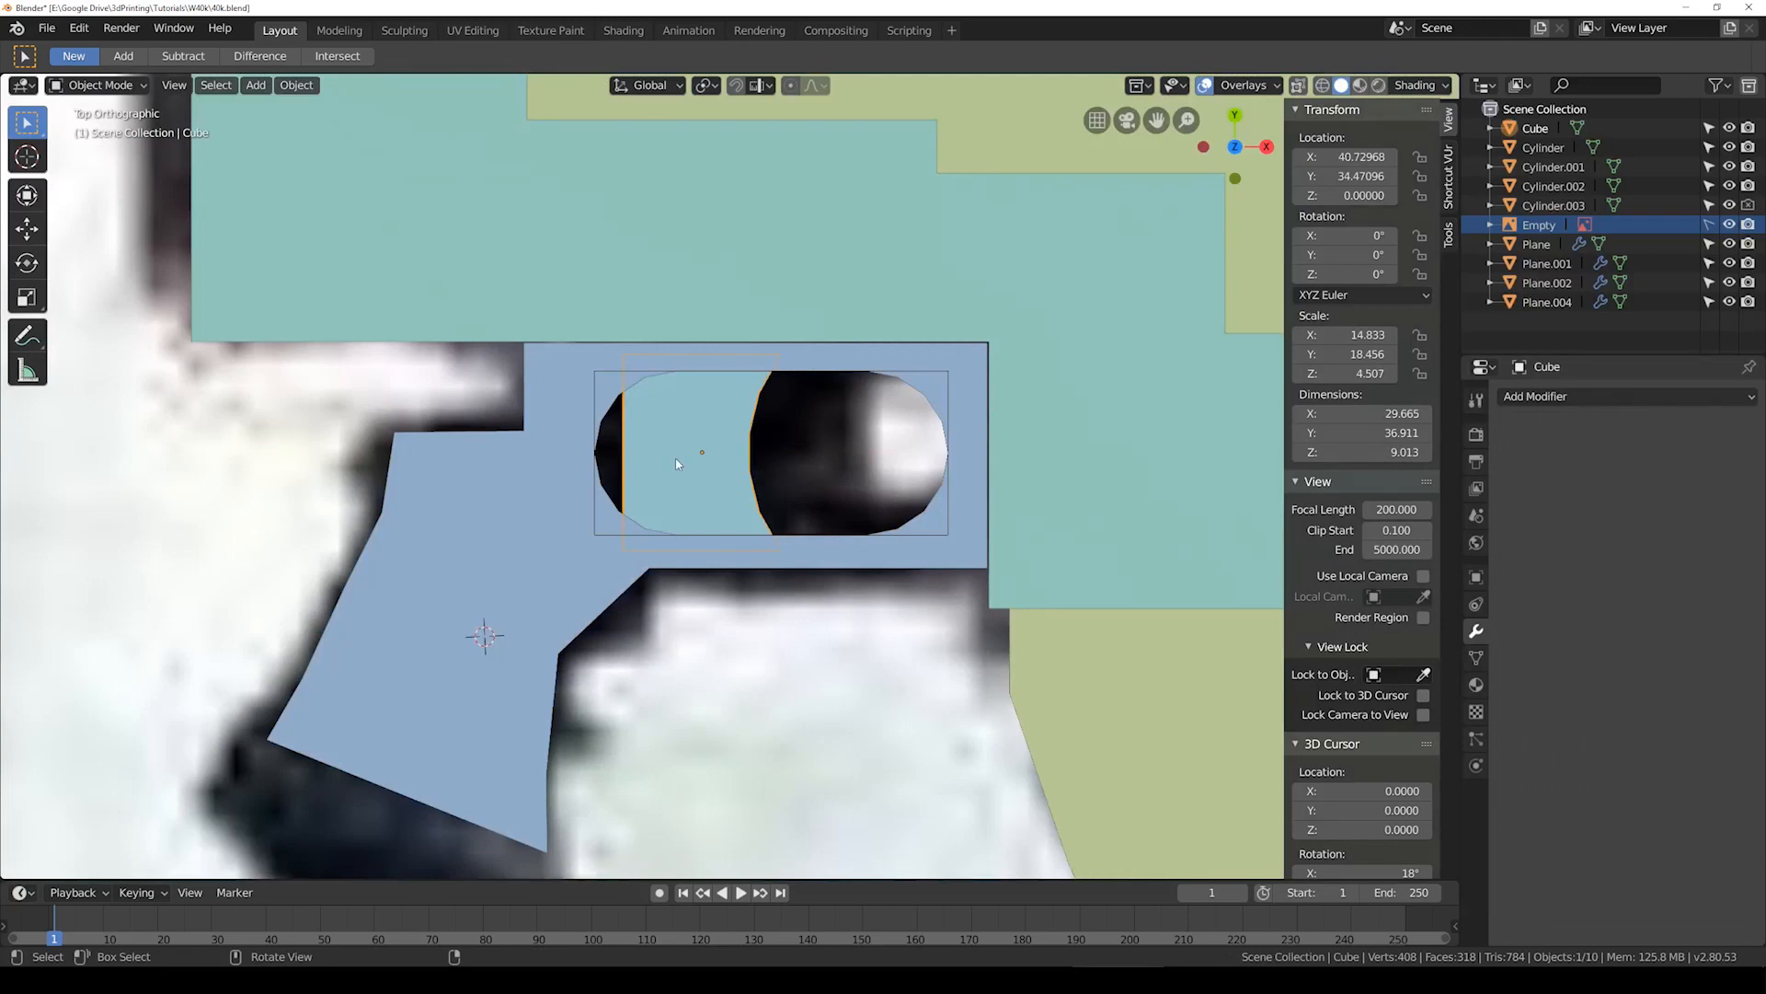
{"action": "left_click", "coordinate": [687, 528]}
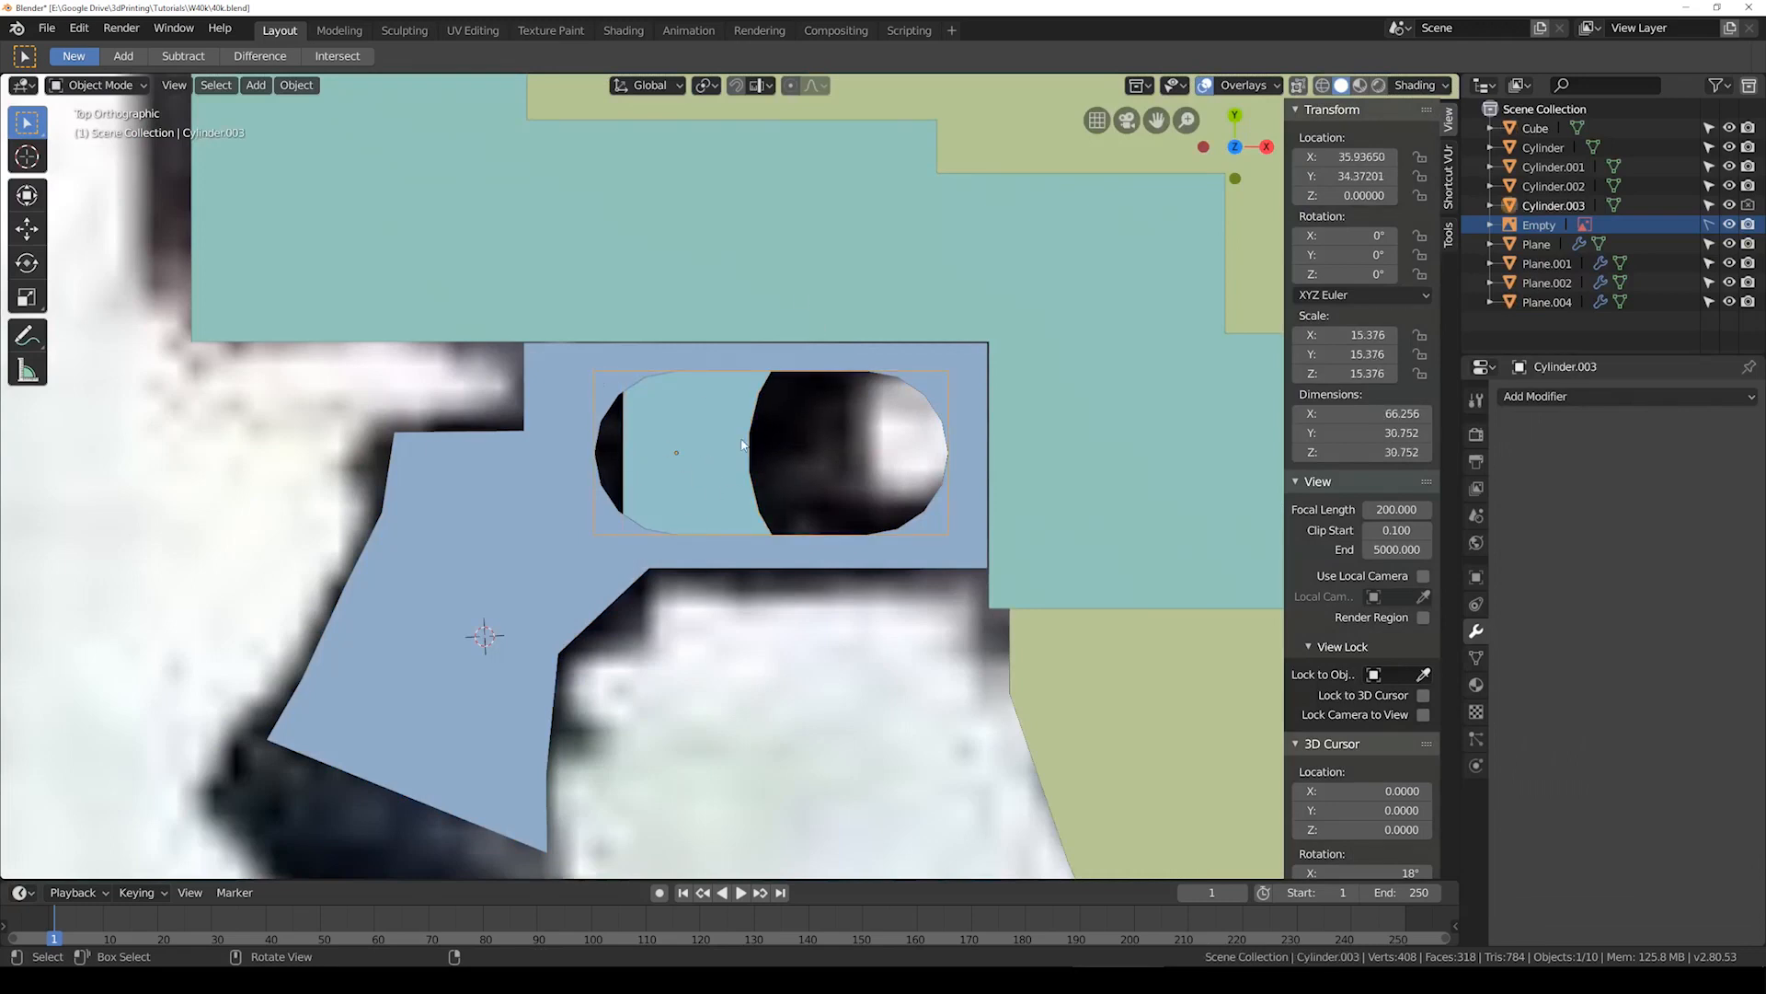
{"action": "left_click", "coordinate": [728, 472]}
{"action": "key", "text": "g"}
{"action": "key", "text": "x"}
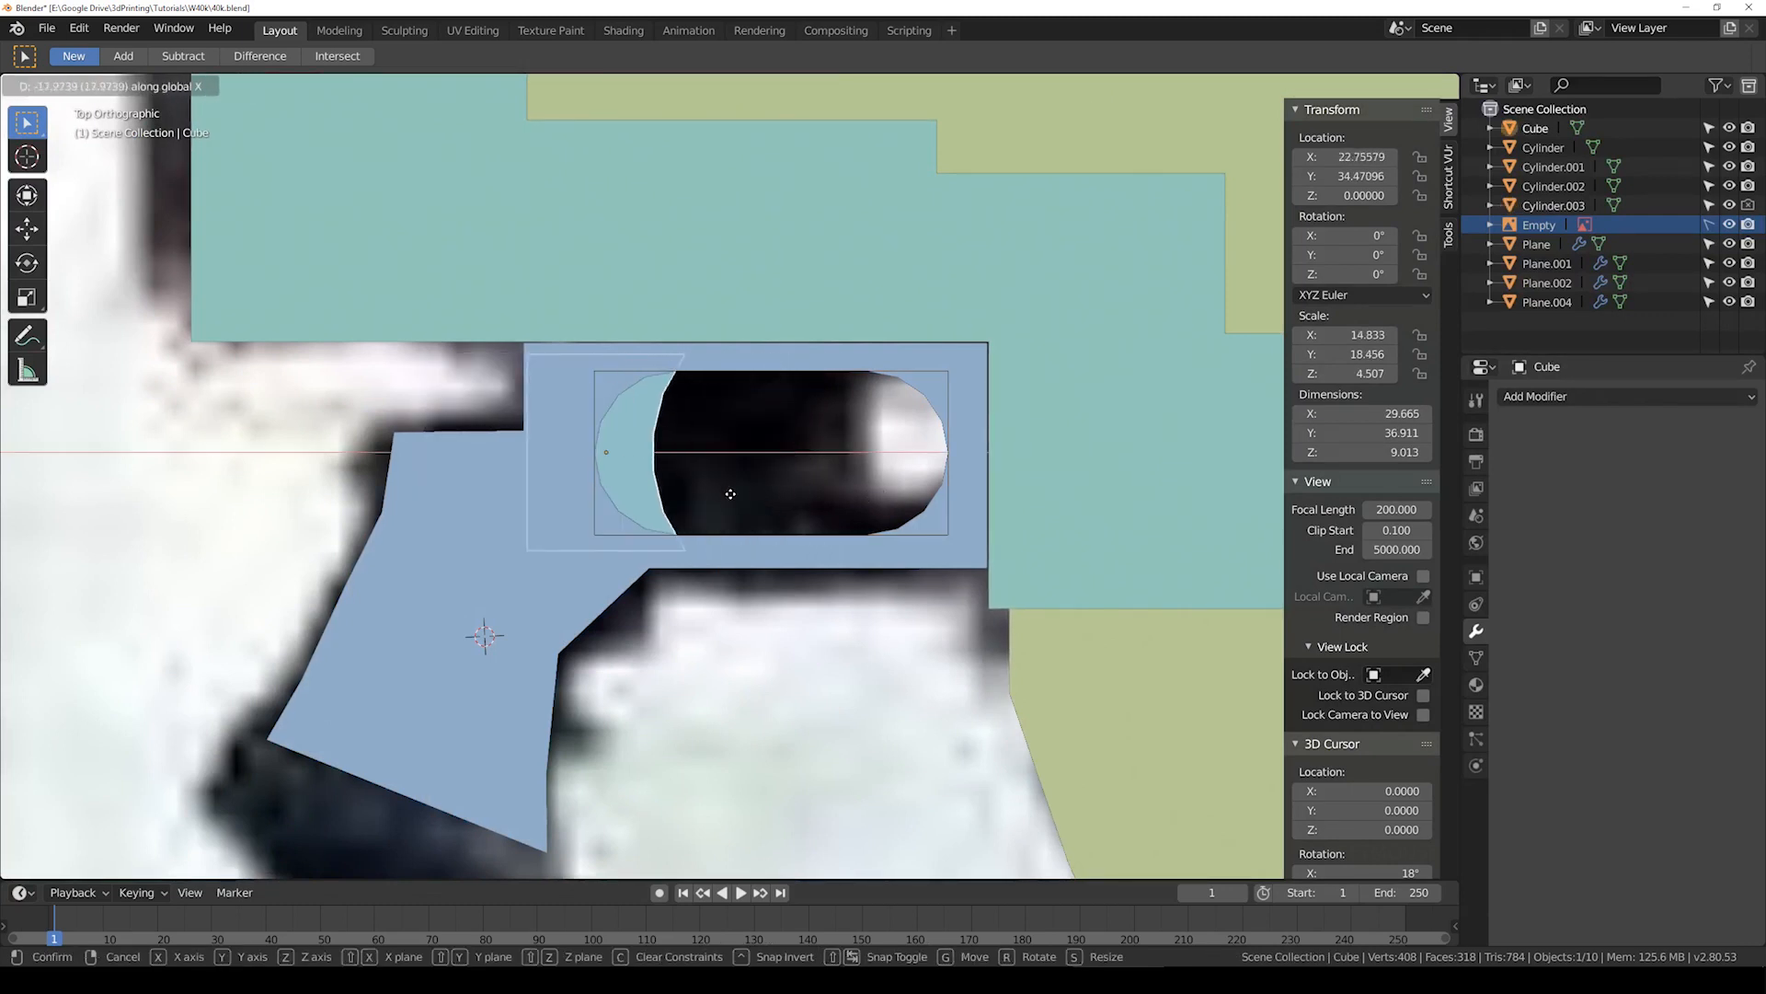
{"action": "left_click", "coordinate": [785, 504]}
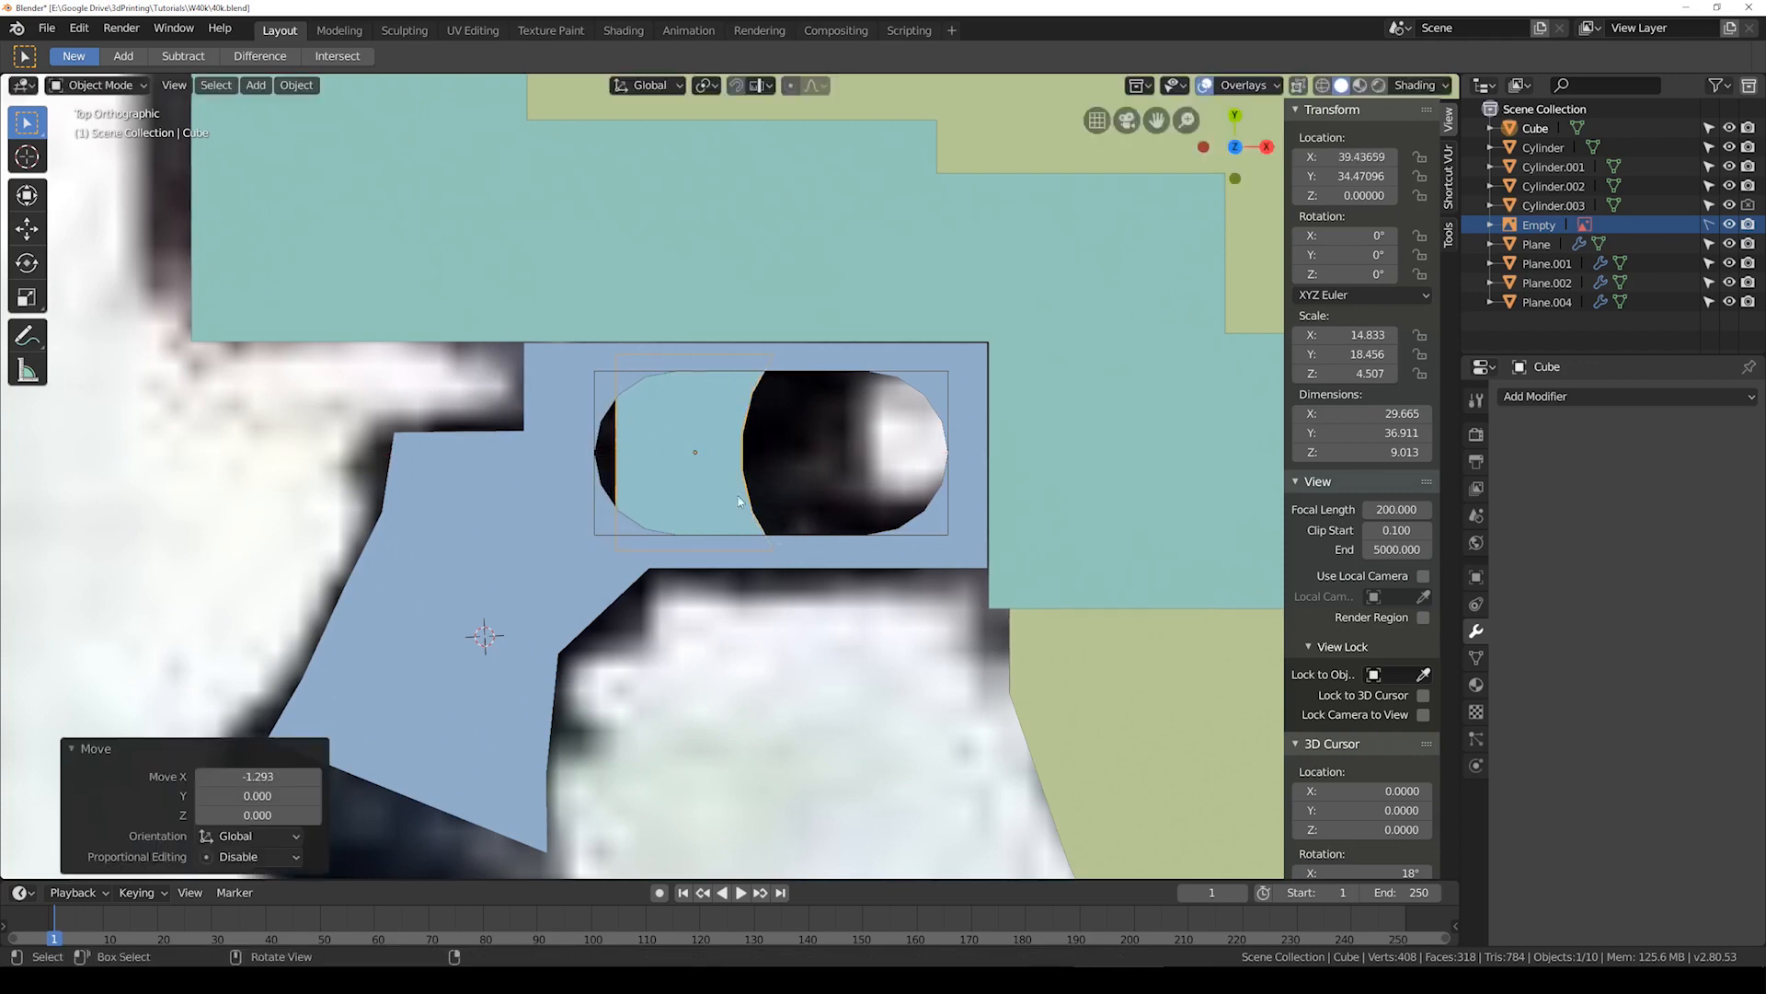
Step: Open the slot cutter's mesh for editing and try to move its trigger-side rounded end along X
{"action": "left_click", "coordinate": [649, 520]}
{"action": "key", "text": "Tab"}
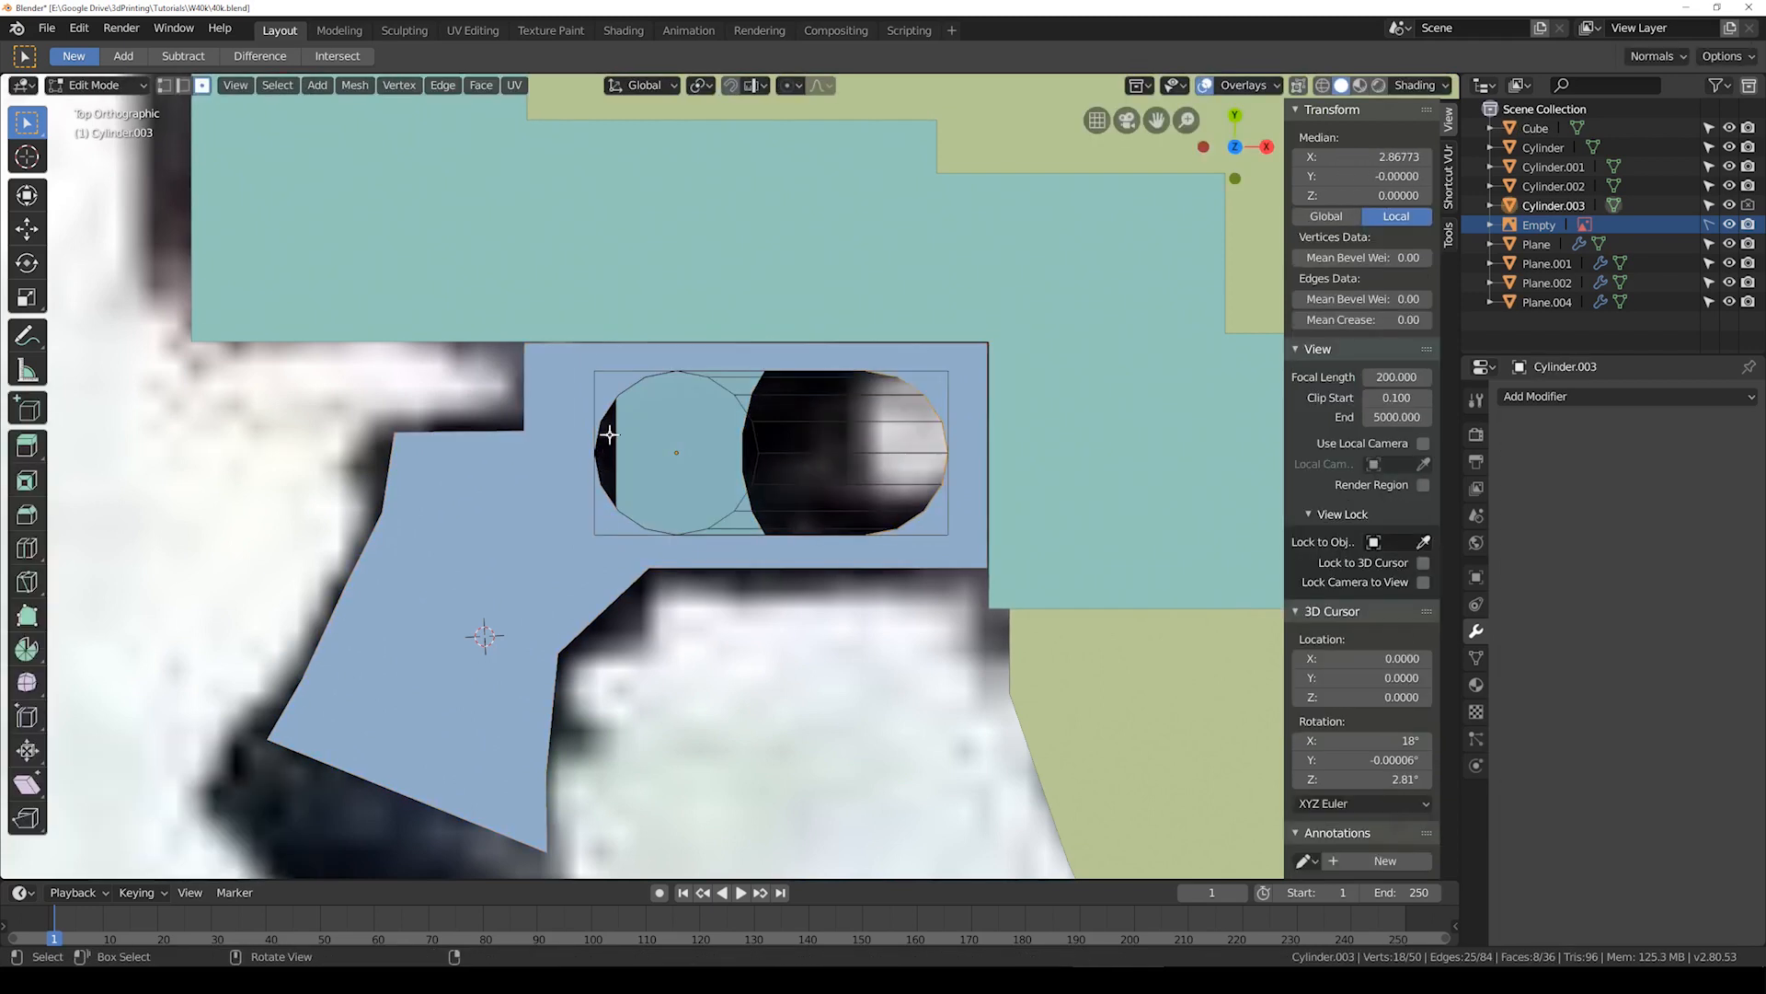
{"action": "key", "text": "a"}
{"action": "key", "text": "alt+a"}
{"action": "mouse_move", "coordinate": [523, 326]}
{"action": "left_mouse_down"}
{"action": "mouse_move", "coordinate": [834, 614]}
{"action": "mouse_move", "coordinate": [781, 600]}
{"action": "left_mouse_up"}
{"action": "key", "text": "g"}
{"action": "key", "text": "x"}
{"action": "right_click", "coordinate": [771, 591]}
Step: Shift both layers of the slot cutter's trigger-side rounded end 7.759 units along X to shorten the trigger guard opening
{"action": "key", "text": "shift+z"}
{"action": "key", "text": "a"}
{"action": "key", "text": "b"}
{"action": "left_click_drag", "start_coordinate": [558, 304], "coordinate": [750, 594]}
{"action": "key", "text": "alt+a"}
{"action": "left_click_drag", "start_coordinate": [577, 412], "coordinate": [702, 487]}
{"action": "key", "text": "g"}
{"action": "key", "text": "x"}
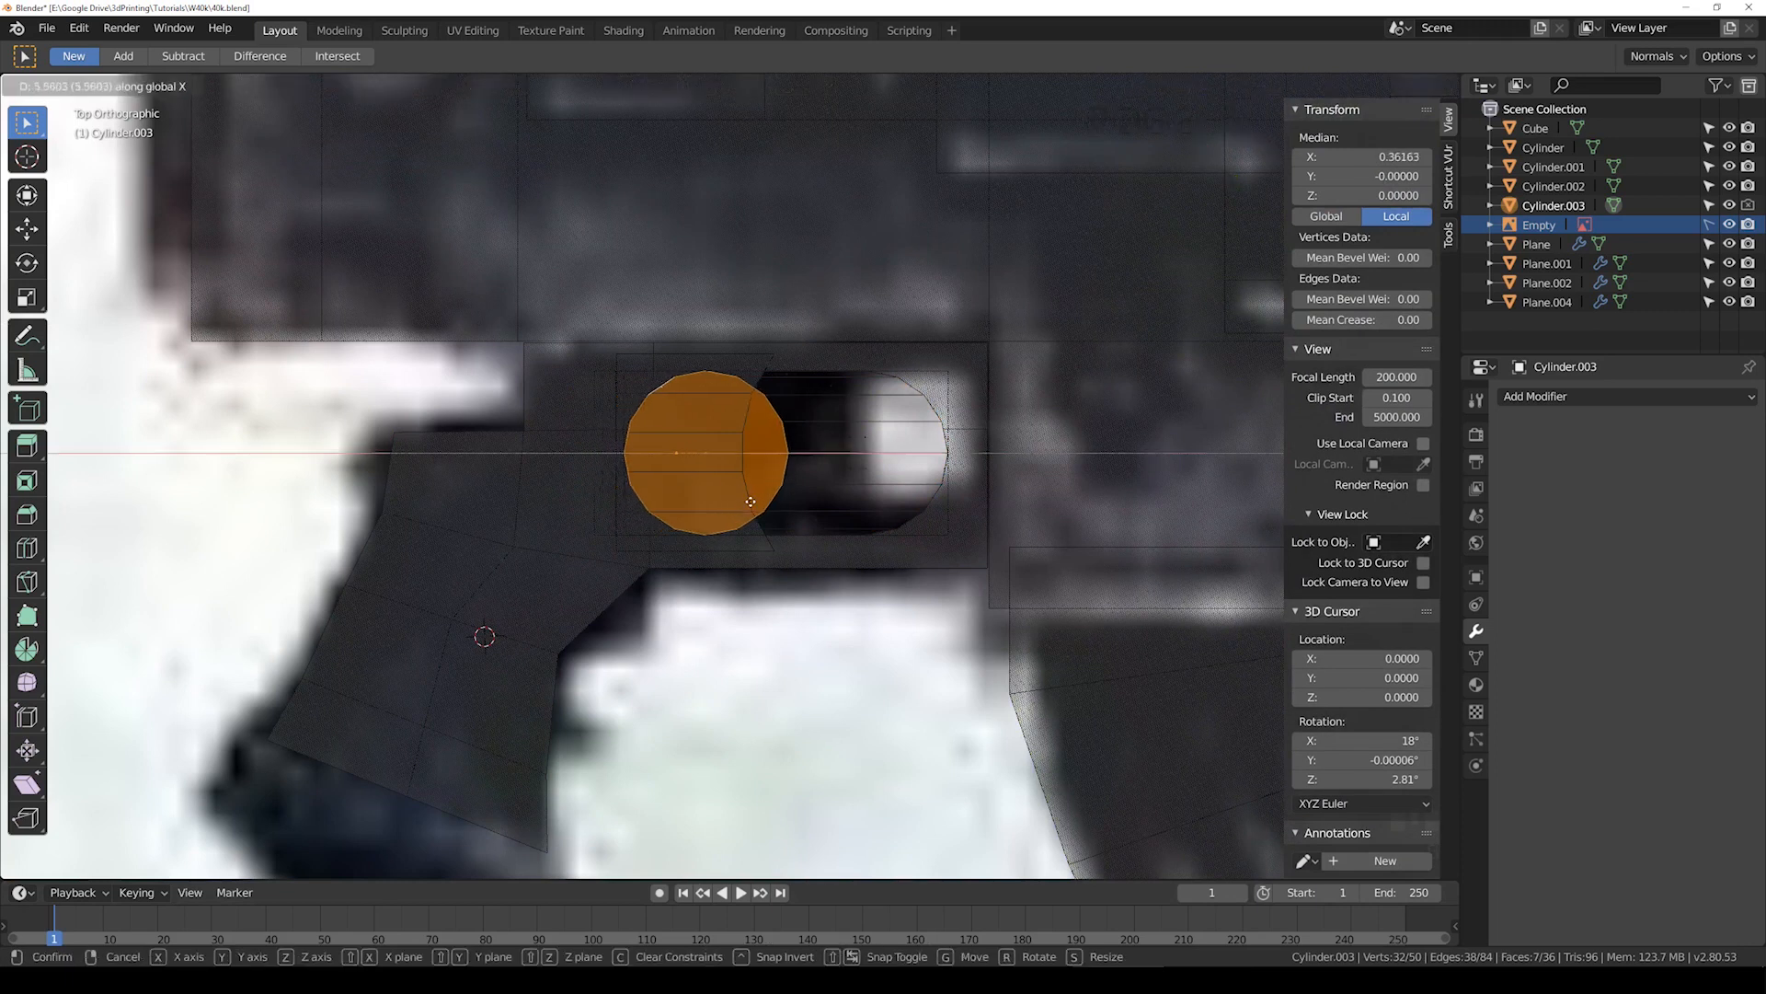
{"action": "left_click", "coordinate": [776, 545]}
{"action": "key", "text": "shift+z"}
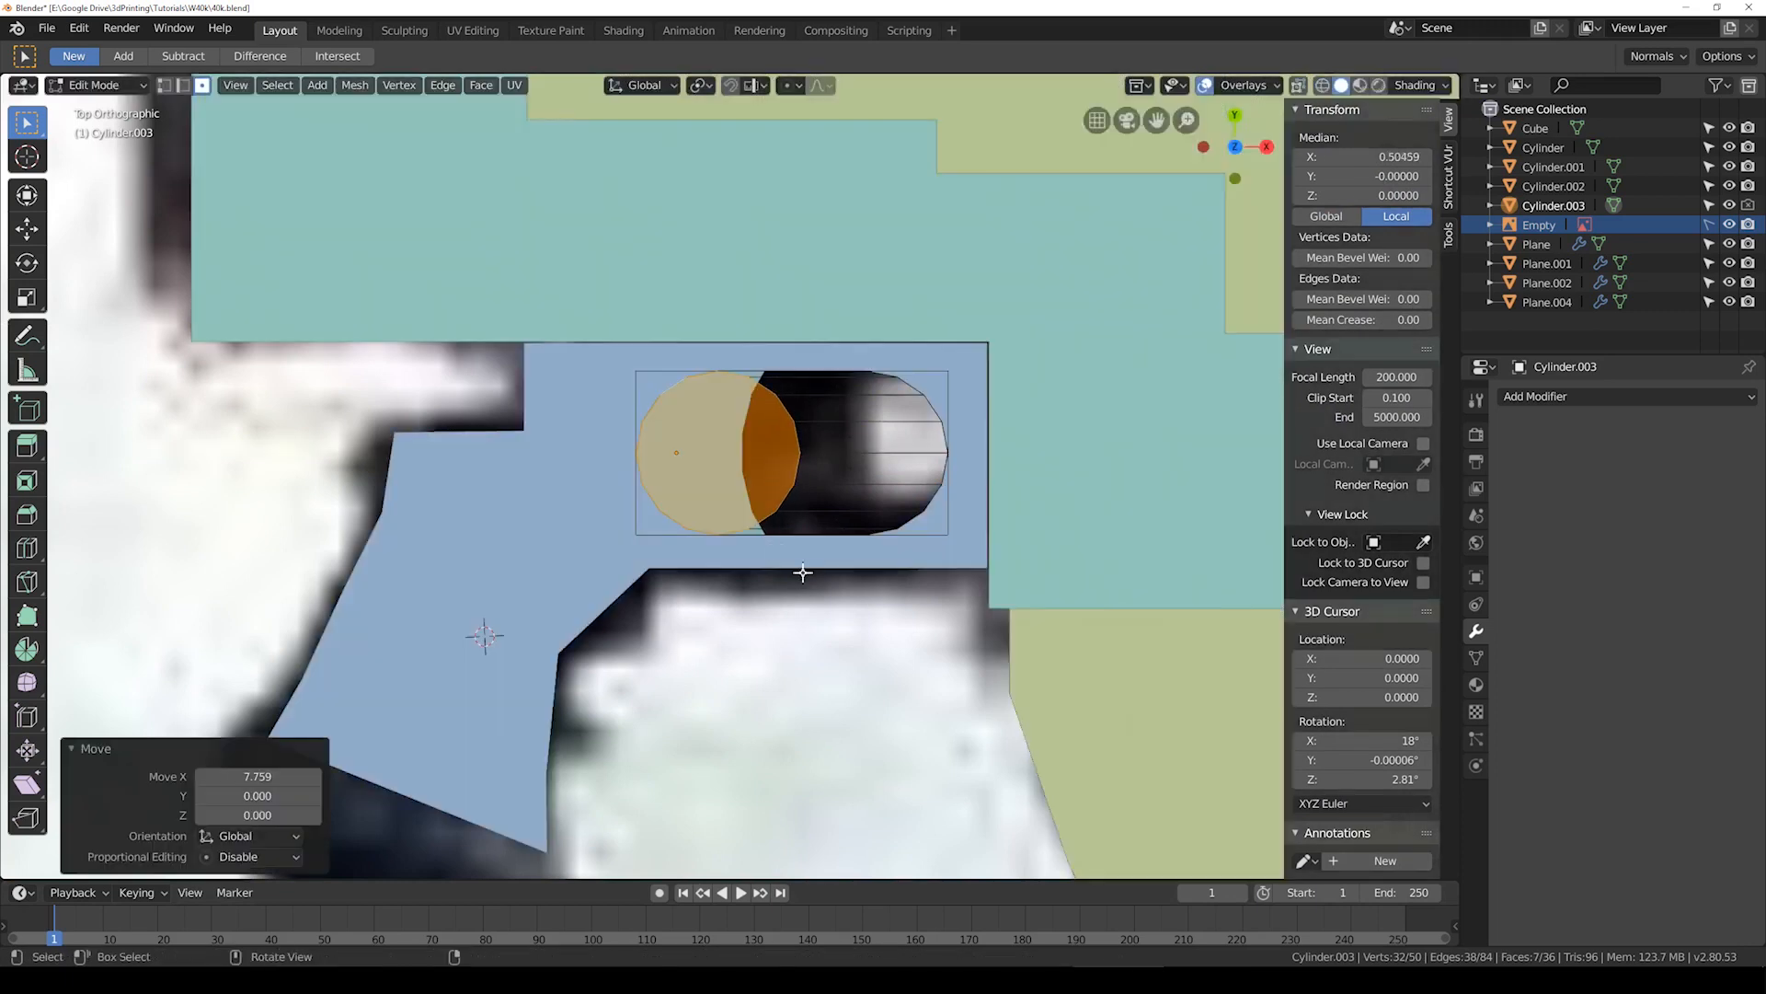
{"action": "key", "text": "Tab"}
Step: Deselect everything and save the file
{"action": "middle_click_drag", "start_coordinate": [769, 572], "coordinate": [867, 524]}
{"action": "left_click", "coordinate": [870, 524]}
{"action": "key", "text": "ctrl+s"}
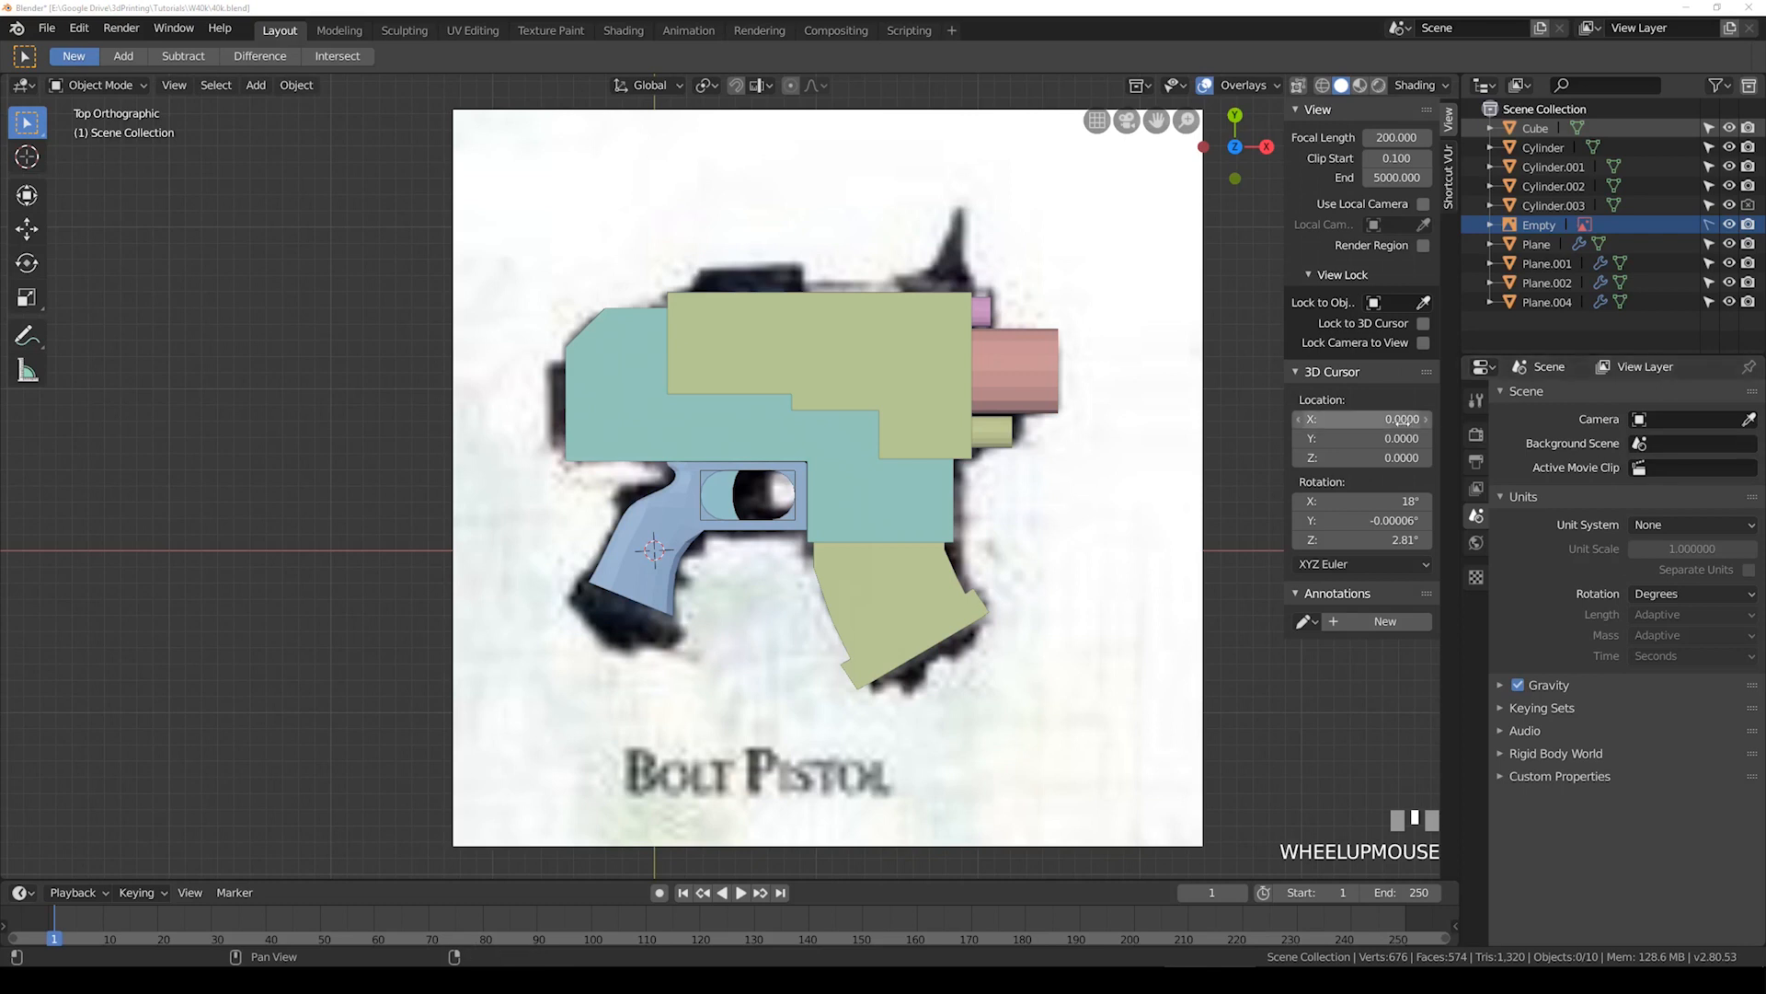
Step: Compare the grip and the pistol's blocked-out shapes with the reference image in solid and wireframe display
{"action": "left_click", "coordinate": [722, 513]}
{"action": "scroll", "coordinate": [700, 515], "scroll_direction": "up", "scroll_amount": 2}
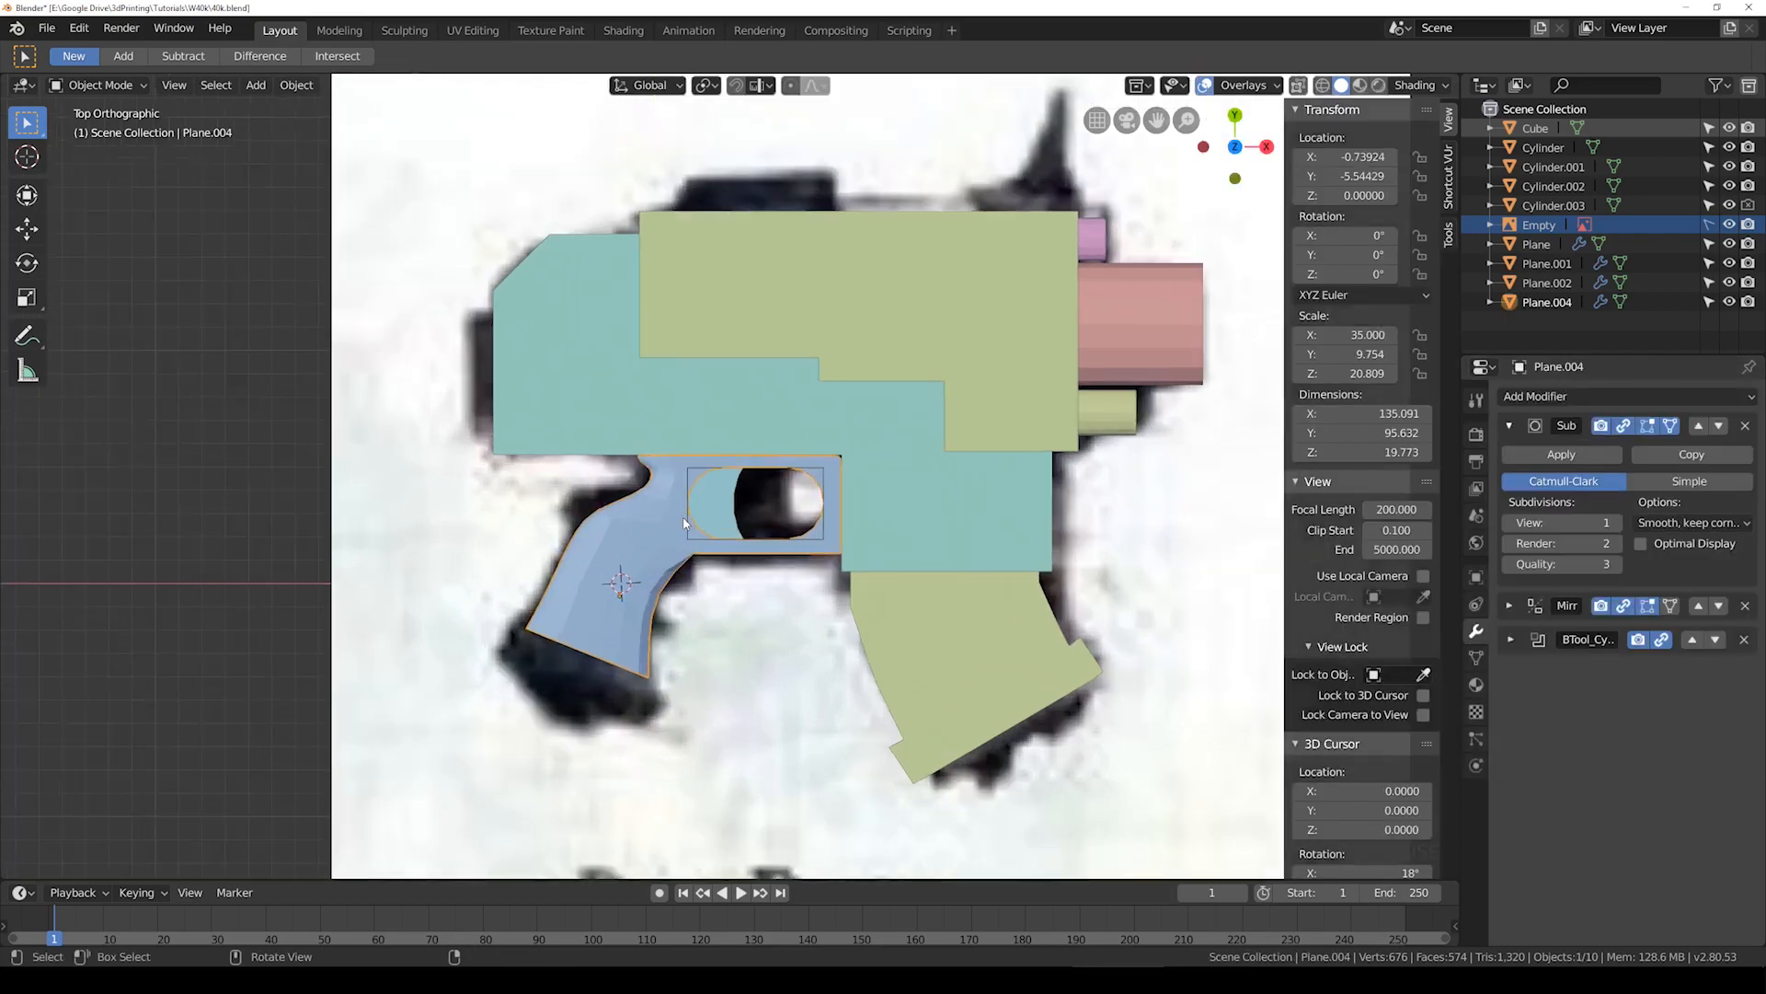
{"action": "key", "text": "shift+z"}
{"action": "scroll", "coordinate": [682, 516], "scroll_direction": "down", "scroll_amount": 3}
{"action": "key", "text": "shift+z"}
{"action": "middle_click_drag", "start_coordinate": [747, 538], "coordinate": [747, 524], "text": "shift"}
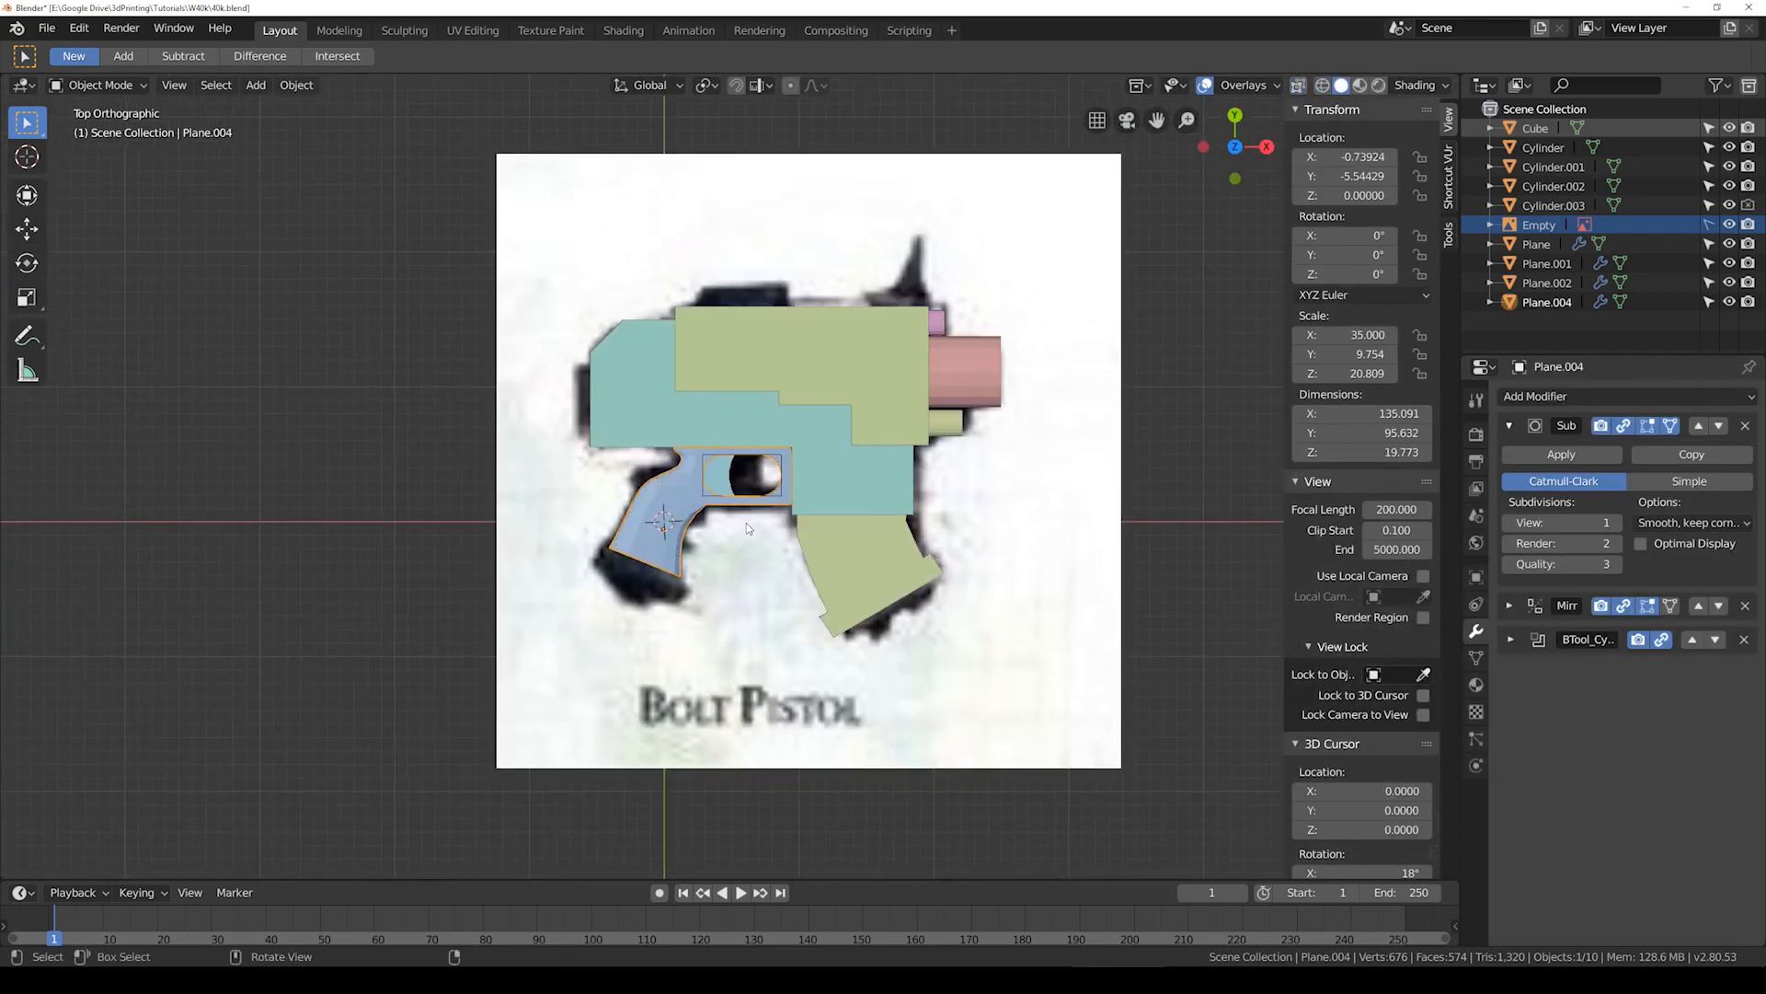
{"action": "scroll", "coordinate": [747, 527], "scroll_direction": "up", "scroll_amount": 3}
{"action": "key", "text": "shift+z"}
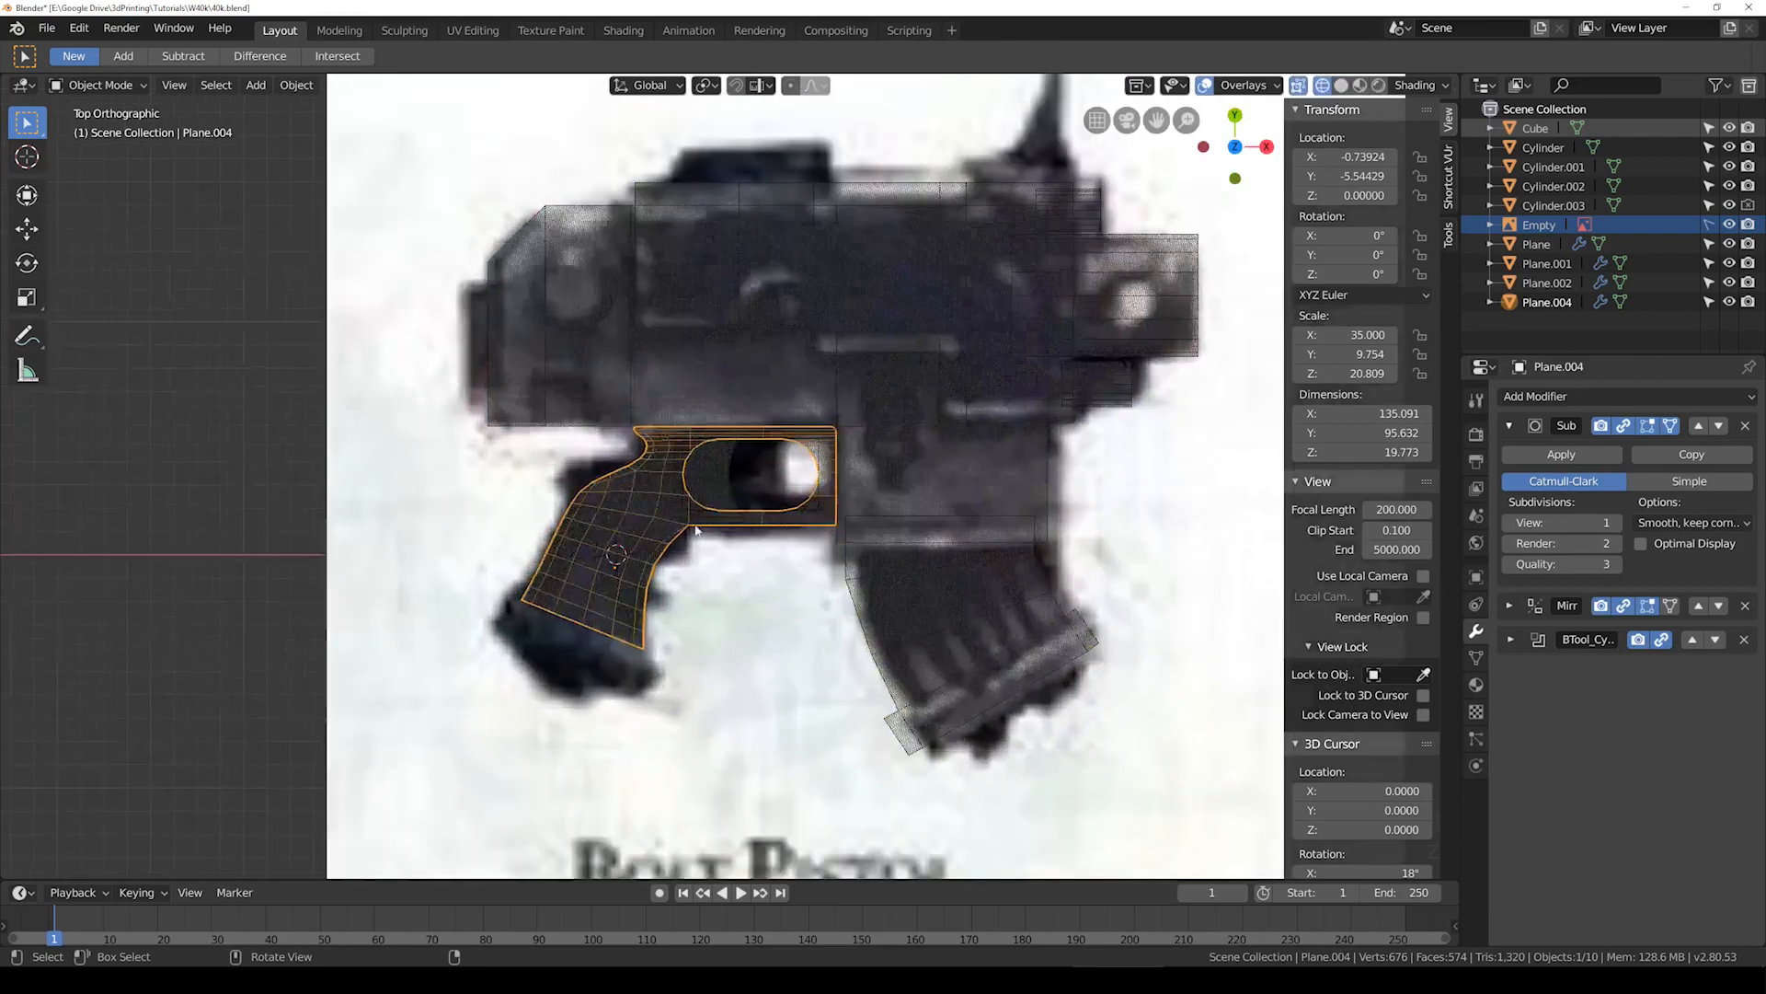
{"action": "middle_click_drag", "start_coordinate": [667, 521], "coordinate": [679, 485], "text": "shift"}
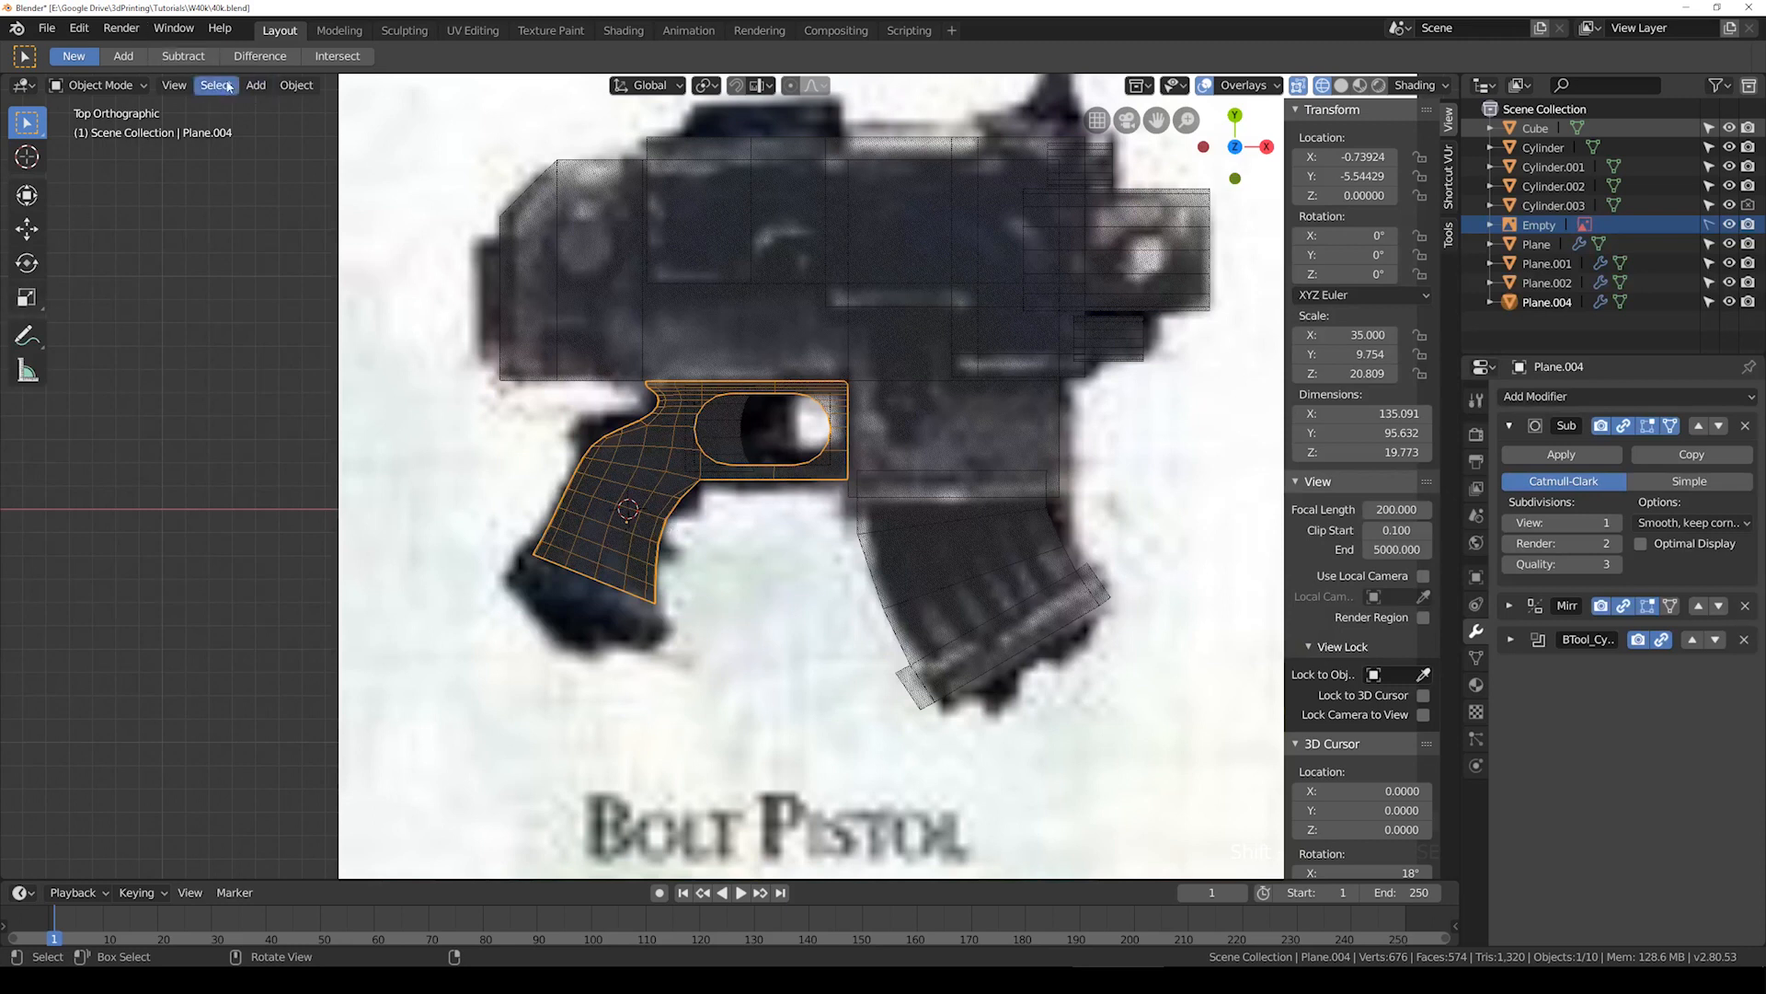
Step: Add a cube over the grip and scale it uniformly to about 31.5 units per side
{"action": "left_click", "coordinate": [256, 85]}
{"action": "mouse_move", "coordinate": [295, 108]}
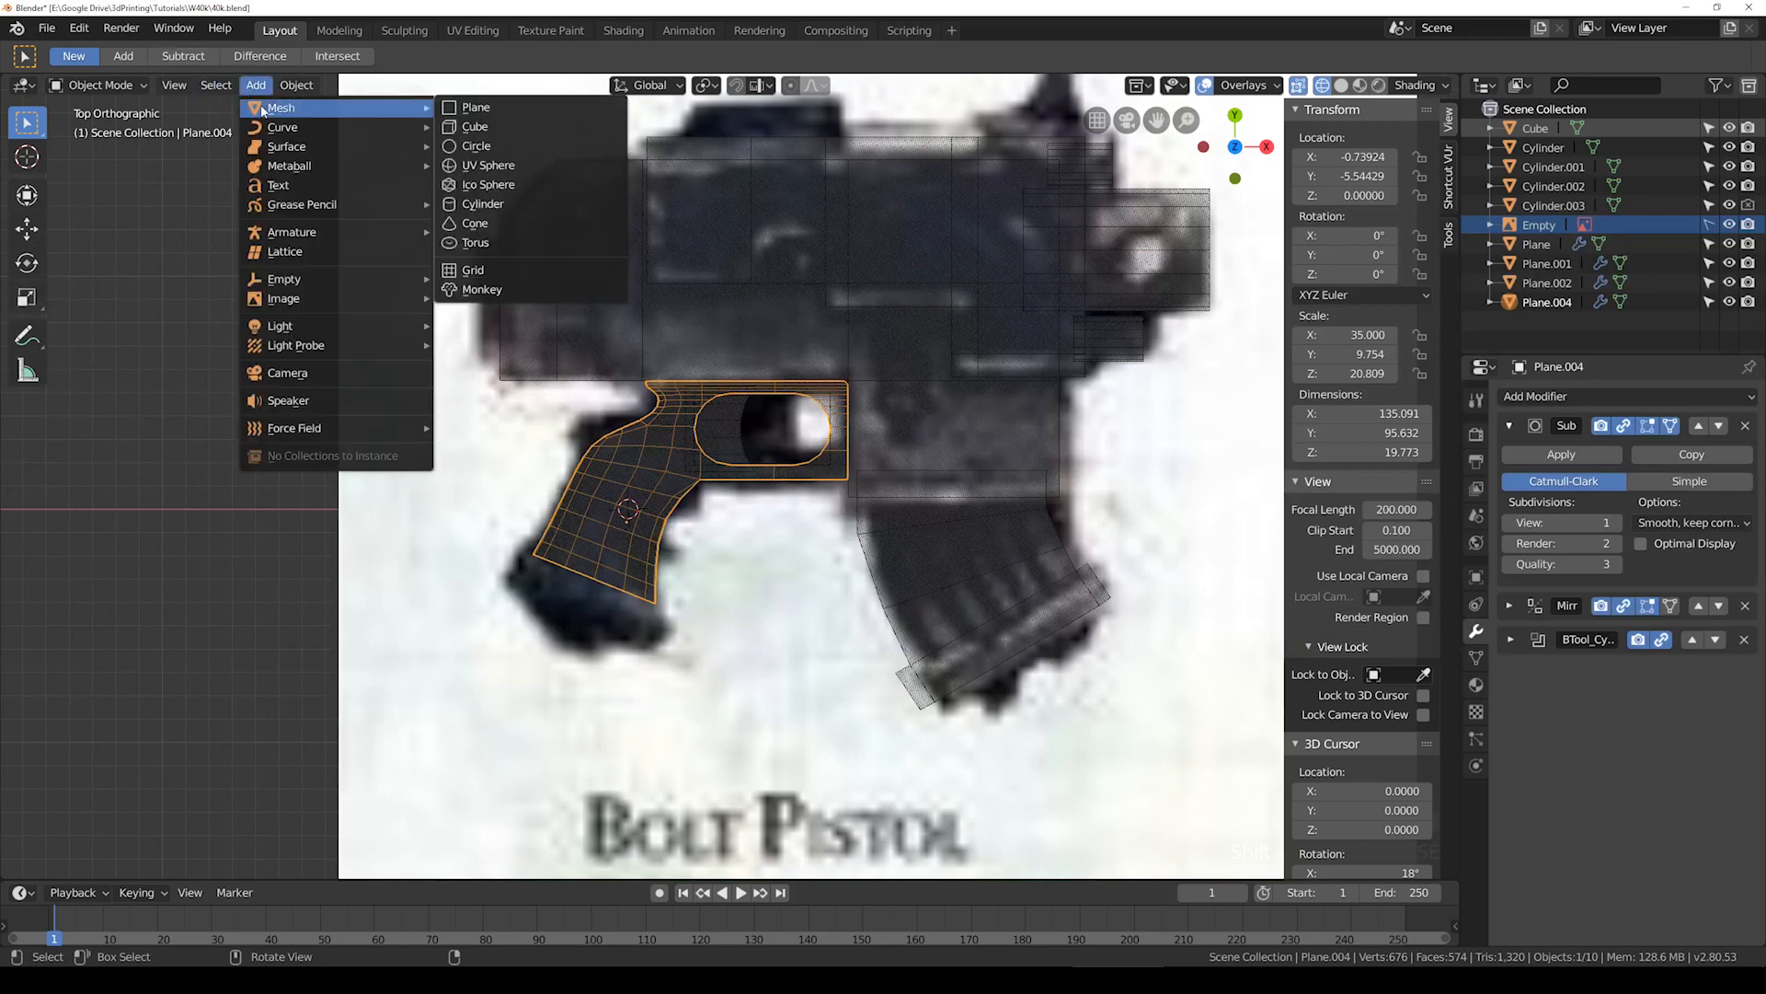
{"action": "left_click", "coordinate": [477, 128]}
{"action": "middle_click_drag", "start_coordinate": [516, 316], "coordinate": [762, 673]}
{"action": "type", "text": "s4"}
{"action": "key", "text": "Return"}
{"action": "key", "text": "s"}
{"action": "left_click", "coordinate": [844, 556]}
{"action": "key", "text": "shift+z"}
{"action": "key", "text": "s"}
{"action": "left_click", "coordinate": [744, 549]}
{"action": "key", "text": "KP_7"}
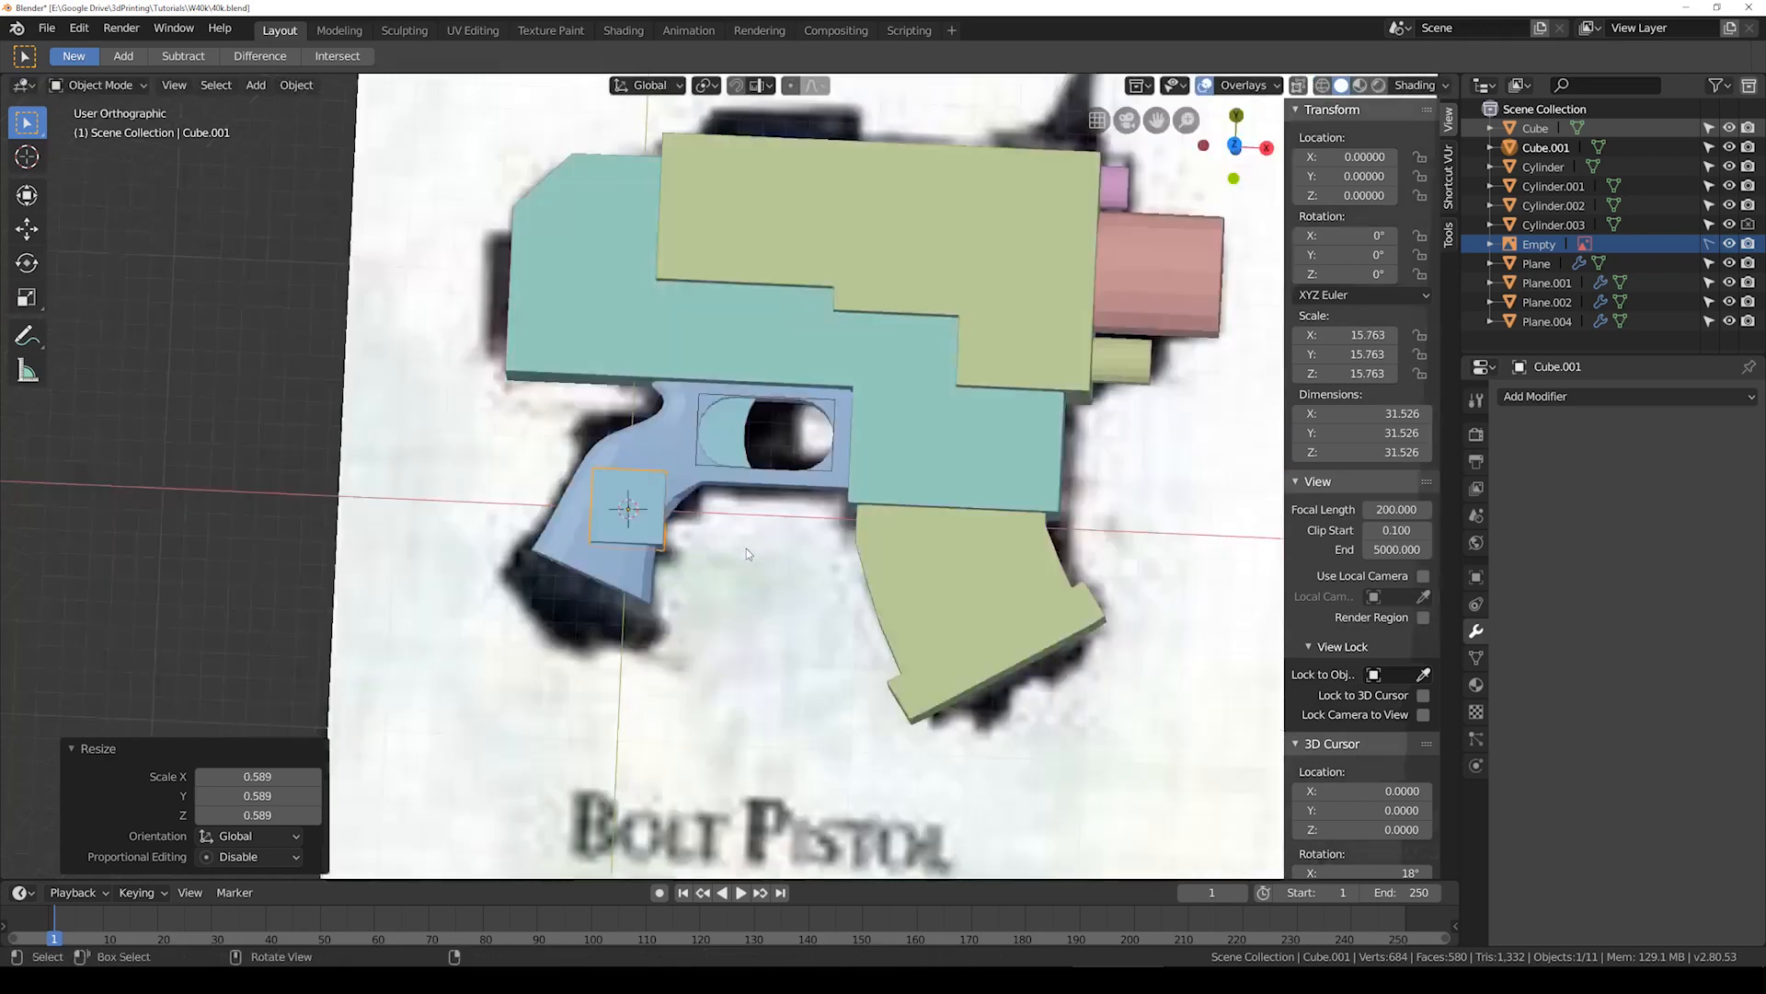
{"action": "scroll", "coordinate": [747, 548], "scroll_direction": "up", "scroll_amount": 8}
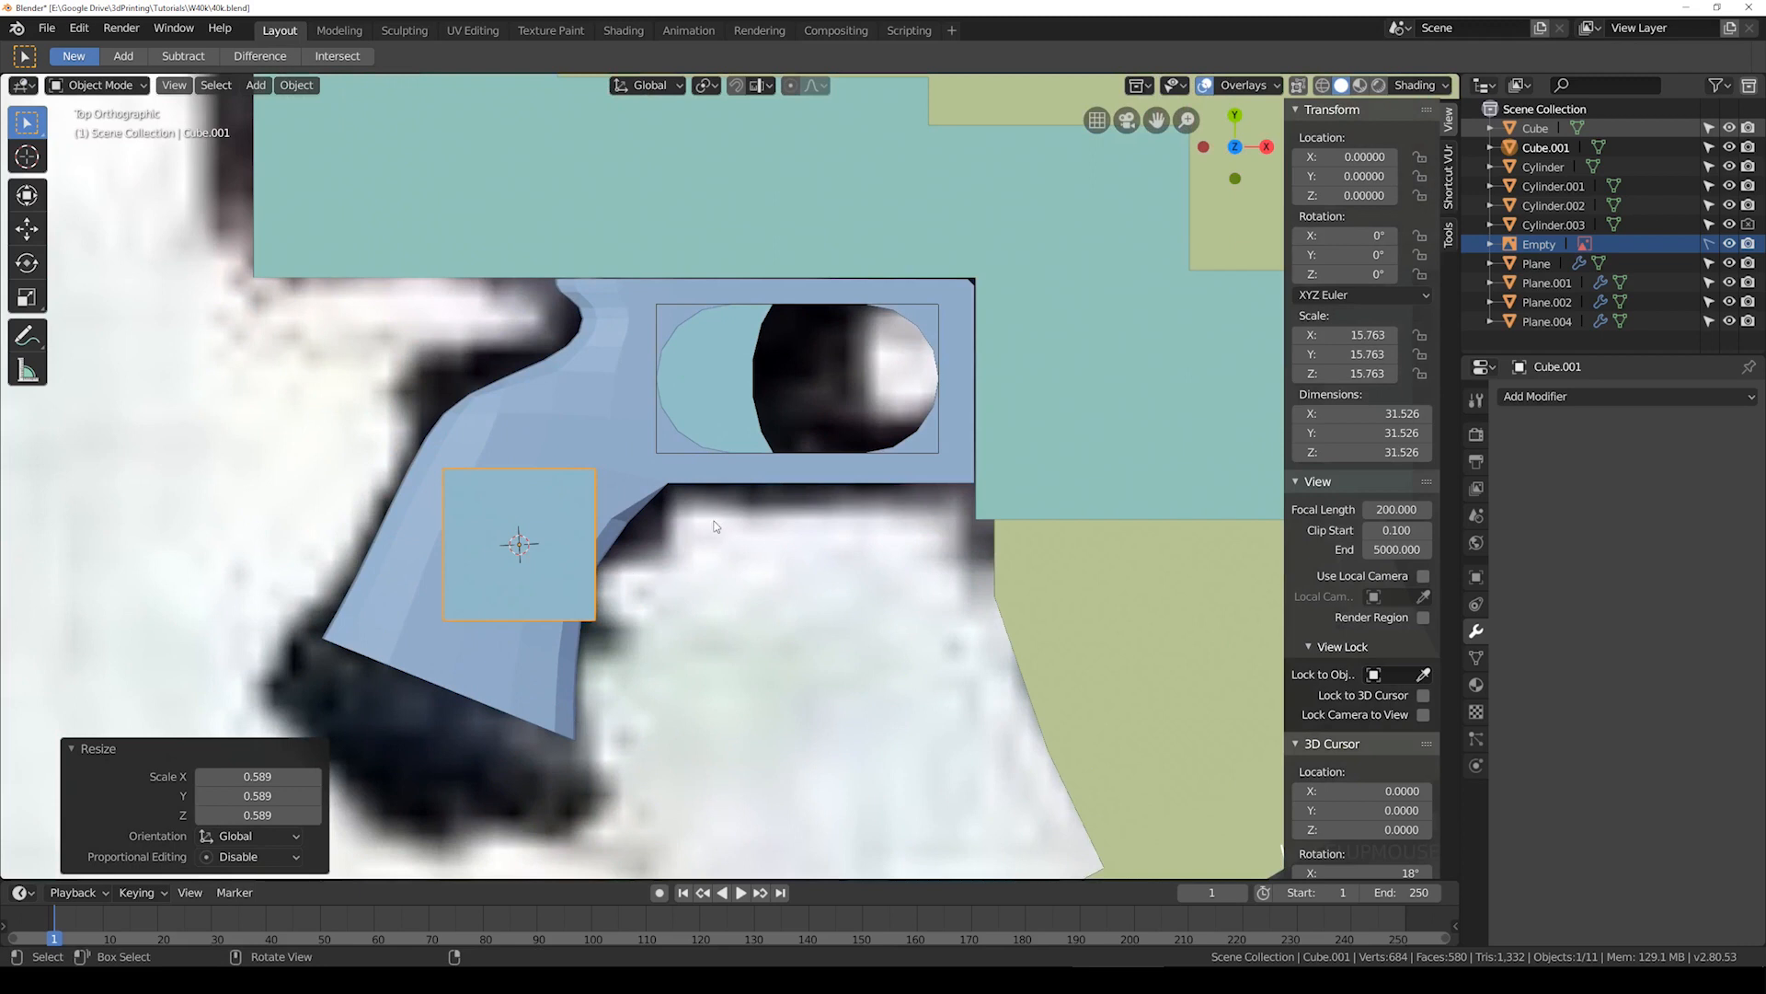
Step: Rotate the cube to -17.7° about Z and move it to about X 11.57, Y 1.86 at the grip's front edge
{"action": "key", "text": "r"}
{"action": "left_click", "coordinate": [681, 617]}
{"action": "key", "text": "g"}
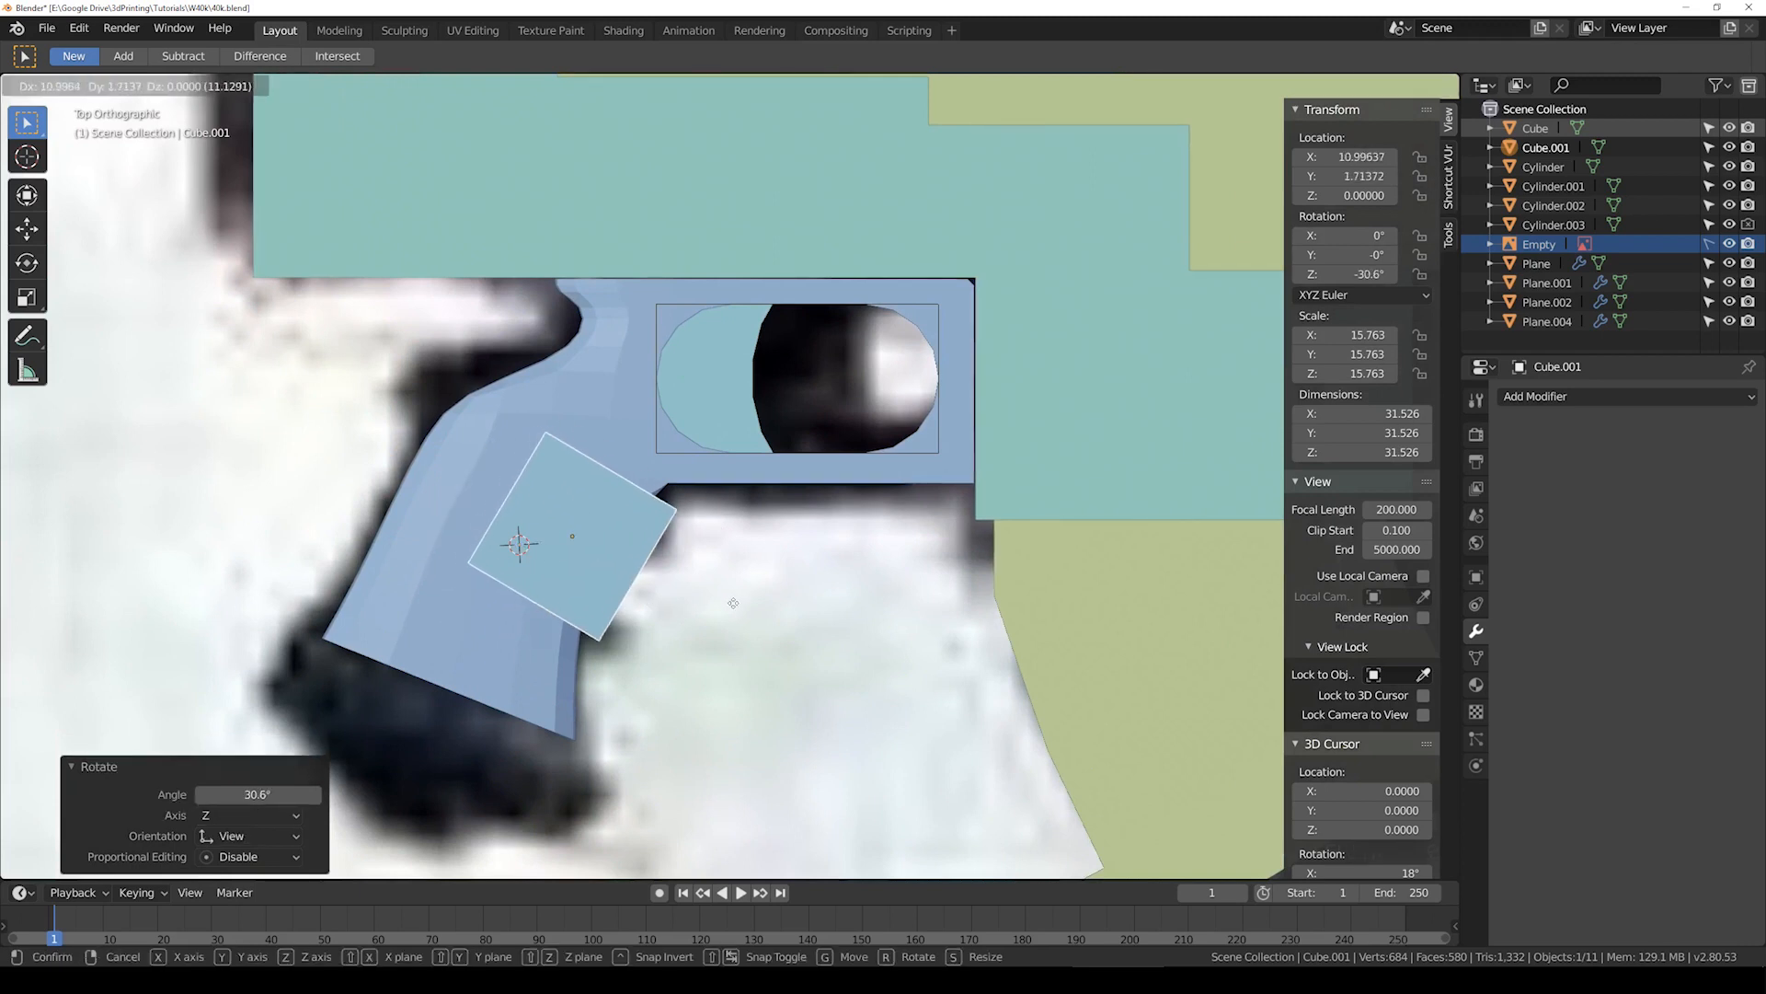
{"action": "left_click", "coordinate": [744, 600]}
{"action": "key", "text": "r"}
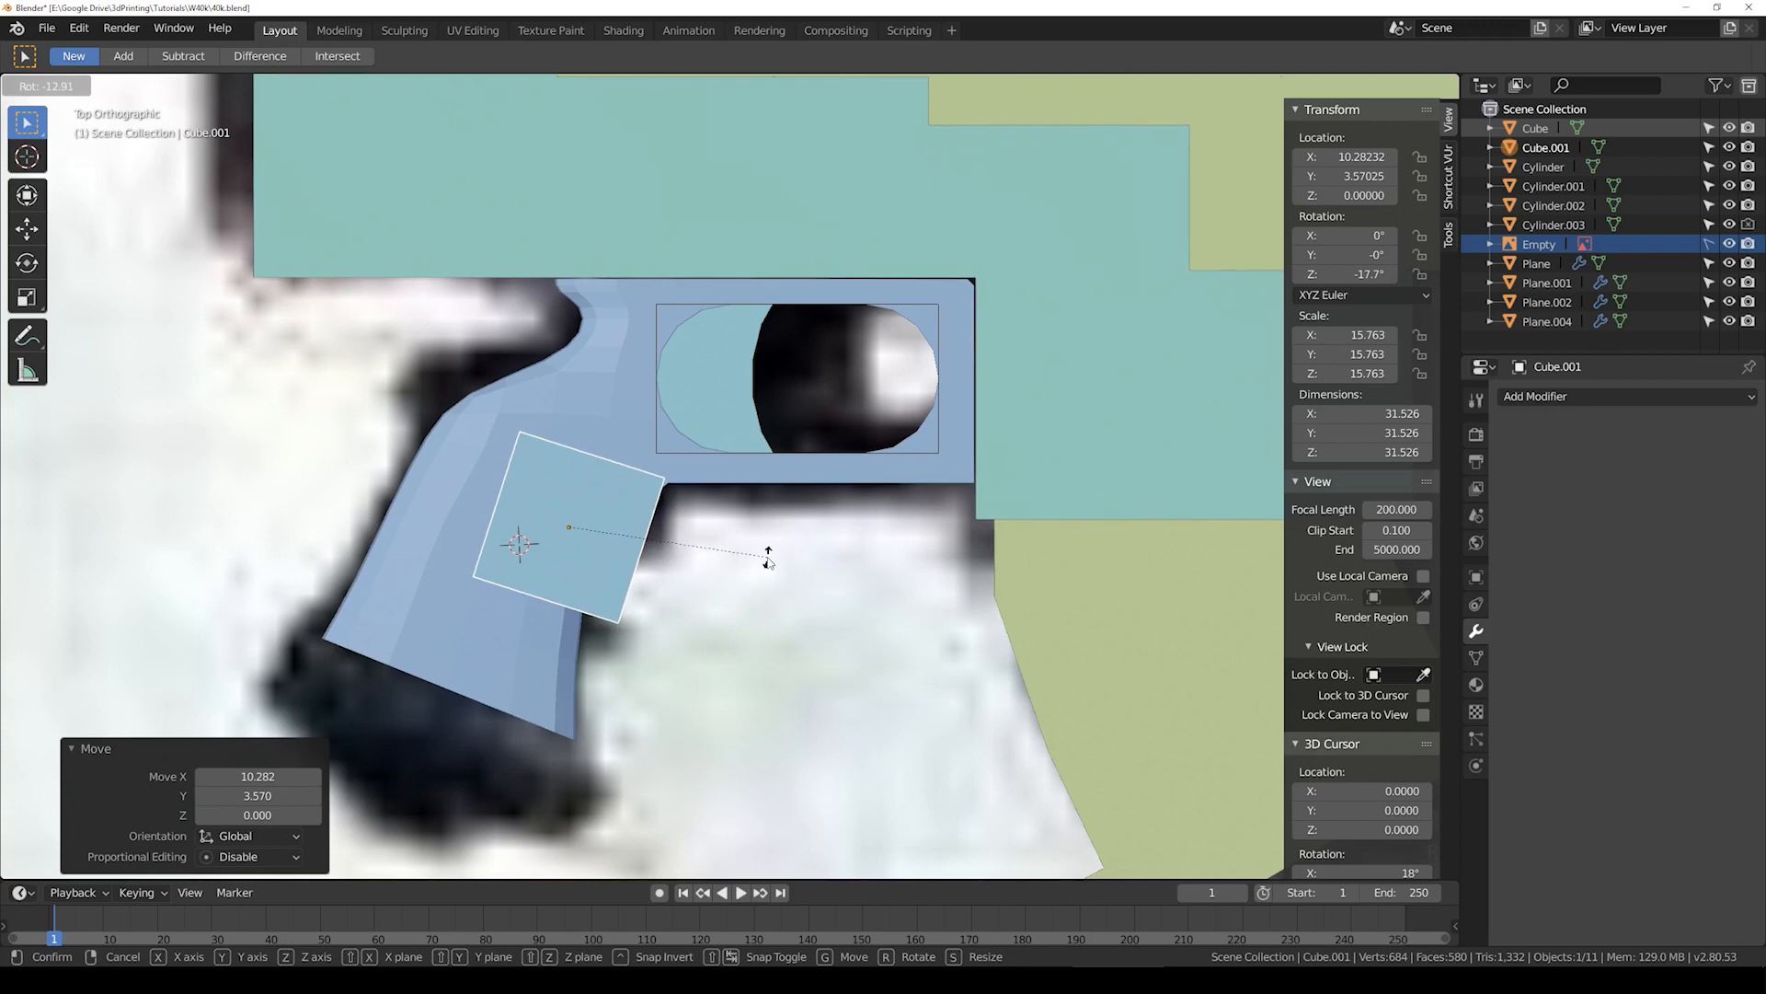
{"action": "left_click", "coordinate": [713, 585]}
{"action": "key", "text": "shift+z"}
{"action": "key", "text": "shift+z"}
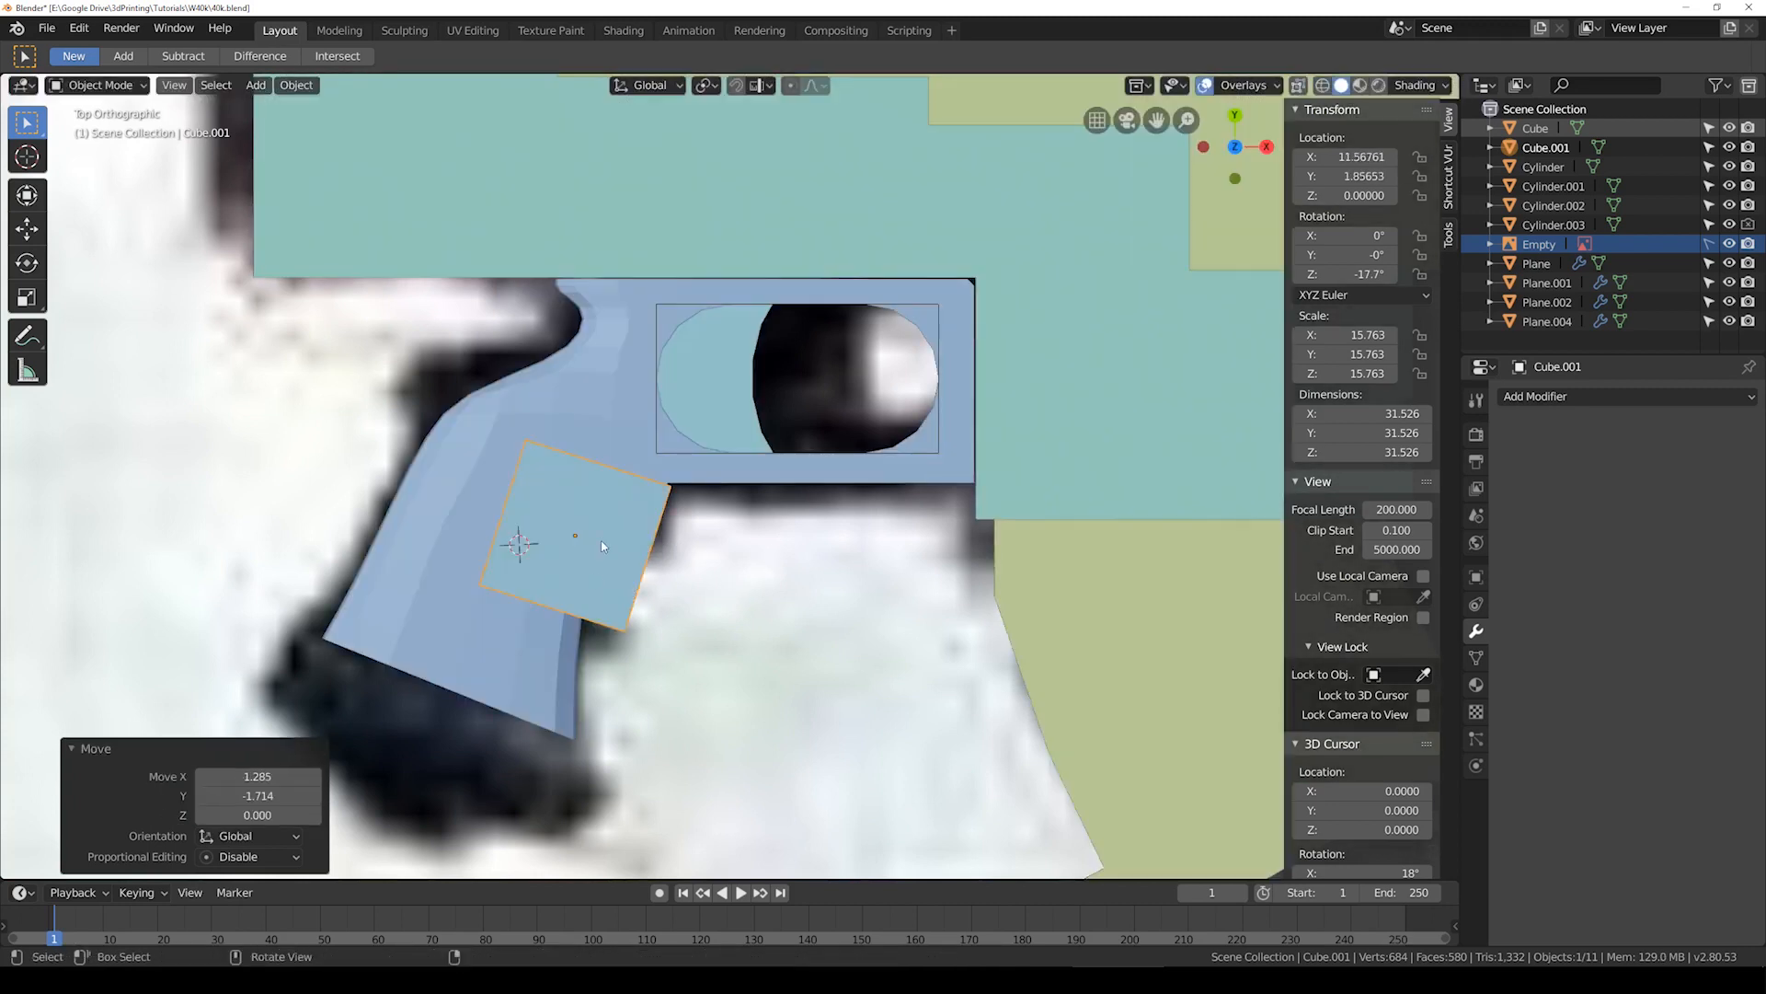
Step: Extend the cube down the grip by moving its lower face -4.713 units in X and -15.281 units in Y
{"action": "key", "text": "Tab"}
{"action": "mouse_move", "coordinate": [564, 564]}
{"action": "middle_mouse_down"}
{"action": "mouse_move", "coordinate": [578, 495]}
{"action": "mouse_move", "coordinate": [598, 738]}
{"action": "middle_mouse_up"}
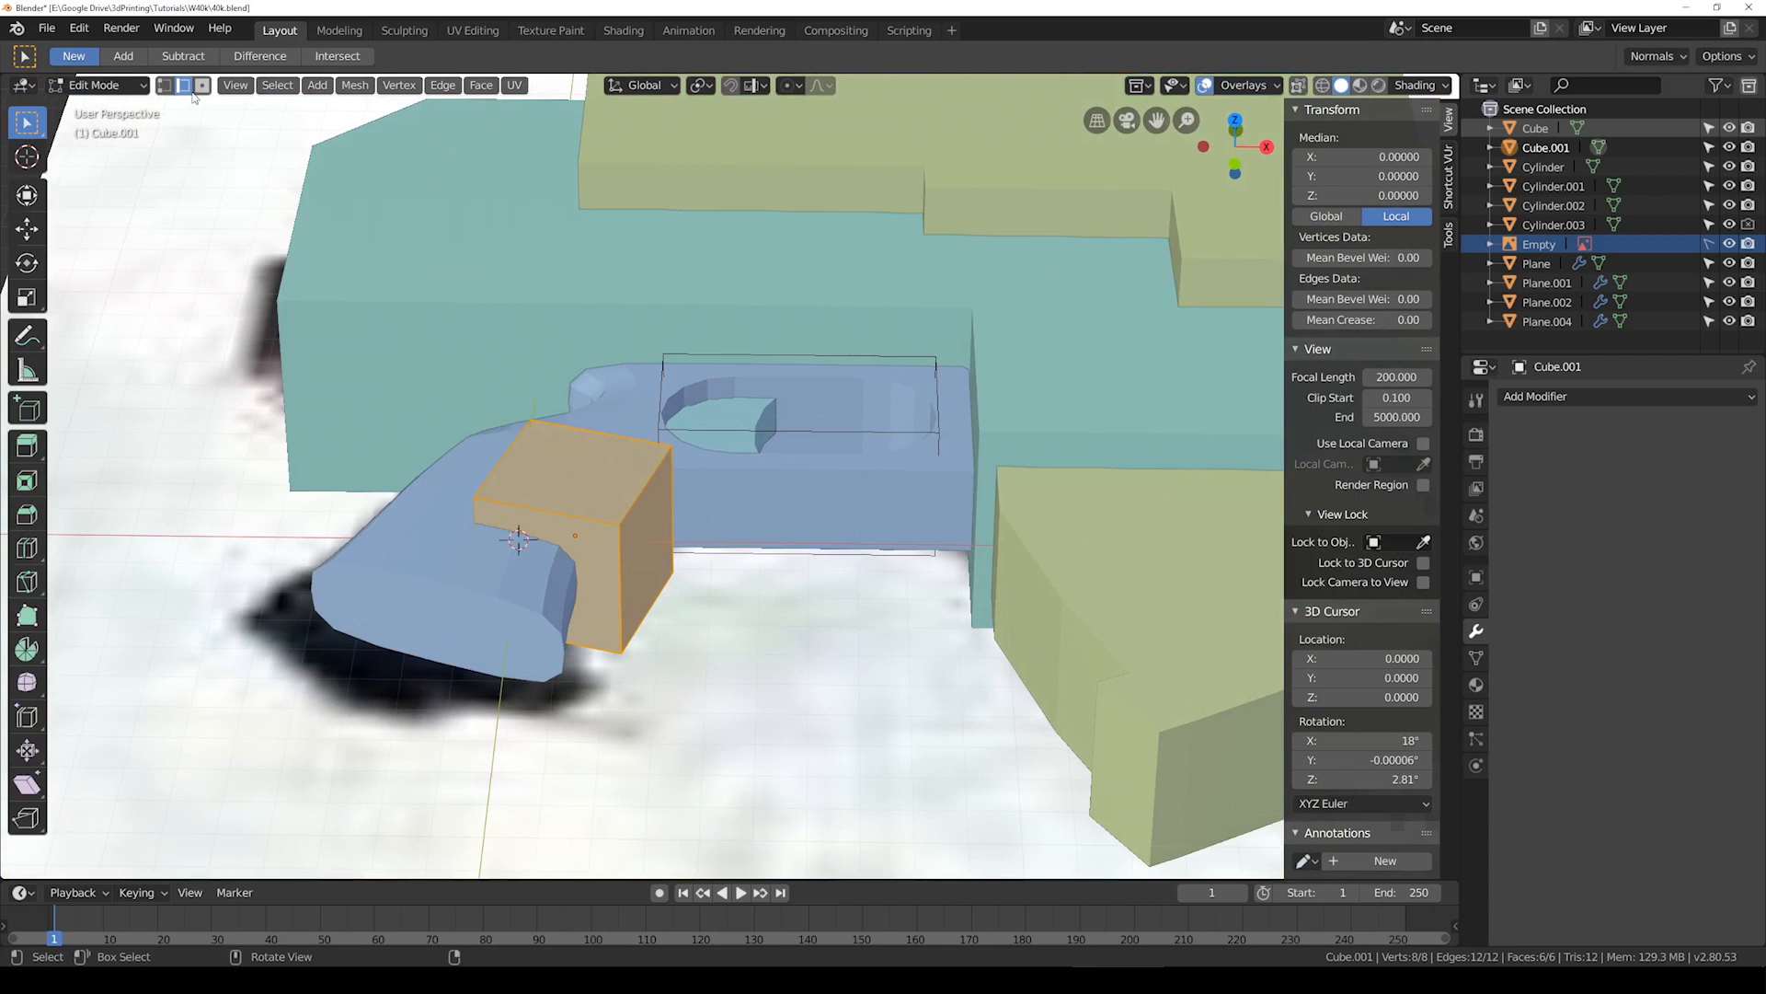
{"action": "left_click", "coordinate": [585, 584]}
{"action": "key", "text": "KP_7"}
{"action": "key", "text": "alt+z"}
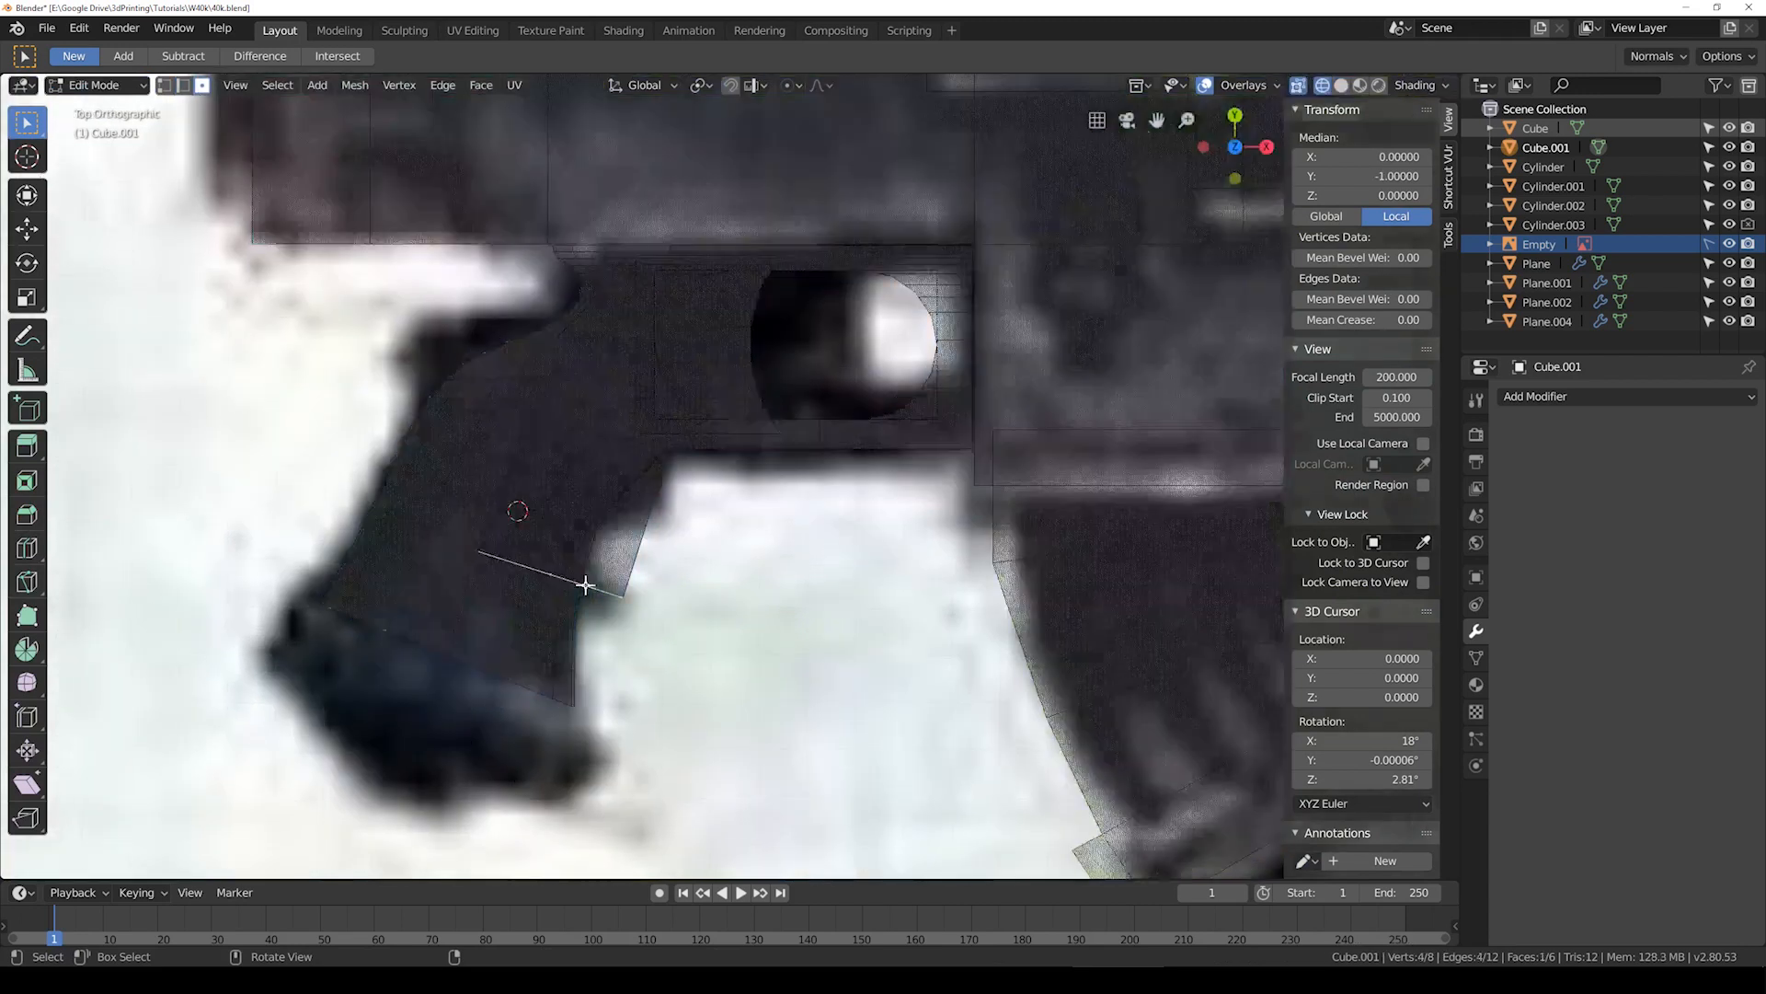
{"action": "key", "text": "g"}
{"action": "left_click", "coordinate": [513, 653]}
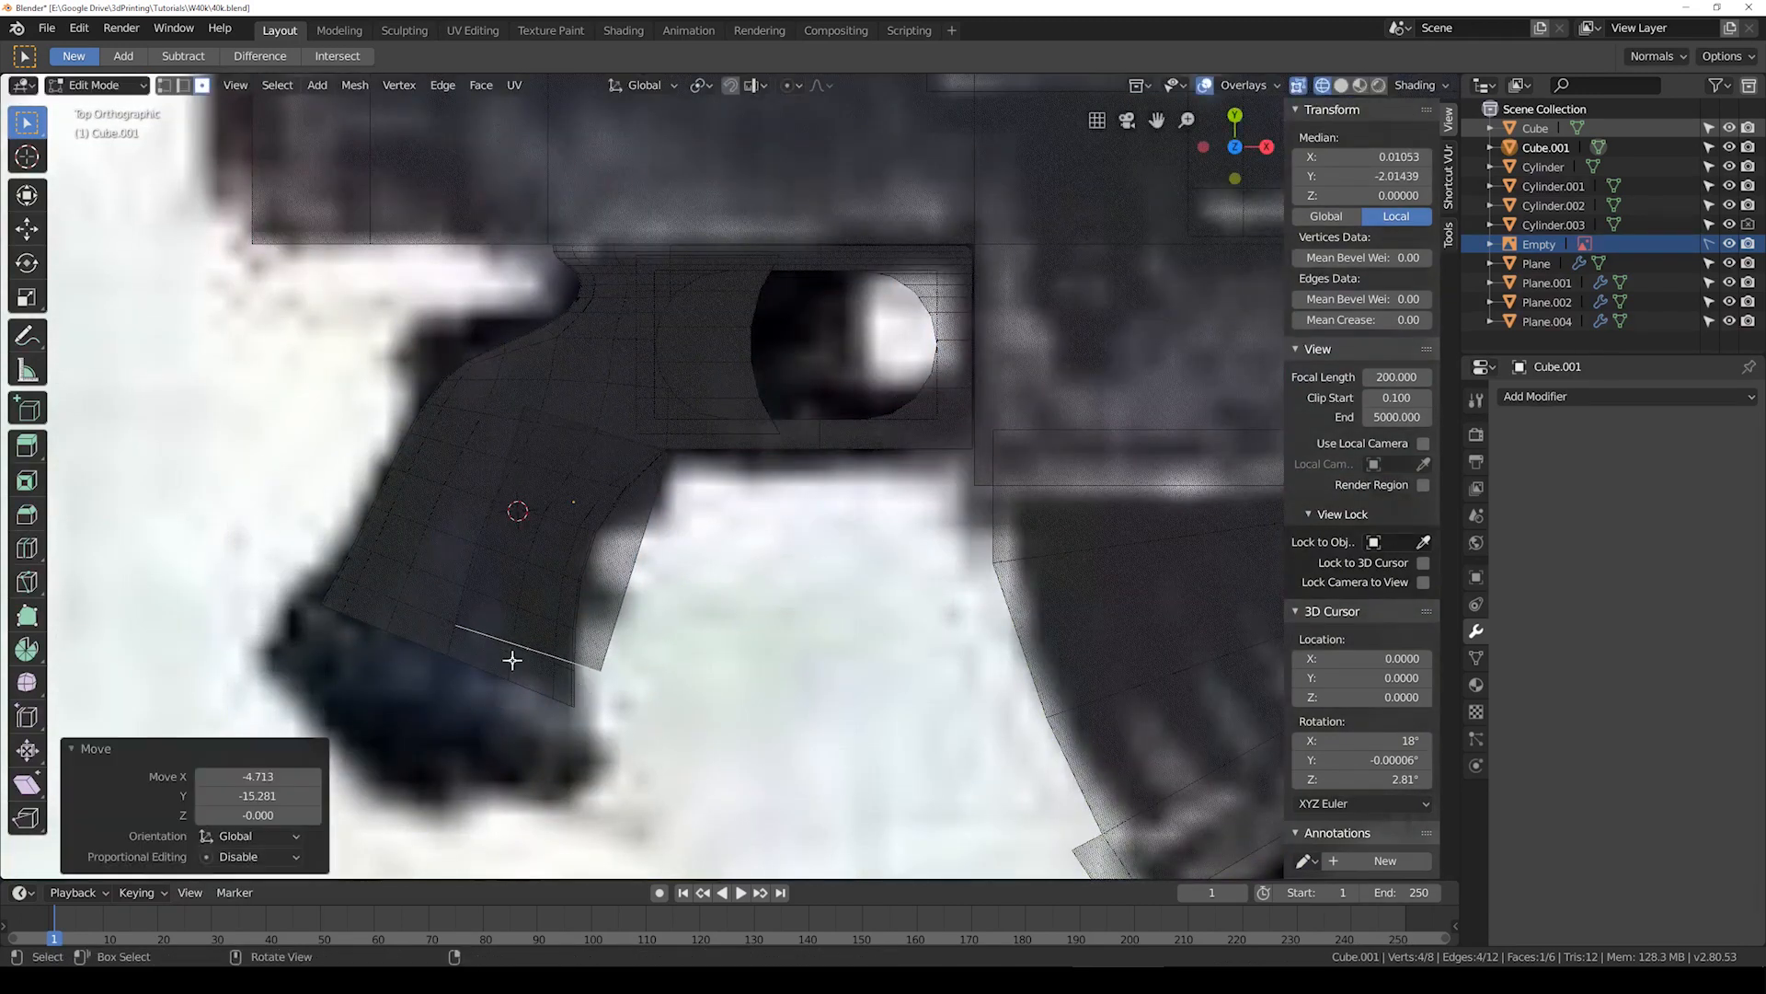
Step: Divide the cutter block along its length with three crosswise loop cuts
{"action": "left_click", "coordinate": [27, 546]}
{"action": "scroll", "coordinate": [634, 569], "scroll_direction": "up", "scroll_amount": 1}
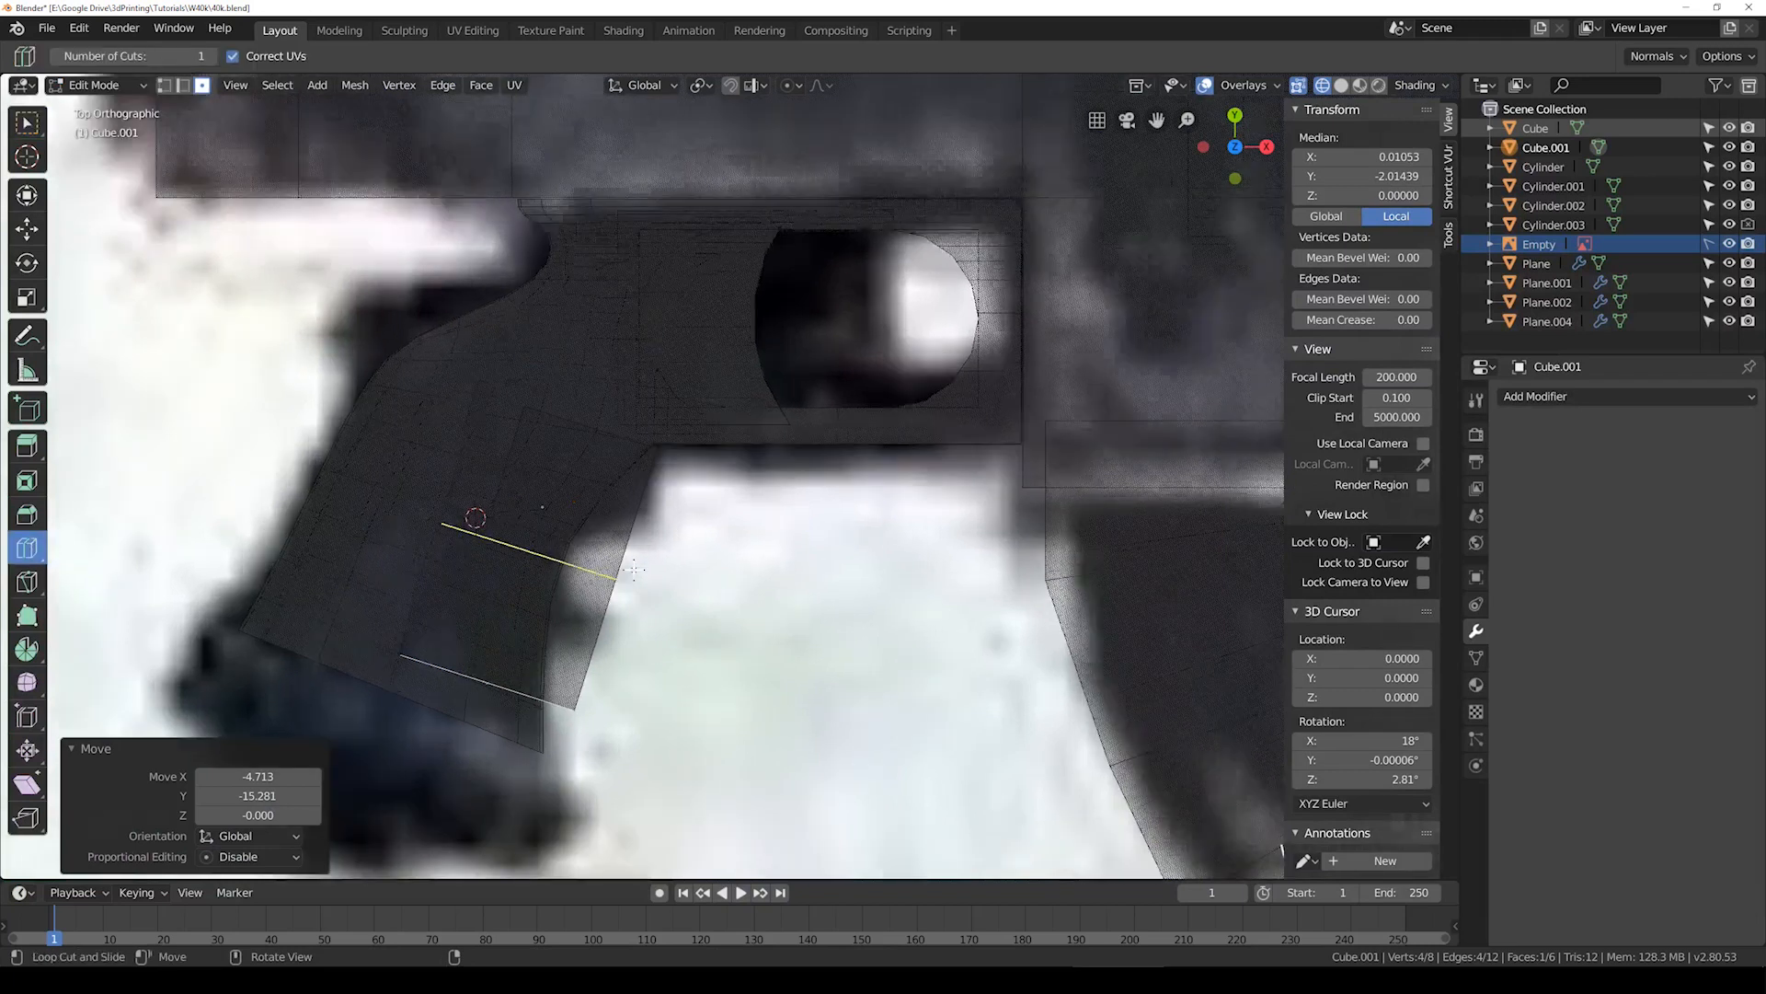
{"action": "left_click", "coordinate": [633, 569]}
{"action": "left_click", "coordinate": [566, 488]}
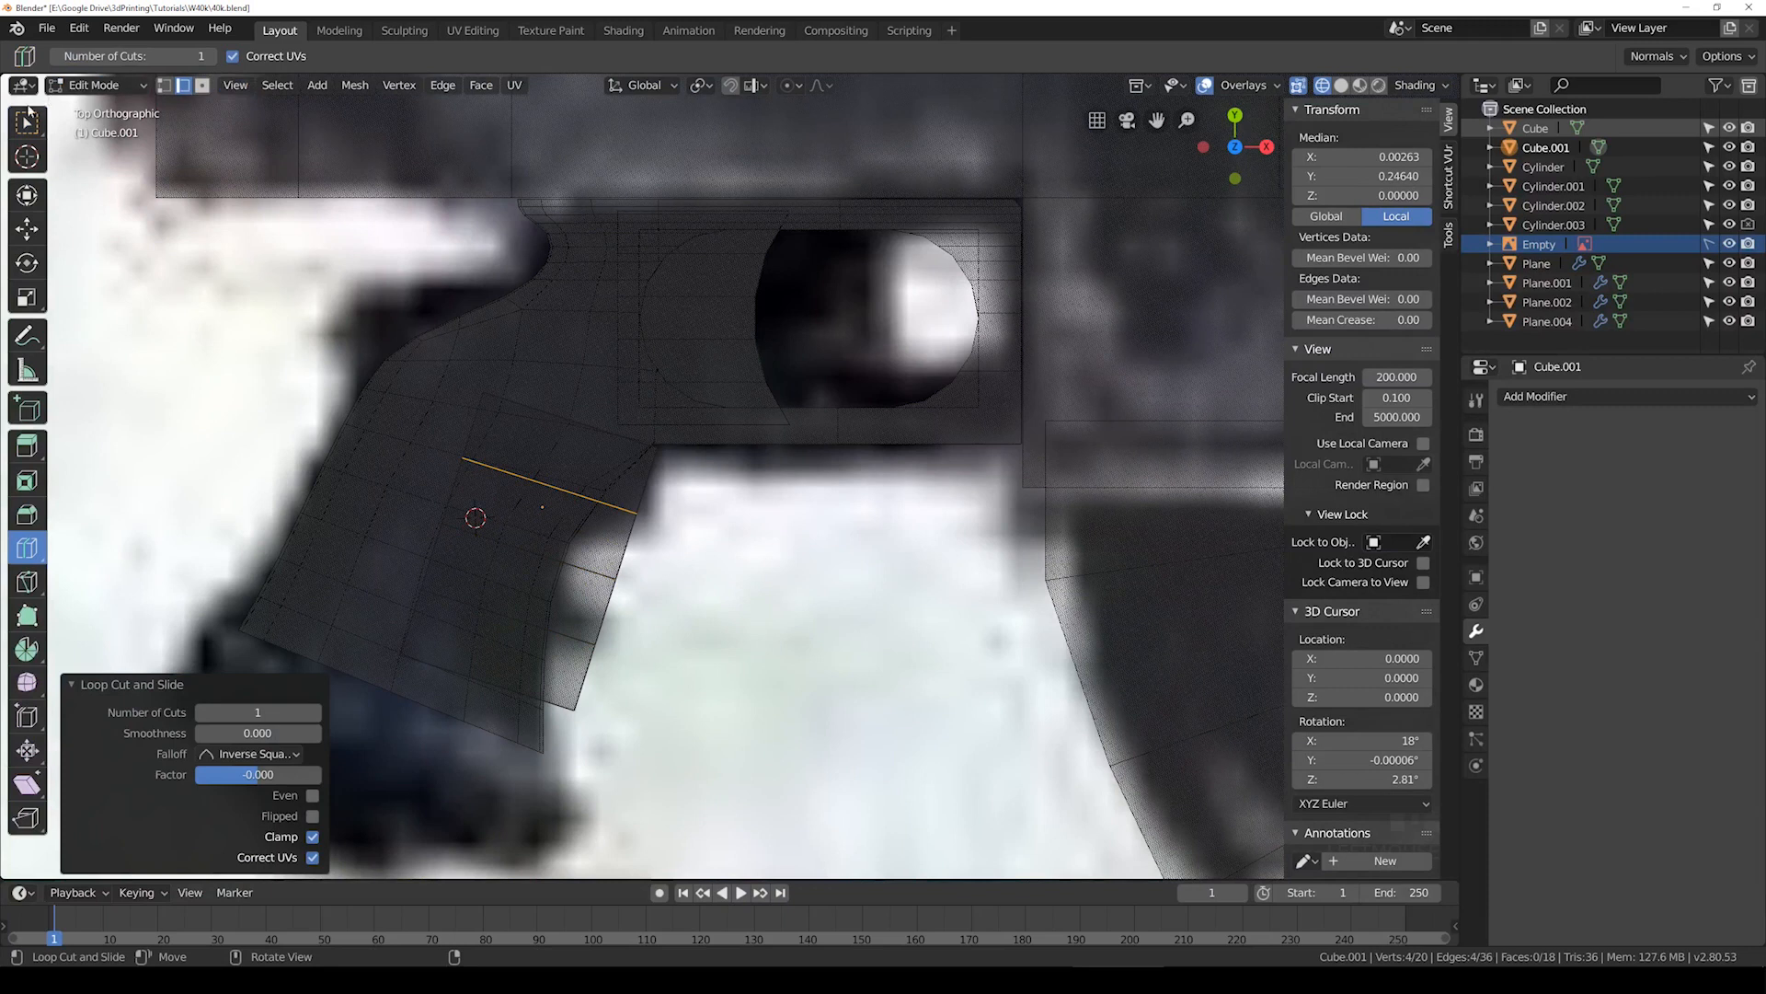
Step: Shift the block's three inner edge loops towards the grip's back and adjust the middle loop to form a concave front curve
{"action": "left_click", "coordinate": [28, 113]}
{"action": "left_click", "coordinate": [587, 500], "text": "alt"}
{"action": "left_click", "coordinate": [586, 573], "text": "alt+shift"}
{"action": "left_click", "coordinate": [573, 635], "text": "alt+shift"}
{"action": "key", "text": "g"}
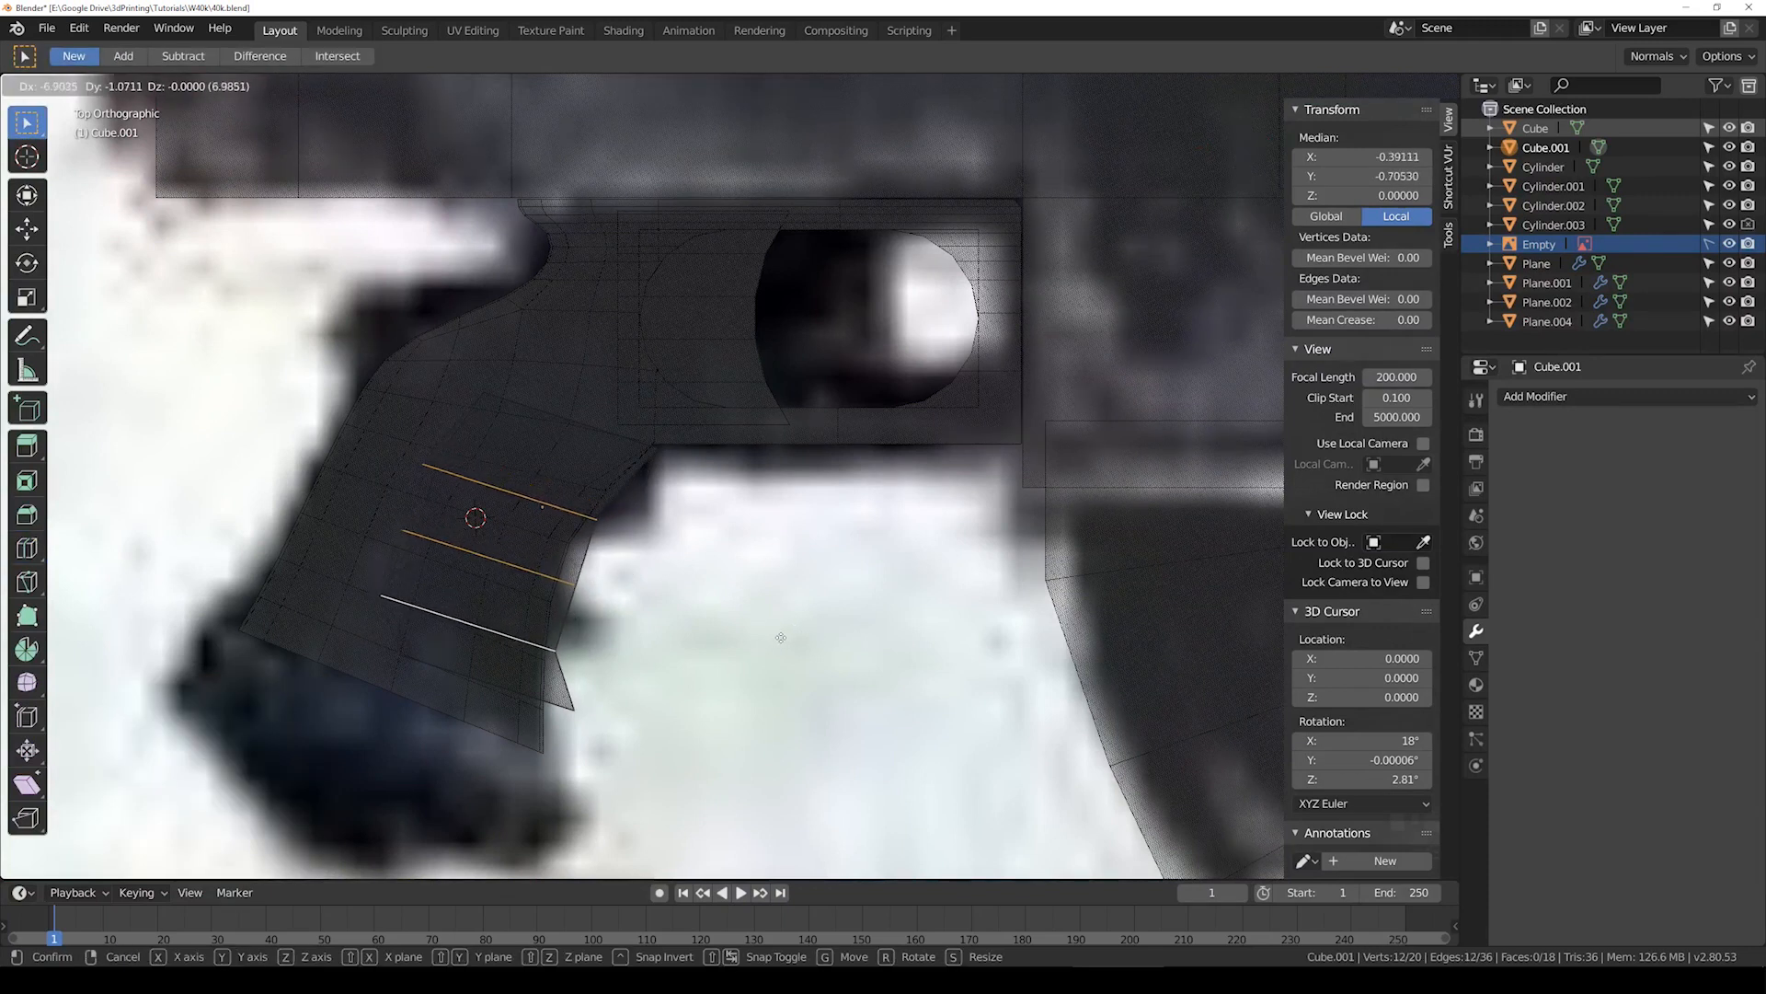
{"action": "left_click", "coordinate": [790, 627]}
{"action": "left_click", "coordinate": [576, 566], "text": "alt"}
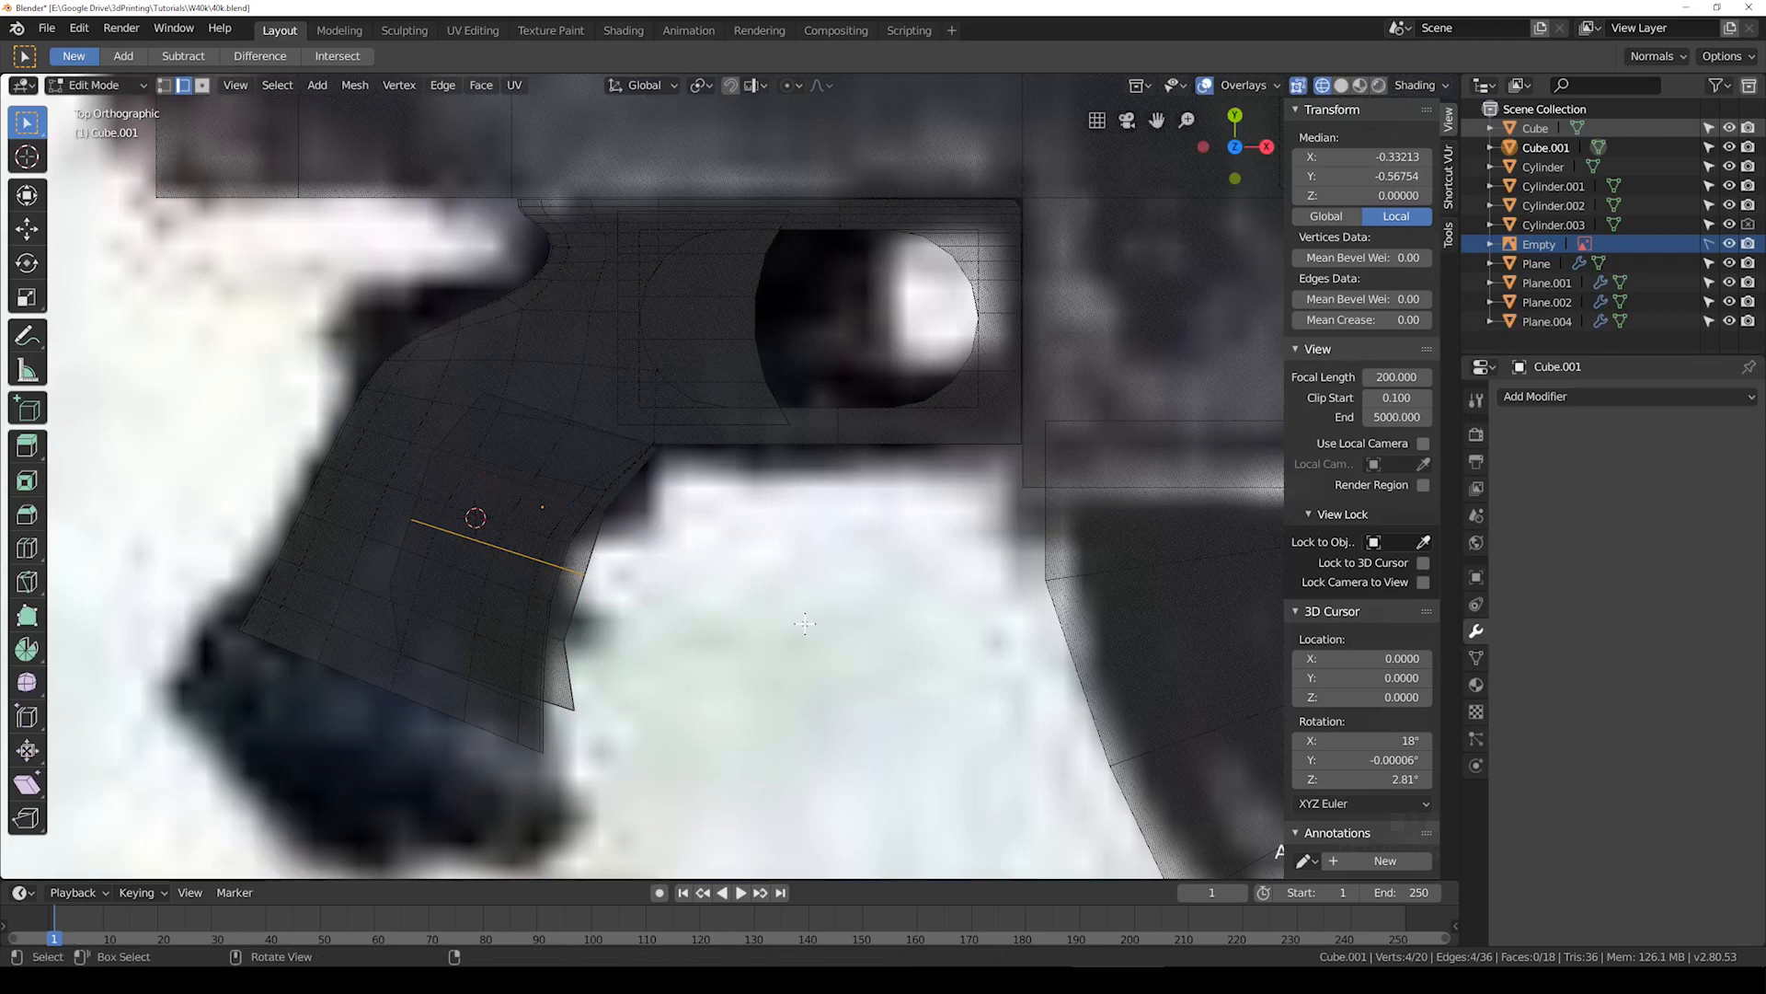
{"action": "key", "text": "g"}
{"action": "left_click", "coordinate": [795, 616]}
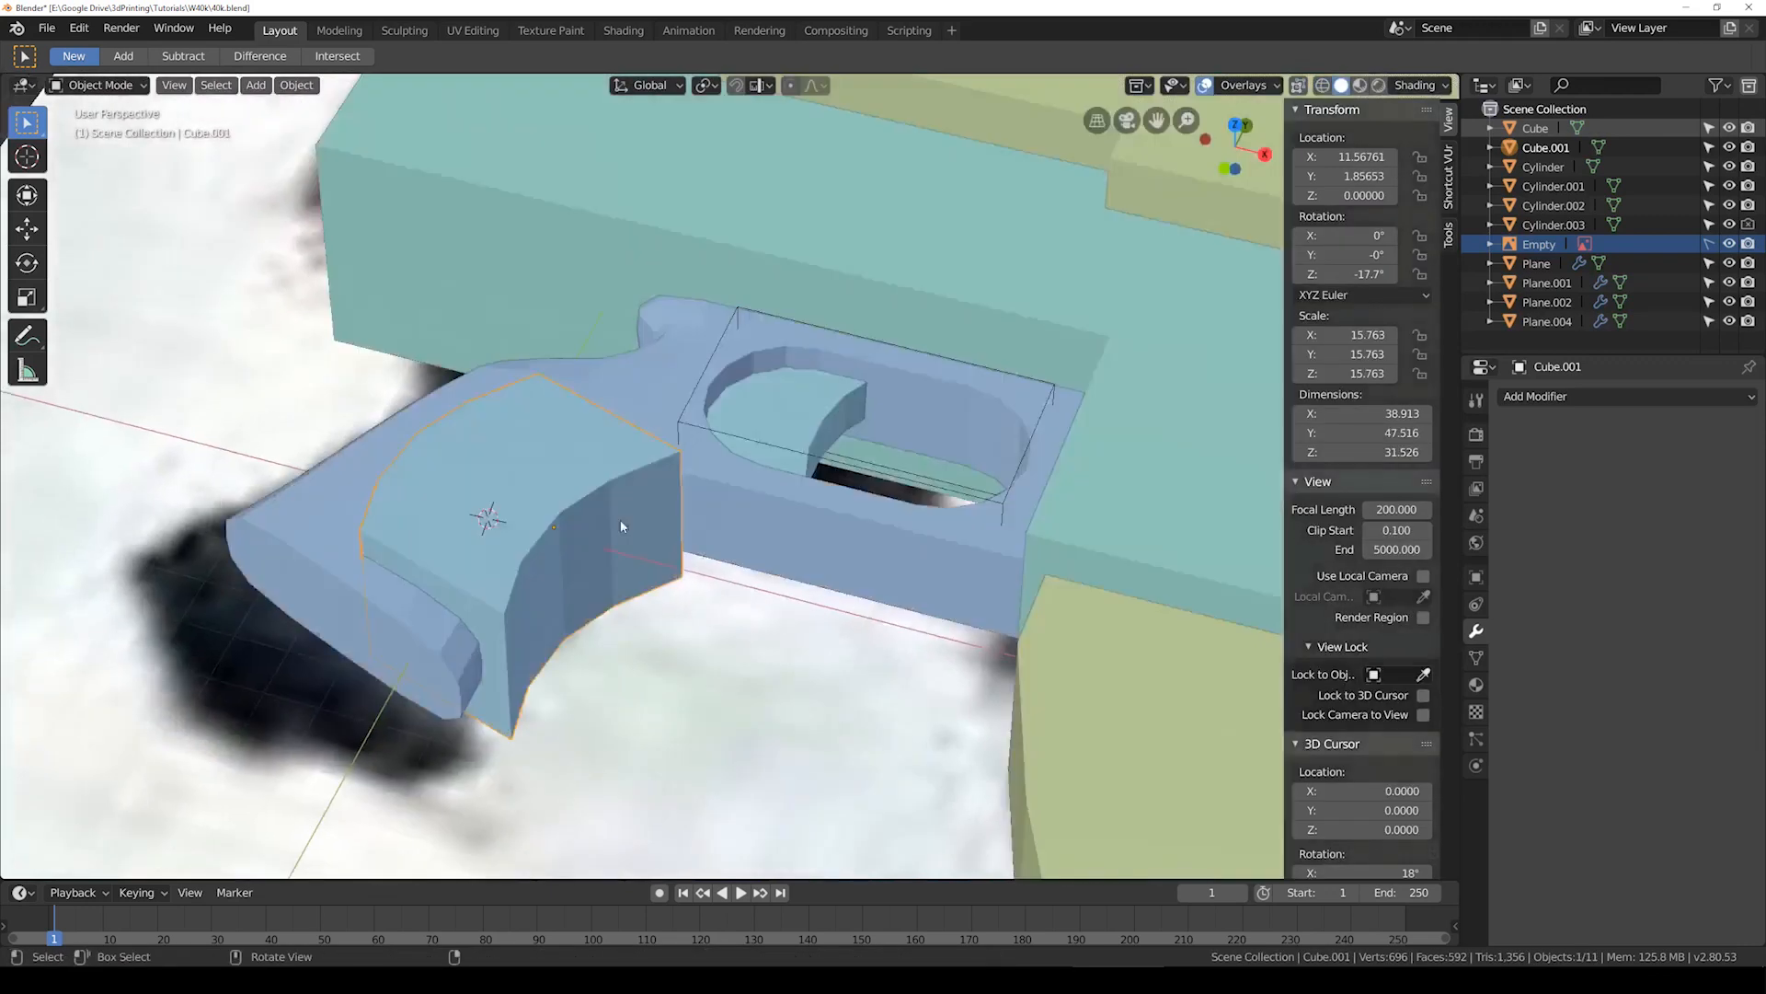
Step: Subtract the curved cutter block from the grip with a Difference boolean
{"action": "left_click", "coordinate": [433, 673], "text": "shift"}
{"action": "left_click", "coordinate": [540, 622]}
{"action": "left_click", "coordinate": [446, 675], "text": "shift"}
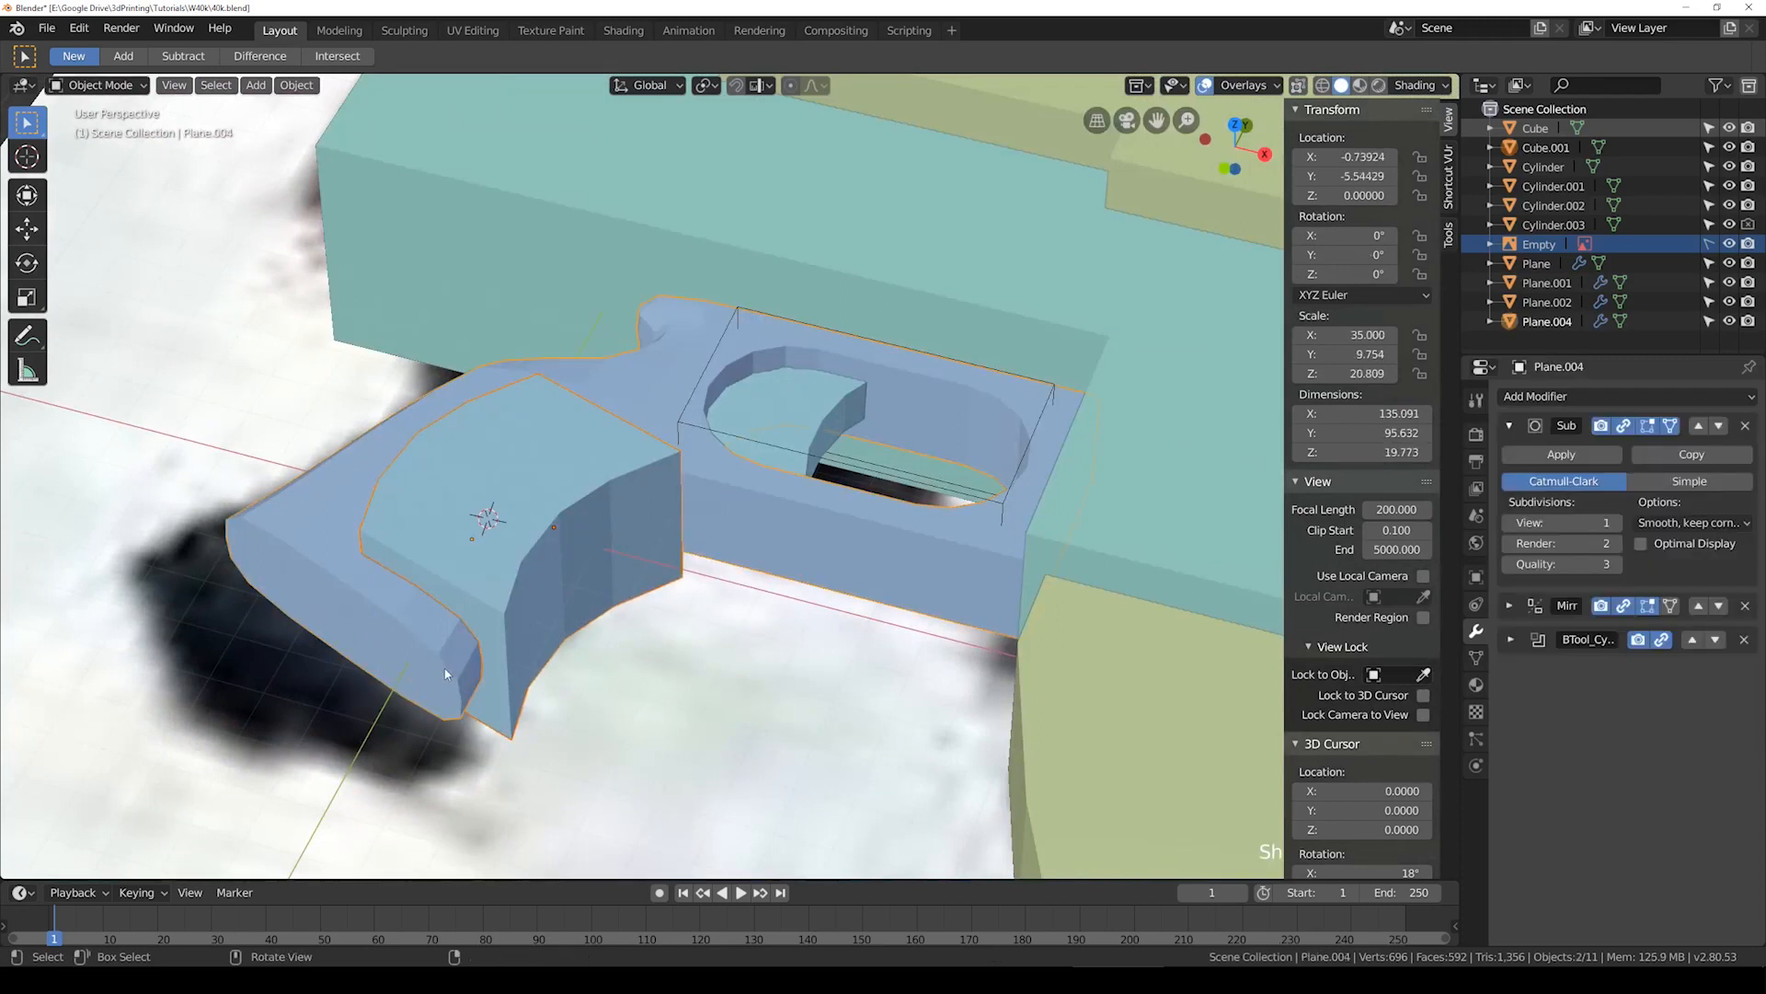
{"action": "key", "text": "ctrl+KP_Subtract"}
{"action": "middle_click_drag", "start_coordinate": [464, 637], "coordinate": [506, 570]}
{"action": "key", "text": "KP_7"}
{"action": "scroll", "coordinate": [548, 553], "scroll_direction": "up", "scroll_amount": 1}
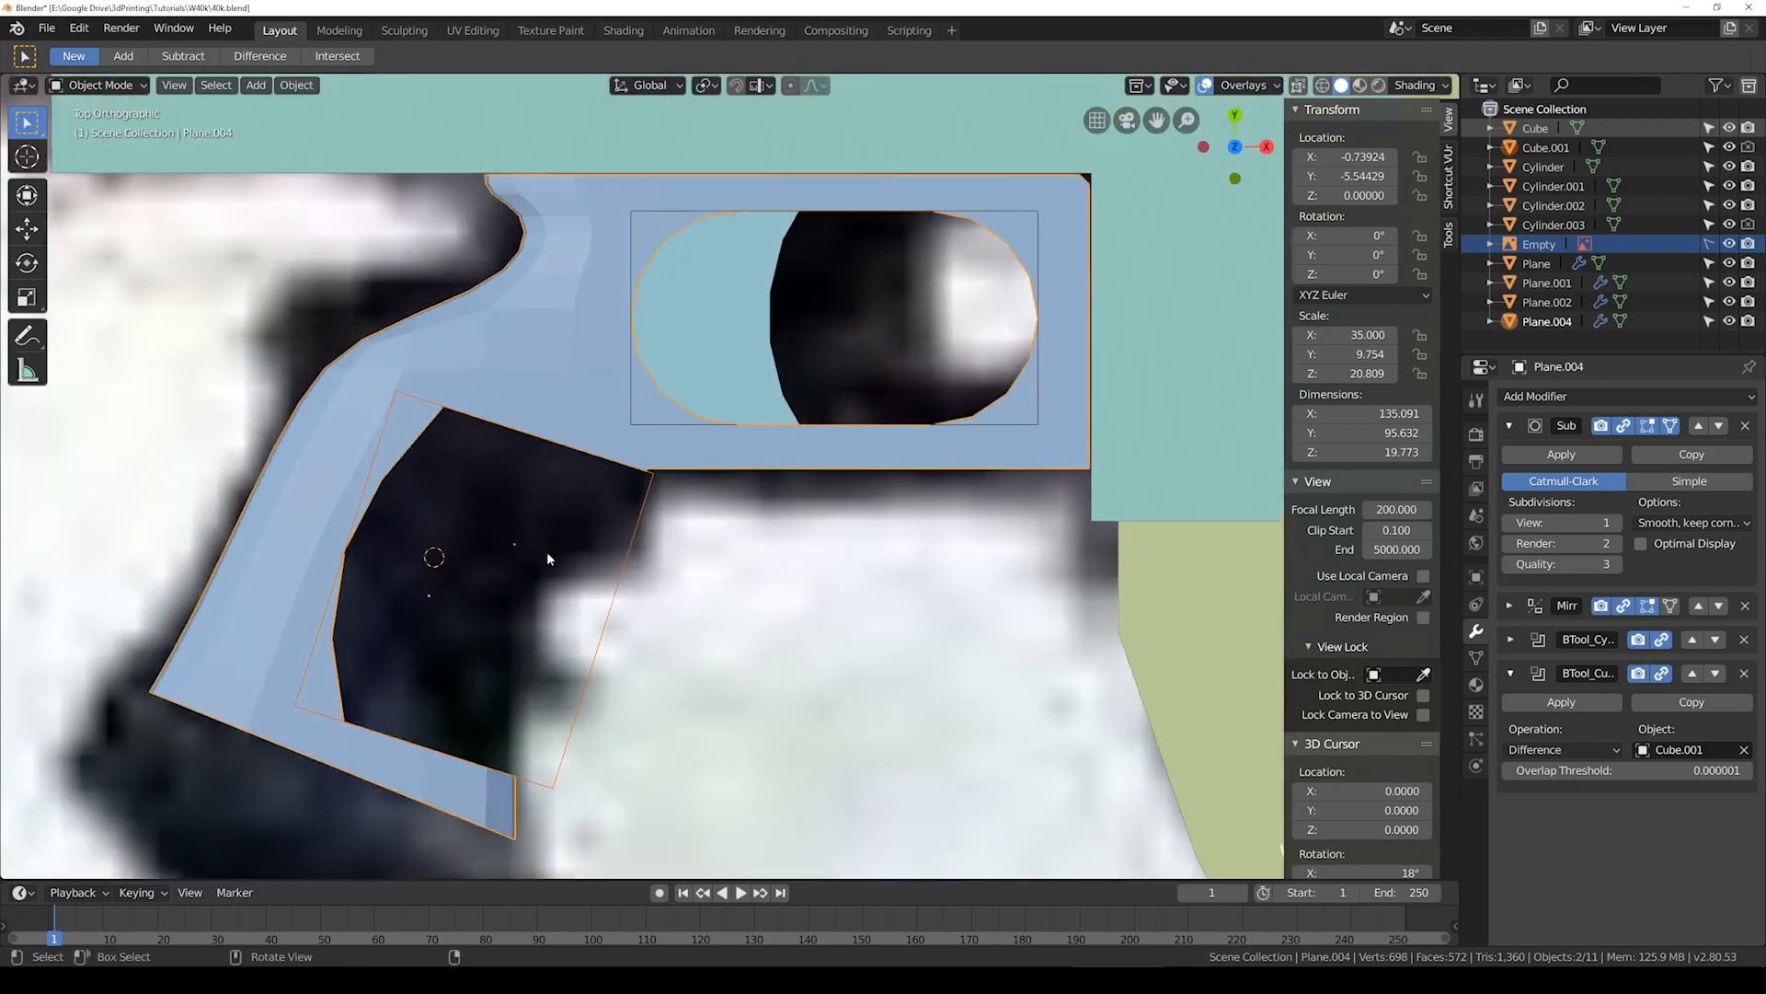
{"action": "left_click", "coordinate": [636, 536]}
{"action": "middle_click_drag", "start_coordinate": [704, 532], "coordinate": [794, 489], "text": "shift"}
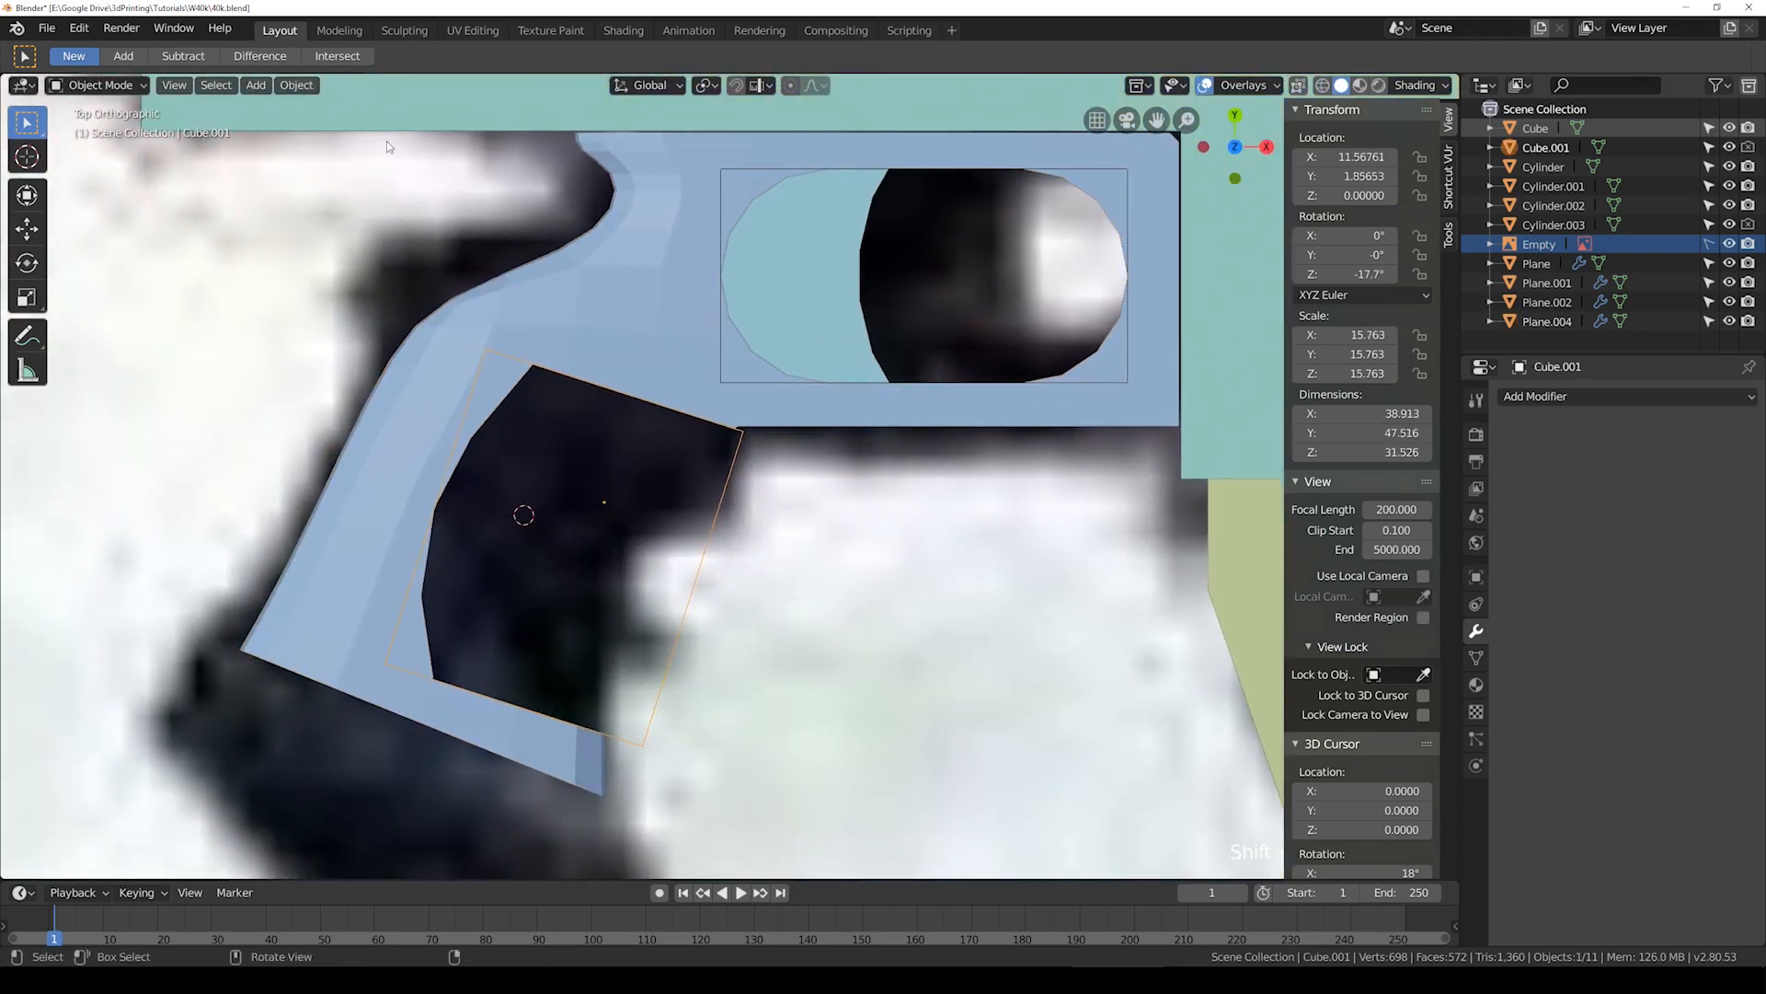
{"action": "left_click", "coordinate": [258, 88]}
{"action": "mouse_move", "coordinate": [368, 108]}
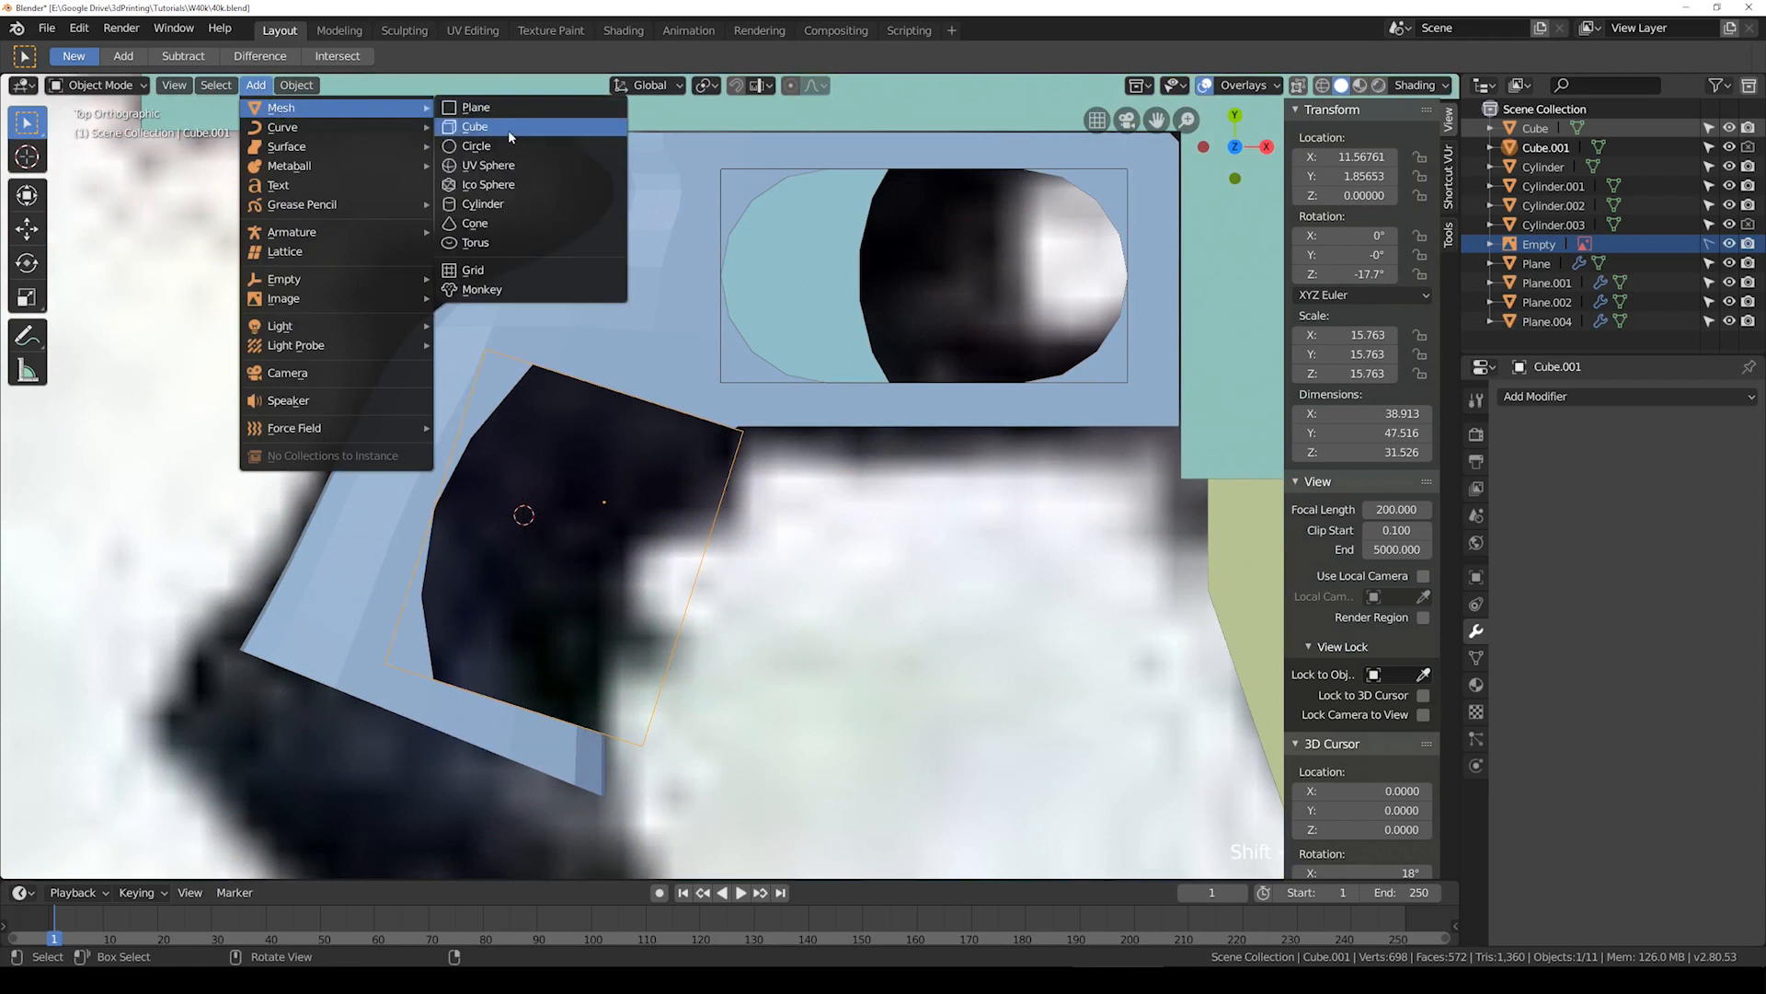
{"action": "left_click", "coordinate": [512, 136]}
{"action": "mouse_move", "coordinate": [513, 512]}
{"action": "middle_mouse_down"}
{"action": "mouse_move", "coordinate": [590, 500]}
{"action": "mouse_move", "coordinate": [524, 526]}
{"action": "middle_mouse_up"}
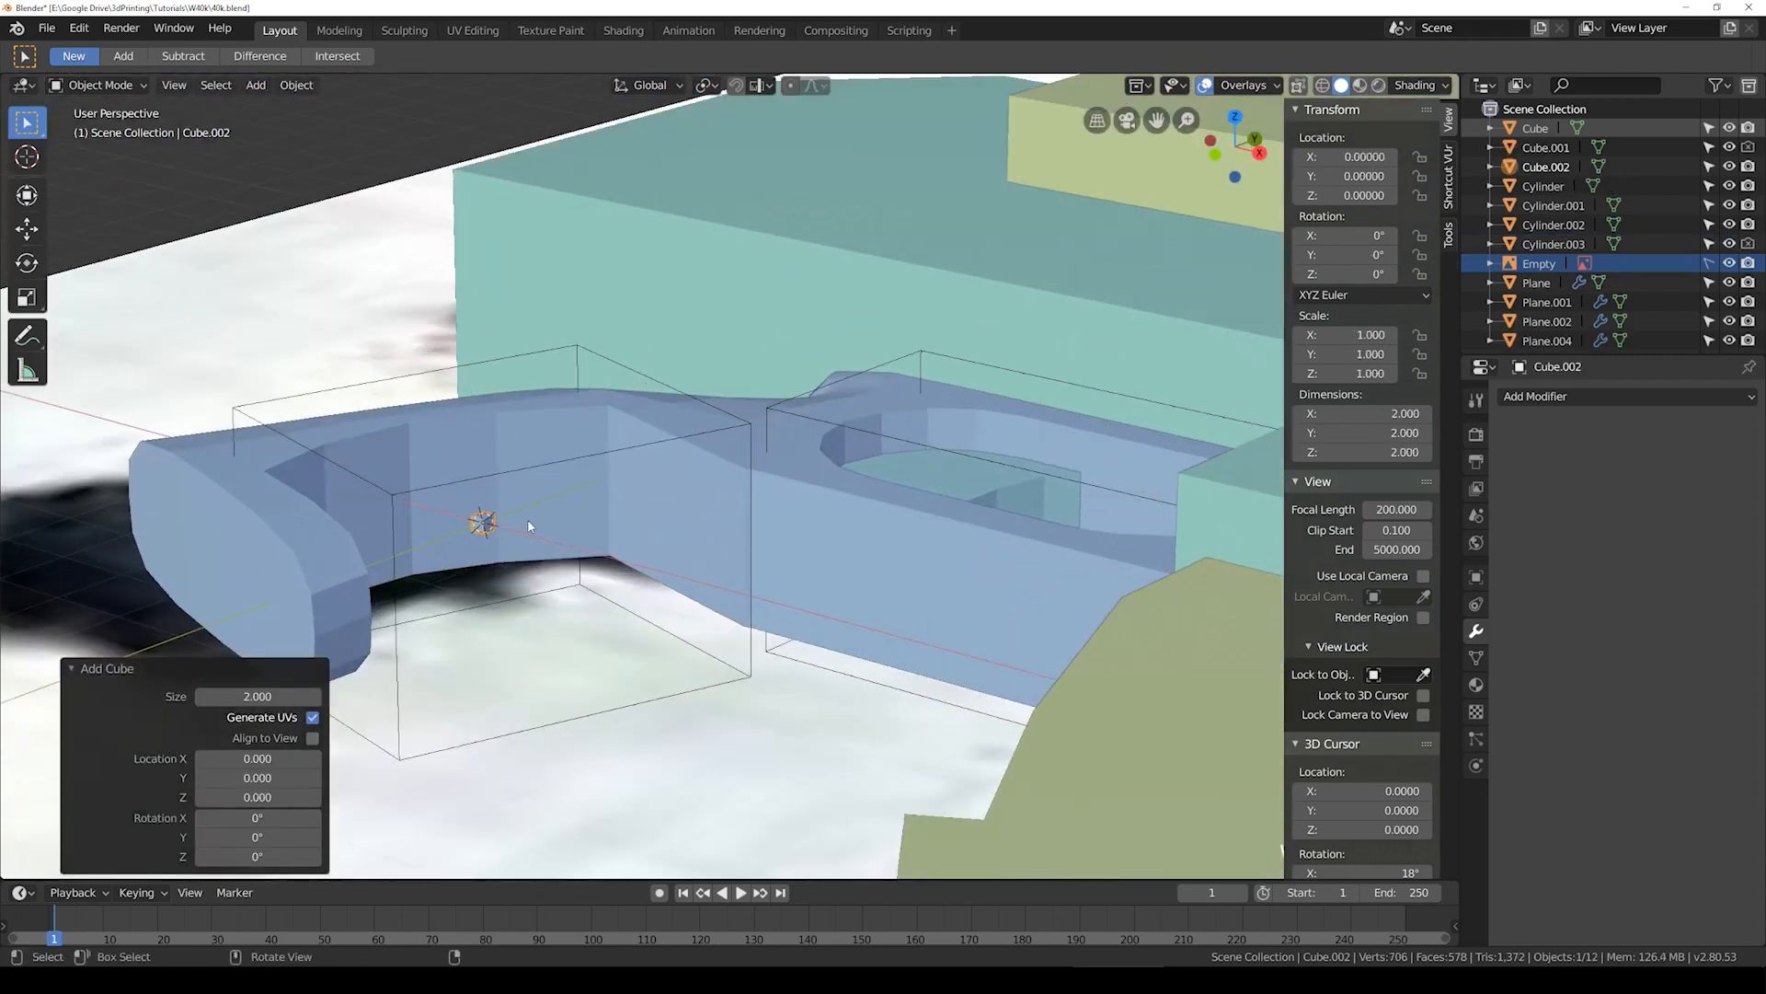
{"action": "key", "text": "Delete"}
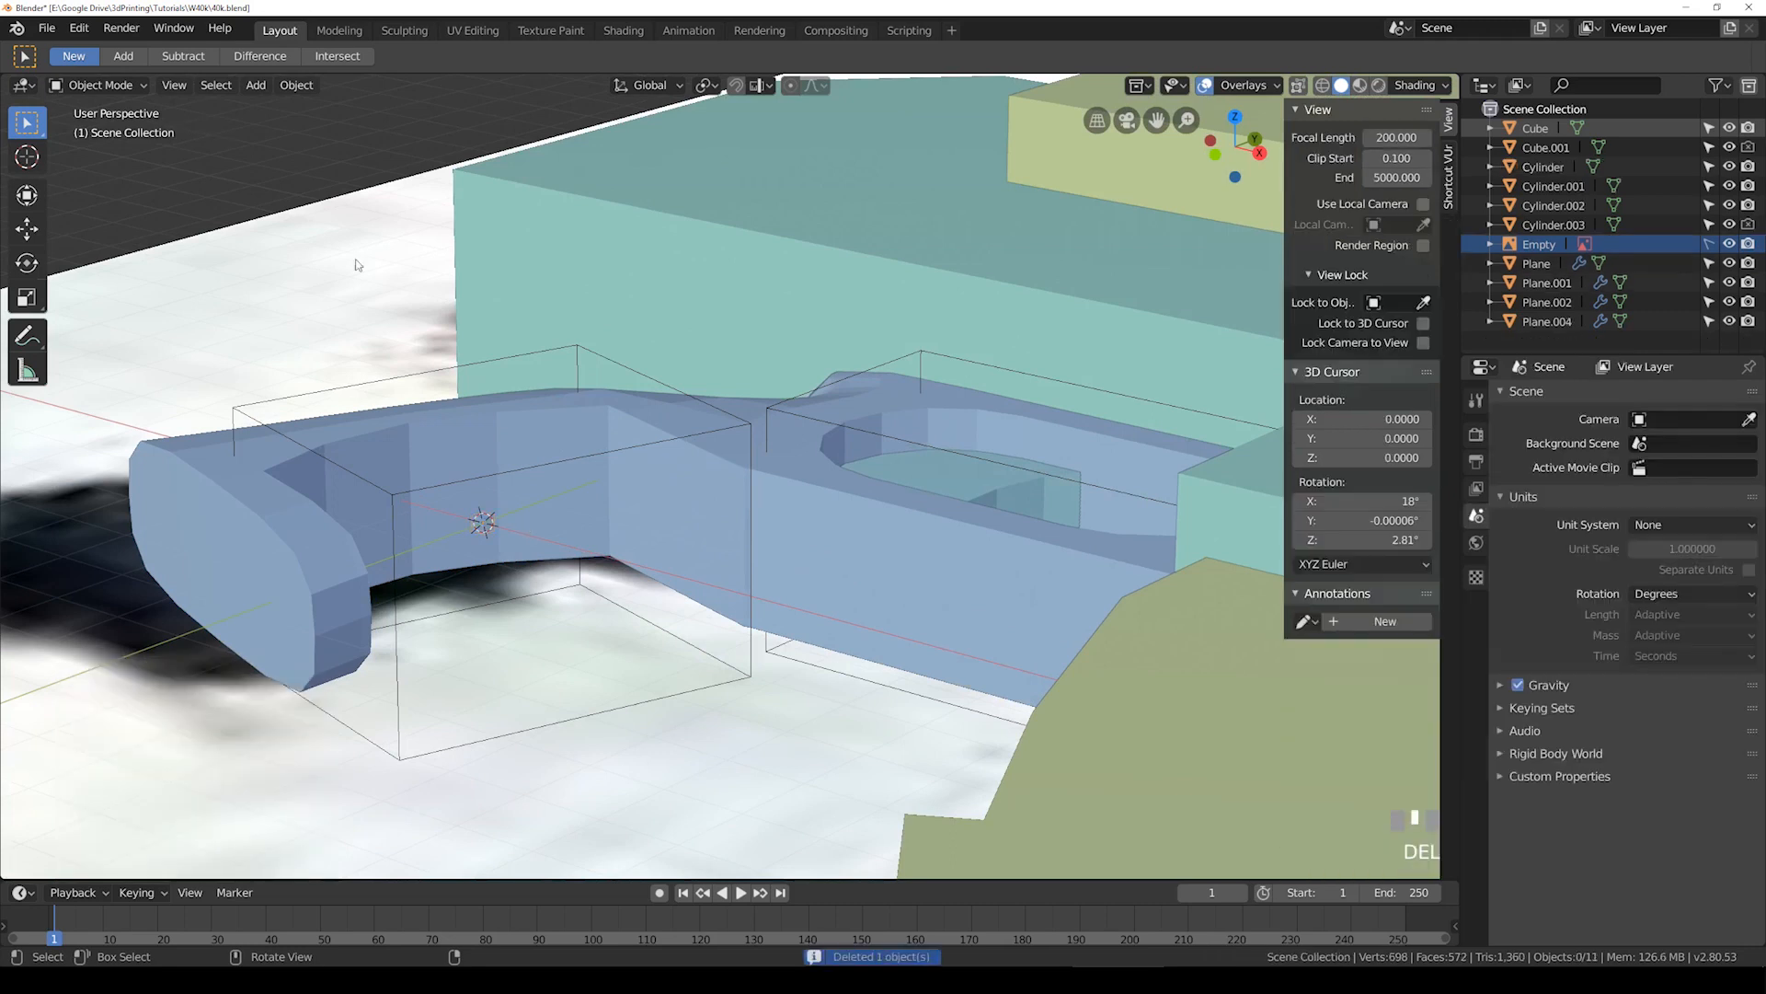
Step: Add a plane at the origin, scale its face by 1.947 and raise it 10.12 units in Z
{"action": "left_click", "coordinate": [256, 86]}
{"action": "mouse_move", "coordinate": [285, 107]}
{"action": "left_click", "coordinate": [538, 107]}
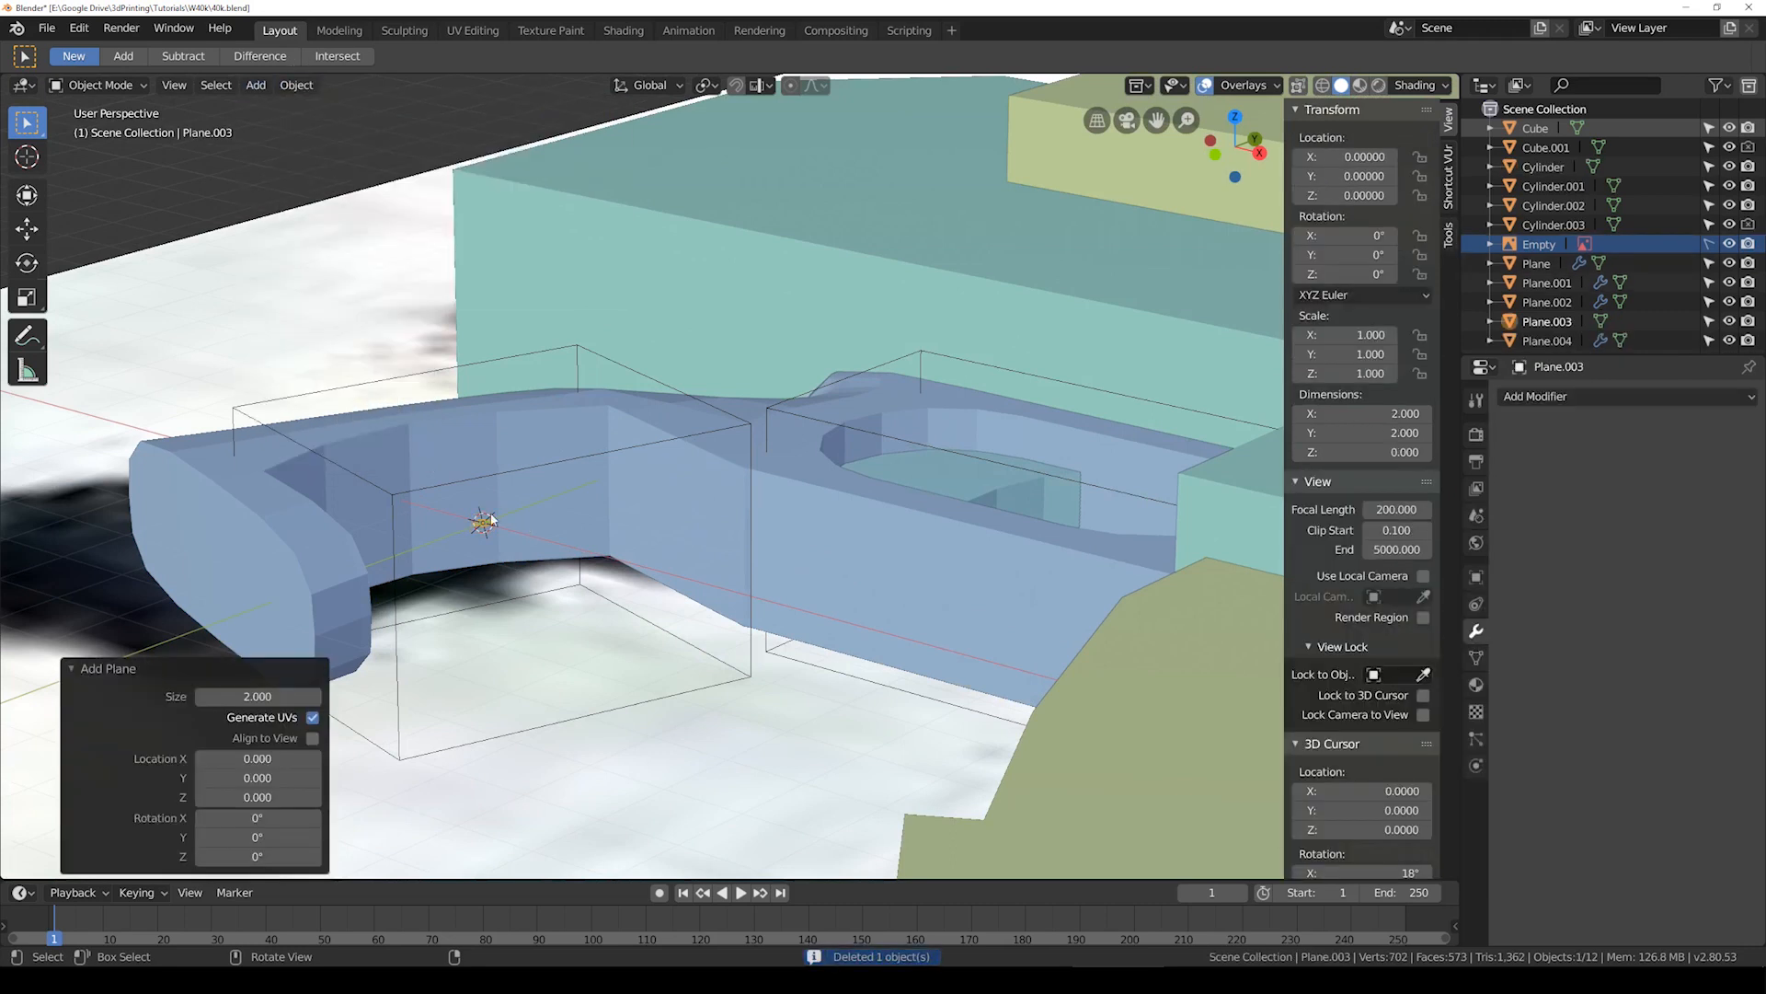
{"action": "key", "text": "Tab"}
{"action": "key", "text": "s"}
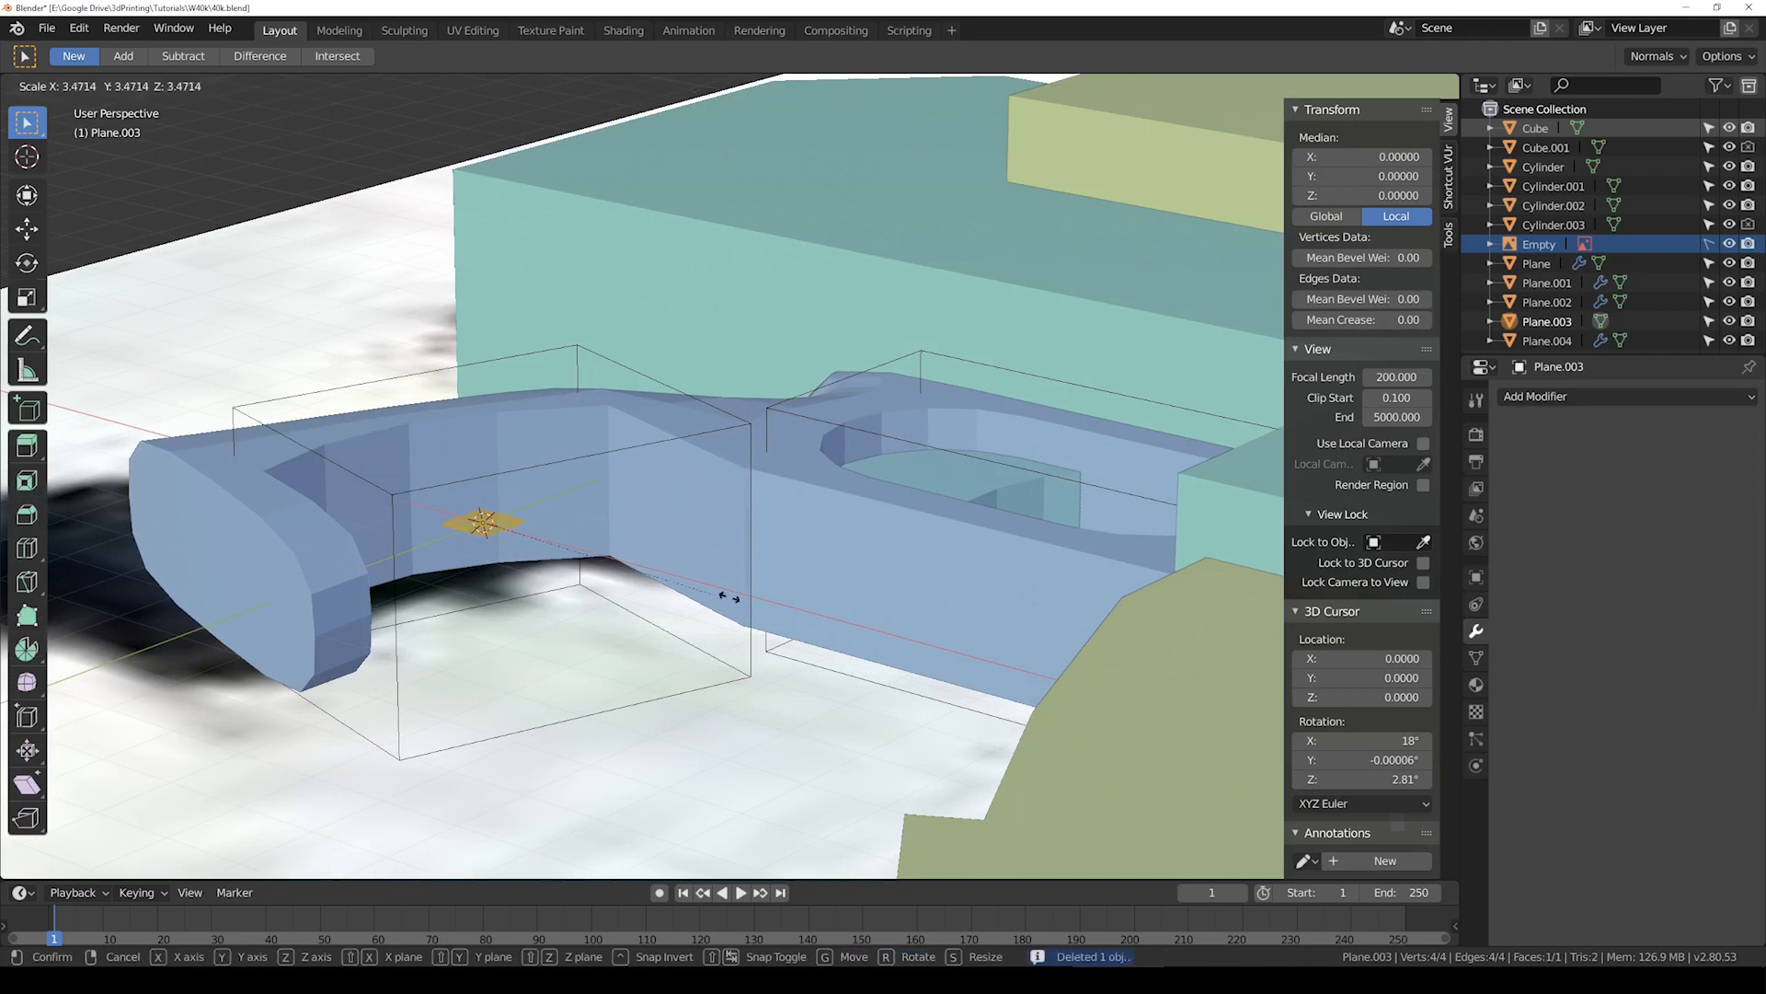
{"action": "left_click", "coordinate": [865, 608]}
{"action": "key", "text": "g"}
{"action": "key", "text": "z"}
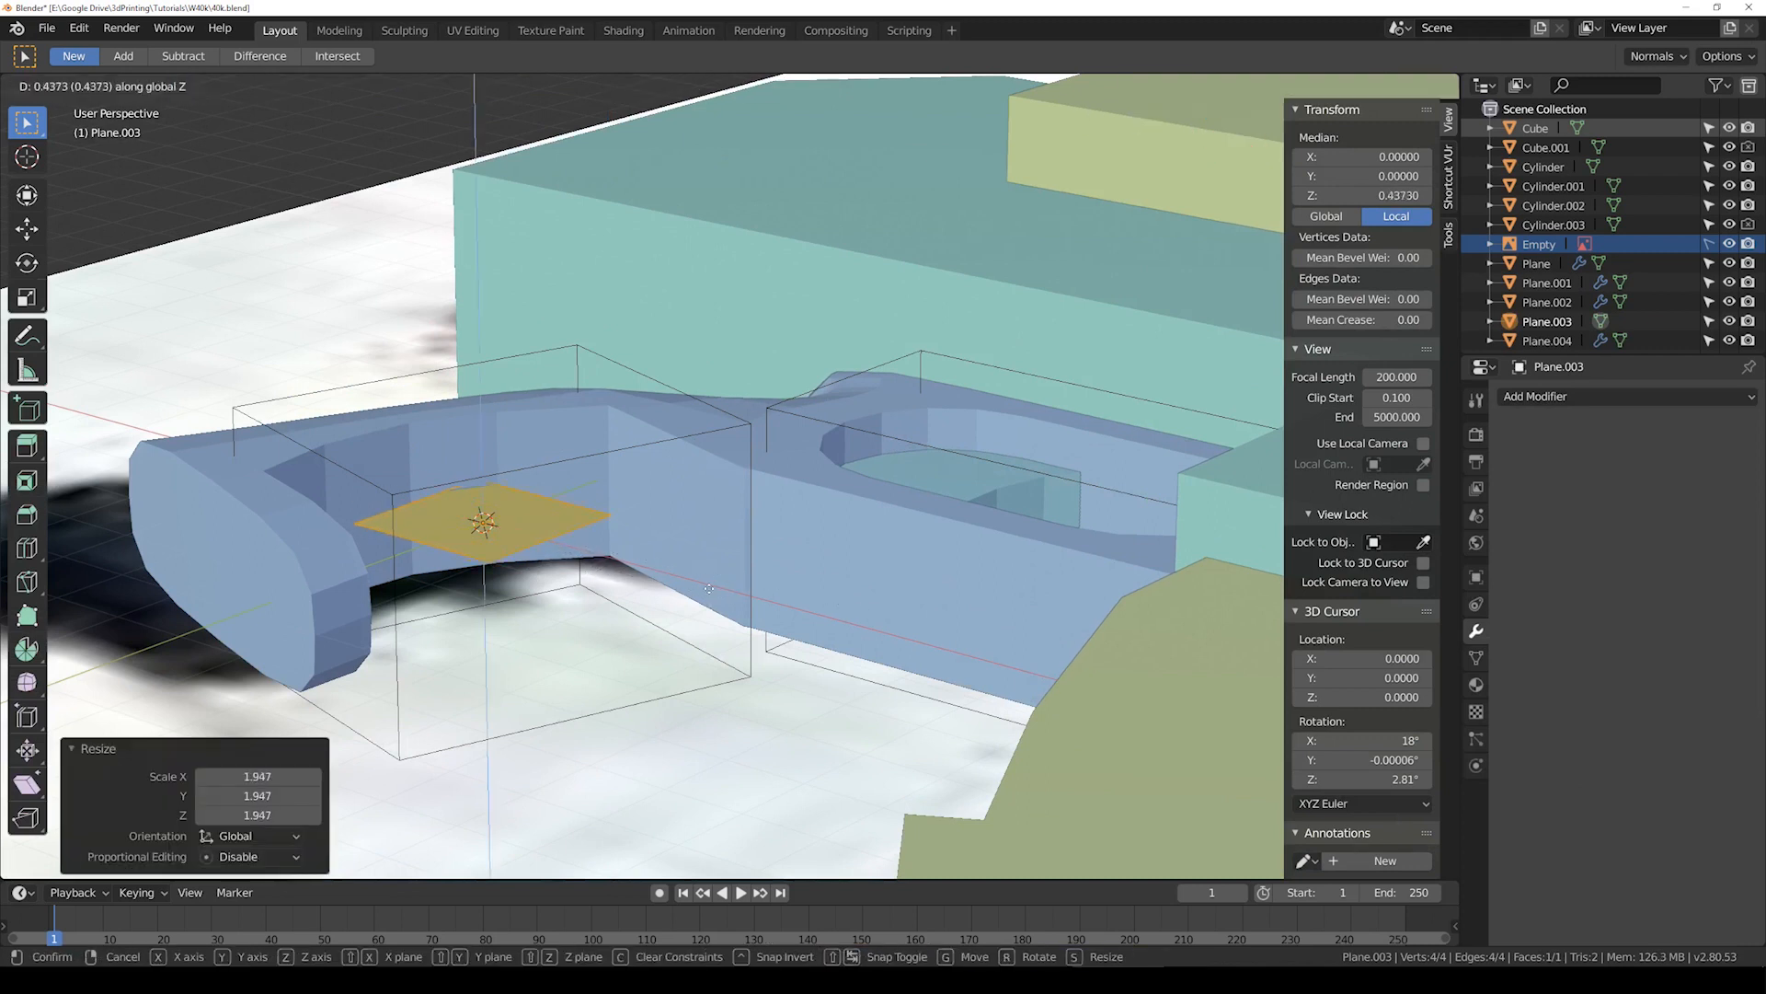
{"action": "left_click", "coordinate": [729, 516]}
Step: Add a Mirror modifier to the plane, mirroring only across Z with Clipping enabled
{"action": "left_click", "coordinate": [1656, 397]}
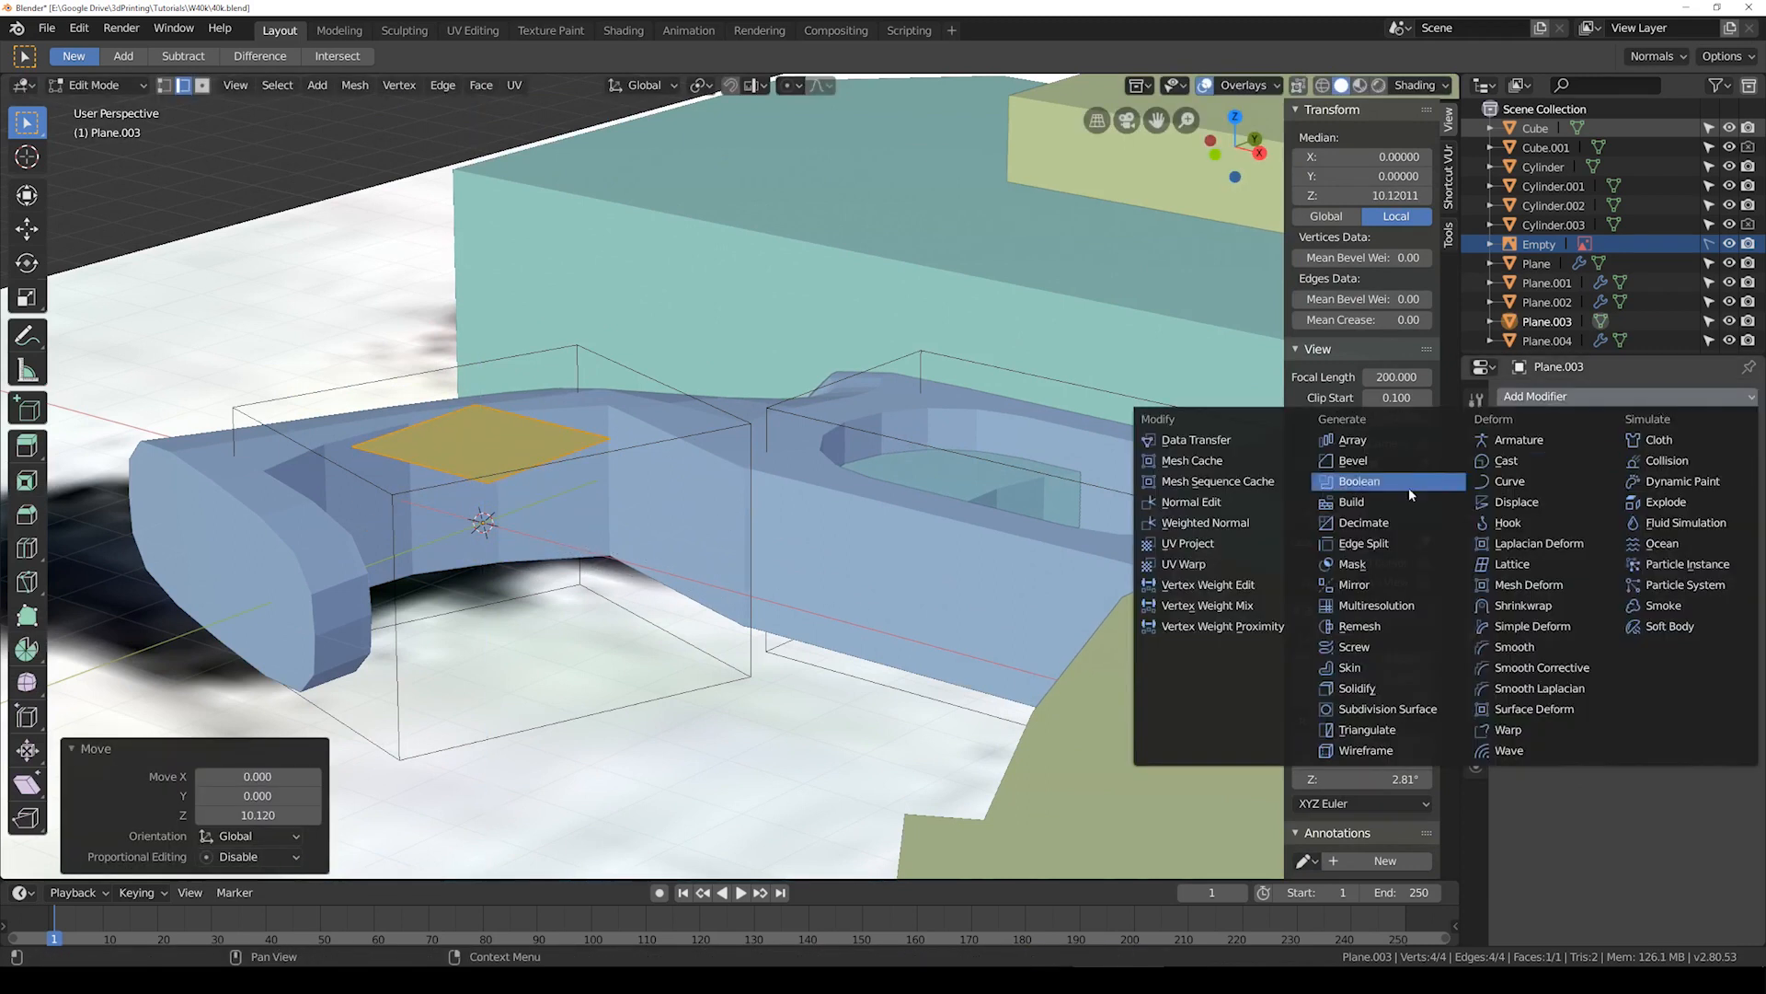
{"action": "left_click", "coordinate": [1365, 586]}
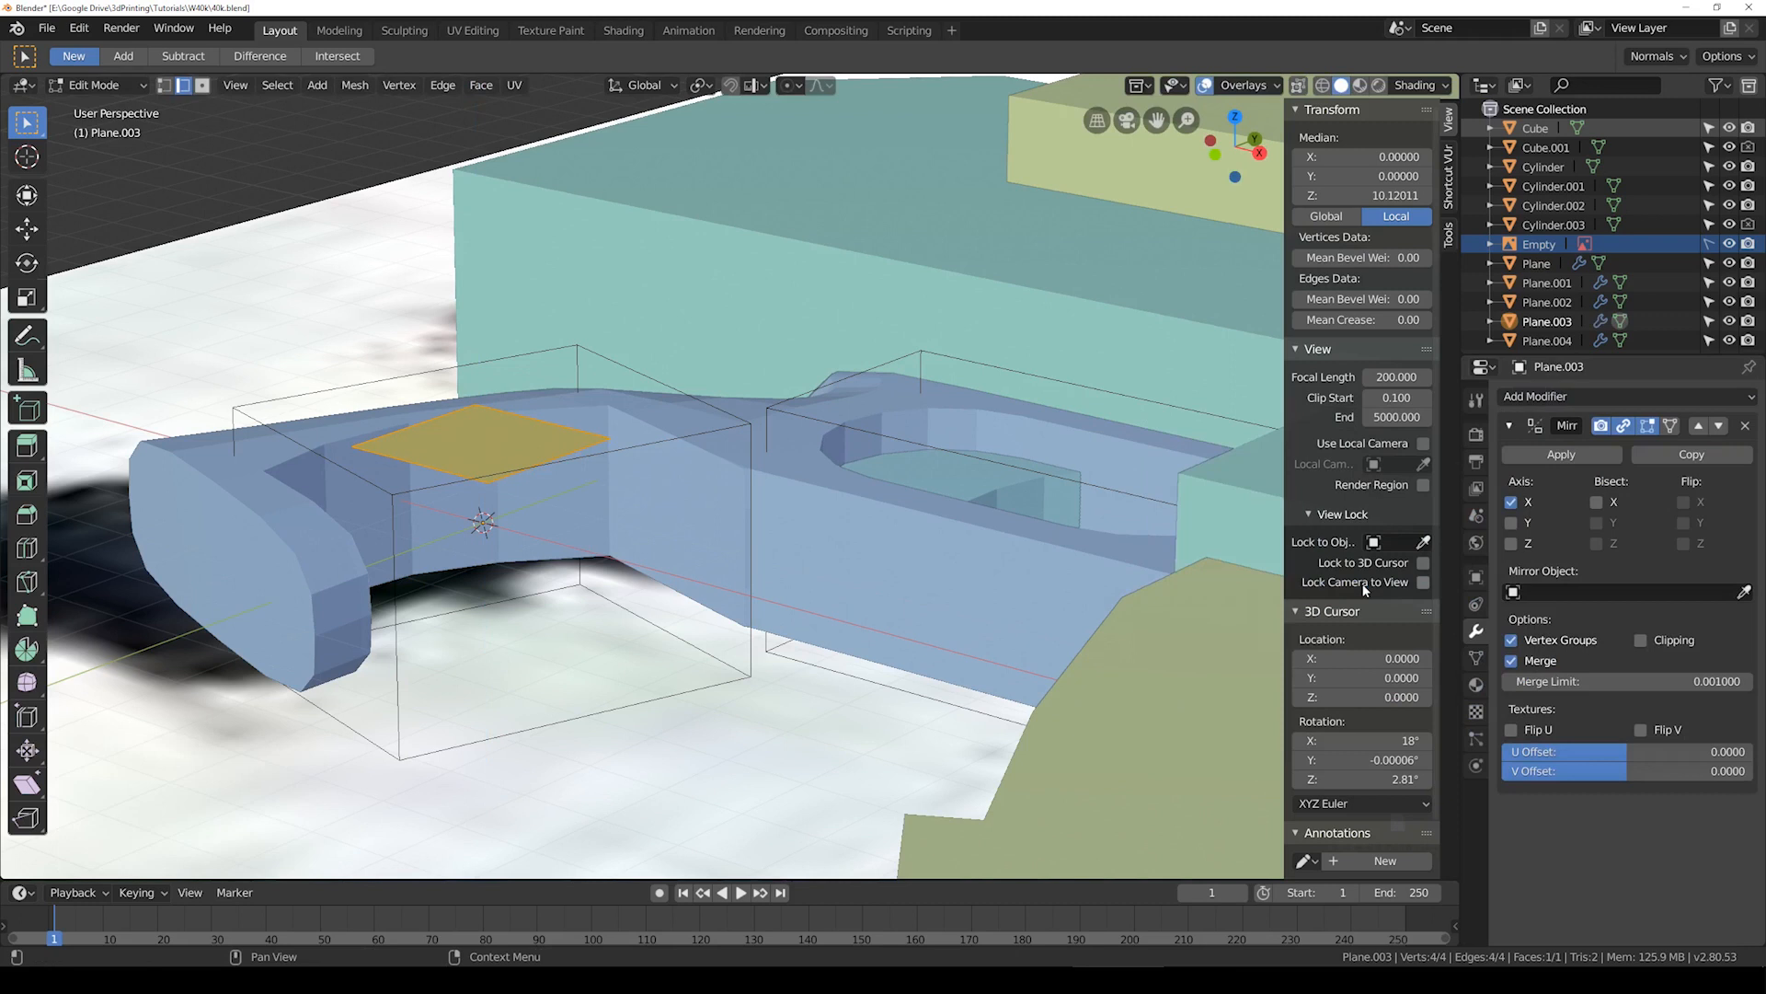
{"action": "left_click", "coordinate": [1533, 542]}
{"action": "left_click", "coordinate": [1513, 502]}
{"action": "left_click", "coordinate": [1656, 640]}
{"action": "middle_click_drag", "start_coordinate": [544, 398], "coordinate": [745, 424], "text": "shift"}
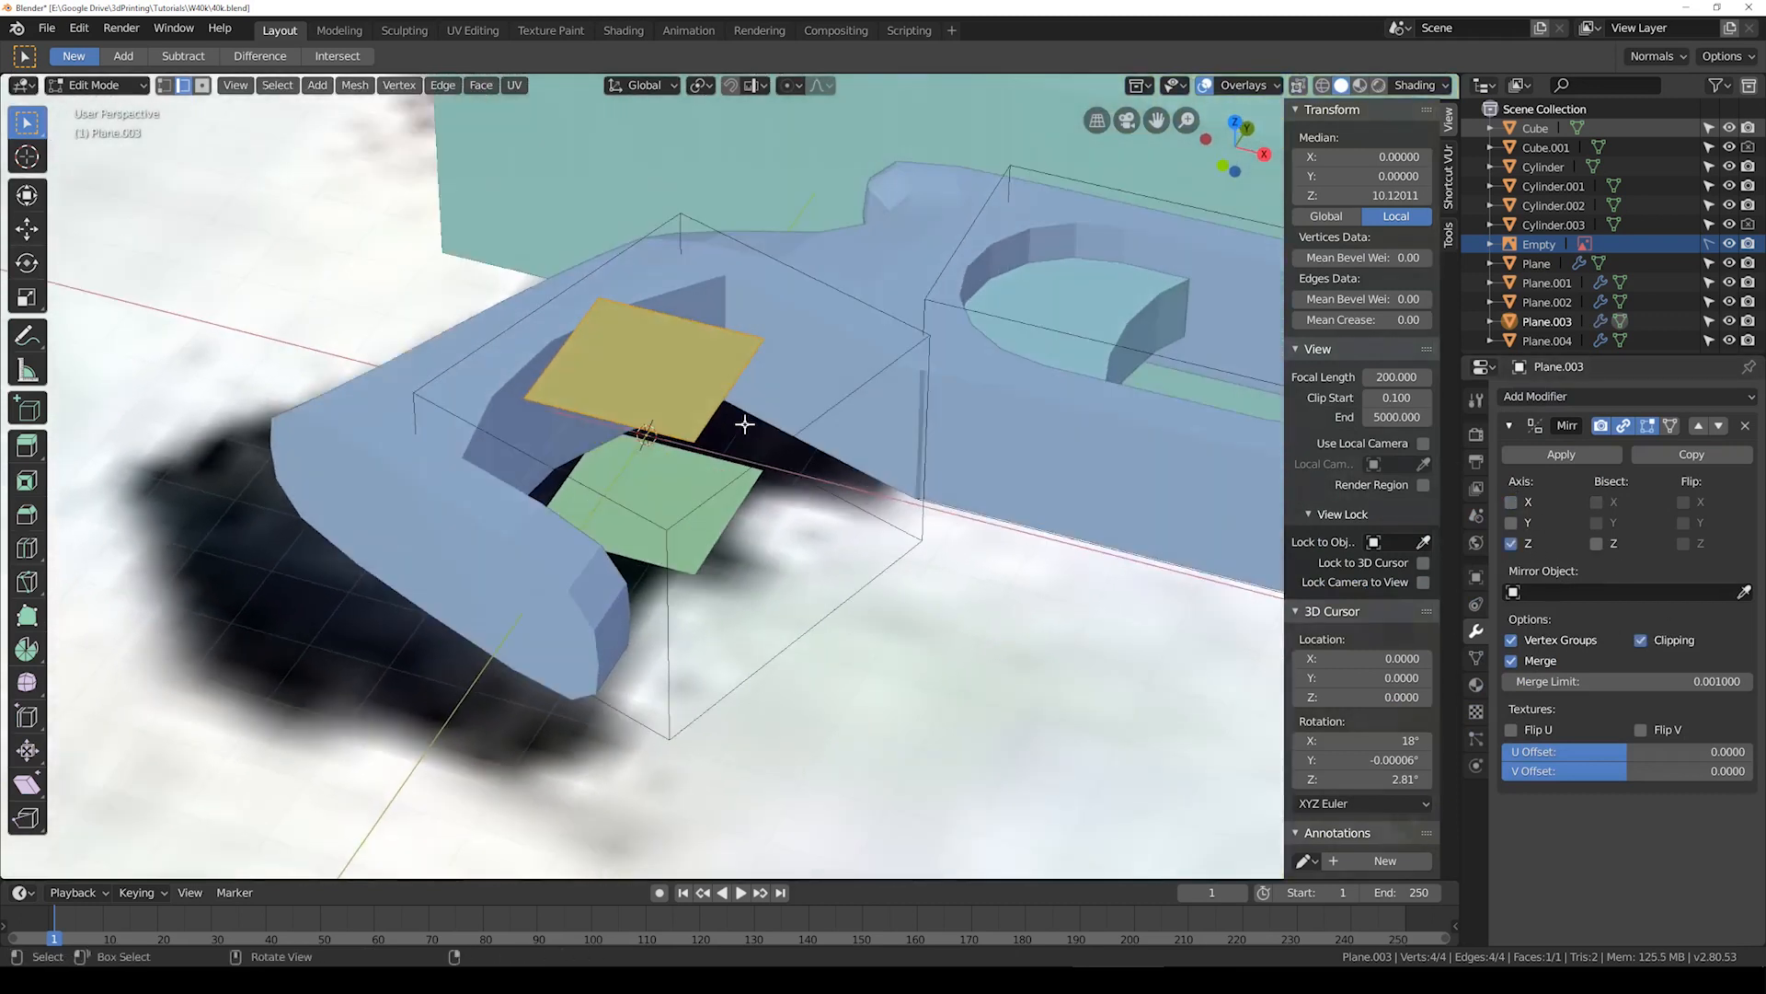
Step: In top view, rotate the plane's face 20° and position it against the back of the grip recess
{"action": "key", "text": "KP_7"}
{"action": "scroll", "coordinate": [781, 383], "scroll_direction": "up", "scroll_amount": 2}
{"action": "key", "text": "r"}
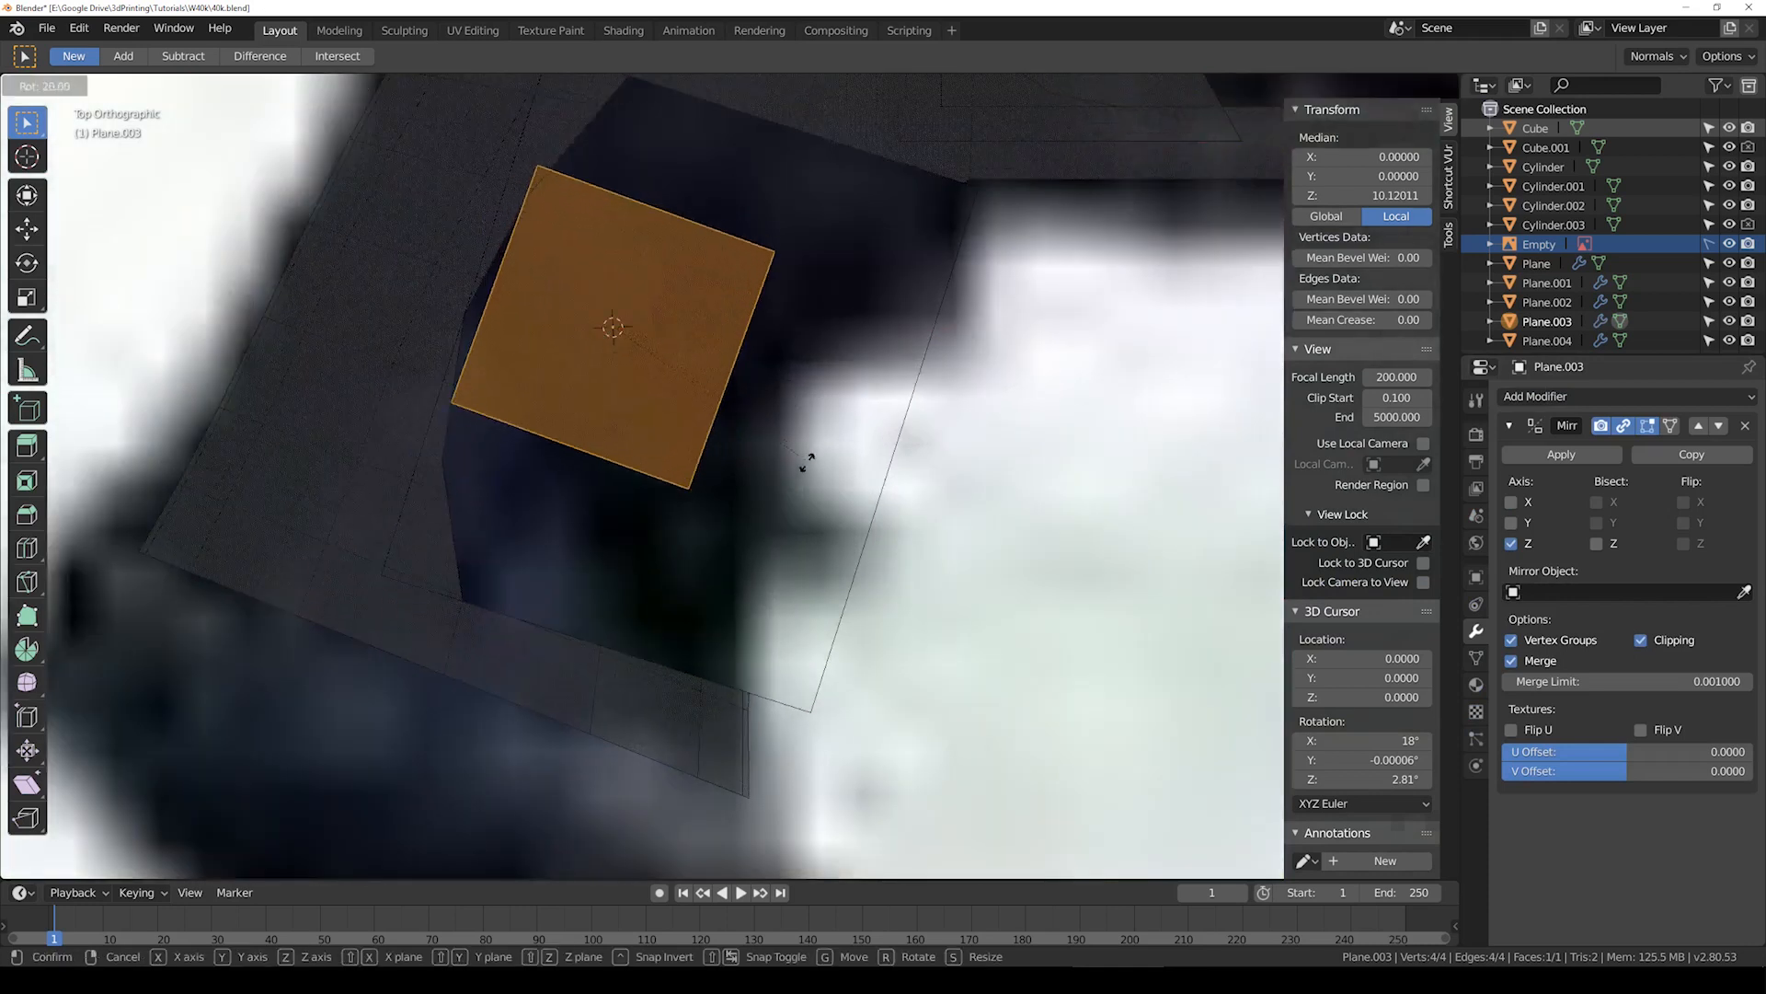
{"action": "left_click", "coordinate": [800, 461]}
{"action": "key", "text": "g"}
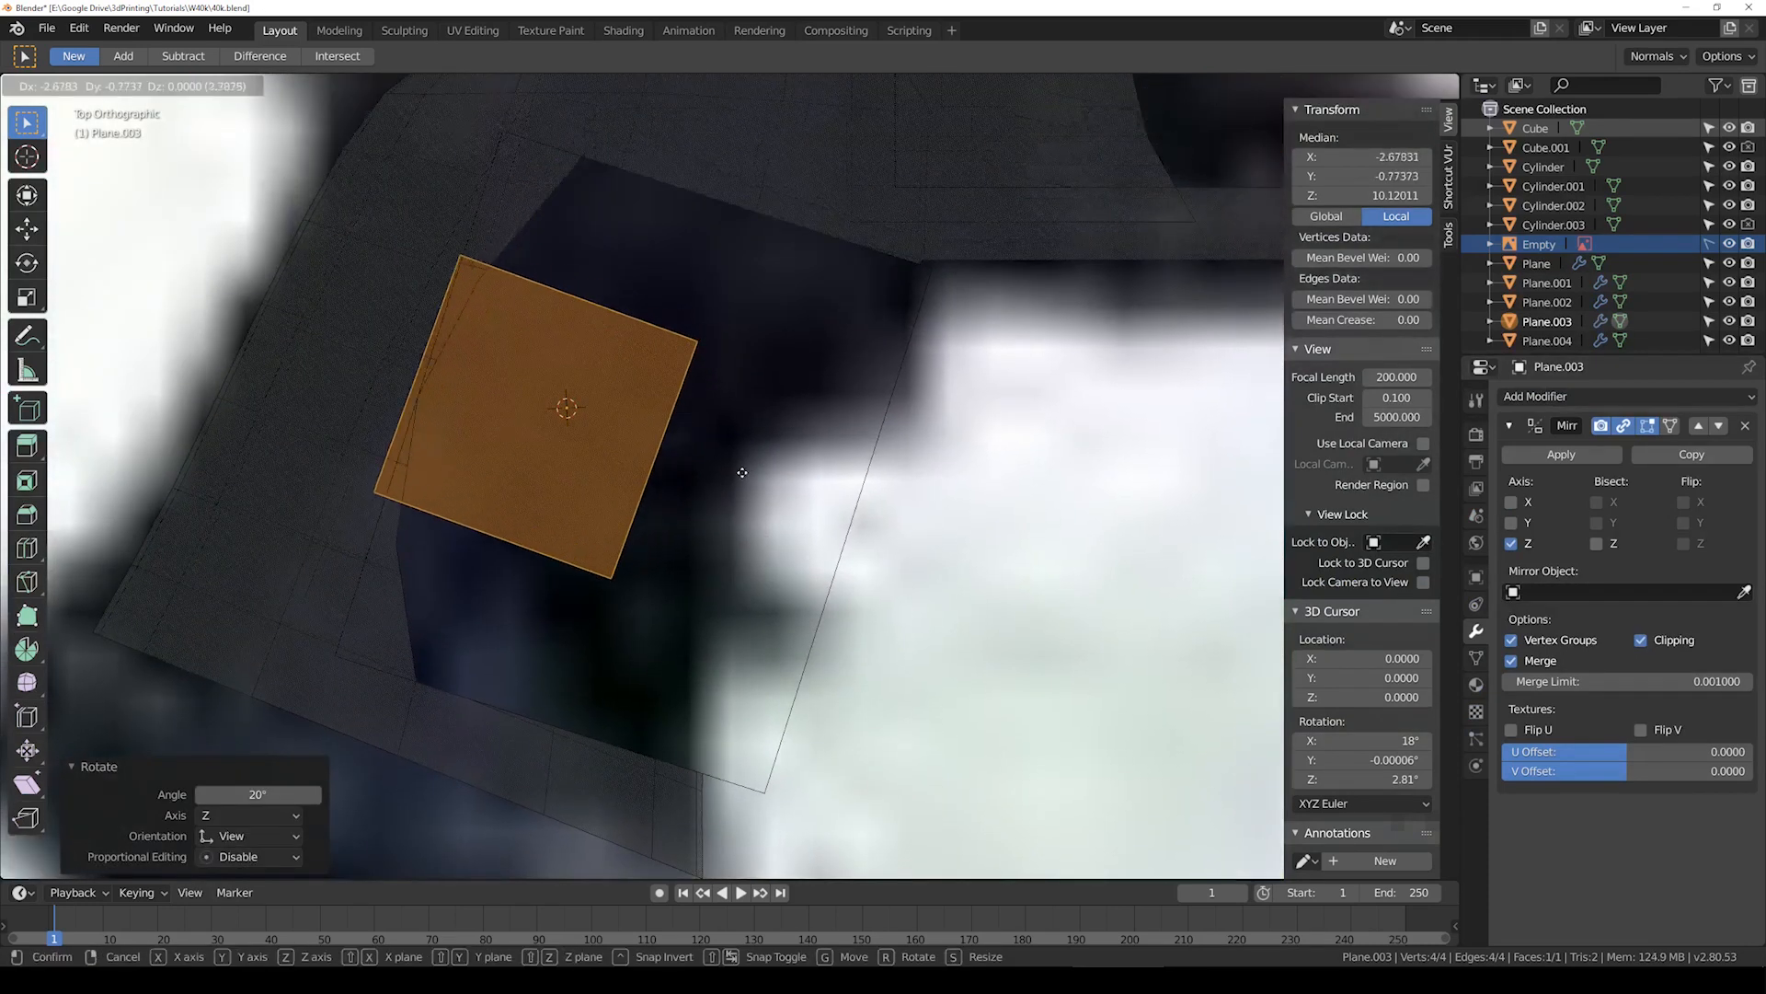
{"action": "left_click", "coordinate": [742, 470]}
Step: Move the plane's upper and lower edges towards each other, narrowing it to a strip that follows the back of the recess
{"action": "key", "text": "Tab"}
{"action": "left_click", "coordinate": [470, 266]}
{"action": "key", "text": "g"}
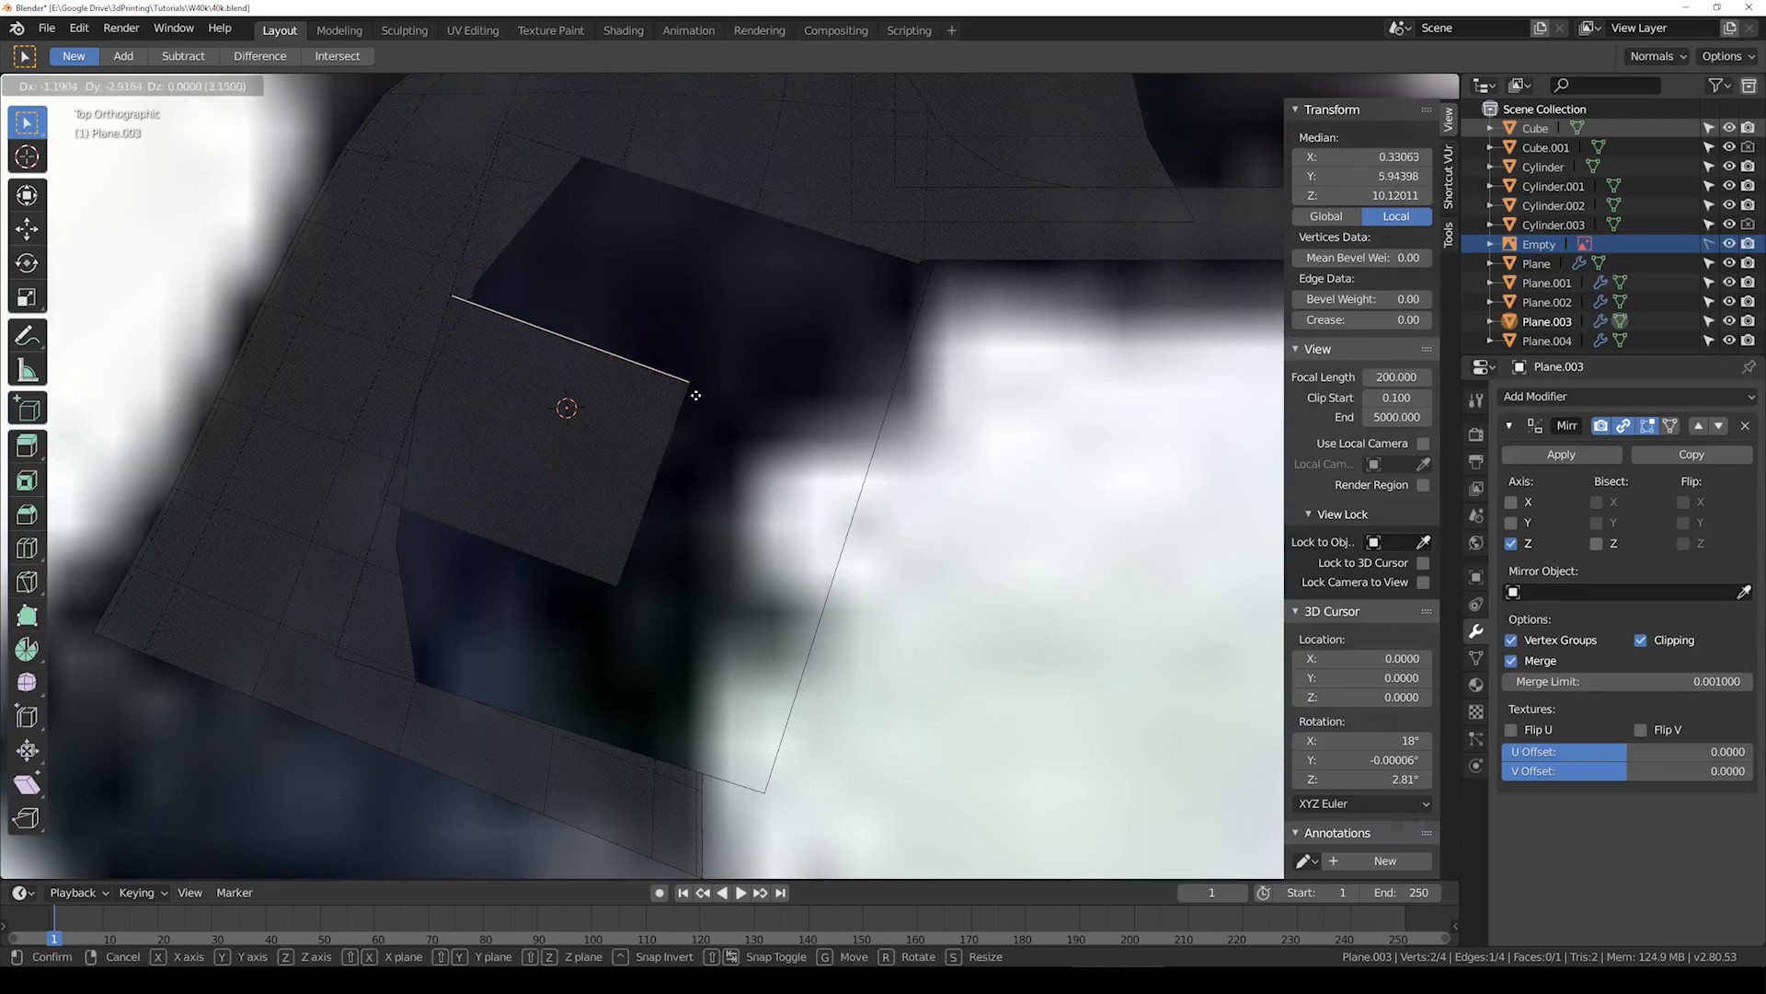
{"action": "left_click", "coordinate": [691, 439]}
{"action": "key", "text": "g"}
{"action": "left_click", "coordinate": [558, 493]}
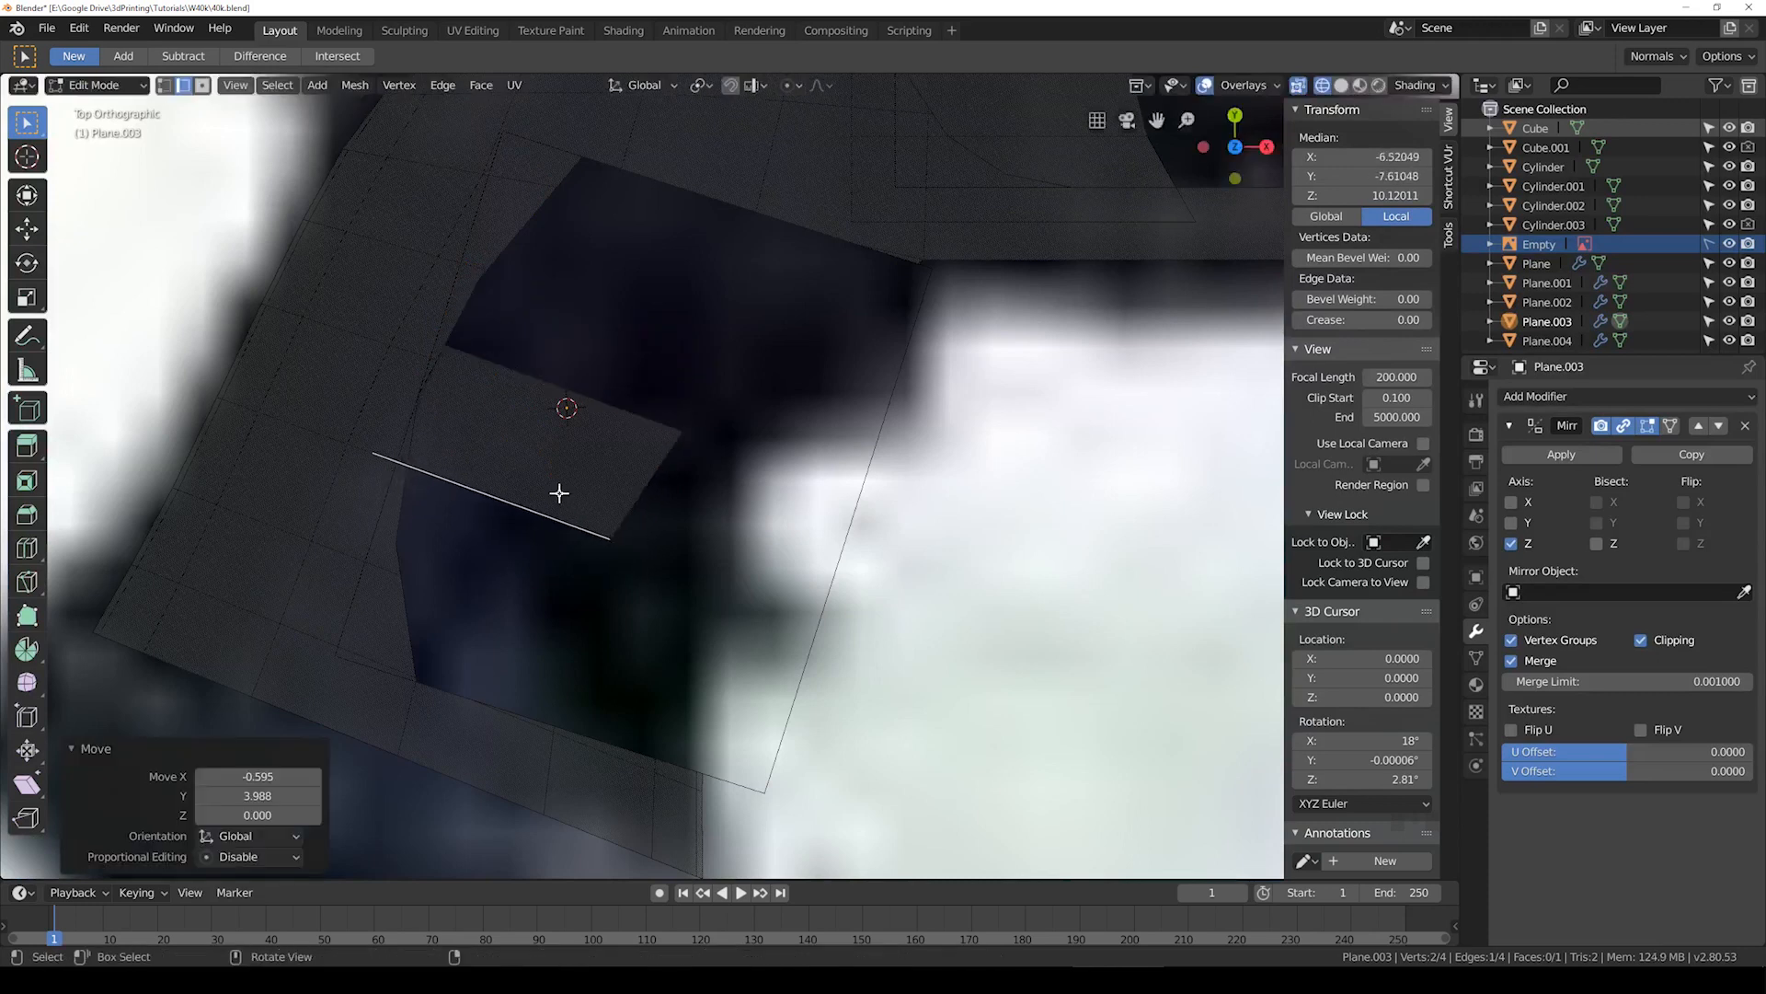
{"action": "key", "text": "g"}
{"action": "left_click", "coordinate": [931, 277]}
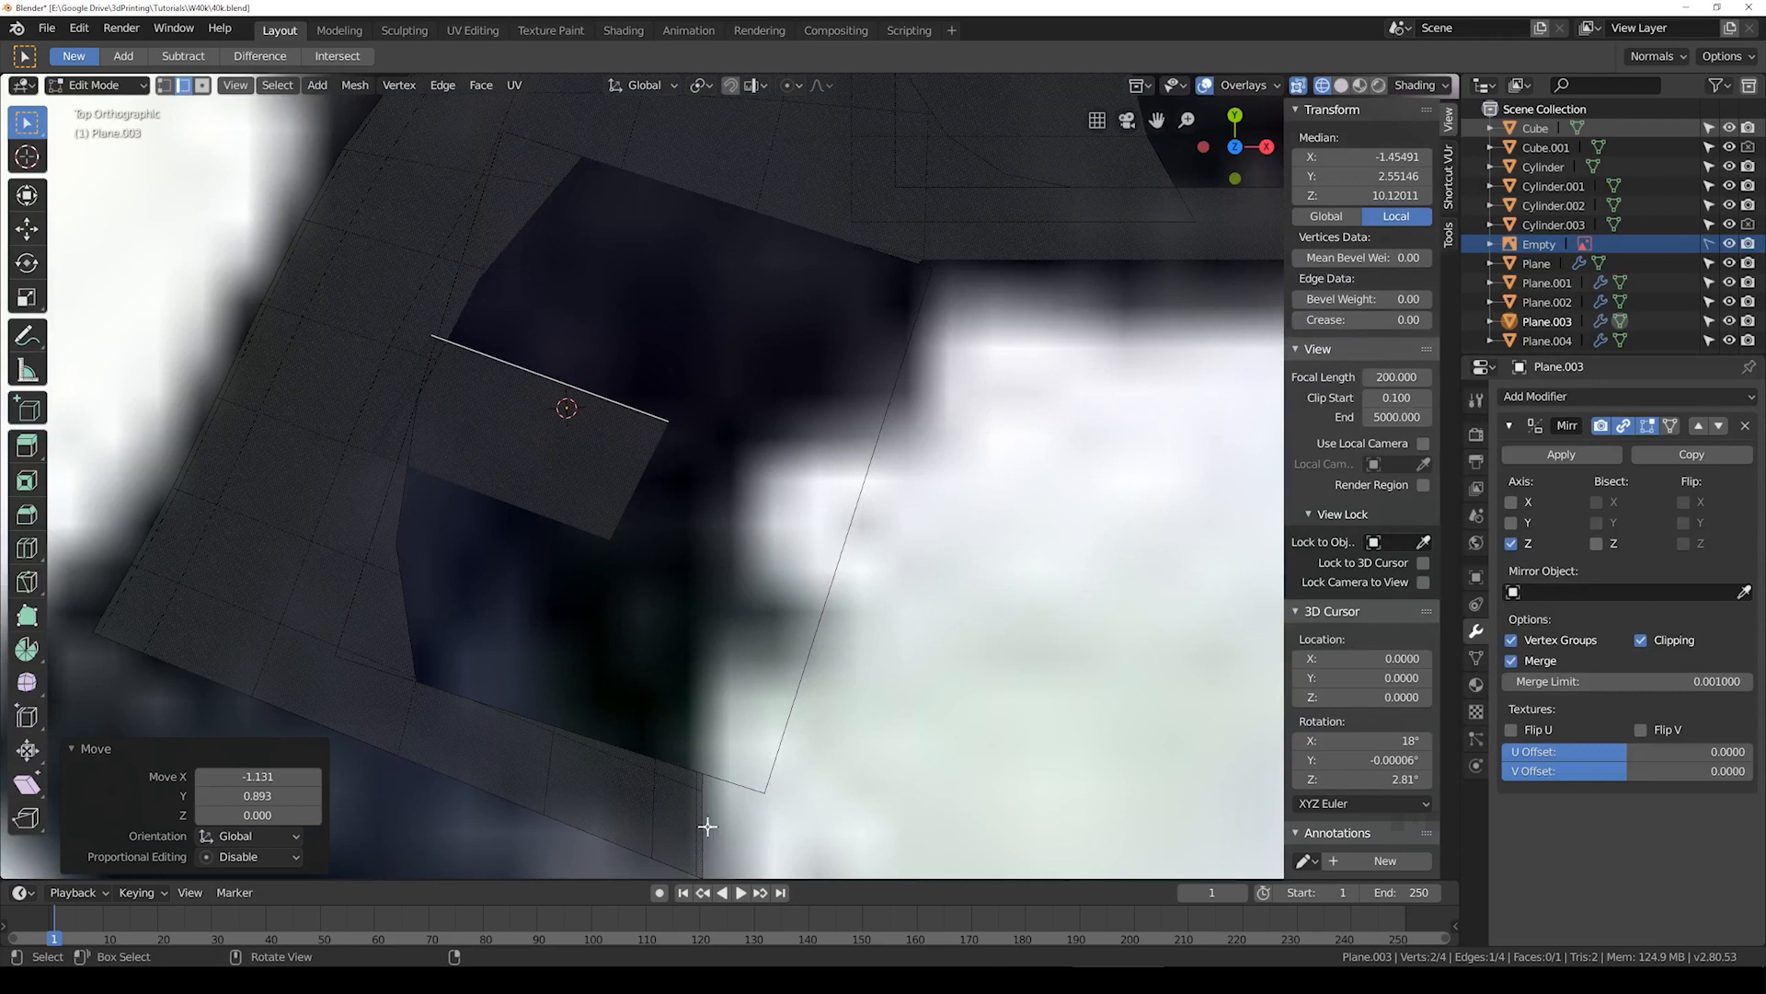
Step: Draw an annotation line tracing the grip's wavy finger-groove contour and lighten its colour to pale grey
{"action": "middle_click_drag", "start_coordinate": [931, 431], "coordinate": [731, 393], "text": "shift"}
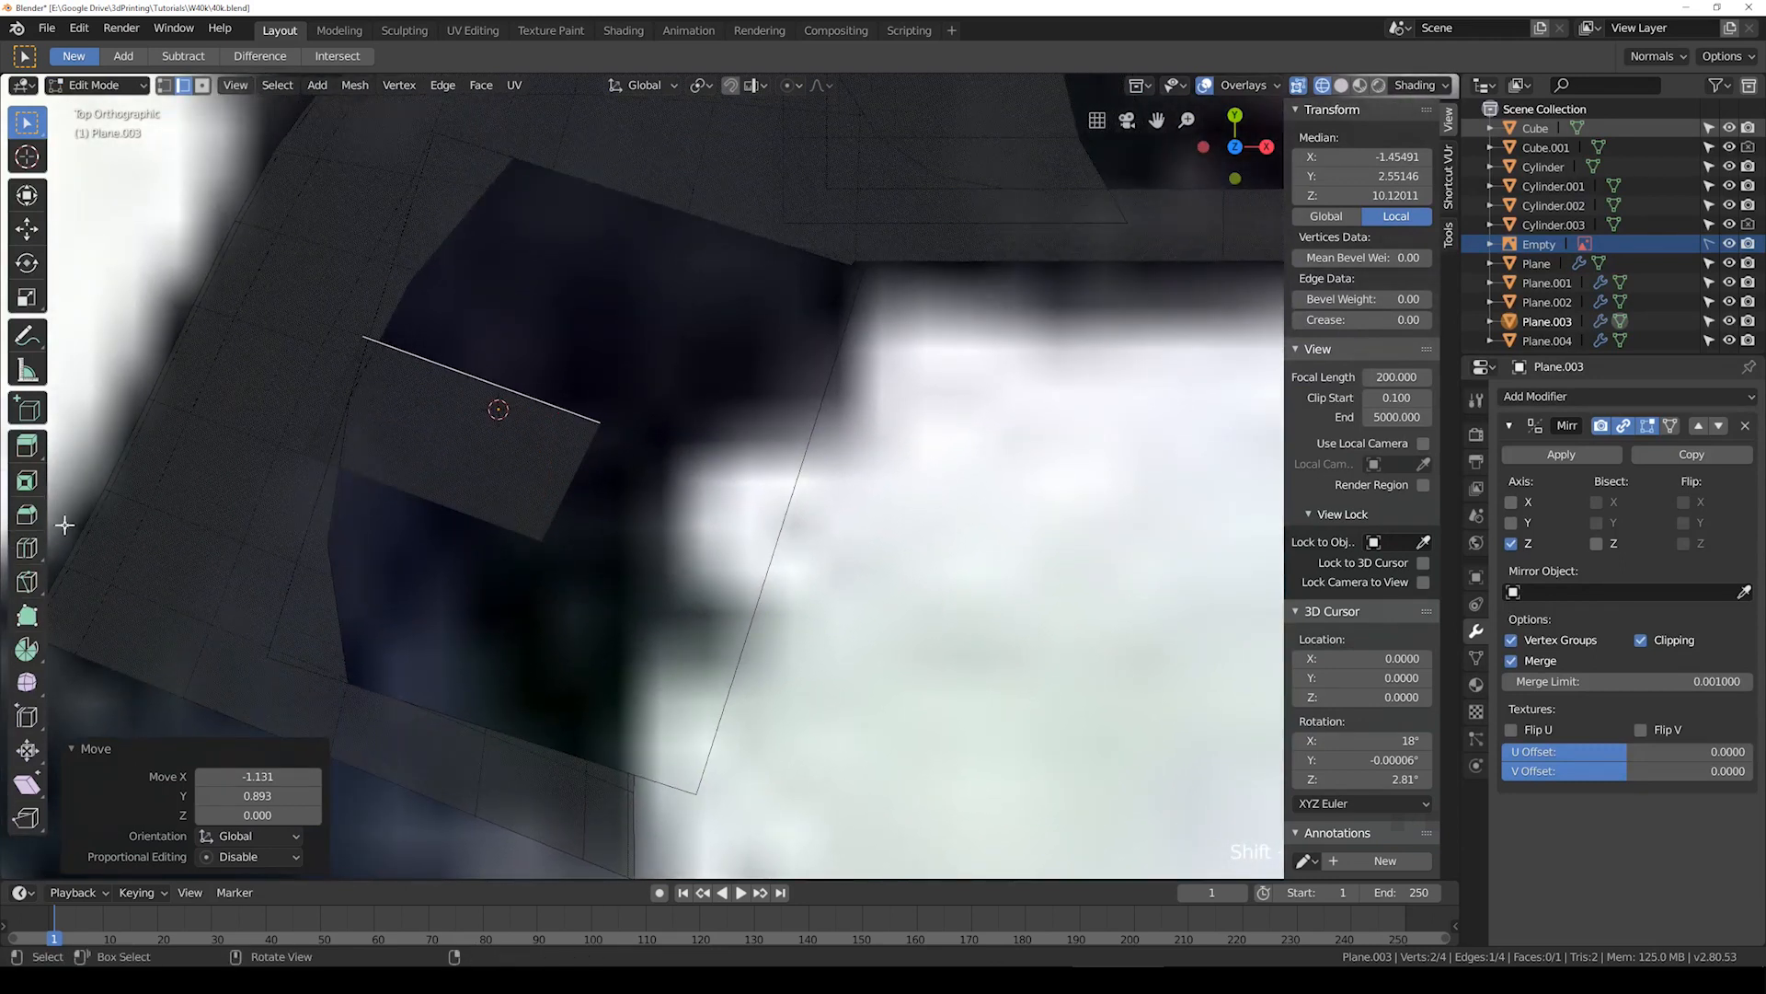
{"action": "key", "text": "Tab"}
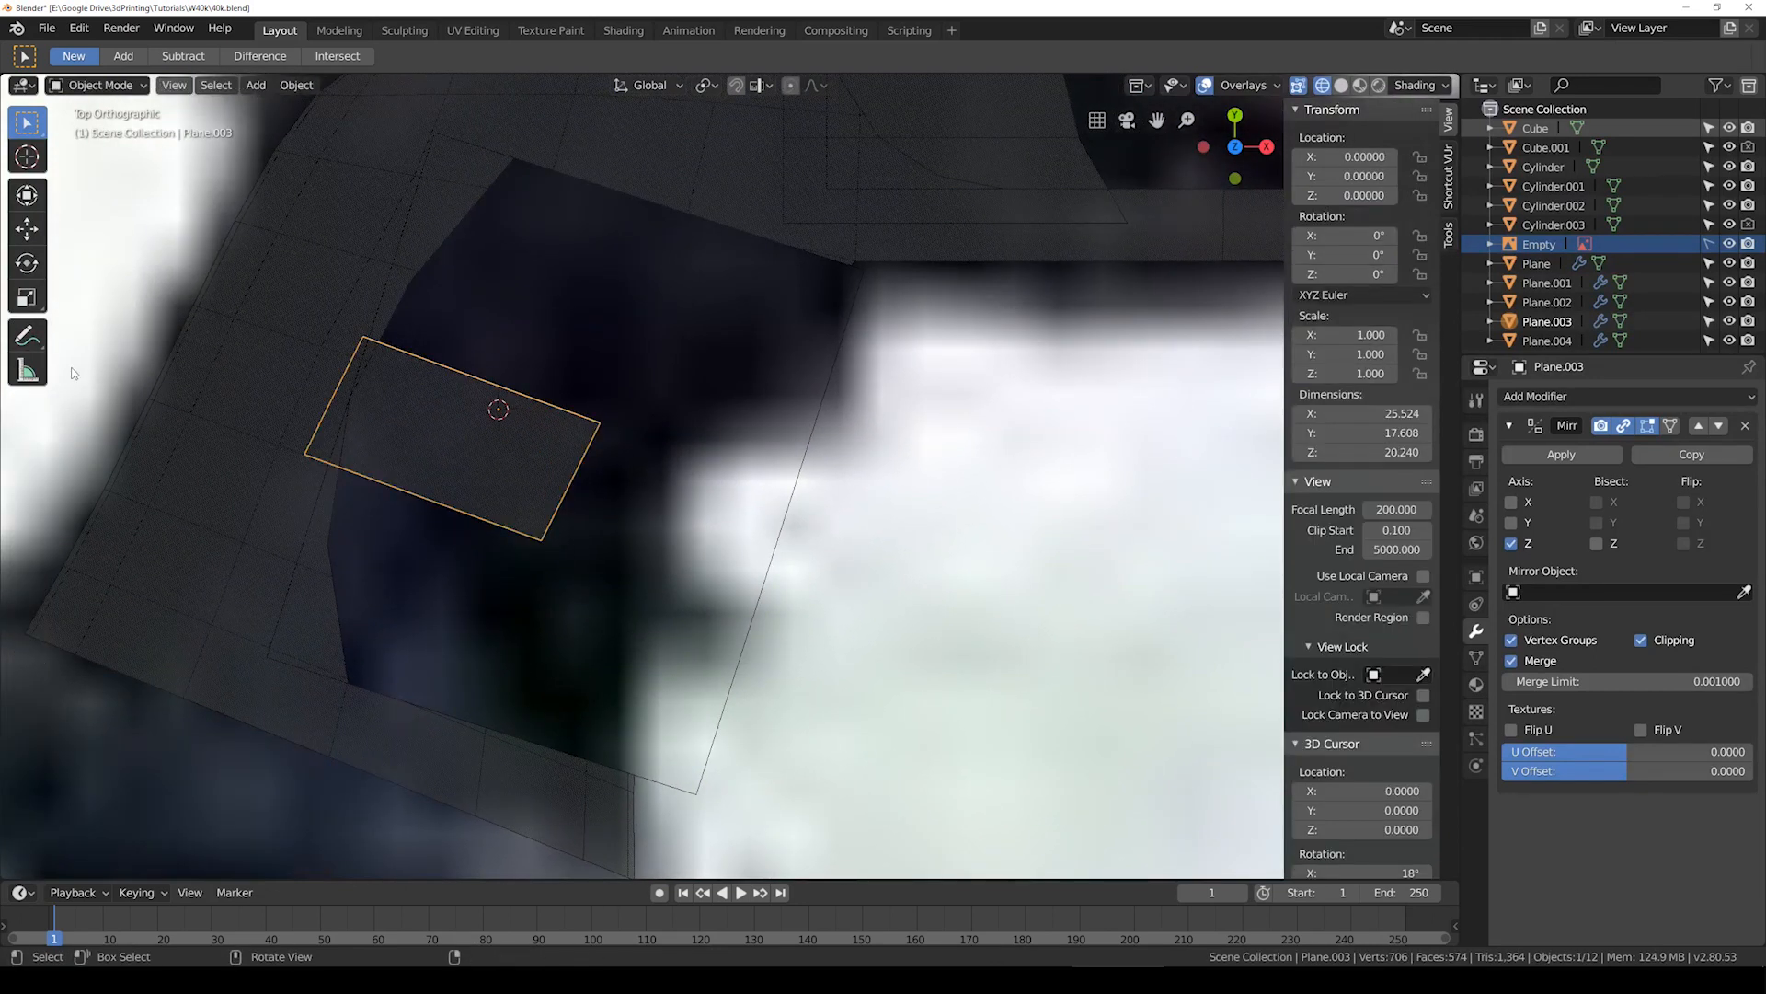
{"action": "left_click", "coordinate": [28, 335]}
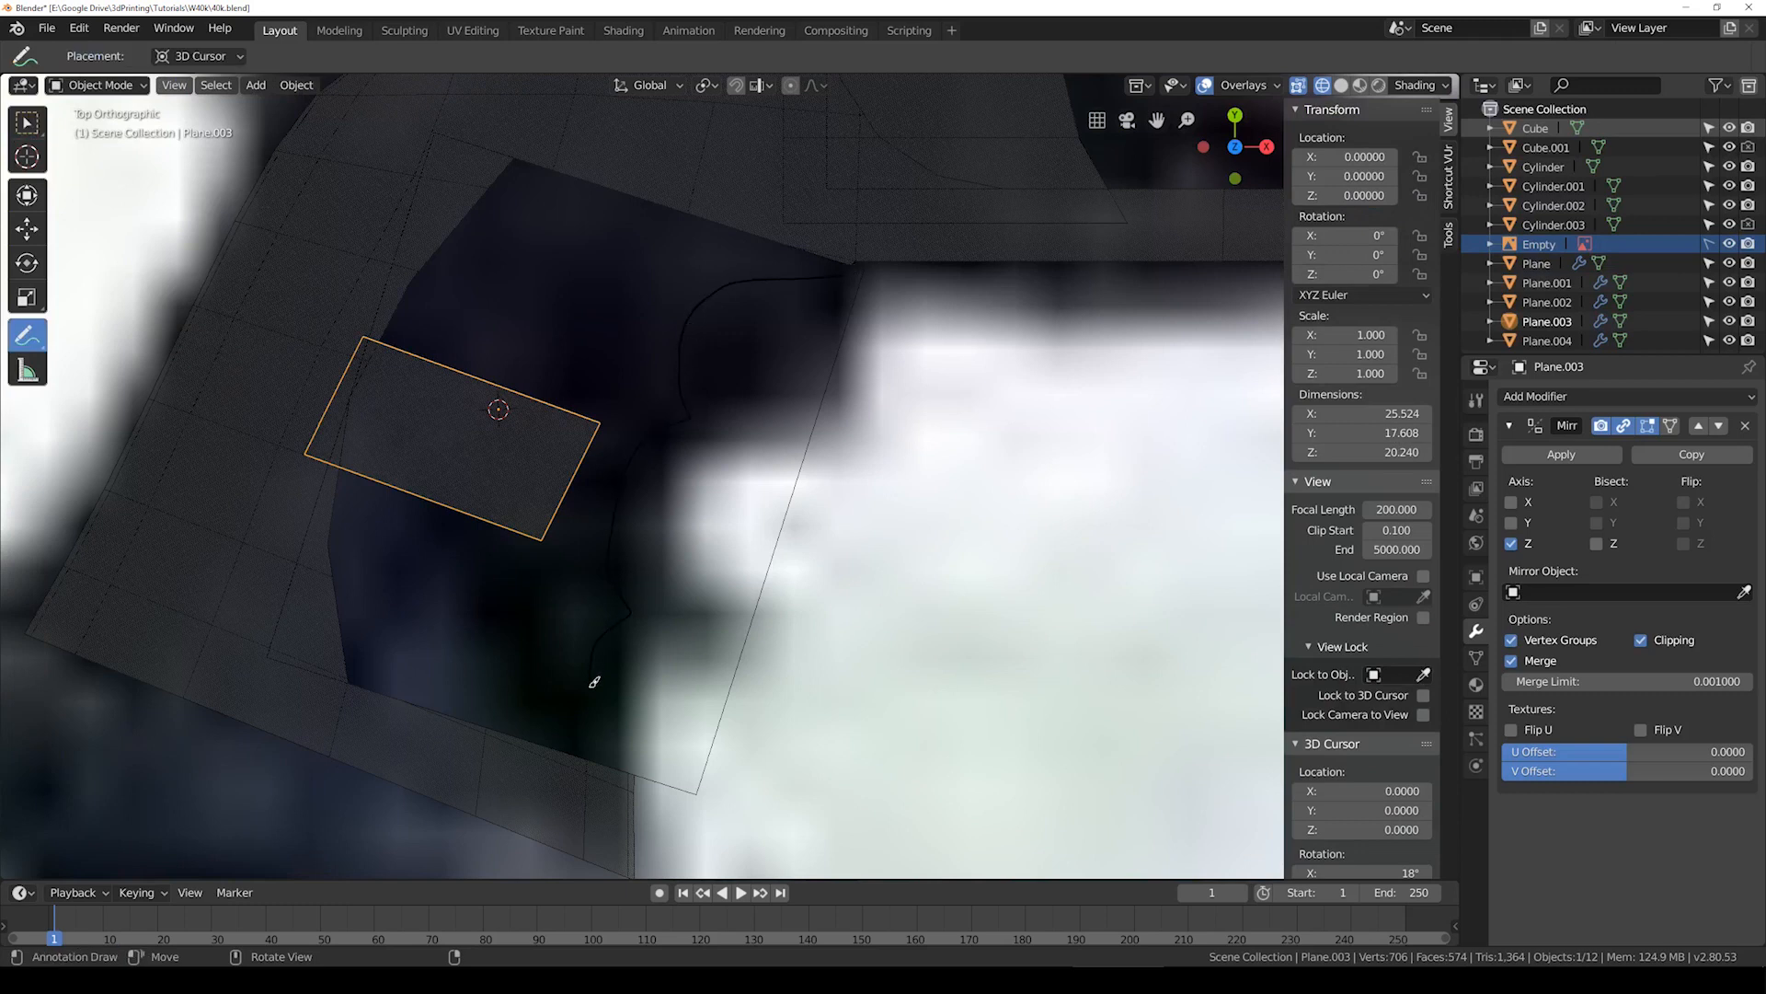
{"action": "mouse_move", "coordinate": [633, 752]}
{"action": "middle_mouse_down"}
{"action": "mouse_move", "coordinate": [871, 710]}
{"action": "mouse_move", "coordinate": [828, 619]}
{"action": "mouse_move", "coordinate": [792, 596]}
{"action": "mouse_move", "coordinate": [846, 660]}
{"action": "middle_mouse_up"}
{"action": "key", "text": "KP_7"}
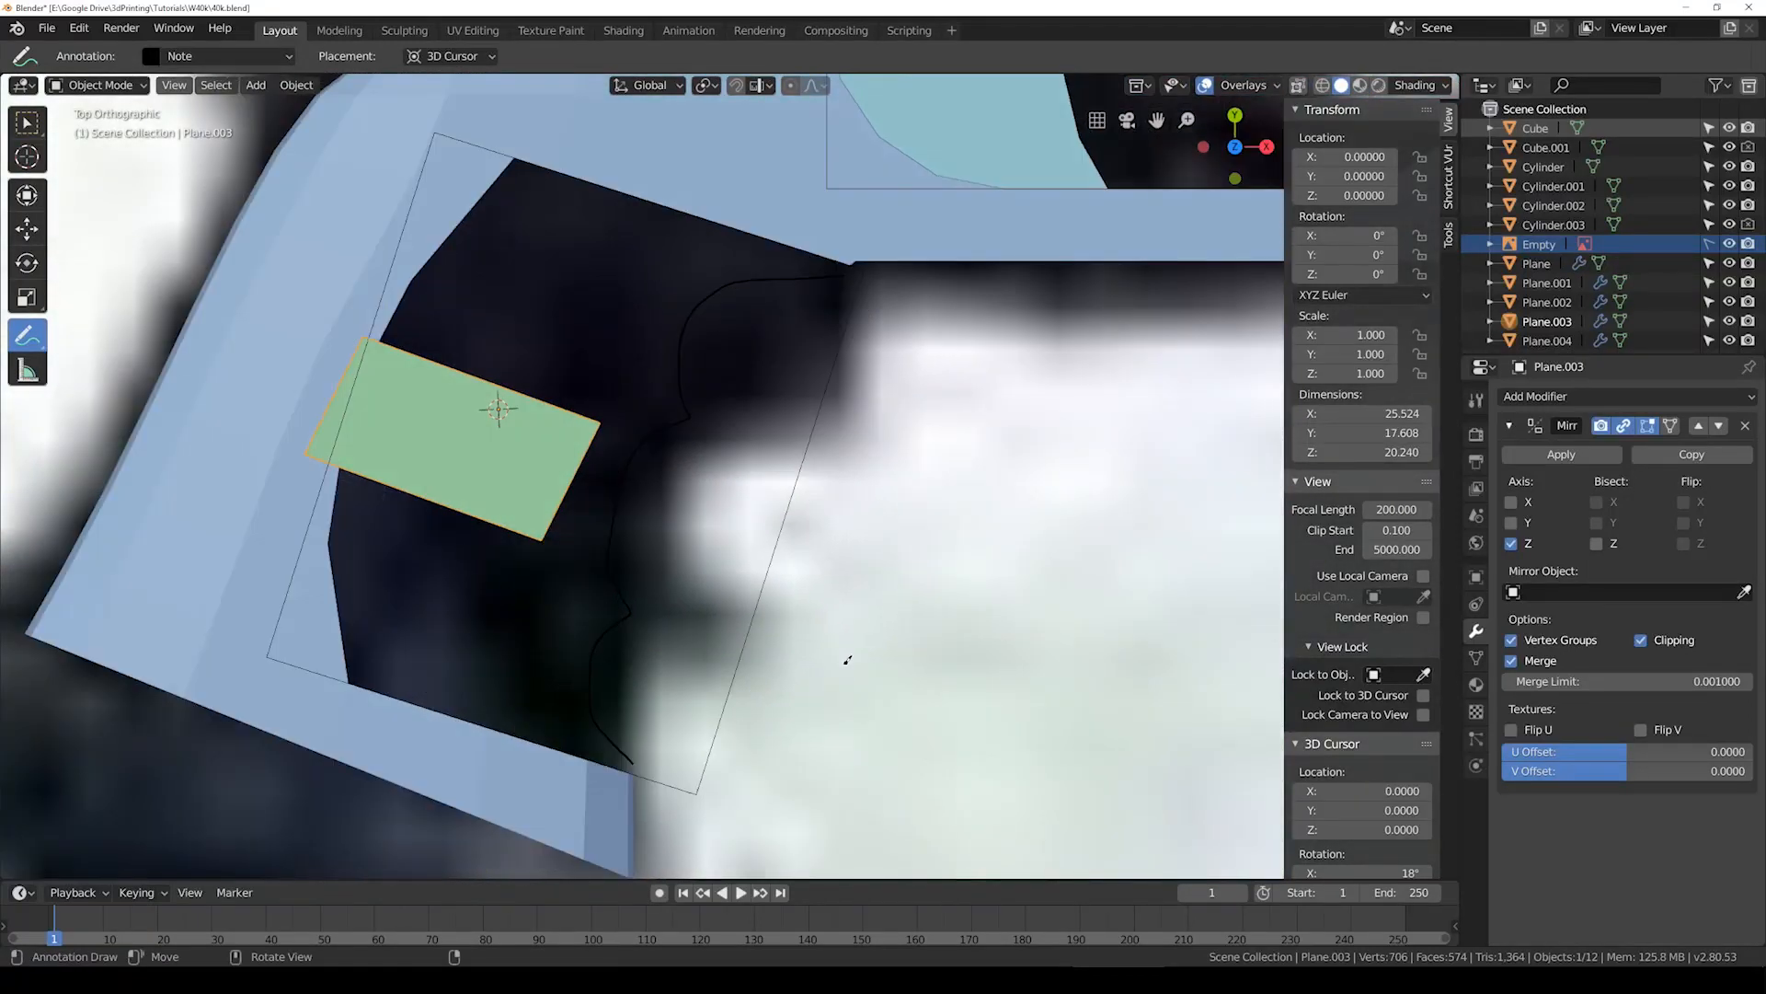
{"action": "left_click", "coordinate": [152, 56]}
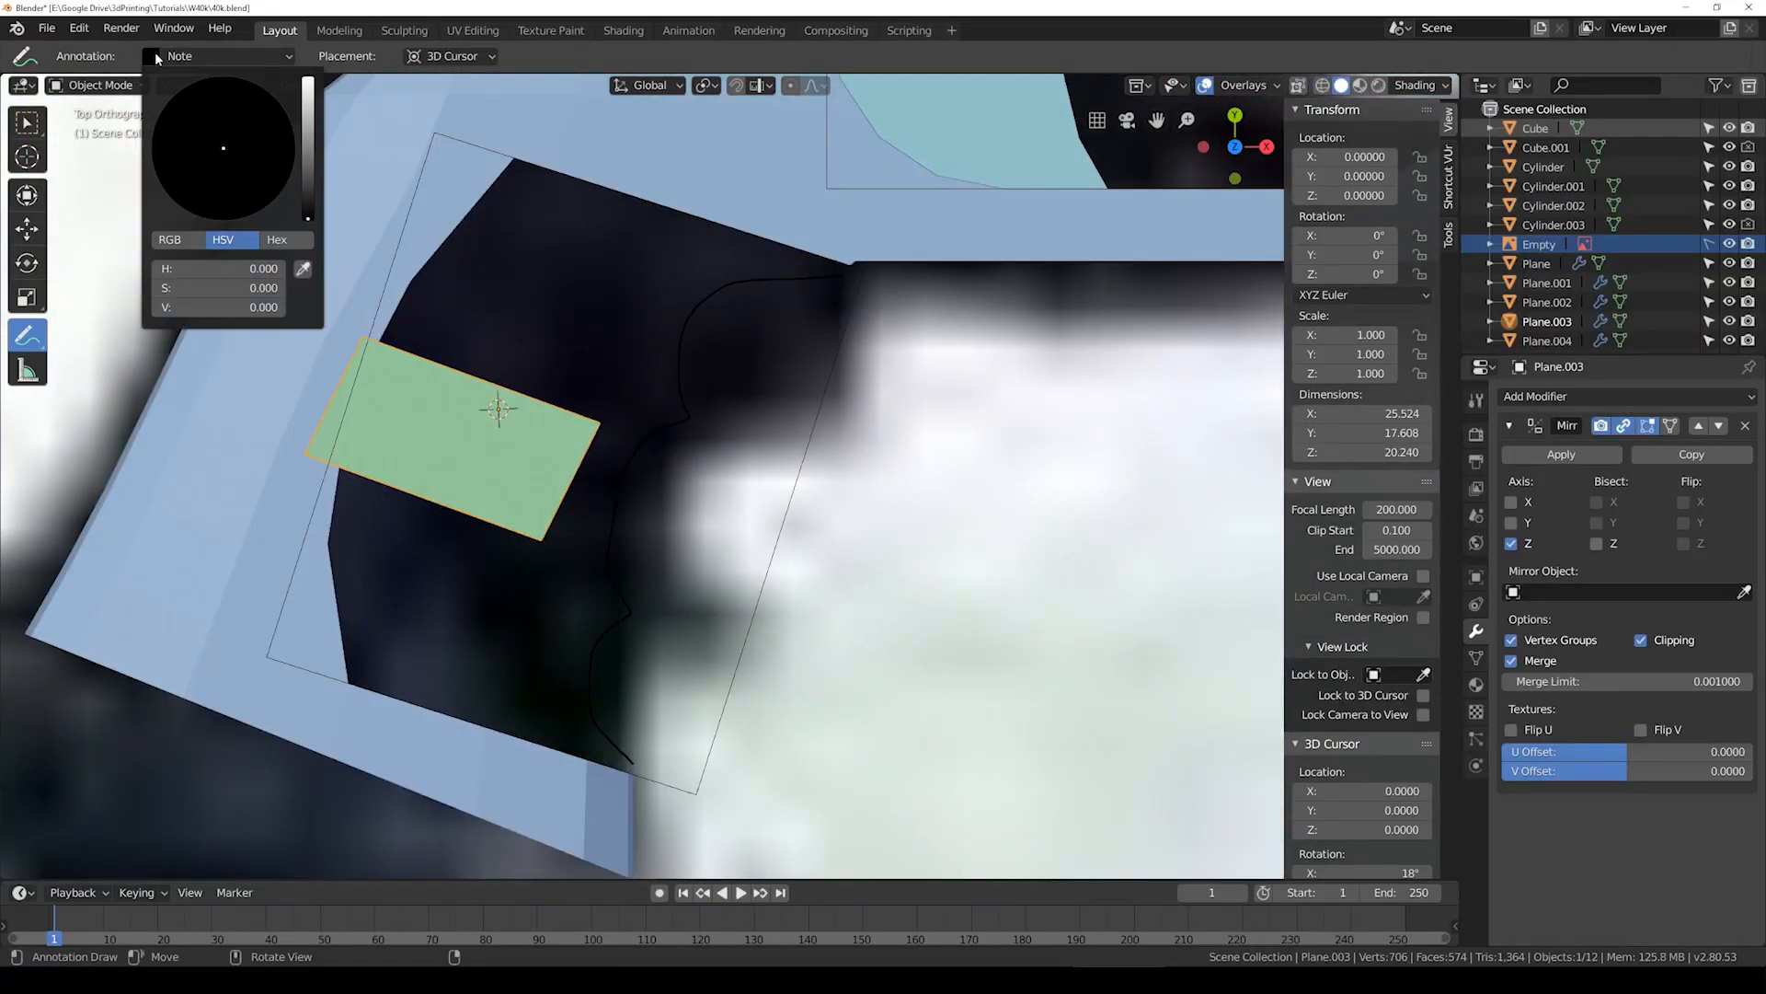
{"action": "left_click_drag", "start_coordinate": [309, 173], "coordinate": [308, 102]}
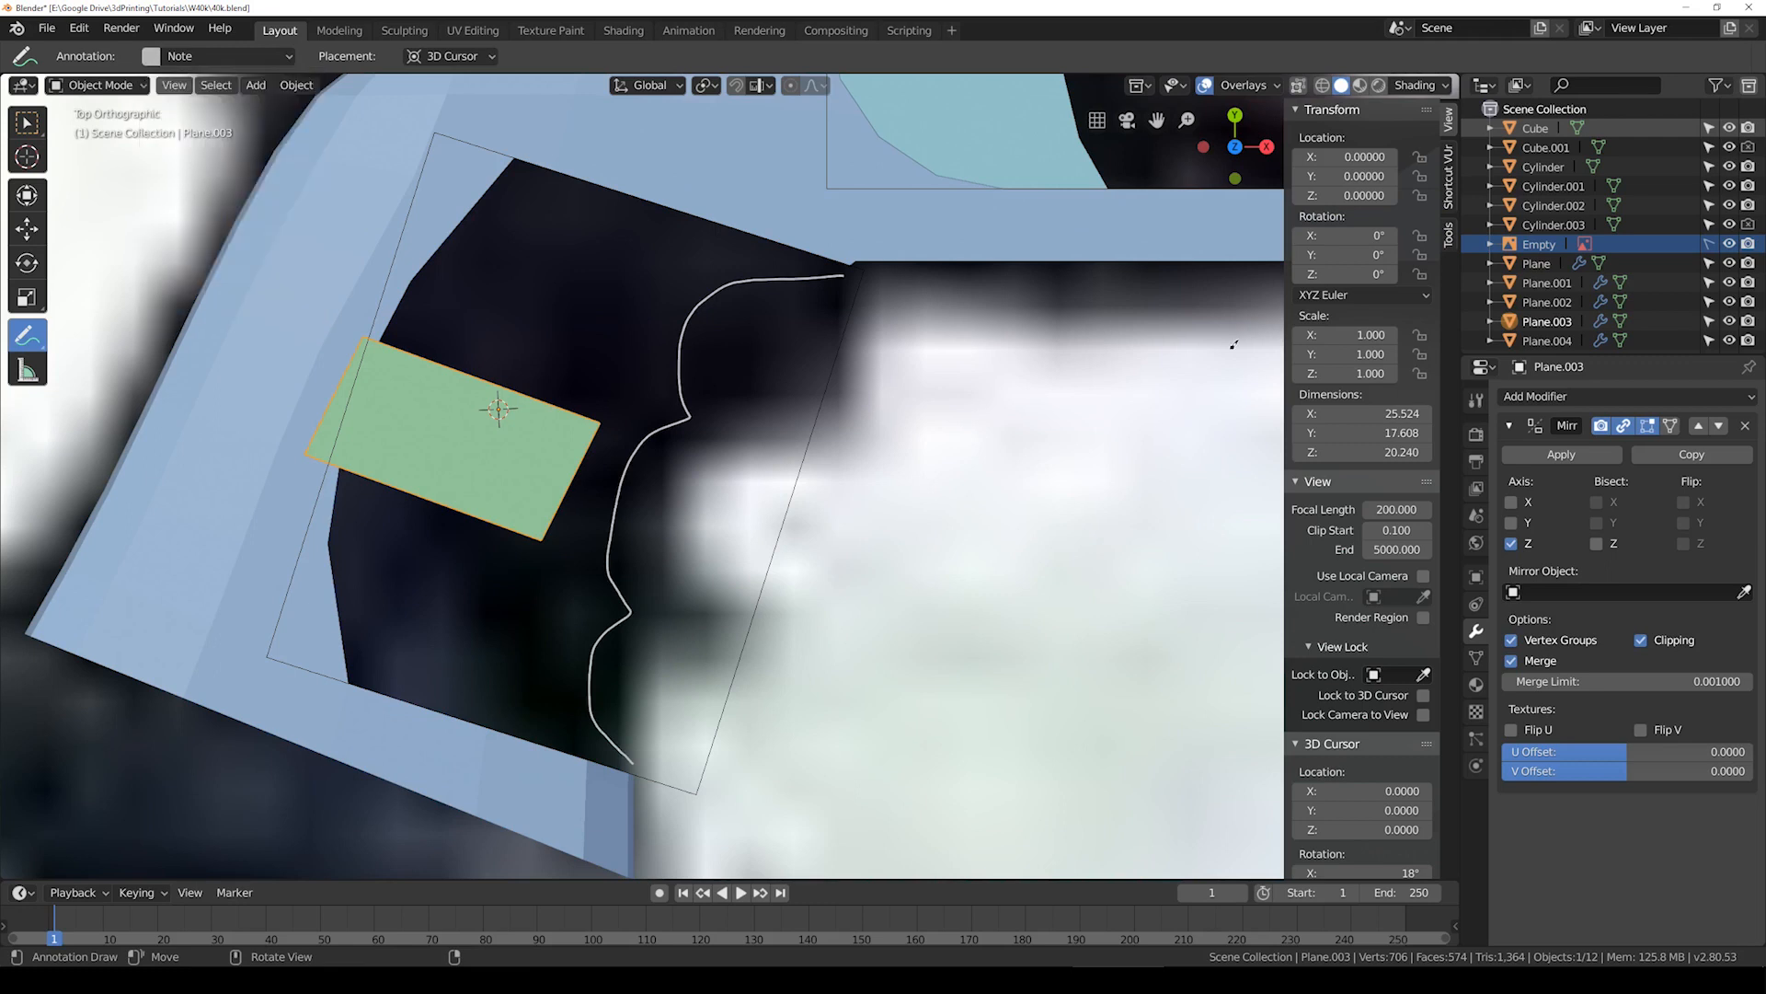
{"action": "left_click", "coordinate": [26, 125]}
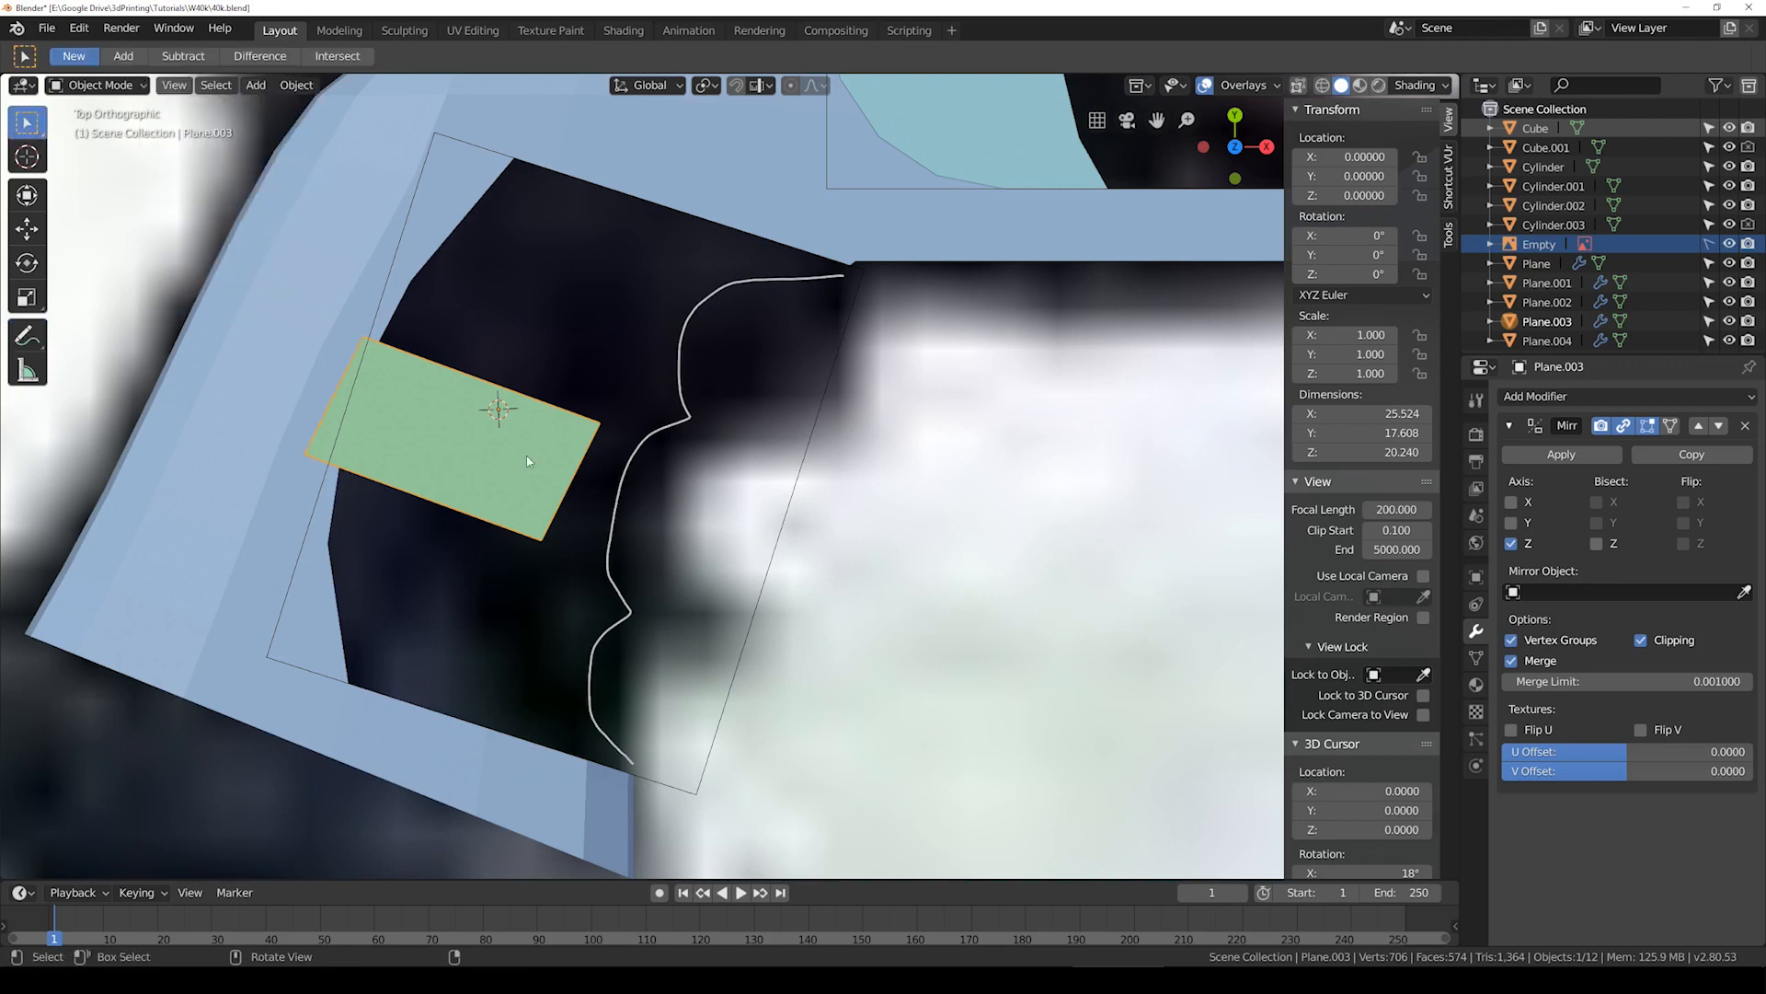
Step: Move the strip's upper edge up and rotate its front edge to follow the slant of the grip
{"action": "key", "text": "Tab"}
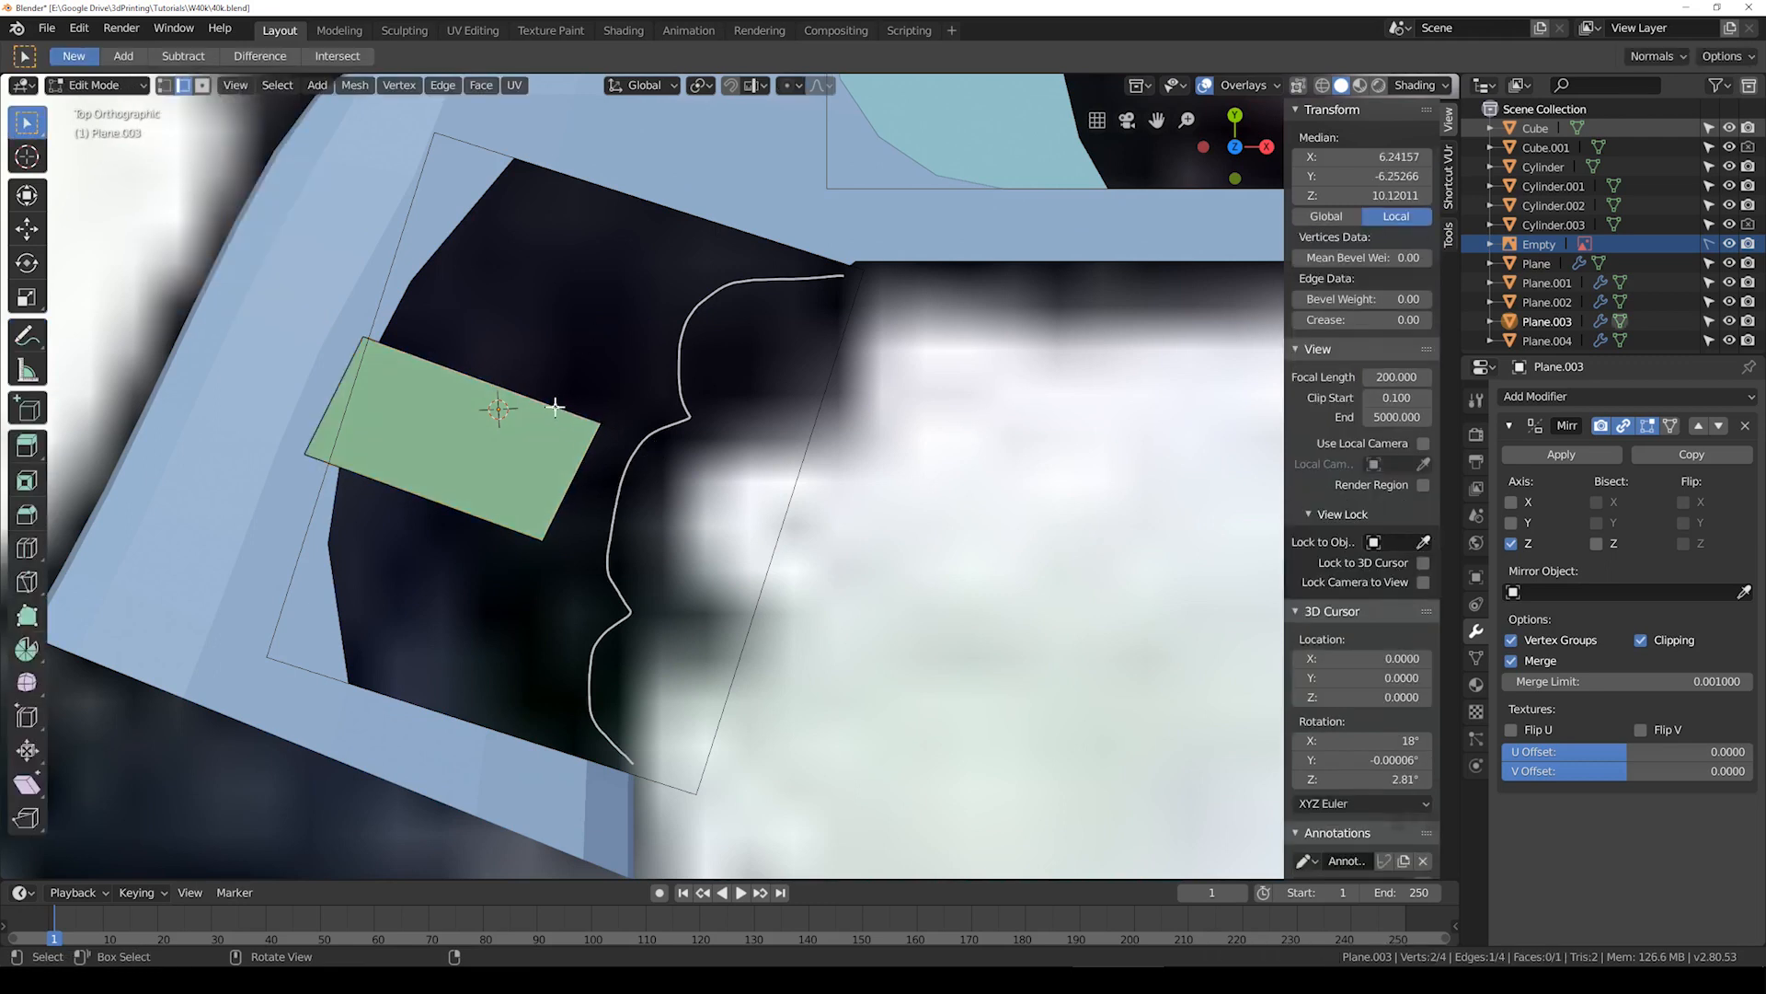
{"action": "key", "text": "g"}
{"action": "left_click", "coordinate": [712, 430]}
{"action": "left_click", "coordinate": [571, 473]}
{"action": "key", "text": "r"}
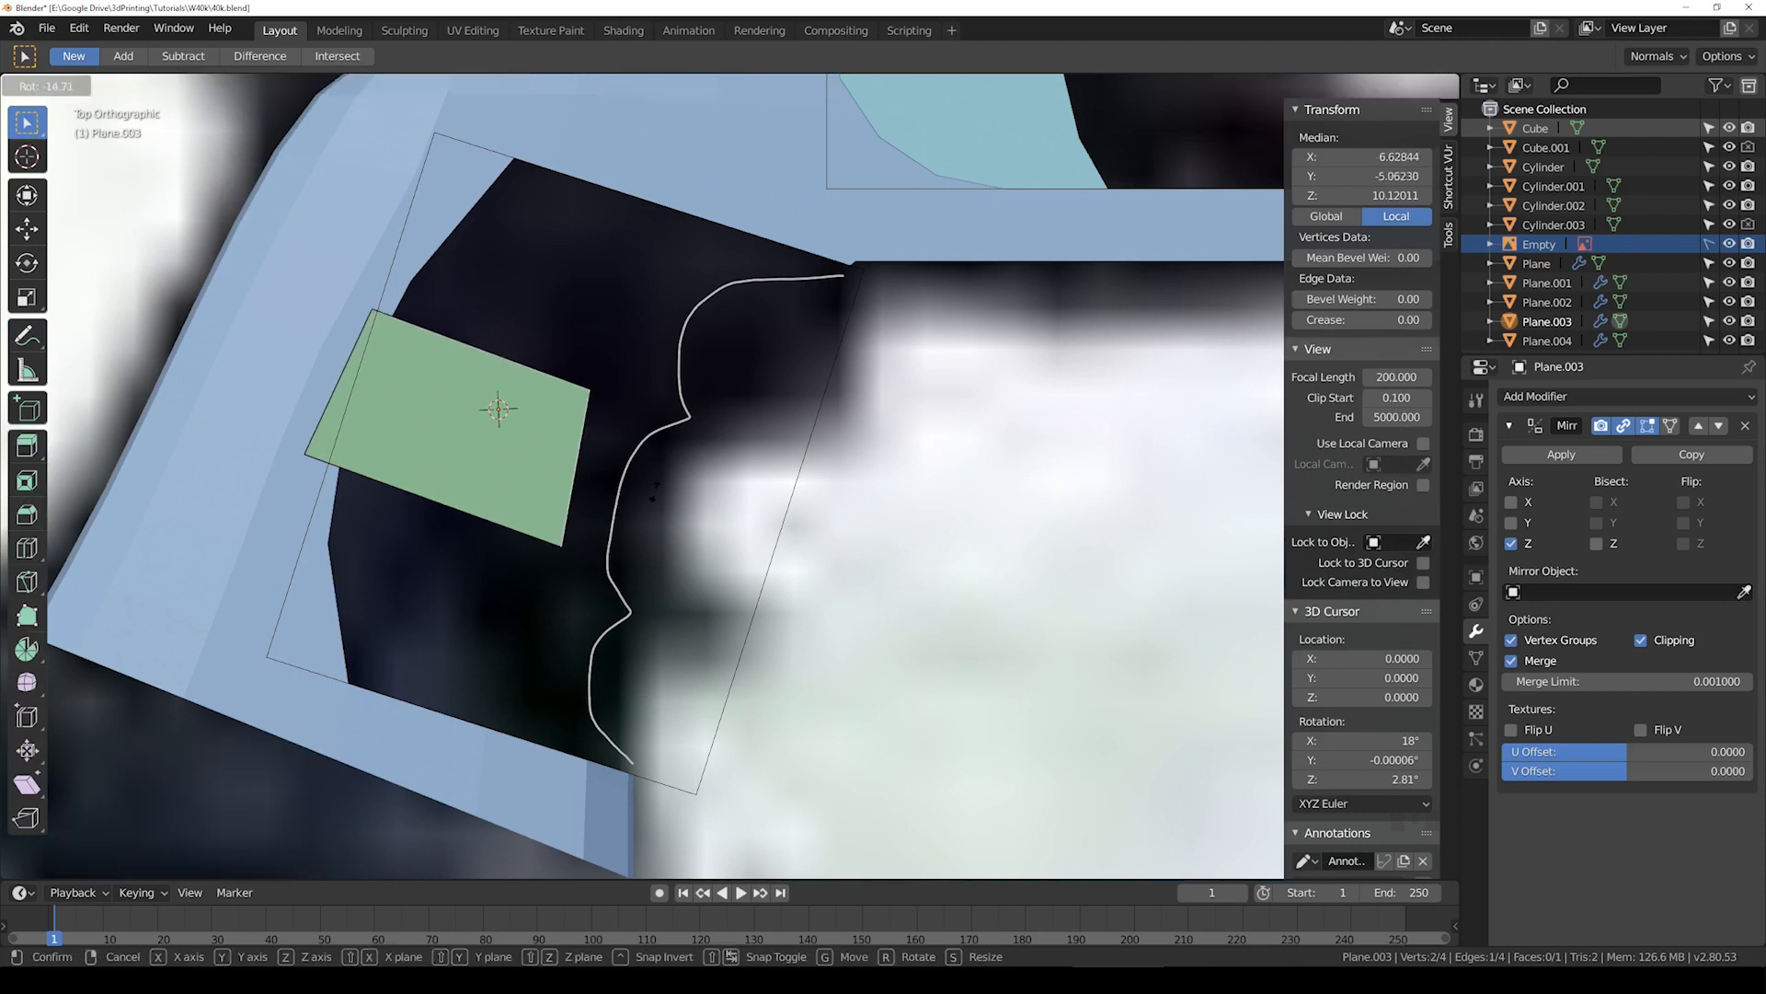
{"action": "left_click", "coordinate": [646, 496]}
Step: Extrude the plane's upper and lower edges to extend it past both ends of the grip recess
{"action": "key", "text": "e"}
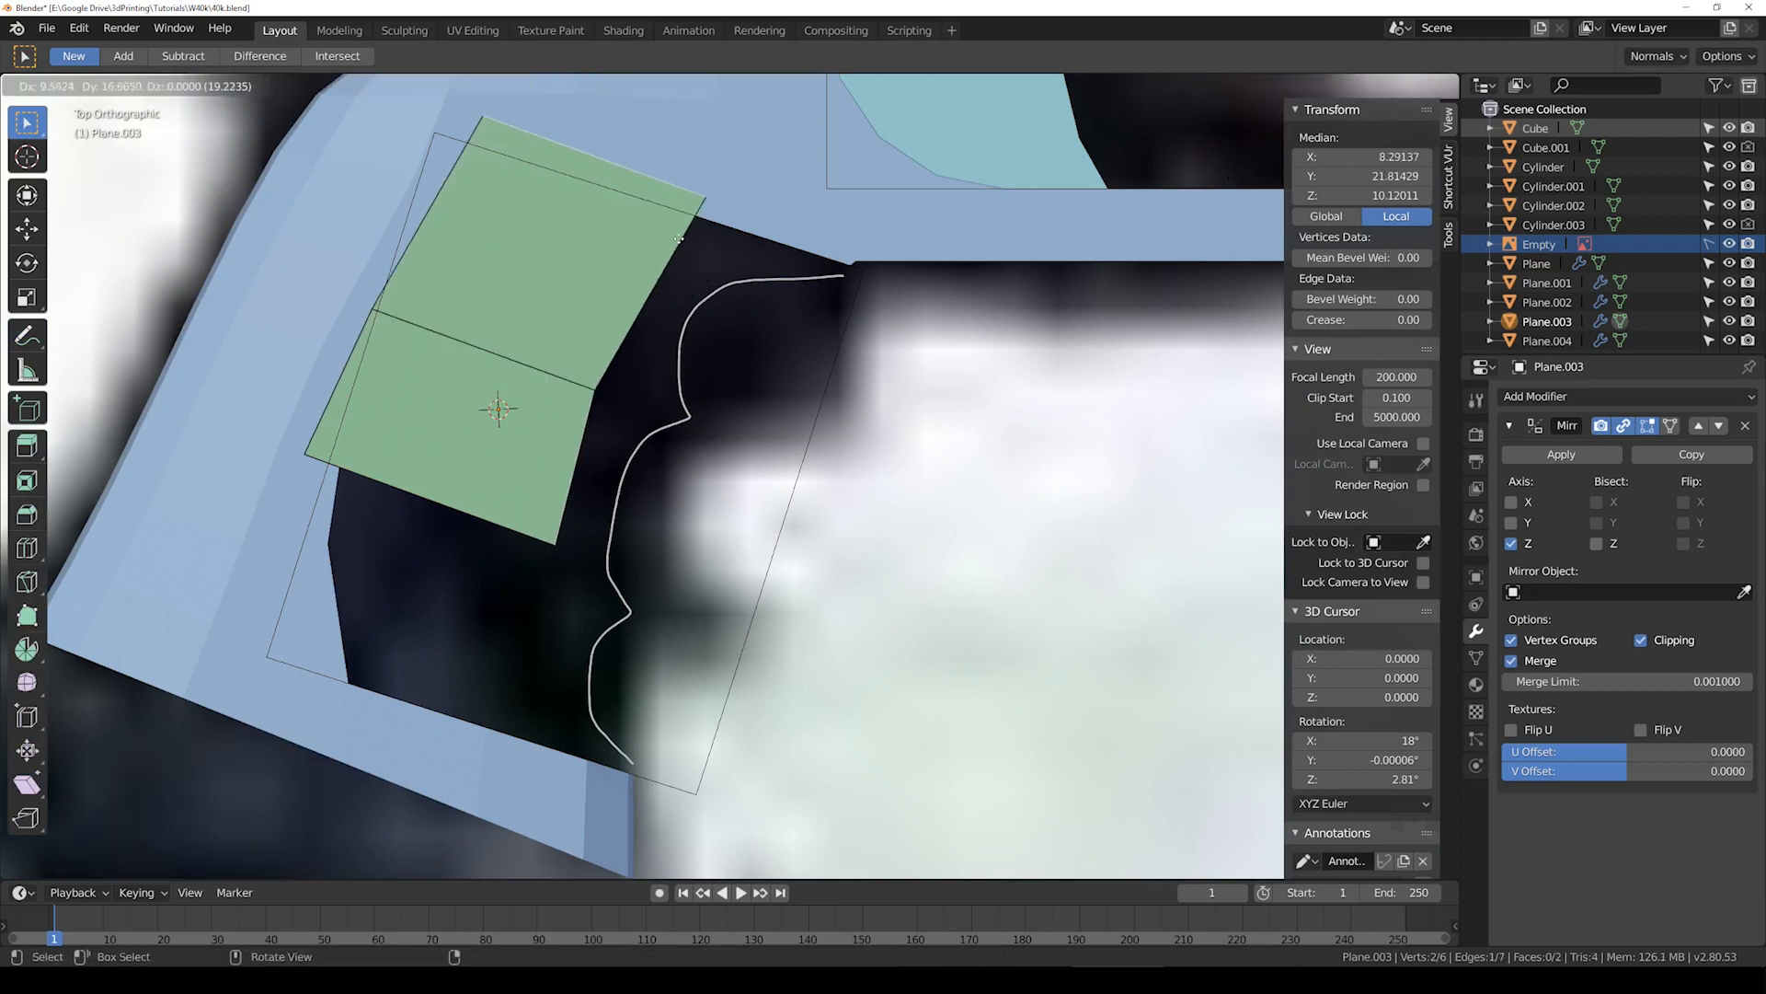
{"action": "left_click", "coordinate": [531, 431]}
{"action": "left_click", "coordinate": [469, 535]}
{"action": "key", "text": "e"}
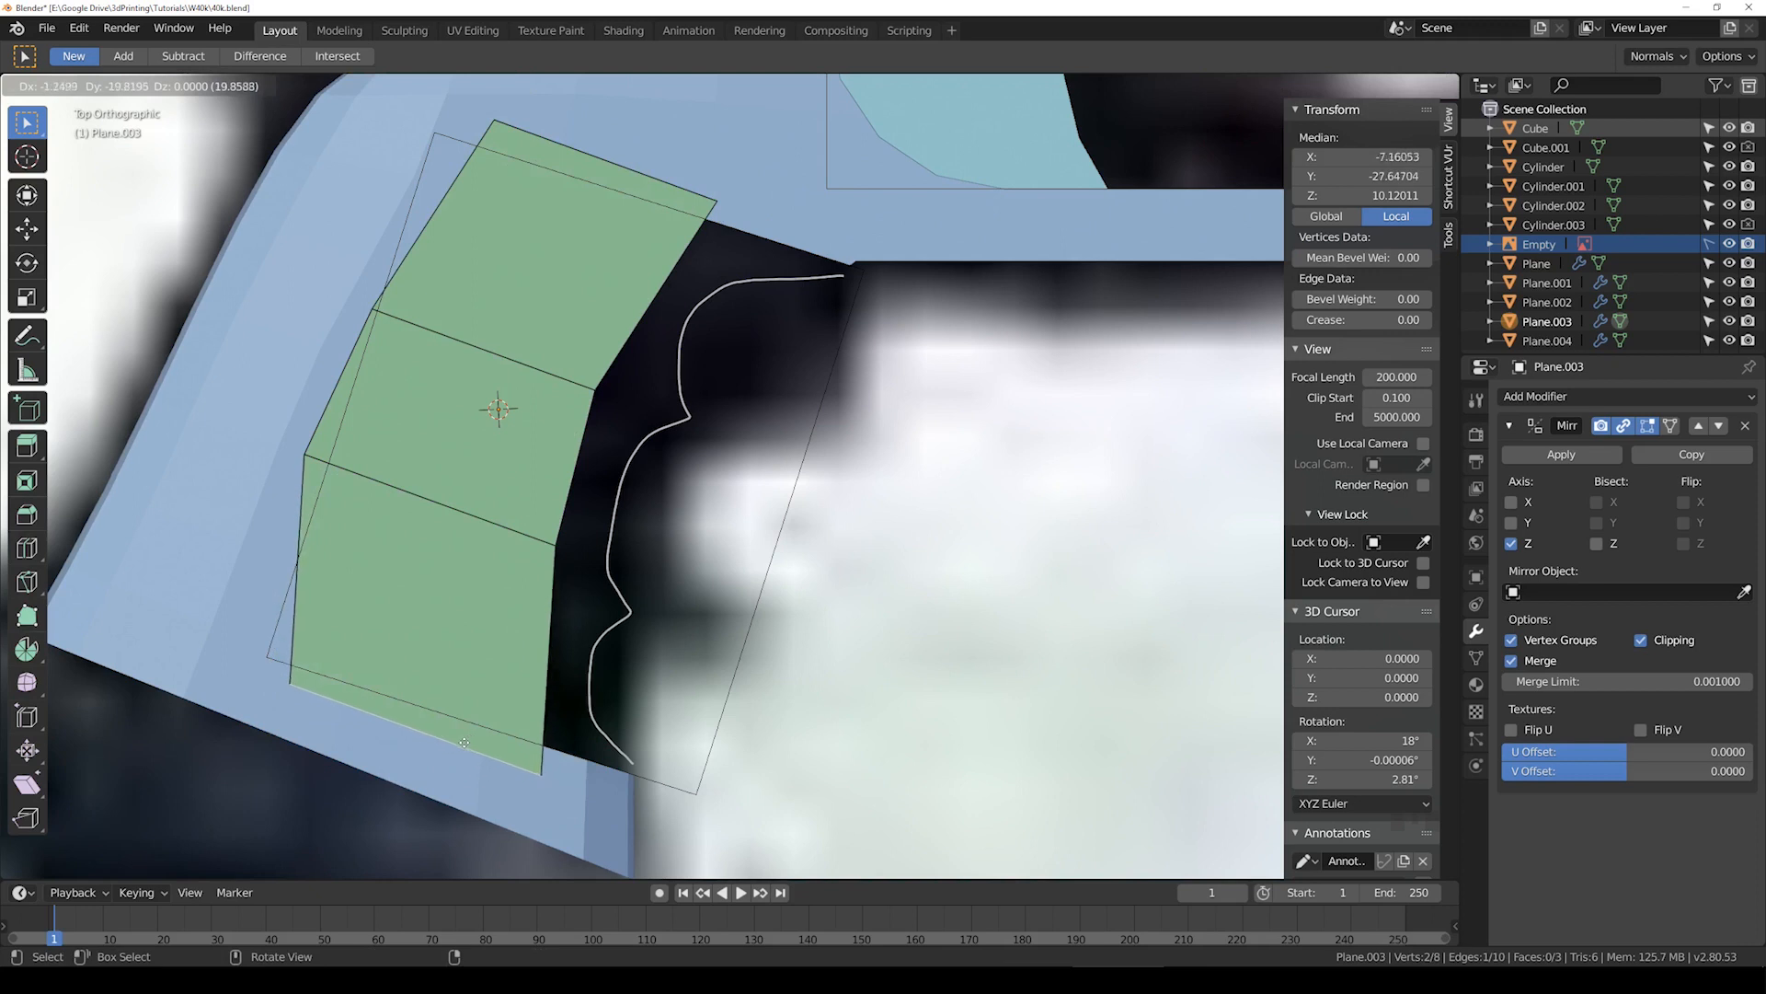
{"action": "left_click", "coordinate": [472, 712]}
{"action": "left_click", "coordinate": [565, 557]}
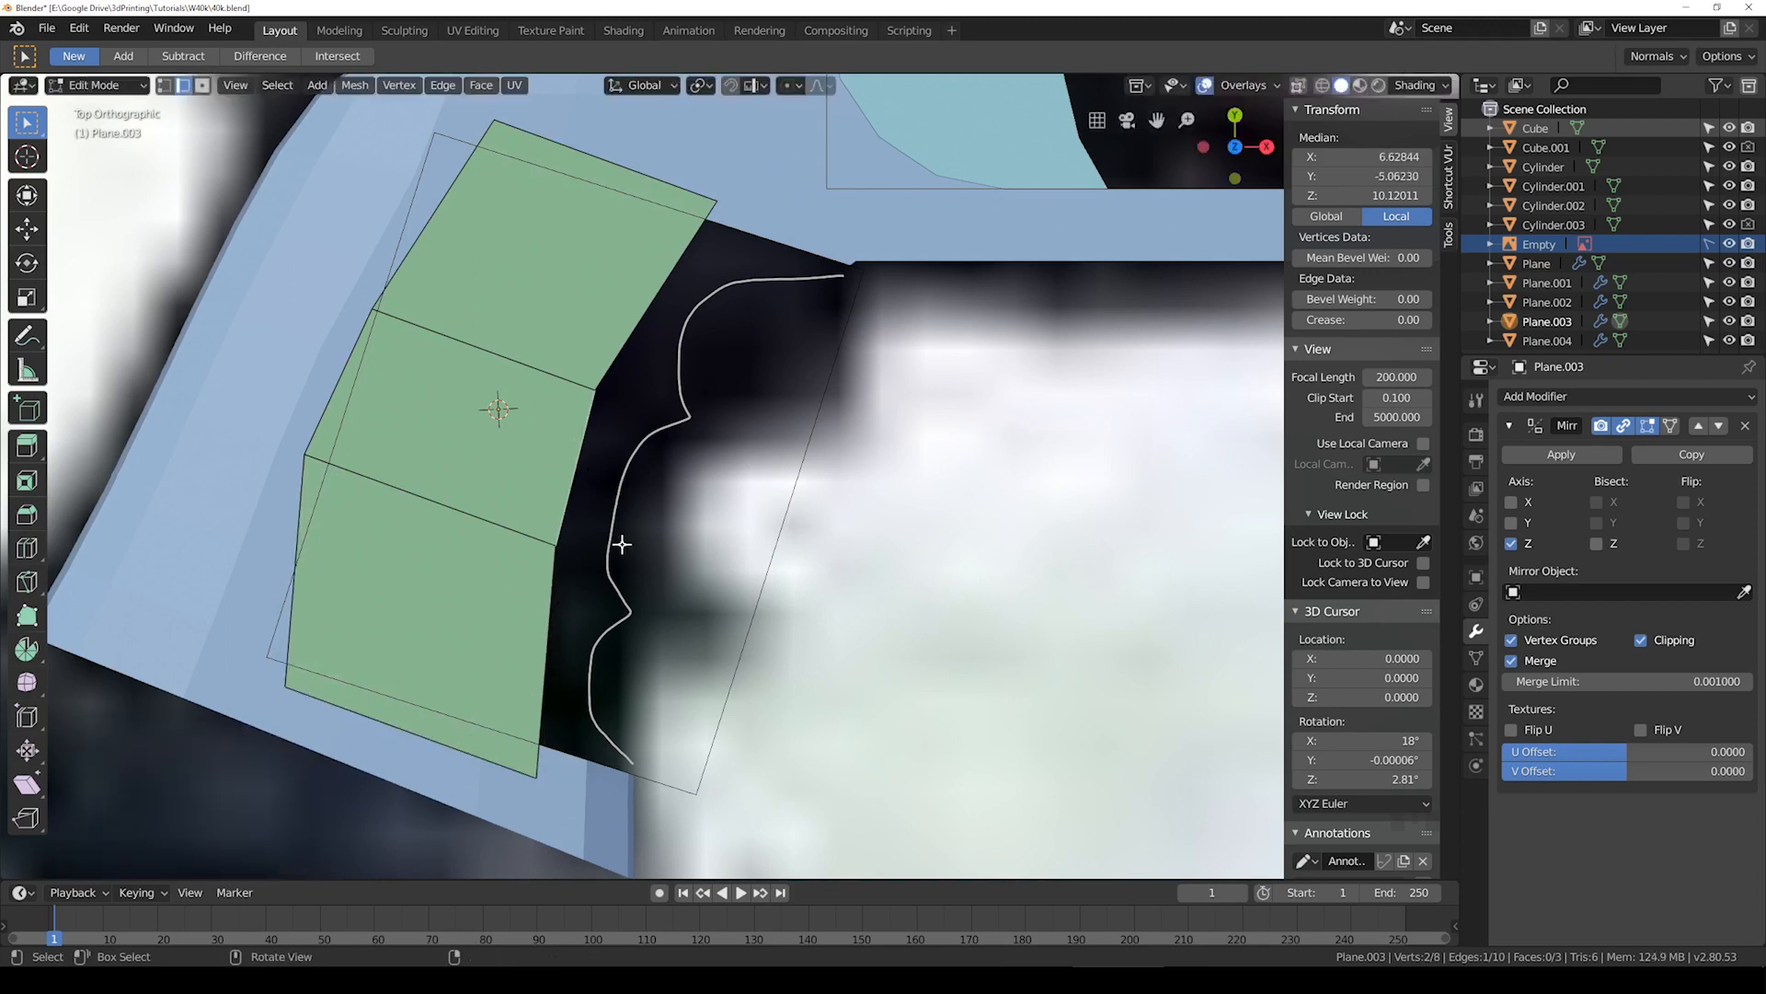
{"action": "key", "text": "e"}
{"action": "left_click", "coordinate": [676, 559]}
{"action": "key", "text": "s"}
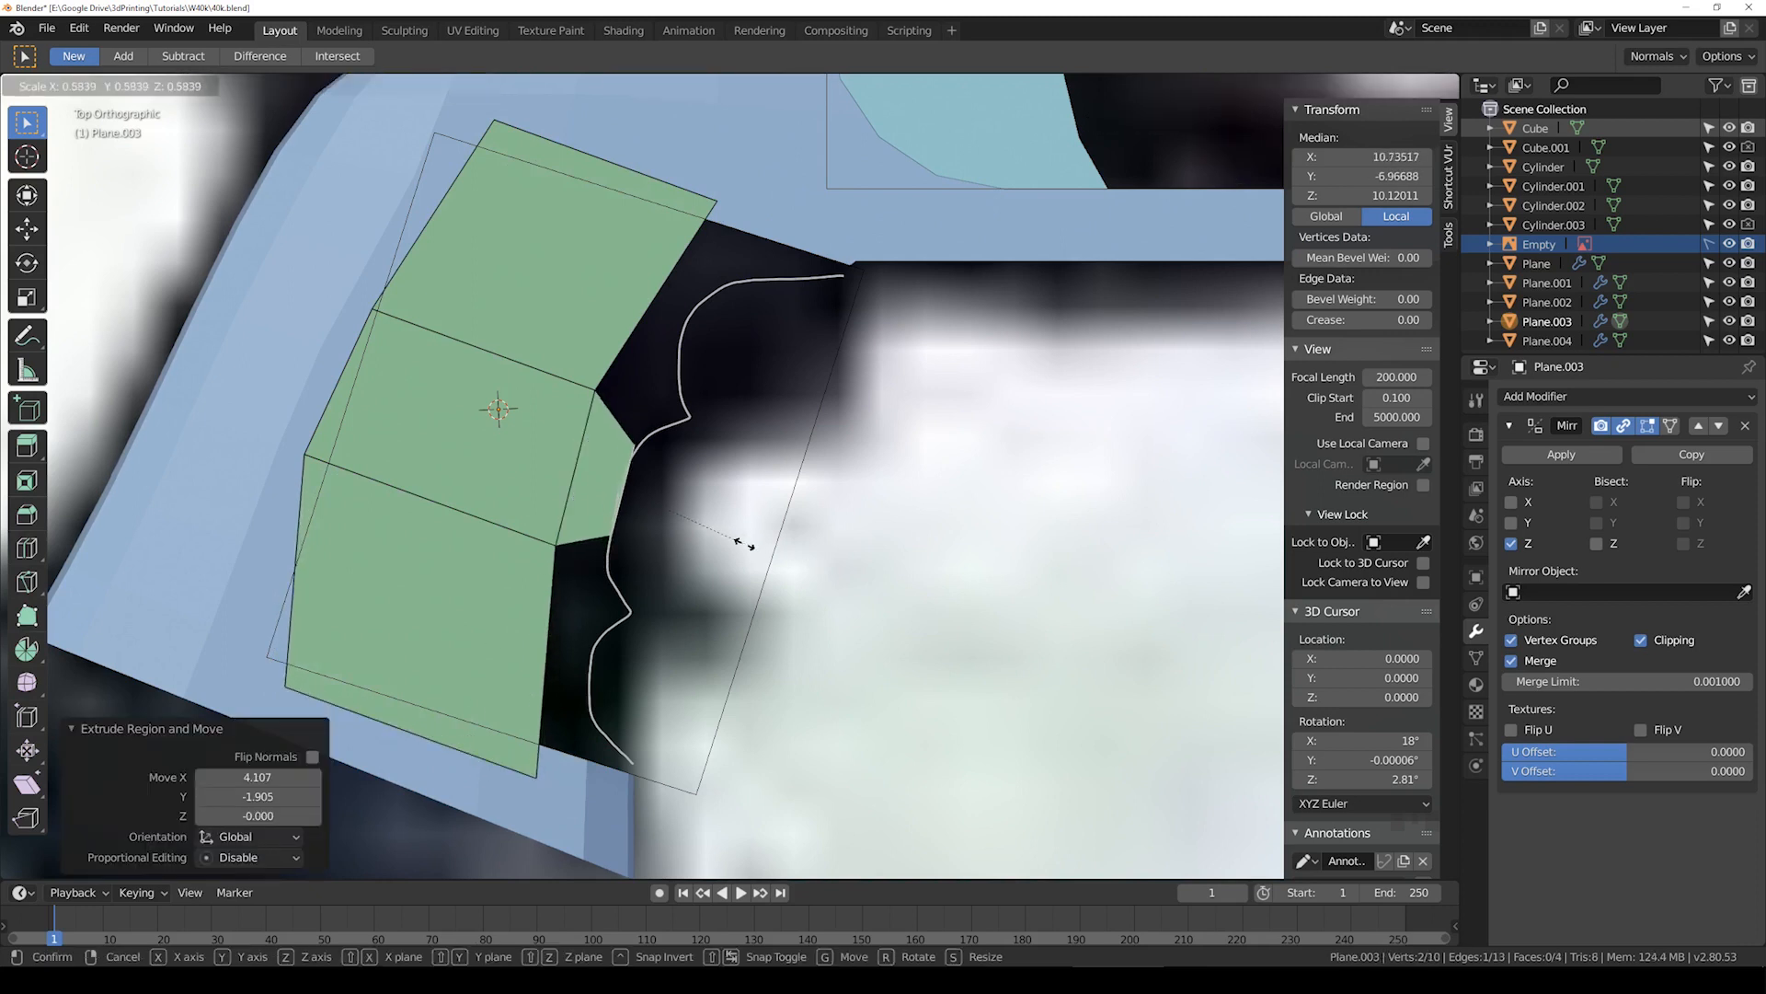
{"action": "key", "text": "Escape"}
{"action": "key", "text": "ctrl+z"}
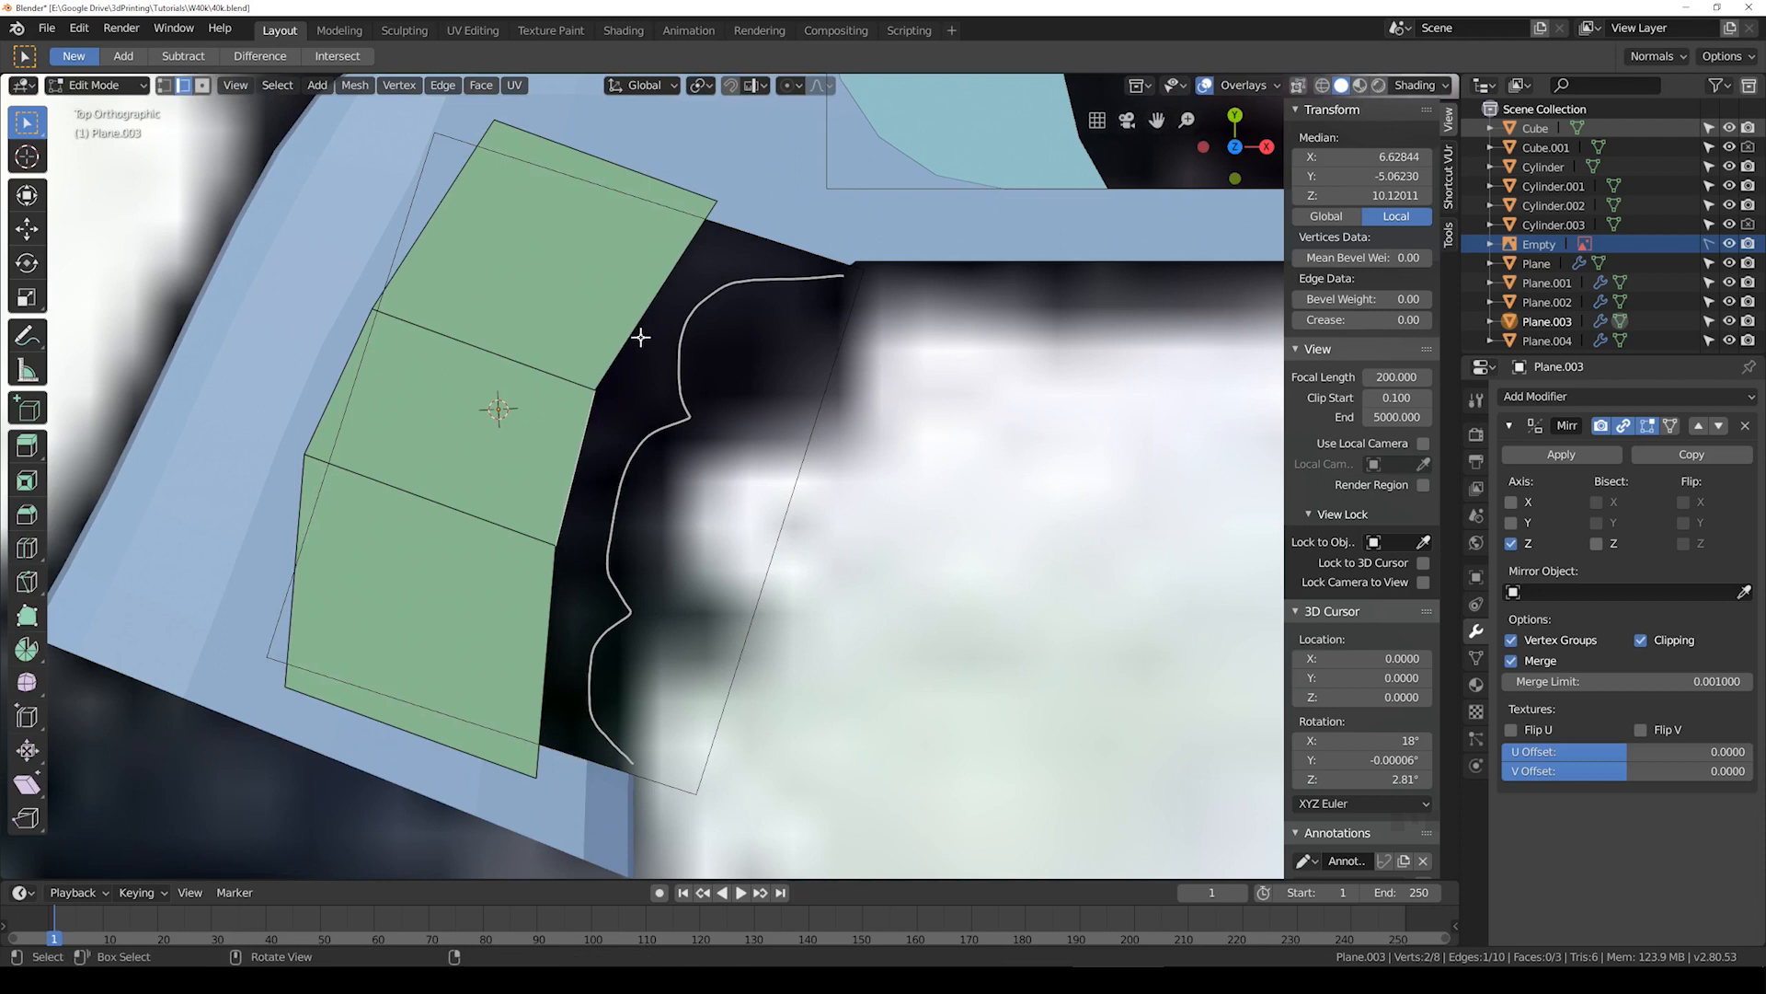
Step: Extrude the plane's three front edges 8.154 units in X and -3.273 units in Y, past the annotated contour
{"action": "left_click", "coordinate": [578, 464], "text": "shift"}
{"action": "left_click", "coordinate": [571, 607], "text": "shift"}
{"action": "key", "text": "e"}
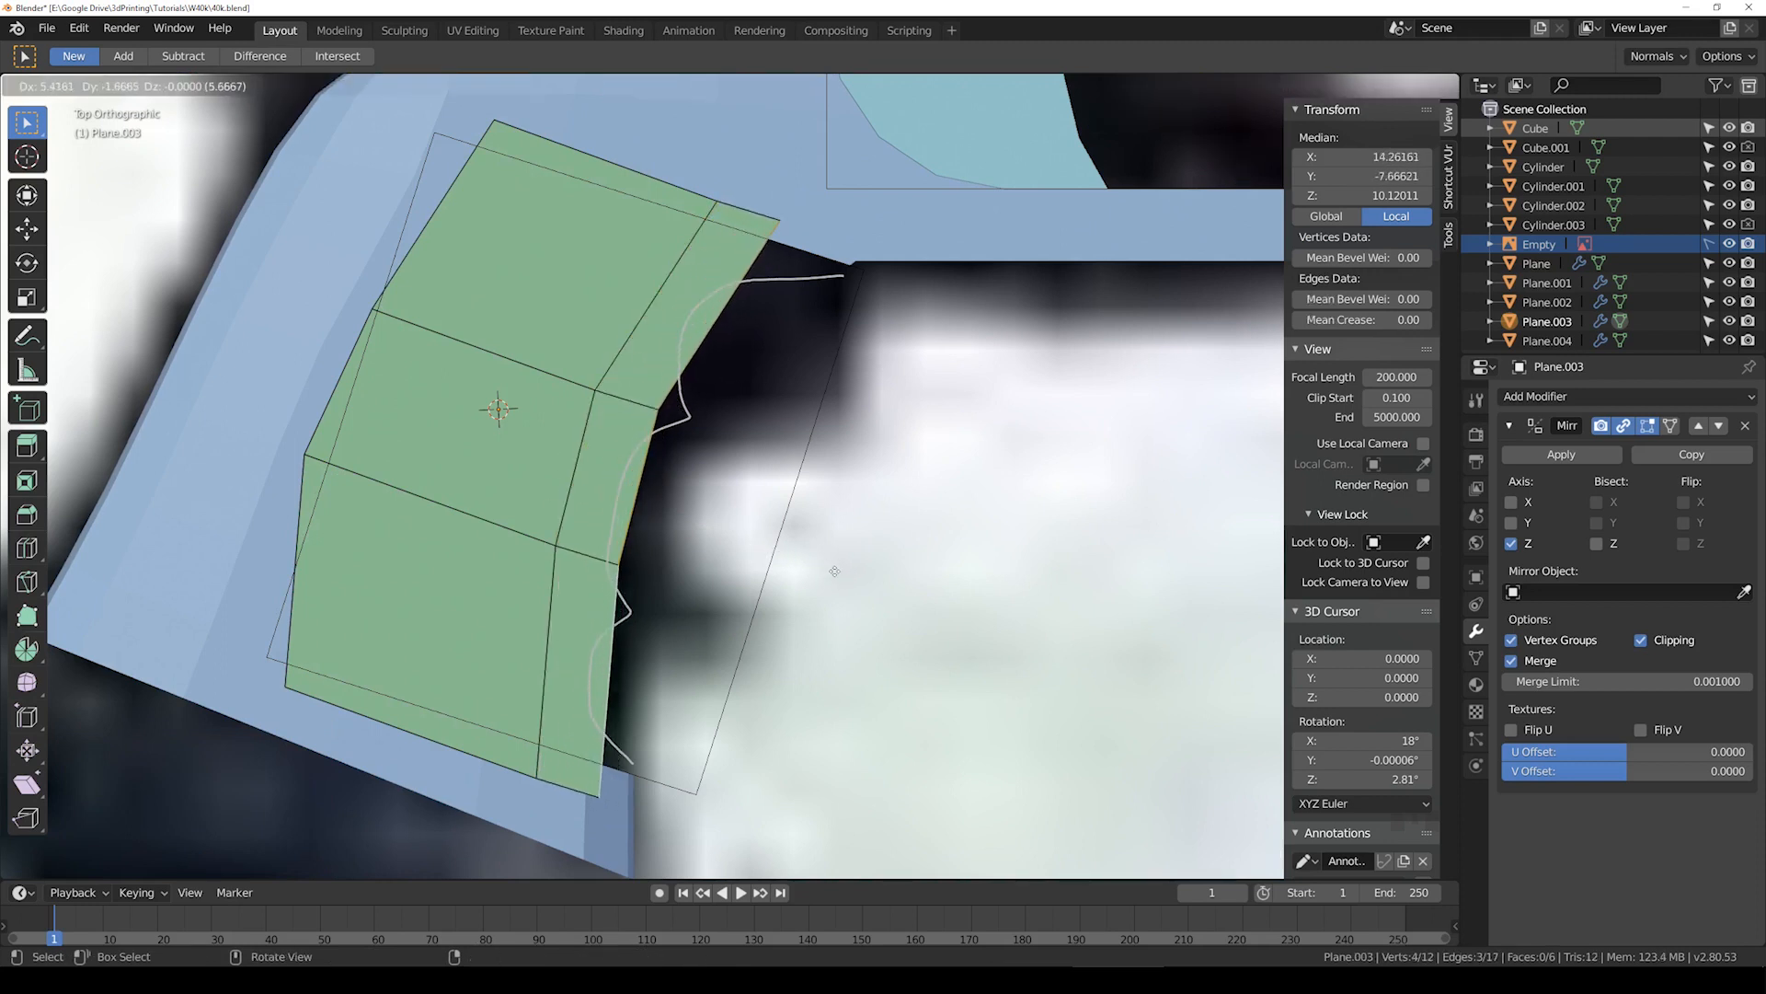
{"action": "left_click", "coordinate": [801, 529]}
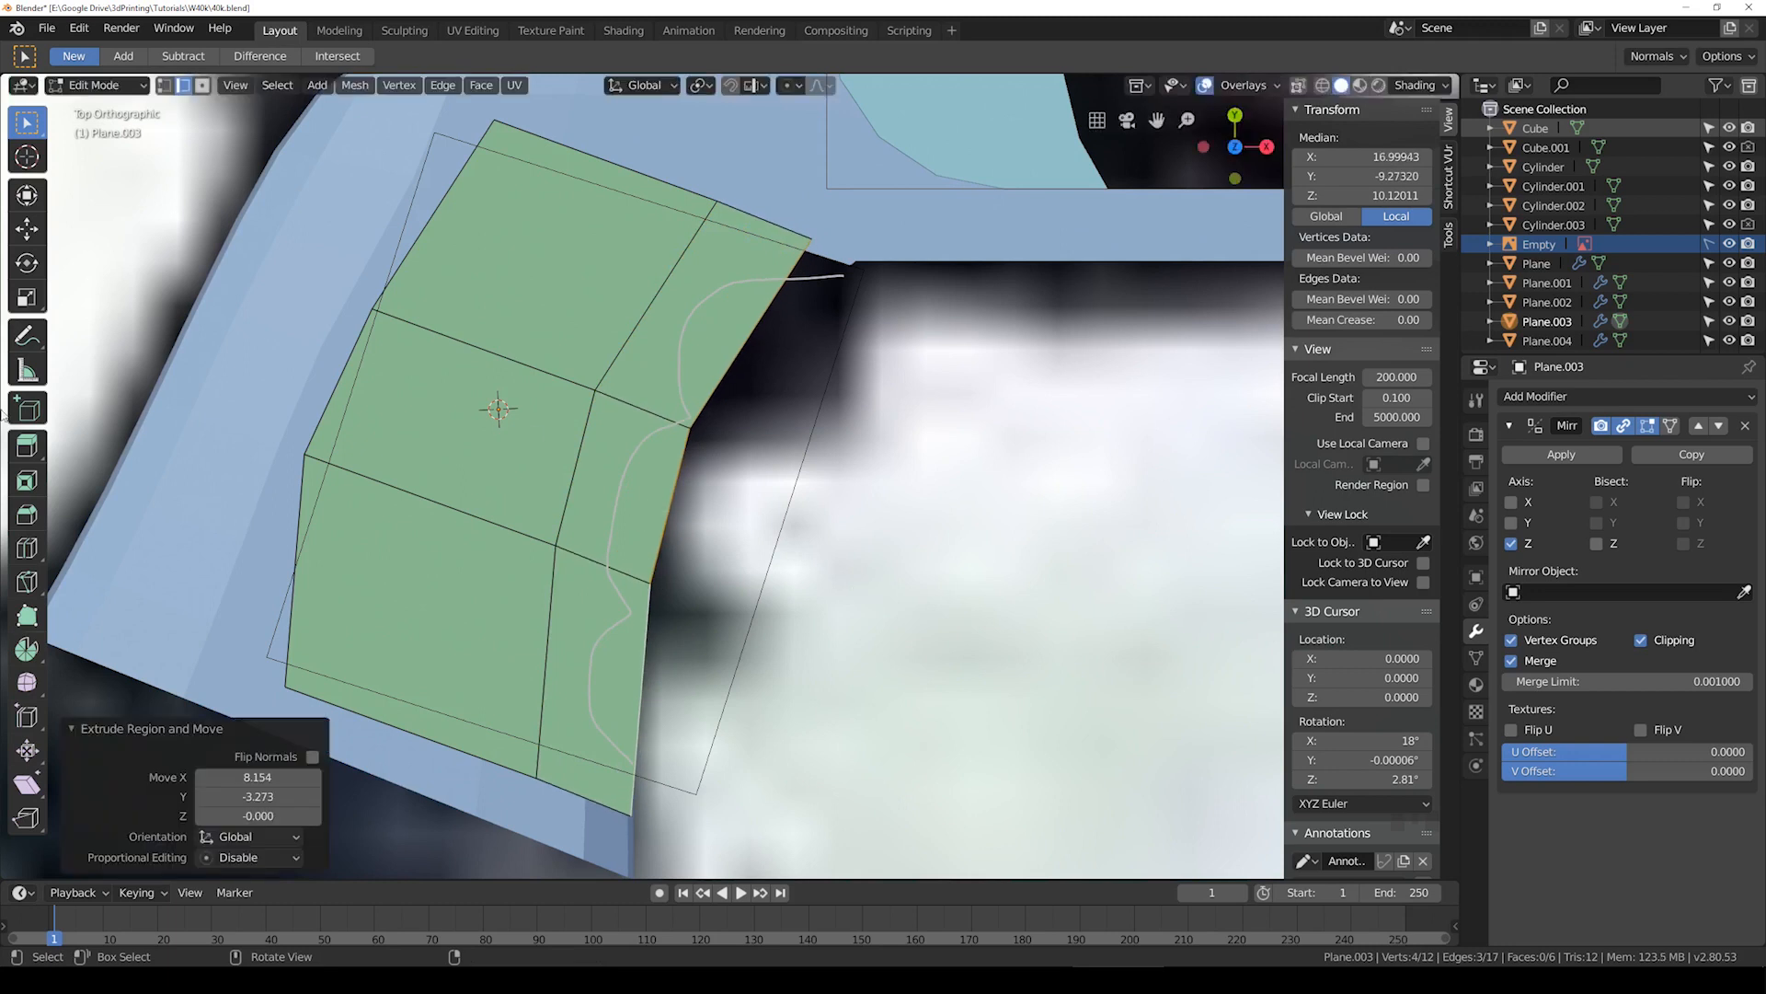
Step: Add a Subdivision Surface modifier to the plane and collapse the settings of both modifiers
{"action": "key", "text": "Tab"}
{"action": "left_click", "coordinate": [1595, 397]}
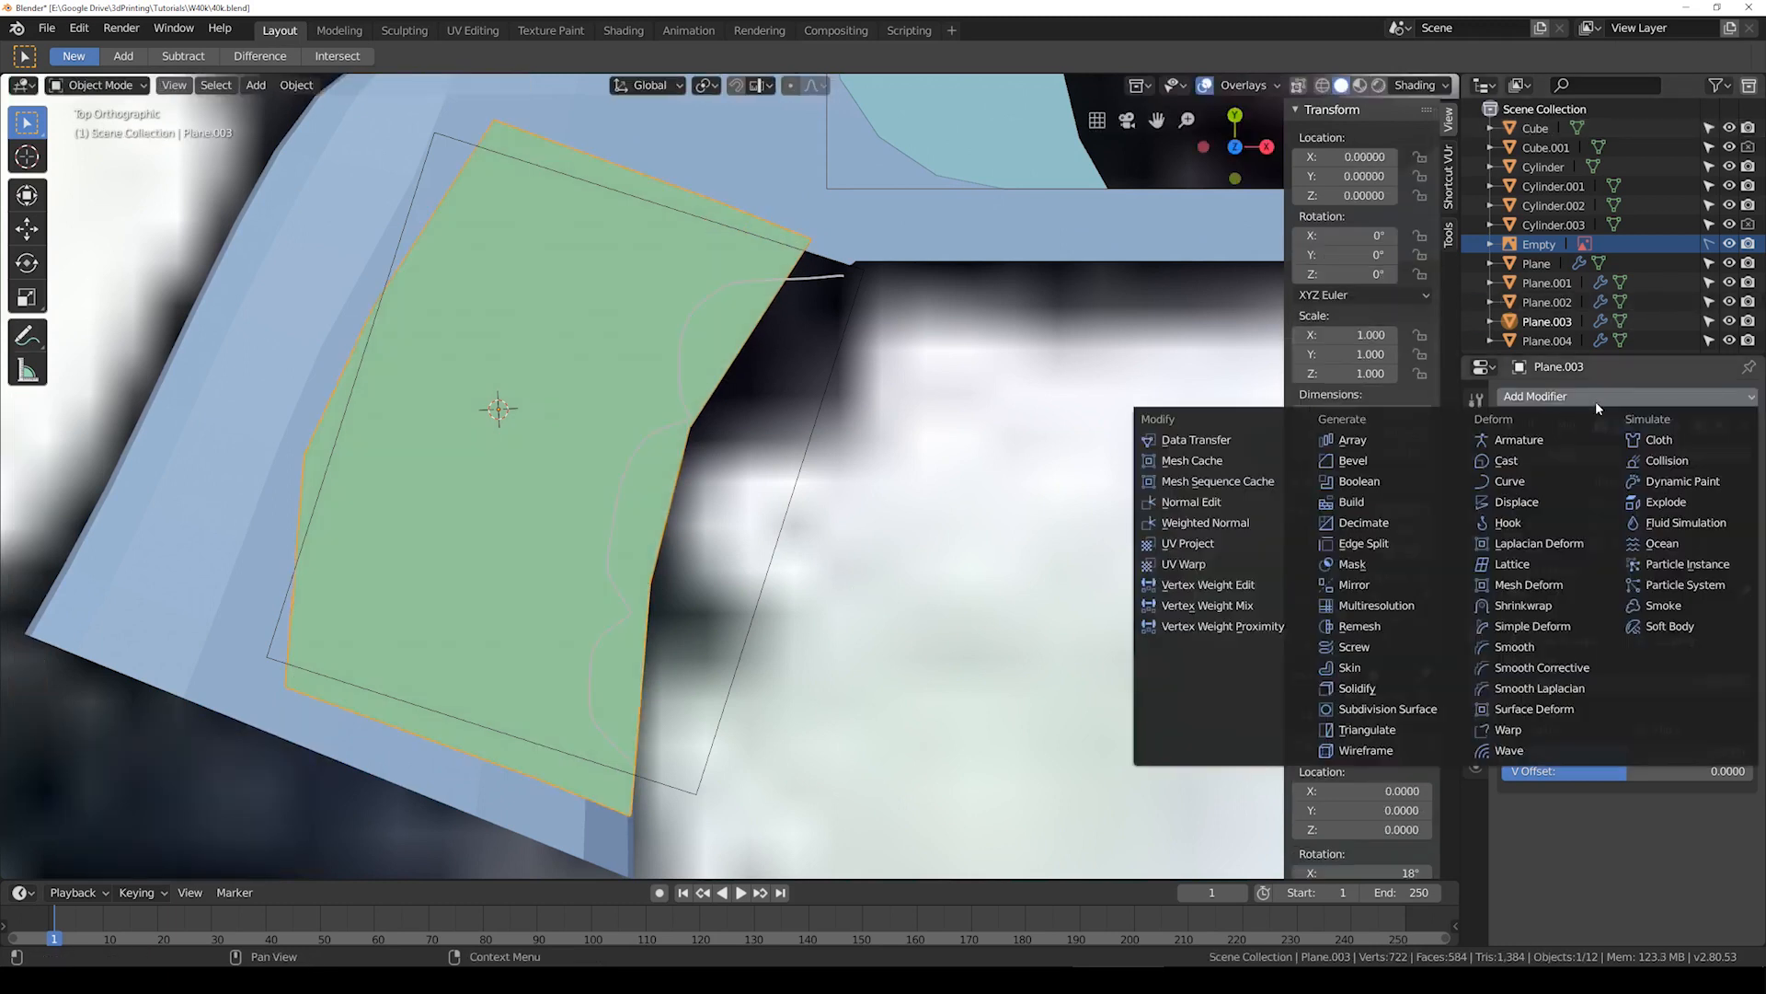
{"action": "left_click", "coordinate": [1389, 710]}
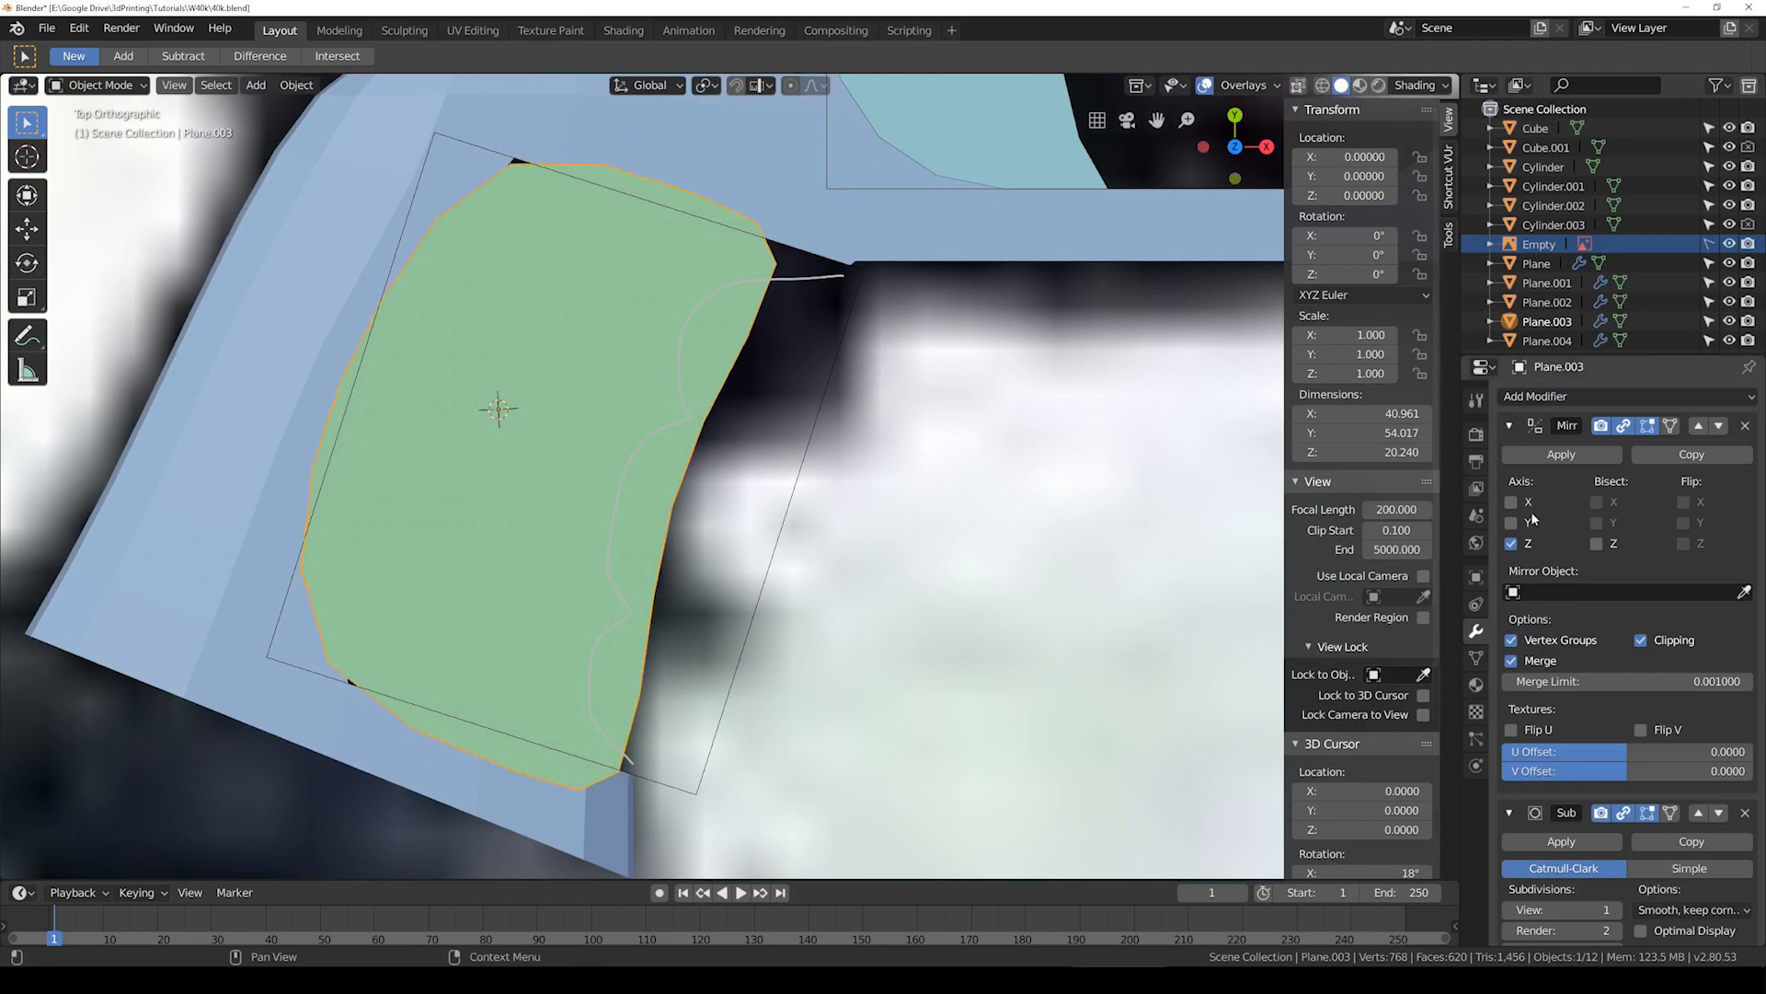
{"action": "left_click", "coordinate": [1510, 426]}
{"action": "left_click", "coordinate": [1510, 459]}
Step: Add one crosswise loop cut through each of the plane's three sections
{"action": "key", "text": "Tab"}
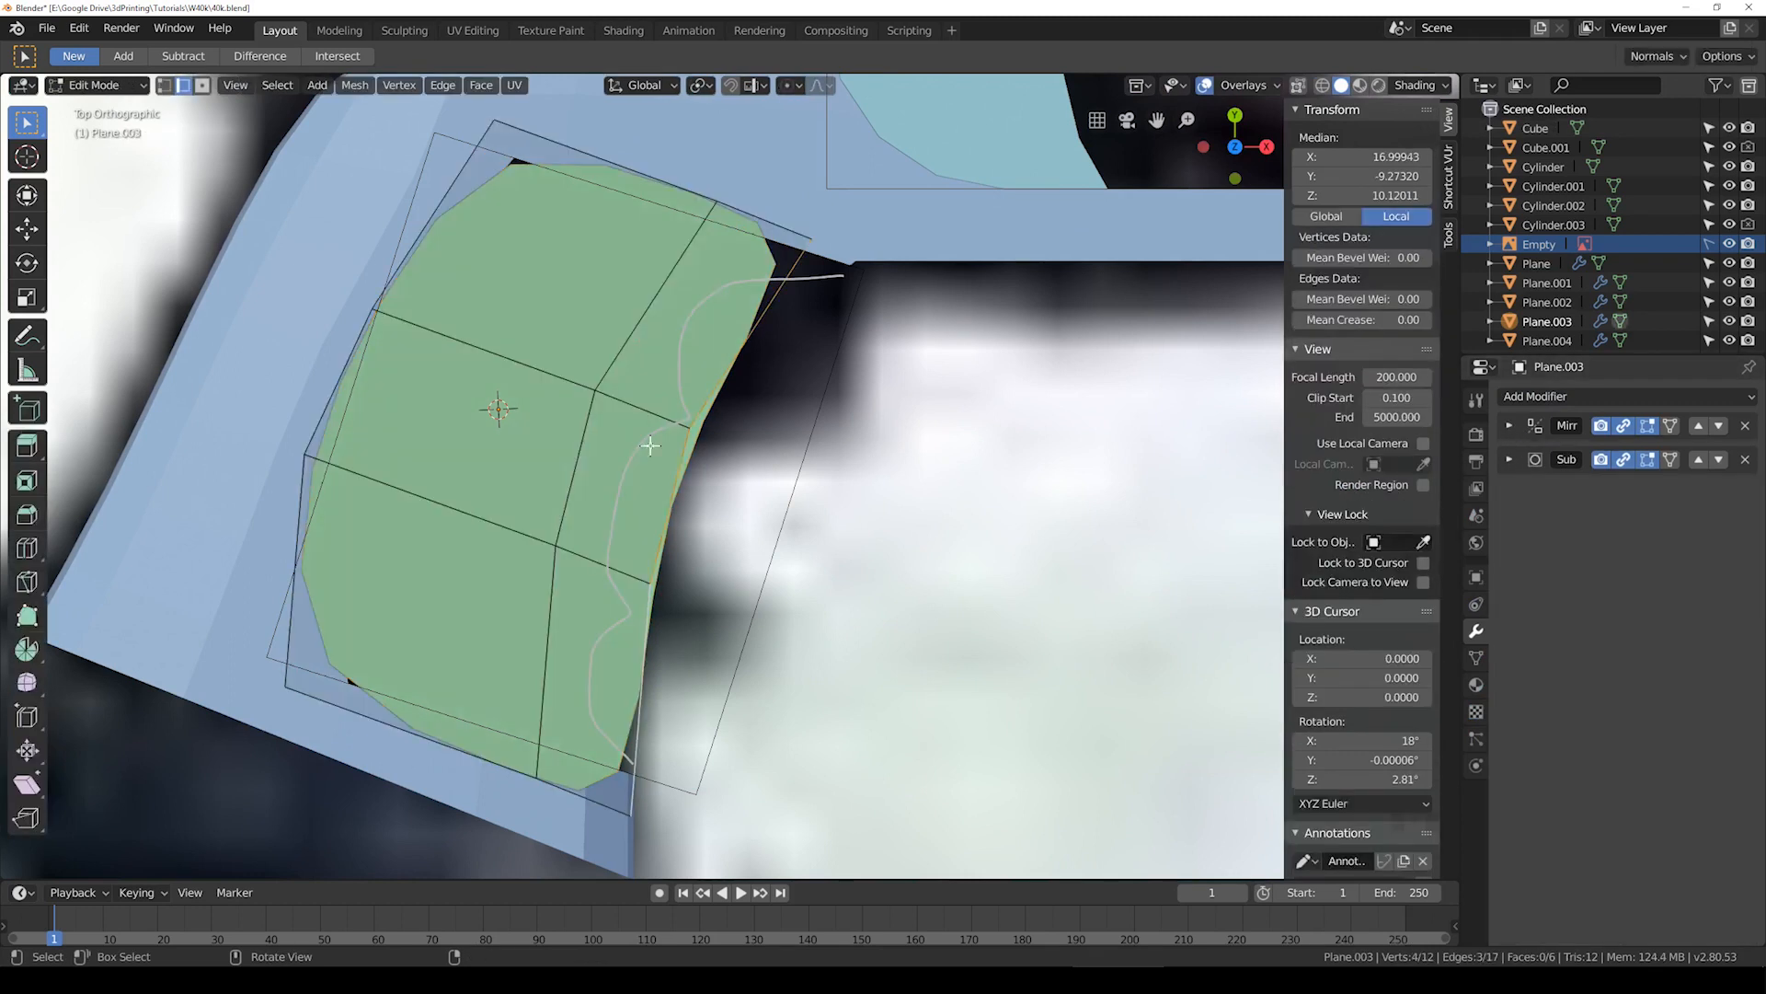
{"action": "left_click", "coordinate": [27, 549]}
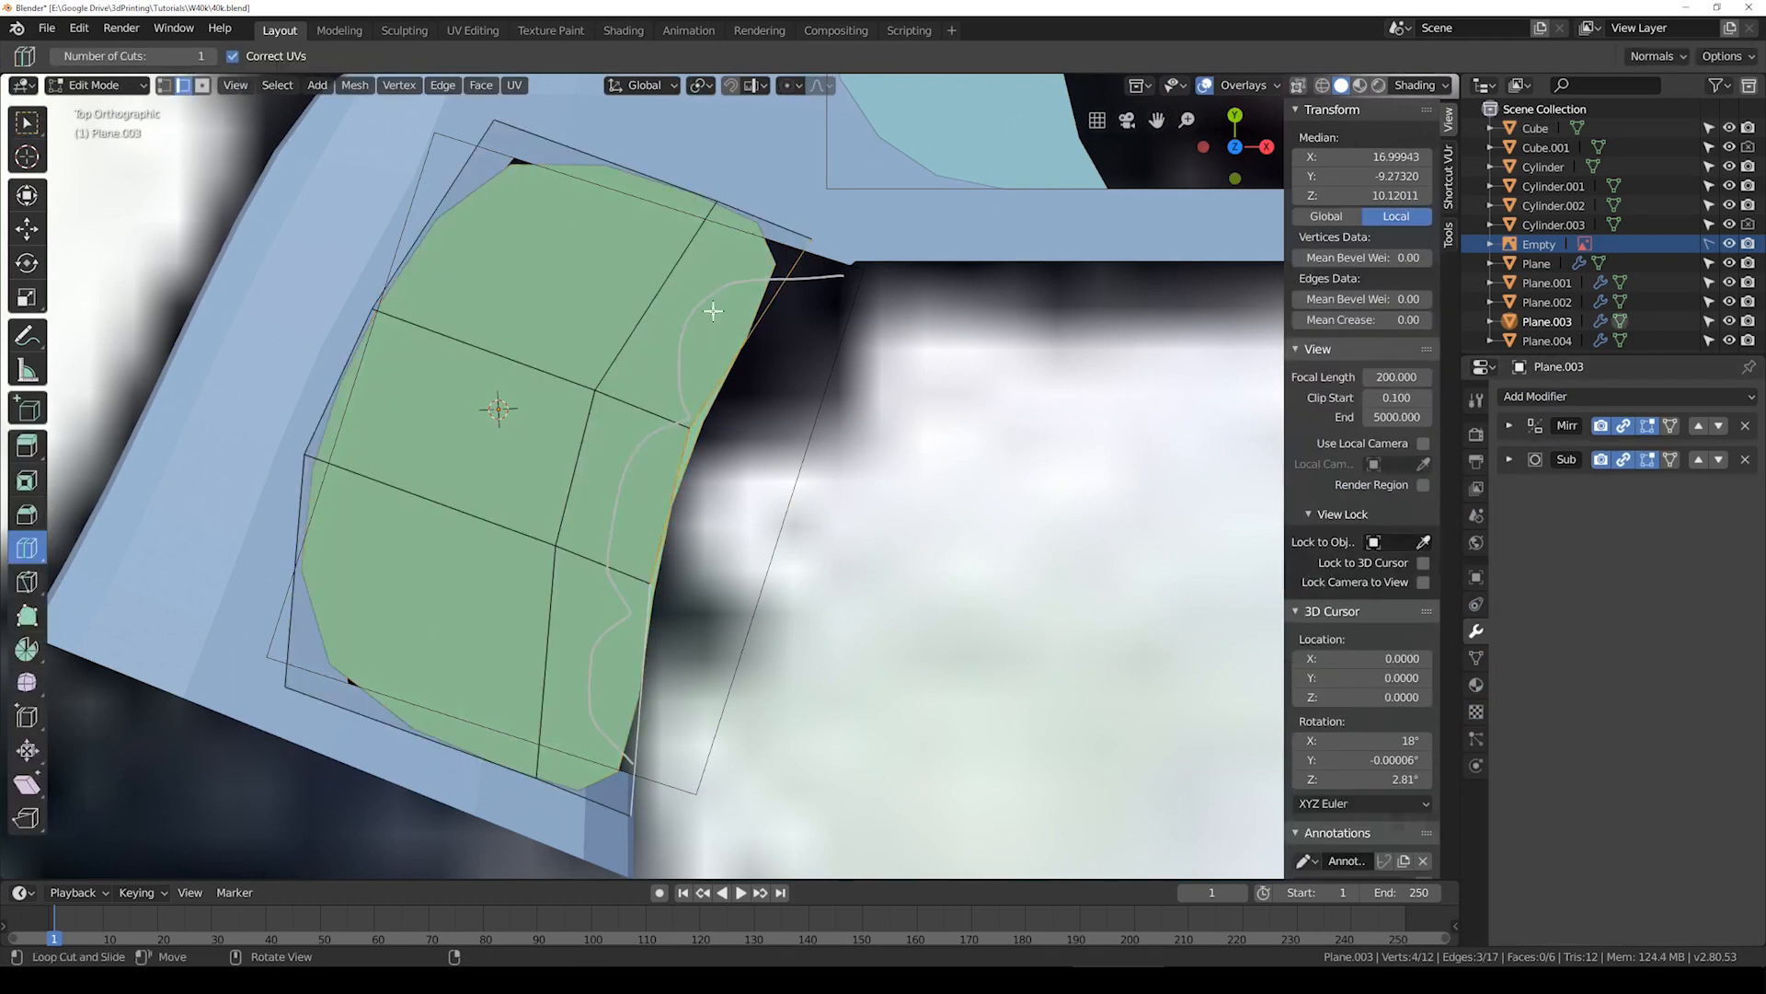
{"action": "left_click", "coordinate": [732, 348]}
{"action": "left_click", "coordinate": [662, 543]}
{"action": "left_click", "coordinate": [618, 707]}
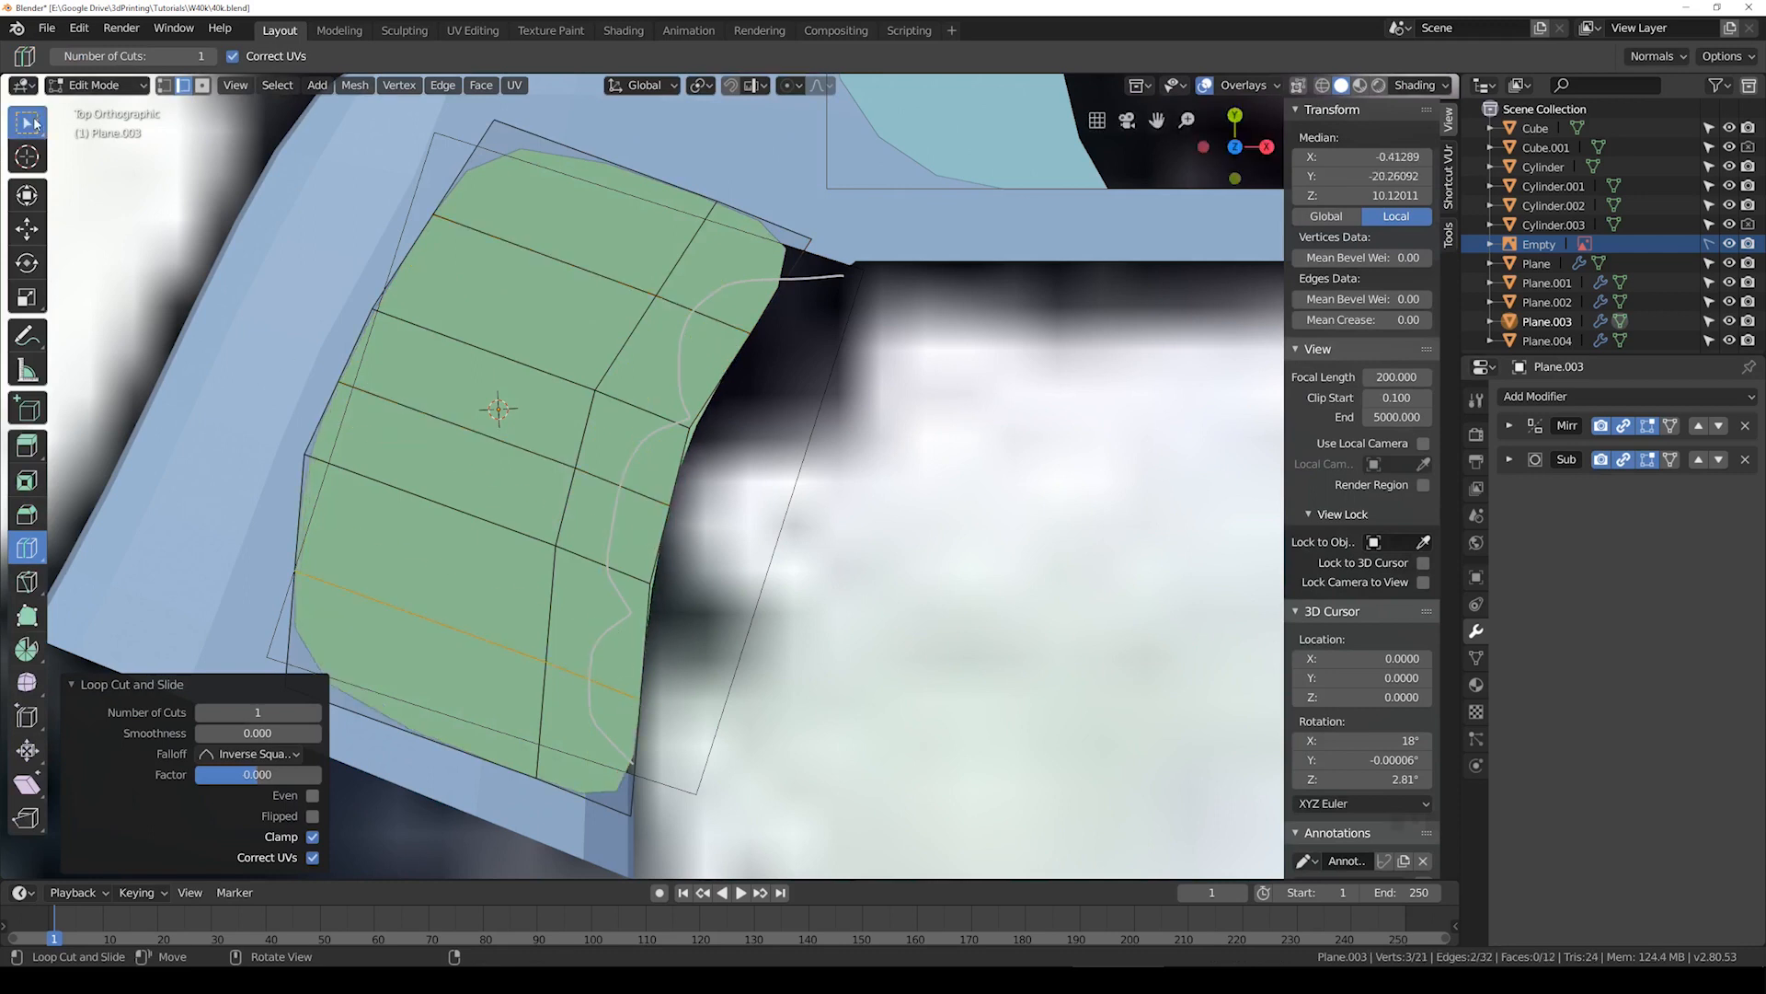
Step: Move the front edge of each new loop inwards to shape three finger grooves along the annotation, the uppermost by -6.964 in X and 1.726 in Y
{"action": "key", "text": "w"}
{"action": "left_click", "coordinate": [718, 331]}
{"action": "key", "text": "g"}
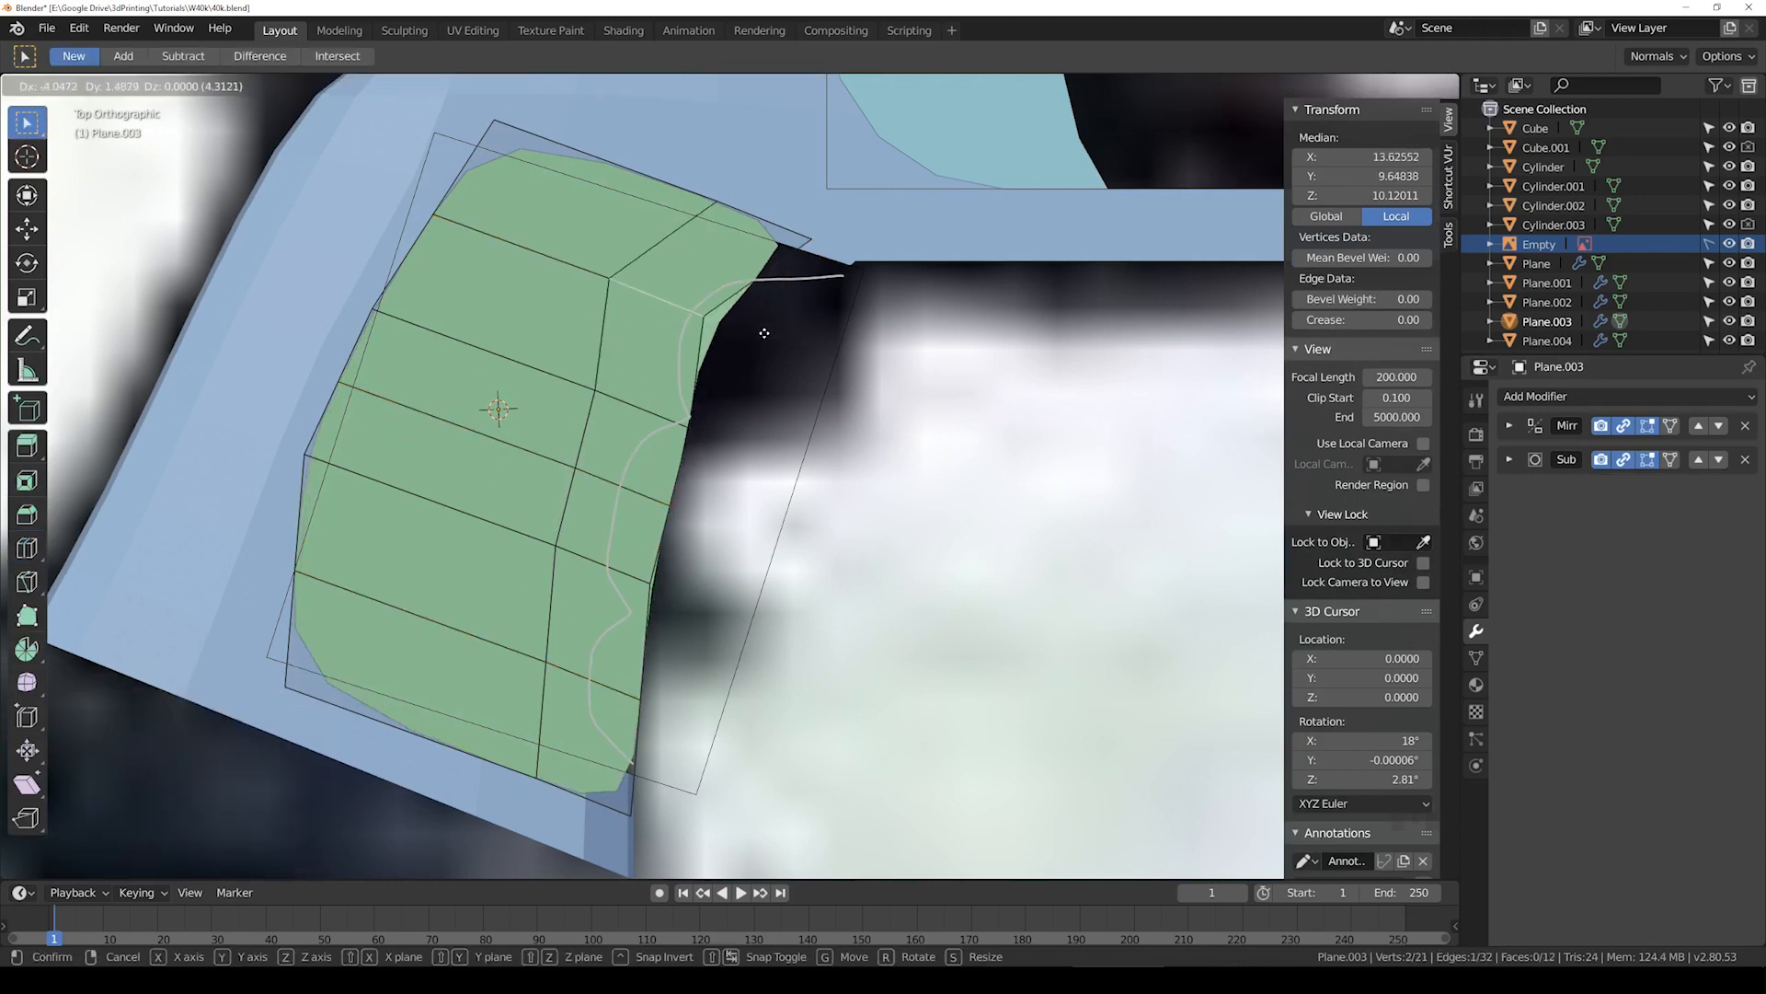
{"action": "left_click", "coordinate": [732, 332]}
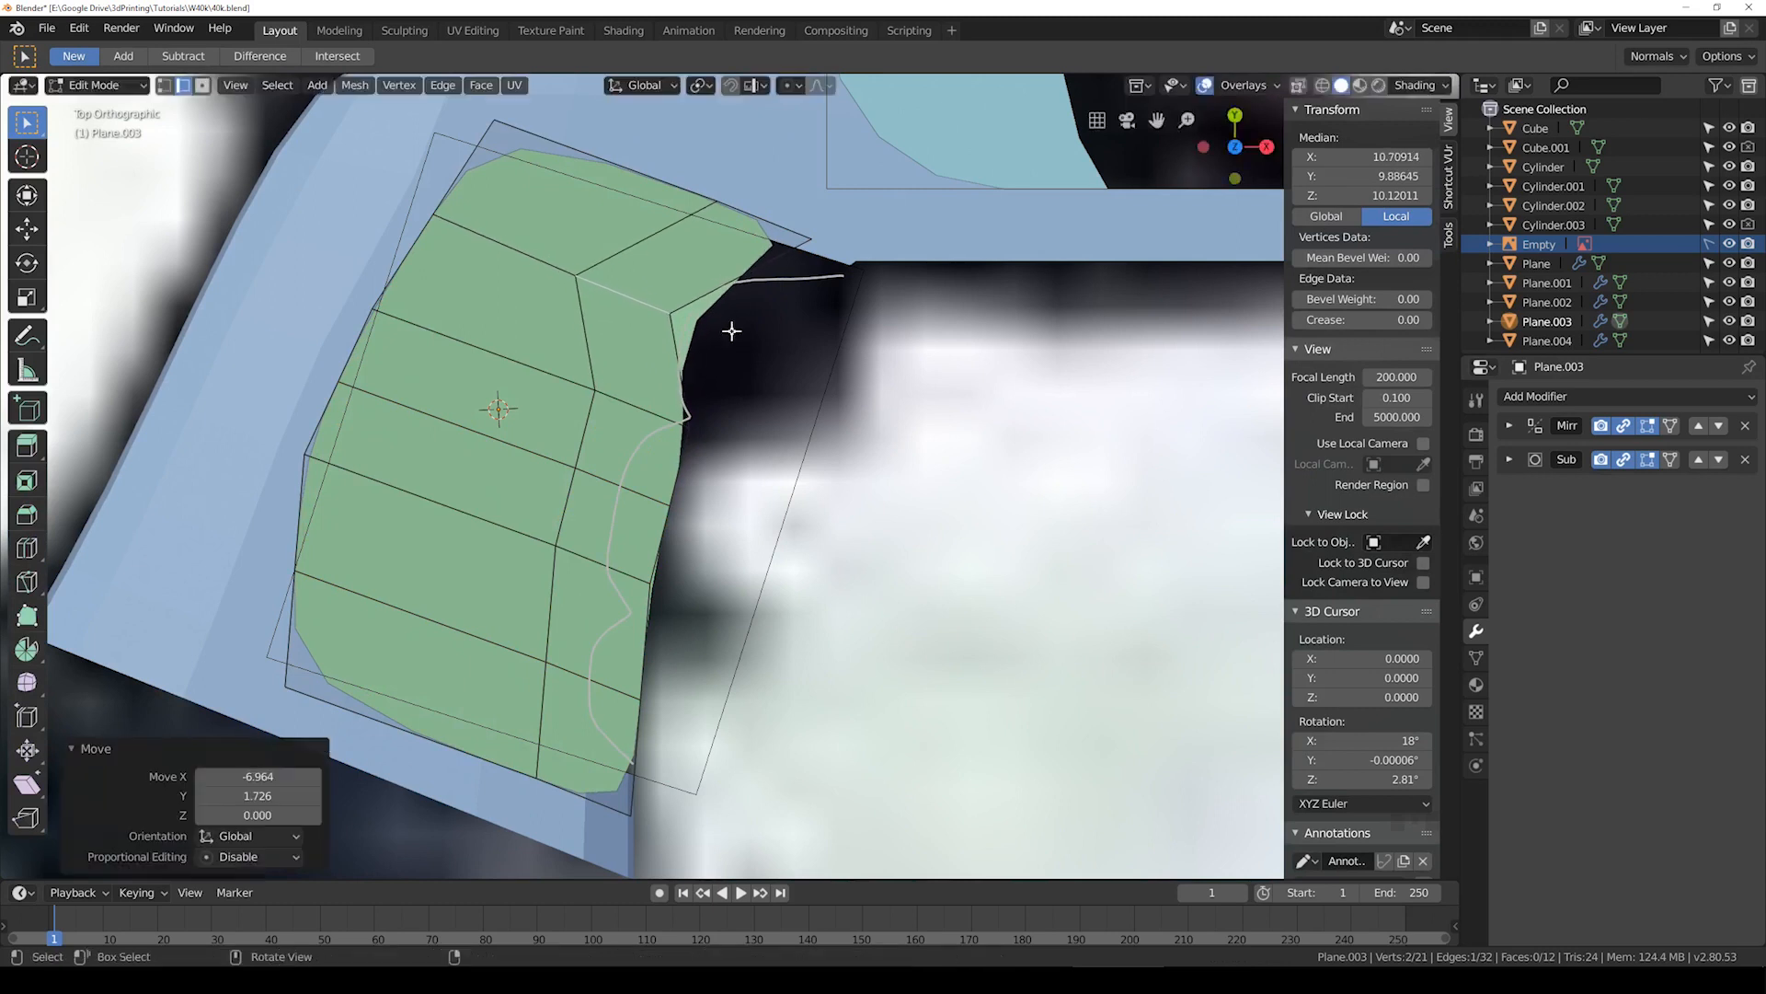
{"action": "left_click", "coordinate": [637, 504]}
{"action": "key", "text": "g"}
{"action": "left_click", "coordinate": [668, 537]}
{"action": "left_click", "coordinate": [595, 705]}
{"action": "key", "text": "g"}
{"action": "left_click", "coordinate": [605, 706]}
{"action": "key", "text": "Tab"}
Step: Turn on Cavity in the viewport shading options, adjust its Ridge strength and try out the Shadow option
{"action": "middle_click_drag", "start_coordinate": [726, 658], "coordinate": [755, 539]}
{"action": "mouse_move", "coordinate": [907, 501]}
{"action": "middle_mouse_down"}
{"action": "mouse_move", "coordinate": [911, 552]}
{"action": "mouse_move", "coordinate": [920, 515]}
{"action": "middle_mouse_up"}
{"action": "left_click", "coordinate": [1433, 84]}
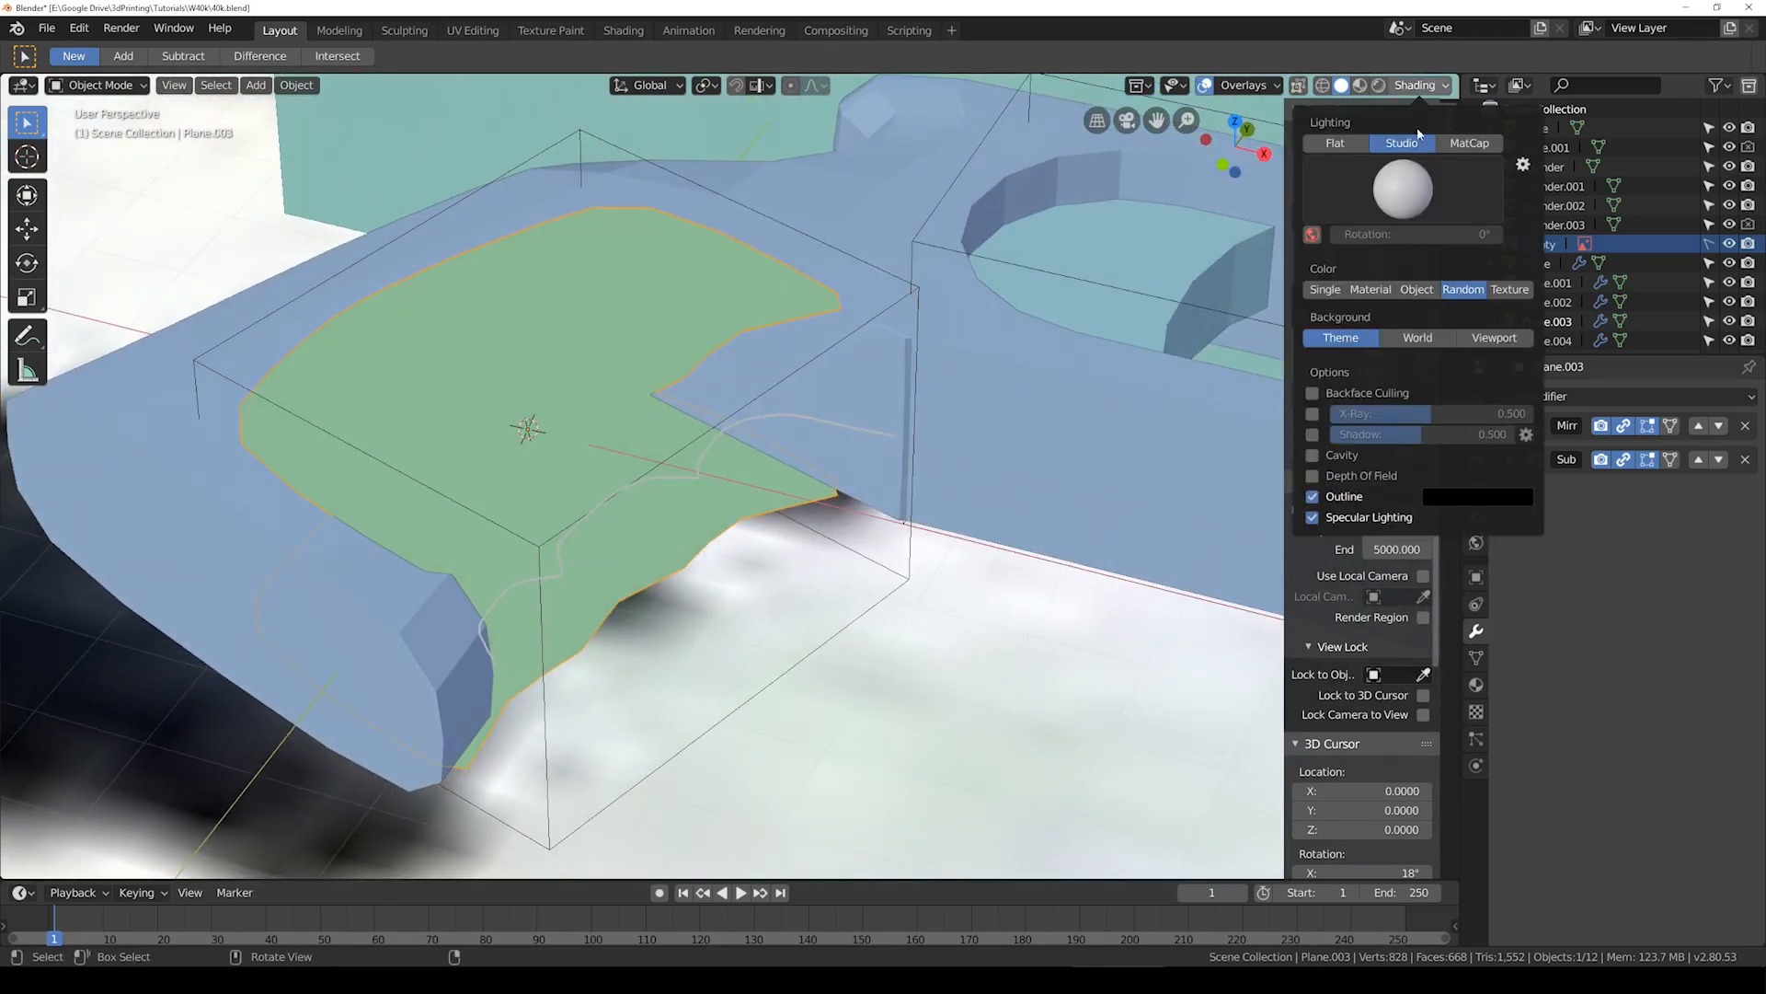
{"action": "left_click", "coordinate": [1313, 455]}
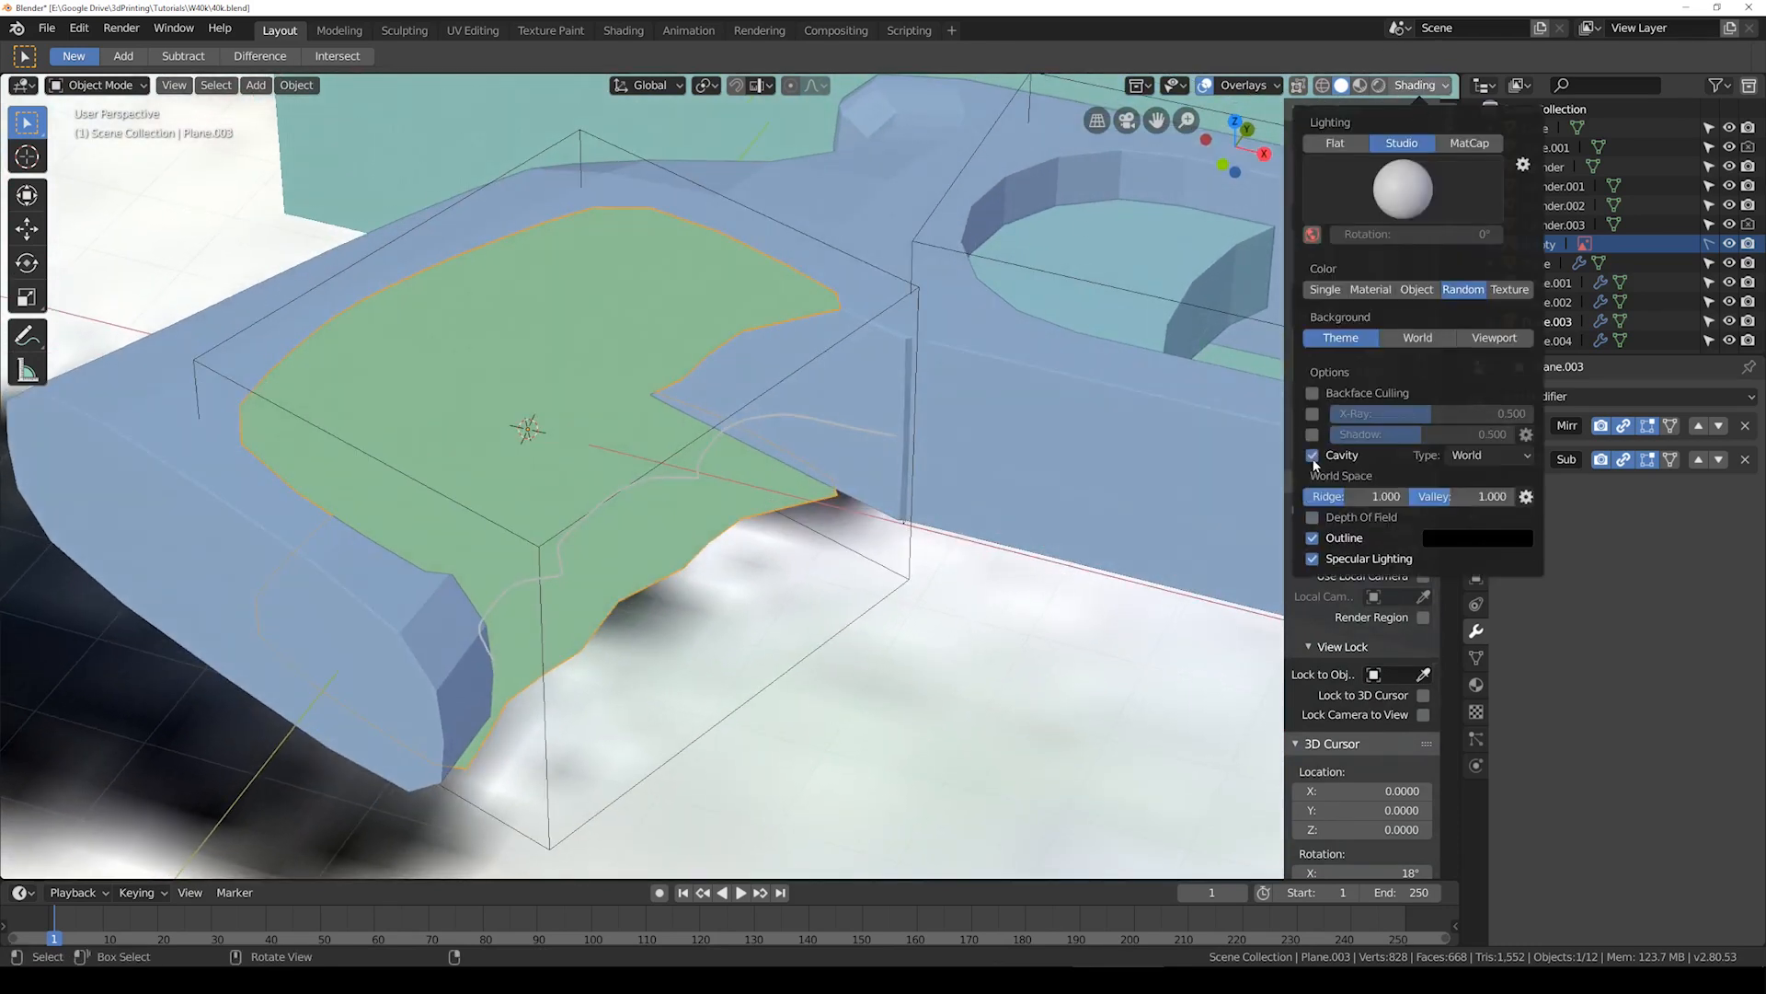
{"action": "mouse_move", "coordinate": [1361, 496]}
{"action": "left_mouse_down"}
{"action": "mouse_move", "coordinate": [1398, 496]}
{"action": "mouse_move", "coordinate": [1343, 495]}
{"action": "left_mouse_up"}
{"action": "left_click", "coordinate": [1313, 434]}
{"action": "left_click", "coordinate": [1315, 437]}
{"action": "left_click", "coordinate": [1315, 437]}
{"action": "left_click", "coordinate": [1314, 437]}
{"action": "left_click", "coordinate": [1315, 437]}
Step: Extrude all faces of the finger-grooved plane -9.452 units along their normal, down into the grip recess
{"action": "middle_click_drag", "start_coordinate": [585, 422], "coordinate": [620, 448]}
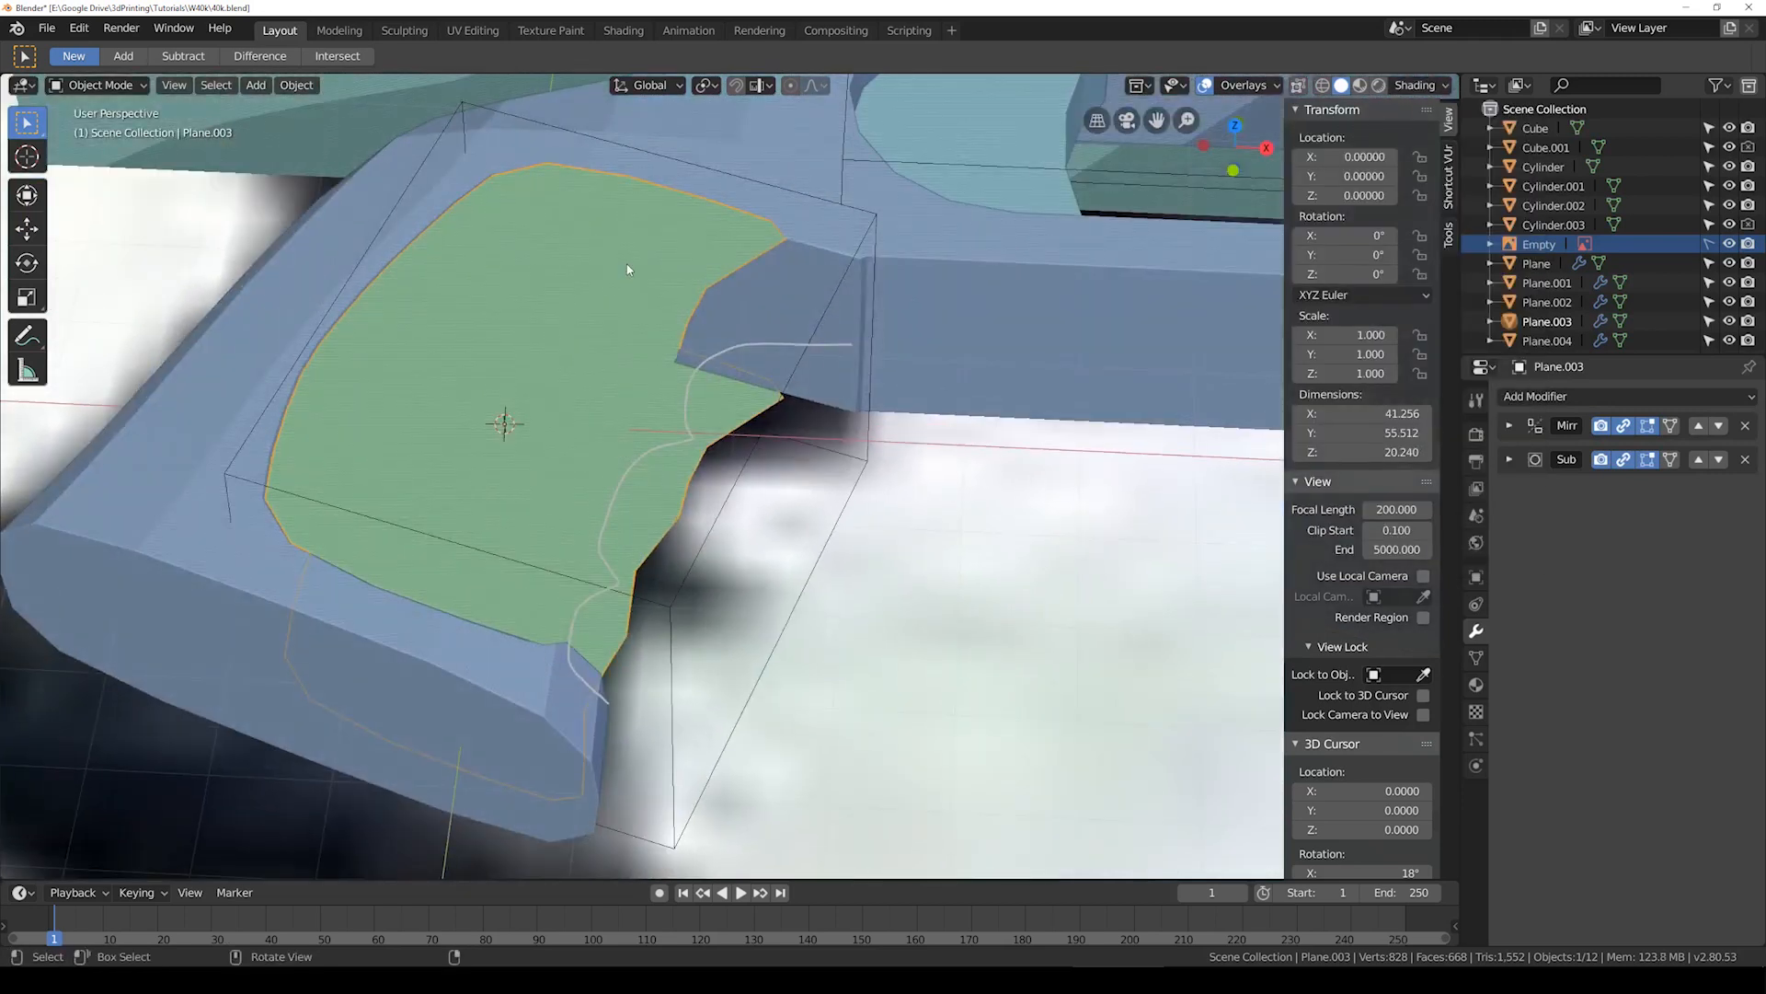
{"action": "key", "text": "KP_7"}
{"action": "middle_click_drag", "start_coordinate": [644, 363], "coordinate": [699, 368]}
{"action": "key", "text": "Tab"}
{"action": "key", "text": "a"}
{"action": "key", "text": "e"}
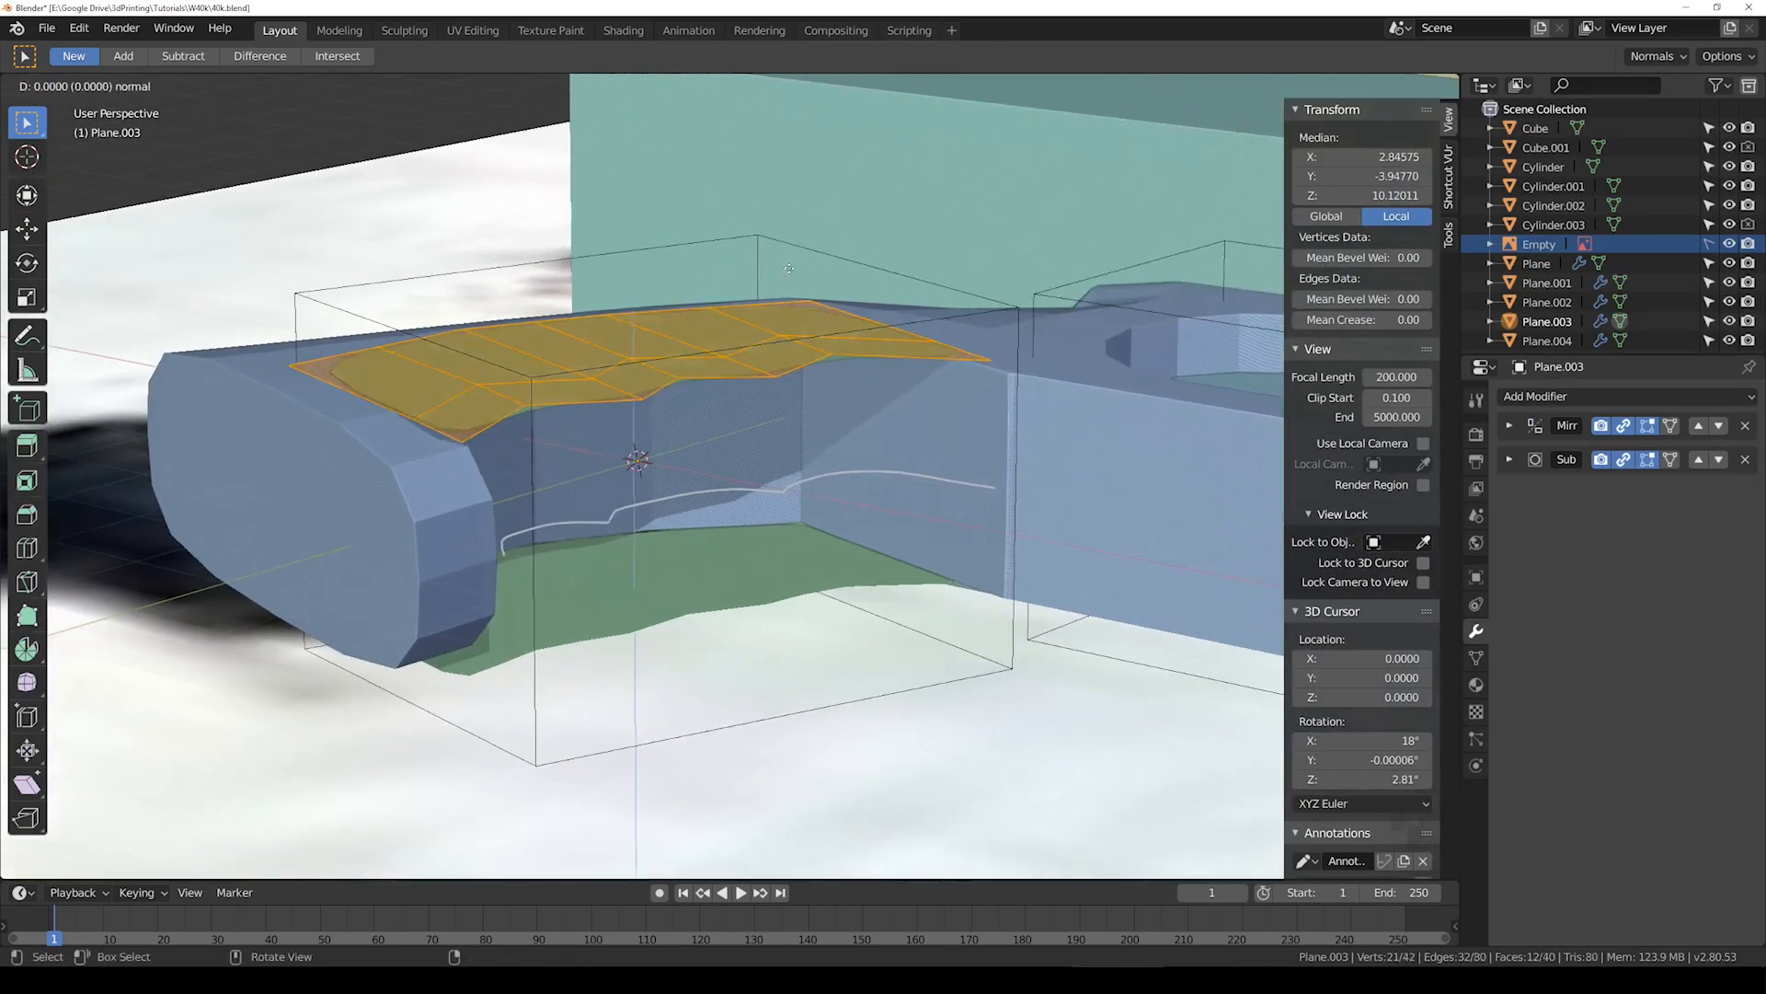
{"action": "left_click", "coordinate": [791, 363]}
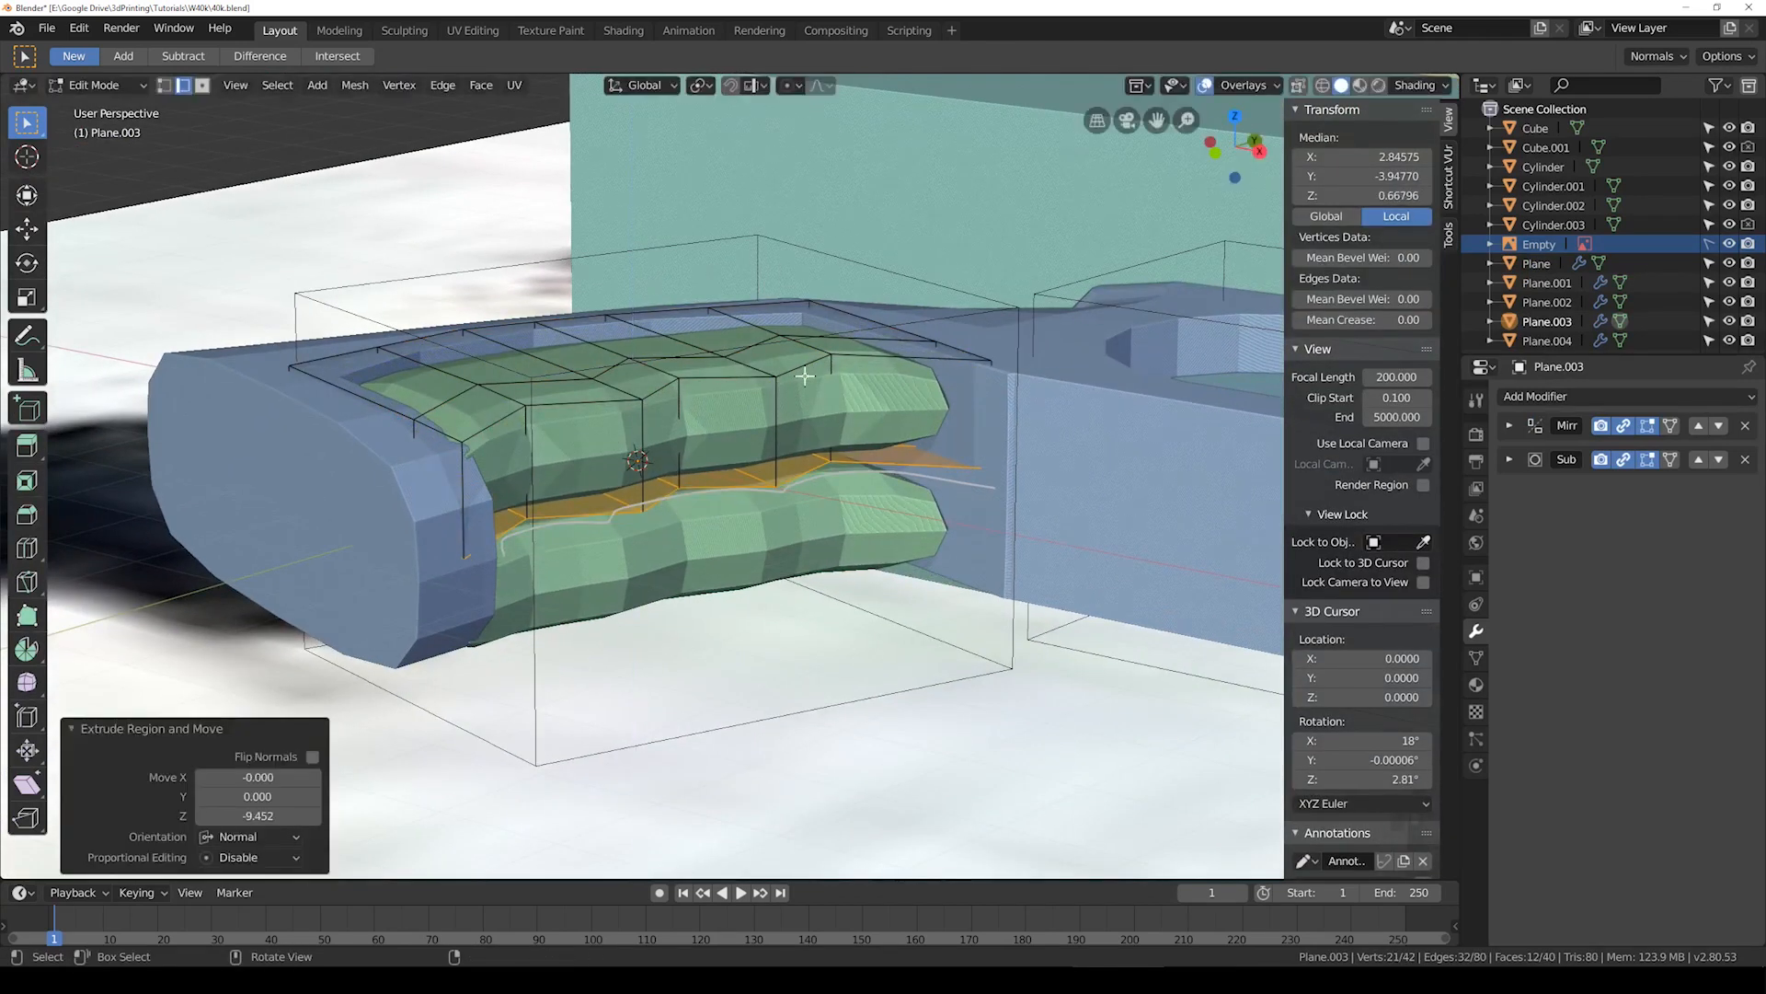
Step: Enable Clipping on the Mirror modifier and move the extruded faces -4.950 in Z so they meet the mirror plane
{"action": "left_click", "coordinate": [1509, 425]}
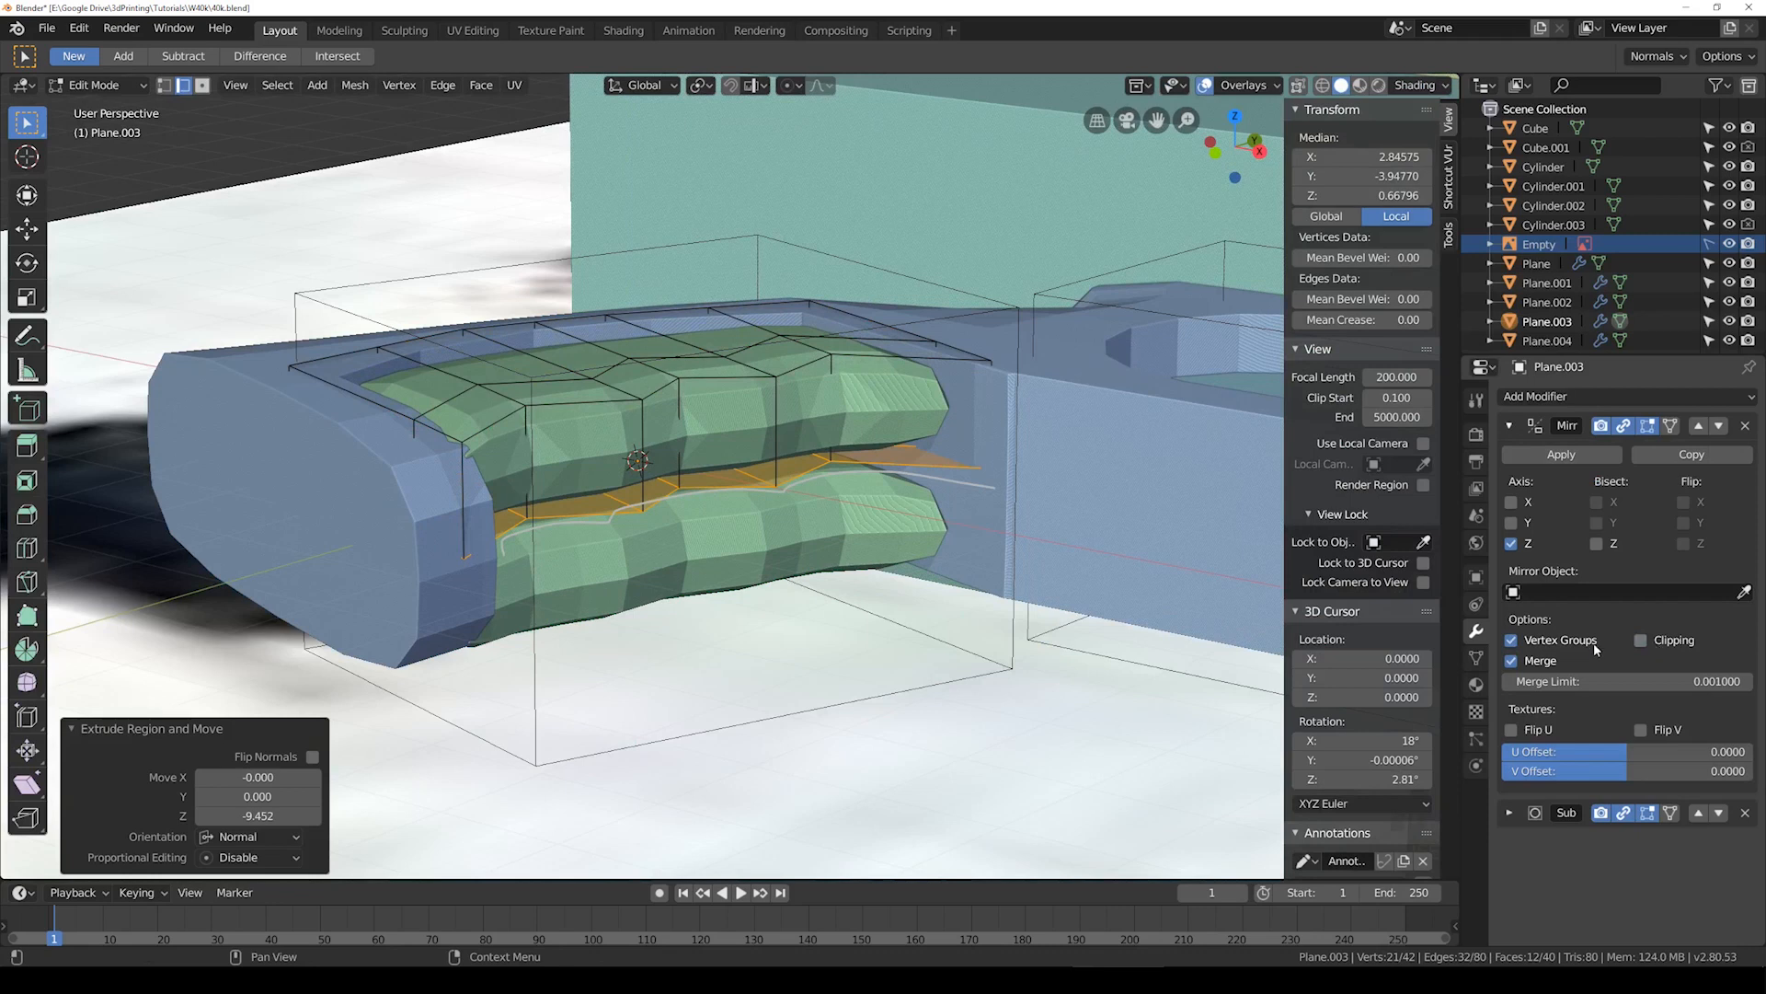
{"action": "key", "text": "g"}
{"action": "key", "text": "z"}
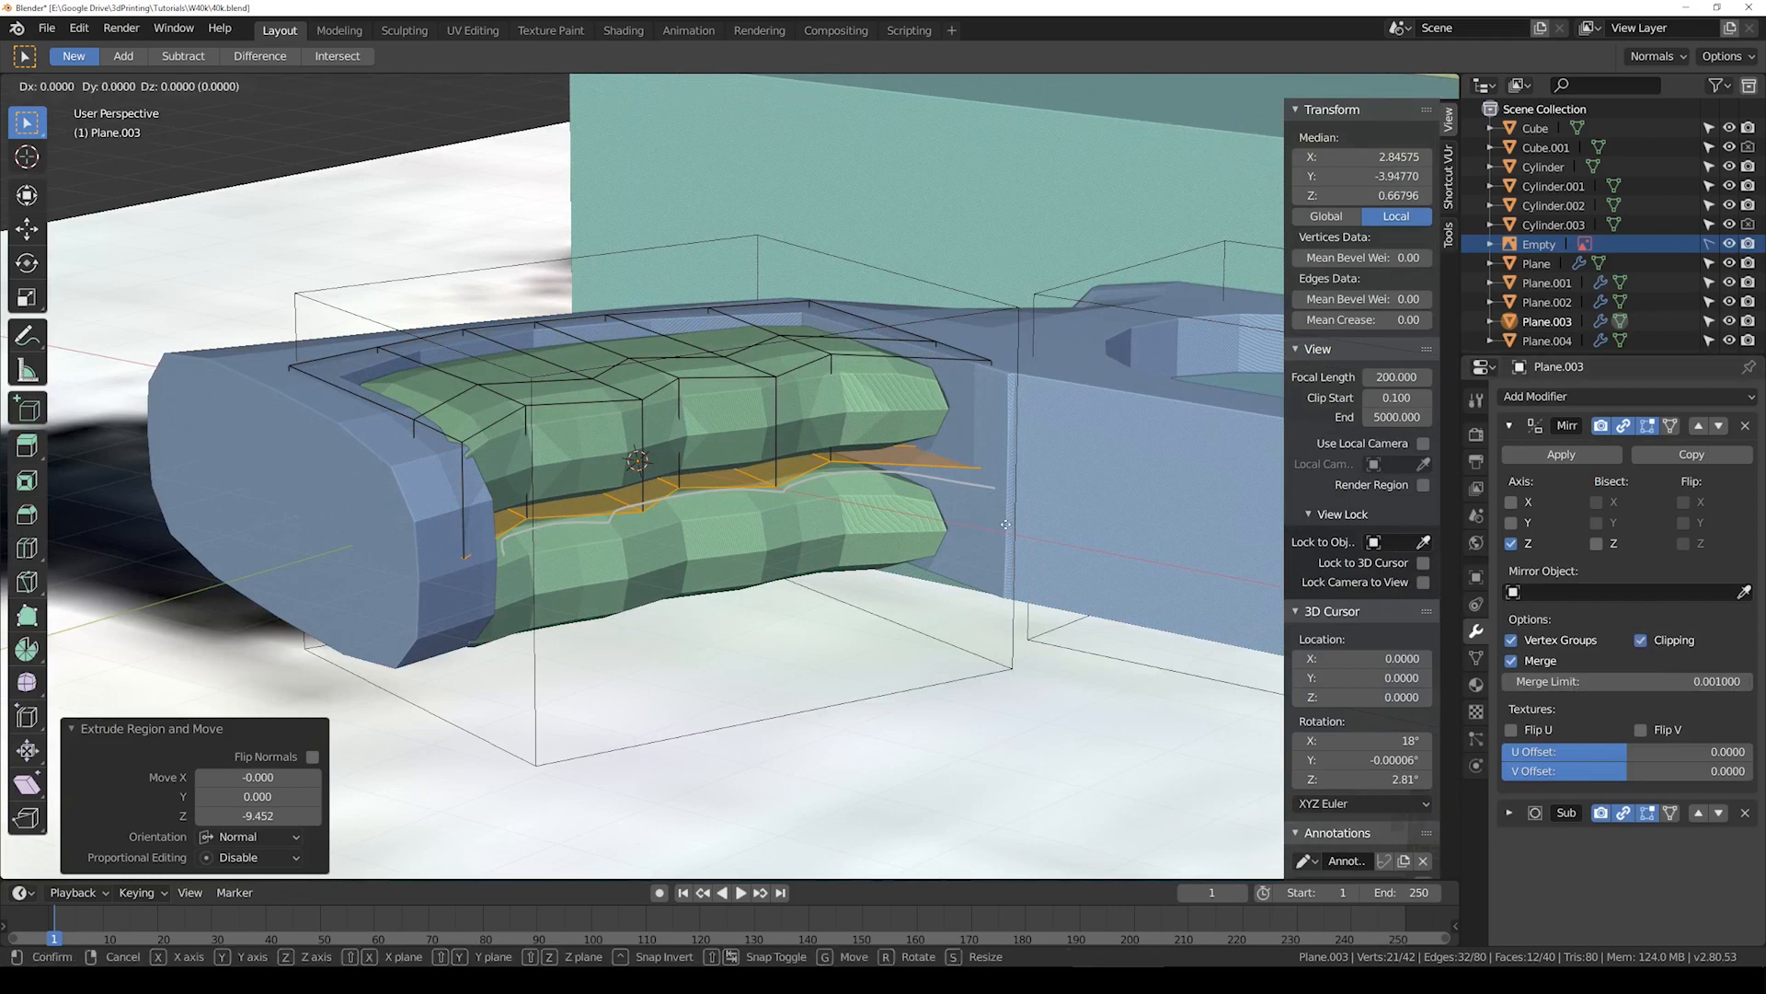
{"action": "left_click", "coordinate": [729, 526]}
Step: Delete the inner faces lying on the mirror plane between the insert's two halves
{"action": "key", "text": "x"}
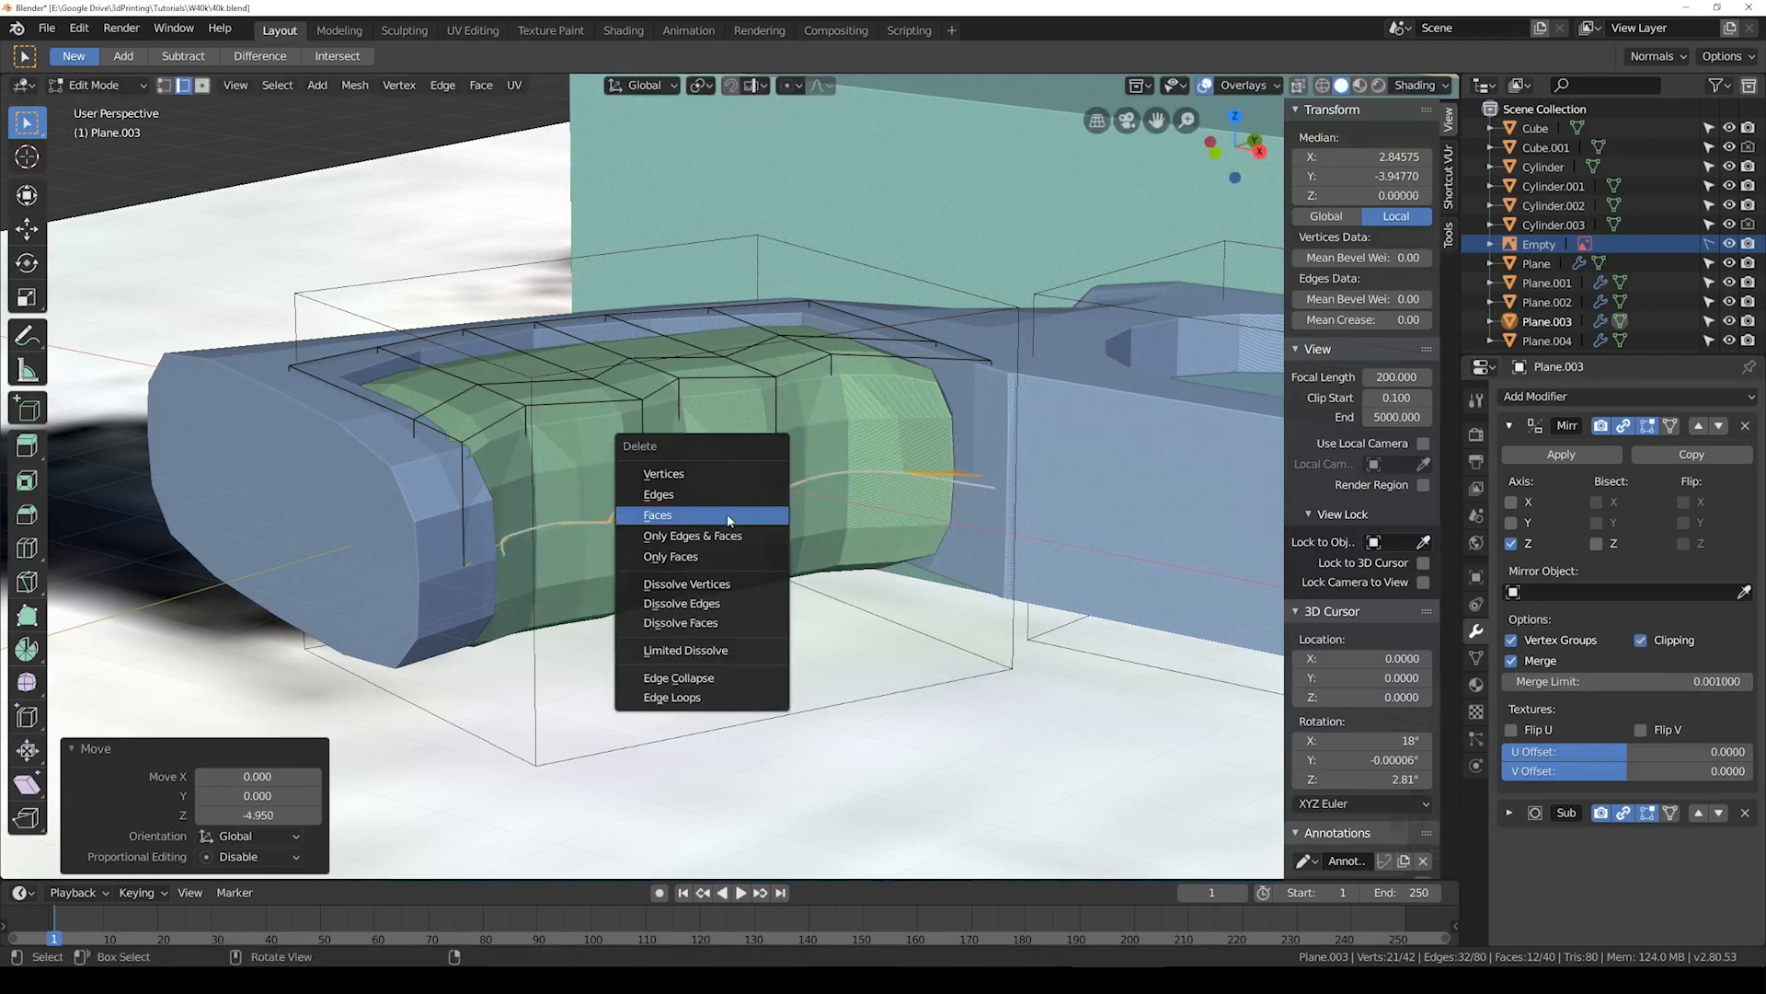
{"action": "left_click", "coordinate": [727, 513]}
{"action": "key", "text": "Tab"}
{"action": "middle_click_drag", "start_coordinate": [727, 513], "coordinate": [659, 333]}
{"action": "key", "text": "Tab"}
{"action": "key", "text": "Tab"}
Step: Move the insert's whole mesh -0.505 in Z
{"action": "key", "text": "Tab"}
{"action": "key", "text": "g"}
{"action": "key", "text": "z"}
{"action": "left_click", "coordinate": [926, 436]}
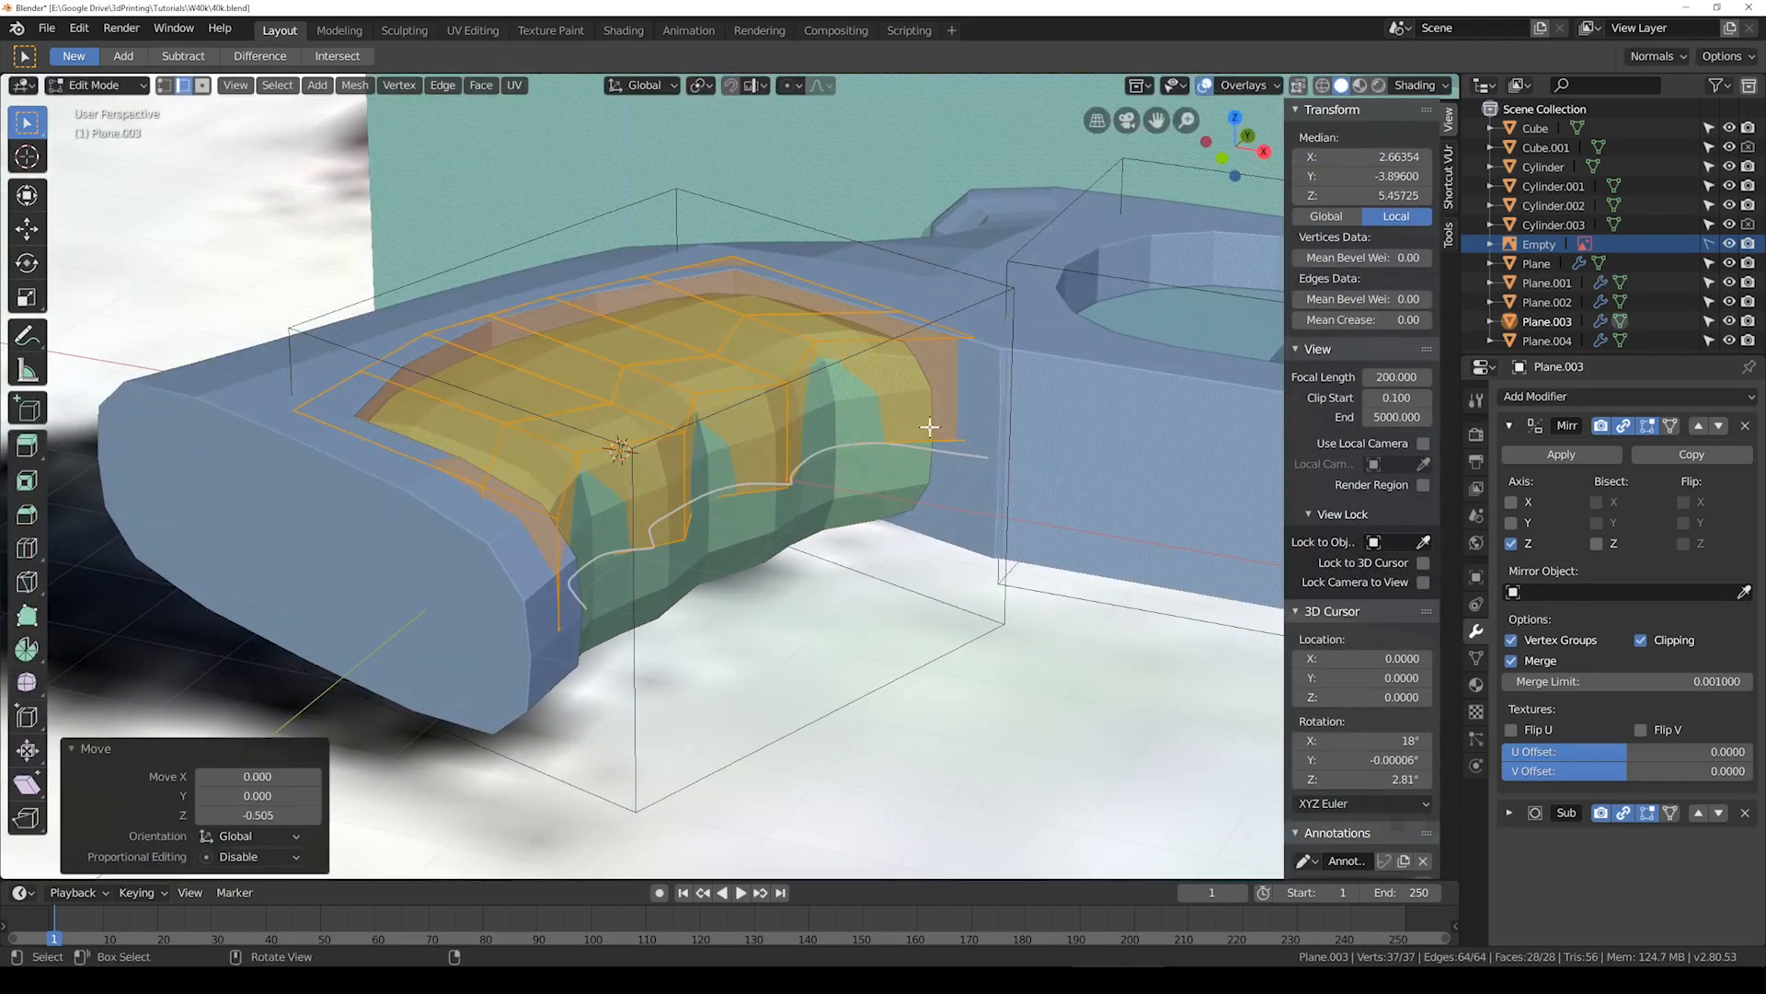
Step: Collapse the Mirror modifier's settings and set the Subdivision Surface modifier's viewport subdivisions to 2
{"action": "key", "text": "Tab"}
{"action": "mouse_move", "coordinate": [725, 396]}
{"action": "middle_mouse_down"}
{"action": "mouse_move", "coordinate": [661, 291]}
{"action": "mouse_move", "coordinate": [710, 391]}
{"action": "middle_mouse_up"}
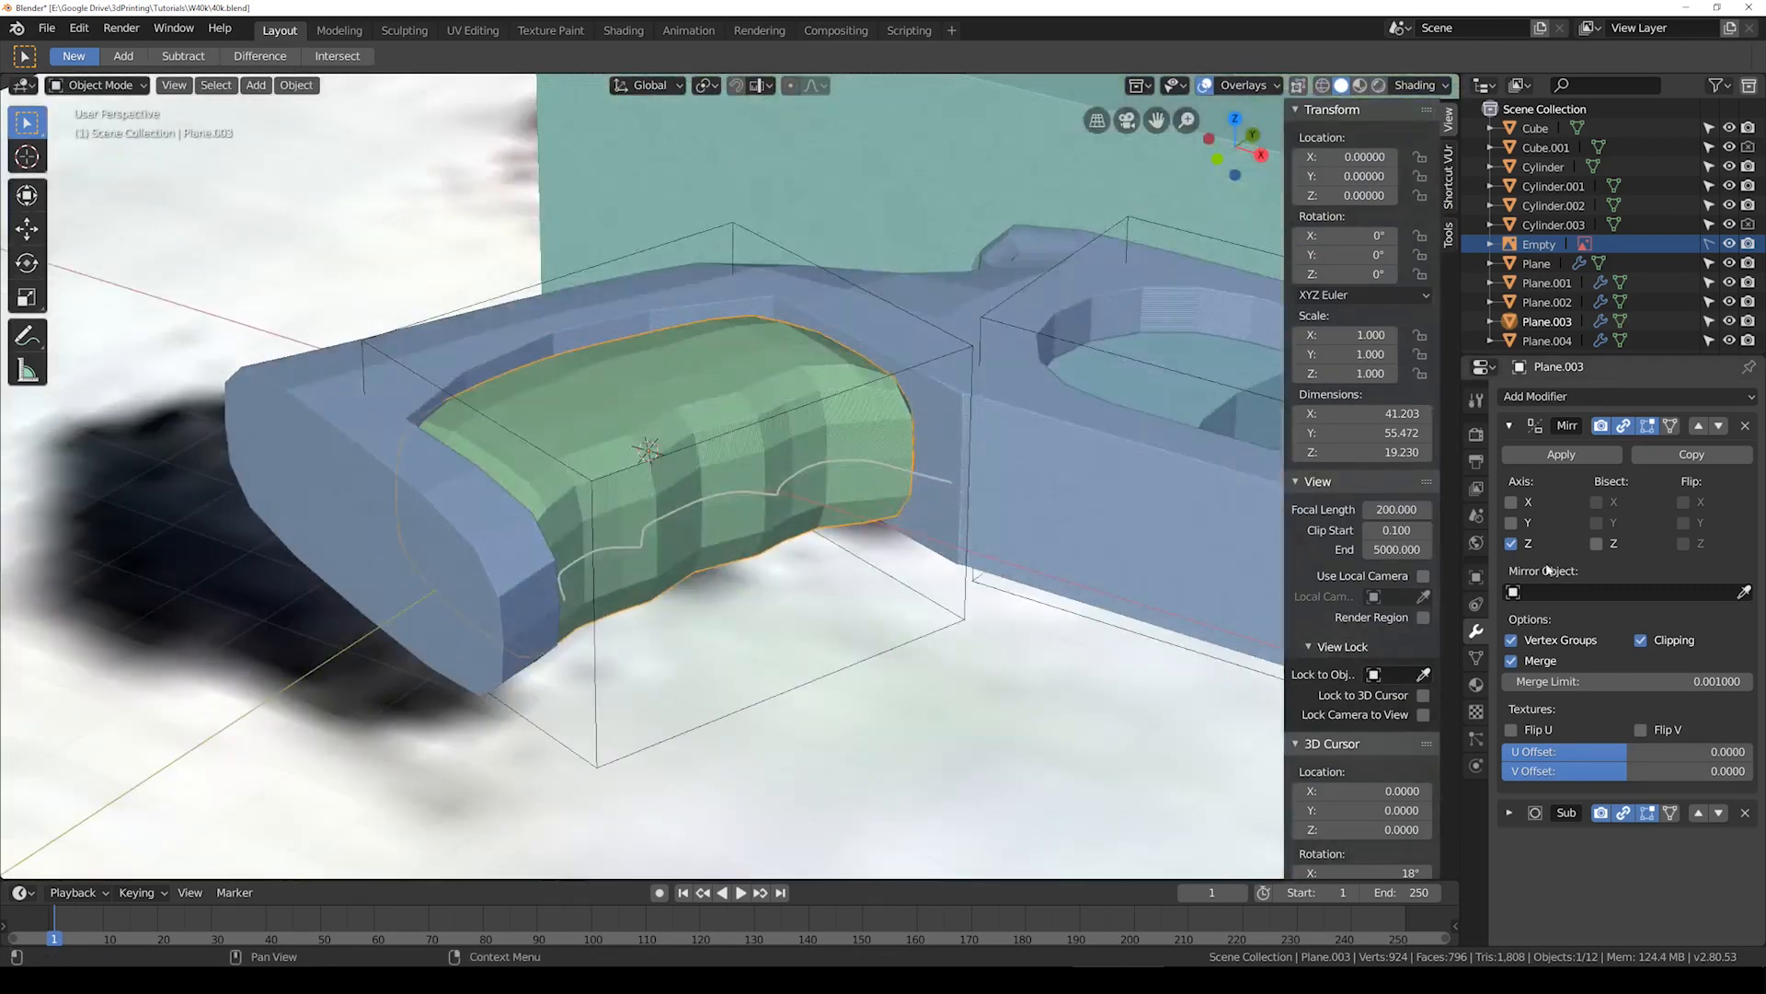
{"action": "left_click", "coordinate": [1510, 426]}
{"action": "left_click", "coordinate": [1509, 459]}
{"action": "left_click", "coordinate": [1616, 557]}
Step: Select the upper front edge at the middle of each of the three finger grooves and move them -3.926 in Z
{"action": "middle_click_drag", "start_coordinate": [1056, 459], "coordinate": [727, 484]}
{"action": "key", "text": "Tab"}
{"action": "left_click", "coordinate": [761, 428]}
{"action": "left_click", "coordinate": [454, 460], "text": "shift"}
{"action": "middle_click_drag", "start_coordinate": [579, 363], "coordinate": [927, 434]}
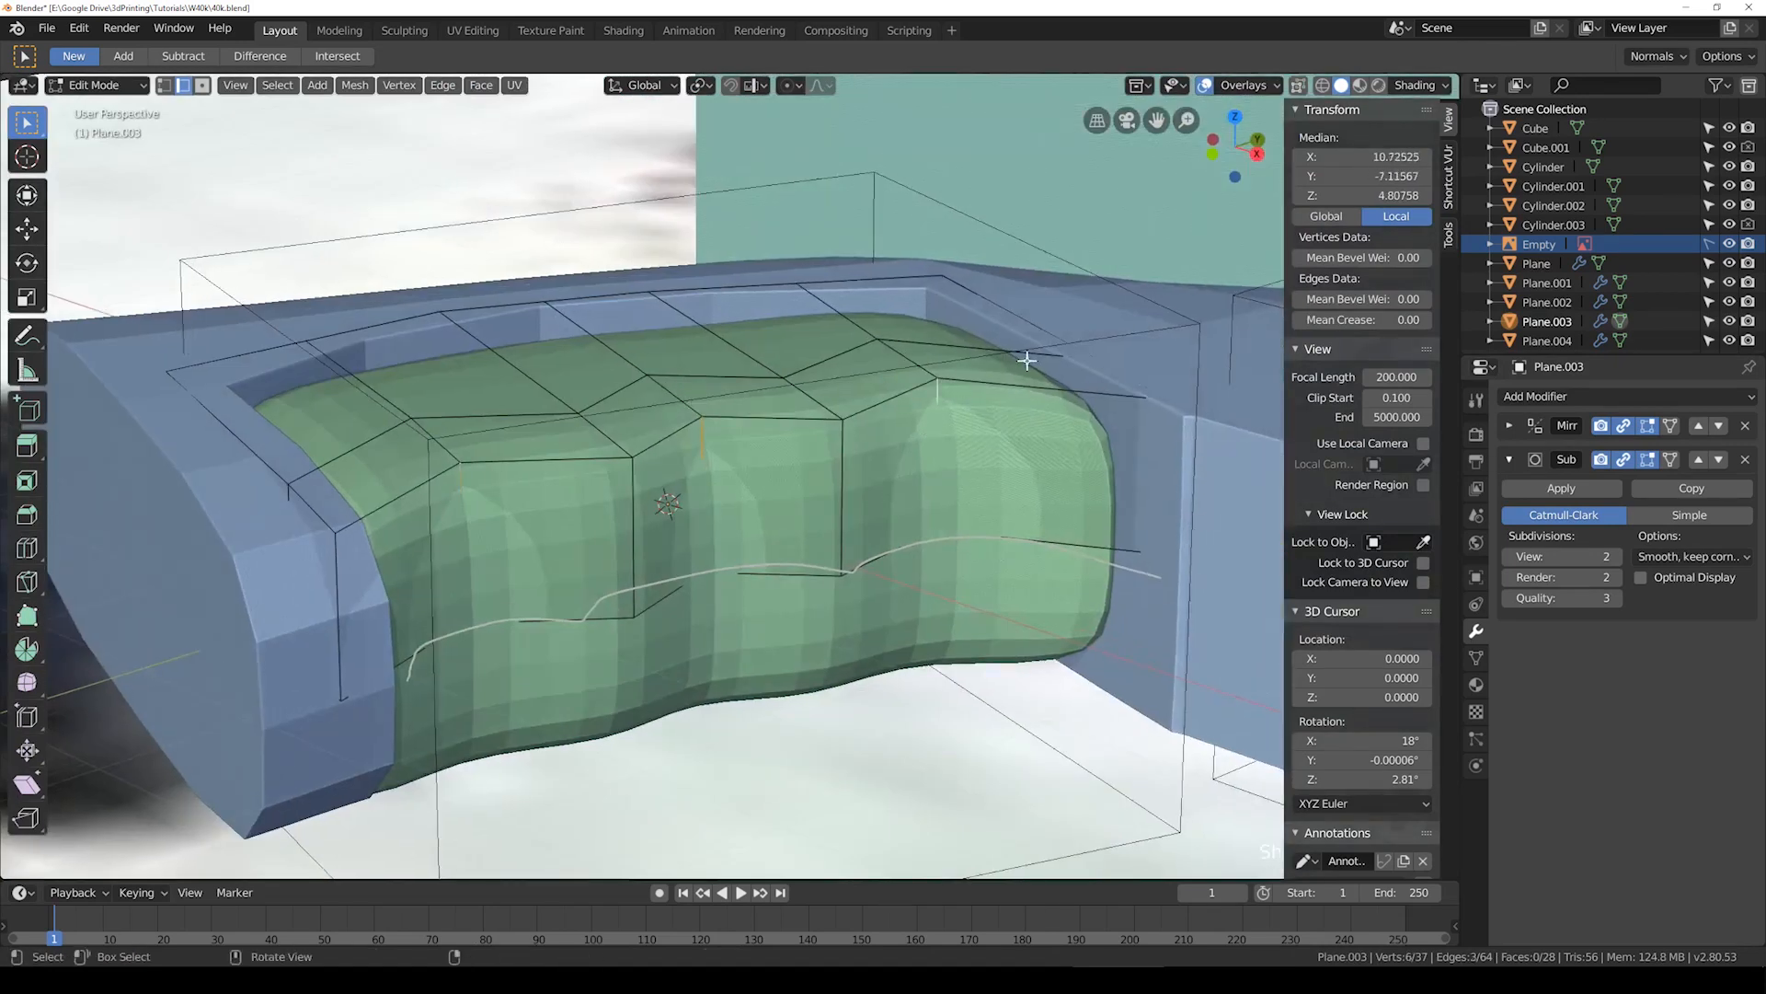
{"action": "key", "text": "g"}
{"action": "key", "text": "z"}
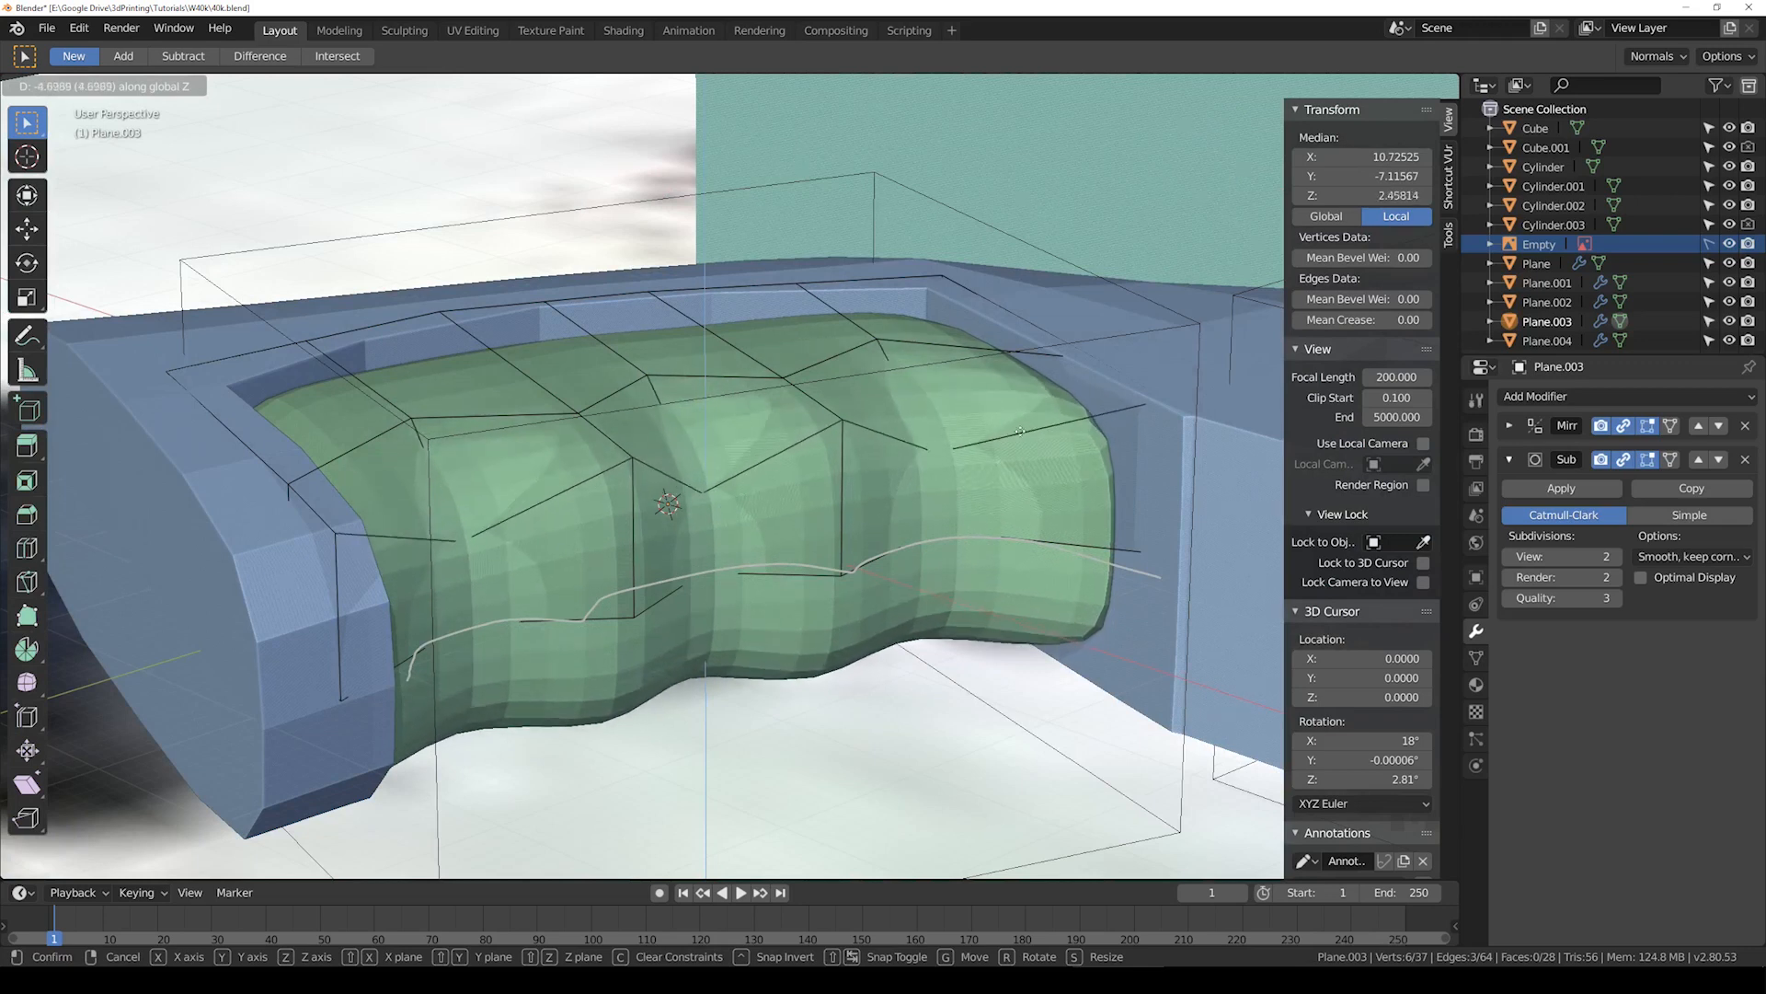
{"action": "left_click", "coordinate": [775, 517]}
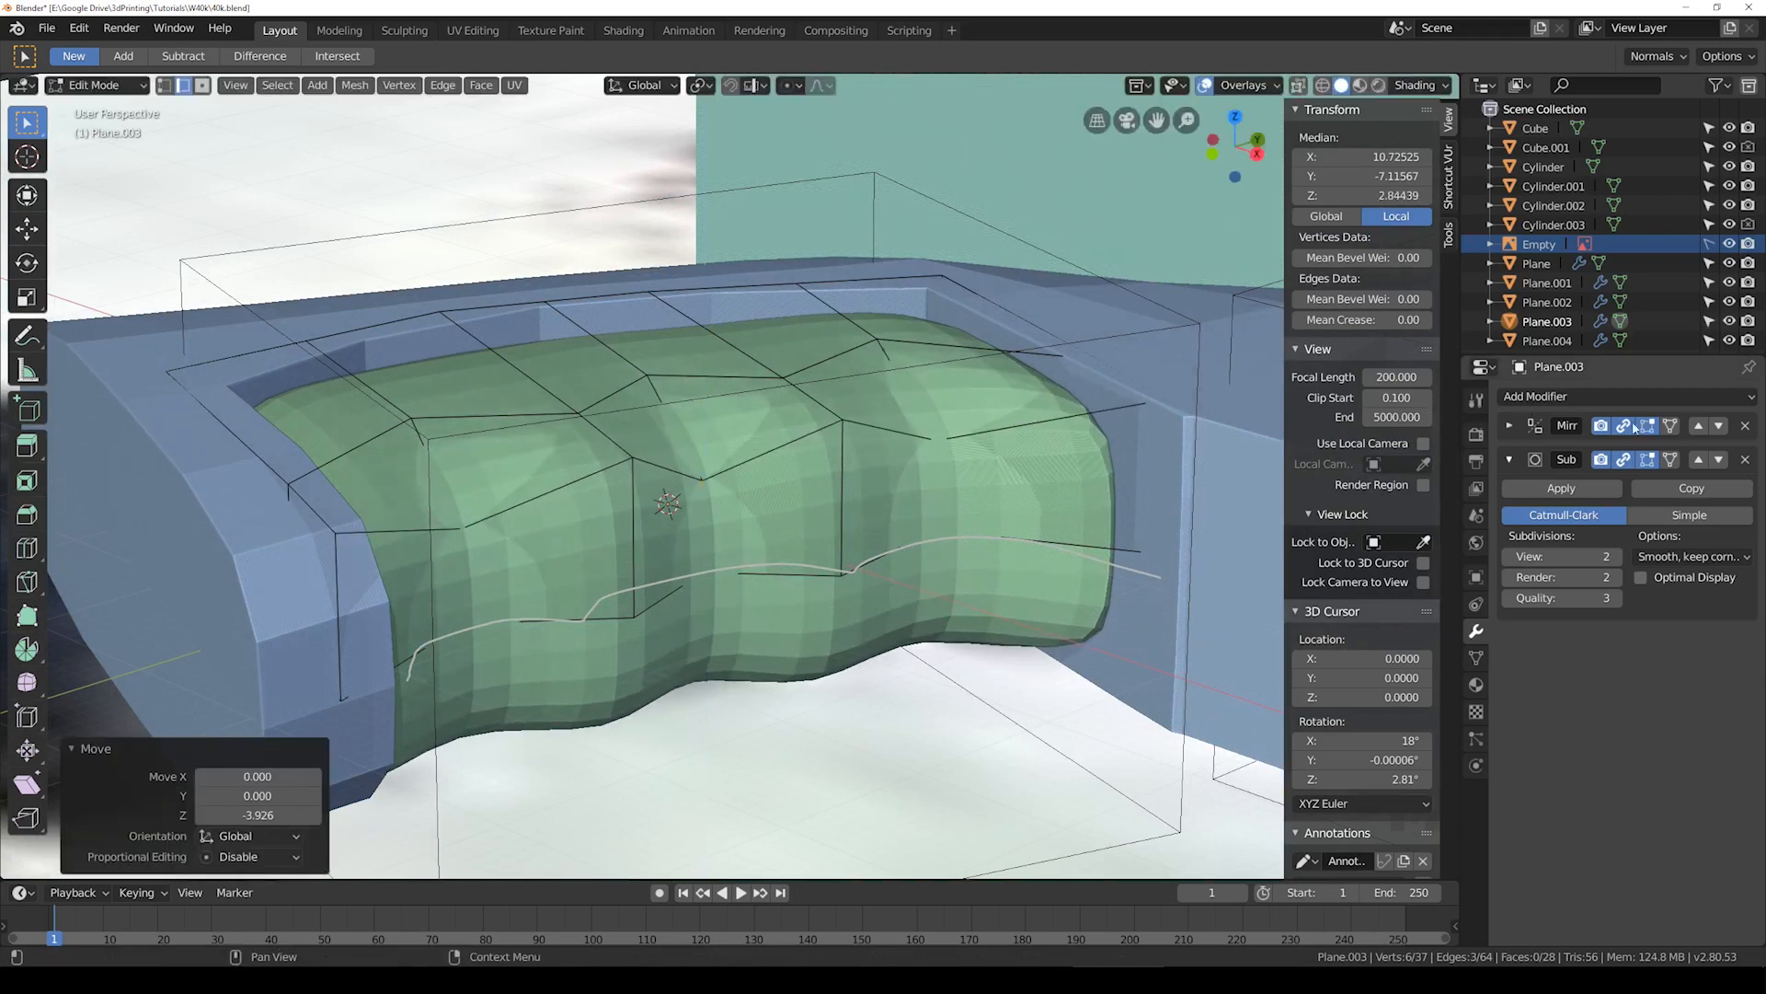
Step: Show the Subdivision Surface result on the edit cage and move the three groove edges a further -1.867 in Z
{"action": "left_click", "coordinate": [1670, 460]}
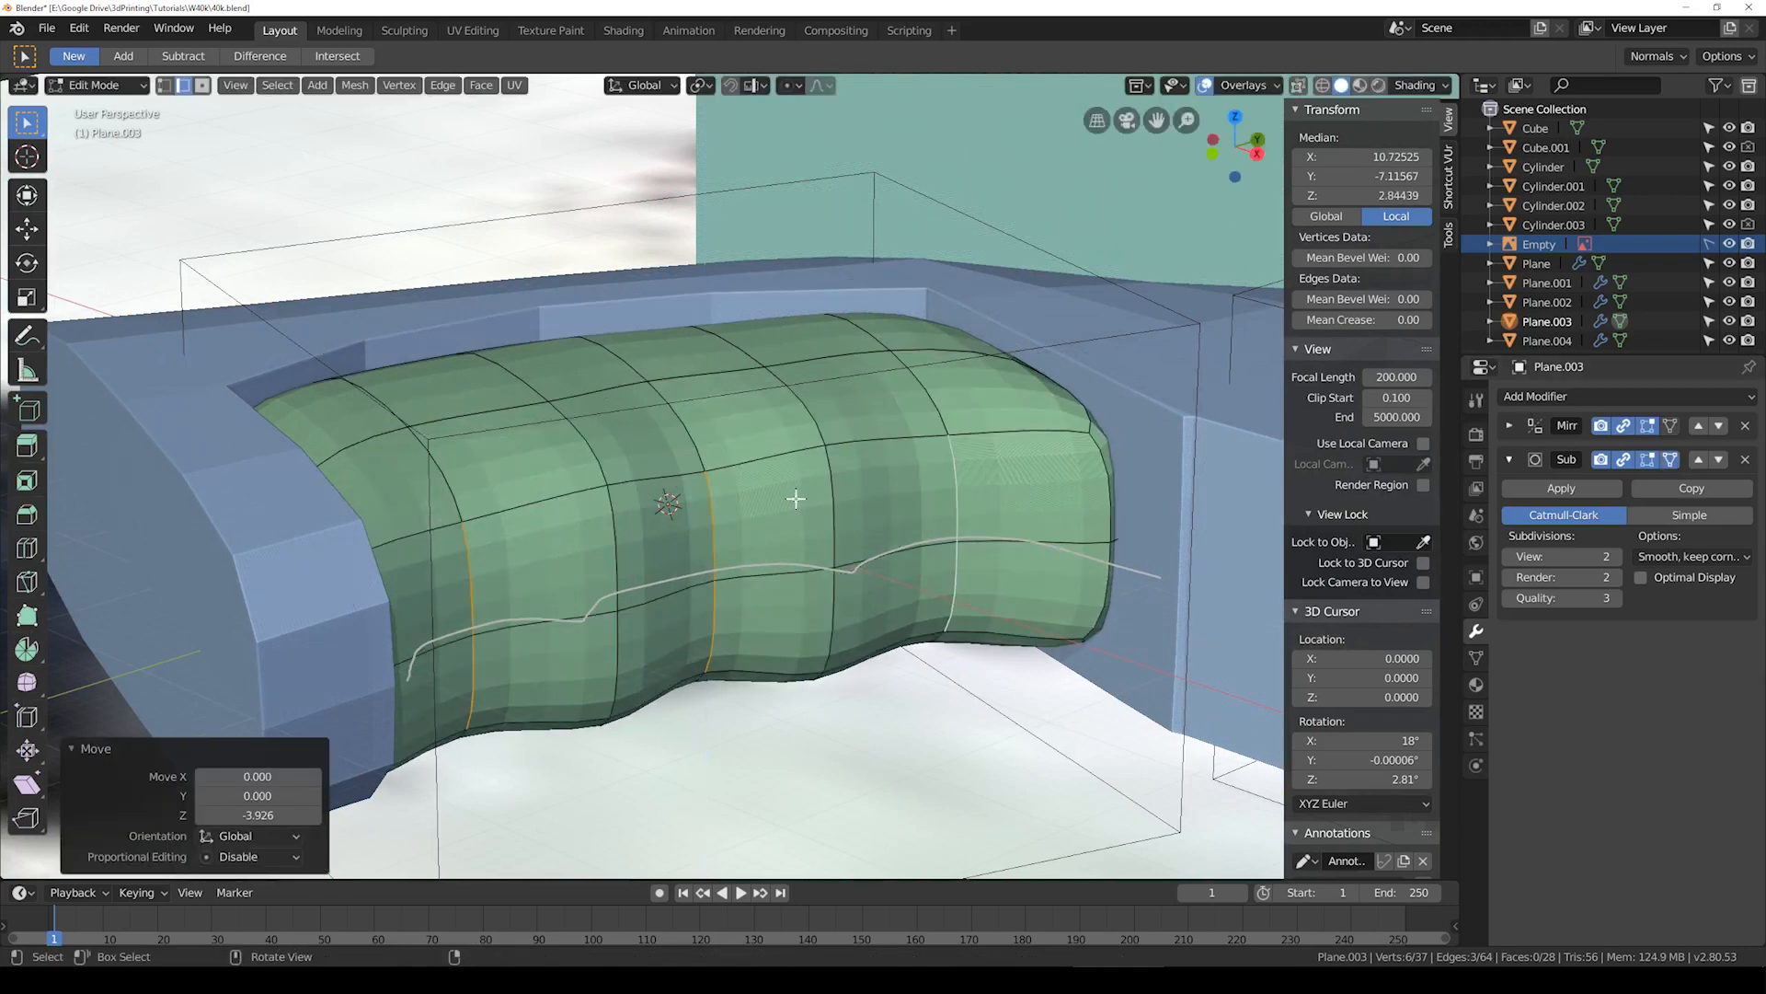
{"action": "middle_click_drag", "start_coordinate": [829, 459], "coordinate": [864, 474]}
{"action": "key", "text": "g"}
{"action": "key", "text": "z"}
{"action": "left_click", "coordinate": [871, 470]}
Step: Move the three groove edges about -4.2 in X and 1.03 in Y, and the whole mesh about 3 in X onto the annotation
{"action": "key", "text": "KP_7"}
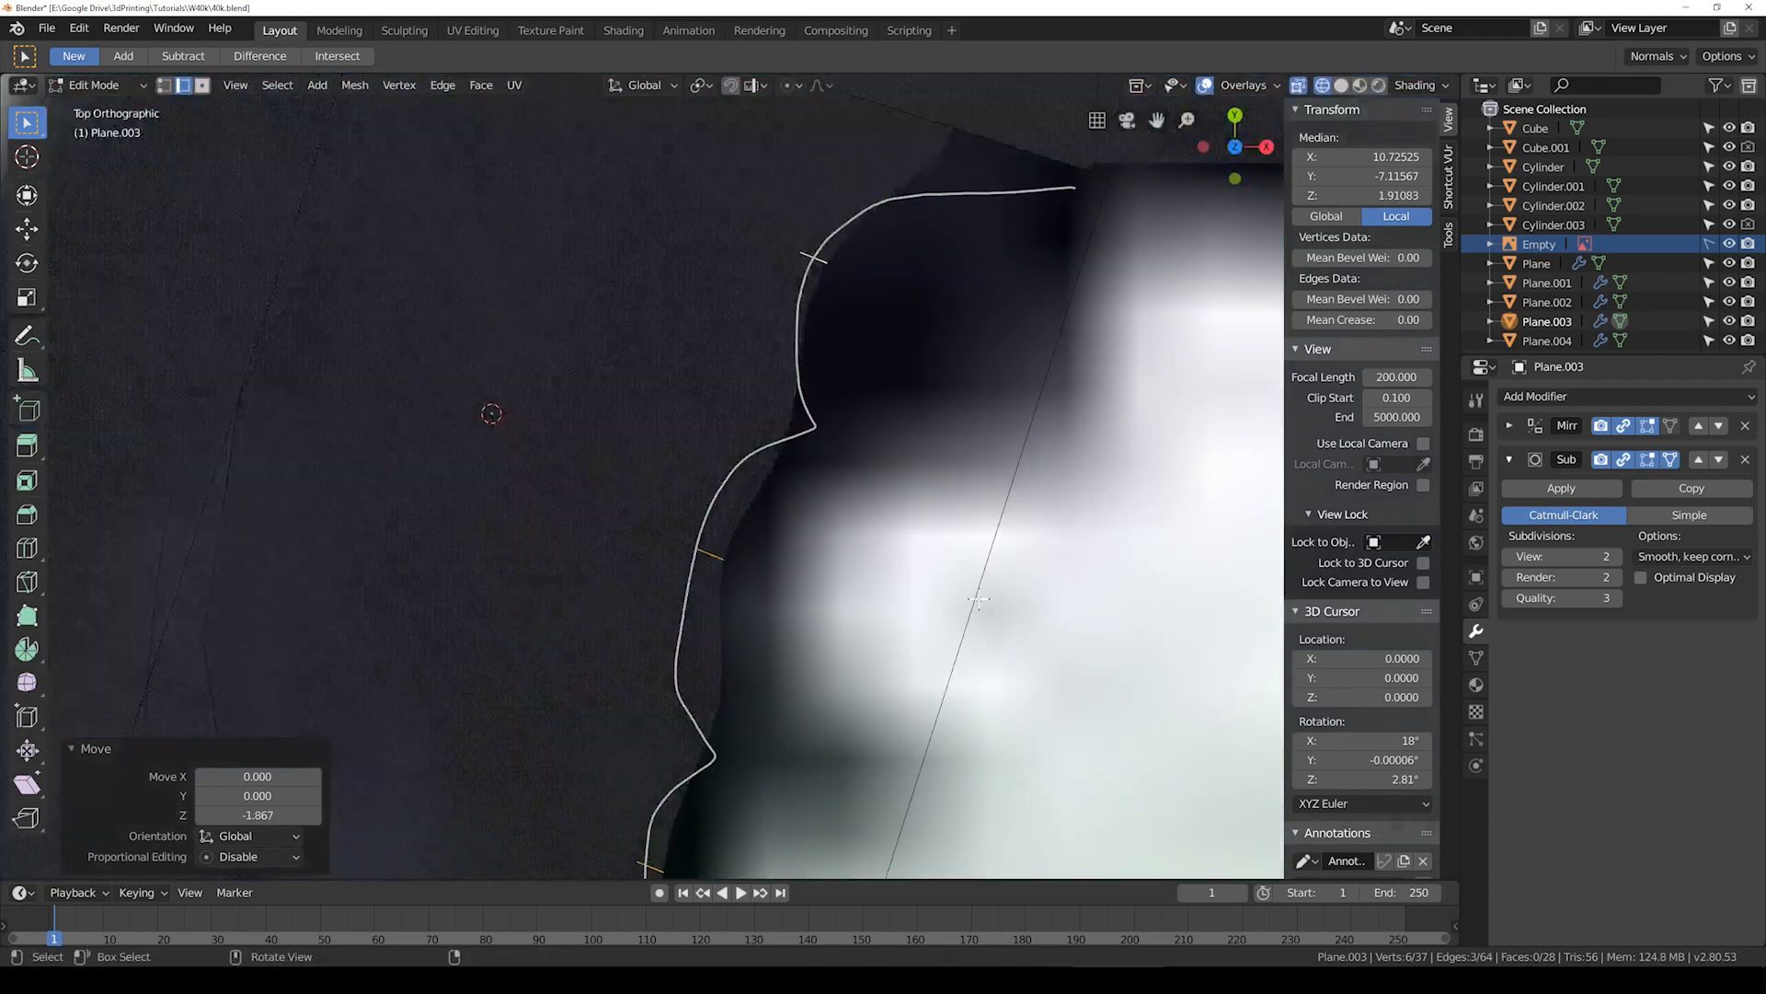
{"action": "scroll", "coordinate": [871, 469], "scroll_direction": "down", "scroll_amount": 3}
{"action": "key", "text": "g"}
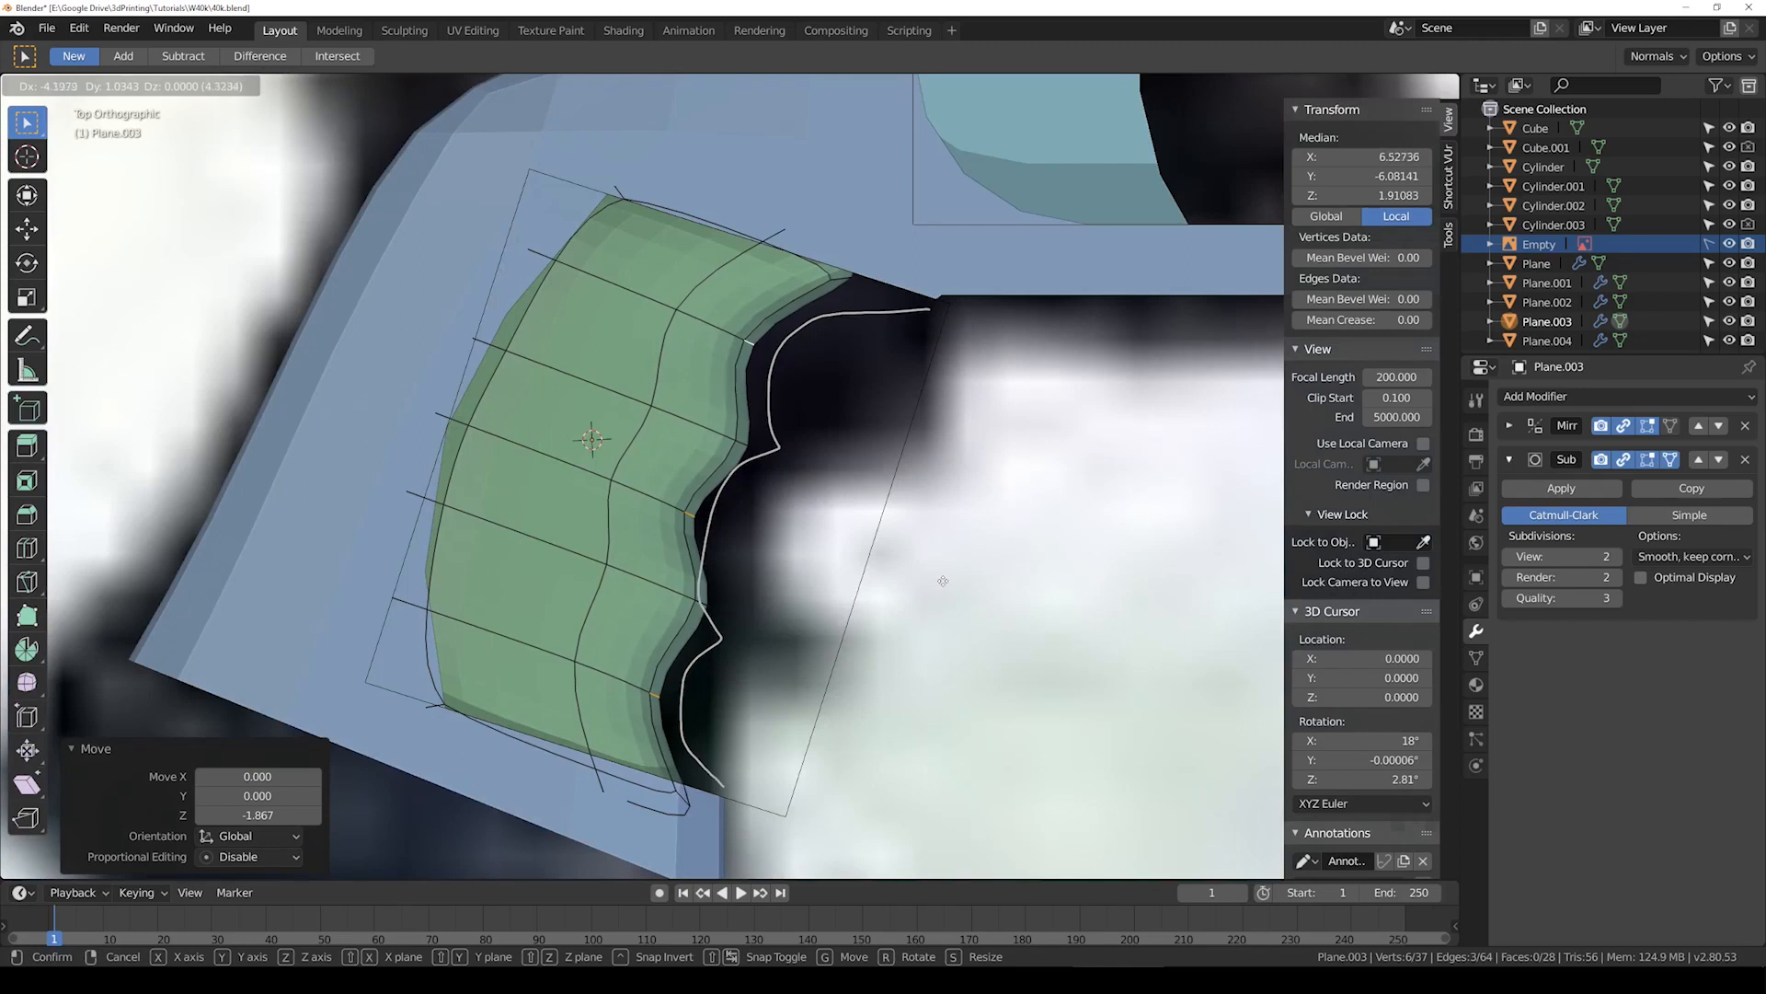
{"action": "left_click", "coordinate": [940, 580]}
{"action": "key", "text": "a"}
{"action": "key", "text": "g"}
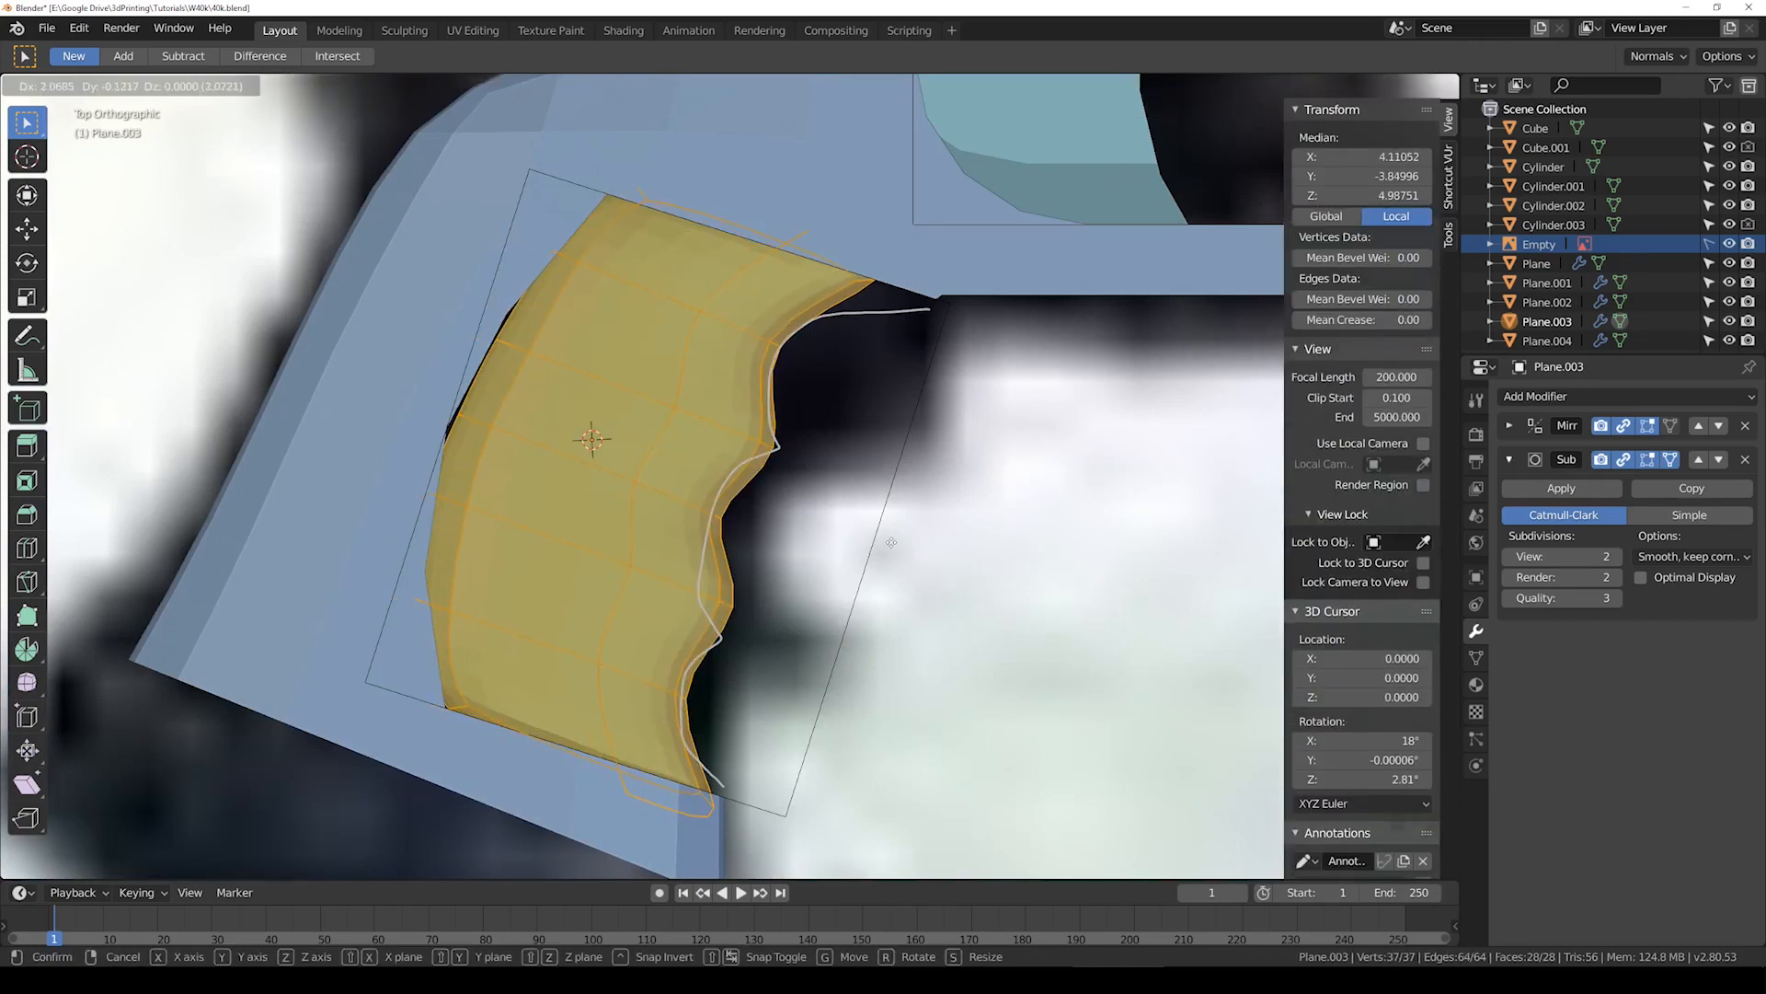
{"action": "left_click", "coordinate": [893, 543]}
Step: Select the edge loop along the insert's rear side and set its mean crease to 1.00
{"action": "left_click", "coordinate": [517, 393], "text": "alt"}
{"action": "key", "text": "shift+z"}
{"action": "middle_click_drag", "start_coordinate": [623, 476], "coordinate": [688, 391]}
{"action": "middle_click_drag", "start_coordinate": [448, 478], "coordinate": [129, 552]}
{"action": "left_click_drag", "start_coordinate": [1361, 320], "coordinate": [1431, 320]}
{"action": "key", "text": "shift+z"}
{"action": "mouse_move", "coordinate": [782, 386]}
{"action": "middle_mouse_down"}
{"action": "mouse_move", "coordinate": [619, 445]}
{"action": "mouse_move", "coordinate": [563, 417]}
{"action": "middle_mouse_up"}
{"action": "key", "text": "KP_7"}
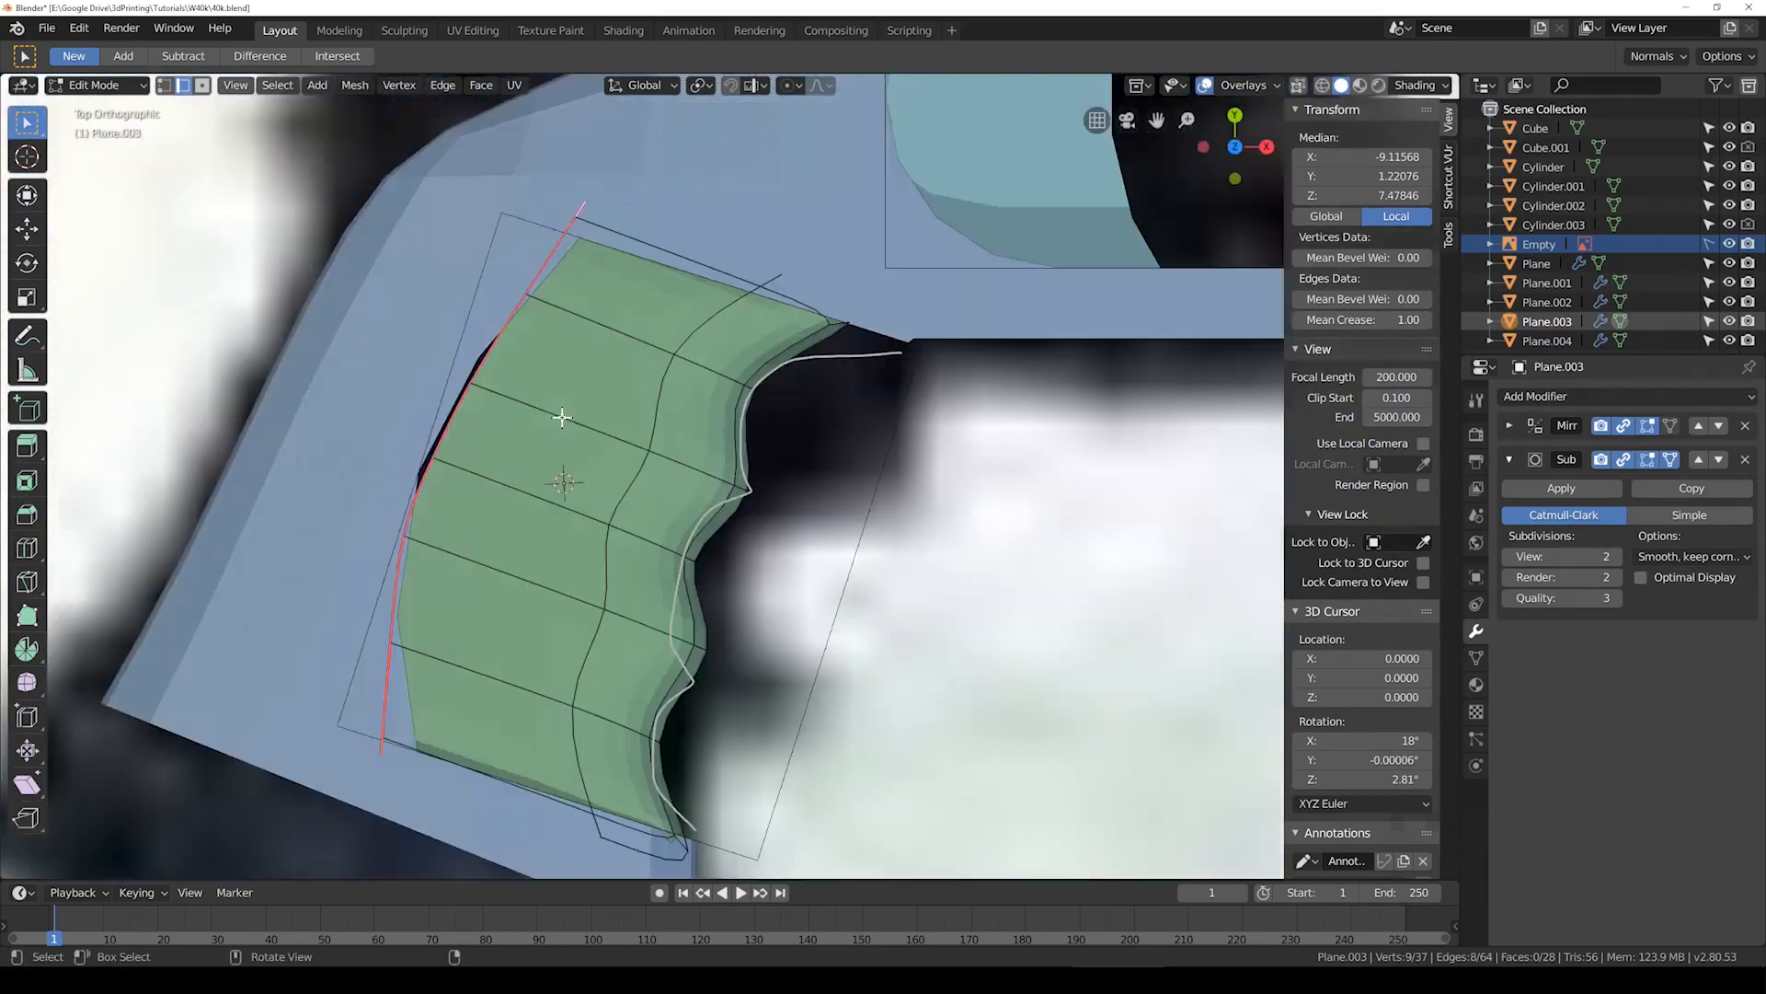
Step: Scale the insert's creased rear edge loop and its middle lengthwise loop along Z
{"action": "key", "text": "Tab"}
{"action": "middle_click_drag", "start_coordinate": [589, 430], "coordinate": [715, 445]}
{"action": "key", "text": "Tab"}
{"action": "key", "text": "s"}
{"action": "key", "text": "z"}
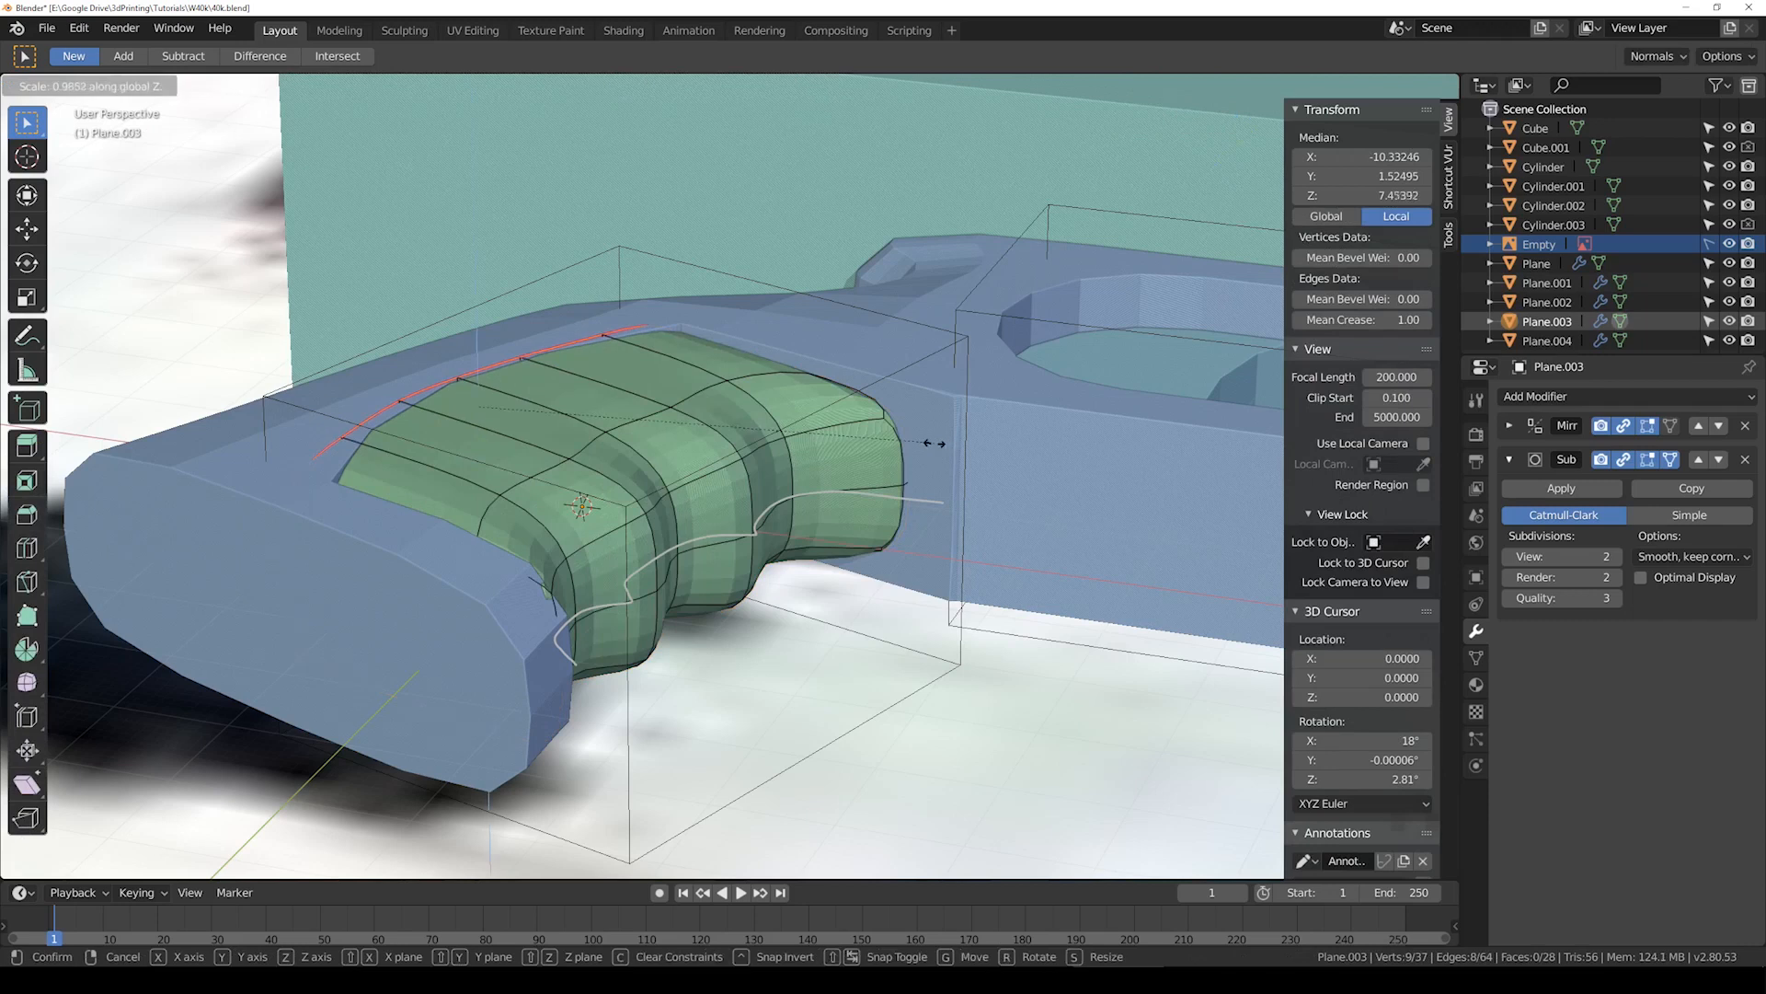
{"action": "left_click", "coordinate": [799, 430]}
{"action": "left_click", "coordinate": [701, 394], "text": "alt"}
{"action": "key", "text": "s"}
{"action": "key", "text": "z"}
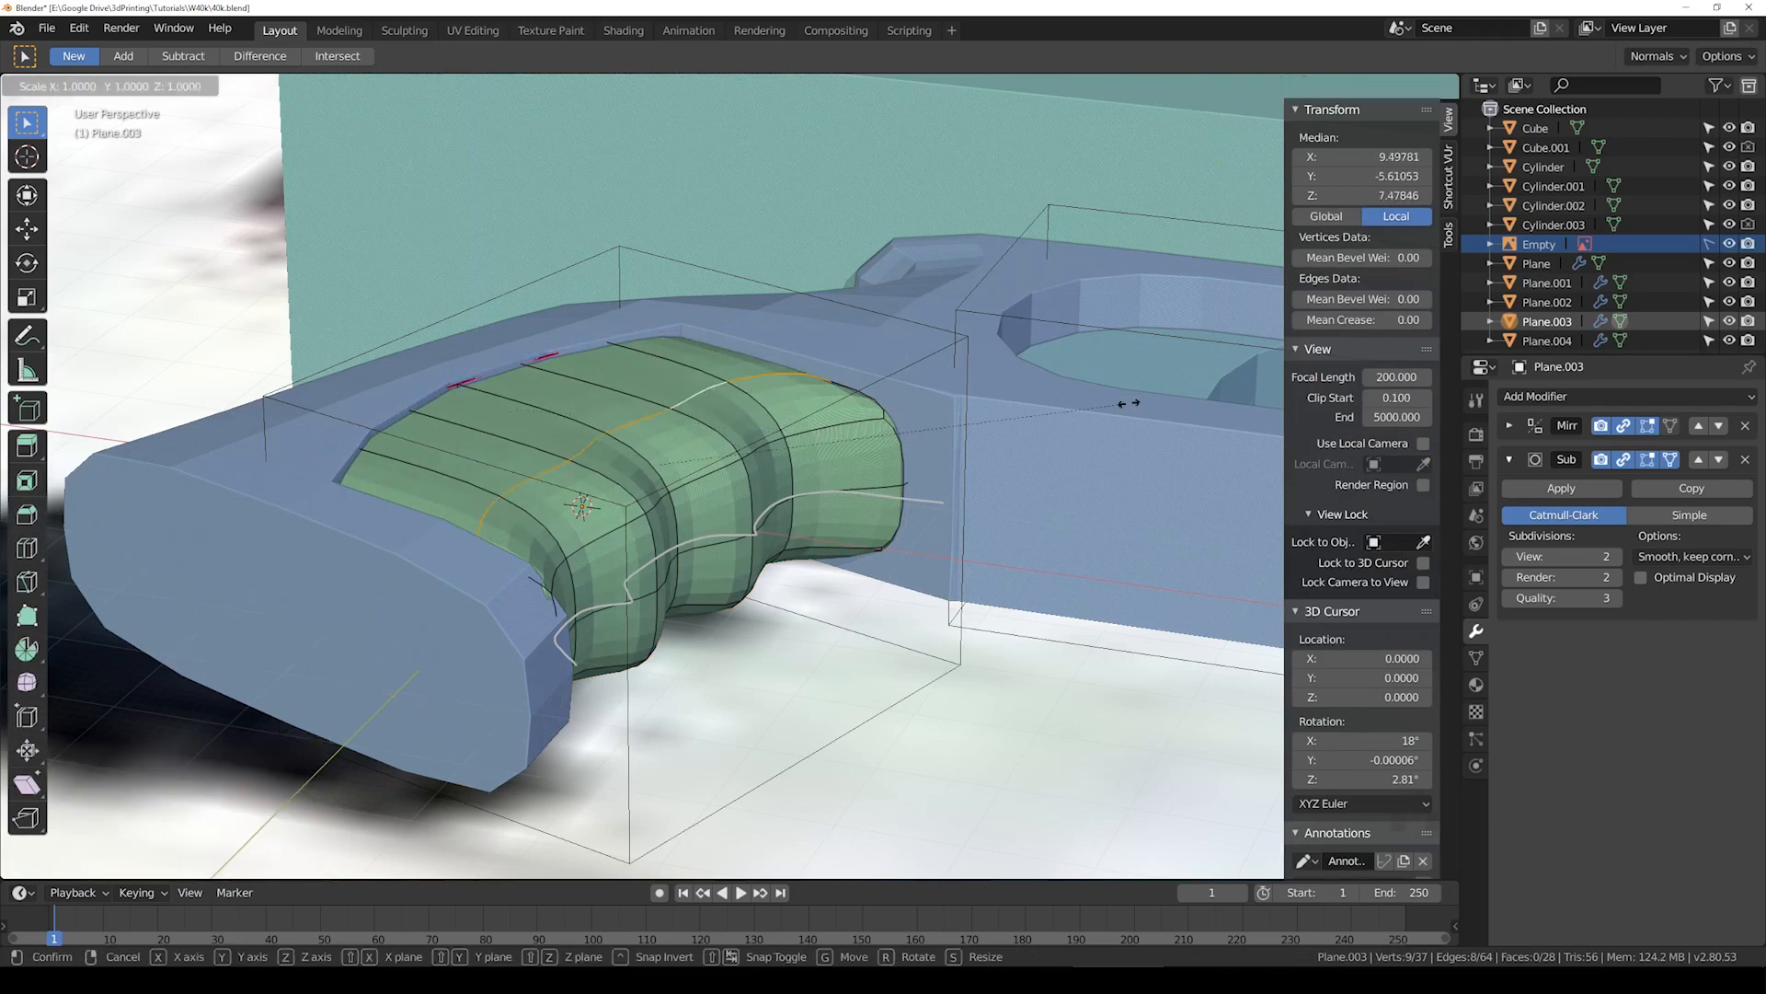
{"action": "left_click", "coordinate": [901, 397]}
{"action": "key", "text": "Tab"}
{"action": "middle_click_drag", "start_coordinate": [797, 372], "coordinate": [844, 413]}
{"action": "key", "text": "KP_7"}
{"action": "key", "text": "Tab"}
{"action": "key", "text": "shift+z"}
{"action": "key", "text": "alt+a"}
{"action": "key", "text": "a"}
{"action": "key", "text": "alt+a"}
{"action": "left_click_drag", "start_coordinate": [601, 196], "coordinate": [812, 299]}
{"action": "left_click", "coordinate": [725, 257], "text": "shift"}
{"action": "mouse_move", "coordinate": [725, 257]}
{"action": "middle_mouse_down"}
{"action": "mouse_move", "coordinate": [588, 300]}
{"action": "mouse_move", "coordinate": [707, 398]}
{"action": "mouse_move", "coordinate": [816, 374]}
{"action": "middle_mouse_up"}
{"action": "key", "text": "shift+z"}
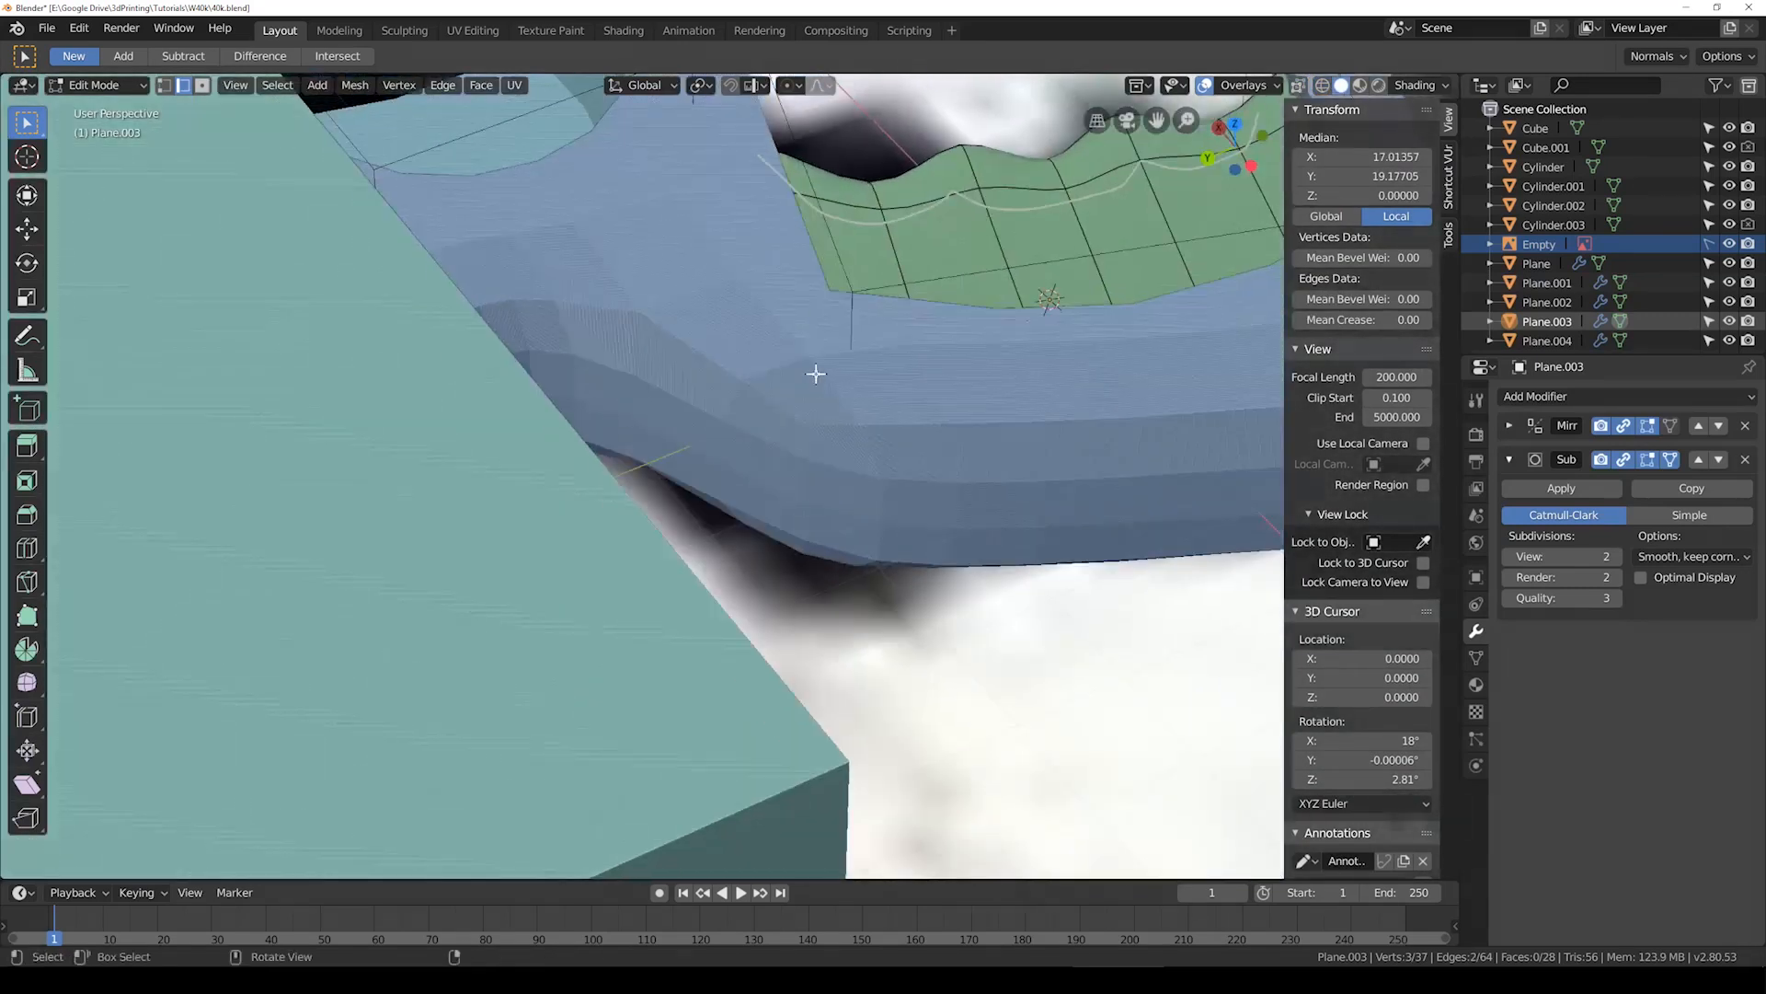
{"action": "key", "text": "alt+a"}
Step: Select the edges at the insert's end nearest the trigger guard and set their mean crease to 0.98
{"action": "mouse_move", "coordinate": [819, 293]}
{"action": "middle_mouse_down"}
{"action": "mouse_move", "coordinate": [860, 284]}
{"action": "mouse_move", "coordinate": [718, 465]}
{"action": "middle_mouse_up"}
{"action": "key", "text": "shift+z"}
{"action": "scroll", "coordinate": [855, 298], "scroll_direction": "up", "scroll_amount": 2}
{"action": "key", "text": "a"}
{"action": "key", "text": "alt+a"}
{"action": "mouse_move", "coordinate": [792, 407]}
{"action": "middle_mouse_down"}
{"action": "mouse_move", "coordinate": [896, 426]}
{"action": "mouse_move", "coordinate": [899, 410]}
{"action": "mouse_move", "coordinate": [792, 402]}
{"action": "middle_mouse_up"}
{"action": "left_click", "coordinate": [769, 357]}
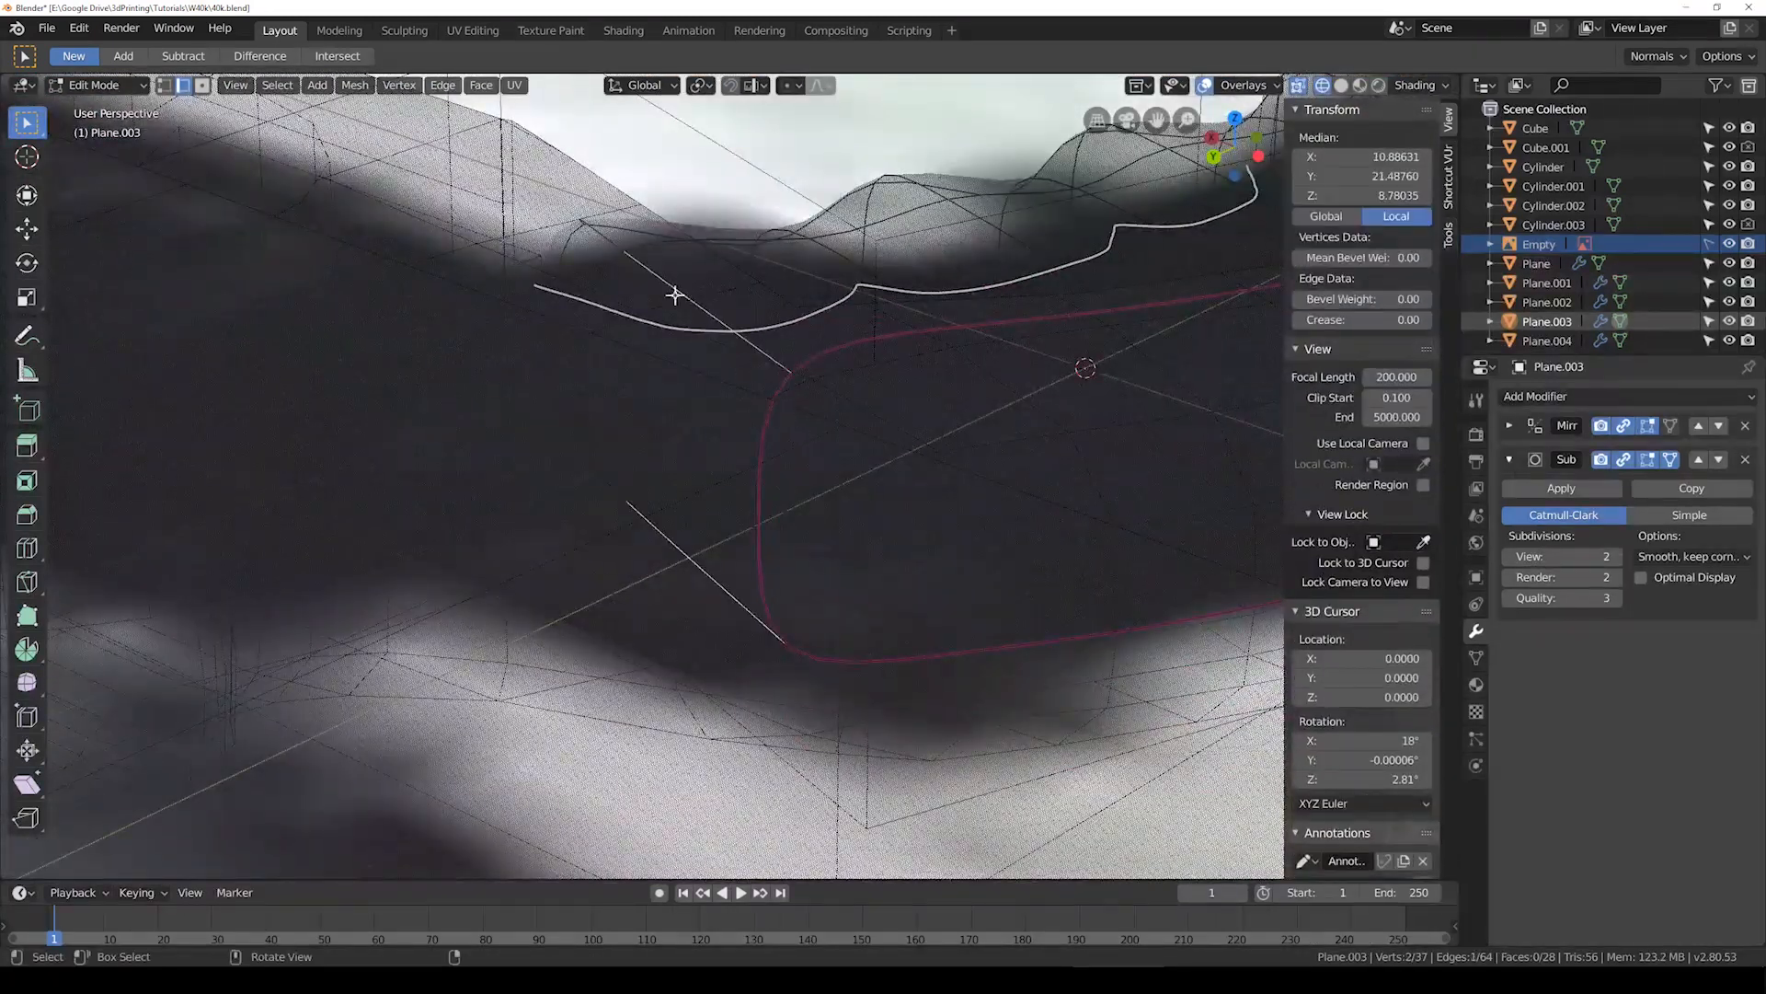
{"action": "left_click", "coordinate": [601, 236], "text": "shift"}
{"action": "middle_click_drag", "start_coordinate": [601, 236], "coordinate": [1003, 359]}
{"action": "left_click_drag", "start_coordinate": [1329, 320], "coordinate": [1417, 320]}
{"action": "key", "text": "shift+z"}
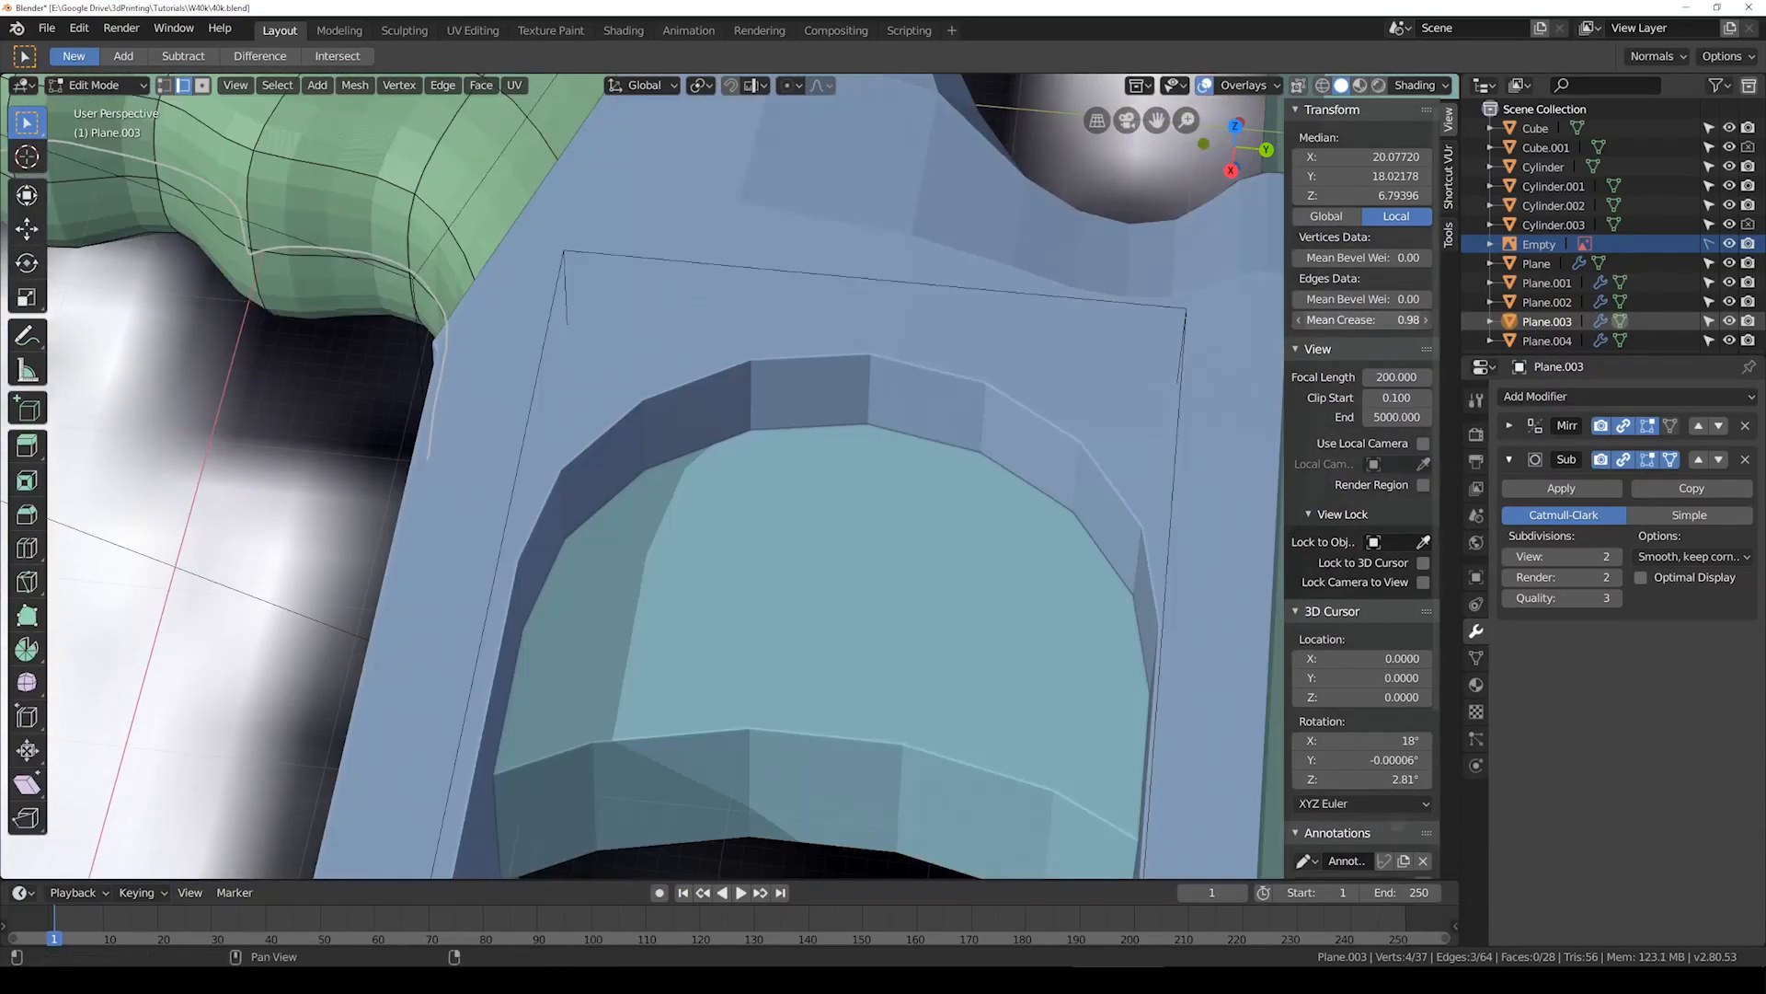
Step: Select the edges at the insert's end nearest the grip base and set their mean crease to 1.00
{"action": "middle_click_drag", "start_coordinate": [928, 437], "coordinate": [223, 425]}
{"action": "key", "text": "Tab"}
{"action": "key", "text": "Tab"}
{"action": "left_click", "coordinate": [98, 603]}
{"action": "middle_click_drag", "start_coordinate": [98, 604], "coordinate": [506, 532], "text": "shift"}
{"action": "key", "text": "shift+z"}
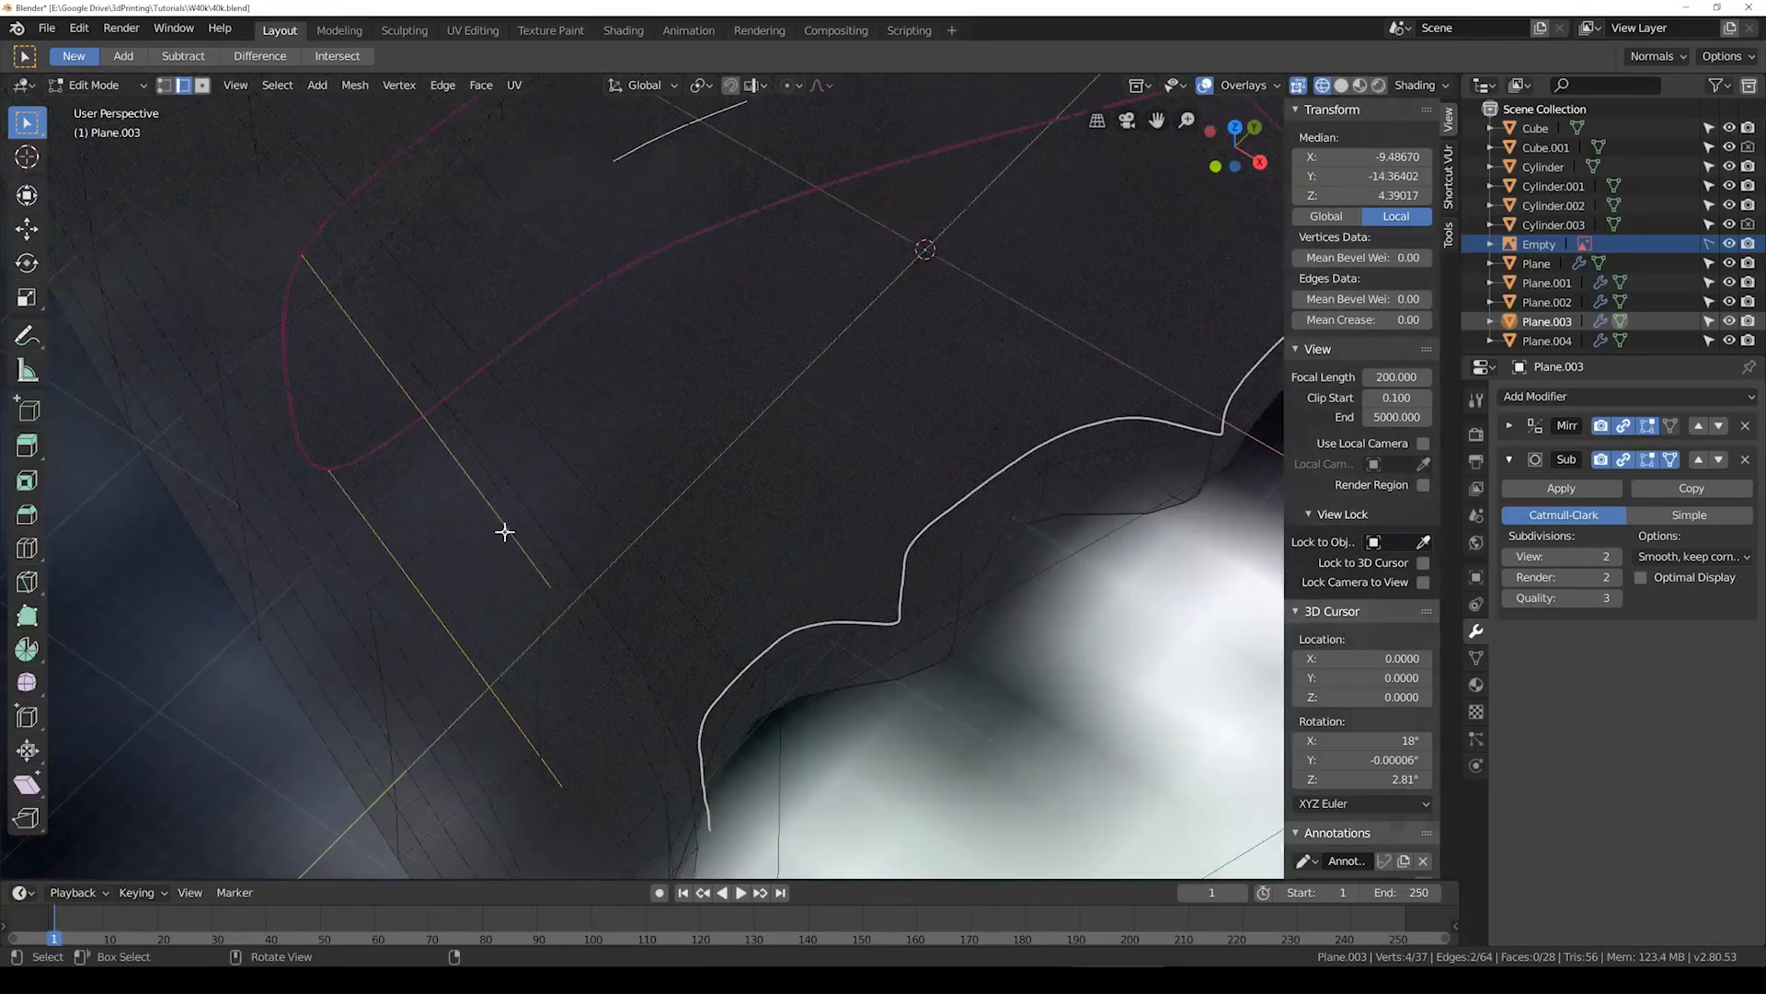
{"action": "middle_click_drag", "start_coordinate": [679, 730], "coordinate": [744, 517], "text": "shift"}
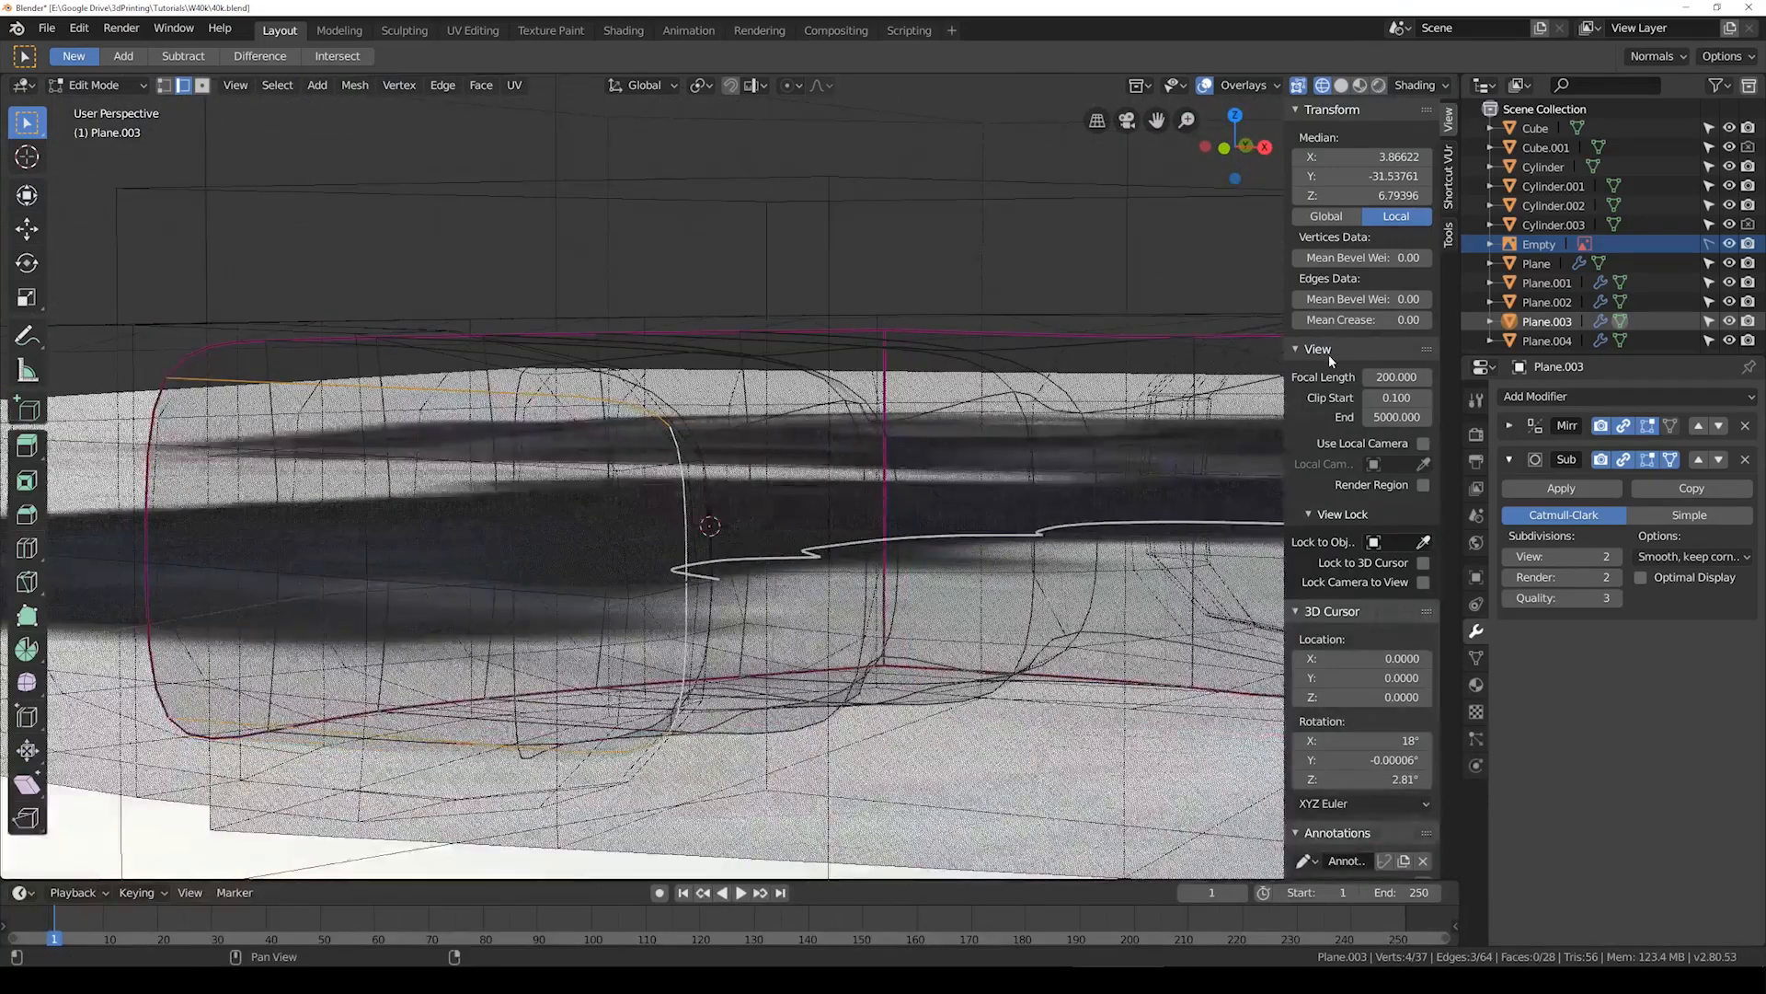
{"action": "left_click_drag", "start_coordinate": [1345, 321], "coordinate": [1431, 320]}
{"action": "key", "text": "shift+z"}
{"action": "mouse_move", "coordinate": [856, 404]}
{"action": "middle_mouse_down"}
{"action": "mouse_move", "coordinate": [810, 485]}
{"action": "mouse_move", "coordinate": [819, 546]}
{"action": "middle_mouse_up"}
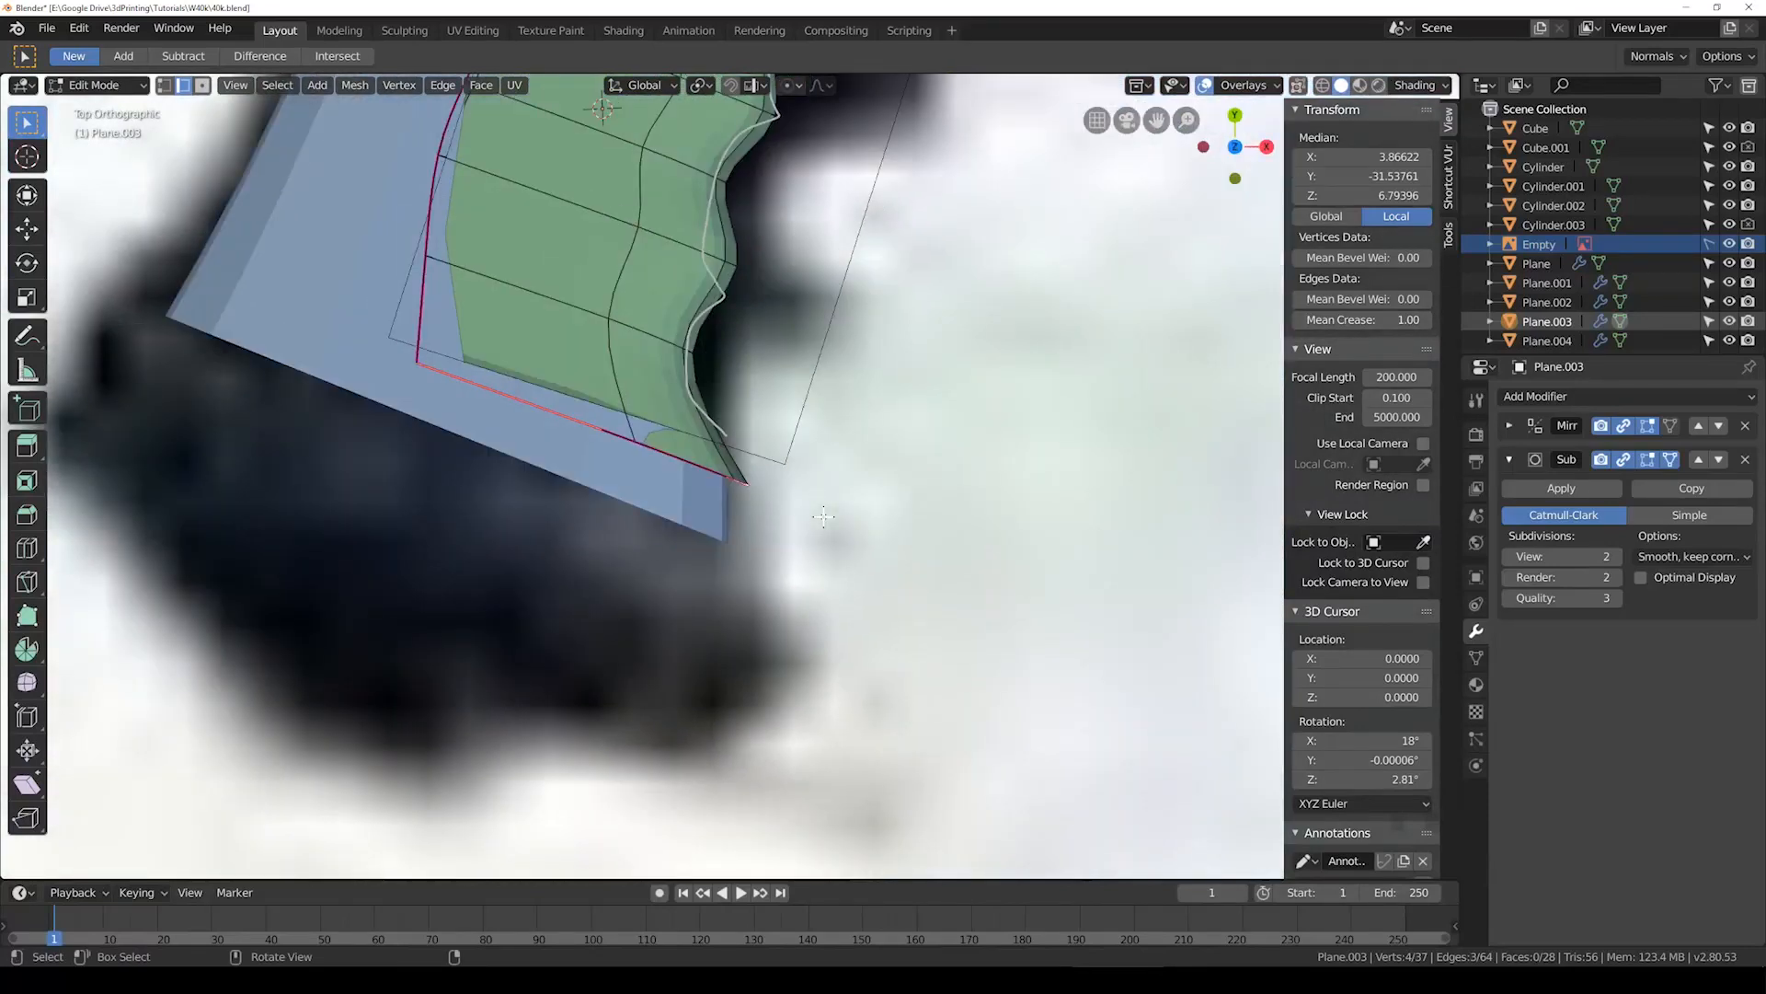
Step: Move the creased end edges near the grip base -2.580 in X and 1.161 in Y
{"action": "key", "text": "shift+z"}
{"action": "key", "text": "g"}
{"action": "left_click", "coordinate": [818, 553]}
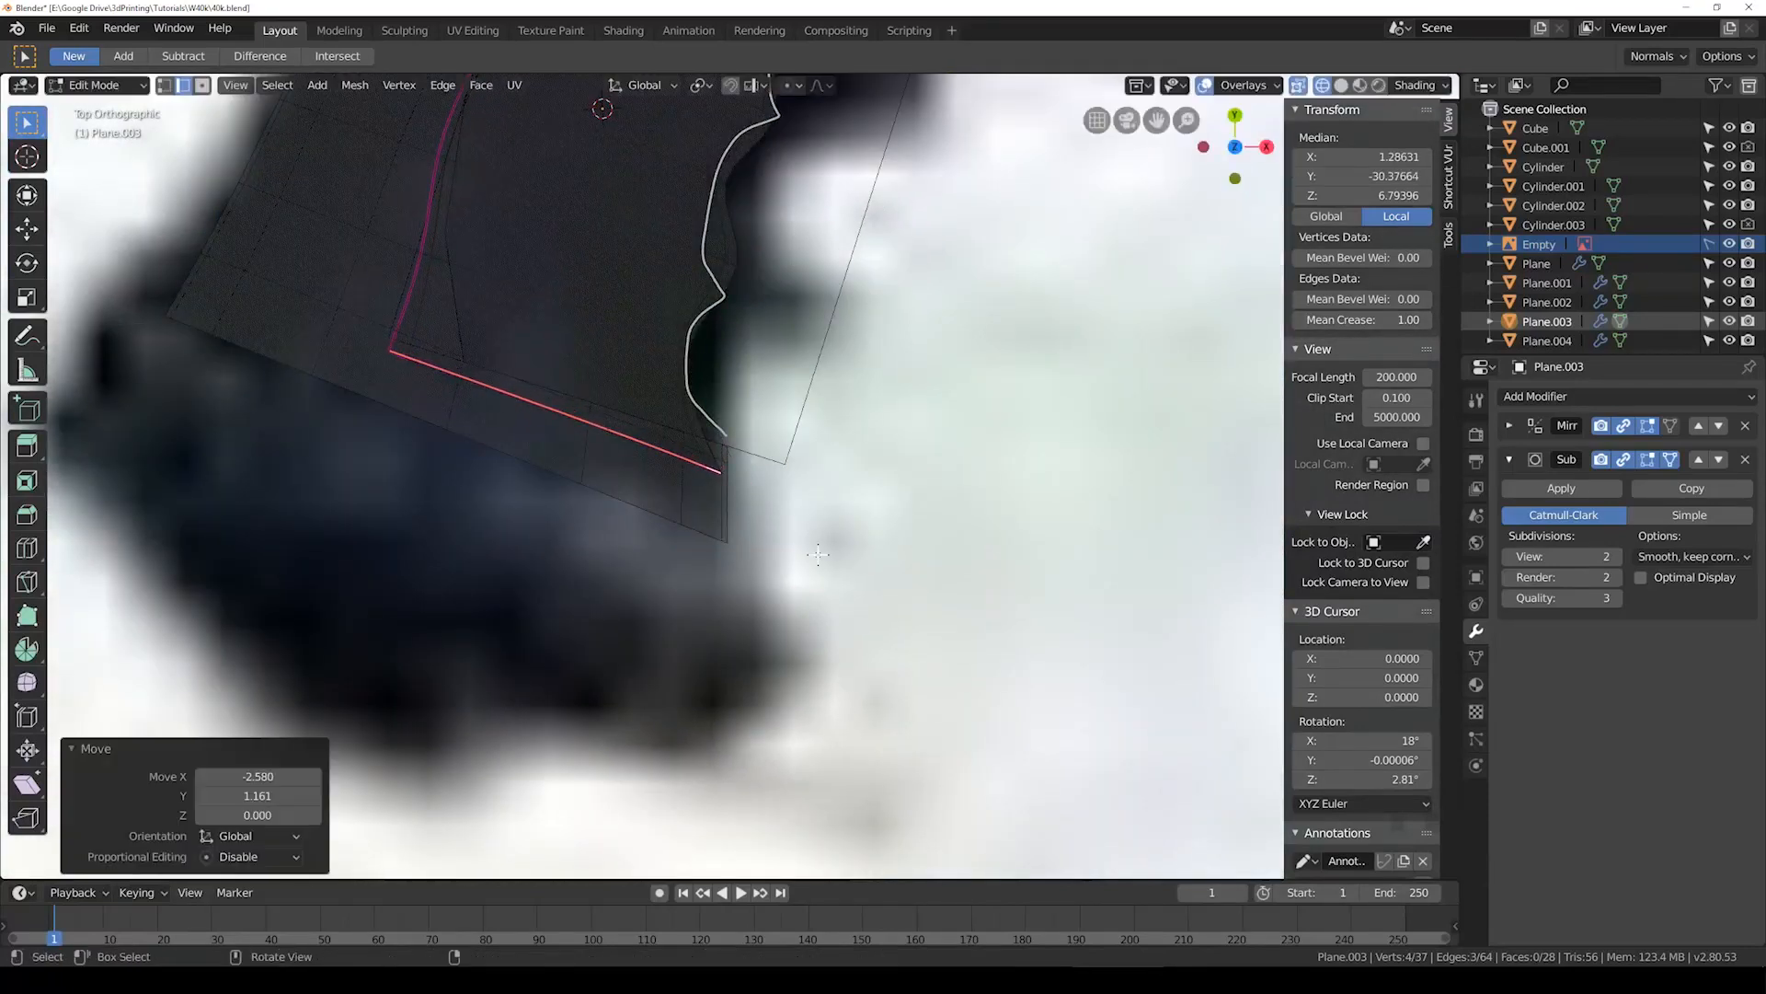
{"action": "key", "text": "Tab"}
Step: Move the front corner edge at the insert's grip-base end -4.502 in Z
{"action": "scroll", "coordinate": [824, 441], "scroll_direction": "down", "scroll_amount": 3}
{"action": "key", "text": "shift+z"}
{"action": "middle_click_drag", "start_coordinate": [849, 395], "coordinate": [811, 480], "text": "shift"}
{"action": "mouse_move", "coordinate": [783, 487]}
{"action": "middle_mouse_down"}
{"action": "mouse_move", "coordinate": [704, 313]}
{"action": "mouse_move", "coordinate": [667, 308]}
{"action": "middle_mouse_up"}
{"action": "scroll", "coordinate": [644, 317], "scroll_direction": "up", "scroll_amount": 2}
{"action": "key", "text": "Tab"}
{"action": "scroll", "coordinate": [460, 336], "scroll_direction": "up", "scroll_amount": 2}
{"action": "key", "text": "g"}
{"action": "key", "text": "z"}
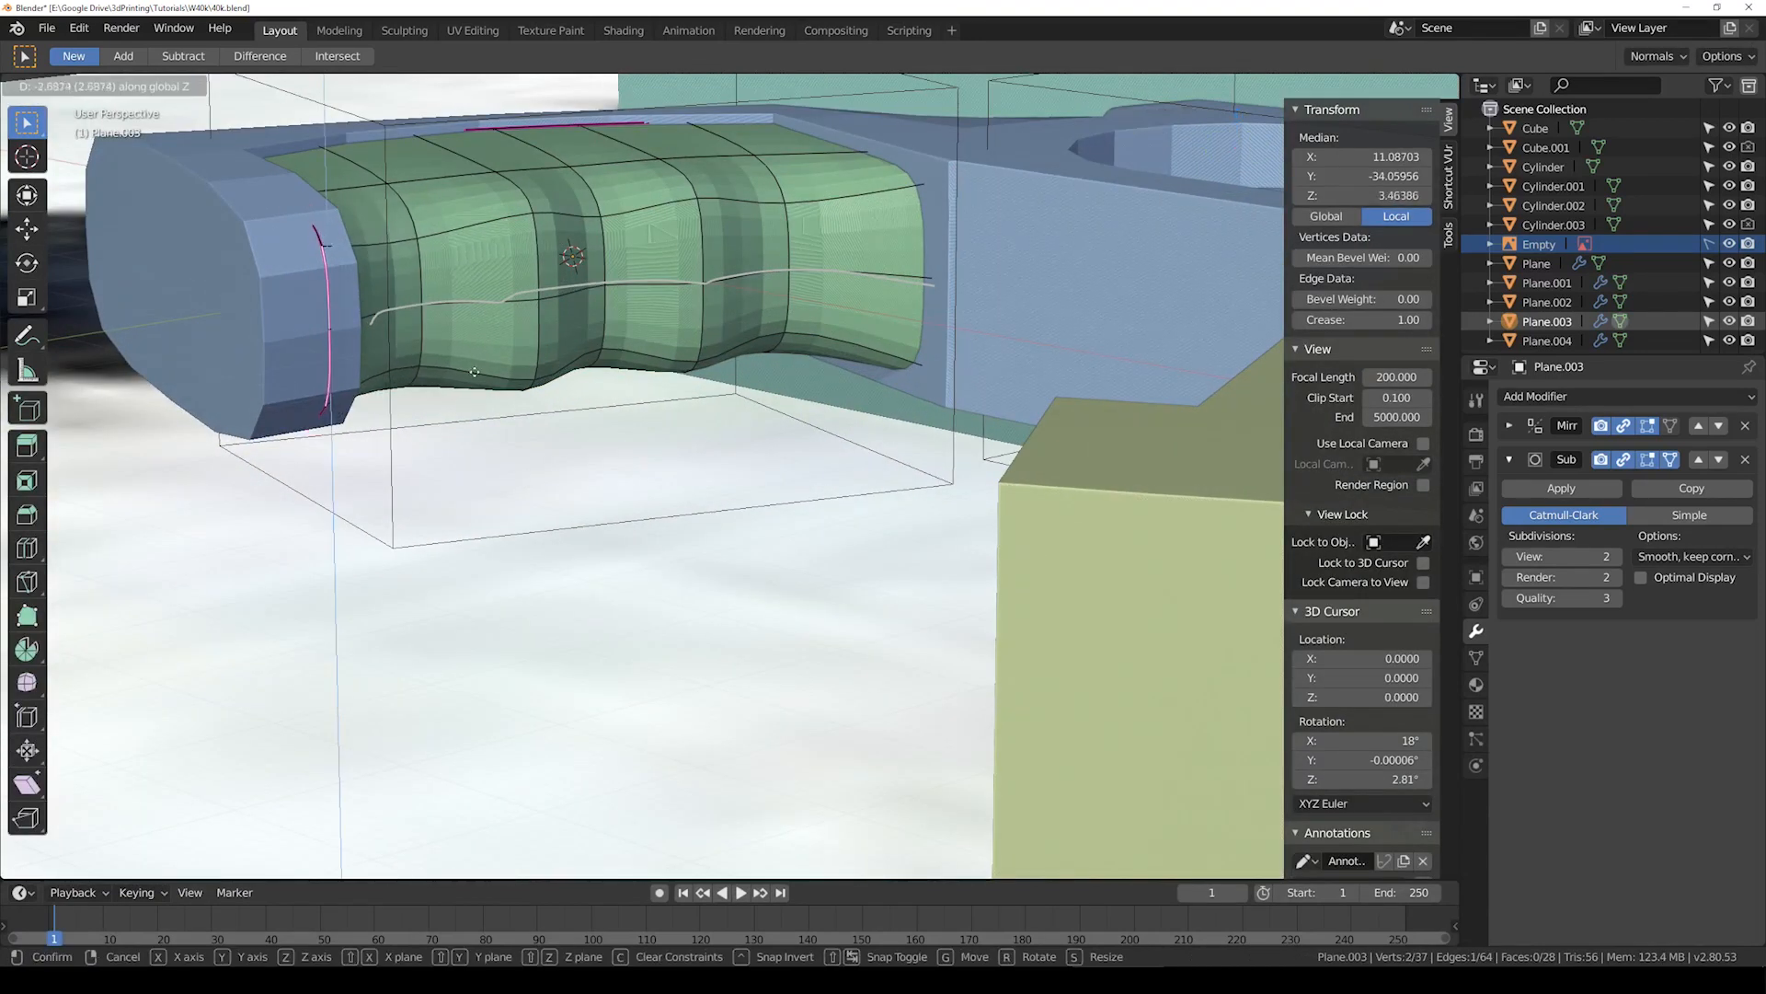
{"action": "left_click", "coordinate": [471, 393]}
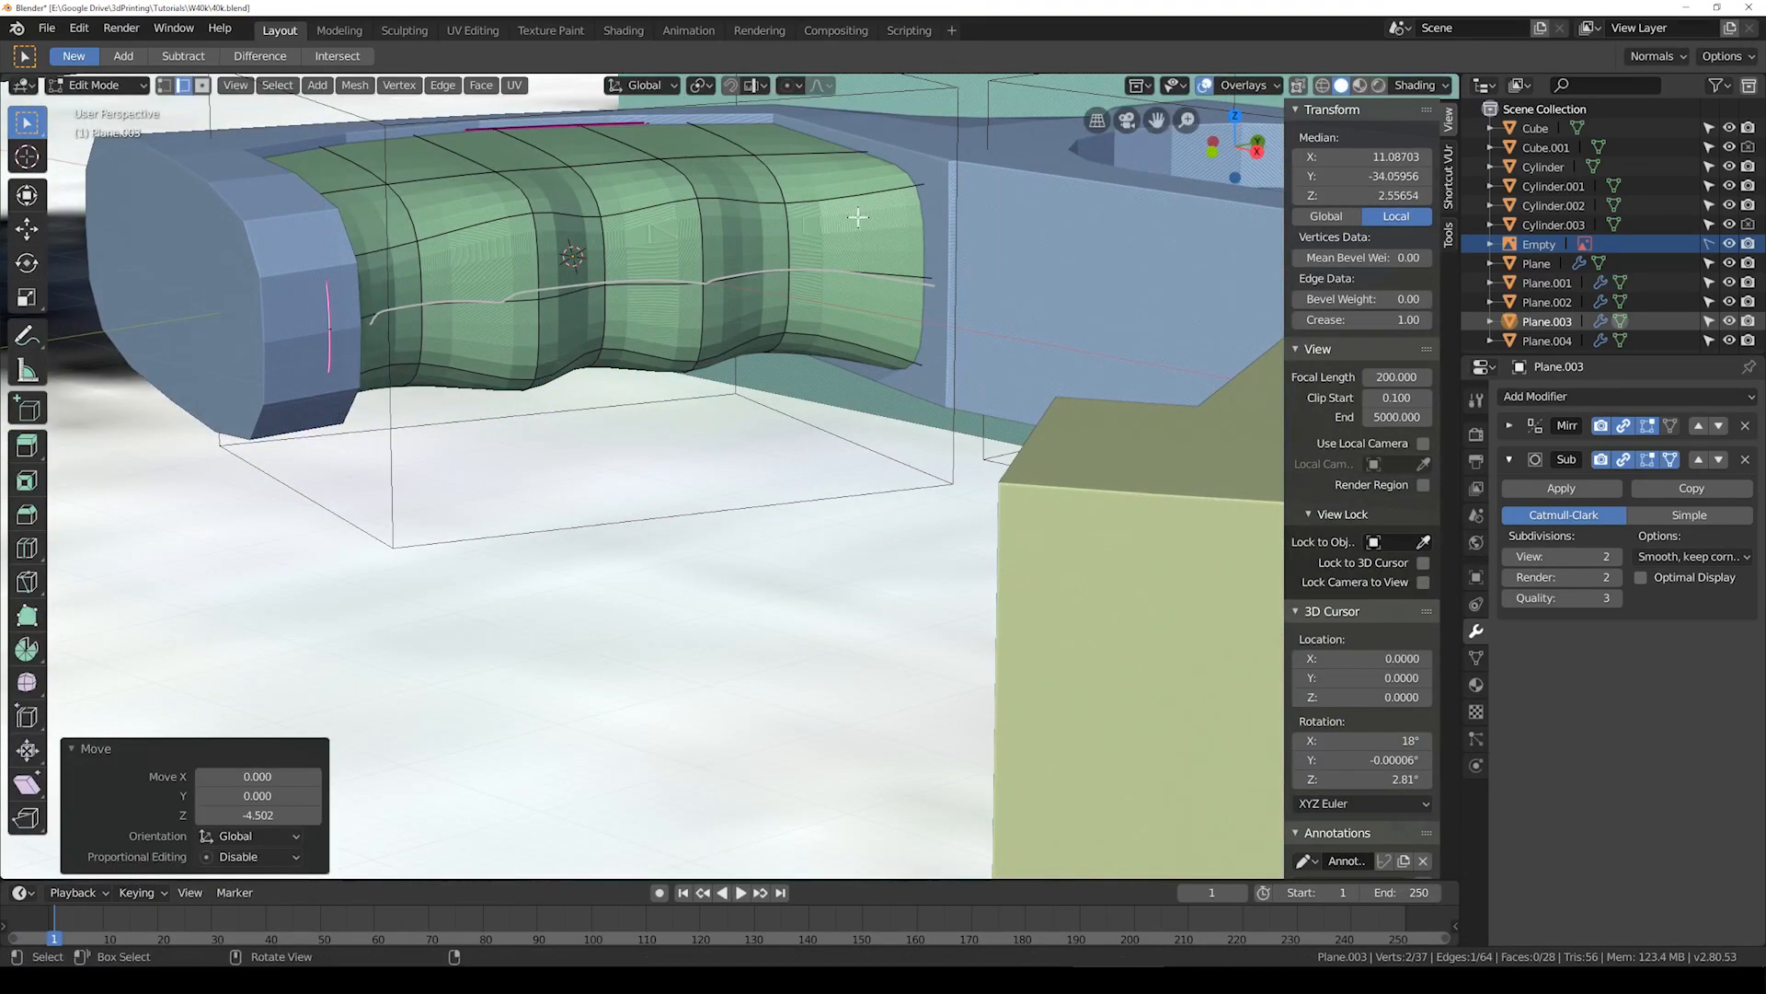
Step: Move the front corner edge at the insert's trigger-guard end about -3.7 in Z
{"action": "key", "text": "Tab"}
{"action": "key", "text": "Tab"}
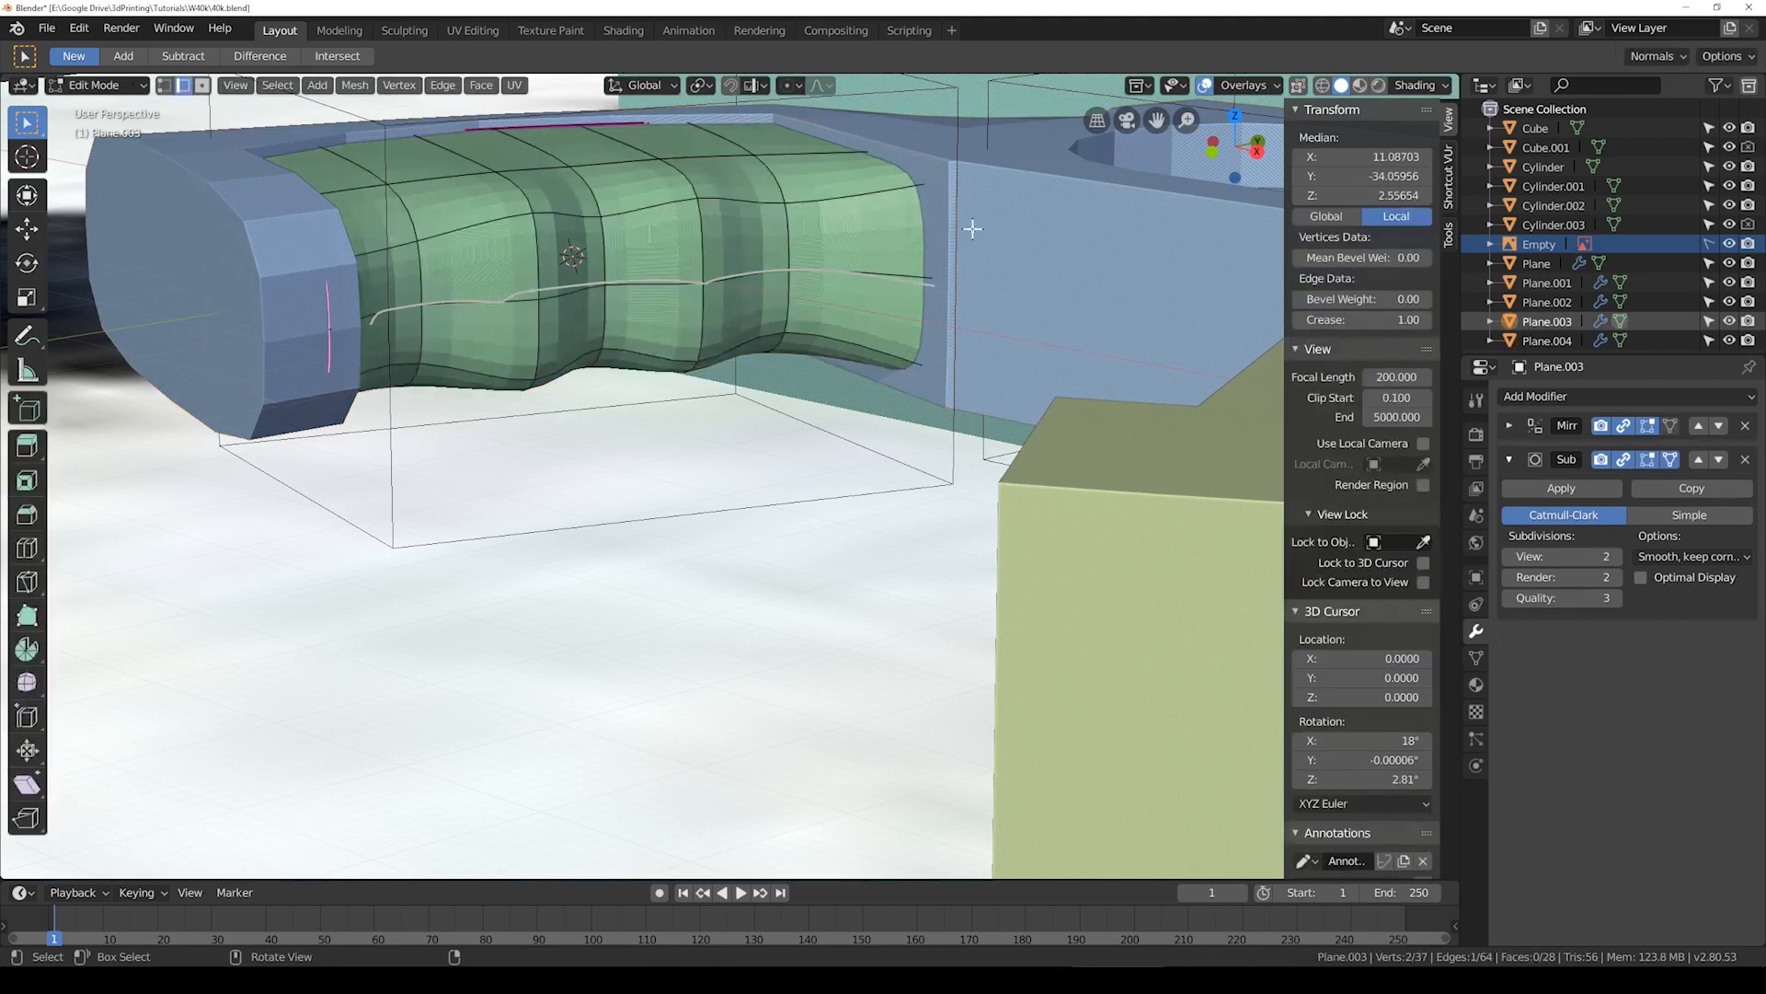
{"action": "key", "text": "g"}
{"action": "key", "text": "z"}
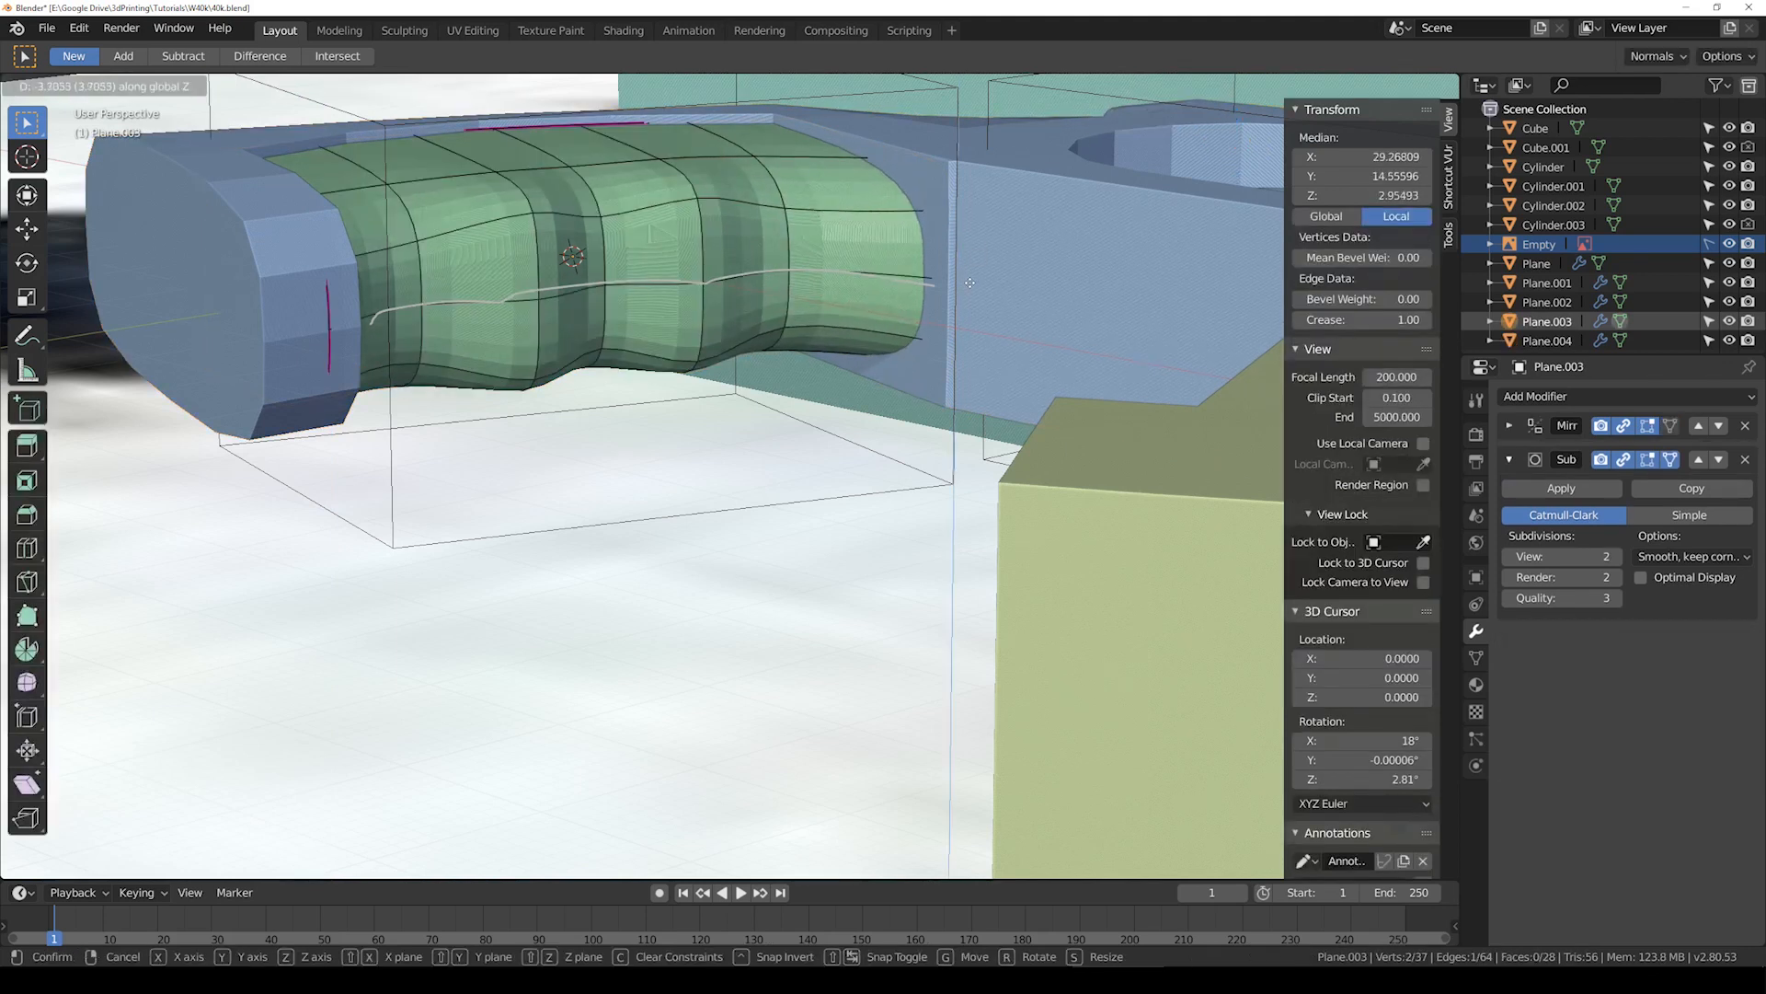
{"action": "left_click", "coordinate": [970, 282]}
{"action": "left_click", "coordinate": [323, 313]}
{"action": "middle_click_drag", "start_coordinate": [382, 320], "coordinate": [446, 411]}
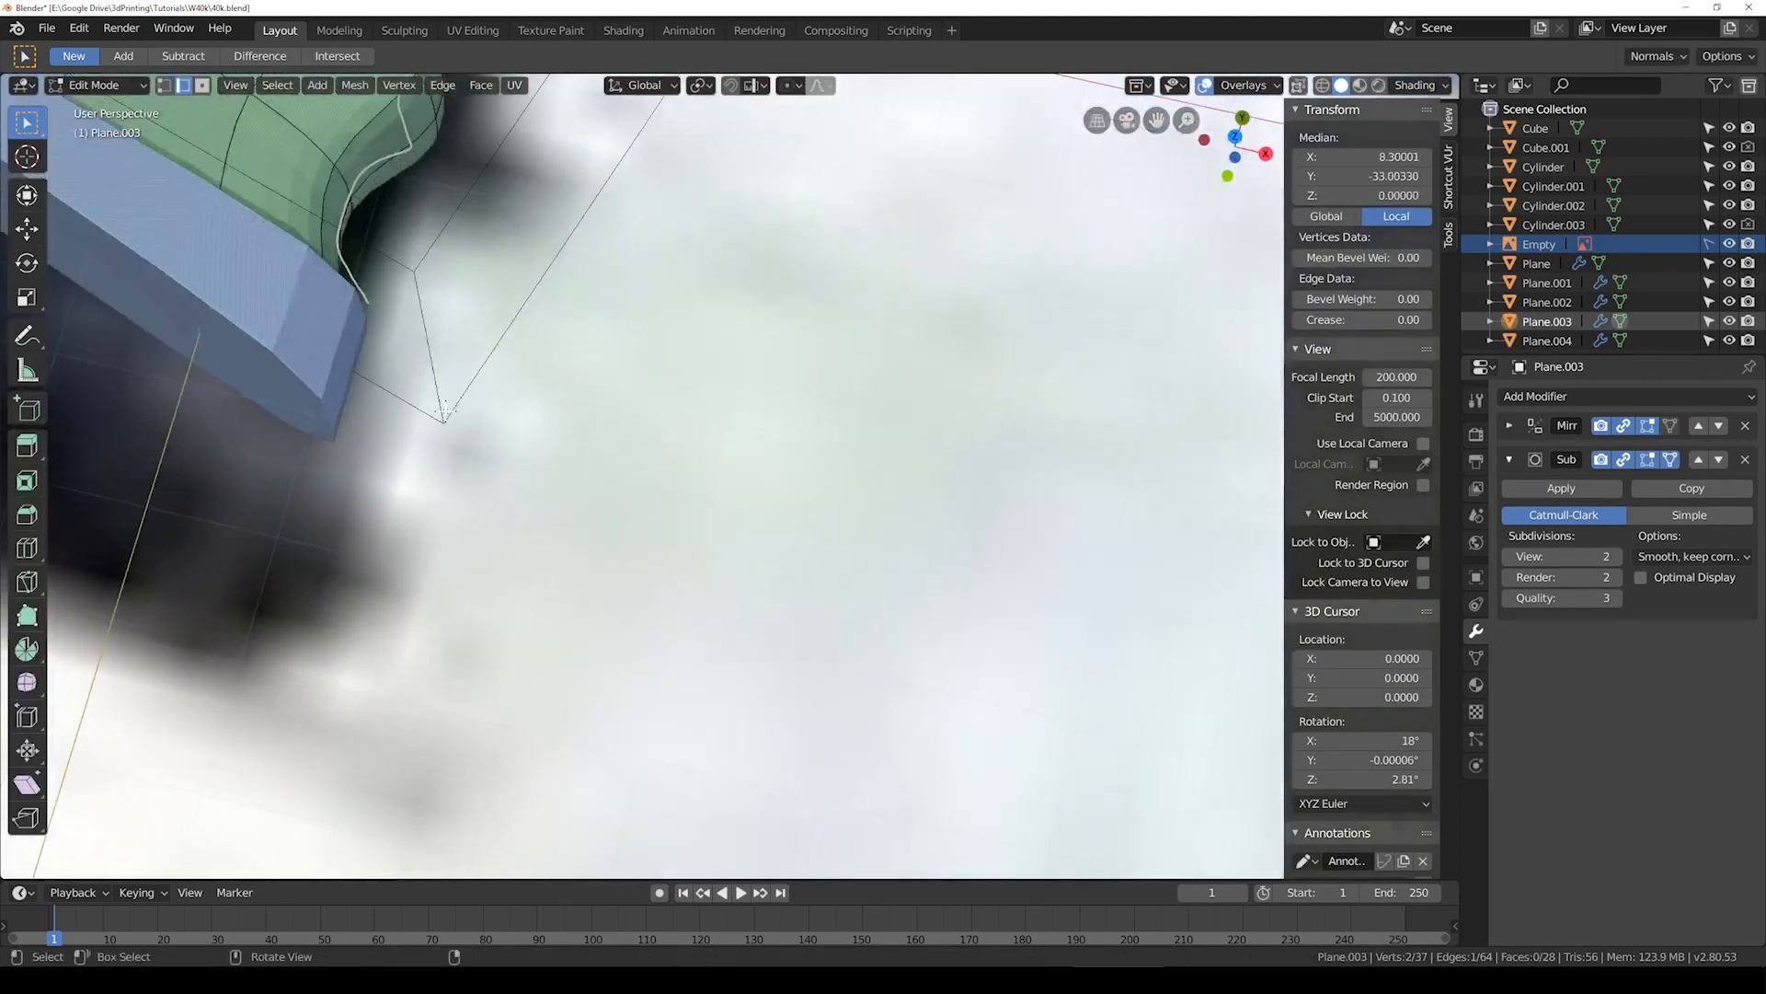
Step: Finish editing the insert and open the grip's recess cutter for mesh editing in a top view
{"action": "key", "text": "Tab"}
{"action": "scroll", "coordinate": [526, 311], "scroll_direction": "down", "scroll_amount": 5}
{"action": "middle_click_drag", "start_coordinate": [526, 311], "coordinate": [559, 514], "text": "shift"}
{"action": "key", "text": "KP_7"}
{"action": "scroll", "coordinate": [556, 495], "scroll_direction": "down", "scroll_amount": 5}
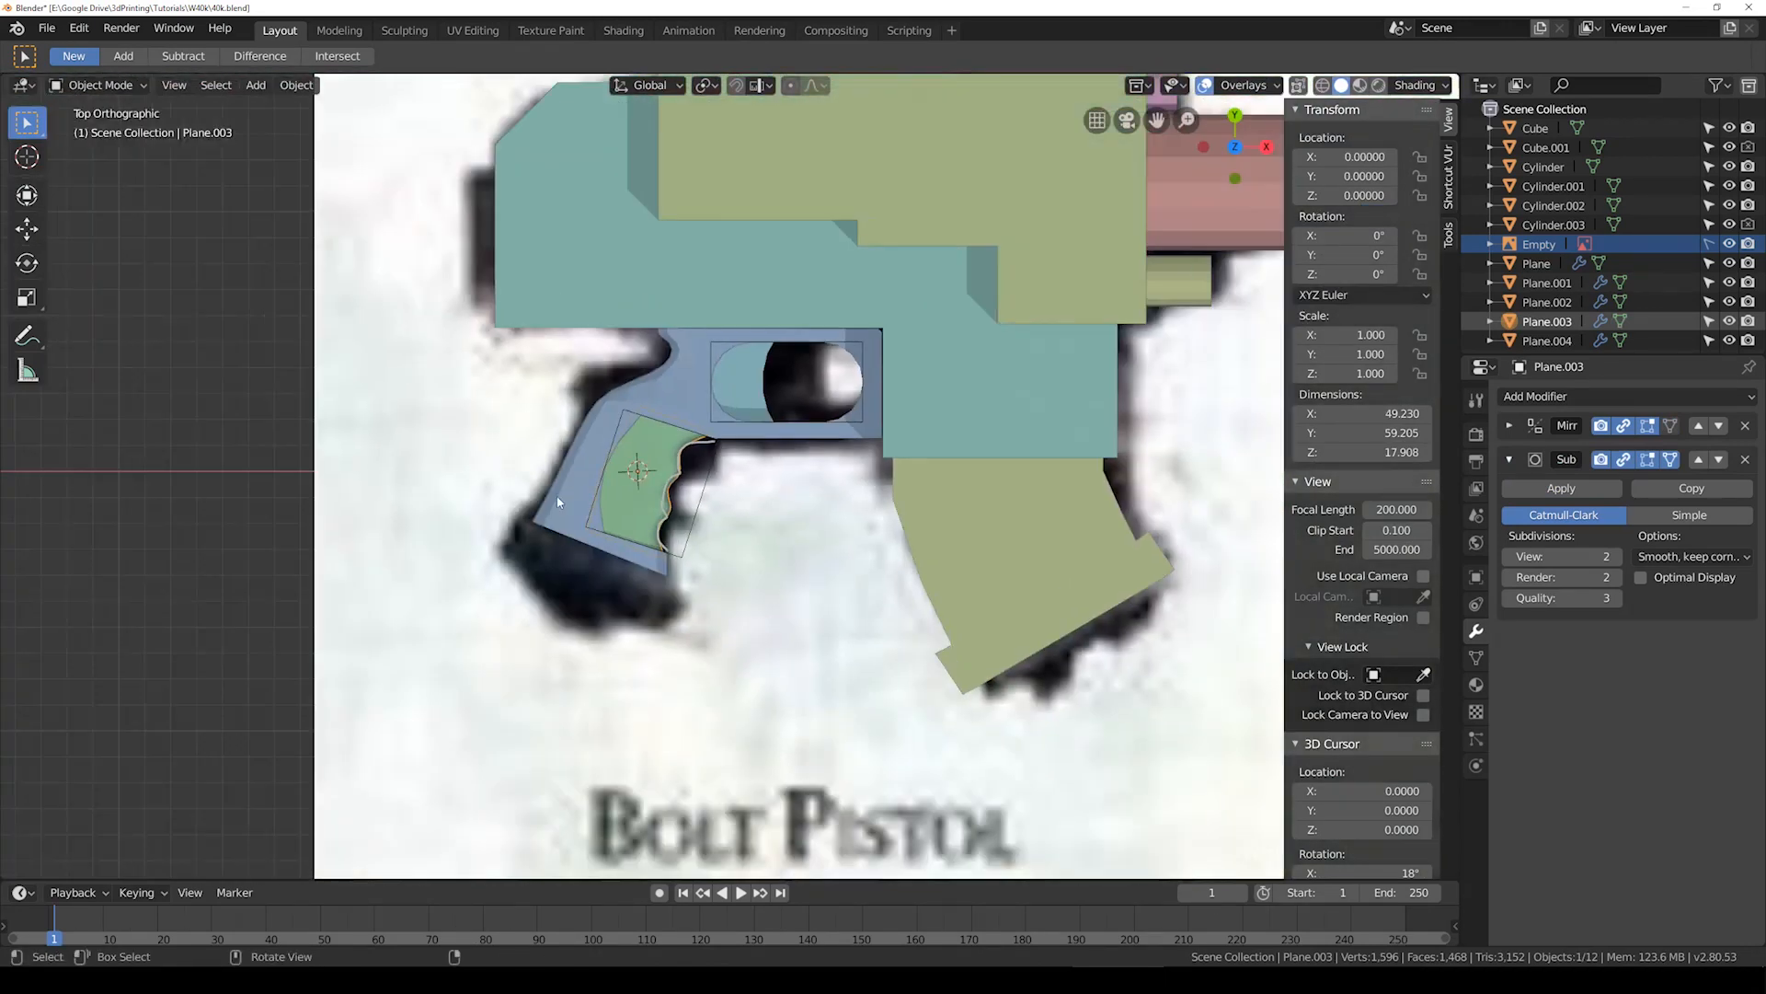
{"action": "scroll", "coordinate": [556, 495], "scroll_direction": "up", "scroll_amount": 2}
{"action": "left_click", "coordinate": [622, 413]}
{"action": "scroll", "coordinate": [623, 413], "scroll_direction": "up", "scroll_amount": 2}
{"action": "key", "text": "Tab"}
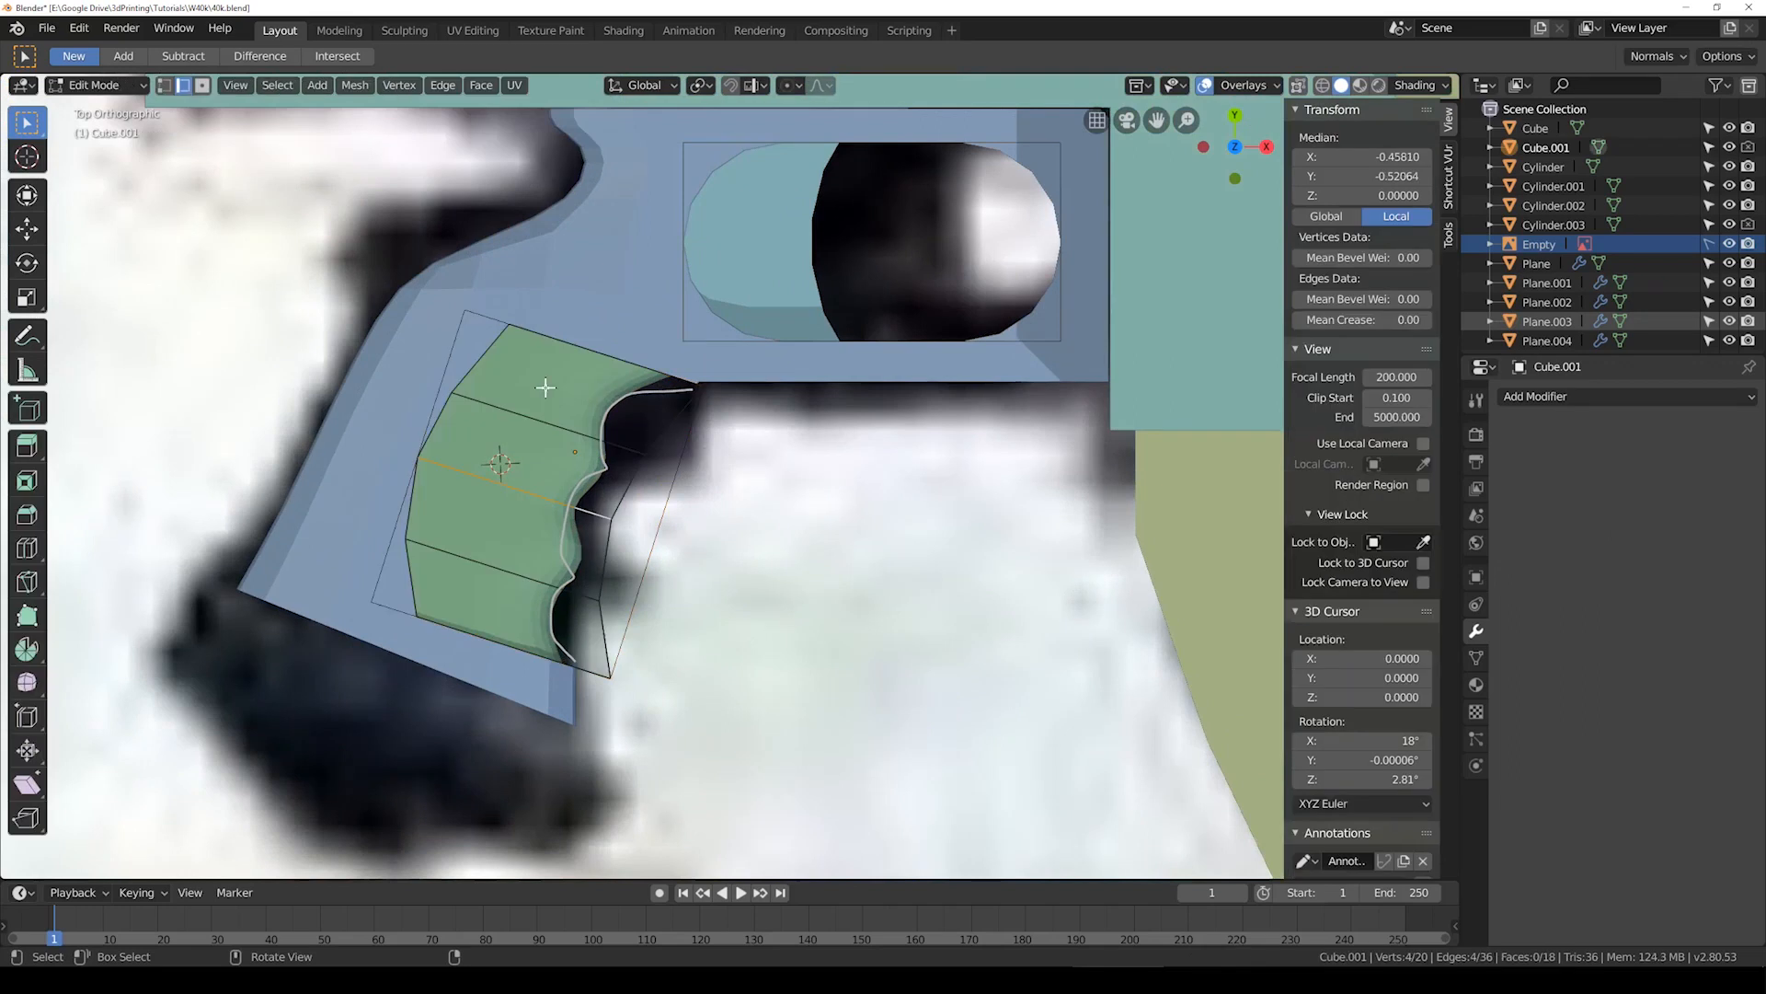
{"action": "scroll", "coordinate": [454, 324], "scroll_direction": "up", "scroll_amount": 2}
{"action": "key", "text": "a"}
{"action": "key", "text": "Tab"}
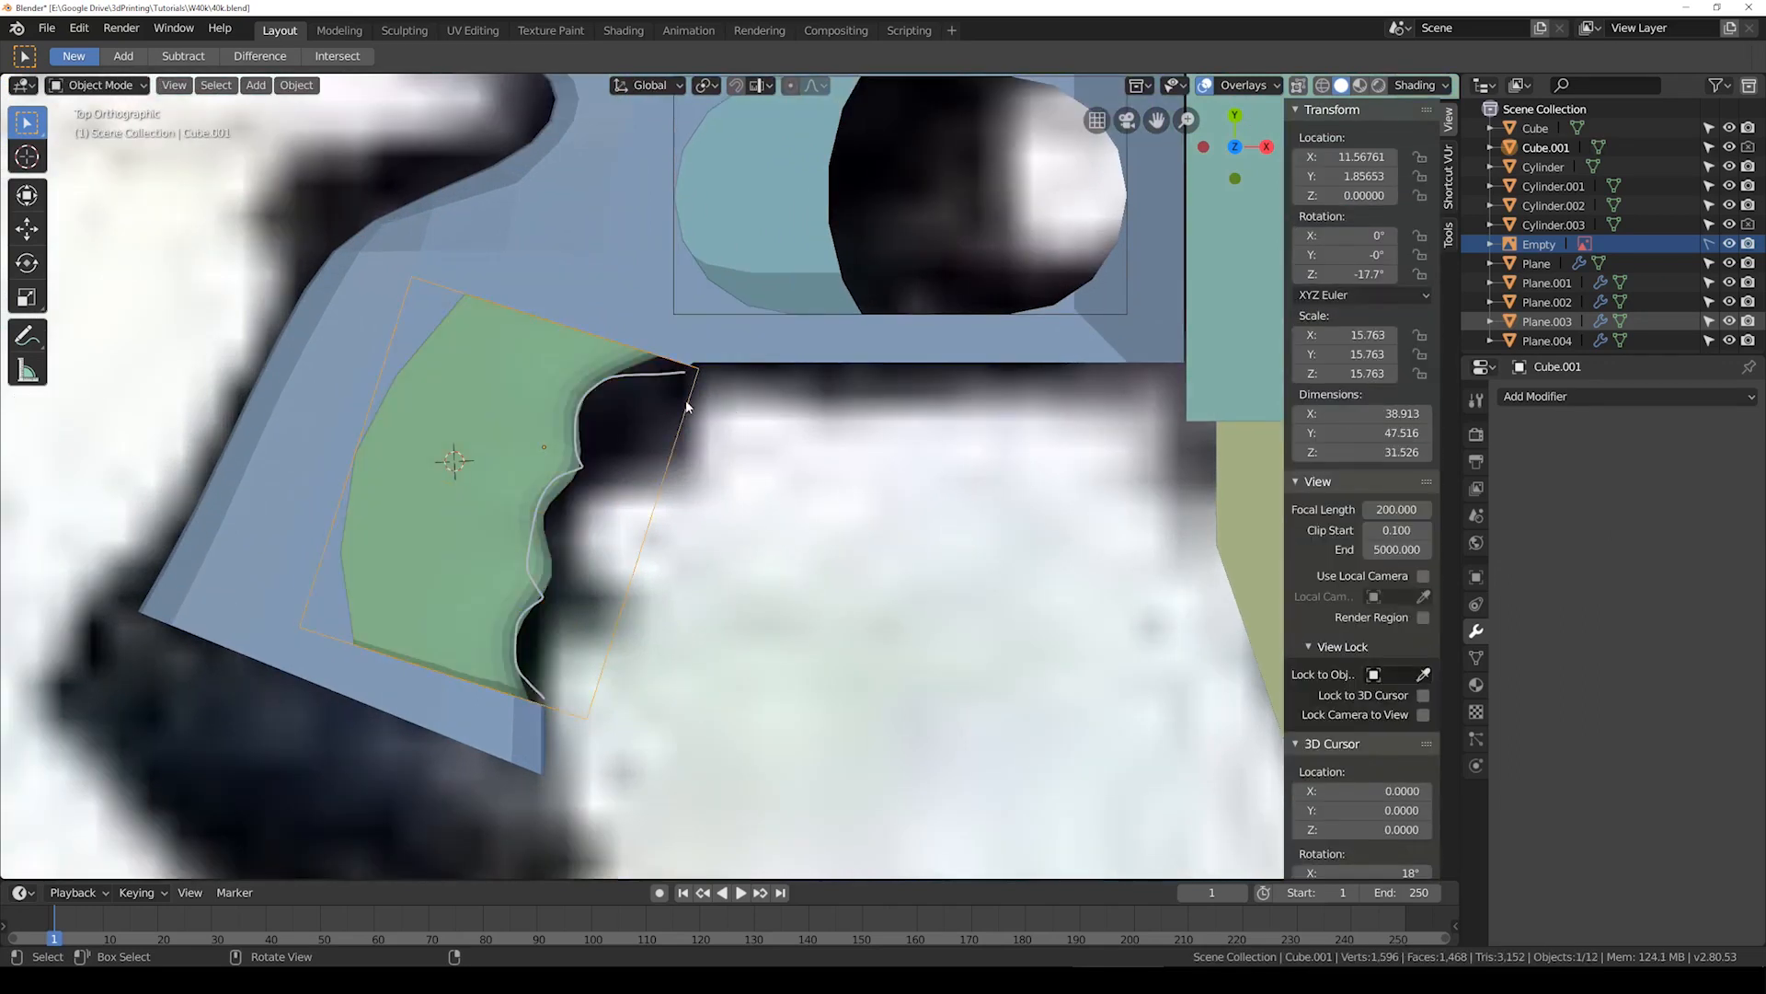
{"action": "key", "text": "Tab"}
Step: Try to move the recess cutter's rear corner at its trigger-guard end
{"action": "key", "text": "a"}
{"action": "key", "text": "a"}
{"action": "key", "text": "a"}
{"action": "key", "text": "b"}
{"action": "left_click_drag", "start_coordinate": [378, 243], "coordinate": [500, 327]}
{"action": "key", "text": "g"}
{"action": "left_click", "coordinate": [511, 333]}
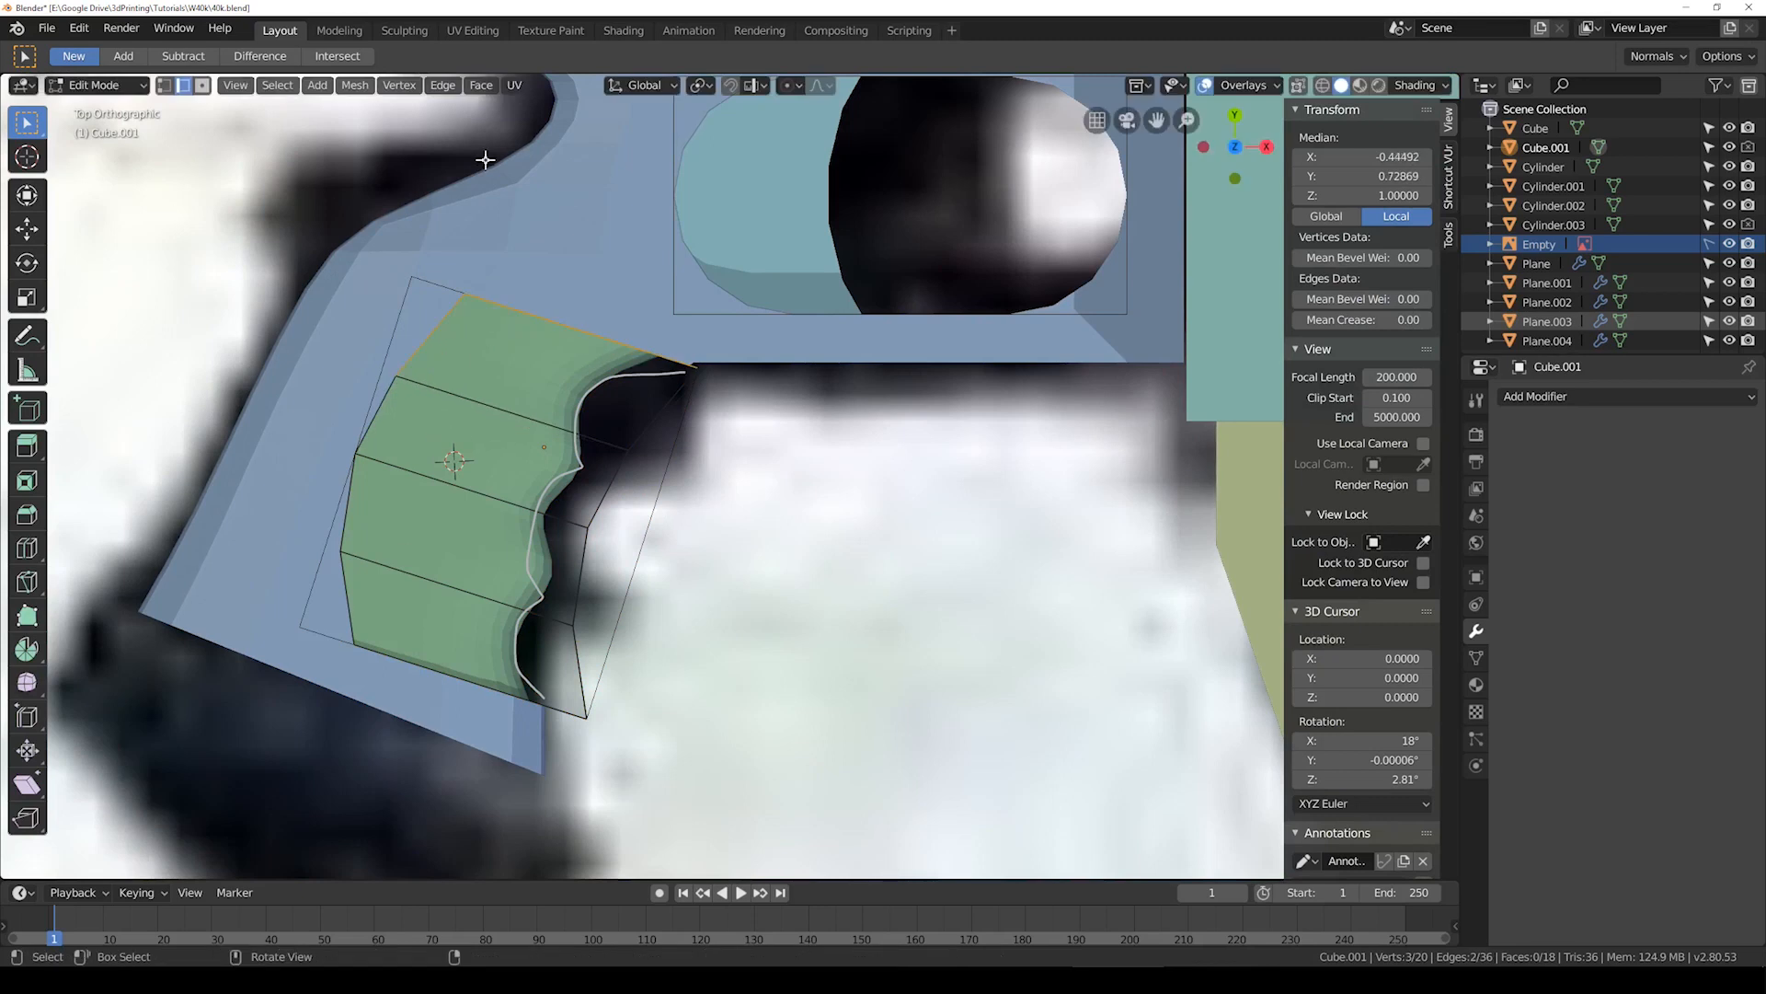
Step: Move the cutter's rear corner vertices at the trigger-guard end 0.247 in X and -2.288 in Y, plus a further 5.752 and -1.361
{"action": "scroll", "coordinate": [527, 297], "scroll_direction": "up", "scroll_amount": 2}
{"action": "key", "text": "shift+z"}
{"action": "key", "text": "a"}
{"action": "key", "text": "b"}
{"action": "left_click_drag", "start_coordinate": [289, 182], "coordinate": [452, 284]}
{"action": "key", "text": "g"}
{"action": "left_click", "coordinate": [457, 300]}
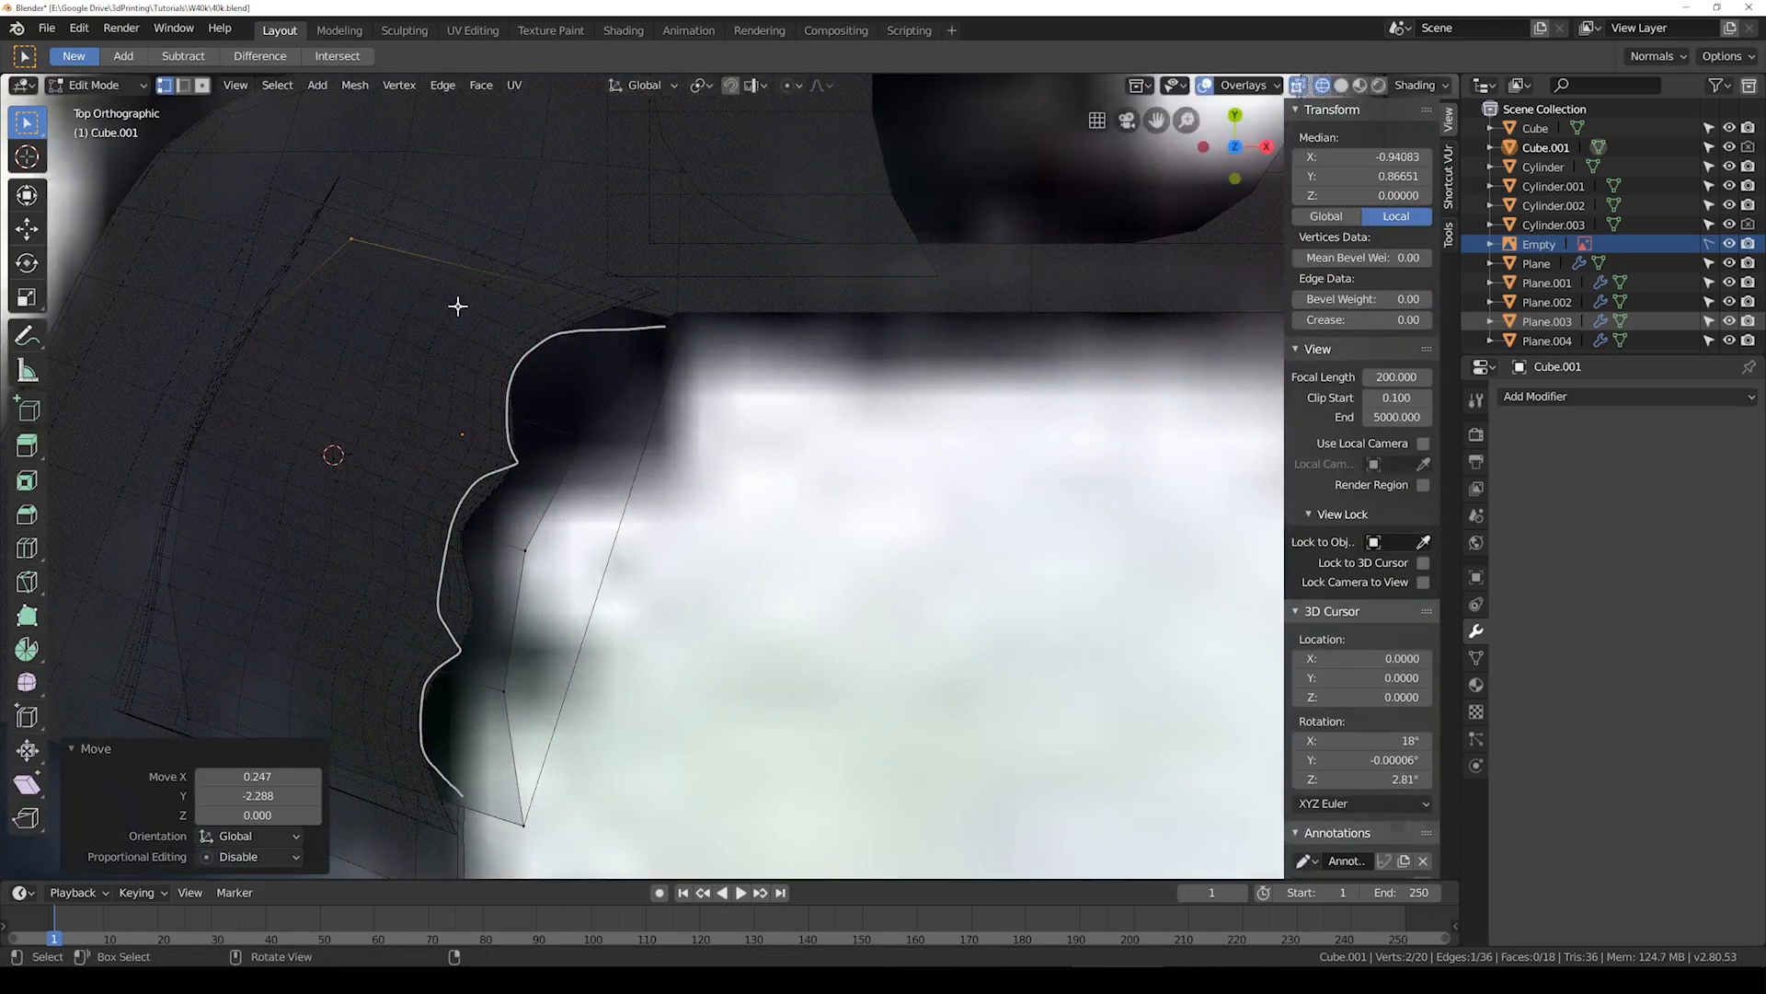
{"action": "key", "text": "shift+z"}
{"action": "key", "text": "g"}
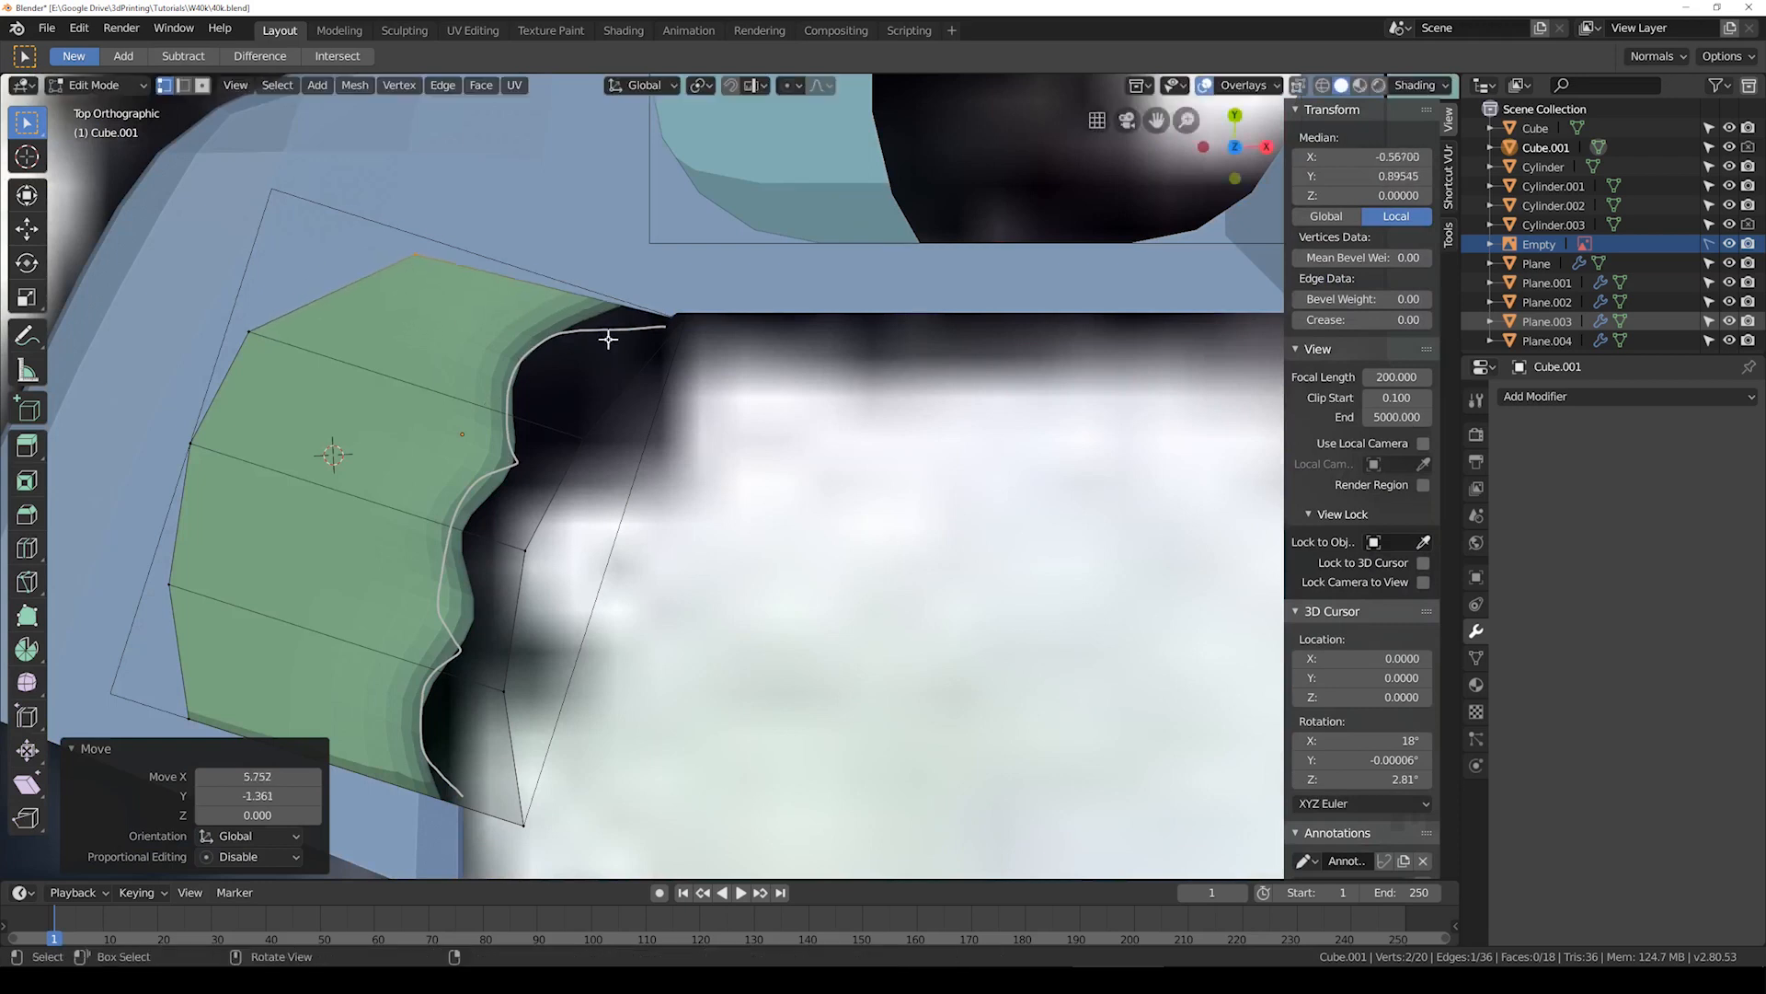
{"action": "left_click", "coordinate": [608, 339]}
Step: Add a Subdivision Surface modifier to the recess cutter
{"action": "scroll", "coordinate": [608, 340], "scroll_direction": "down", "scroll_amount": 3}
{"action": "key", "text": "Tab"}
{"action": "left_click", "coordinate": [1645, 396]}
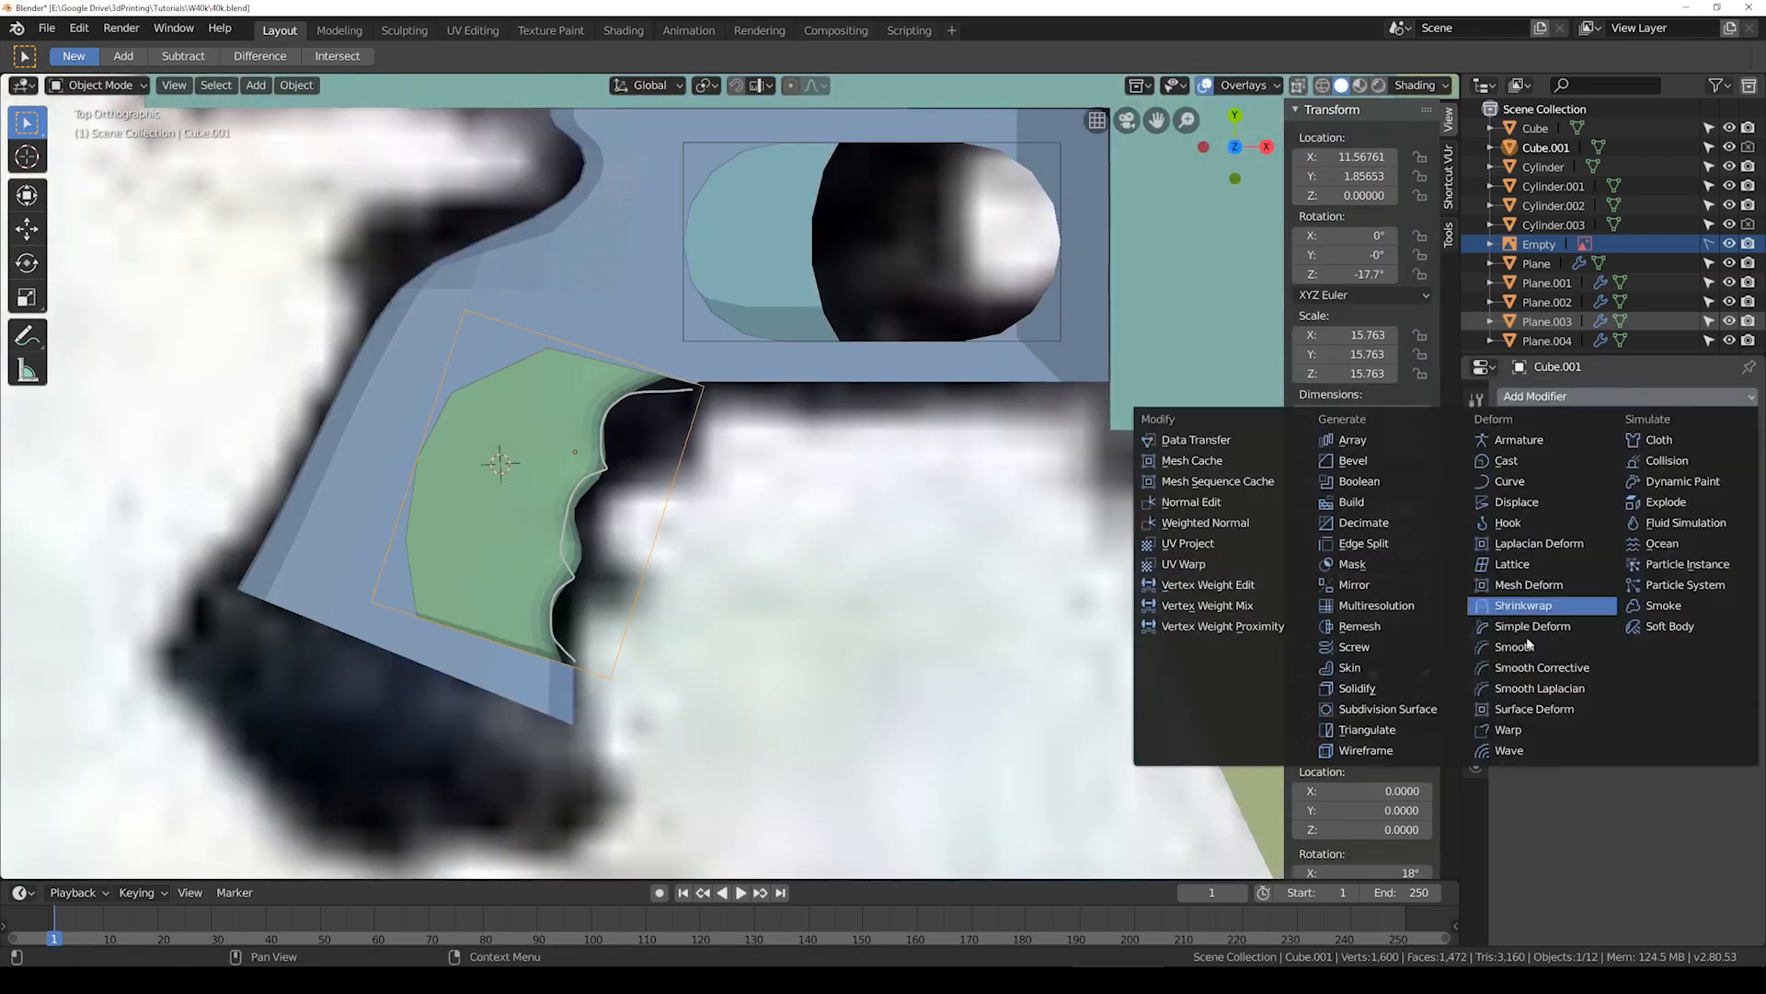
{"action": "left_click", "coordinate": [1425, 710]}
Step: Select the cutter's upper rim edges at the back and both ends plus its vertical corner edges, and set their mean crease to 1.00
{"action": "middle_click_drag", "start_coordinate": [791, 644], "coordinate": [694, 484]}
{"action": "key", "text": "Tab"}
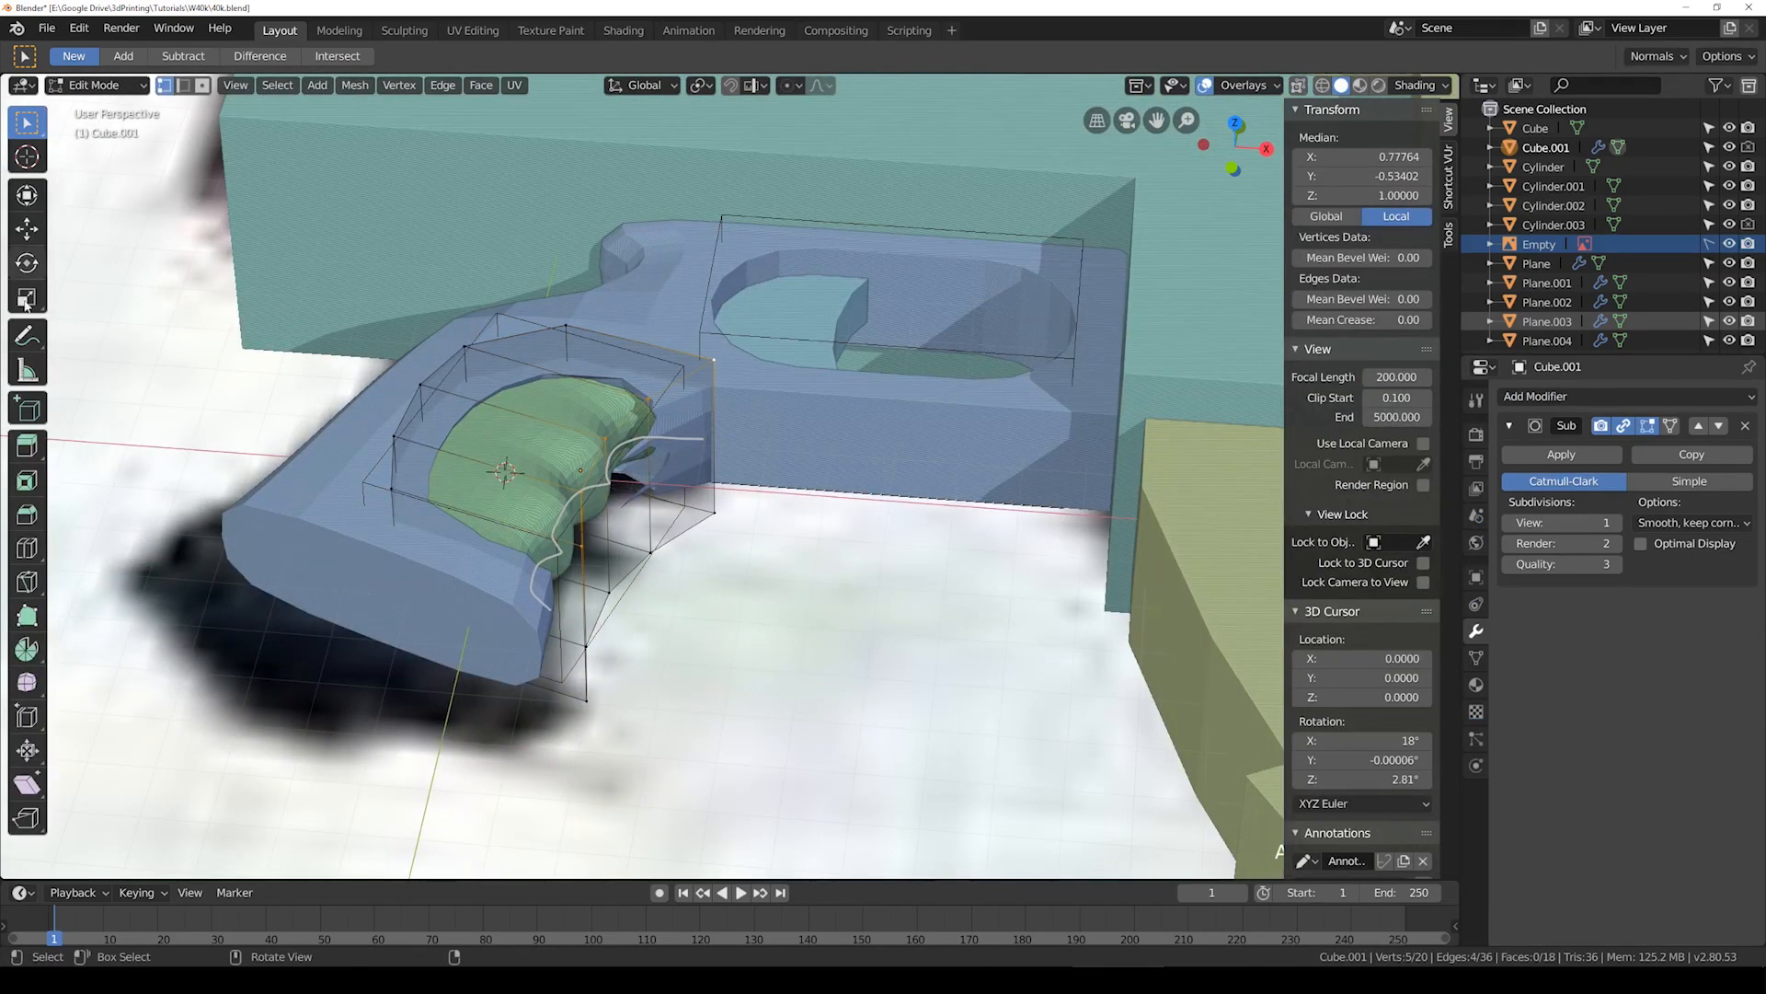
{"action": "left_click", "coordinate": [184, 87]}
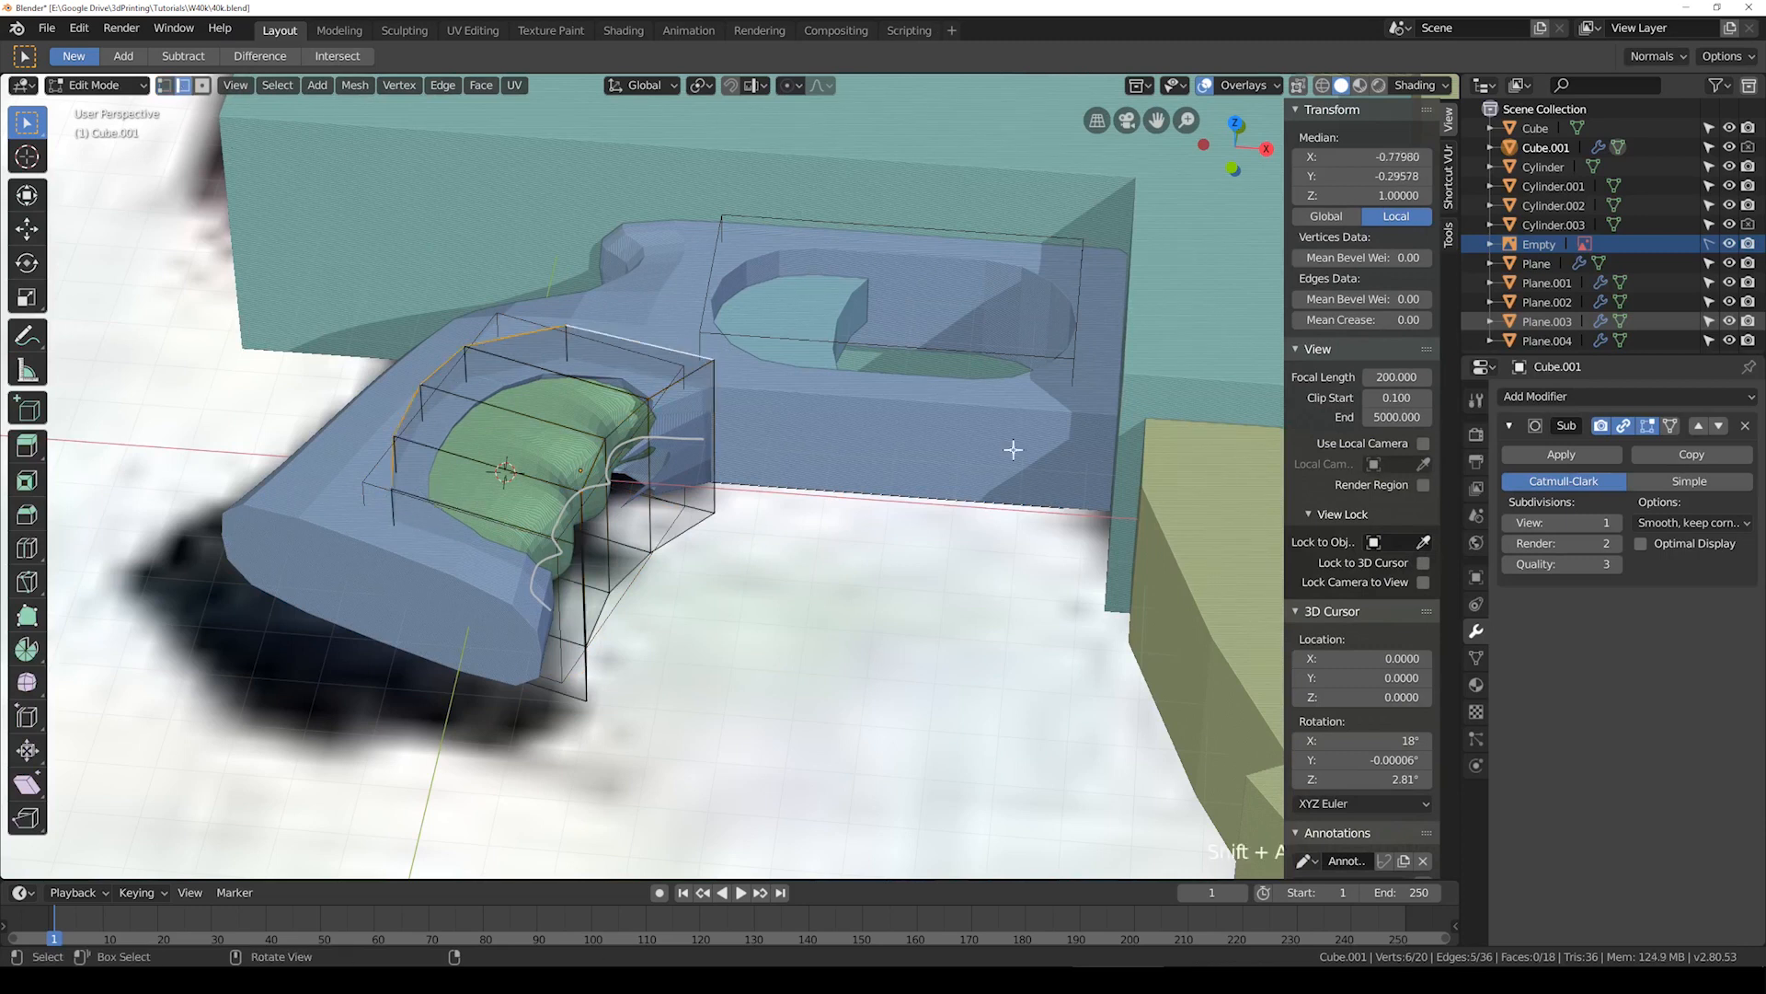
{"action": "key", "text": "n"}
{"action": "middle_click_drag", "start_coordinate": [728, 671], "coordinate": [652, 633]}
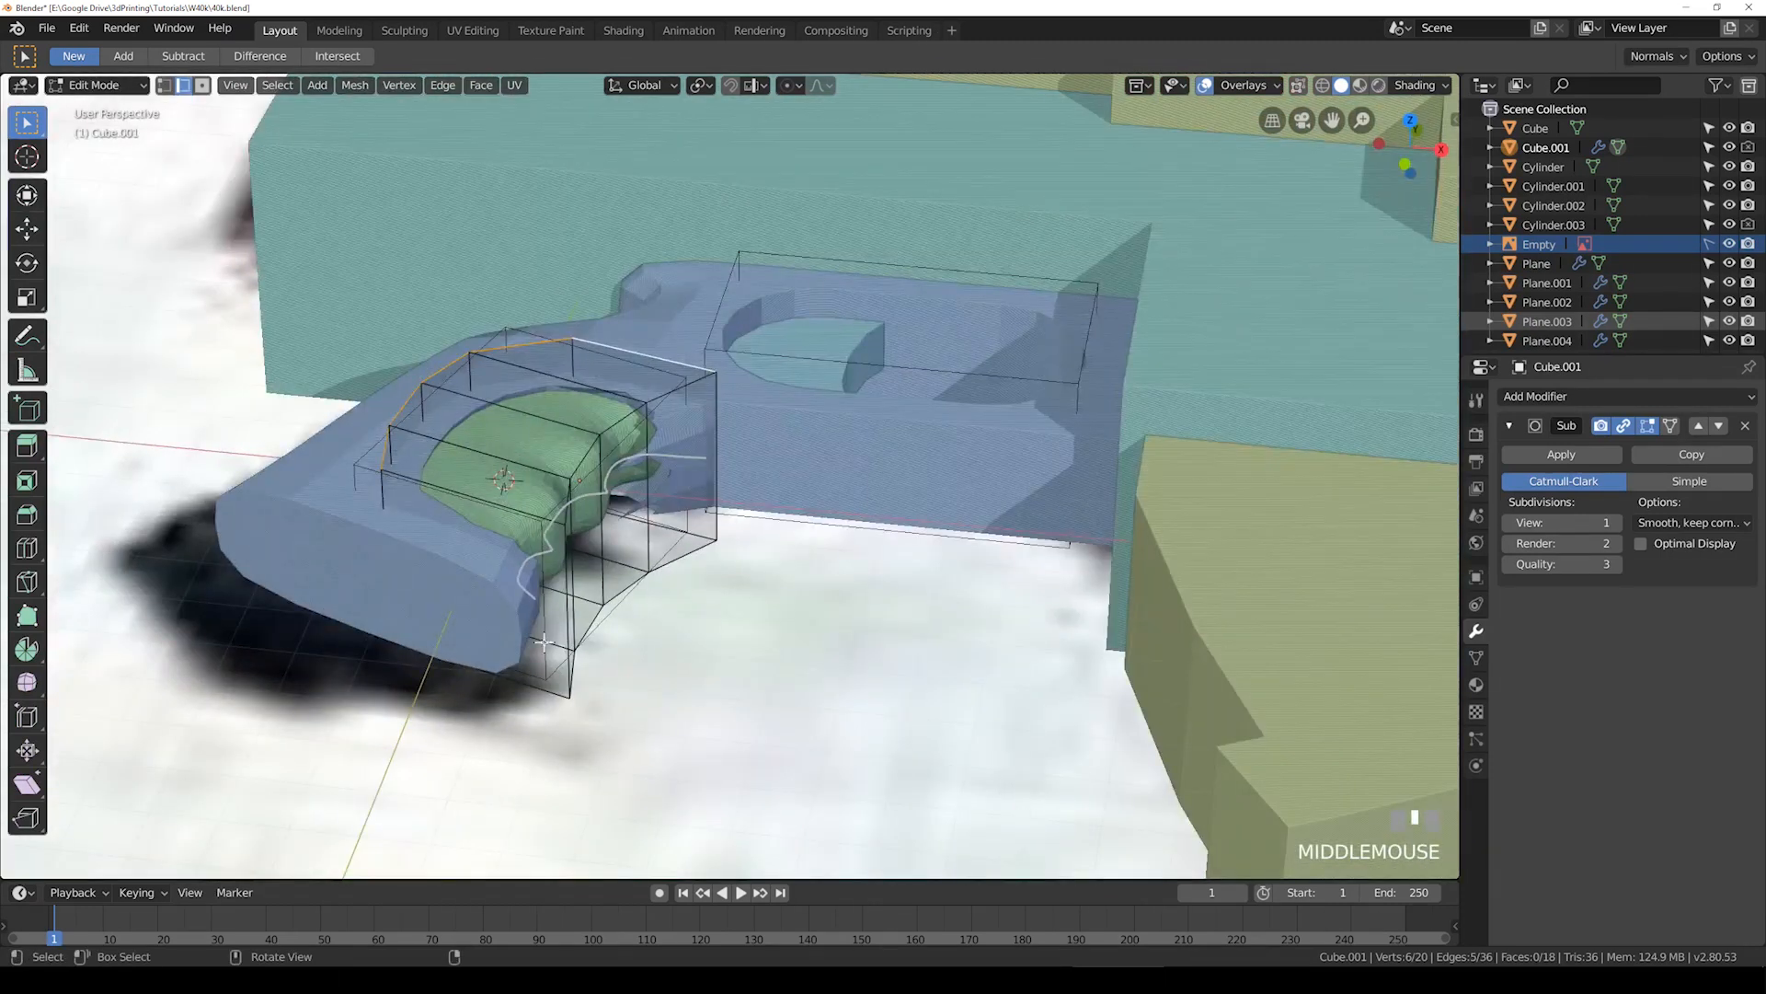
{"action": "left_click", "coordinate": [374, 483], "text": "shift"}
{"action": "middle_click_drag", "start_coordinate": [374, 483], "coordinate": [559, 508]}
{"action": "mouse_move", "coordinate": [443, 512]}
{"action": "middle_mouse_down"}
{"action": "mouse_move", "coordinate": [534, 496]}
{"action": "mouse_move", "coordinate": [233, 457]}
{"action": "mouse_move", "coordinate": [387, 455]}
{"action": "mouse_move", "coordinate": [928, 521]}
{"action": "middle_mouse_up"}
{"action": "key", "text": "shift+z"}
{"action": "key", "text": "ctrl+z"}
{"action": "scroll", "coordinate": [859, 498], "scroll_direction": "up", "scroll_amount": 3}
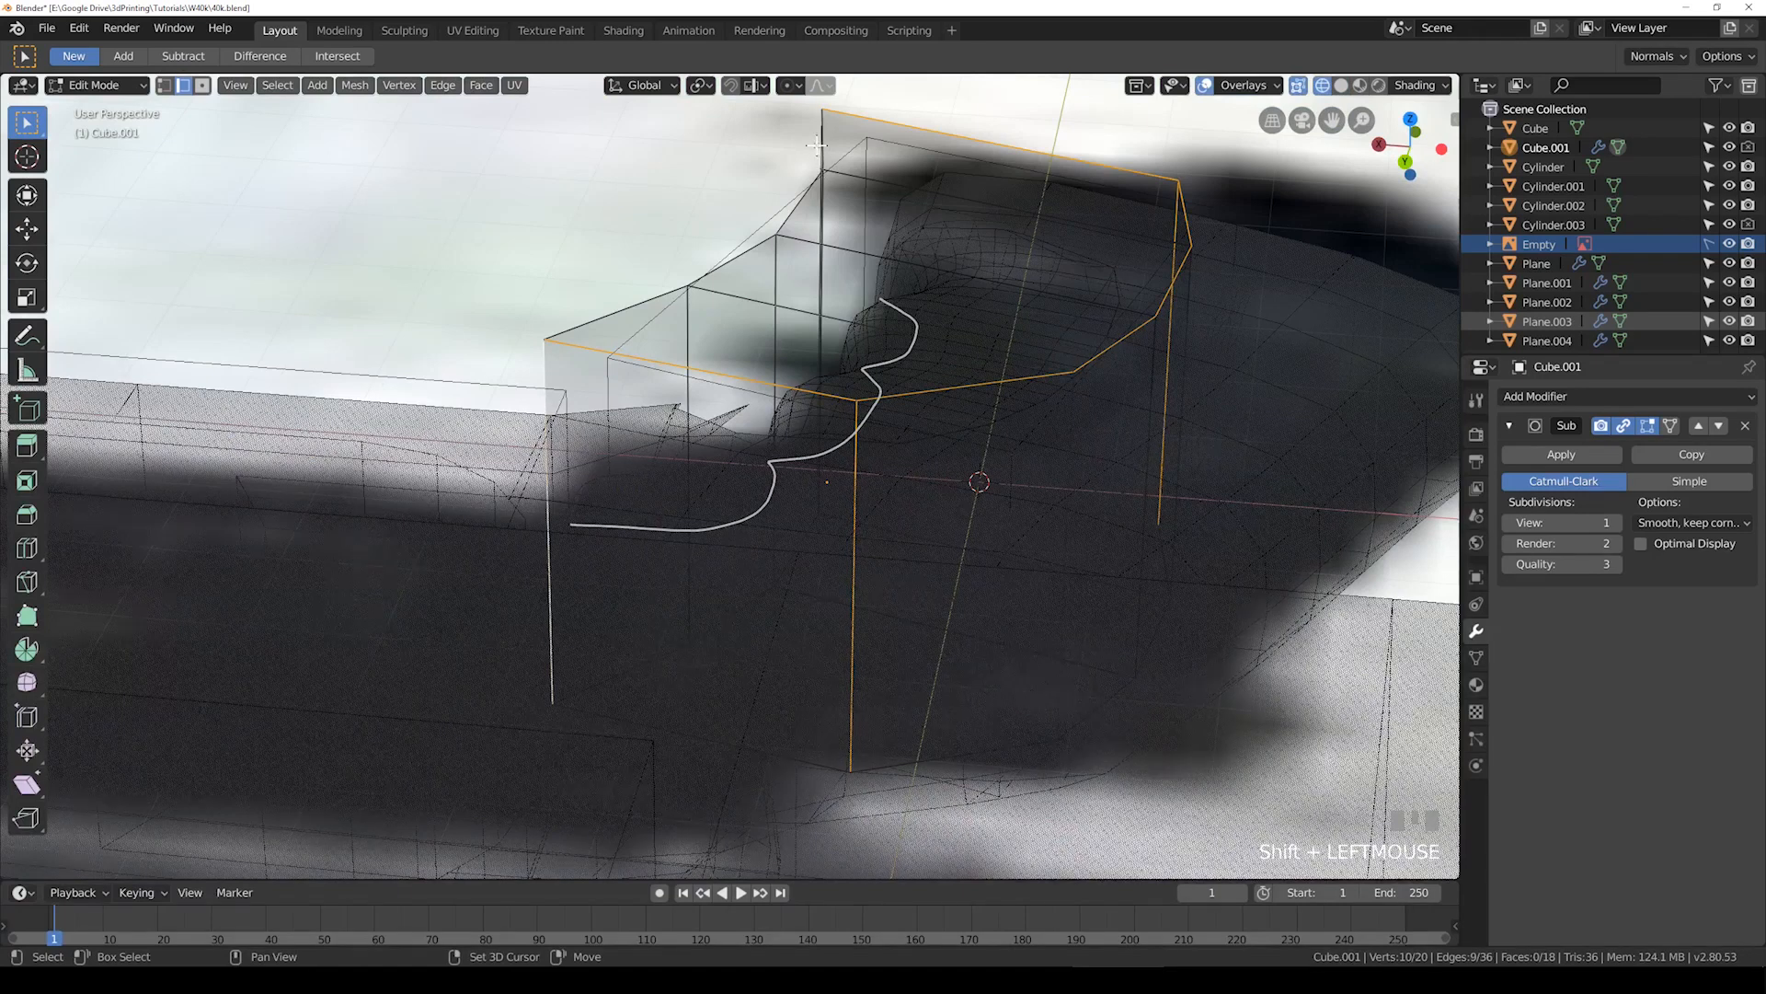
{"action": "key", "text": "n"}
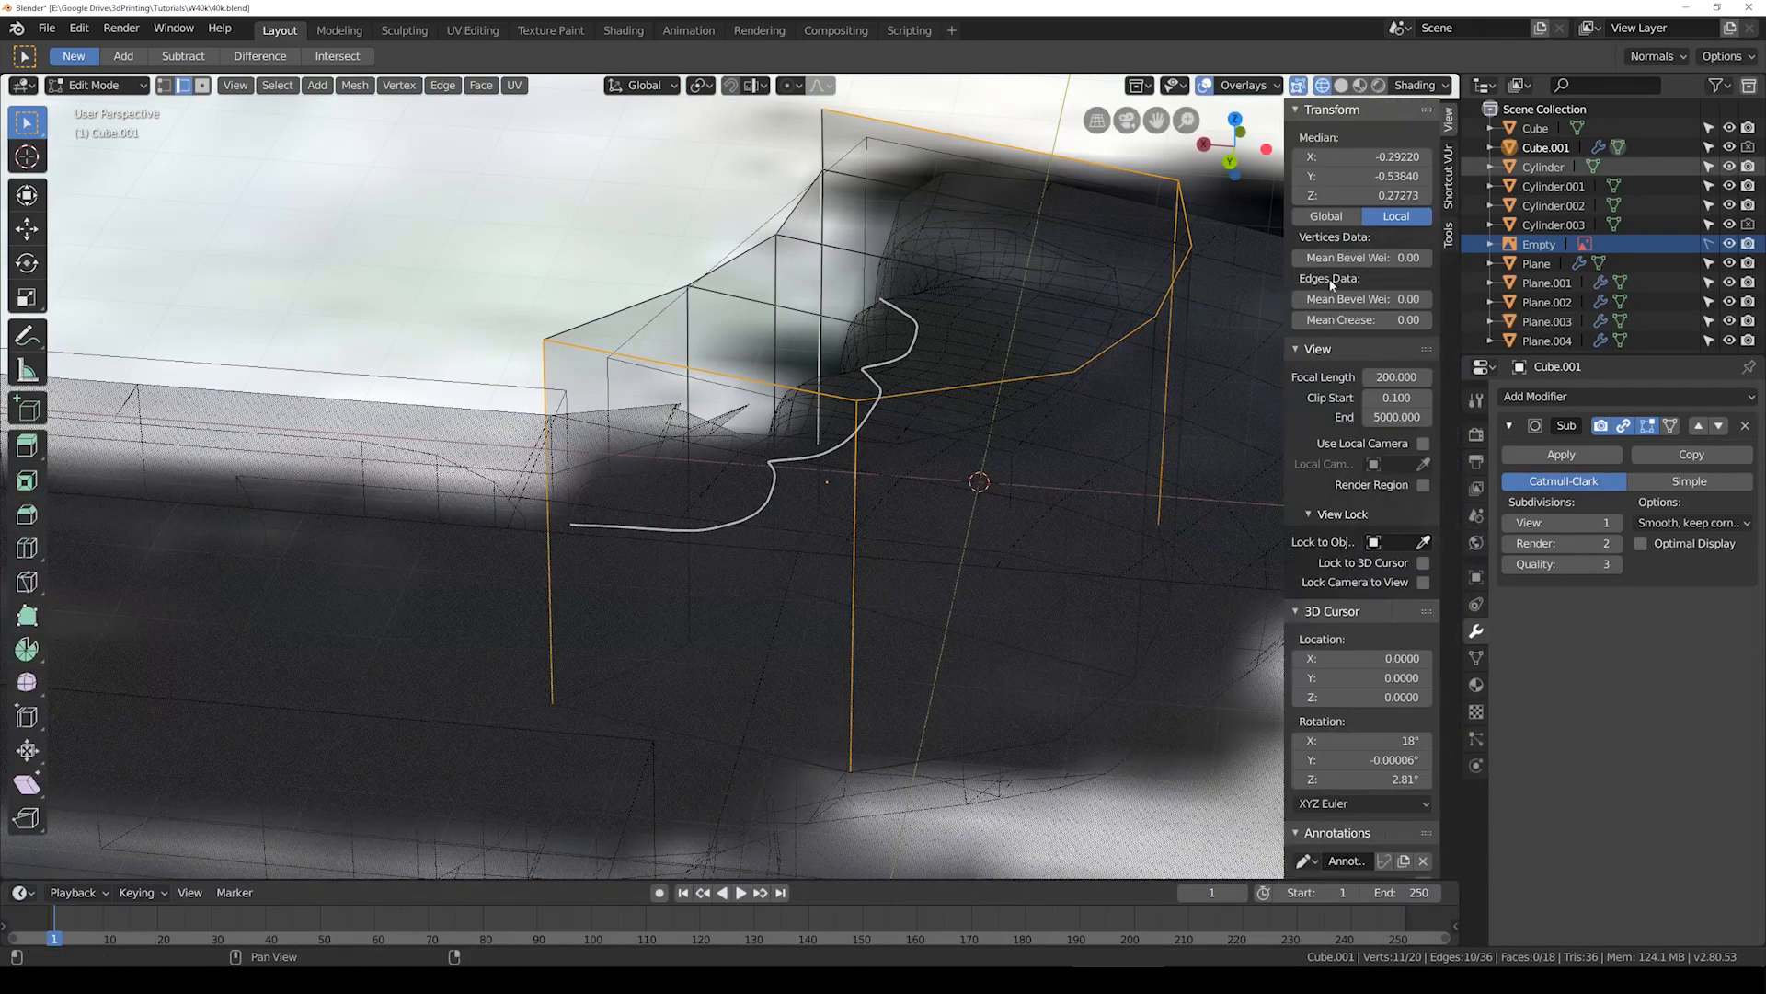
{"action": "left_click_drag", "start_coordinate": [1328, 319], "coordinate": [1380, 319]}
{"action": "key", "text": "shift+z"}
{"action": "mouse_move", "coordinate": [890, 410]}
{"action": "middle_mouse_down"}
{"action": "mouse_move", "coordinate": [840, 497]}
{"action": "mouse_move", "coordinate": [978, 504]}
{"action": "mouse_move", "coordinate": [1077, 425]}
{"action": "middle_mouse_up"}
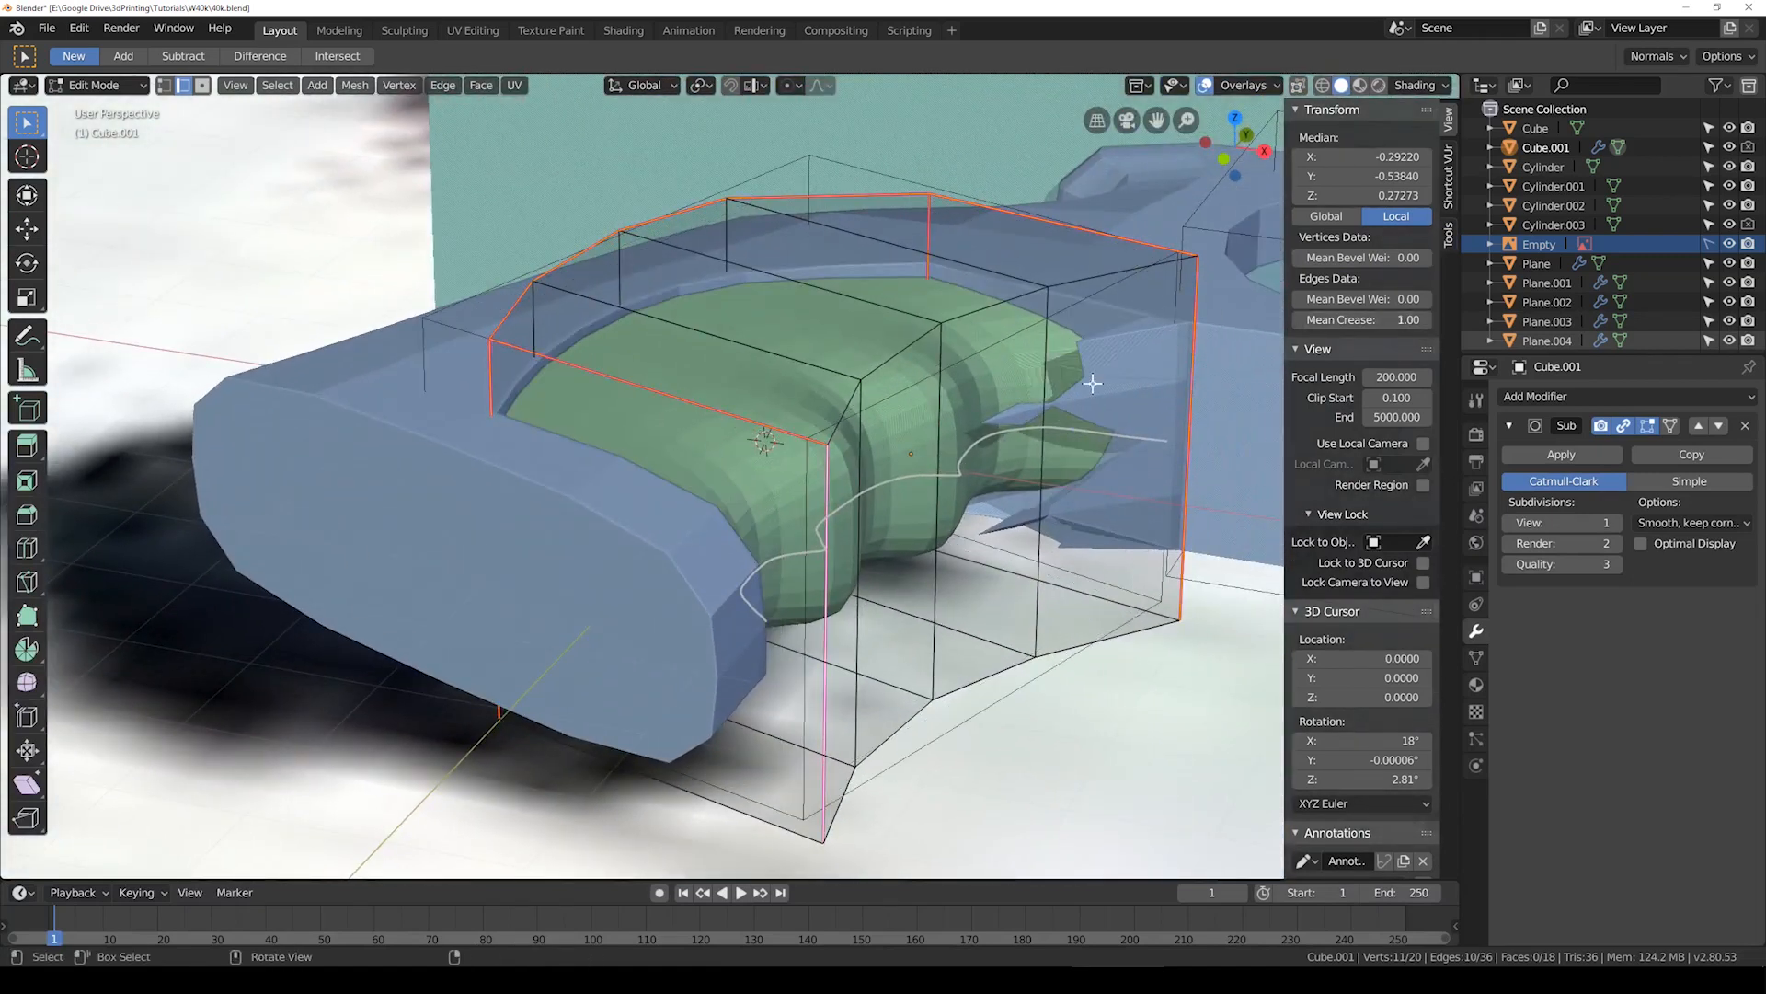
Step: Examine the recess cut around the insert, especially the grip surface near the trigger guard
{"action": "key", "text": "KP_1"}
{"action": "left_click", "coordinate": [973, 454]}
{"action": "key", "text": "KP_7"}
{"action": "middle_click_drag", "start_coordinate": [948, 446], "coordinate": [771, 392]}
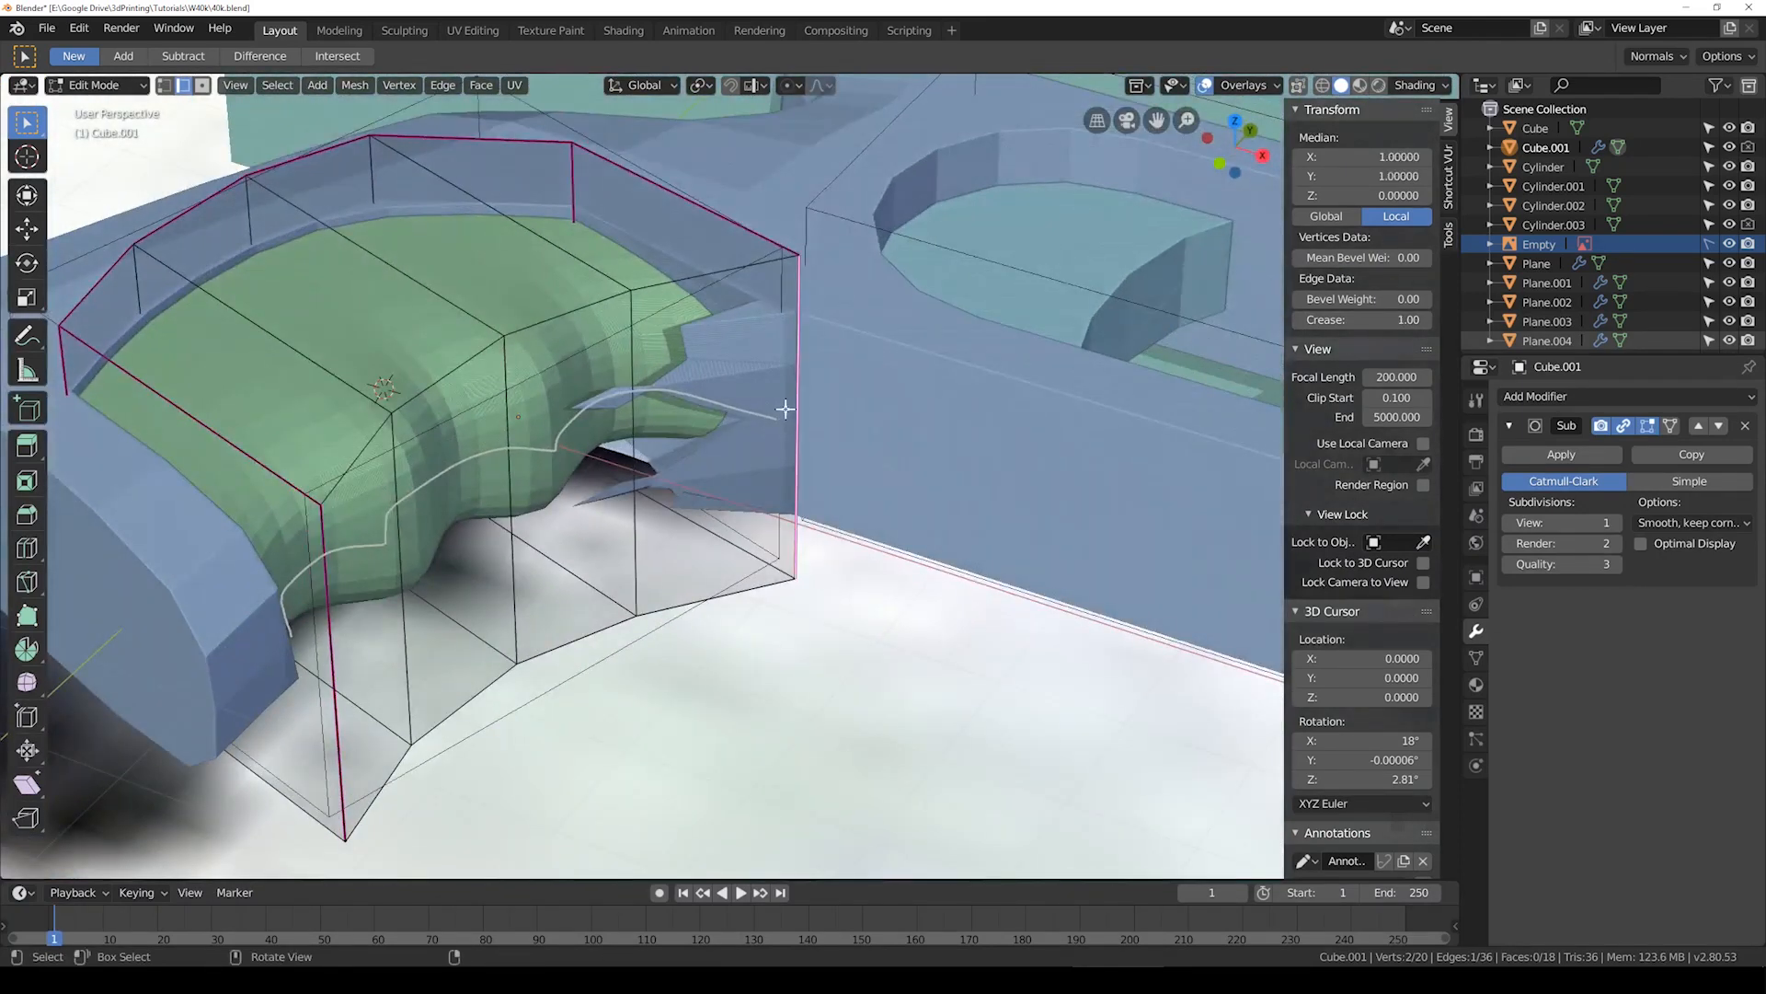
{"action": "key", "text": "shift+z"}
{"action": "key", "text": "shift+z"}
{"action": "key", "text": "shift+z"}
{"action": "mouse_move", "coordinate": [780, 295]}
{"action": "middle_mouse_down"}
{"action": "mouse_move", "coordinate": [769, 429]}
{"action": "mouse_move", "coordinate": [808, 386]}
{"action": "mouse_move", "coordinate": [723, 460]}
{"action": "mouse_move", "coordinate": [716, 509]}
{"action": "middle_mouse_up"}
{"action": "key", "text": "a"}
{"action": "key", "text": "a"}
{"action": "key", "text": "a"}
{"action": "key", "text": "Tab"}
{"action": "key", "text": "shift+z"}
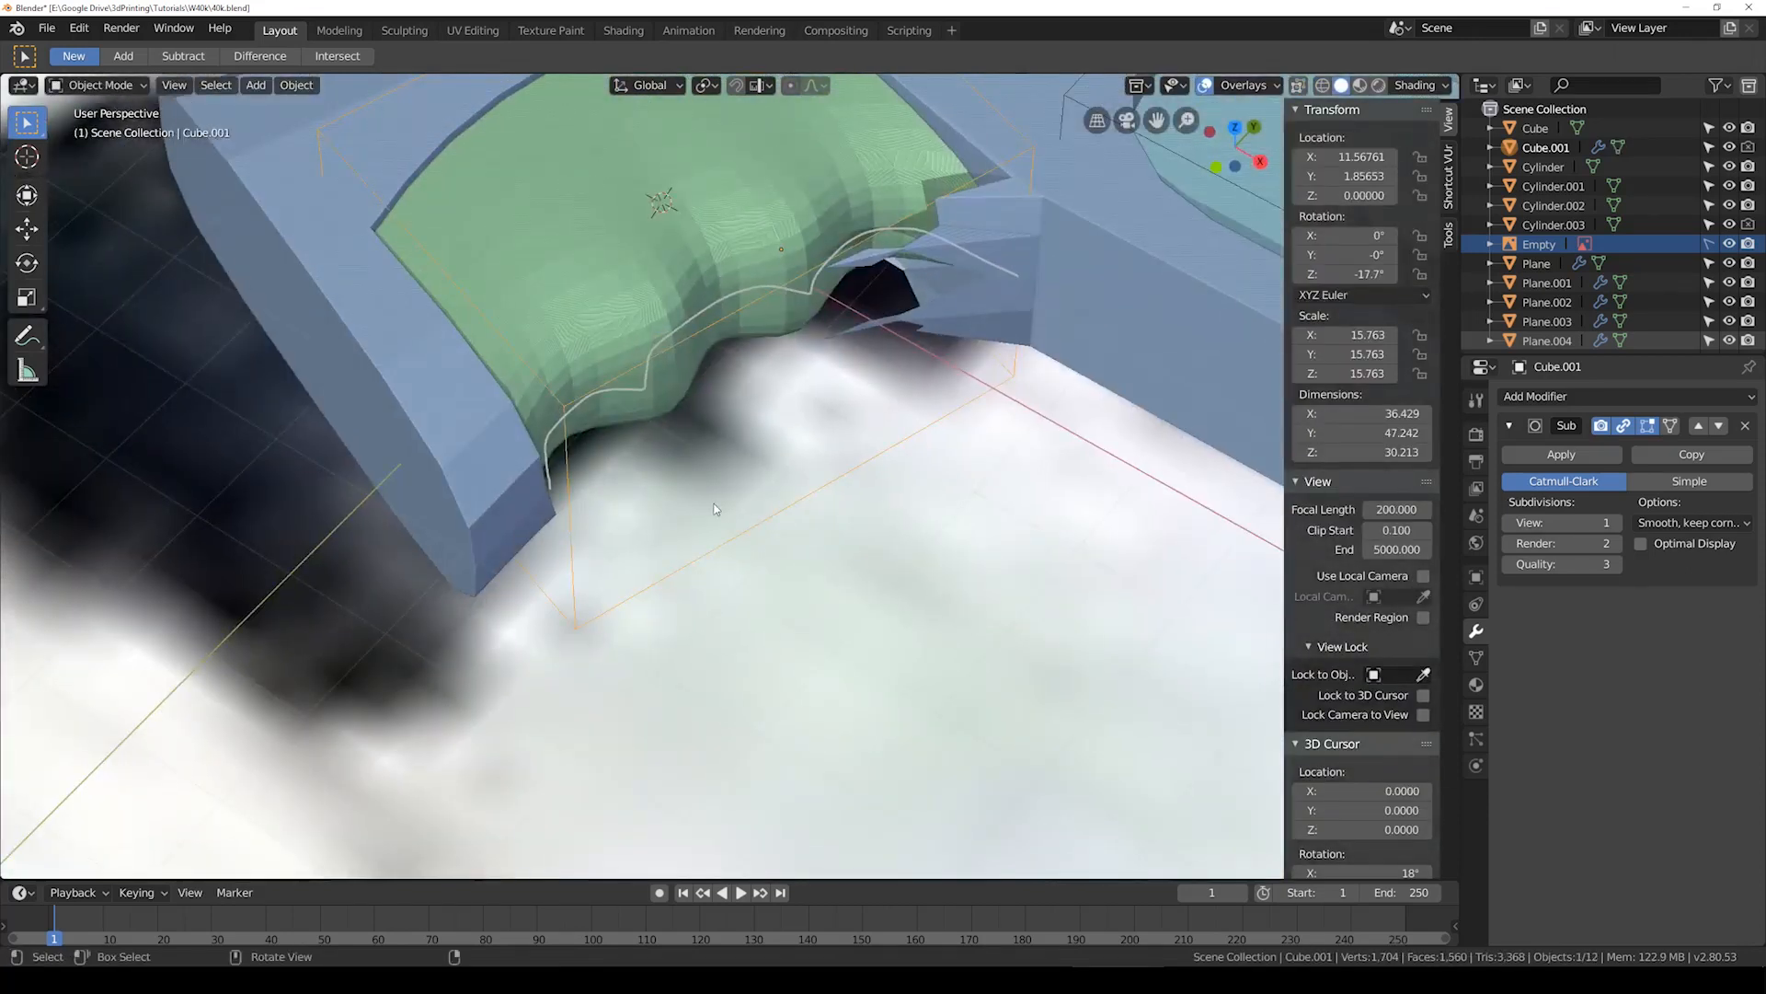
Step: Move the cutter's front corner edge at the trigger-guard end 7.502 in X and -1.577 in Y
{"action": "key", "text": "KP_7"}
{"action": "scroll", "coordinate": [714, 500], "scroll_direction": "down", "scroll_amount": 3}
{"action": "middle_click_drag", "start_coordinate": [837, 284], "coordinate": [660, 426], "text": "shift"}
{"action": "scroll", "coordinate": [659, 427], "scroll_direction": "up", "scroll_amount": 3}
{"action": "key", "text": "Tab"}
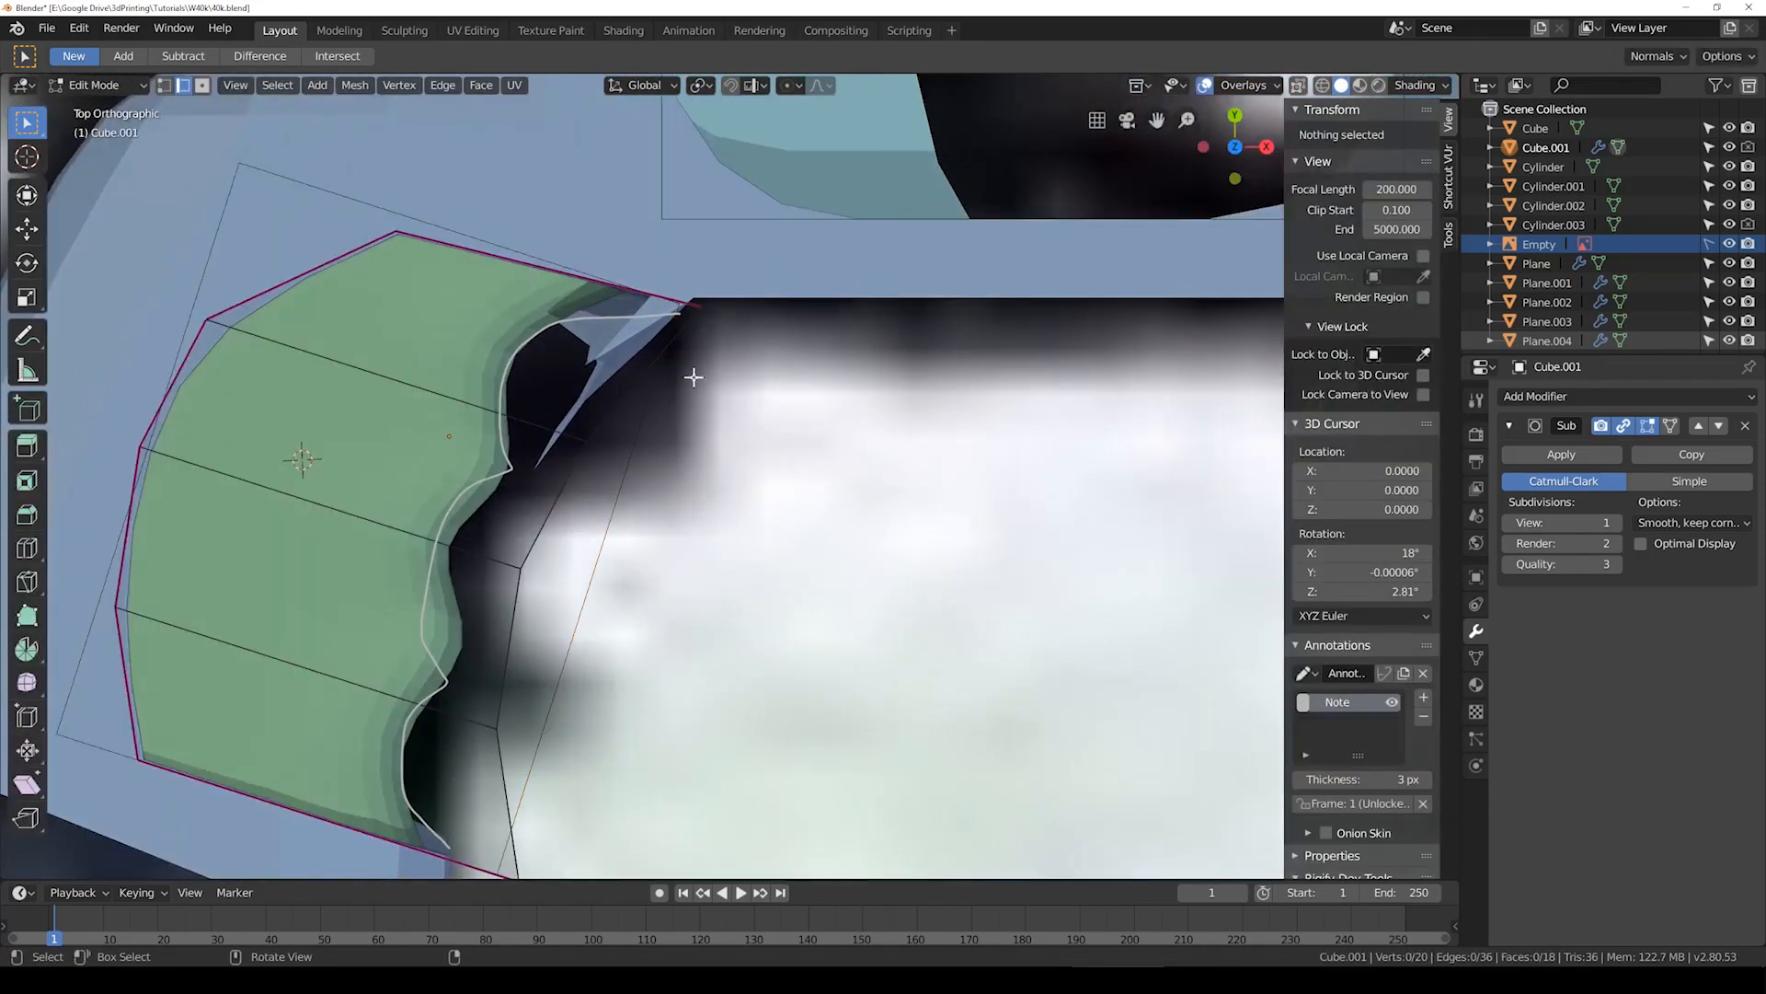
{"action": "key", "text": "shift+z"}
{"action": "key", "text": "a"}
{"action": "key", "text": "a"}
{"action": "left_click_drag", "start_coordinate": [631, 257], "coordinate": [787, 391]}
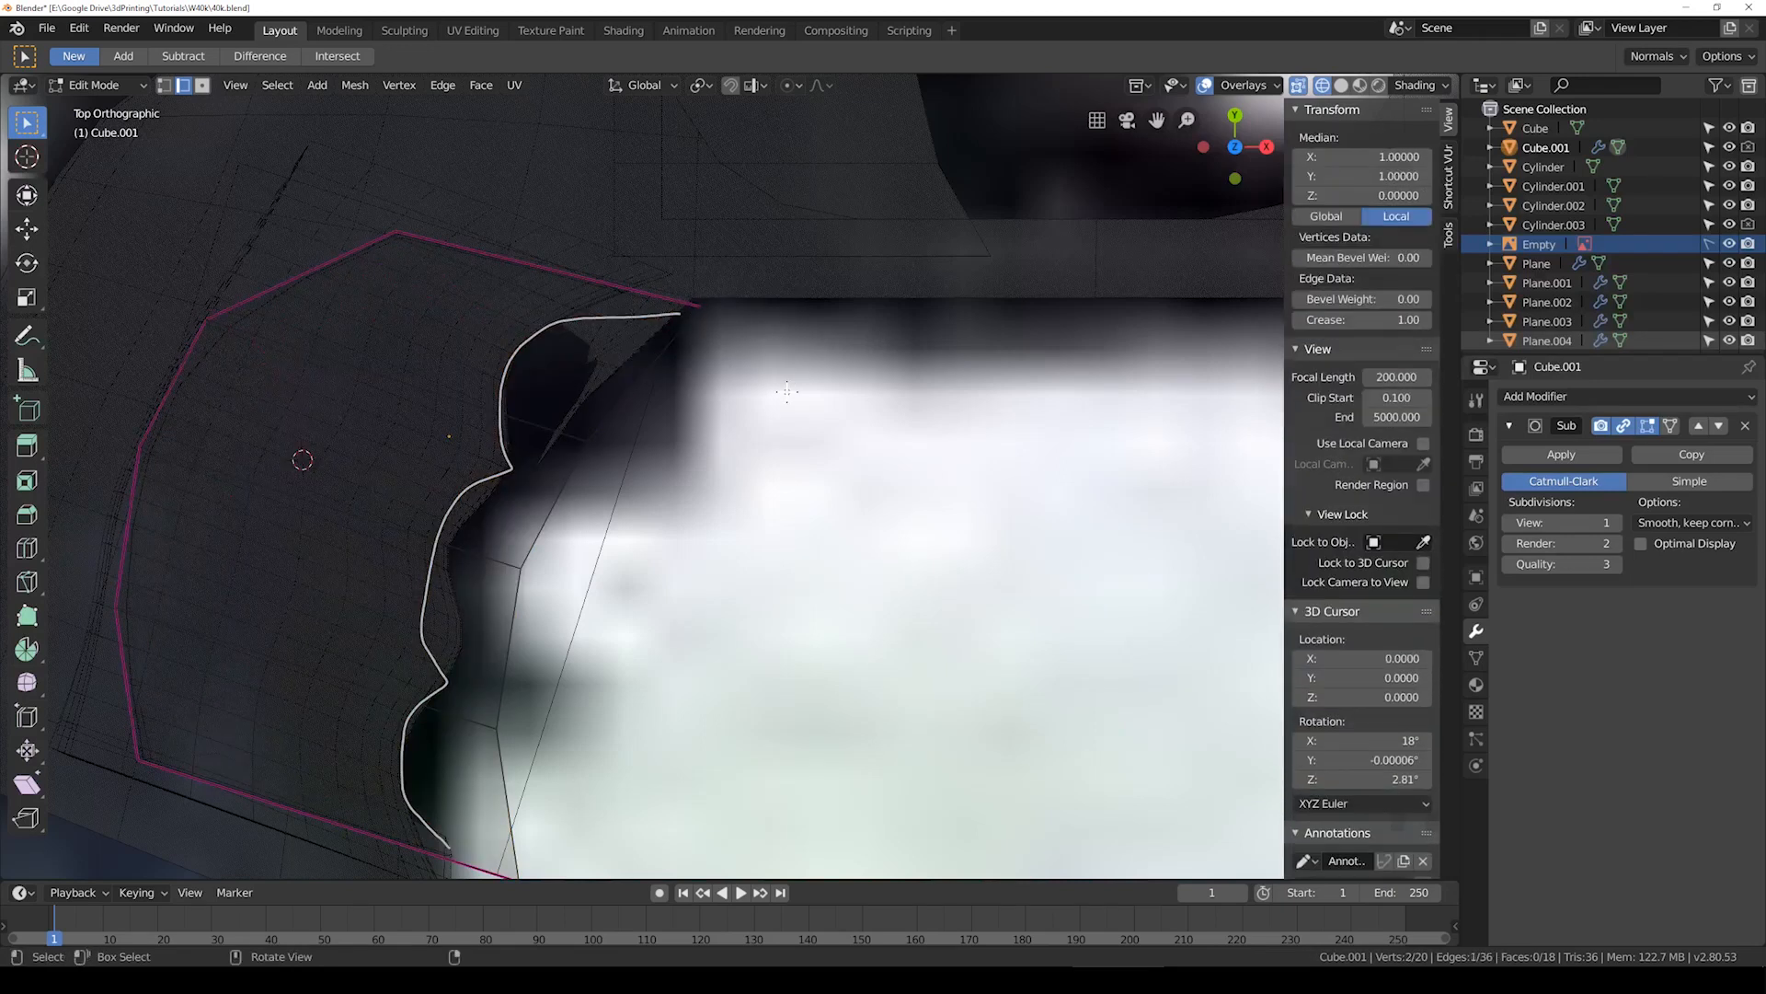
{"action": "key", "text": "g"}
{"action": "left_click", "coordinate": [874, 415]}
{"action": "key", "text": "shift+z"}
{"action": "mouse_move", "coordinate": [875, 415]}
{"action": "middle_mouse_down"}
{"action": "mouse_move", "coordinate": [702, 300]}
{"action": "mouse_move", "coordinate": [777, 308]}
{"action": "mouse_move", "coordinate": [668, 597]}
{"action": "middle_mouse_up"}
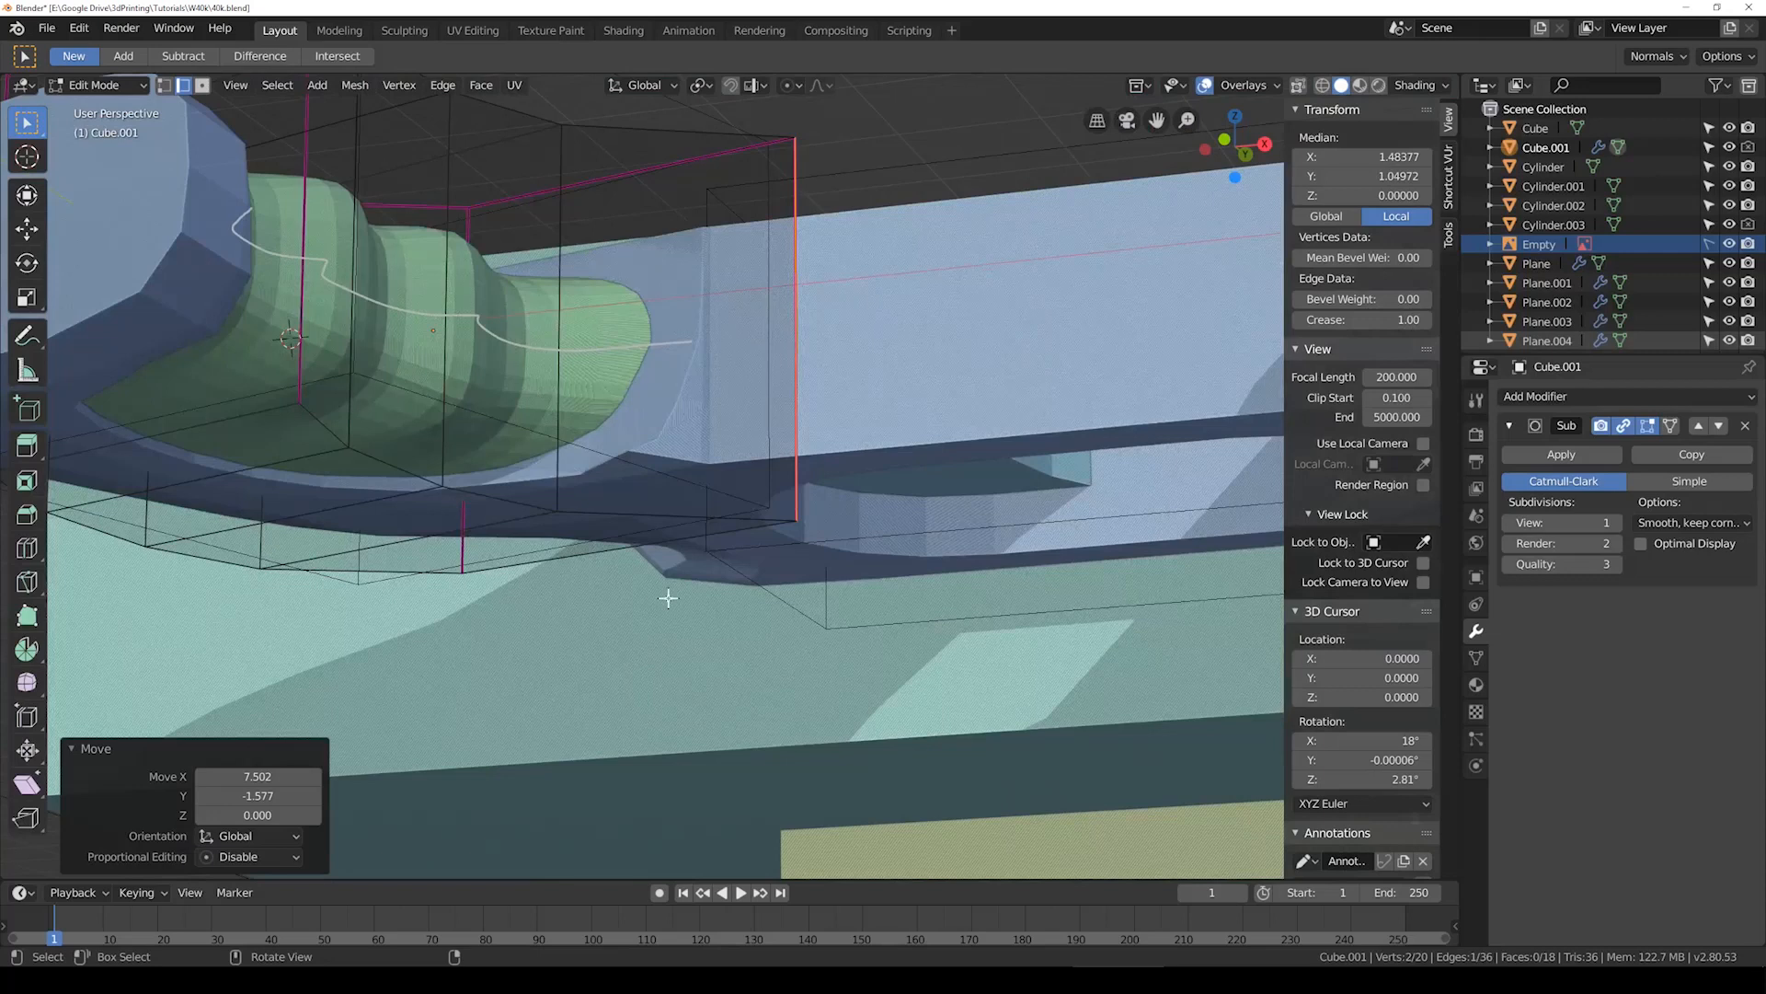
Step: Select the matching rim edges on the cutter's underside and raise their mean crease like those on the upper side
{"action": "left_click", "coordinate": [567, 555]}
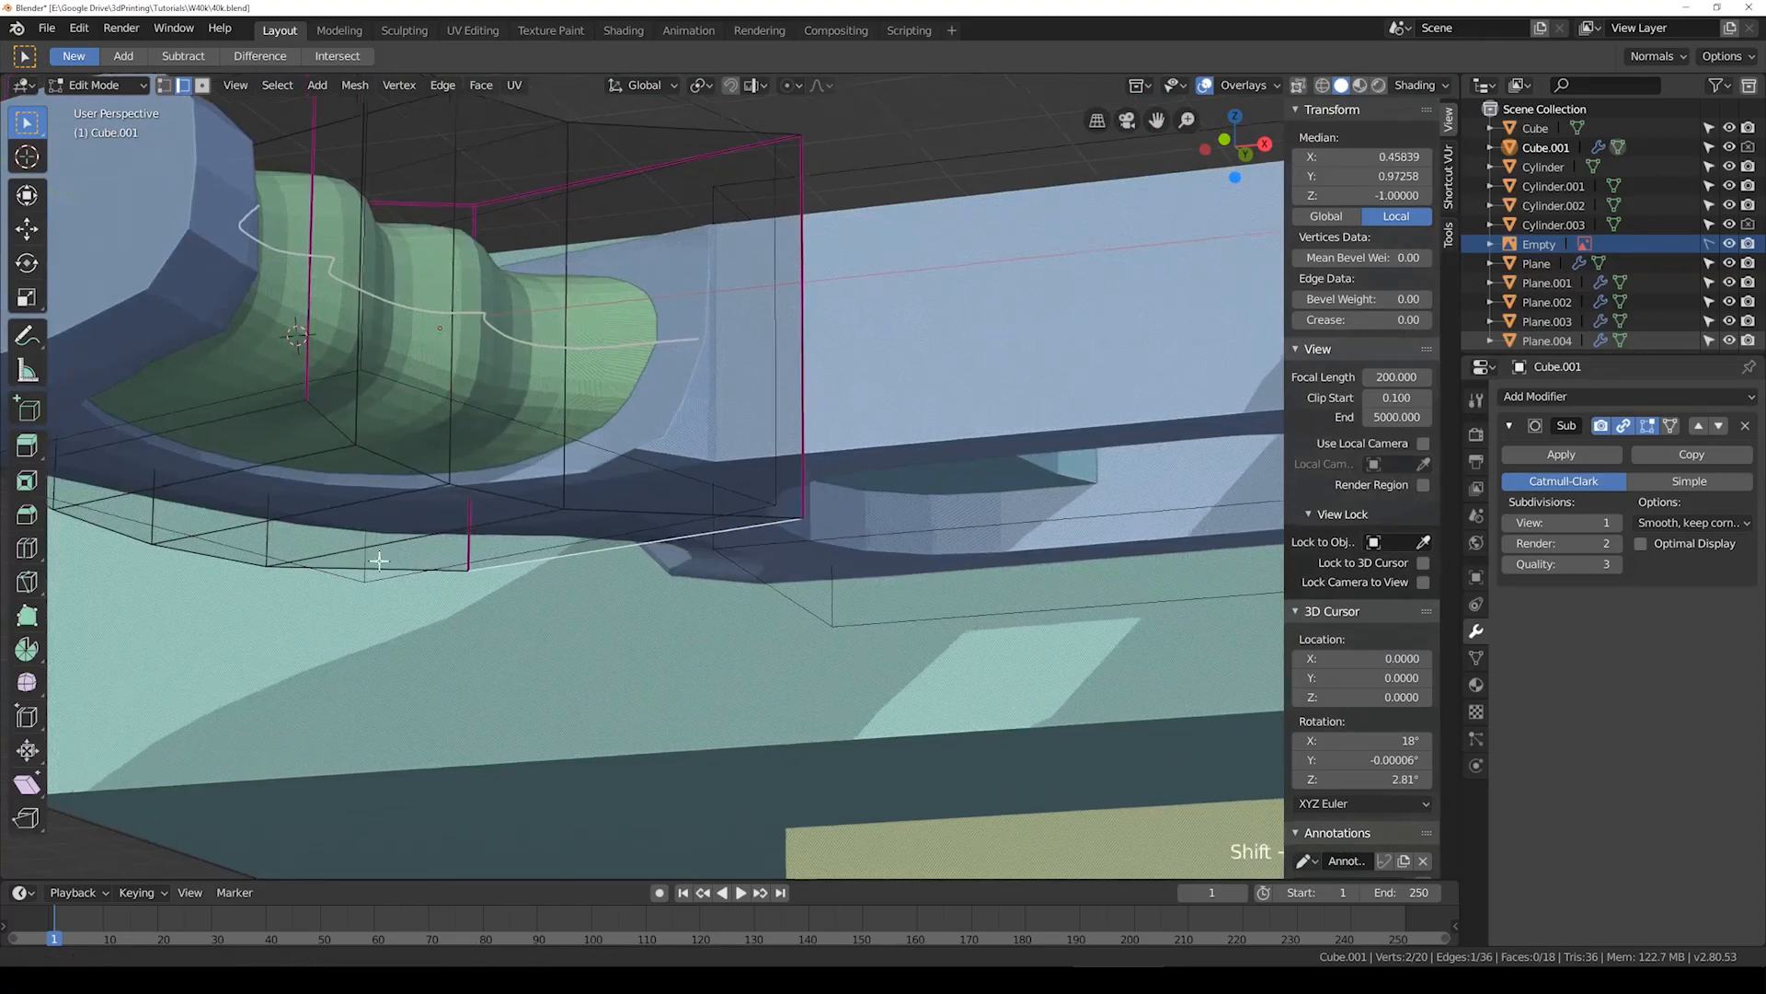
{"action": "middle_click_drag", "start_coordinate": [349, 567], "coordinate": [716, 529], "text": "shift"}
{"action": "left_click_drag", "start_coordinate": [1374, 320], "coordinate": [1426, 321]}
{"action": "key", "text": "Tab"}
{"action": "scroll", "coordinate": [908, 384], "scroll_direction": "down", "scroll_amount": 3}
{"action": "middle_click_drag", "start_coordinate": [909, 385], "coordinate": [918, 543]}
{"action": "key", "text": "KP_7"}
{"action": "scroll", "coordinate": [856, 374], "scroll_direction": "down", "scroll_amount": 2}
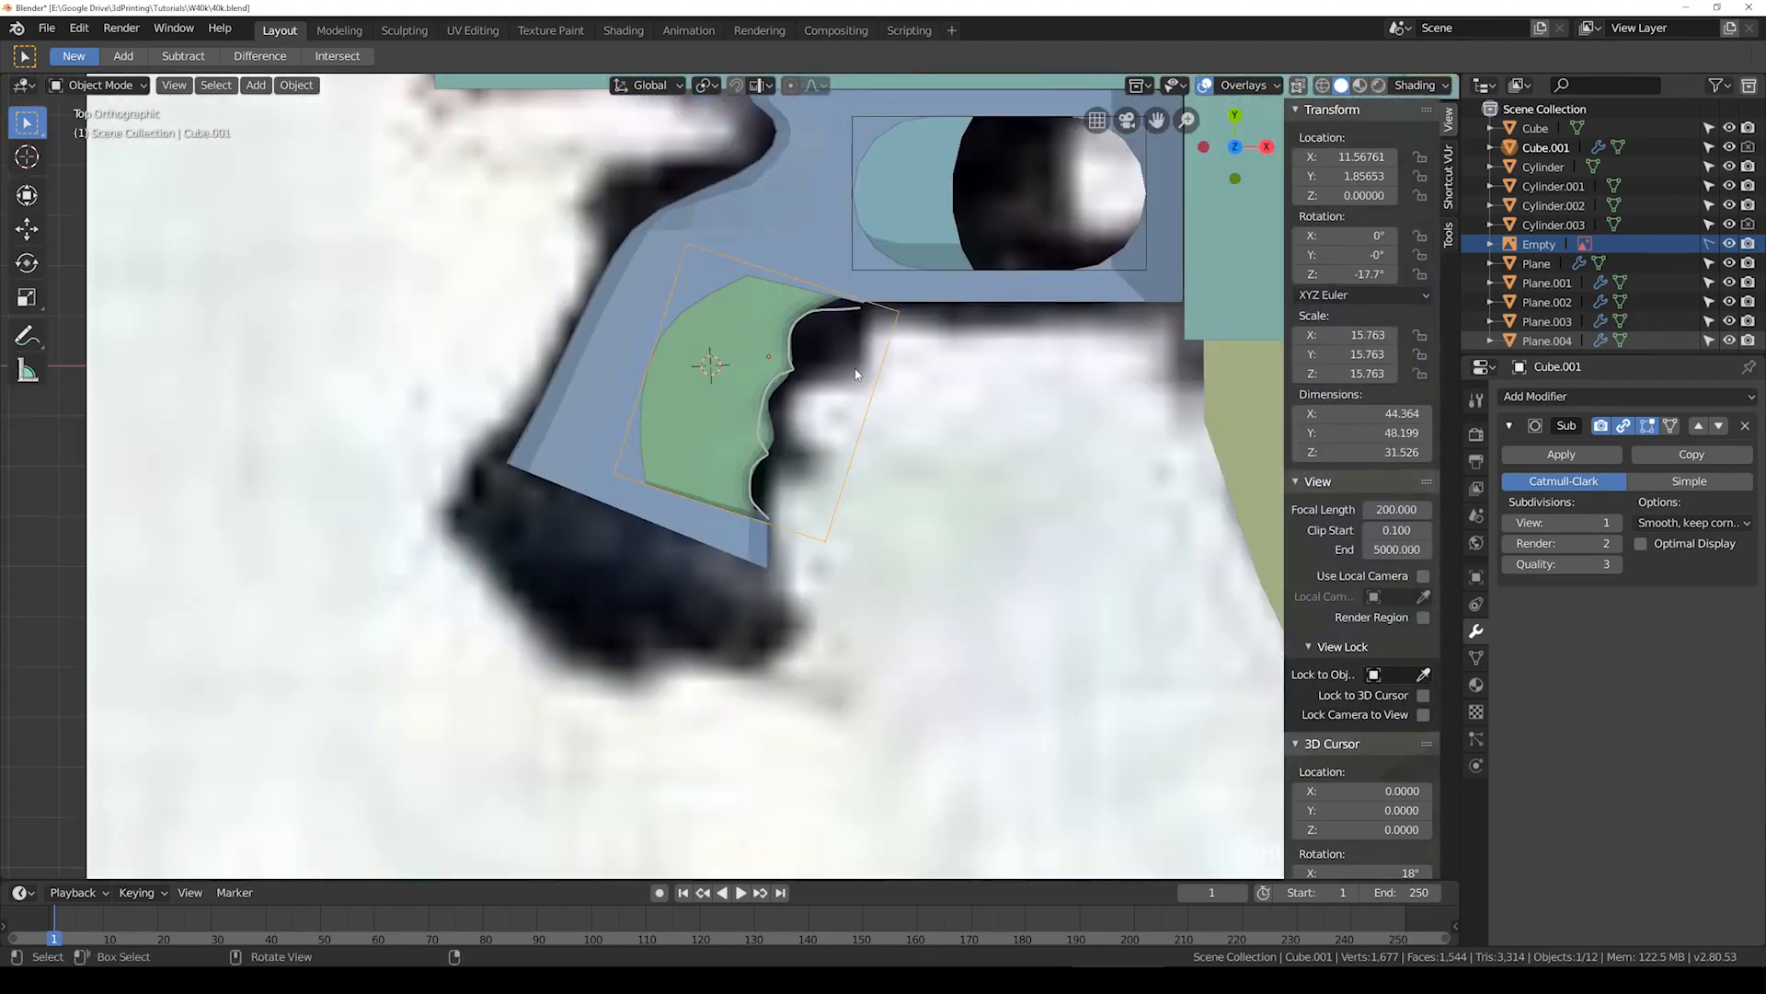
Step: Lower the crease of the cutter's vertical rear corner edge at the trigger-guard end to round that corner of the recess
{"action": "scroll", "coordinate": [828, 340], "scroll_direction": "up", "scroll_amount": 2}
{"action": "key", "text": "Tab"}
{"action": "middle_click_drag", "start_coordinate": [814, 322], "coordinate": [826, 268]}
{"action": "key", "text": "shift+z"}
{"action": "left_click", "coordinate": [742, 142]}
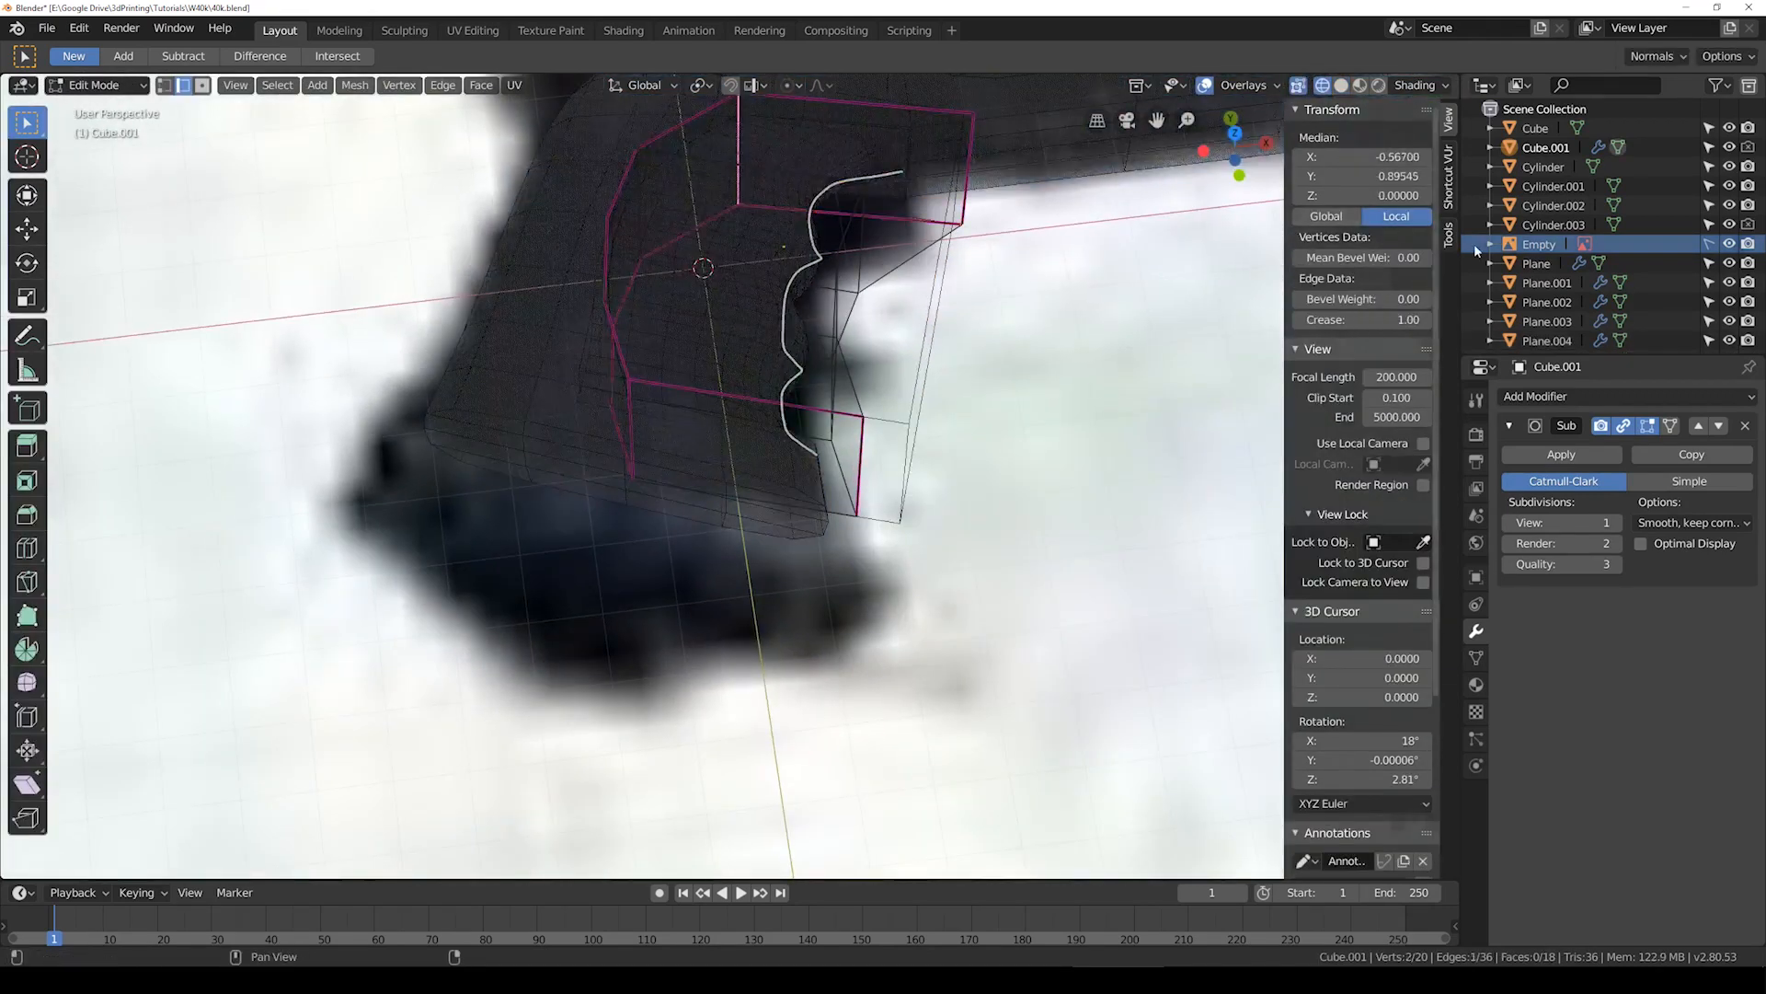
{"action": "key", "text": "shift+z"}
{"action": "key", "text": "Tab"}
{"action": "scroll", "coordinate": [952, 396], "scroll_direction": "down", "scroll_amount": 4}
{"action": "mouse_move", "coordinate": [952, 396]}
{"action": "middle_mouse_down"}
{"action": "mouse_move", "coordinate": [931, 446]}
{"action": "mouse_move", "coordinate": [900, 354]}
{"action": "mouse_move", "coordinate": [569, 427]}
{"action": "mouse_move", "coordinate": [512, 472]}
{"action": "middle_mouse_up"}
{"action": "key", "text": "KP_7"}
Step: Review the grip and the whole pistol against the reference from above, and save 40k.blend
{"action": "left_click", "coordinate": [618, 442]}
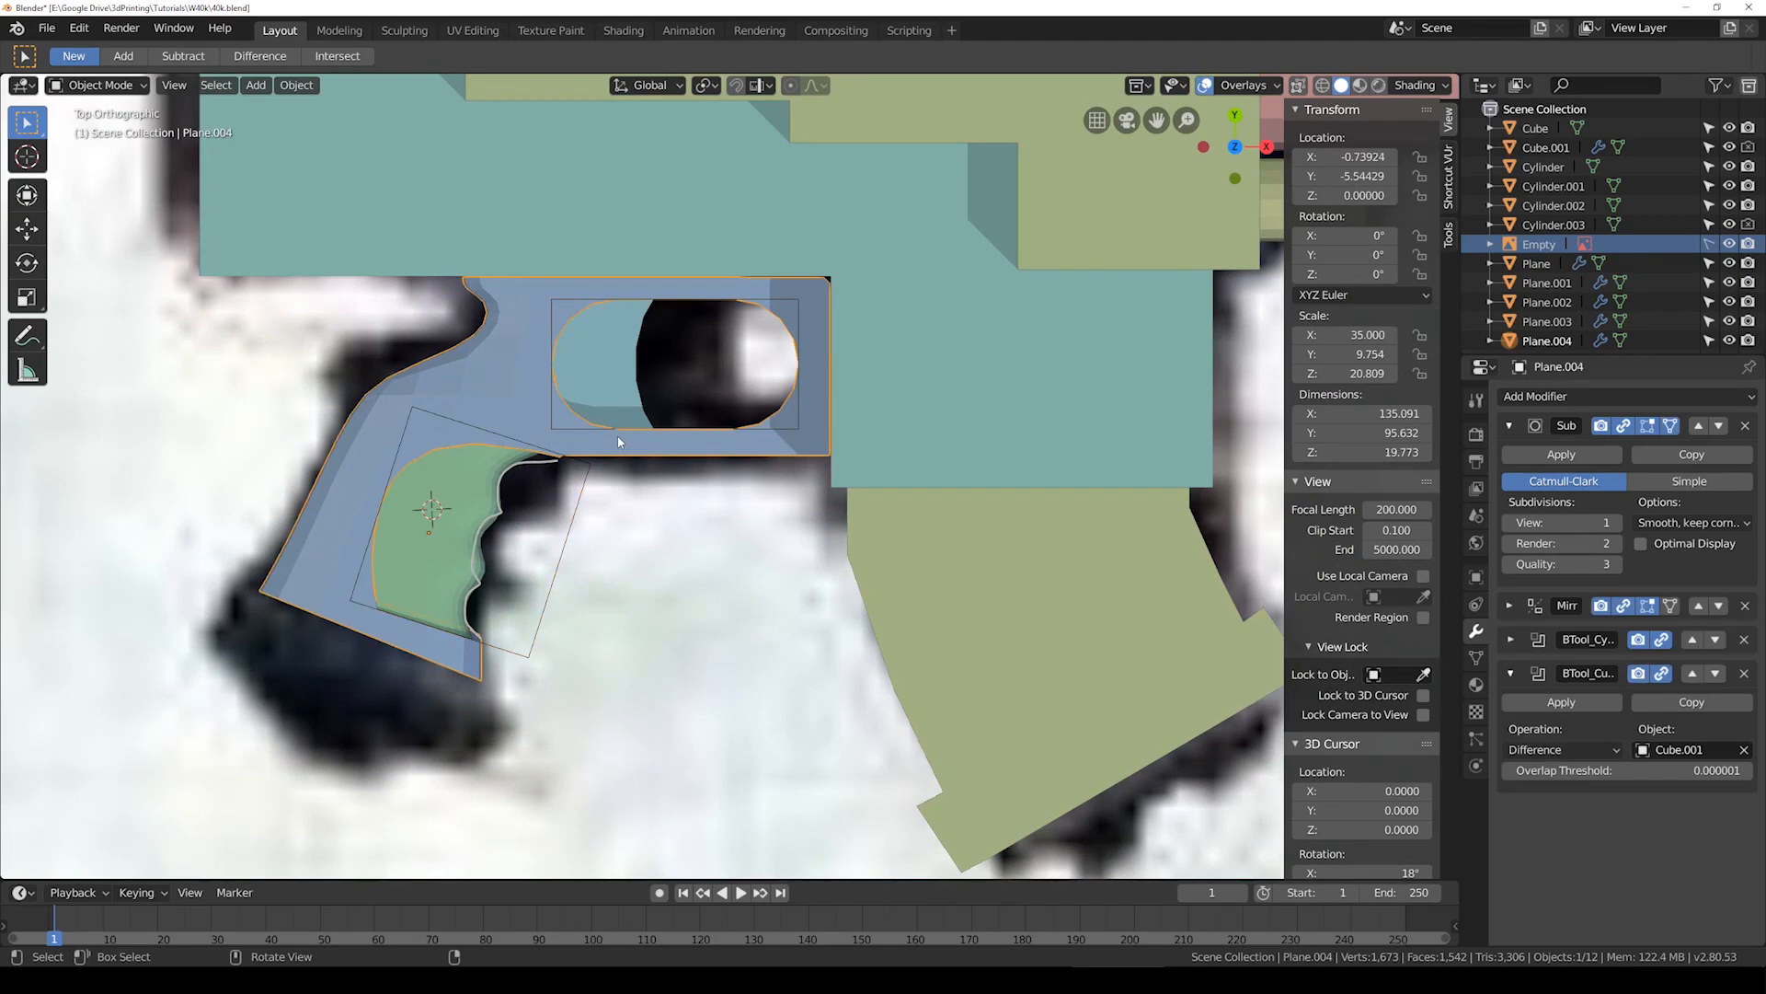
{"action": "left_click", "coordinate": [618, 380]}
{"action": "middle_click_drag", "start_coordinate": [619, 380], "coordinate": [828, 401]}
{"action": "key", "text": "KP_7"}
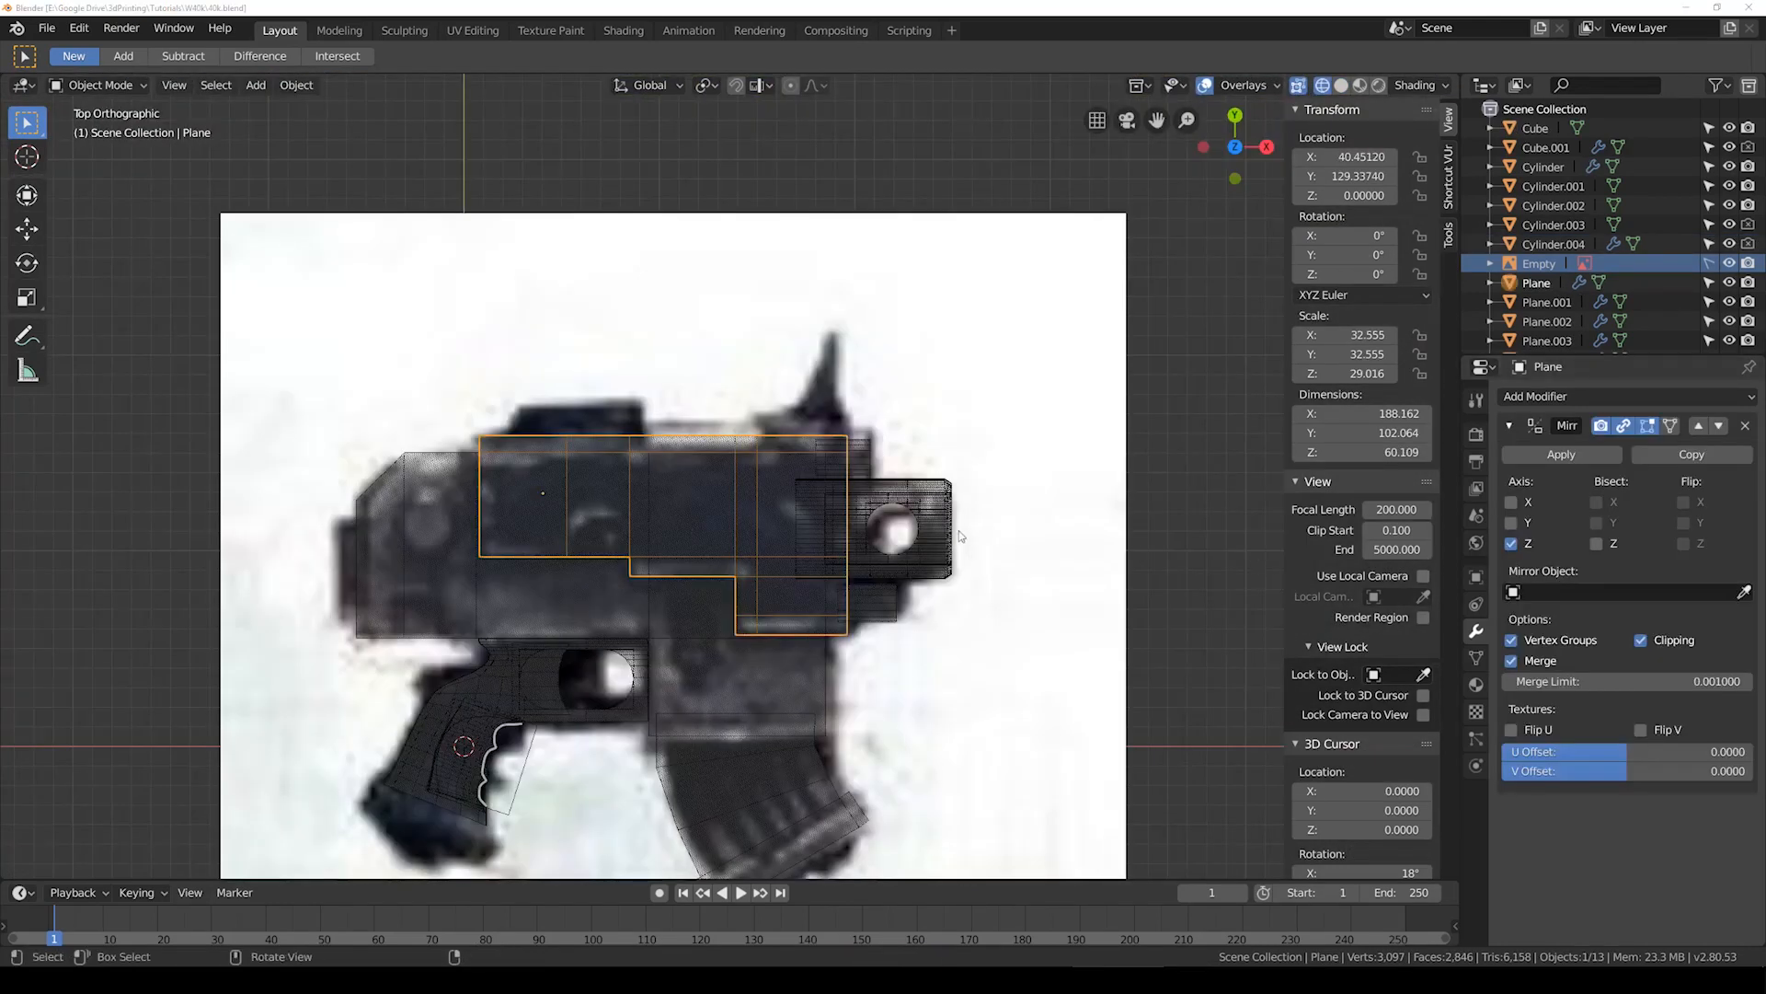
{"action": "key", "text": "alt+z"}
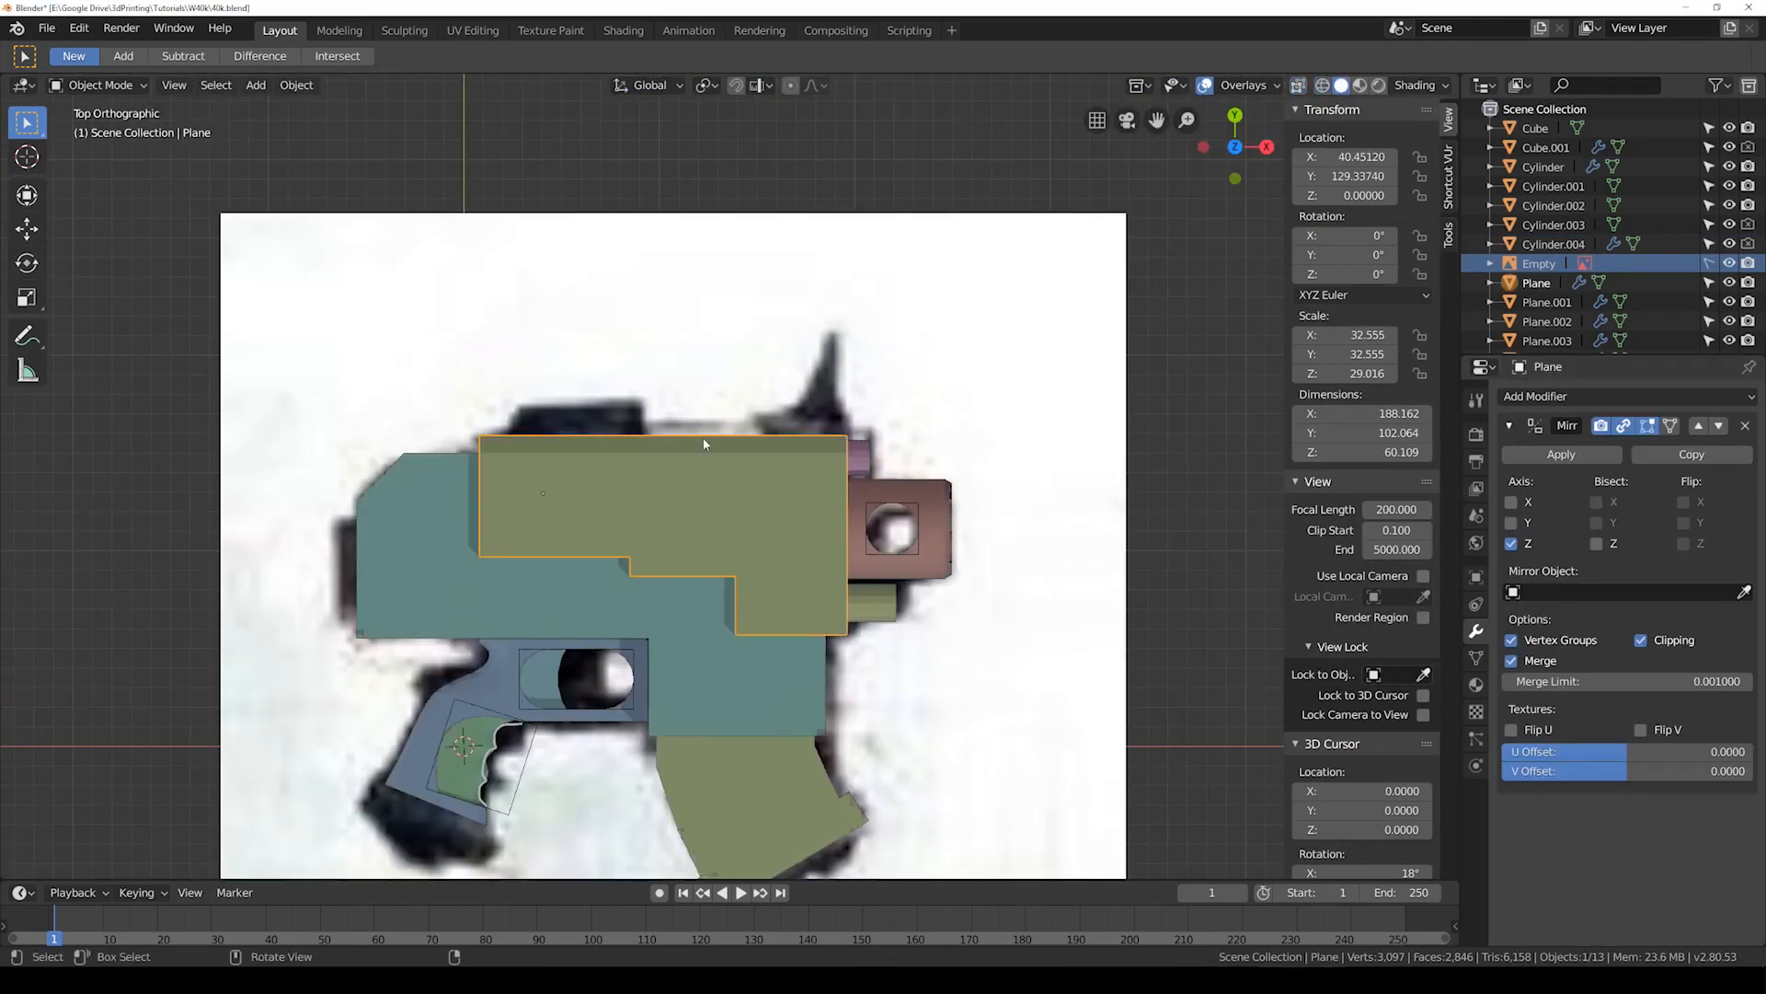
{"action": "key", "text": "alt+z"}
{"action": "key", "text": "ctrl+s"}
Step: Add a cube and place it over the dark raised block on top of the pistol body
{"action": "scroll", "coordinate": [742, 555], "scroll_direction": "up", "scroll_amount": 3}
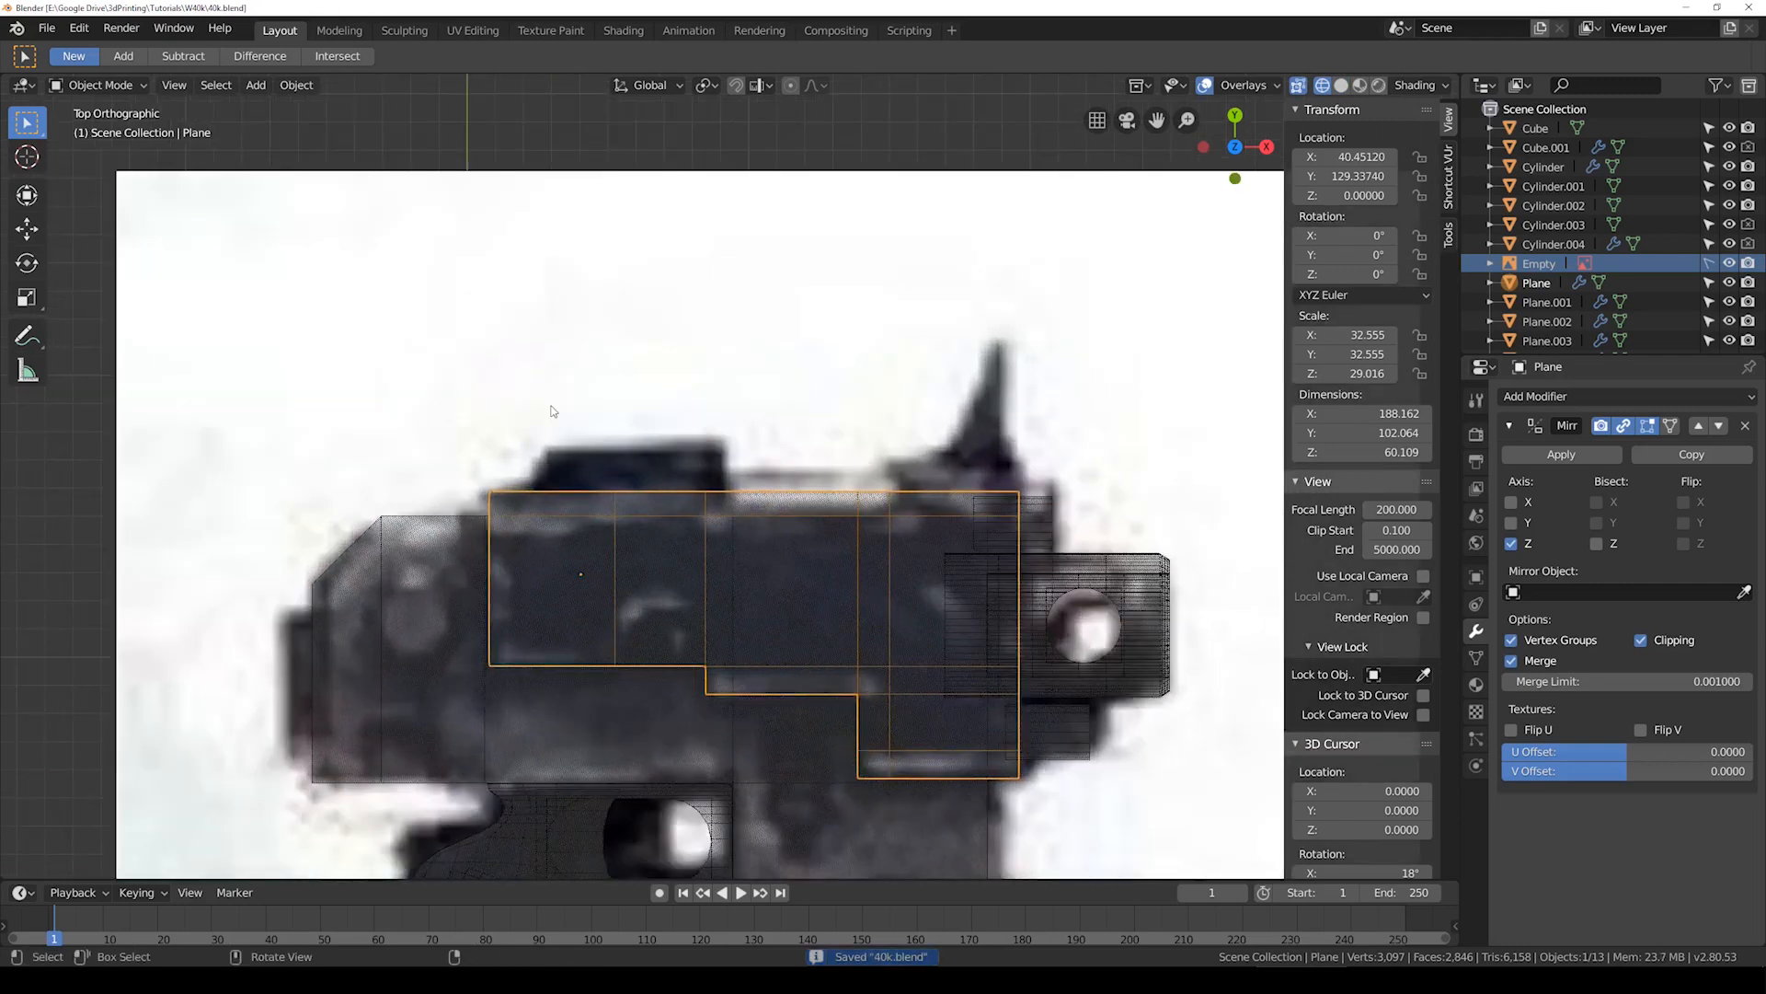
{"action": "scroll", "coordinate": [552, 446], "scroll_direction": "up", "scroll_amount": 1}
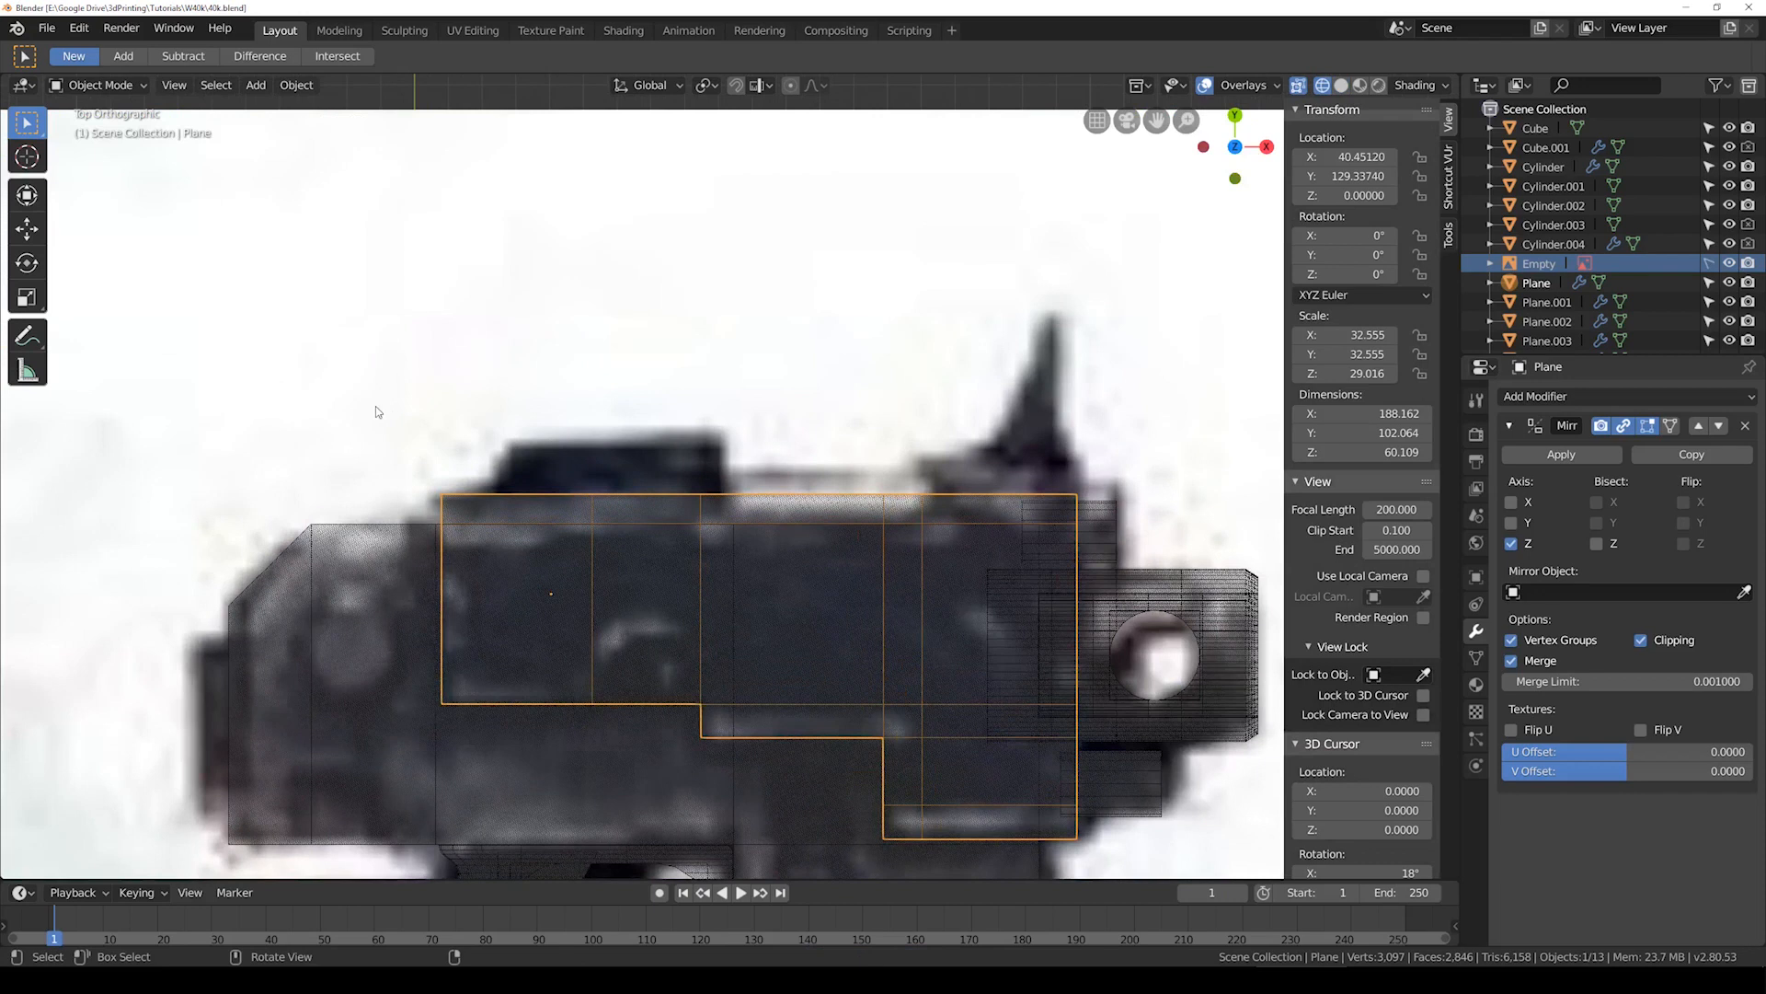
{"action": "left_click", "coordinate": [256, 84]}
{"action": "mouse_move", "coordinate": [285, 105]}
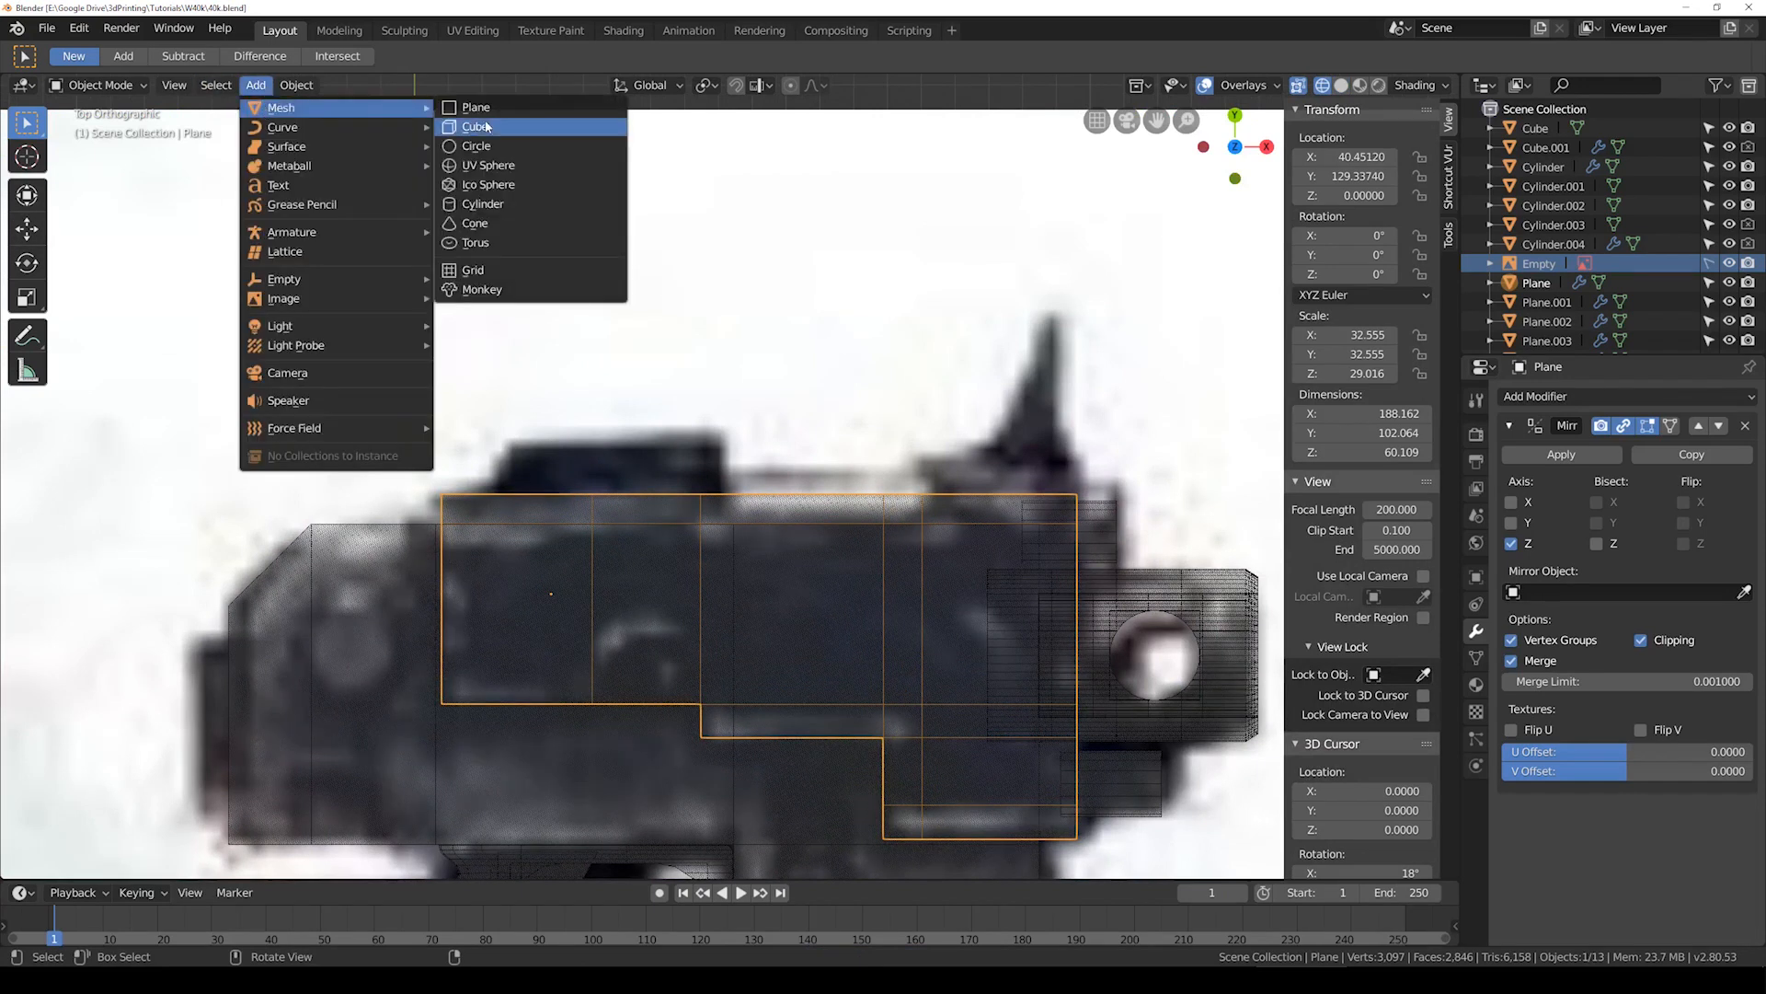
{"action": "left_click", "coordinate": [492, 127]}
{"action": "scroll", "coordinate": [531, 652], "scroll_direction": "down", "scroll_amount": 4}
{"action": "key", "text": "g"}
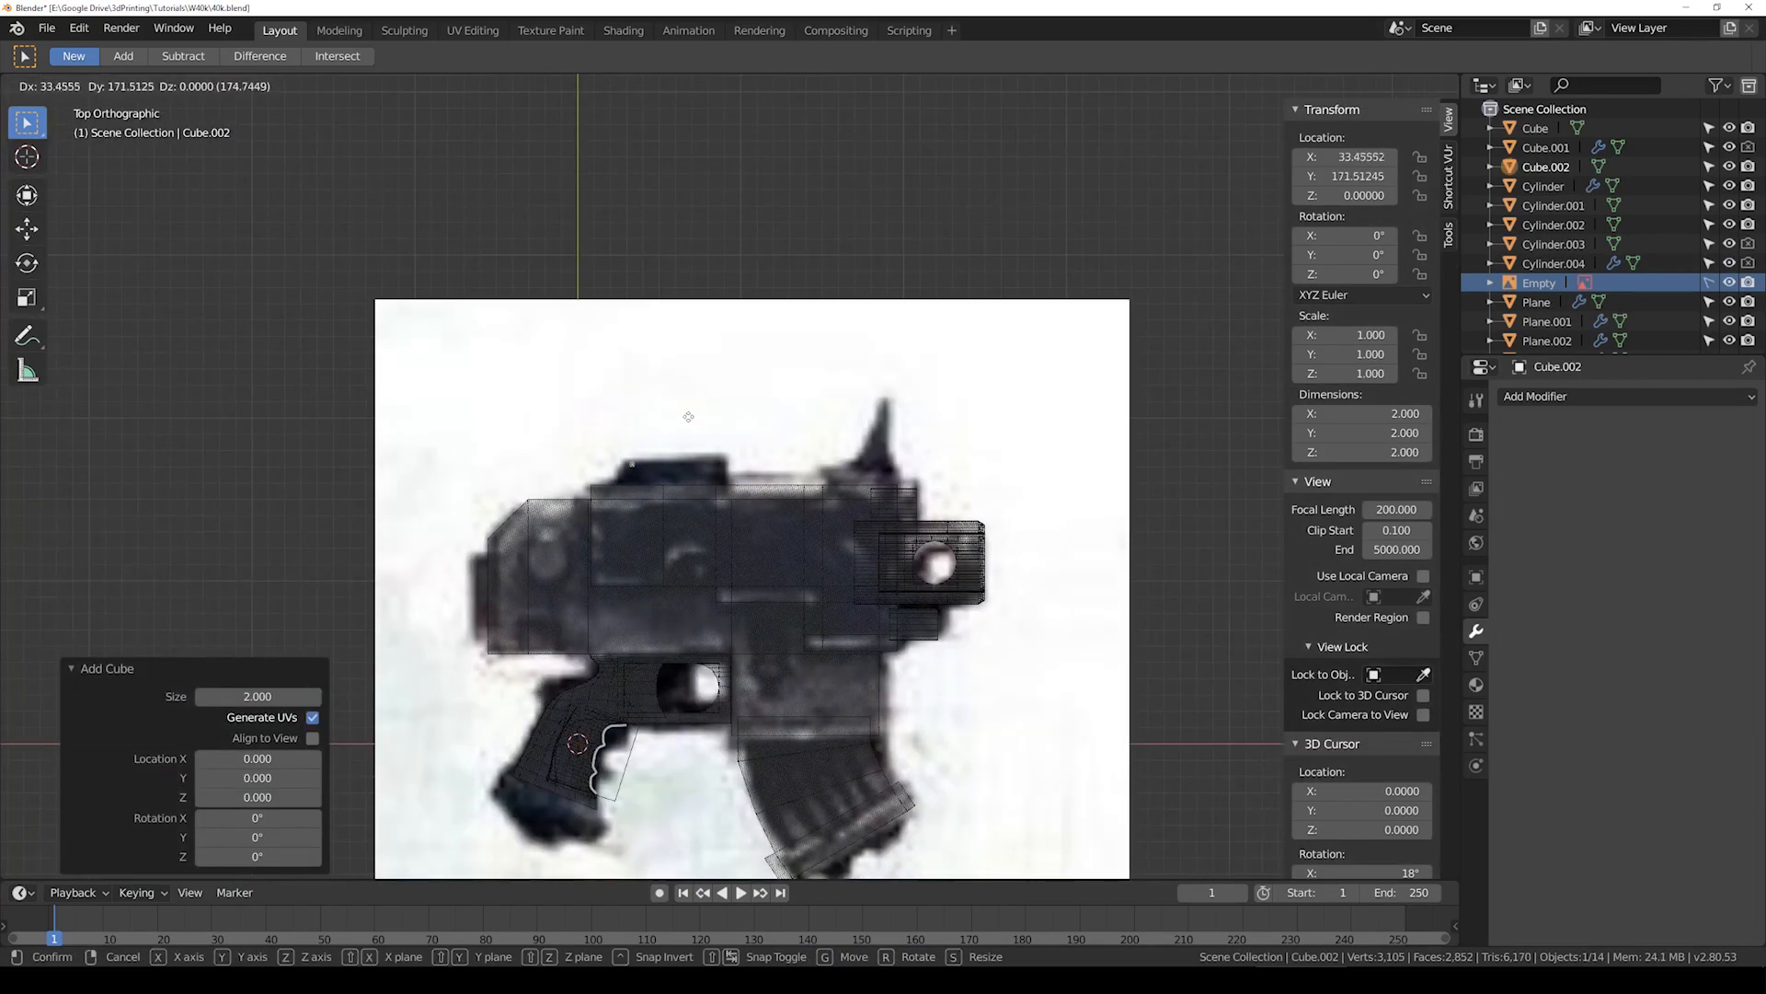
{"action": "left_click", "coordinate": [687, 417]}
Step: Scale the cube to about 33 across and align it with the rear part of the raised top block
{"action": "scroll", "coordinate": [681, 450], "scroll_direction": "up", "scroll_amount": 3}
{"action": "key", "text": "s"}
{"action": "left_click", "coordinate": [725, 521]}
{"action": "key", "text": "s"}
{"action": "left_click", "coordinate": [929, 566]}
{"action": "scroll", "coordinate": [680, 506], "scroll_direction": "up", "scroll_amount": 3}
{"action": "key", "text": "g"}
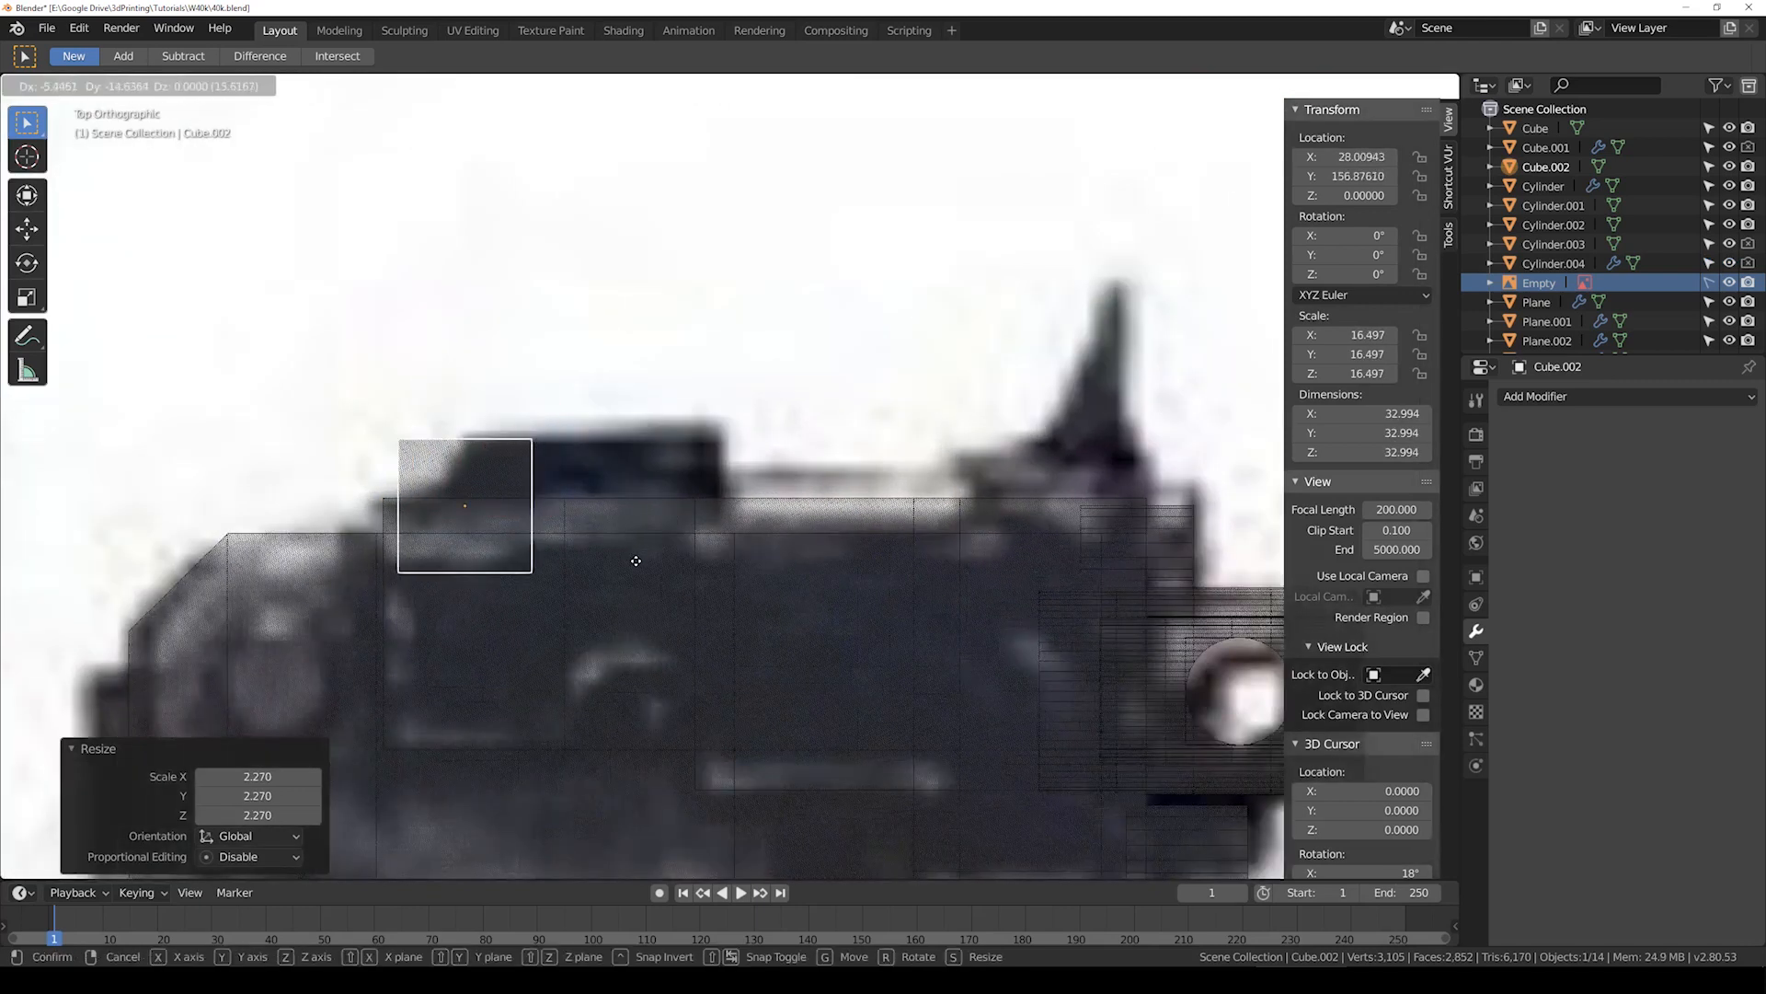
{"action": "left_click", "coordinate": [636, 556]}
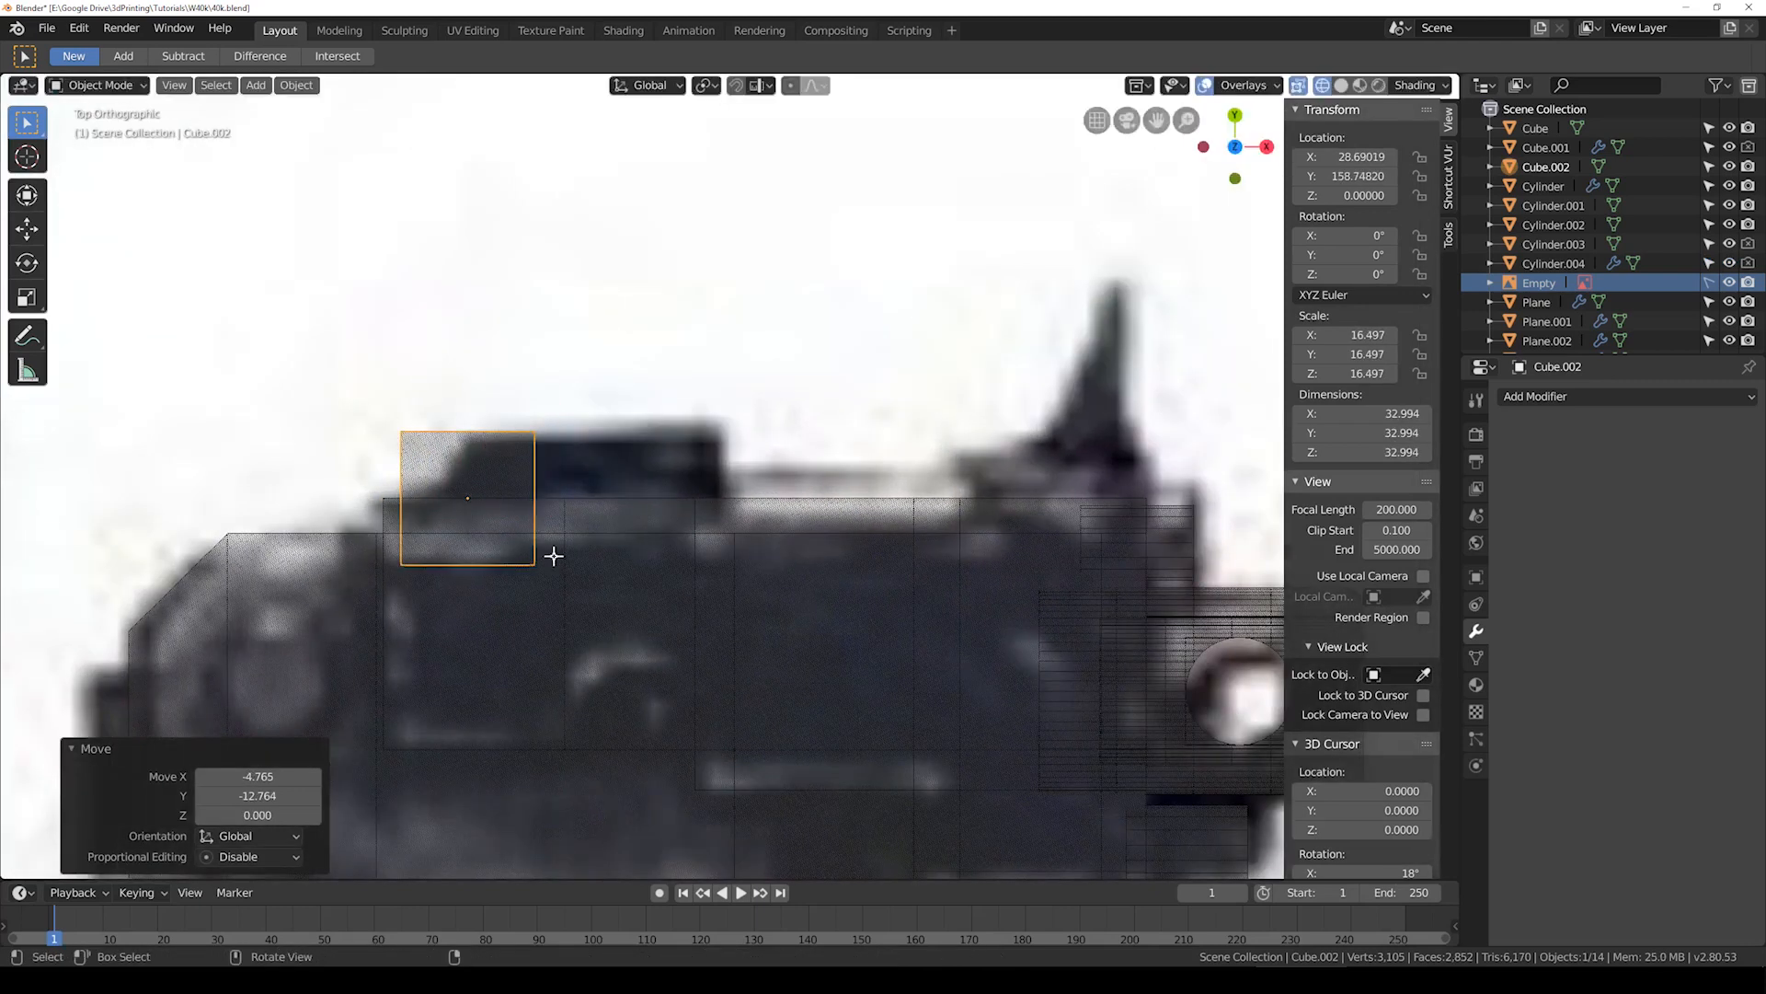
Step: Move the cube's front vertices along X to the front end of the raised block, making it about 81 long
{"action": "key", "text": "Tab"}
{"action": "key", "text": "alt+a"}
{"action": "left_click_drag", "start_coordinate": [513, 433], "coordinate": [638, 650]}
{"action": "key", "text": "g"}
{"action": "key", "text": "x"}
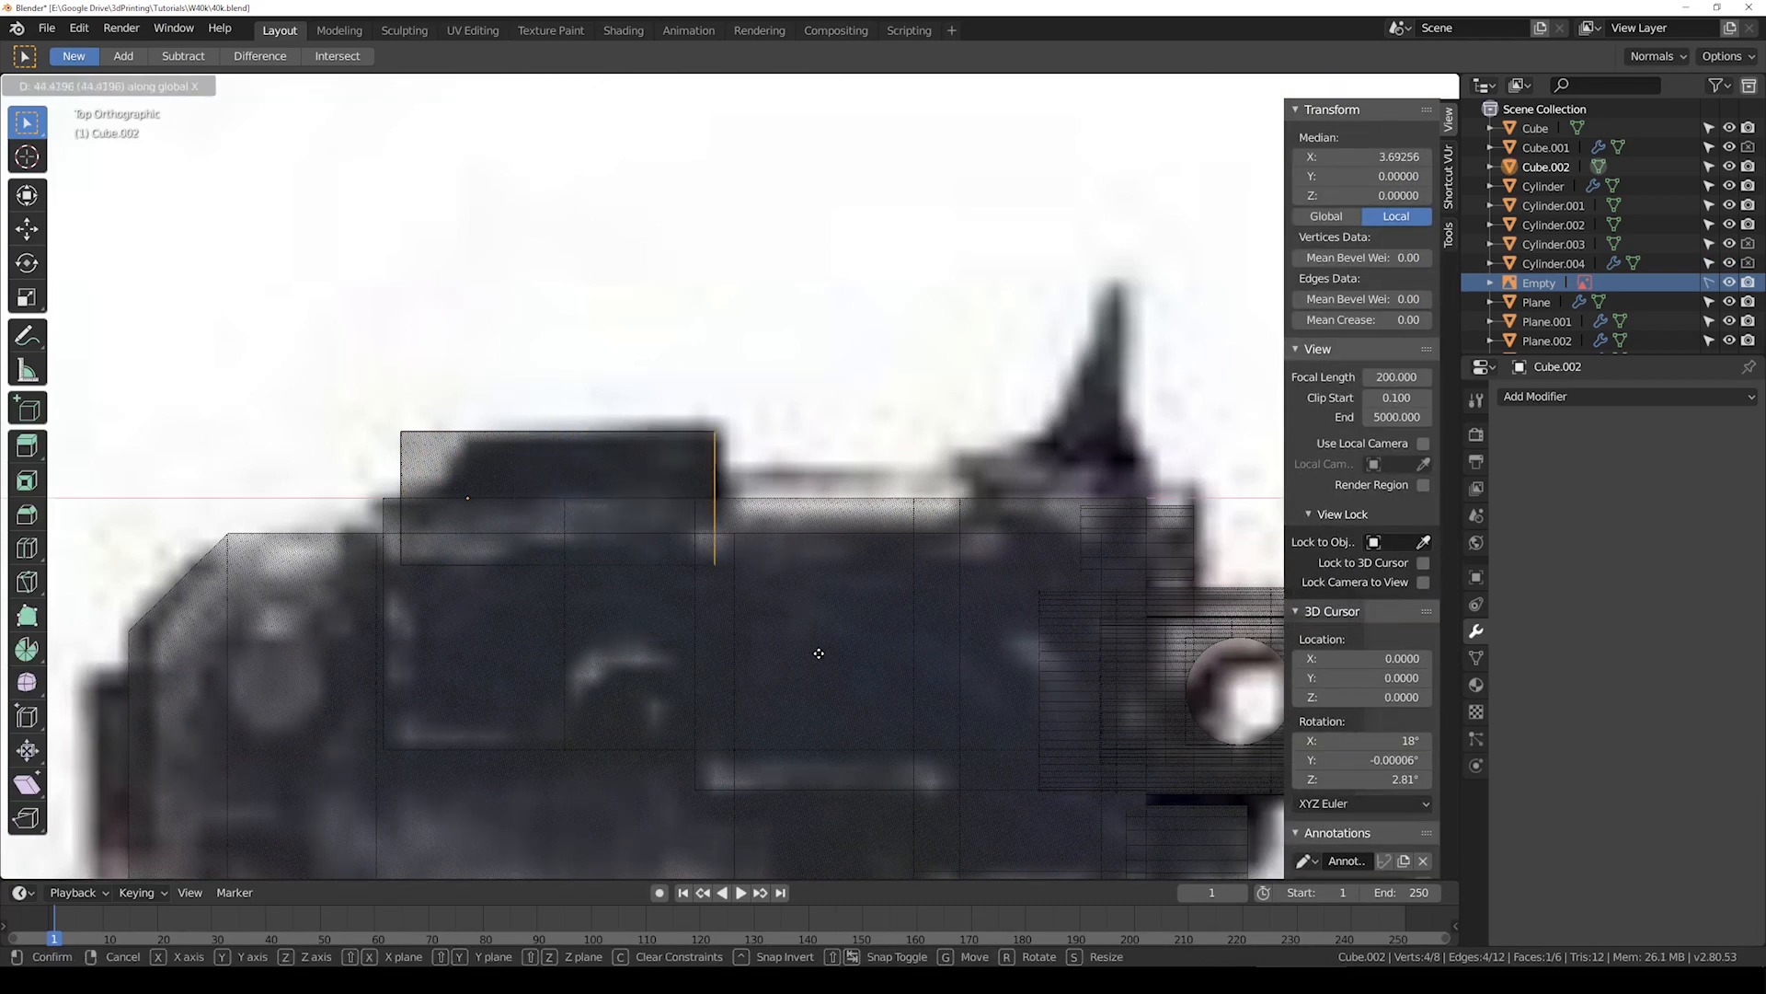
{"action": "left_click", "coordinate": [832, 651]}
{"action": "key", "text": "Tab"}
{"action": "key", "text": "shift+z"}
{"action": "middle_click_drag", "start_coordinate": [206, 275], "coordinate": [383, 478]}
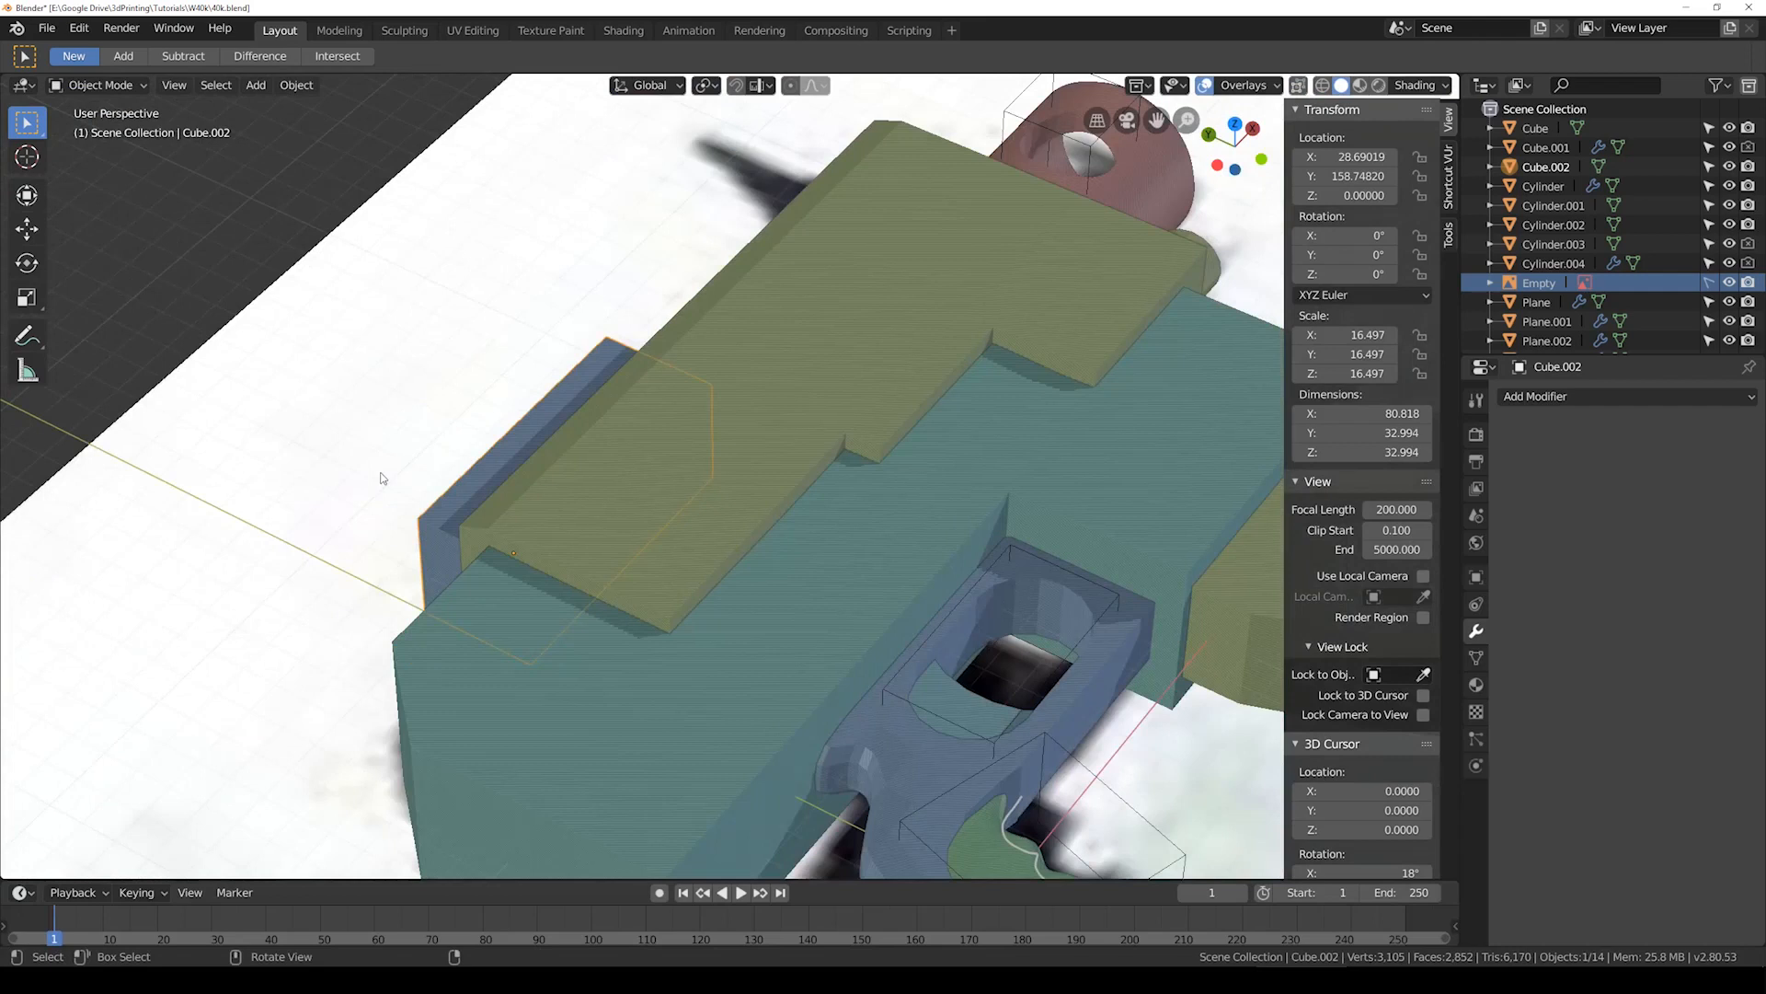
Step: Add a cylinder and place it at the upper rear corner of the new top block
{"action": "key", "text": "KP_7"}
{"action": "left_click", "coordinate": [256, 85]}
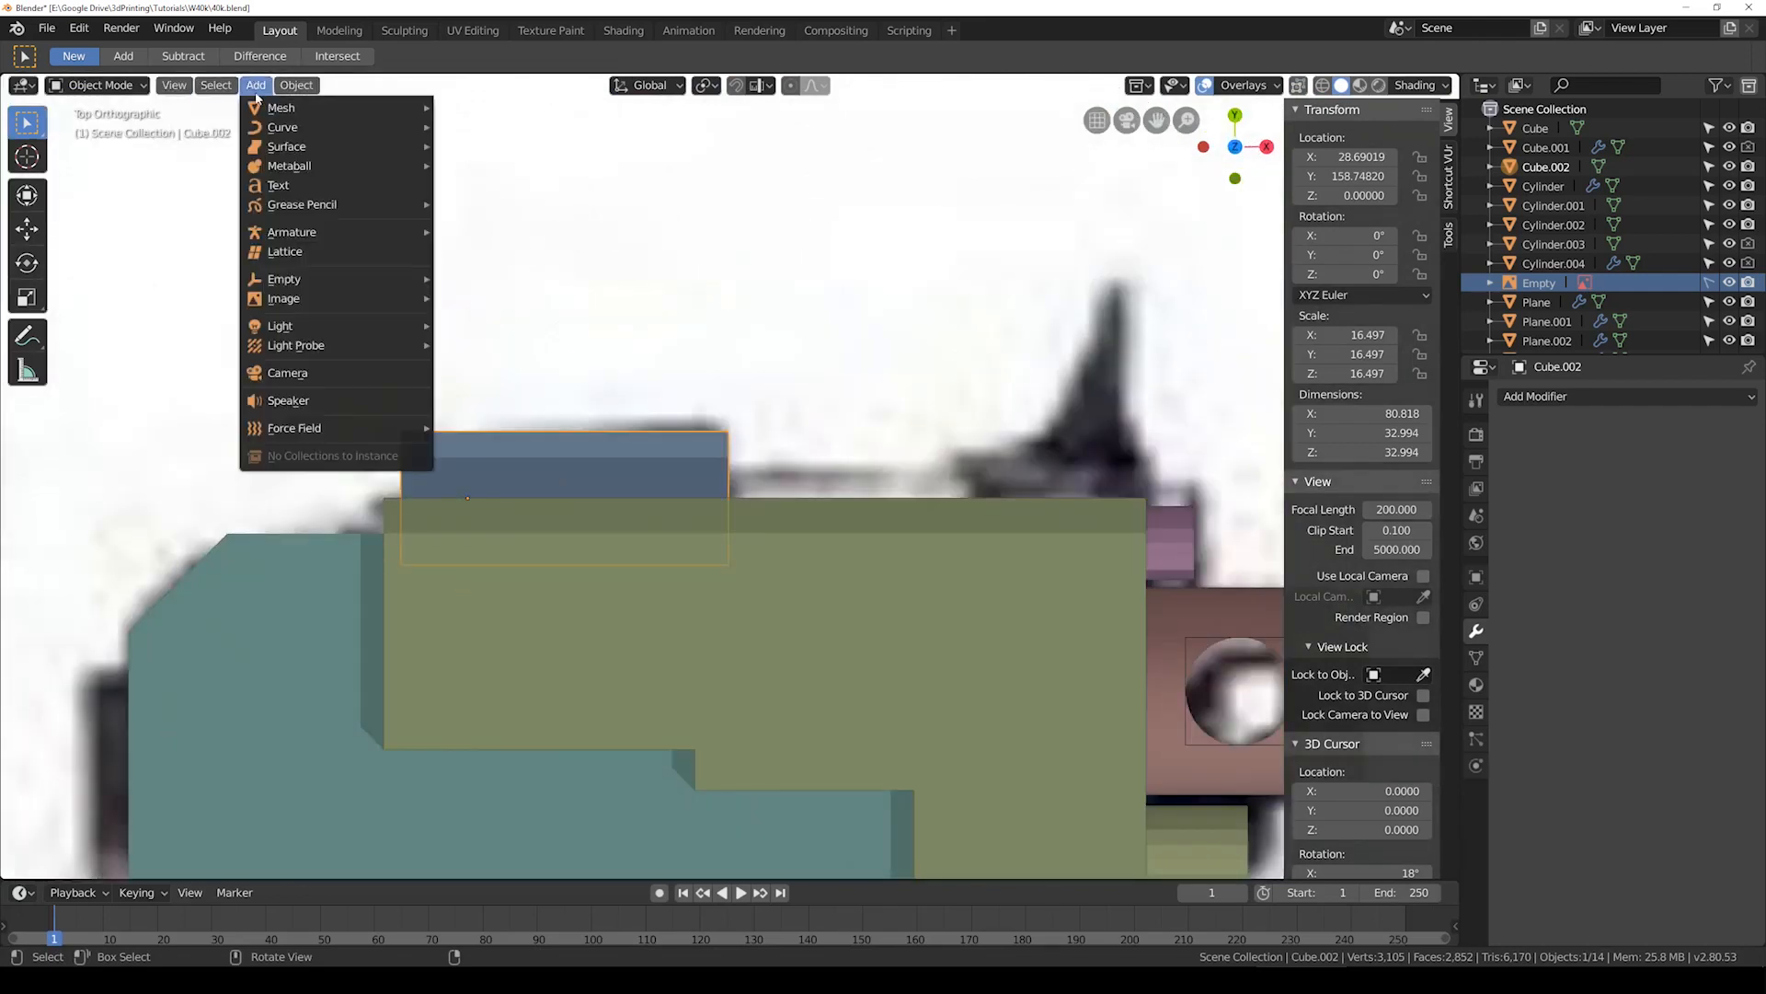
{"action": "mouse_move", "coordinate": [276, 108]}
{"action": "left_click", "coordinate": [478, 208]}
{"action": "scroll", "coordinate": [517, 291], "scroll_direction": "down", "scroll_amount": 6}
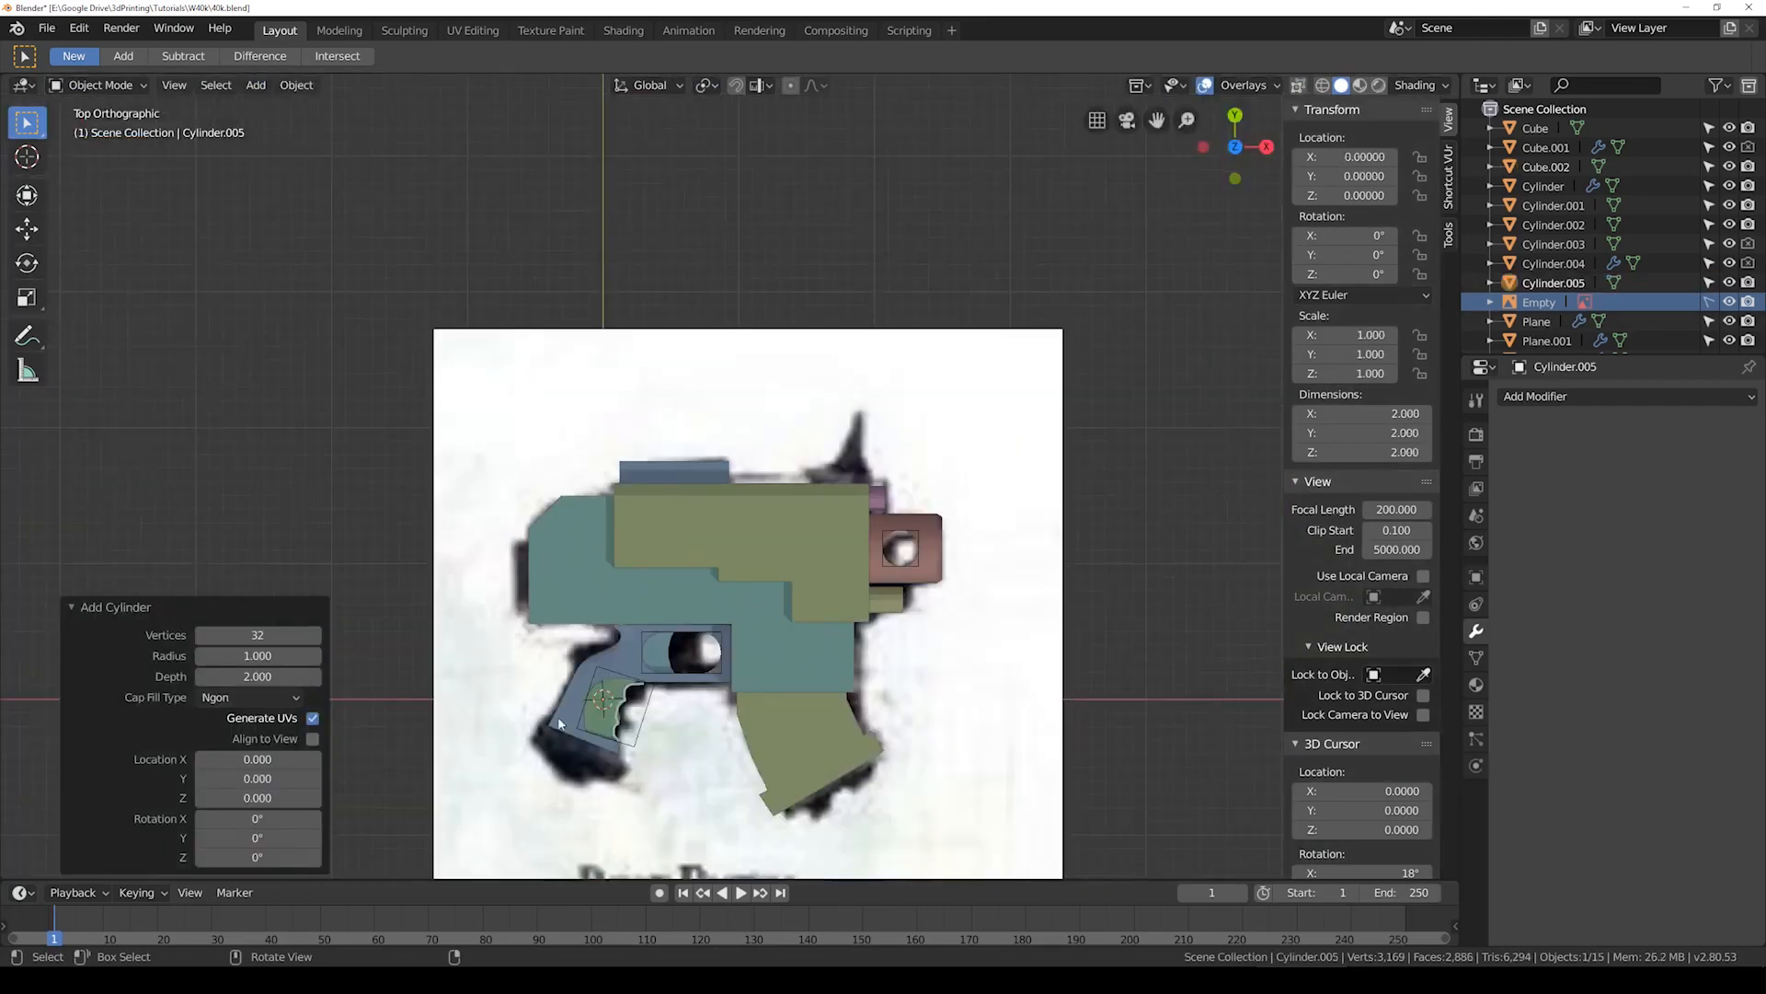
{"action": "key", "text": "g"}
{"action": "left_click", "coordinate": [701, 468]}
Step: Scale the cylinder at the top block's upper rear corner to about 43 across, following the reference image's curve
{"action": "scroll", "coordinate": [679, 472], "scroll_direction": "up", "scroll_amount": 4}
{"action": "key", "text": "shift+z"}
{"action": "key", "text": "s"}
{"action": "left_click", "coordinate": [959, 521]}
{"action": "key", "text": "s"}
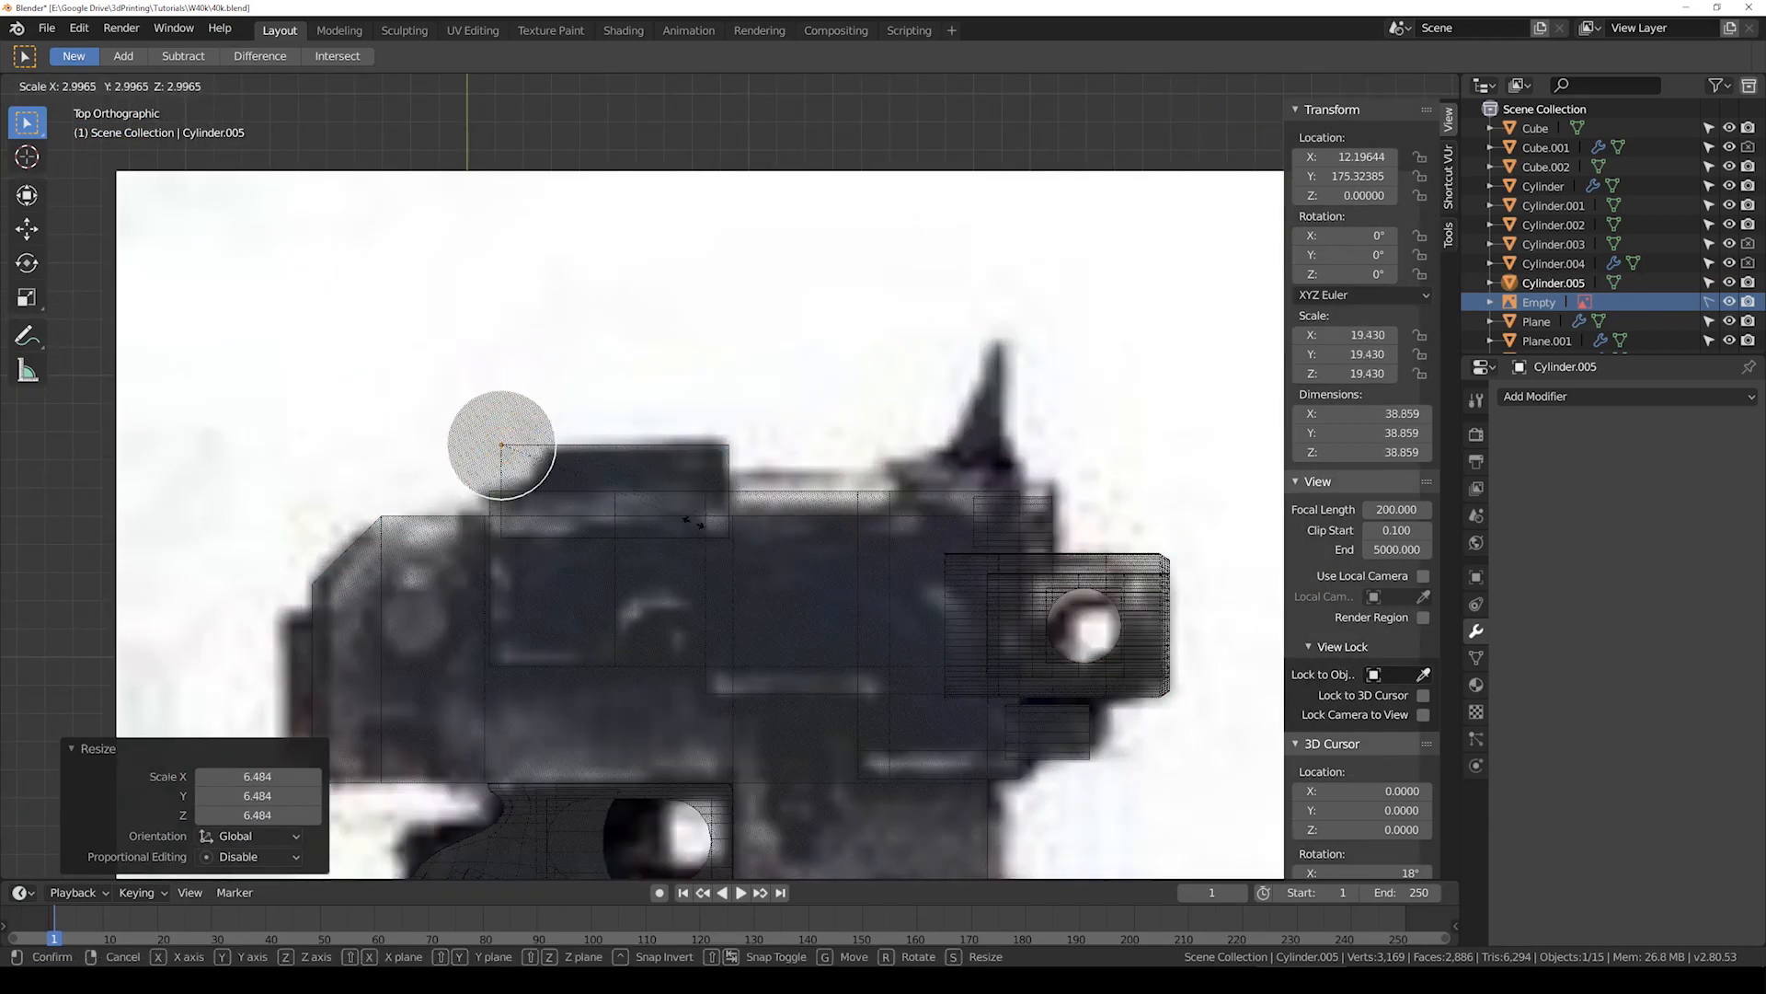
{"action": "left_click", "coordinate": [708, 525]}
Step: Cut the cylinder out of the raised top block's rear corner with a Difference boolean
{"action": "key", "text": "shift+z"}
{"action": "left_click", "coordinate": [681, 458], "text": "shift"}
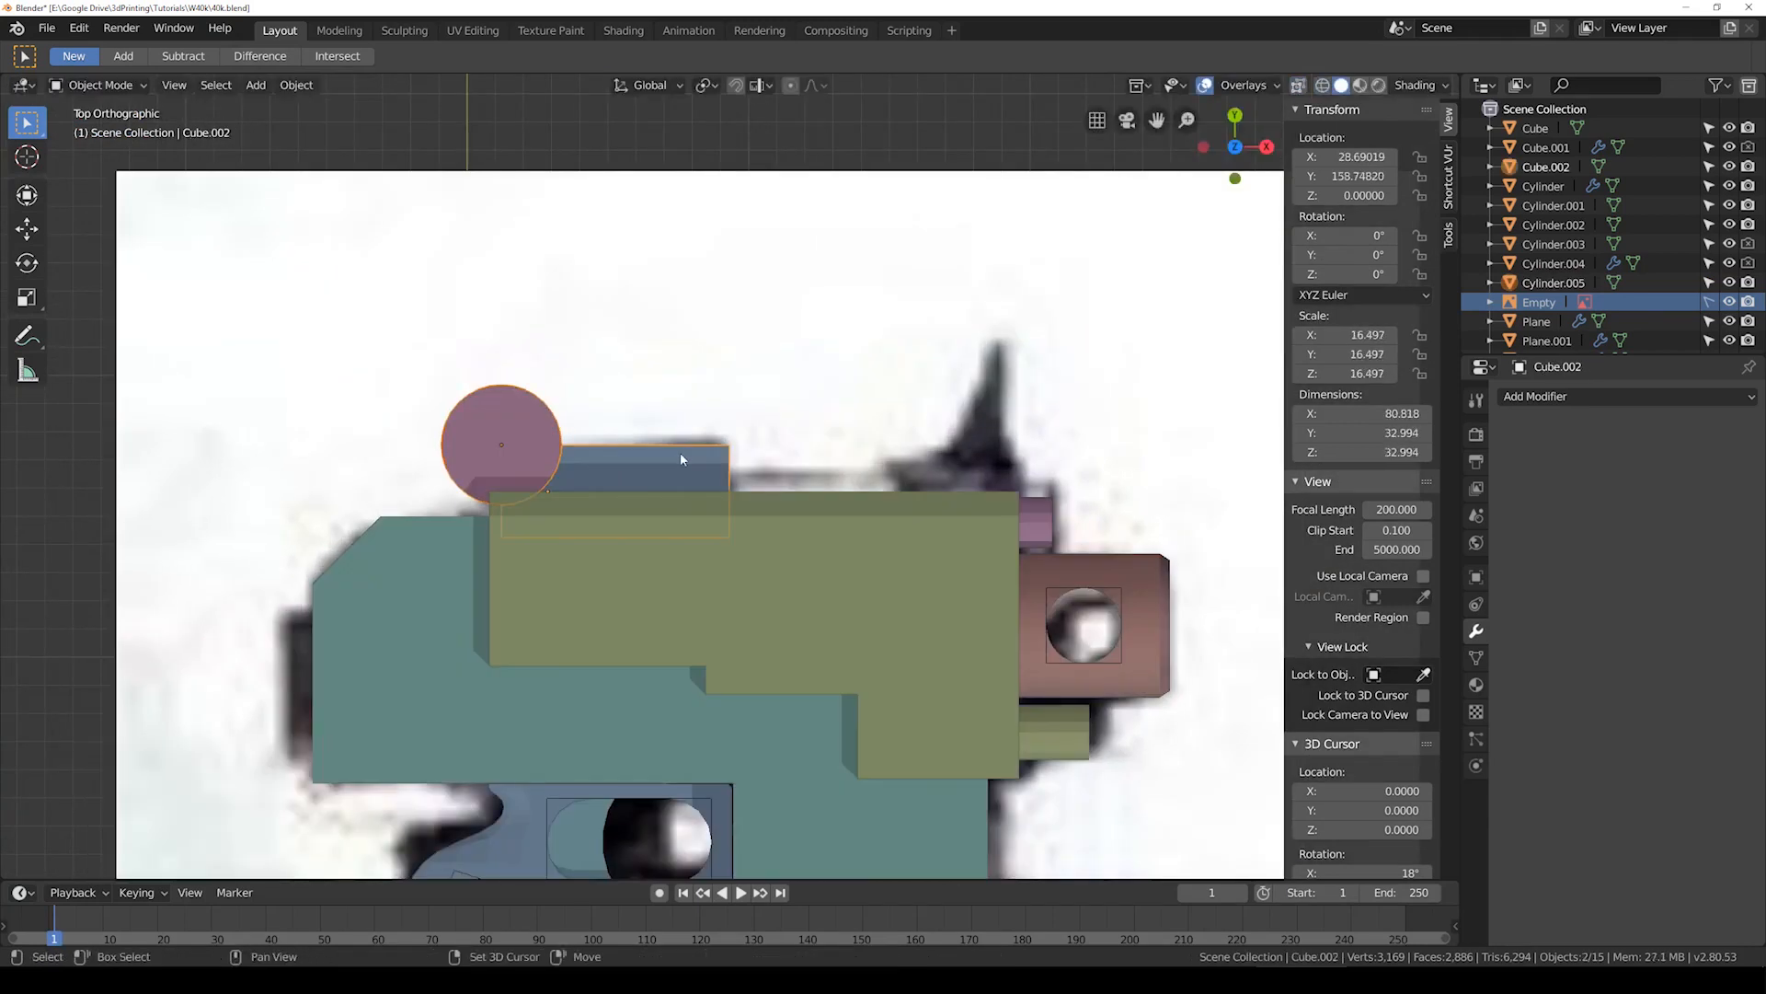
{"action": "key", "text": "ctrl+shift+minus"}
{"action": "middle_click_drag", "start_coordinate": [463, 584], "coordinate": [549, 558]}
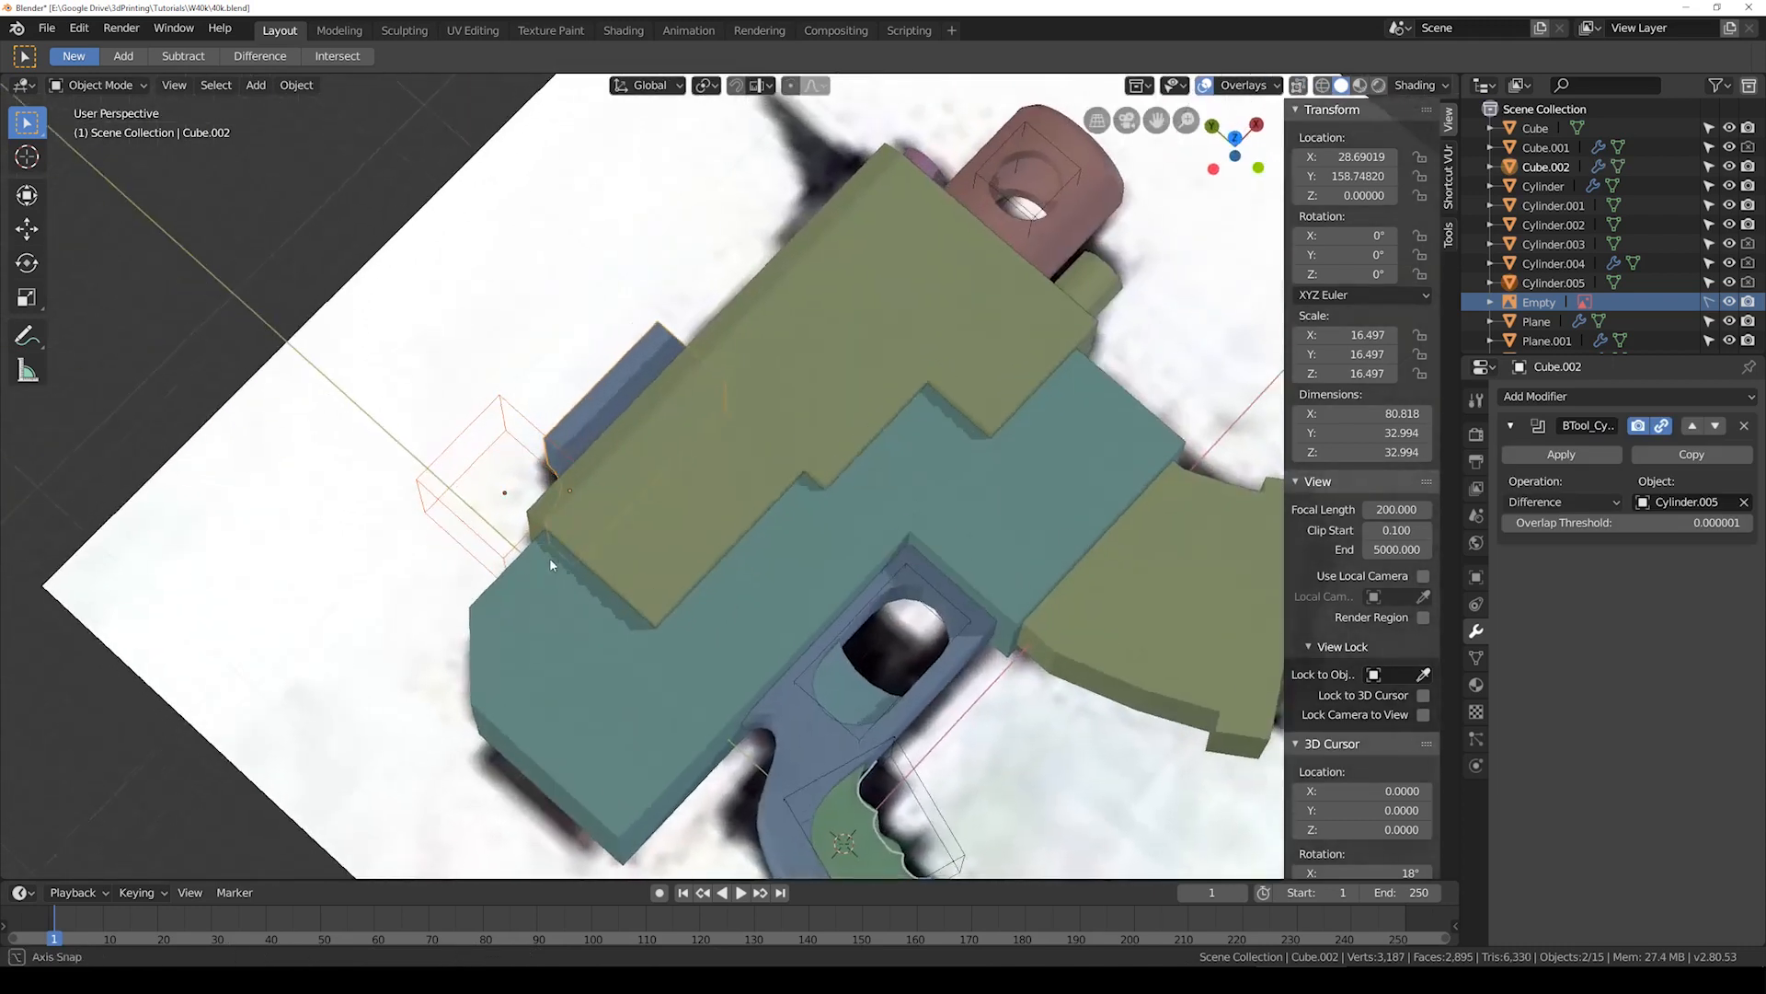
{"action": "scroll", "coordinate": [550, 557], "scroll_direction": "up", "scroll_amount": 5}
{"action": "middle_click_drag", "start_coordinate": [280, 451], "coordinate": [484, 451], "text": "shift"}
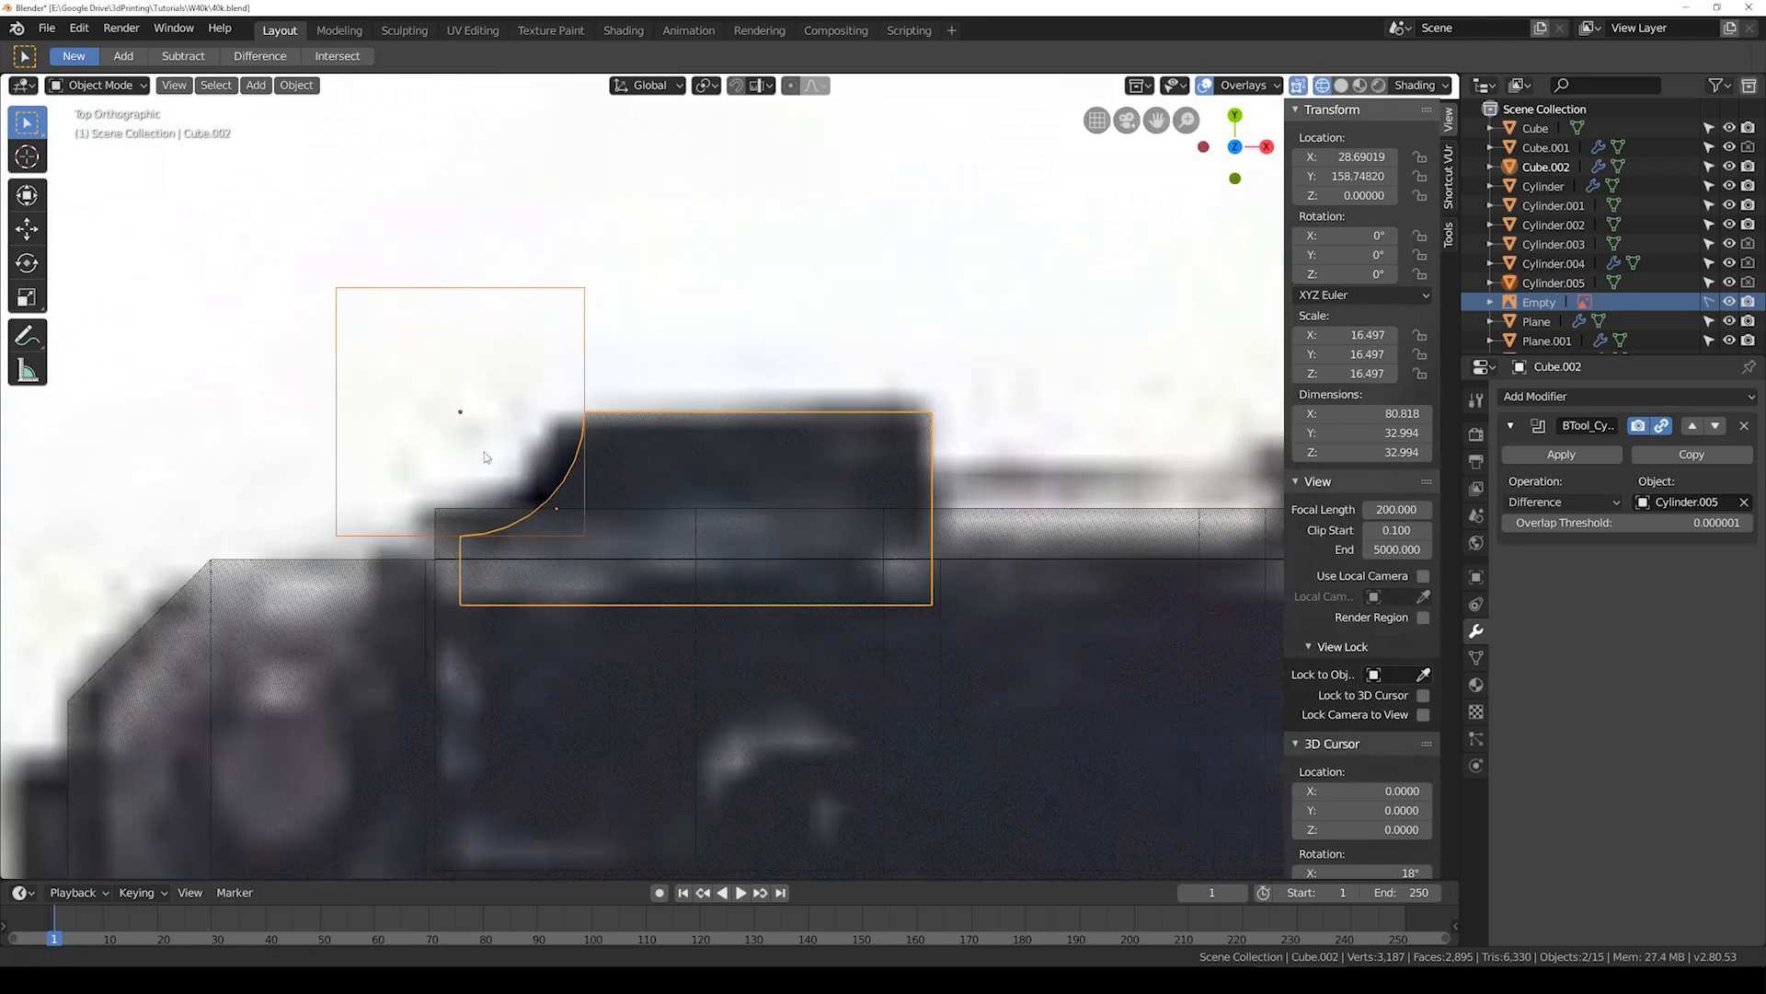
{"action": "key", "text": "Tab"}
{"action": "scroll", "coordinate": [524, 564], "scroll_direction": "up", "scroll_amount": 2}
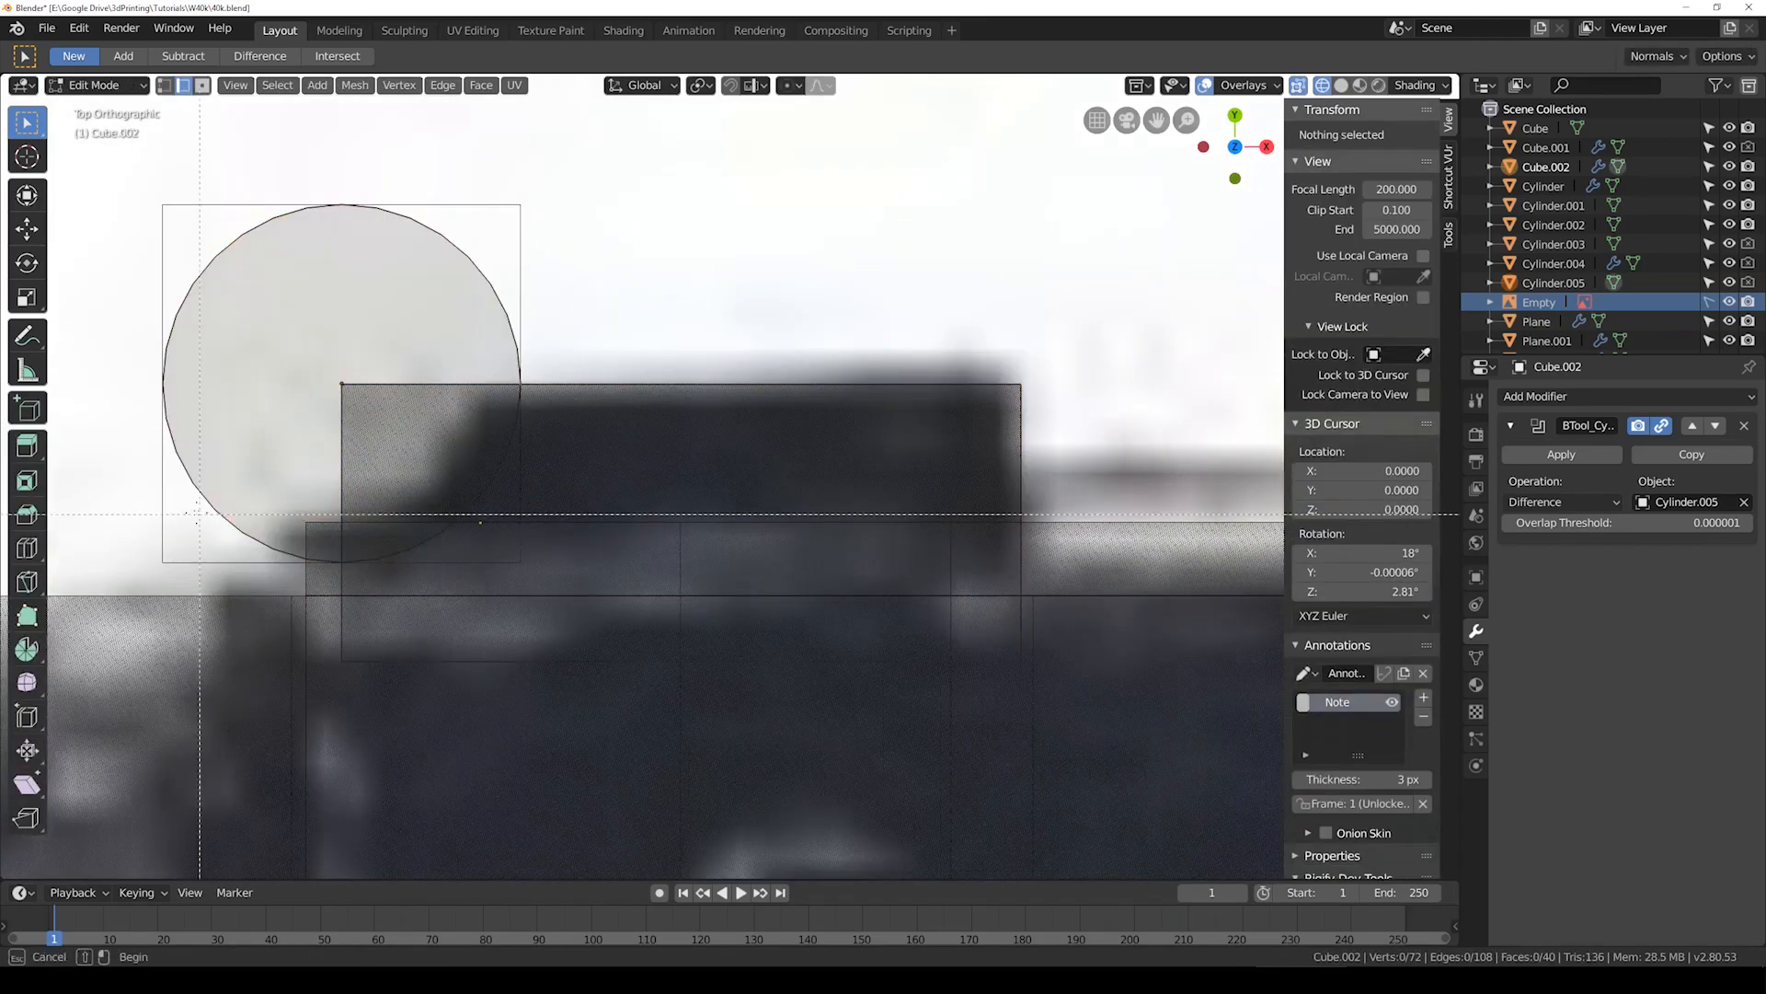
{"action": "middle_click_drag", "start_coordinate": [465, 584], "coordinate": [734, 586], "text": "shift"}
{"action": "scroll", "coordinate": [734, 586], "scroll_direction": "up", "scroll_amount": 1}
{"action": "key", "text": "alt+a"}
{"action": "key", "text": "b"}
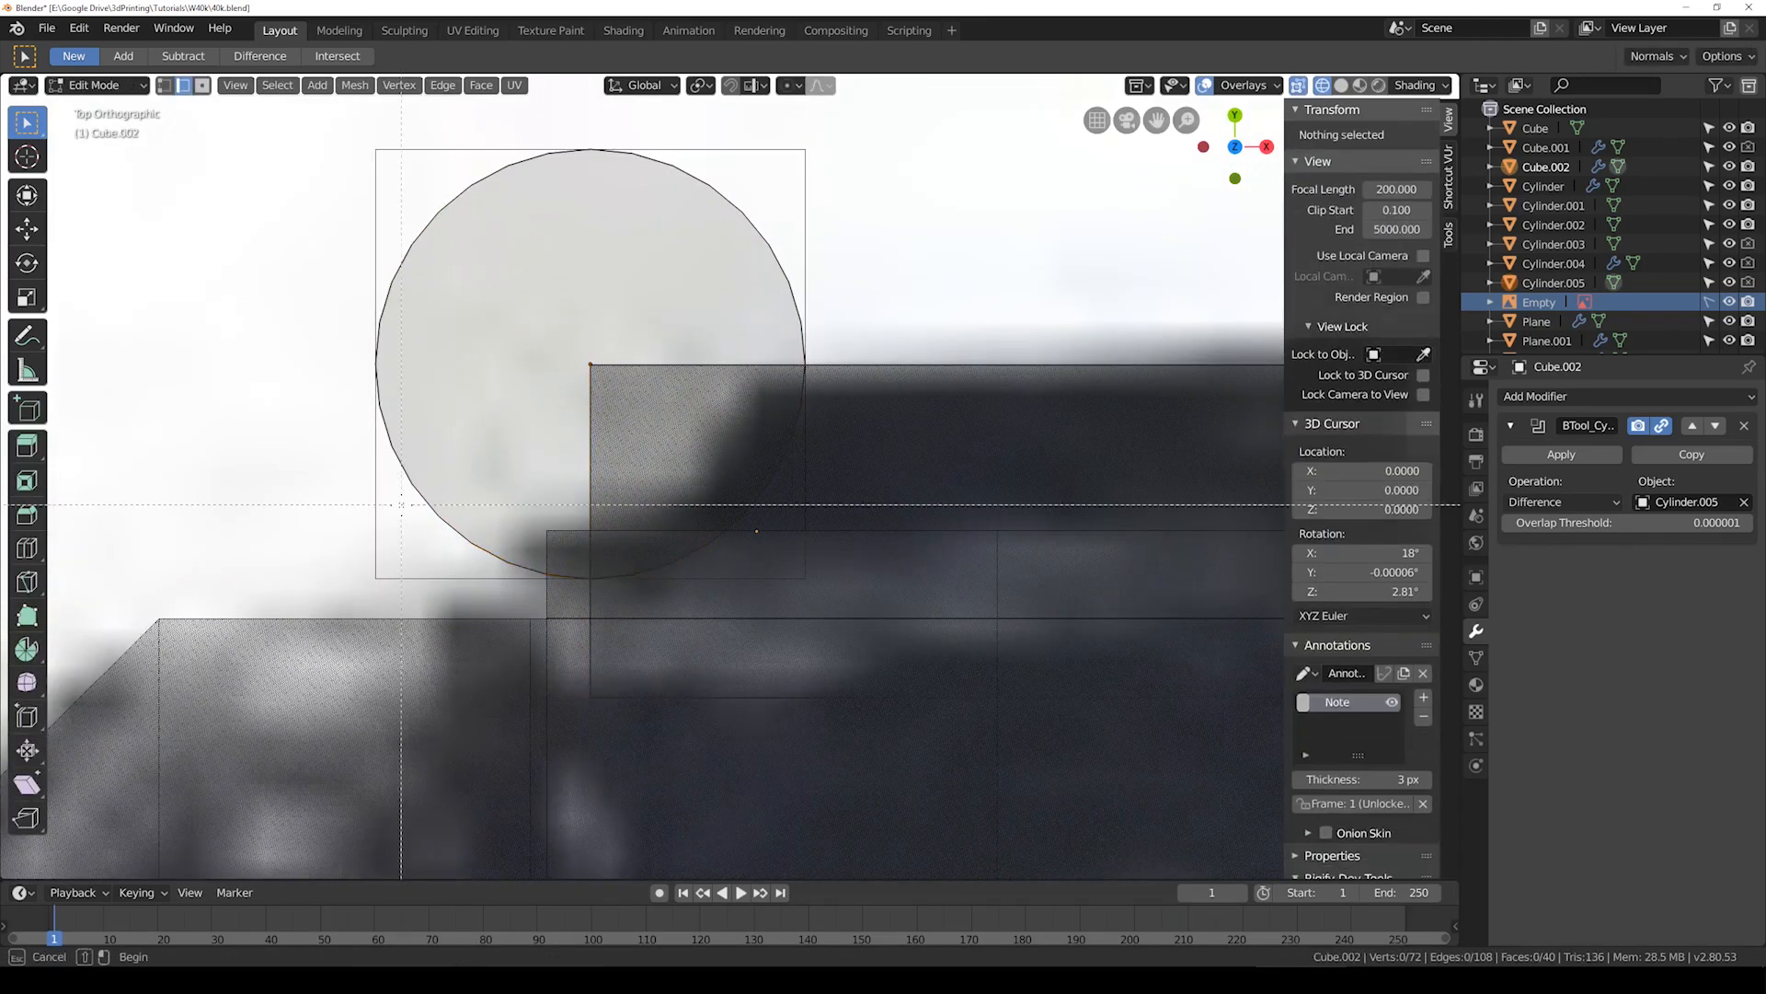
{"action": "left_click_drag", "start_coordinate": [400, 505], "coordinate": [788, 556]}
{"action": "mouse_move", "coordinate": [617, 559]}
{"action": "middle_mouse_down"}
{"action": "mouse_move", "coordinate": [721, 473]}
{"action": "mouse_move", "coordinate": [555, 449]}
{"action": "middle_mouse_up"}
{"action": "key", "text": "Tab"}
Step: Flatten the lower vertices of the cylinder cutter into a straight edge by scaling them along Y to 0
{"action": "key", "text": "shift+z"}
{"action": "left_click", "coordinate": [543, 479]}
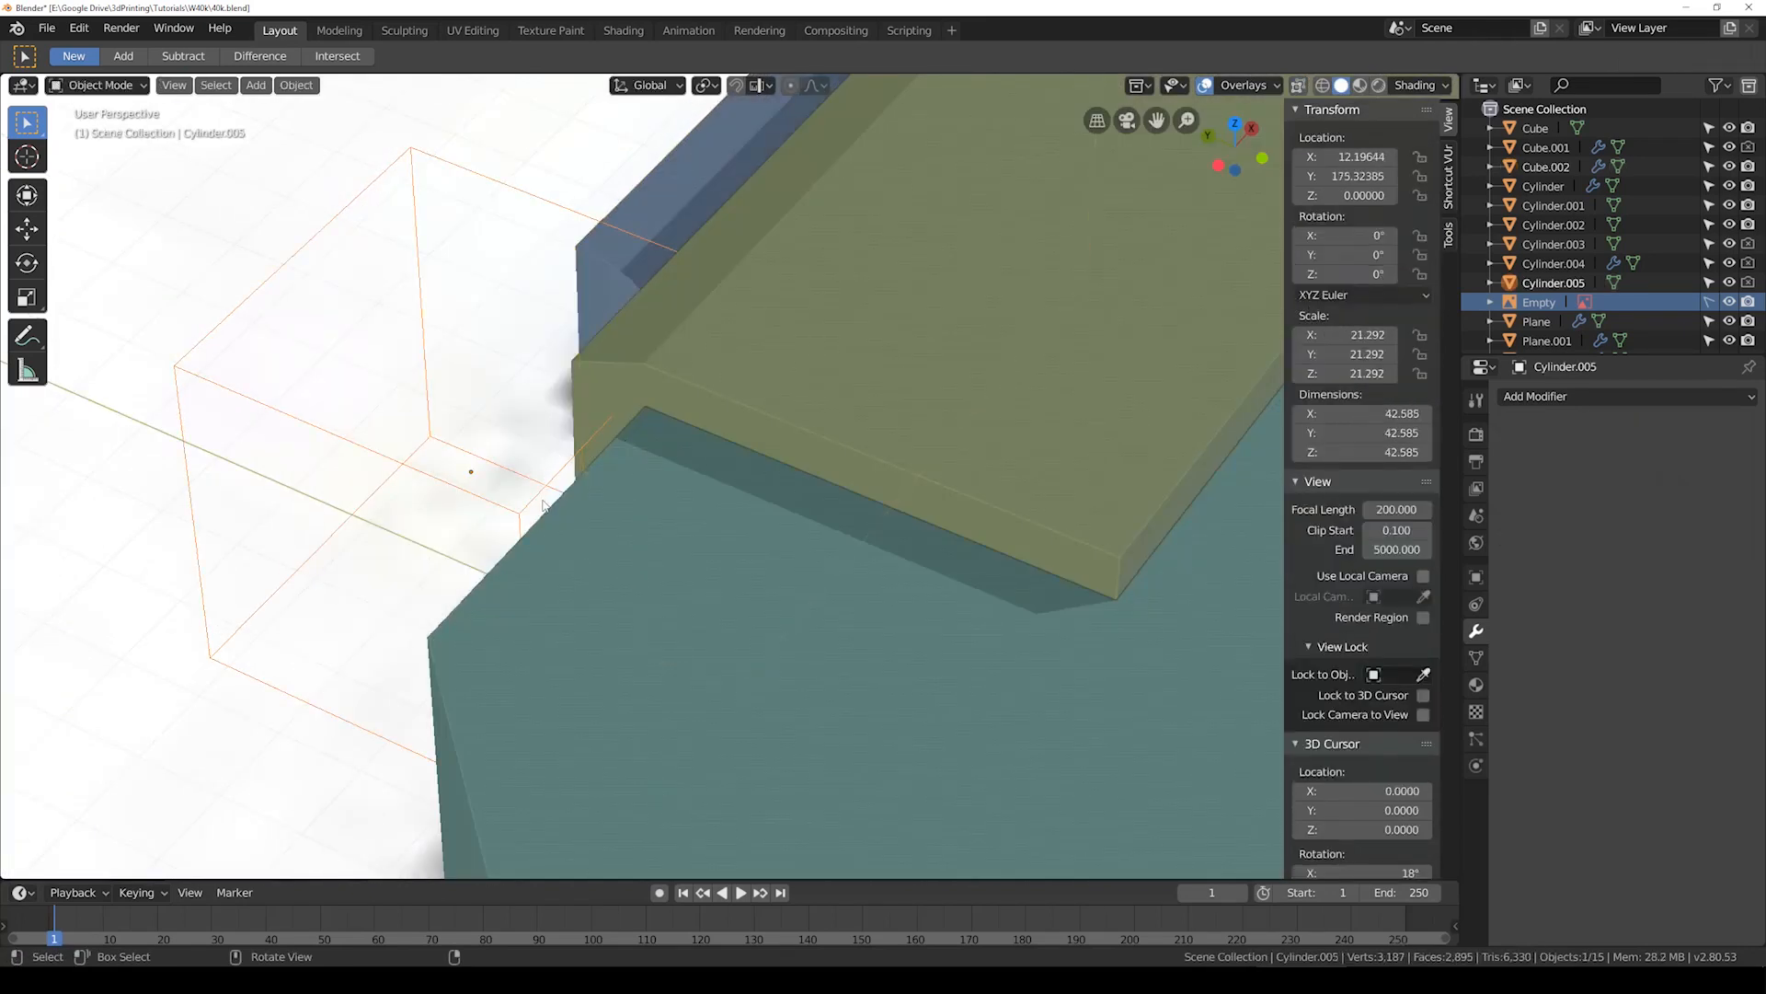
{"action": "key", "text": "Tab"}
{"action": "key", "text": "a"}
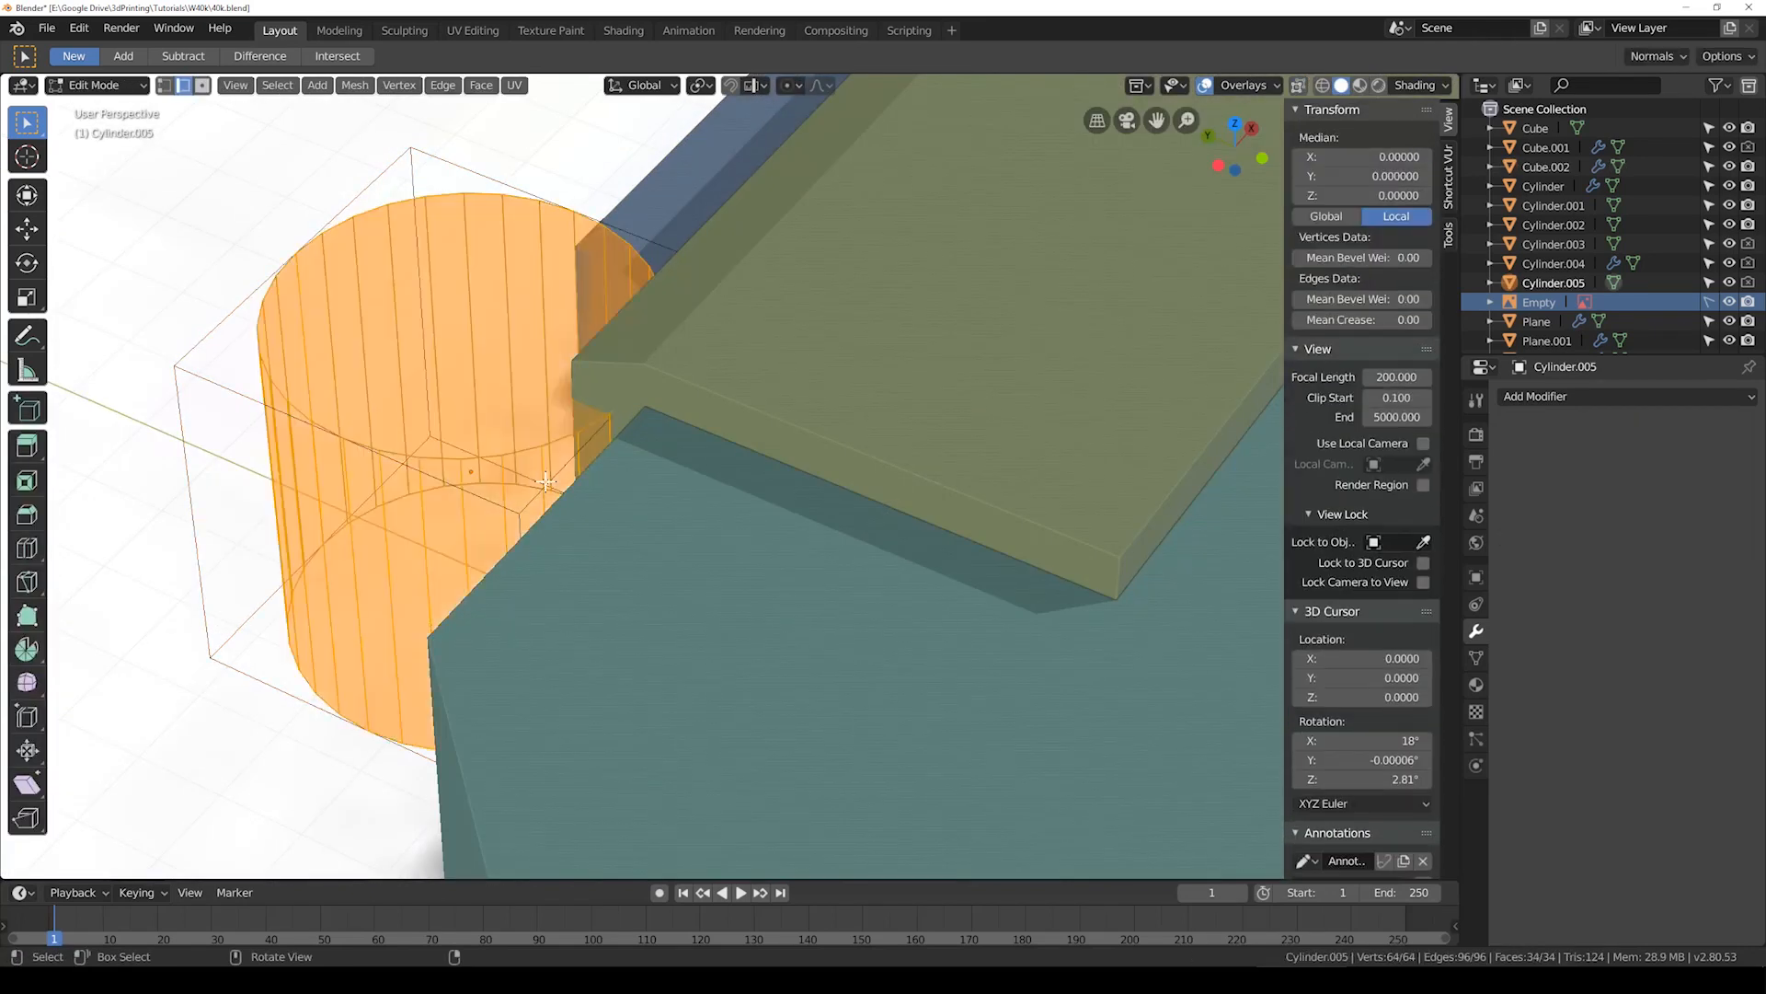
{"action": "key", "text": "KP_7"}
{"action": "key", "text": "alt+z"}
{"action": "left_click_drag", "start_coordinate": [281, 617], "coordinate": [727, 759]}
{"action": "middle_click_drag", "start_coordinate": [757, 658], "coordinate": [867, 611], "text": "shift"}
{"action": "key", "text": "s"}
{"action": "key", "text": "z"}
{"action": "key", "text": "y"}
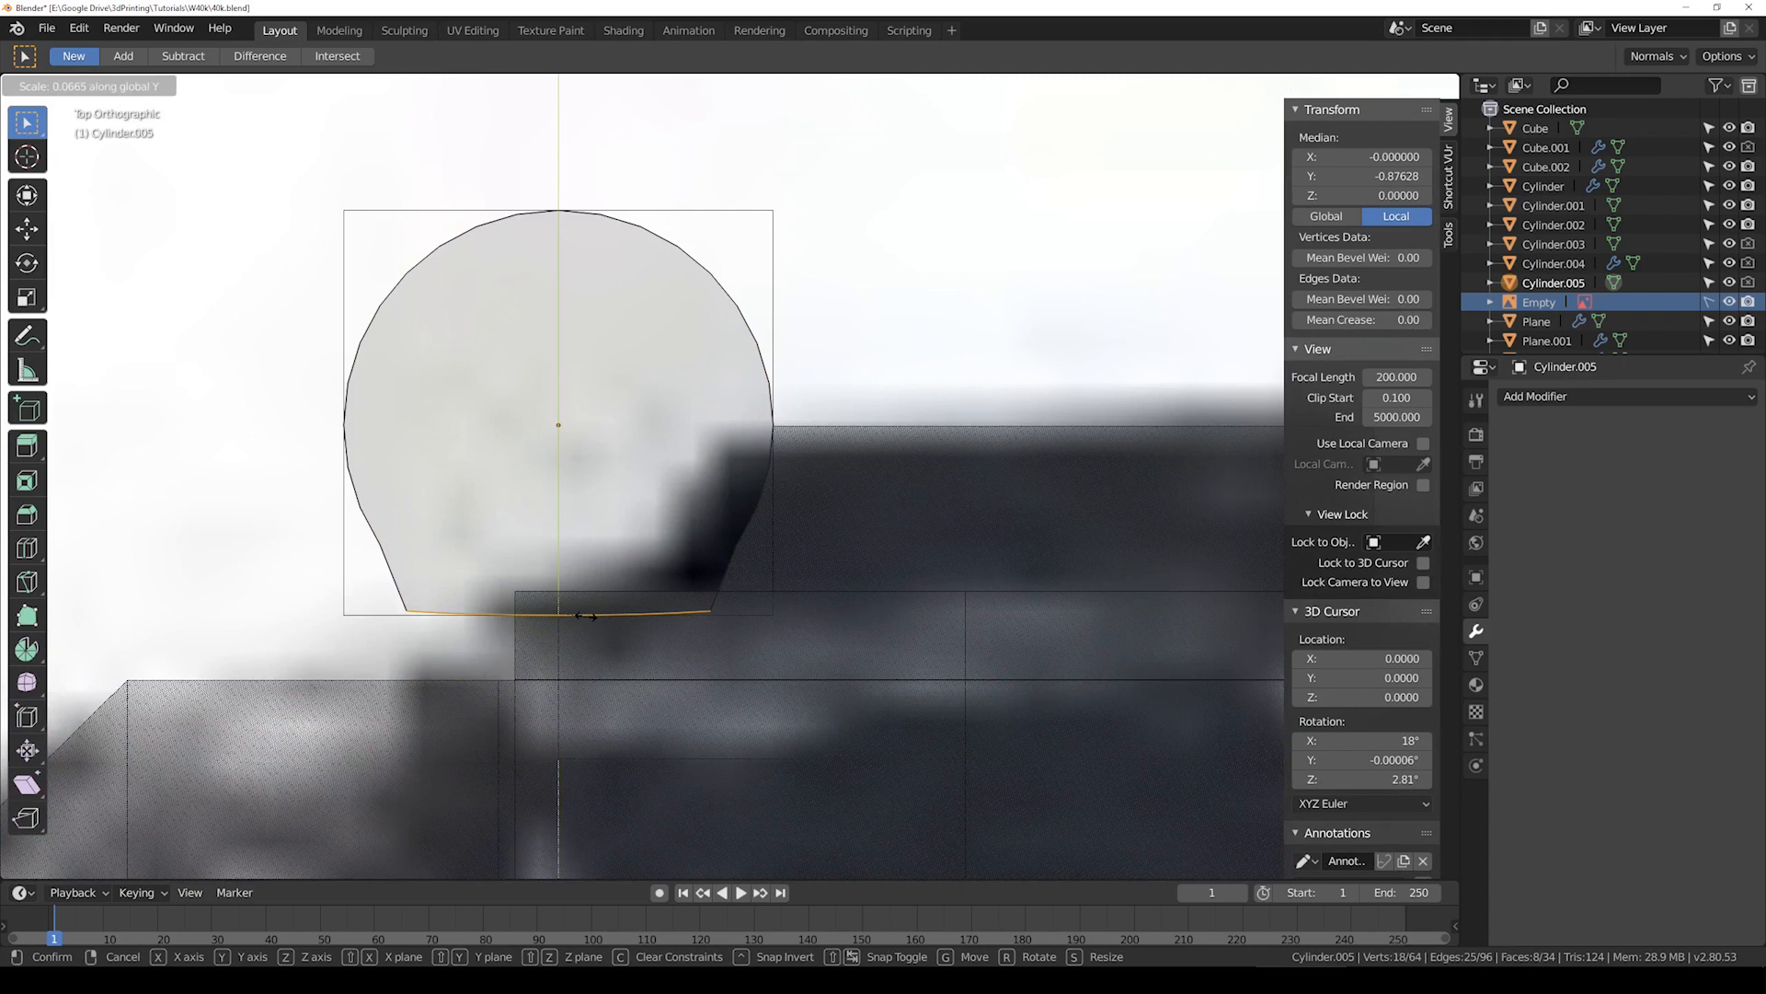
{"action": "left_click", "coordinate": [559, 612]}
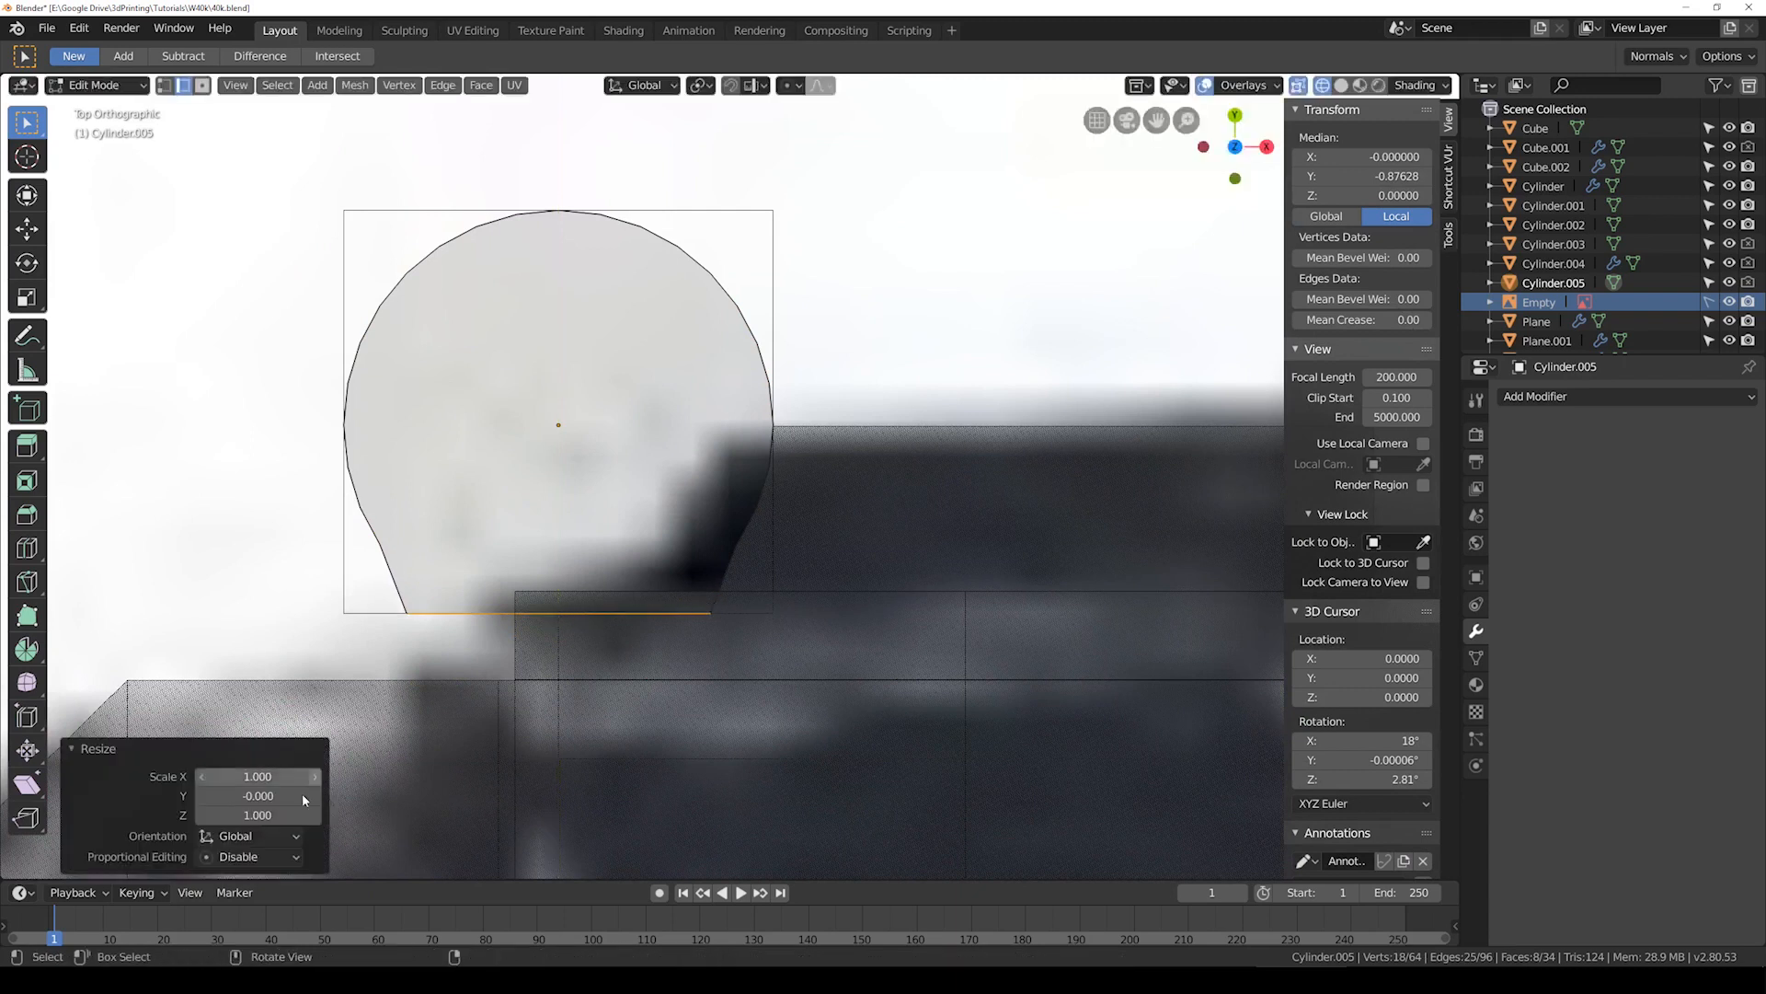
Step: Move the cutter's flattened lower edge up along Y by about 3.4, just above the body's upper edge
{"action": "key", "text": "g"}
{"action": "key", "text": "y"}
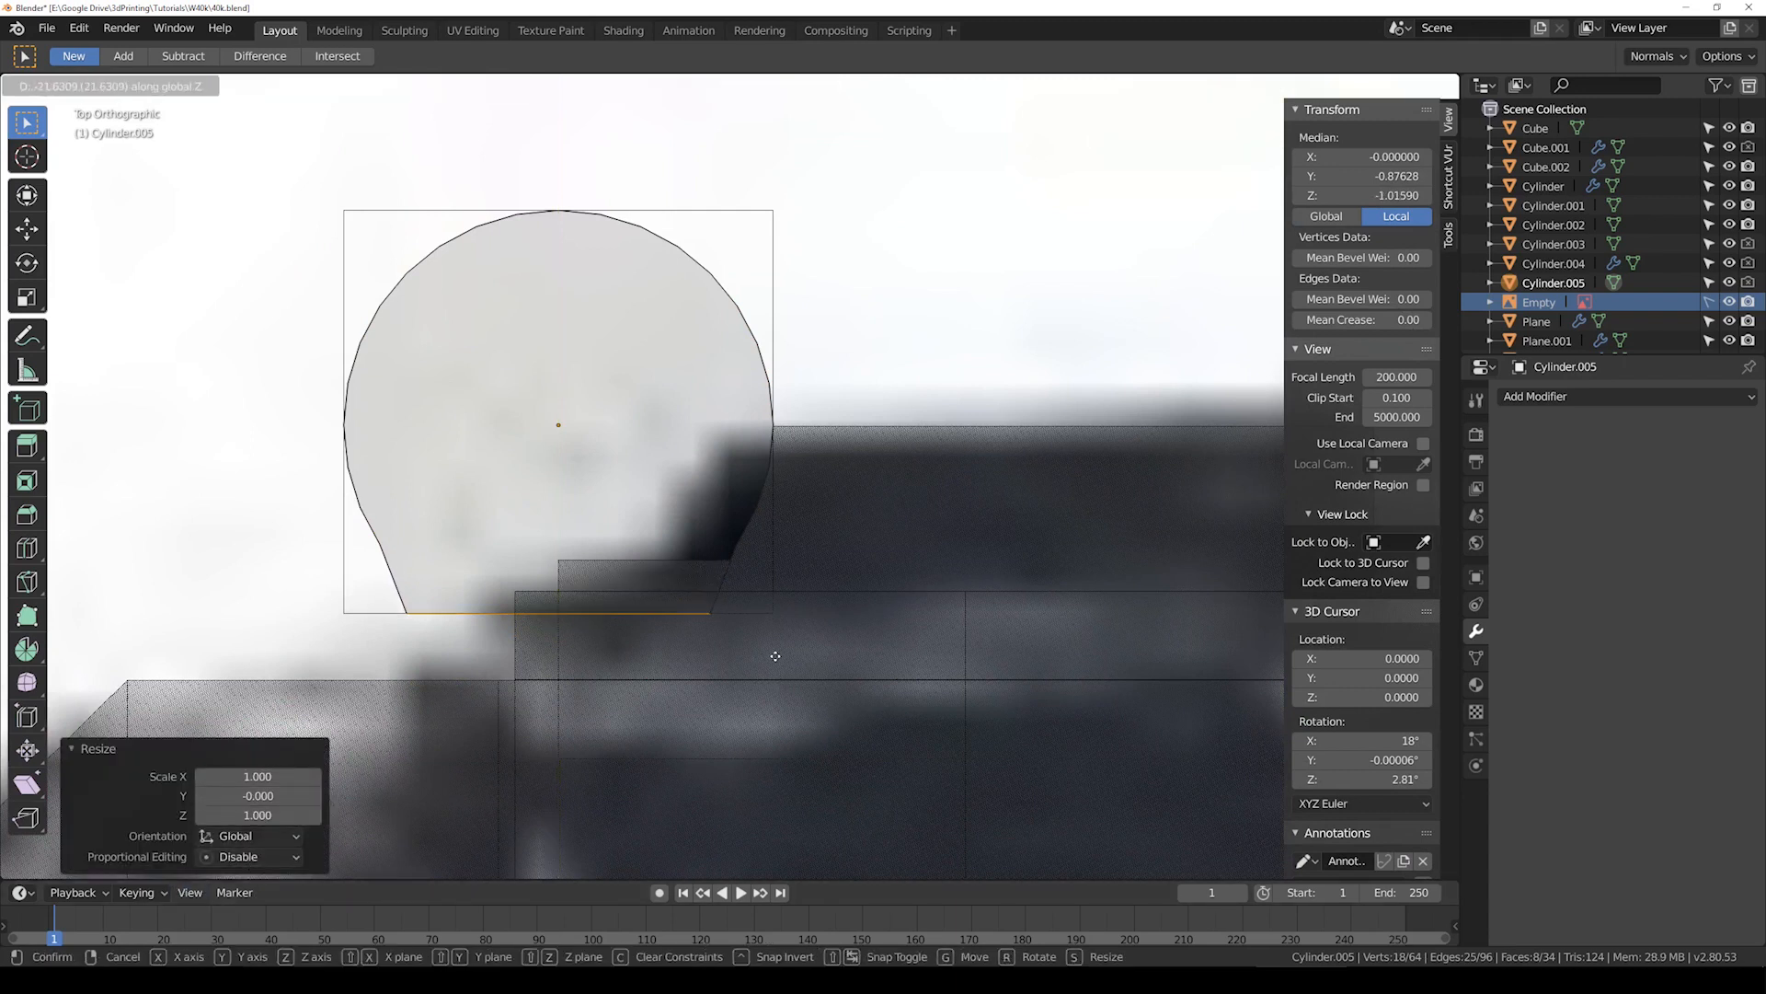
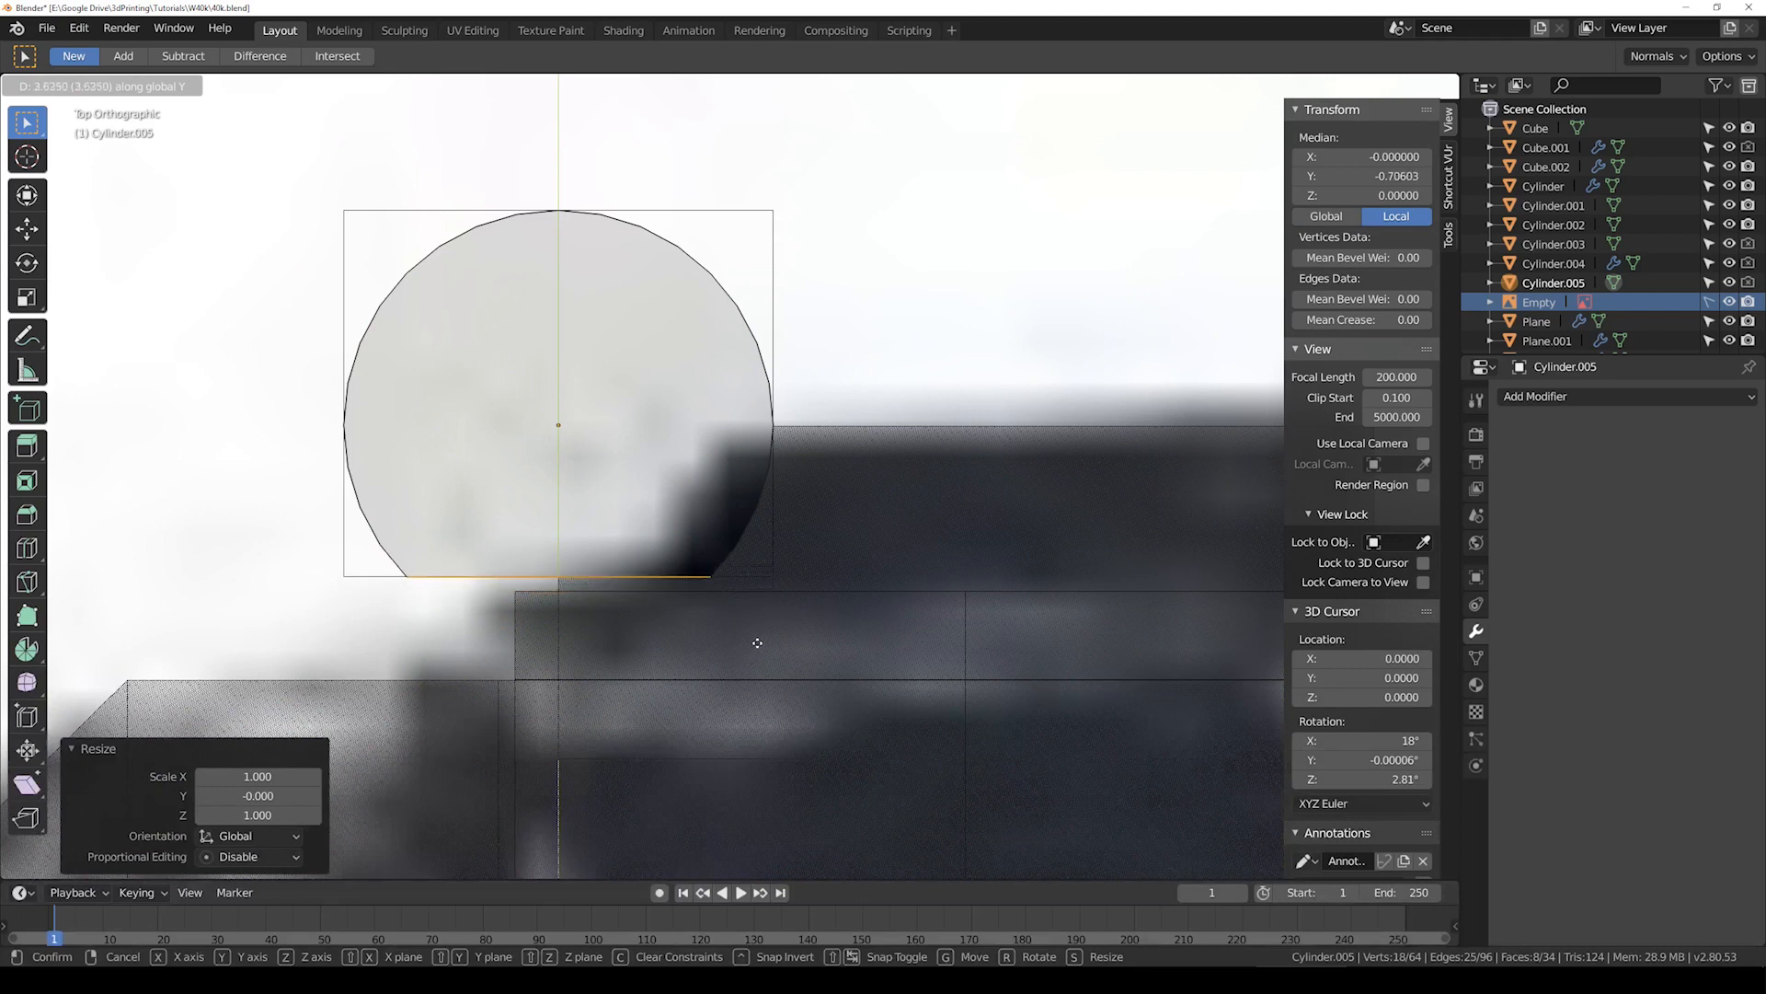
{"action": "left_click", "coordinate": [756, 645]}
{"action": "key", "text": "Tab"}
{"action": "key", "text": "shift+z"}
{"action": "scroll", "coordinate": [594, 633], "scroll_direction": "down", "scroll_amount": 3}
{"action": "mouse_move", "coordinate": [594, 633]}
{"action": "middle_mouse_down"}
{"action": "mouse_move", "coordinate": [724, 565]}
{"action": "mouse_move", "coordinate": [734, 580]}
{"action": "middle_mouse_up"}
{"action": "key", "text": "KP_7"}
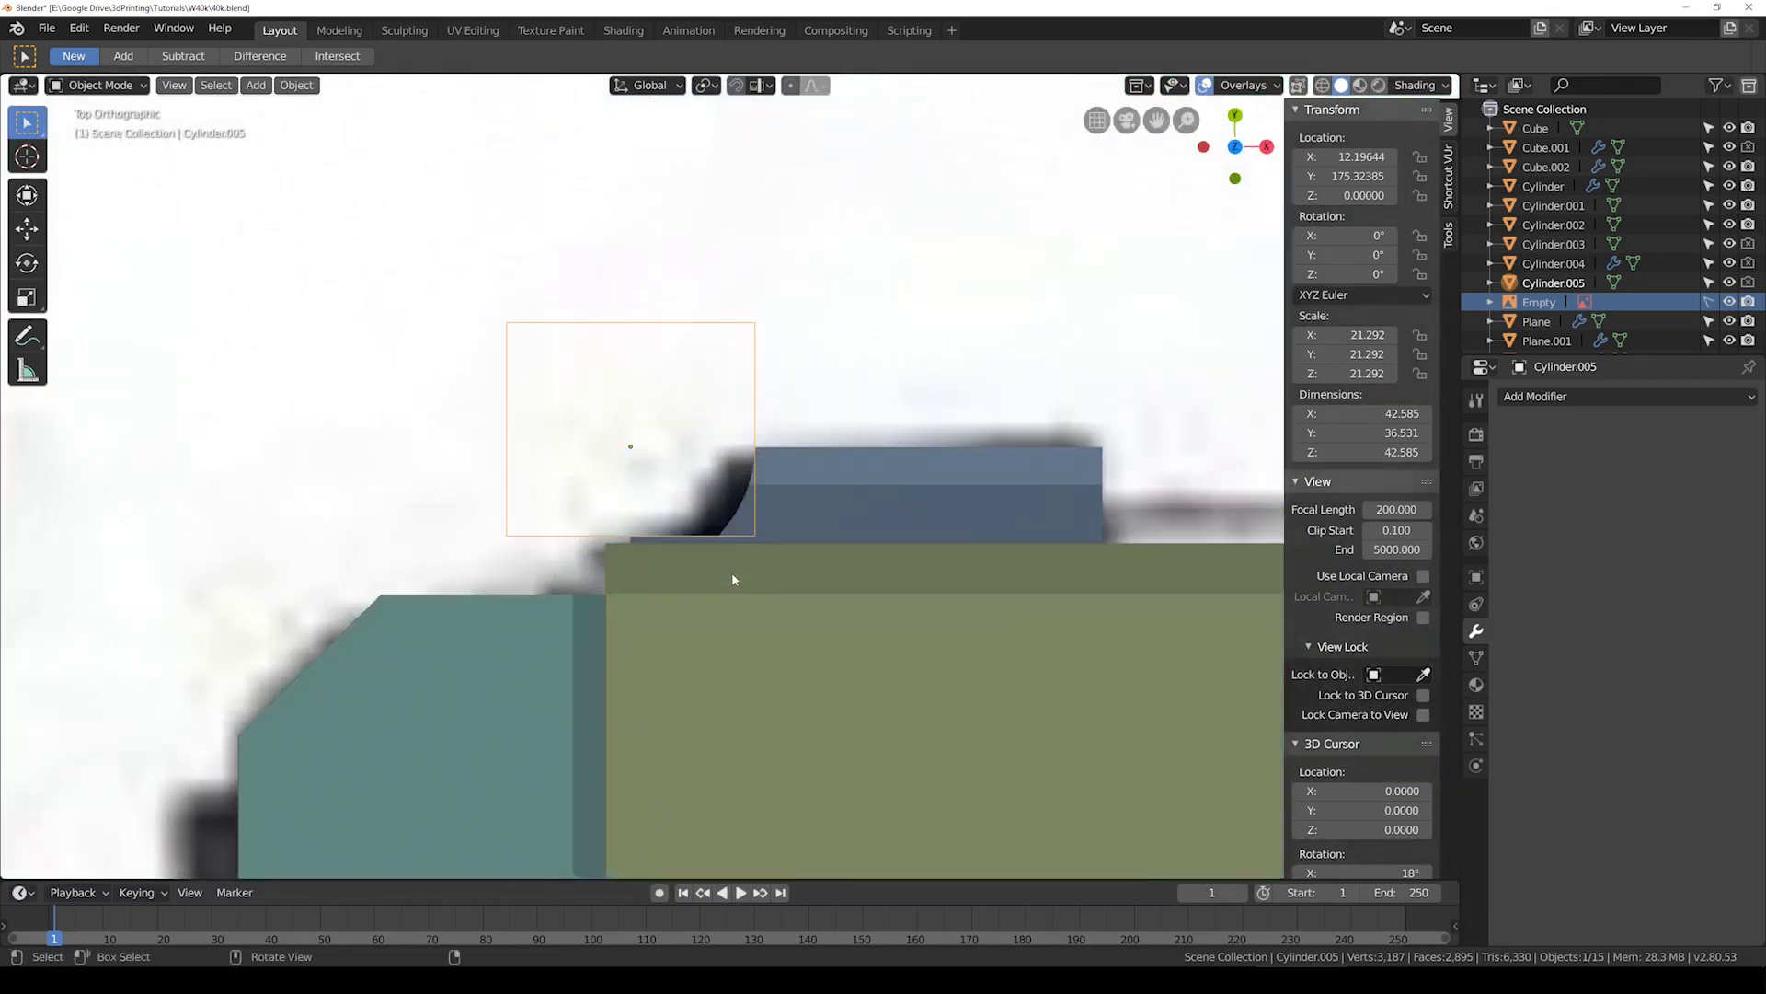
Step: Move the cutter's lower front corner vertices rearward along X to match the dark curve in the reference
{"action": "key", "text": "Tab"}
{"action": "key", "text": "shift+z"}
{"action": "scroll", "coordinate": [800, 589], "scroll_direction": "up", "scroll_amount": 2}
{"action": "scroll", "coordinate": [796, 531], "scroll_direction": "up", "scroll_amount": 3}
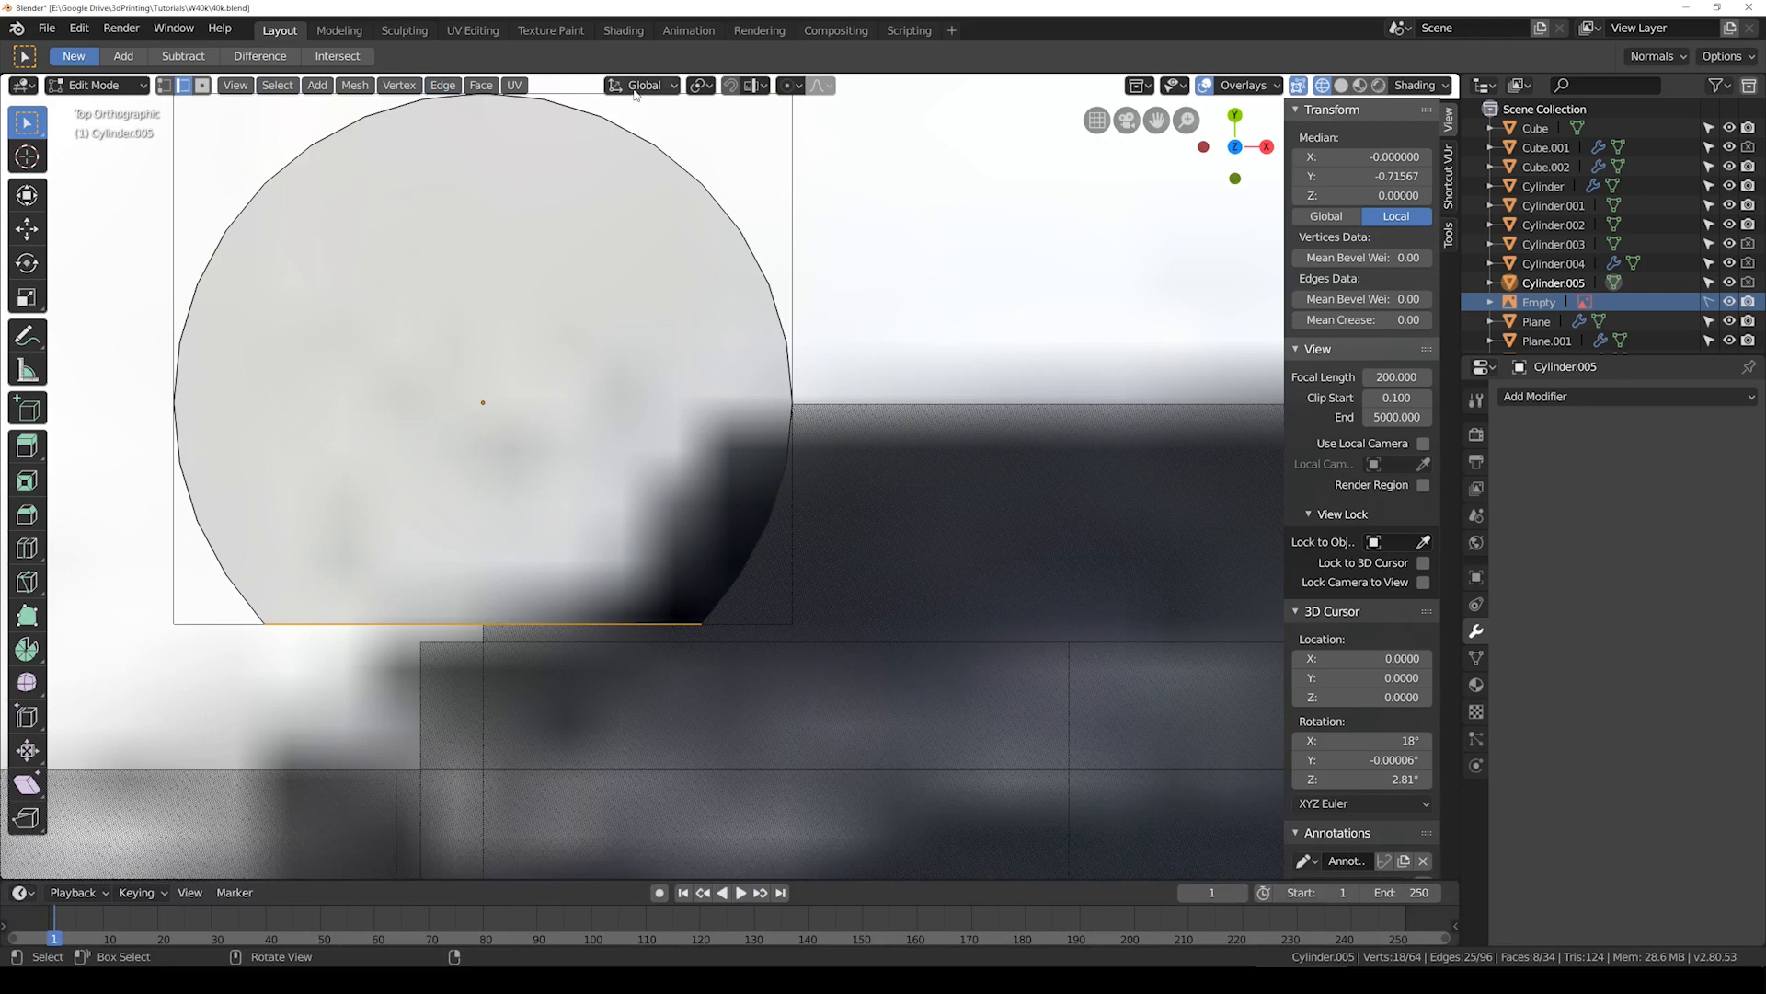
{"action": "key", "text": "b"}
{"action": "left_click_drag", "start_coordinate": [631, 583], "coordinate": [760, 654]}
{"action": "key", "text": "g"}
{"action": "key", "text": "x"}
{"action": "left_click", "coordinate": [731, 658]}
Step: Shift the next two front vertex pairs above the cutter's lower corner rearward along X to smooth the curve
{"action": "key", "text": "b"}
{"action": "left_click_drag", "start_coordinate": [722, 552], "coordinate": [820, 611]}
{"action": "key", "text": "g"}
{"action": "right_click", "coordinate": [817, 611]}
{"action": "key", "text": "g"}
{"action": "key", "text": "z"}
{"action": "key", "text": "x"}
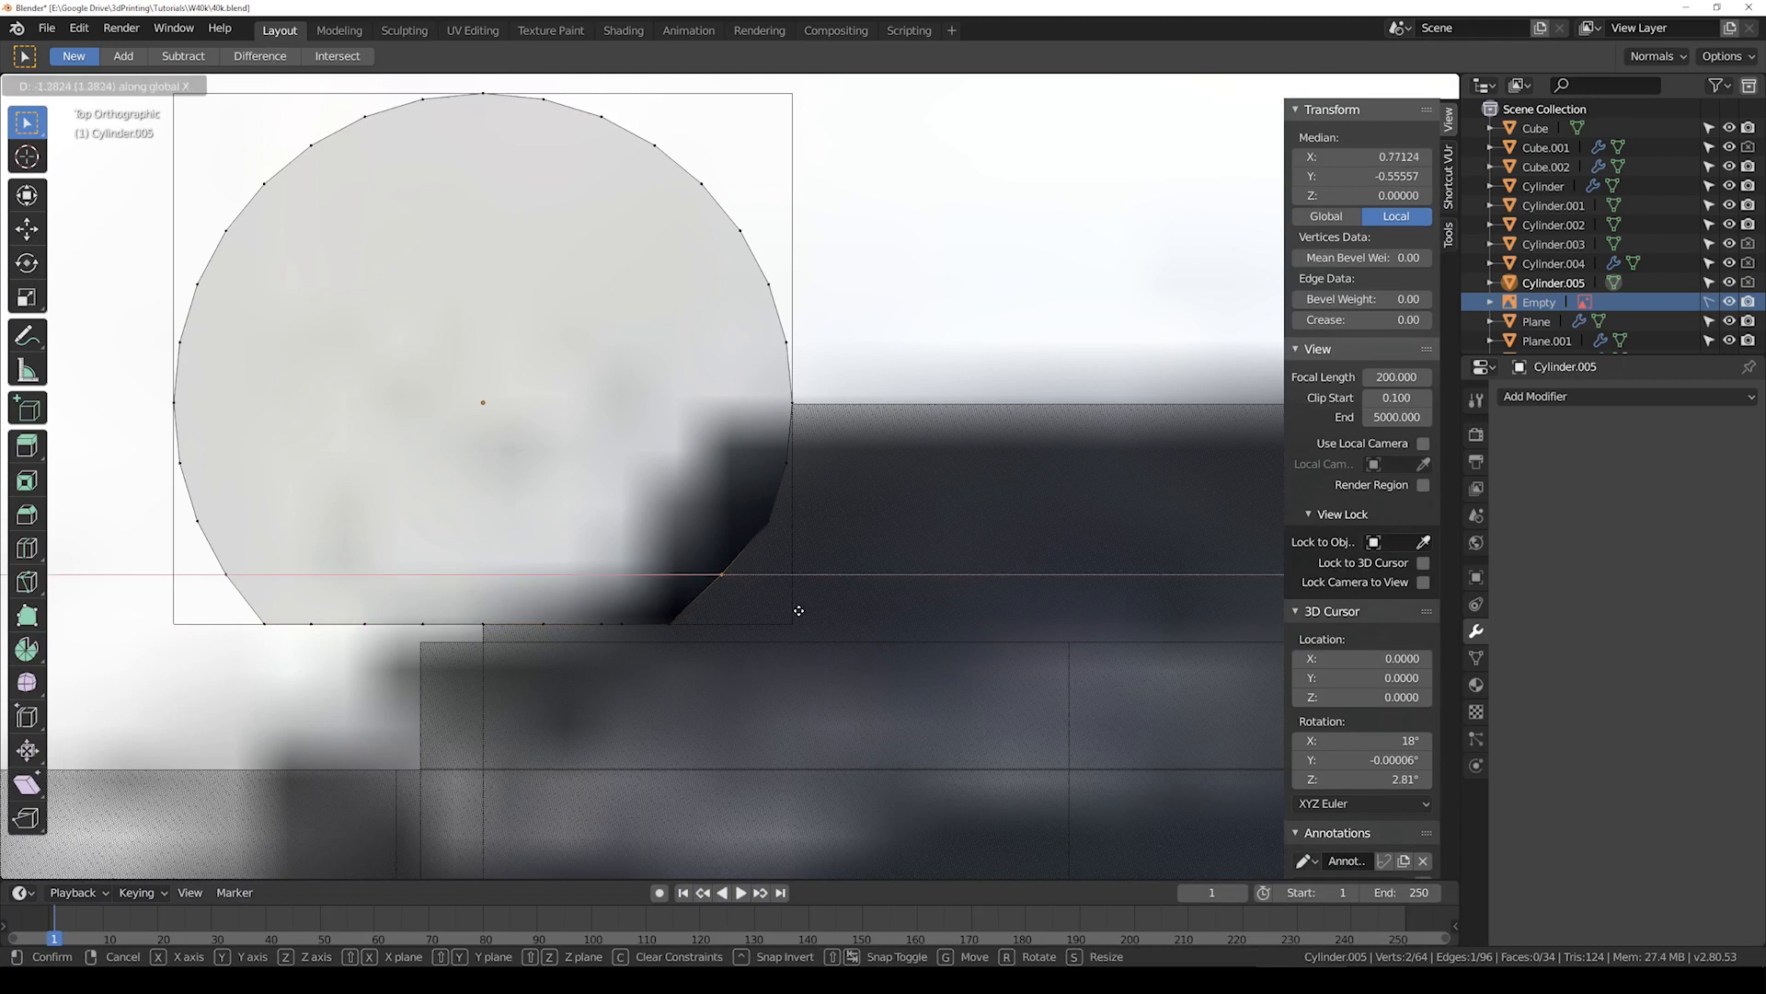
{"action": "left_click", "coordinate": [805, 610]}
{"action": "left_click_drag", "start_coordinate": [745, 509], "coordinate": [860, 555]}
{"action": "key", "text": "g"}
{"action": "key", "text": "x"}
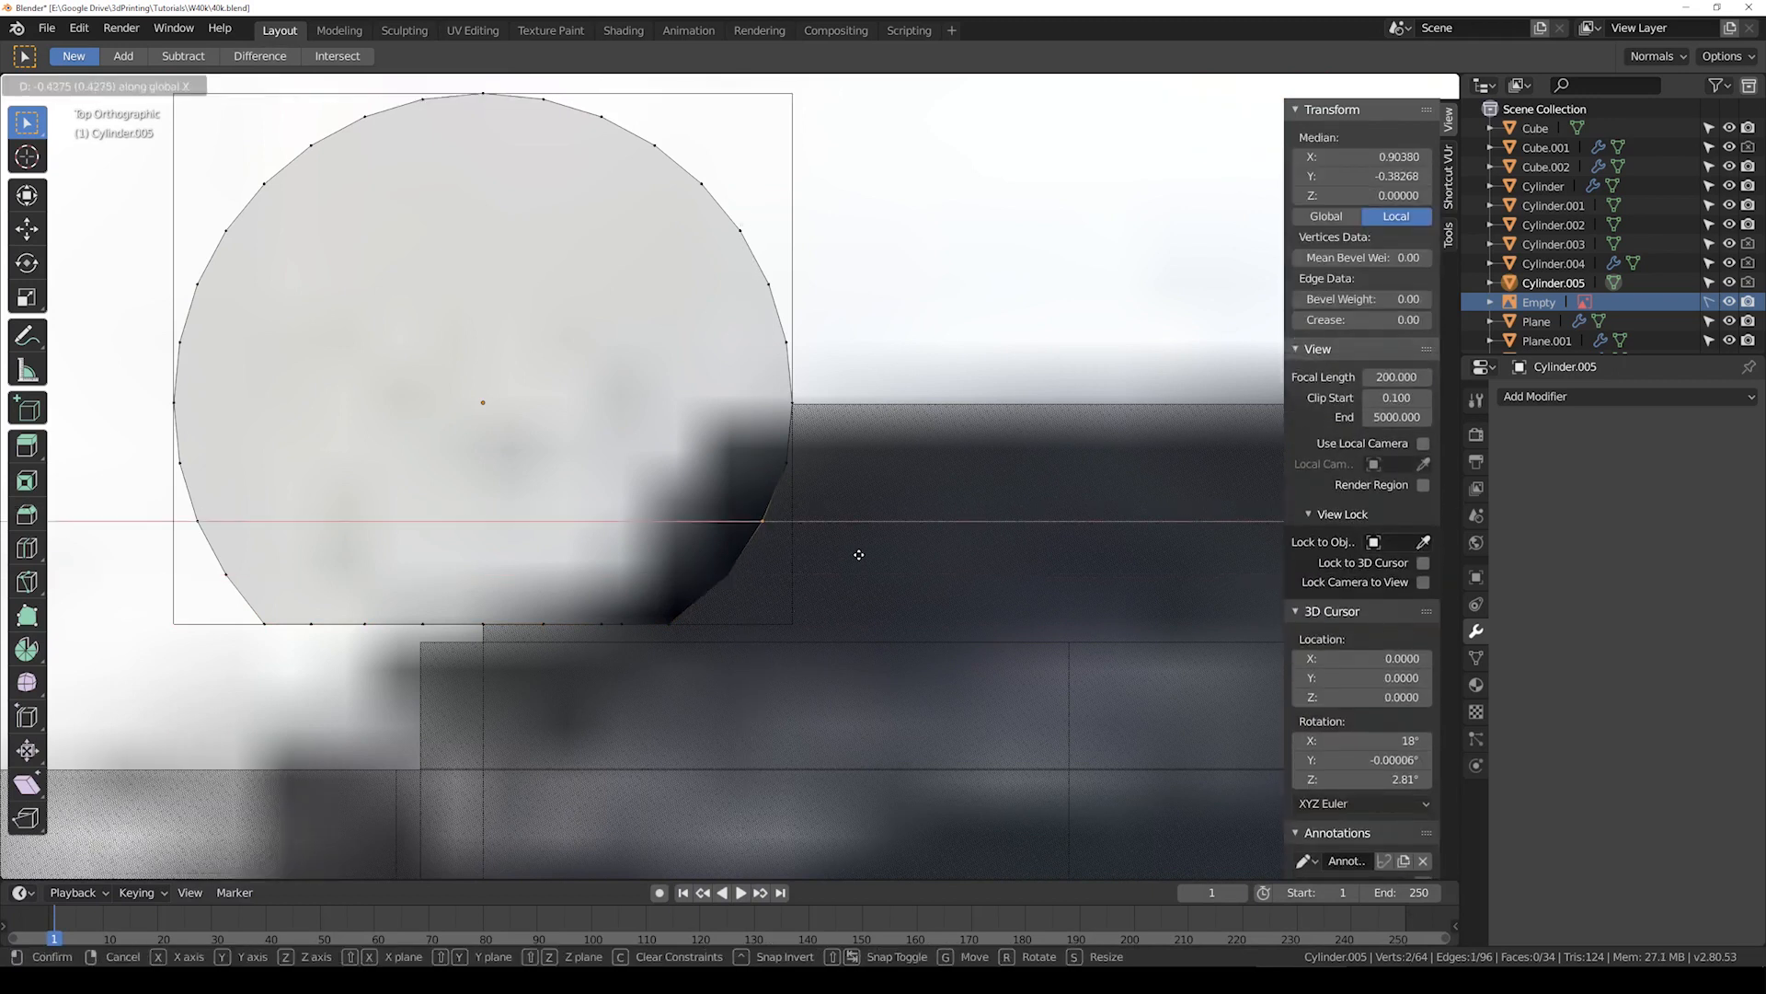
{"action": "left_click", "coordinate": [858, 554]}
{"action": "key", "text": "Tab"}
{"action": "middle_click_drag", "start_coordinate": [867, 533], "coordinate": [1108, 442]}
Step: Scale the raised top block along Z by 0.76, making it about 25 thick
{"action": "left_click", "coordinate": [500, 356]}
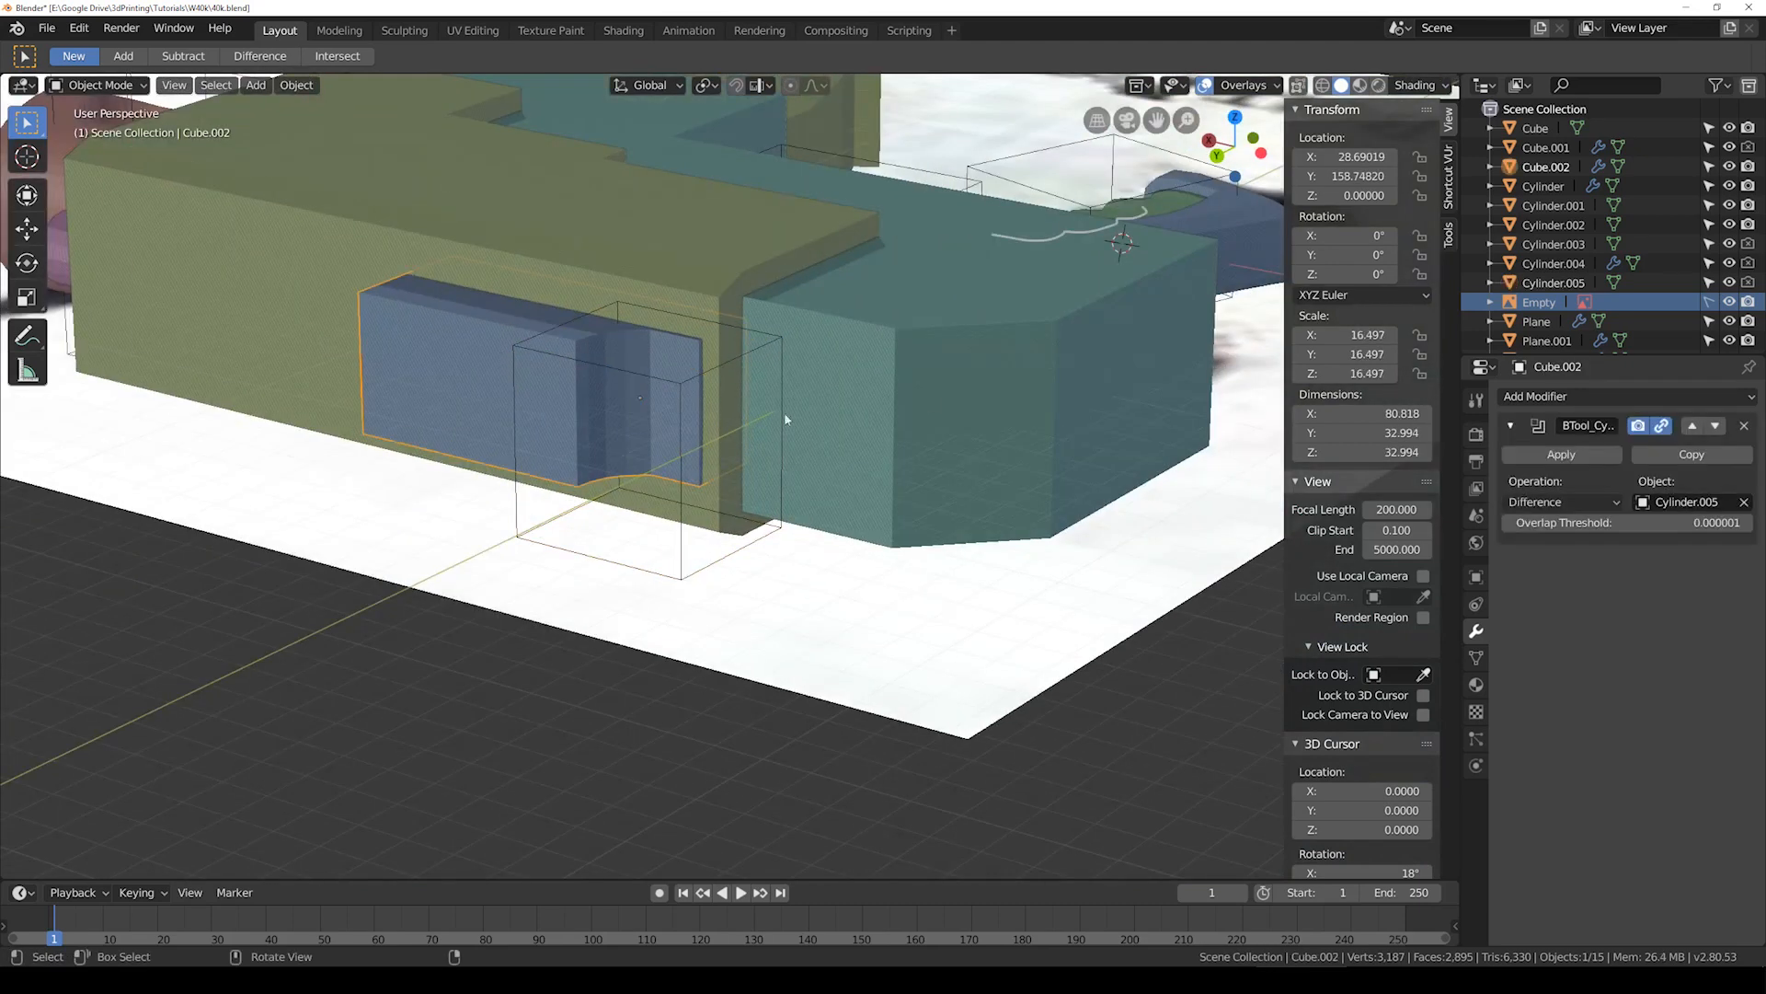
{"action": "key", "text": "s"}
{"action": "key", "text": "z"}
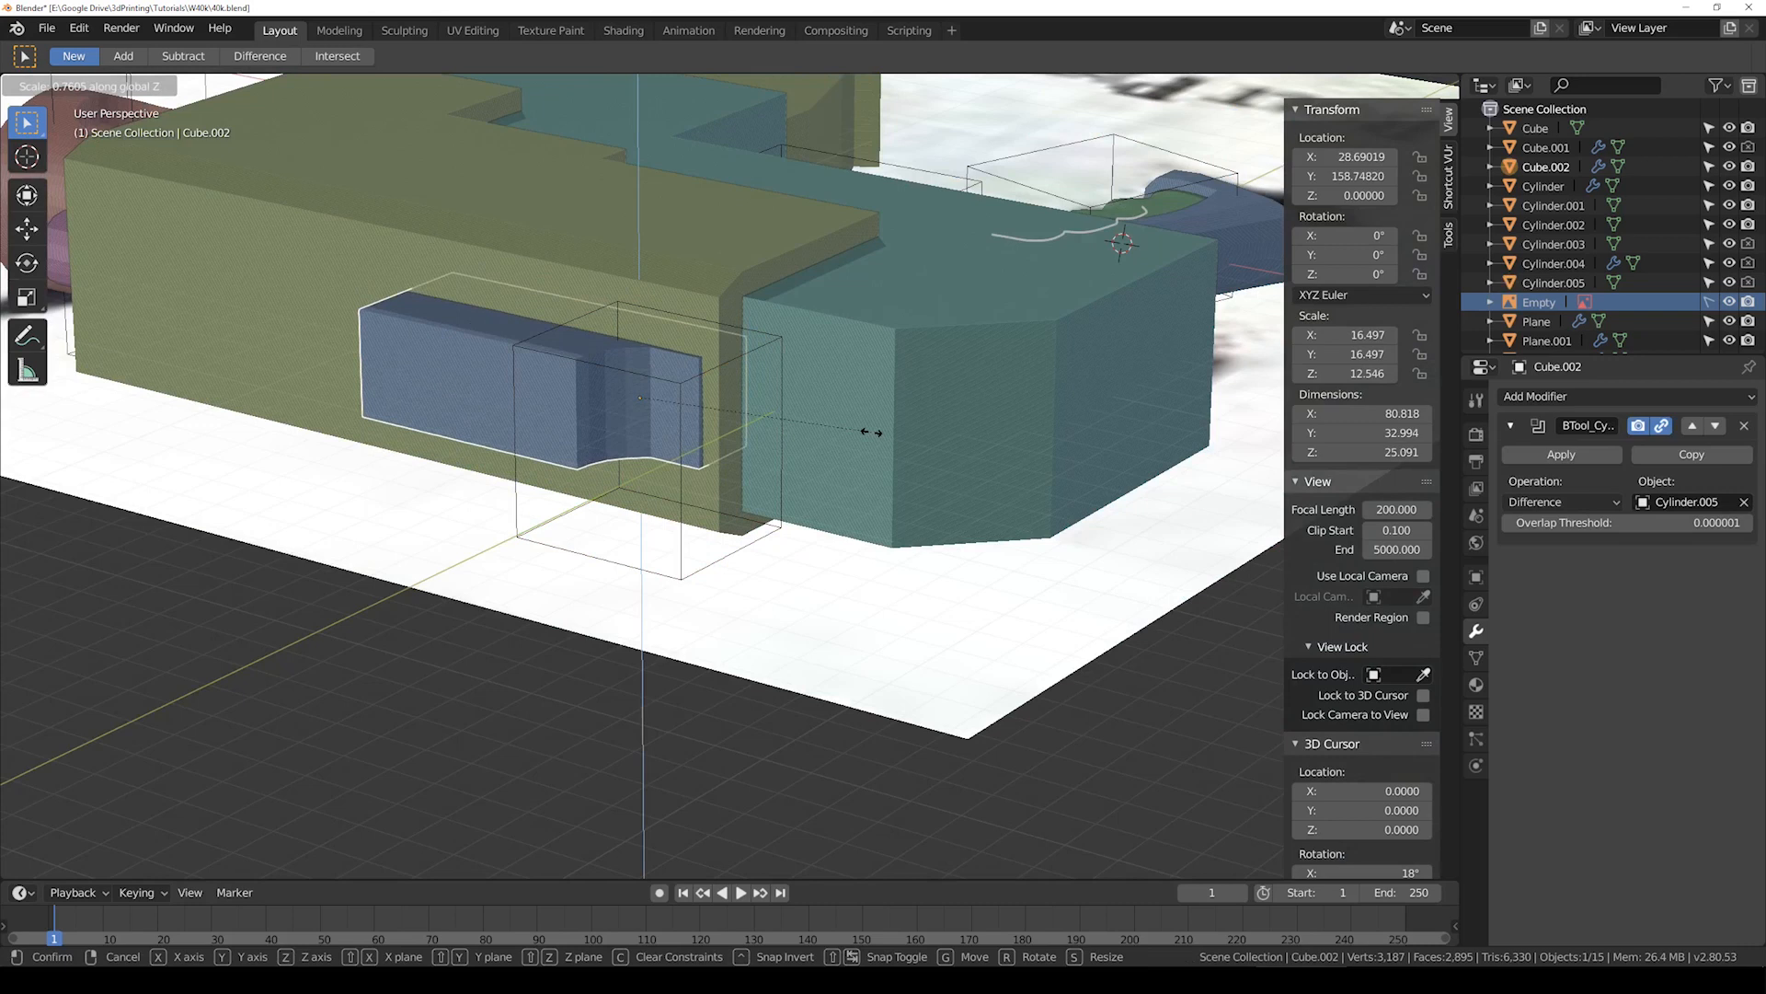
{"action": "left_click", "coordinate": [869, 425]}
{"action": "middle_click_drag", "start_coordinate": [395, 505], "coordinate": [646, 539]}
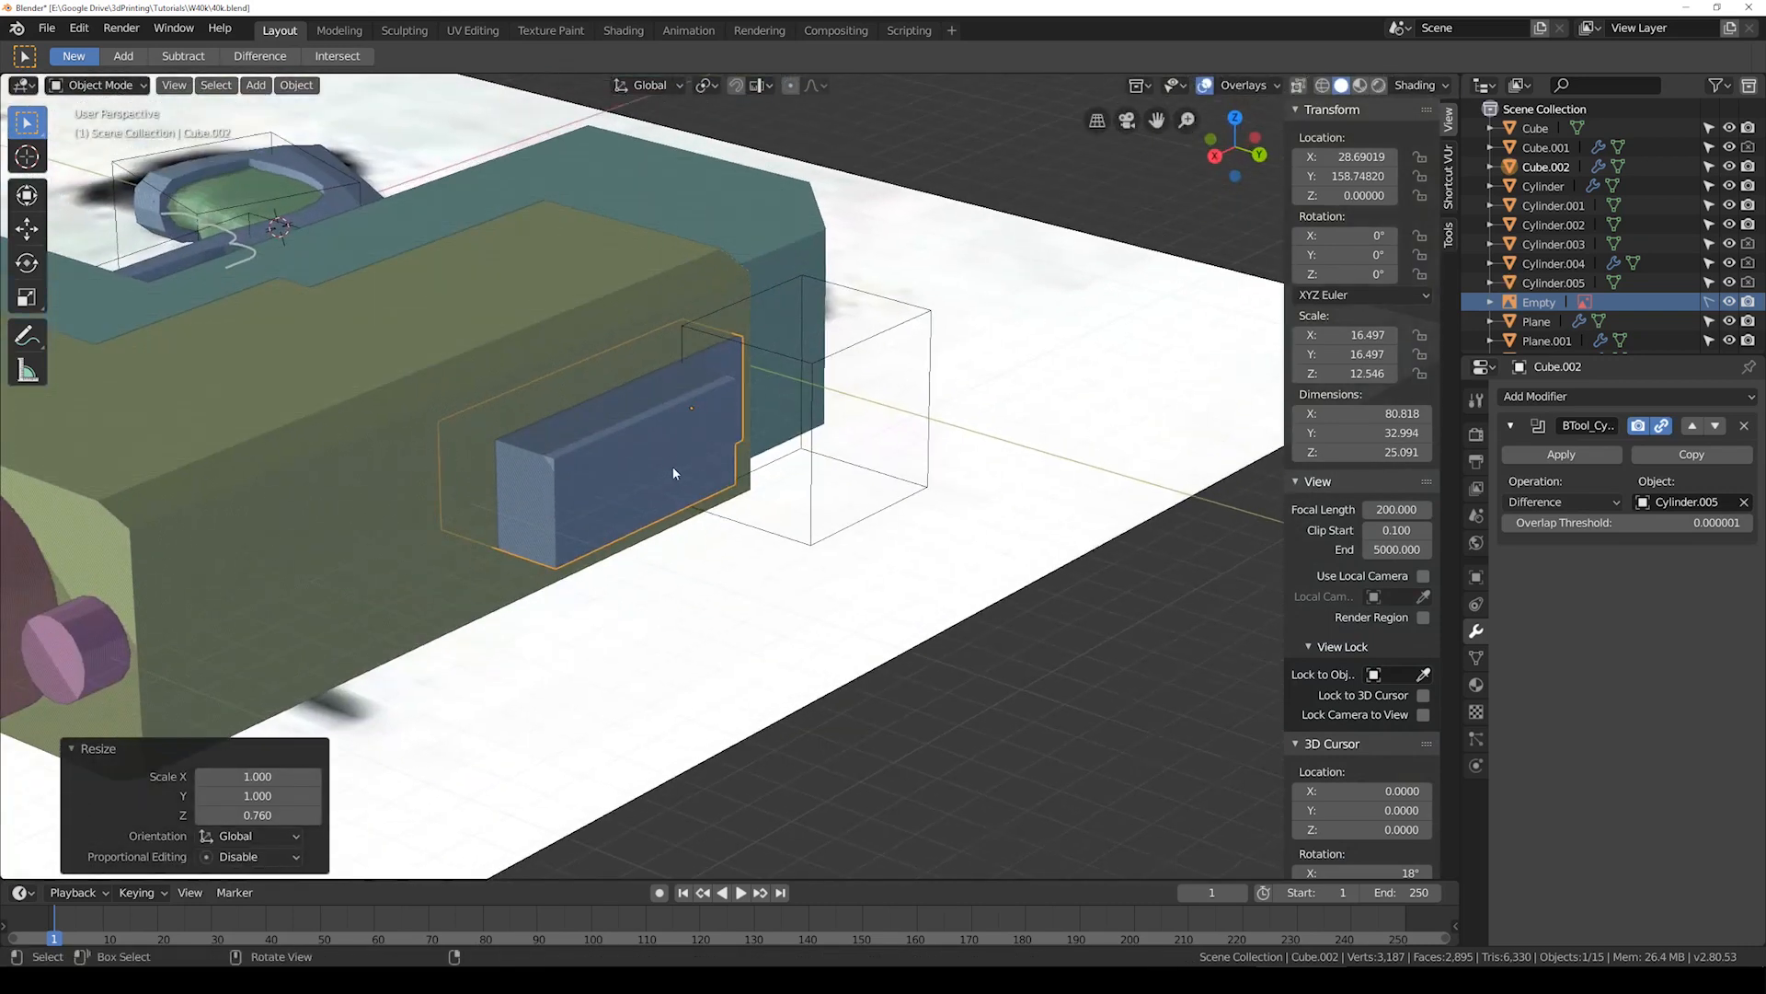
Step: Add two lengthwise loop cuts to the top block, dividing its thickness into three strips
{"action": "key", "text": "KP_7"}
{"action": "key", "text": "shift+z"}
{"action": "key", "text": "shift+z"}
{"action": "middle_click_drag", "start_coordinate": [758, 444], "coordinate": [642, 432]}
{"action": "middle_click_drag", "start_coordinate": [773, 448], "coordinate": [704, 460]}
{"action": "scroll", "coordinate": [705, 460], "scroll_direction": "up", "scroll_amount": 3}
{"action": "key", "text": "Tab"}
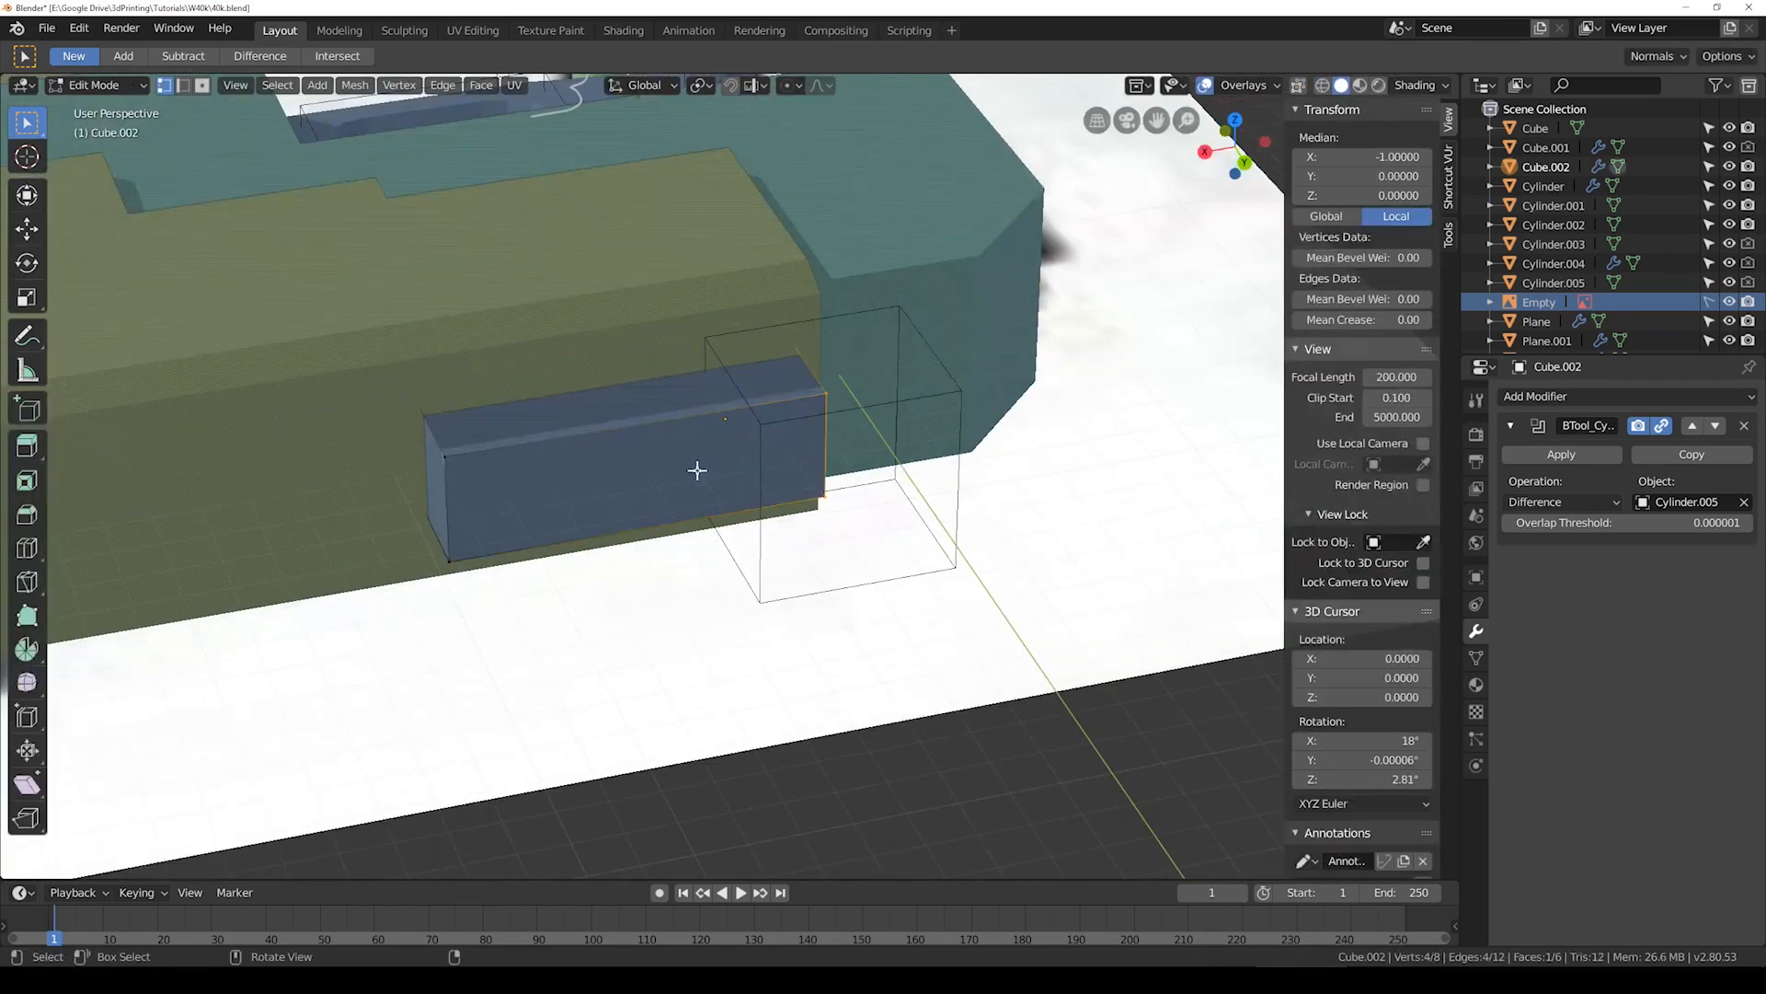
{"action": "left_click", "coordinate": [35, 552]}
{"action": "scroll", "coordinate": [447, 519], "scroll_direction": "up", "scroll_amount": 1}
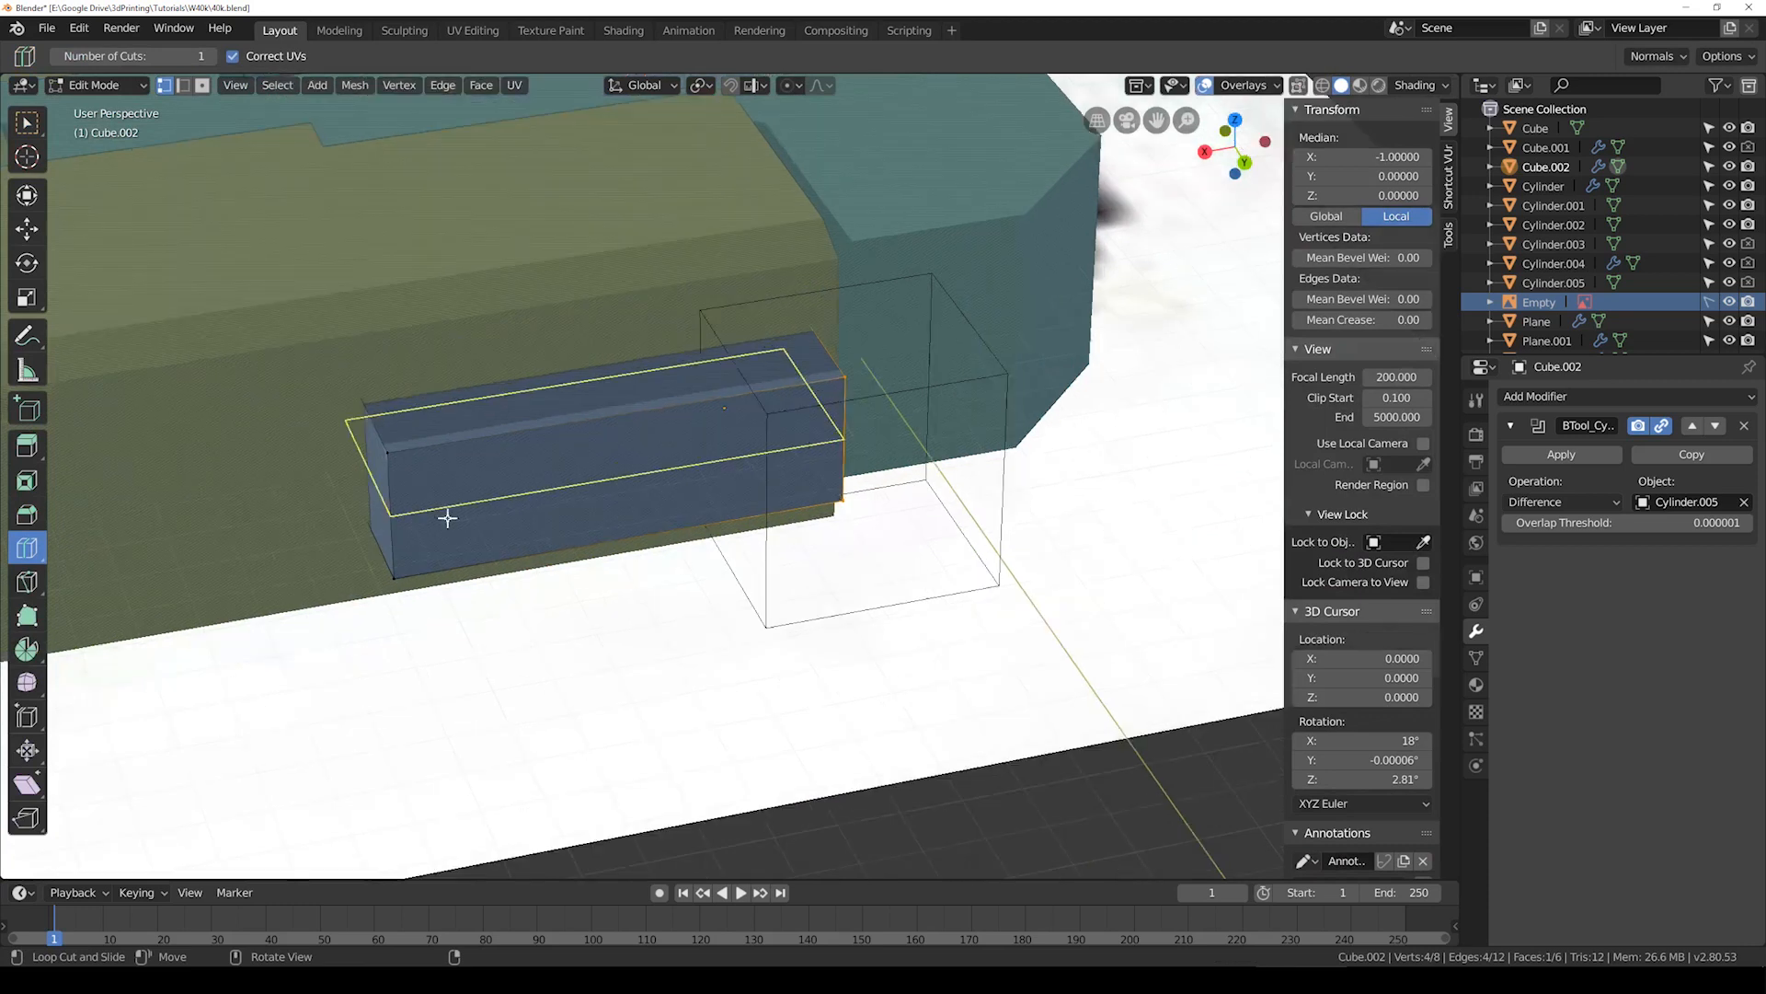
{"action": "left_click", "coordinate": [447, 519]}
{"action": "left_click", "coordinate": [315, 712]}
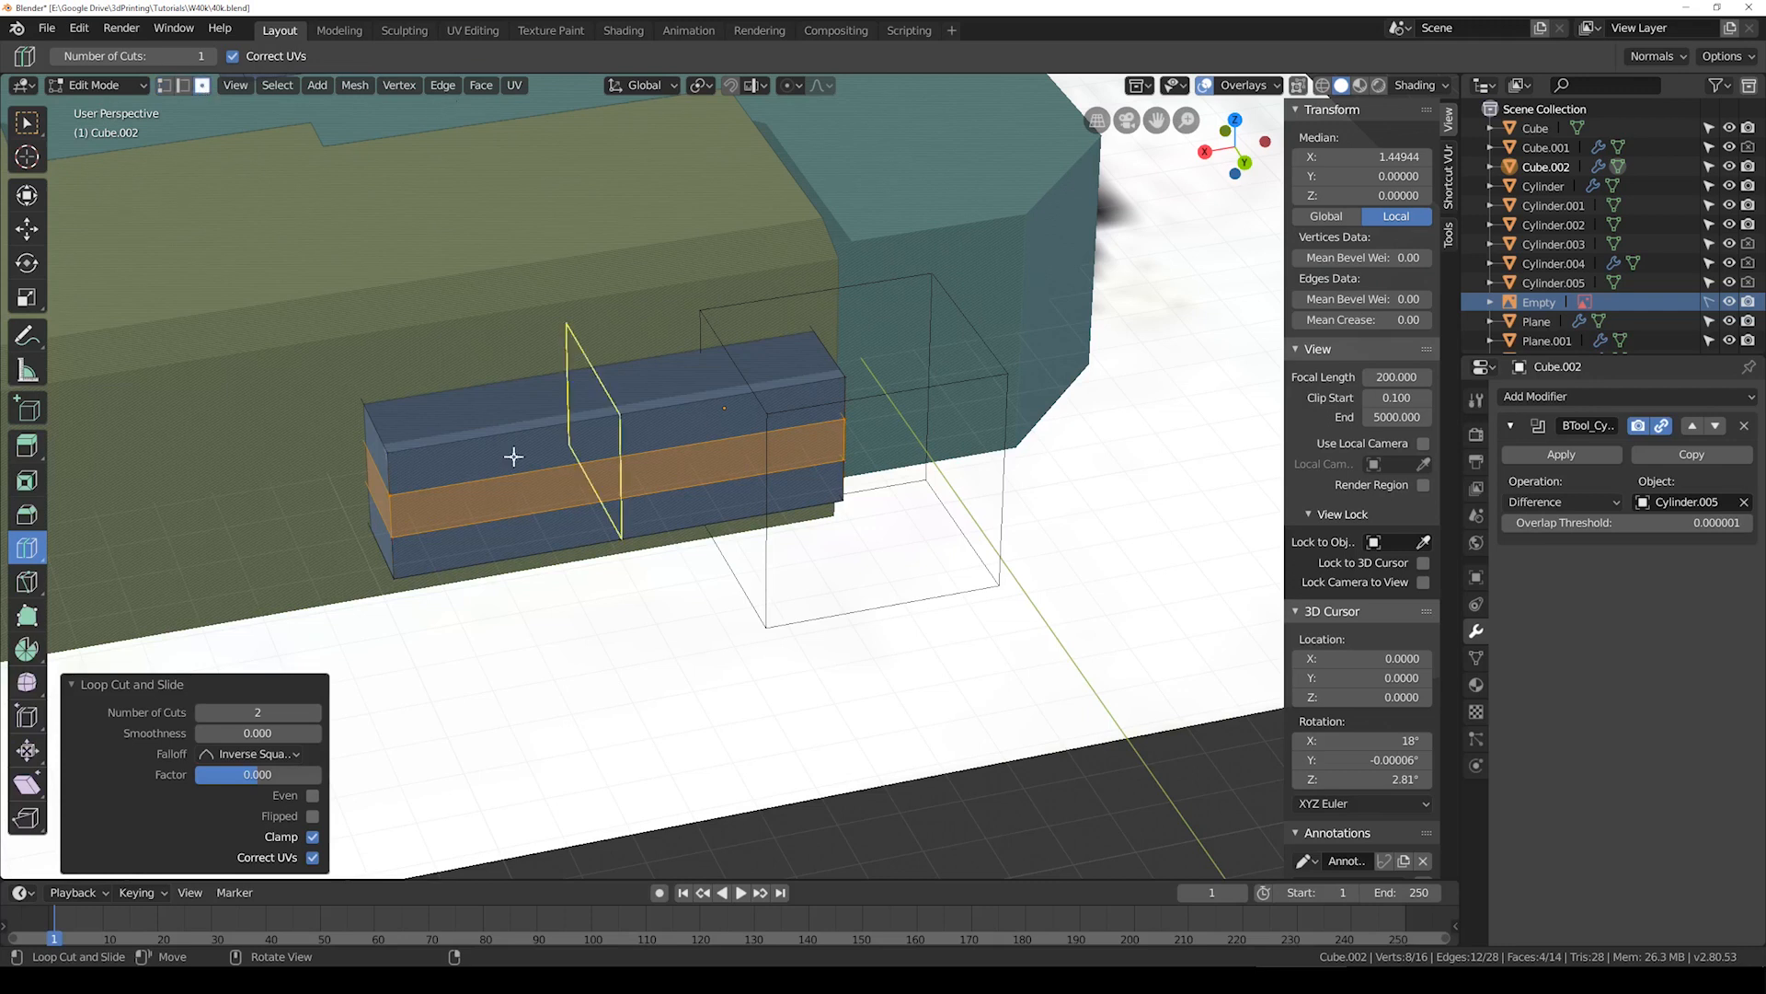
Step: Extrude the two outer strips of the block's upper face outward to form parallel rails with a channel between them
{"action": "left_click", "coordinate": [27, 122]}
{"action": "left_click", "coordinate": [611, 478]}
{"action": "left_click", "coordinate": [571, 505], "text": "shift"}
{"action": "middle_click_drag", "start_coordinate": [572, 505], "coordinate": [690, 525]}
{"action": "key", "text": "e"}
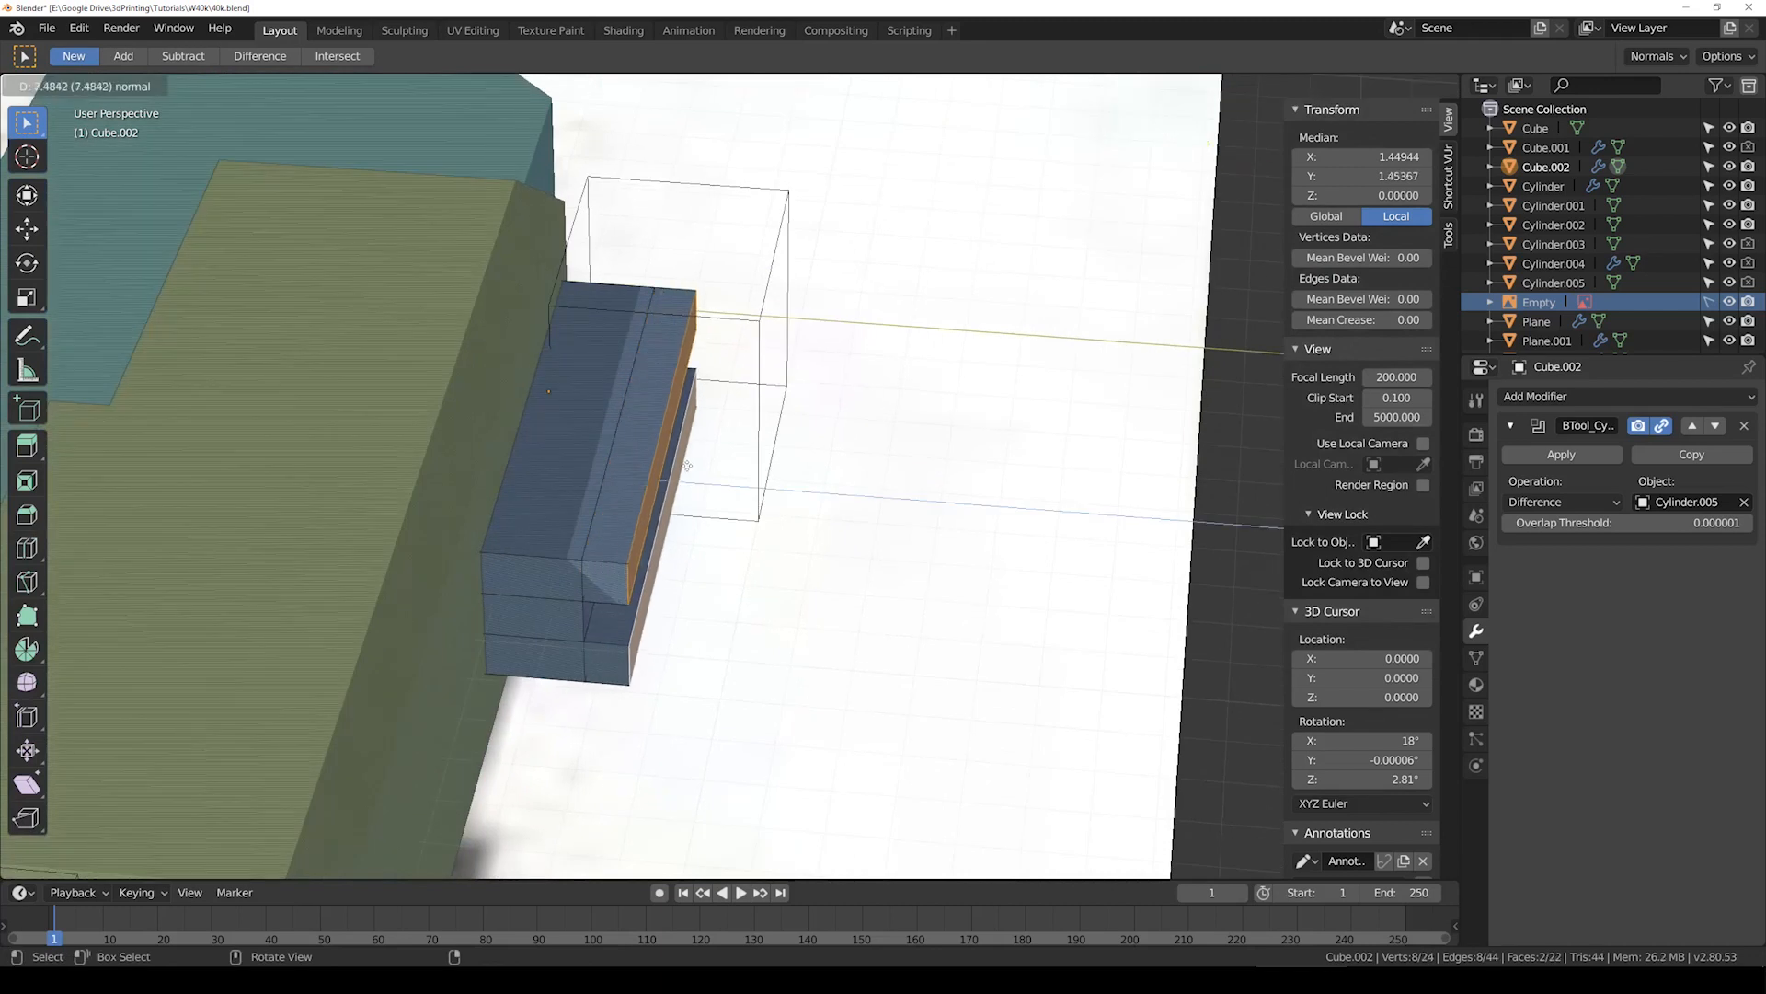
{"action": "left_click", "coordinate": [841, 609]}
Step: Scale the entire block mesh along Y by about 0.75 and move it along Y to match the reference's height
{"action": "key", "text": "a"}
{"action": "key", "text": "s"}
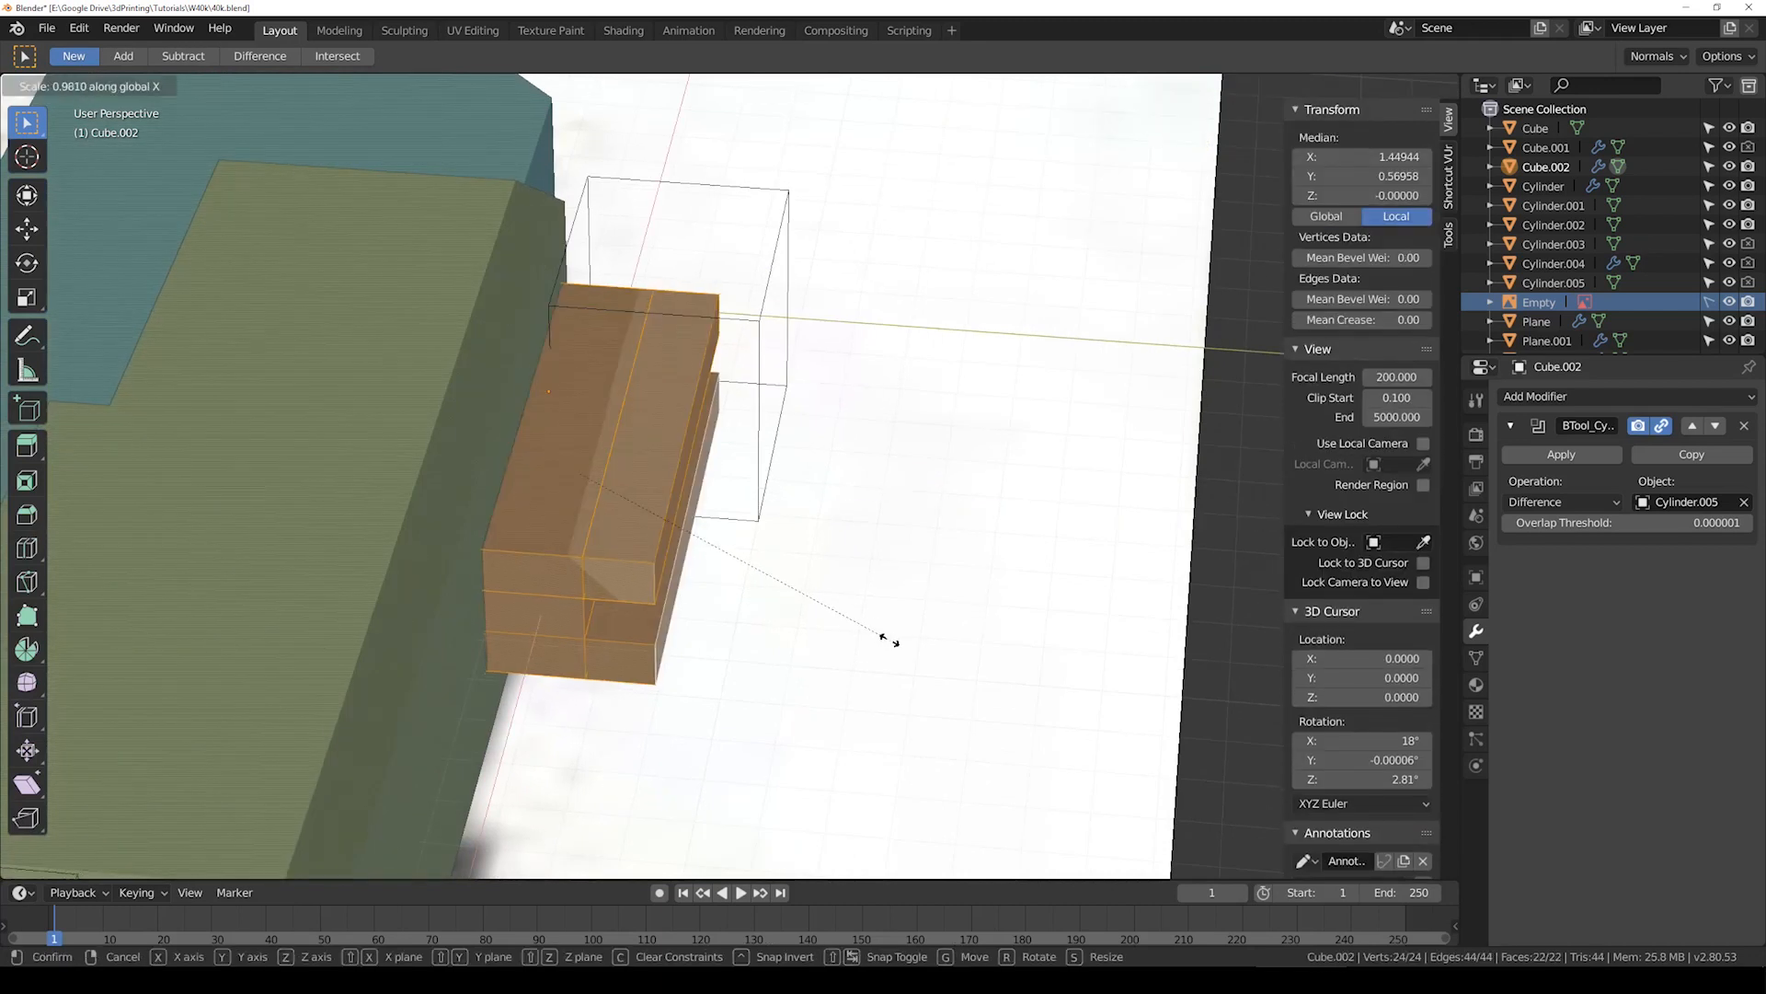
{"action": "key", "text": "y"}
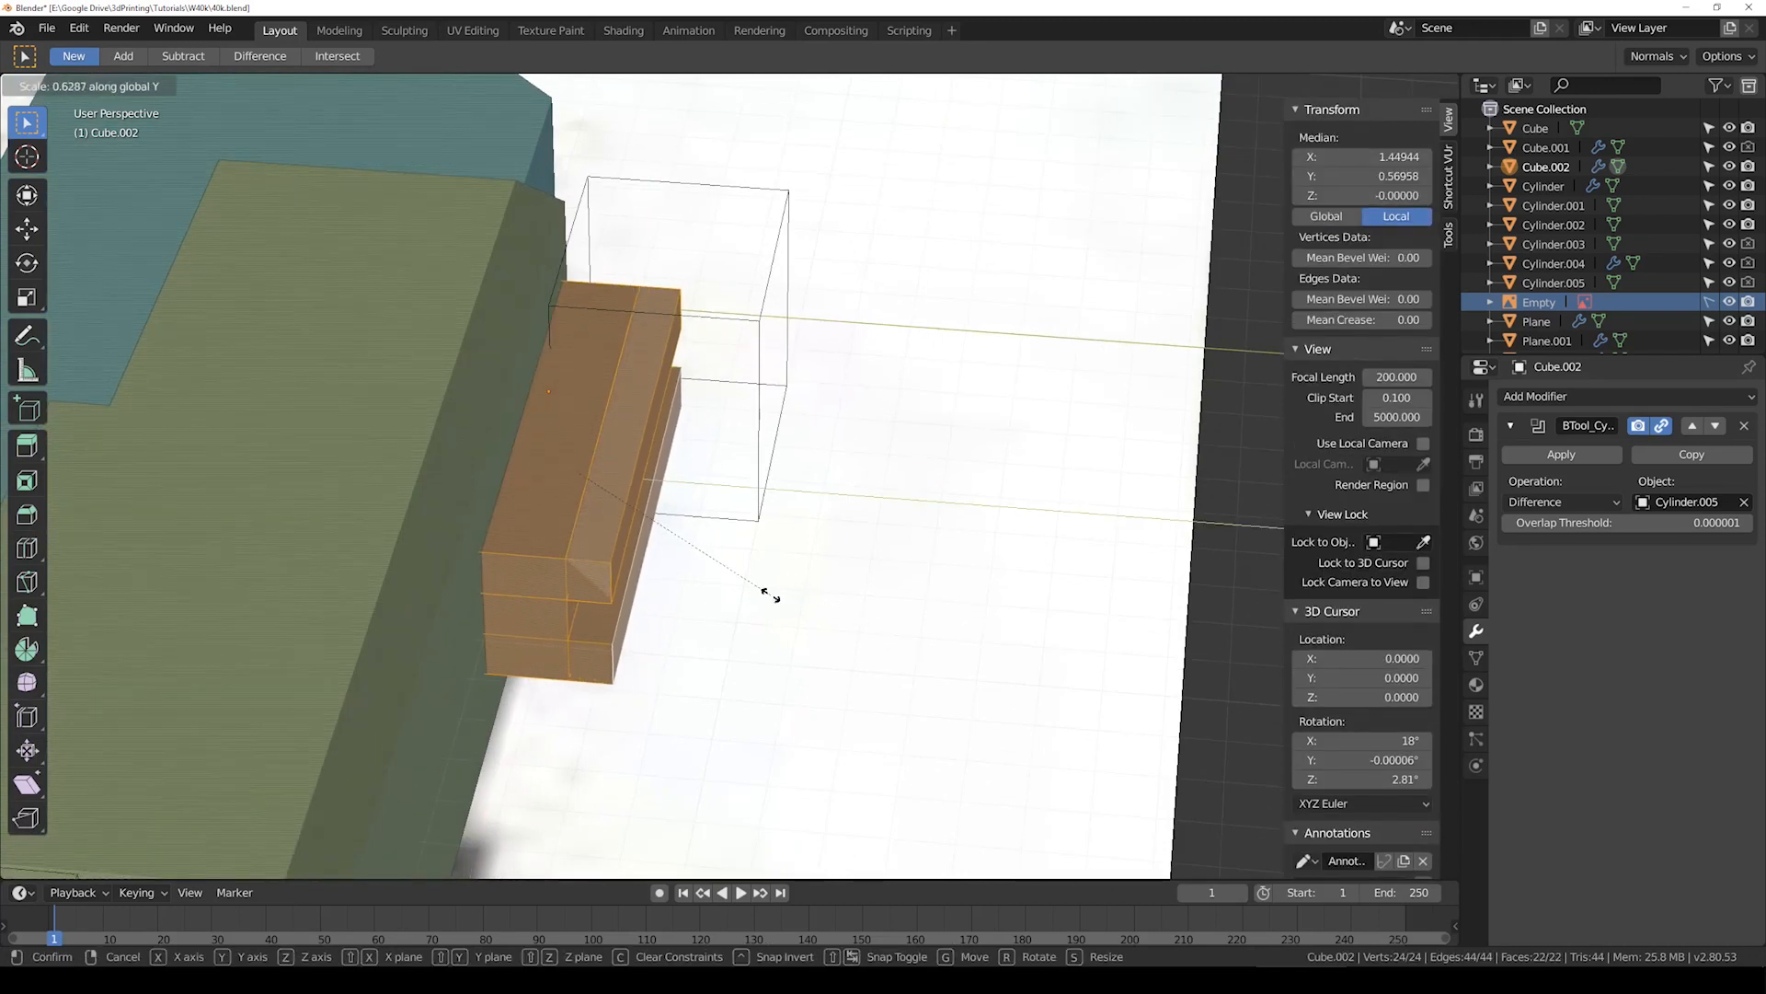
{"action": "left_click", "coordinate": [815, 604]}
{"action": "key", "text": "KP_7"}
{"action": "key", "text": "g"}
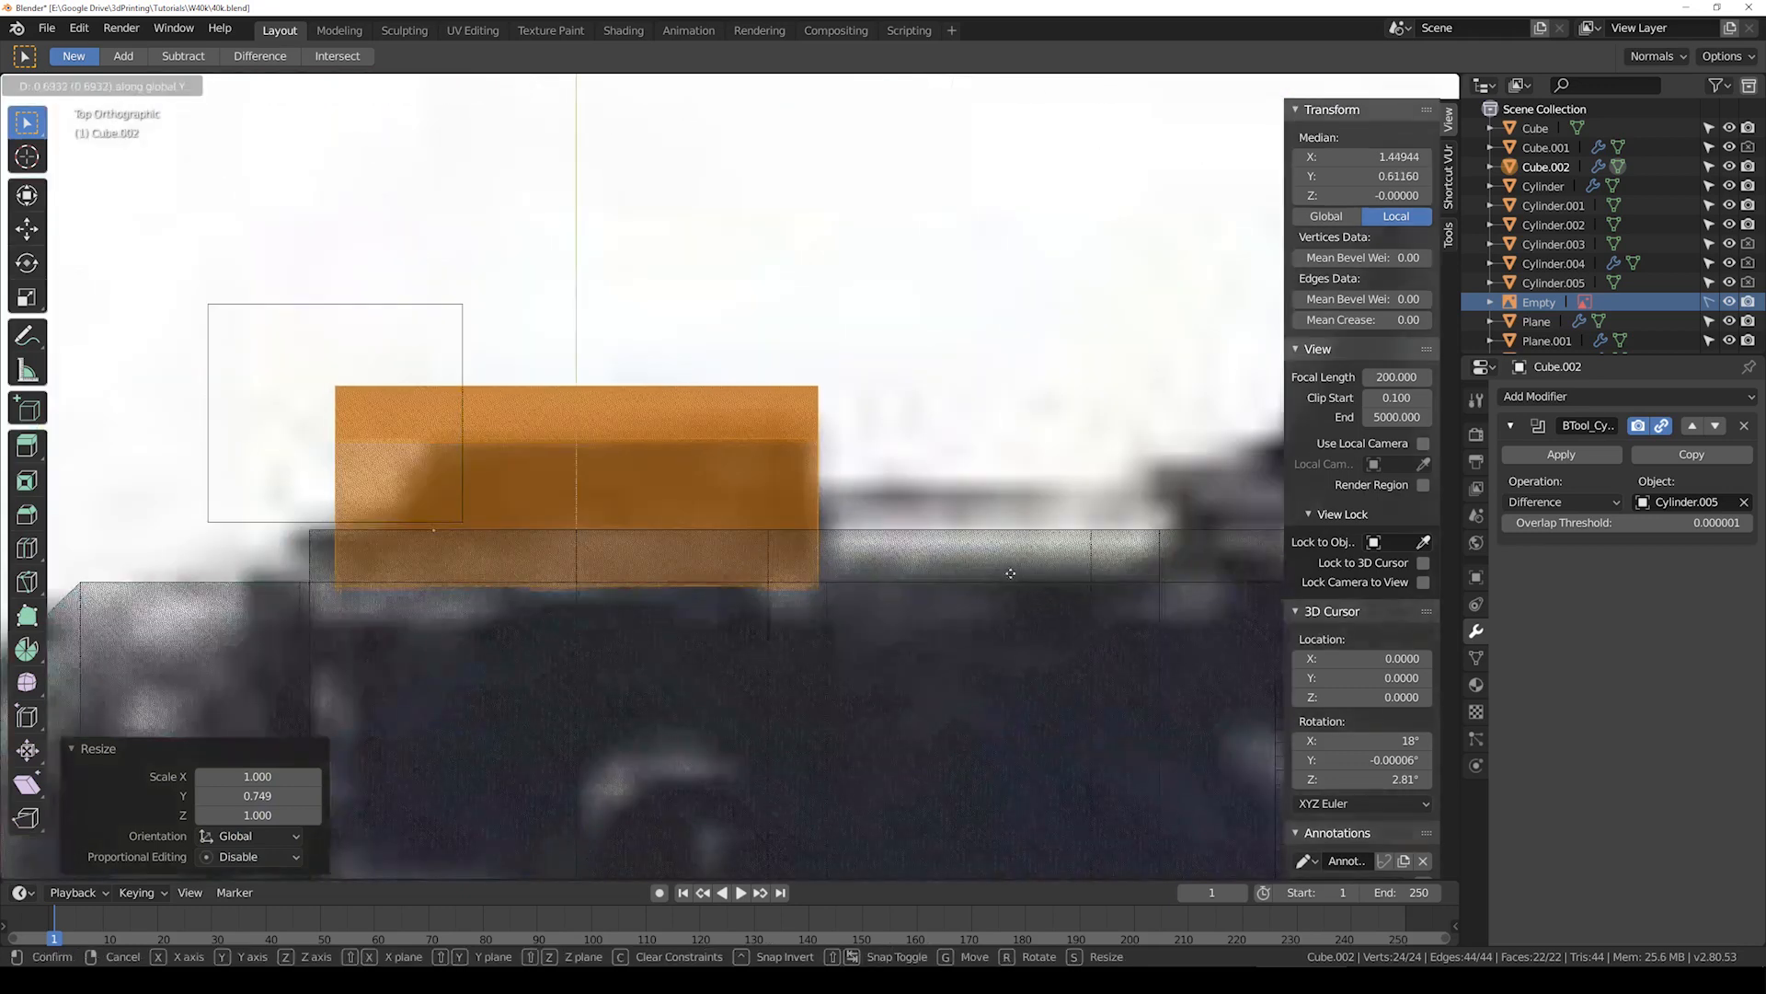
{"action": "key", "text": "y"}
{"action": "left_click", "coordinate": [1013, 617]}
{"action": "key", "text": "Tab"}
{"action": "middle_click_drag", "start_coordinate": [942, 604], "coordinate": [659, 484]}
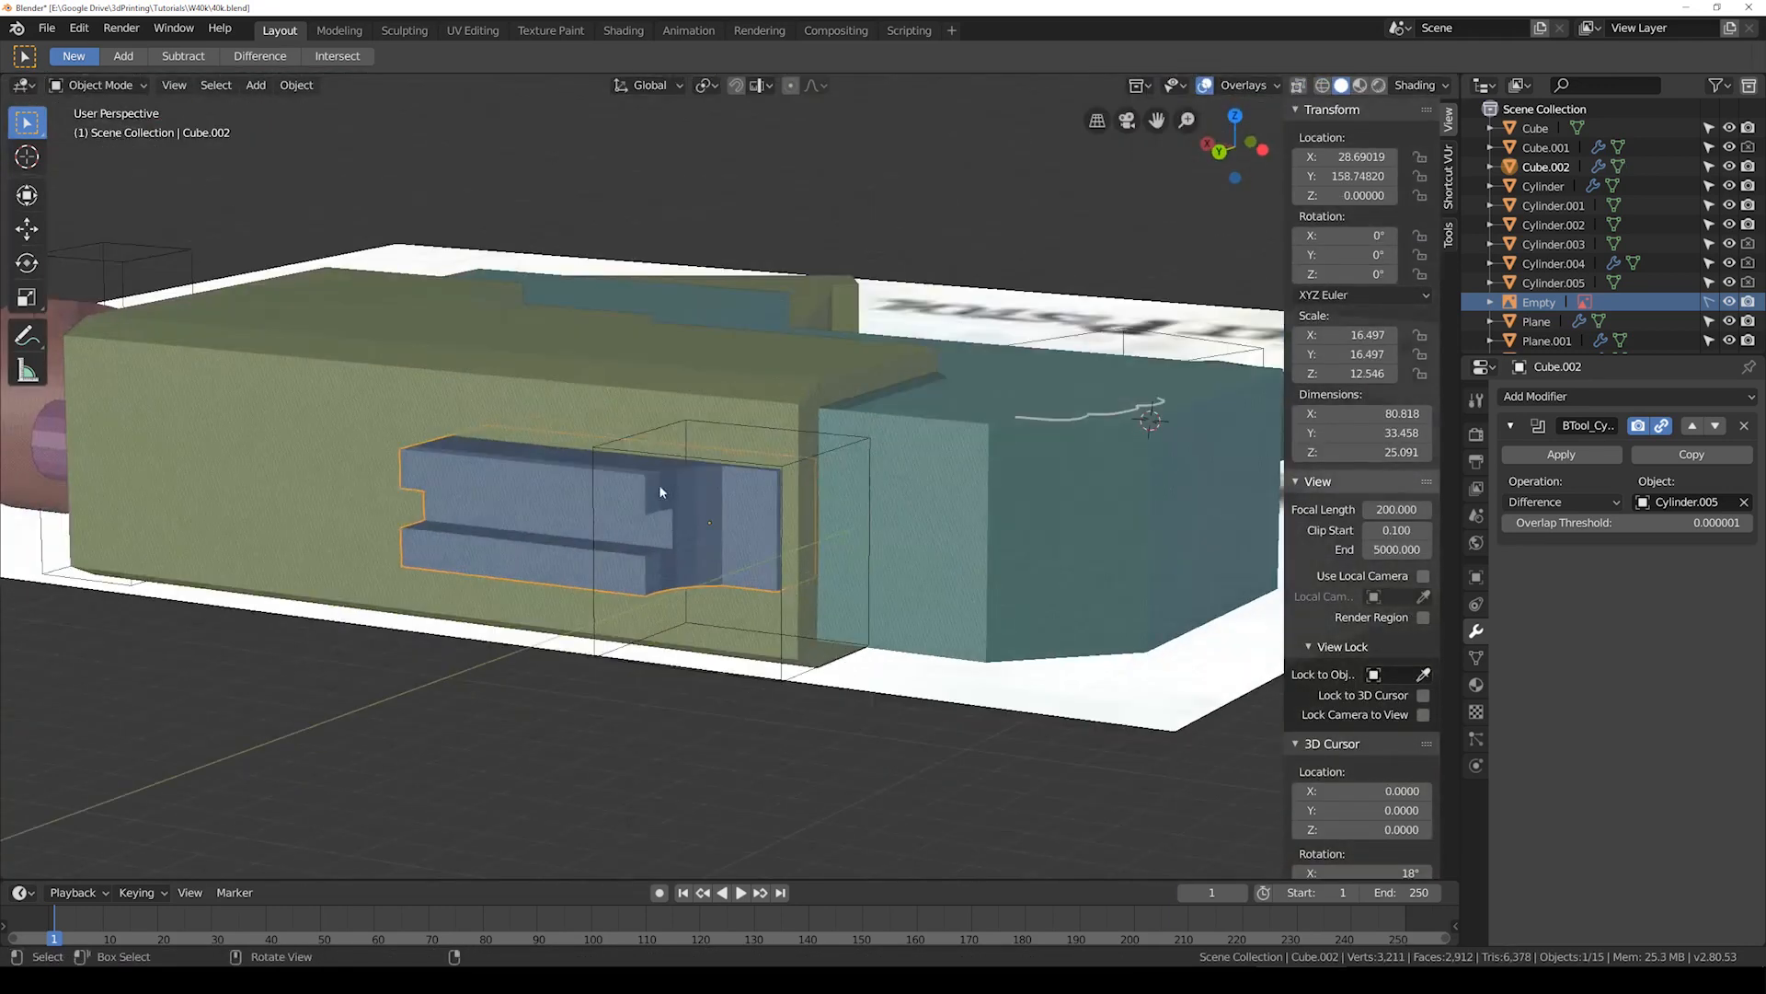
Step: Select the outer faces of both rails on the top block
{"action": "scroll", "coordinate": [644, 493], "scroll_direction": "up", "scroll_amount": 2}
{"action": "key", "text": "Tab"}
{"action": "left_click", "coordinate": [604, 472]}
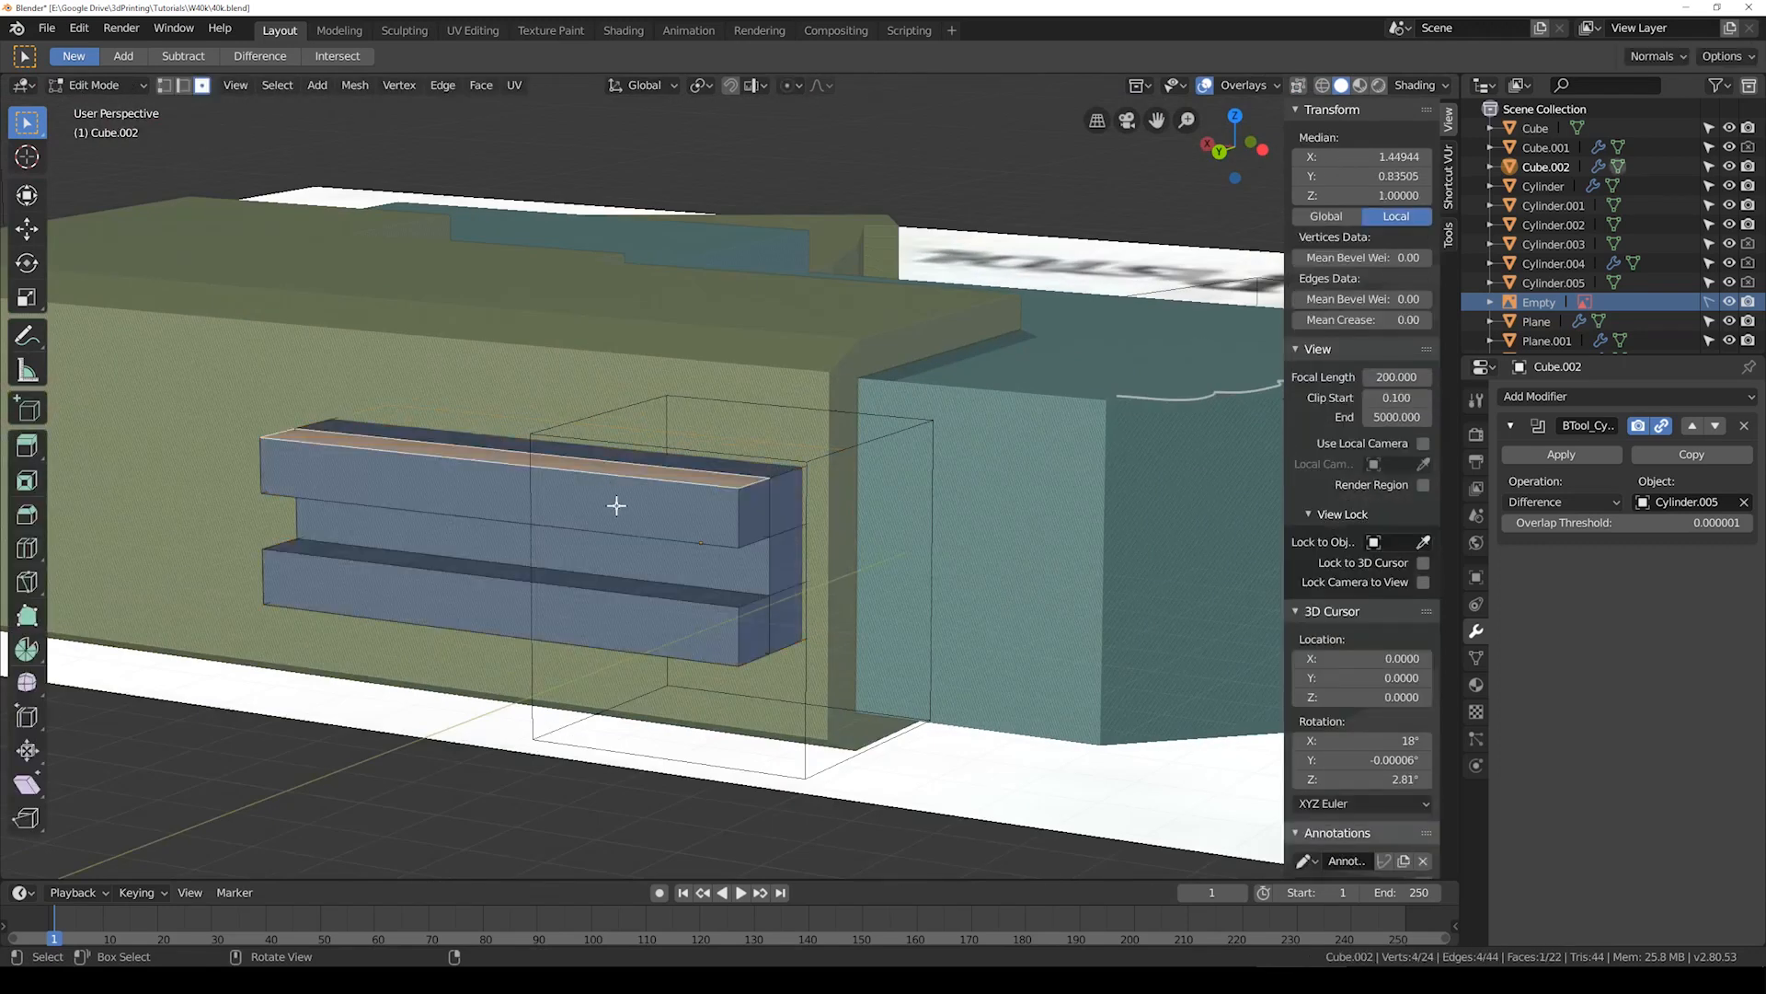
{"action": "left_click", "coordinate": [616, 505]}
{"action": "left_click", "coordinate": [666, 627], "text": "shift"}
{"action": "key", "text": "s"}
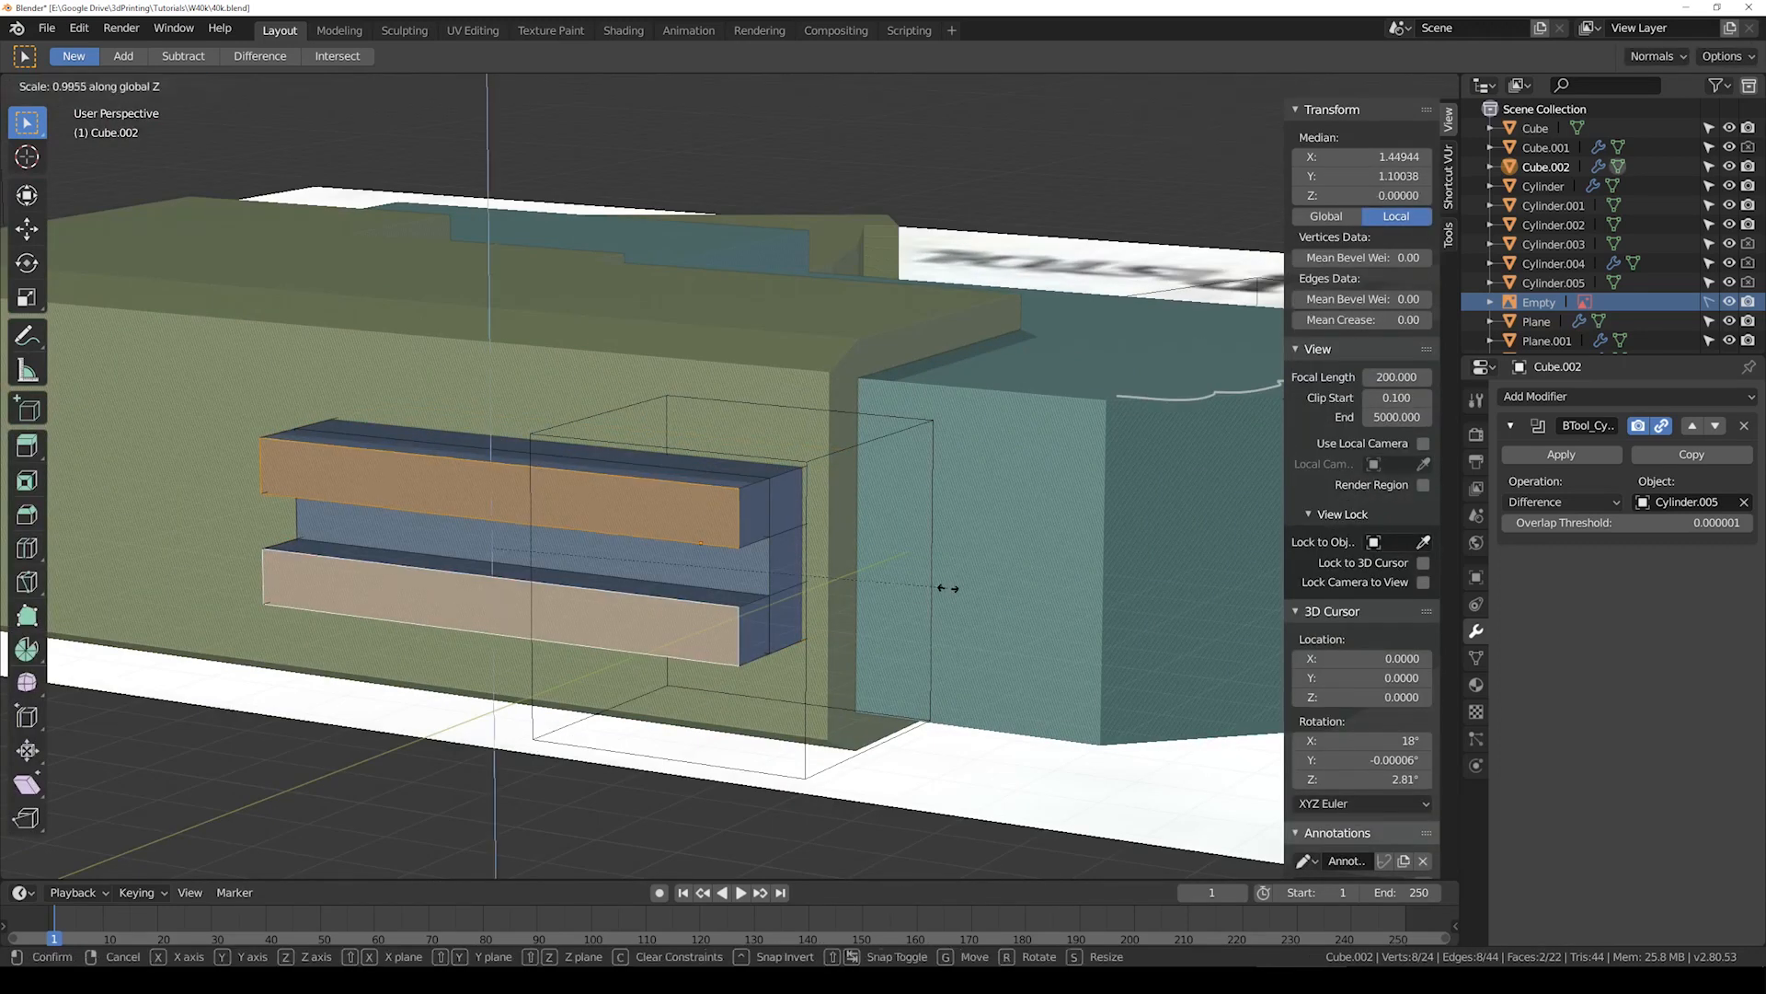
{"action": "key", "text": "z"}
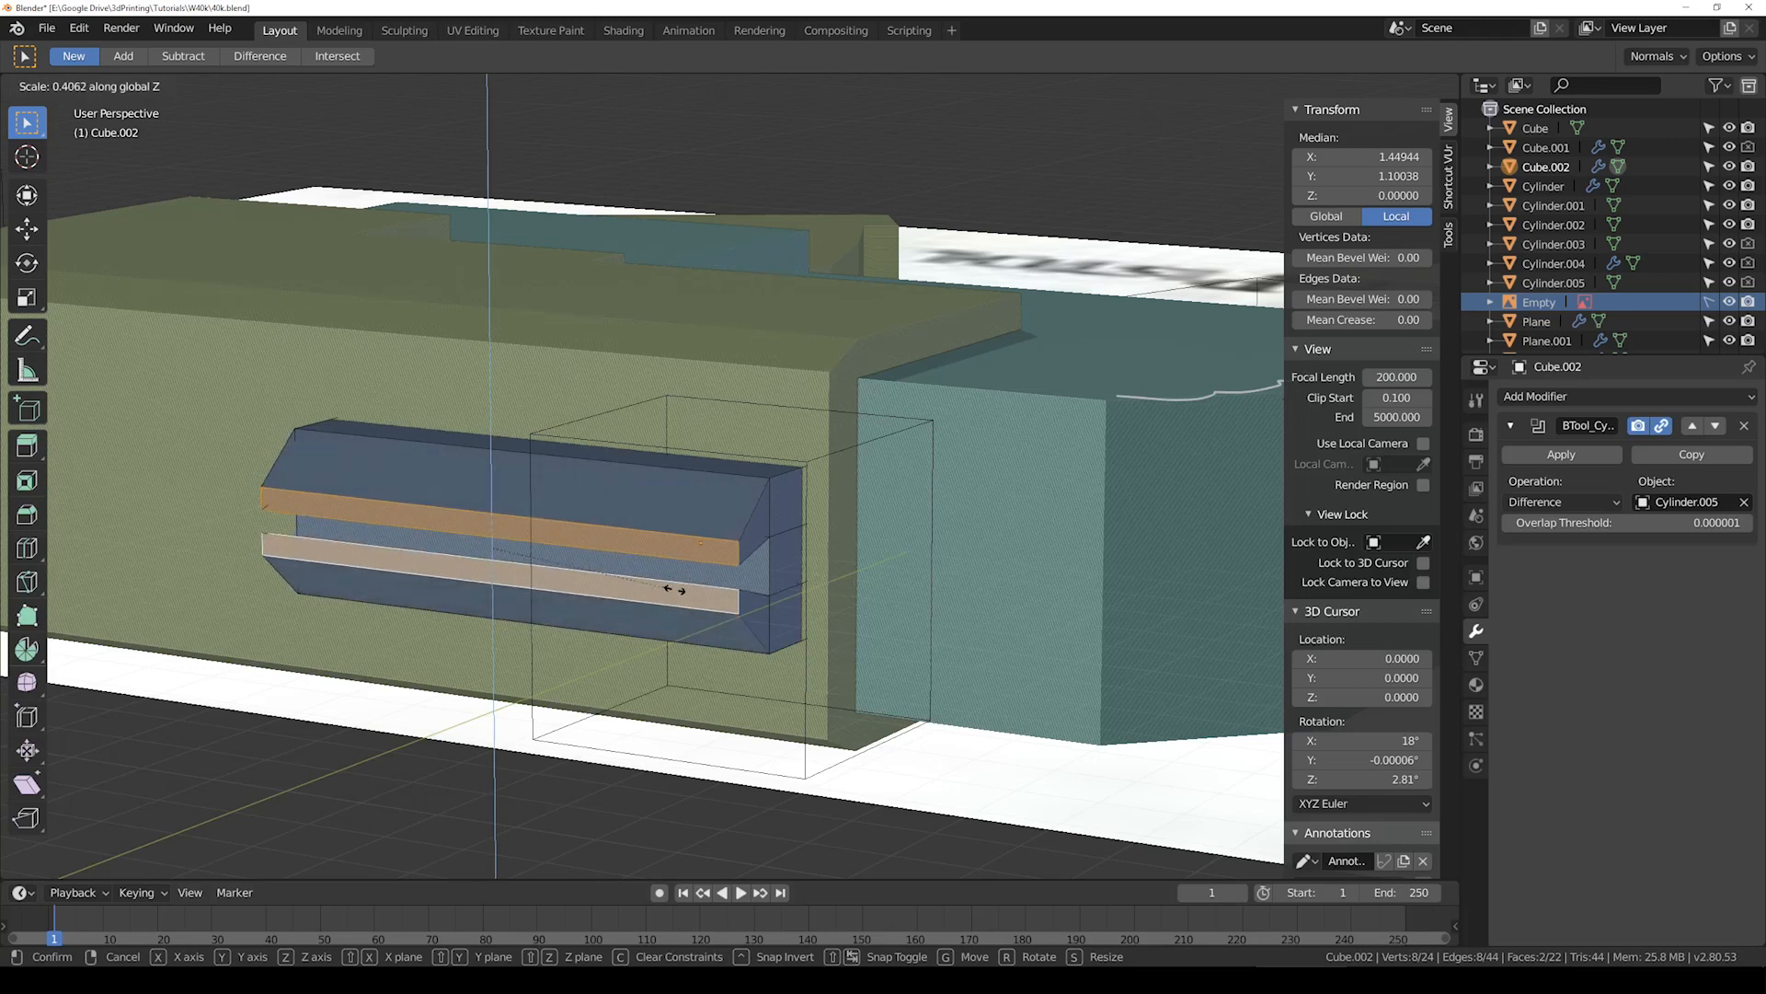
{"action": "right_click", "coordinate": [674, 589]}
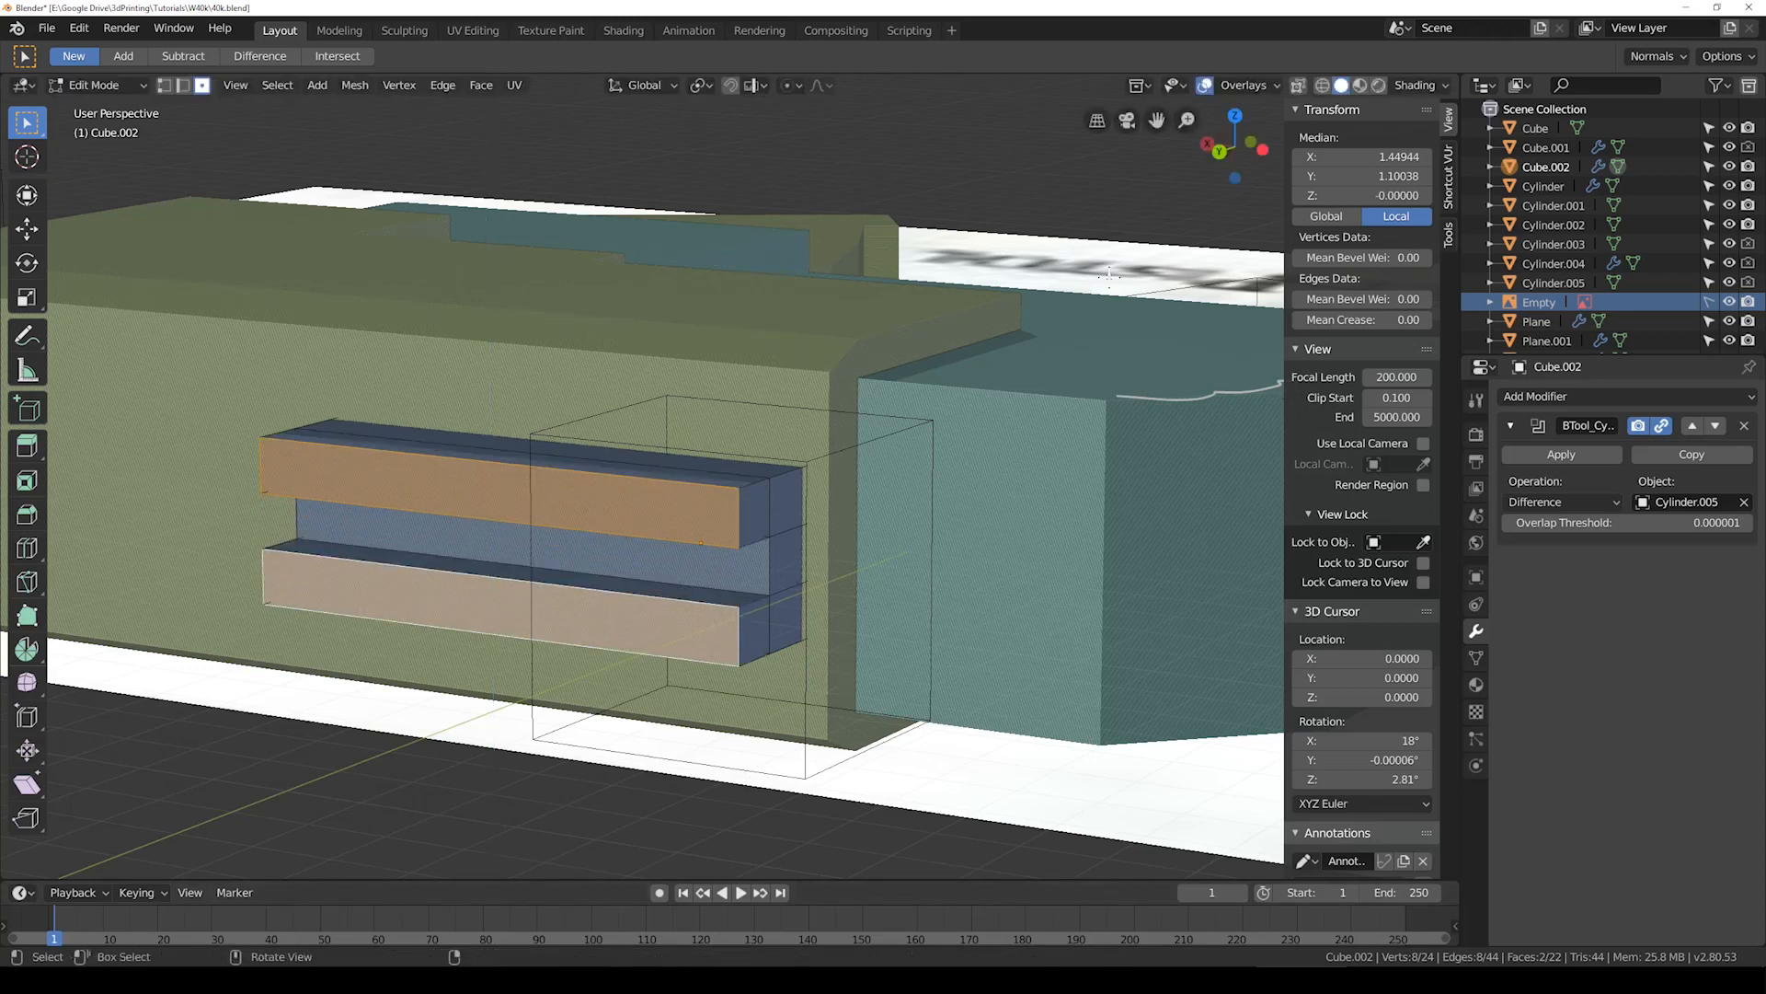
Step: Set the pivot point to Individual Origins and scale both rail faces along Z by about 0.62 to taper them
{"action": "left_click", "coordinate": [694, 88]}
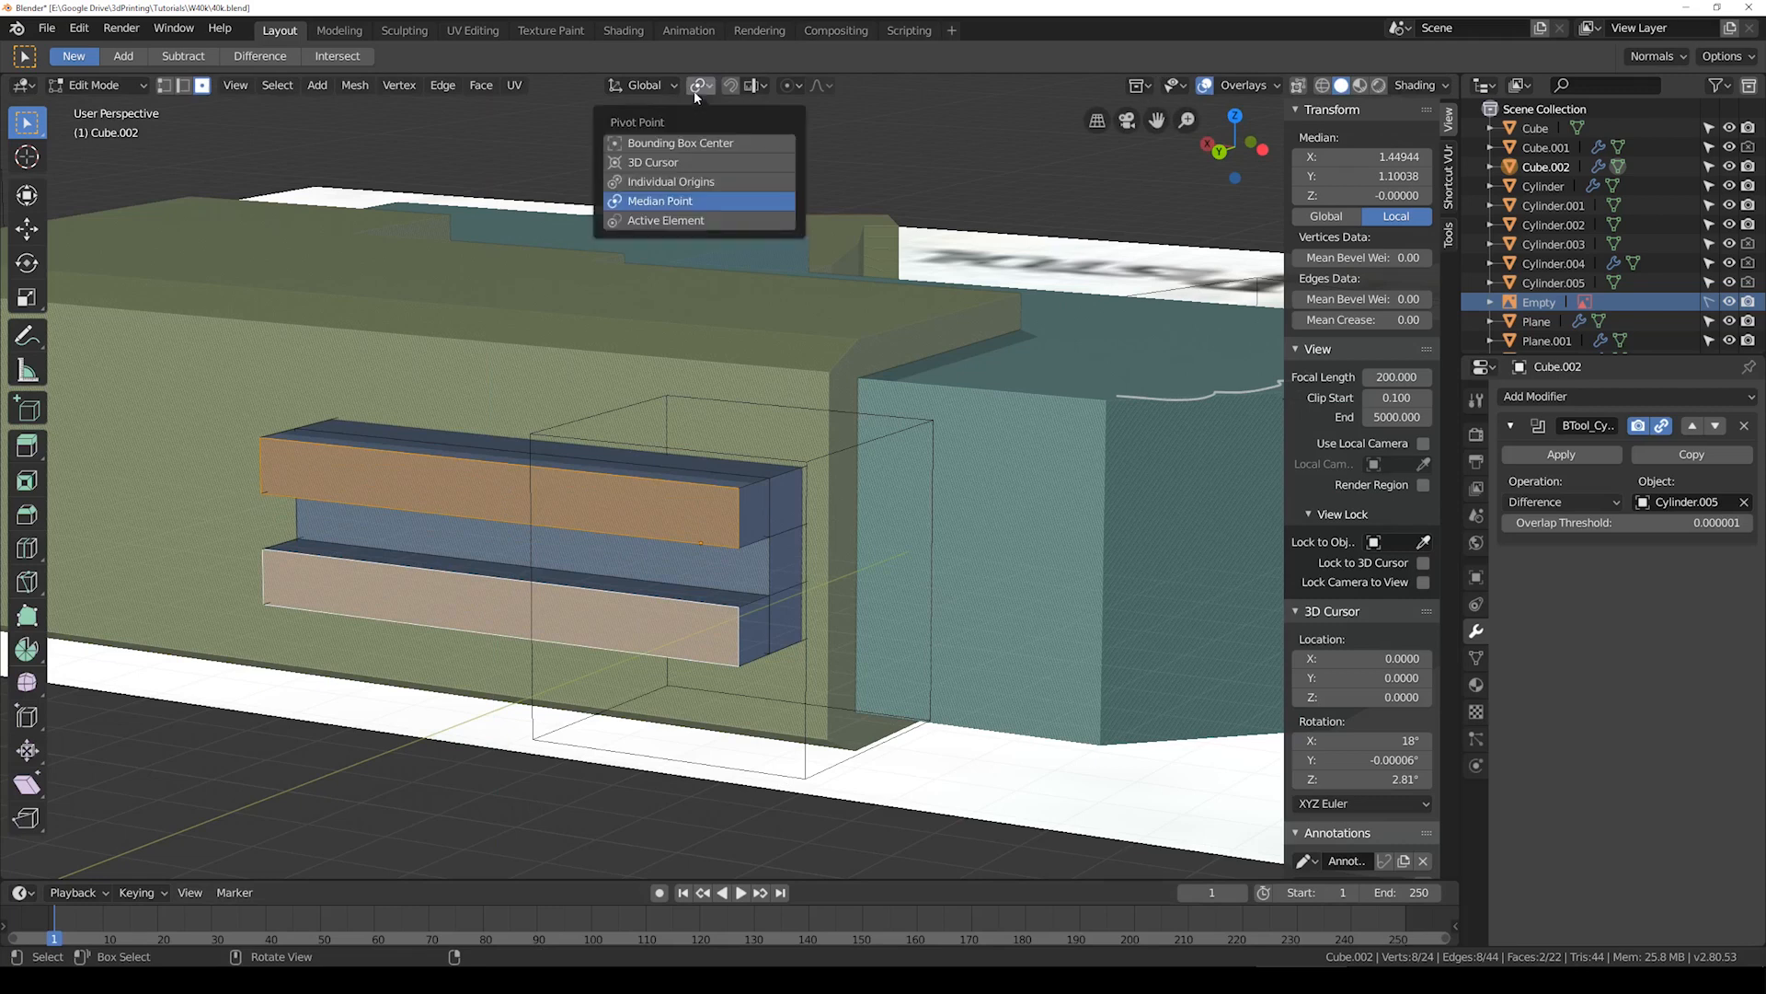
{"action": "left_click", "coordinate": [690, 182]}
{"action": "key", "text": "s"}
{"action": "key", "text": "z"}
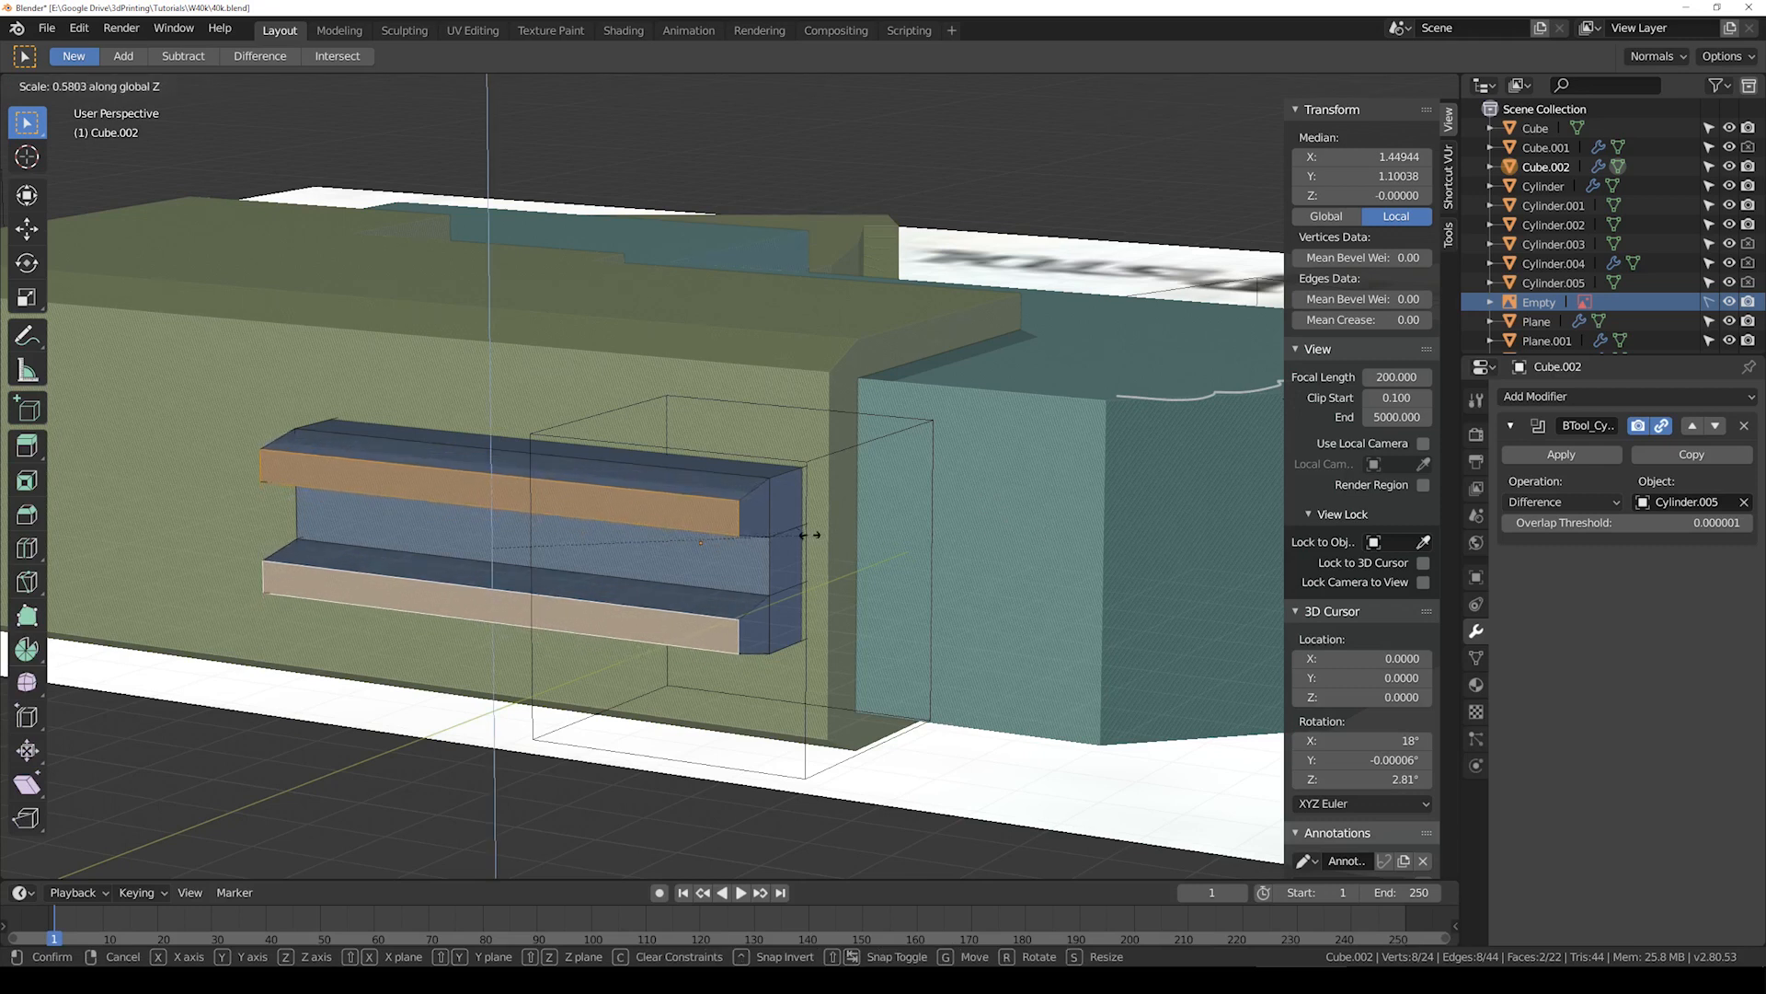
{"action": "left_click", "coordinate": [834, 538]}
Step: Set the pivot point to Bounding Box Center and try scaling the two rail faces together along Z
{"action": "left_click", "coordinate": [701, 89]}
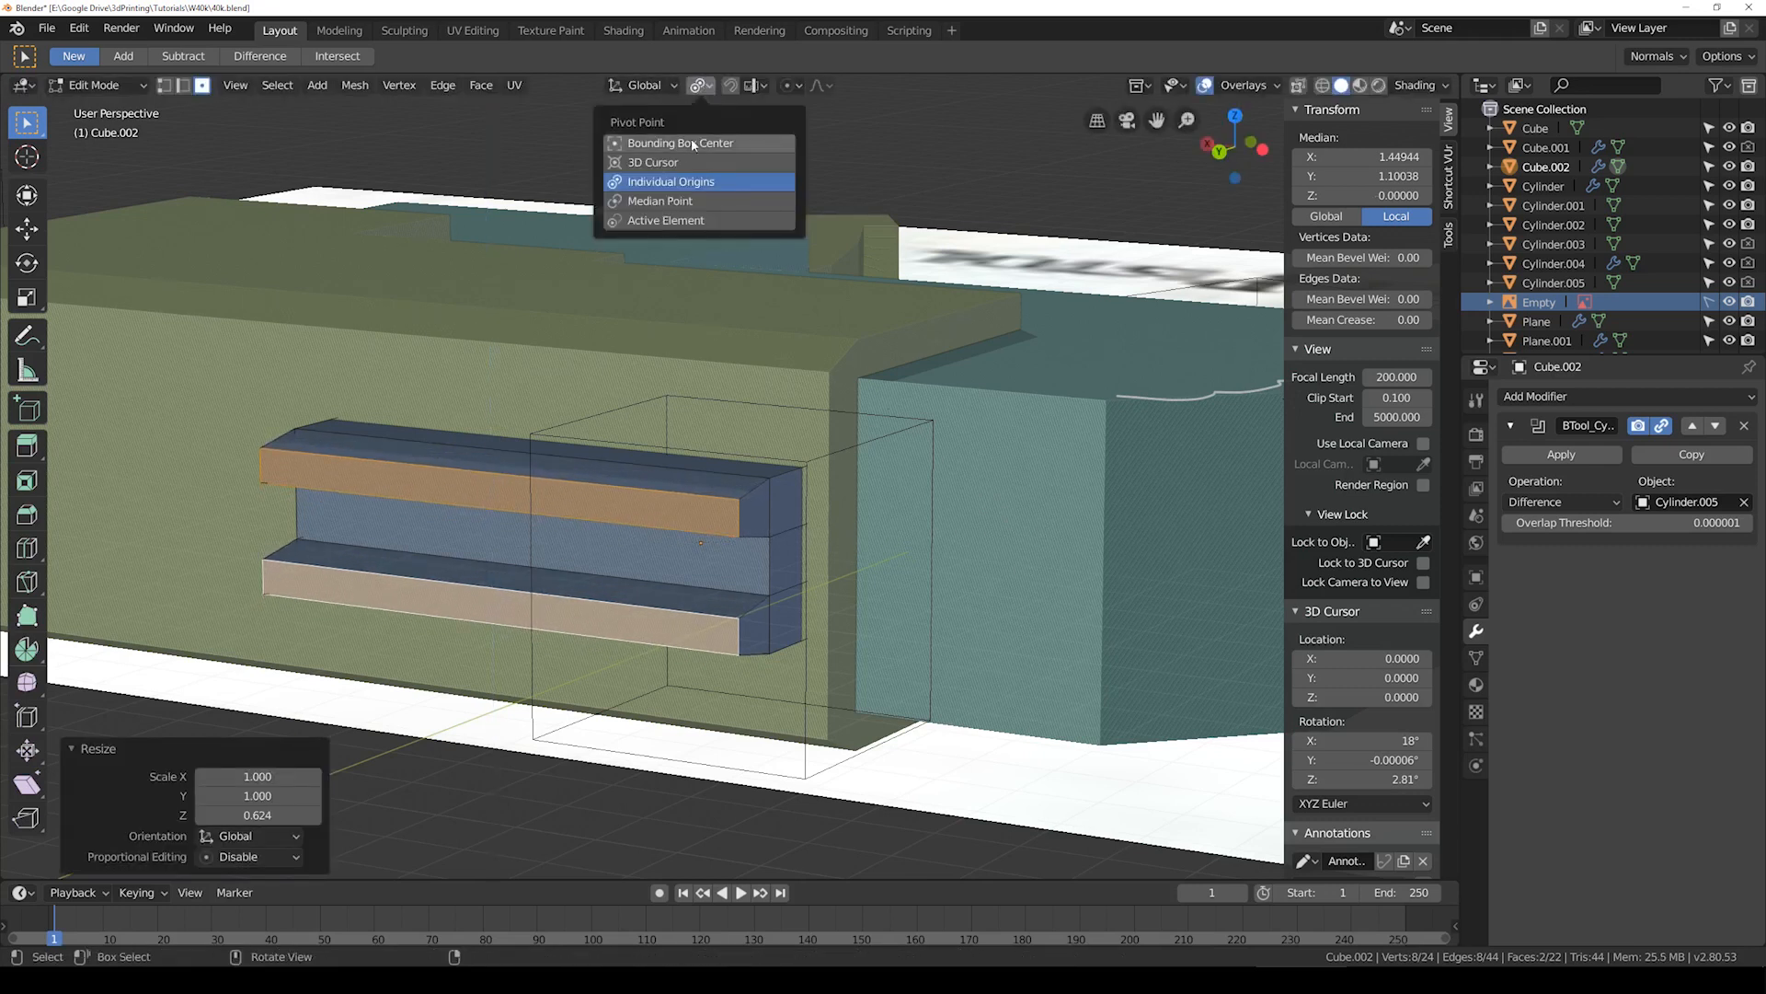
{"action": "key", "text": "s"}
{"action": "key", "text": "z"}
{"action": "right_click", "coordinate": [974, 500]}
Step: Finish editing the top block's mesh and save the Blender file
{"action": "key", "text": "Tab"}
{"action": "scroll", "coordinate": [902, 495], "scroll_direction": "down", "scroll_amount": 3}
{"action": "middle_click_drag", "start_coordinate": [902, 499], "coordinate": [628, 531]}
{"action": "key", "text": "ctrl+s"}
{"action": "key", "text": "KP_7"}
{"action": "middle_click_drag", "start_coordinate": [899, 424], "coordinate": [793, 440], "text": "shift"}
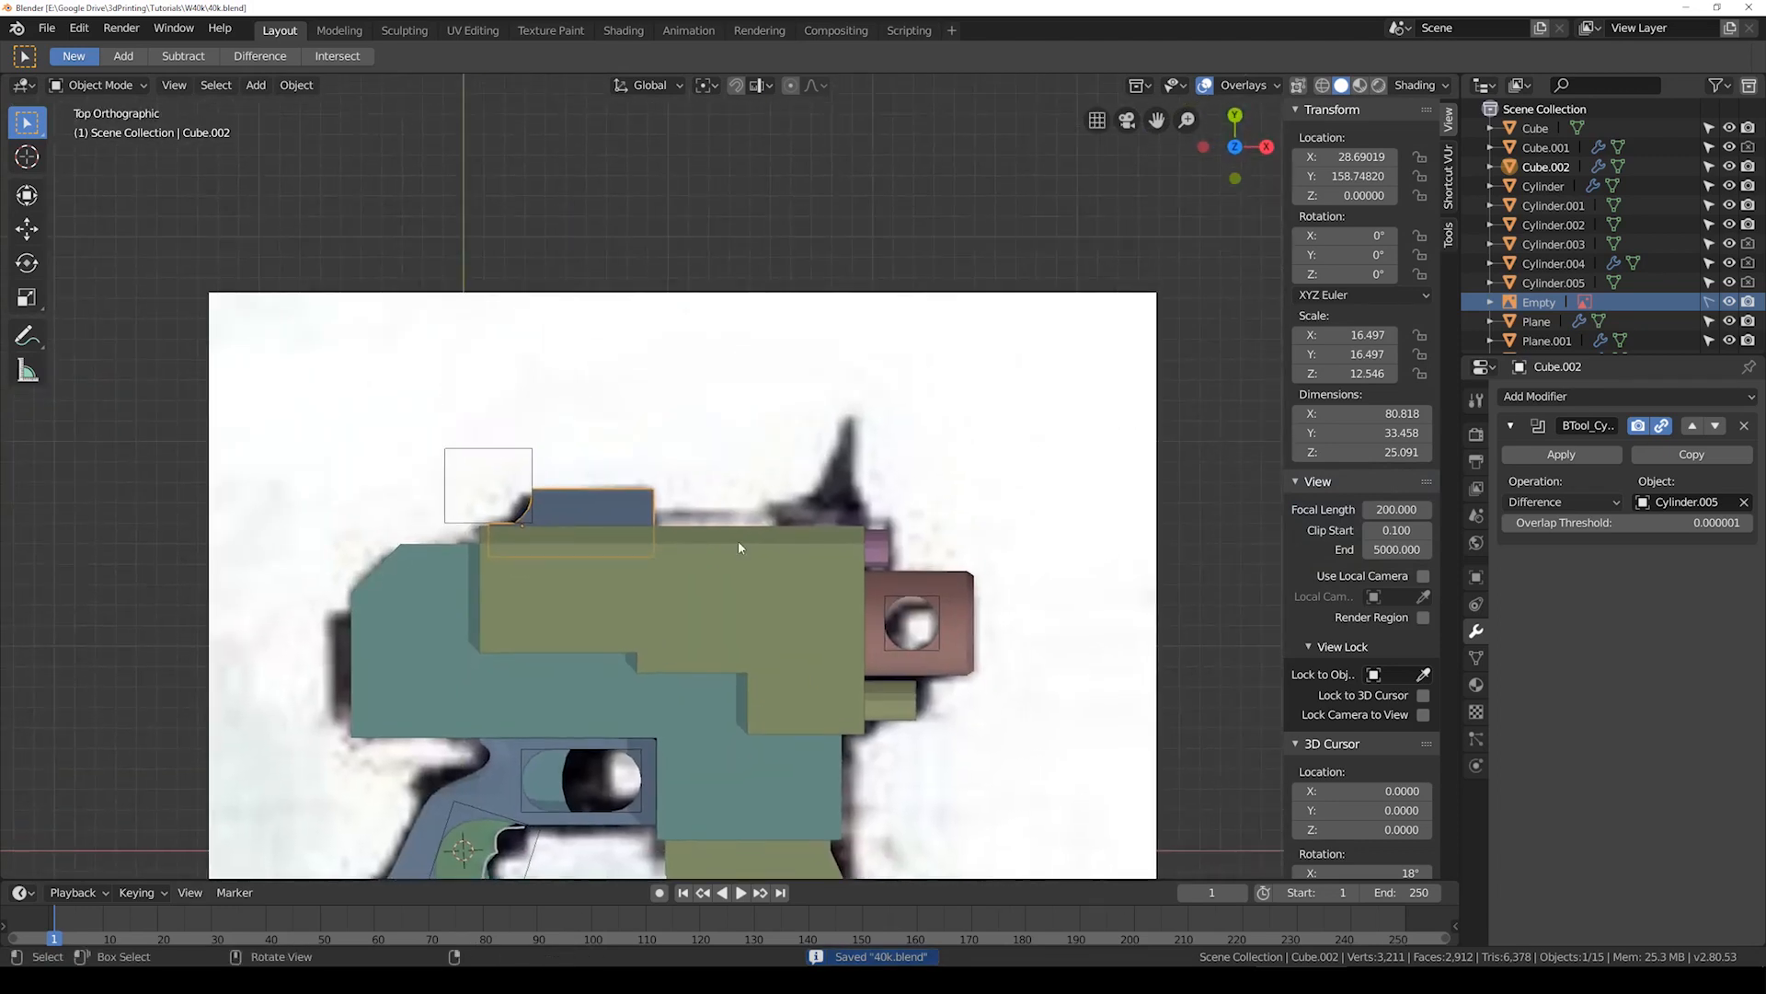
Step: Add a cube and move it about 174.8 along X and 178.3 along Y onto the reference's front sight
{"action": "scroll", "coordinate": [741, 540], "scroll_direction": "up", "scroll_amount": 2}
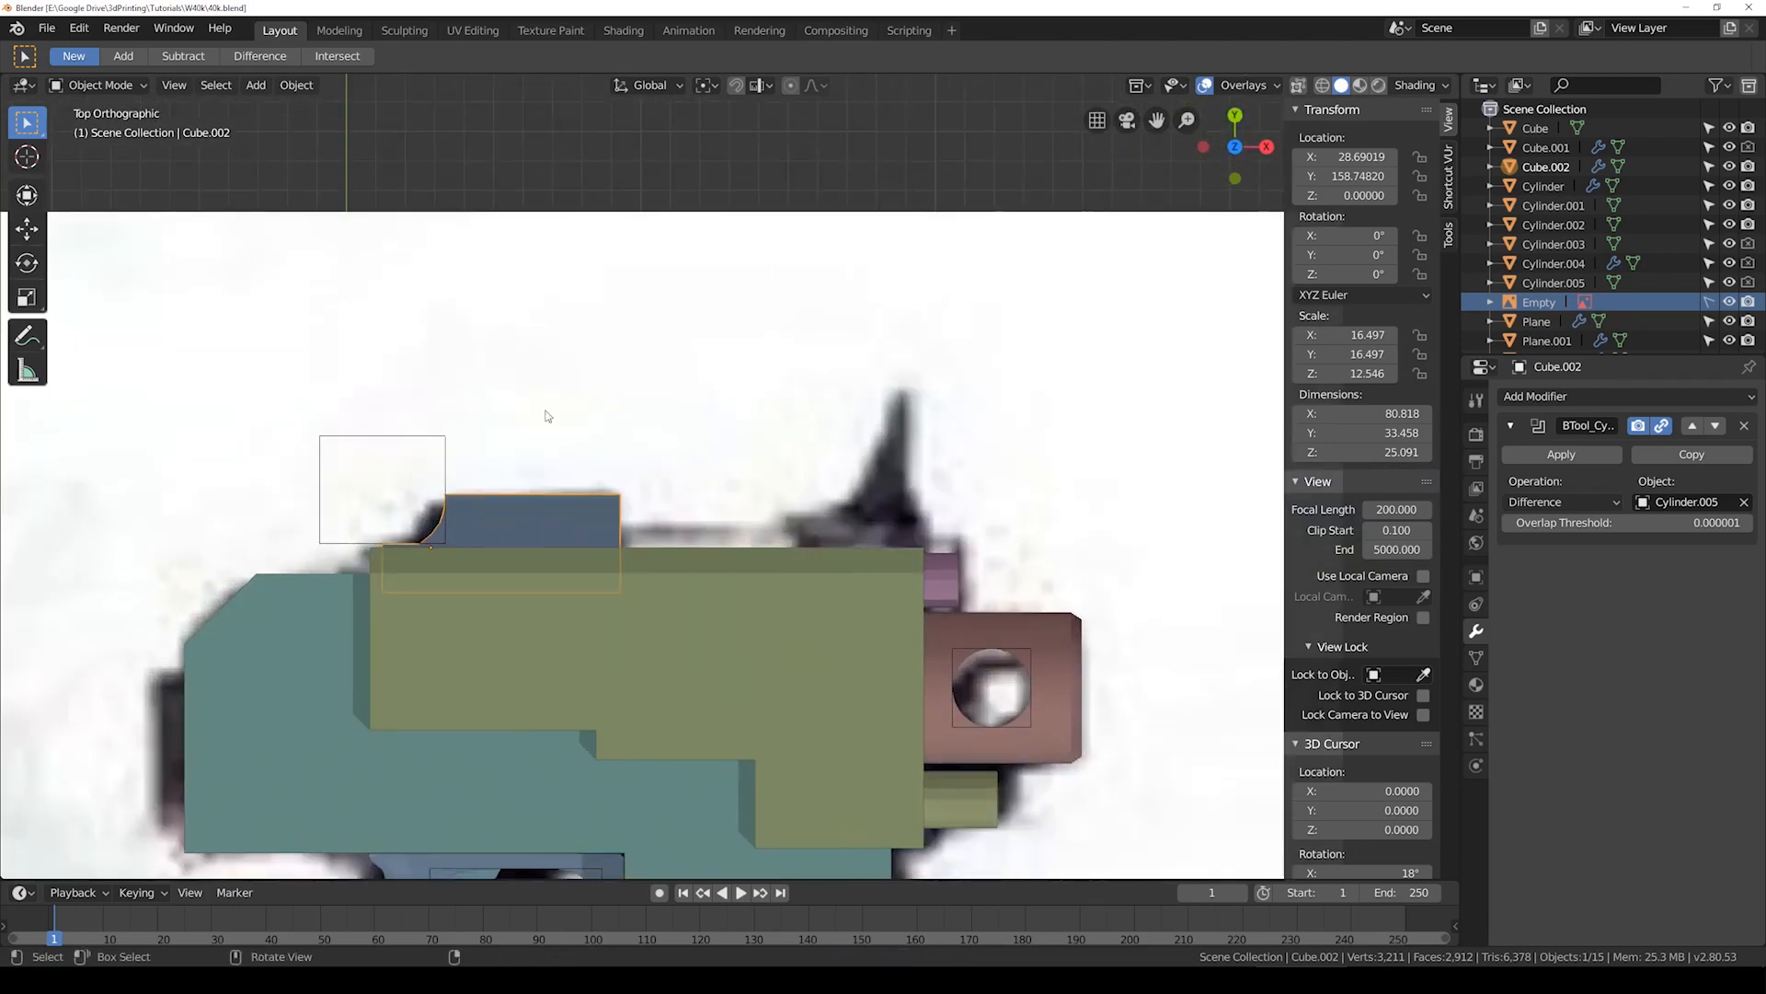
{"action": "key", "text": "shift+a"}
{"action": "mouse_move", "coordinate": [276, 106]}
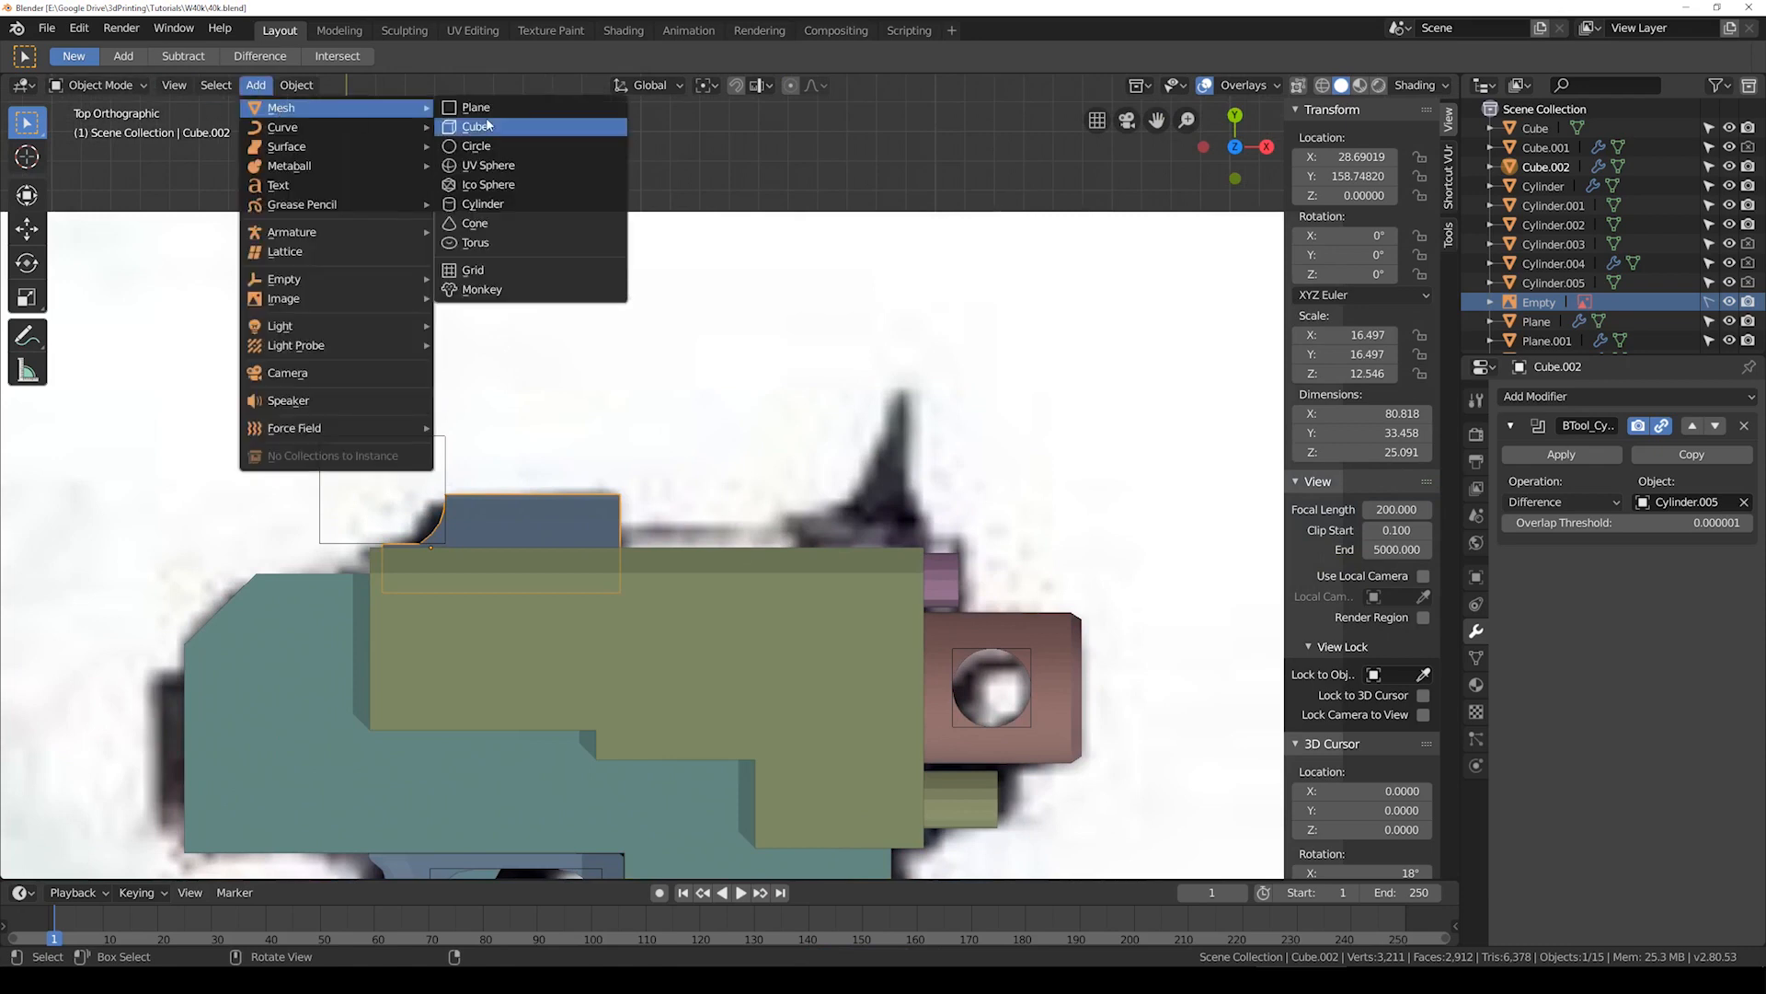
{"action": "left_click", "coordinate": [487, 123]}
{"action": "scroll", "coordinate": [569, 403], "scroll_direction": "down", "scroll_amount": 4}
{"action": "key", "text": "g"}
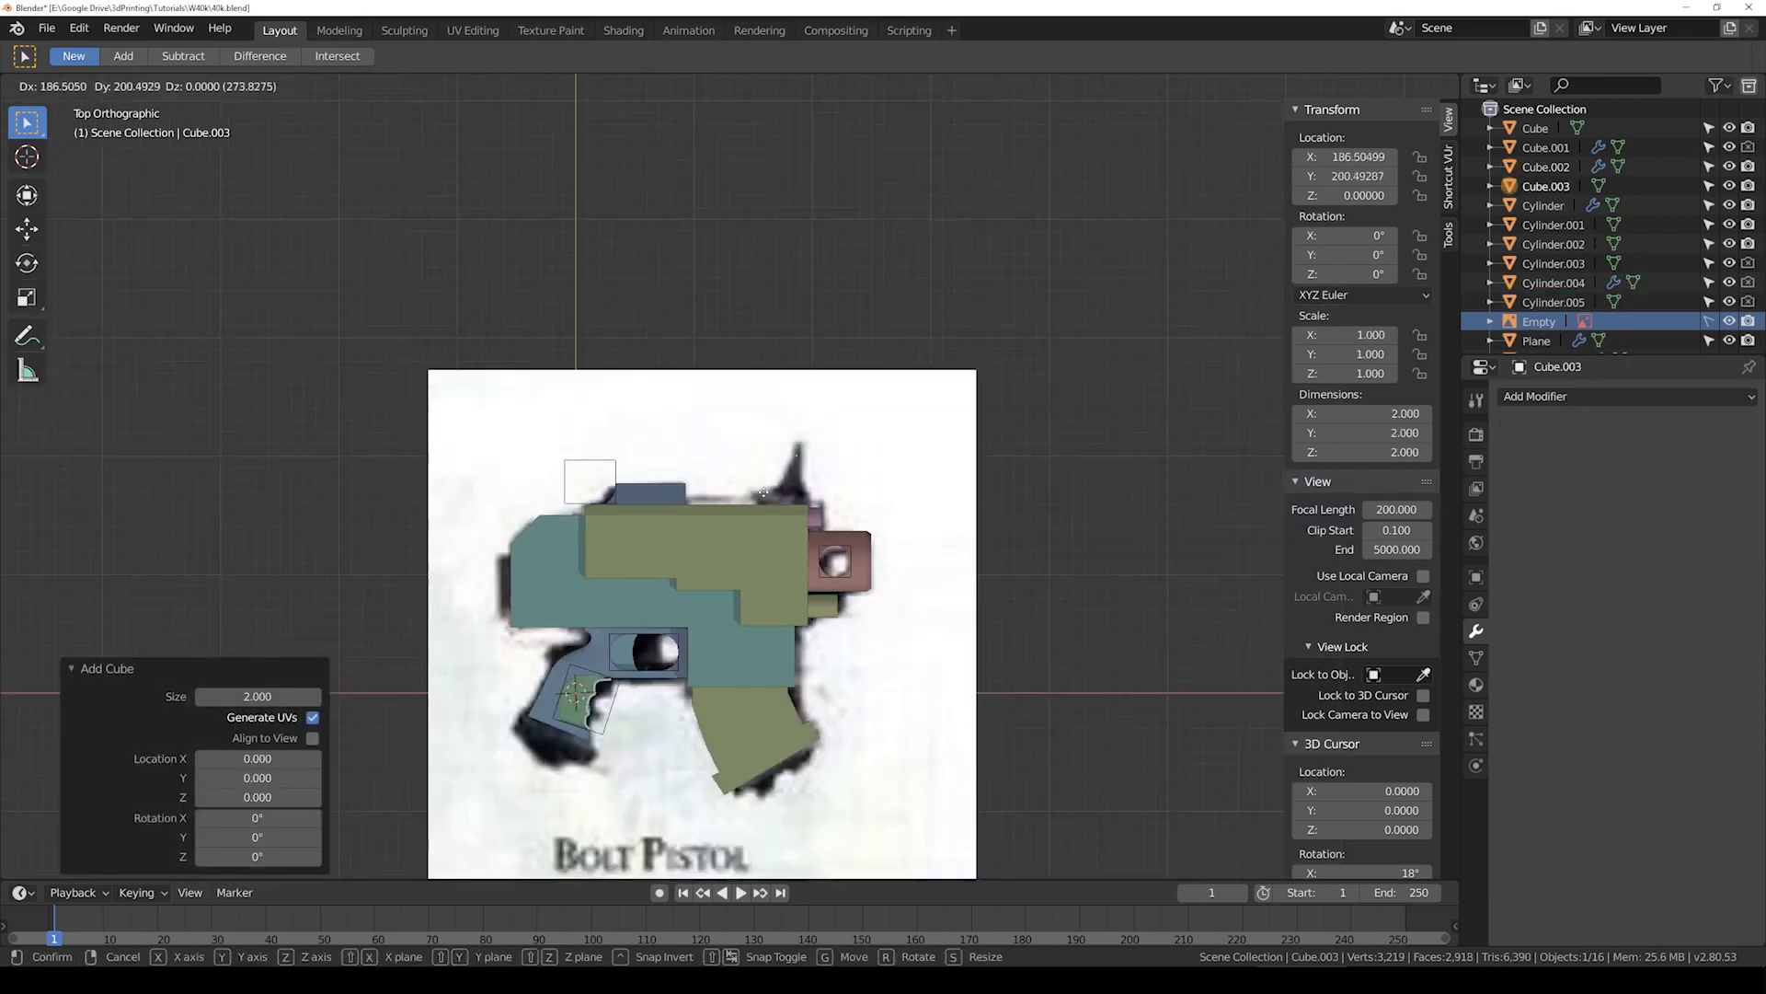
{"action": "left_click", "coordinate": [749, 517]}
Step: Scale the new cube up to about 32 units per side
{"action": "scroll", "coordinate": [837, 440], "scroll_direction": "up", "scroll_amount": 4}
{"action": "middle_click_drag", "start_coordinate": [859, 523], "coordinate": [661, 522], "text": "shift"}
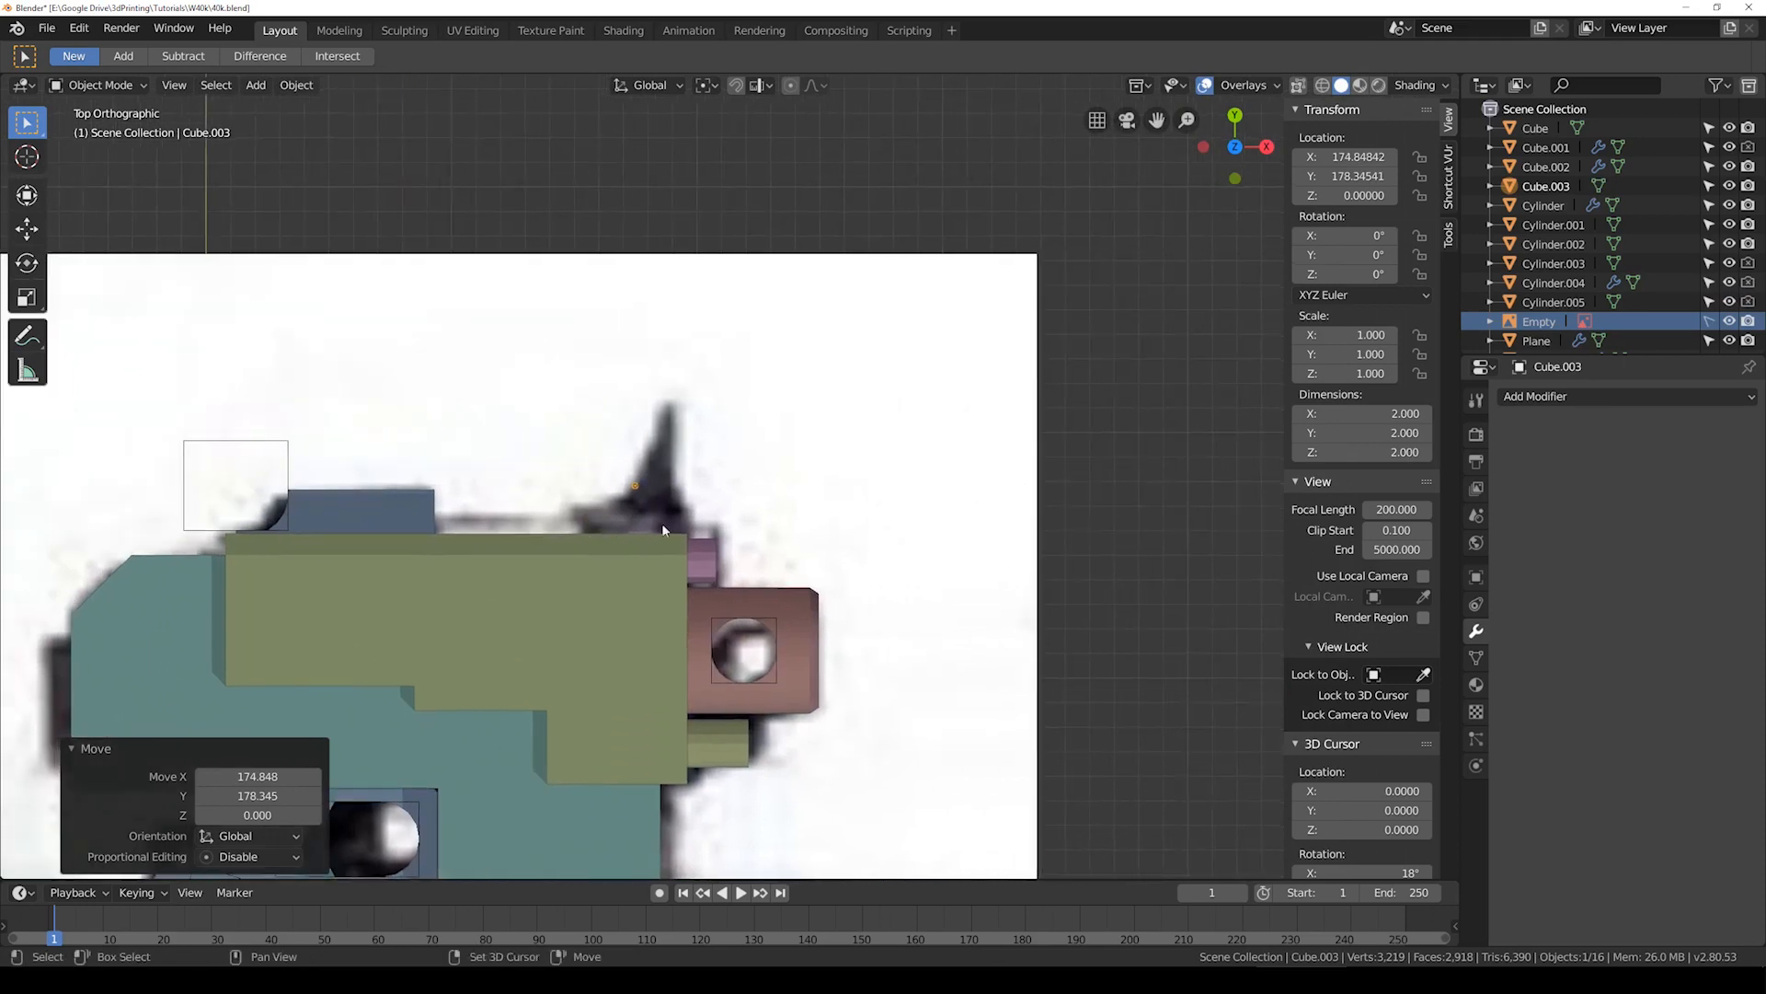
{"action": "key", "text": "s"}
{"action": "left_click", "coordinate": [911, 528]}
{"action": "key", "text": "s"}
{"action": "left_click", "coordinate": [753, 523]}
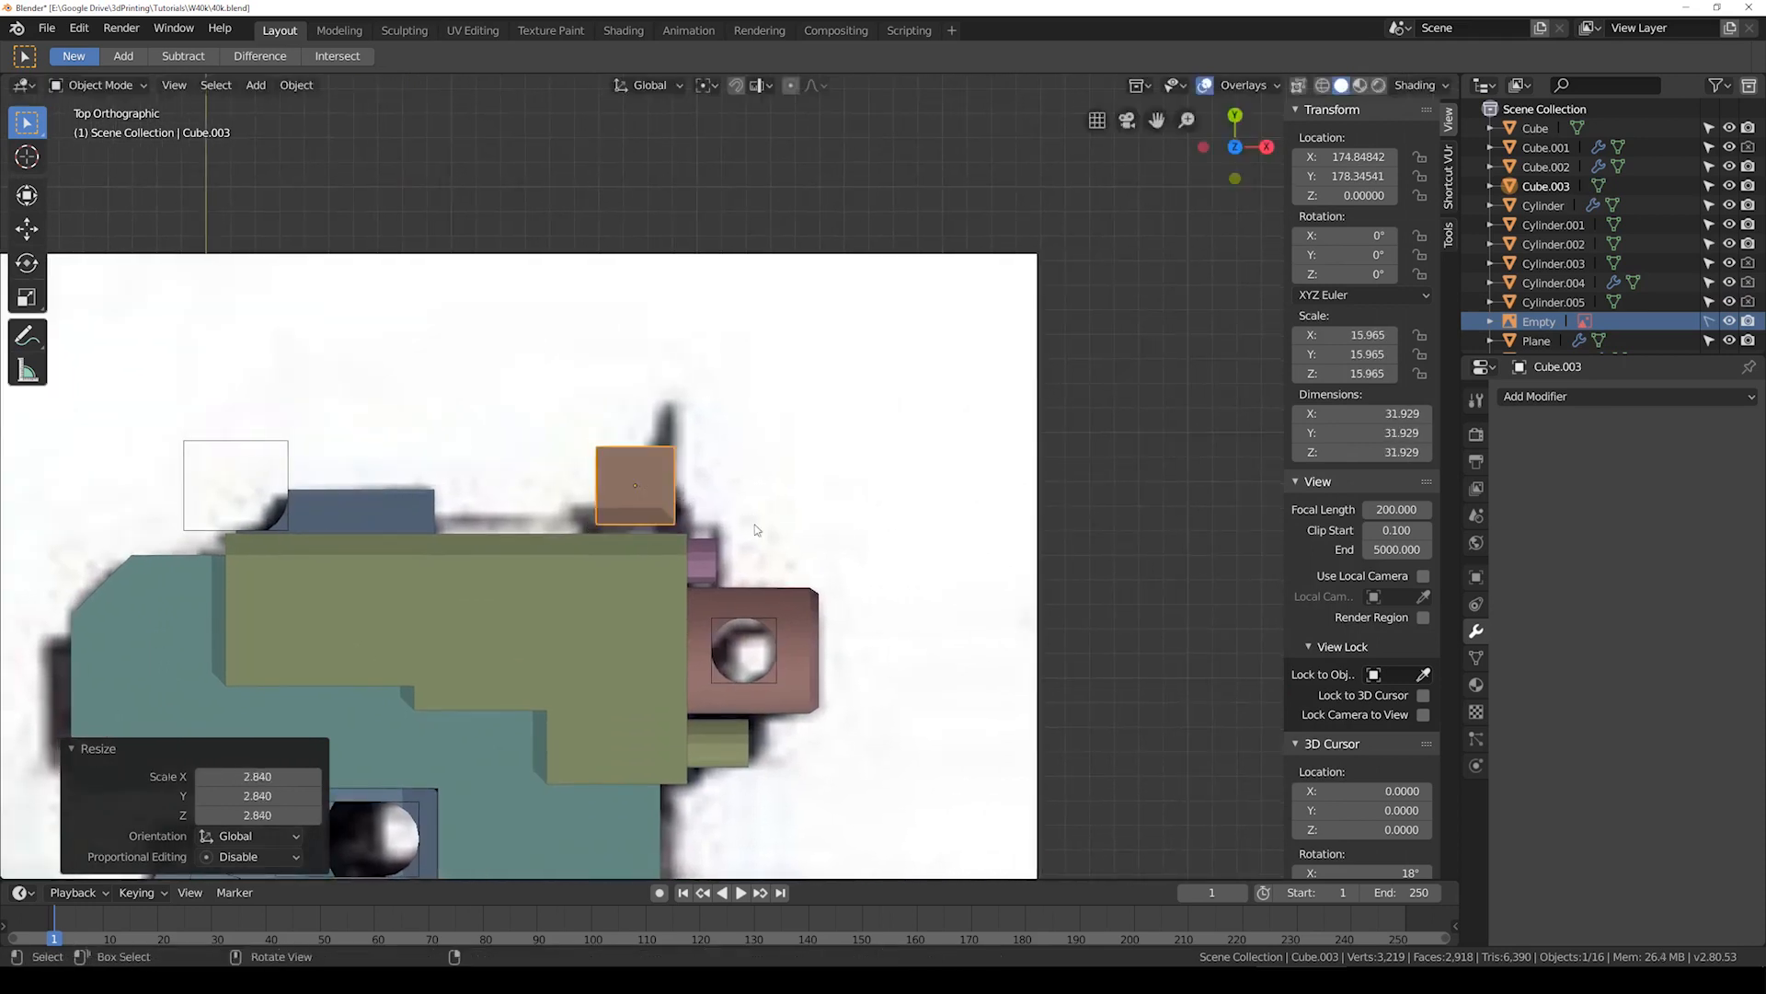
Step: Move the cube down onto the front sight's base in the reference image
{"action": "scroll", "coordinate": [729, 519], "scroll_direction": "up", "scroll_amount": 3}
{"action": "key", "text": "shift+z"}
{"action": "key", "text": "g"}
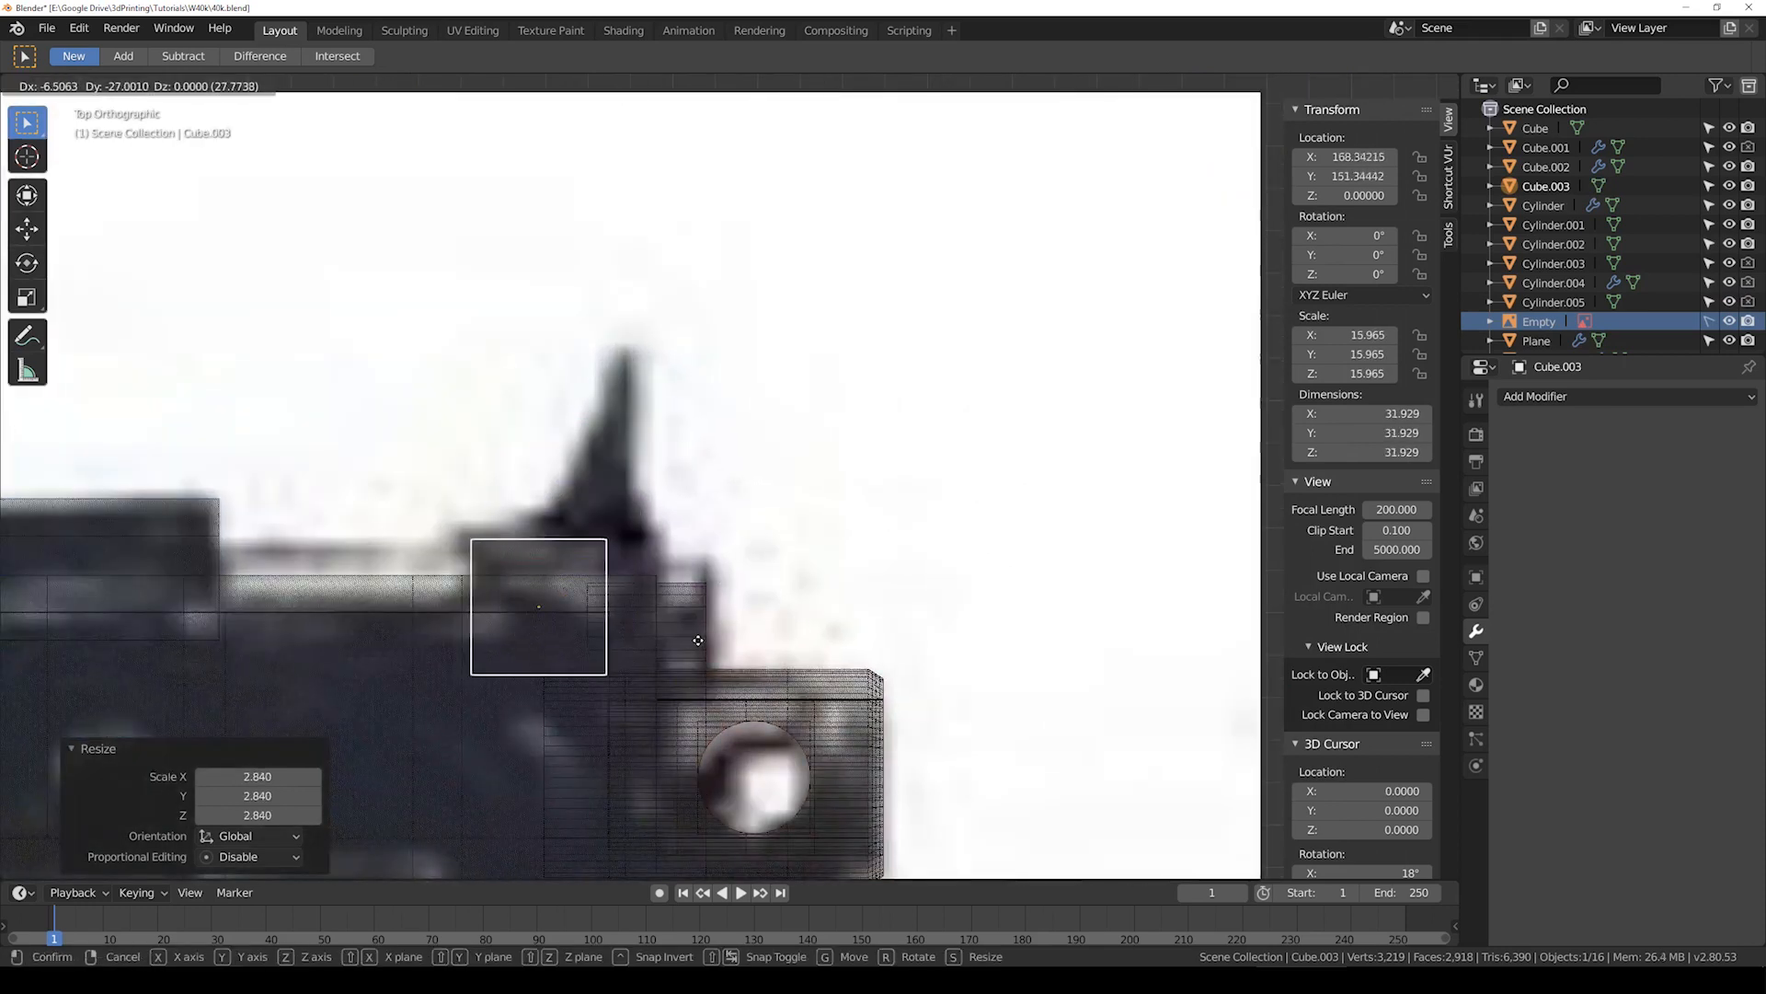
{"action": "left_click", "coordinate": [708, 633]}
Step: Raise the cube's lower vertices along Y and move its front vertices about 6.5 along X to fit the sight base
{"action": "key", "text": "Tab"}
{"action": "key", "text": "alt+a"}
{"action": "left_click_drag", "start_coordinate": [430, 631], "coordinate": [667, 698]}
{"action": "key", "text": "g"}
{"action": "key", "text": "y"}
{"action": "left_click", "coordinate": [752, 648]}
{"action": "key", "text": "g"}
{"action": "key", "text": "x"}
{"action": "left_click", "coordinate": [694, 638]}
{"action": "middle_click_drag", "start_coordinate": [243, 346], "coordinate": [321, 348], "text": "shift"}
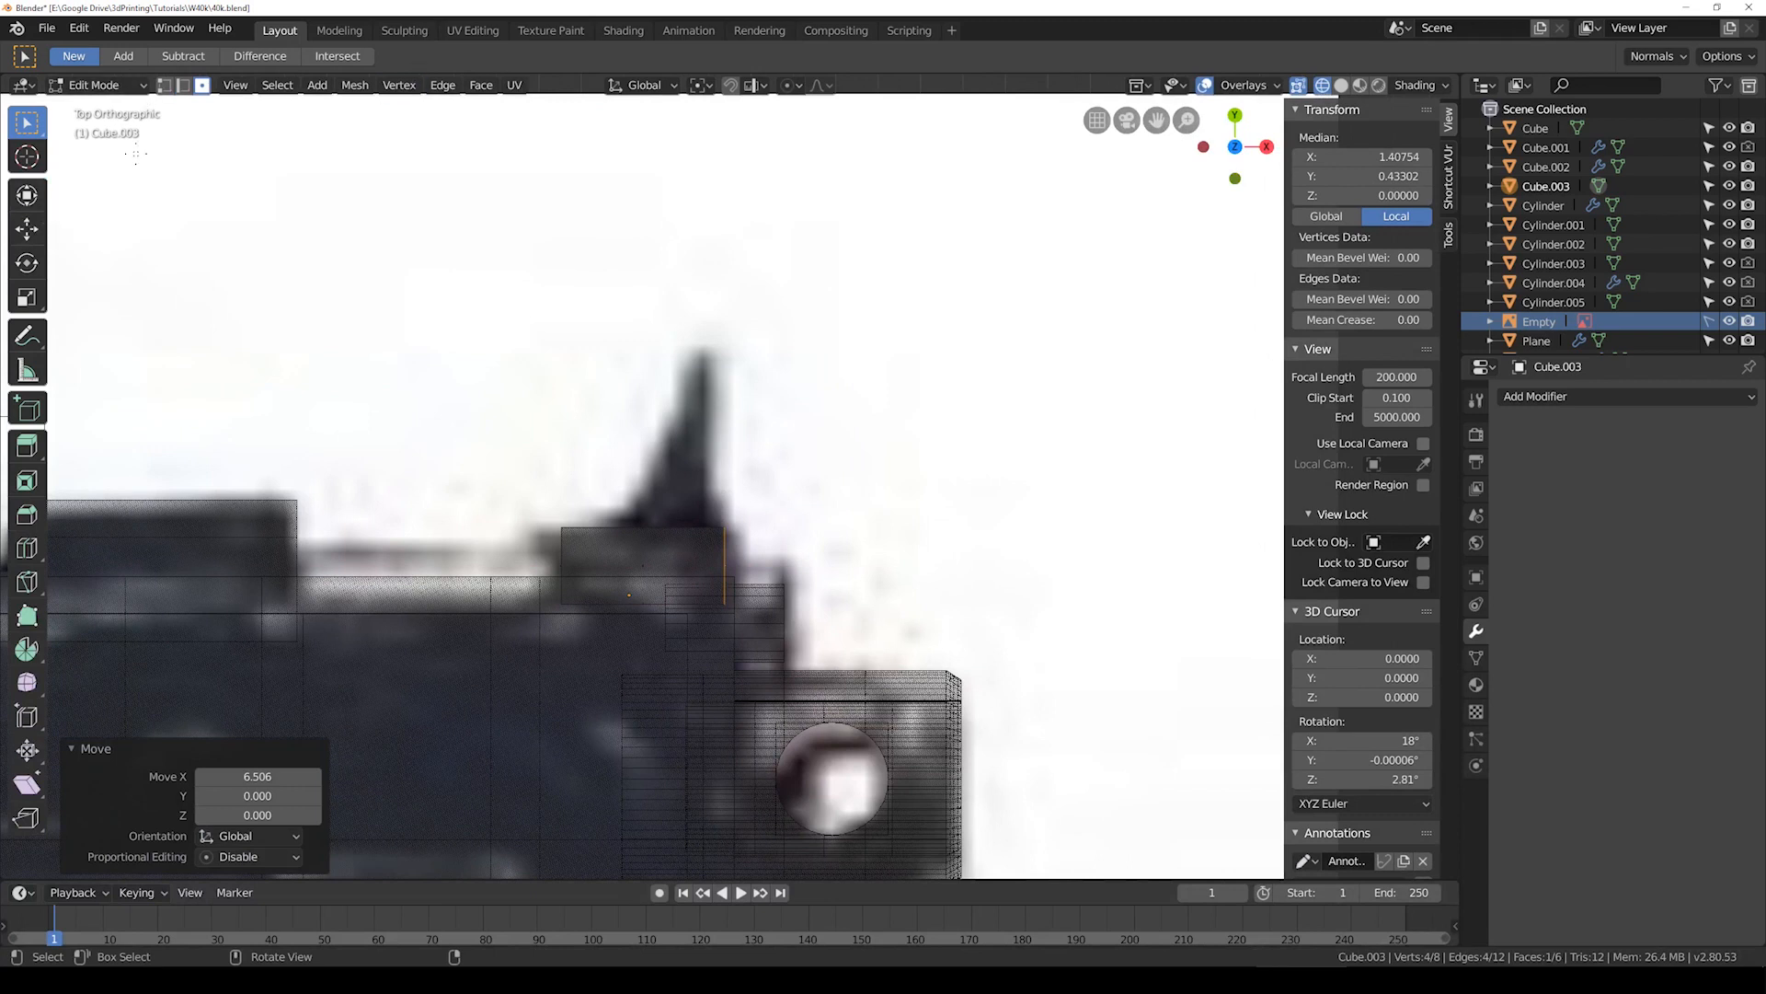
Step: Add one vertical loop cut across the sight base with a factor of about 0.195, behind the sight spike
{"action": "left_click", "coordinate": [39, 556]}
{"action": "left_click_drag", "start_coordinate": [662, 516], "coordinate": [652, 522]}
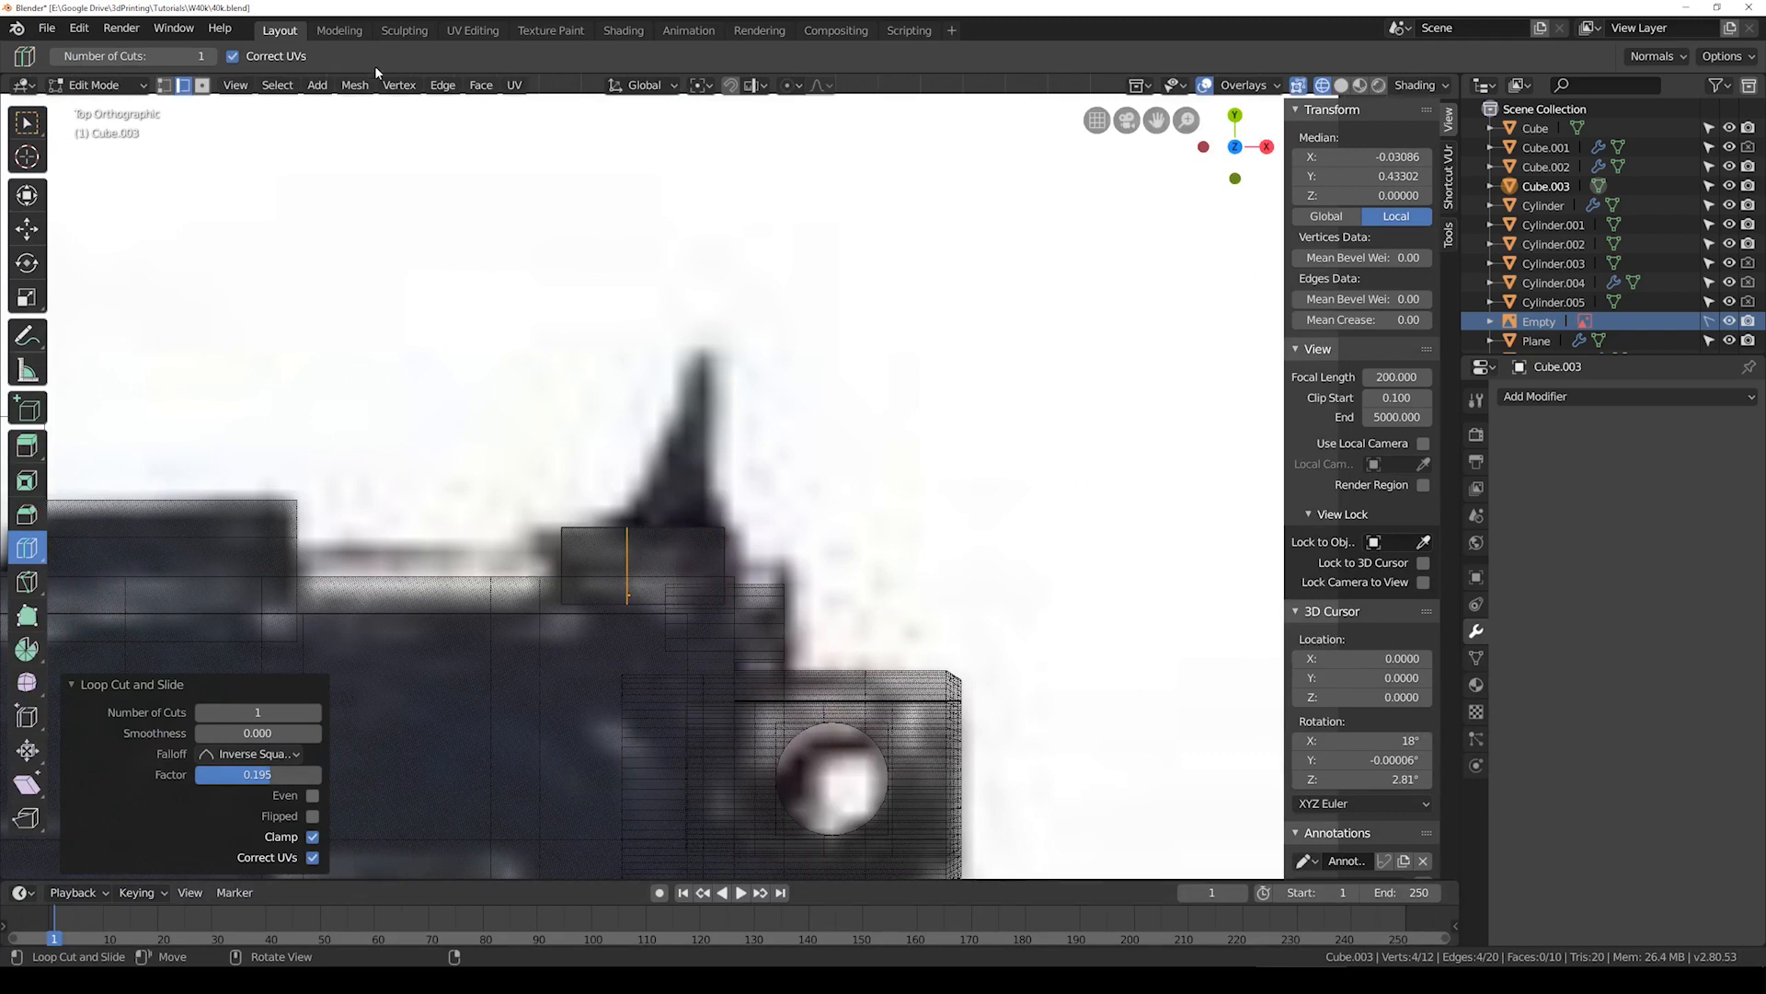
{"action": "left_click", "coordinate": [27, 123]}
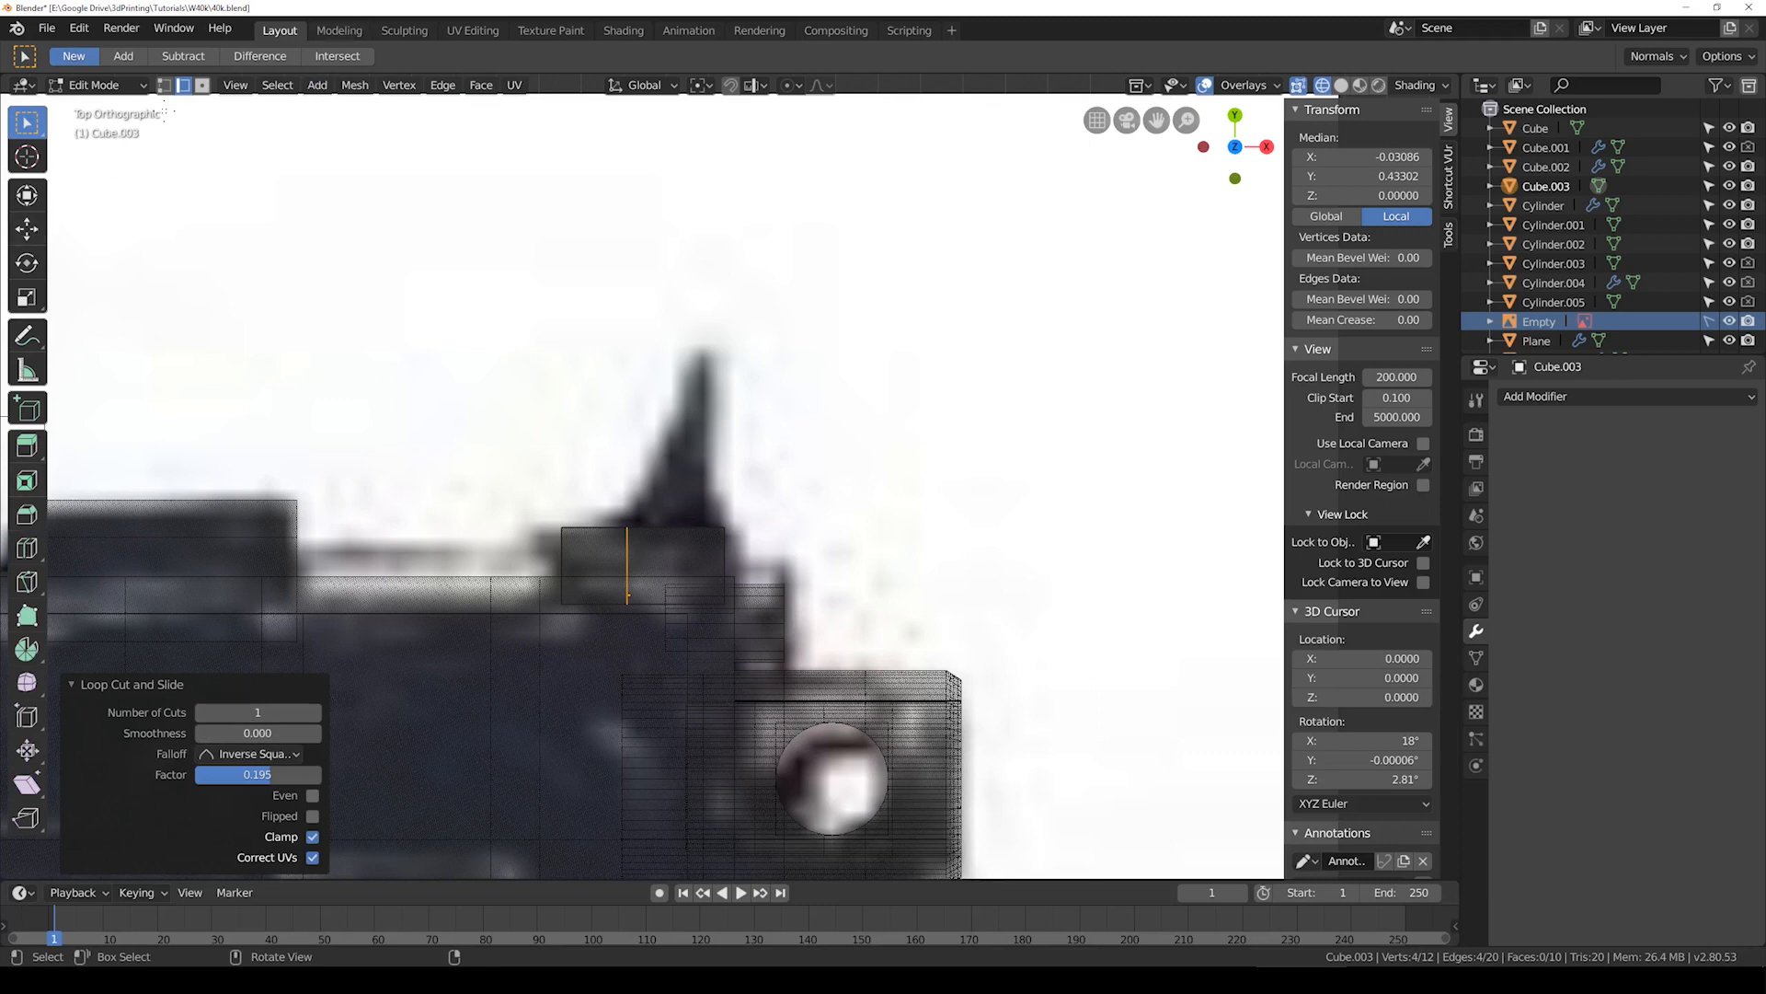
Step: Extrude the sight base's upper front face about 42.1 upward to the height of the reference spike
{"action": "key", "text": "3"}
{"action": "left_click", "coordinate": [671, 521]}
{"action": "scroll", "coordinate": [745, 515], "scroll_direction": "up", "scroll_amount": 2}
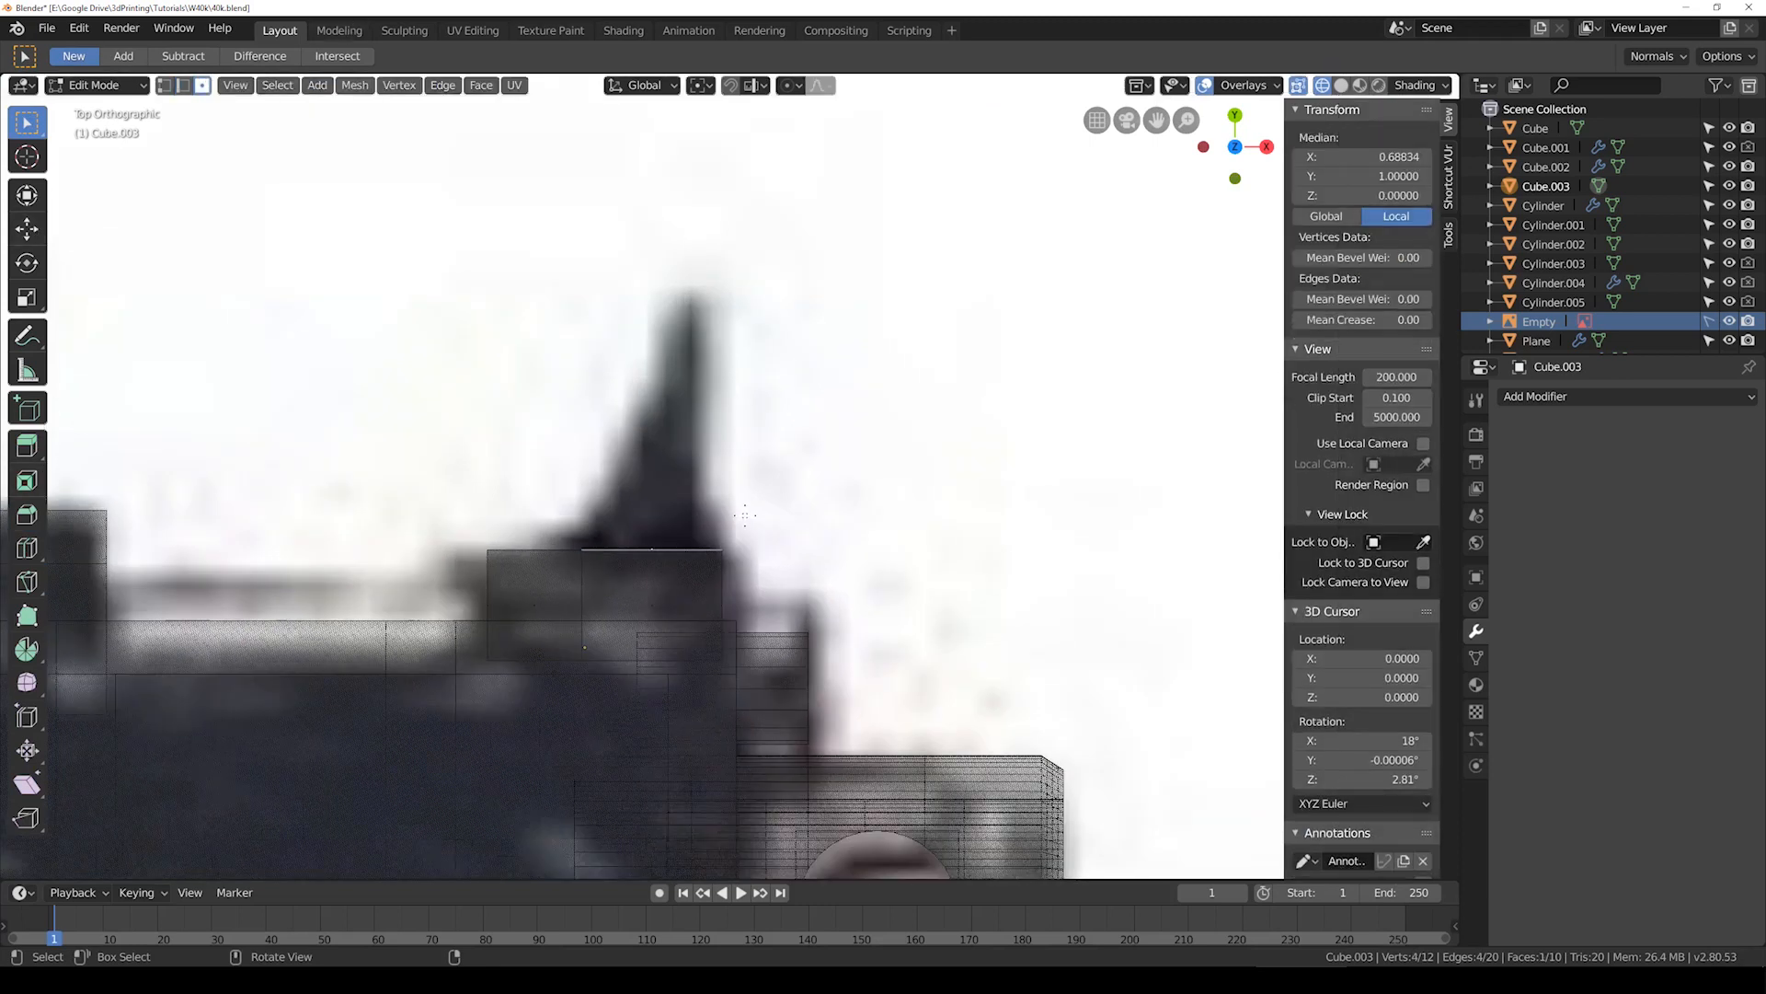
{"action": "key", "text": "e"}
{"action": "left_click", "coordinate": [725, 258]}
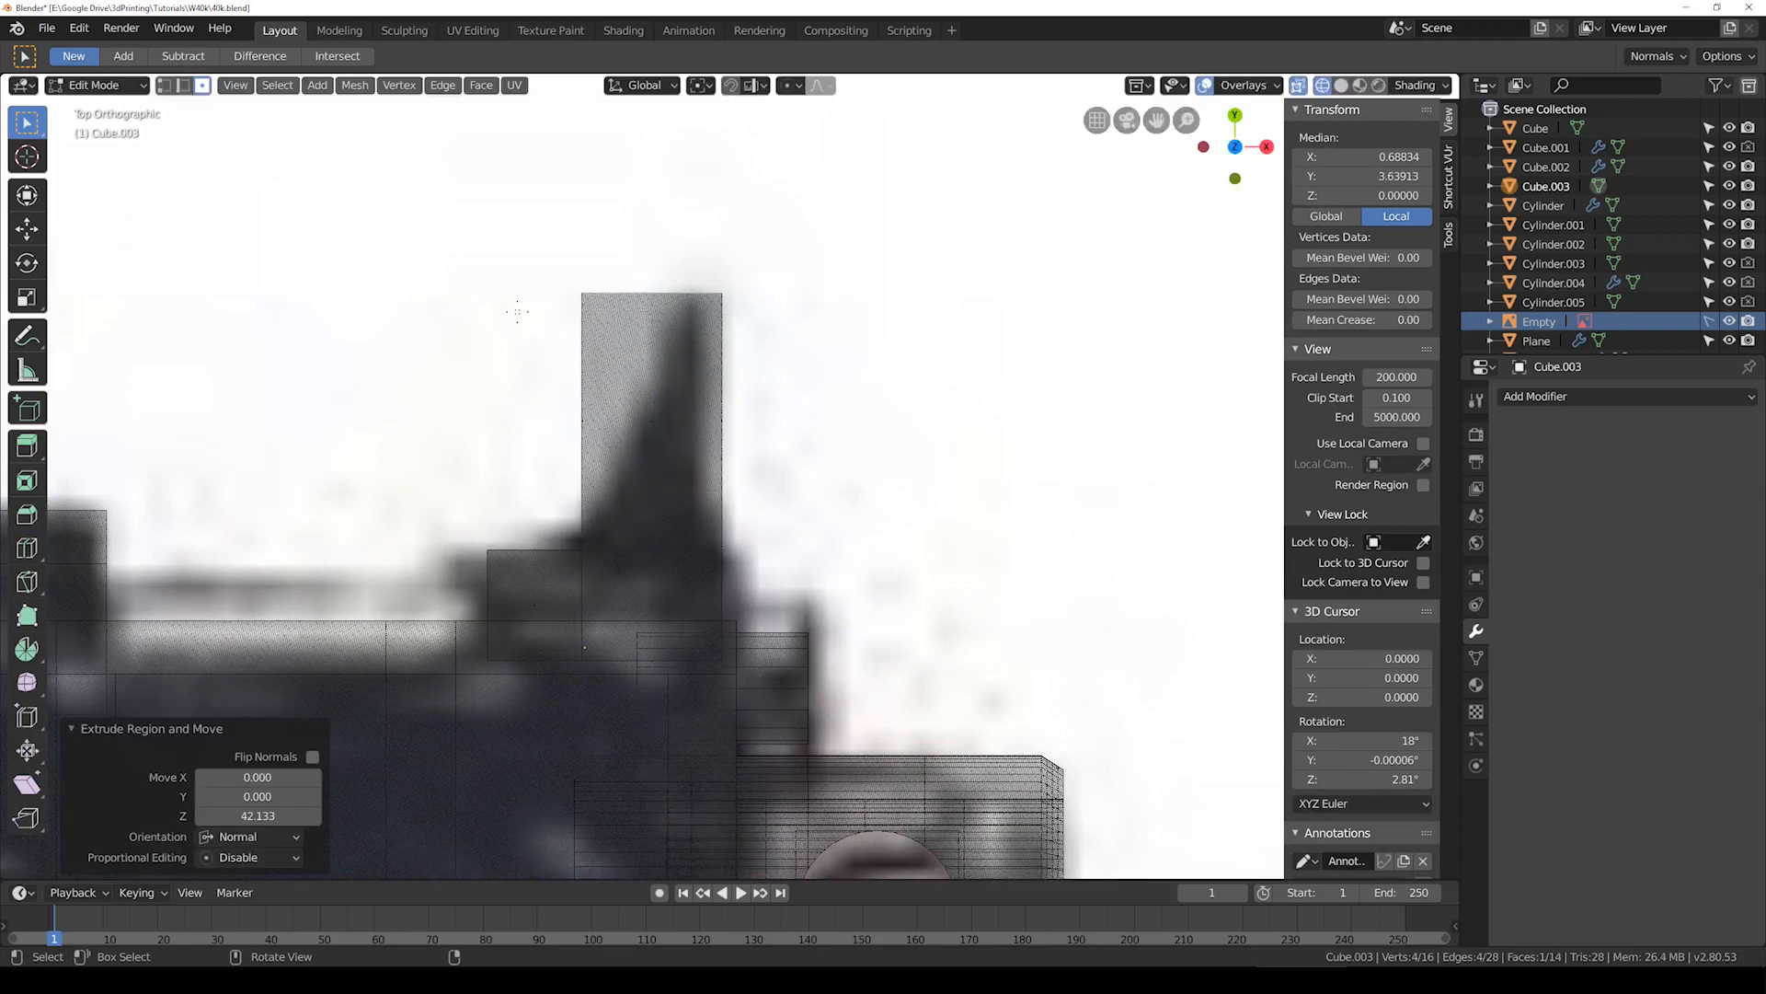
Step: Move the spike's upper rear vertices about 12.6 along X to taper it
{"action": "scroll", "coordinate": [548, 307], "scroll_direction": "up", "scroll_amount": 1}
{"action": "left_click_drag", "start_coordinate": [520, 221], "coordinate": [666, 355]}
{"action": "key", "text": "g"}
{"action": "key", "text": "x"}
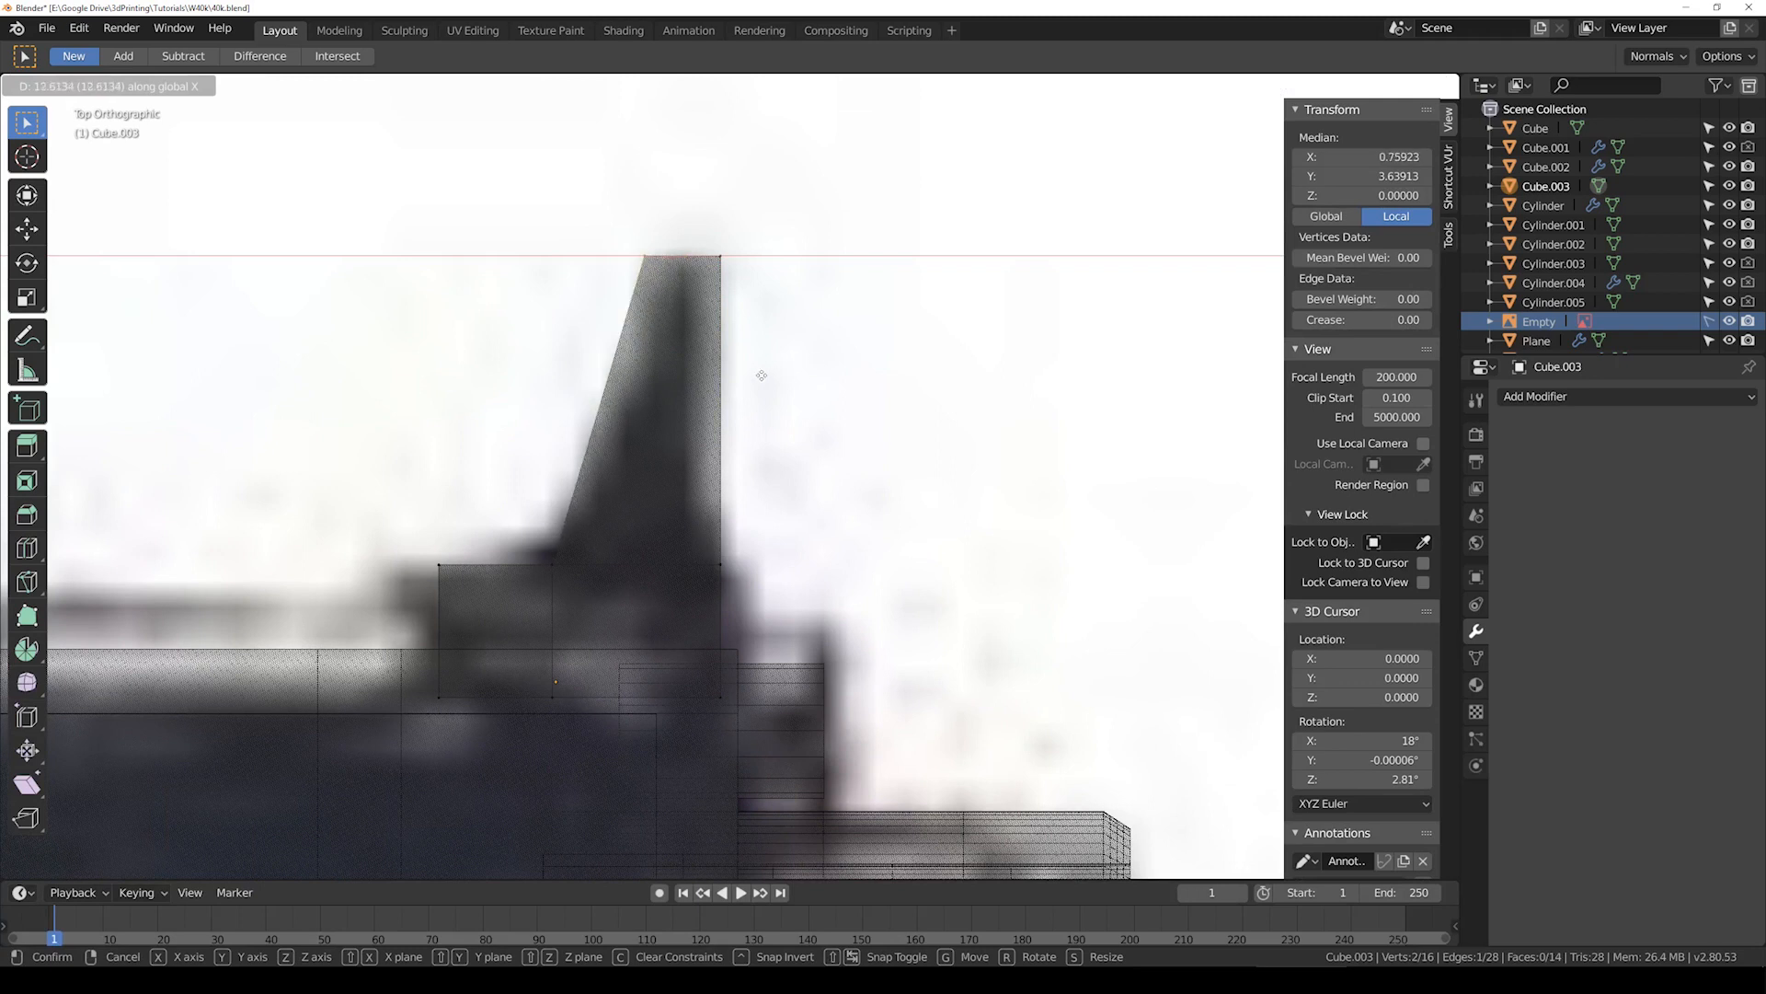
{"action": "left_click", "coordinate": [762, 376]}
{"action": "scroll", "coordinate": [752, 366], "scroll_direction": "down", "scroll_amount": 3}
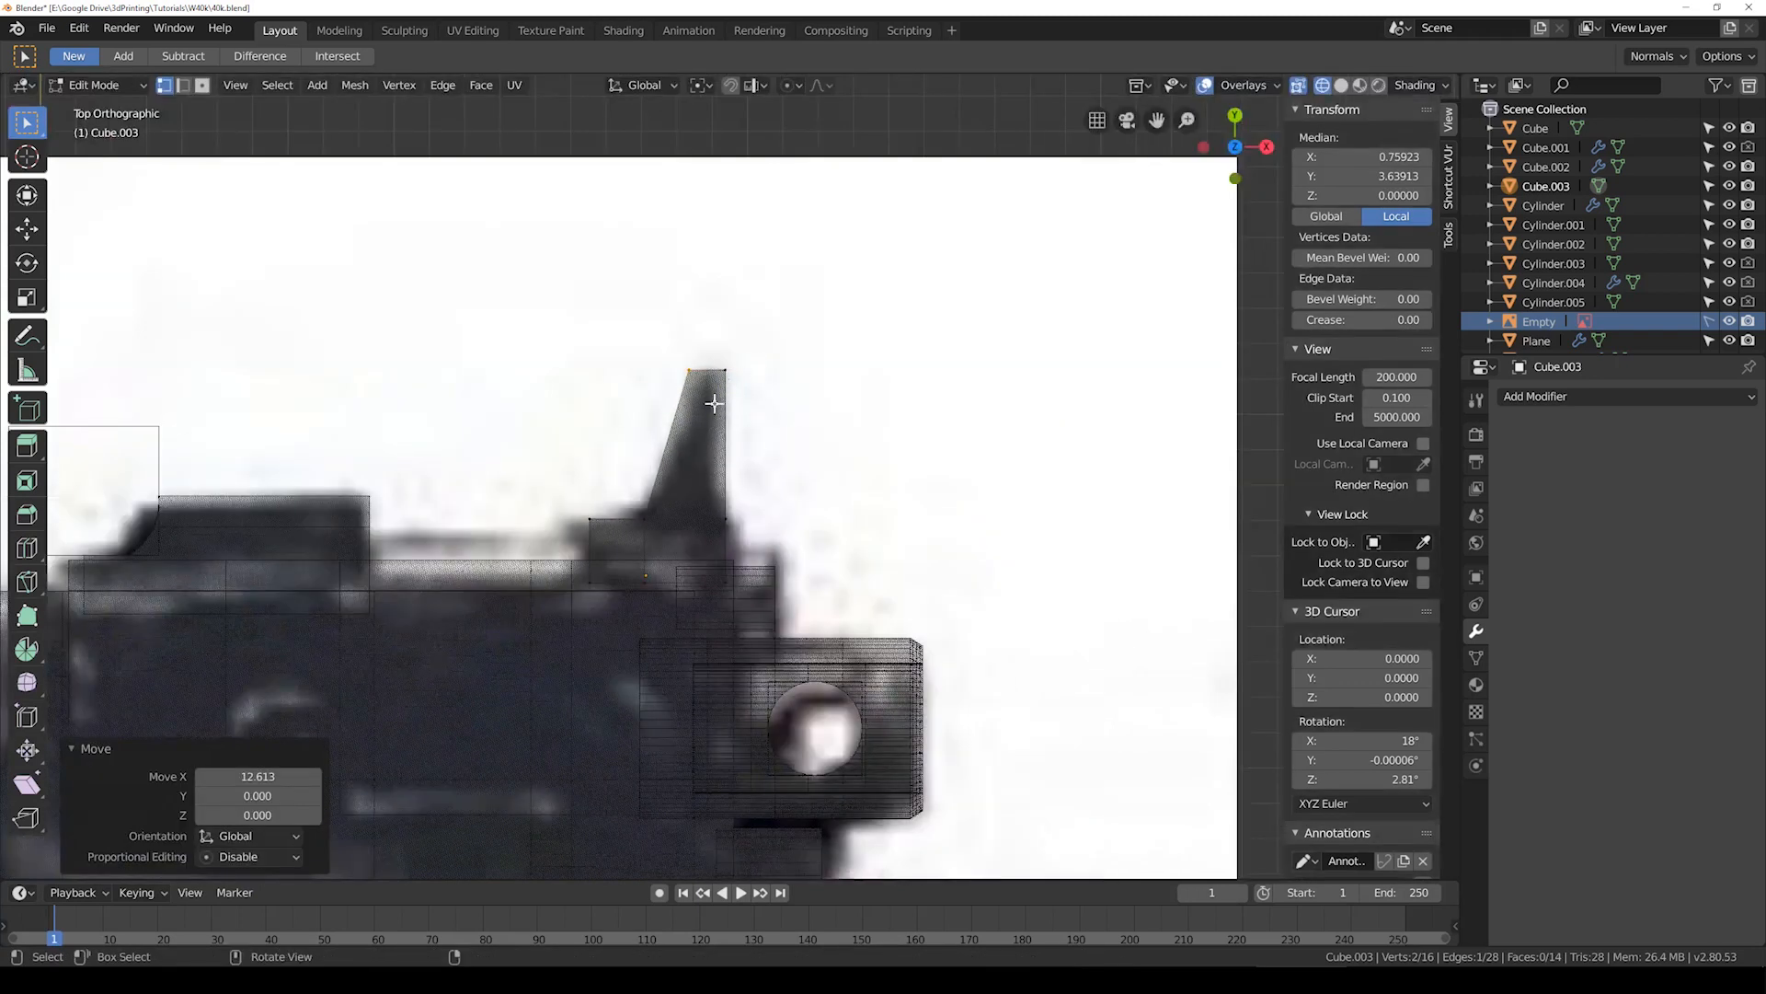
Step: Select the front vertices of the spike and base and adjust them along X to match the reference
{"action": "key", "text": "alt+a"}
{"action": "key", "text": "b"}
{"action": "left_click_drag", "start_coordinate": [703, 340], "coordinate": [797, 649]}
{"action": "key", "text": "g"}
{"action": "key", "text": "x"}
{"action": "left_click", "coordinate": [778, 650]}
Step: Extrude the front face of the sight base and move it forward along X
{"action": "key", "text": "alt+a"}
{"action": "left_click_drag", "start_coordinate": [698, 513], "coordinate": [750, 603]}
{"action": "scroll", "coordinate": [750, 540], "scroll_direction": "up", "scroll_amount": 2}
{"action": "key", "text": "e"}
{"action": "right_click", "coordinate": [750, 540]}
{"action": "key", "text": "g"}
{"action": "key", "text": "x"}
{"action": "left_click", "coordinate": [769, 540]}
Step: Scale the entire front sight mesh along Z by about 0.36 to make it narrower
{"action": "key", "text": "shift+z"}
{"action": "key", "text": "Tab"}
{"action": "mouse_move", "coordinate": [769, 540]}
{"action": "middle_mouse_down"}
{"action": "mouse_move", "coordinate": [631, 525]}
{"action": "mouse_move", "coordinate": [595, 418]}
{"action": "mouse_move", "coordinate": [625, 499]}
{"action": "middle_mouse_up"}
{"action": "key", "text": "Tab"}
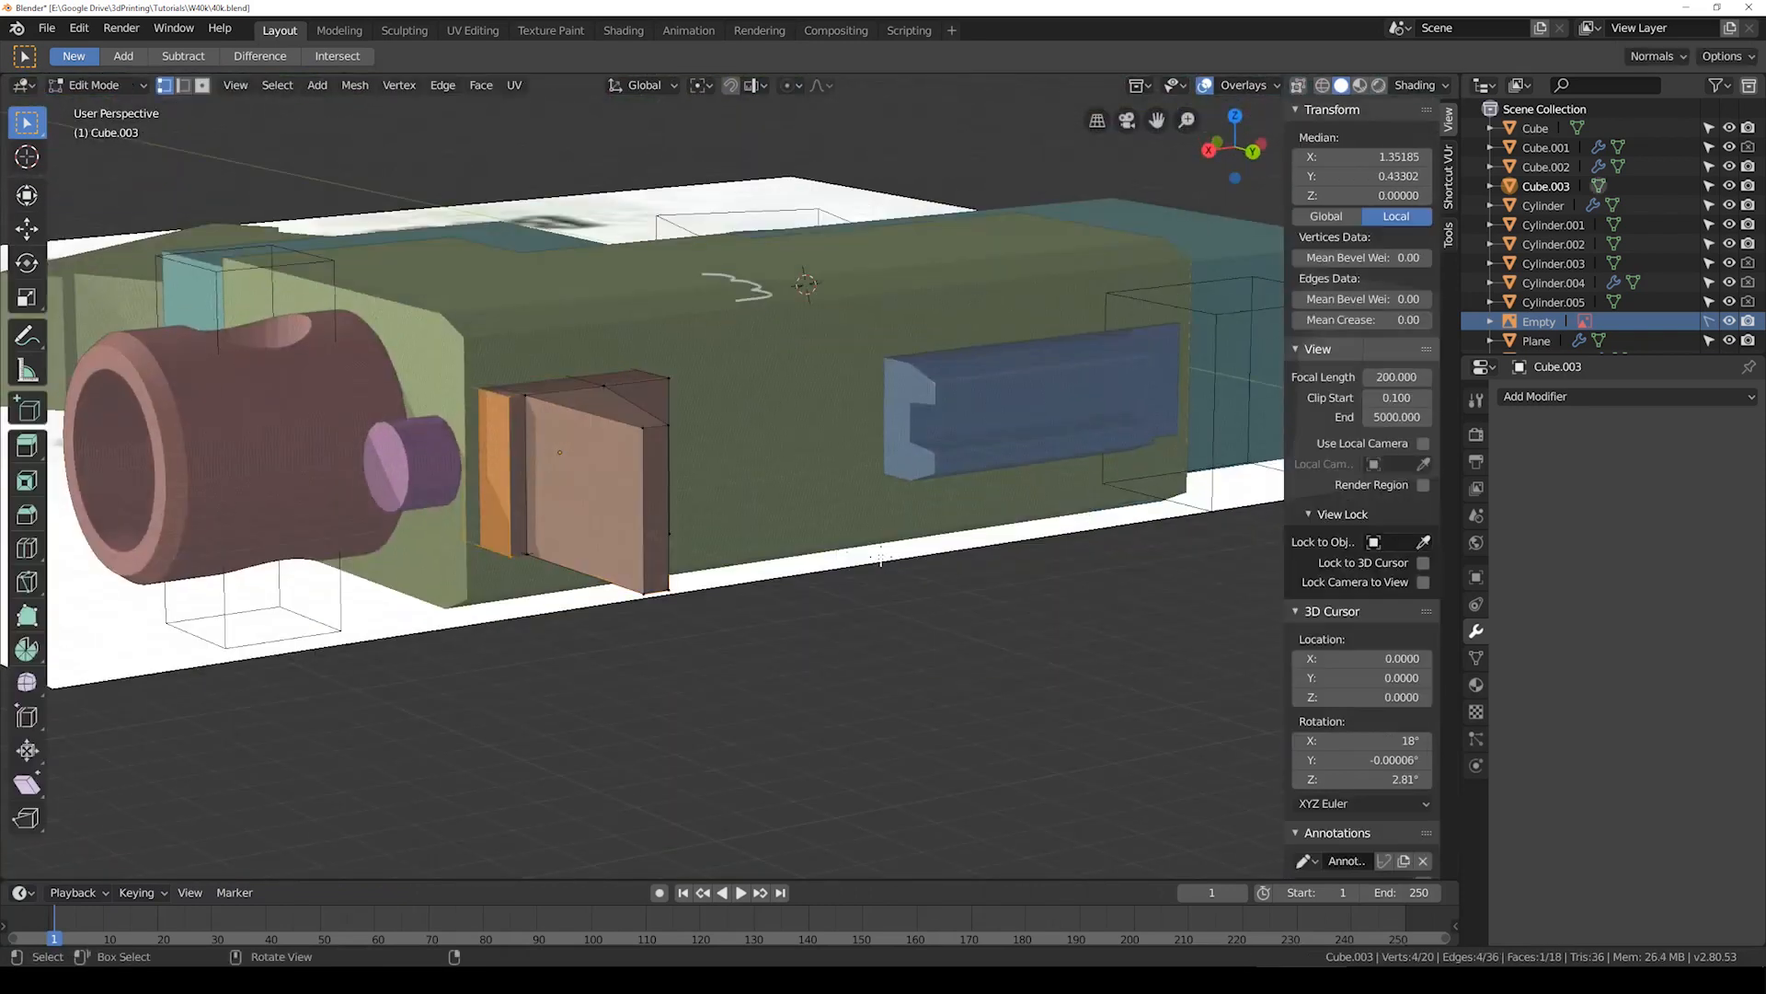
{"action": "key", "text": "a"}
{"action": "key", "text": "s"}
{"action": "key", "text": "z"}
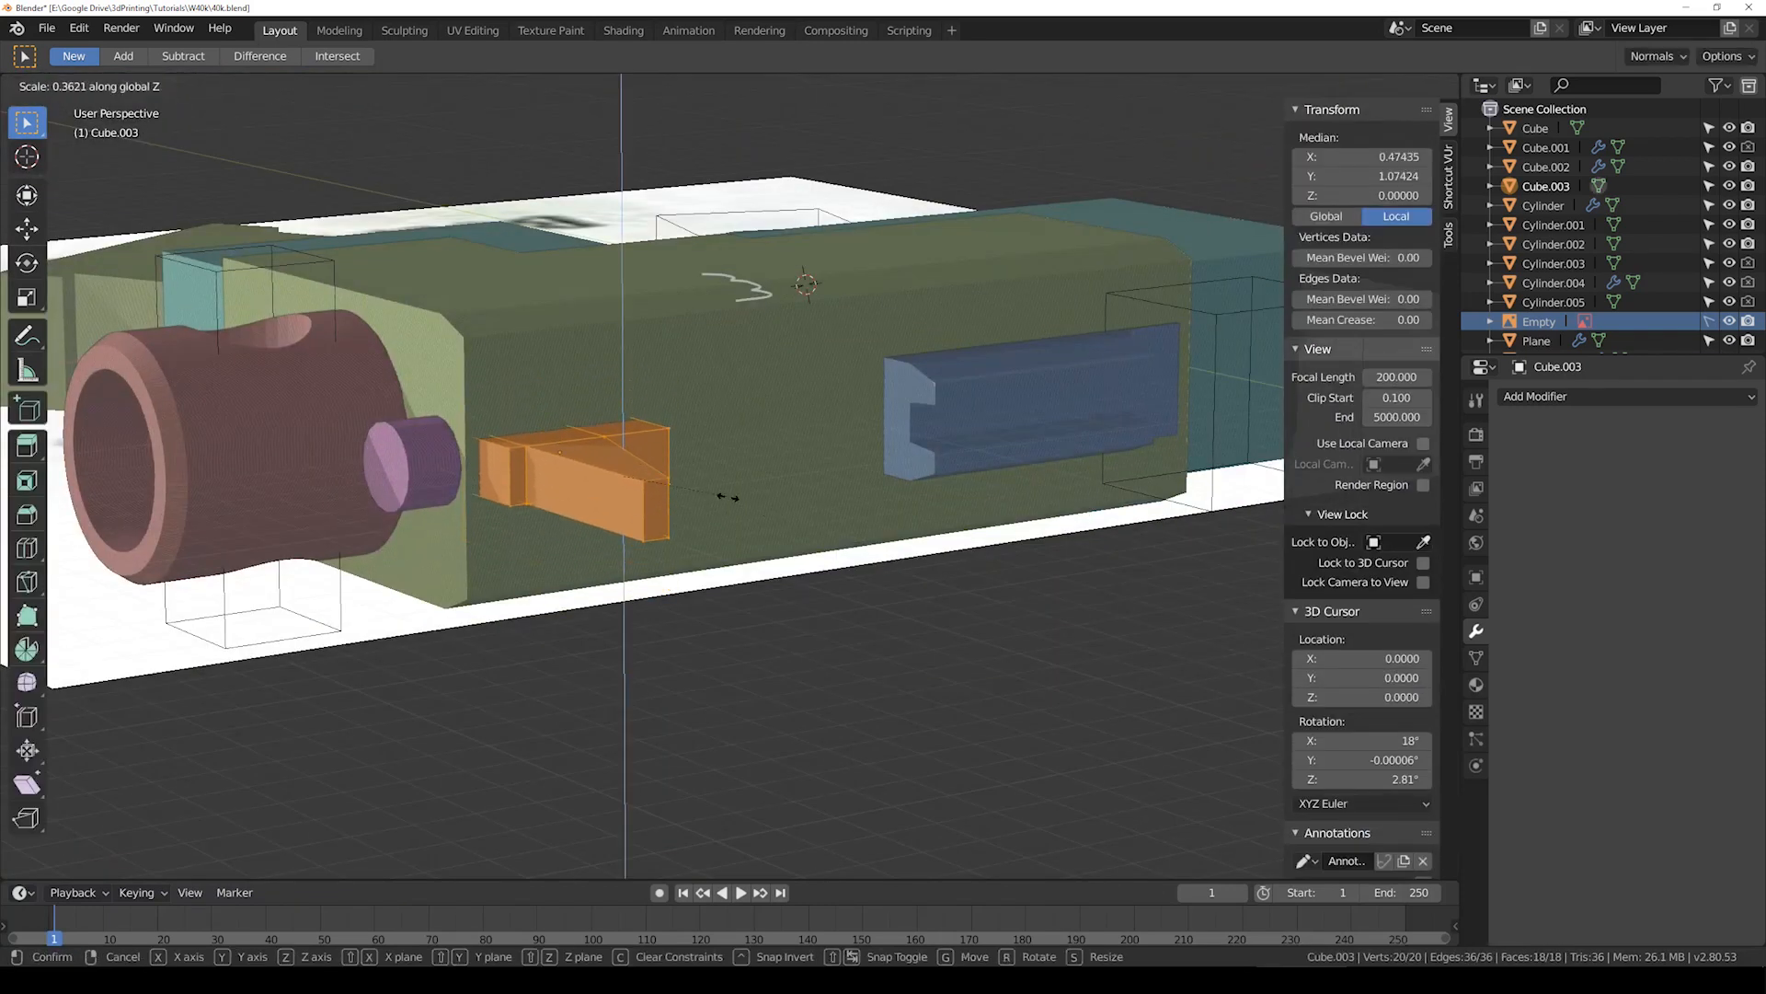
{"action": "left_click", "coordinate": [726, 497]}
{"action": "key", "text": "Tab"}
{"action": "middle_click_drag", "start_coordinate": [711, 506], "coordinate": [493, 515]}
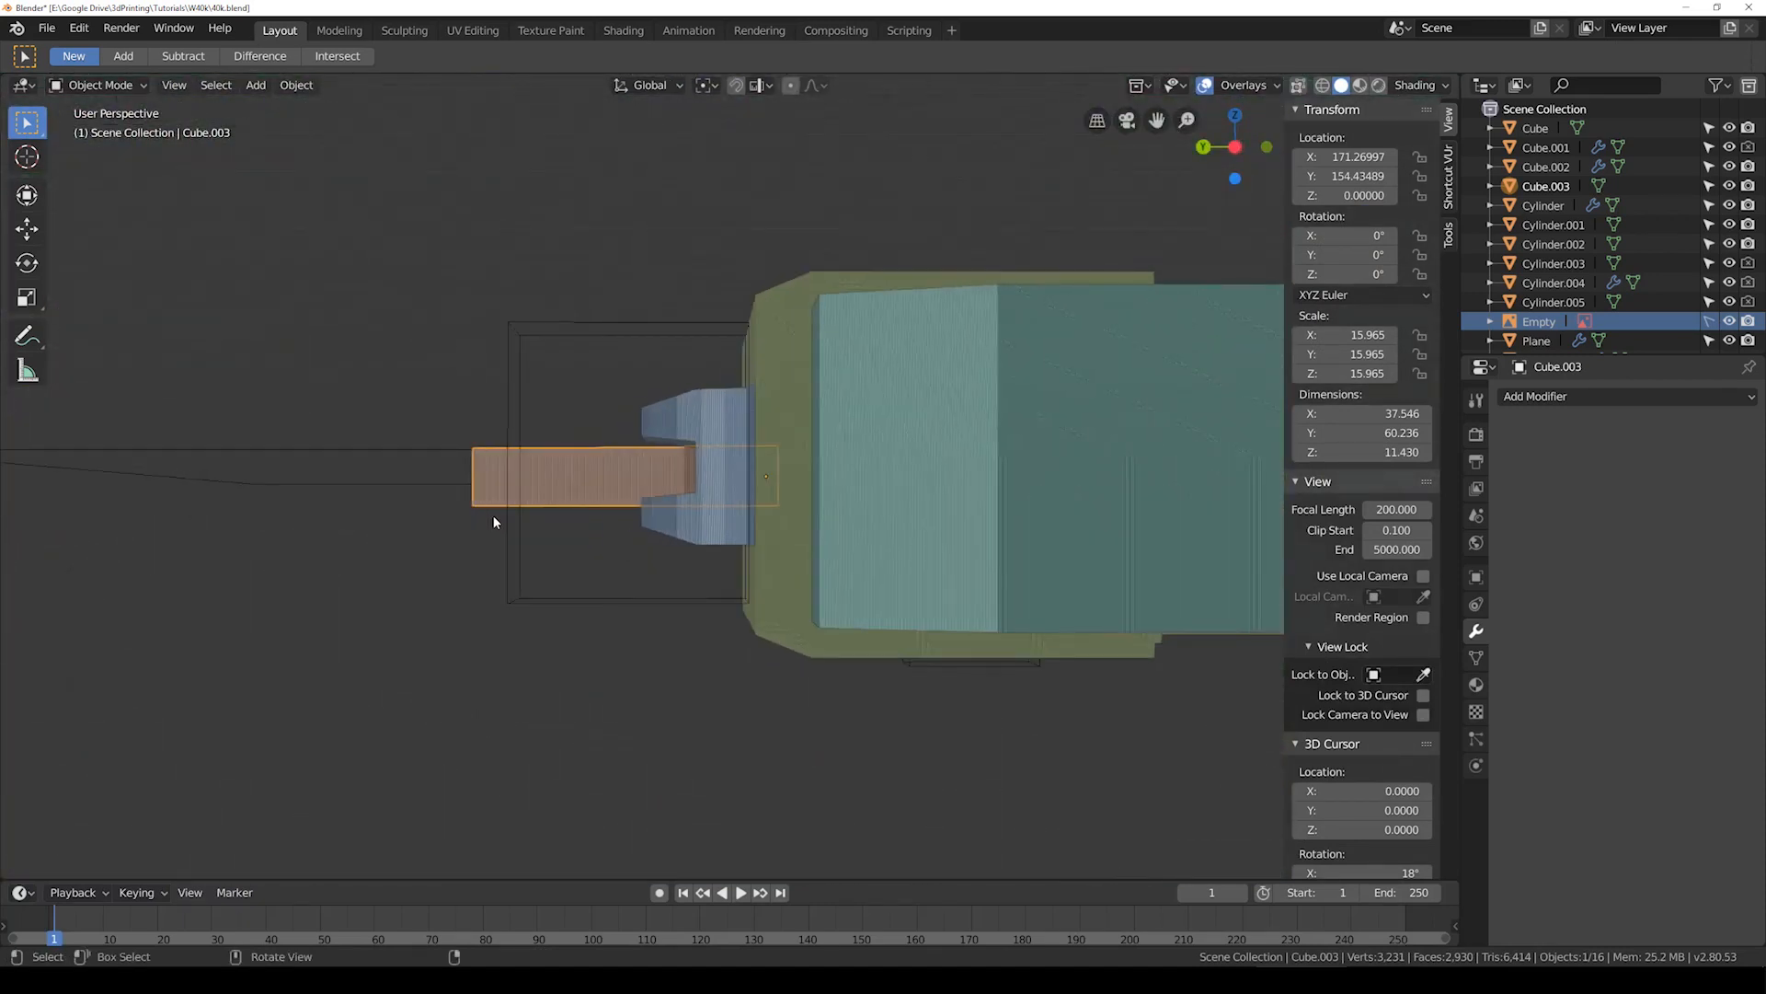
Step: Select the top block and scale its whole mesh along Z by about 1.49
{"action": "key", "text": "KP_1"}
{"action": "key", "text": "KP_7"}
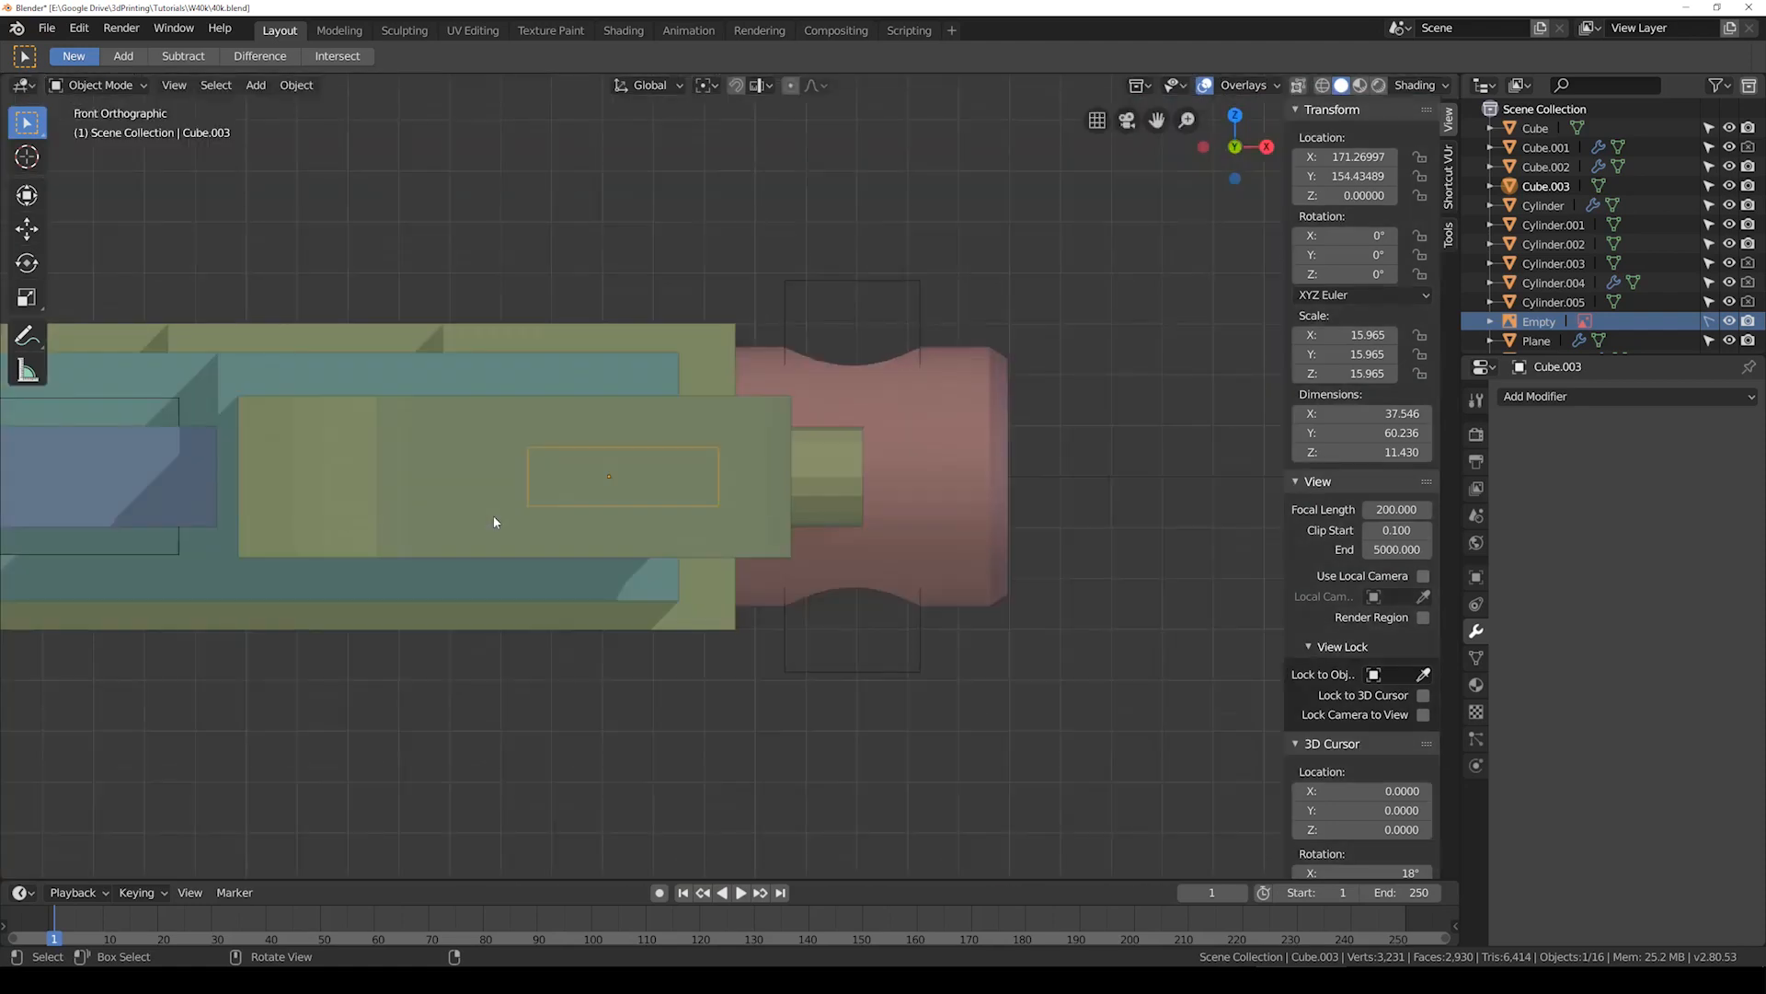
{"action": "key", "text": "KP_3"}
{"action": "key", "text": "shift+z"}
{"action": "scroll", "coordinate": [550, 490], "scroll_direction": "up", "scroll_amount": 3}
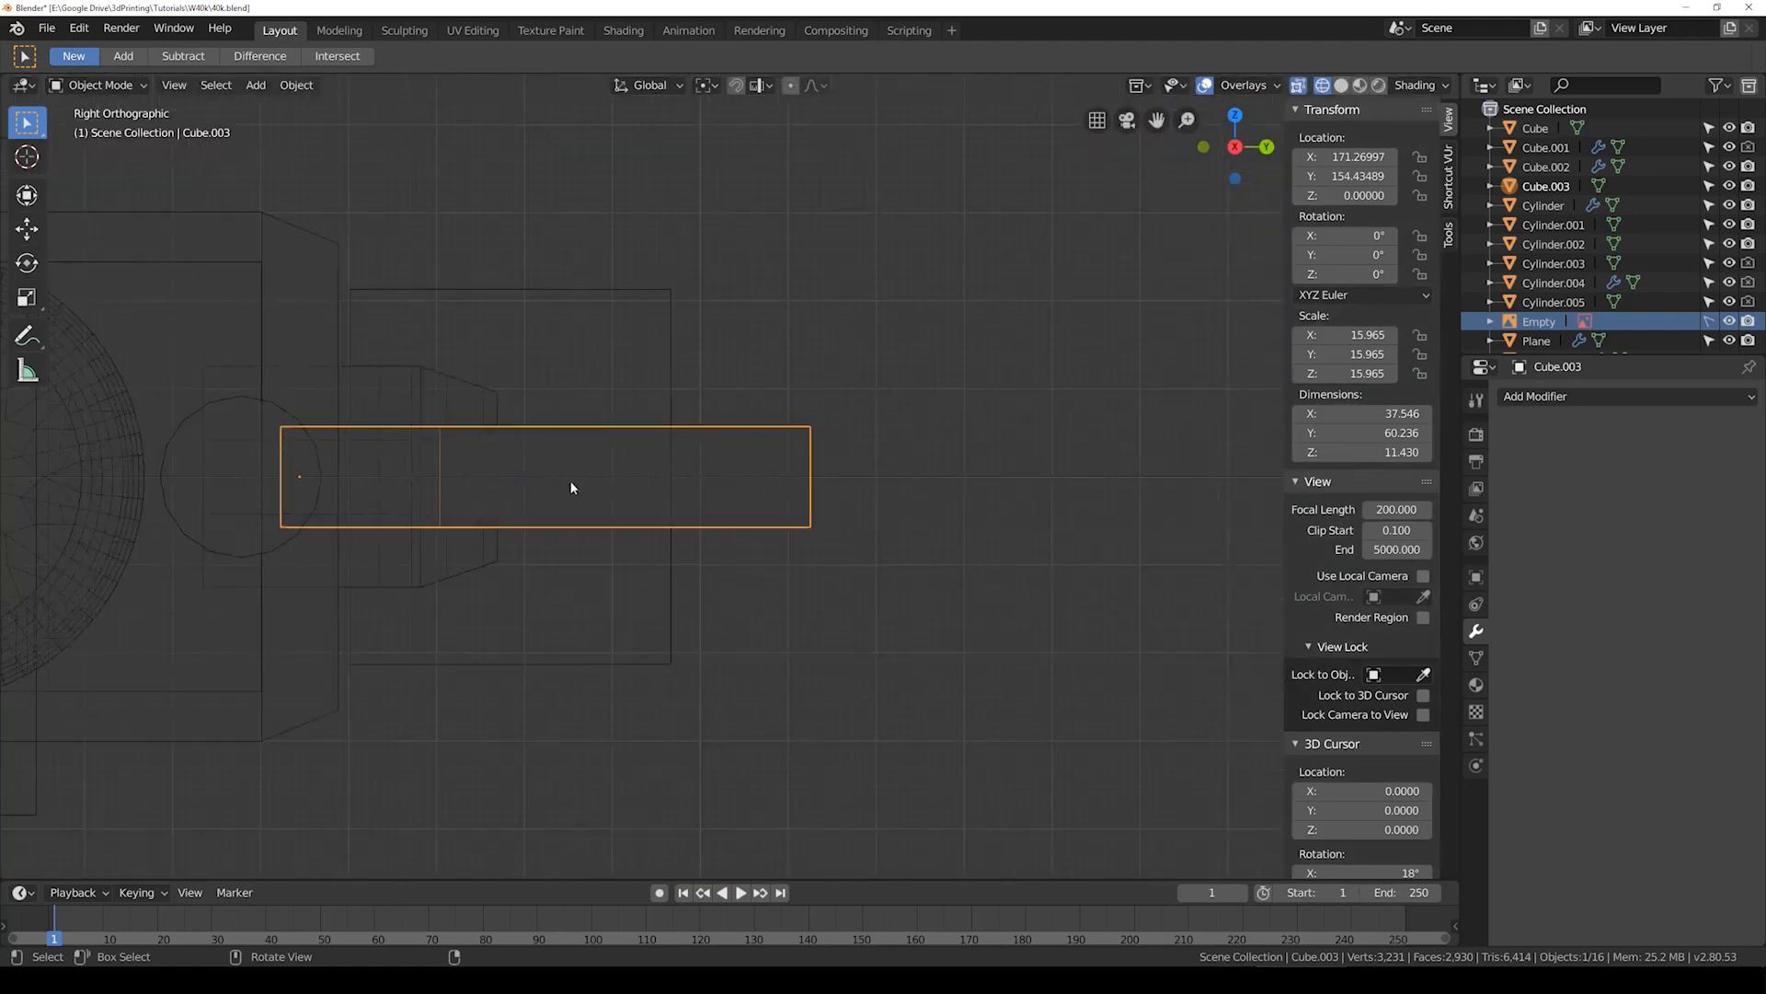
{"action": "key", "text": "Tab"}
{"action": "key", "text": "Tab"}
{"action": "left_click", "coordinate": [491, 386]}
{"action": "key", "text": "Tab"}
{"action": "key", "text": "a"}
{"action": "key", "text": "s"}
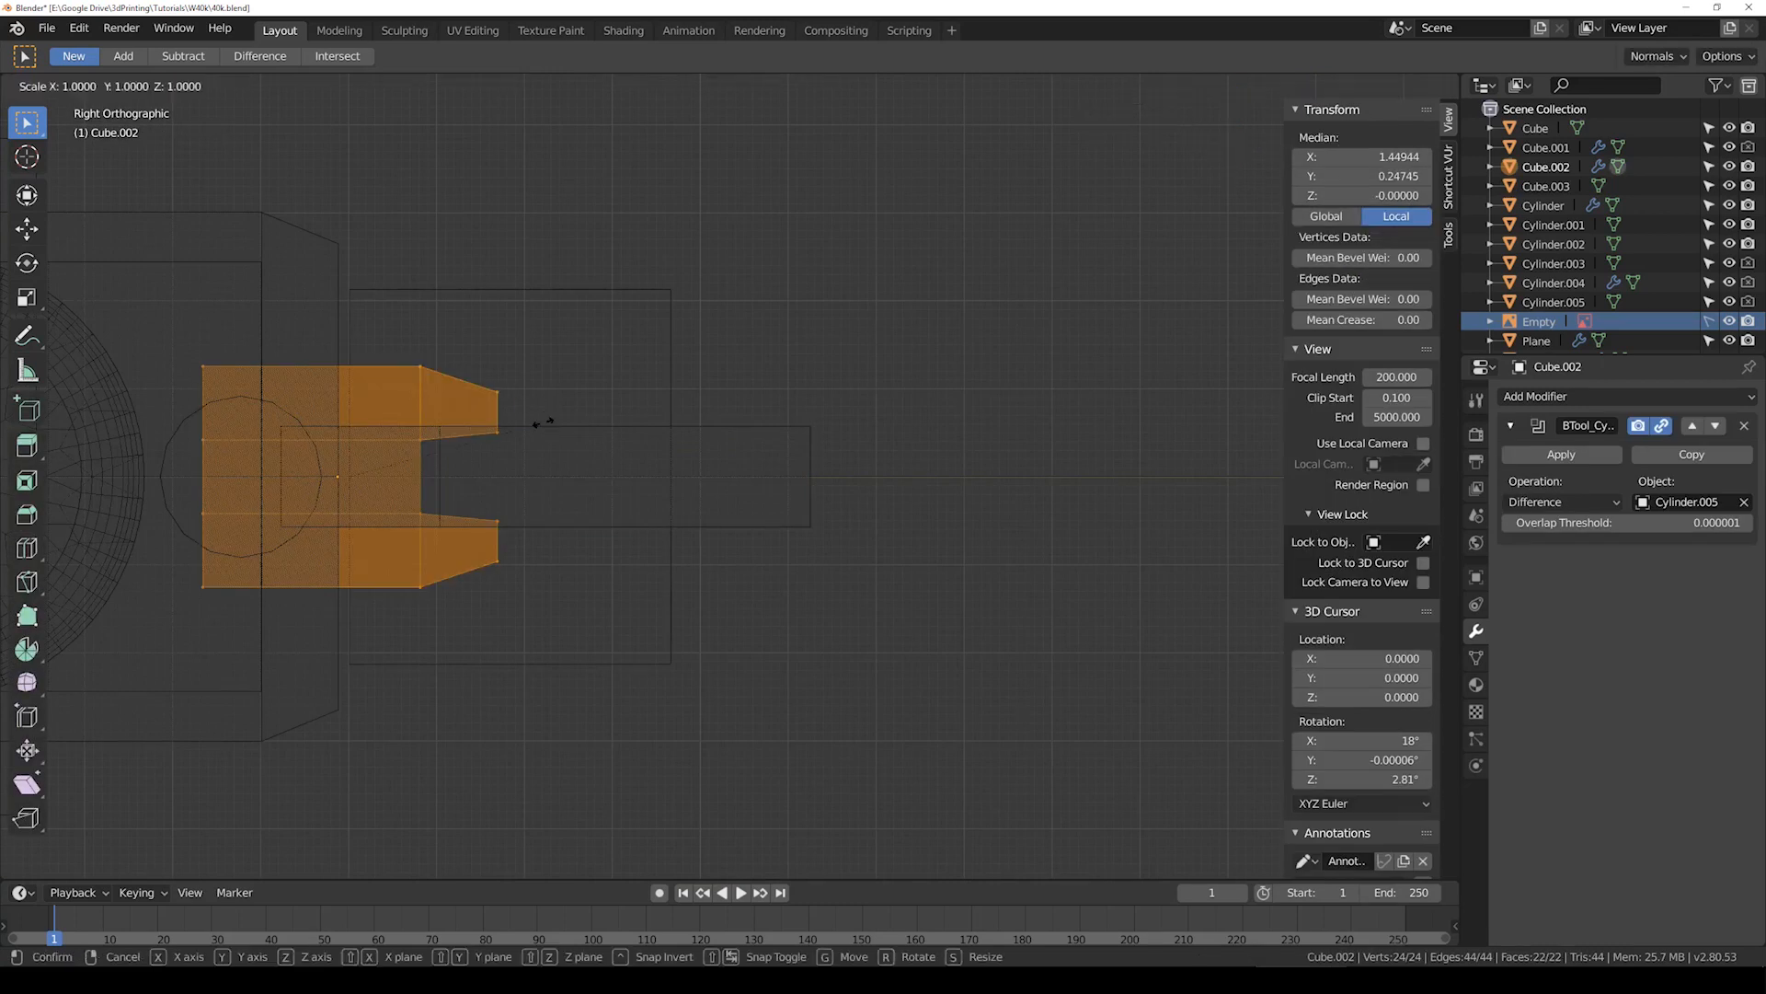
{"action": "key", "text": "y"}
{"action": "key", "text": "z"}
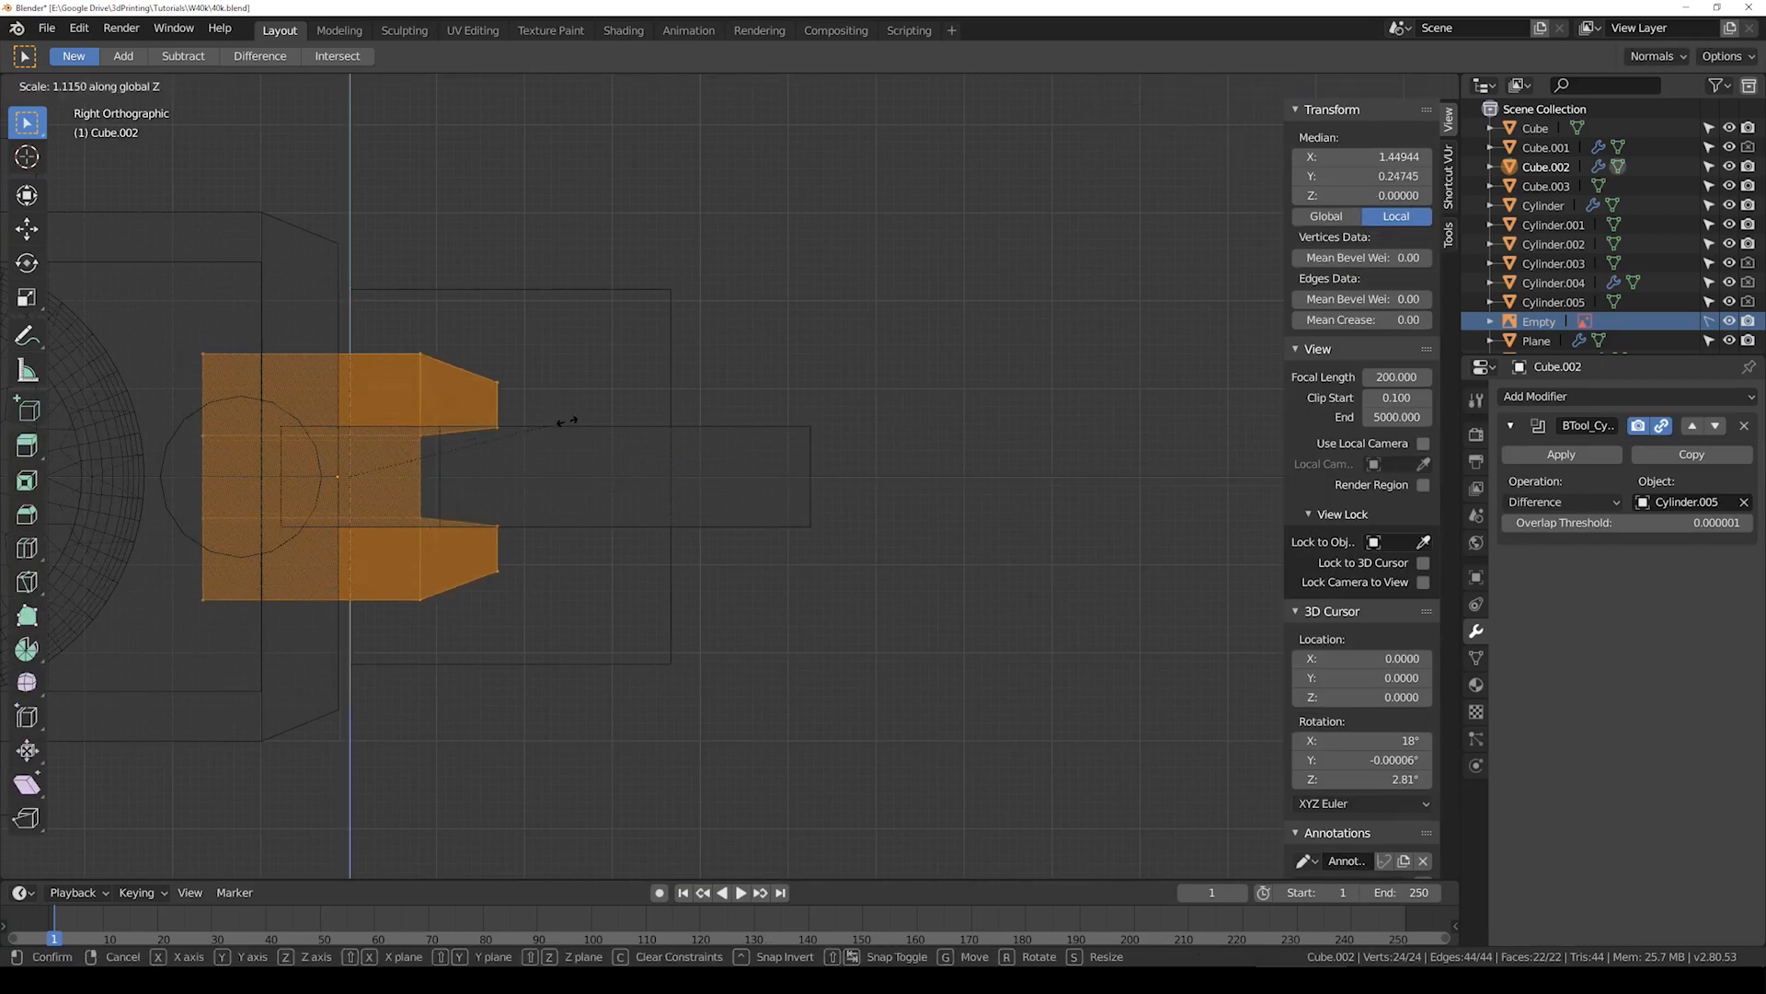
{"action": "left_click", "coordinate": [641, 420]}
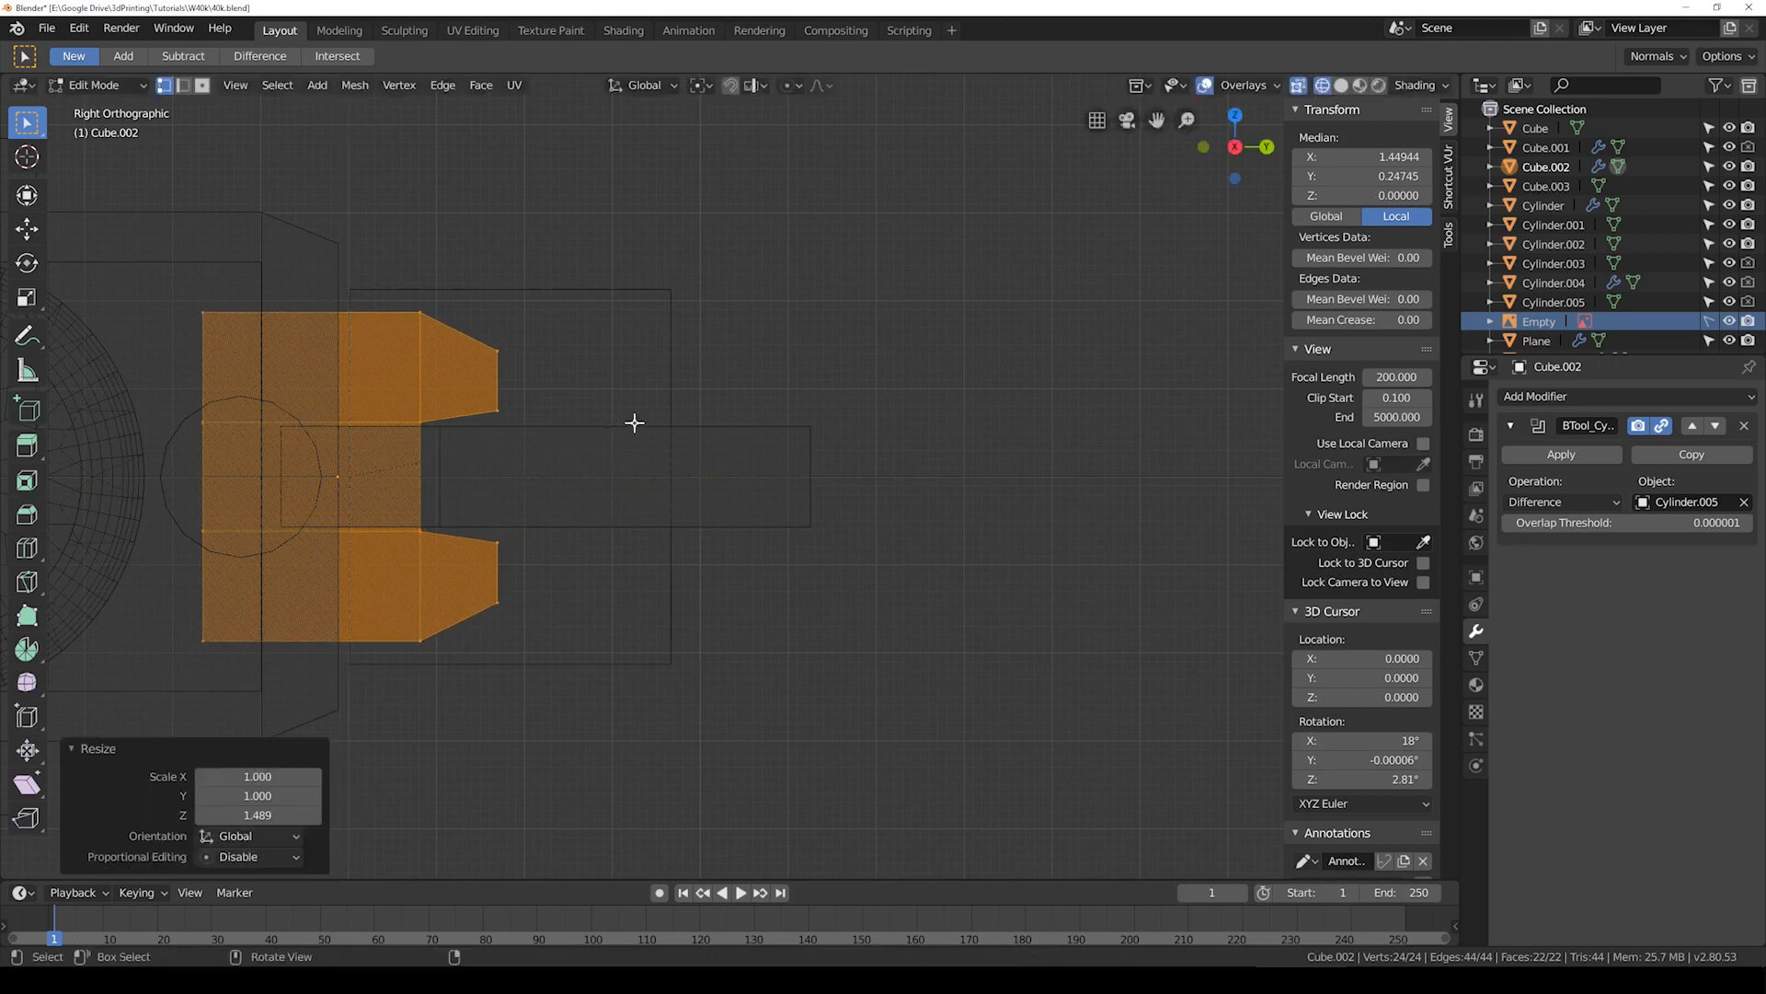
Step: Leave mesh editing of the widened top block and save the file
{"action": "key", "text": "Tab"}
{"action": "key", "text": "shift+z"}
{"action": "mouse_move", "coordinate": [675, 454]}
{"action": "middle_mouse_down"}
{"action": "mouse_move", "coordinate": [595, 481]}
{"action": "mouse_move", "coordinate": [669, 444]}
{"action": "mouse_move", "coordinate": [394, 477]}
{"action": "mouse_move", "coordinate": [607, 494]}
{"action": "mouse_move", "coordinate": [624, 477]}
{"action": "mouse_move", "coordinate": [581, 471]}
{"action": "mouse_move", "coordinate": [664, 554]}
{"action": "middle_mouse_up"}
{"action": "scroll", "coordinate": [631, 477], "scroll_direction": "down", "scroll_amount": 4}
{"action": "key", "text": "ctrl+s"}
Step: Examine the area between the top block and the front sight against the reference image
{"action": "key", "text": "KP_7"}
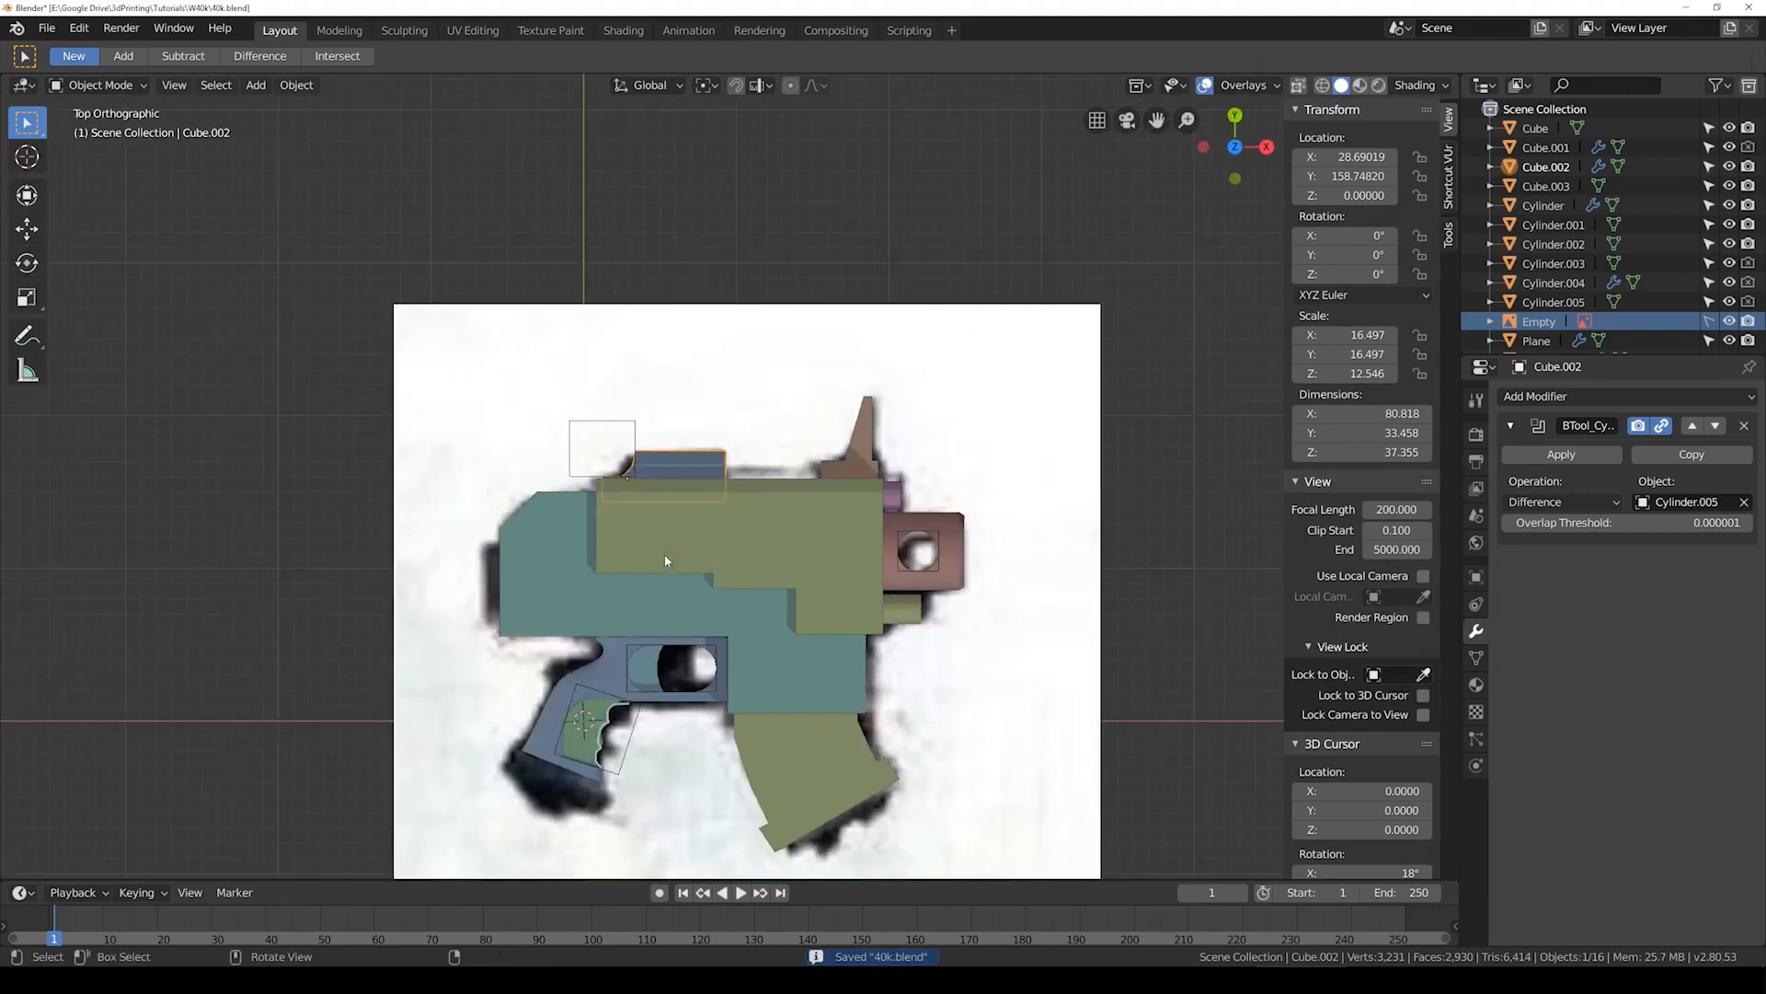
{"action": "key", "text": "shift+z"}
{"action": "scroll", "coordinate": [736, 462], "scroll_direction": "up", "scroll_amount": 5}
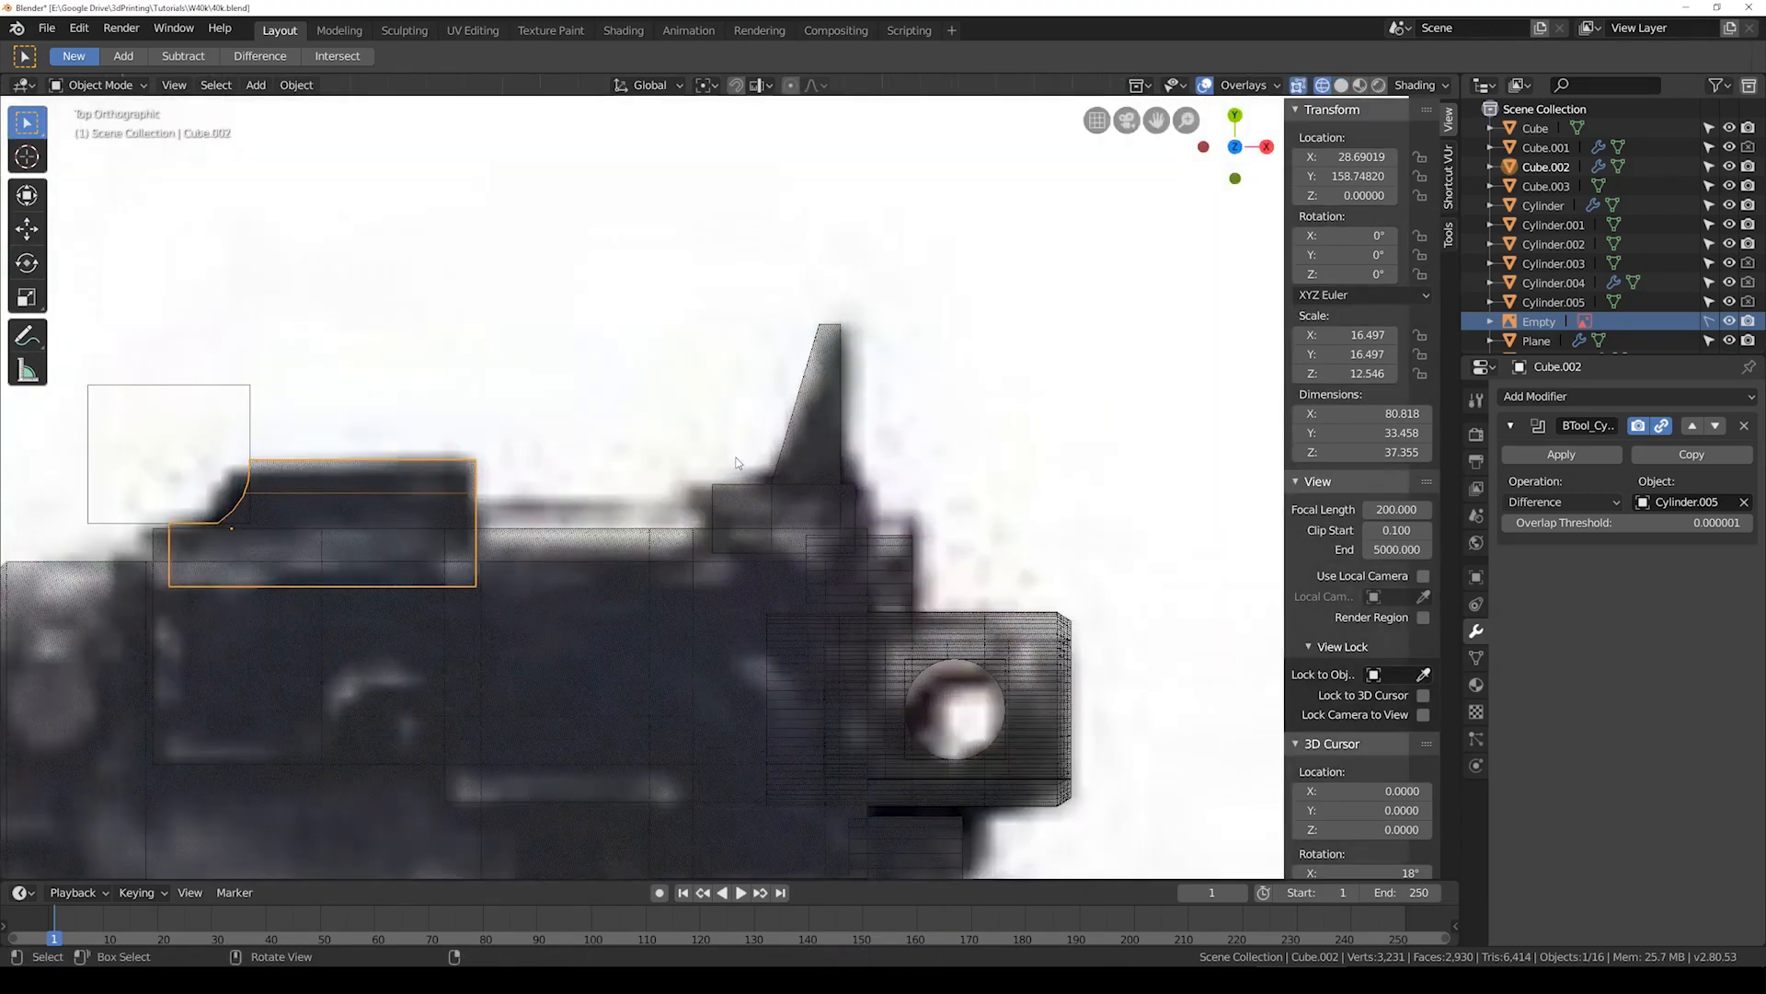
{"action": "key", "text": "shift+z"}
{"action": "middle_click_drag", "start_coordinate": [773, 488], "coordinate": [869, 416]}
{"action": "key", "text": "KP_7"}
{"action": "key", "text": "shift+z"}
{"action": "middle_click_drag", "start_coordinate": [962, 310], "coordinate": [511, 486], "text": "shift"}
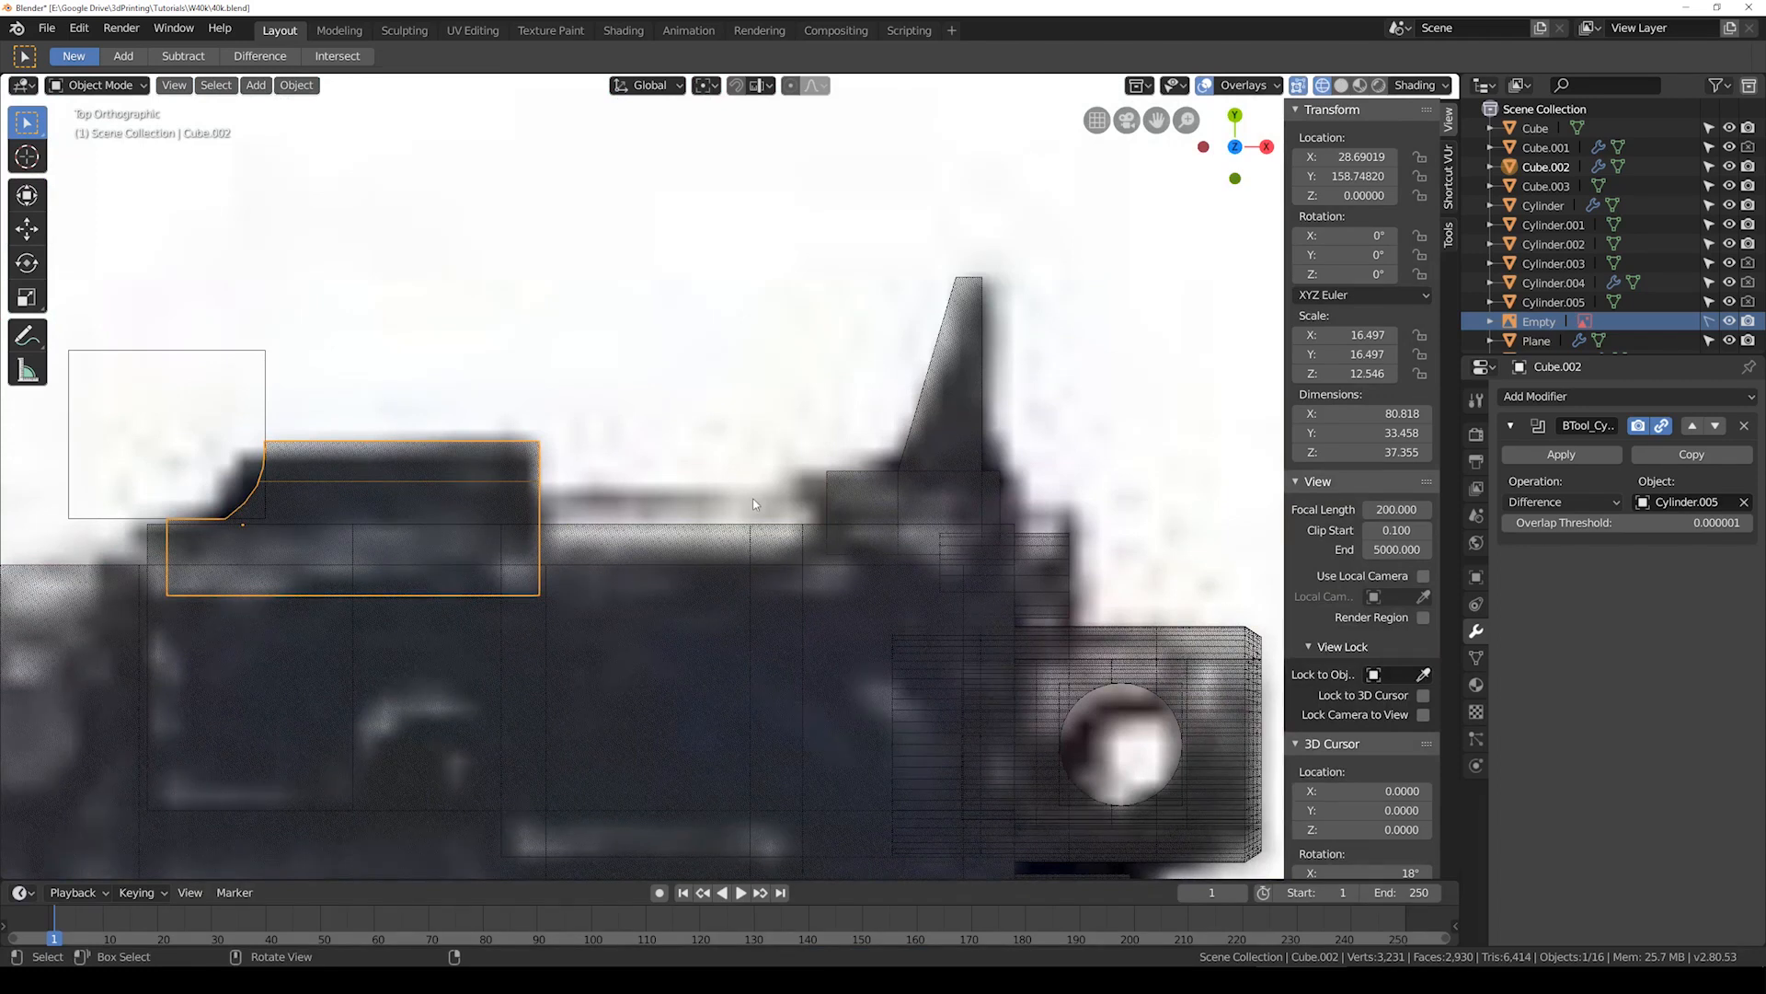
{"action": "scroll", "coordinate": [612, 503], "scroll_direction": "down", "scroll_amount": 3}
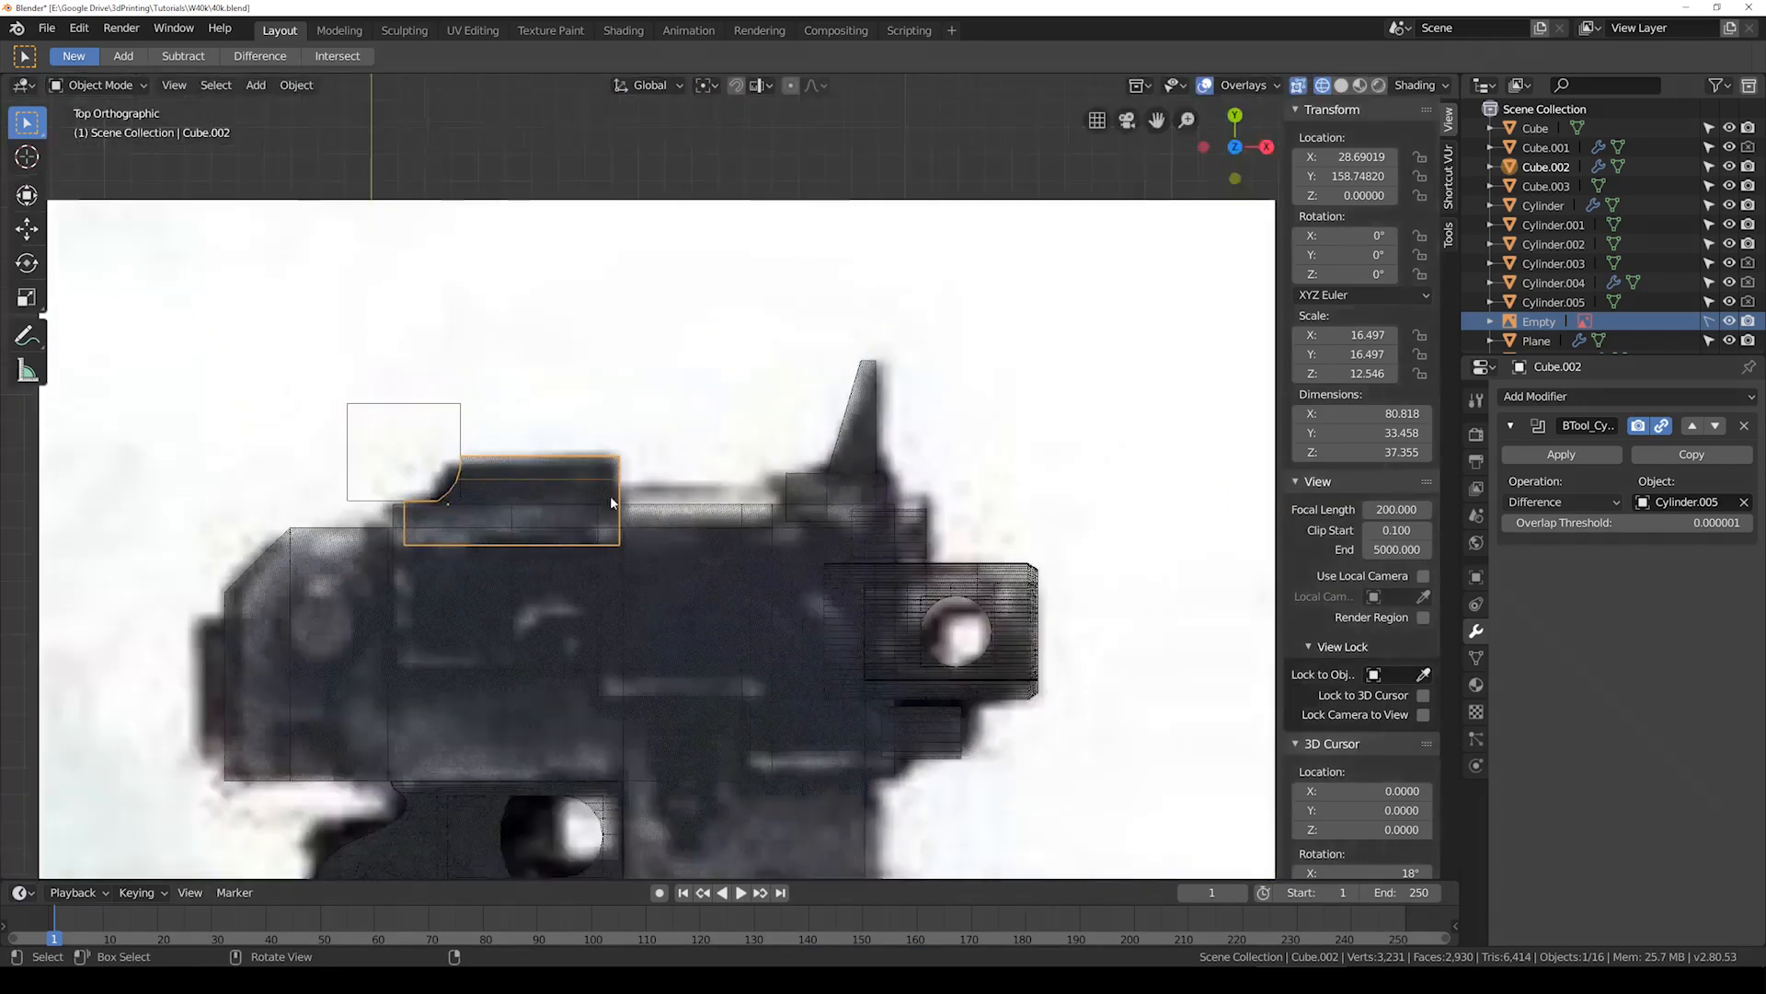
{"action": "scroll", "coordinate": [610, 495], "scroll_direction": "up", "scroll_amount": 2}
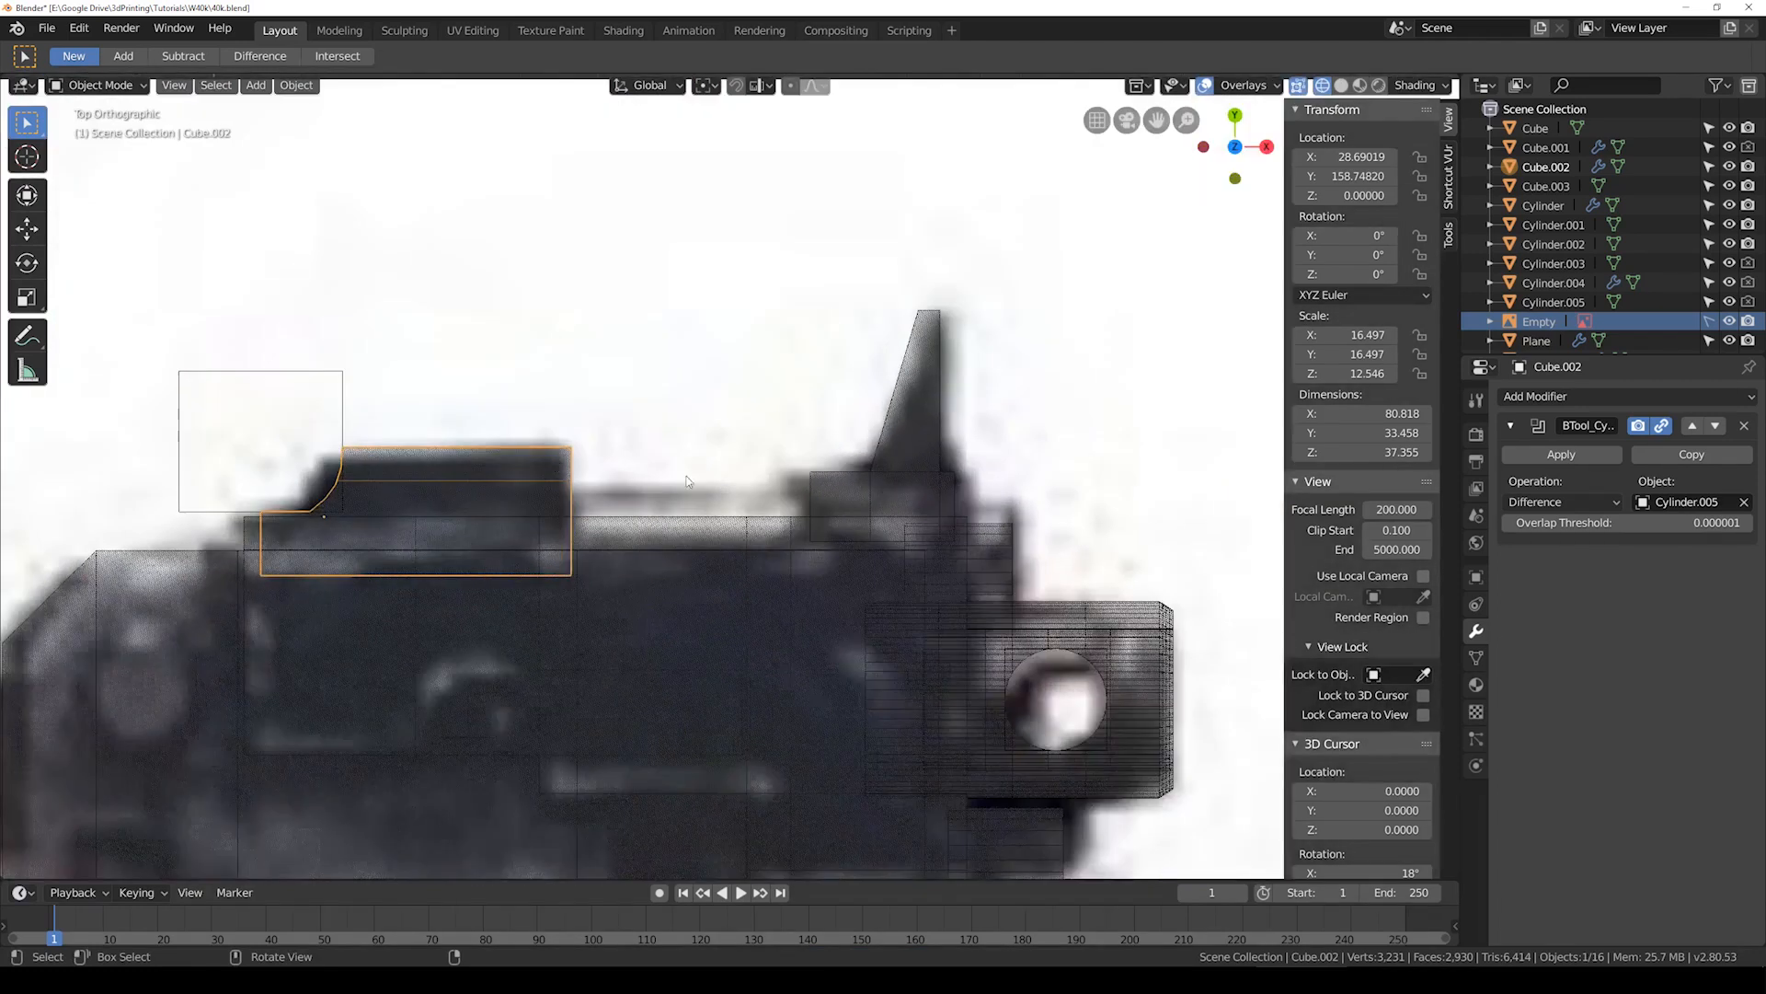
Step: Duplicate the small cylinder beneath the front sight, placing the copy about -89.6 along X and 11.1 along Y
{"action": "left_click", "coordinate": [979, 523]}
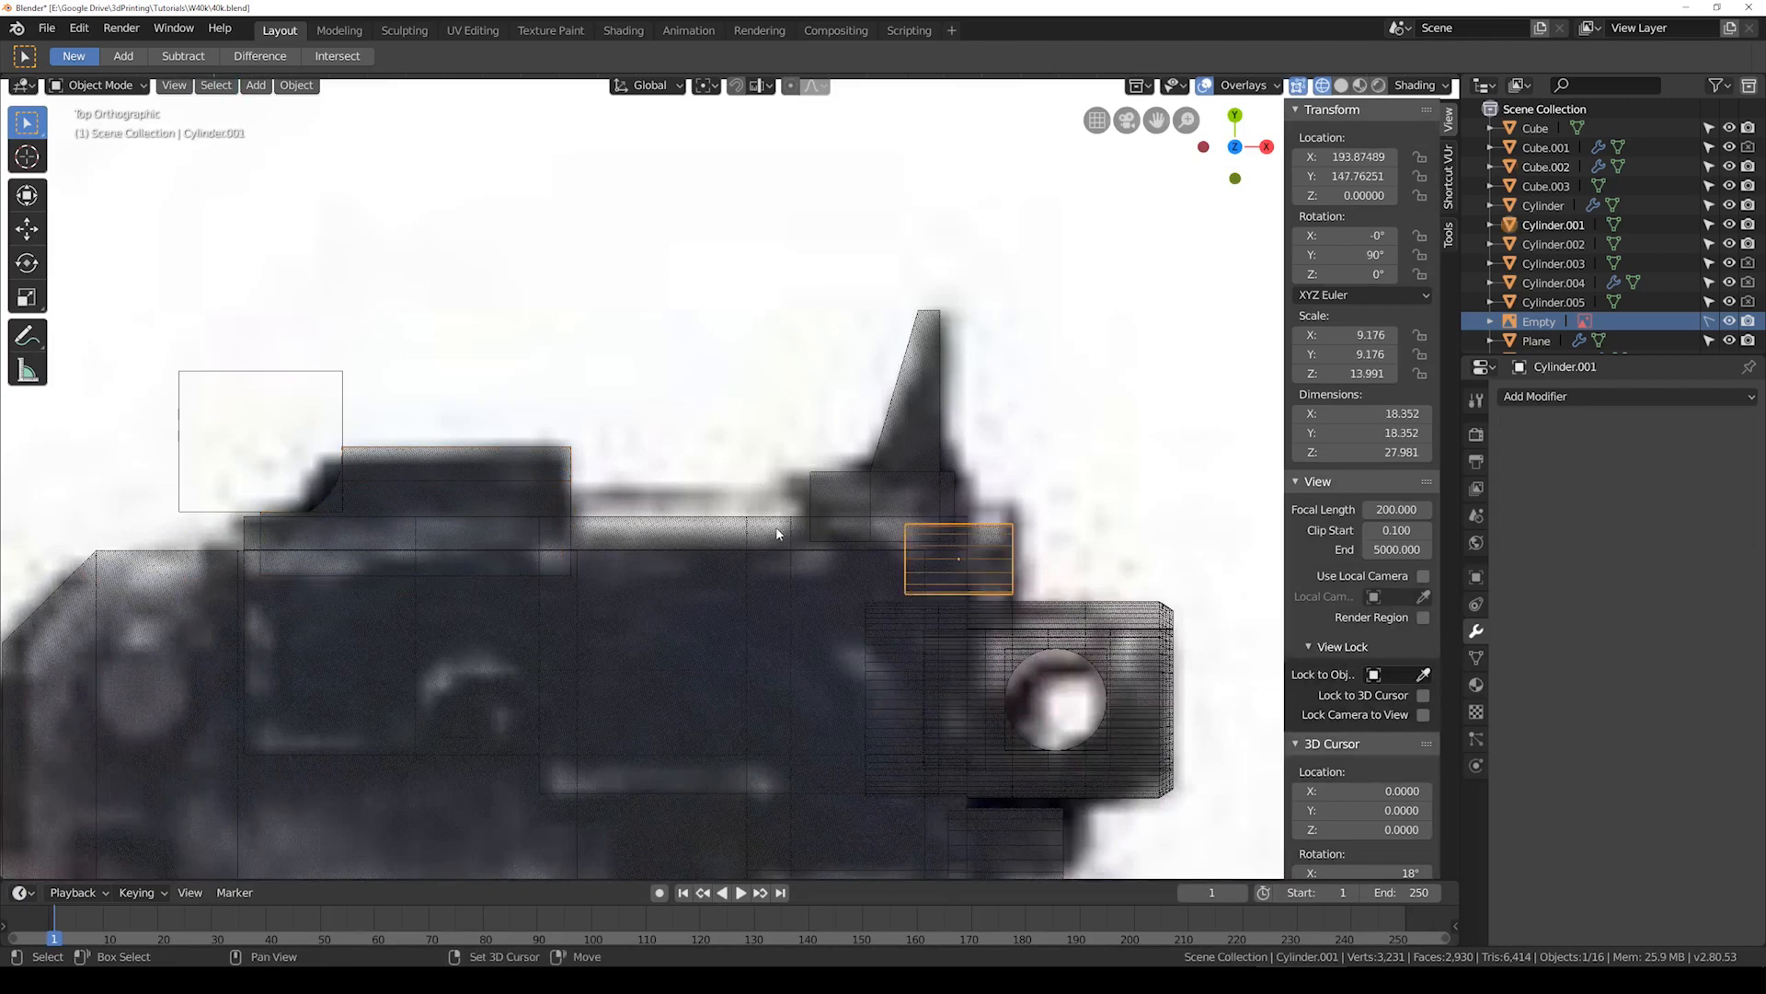
{"action": "middle_click_drag", "start_coordinate": [777, 530], "coordinate": [718, 539], "text": "shift"}
{"action": "key", "text": "shift+z"}
{"action": "key", "text": "shift+z"}
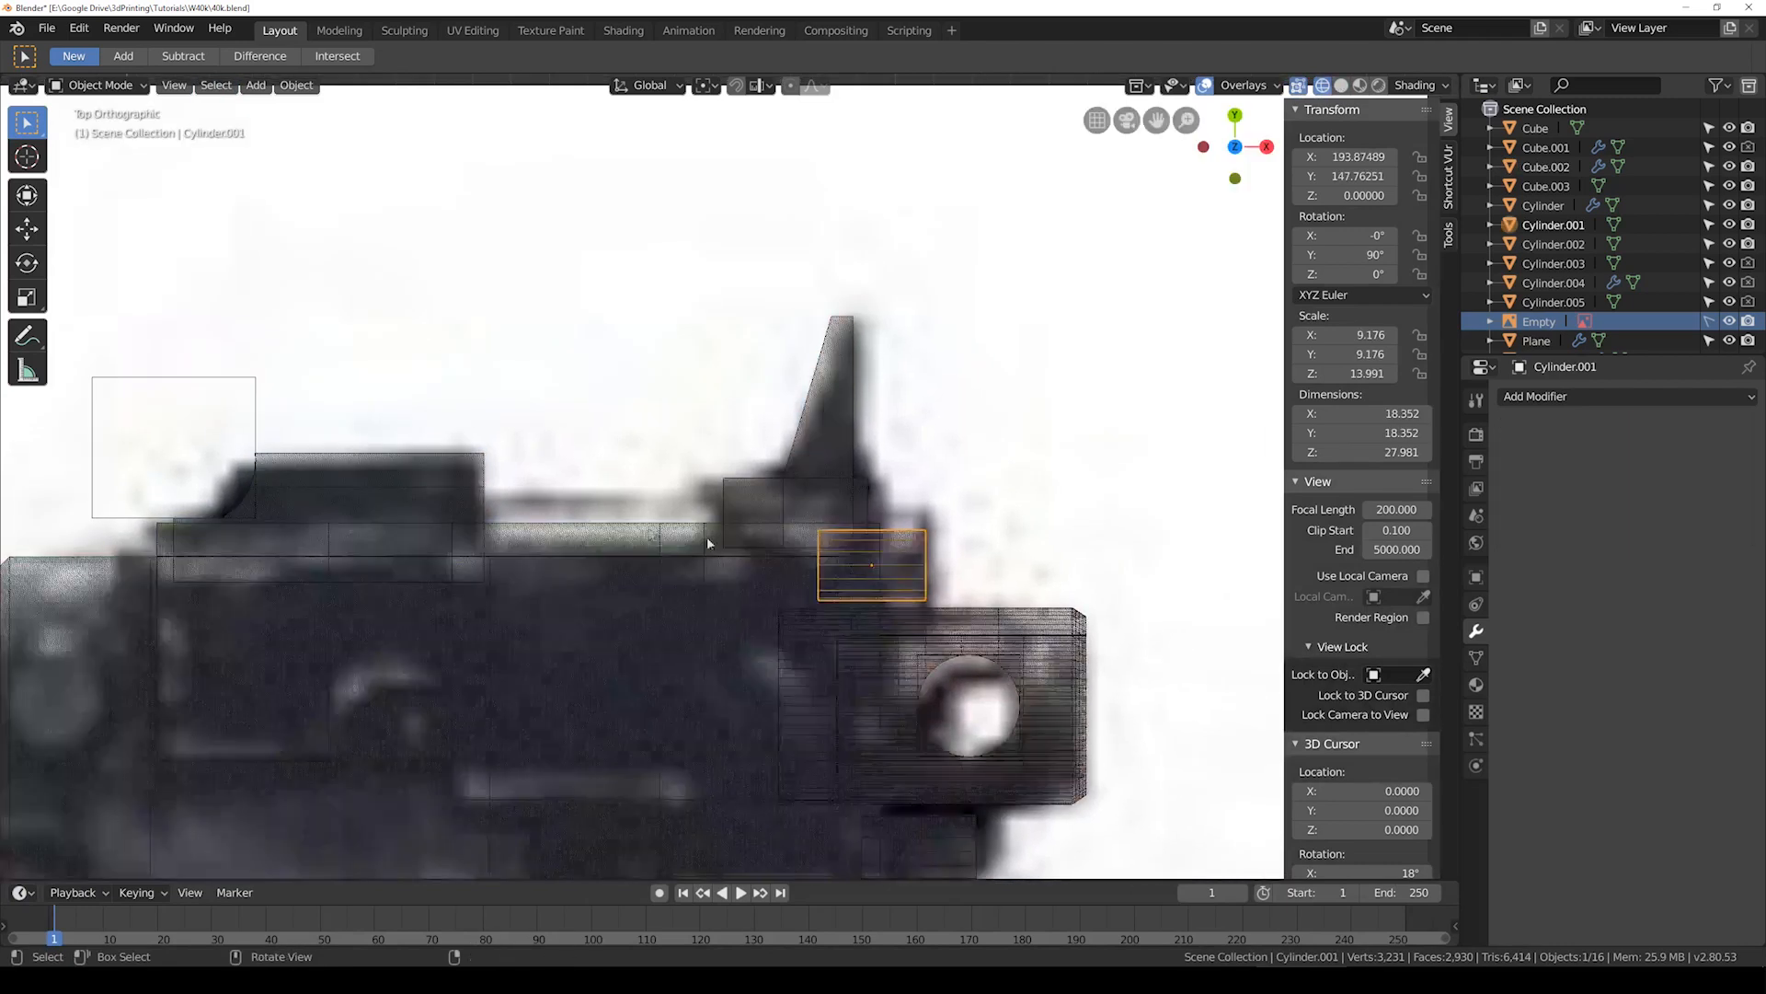
{"action": "key", "text": "shift+d"}
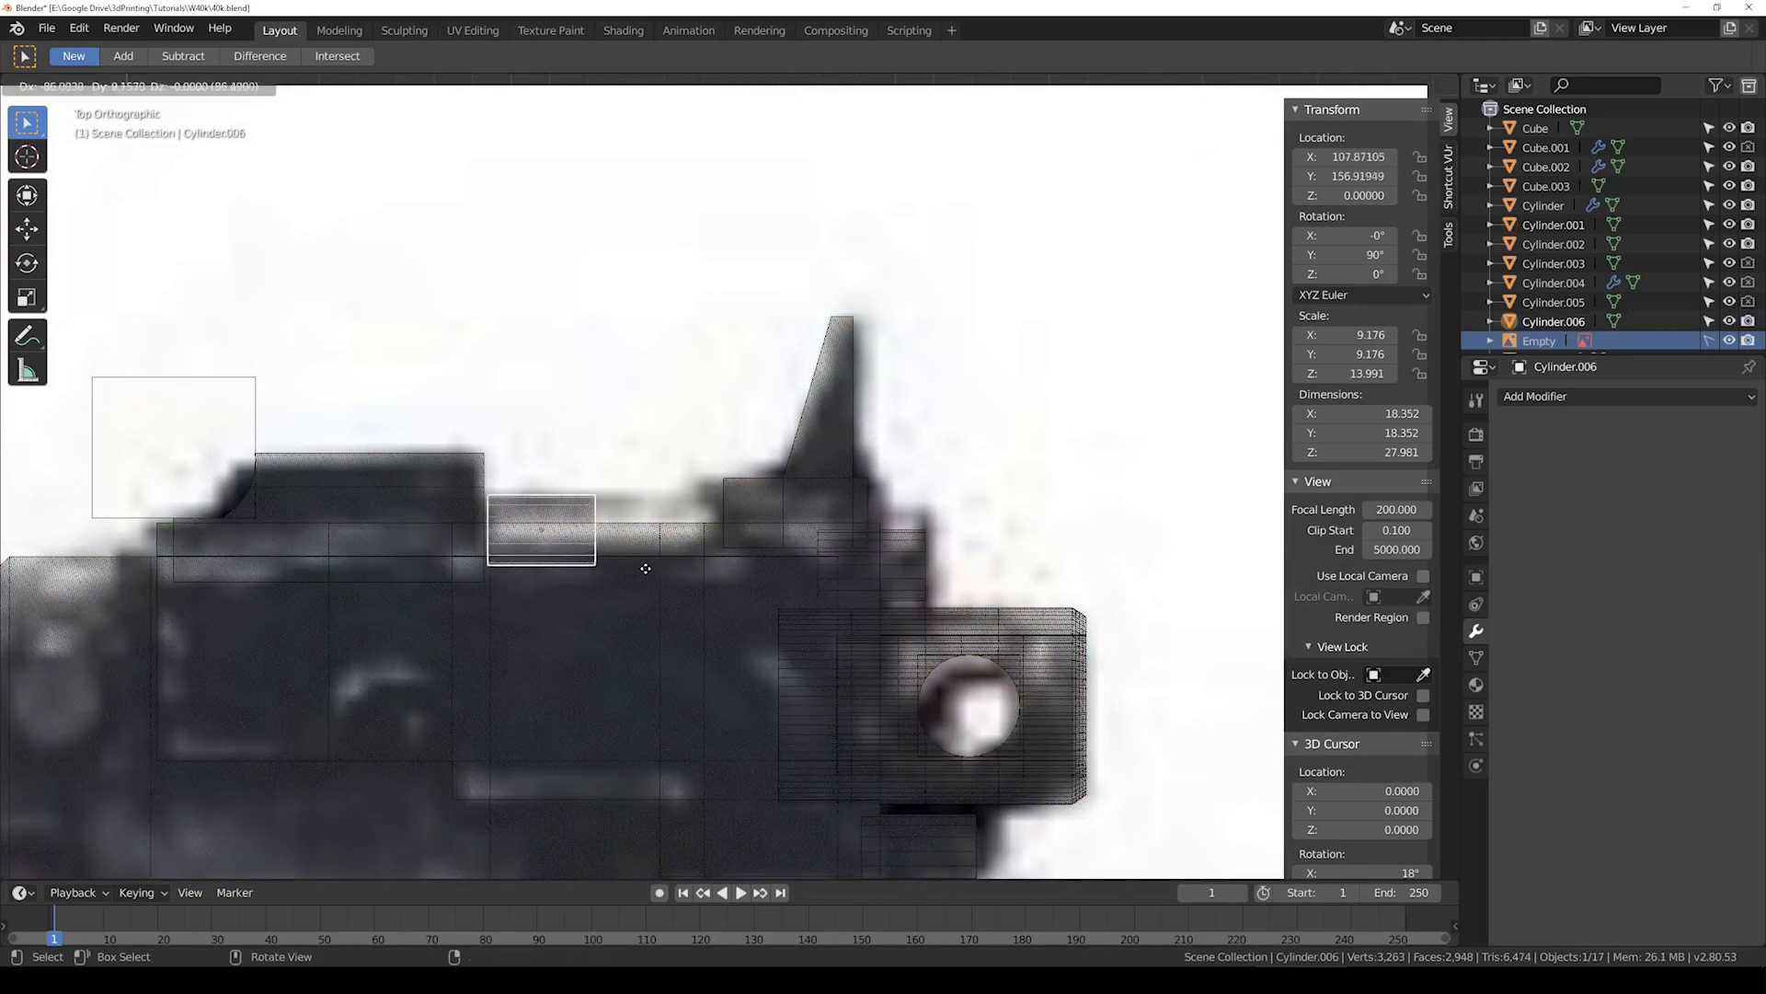
{"action": "left_click", "coordinate": [642, 569]}
Step: Stretch the duplicated cylinder along X to about 89.2 long and move it forward between the top block and sight
{"action": "key", "text": "shift+z"}
{"action": "key", "text": "x"}
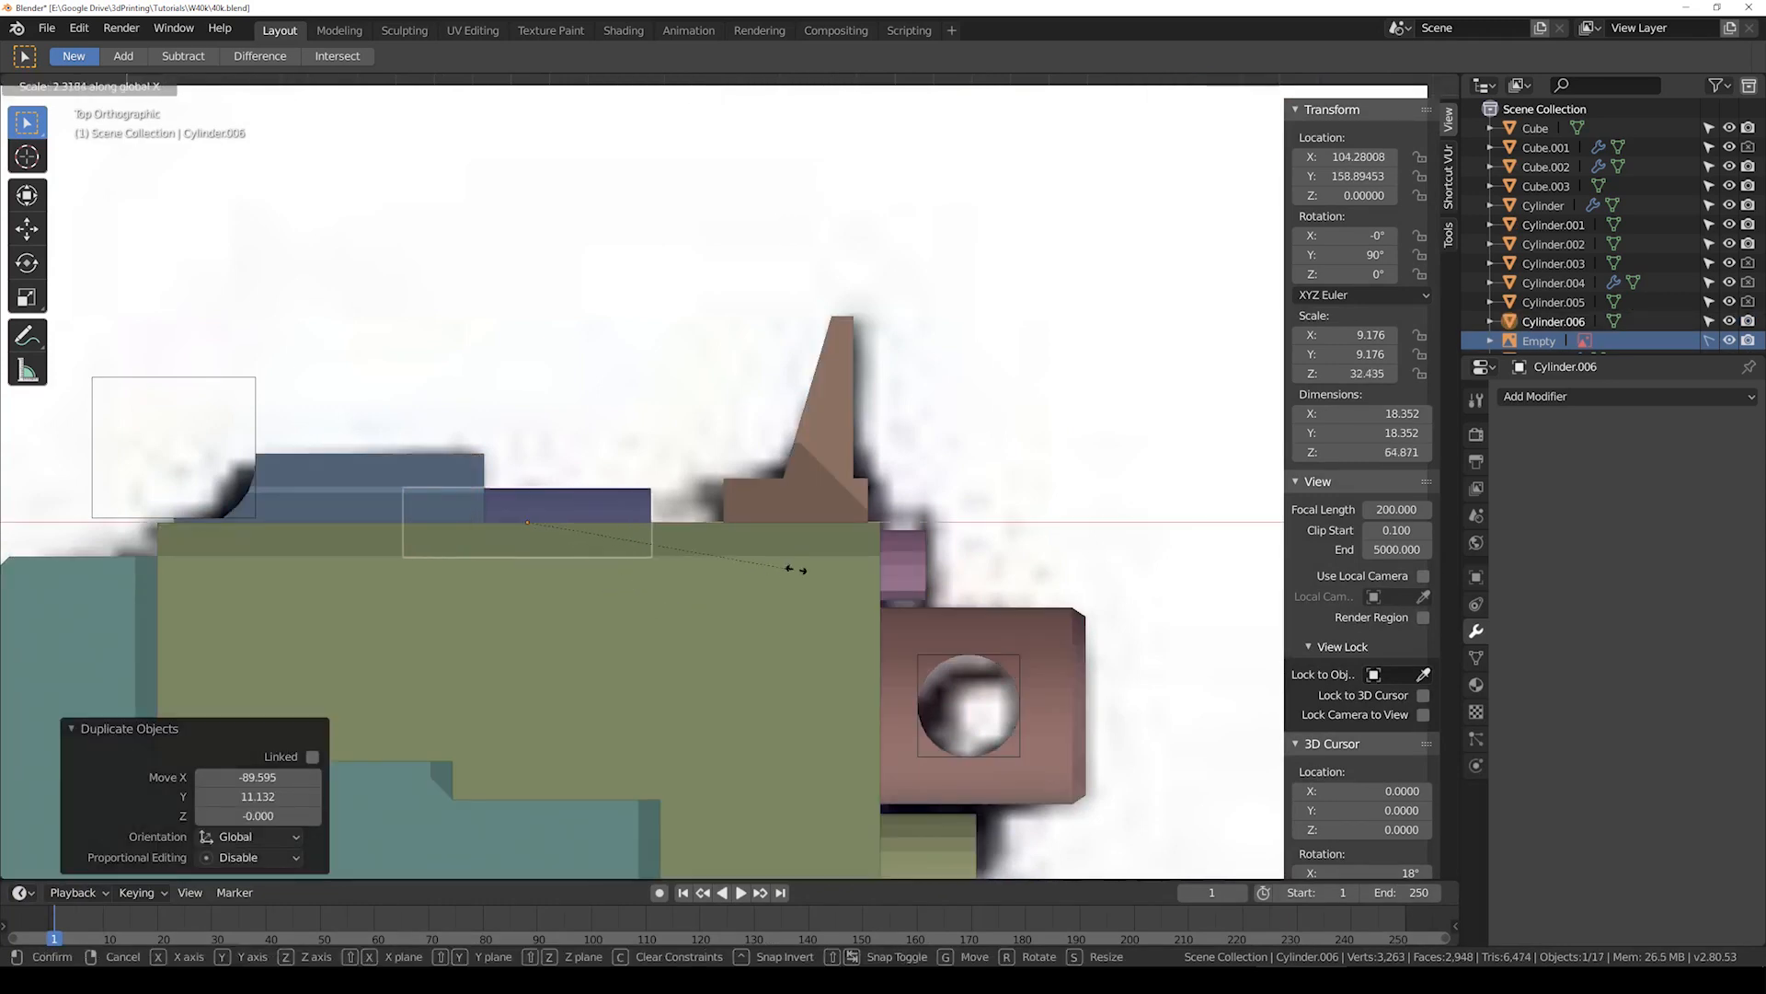
{"action": "left_click", "coordinate": [788, 564]}
{"action": "key", "text": "g"}
{"action": "key", "text": "x"}
{"action": "left_click", "coordinate": [835, 586]}
Step: Move the long rod about -3.3 along Y, sinking it into the upper body
{"action": "middle_click_drag", "start_coordinate": [835, 586], "coordinate": [791, 600]}
{"action": "key", "text": "g"}
{"action": "key", "text": "x"}
{"action": "key", "text": "y"}
{"action": "left_click", "coordinate": [772, 598]}
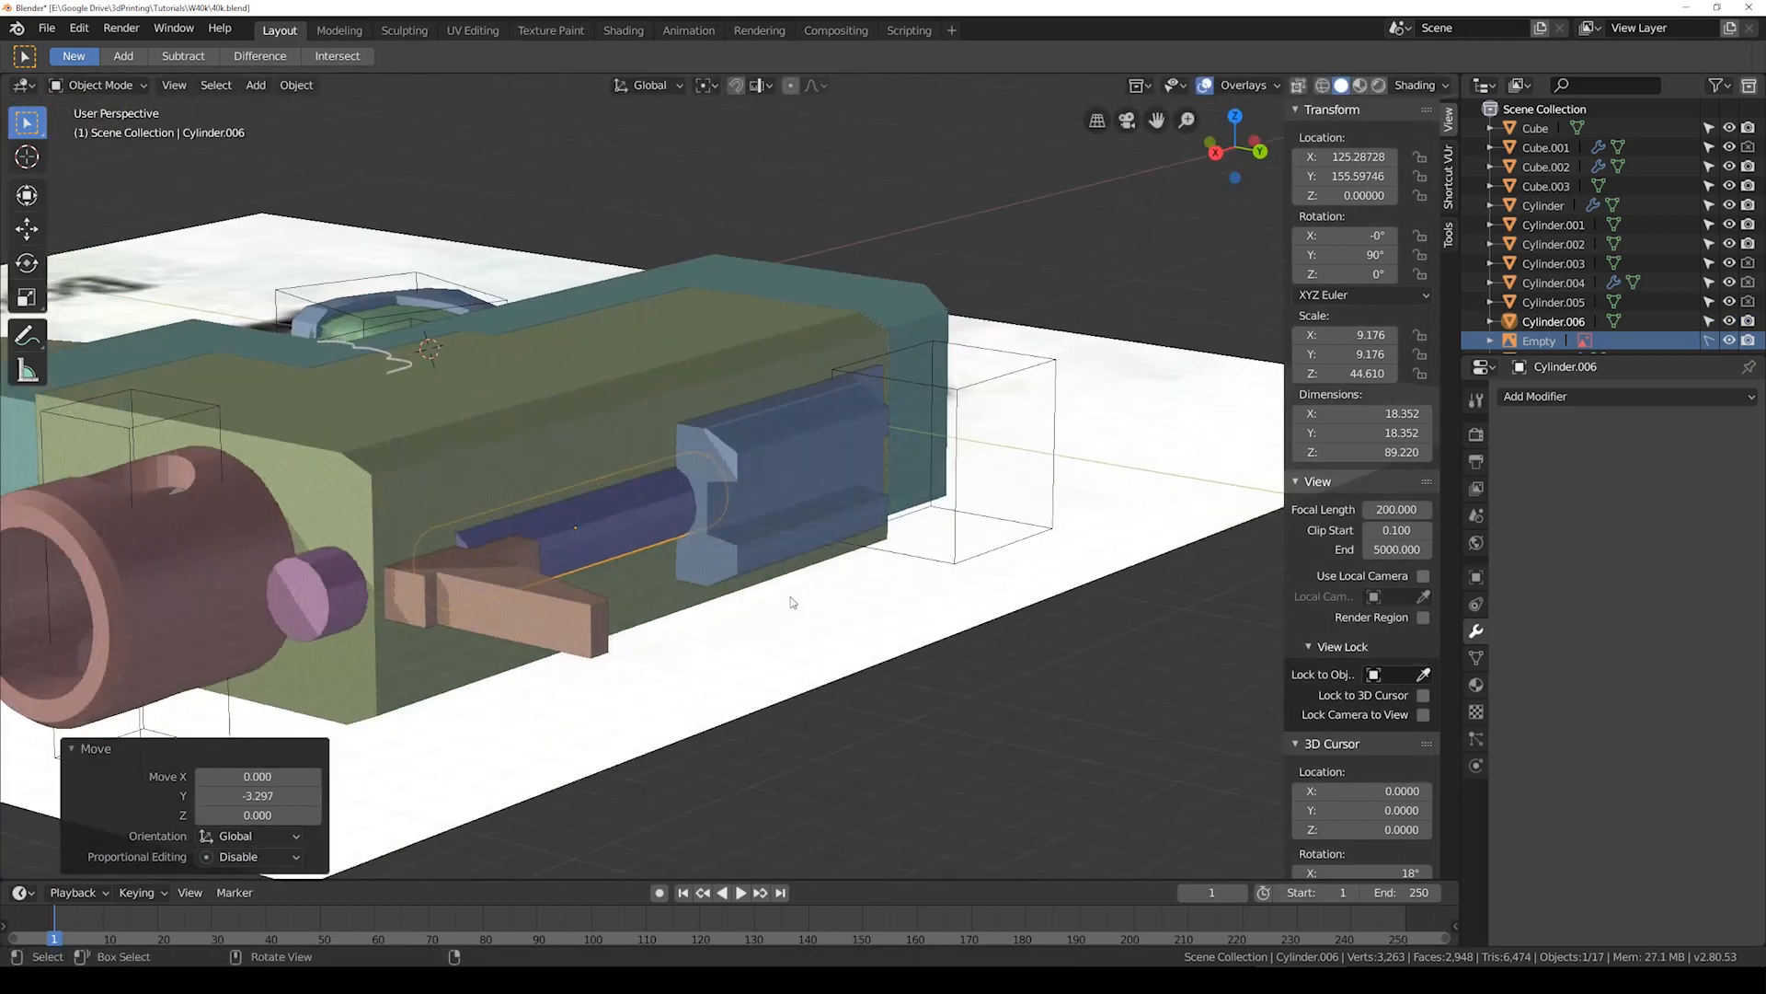
Step: Select the front sight and scale it along Z by about 1.8
{"action": "left_click", "coordinate": [567, 604]}
{"action": "key", "text": "s"}
{"action": "key", "text": "z"}
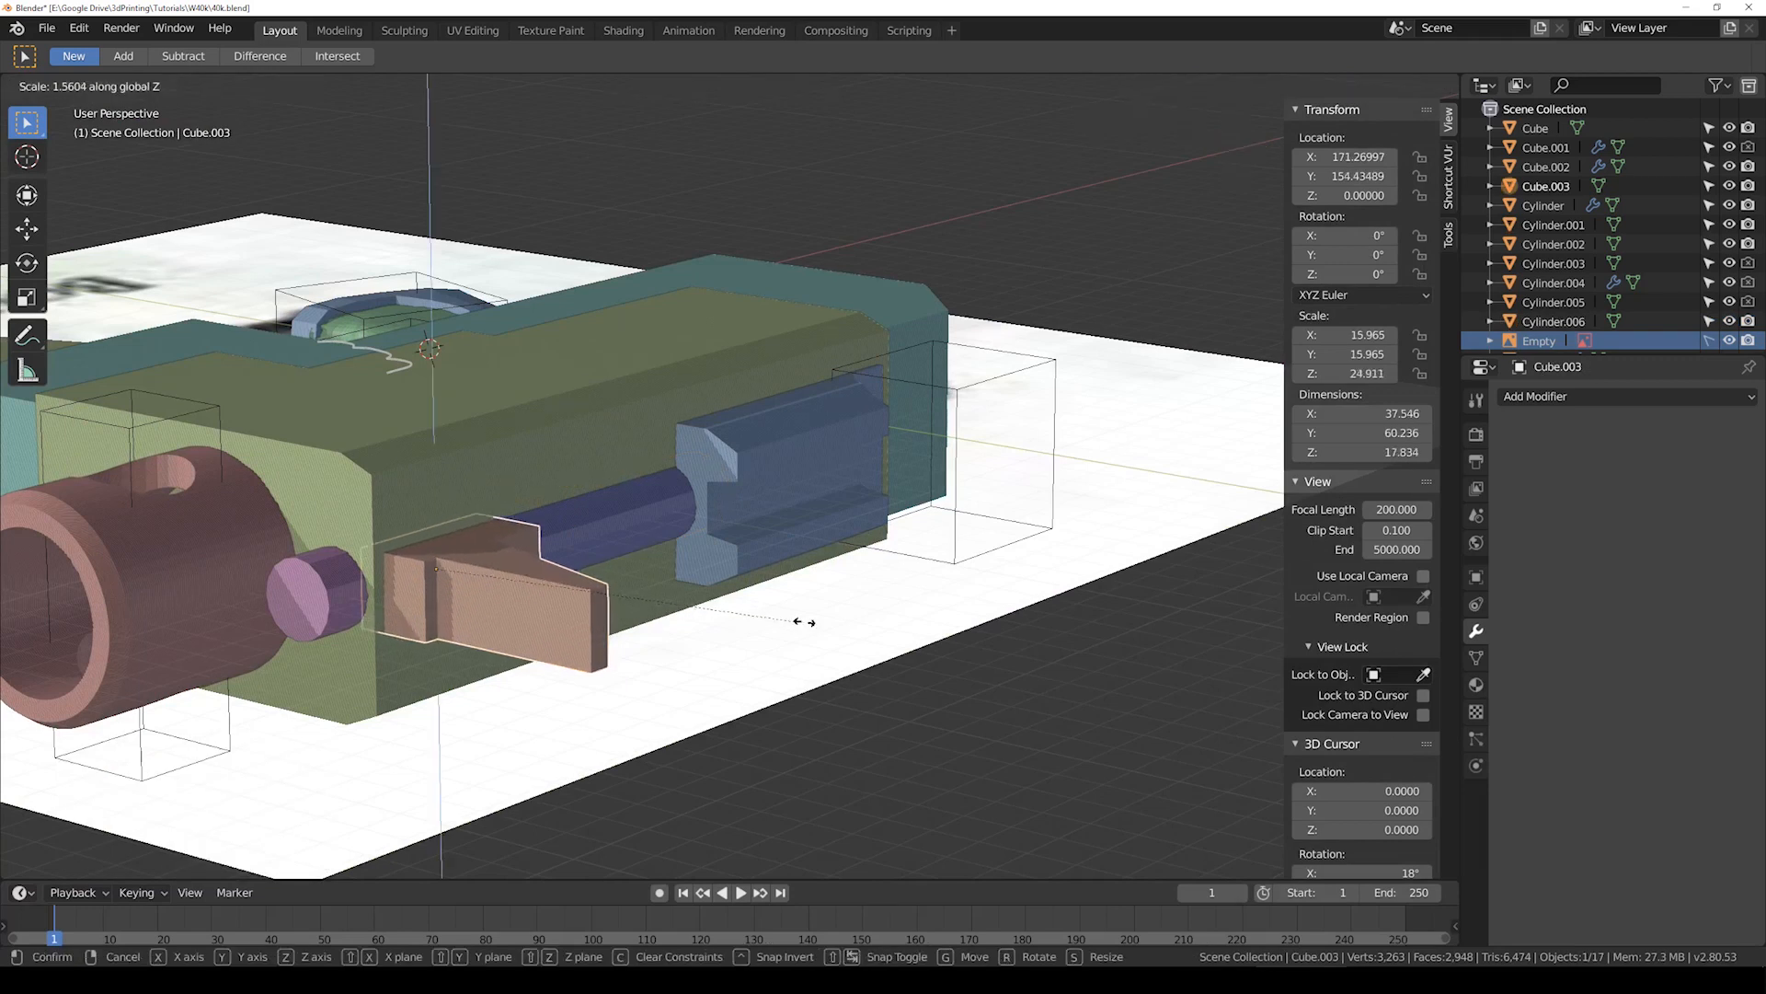
{"action": "left_click", "coordinate": [853, 623]}
{"action": "middle_click_drag", "start_coordinate": [809, 631], "coordinate": [655, 602]}
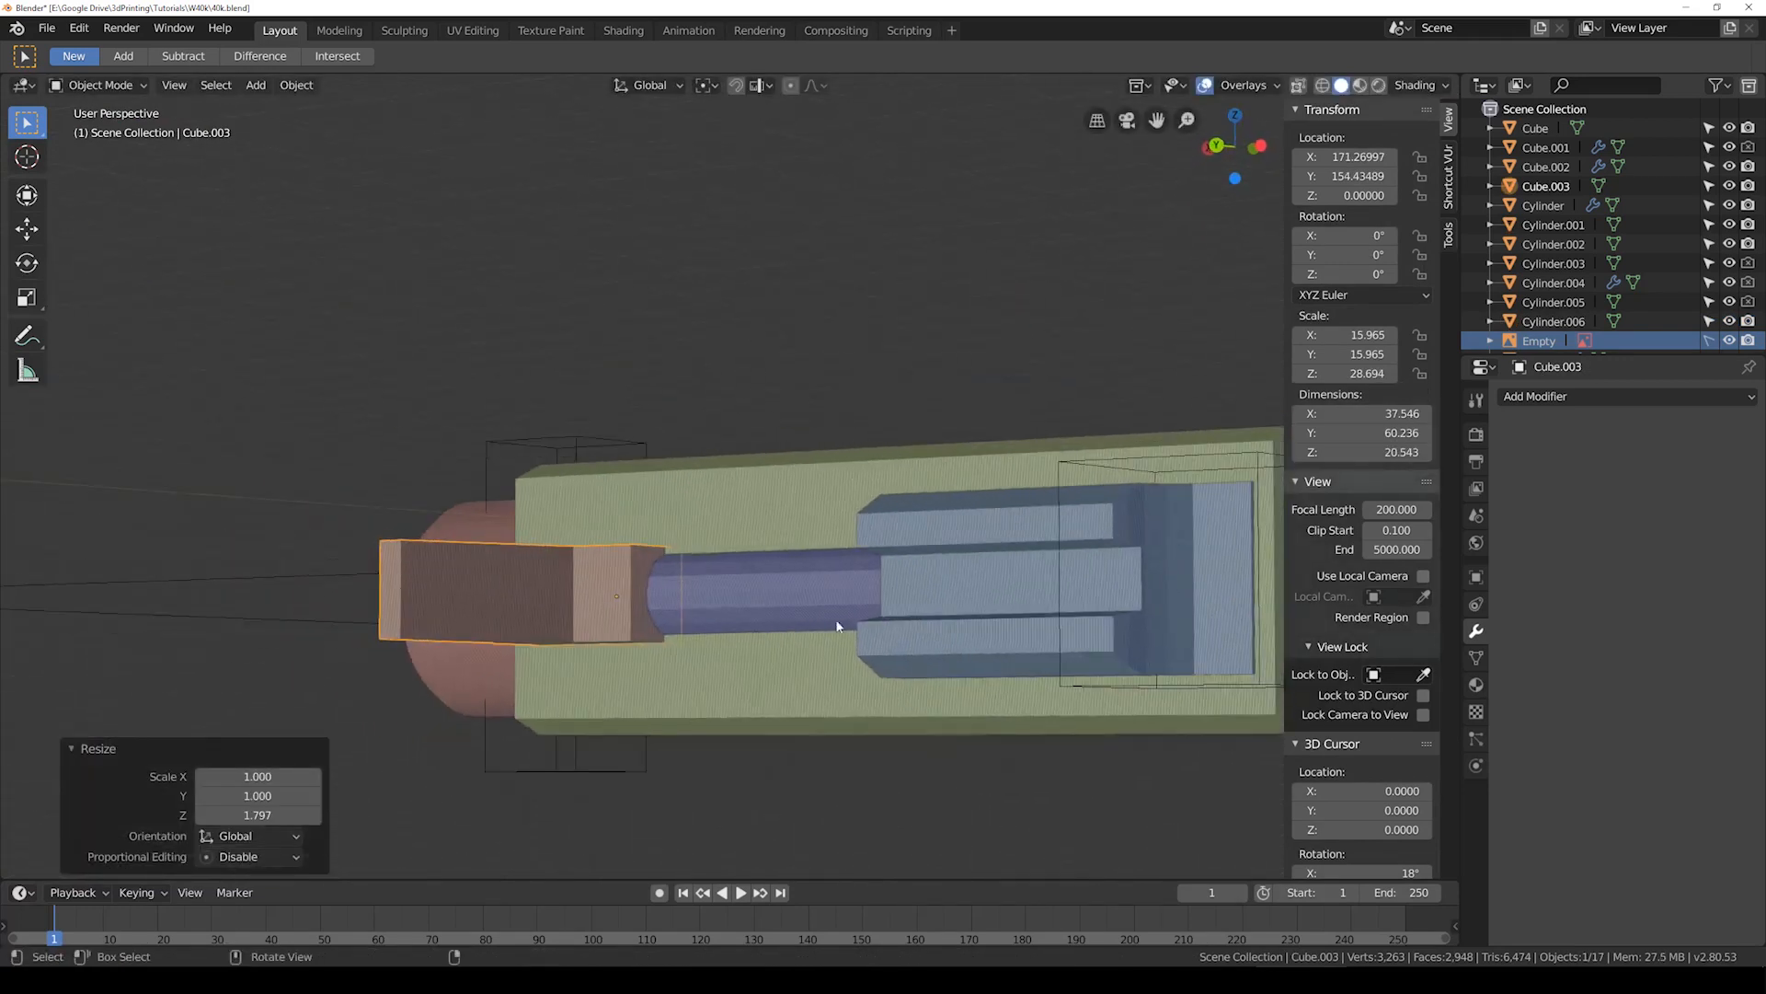
Step: Raise the long rod about 2.4 along Y and fine-tune its position along Y
{"action": "middle_click_drag", "start_coordinate": [888, 635], "coordinate": [765, 719]}
{"action": "left_click", "coordinate": [709, 678]}
{"action": "key", "text": "g"}
{"action": "key", "text": "y"}
{"action": "left_click", "coordinate": [784, 686]}
{"action": "middle_click_drag", "start_coordinate": [785, 685], "coordinate": [968, 659]}
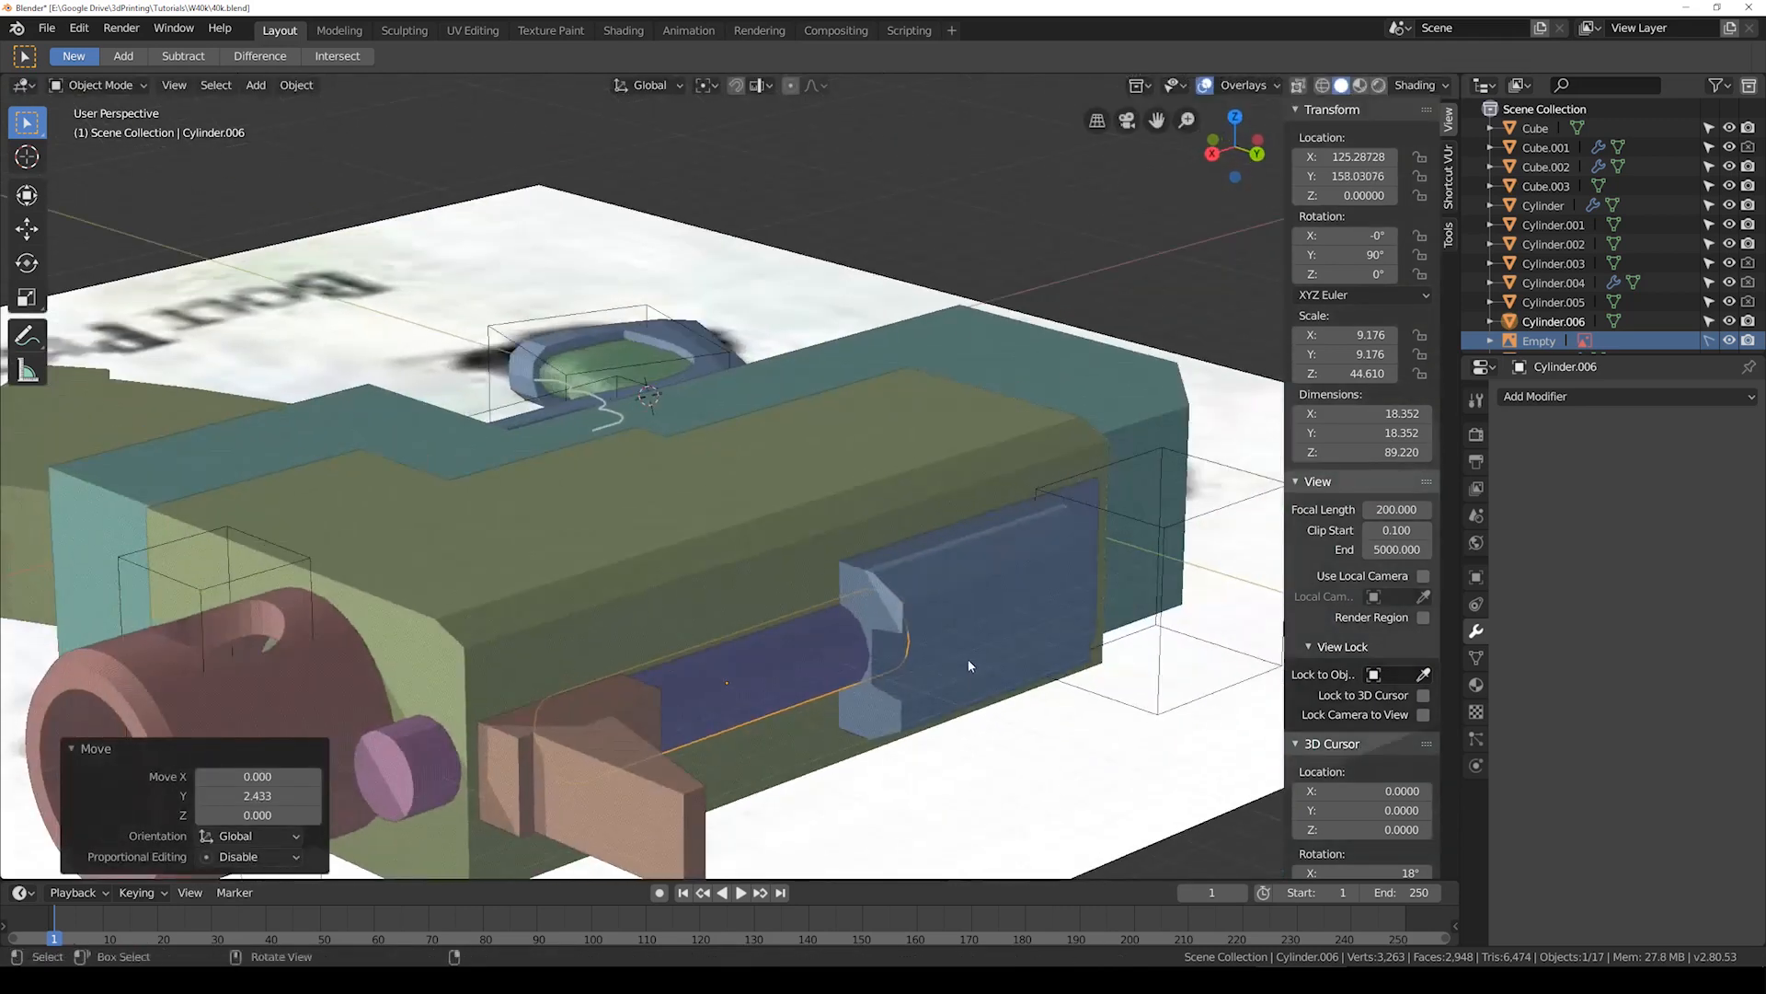
{"action": "key", "text": "g"}
{"action": "key", "text": "y"}
{"action": "left_click", "coordinate": [733, 614]}
Step: Select the olive upper body and save the Blender file
{"action": "left_click", "coordinate": [713, 575]}
{"action": "scroll", "coordinate": [795, 633], "scroll_direction": "down", "scroll_amount": 3}
{"action": "middle_click_drag", "start_coordinate": [795, 633], "coordinate": [761, 594]}
{"action": "key", "text": "ctrl+s"}
{"action": "scroll", "coordinate": [705, 491], "scroll_direction": "down", "scroll_amount": 3}
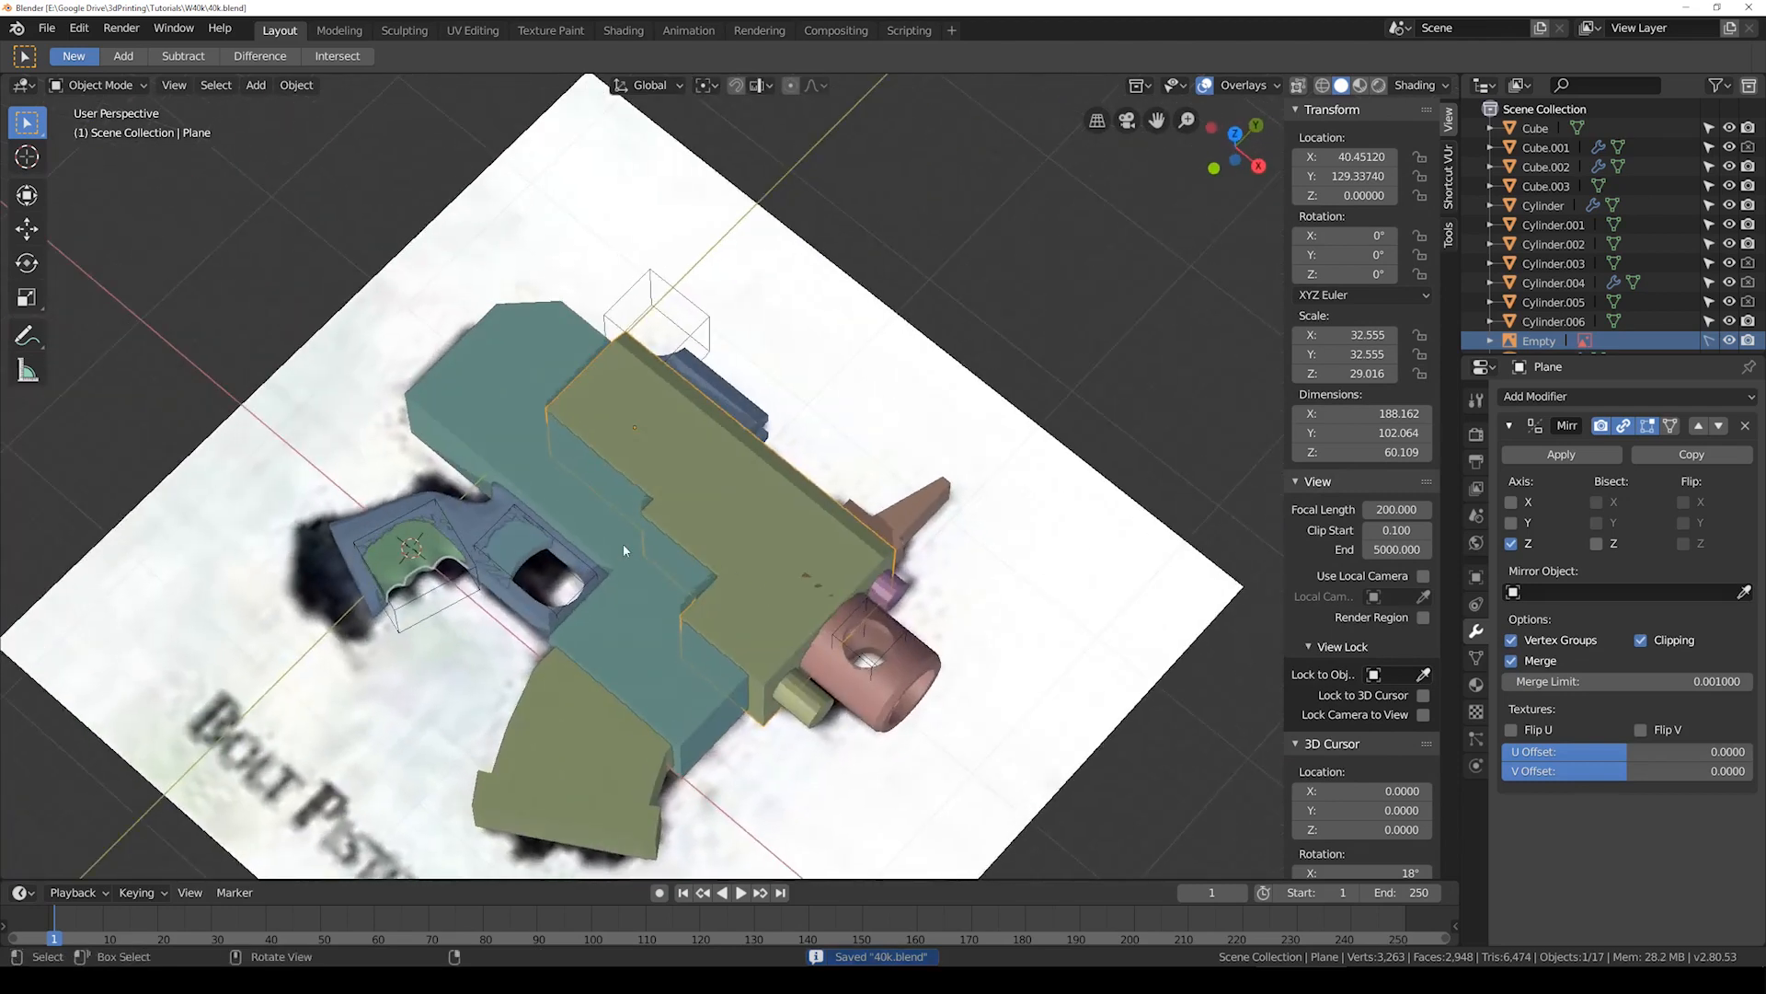
Step: Compare the pistol parts with the reference image in top view, in wireframe and solid shading, and save the file
{"action": "key", "text": "KP_7"}
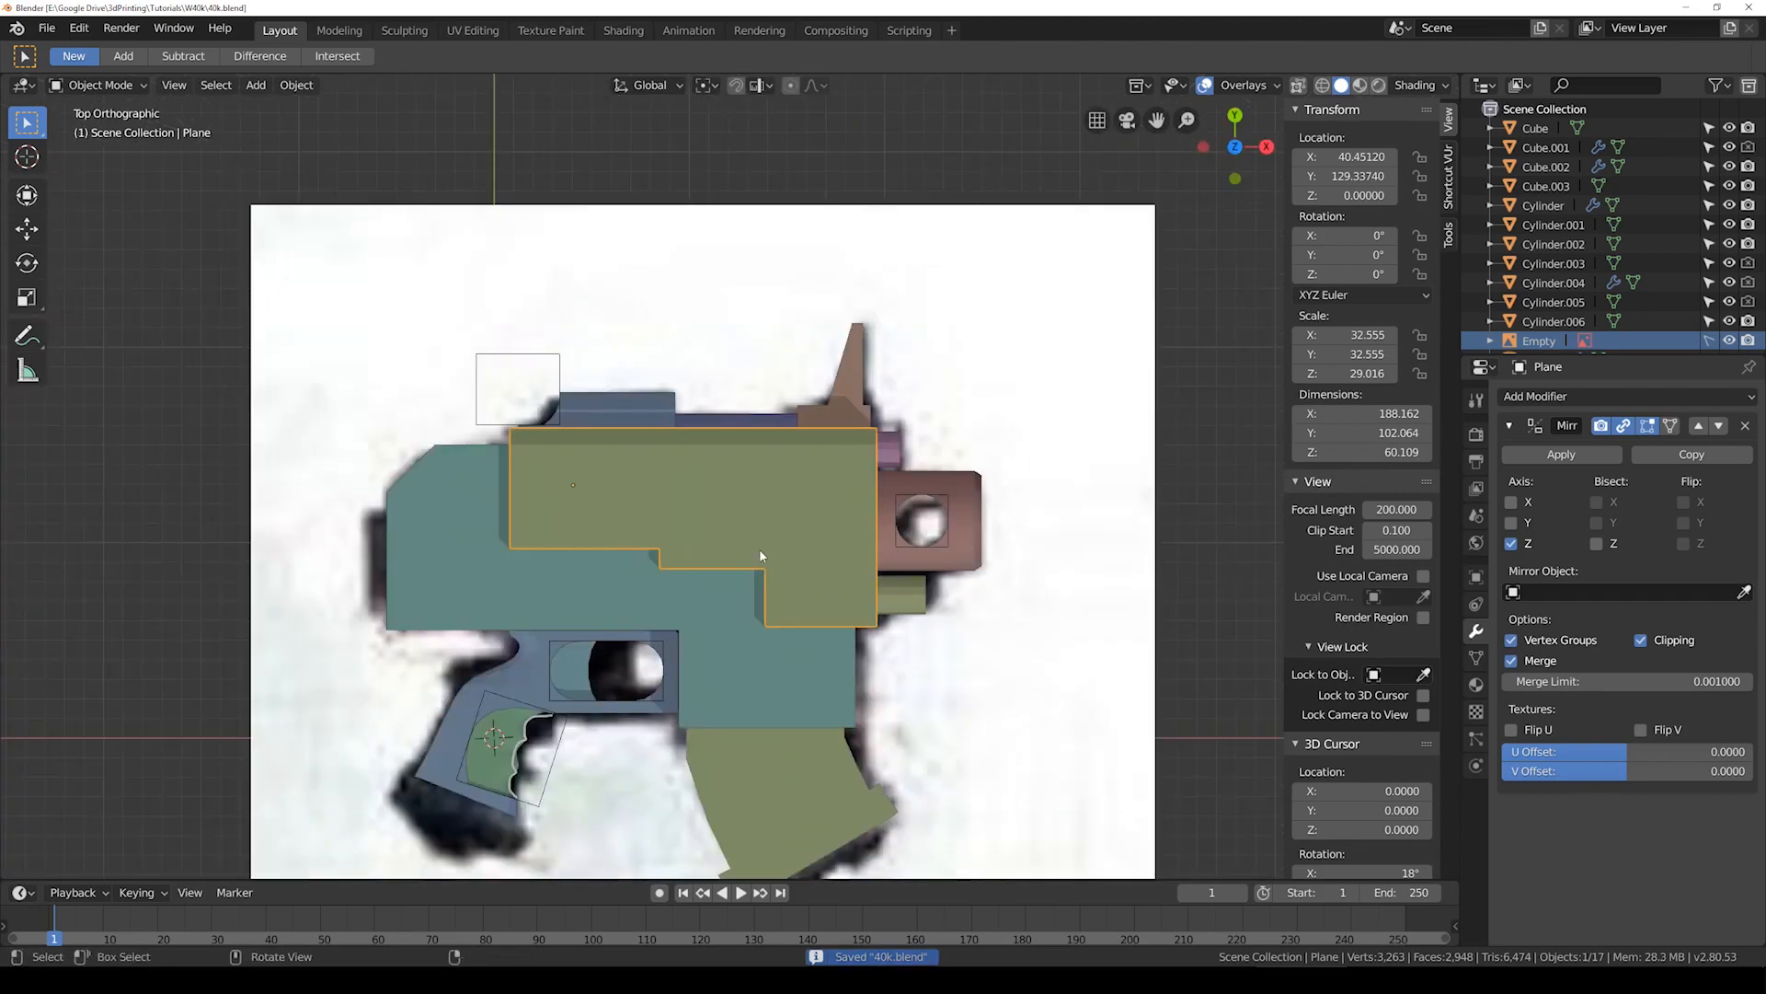
{"action": "middle_click_drag", "start_coordinate": [759, 551], "coordinate": [743, 471], "text": "shift"}
{"action": "scroll", "coordinate": [726, 508], "scroll_direction": "up", "scroll_amount": 1}
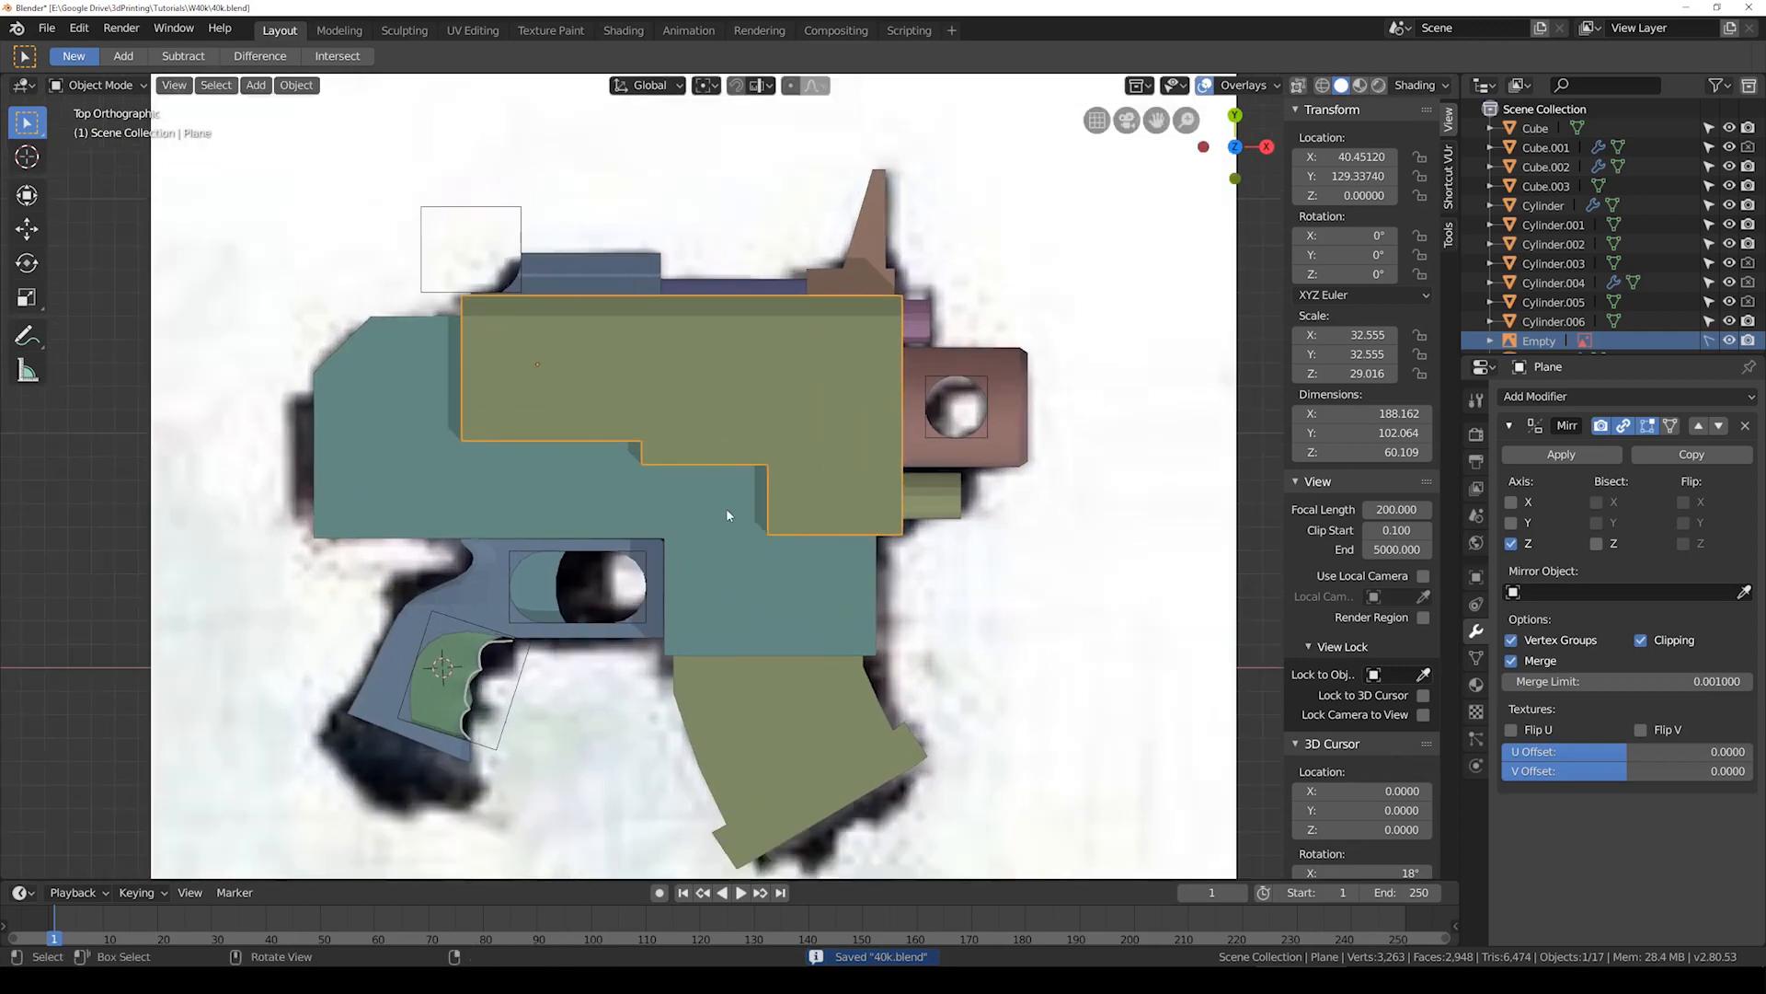
{"action": "key", "text": "shift+z"}
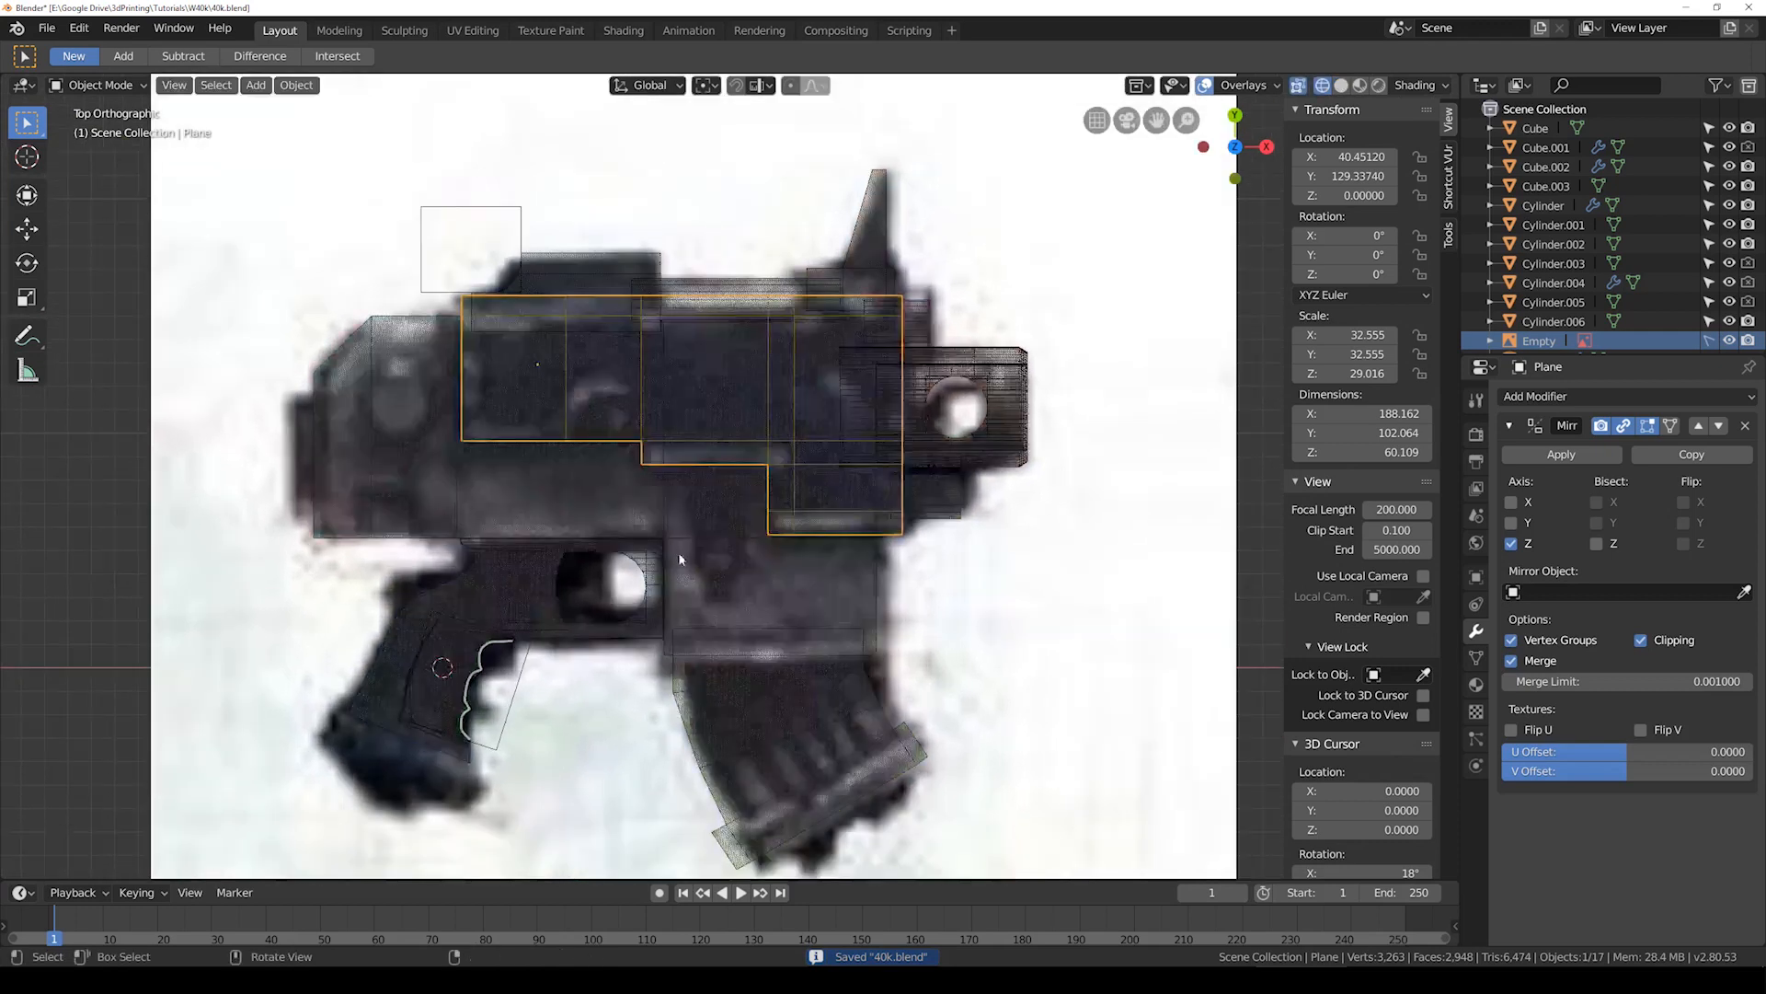
{"action": "scroll", "coordinate": [709, 579], "scroll_direction": "up", "scroll_amount": 4}
{"action": "scroll", "coordinate": [731, 573], "scroll_direction": "down", "scroll_amount": 4}
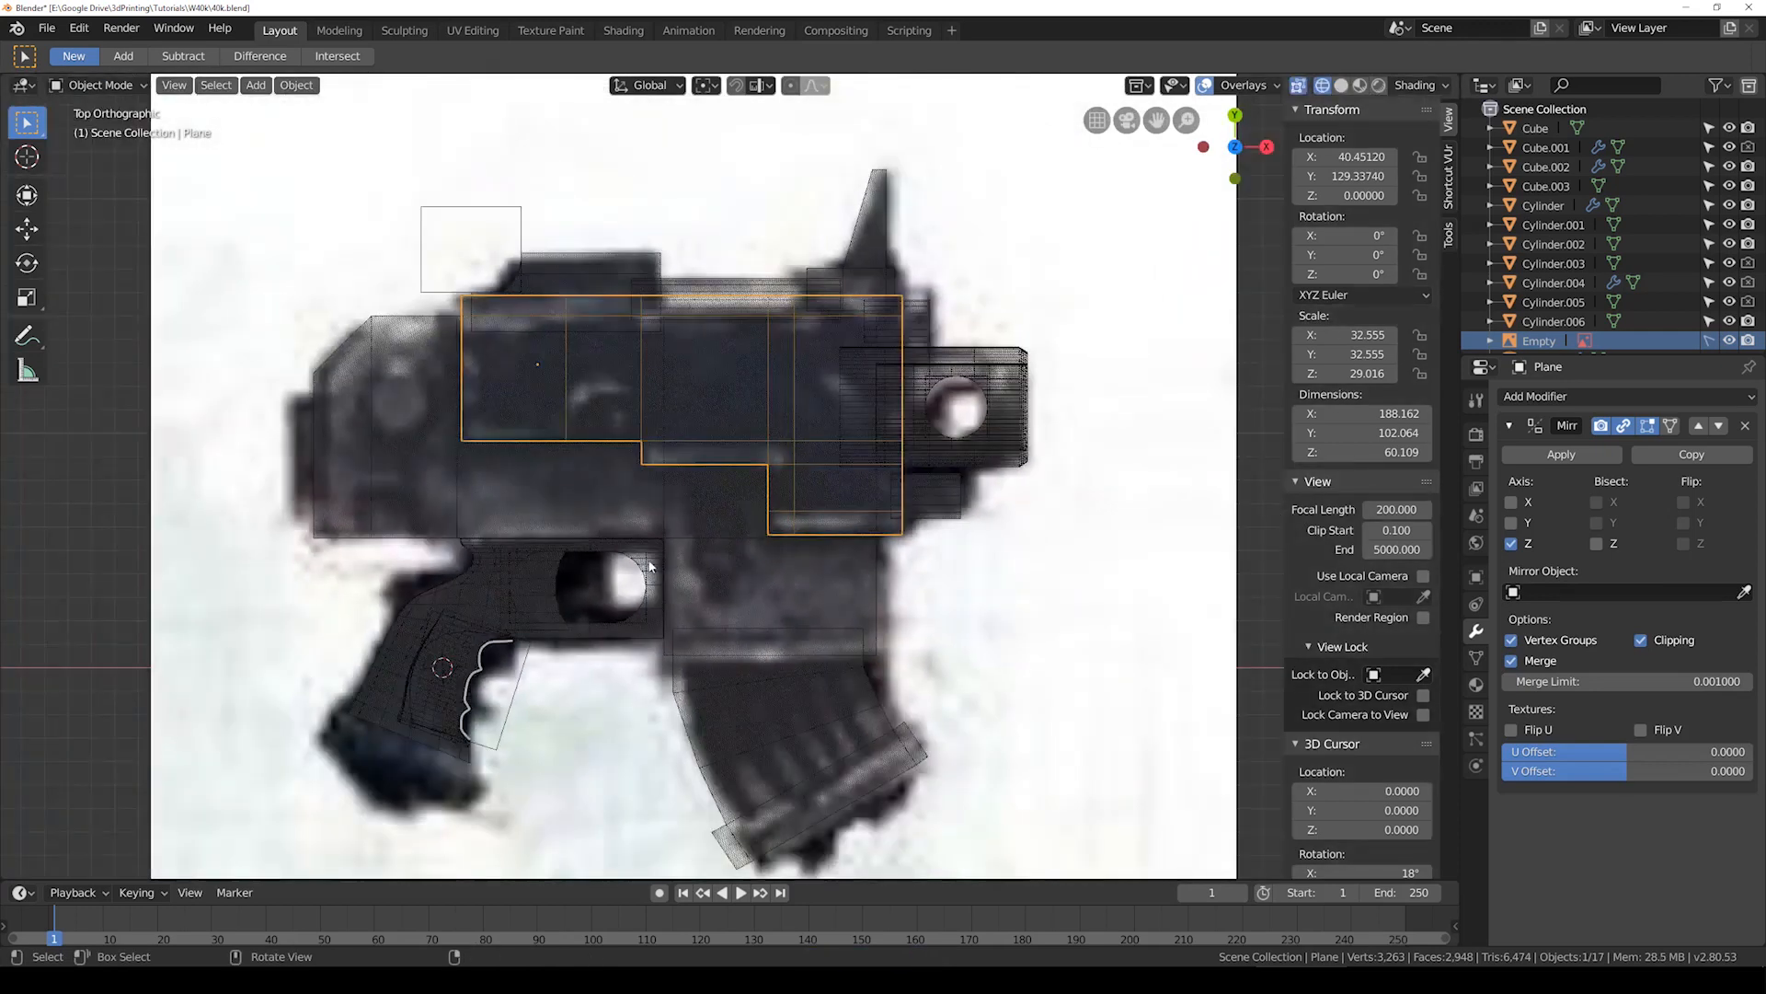
{"action": "key", "text": "shift+z"}
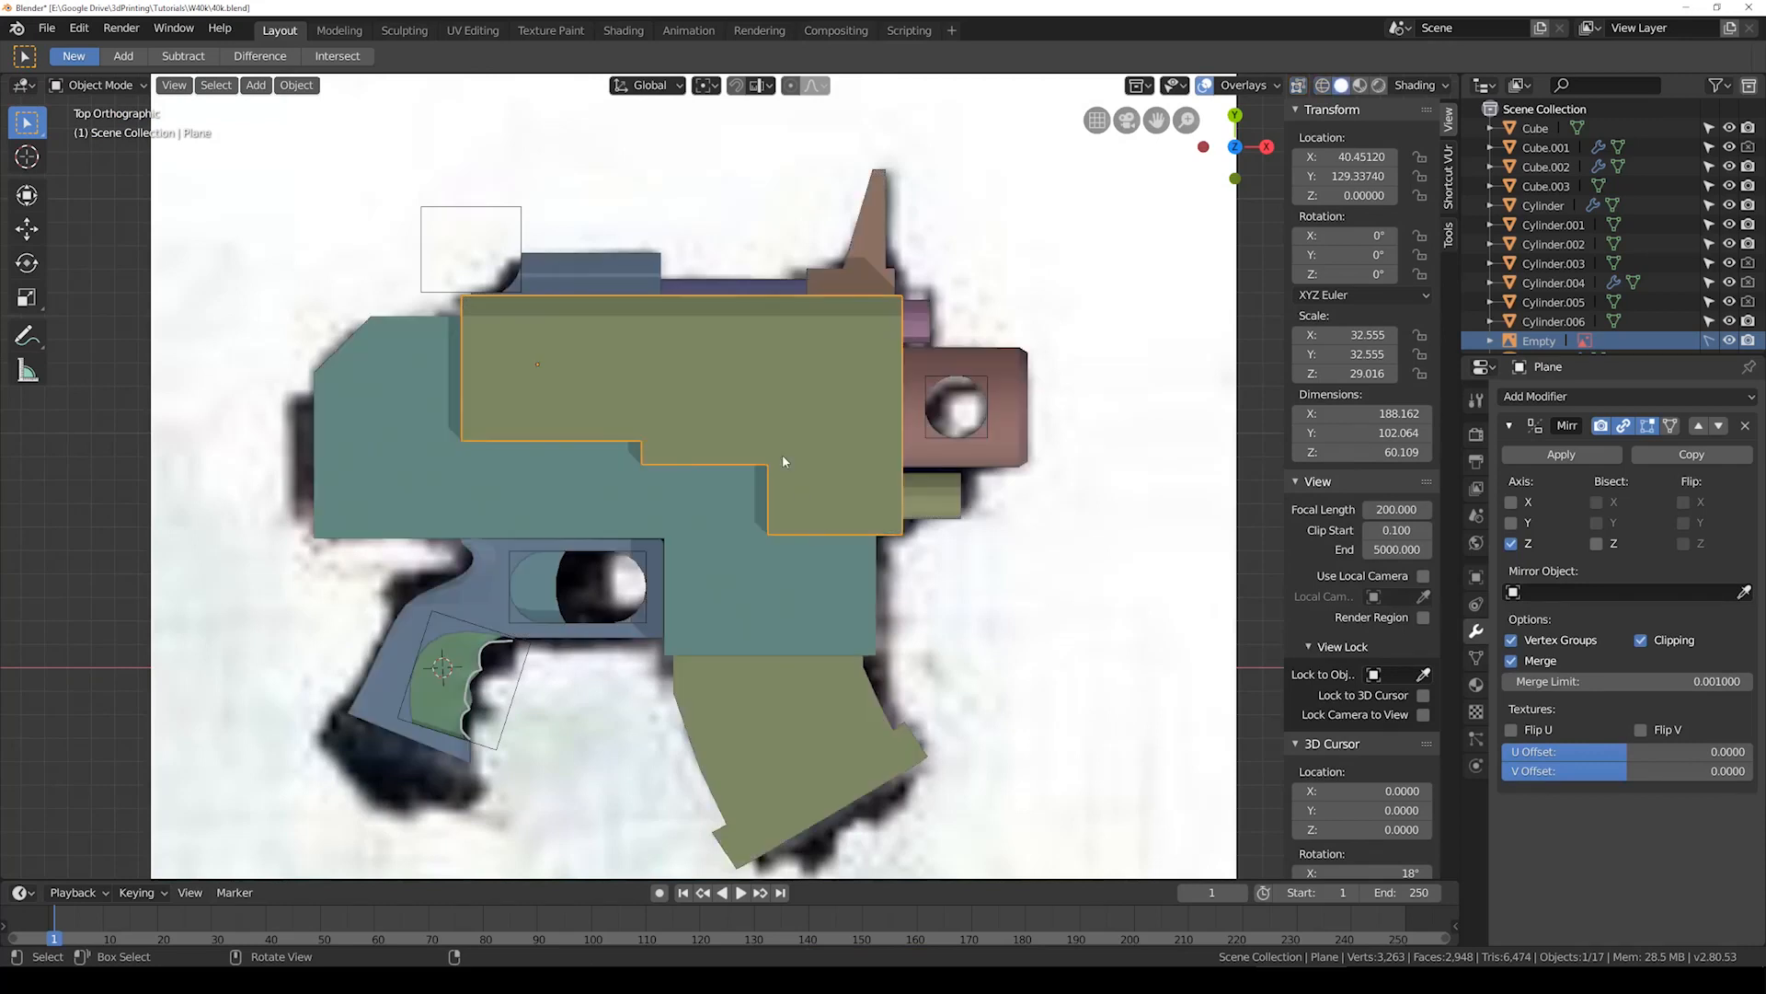
{"action": "middle_click_drag", "start_coordinate": [795, 456], "coordinate": [770, 541]}
{"action": "key", "text": "ctrl+s"}
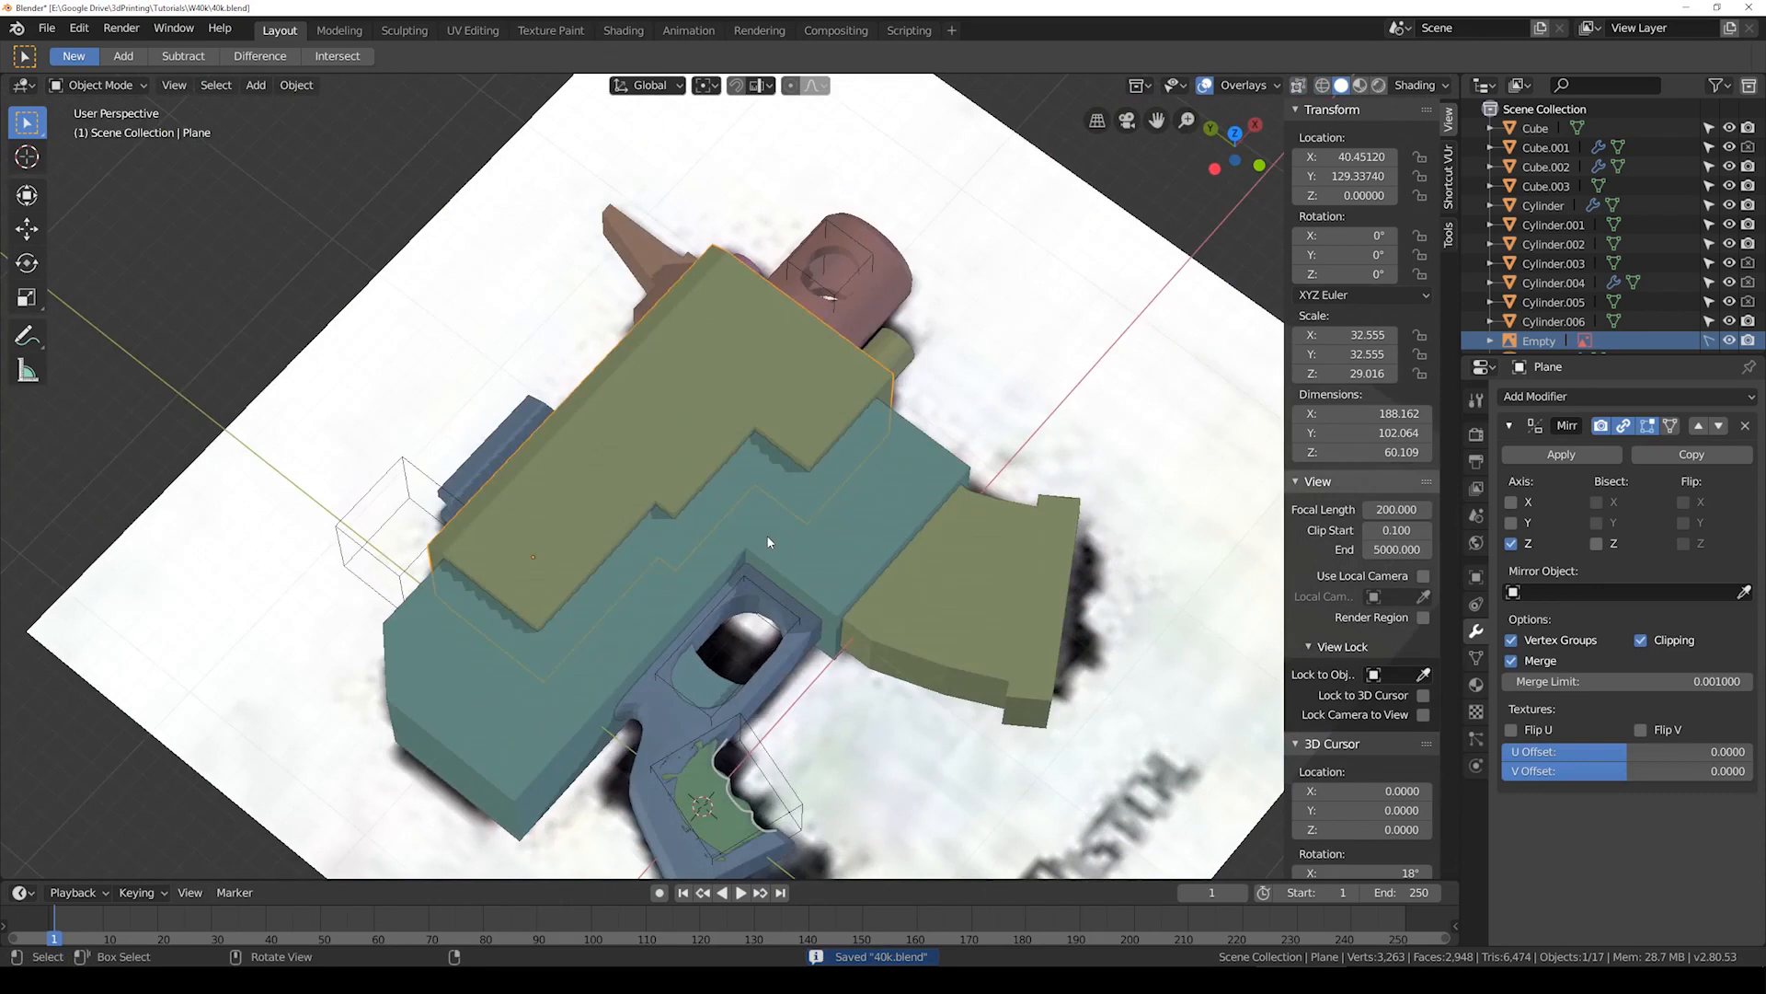
Step: Examine the olive upper body's outline and mesh against the reference, looking for surface details still missing from the model
{"action": "key", "text": "KP_7"}
{"action": "key", "text": "shift+z"}
{"action": "scroll", "coordinate": [613, 533], "scroll_direction": "up", "scroll_amount": 2}
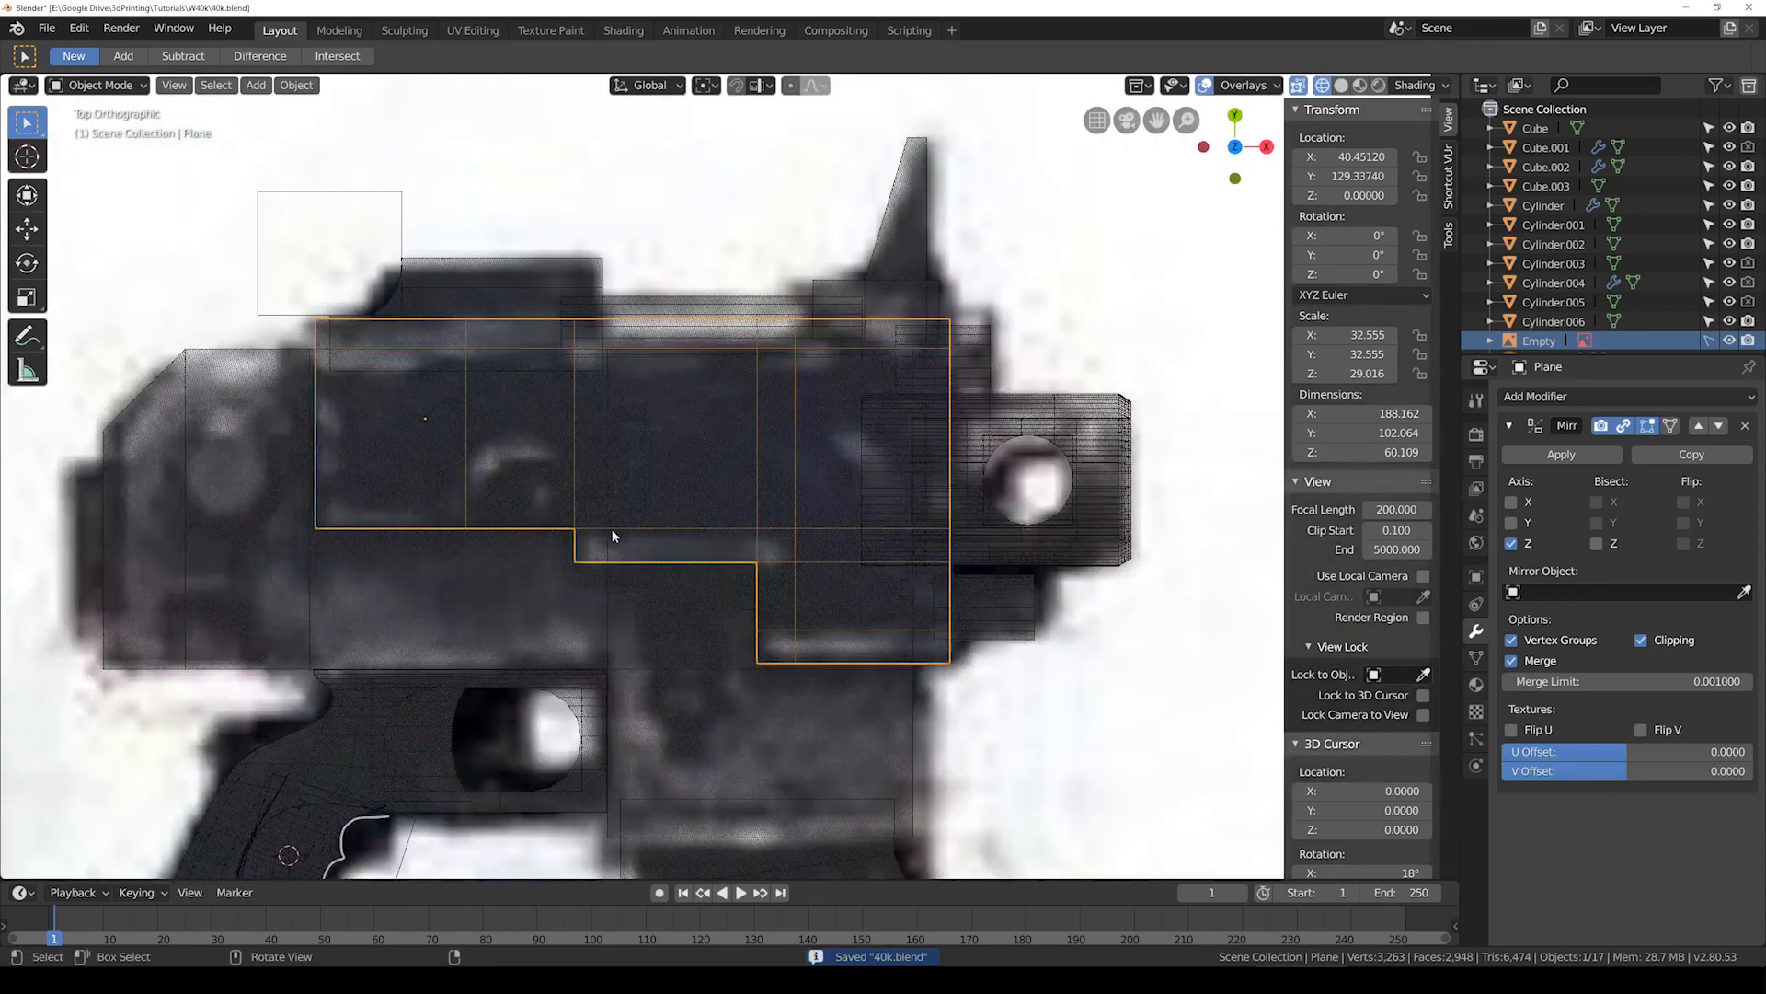
{"action": "middle_click_drag", "start_coordinate": [832, 489], "coordinate": [737, 490], "text": "shift"}
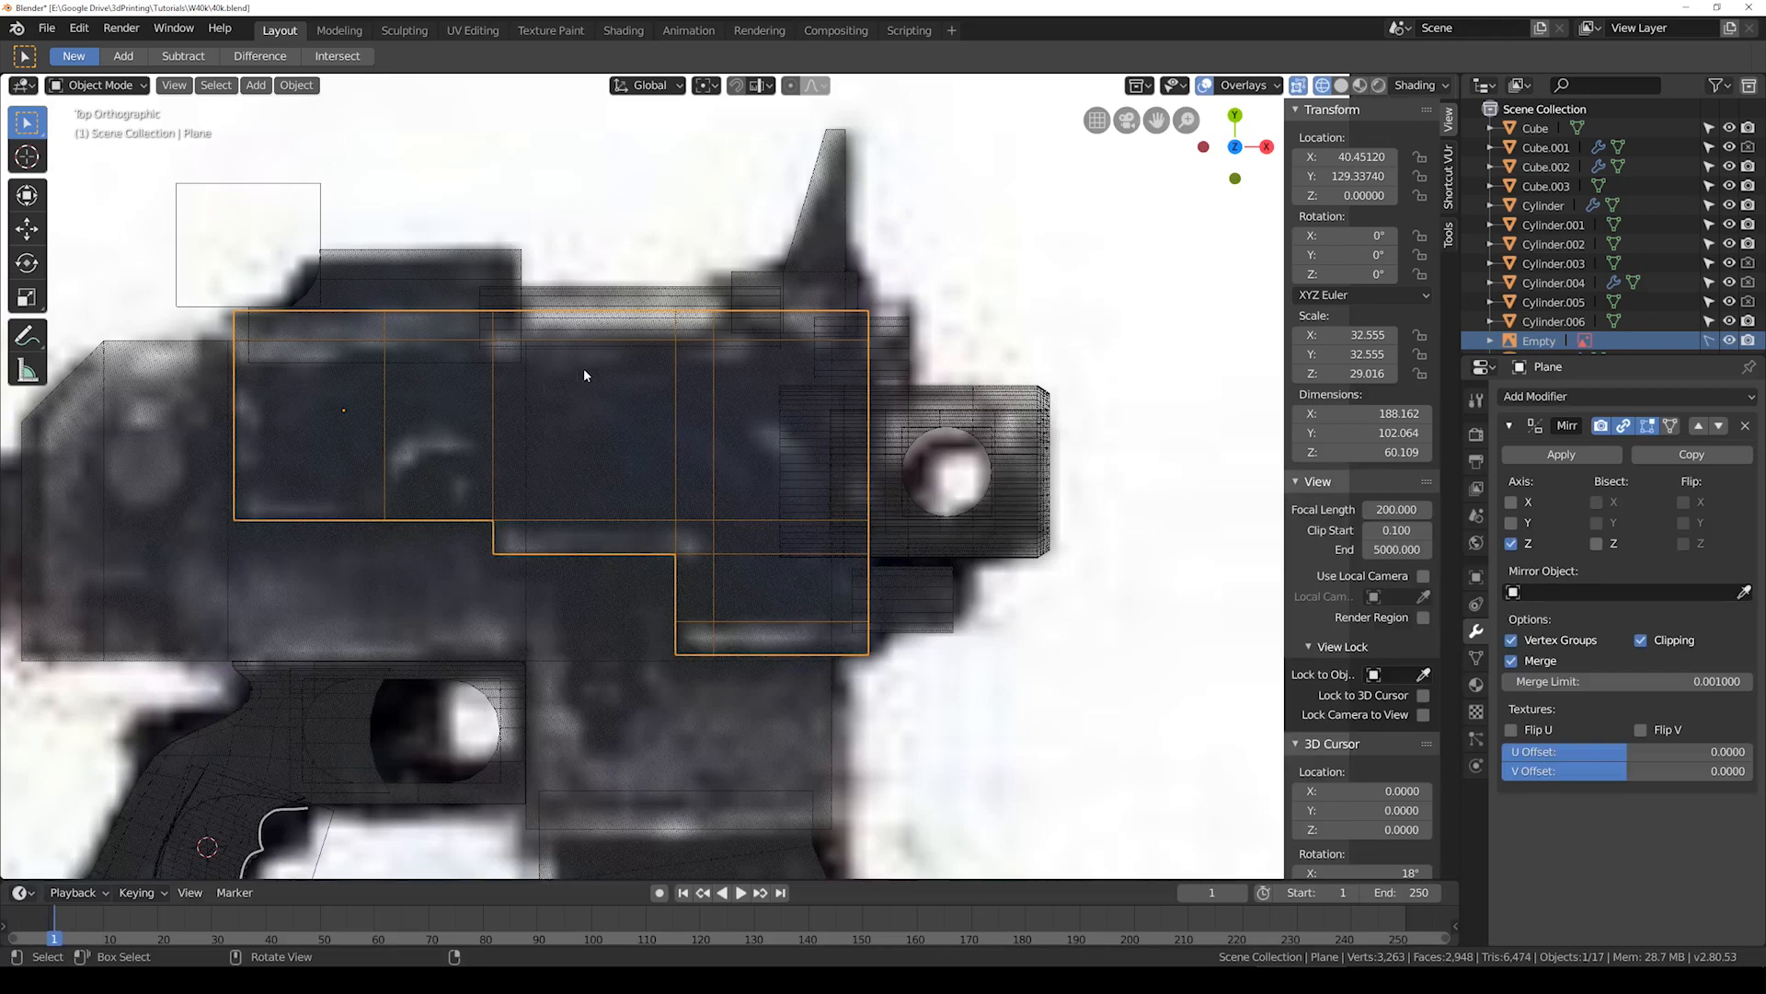
{"action": "middle_click_drag", "start_coordinate": [583, 368], "coordinate": [653, 389], "text": "shift"}
{"action": "key", "text": "shift+z"}
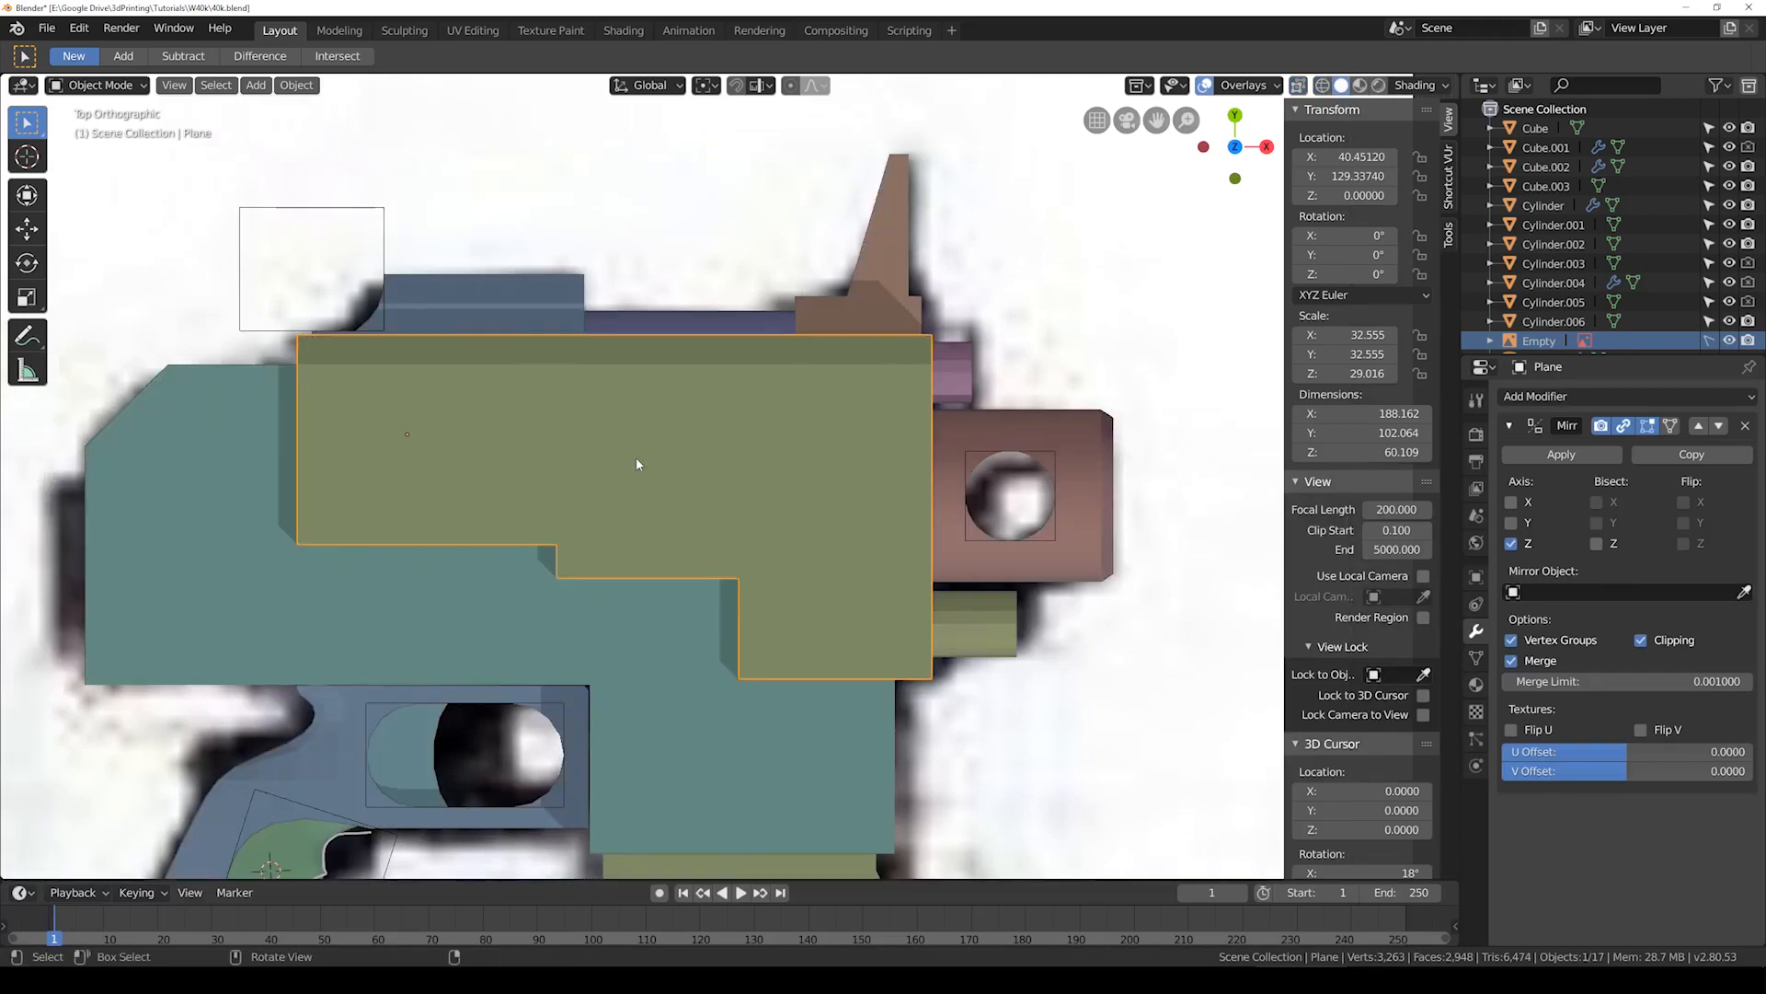
{"action": "key", "text": "shift+z"}
{"action": "key", "text": "Tab"}
{"action": "scroll", "coordinate": [764, 607], "scroll_direction": "up", "scroll_amount": 1}
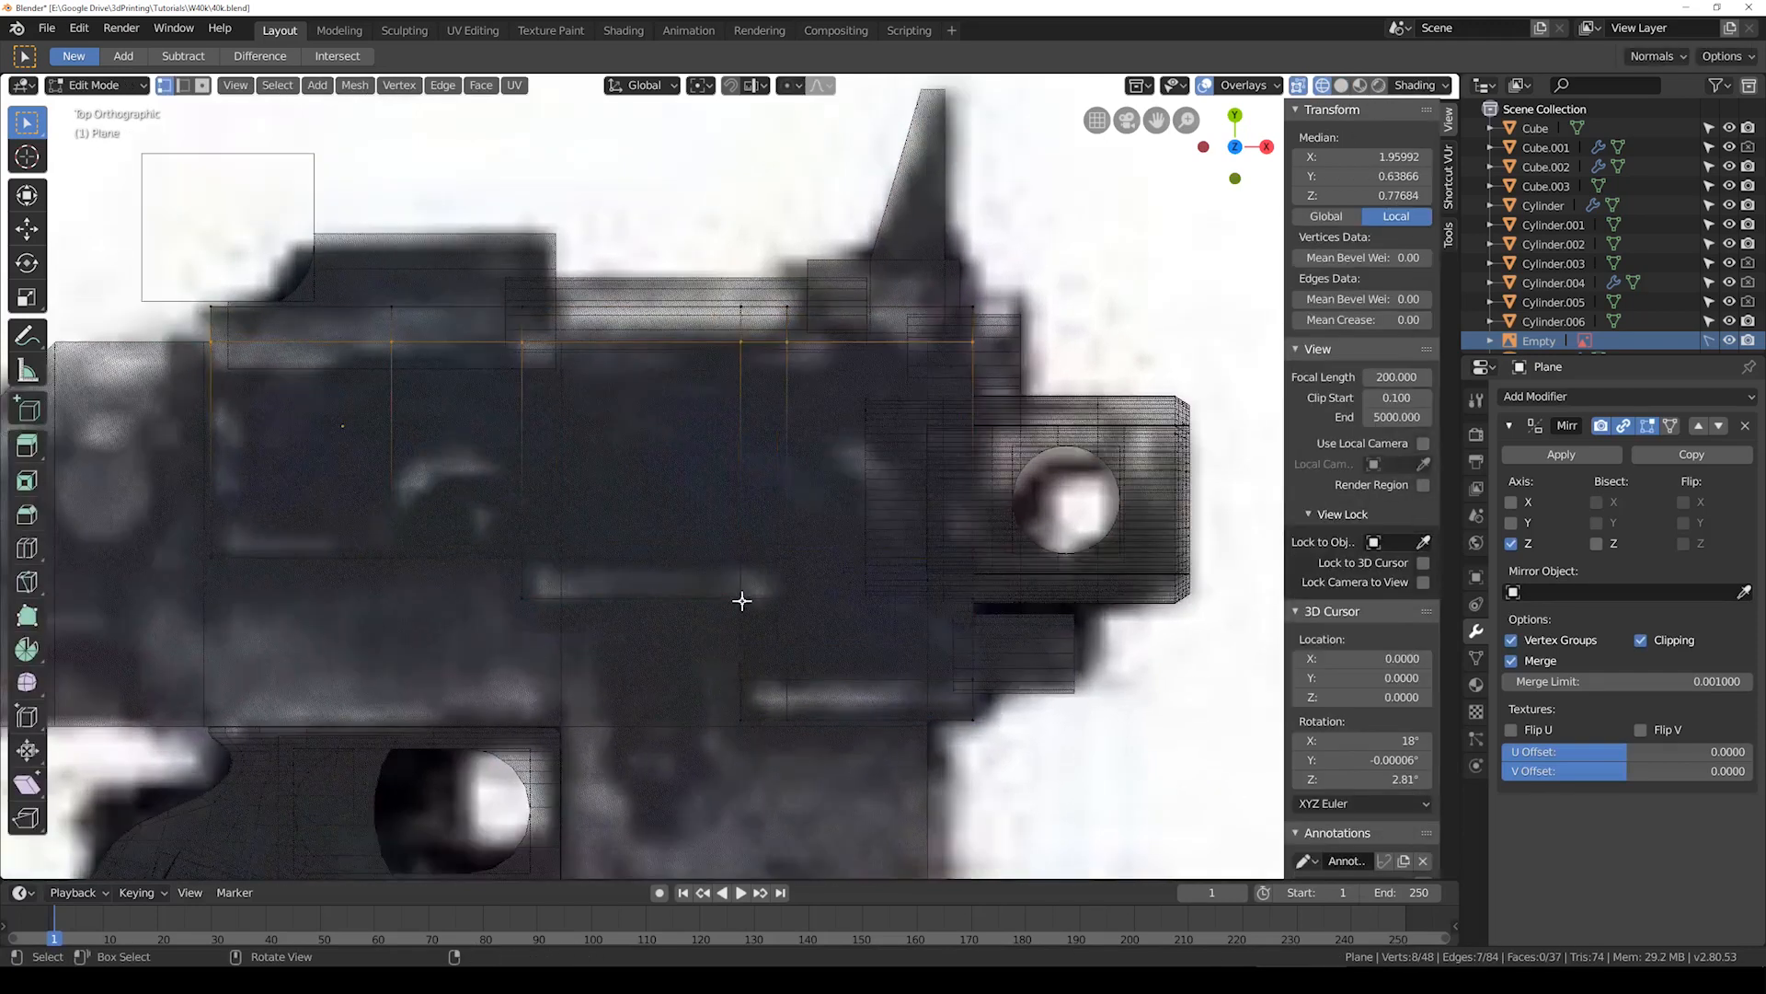
{"action": "key", "text": "a"}
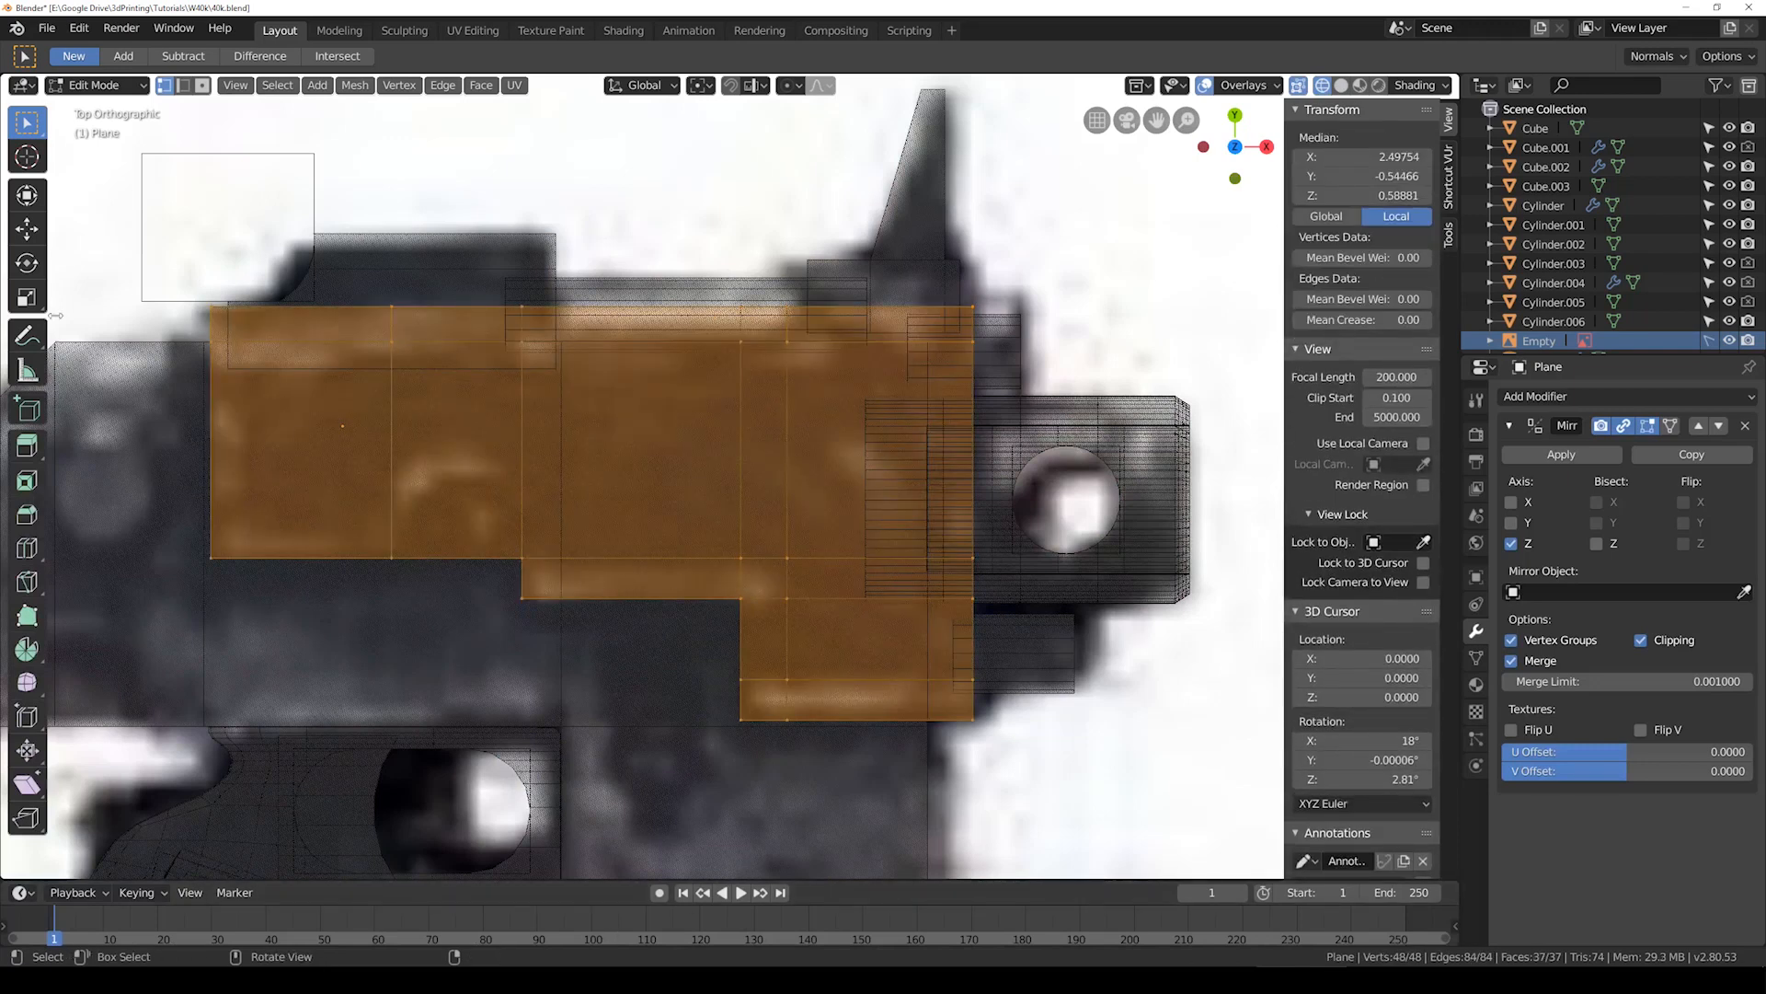
{"action": "key", "text": "shift+z"}
{"action": "middle_click_drag", "start_coordinate": [693, 572], "coordinate": [648, 490]}
{"action": "key", "text": "Tab"}
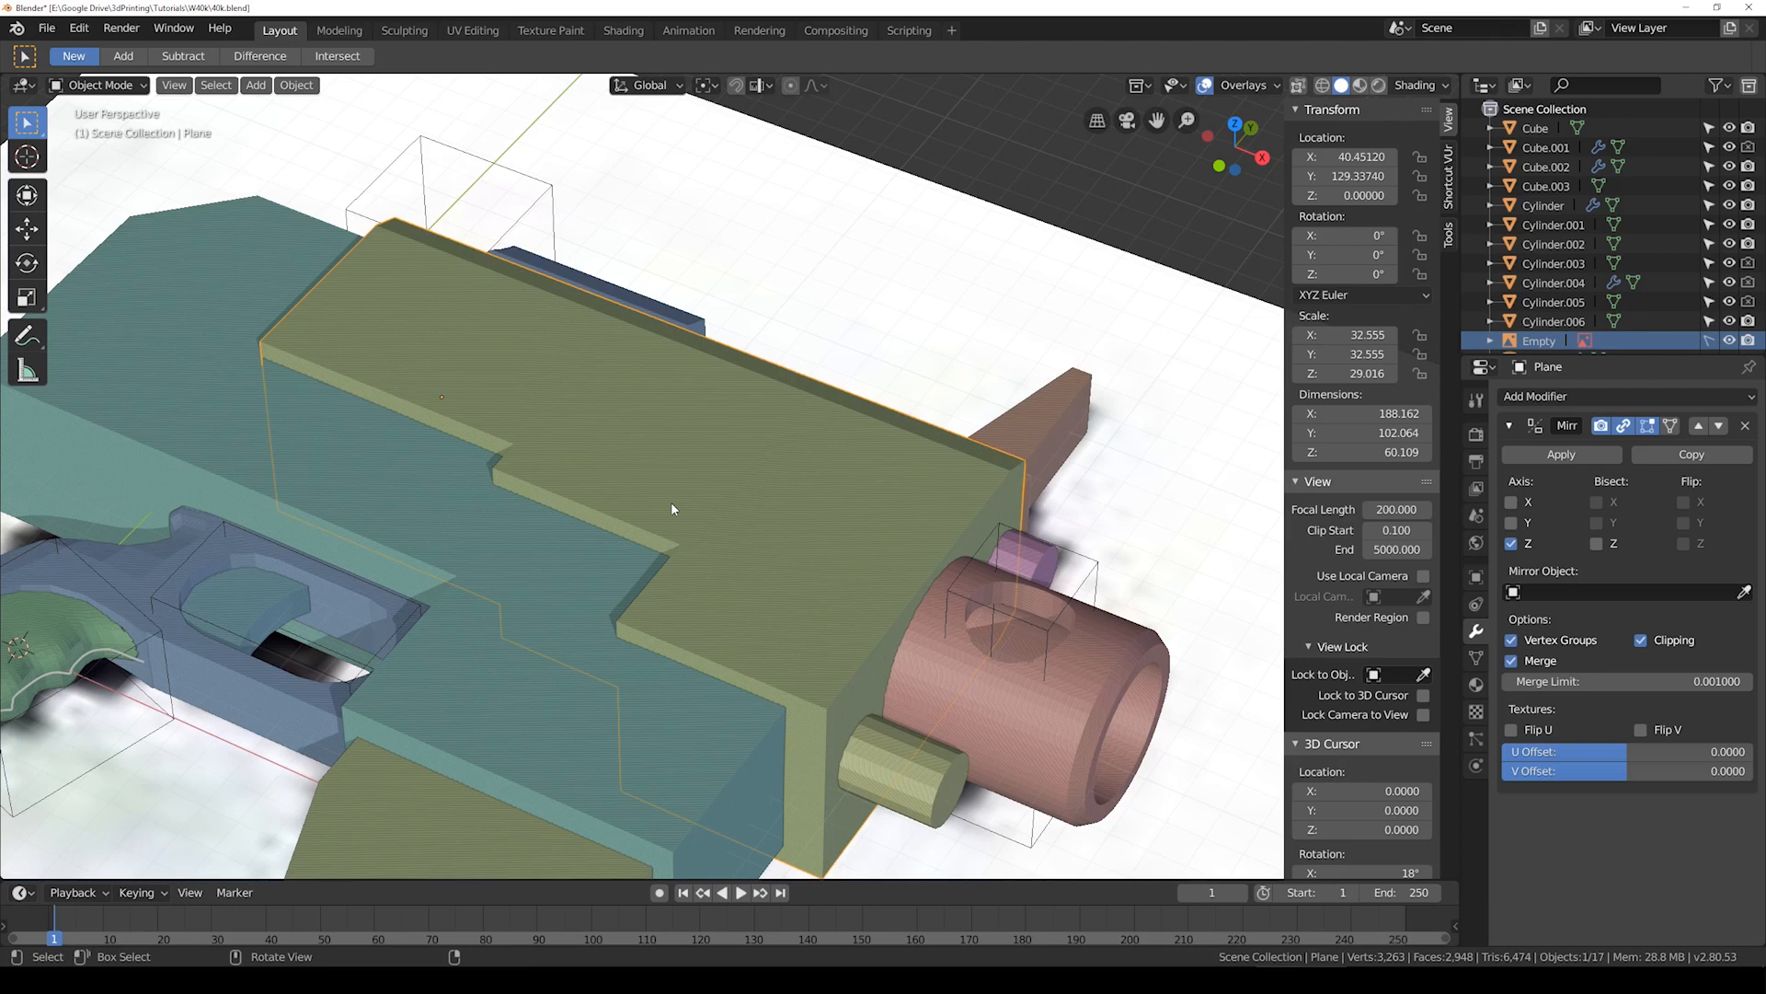
{"action": "scroll", "coordinate": [671, 504], "scroll_direction": "down", "scroll_amount": 4}
{"action": "key", "text": "KP_7"}
{"action": "key", "text": "shift+z"}
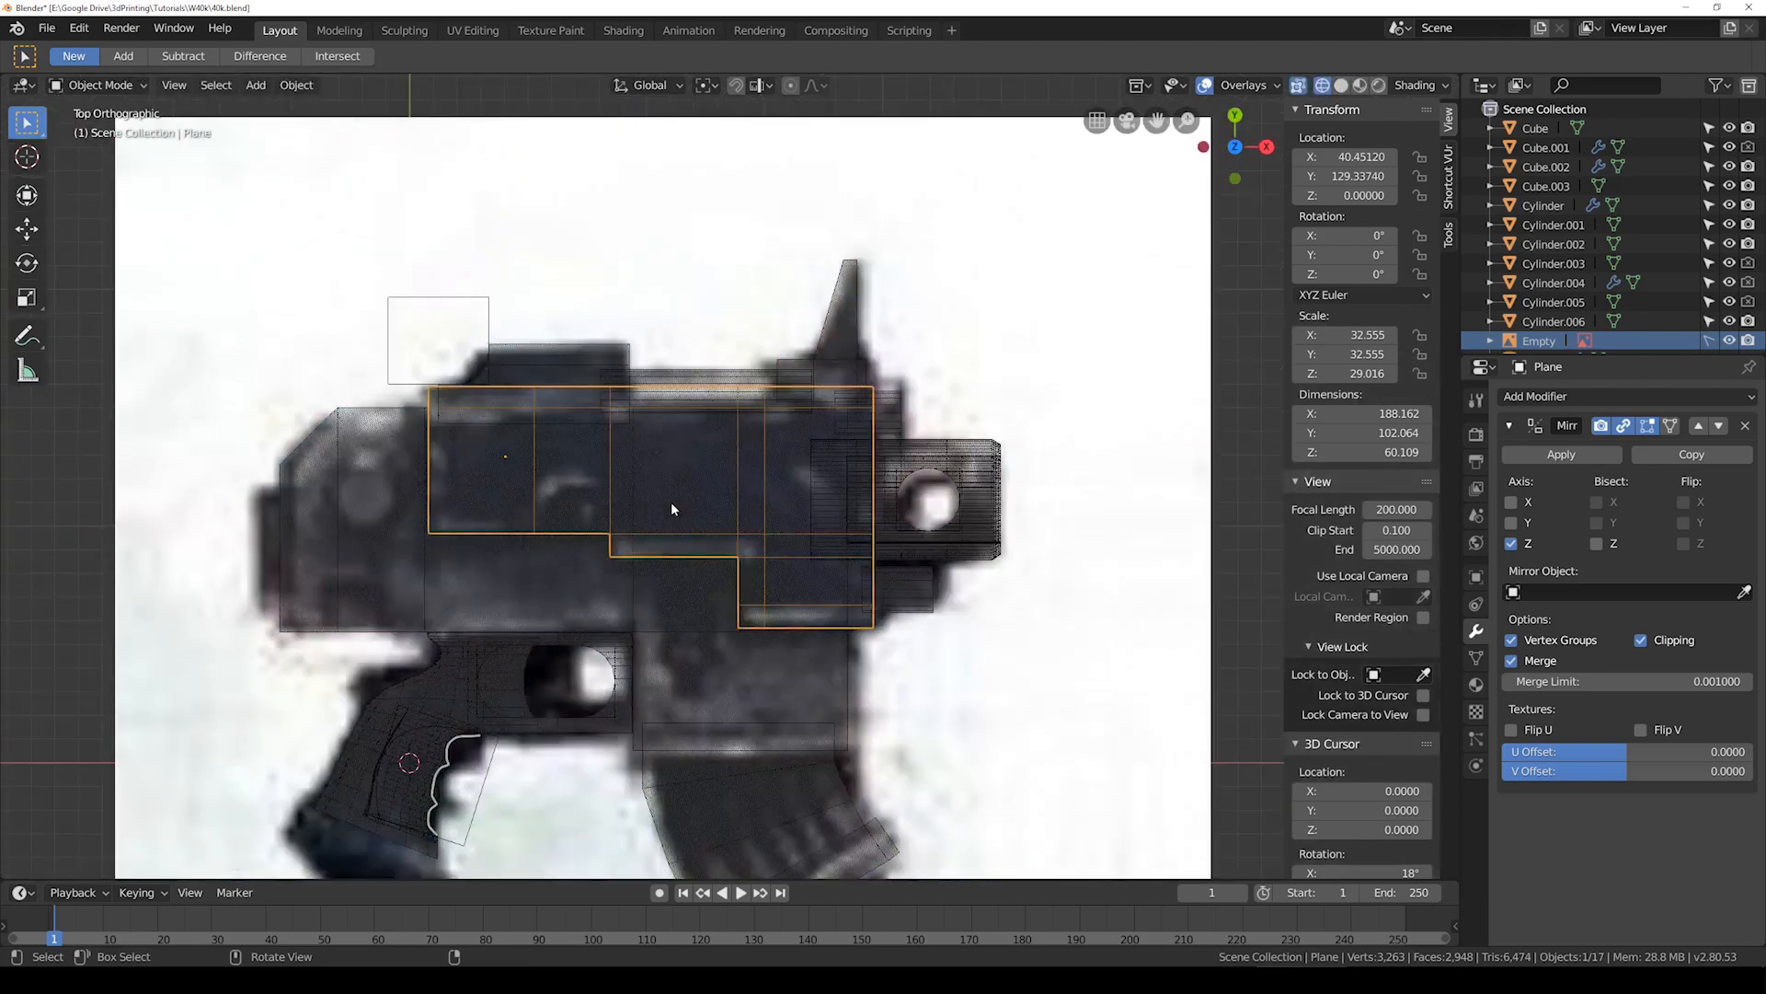
{"action": "scroll", "coordinate": [538, 513], "scroll_direction": "up", "scroll_amount": 1}
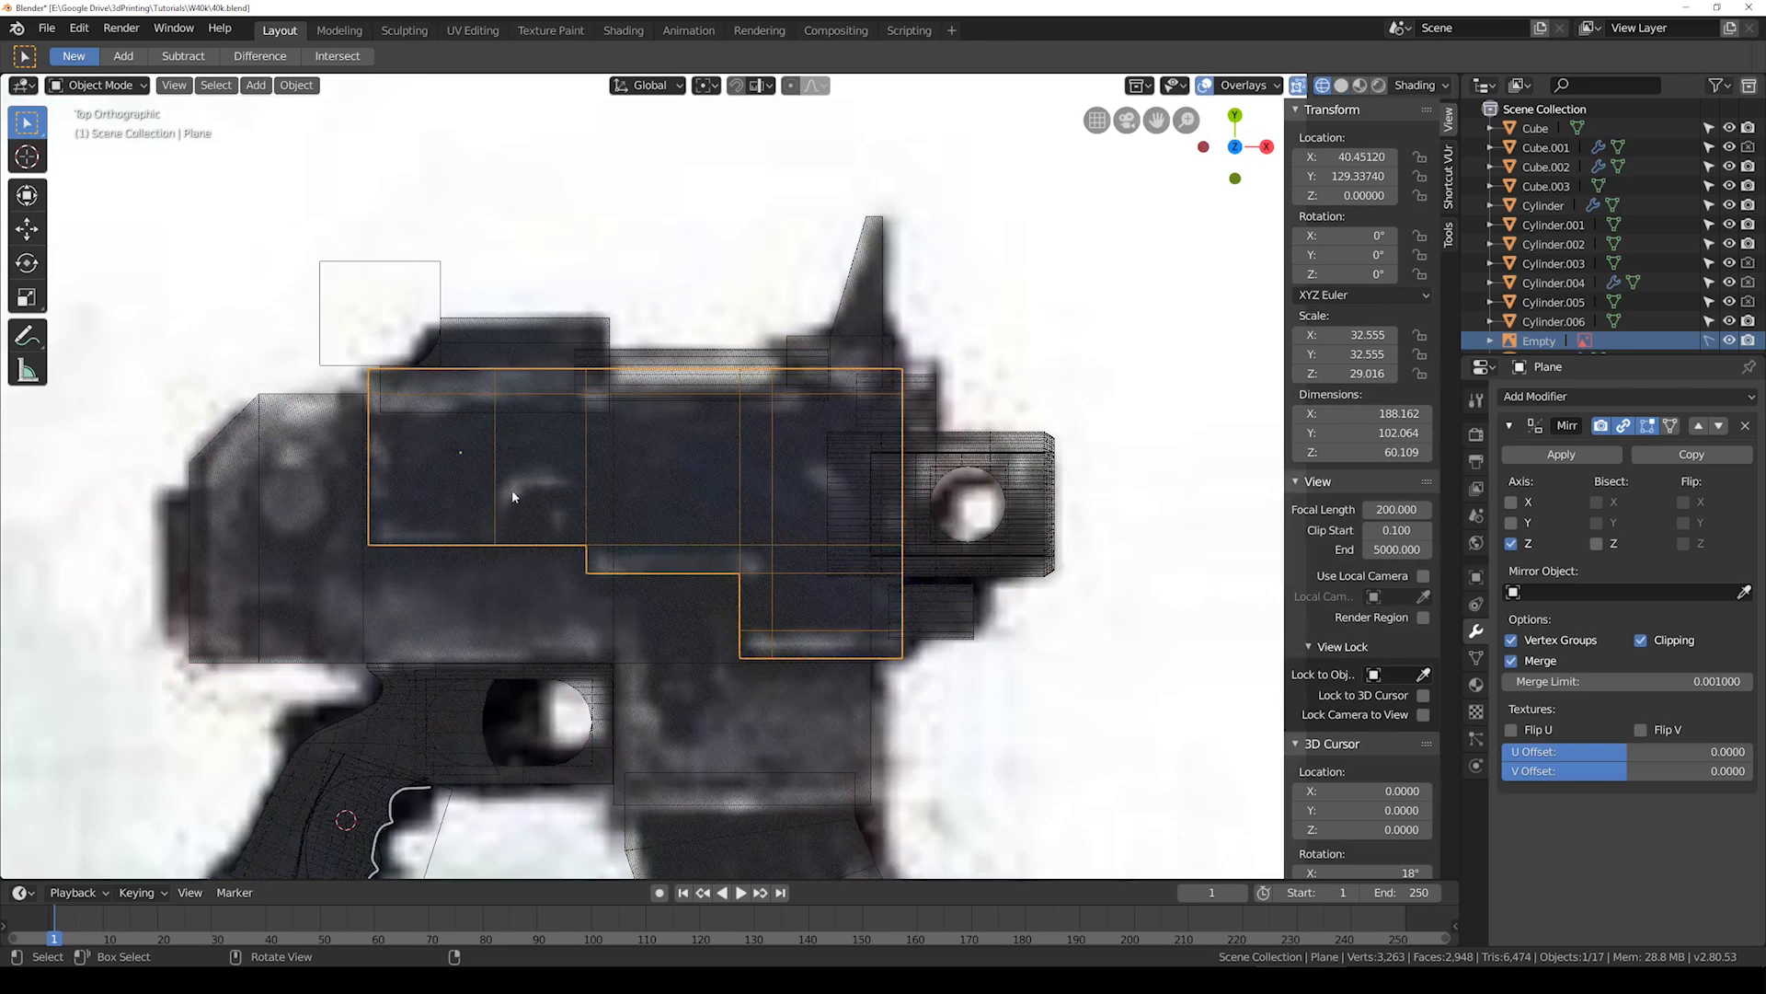
{"action": "key", "text": "shift+z"}
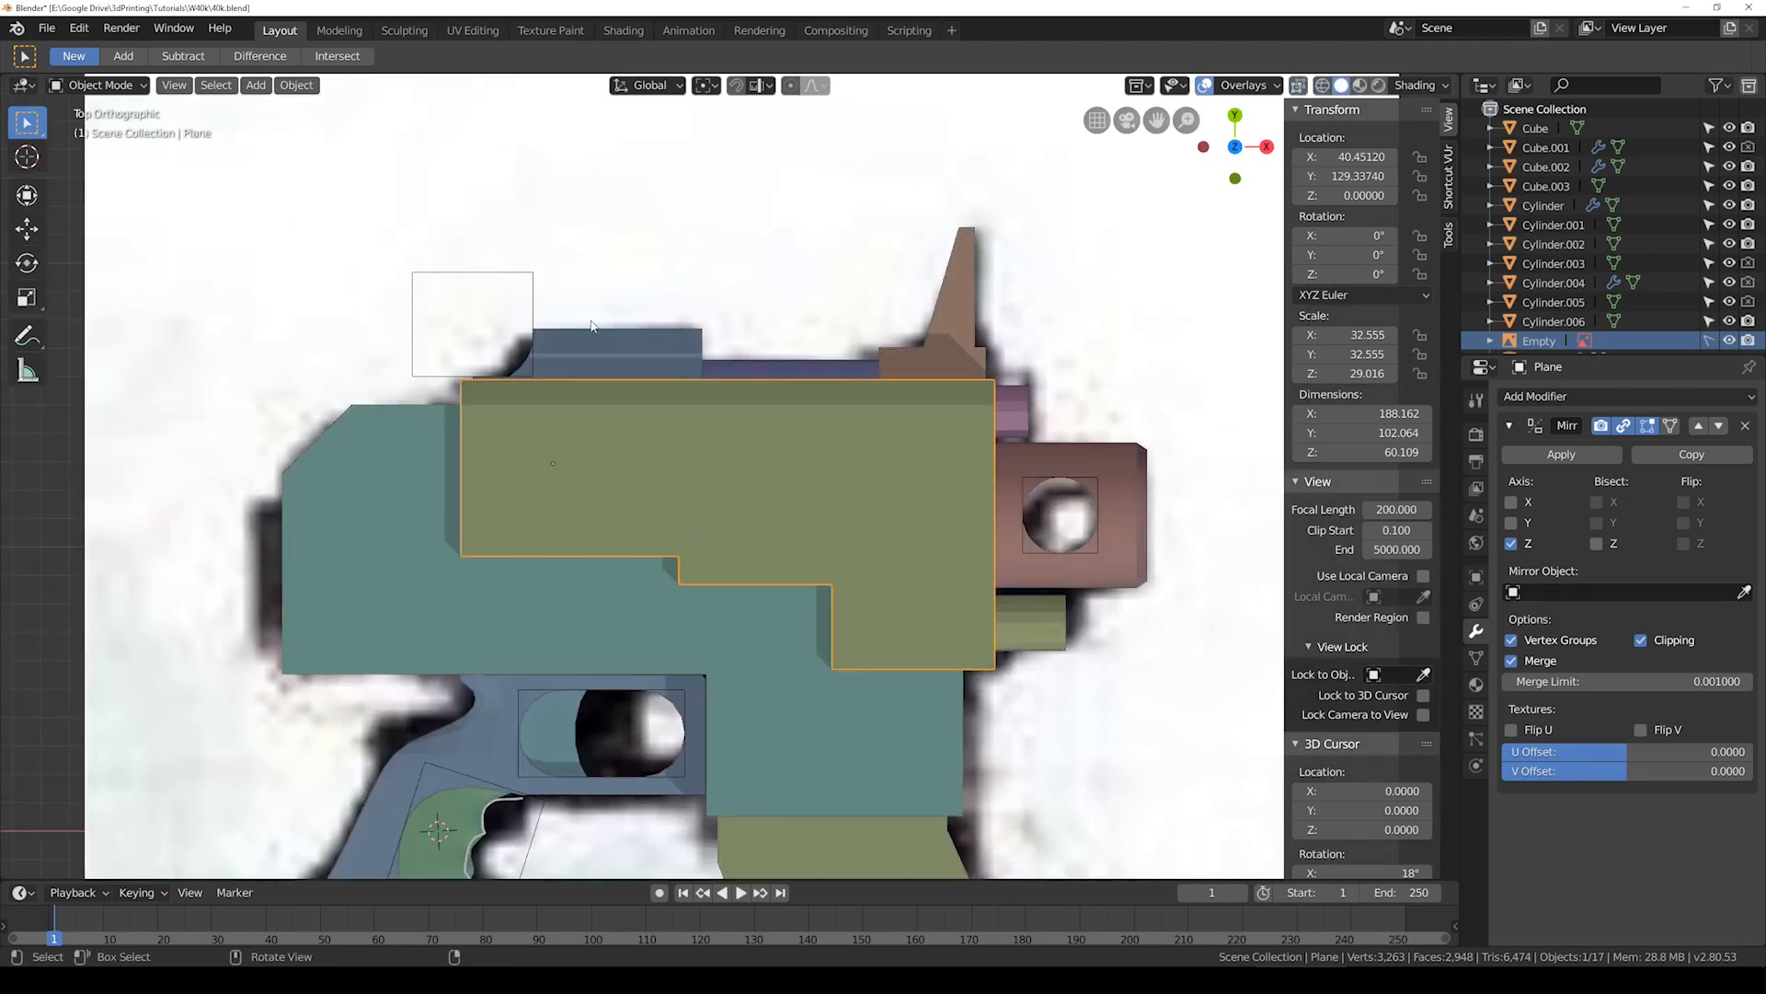
Step: Add a 32-vertex cylinder and move it onto the round detail of the upper body, at about X 70, Y 105
{"action": "left_click", "coordinate": [256, 85]}
{"action": "mouse_move", "coordinate": [295, 107]}
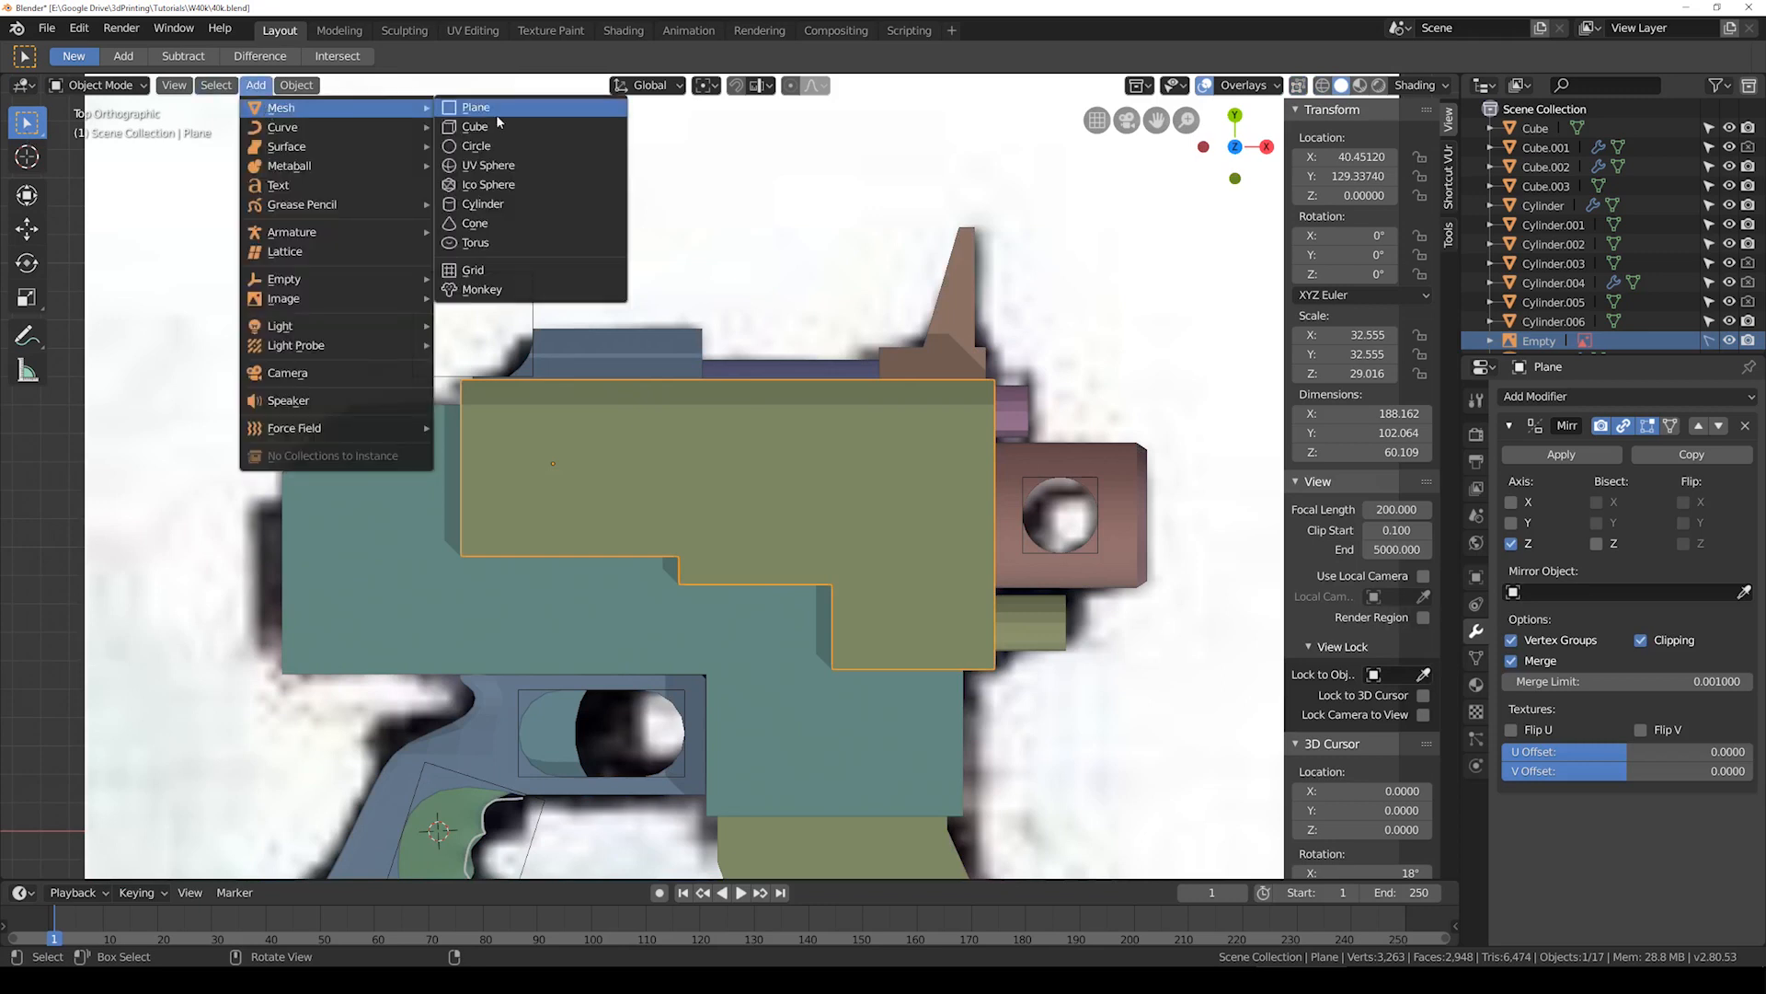
{"action": "left_click", "coordinate": [497, 215]}
{"action": "scroll", "coordinate": [521, 669], "scroll_direction": "down", "scroll_amount": 5}
{"action": "scroll", "coordinate": [521, 669], "scroll_direction": "up", "scroll_amount": 2}
{"action": "key", "text": "shift+z"}
{"action": "key", "text": "g"}
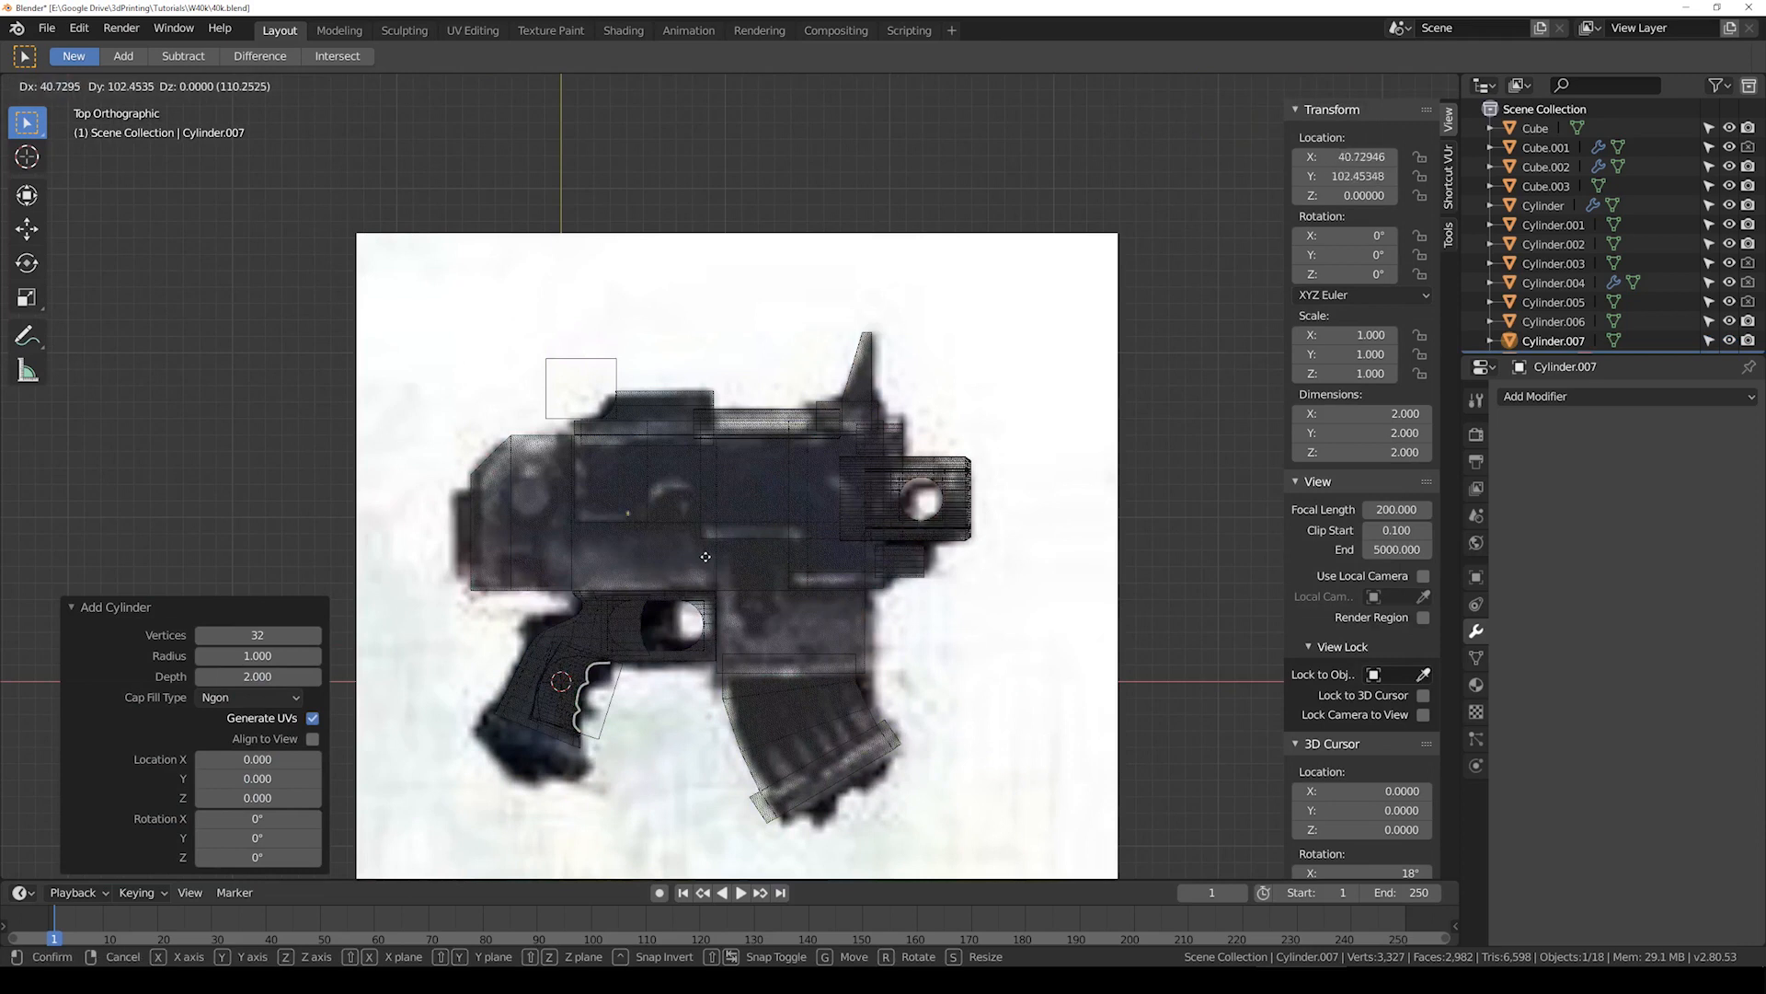
{"action": "left_click", "coordinate": [736, 568]}
Step: Scale the cylinder up over the reference's round detail and shift it about 3.1 along X
{"action": "scroll", "coordinate": [722, 549], "scroll_direction": "up", "scroll_amount": 3}
{"action": "key", "text": "s"}
{"action": "left_click", "coordinate": [706, 556]}
{"action": "key", "text": "s"}
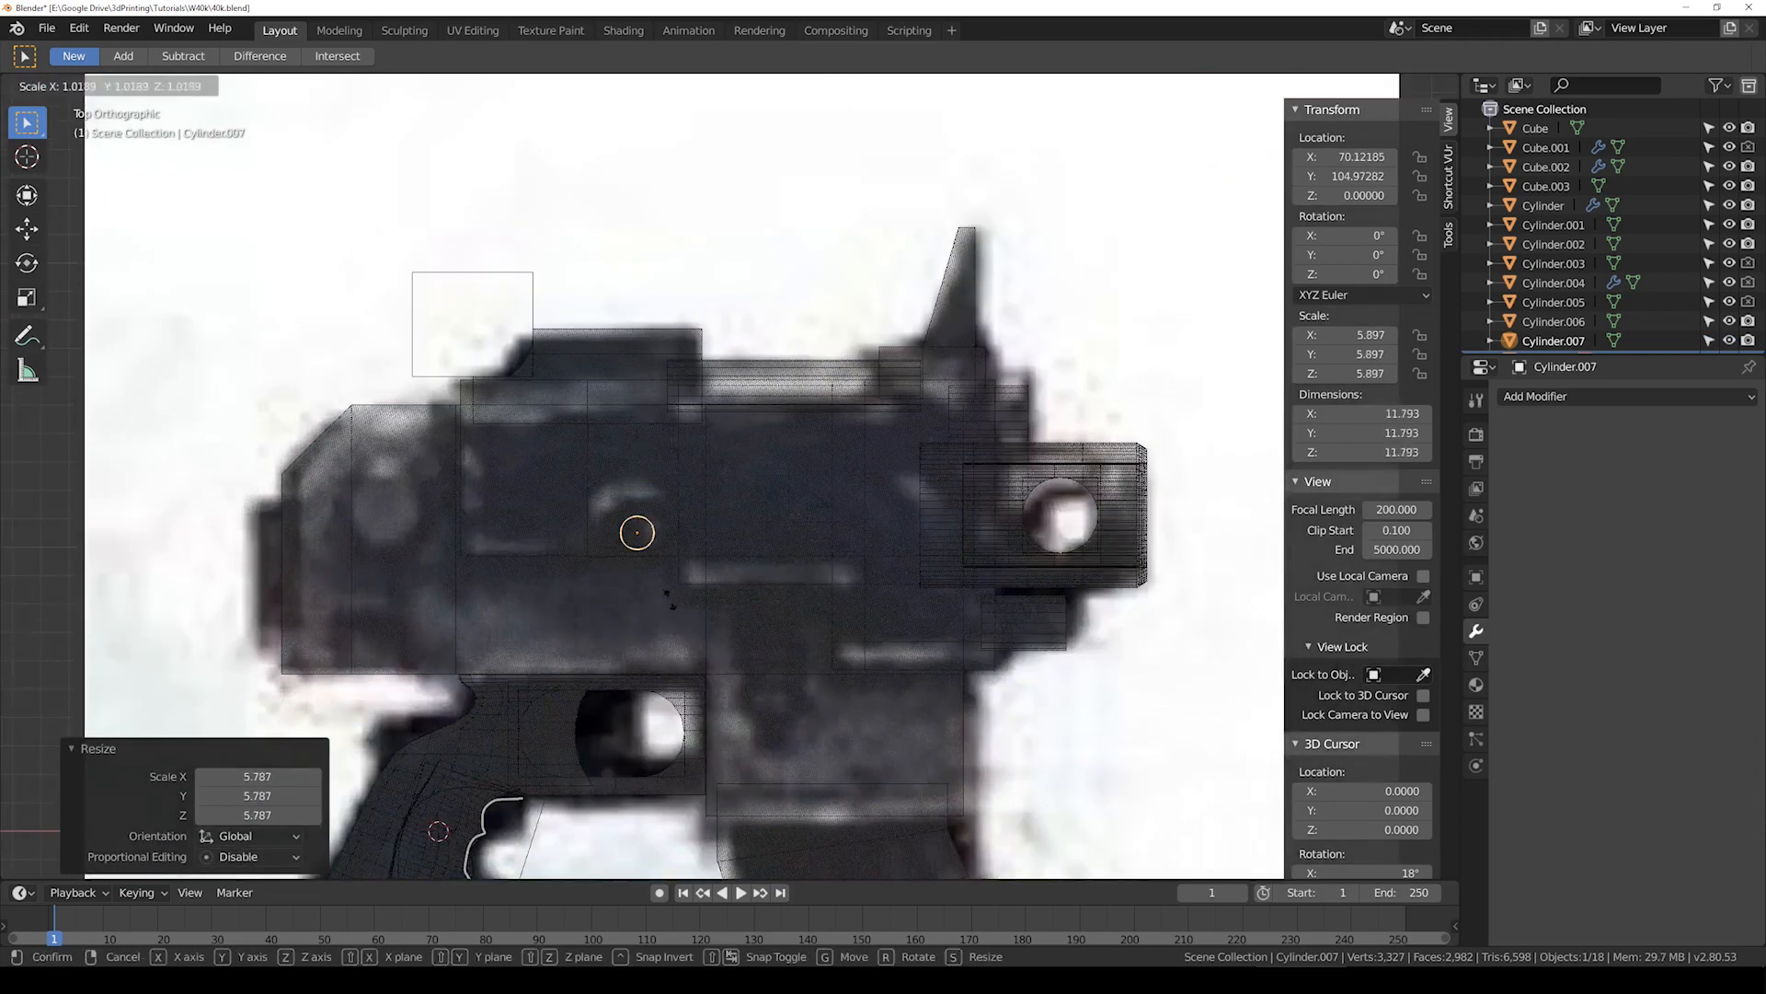
{"action": "left_click", "coordinate": [848, 611]}
{"action": "scroll", "coordinate": [678, 568], "scroll_direction": "up", "scroll_amount": 3}
{"action": "key", "text": "g"}
{"action": "key", "text": "x"}
{"action": "left_click", "coordinate": [770, 566]}
Step: Resize the cylinder to about 33.2 across and move it about -4.2 along X to follow the reference arc
{"action": "key", "text": "s"}
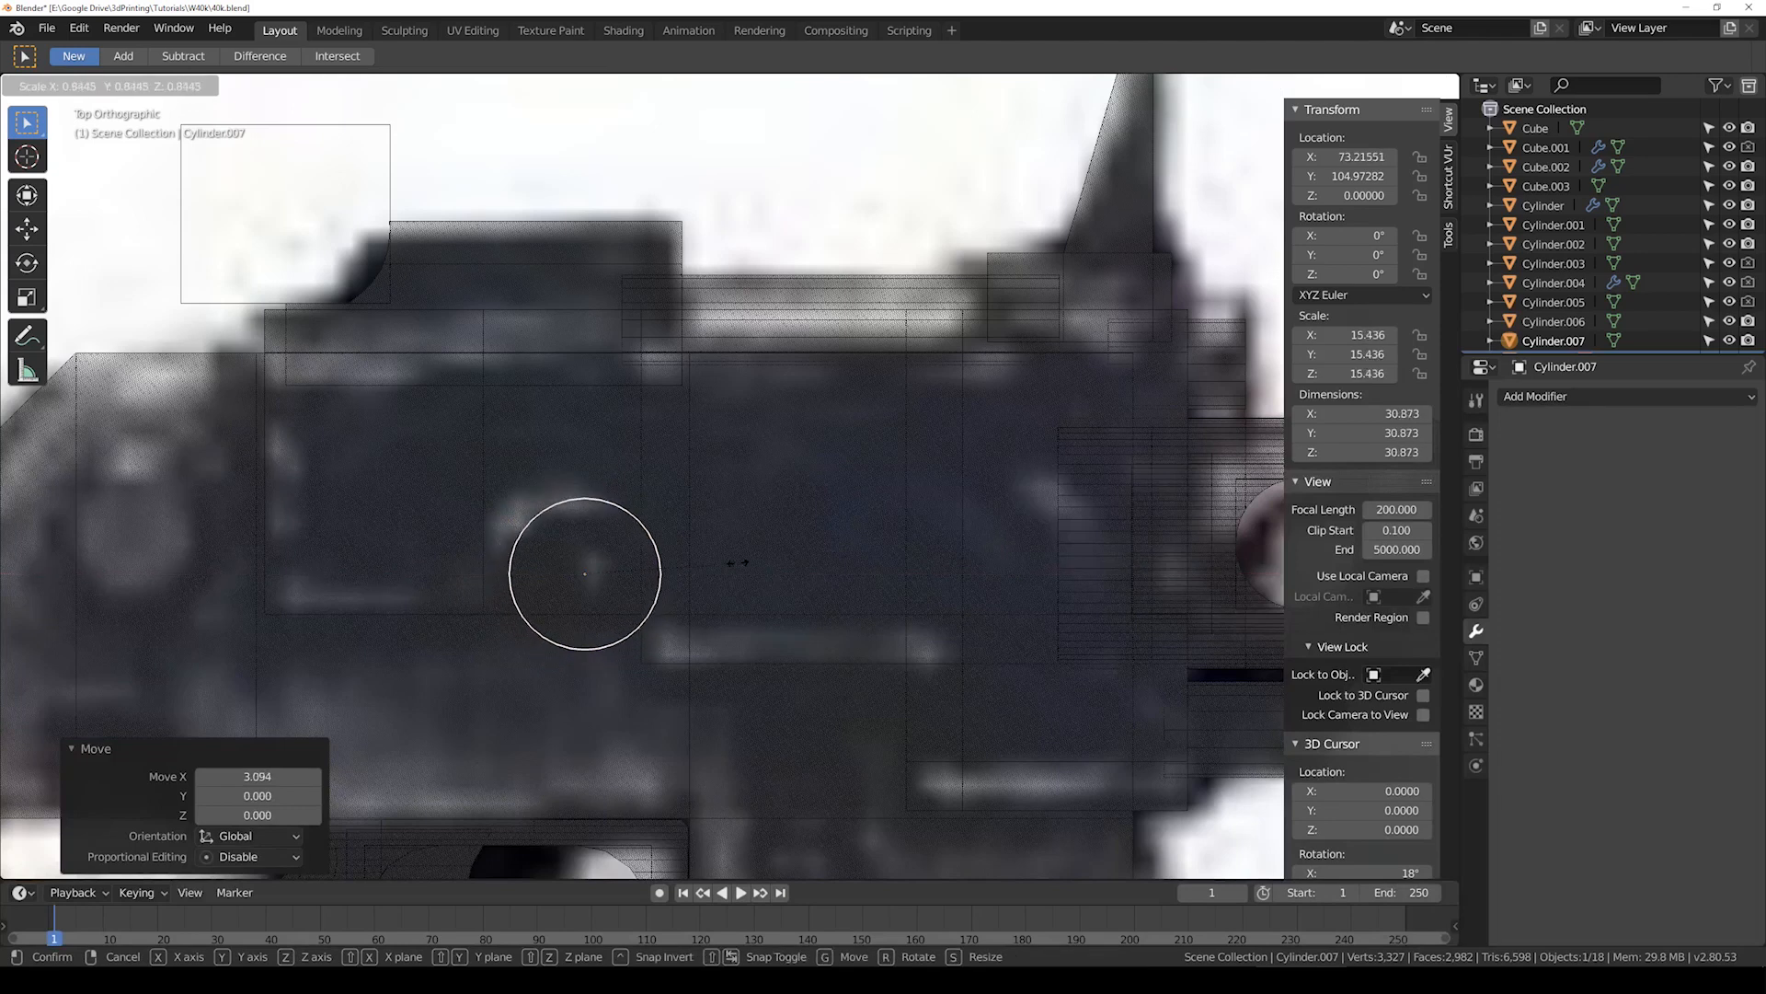
{"action": "left_click", "coordinate": [736, 564]}
{"action": "key", "text": "g"}
{"action": "key", "text": "x"}
{"action": "left_click", "coordinate": [699, 566]}
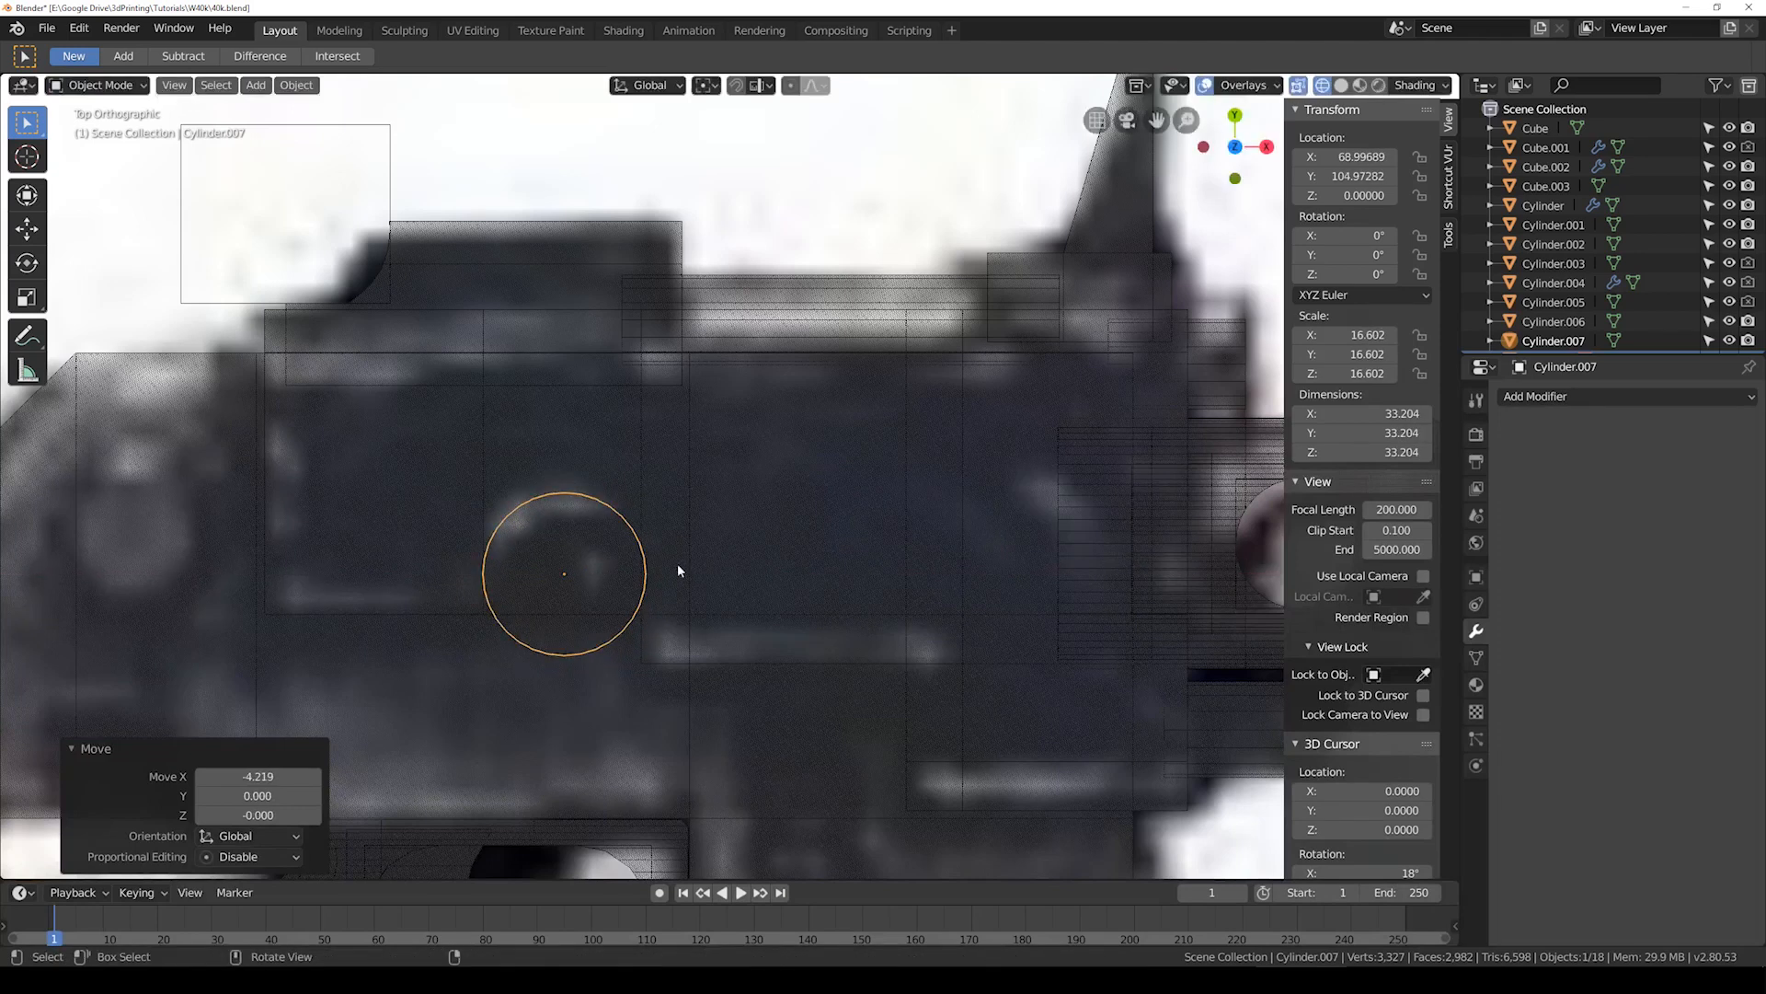
Step: In Edit Mode, delete the side faces on the cylinder's -Y half, keeping both end caps
{"action": "key", "text": "shift+z"}
{"action": "key", "text": "Tab"}
{"action": "key", "text": "shift+z"}
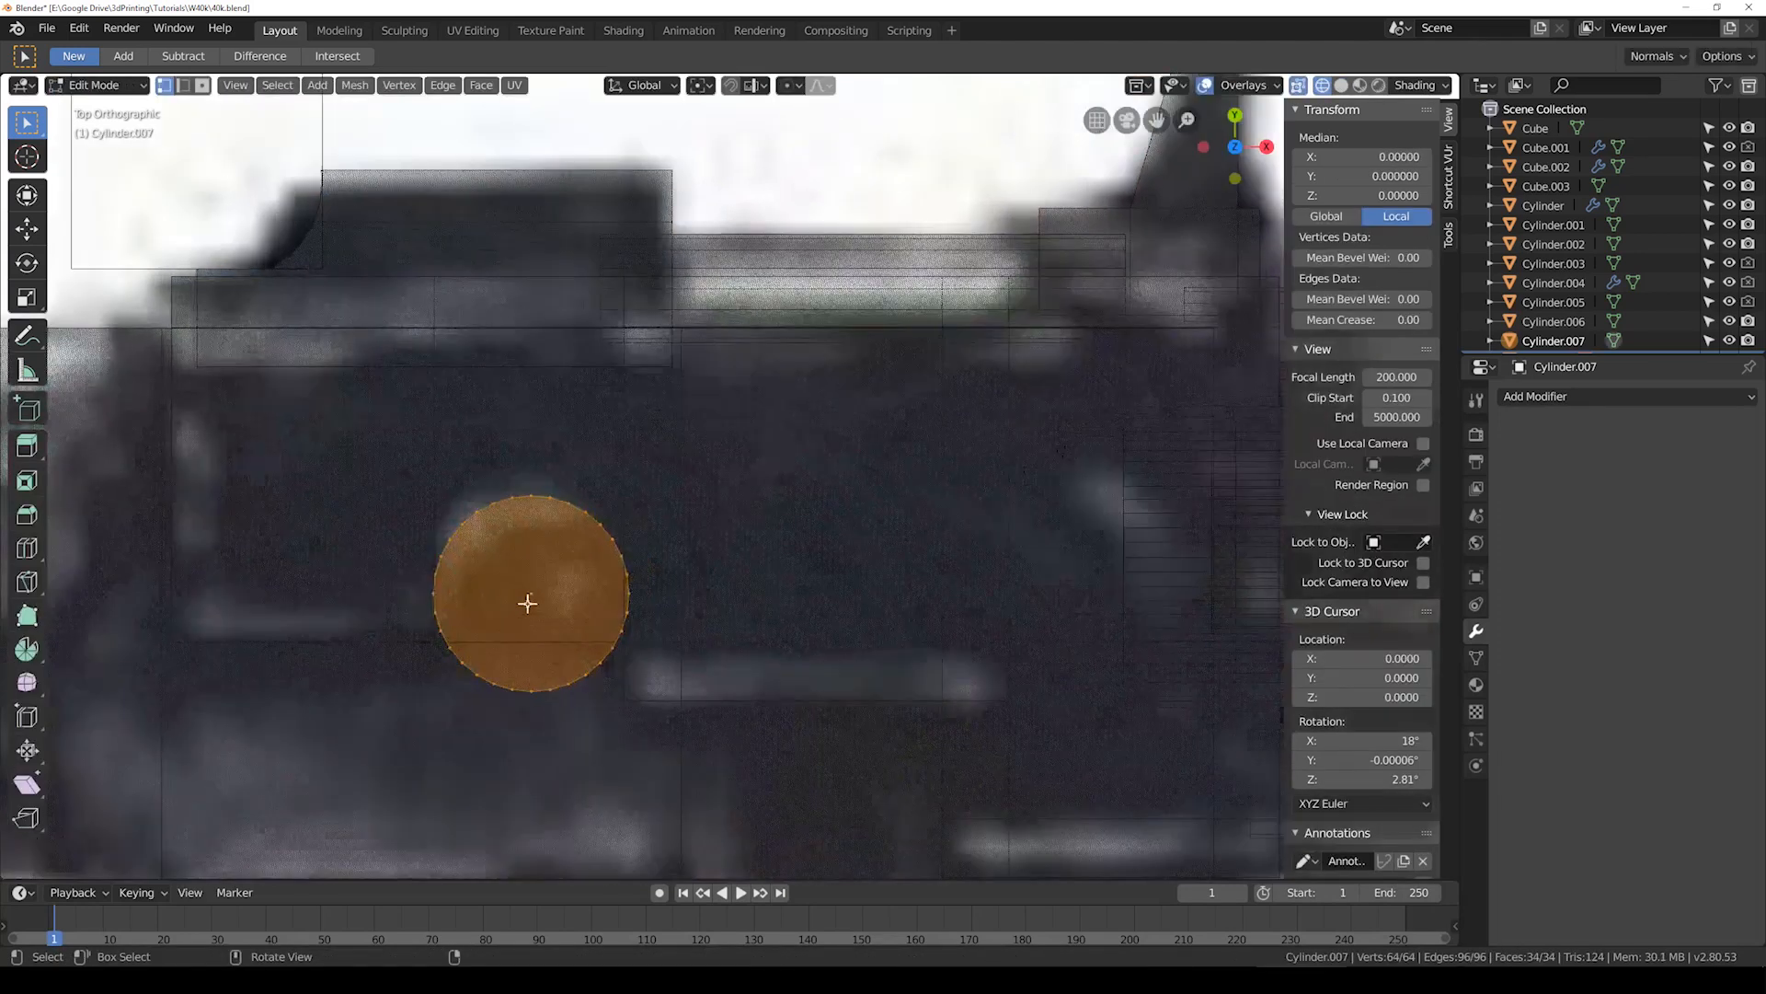
{"action": "key", "text": "shift+z"}
{"action": "key", "text": "alt+a"}
{"action": "key", "text": "shift+z"}
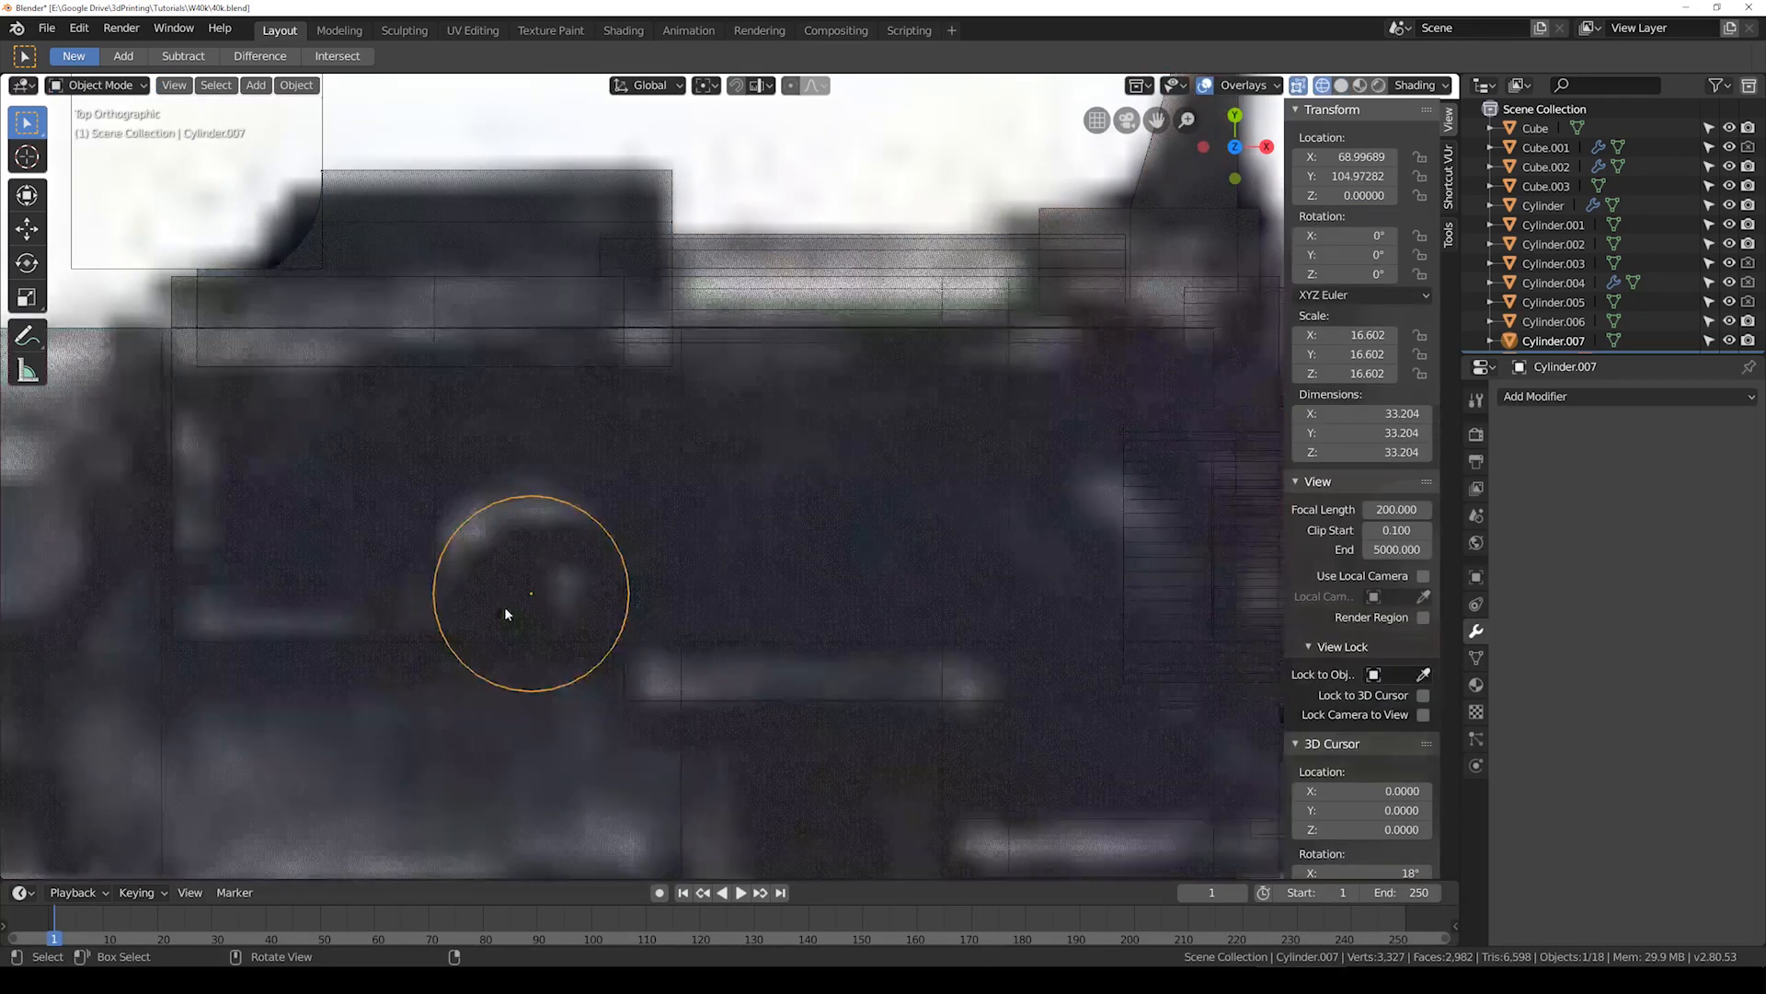
{"action": "key", "text": "a"}
{"action": "key", "text": "alt+a"}
{"action": "key", "text": "b"}
{"action": "left_click_drag", "start_coordinate": [394, 584], "coordinate": [725, 733]}
{"action": "key", "text": "shift+z"}
{"action": "mouse_move", "coordinate": [619, 705]}
{"action": "middle_mouse_down"}
{"action": "mouse_move", "coordinate": [651, 617]}
{"action": "mouse_move", "coordinate": [721, 541]}
{"action": "middle_mouse_up"}
{"action": "key", "text": "shift+z"}
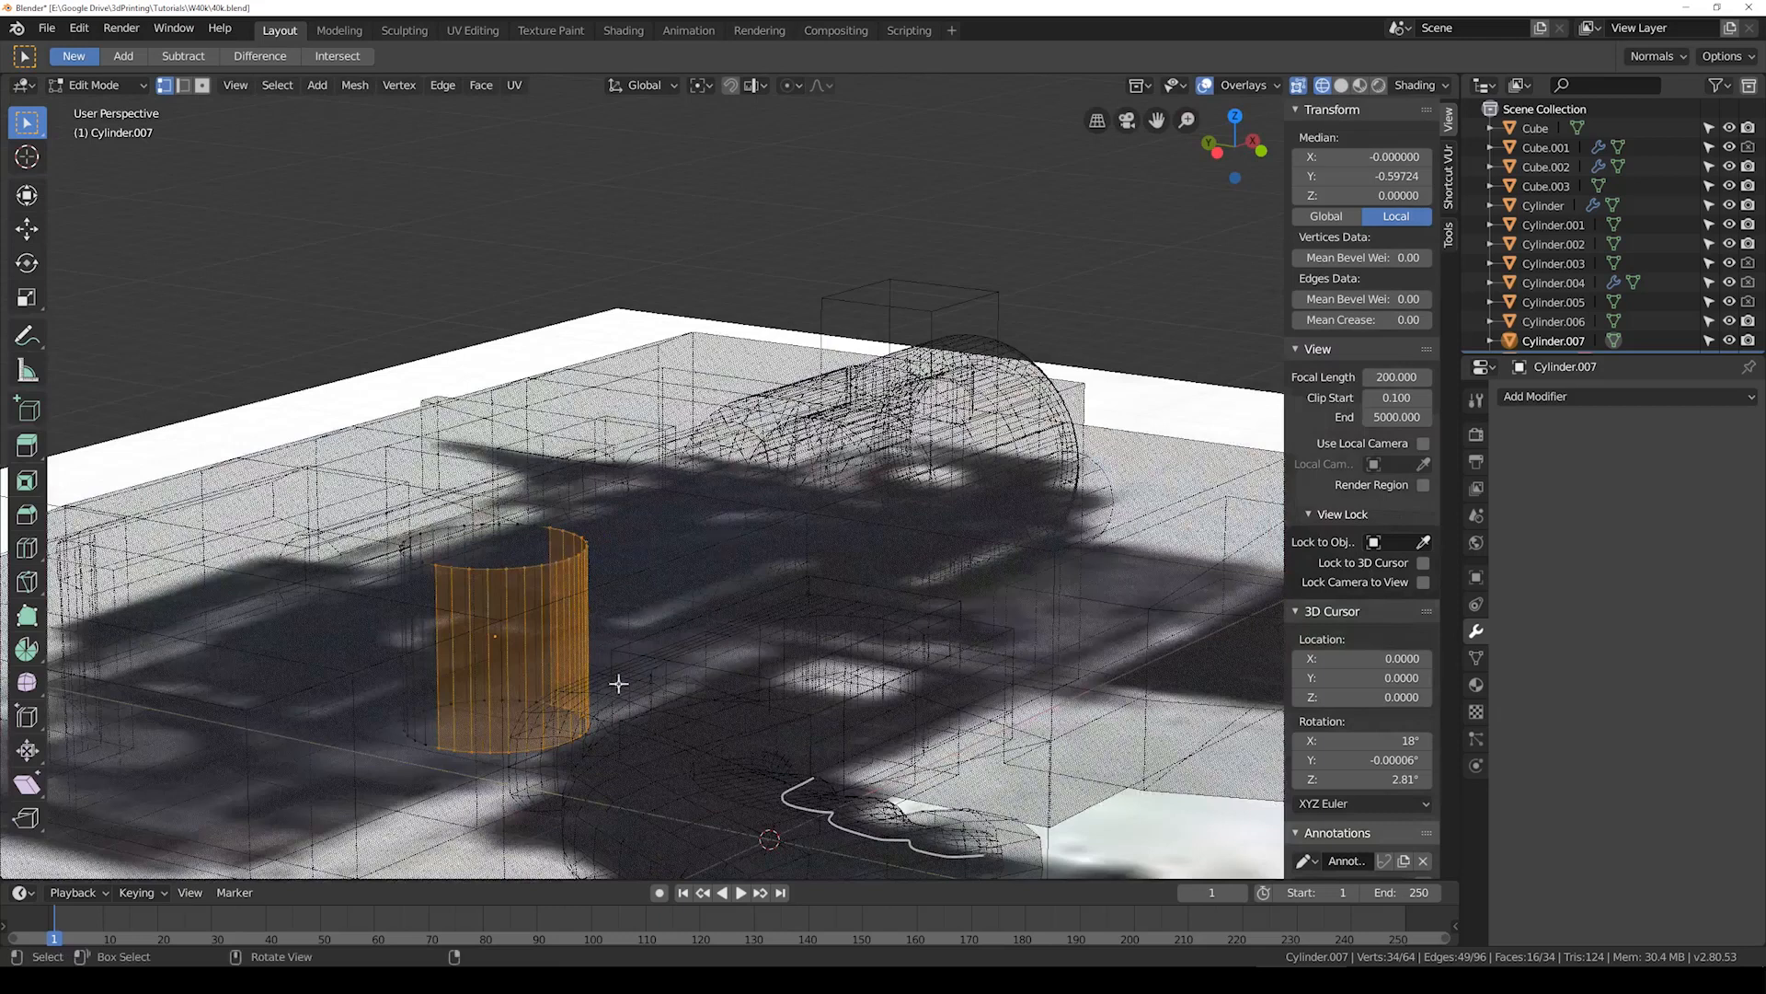
{"action": "key", "text": "x"}
{"action": "left_click", "coordinate": [608, 733]}
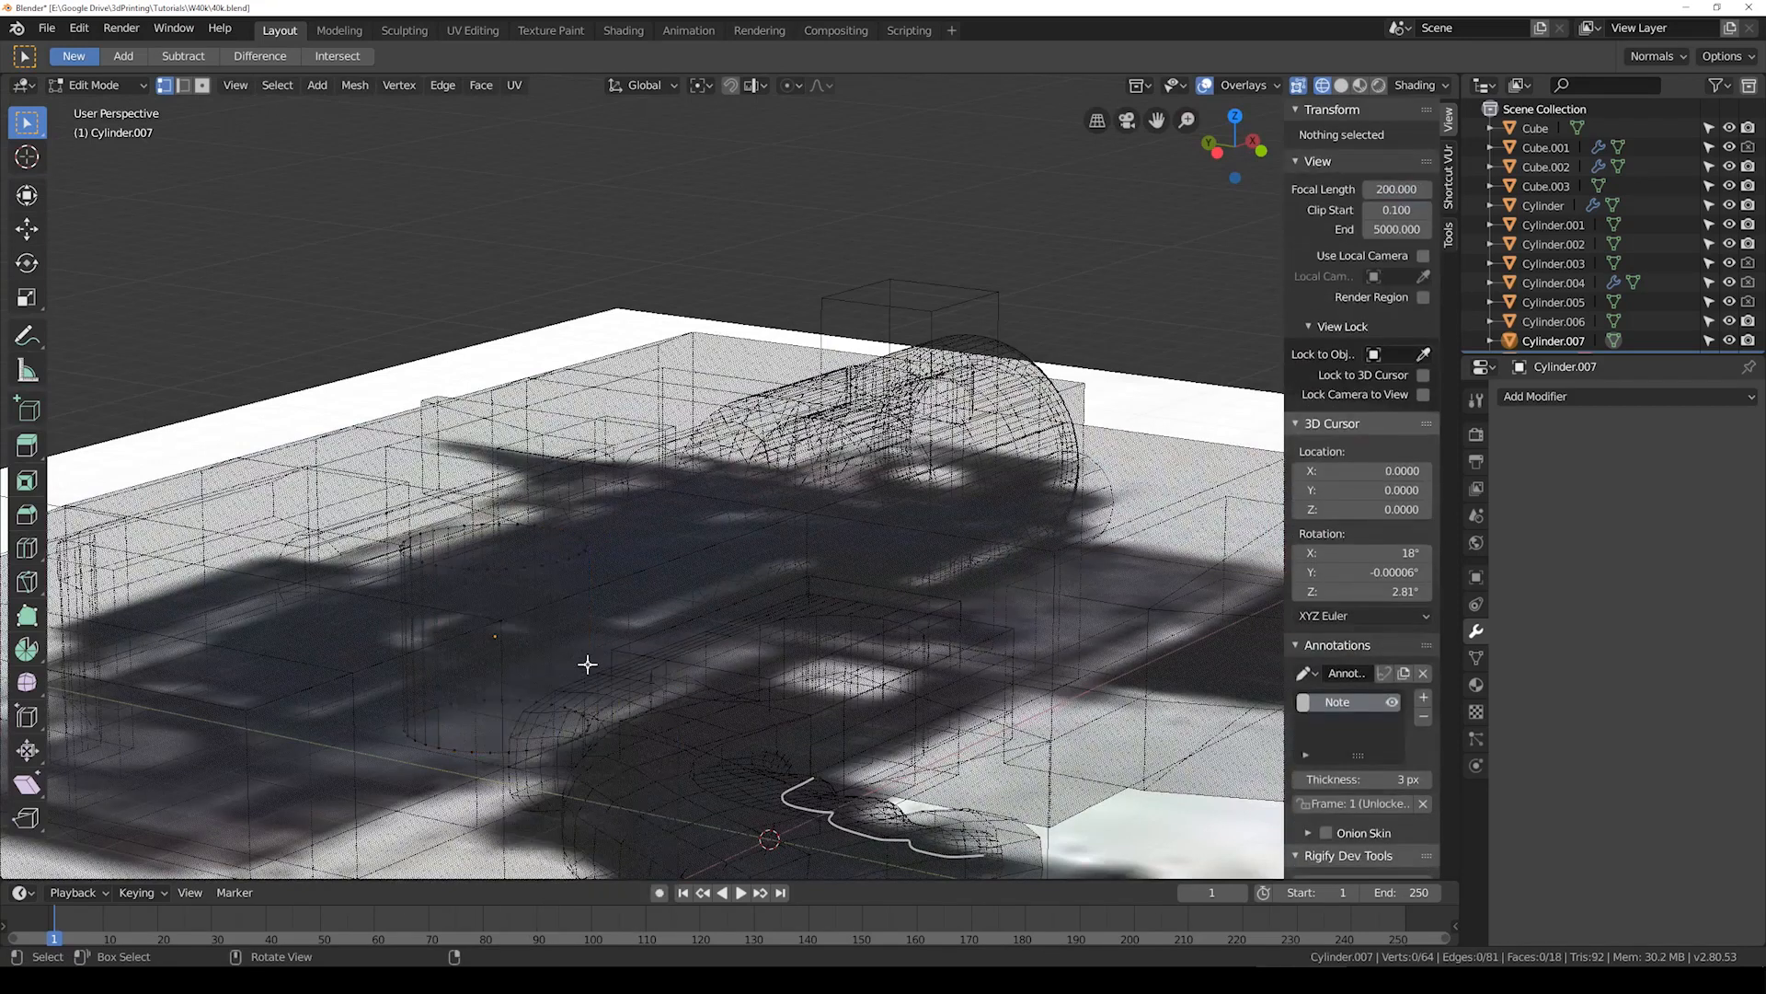
Step: Scale the entire half-open cylinder mesh by about 2.74 along Z so it extends past the upper body's surface
{"action": "key", "text": "a"}
{"action": "key", "text": "g"}
{"action": "key", "text": "z"}
{"action": "left_click", "coordinate": [747, 625]}
{"action": "key", "text": "shift+z"}
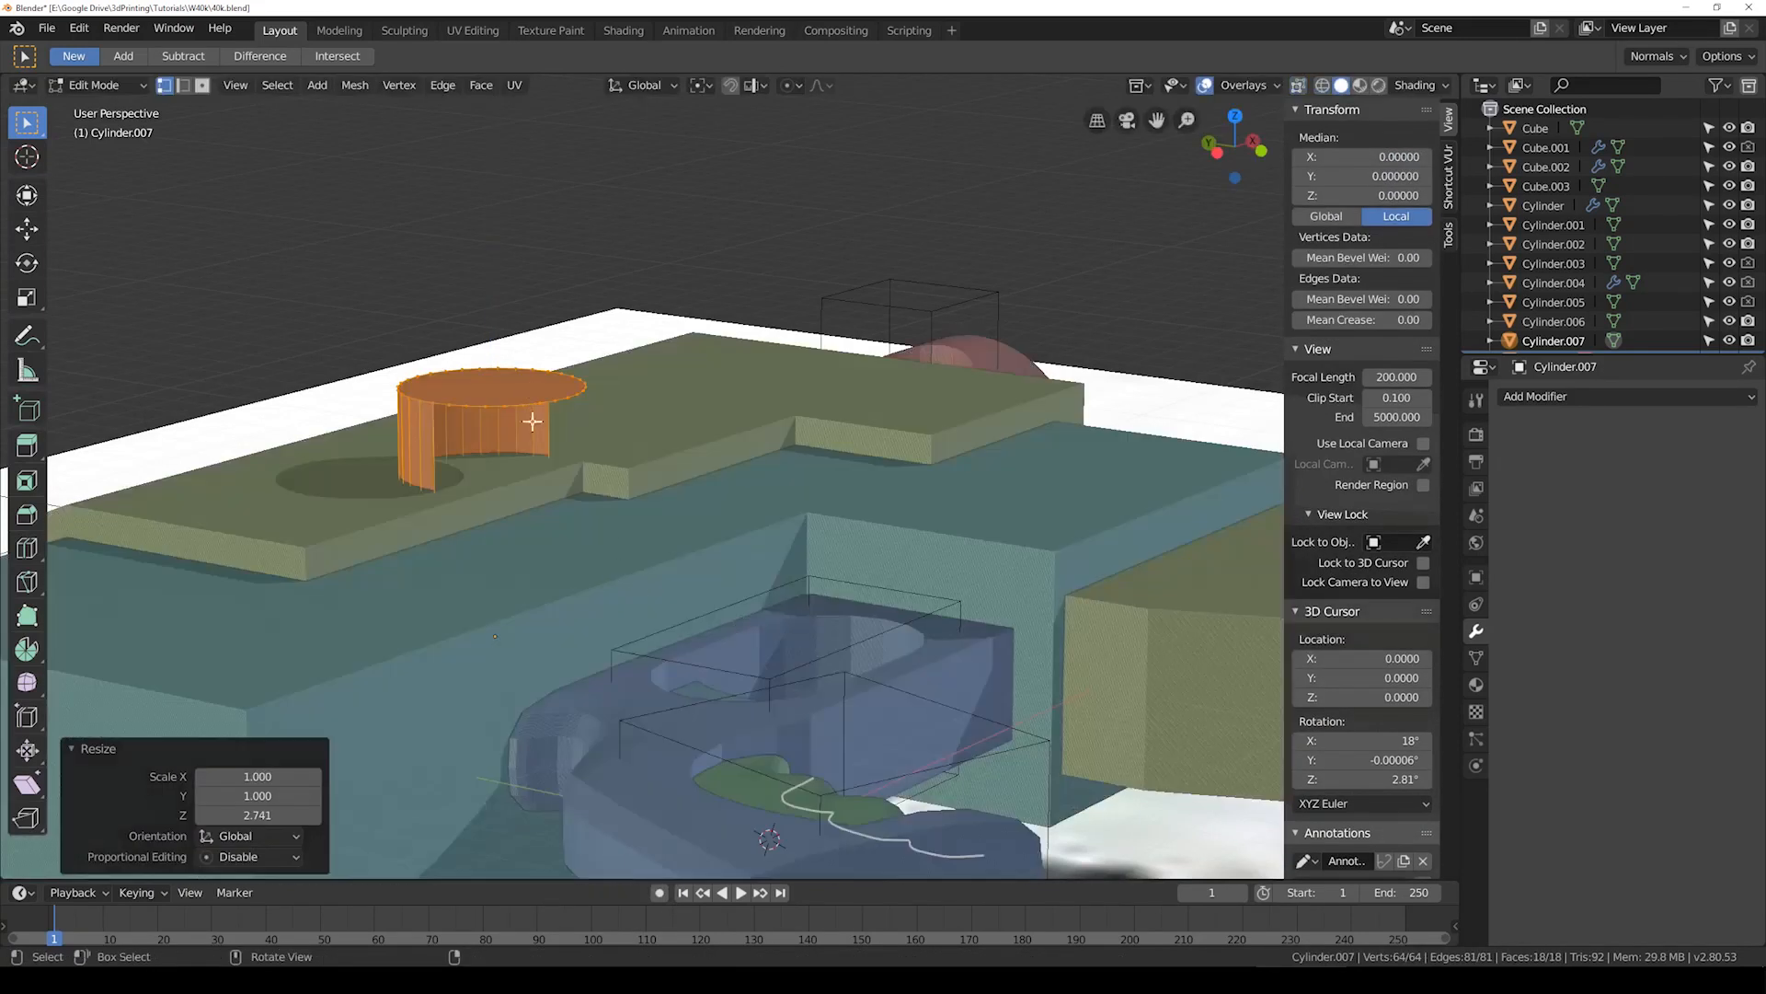
Step: Select the cylinder's lower cap face and raise it about 77.9 along Z
{"action": "middle_click_drag", "start_coordinate": [503, 428], "coordinate": [648, 343], "text": "shift"}
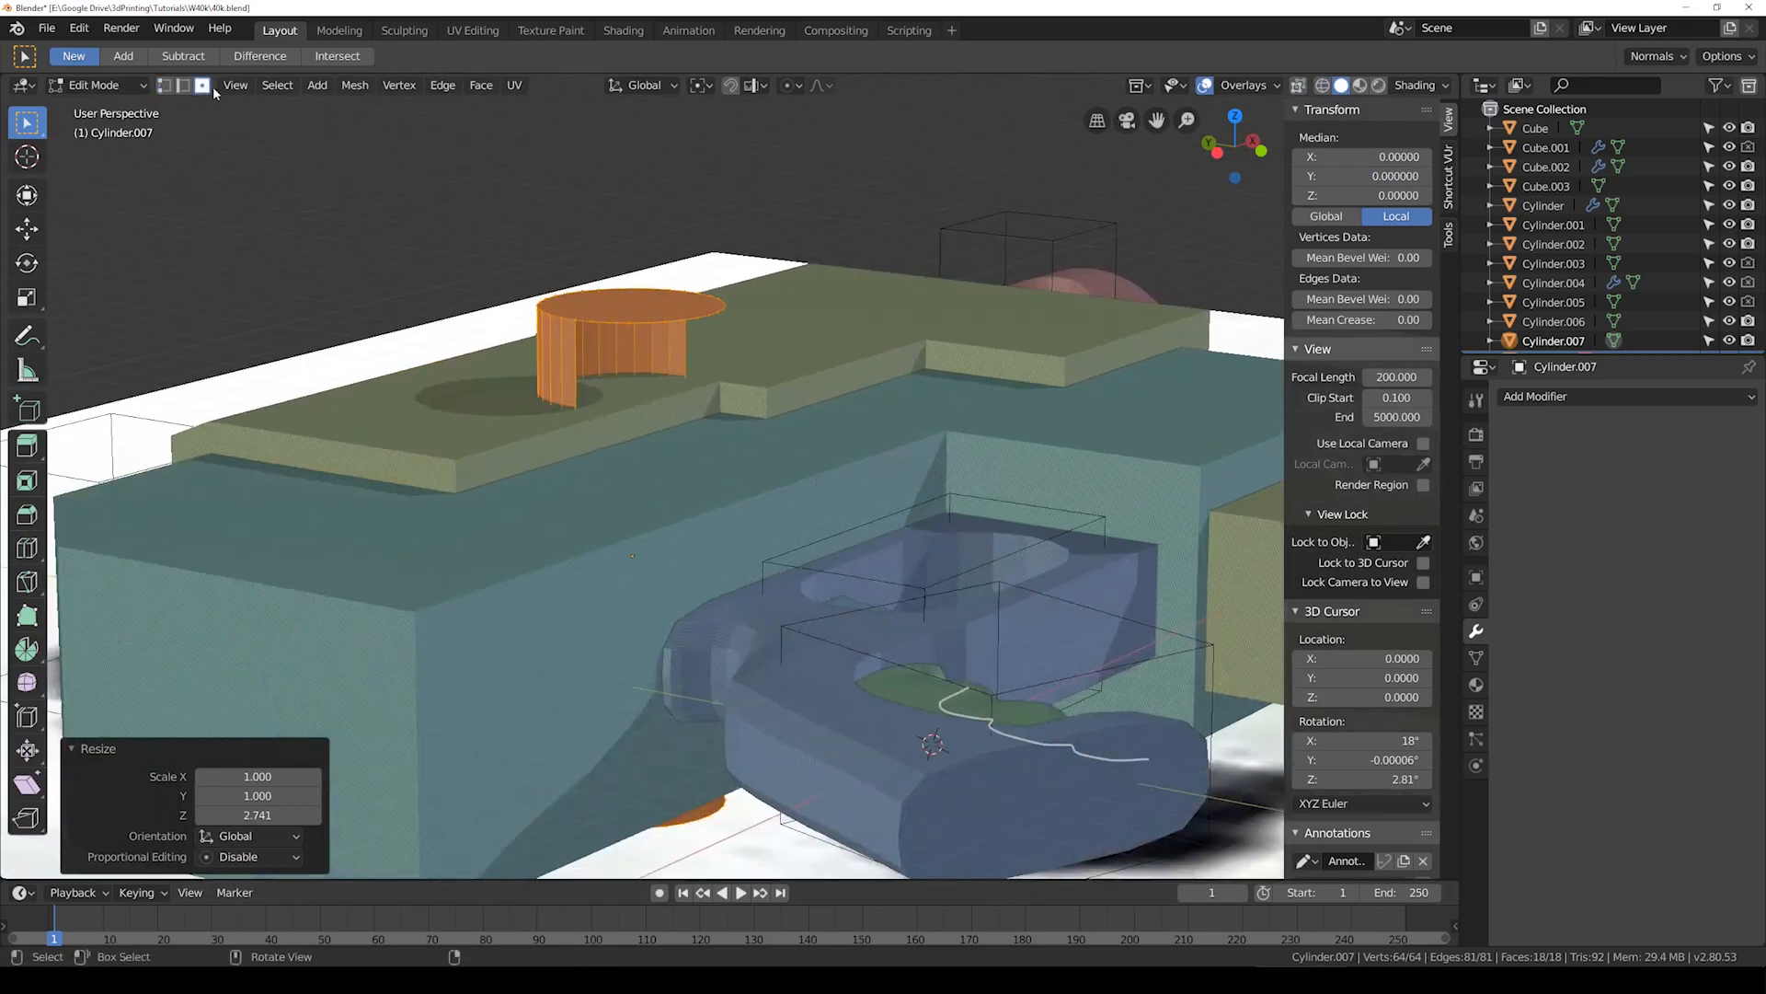
{"action": "key", "text": "g"}
{"action": "key", "text": "z"}
{"action": "key", "text": "shift+z"}
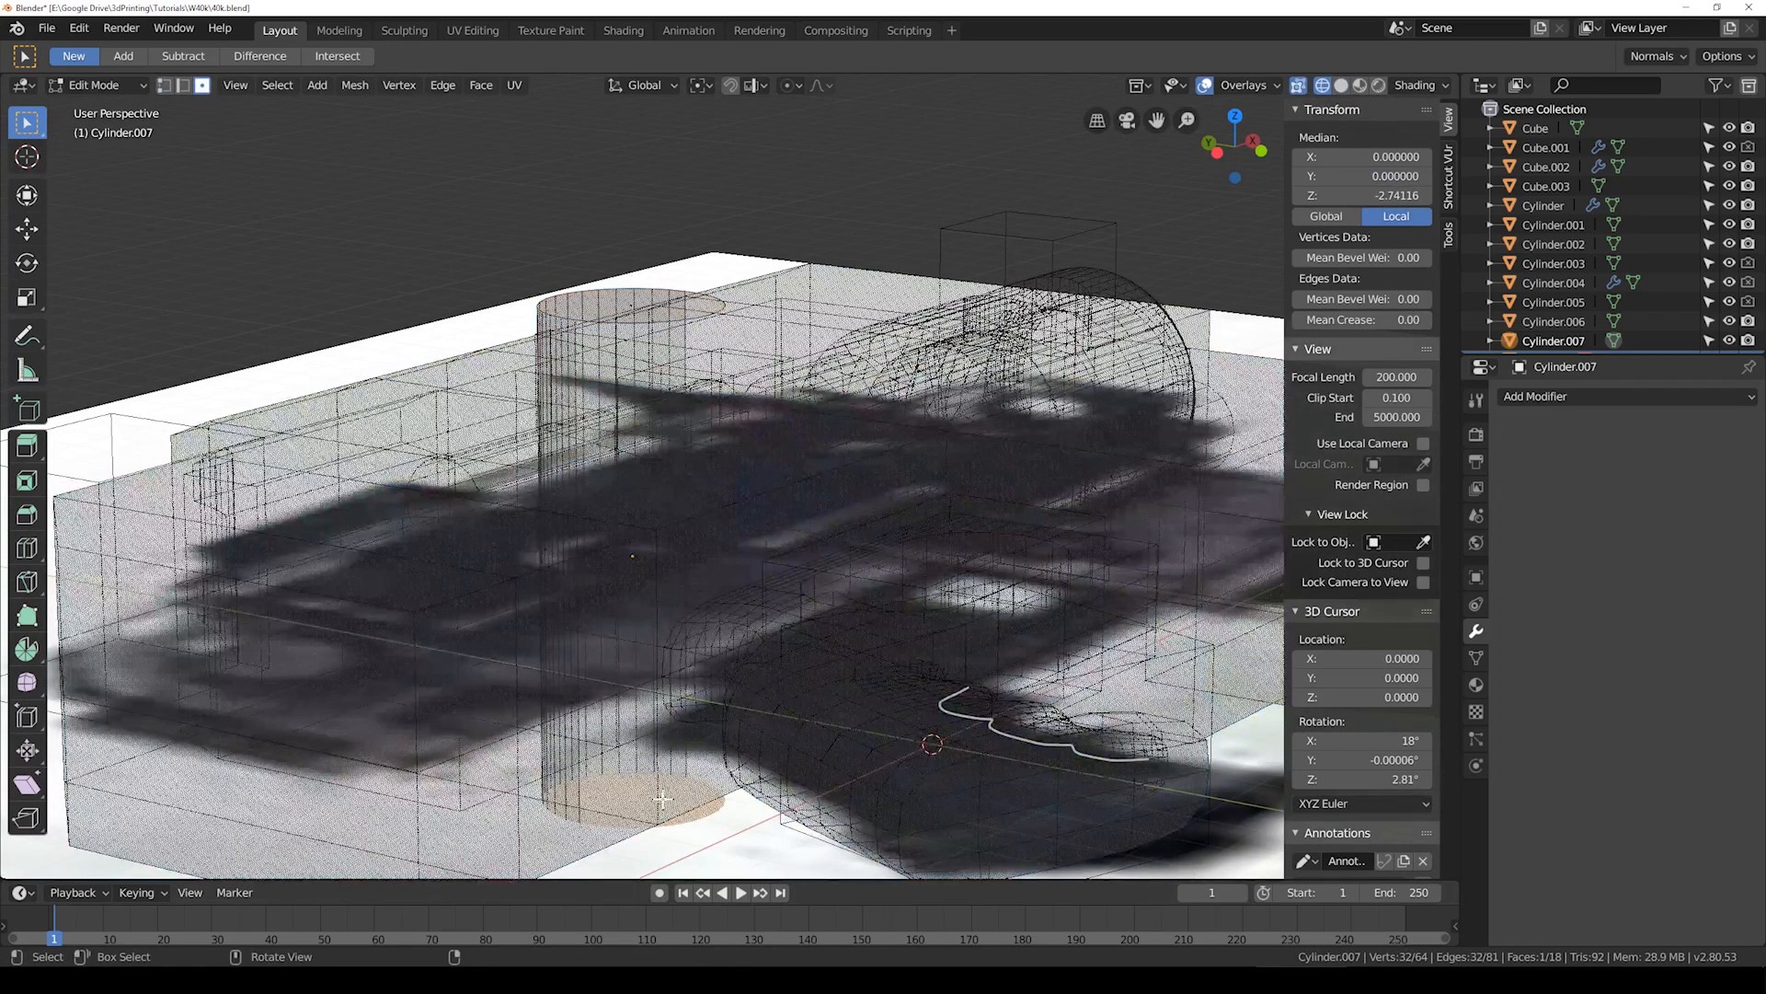
{"action": "left_click", "coordinate": [702, 453]}
{"action": "key", "text": "shift+z"}
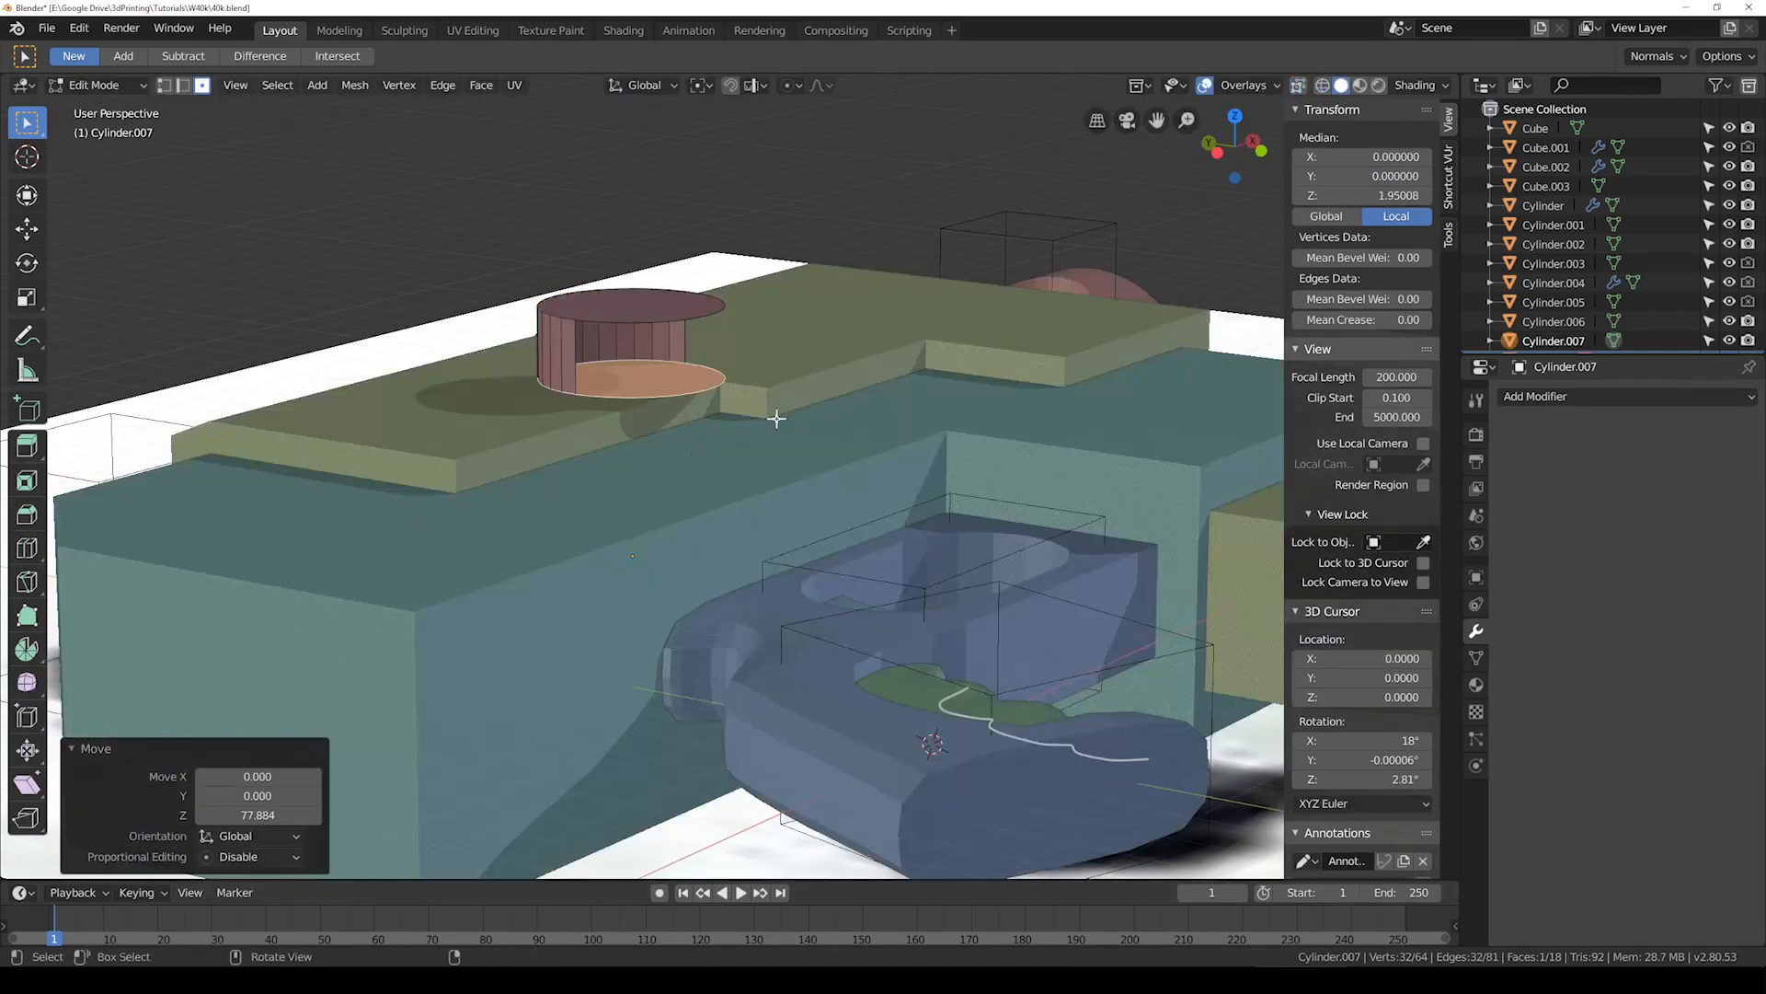
Step: Add a Mirror modifier to the cylinder and set it to mirror on the Z axis only
{"action": "left_click", "coordinate": [1561, 398]}
{"action": "left_click", "coordinate": [1352, 575]}
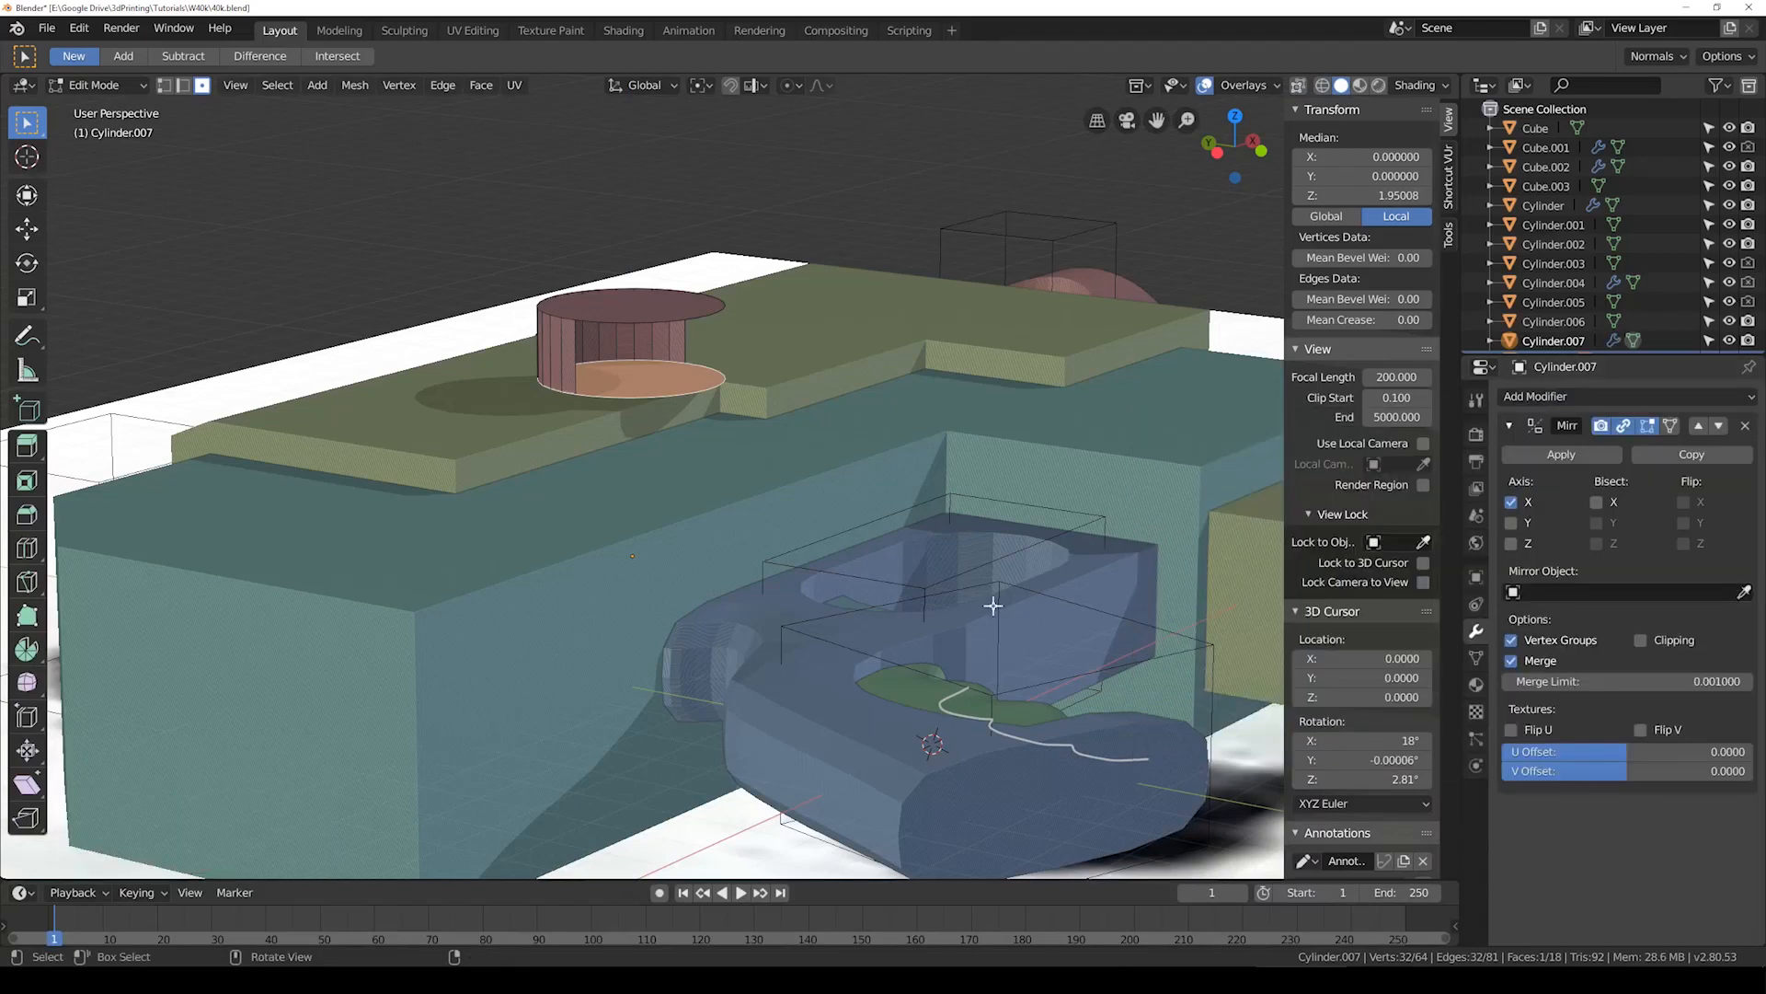
{"action": "key", "text": "shift+z"}
{"action": "left_click", "coordinate": [1511, 543]}
{"action": "left_click", "coordinate": [1510, 502]}
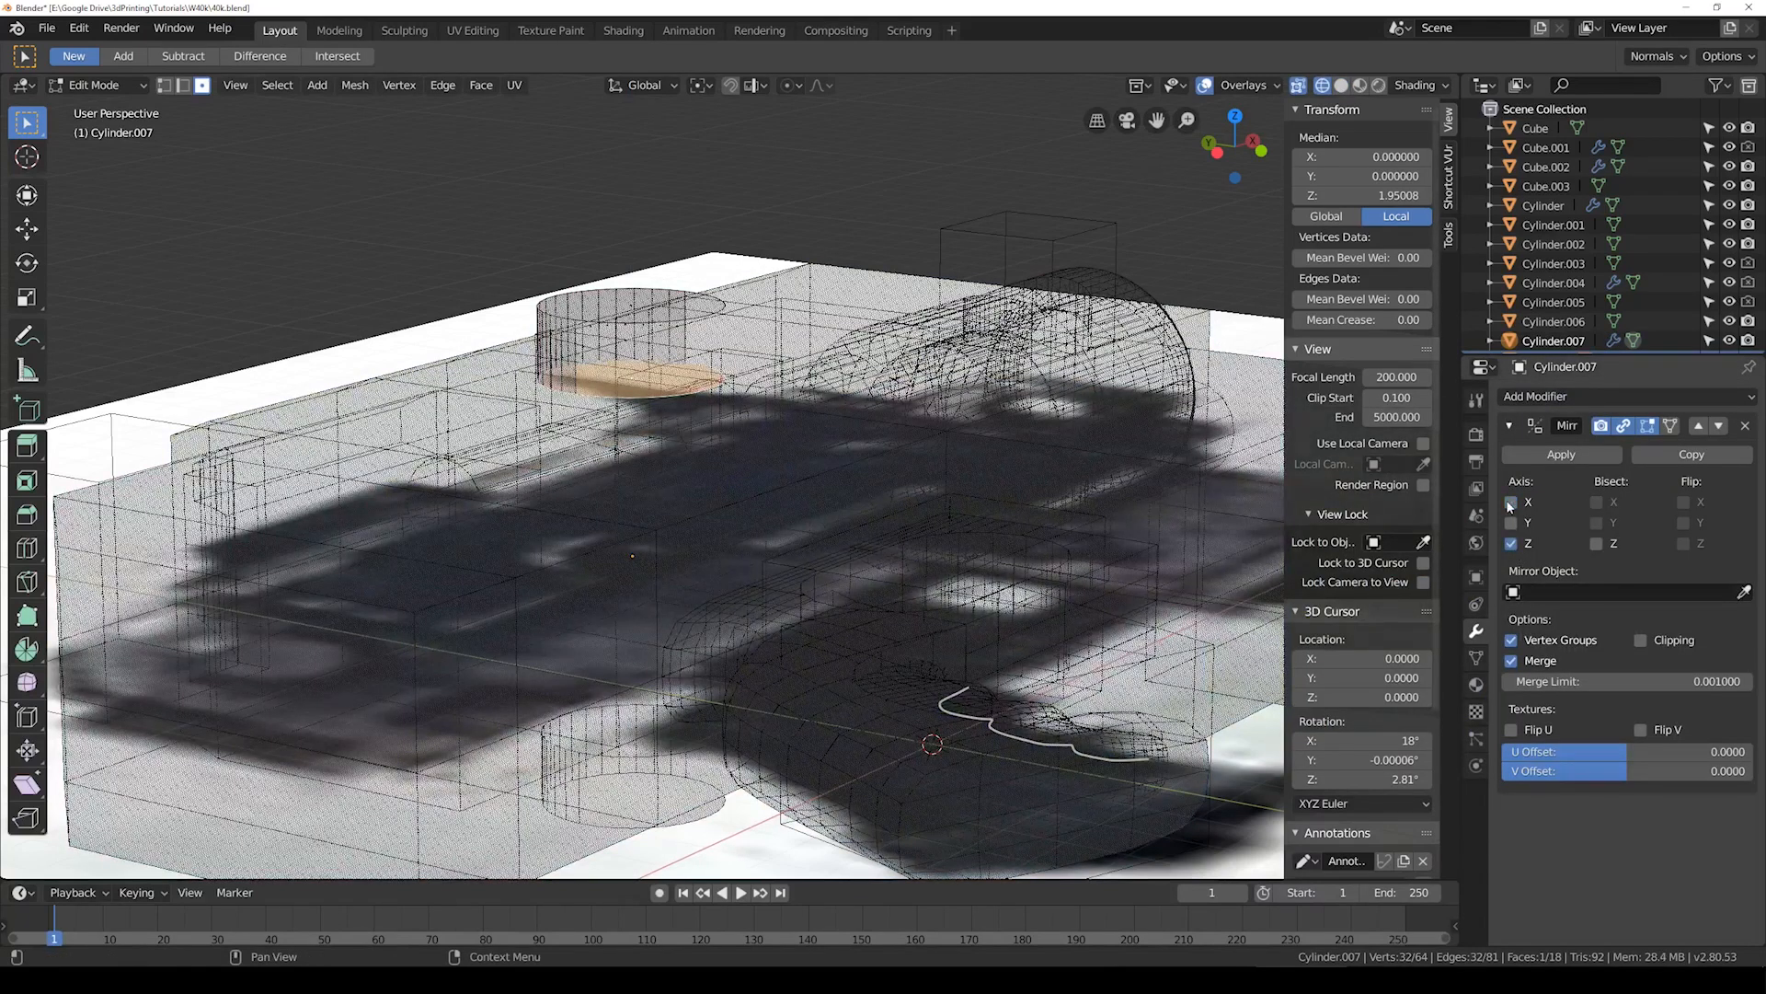
Step: Lower the inner cap face along Z to the mirror plane, with Clipping enabled in the Mirror modifier
{"action": "key", "text": "g"}
{"action": "key", "text": "z"}
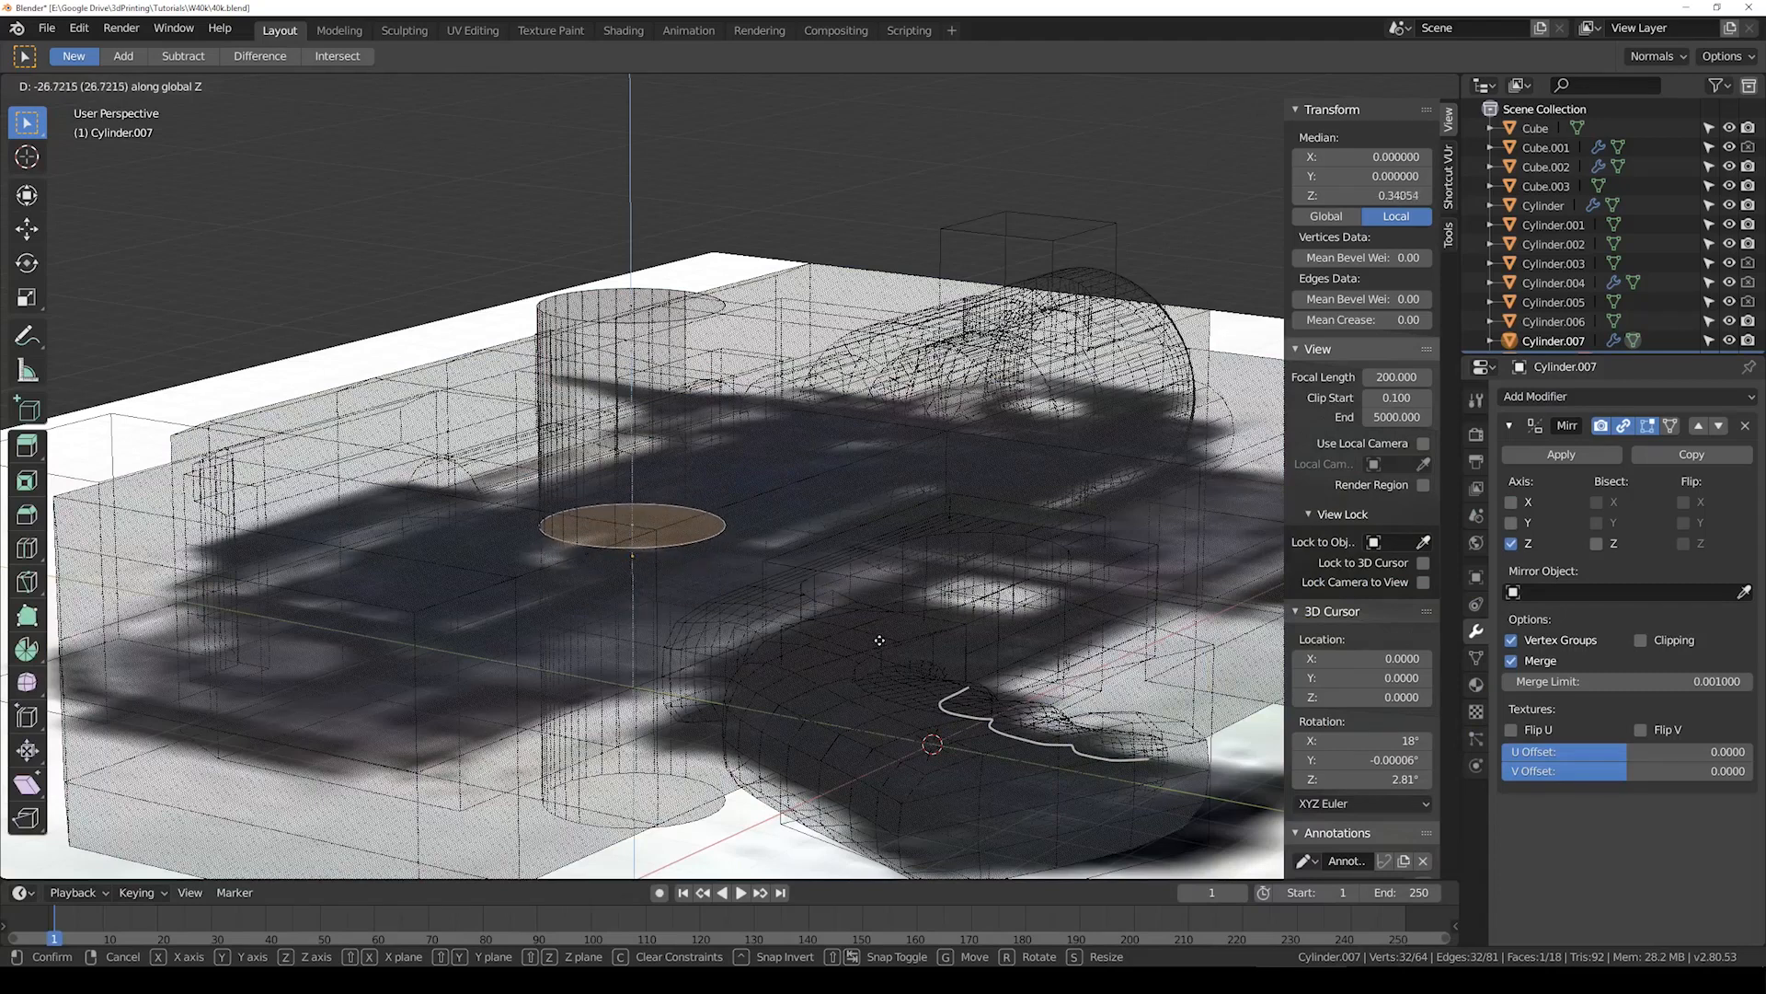
{"action": "left_click", "coordinate": [879, 640]}
{"action": "left_click", "coordinate": [1641, 640]}
{"action": "key", "text": "g"}
{"action": "key", "text": "z"}
{"action": "left_click", "coordinate": [885, 628]}
Step: Delete the cylinder's inner cap face and its outer cap face, leaving only the curved half wall
{"action": "key", "text": "x"}
{"action": "left_click", "coordinate": [885, 628]}
{"action": "key", "text": "shift+z"}
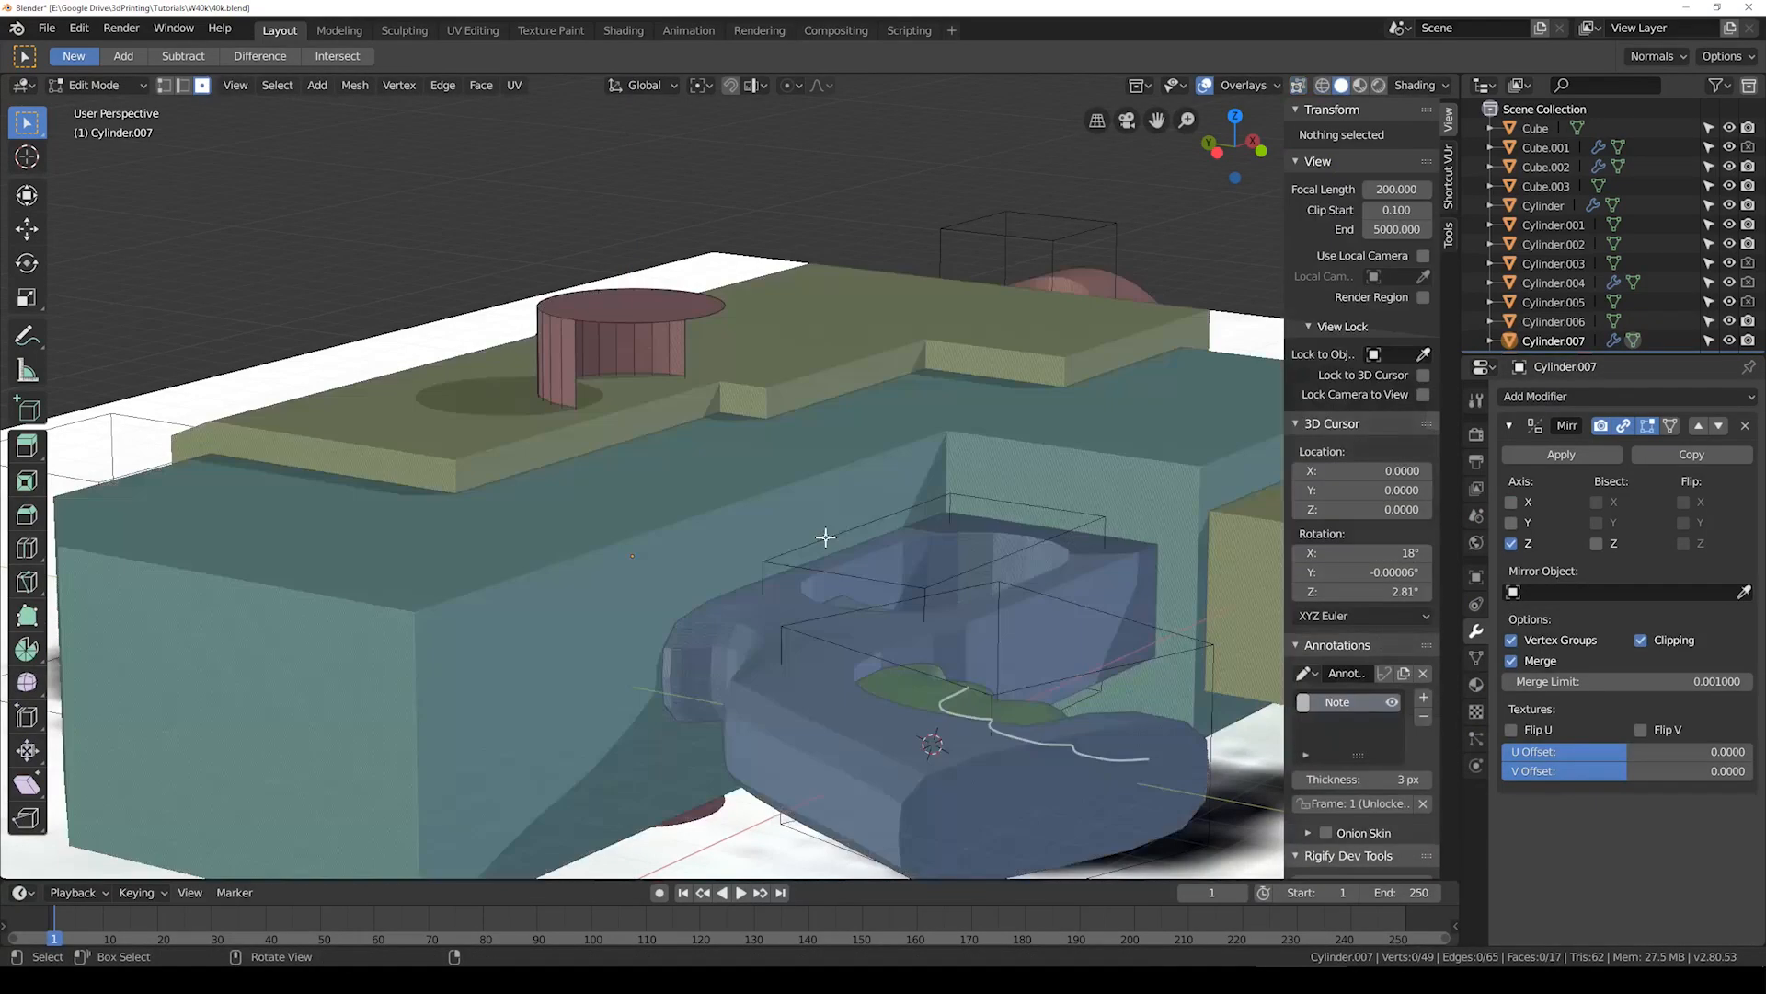
{"action": "left_click", "coordinate": [677, 332]}
{"action": "key", "text": "x"}
{"action": "left_click", "coordinate": [859, 540]}
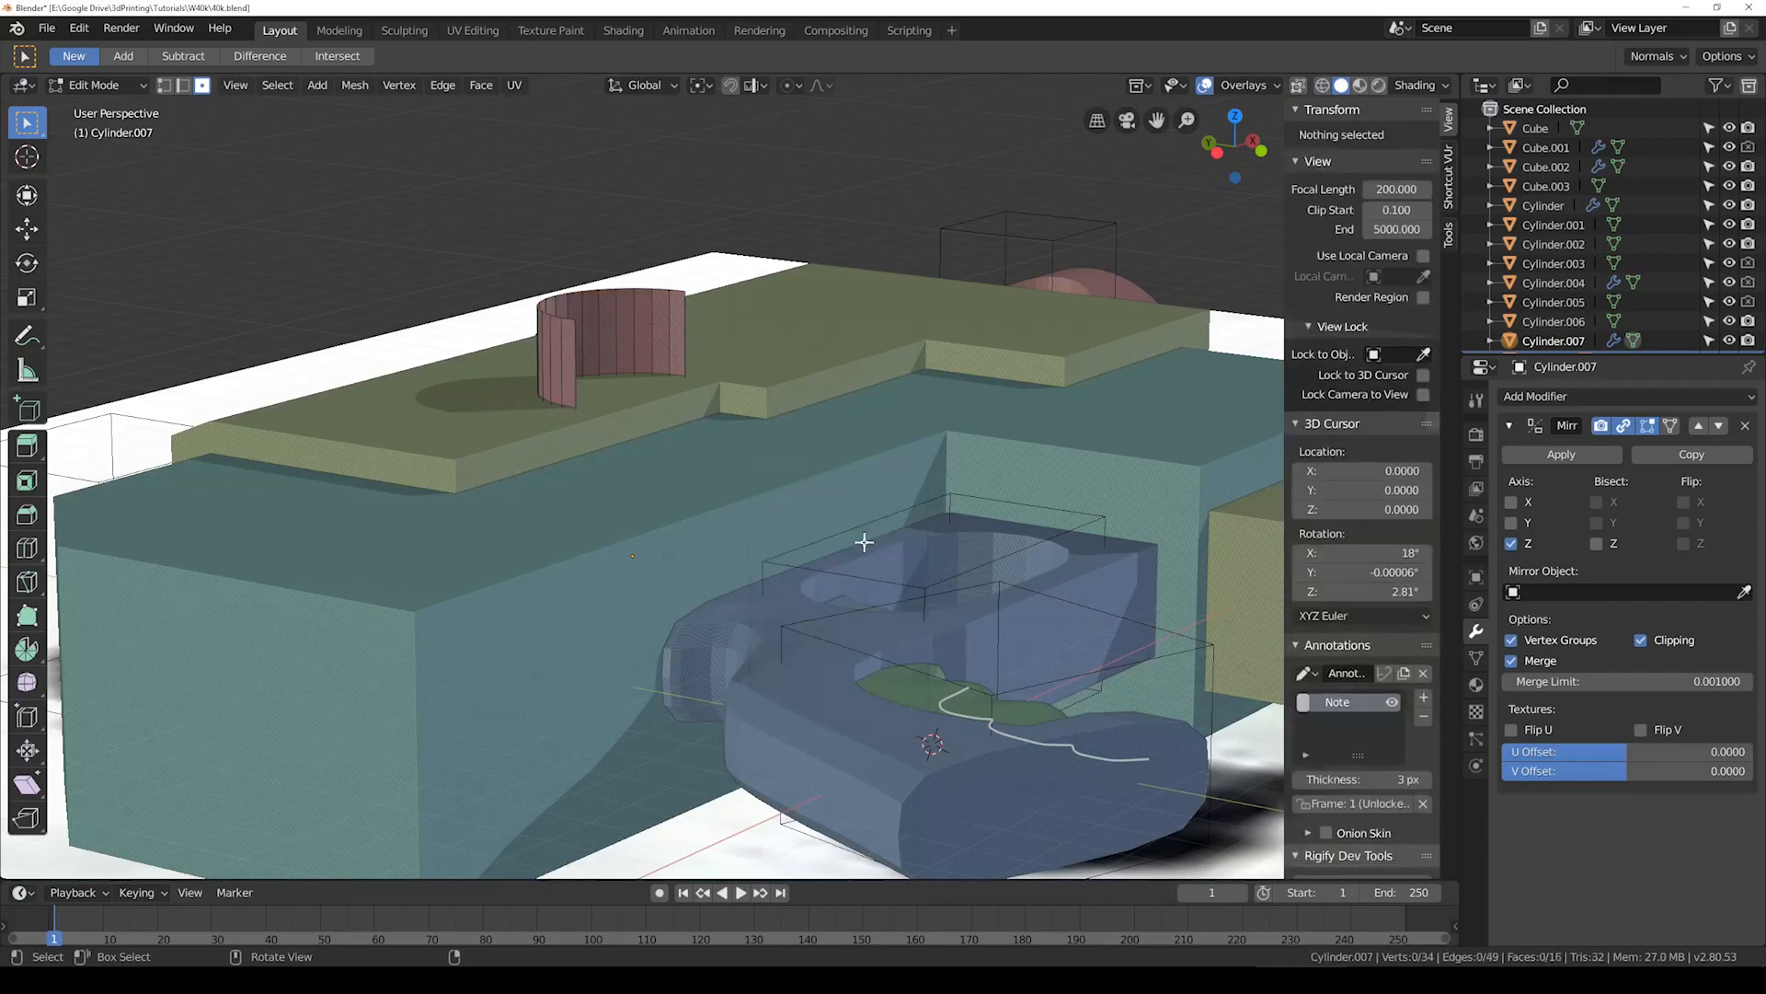
Step: Close the flat open side of the half cylinder with a face between its two straight vertical edges
{"action": "key", "text": "KP_7"}
{"action": "key", "text": "shift+z"}
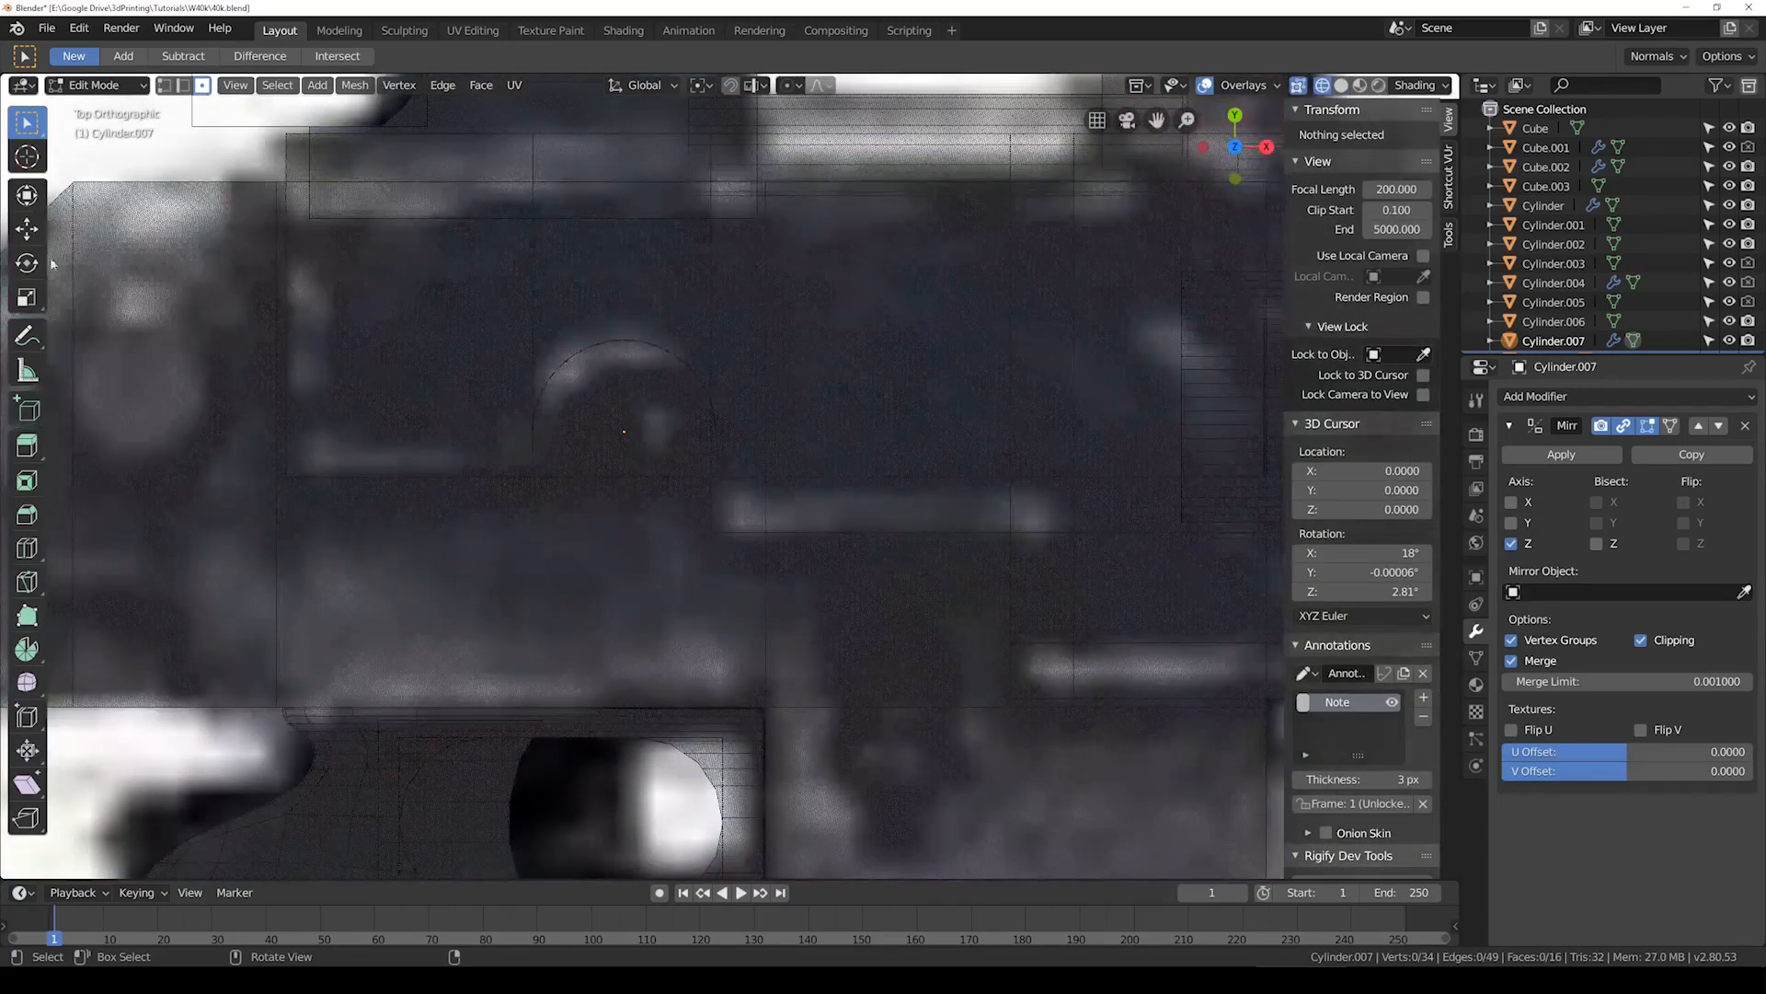
{"action": "key", "text": "shift+z"}
{"action": "middle_click_drag", "start_coordinate": [563, 483], "coordinate": [647, 371]}
{"action": "scroll", "coordinate": [515, 452], "scroll_direction": "up", "scroll_amount": 3}
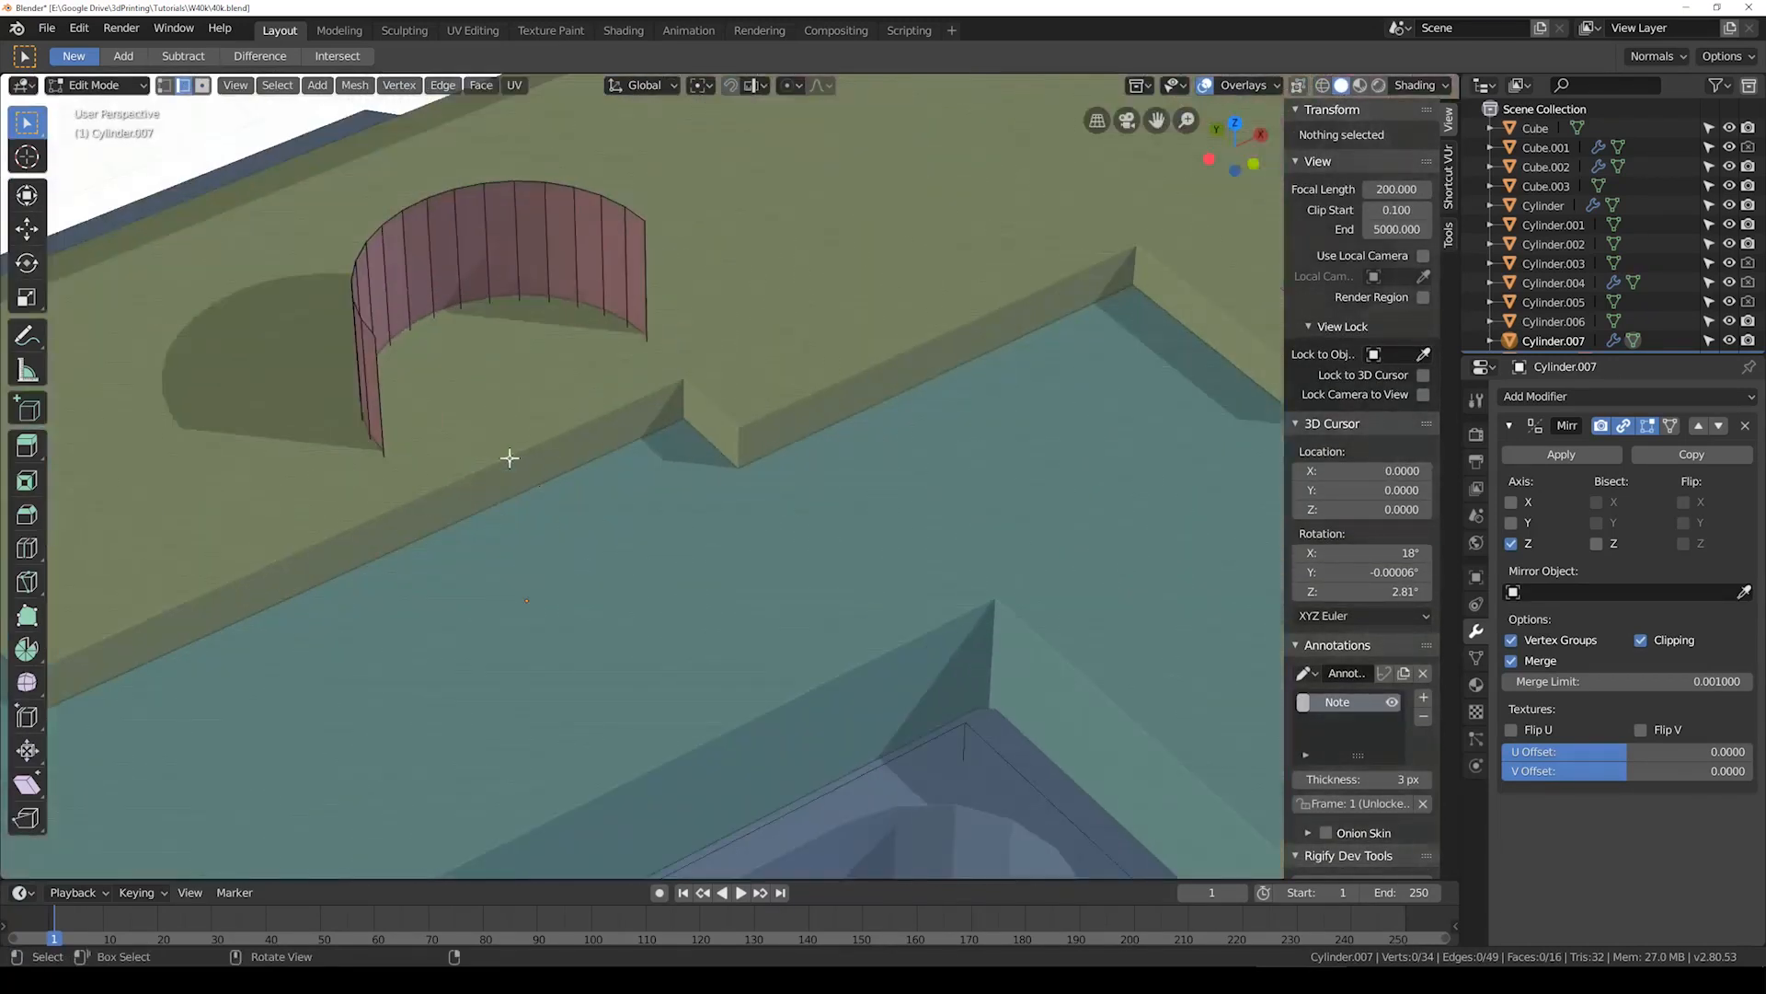
{"action": "left_click", "coordinate": [389, 441]}
{"action": "left_click", "coordinate": [631, 321], "text": "shift"}
{"action": "left_click", "coordinate": [648, 310]}
{"action": "left_click", "coordinate": [385, 414], "text": "shift"}
{"action": "key", "text": "f"}
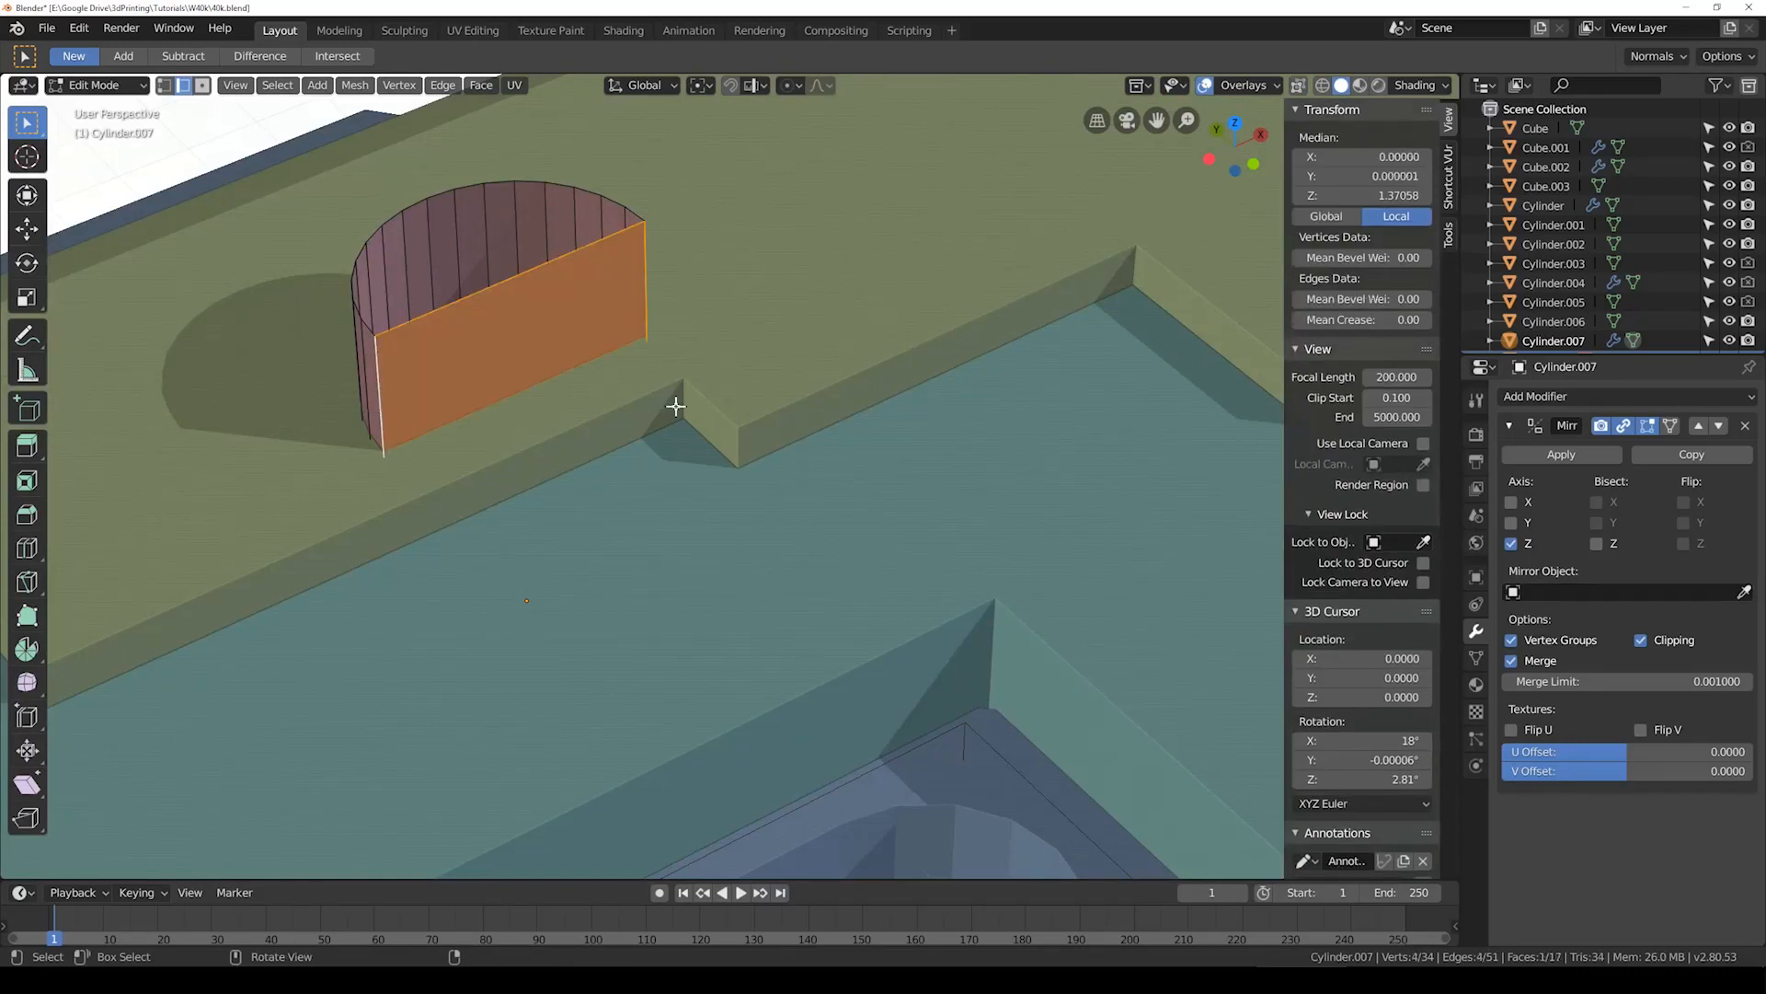
Step: Fill the half cylinder's open outer end with a cap face and return to Object Mode
{"action": "left_click", "coordinate": [483, 289], "text": "alt"}
{"action": "middle_click_drag", "start_coordinate": [516, 368], "coordinate": [788, 465], "text": "shift"}
{"action": "key", "text": "f"}
{"action": "key", "text": "Tab"}
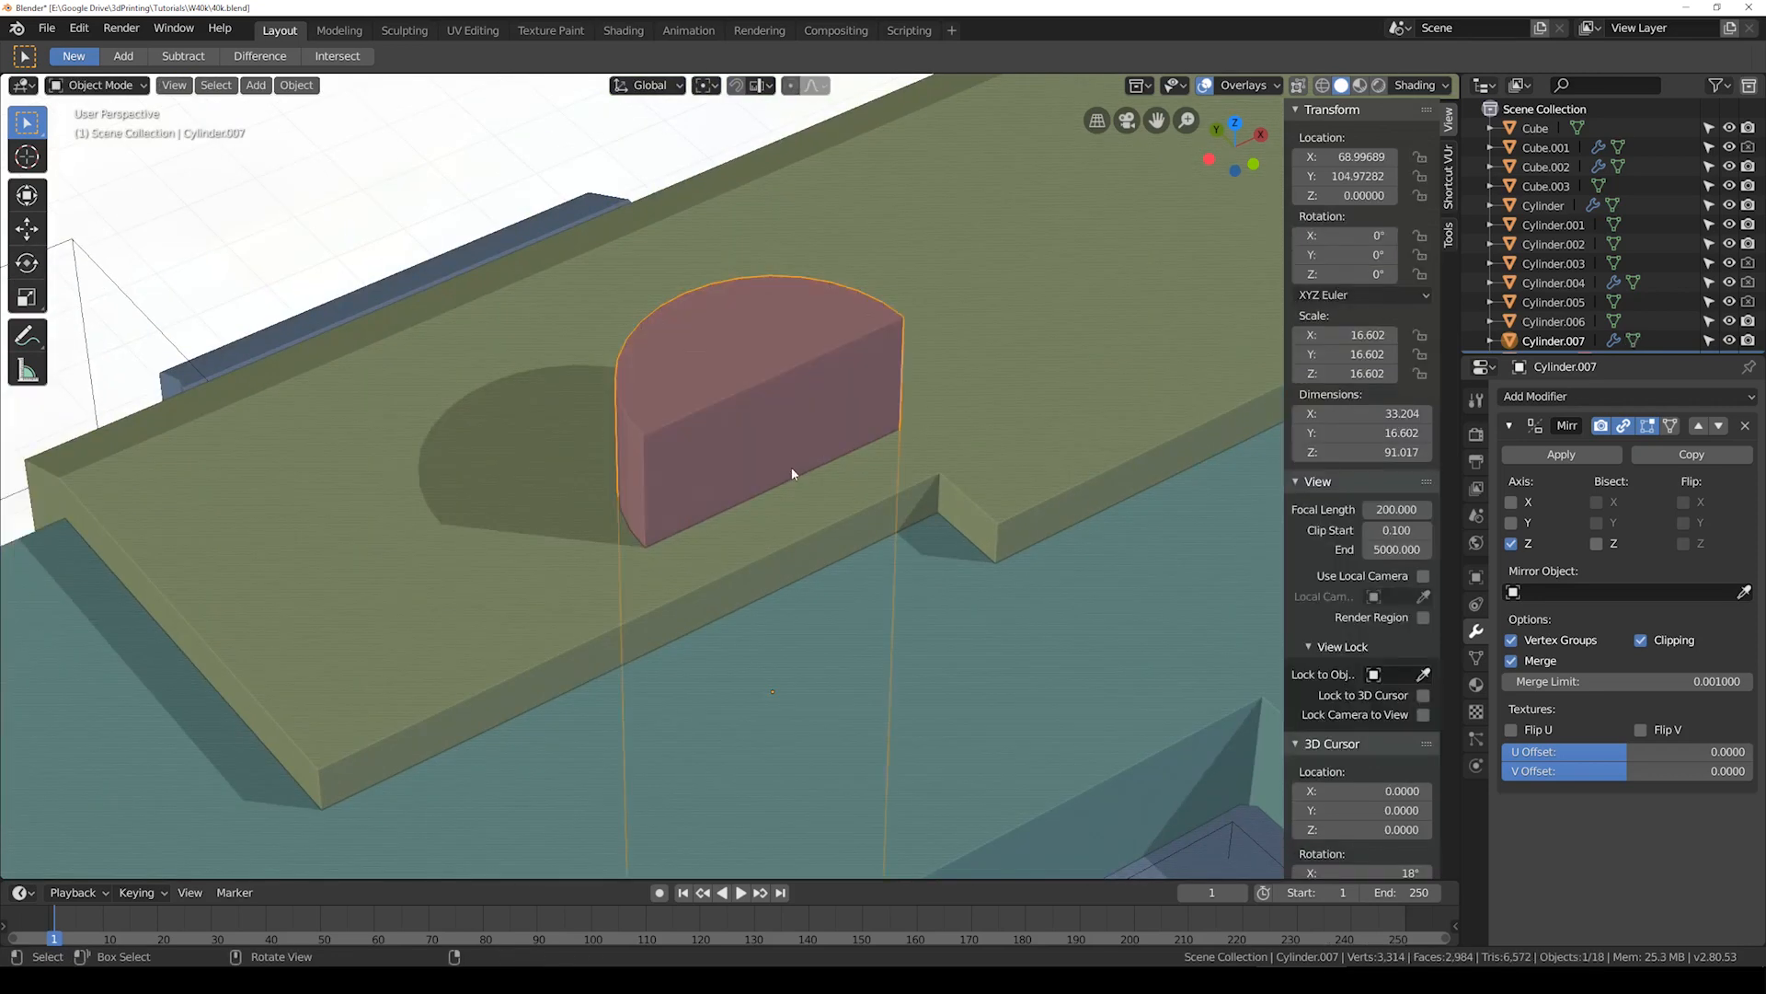
Step: Compare the half cylinder and the stepped olive body with the reference image in top wireframe view
{"action": "key", "text": "n"}
{"action": "key", "text": "KP_7"}
{"action": "key", "text": "shift+z"}
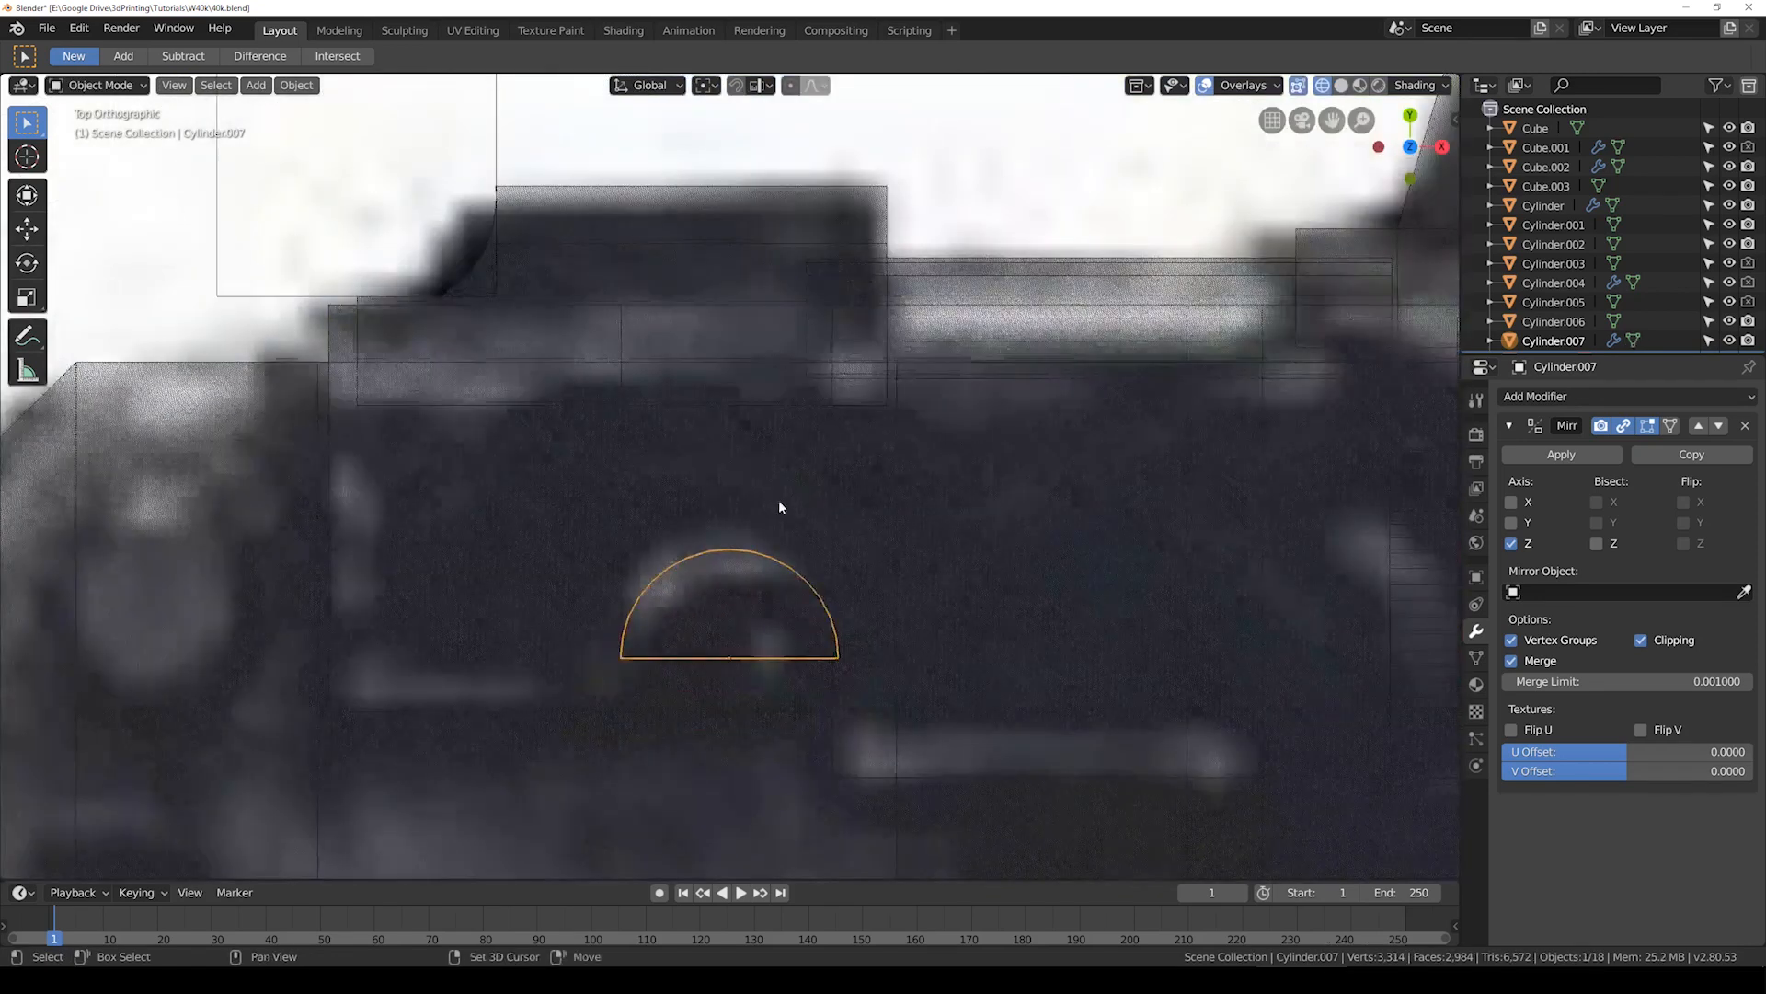
{"action": "middle_click_drag", "start_coordinate": [780, 507], "coordinate": [750, 387], "text": "shift"}
{"action": "left_click", "coordinate": [984, 656]}
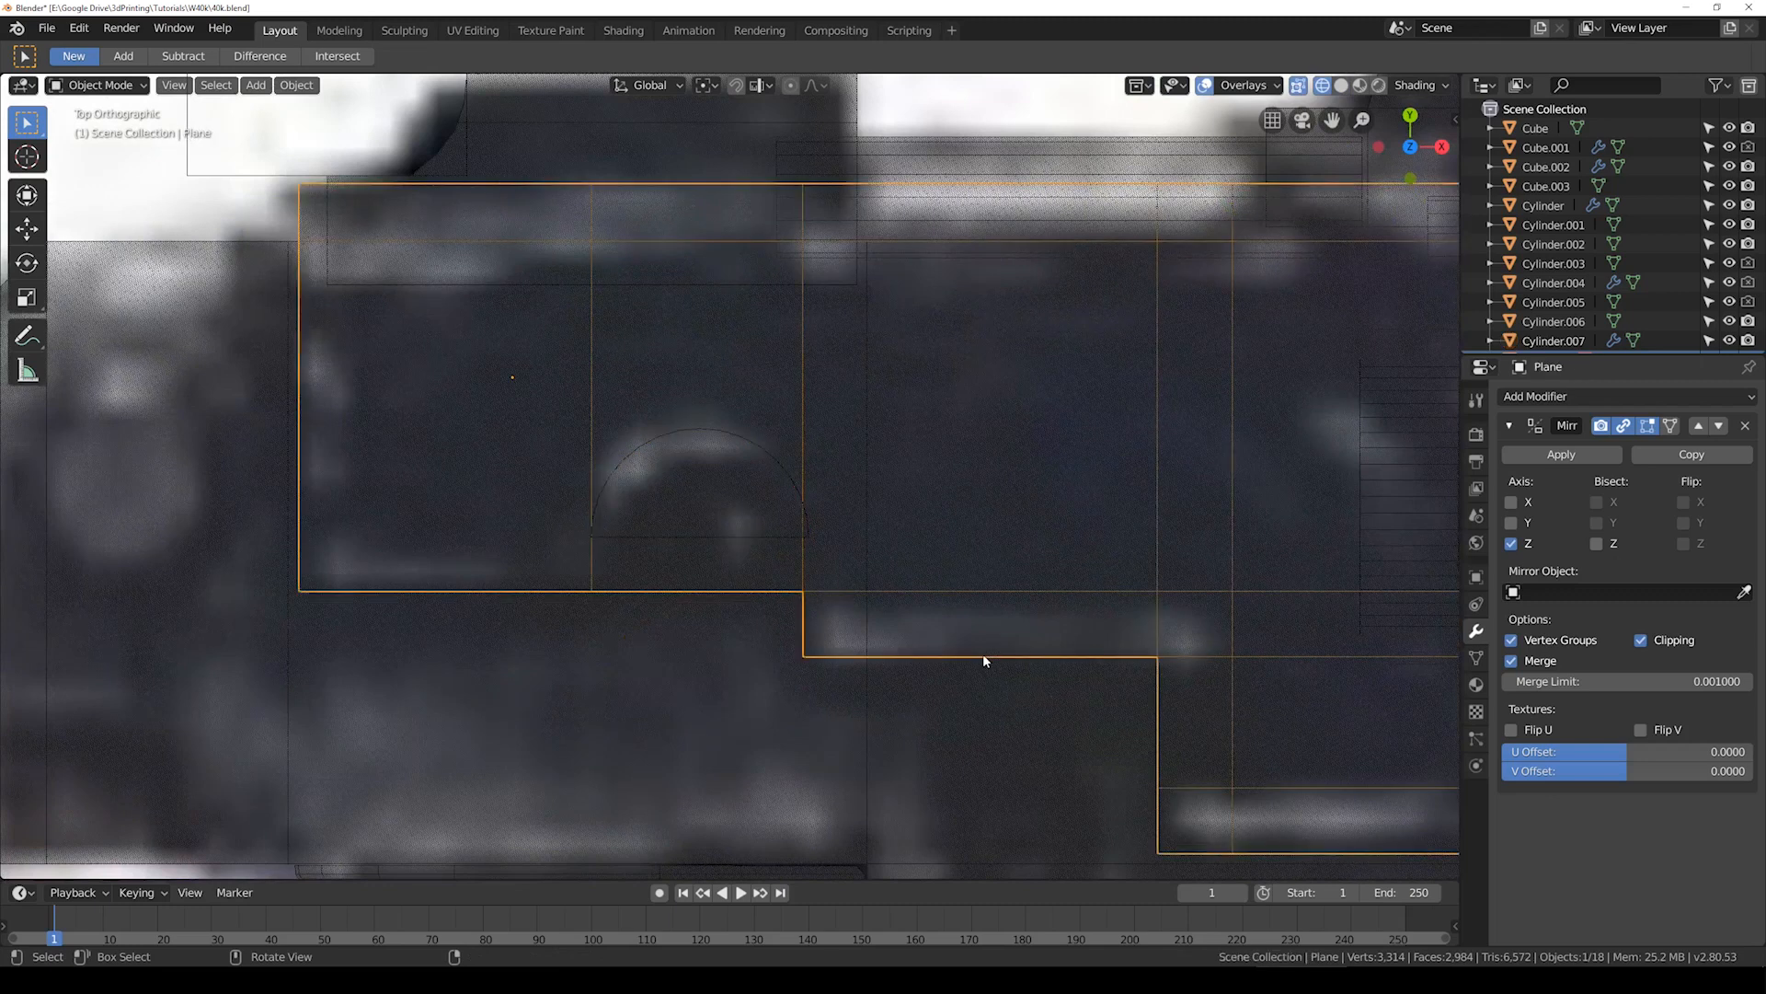
{"action": "left_click", "coordinate": [733, 535]}
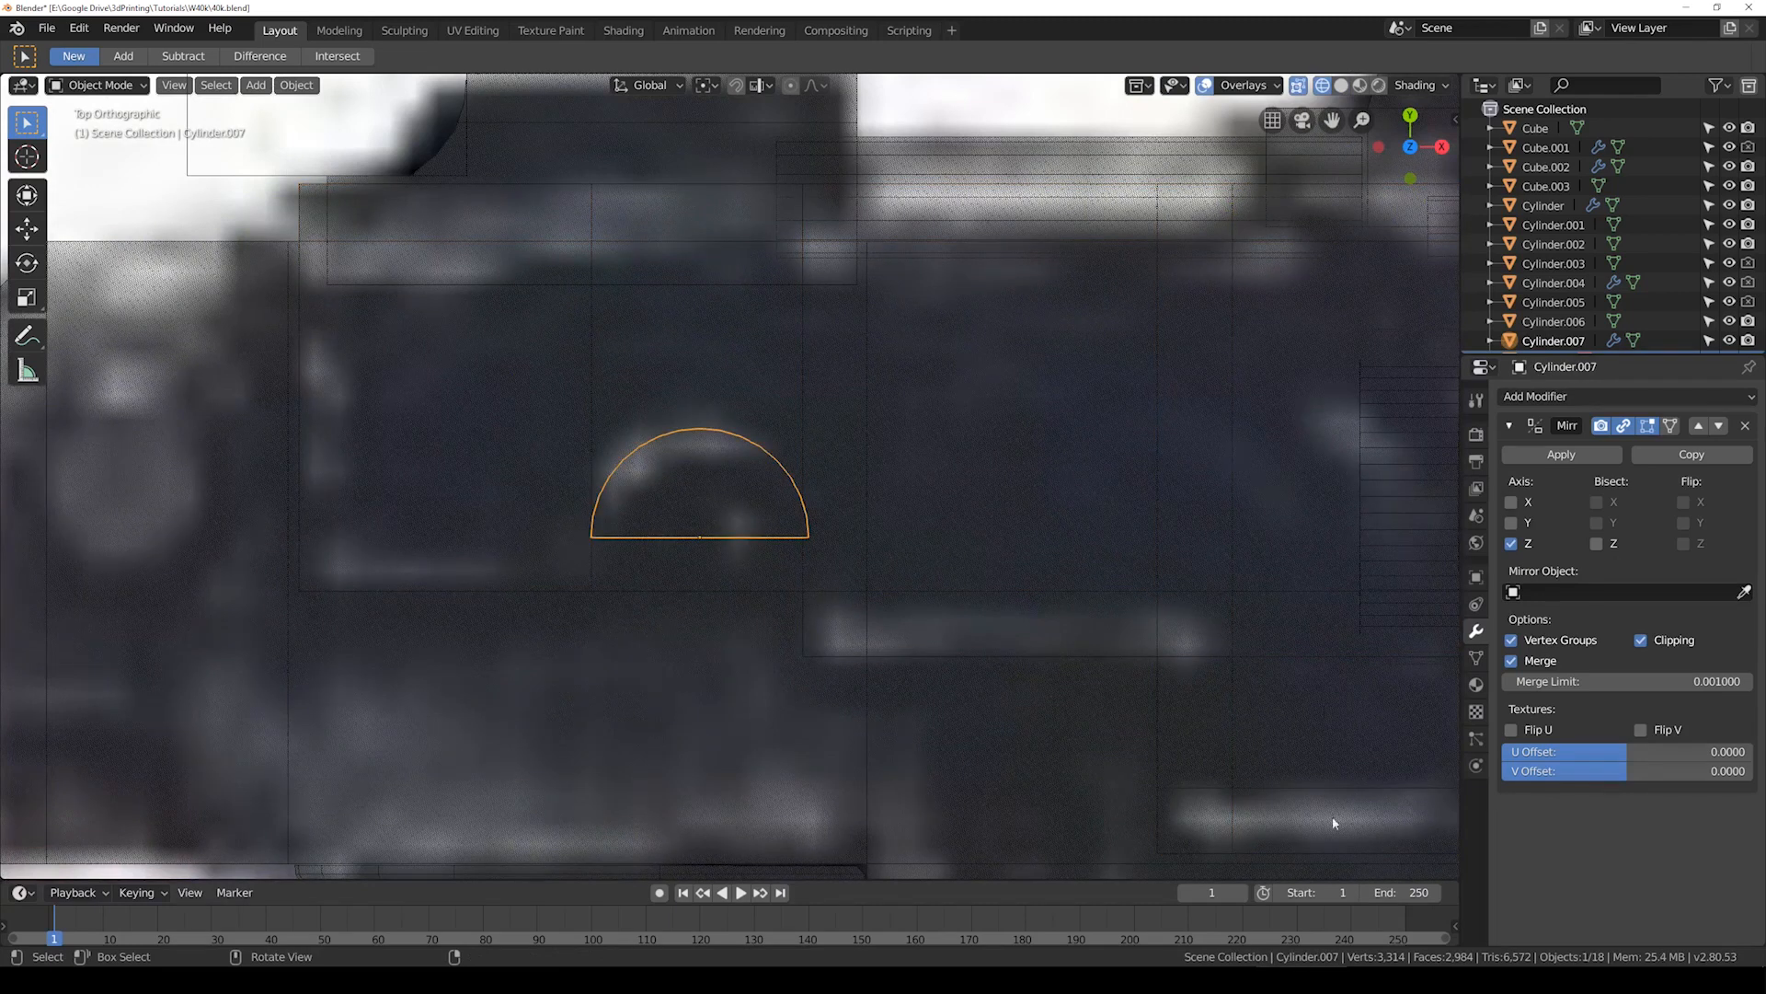
{"action": "key", "text": "n"}
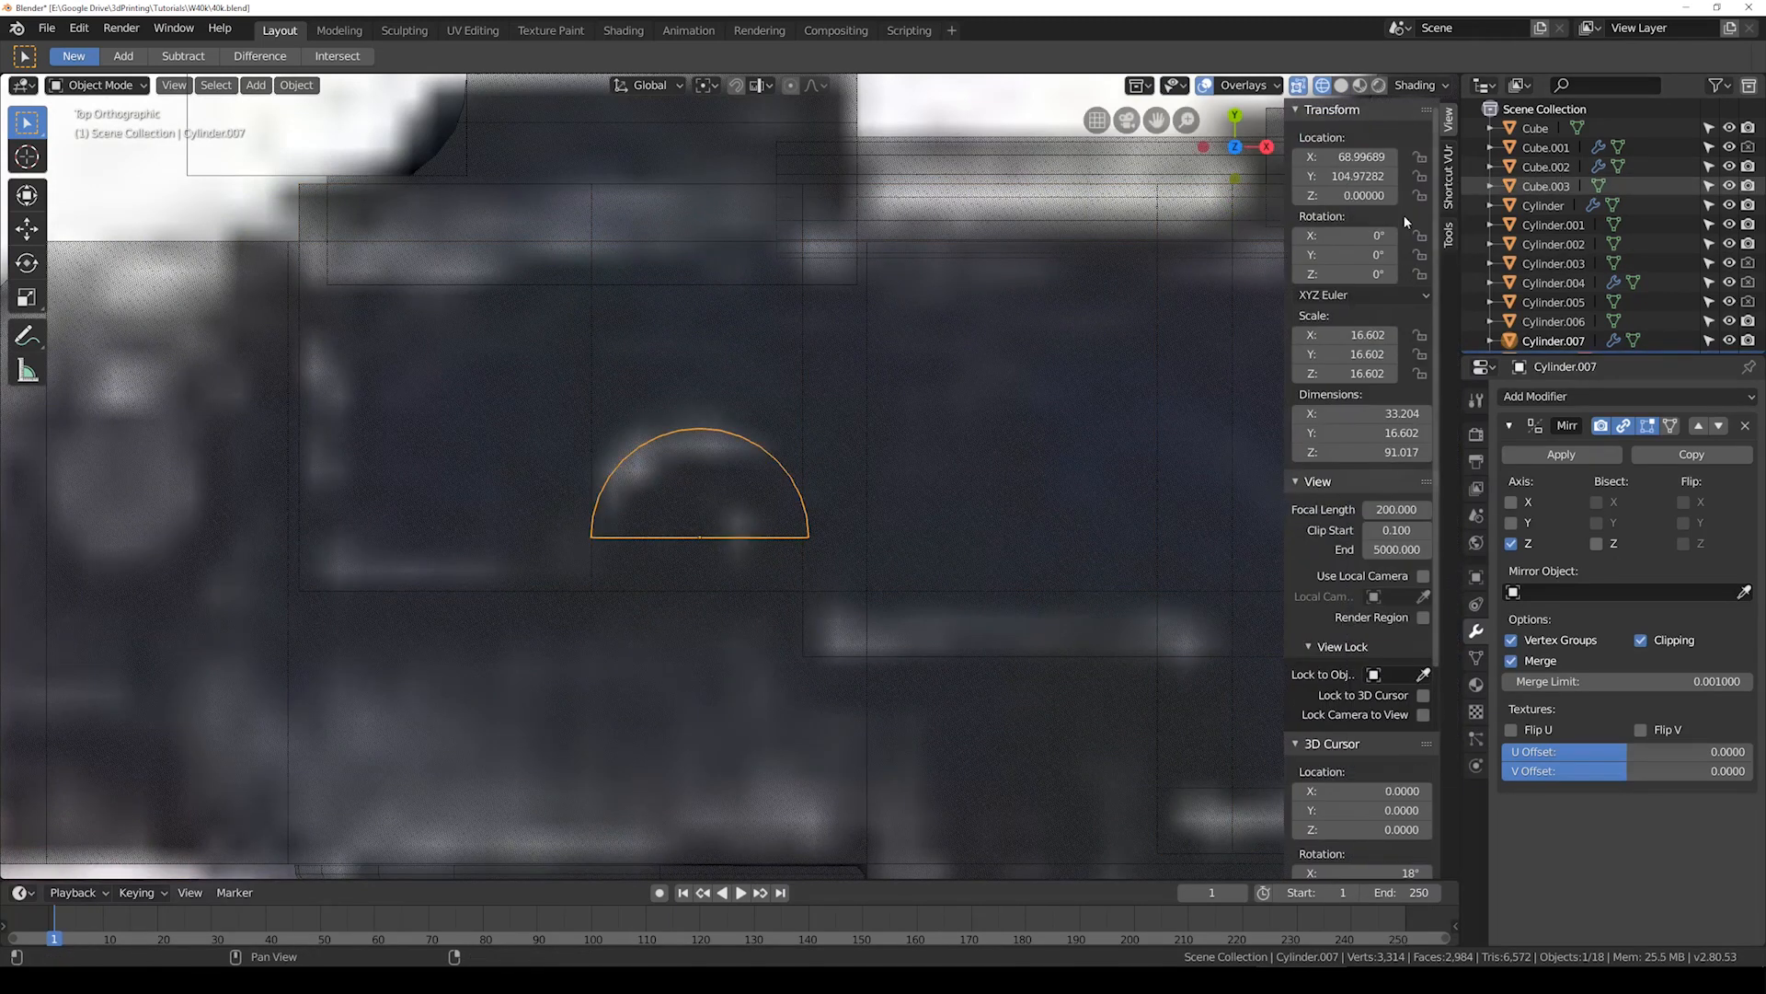
{"action": "left_click", "coordinate": [1449, 205]}
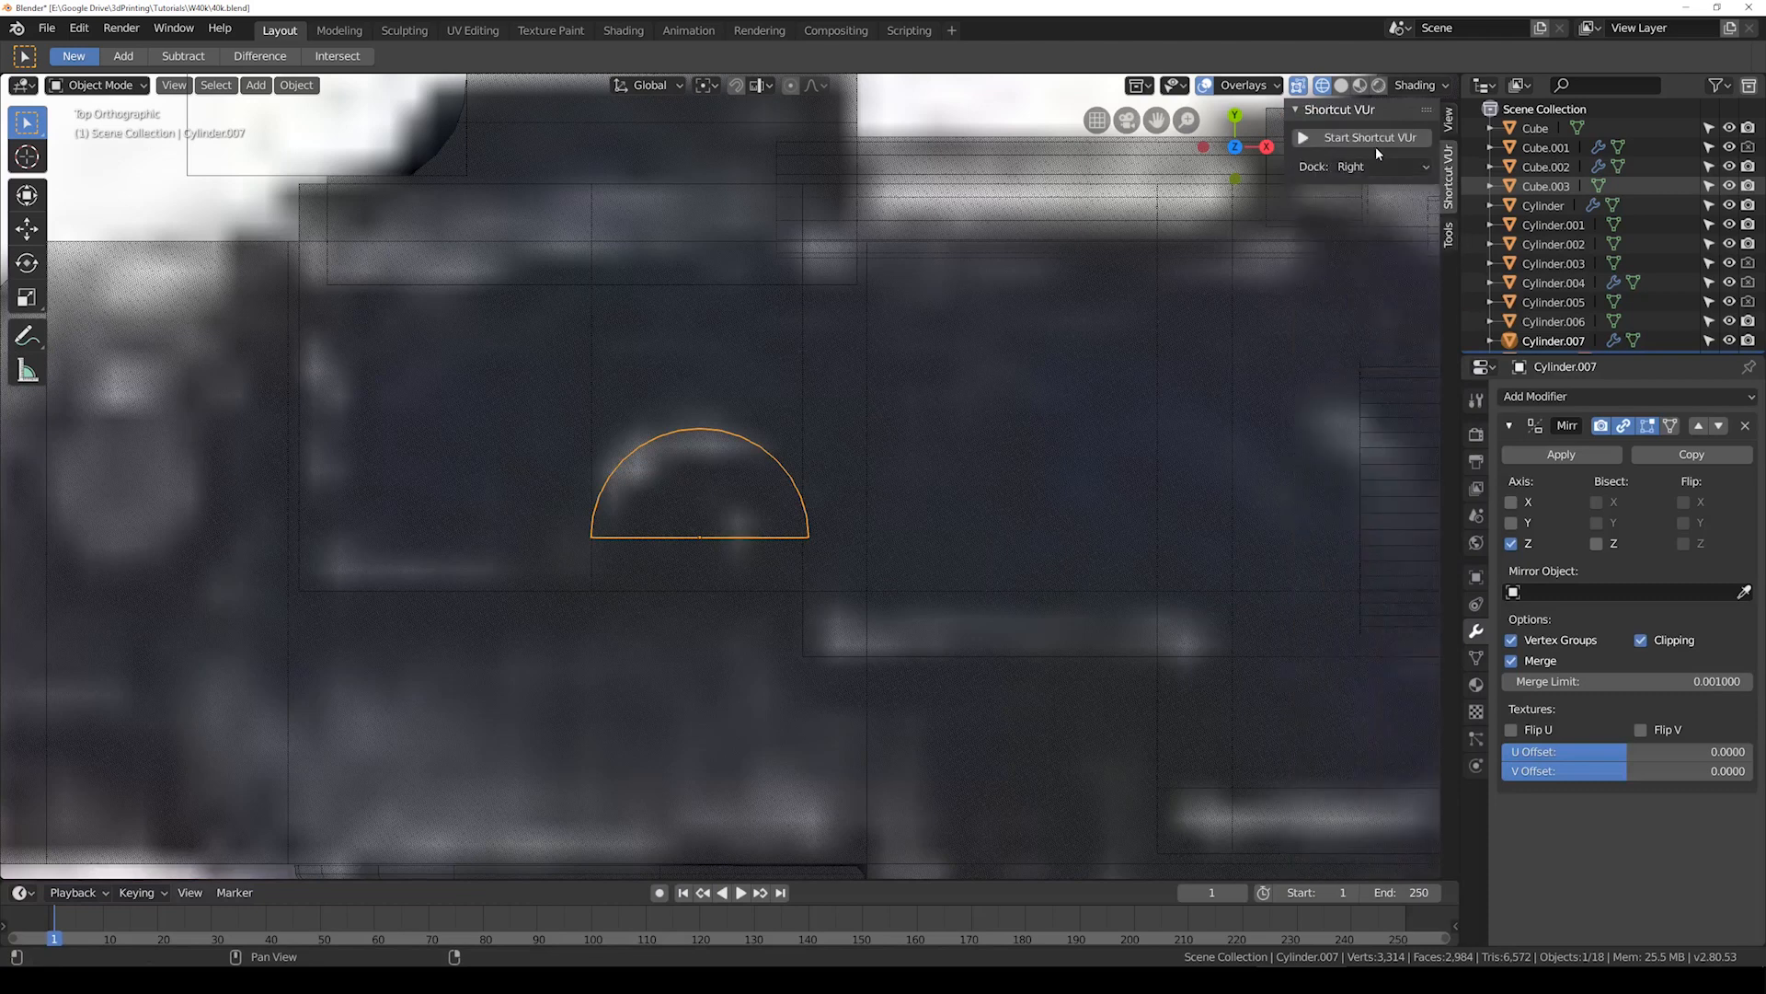
{"action": "left_click", "coordinate": [1449, 118]}
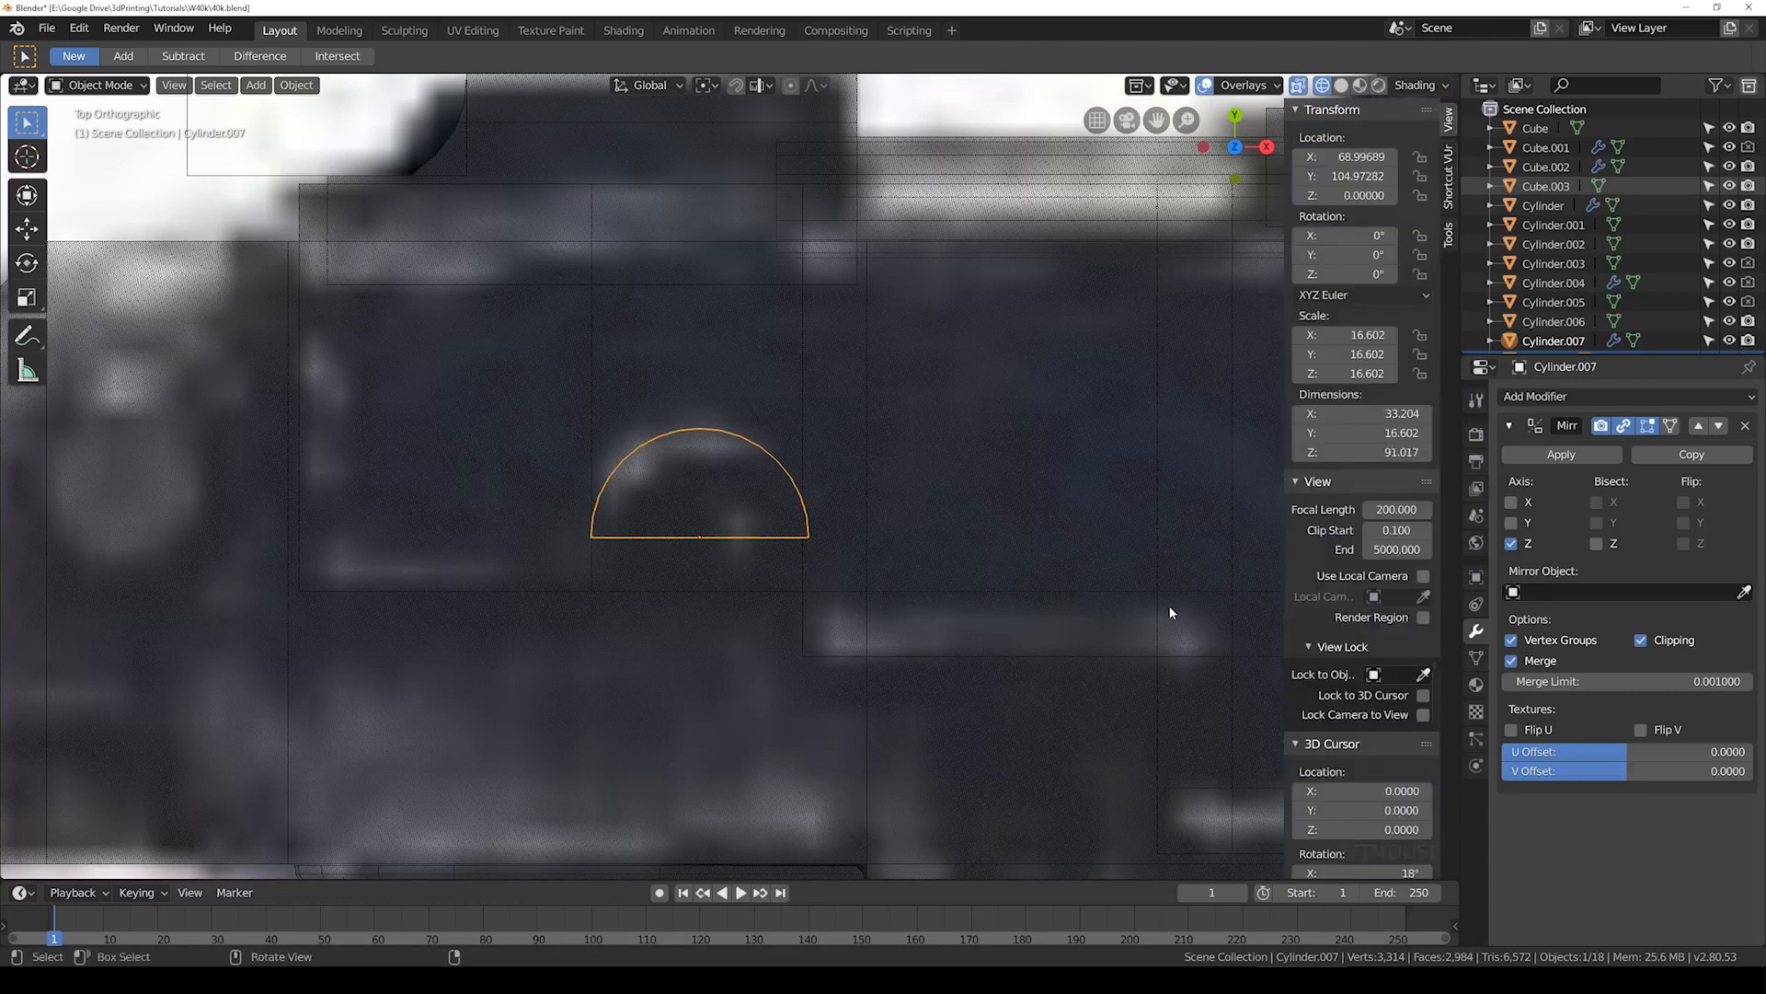
{"action": "left_click_drag", "start_coordinate": [1465, 127], "coordinate": [1460, 127]}
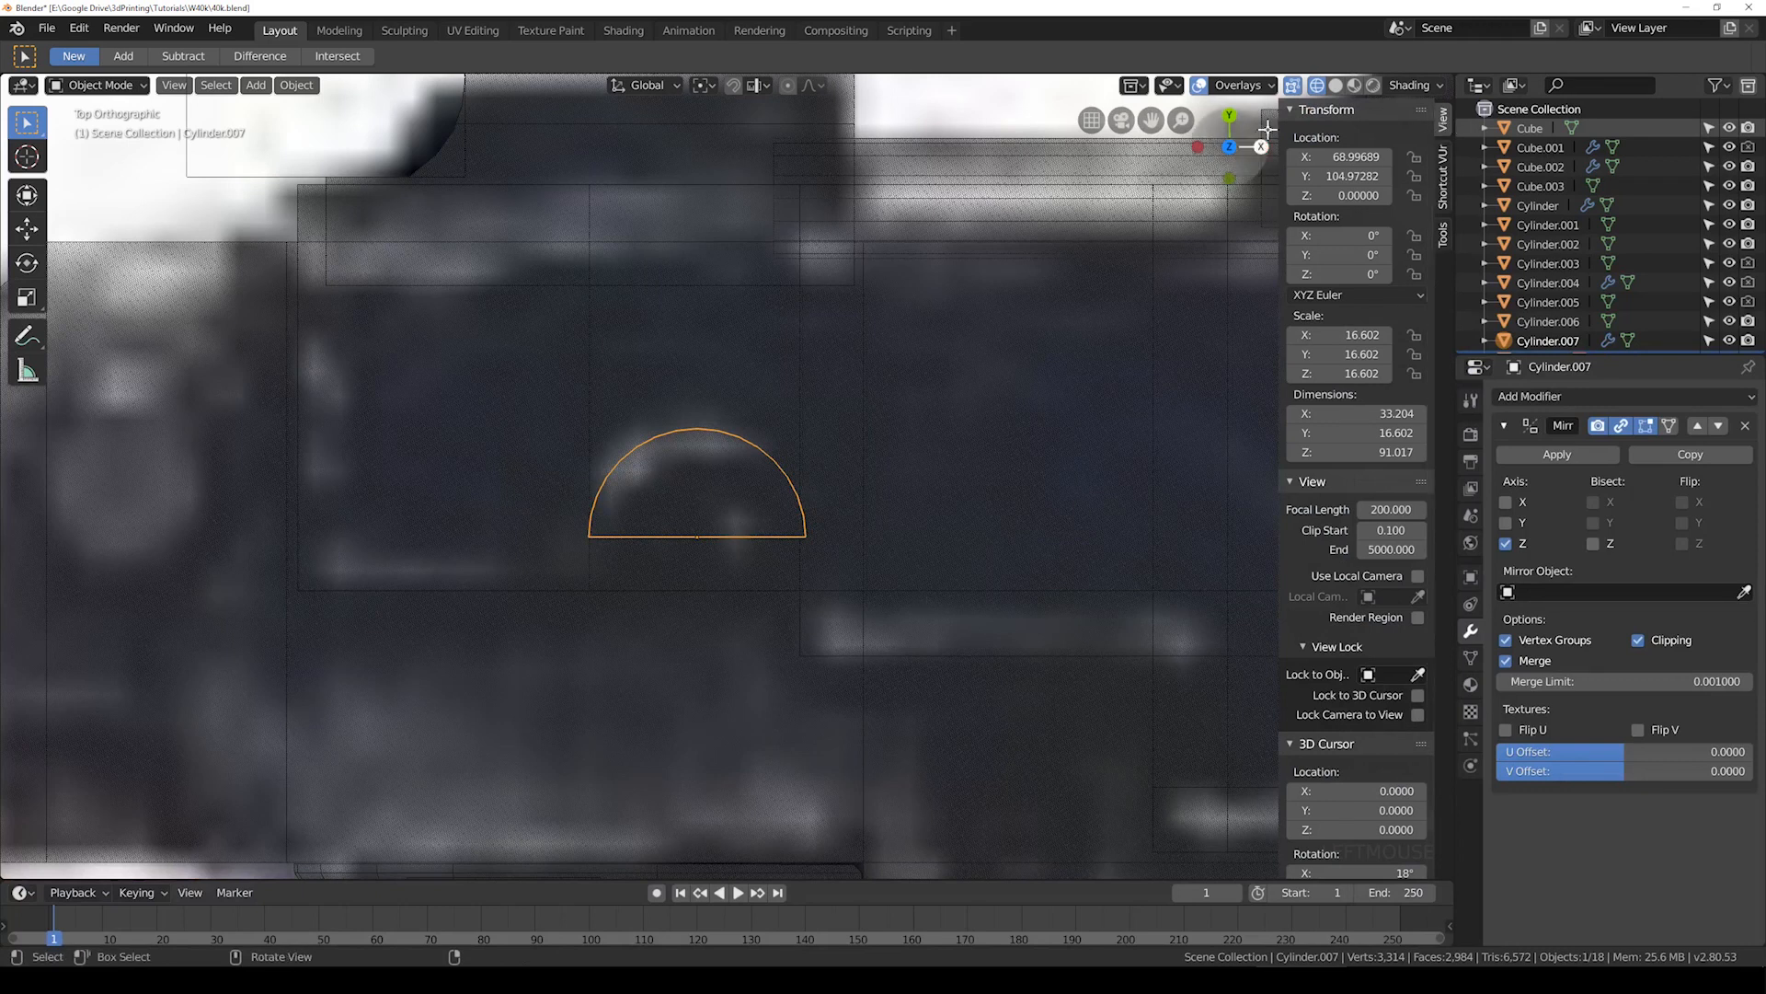
{"action": "left_click", "coordinate": [1295, 111]}
{"action": "left_click", "coordinate": [1295, 111]}
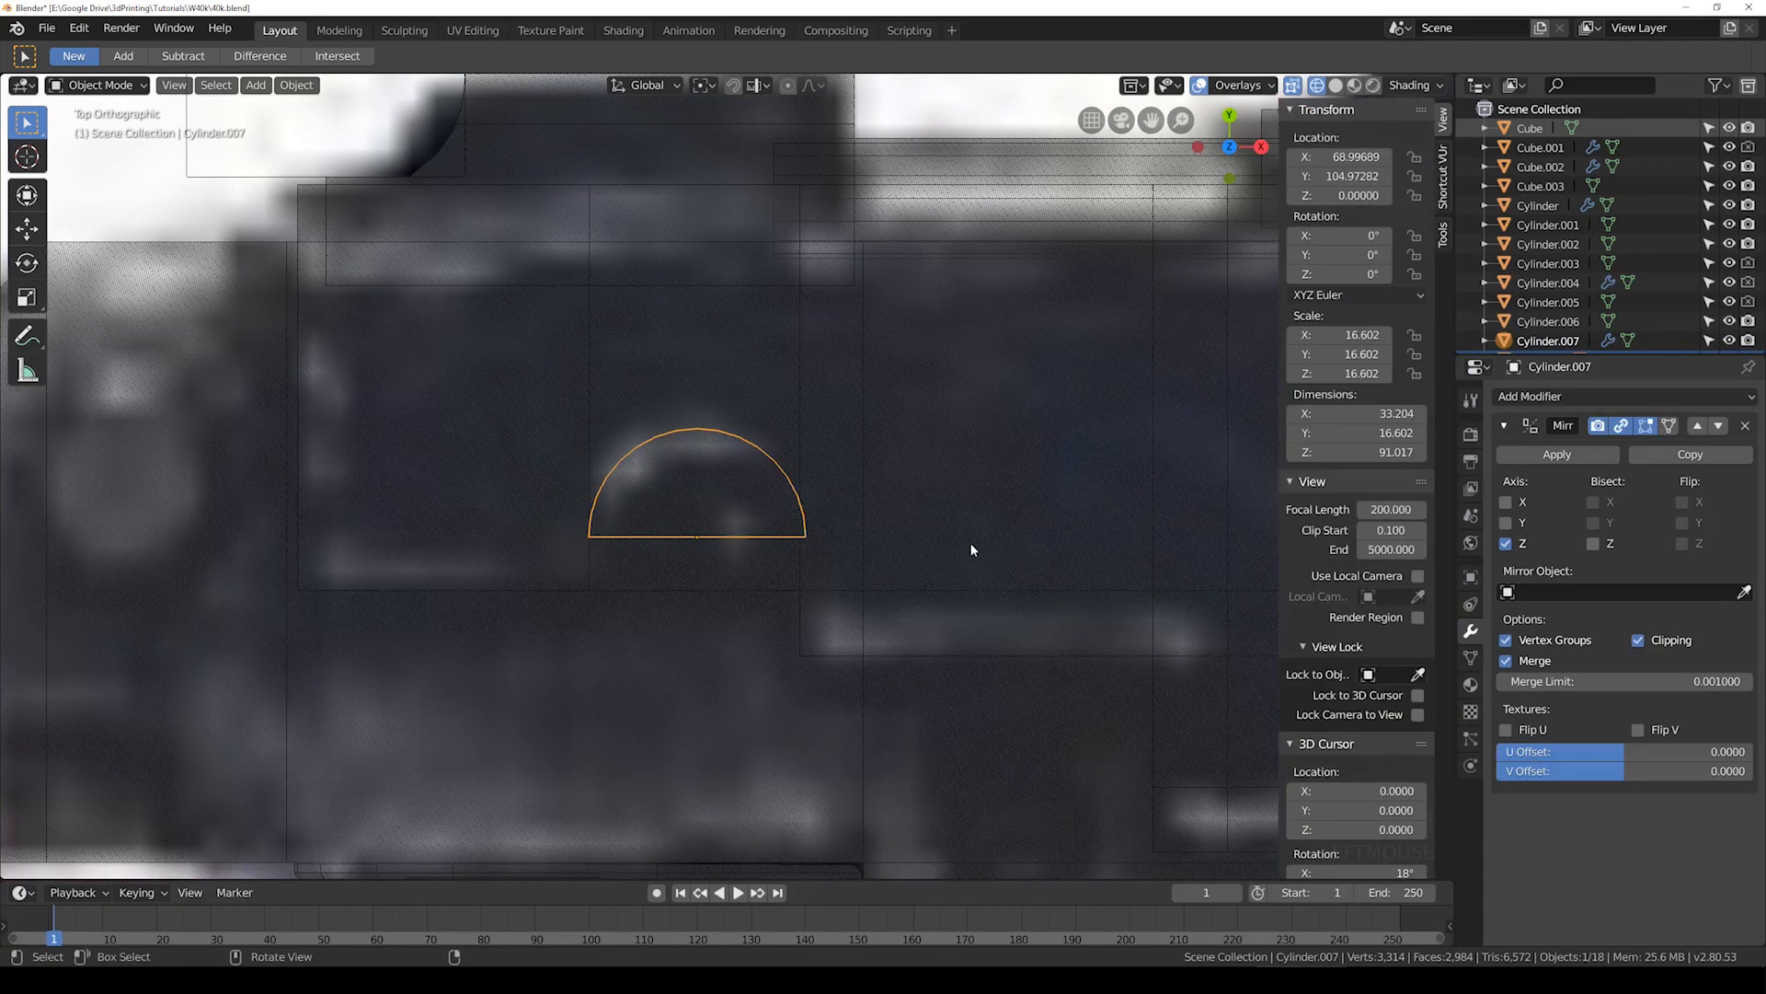
{"action": "key", "text": "n"}
Step: Save the file and scale the half cylinder down slightly to fit the curve in the reference image
{"action": "key", "text": "ctrl+s"}
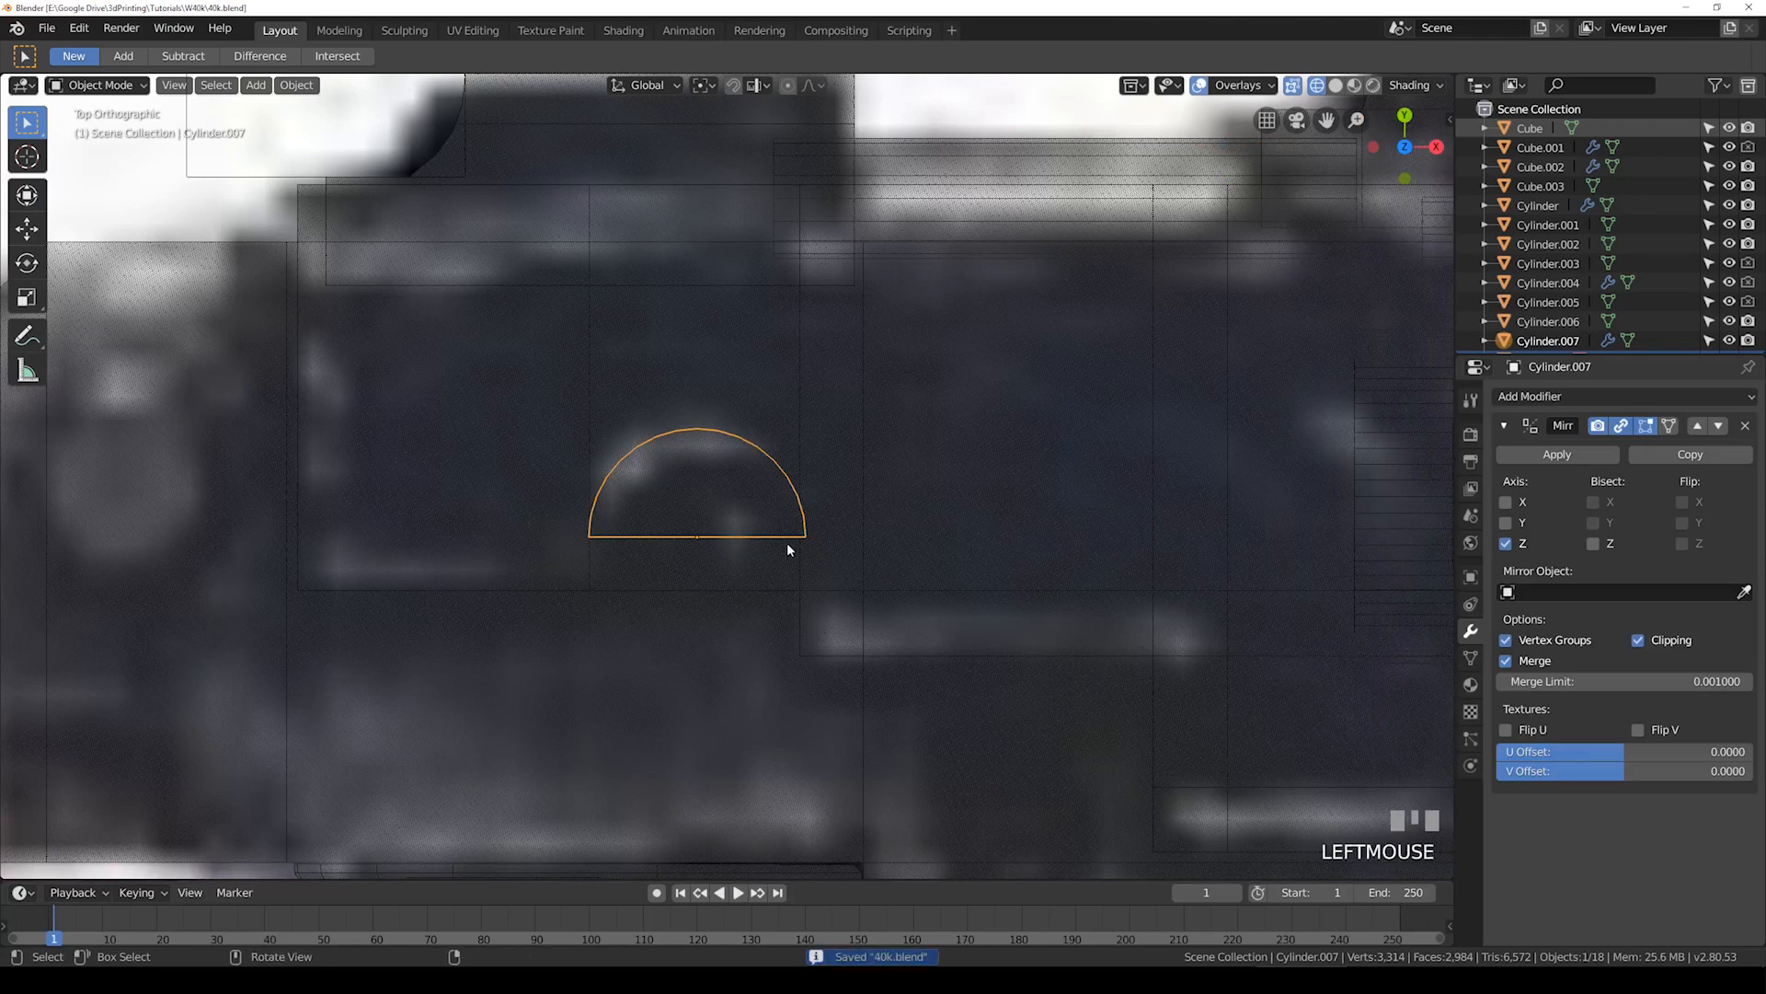
{"action": "key", "text": "s"}
{"action": "left_click", "coordinate": [905, 574]}
Step: Extrude the half cylinder's flat side face in top view until it extends past the olive body's lower edge
{"action": "key", "text": "Tab"}
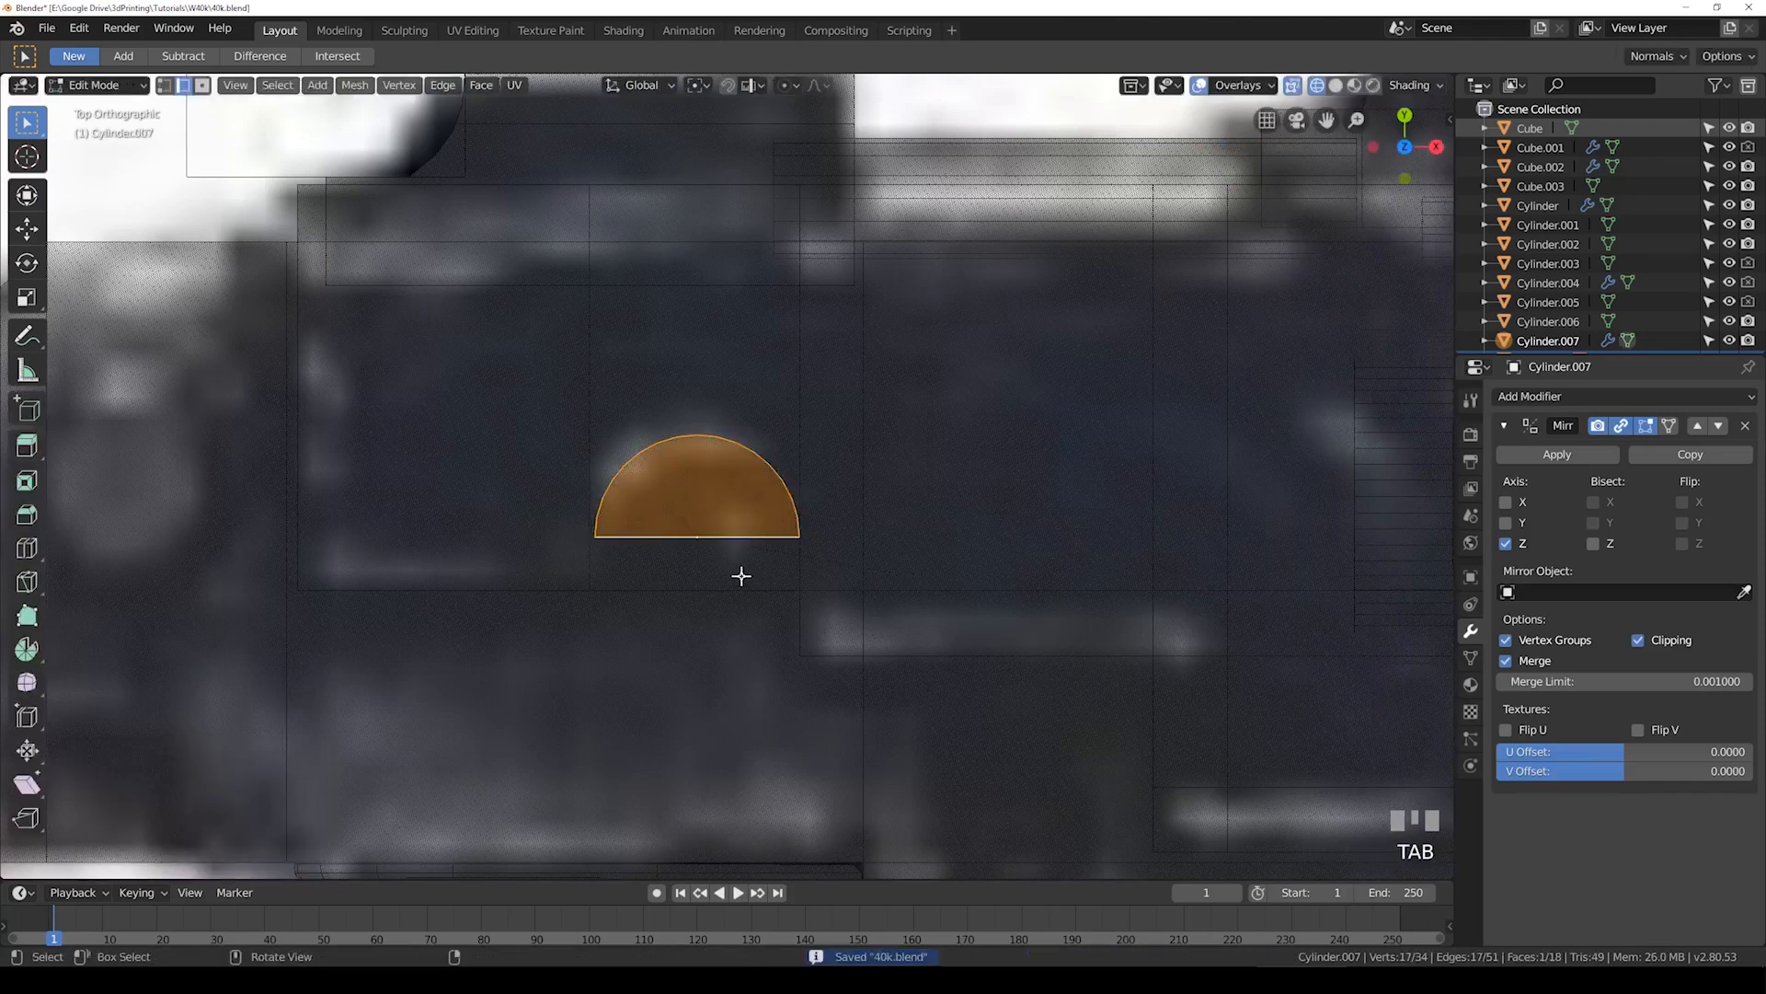
{"action": "left_click", "coordinate": [698, 536]}
{"action": "key", "text": "z"}
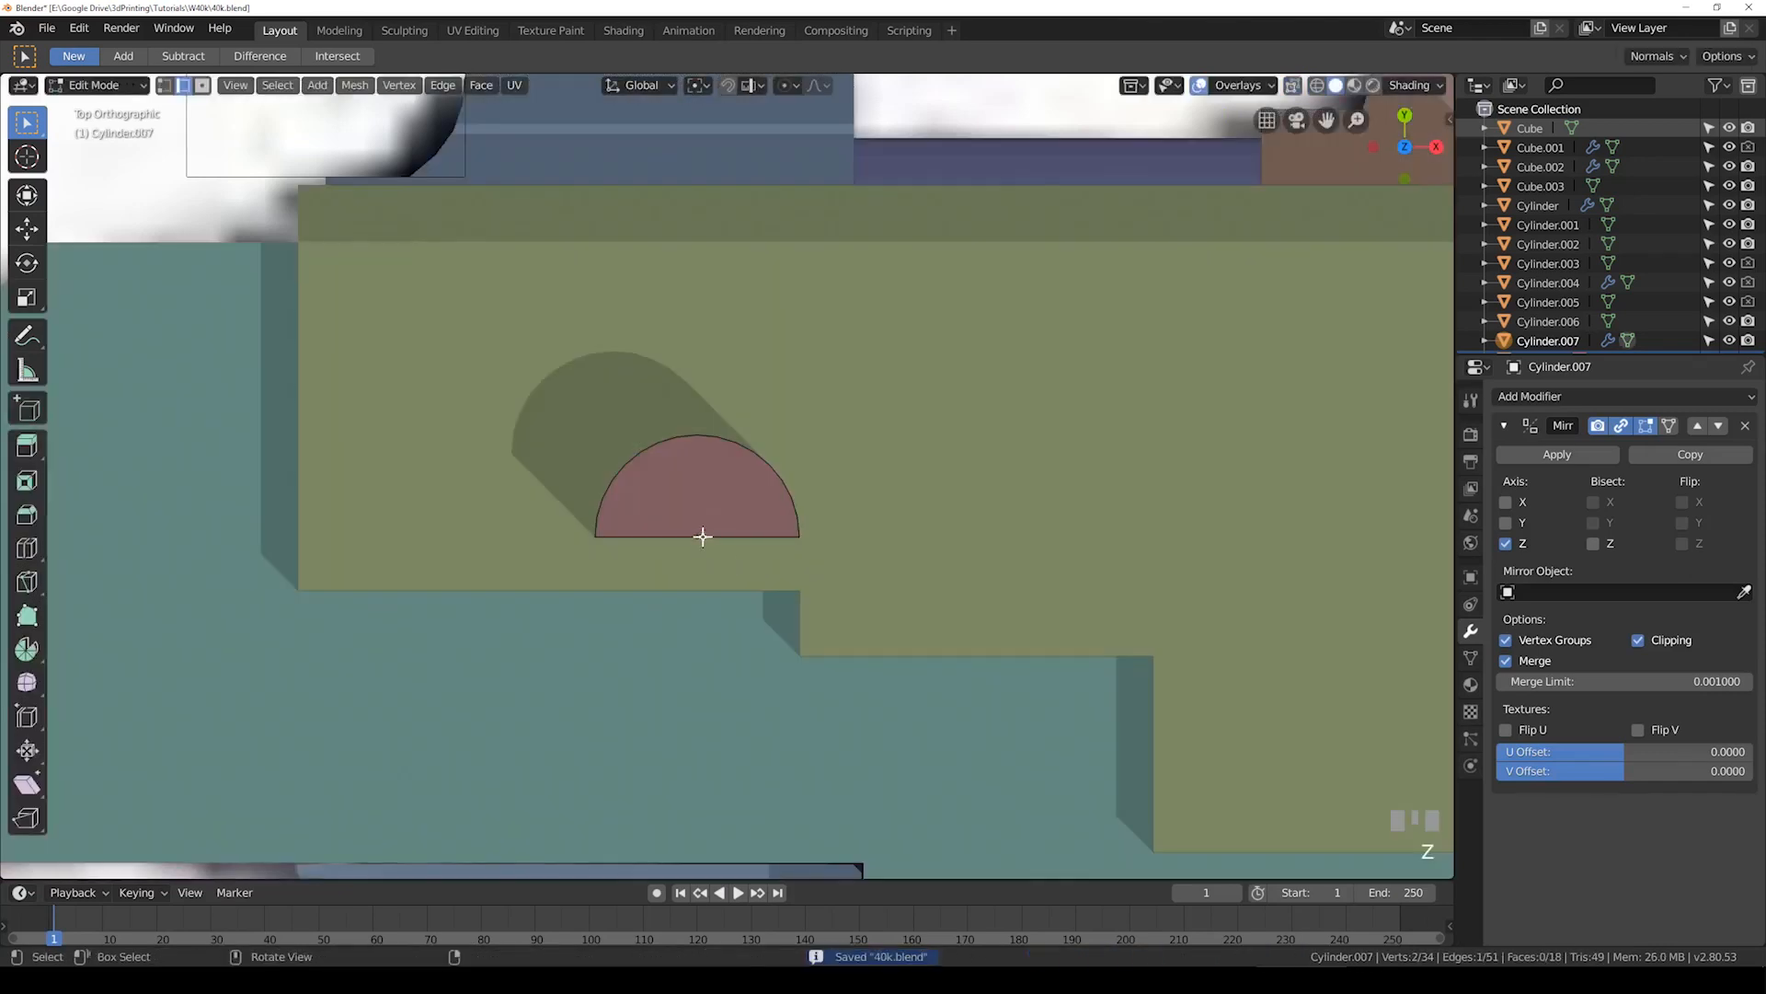
{"action": "key", "text": "shift+z"}
{"action": "left_click", "coordinate": [709, 537]}
{"action": "middle_click_drag", "start_coordinate": [824, 540], "coordinate": [804, 501]}
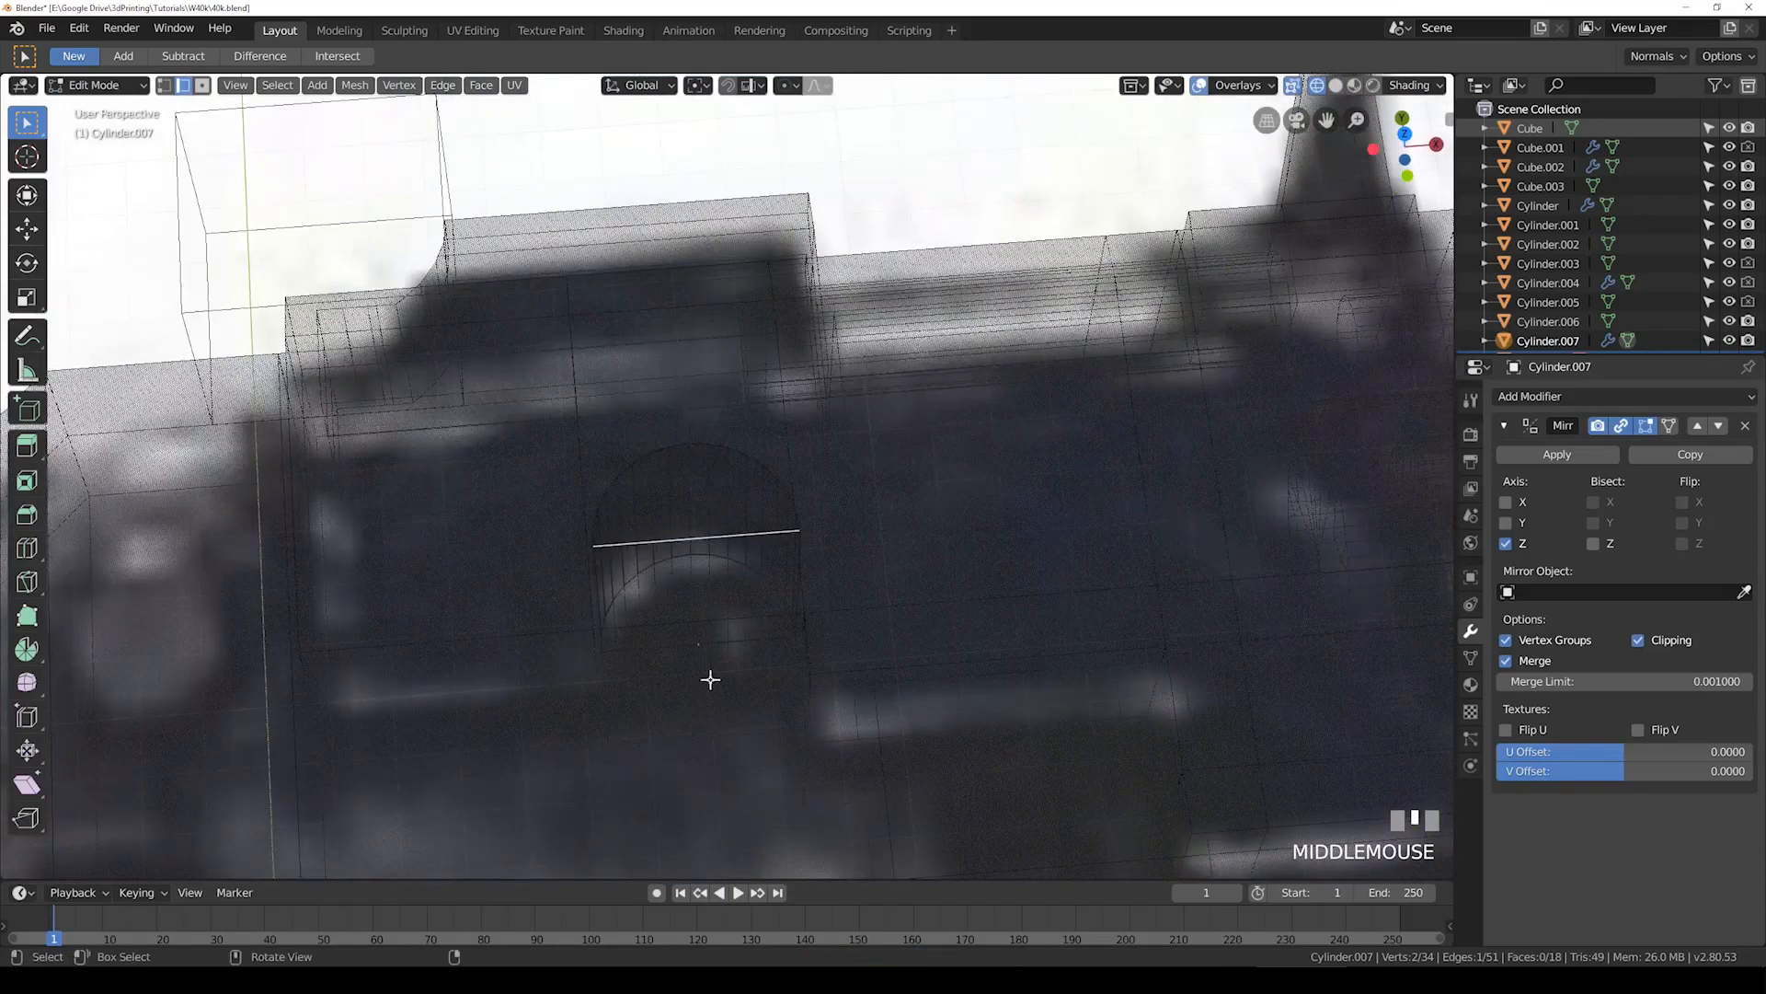
{"action": "left_click", "coordinate": [202, 85]}
{"action": "left_click", "coordinate": [681, 561]}
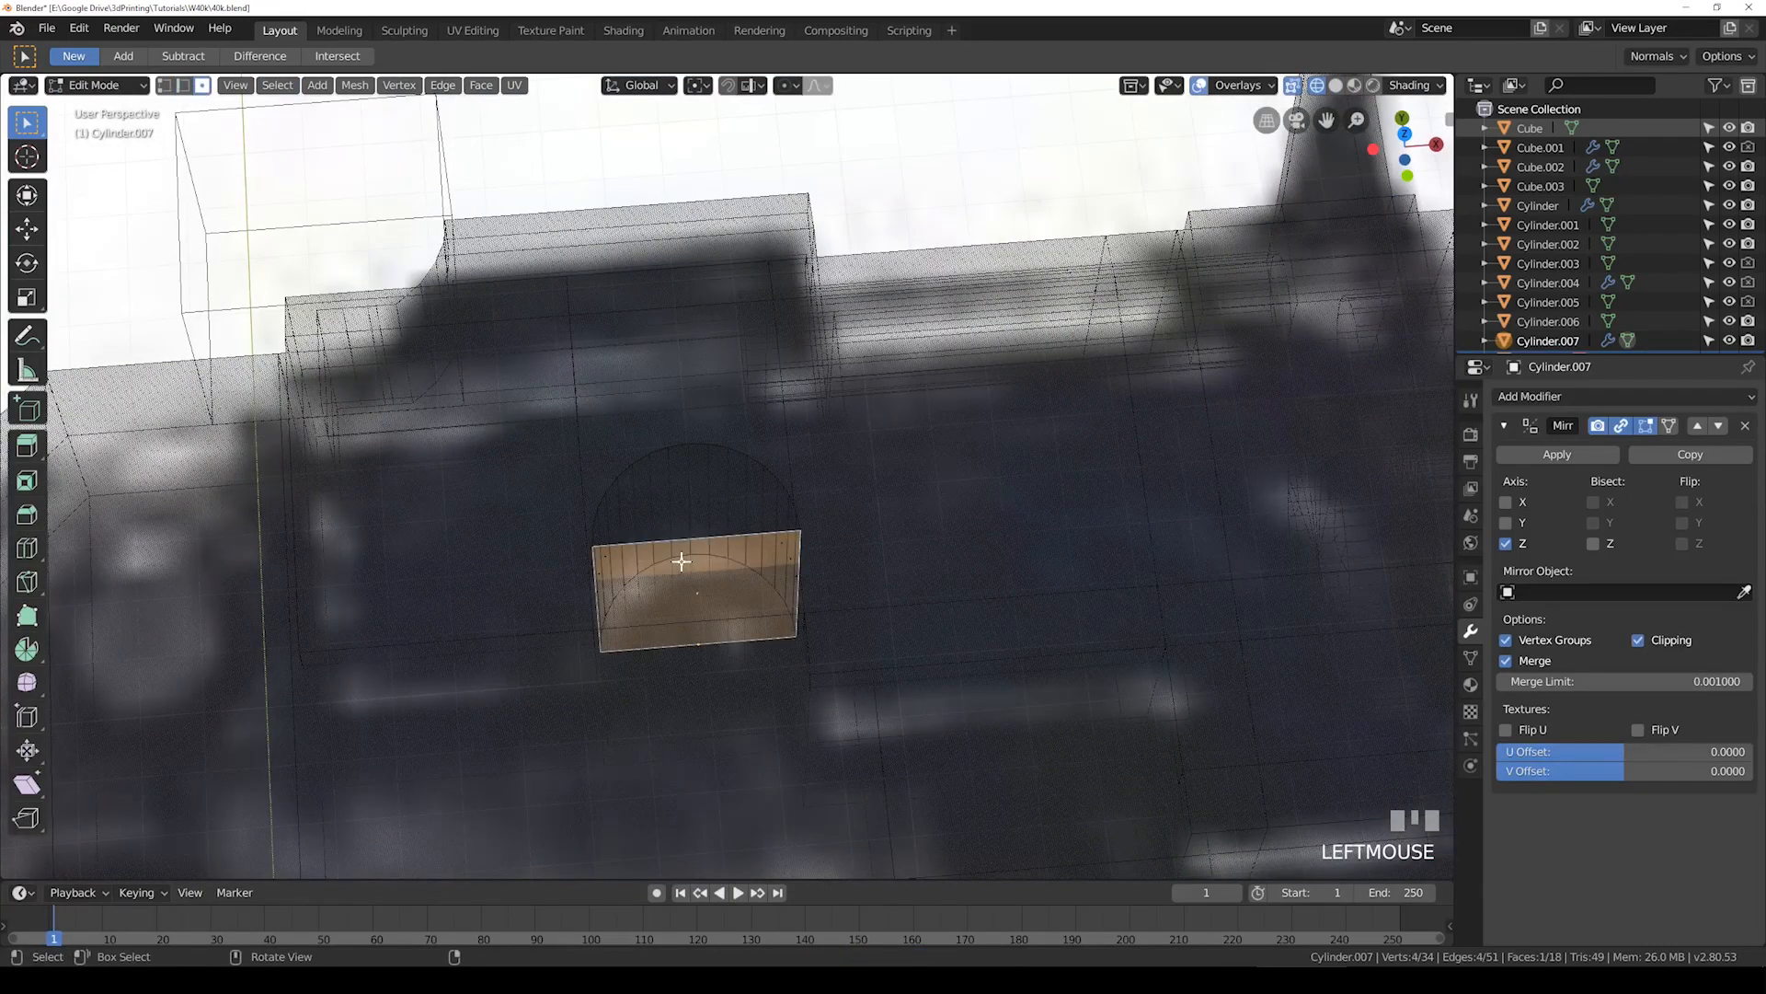
{"action": "key", "text": "KP_7"}
{"action": "key", "text": "e"}
{"action": "left_click", "coordinate": [702, 694]}
{"action": "key", "text": "a"}
{"action": "key", "text": "g"}
{"action": "key", "text": "x"}
{"action": "right_click", "coordinate": [789, 710]}
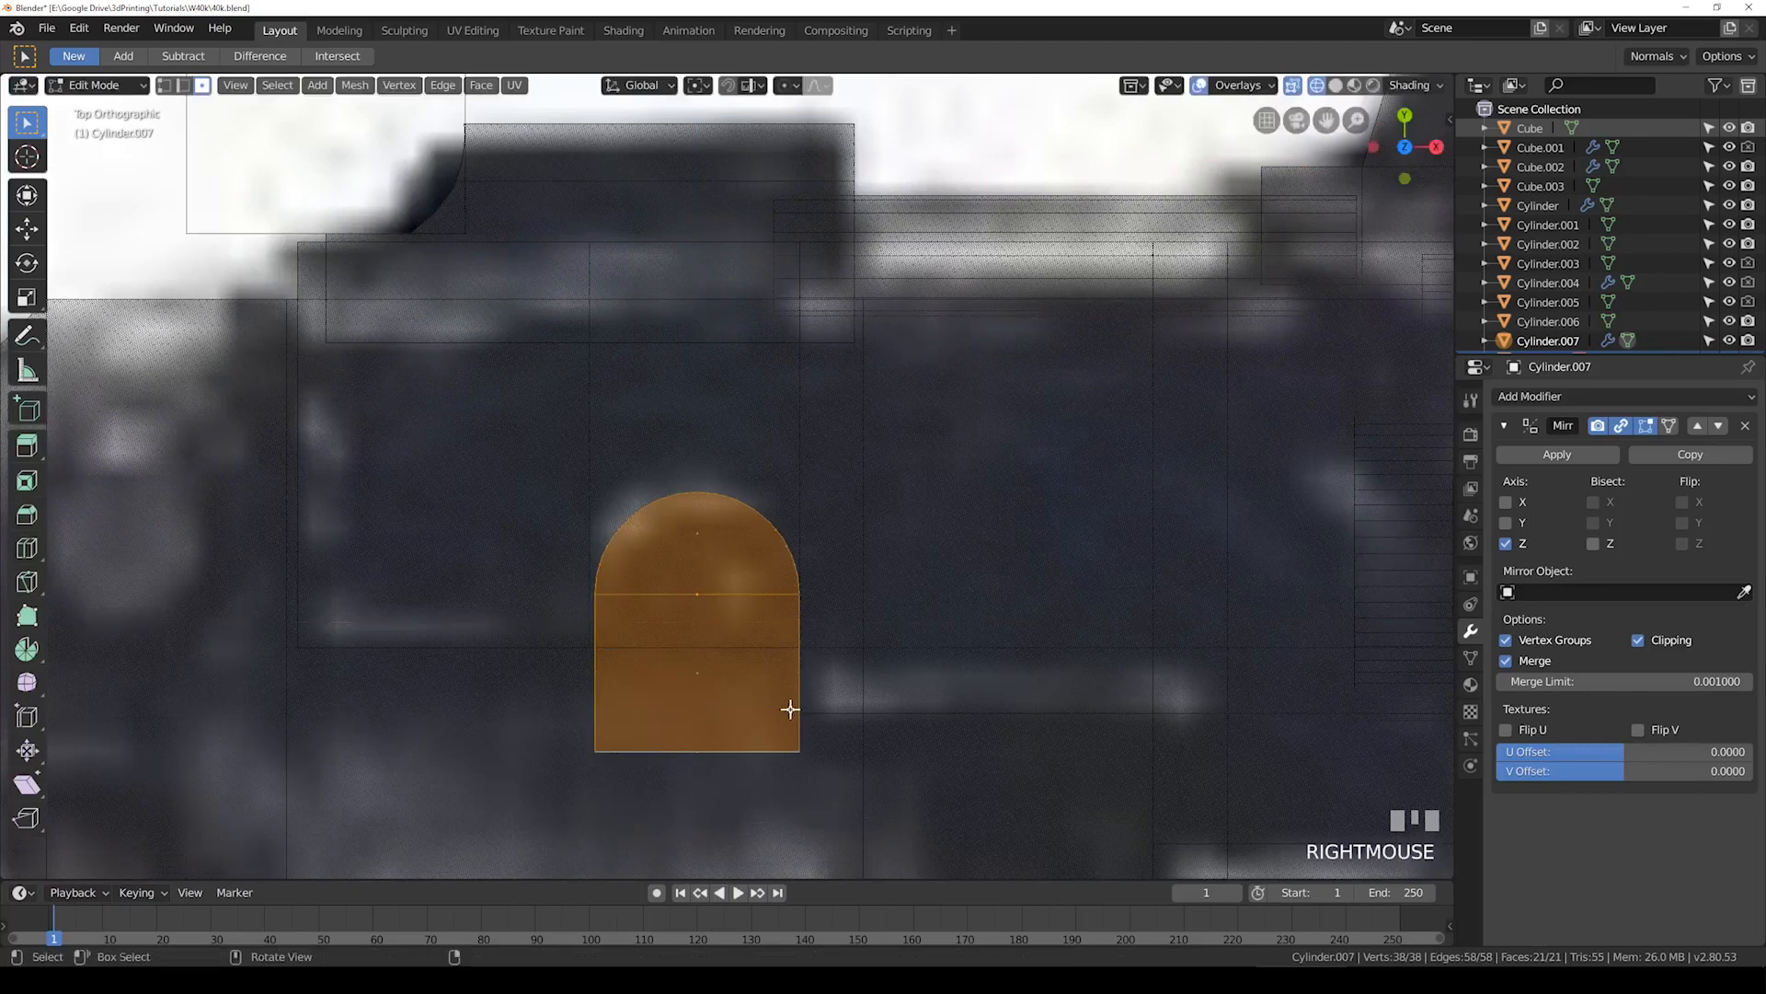
Step: Move the arch-shaped cutter 1.161 along X in Object Mode
{"action": "key", "text": "Tab"}
{"action": "key", "text": "g"}
{"action": "key", "text": "x"}
{"action": "left_click", "coordinate": [786, 715]}
Step: Cut the arch-shaped solid out of the olive body with a Bool Tool Difference
{"action": "key", "text": "shift+z"}
{"action": "middle_click_drag", "start_coordinate": [786, 715], "coordinate": [920, 552]}
{"action": "left_click", "coordinate": [959, 500], "text": "shift"}
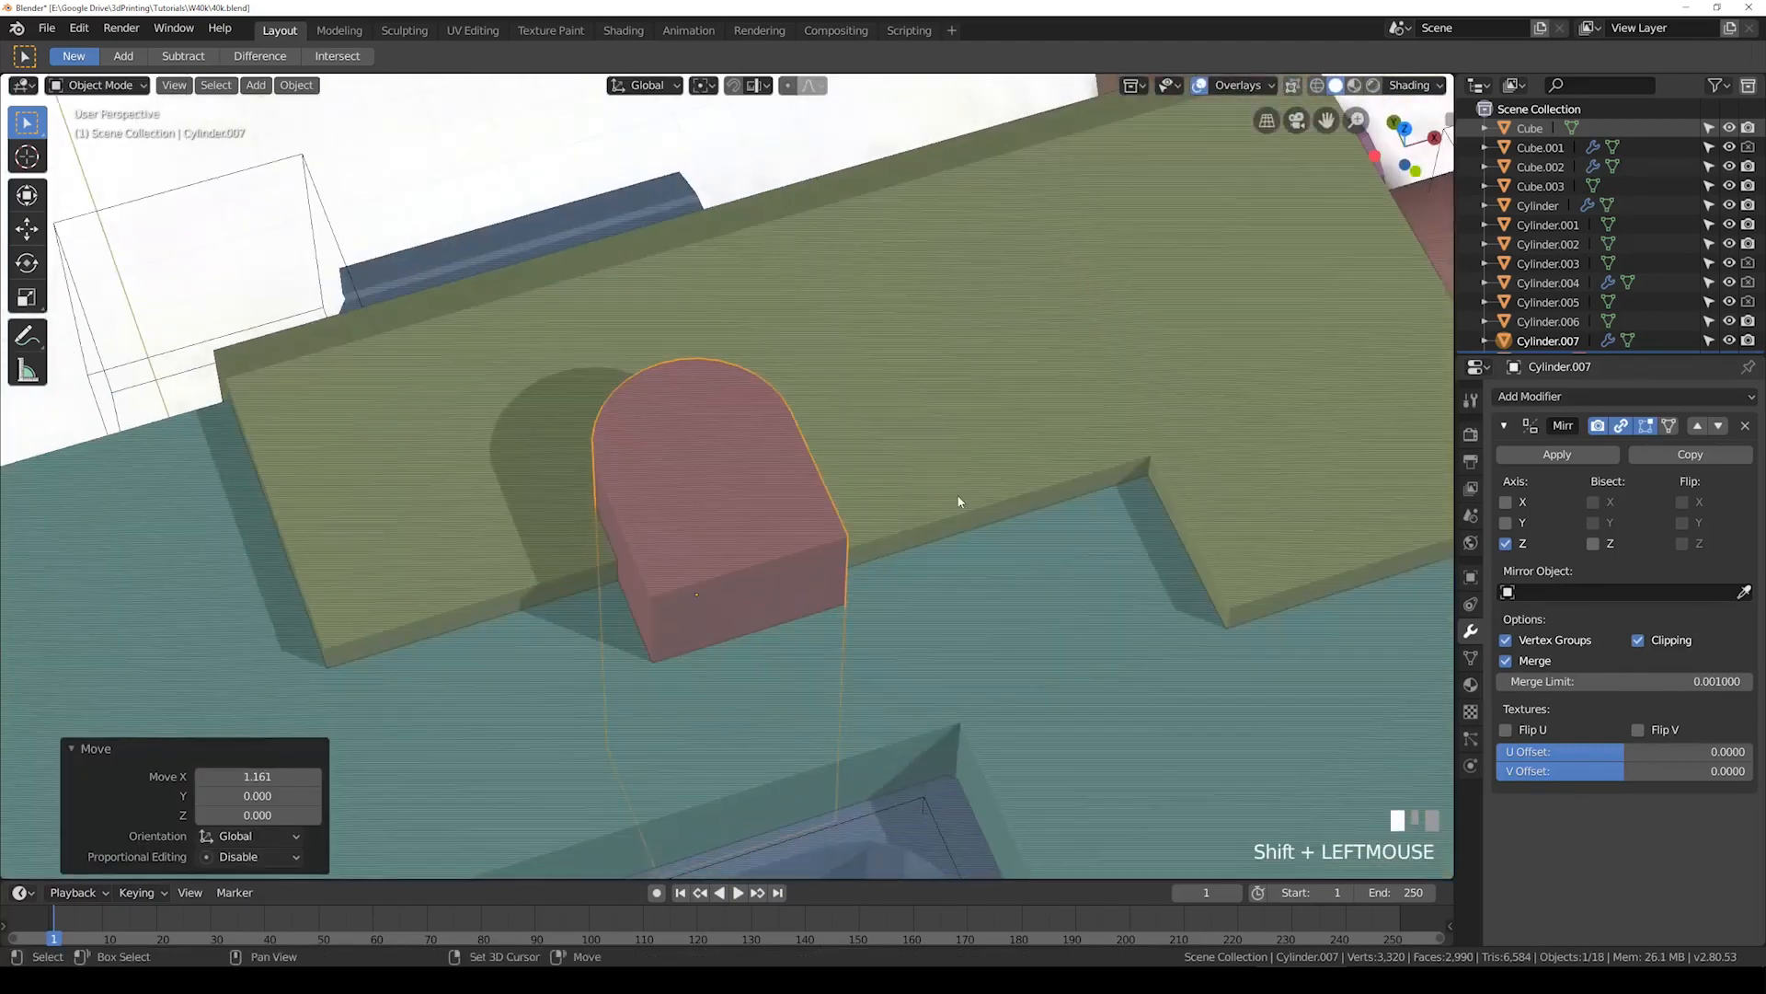
{"action": "key", "text": "ctrl+KP_Subtract"}
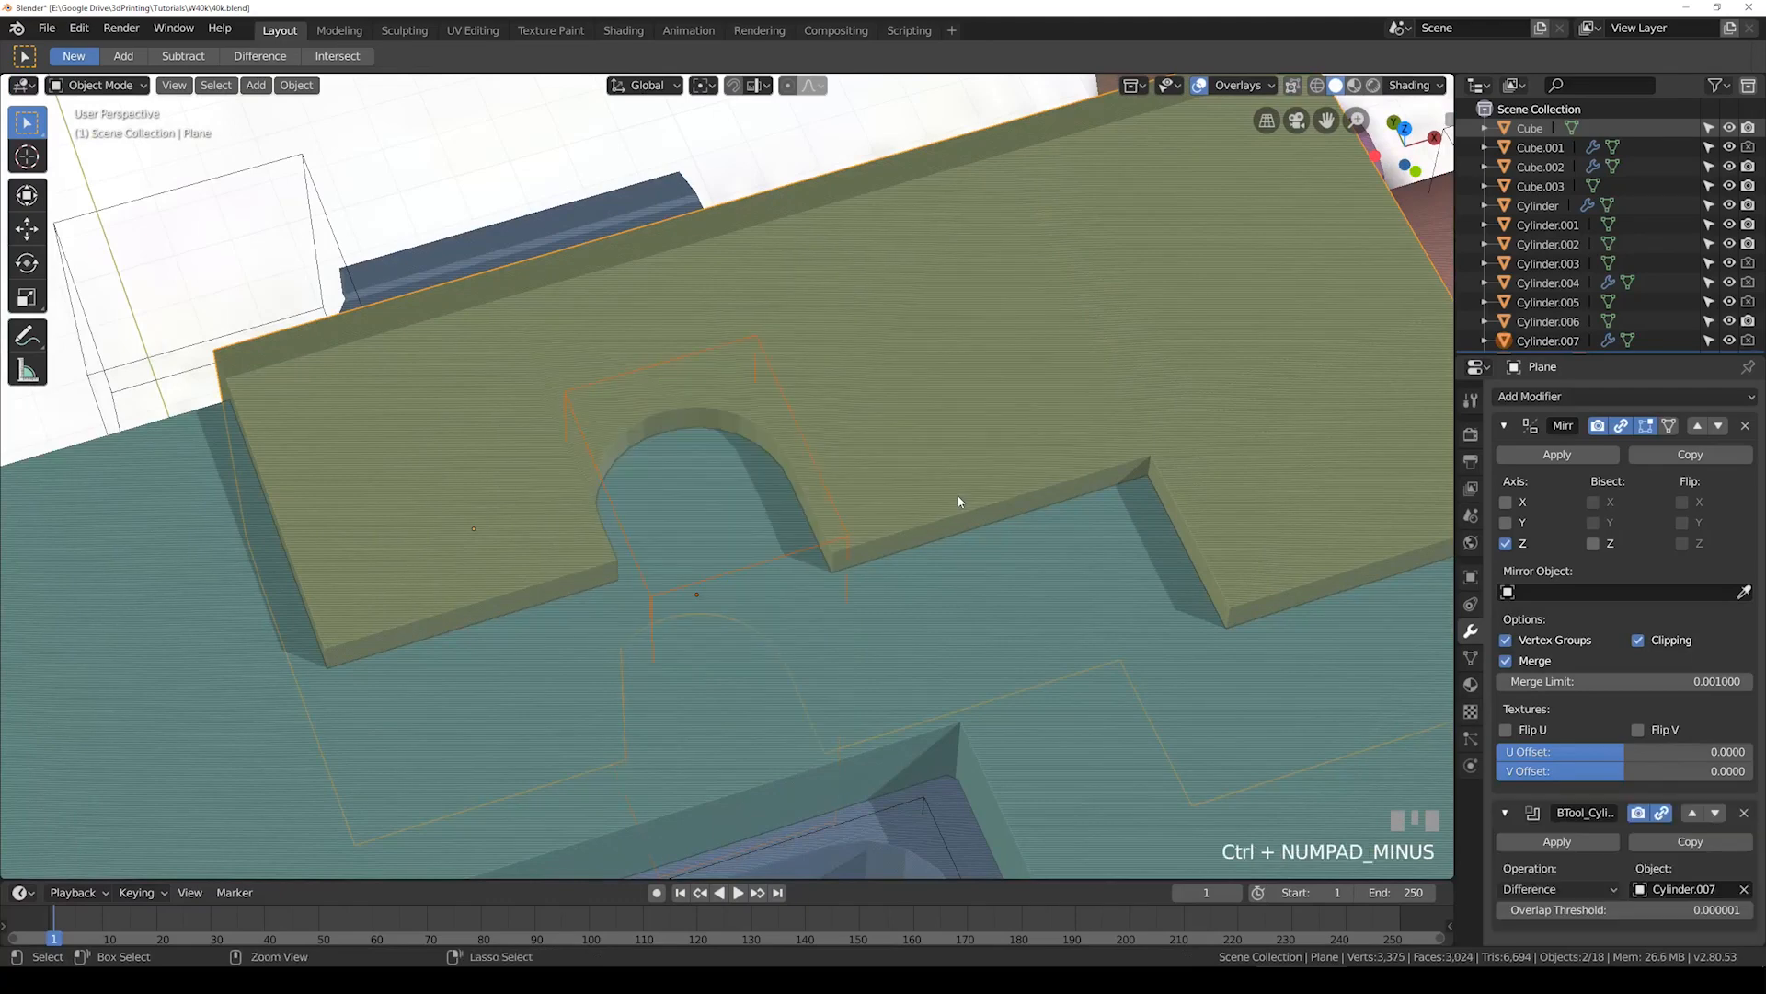
Step: Check the arched cut in the plate against the reference image in top wireframe view, and save the file
{"action": "middle_click_drag", "start_coordinate": [939, 493], "coordinate": [808, 473]}
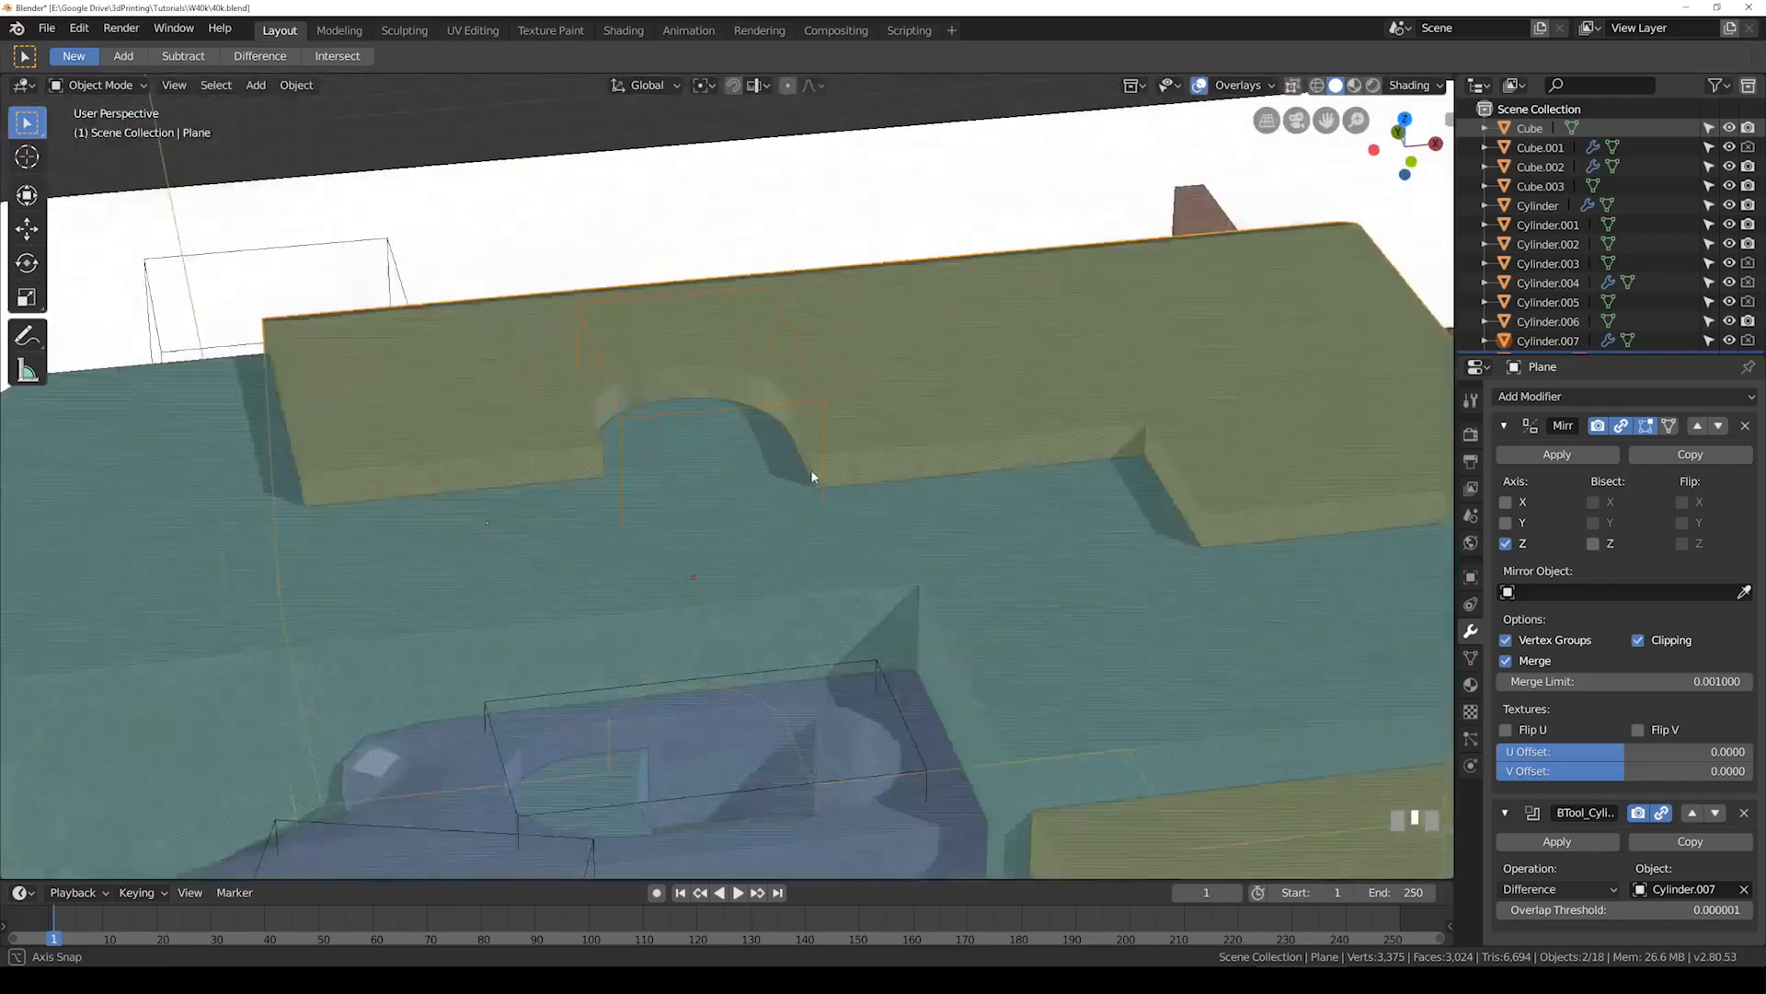
{"action": "scroll", "coordinate": [791, 503], "scroll_direction": "down", "scroll_amount": 2}
{"action": "key", "text": "KP_7"}
{"action": "key", "text": "shift+z"}
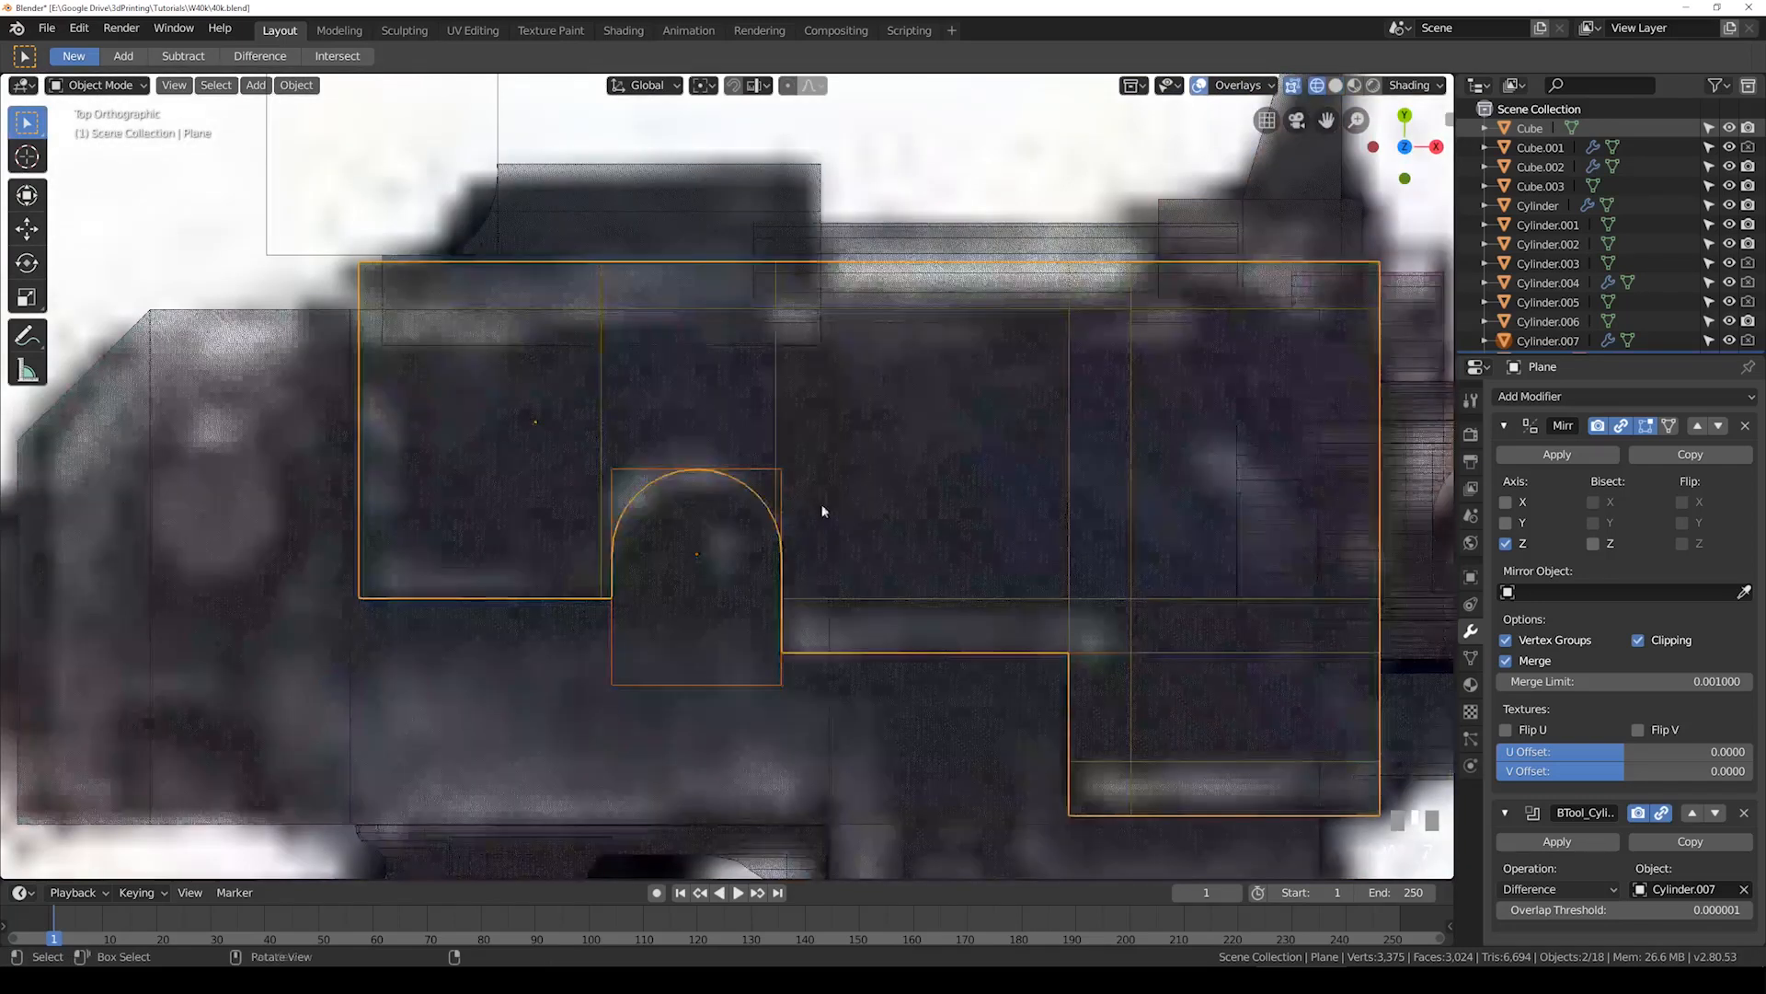
{"action": "middle_click_drag", "start_coordinate": [790, 497], "coordinate": [833, 396], "text": "shift"}
{"action": "key", "text": "ctrl+s"}
Step: Add a 32-vertex cylinder and move it about 69.2 in X and 104 in Y onto the arched notch
{"action": "left_click", "coordinate": [835, 402]}
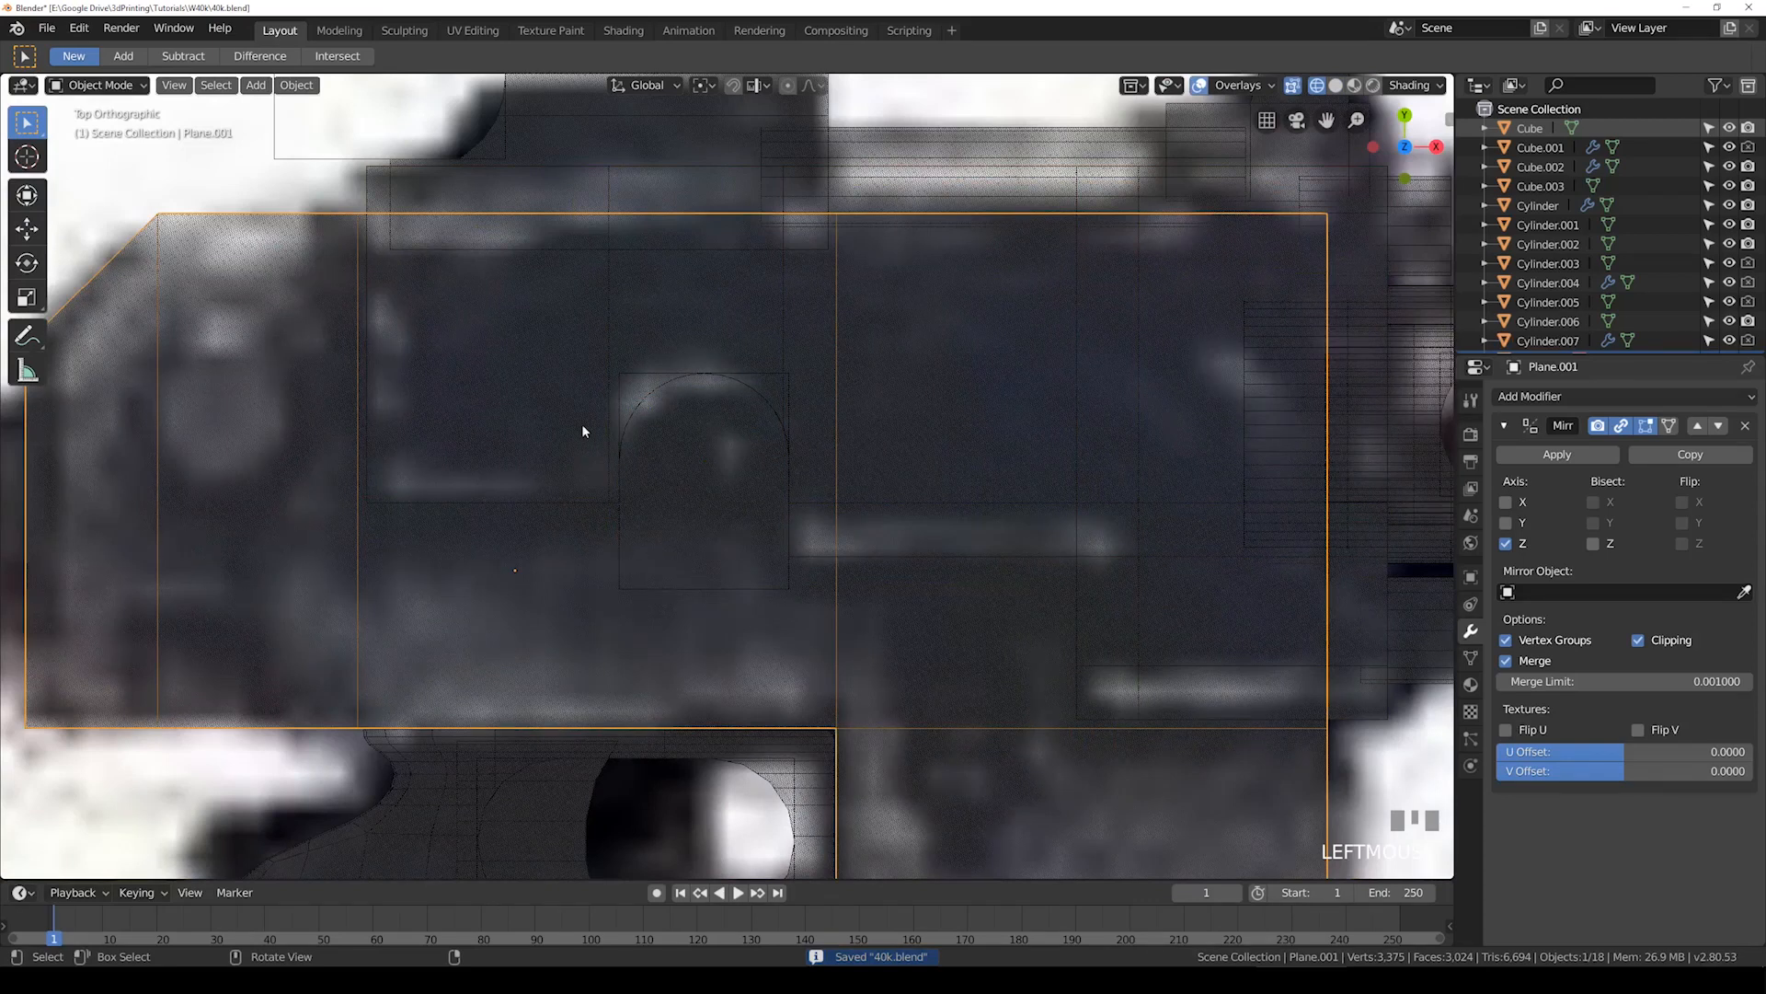
{"action": "left_click", "coordinate": [256, 88]}
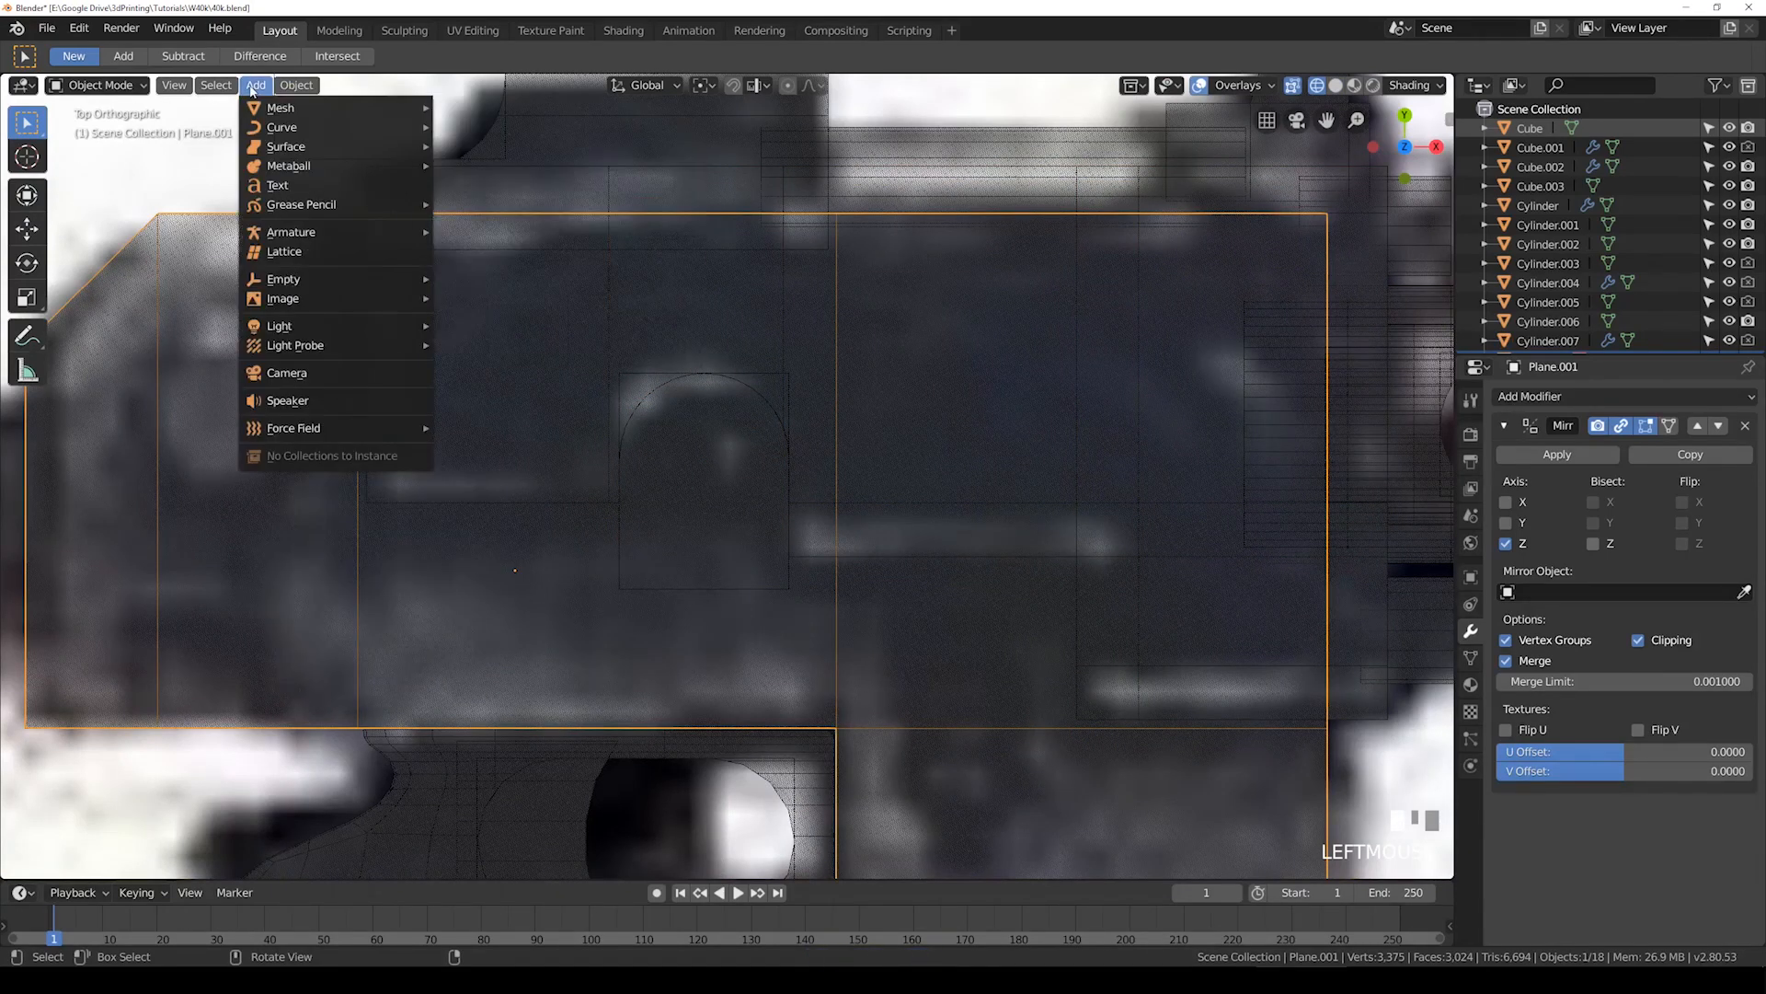
{"action": "mouse_move", "coordinate": [264, 115]}
{"action": "left_click", "coordinate": [479, 205]}
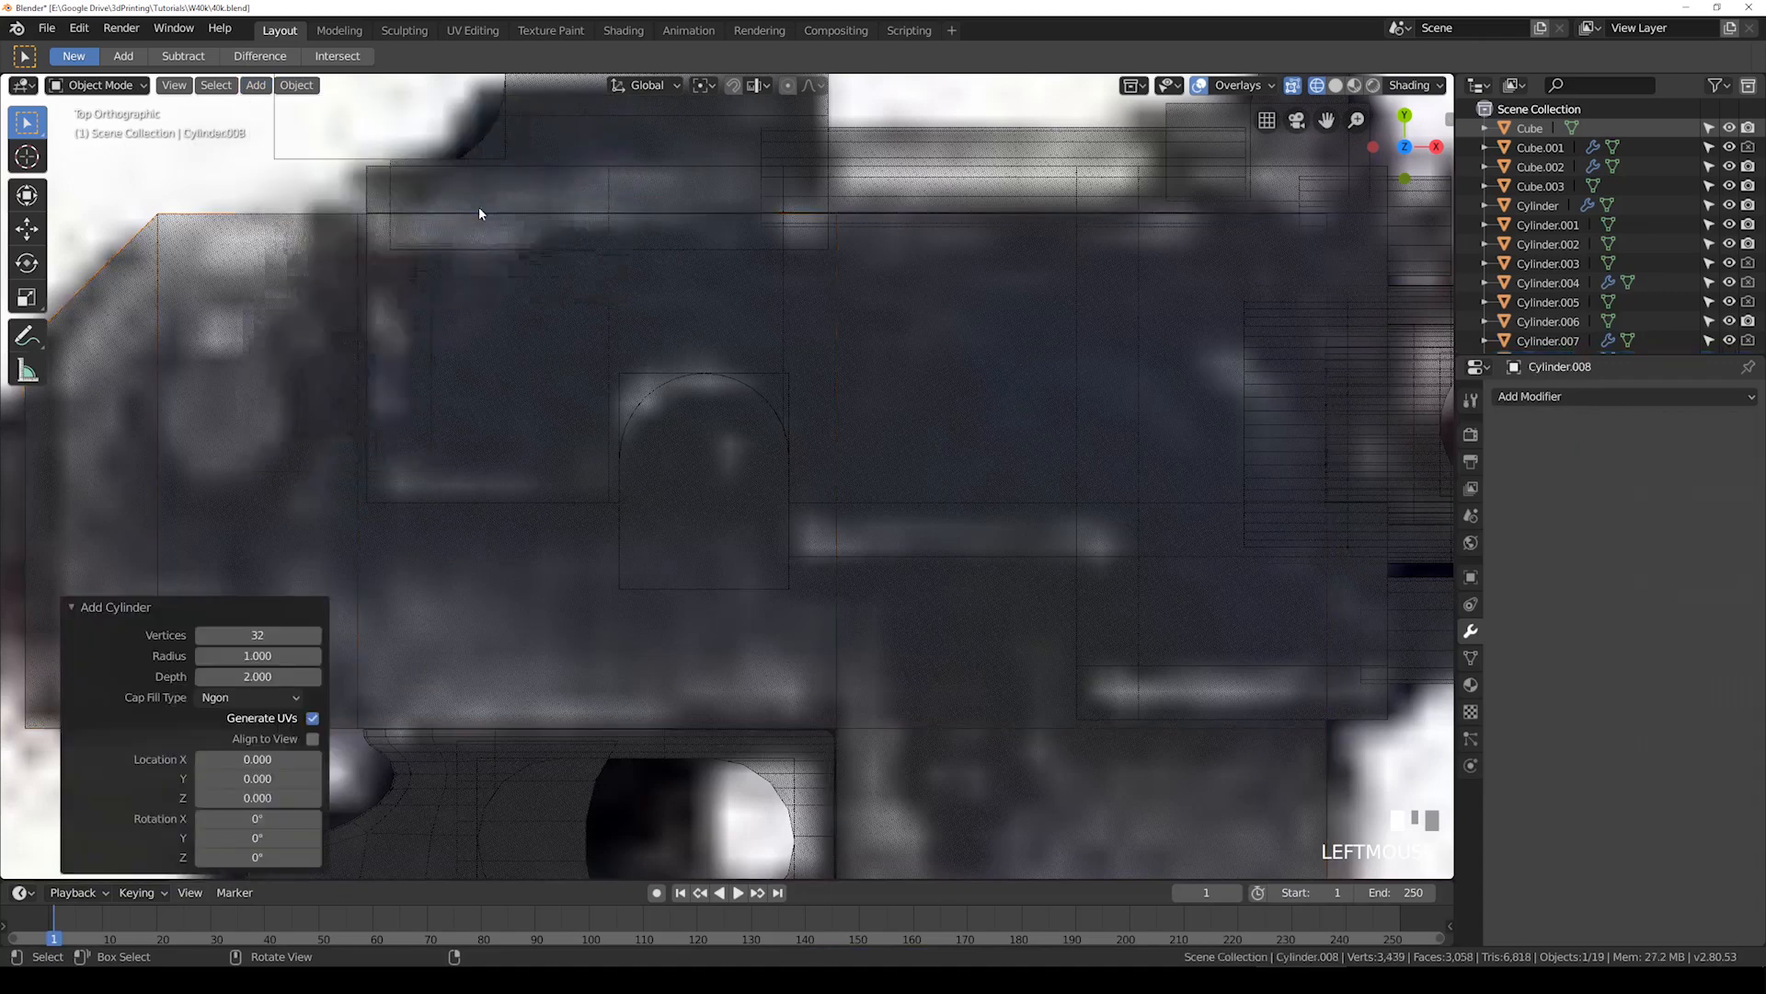
{"action": "scroll", "coordinate": [548, 333], "scroll_direction": "down", "scroll_amount": 3}
{"action": "scroll", "coordinate": [564, 660], "scroll_direction": "up", "scroll_amount": 1}
{"action": "key", "text": "g"}
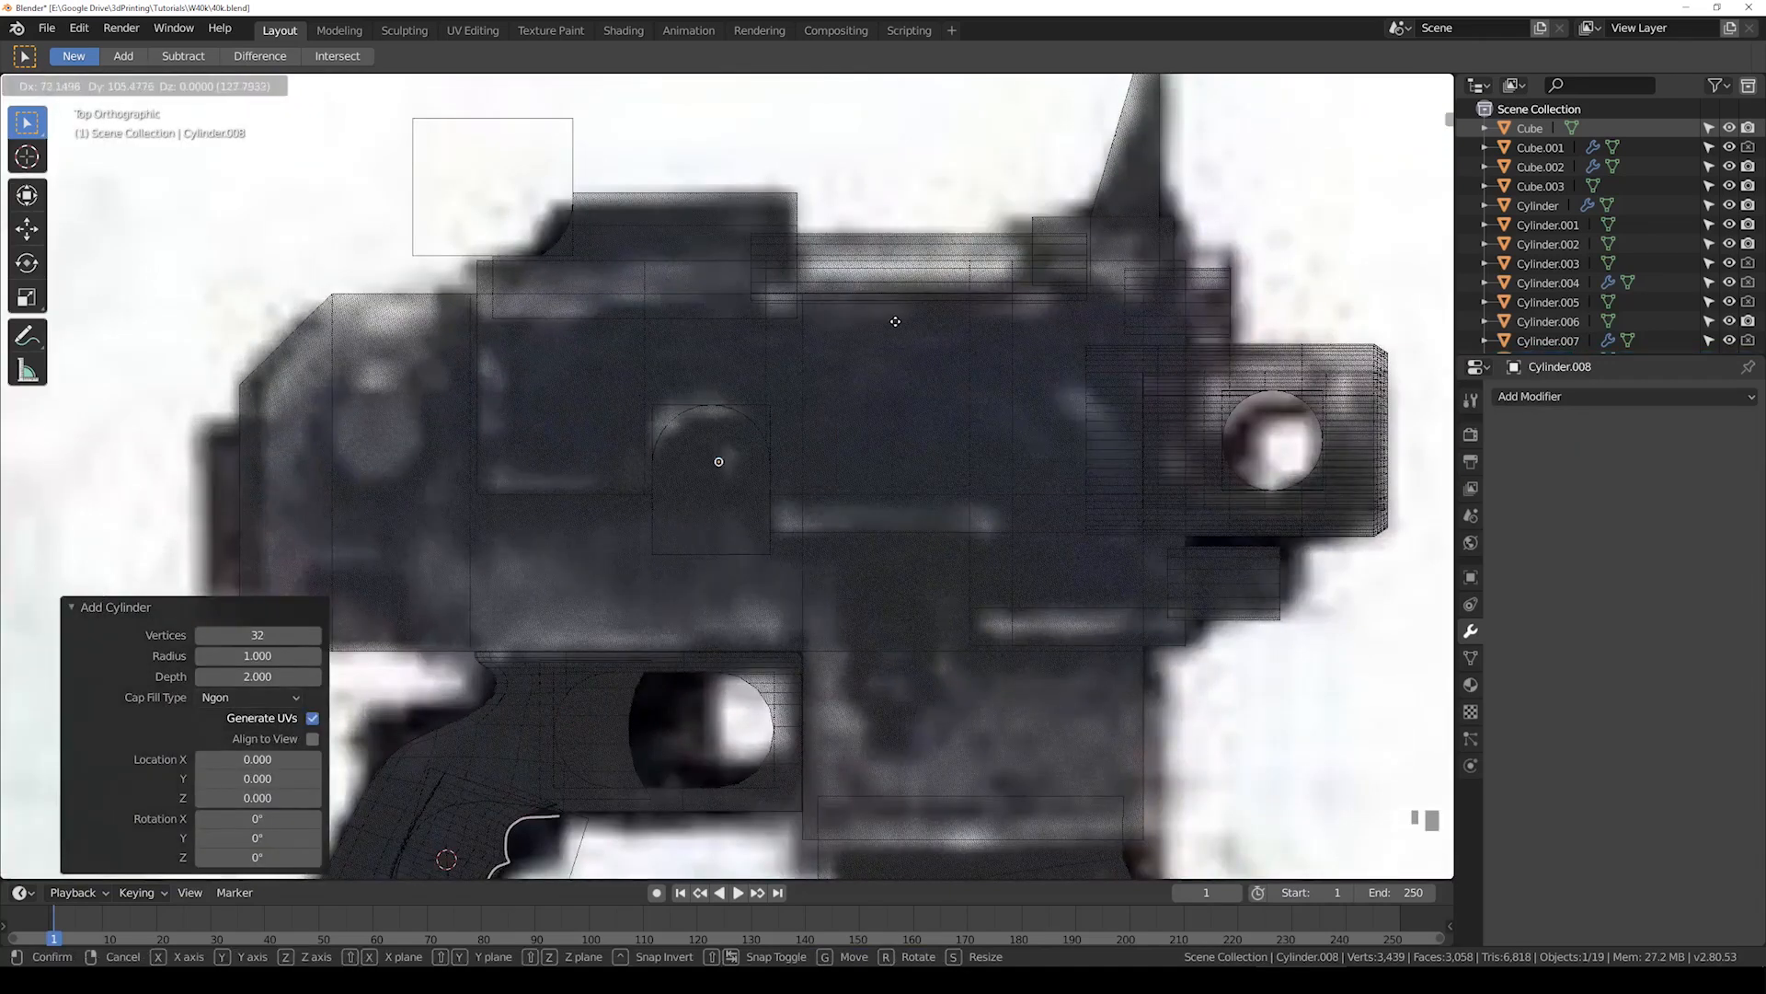
{"action": "left_click", "coordinate": [885, 326]}
Step: Scale the cylinder up until it nearly fills the width of the arched notch
{"action": "scroll", "coordinate": [737, 455], "scroll_direction": "up", "scroll_amount": 2}
{"action": "key", "text": "s"}
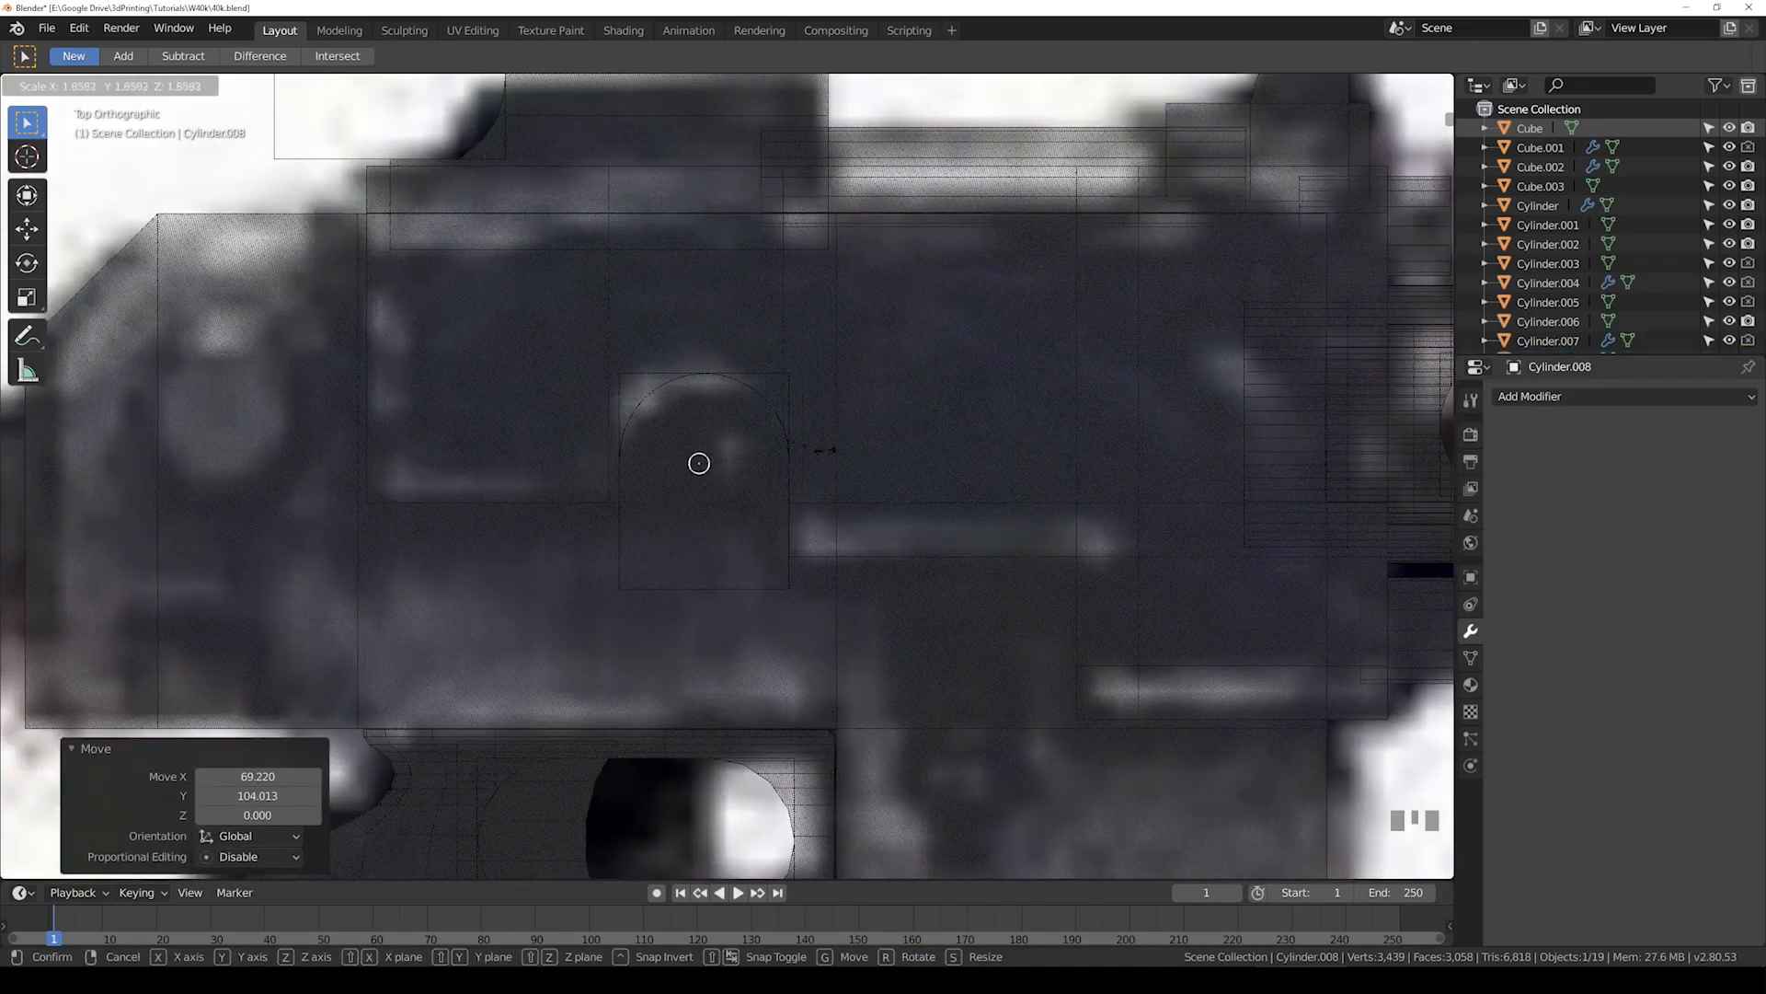
{"action": "left_click", "coordinate": [1078, 529]}
{"action": "key", "text": "s"}
{"action": "left_click", "coordinate": [973, 566]}
Step: Raise the cylinder about 47.3 along Z, above the side plate
{"action": "key", "text": "shift+z"}
{"action": "middle_click_drag", "start_coordinate": [655, 523], "coordinate": [729, 421]}
{"action": "key", "text": "g"}
{"action": "key", "text": "z"}
{"action": "left_click", "coordinate": [733, 207]}
Step: Flatten the cylinder along Z to a factor of about 0.306 and lower the disc into the arched notch
{"action": "middle_click_drag", "start_coordinate": [799, 363], "coordinate": [826, 318]}
{"action": "scroll", "coordinate": [883, 345], "scroll_direction": "up", "scroll_amount": 1}
{"action": "key", "text": "s"}
{"action": "key", "text": "z"}
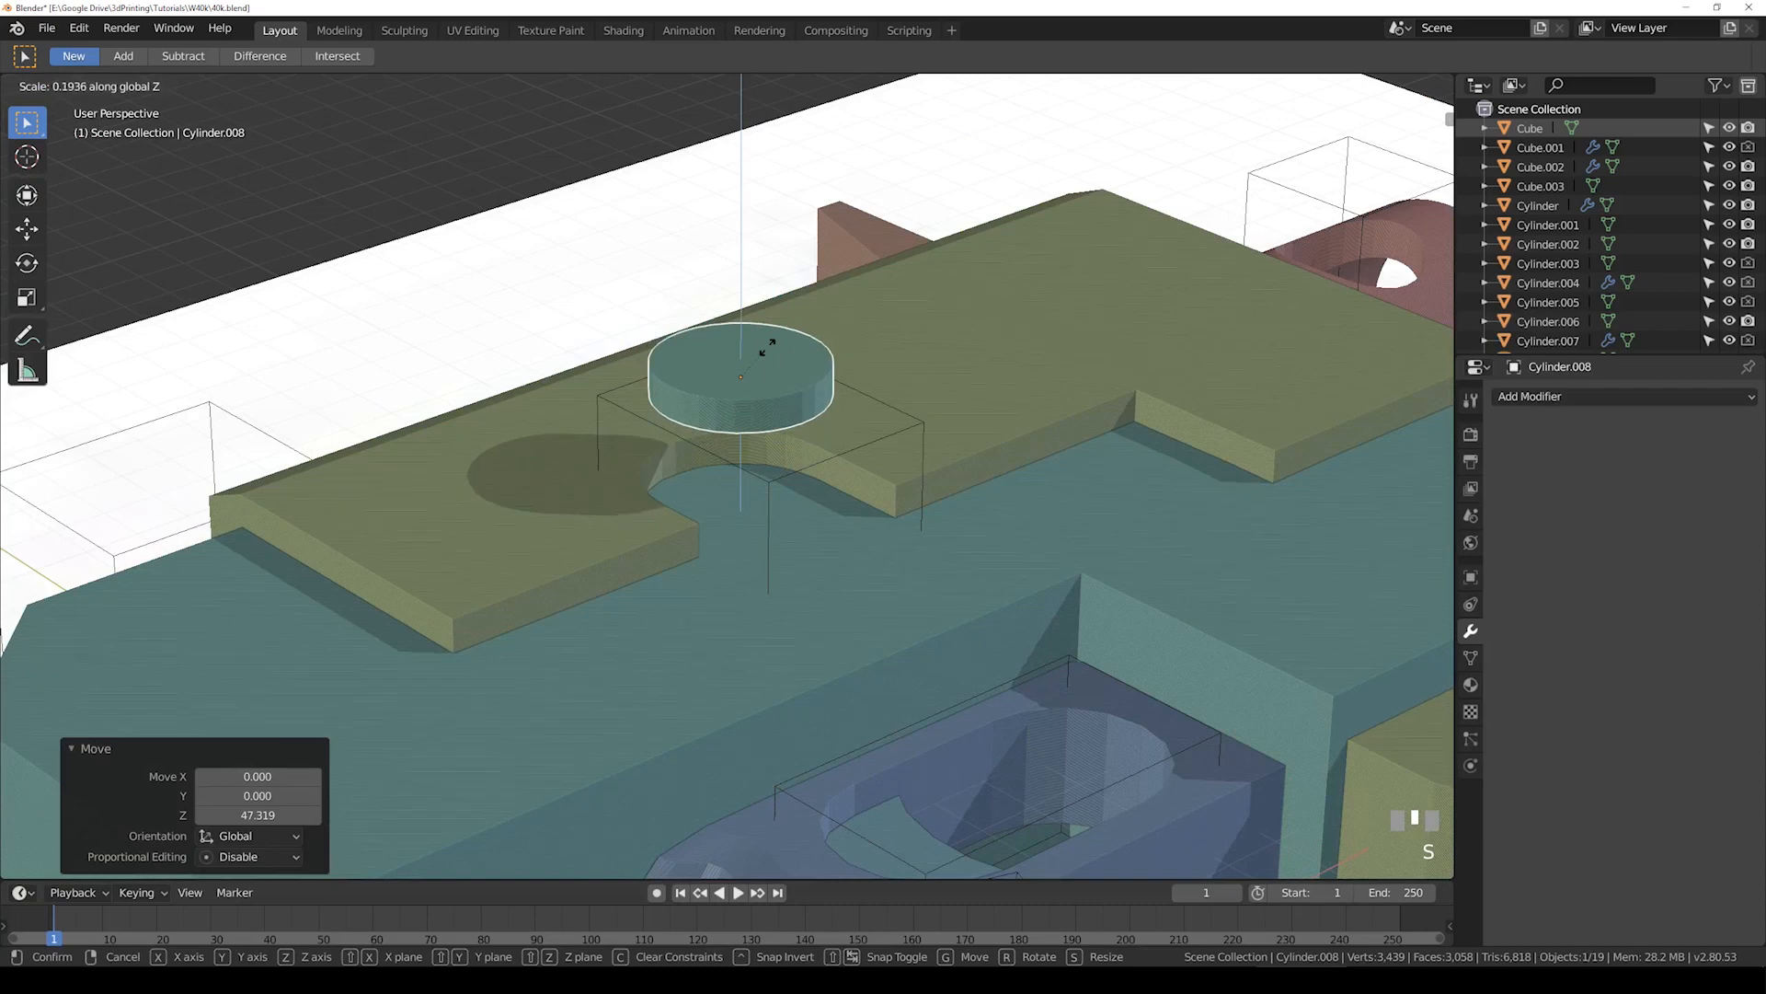
{"action": "left_click", "coordinate": [793, 344]}
{"action": "key", "text": "g"}
{"action": "key", "text": "z"}
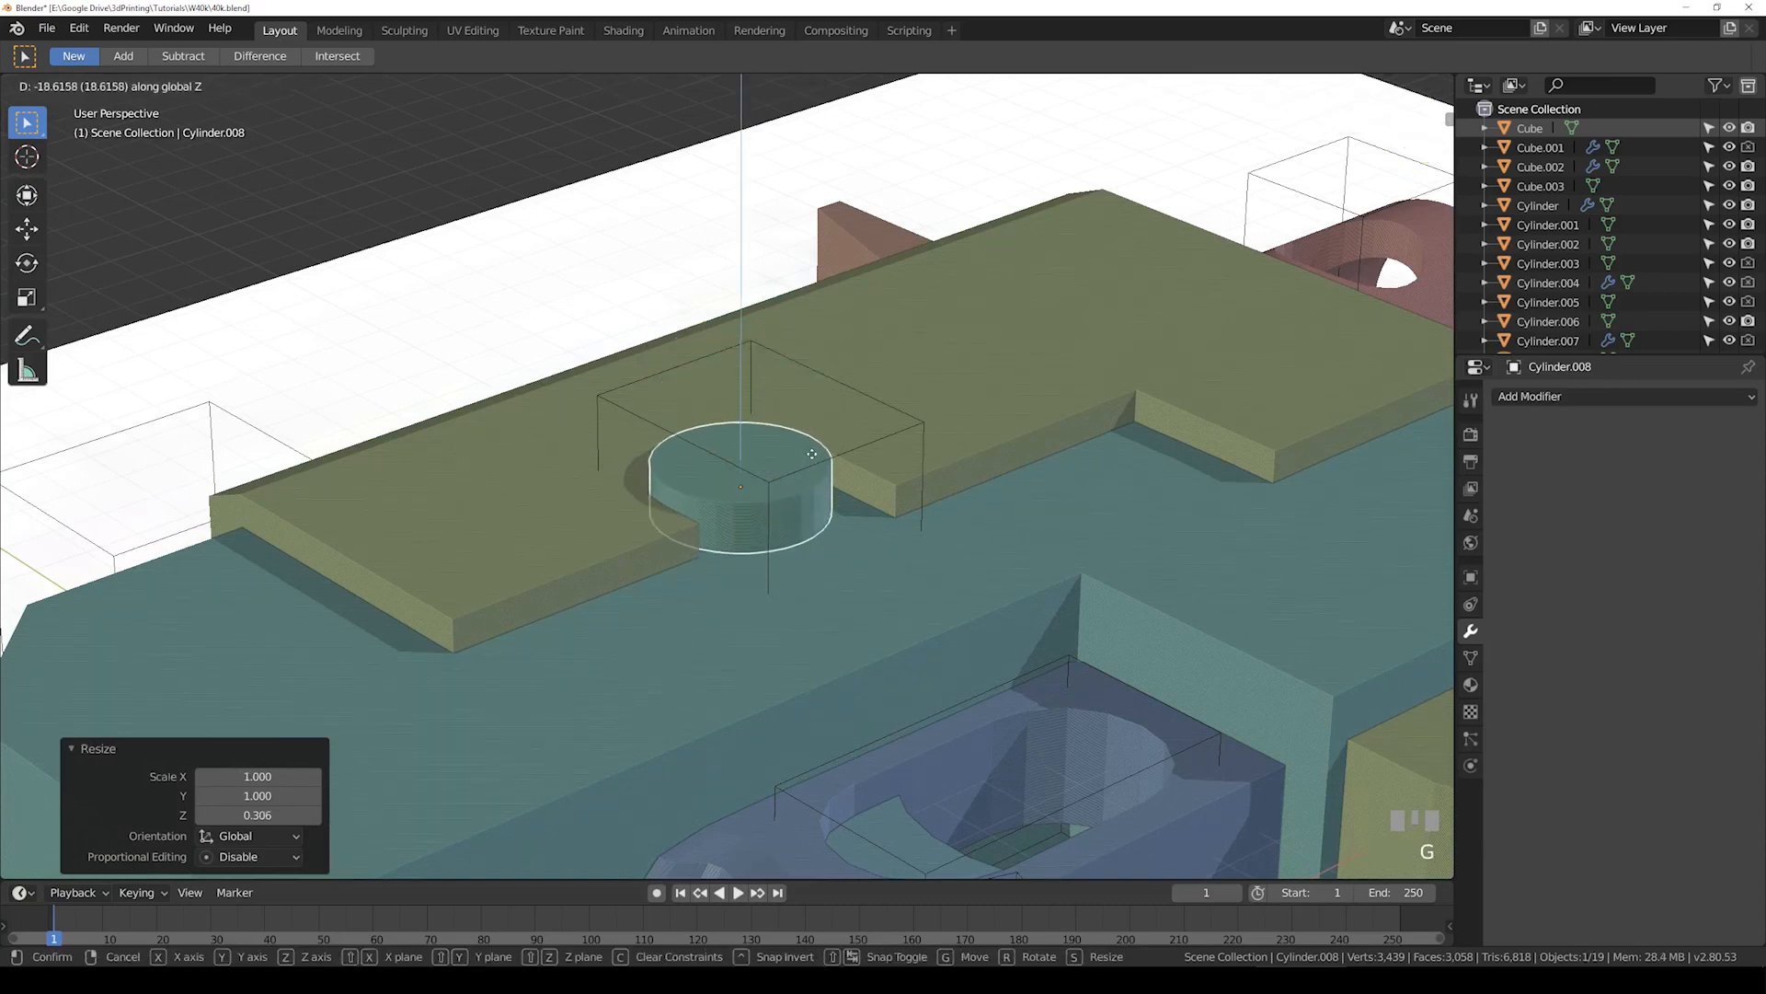
{"action": "left_click", "coordinate": [810, 412]}
Step: Thin the disc along Z to a factor of about 0.736 and adjust its height by about 0.136
{"action": "mouse_move", "coordinate": [810, 413]}
{"action": "middle_mouse_down"}
{"action": "mouse_move", "coordinate": [911, 394]}
{"action": "mouse_move", "coordinate": [903, 418]}
{"action": "mouse_move", "coordinate": [816, 401]}
{"action": "middle_mouse_up"}
{"action": "key", "text": "s"}
{"action": "key", "text": "z"}
{"action": "left_click", "coordinate": [922, 431]}
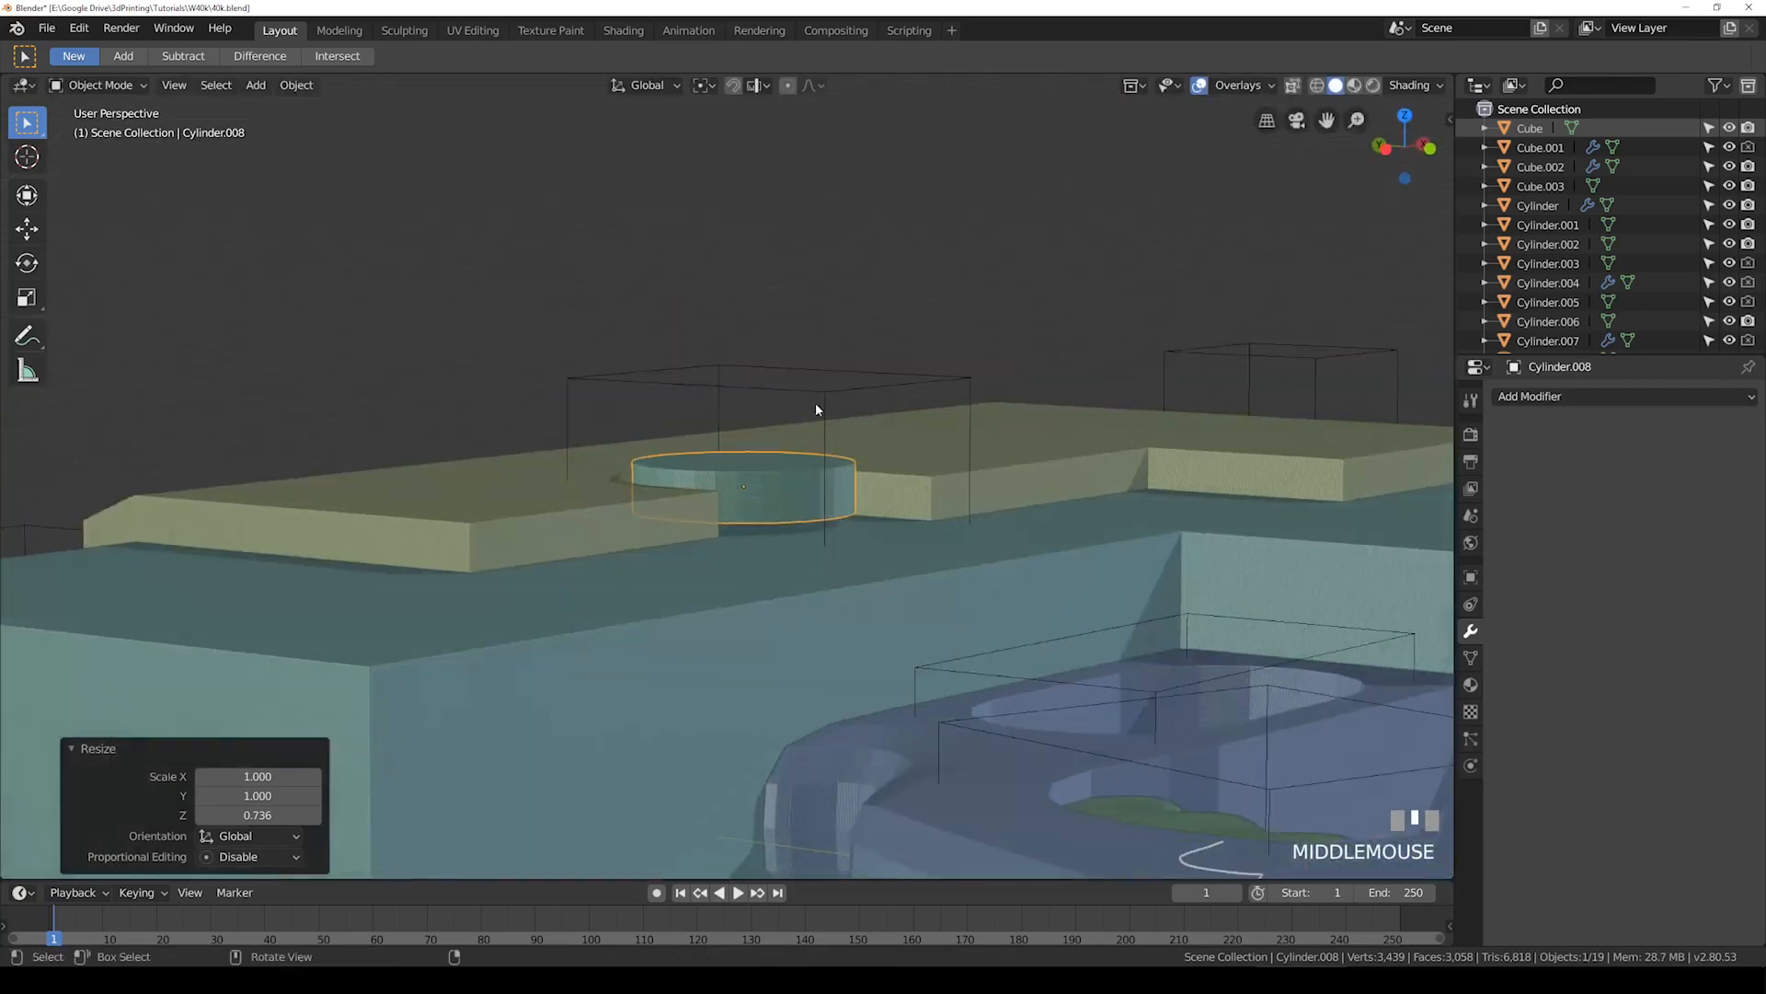
{"action": "scroll", "coordinate": [897, 406], "scroll_direction": "up", "scroll_amount": 3}
{"action": "key", "text": "s"}
{"action": "key", "text": "z"}
{"action": "key", "text": "g"}
{"action": "left_click", "coordinate": [918, 404]}
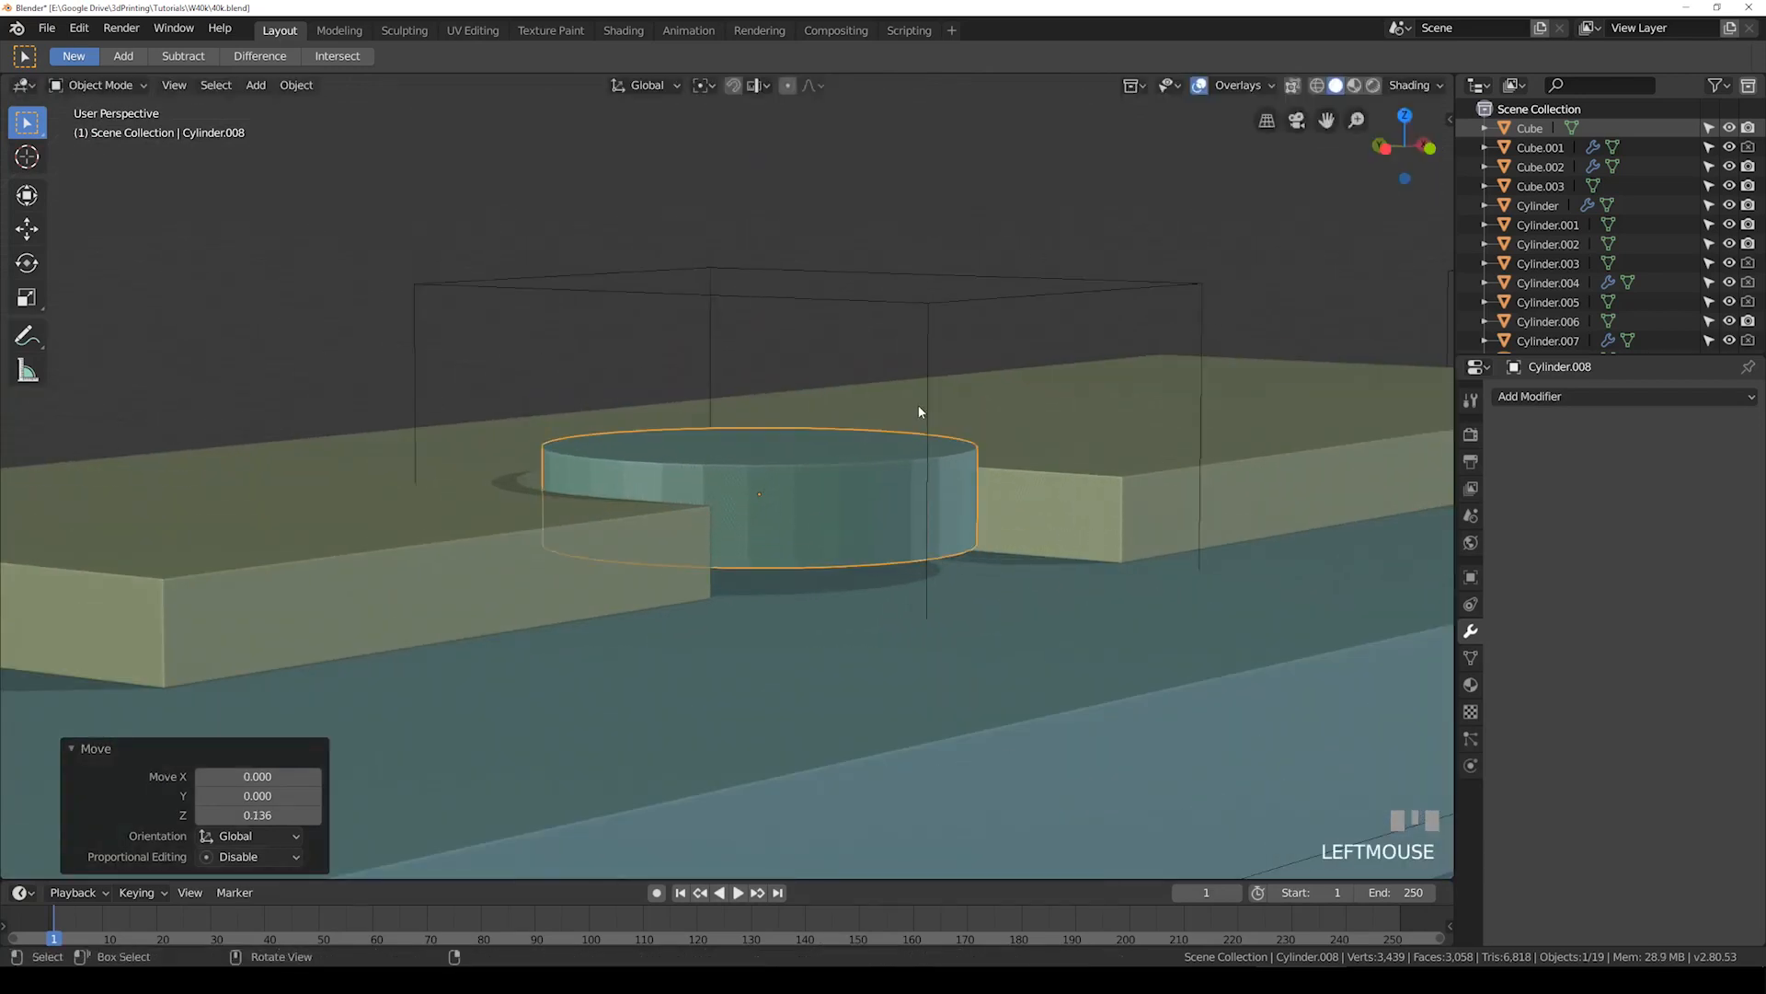
Step: Lower the disc about 1.79 along Z and shift it about 0.77 along X to centre it in the notch
{"action": "middle_click_drag", "start_coordinate": [958, 433], "coordinate": [887, 454]}
{"action": "key", "text": "g"}
{"action": "key", "text": "z"}
{"action": "left_click", "coordinate": [935, 459]}
{"action": "key", "text": "KP_7"}
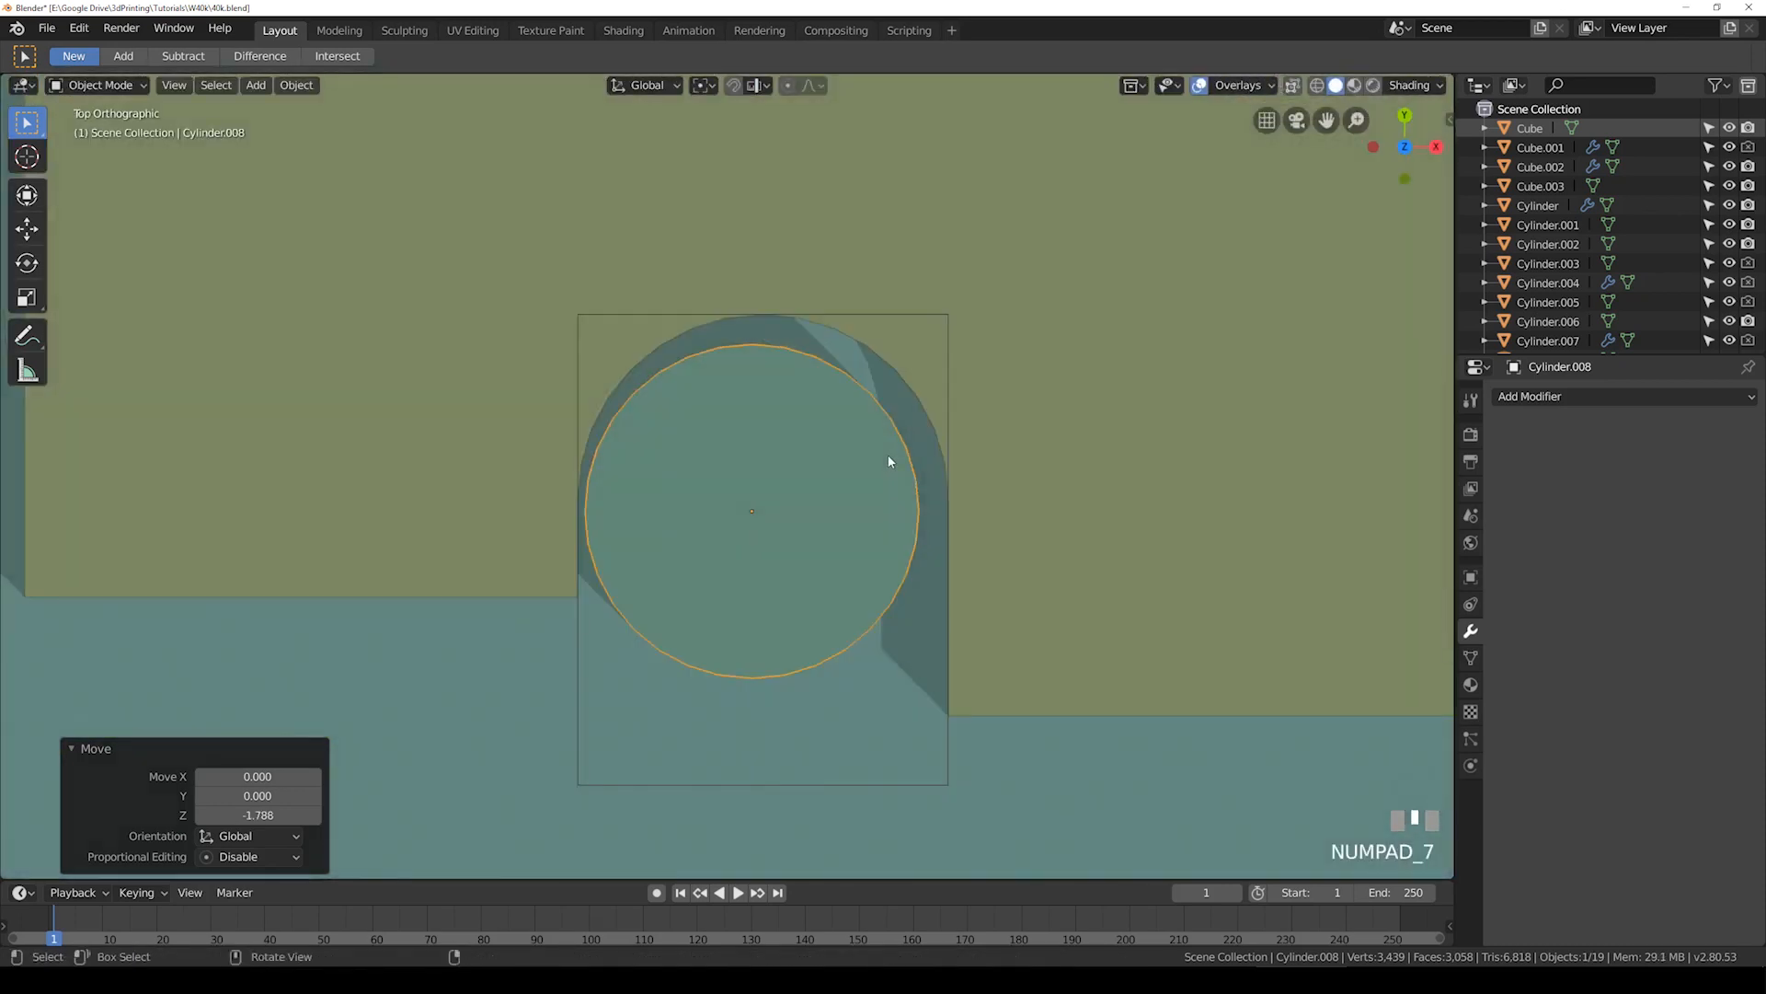
{"action": "scroll", "coordinate": [888, 460], "scroll_direction": "down", "scroll_amount": 1}
{"action": "key", "text": "g"}
{"action": "key", "text": "x"}
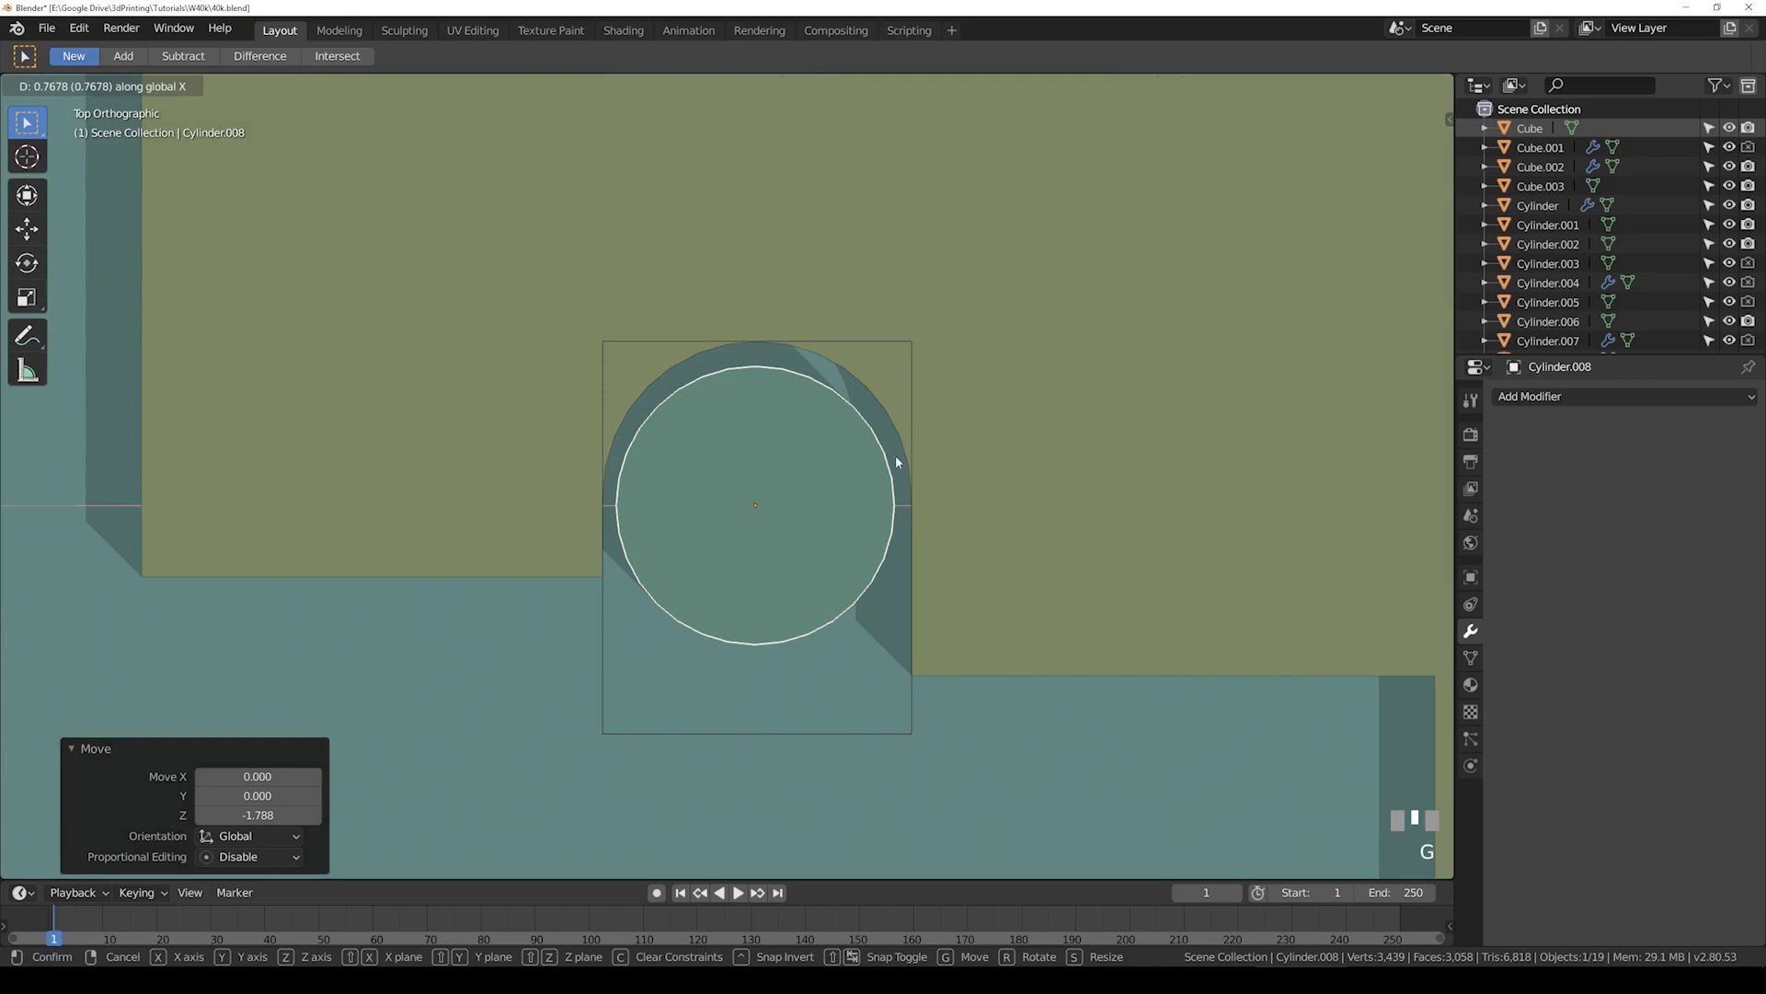
{"action": "left_click", "coordinate": [896, 454]}
Step: Duplicate the disc onto the round detail at the body's rear, about -90.2 in X and 8.25 in Y, and save the file
{"action": "scroll", "coordinate": [894, 465], "scroll_direction": "down", "scroll_amount": 1}
{"action": "key", "text": "alt+z"}
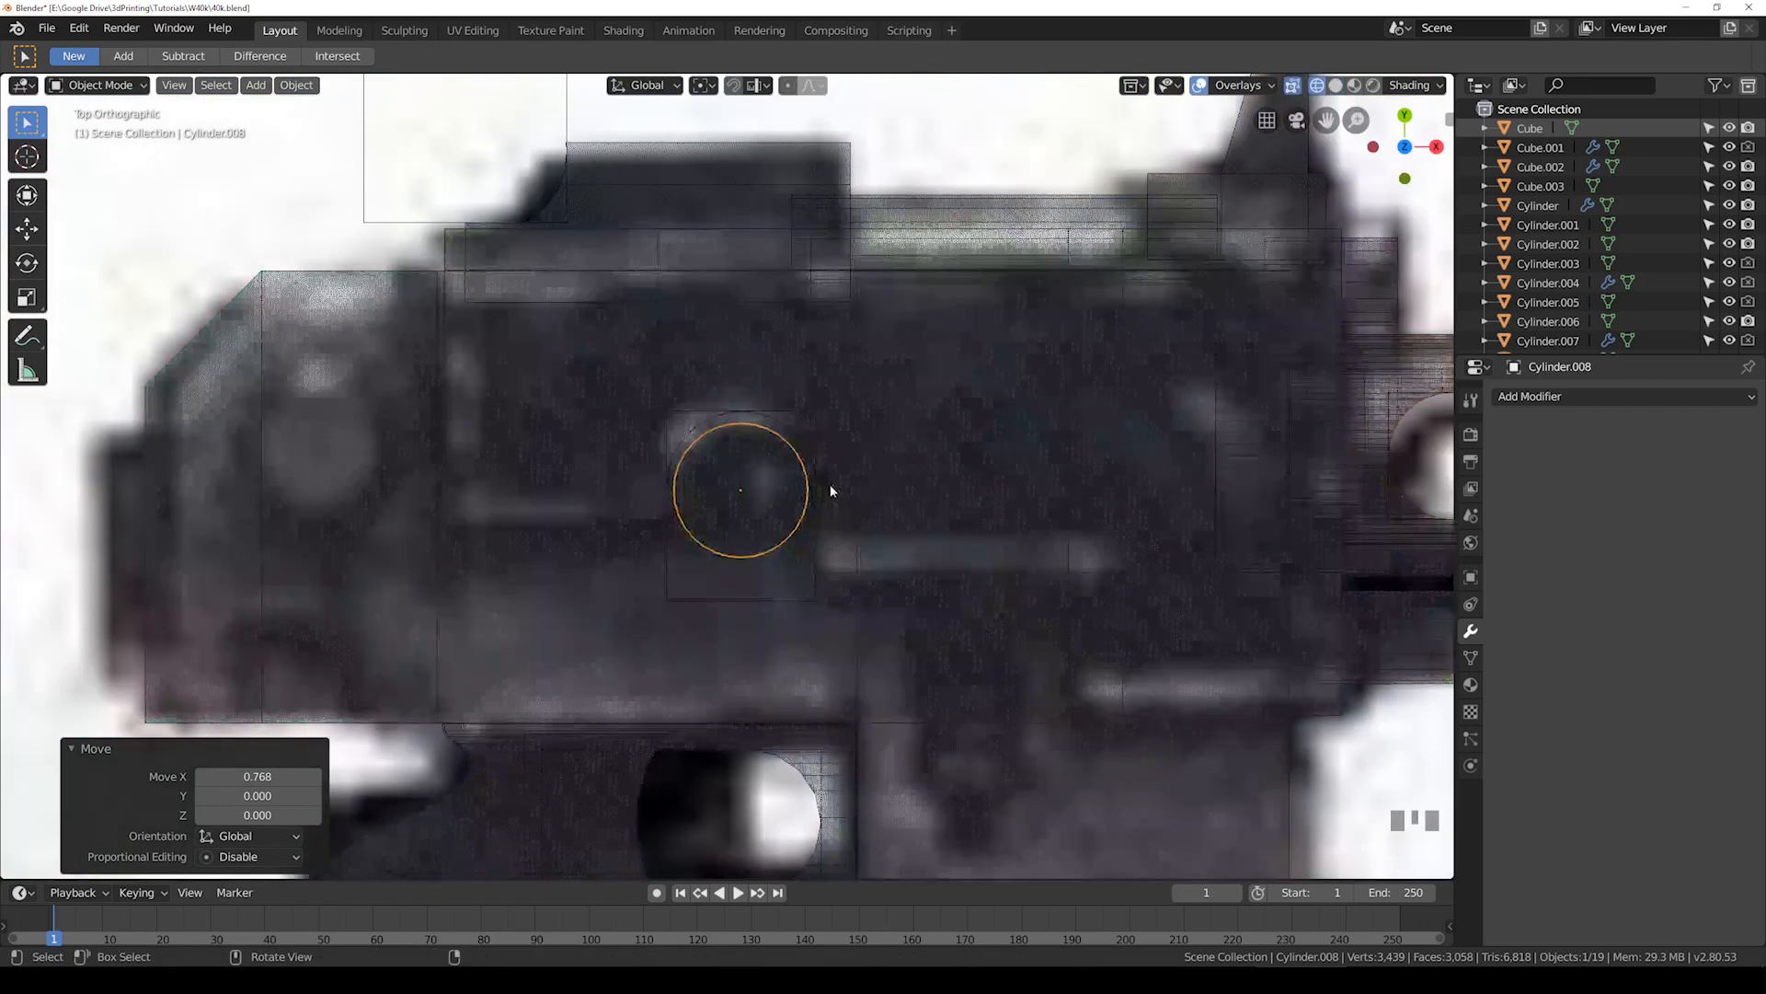
{"action": "middle_click_drag", "start_coordinate": [830, 490], "coordinate": [941, 481], "text": "shift"}
{"action": "key", "text": "shift+d"}
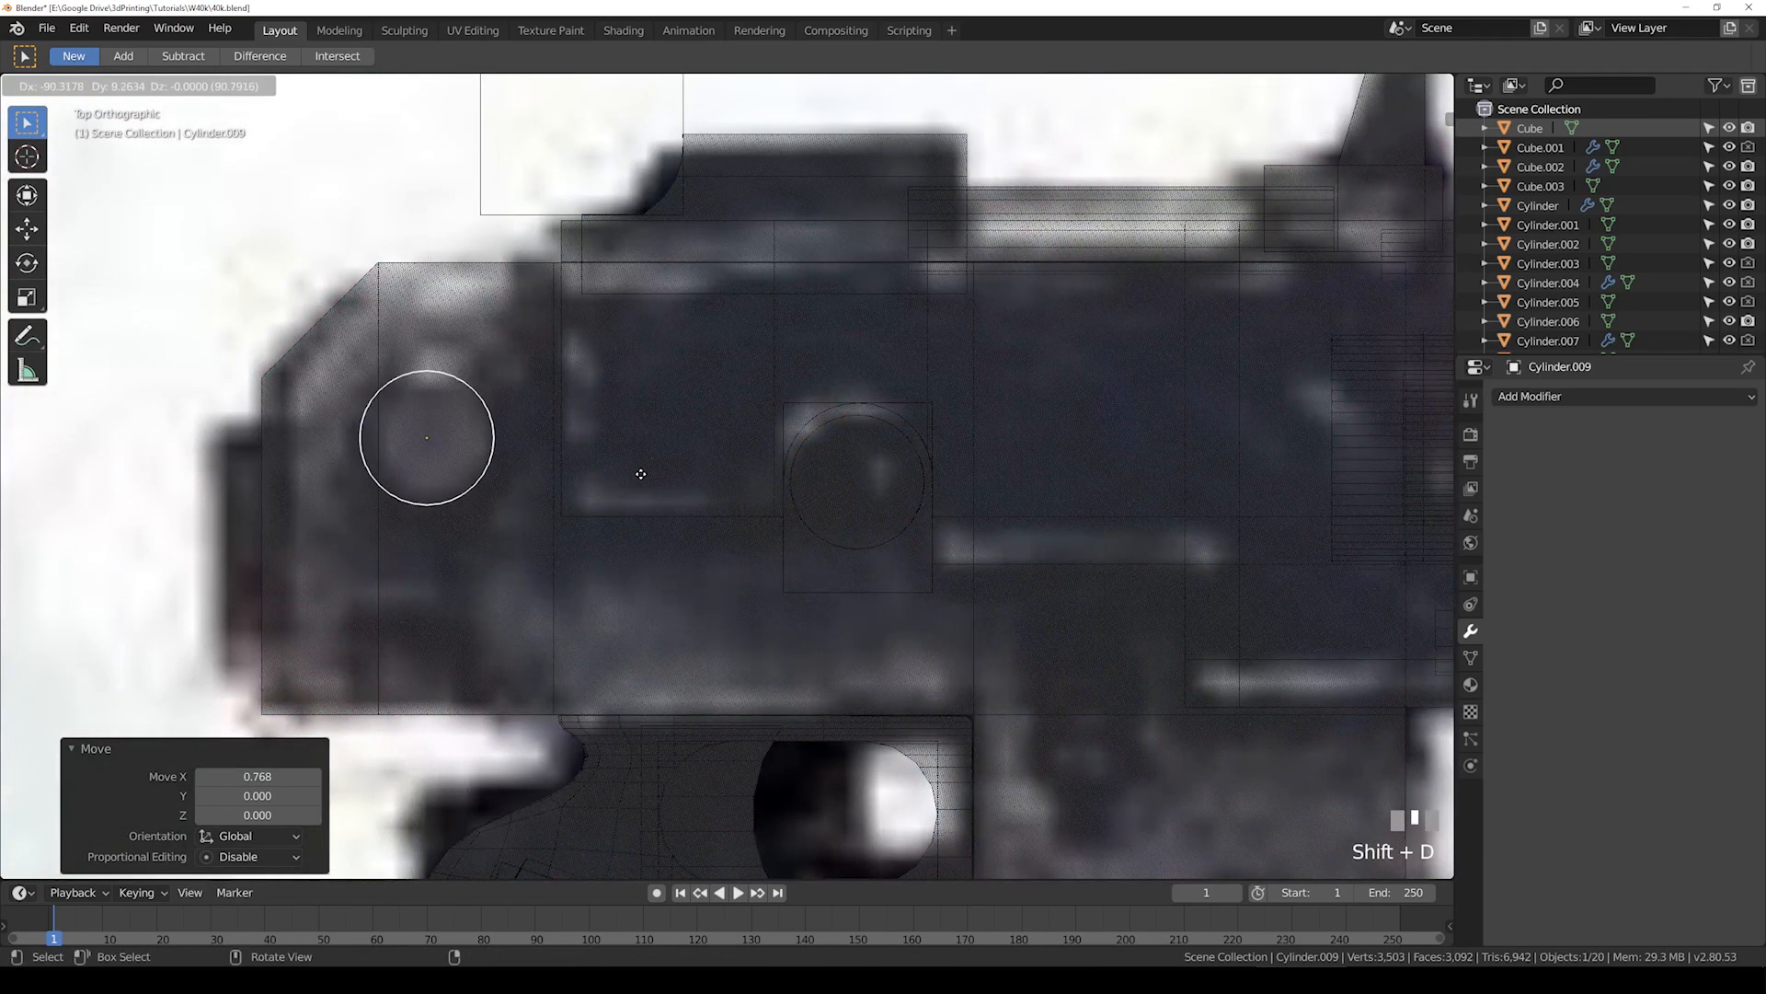
{"action": "left_click", "coordinate": [642, 478]}
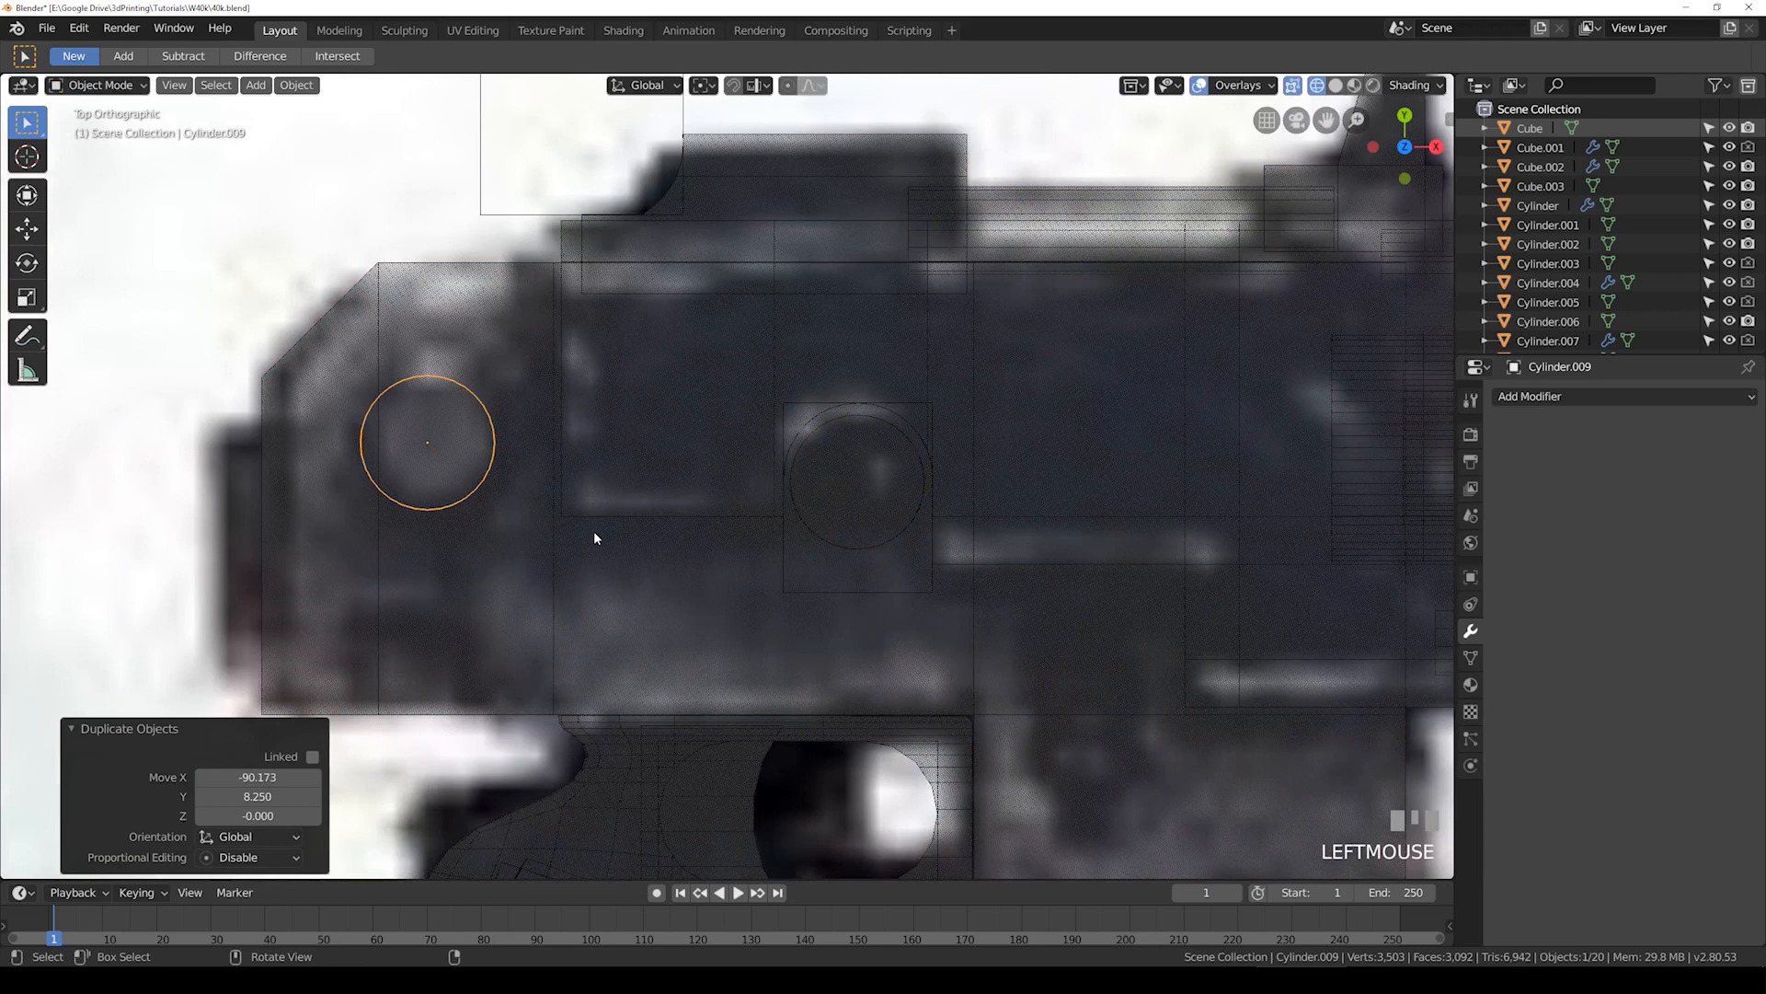
{"action": "middle_click_drag", "start_coordinate": [386, 565], "coordinate": [504, 488], "text": "shift"}
{"action": "key", "text": "shift+z"}
{"action": "mouse_move", "coordinate": [643, 556]}
{"action": "middle_mouse_down"}
{"action": "mouse_move", "coordinate": [696, 416]}
{"action": "mouse_move", "coordinate": [695, 439]}
{"action": "middle_mouse_up"}
{"action": "key", "text": "ctrl+s"}
Step: Select the full ring of side faces on the rear disc in Edit Mode
{"action": "middle_click_drag", "start_coordinate": [726, 384], "coordinate": [609, 479]}
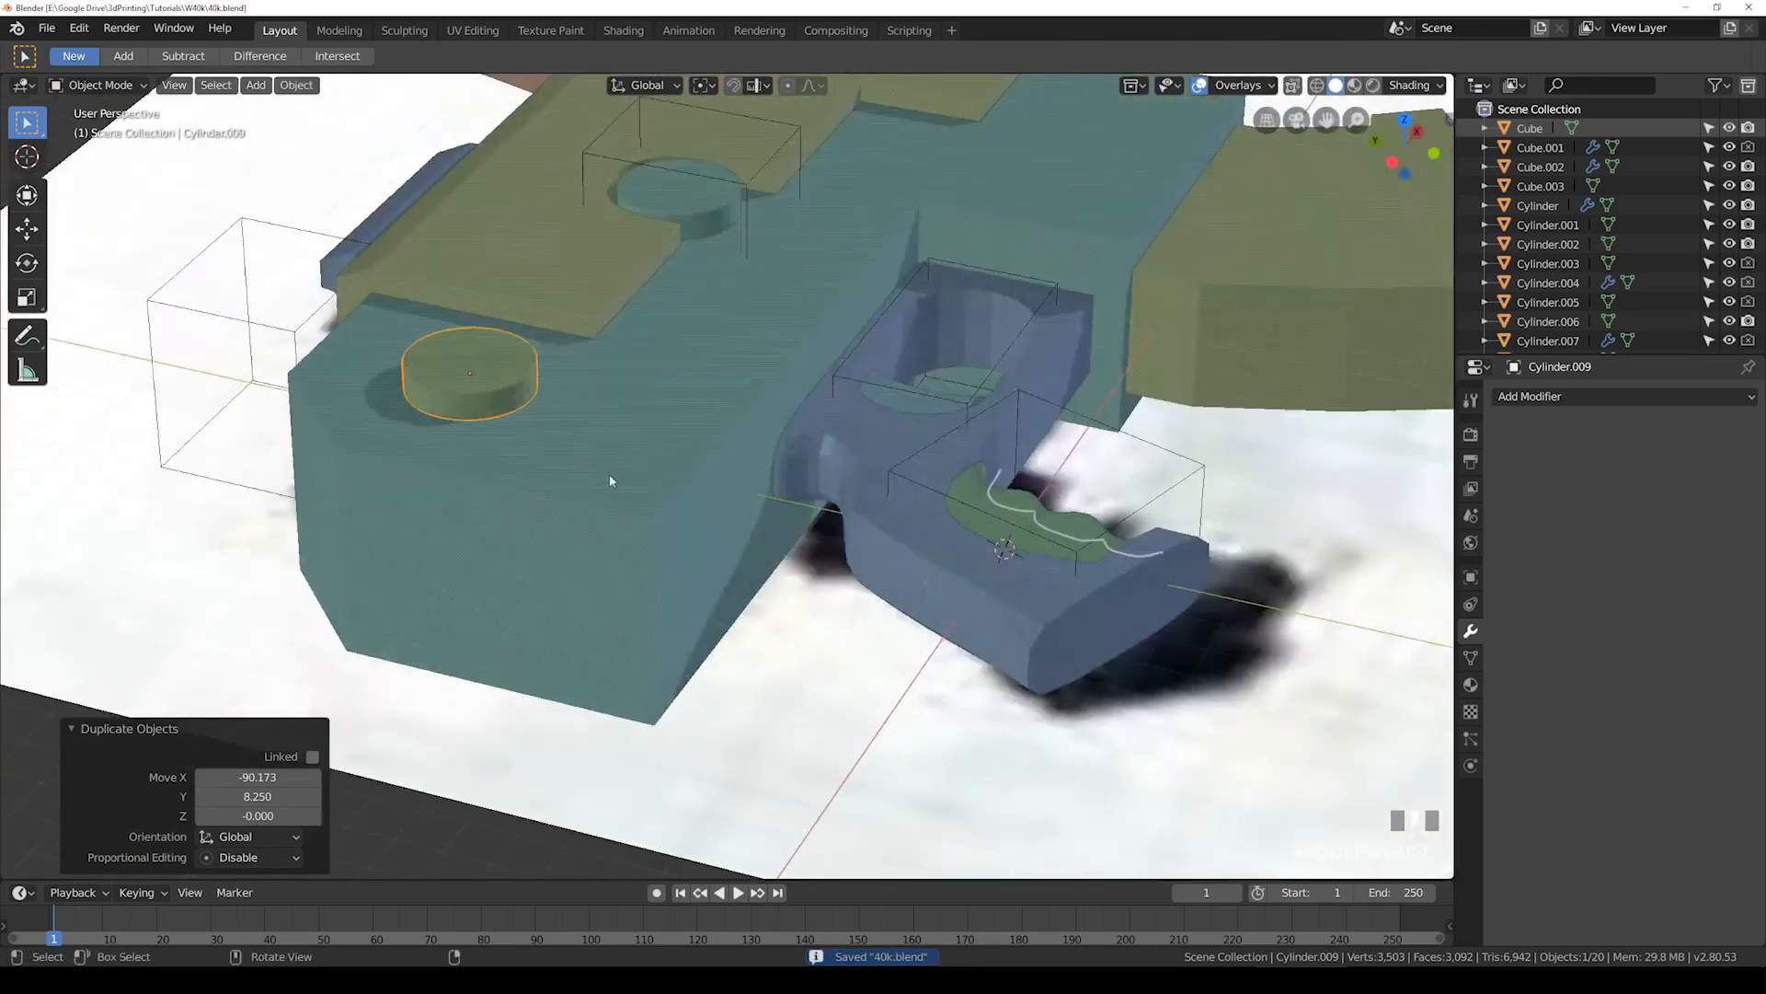
{"action": "scroll", "coordinate": [665, 547], "scroll_direction": "up", "scroll_amount": 2}
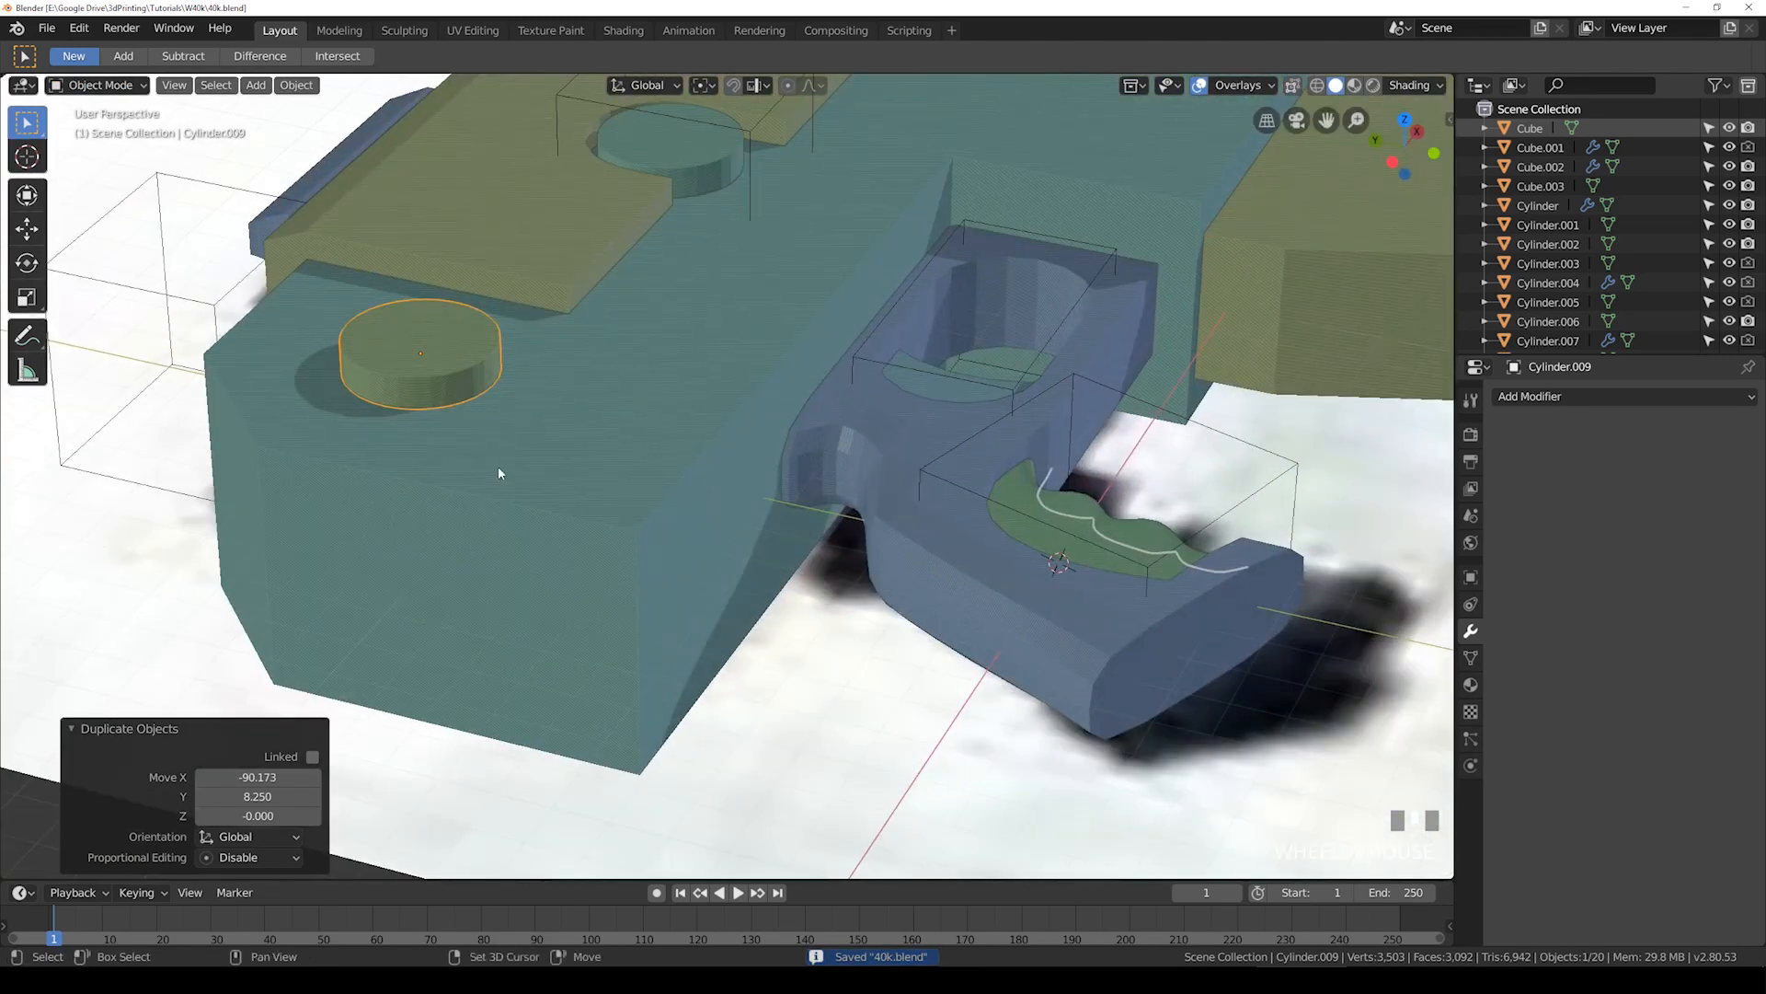
{"action": "middle_click_drag", "start_coordinate": [499, 466], "coordinate": [693, 429], "text": "shift"}
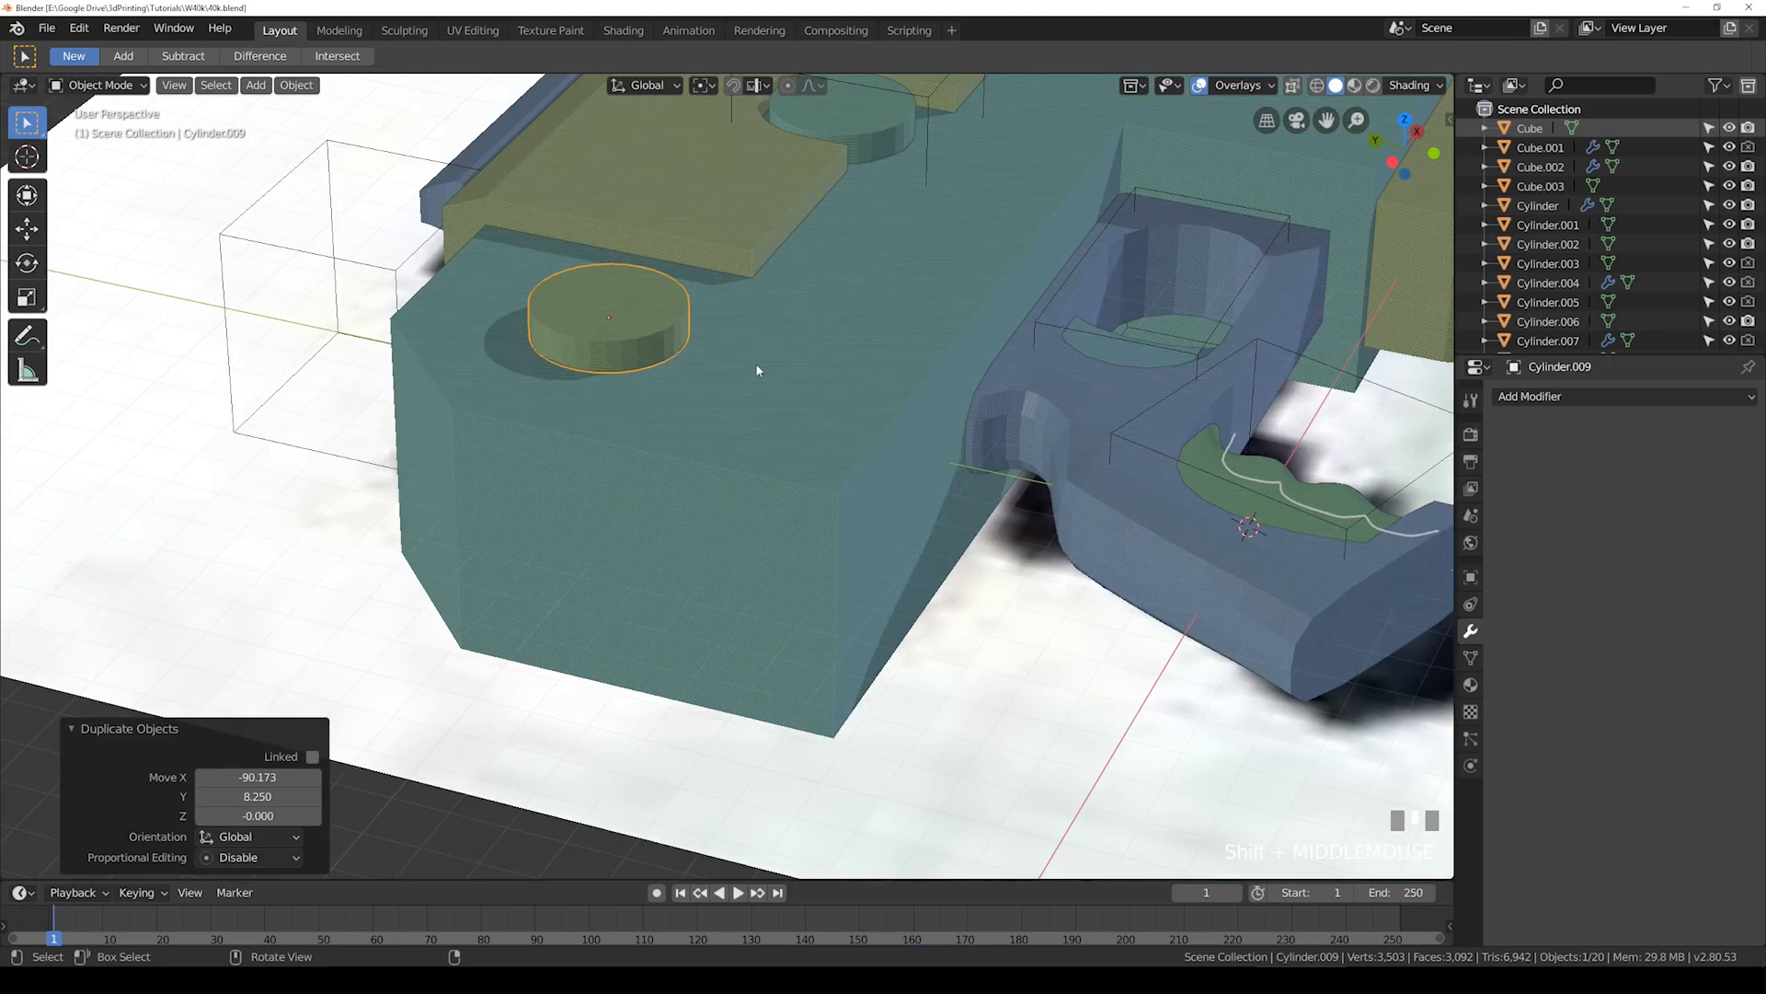
{"action": "scroll", "coordinate": [699, 365], "scroll_direction": "up", "scroll_amount": 2}
{"action": "key", "text": "Tab"}
{"action": "mouse_move", "coordinate": [672, 316]}
{"action": "middle_mouse_down", "text": "shift"}
{"action": "mouse_move", "coordinate": [796, 489]}
{"action": "mouse_move", "coordinate": [721, 453]}
{"action": "mouse_move", "coordinate": [709, 481]}
{"action": "middle_mouse_up", "text": "shift"}
{"action": "key", "text": "shift+z"}
{"action": "key", "text": "shift+z"}
{"action": "scroll", "coordinate": [547, 433], "scroll_direction": "up", "scroll_amount": 2}
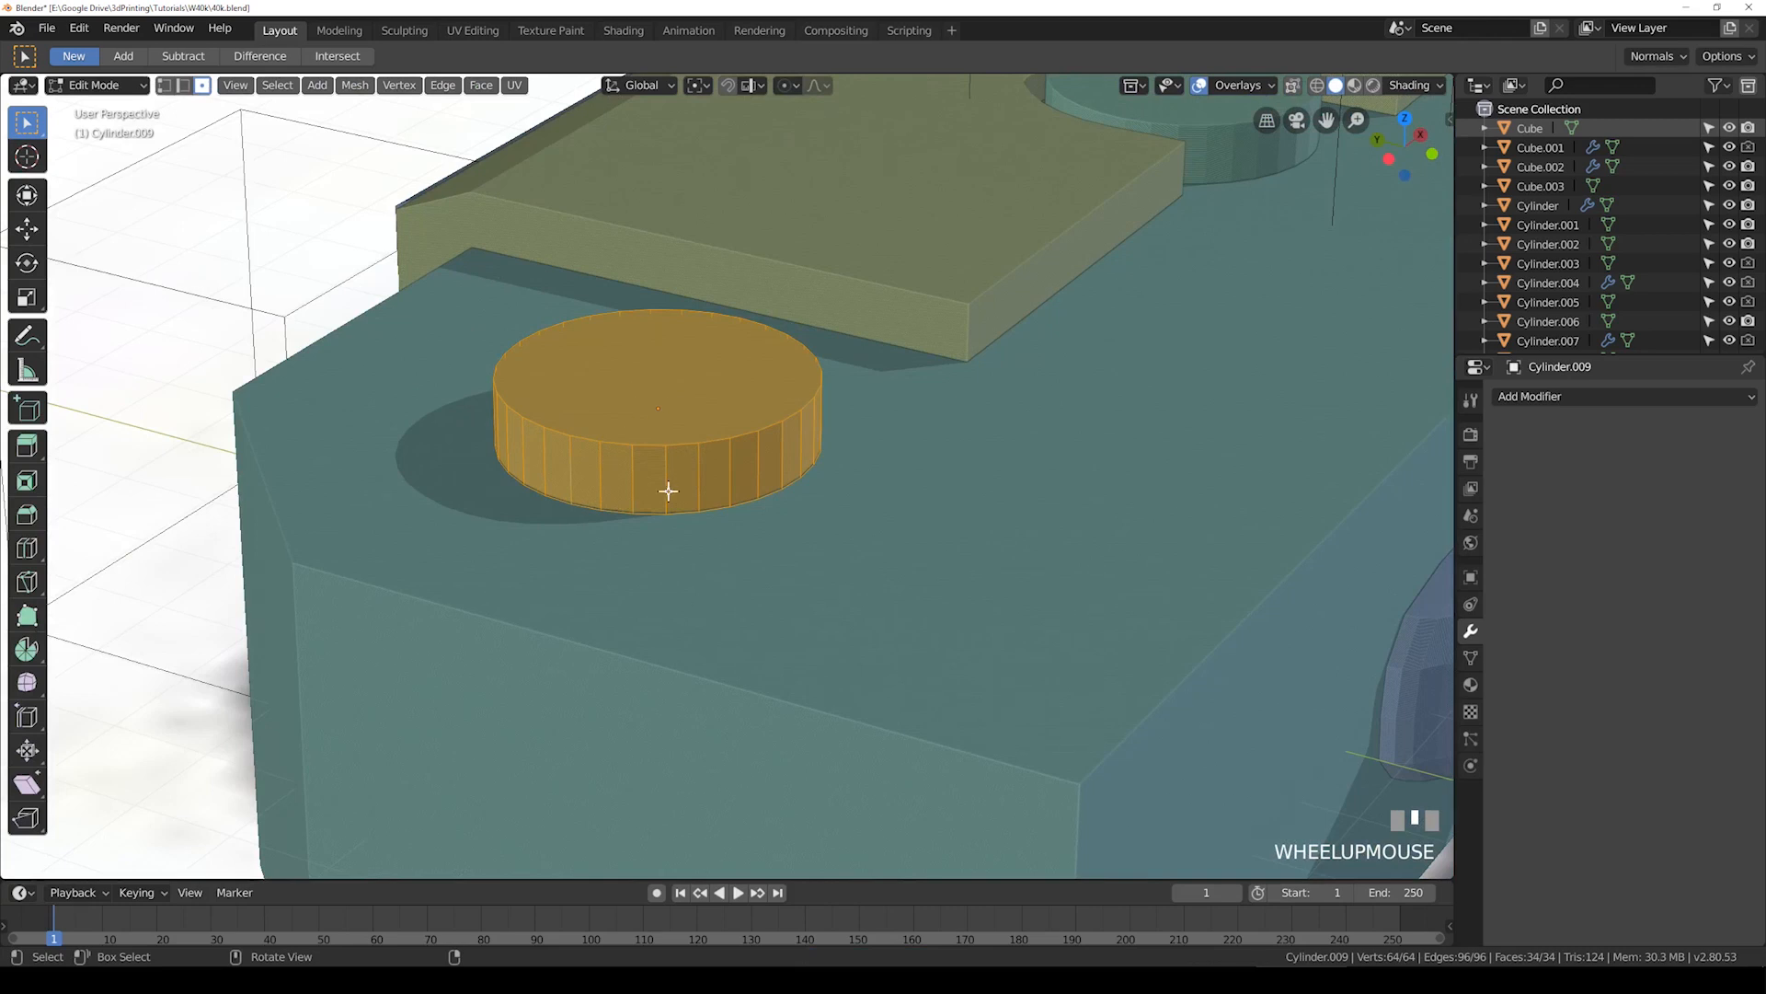
{"action": "scroll", "coordinate": [668, 490], "scroll_direction": "up", "scroll_amount": 3}
{"action": "left_click", "coordinate": [631, 467], "text": "alt"}
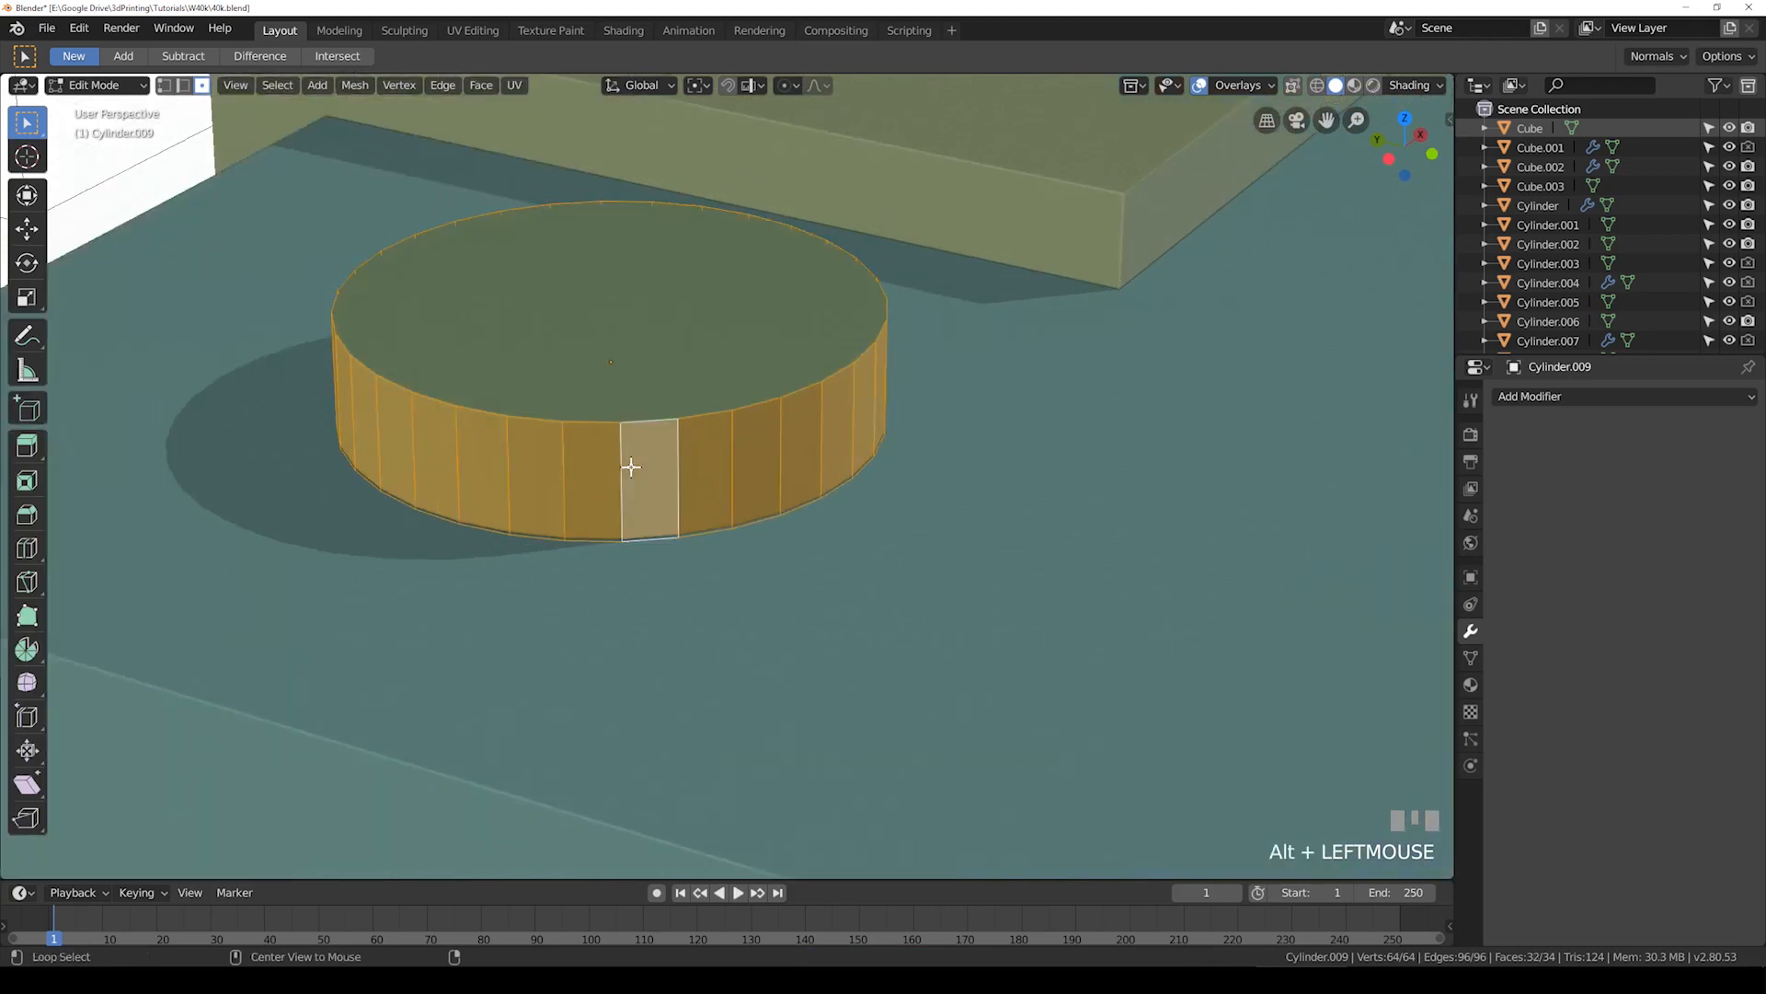
{"action": "left_click", "coordinate": [834, 482]}
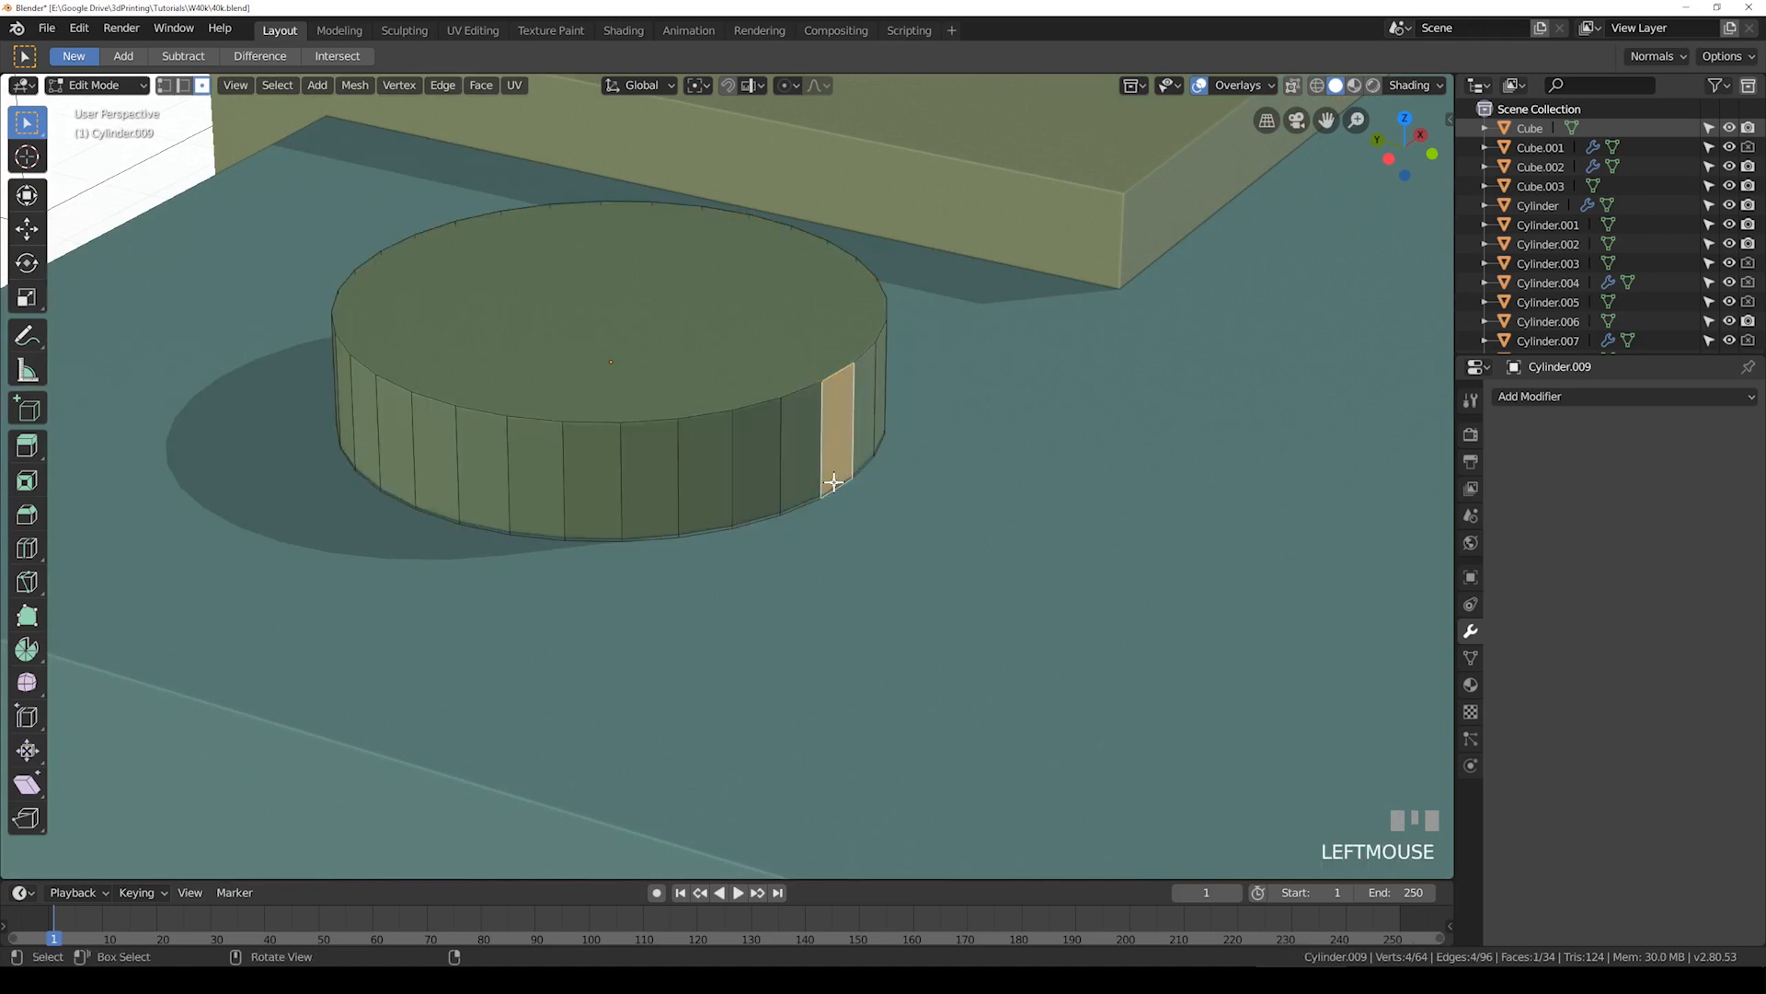
{"action": "left_click", "coordinate": [770, 460], "text": "alt"}
Step: Extrude the disc's side faces individually with an offset of about -0.07
{"action": "key", "text": "alt+e"}
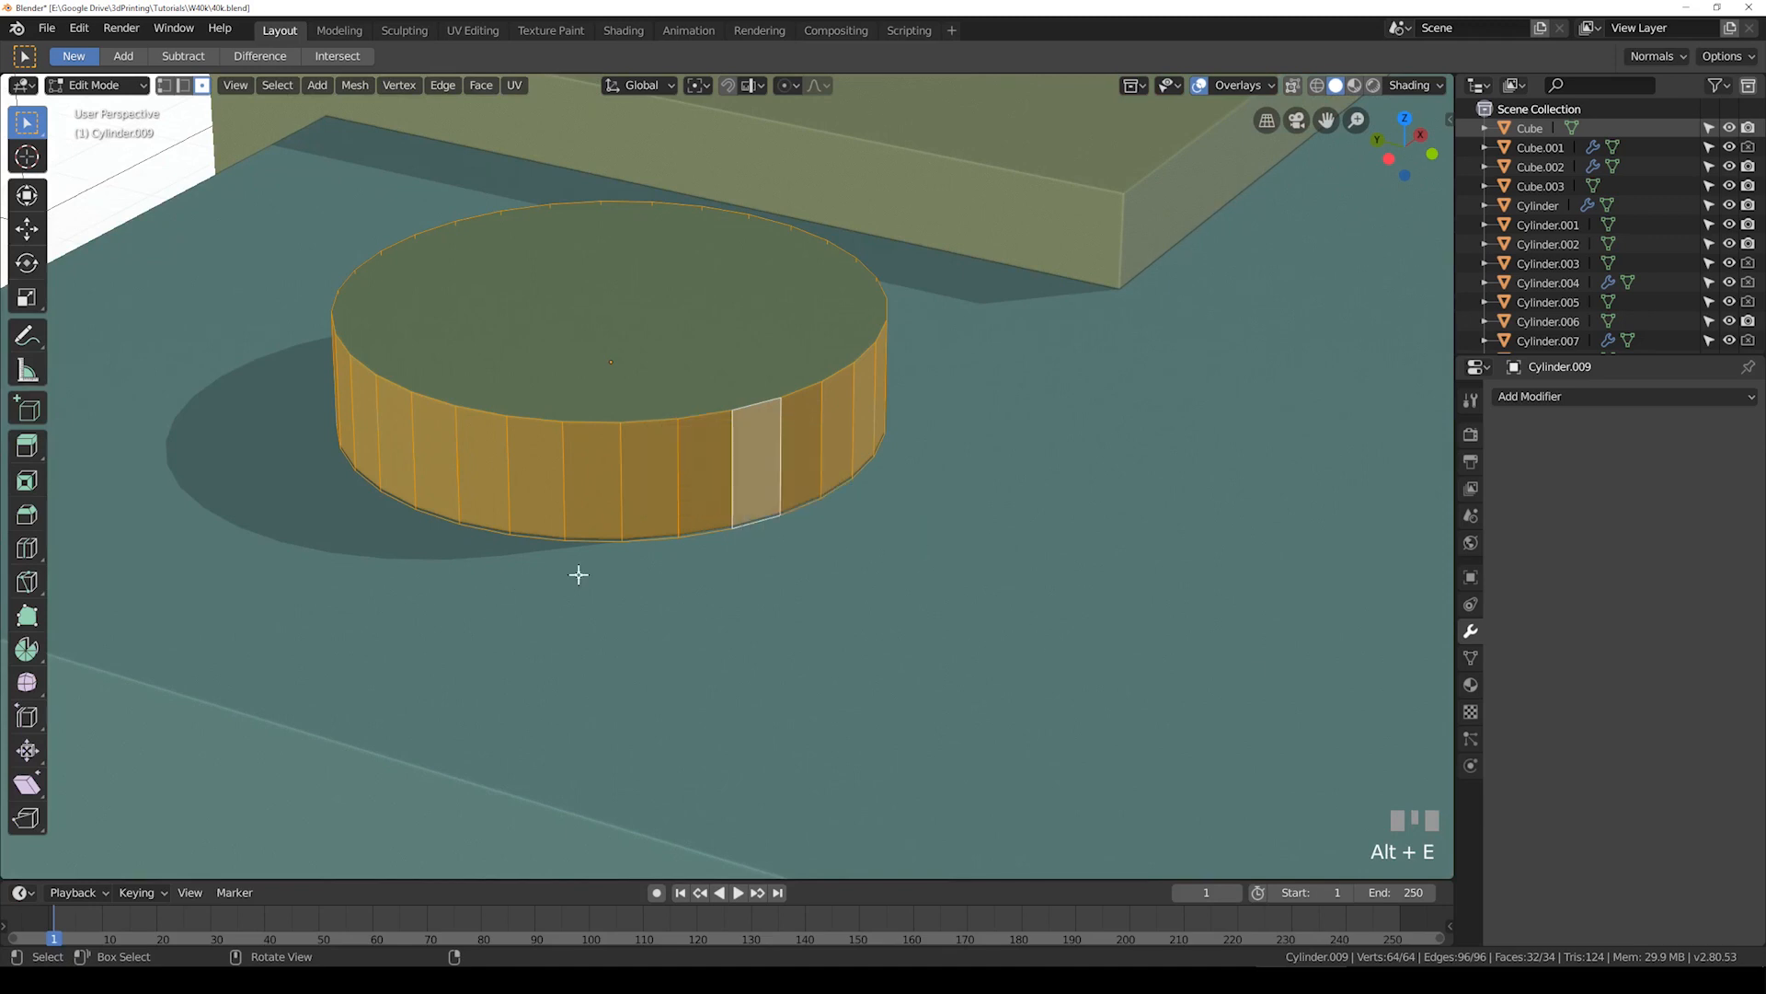
{"action": "key", "text": "alt+e"}
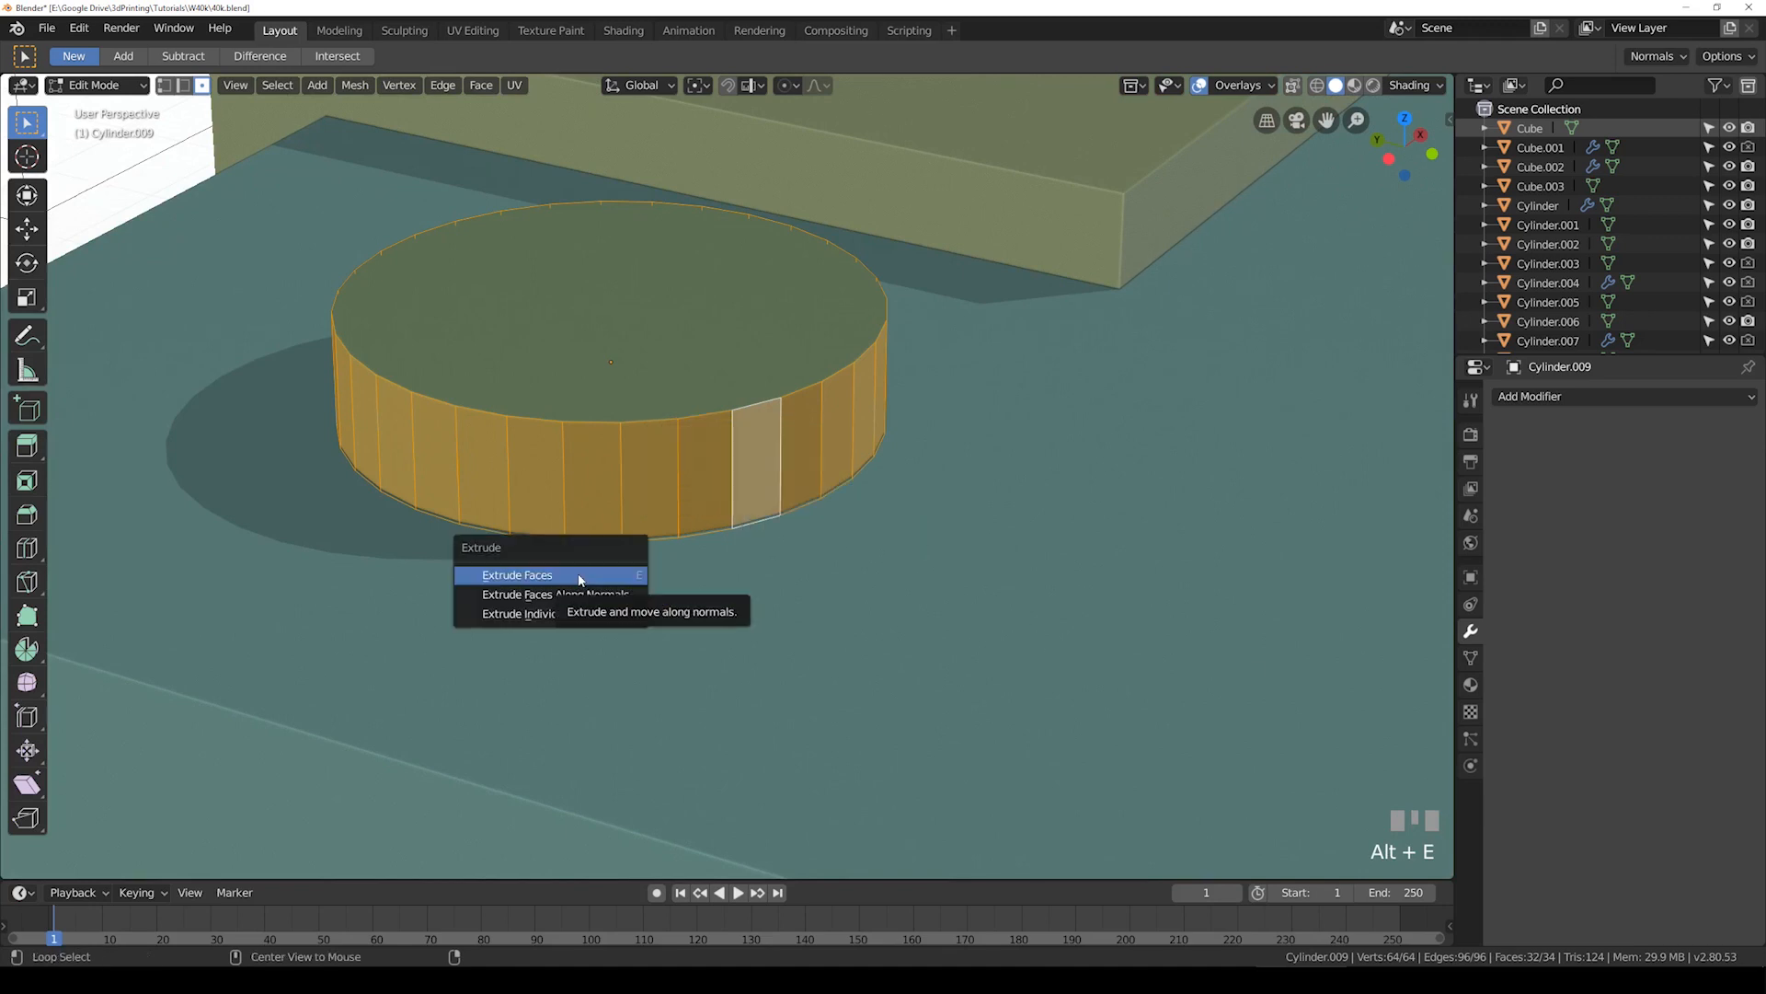
{"action": "left_click", "coordinate": [561, 612]}
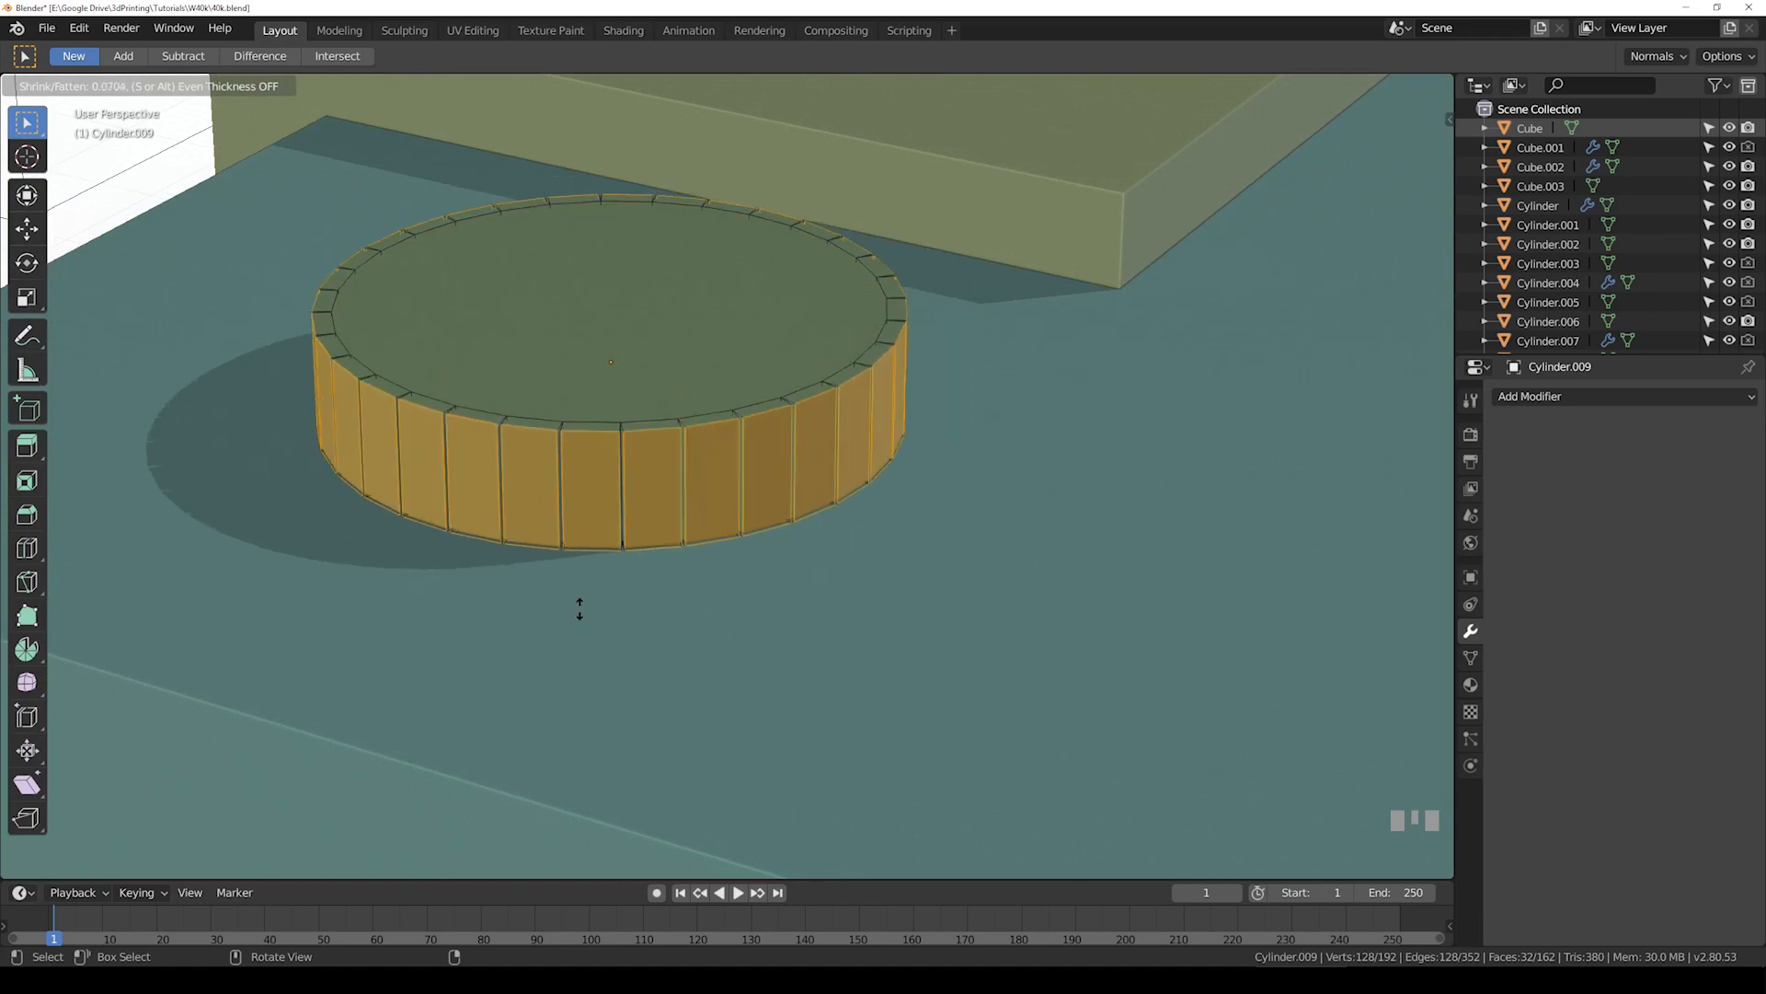
{"action": "left_click", "coordinate": [580, 607]}
{"action": "middle_click_drag", "start_coordinate": [580, 604], "coordinate": [795, 341]}
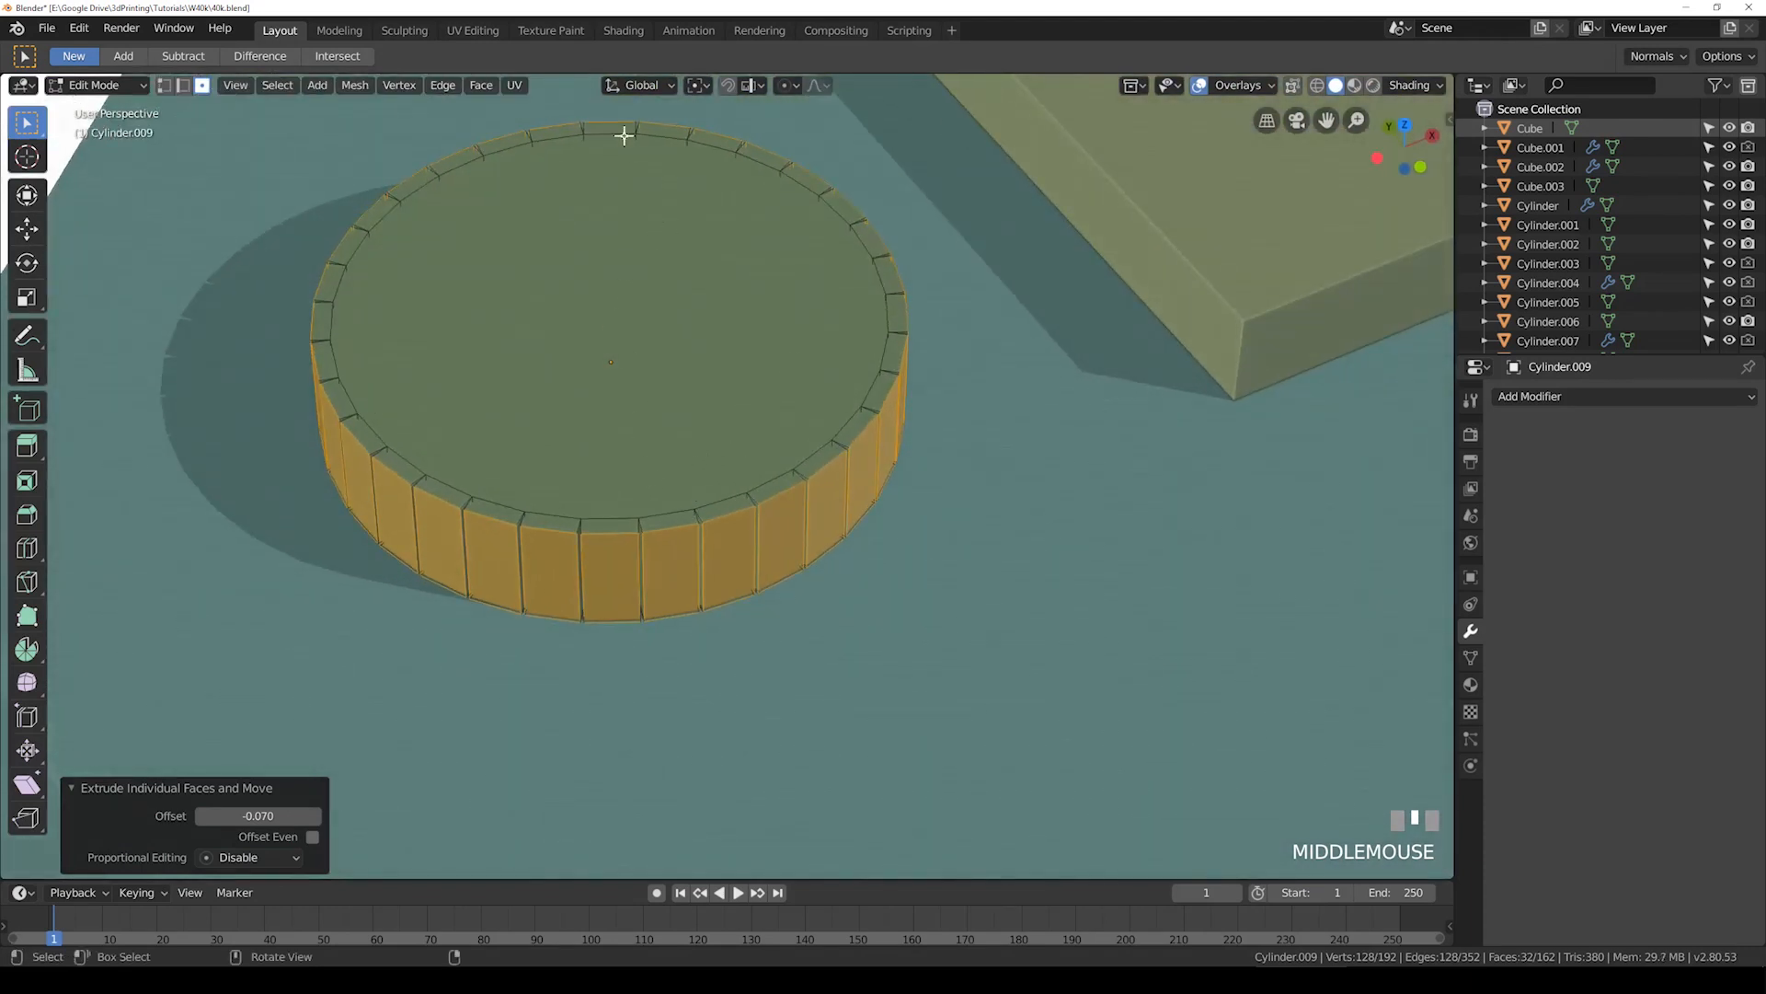
Step: Set the pivot point to Individual Origins and scale down the extruded side faces to form grooves between them
{"action": "left_click", "coordinate": [482, 86]}
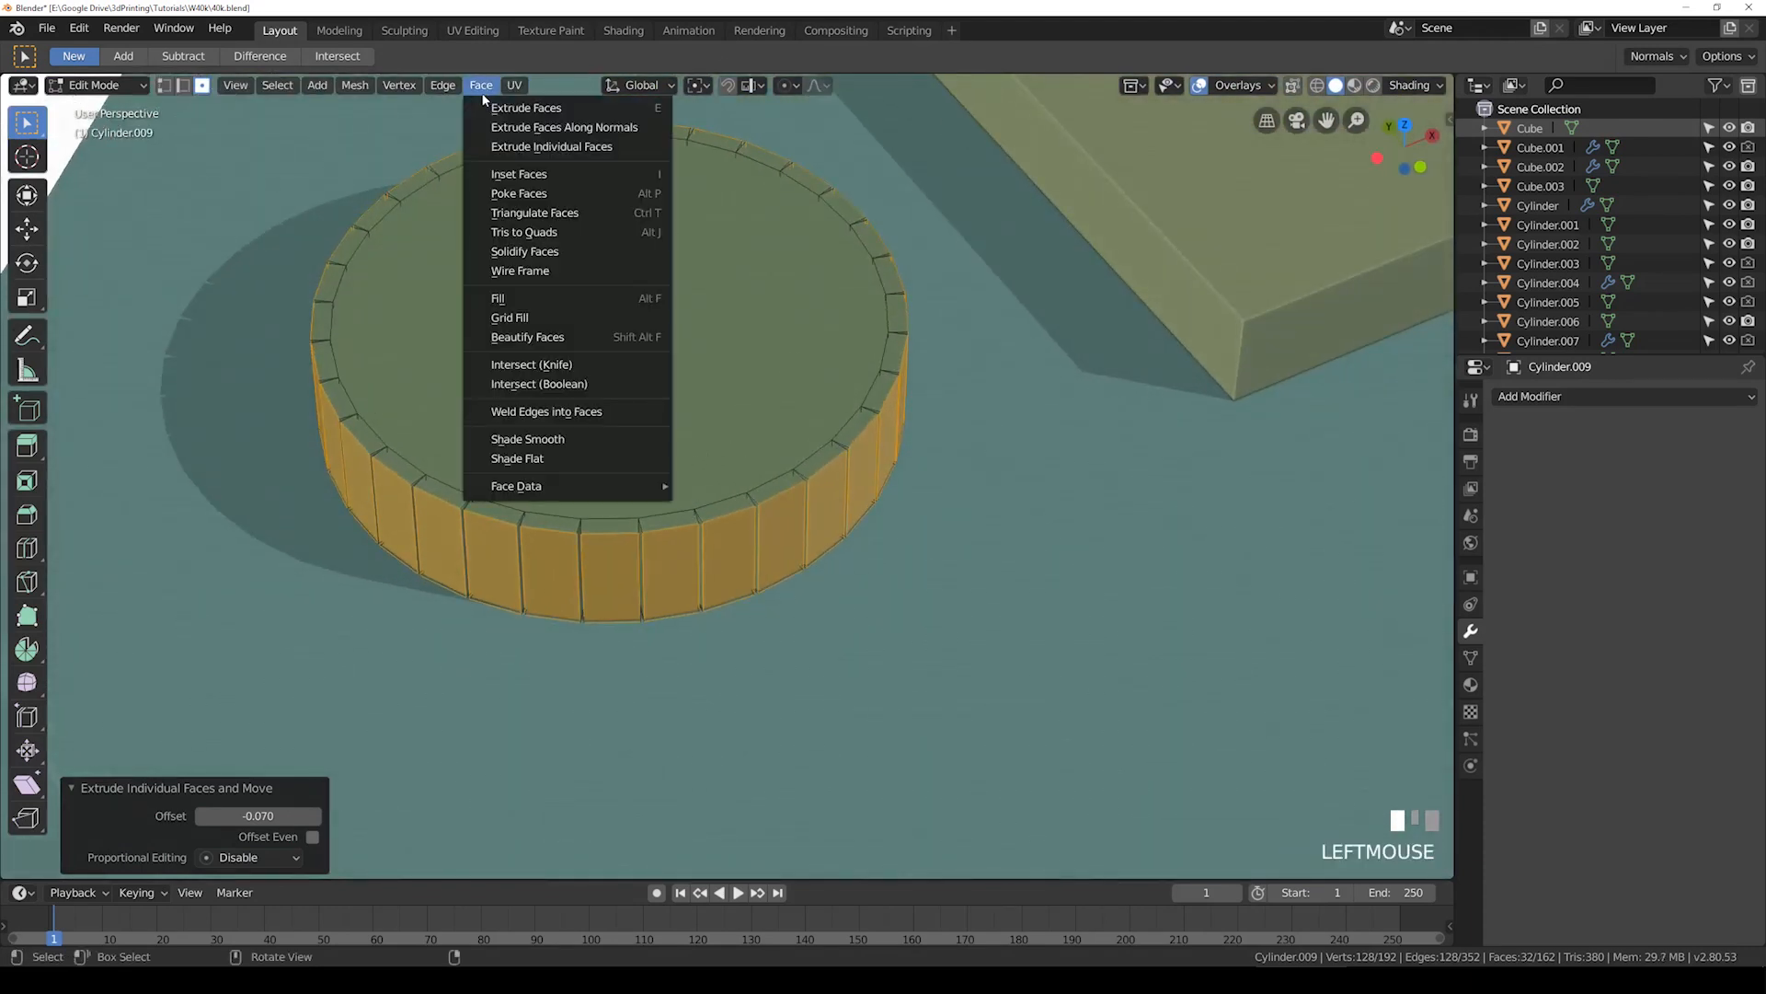
{"action": "left_click", "coordinate": [692, 86]}
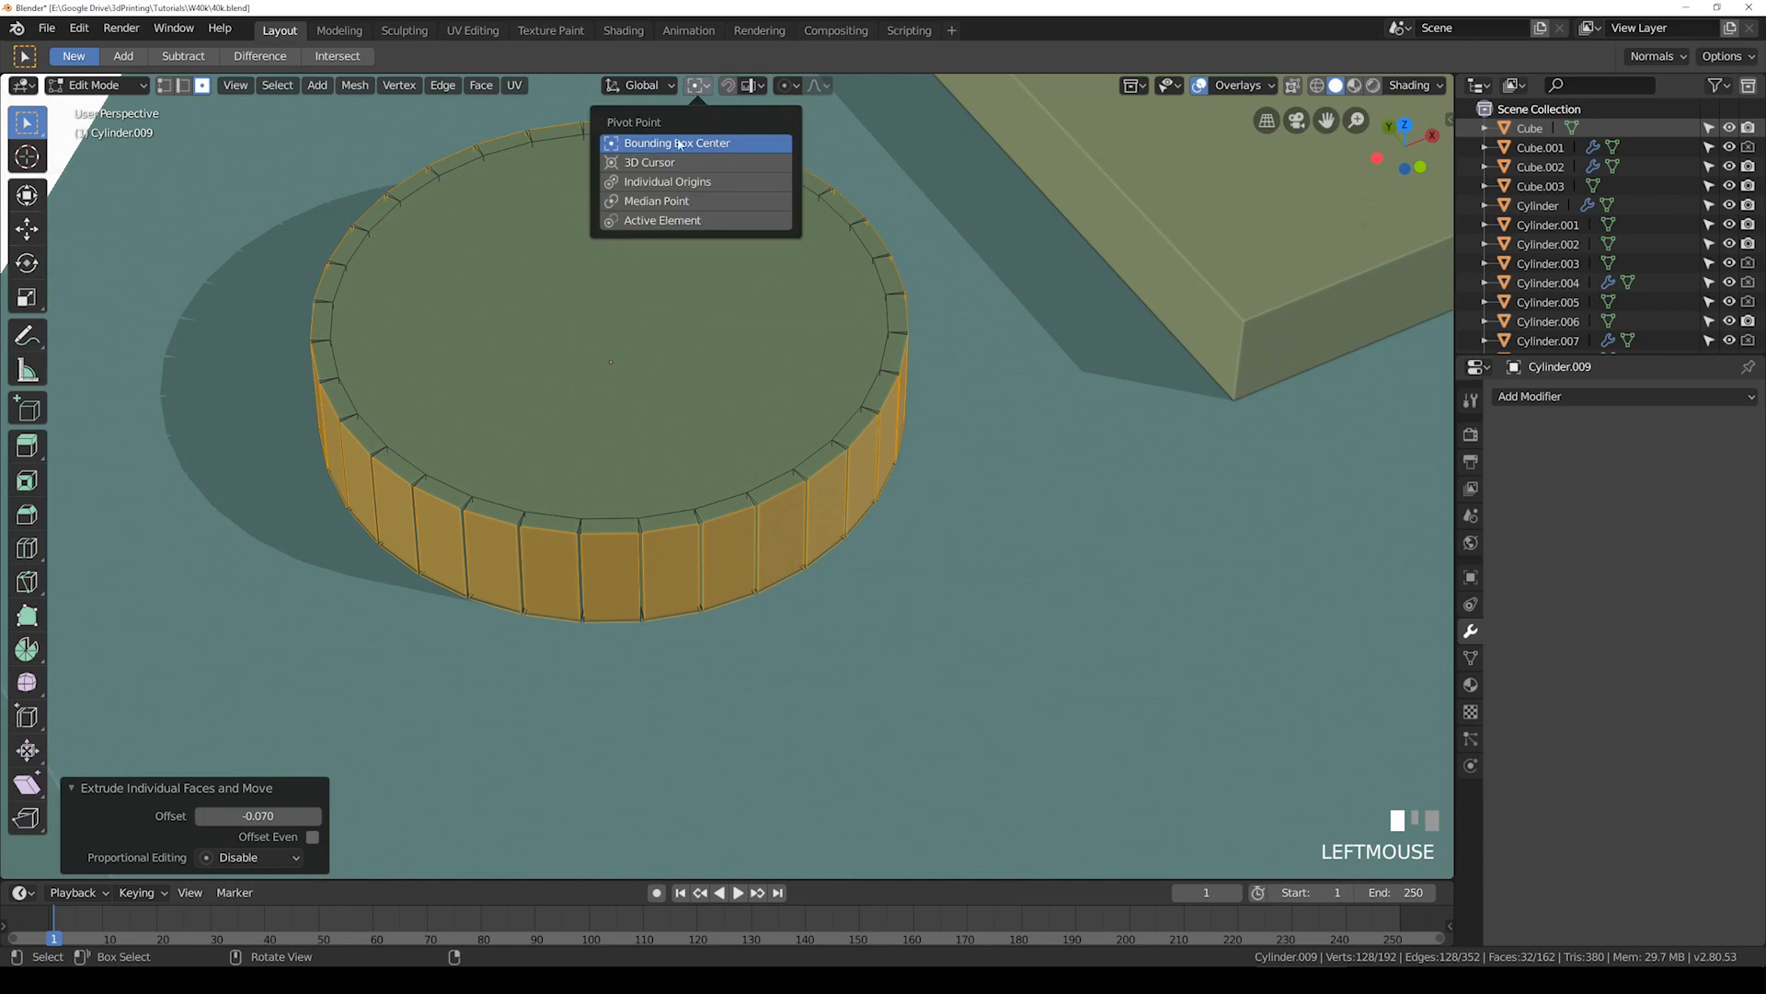
{"action": "left_click", "coordinate": [679, 182]}
{"action": "key", "text": "s"}
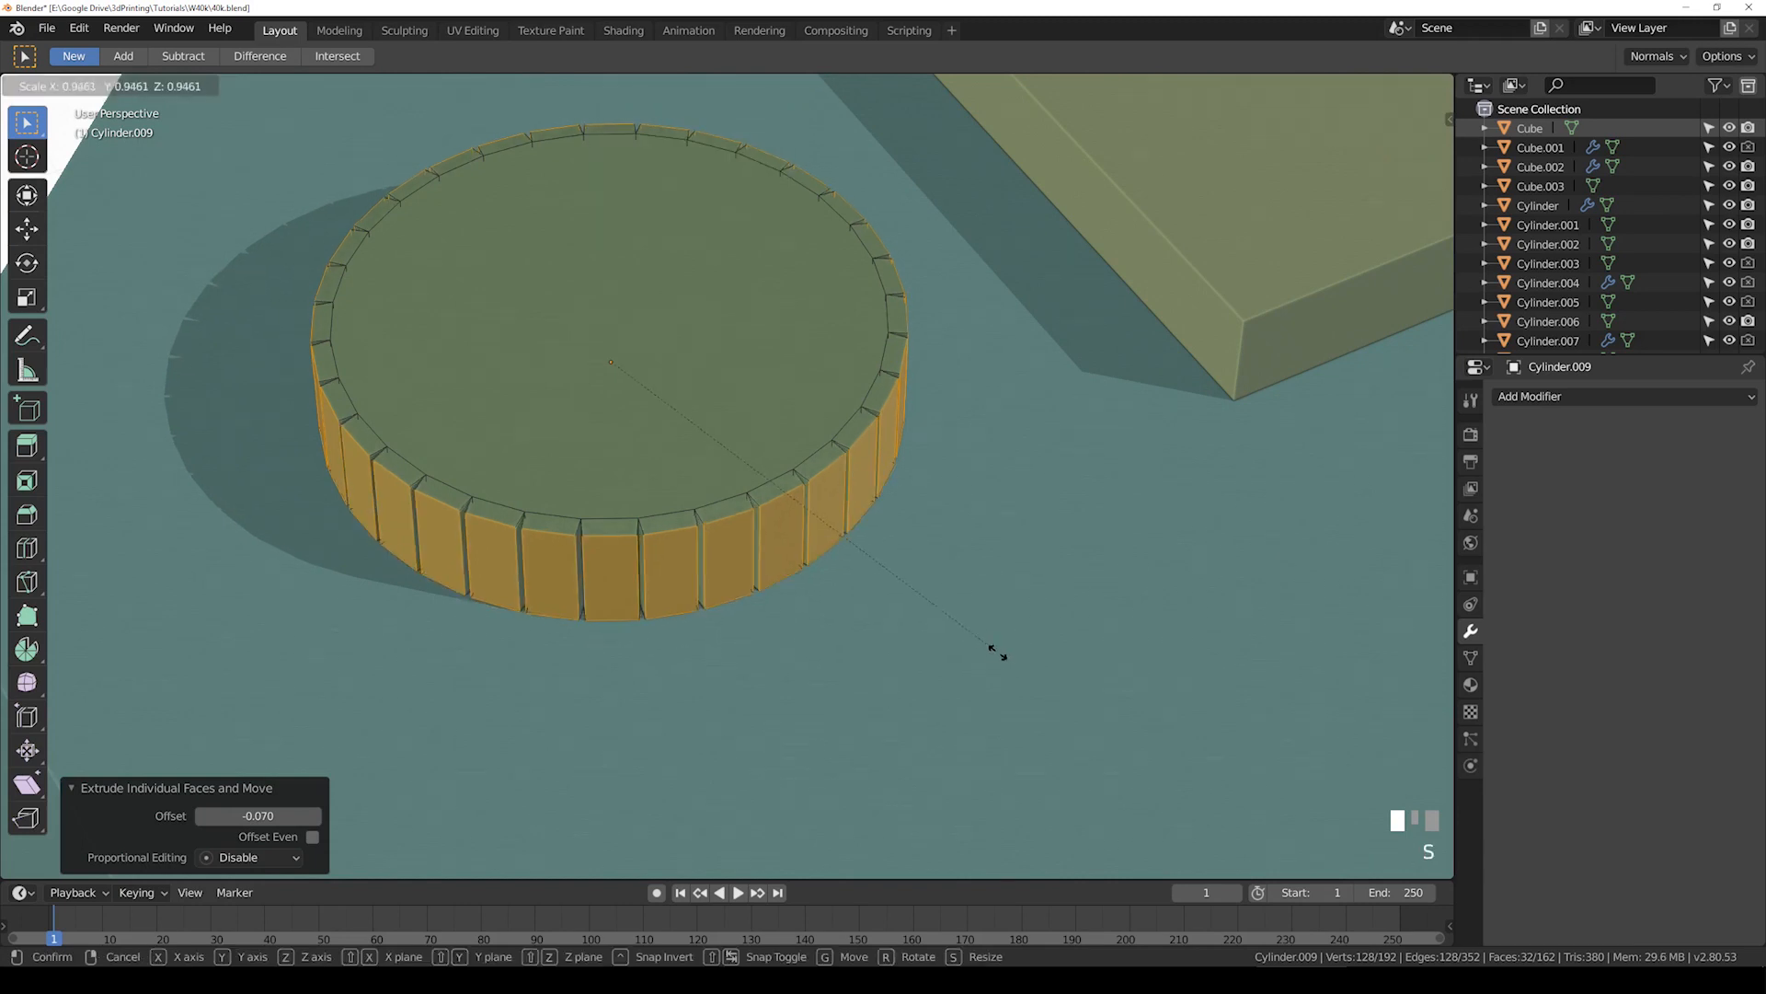
{"action": "left_click", "coordinate": [882, 614]}
Step: Return to Object Mode, set the pivot point back to Bounding Box Center, and save the file
{"action": "key", "text": "Tab"}
{"action": "middle_click_drag", "start_coordinate": [792, 572], "coordinate": [669, 180]}
{"action": "left_click", "coordinate": [703, 85]}
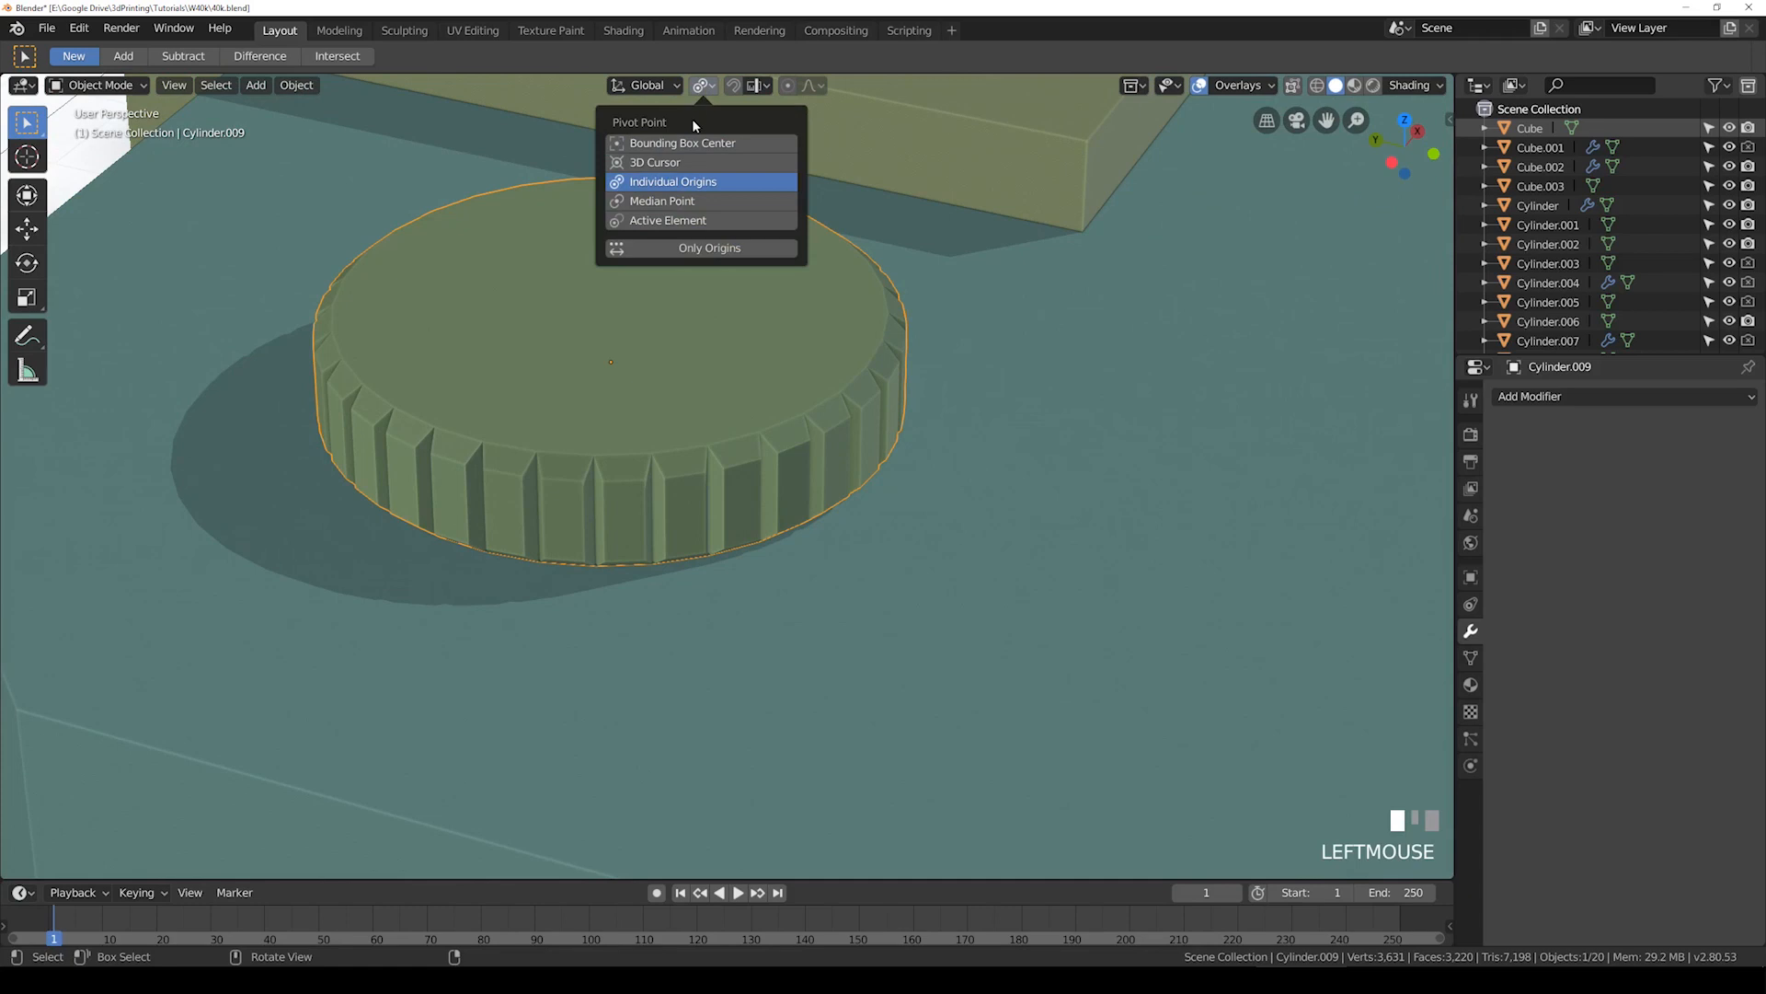
{"action": "left_click", "coordinate": [685, 145]}
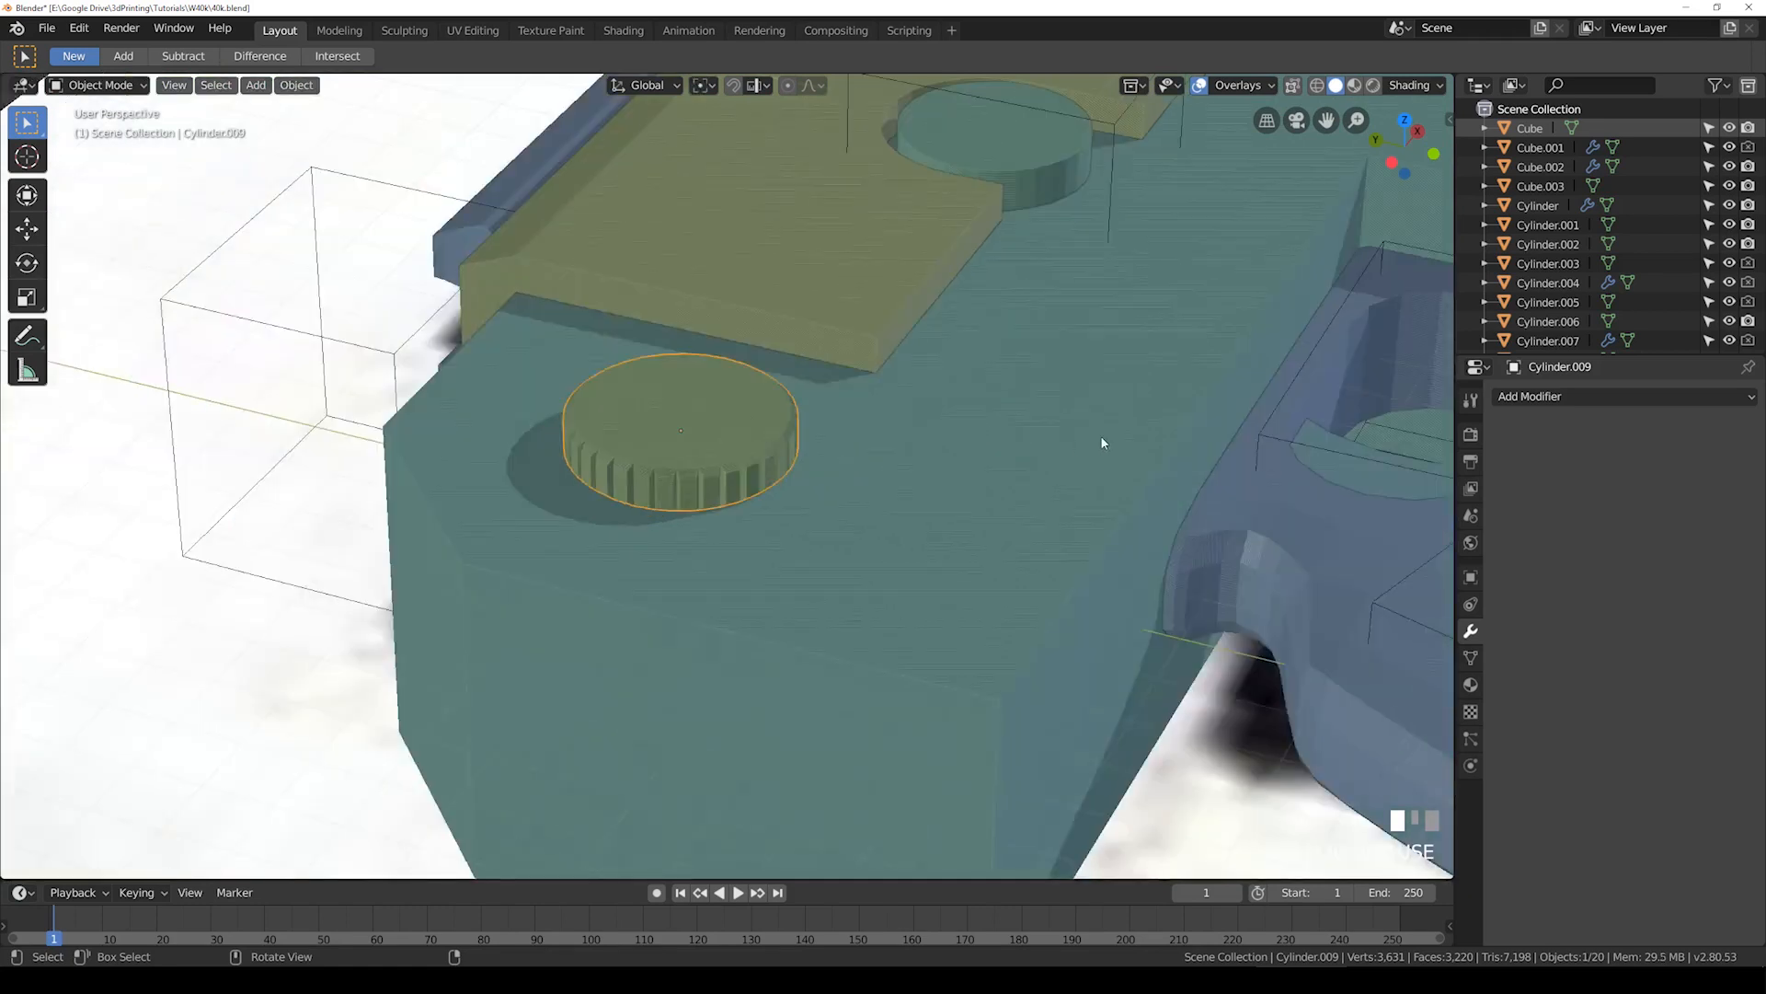
{"action": "key", "text": "ctrl+s"}
Step: Delete the plain disc in the arched notch
{"action": "left_click", "coordinate": [1101, 436]}
{"action": "left_click", "coordinate": [1040, 174]}
{"action": "key", "text": "Delete"}
Step: Duplicate the grooved rear disc into the arched notch, about 90.5 in X and -9 in Y, and save the file
{"action": "left_click", "coordinate": [726, 419]}
{"action": "key", "text": "KP_7"}
{"action": "scroll", "coordinate": [725, 420], "scroll_direction": "down", "scroll_amount": 1}
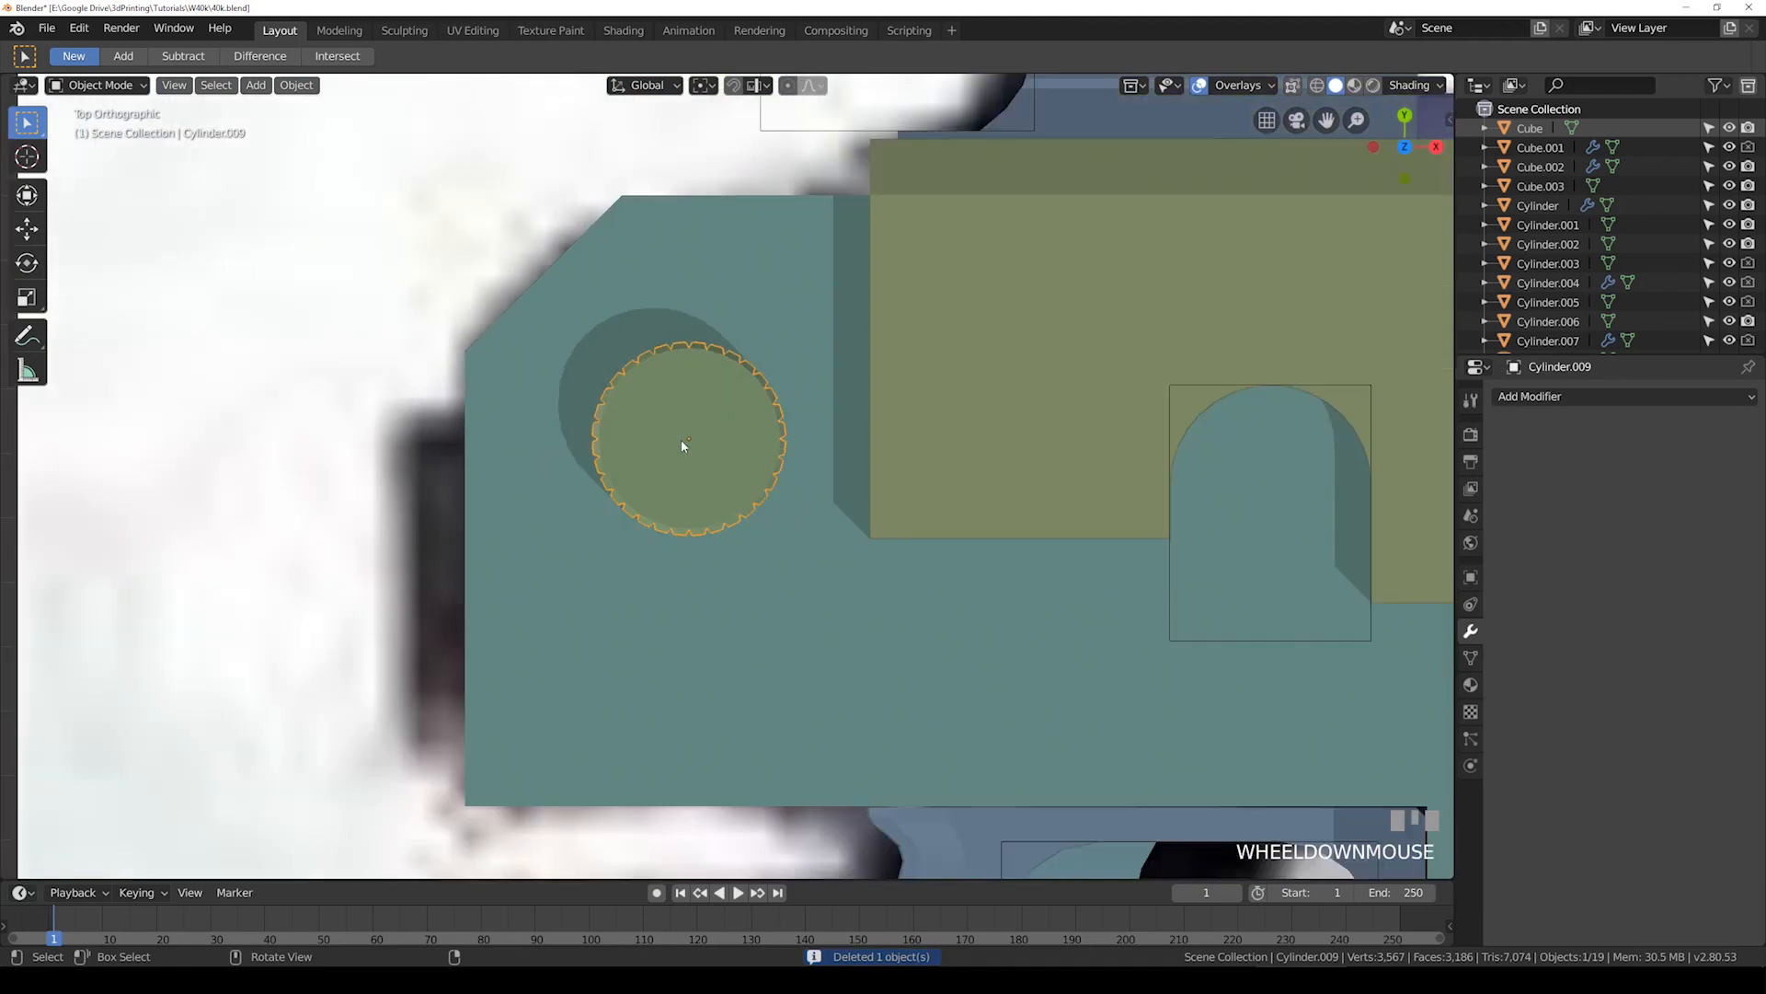
{"action": "key", "text": "shift+d"}
{"action": "left_click", "coordinate": [1344, 503]}
{"action": "mouse_move", "coordinate": [1343, 503]}
{"action": "middle_mouse_down"}
{"action": "mouse_move", "coordinate": [752, 427]}
{"action": "mouse_move", "coordinate": [756, 397]}
{"action": "mouse_move", "coordinate": [568, 401]}
{"action": "middle_mouse_up"}
{"action": "key", "text": "KP_7"}
{"action": "key", "text": "shift+z"}
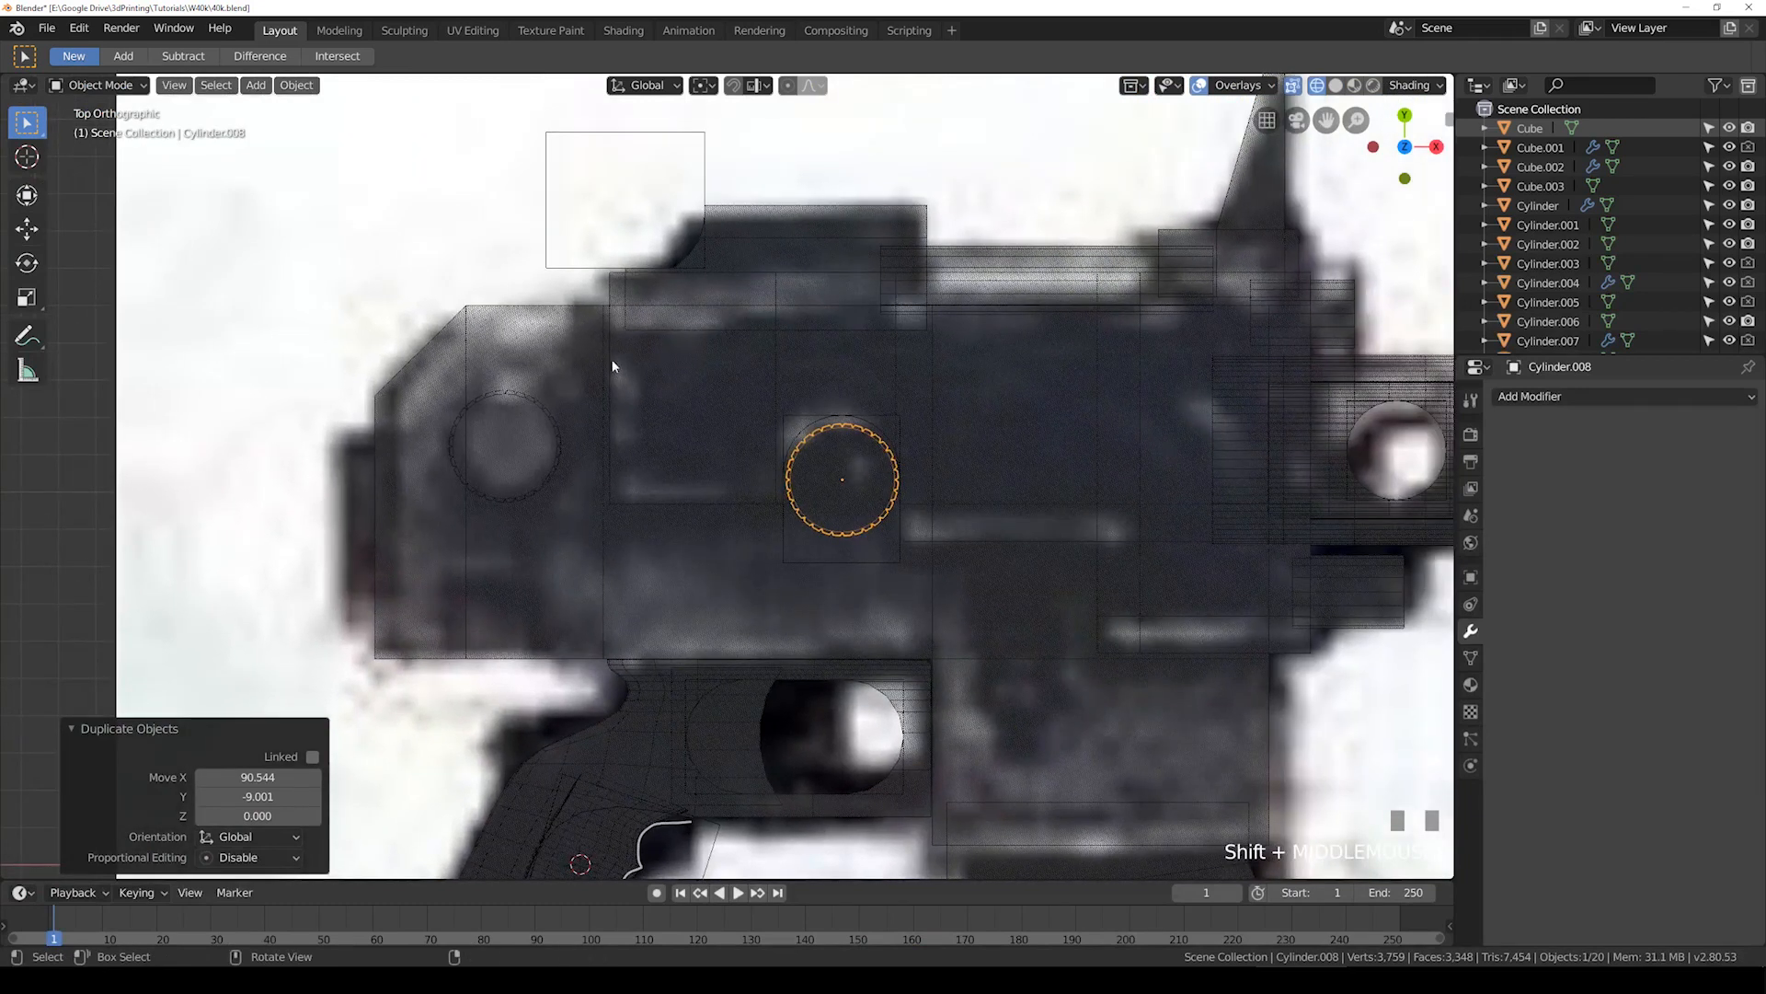
{"action": "key", "text": "ctrl+s"}
Step: Add a cube and move it to the lower rear edge of the body, about -25.9 in X and 52.8 in Y
{"action": "key", "text": "shift+z"}
{"action": "mouse_move", "coordinate": [617, 382]}
{"action": "middle_mouse_down"}
{"action": "mouse_move", "coordinate": [650, 398]}
{"action": "mouse_move", "coordinate": [648, 420]}
{"action": "middle_mouse_up"}
{"action": "key", "text": "KP_7"}
{"action": "key", "text": "shift+z"}
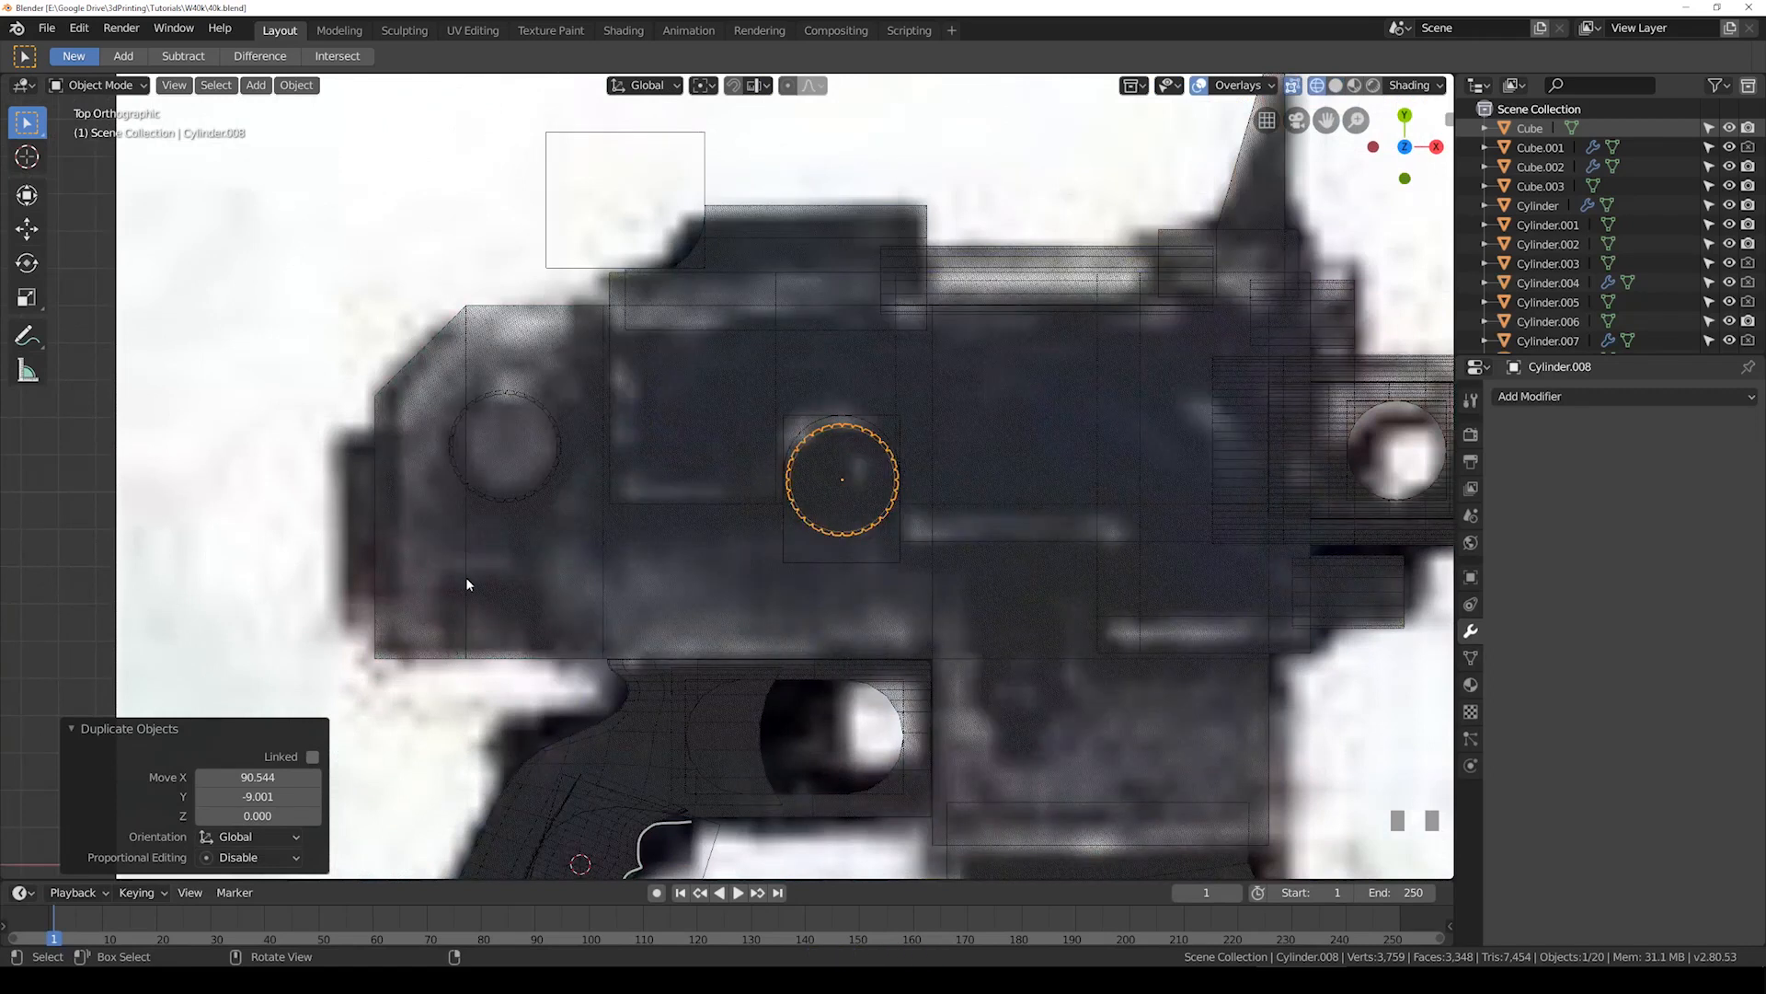
{"action": "left_click", "coordinate": [558, 568]}
{"action": "left_click", "coordinate": [701, 136]}
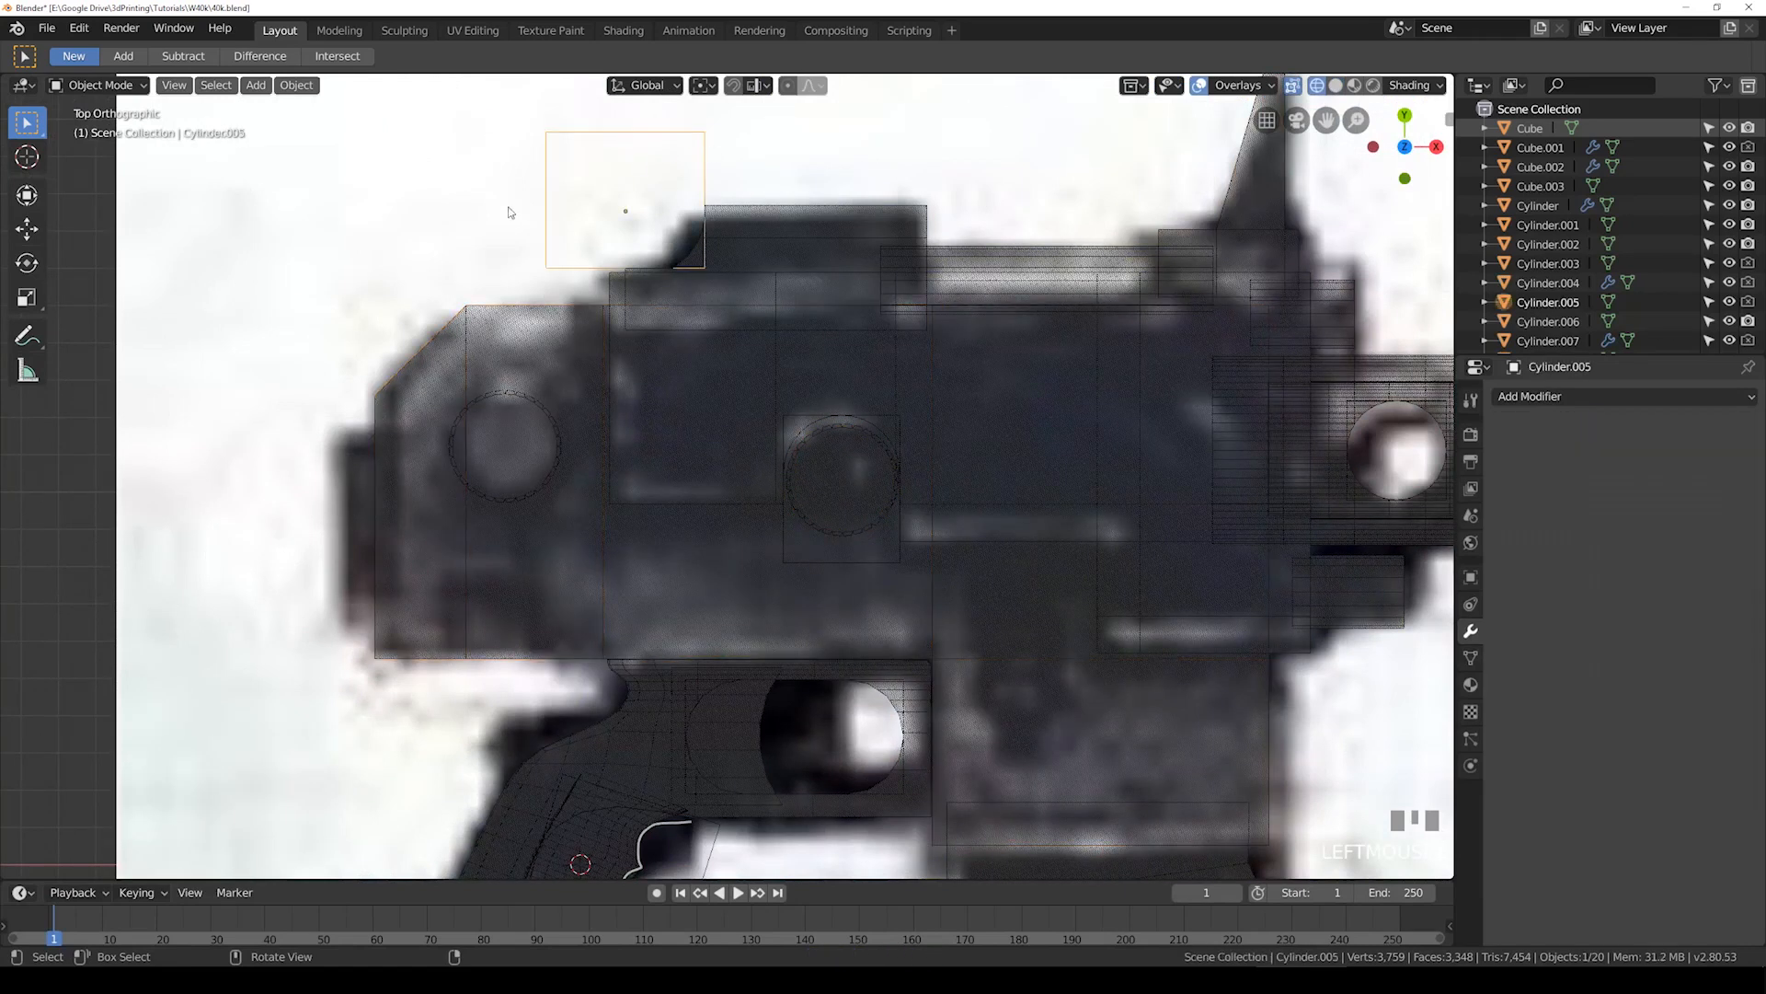
{"action": "left_click", "coordinate": [258, 91]}
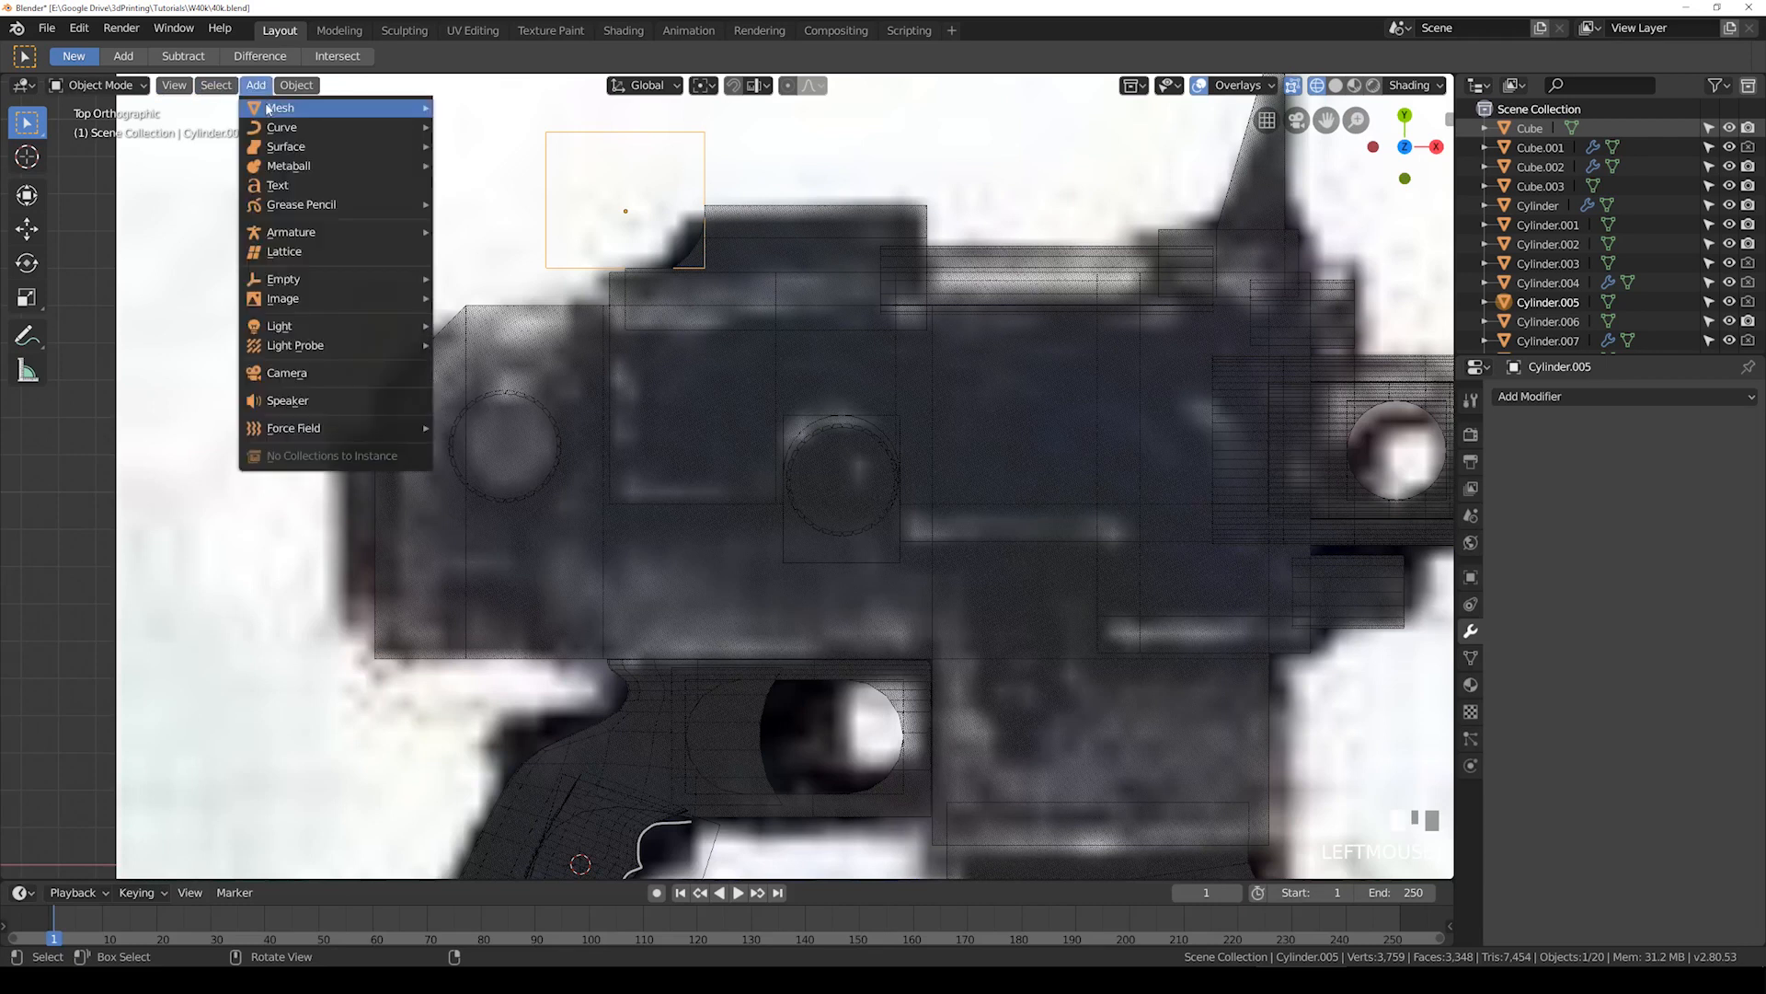
{"action": "mouse_move", "coordinate": [294, 107]}
{"action": "left_click", "coordinate": [470, 133]}
{"action": "scroll", "coordinate": [512, 417], "scroll_direction": "down", "scroll_amount": 2}
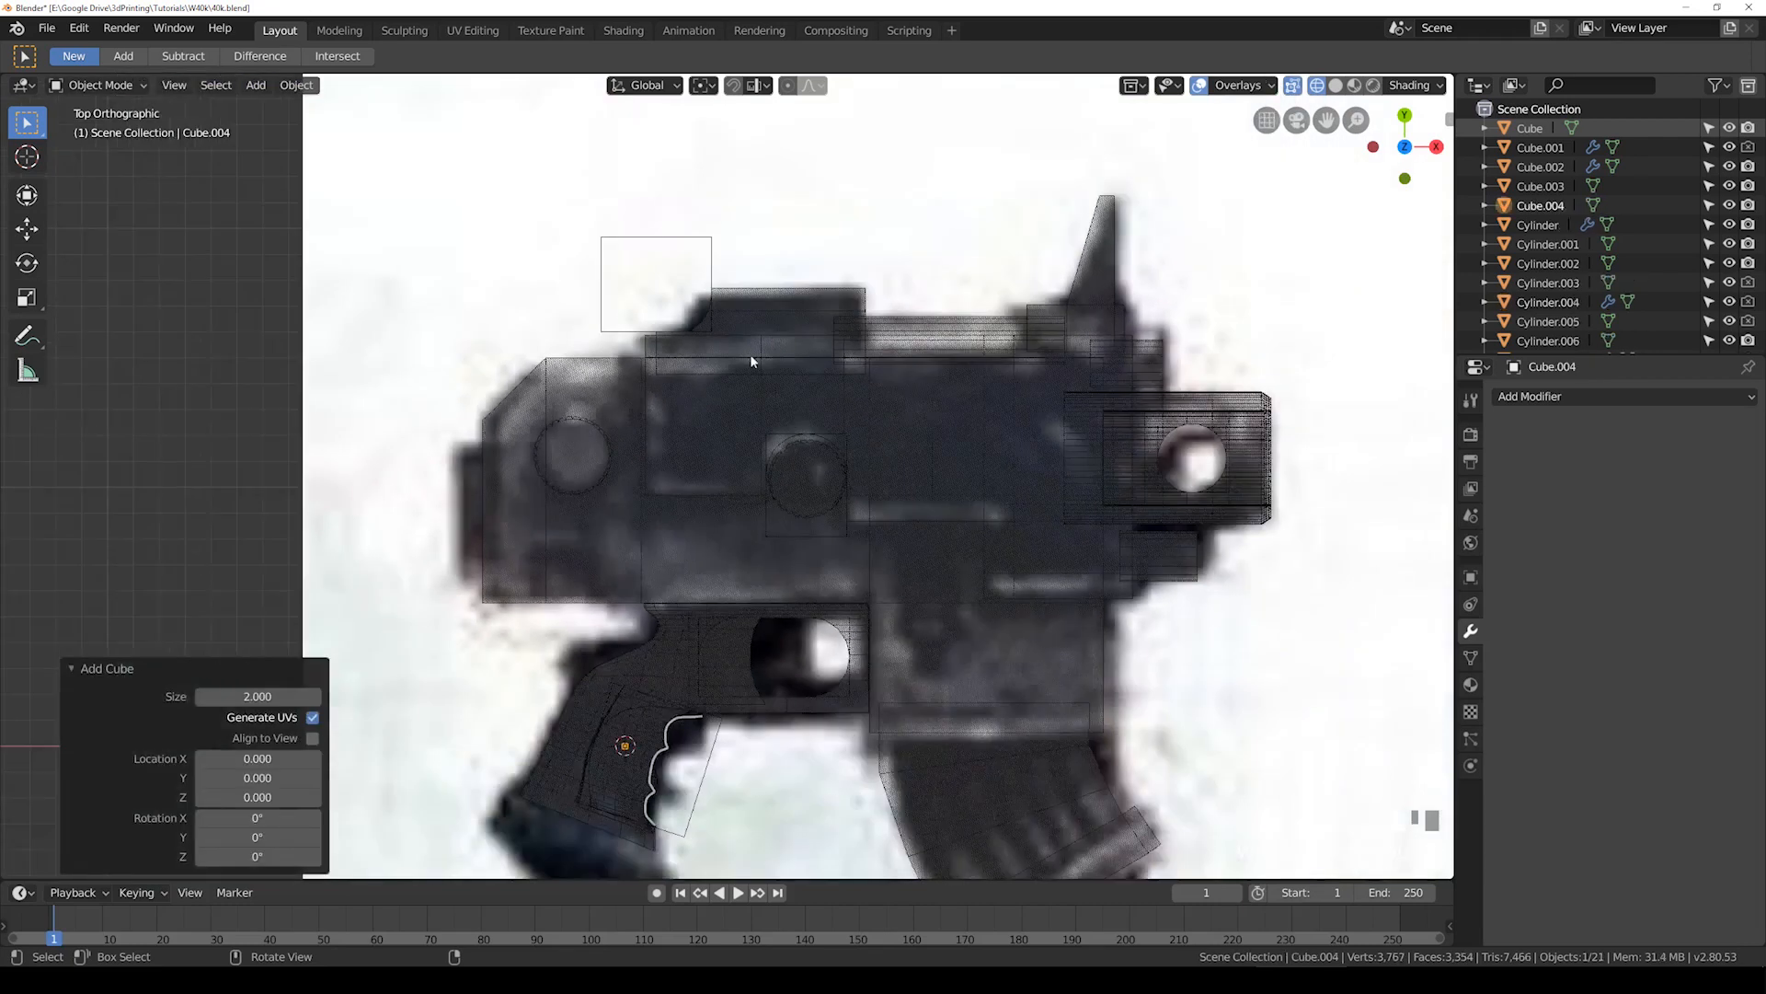
{"action": "key", "text": "g"}
{"action": "left_click", "coordinate": [682, 219]}
Step: Raise the new cube along Z and enlarge it so it overlaps the body's lower rear edge
{"action": "middle_click_drag", "start_coordinate": [592, 554], "coordinate": [692, 439]}
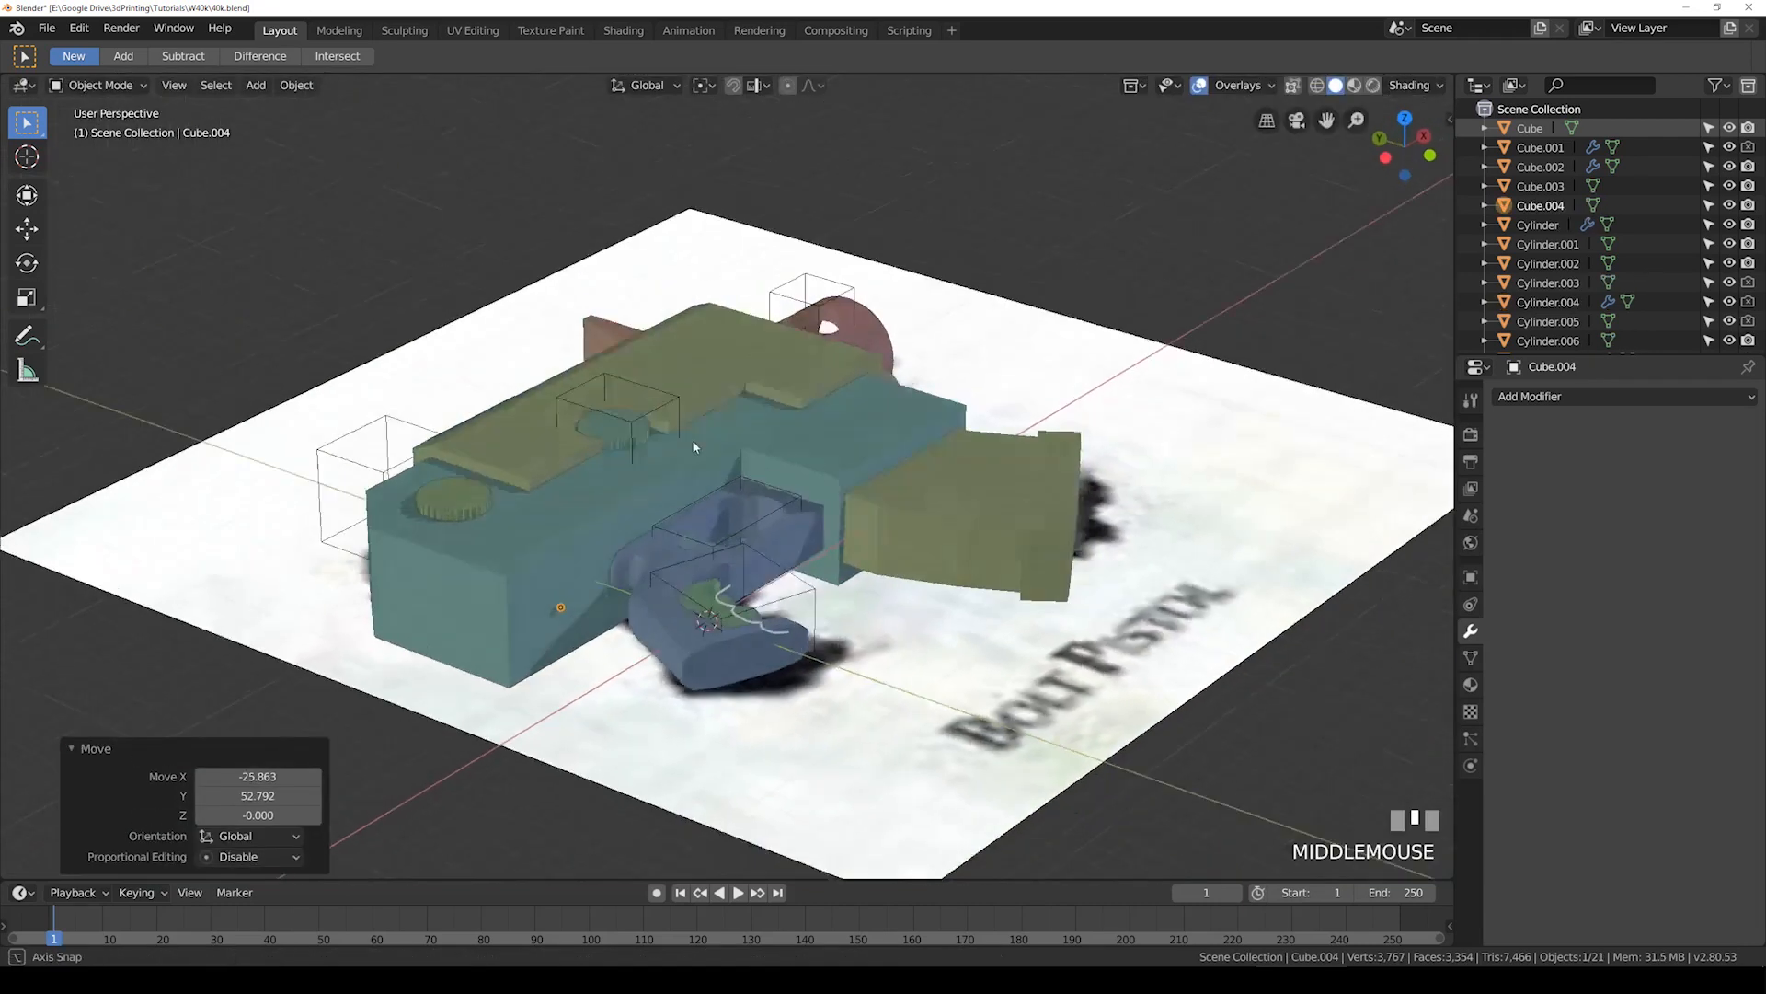
{"action": "scroll", "coordinate": [582, 653], "scroll_direction": "up", "scroll_amount": 2}
{"action": "key", "text": "g"}
{"action": "key", "text": "z"}
{"action": "left_click", "coordinate": [587, 549]}
{"action": "middle_click_drag", "start_coordinate": [587, 549], "coordinate": [709, 515]}
{"action": "key", "text": "s"}
{"action": "left_click", "coordinate": [748, 552]}
{"action": "key", "text": "s"}
{"action": "left_click", "coordinate": [883, 550]}
Step: Subtract the cube from the gun body with a Boolean Difference to cut a notch
{"action": "middle_click_drag", "start_coordinate": [963, 543], "coordinate": [537, 627]}
{"action": "left_click", "coordinate": [538, 627], "text": "shift"}
{"action": "key", "text": "ctrl+KP_Subtract"}
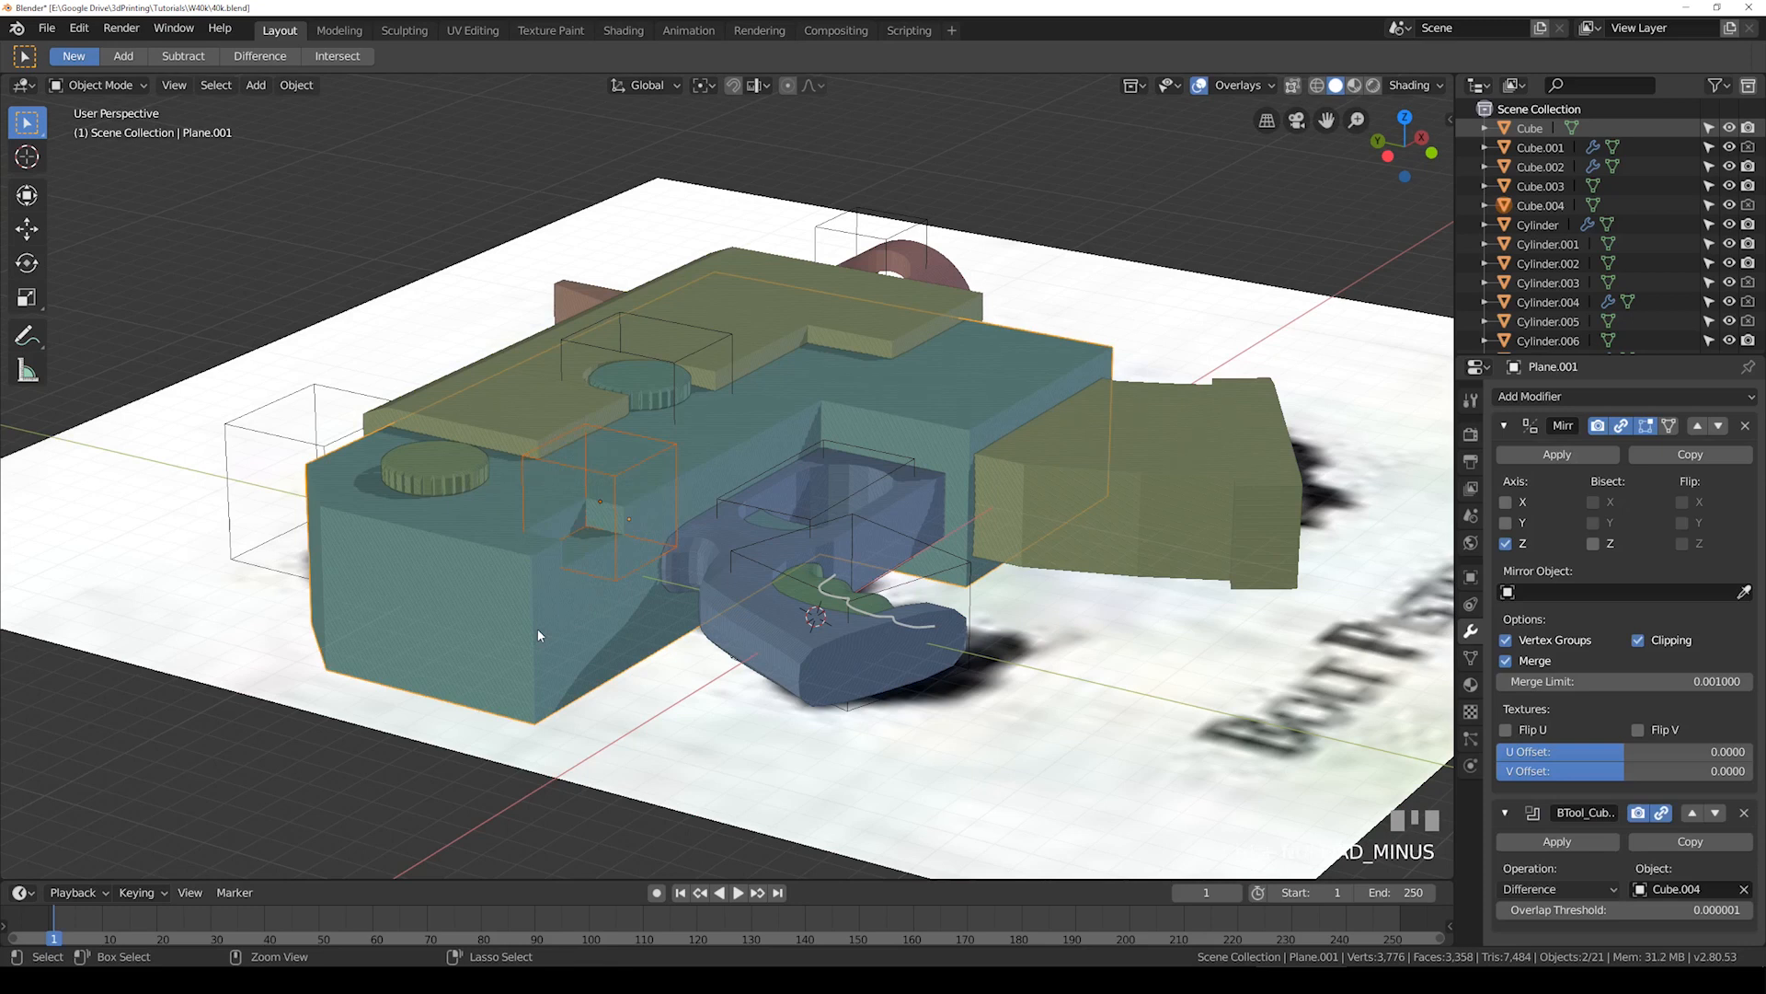
Step: Apply the cutter cube's location and add a Mirror modifier to it on the Z axis only
{"action": "left_click", "coordinate": [640, 462]}
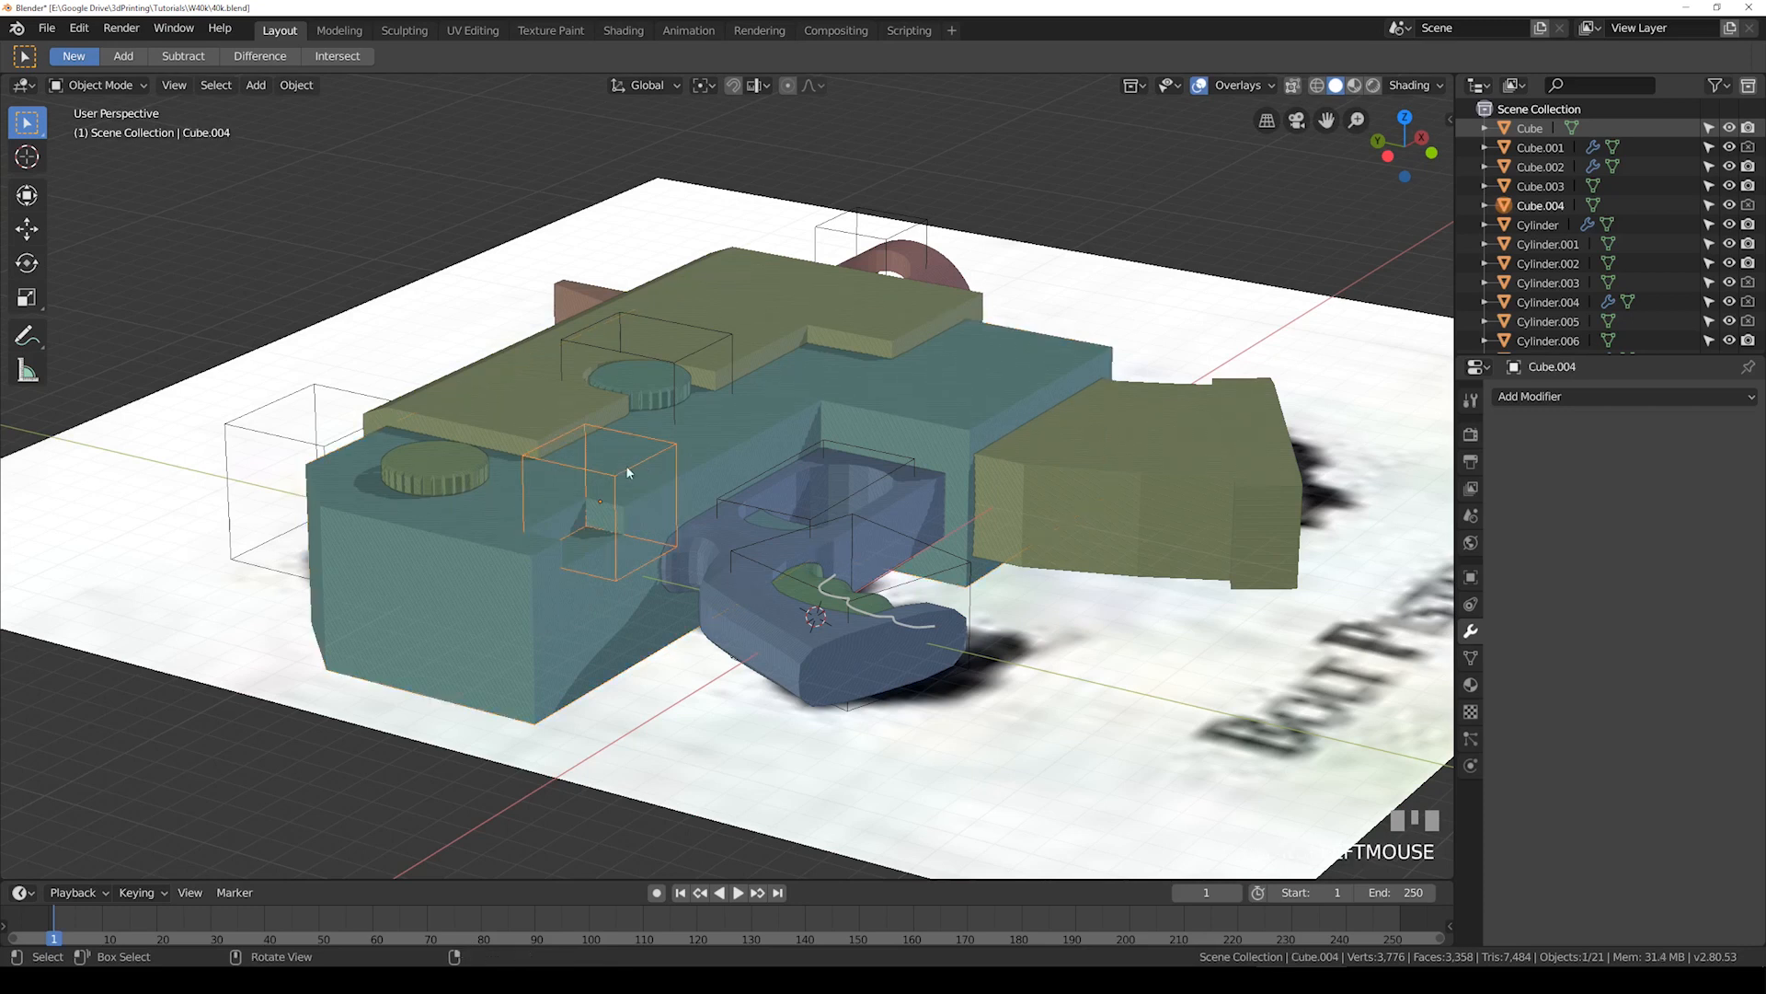
{"action": "left_click", "coordinate": [618, 488]}
{"action": "left_click", "coordinate": [619, 473]}
{"action": "middle_click_drag", "start_coordinate": [618, 473], "coordinate": [687, 554]}
{"action": "key", "text": "ctrl+a"}
{"action": "left_click", "coordinate": [689, 557]}
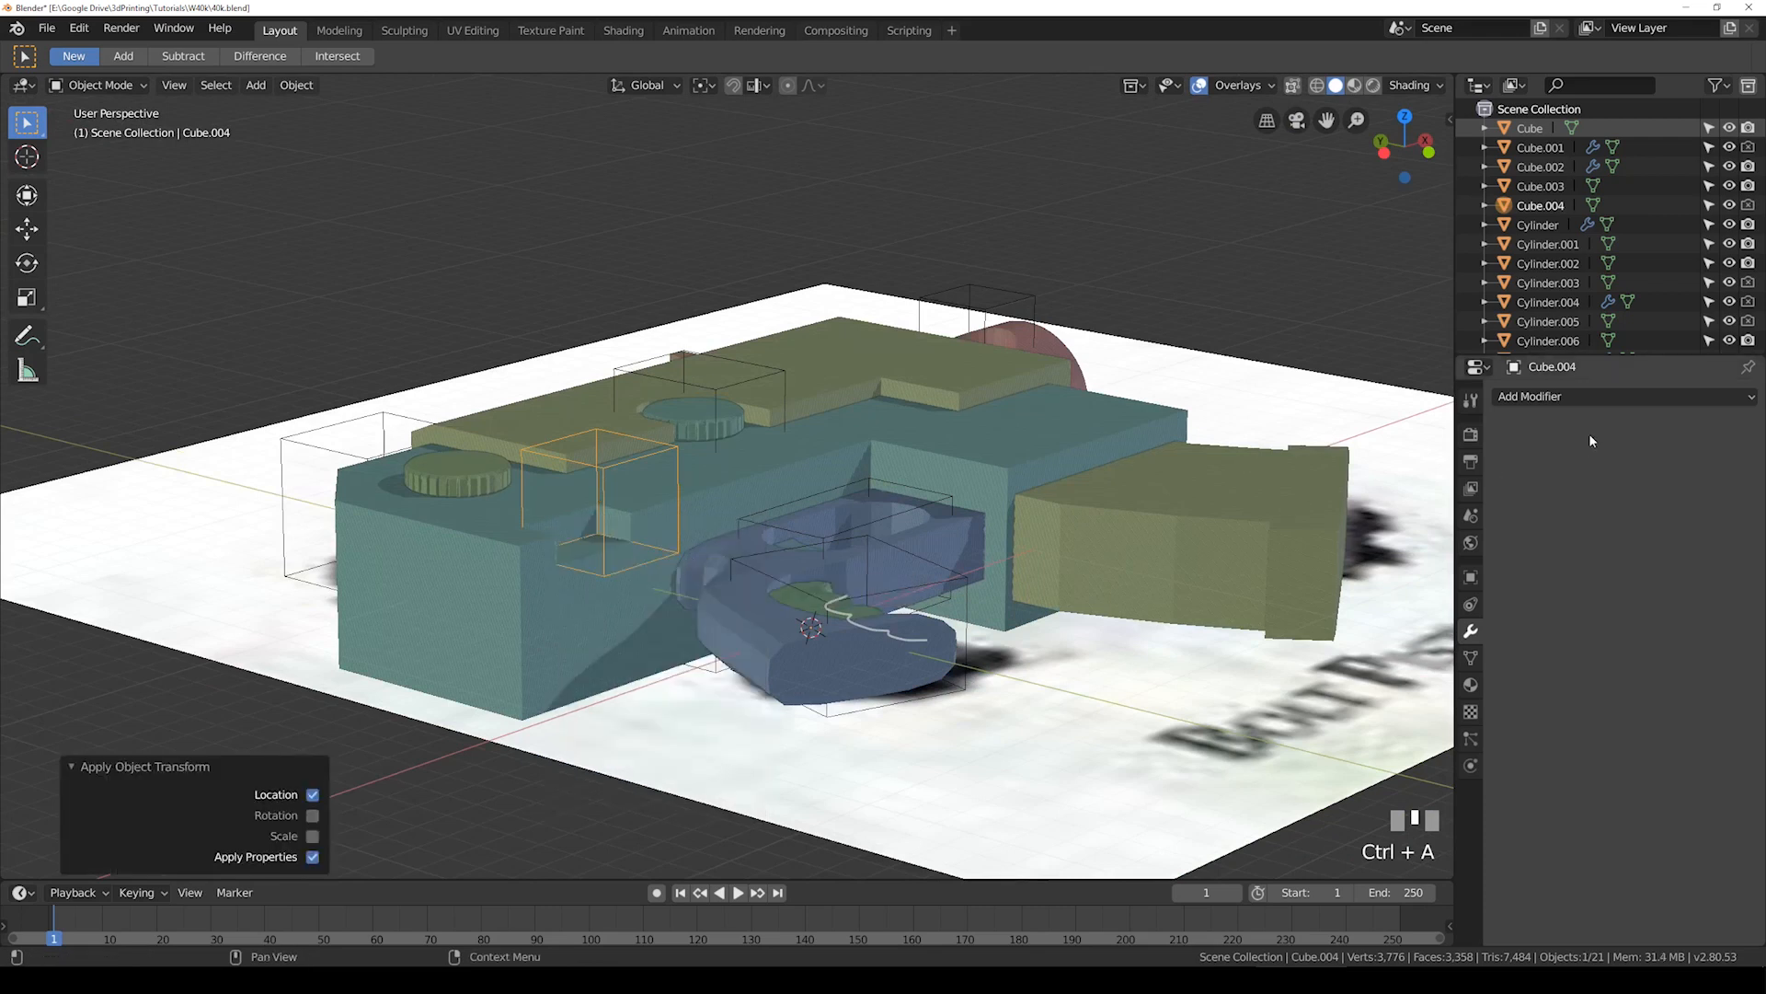
{"action": "left_click", "coordinate": [1583, 401]}
{"action": "left_click", "coordinate": [1385, 586]}
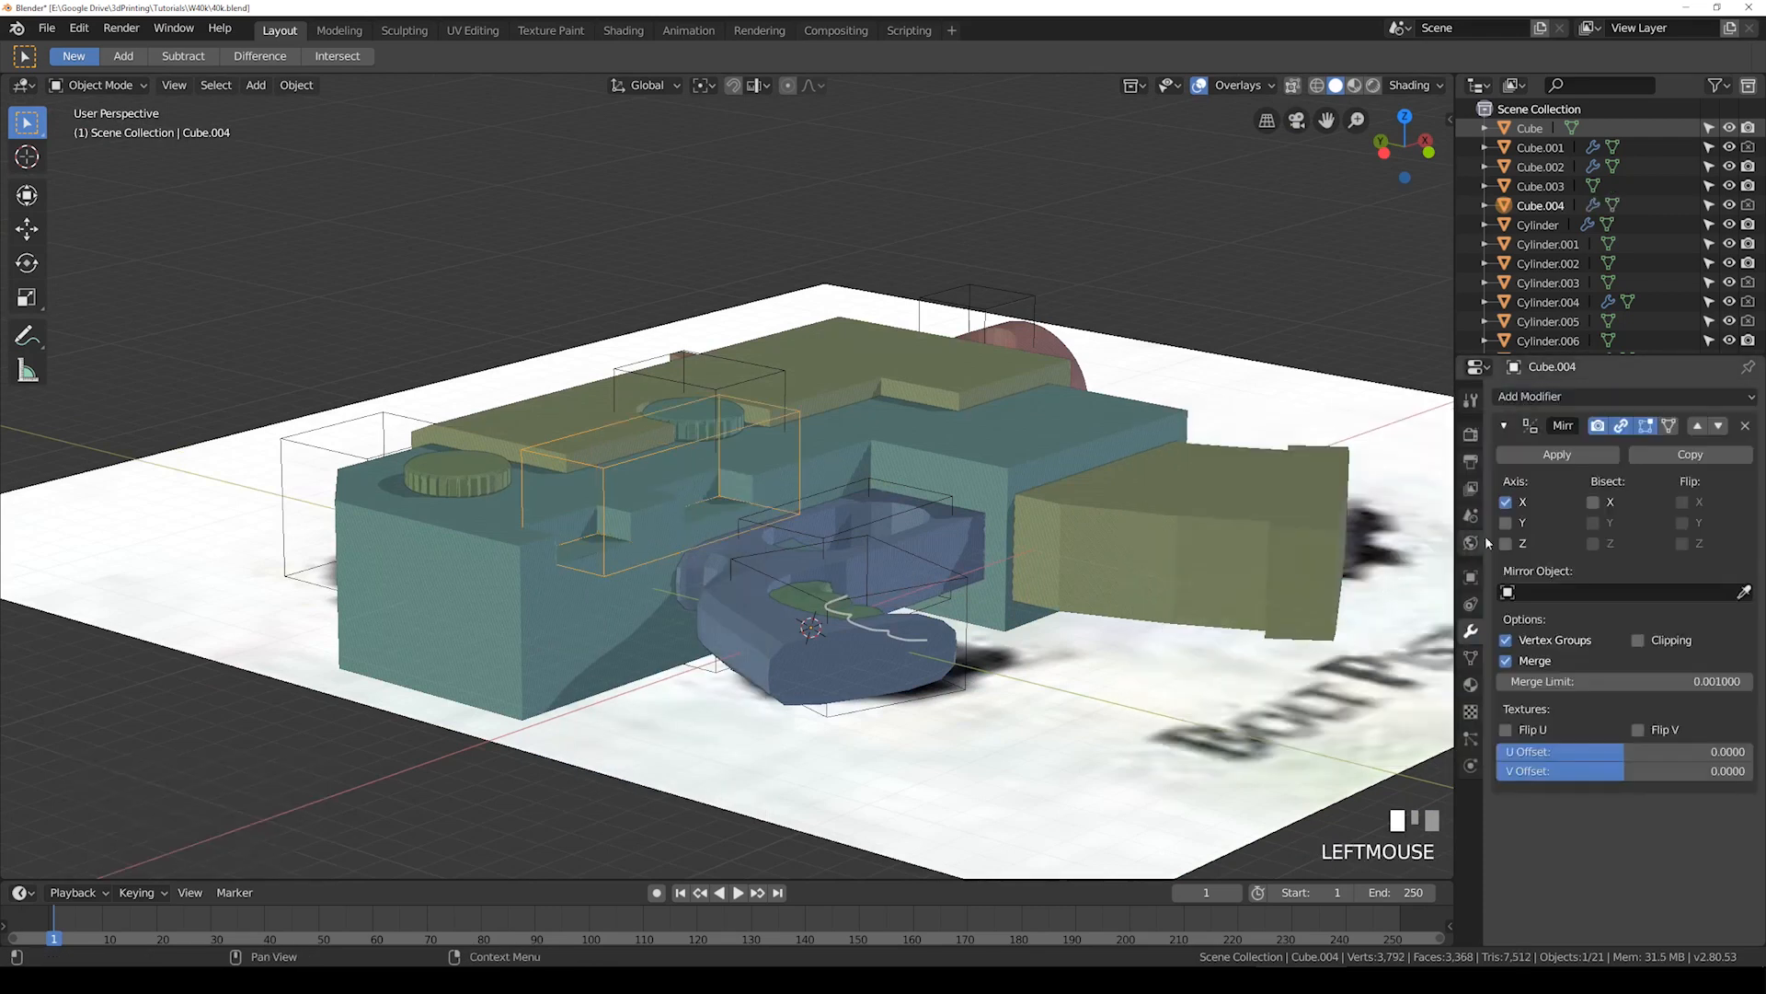
{"action": "left_click", "coordinate": [1505, 543]}
{"action": "left_click", "coordinate": [1505, 502]}
Step: In Edit Mode, narrow the cutter cube along X and reposition it over the dark notch in the reference image
{"action": "middle_click_drag", "start_coordinate": [662, 442], "coordinate": [727, 583]}
{"action": "scroll", "coordinate": [667, 525], "scroll_direction": "up", "scroll_amount": 4}
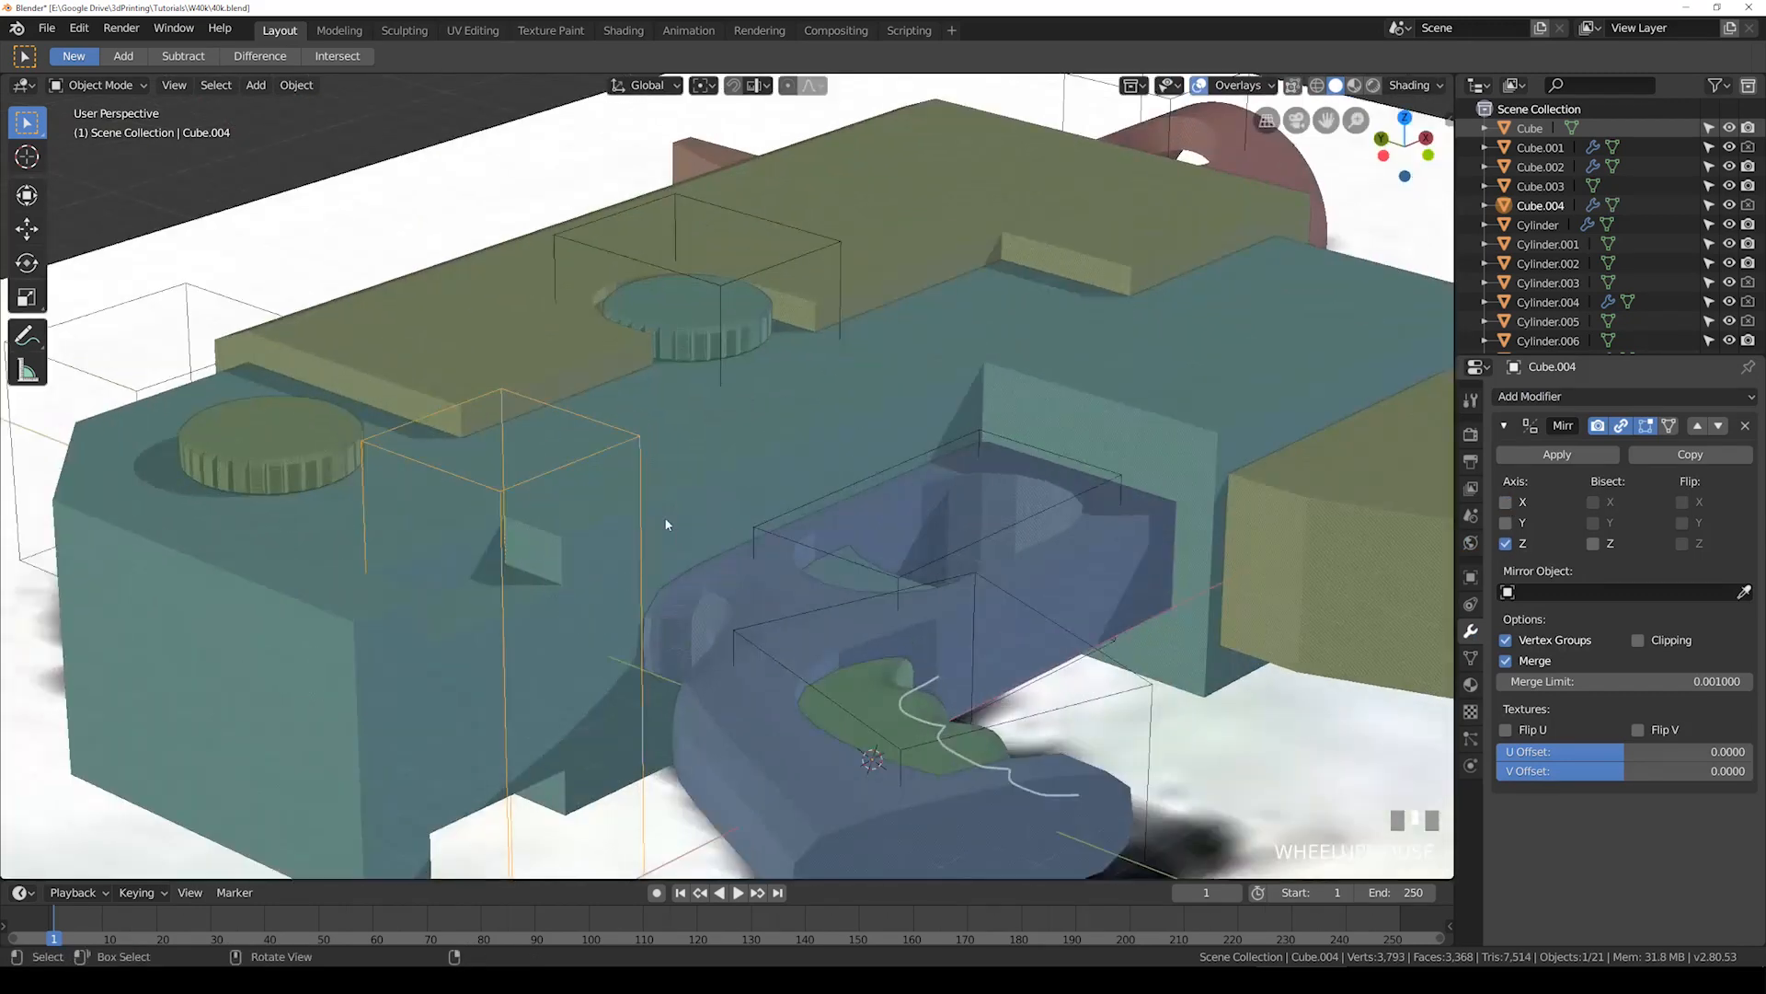
{"action": "key", "text": "KP_7"}
{"action": "key", "text": "Tab"}
{"action": "middle_click_drag", "start_coordinate": [662, 516], "coordinate": [776, 604], "text": "shift"}
{"action": "key", "text": "s"}
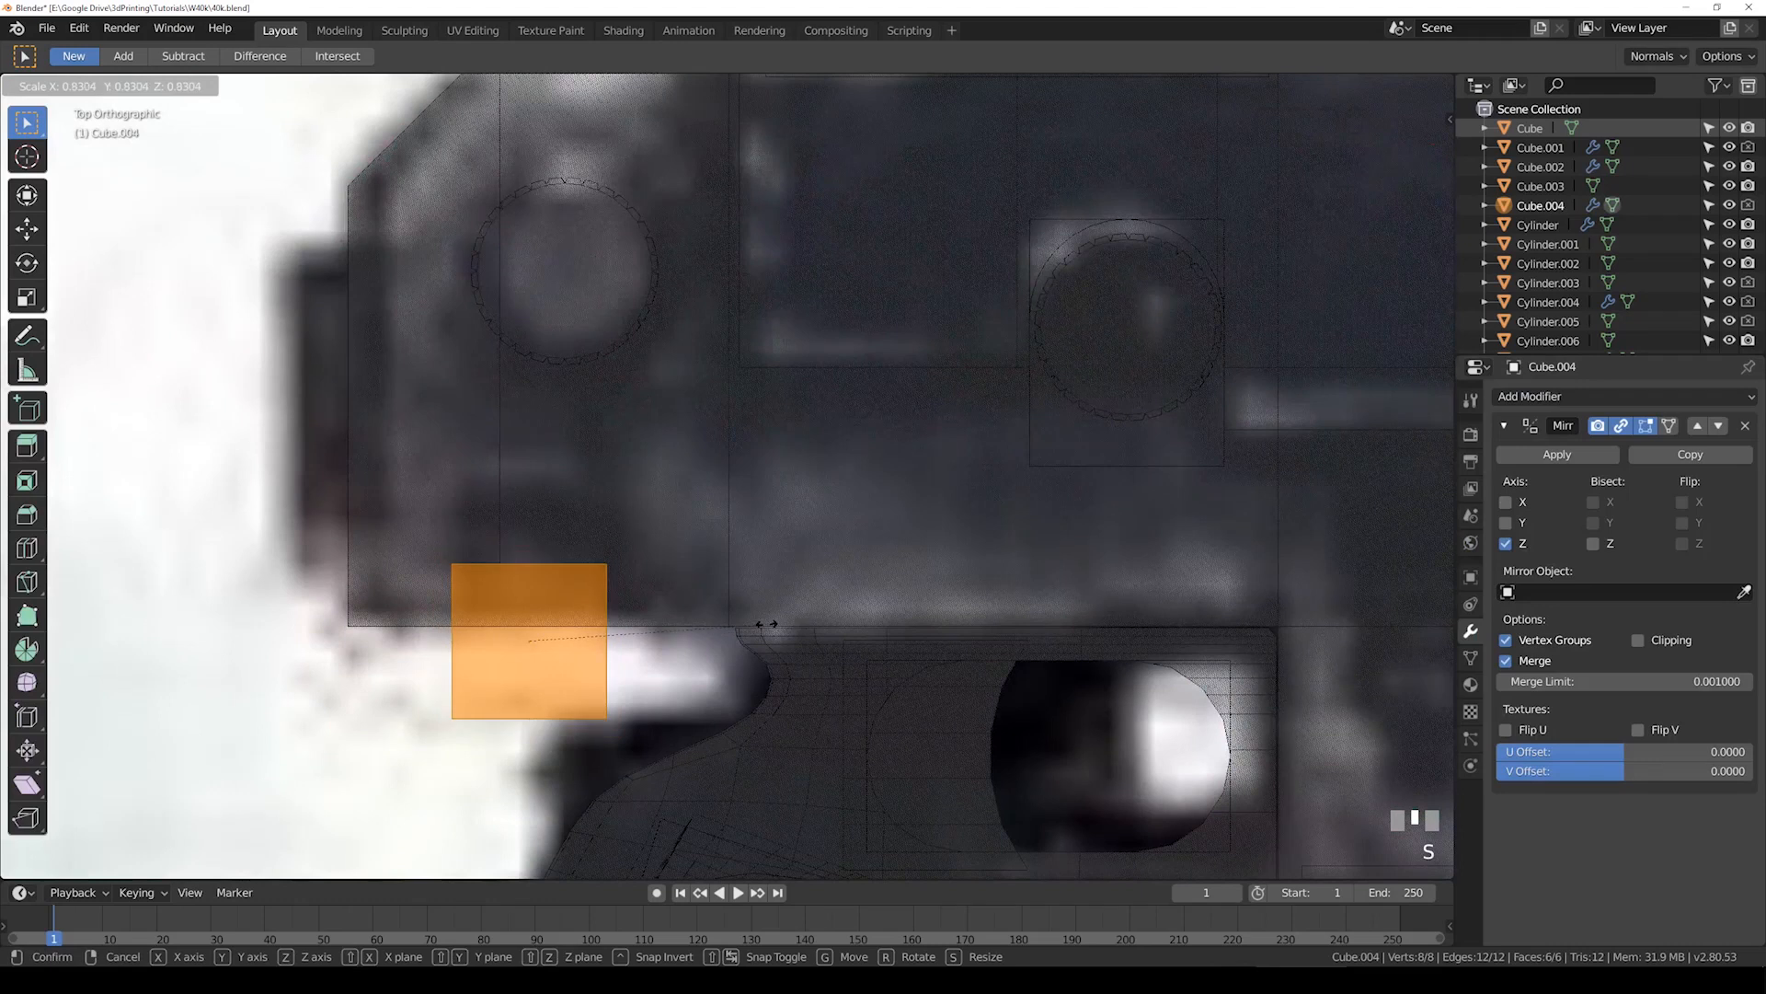
{"action": "key", "text": "x"}
{"action": "left_click", "coordinate": [726, 631]}
{"action": "key", "text": "g"}
{"action": "left_click", "coordinate": [702, 595]}
{"action": "key", "text": "Tab"}
Step: Move the cutter cube's mesh along Z in Edit Mode to adjust the depth of the mirrored notches
{"action": "middle_click_drag", "start_coordinate": [646, 616], "coordinate": [533, 578]}
{"action": "key", "text": "Tab"}
{"action": "key", "text": "g"}
{"action": "key", "text": "z"}
{"action": "left_click", "coordinate": [685, 563]}
{"action": "key", "text": "Tab"}
{"action": "mouse_move", "coordinate": [684, 568]}
{"action": "middle_mouse_down"}
{"action": "mouse_move", "coordinate": [715, 592]}
{"action": "mouse_move", "coordinate": [651, 552]}
{"action": "mouse_move", "coordinate": [659, 584]}
{"action": "mouse_move", "coordinate": [690, 596]}
{"action": "middle_mouse_up"}
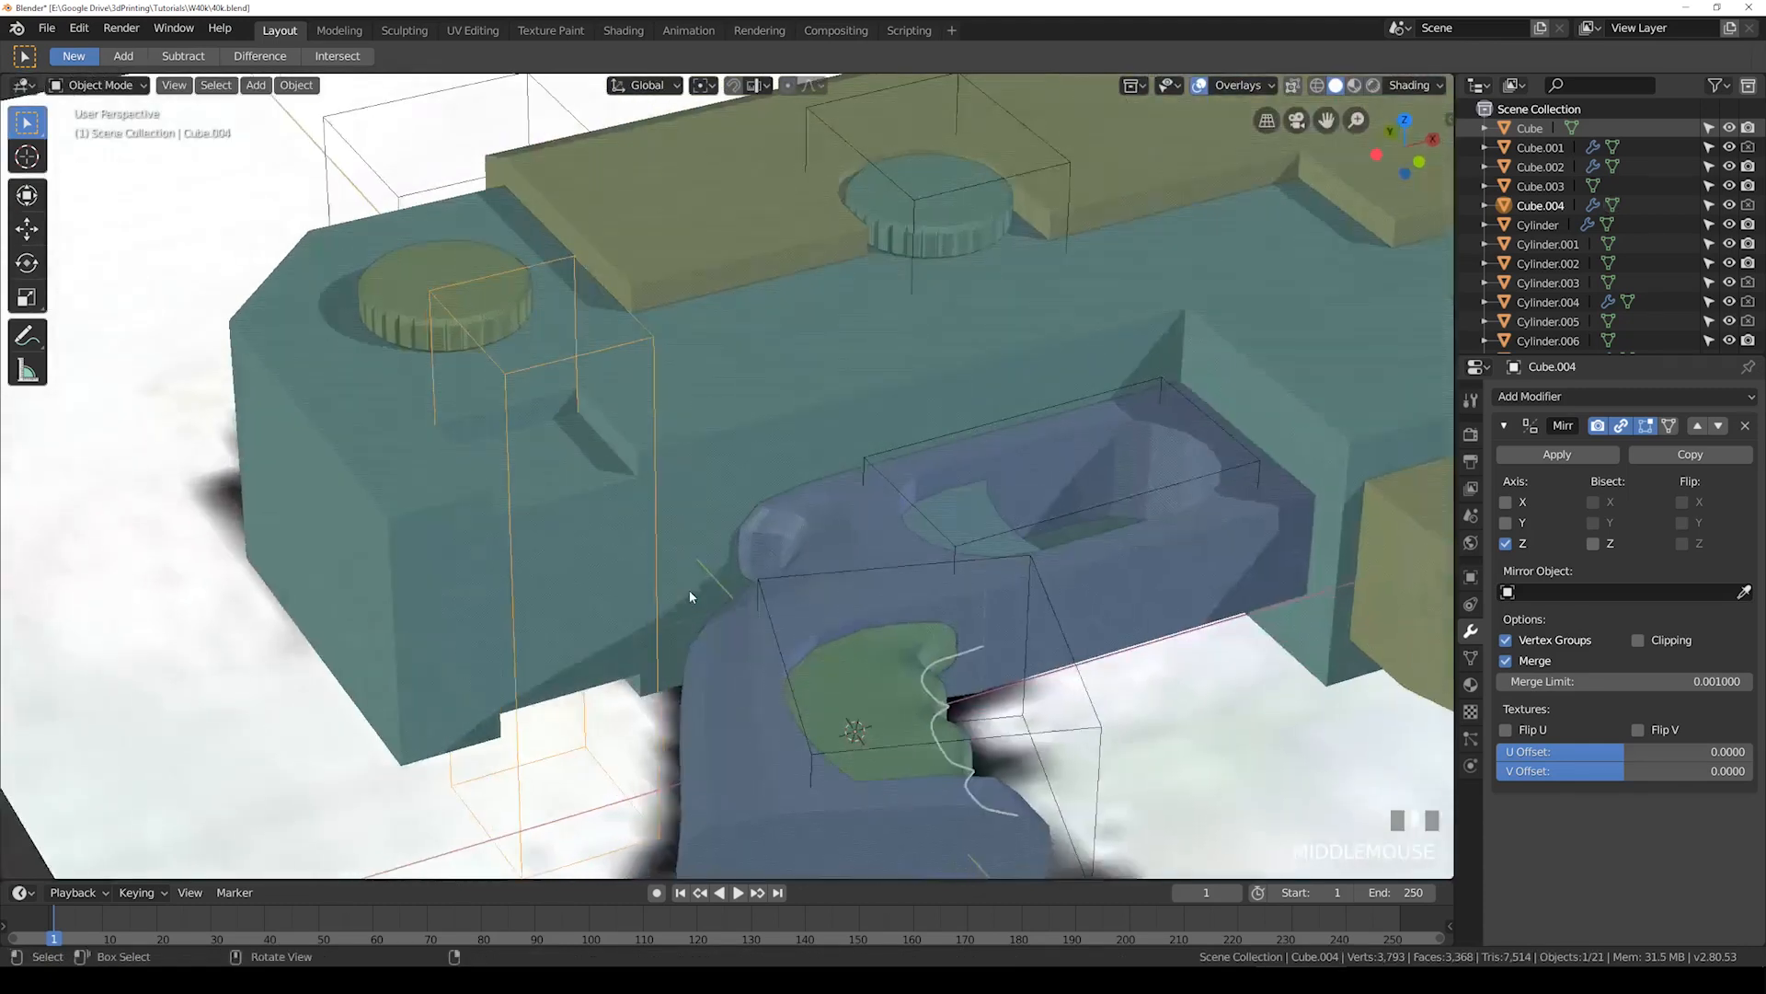
Step: Duplicate the mirrored cutter cube in place
{"action": "key", "text": "KP_7"}
{"action": "key", "text": "z"}
{"action": "middle_click_drag", "start_coordinate": [610, 600], "coordinate": [710, 360]}
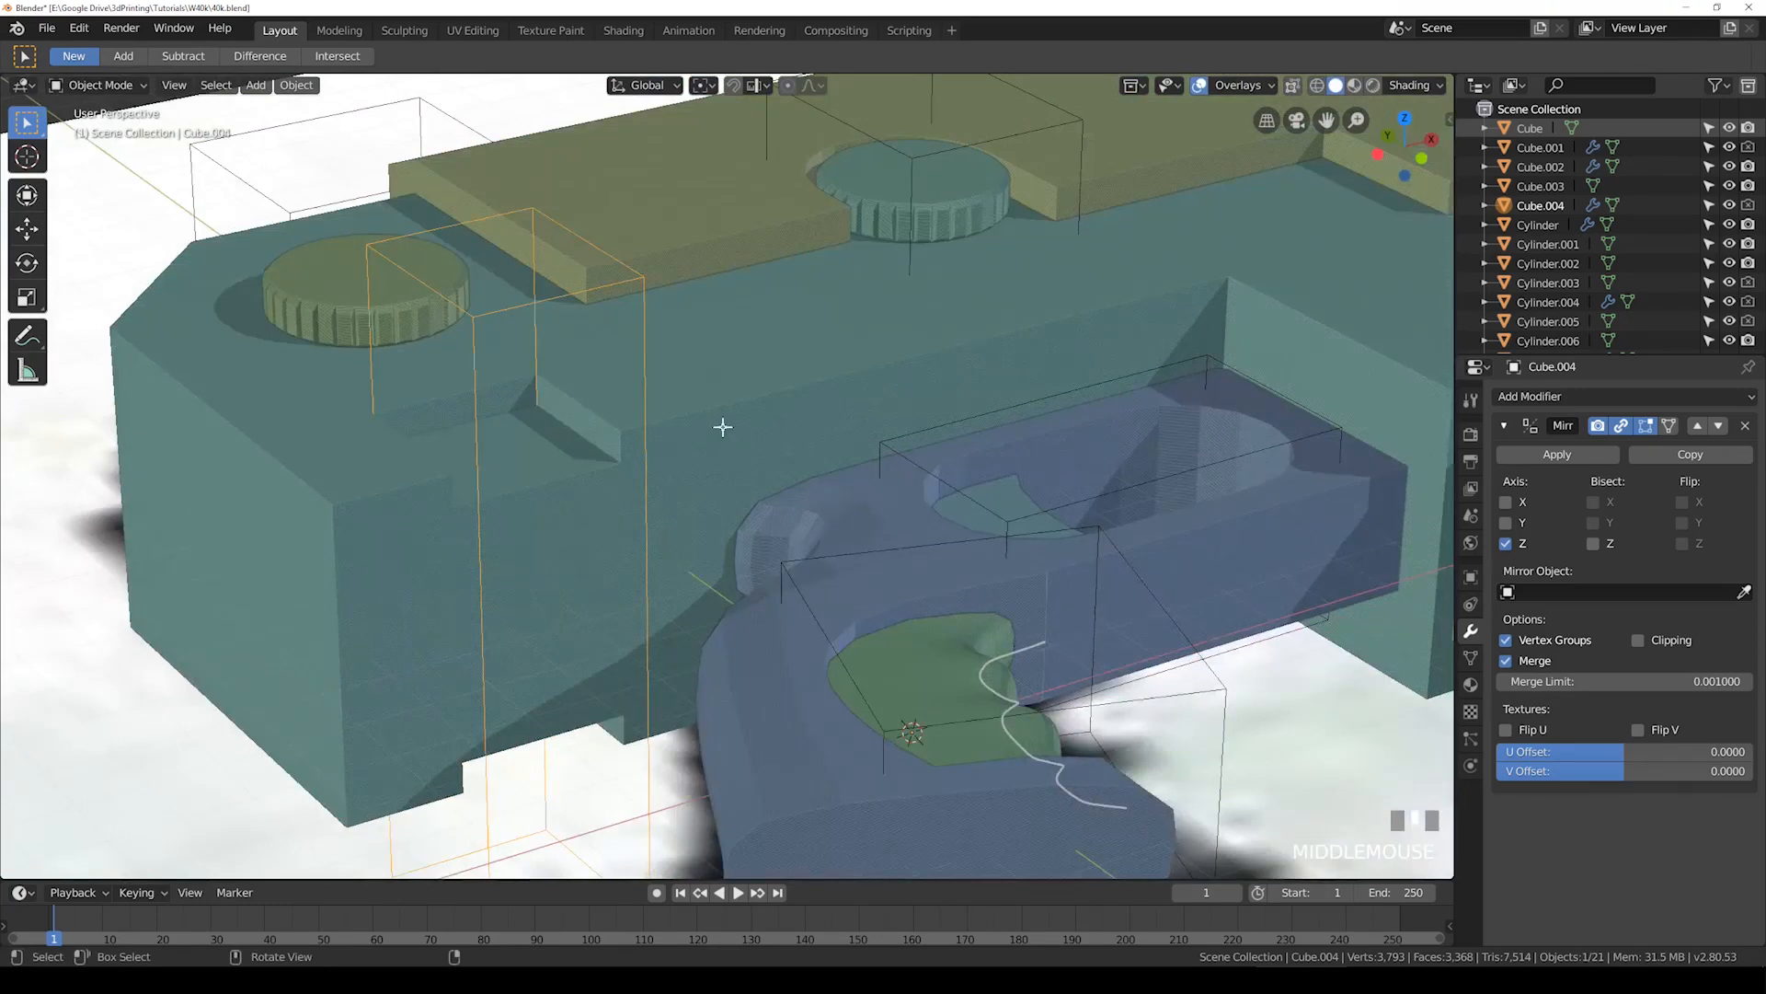
{"action": "key", "text": "Tab"}
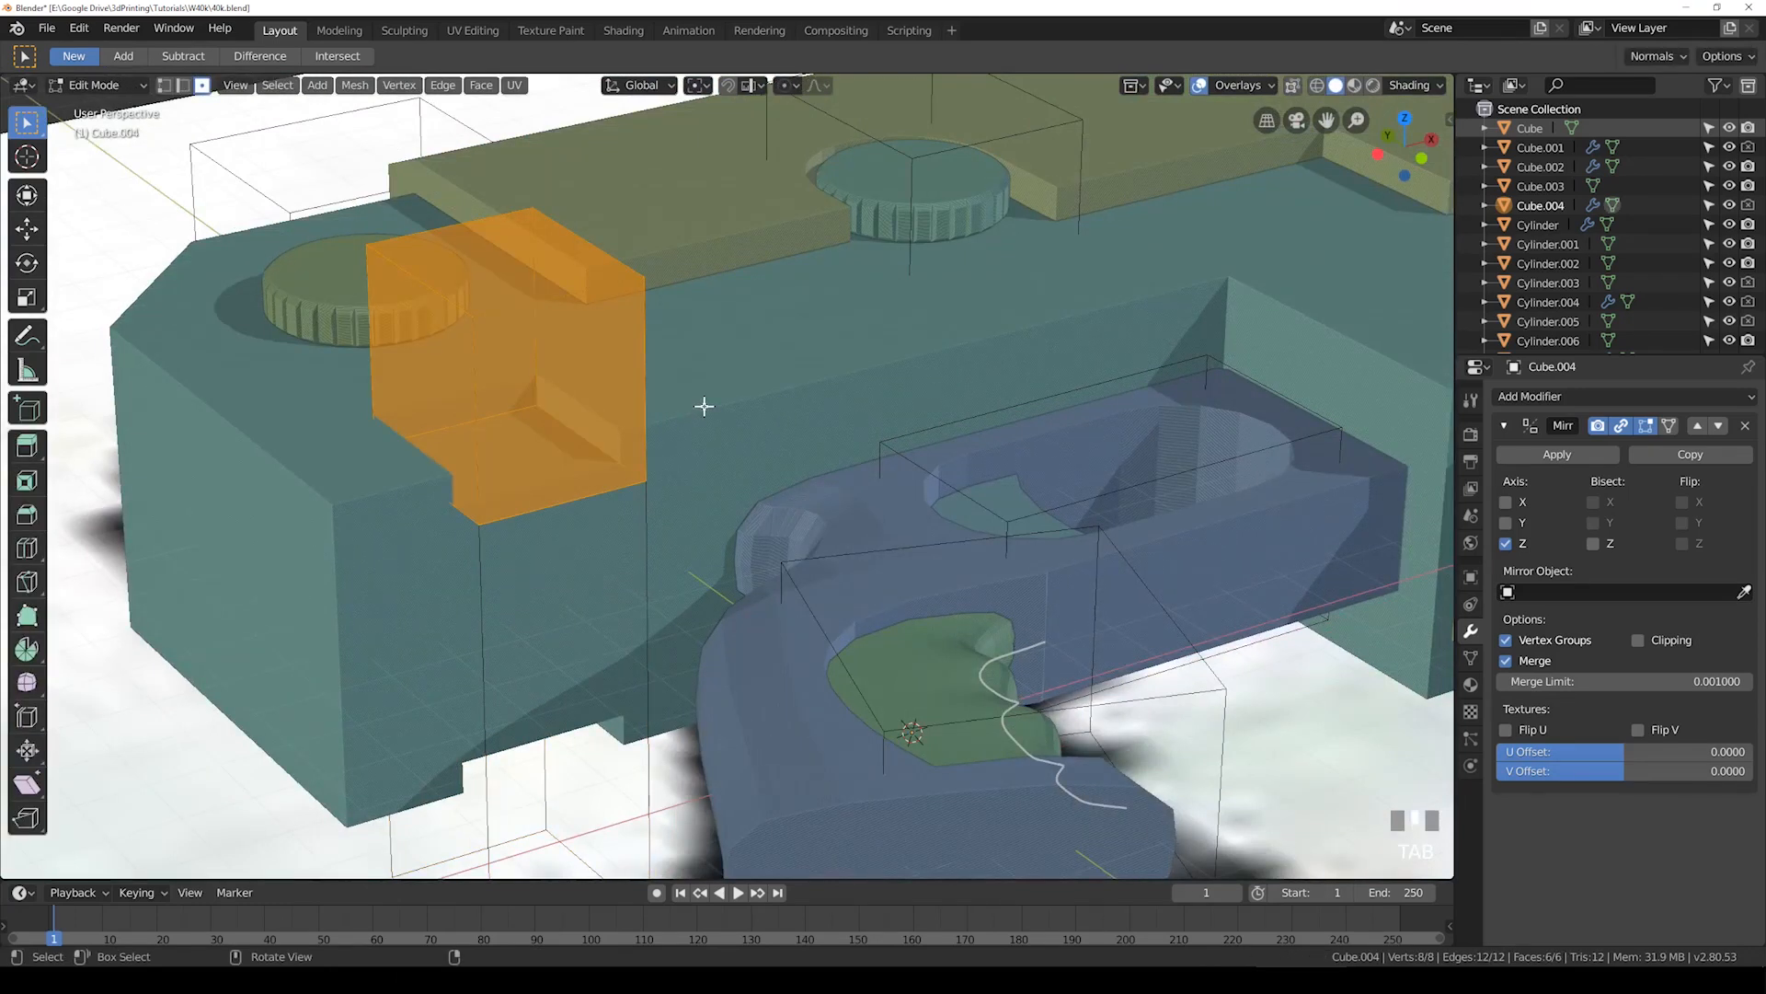
{"action": "key", "text": "Tab"}
{"action": "key", "text": "shift+d"}
{"action": "right_click", "coordinate": [769, 438]}
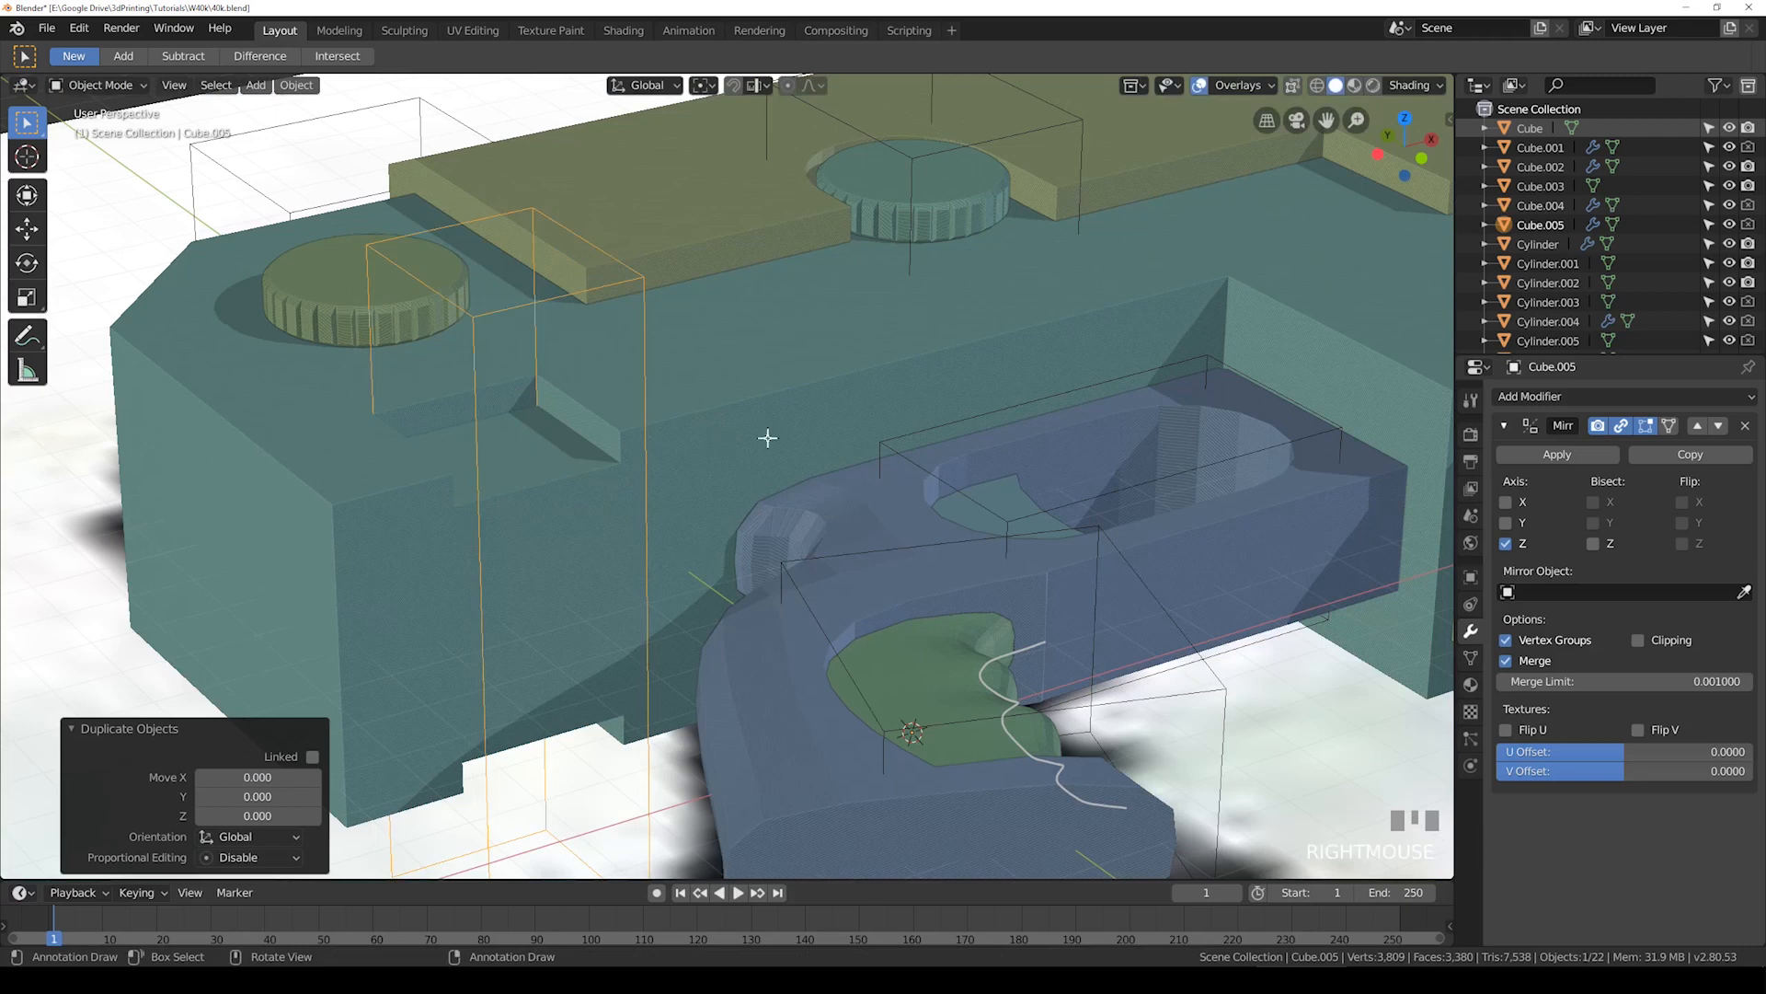
Step: Scale the duplicate's mesh to about 0.883 and lower it along Z in Edit Mode
{"action": "key", "text": "Tab"}
{"action": "key", "text": "s"}
{"action": "left_click", "coordinate": [814, 466]}
{"action": "key", "text": "g"}
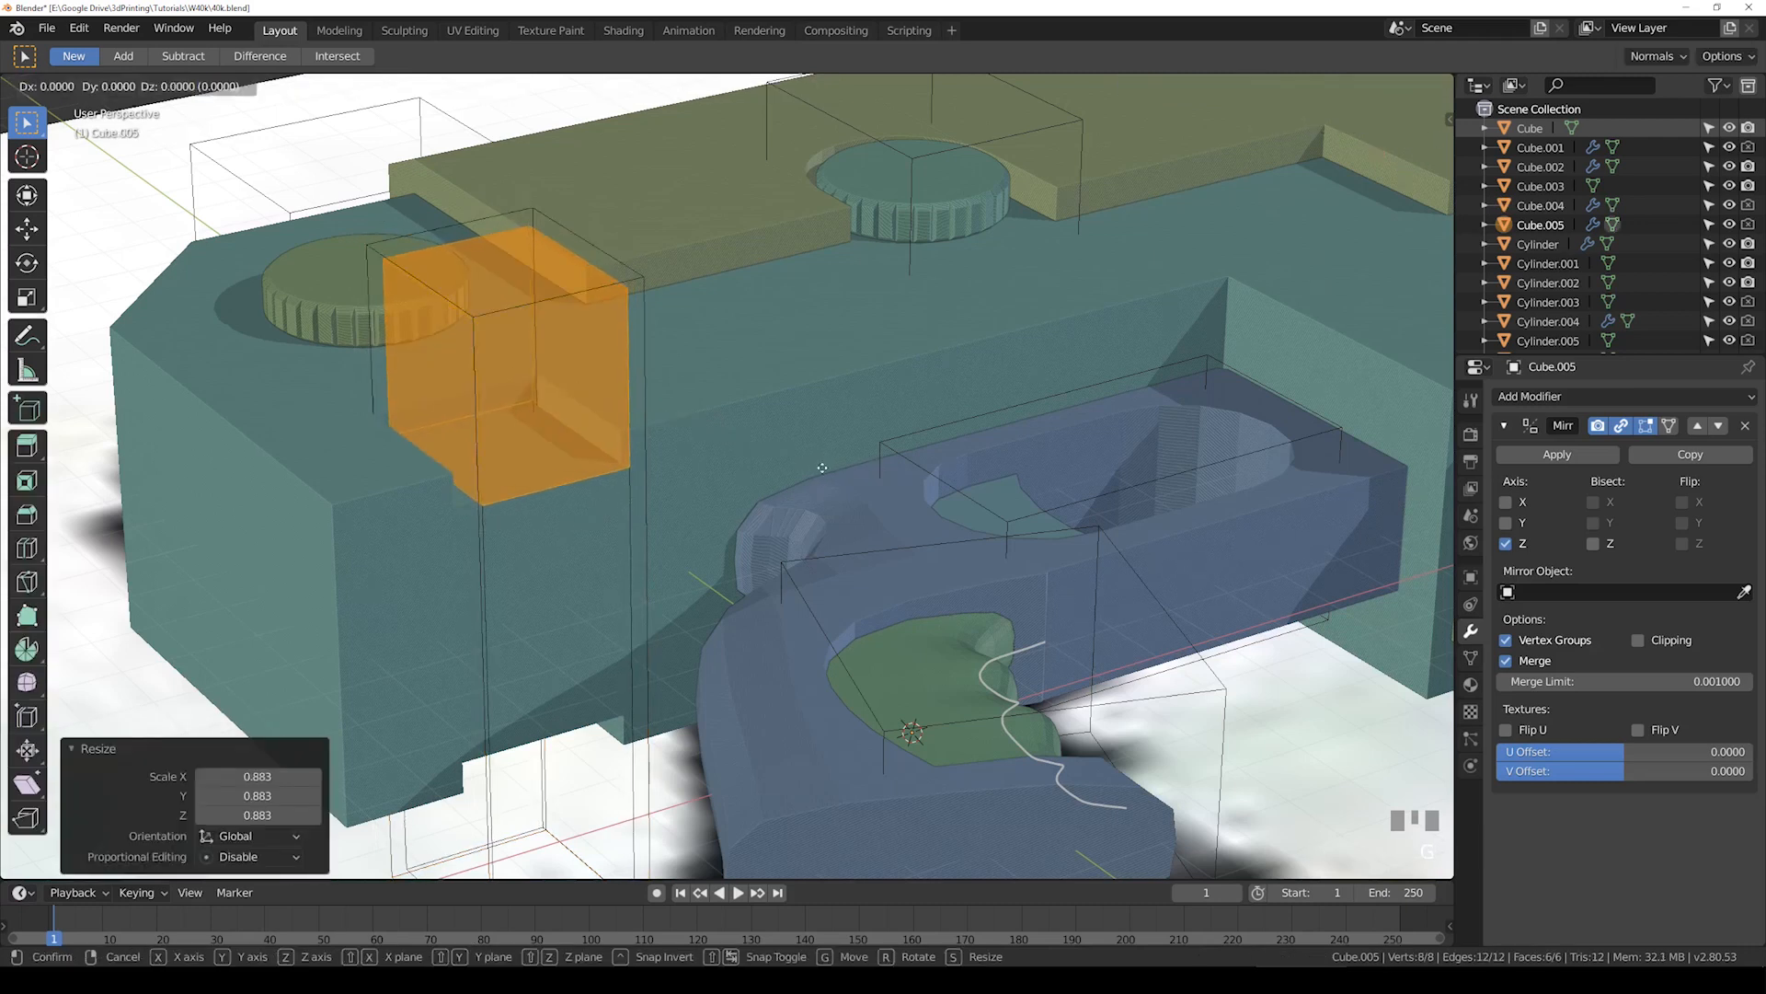
{"action": "key", "text": "z"}
{"action": "left_click", "coordinate": [814, 483]}
{"action": "key", "text": "Tab"}
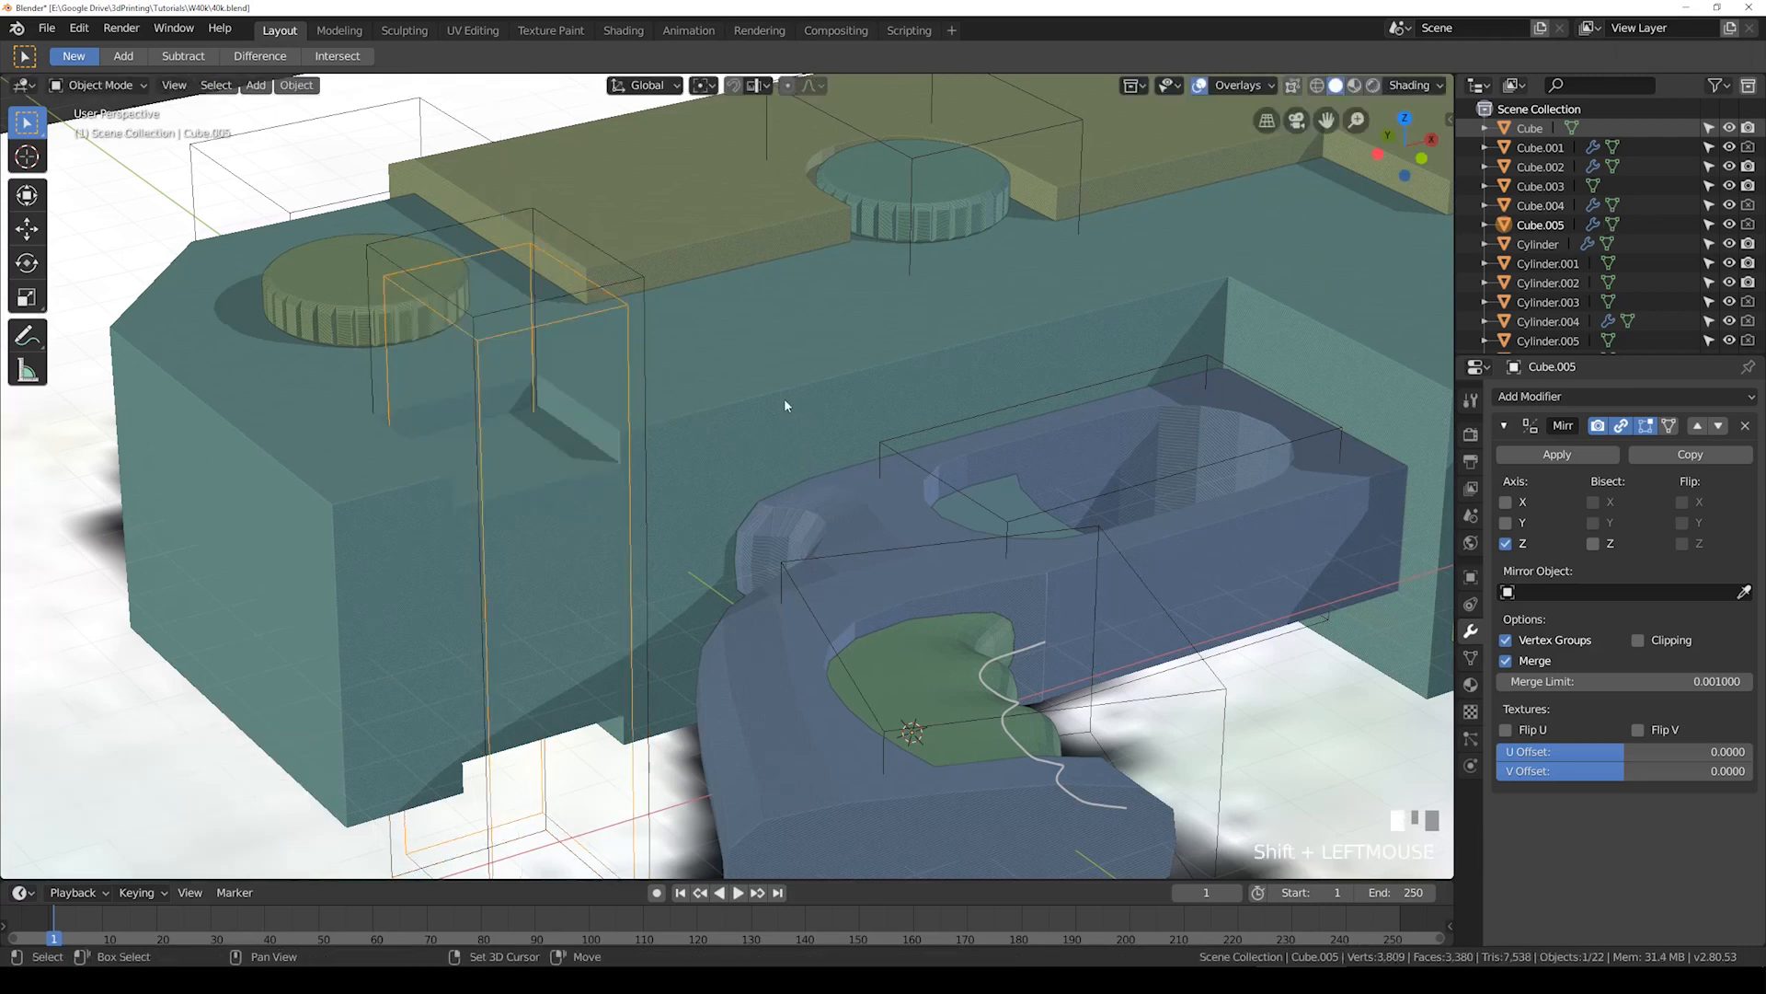
Step: Join the smaller block to the gun body with a Boolean Union and lower its top face about 20.7 in Z
{"action": "left_click", "coordinate": [785, 398], "text": "shift"}
{"action": "key", "text": "ctrl+KP_Add"}
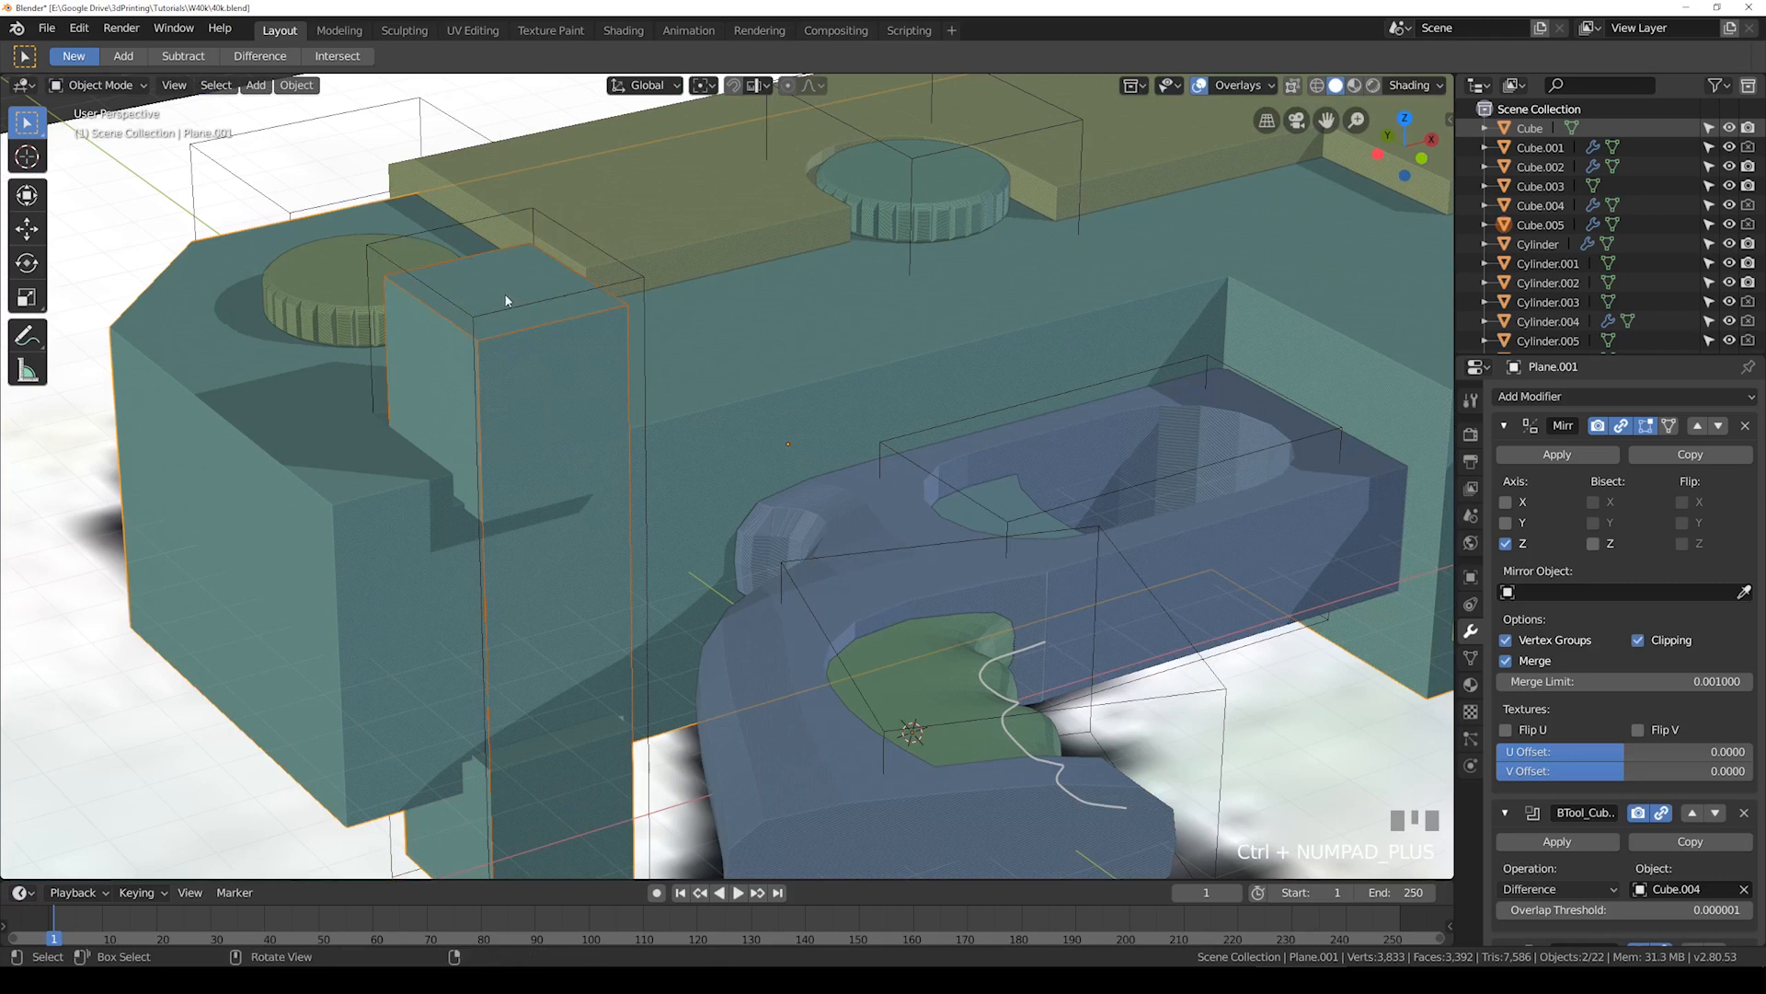
{"action": "left_click", "coordinate": [539, 331]}
{"action": "key", "text": "Tab"}
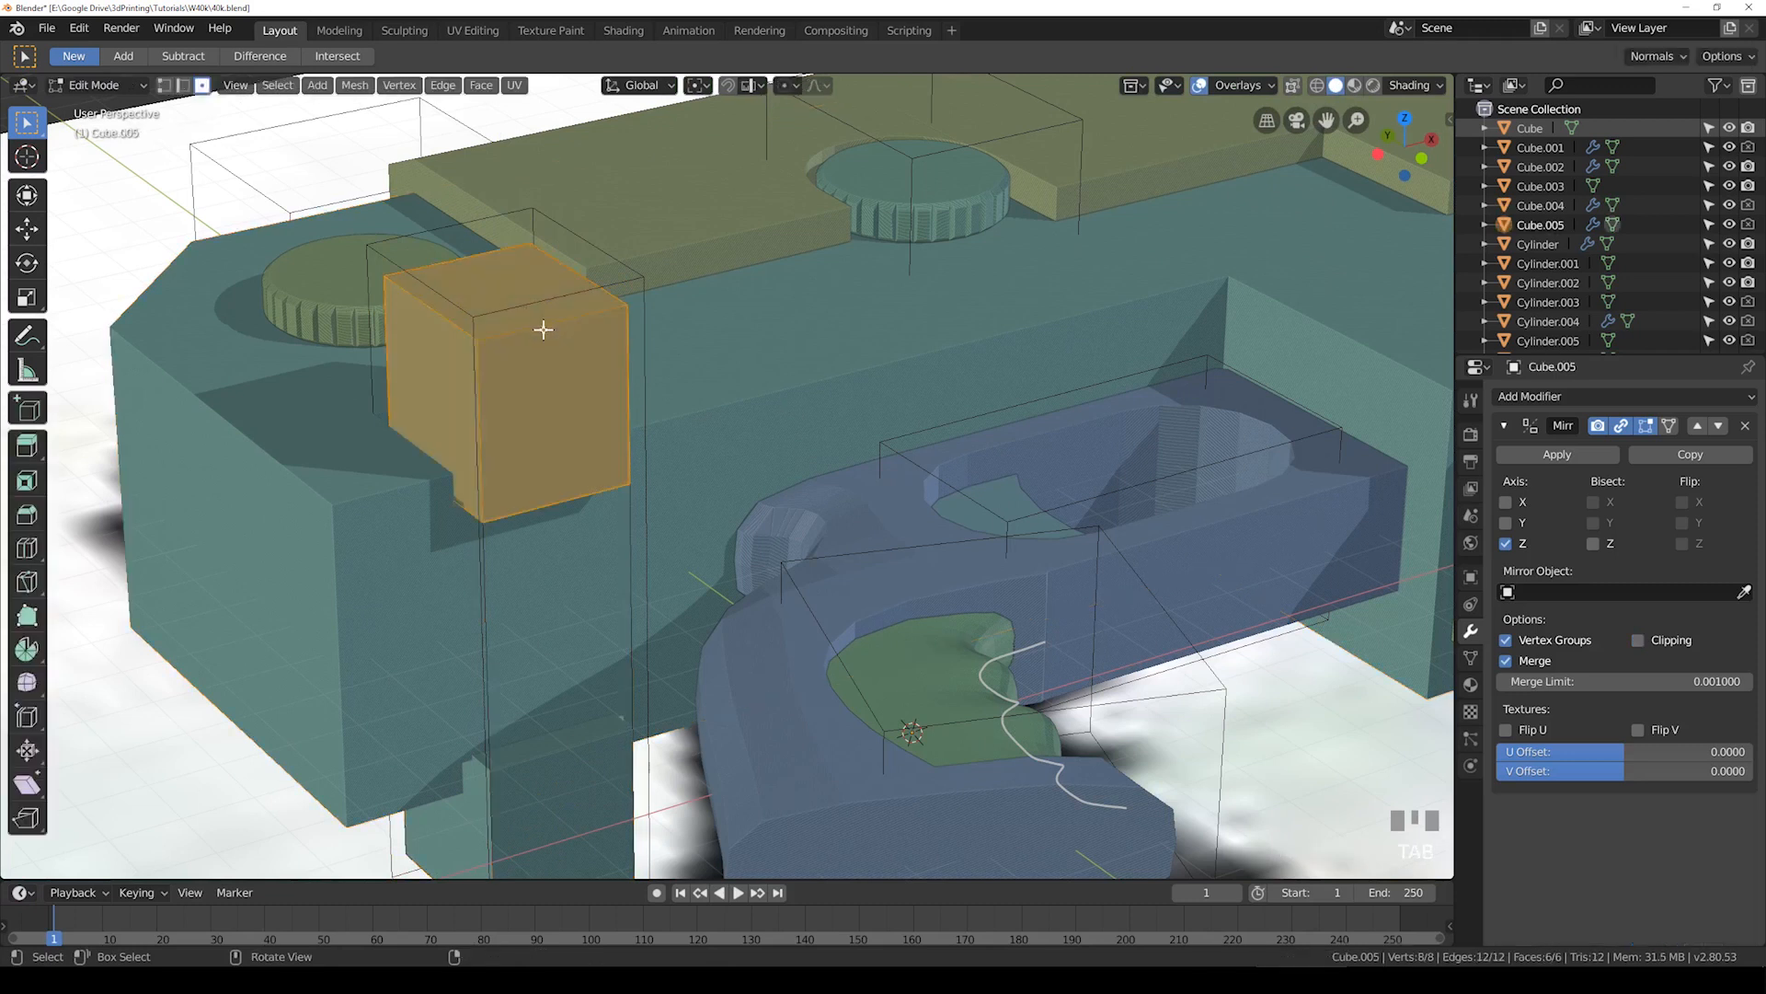
{"action": "left_click", "coordinate": [565, 320], "text": "alt"}
{"action": "left_click", "coordinate": [521, 300]}
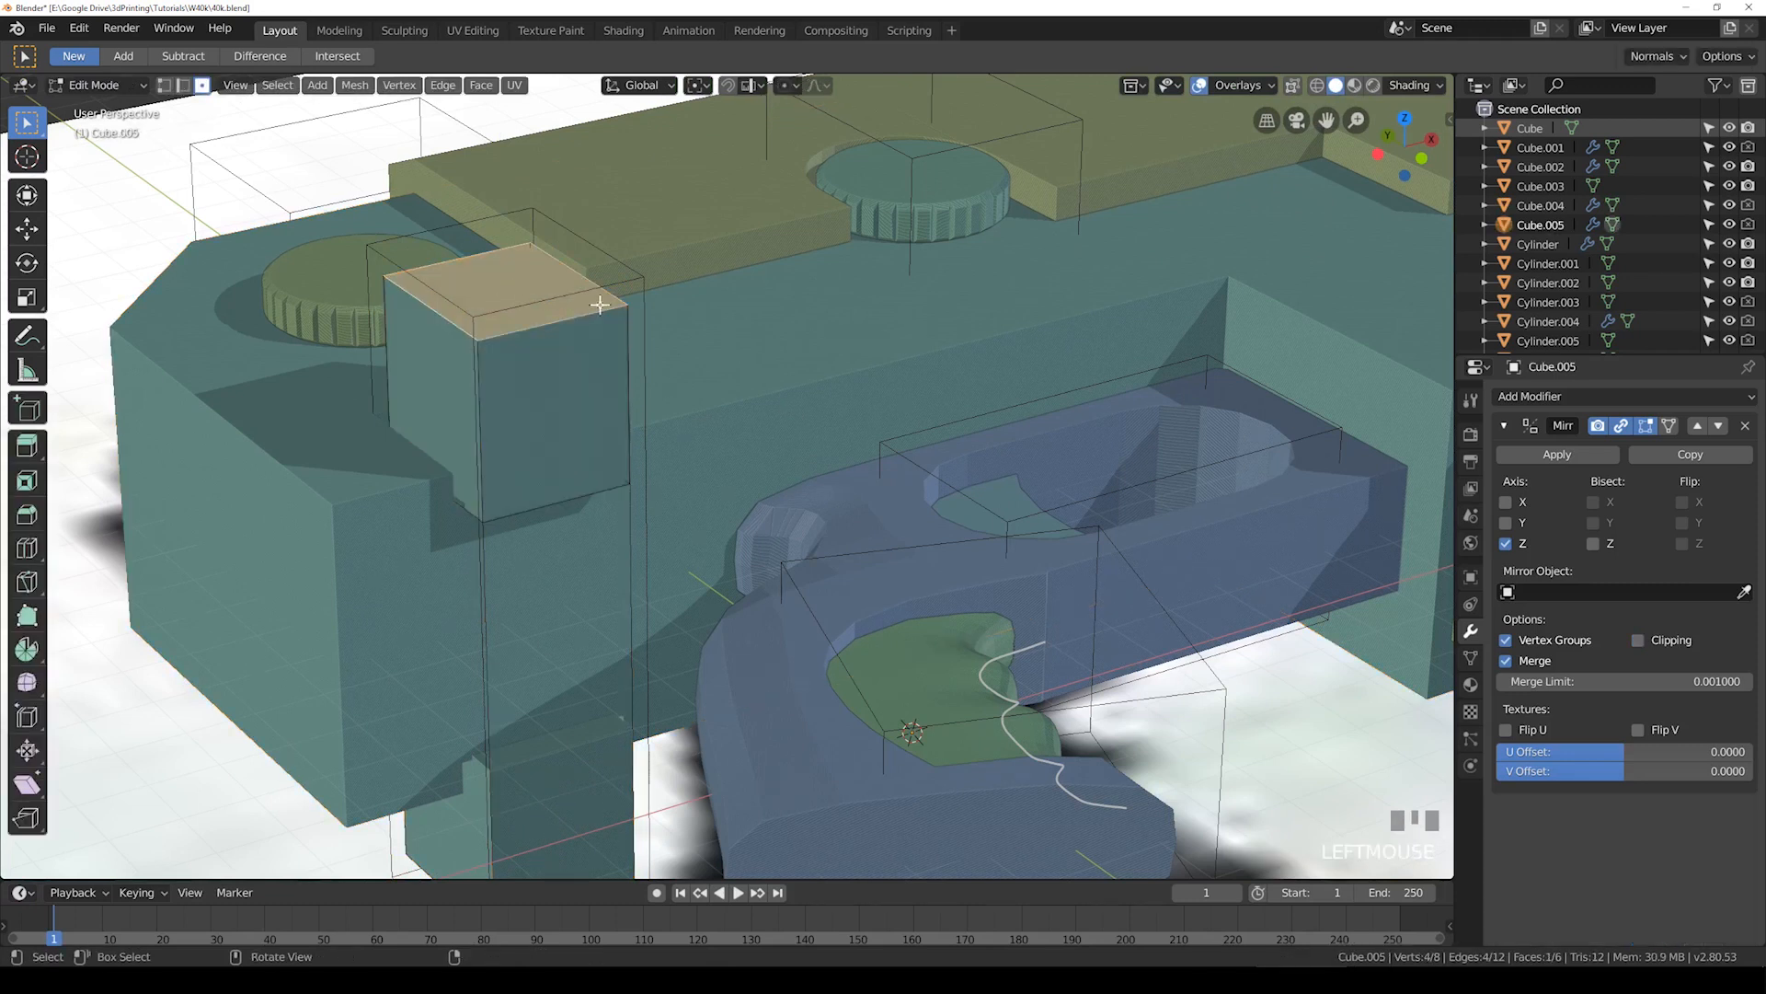
{"action": "key", "text": "g"}
{"action": "key", "text": "z"}
{"action": "left_click", "coordinate": [601, 446]}
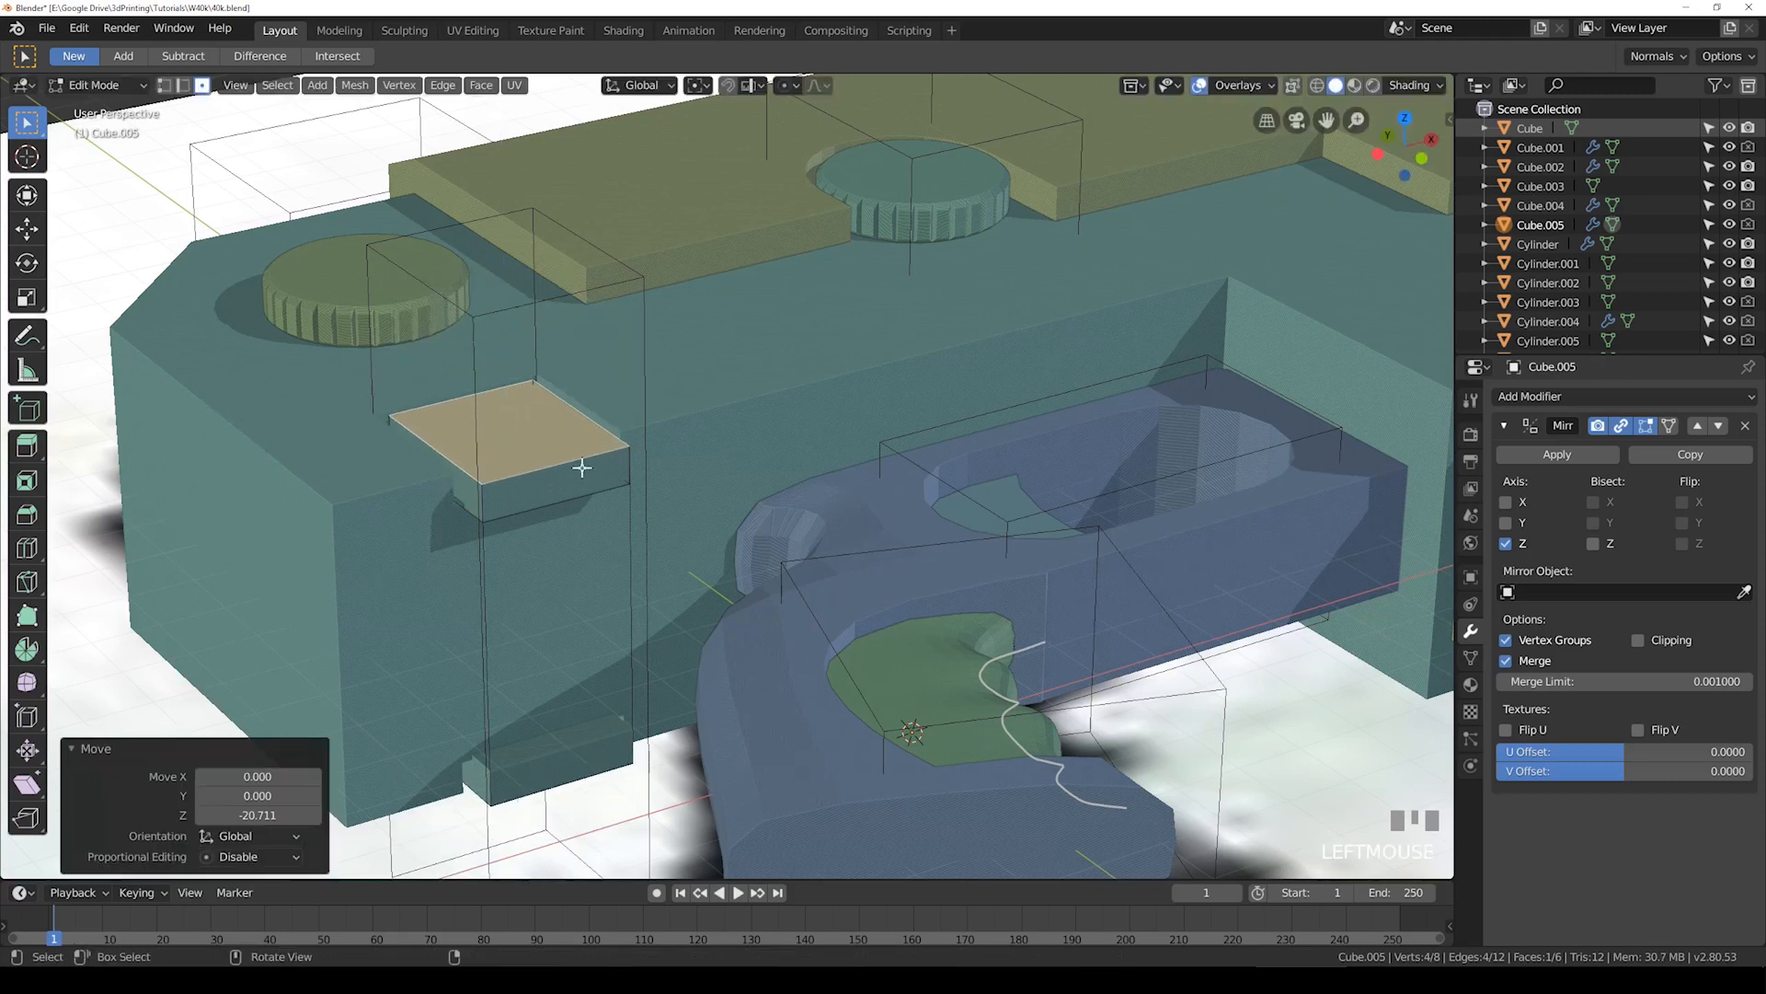
Step: Move the block's outward face along Y to meet the body's lower edge, and delete the block
{"action": "left_click", "coordinate": [578, 470]}
{"action": "key", "text": "KP_7"}
{"action": "key", "text": "g"}
{"action": "key", "text": "y"}
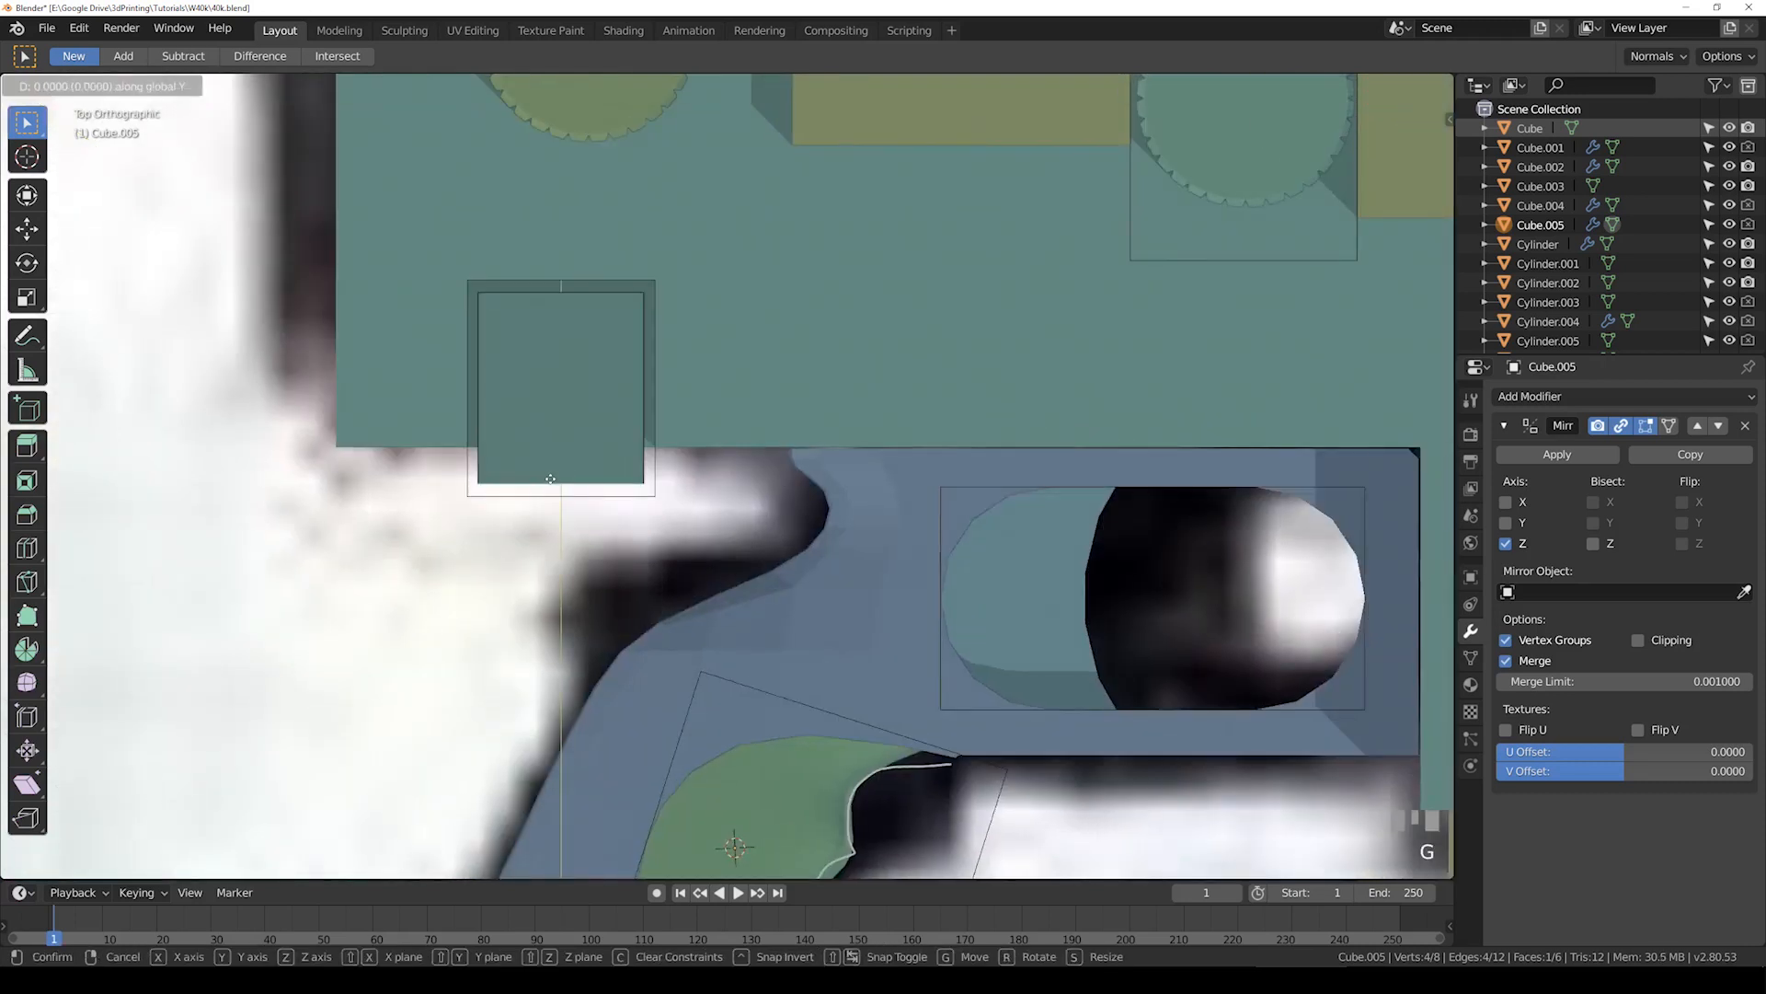
{"action": "left_click", "coordinate": [558, 441]}
{"action": "key", "text": "Tab"}
{"action": "middle_click_drag", "start_coordinate": [557, 441], "coordinate": [683, 504]}
{"action": "key", "text": "Delete"}
Step: Save the file and duplicate the small cylinder above the barrel to the rear end of the body
{"action": "scroll", "coordinate": [627, 468], "scroll_direction": "down", "scroll_amount": 5}
{"action": "key", "text": "ctrl+s"}
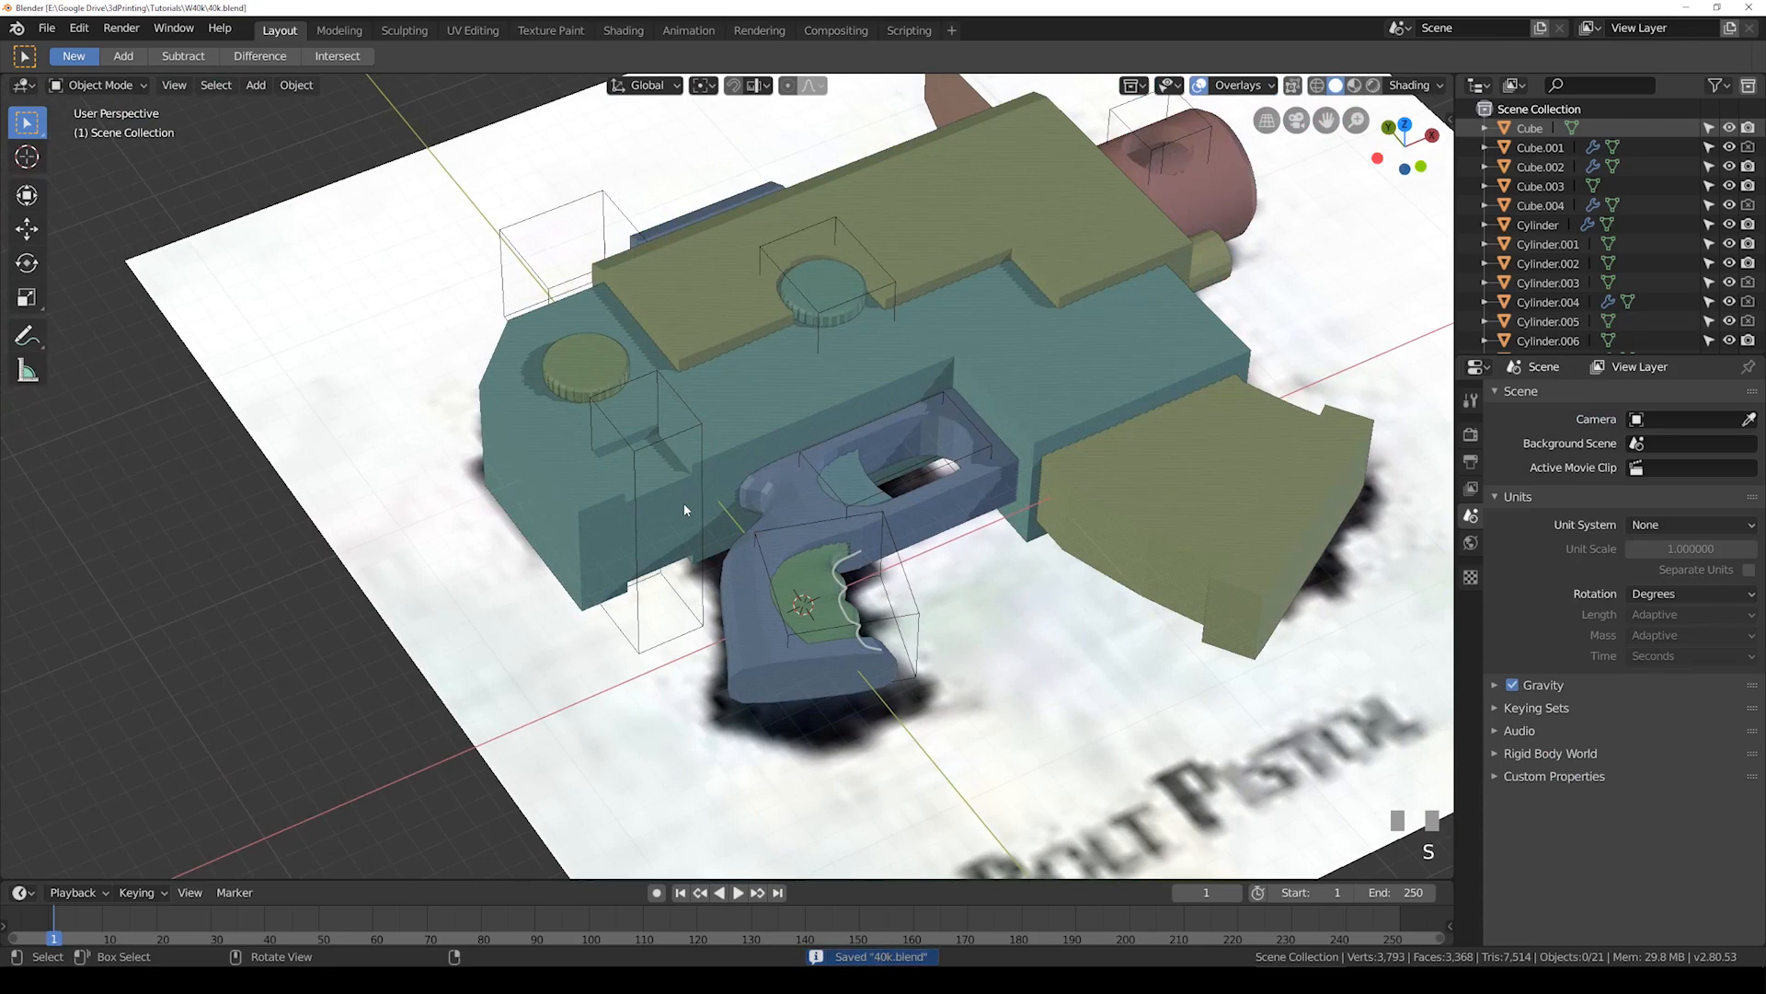
{"action": "key", "text": "KP_7"}
{"action": "key", "text": "alt+z"}
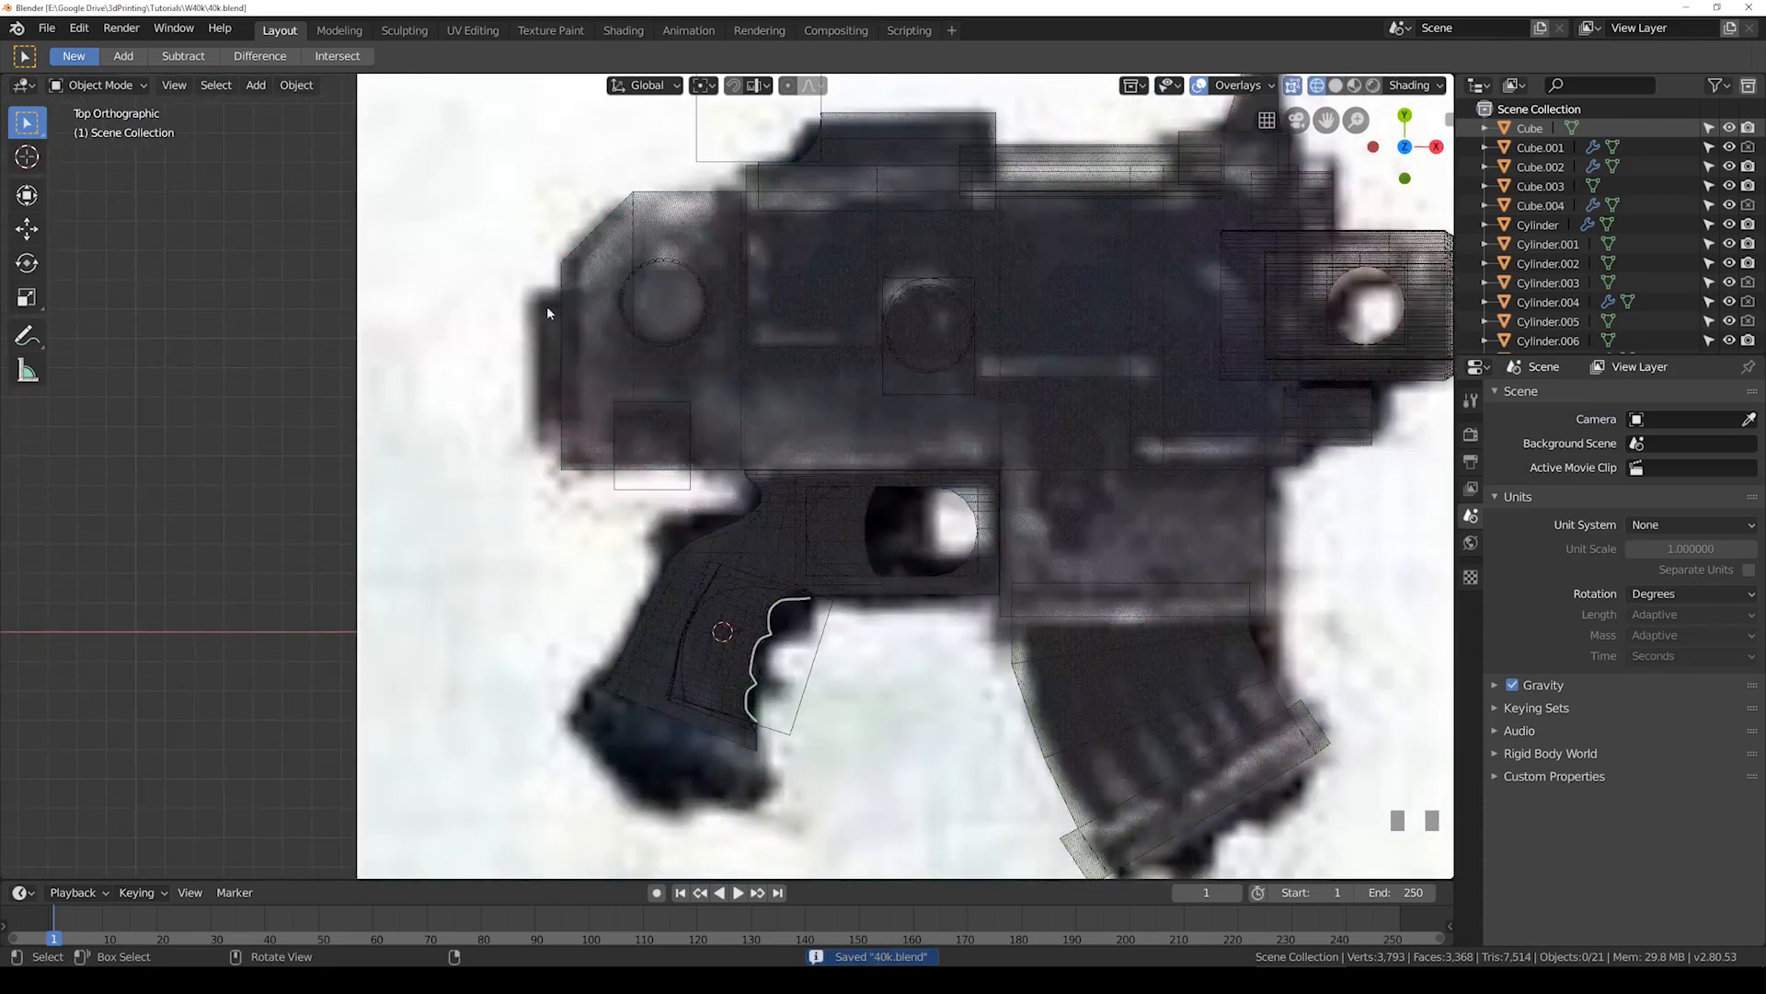
{"action": "middle_click_drag", "start_coordinate": [552, 457], "coordinate": [1244, 360], "text": "shift"}
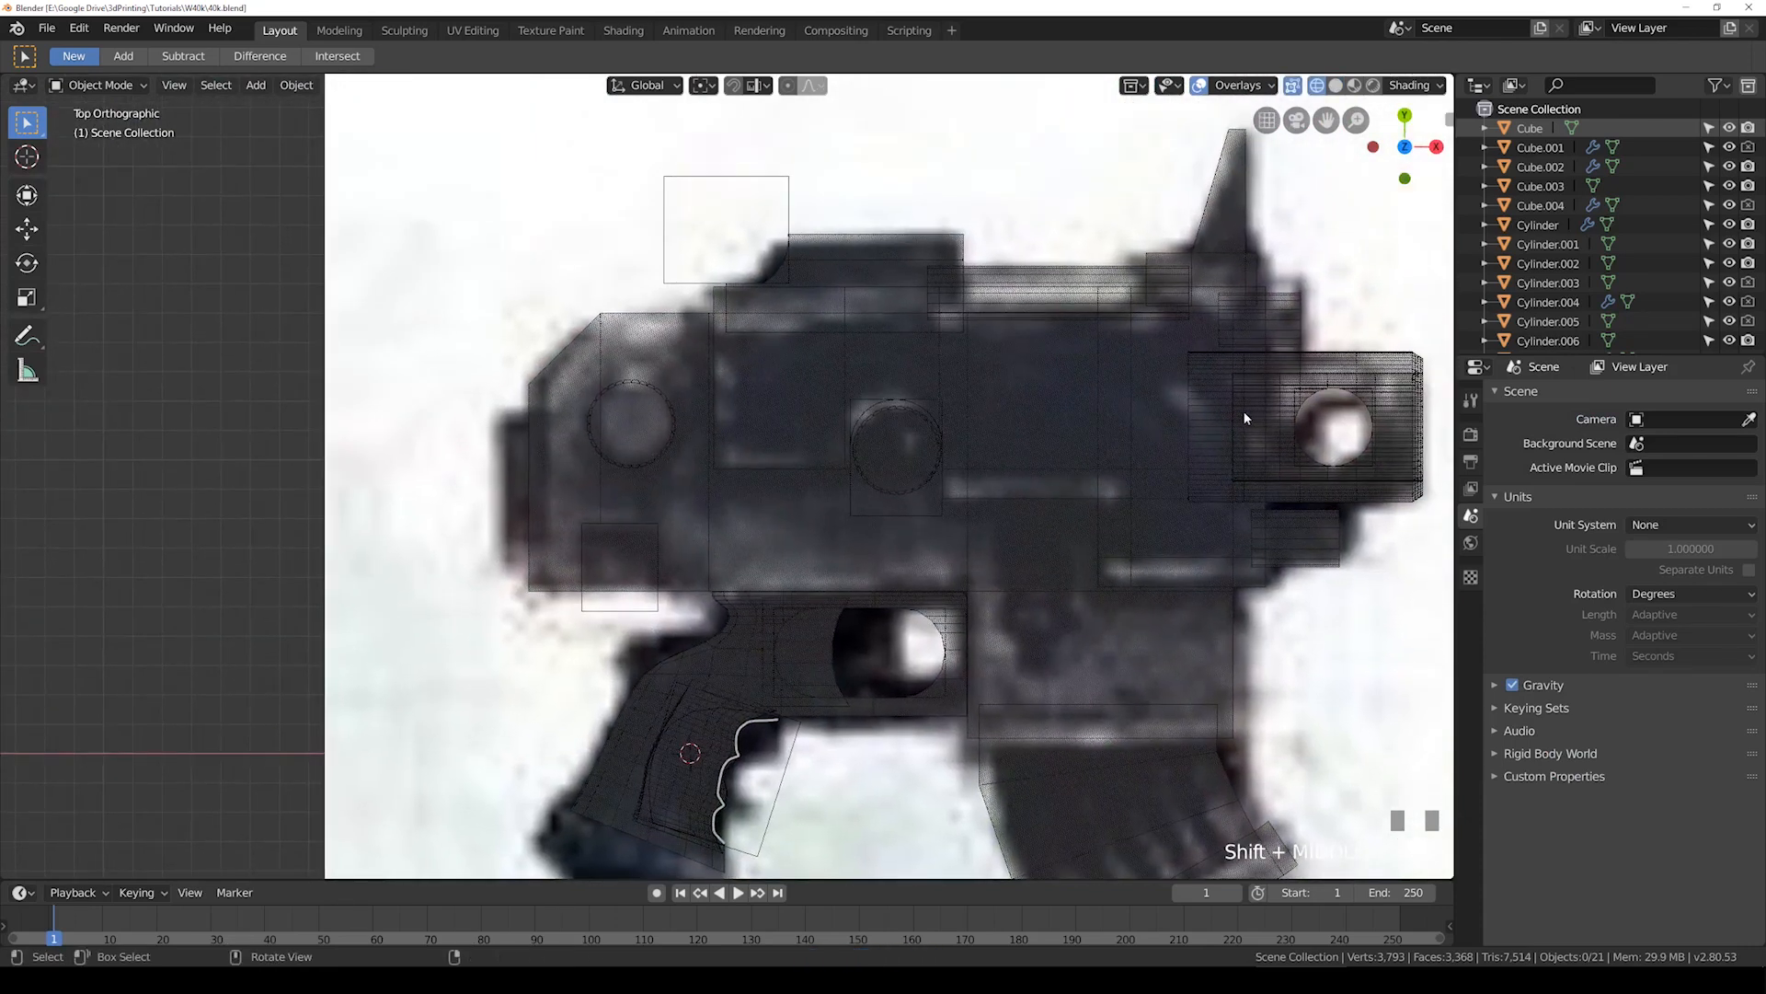
{"action": "left_click", "coordinate": [1283, 317]}
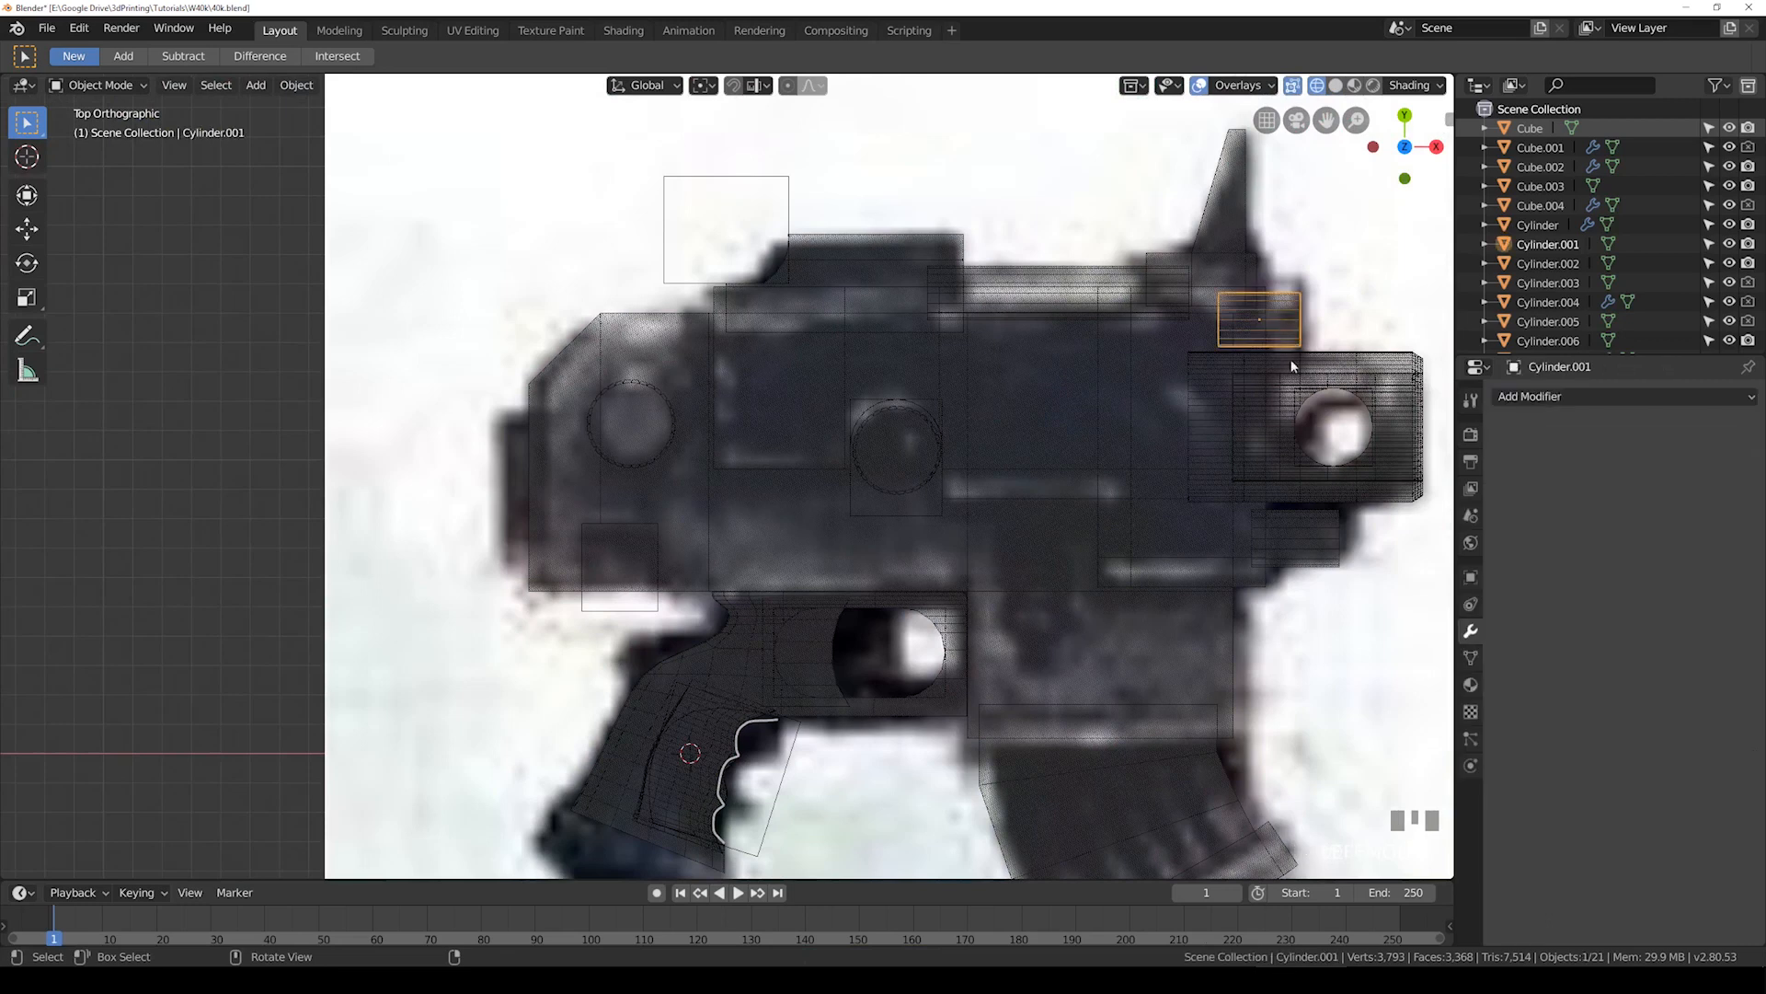
{"action": "left_click", "coordinate": [256, 84]}
{"action": "key", "text": "shift+d"}
{"action": "left_click", "coordinate": [600, 494]}
Step: Enlarge the duplicated cylinder, first by about 3.56, and fit it over the rear of the body in top view
{"action": "key", "text": "s"}
{"action": "left_click", "coordinate": [784, 495]}
{"action": "key", "text": "g"}
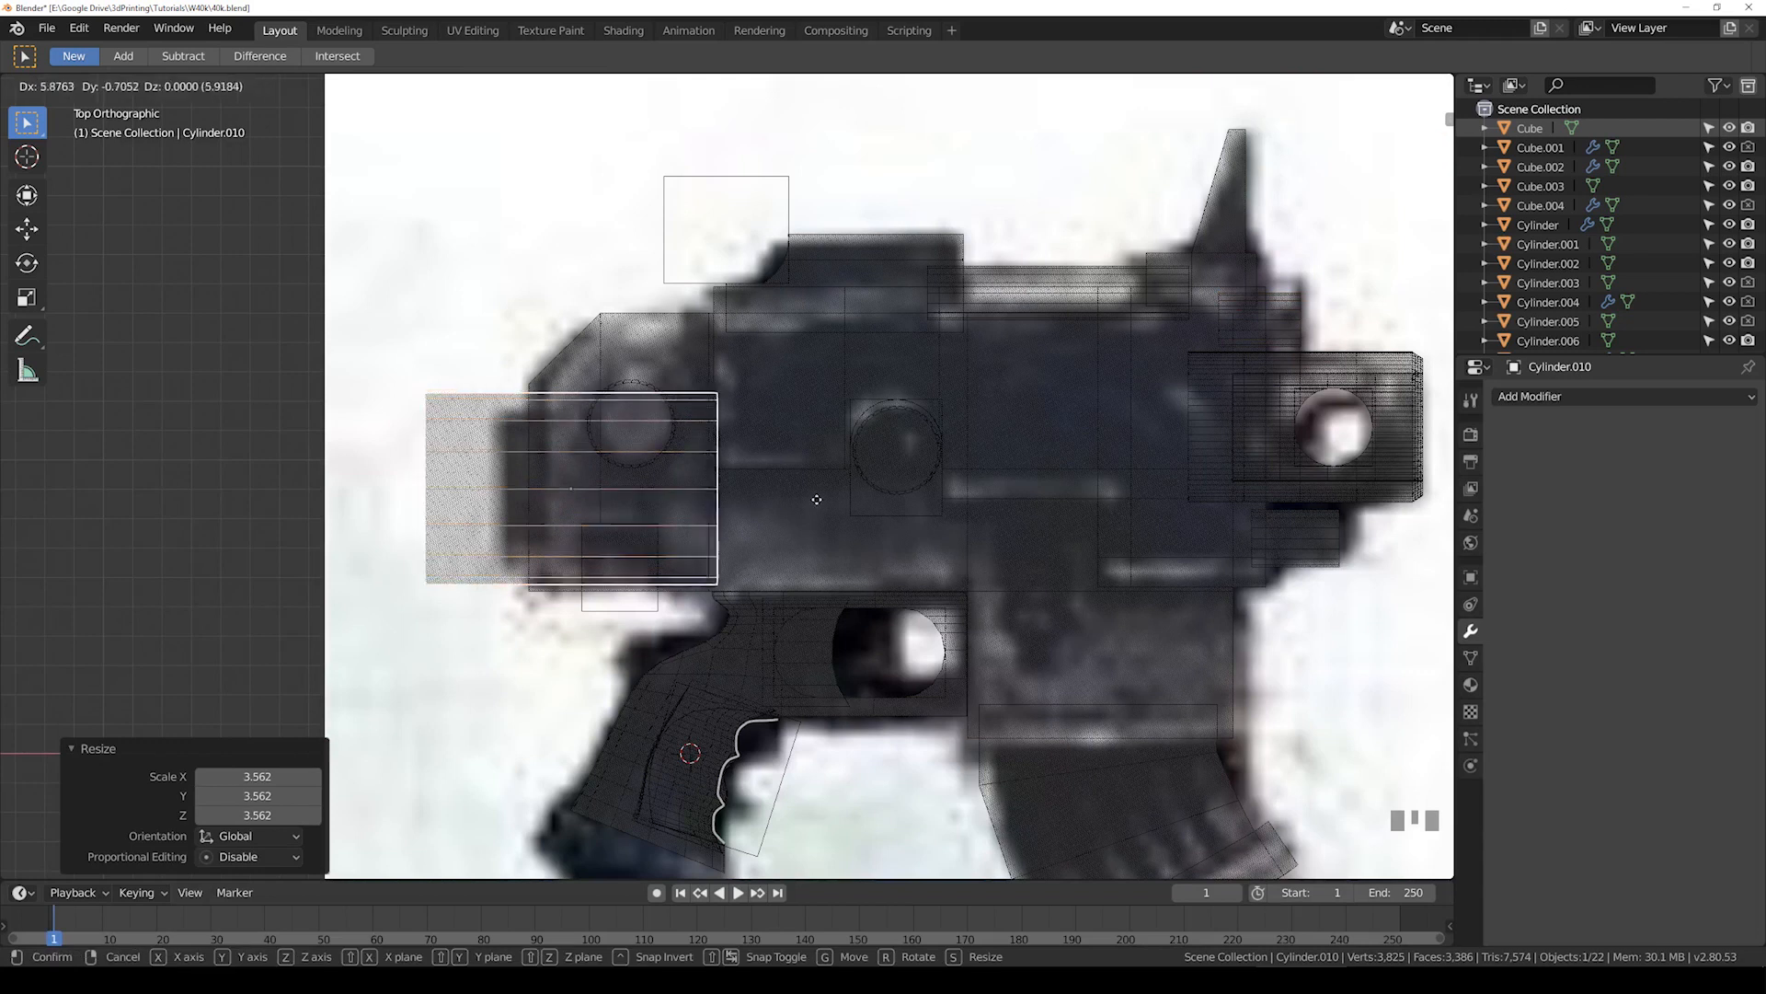
{"action": "left_click", "coordinate": [869, 501]}
{"action": "key", "text": "s"}
{"action": "left_click", "coordinate": [835, 501]}
{"action": "key", "text": "g"}
{"action": "right_click", "coordinate": [817, 500]}
{"action": "key", "text": "s"}
{"action": "left_click", "coordinate": [819, 504]}
Step: Scale the rear cylinder down by about 0.837 and 0.857 and shift it along X so it fits the rear face
{"action": "middle_click_drag", "start_coordinate": [818, 504], "coordinate": [860, 451]}
{"action": "key", "text": "s"}
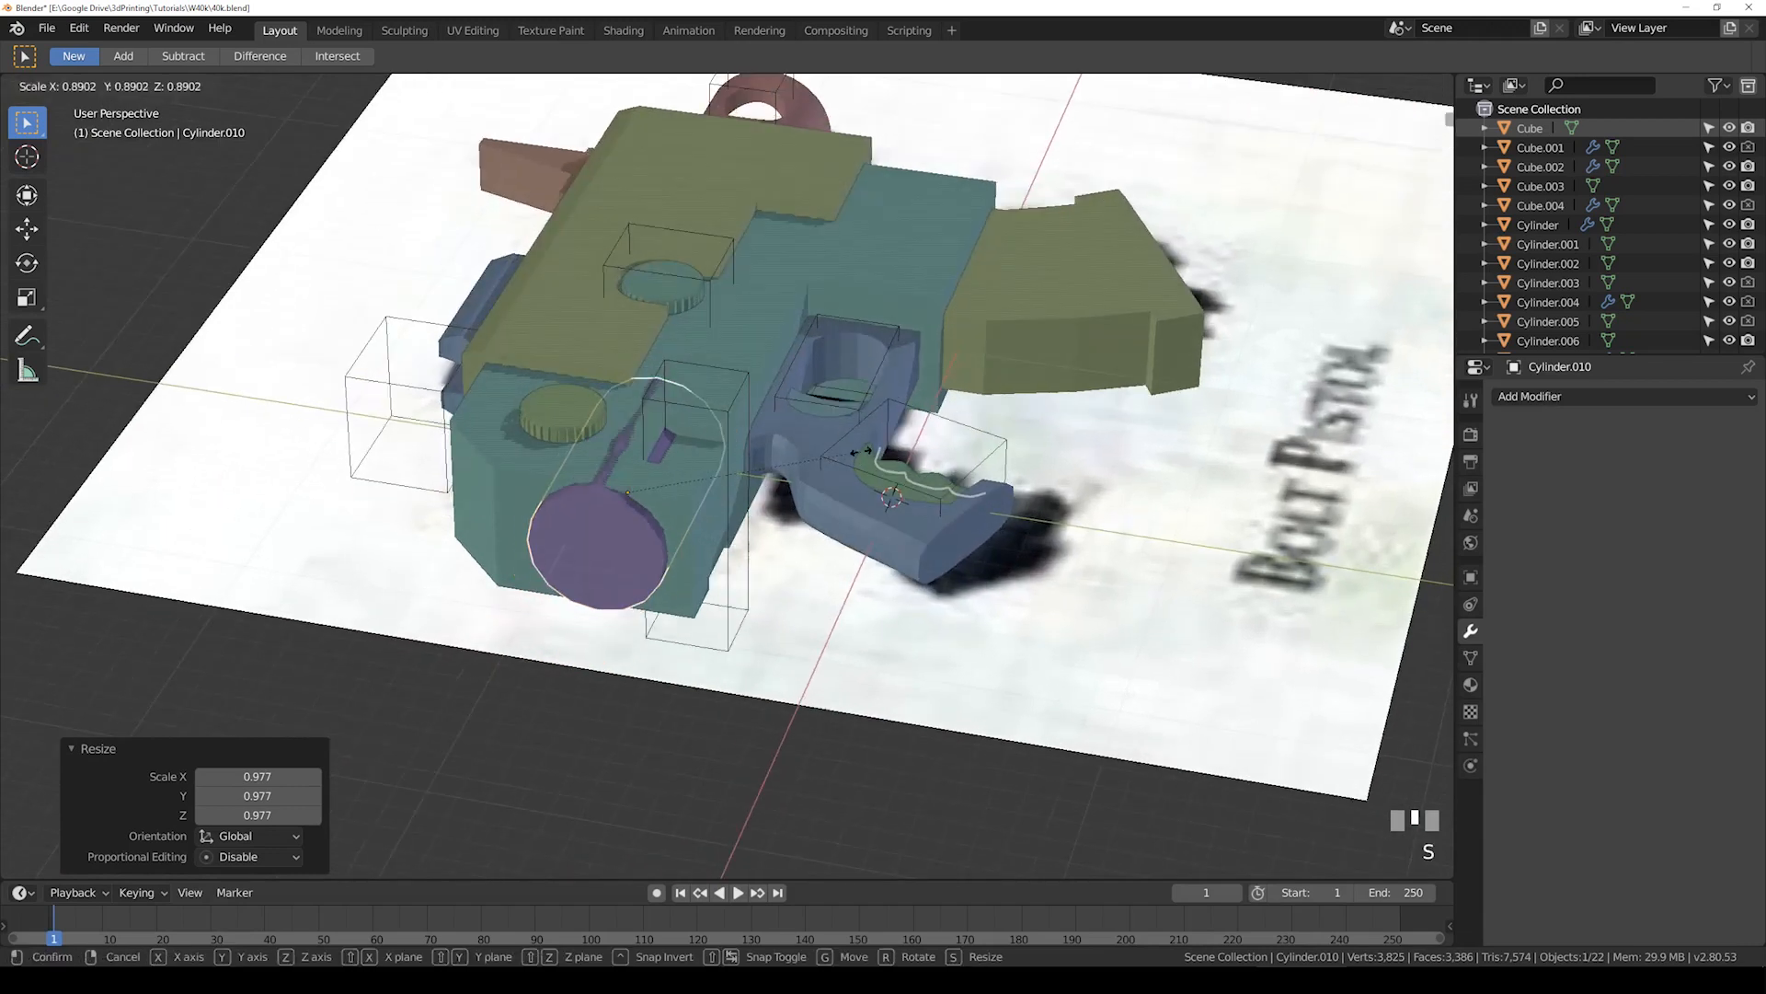
{"action": "left_click", "coordinate": [848, 458]}
{"action": "key", "text": "g"}
{"action": "key", "text": "z"}
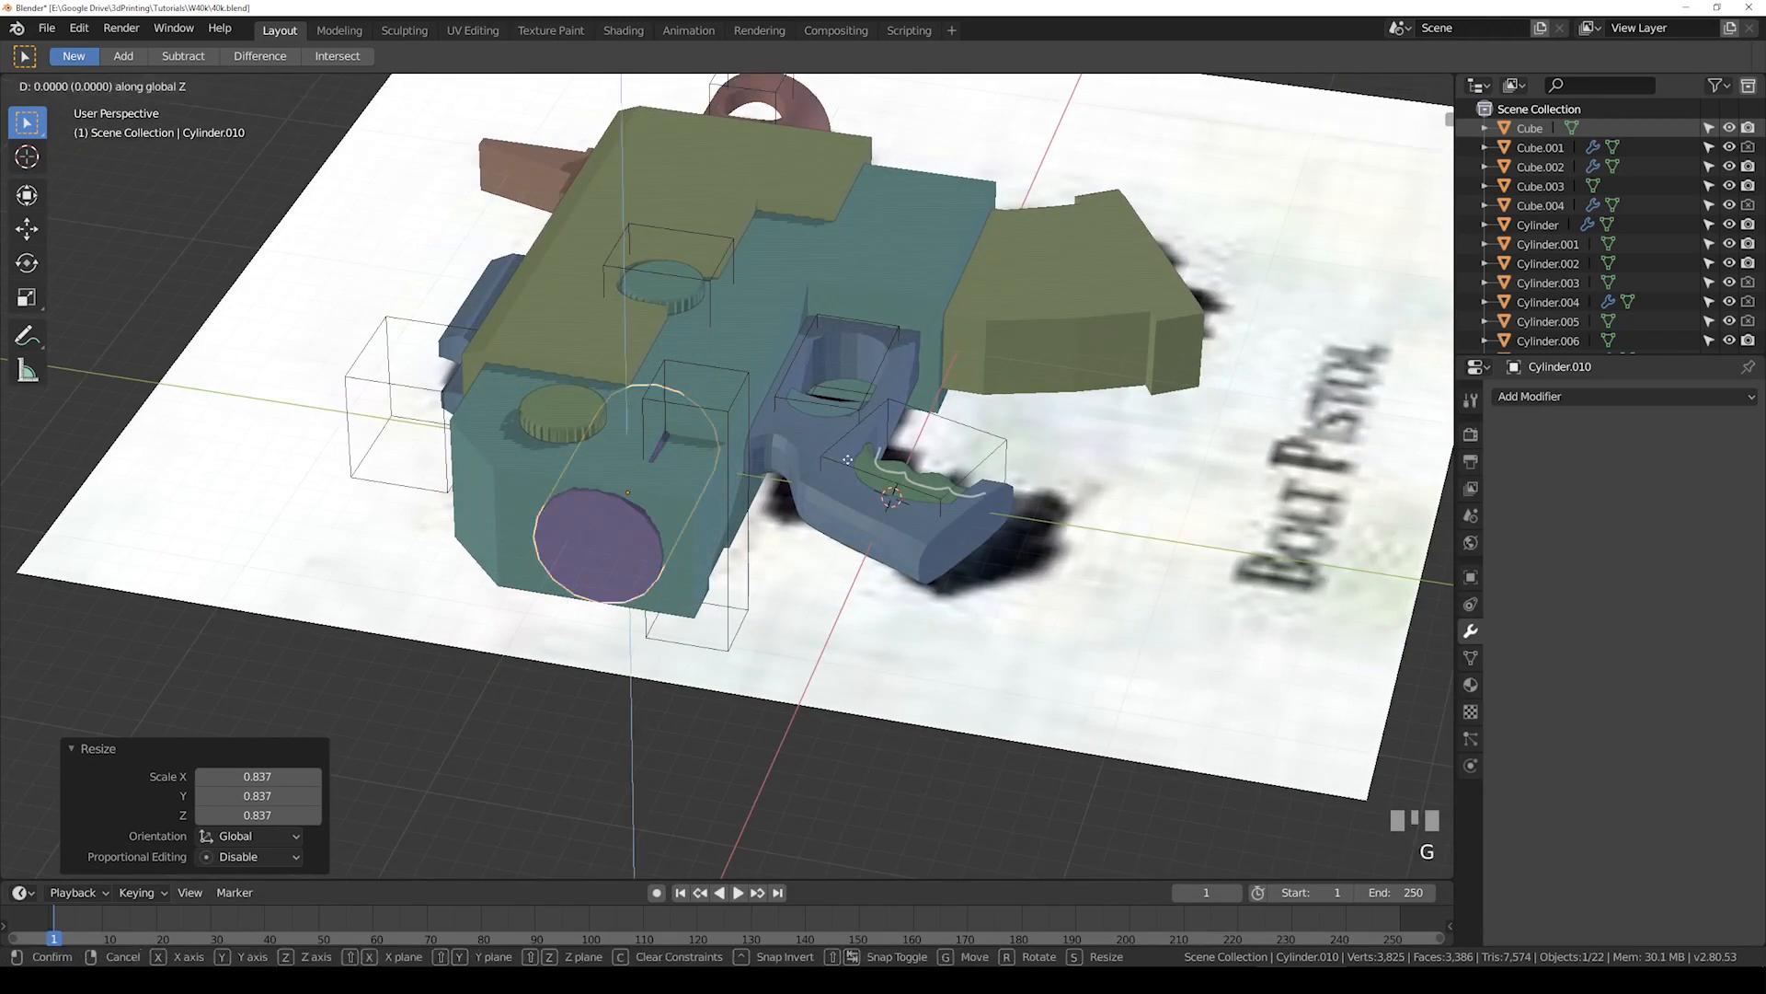
{"action": "right_click", "coordinate": [847, 477]}
{"action": "key", "text": "g"}
{"action": "key", "text": "x"}
{"action": "left_click", "coordinate": [847, 487]}
{"action": "key", "text": "s"}
{"action": "left_click", "coordinate": [849, 493]}
{"action": "middle_click_drag", "start_coordinate": [848, 493], "coordinate": [780, 460]}
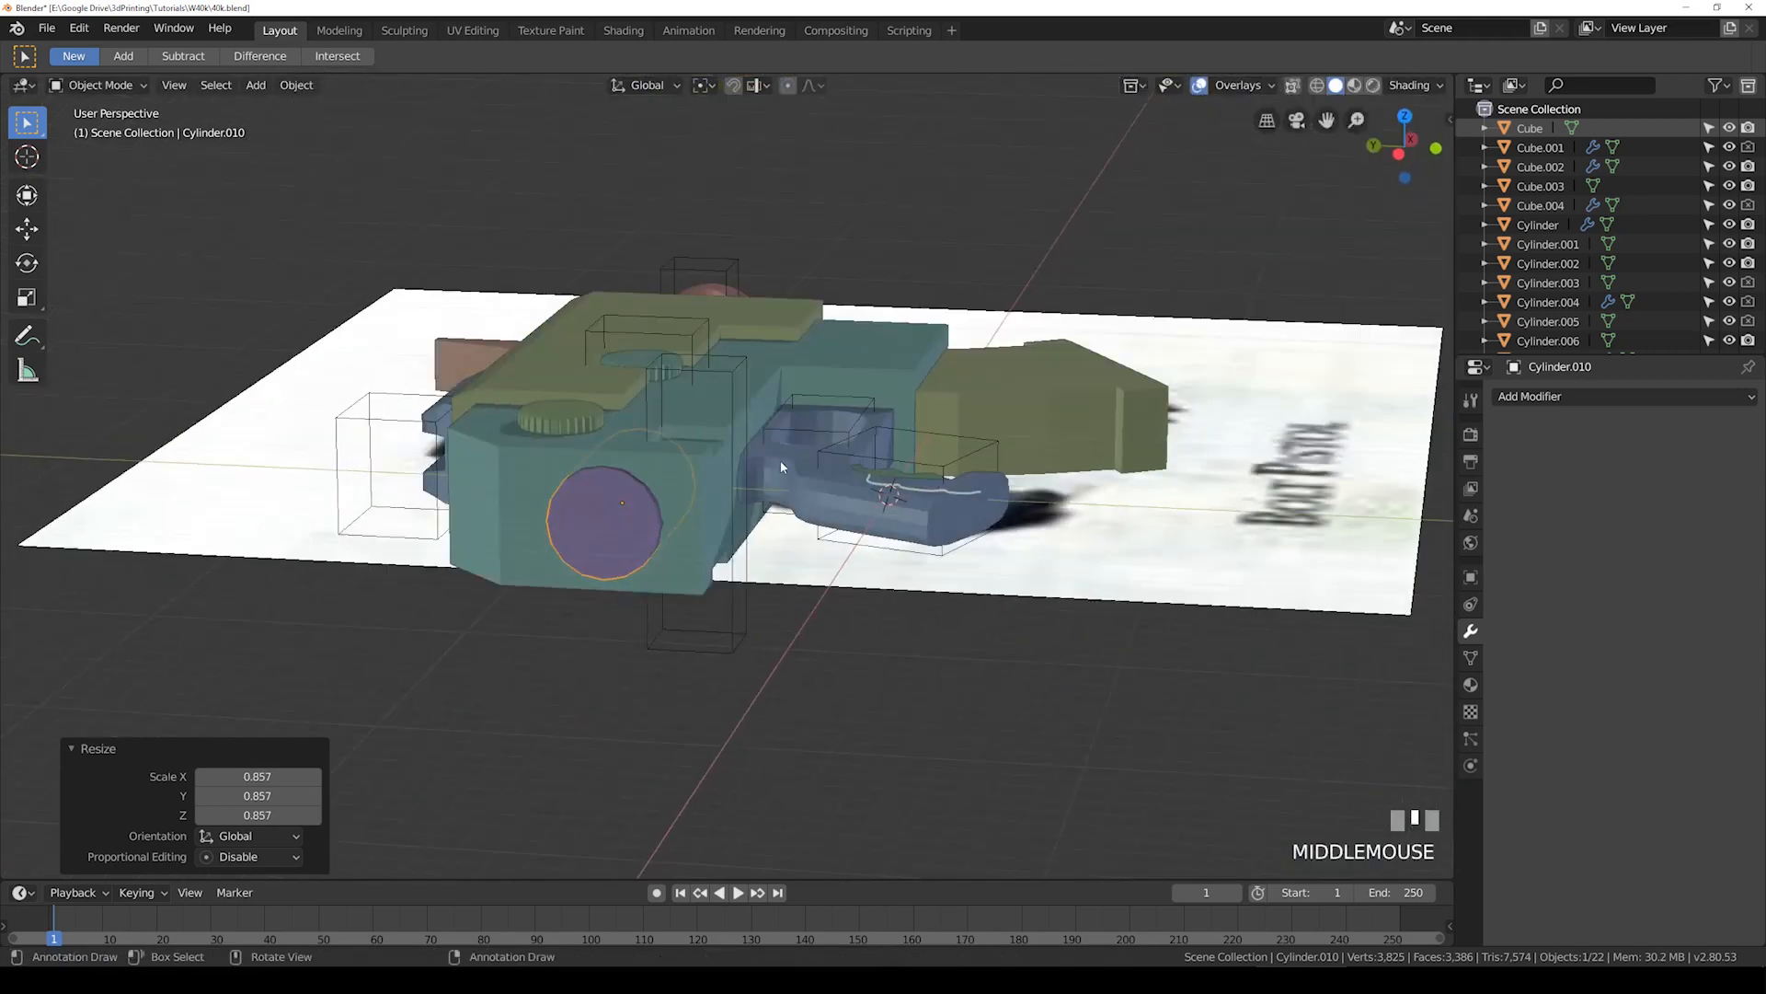
Step: Align the rear cylinder with the reference along X and about 3.5 along Y in top view, and save the file
{"action": "key", "text": "KP_7"}
{"action": "key", "text": "shift+z"}
{"action": "key", "text": "g"}
{"action": "key", "text": "x"}
{"action": "left_click", "coordinate": [765, 464]}
{"action": "key", "text": "g"}
{"action": "key", "text": "y"}
{"action": "left_click", "coordinate": [764, 432]}
{"action": "key", "text": "shift+z"}
{"action": "mouse_move", "coordinate": [764, 433]}
{"action": "middle_mouse_down"}
{"action": "mouse_move", "coordinate": [703, 389]}
{"action": "mouse_move", "coordinate": [730, 335]}
{"action": "mouse_move", "coordinate": [737, 455]}
{"action": "mouse_move", "coordinate": [671, 512]}
{"action": "mouse_move", "coordinate": [572, 379]}
{"action": "mouse_move", "coordinate": [541, 366]}
{"action": "middle_mouse_up"}
{"action": "key", "text": "ctrl+s"}
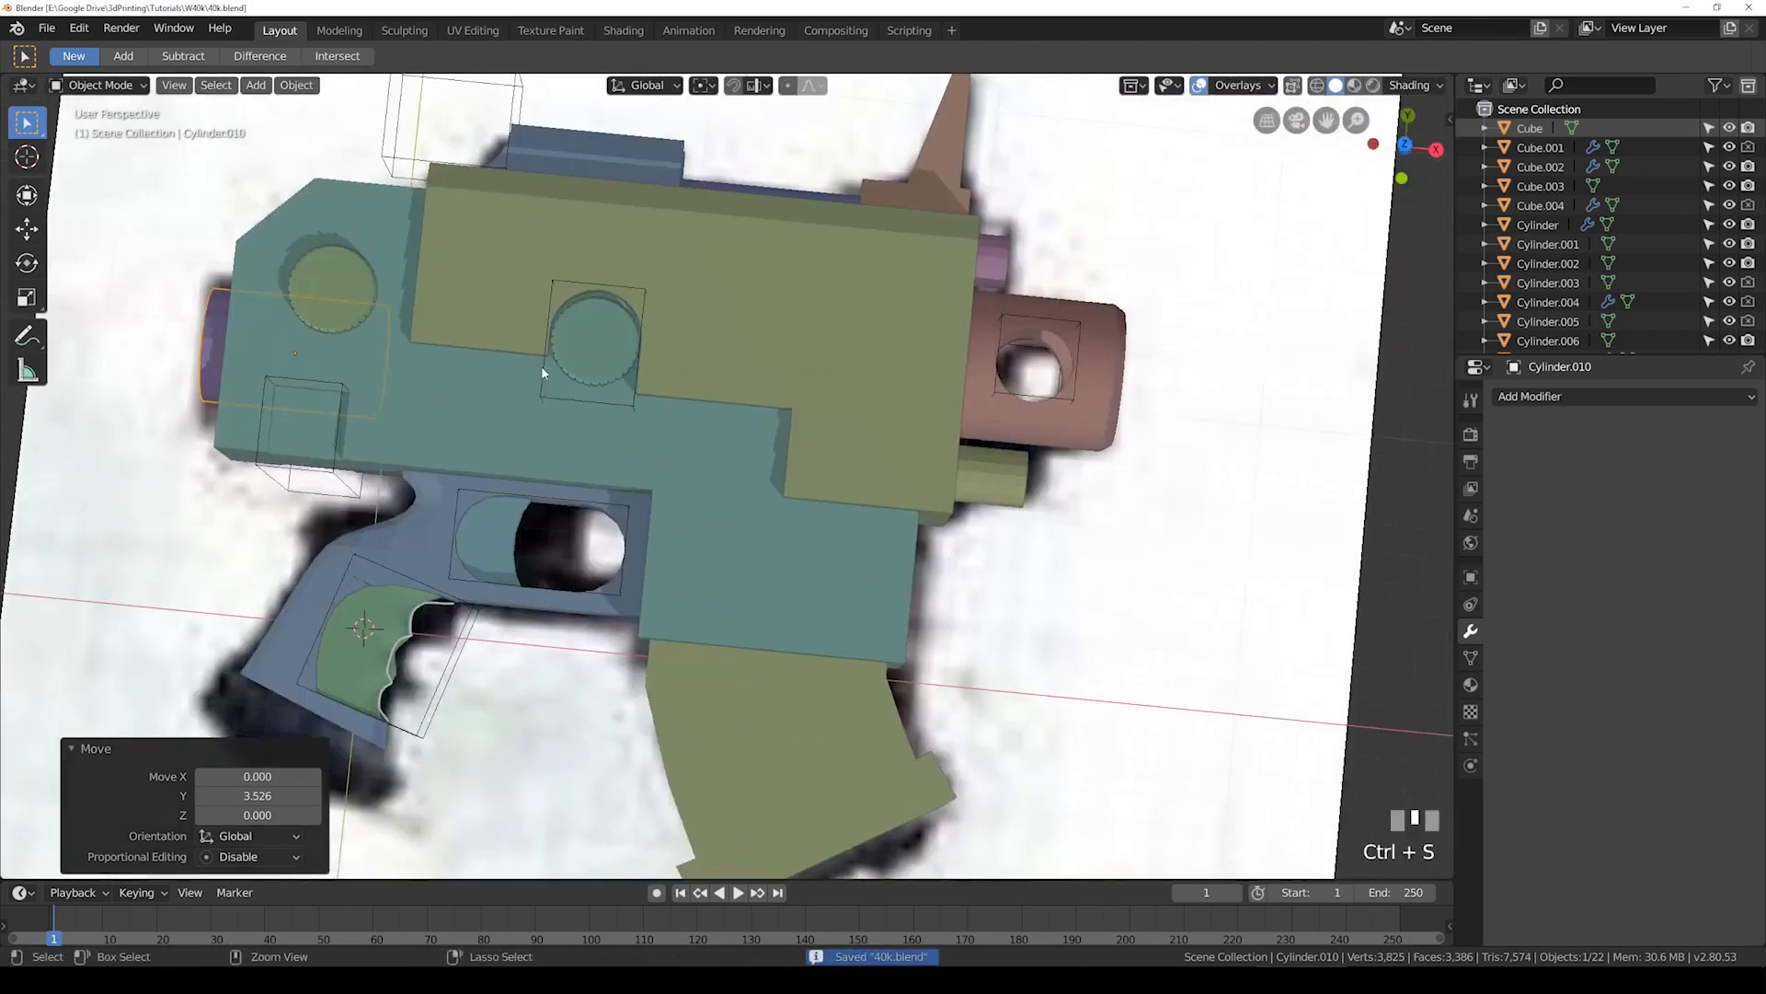
Step: Scale the mesh of the small cylinder below the barrel to about 0.579 in top view to match the reference
{"action": "mouse_move", "coordinate": [745, 482]}
{"action": "middle_mouse_down"}
{"action": "mouse_move", "coordinate": [737, 516]}
{"action": "mouse_move", "coordinate": [720, 416]}
{"action": "mouse_move", "coordinate": [749, 454]}
{"action": "middle_mouse_up"}
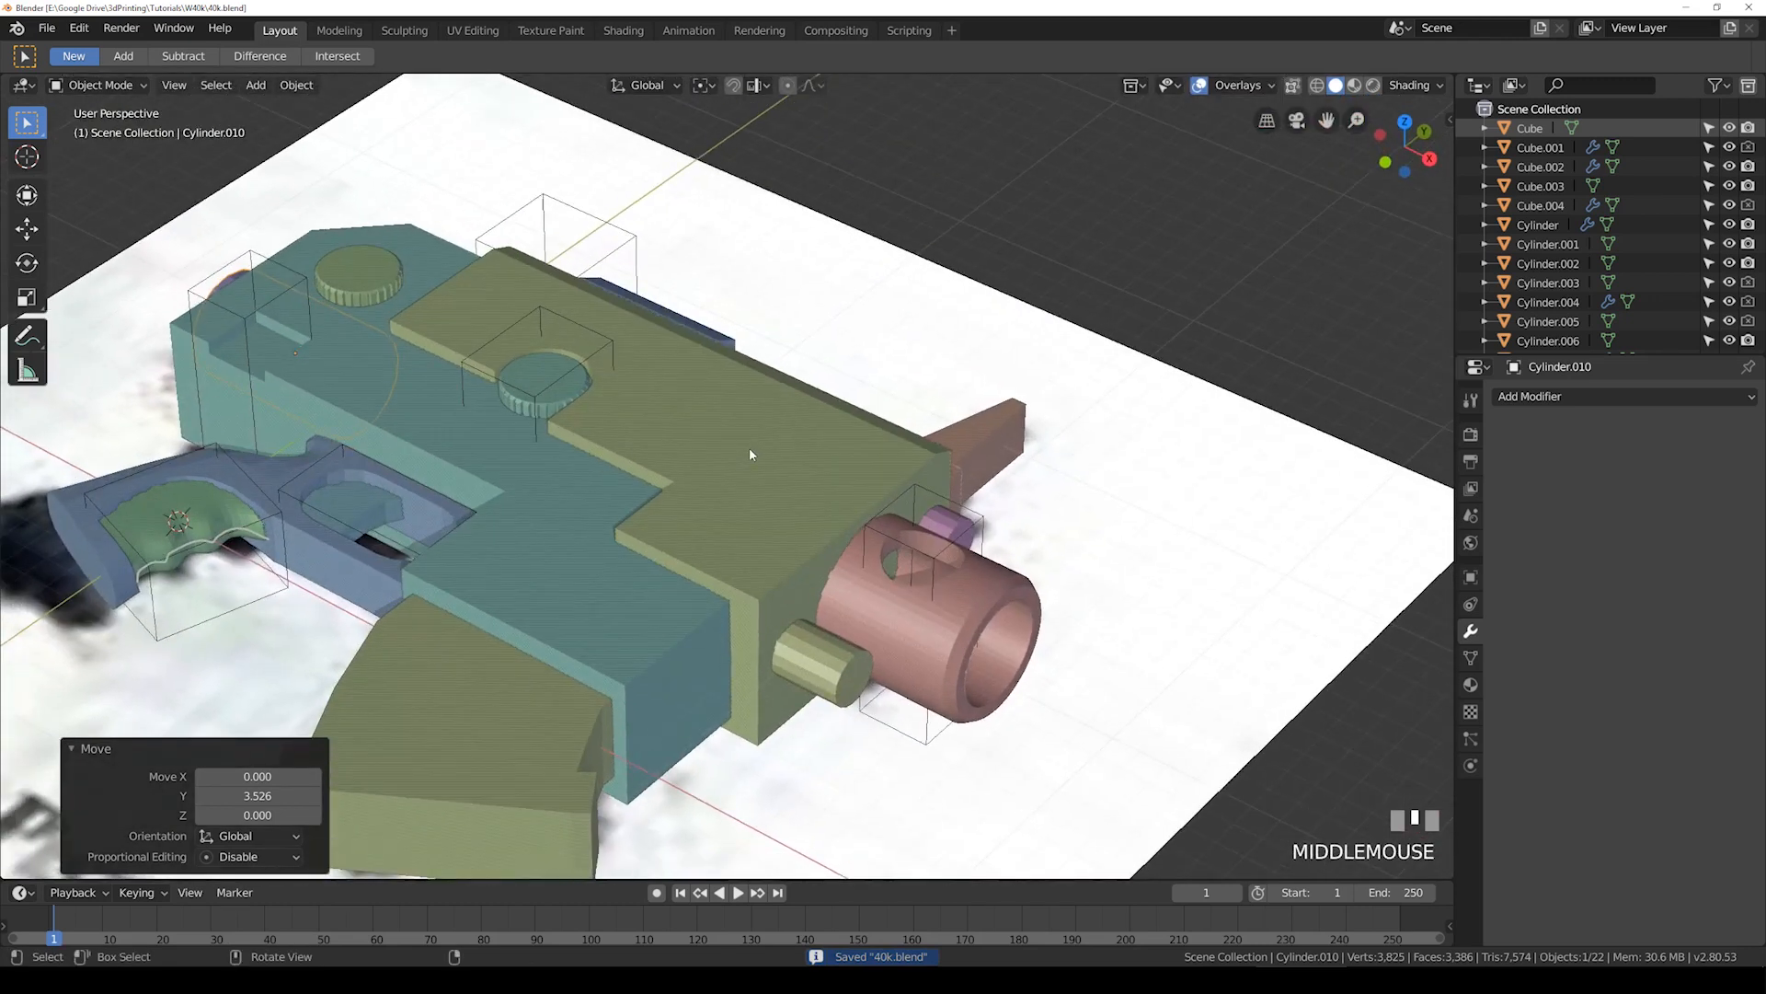
{"action": "key", "text": "KP_7"}
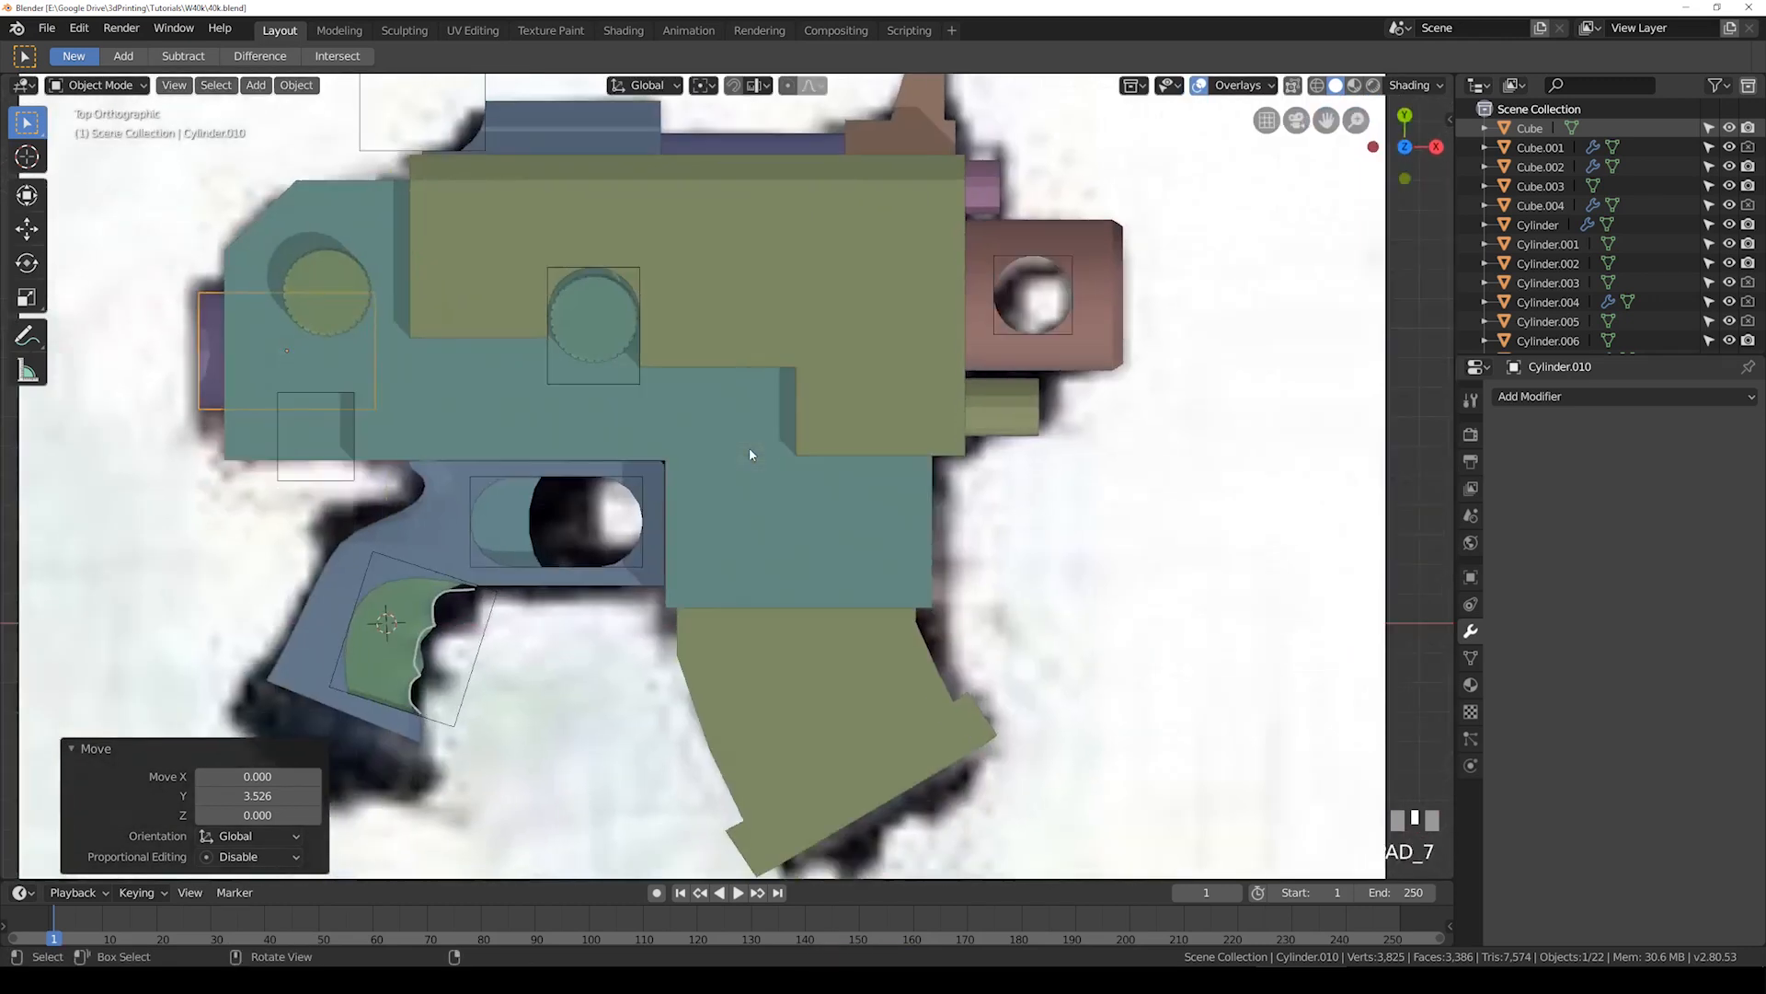
{"action": "left_click", "coordinate": [1017, 387]}
{"action": "middle_click_drag", "start_coordinate": [1016, 385], "coordinate": [851, 423], "text": "shift"}
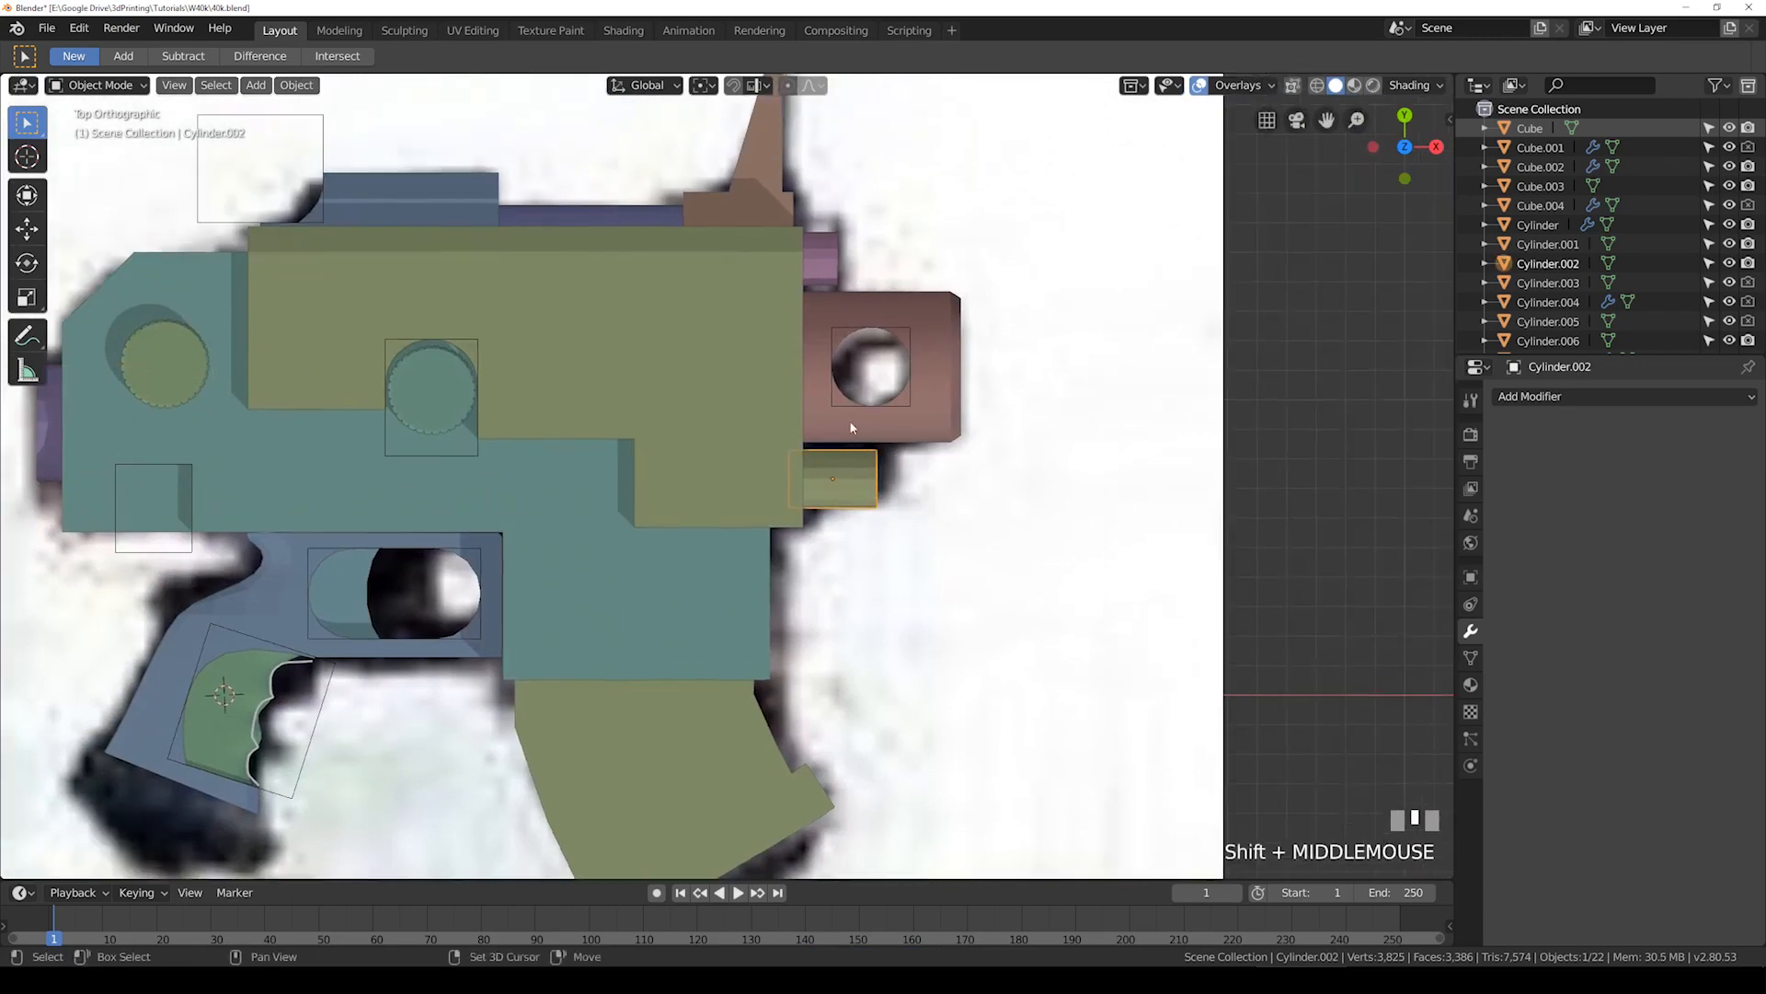
{"action": "key", "text": "shift+z"}
{"action": "scroll", "coordinate": [856, 423], "scroll_direction": "up", "scroll_amount": 2}
{"action": "key", "text": "Tab"}
{"action": "key", "text": "s"}
{"action": "left_click", "coordinate": [1022, 513]}
Step: Stretch the small cylinder below the barrel by about 1.981 along X and save the file
{"action": "key", "text": "s"}
{"action": "key", "text": "x"}
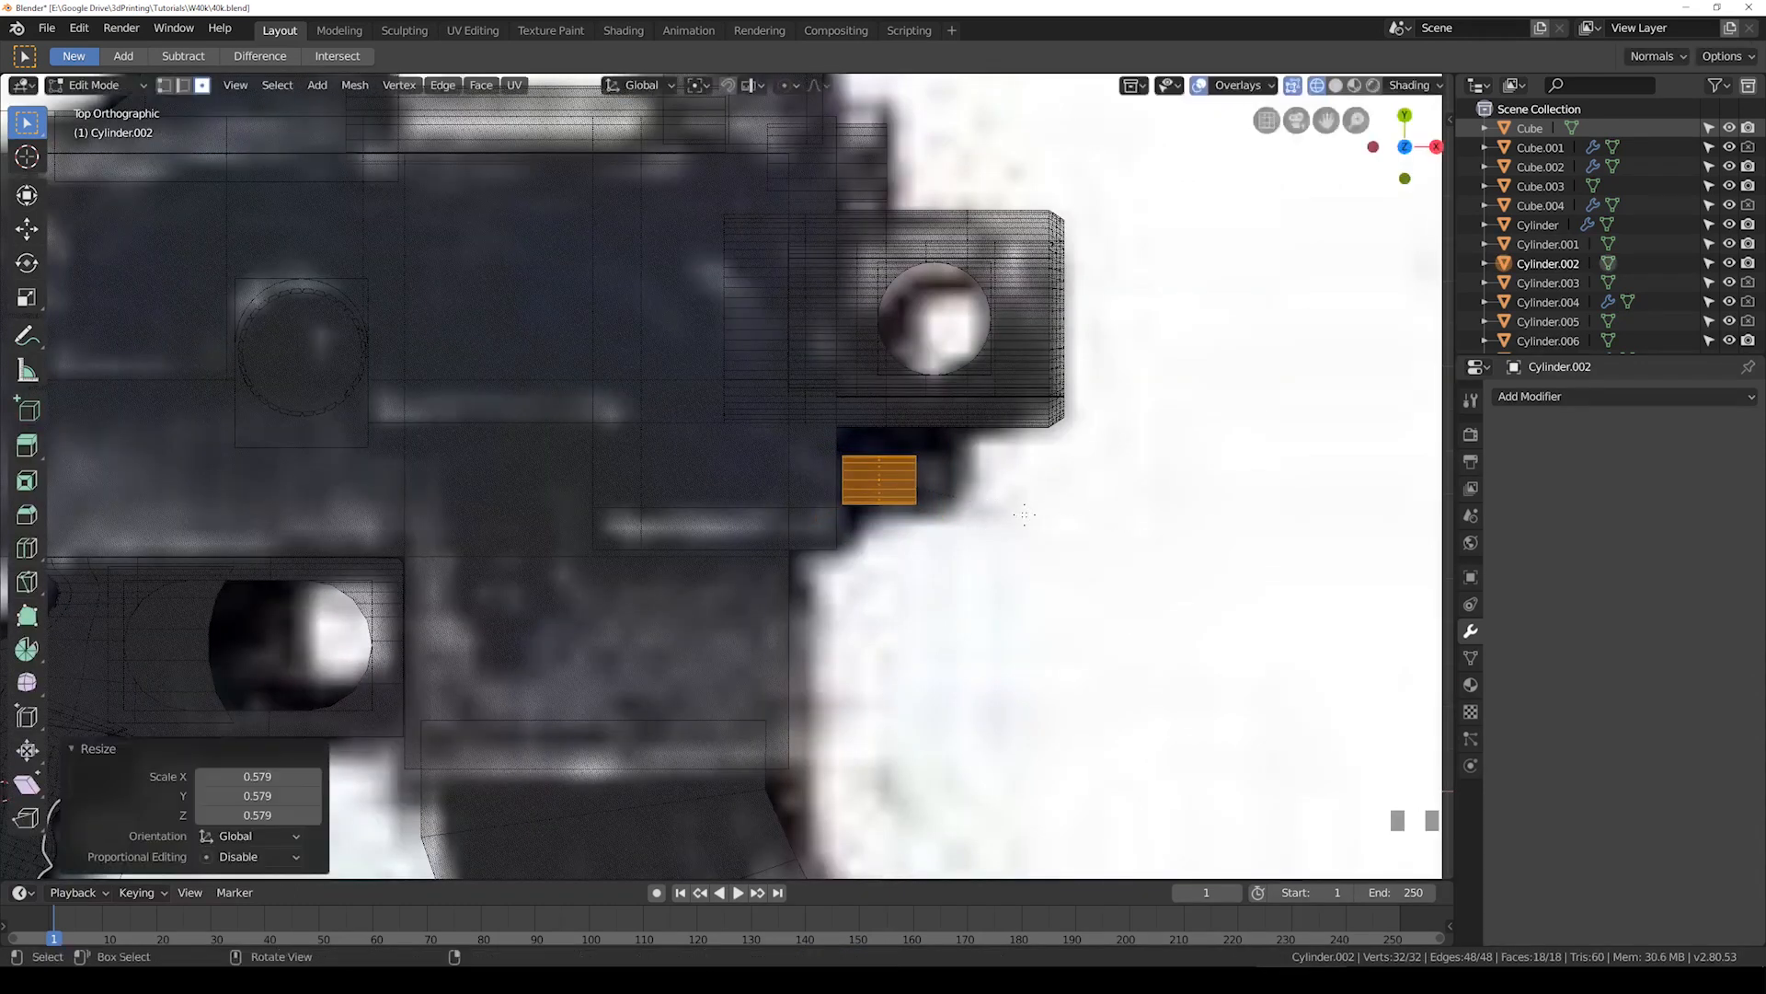
{"action": "left_click", "coordinate": [1159, 514]}
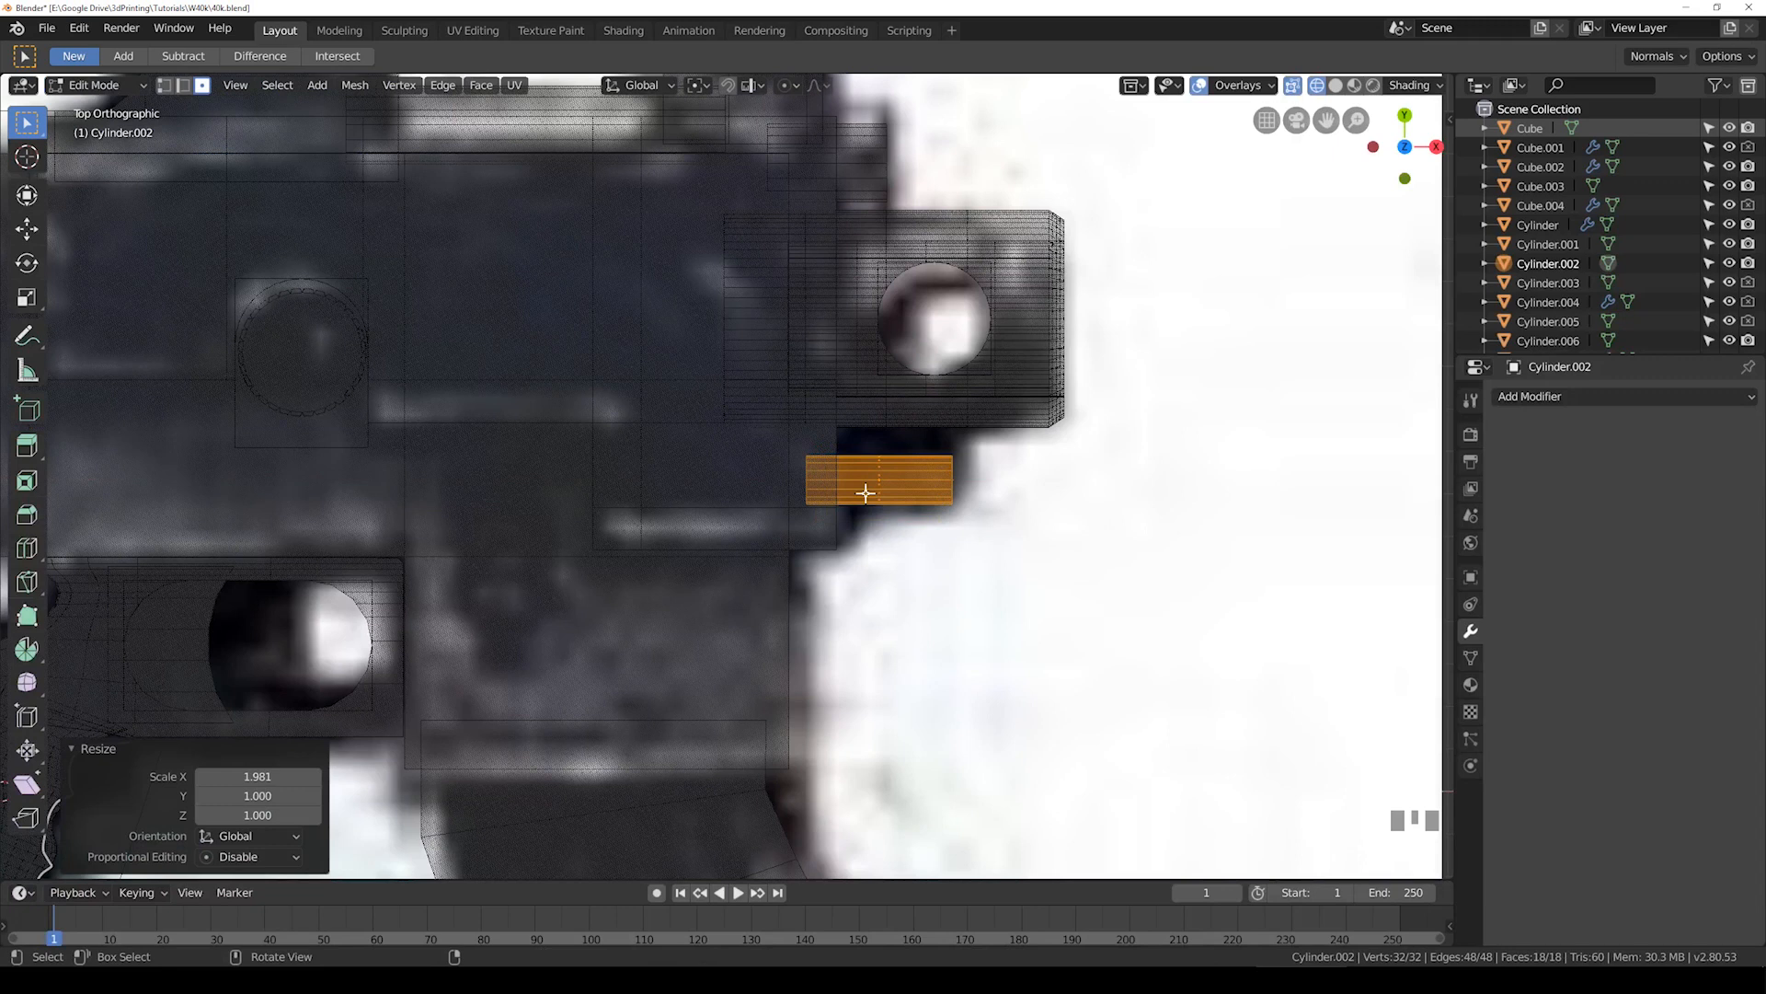
{"action": "key", "text": "Tab"}
{"action": "scroll", "coordinate": [865, 492], "scroll_direction": "down", "scroll_amount": 3}
{"action": "key", "text": "ctrl+s"}
Step: Compare the body with the reference image in wireframe and shaded top view, and save the file
{"action": "left_click", "coordinate": [665, 526]}
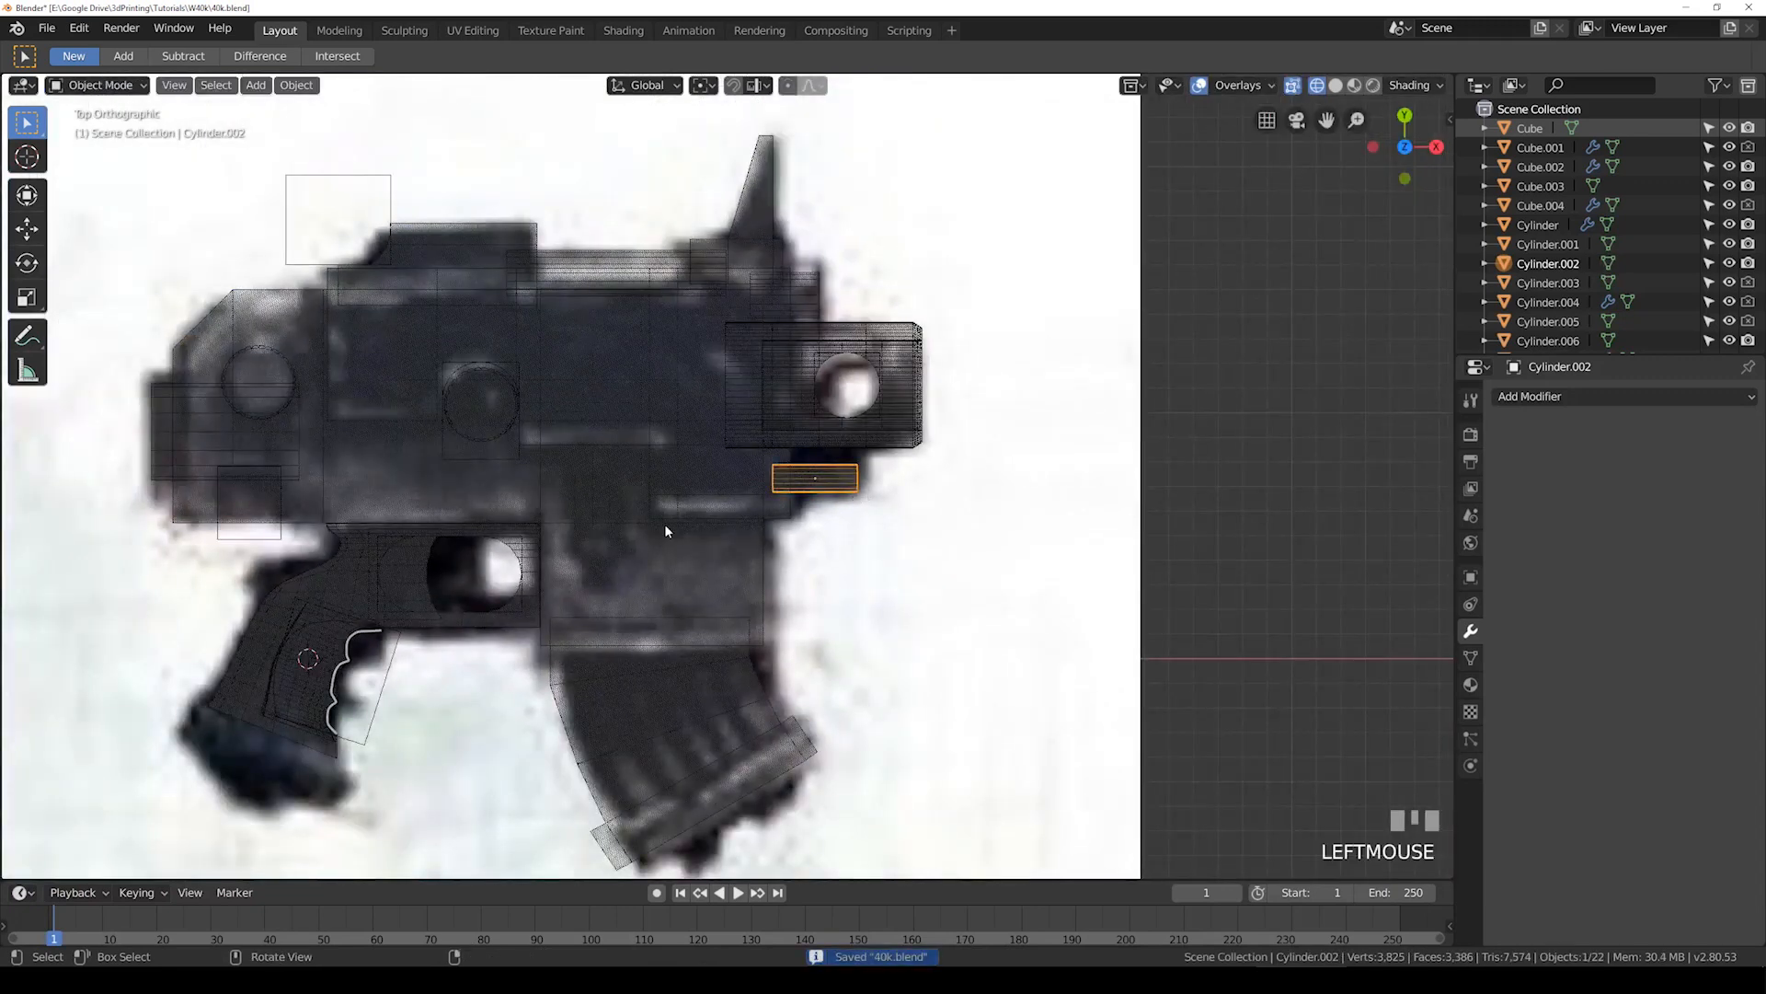
{"action": "middle_click_drag", "start_coordinate": [665, 526], "coordinate": [714, 493], "text": "shift"}
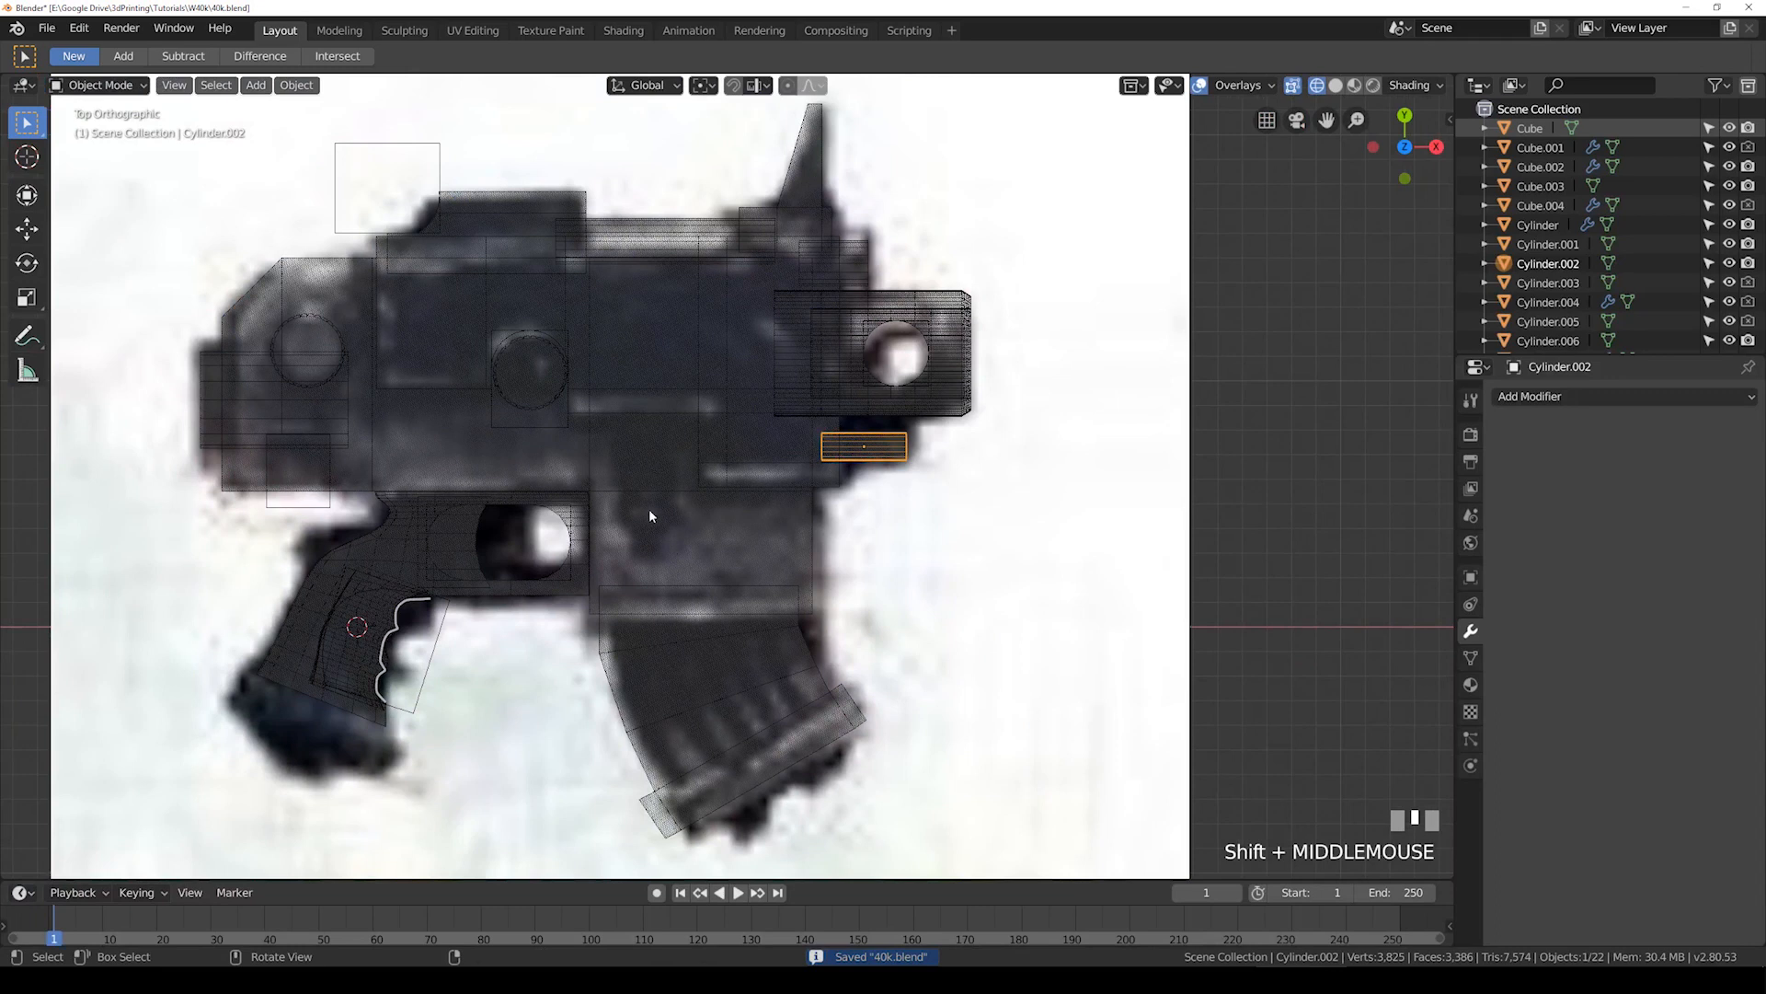
{"action": "scroll", "coordinate": [676, 511], "scroll_direction": "up", "scroll_amount": 2}
{"action": "key", "text": "shift+z"}
{"action": "key", "text": "shift+z"}
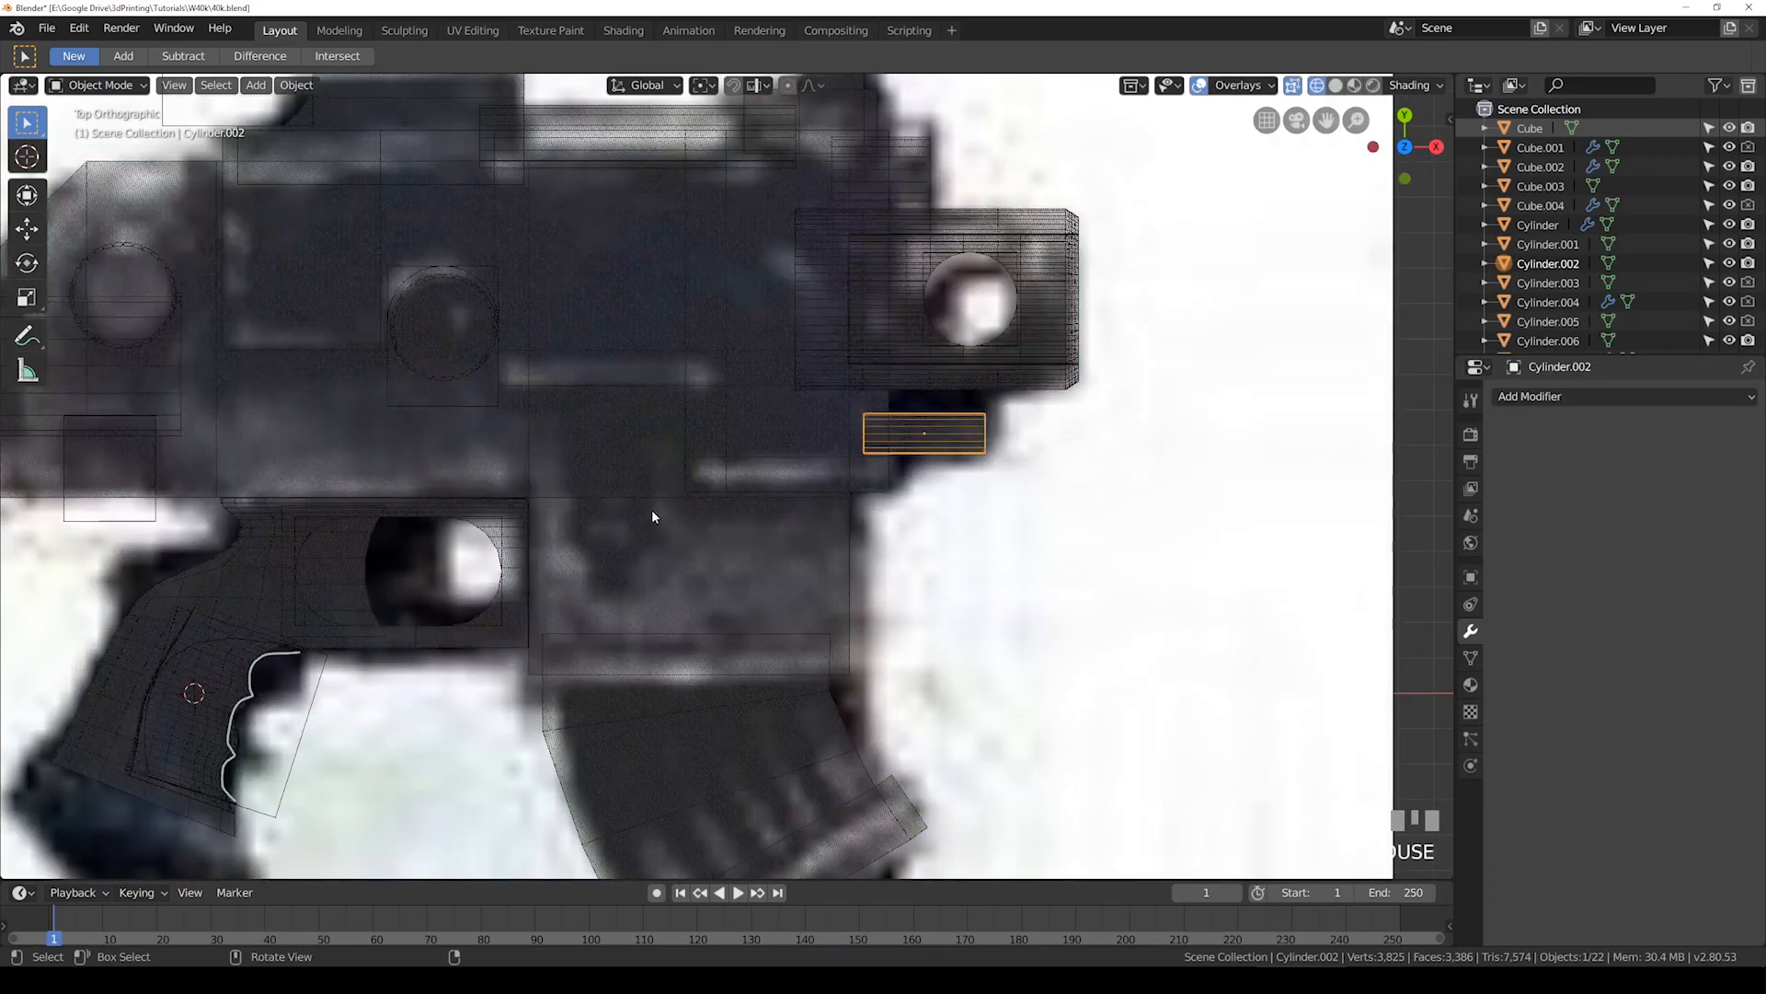
{"action": "left_click", "coordinate": [652, 518]}
{"action": "middle_click_drag", "start_coordinate": [655, 513], "coordinate": [762, 474], "text": "shift"}
{"action": "key", "text": "ctrl+s"}
{"action": "key", "text": "shift+z"}
{"action": "key", "text": "shift+z"}
Step: Add a cube, move it about 120 along X and 41 along Y onto the body above the magazine, and enlarge it
{"action": "left_click", "coordinate": [256, 85]}
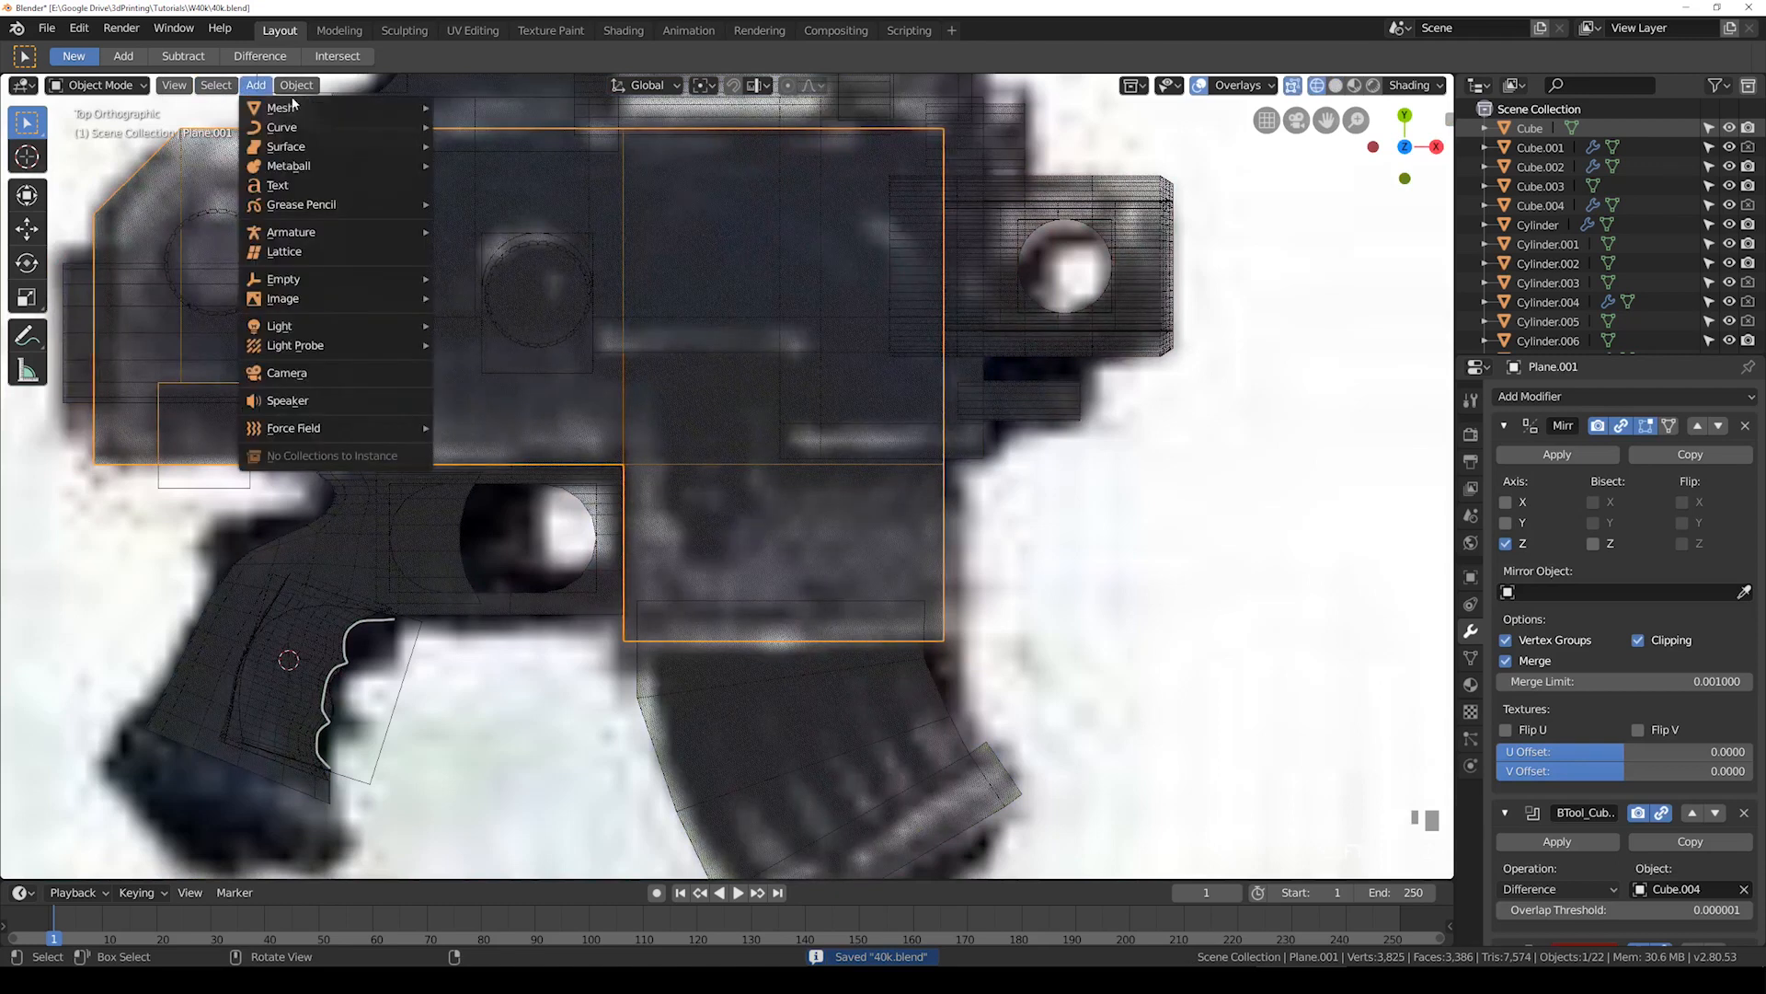
{"action": "mouse_move", "coordinate": [281, 107]}
{"action": "scroll", "coordinate": [537, 130], "scroll_direction": "down", "scroll_amount": 7}
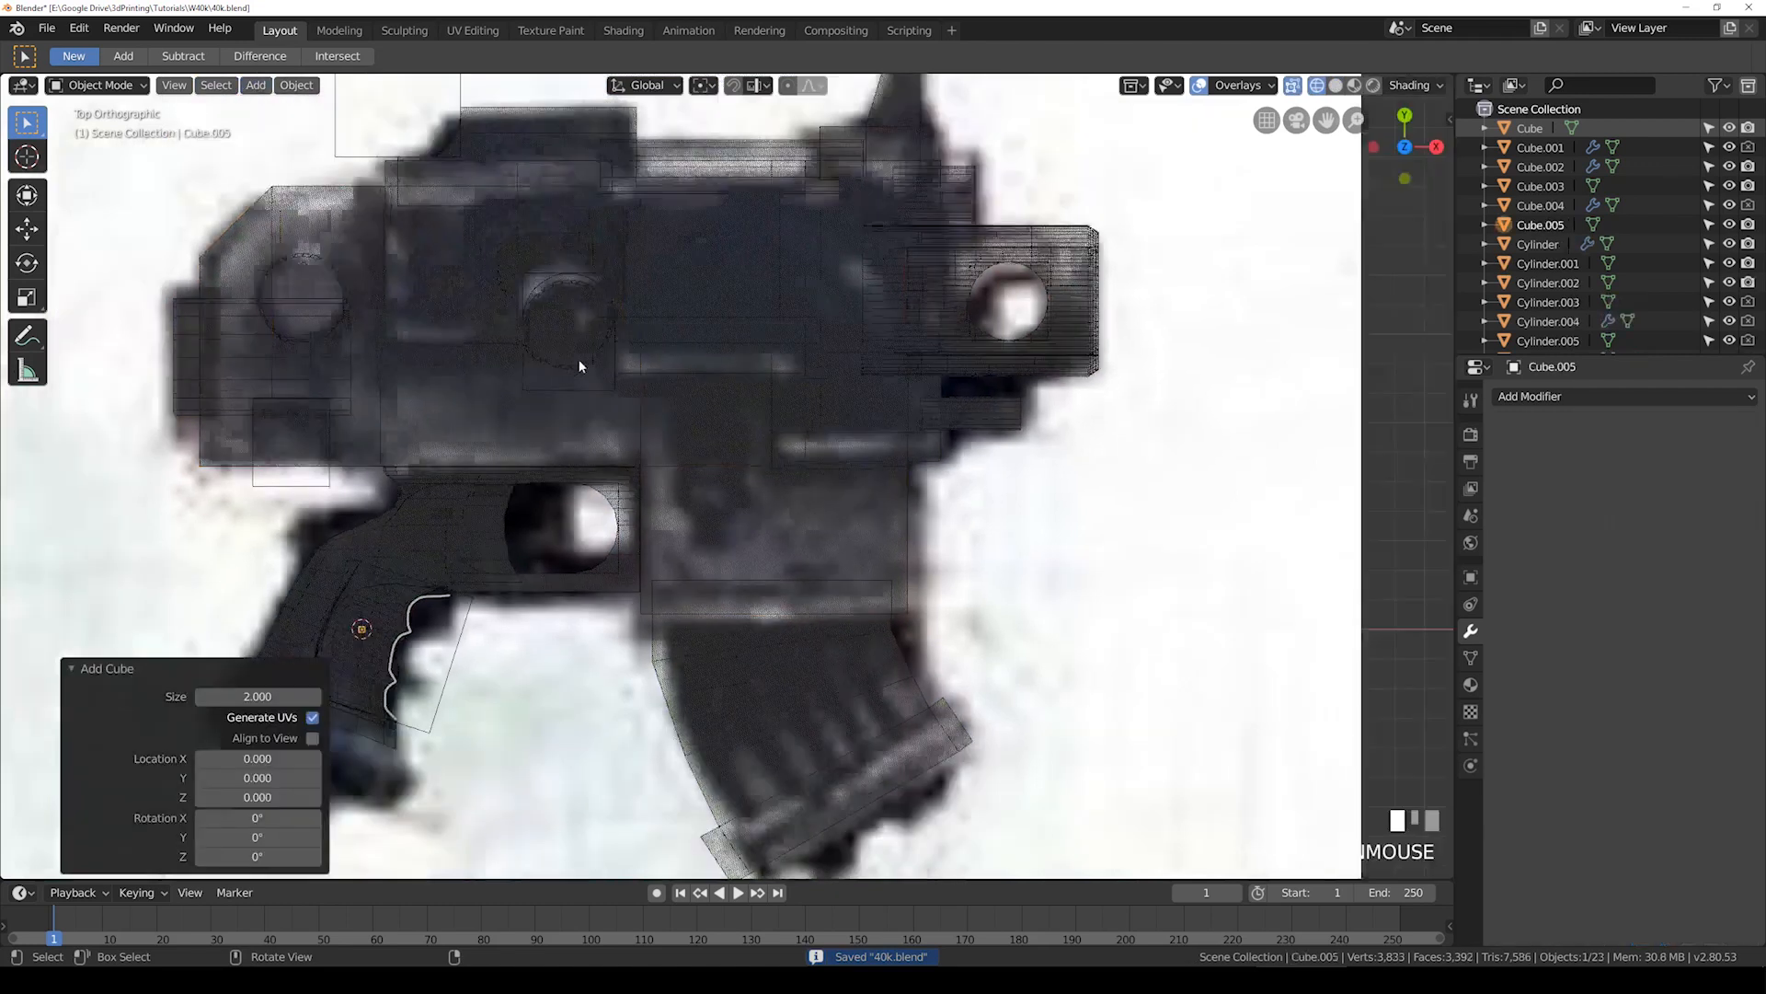
{"action": "key", "text": "g"}
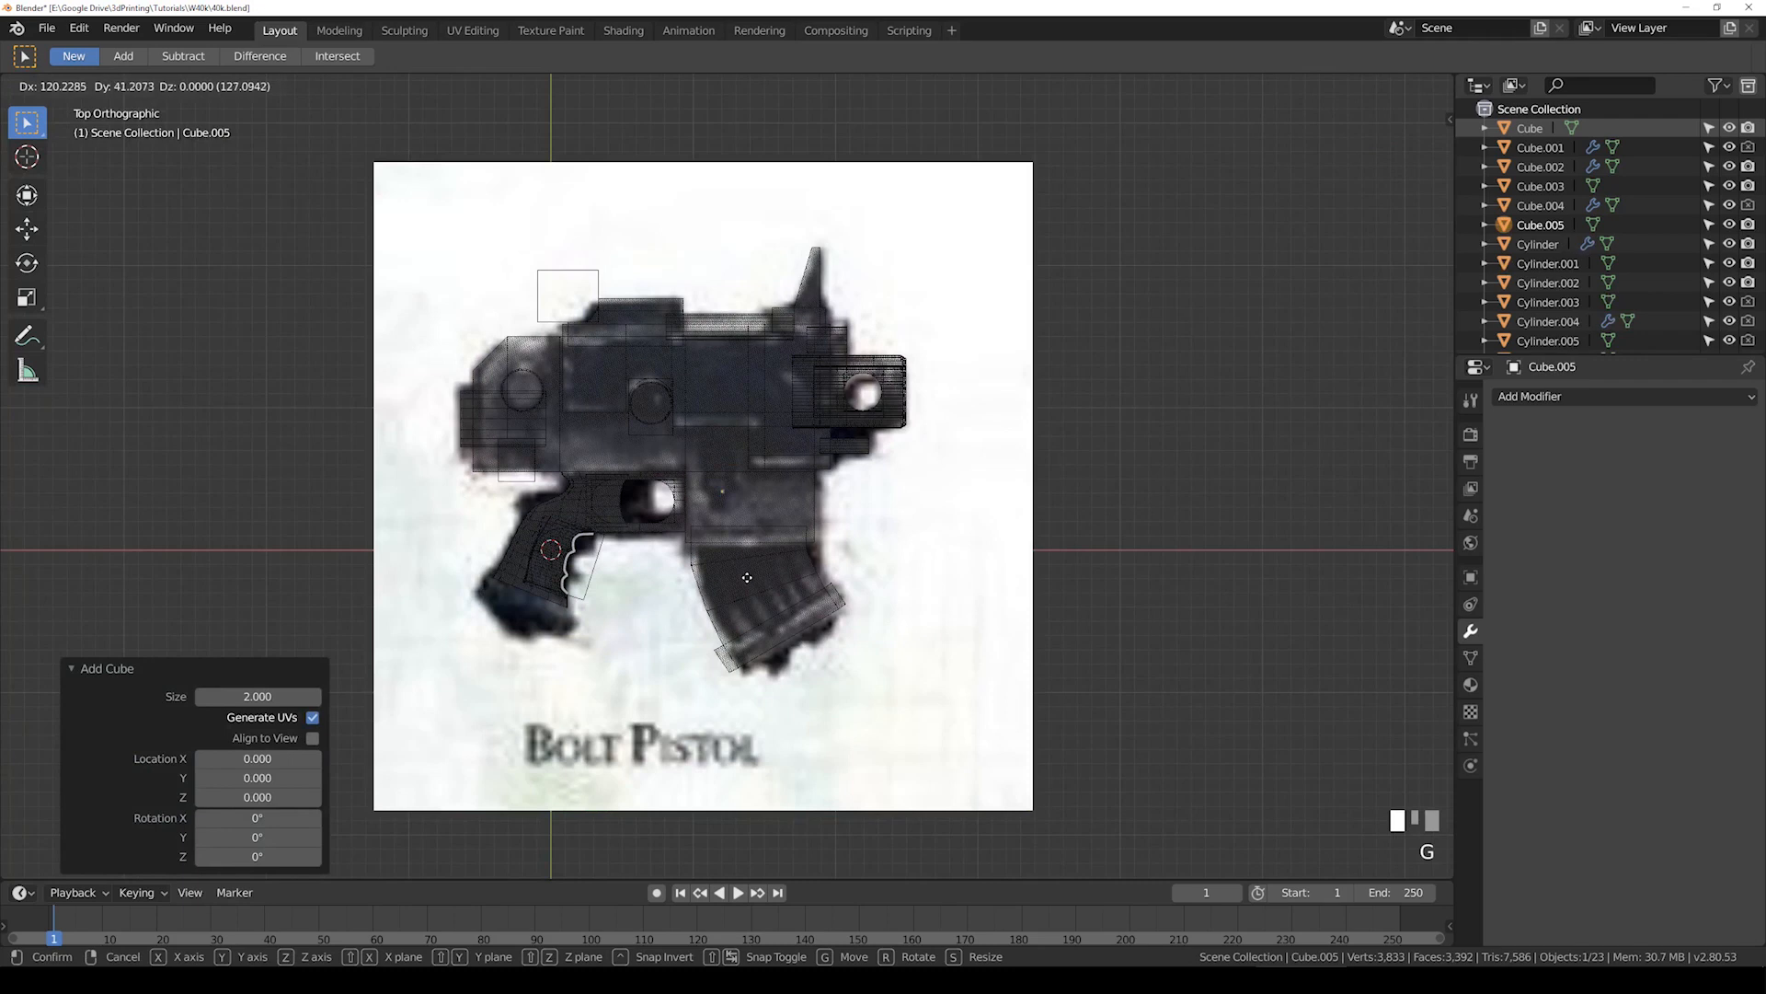
{"action": "left_click", "coordinate": [747, 578]}
{"action": "scroll", "coordinate": [744, 552], "scroll_direction": "up", "scroll_amount": 5}
{"action": "key", "text": "s"}
{"action": "left_click", "coordinate": [944, 530]}
Step: Raise the small cube about 28.46 along Z and lower it about 2.43 to meet the body's side surface
{"action": "key", "text": "shift+z"}
{"action": "mouse_move", "coordinate": [793, 552]}
{"action": "middle_mouse_down"}
{"action": "mouse_move", "coordinate": [726, 518]}
{"action": "mouse_move", "coordinate": [830, 545]}
{"action": "middle_mouse_up"}
{"action": "key", "text": "g"}
{"action": "key", "text": "z"}
{"action": "left_click", "coordinate": [828, 483]}
{"action": "scroll", "coordinate": [789, 493], "scroll_direction": "up", "scroll_amount": 3}
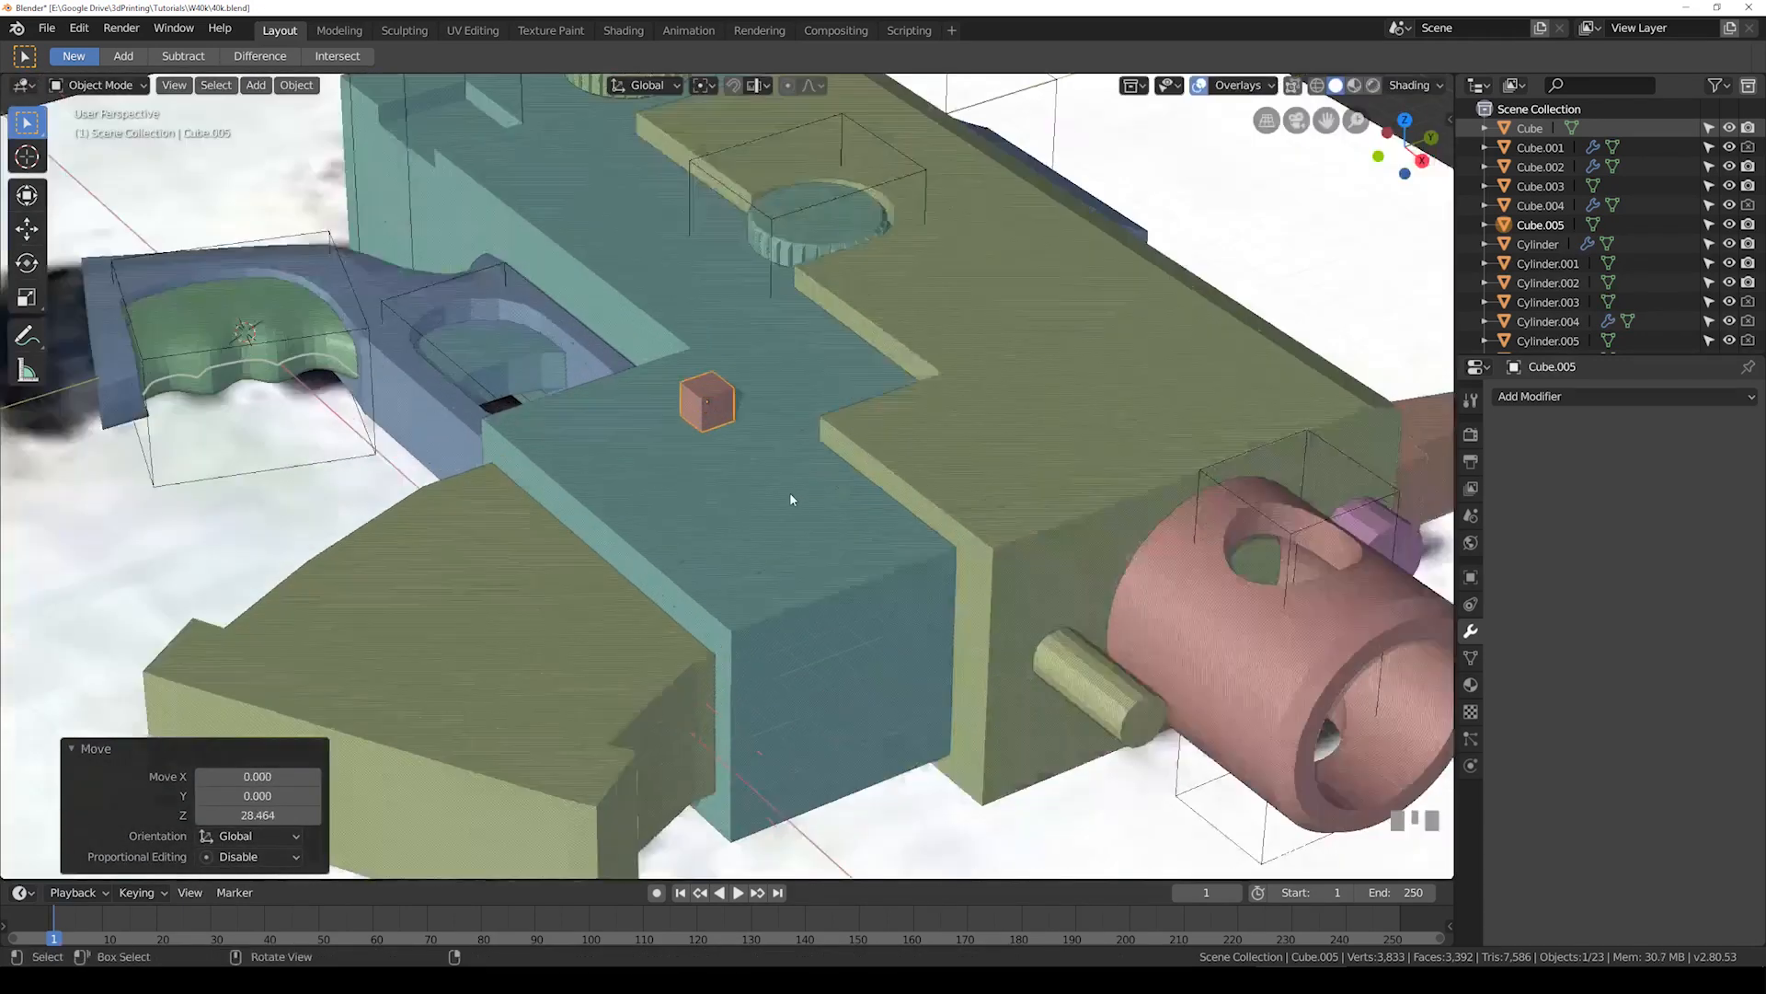
{"action": "scroll", "coordinate": [790, 494], "scroll_direction": "up", "scroll_amount": 1}
{"action": "key", "text": "g"}
{"action": "key", "text": "z"}
{"action": "left_click", "coordinate": [794, 498]}
Step: Stretch the small cube along Y by about 3.384 and again by 1.515 to form a narrow bar
{"action": "key", "text": "s"}
{"action": "key", "text": "z"}
{"action": "key", "text": "y"}
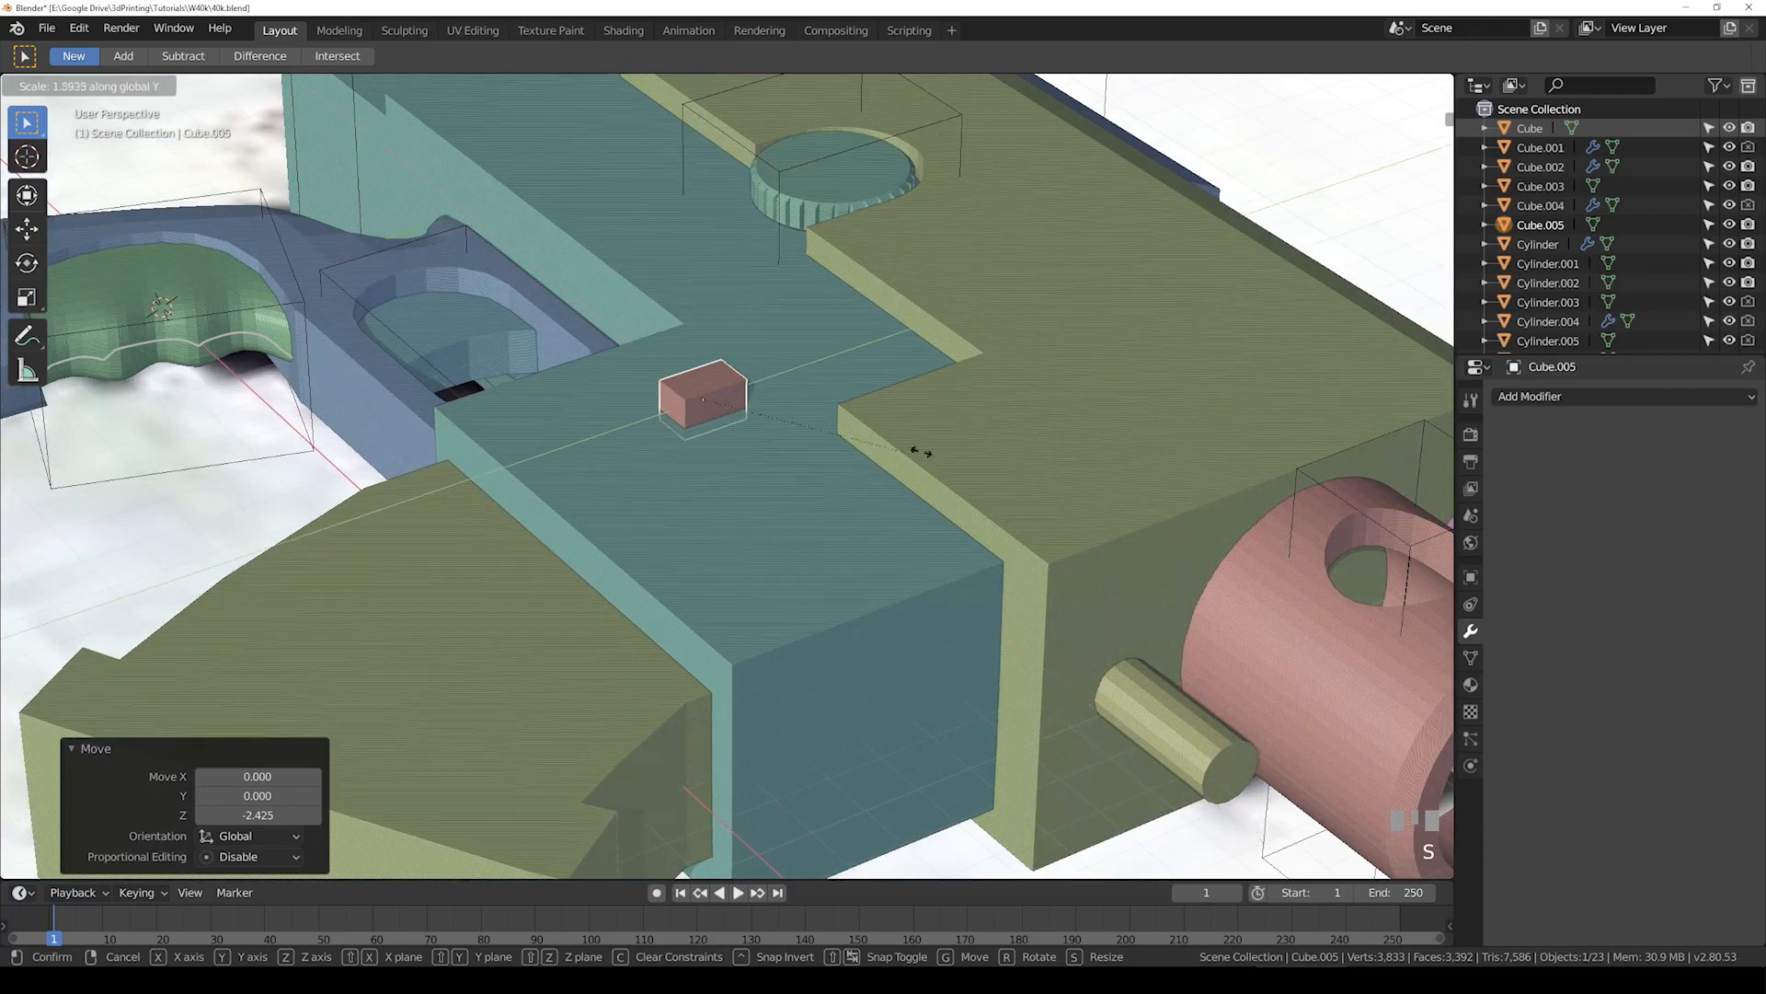
{"action": "left_click", "coordinate": [1120, 378]}
{"action": "key", "text": "s"}
{"action": "key", "text": "z"}
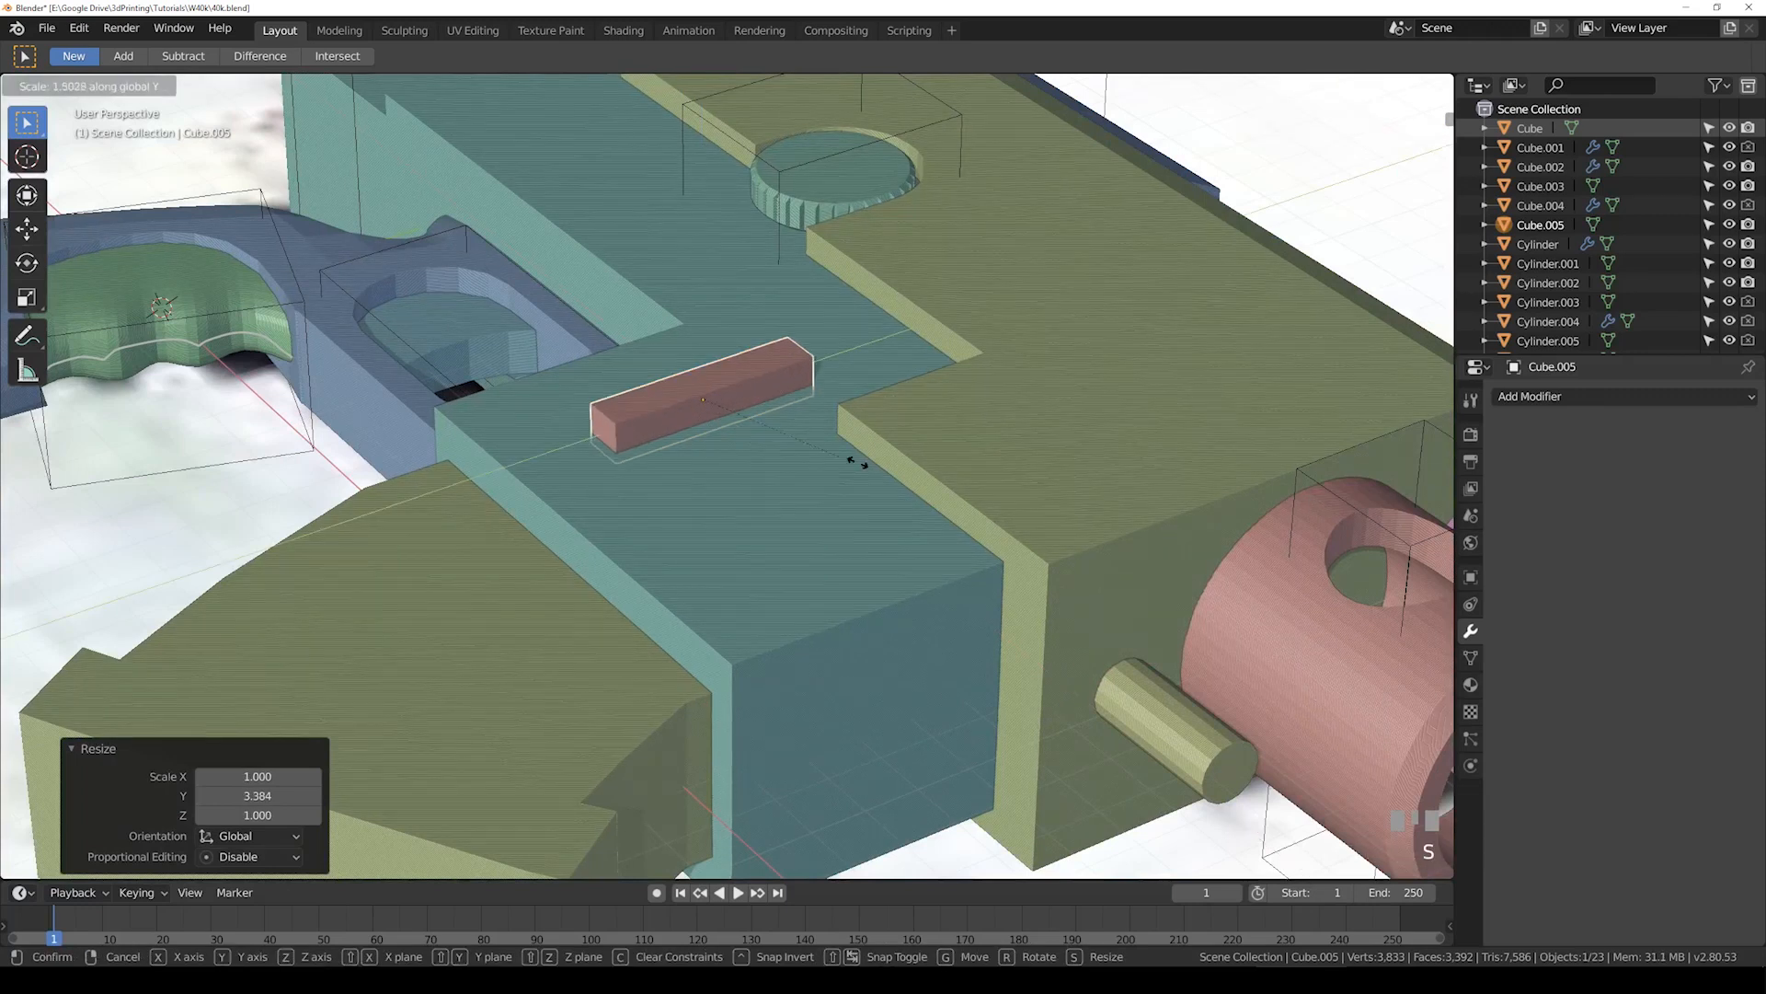
{"action": "left_click", "coordinate": [756, 507]}
Step: Adjust the bar's height along Z and subtract it from the body with a Boolean difference to cut a slot
{"action": "middle_click_drag", "start_coordinate": [765, 510], "coordinate": [773, 483]}
{"action": "key", "text": "g"}
{"action": "key", "text": "z"}
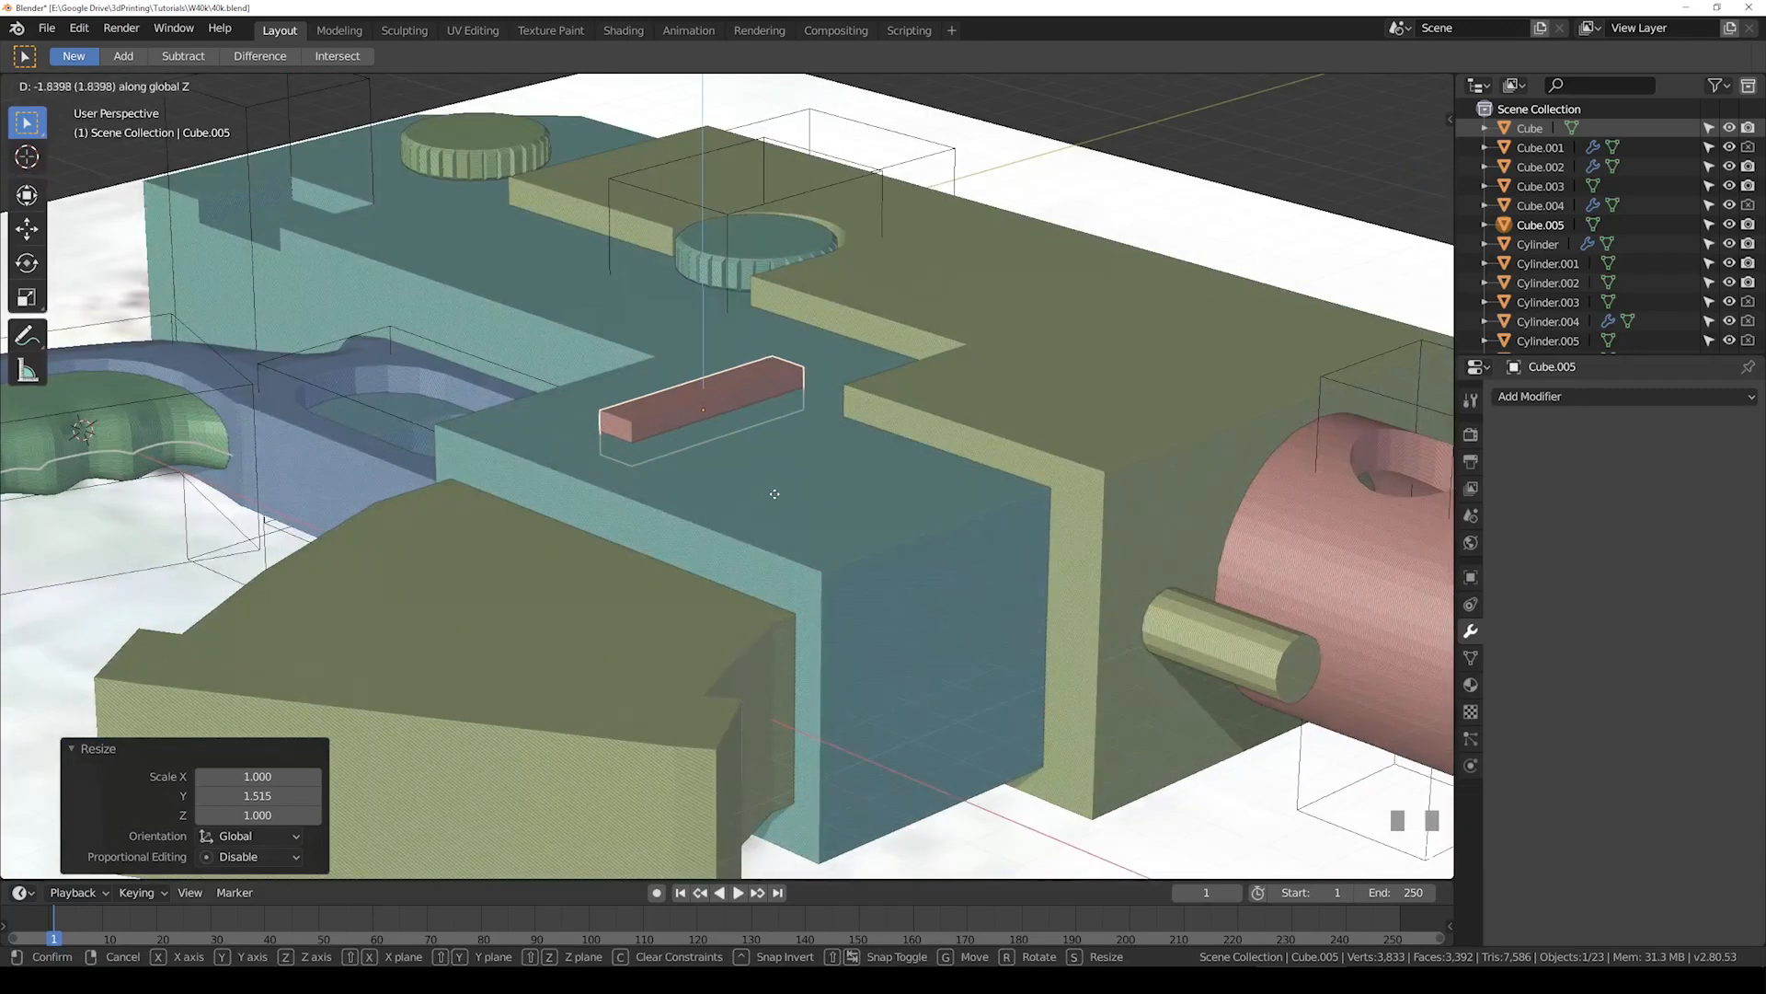
{"action": "left_click", "coordinate": [771, 495]}
{"action": "left_click", "coordinate": [905, 554], "text": "shift"}
{"action": "key", "text": "ctrl+KP_Subtract"}
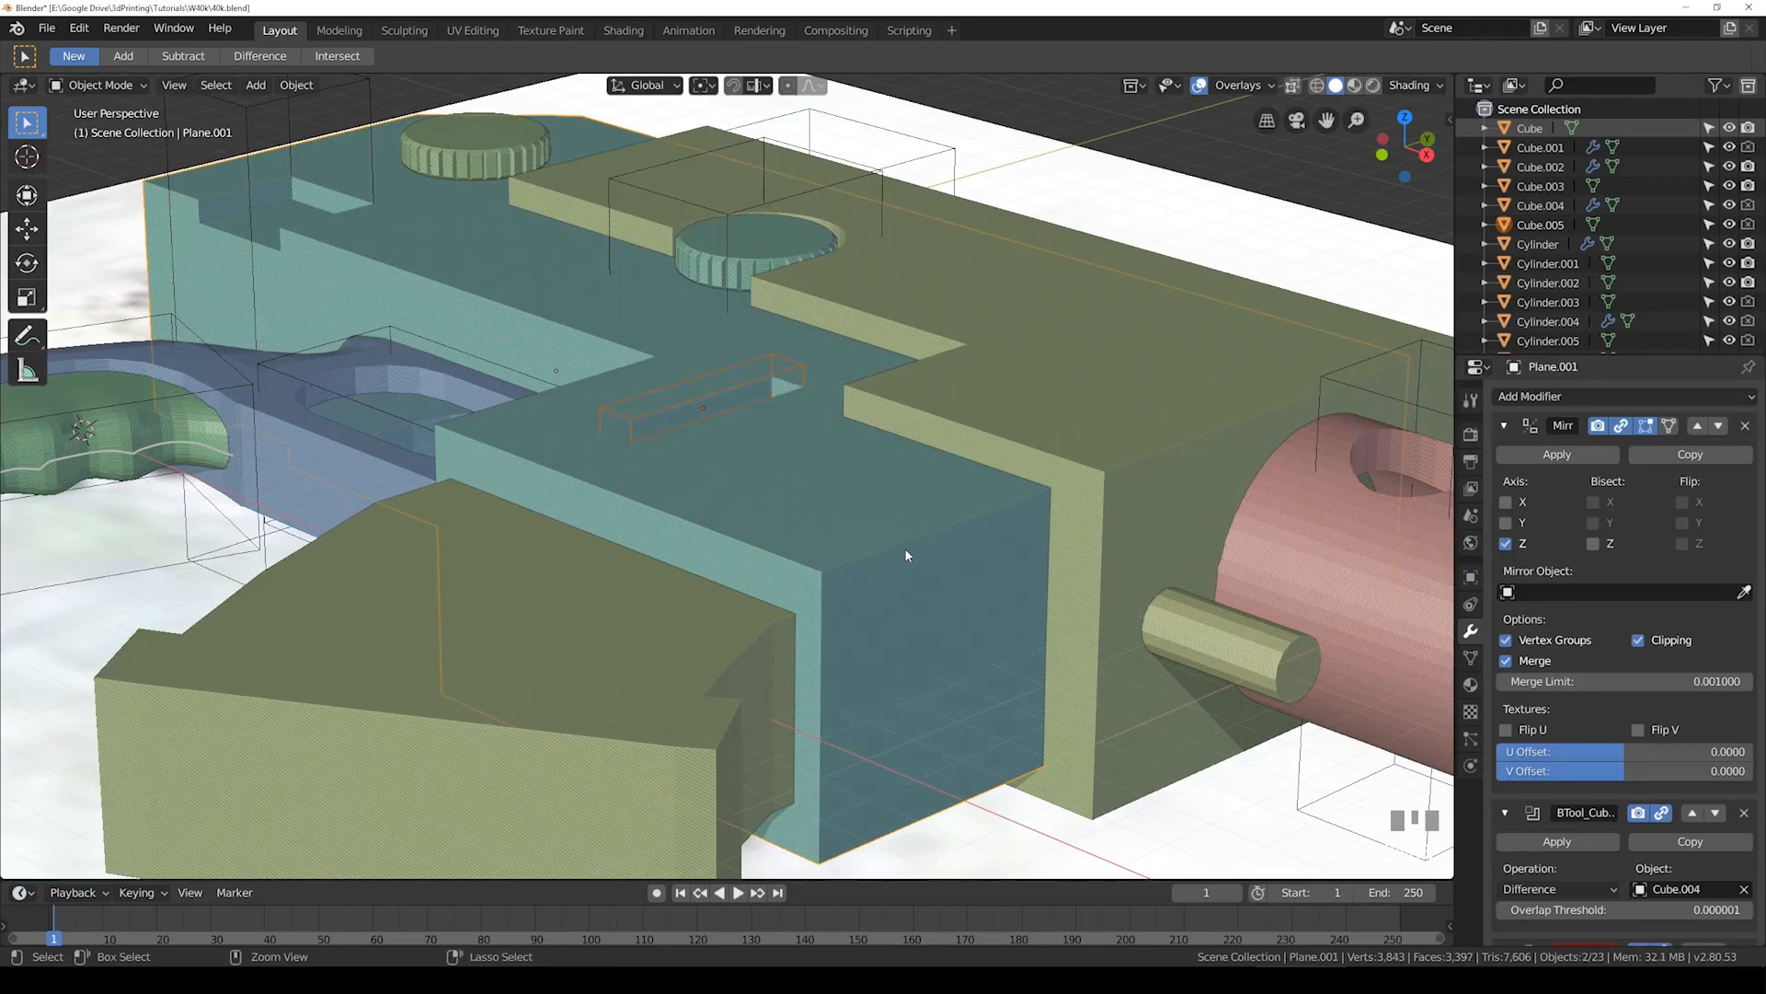
Step: Add another cube and move it about 119.9 along X and 49.6 along Y over the slot in top view
{"action": "mouse_move", "coordinate": [720, 449]}
{"action": "middle_mouse_down"}
{"action": "mouse_move", "coordinate": [773, 505]}
{"action": "mouse_move", "coordinate": [839, 425]}
{"action": "mouse_move", "coordinate": [836, 445]}
{"action": "middle_mouse_up"}
{"action": "scroll", "coordinate": [828, 441], "scroll_direction": "down", "scroll_amount": 3}
{"action": "left_click", "coordinate": [256, 85]}
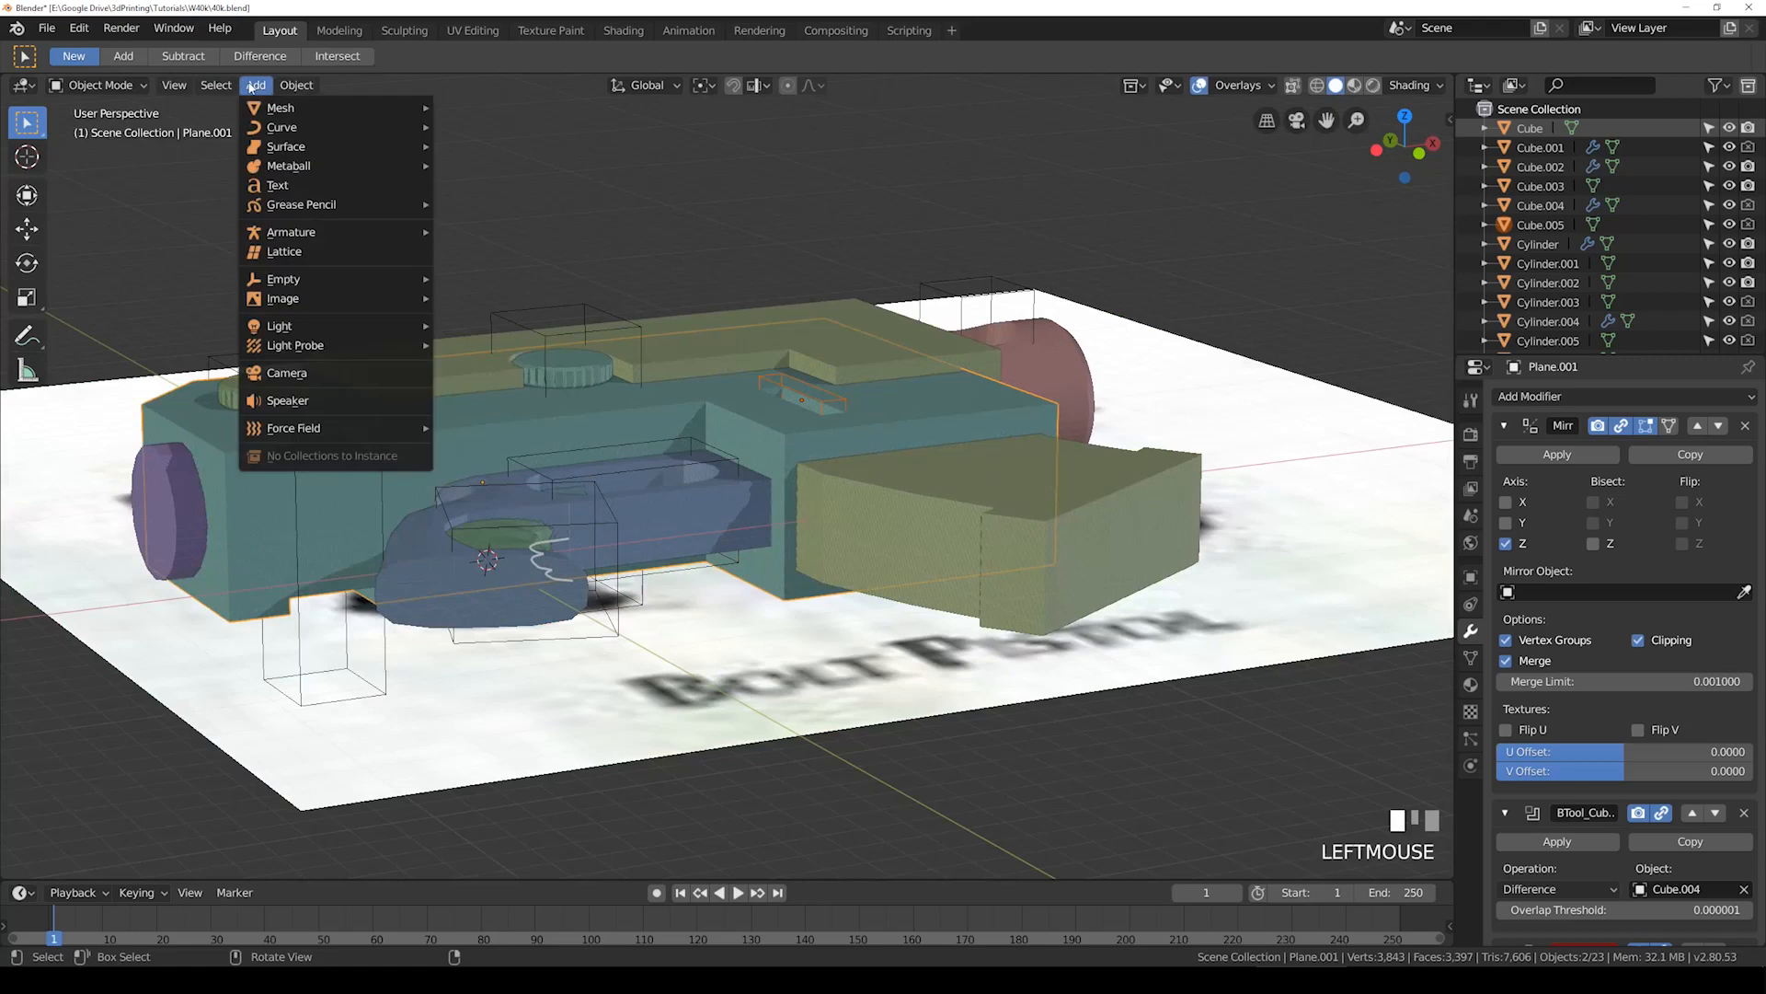
{"action": "mouse_move", "coordinate": [280, 107]}
{"action": "left_click", "coordinate": [485, 125]}
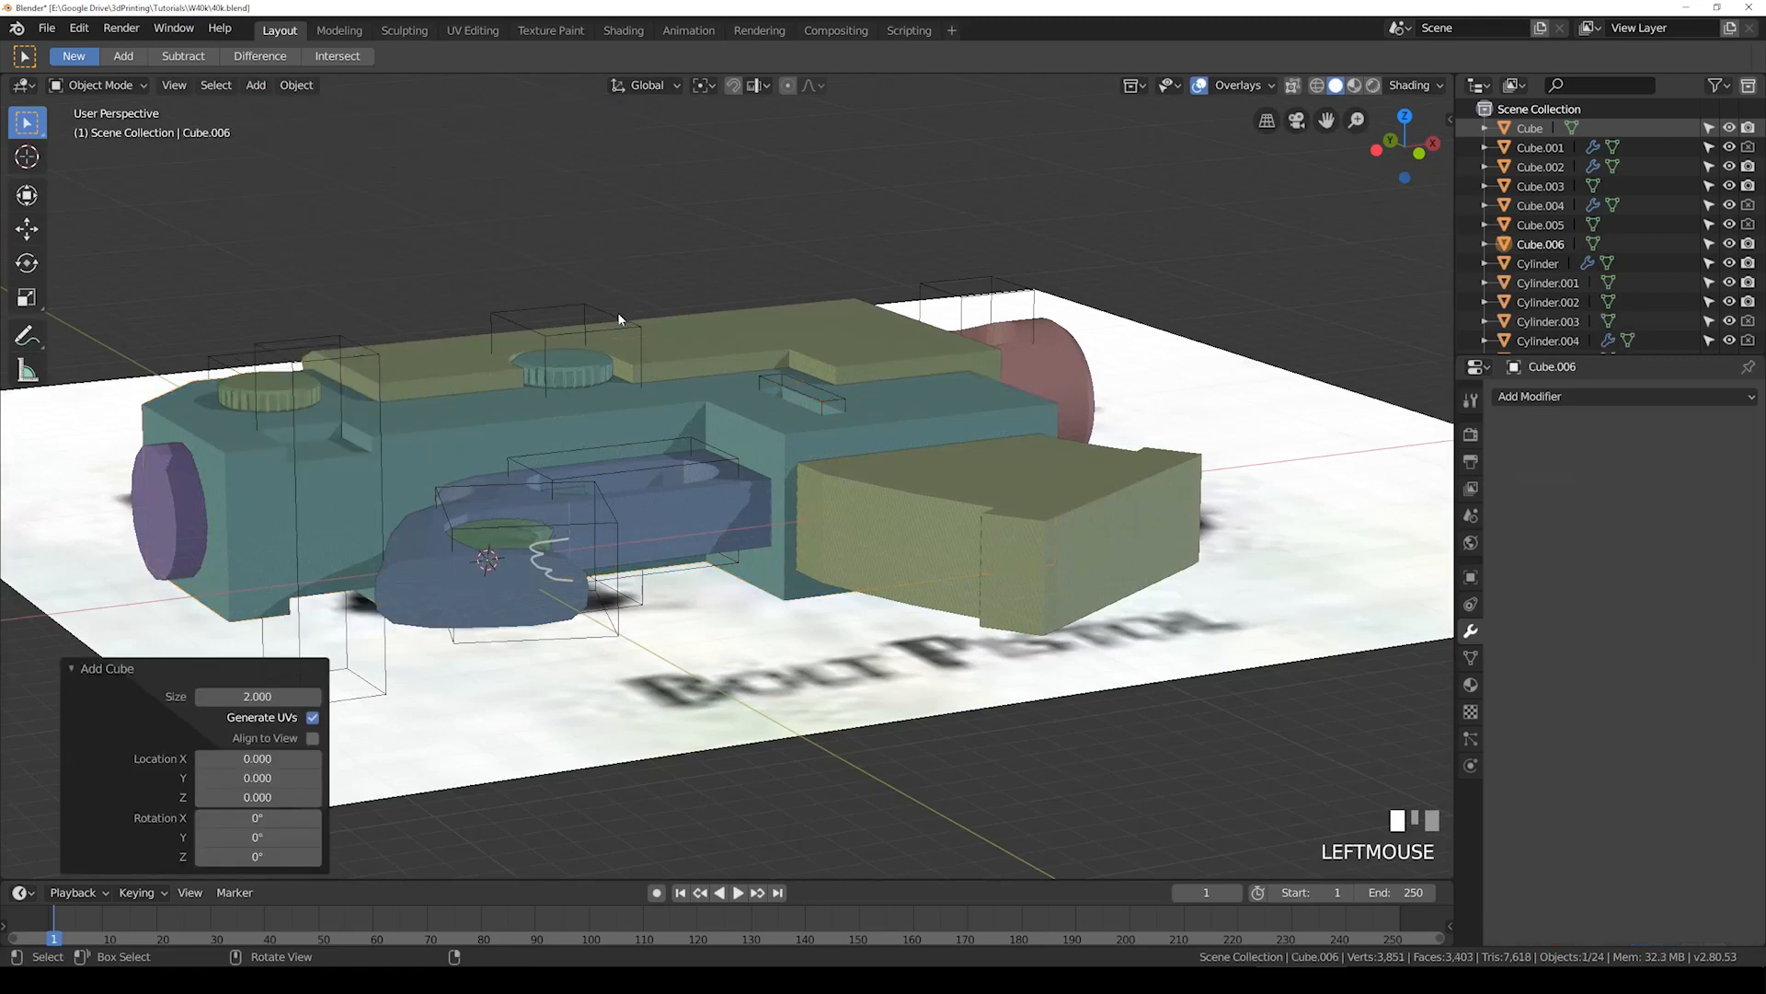
{"action": "scroll", "coordinate": [620, 311], "scroll_direction": "down", "scroll_amount": 5}
{"action": "key", "text": "KP_7"}
{"action": "key", "text": "z"}
{"action": "key", "text": "g"}
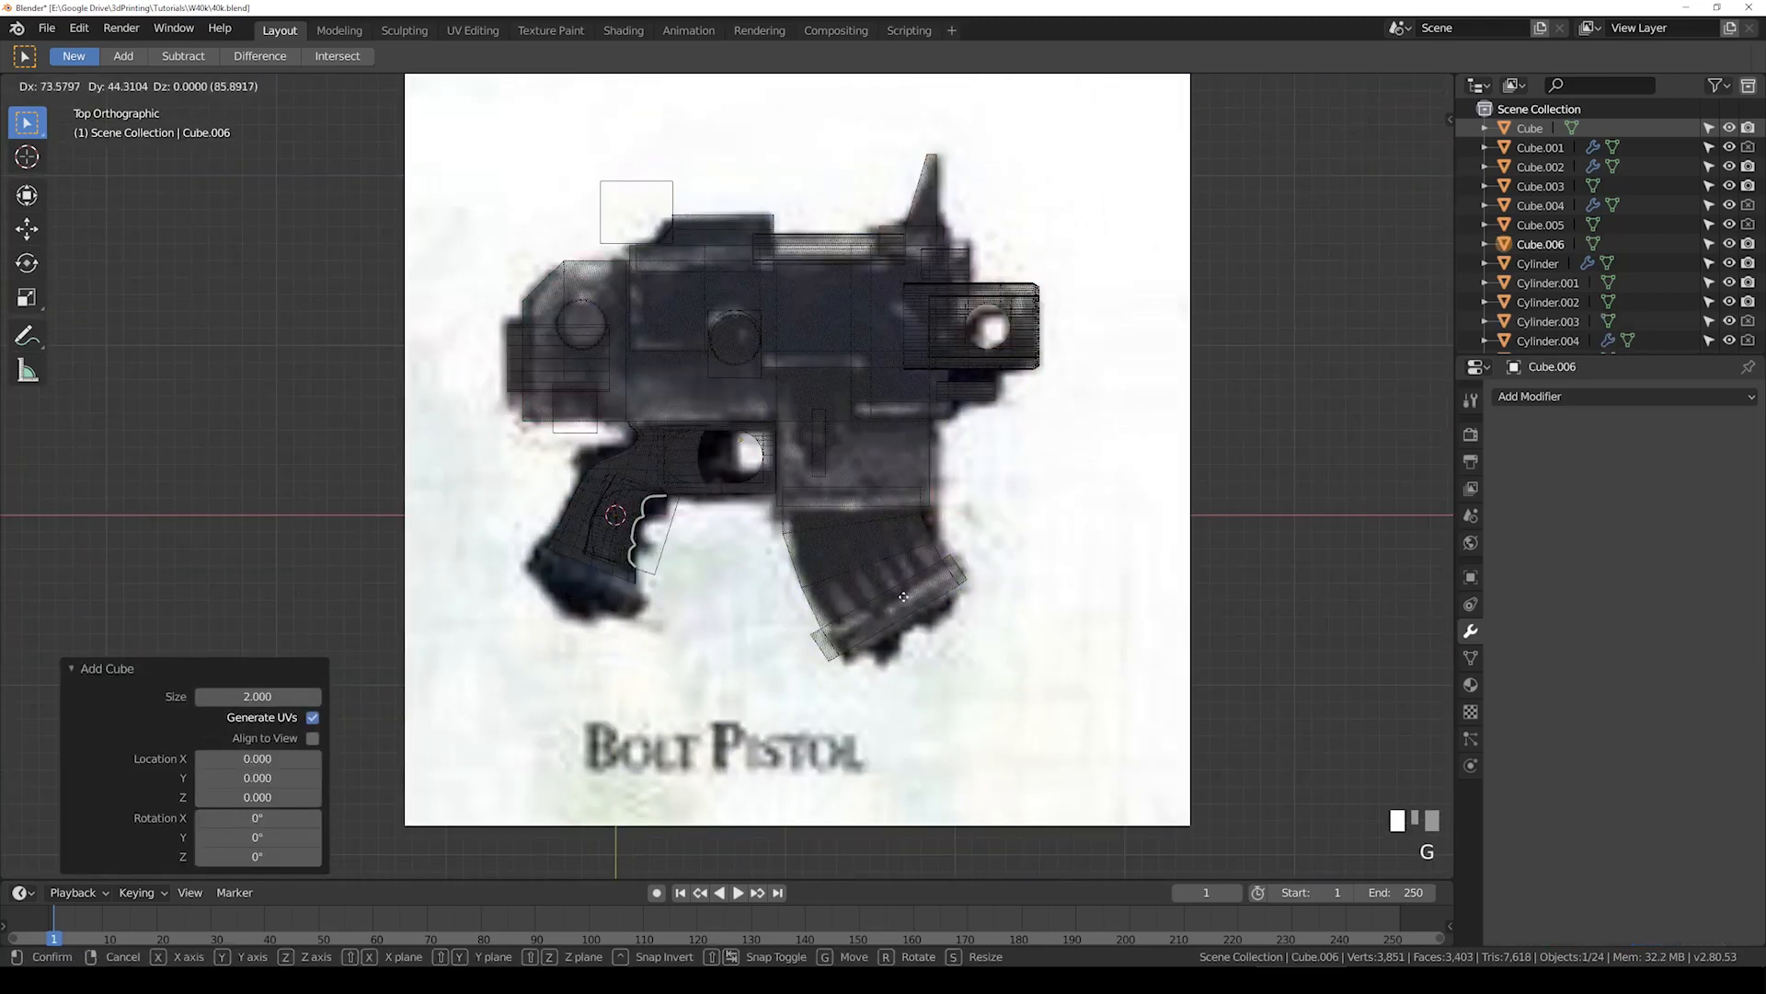
{"action": "left_click", "coordinate": [966, 588]}
Step: Enlarge the new cube by about 8.413 and raise it along Z above the slot on the body
{"action": "middle_click_drag", "start_coordinate": [885, 528], "coordinate": [726, 550], "text": "shift"}
{"action": "scroll", "coordinate": [690, 479], "scroll_direction": "up", "scroll_amount": 6}
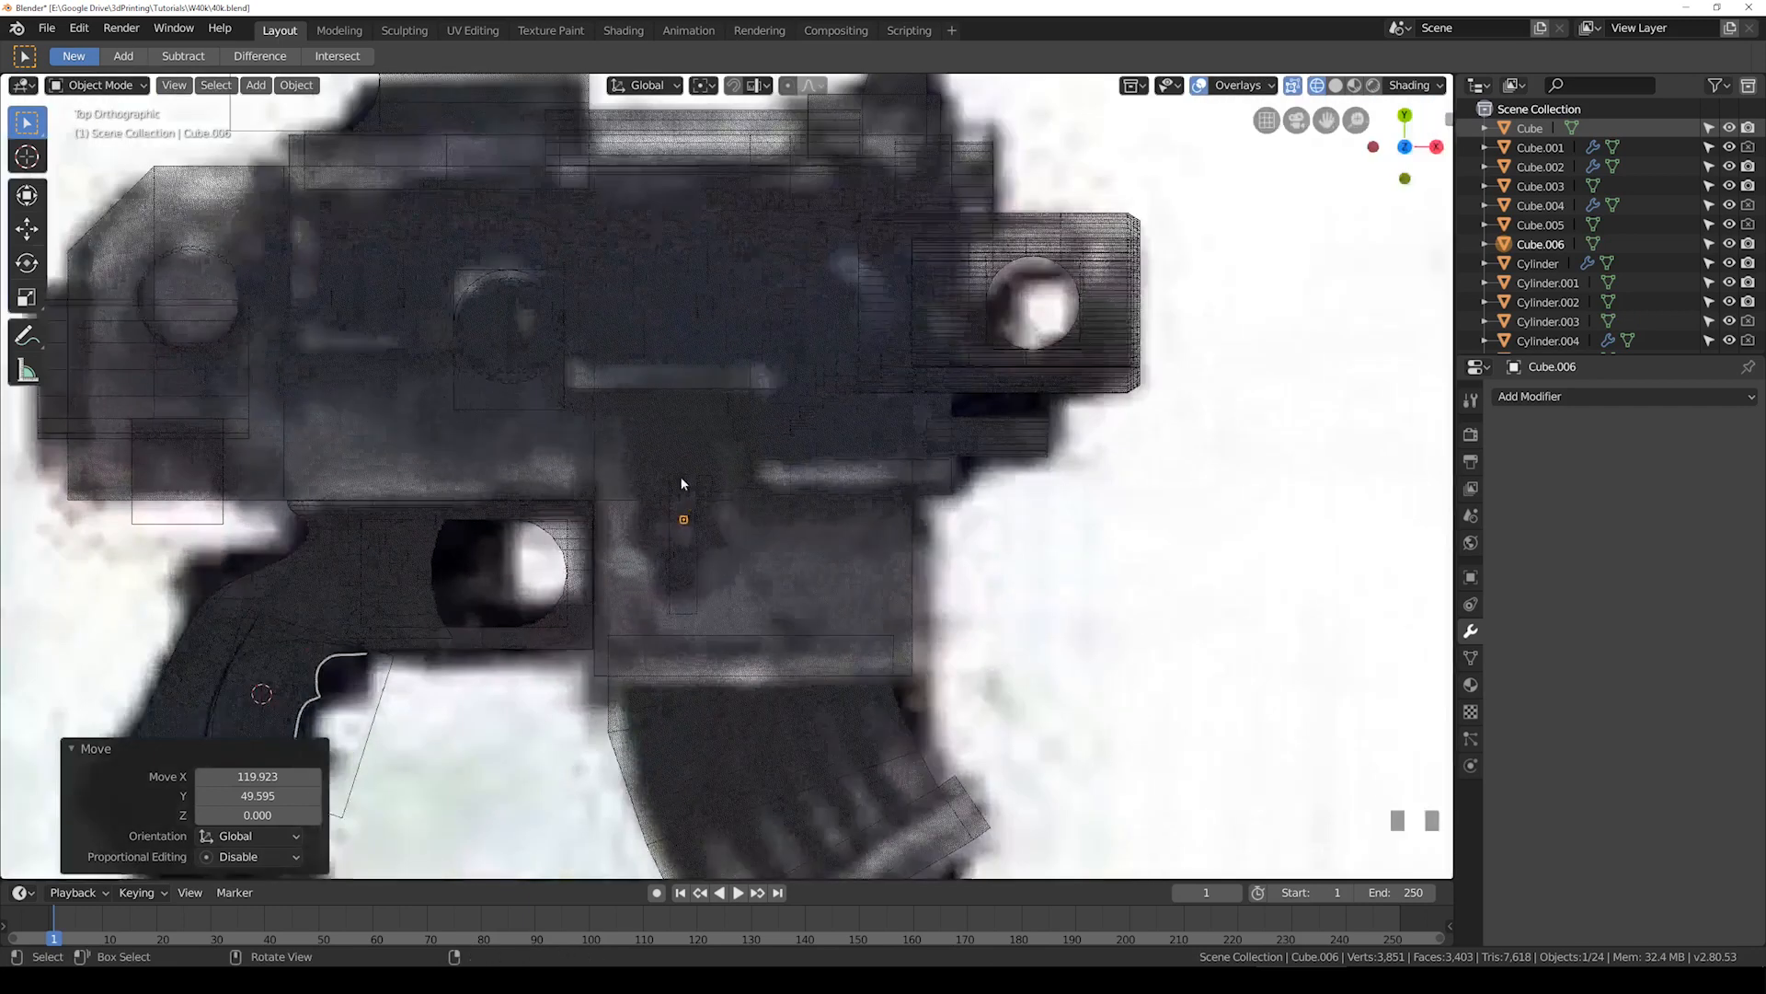
{"action": "scroll", "coordinate": [667, 518], "scroll_direction": "up", "scroll_amount": 2}
{"action": "key", "text": "s"}
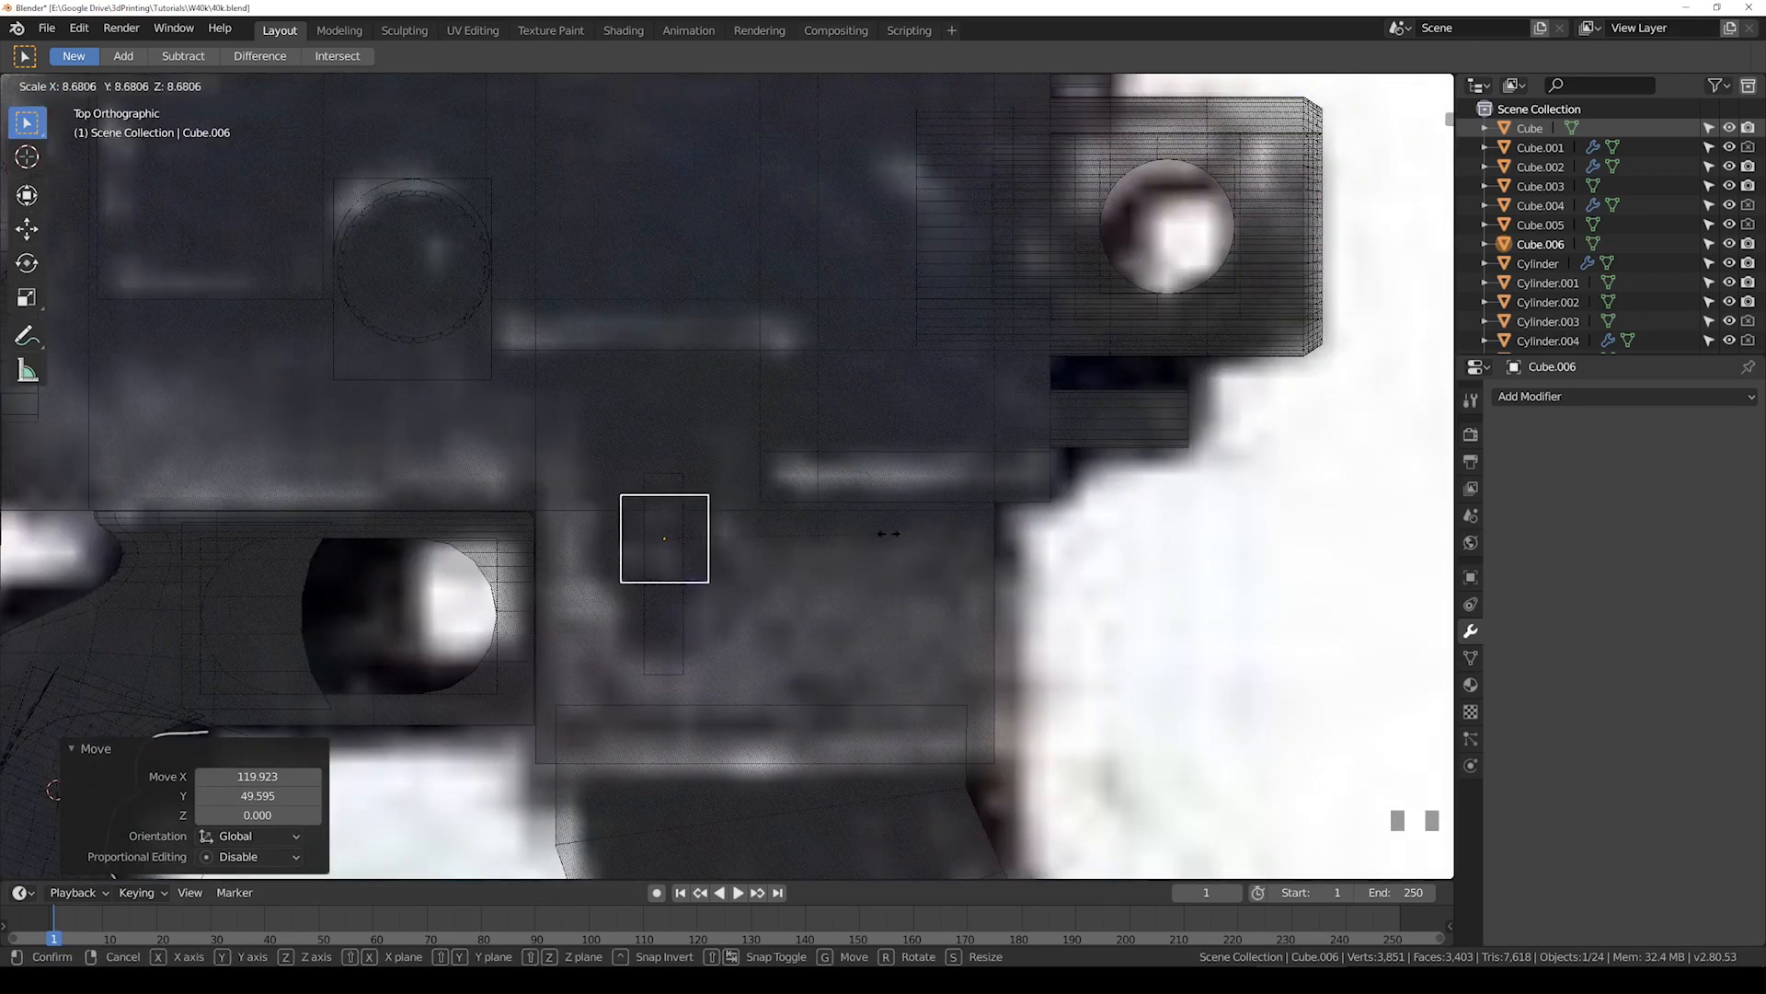
{"action": "left_click", "coordinate": [871, 538]}
{"action": "middle_click_drag", "start_coordinate": [872, 545], "coordinate": [815, 550]}
{"action": "key", "text": "g"}
{"action": "key", "text": "z"}
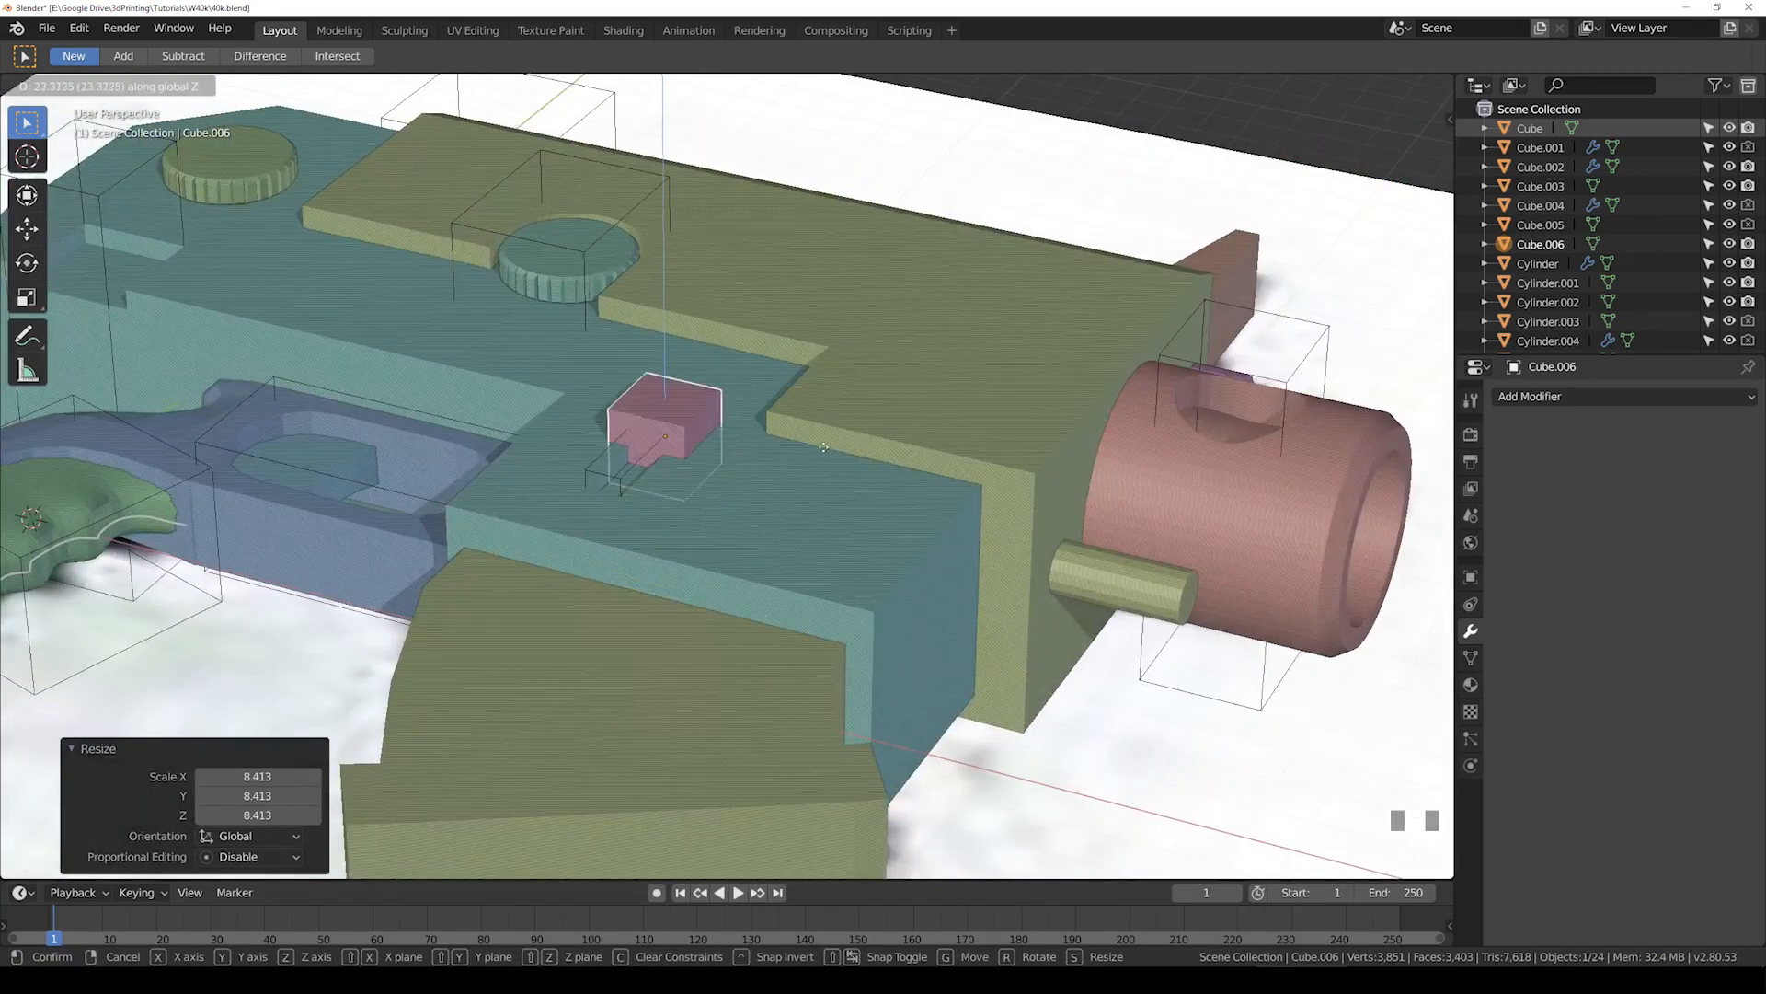
{"action": "left_click", "coordinate": [826, 441]}
Step: Flatten the cube over the slot to about 0.325 along Z and raise it about 1.45
{"action": "scroll", "coordinate": [839, 505], "scroll_direction": "up", "scroll_amount": 3}
{"action": "key", "text": "s"}
{"action": "key", "text": "z"}
{"action": "left_click", "coordinate": [706, 462]}
{"action": "scroll", "coordinate": [706, 462], "scroll_direction": "up", "scroll_amount": 2}
{"action": "key", "text": "g"}
{"action": "key", "text": "z"}
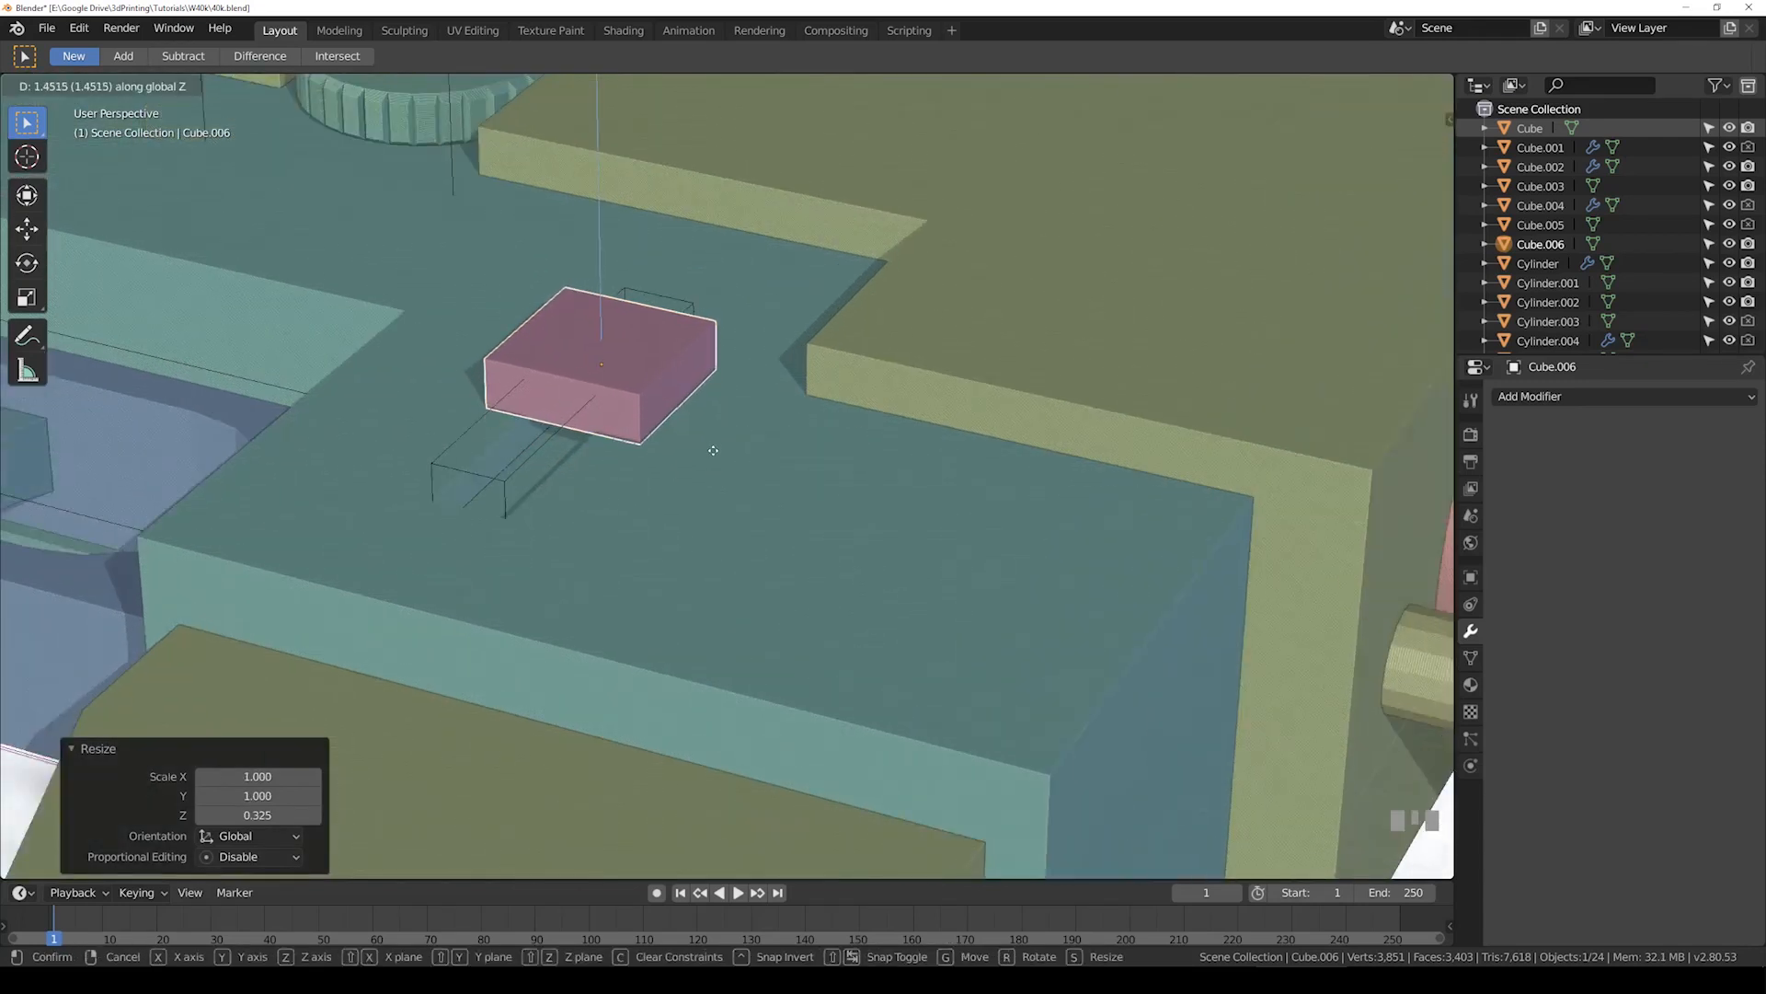
{"action": "left_click", "coordinate": [706, 444]}
Step: Stretch the flattened block over the slot by about 1.54 along Y in top view
{"action": "key", "text": "KP_7"}
{"action": "scroll", "coordinate": [473, 433], "scroll_direction": "down", "scroll_amount": 4}
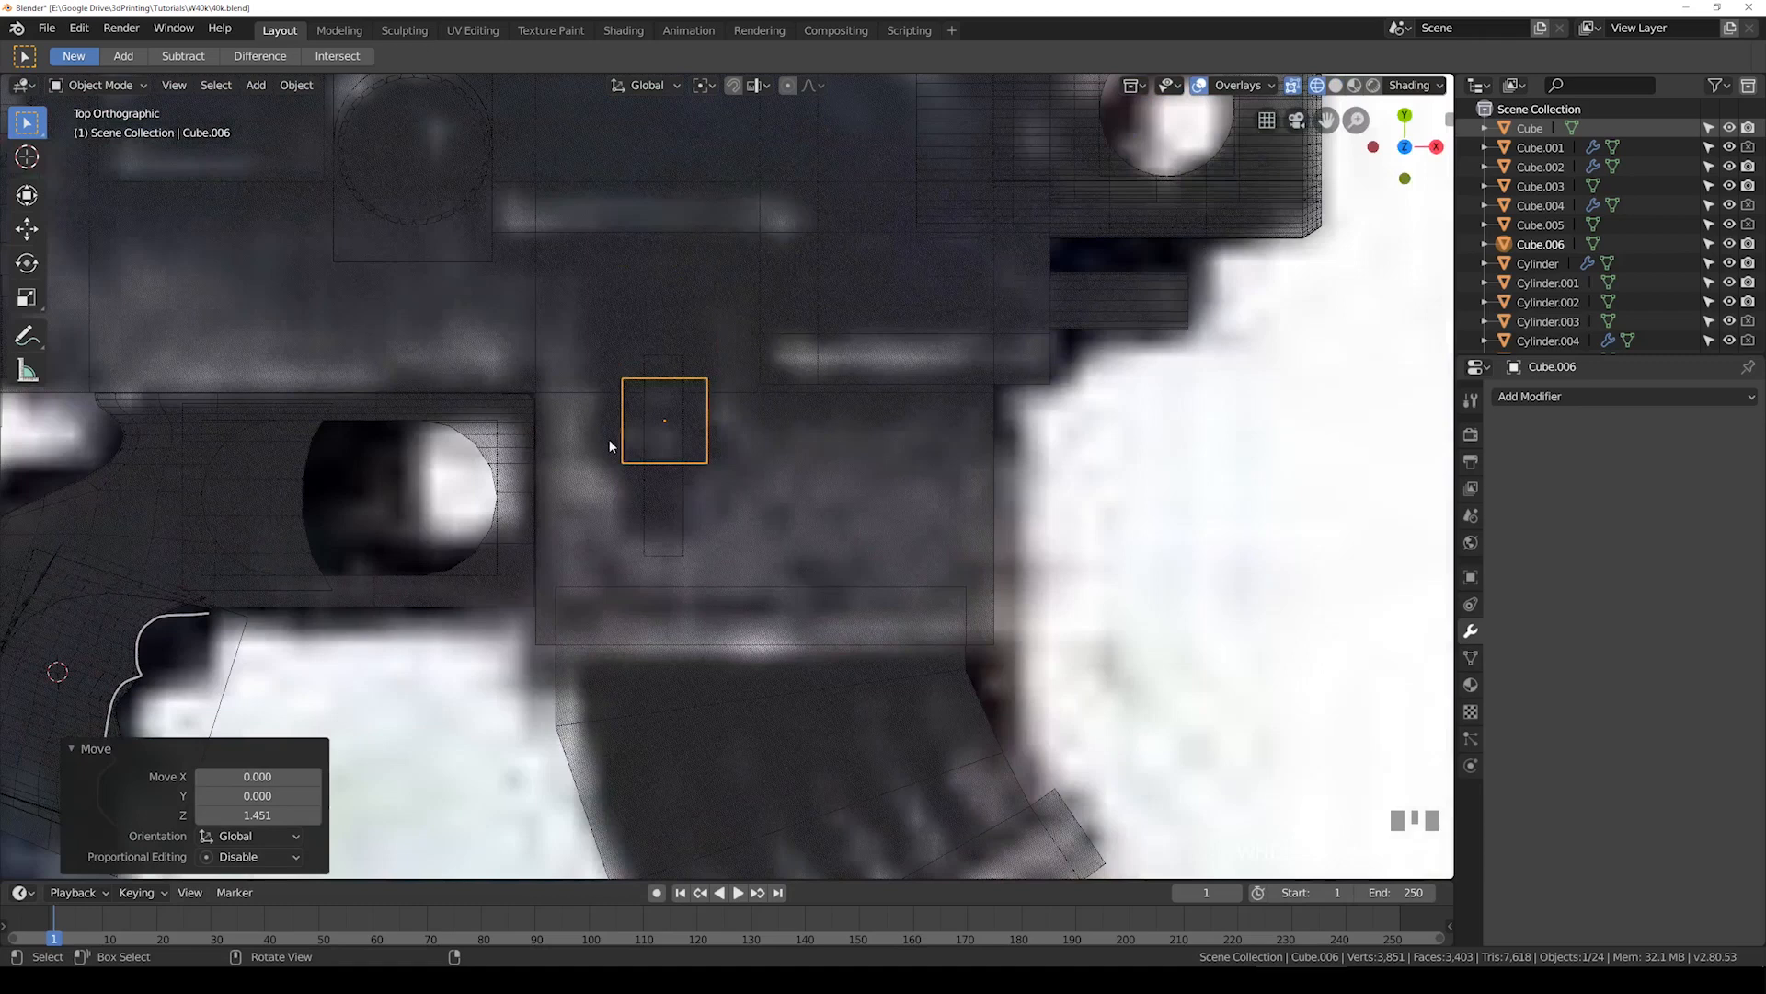
{"action": "key", "text": "s"}
{"action": "key", "text": "x"}
{"action": "key", "text": "y"}
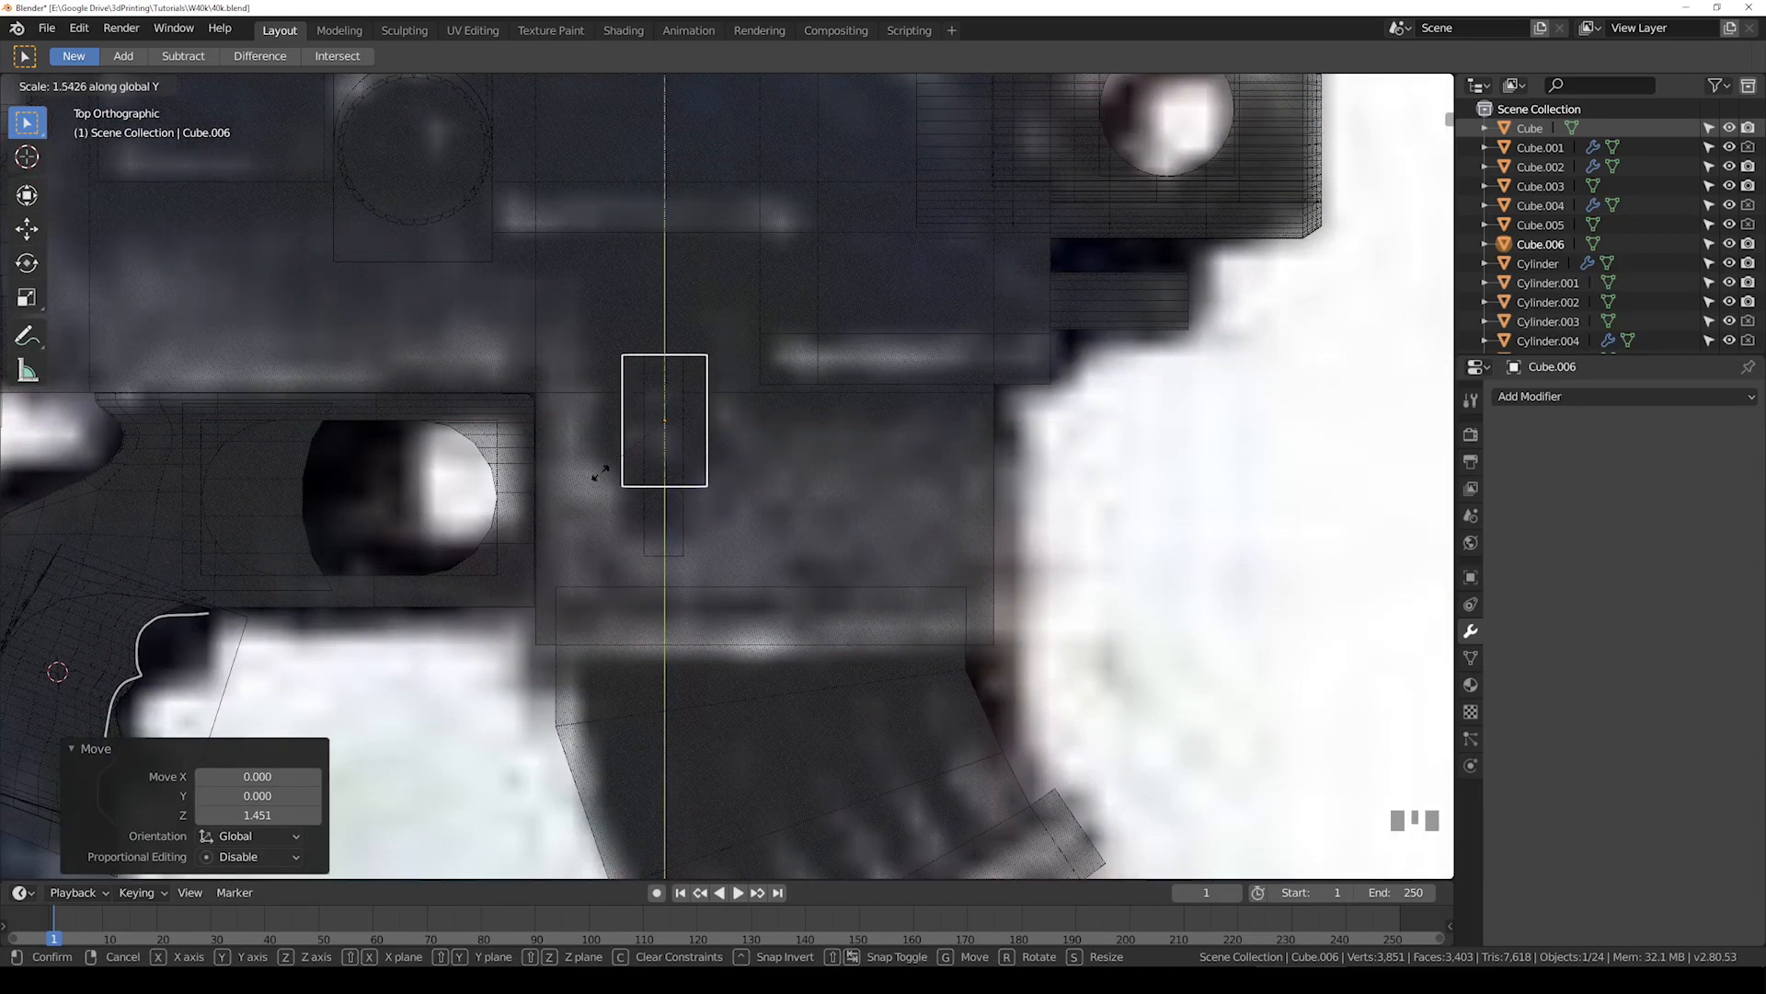
{"action": "left_click", "coordinate": [598, 474]}
Step: Add six evenly spaced loop cuts across the length of the block over the slot
{"action": "key", "text": "shift+z"}
{"action": "key", "text": "Tab"}
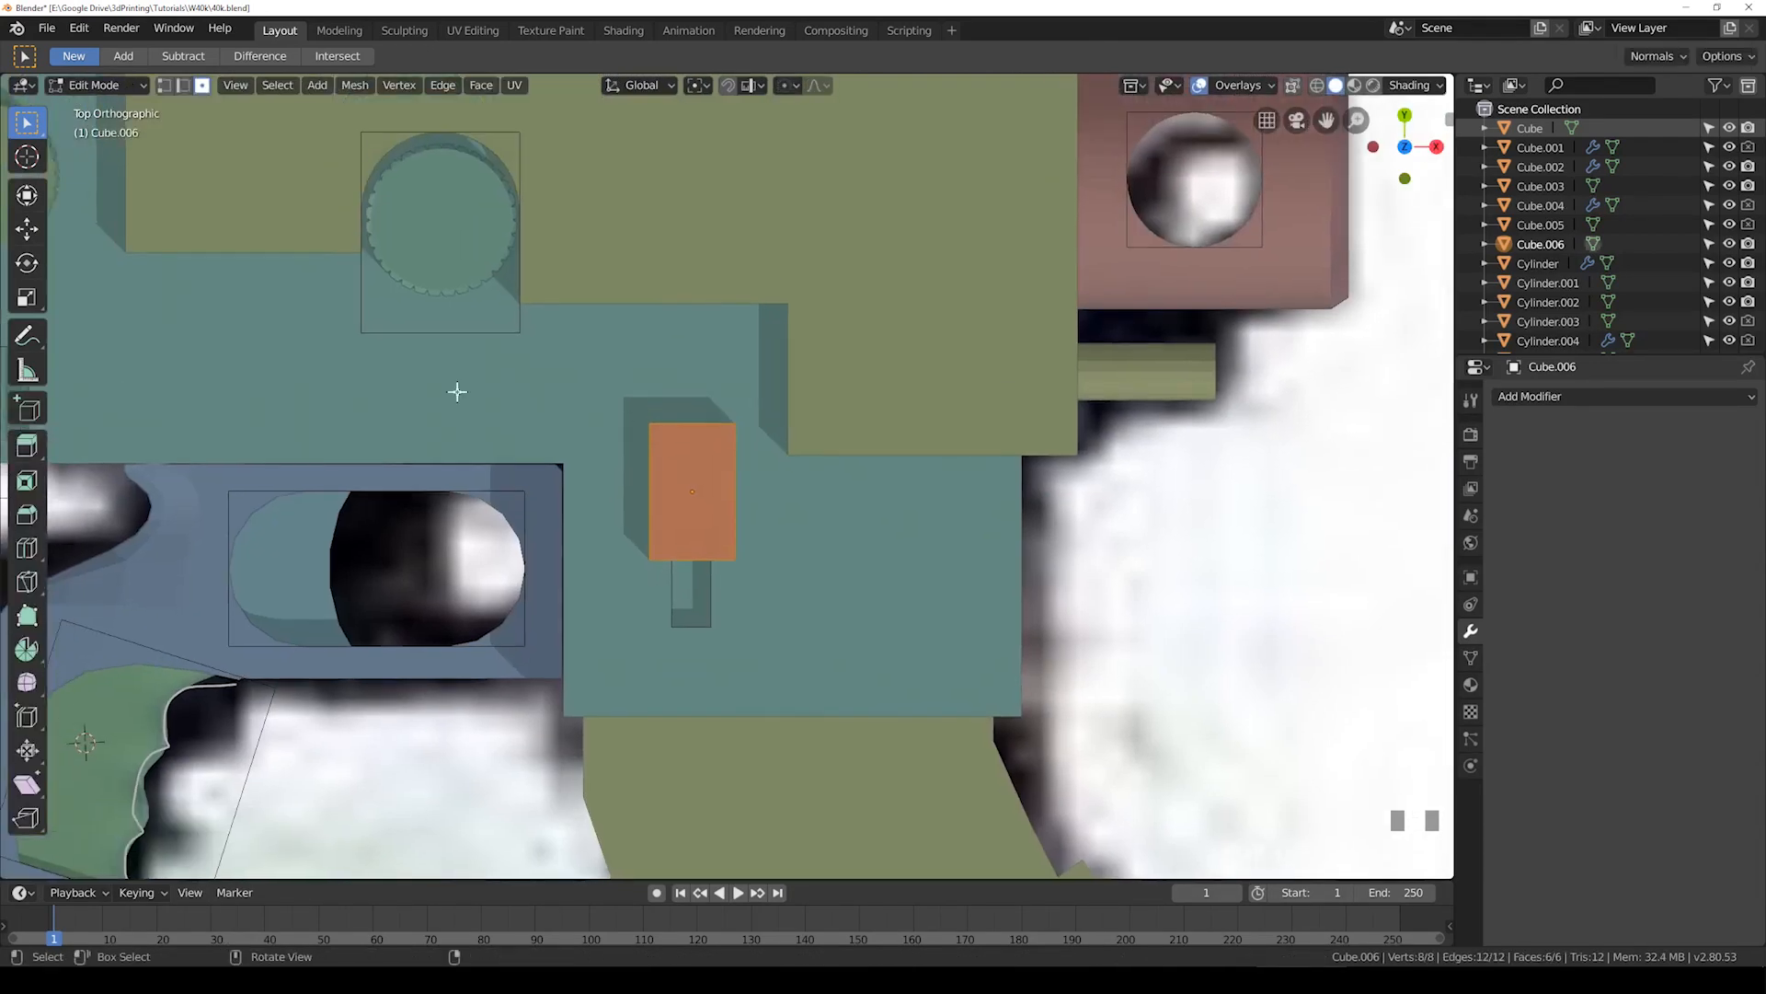
{"action": "left_click", "coordinate": [28, 549]}
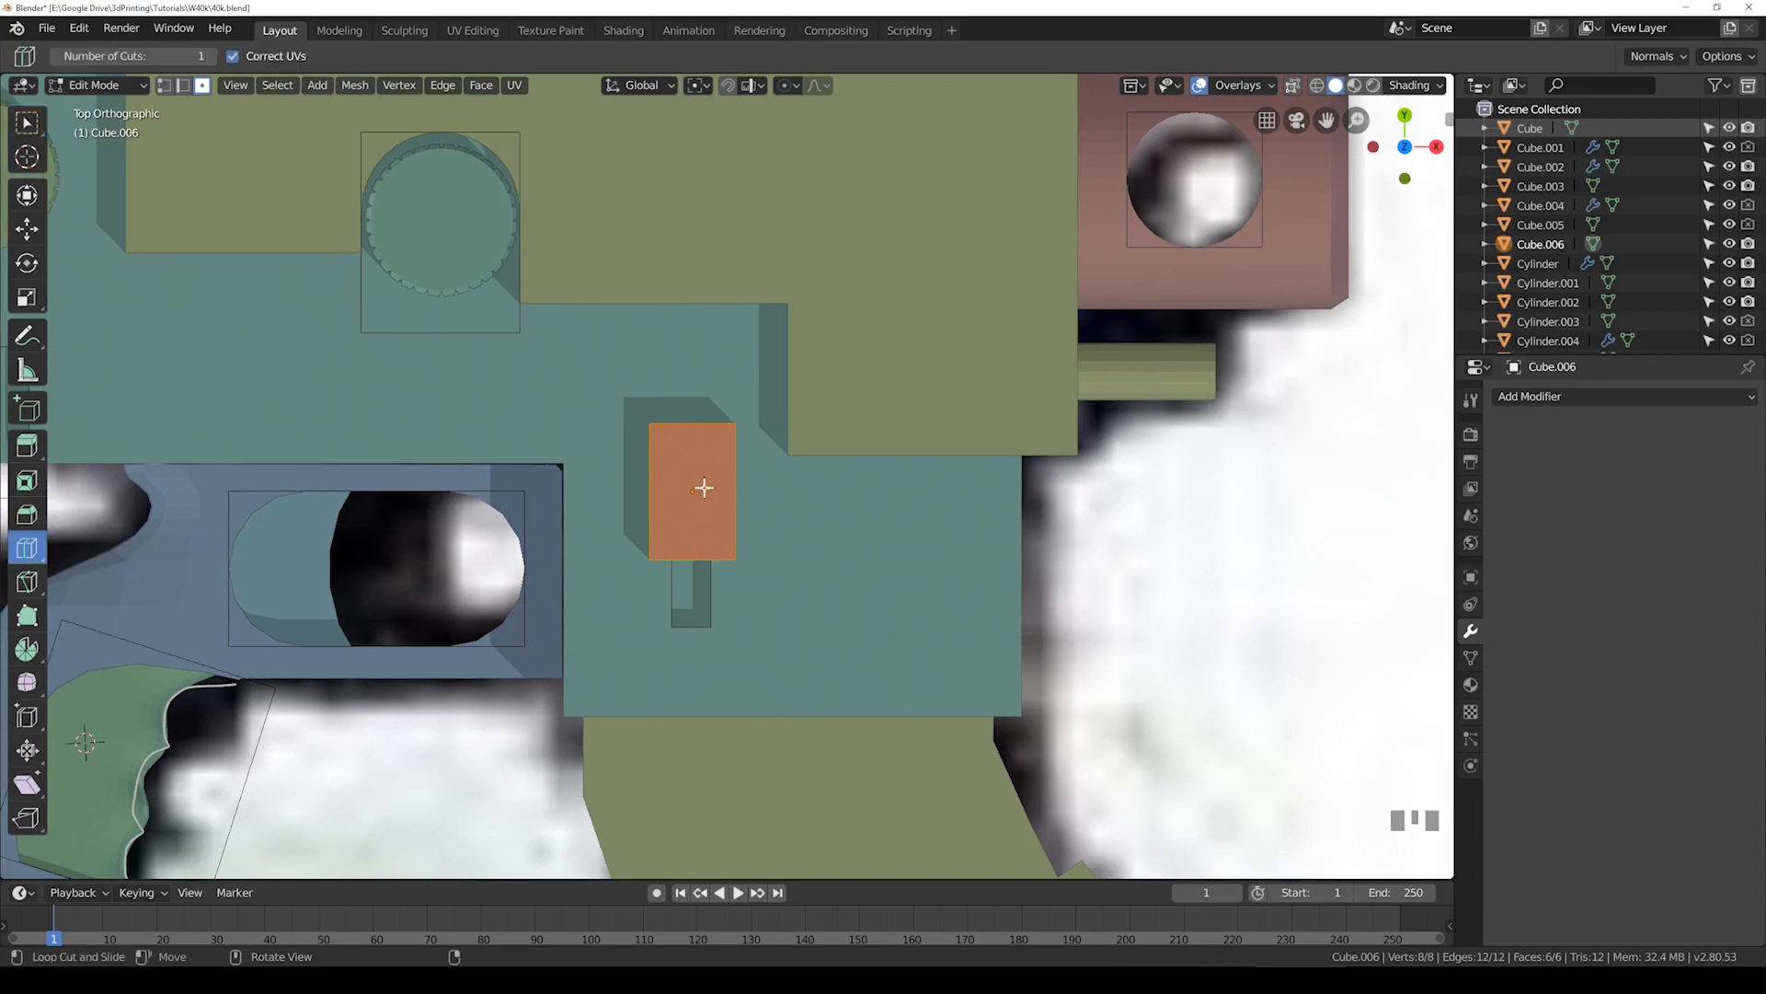
{"action": "scroll", "coordinate": [736, 511], "scroll_direction": "up", "scroll_amount": 3}
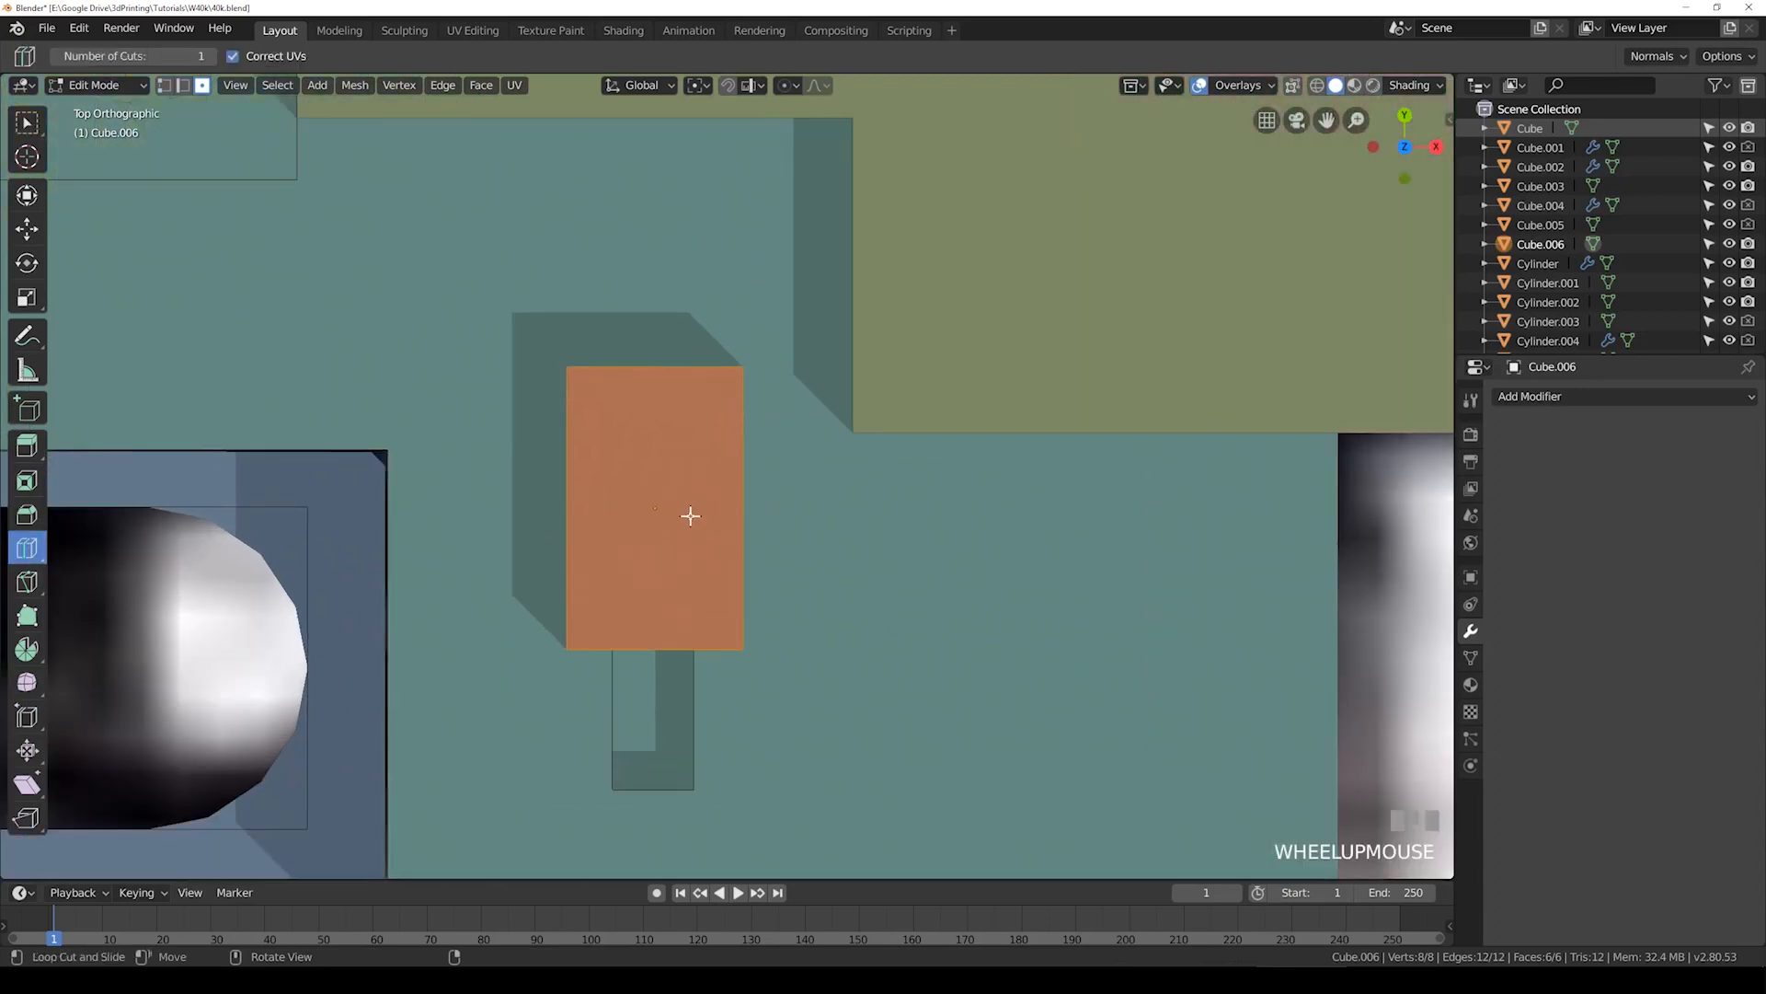
{"action": "scroll", "coordinate": [709, 510], "scroll_direction": "down", "scroll_amount": 3}
{"action": "left_click", "coordinate": [656, 500]}
{"action": "left_click", "coordinate": [656, 499]}
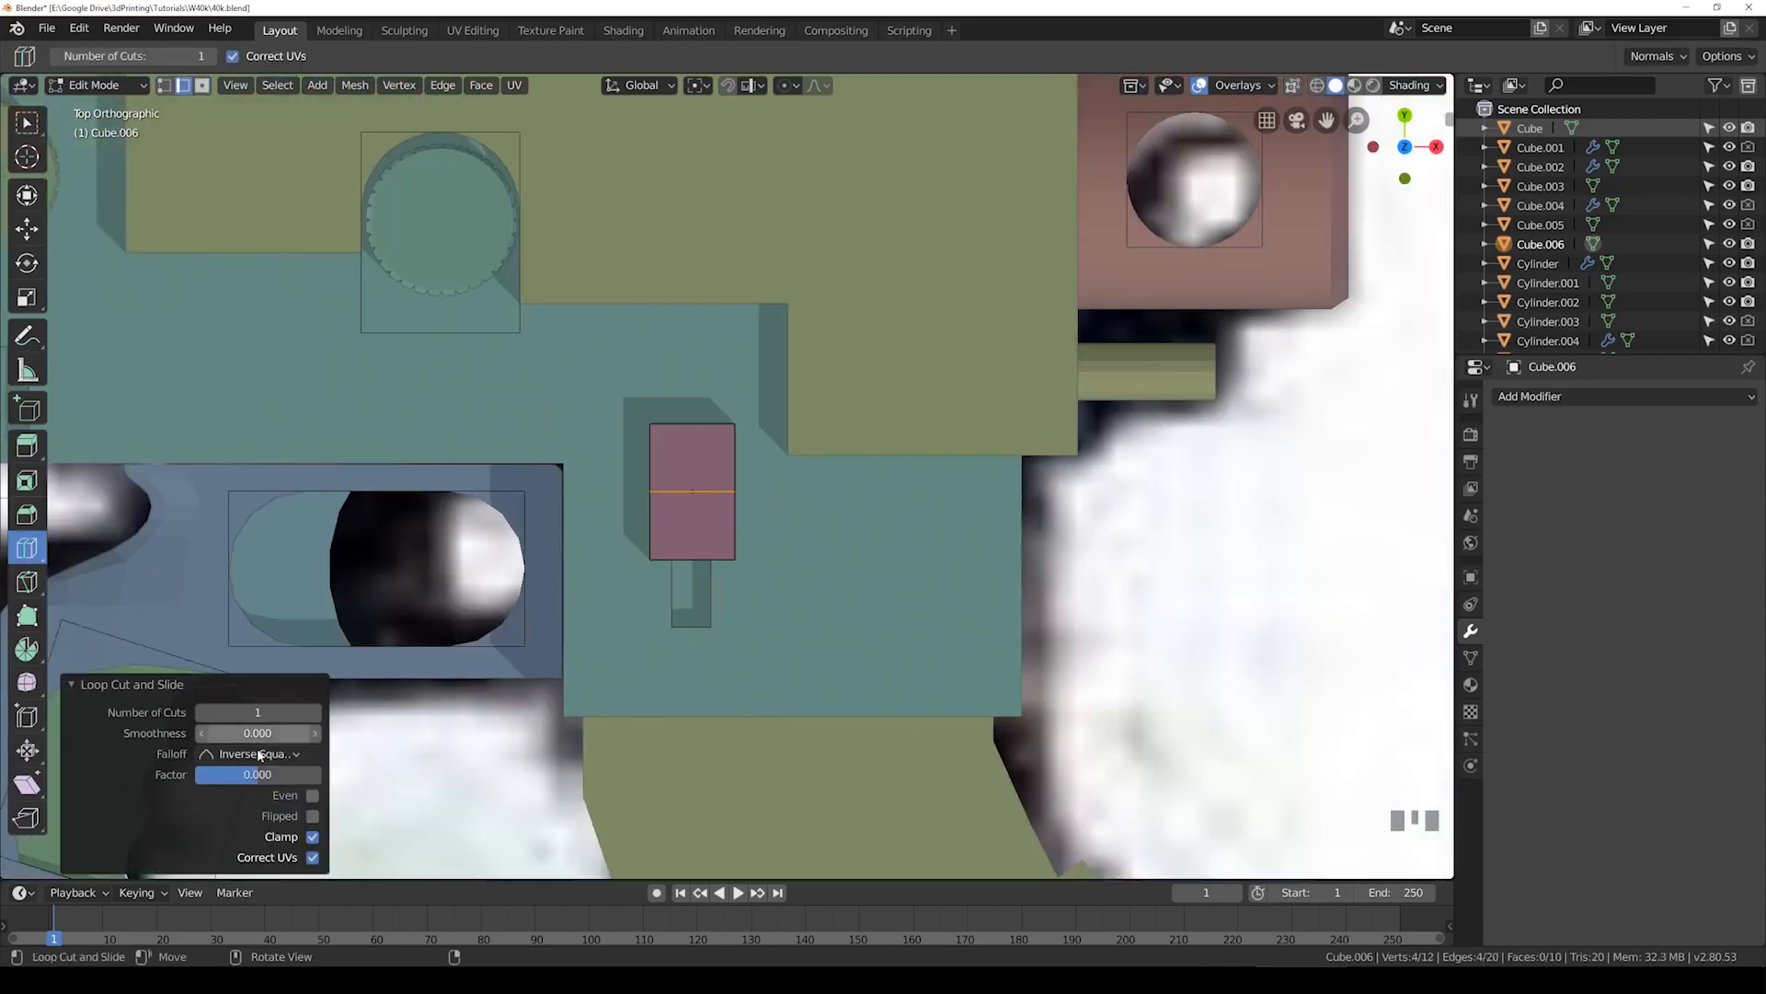
{"action": "left_click", "coordinate": [316, 714]}
{"action": "left_click", "coordinate": [317, 714]}
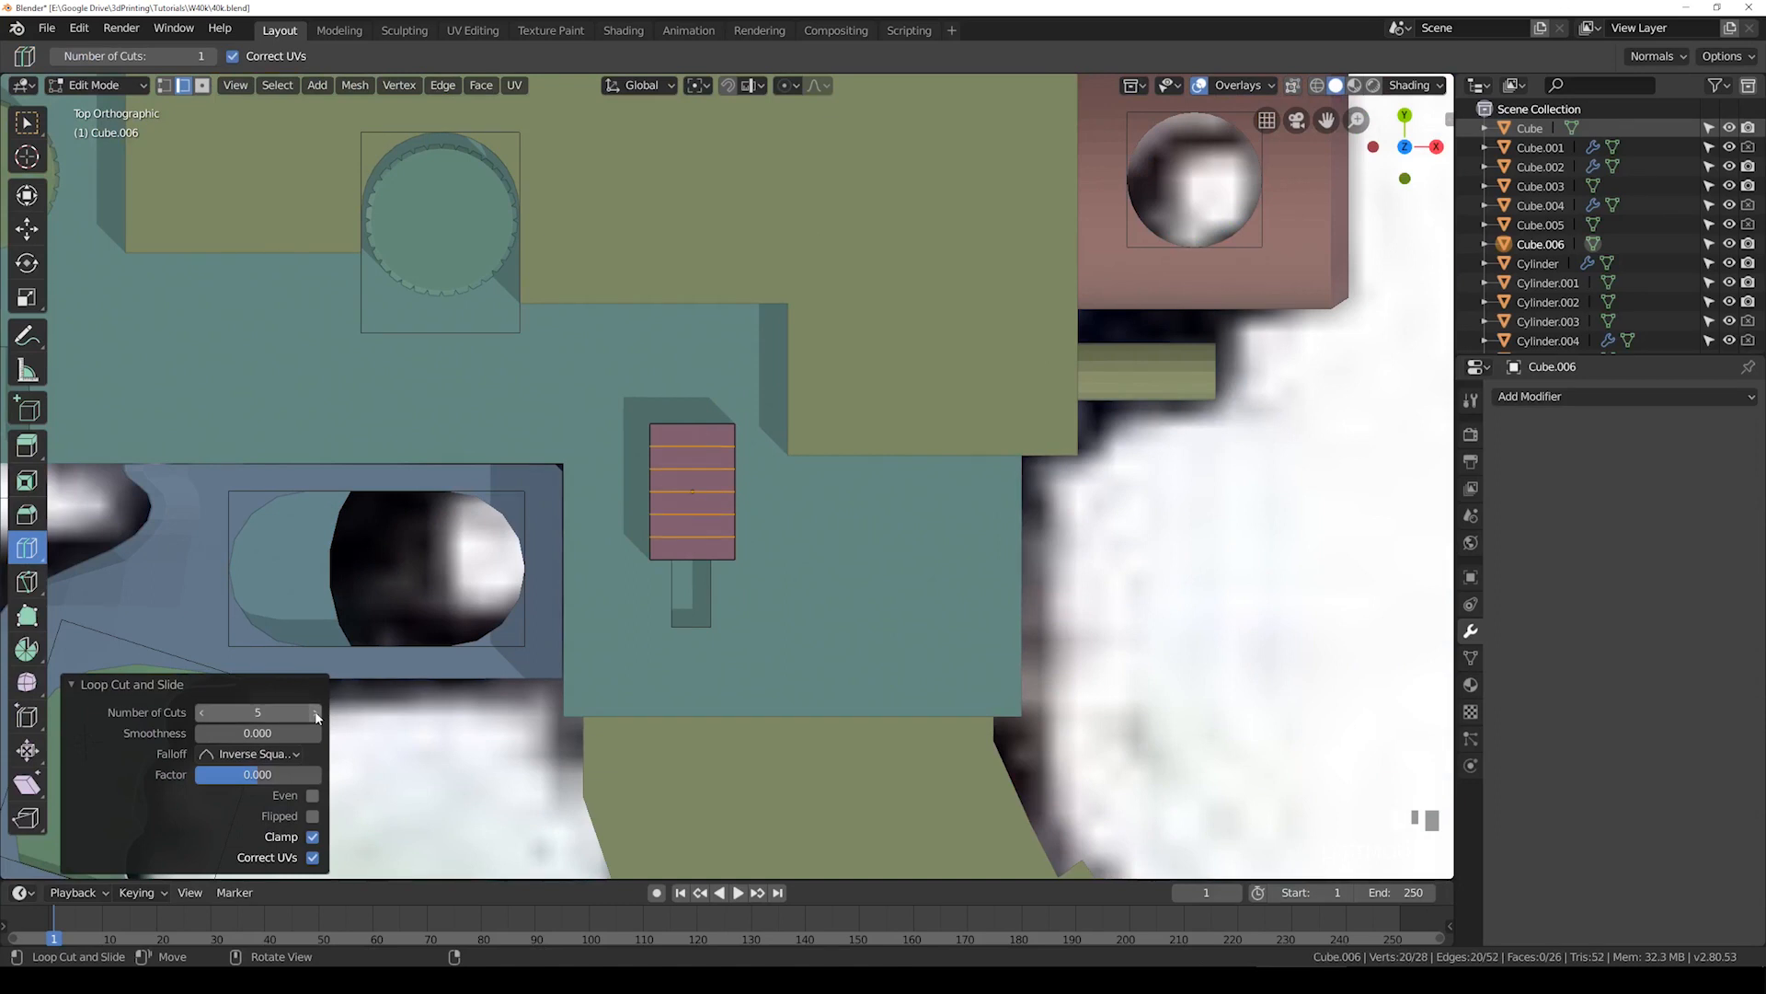
{"action": "left_click", "coordinate": [316, 715]}
Step: Select all seven top faces of the segmented block over the slot
{"action": "middle_click_drag", "start_coordinate": [588, 589], "coordinate": [570, 246]}
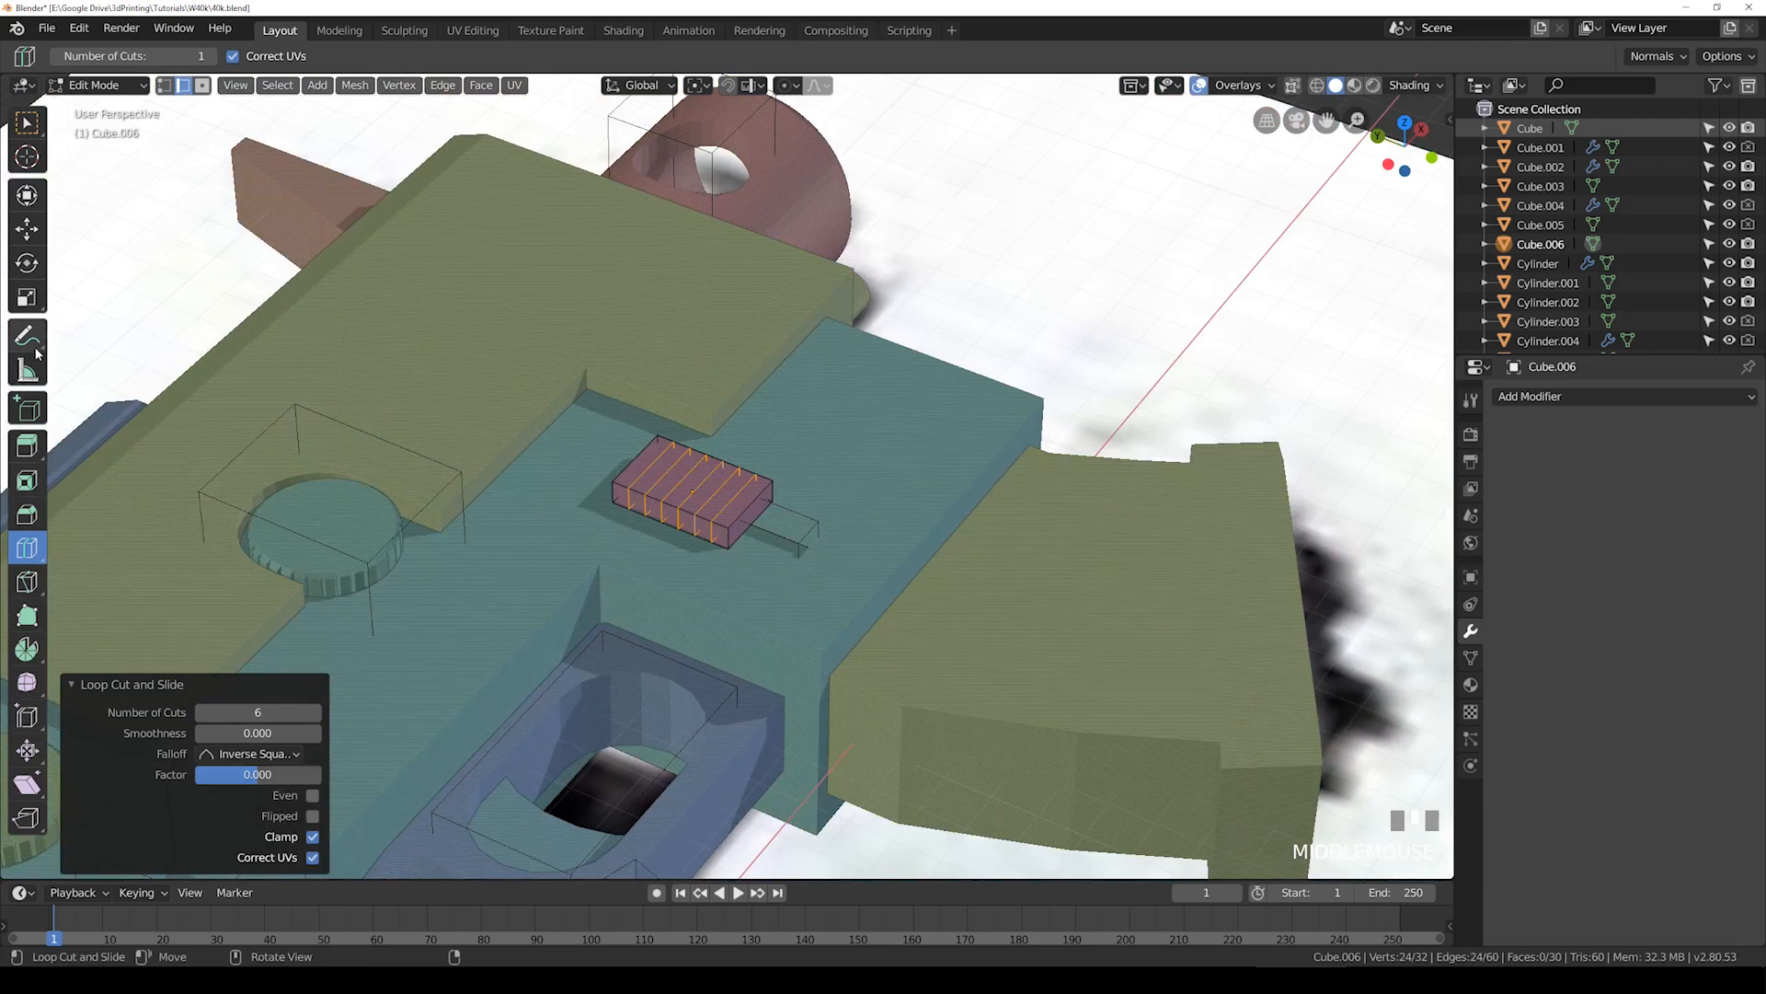
{"action": "left_click", "coordinate": [20, 126]}
{"action": "scroll", "coordinate": [717, 487], "scroll_direction": "up", "scroll_amount": 3}
{"action": "left_click", "coordinate": [585, 452]}
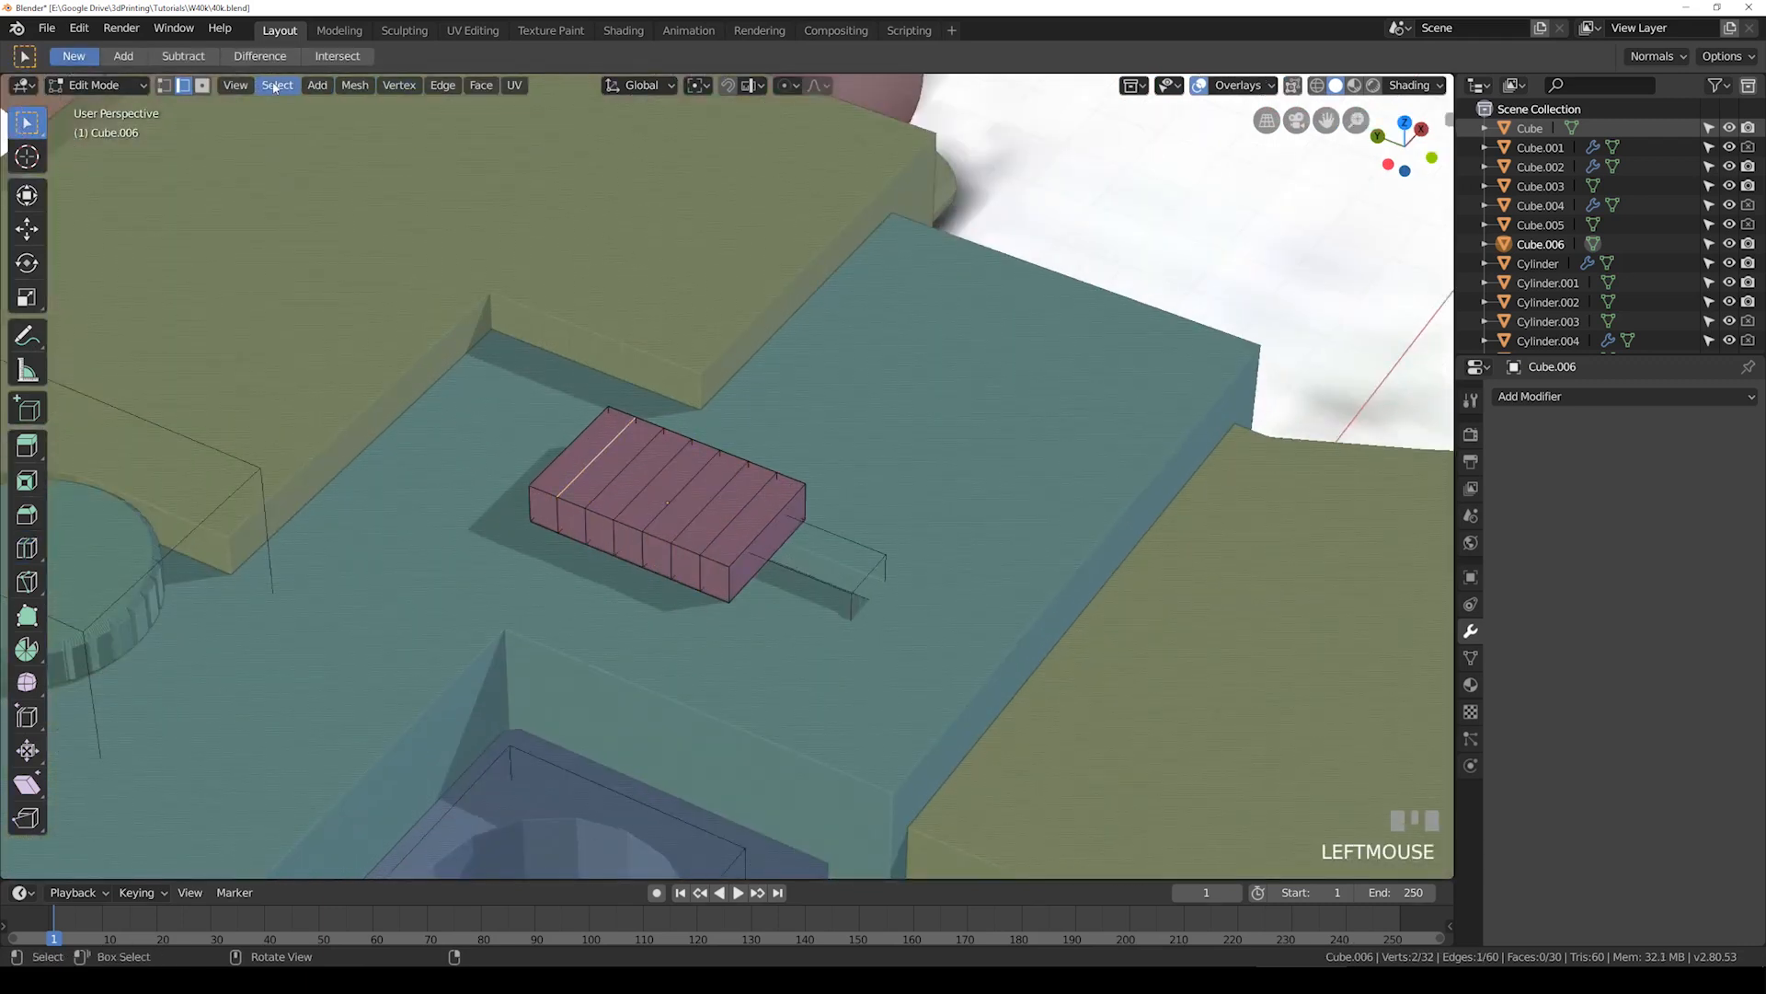
{"action": "left_click", "coordinate": [612, 475]}
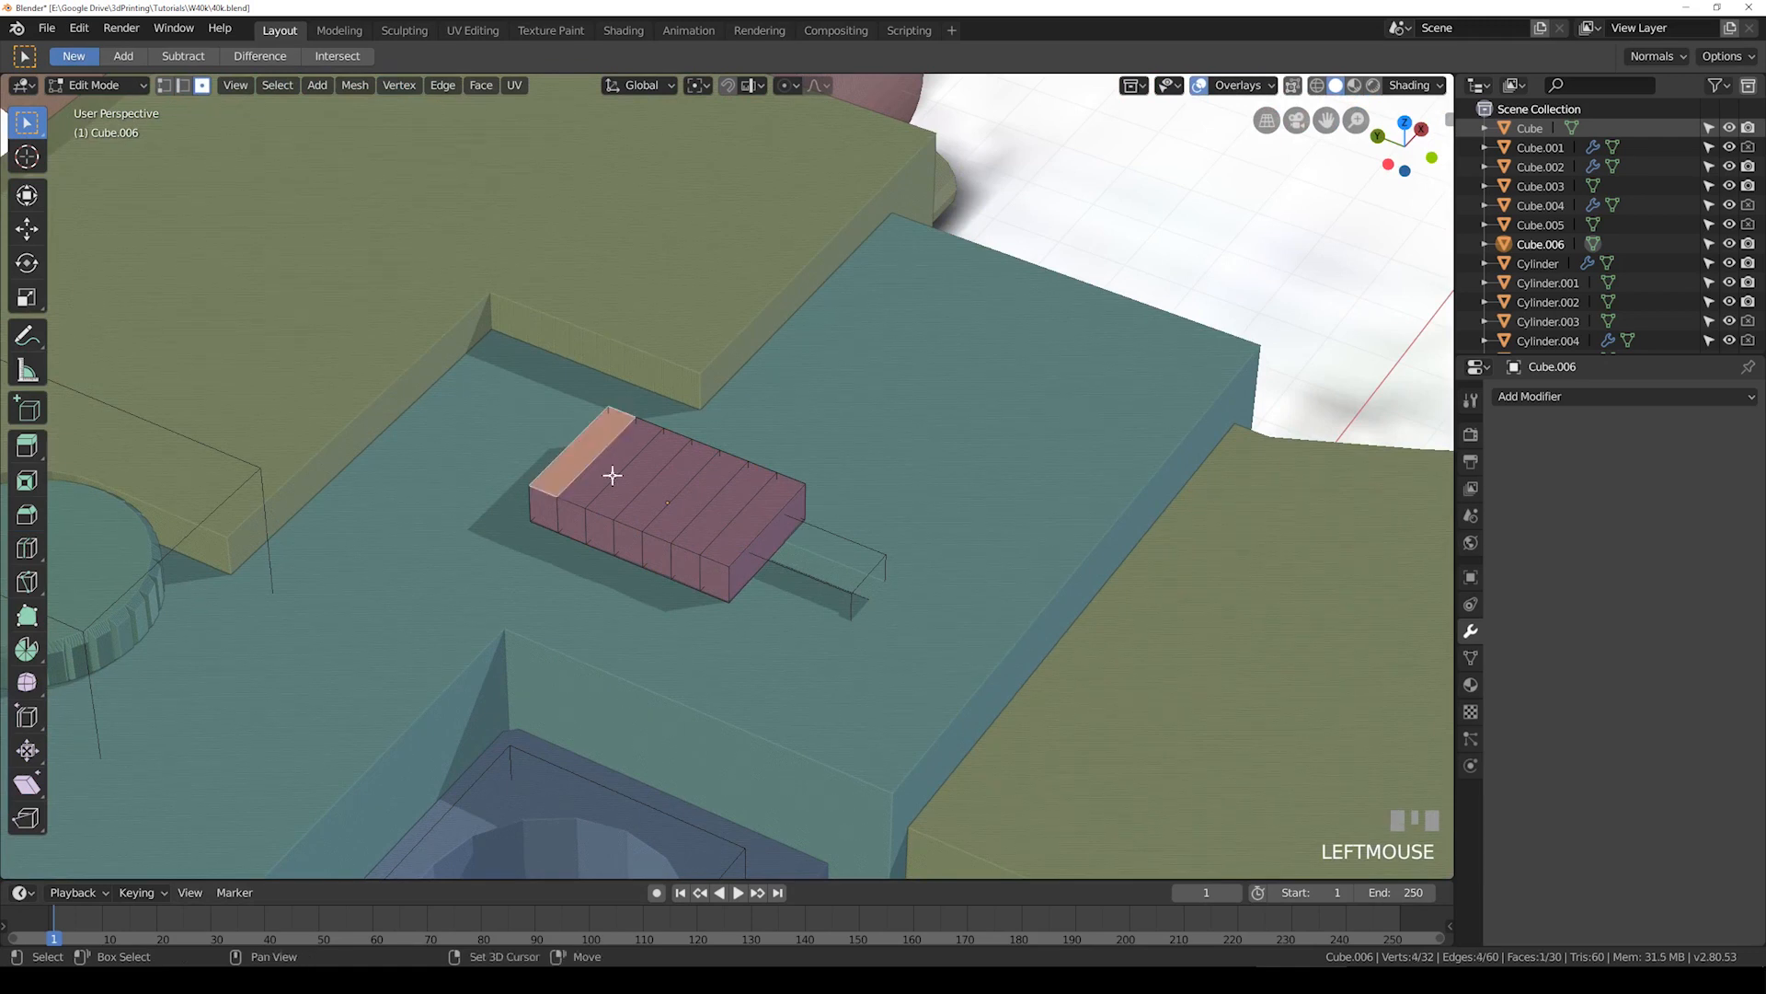
{"action": "key", "text": "c"}
{"action": "left_click_drag", "start_coordinate": [624, 474], "coordinate": [733, 517]}
{"action": "right_click", "coordinate": [767, 511]}
{"action": "key", "text": "a"}
{"action": "key", "text": "c"}
{"action": "mouse_move", "coordinate": [631, 484]}
{"action": "left_mouse_down"}
{"action": "mouse_move", "coordinate": [592, 461]}
{"action": "mouse_move", "coordinate": [726, 505]}
{"action": "left_mouse_up"}
{"action": "right_click", "coordinate": [721, 504]}
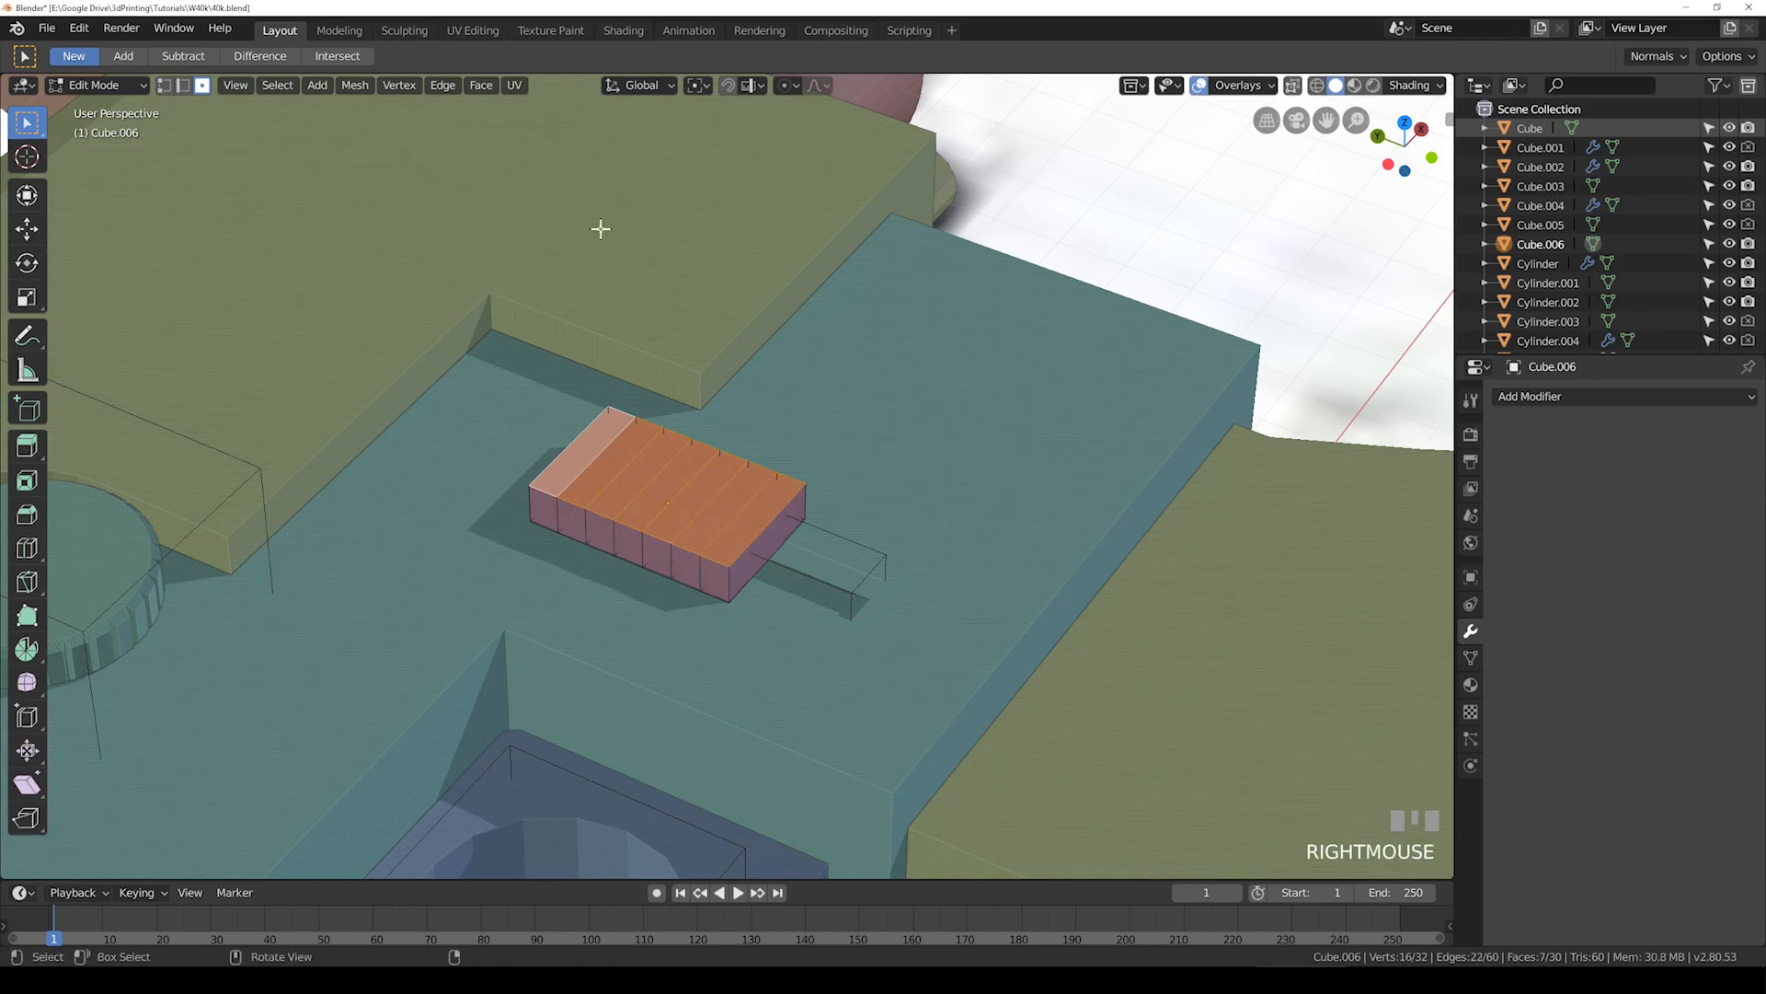
Step: Extrude the block's top faces individually and raise them about 2.575 along Z
{"action": "key", "text": "alt+e"}
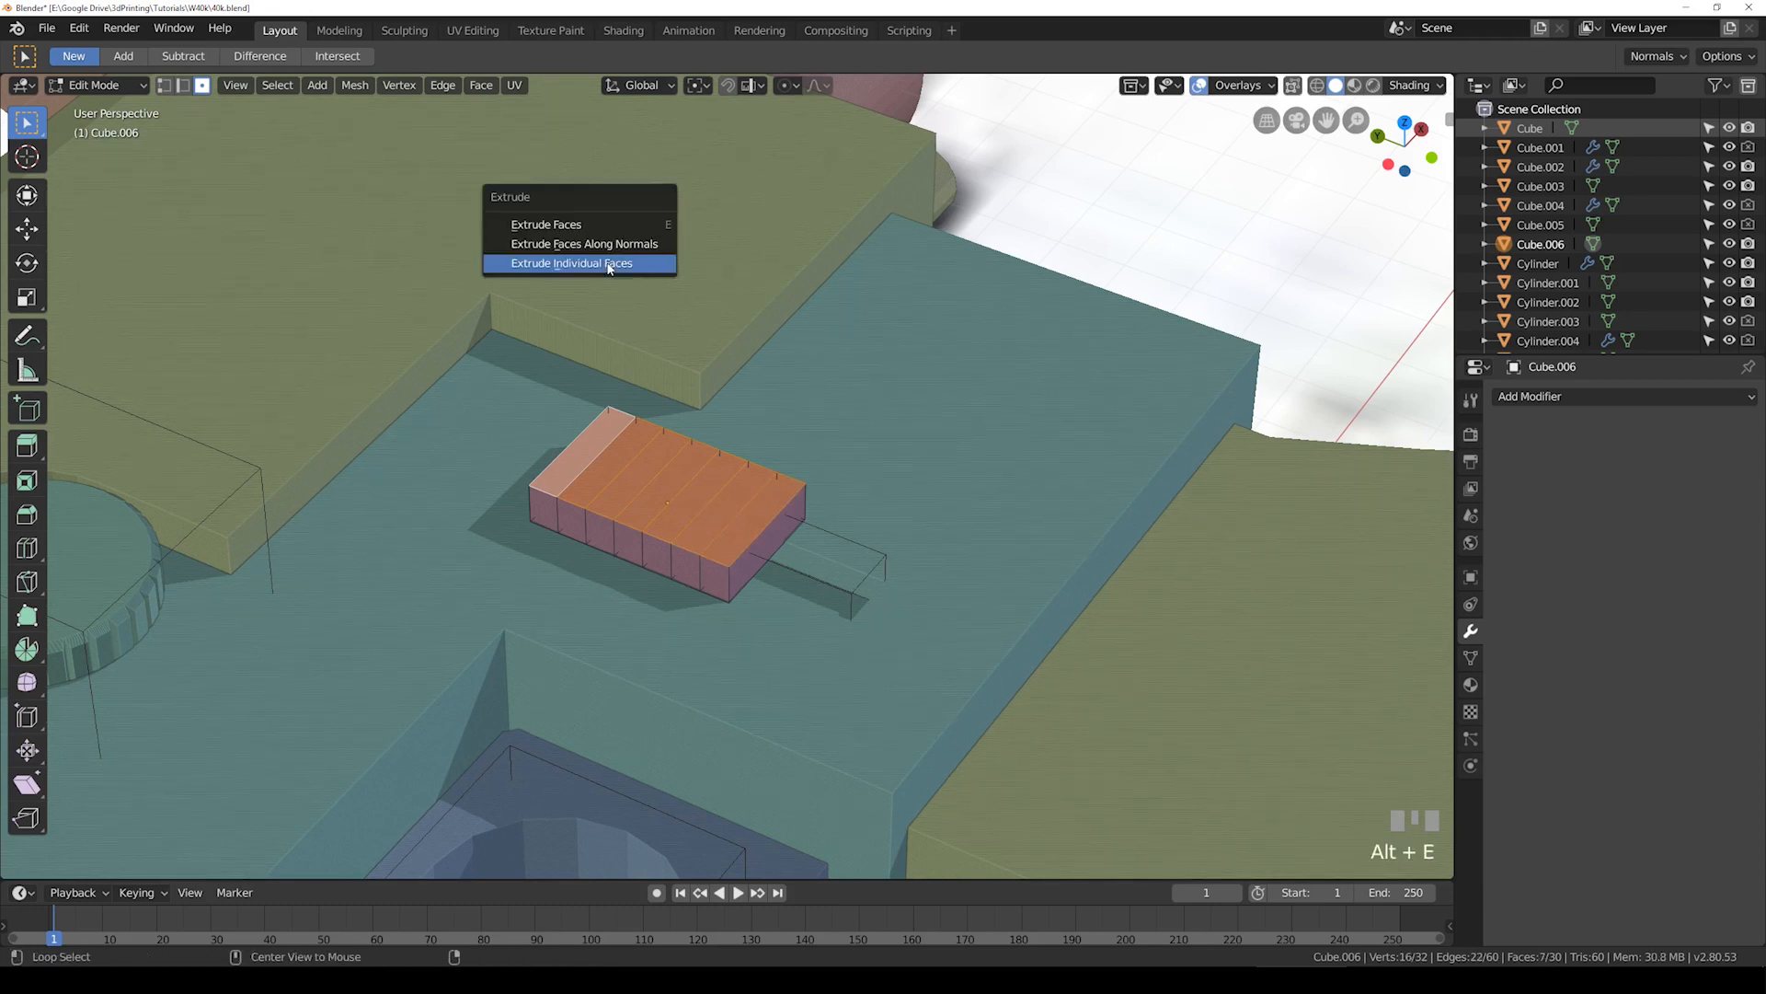
{"action": "left_click", "coordinate": [608, 265]}
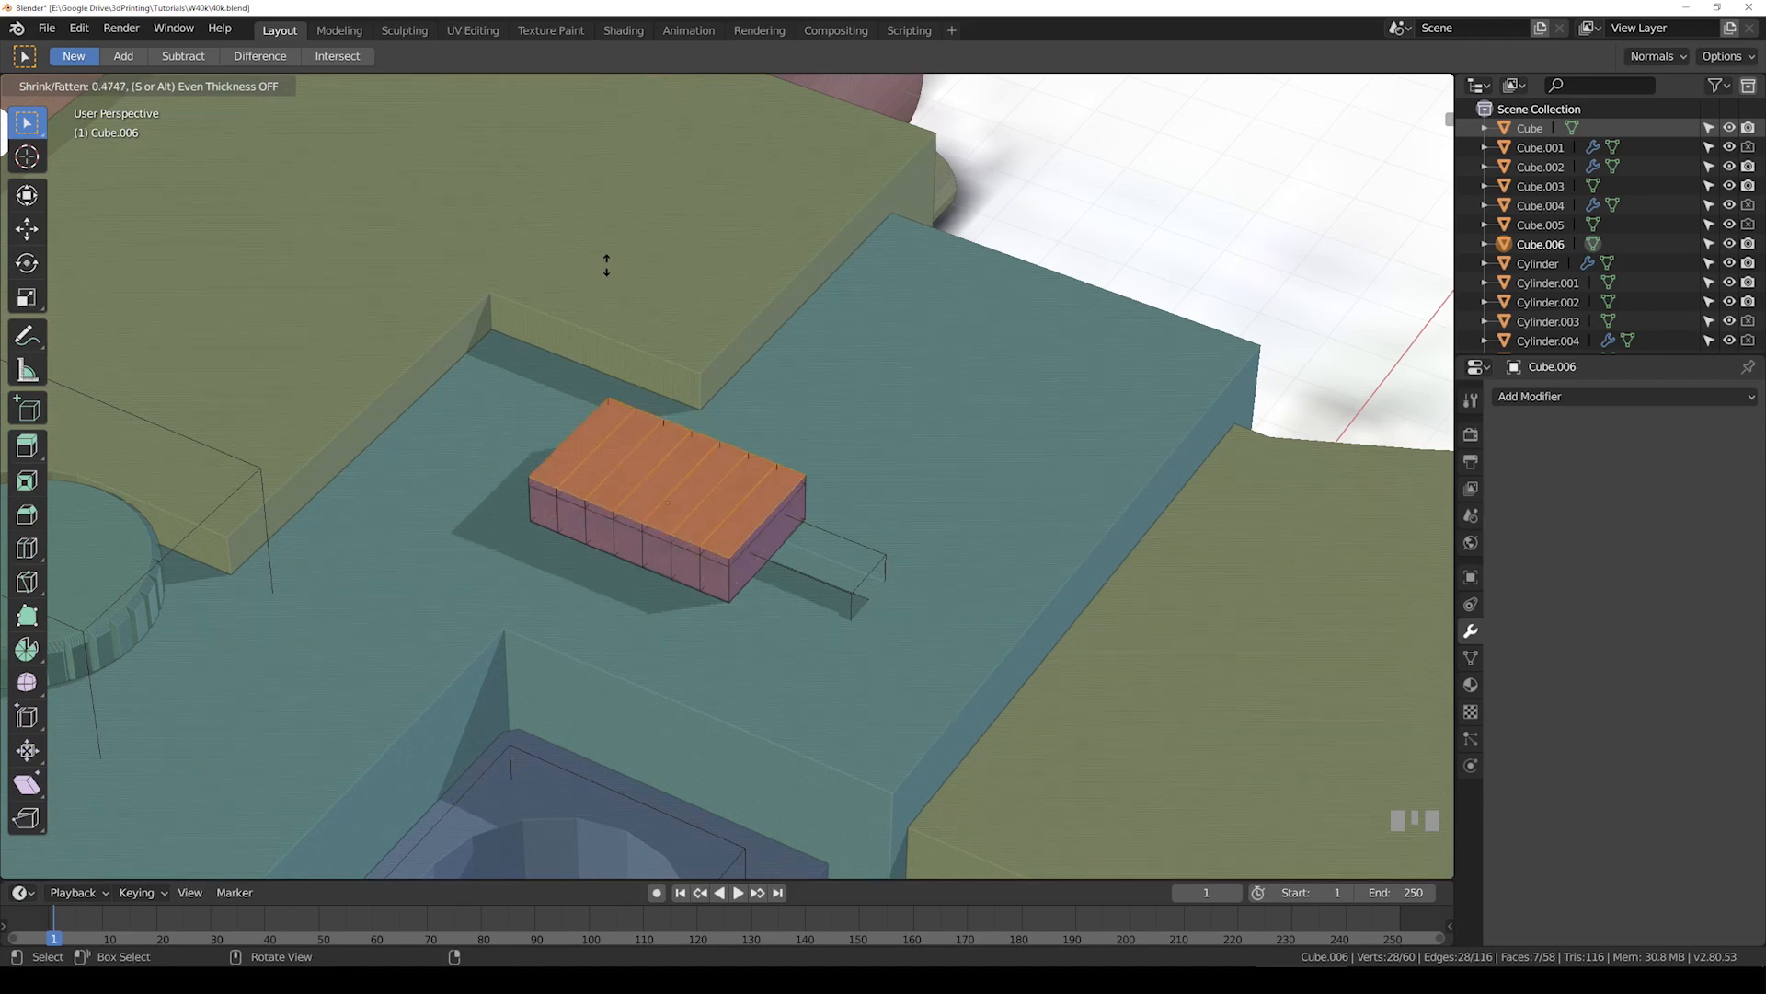
{"action": "right_click", "coordinate": [607, 266]}
{"action": "key", "text": "g"}
{"action": "key", "text": "z"}
{"action": "left_click", "coordinate": [911, 509]}
Step: Set the pivot point to Individual Origins and narrow the extruded faces along Y to form separate ridges
{"action": "key", "text": "s"}
{"action": "right_click", "coordinate": [913, 515]}
{"action": "left_click", "coordinate": [698, 86]}
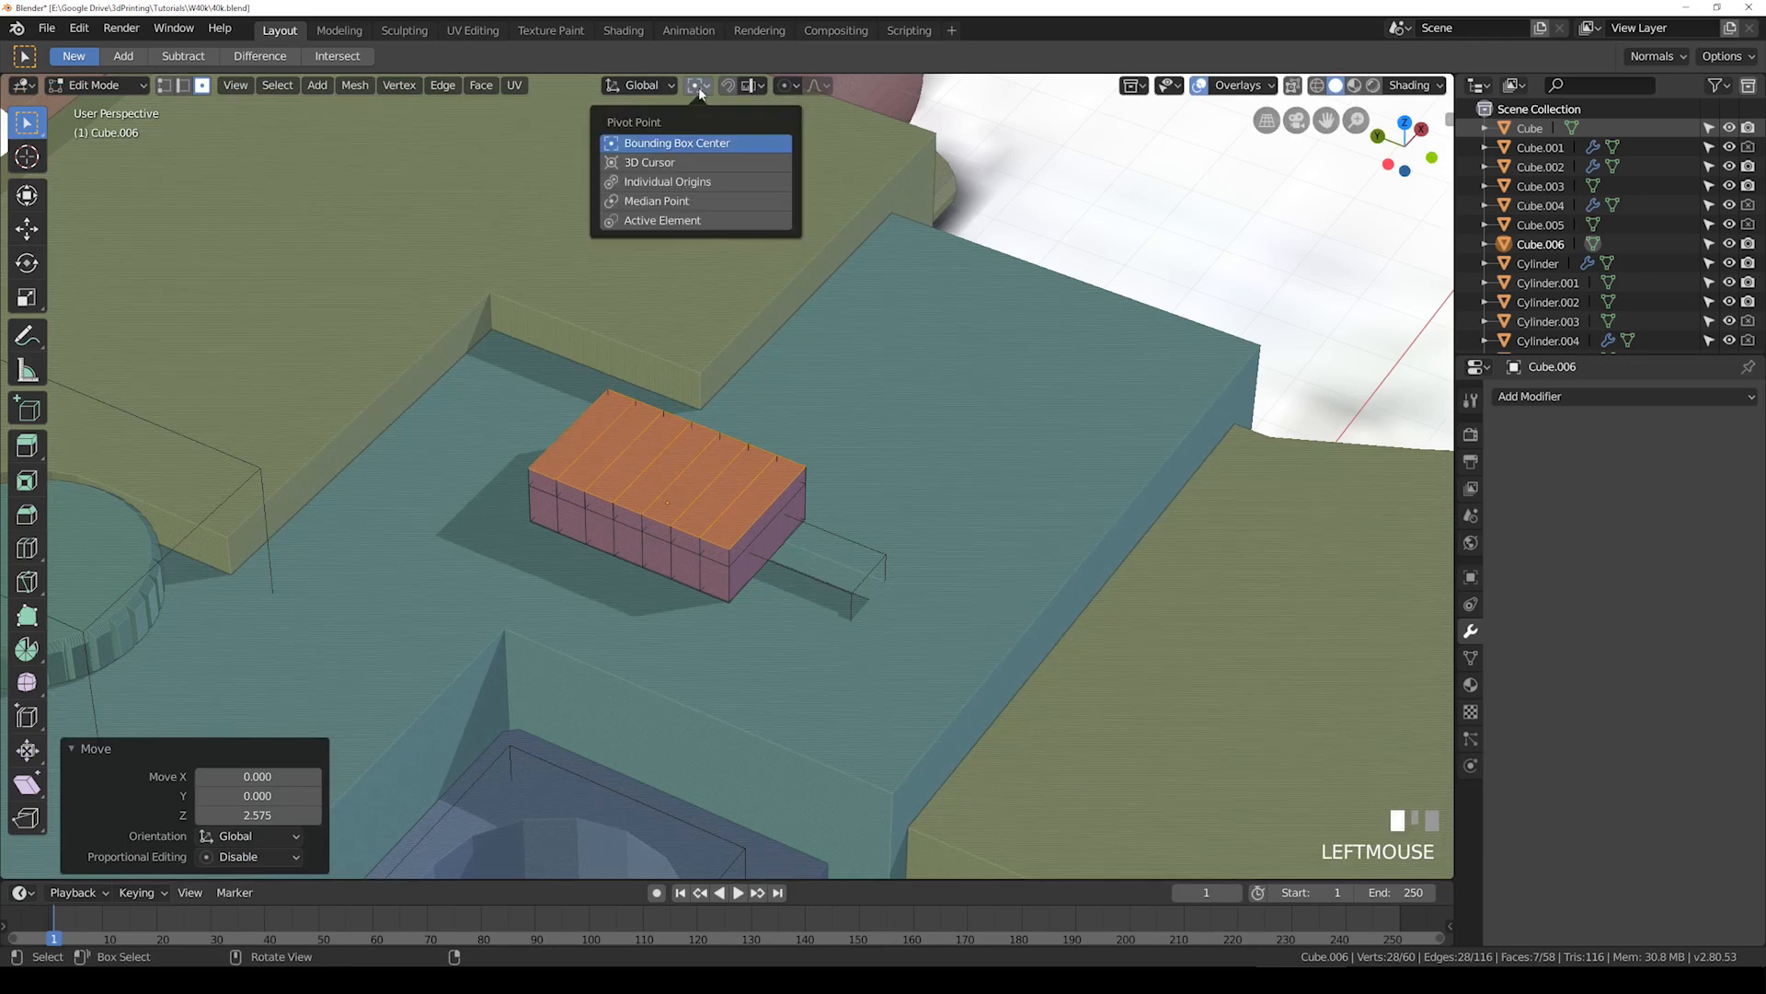
{"action": "left_click", "coordinate": [692, 182]}
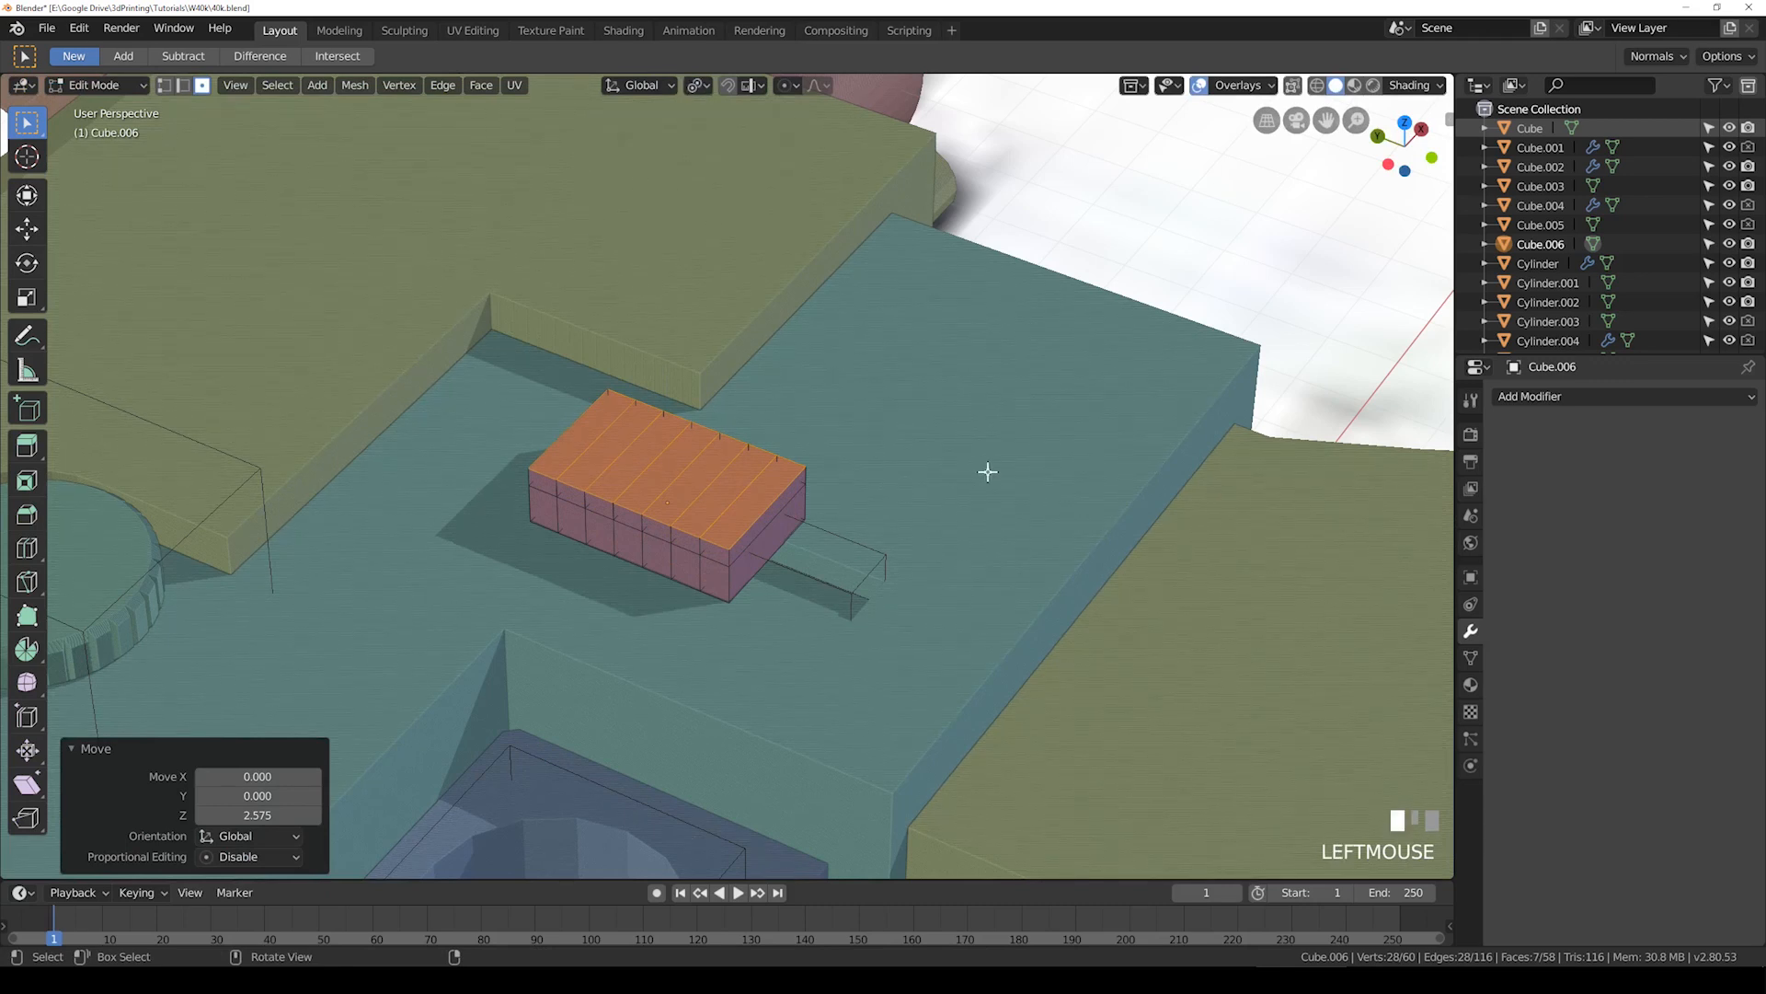
{"action": "key", "text": "s"}
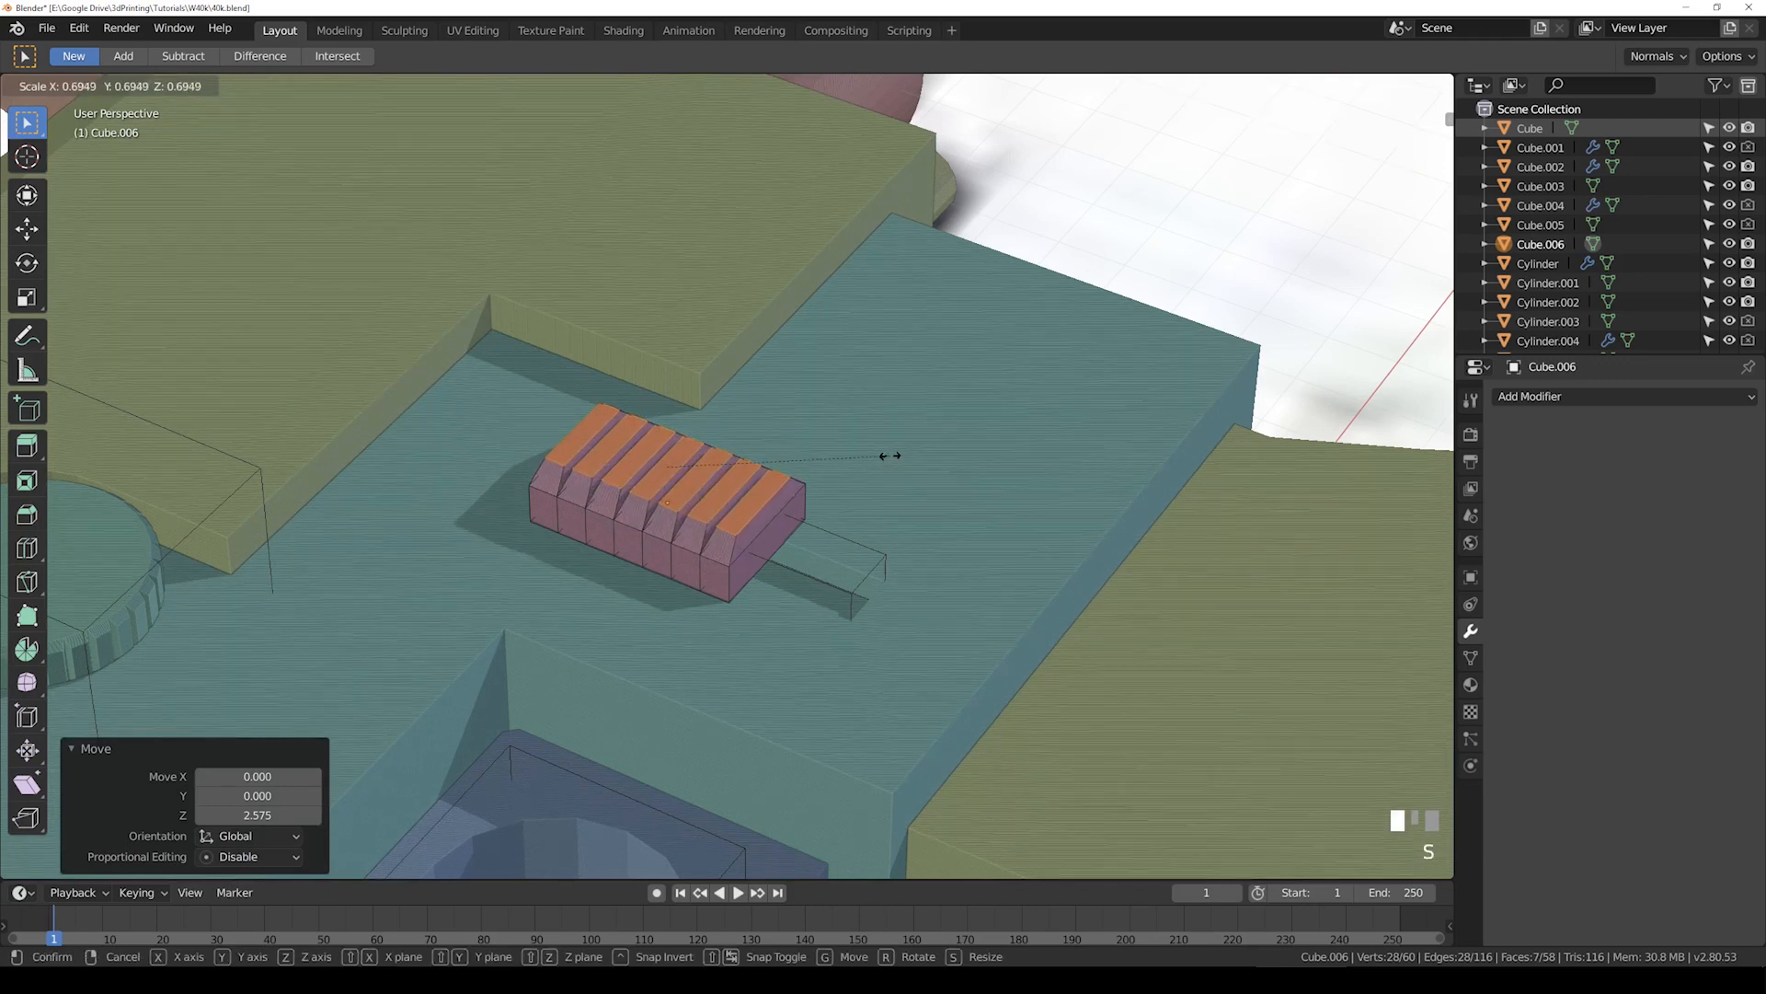
{"action": "right_click", "coordinate": [911, 485]}
{"action": "key", "text": "s"}
{"action": "key", "text": "y"}
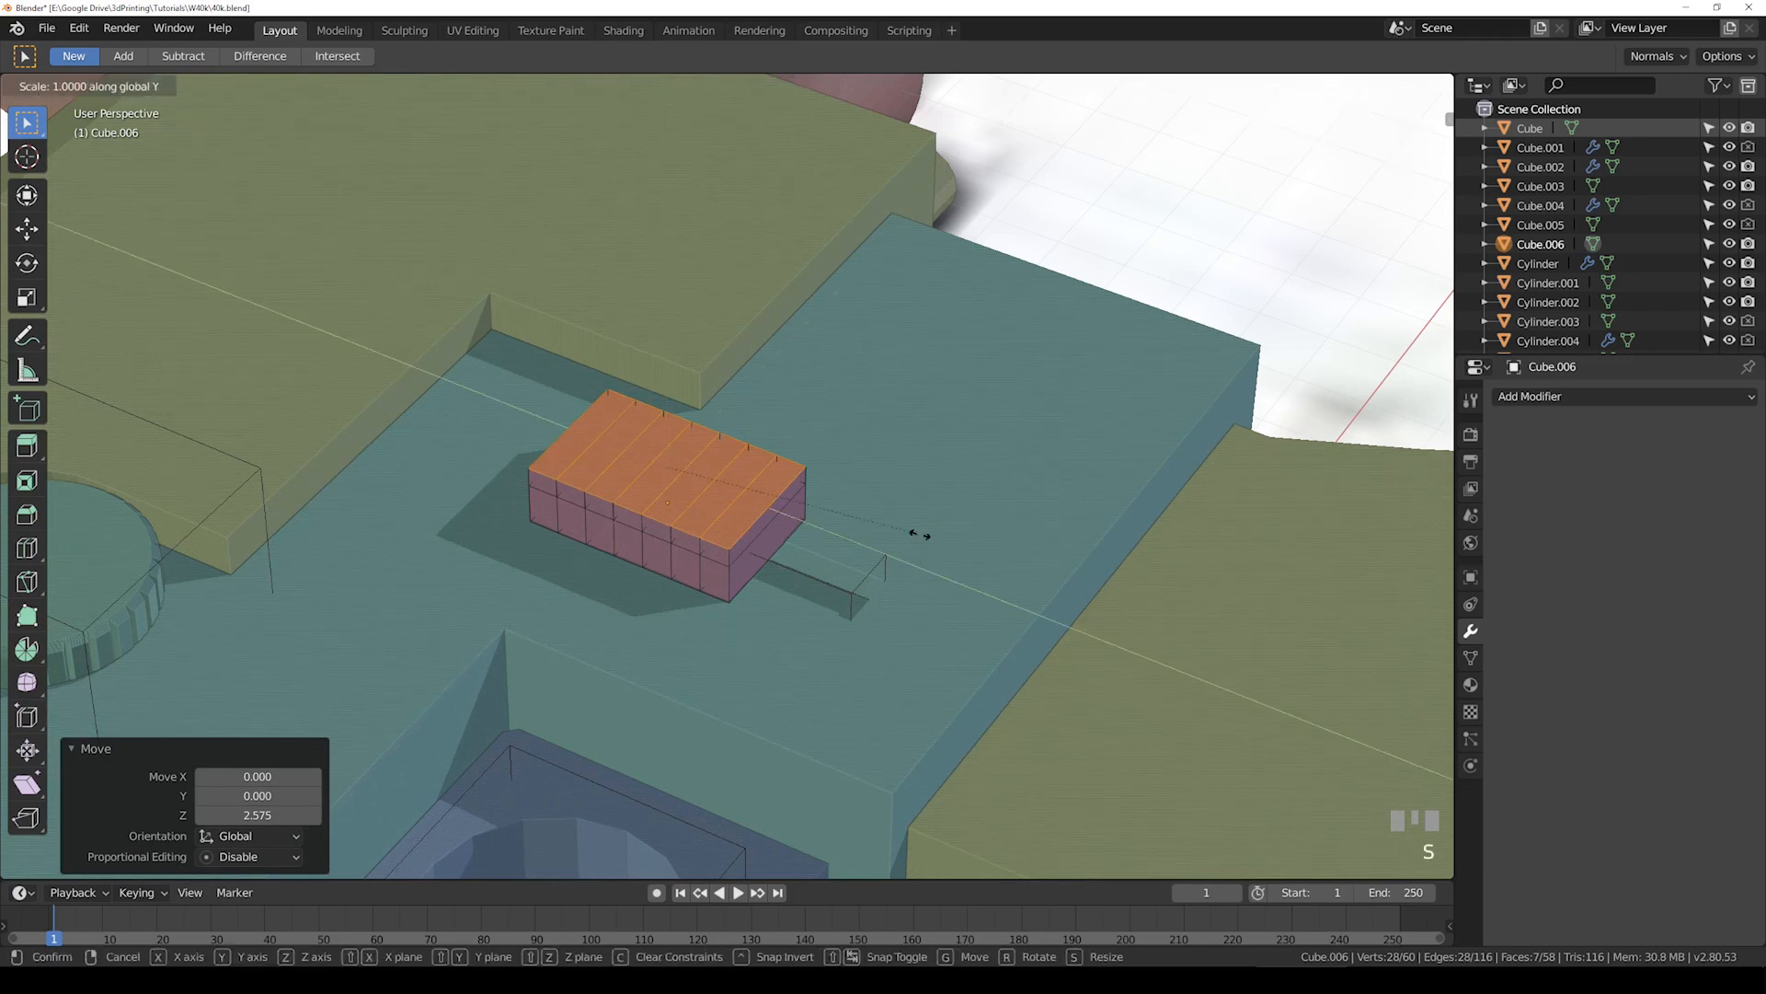
{"action": "left_click", "coordinate": [791, 502]}
Step: Lower the ridge tops along Z to make the ridges shallower
{"action": "middle_click_drag", "start_coordinate": [800, 501], "coordinate": [960, 516]}
{"action": "key", "text": "g"}
{"action": "key", "text": "z"}
{"action": "left_click", "coordinate": [861, 476]}
{"action": "key", "text": "Tab"}
{"action": "scroll", "coordinate": [960, 515], "scroll_direction": "up", "scroll_amount": 2}
{"action": "key", "text": "s"}
{"action": "key", "text": "z"}
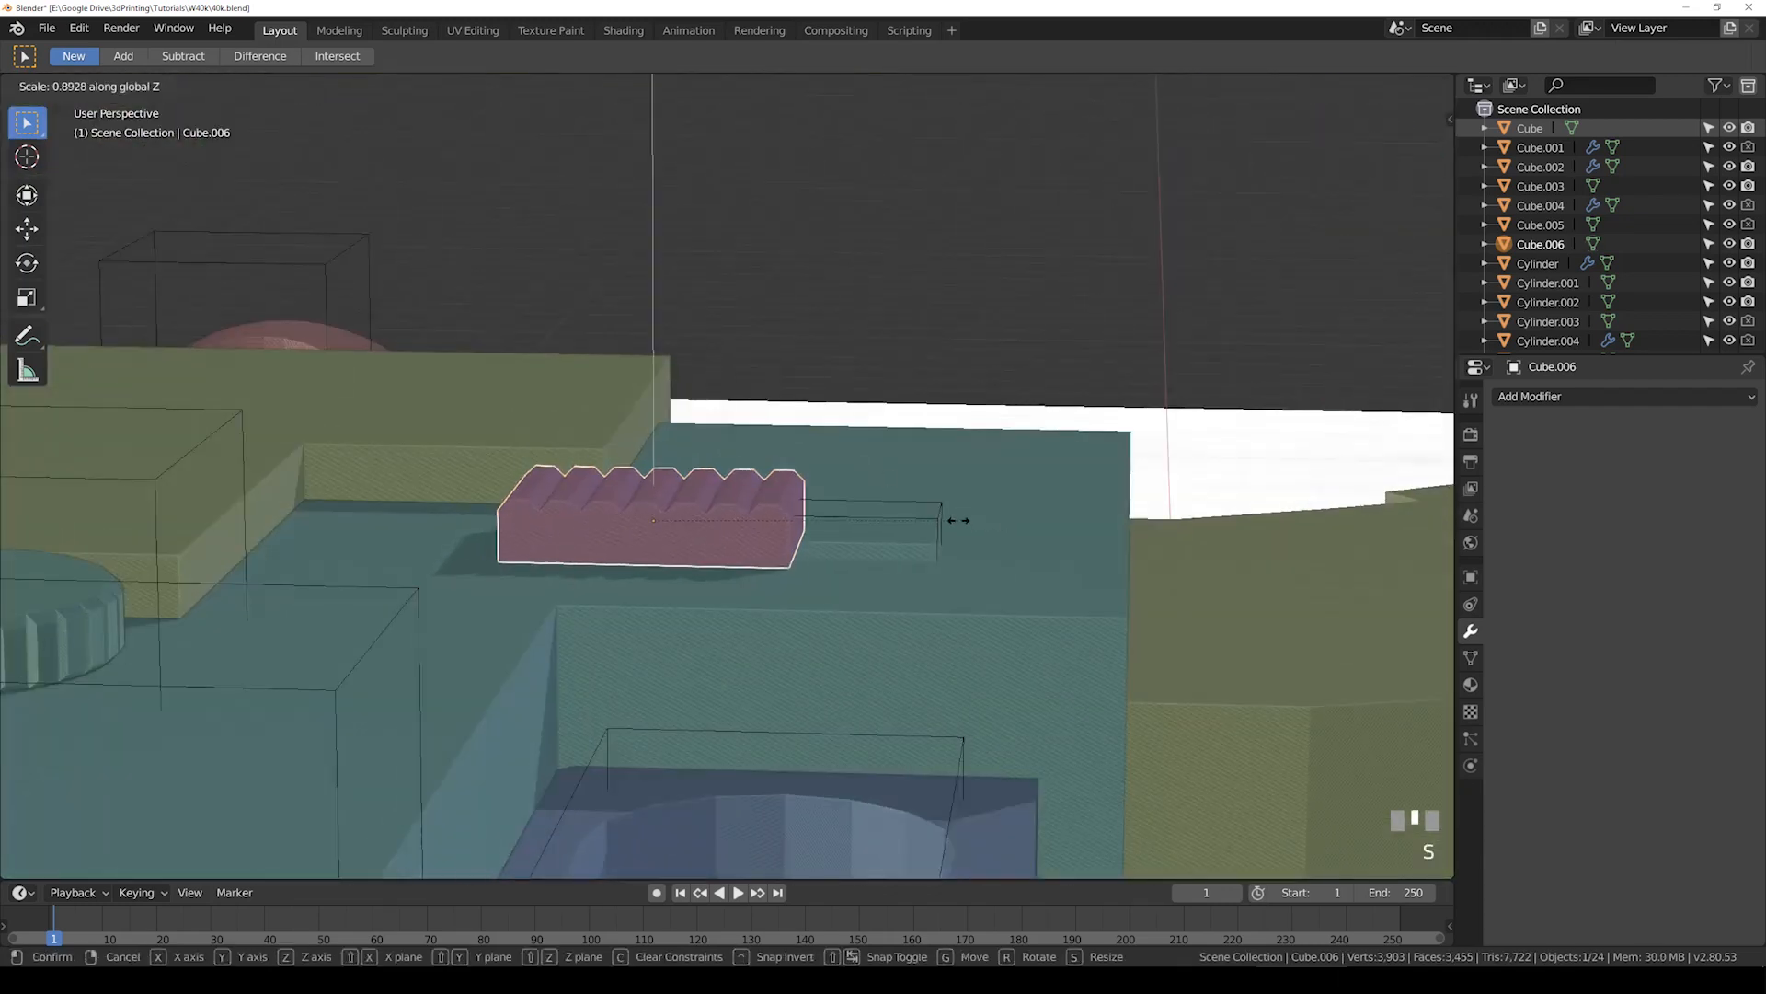
{"action": "right_click", "coordinate": [817, 507]}
{"action": "key", "text": "Tab"}
Step: Select the block's bottom faces through the mesh and raise them about 4.13 along Z to thin the slider
{"action": "middle_click_drag", "start_coordinate": [787, 569], "coordinate": [730, 528]}
{"action": "key", "text": "alt+z"}
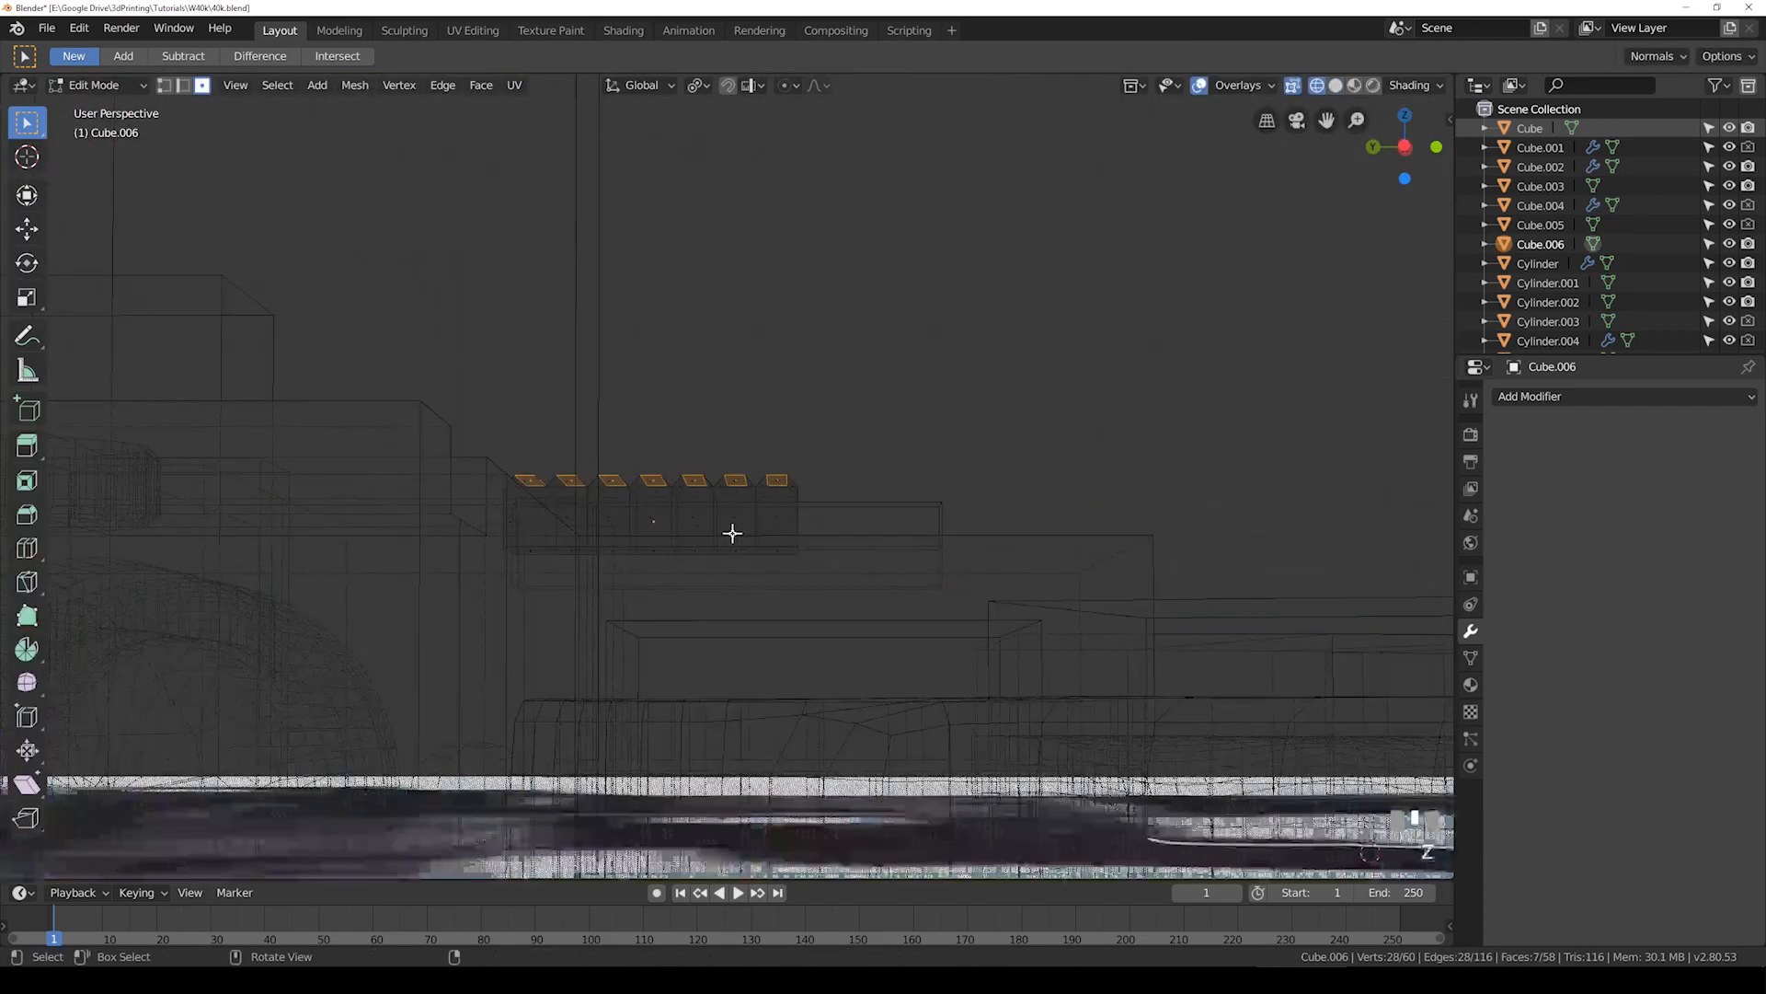
{"action": "left_click_drag", "start_coordinate": [461, 536], "coordinate": [880, 603]}
{"action": "key", "text": "alt+z"}
{"action": "key", "text": "g"}
{"action": "key", "text": "z"}
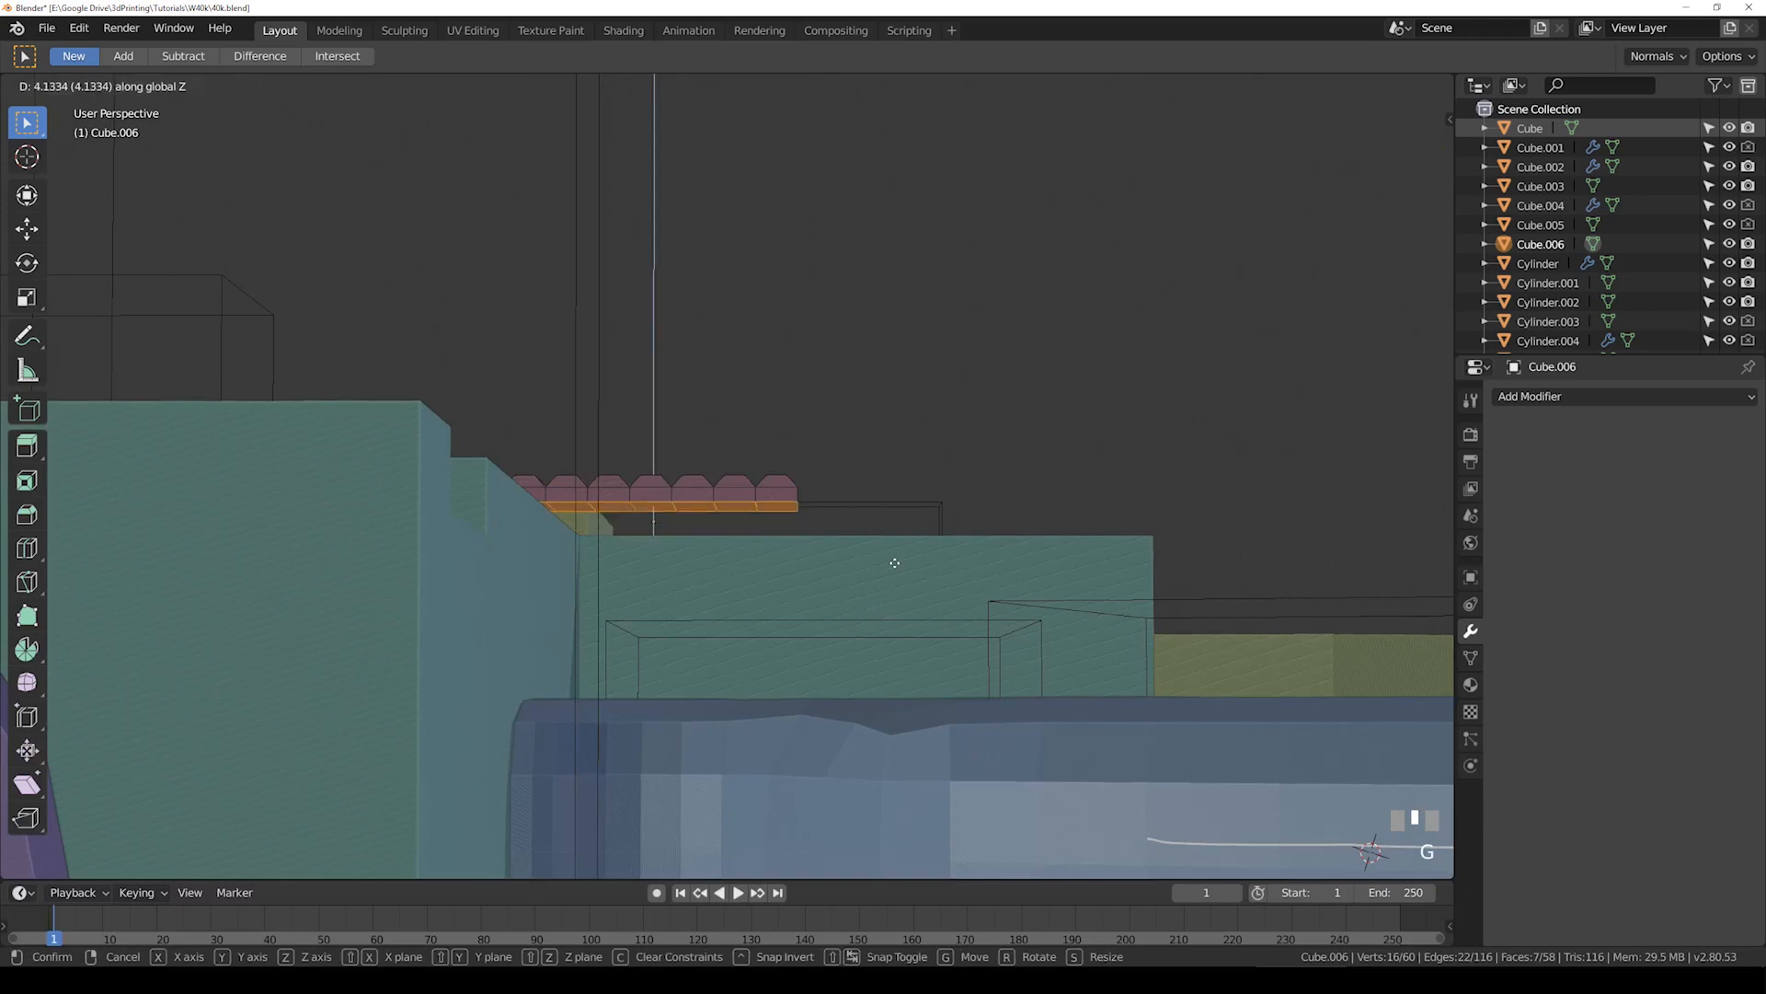
{"action": "left_click", "coordinate": [895, 568]}
Step: Lower the whole ridged slider by about 2.88 along Z onto the body
{"action": "key", "text": "Tab"}
{"action": "middle_click_drag", "start_coordinate": [892, 546], "coordinate": [874, 516]}
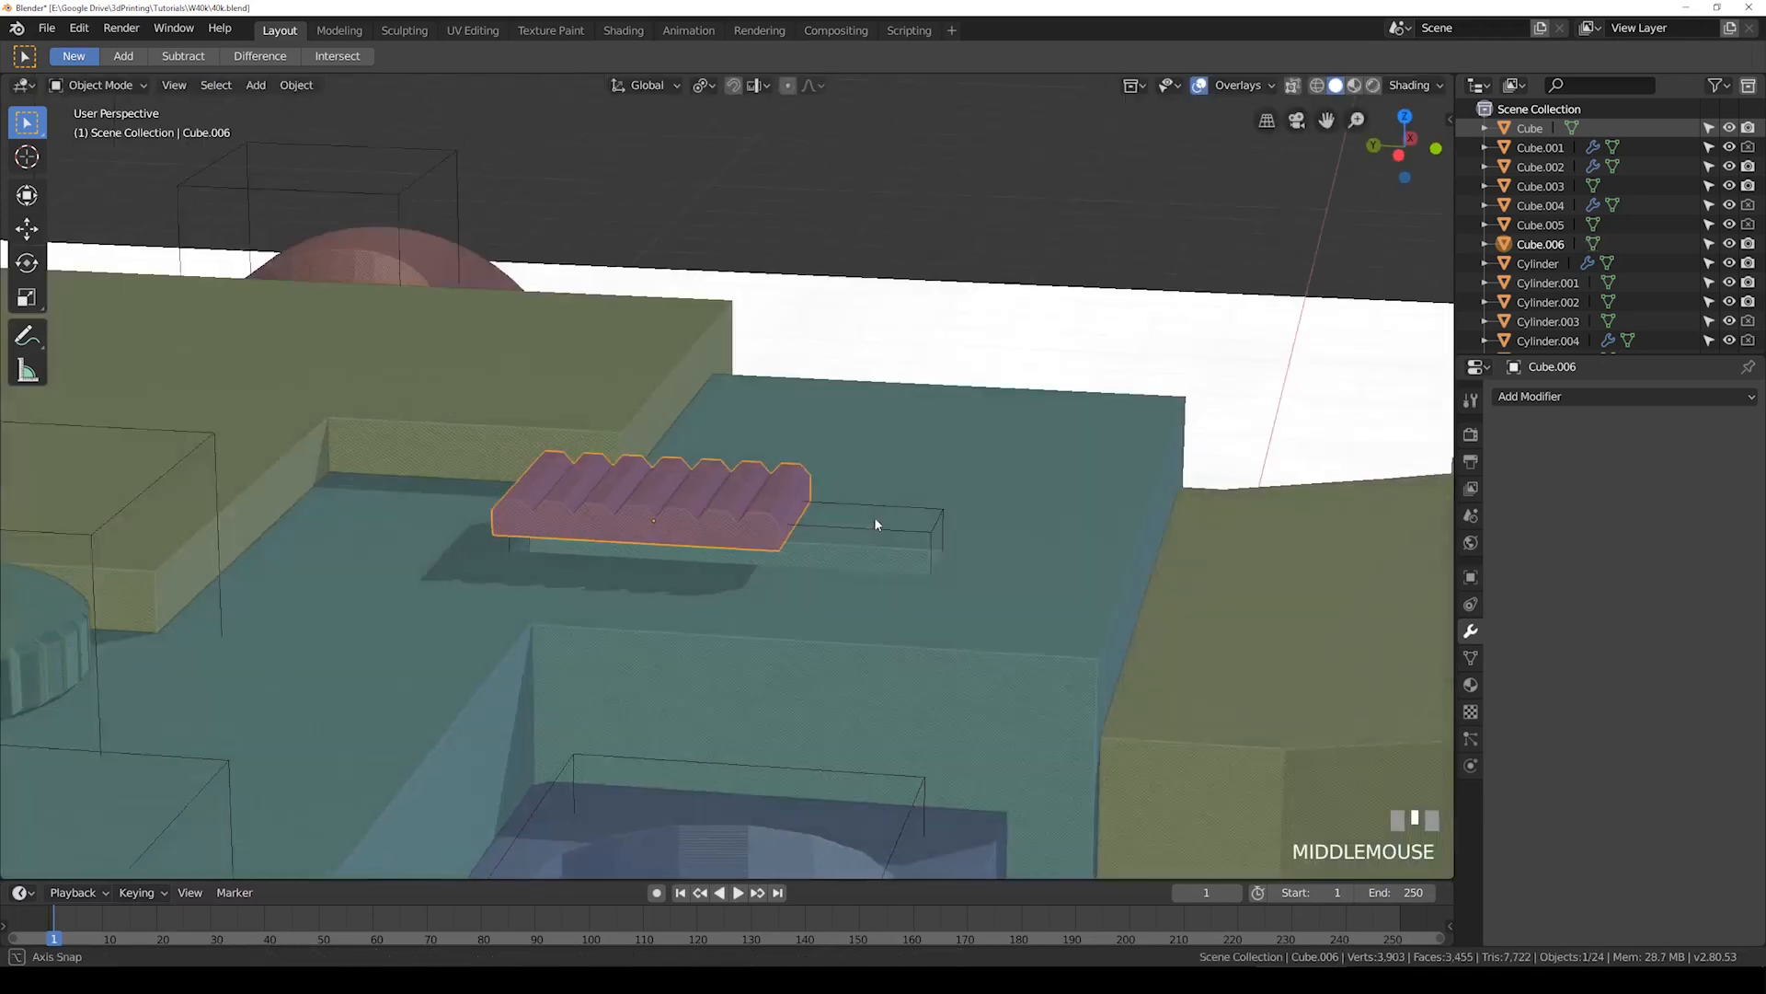
{"action": "key", "text": "g"}
{"action": "key", "text": "z"}
{"action": "left_click", "coordinate": [865, 539]}
{"action": "middle_click_drag", "start_coordinate": [864, 539], "coordinate": [773, 550]}
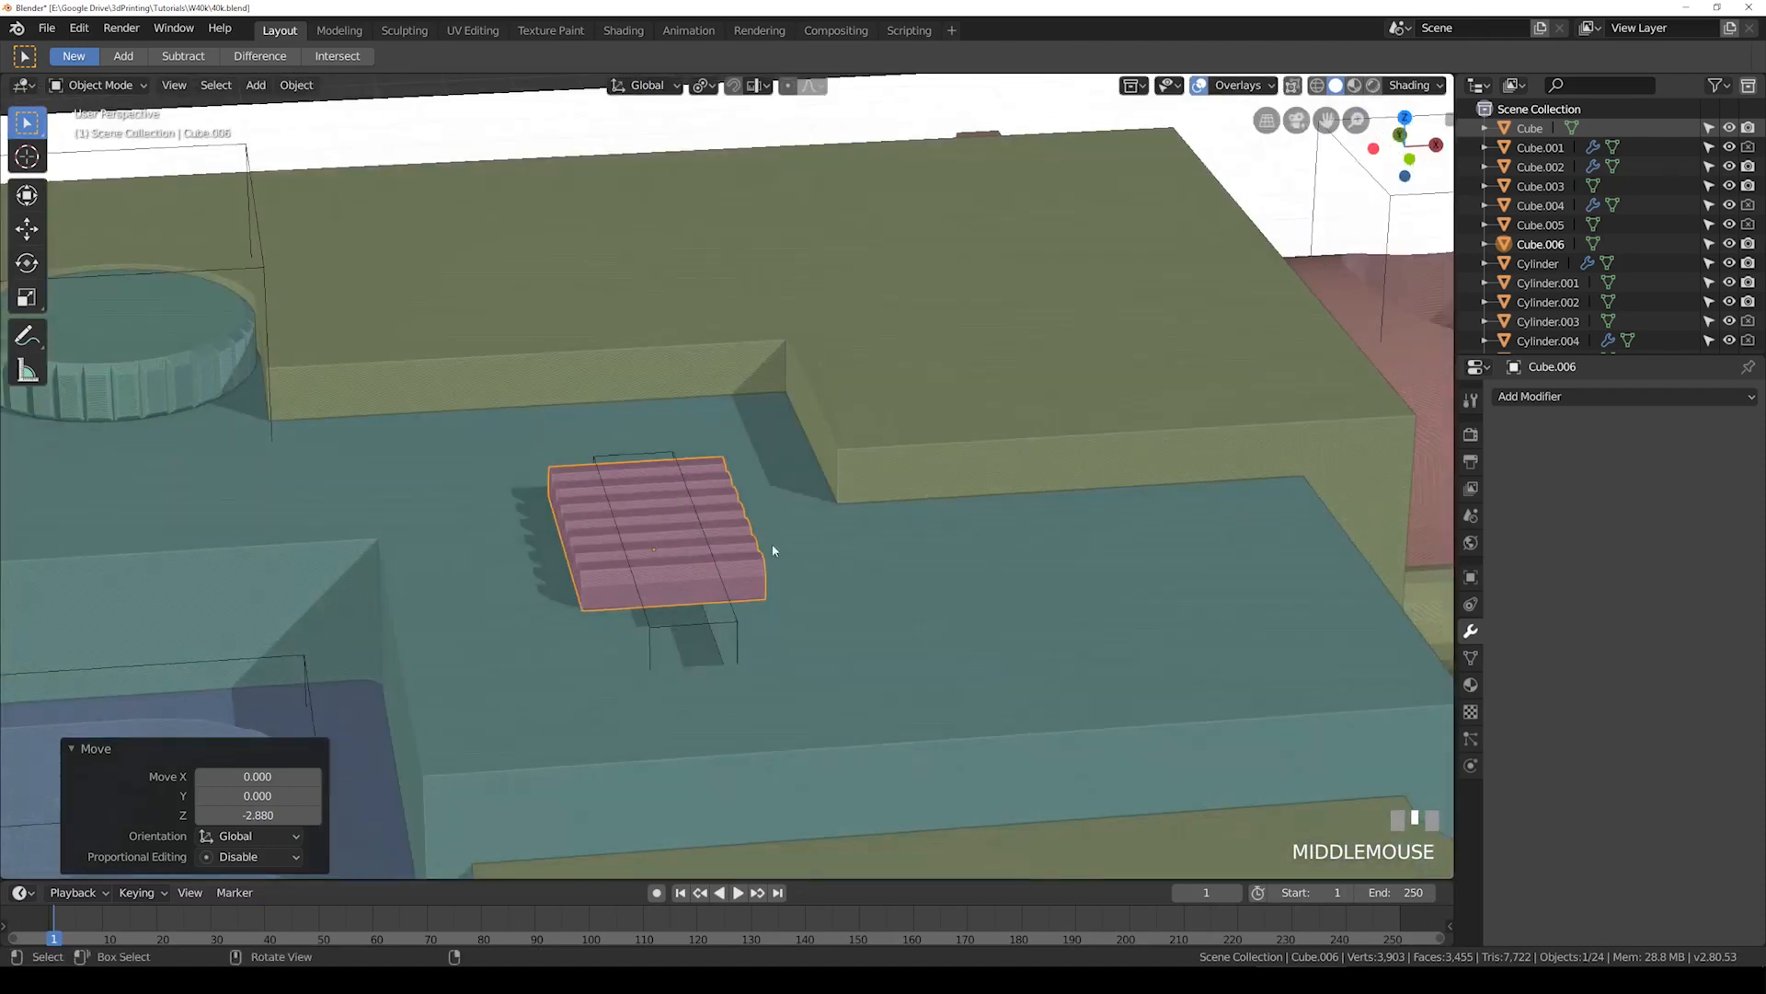
Step: Select the slot's cutter box and save the file
{"action": "left_click", "coordinate": [738, 622]}
{"action": "left_click", "coordinate": [738, 622]}
{"action": "middle_click_drag", "start_coordinate": [682, 543], "coordinate": [721, 549]}
{"action": "scroll", "coordinate": [721, 549], "scroll_direction": "down", "scroll_amount": 4}
{"action": "key", "text": "ctrl+s"}
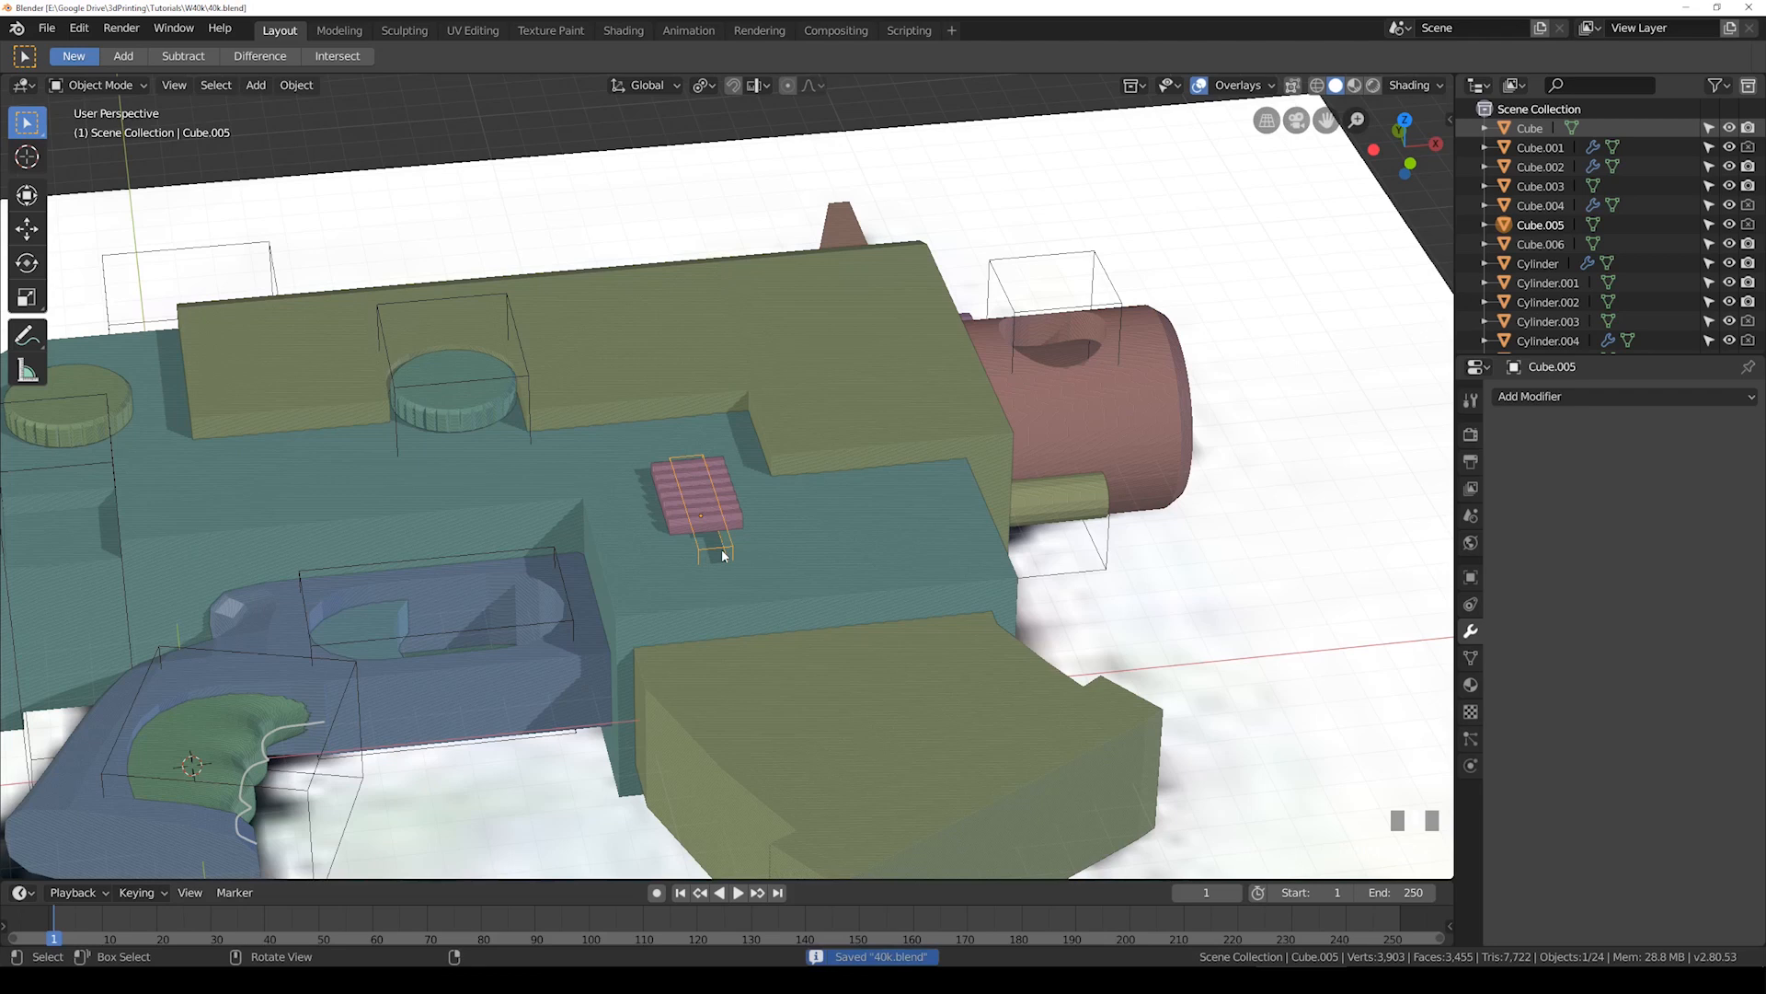
Step: Compare the magazine with the reference image in top view, switching between wireframe and solid display
{"action": "key", "text": "KP_7"}
{"action": "scroll", "coordinate": [721, 548], "scroll_direction": "down", "scroll_amount": 3}
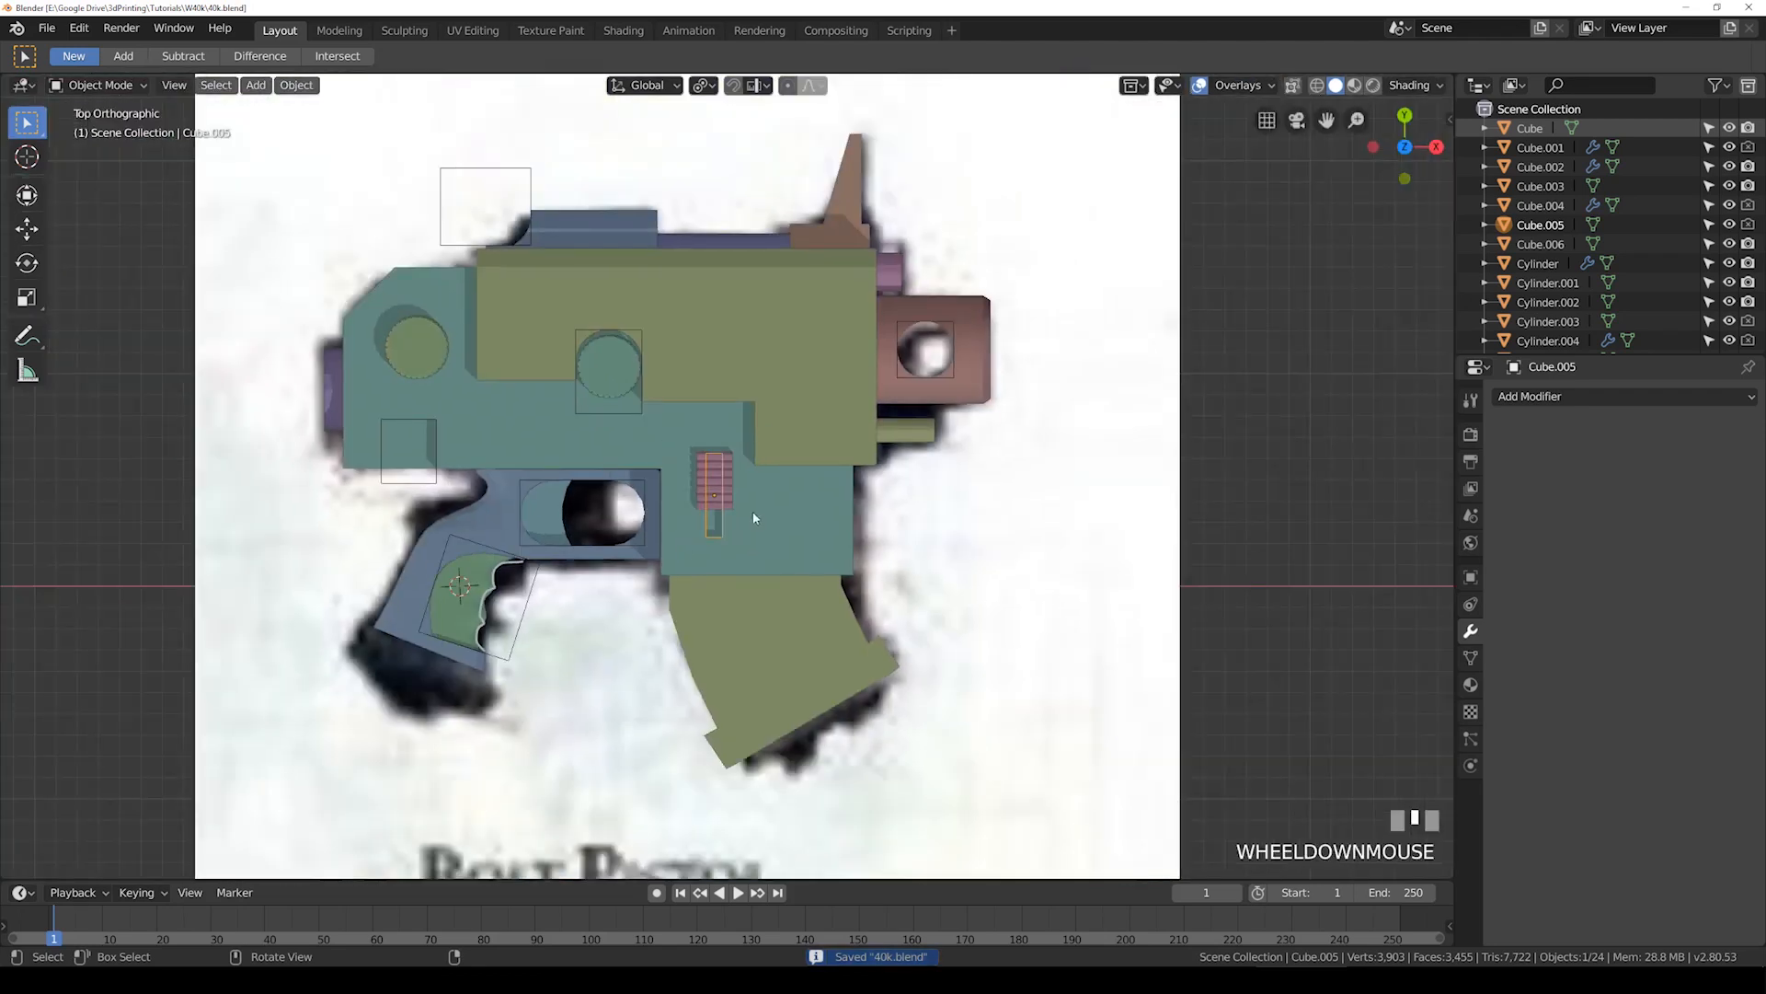
{"action": "middle_click_drag", "start_coordinate": [769, 504], "coordinate": [765, 537], "text": "shift"}
{"action": "key", "text": "z"}
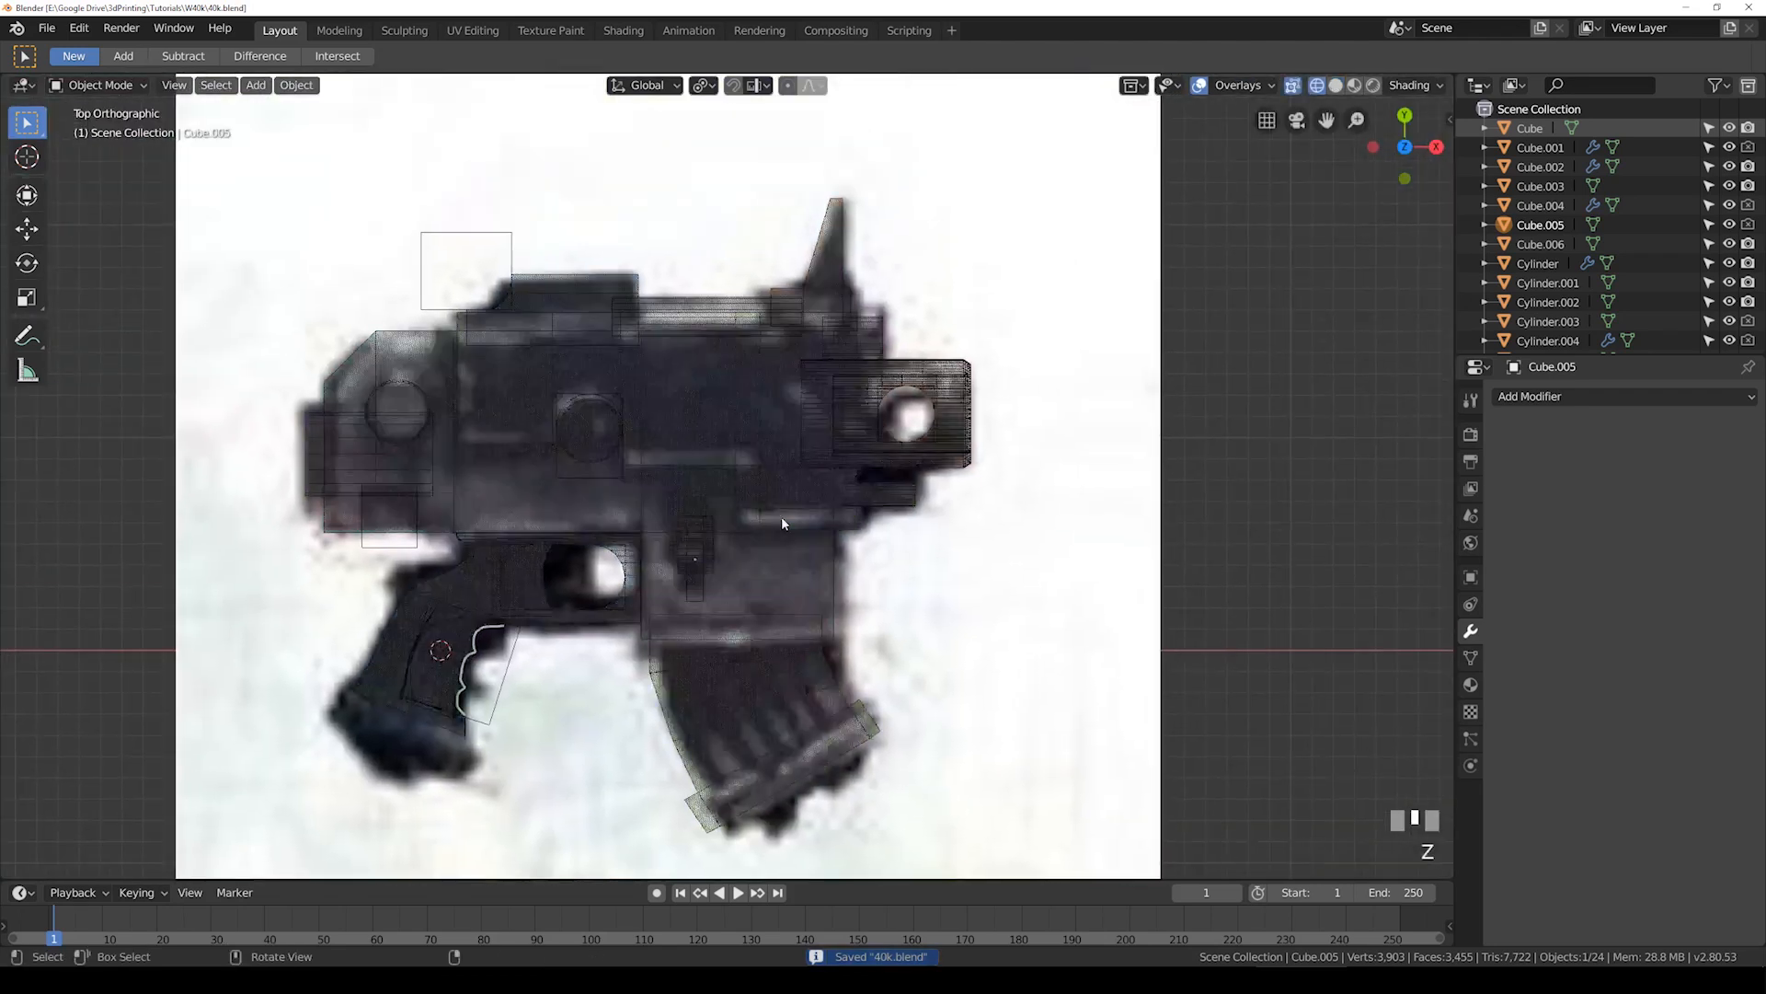
{"action": "scroll", "coordinate": [781, 516], "scroll_direction": "up", "scroll_amount": 2}
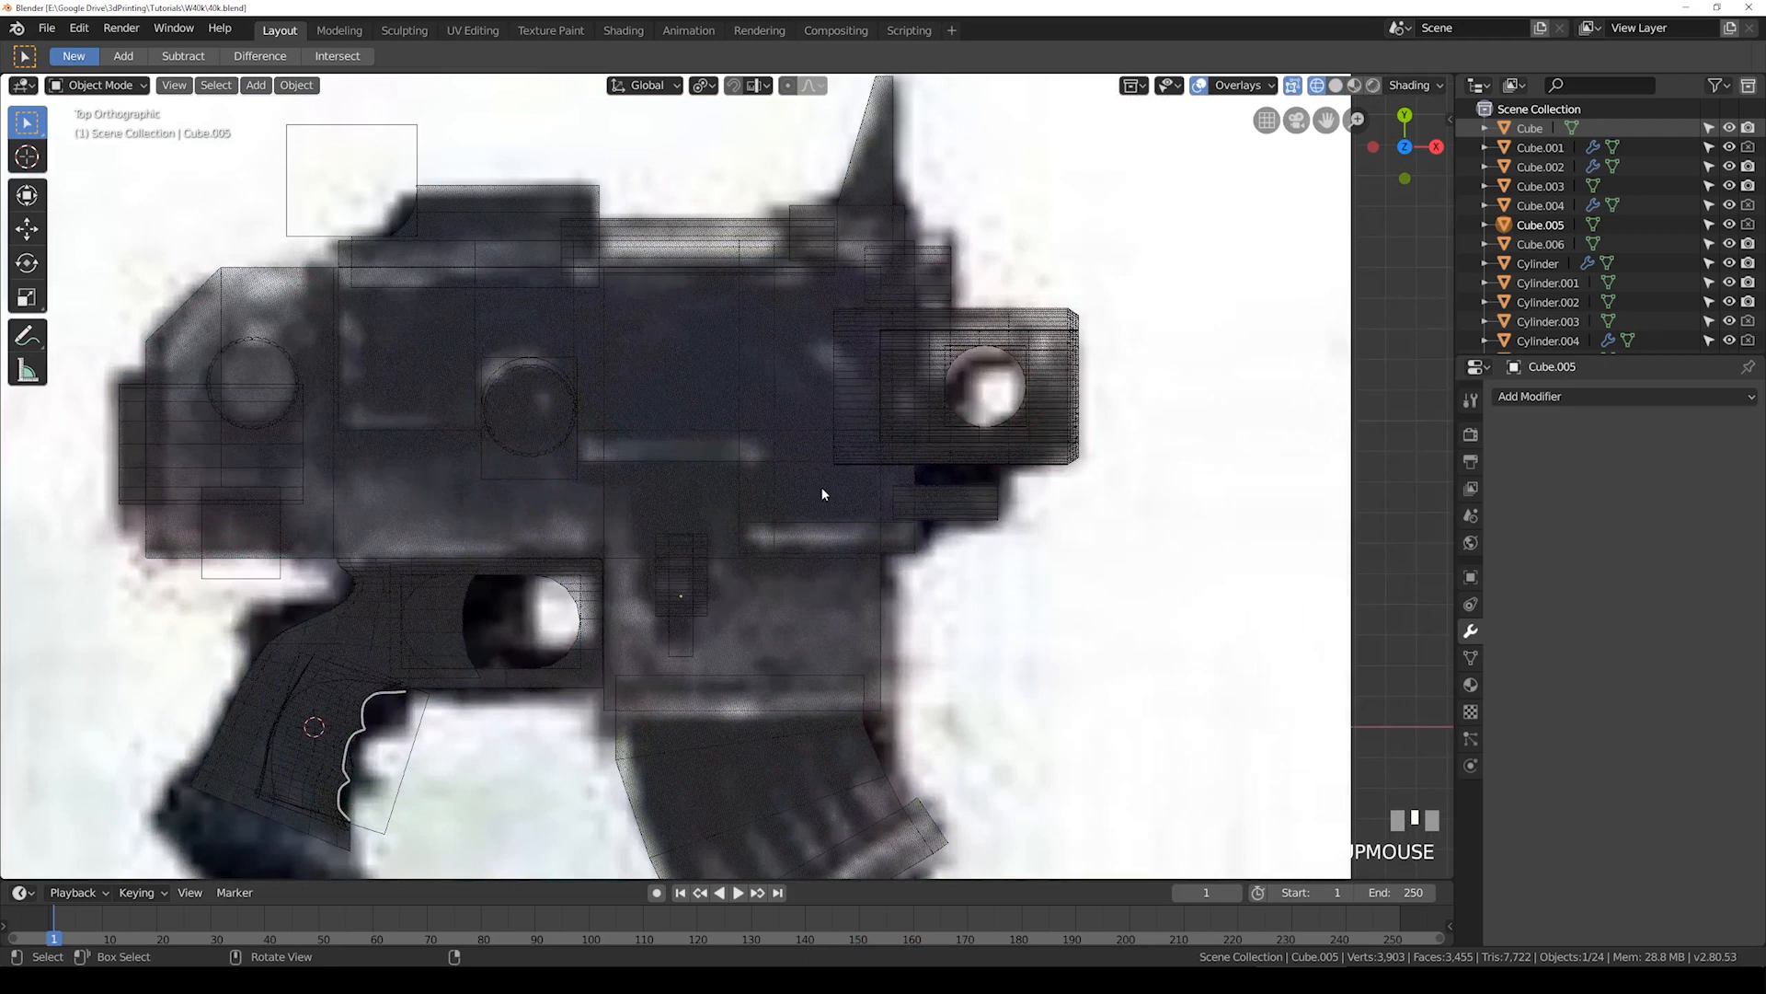
{"action": "middle_click_drag", "start_coordinate": [892, 679], "coordinate": [861, 504], "text": "shift"}
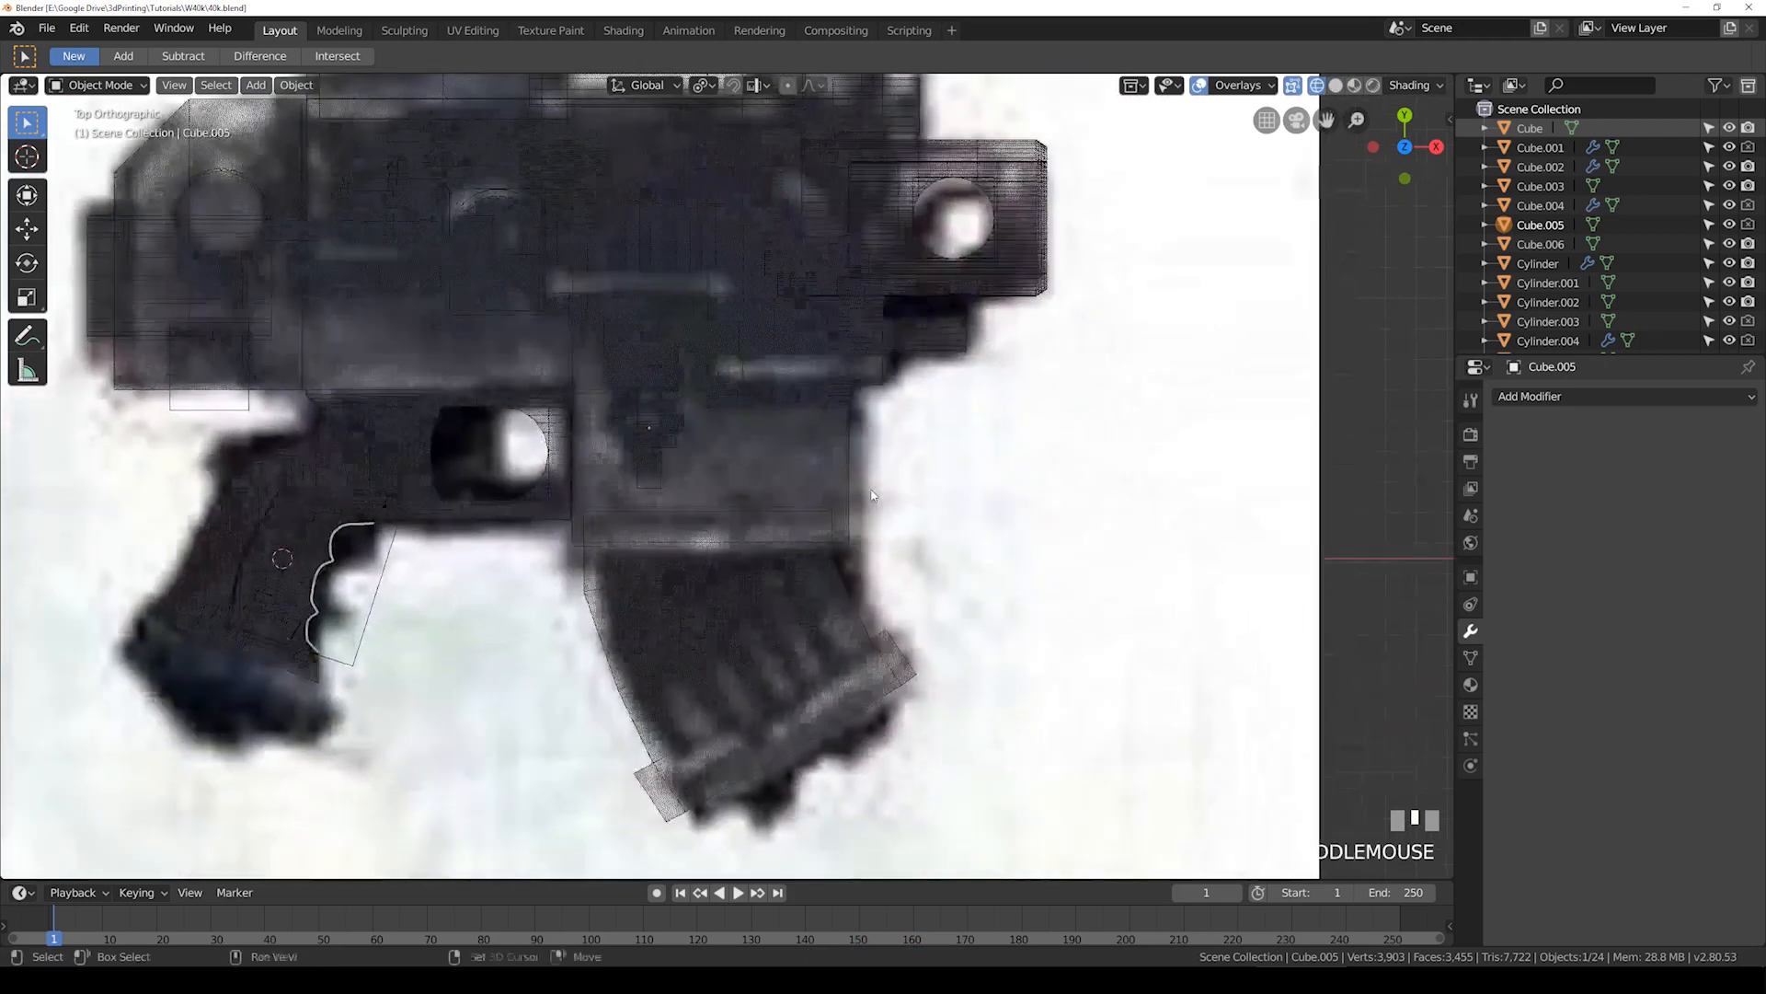
{"action": "key", "text": "shift+z"}
{"action": "left_click", "coordinate": [858, 611]}
{"action": "key", "text": "z"}
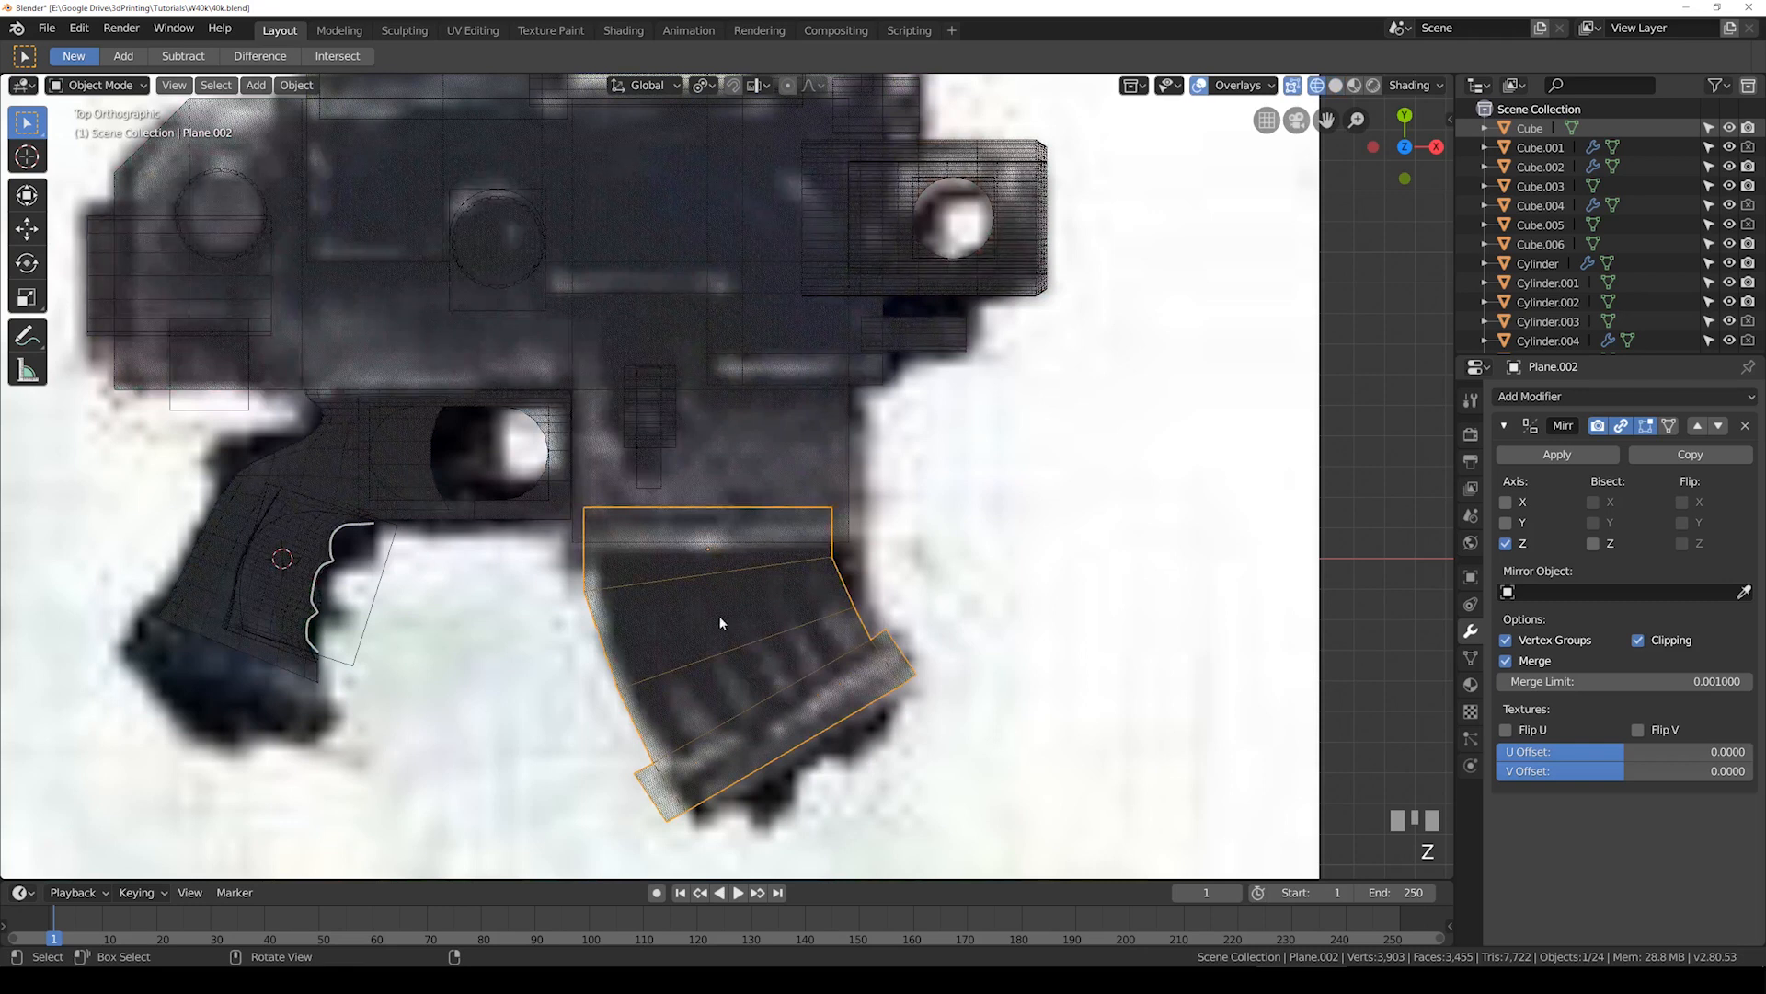
{"action": "key", "text": "z"}
{"action": "mouse_move", "coordinate": [906, 615]}
{"action": "middle_mouse_down", "text": "shift"}
{"action": "mouse_move", "coordinate": [805, 498]}
{"action": "mouse_move", "coordinate": [658, 542]}
{"action": "middle_mouse_up", "text": "shift"}
{"action": "key", "text": "z"}
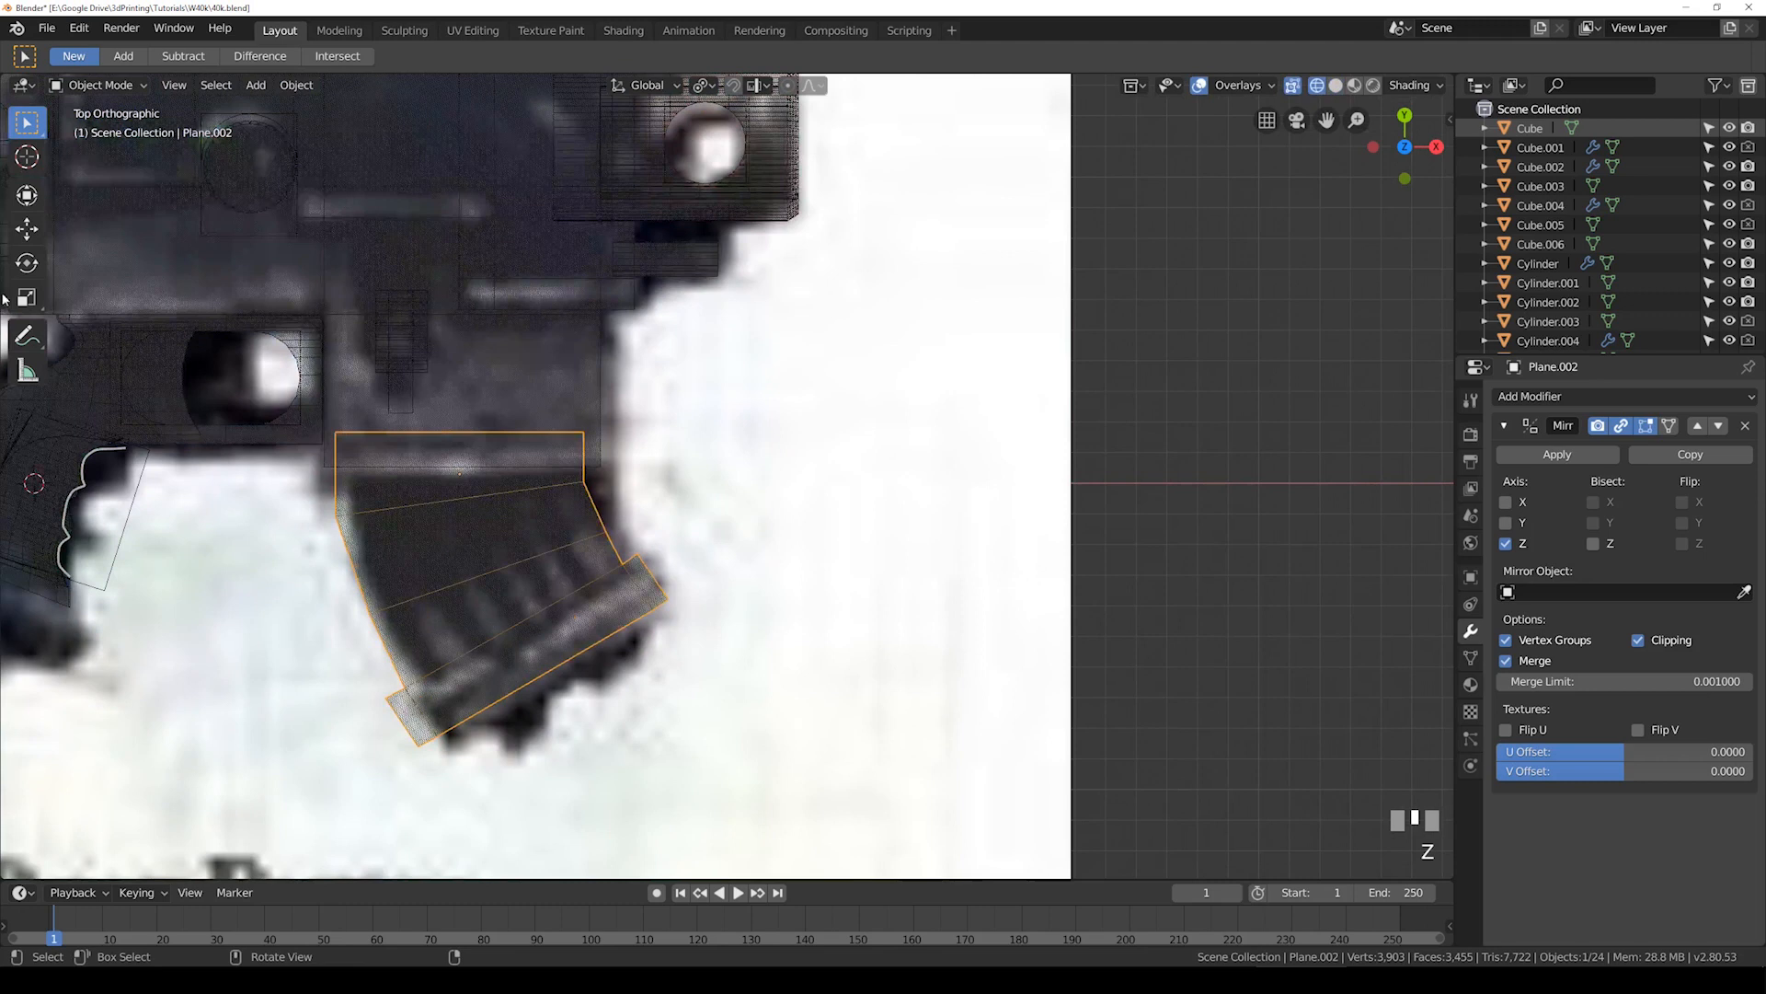
Step: Add a plane and move it beside the magazine in top view
{"action": "left_click", "coordinate": [161, 87]}
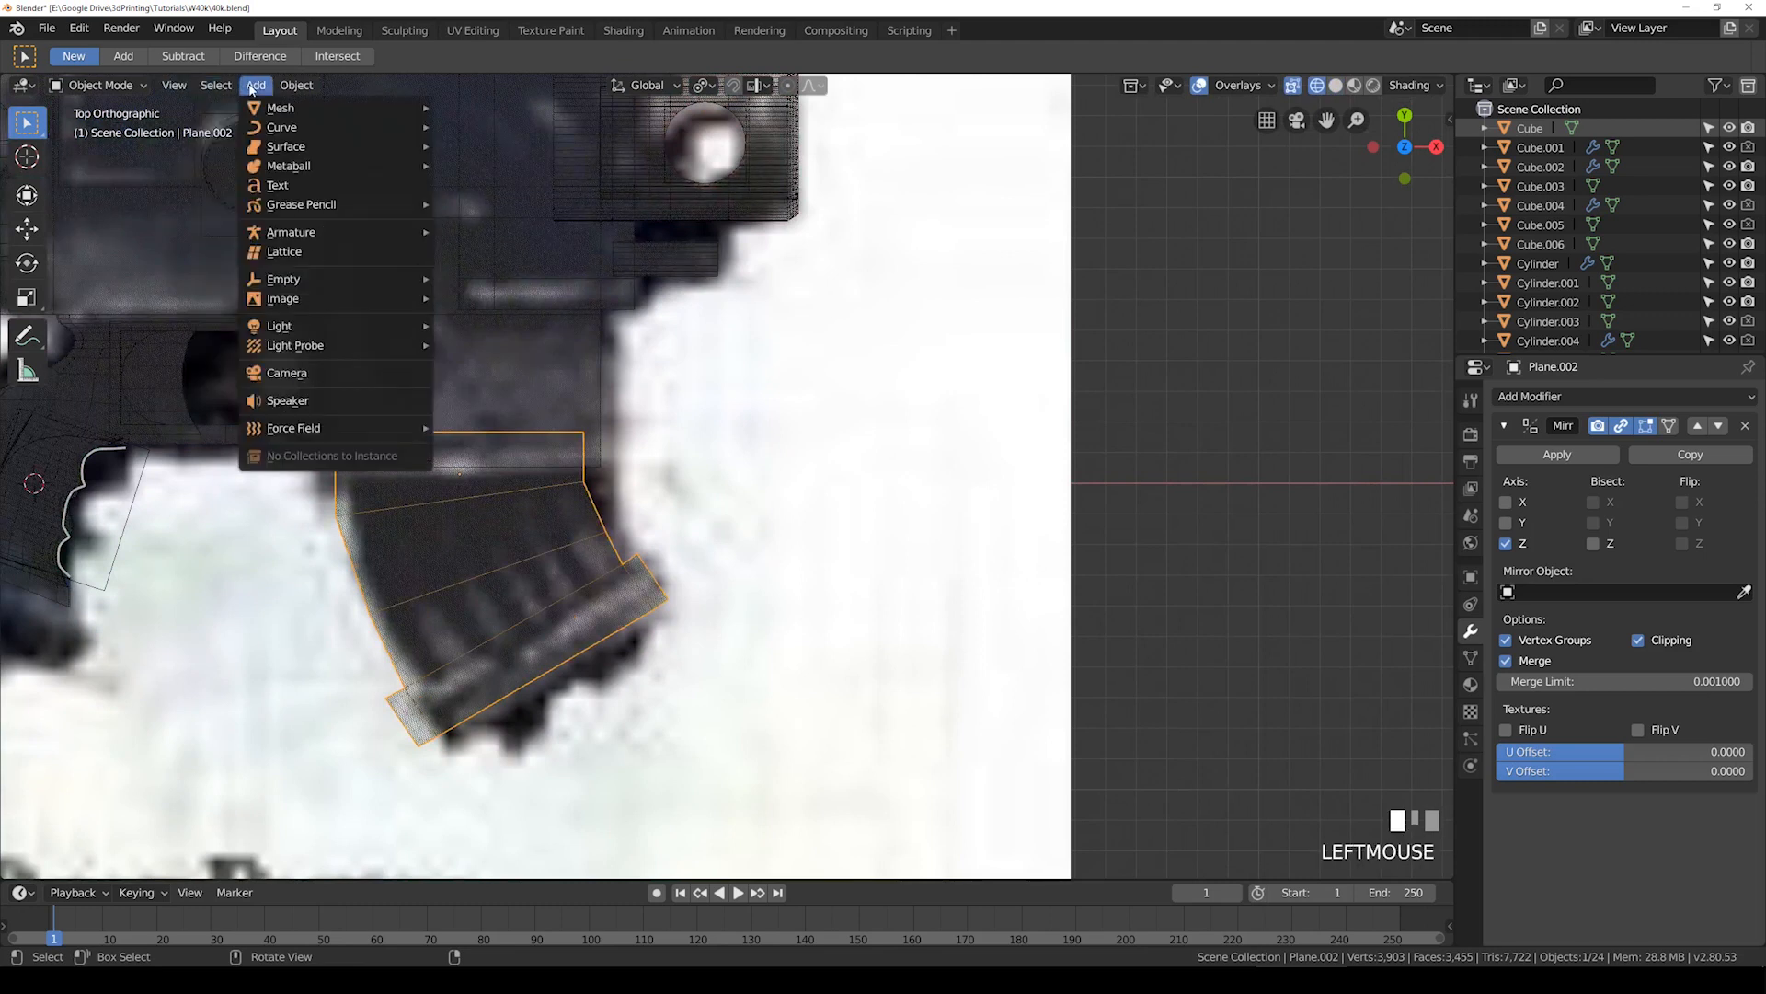
{"action": "left_click", "coordinate": [464, 110]}
{"action": "scroll", "coordinate": [481, 227], "scroll_direction": "down", "scroll_amount": 4}
{"action": "scroll", "coordinate": [644, 414], "scroll_direction": "up", "scroll_amount": 3}
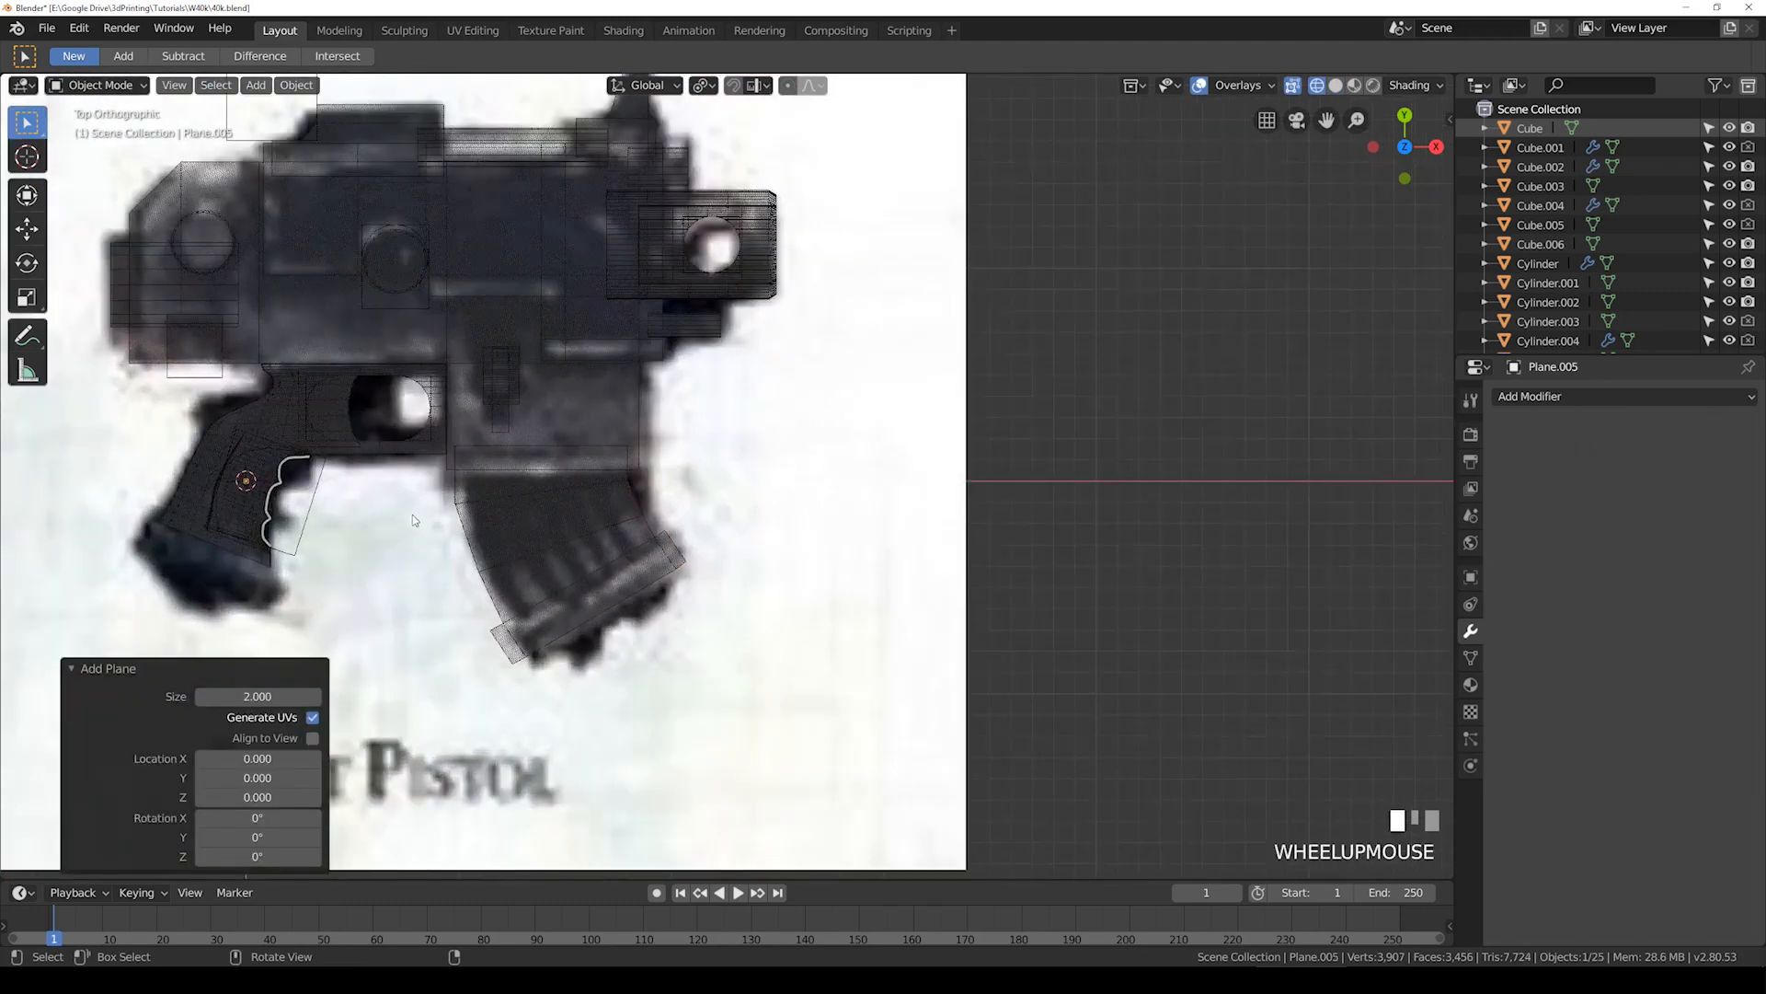
{"action": "key", "text": "g"}
{"action": "left_click", "coordinate": [851, 505]}
Step: Enlarge the new plane's mesh in two passes, the second by about 1.596
{"action": "scroll", "coordinate": [810, 511], "scroll_direction": "up", "scroll_amount": 5}
{"action": "key", "text": "Tab"}
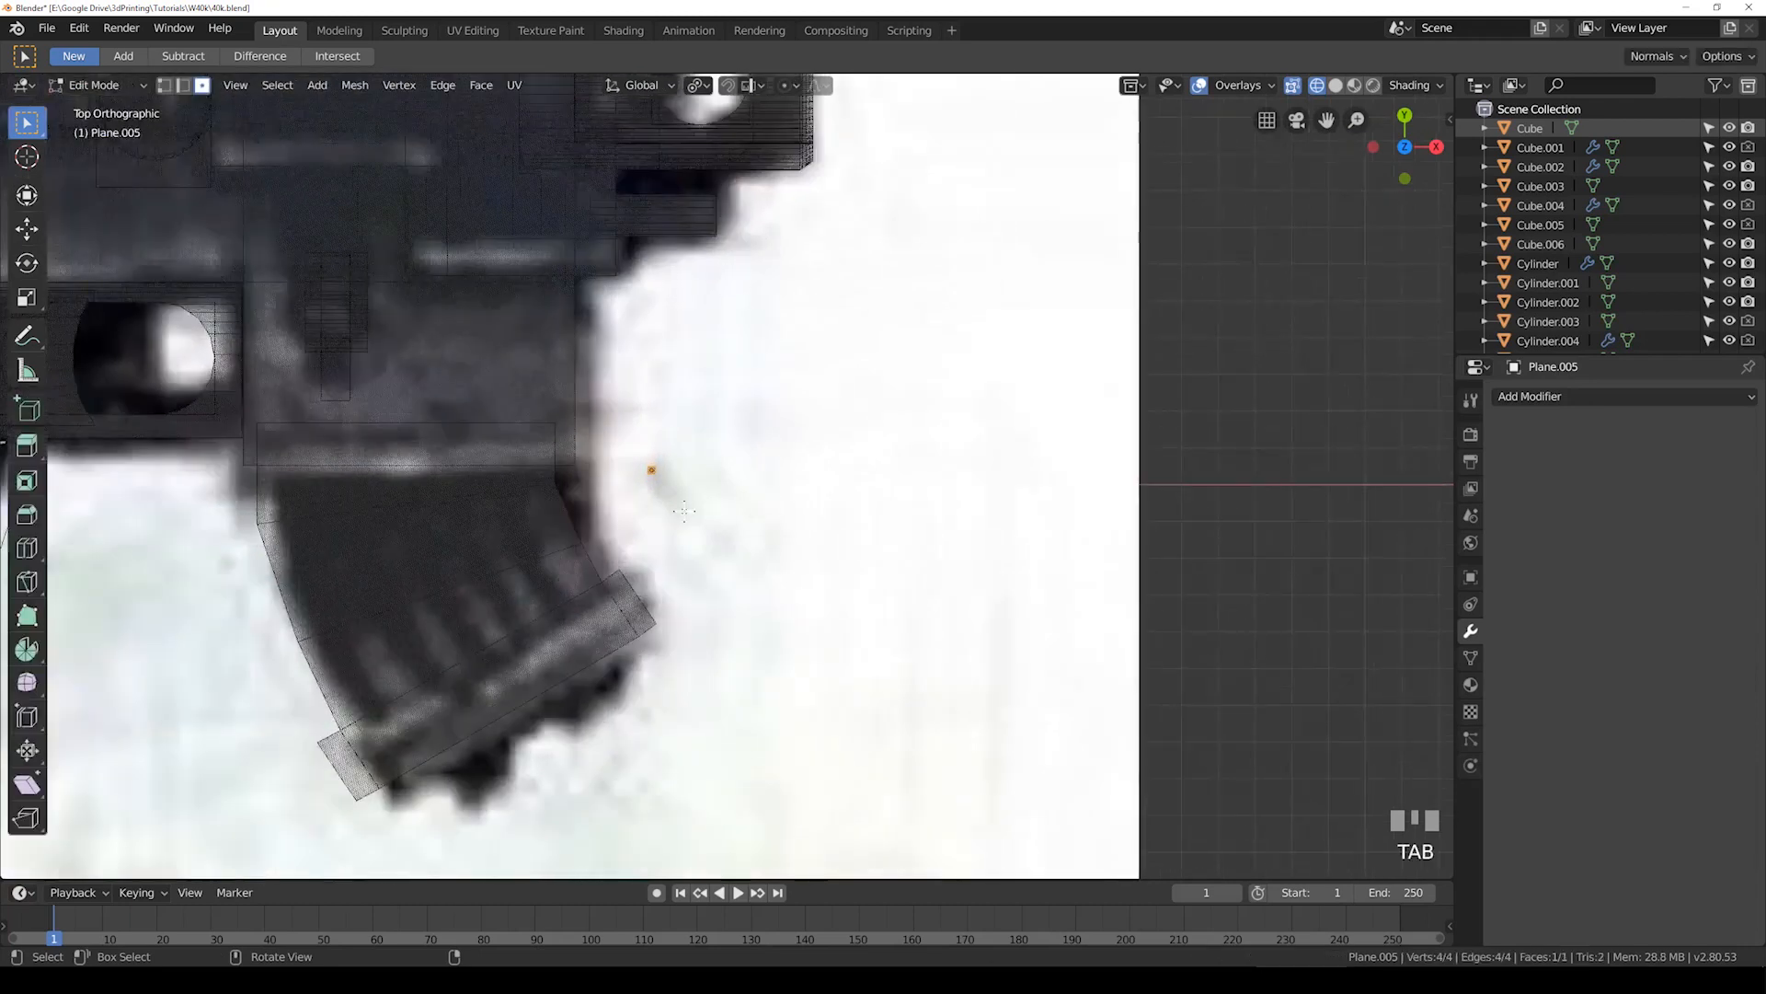
{"action": "key", "text": "s"}
{"action": "left_click", "coordinate": [1137, 573]}
{"action": "key", "text": "s"}
{"action": "left_click", "coordinate": [814, 563]}
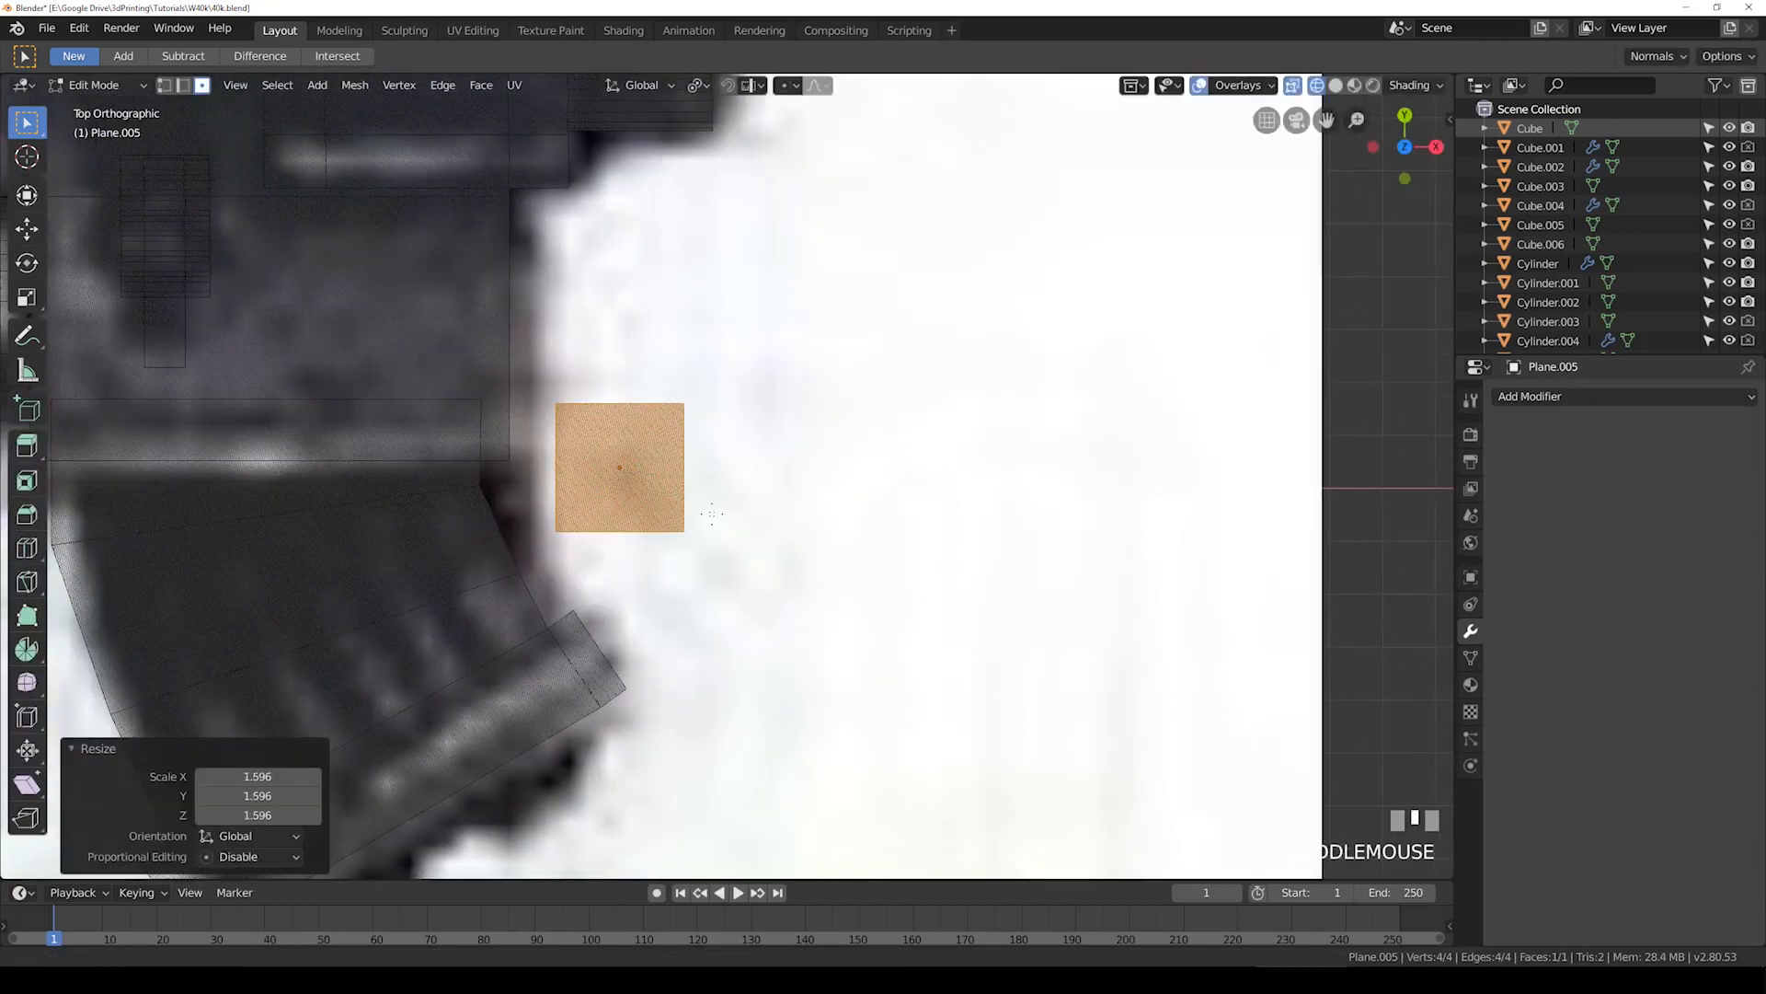
Step: Move the plane's face about -95.604 in X and 9.782 in Y above the magazine and scale it to 0.738
{"action": "middle_click_drag", "start_coordinate": [814, 563], "coordinate": [943, 580], "text": "shift"}
{"action": "middle_click_drag", "start_coordinate": [743, 476], "coordinate": [806, 525]}
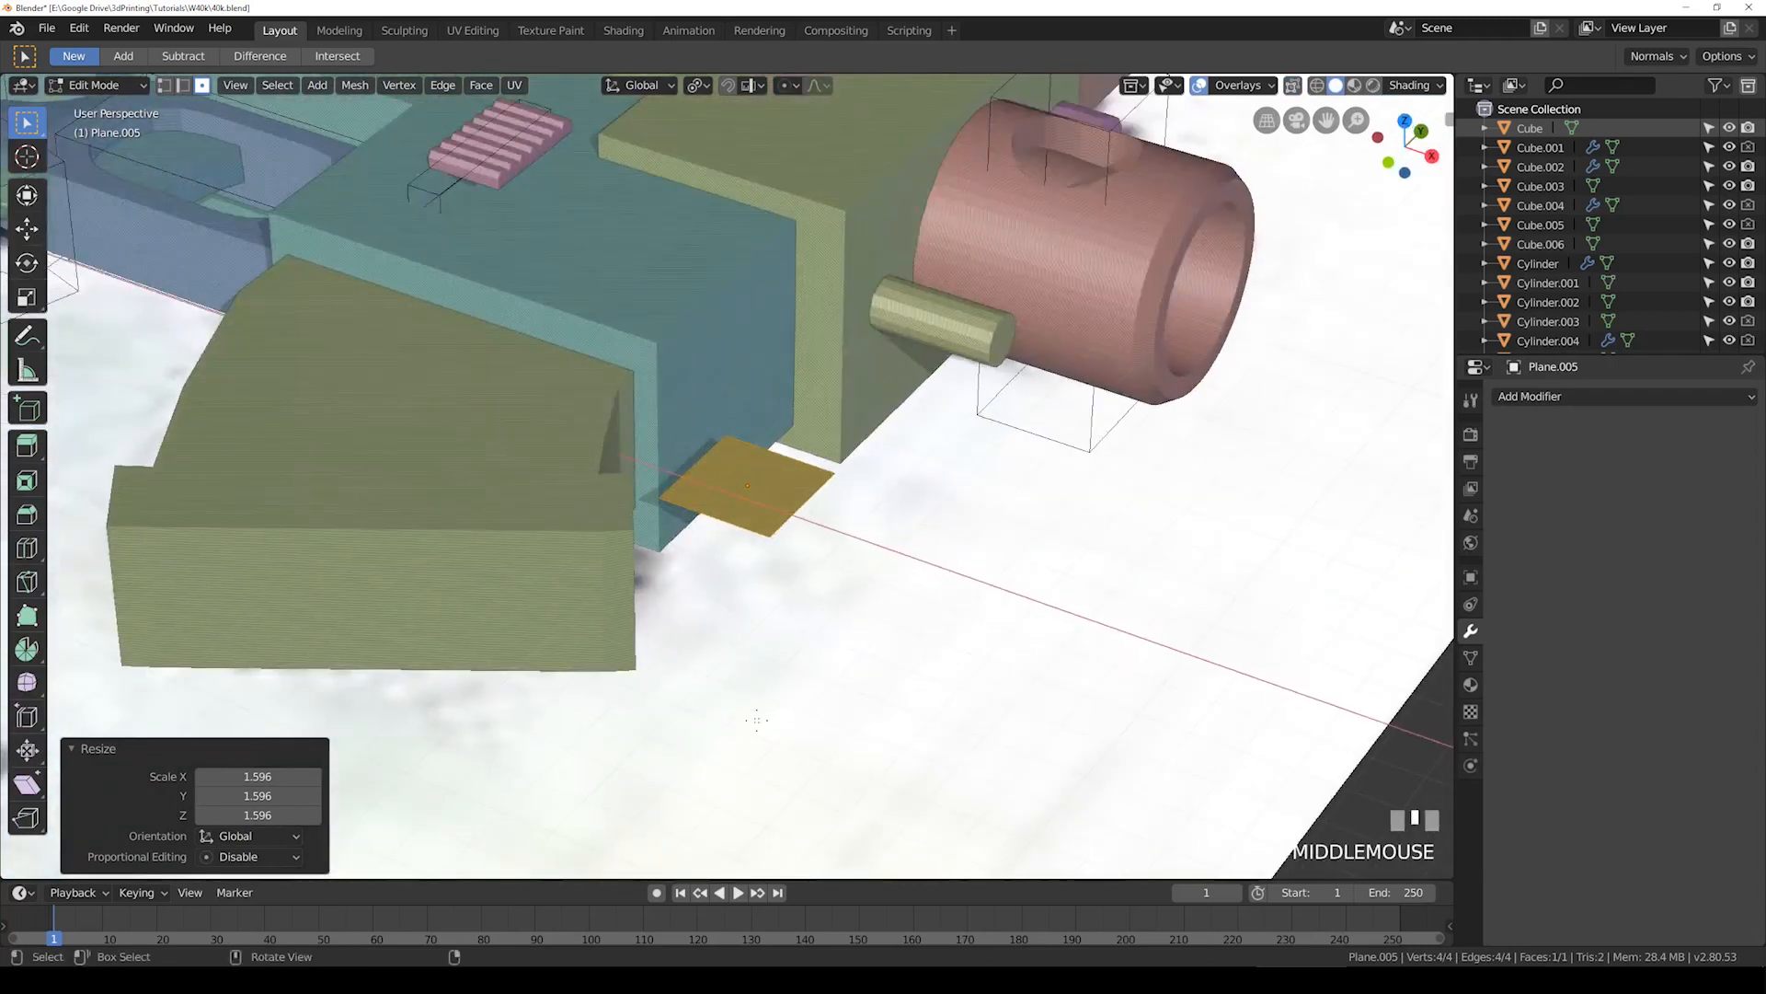
{"action": "key", "text": "shift+z"}
{"action": "key", "text": "KP_7"}
{"action": "middle_click_drag", "start_coordinate": [781, 521], "coordinate": [1091, 570], "text": "shift"}
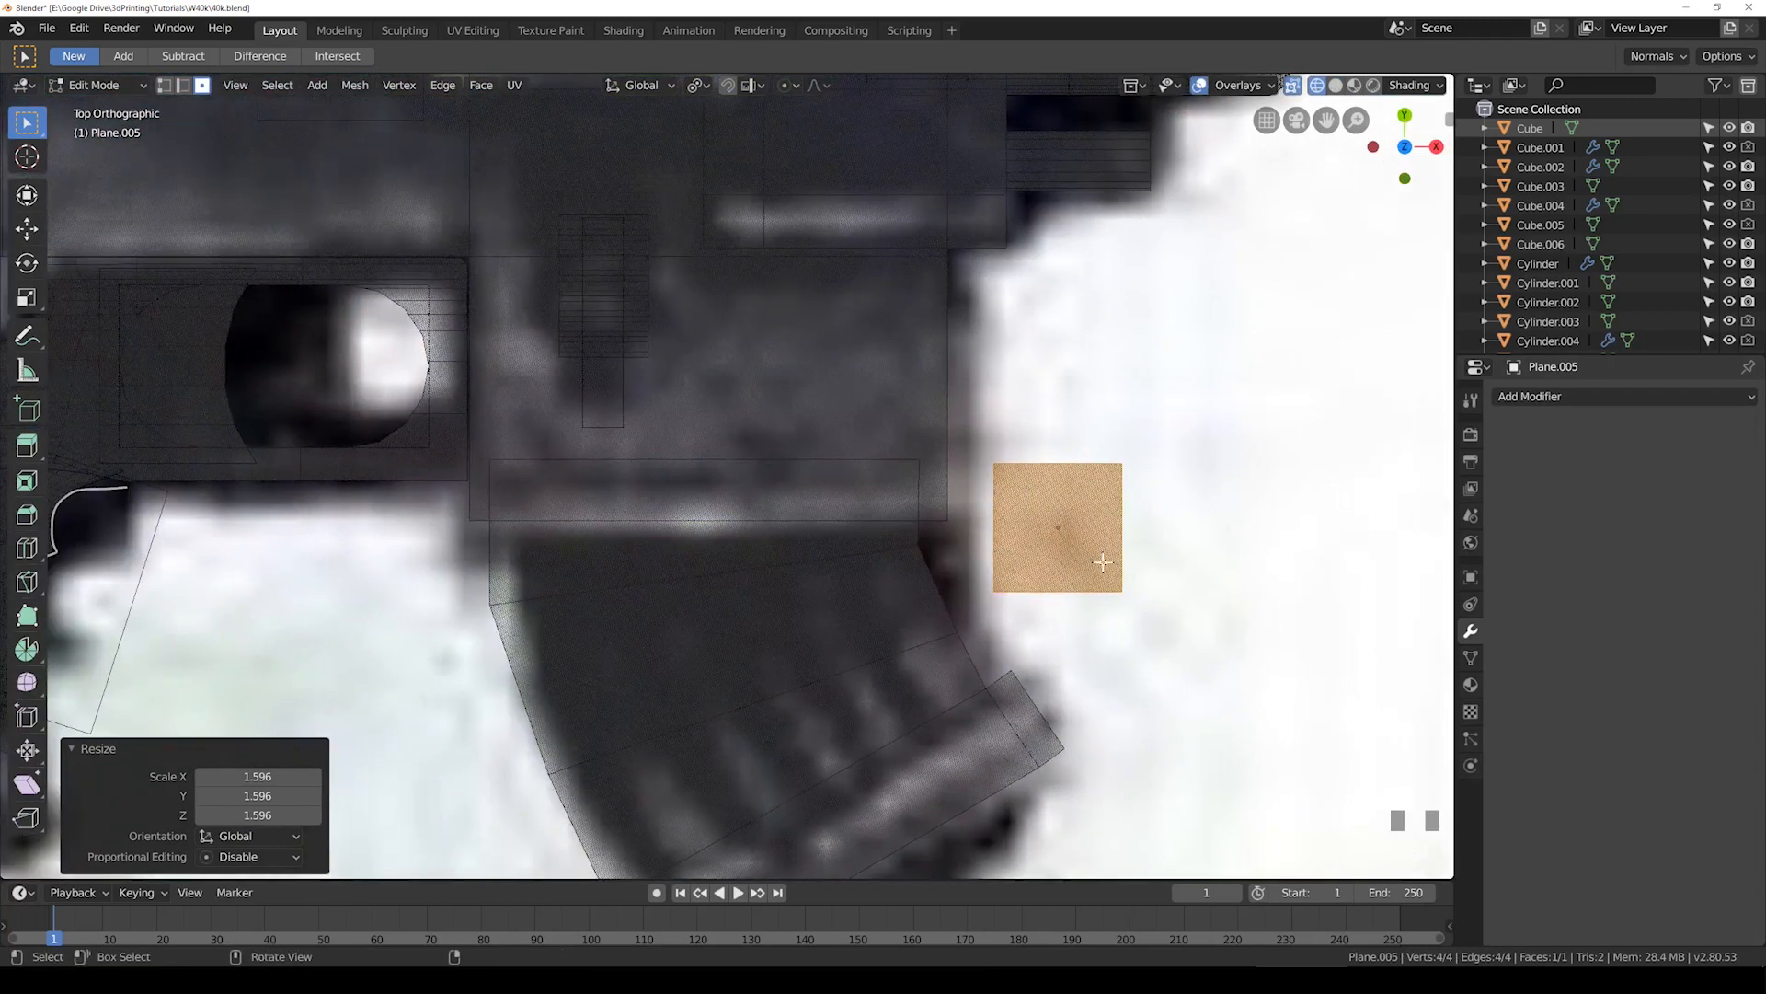
{"action": "key", "text": "g"}
{"action": "left_click", "coordinate": [602, 545]}
{"action": "scroll", "coordinate": [602, 545], "scroll_direction": "up", "scroll_amount": 1}
{"action": "scroll", "coordinate": [601, 545], "scroll_direction": "up", "scroll_amount": 1}
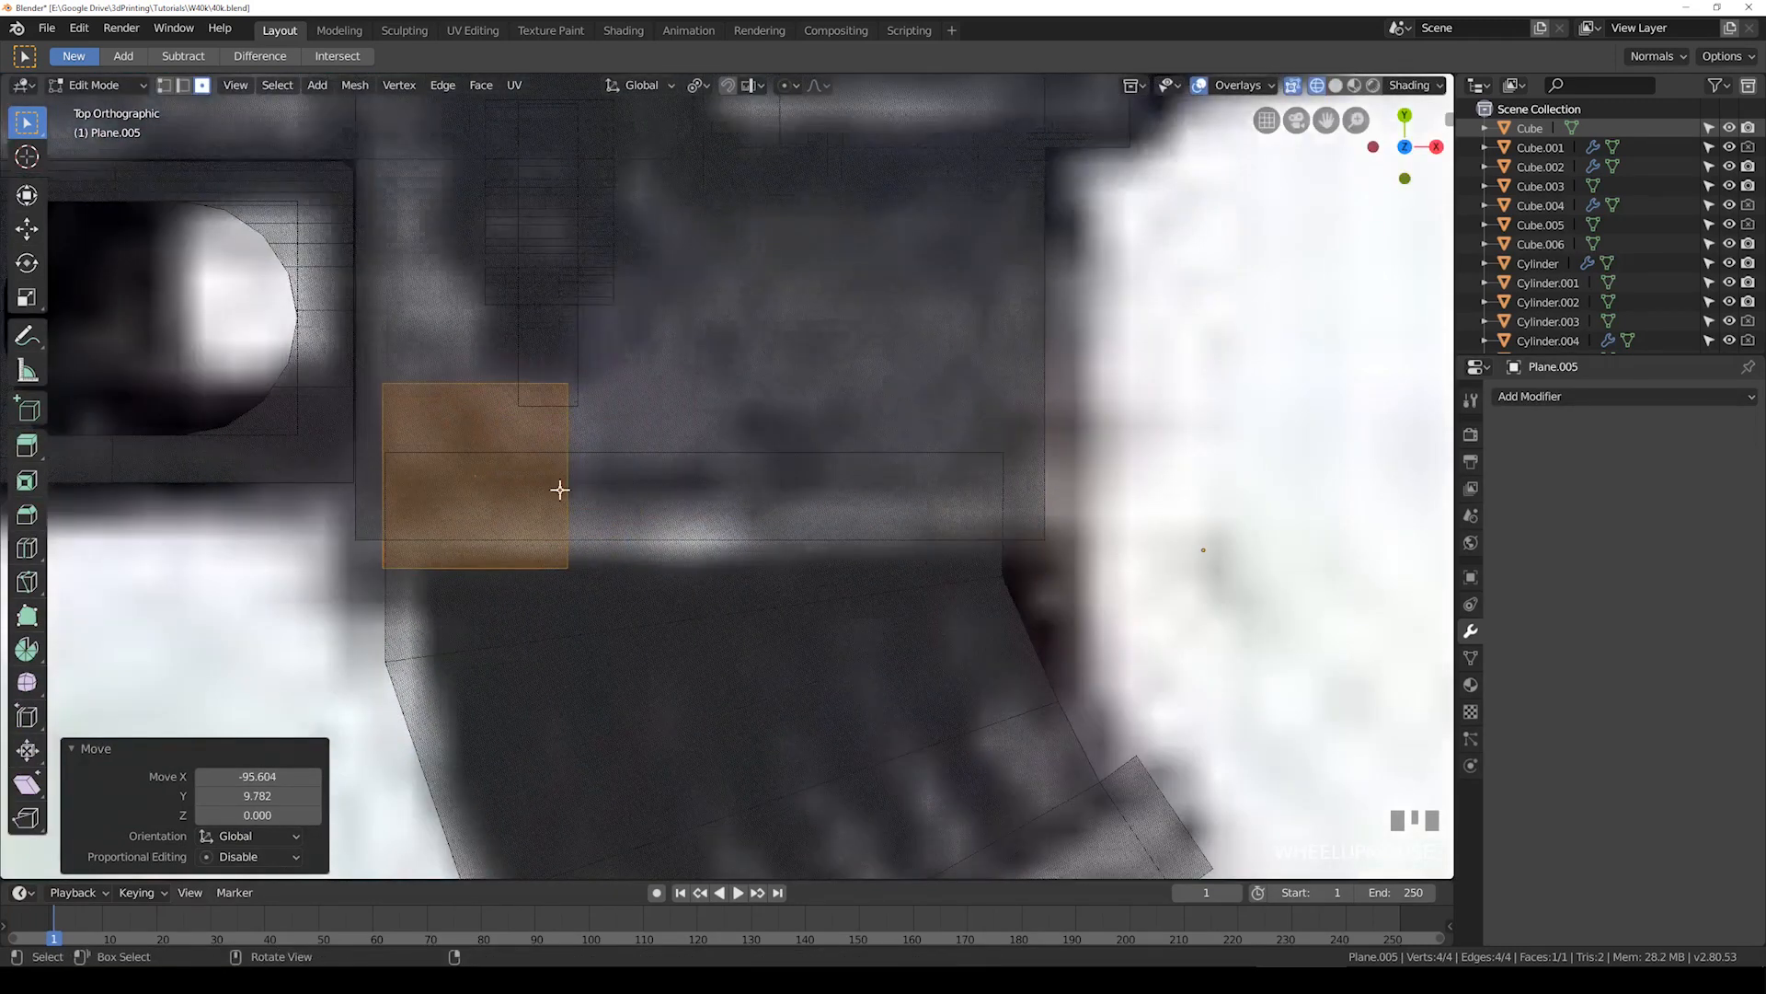
{"action": "key", "text": "s"}
{"action": "left_click", "coordinate": [626, 534]}
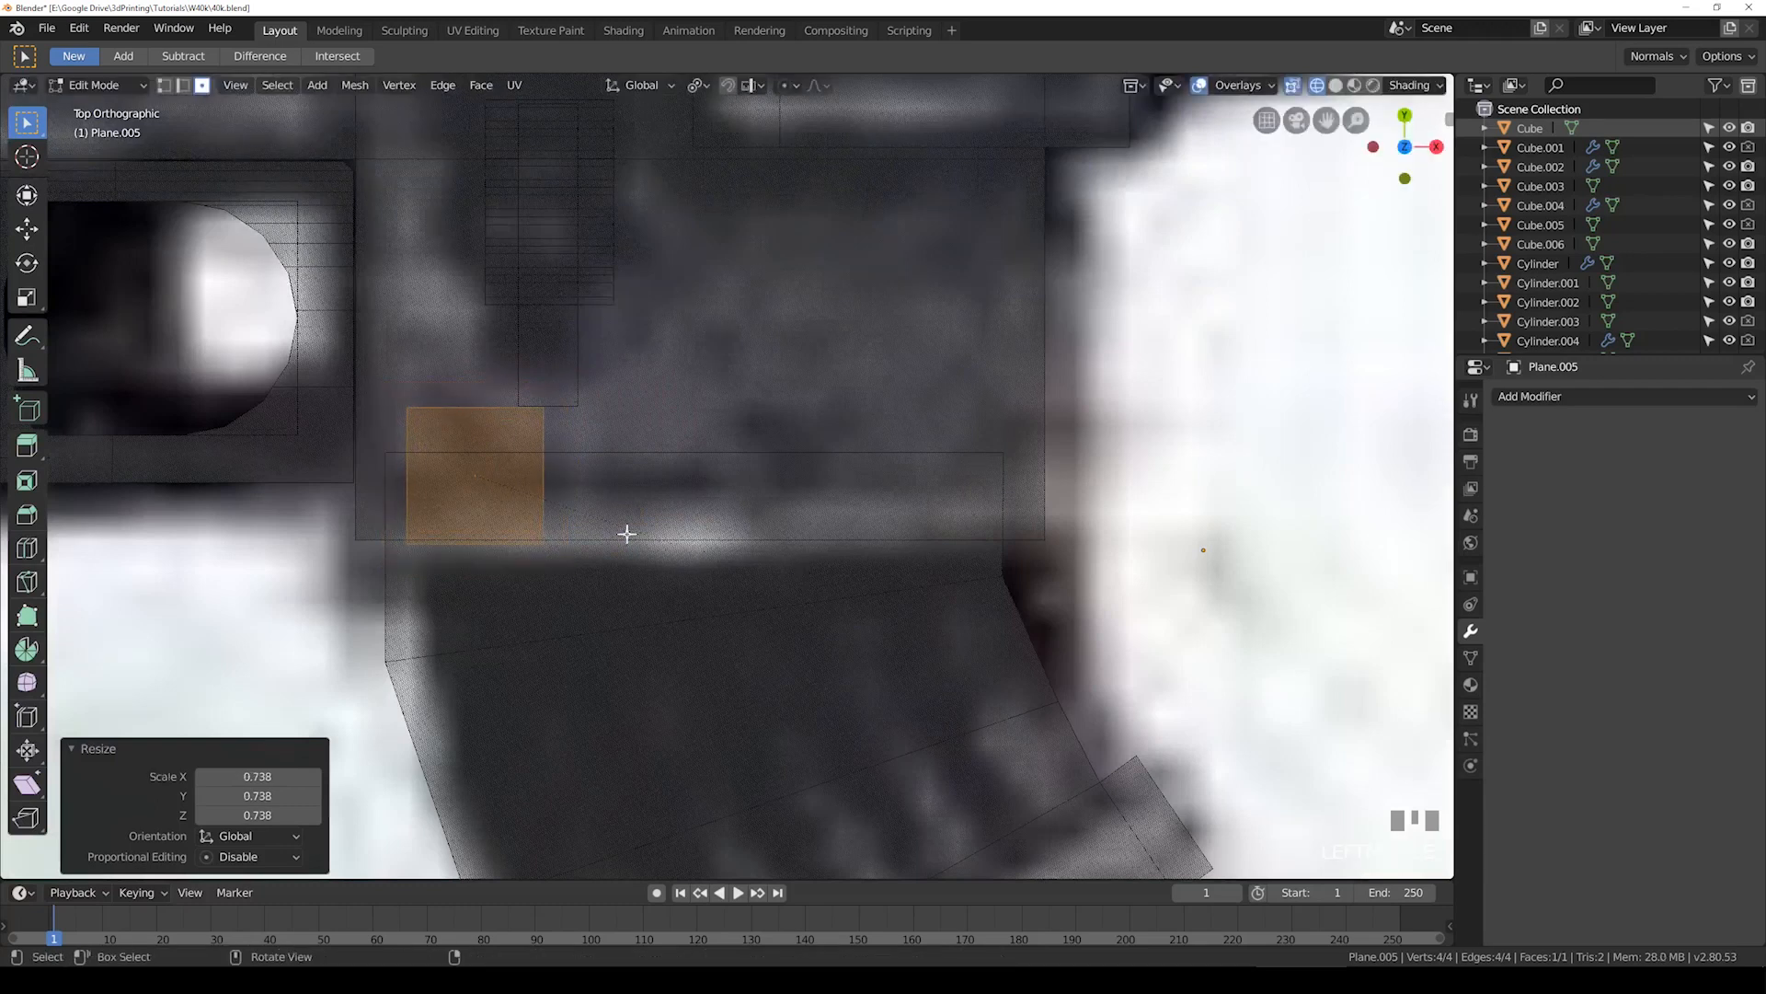
Step: Stretch the plane across the magazine's width by moving its right edge about 55.704 along X
{"action": "middle_click_drag", "start_coordinate": [518, 354], "coordinate": [599, 325], "text": "shift"}
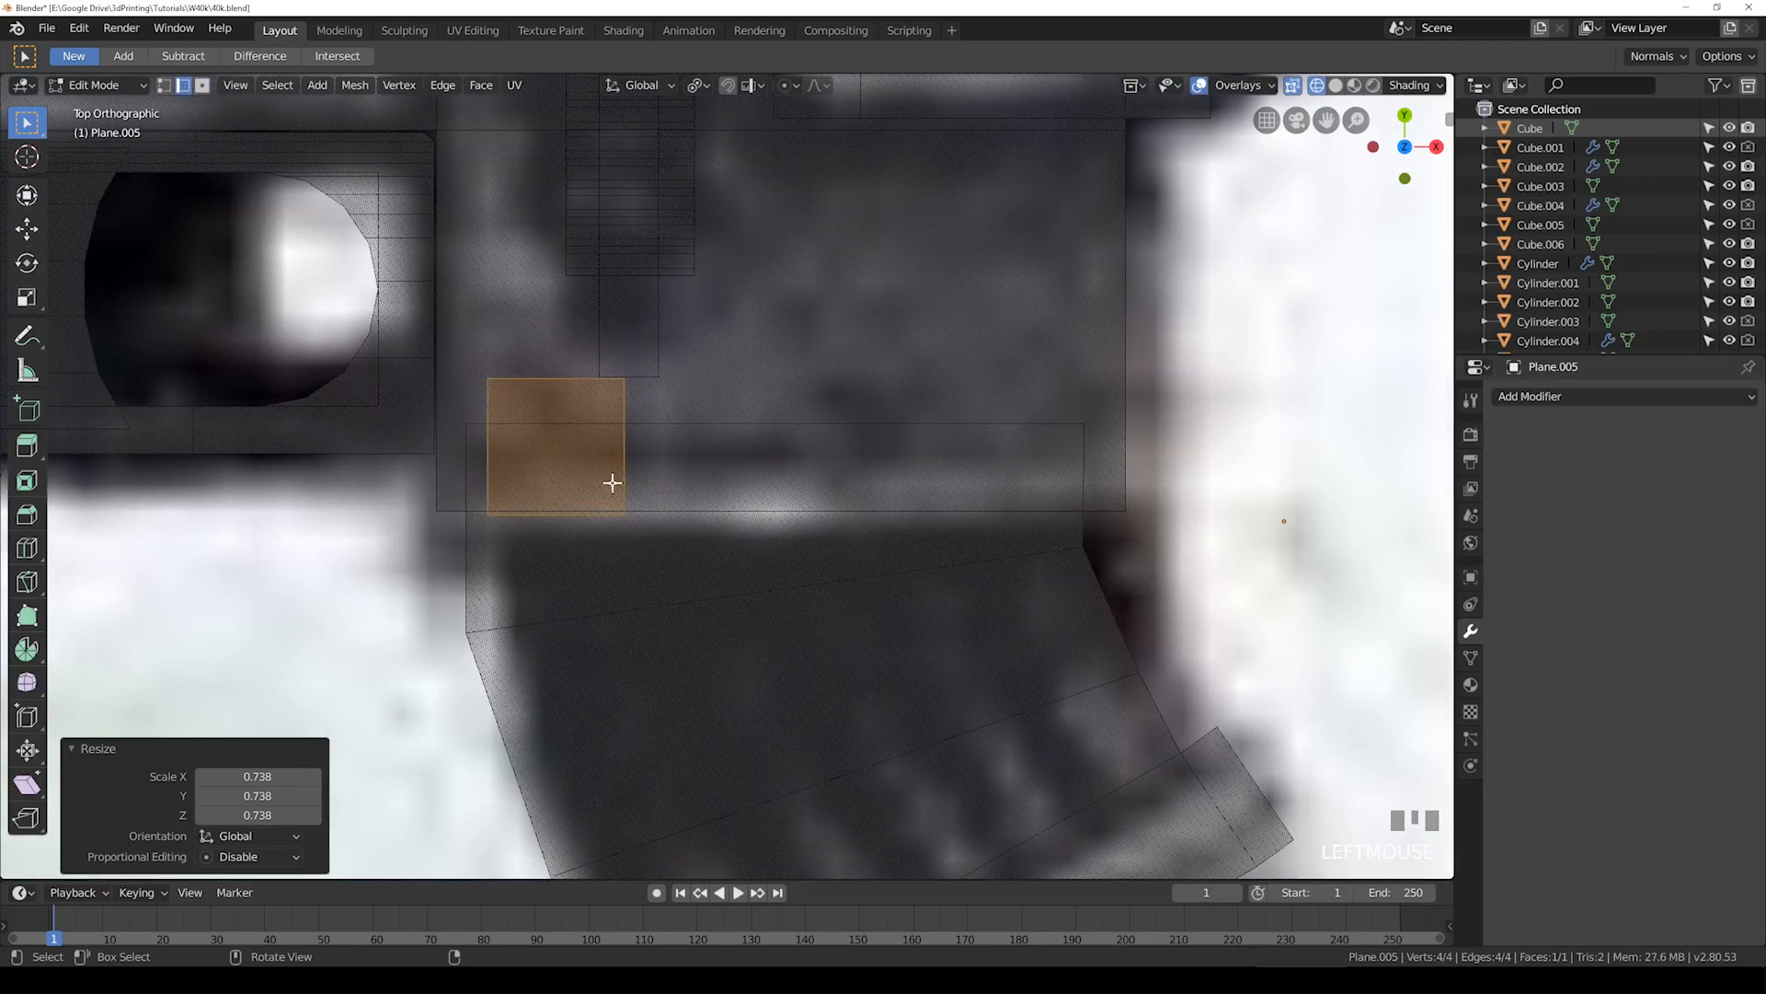
{"action": "key", "text": "2"}
{"action": "left_click", "coordinate": [620, 482]}
{"action": "key", "text": "g"}
{"action": "key", "text": "x"}
{"action": "left_click", "coordinate": [1118, 548]}
Step: Add five evenly spaced loop cuts across the length of the stretched plane
{"action": "scroll", "coordinate": [1118, 548], "scroll_direction": "down", "scroll_amount": 2}
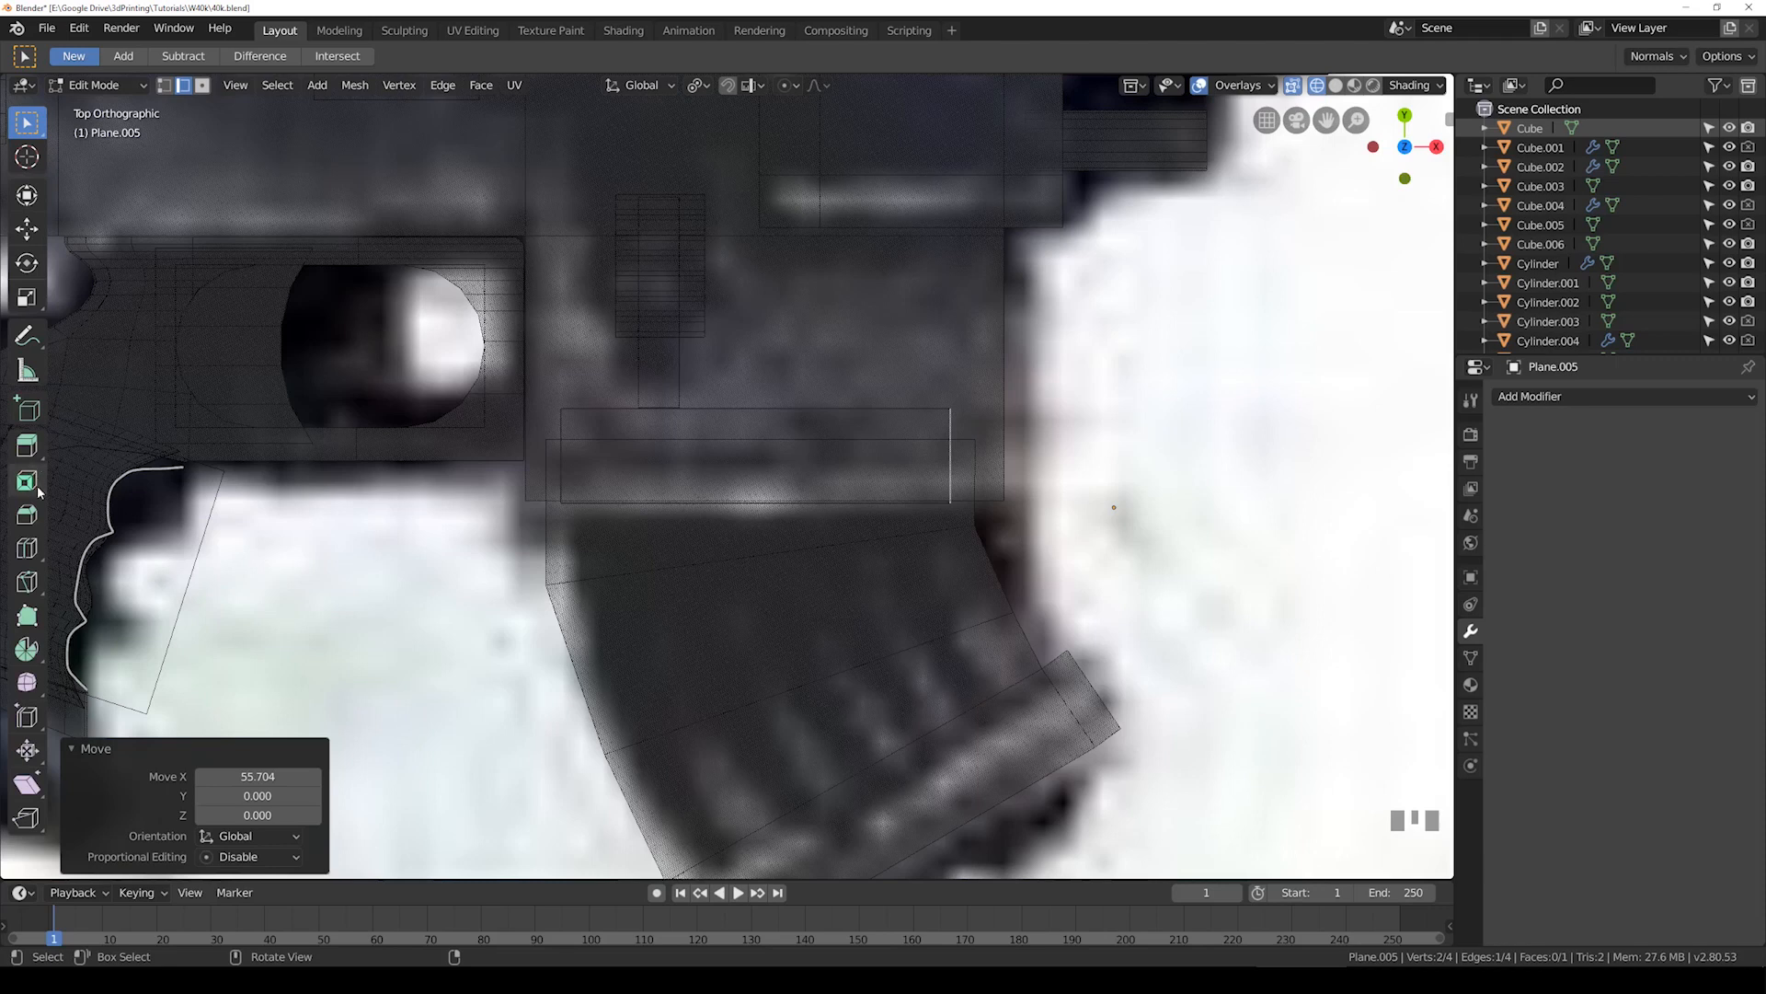
{"action": "left_click", "coordinate": [26, 550]}
{"action": "scroll", "coordinate": [800, 430], "scroll_direction": "up", "scroll_amount": 1}
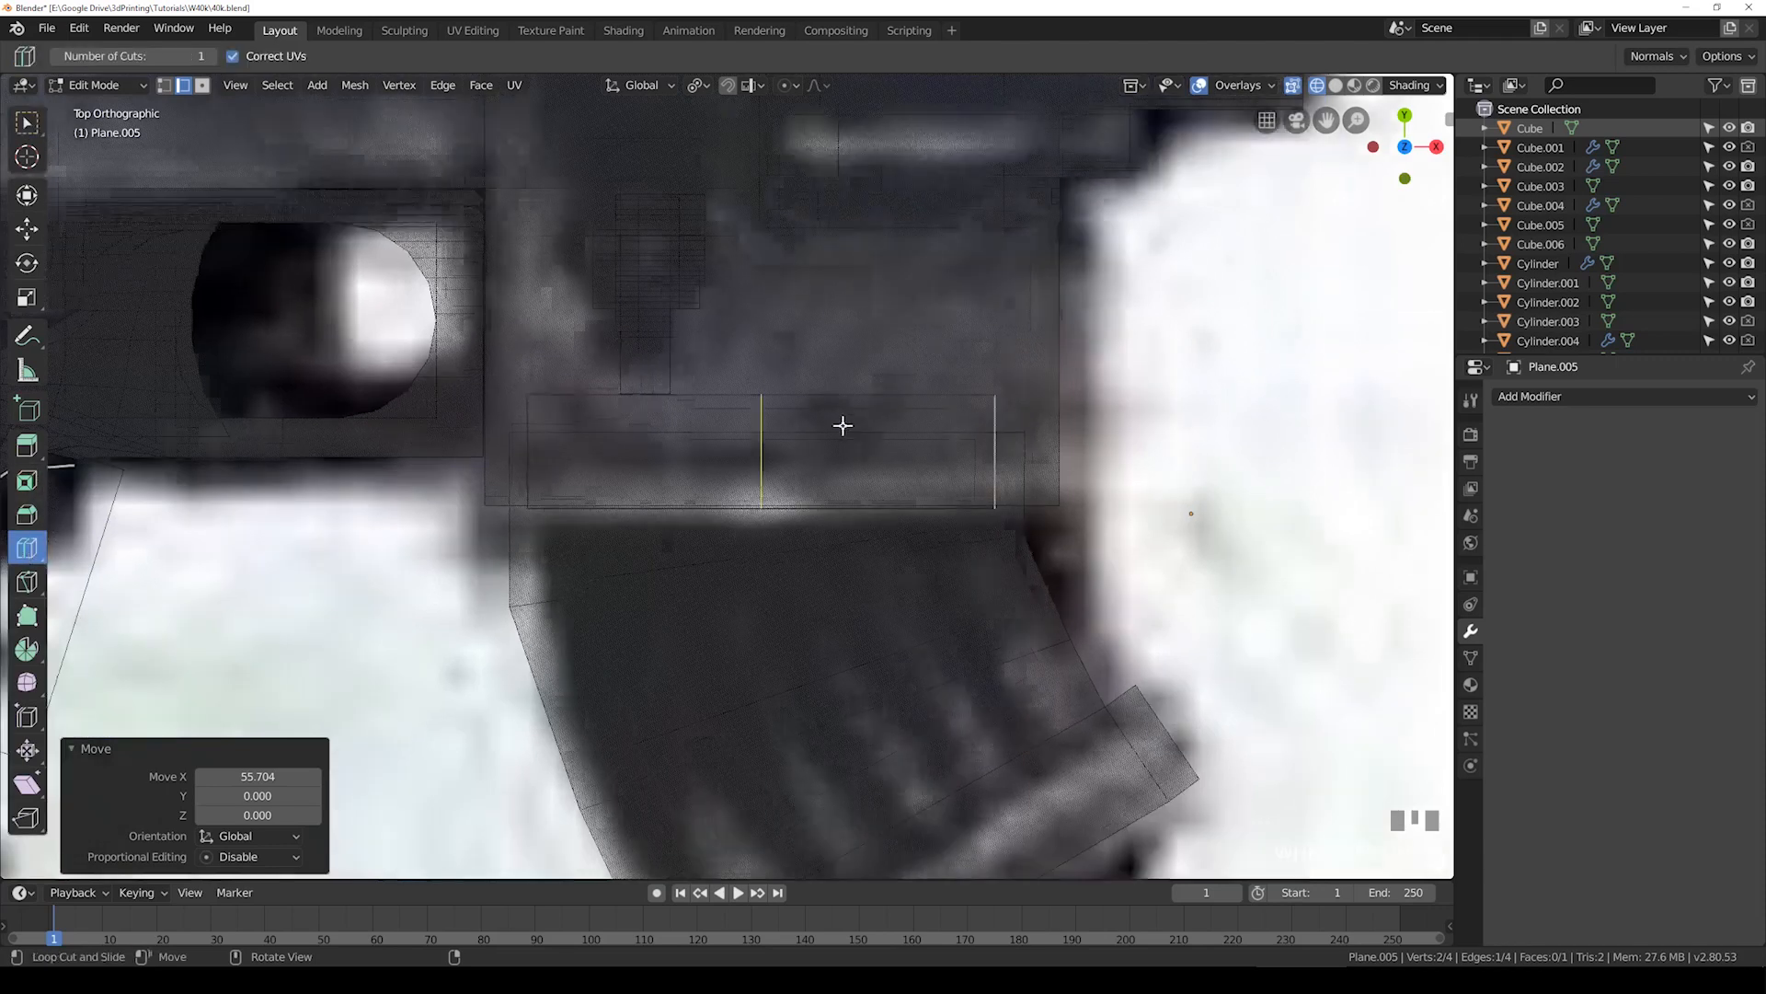
{"action": "left_click", "coordinate": [801, 431]}
{"action": "left_click", "coordinate": [314, 713]}
{"action": "left_click", "coordinate": [315, 713]}
{"action": "left_click", "coordinate": [315, 713]}
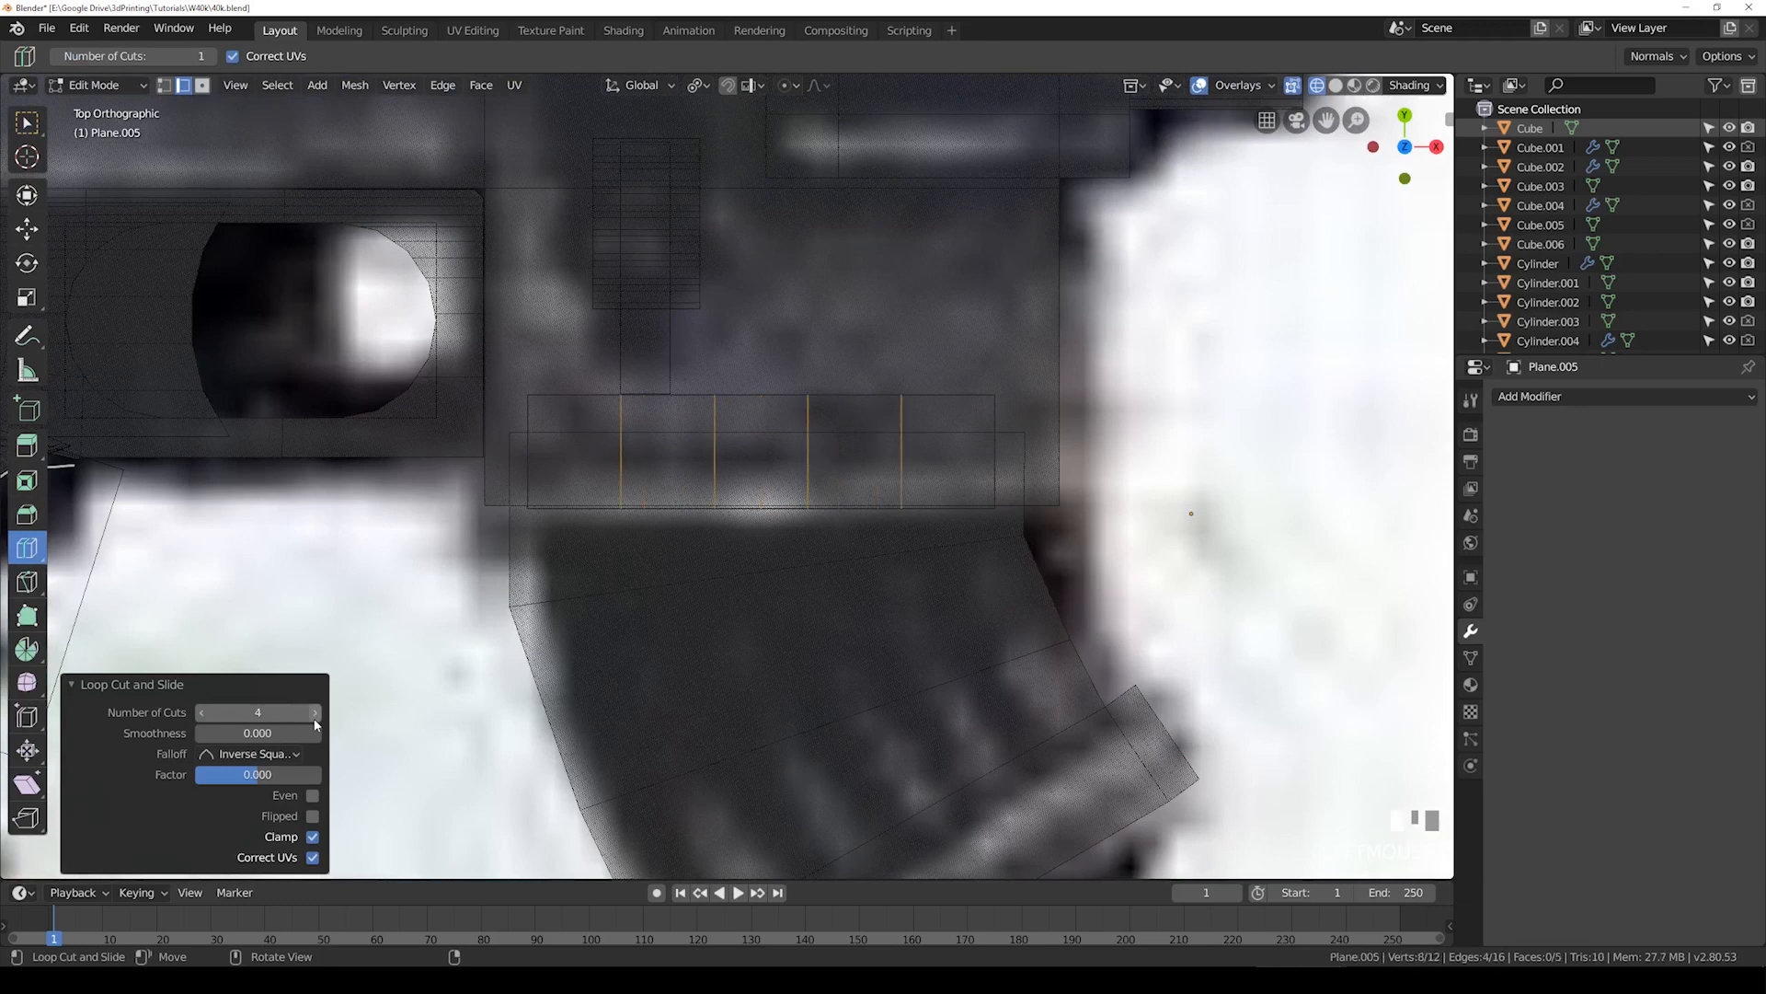
{"action": "left_click", "coordinate": [315, 718]}
{"action": "right_click", "coordinate": [920, 594]}
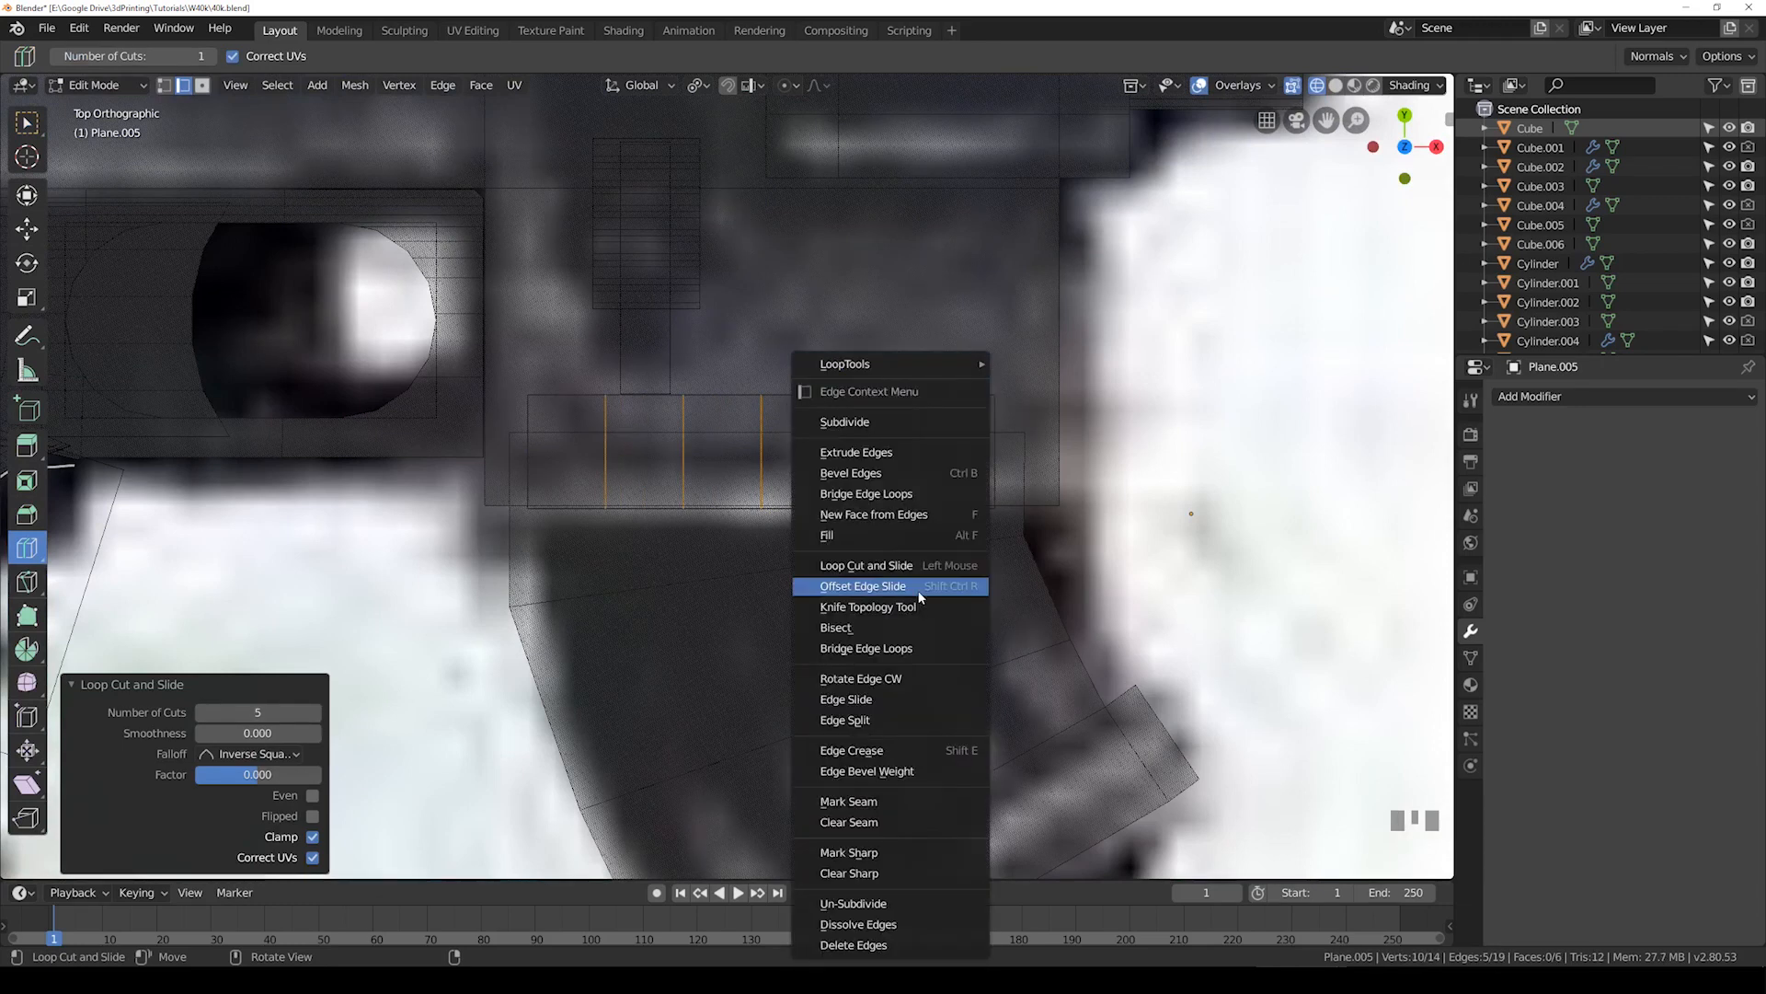
Step: Bevel the five loop cuts to a width of about 2.896 and move the strip's lower edges up about 9.239 along Y
{"action": "left_click", "coordinate": [919, 473]}
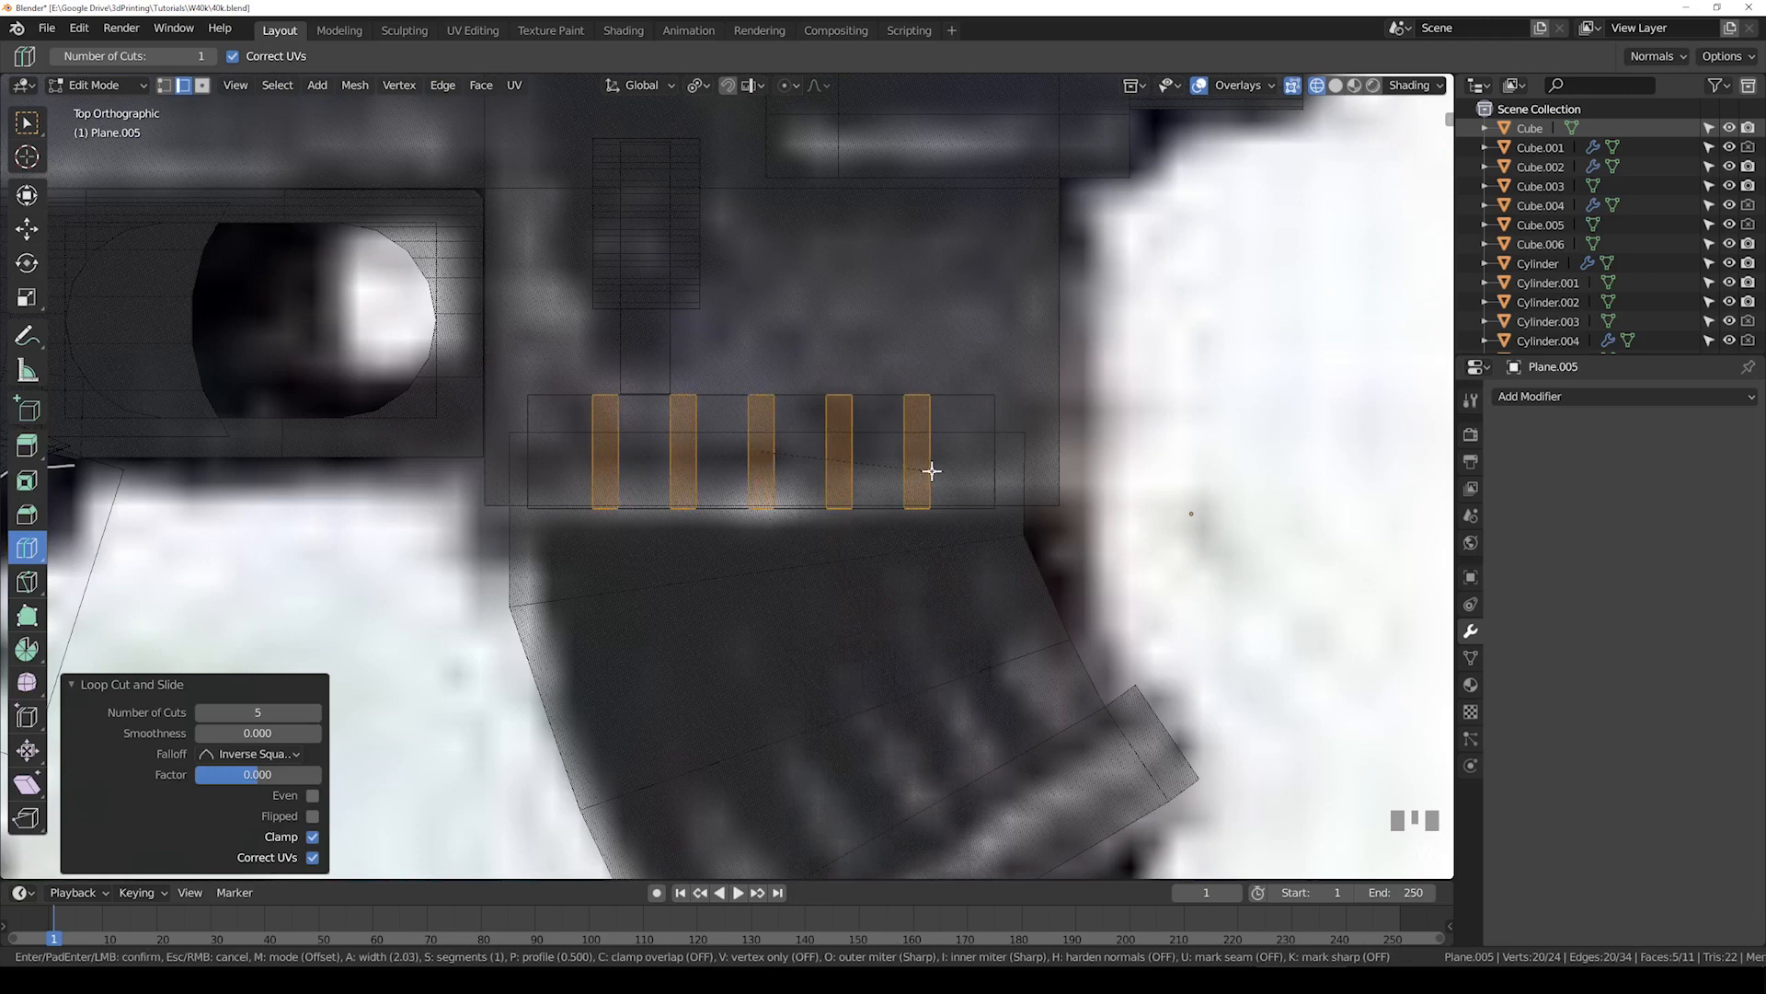
{"action": "left_click", "coordinate": [938, 471]}
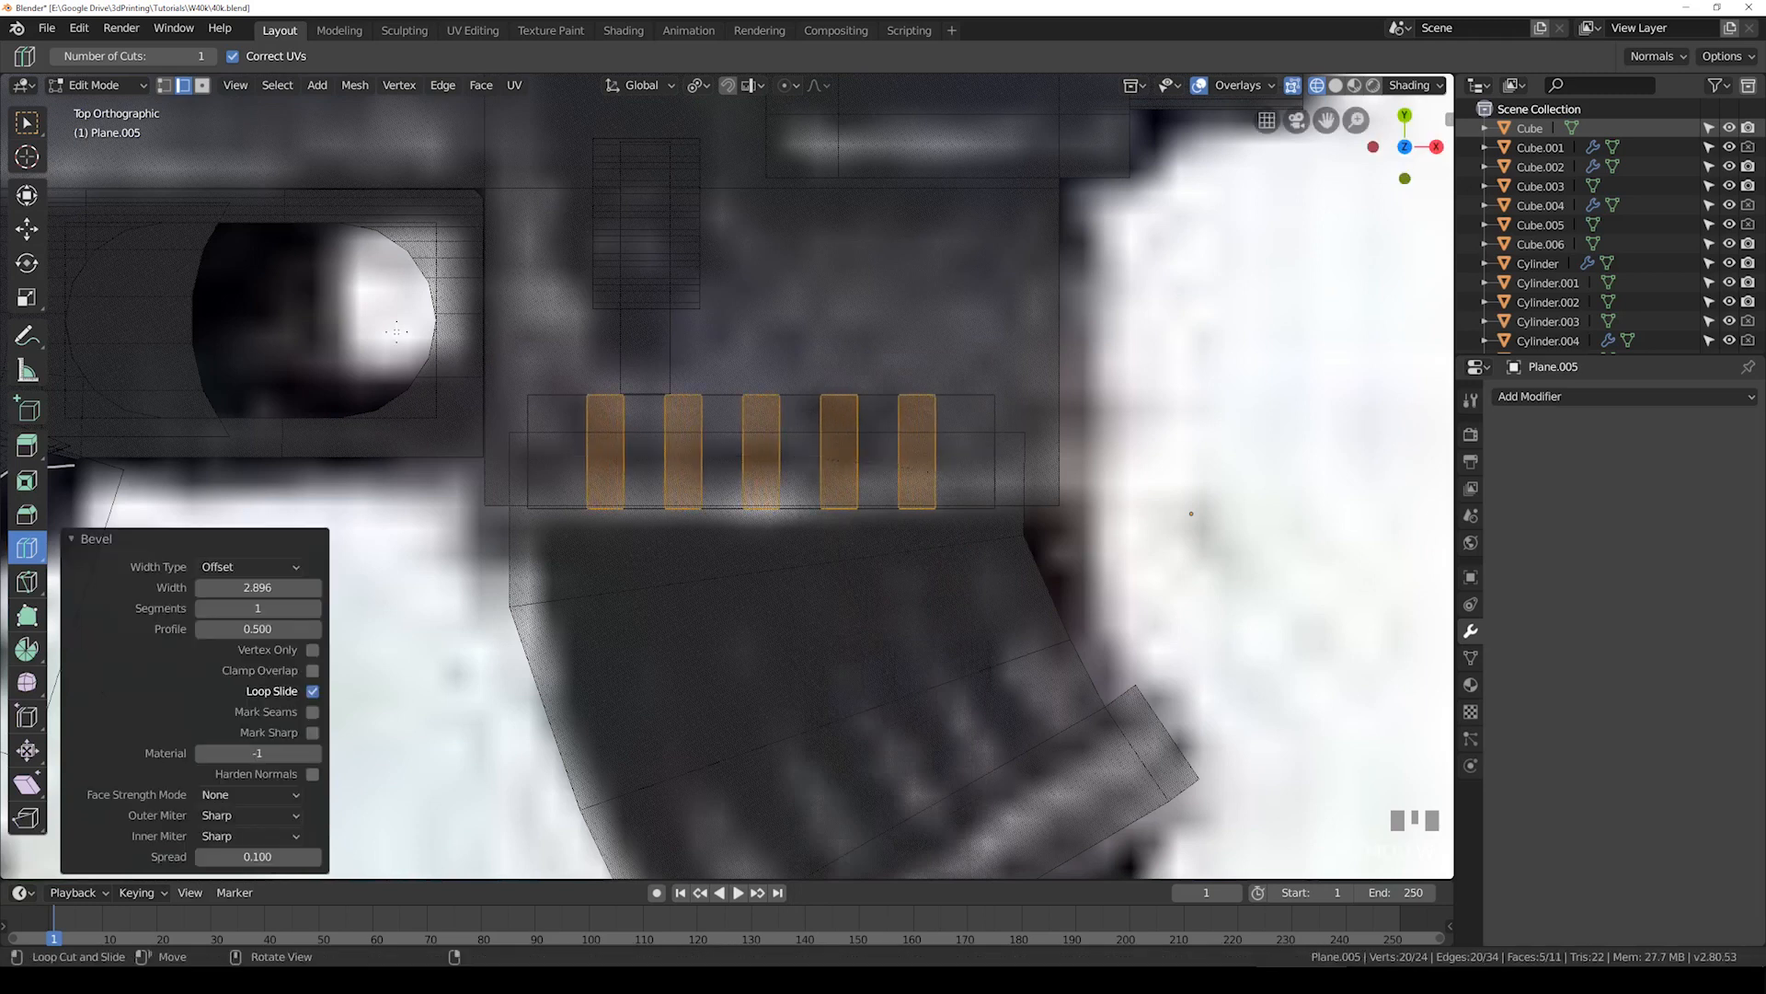
{"action": "left_click", "coordinate": [29, 131]}
{"action": "left_click_drag", "start_coordinate": [476, 495], "coordinate": [1185, 590]}
{"action": "key", "text": "g"}
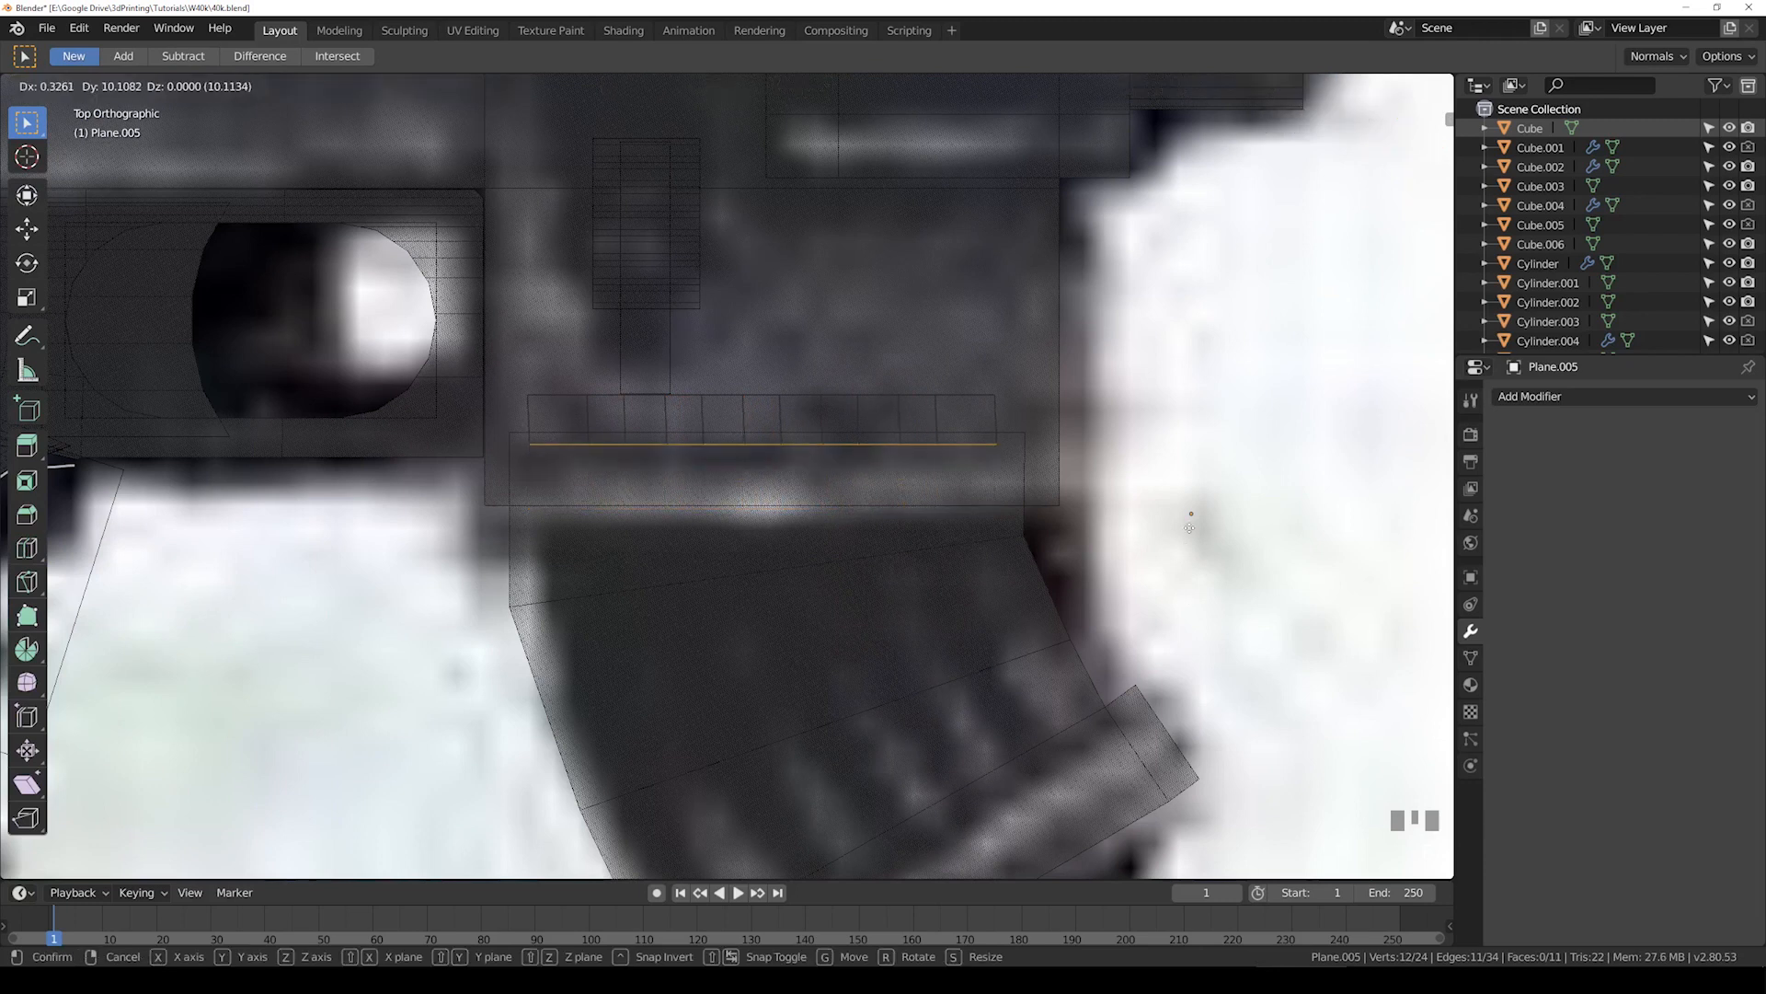
{"action": "key", "text": "Escape"}
{"action": "key", "text": "g"}
{"action": "key", "text": "y"}
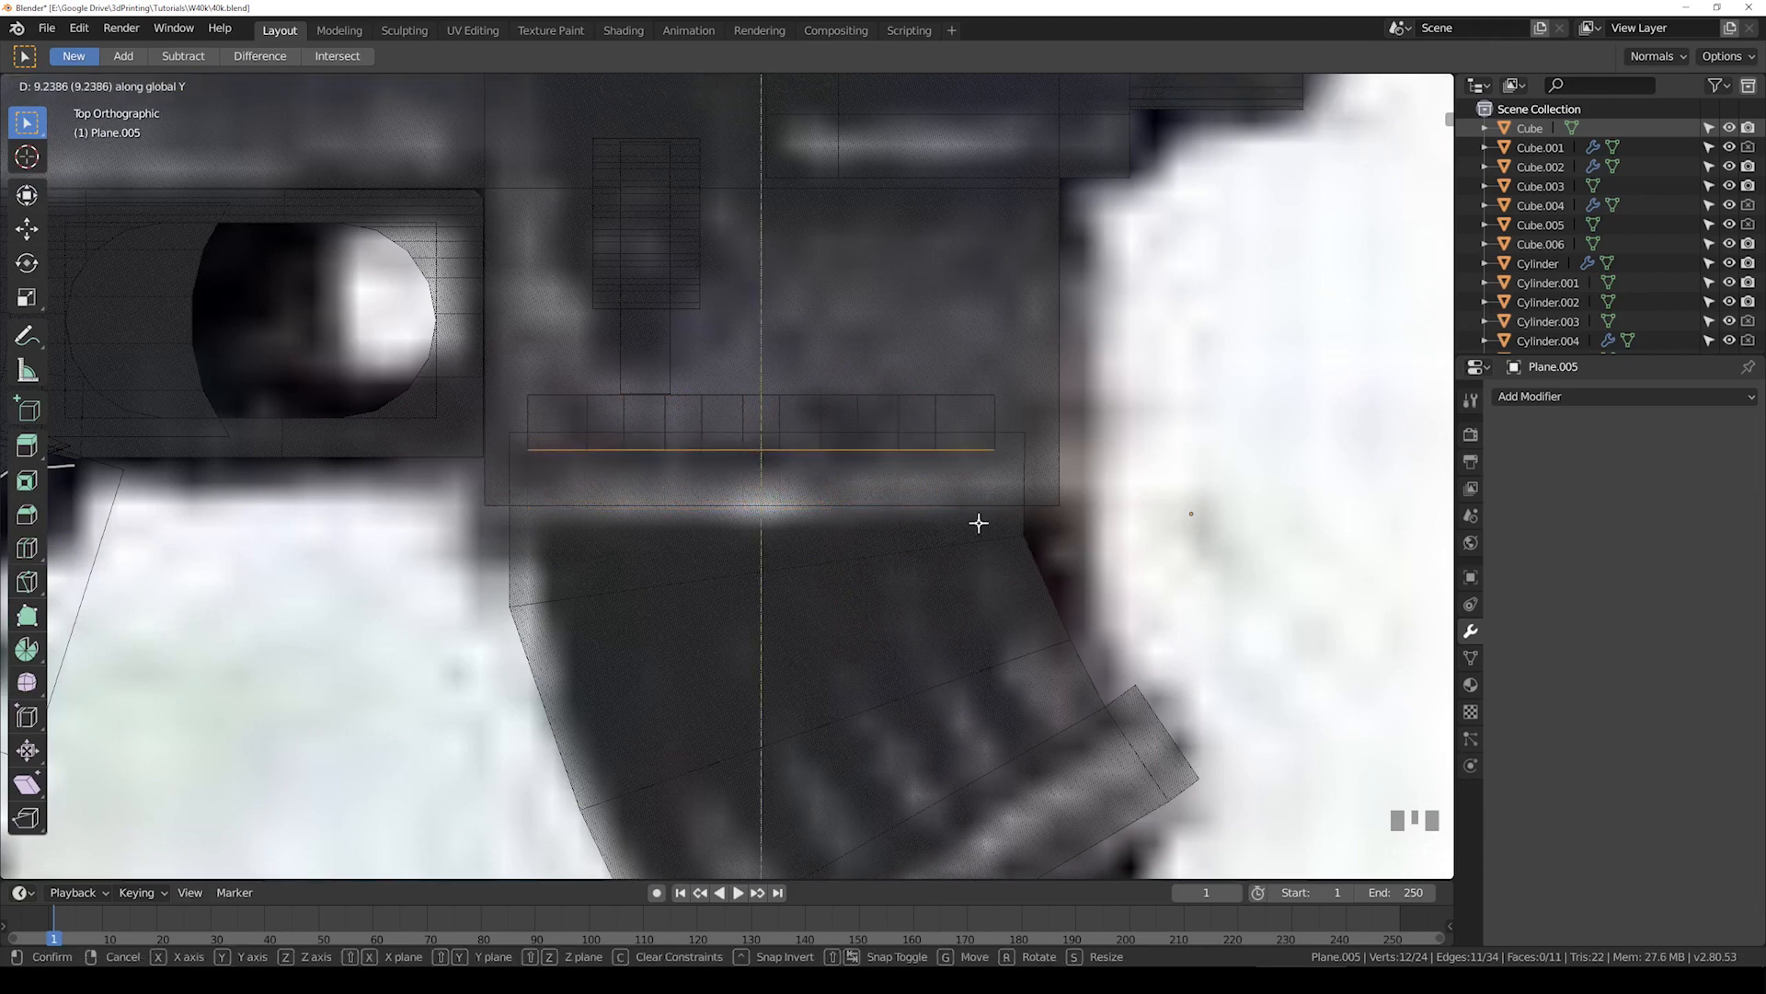
{"action": "left_click", "coordinate": [978, 520]}
{"action": "middle_click_drag", "start_coordinate": [956, 471], "coordinate": [923, 414], "text": "shift"}
{"action": "scroll", "coordinate": [923, 423], "scroll_direction": "down", "scroll_amount": 2}
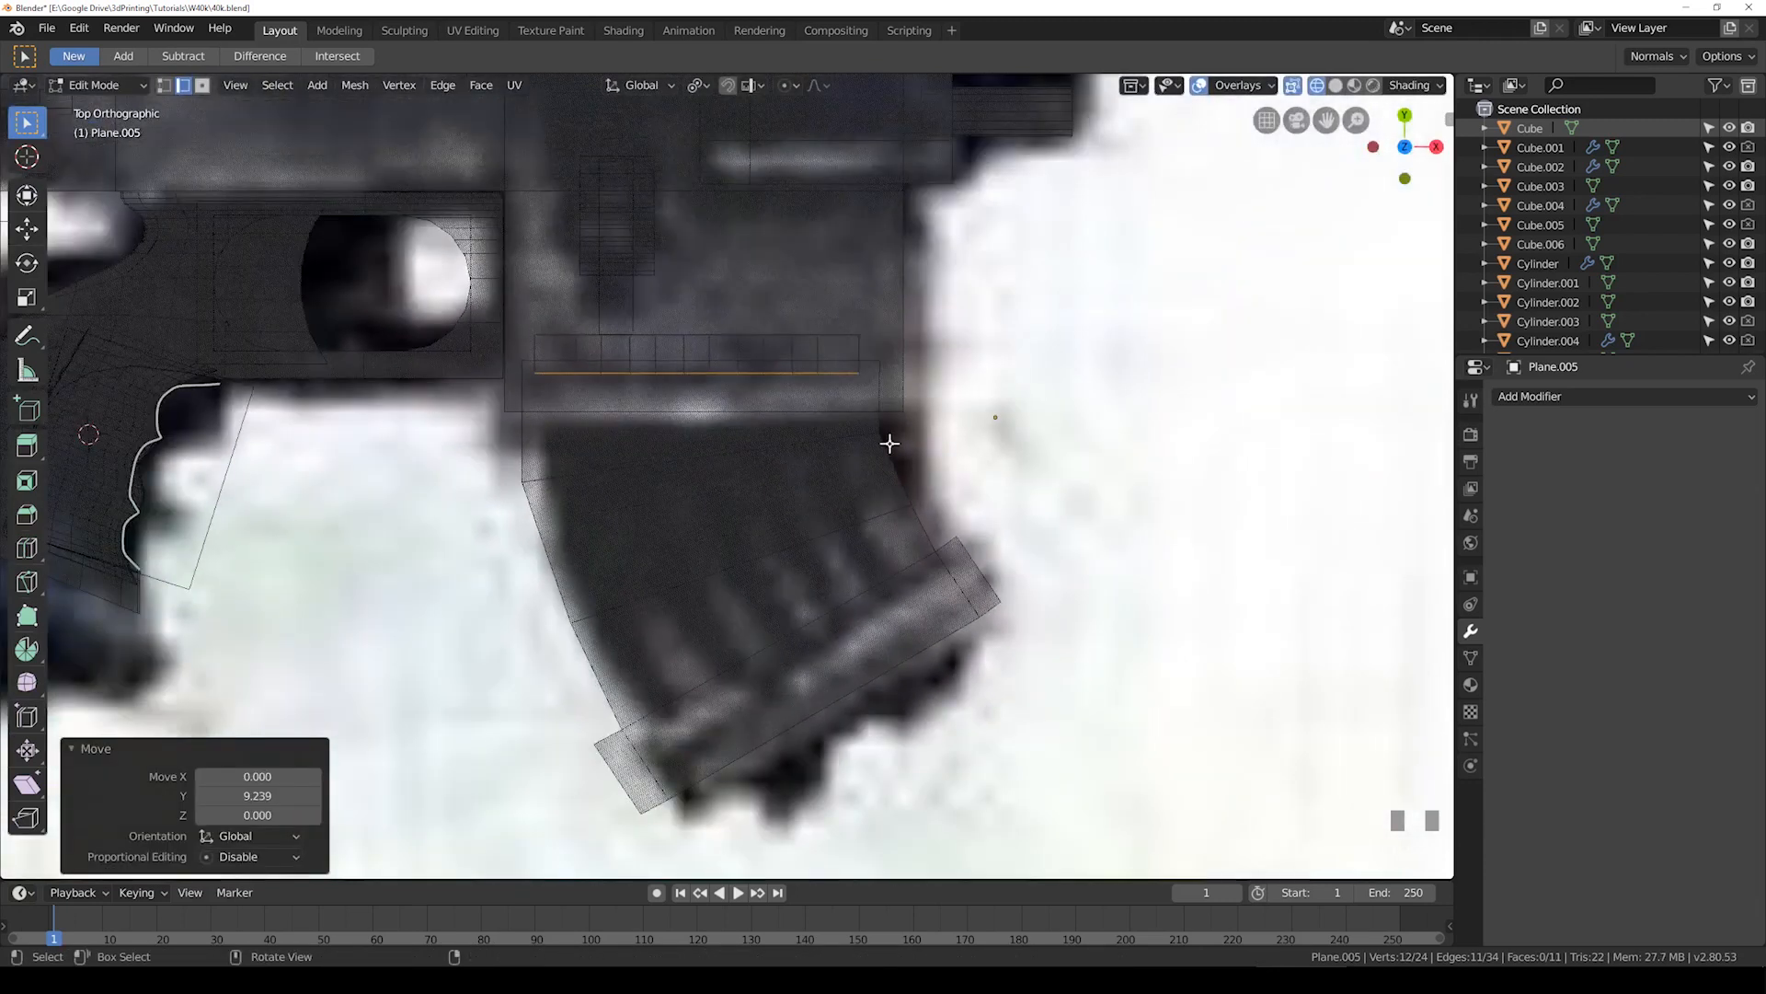
{"action": "key", "text": "e"}
{"action": "left_click", "coordinate": [938, 648]}
{"action": "key", "text": "r"}
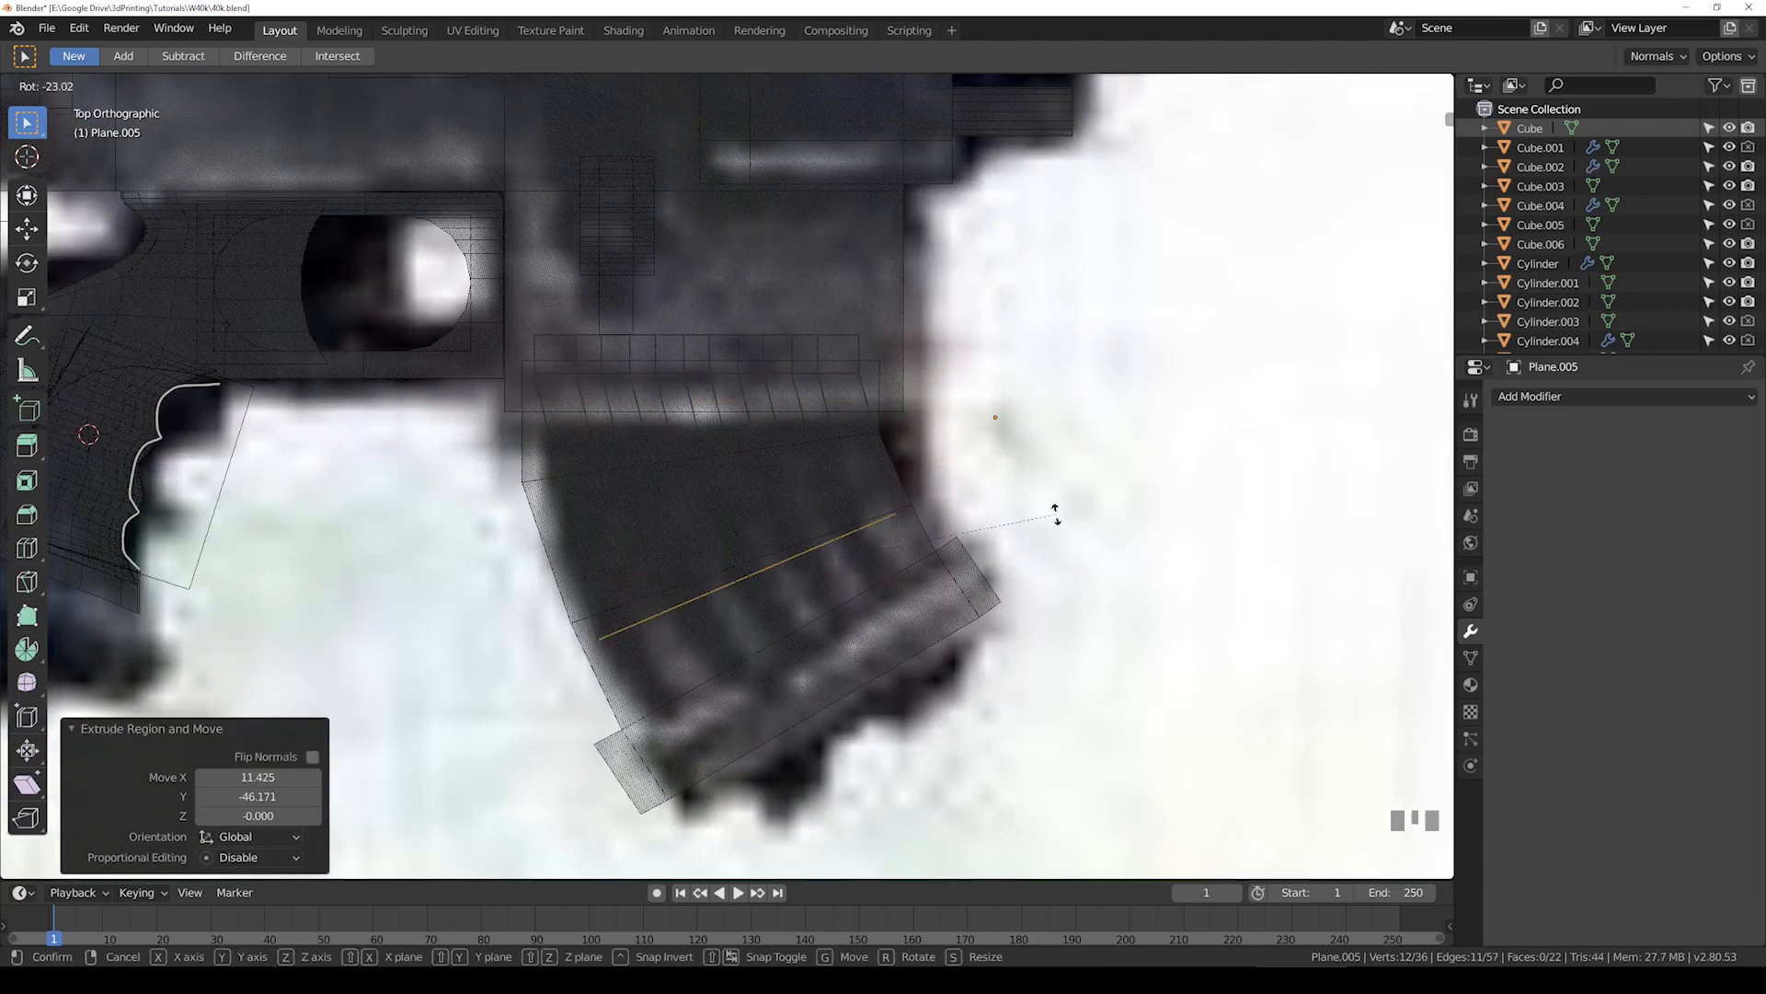
{"action": "key", "text": "Escape"}
{"action": "key", "text": "ctrl+z"}
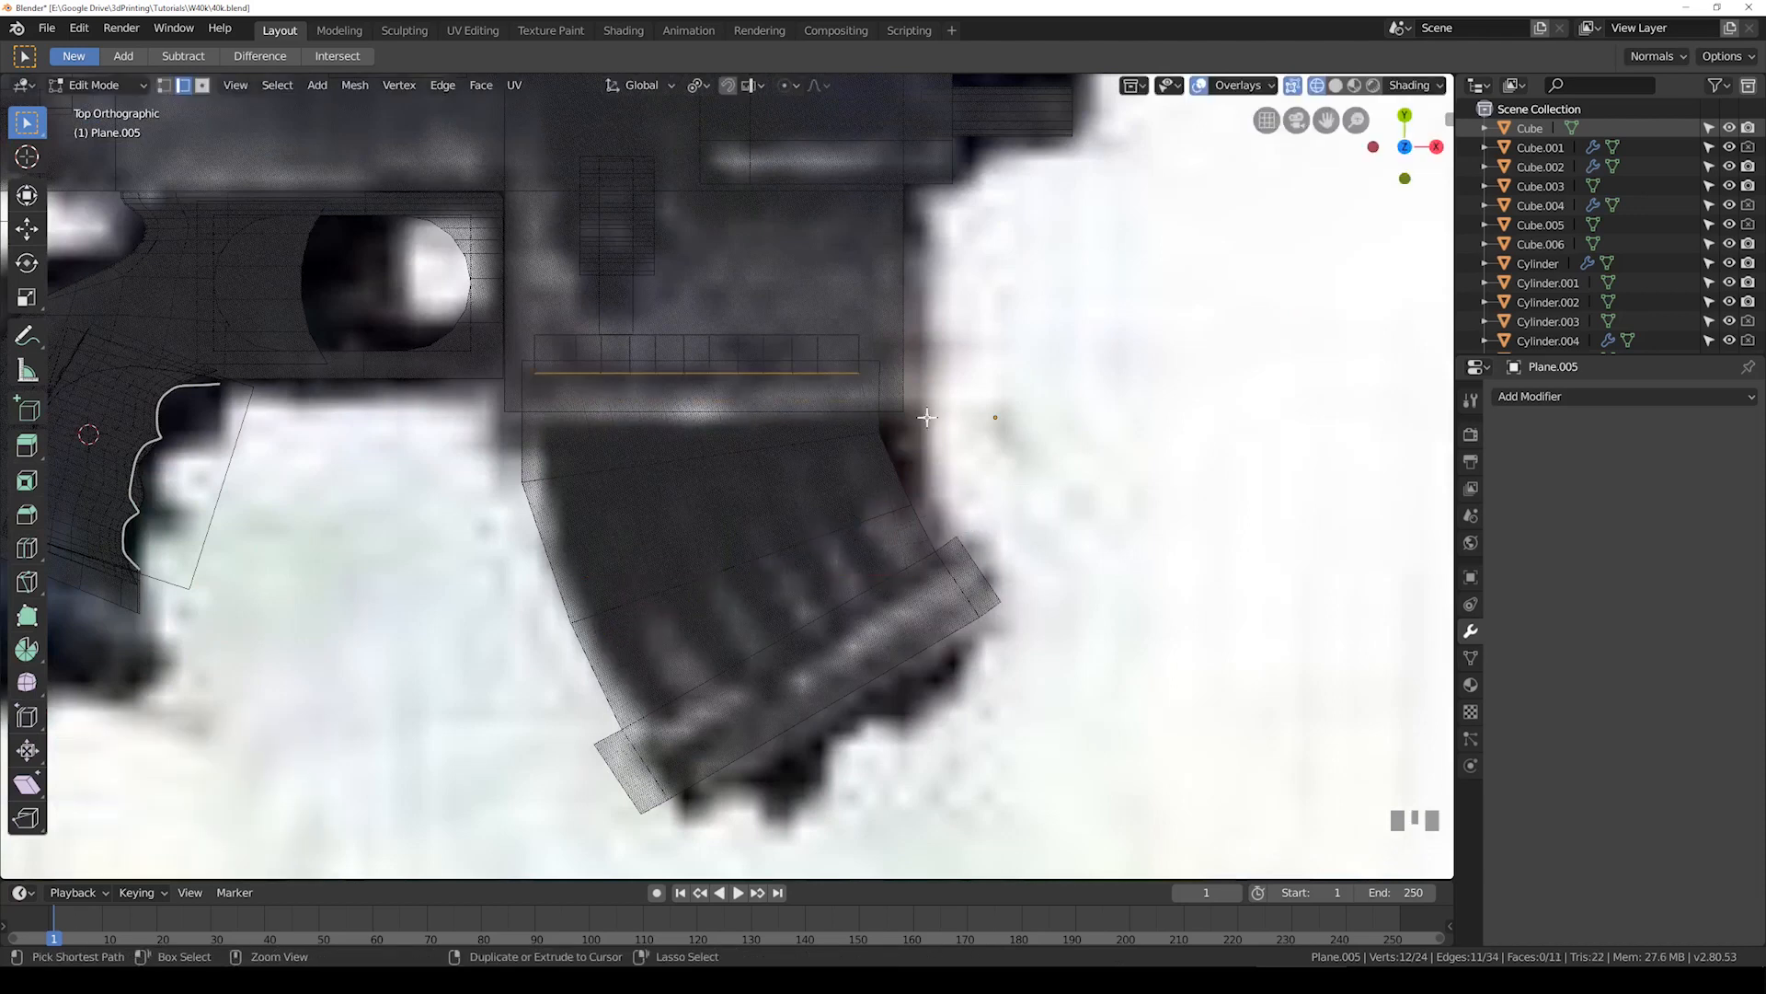
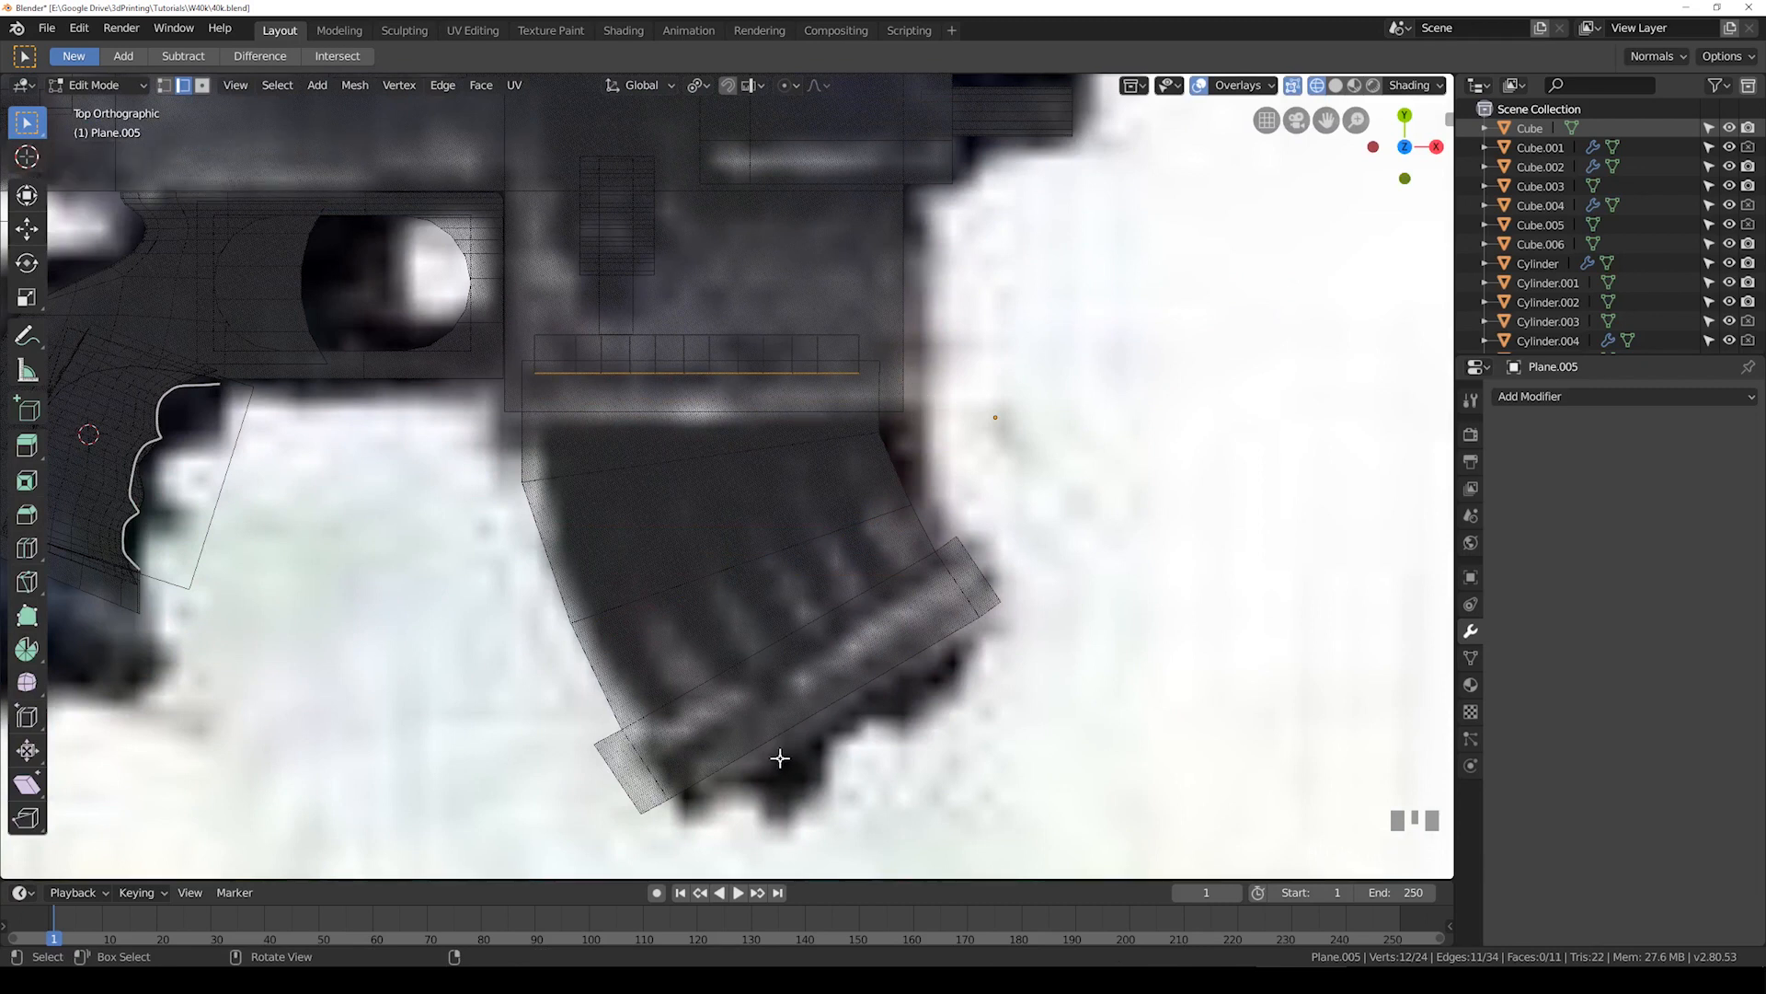
Step: Extrude all of the strip's faces about 10.296 along their normal to give it thickness
{"action": "scroll", "coordinate": [745, 390], "scroll_direction": "up", "scroll_amount": 1}
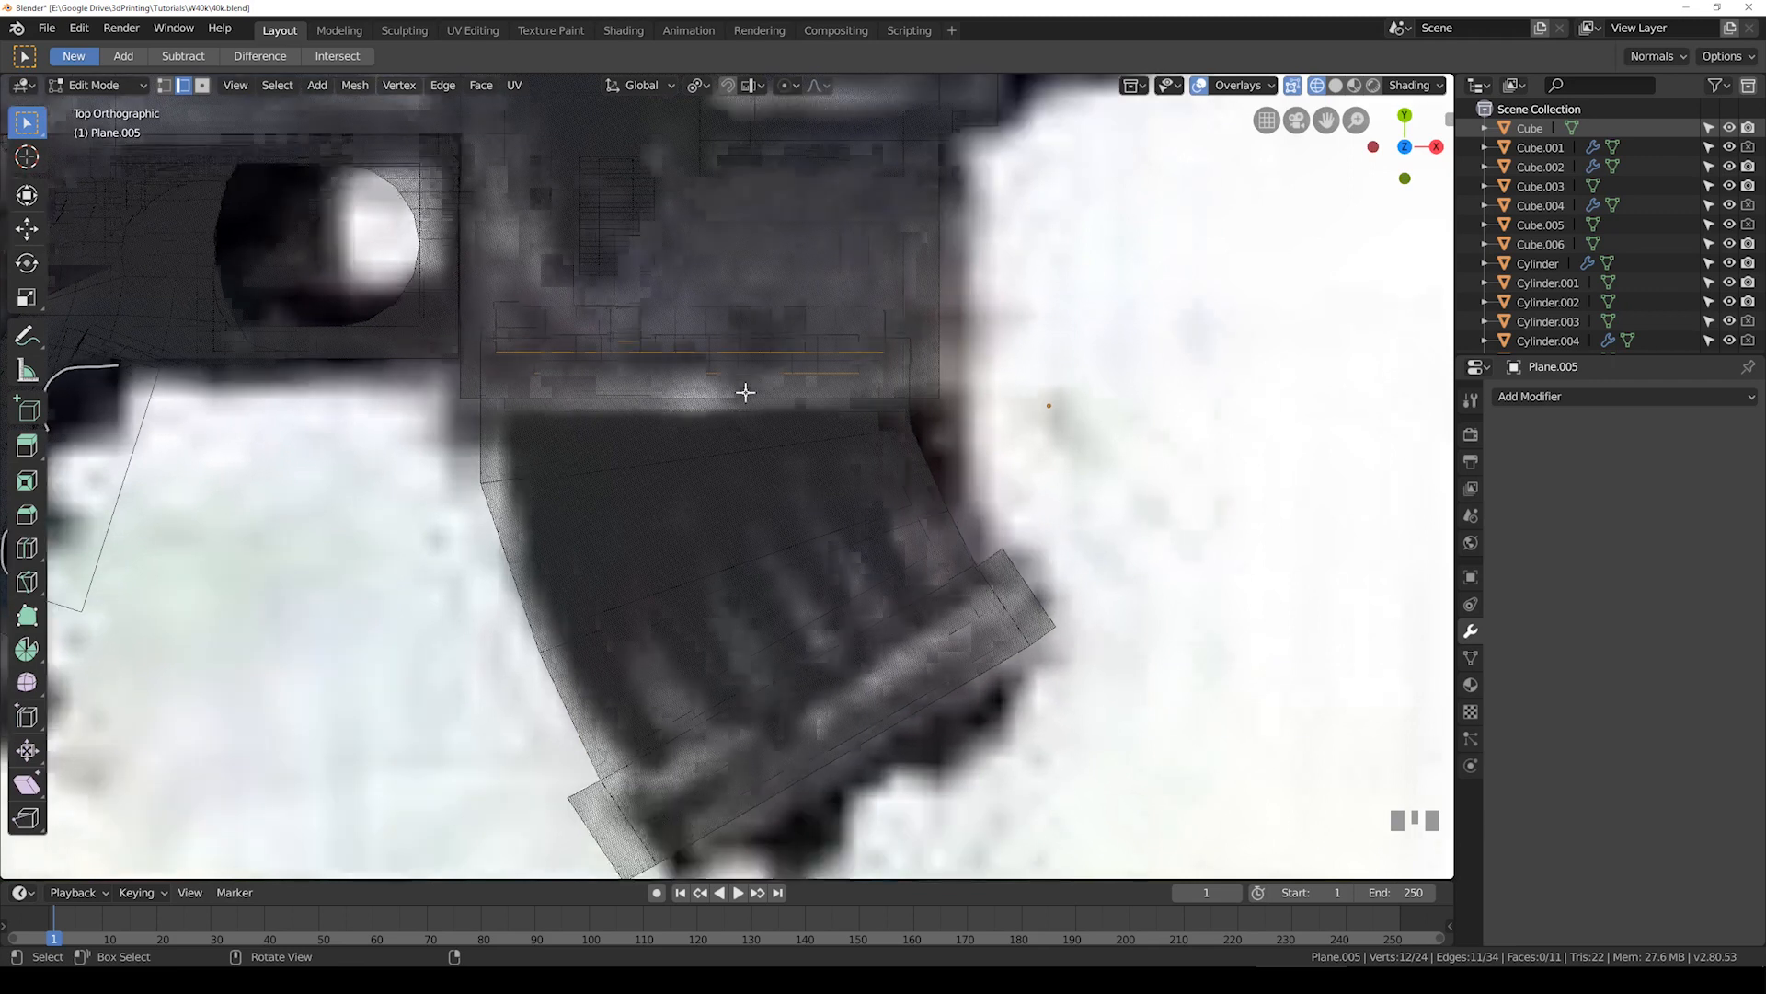
{"action": "middle_click_drag", "start_coordinate": [574, 351], "coordinate": [583, 339]}
{"action": "scroll", "coordinate": [478, 276], "scroll_direction": "up", "scroll_amount": 2}
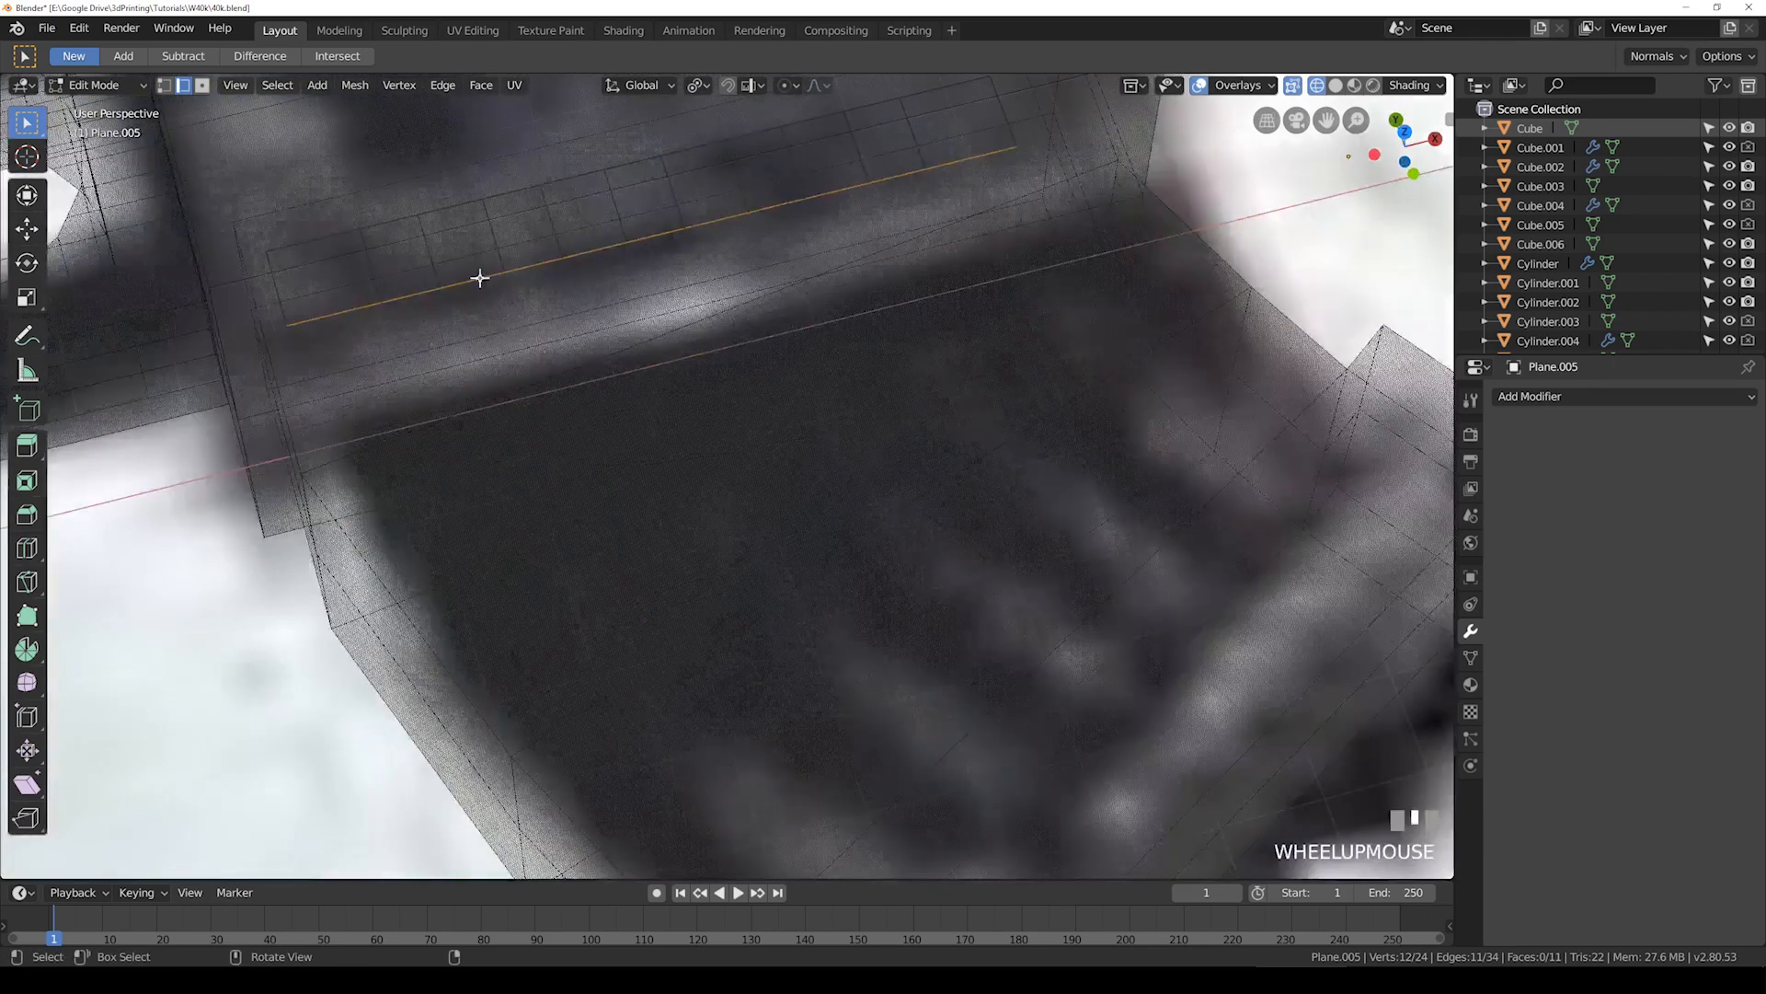
{"action": "middle_click_drag", "start_coordinate": [478, 276], "coordinate": [668, 437], "text": "shift"}
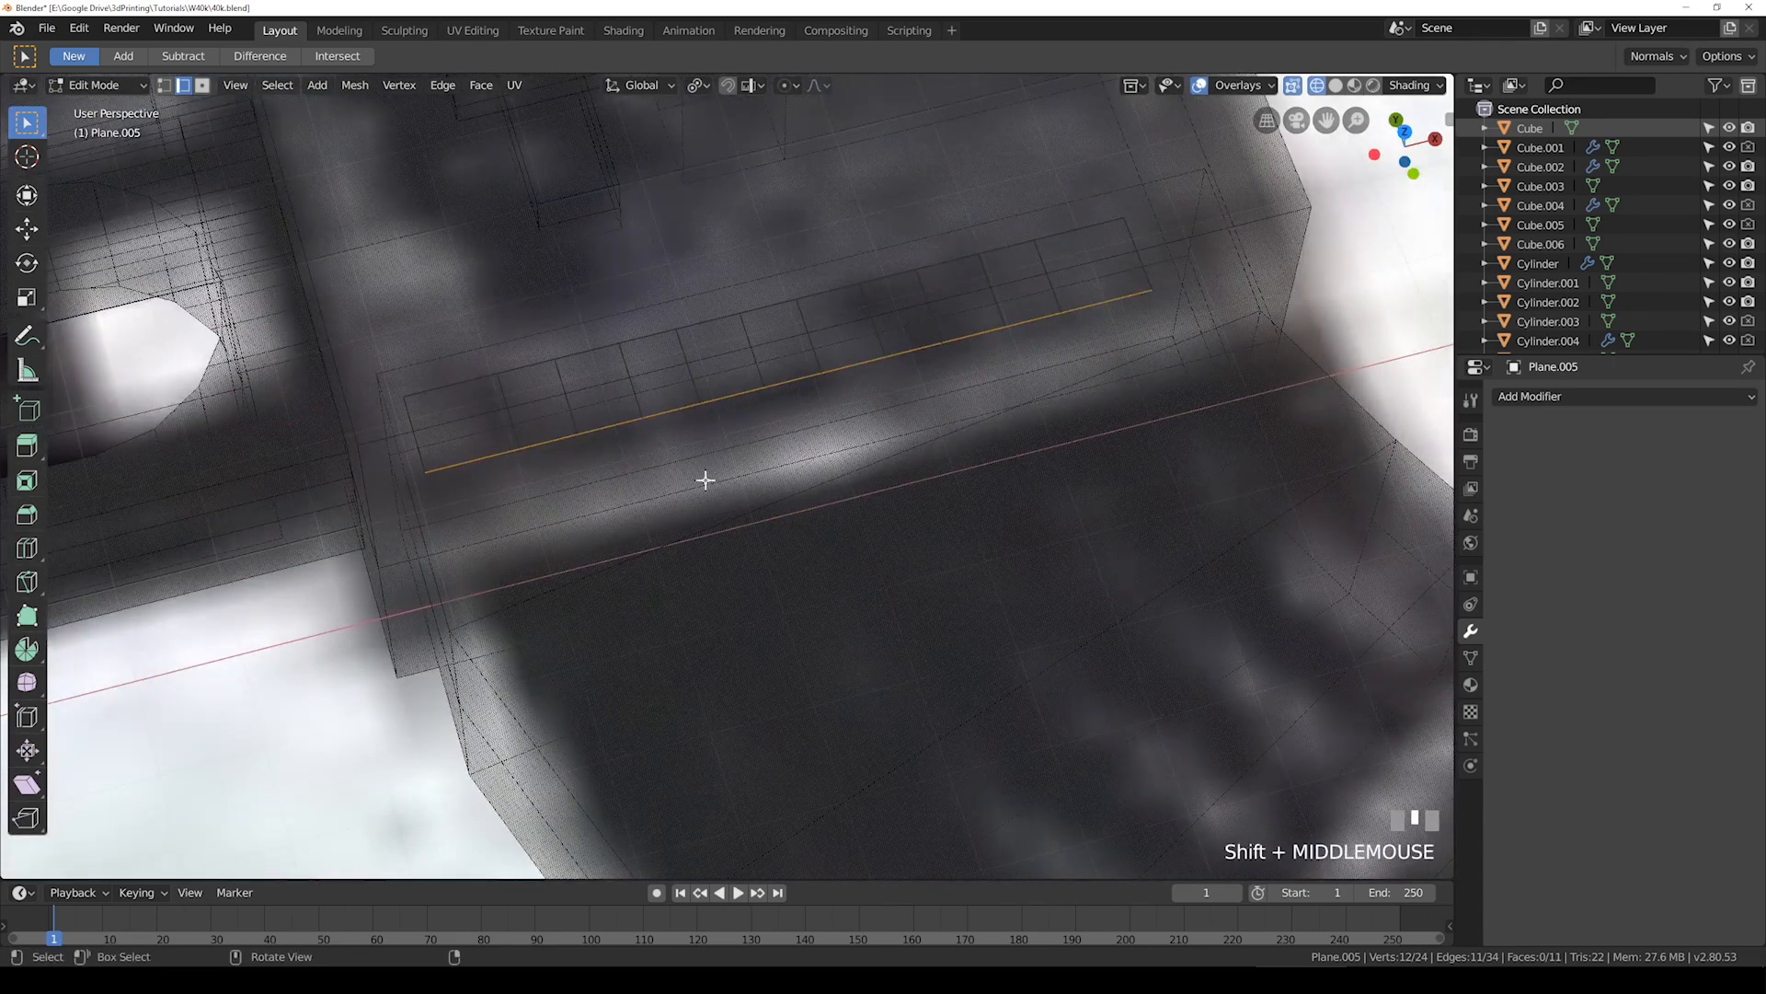
{"action": "key", "text": "a"}
{"action": "middle_click_drag", "start_coordinate": [690, 533], "coordinate": [760, 466]}
{"action": "key", "text": "e"}
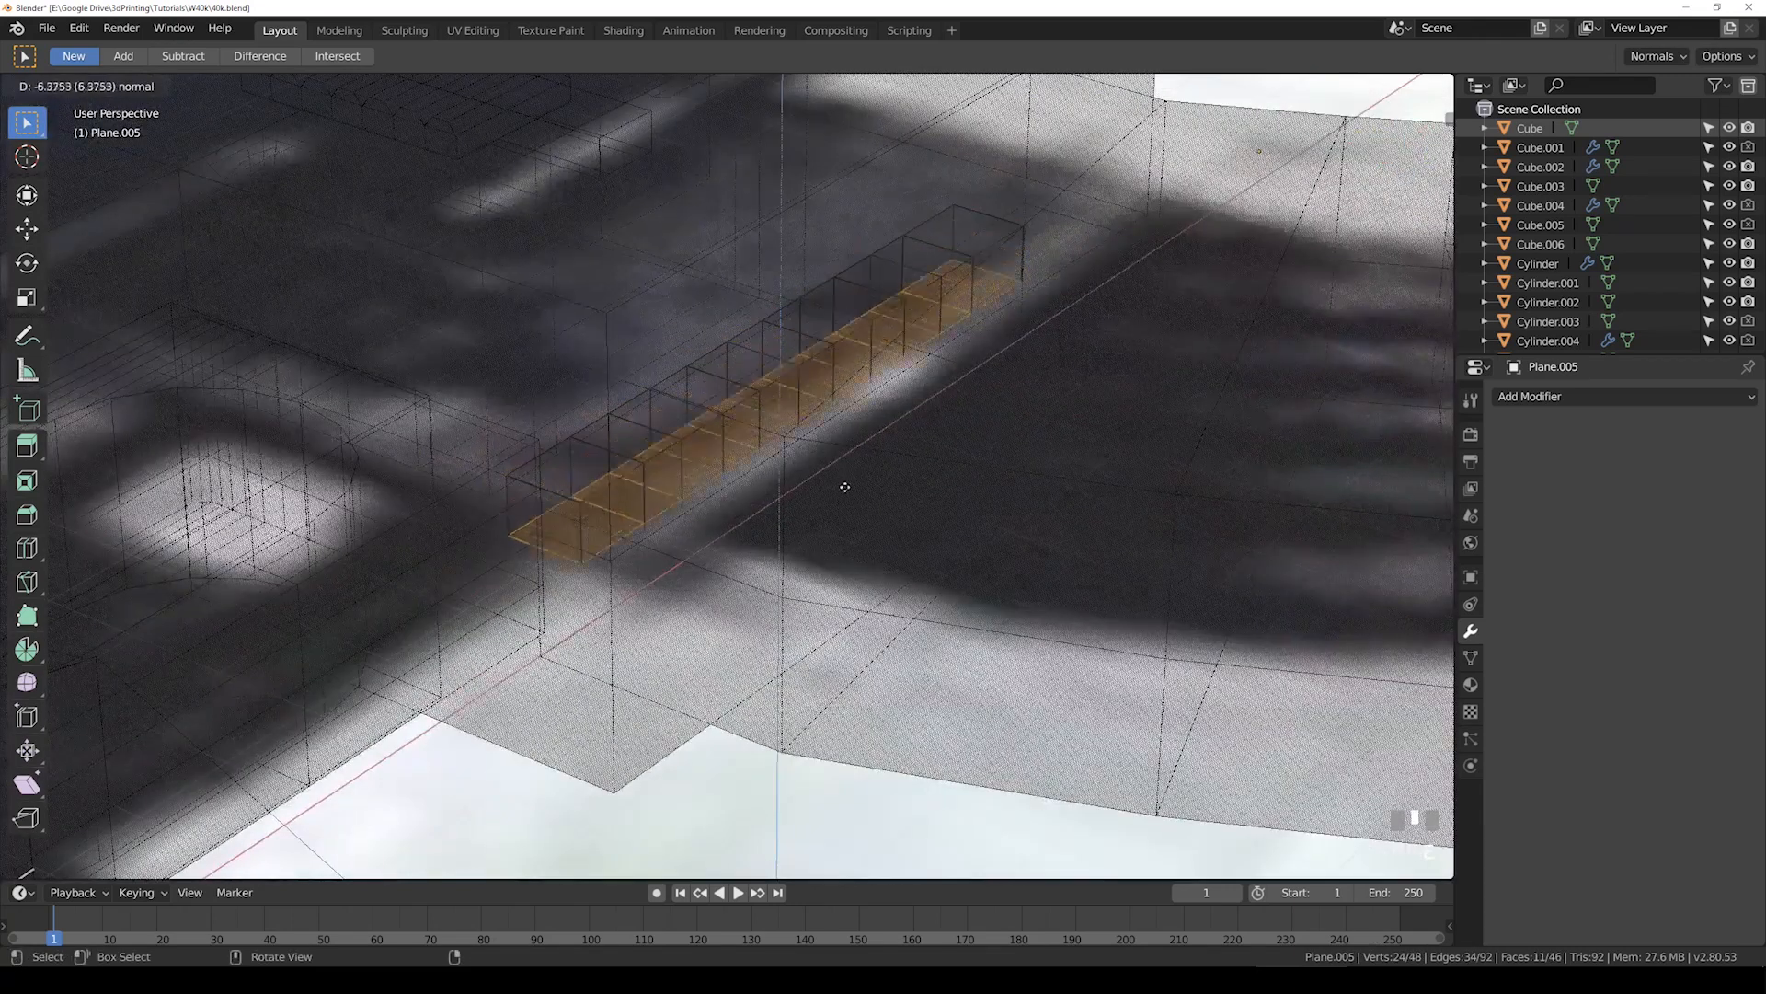
{"action": "left_click", "coordinate": [840, 521]}
Step: Add a Mirror modifier to the strip that mirrors across the Z axis only
{"action": "left_click", "coordinate": [1605, 397]}
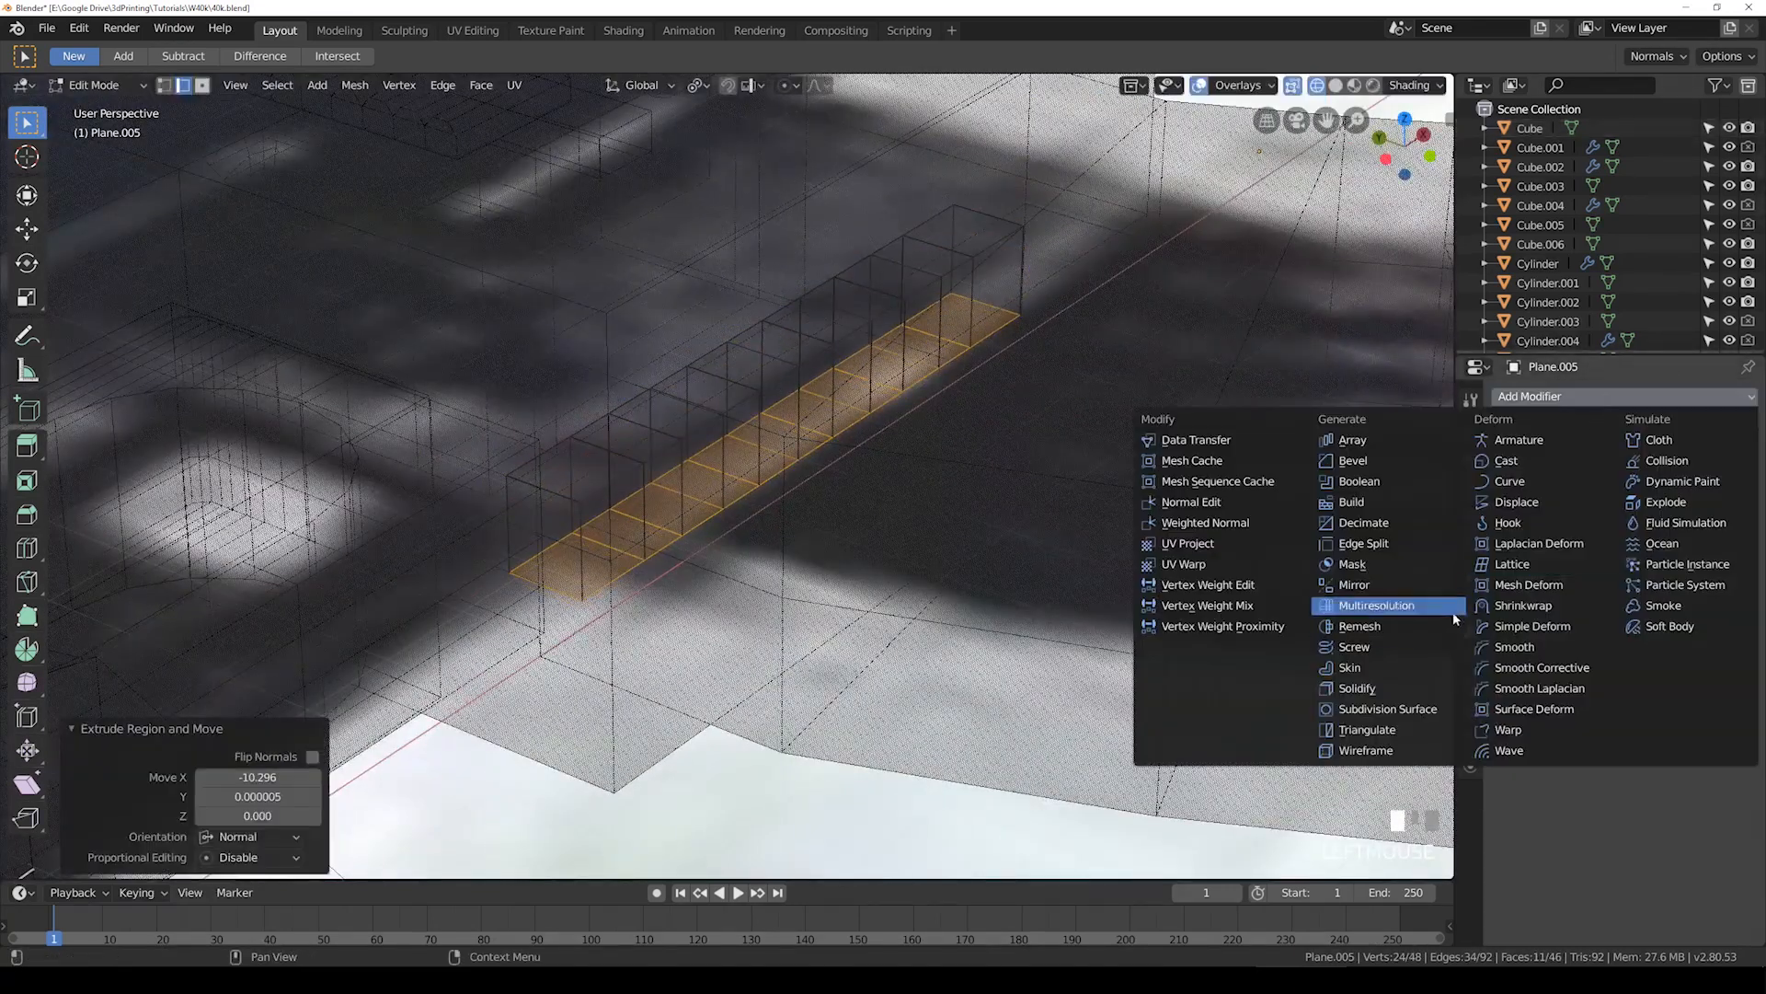
{"action": "left_click", "coordinate": [1361, 585]}
{"action": "left_click", "coordinate": [1520, 544]}
{"action": "left_click", "coordinate": [1506, 502]}
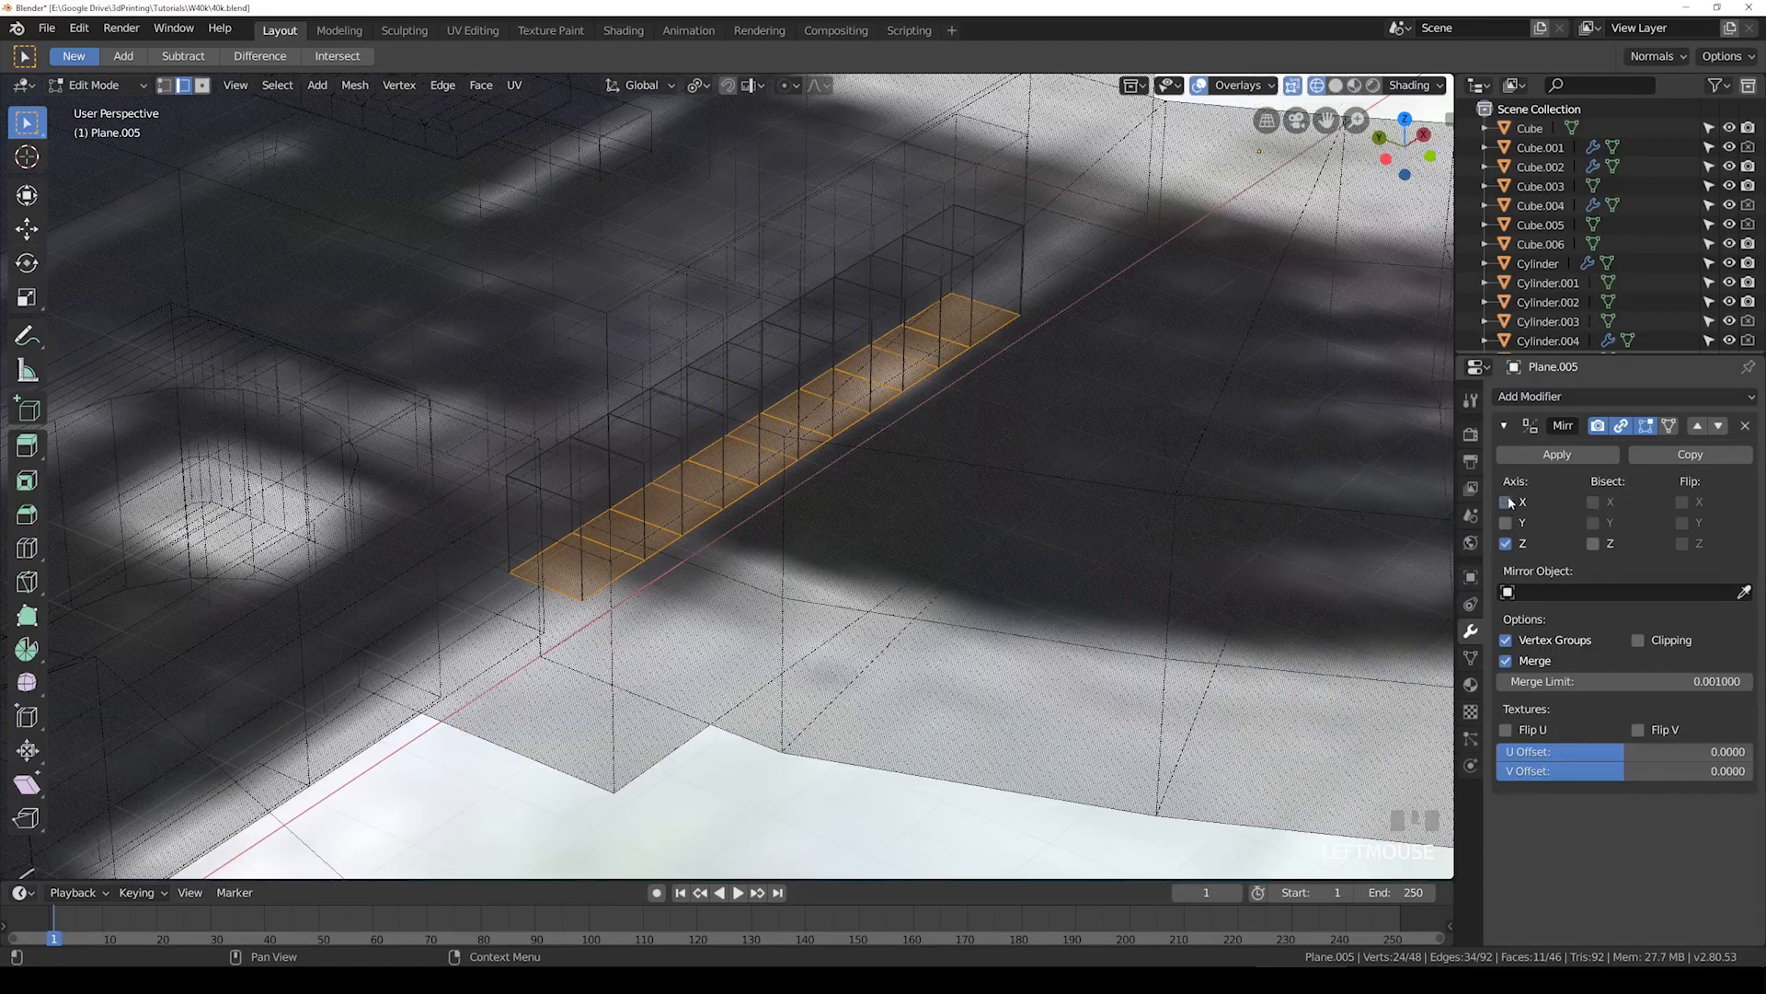
Step: Raise the whole strip mesh about 13.007 along Z and enable Clipping on its Mirror modifier
{"action": "middle_click_drag", "start_coordinate": [1028, 516], "coordinate": [905, 476]}
{"action": "key", "text": "alt+z"}
{"action": "scroll", "coordinate": [893, 463], "scroll_direction": "up", "scroll_amount": 3}
{"action": "key", "text": "a"}
{"action": "key", "text": "a"}
{"action": "key", "text": "g"}
{"action": "key", "text": "z"}
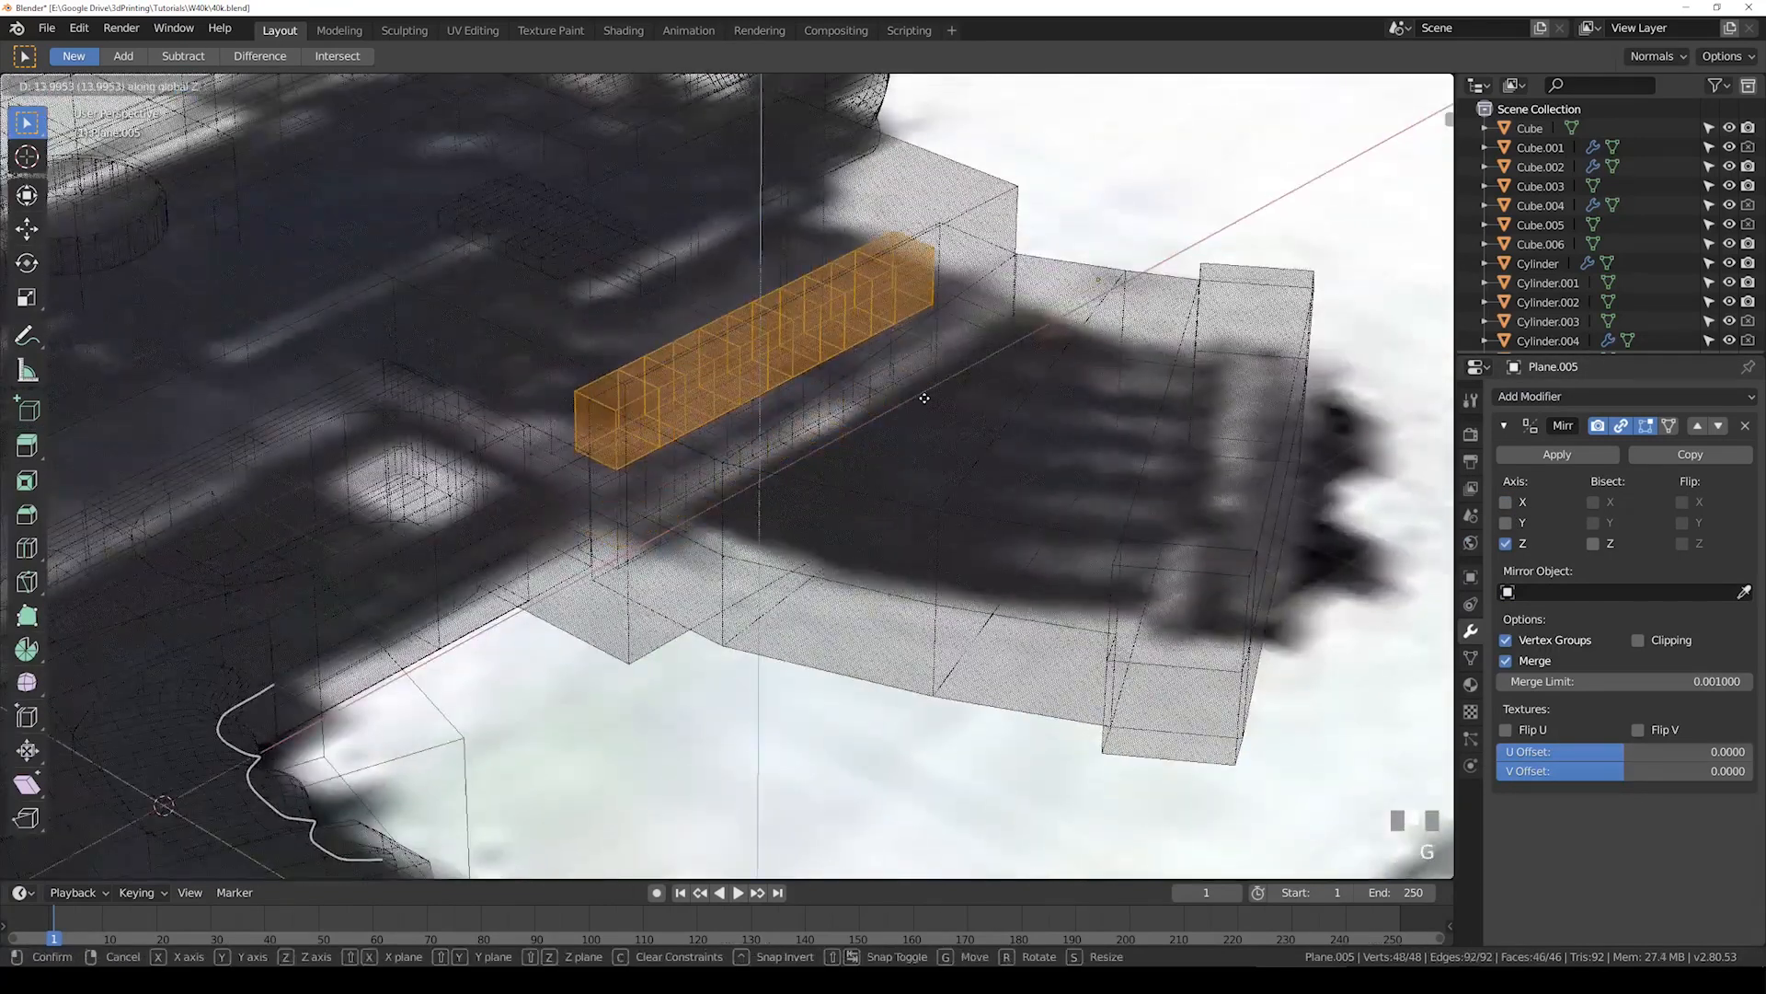
{"action": "left_click", "coordinate": [923, 398]}
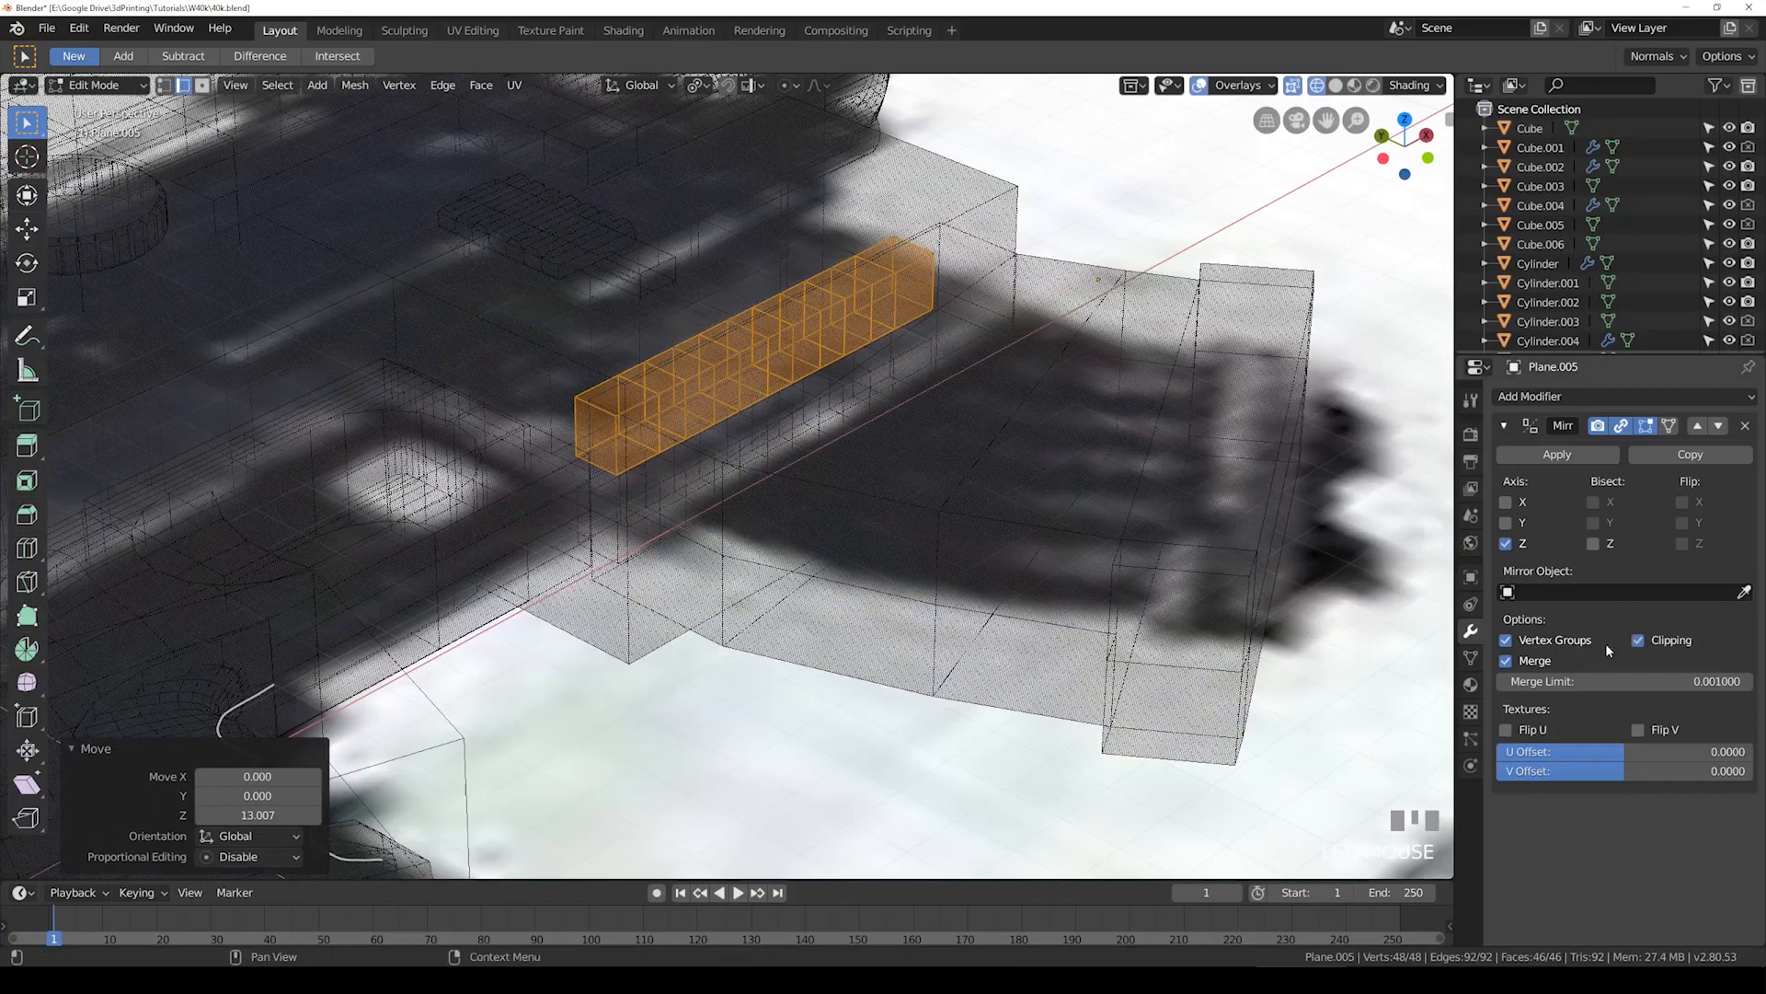
Step: Lower the strip's underside faces along Z onto the mirror plane and delete those faces
{"action": "middle_click_drag", "start_coordinate": [828, 423], "coordinate": [625, 396]}
{"action": "key", "text": "alt+a"}
{"action": "key", "text": "b"}
{"action": "key", "text": "Escape"}
{"action": "middle_click_drag", "start_coordinate": [813, 446], "coordinate": [832, 429]}
{"action": "key", "text": "b"}
{"action": "left_click_drag", "start_coordinate": [568, 393], "coordinate": [868, 450]}
{"action": "key", "text": "b"}
{"action": "left_click_drag", "start_coordinate": [731, 370], "coordinate": [964, 455]}
{"action": "middle_click_drag", "start_coordinate": [865, 414], "coordinate": [886, 487]}
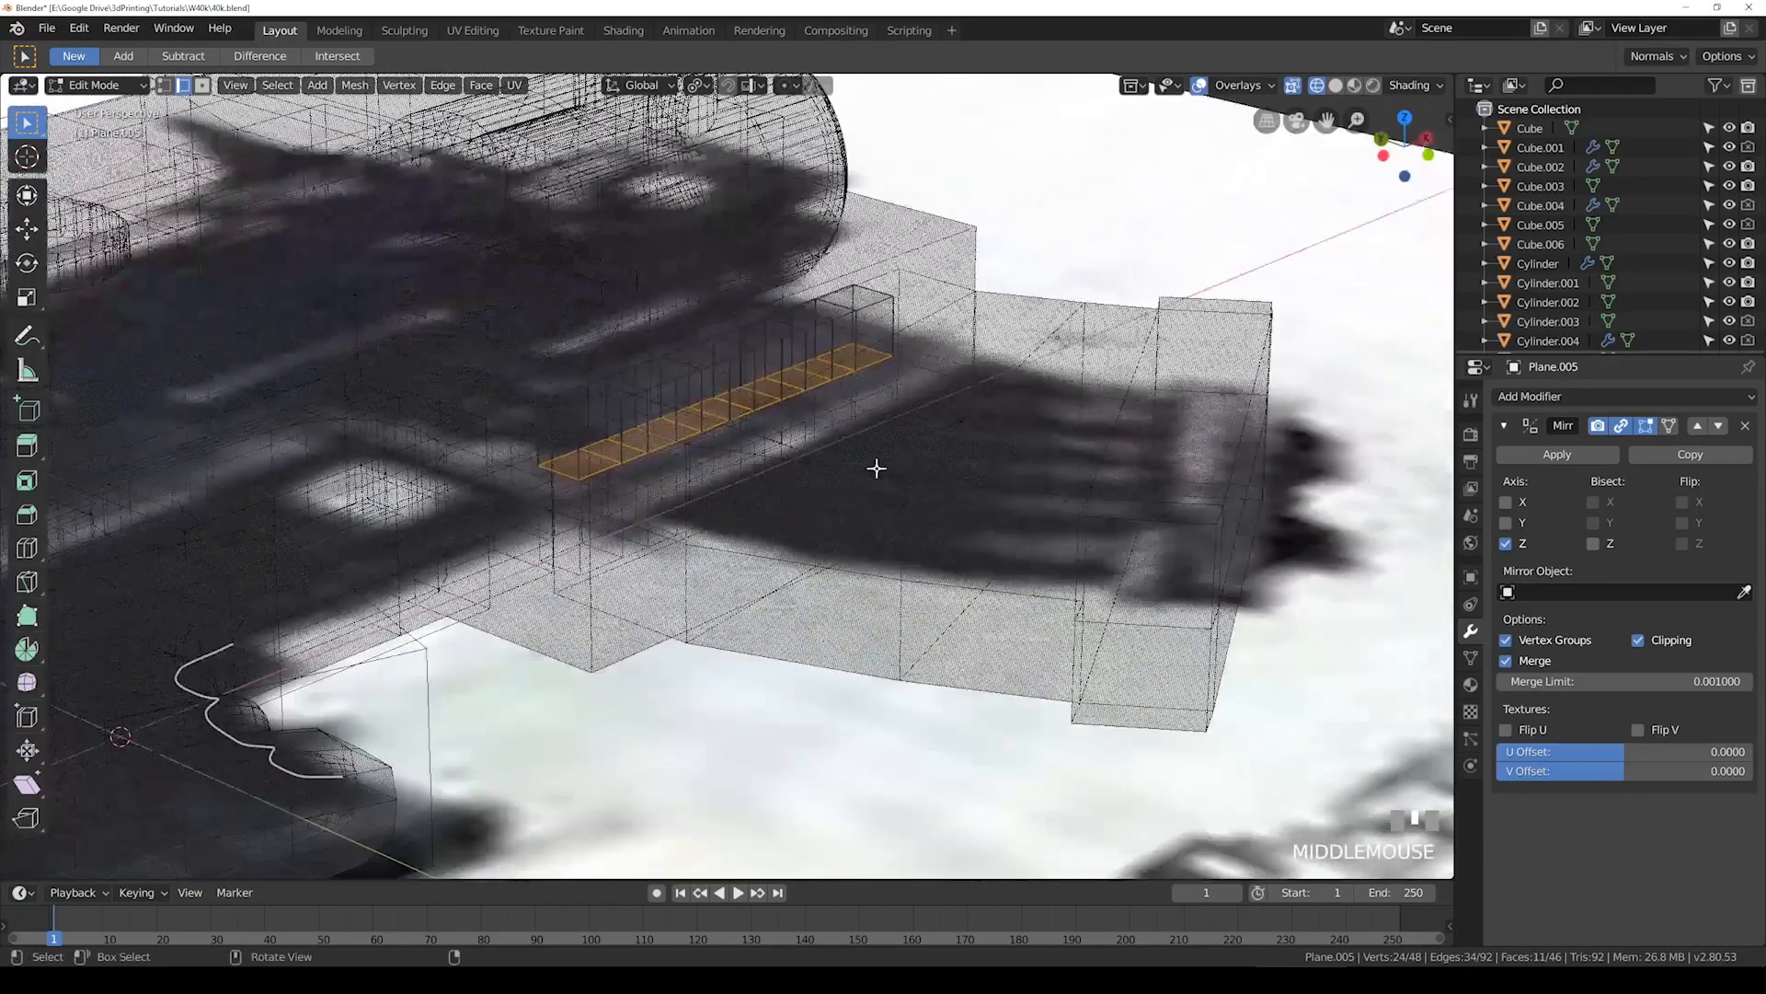
{"action": "key", "text": "g"}
{"action": "key", "text": "z"}
{"action": "left_click", "coordinate": [886, 490]}
{"action": "key", "text": "x"}
{"action": "left_click", "coordinate": [887, 488]}
Step: Move the strip object along X until it sits clear of the gun body, and show the model in solid shading
{"action": "key", "text": "z"}
{"action": "key", "text": "alt+z"}
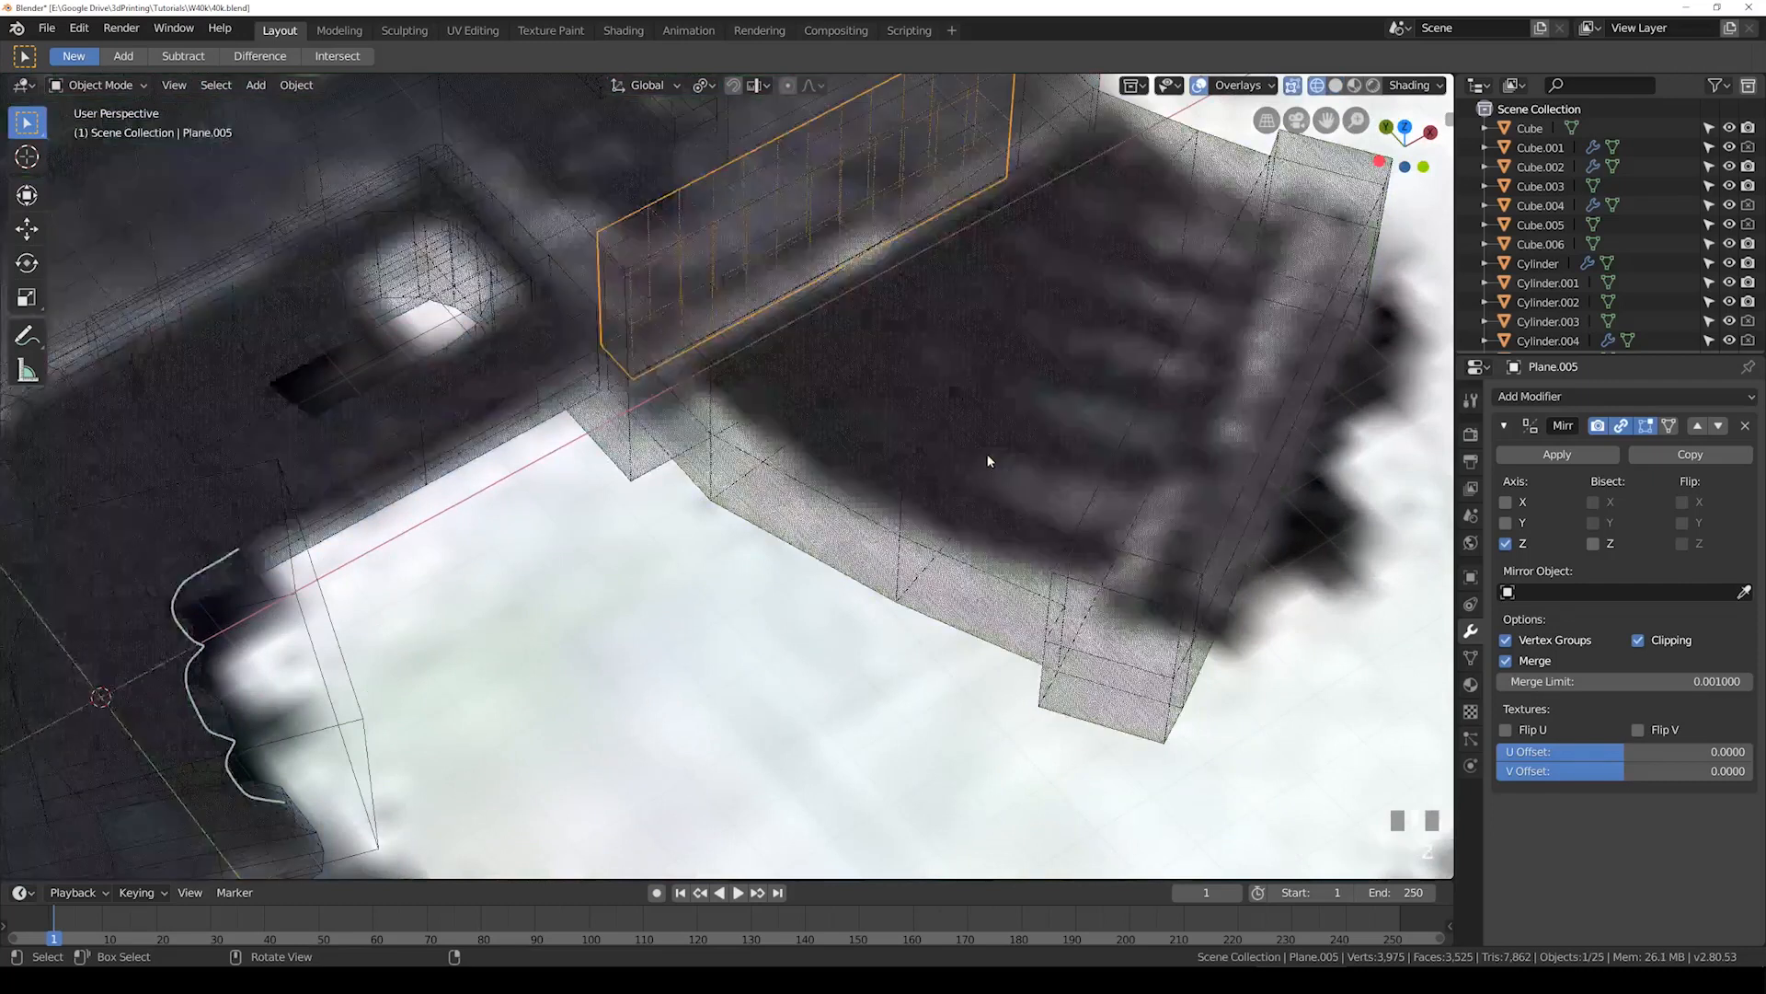
{"action": "key", "text": "KP_7"}
{"action": "scroll", "coordinate": [988, 440], "scroll_direction": "down", "scroll_amount": 1}
{"action": "mouse_move", "coordinate": [927, 386]}
{"action": "middle_mouse_down", "text": "shift"}
{"action": "mouse_move", "coordinate": [893, 417]}
{"action": "mouse_move", "coordinate": [686, 492]}
{"action": "middle_mouse_up", "text": "shift"}
{"action": "key", "text": "g"}
{"action": "key", "text": "x"}
{"action": "left_click", "coordinate": [1047, 486]}
{"action": "key", "text": "z"}
Step: Open the strip's mesh for editing with face selection
{"action": "key", "text": "Tab"}
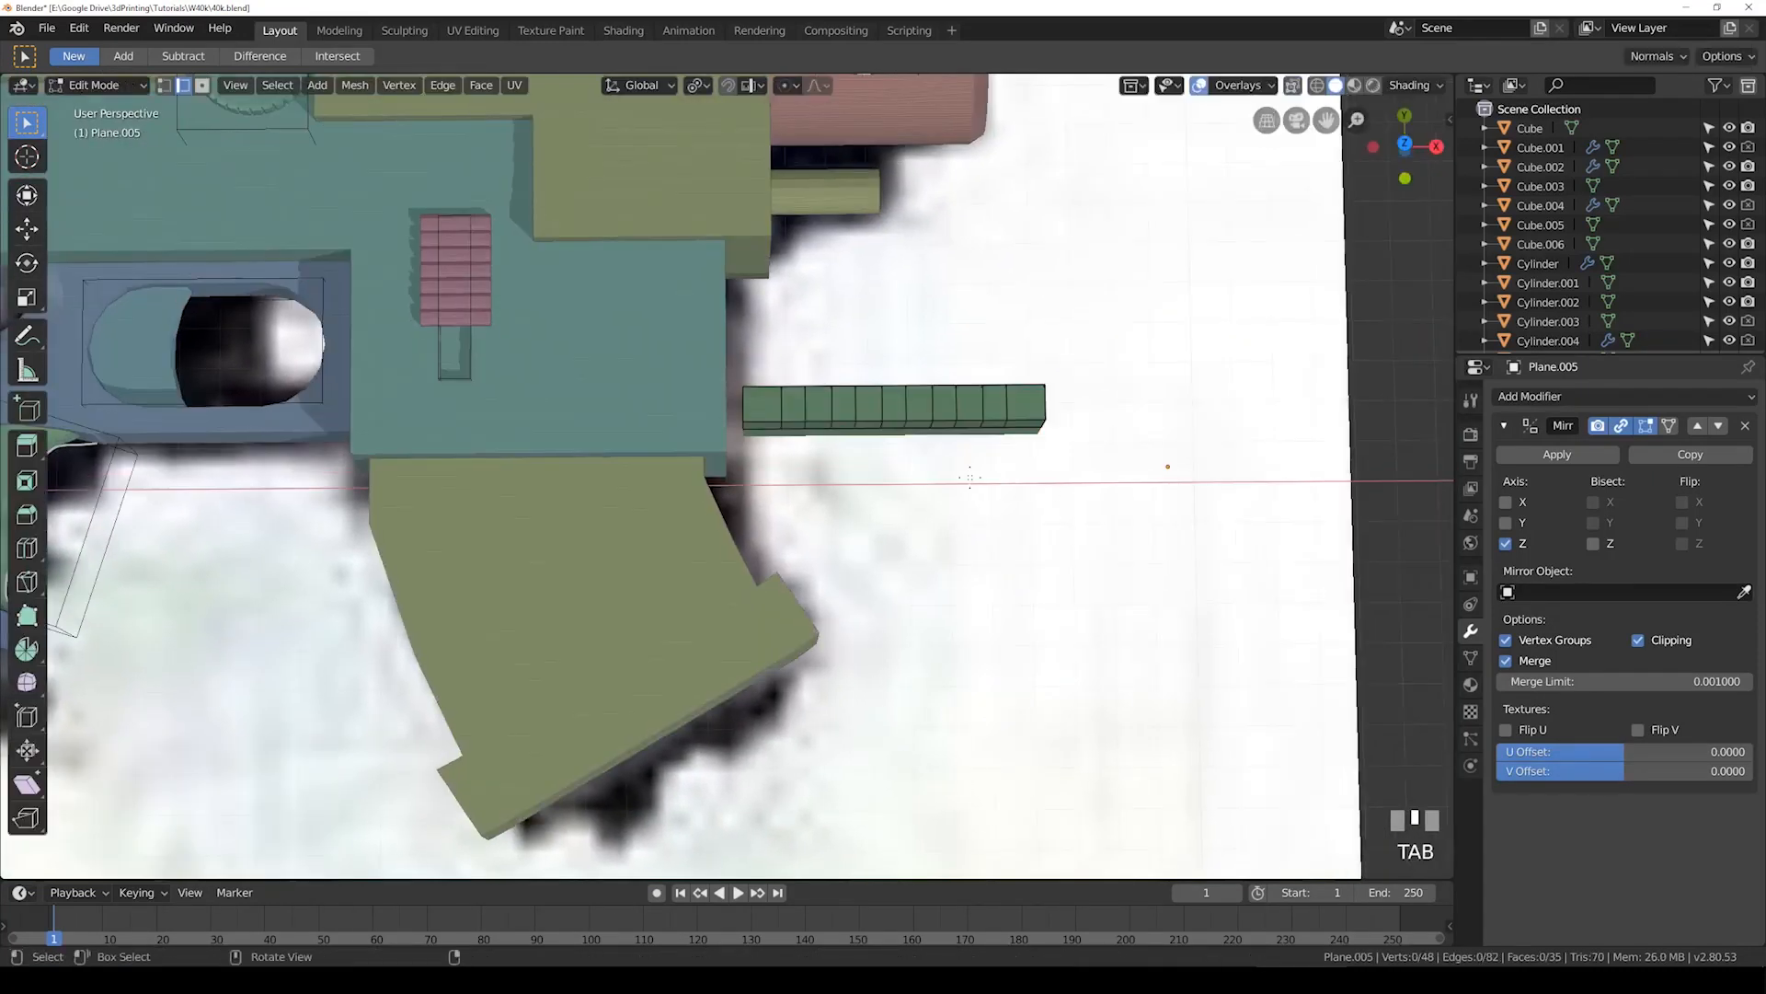
{"action": "middle_click_drag", "start_coordinate": [1006, 504], "coordinate": [957, 423]}
{"action": "scroll", "coordinate": [933, 377], "scroll_direction": "up", "scroll_amount": 2}
{"action": "middle_click_drag", "start_coordinate": [986, 481], "coordinate": [304, 442]}
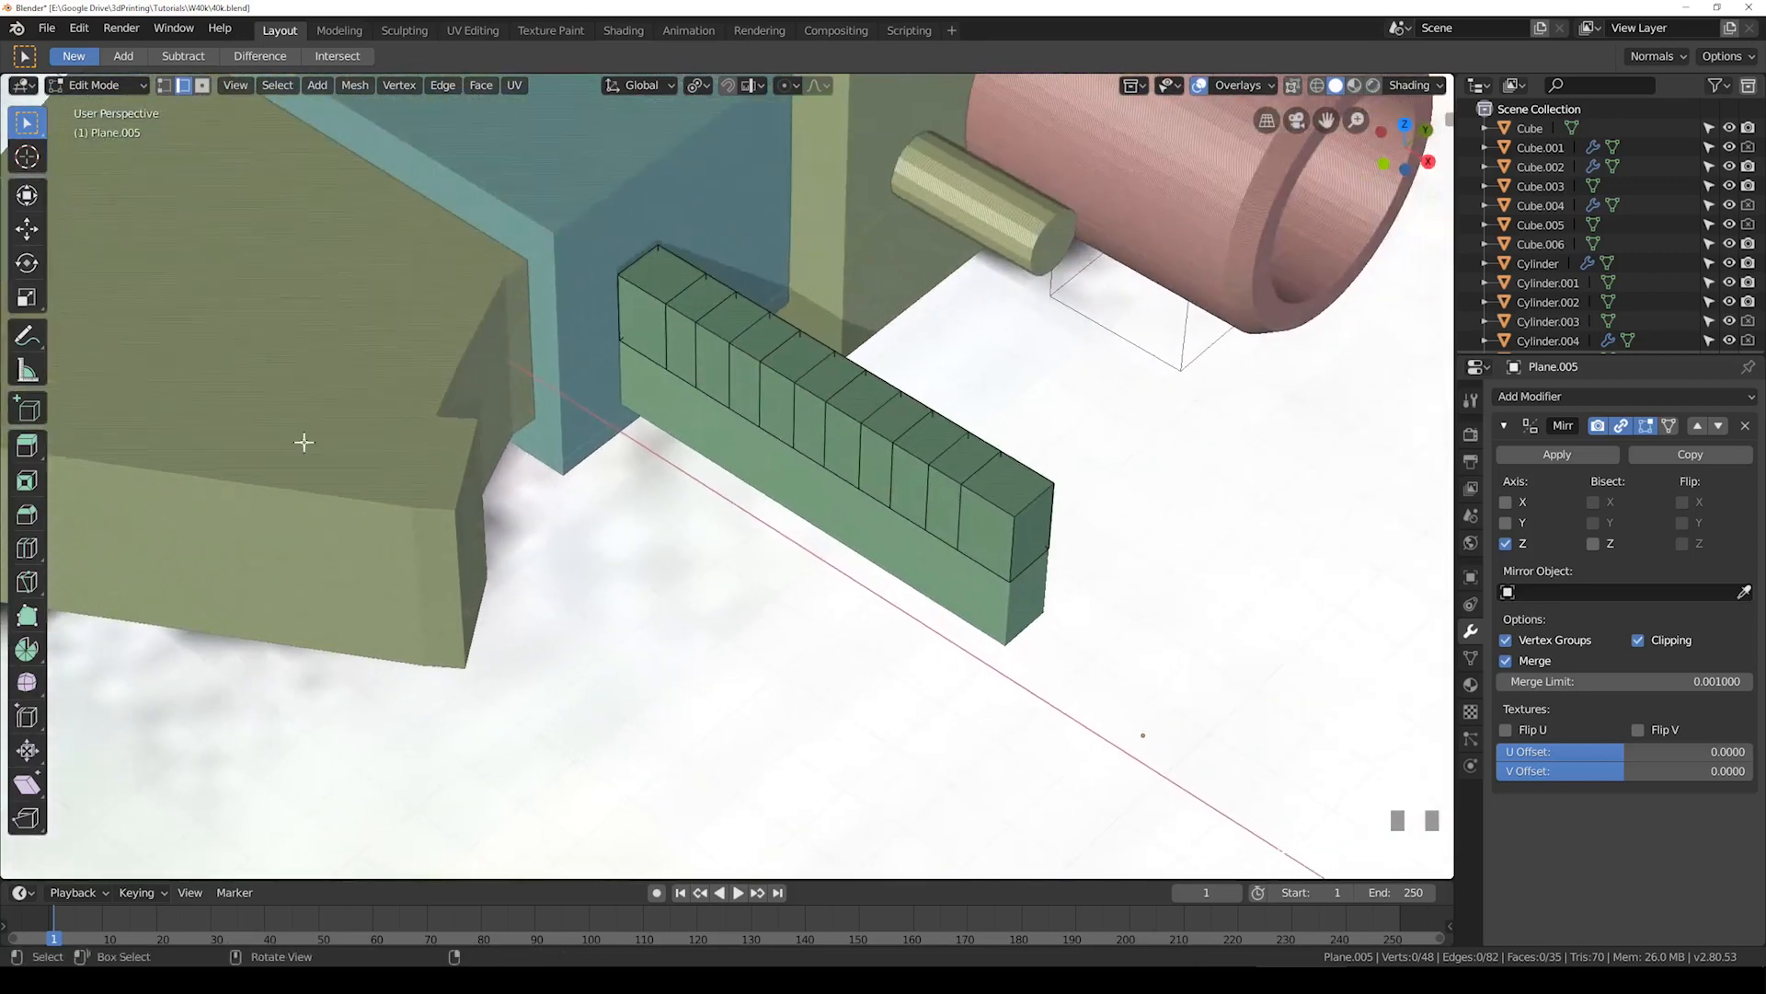
{"action": "left_click", "coordinate": [203, 86]}
Step: Select the five narrow bevelled faces along the top of the strip
{"action": "left_click", "coordinate": [665, 280]}
{"action": "left_click", "coordinate": [699, 297]}
{"action": "left_click", "coordinate": [765, 336], "text": "shift"}
{"action": "left_click", "coordinate": [829, 376], "text": "shift"}
{"action": "left_click", "coordinate": [910, 424], "text": "shift"}
{"action": "left_click", "coordinate": [972, 462], "text": "shift"}
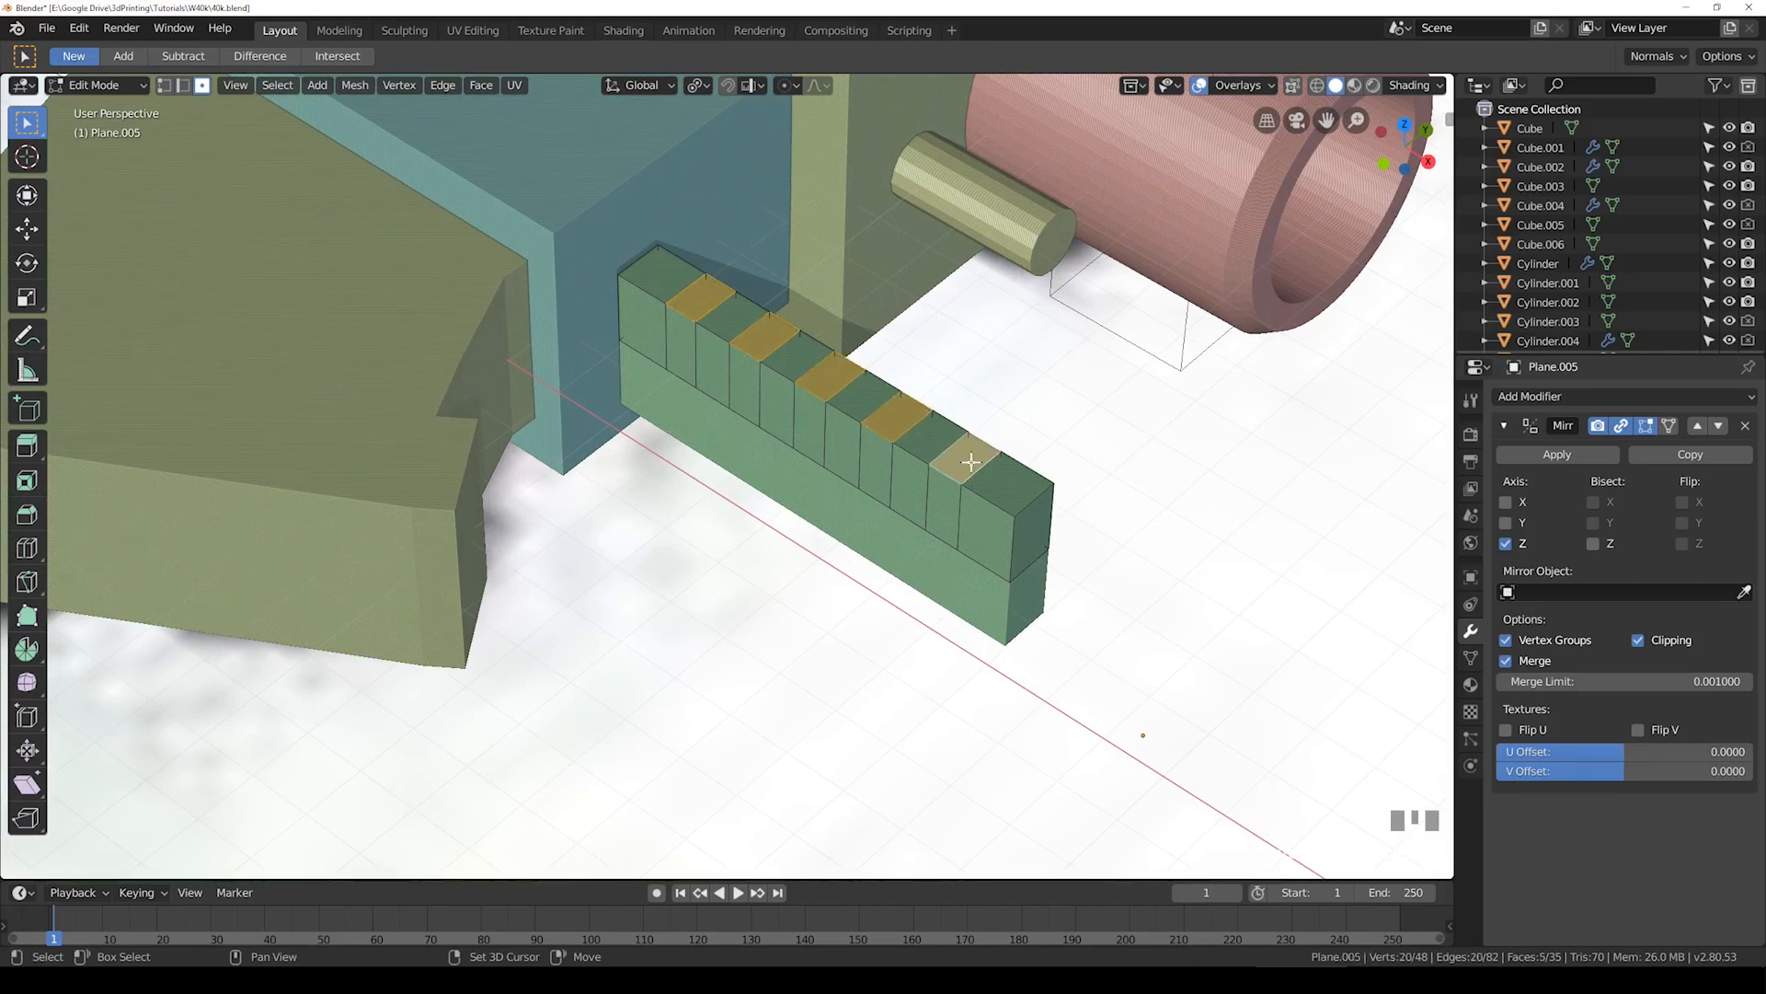
Step: Extrude the six alternate faces between the bevelled segments about 6.595 upward, and adjust their height along Z
{"action": "key", "text": "KP_7"}
{"action": "left_click", "coordinate": [599, 373]}
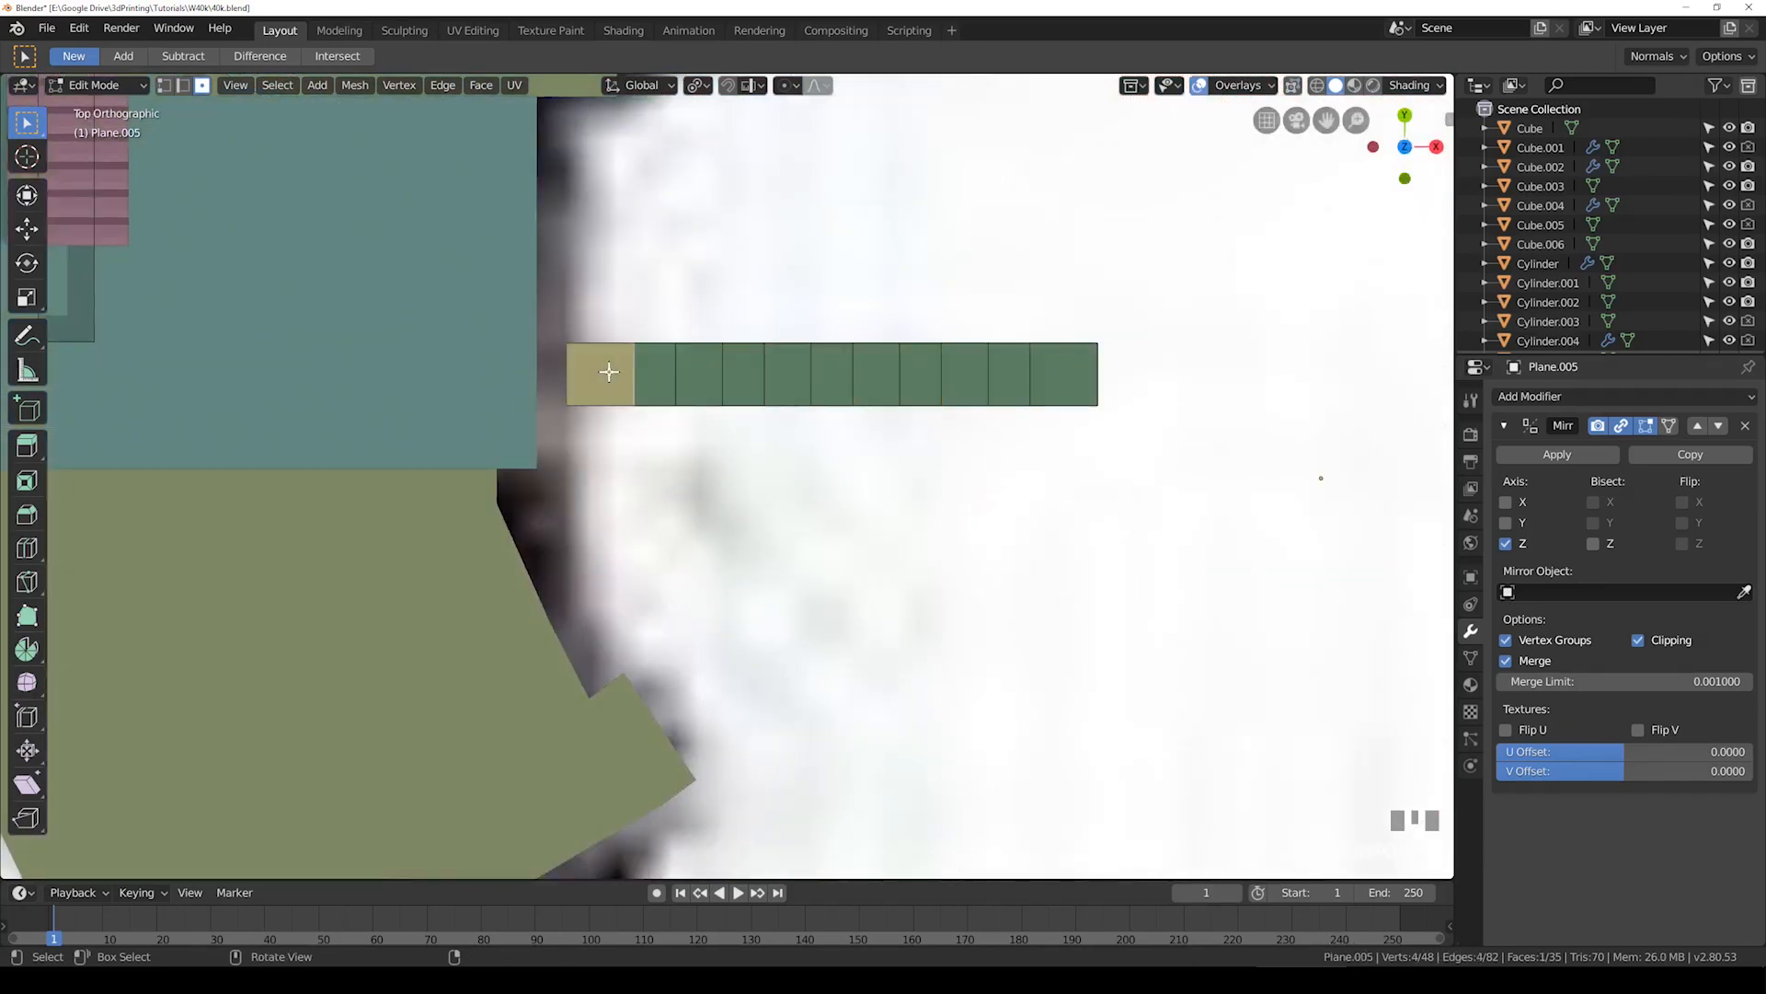
{"action": "left_click", "coordinate": [690, 377], "text": "shift"}
{"action": "left_click", "coordinate": [788, 378], "text": "shift"}
{"action": "left_click", "coordinate": [874, 377], "text": "shift"}
{"action": "left_click", "coordinate": [975, 376], "text": "shift"}
{"action": "left_click", "coordinate": [1058, 375], "text": "shift"}
{"action": "middle_click_drag", "start_coordinate": [1058, 375], "coordinate": [1030, 488]}
{"action": "key", "text": "e"}
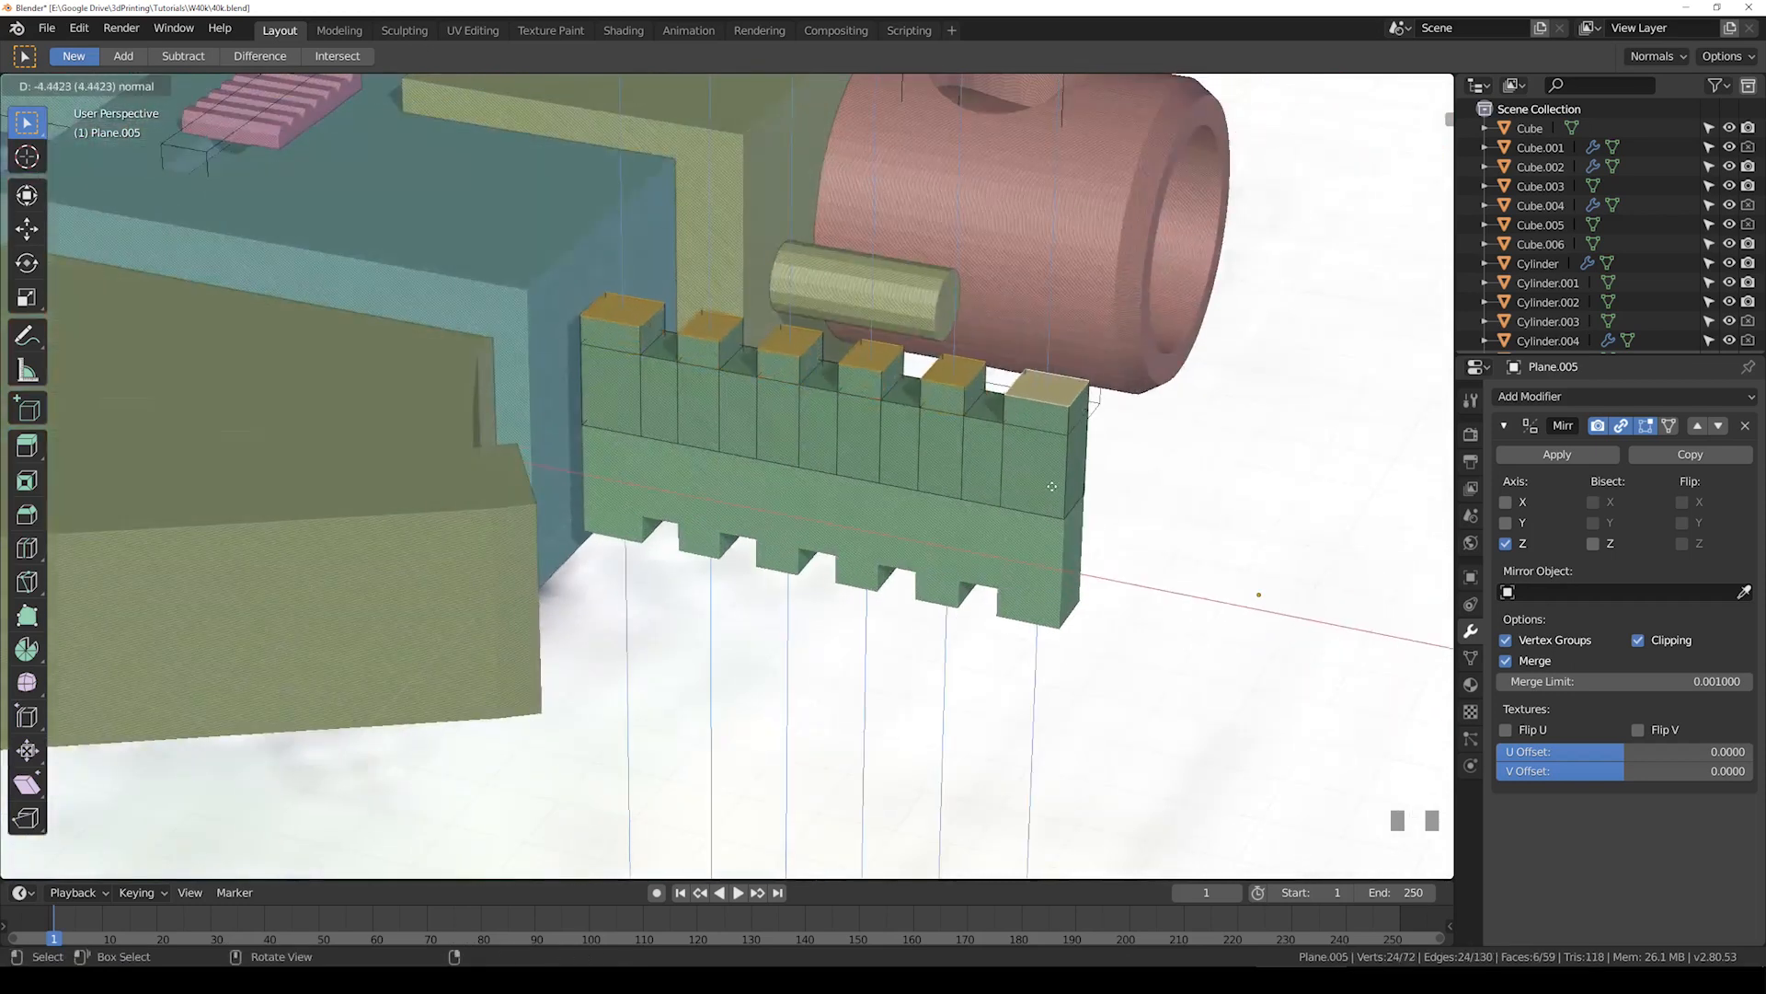
{"action": "left_click", "coordinate": [1055, 474]}
{"action": "key", "text": "g"}
{"action": "key", "text": "z"}
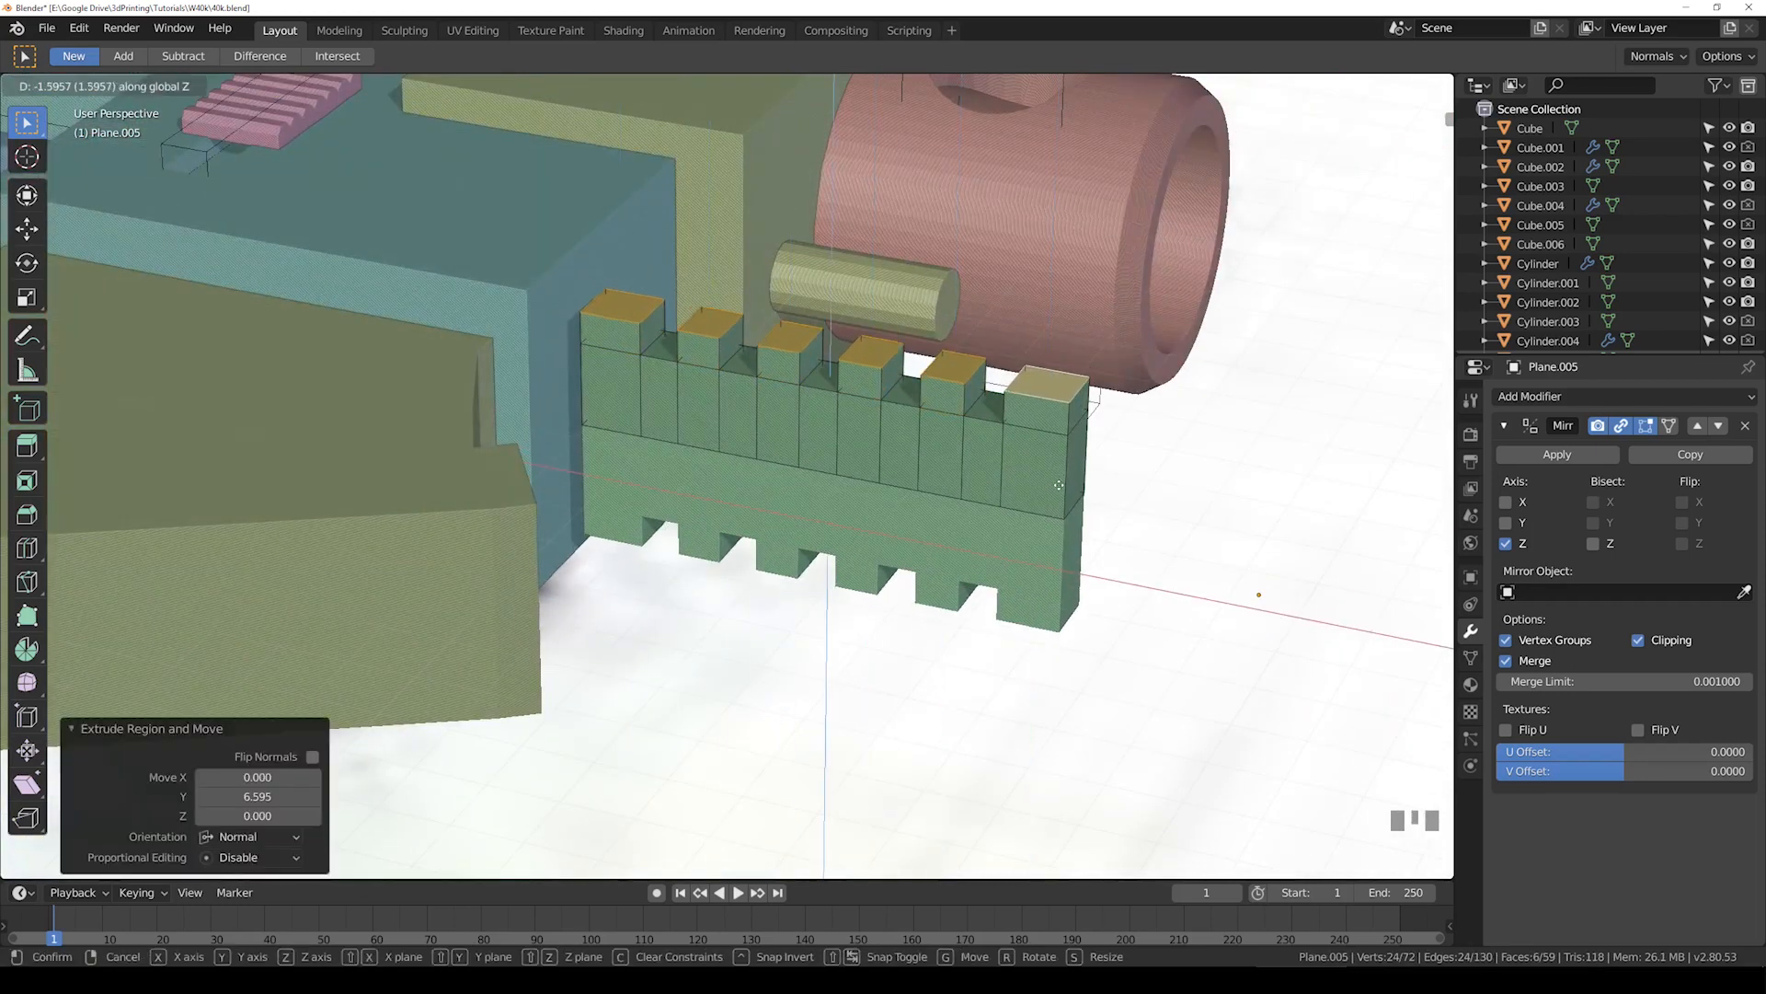
{"action": "left_click", "coordinate": [1011, 476]}
Step: Select all faces on the ridged strip's lower long side and extrude them about 13.623 outward with a -4.252 sideways offset
{"action": "left_click", "coordinate": [852, 389]}
{"action": "left_click", "coordinate": [851, 430], "text": "shift"}
{"action": "left_click", "coordinate": [767, 420], "text": "shift"}
{"action": "left_click", "coordinate": [787, 377], "text": "shift"}
{"action": "key", "text": "KP_7"}
{"action": "key", "text": "alt+z"}
{"action": "left_click_drag", "start_coordinate": [473, 383], "coordinate": [1265, 485]}
{"action": "key", "text": "alt+z"}
{"action": "middle_click_drag", "start_coordinate": [1267, 517], "coordinate": [914, 466]}
{"action": "key", "text": "KP_7"}
{"action": "scroll", "coordinate": [917, 466], "scroll_direction": "down", "scroll_amount": 4}
{"action": "key", "text": "alt+z"}
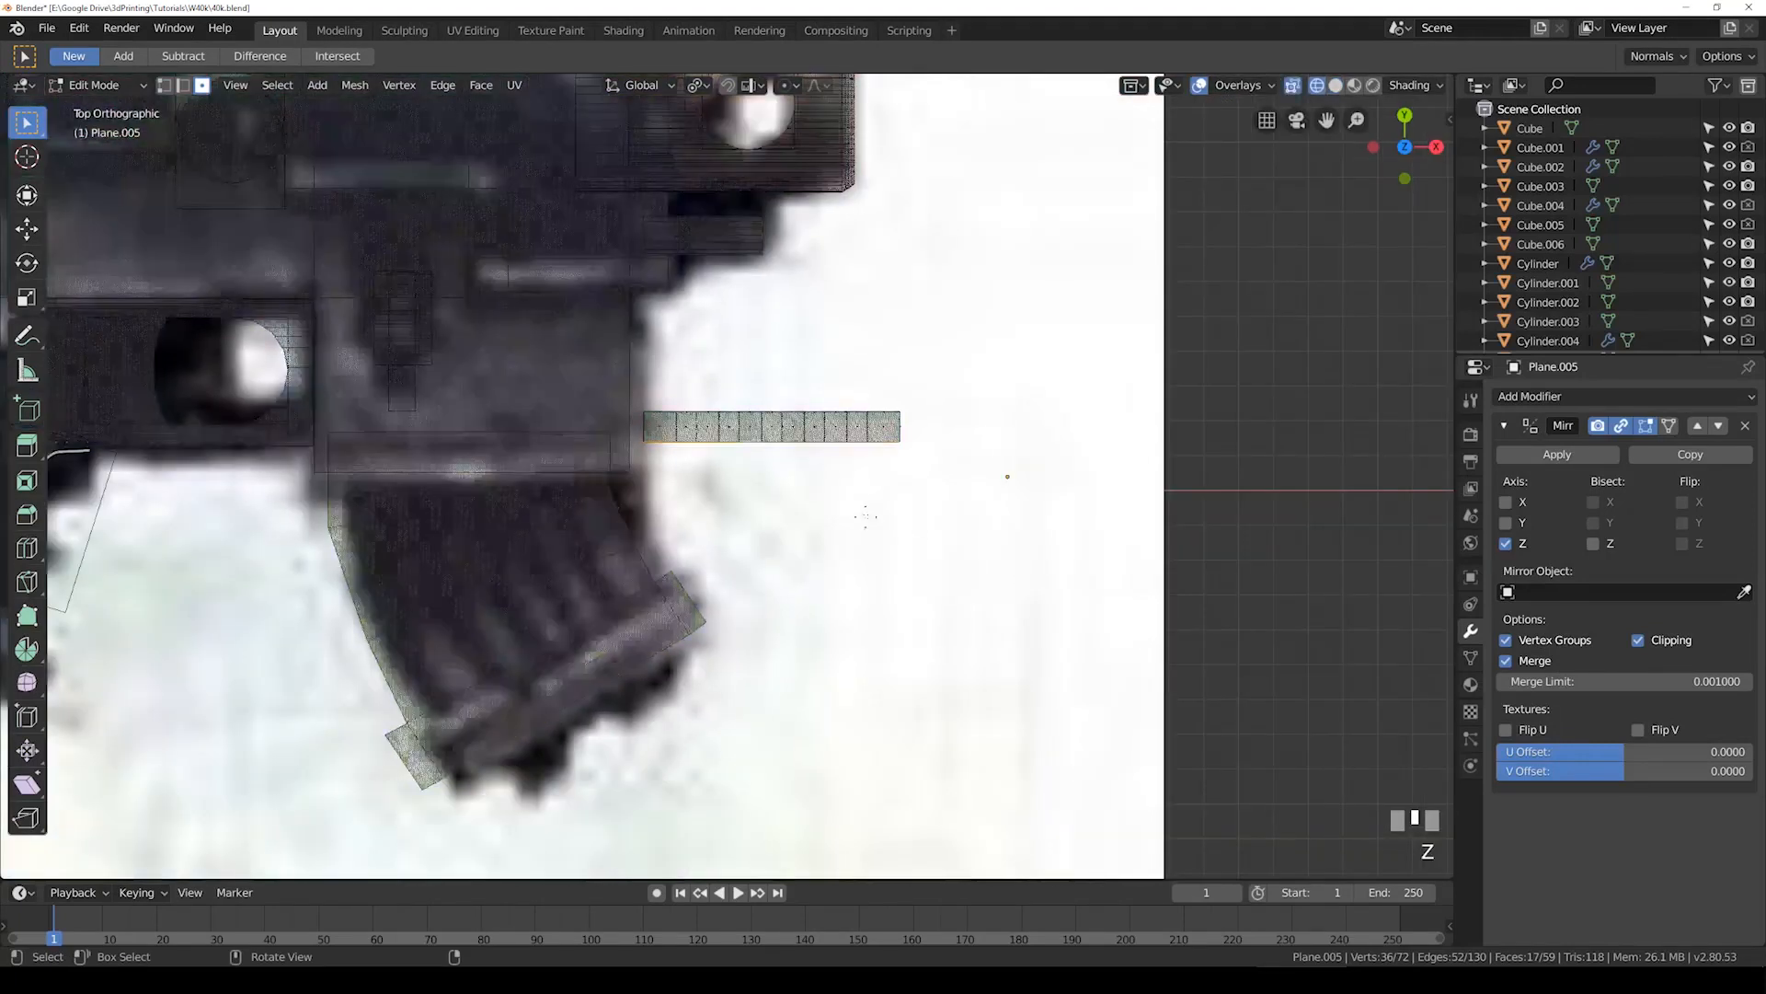
{"action": "key", "text": "e"}
{"action": "left_click", "coordinate": [885, 561]}
Step: Rotate the extruded side to follow the magazine's curve and shift it about 1.982 in X and 1.784 in Y
{"action": "key", "text": "r"}
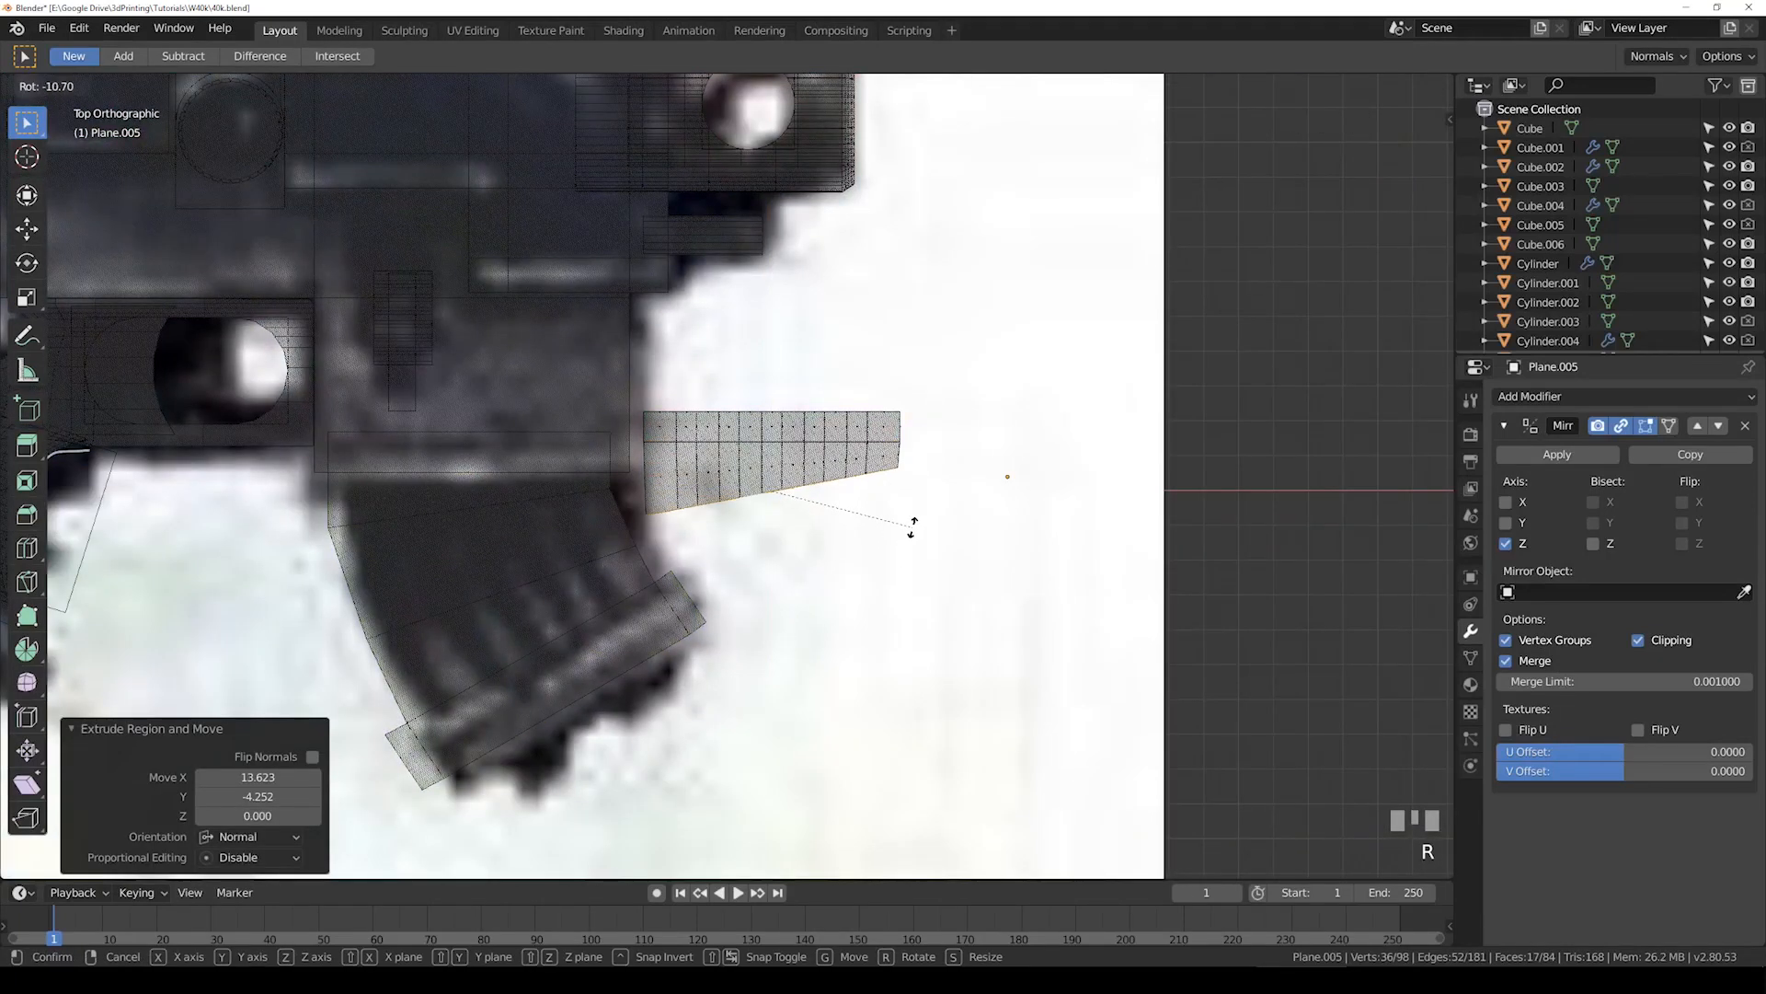
{"action": "left_click", "coordinate": [917, 525]}
{"action": "key", "text": "g"}
{"action": "left_click", "coordinate": [926, 516]}
Step: Extrude the slanted side a second time, reposition it, and rotate it in two passes, the last by about -2.36°
{"action": "key", "text": "e"}
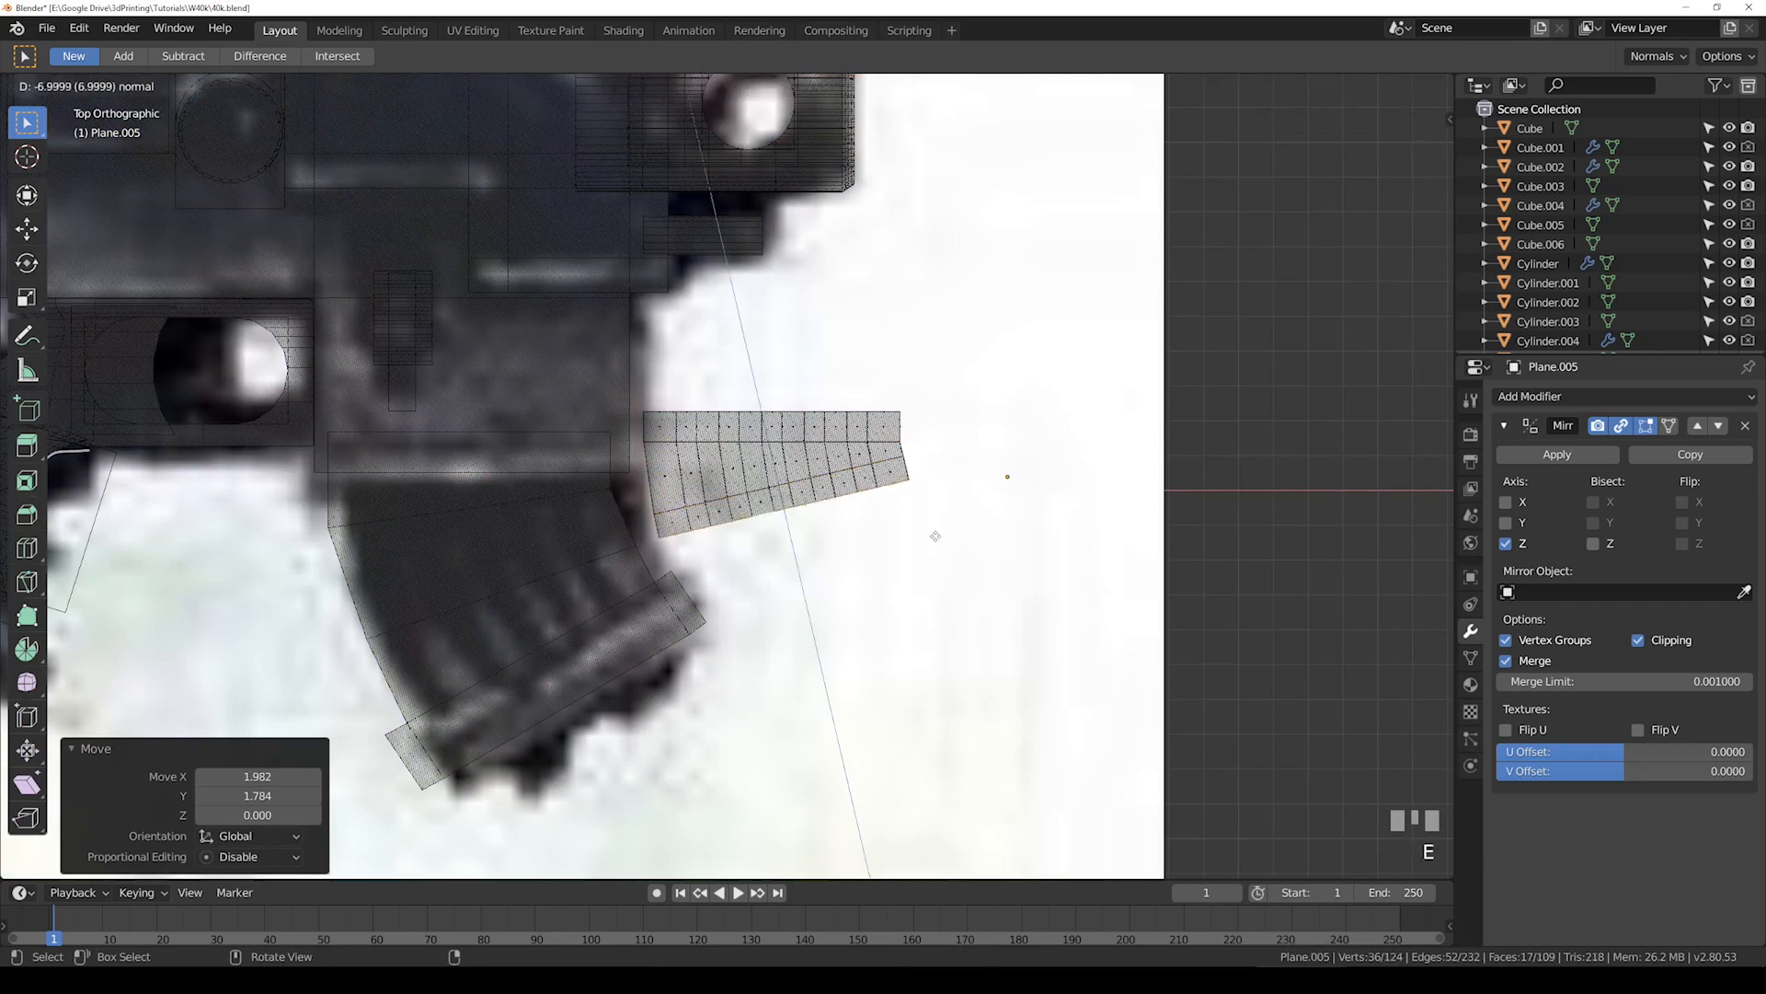
{"action": "left_click", "coordinate": [941, 552]}
{"action": "key", "text": "r"}
{"action": "left_click", "coordinate": [994, 524]}
{"action": "key", "text": "g"}
{"action": "left_click", "coordinate": [1006, 482]}
{"action": "key", "text": "r"}
{"action": "left_click", "coordinate": [1011, 531]}
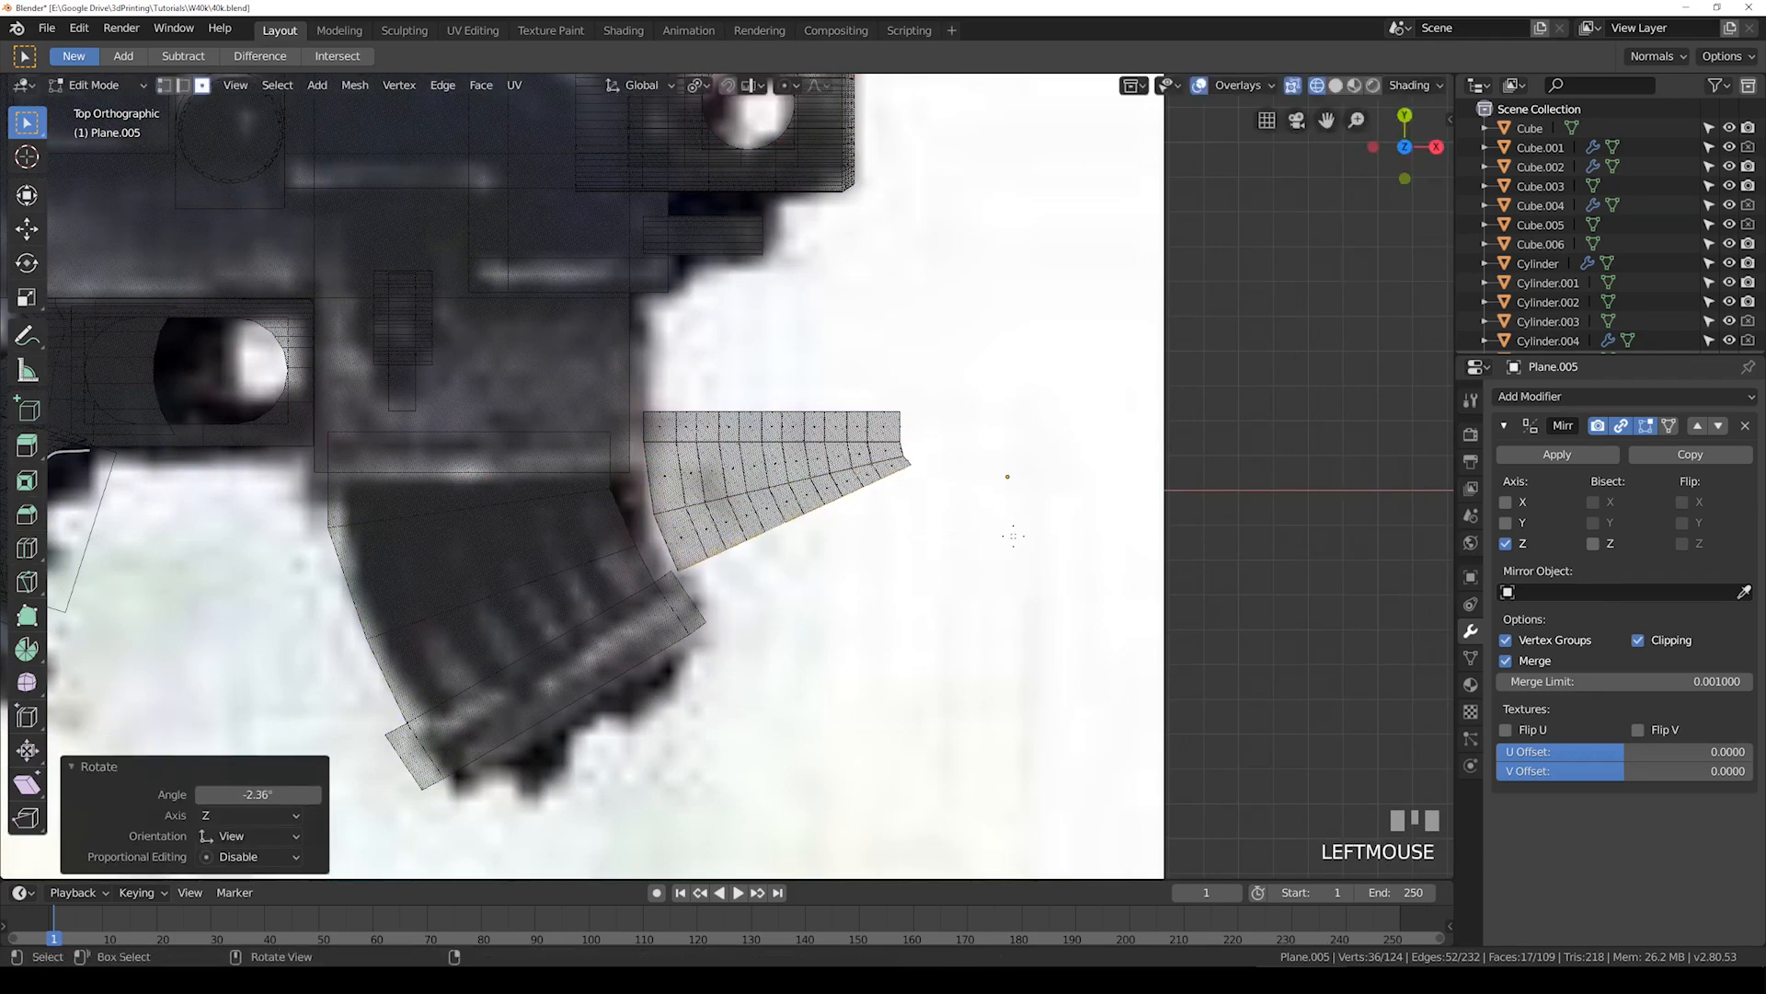
Step: Rotate the edge loop between the two extruded sections by about -1.88°
{"action": "scroll", "coordinate": [163, 327], "scroll_direction": "up", "scroll_amount": 2}
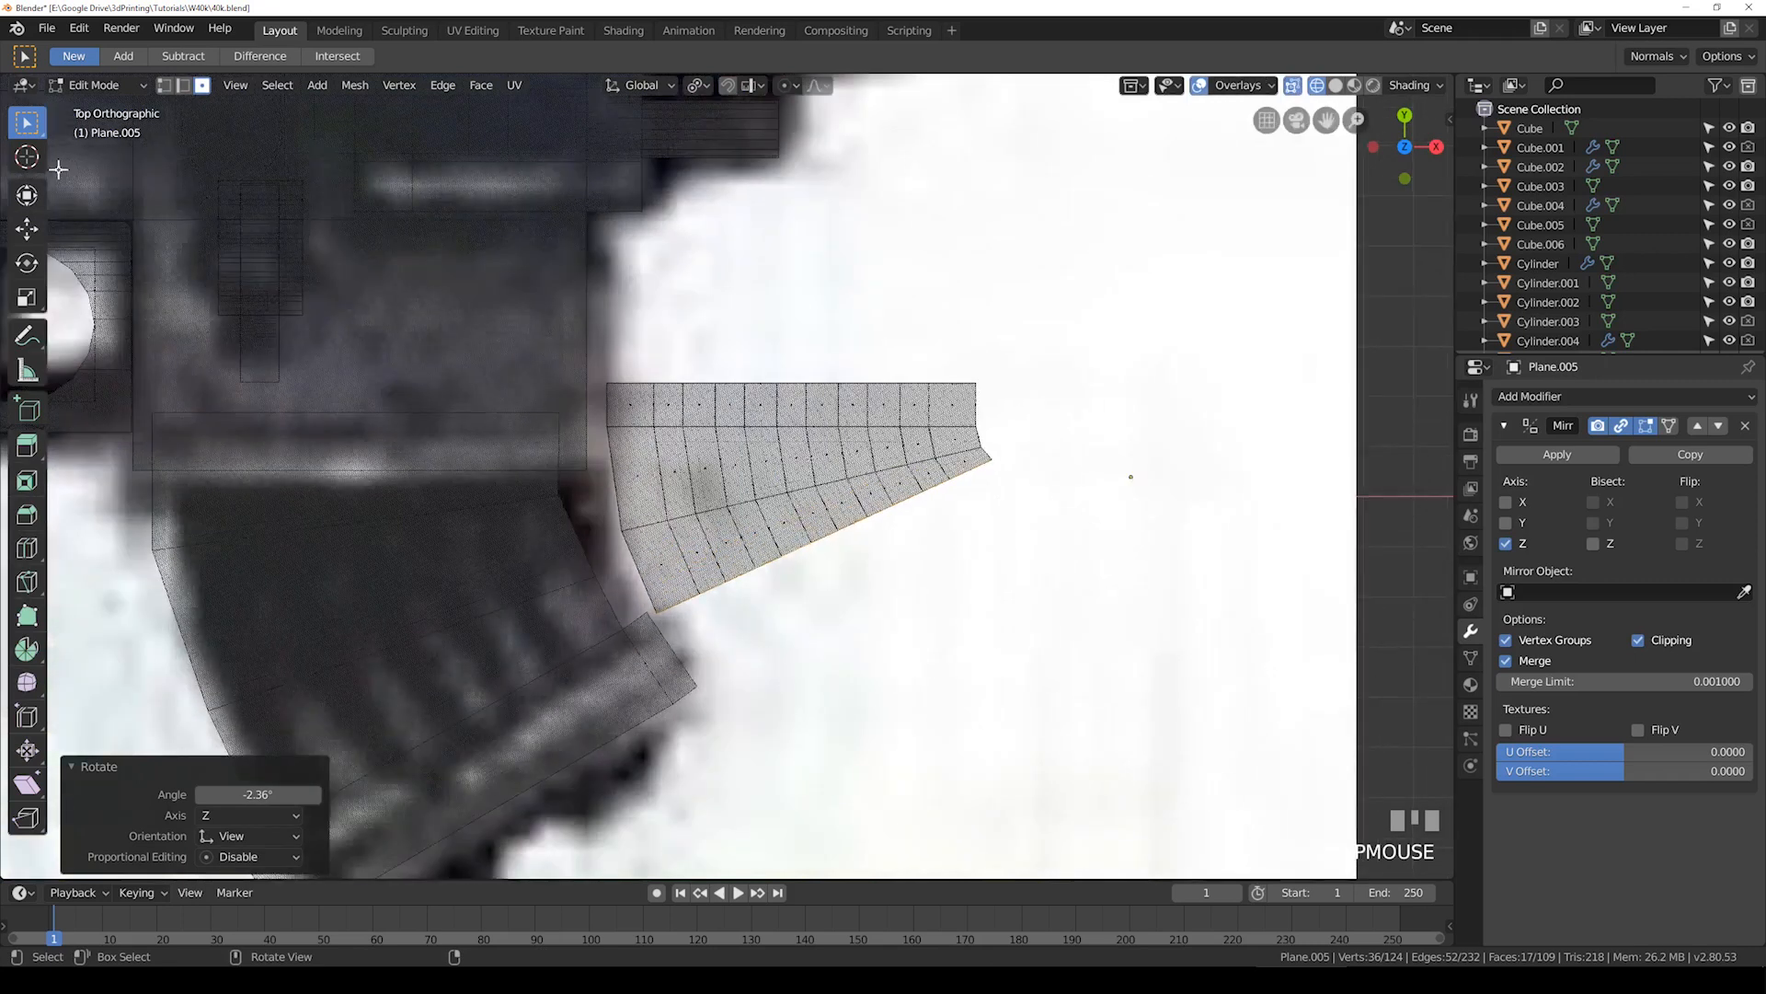
{"action": "left_click", "coordinate": [183, 85]}
{"action": "left_click", "coordinate": [833, 482], "text": "alt"}
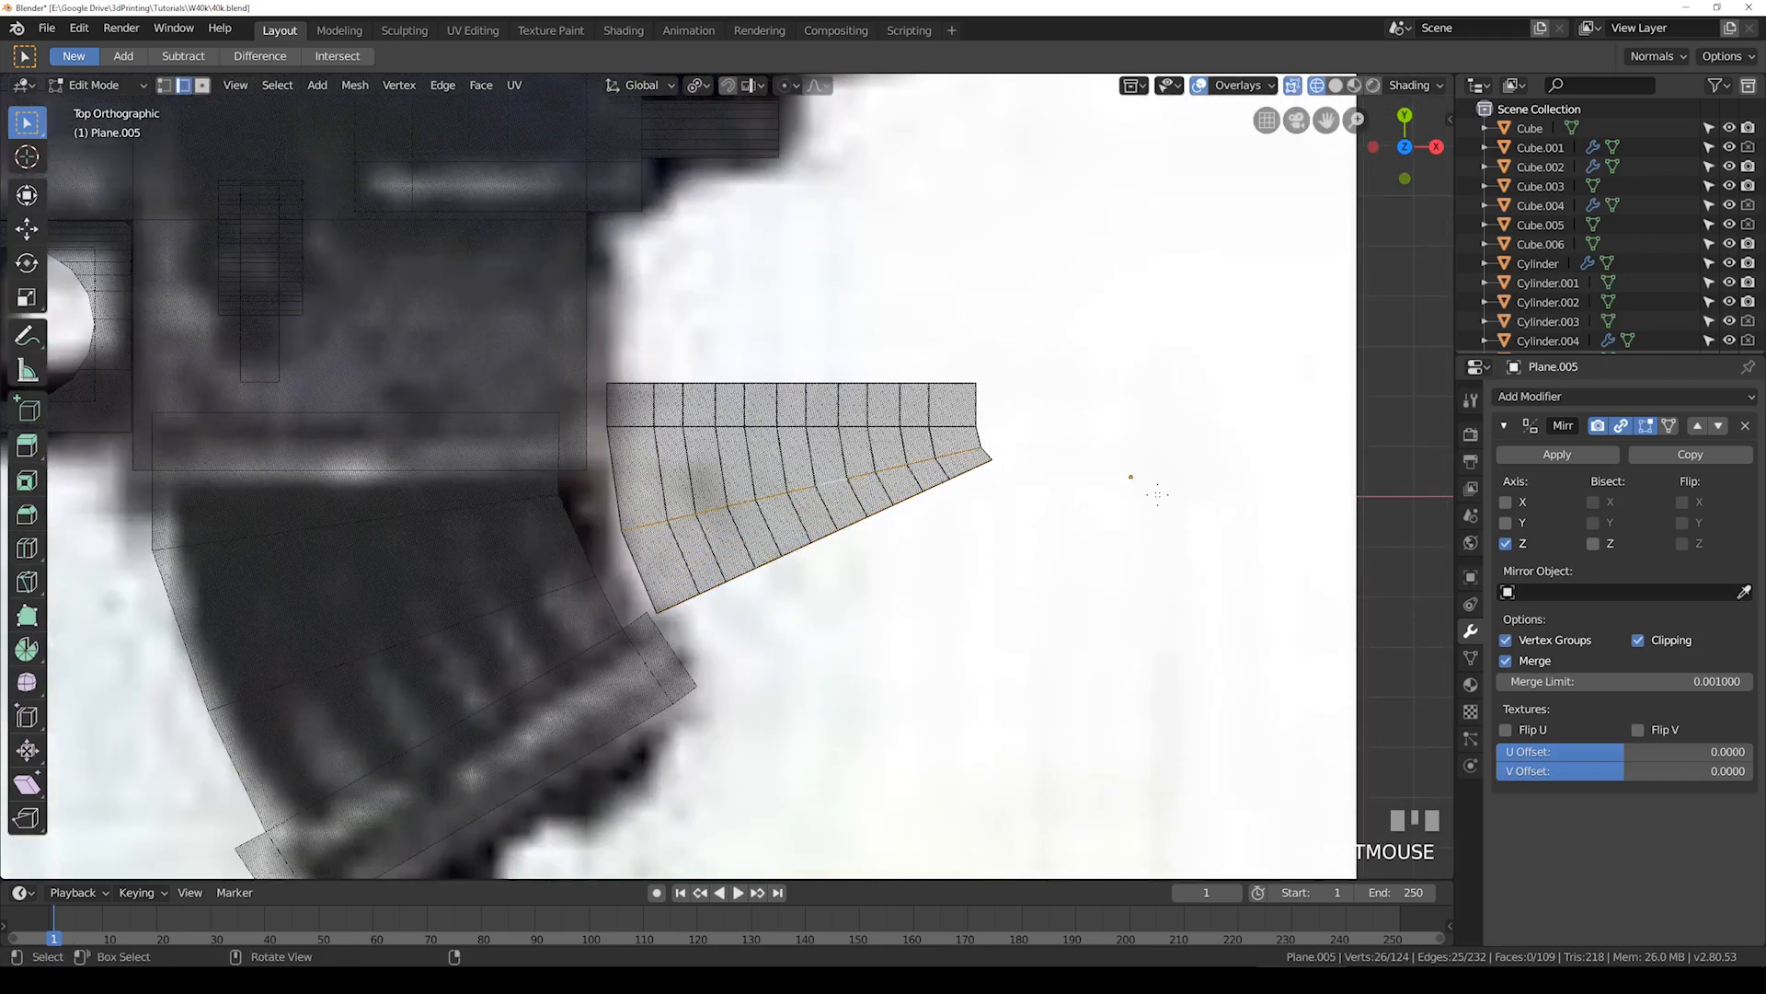
{"action": "key", "text": "r"}
{"action": "left_click", "coordinate": [1158, 483]}
{"action": "scroll", "coordinate": [920, 515], "scroll_direction": "down", "scroll_amount": 2}
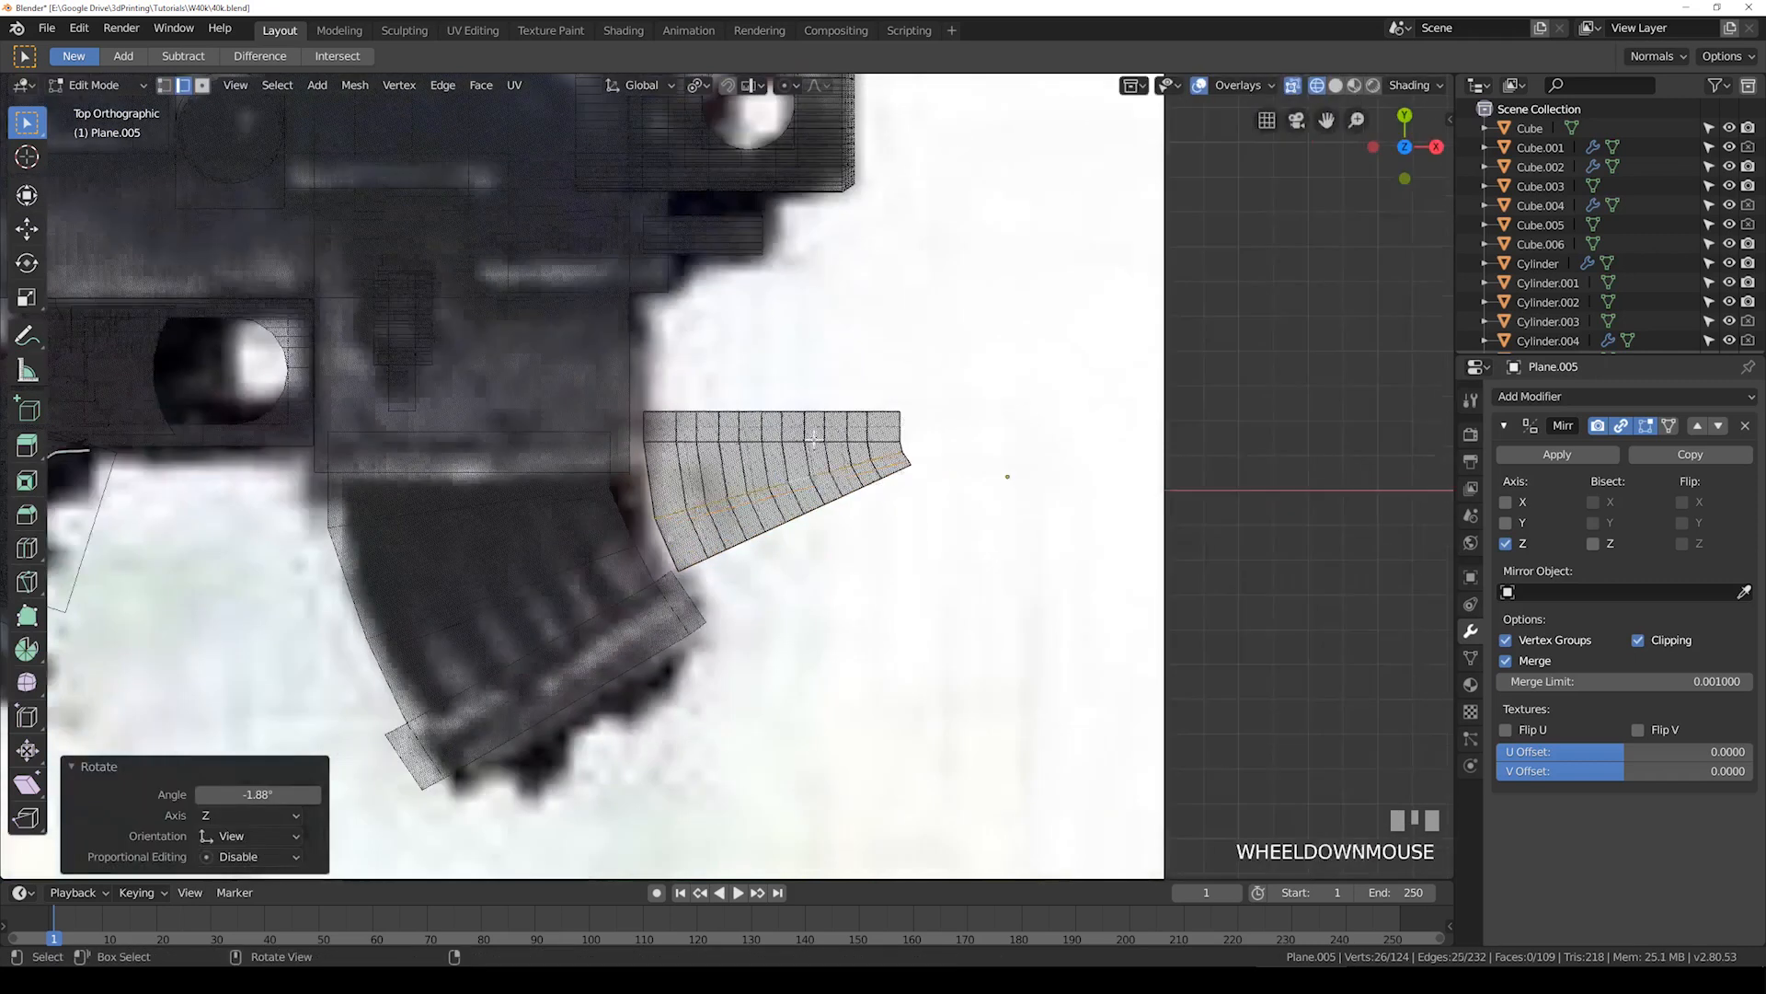
Step: Move the ridged piece about -87.215 in X and -12.686 in Y over the magazine and scale it to 1.077
{"action": "key", "text": "Tab"}
{"action": "key", "text": "g"}
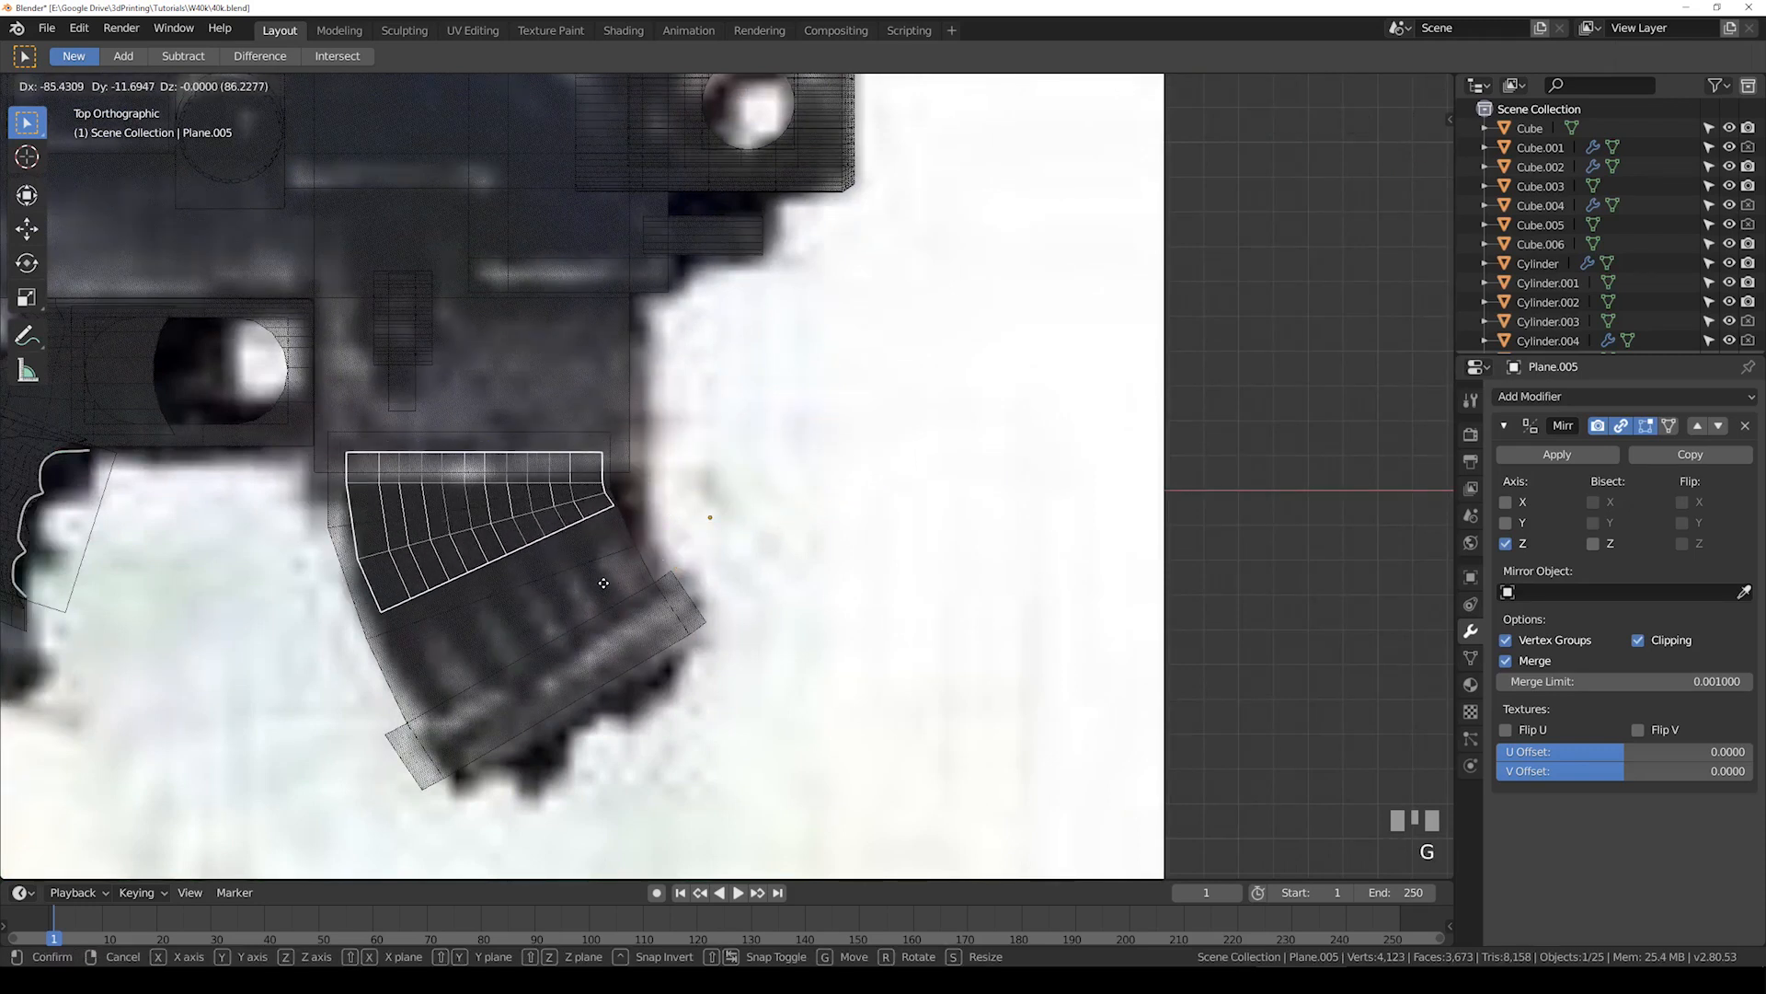
{"action": "left_click", "coordinate": [587, 571]}
{"action": "middle_click_drag", "start_coordinate": [587, 572], "coordinate": [683, 564], "text": "shift"}
{"action": "key", "text": "s"}
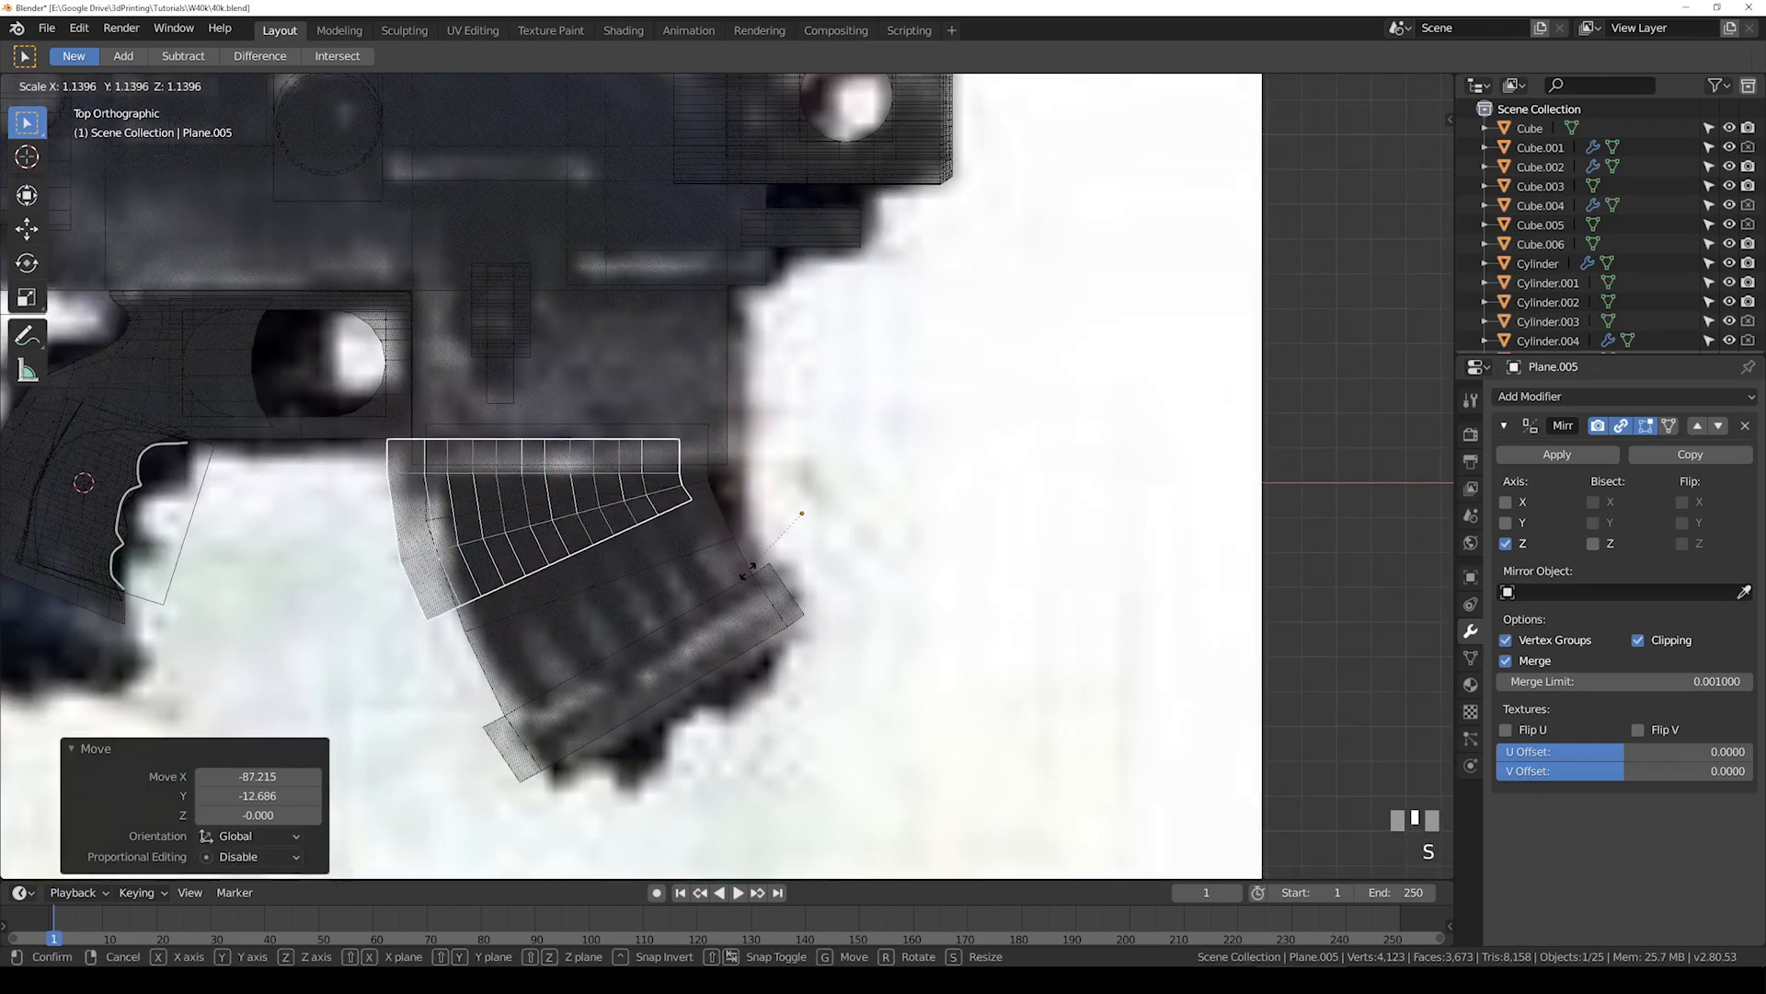
{"action": "left_click", "coordinate": [750, 565]}
Step: Set the transform pivot point to Bounding Box Center and test scaling the ridged piece
{"action": "left_click", "coordinate": [706, 85]}
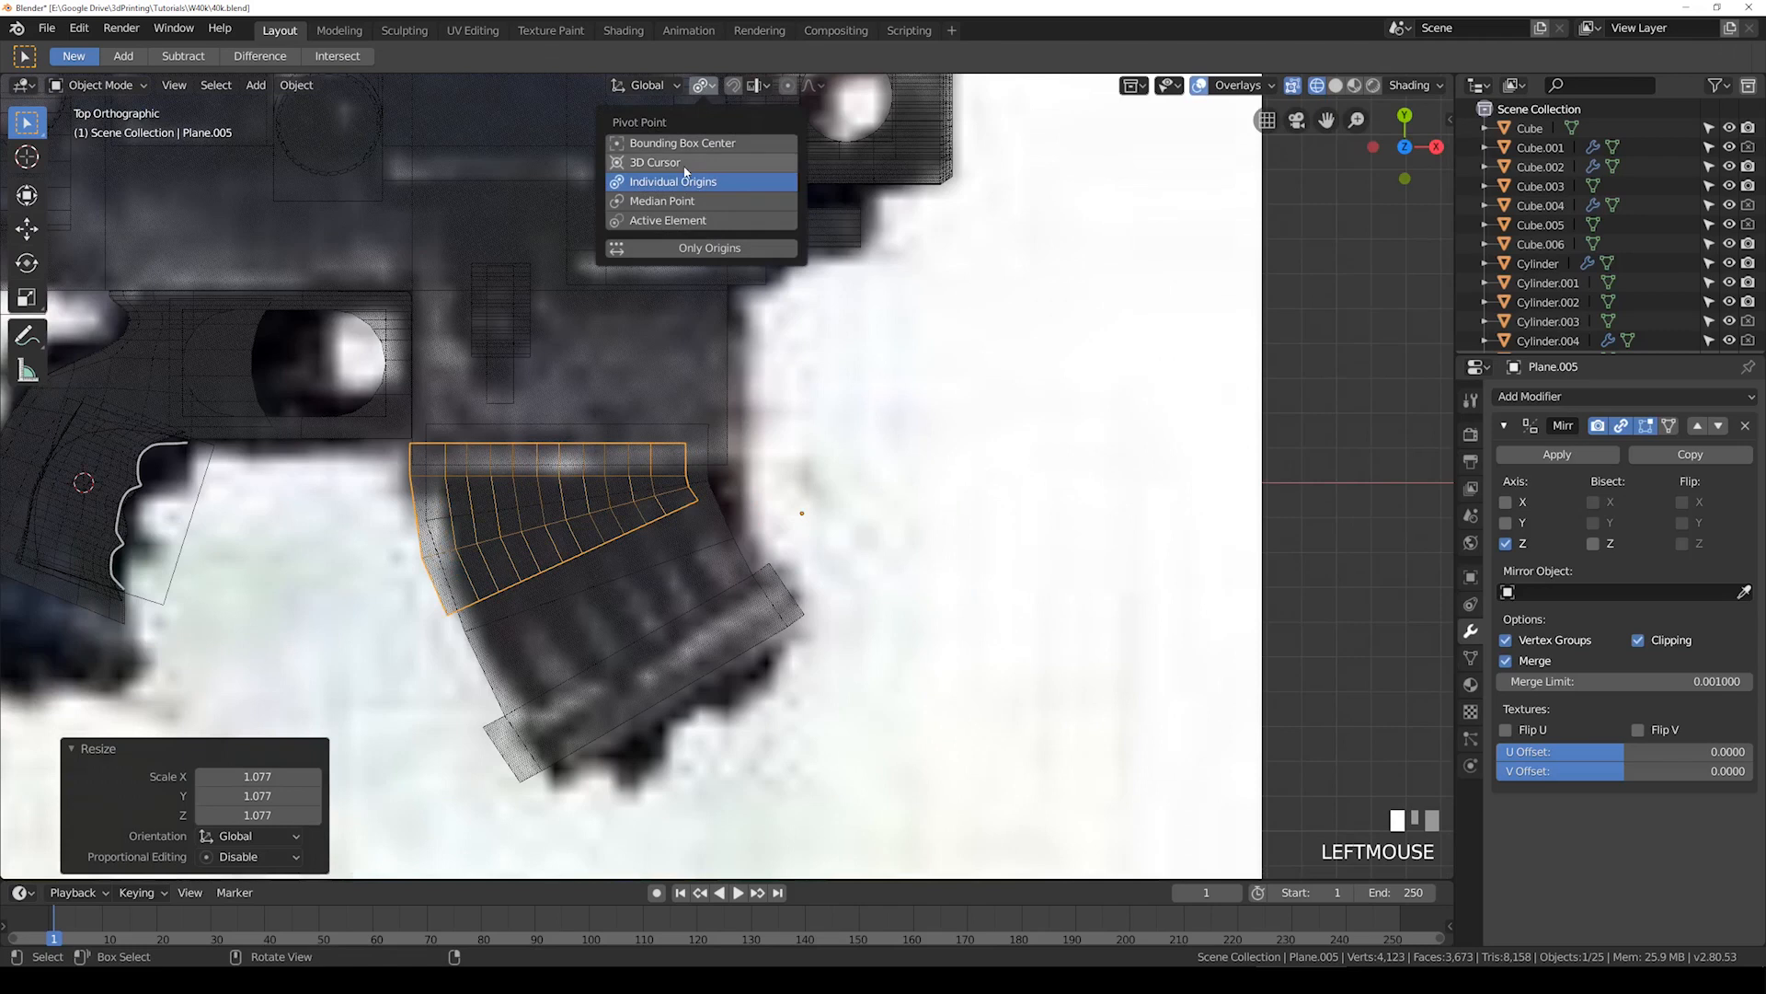
{"action": "left_click", "coordinate": [658, 142]}
{"action": "key", "text": "s"}
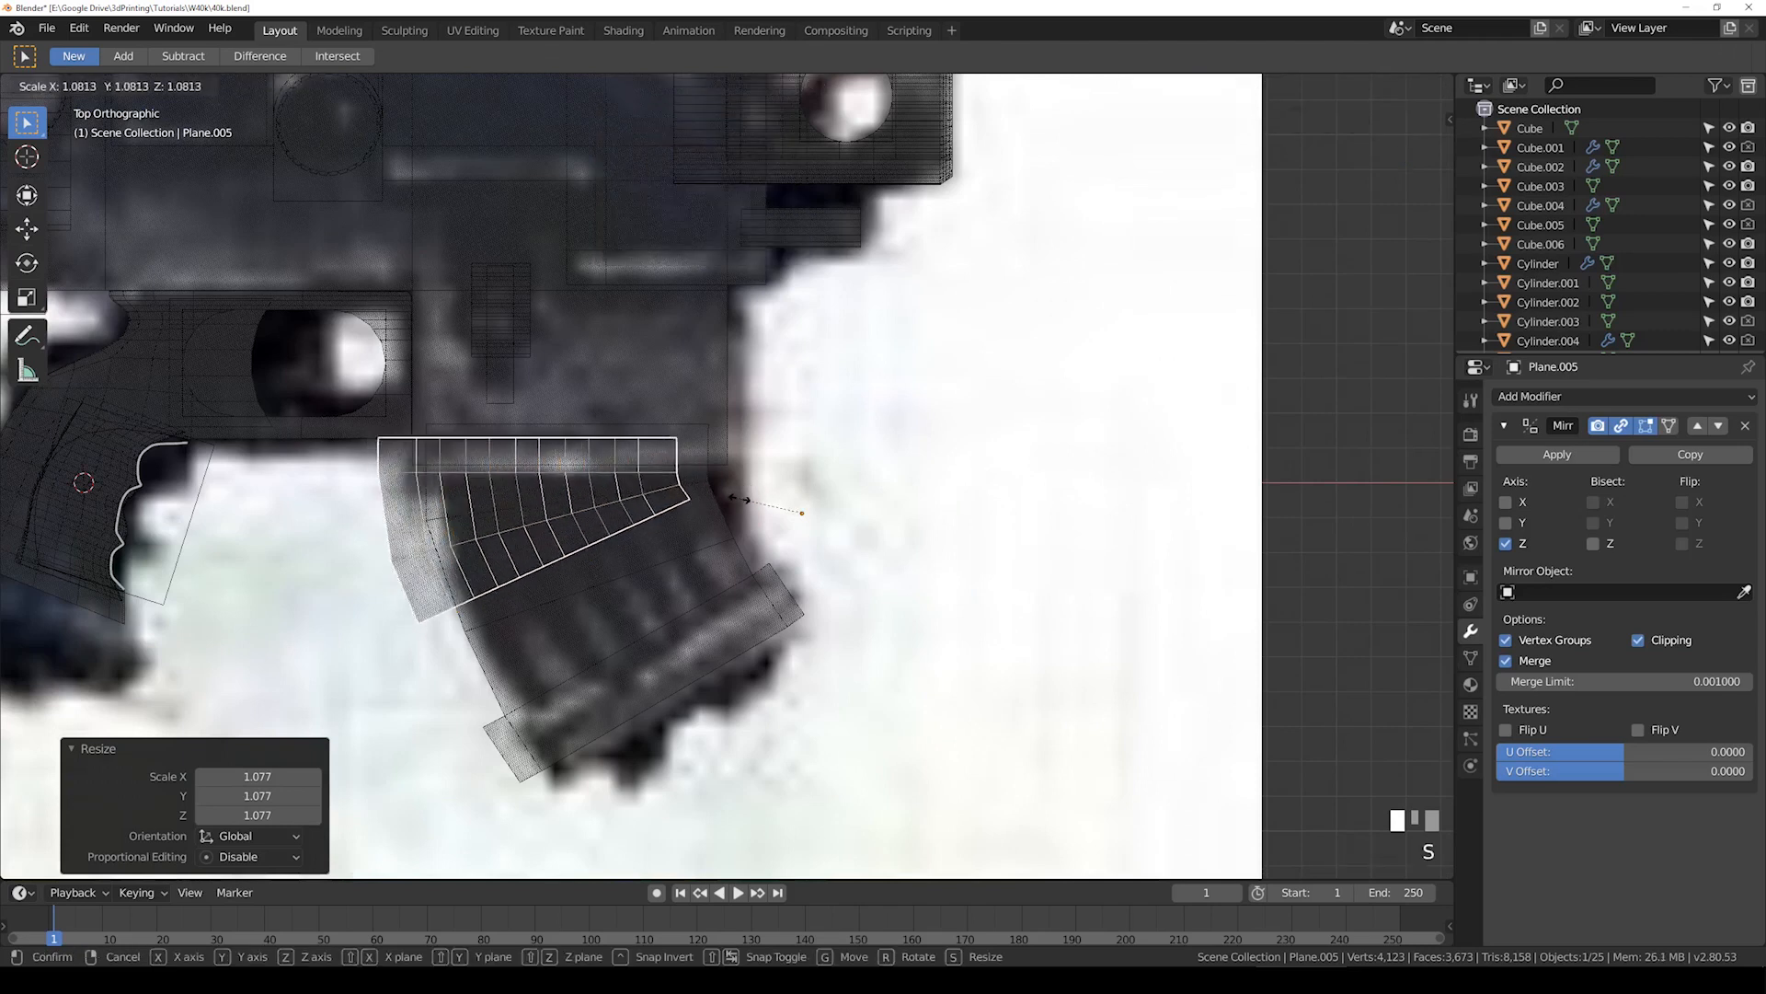
{"action": "key", "text": "Escape"}
Step: Recentre the ridged piece's mesh on its origin and move the object about -70.168 in X and 4.361 in Y over the magazine
{"action": "key", "text": "Tab"}
{"action": "key", "text": "a"}
{"action": "key", "text": "g"}
{"action": "left_click", "coordinate": [998, 610]}
{"action": "key", "text": "Tab"}
{"action": "key", "text": "g"}
{"action": "left_click", "coordinate": [770, 605]}
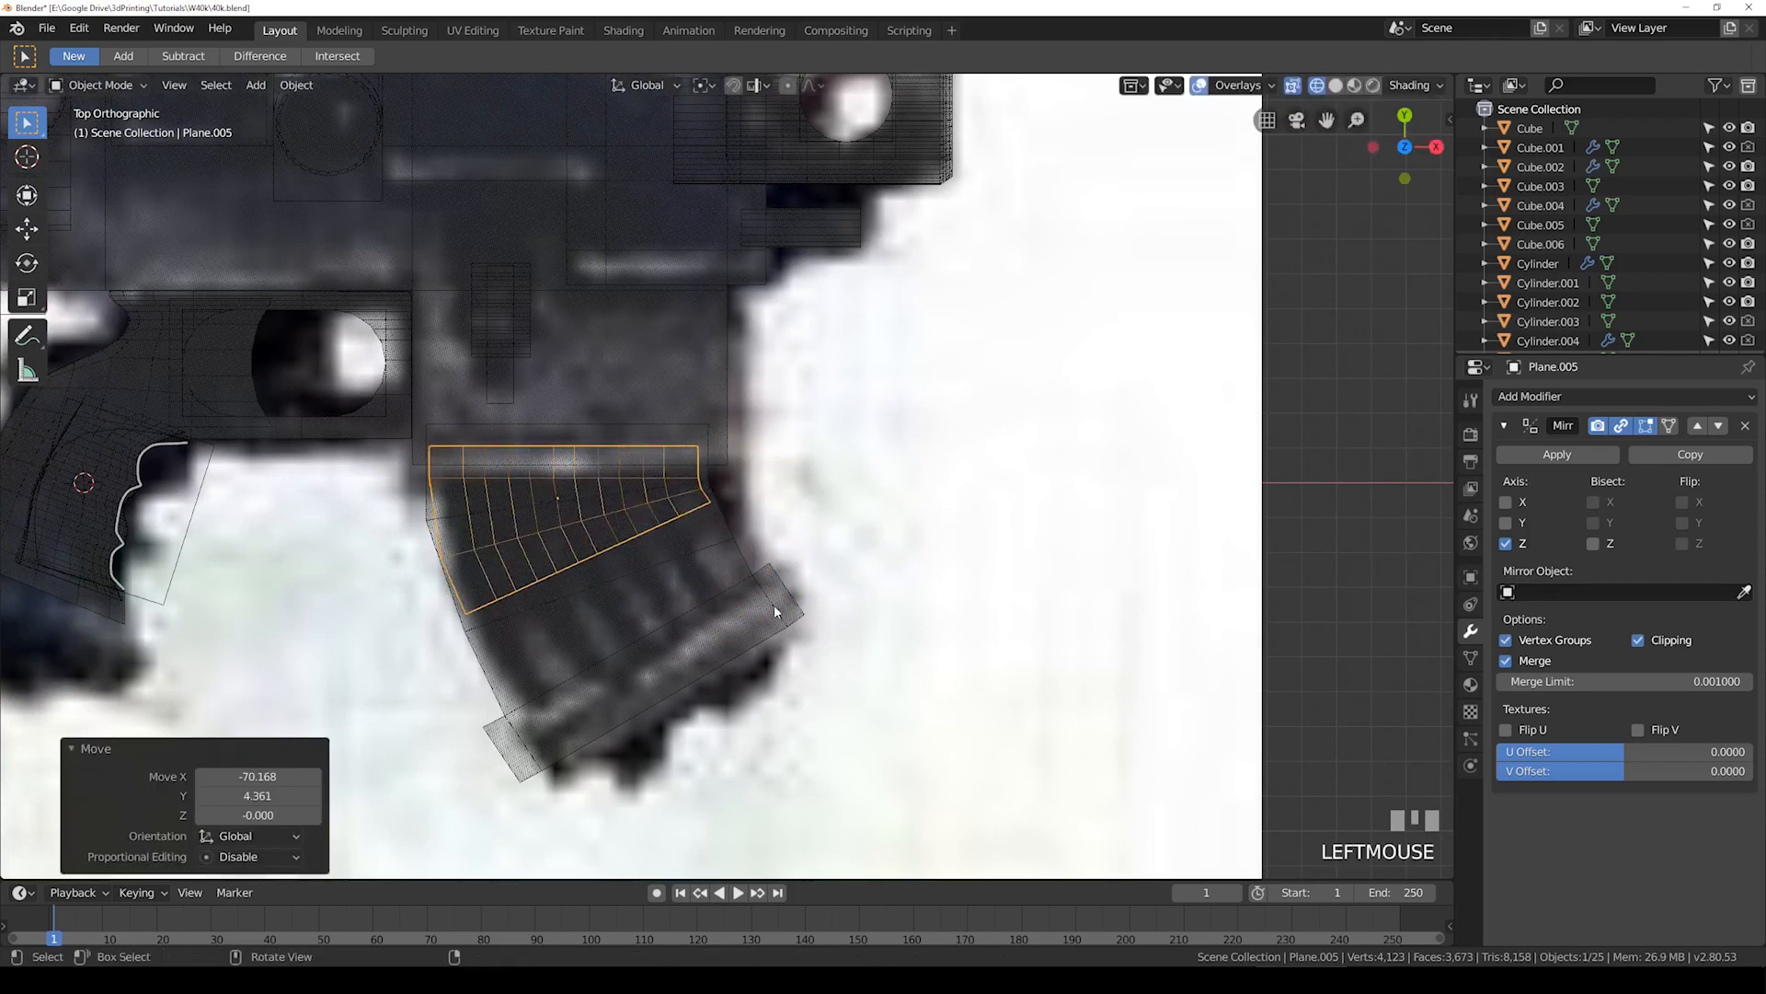
Step: Scale the ridged piece's whole mesh to about 1.053 in Edit Mode
{"action": "key", "text": "Tab"}
{"action": "key", "text": "a"}
{"action": "key", "text": "a"}
{"action": "key", "text": "s"}
{"action": "left_click", "coordinate": [833, 603]}
{"action": "middle_click_drag", "start_coordinate": [836, 603], "coordinate": [941, 568], "text": "shift"}
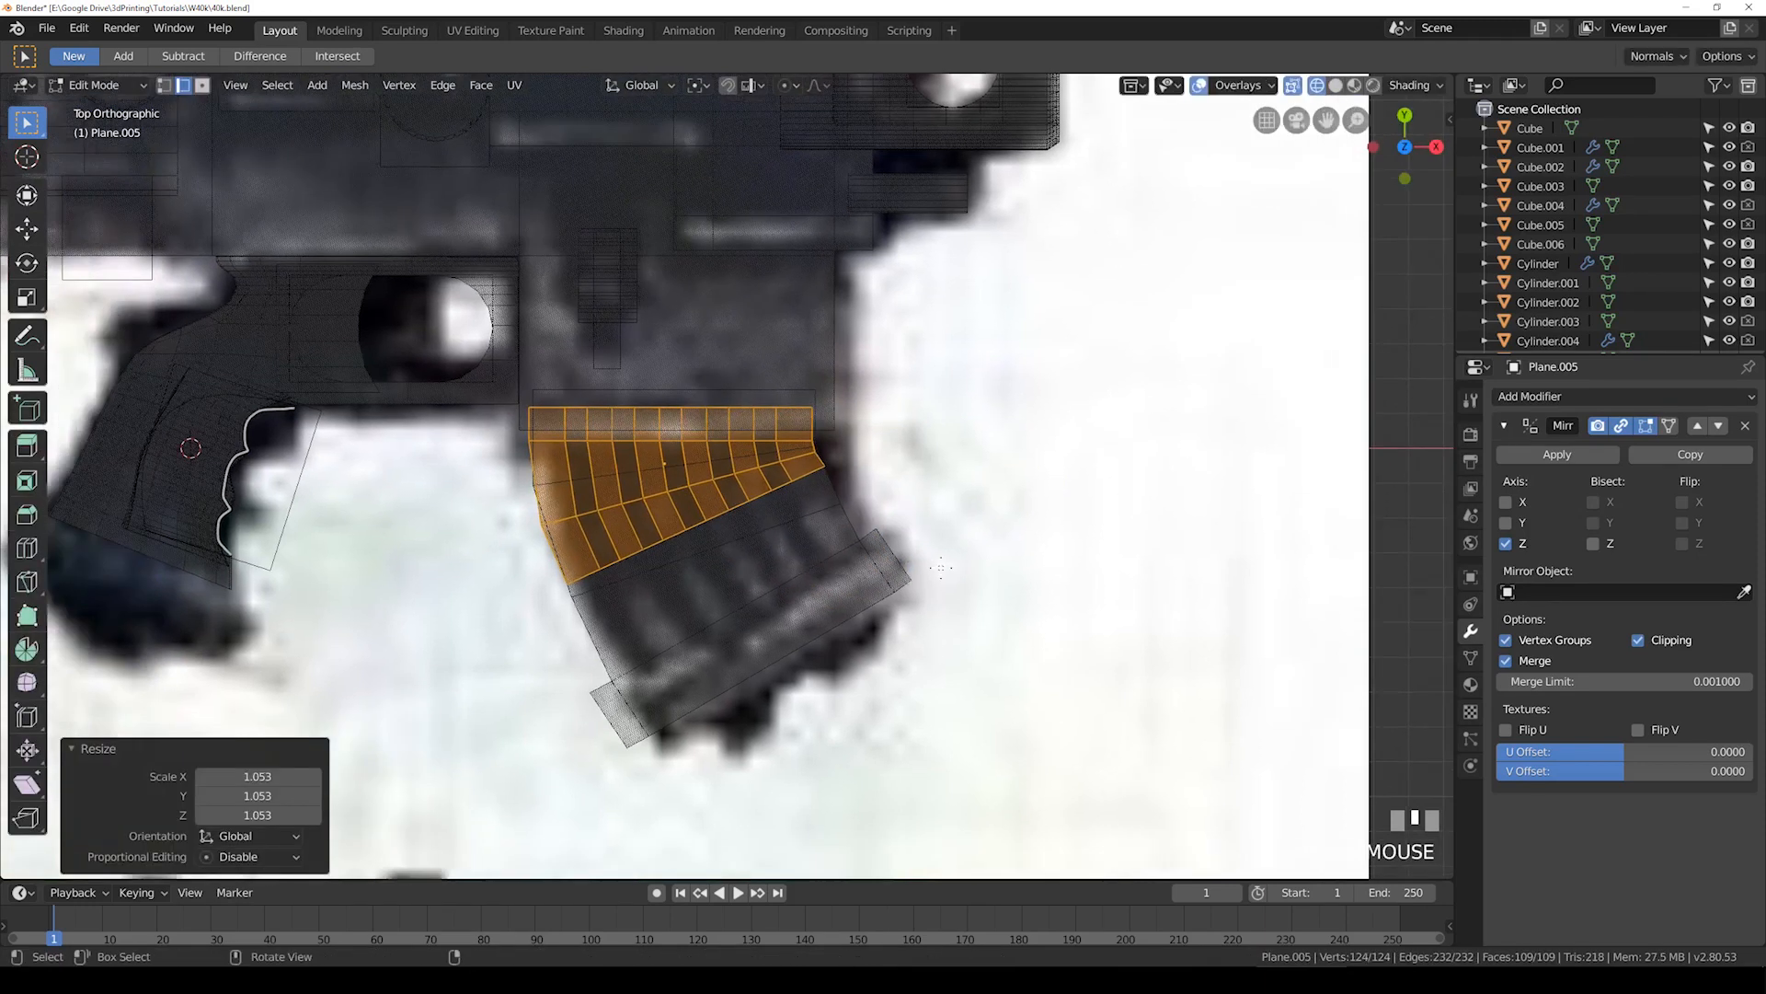
Step: Select all faces on the slanted lower end of the ridged piece and move them down to the magazine's base plate
{"action": "left_click", "coordinate": [736, 507]}
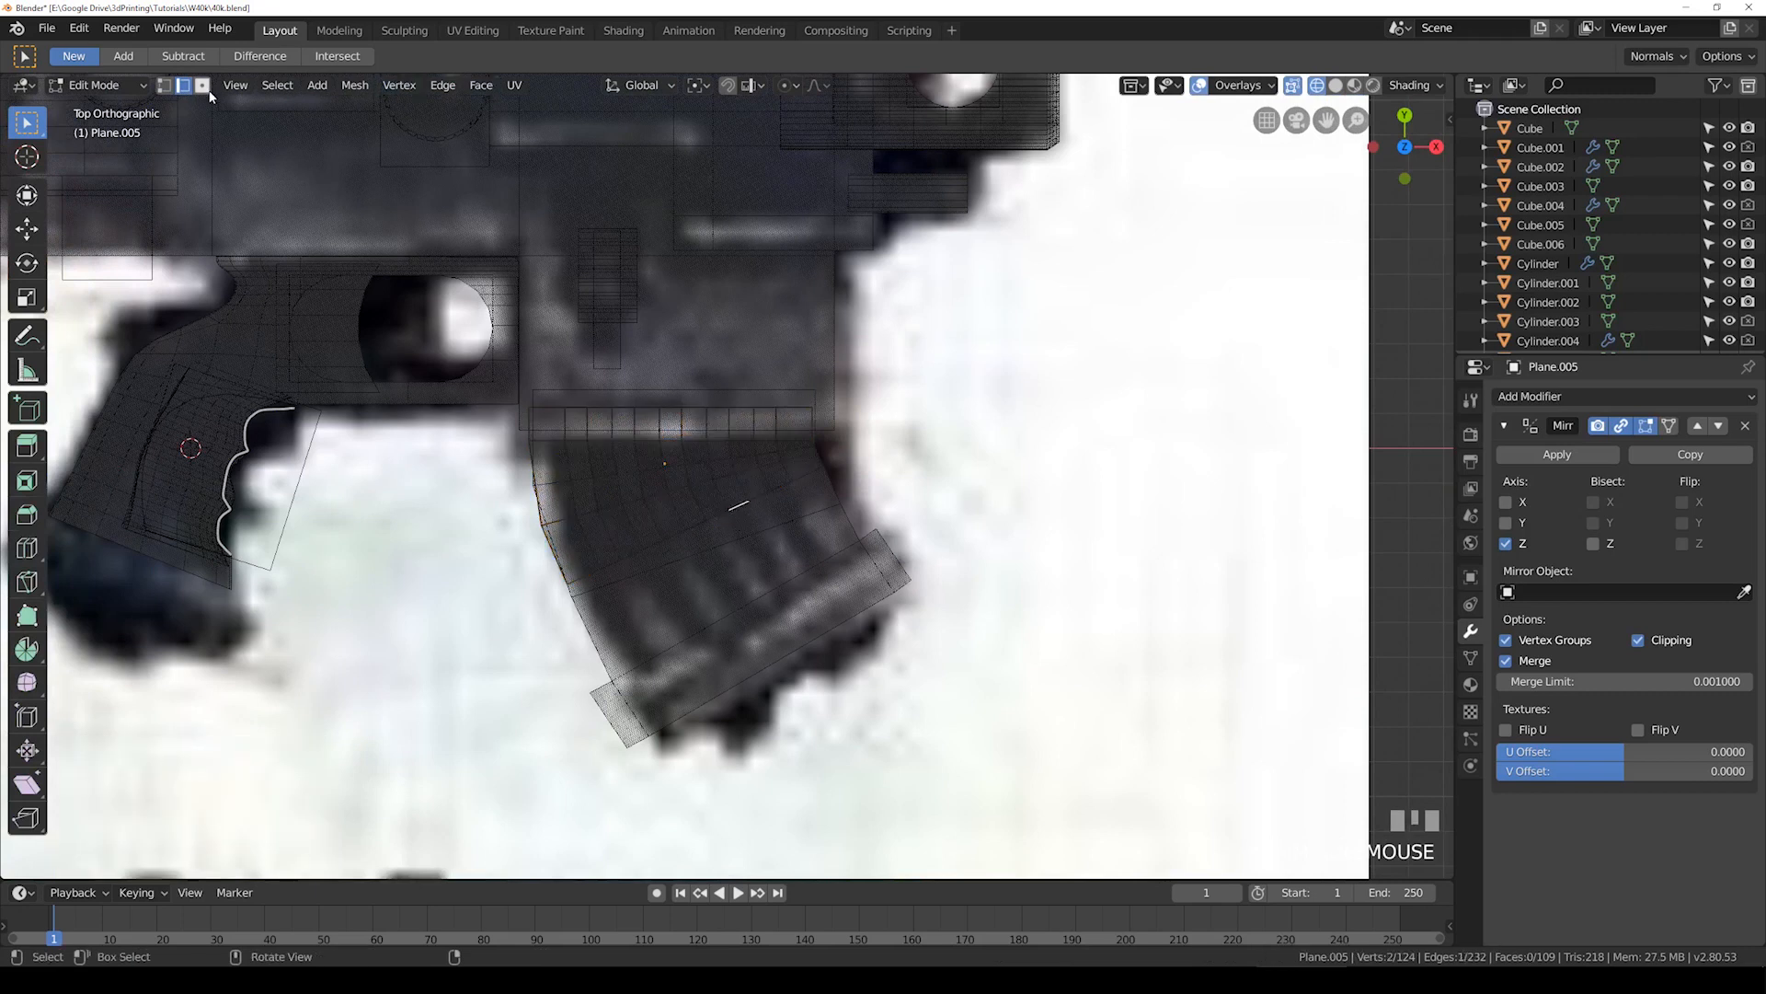
{"action": "scroll", "coordinate": [700, 515], "scroll_direction": "up", "scroll_amount": 2}
{"action": "key", "text": "c"}
{"action": "mouse_move", "coordinate": [513, 631]}
{"action": "left_mouse_down"}
{"action": "mouse_move", "coordinate": [749, 540]}
{"action": "mouse_move", "coordinate": [877, 464]}
{"action": "mouse_move", "coordinate": [679, 544]}
{"action": "left_mouse_up"}
{"action": "key", "text": "Escape"}
{"action": "key", "text": "shift+z"}
{"action": "middle_click_drag", "start_coordinate": [769, 529], "coordinate": [788, 479]}
{"action": "key", "text": "shift+z"}
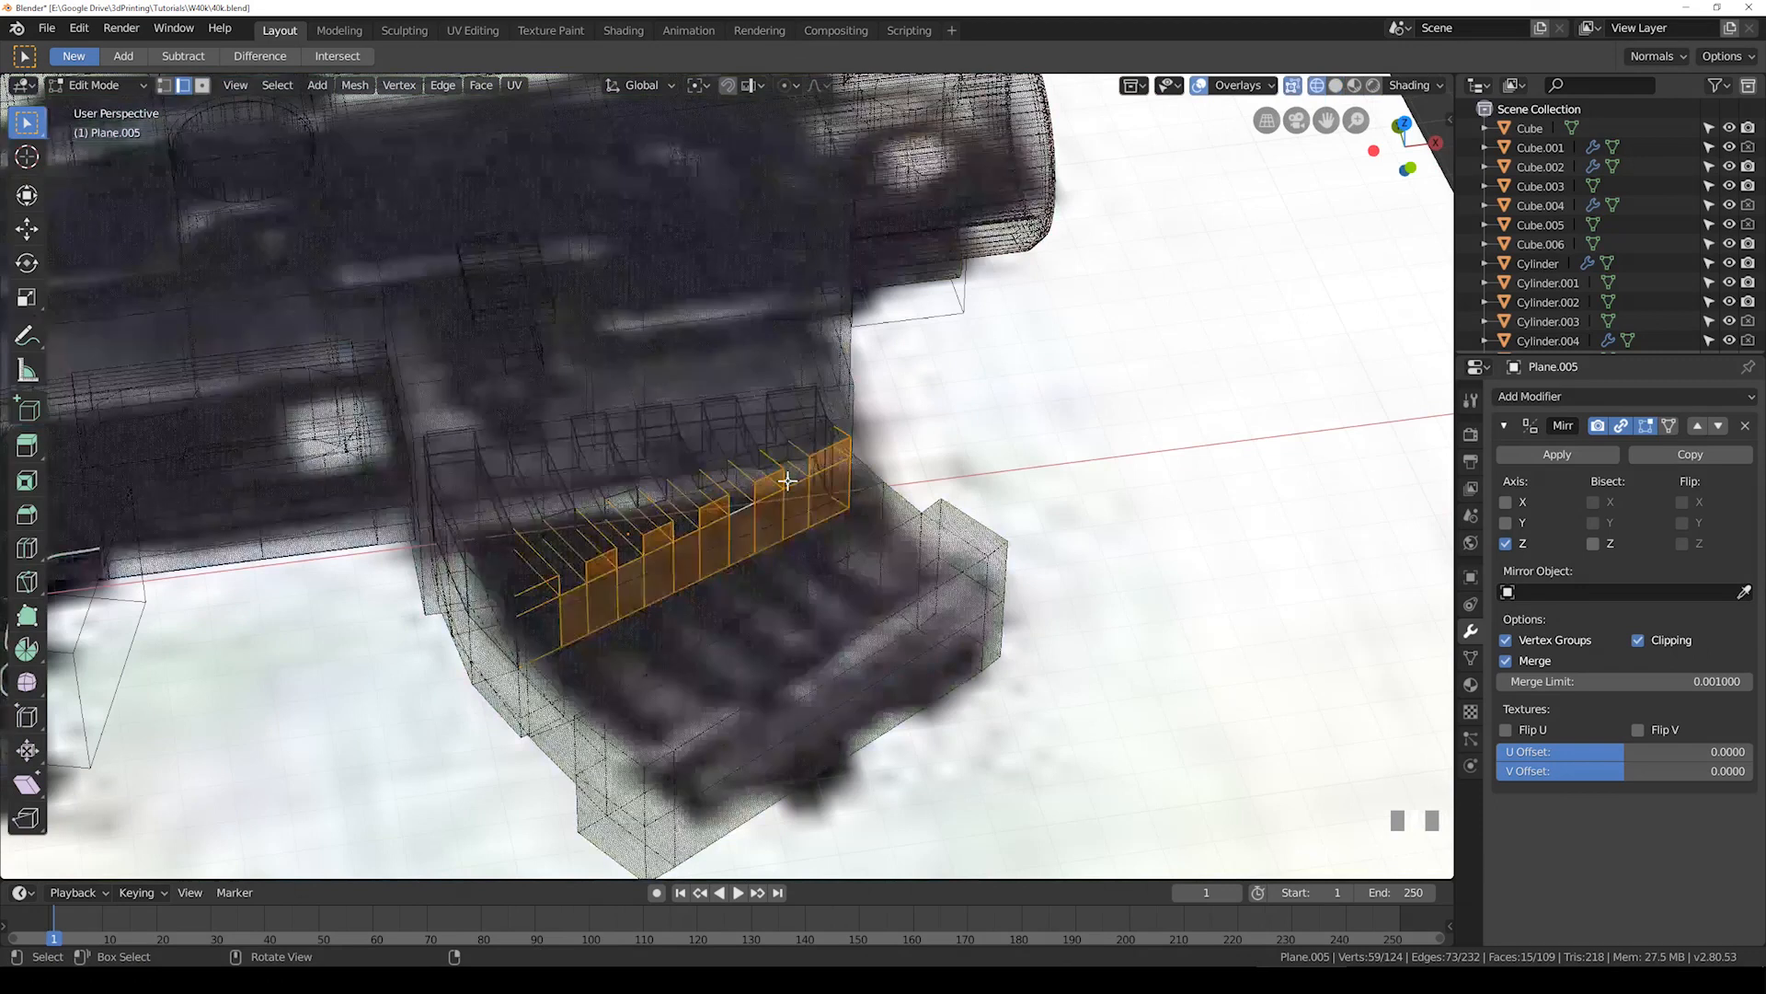
{"action": "key", "text": "KP_7"}
{"action": "left_click", "coordinate": [203, 85]}
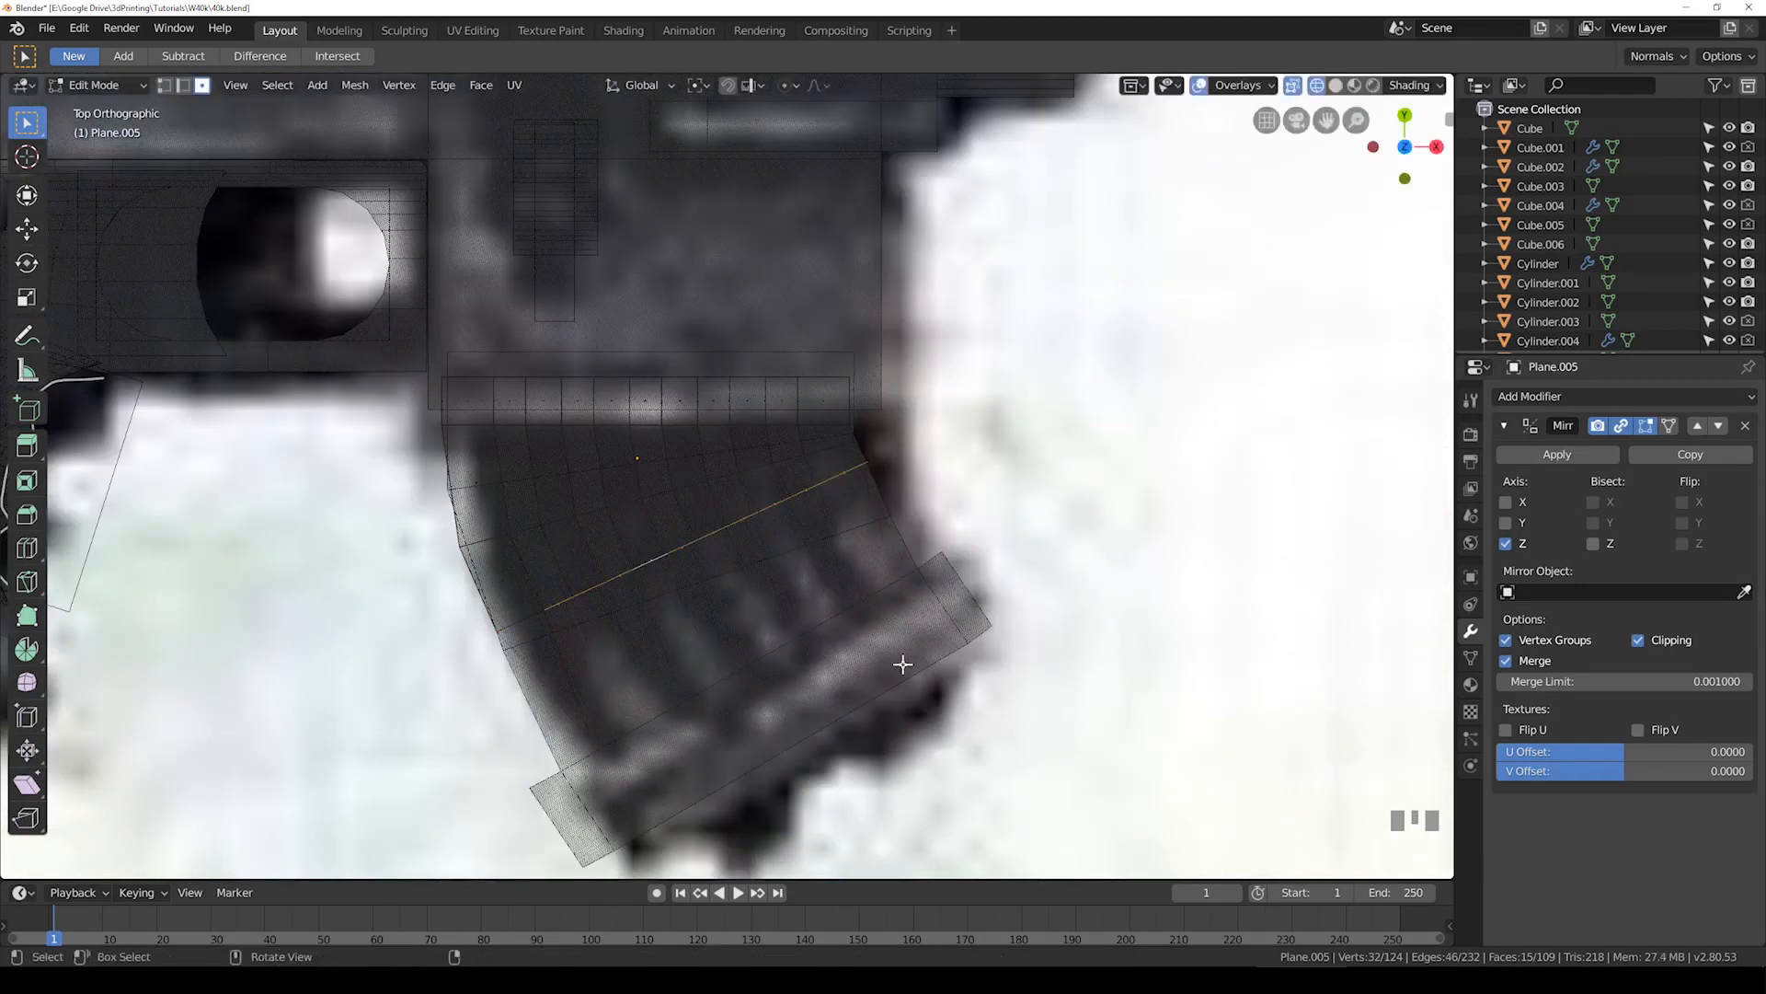
{"action": "key", "text": "shift+z"}
{"action": "middle_click_drag", "start_coordinate": [609, 607], "coordinate": [510, 573]}
{"action": "left_click", "coordinate": [511, 573], "text": "shift"}
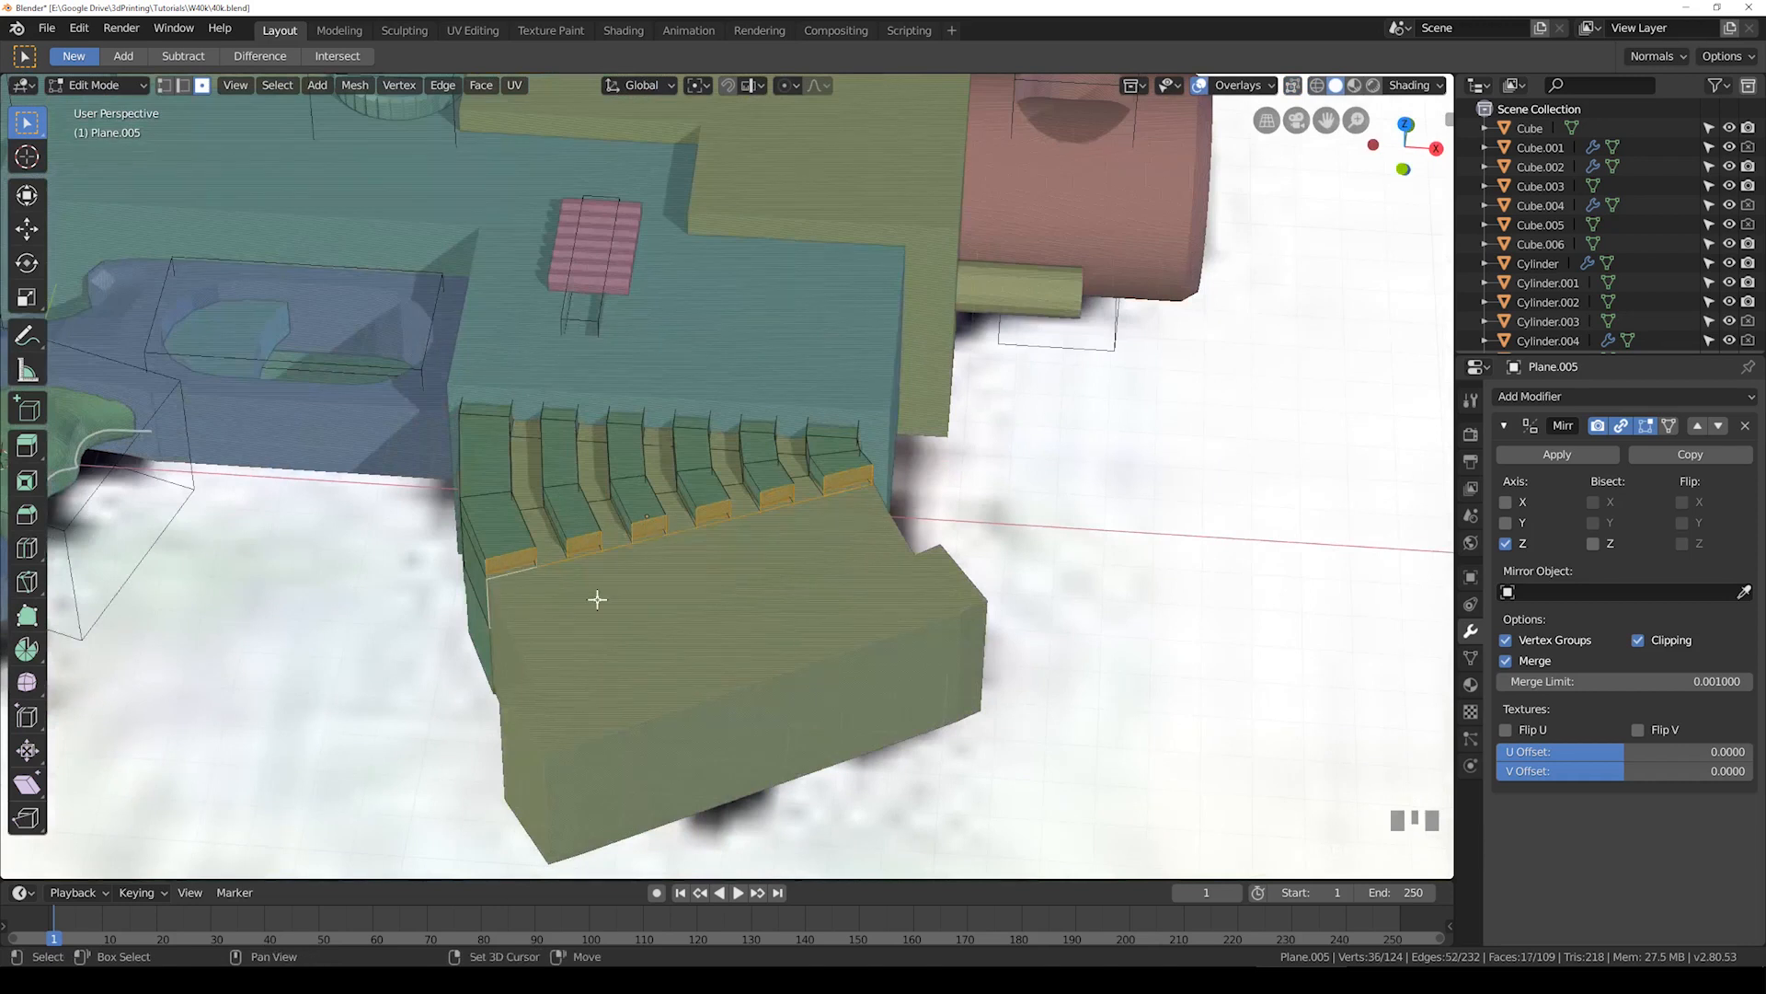
{"action": "key", "text": "alt+z"}
{"action": "key", "text": "KP_7"}
{"action": "key", "text": "g"}
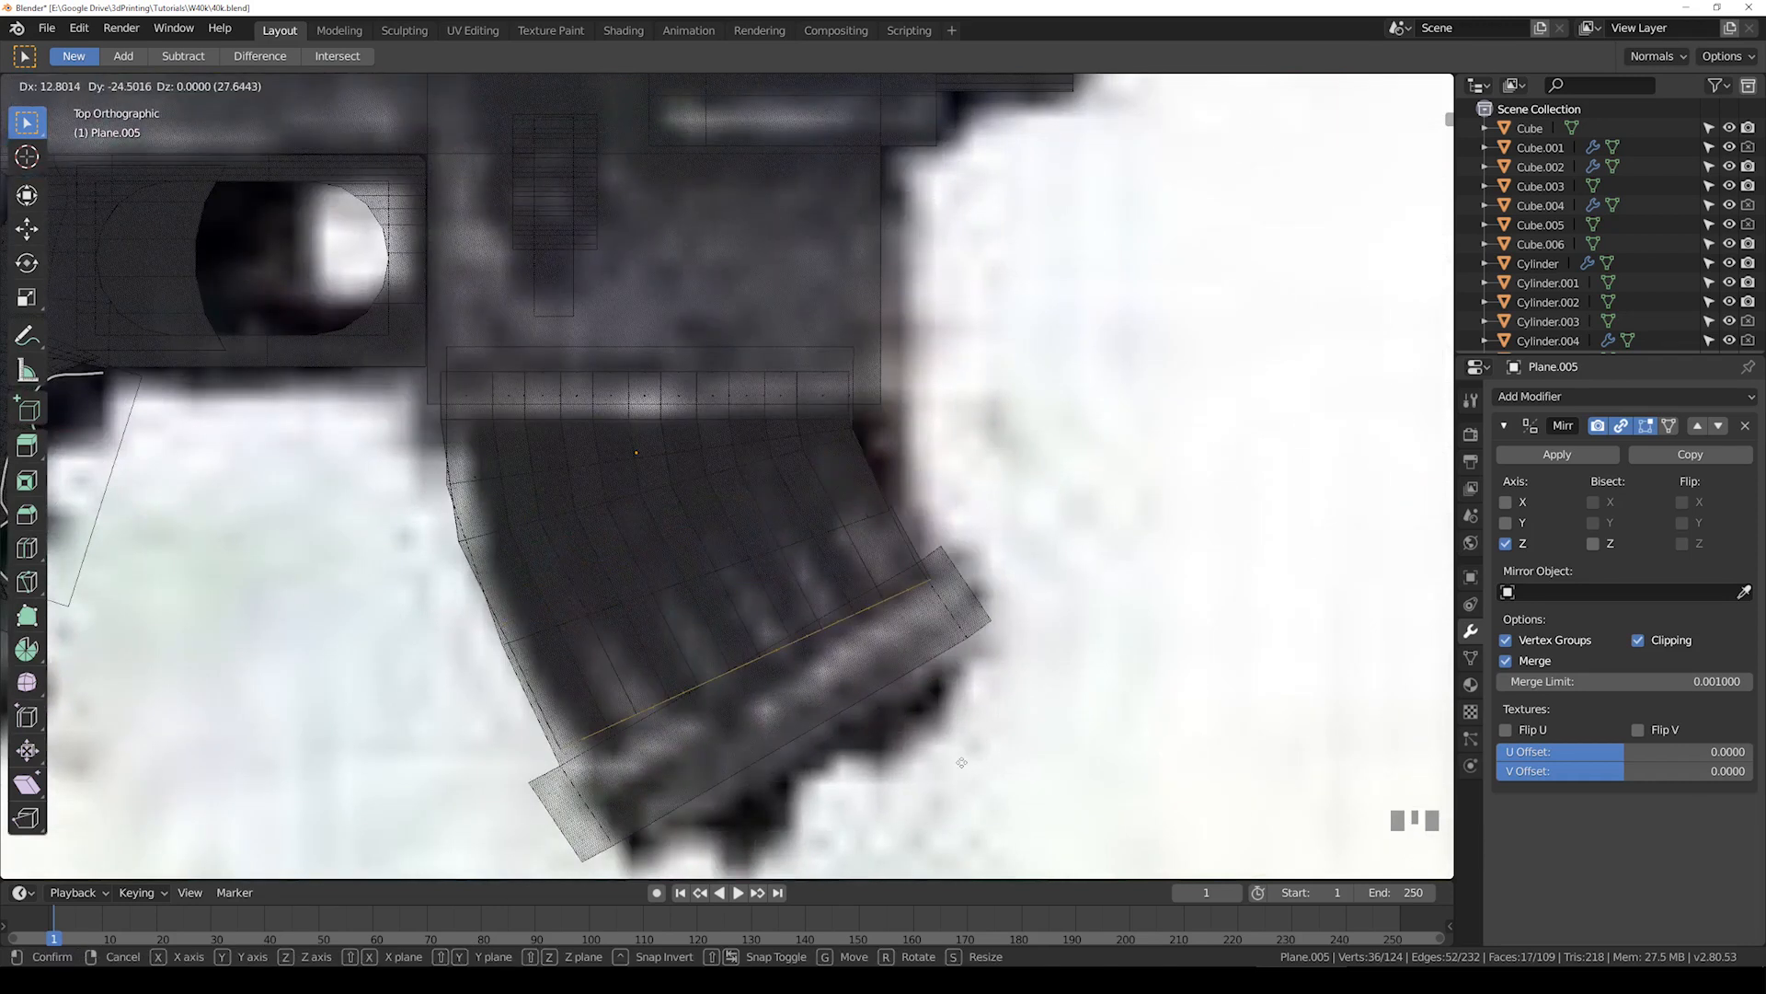
{"action": "left_click", "coordinate": [1037, 714]}
Step: Align the lower end faces with the base plate's slope, repositioning them slightly and finishing with a rotation of about 1.38°
{"action": "key", "text": "r"}
{"action": "left_click", "coordinate": [1030, 720]}
{"action": "key", "text": "g"}
{"action": "left_click", "coordinate": [1029, 720]}
{"action": "key", "text": "r"}
{"action": "left_click", "coordinate": [1032, 724]}
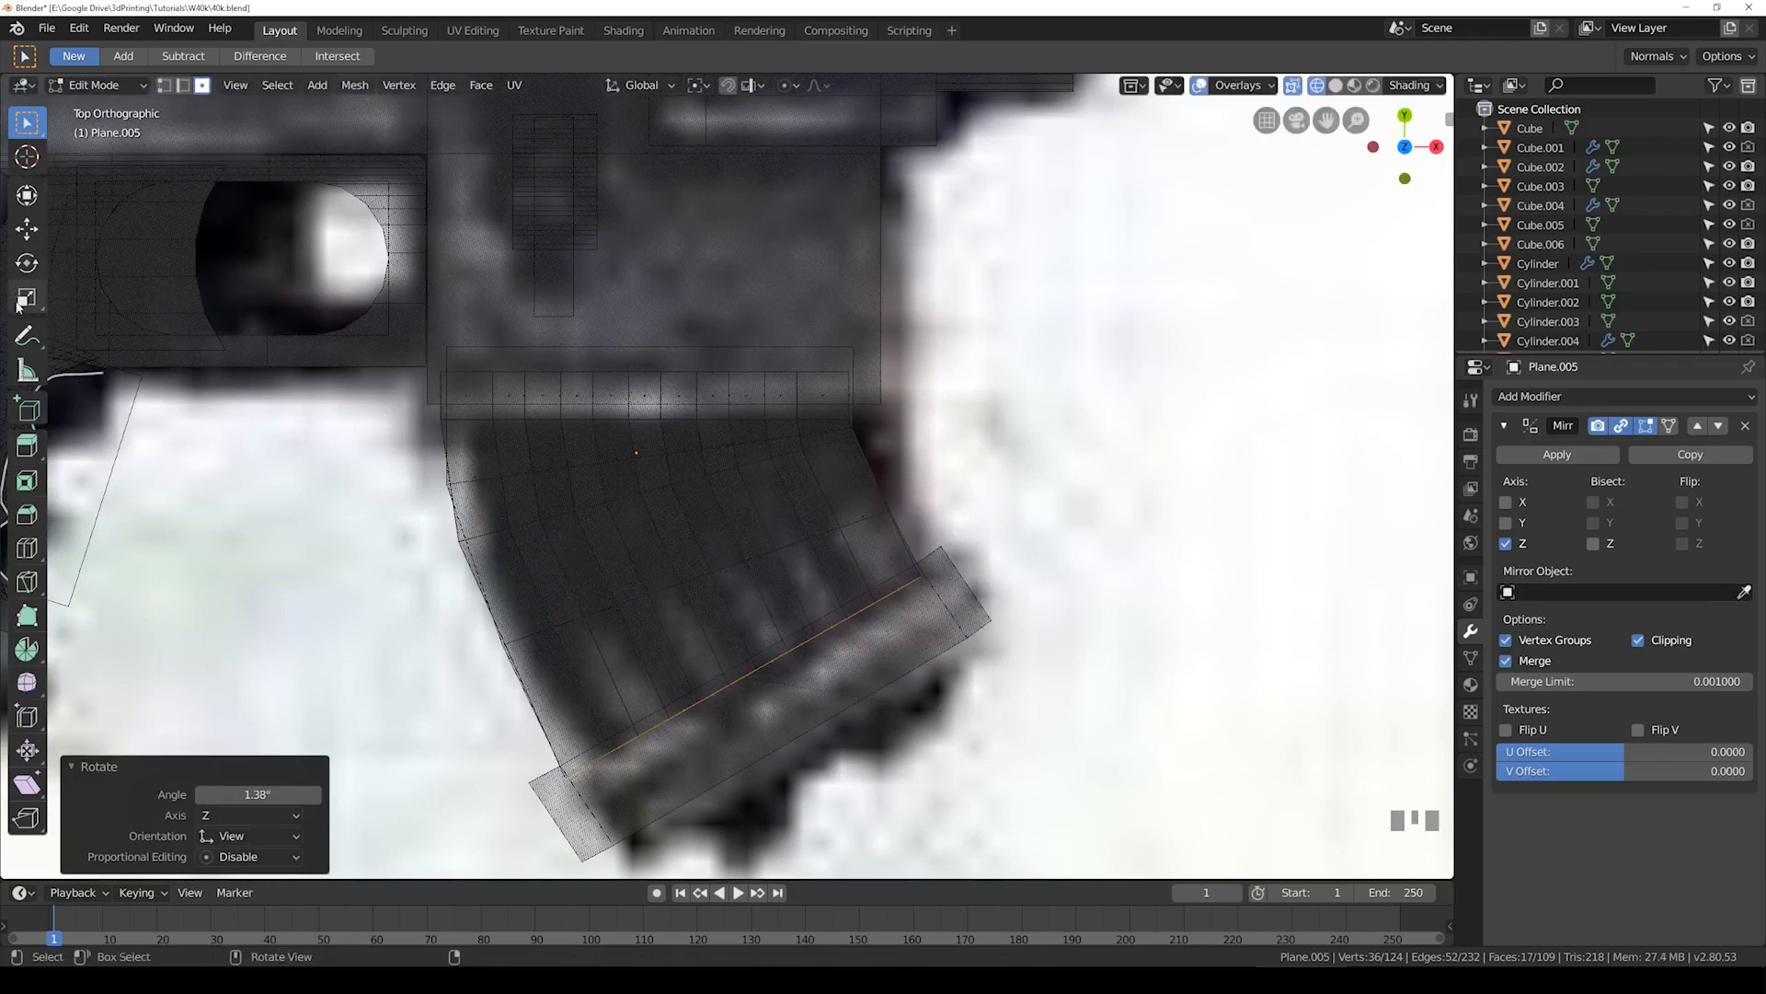
Step: Add one loop cut across the lengthened lower section and move it about -2.615 in X and -0.688 in Y
{"action": "left_click", "coordinate": [26, 548]}
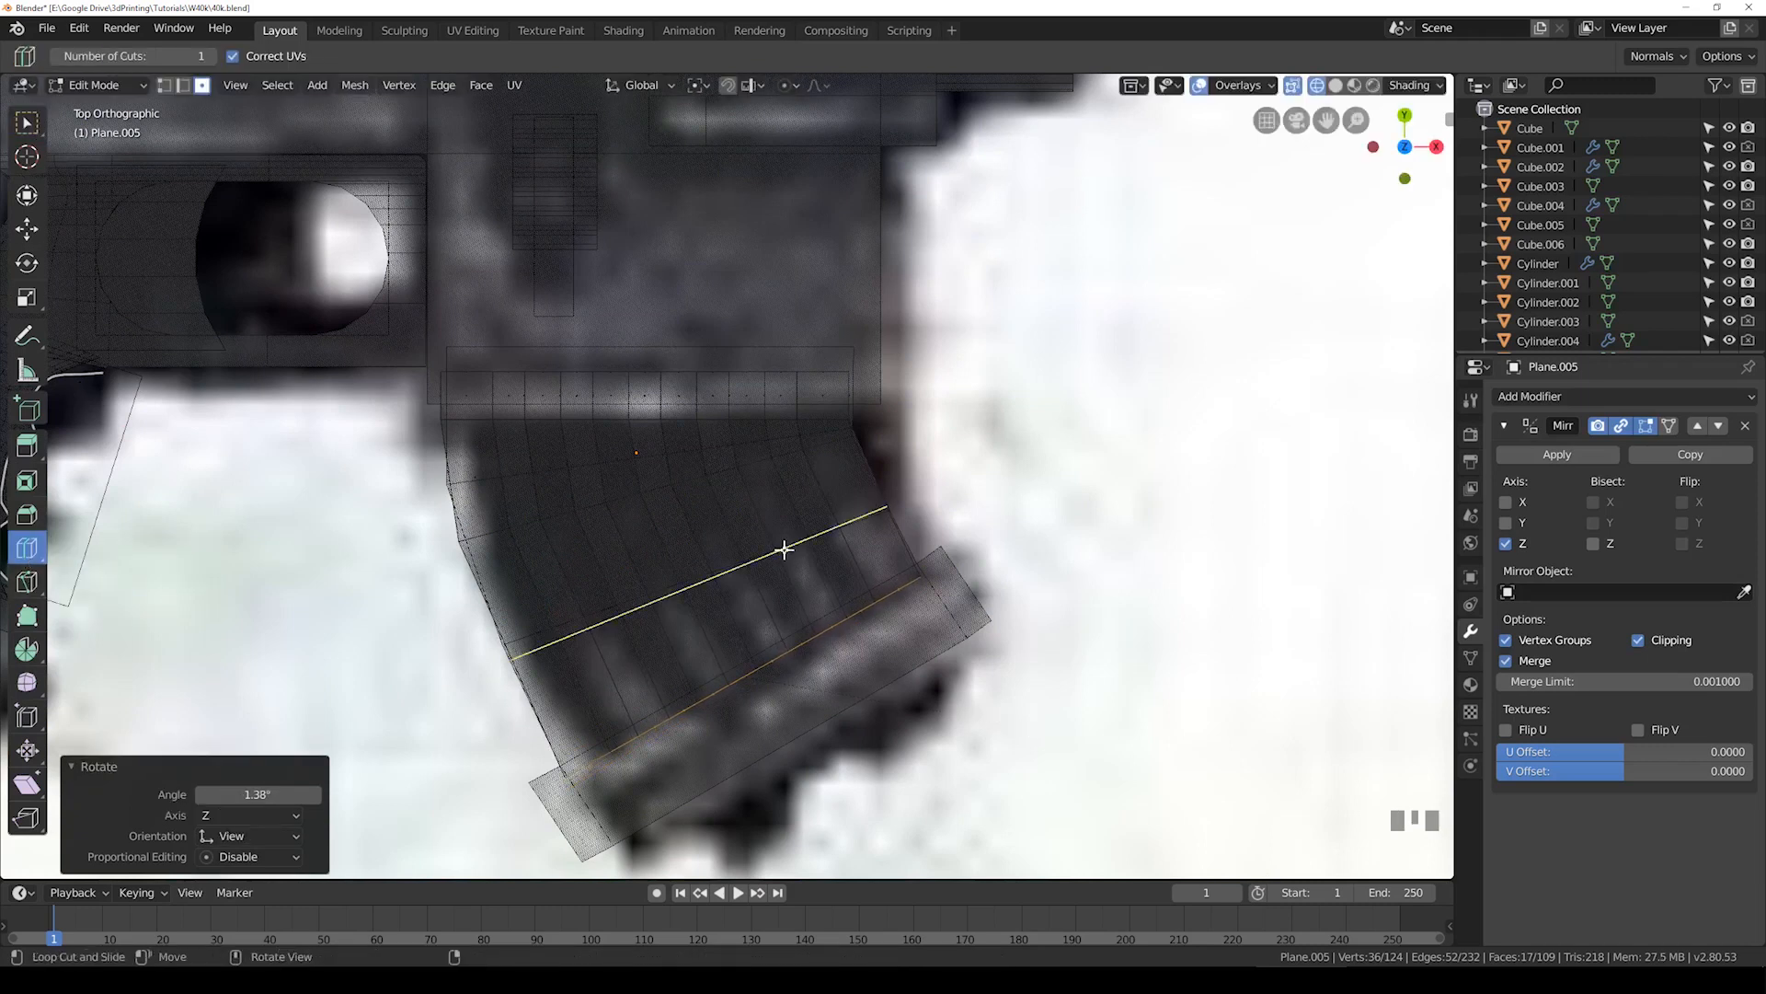
{"action": "left_click", "coordinate": [784, 549]}
{"action": "key", "text": "g"}
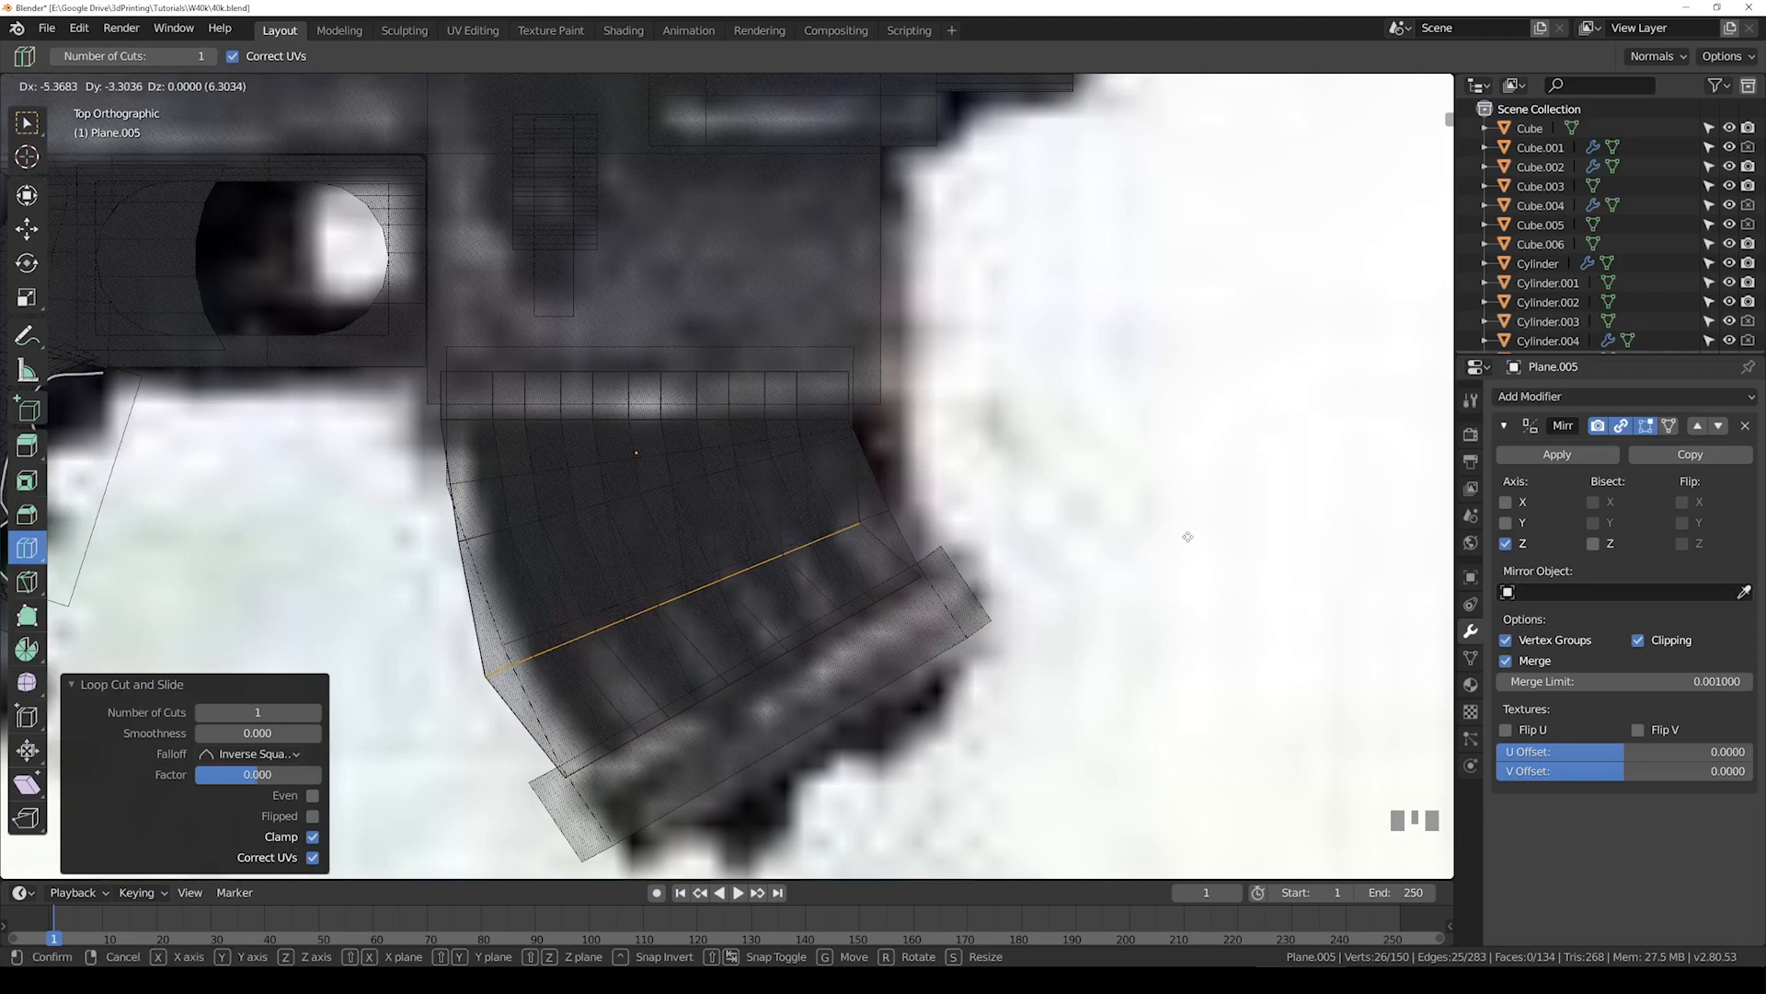
{"action": "left_click", "coordinate": [1192, 529]}
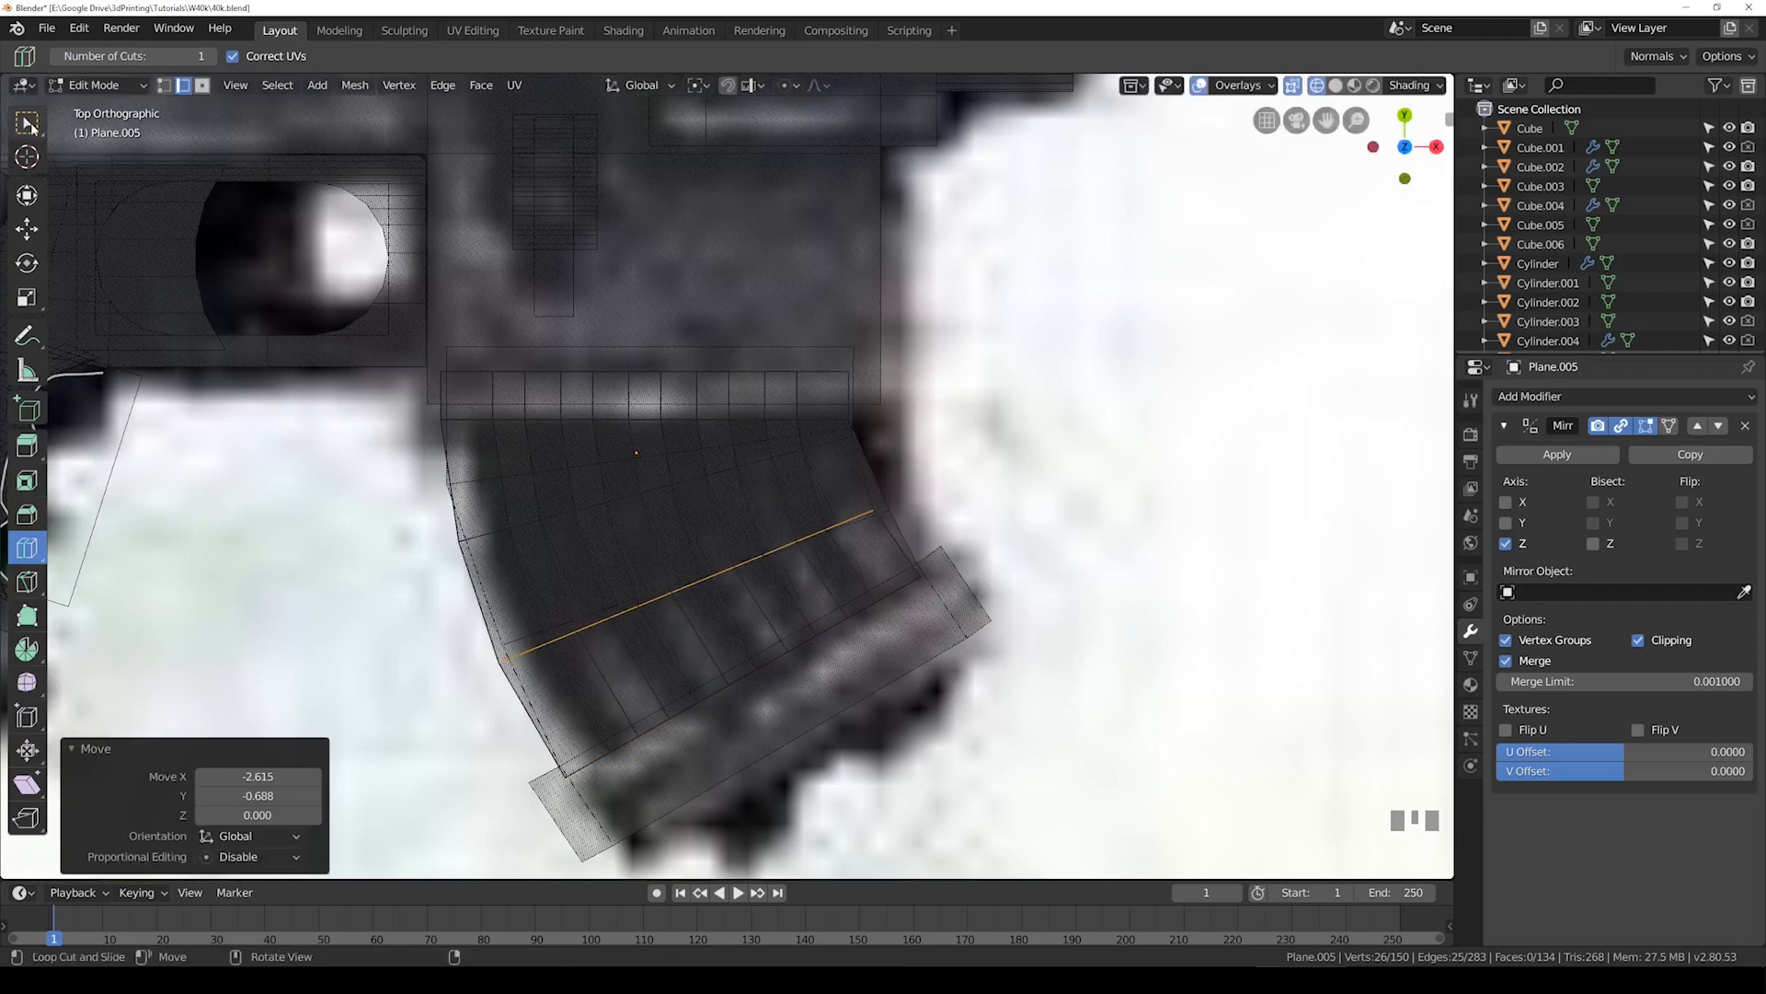
Step: Move the middle edge loop about 0.275 in X and -3.304 in Y and rotate it slightly to smooth the curve
{"action": "left_click", "coordinate": [28, 122]}
{"action": "left_click", "coordinate": [662, 485], "text": "alt"}
{"action": "key", "text": "g"}
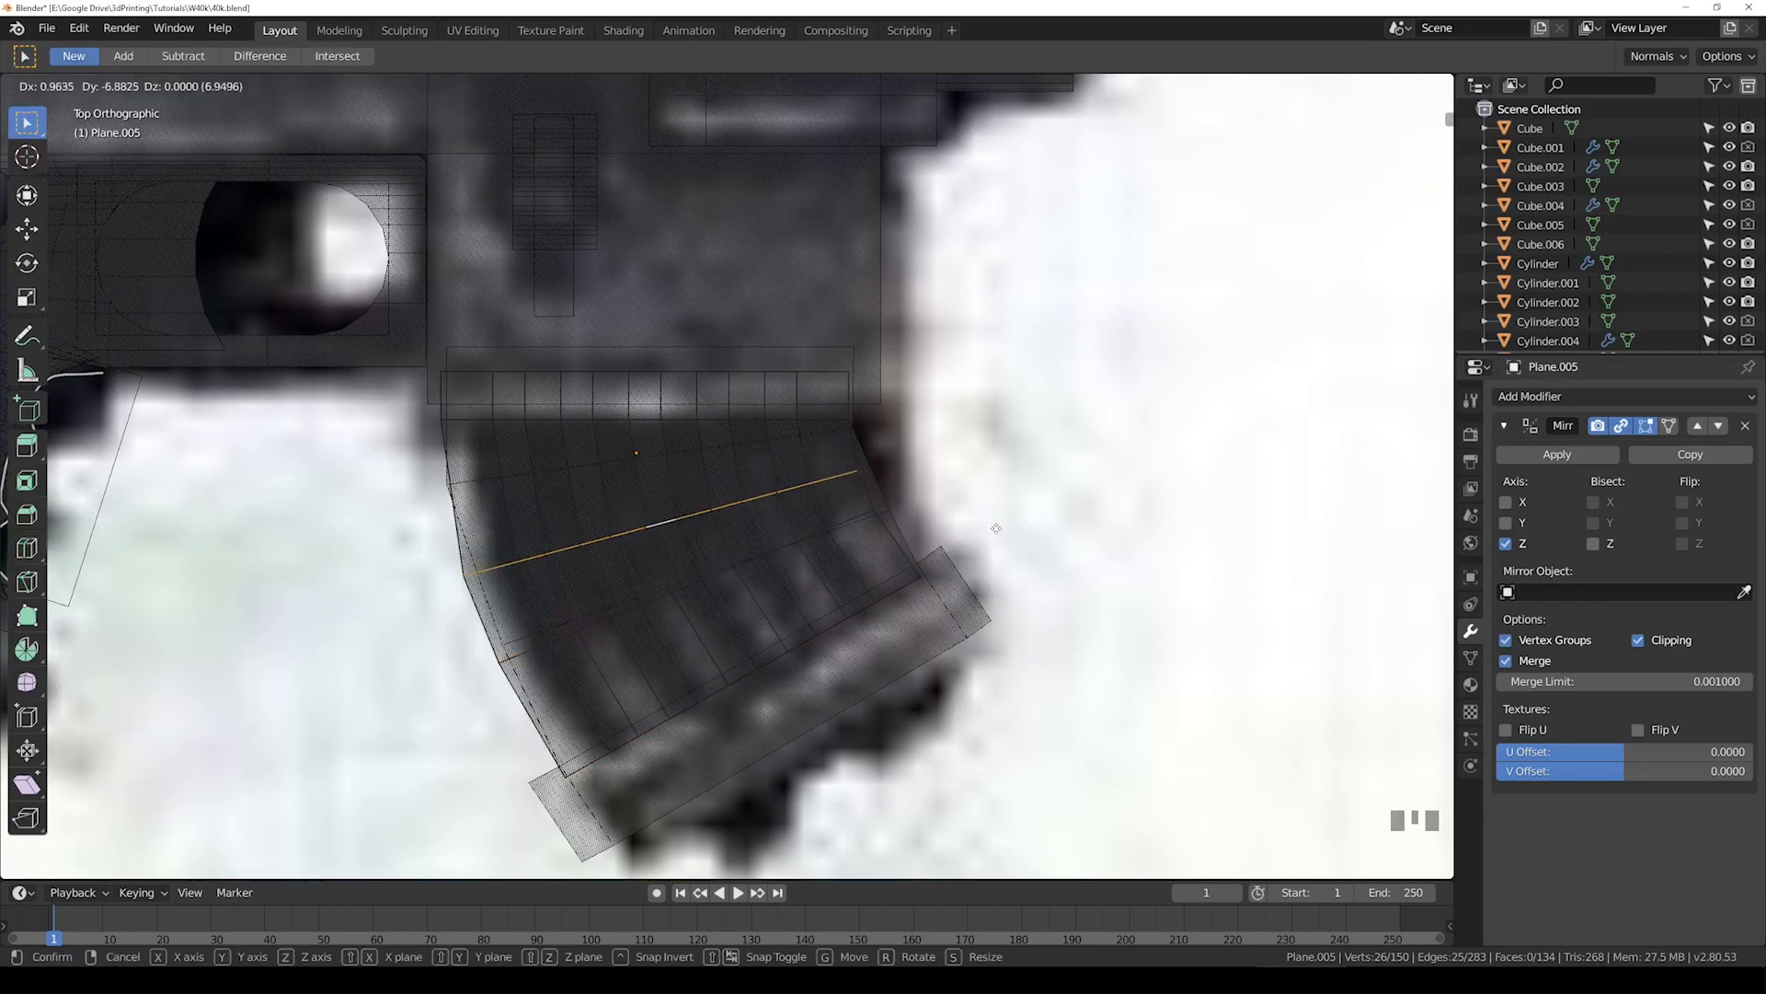
{"action": "left_click", "coordinate": [1004, 523]}
{"action": "key", "text": "r"}
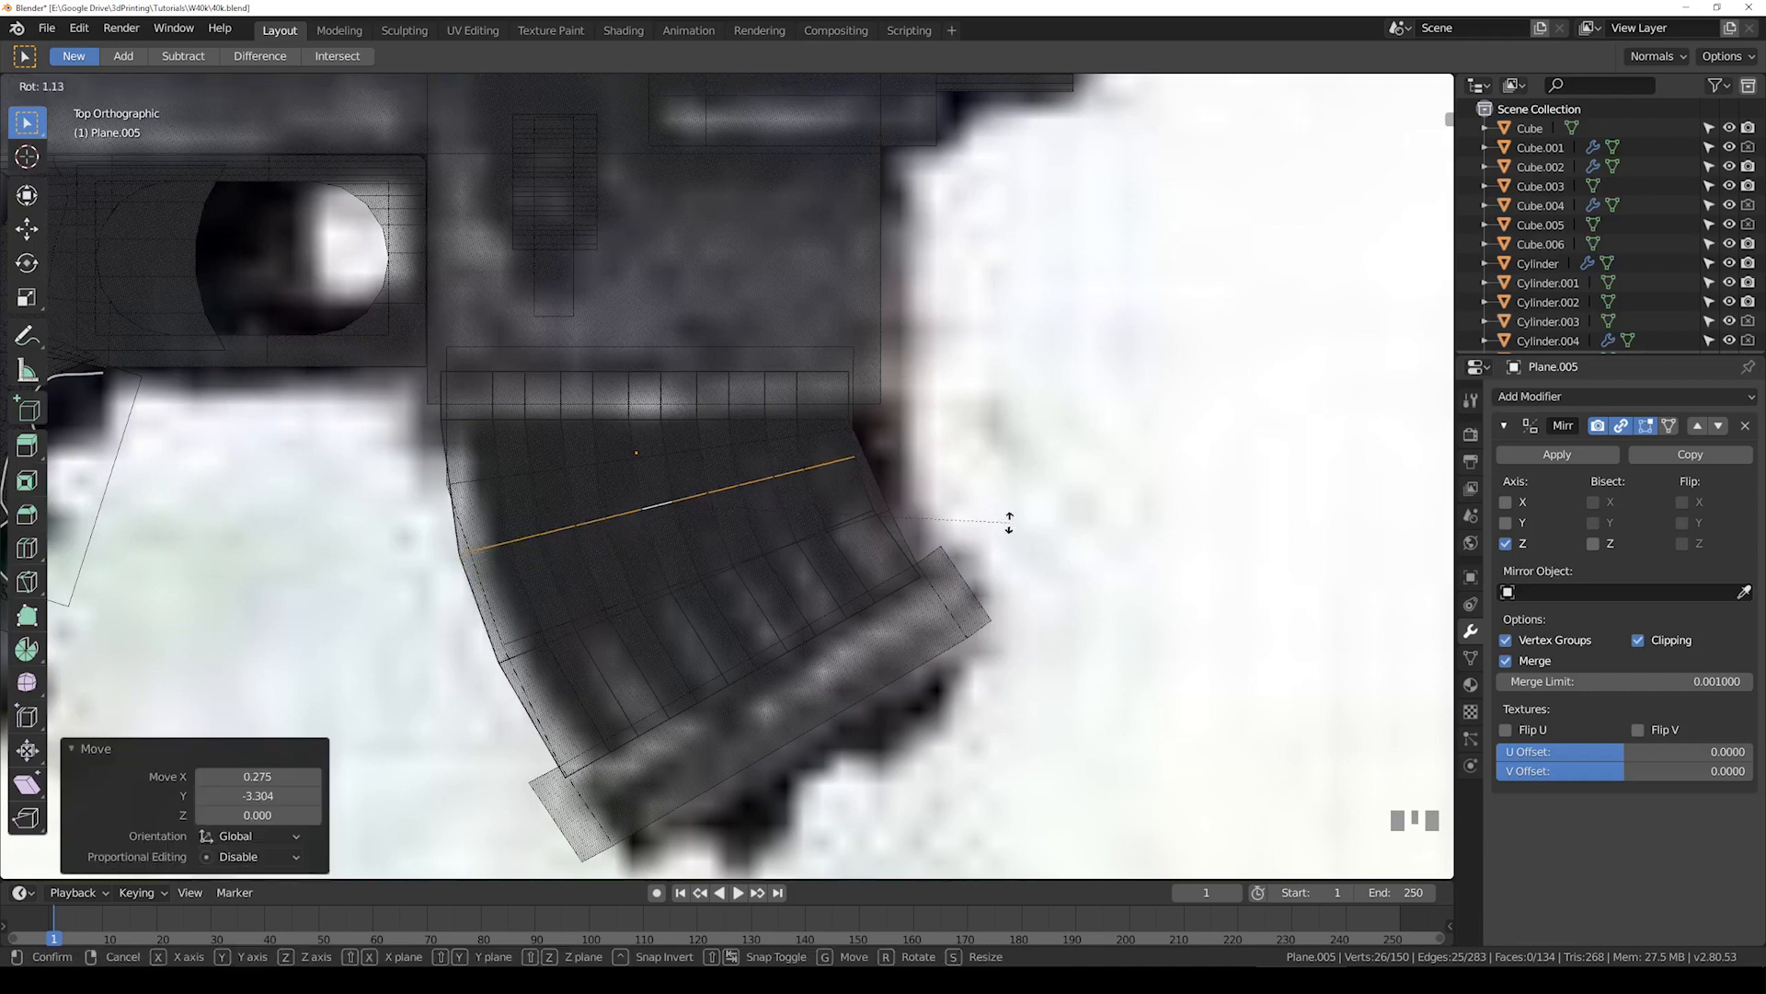
{"action": "left_click", "coordinate": [1010, 518]}
Step: Delete the old magazine body Plane.002 underneath and select the ridged piece
{"action": "key", "text": "shift+z"}
{"action": "middle_click_drag", "start_coordinate": [1007, 515], "coordinate": [878, 386]}
{"action": "key", "text": "Tab"}
{"action": "middle_click_drag", "start_coordinate": [782, 437], "coordinate": [962, 595]}
{"action": "left_click", "coordinate": [992, 620]}
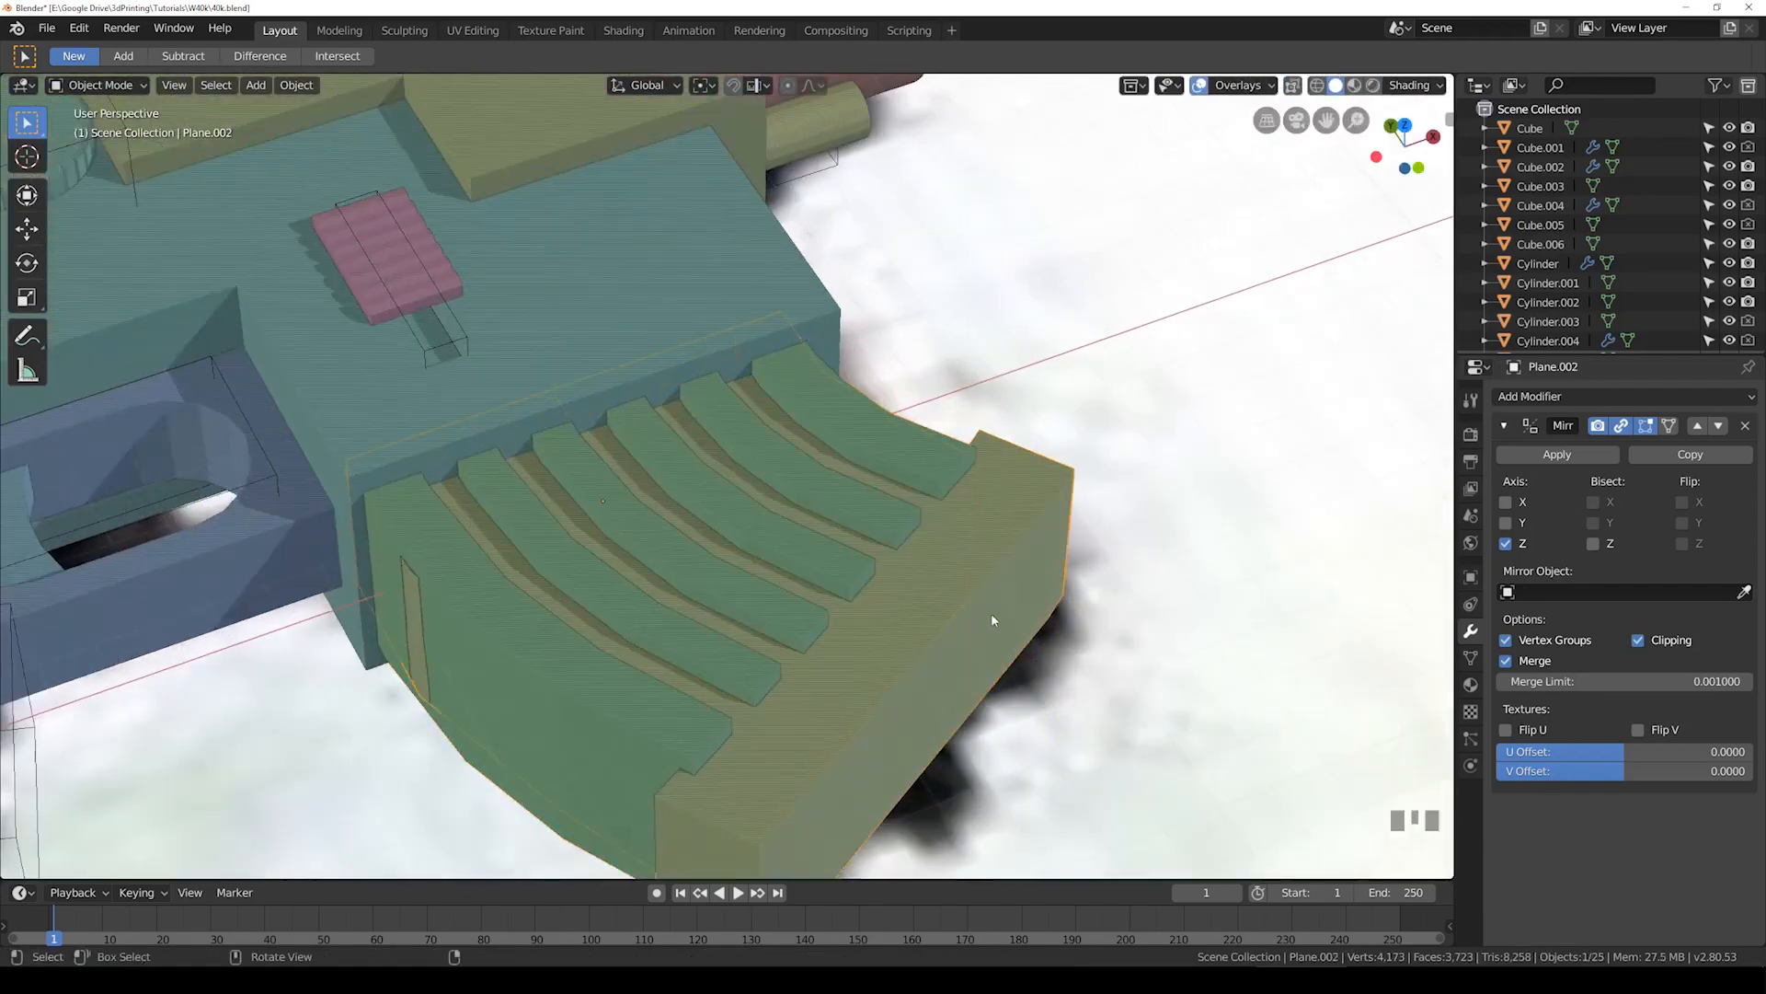
{"action": "scroll", "coordinate": [991, 612], "scroll_direction": "down", "scroll_amount": 5}
{"action": "key", "text": "Delete"}
{"action": "left_click", "coordinate": [707, 574]}
{"action": "mouse_move", "coordinate": [706, 574]}
{"action": "middle_mouse_down"}
{"action": "mouse_move", "coordinate": [727, 600]}
{"action": "mouse_move", "coordinate": [704, 566]}
{"action": "middle_mouse_up"}
{"action": "scroll", "coordinate": [704, 565], "scroll_direction": "up", "scroll_amount": 4}
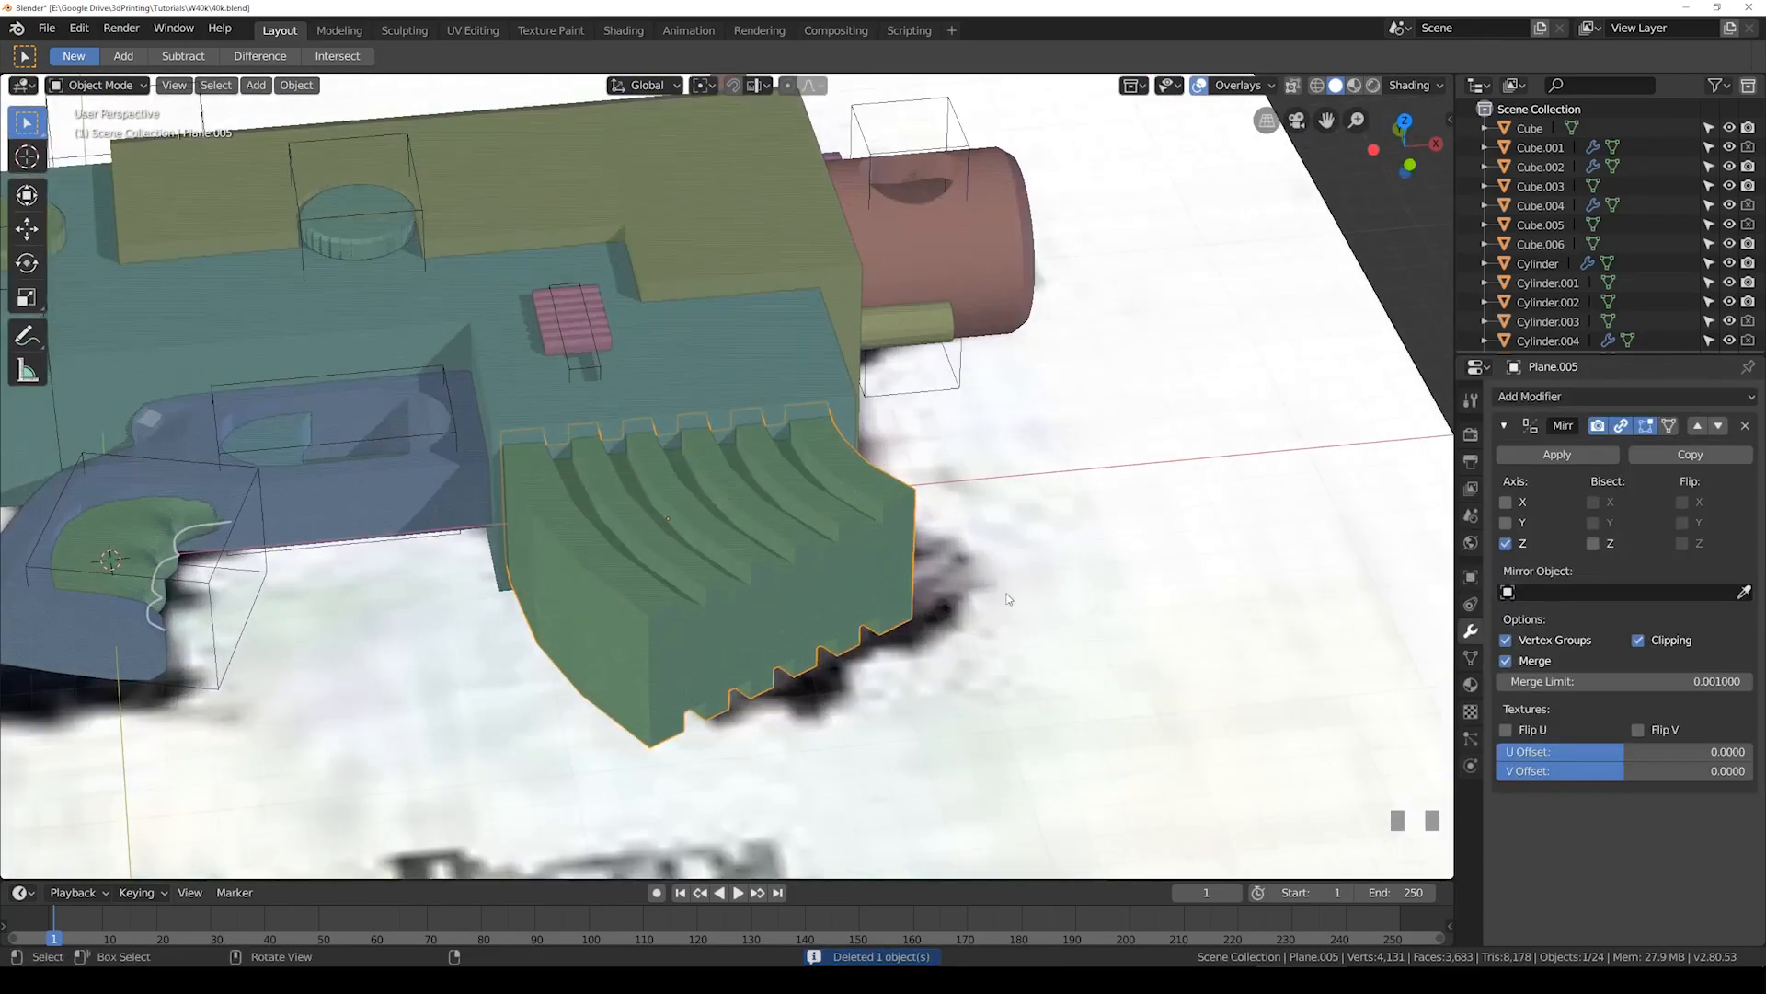
Step: Collapse the View and 3D Cursor settings in the viewport sidebar
{"action": "key", "text": "n"}
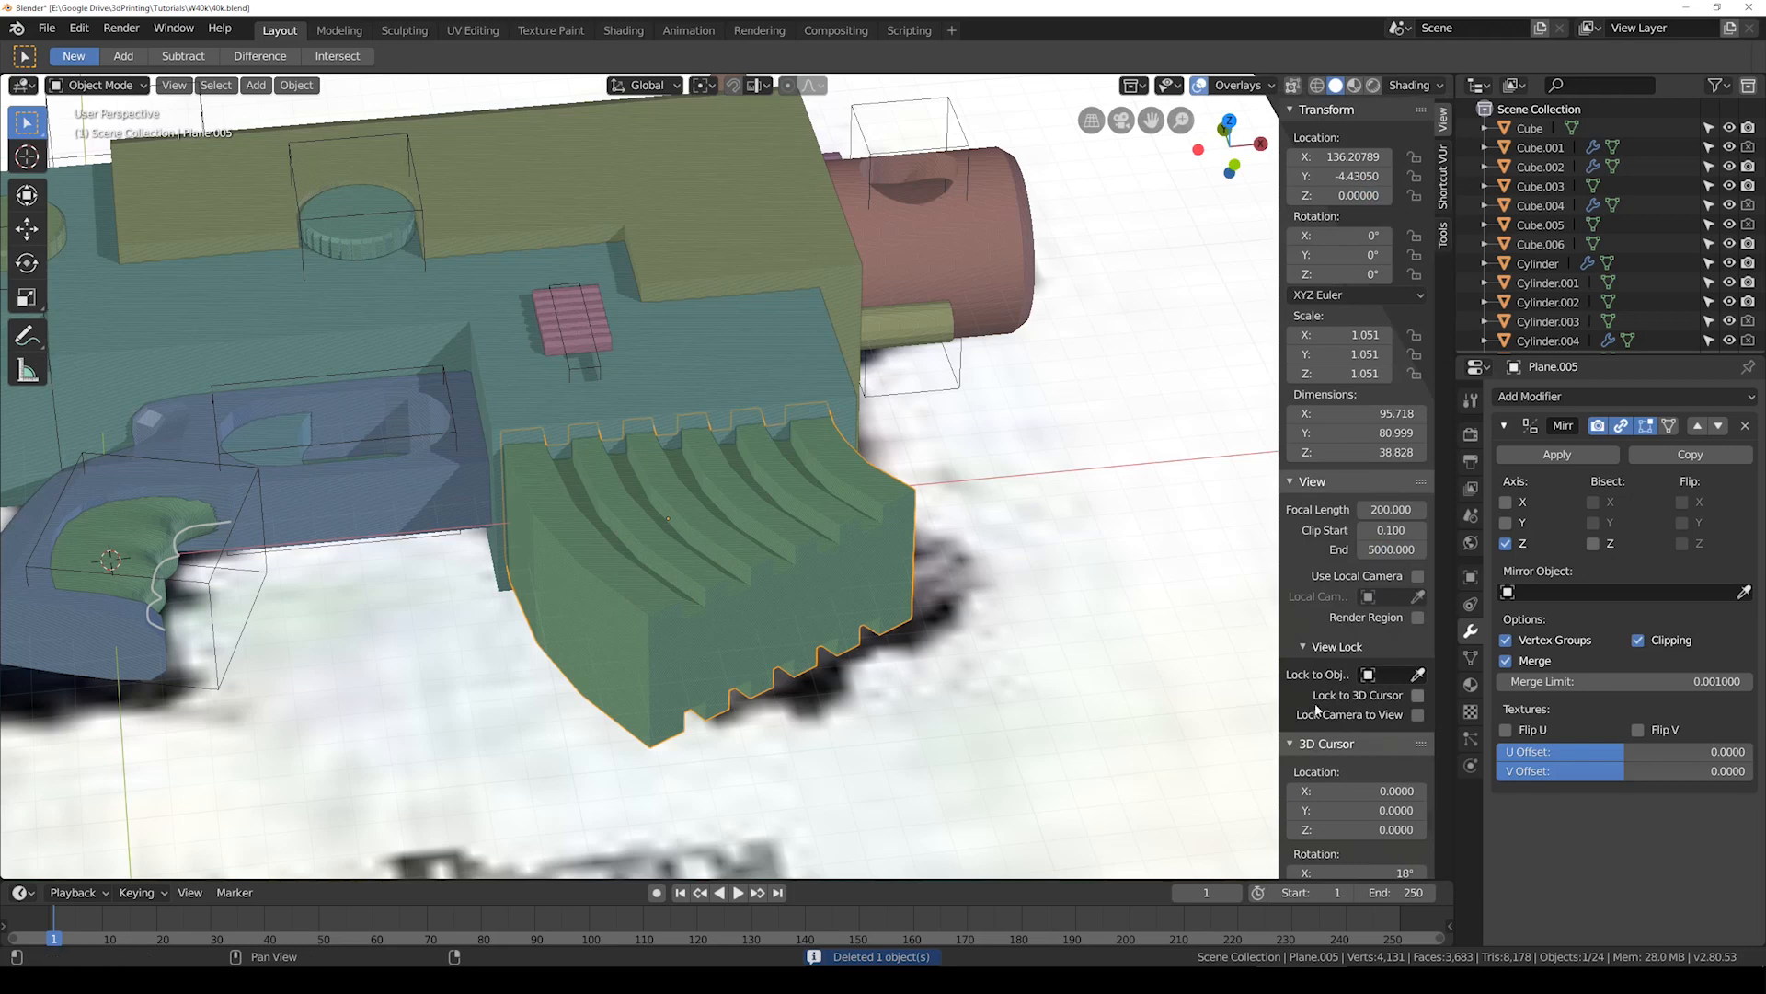
{"action": "left_click", "coordinate": [1297, 482]}
{"action": "left_click", "coordinate": [1295, 506]}
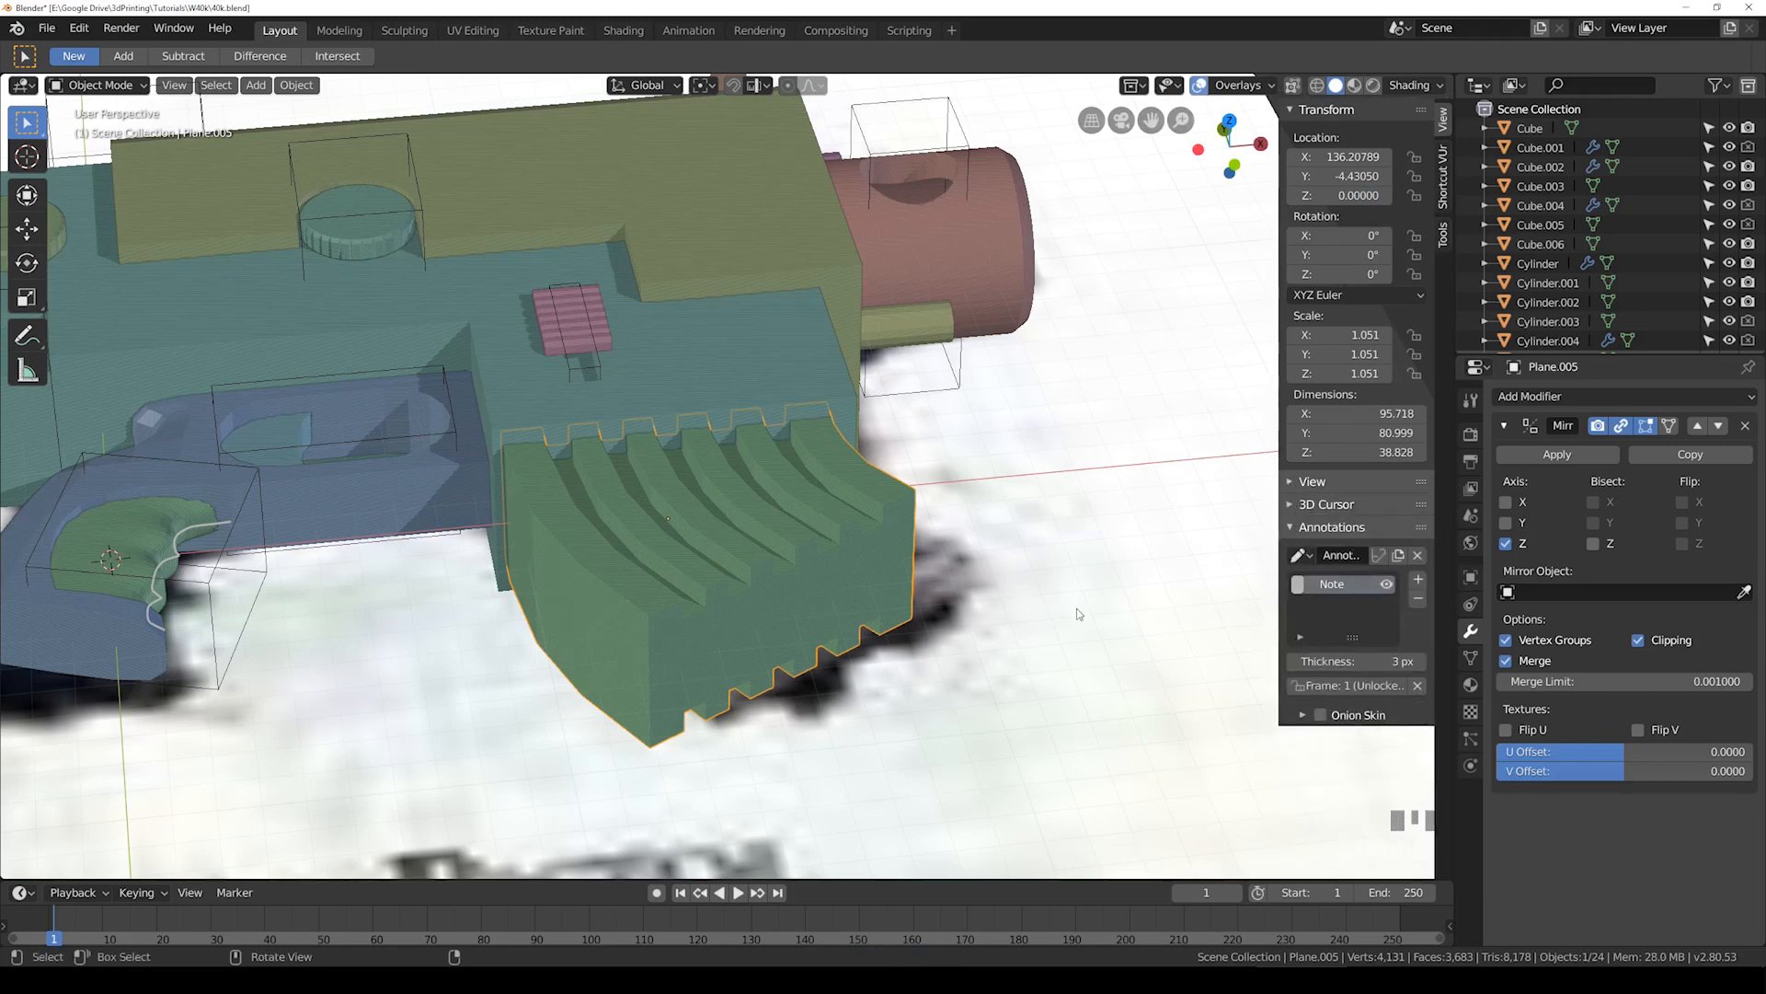
{"action": "key", "text": "n"}
Step: Select the long edge loops running along both sides of every ridge and crease them
{"action": "key", "text": "Tab"}
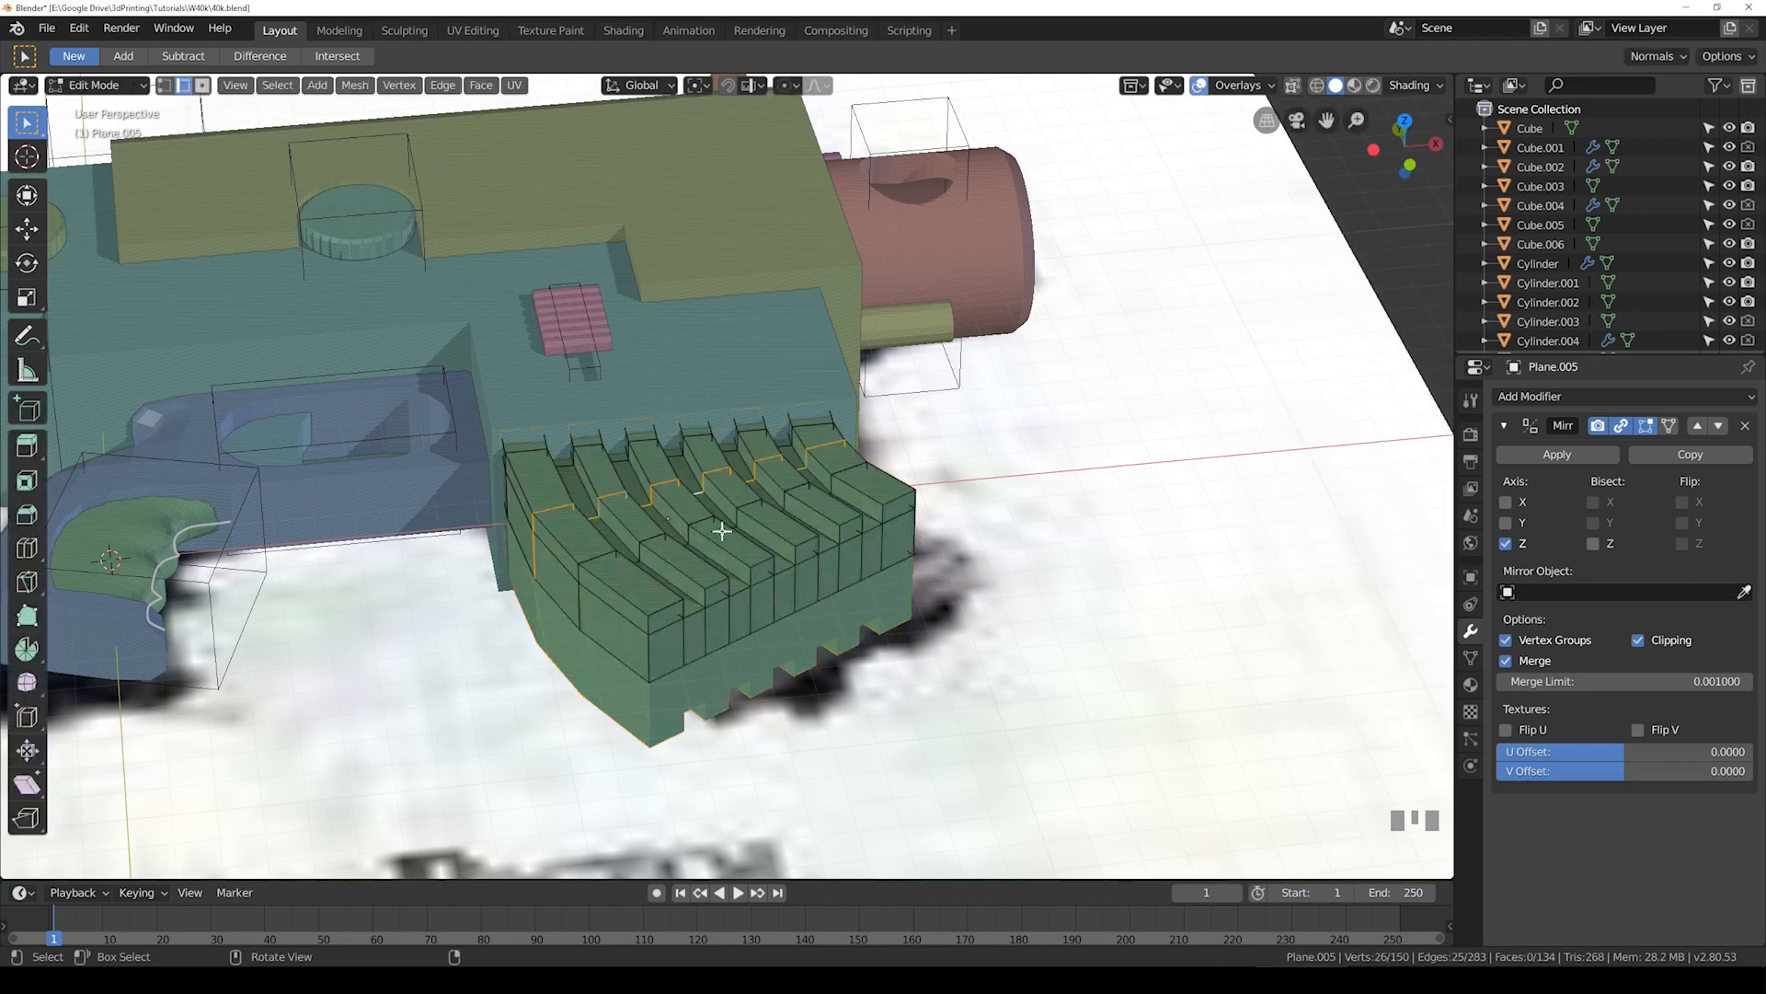
{"action": "scroll", "coordinate": [583, 563], "scroll_direction": "up", "scroll_amount": 4}
{"action": "left_click", "coordinate": [481, 572], "text": "alt"}
{"action": "left_click", "coordinate": [607, 603], "text": "alt+shift"}
{"action": "left_click", "coordinate": [573, 553], "text": "alt+shift"}
{"action": "middle_click_drag", "start_coordinate": [603, 556], "coordinate": [529, 560]}
{"action": "left_click", "coordinate": [506, 552], "text": "alt+shift"}
{"action": "left_click", "coordinate": [564, 592], "text": "alt+shift"}
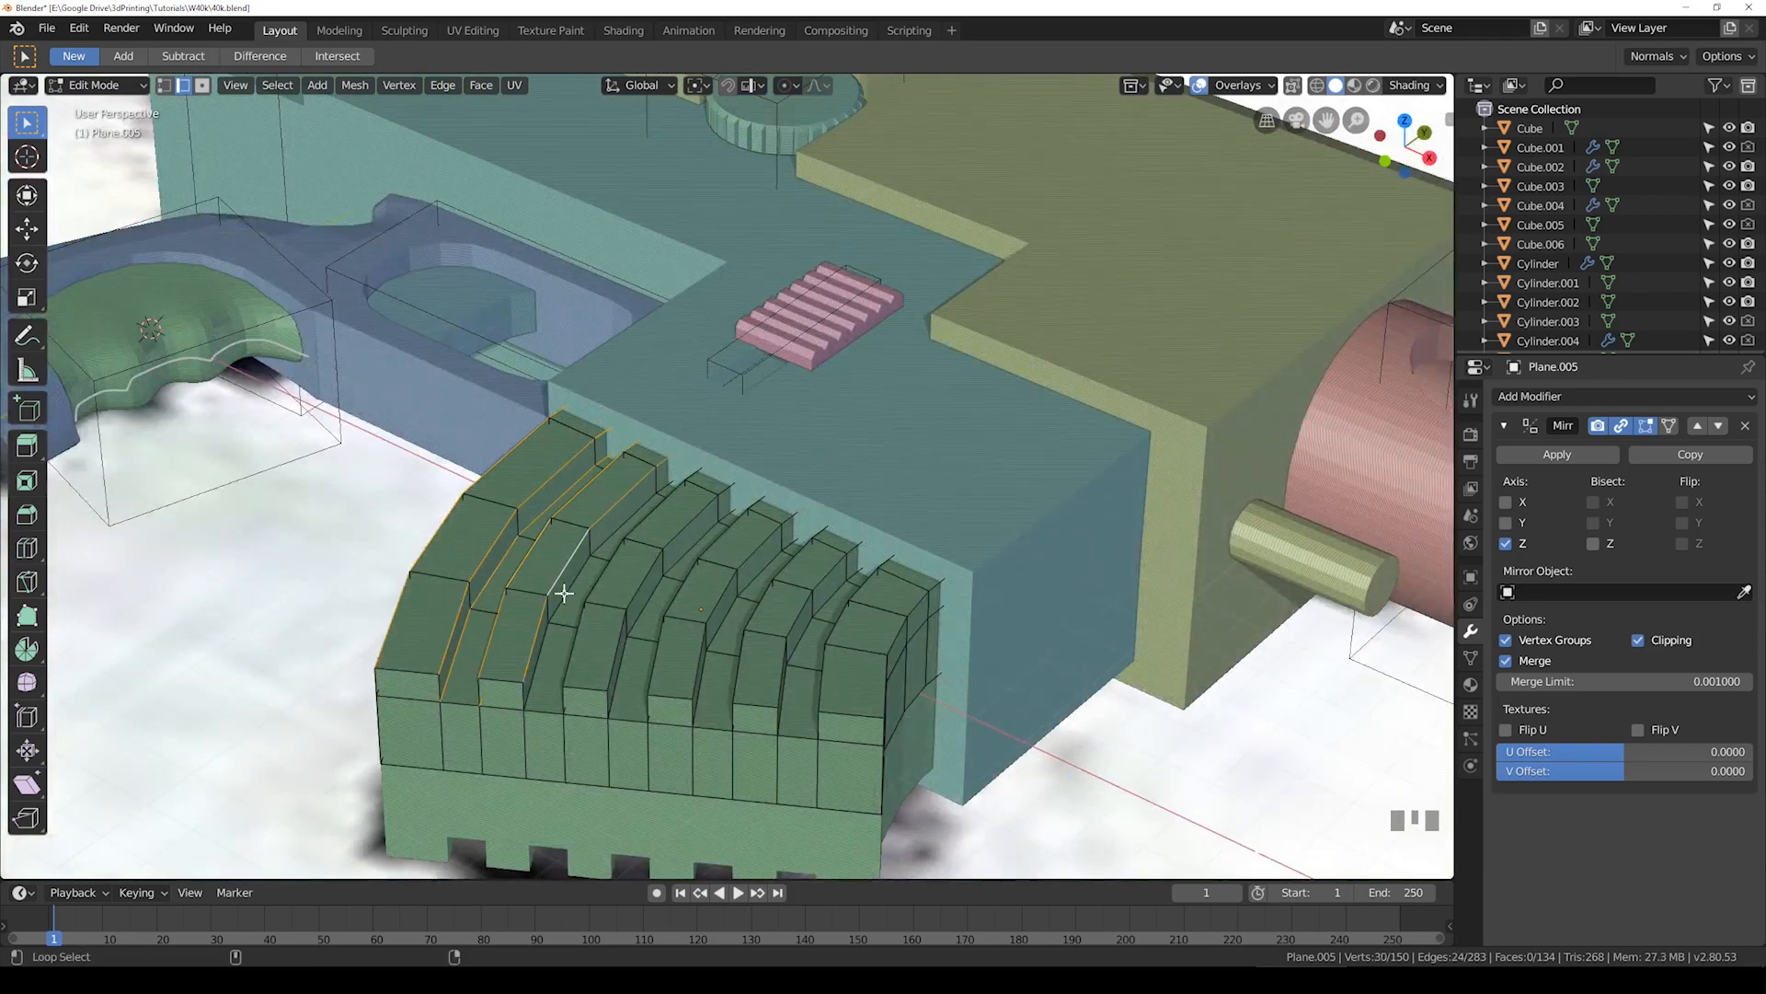
{"action": "left_click", "coordinate": [598, 584], "text": "alt+shift"}
{"action": "middle_click_drag", "start_coordinate": [604, 583], "coordinate": [651, 583]}
{"action": "left_click", "coordinate": [646, 579], "text": "alt+shift"}
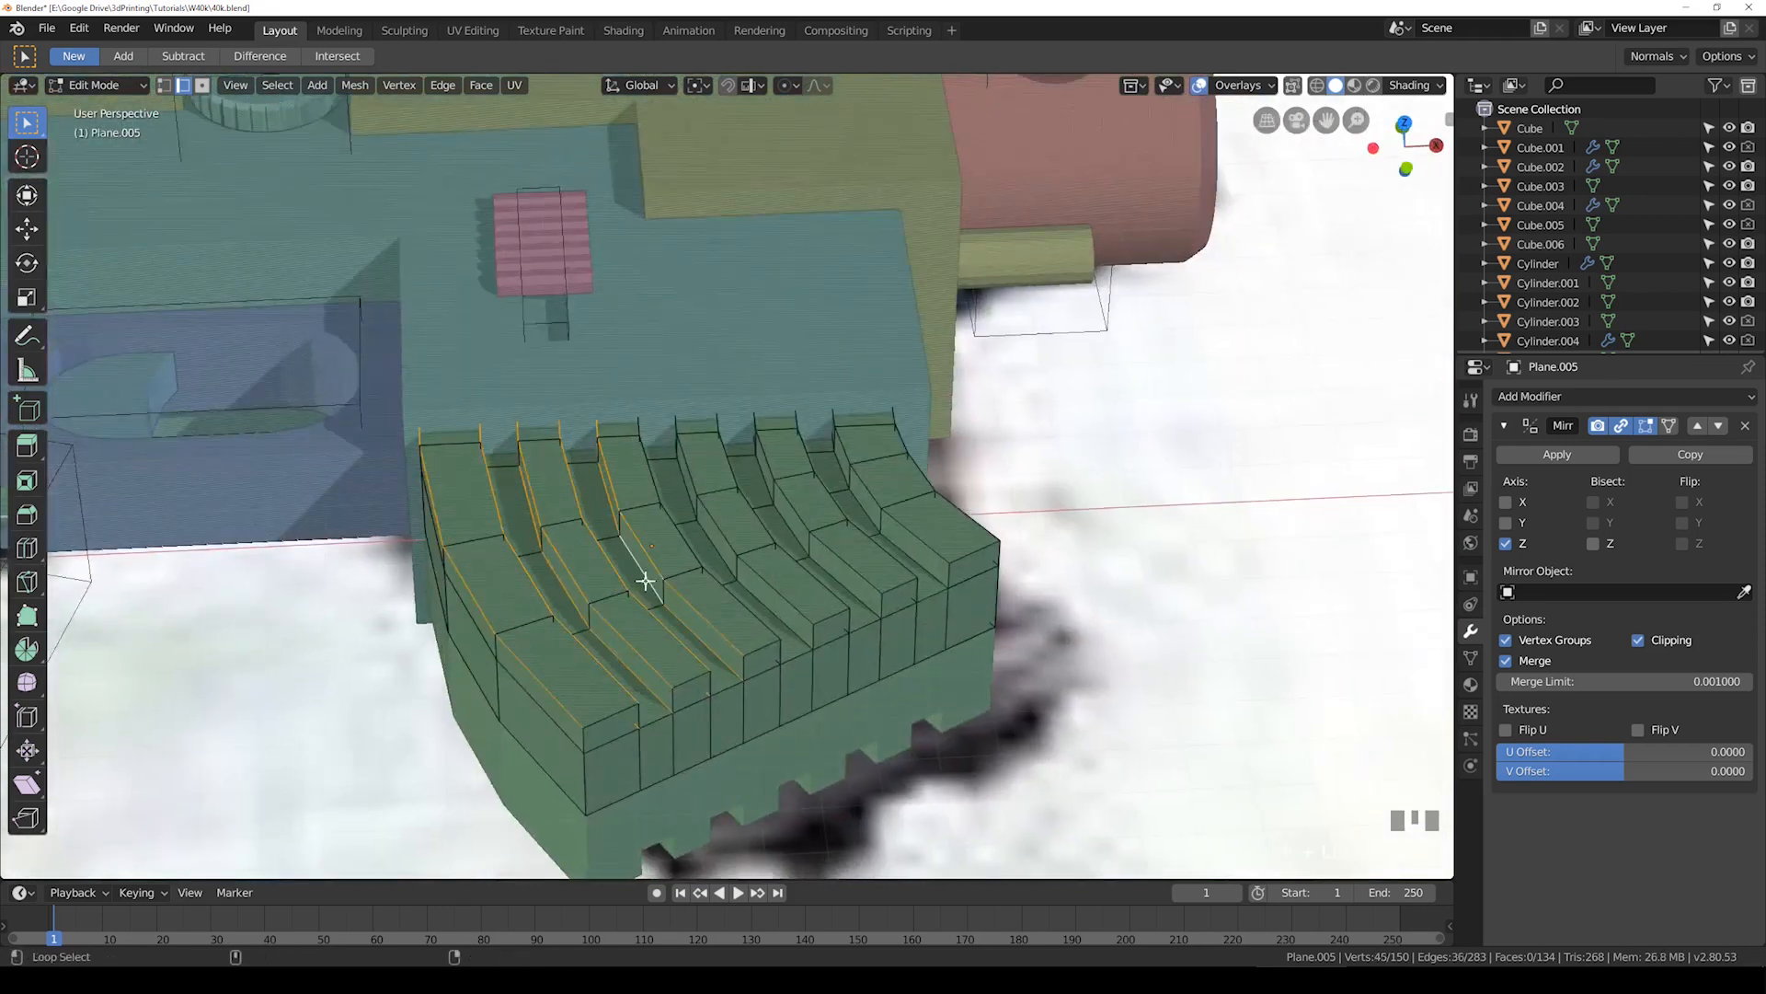
{"action": "left_click", "coordinate": [715, 541], "text": "alt+shift"}
{"action": "left_click", "coordinate": [751, 523], "text": "alt+shift"}
{"action": "middle_click_drag", "start_coordinate": [752, 523], "coordinate": [710, 576]}
{"action": "left_click", "coordinate": [615, 586], "text": "alt+shift"}
{"action": "left_click", "coordinate": [850, 655], "text": "alt+shift"}
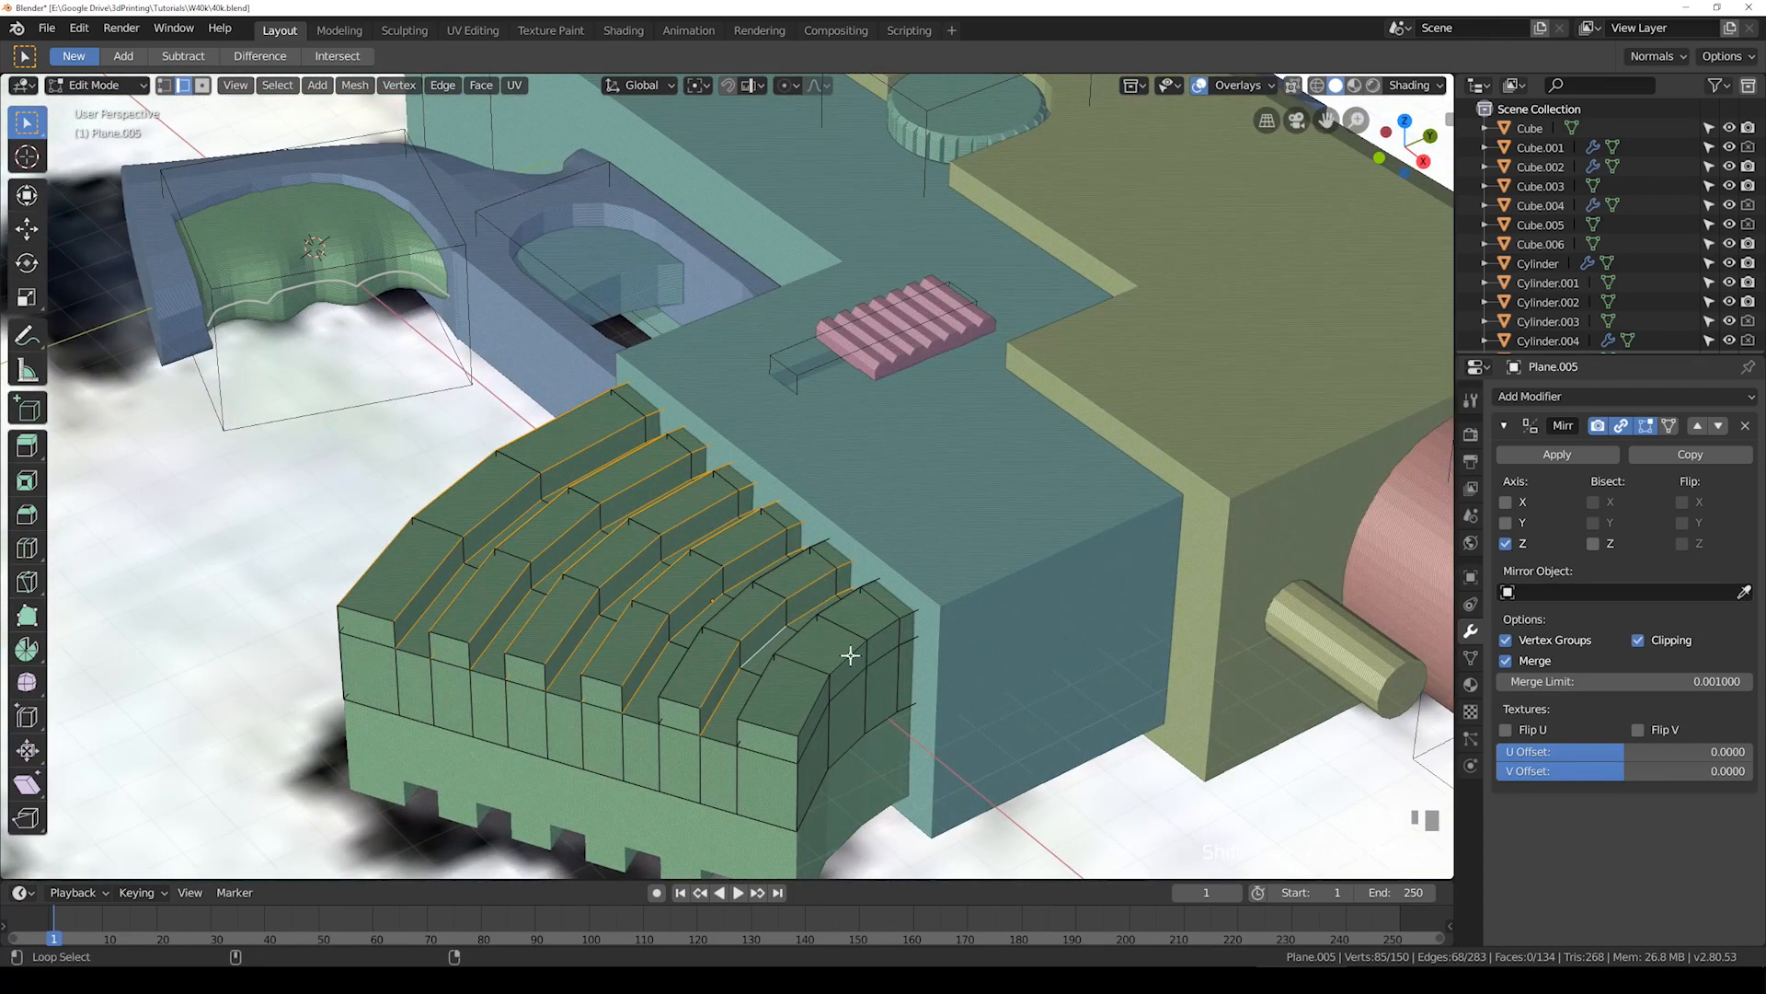
{"action": "middle_click_drag", "start_coordinate": [785, 725], "coordinate": [863, 550]}
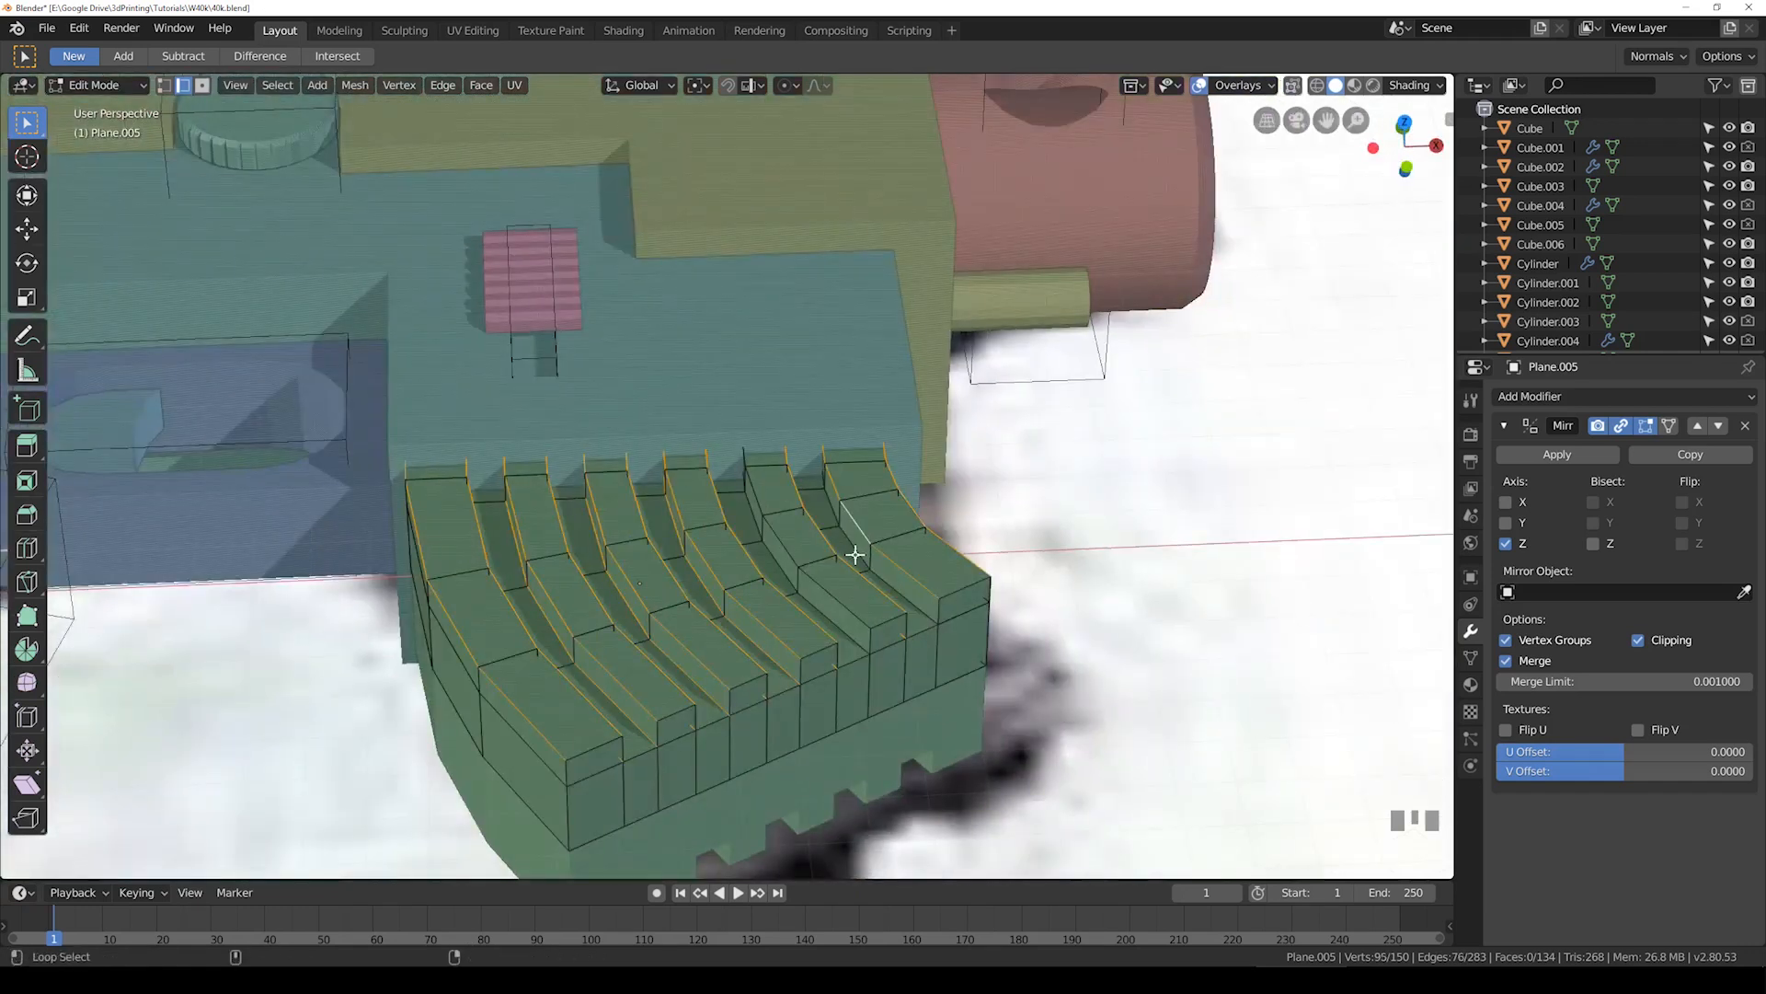
{"action": "key", "text": "n"}
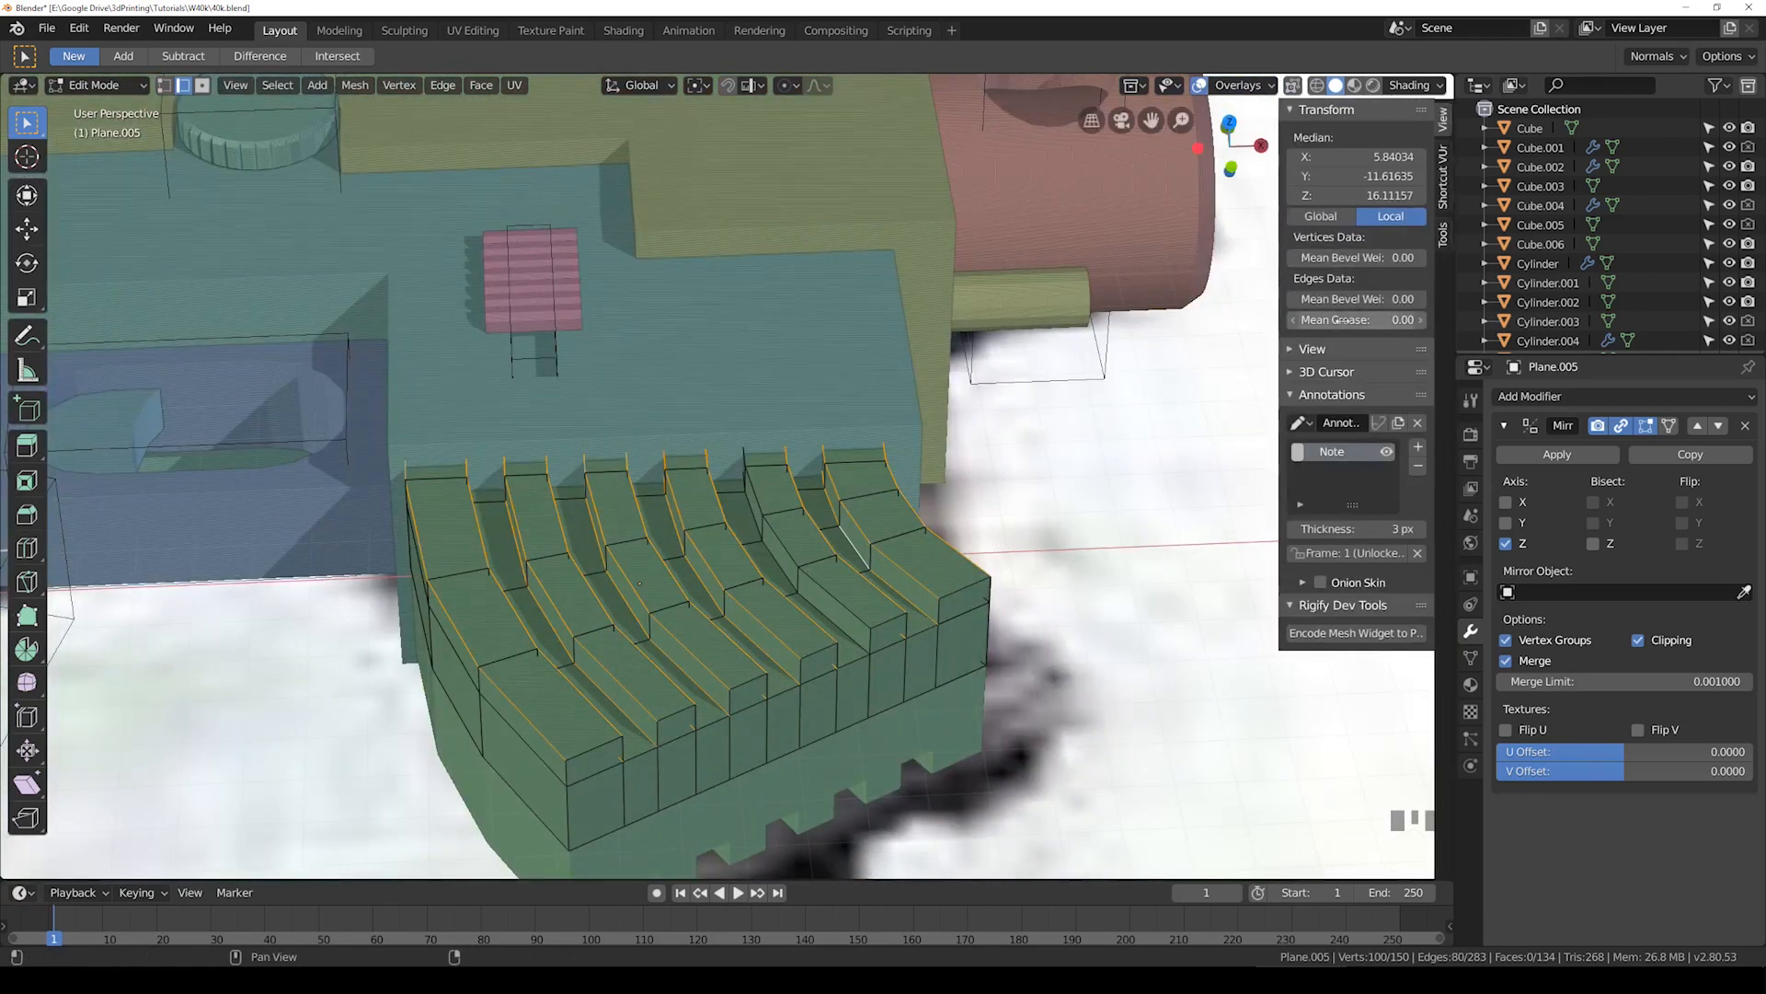
Step: Select the stepped outline and corner edges along the ridged piece's lower end and crease them
{"action": "left_click", "coordinate": [874, 631]}
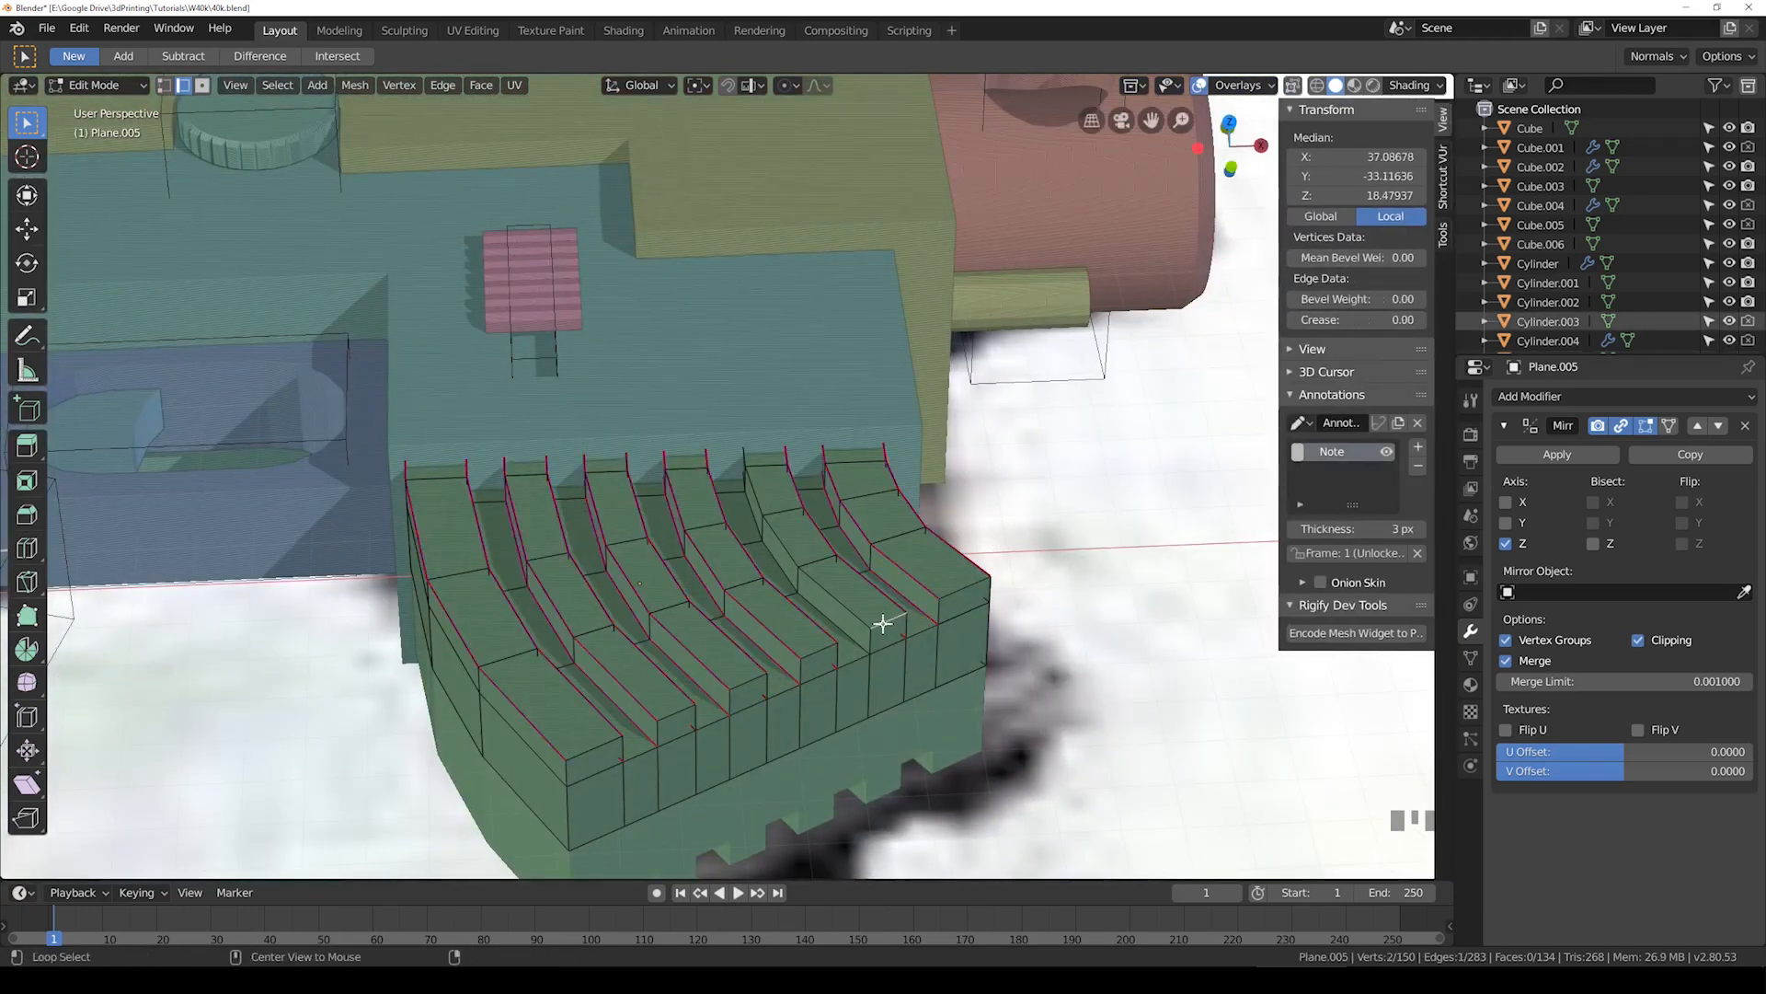
{"action": "left_click", "coordinate": [855, 654], "text": "shift"}
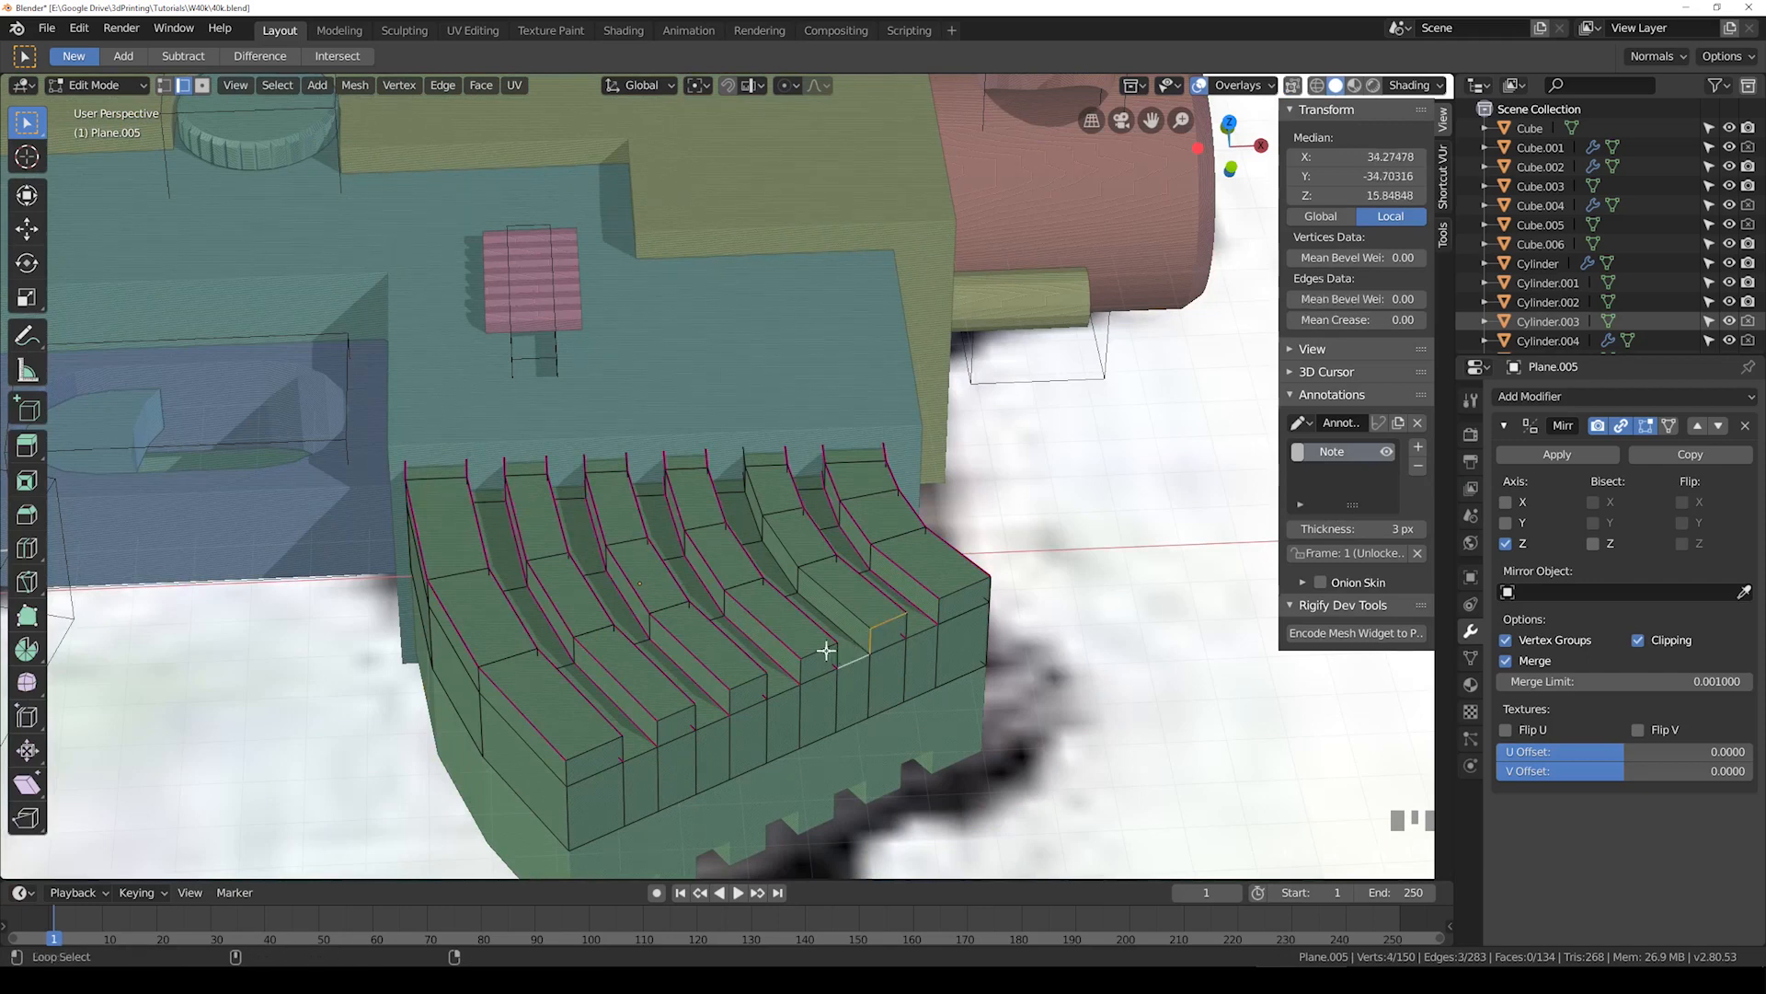
{"action": "left_click", "coordinate": [777, 697], "text": "alt+shift"}
{"action": "left_click", "coordinate": [796, 675], "text": "alt+shift"}
{"action": "left_click", "coordinate": [908, 626], "text": "shift"}
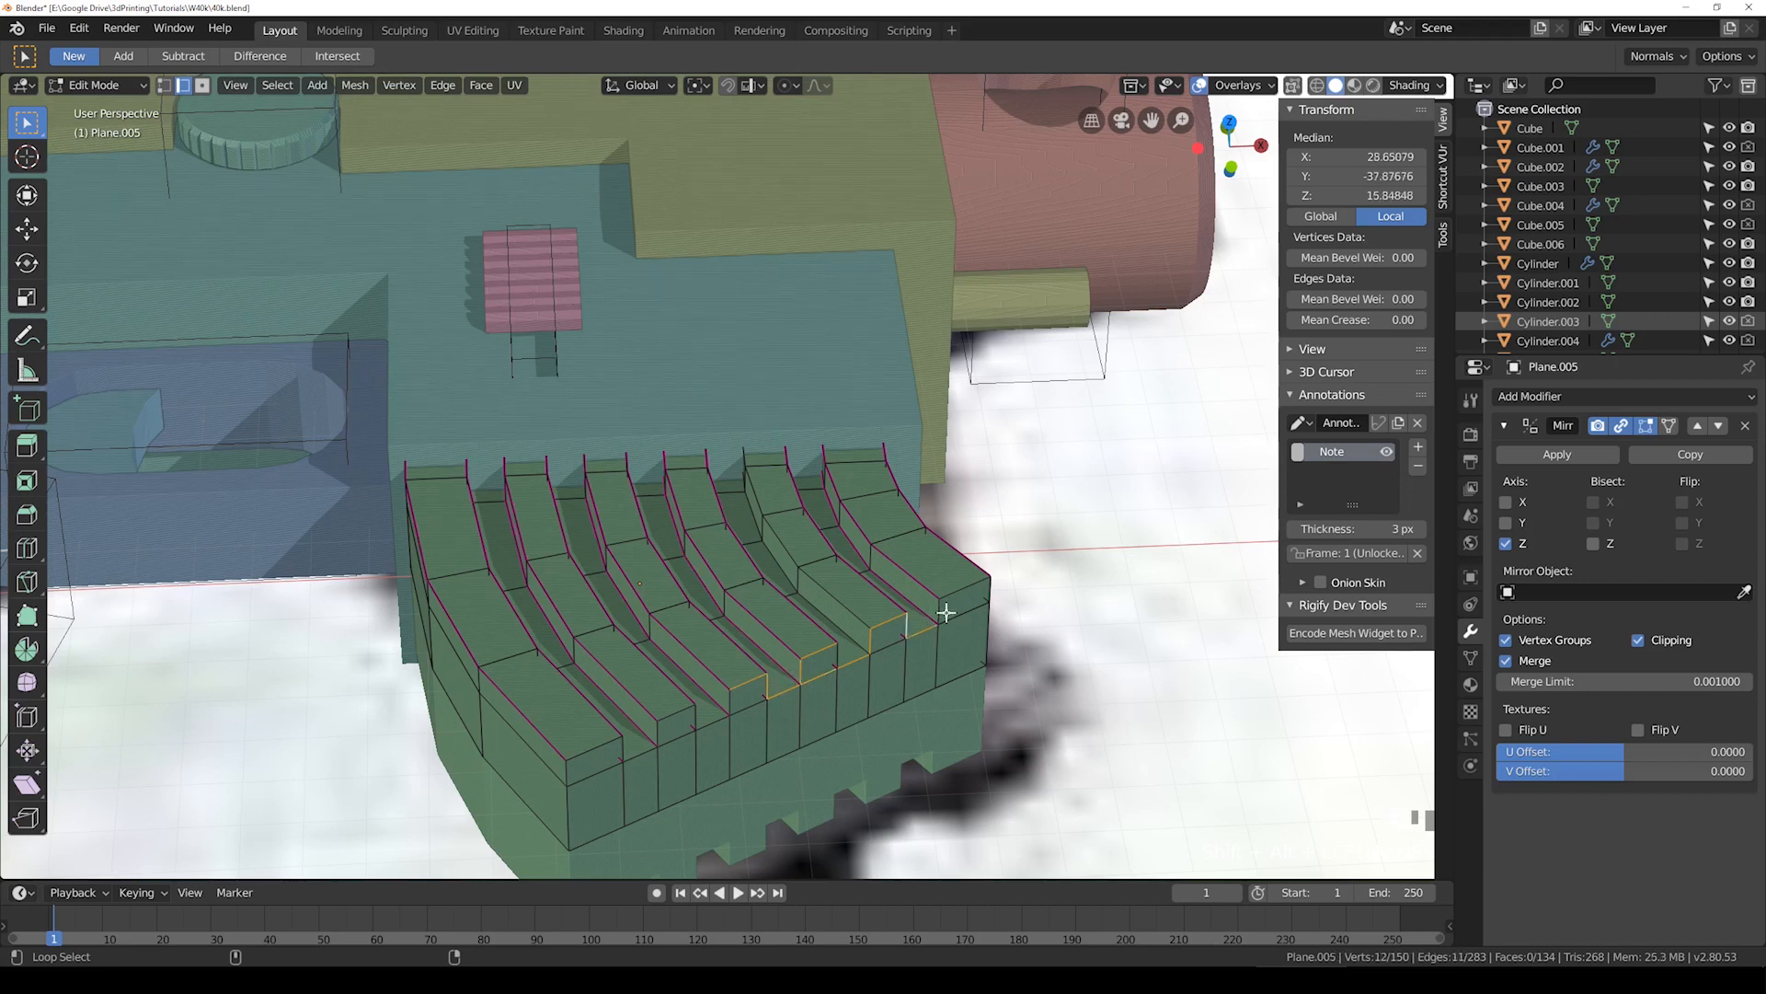
{"action": "left_click", "coordinate": [991, 593], "text": "alt+shift"}
{"action": "left_click", "coordinate": [965, 614], "text": "shift"}
{"action": "left_click", "coordinate": [697, 724], "text": "shift"}
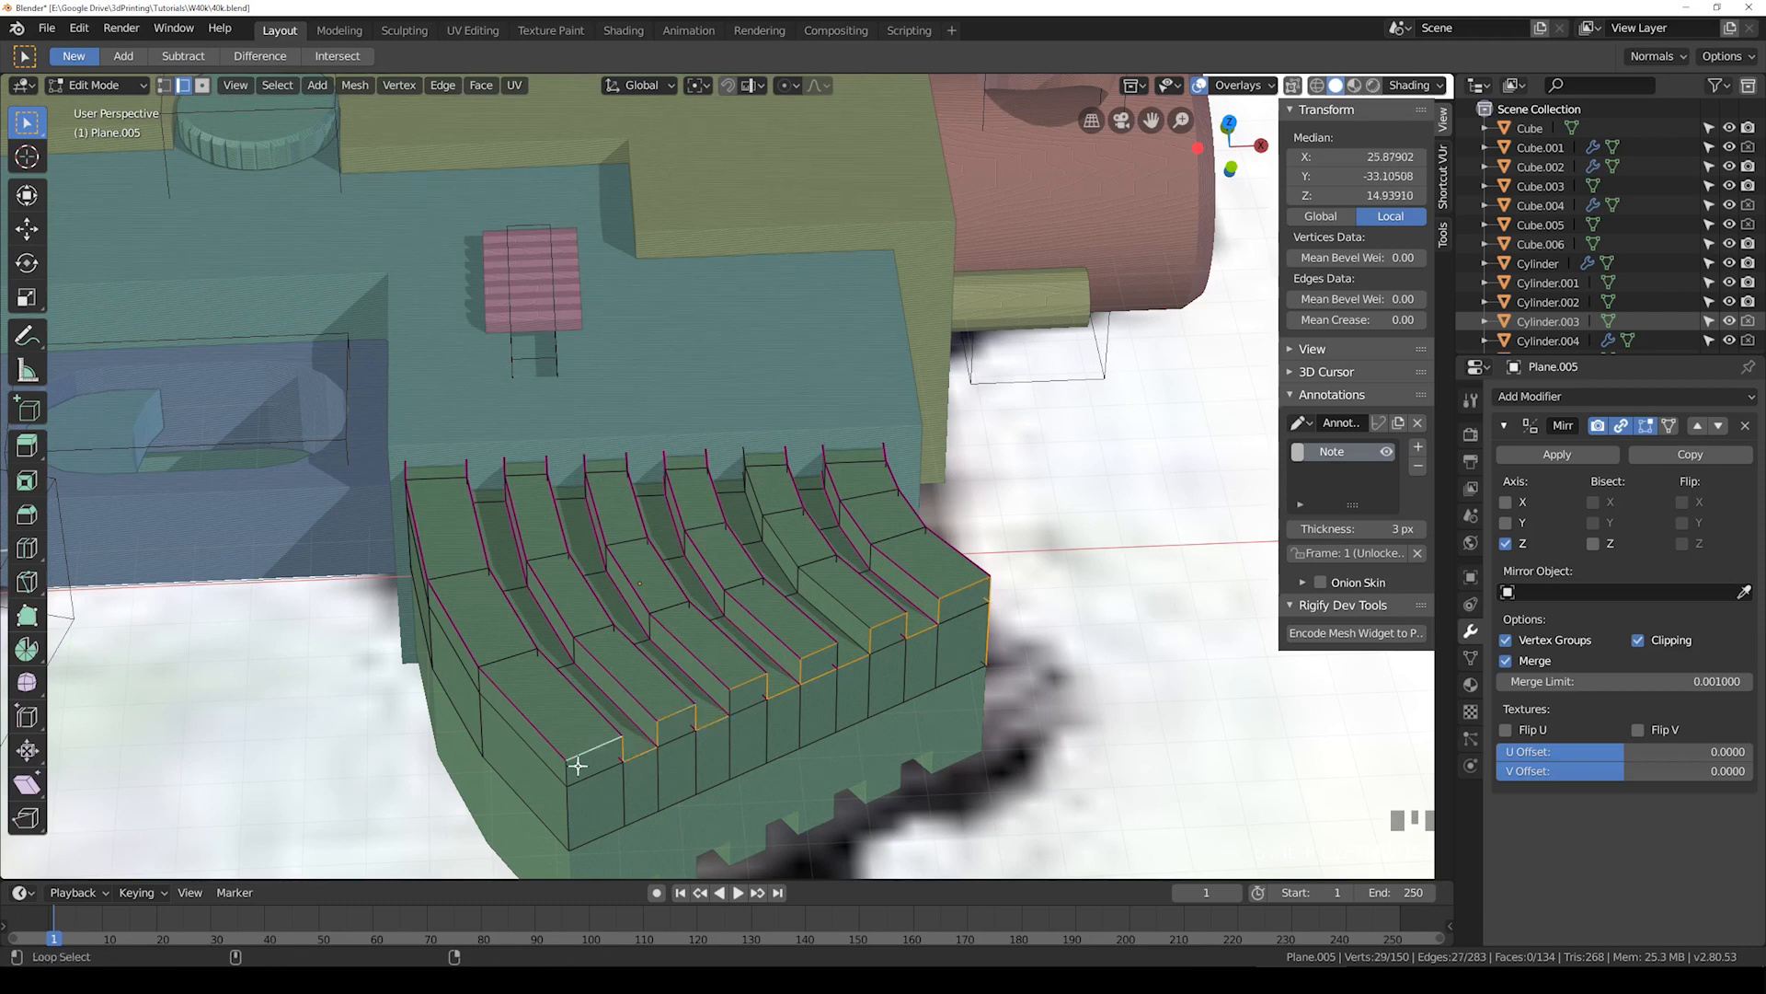
{"action": "left_click", "coordinate": [566, 815], "text": "shift"}
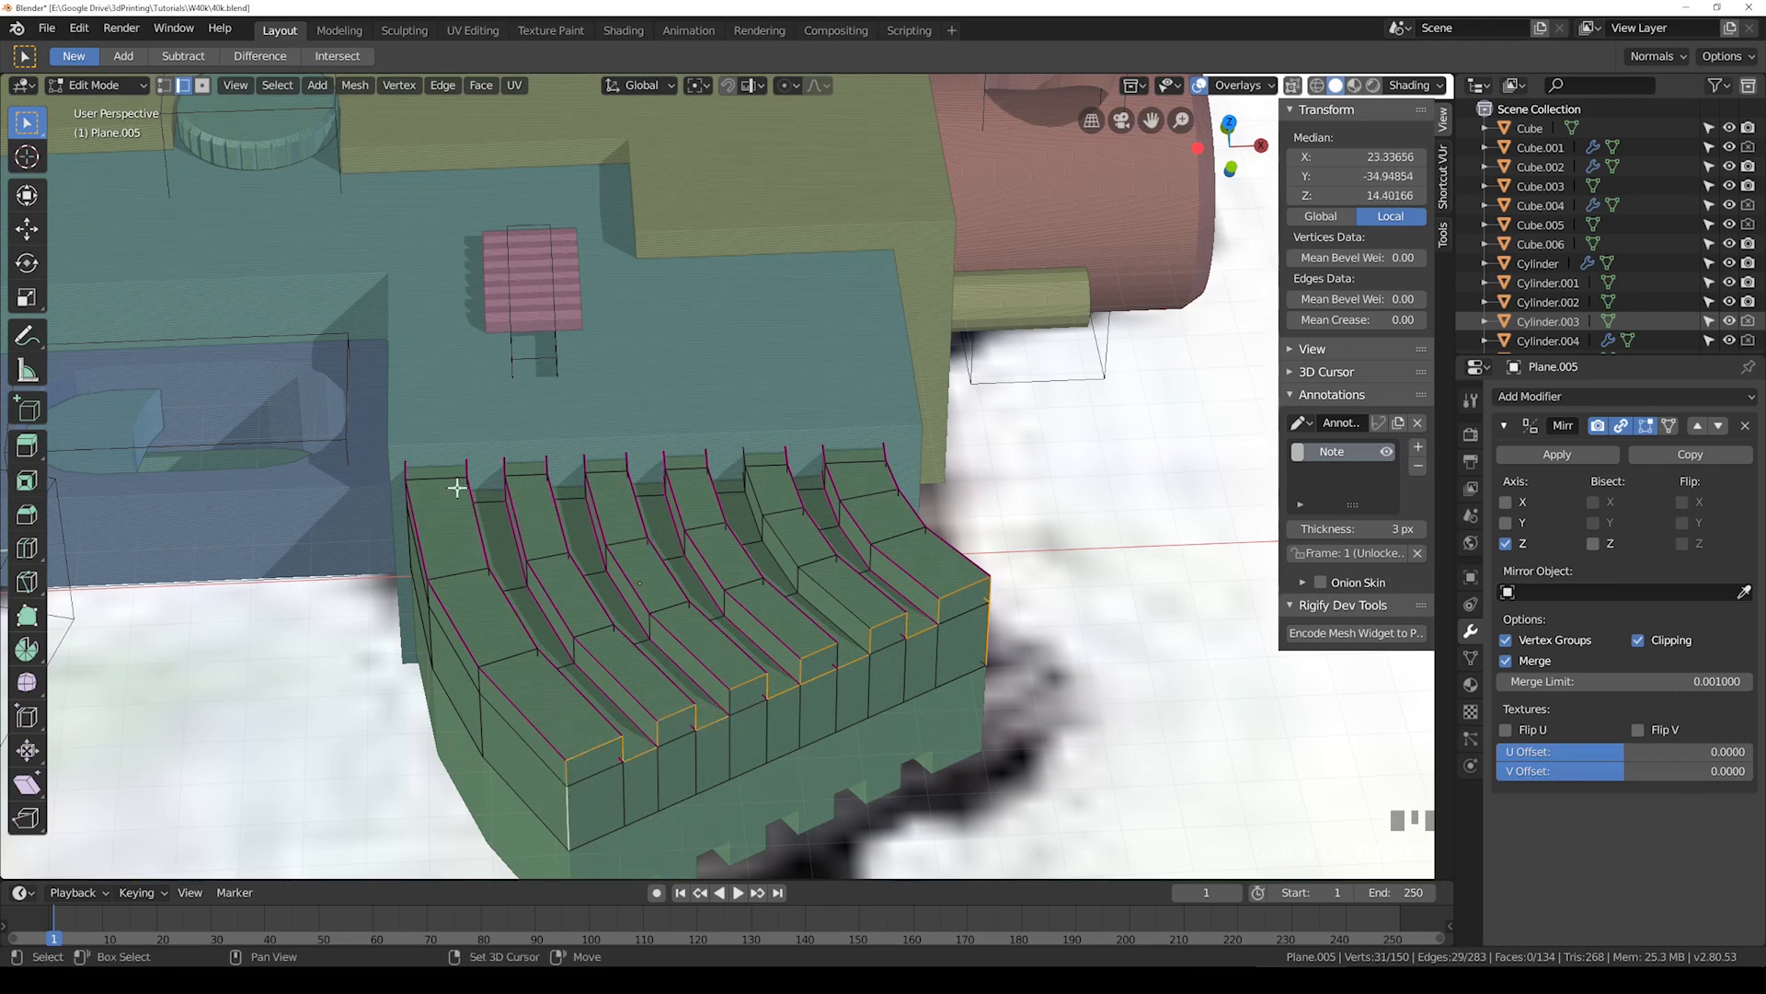
{"action": "middle_click_drag", "start_coordinate": [570, 793], "coordinate": [483, 512]}
{"action": "left_click_drag", "start_coordinate": [1404, 320], "coordinate": [1509, 320]}
Step: Select the stepped outline and corner edges along the ridged magazine's upper end, where it meets the receiver, and crease them
{"action": "key", "text": "Tab"}
{"action": "key", "text": "KP_7"}
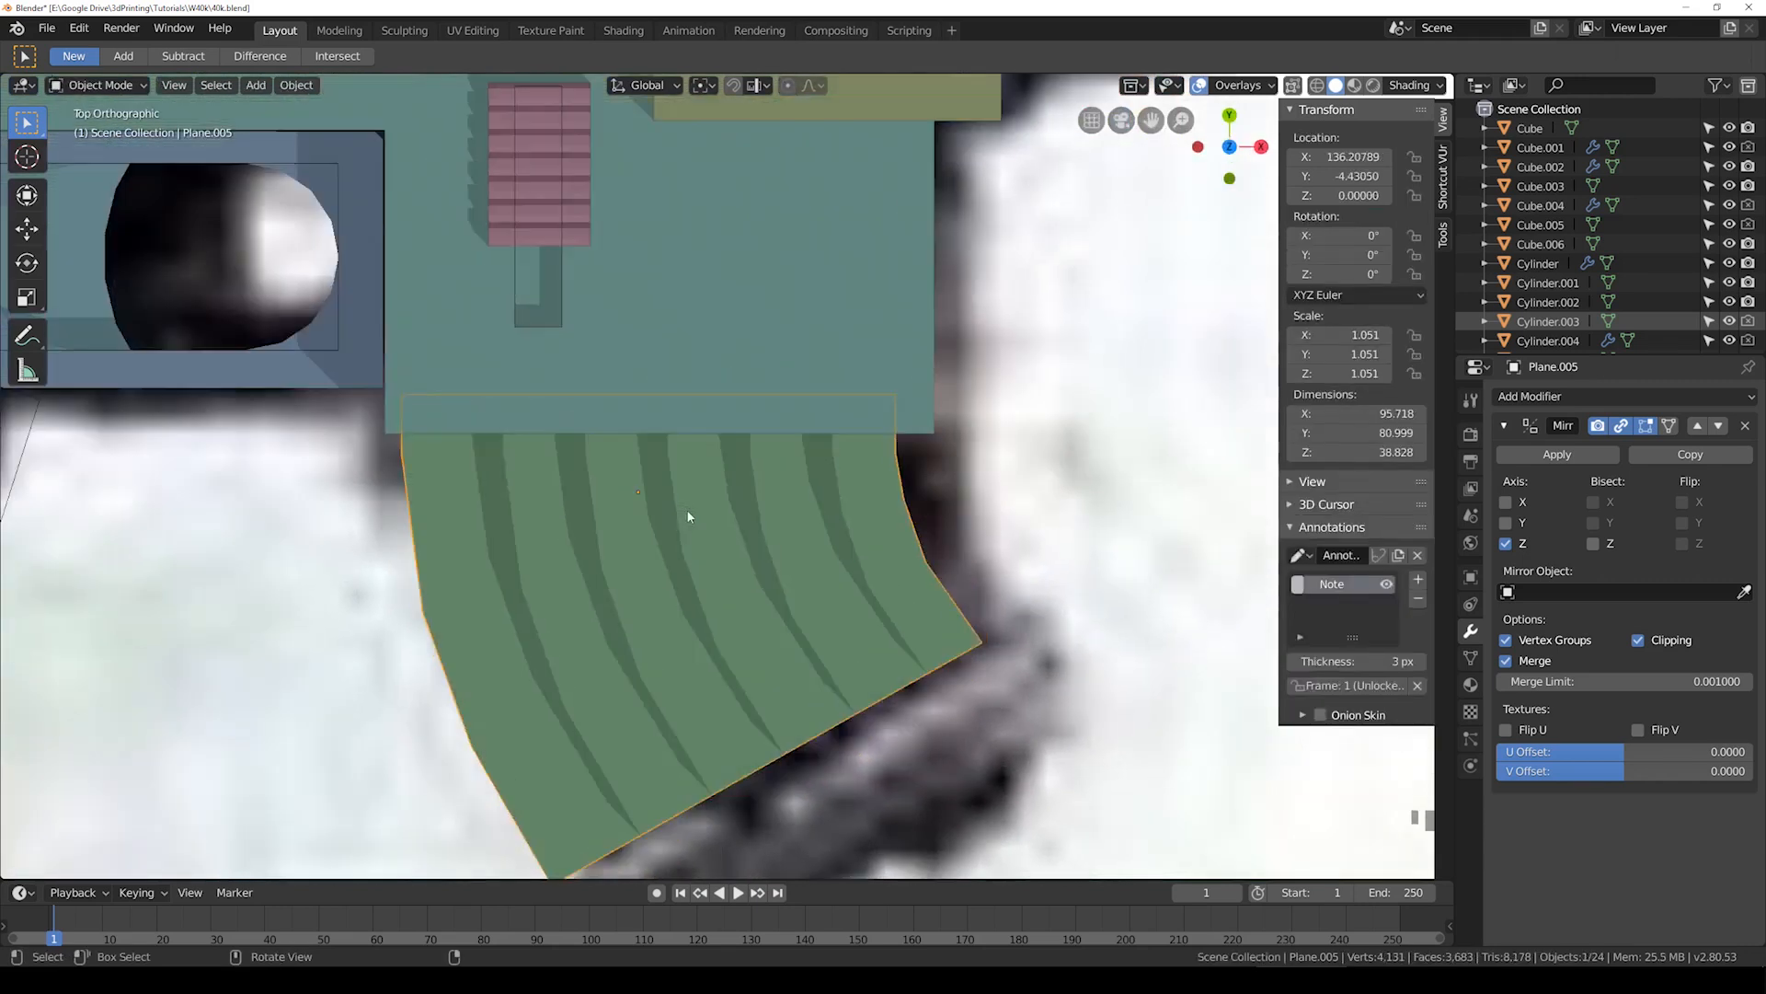
{"action": "key", "text": "shift+z"}
{"action": "key", "text": "Tab"}
{"action": "middle_click_drag", "start_coordinate": [476, 411], "coordinate": [498, 377]}
{"action": "left_click", "coordinate": [432, 393]}
{"action": "left_click", "coordinate": [459, 423], "text": "shift"}
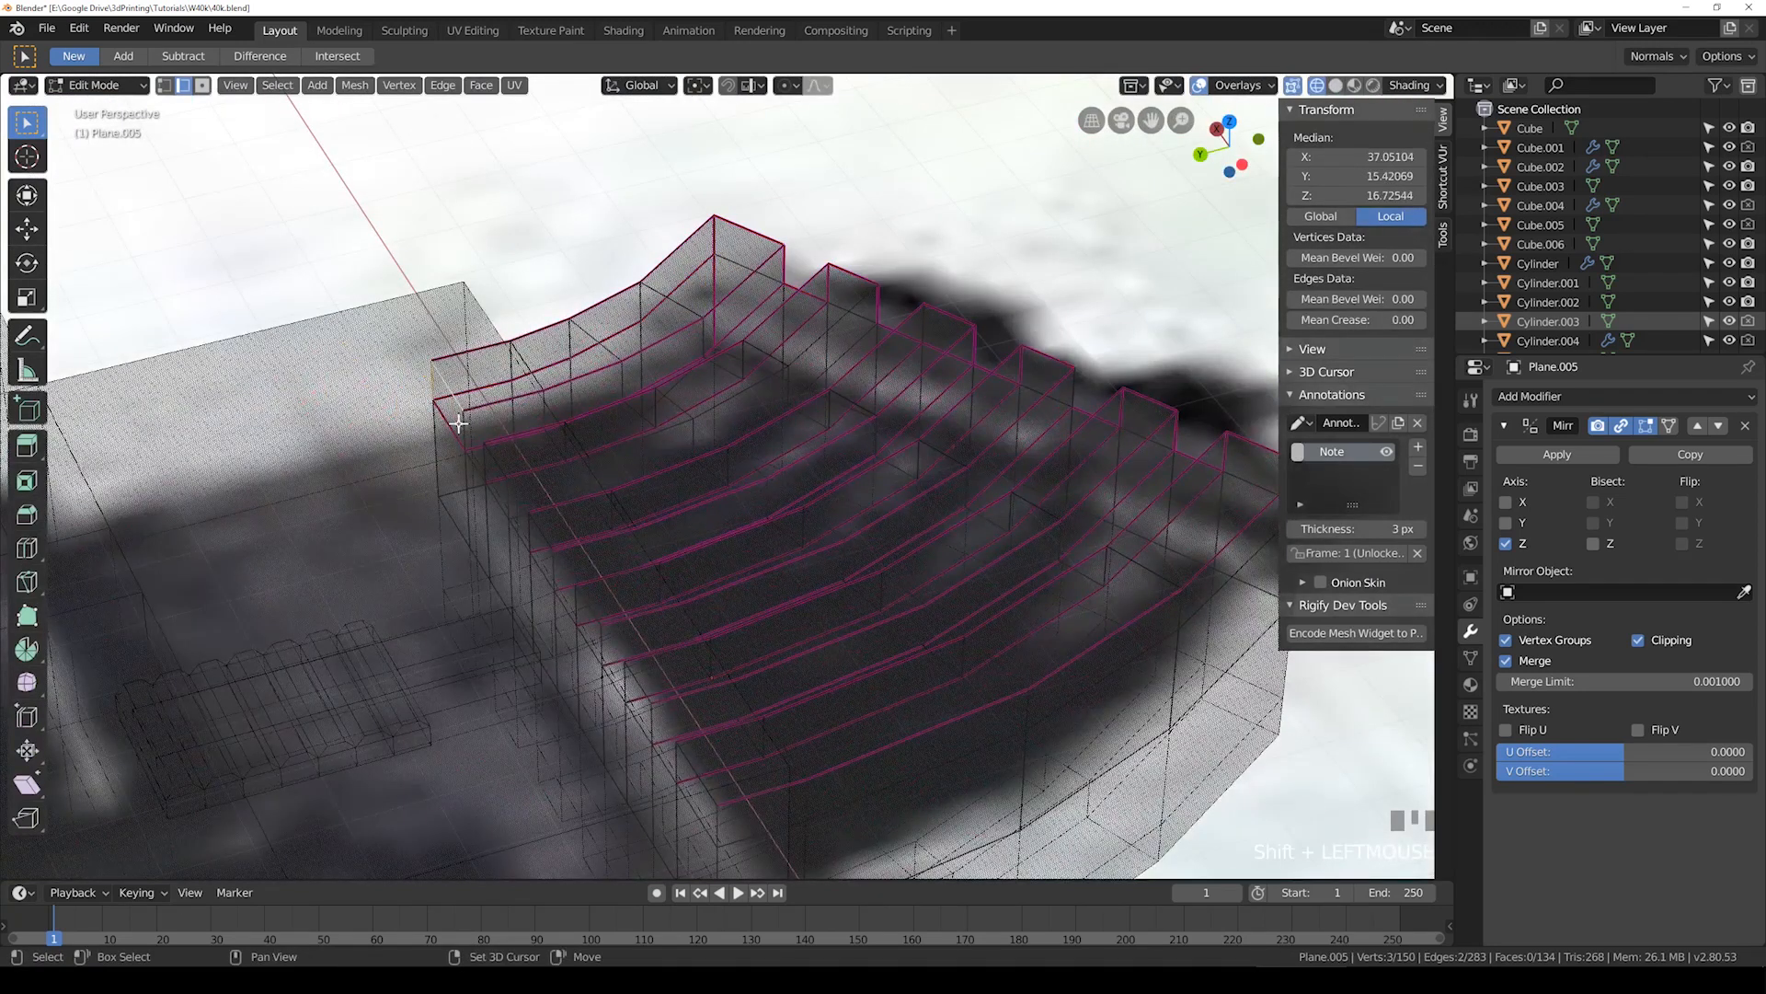
{"action": "left_click", "coordinate": [485, 456], "text": "shift"}
{"action": "left_click", "coordinate": [518, 531], "text": "shift"}
{"action": "left_click", "coordinate": [543, 548], "text": "shift"}
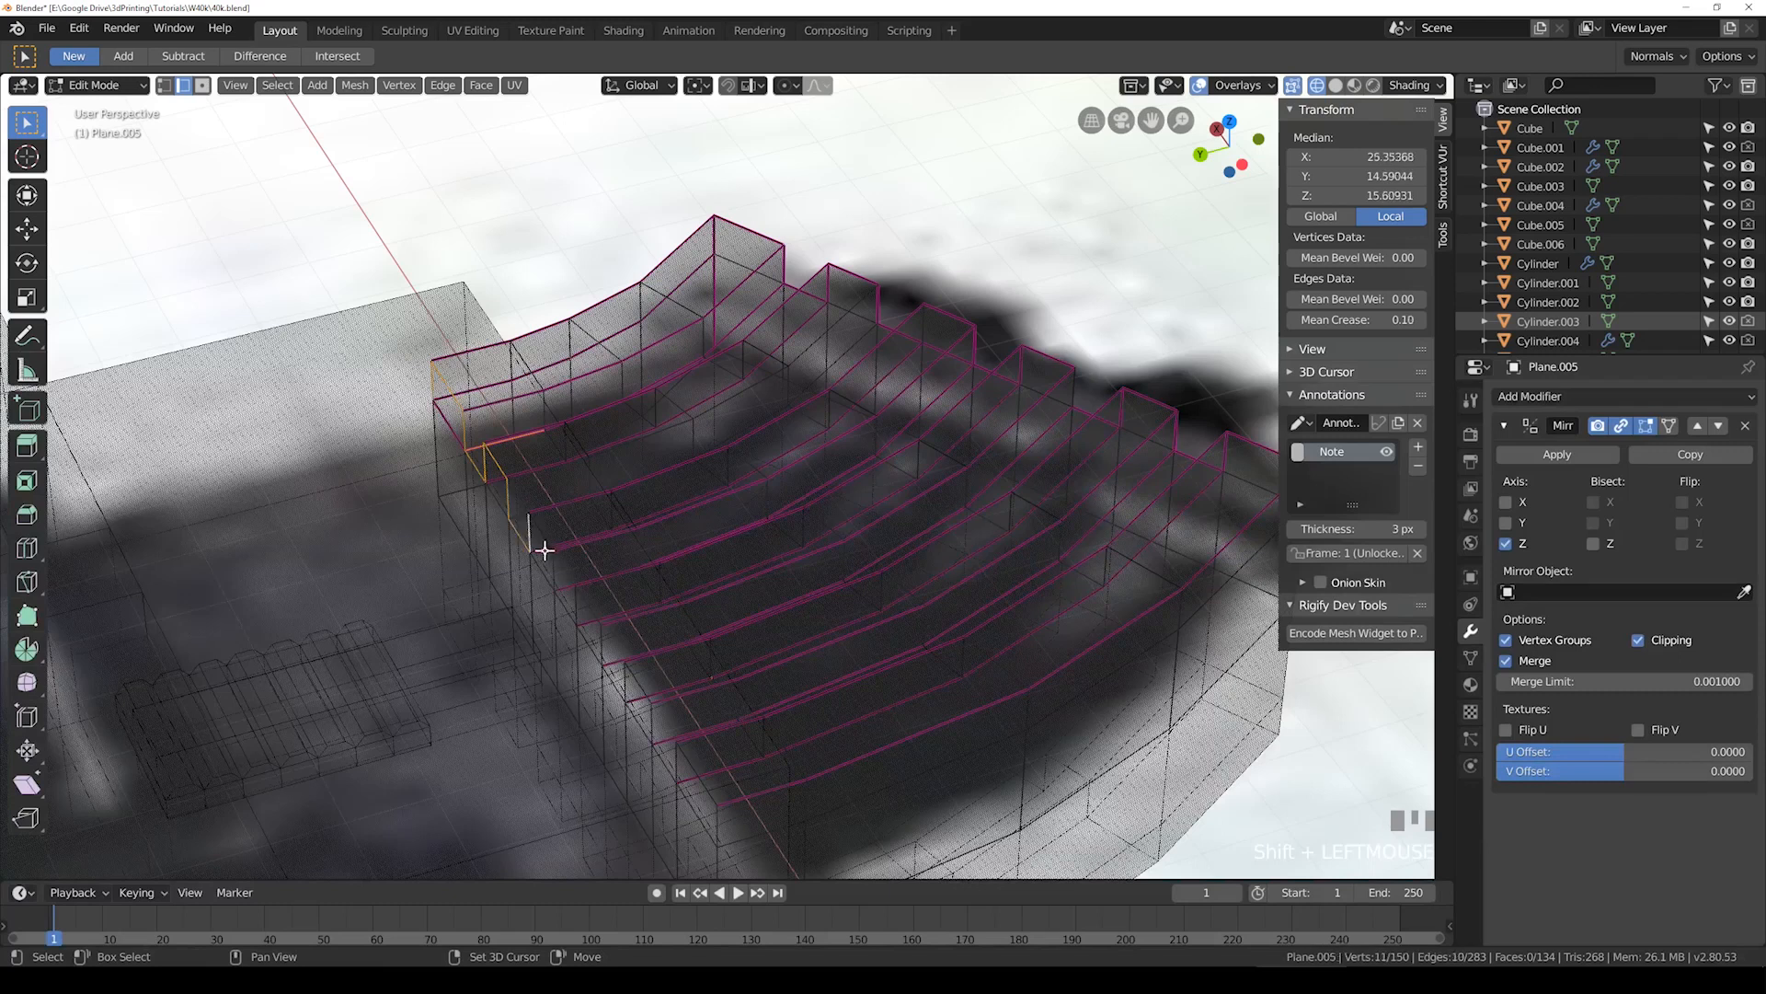
{"action": "scroll", "coordinate": [452, 486], "scroll_direction": "up", "scroll_amount": 5}
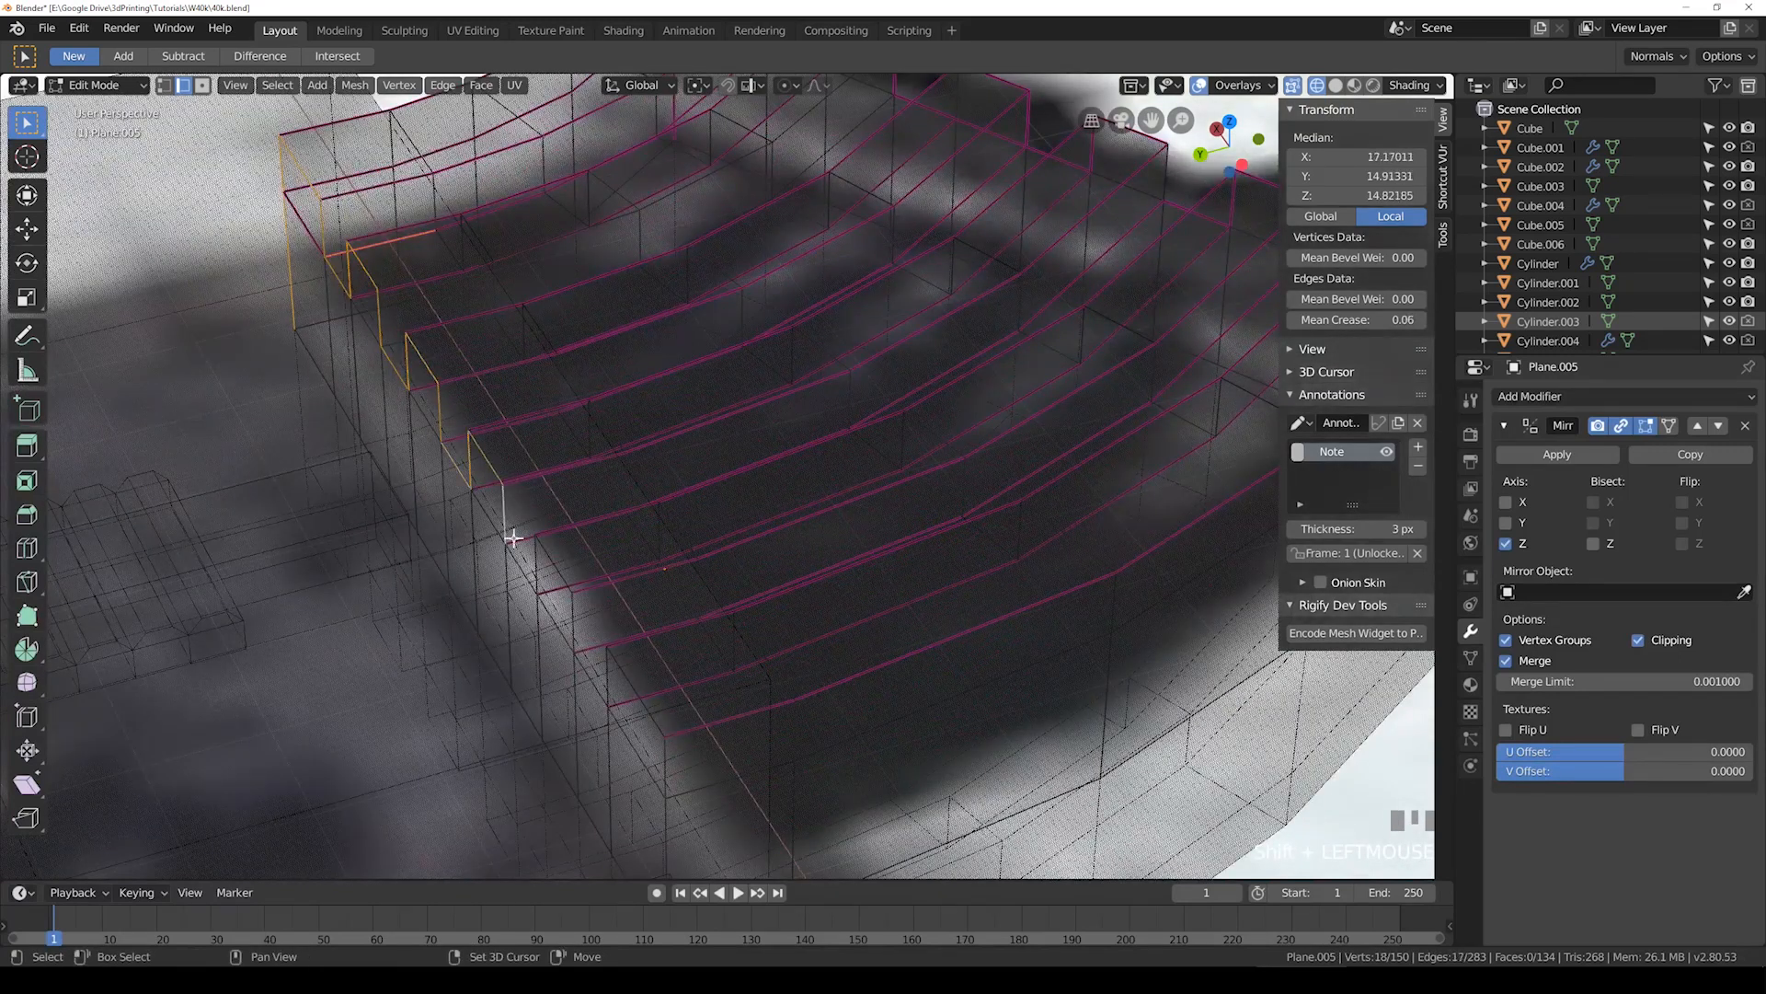
{"action": "left_click", "coordinate": [512, 561], "text": "shift"}
{"action": "left_click", "coordinate": [522, 577], "text": "shift"}
{"action": "middle_click_drag", "start_coordinate": [586, 600], "coordinate": [562, 509], "text": "shift"}
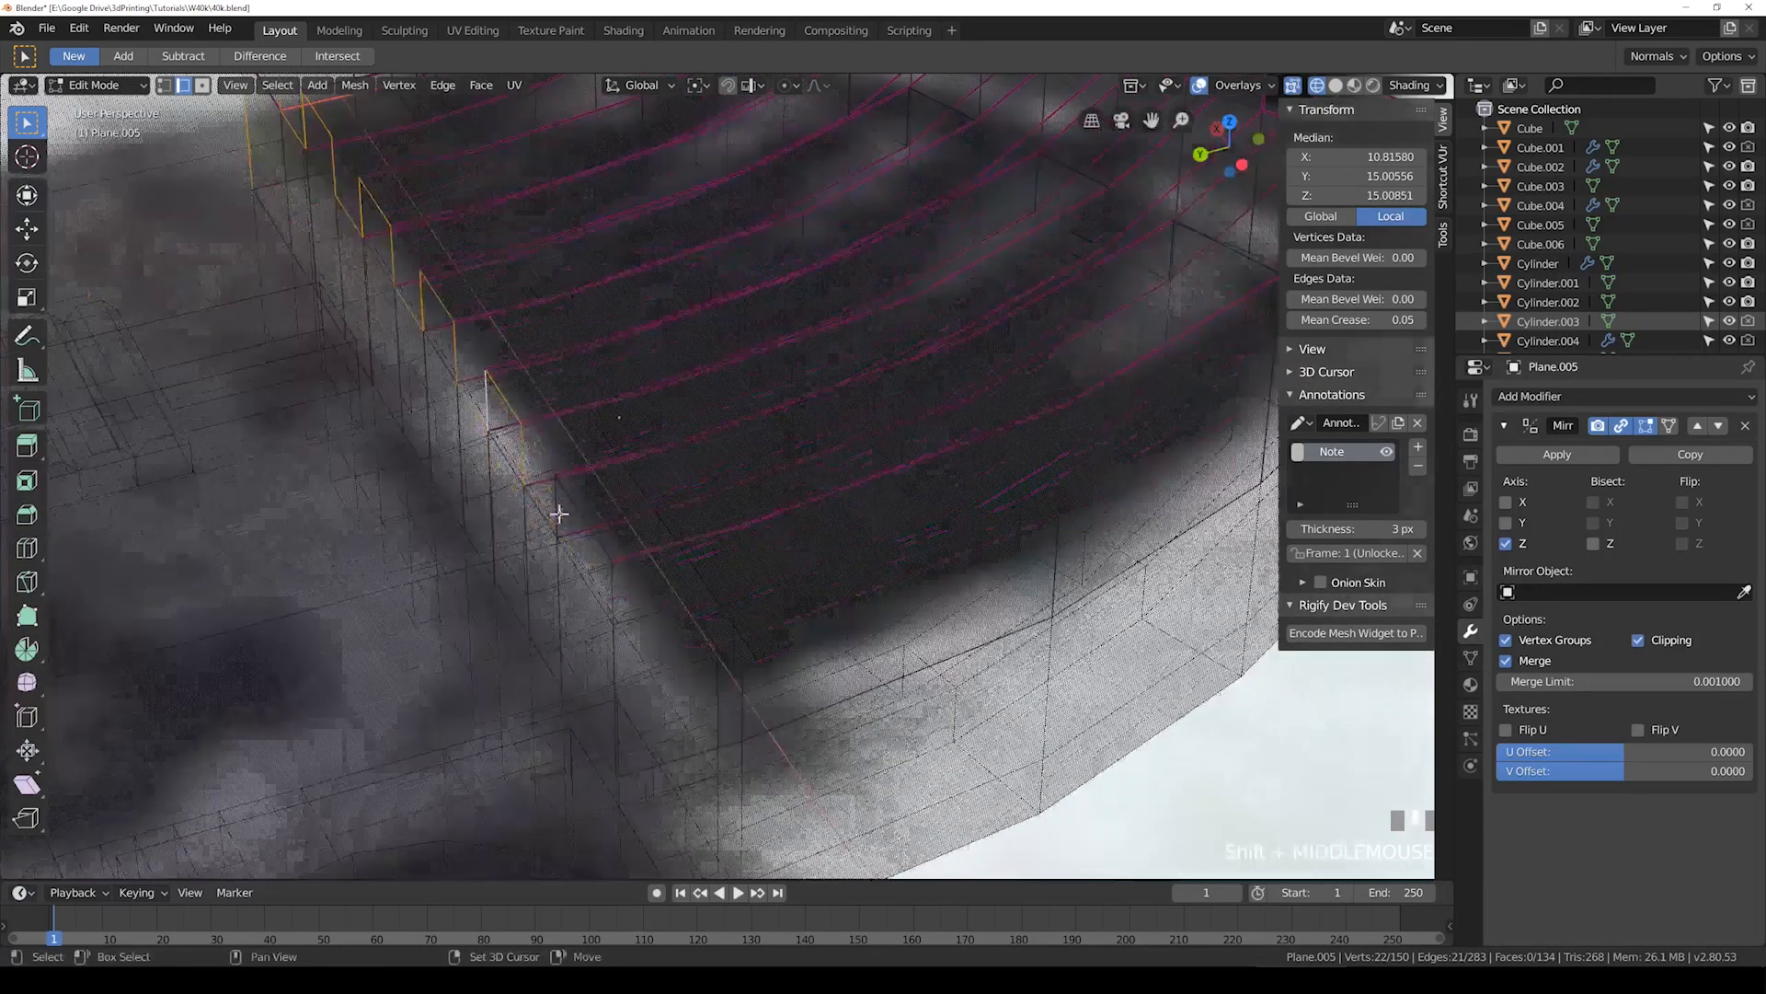
{"action": "left_click", "coordinate": [616, 650], "text": "shift"}
{"action": "left_click_drag", "start_coordinate": [1357, 319], "coordinate": [1421, 320]}
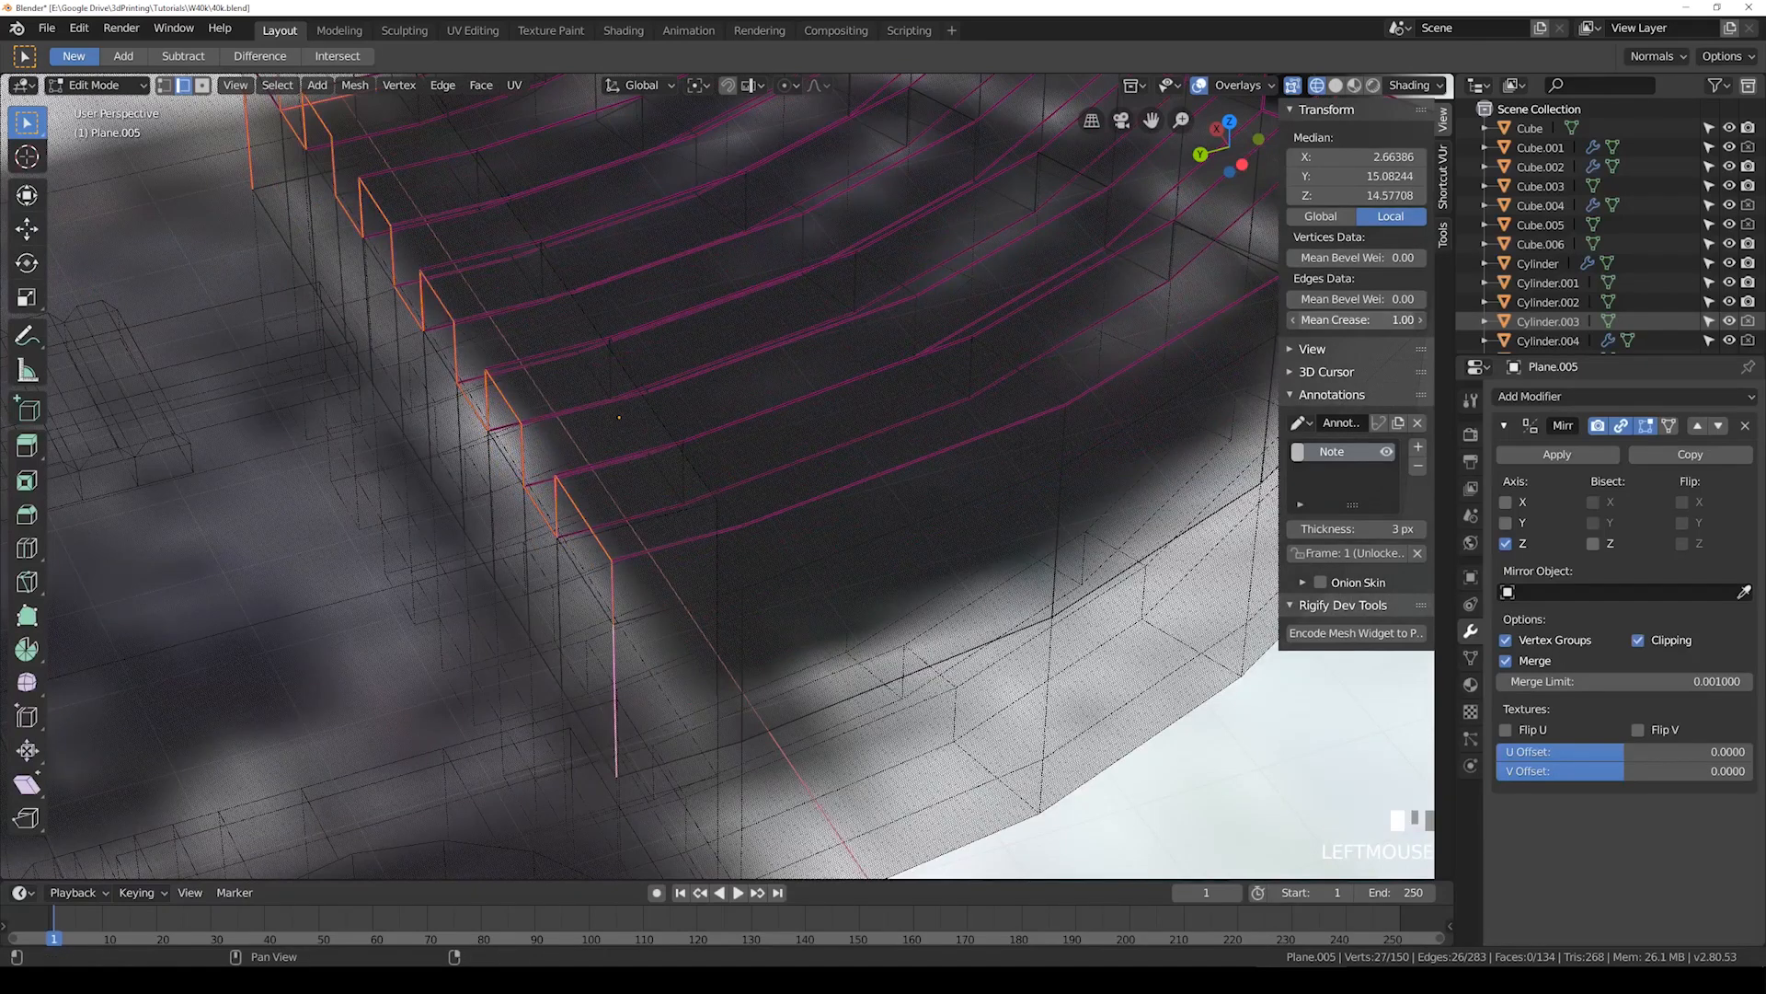
{"action": "key", "text": "shift+z"}
Step: Add a Subdivision Surface modifier to the ridged magazine and set its viewport subdivisions to 2
{"action": "scroll", "coordinate": [828, 545], "scroll_direction": "down", "scroll_amount": 5}
{"action": "mouse_move", "coordinate": [930, 533]}
{"action": "middle_mouse_down"}
{"action": "mouse_move", "coordinate": [635, 533]}
{"action": "mouse_move", "coordinate": [695, 544]}
{"action": "mouse_move", "coordinate": [686, 493]}
{"action": "mouse_move", "coordinate": [619, 513]}
{"action": "mouse_move", "coordinate": [733, 521]}
{"action": "middle_mouse_up"}
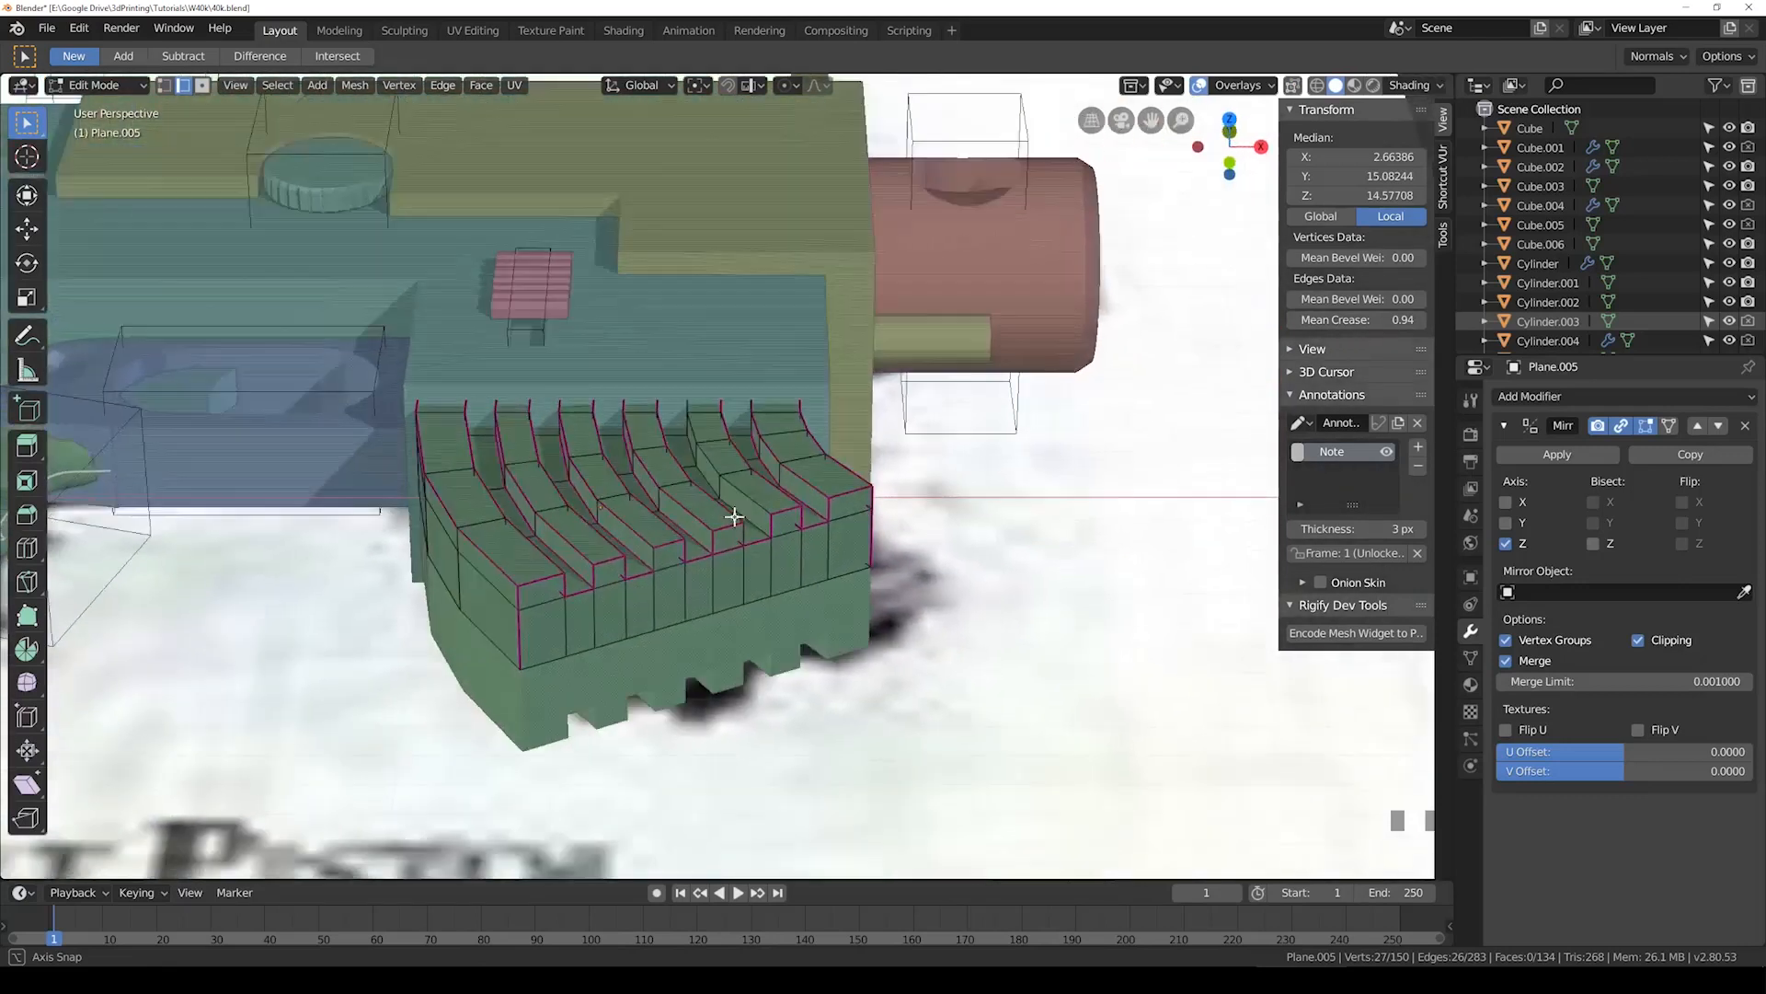
{"action": "scroll", "coordinate": [733, 521], "scroll_direction": "up", "scroll_amount": 4}
{"action": "key", "text": "Tab"}
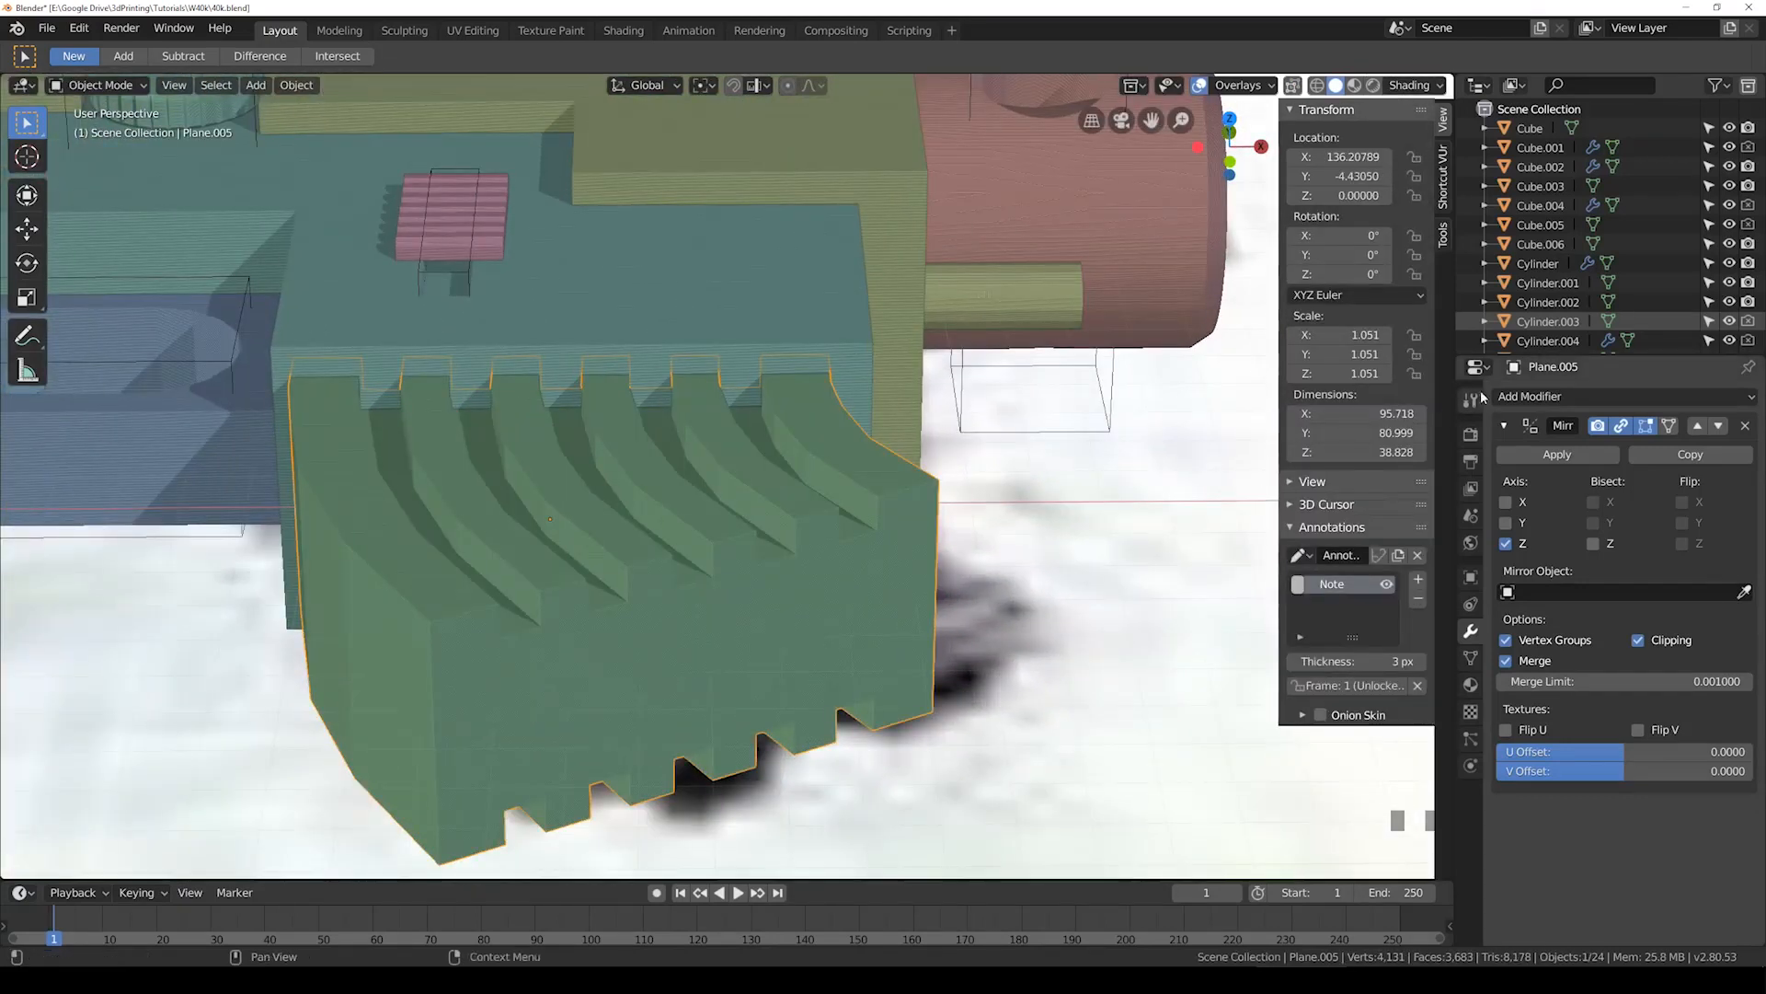
{"action": "left_click", "coordinate": [1506, 428]}
{"action": "left_click", "coordinate": [1532, 397]}
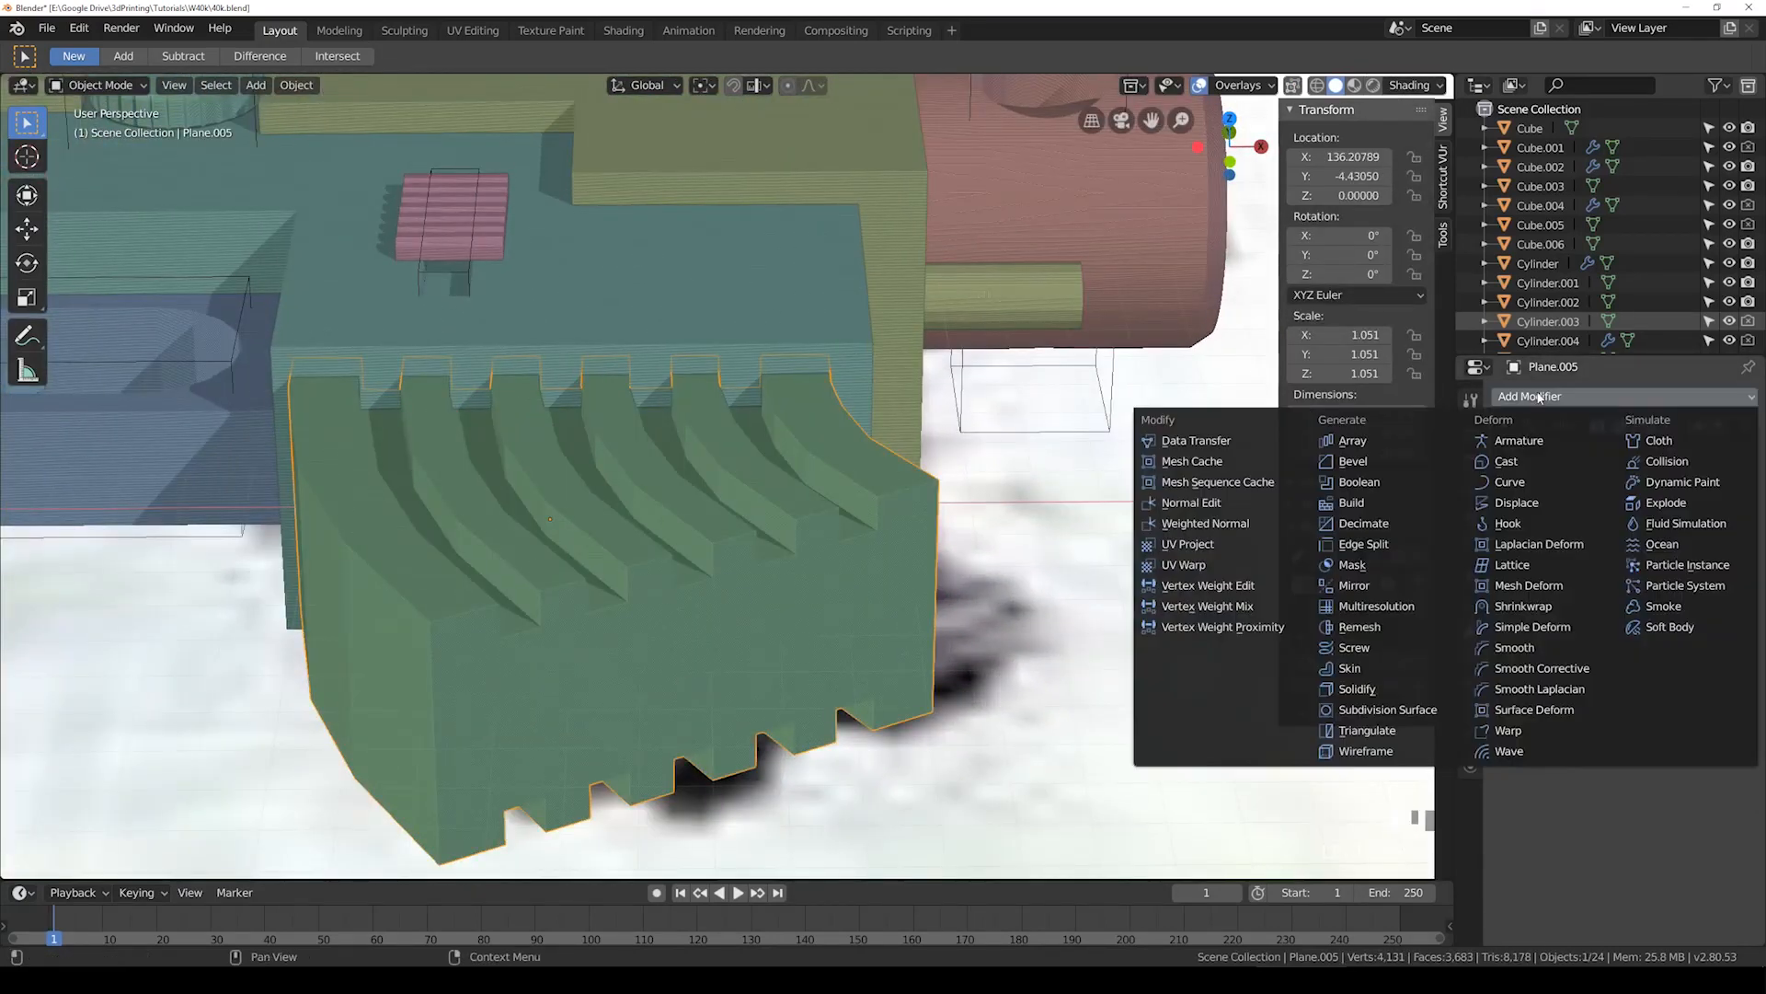
{"action": "left_click", "coordinate": [1373, 713]}
{"action": "left_click", "coordinate": [1616, 556]}
Step: Show the subdivision on the edit cage and crease the remaining uncreased long edge loops of the rounded fifth ridge to 1.00
{"action": "middle_click_drag", "start_coordinate": [827, 499], "coordinate": [821, 608]}
{"action": "key", "text": "KP_7"}
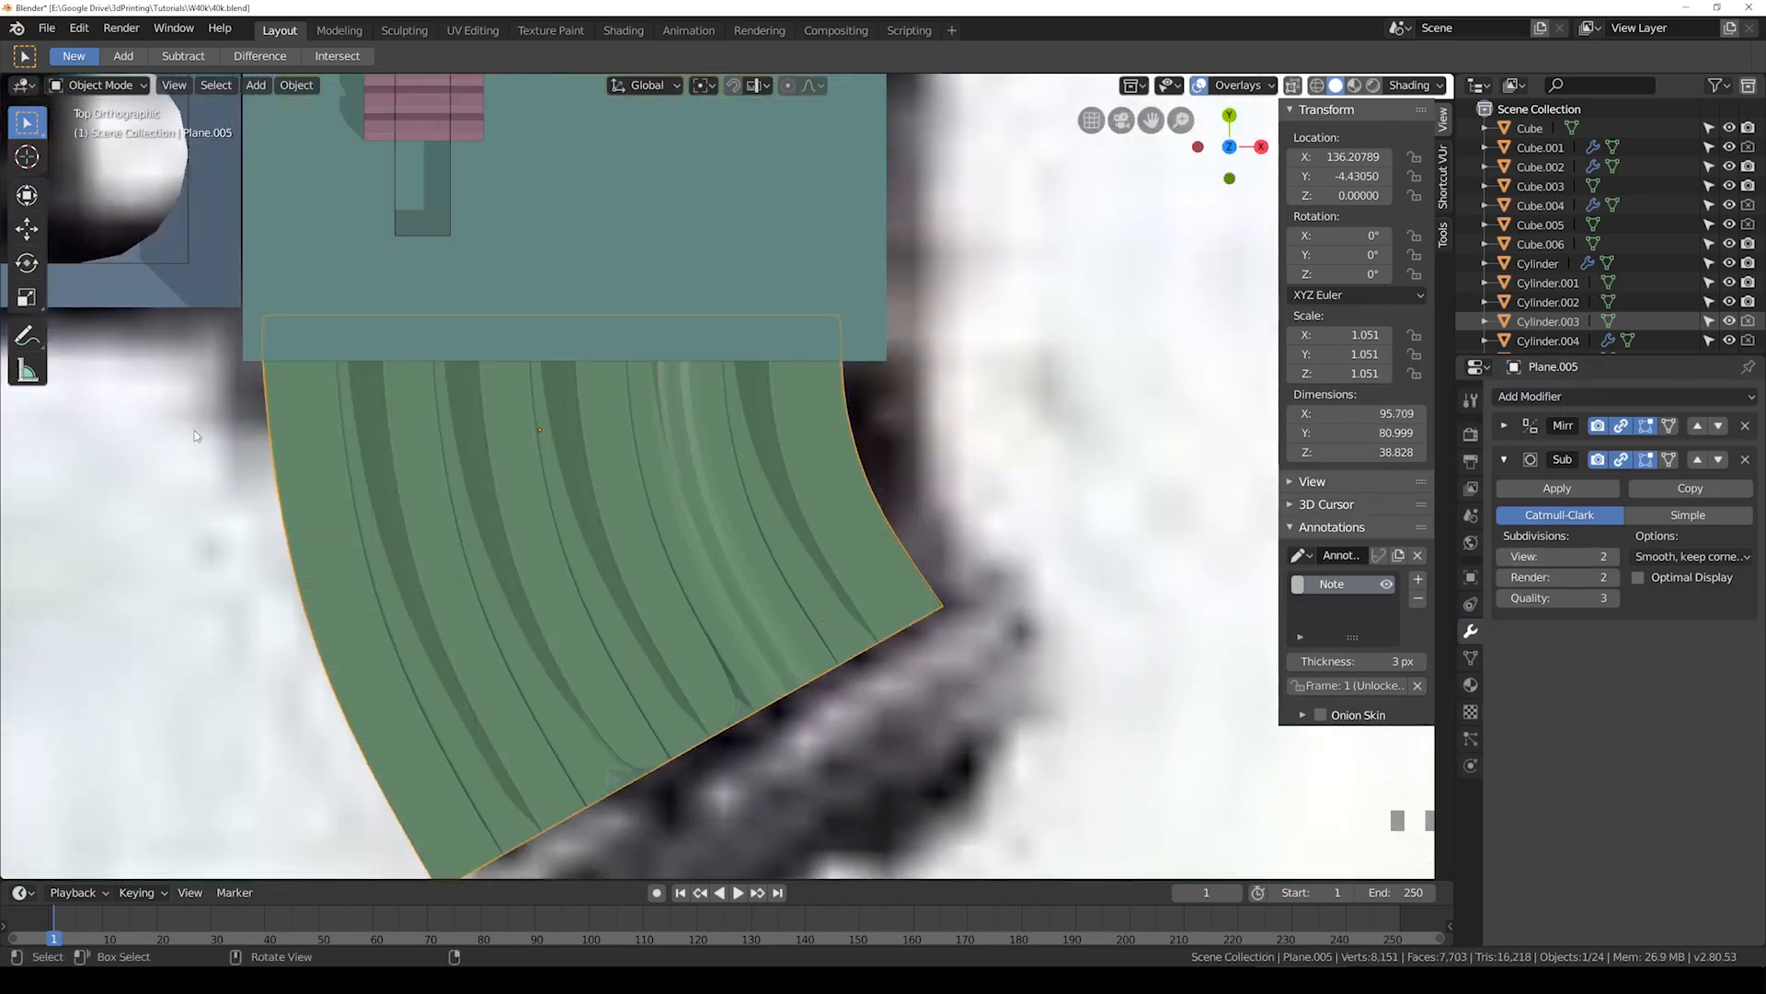
{"action": "middle_click_drag", "start_coordinate": [541, 587], "coordinate": [610, 442]}
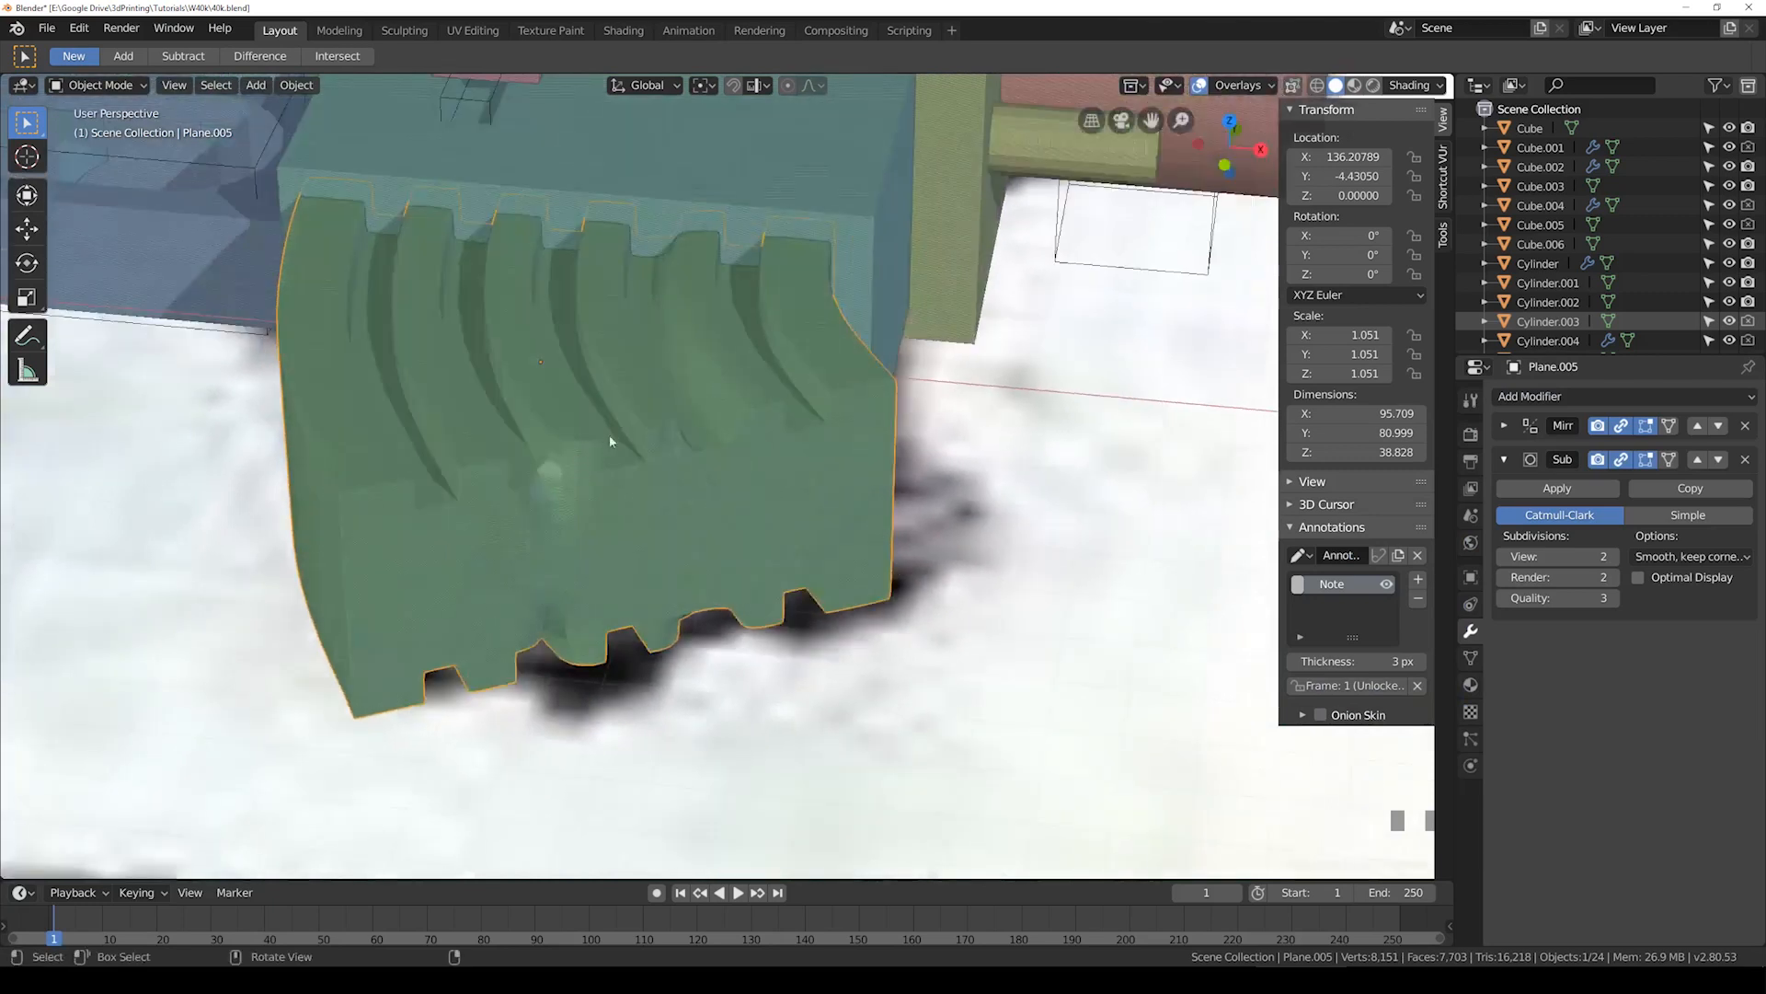
{"action": "scroll", "coordinate": [617, 440], "scroll_direction": "up", "scroll_amount": 2}
{"action": "key", "text": "Tab"}
{"action": "left_click", "coordinate": [722, 390], "text": "alt"}
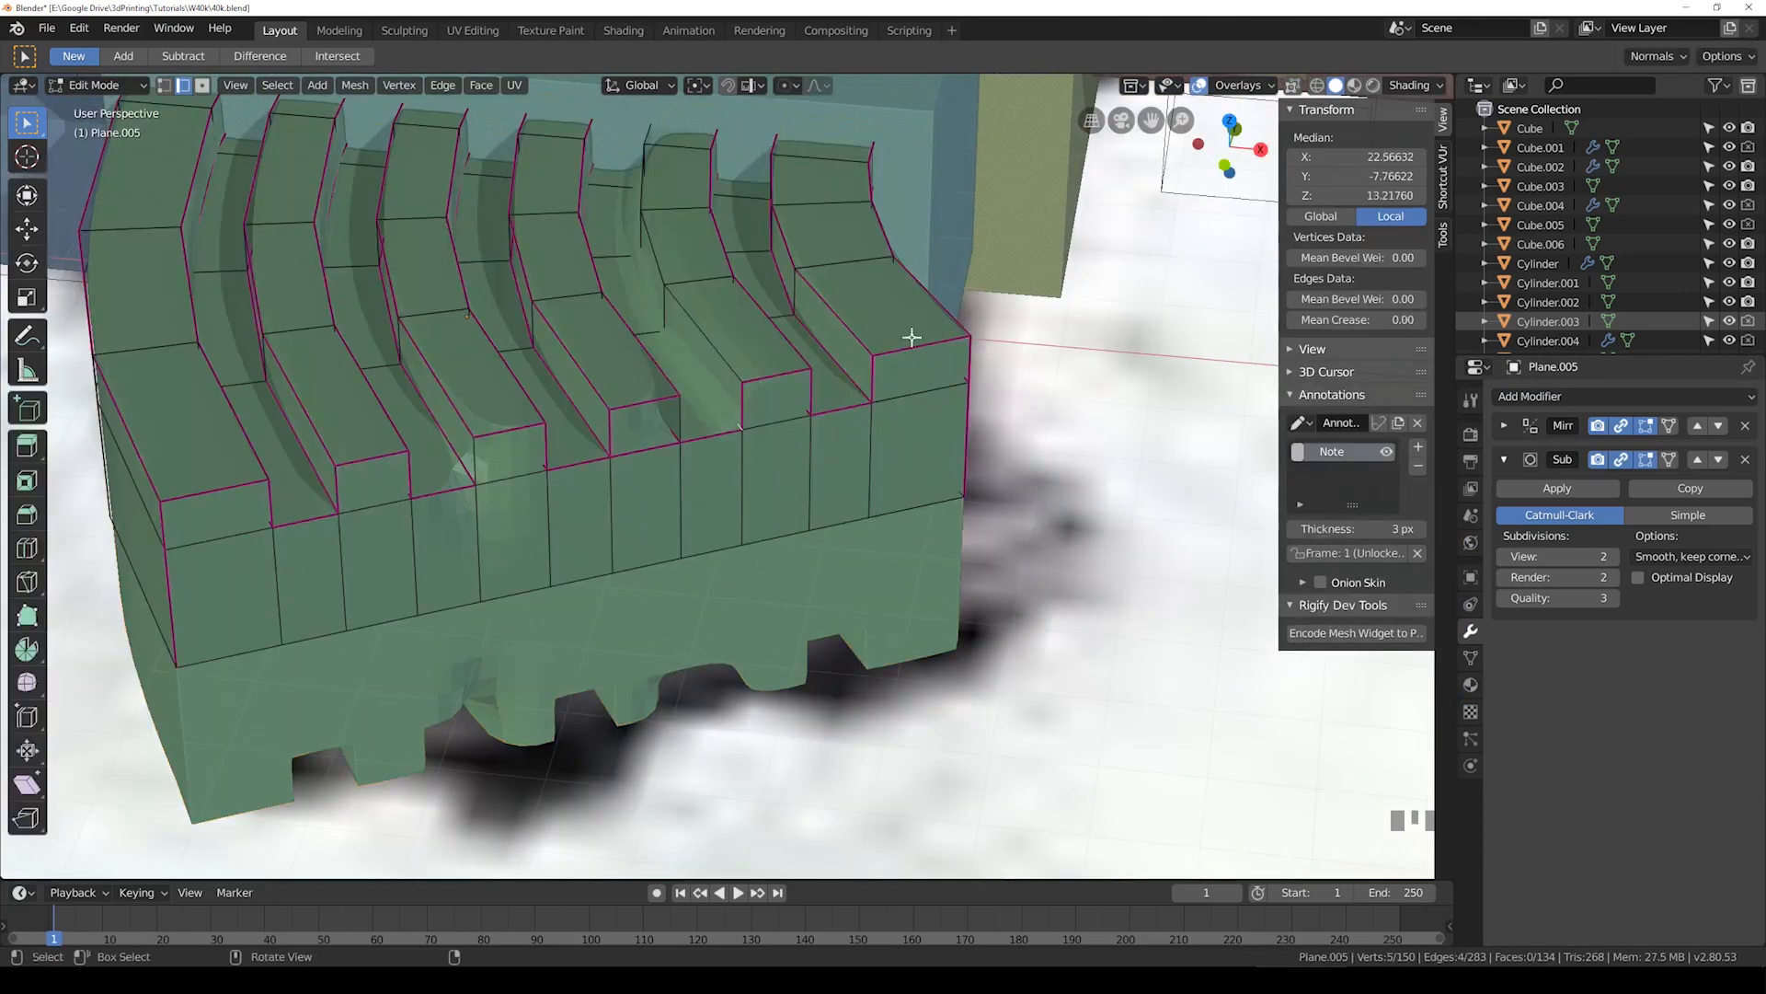
{"action": "left_click", "coordinate": [1670, 459]}
{"action": "left_click_drag", "start_coordinate": [1354, 320], "coordinate": [1472, 321]}
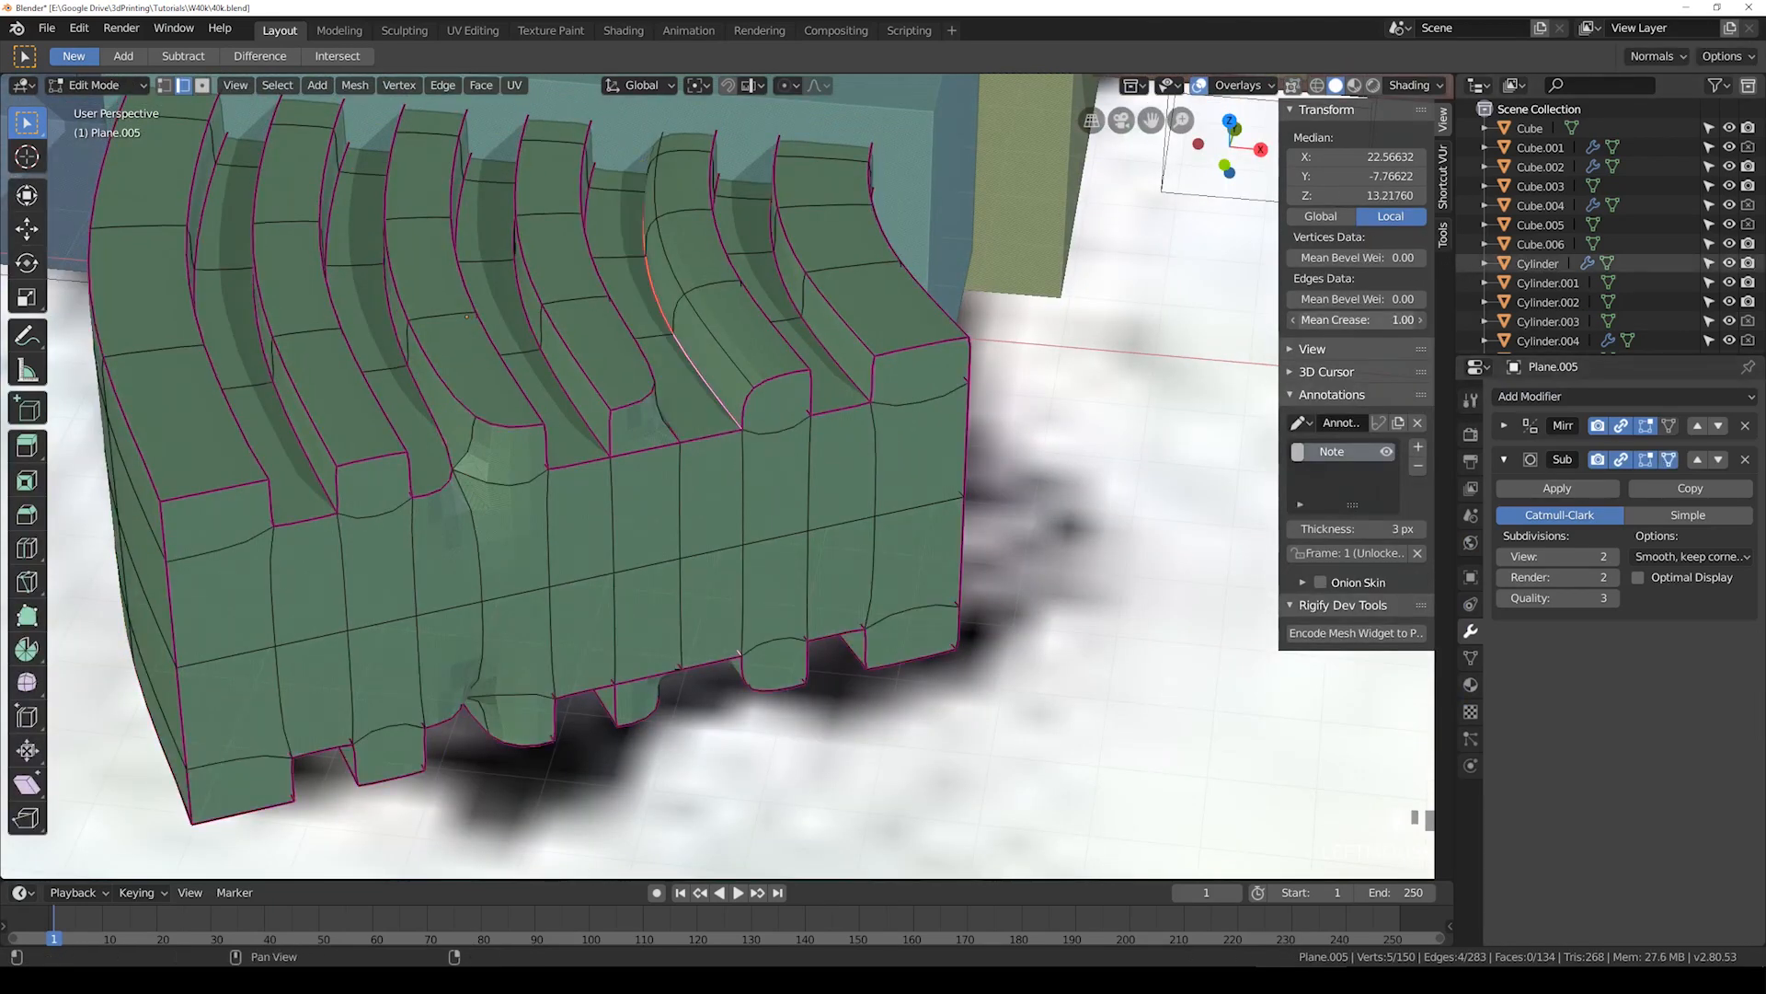
{"action": "left_click", "coordinate": [705, 347], "text": "alt"}
{"action": "left_click_drag", "start_coordinate": [1286, 322], "coordinate": [1380, 322]}
Step: Crease the two rounded short corner edges at the lower ends of the middle ridges to 1.00
{"action": "middle_click_drag", "start_coordinate": [1196, 442], "coordinate": [704, 476]}
{"action": "left_click", "coordinate": [401, 333]}
{"action": "middle_click_drag", "start_coordinate": [402, 332], "coordinate": [552, 448]}
{"action": "left_click", "coordinate": [471, 489], "text": "shift"}
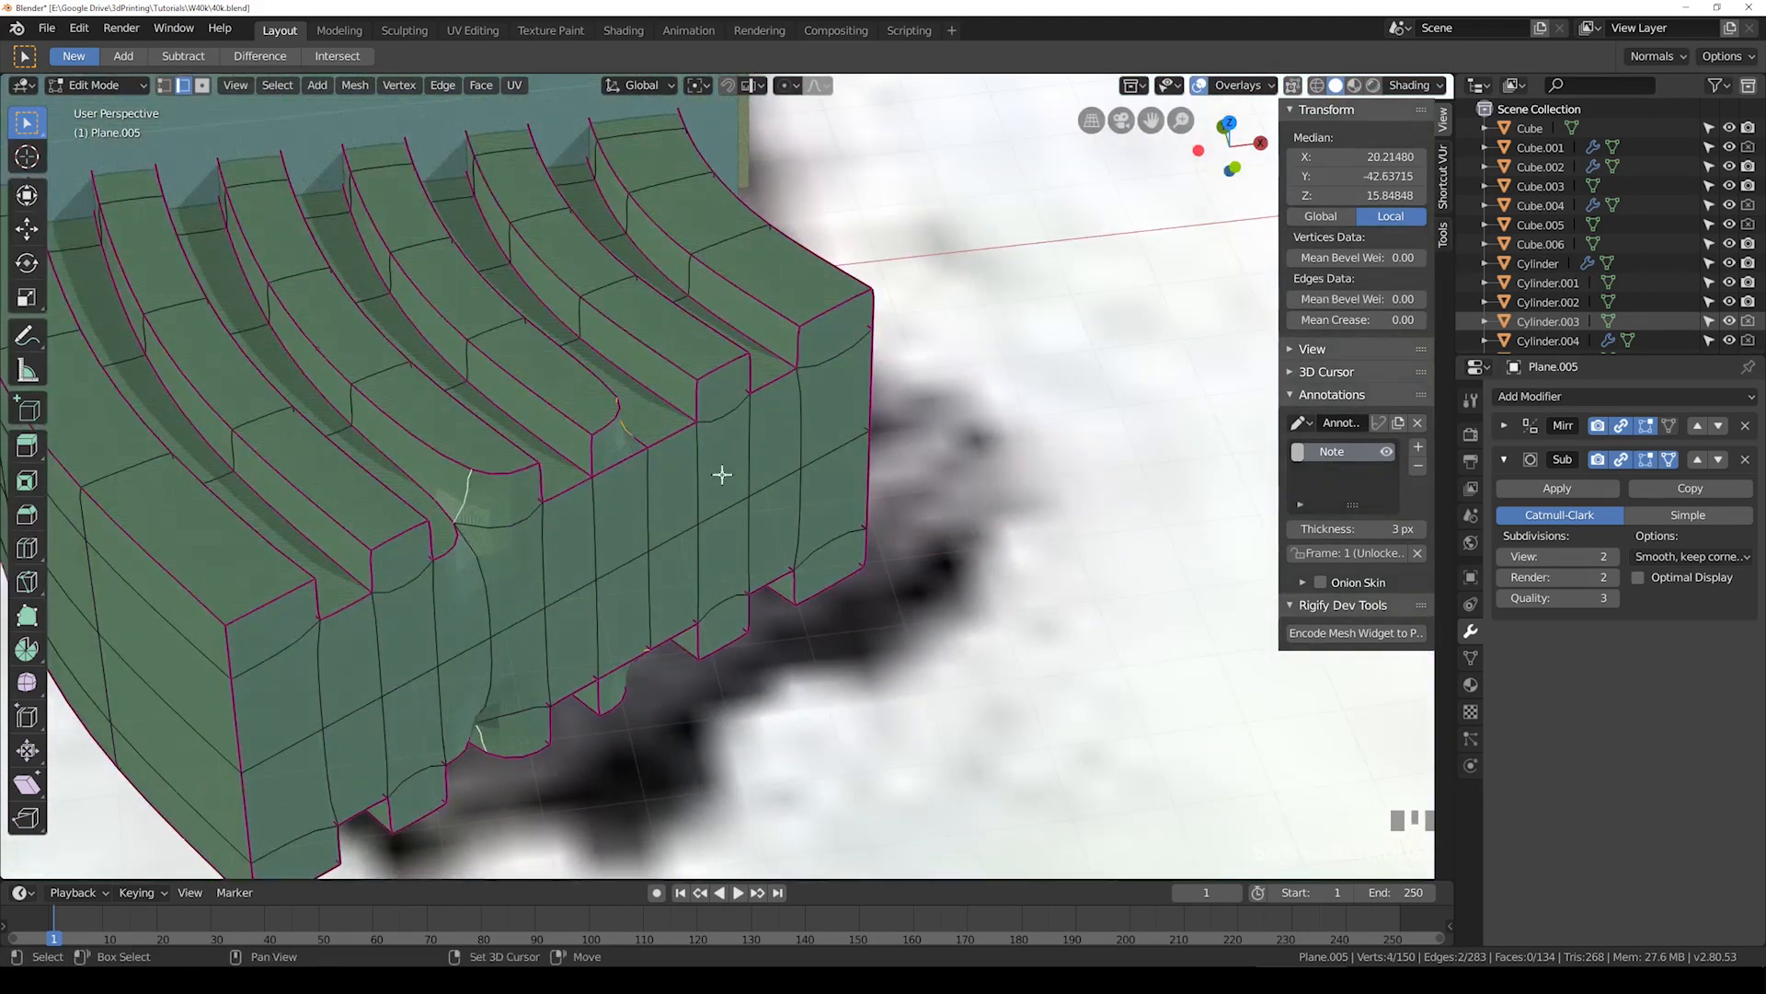
{"action": "left_click_drag", "start_coordinate": [1316, 320], "coordinate": [1370, 319]}
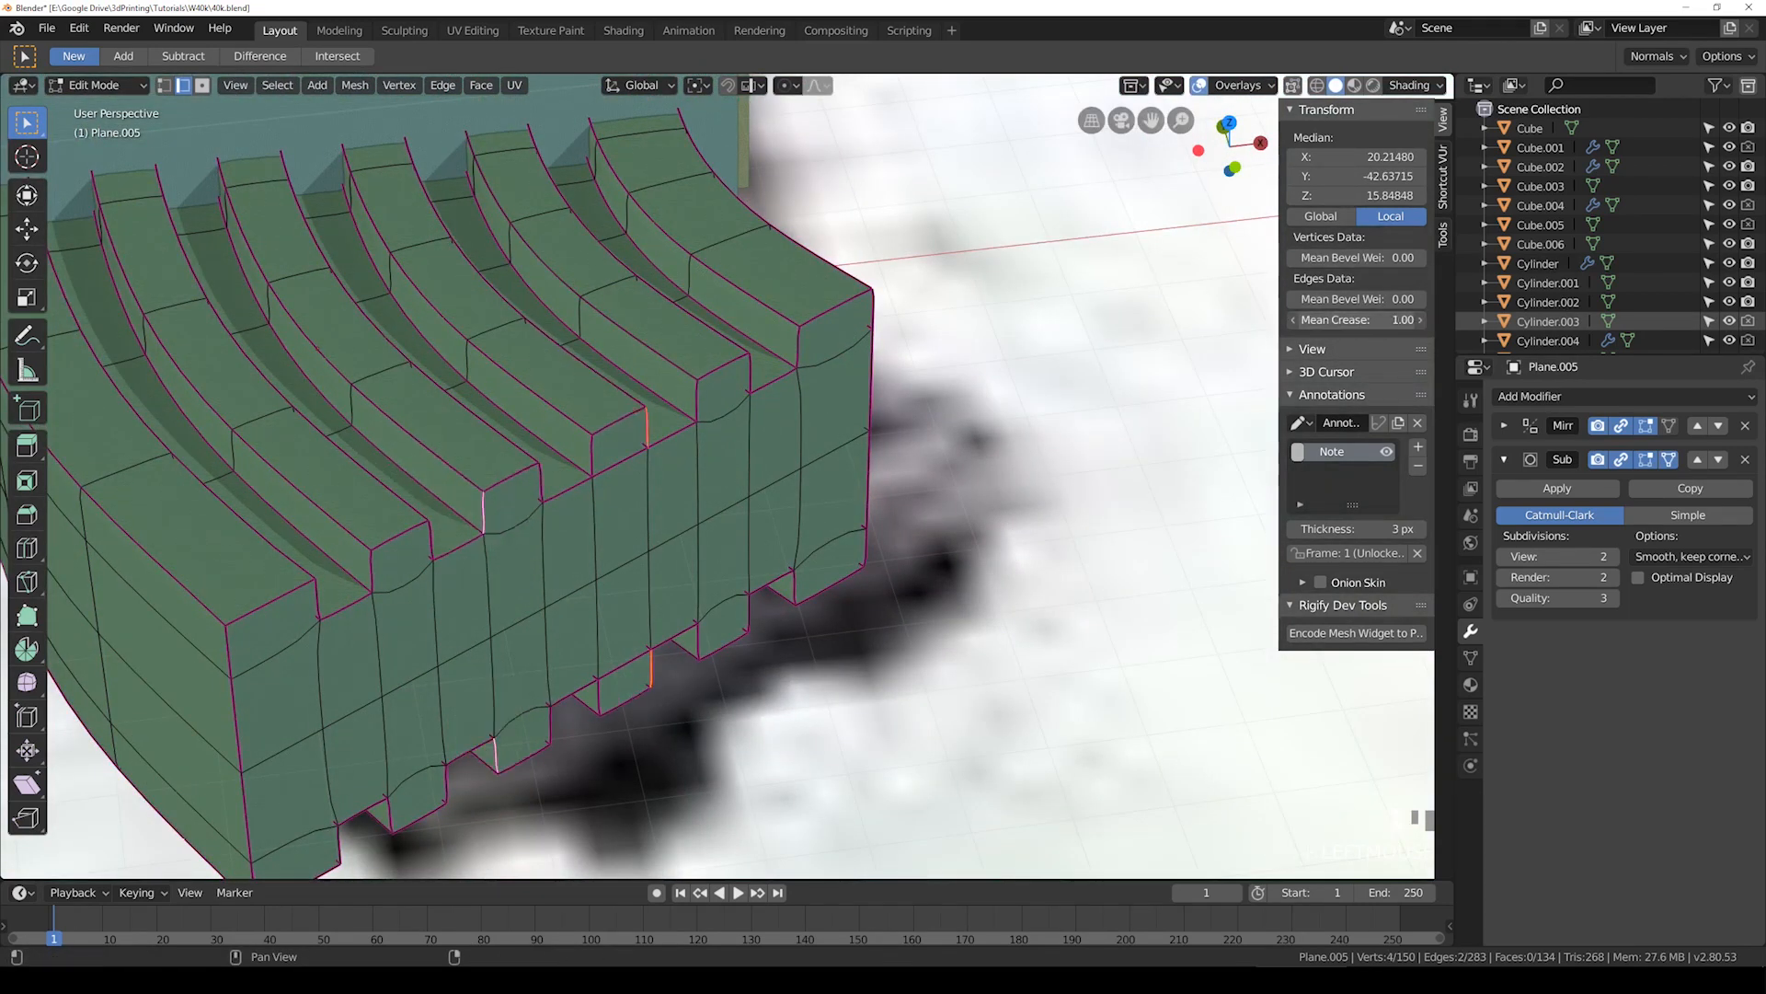
{"action": "key", "text": "Tab"}
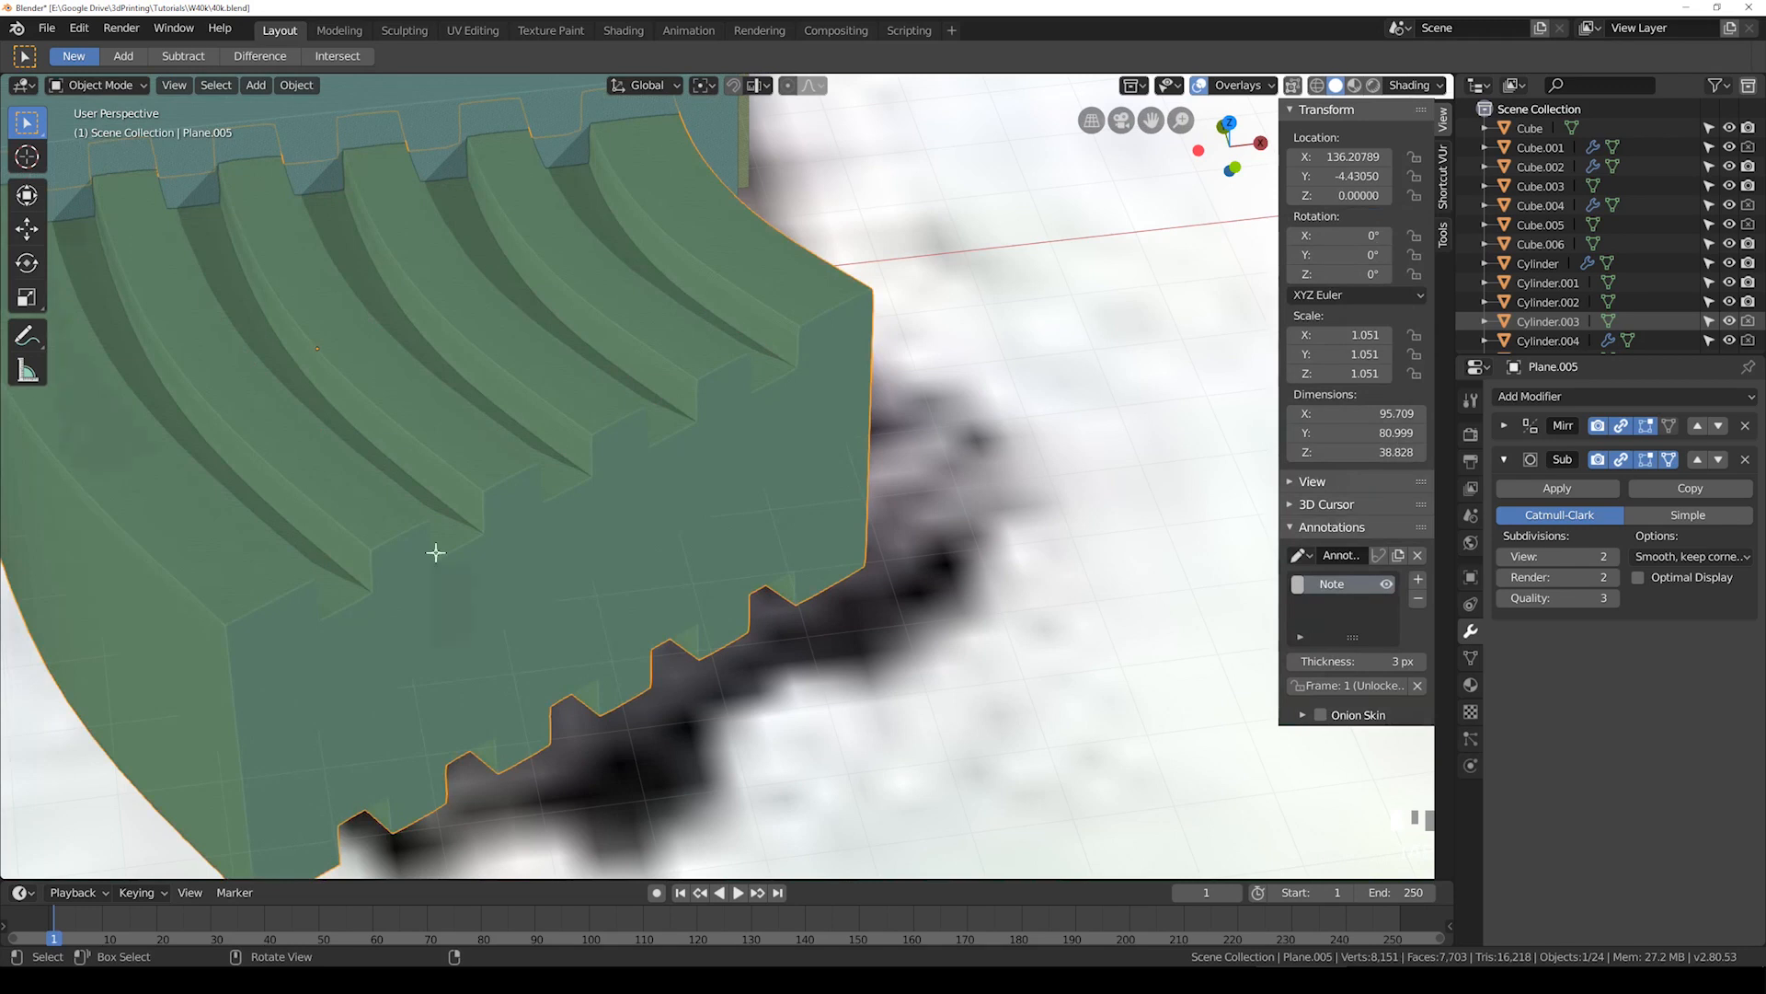
Step: Select the cross edges on the ridges' lower end faces plus the outer side loop and crease them
{"action": "key", "text": "Tab"}
{"action": "left_click", "coordinate": [418, 524]}
{"action": "left_click", "coordinate": [504, 525]}
{"action": "left_click", "coordinate": [406, 578], "text": "shift"}
{"action": "left_click", "coordinate": [313, 635], "text": "shift"}
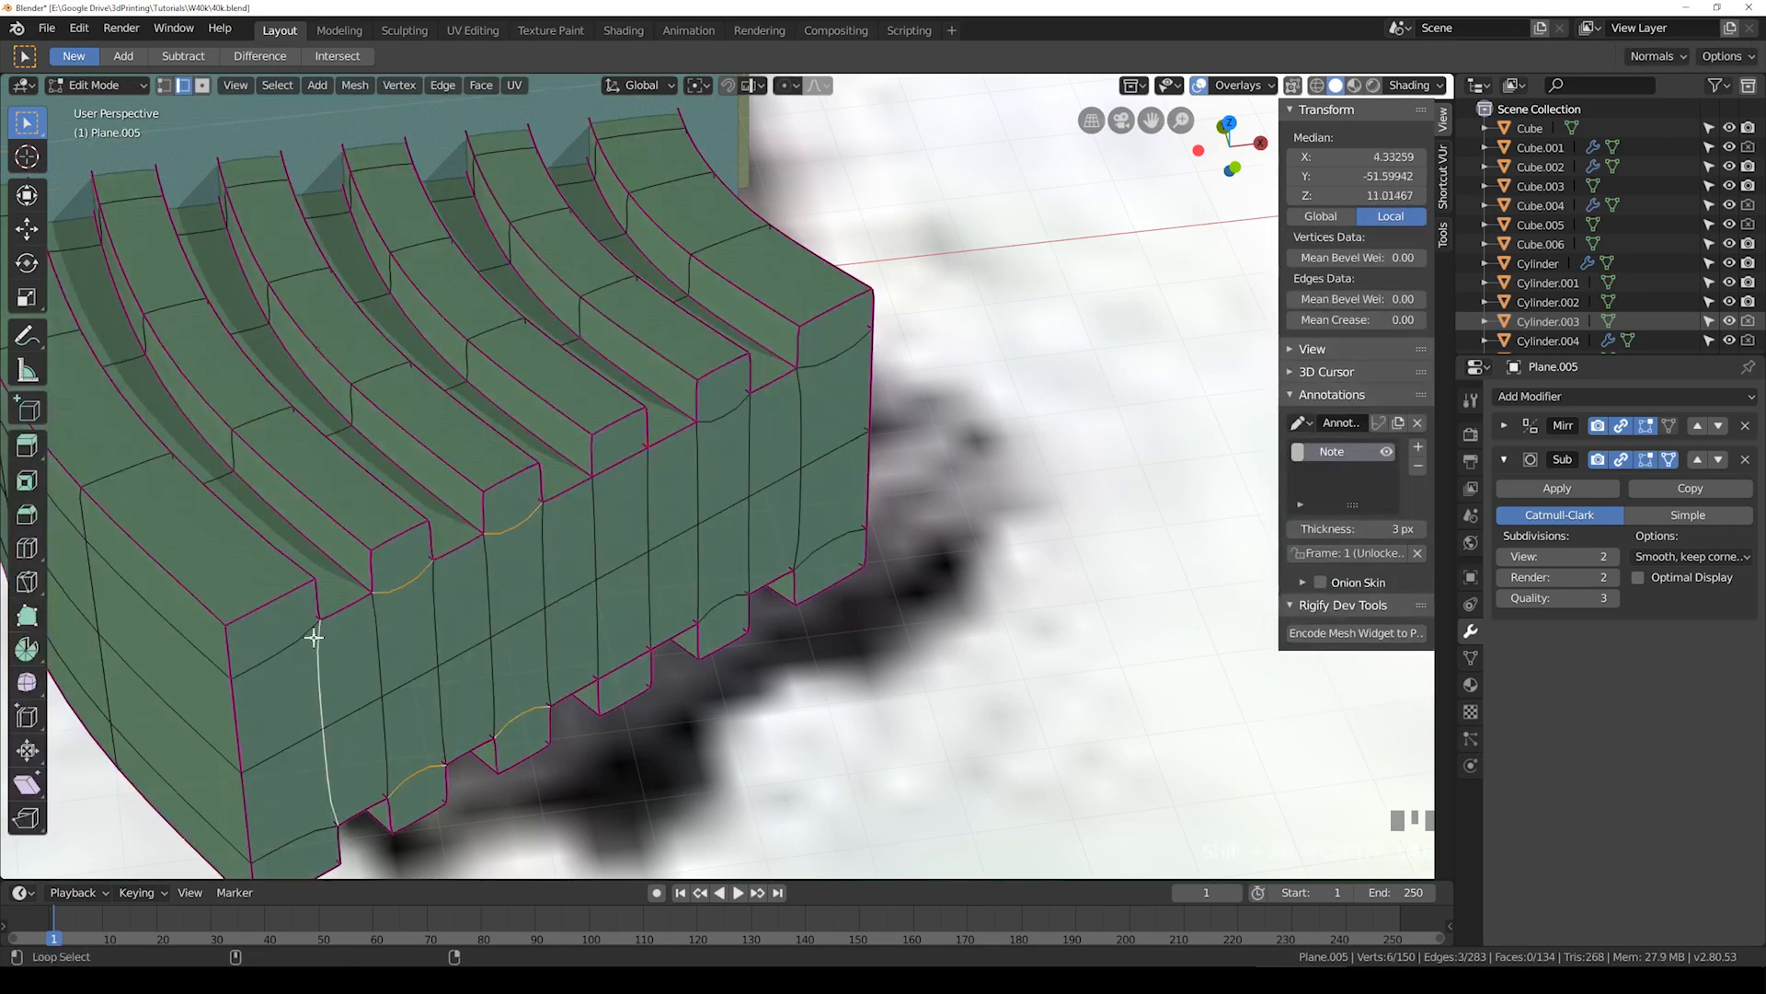
{"action": "left_click", "coordinate": [279, 638], "text": "alt+shift"}
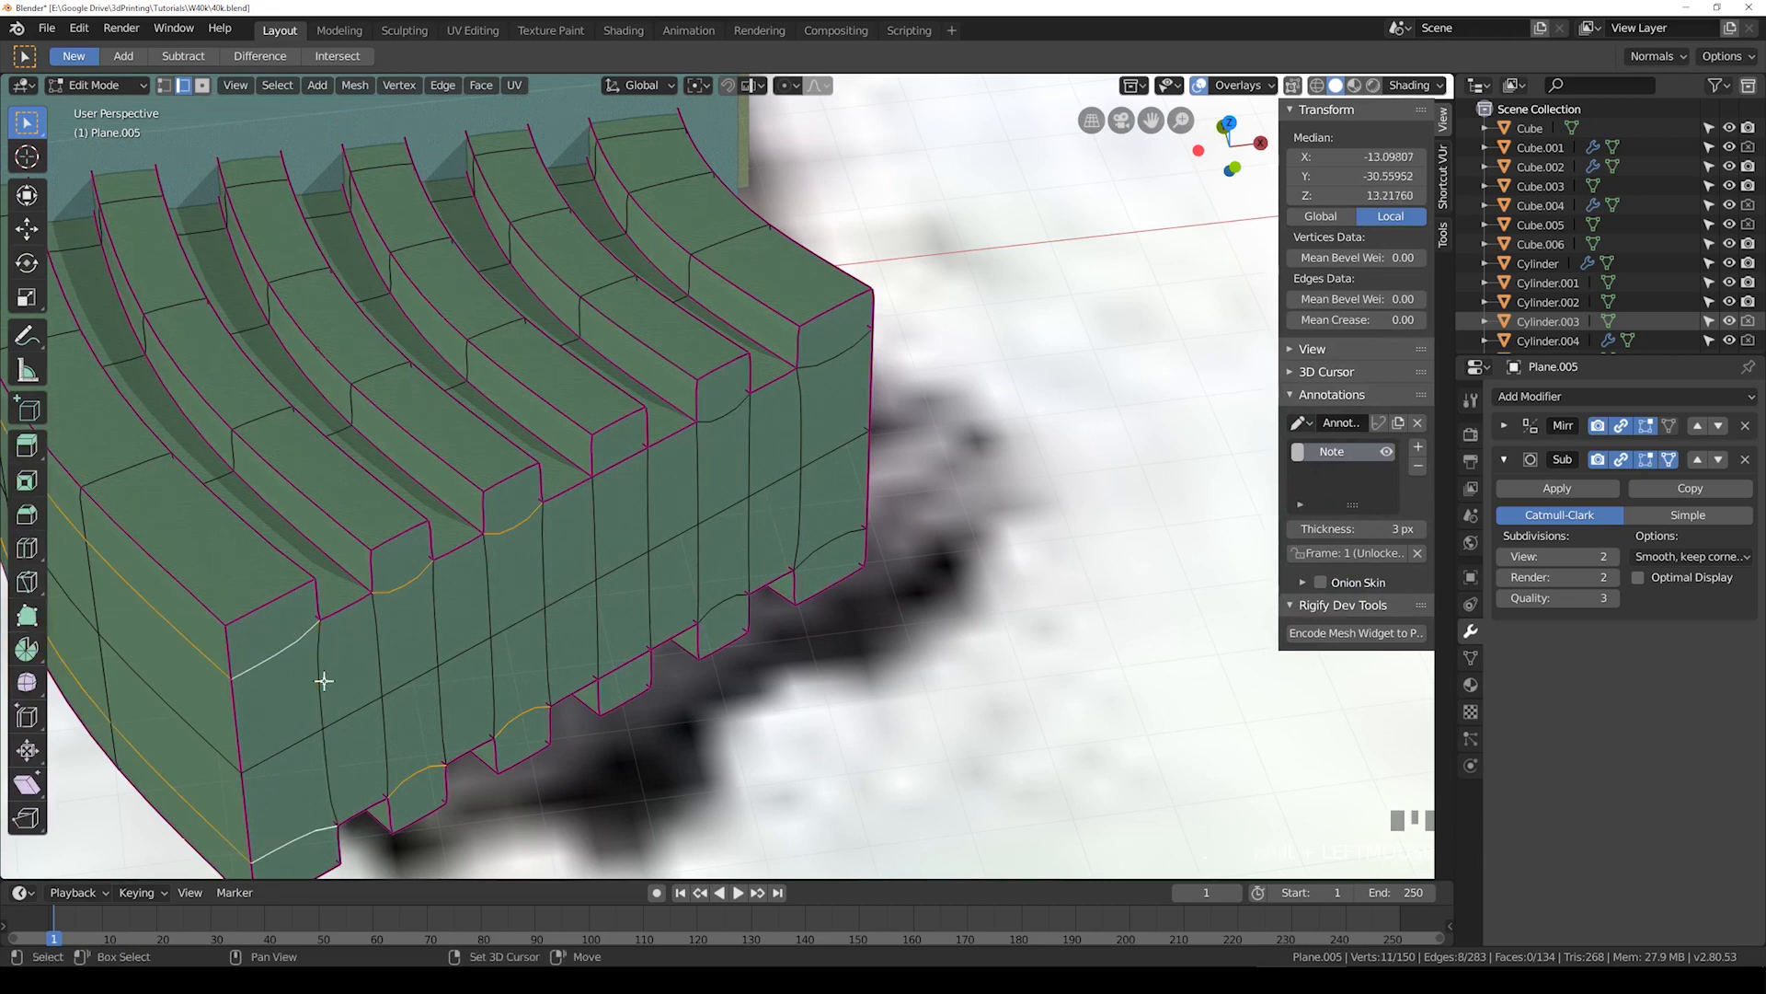
{"action": "left_click", "coordinate": [829, 357], "text": "shift"}
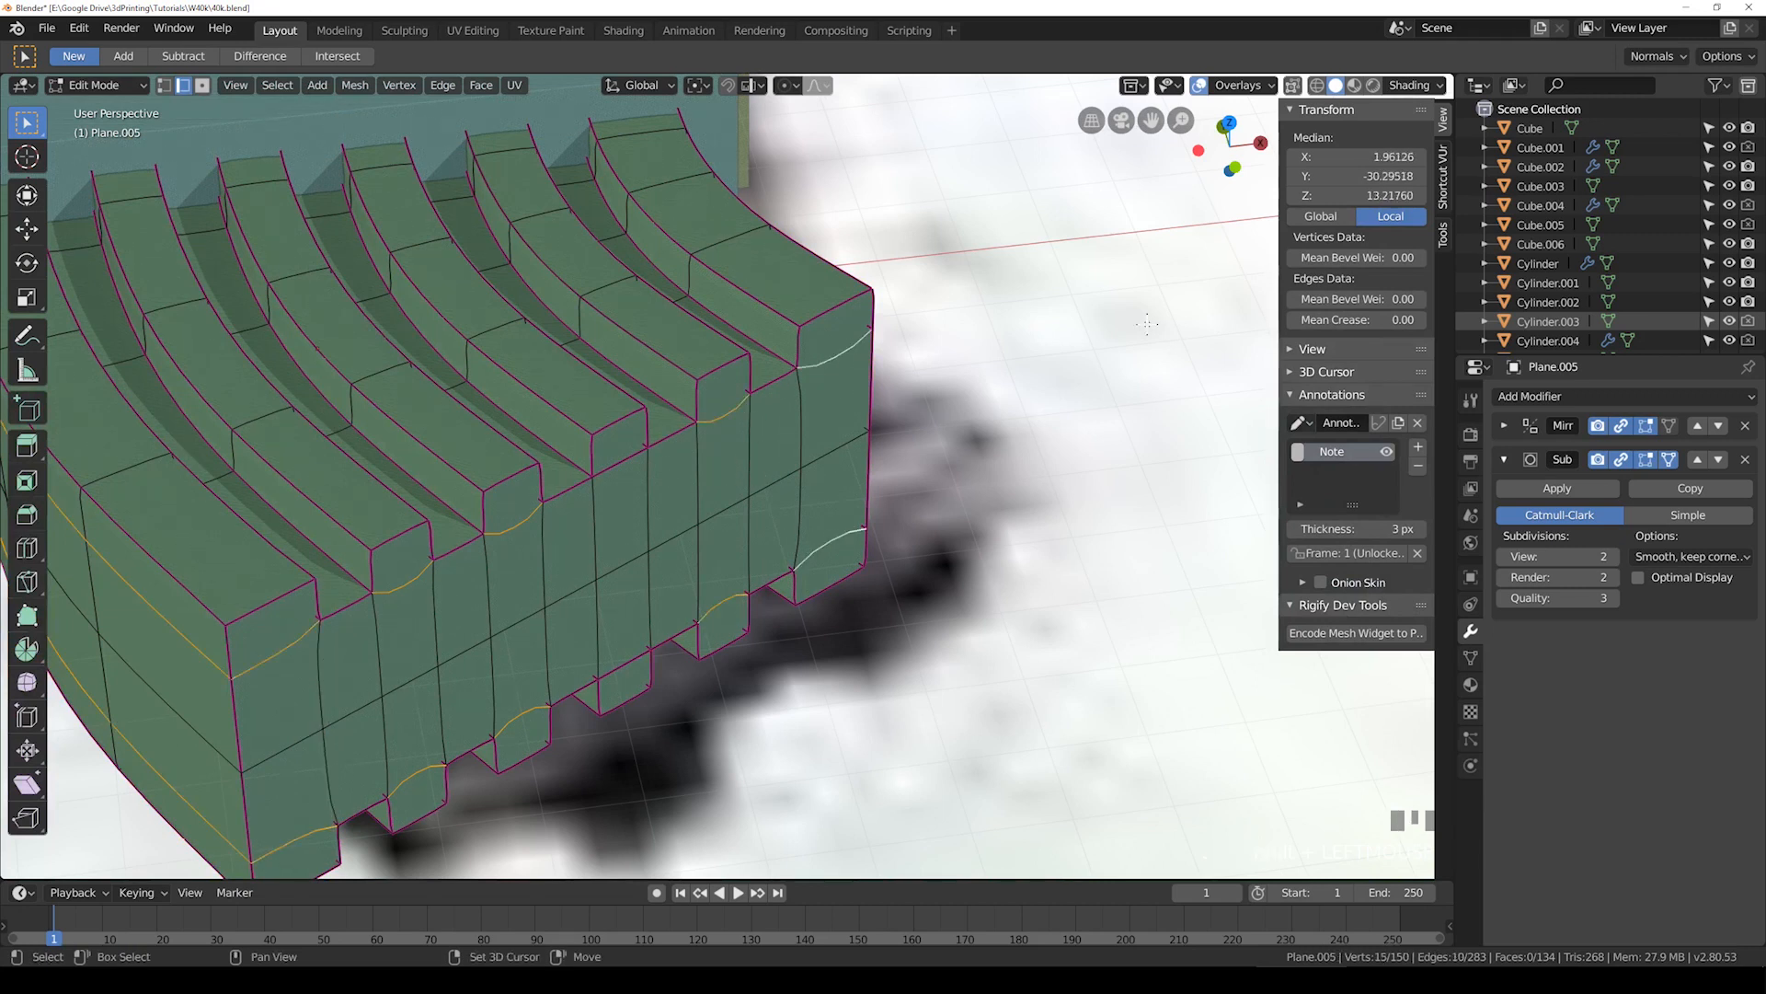
{"action": "left_click_drag", "start_coordinate": [1318, 320], "coordinate": [1417, 320]}
{"action": "scroll", "coordinate": [644, 460], "scroll_direction": "down", "scroll_amount": 3}
{"action": "key", "text": "Tab"}
Step: Save the file 40k.blend
{"action": "middle_click_drag", "start_coordinate": [589, 598], "coordinate": [609, 493]}
{"action": "scroll", "coordinate": [610, 511], "scroll_direction": "up", "scroll_amount": 2}
{"action": "key", "text": "KP_7"}
{"action": "key", "text": "ctrl+s"}
{"action": "scroll", "coordinate": [594, 502], "scroll_direction": "down", "scroll_amount": 5}
{"action": "middle_click_drag", "start_coordinate": [579, 498], "coordinate": [574, 446]}
{"action": "key", "text": "KP_7"}
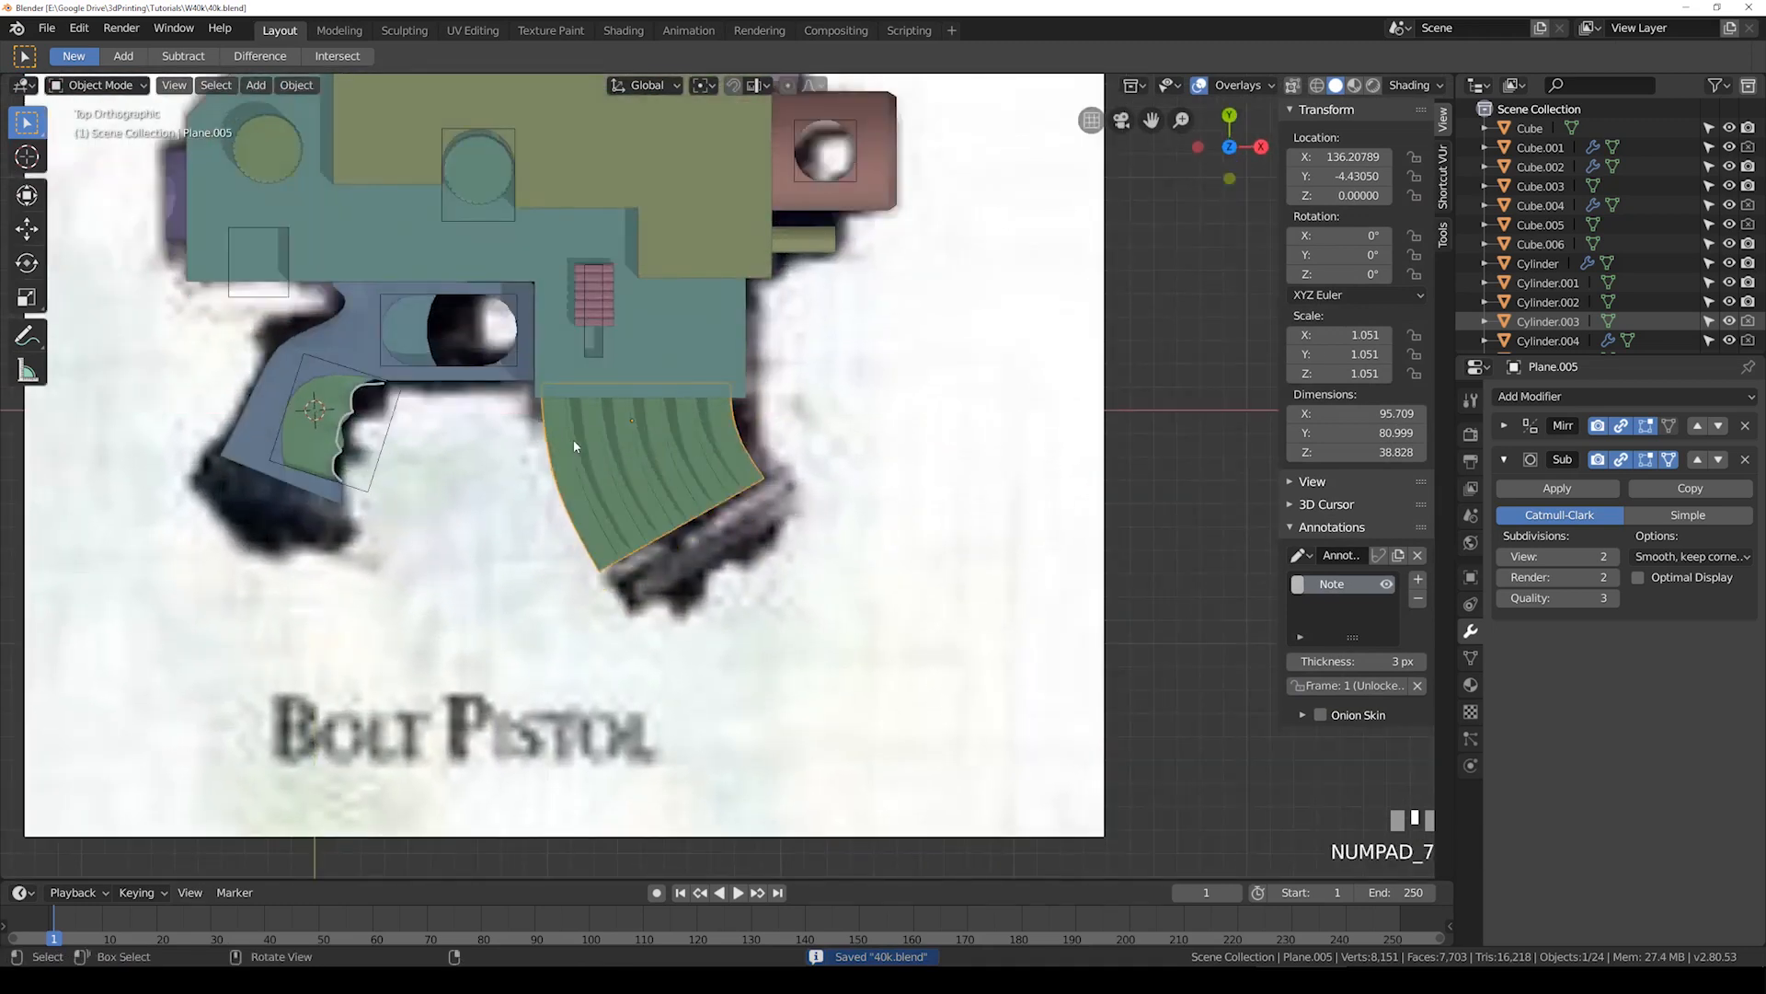
{"action": "scroll", "coordinate": [801, 521], "scroll_direction": "up", "scroll_amount": 3}
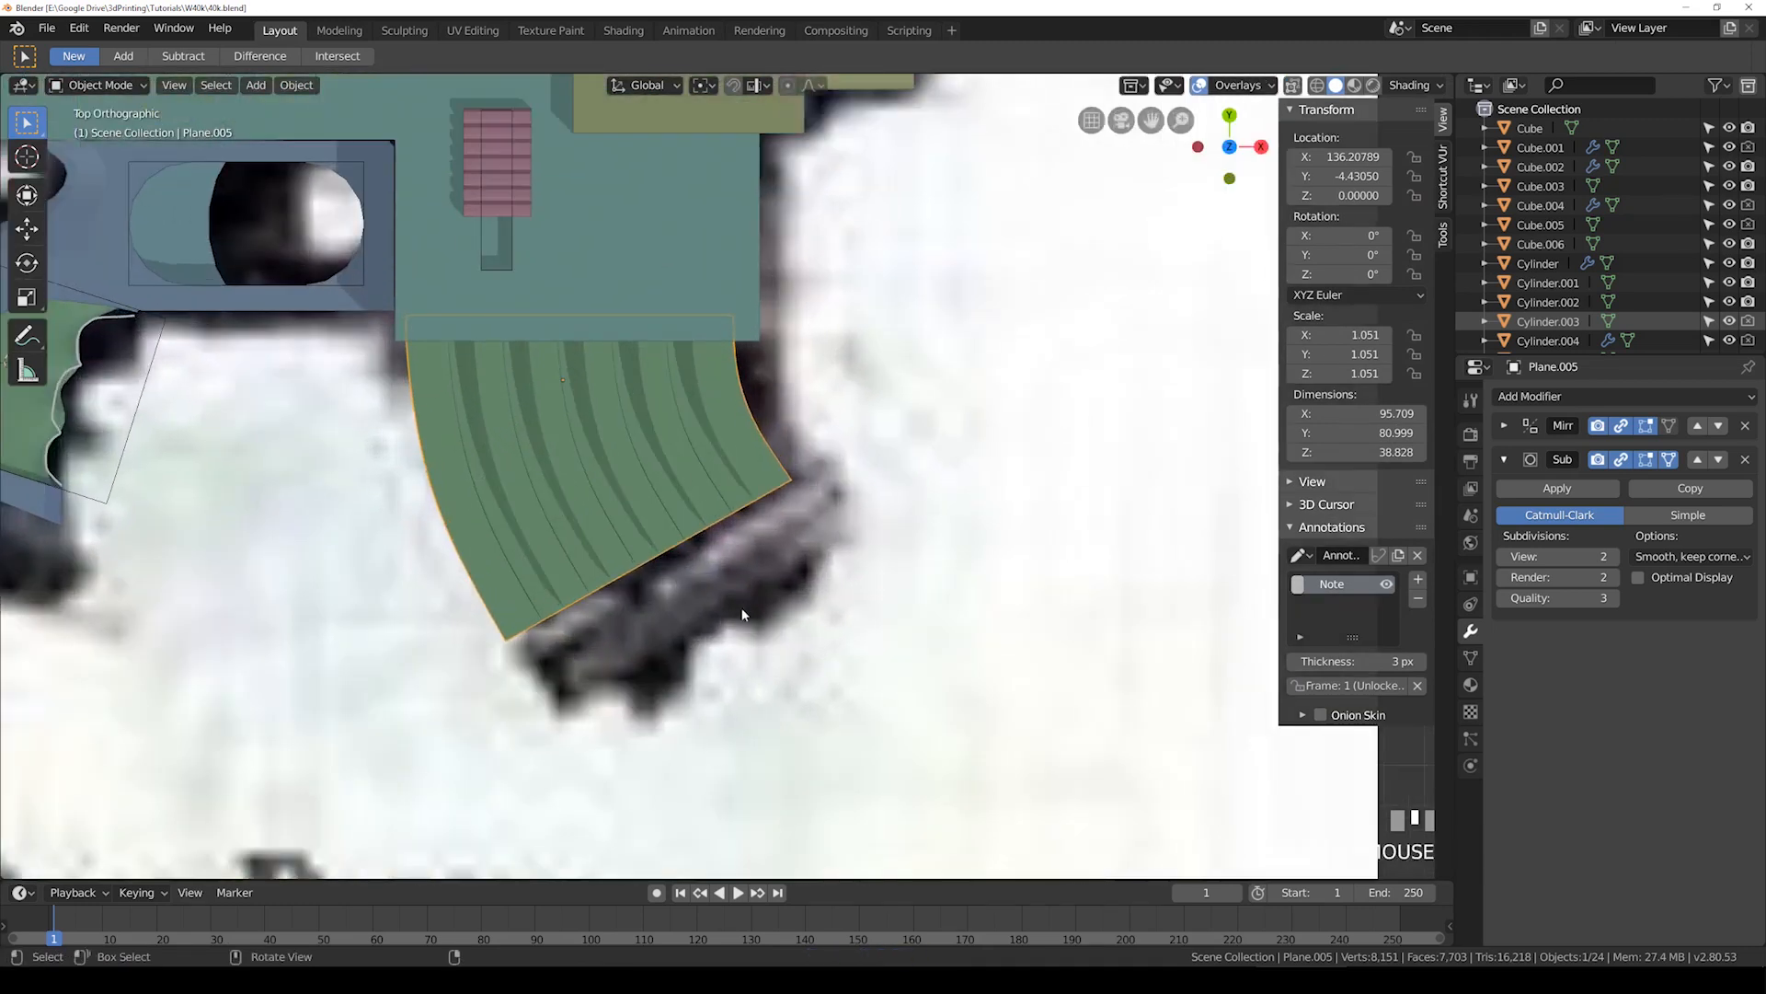
{"action": "key", "text": "shift+z"}
{"action": "left_click_drag", "start_coordinate": [595, 636], "coordinate": [558, 661]}
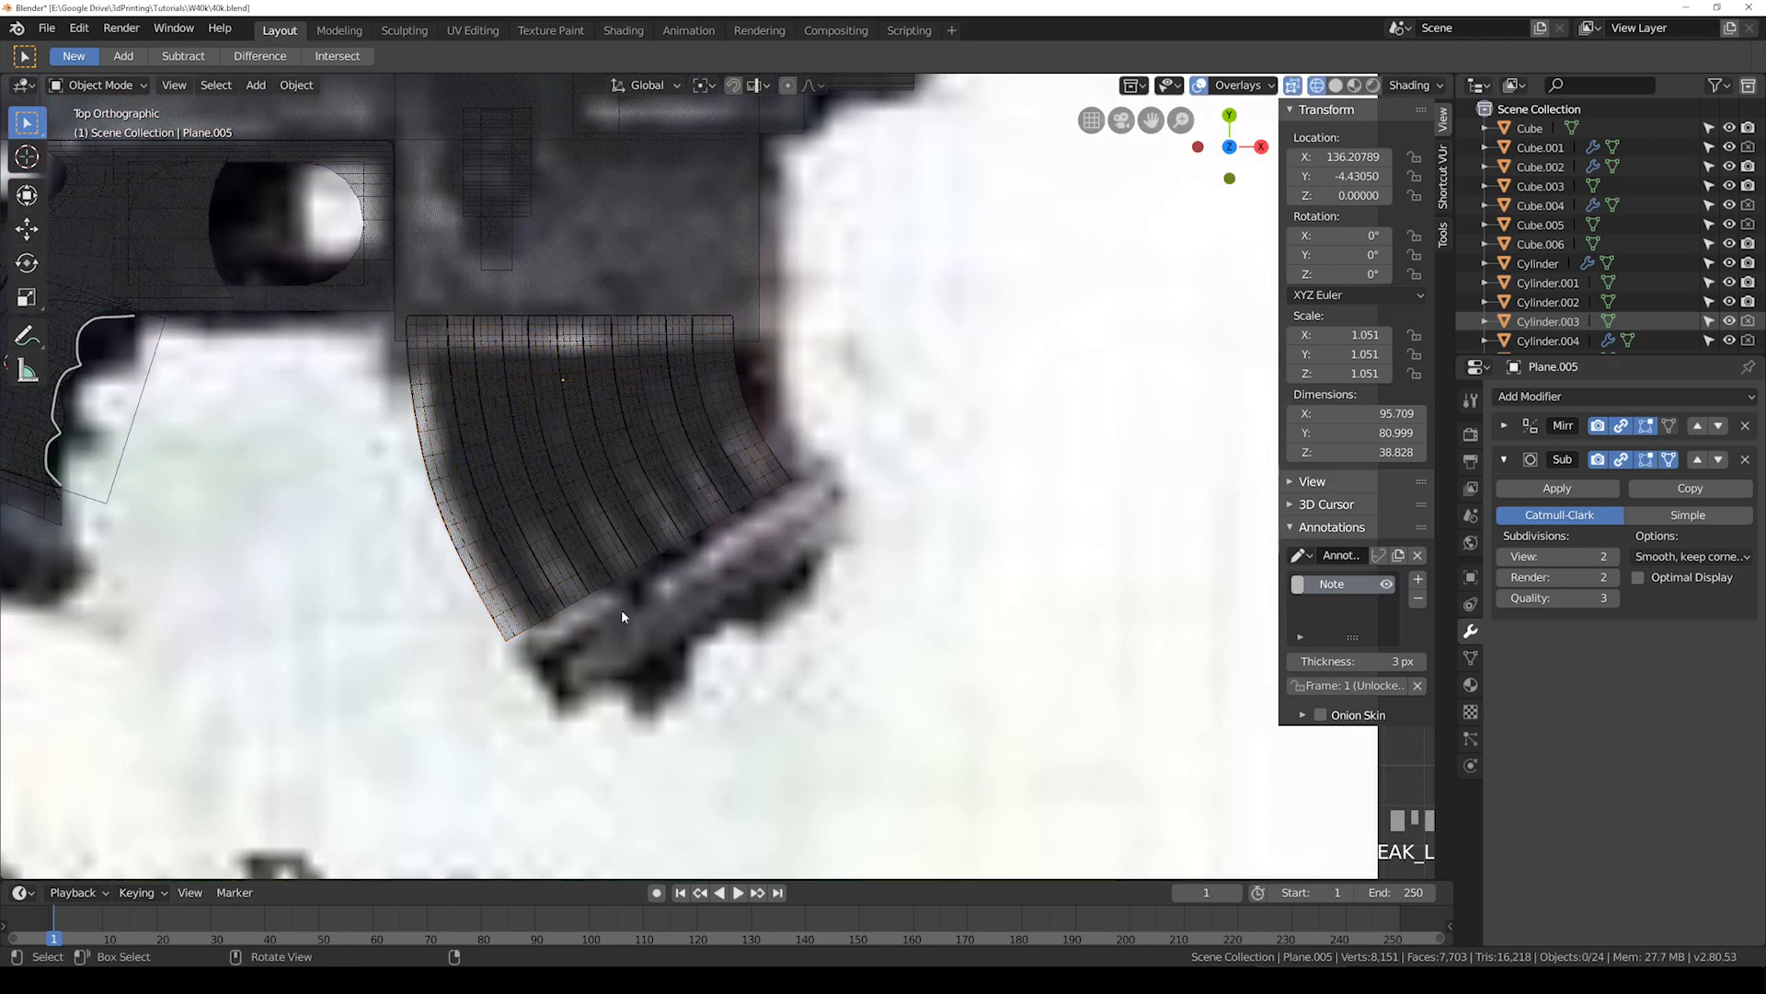
{"action": "key", "text": "shift+z"}
{"action": "left_click", "coordinate": [280, 84]}
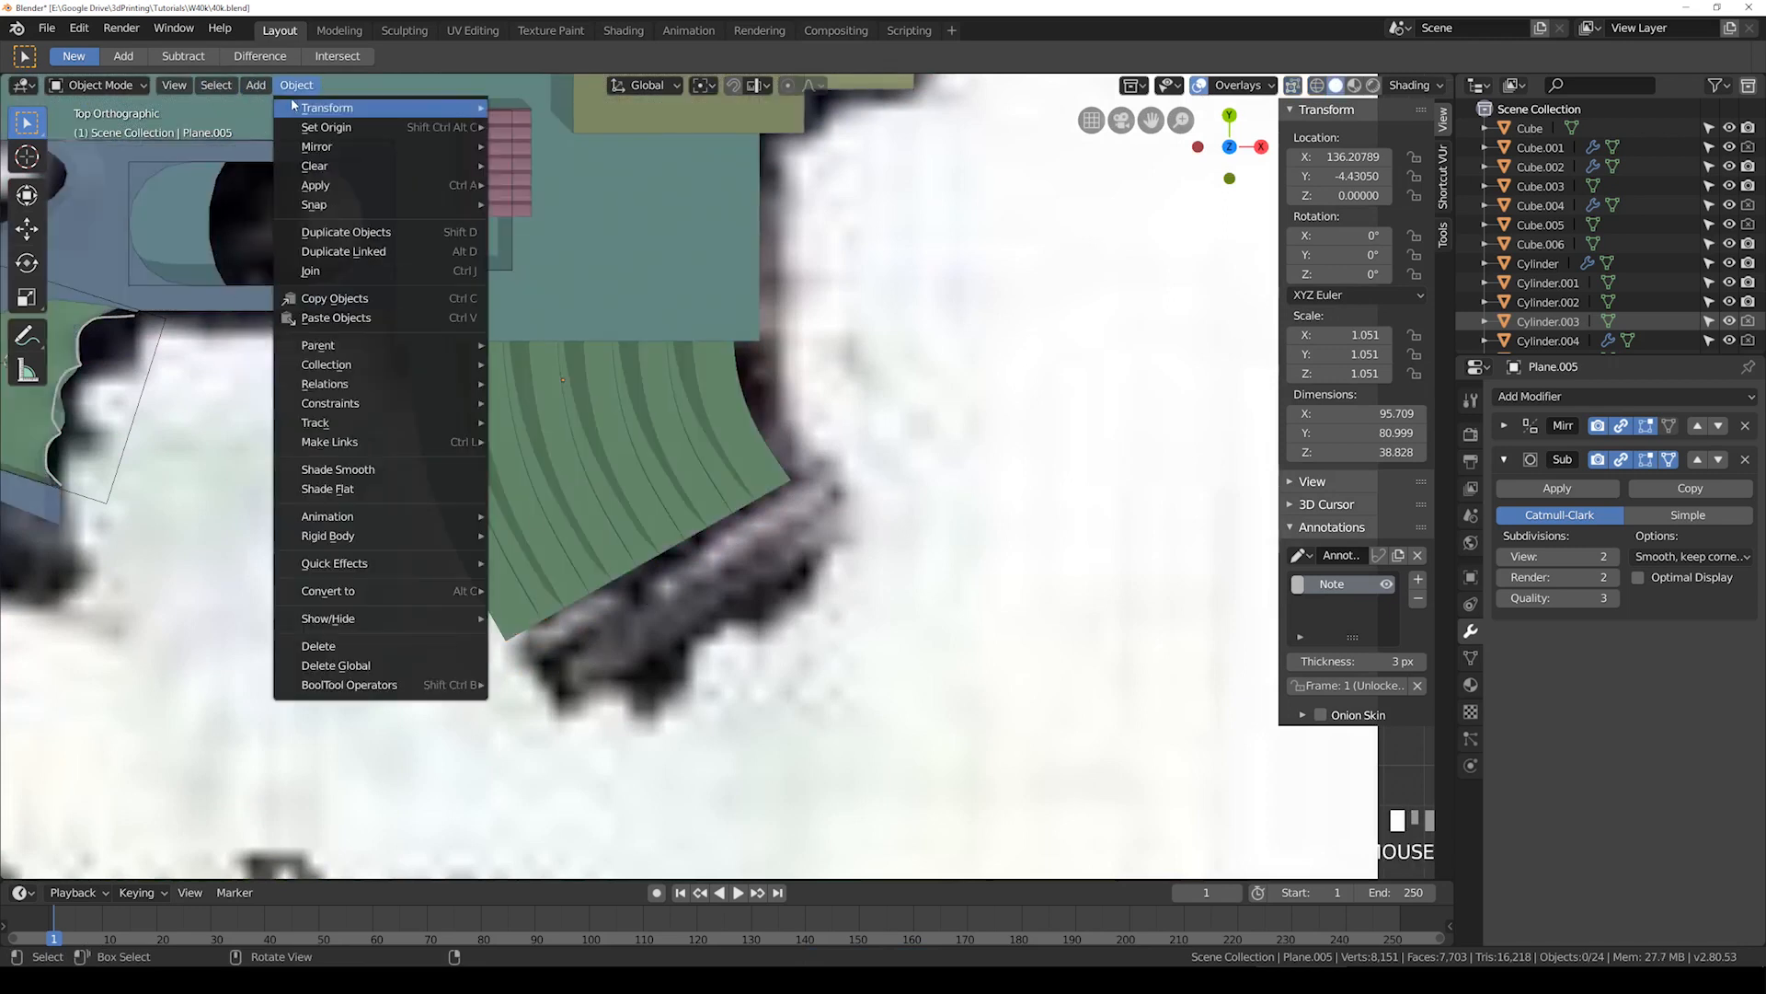
{"action": "mouse_move", "coordinate": [256, 85]}
{"action": "mouse_move", "coordinate": [387, 108]}
{"action": "left_click", "coordinate": [468, 136]}
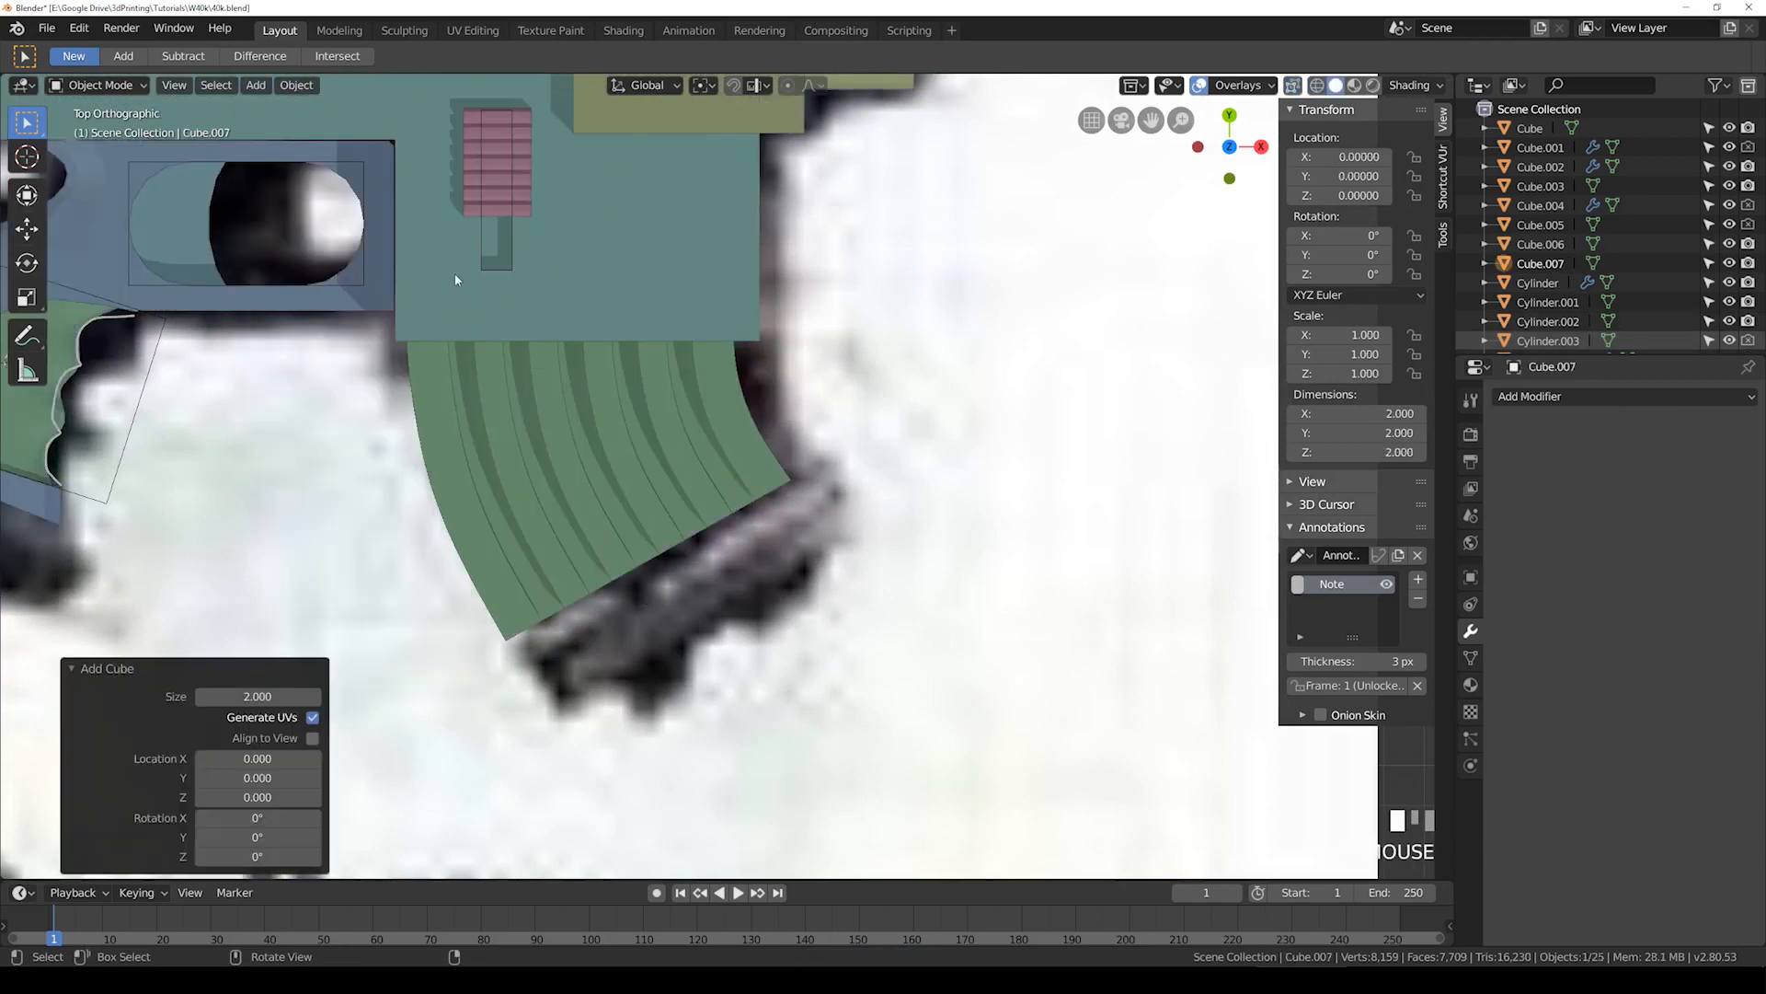
{"action": "scroll", "coordinate": [445, 522], "scroll_direction": "down", "scroll_amount": 4}
{"action": "scroll", "coordinate": [454, 483], "scroll_direction": "up", "scroll_amount": 4}
{"action": "key", "text": "g"}
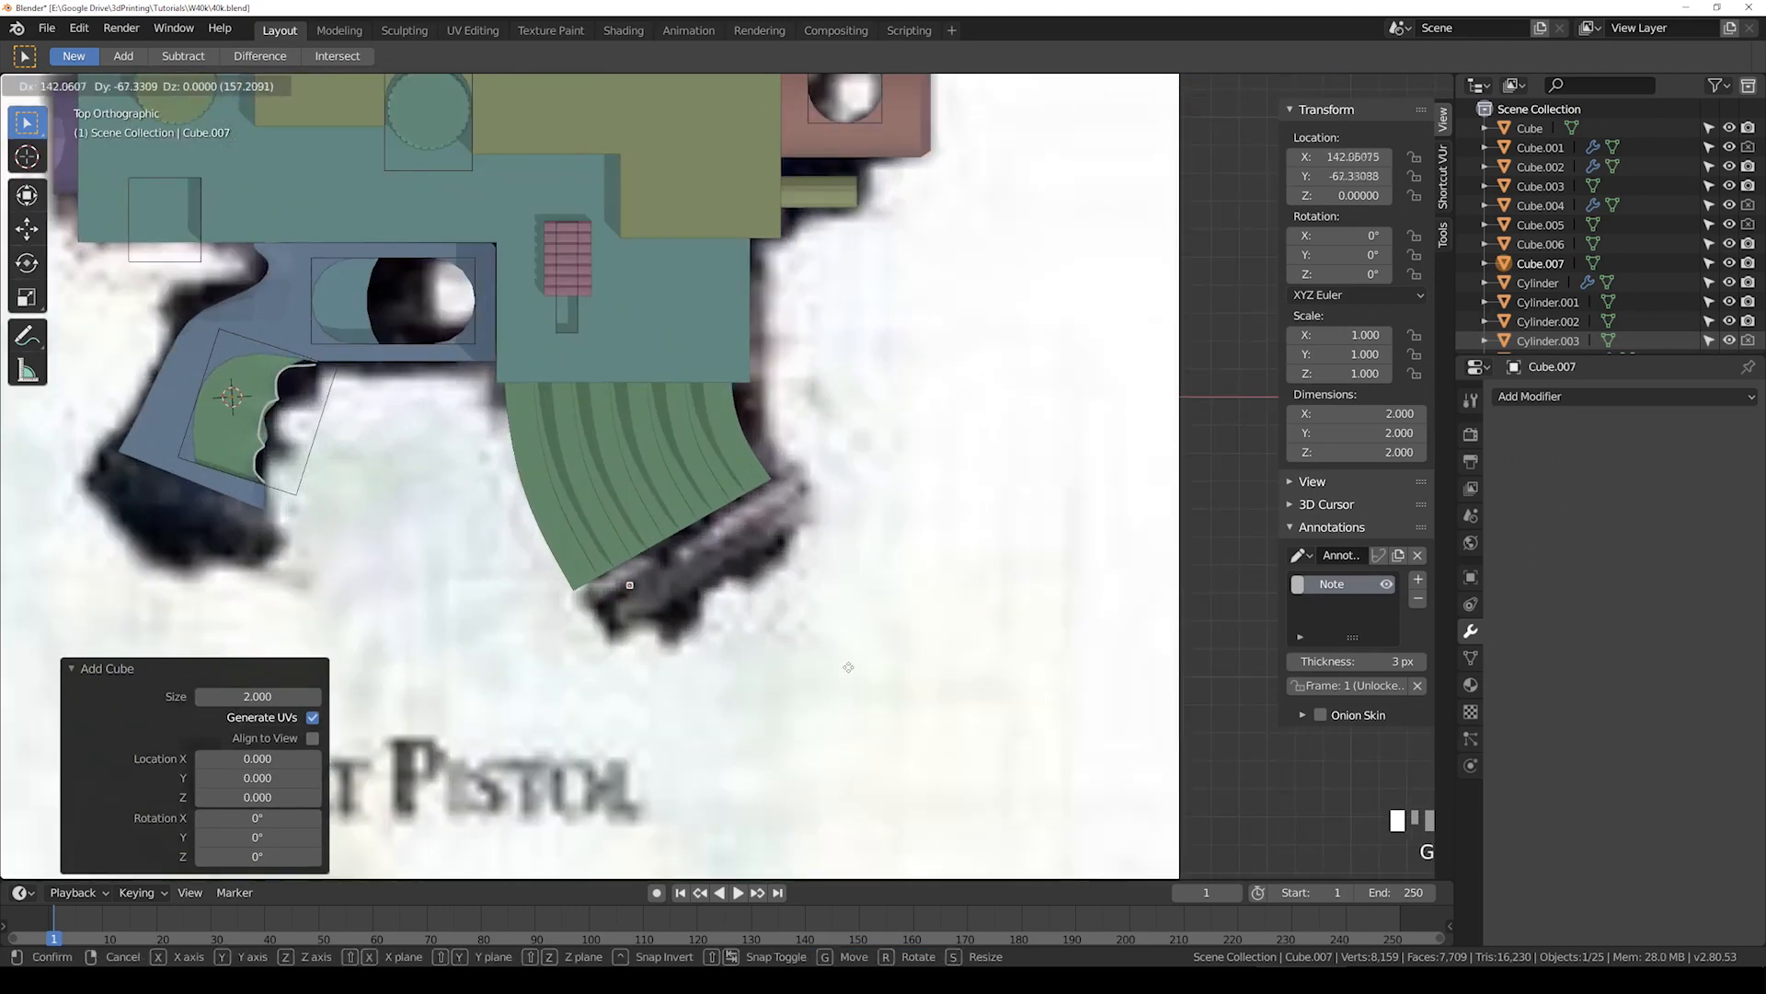
{"action": "left_click", "coordinate": [840, 672]}
{"action": "scroll", "coordinate": [682, 631], "scroll_direction": "up", "scroll_amount": 4}
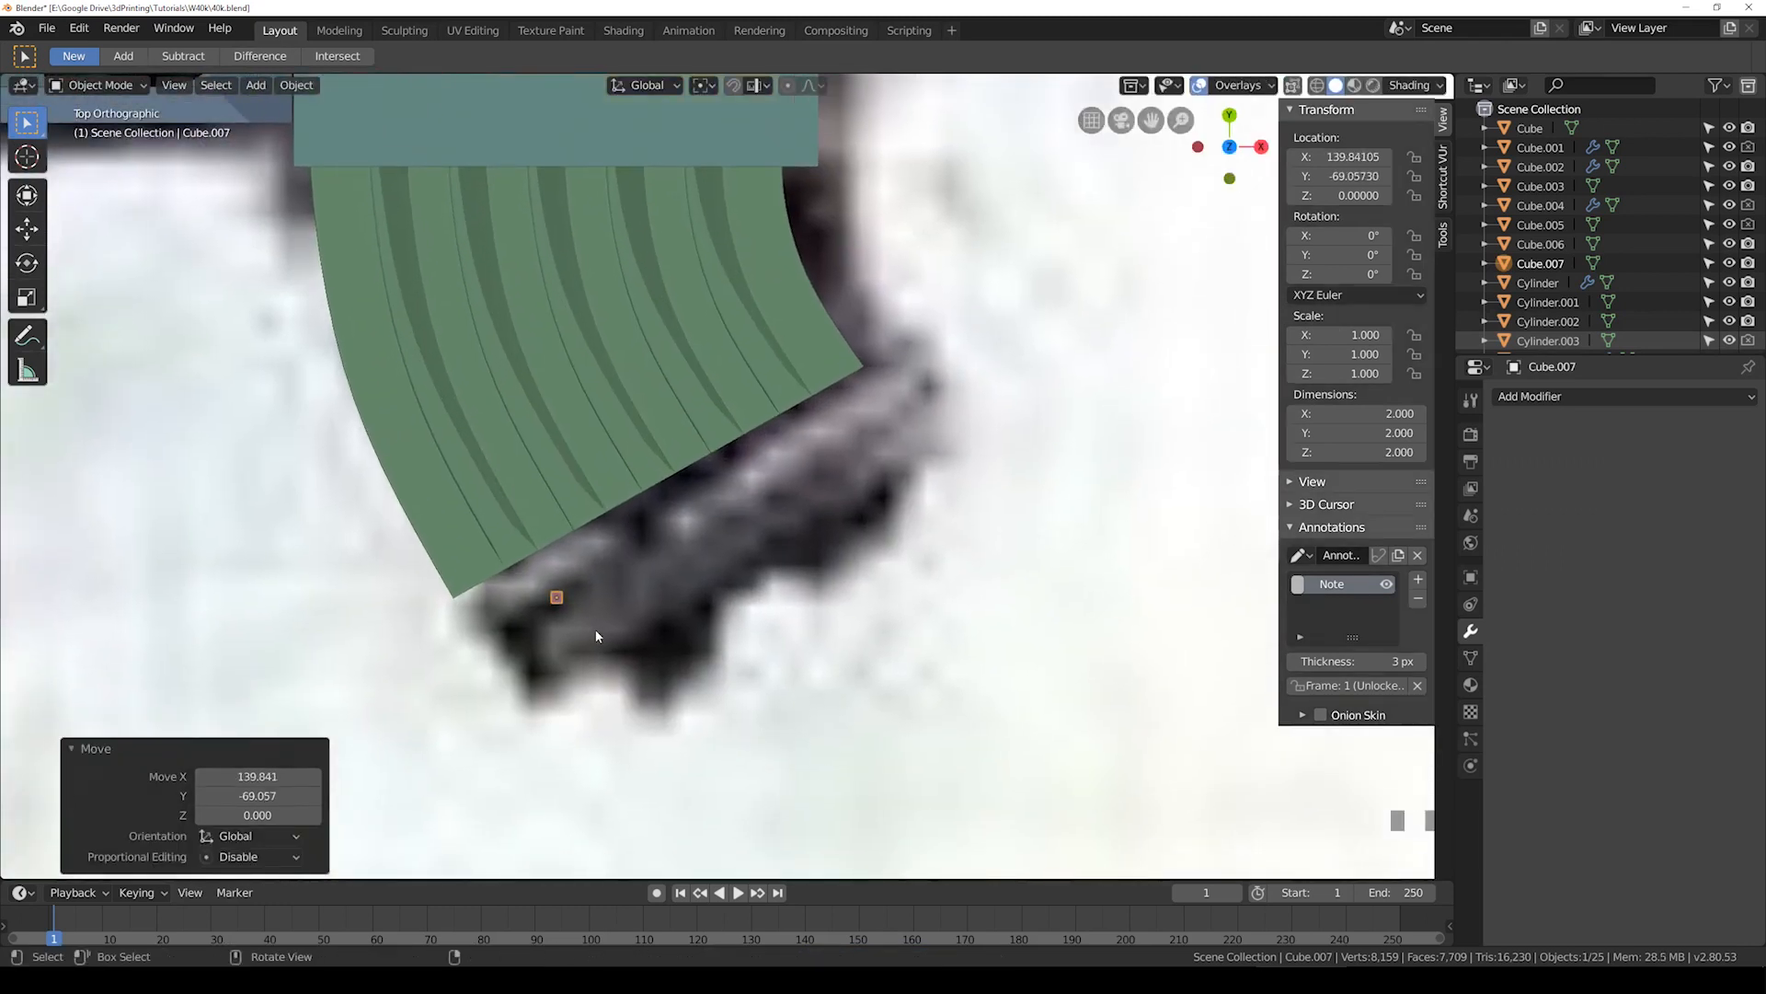
{"action": "key", "text": "Delete"}
Step: Add a plane and move it to the foot of the magazine in the reference, about X 136.6, Y -74.2
{"action": "left_click", "coordinate": [255, 84]}
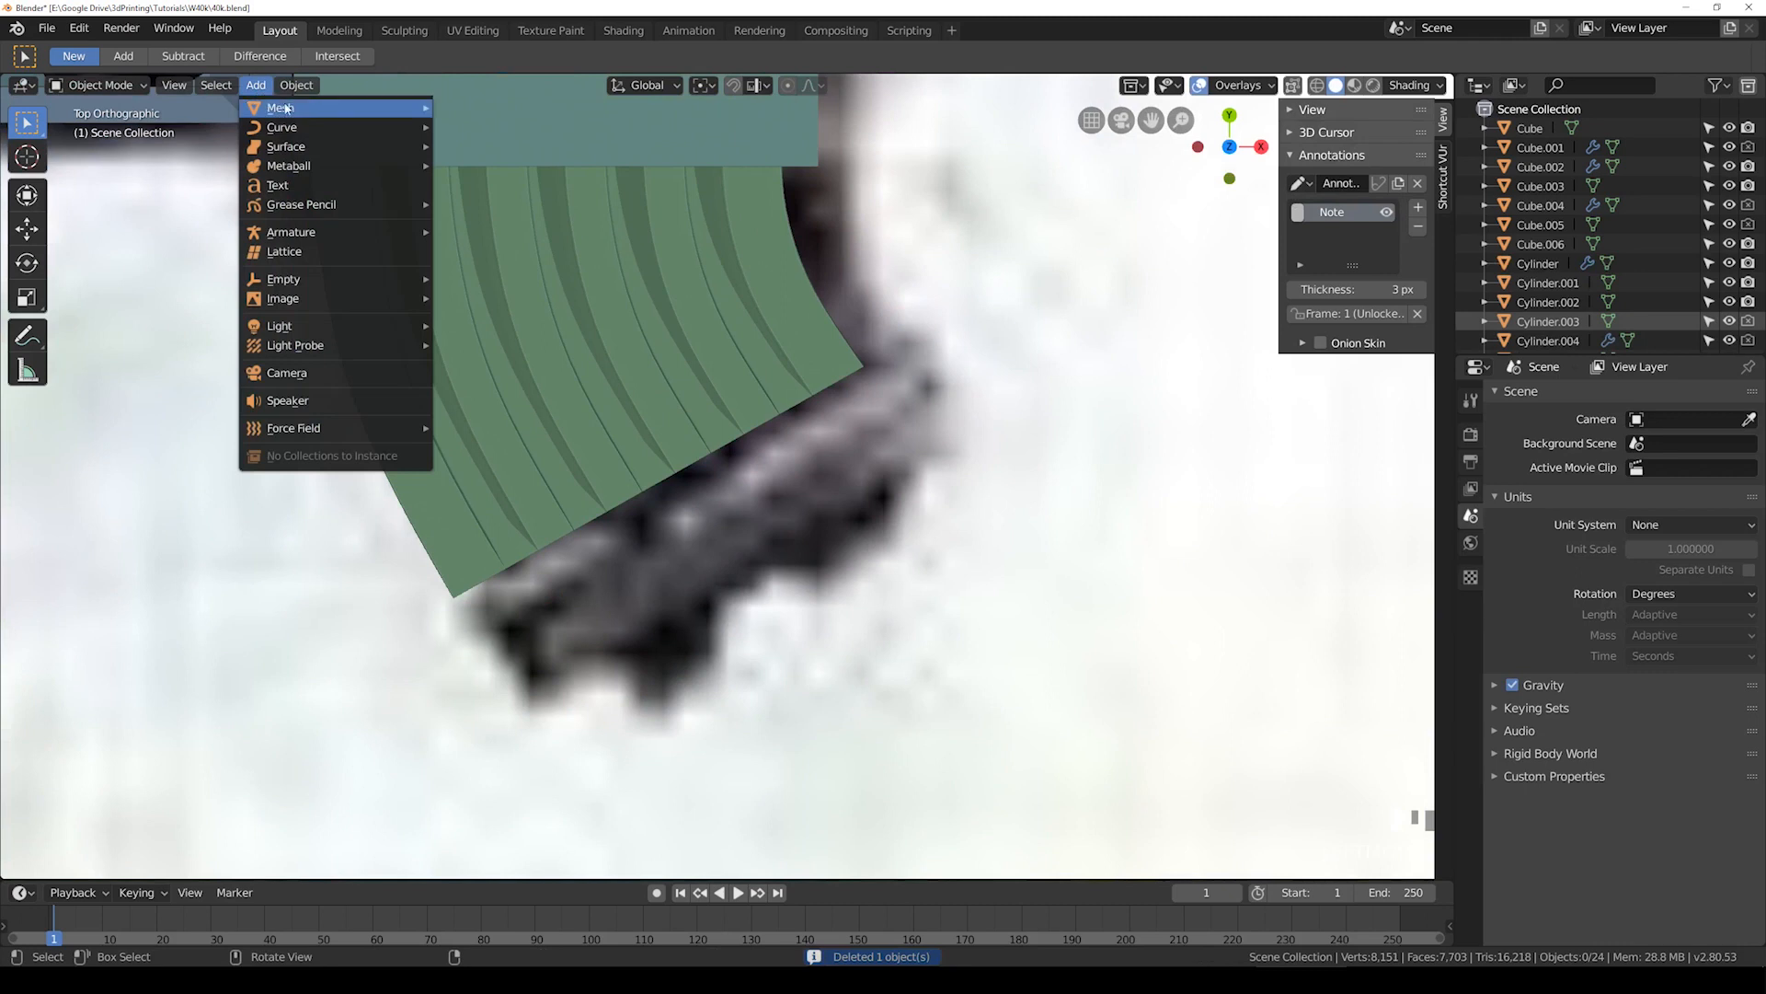
{"action": "mouse_move", "coordinate": [276, 103]}
{"action": "left_click", "coordinate": [496, 107]}
{"action": "scroll", "coordinate": [341, 456], "scroll_direction": "down", "scroll_amount": 3}
{"action": "key", "text": "g"}
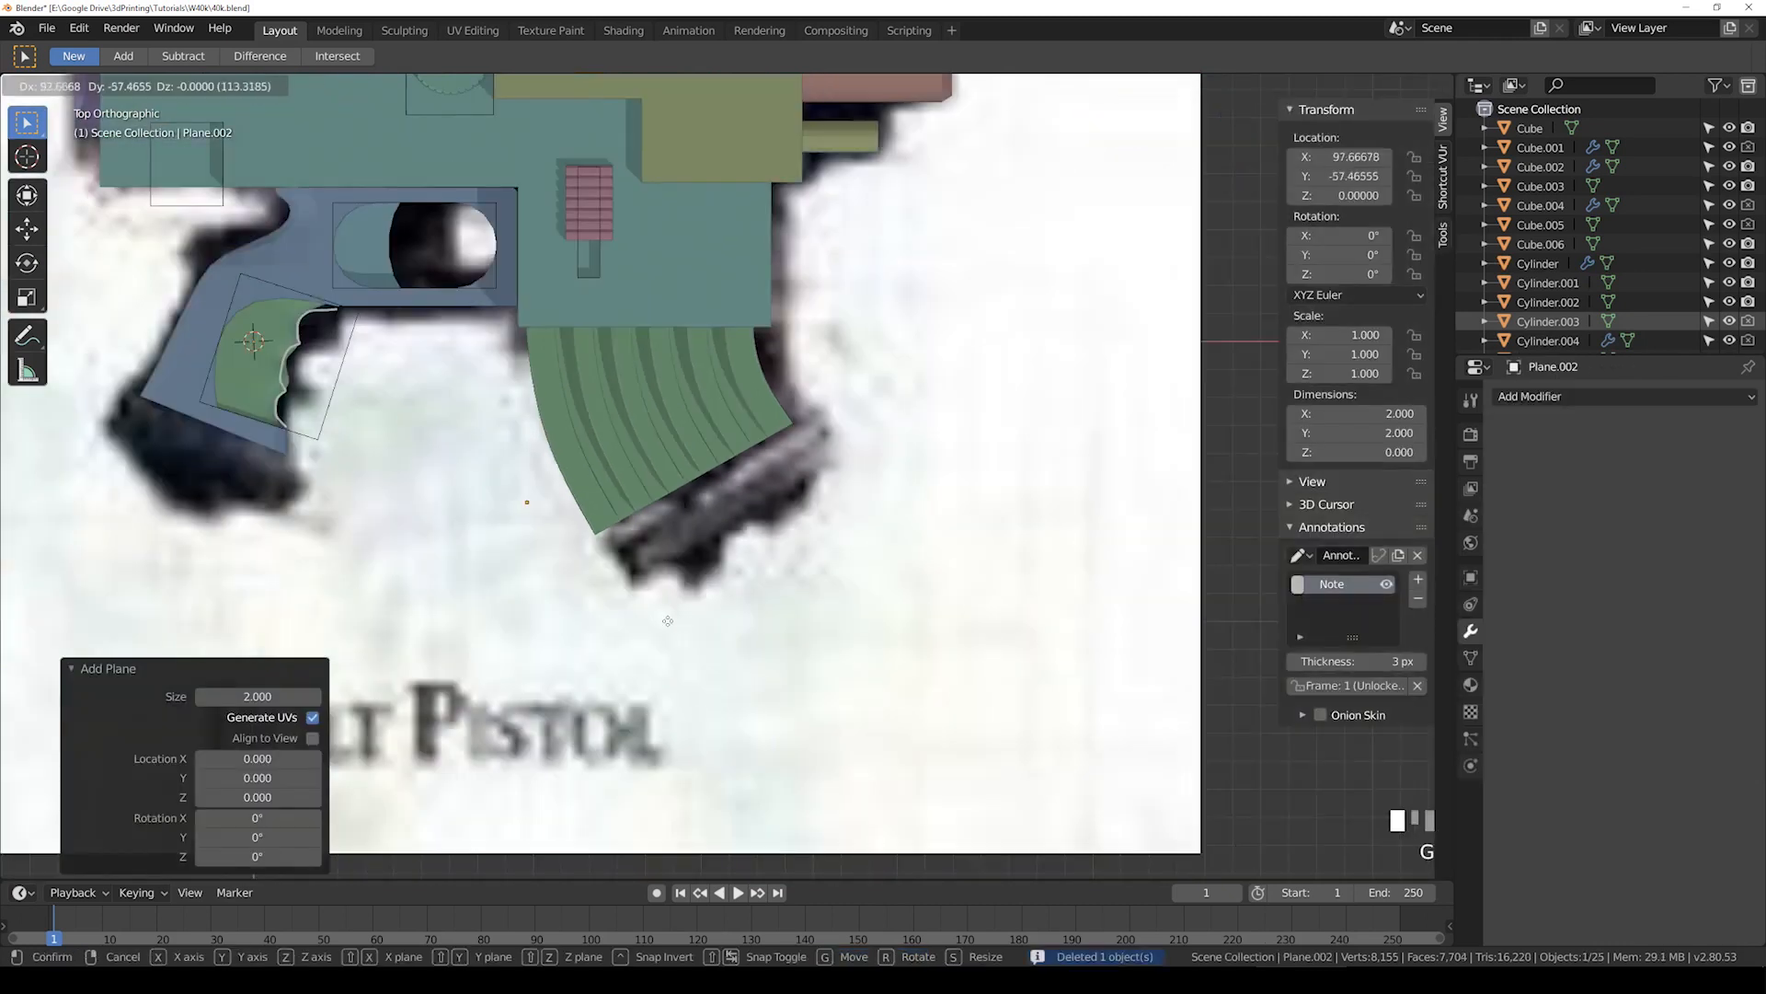
{"action": "left_click", "coordinate": [735, 651]}
{"action": "middle_click_drag", "start_coordinate": [735, 652], "coordinate": [669, 532]}
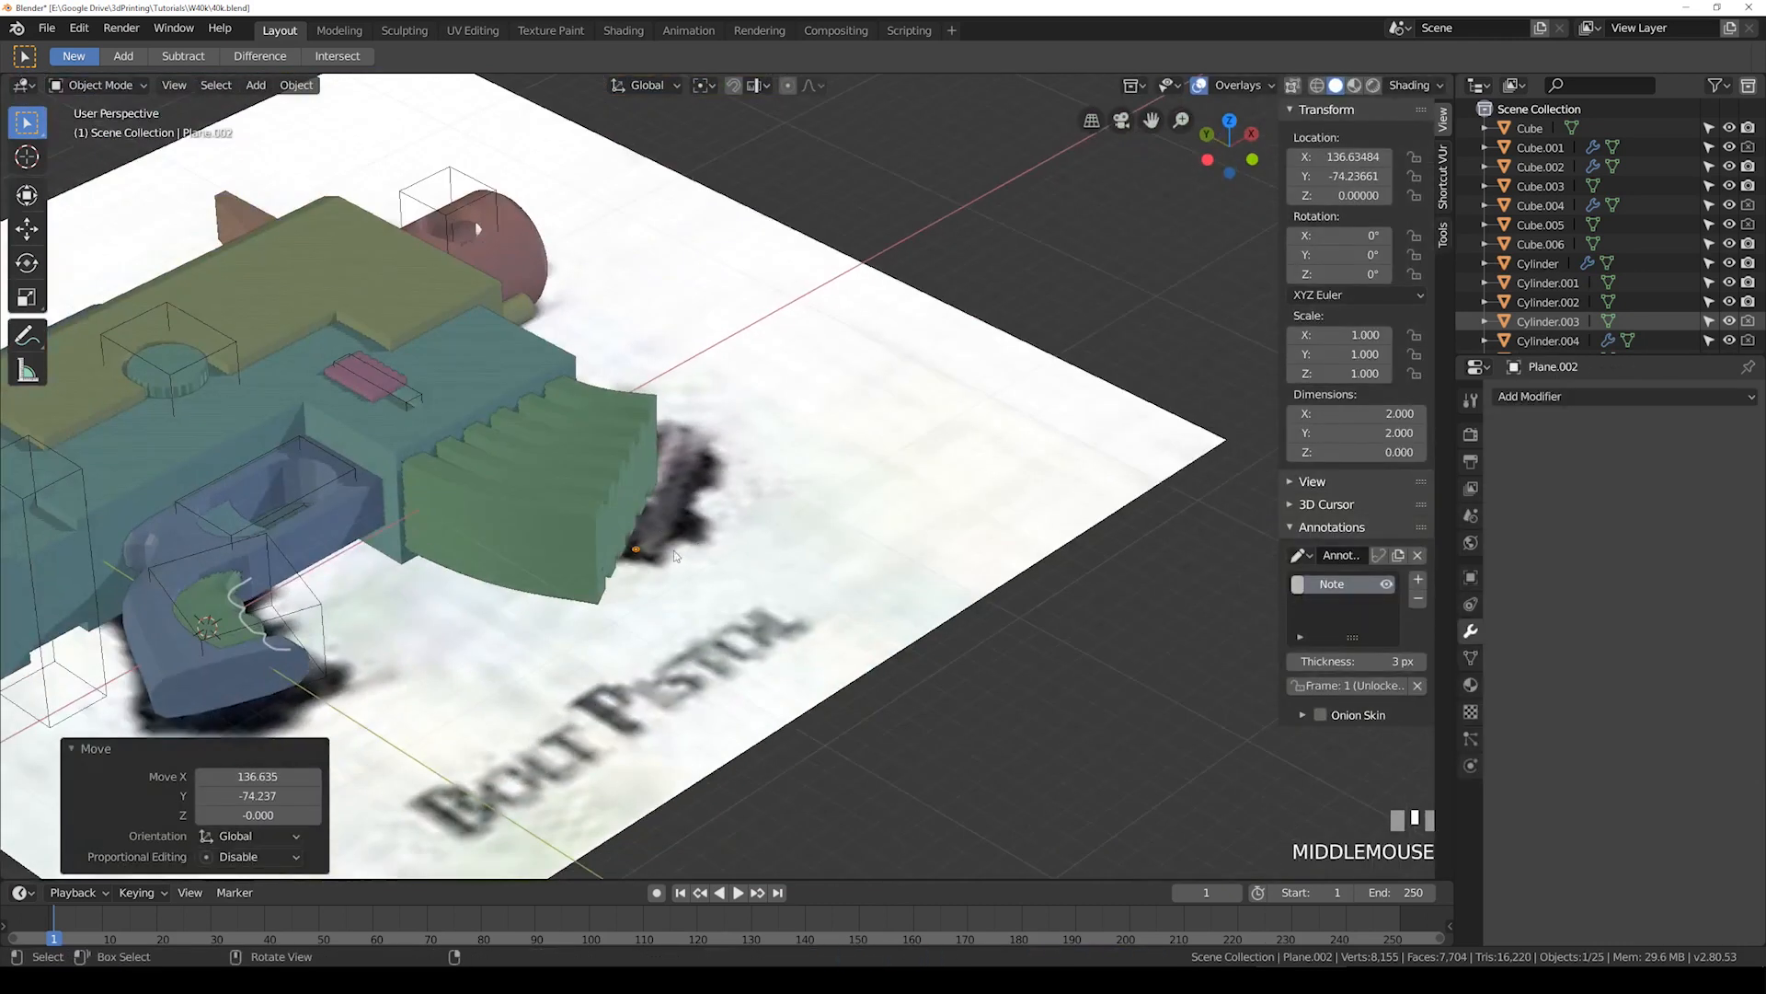
Step: Scale the plane's mesh by about 13.5 and raise it about 19.8 along Z
{"action": "key", "text": "Tab"}
{"action": "key", "text": "s"}
{"action": "left_click", "coordinate": [935, 576]}
{"action": "key", "text": "g"}
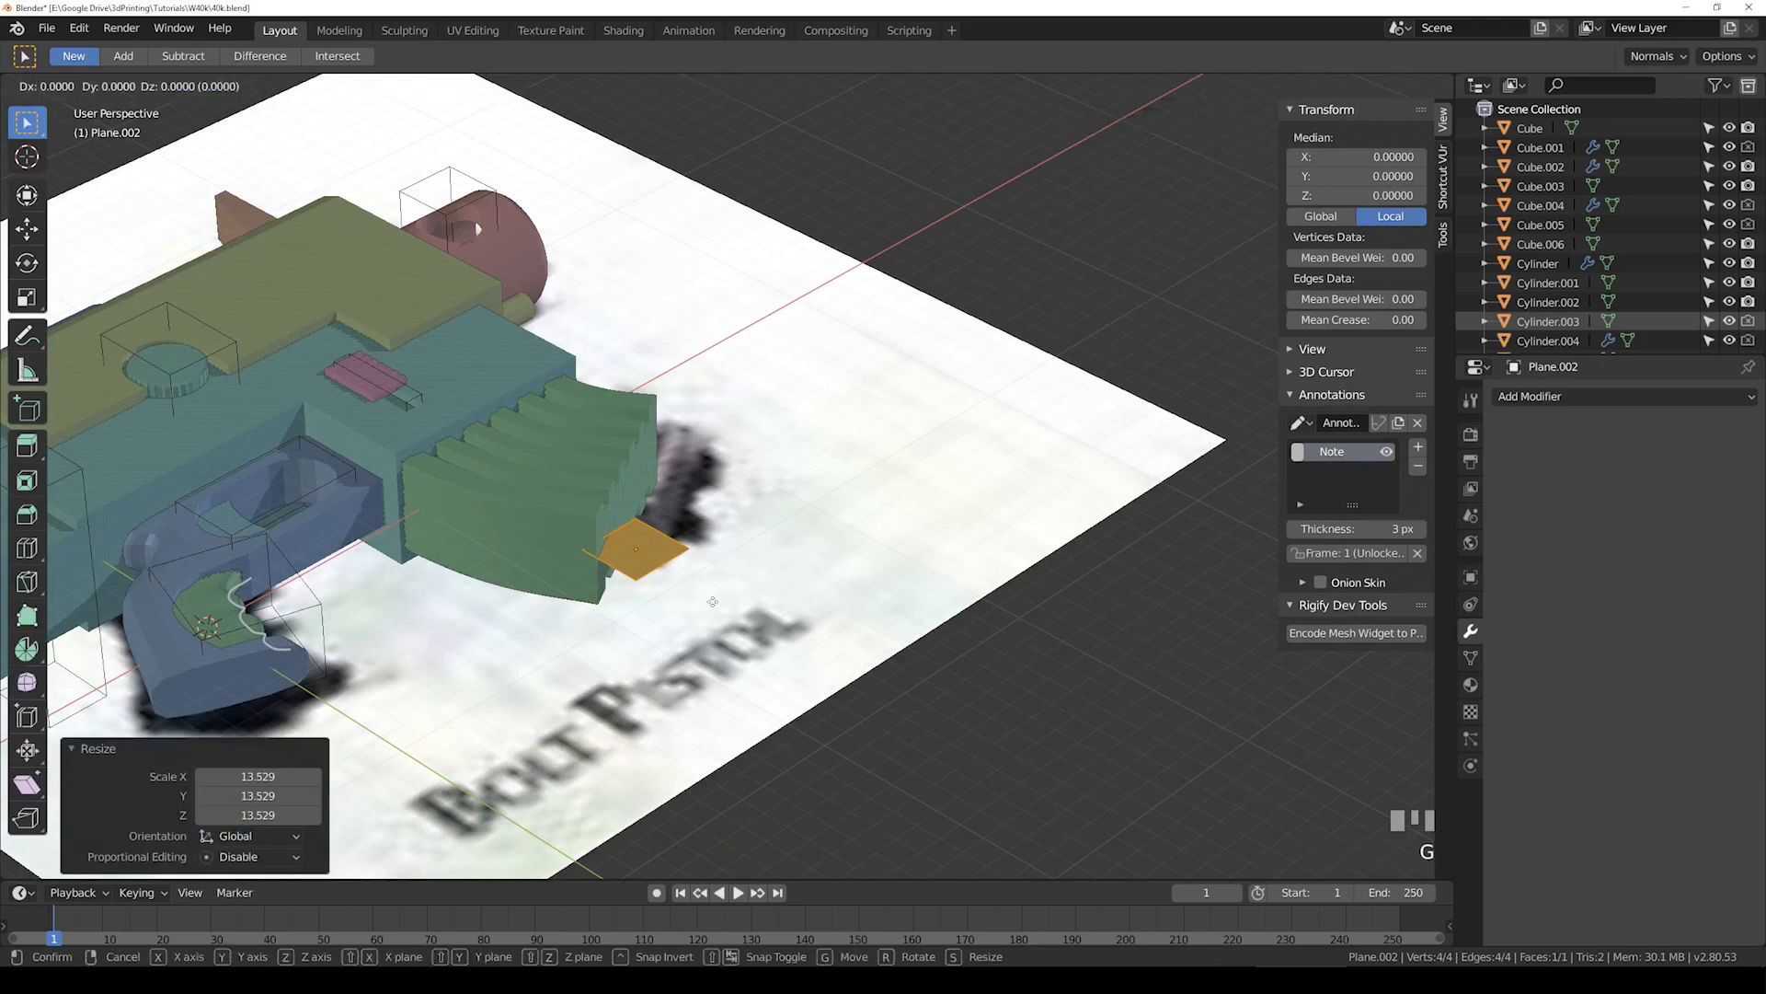
{"action": "key", "text": "z"}
{"action": "left_click", "coordinate": [716, 553]}
Step: Add a Mirror modifier to the plane, mirroring across Z with Clipping enabled
{"action": "left_click", "coordinate": [1619, 395]}
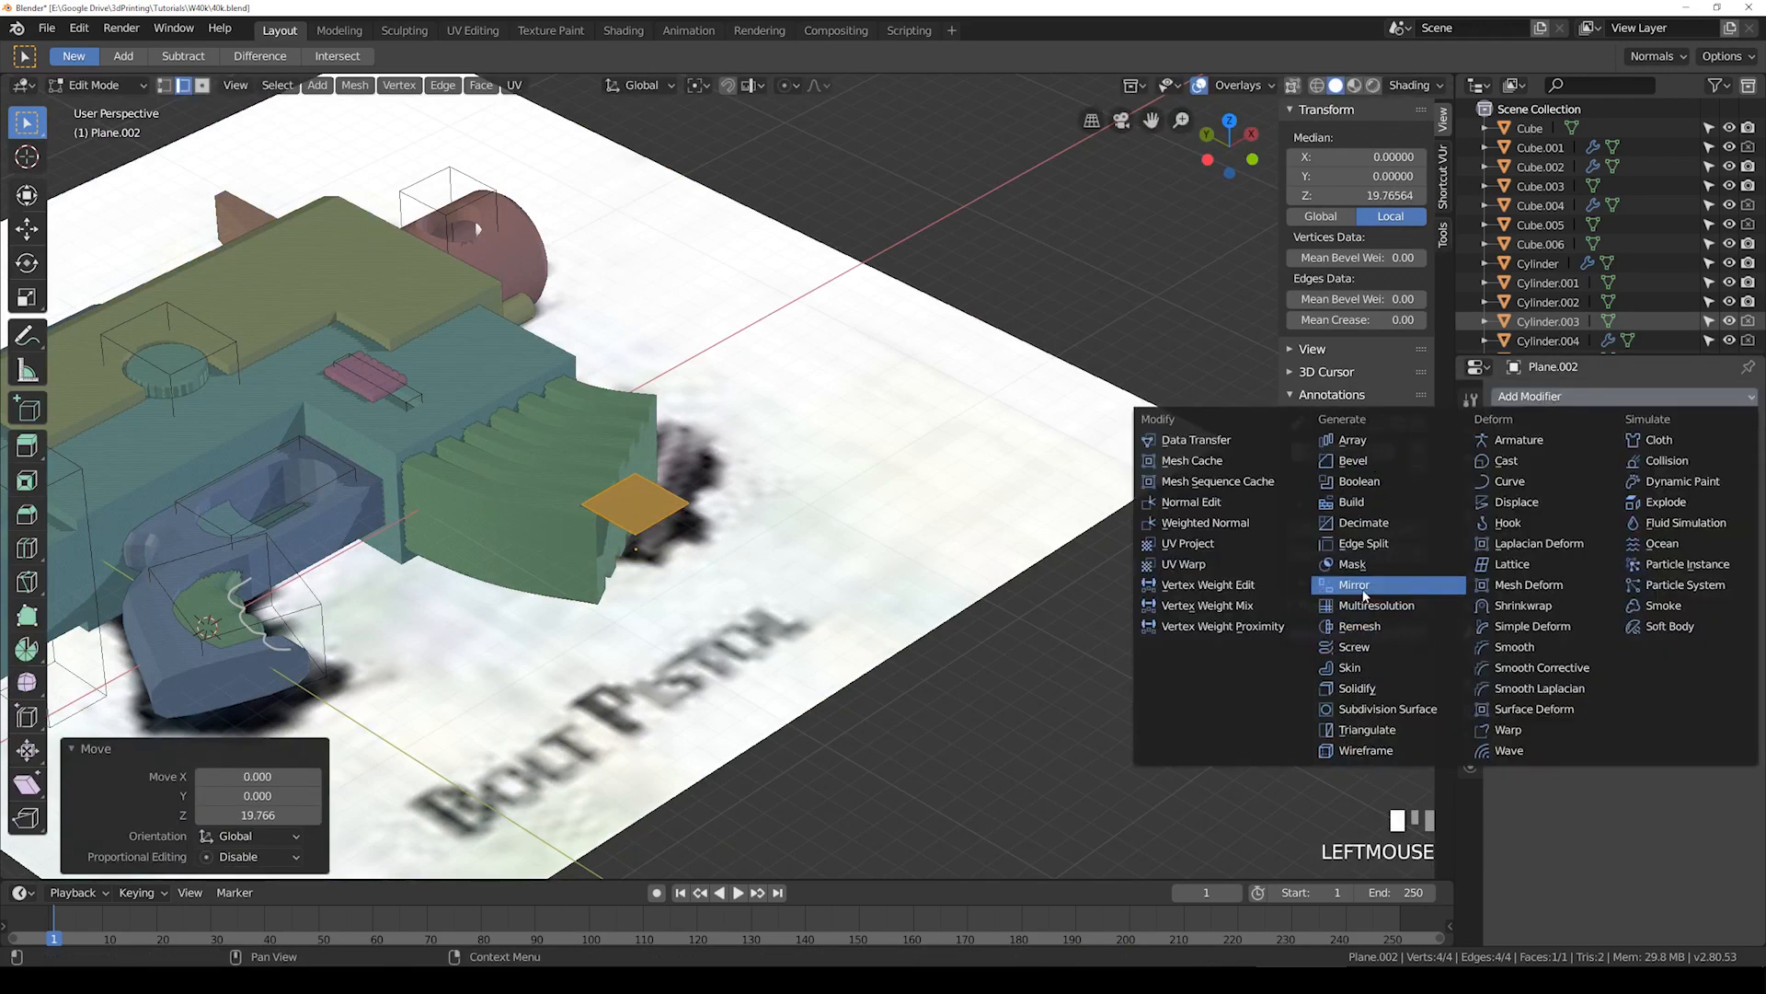
{"action": "left_click", "coordinate": [1364, 586]}
{"action": "left_click", "coordinate": [1506, 544]}
{"action": "left_click", "coordinate": [1642, 641]}
Step: Extrude the plane down to the mirror plane and delete the face lying on it
{"action": "key", "text": "e"}
{"action": "left_click", "coordinate": [872, 582]}
{"action": "key", "text": "x"}
{"action": "left_click", "coordinate": [870, 583]}
Step: In the top orthographic view, rotate the foot plate's whole mesh about -30° to match the slanted magazine foot in the reference
{"action": "key", "text": "KP_7"}
{"action": "key", "text": "alt+z"}
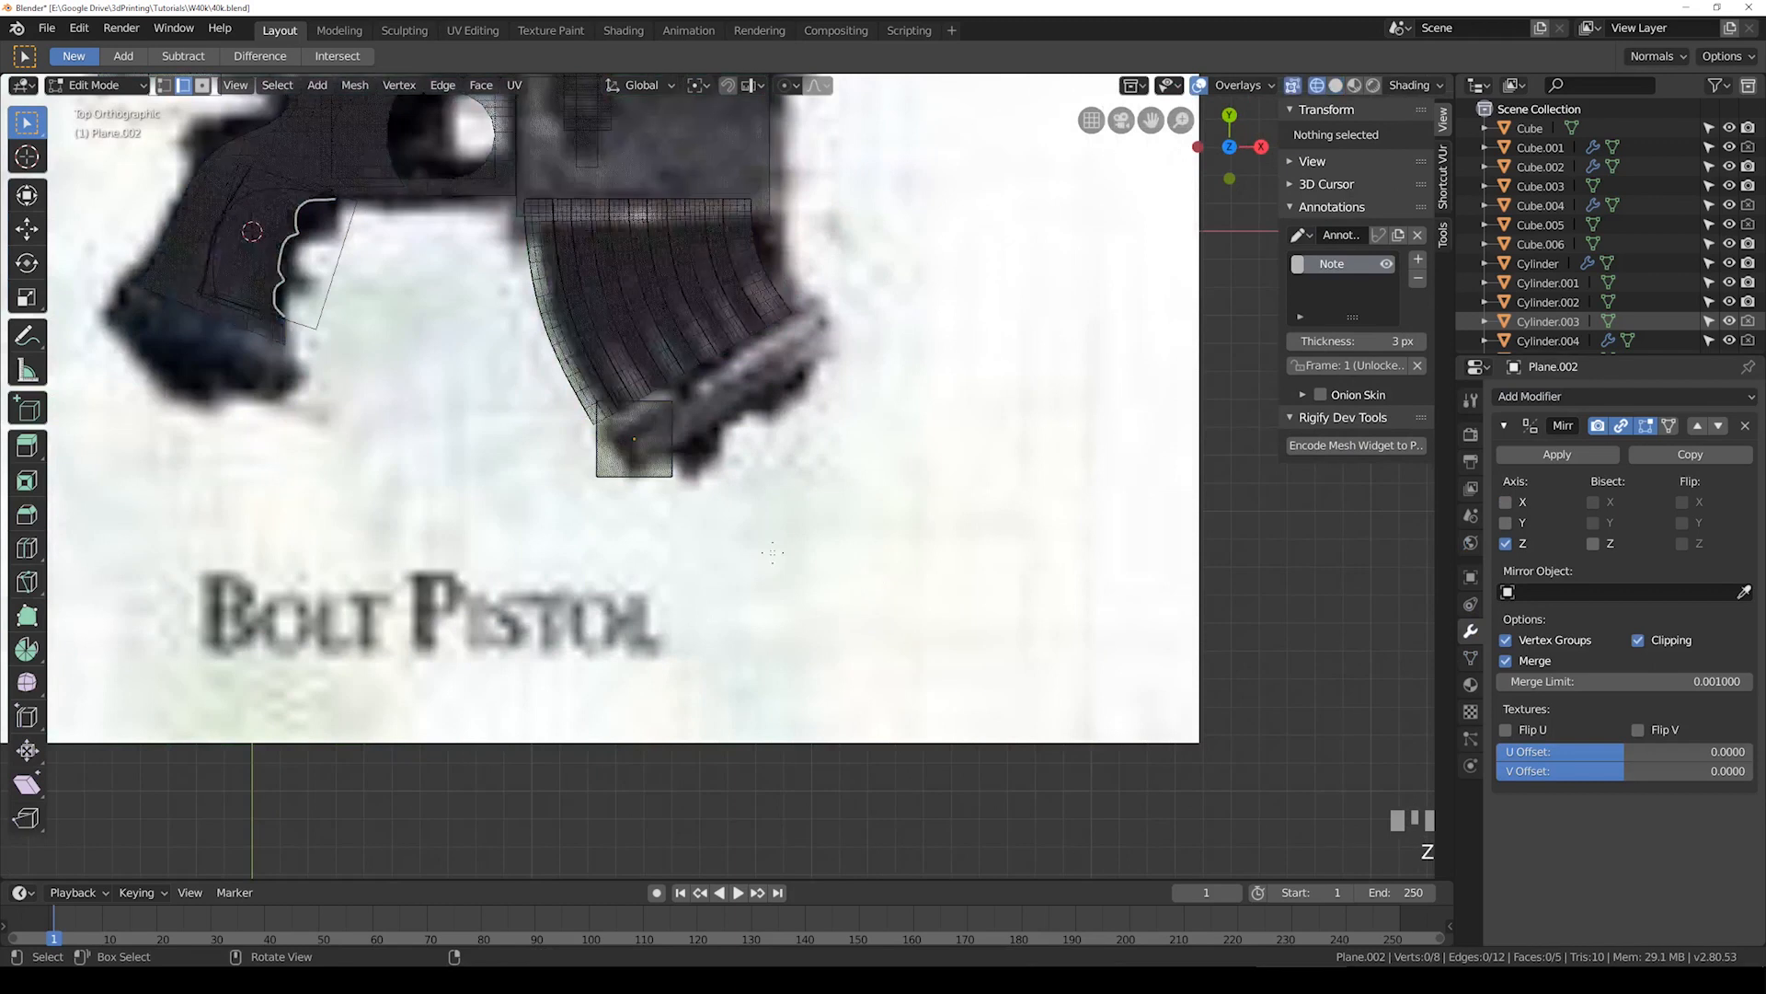
{"action": "key", "text": "a"}
{"action": "scroll", "coordinate": [769, 513], "scroll_direction": "up", "scroll_amount": 1}
{"action": "key", "text": "r"}
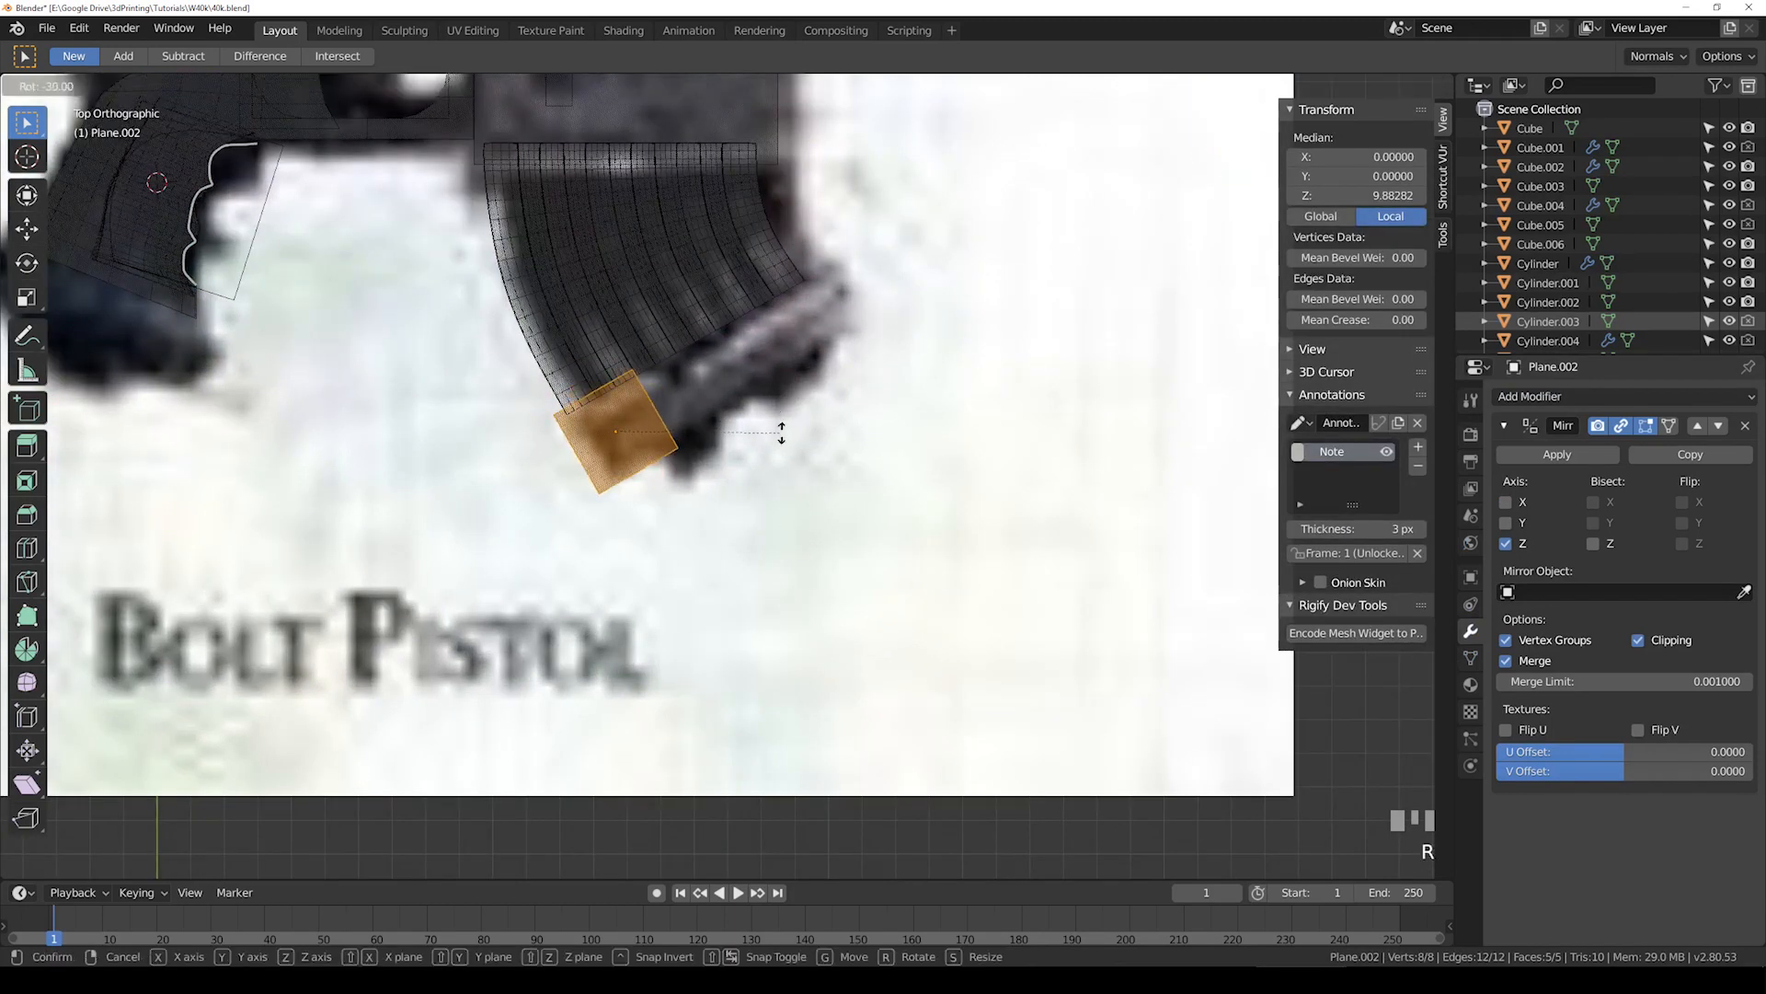
{"action": "left_click", "coordinate": [781, 425]}
{"action": "scroll", "coordinate": [727, 497], "scroll_direction": "up", "scroll_amount": 3}
{"action": "key", "text": "r"}
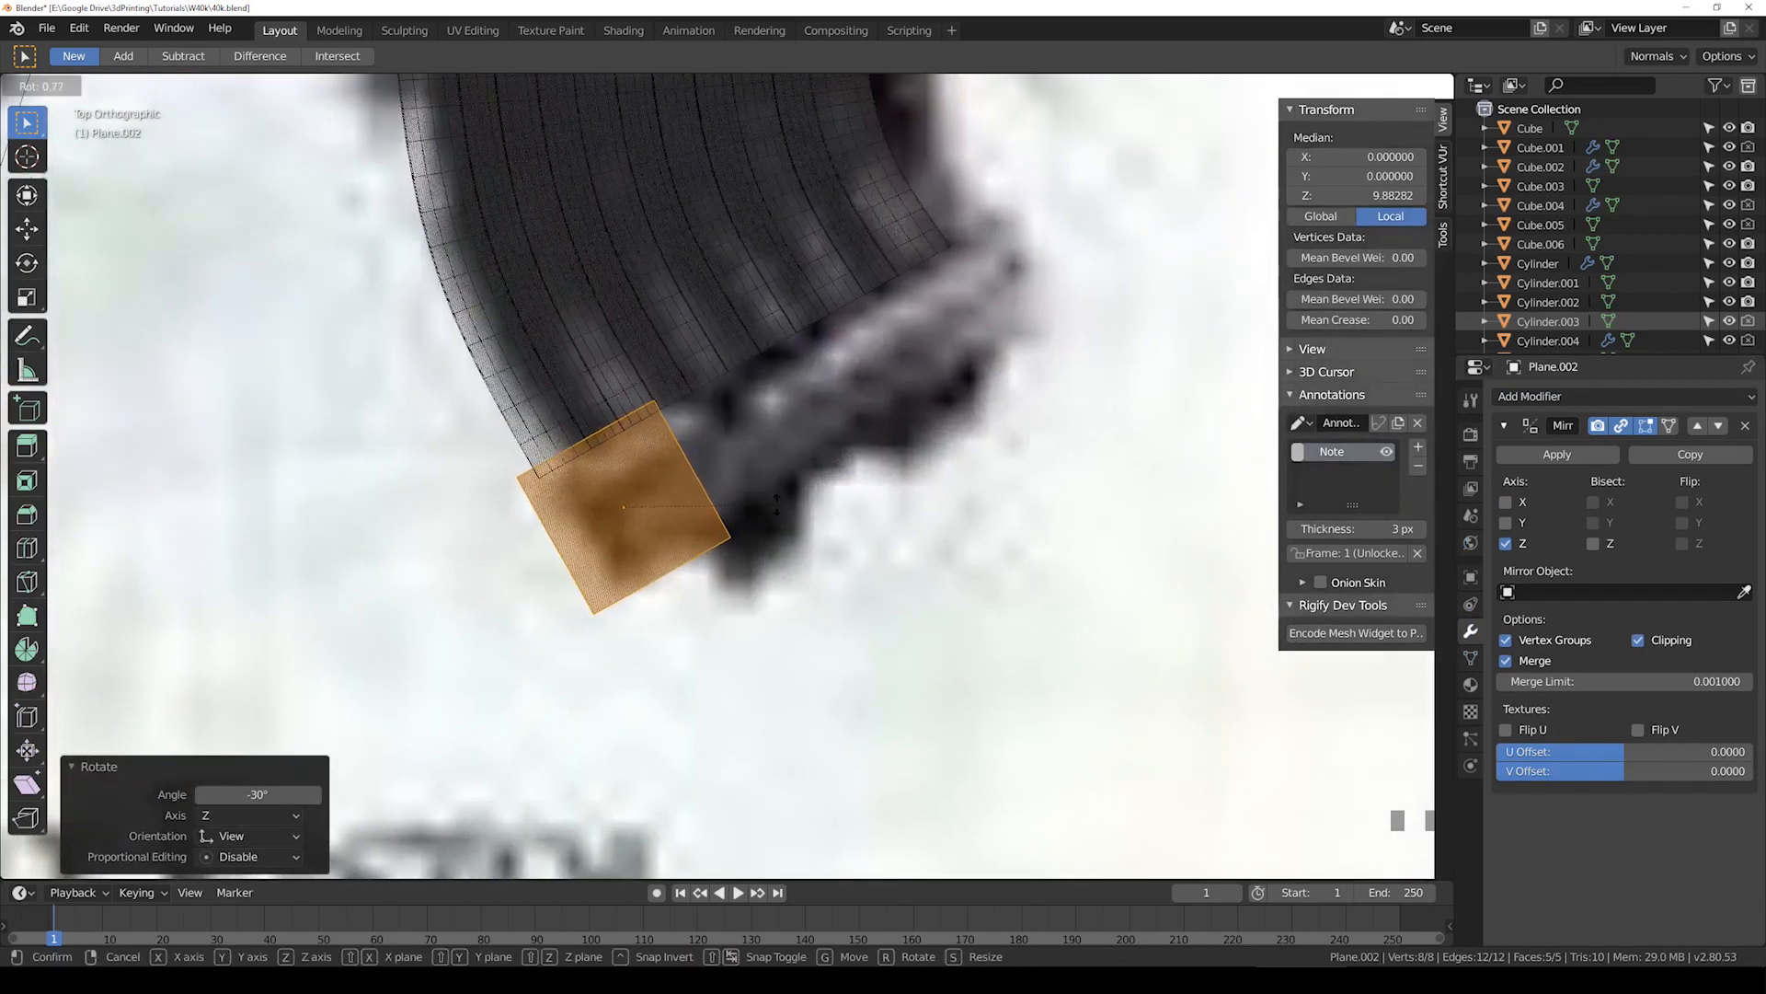
{"action": "left_click", "coordinate": [778, 503]}
Step: Shift the rotated mesh slightly so it overlaps the lower rear corner of the magazine
{"action": "key", "text": "g"}
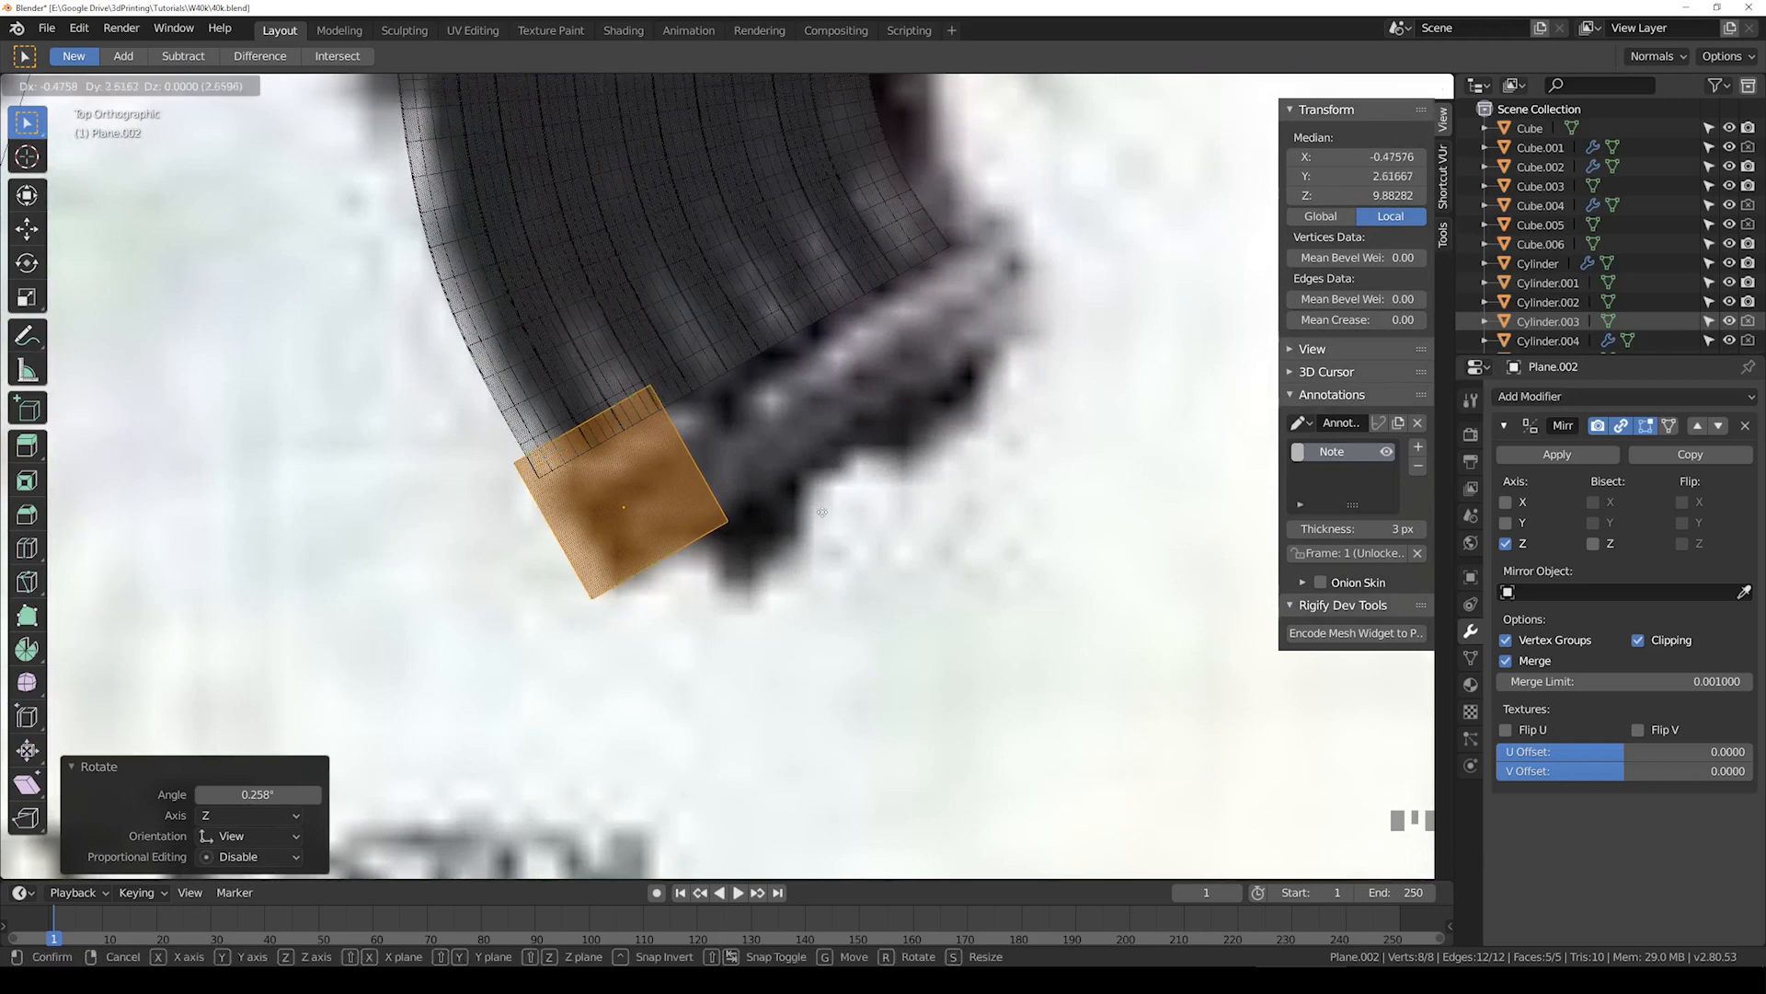
{"action": "left_click", "coordinate": [836, 500]}
{"action": "key", "text": "g"}
{"action": "left_click", "coordinate": [496, 435]}
Step: Add one loop cut across the foot plate block, parallel to the magazine's slanted end, with a slide factor of about 0.06
{"action": "left_click", "coordinate": [39, 559]}
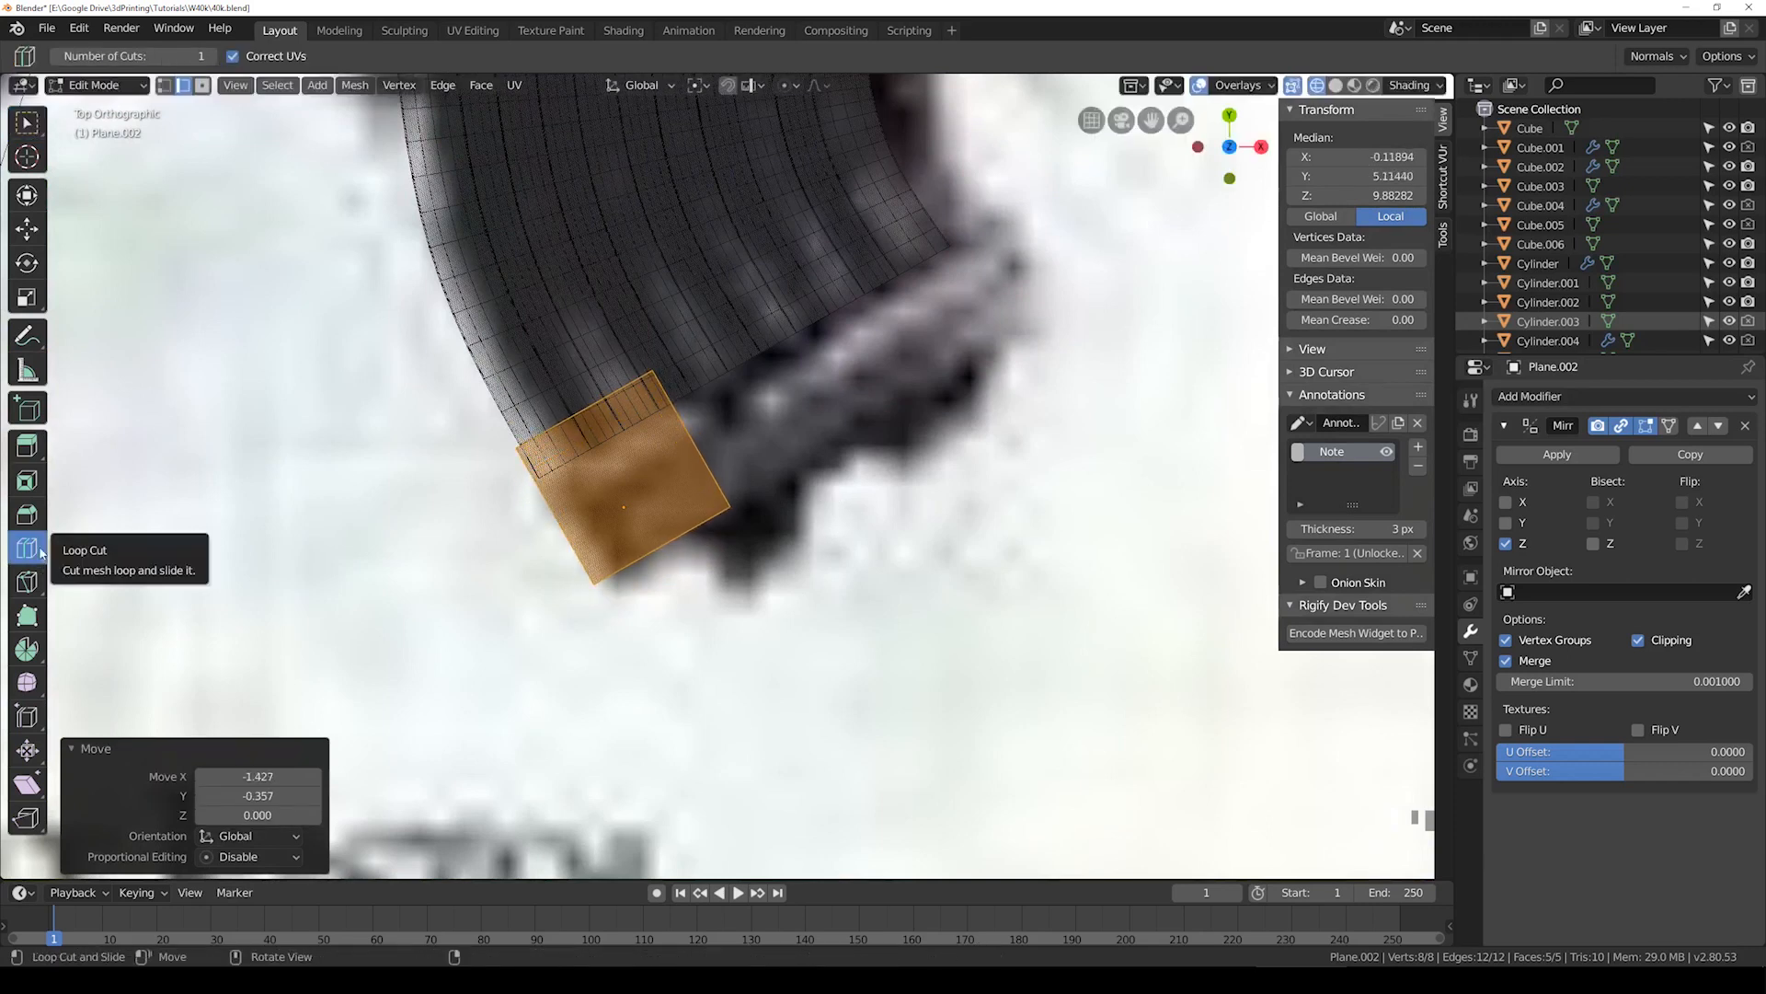
{"action": "left_click_drag", "start_coordinate": [692, 441], "coordinate": [690, 443]}
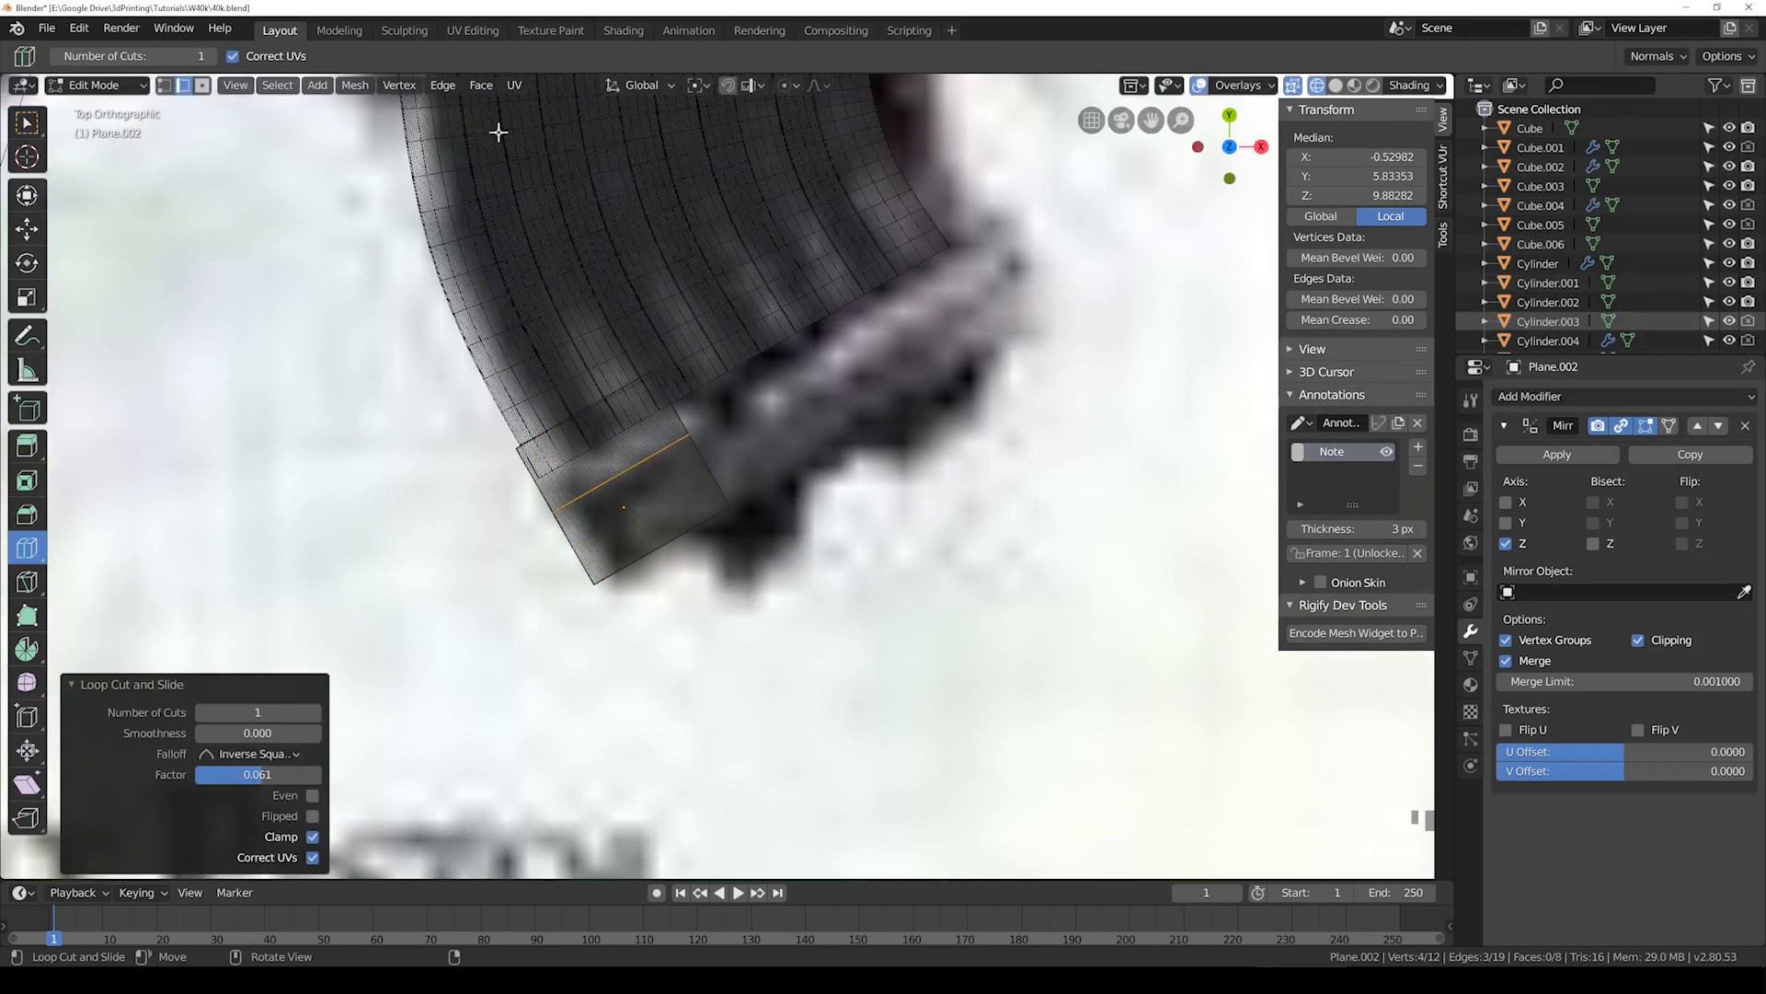
{"action": "left_click", "coordinate": [27, 122]}
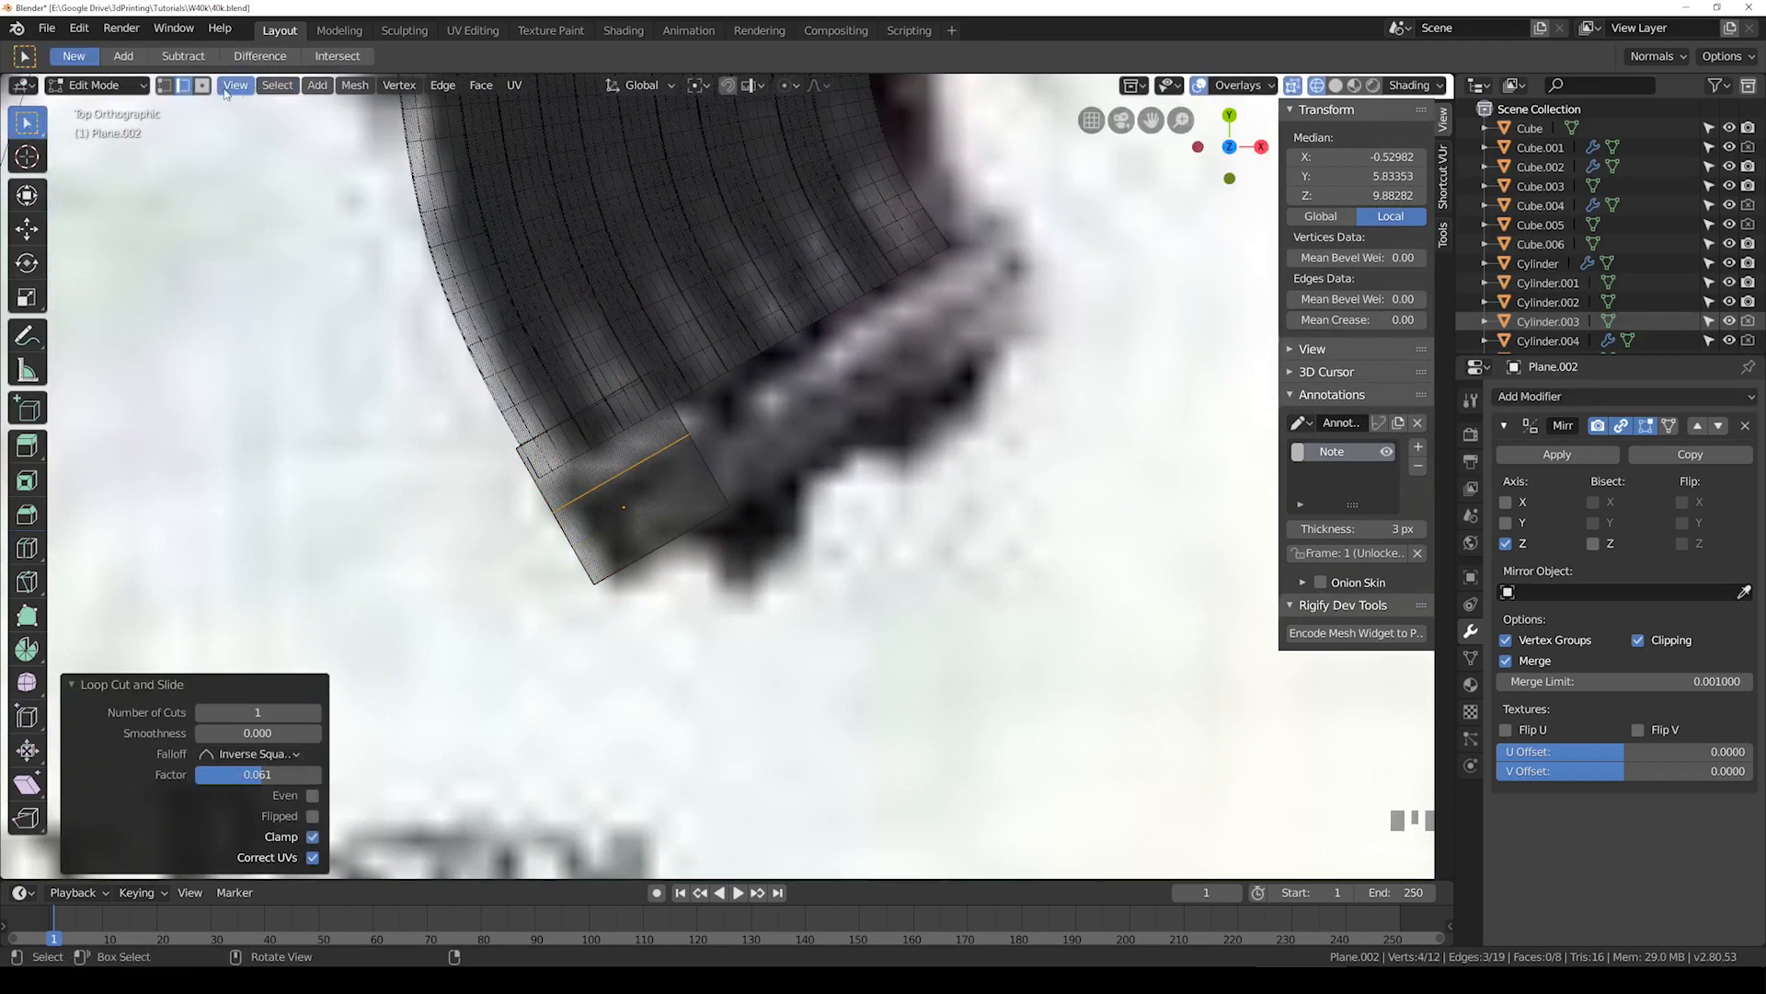
Step: Extrude the side face of the block's lower half along the slant to the front end of the foot in the reference
{"action": "key", "text": "3"}
{"action": "left_click", "coordinate": [708, 476]}
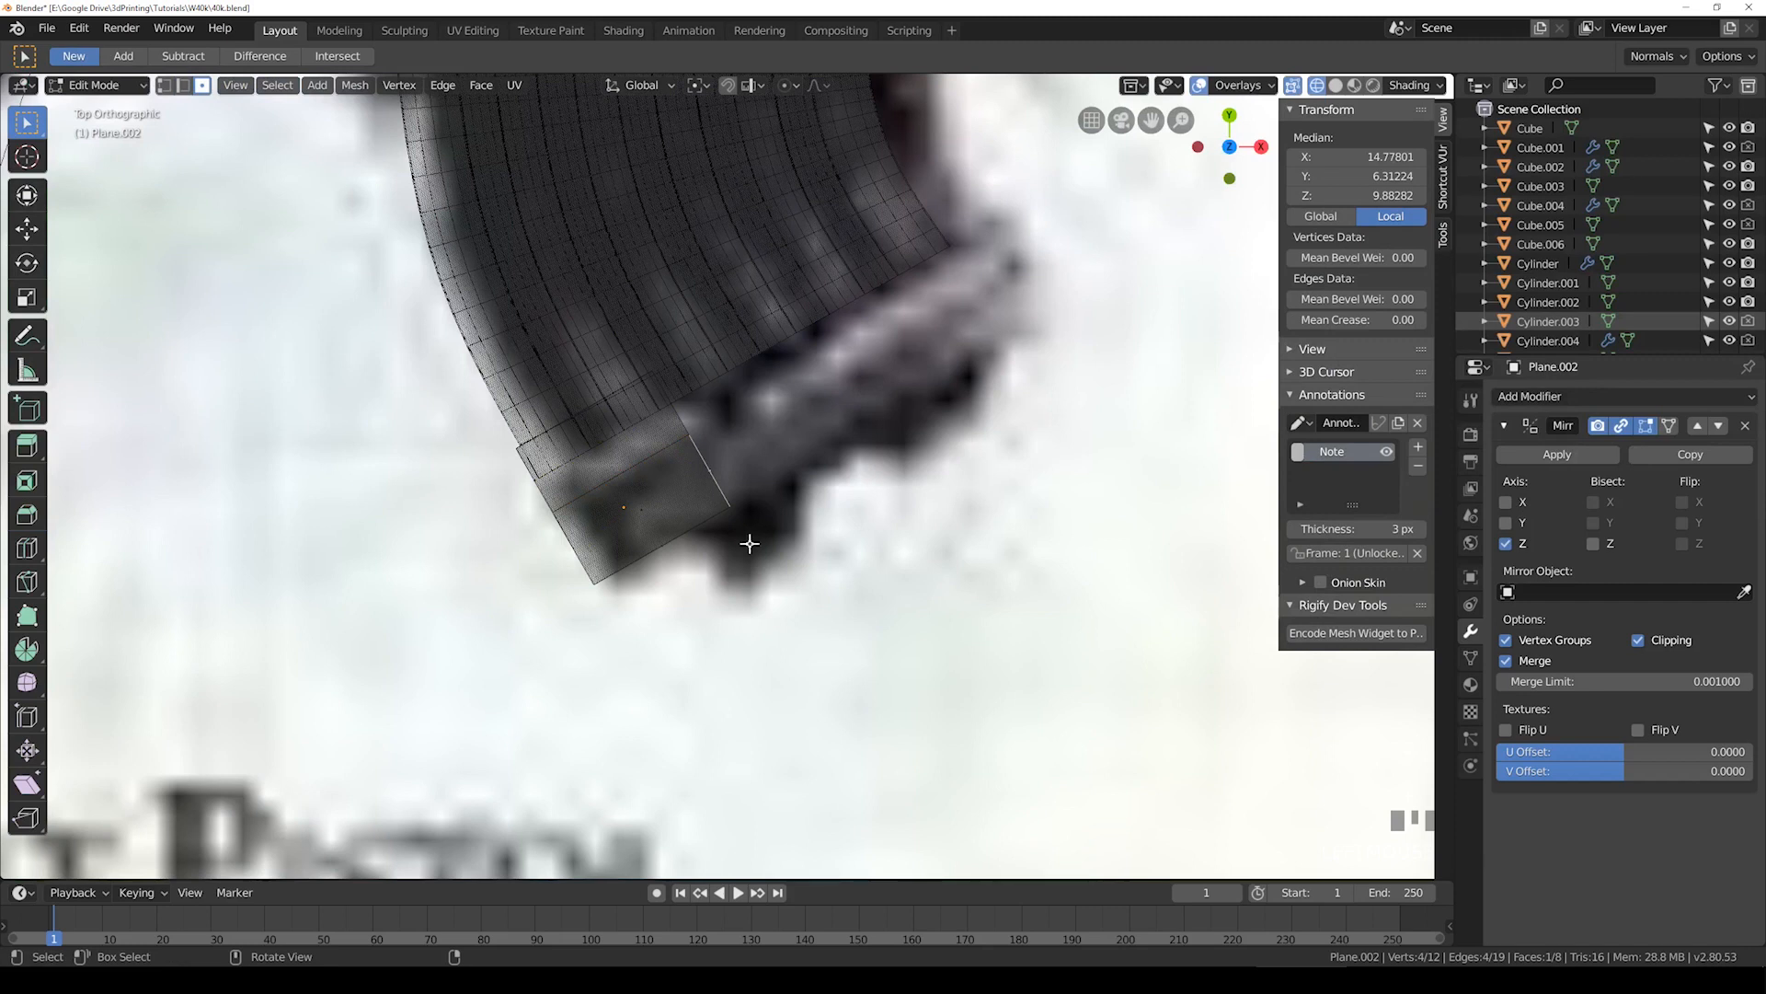
{"action": "key", "text": "e"}
{"action": "left_click", "coordinate": [903, 570]}
Step: Move the foot plate object by about -5.35 in X and 5.59 in Y, against the end of the magazine
{"action": "key", "text": "Tab"}
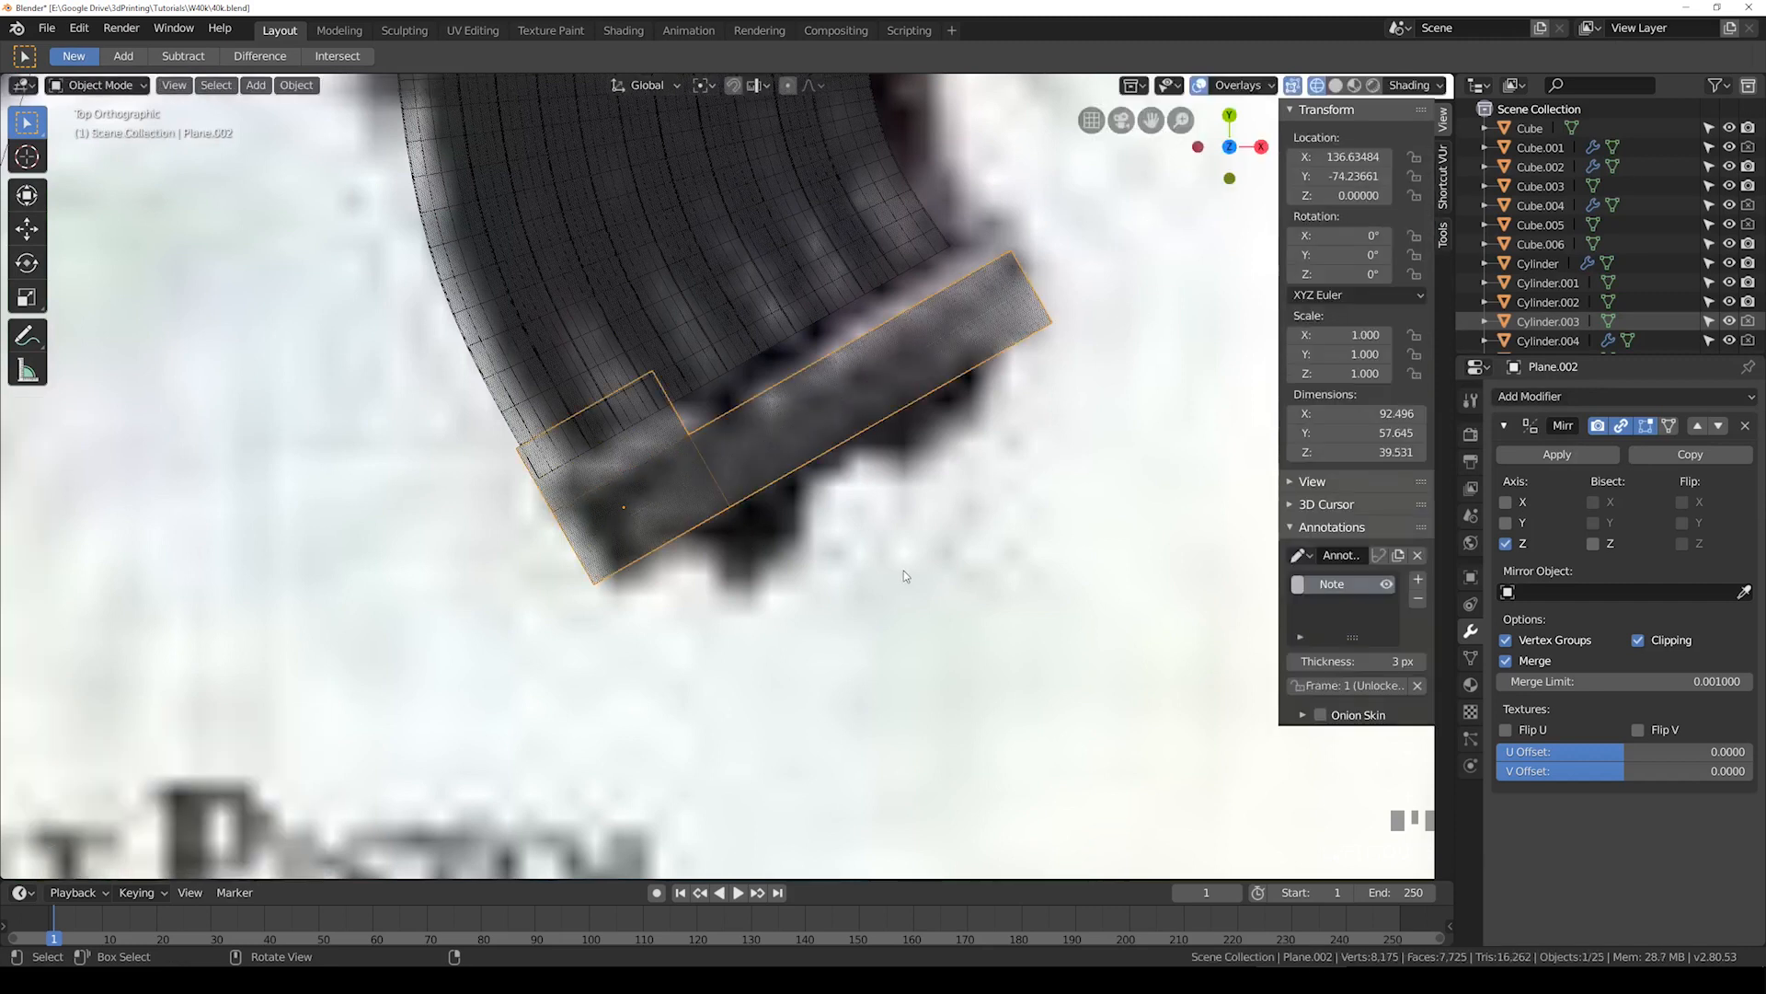
{"action": "key", "text": "g"}
{"action": "left_click", "coordinate": [870, 527]}
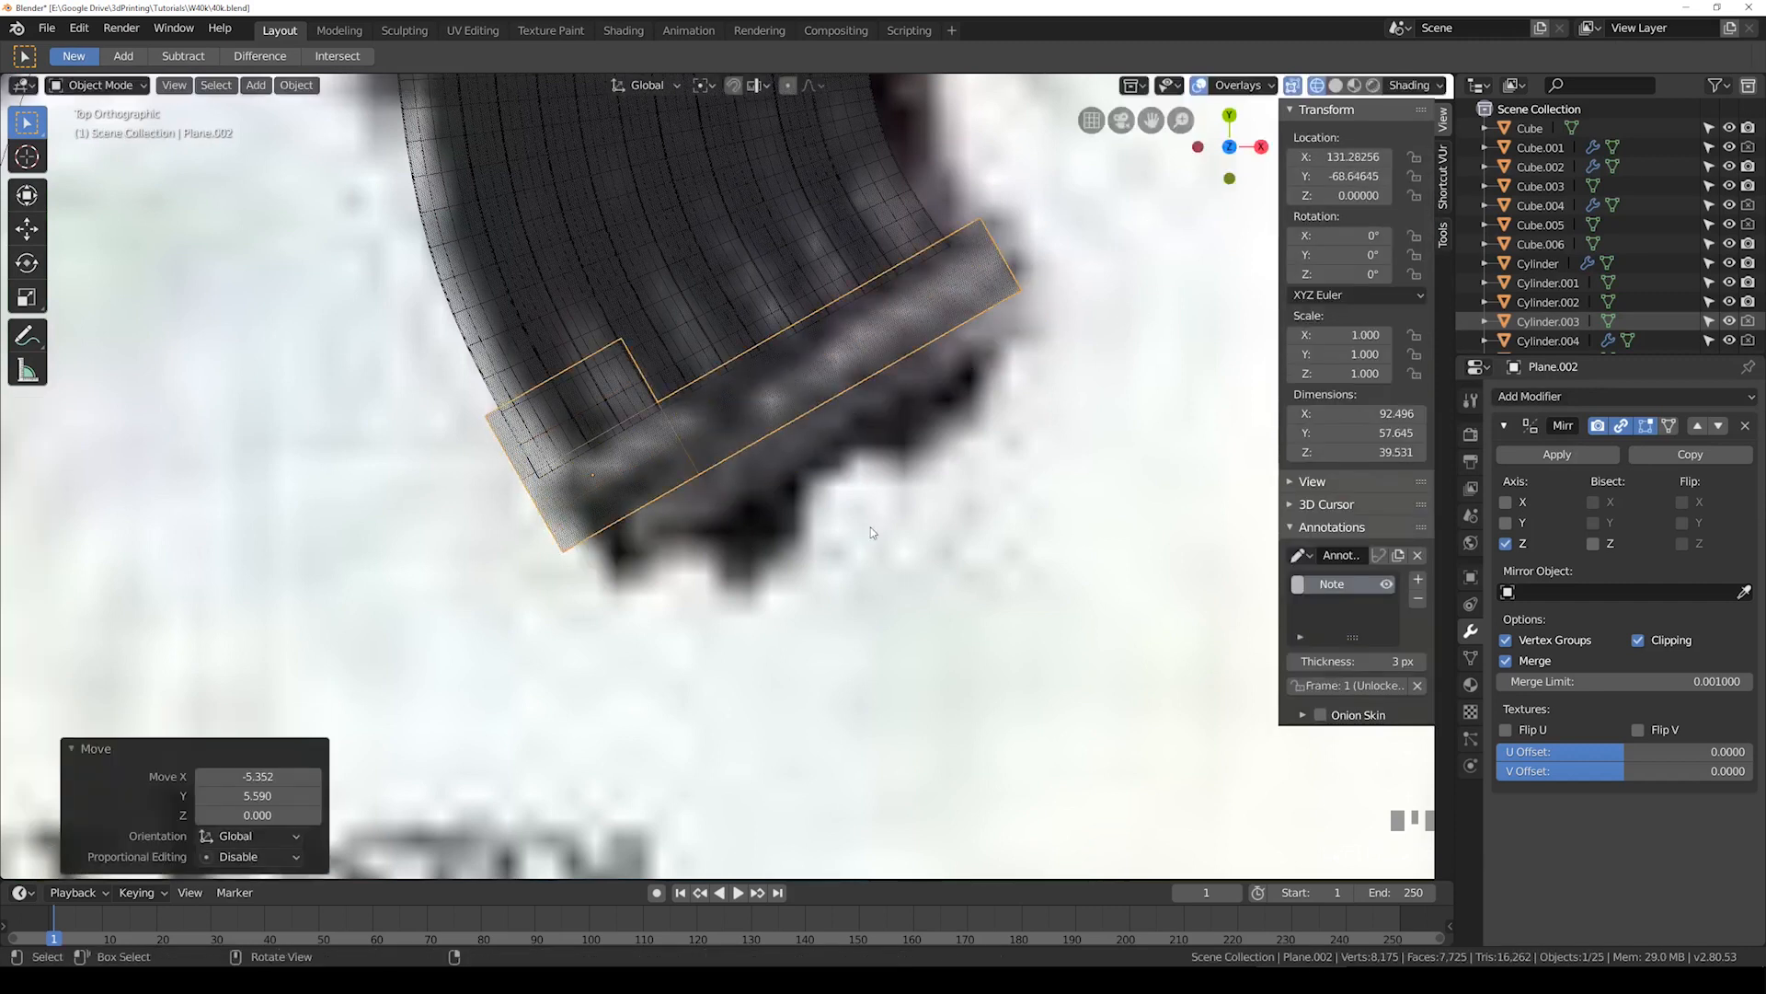
Step: Scale the ridged magazine along Z by about 0.772 so it is thinner than the foot plate
{"action": "key", "text": "shift+z"}
{"action": "mouse_move", "coordinate": [870, 527]}
{"action": "middle_mouse_down"}
{"action": "mouse_move", "coordinate": [649, 433]}
{"action": "mouse_move", "coordinate": [690, 457]}
{"action": "middle_mouse_up"}
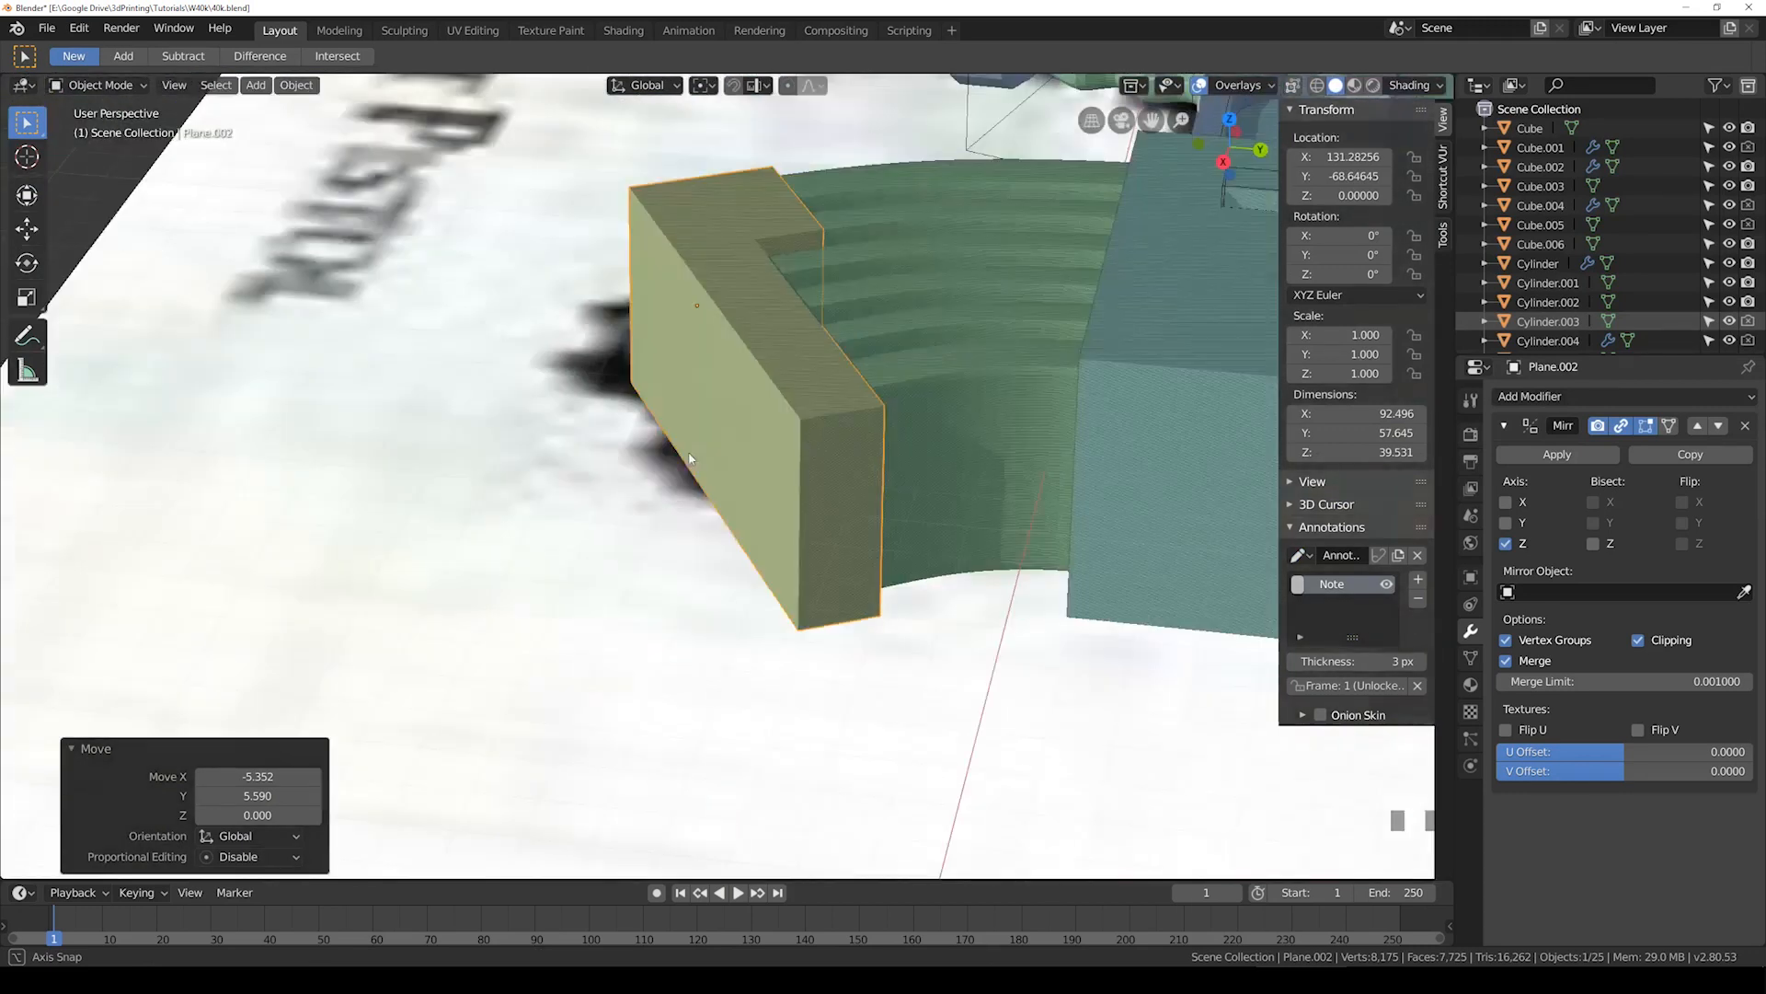
{"action": "left_click", "coordinate": [1004, 451]}
{"action": "middle_click_drag", "start_coordinate": [982, 464], "coordinate": [736, 524], "text": "shift"}
{"action": "key", "text": "s"}
{"action": "key", "text": "z"}
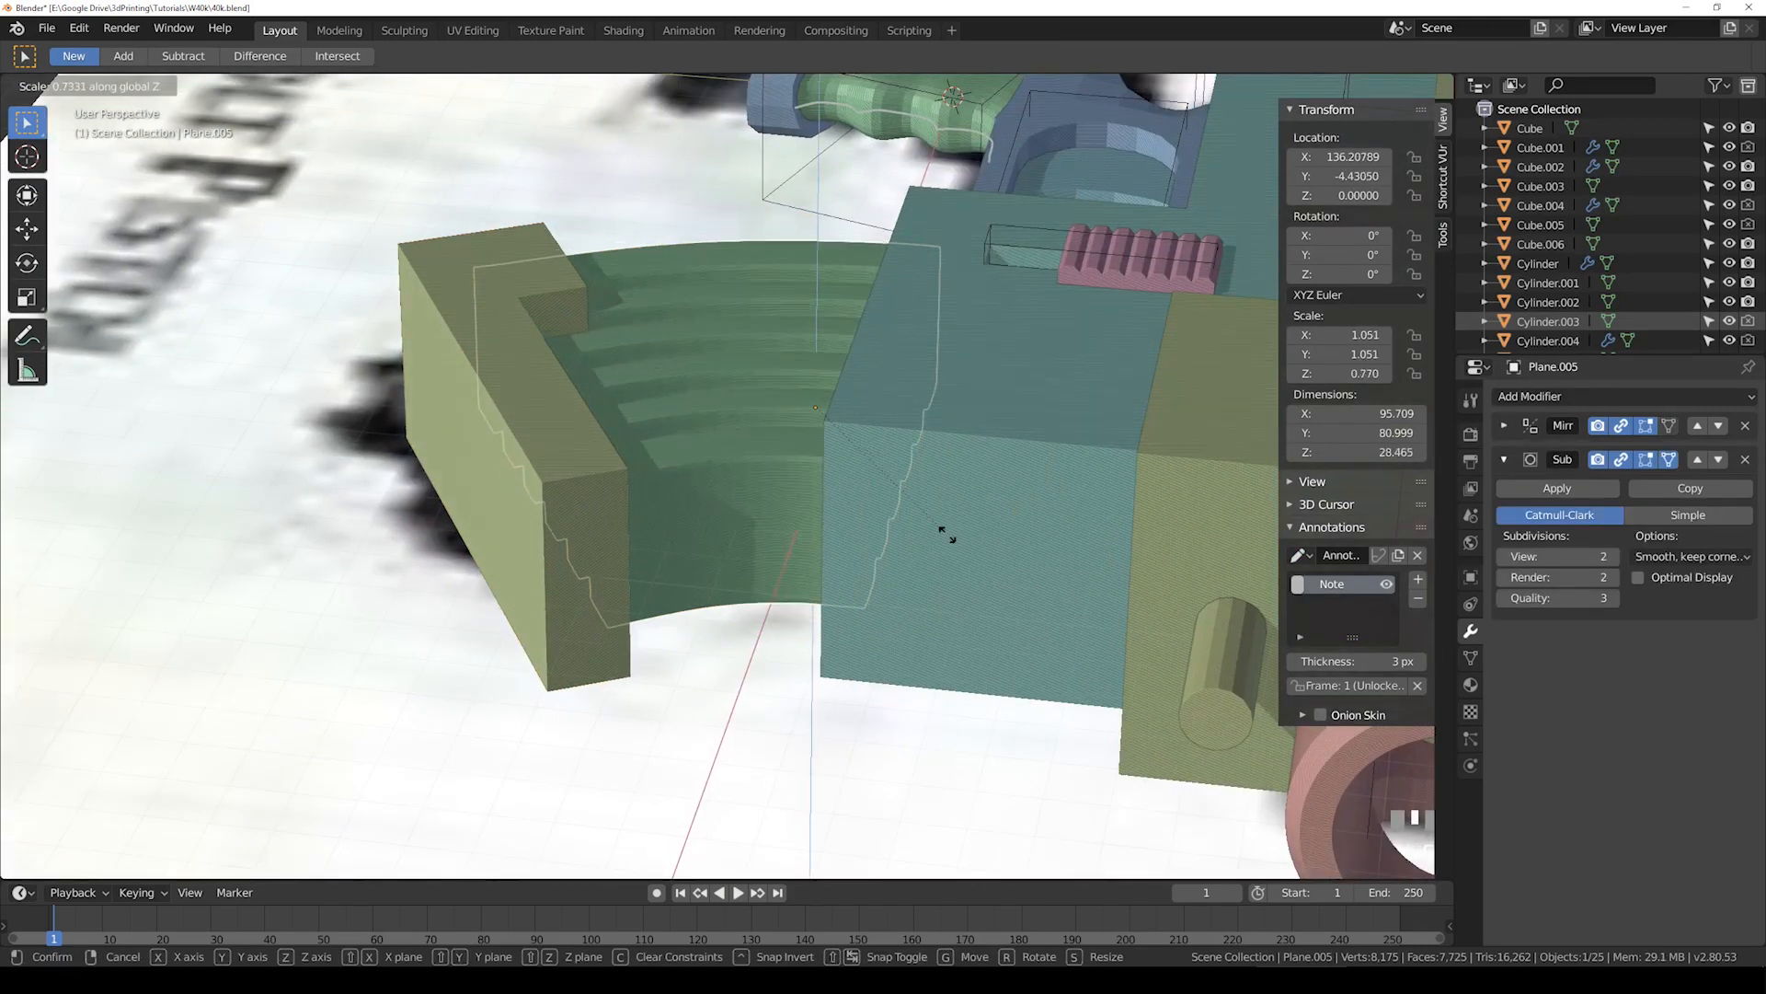
{"action": "left_click", "coordinate": [959, 534]}
{"action": "middle_click_drag", "start_coordinate": [959, 534], "coordinate": [939, 501]}
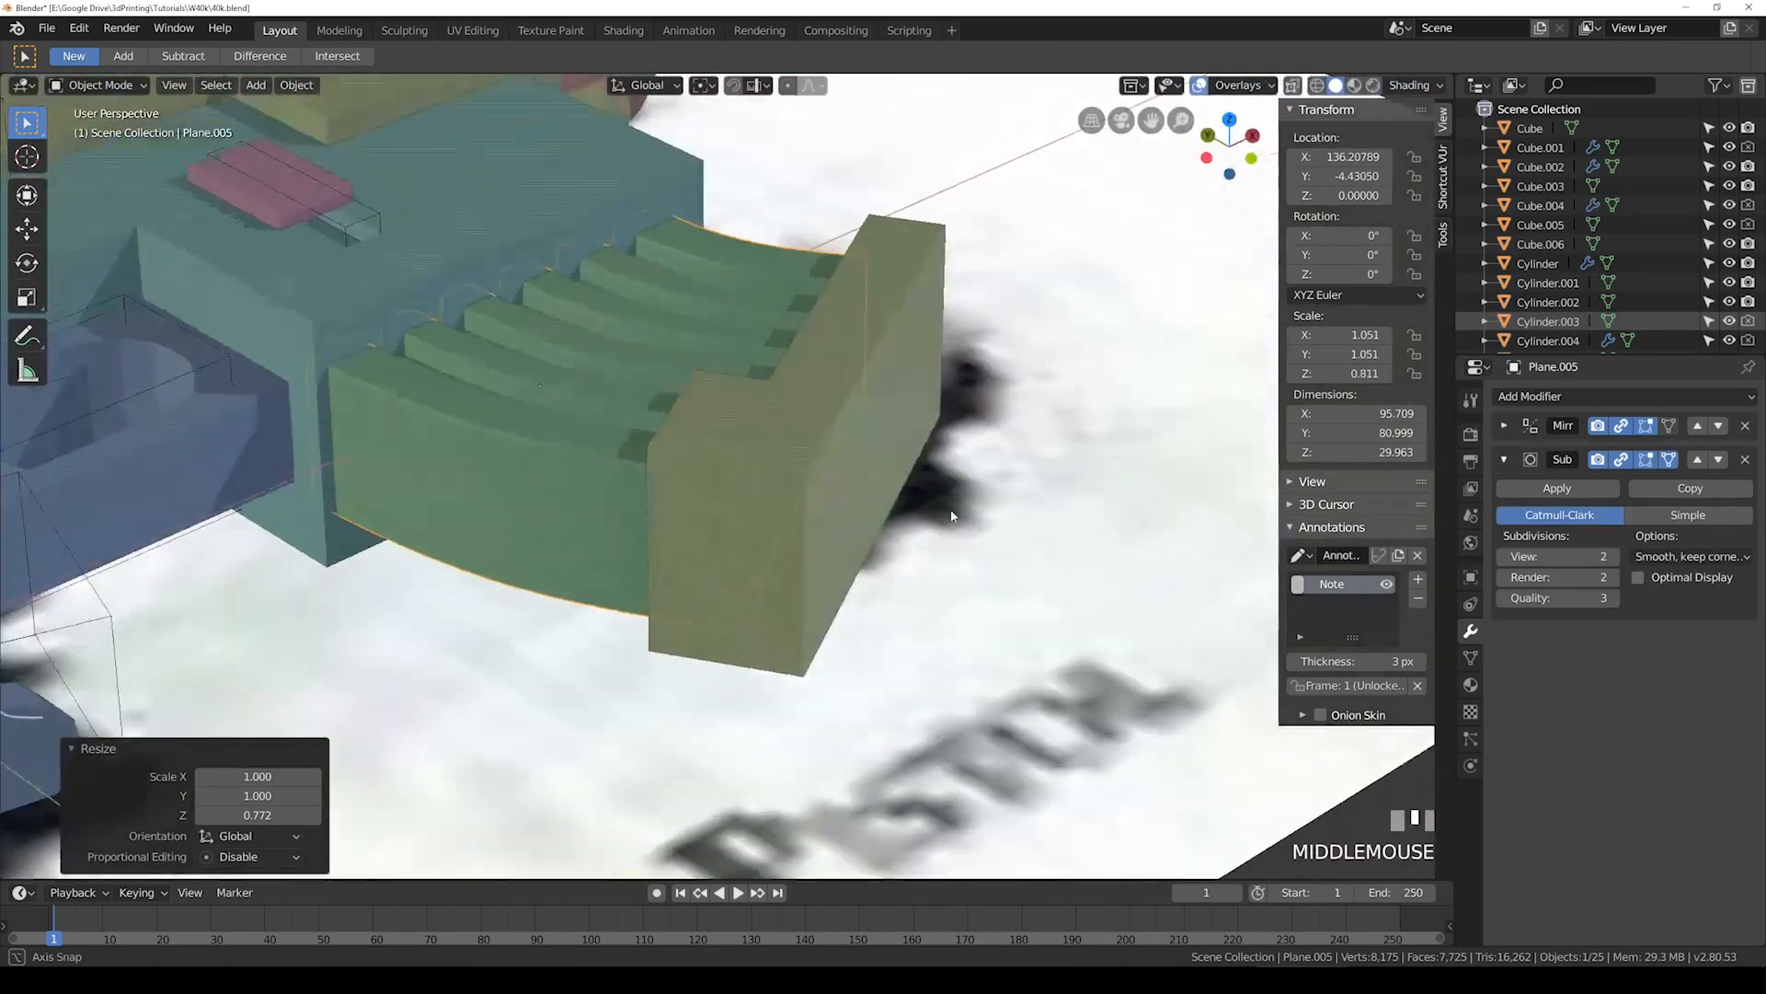
Step: Scale the foot plate along Z by about 0.915
{"action": "left_click", "coordinate": [760, 494]}
{"action": "middle_click_drag", "start_coordinate": [760, 494], "coordinate": [875, 462]}
{"action": "key", "text": "s"}
{"action": "key", "text": "z"}
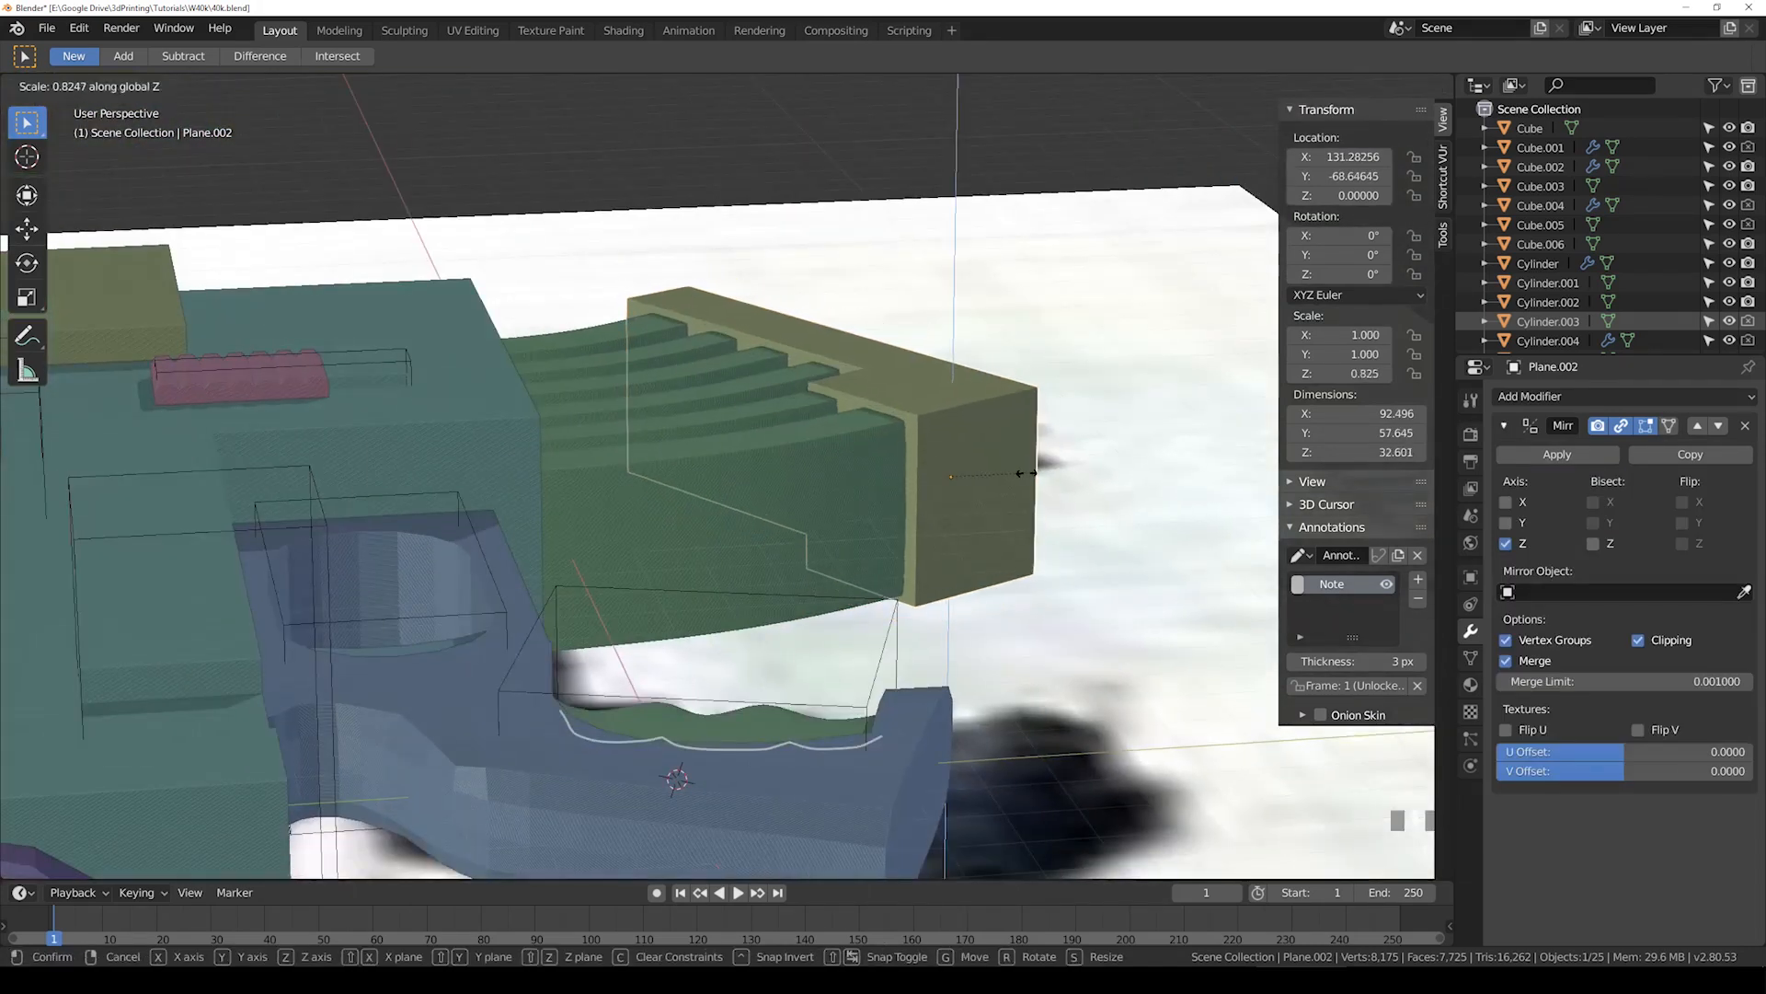
{"action": "left_click", "coordinate": [1032, 473]}
Step: Extrude the underside face of the foot plate's long section outward by about 9.15
{"action": "key", "text": "KP_7"}
{"action": "key", "text": "alt+z"}
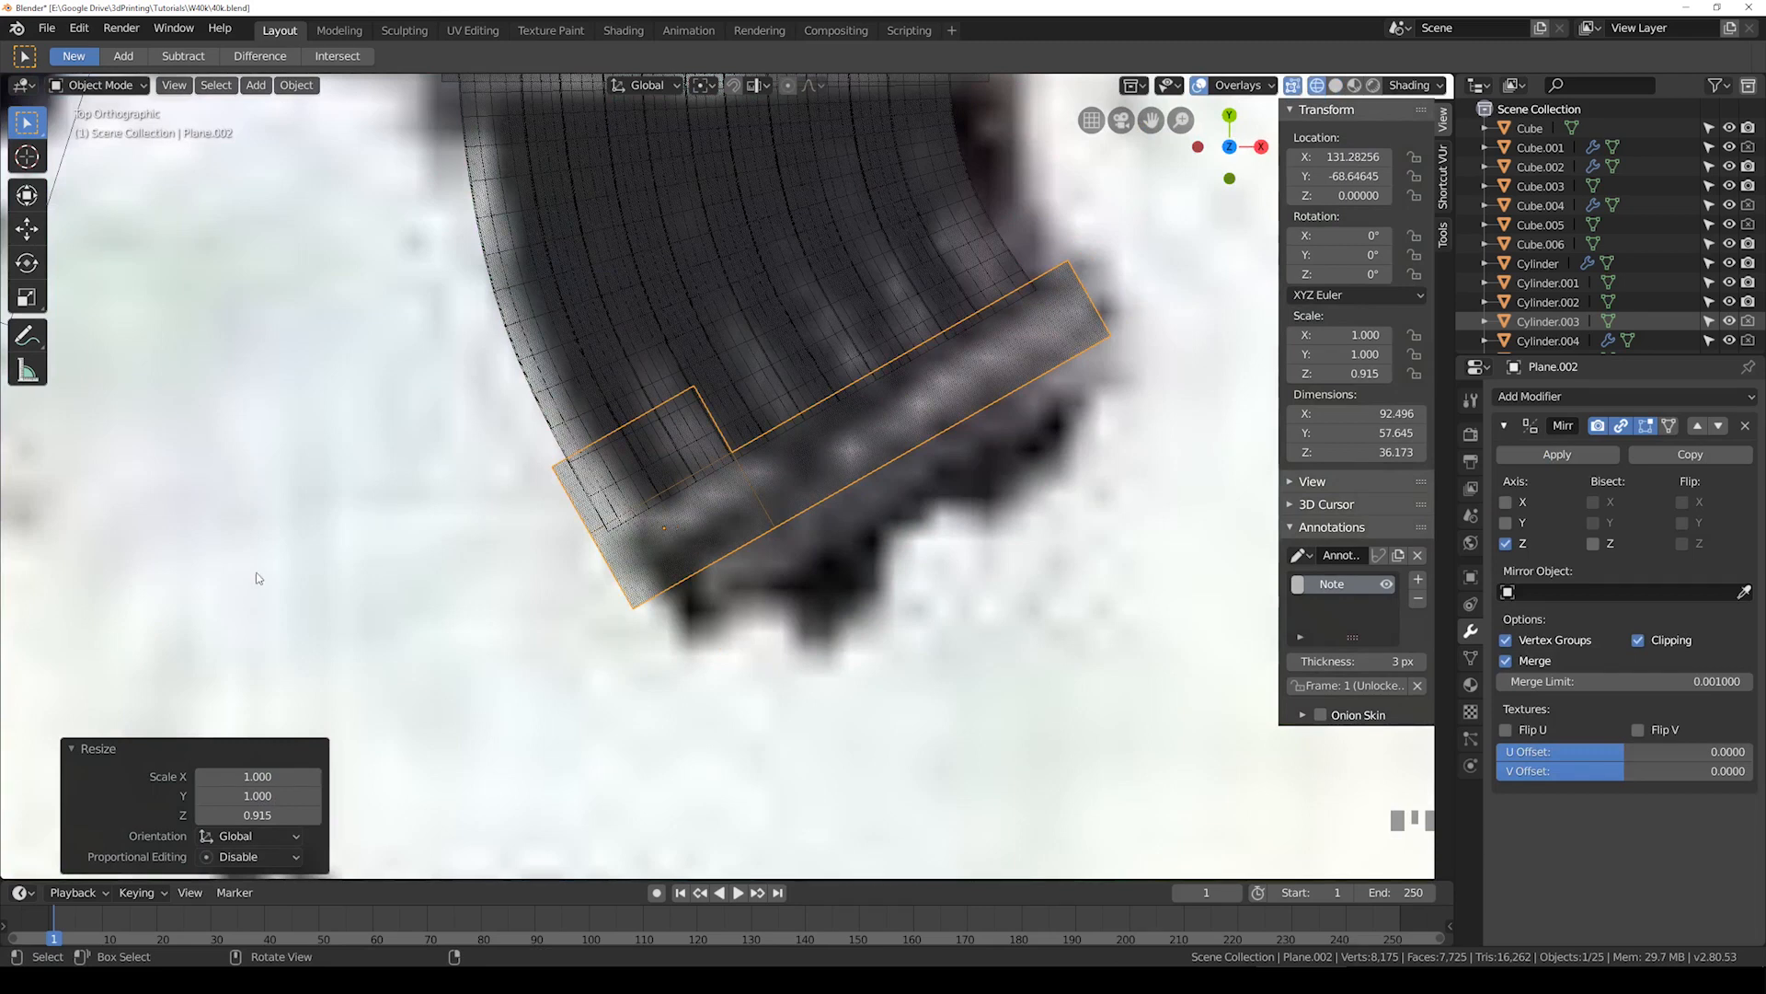
{"action": "scroll", "coordinate": [683, 563], "scroll_direction": "down", "scroll_amount": 2}
{"action": "key", "text": "Tab"}
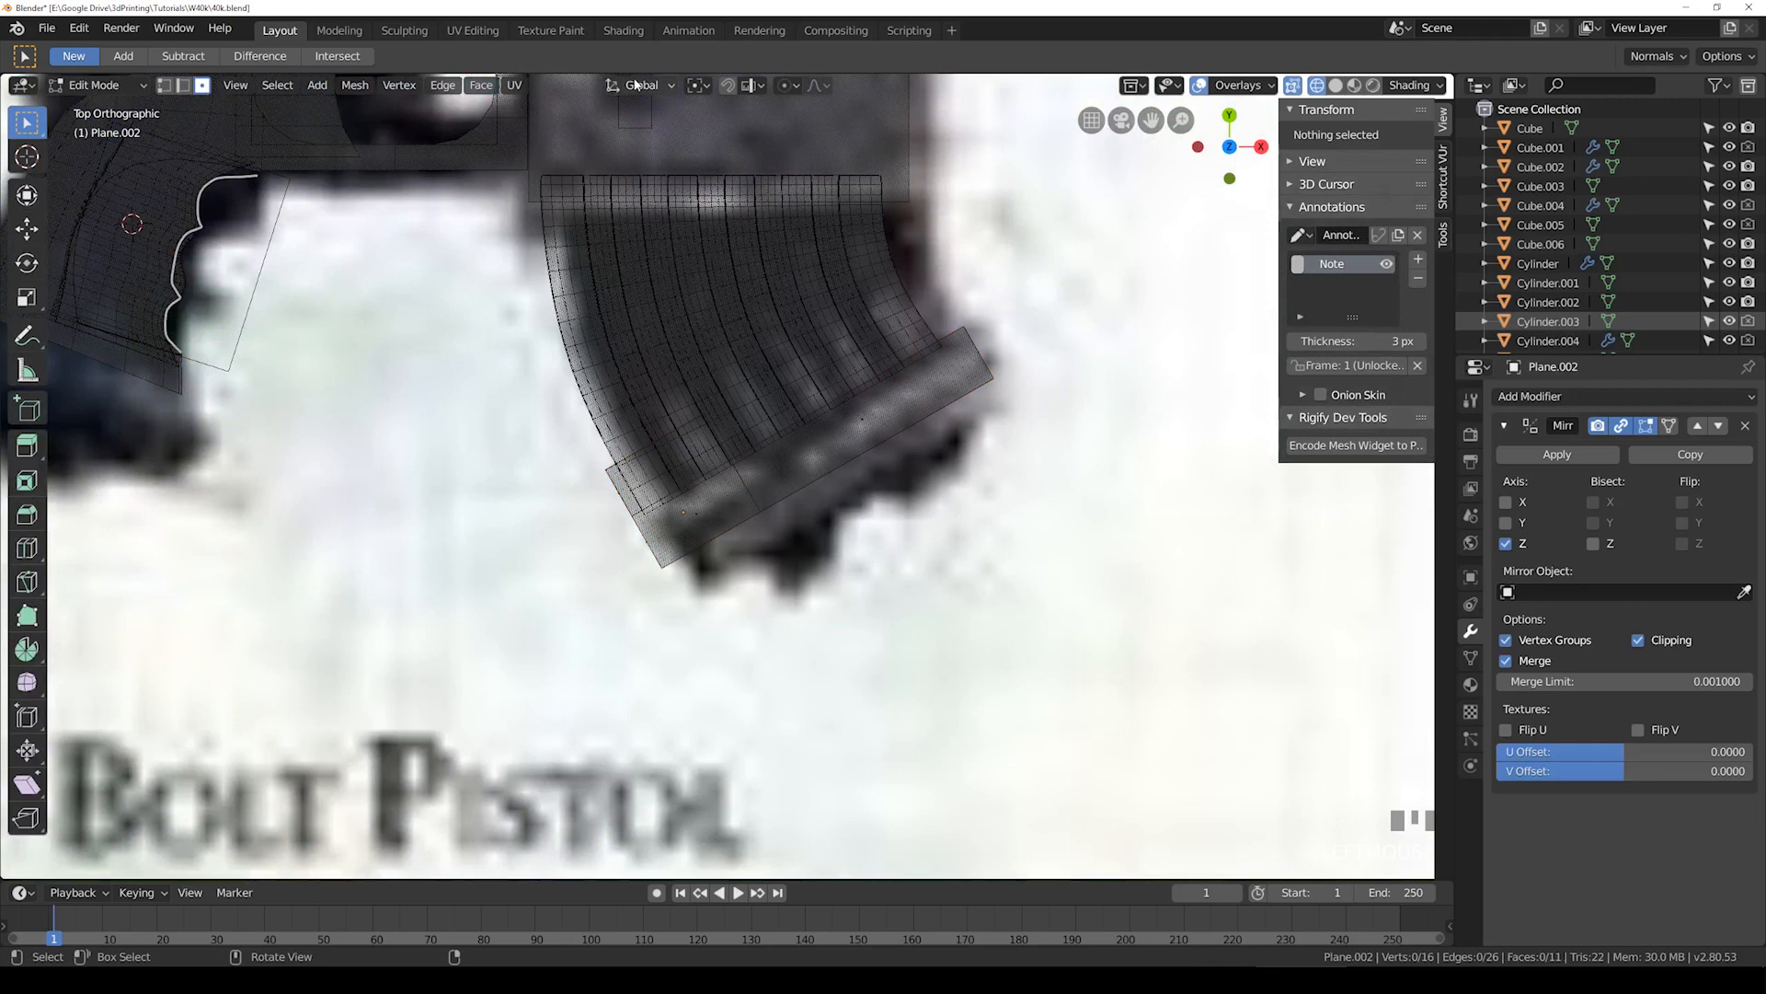
{"action": "left_click", "coordinate": [823, 421]}
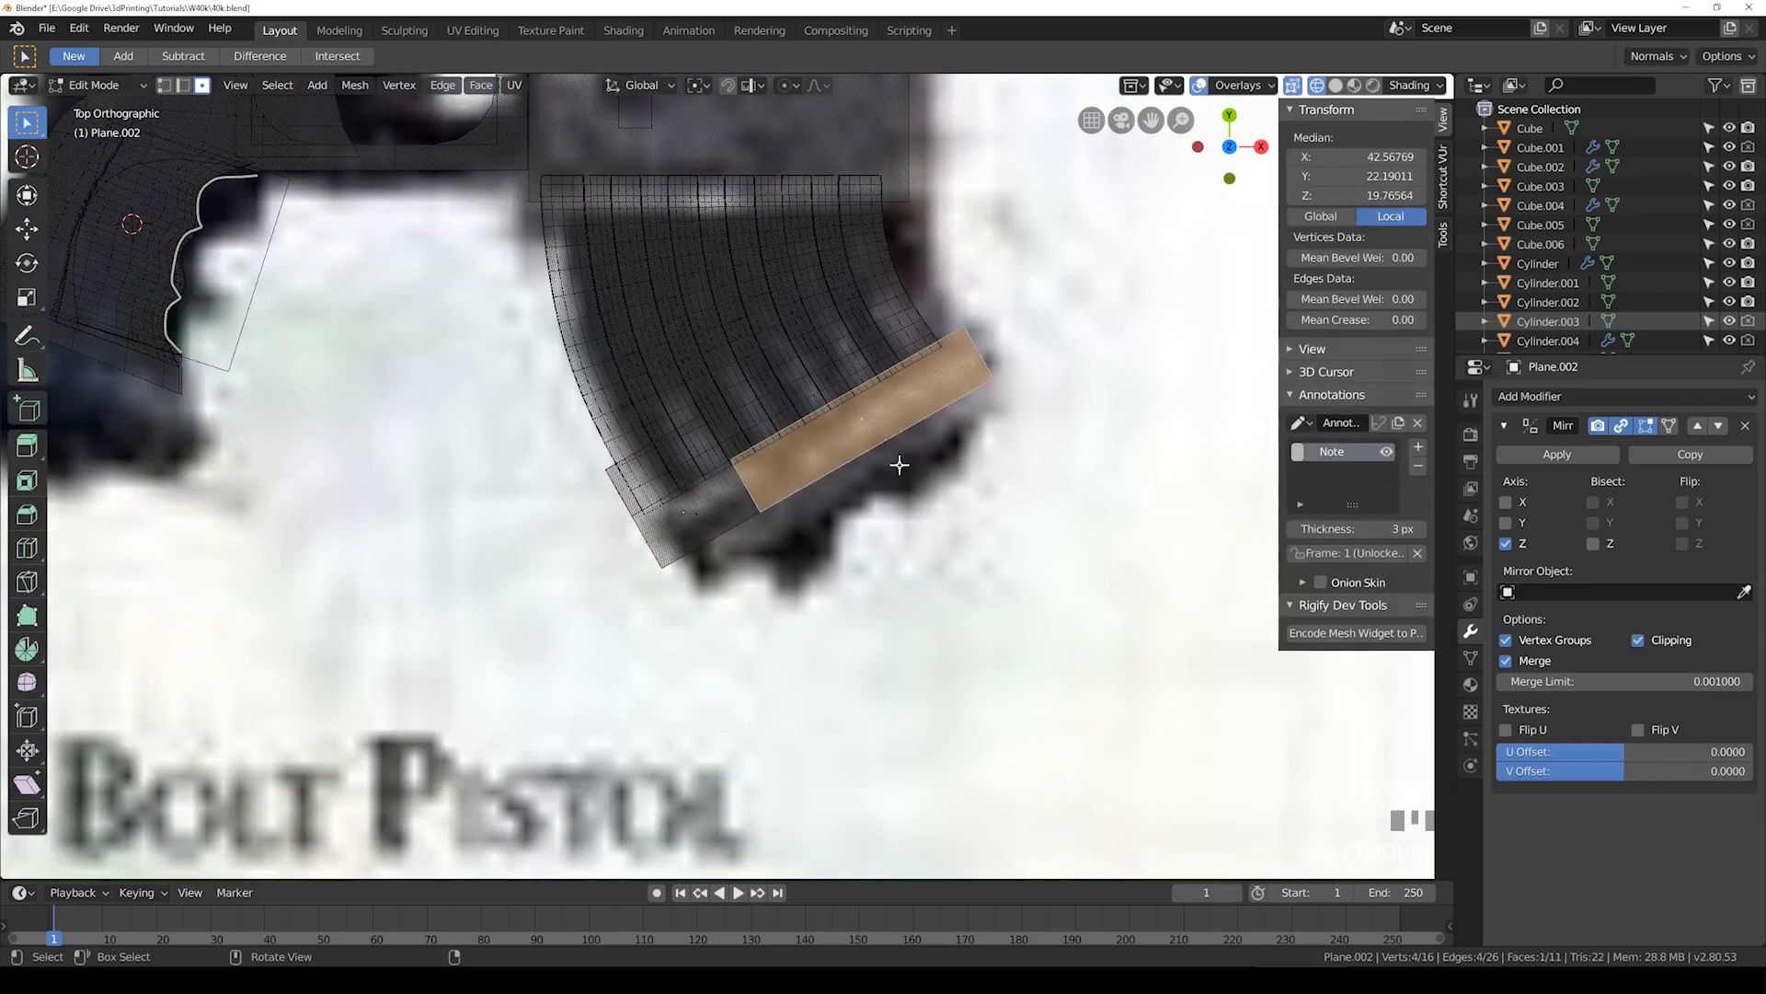
{"action": "key", "text": "shift+z"}
{"action": "middle_click_drag", "start_coordinate": [867, 442], "coordinate": [913, 500]}
{"action": "key", "text": "KP_7"}
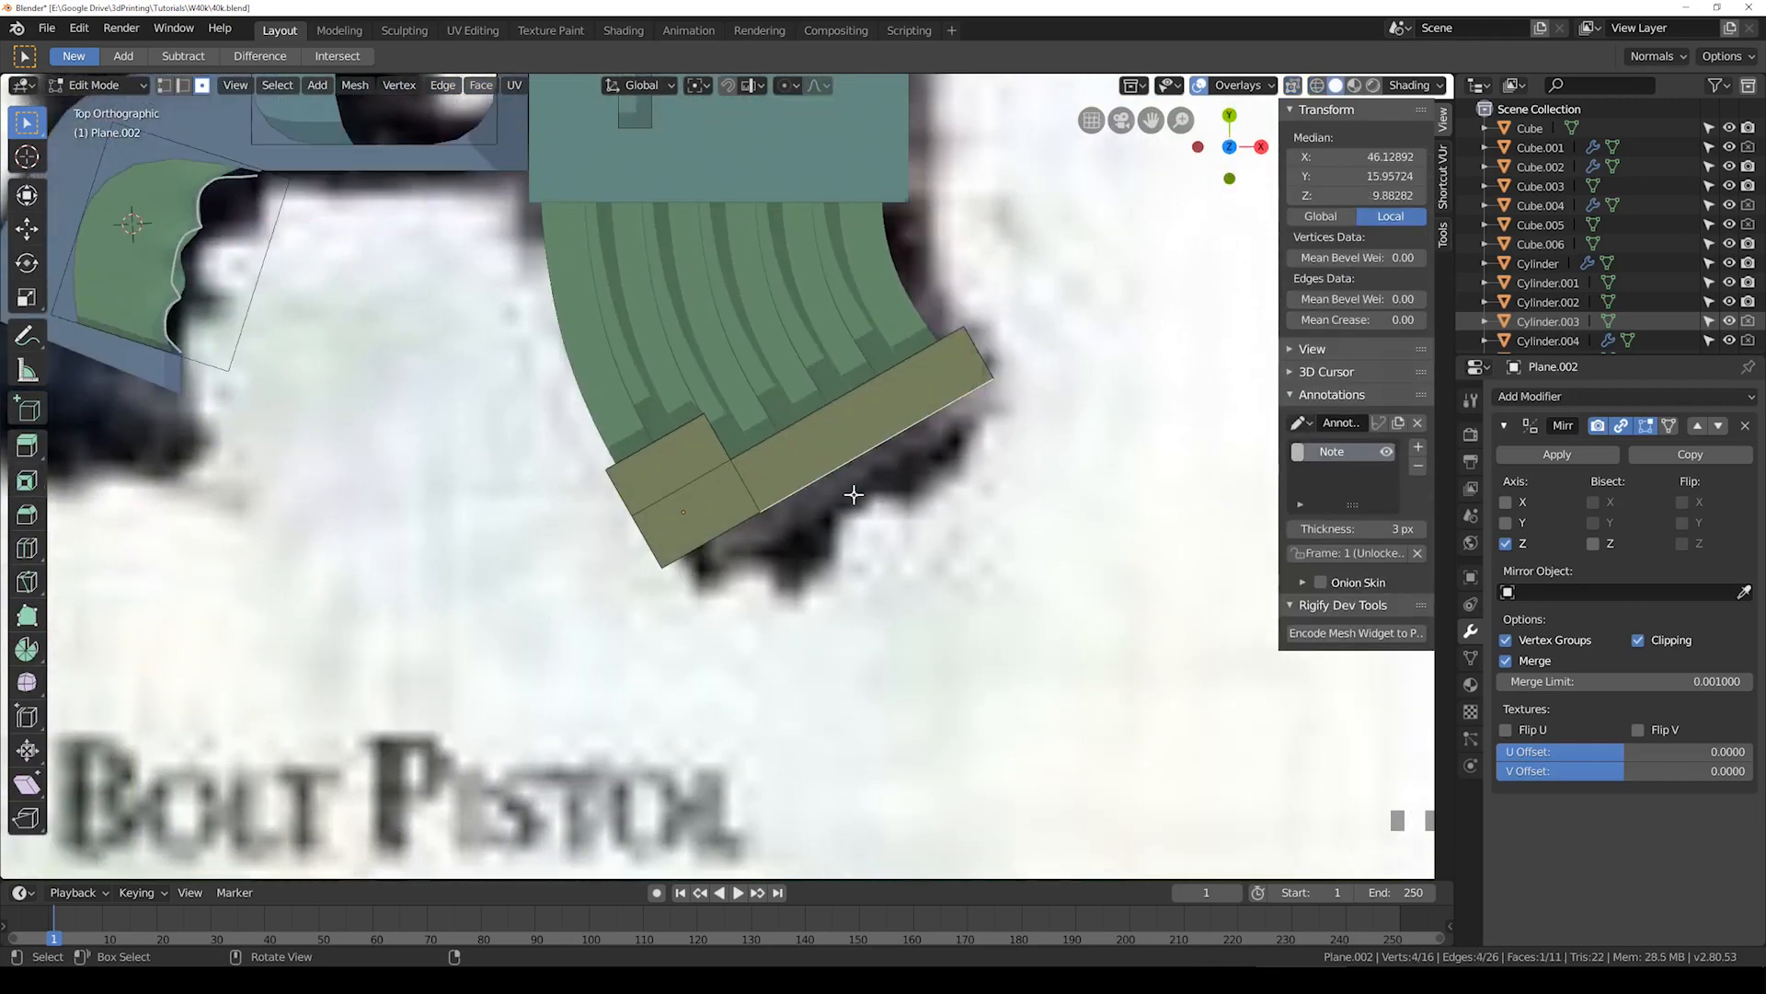
{"action": "key", "text": "shift+z"}
{"action": "key", "text": "e"}
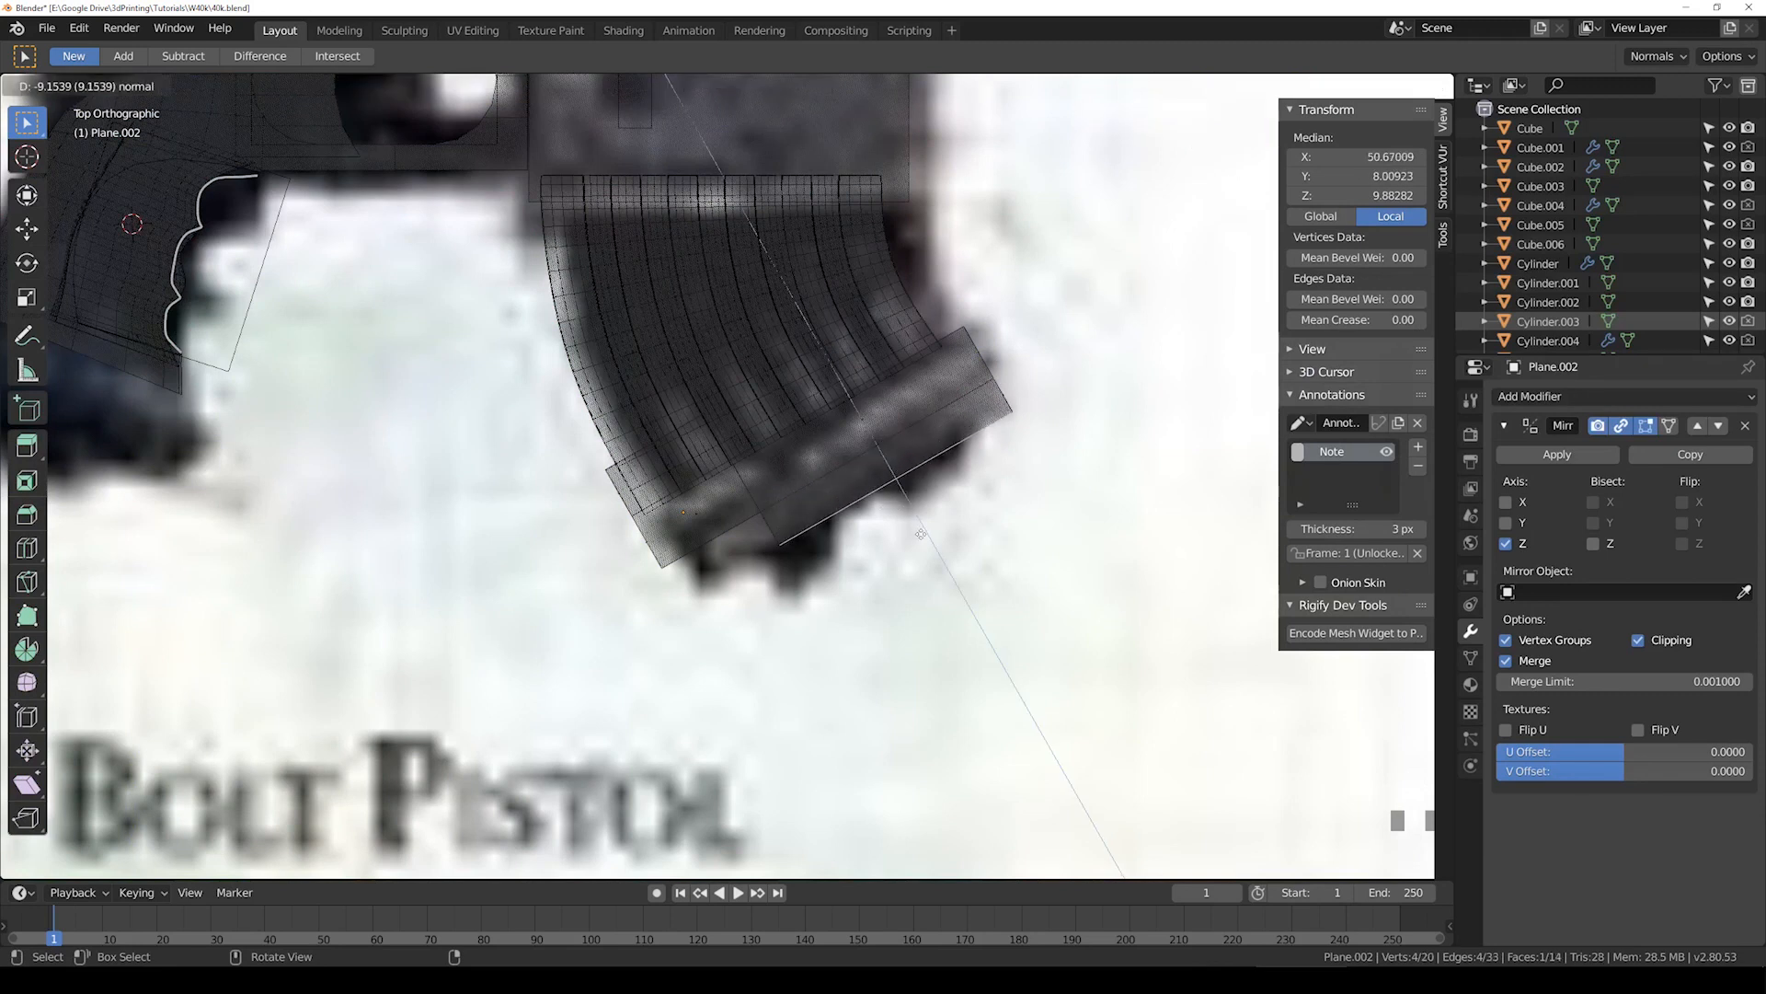
{"action": "left_click", "coordinate": [921, 527]}
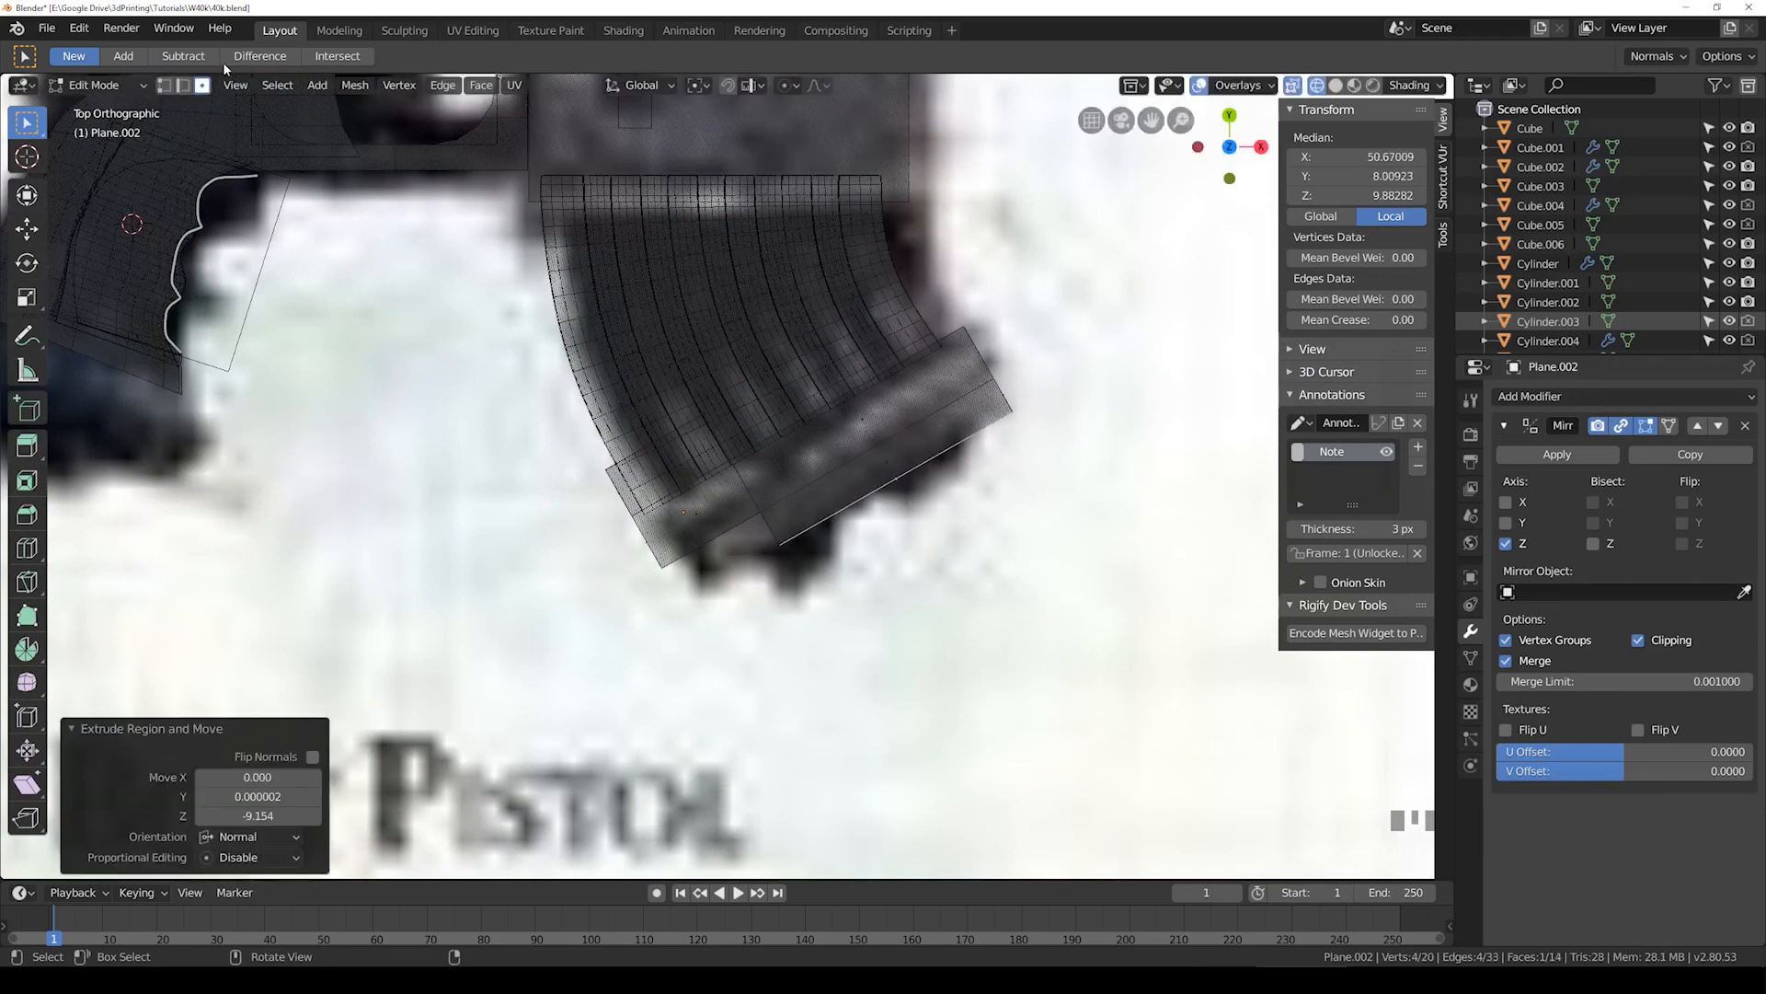
Step: Taper the extrusion by pulling its inner corner onto the plate's lower edge and moving its outer corner about -11.53 in X and -3.77 in Y
{"action": "scroll", "coordinate": [834, 503], "scroll_direction": "up", "scroll_amount": 2}
{"action": "left_click_drag", "start_coordinate": [848, 544], "coordinate": [774, 601]}
{"action": "key", "text": "g"}
{"action": "left_click", "coordinate": [1068, 507]}
{"action": "key", "text": "alt+a"}
{"action": "key", "text": "b"}
{"action": "left_click_drag", "start_coordinate": [1125, 366], "coordinate": [1206, 442]}
{"action": "key", "text": "g"}
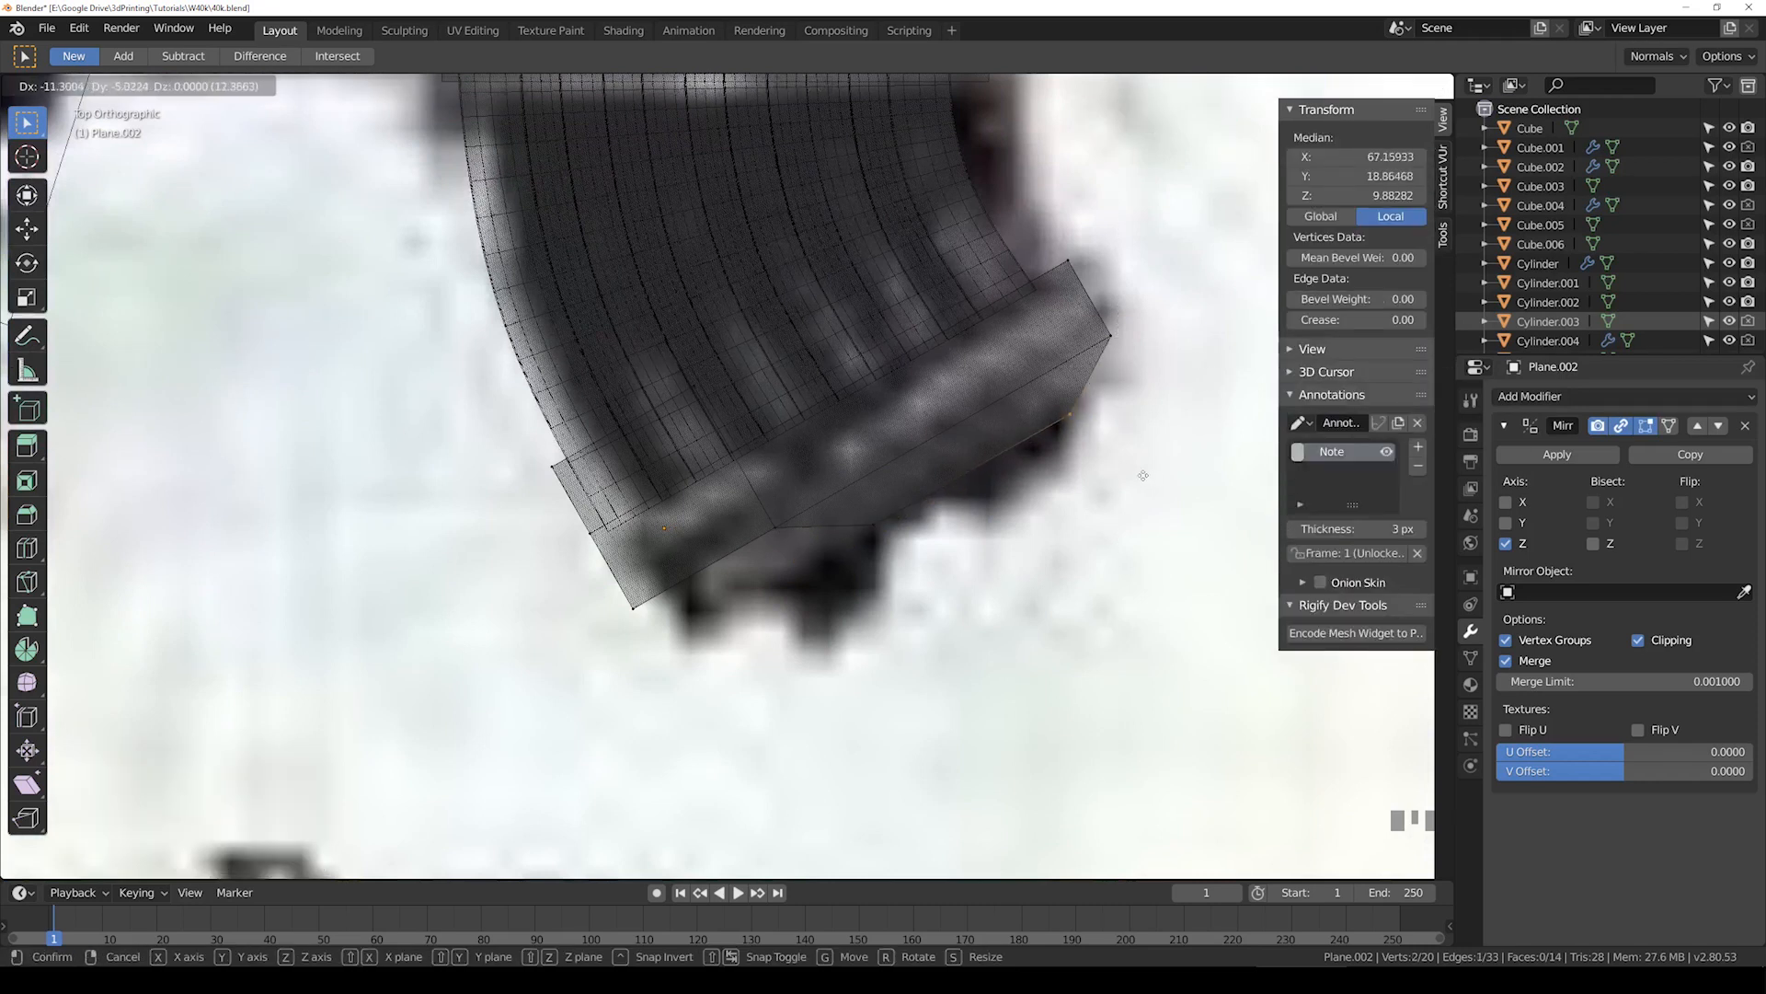
{"action": "left_click", "coordinate": [1142, 469]}
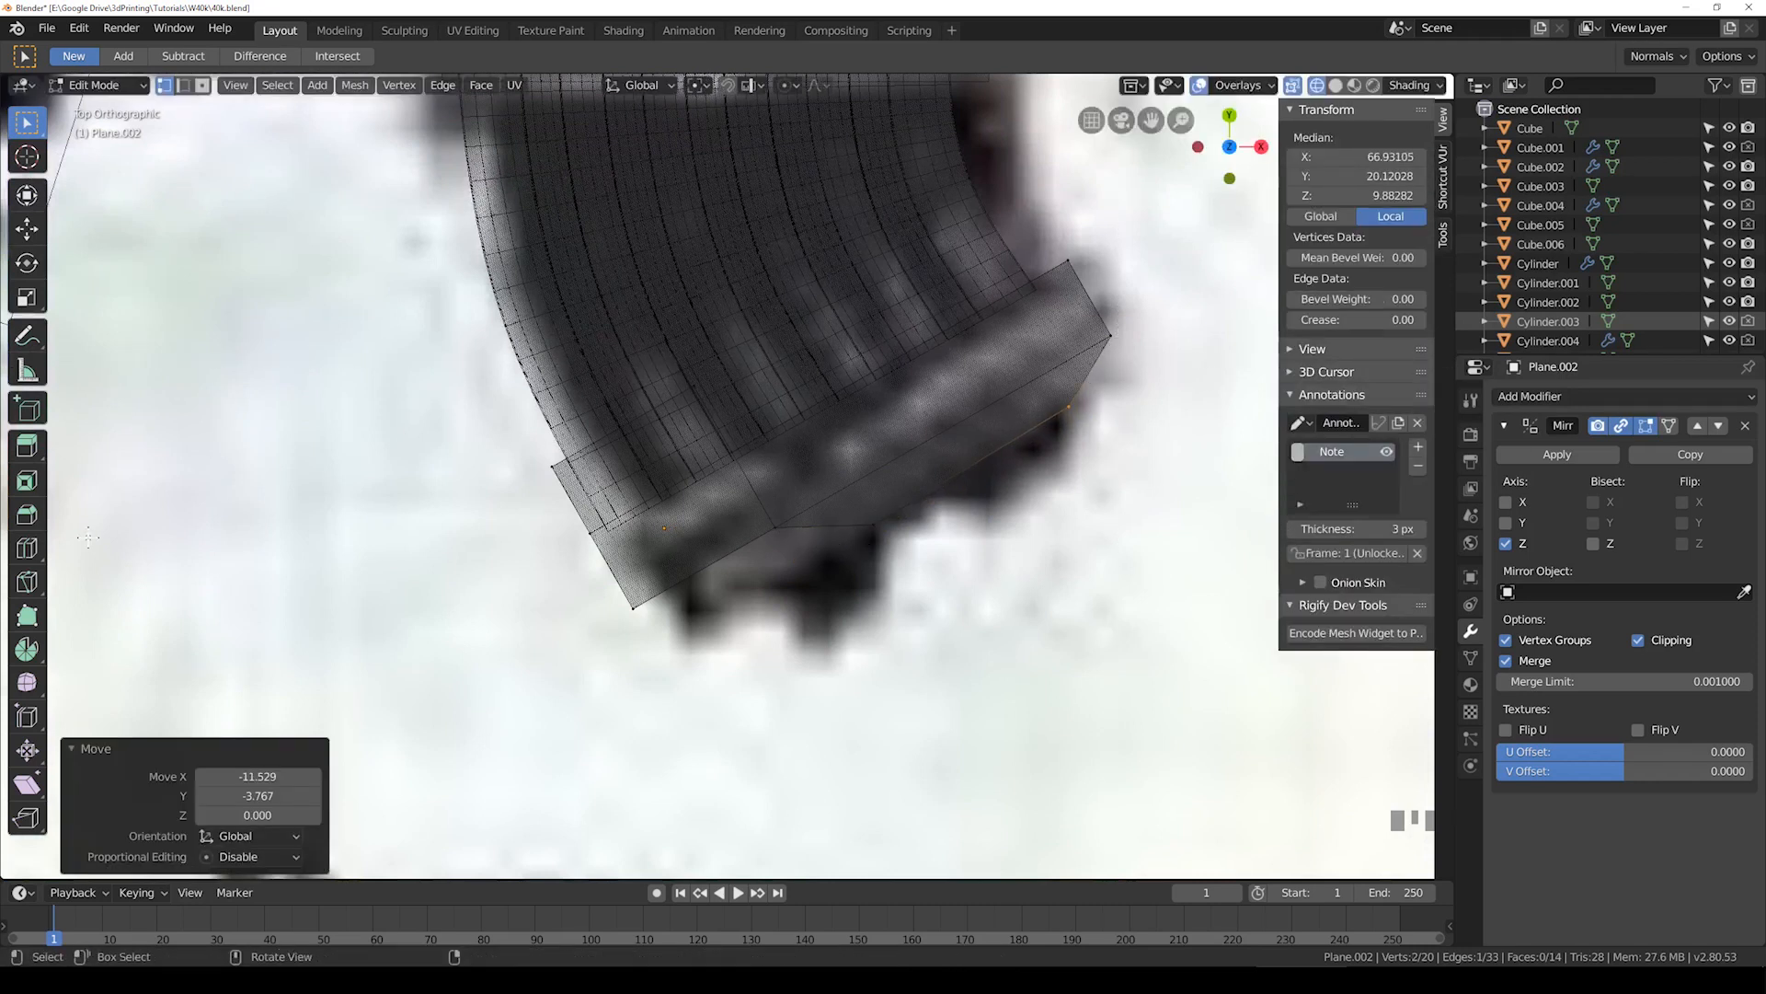
Step: Loop-cut the tapered section crosswise near its middle and move the outer underside face about 1.83 in X and -4.45 in Y
{"action": "left_click", "coordinate": [26, 548]}
{"action": "left_click_drag", "start_coordinate": [899, 454], "coordinate": [873, 473]}
{"action": "key", "text": "3"}
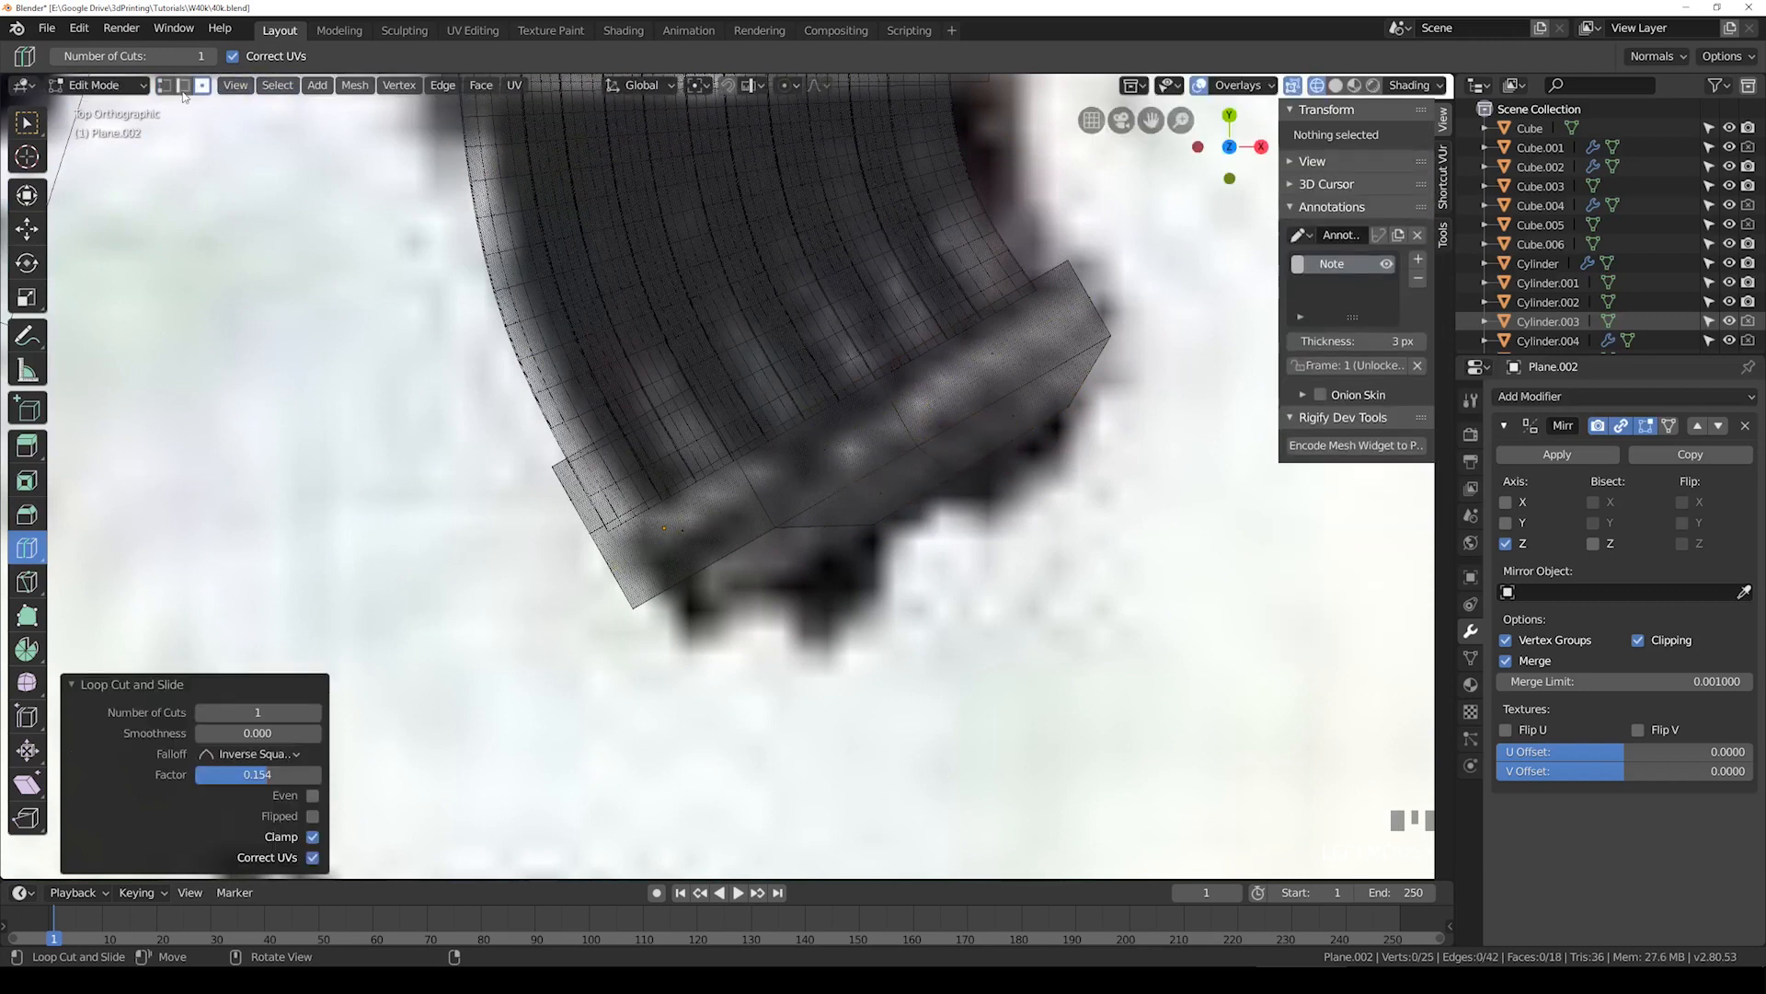
{"action": "left_click", "coordinate": [37, 130]}
{"action": "left_click", "coordinate": [1024, 434]}
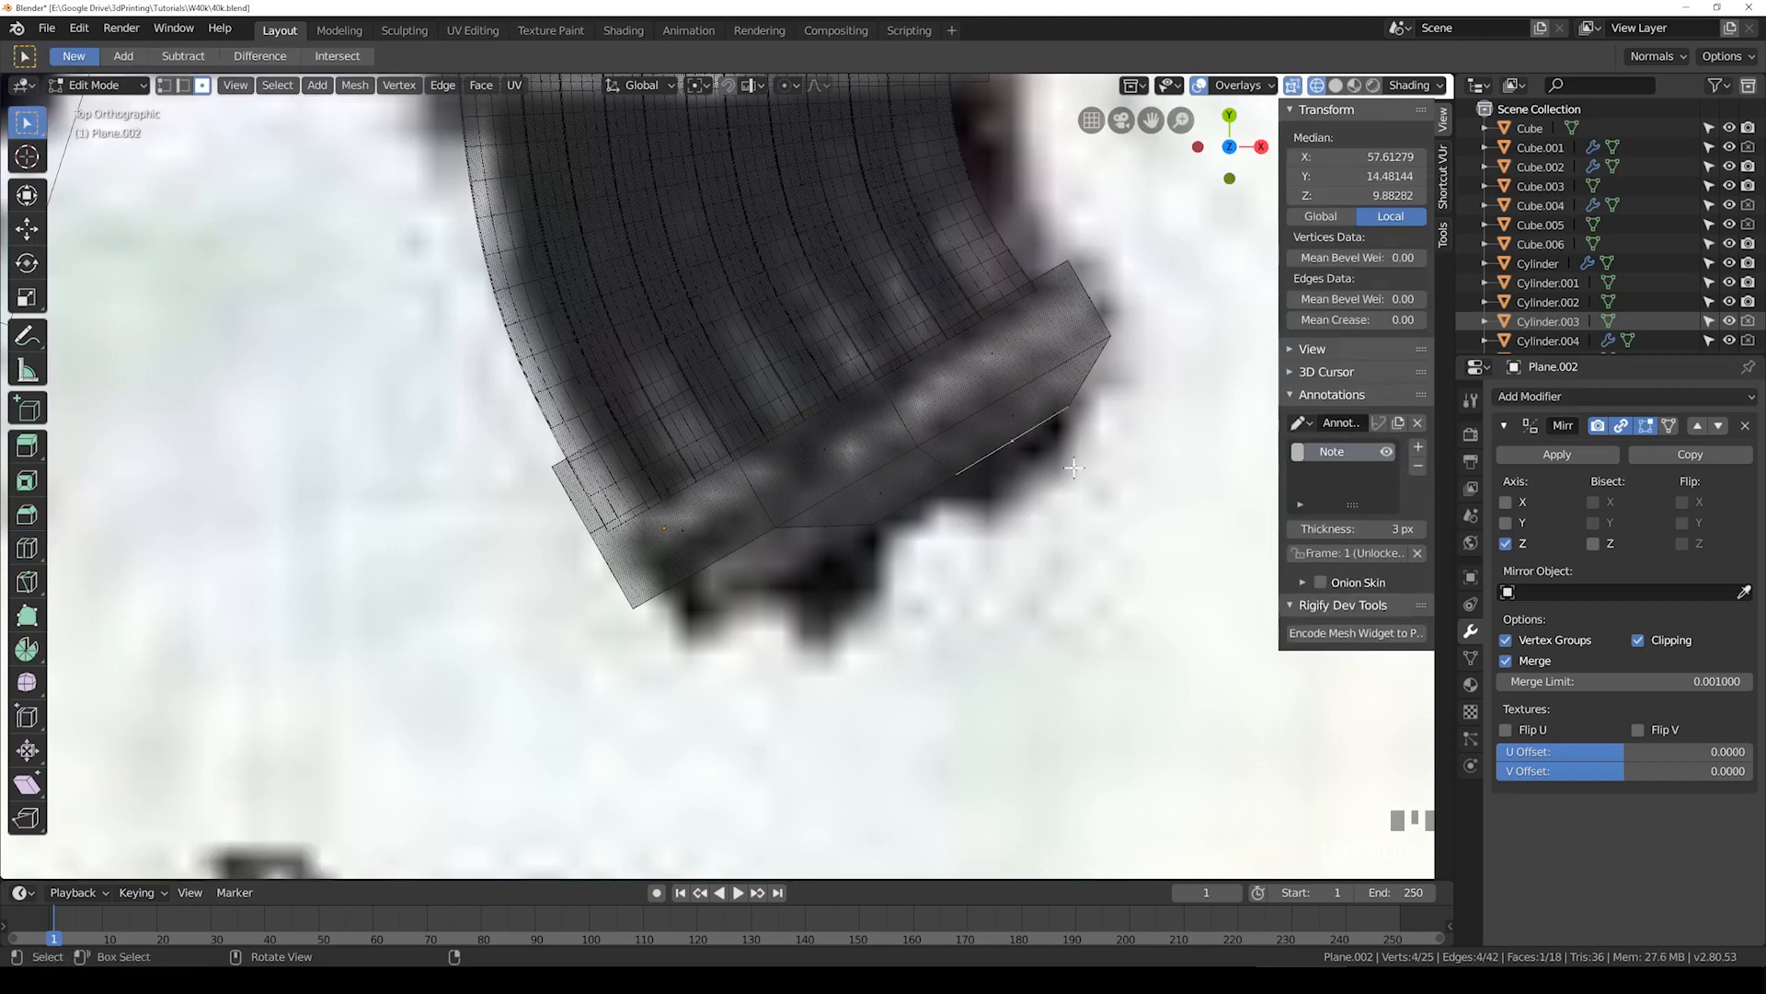
{"action": "key", "text": "g"}
{"action": "left_click", "coordinate": [1078, 505]}
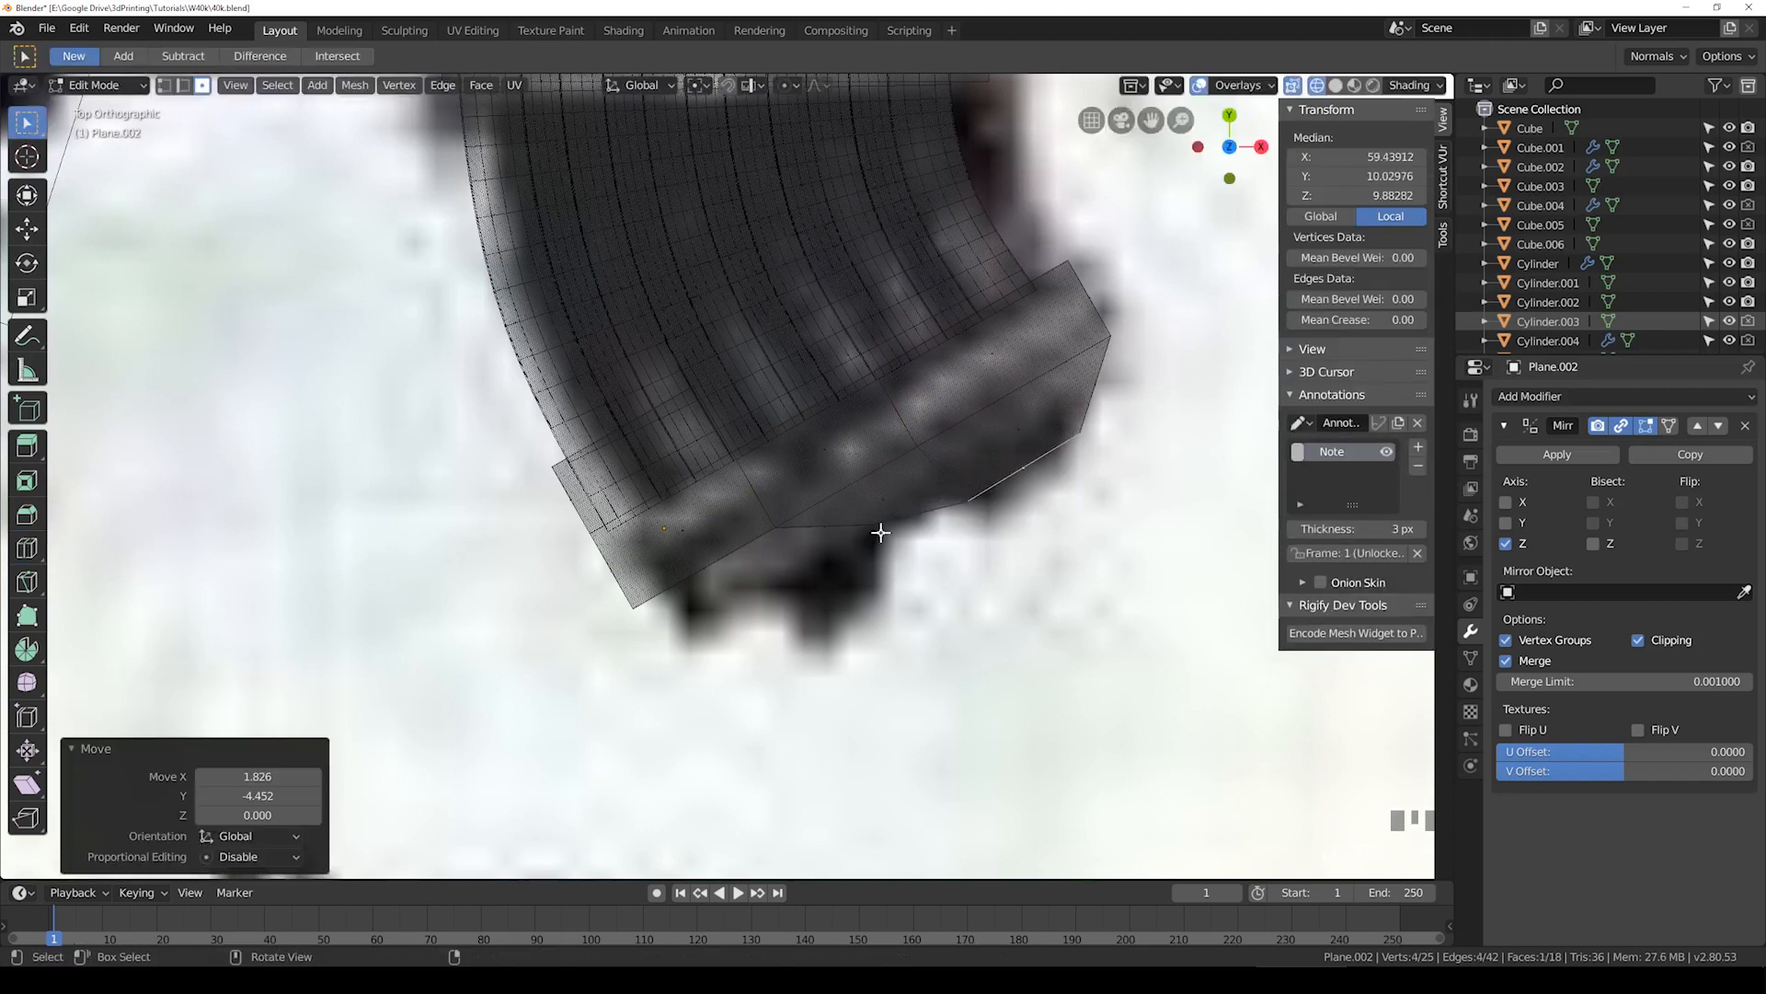
Step: Add a loop cut around the foot plate's outer sides, dividing its half thickness parallel to the mirror plane, with a factor of about 0.16
{"action": "left_click", "coordinate": [819, 527]}
{"action": "middle_click_drag", "start_coordinate": [937, 584], "coordinate": [911, 466]}
{"action": "key", "text": "alt+z"}
{"action": "key", "text": "alt+z"}
{"action": "key", "text": "KP_7"}
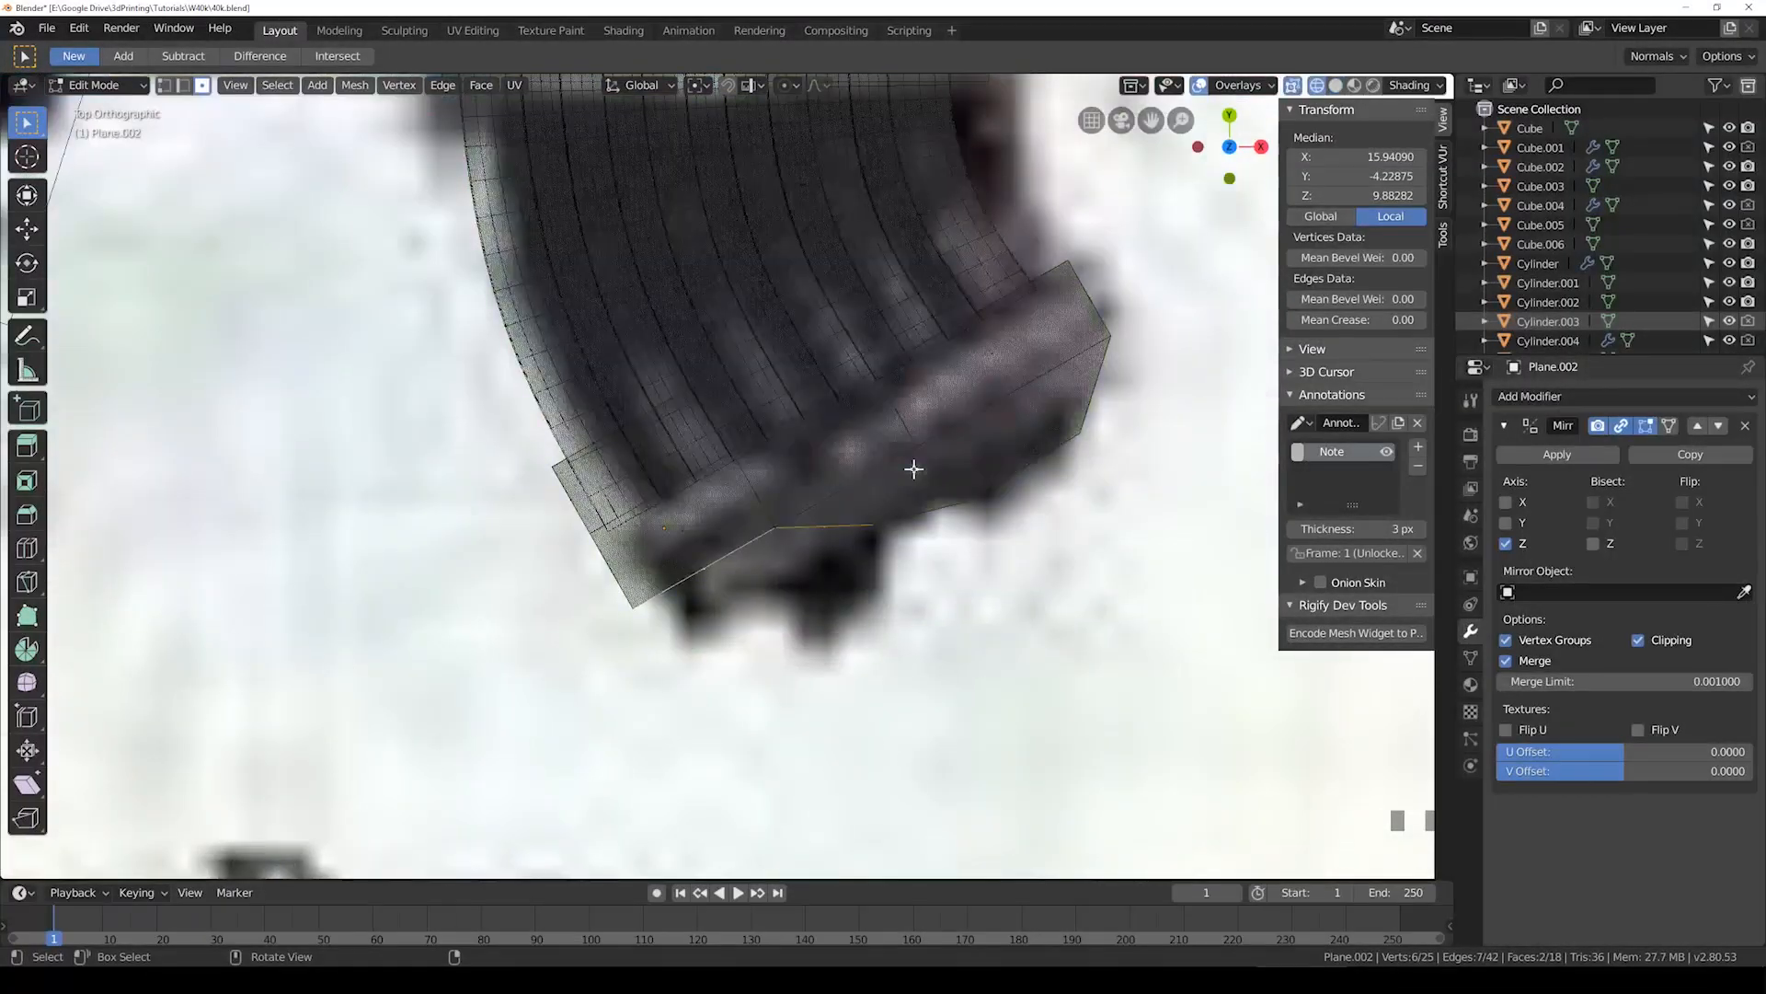
{"action": "middle_click_drag", "start_coordinate": [868, 518], "coordinate": [848, 387]}
{"action": "key", "text": "alt+z"}
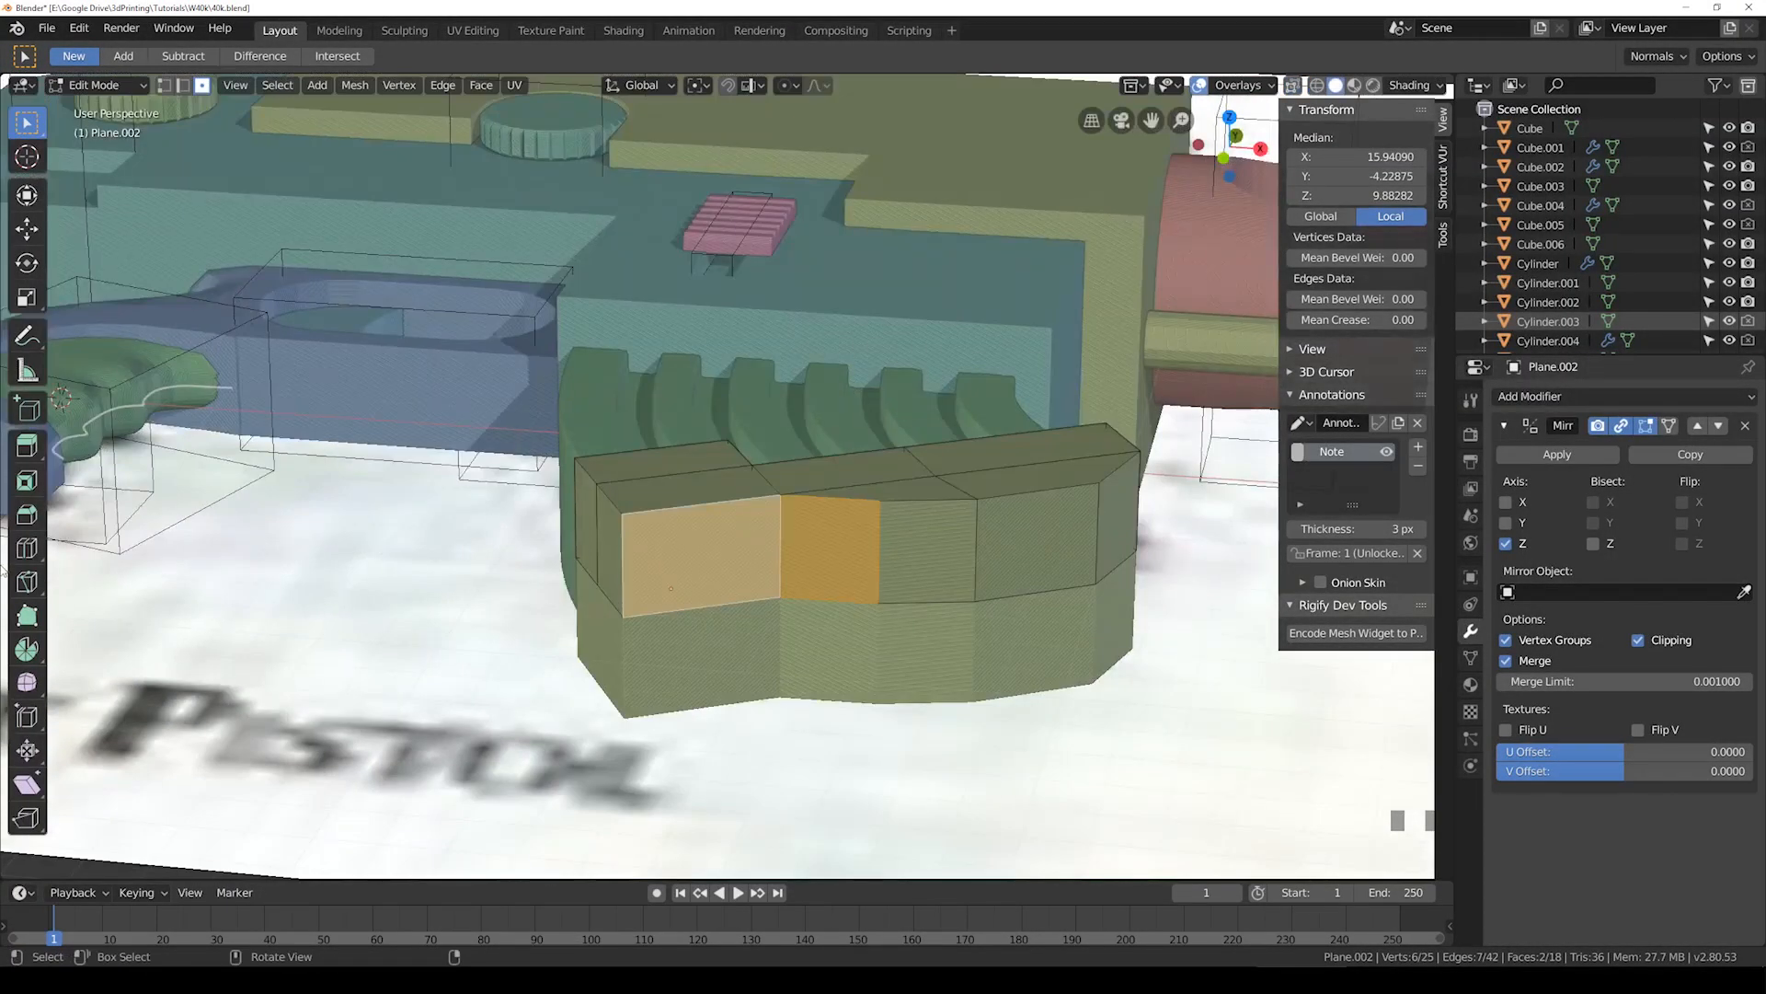
{"action": "left_click", "coordinate": [27, 548]}
{"action": "left_click_drag", "start_coordinate": [902, 573], "coordinate": [899, 570]}
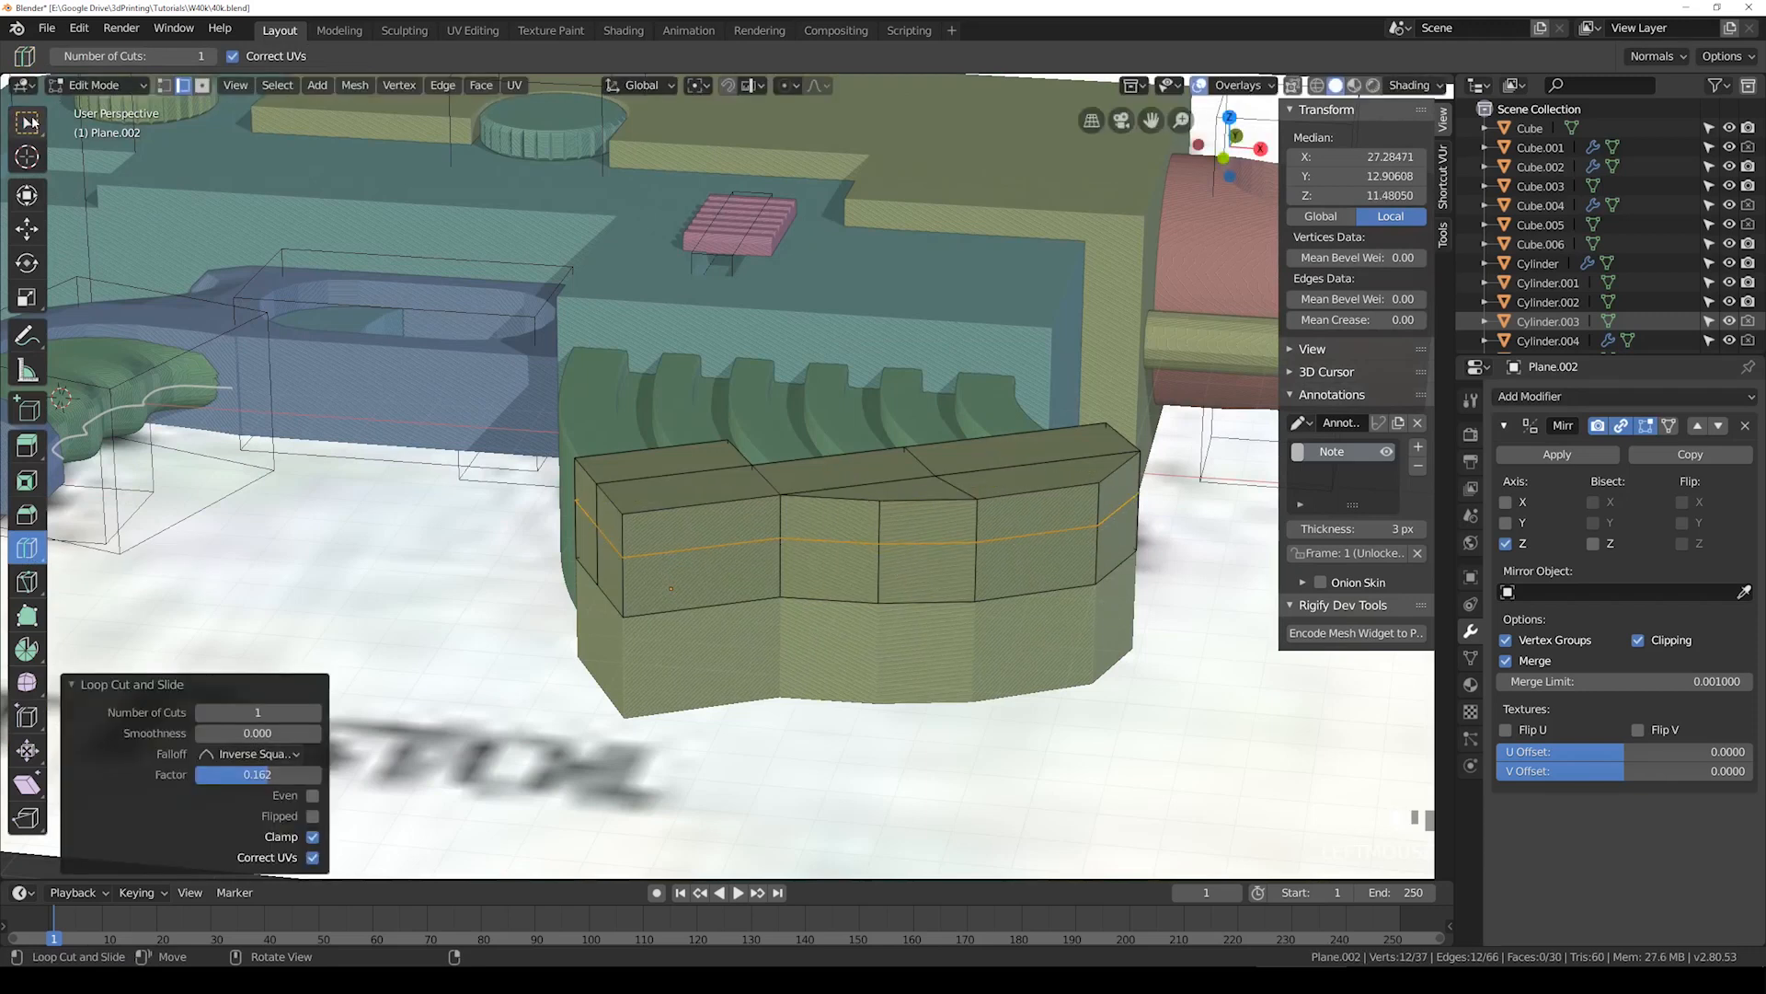
{"action": "left_click", "coordinate": [27, 122]}
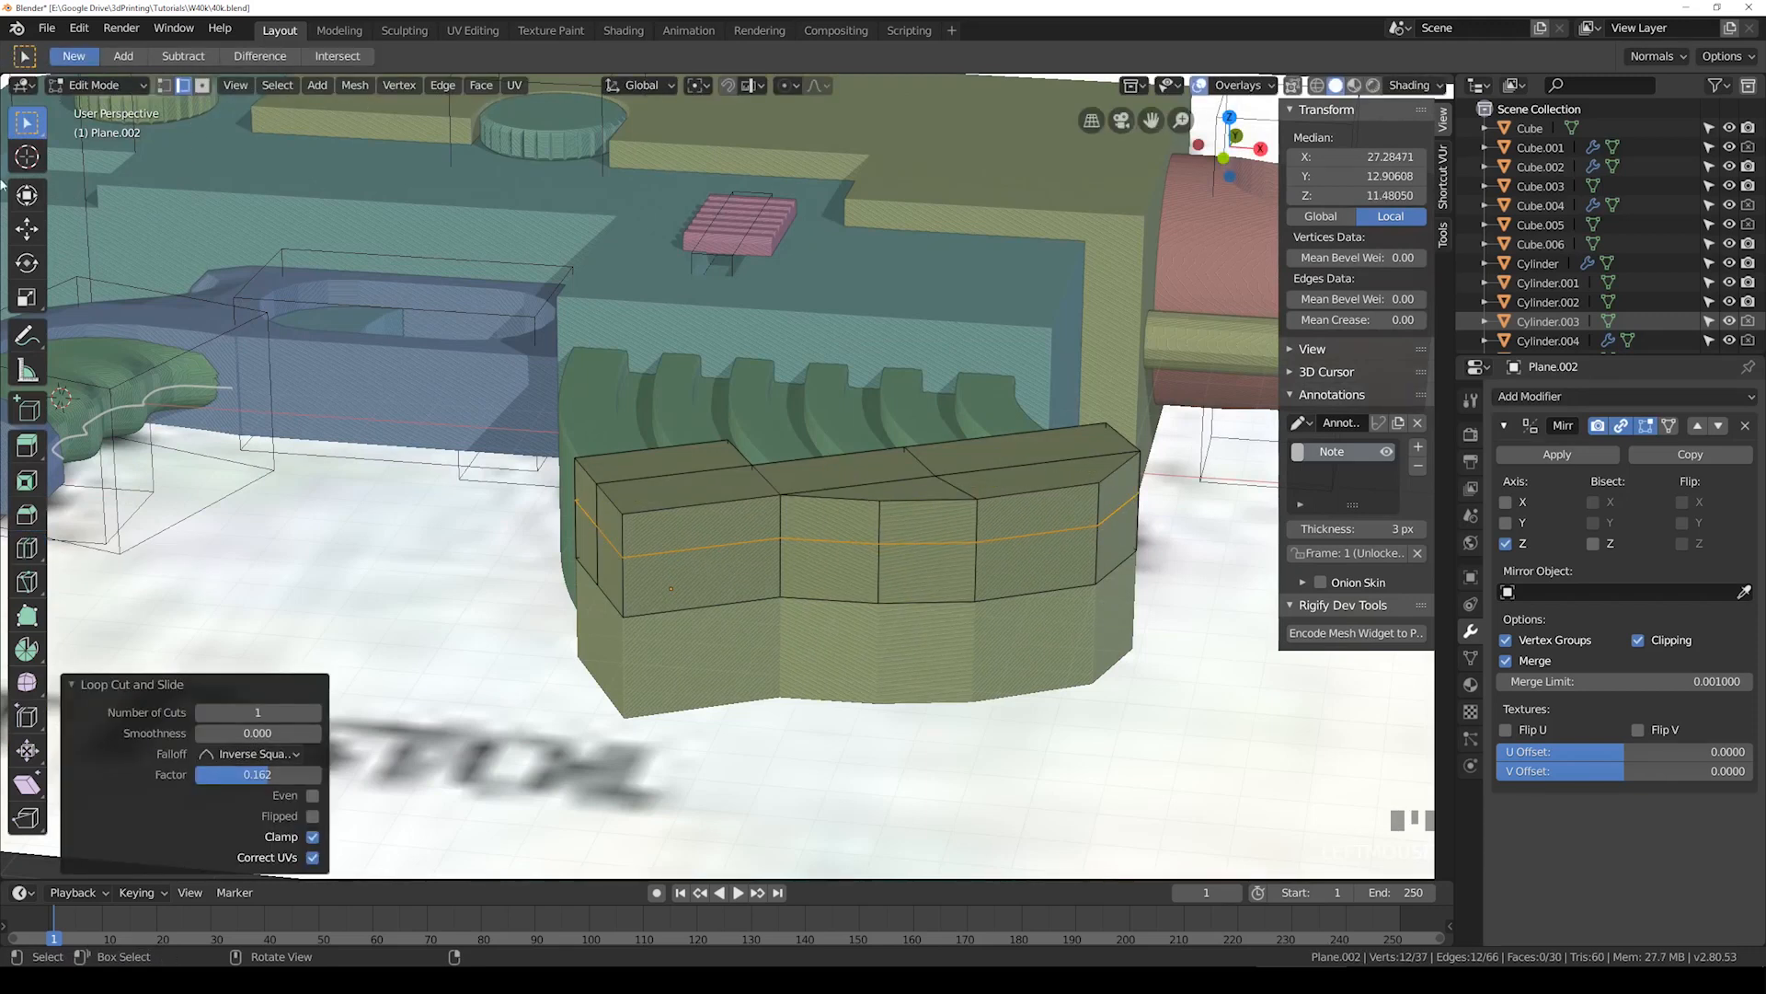
Step: Extrude the two rear underside faces next to the mirror plane outward by about 12.78
{"action": "left_click", "coordinate": [547, 314]}
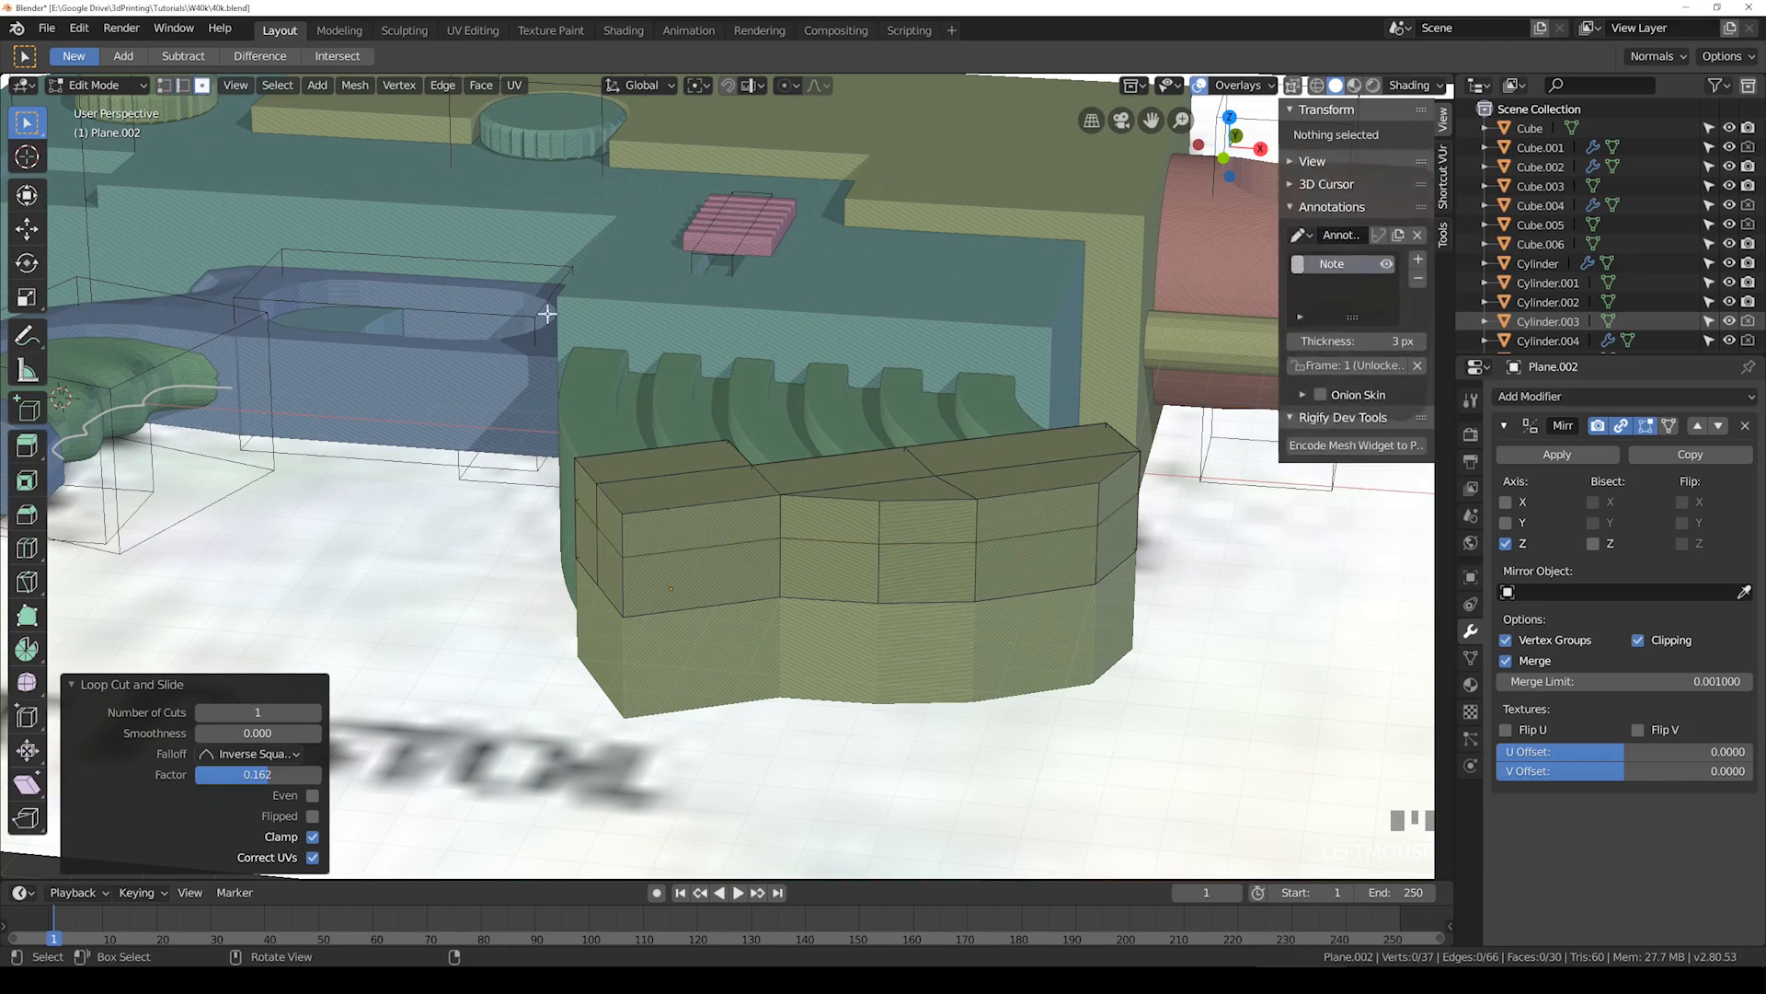
{"action": "left_click", "coordinate": [705, 586]}
{"action": "left_click", "coordinate": [848, 576], "text": "shift"}
{"action": "key", "text": "KP_7"}
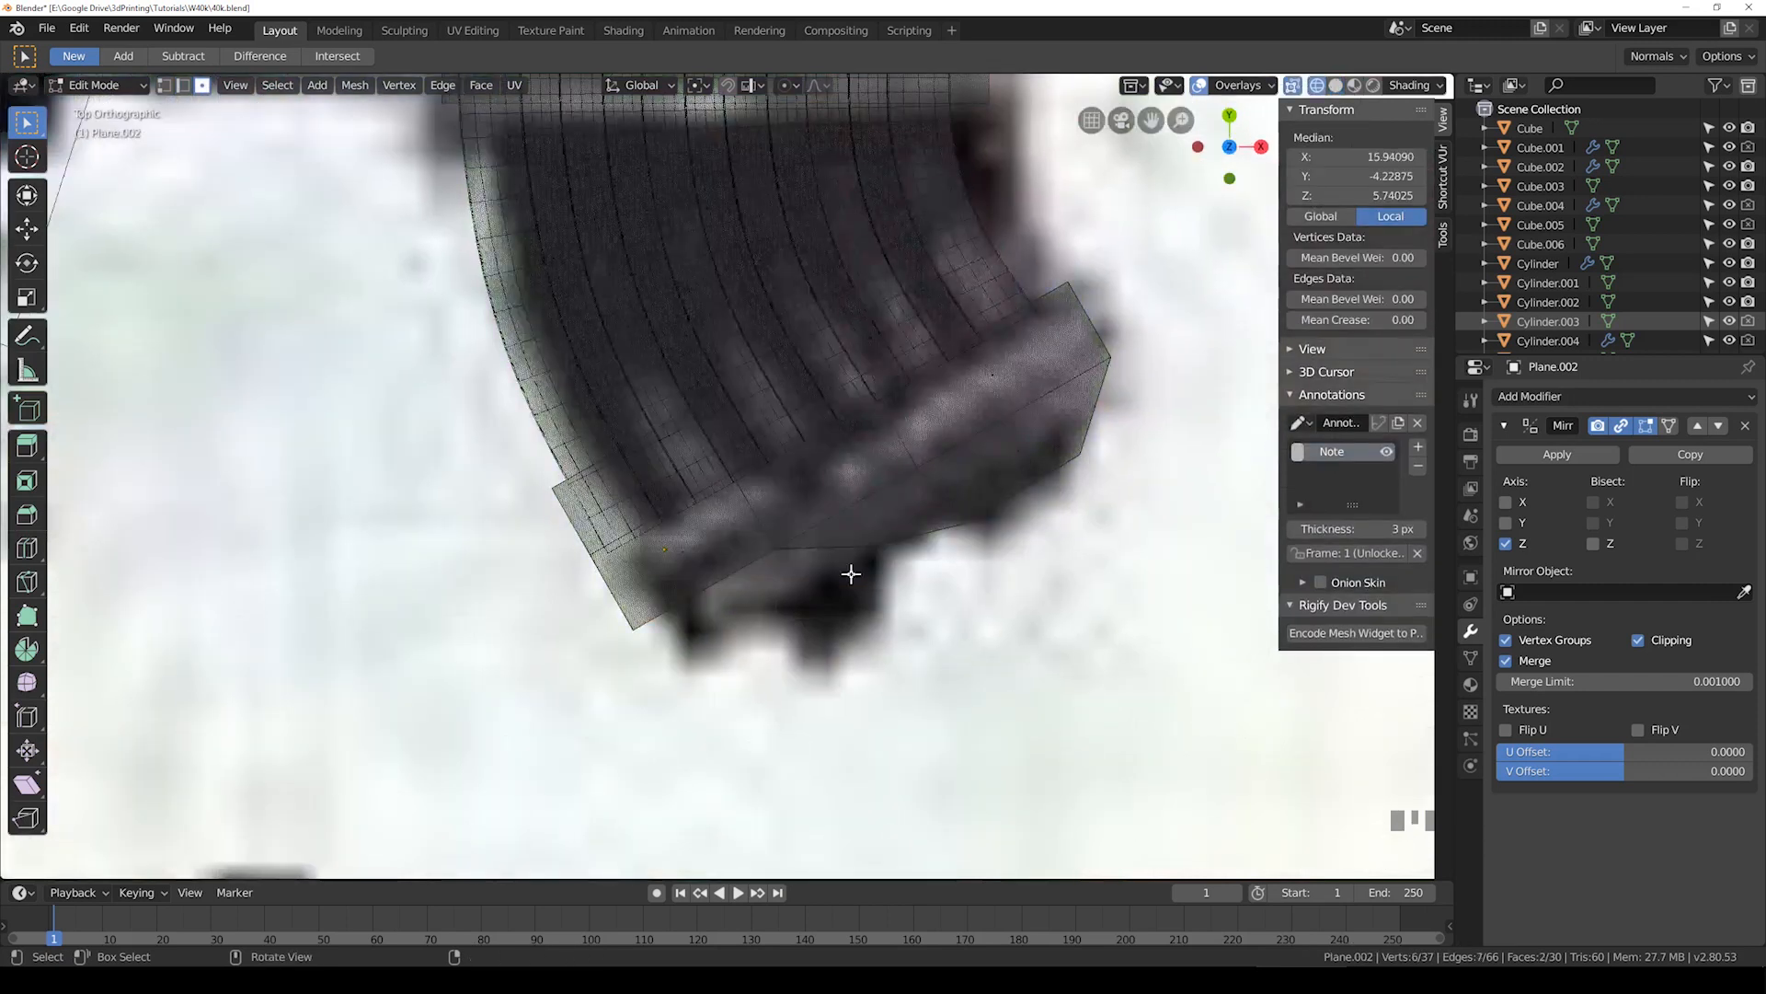
{"action": "key", "text": "e"}
{"action": "left_click", "coordinate": [851, 644]}
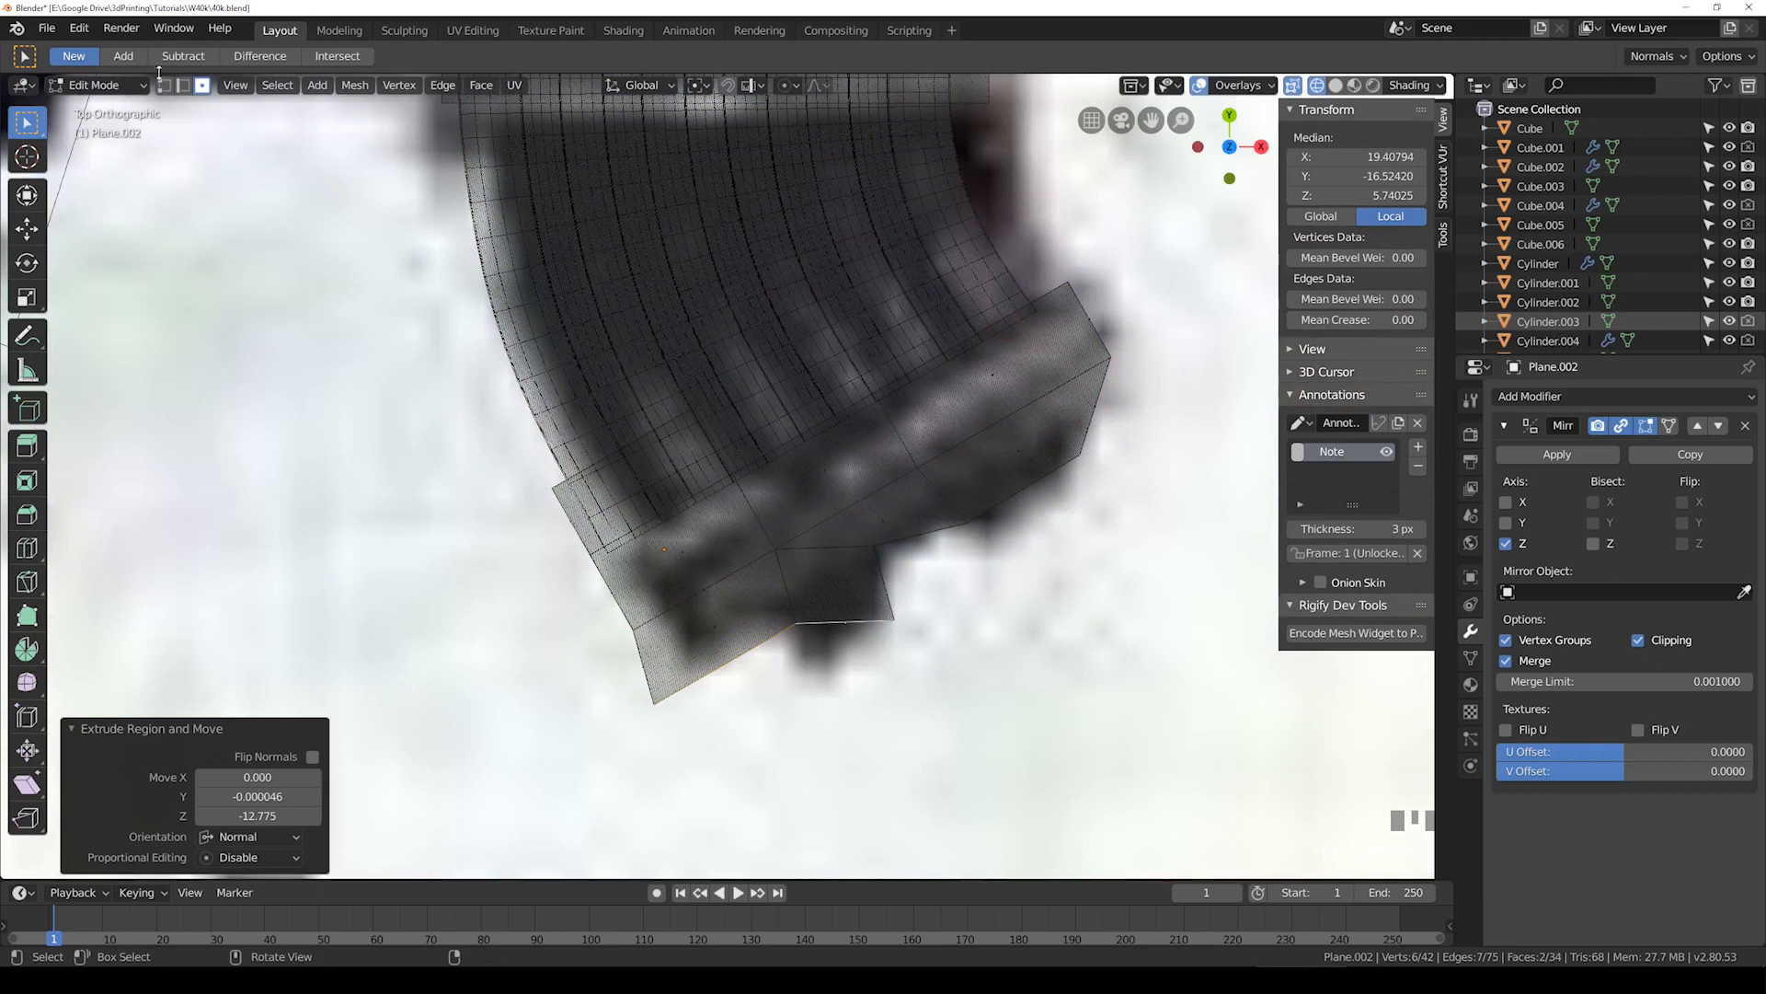
Step: Reshape the new protrusion's corner vertices to follow the reference outline, moving the front corner about -5.02 in X and 0.91 in Y
{"action": "key", "text": "alt+a"}
{"action": "key", "text": "b"}
{"action": "key", "text": "g"}
{"action": "left_click_drag", "start_coordinate": [773, 609], "coordinate": [942, 674]}
{"action": "left_click", "coordinate": [802, 648]}
{"action": "key", "text": "alt+a"}
{"action": "key", "text": "b"}
{"action": "key", "text": "g"}
{"action": "left_click", "coordinate": [923, 678]}
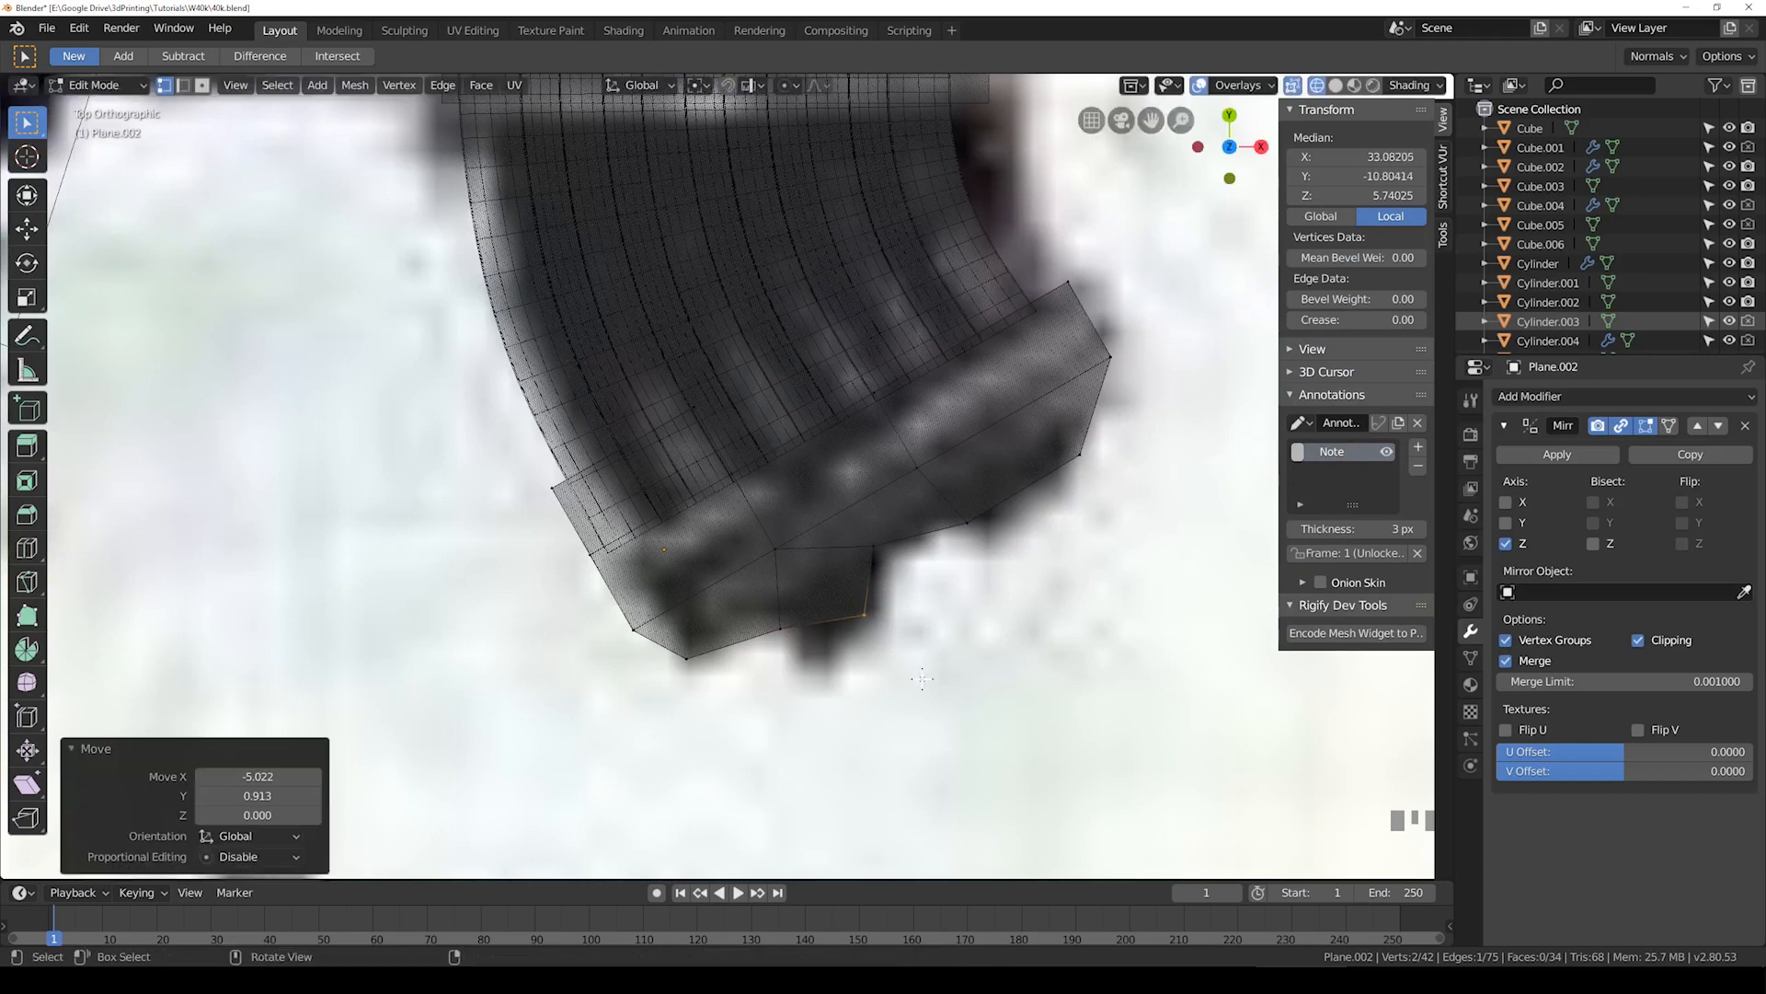
Step: Examine the finished foot plate shape from several angles and compare it with the reference in the top wireframe view
{"action": "scroll", "coordinate": [937, 678], "scroll_direction": "down", "scroll_amount": 4}
{"action": "key", "text": "Tab"}
{"action": "key", "text": "shift+z"}
{"action": "mouse_move", "coordinate": [936, 678]}
{"action": "middle_mouse_down"}
{"action": "mouse_move", "coordinate": [719, 416]}
{"action": "mouse_move", "coordinate": [904, 537]}
{"action": "mouse_move", "coordinate": [874, 501]}
{"action": "mouse_move", "coordinate": [847, 561]}
{"action": "middle_mouse_up"}
{"action": "key", "text": "KP_7"}
{"action": "key", "text": "z"}
{"action": "key", "text": "z"}
{"action": "middle_click_drag", "start_coordinate": [847, 559], "coordinate": [773, 424]}
{"action": "scroll", "coordinate": [890, 498], "scroll_direction": "up", "scroll_amount": 3}
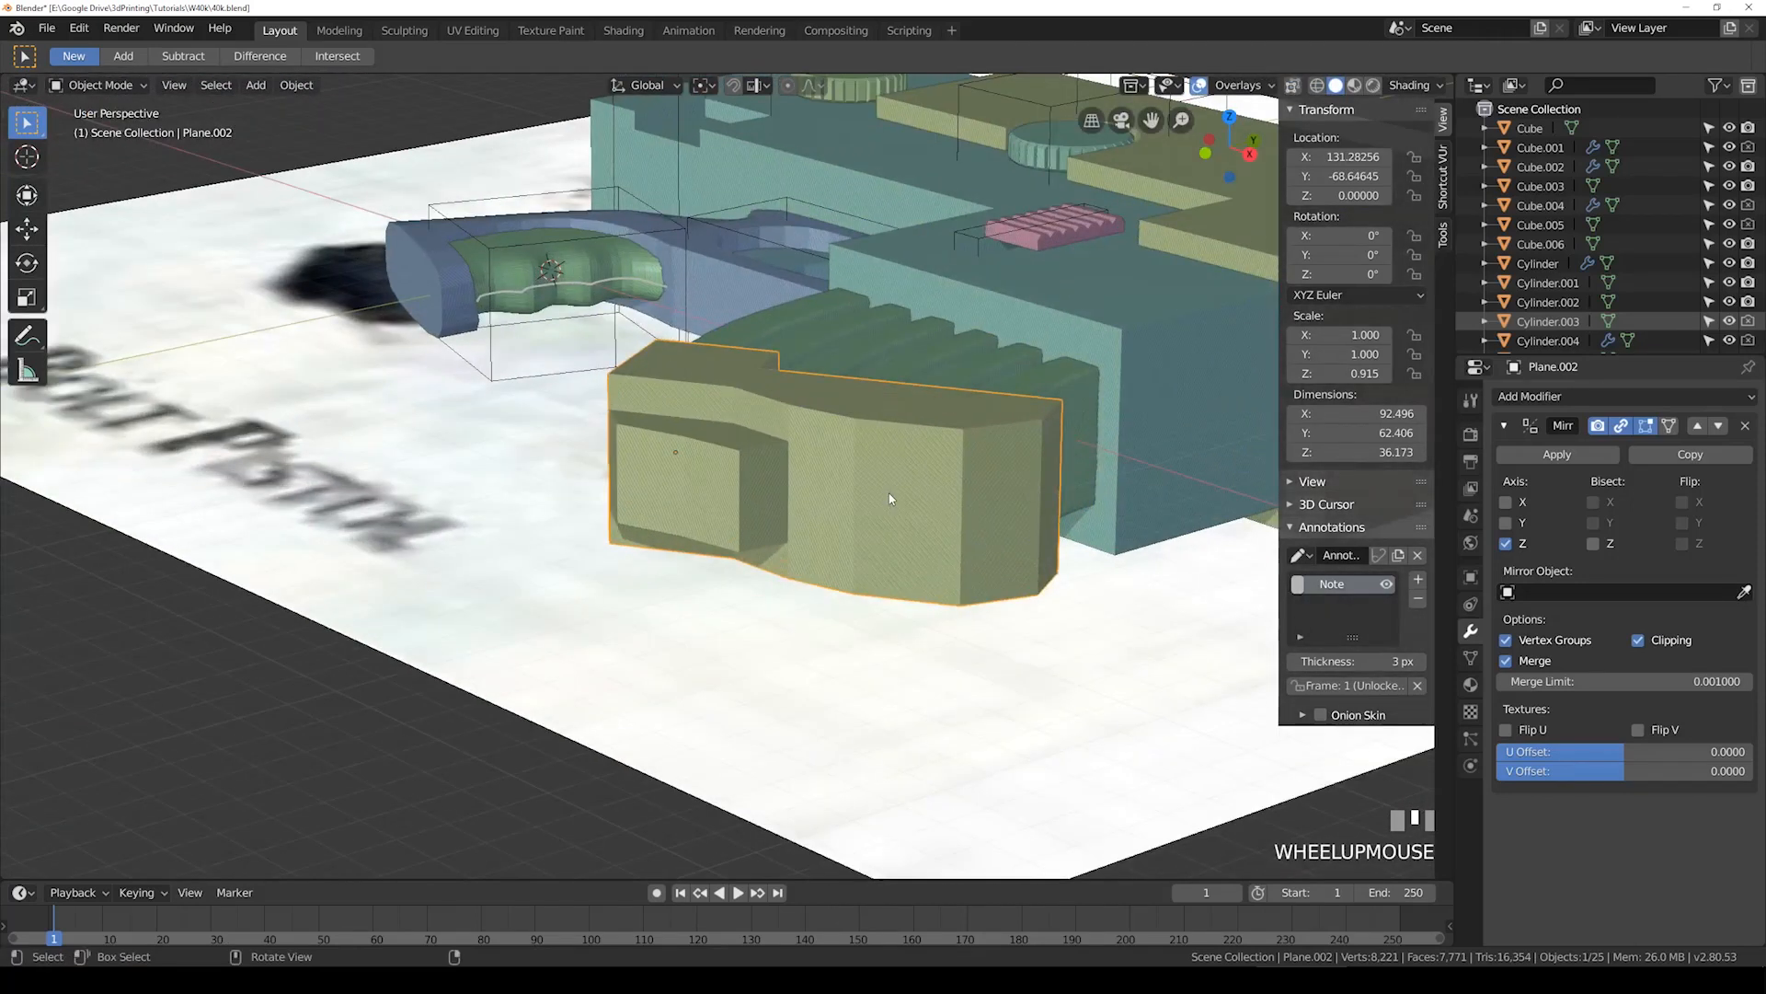
{"action": "key", "text": "KP_7"}
{"action": "key", "text": "z"}
{"action": "scroll", "coordinate": [887, 491], "scroll_direction": "down", "scroll_amount": 4}
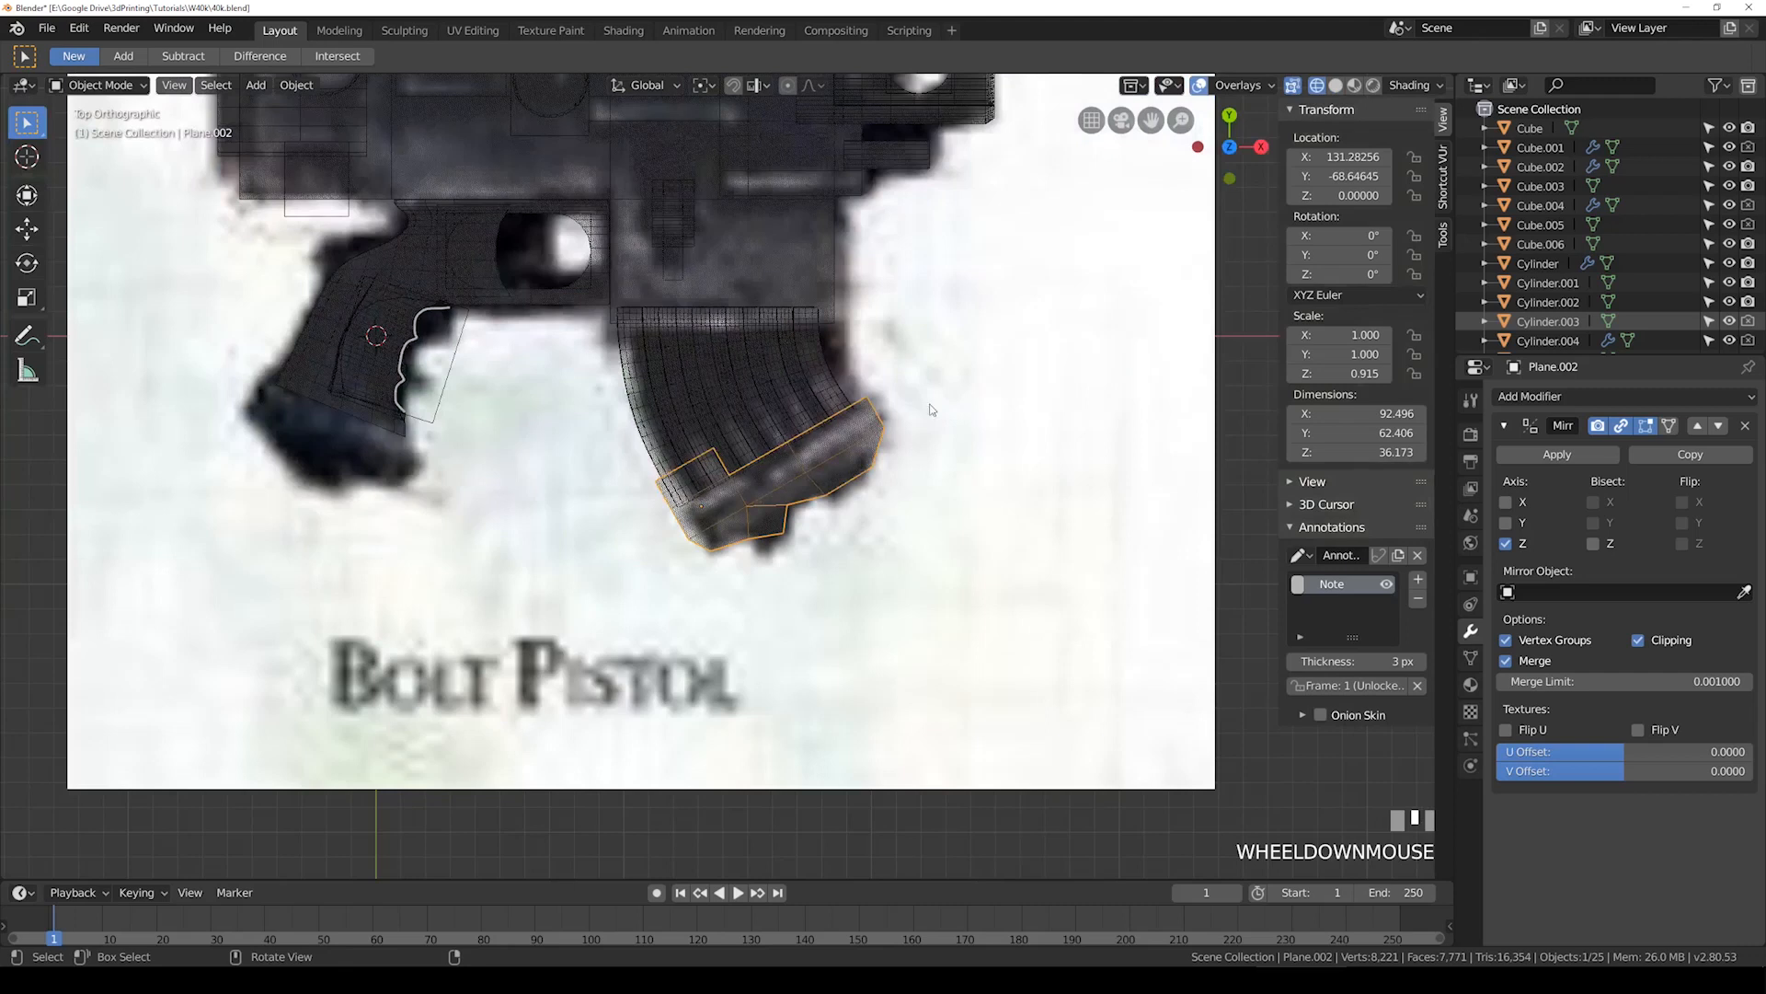
Step: Add a Bevel modifier to the magazine's foot plate, with the object's scale applied and the bevel wider than the default
{"action": "middle_click_drag", "start_coordinate": [814, 529], "coordinate": [886, 465]}
{"action": "key", "text": "z"}
{"action": "scroll", "coordinate": [731, 428], "scroll_direction": "up", "scroll_amount": 3}
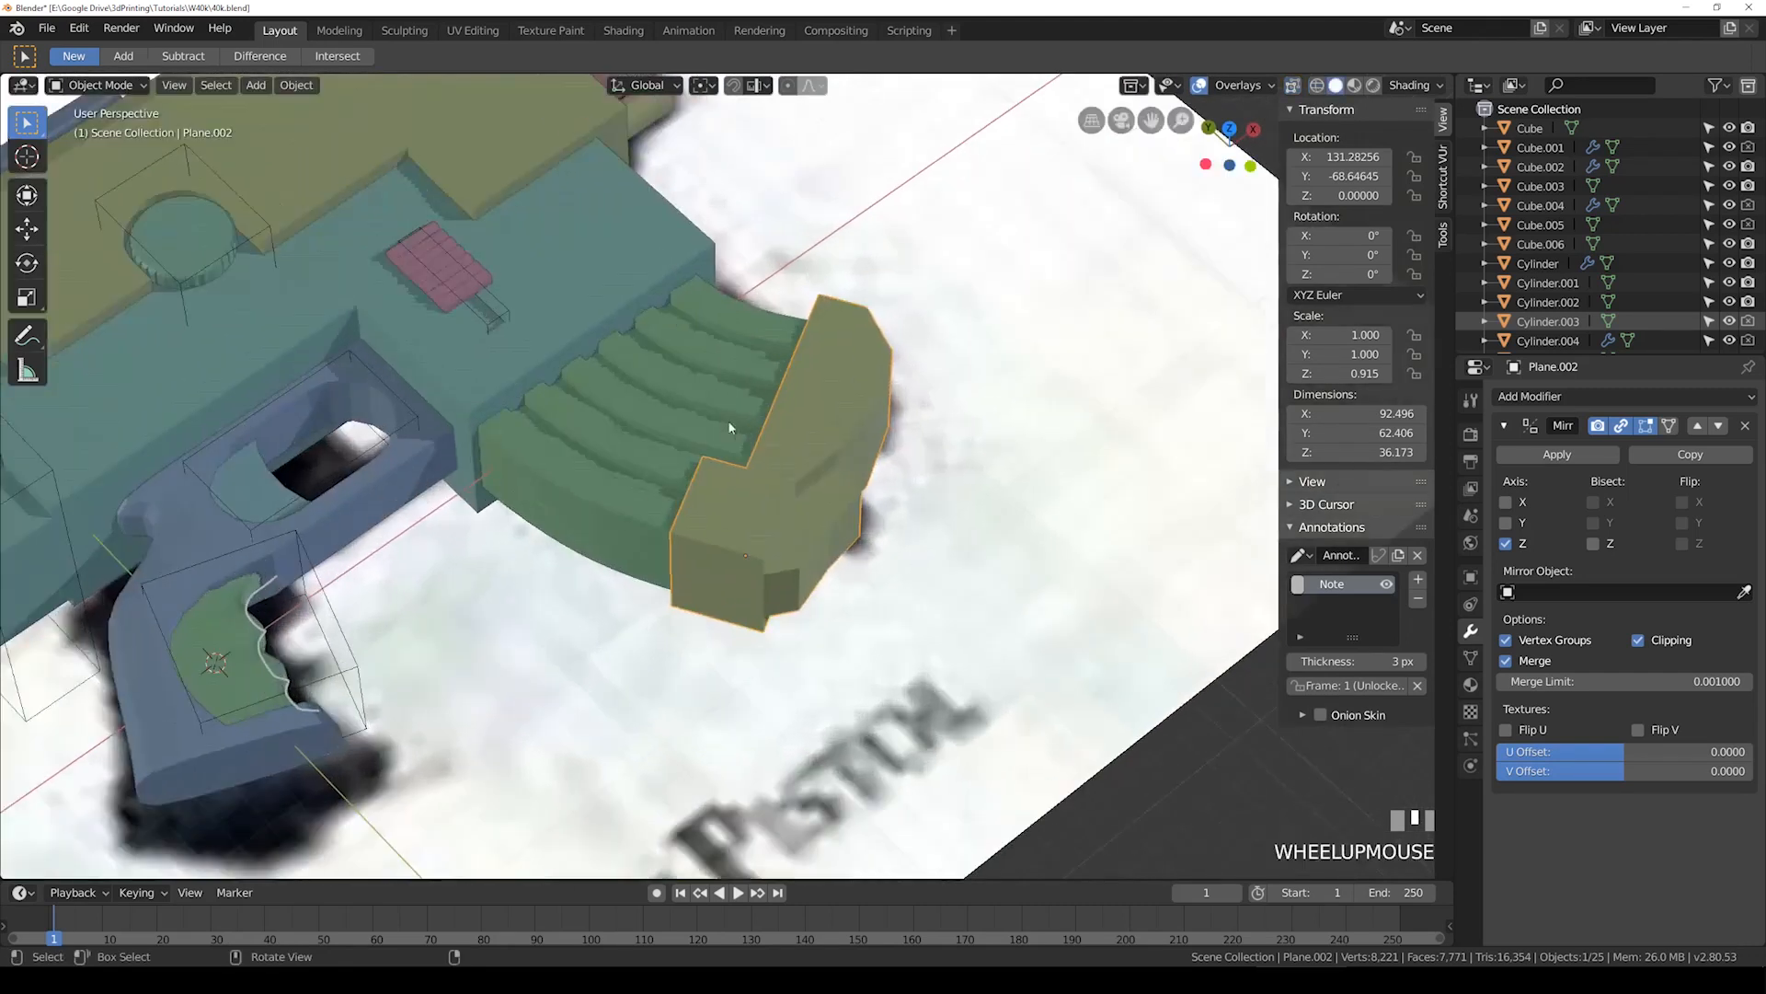
{"action": "middle_click_drag", "start_coordinate": [731, 428], "coordinate": [814, 363]}
{"action": "key", "text": "ctrl+s"}
{"action": "left_click", "coordinate": [1566, 397]}
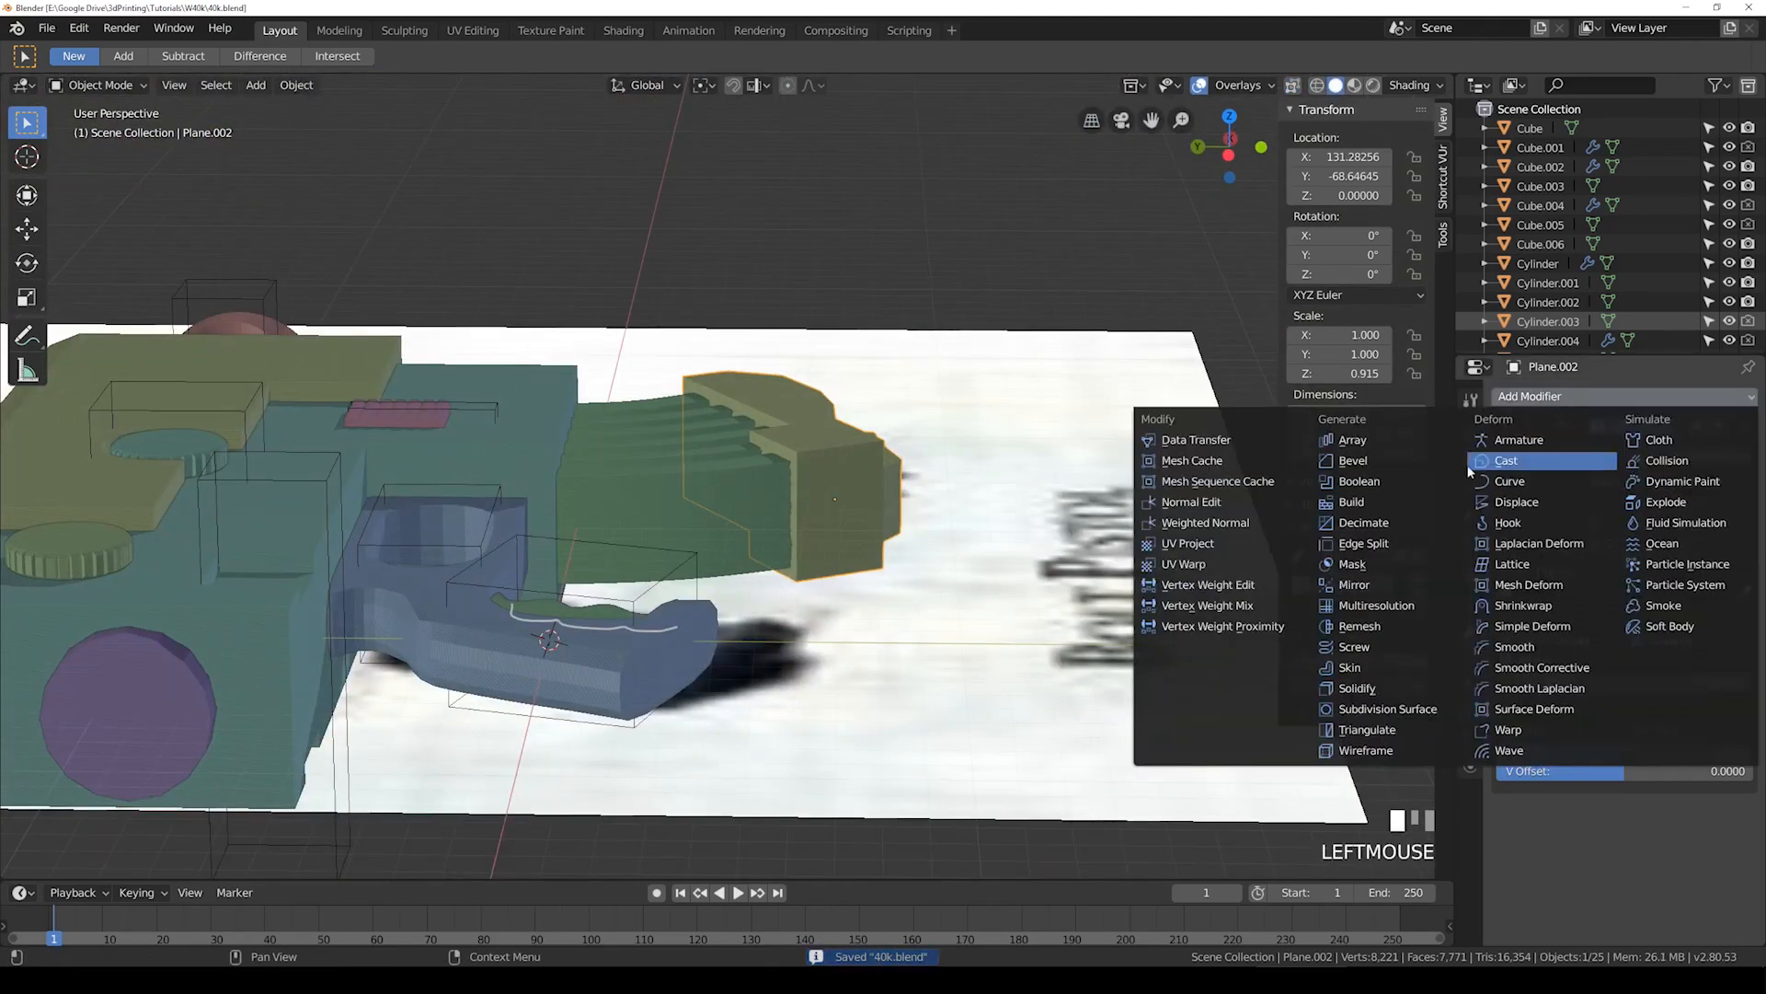
{"action": "left_click", "coordinate": [1365, 462]}
{"action": "scroll", "coordinate": [941, 461], "scroll_direction": "up", "scroll_amount": 2}
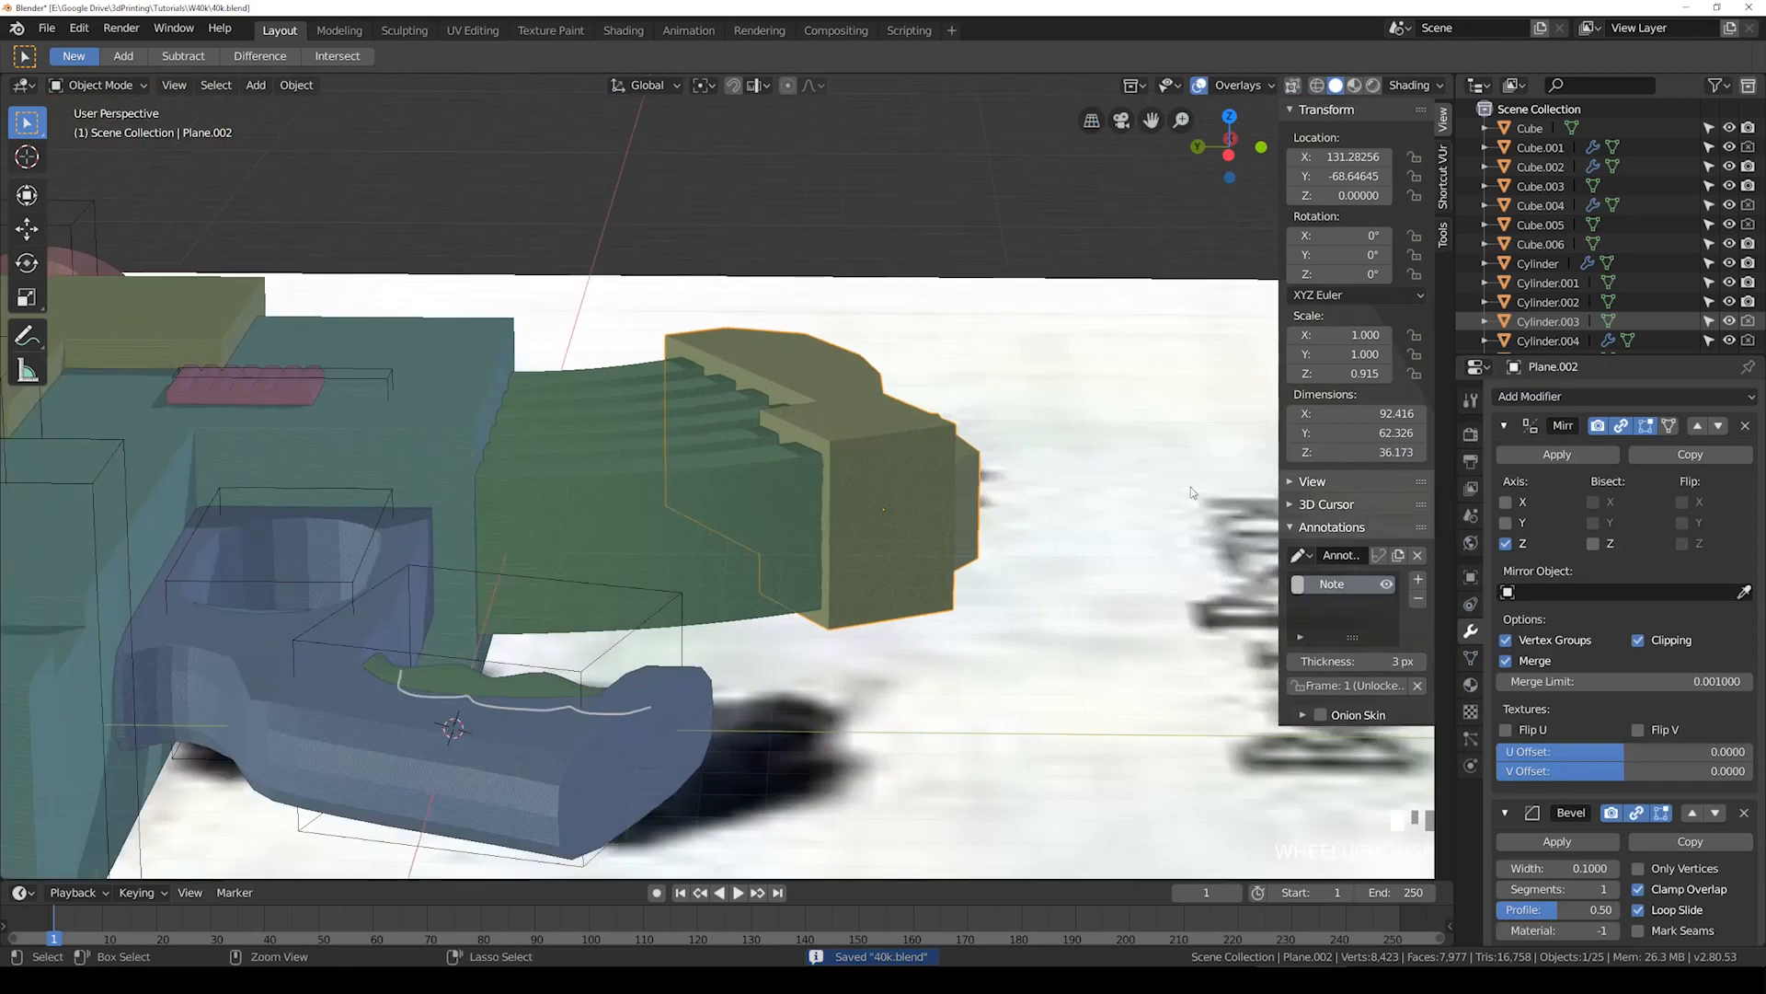
{"action": "key", "text": "ctrl+a"}
{"action": "left_click", "coordinate": [1177, 523]}
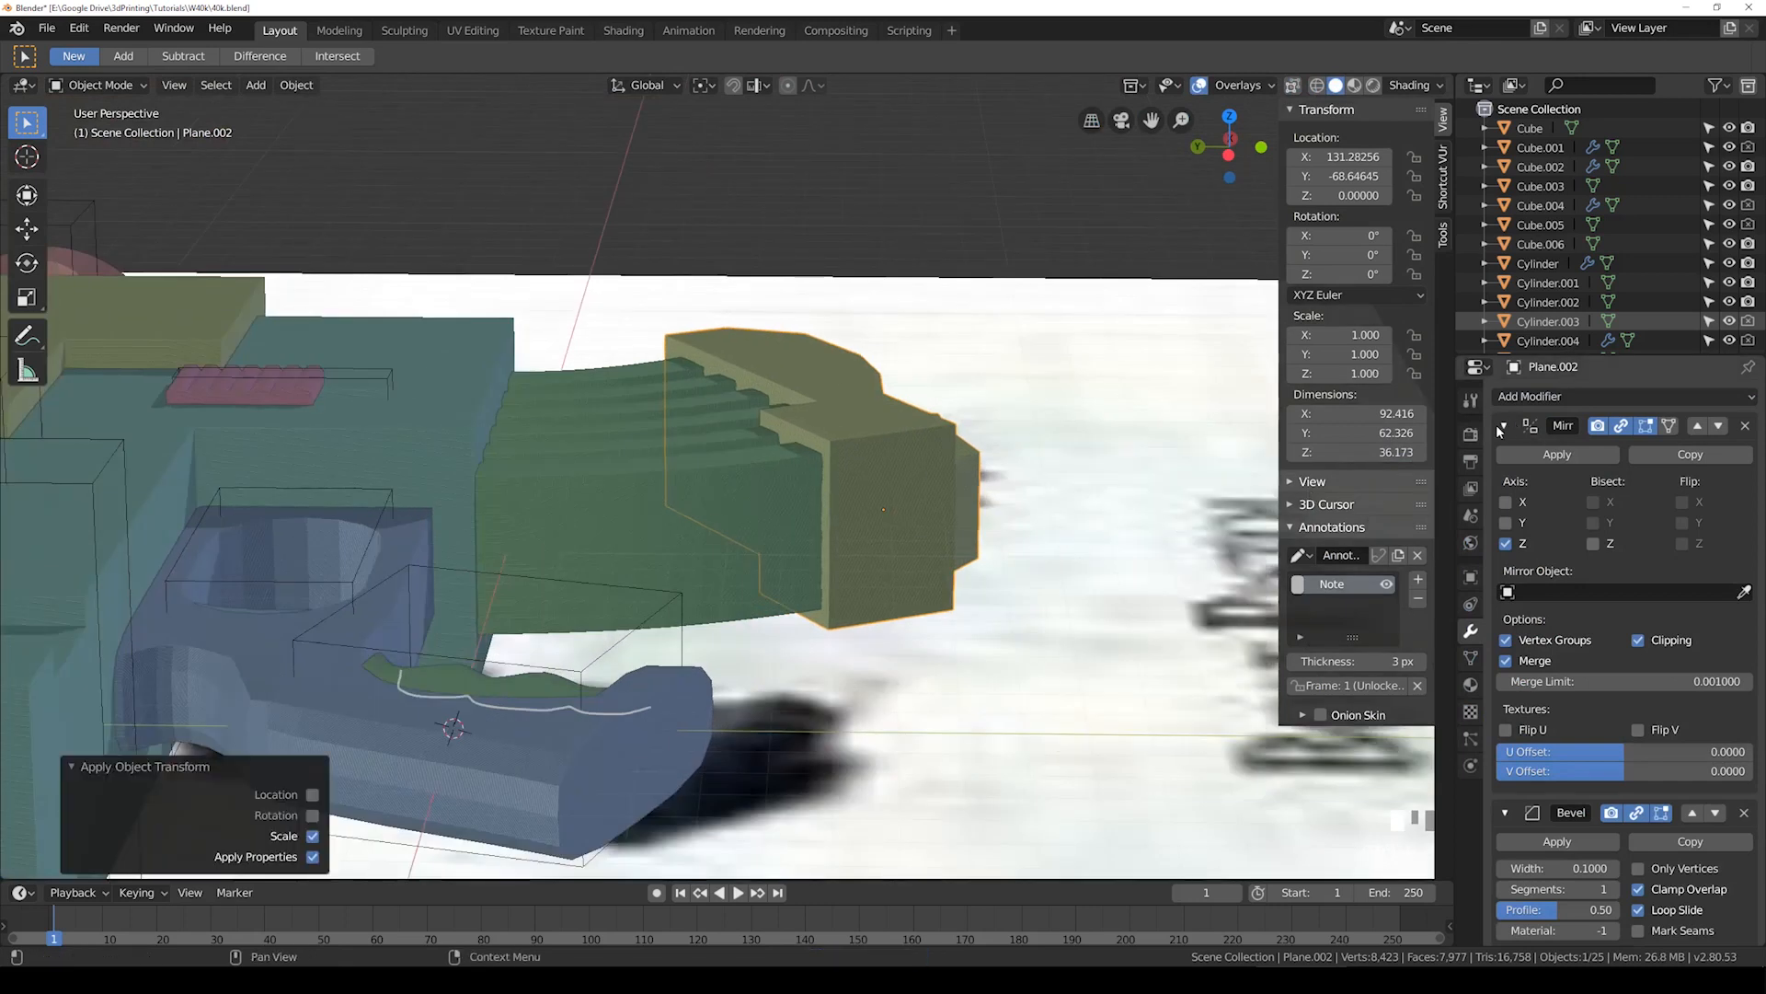
{"action": "left_click", "coordinate": [1502, 426]}
{"action": "left_click_drag", "start_coordinate": [1558, 515], "coordinate": [1638, 515]}
Step: Apply the ridged magazine's scale, give it a Bevel modifier with a width of about 2.03, and save the file
{"action": "middle_click_drag", "start_coordinate": [828, 479], "coordinate": [608, 498]}
{"action": "left_click", "coordinate": [607, 499]}
{"action": "left_click", "coordinate": [1572, 398]}
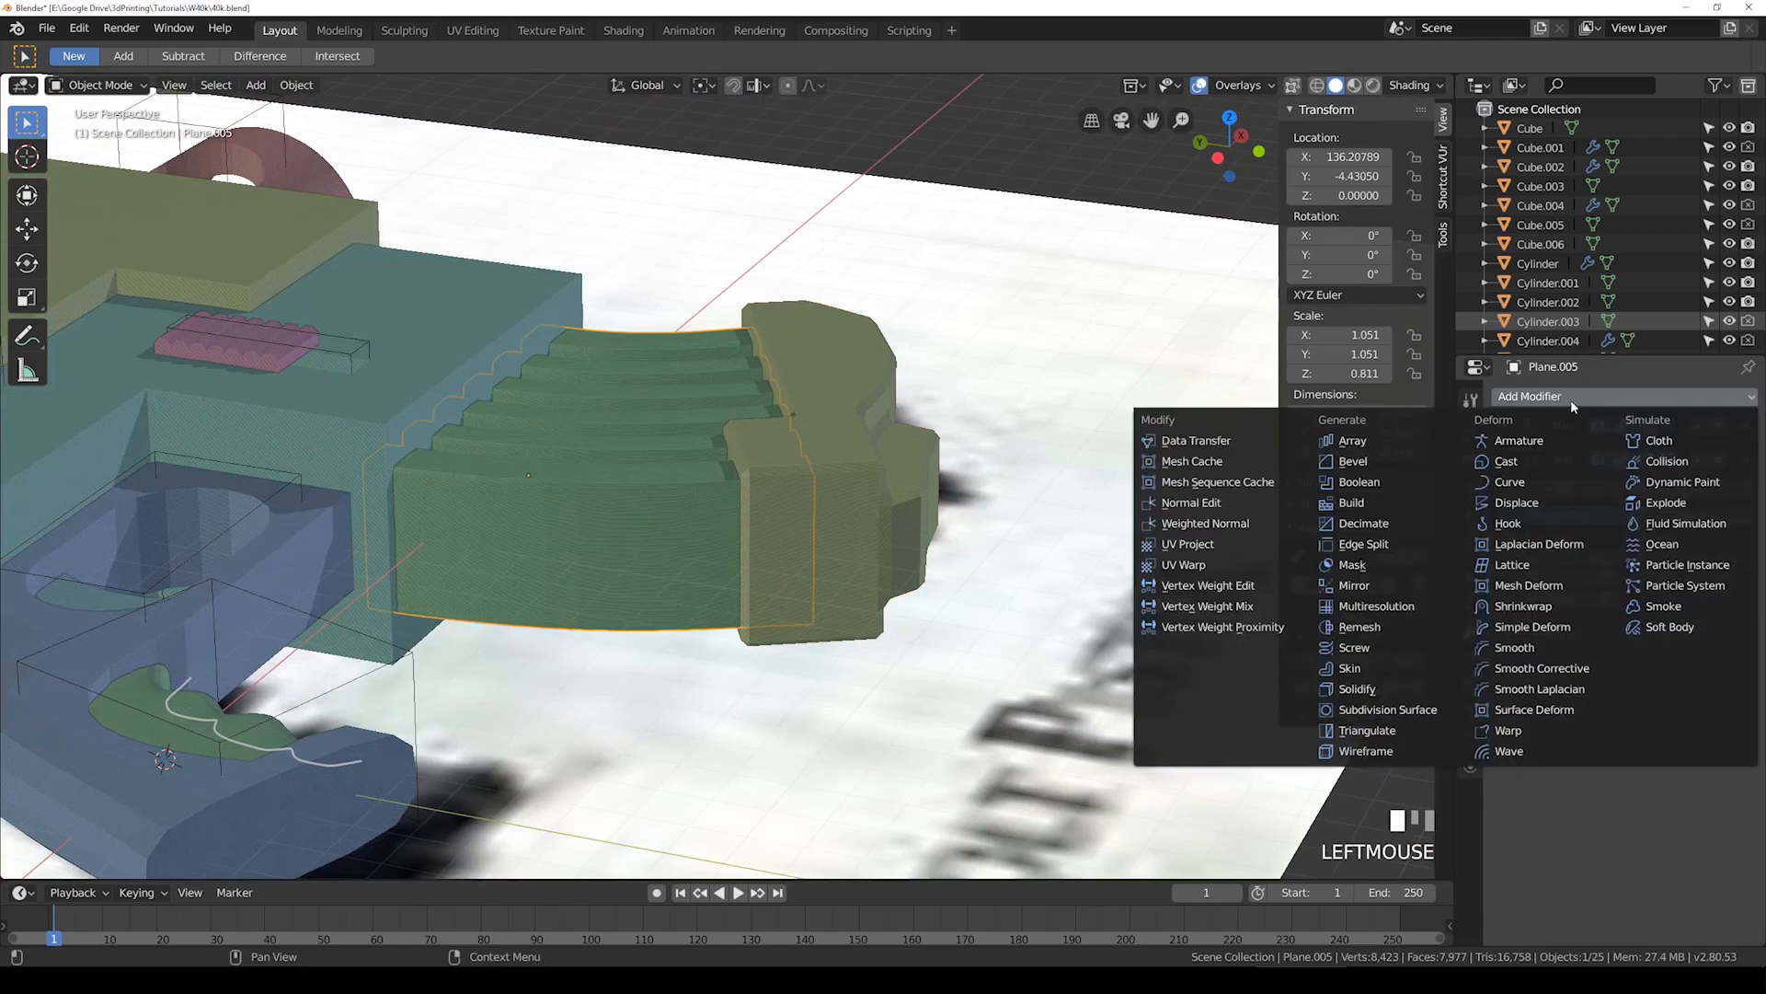
{"action": "key", "text": "ctrl+a"}
{"action": "left_click", "coordinate": [878, 539]}
{"action": "left_click", "coordinate": [1571, 396]}
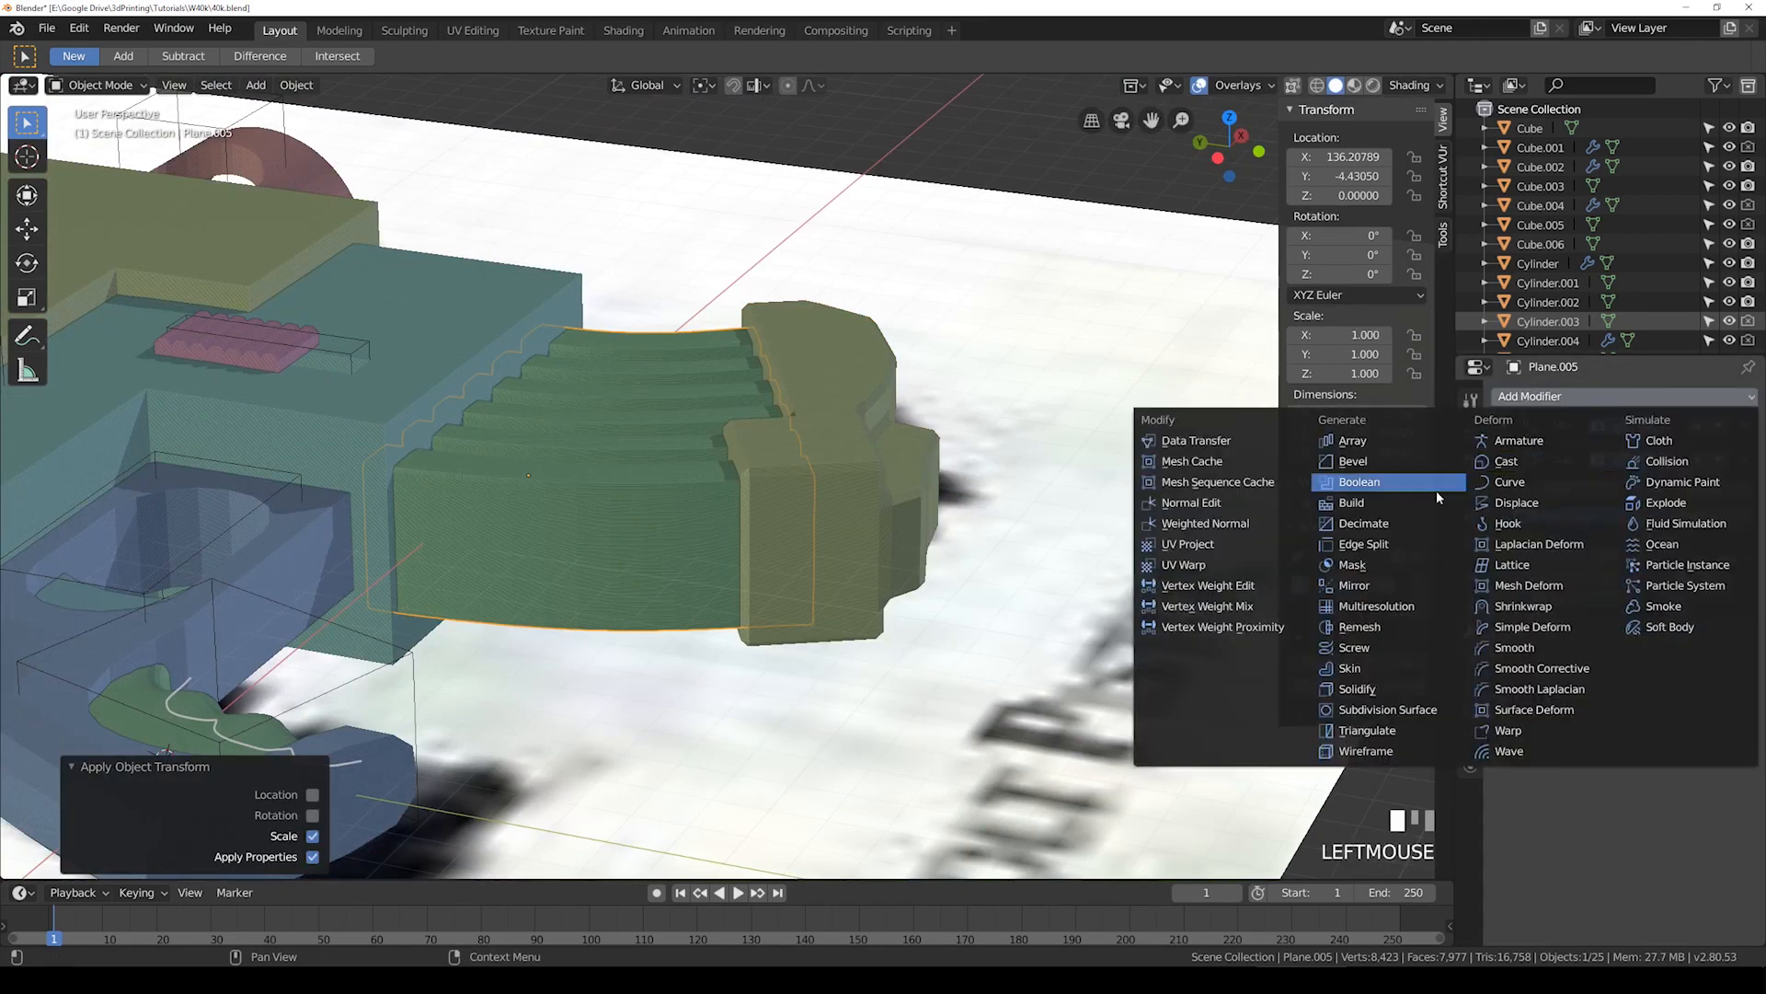
{"action": "left_click", "coordinate": [1381, 463]}
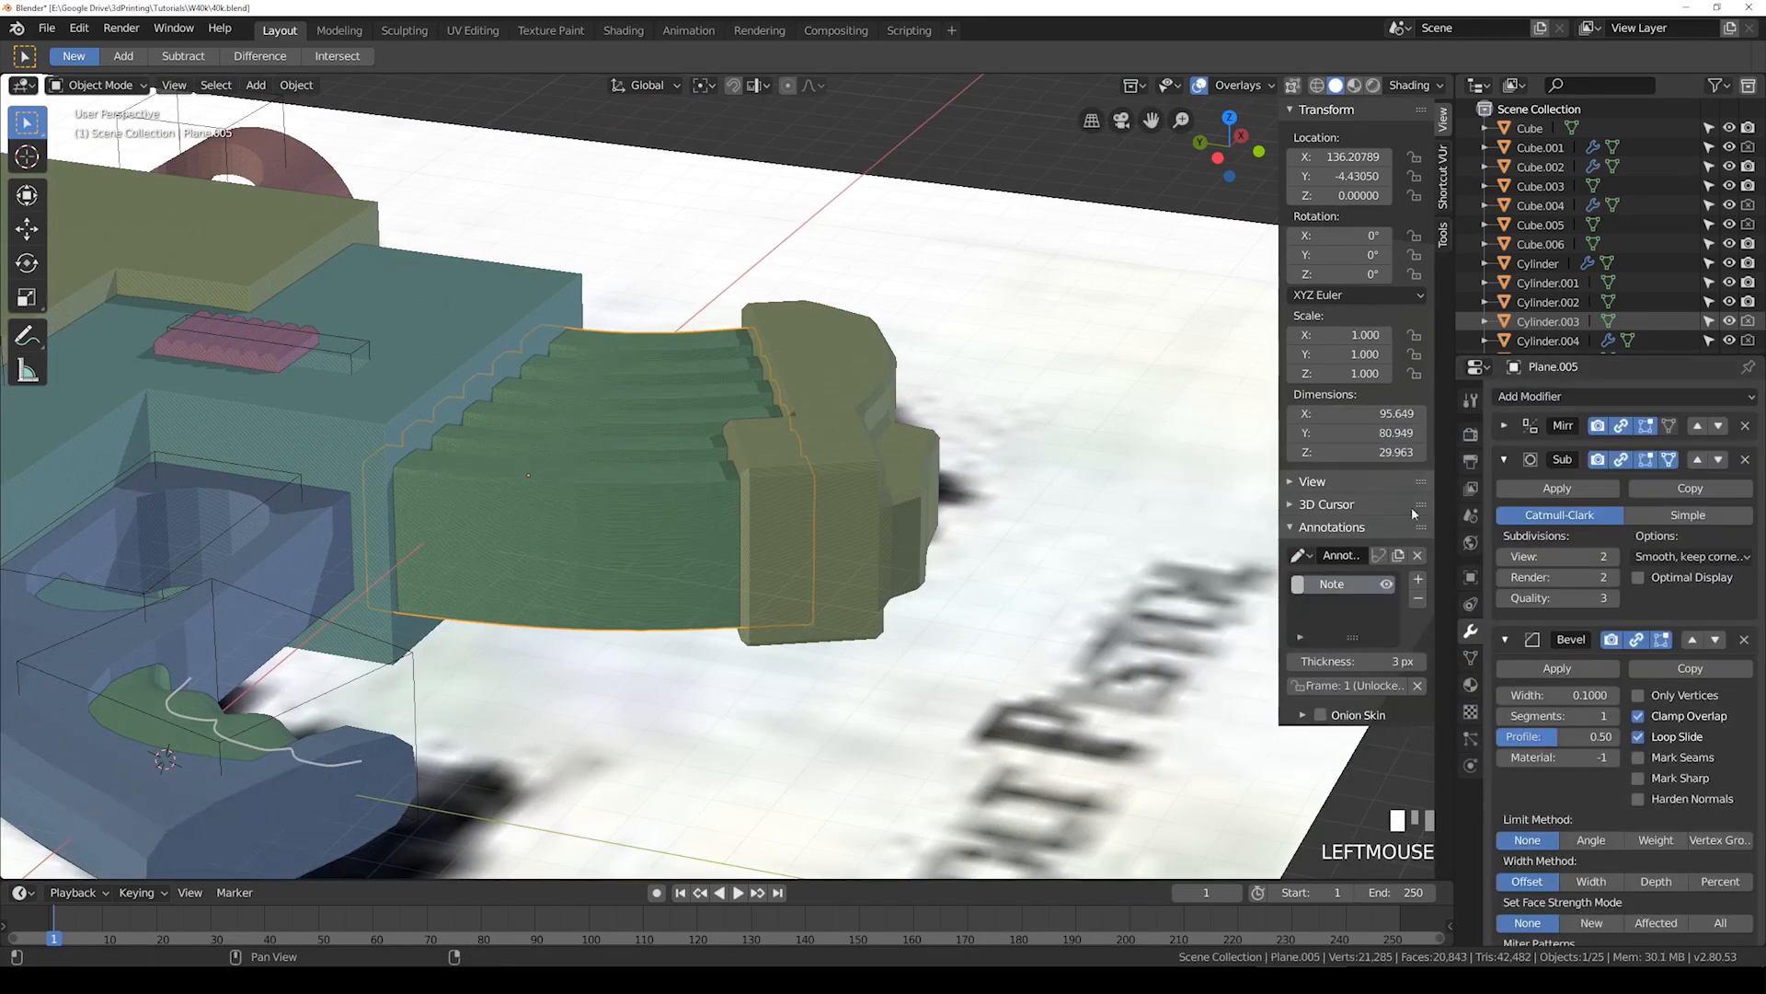
{"action": "left_click", "coordinate": [1505, 459]}
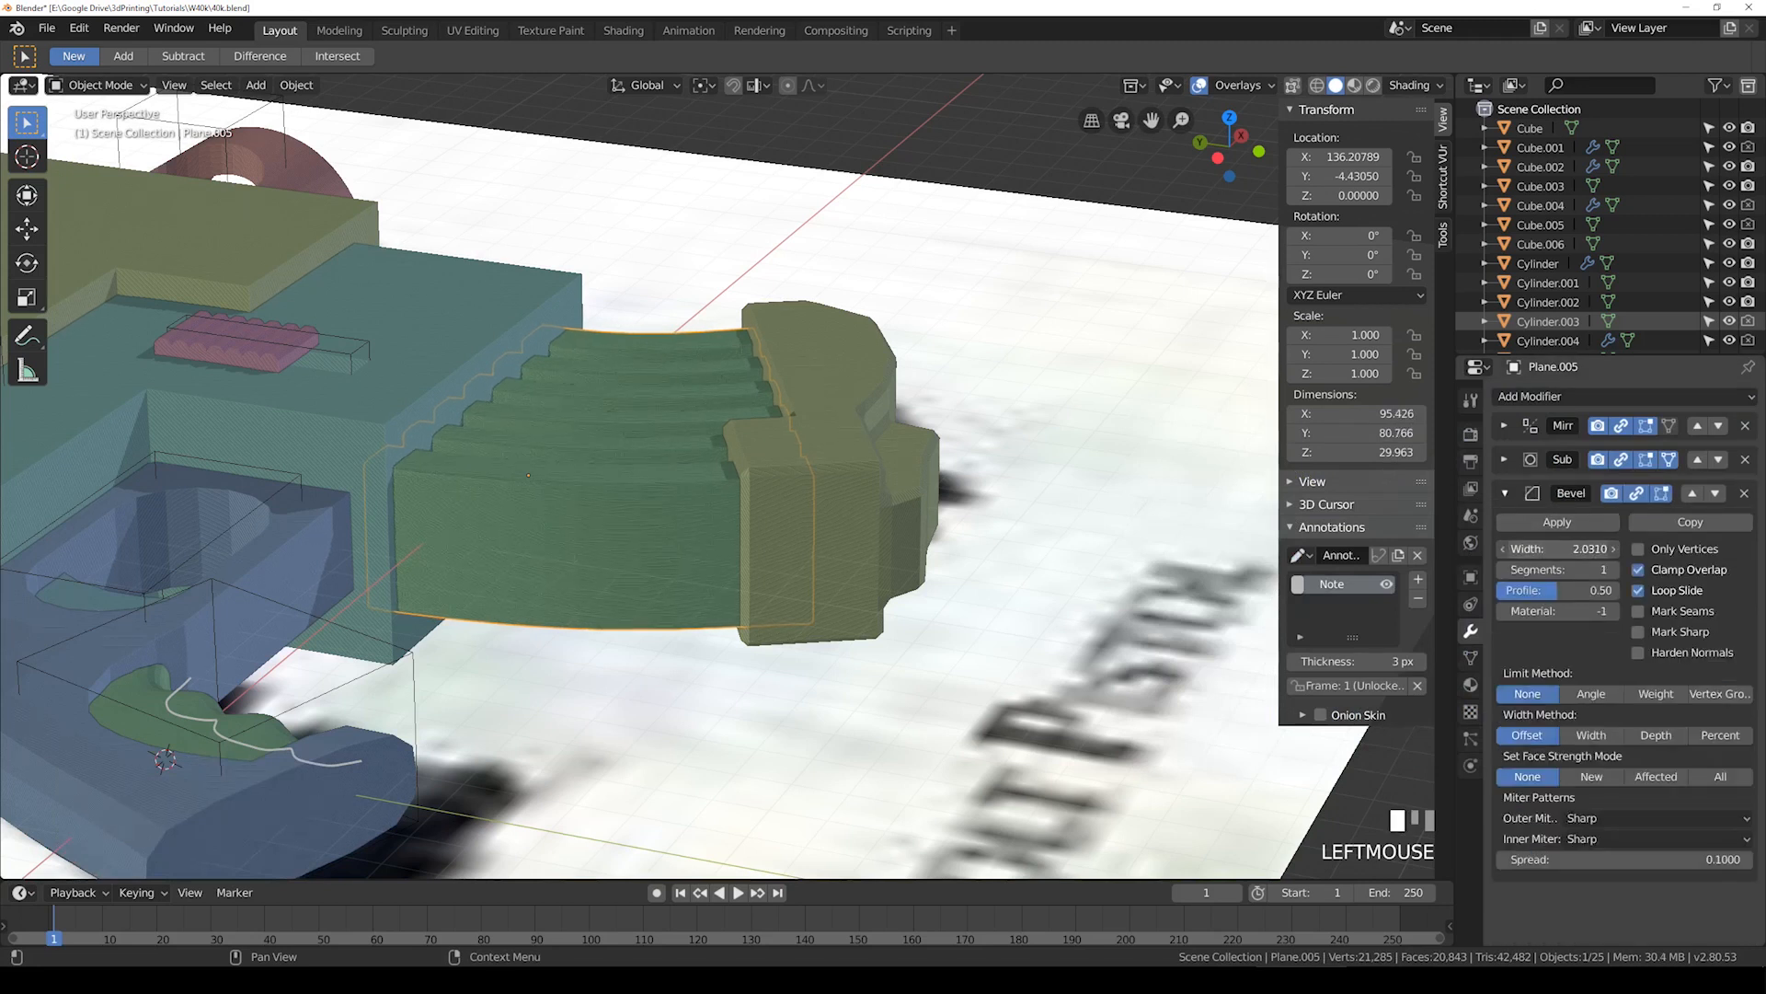
{"action": "left_click", "coordinate": [1505, 493]}
{"action": "middle_click_drag", "start_coordinate": [725, 353], "coordinate": [621, 392]}
{"action": "scroll", "coordinate": [617, 393], "scroll_direction": "up", "scroll_amount": 4}
{"action": "middle_click_drag", "start_coordinate": [778, 453], "coordinate": [736, 457]}
{"action": "key", "text": "ctrl+s"}
Step: Thicken the pistol's upper slide cover by scaling it by 1.027 along Z, and save the file
{"action": "middle_click_drag", "start_coordinate": [642, 416], "coordinate": [769, 394]}
{"action": "scroll", "coordinate": [958, 443], "scroll_direction": "up", "scroll_amount": 3}
{"action": "left_click", "coordinate": [1006, 440]}
{"action": "middle_click_drag", "start_coordinate": [1007, 440], "coordinate": [690, 493], "text": "shift"}
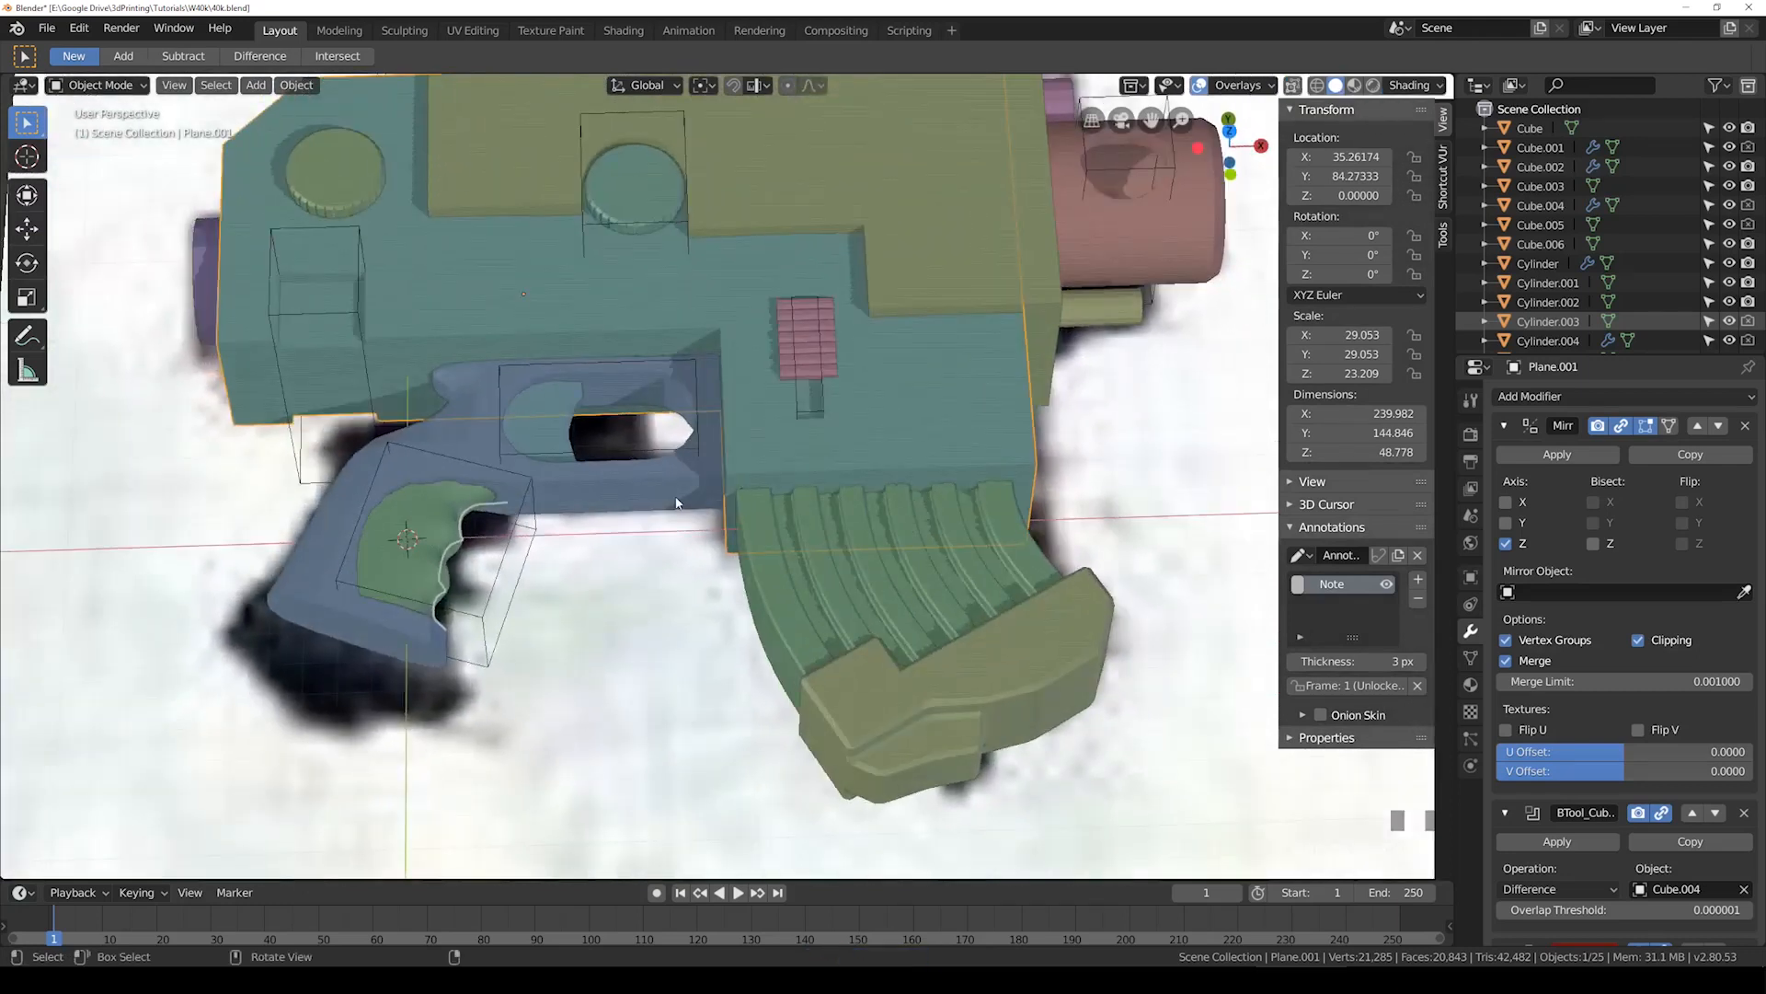
{"action": "scroll", "coordinate": [731, 374], "scroll_direction": "down", "scroll_amount": 5}
{"action": "middle_click_drag", "start_coordinate": [731, 373], "coordinate": [627, 352]}
{"action": "scroll", "coordinate": [681, 411], "scroll_direction": "up", "scroll_amount": 3}
{"action": "left_click", "coordinate": [627, 351]}
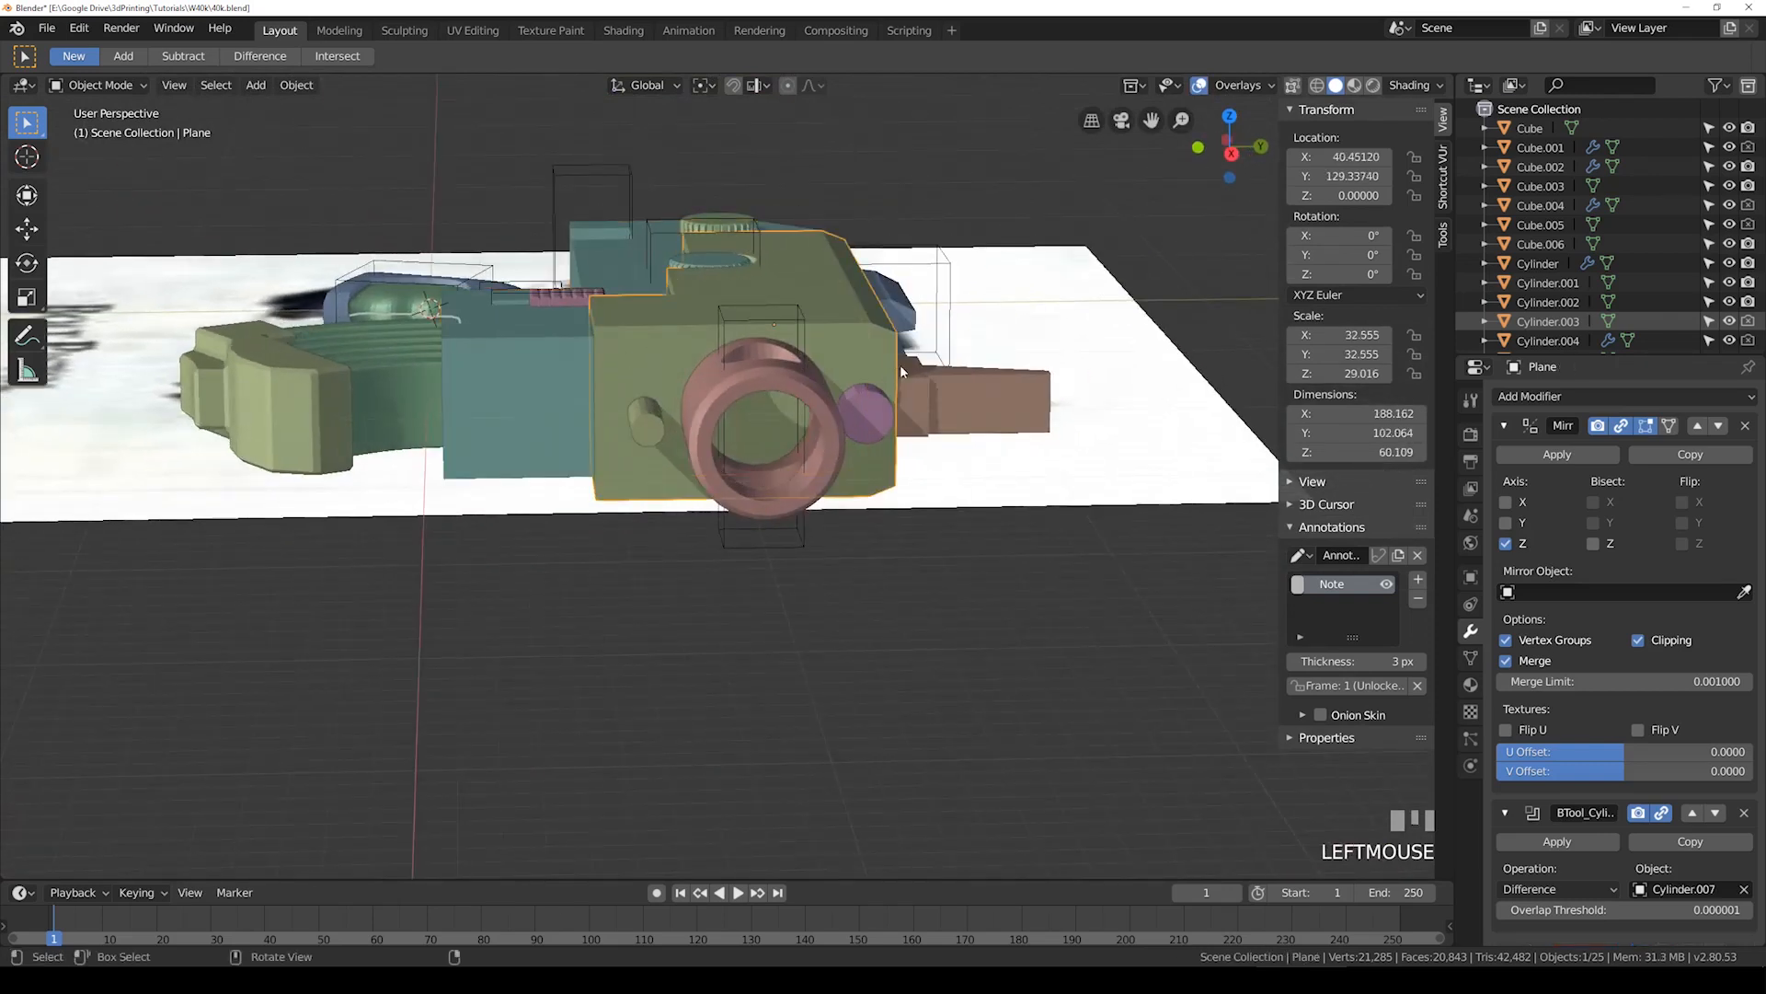
{"action": "key", "text": "s"}
{"action": "key", "text": "z"}
{"action": "left_click", "coordinate": [1058, 397]}
{"action": "middle_click_drag", "start_coordinate": [1058, 398], "coordinate": [736, 460]}
{"action": "key", "text": "ctrl+s"}
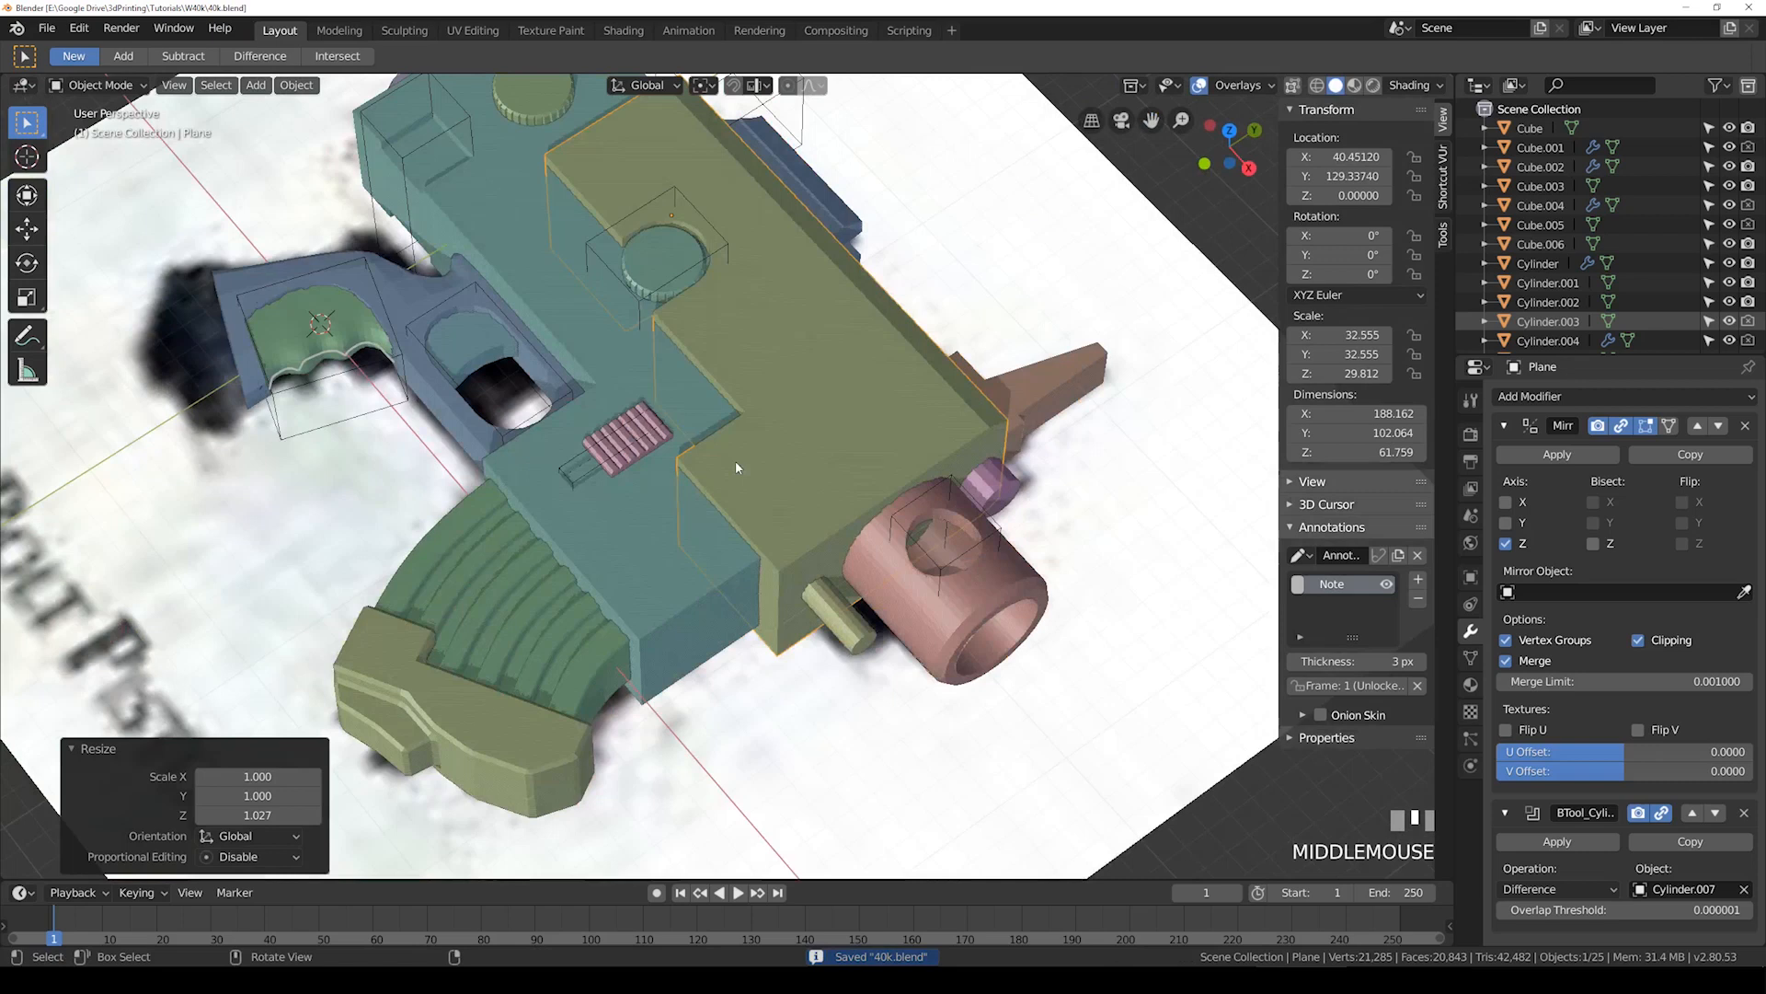
Step: Compare the pistol and the grip's lower end with the reference in top view, in solid and wireframe display, and save the file
{"action": "key", "text": "KP_7"}
{"action": "middle_click_drag", "start_coordinate": [1102, 235], "coordinate": [935, 488], "text": "shift"}
{"action": "left_click", "coordinate": [923, 424]}
{"action": "scroll", "coordinate": [813, 454], "scroll_direction": "down", "scroll_amount": 2}
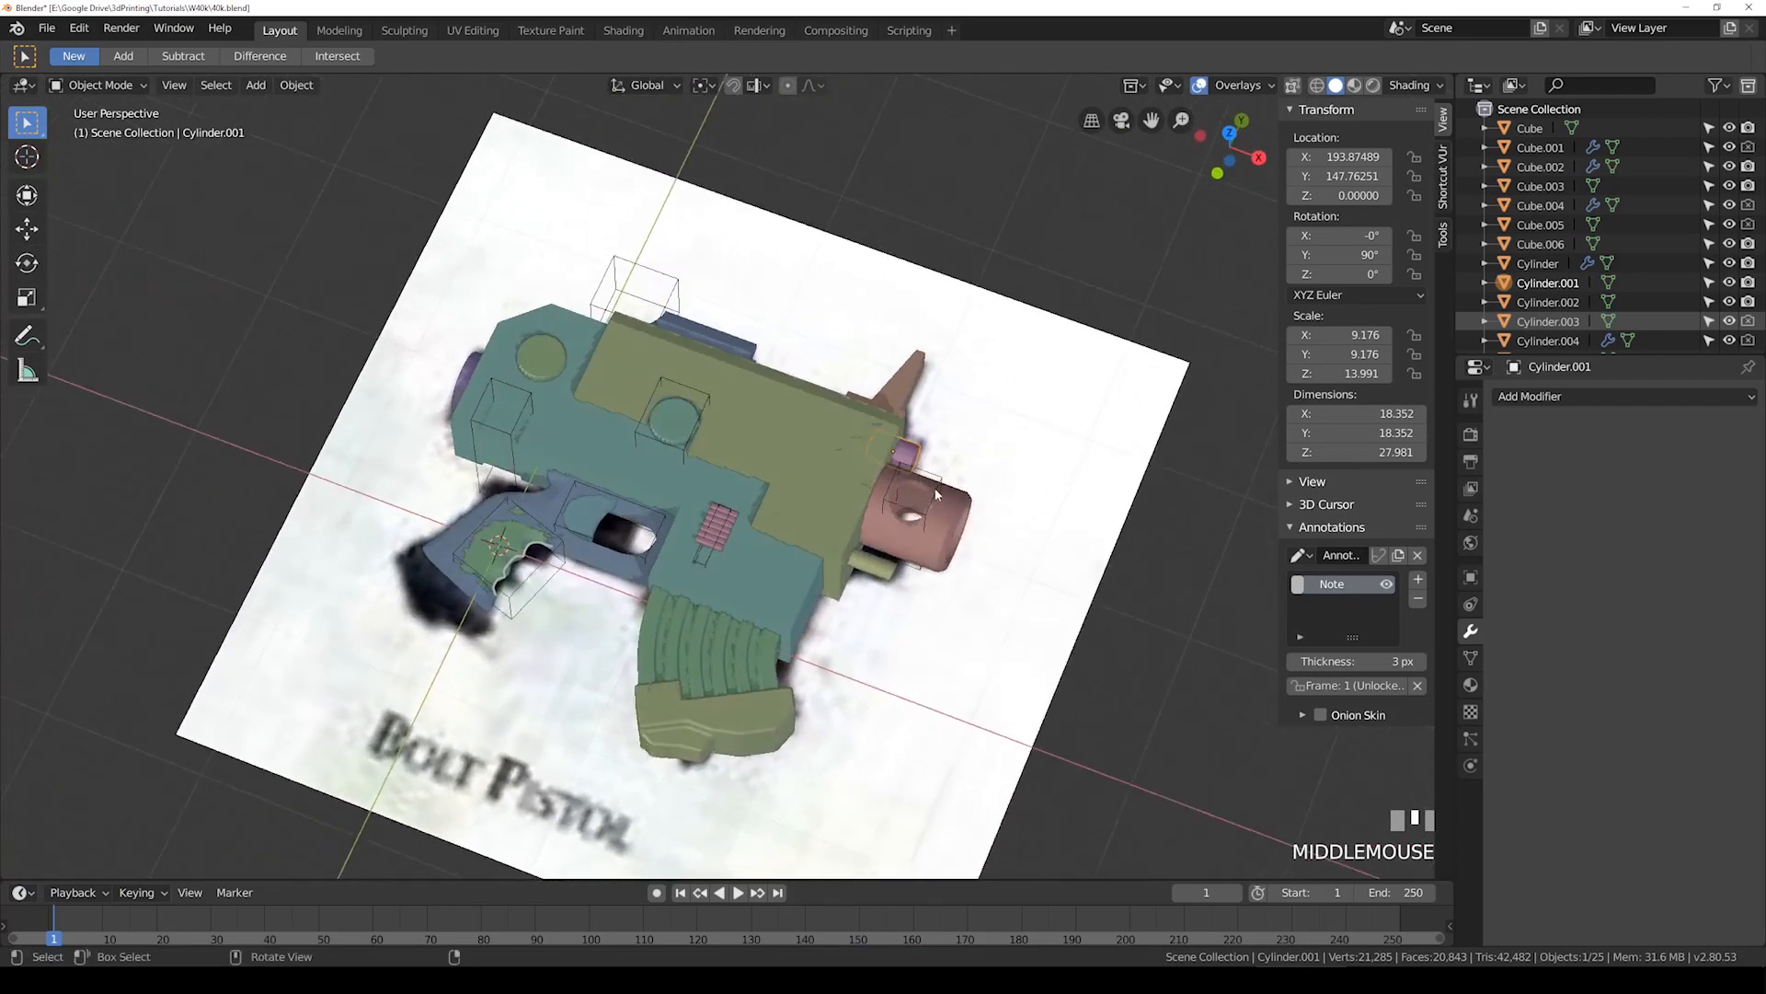
{"action": "scroll", "coordinate": [793, 556], "scroll_direction": "up", "scroll_amount": 3}
{"action": "left_click", "coordinate": [762, 590]}
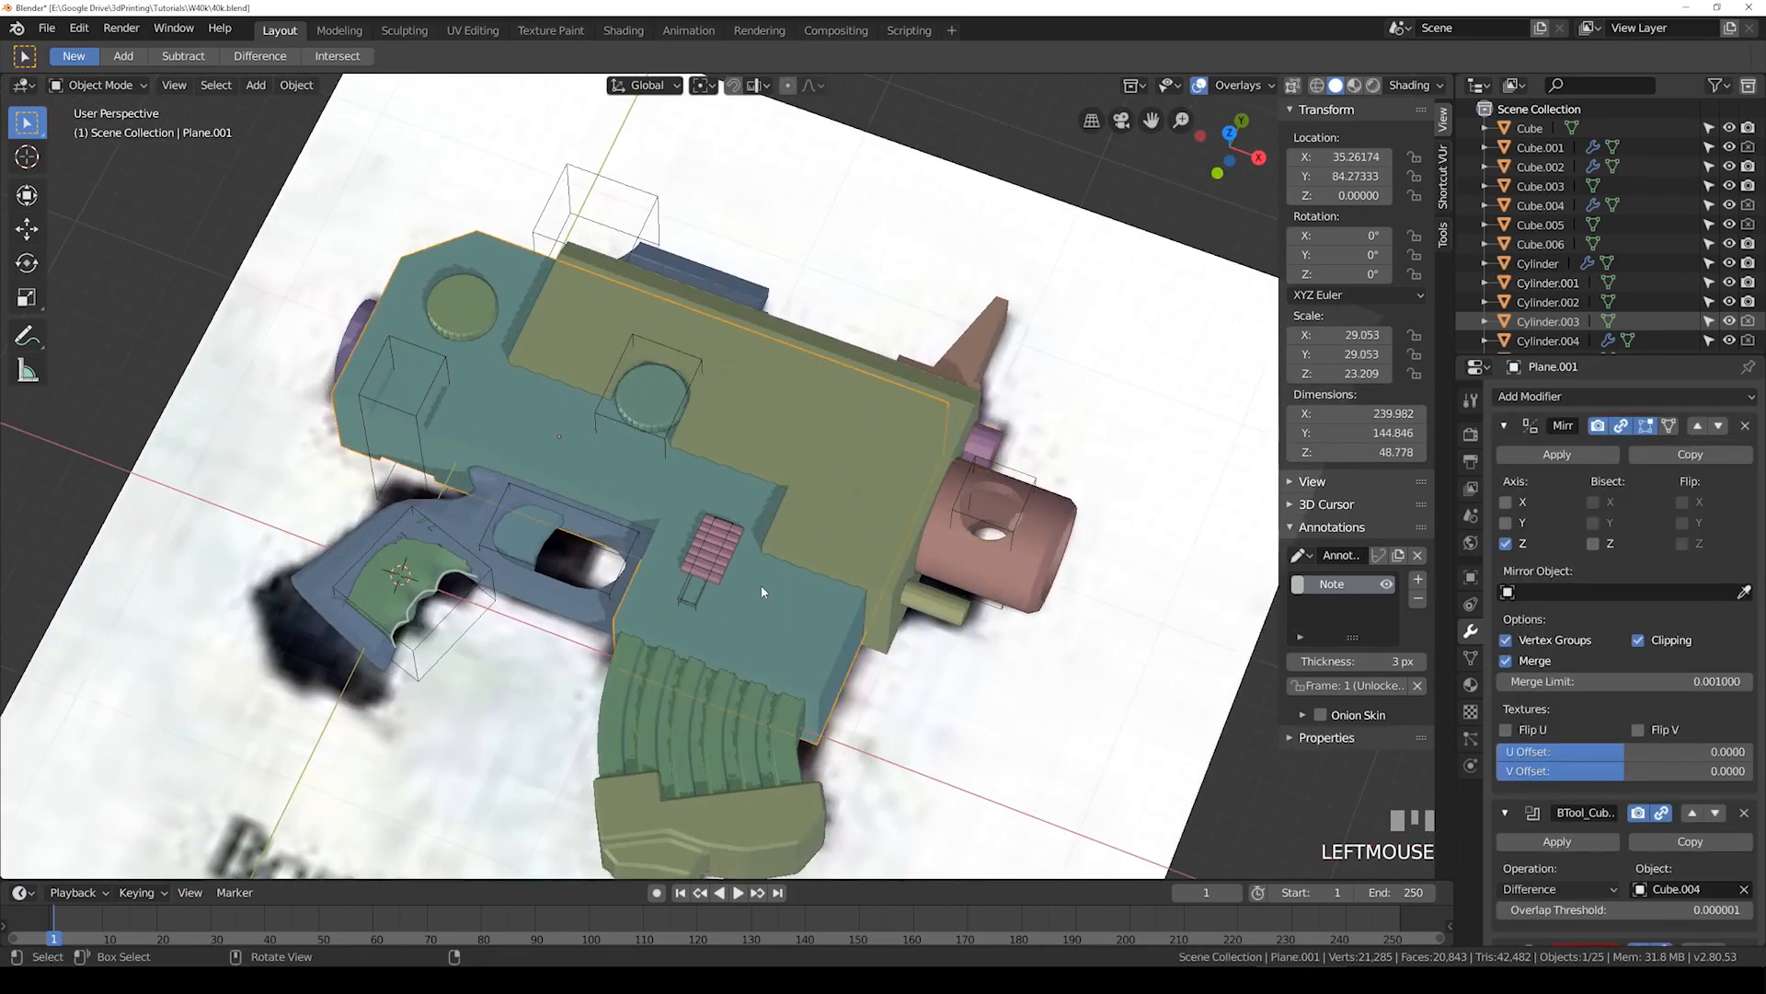
{"action": "middle_click_drag", "start_coordinate": [762, 591], "coordinate": [622, 534]}
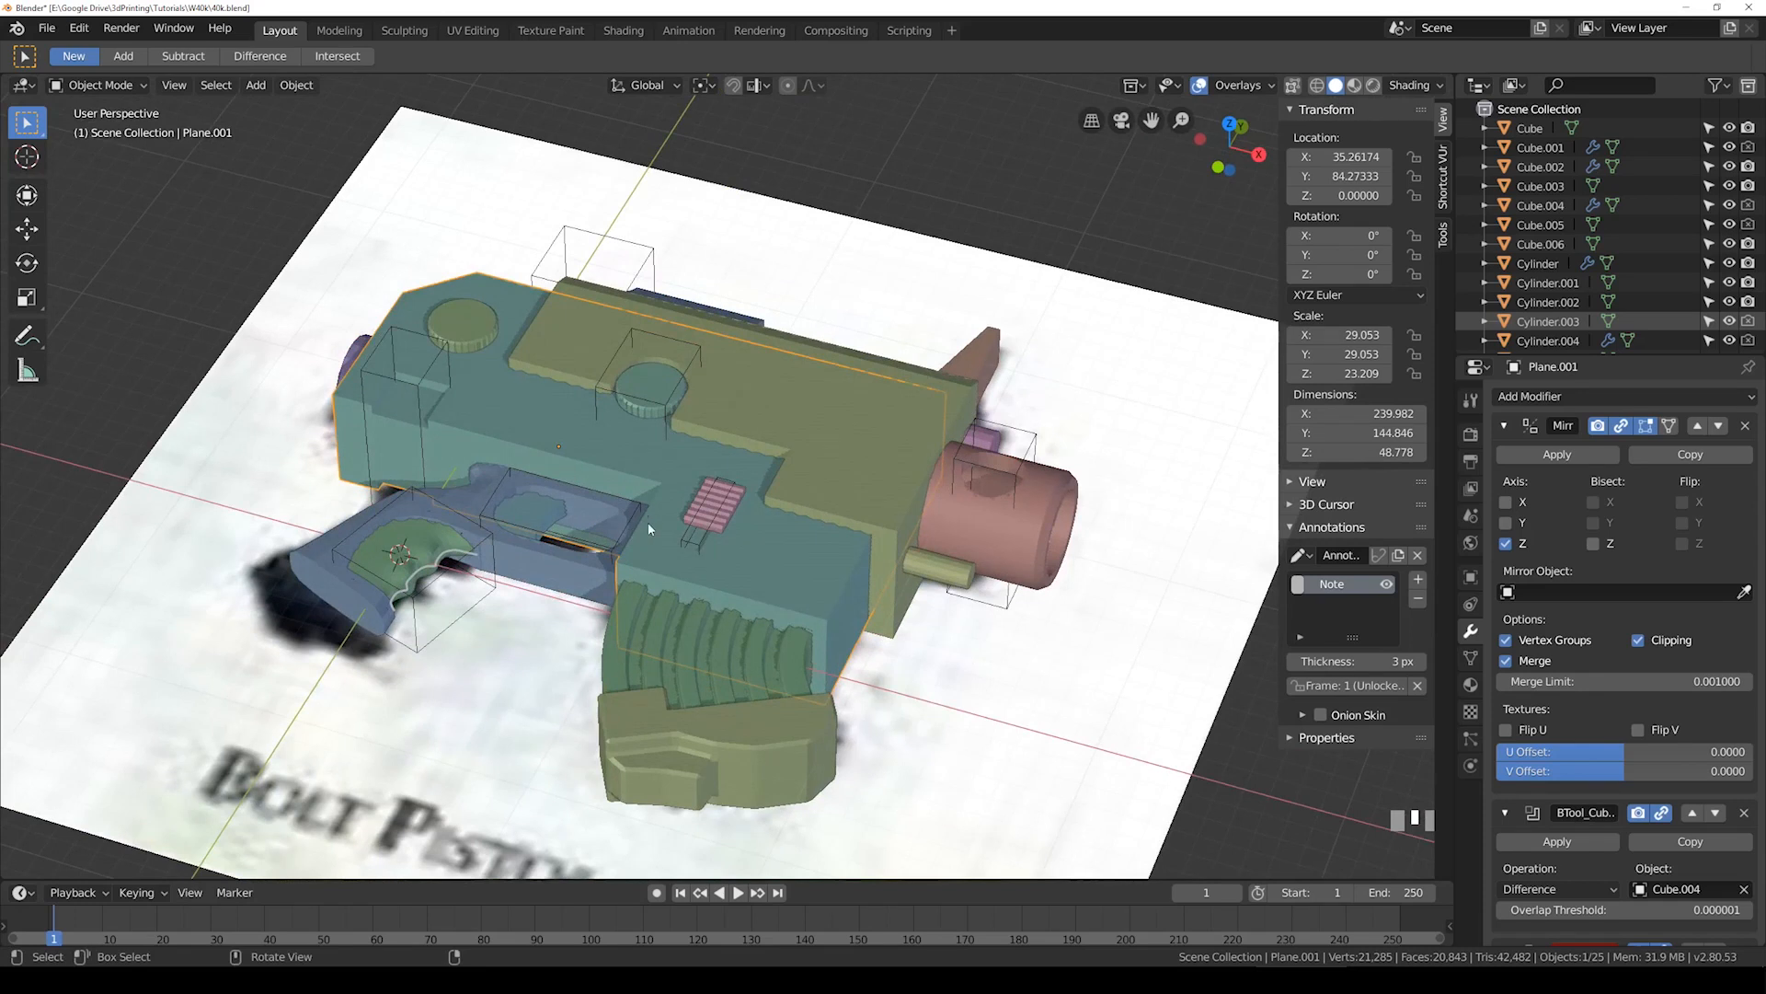
{"action": "key", "text": "KP_7"}
{"action": "key", "text": "shift+z"}
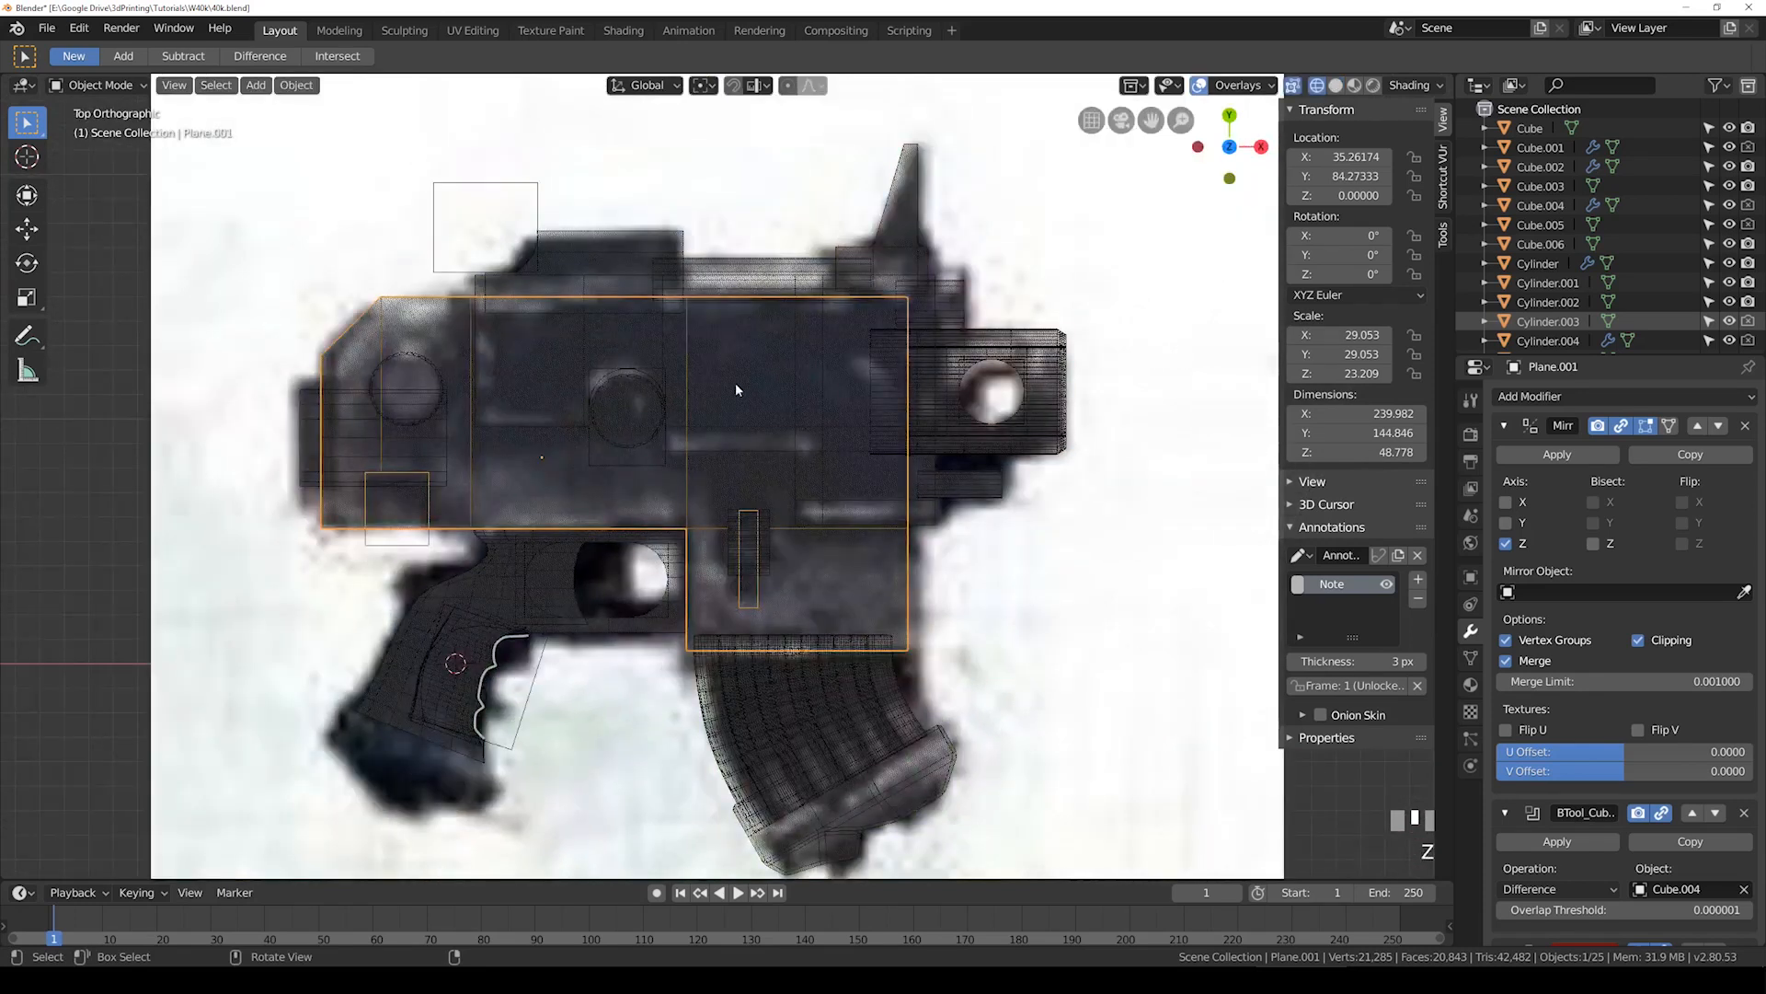
{"action": "key", "text": "shift+z"}
{"action": "key", "text": "shift+z"}
{"action": "key", "text": "shift+z"}
{"action": "middle_click_drag", "start_coordinate": [400, 782], "coordinate": [599, 610], "text": "shift"}
{"action": "key", "text": "shift+z"}
{"action": "key", "text": "shift+z"}
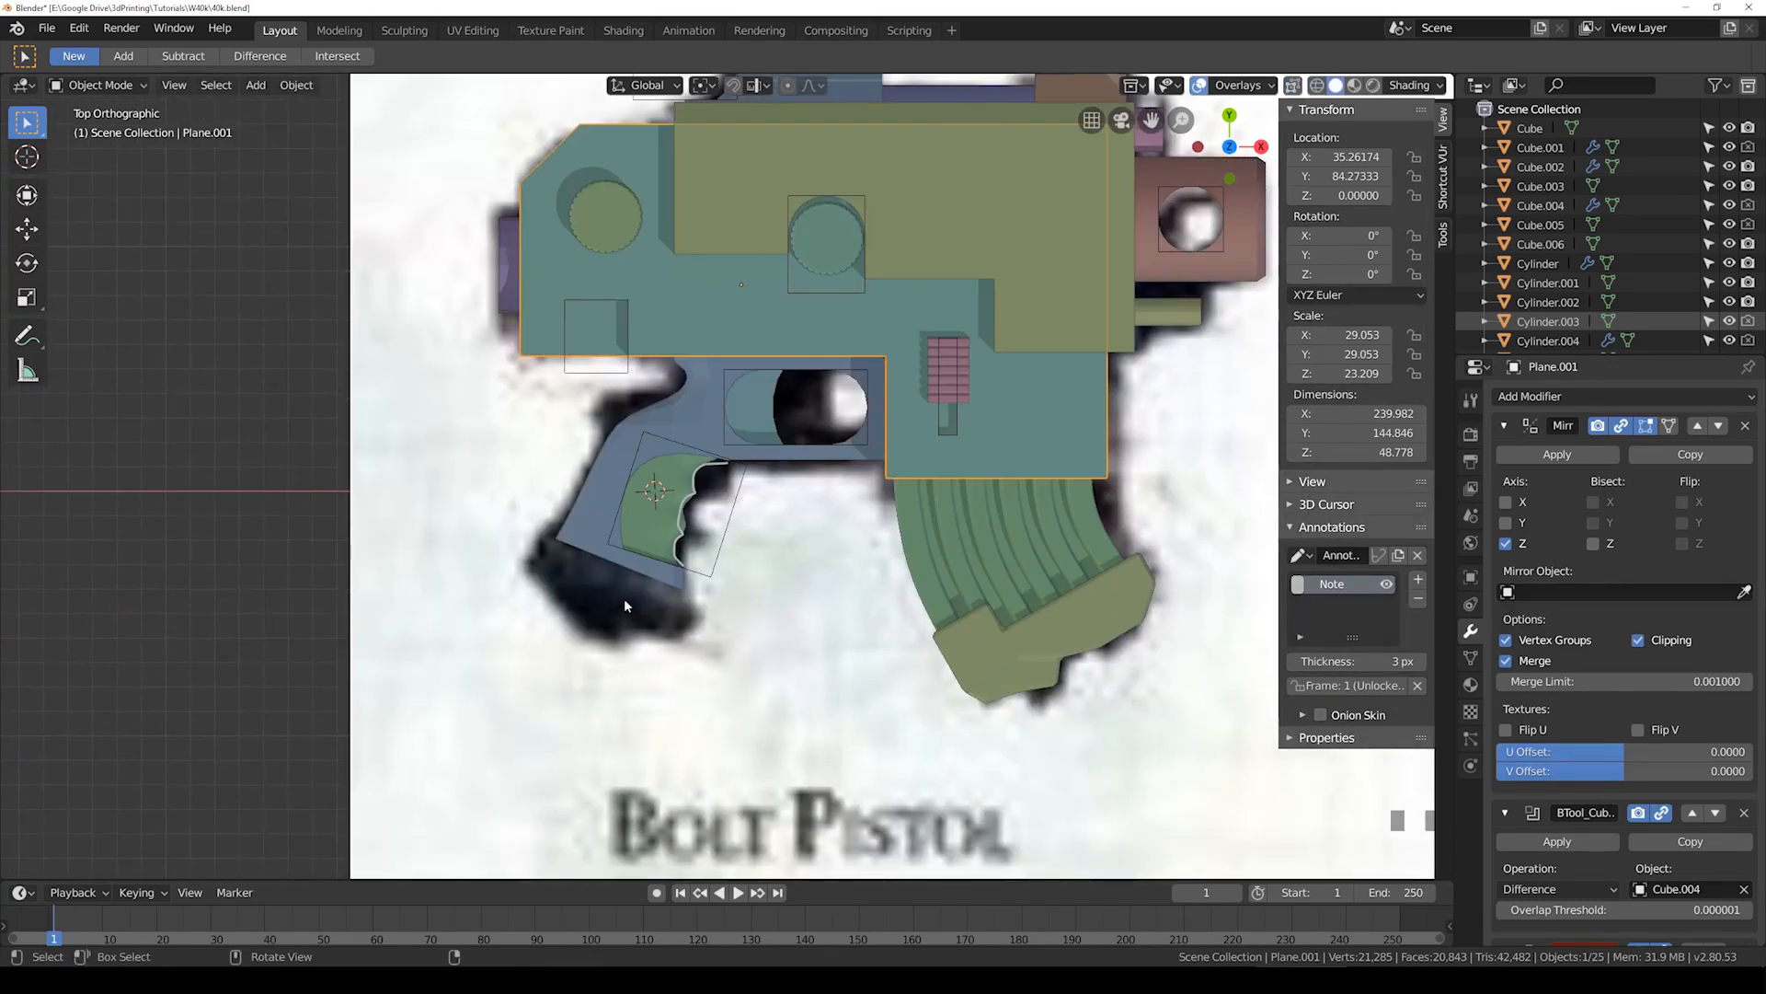
{"action": "left_click", "coordinate": [656, 585]}
{"action": "key", "text": "ctrl+s"}
{"action": "key", "text": "shift+z"}
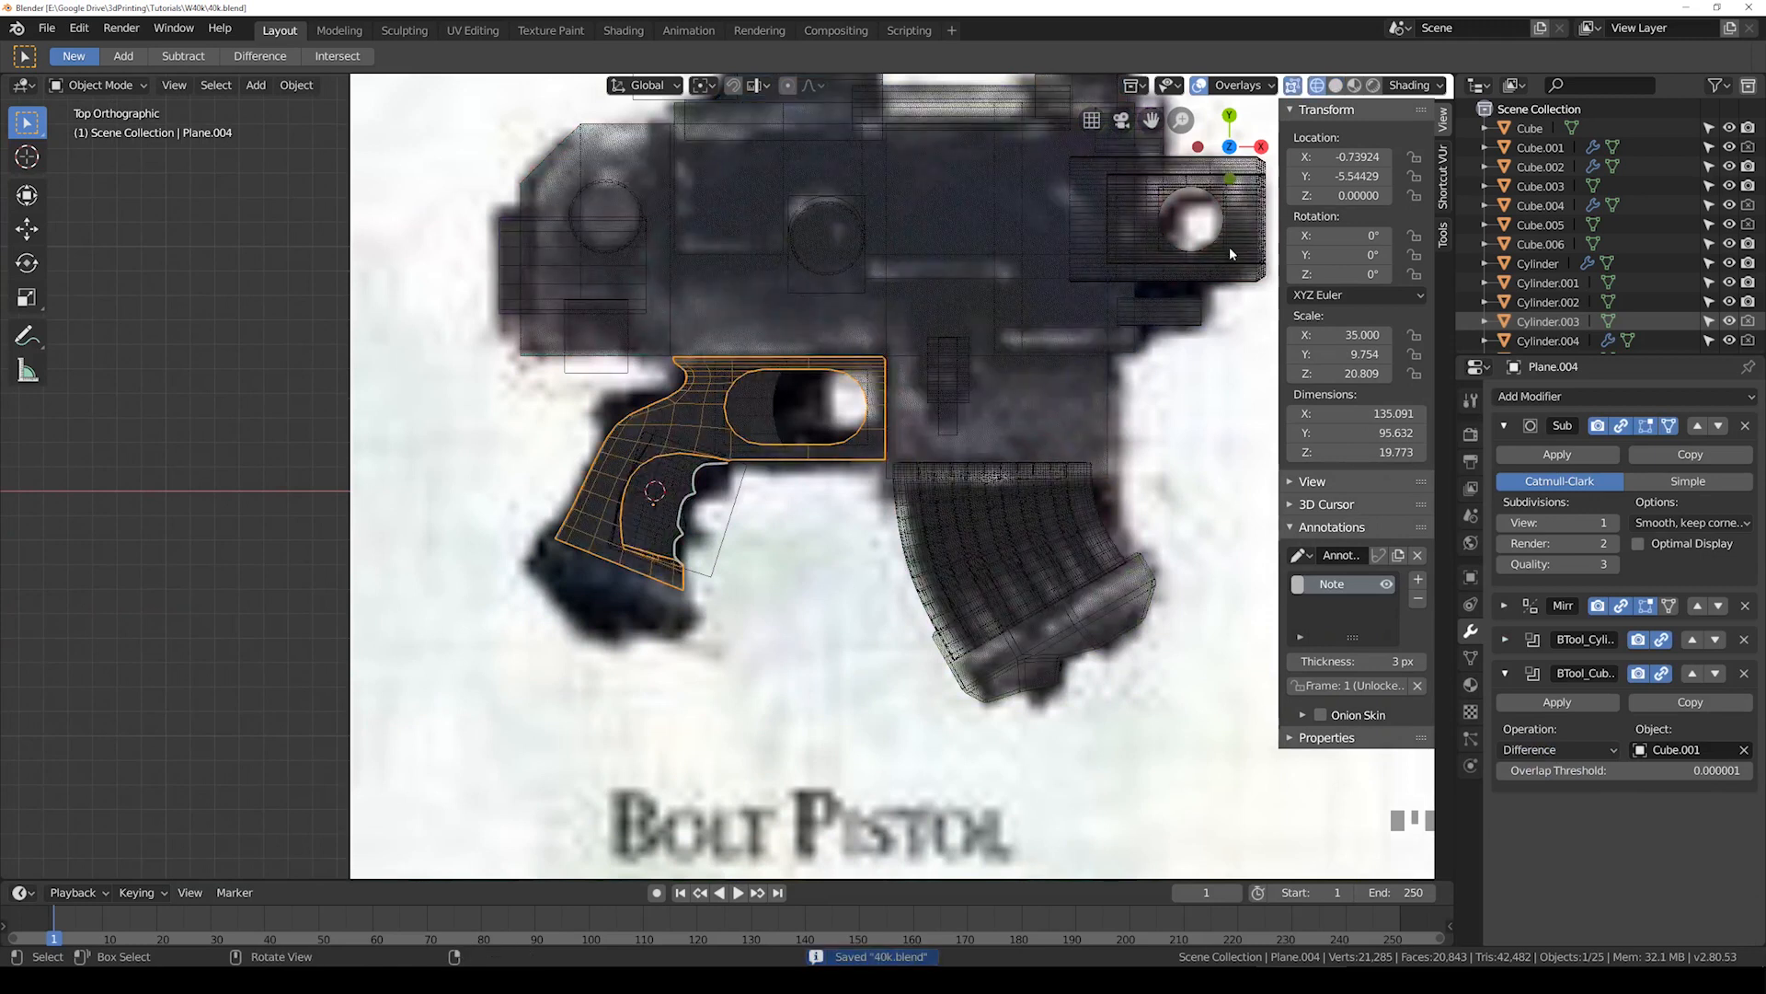
{"action": "key", "text": "shift+z"}
Step: Examine the middle dial's cylindrical cutter and its mesh in wireframe from the pistol's underside
{"action": "mouse_move", "coordinate": [703, 511]}
{"action": "middle_mouse_down"}
{"action": "mouse_move", "coordinate": [695, 250]}
{"action": "mouse_move", "coordinate": [713, 382]}
{"action": "mouse_move", "coordinate": [739, 427]}
{"action": "mouse_move", "coordinate": [709, 280]}
{"action": "mouse_move", "coordinate": [830, 304]}
{"action": "middle_mouse_up"}
{"action": "scroll", "coordinate": [766, 477], "scroll_direction": "up", "scroll_amount": 3}
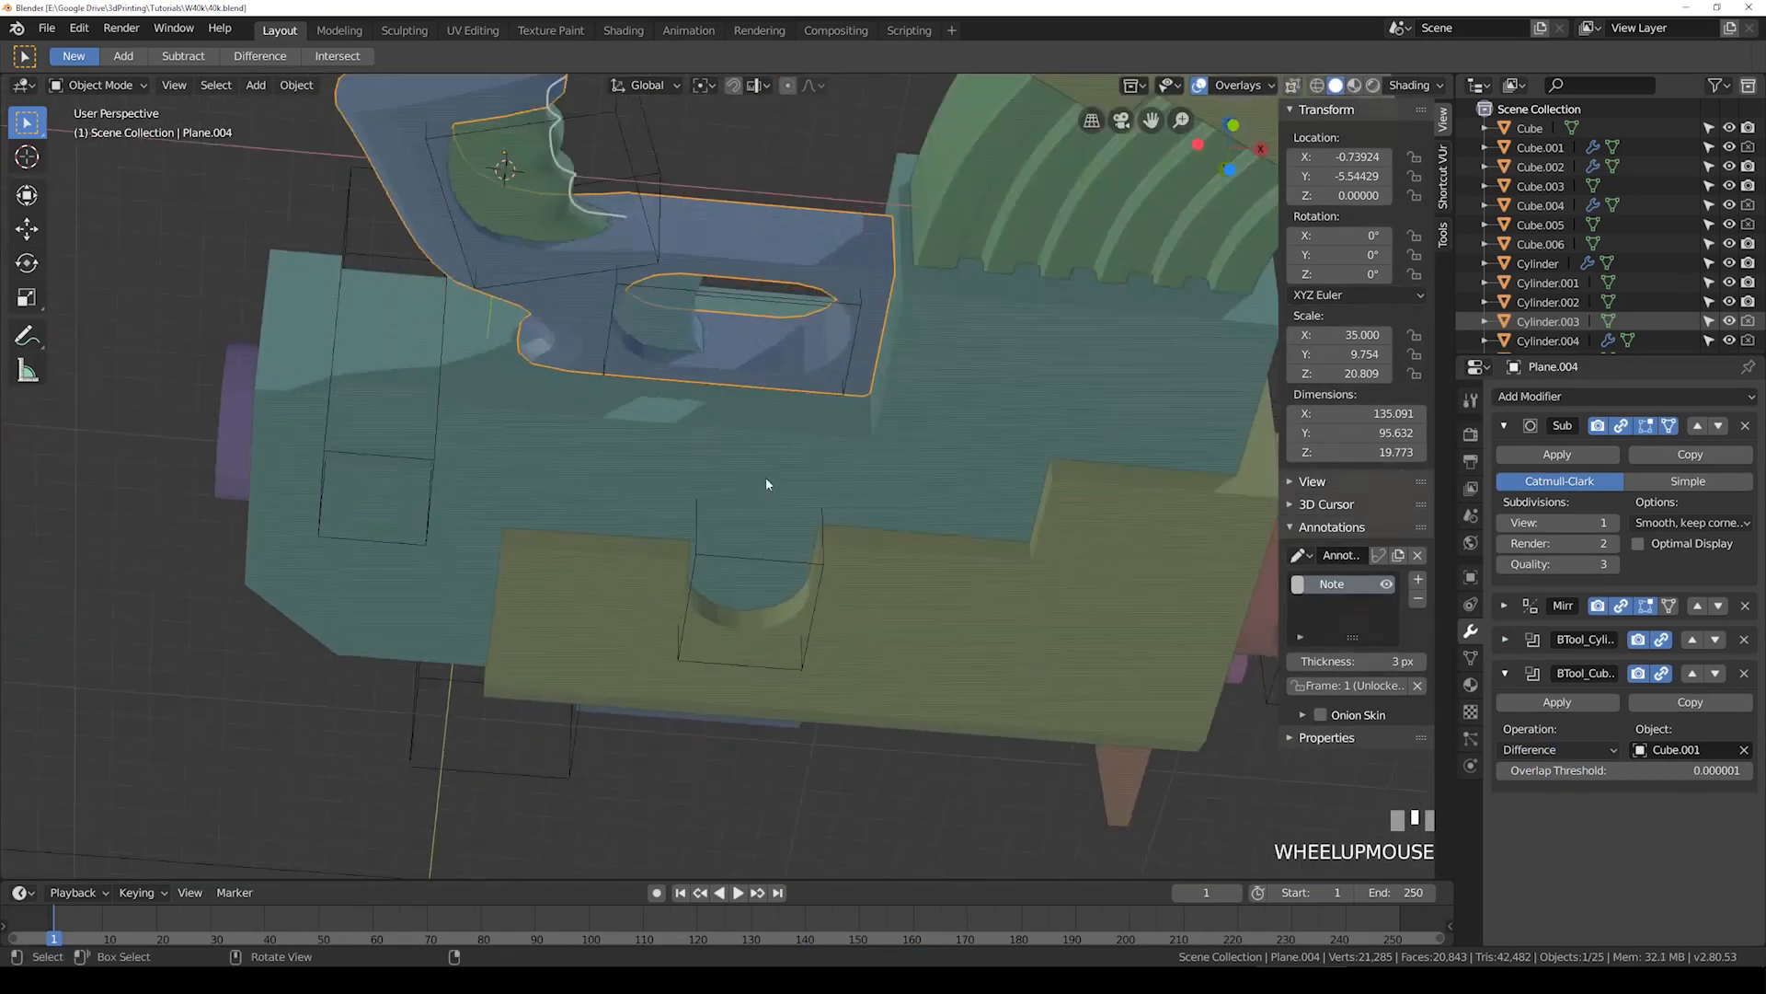
{"action": "left_click", "coordinate": [801, 566]}
{"action": "key", "text": "Tab"}
{"action": "middle_click_drag", "start_coordinate": [804, 599], "coordinate": [816, 635]}
{"action": "key", "text": "shift+z"}
{"action": "key", "text": "a"}
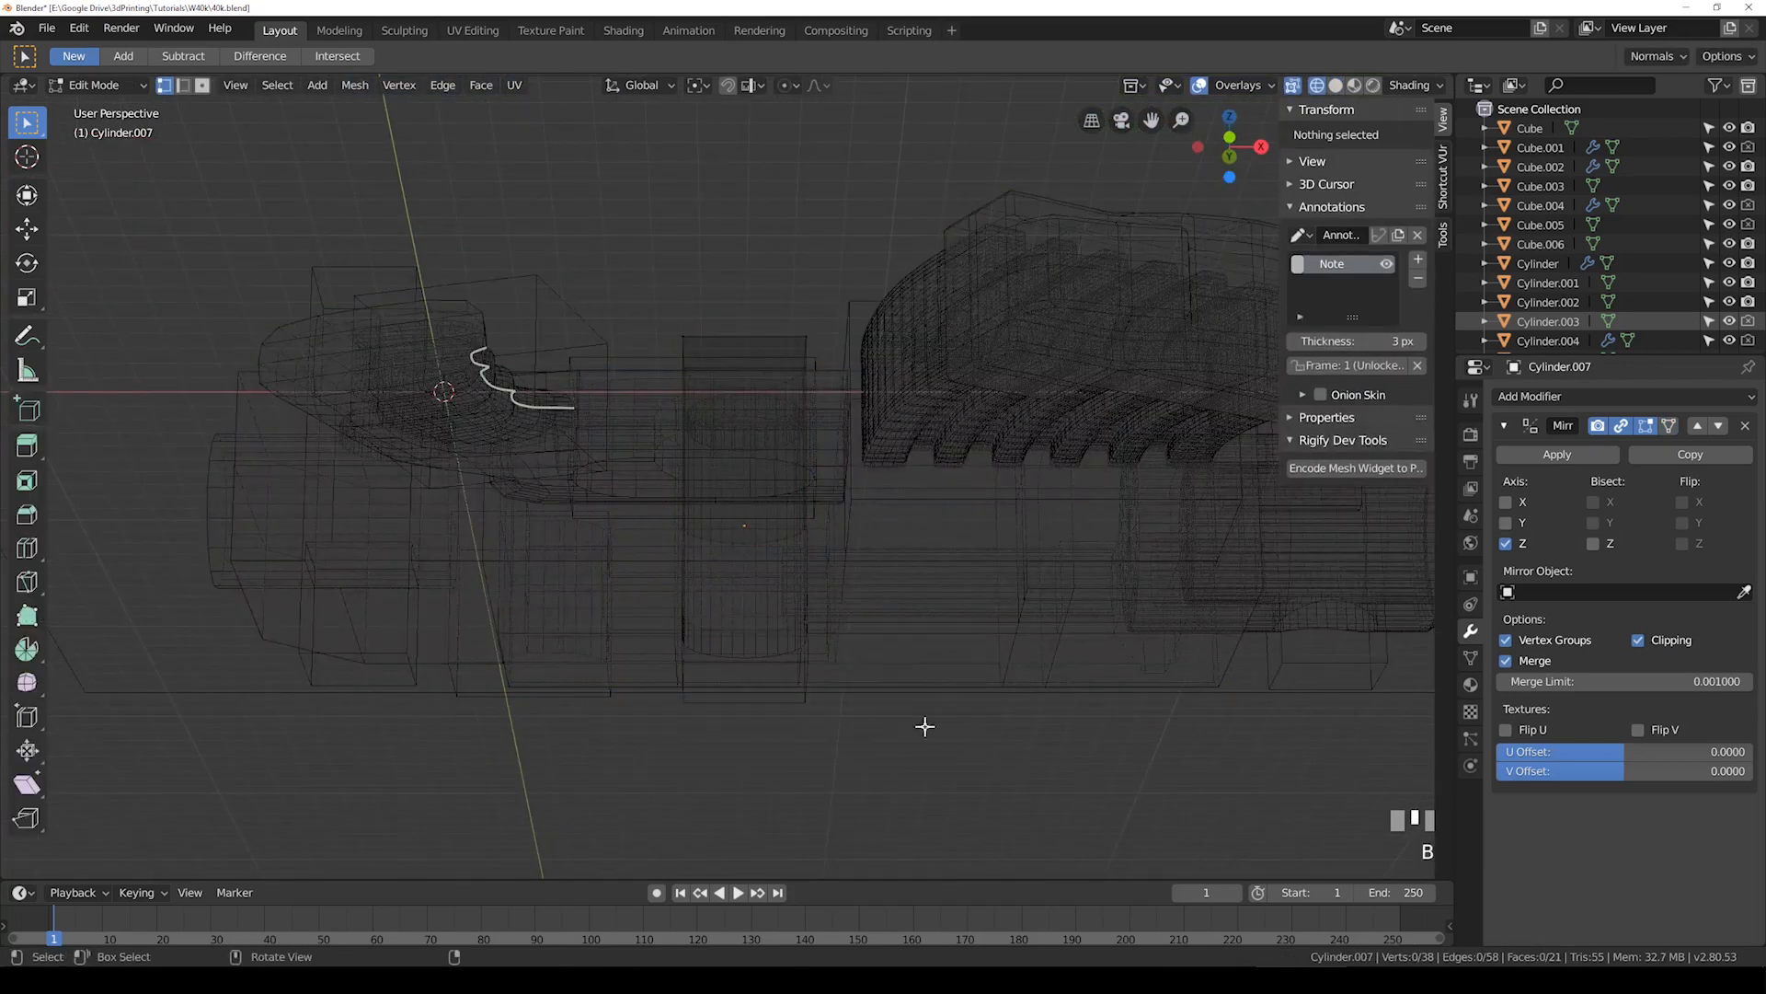
{"action": "key", "text": "shift+z"}
{"action": "key", "text": "a"}
{"action": "key", "text": "Tab"}
{"action": "key", "text": "shift+z"}
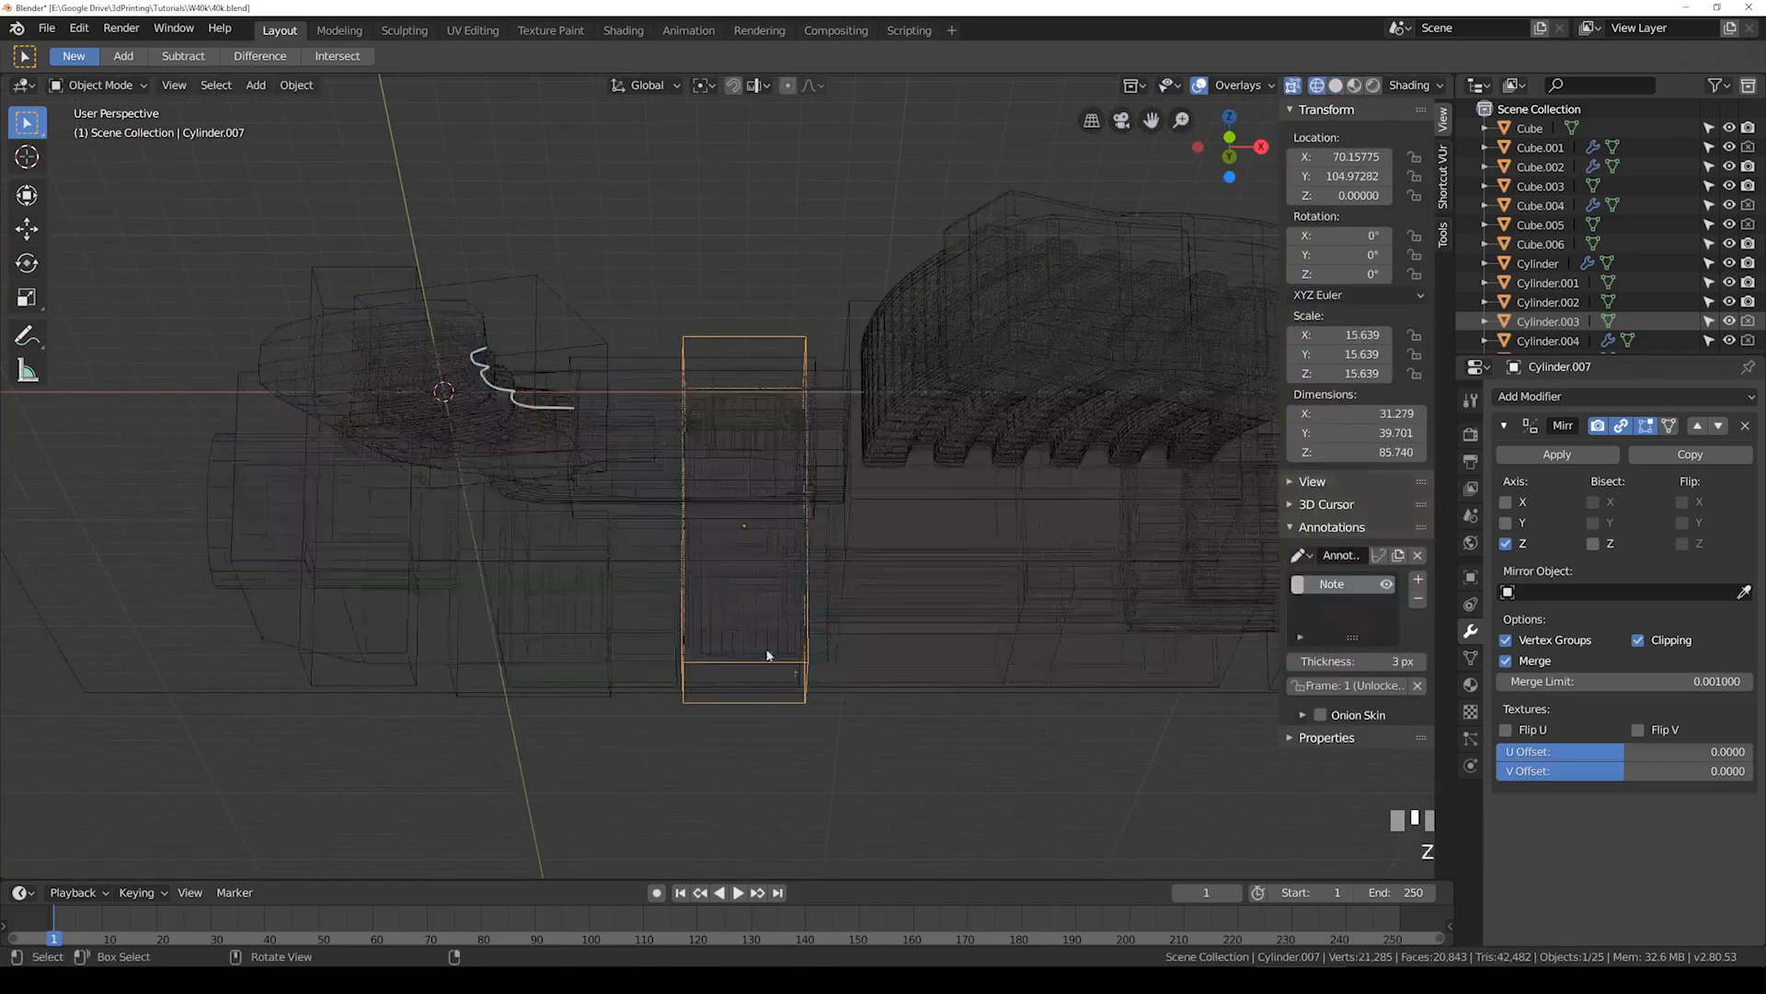
Step: Remove the Mirror modifier from the cylindrical cutter around the middle dial
{"action": "left_click", "coordinate": [805, 663]}
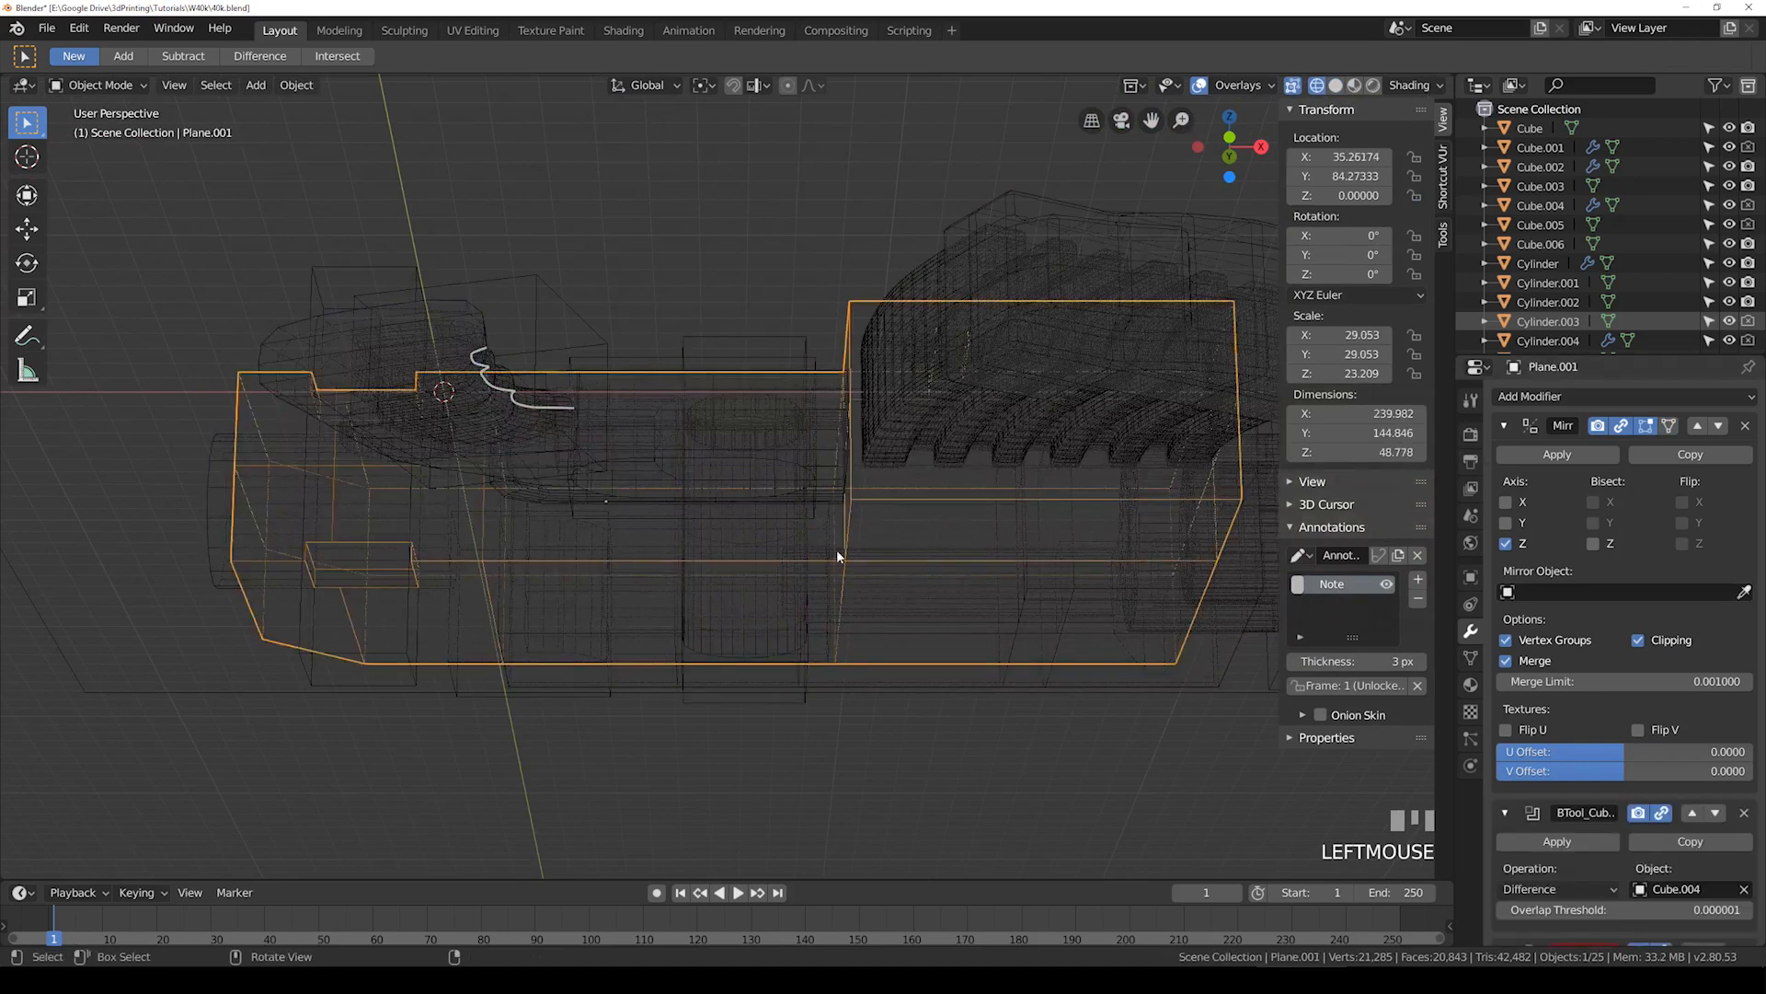
{"action": "left_click", "coordinate": [805, 663]}
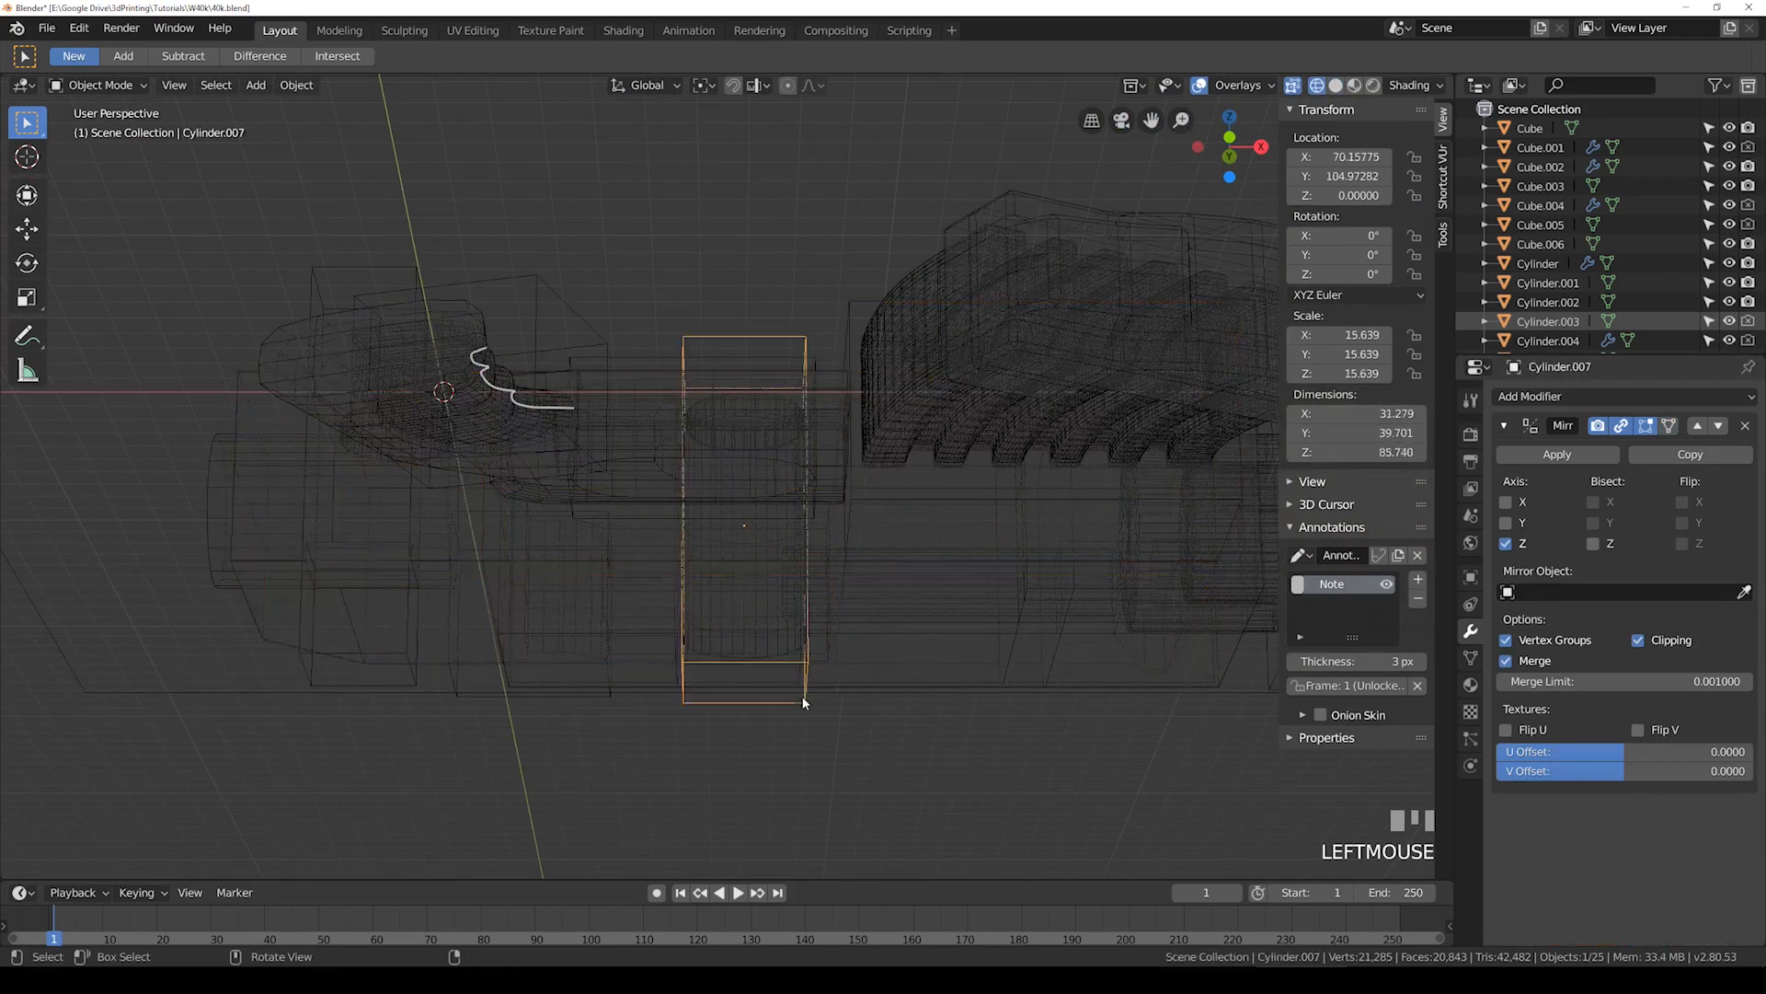
{"action": "left_click", "coordinate": [1505, 427]}
{"action": "left_click", "coordinate": [1505, 428]}
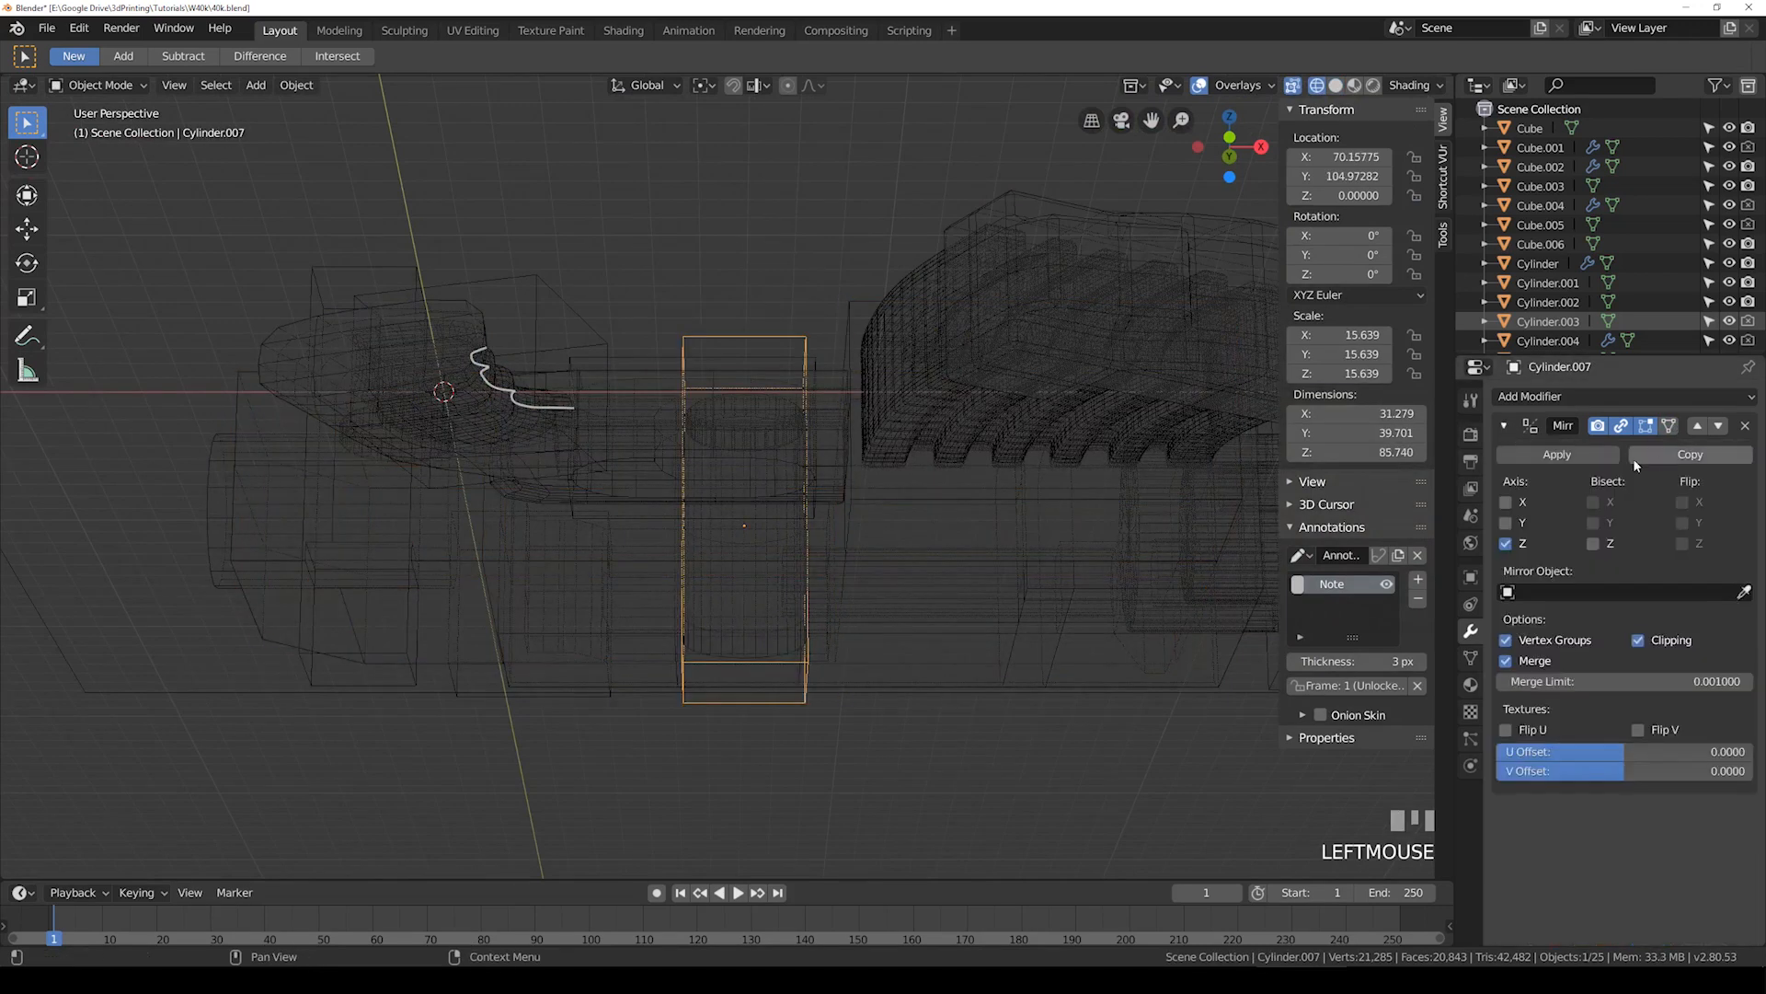
{"action": "left_click", "coordinate": [1744, 427]}
Step: Close the cutter's open lower end by filling its bottom rim vertices with a face
{"action": "key", "text": "Tab"}
{"action": "scroll", "coordinate": [746, 527], "scroll_direction": "up", "scroll_amount": 2}
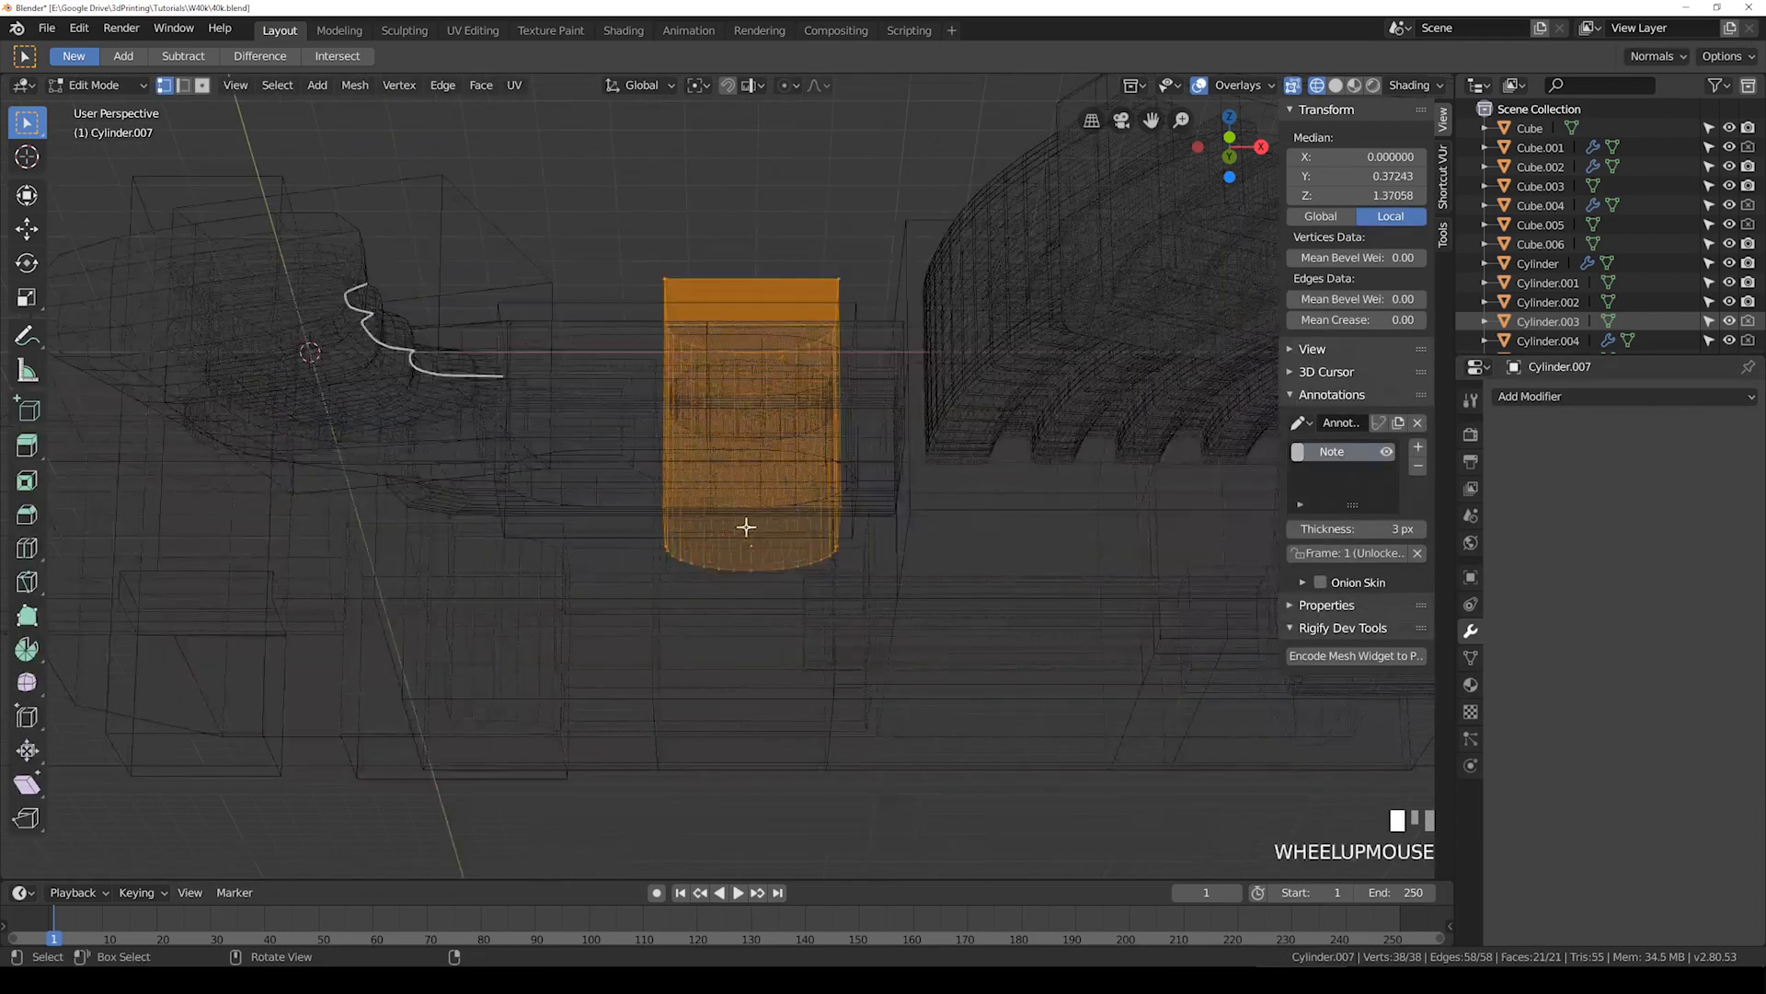
{"action": "left_click", "coordinate": [789, 505]}
{"action": "middle_click_drag", "start_coordinate": [789, 505], "coordinate": [792, 565]}
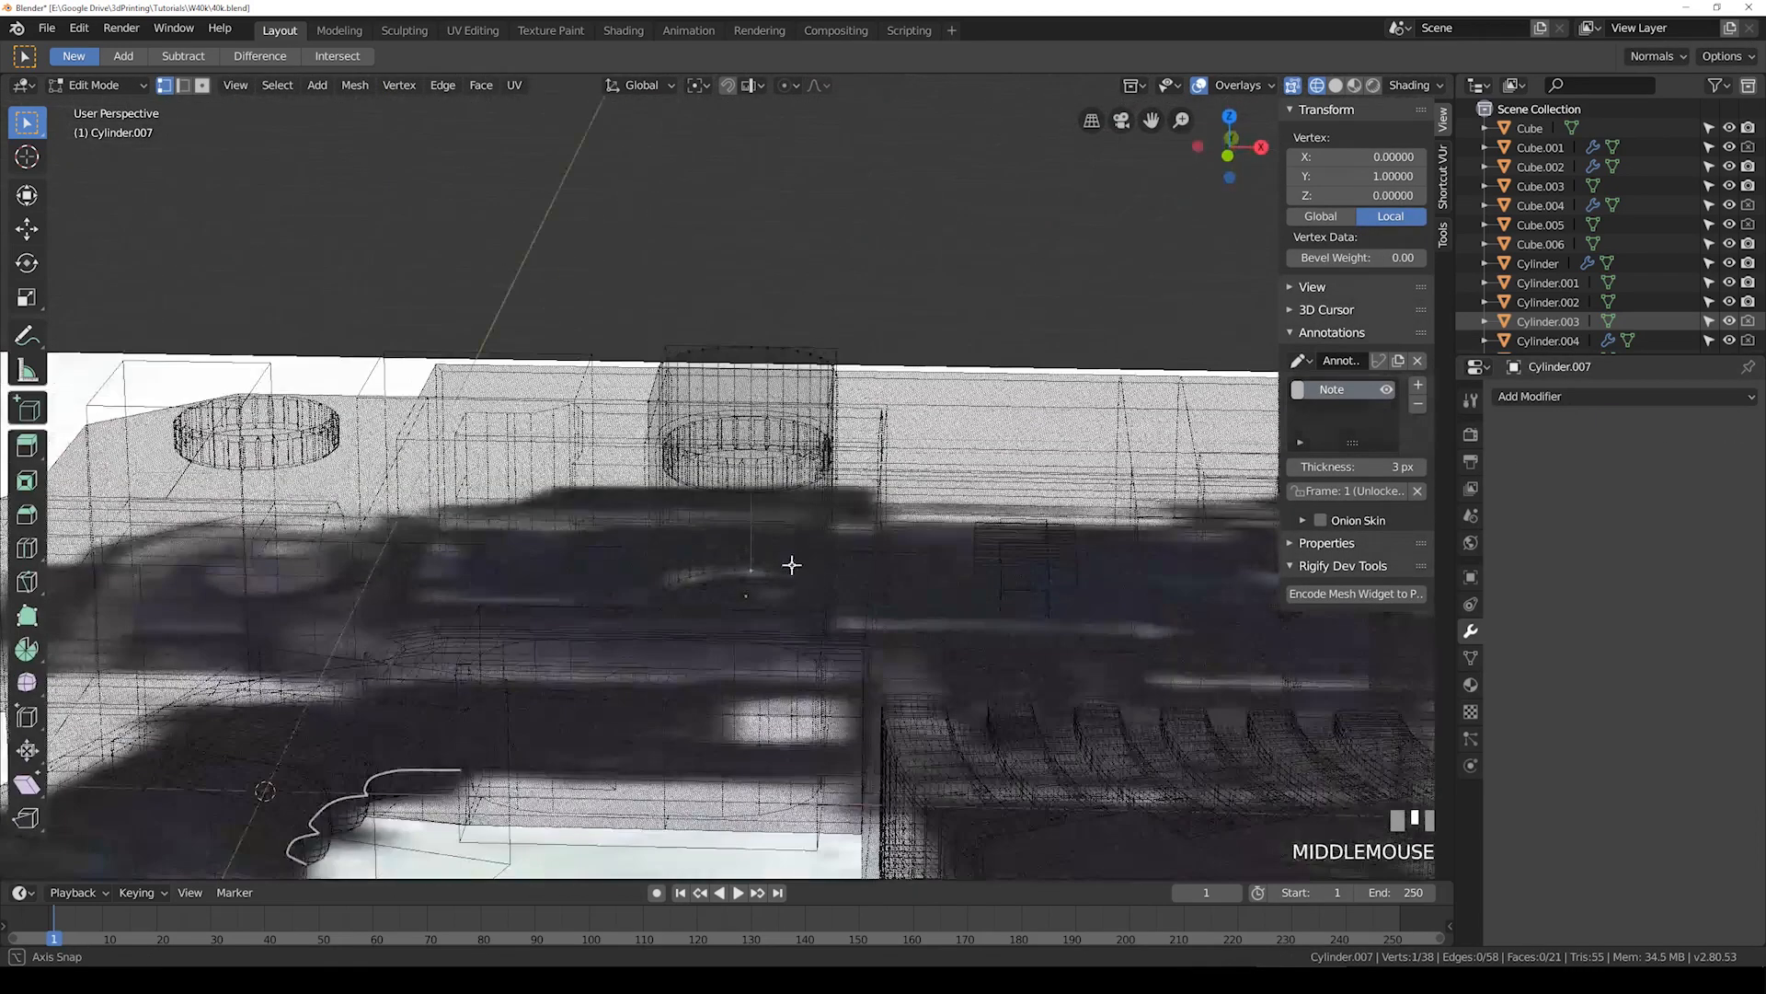
{"action": "key", "text": "a"}
{"action": "key", "text": "a"}
{"action": "key", "text": "a"}
{"action": "key", "text": "b"}
{"action": "left_click_drag", "start_coordinate": [613, 551], "coordinate": [1017, 698]}
{"action": "key", "text": "f"}
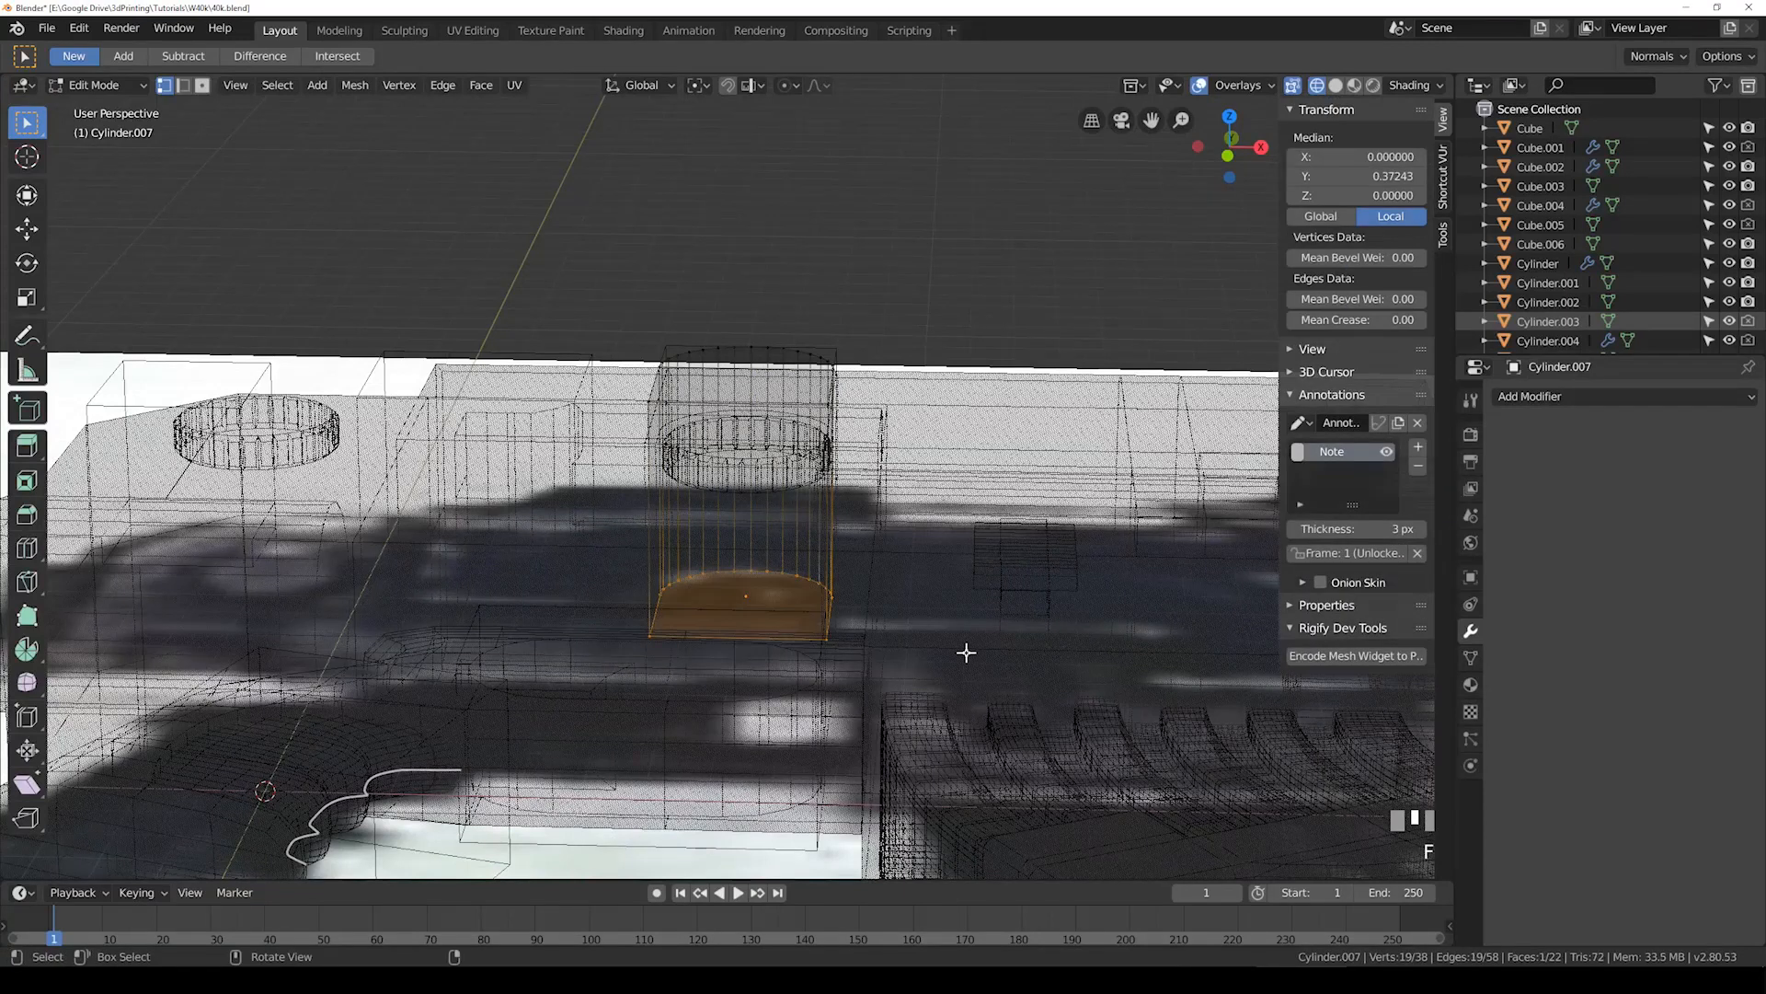
{"action": "key", "text": "shift+z"}
{"action": "key", "text": "Tab"}
Step: Move the middle dial's cutter up by 3.707 along Z to correct the cut in the slide cover, and save the file
{"action": "middle_click_drag", "start_coordinate": [832, 488], "coordinate": [927, 512]}
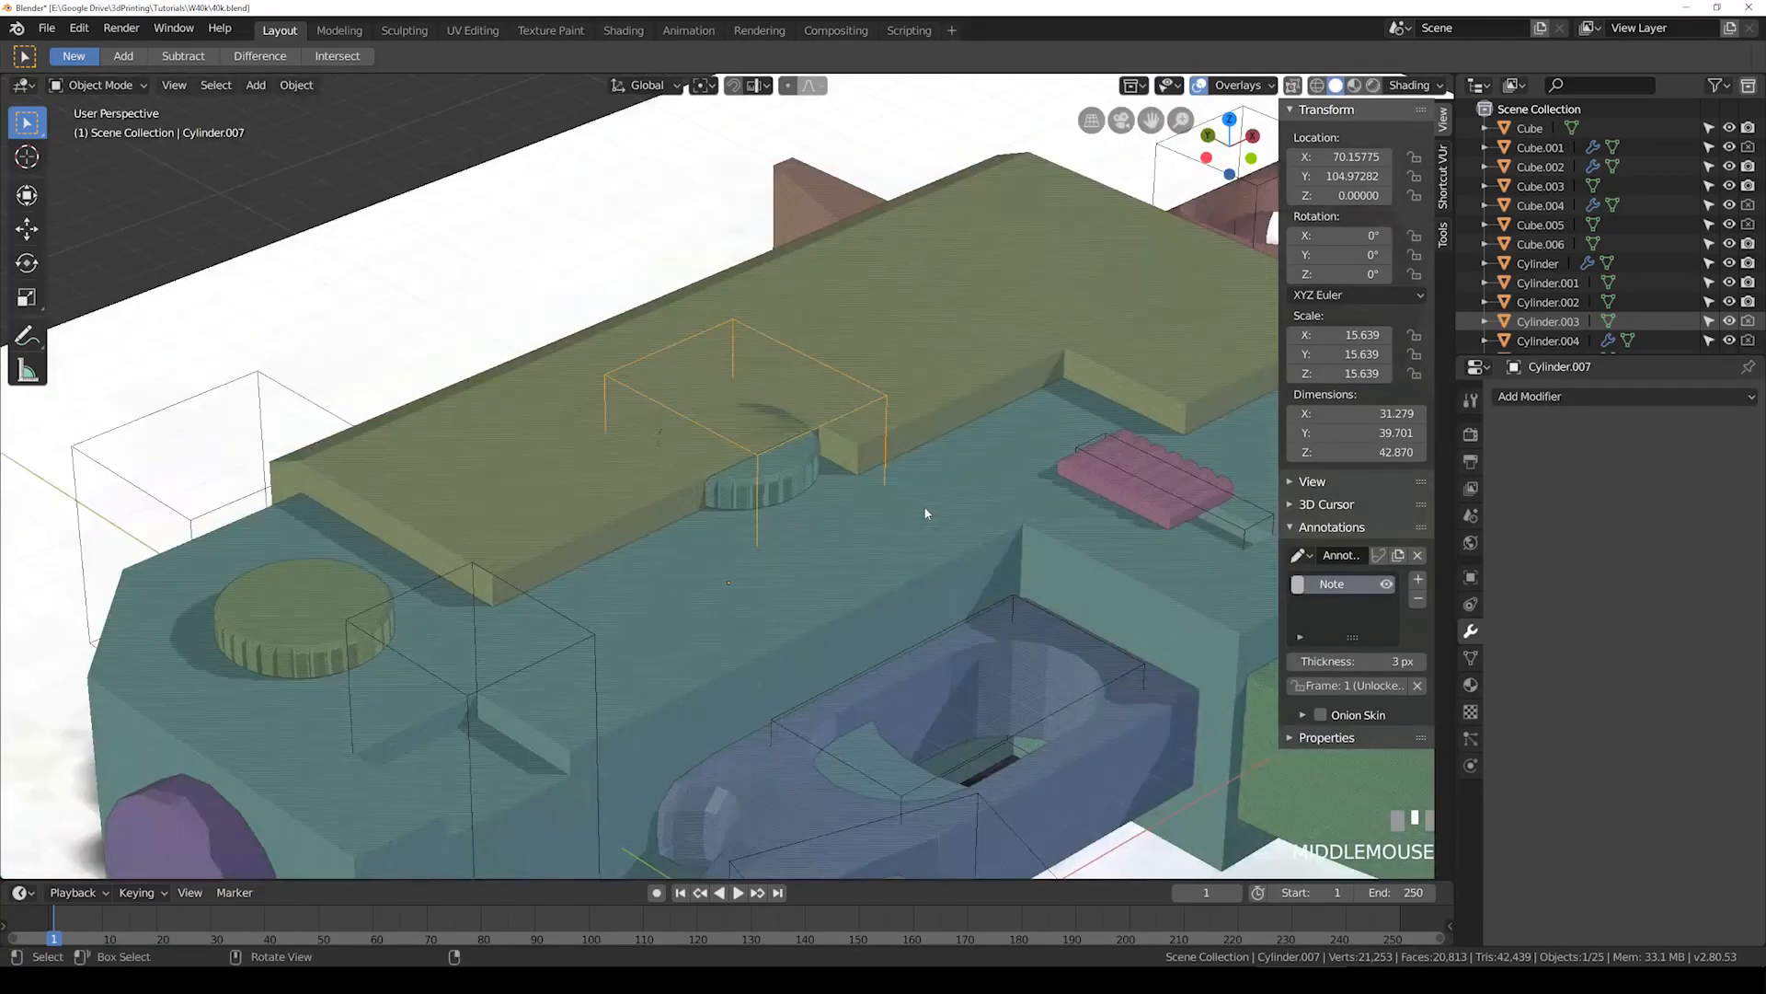
{"action": "left_click", "coordinate": [583, 524]}
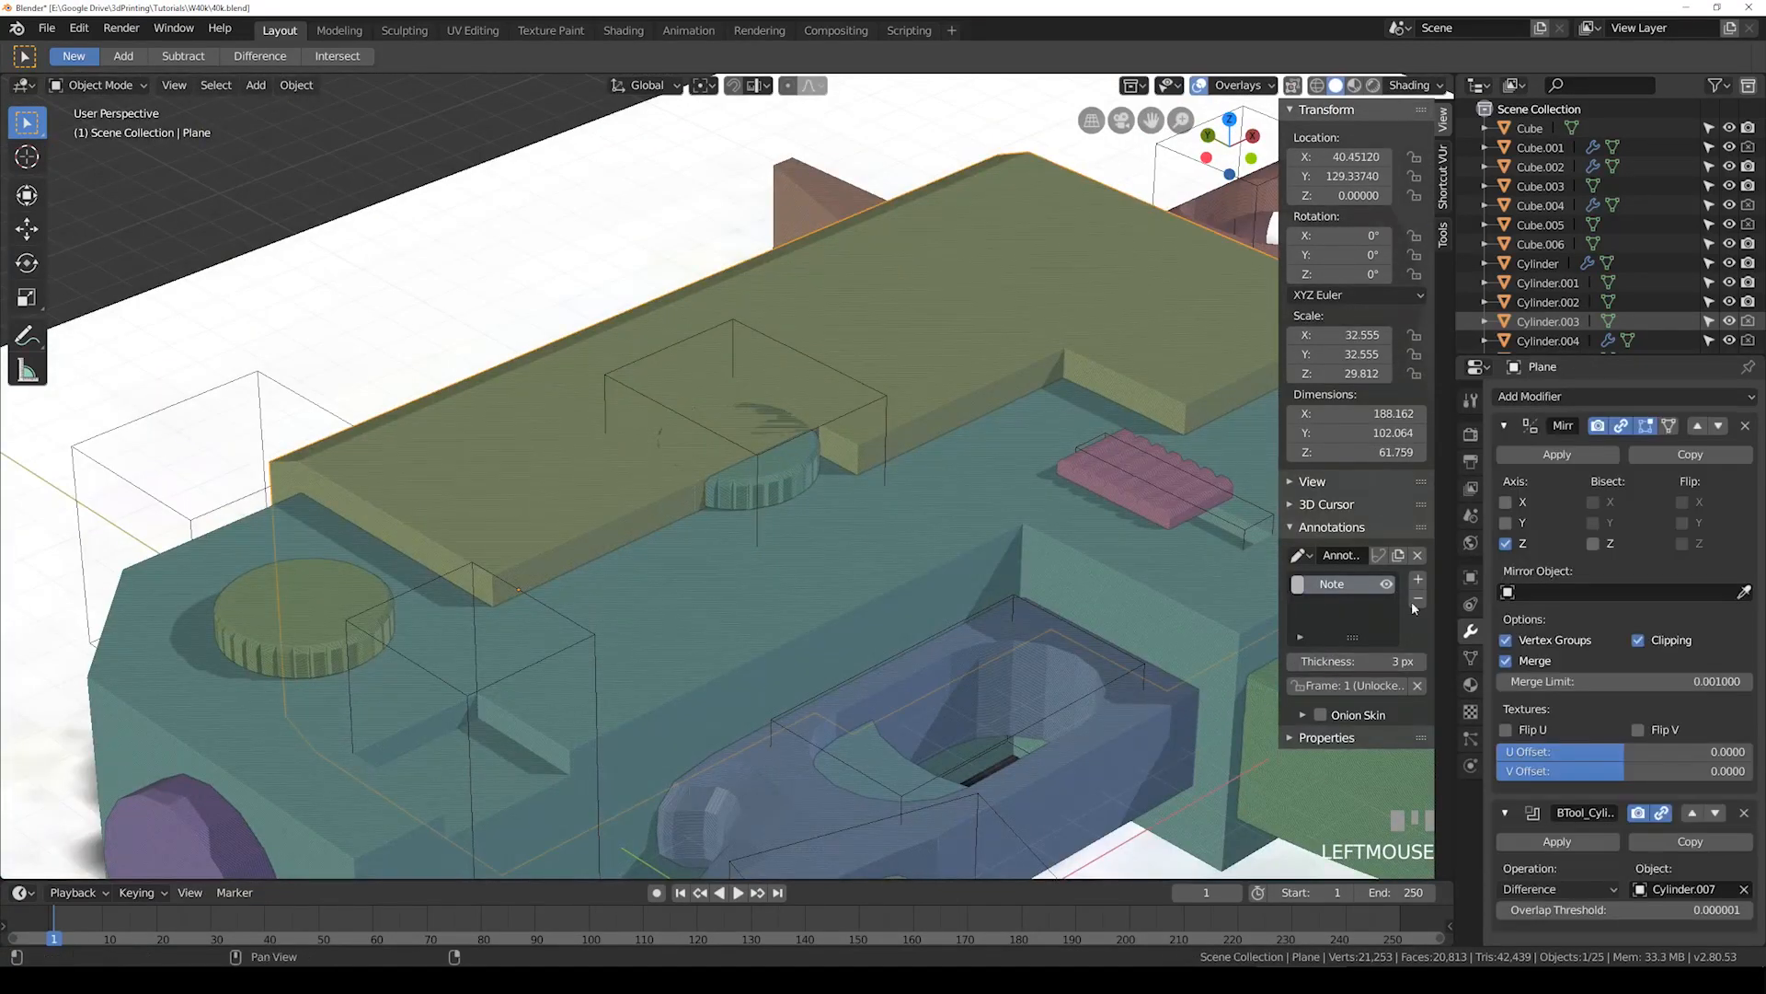
{"action": "left_click", "coordinate": [1505, 426]}
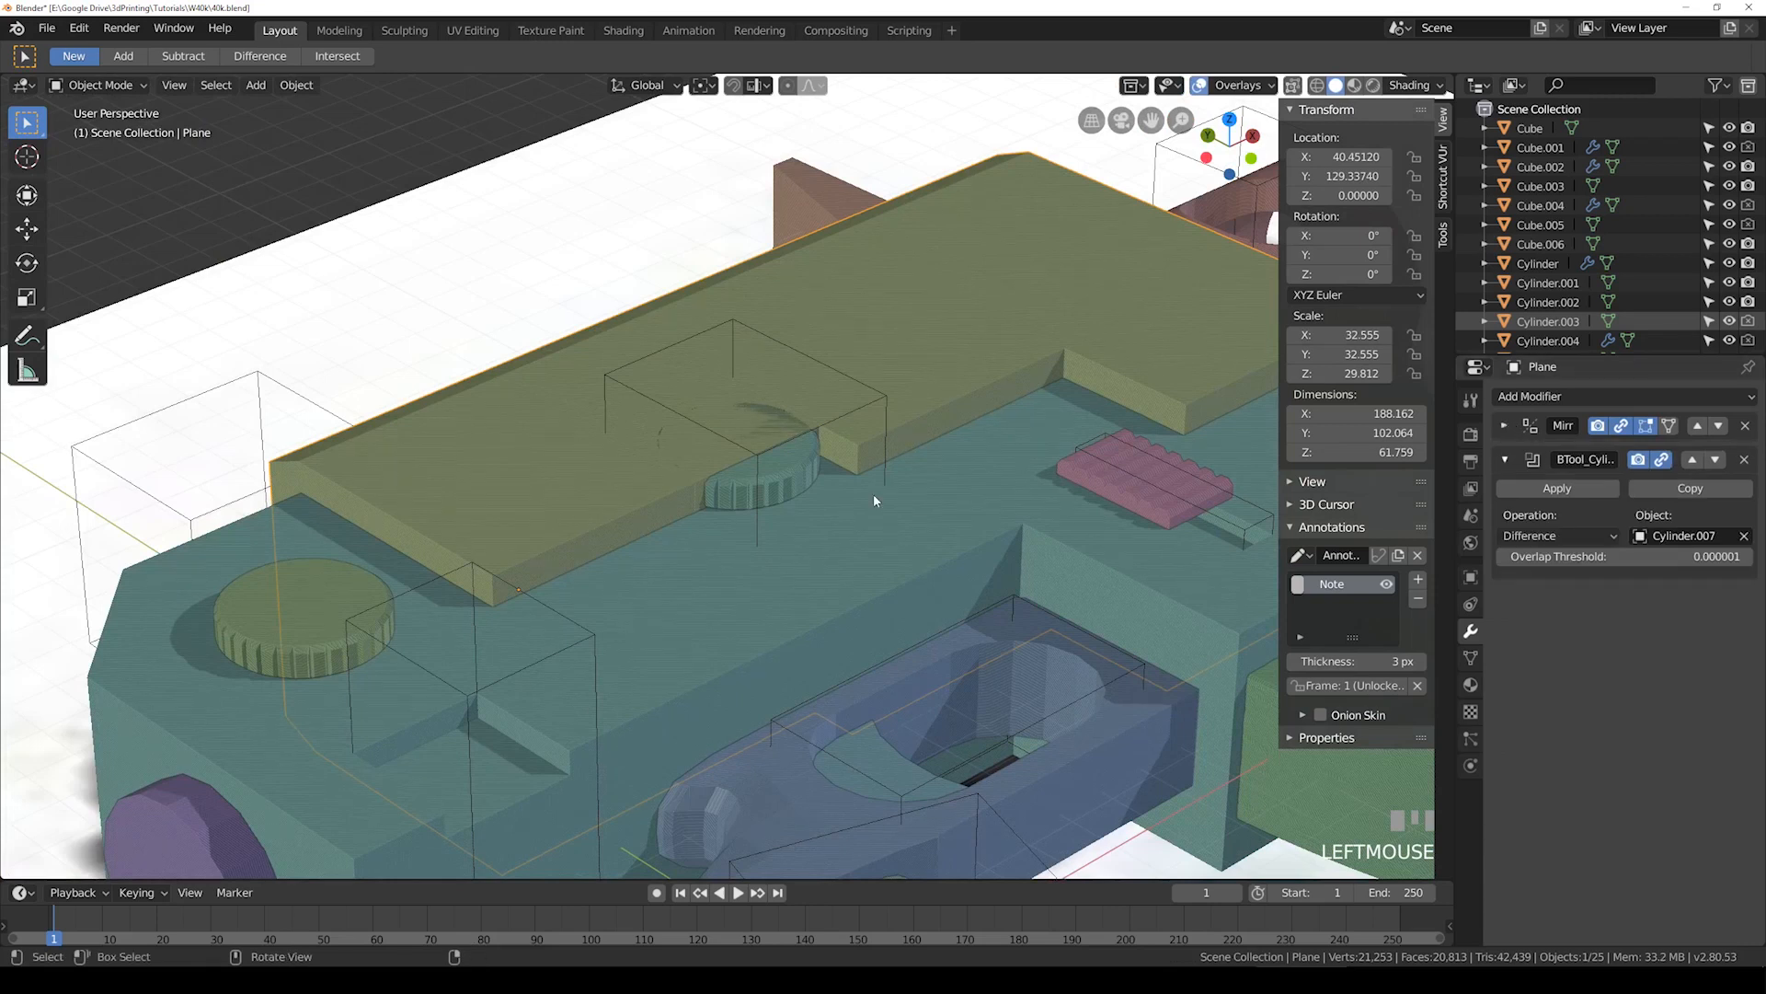
{"action": "left_click", "coordinate": [820, 426]}
{"action": "middle_click_drag", "start_coordinate": [863, 486], "coordinate": [824, 560]}
{"action": "key", "text": "g"}
{"action": "key", "text": "z"}
{"action": "left_click", "coordinate": [926, 416]}
{"action": "key", "text": "ctrl+s"}
Step: Check the whole pistol against the reference in top view and save the file
{"action": "scroll", "coordinate": [825, 560], "scroll_direction": "up", "scroll_amount": 1}
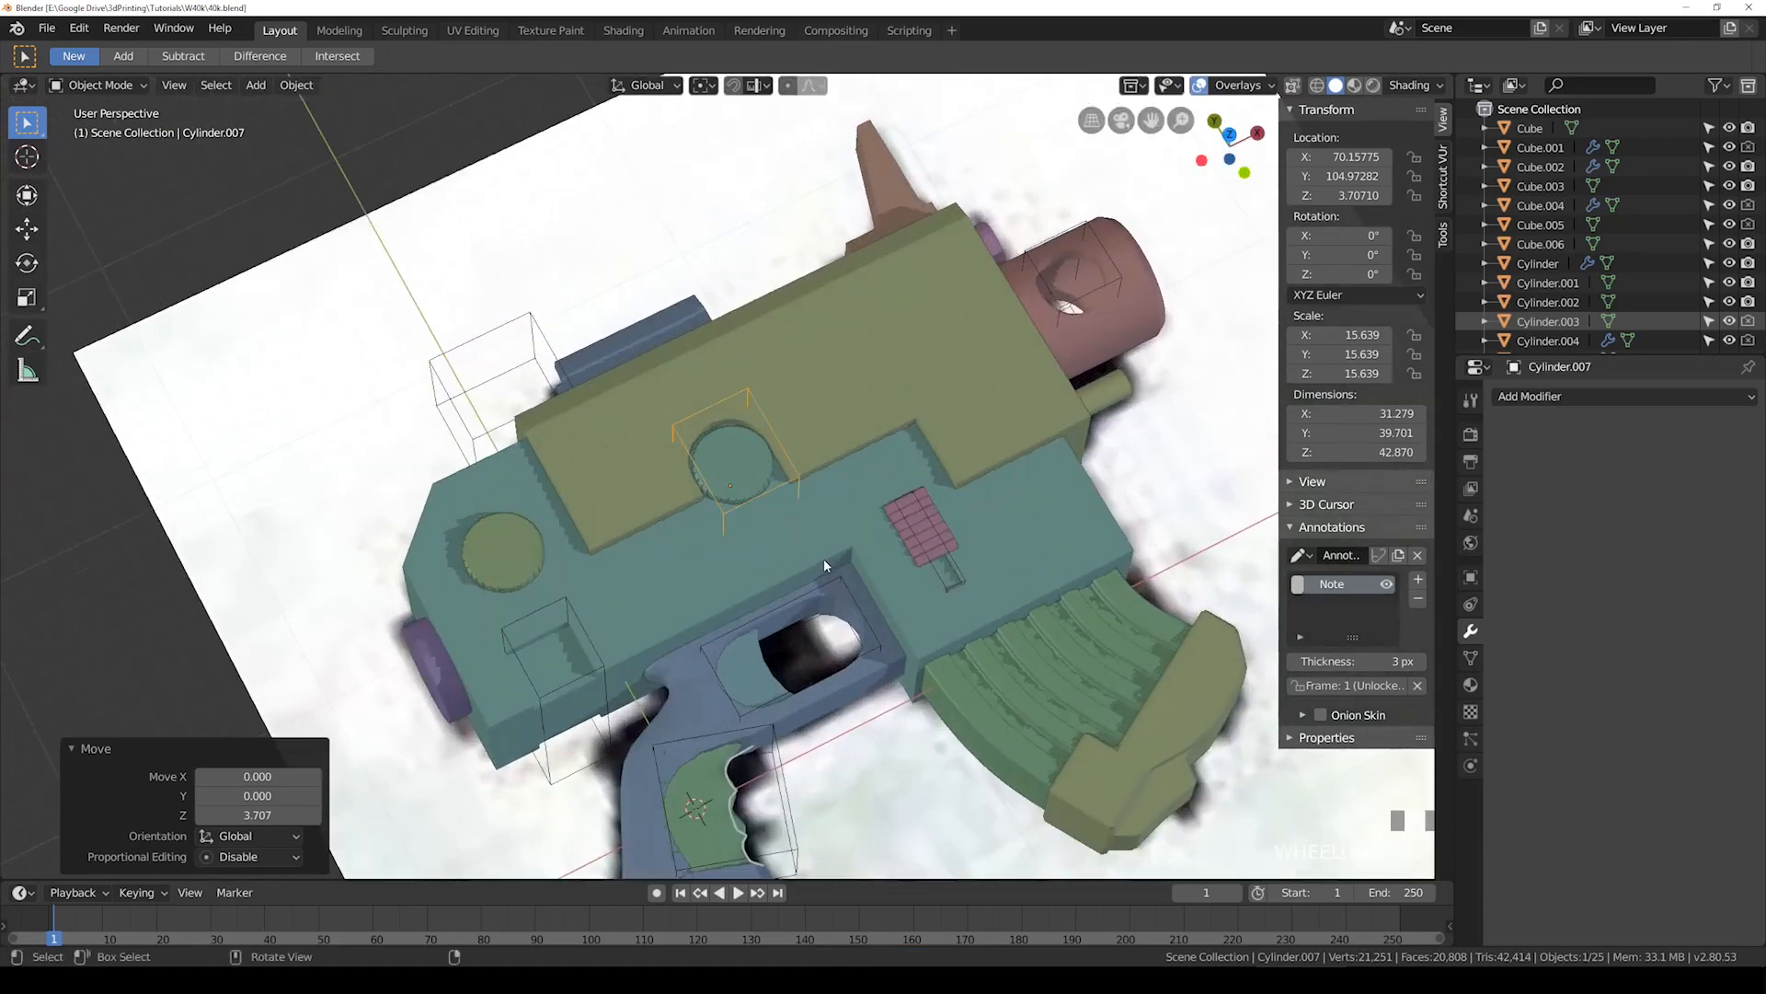
{"action": "scroll", "coordinate": [866, 553], "scroll_direction": "down", "scroll_amount": 3}
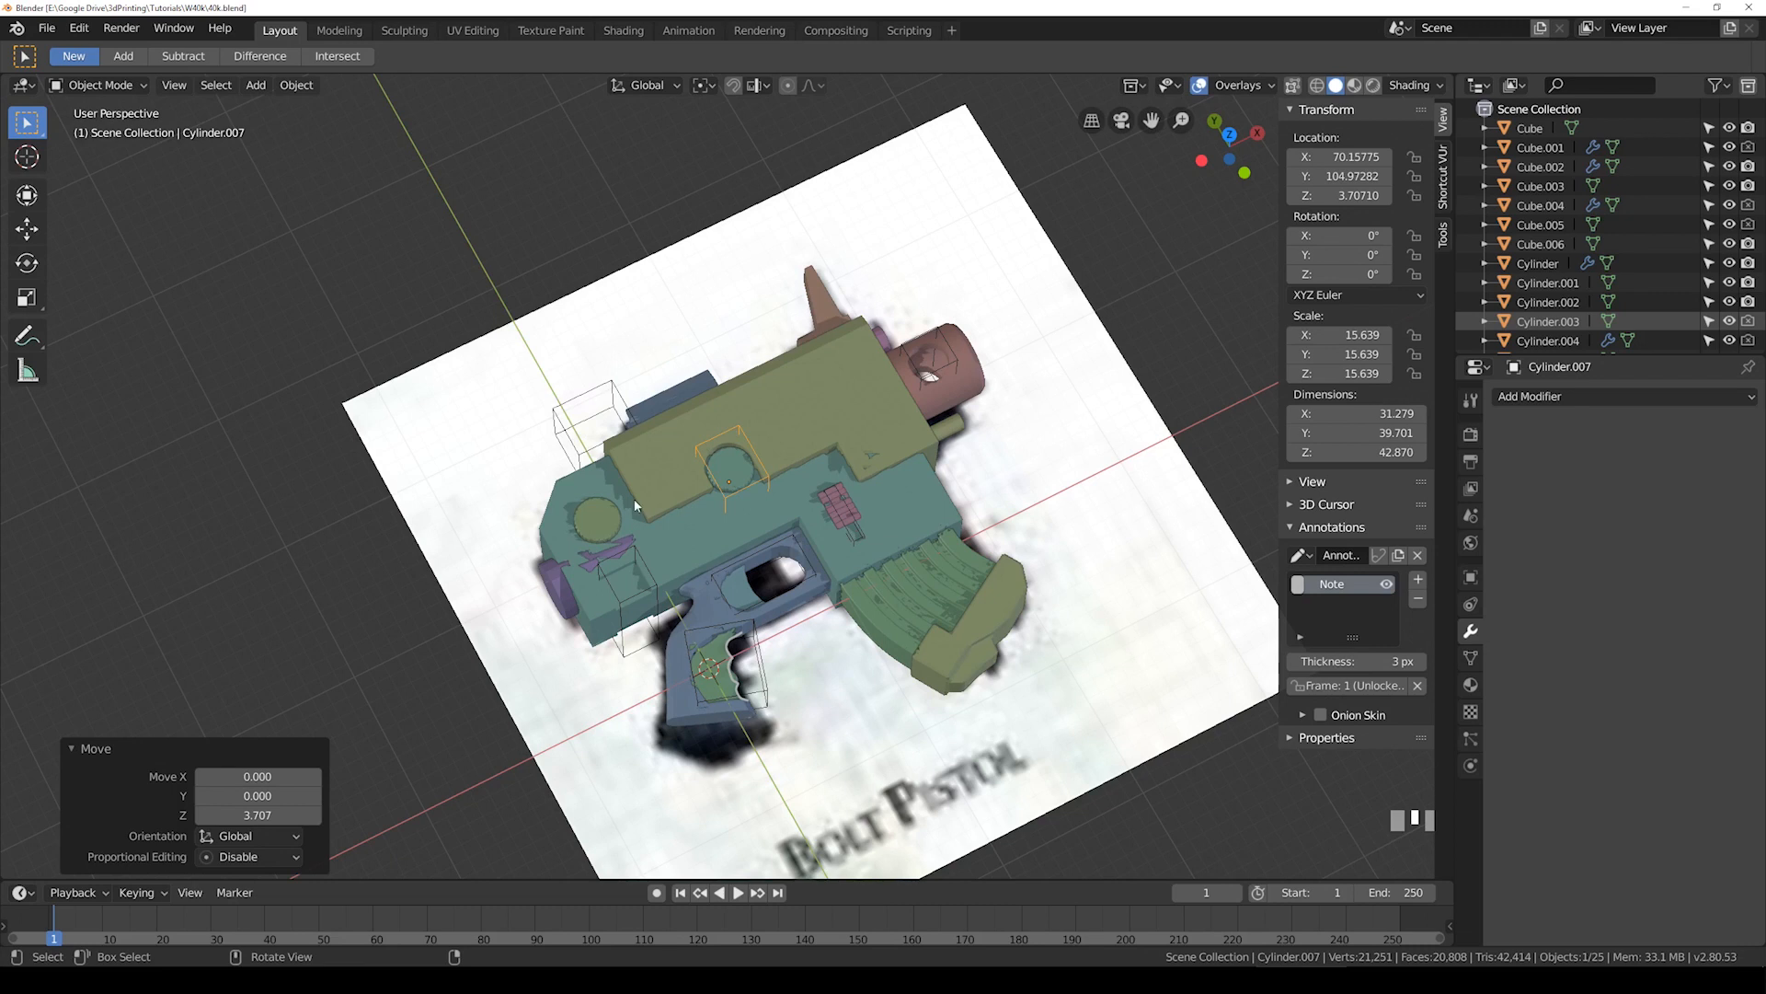
{"action": "mouse_move", "coordinate": [789, 612]}
{"action": "middle_mouse_down"}
{"action": "mouse_move", "coordinate": [763, 515]}
{"action": "mouse_move", "coordinate": [741, 659]}
{"action": "mouse_move", "coordinate": [773, 610]}
{"action": "middle_mouse_up"}
{"action": "key", "text": "KP_7"}
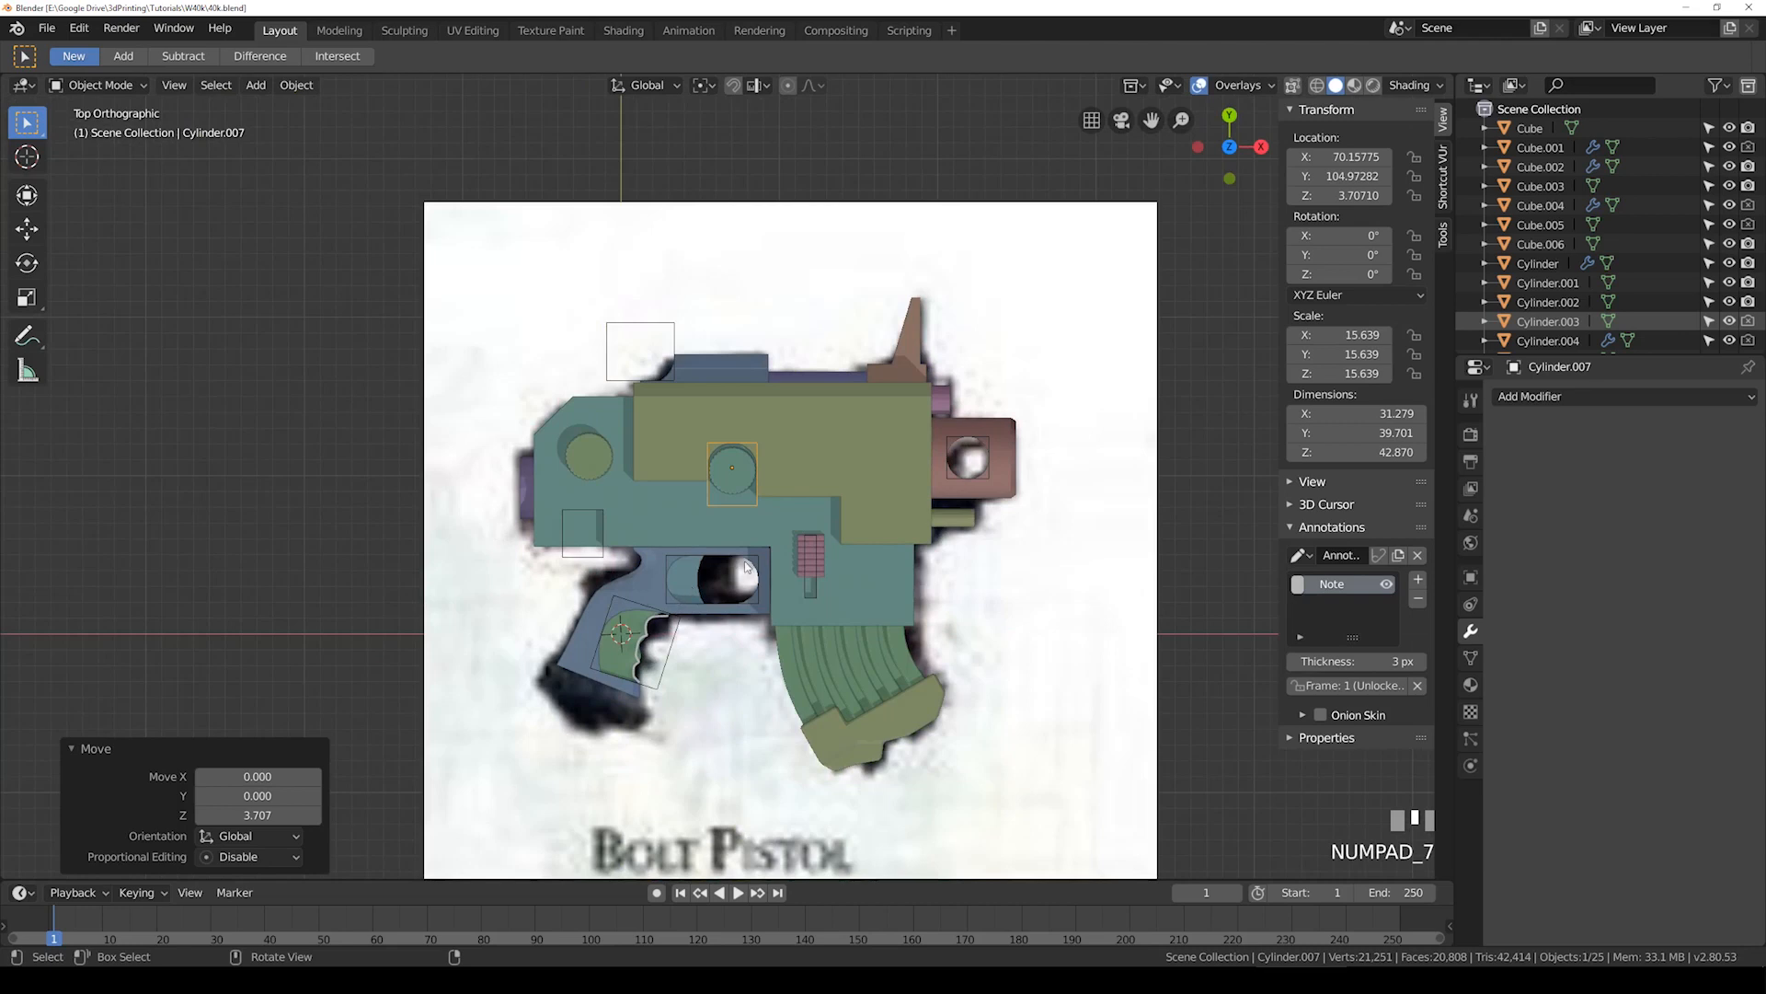
{"action": "key", "text": "ctrl+s"}
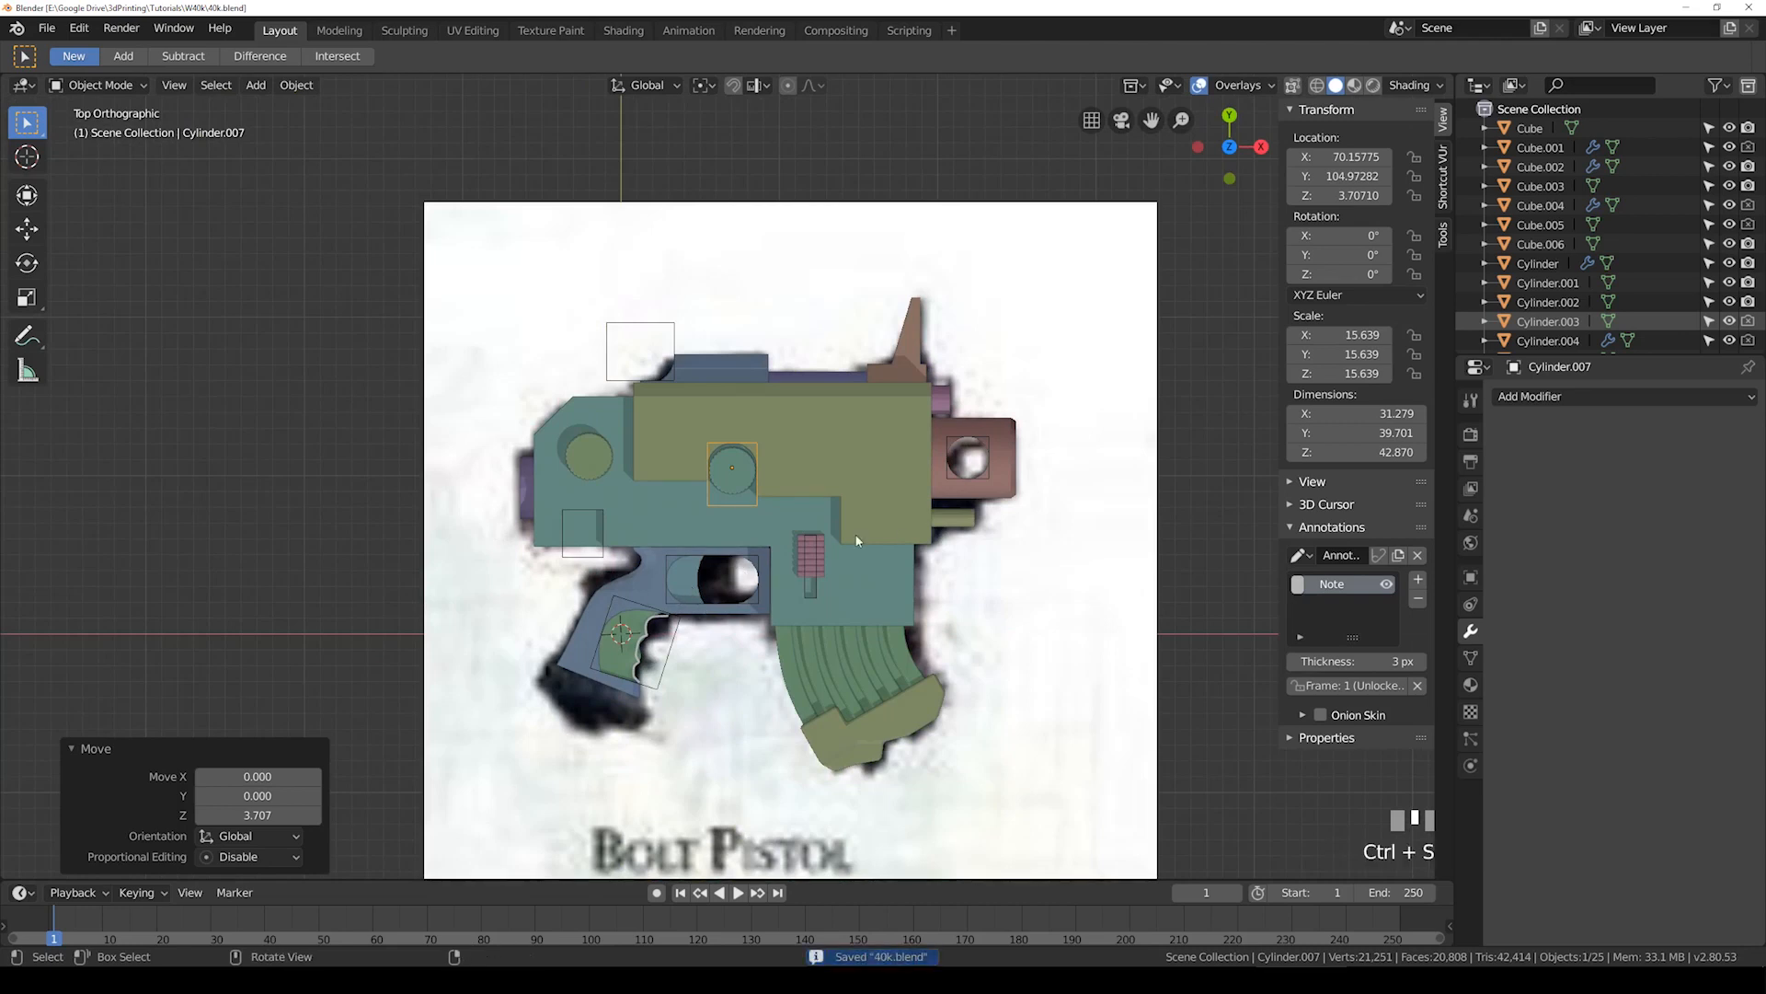
Step: Add a cube for the grip's base and move it beside the grip in top view
{"action": "left_click", "coordinate": [604, 694]}
{"action": "scroll", "coordinate": [604, 693], "scroll_direction": "up", "scroll_amount": 3}
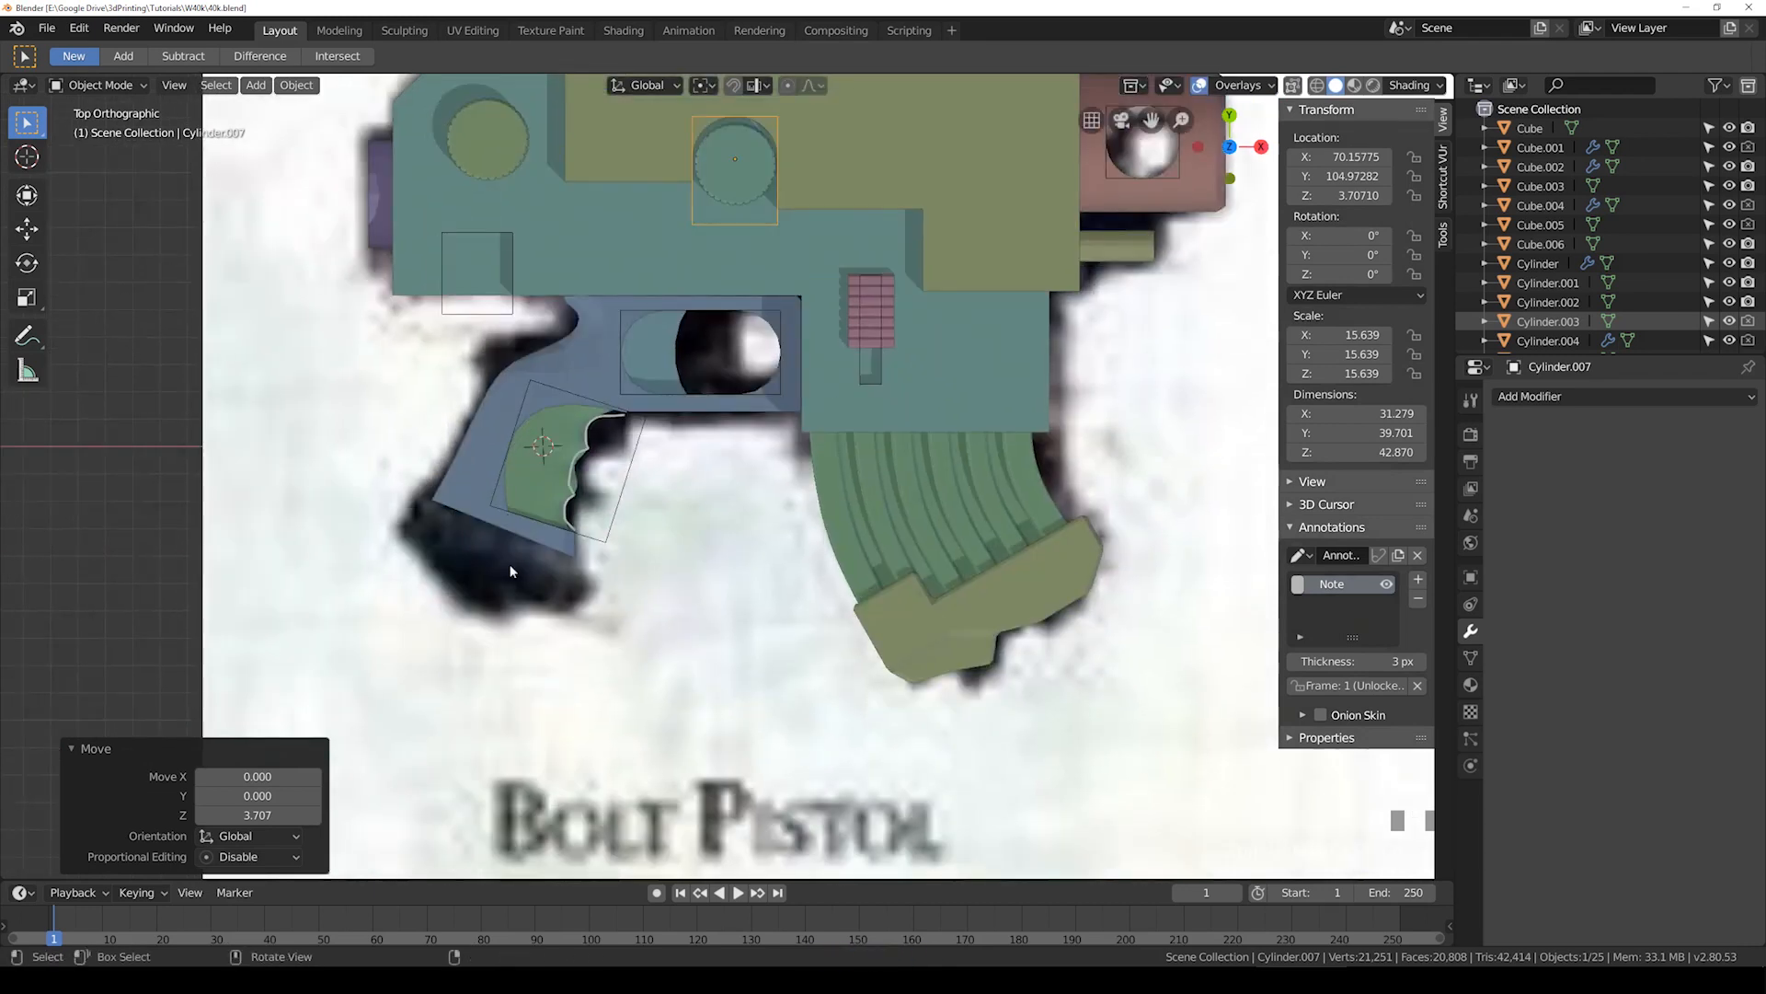
{"action": "left_click", "coordinate": [256, 85]}
{"action": "mouse_move", "coordinate": [276, 102]}
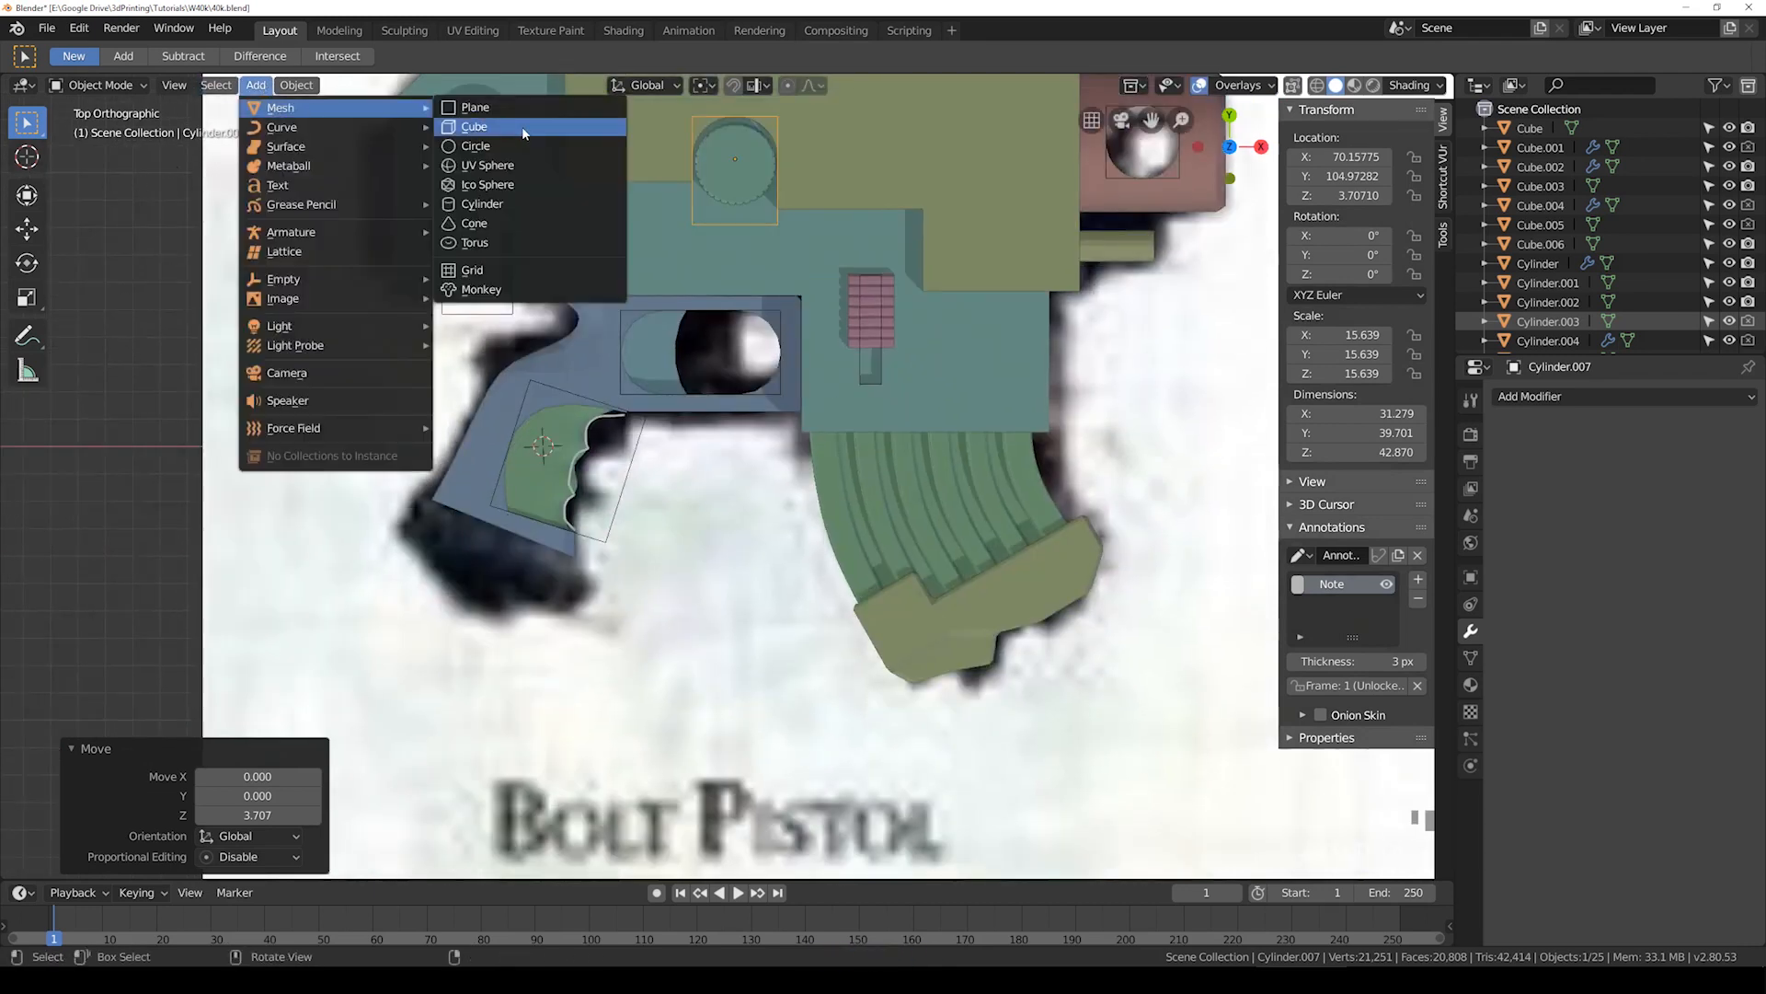
{"action": "left_click", "coordinate": [522, 126]}
{"action": "scroll", "coordinate": [743, 430], "scroll_direction": "down", "scroll_amount": 4}
{"action": "key", "text": "g"}
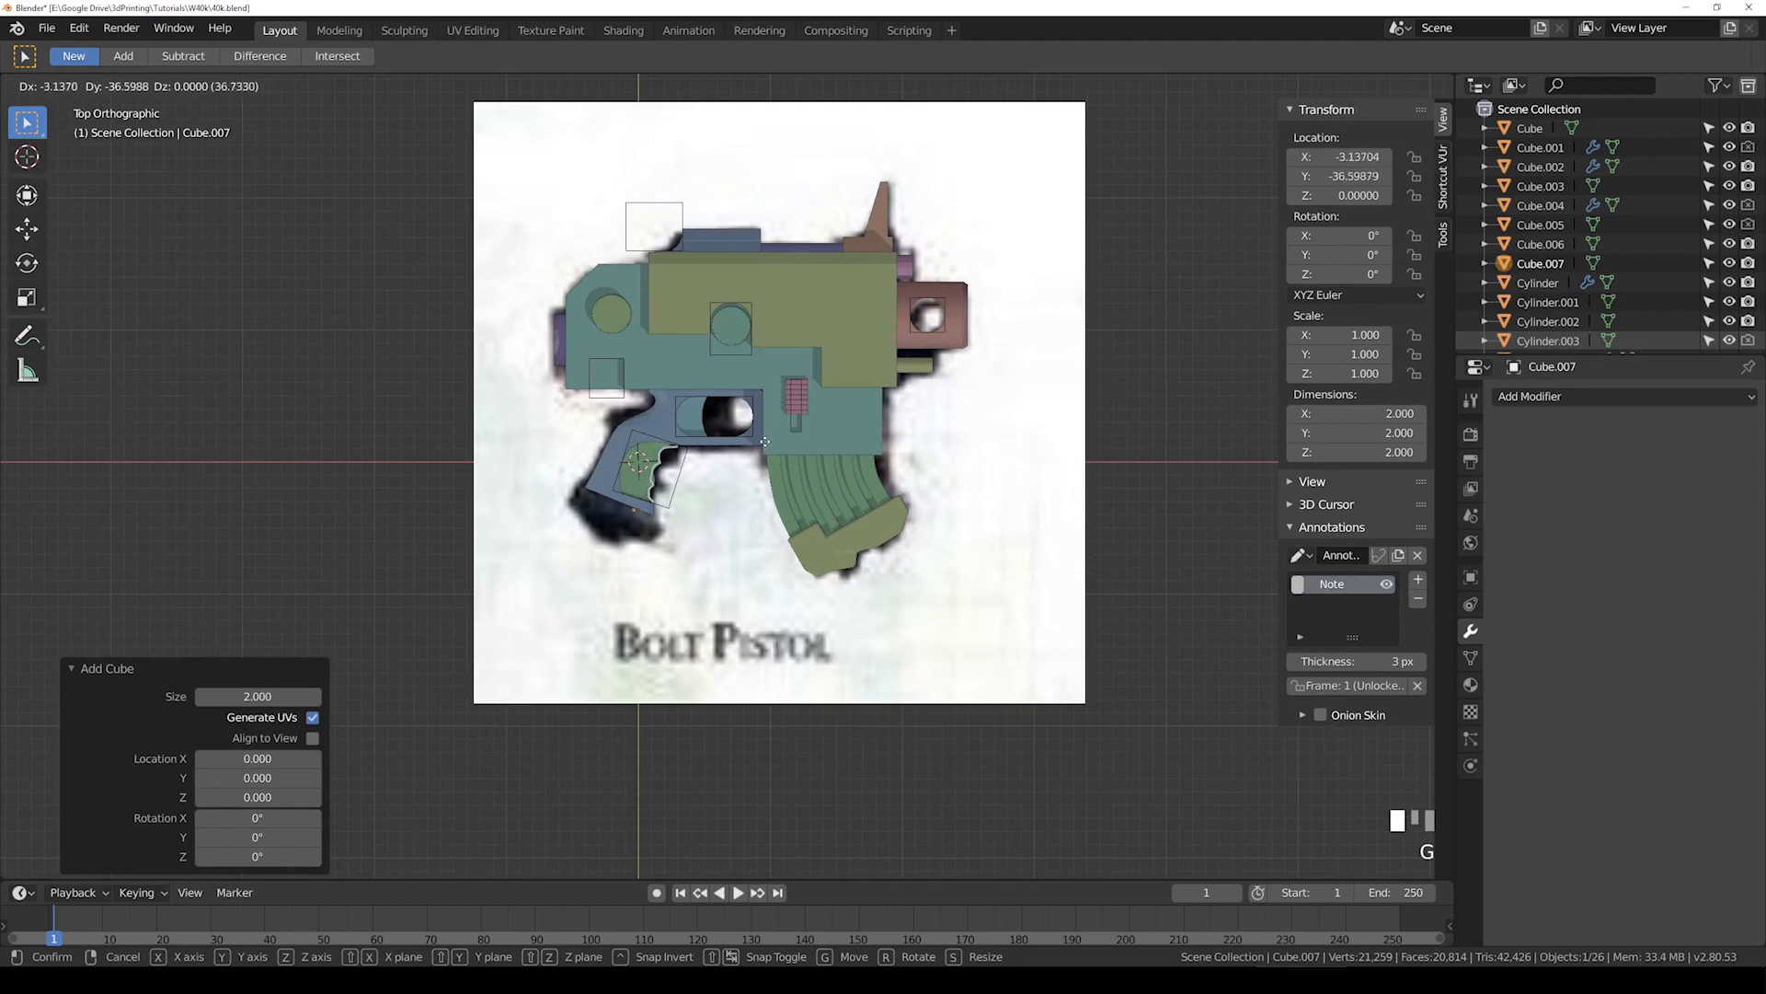
{"action": "left_click", "coordinate": [731, 450]}
Step: Scale the cube's mesh up and stretch it along X into a wide bar spanning the grip's lower end
{"action": "scroll", "coordinate": [731, 450], "scroll_direction": "up", "scroll_amount": 4}
{"action": "scroll", "coordinate": [515, 580], "scroll_direction": "up", "scroll_amount": 2}
{"action": "key", "text": "Tab"}
{"action": "key", "text": "s"}
{"action": "left_click", "coordinate": [720, 600]}
{"action": "middle_click_drag", "start_coordinate": [570, 587], "coordinate": [754, 568], "text": "shift"}
{"action": "key", "text": "r"}
{"action": "right_click", "coordinate": [754, 568]}
{"action": "key", "text": "s"}
{"action": "key", "text": "x"}
{"action": "left_click", "coordinate": [992, 605]}
{"action": "key", "text": "s"}
{"action": "left_click", "coordinate": [803, 609]}
{"action": "key", "text": "shift+z"}
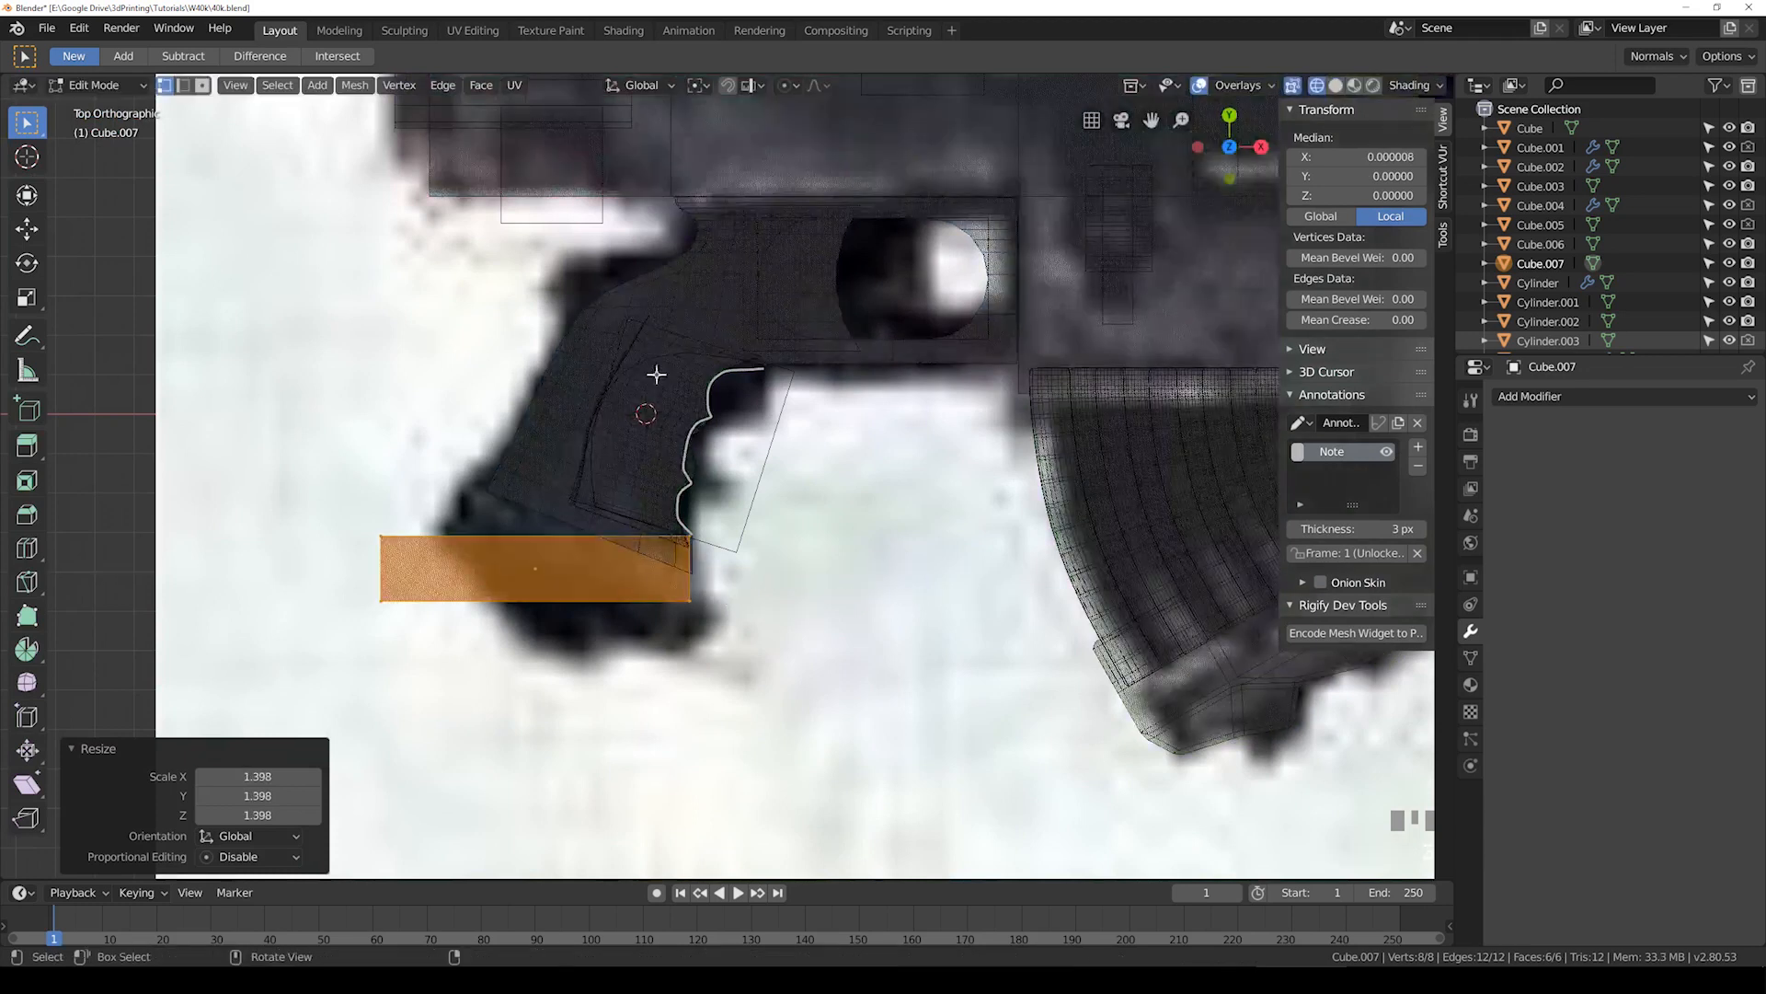
Step: Resize the bar slightly and rotate it 25° to follow the slope of the grip's lower end
{"action": "middle_click_drag", "start_coordinate": [742, 403], "coordinate": [686, 449], "text": "shift"}
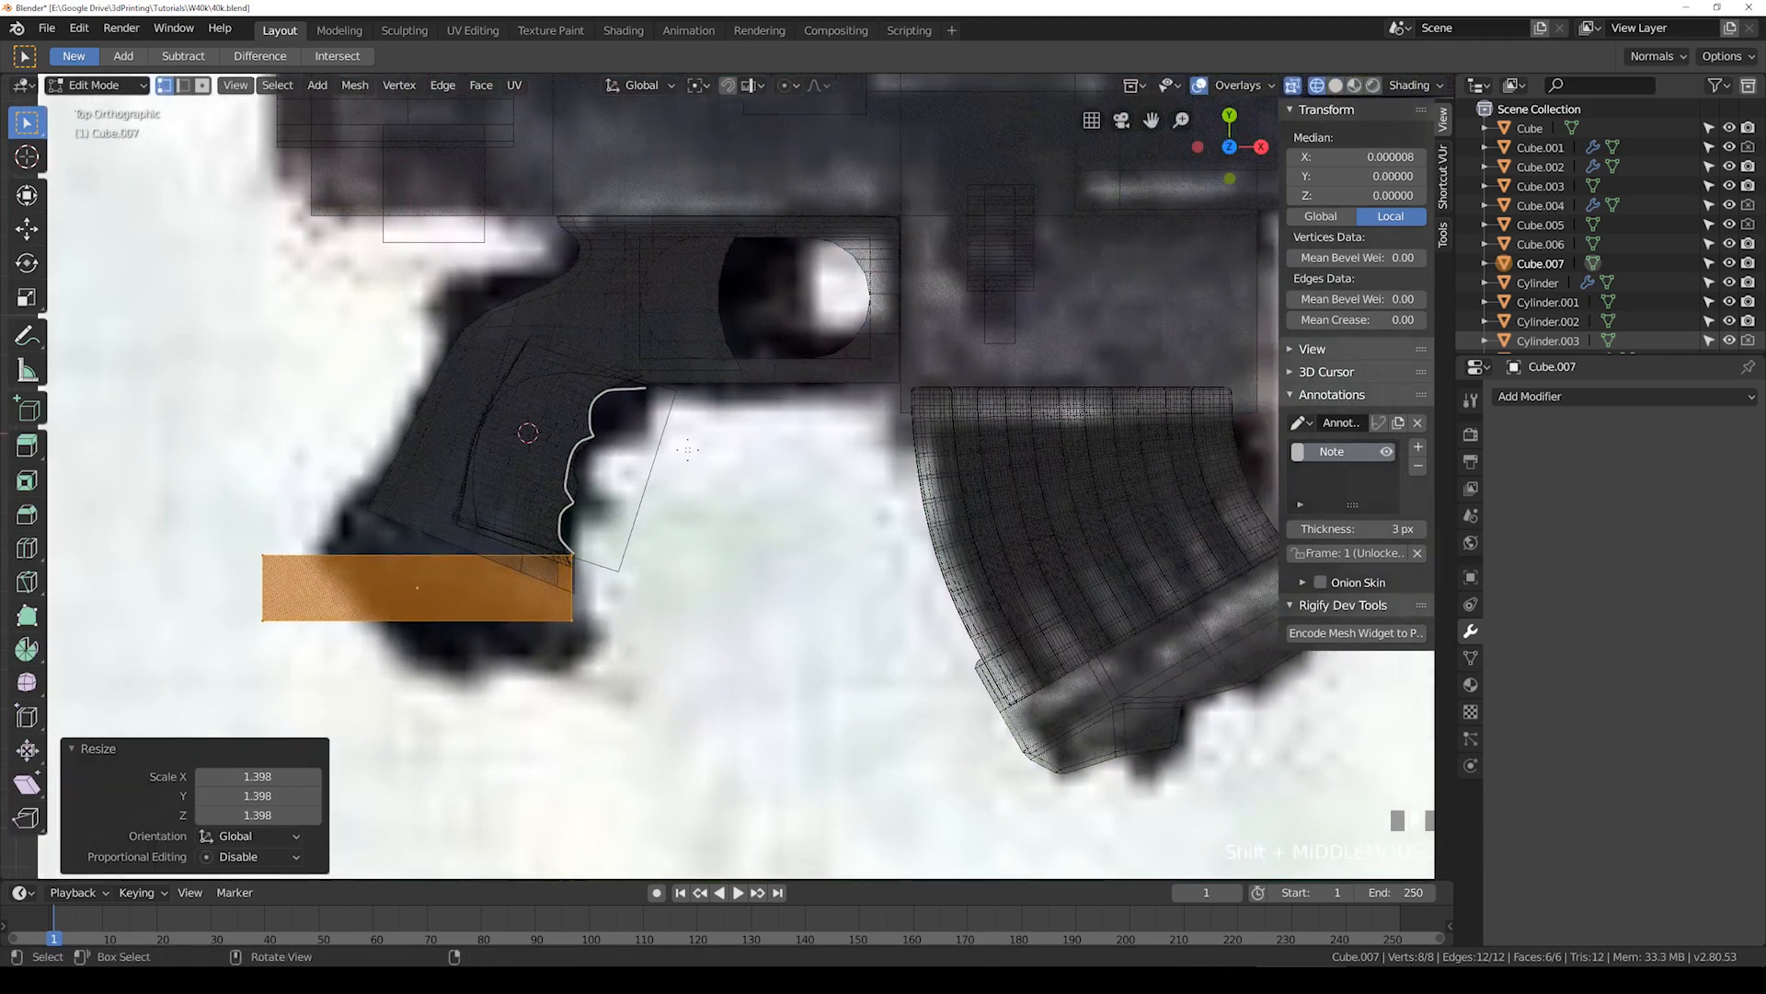
{"action": "scroll", "coordinate": [922, 559], "scroll_direction": "down", "scroll_amount": 2}
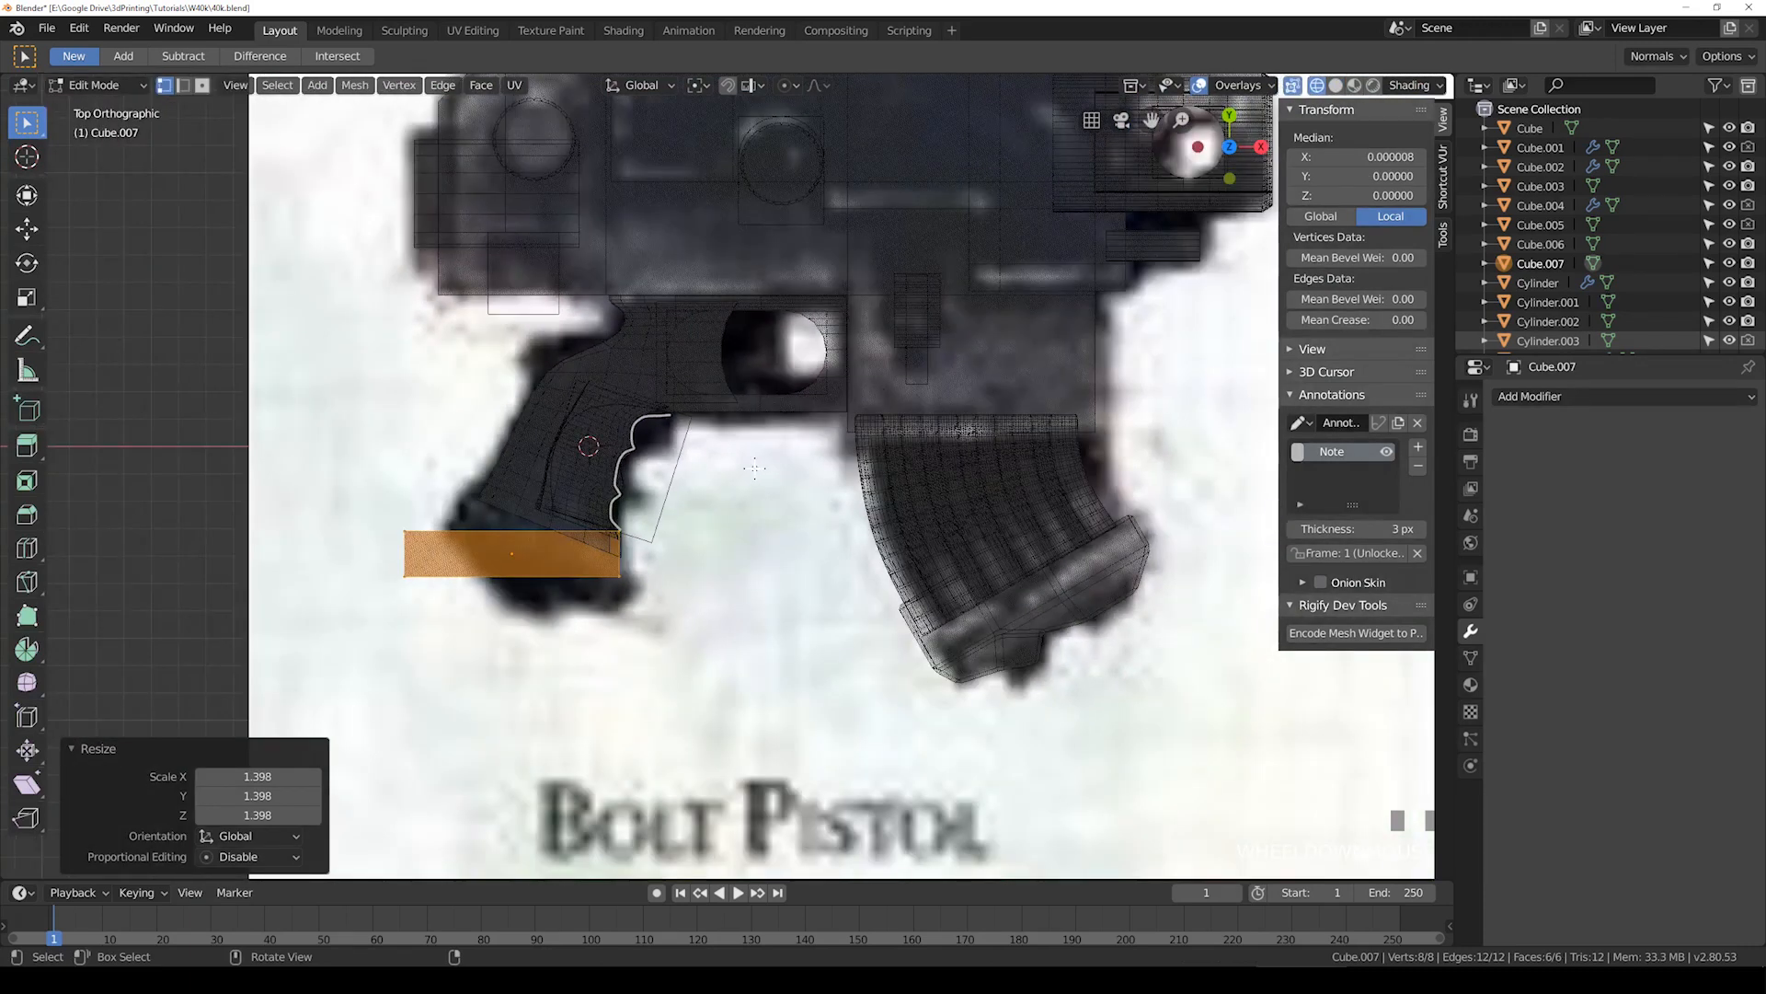
{"action": "key", "text": "r"}
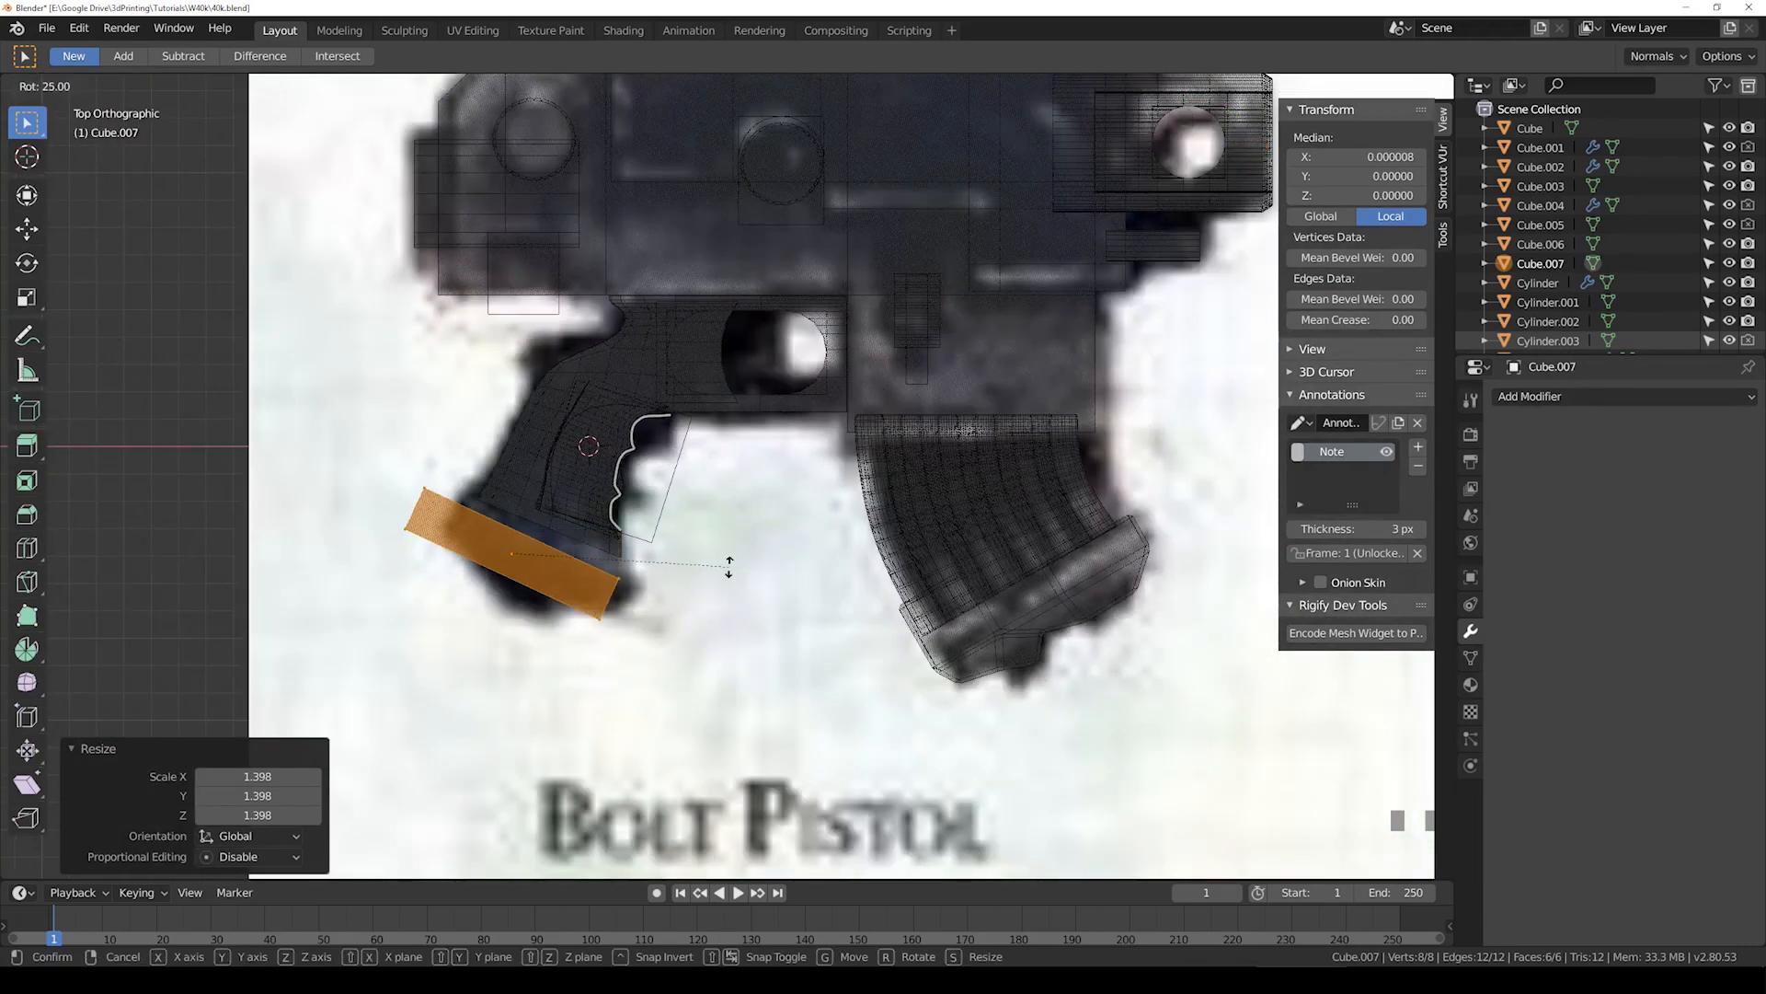
{"action": "right_click", "coordinate": [735, 563]}
{"action": "key", "text": "s"}
{"action": "left_click", "coordinate": [759, 580]}
{"action": "key", "text": "r"}
{"action": "left_click", "coordinate": [699, 655]}
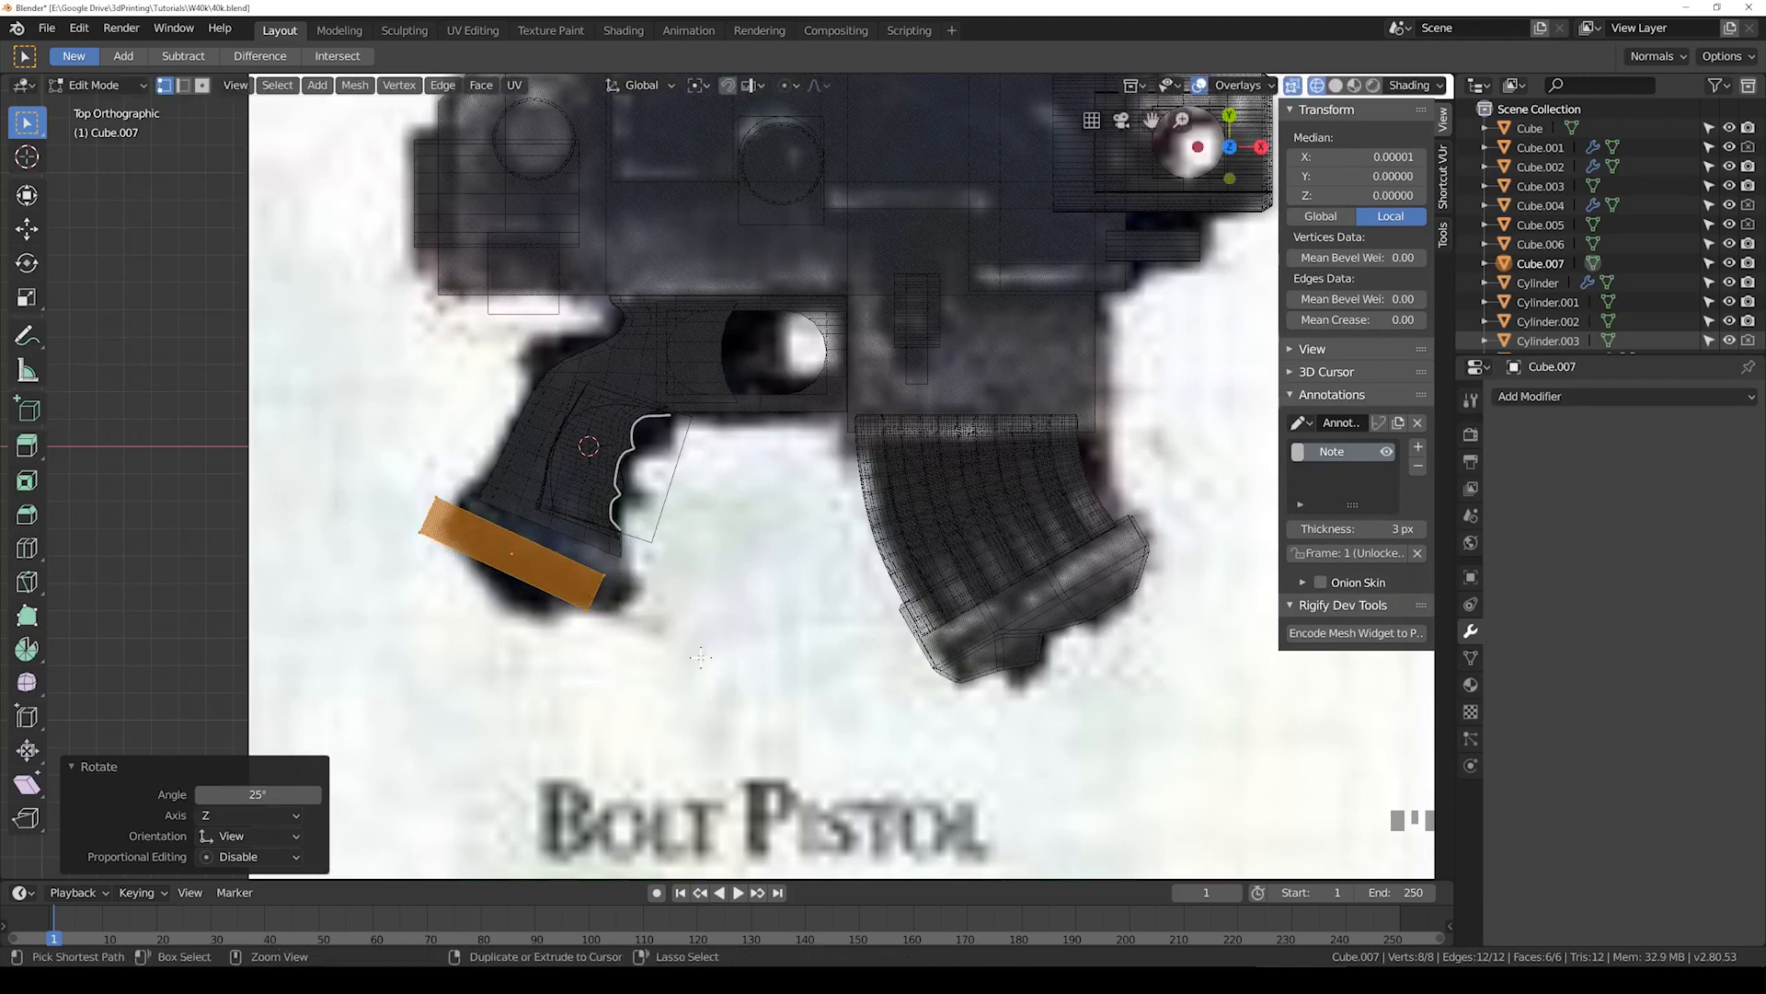
Step: Align the bar with the grip's lower end, turning it by -3.28° and moving it onto the reference, the final shift 1.226 along Y
{"action": "key", "text": "g"}
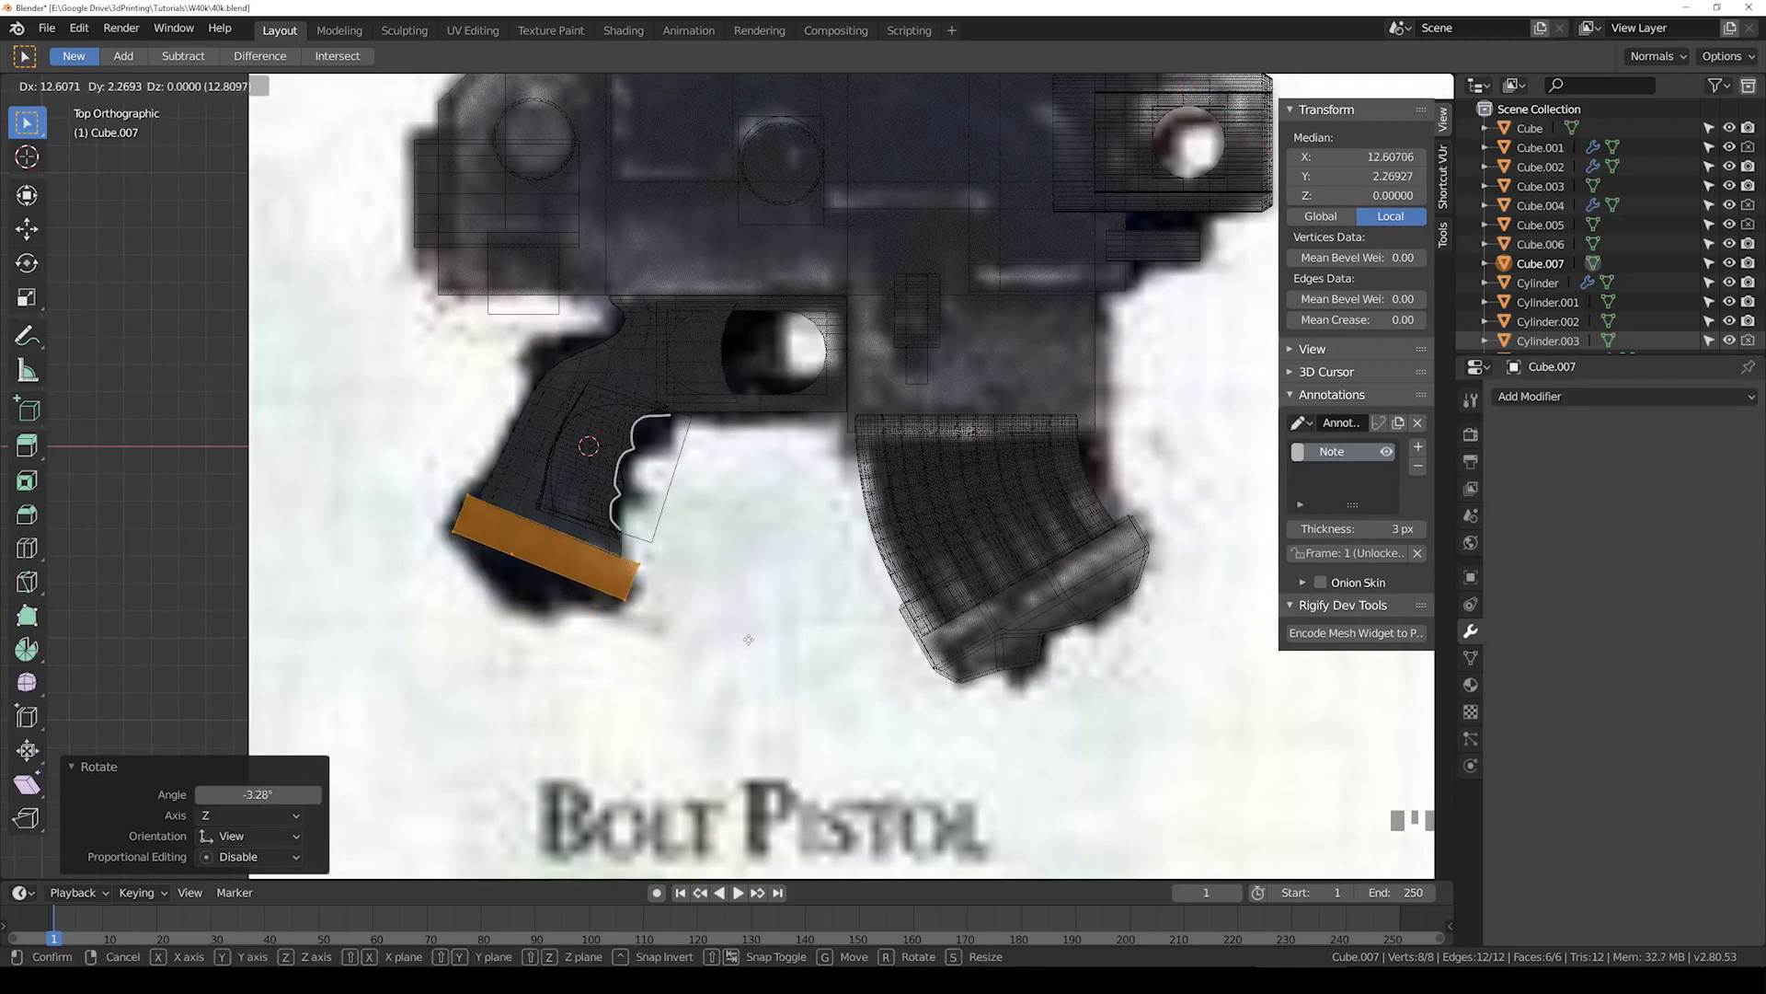
{"action": "left_click", "coordinate": [745, 636]}
{"action": "scroll", "coordinate": [714, 617], "scroll_direction": "up", "scroll_amount": 2}
{"action": "key", "text": "r"}
{"action": "left_click", "coordinate": [722, 614]}
{"action": "key", "text": "g"}
{"action": "left_click", "coordinate": [721, 609]}
{"action": "key", "text": "shift+z"}
Step: Stretch the base block along Z in two passes, the second by 1.178, so it covers the grip's full thickness
{"action": "mouse_move", "coordinate": [704, 620]}
{"action": "middle_mouse_down"}
{"action": "mouse_move", "coordinate": [629, 548]}
{"action": "mouse_move", "coordinate": [594, 478]}
{"action": "middle_mouse_up"}
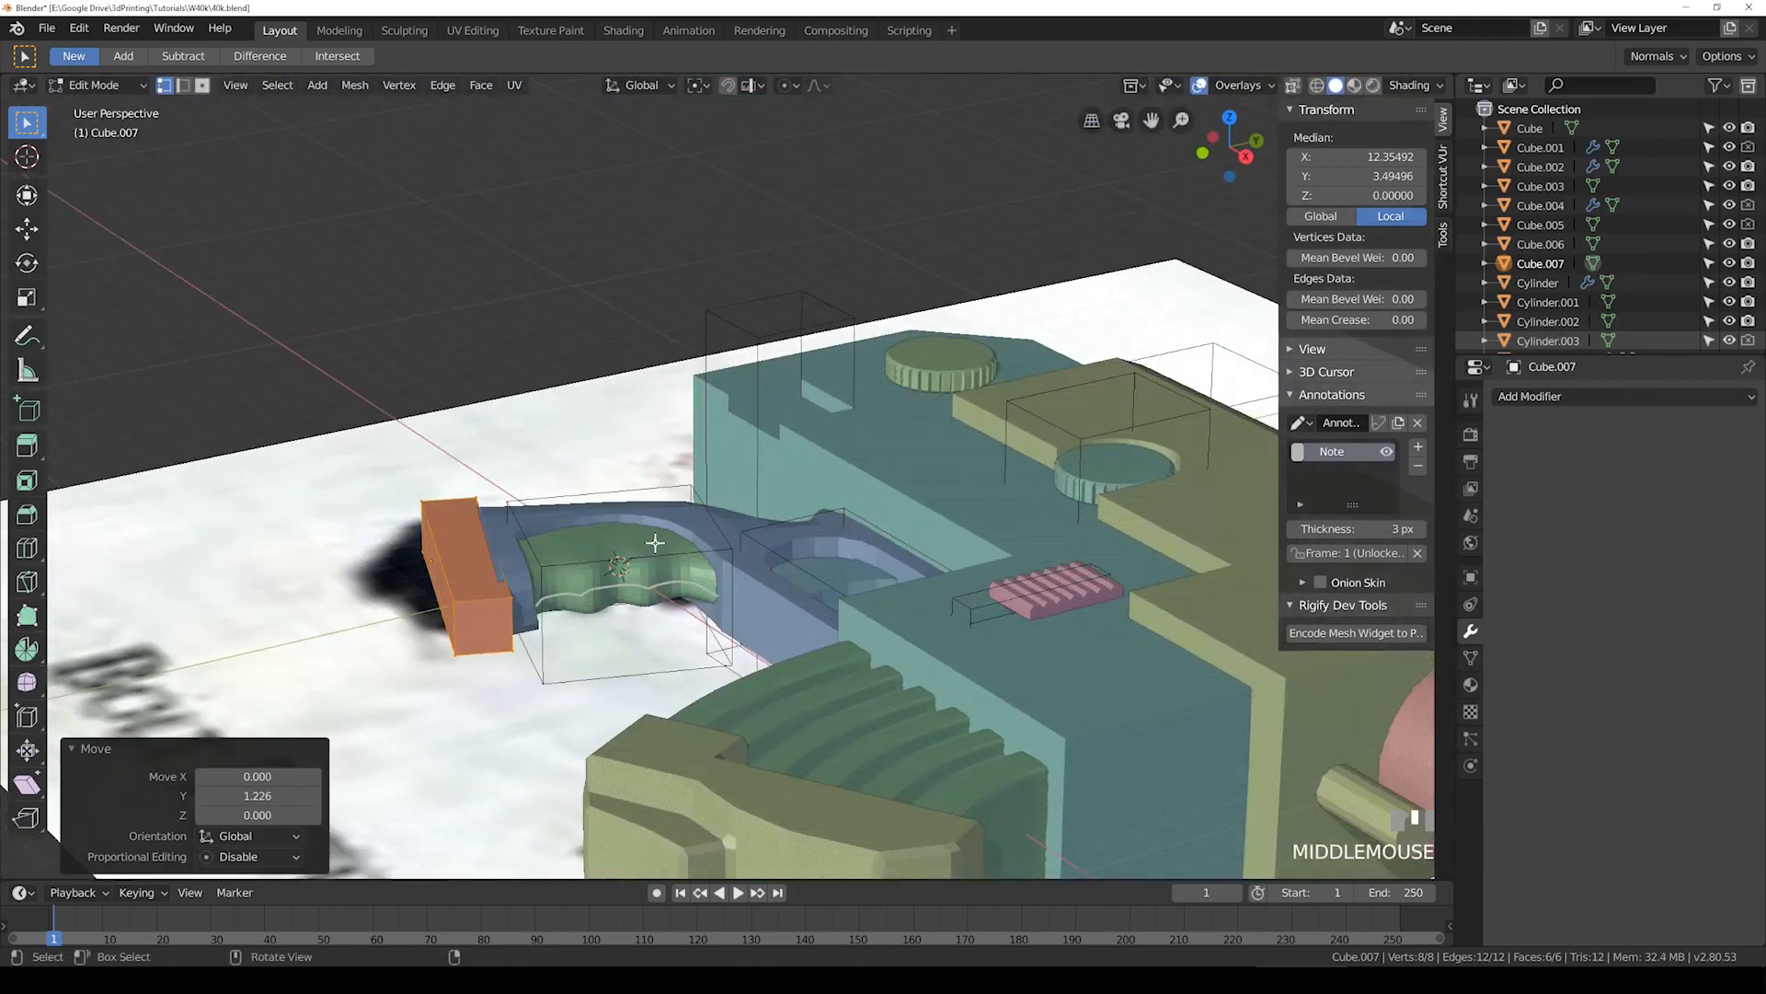
{"action": "key", "text": "s"}
{"action": "key", "text": "z"}
{"action": "left_click", "coordinate": [777, 549]}
{"action": "middle_click_drag", "start_coordinate": [598, 554], "coordinate": [793, 532]}
{"action": "key", "text": "s"}
{"action": "key", "text": "z"}
{"action": "left_click", "coordinate": [696, 562]}
{"action": "key", "text": "Tab"}
{"action": "key", "text": "KP_7"}
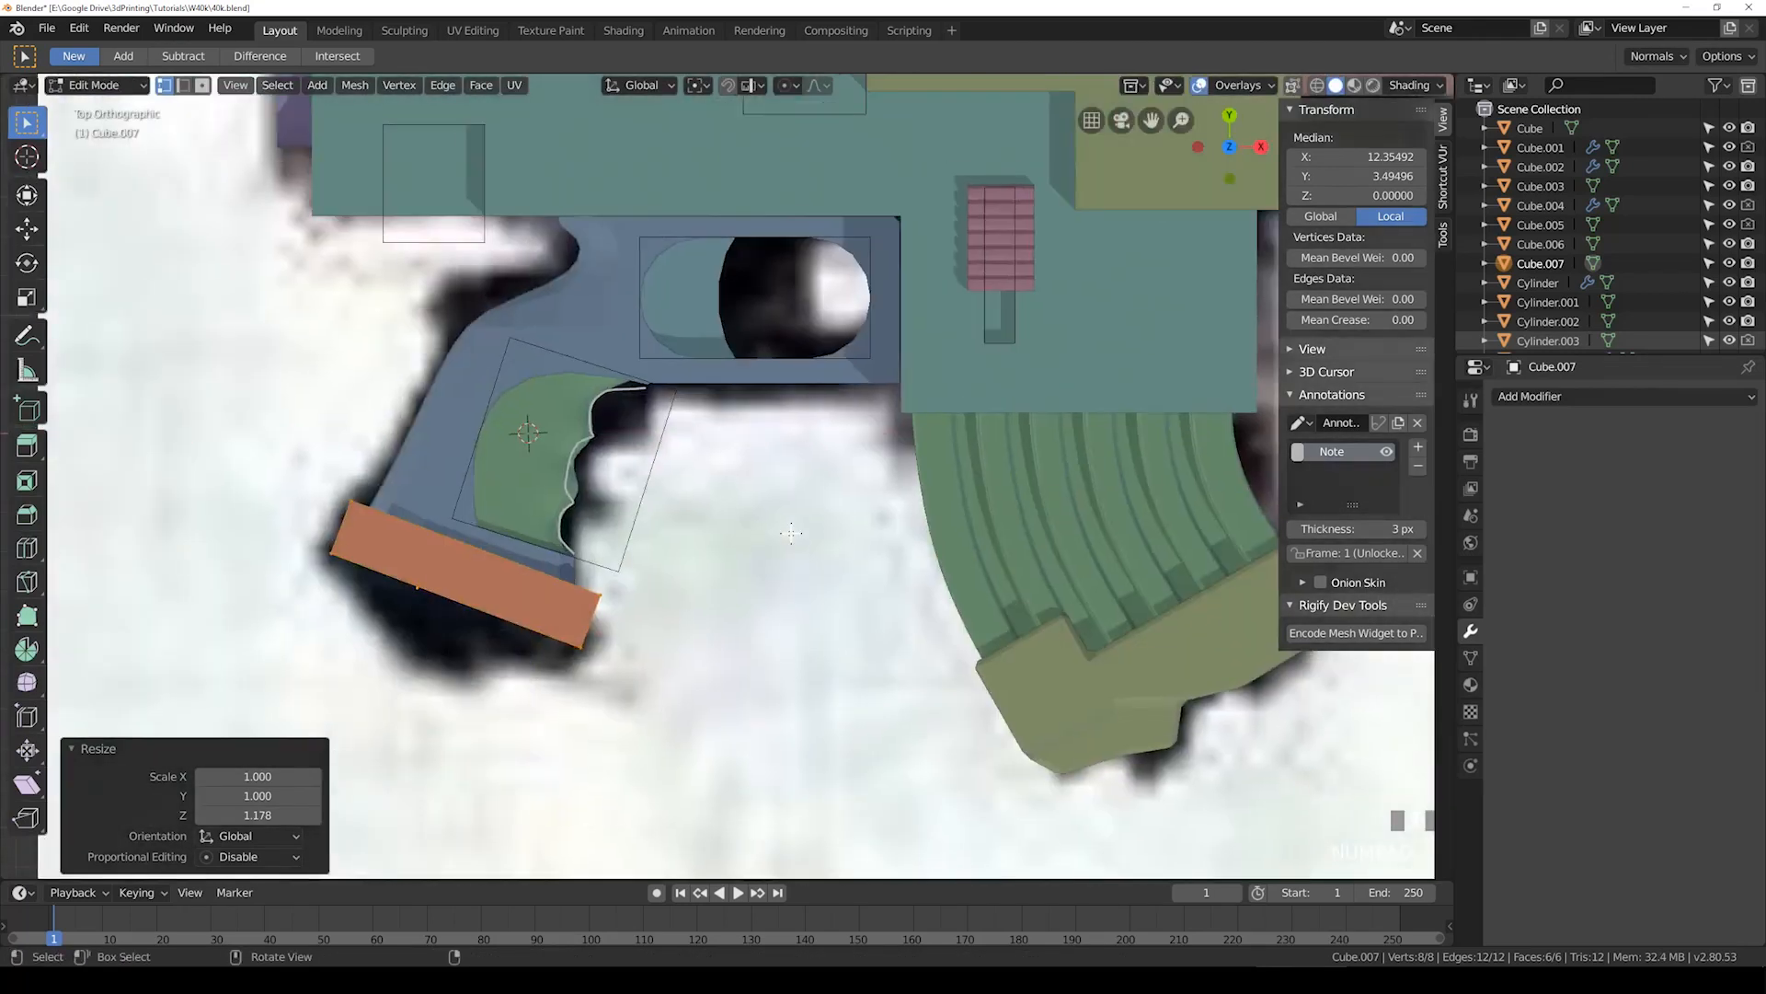
Step: Scale the grip body by 1.101 along Z
{"action": "middle_click_drag", "start_coordinate": [708, 515], "coordinate": [402, 375]}
{"action": "key", "text": "Tab"}
{"action": "left_click", "coordinate": [372, 434]}
{"action": "key", "text": "s"}
{"action": "key", "text": "z"}
{"action": "left_click", "coordinate": [655, 407]}
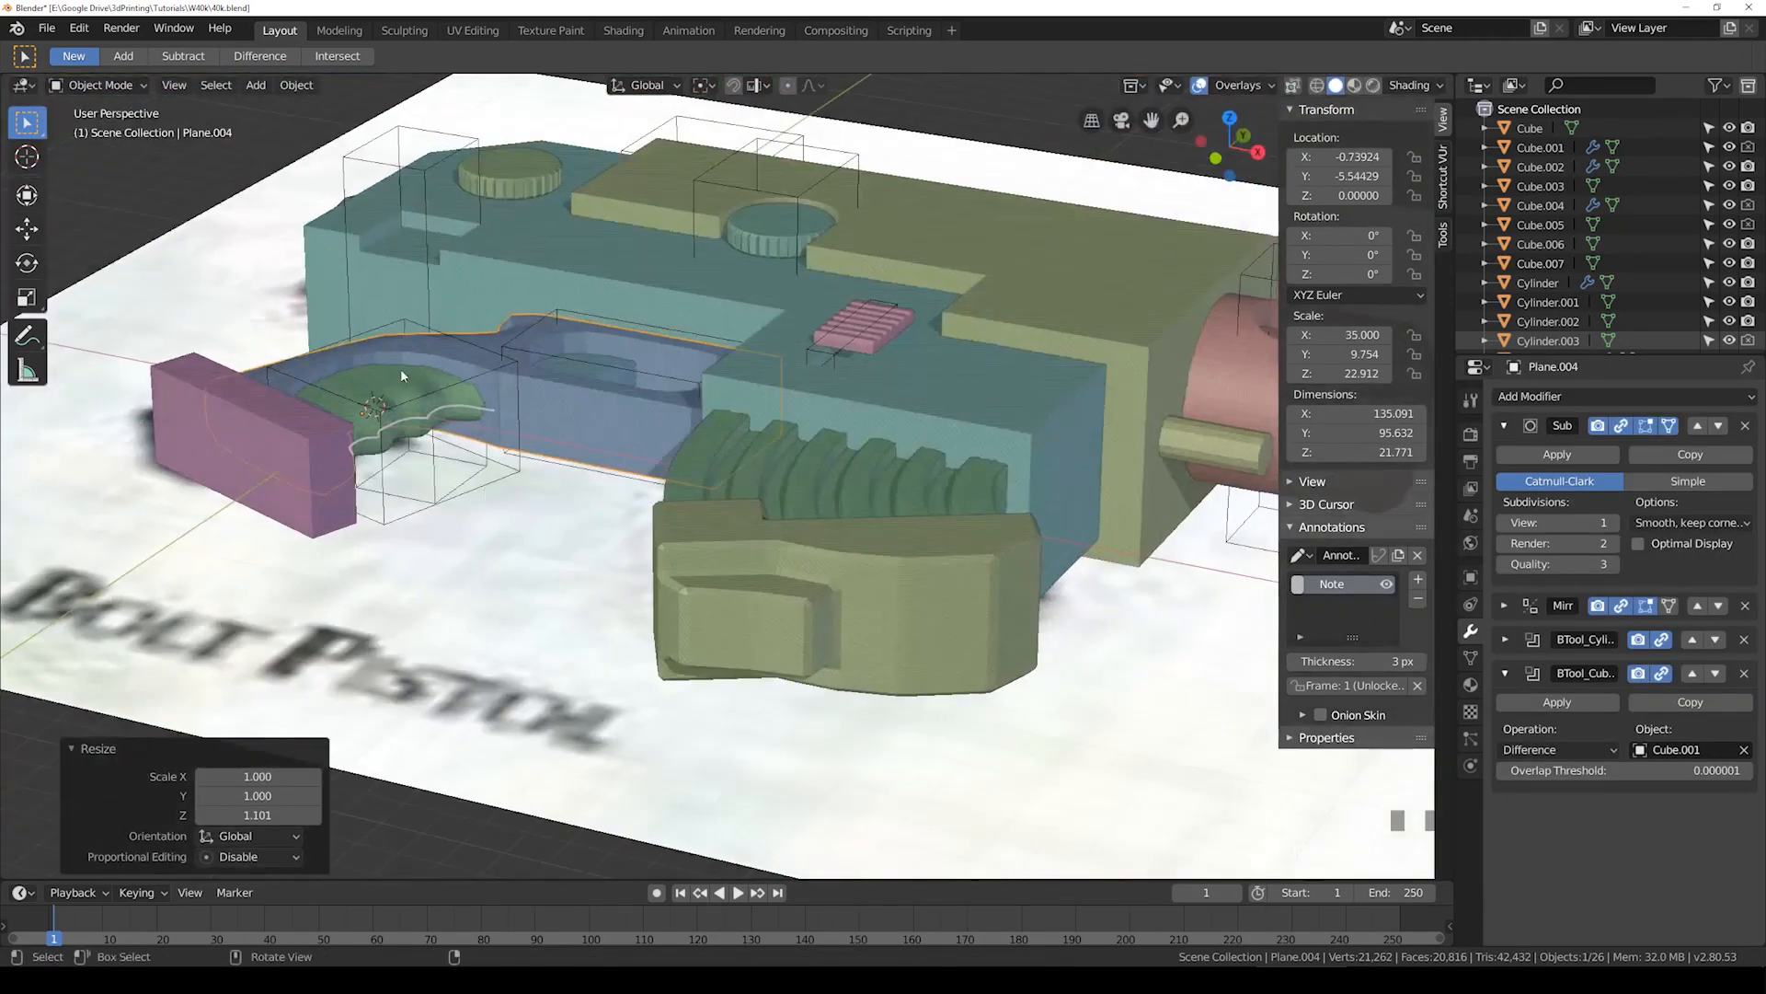
{"action": "left_click", "coordinate": [451, 391]}
{"action": "scroll", "coordinate": [450, 391], "scroll_direction": "down", "scroll_amount": 2}
{"action": "scroll", "coordinate": [552, 460], "scroll_direction": "up", "scroll_amount": 4}
{"action": "key", "text": "s"}
{"action": "key", "text": "z"}
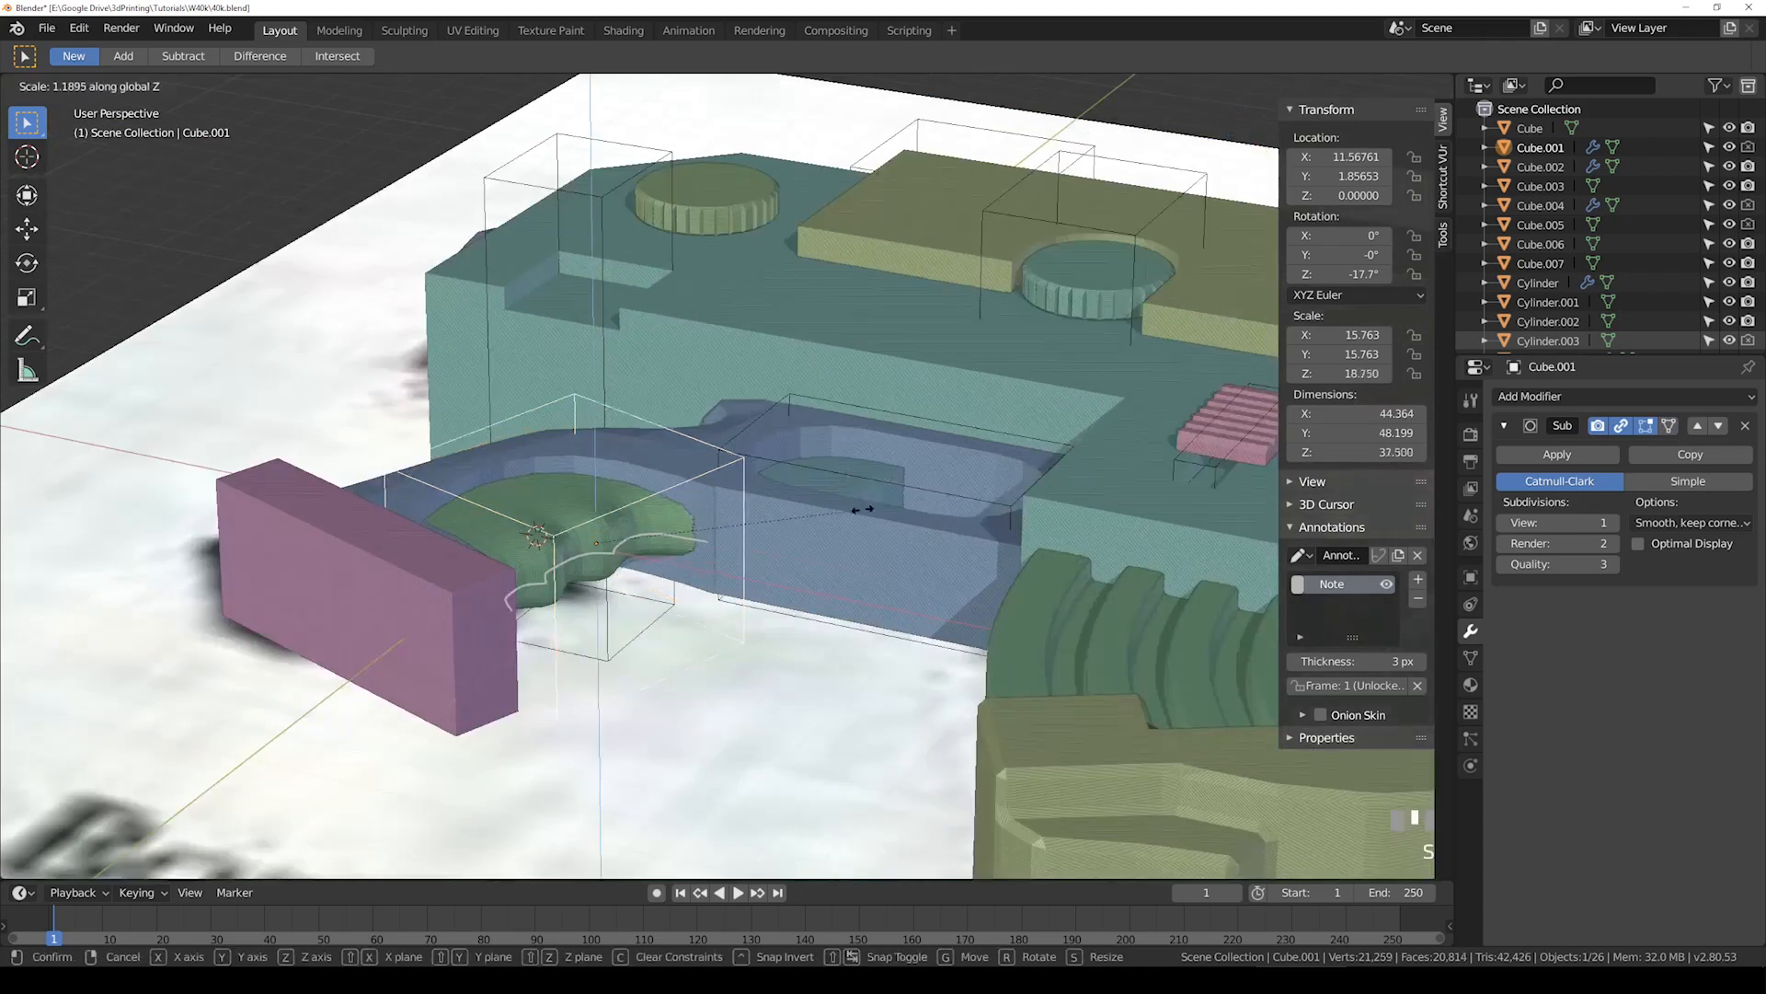
{"action": "right_click", "coordinate": [867, 512]}
Step: Thicken the finger-grooved grip insert along Z and save the file
{"action": "left_click", "coordinate": [617, 515]}
{"action": "key", "text": "s"}
{"action": "key", "text": "z"}
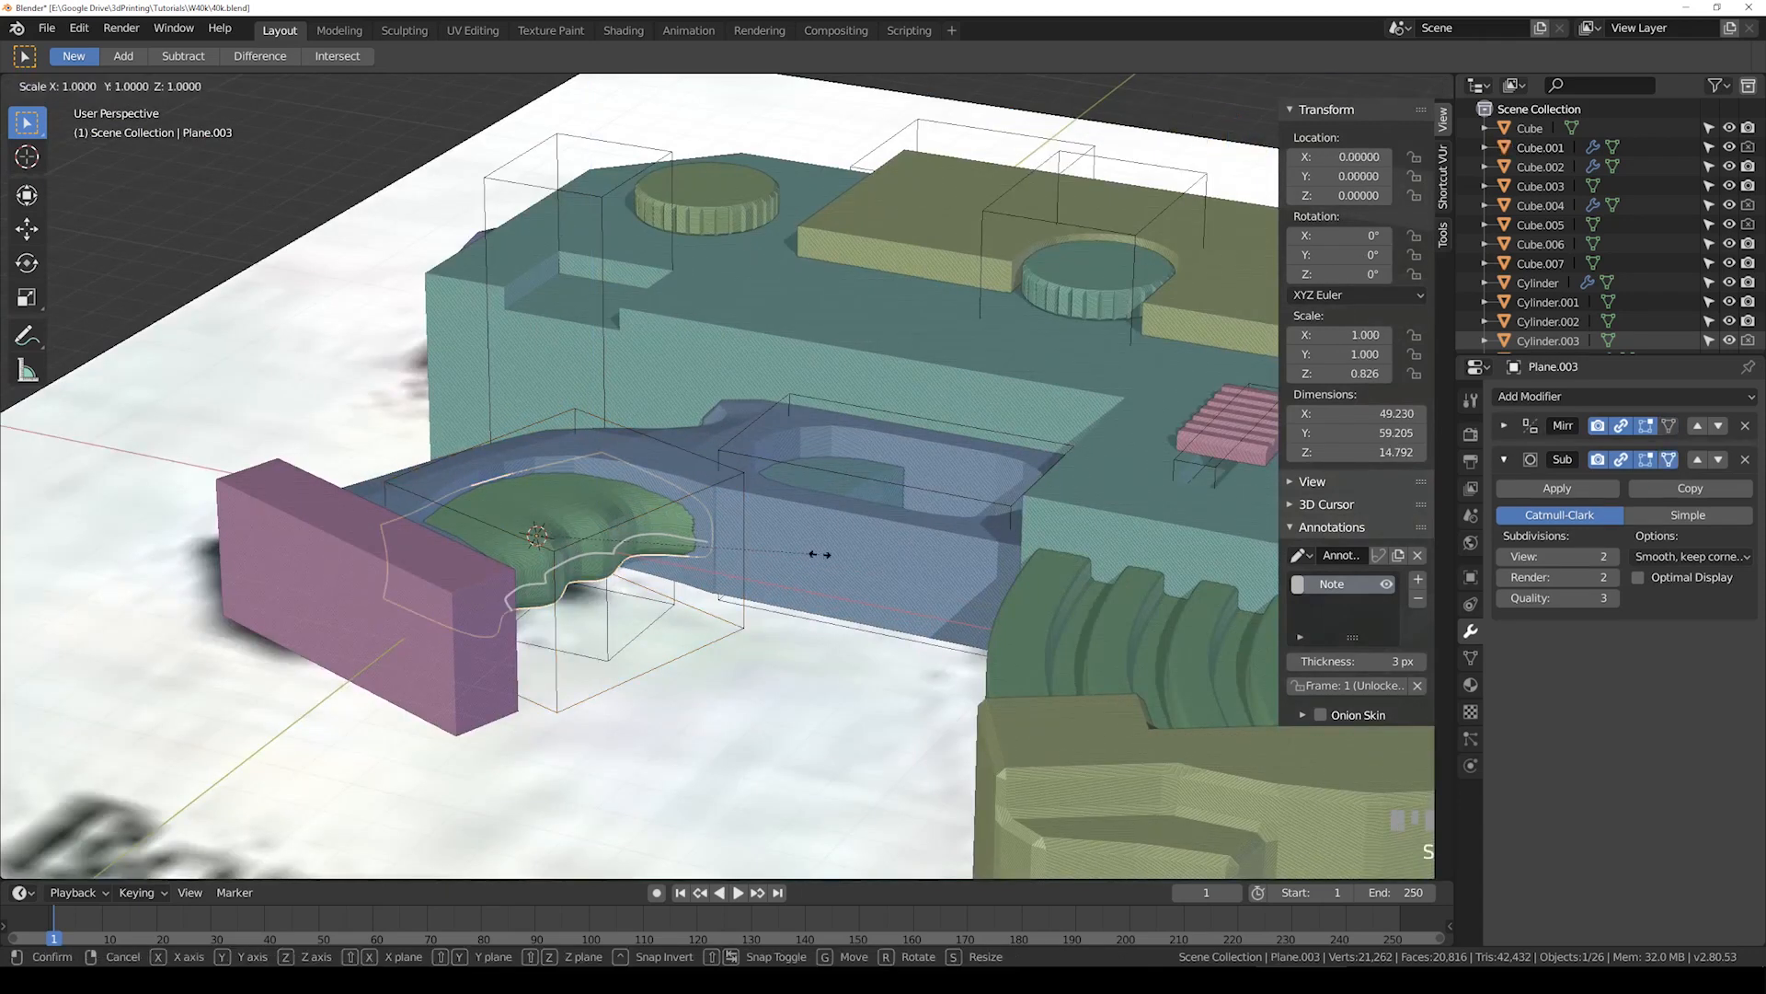
{"action": "left_click", "coordinate": [864, 550]}
{"action": "key", "text": "ctrl+s"}
Step: Adjust the thickness of the trigger opening's cutter along Z
{"action": "middle_click_drag", "start_coordinate": [864, 550], "coordinate": [907, 599]}
{"action": "left_click", "coordinate": [909, 597]}
{"action": "key", "text": "s"}
{"action": "key", "text": "z"}
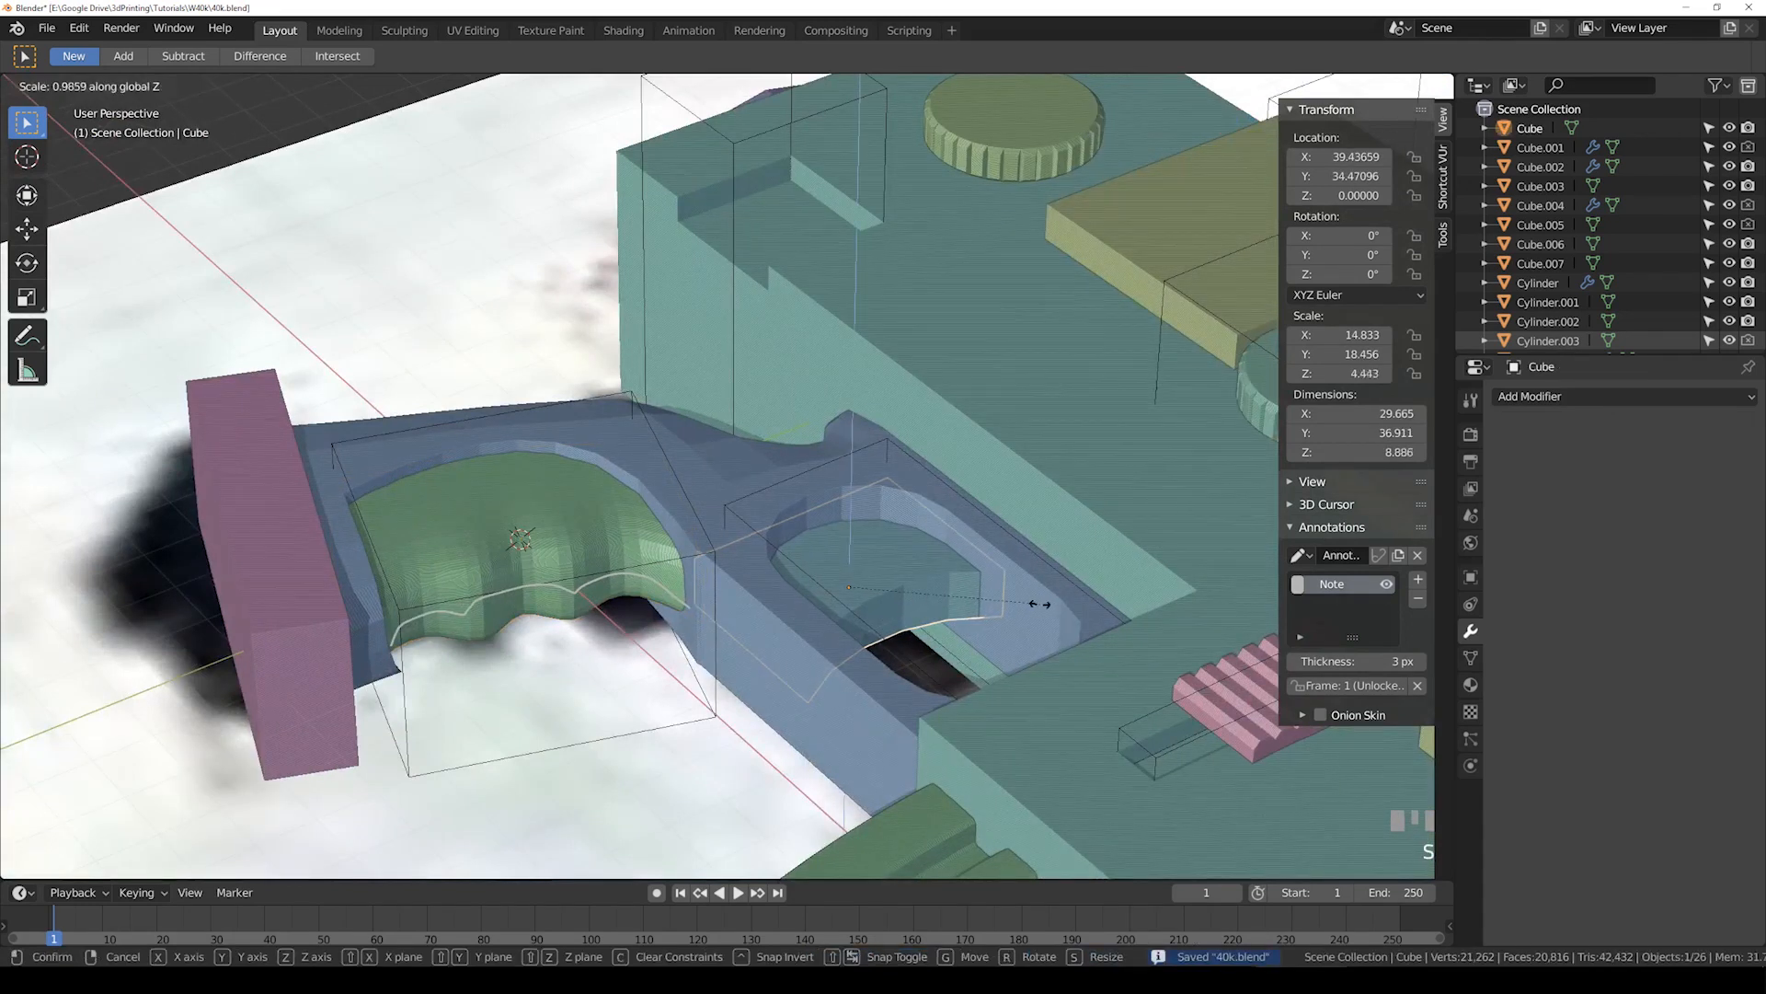
{"action": "left_click", "coordinate": [1025, 605]}
Step: Add a Subdivision Surface modifier to the block at the grip's base
{"action": "scroll", "coordinate": [517, 592], "scroll_direction": "down", "scroll_amount": 2}
{"action": "middle_click_drag", "start_coordinate": [517, 592], "coordinate": [666, 550]}
{"action": "left_click", "coordinate": [675, 672]}
{"action": "key", "text": "KP_7"}
{"action": "key", "text": "Tab"}
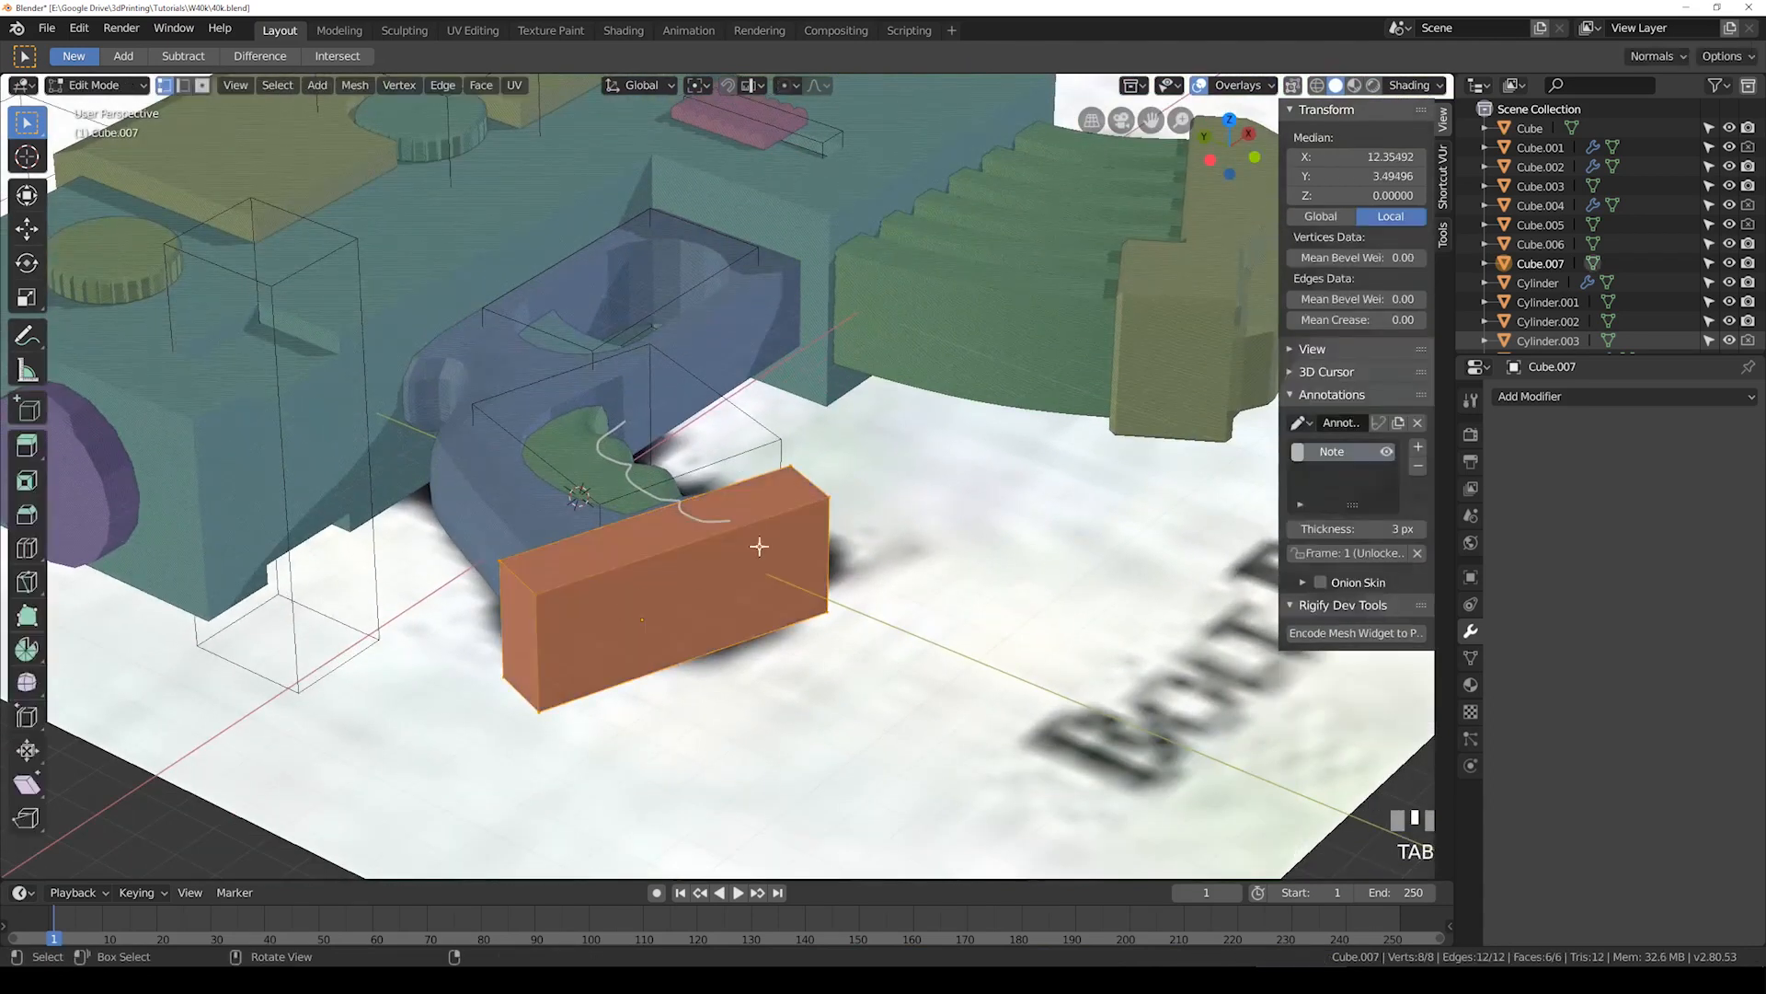
{"action": "left_click", "coordinate": [1555, 396]}
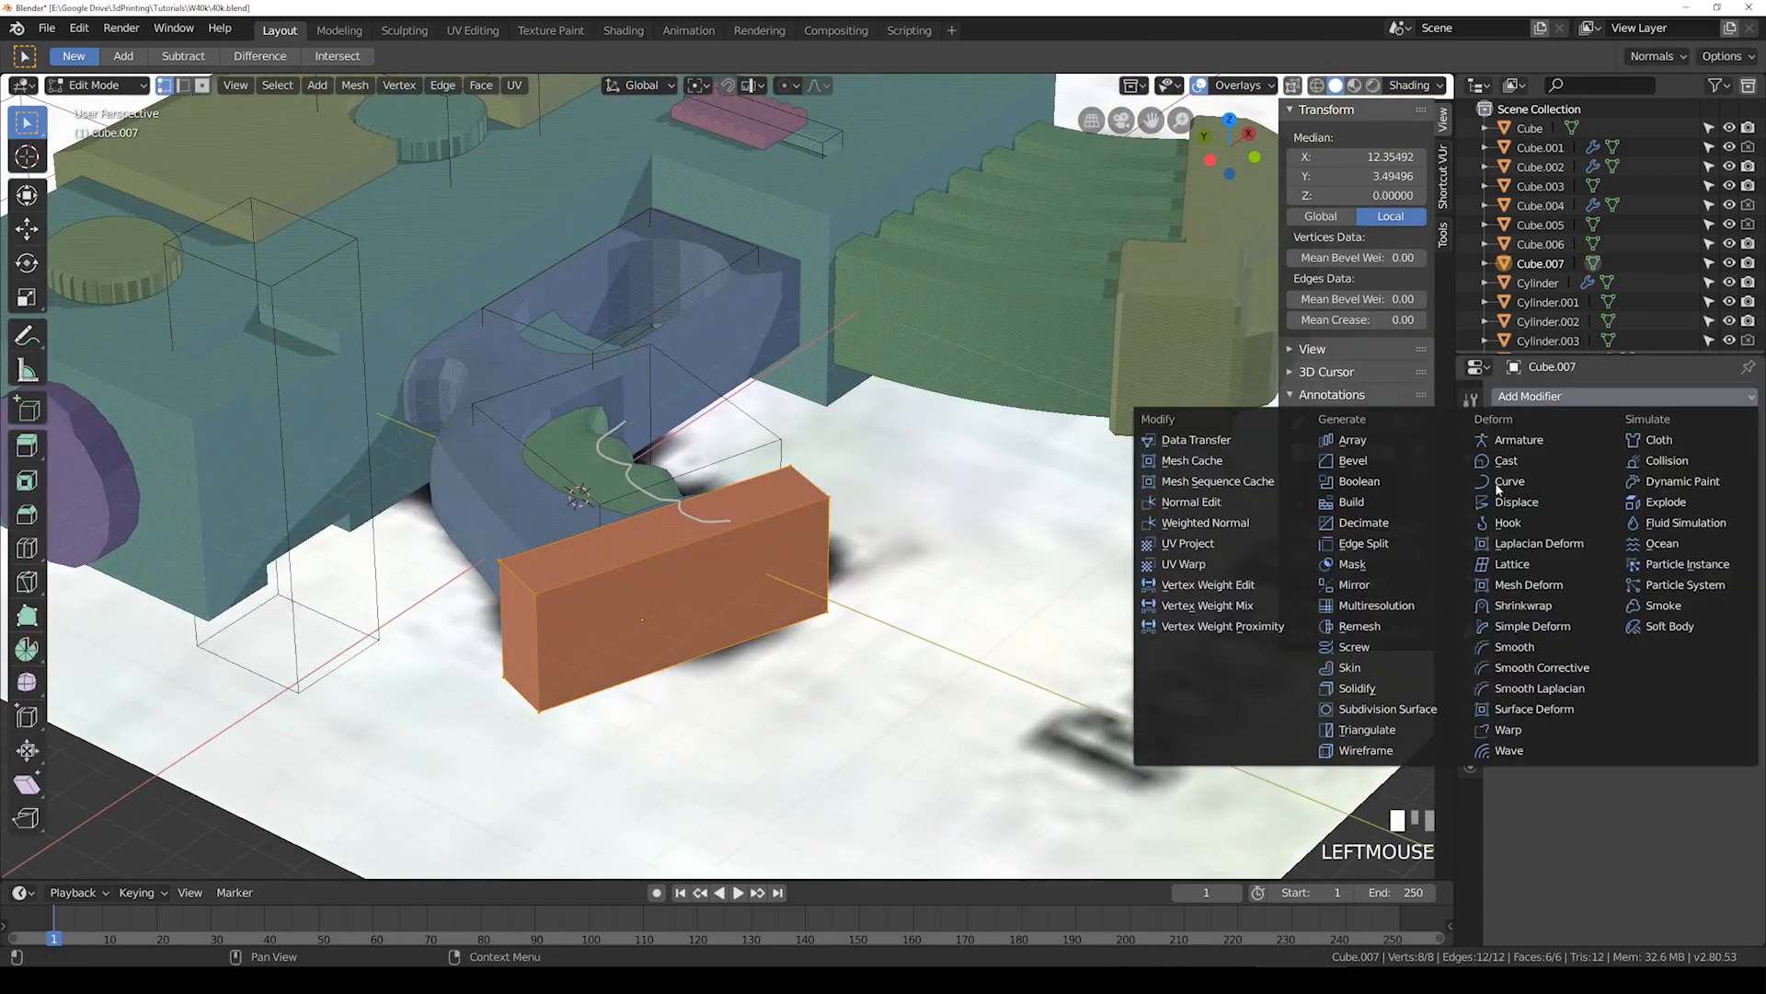
{"action": "left_click", "coordinate": [1406, 706]}
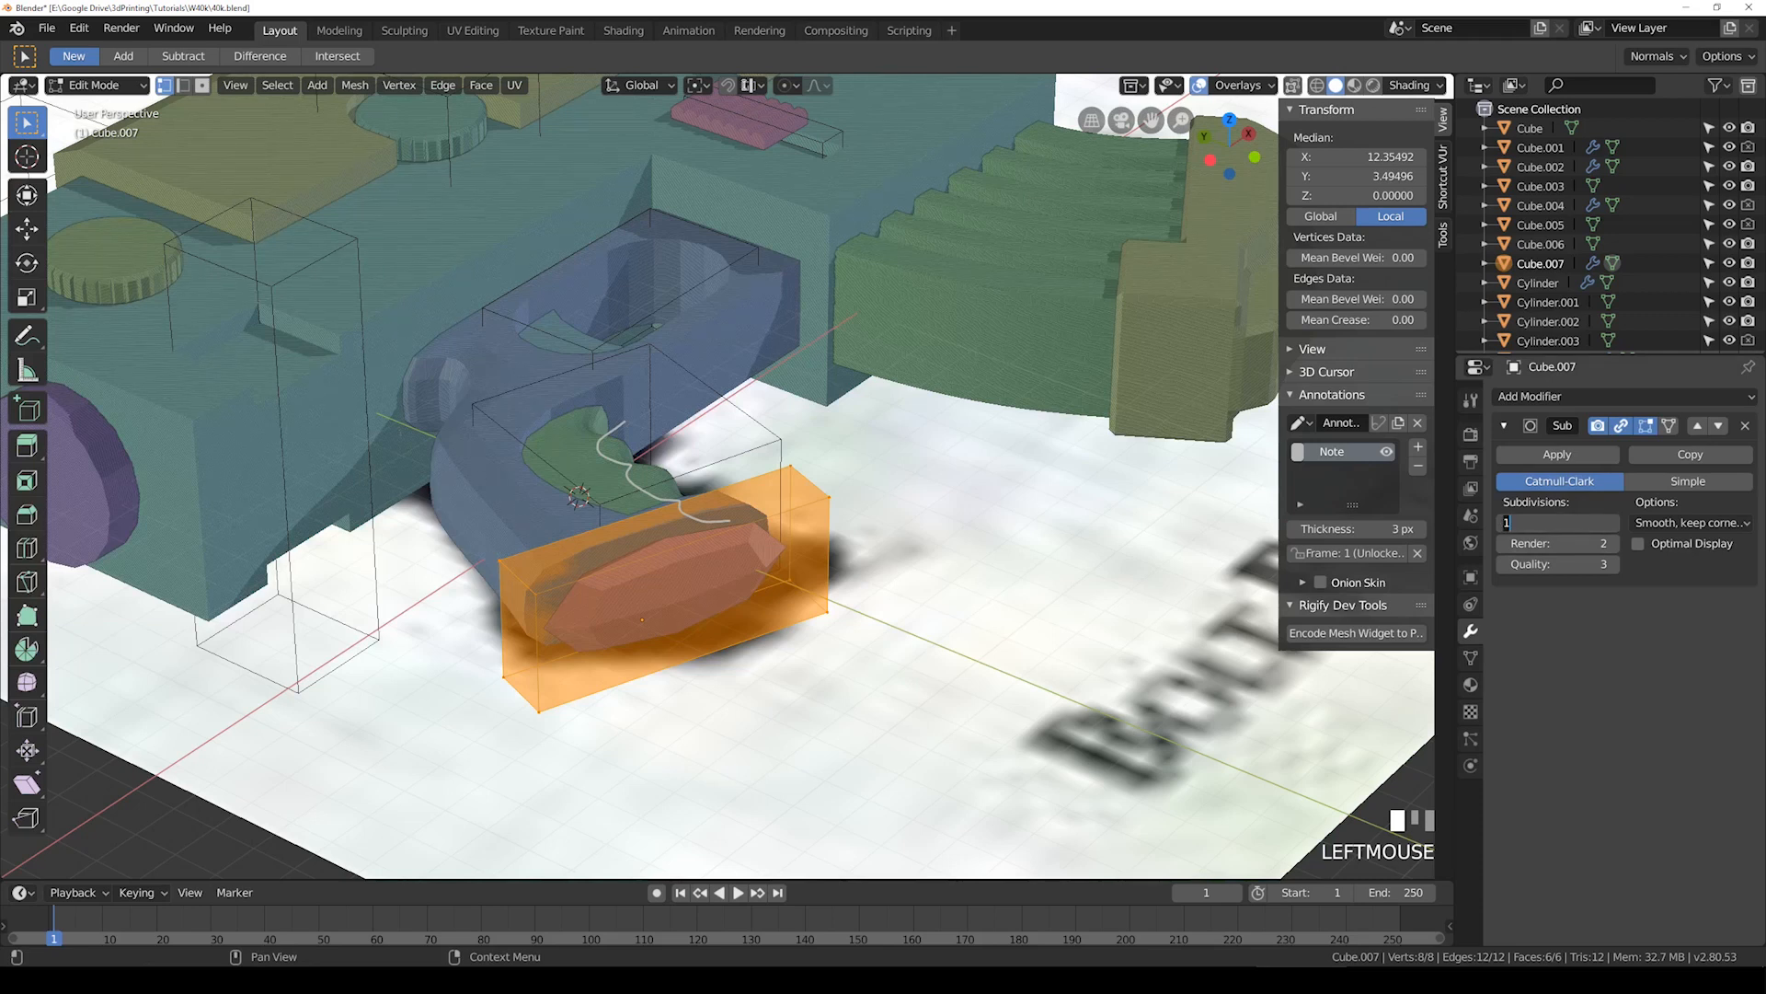
Step: Select the base block's two long faces, toward and away from the grip, and set their edges' mean crease to 1.00
{"action": "left_click", "coordinate": [232, 74]}
{"action": "left_click", "coordinate": [666, 602]}
{"action": "key", "text": "shift+z"}
{"action": "middle_click_drag", "start_coordinate": [666, 601], "coordinate": [705, 617]}
{"action": "left_click", "coordinate": [704, 614], "text": "shift"}
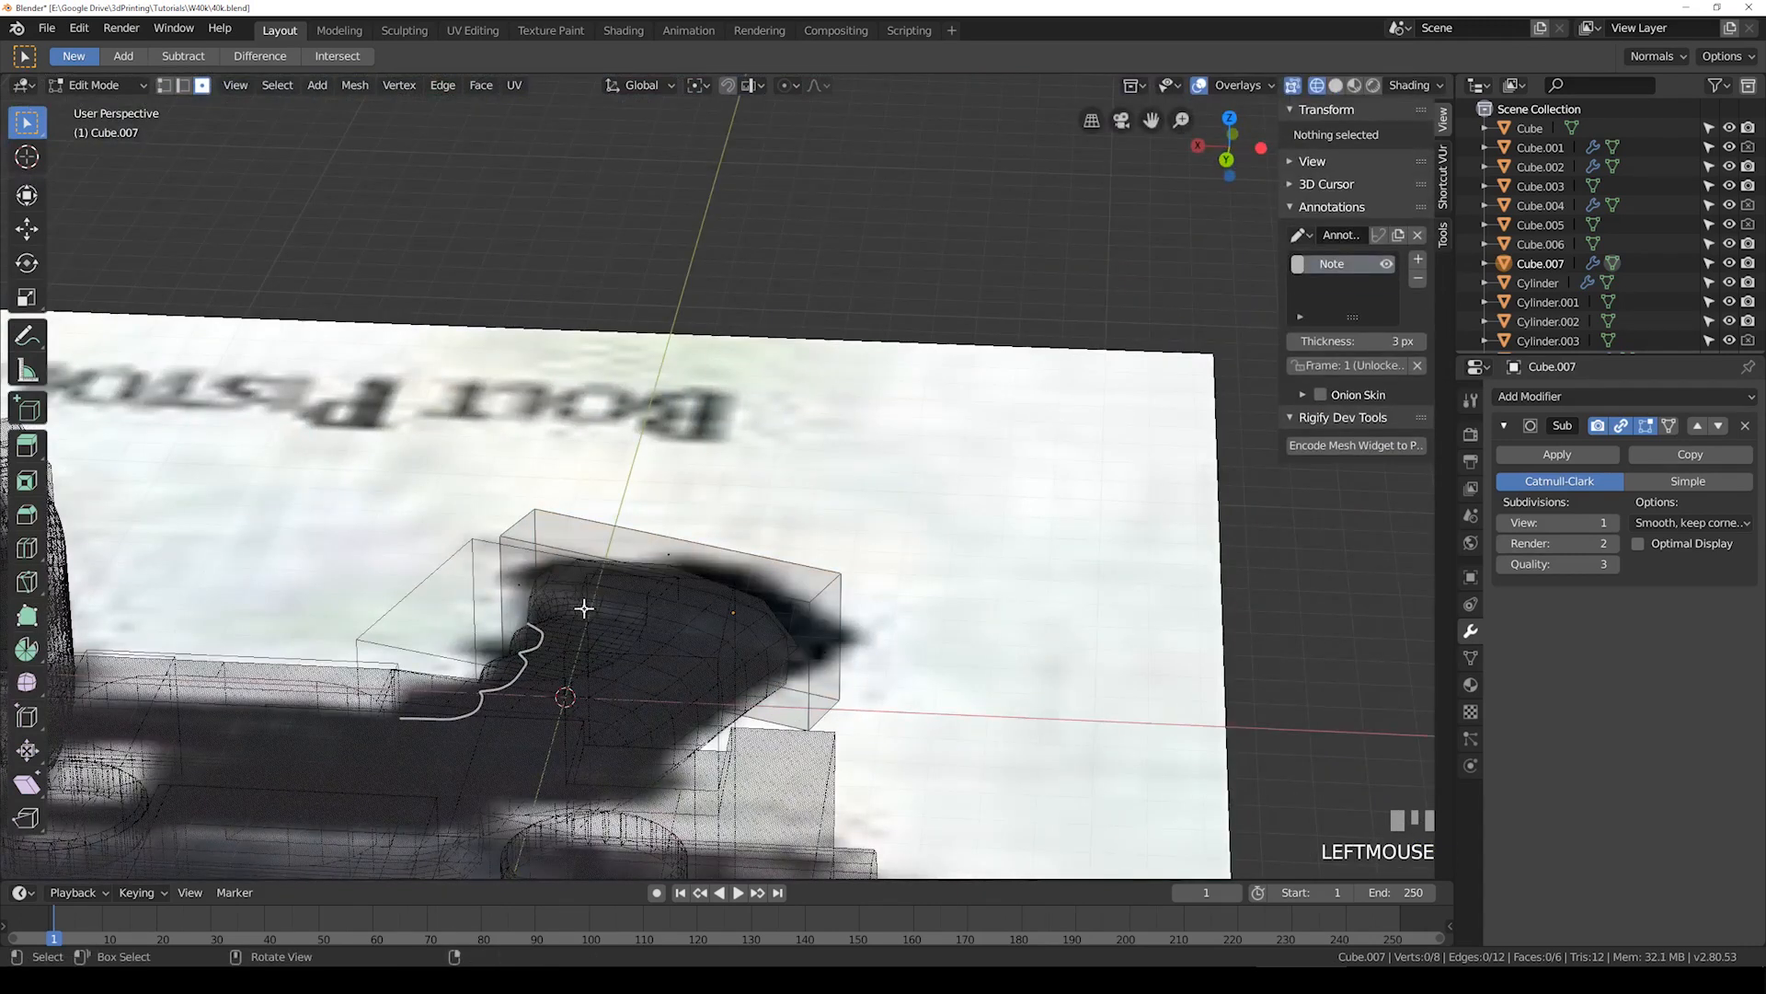
{"action": "key", "text": "KP_7"}
{"action": "middle_click_drag", "start_coordinate": [769, 267], "coordinate": [761, 417], "text": "shift"}
{"action": "scroll", "coordinate": [761, 417], "scroll_direction": "up", "scroll_amount": 3}
{"action": "key", "text": "a"}
{"action": "scroll", "coordinate": [760, 416], "scroll_direction": "up", "scroll_amount": 1}
{"action": "left_click", "coordinate": [739, 390]}
{"action": "left_click", "coordinate": [777, 268], "text": "shift"}
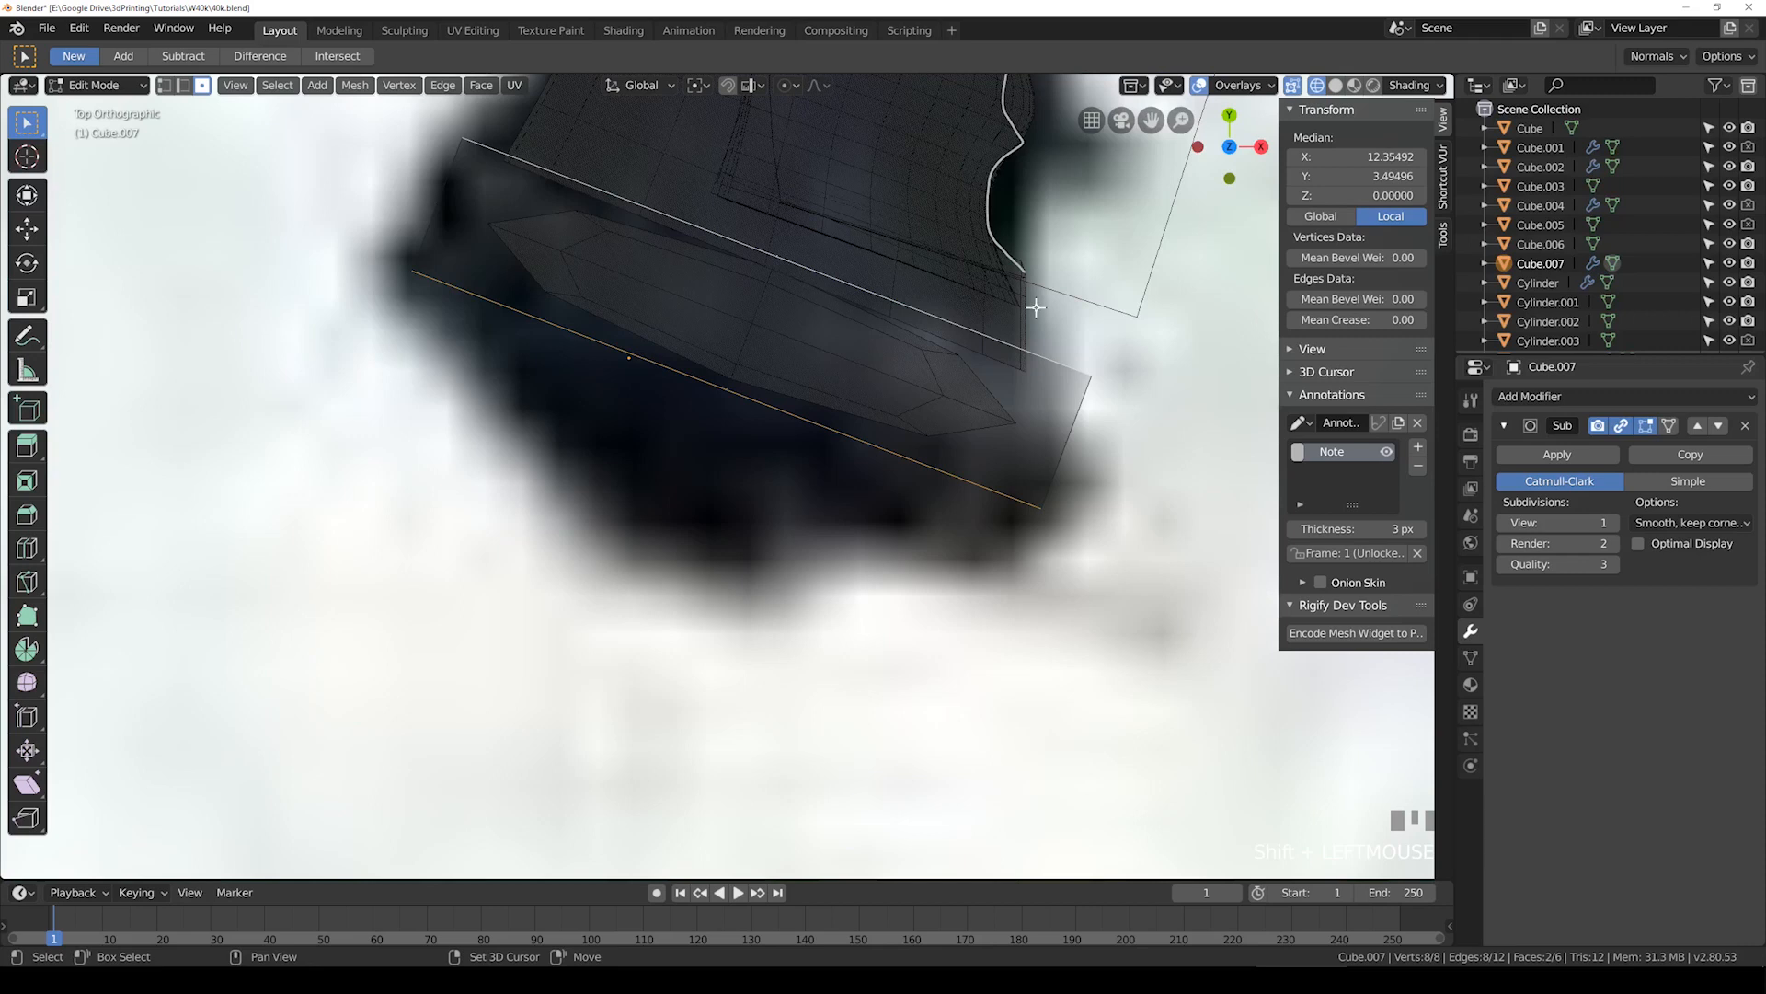
{"action": "left_click_drag", "start_coordinate": [1341, 320], "coordinate": [1398, 320]}
{"action": "key", "text": "shift+z"}
Step: Raise the base block's viewport subdivisions to 3
{"action": "key", "text": "Tab"}
{"action": "middle_click_drag", "start_coordinate": [872, 479], "coordinate": [699, 432]}
{"action": "left_click", "coordinate": [1615, 523]}
{"action": "left_click", "coordinate": [1615, 522]}
{"action": "middle_click_drag", "start_coordinate": [850, 510], "coordinate": [936, 524]}
Step: Scale the base block's whole mesh by 1.210 along Z
{"action": "key", "text": "Tab"}
{"action": "key", "text": "alt+a"}
{"action": "key", "text": "a"}
{"action": "key", "text": "s"}
{"action": "key", "text": "z"}
{"action": "left_click", "coordinate": [851, 549]}
{"action": "middle_click_drag", "start_coordinate": [851, 549], "coordinate": [821, 582]}
{"action": "key", "text": "KP_7"}
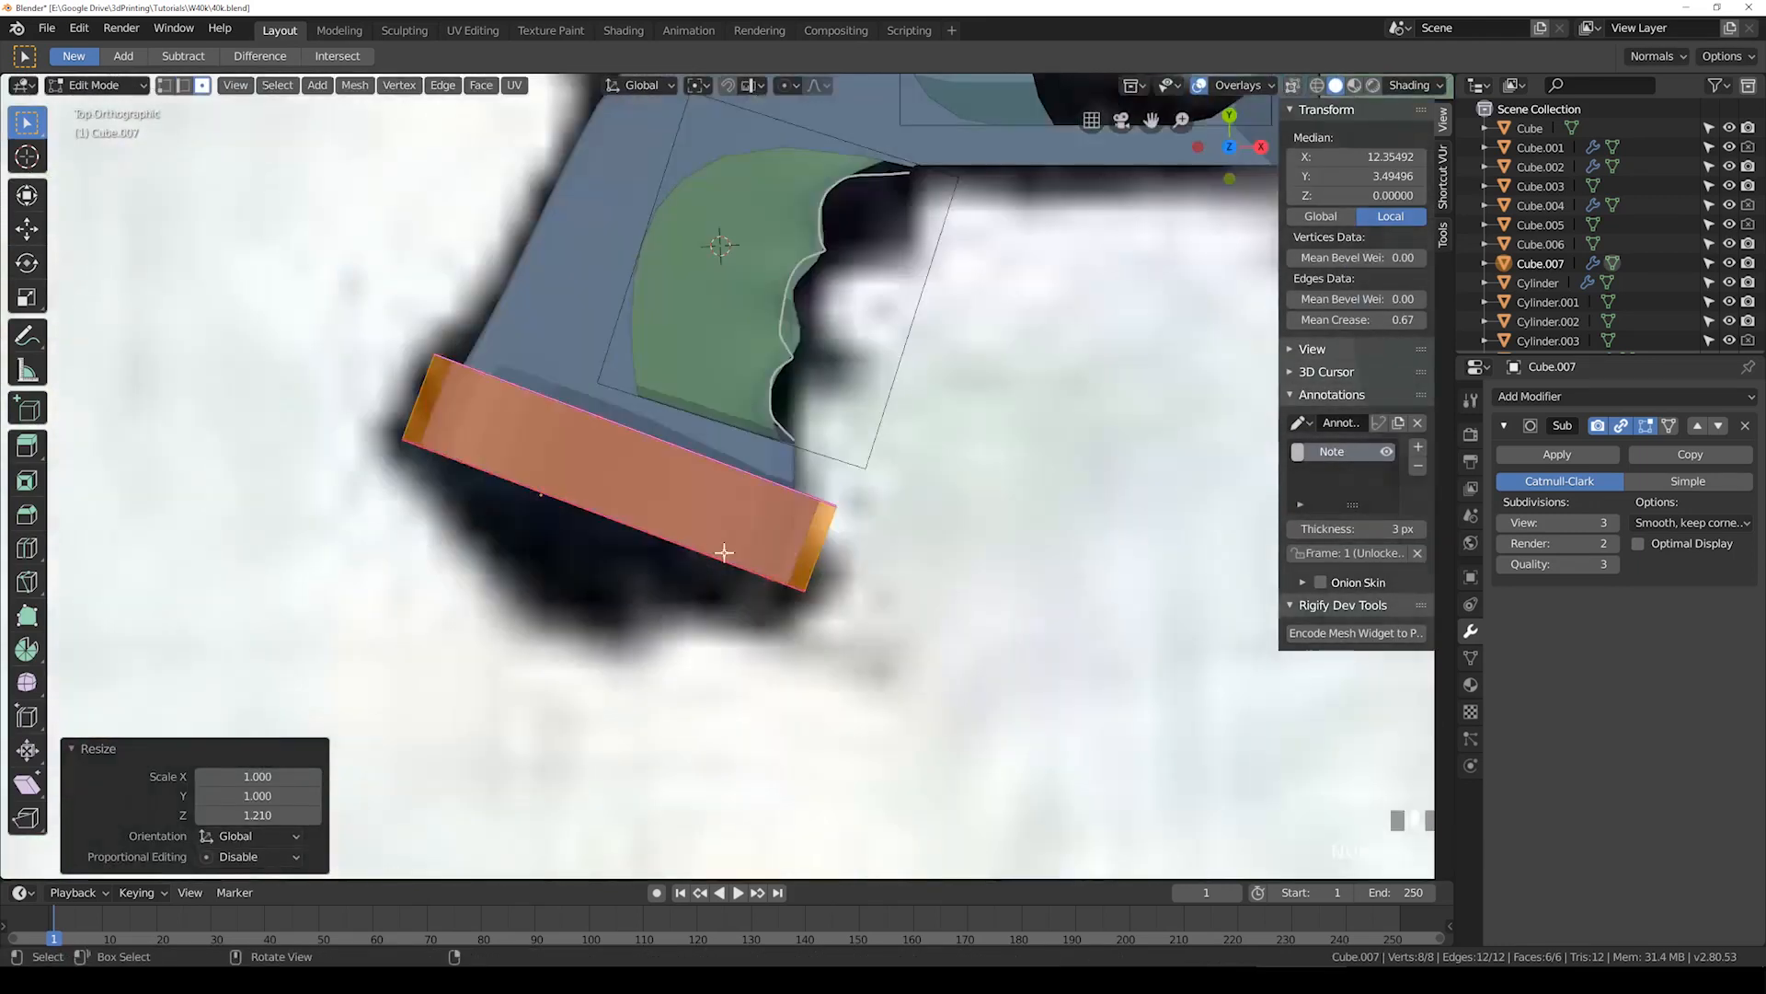
{"action": "key", "text": "Tab"}
{"action": "key", "text": "shift+z"}
{"action": "key", "text": "r"}
{"action": "left_click", "coordinate": [931, 633]}
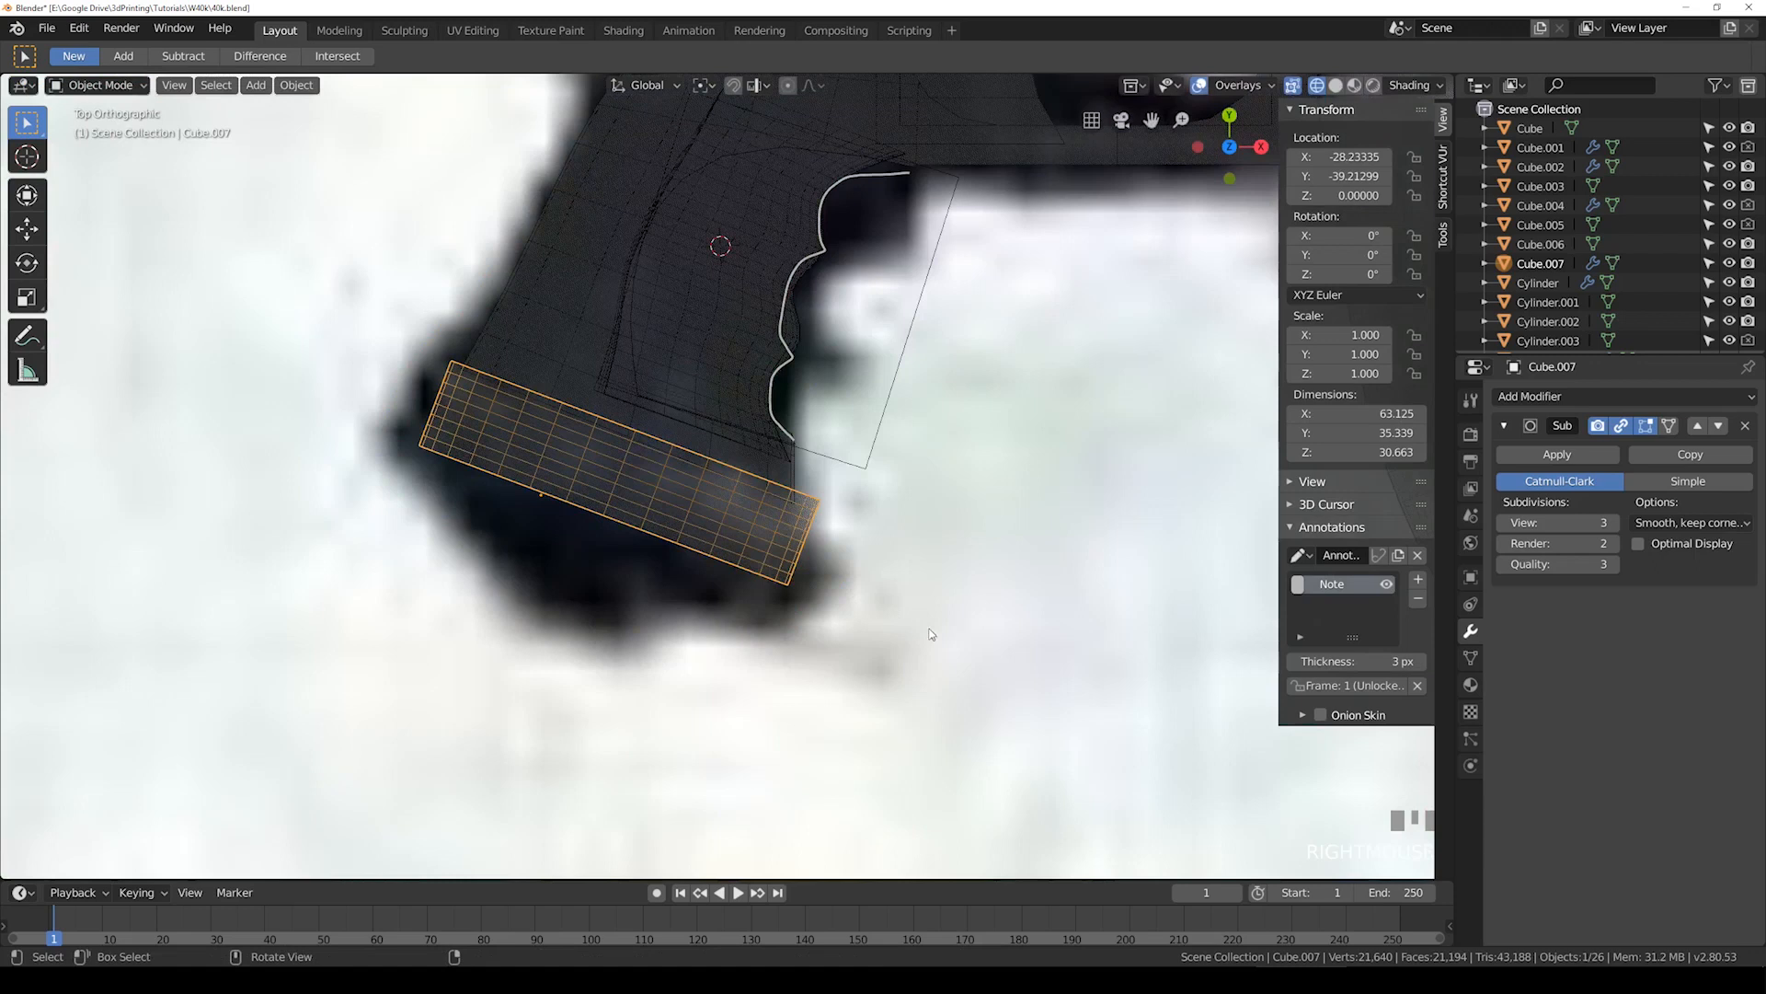
Step: Extrude the base block's outer face away from the grip and shrink the new face
{"action": "scroll", "coordinate": [671, 539], "scroll_direction": "down", "scroll_amount": 3}
{"action": "key", "text": "Tab"}
{"action": "middle_click_drag", "start_coordinate": [671, 540], "coordinate": [690, 470]}
{"action": "key", "text": "shift+z"}
{"action": "left_click", "coordinate": [671, 493]}
{"action": "key", "text": "KP_7"}
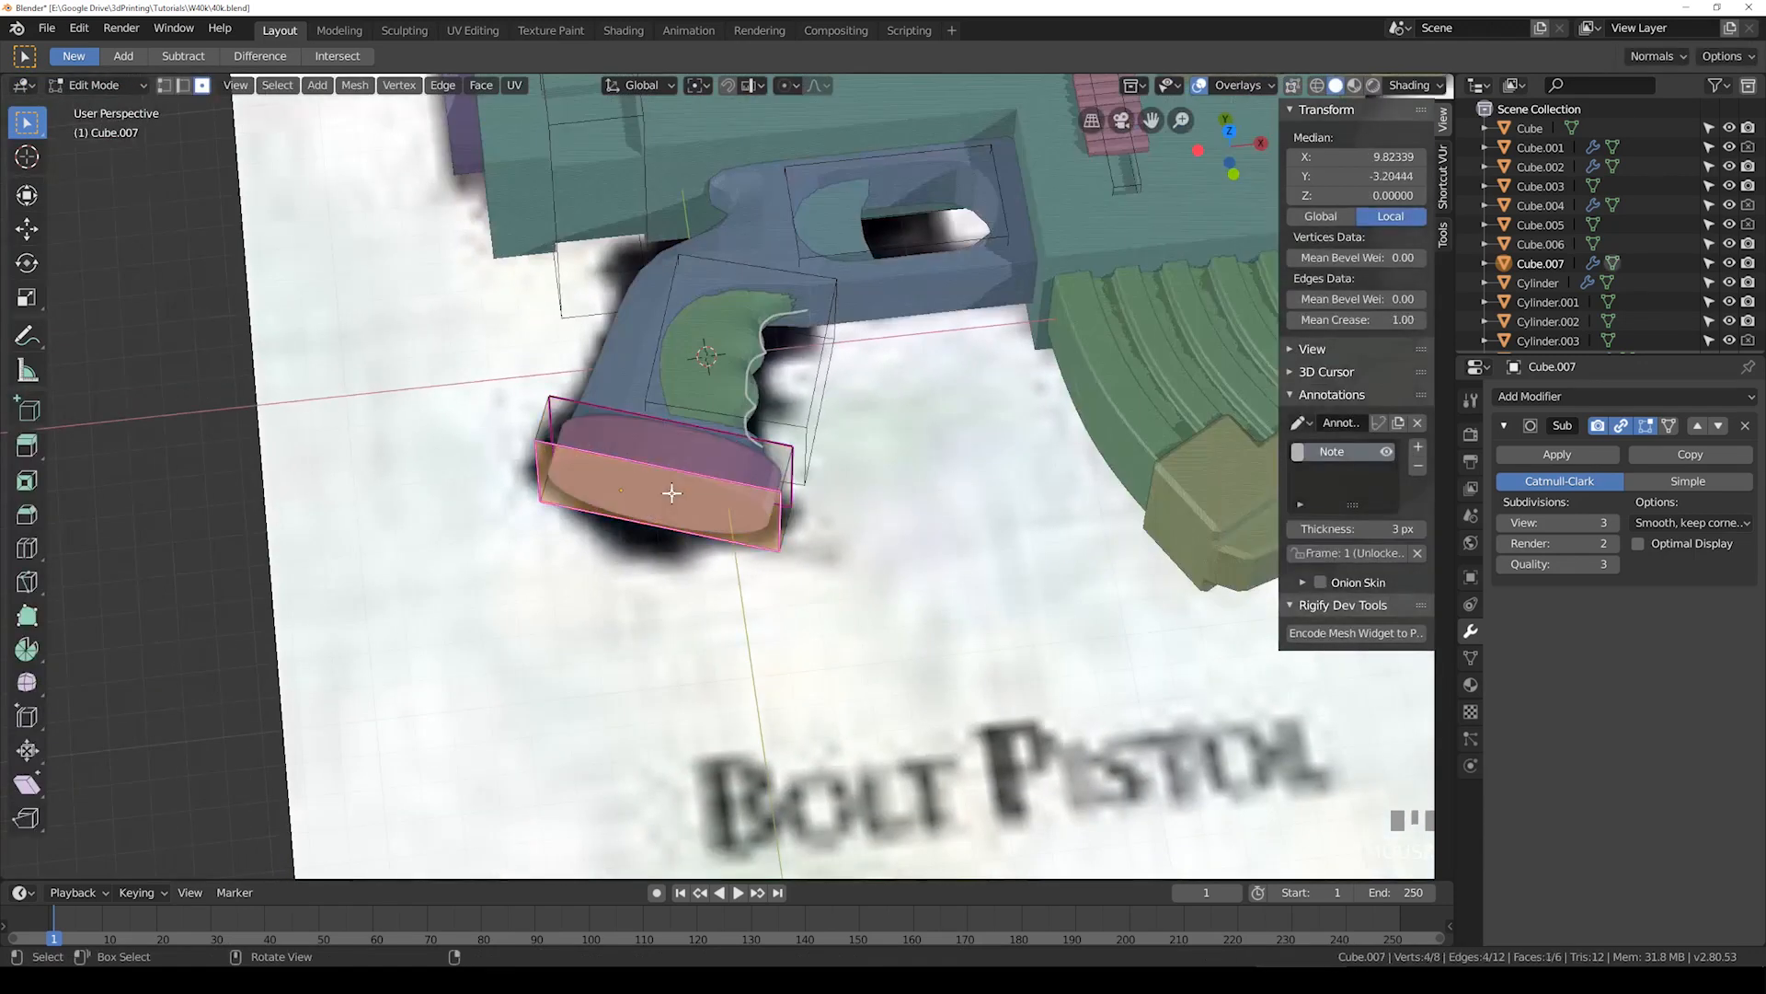
{"action": "key", "text": "shift+z"}
{"action": "key", "text": "e"}
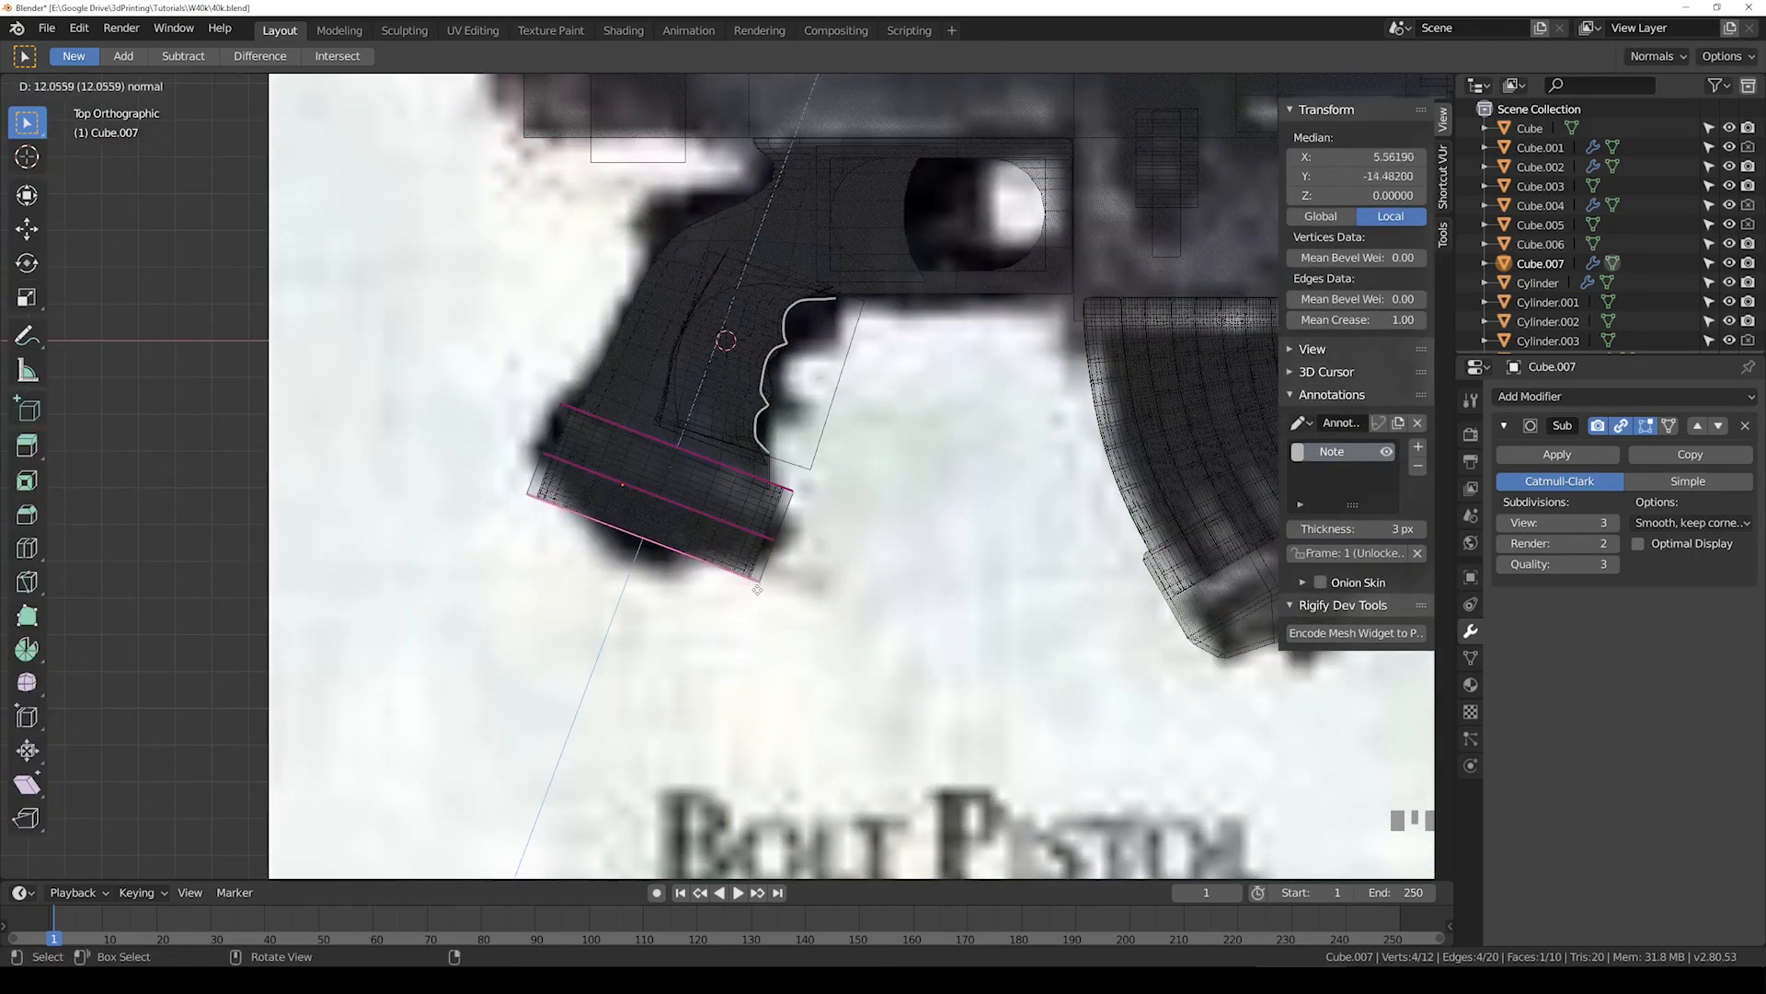
{"action": "left_click", "coordinate": [826, 623]}
{"action": "key", "text": "s"}
{"action": "left_click", "coordinate": [765, 616]}
Step: Move the extruded face toward the grip's rear, rotate it clockwise and scale it down to follow the reference outline
{"action": "key", "text": "g"}
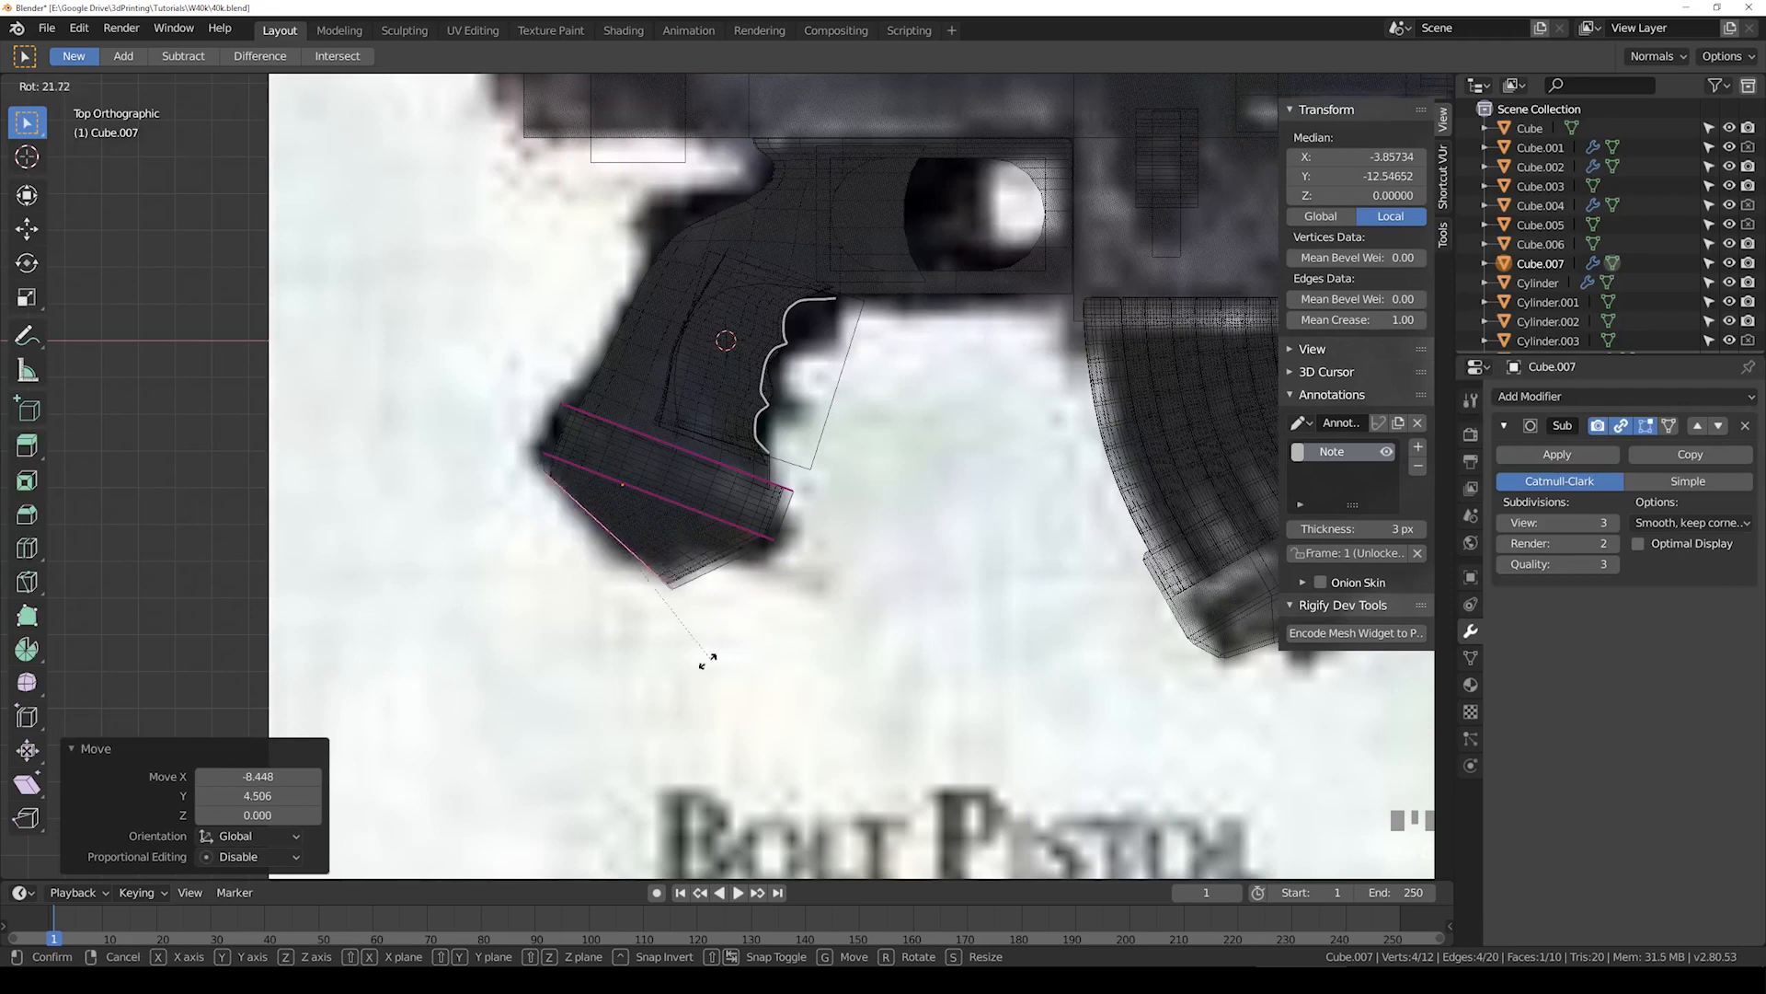
{"action": "left_click", "coordinate": [704, 653]}
{"action": "key", "text": "s"}
{"action": "left_click", "coordinate": [681, 605]}
{"action": "key", "text": "Tab"}
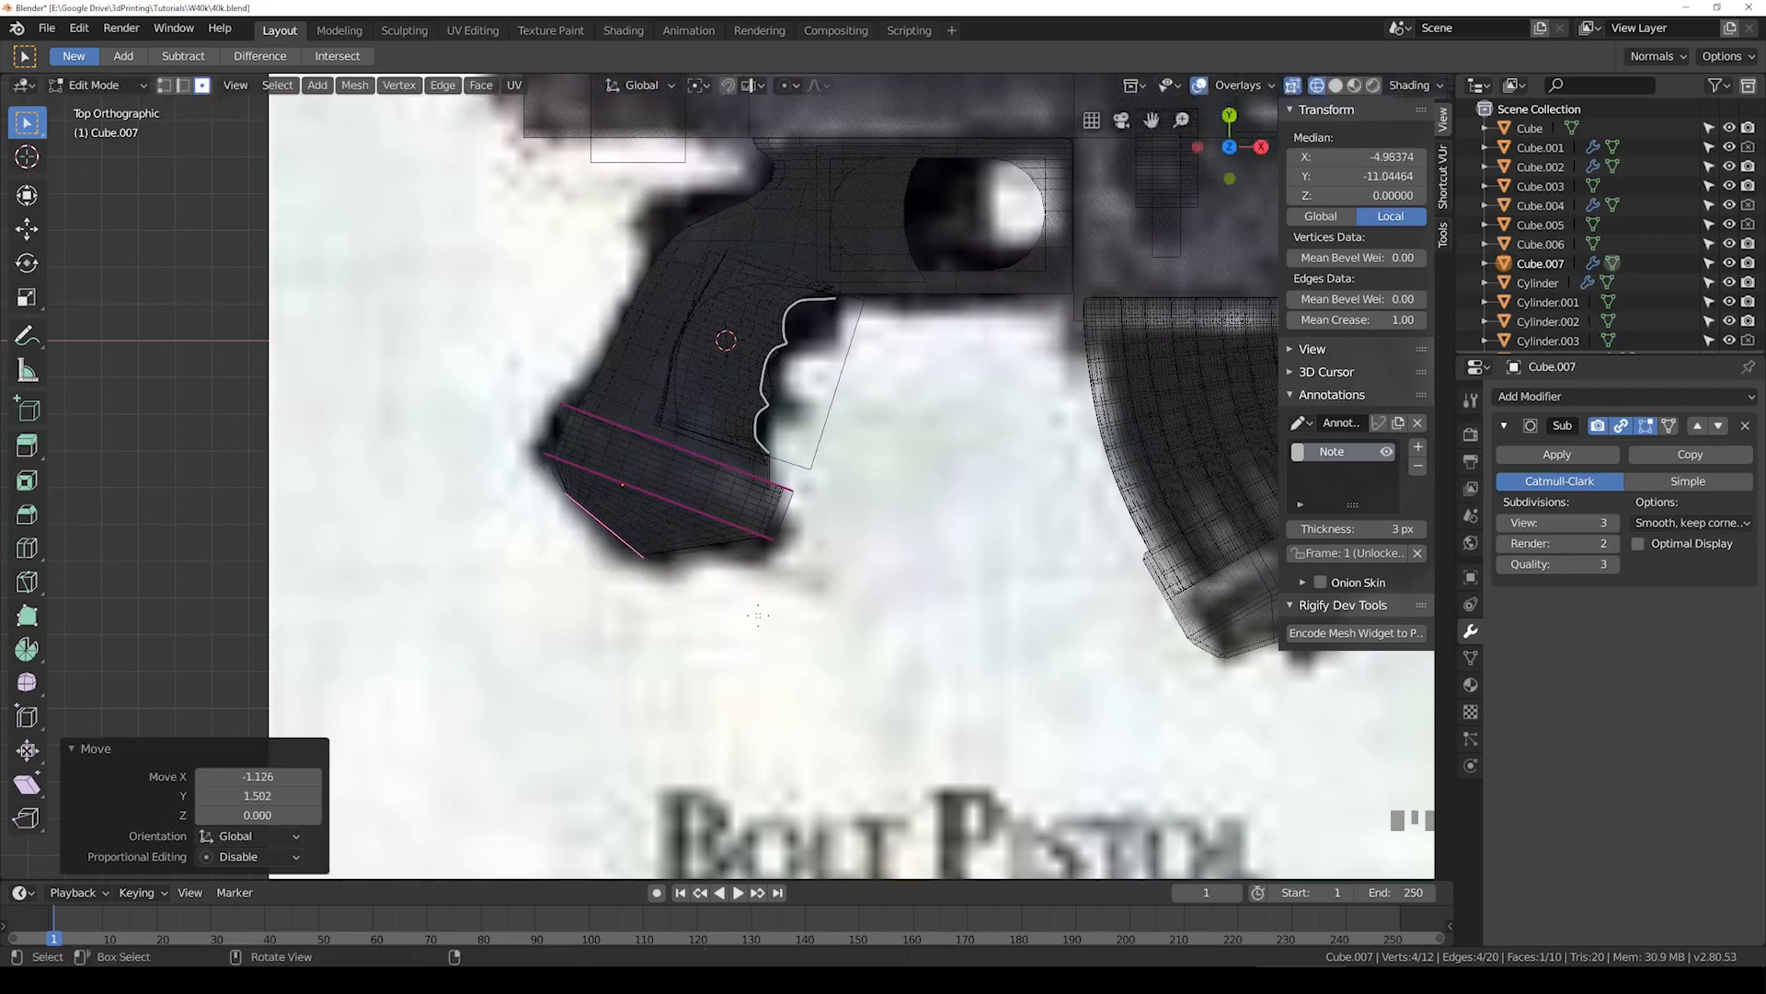
{"action": "key", "text": "shift+z"}
{"action": "mouse_move", "coordinate": [681, 604]}
{"action": "middle_mouse_down"}
{"action": "mouse_move", "coordinate": [771, 397]}
{"action": "mouse_move", "coordinate": [655, 373]}
{"action": "mouse_move", "coordinate": [799, 566]}
{"action": "middle_mouse_up"}
{"action": "key", "text": "KP_7"}
{"action": "key", "text": "shift+z"}
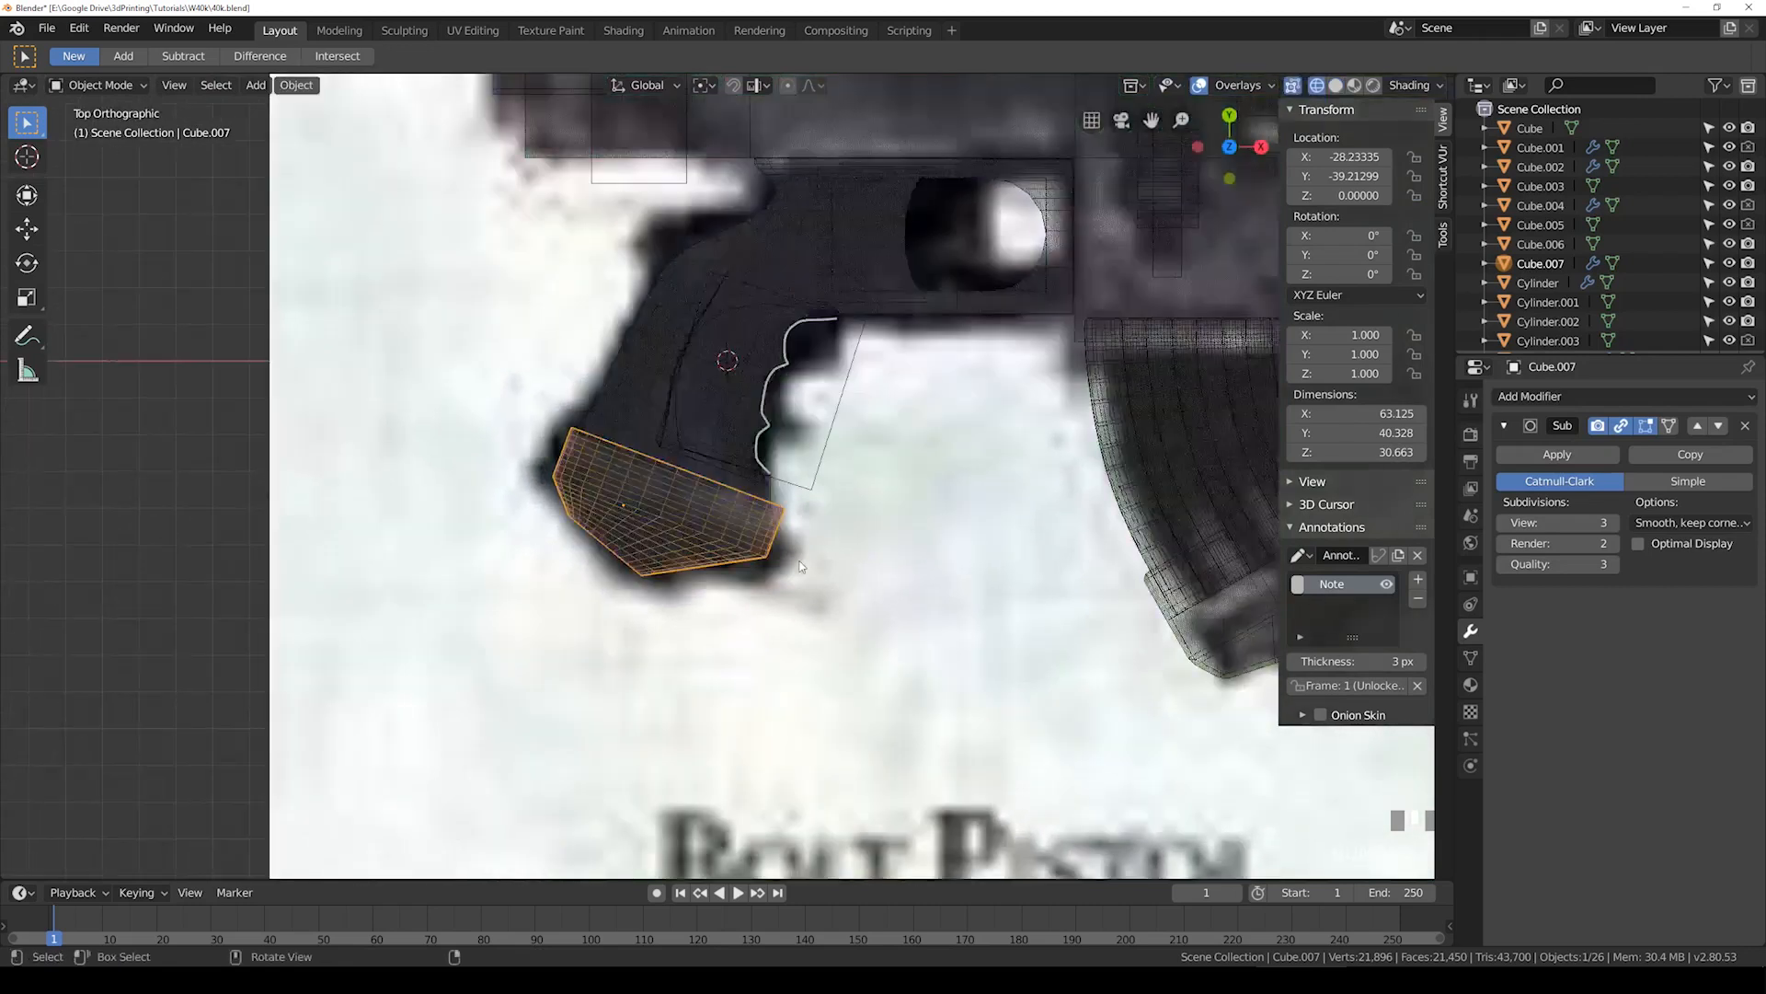
Step: Refine the extruded end face by moving, rotating and rescaling it to fit the reference, and save the file
{"action": "key", "text": "shift+z"}
{"action": "scroll", "coordinate": [729, 528], "scroll_direction": "up", "scroll_amount": 2}
{"action": "key", "text": "Tab"}
{"action": "key", "text": "shift+z"}
{"action": "key", "text": "g"}
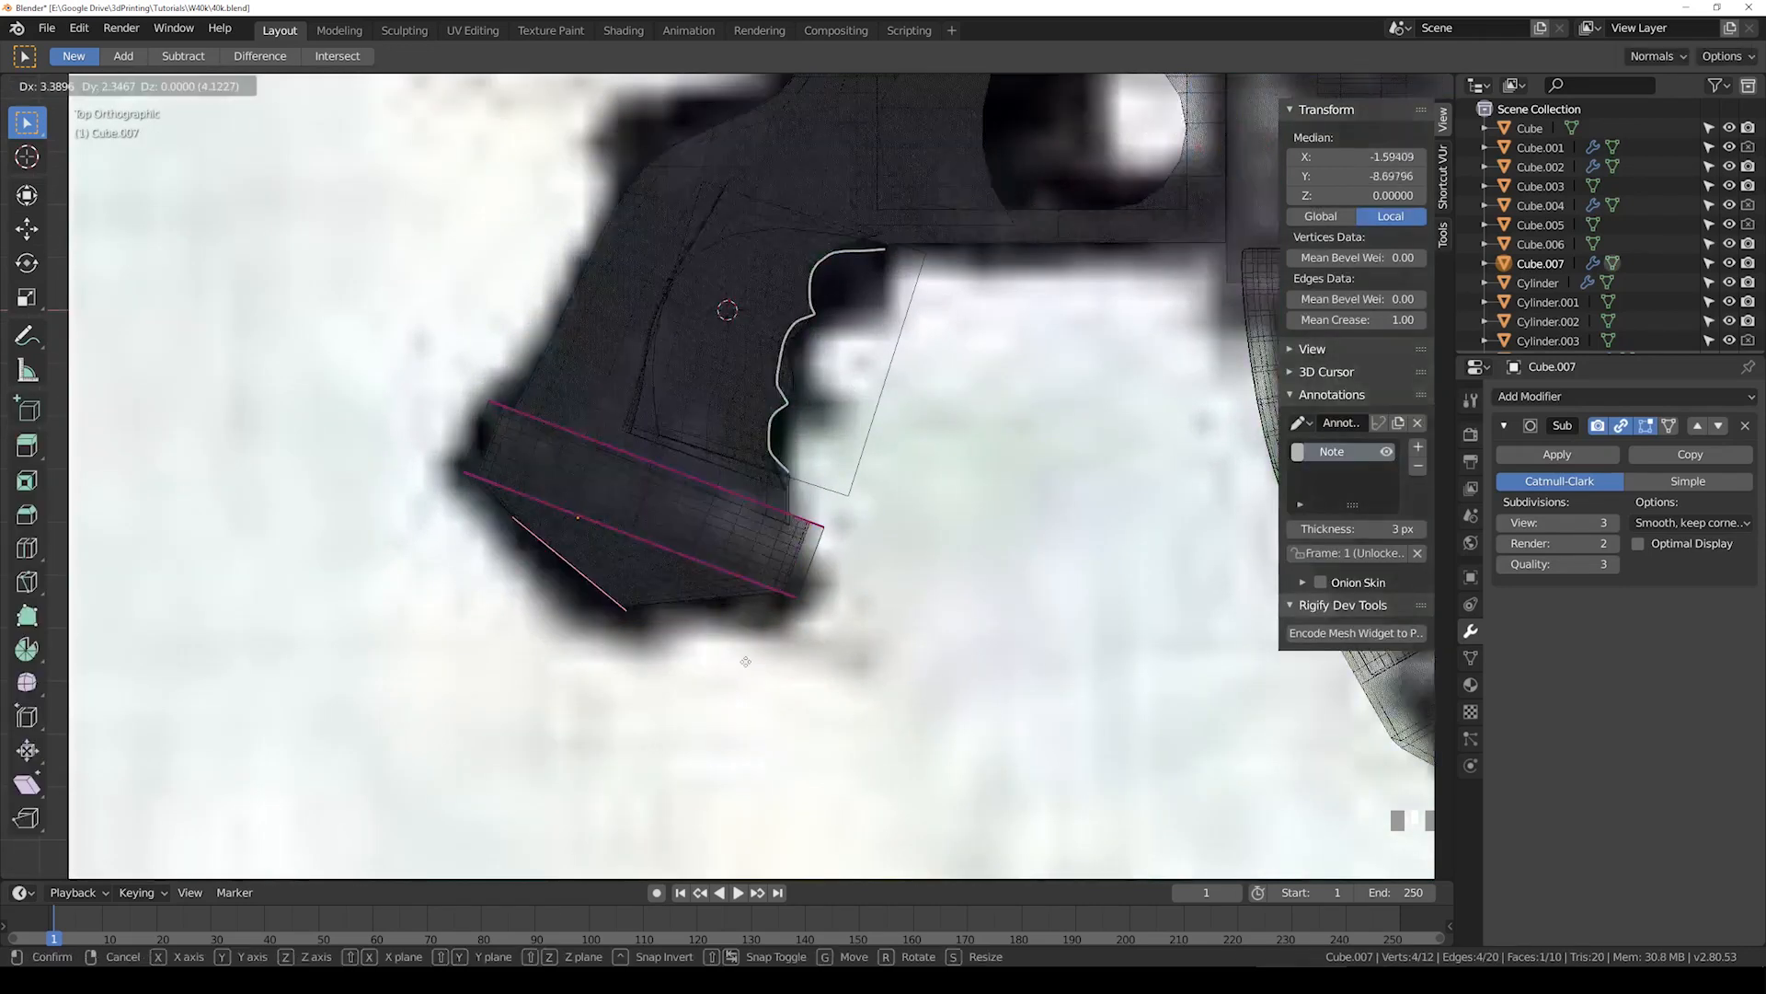
{"action": "left_click", "coordinate": [756, 652]}
{"action": "key", "text": "r"}
{"action": "left_click", "coordinate": [781, 626]}
{"action": "key", "text": "s"}
{"action": "left_click", "coordinate": [843, 663]}
{"action": "key", "text": "r"}
{"action": "left_click", "coordinate": [832, 698]}
{"action": "key", "text": "Tab"}
{"action": "key", "text": "shift+z"}
{"action": "mouse_move", "coordinate": [771, 713]}
{"action": "middle_mouse_down"}
{"action": "mouse_move", "coordinate": [742, 509]}
{"action": "mouse_move", "coordinate": [747, 559]}
{"action": "mouse_move", "coordinate": [1069, 452]}
{"action": "mouse_move", "coordinate": [821, 548]}
{"action": "mouse_move", "coordinate": [935, 565]}
{"action": "mouse_move", "coordinate": [710, 550]}
{"action": "middle_mouse_up"}
{"action": "key", "text": "ctrl+s"}
{"action": "scroll", "coordinate": [747, 559], "scroll_direction": "down", "scroll_amount": 5}
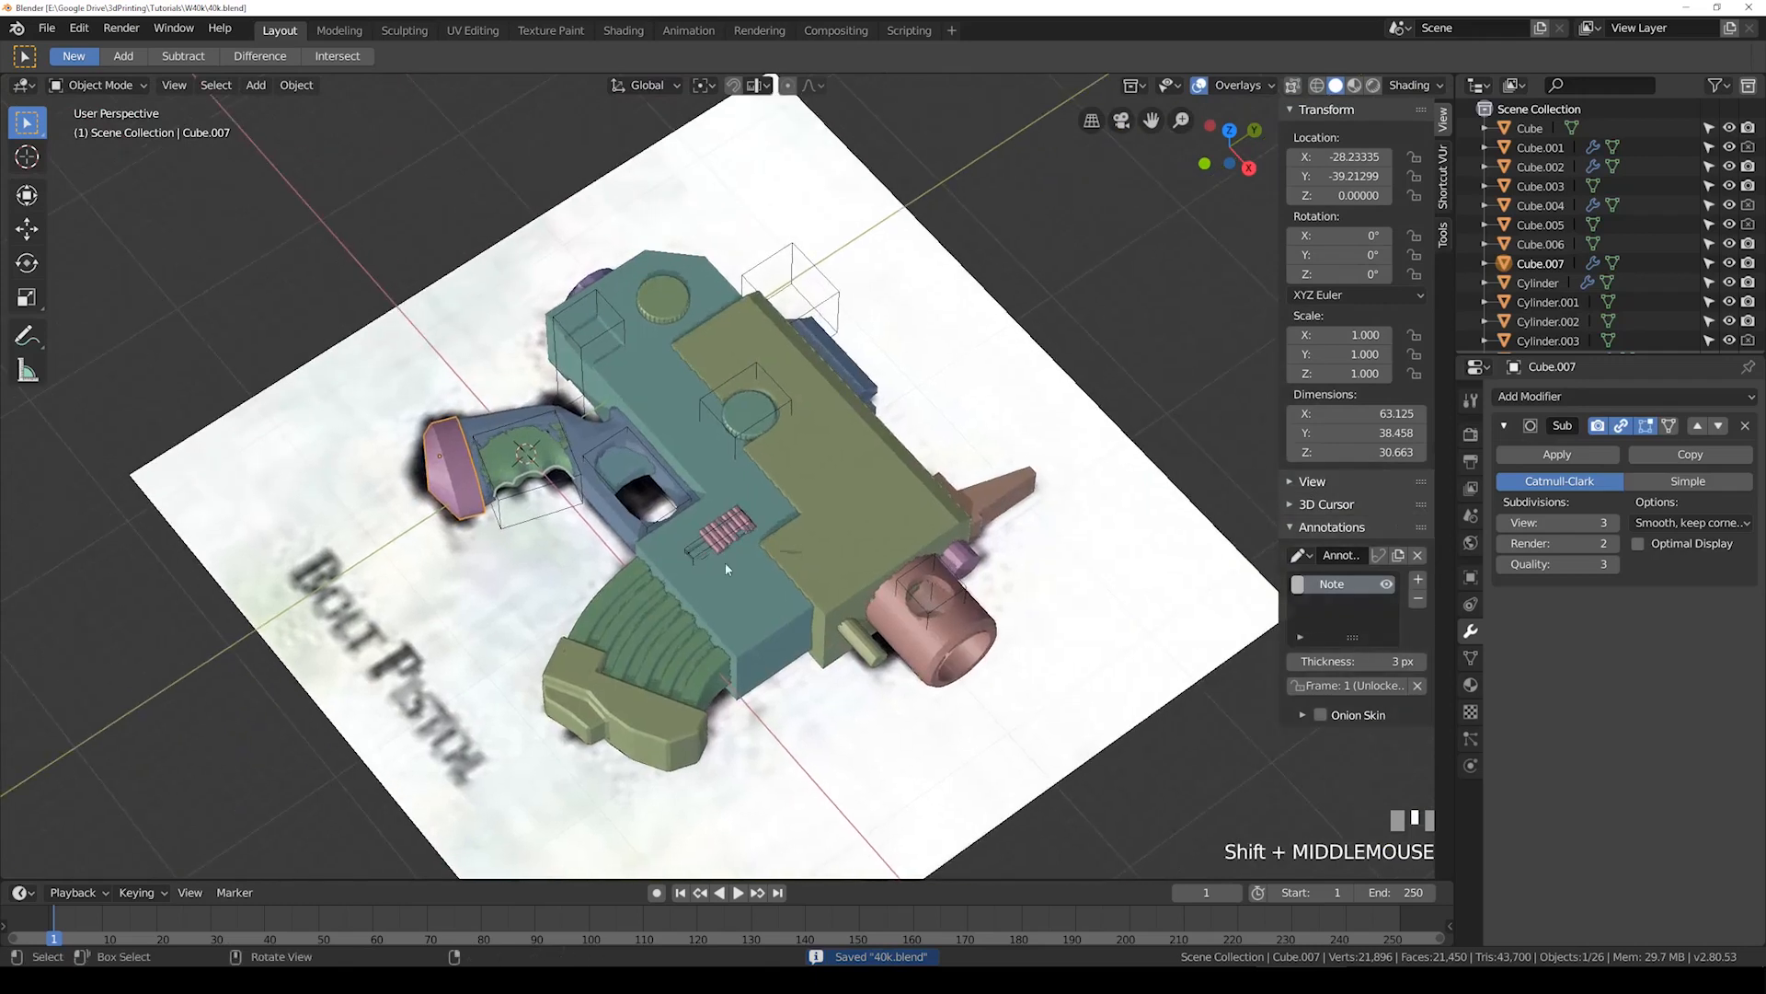
Step: Inspect the slide cover and the assembled pistol in perspective, with a brief X-ray check, and save the file
{"action": "key", "text": "a"}
{"action": "scroll", "coordinate": [787, 626], "scroll_direction": "up", "scroll_amount": 3}
{"action": "left_click", "coordinate": [829, 566]}
{"action": "key", "text": "alt+z"}
{"action": "key", "text": "alt+z"}
{"action": "middle_click_drag", "start_coordinate": [622, 691], "coordinate": [649, 606]}
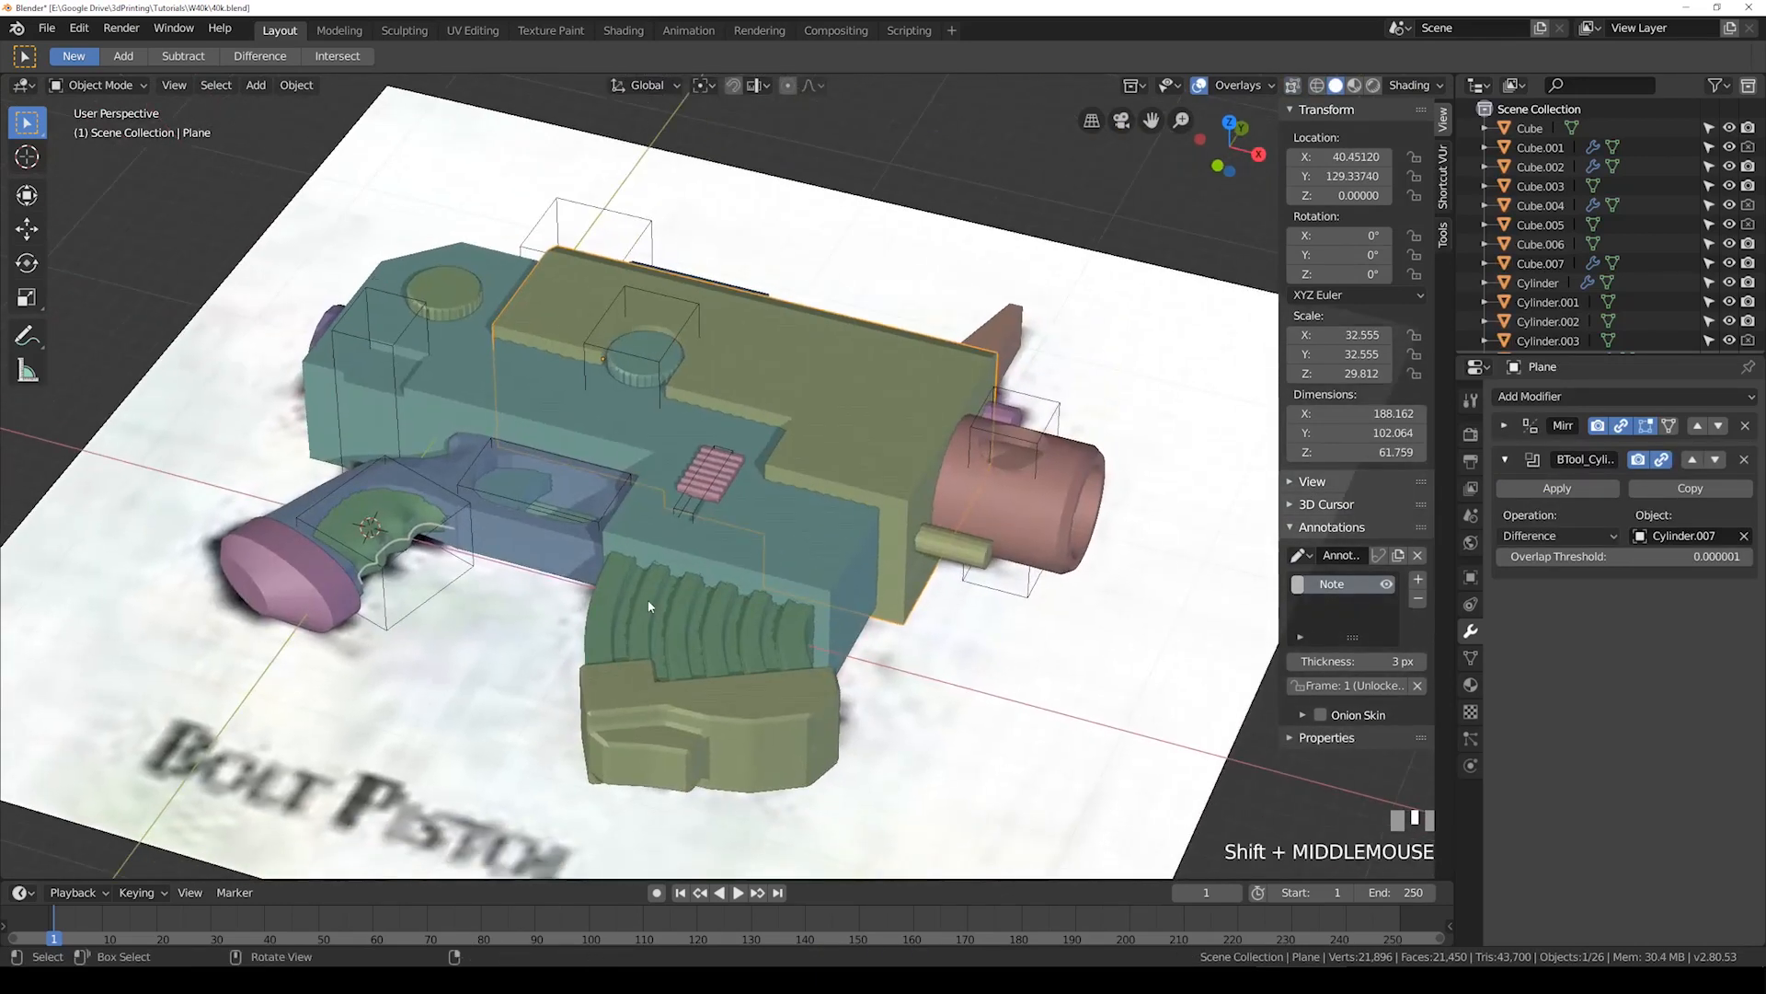
{"action": "key", "text": "ctrl+s"}
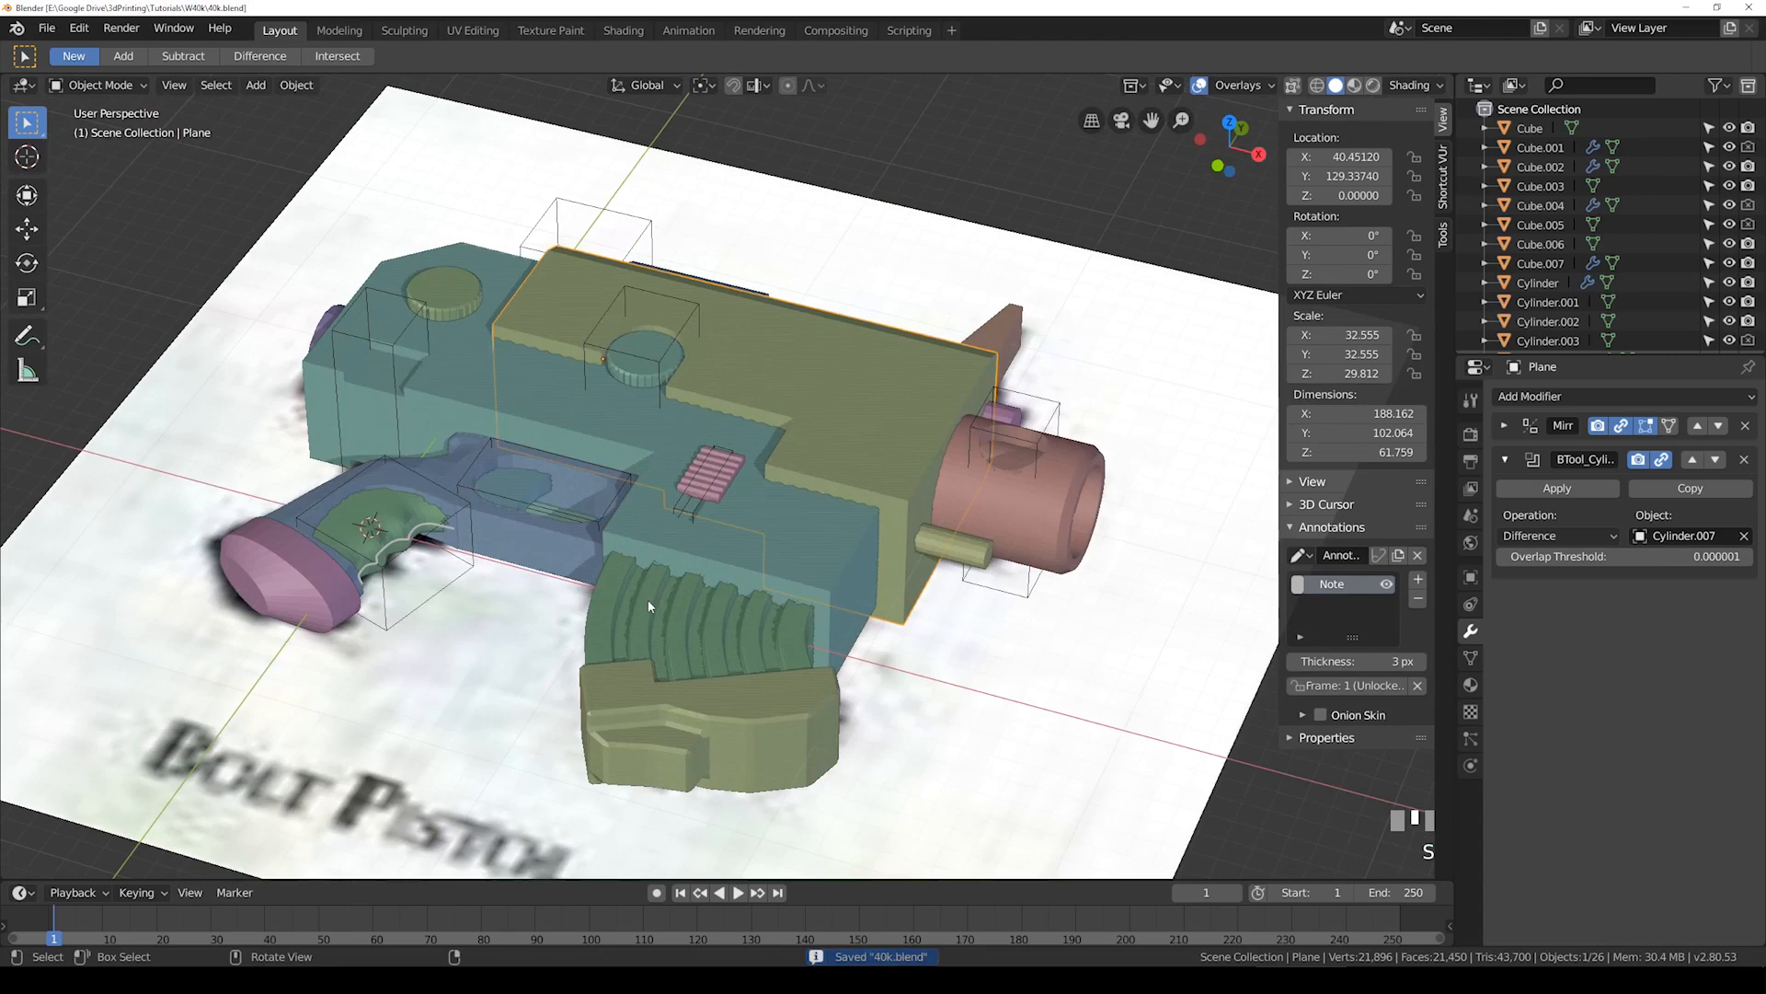